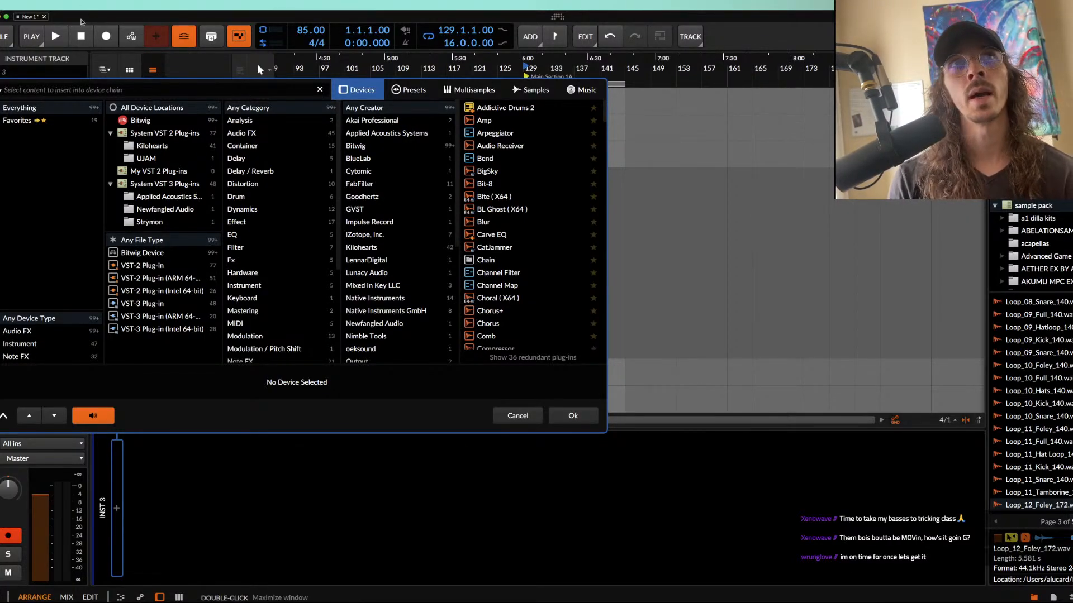
Step: Find Phase Plant in the device browser and load it on the new instrument track
{"action": "type", "text": "phas"}
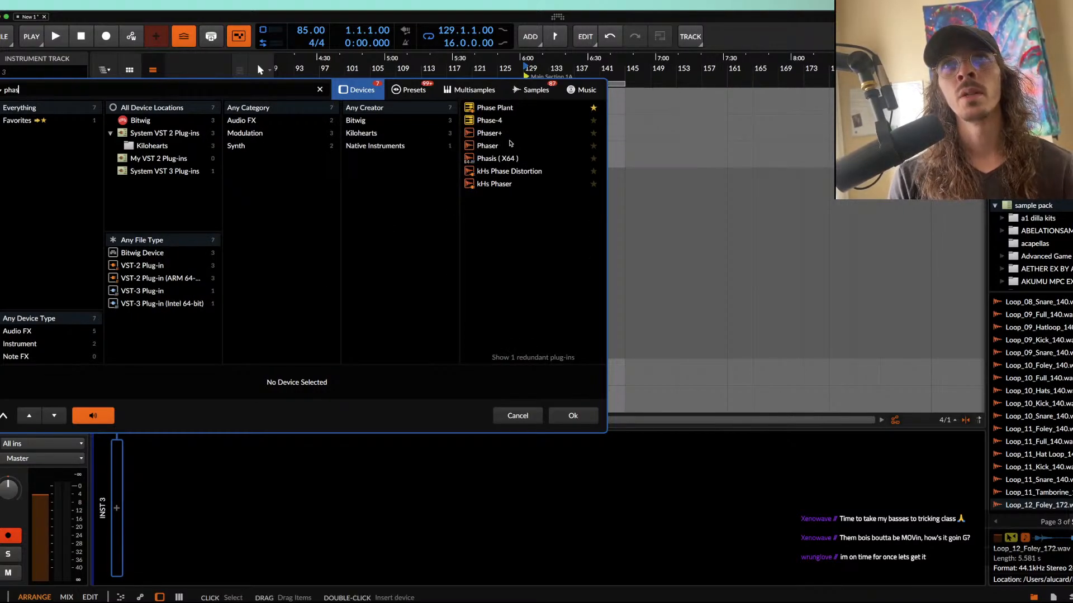
{"action": "left_click", "coordinate": [496, 109]}
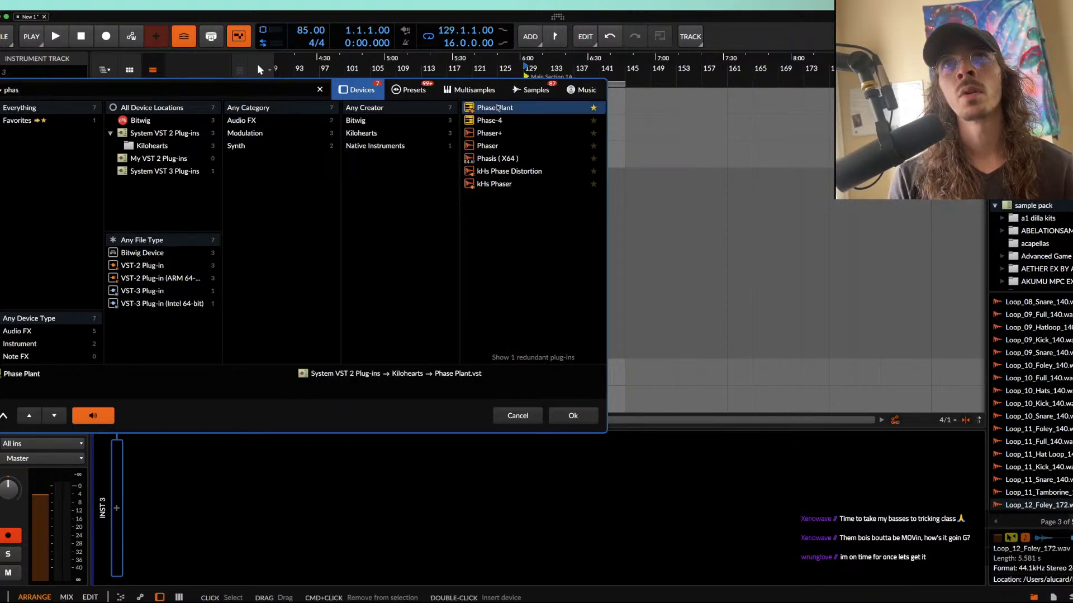
{"action": "left_click", "coordinate": [568, 413]}
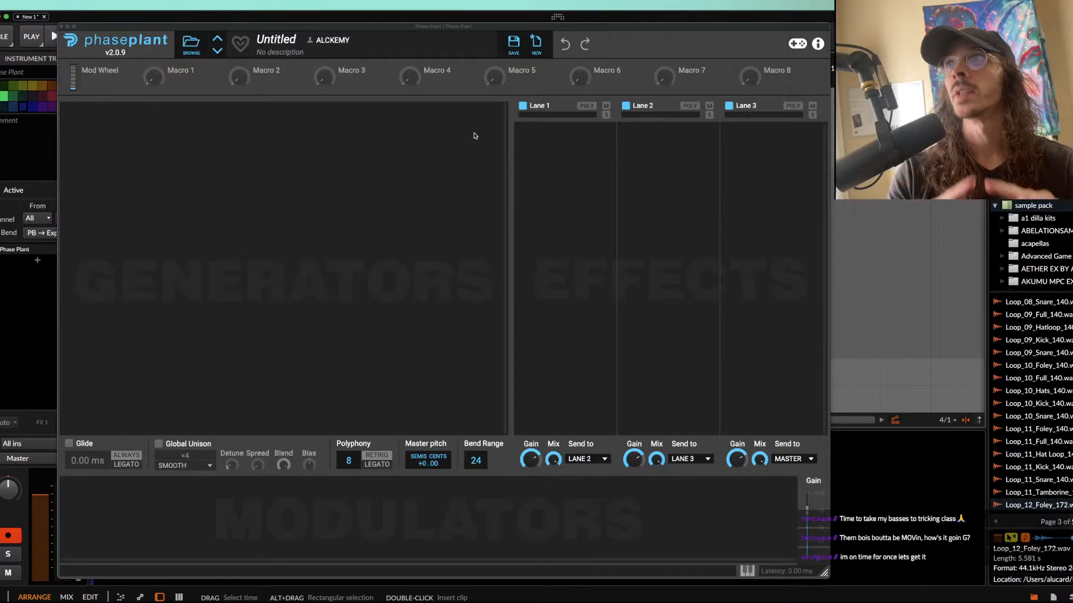
Step: Add an Analog generator to Phase Plant with the sine waveform selected, and close the plug-in window
{"action": "left_click", "coordinate": [366, 126]}
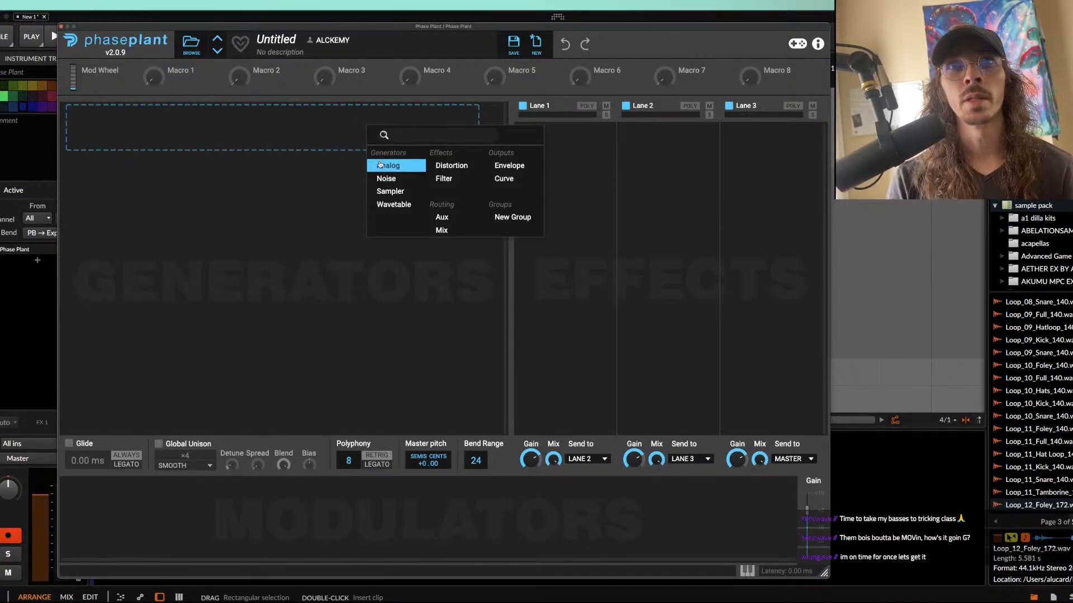
{"action": "left_click", "coordinate": [380, 164]}
{"action": "left_click", "coordinate": [411, 172]}
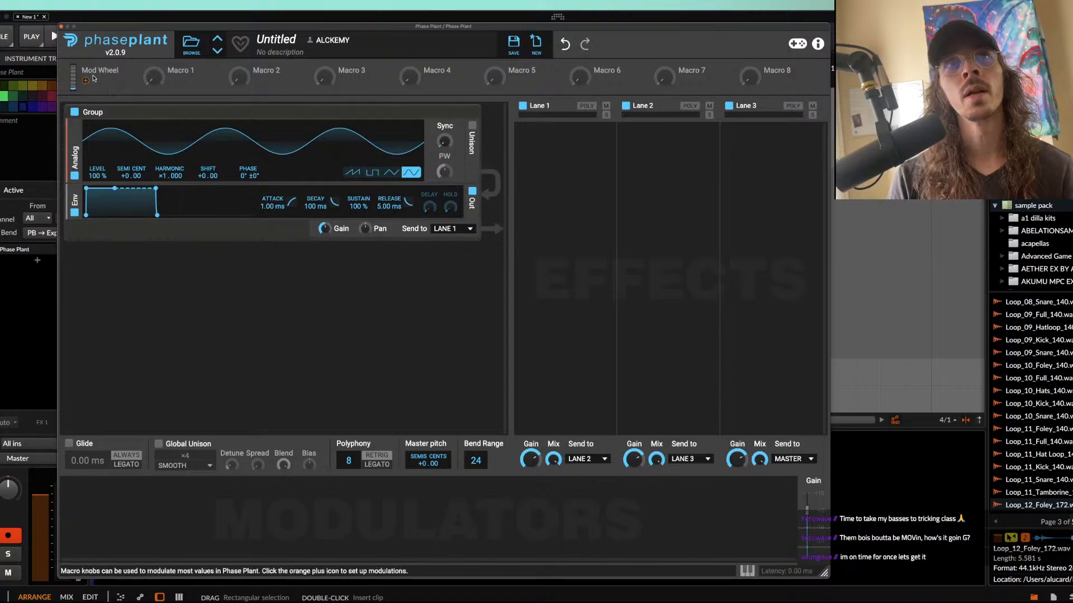
{"action": "left_click", "coordinate": [62, 26]}
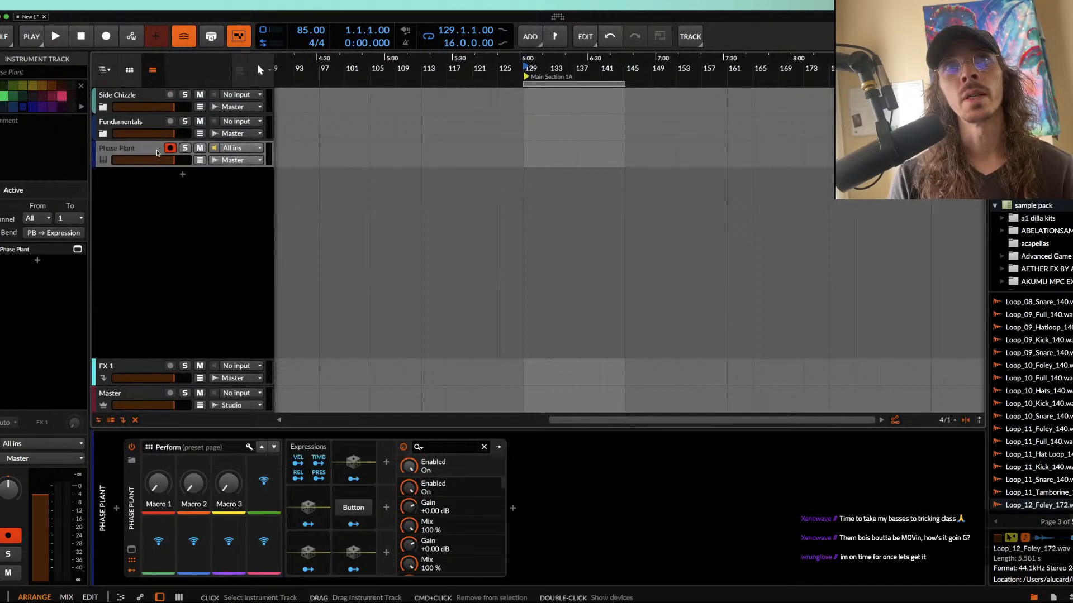
Step: Create a one-bar clip at bar 129 on the Phase Plant track and draw an F0 note filling it
{"action": "double_click", "coordinate": [527, 148]}
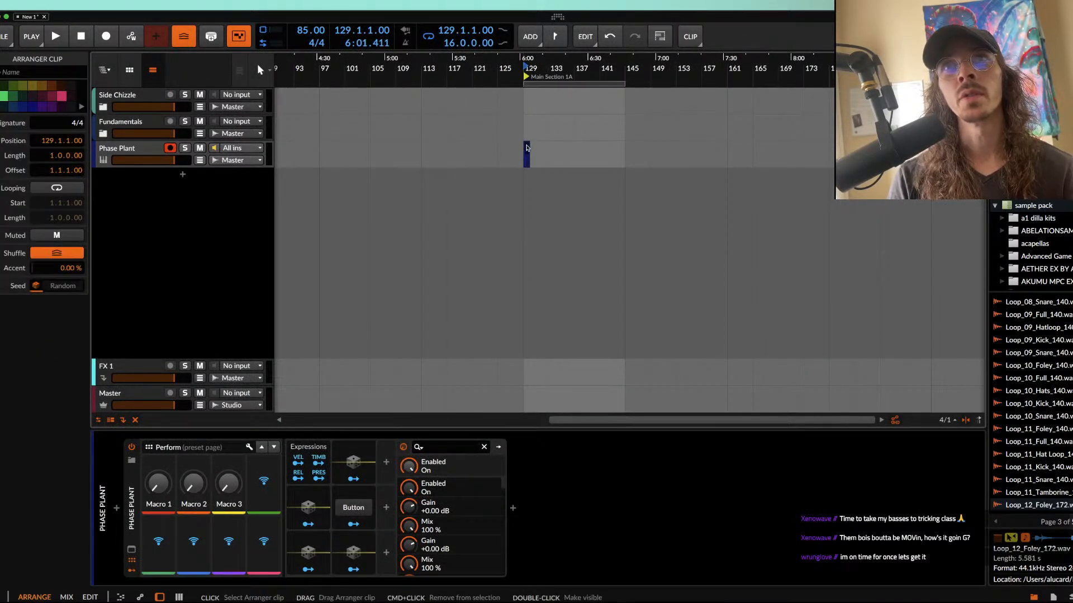
{"action": "double_click", "coordinate": [527, 148]}
{"action": "scroll", "coordinate": [527, 148], "scroll_direction": "up", "scroll_amount": 5}
{"action": "left_click", "coordinate": [158, 425]}
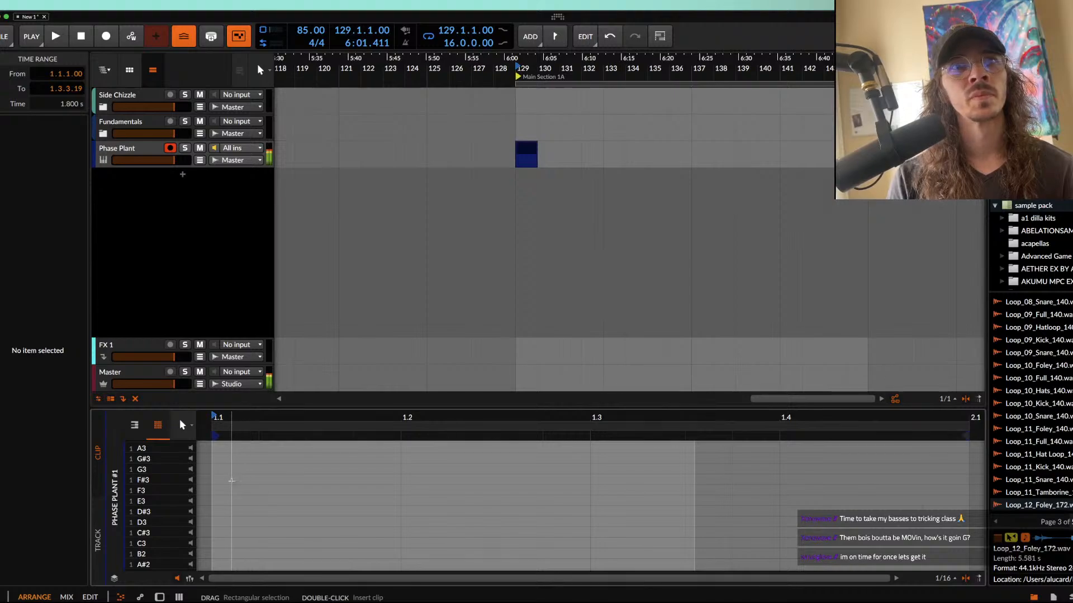
{"action": "scroll", "coordinate": [231, 480], "scroll_direction": "down", "scroll_amount": 15}
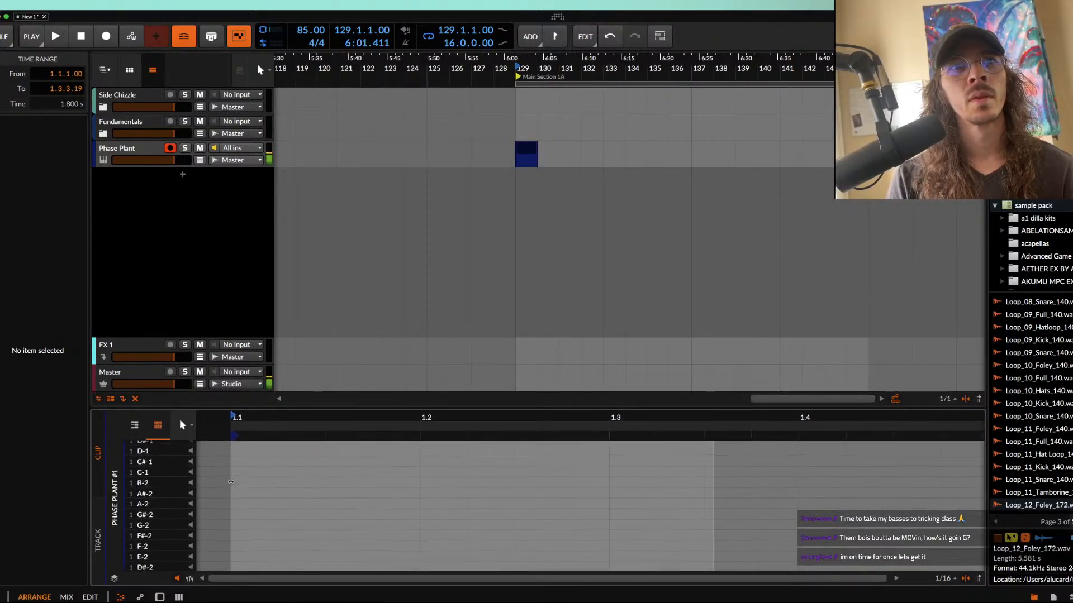
{"action": "scroll", "coordinate": [232, 482], "scroll_direction": "up", "scroll_amount": 5}
{"action": "left_click", "coordinate": [134, 426]}
{"action": "scroll", "coordinate": [231, 488], "scroll_direction": "up", "scroll_amount": 2}
{"action": "scroll", "coordinate": [231, 487], "scroll_direction": "up", "scroll_amount": 3}
{"action": "scroll", "coordinate": [217, 488], "scroll_direction": "left", "scroll_amount": 3}
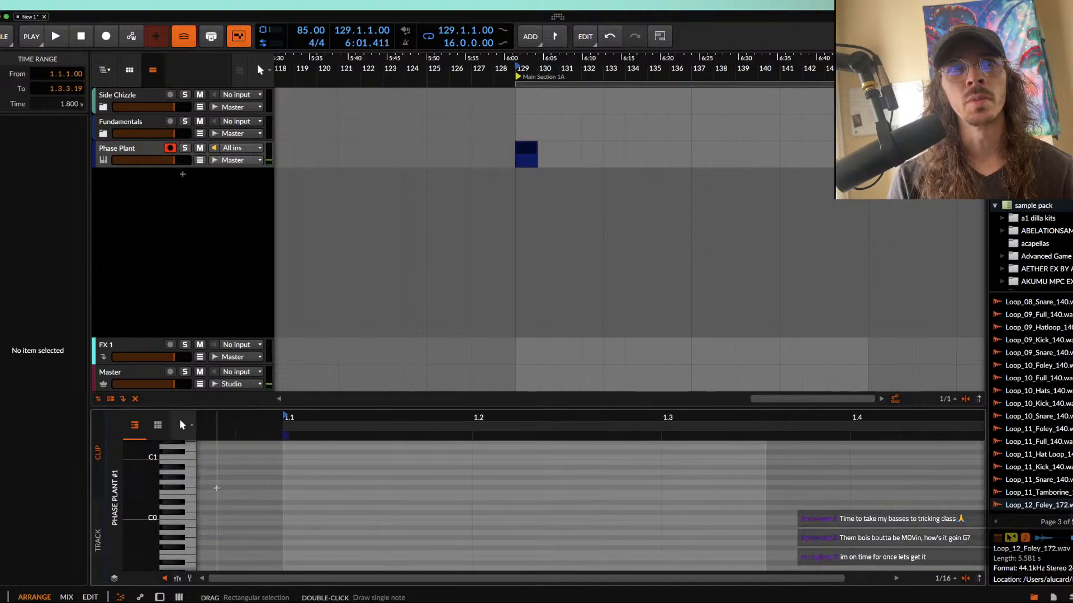
{"action": "double_click", "coordinate": [301, 493]}
{"action": "left_click_drag", "start_coordinate": [327, 494], "coordinate": [983, 494]}
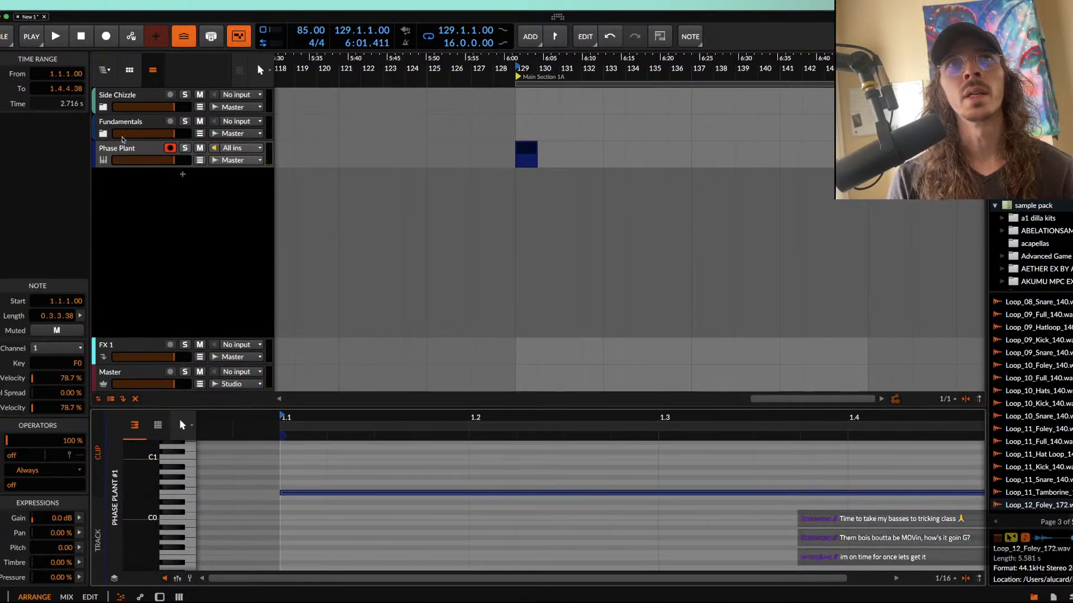
Step: Reopen Phase Plant, add a Distortion effect to Lane 1 in Saturate mode with about 7.68 dB drive, and close the plug-in window
{"action": "double_click", "coordinate": [123, 149]}
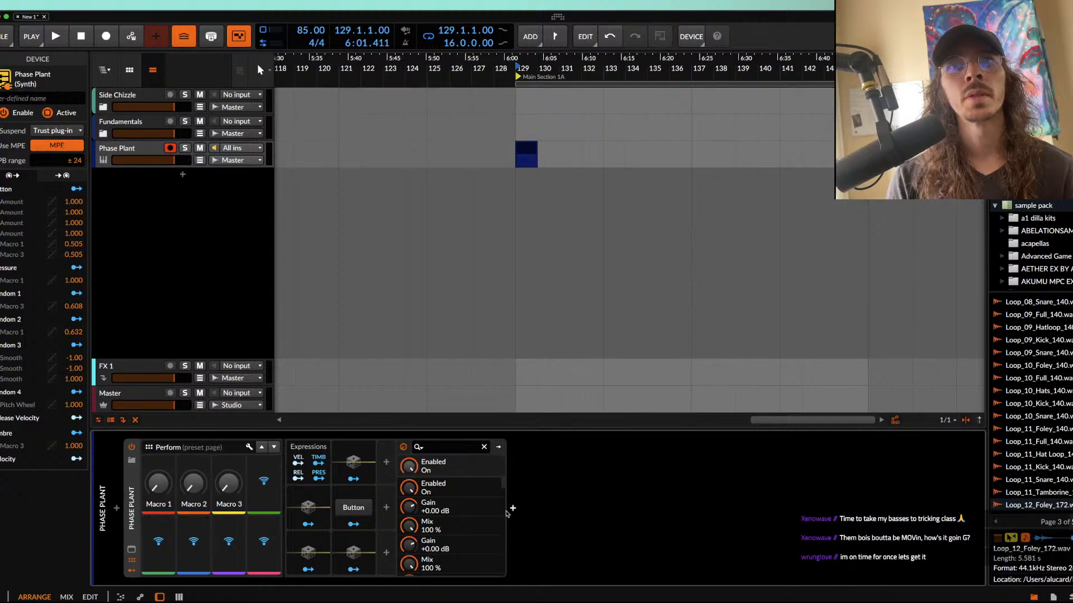
{"action": "left_click", "coordinate": [131, 549]}
{"action": "left_click", "coordinate": [582, 180]}
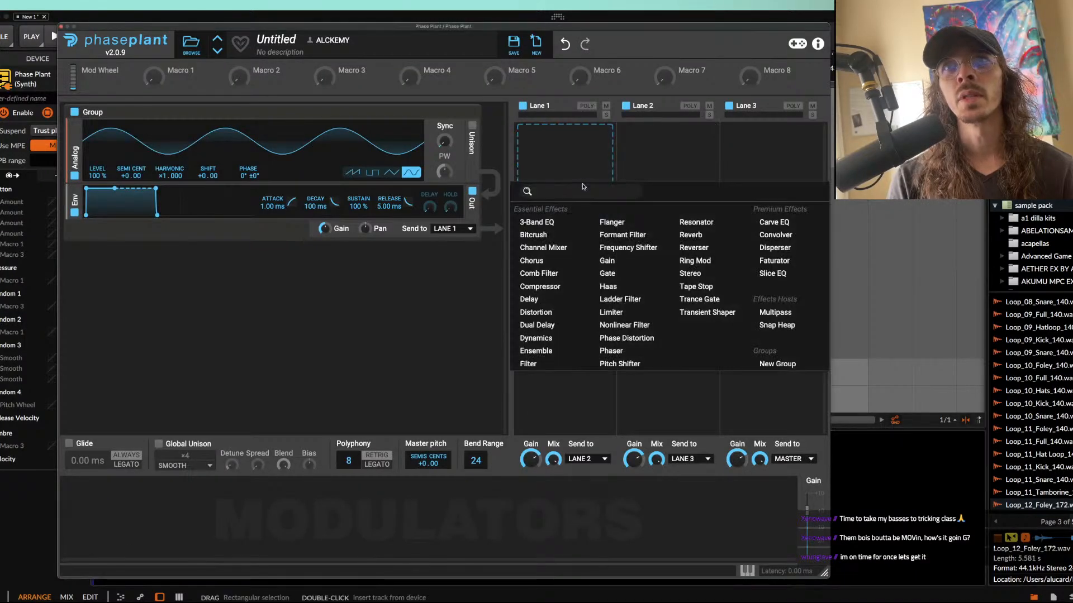
{"action": "left_click", "coordinate": [529, 315]}
{"action": "left_click", "coordinate": [559, 182]}
{"action": "left_click", "coordinate": [542, 189]}
{"action": "left_click", "coordinate": [754, 165]}
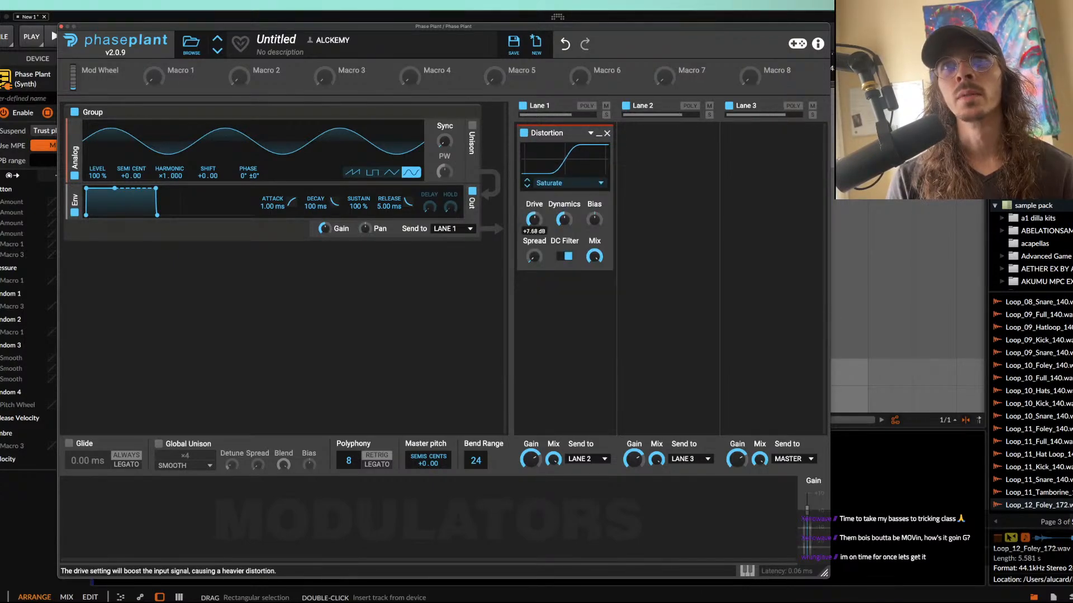
{"action": "left_click", "coordinate": [60, 26]}
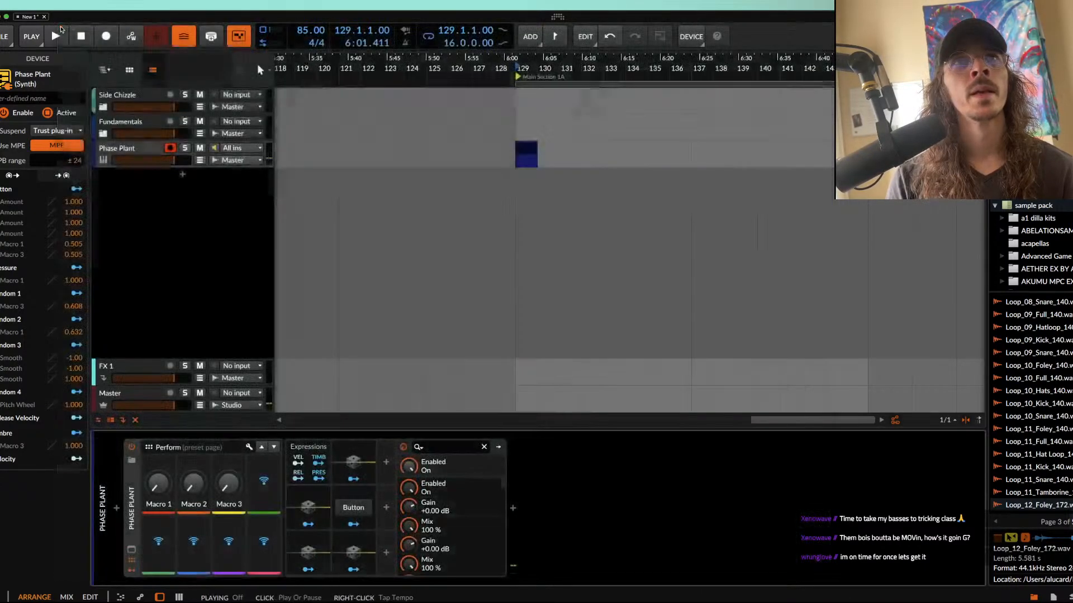
Step: Show the Phase Plant track's volume automation and draw a ramp from -Inf dB at the clip's start up to 0 dB at its end
{"action": "left_click", "coordinate": [526, 154]}
{"action": "left_click", "coordinate": [200, 161]}
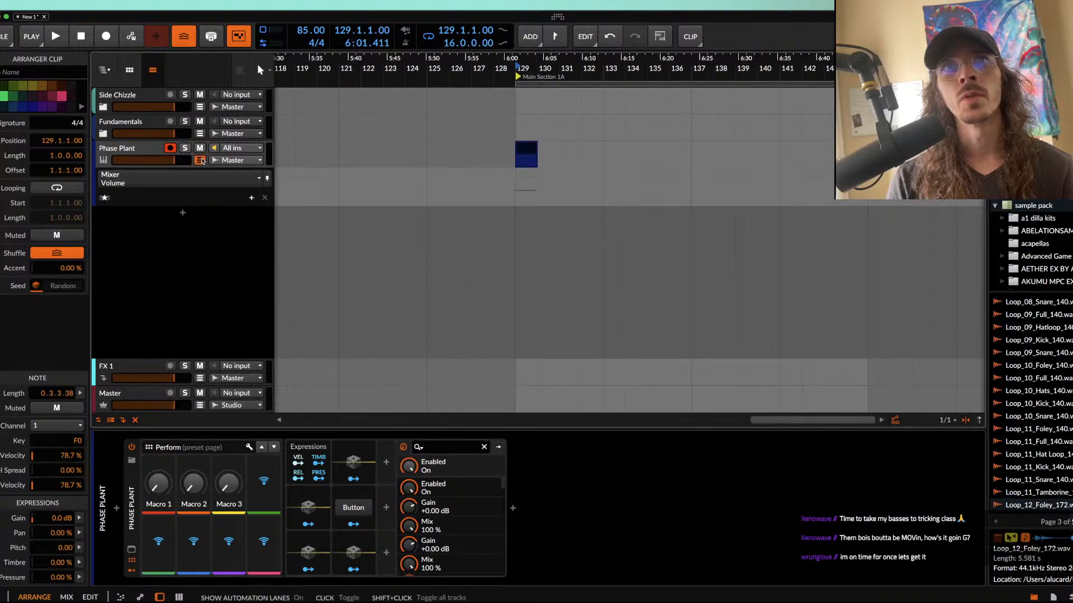
{"action": "double_click", "coordinate": [538, 181]}
{"action": "double_click", "coordinate": [513, 203]}
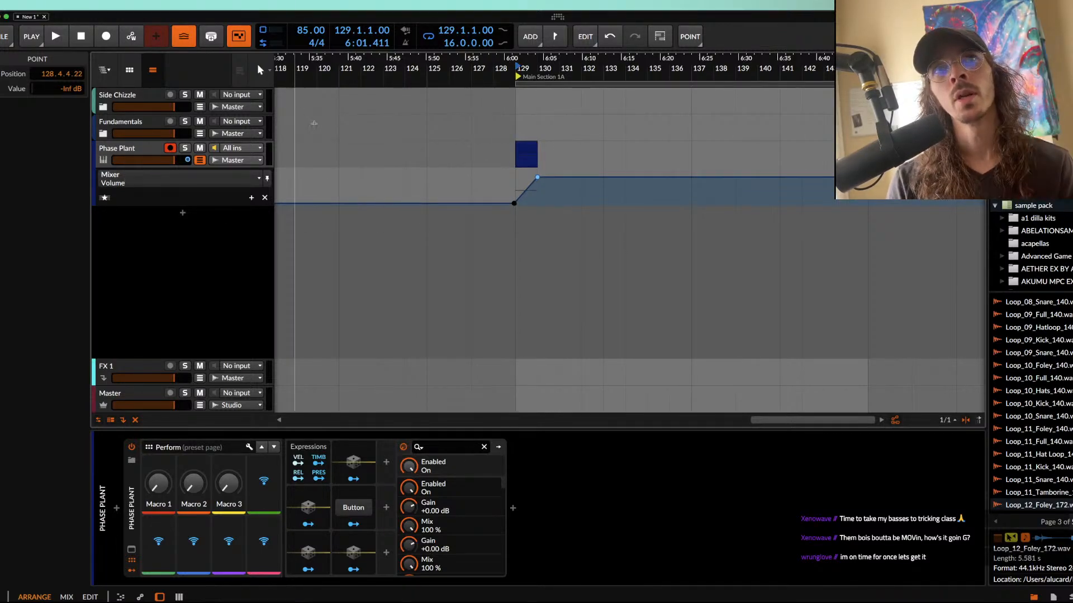
Step: Play the clip at bar 129 to audition the volume ramp
{"action": "left_click", "coordinate": [521, 154]}
{"action": "key", "text": "space"}
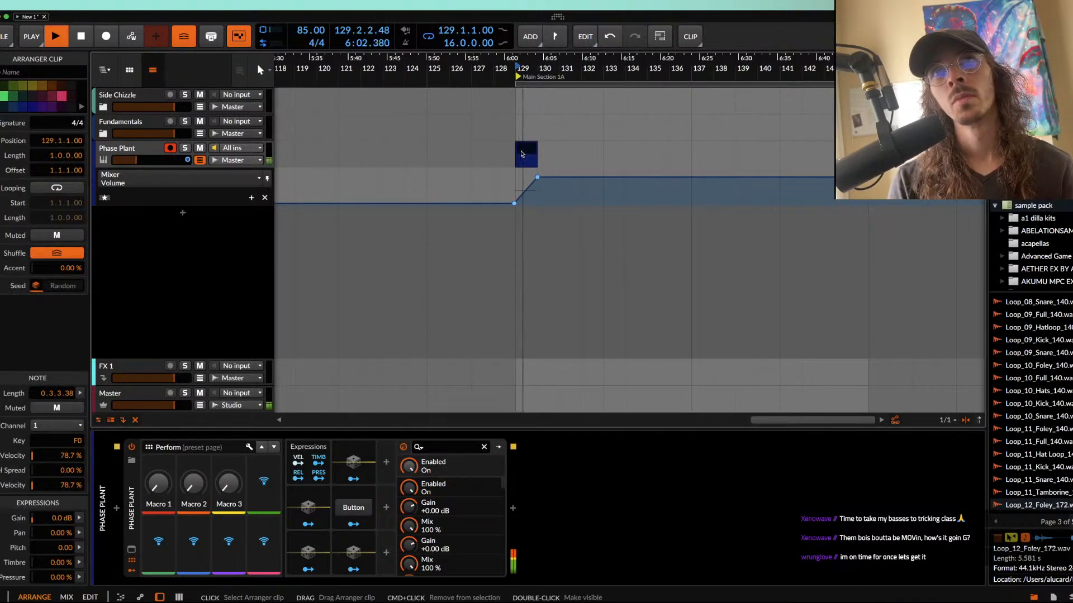
{"action": "scroll", "coordinate": [522, 154], "scroll_direction": "up", "scroll_amount": 2}
{"action": "key", "text": "space"}
{"action": "key", "text": "space"}
{"action": "scroll", "coordinate": [525, 149], "scroll_direction": "down", "scroll_amount": 2}
{"action": "key", "text": "space"}
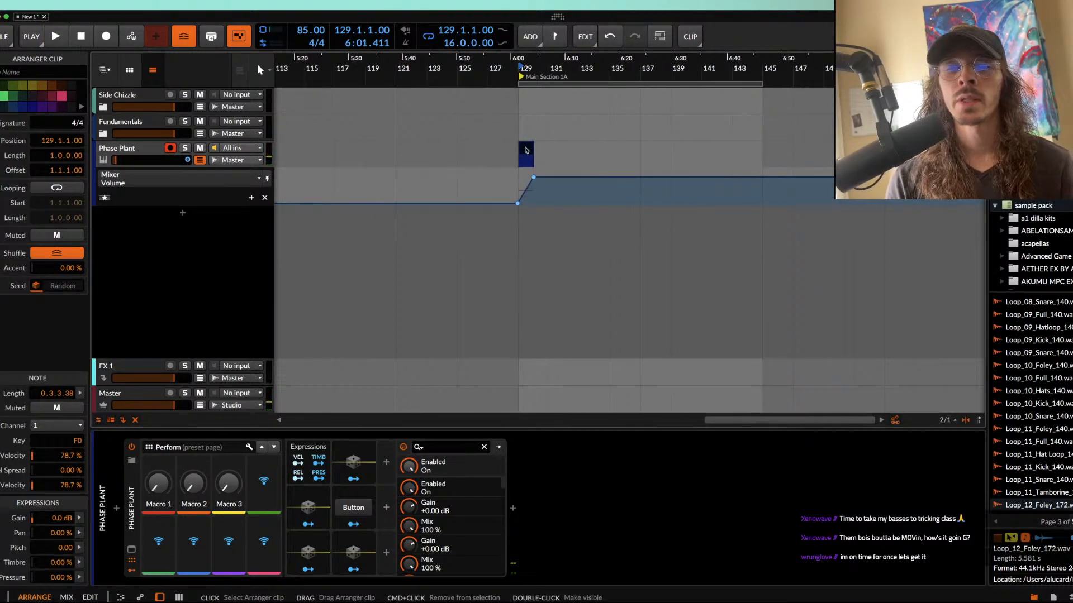
Step: Halve the clip's length to two beats and move the ramp's 0 dB point to the clip's new end at 129.3
{"action": "key", "text": "alt+minus"}
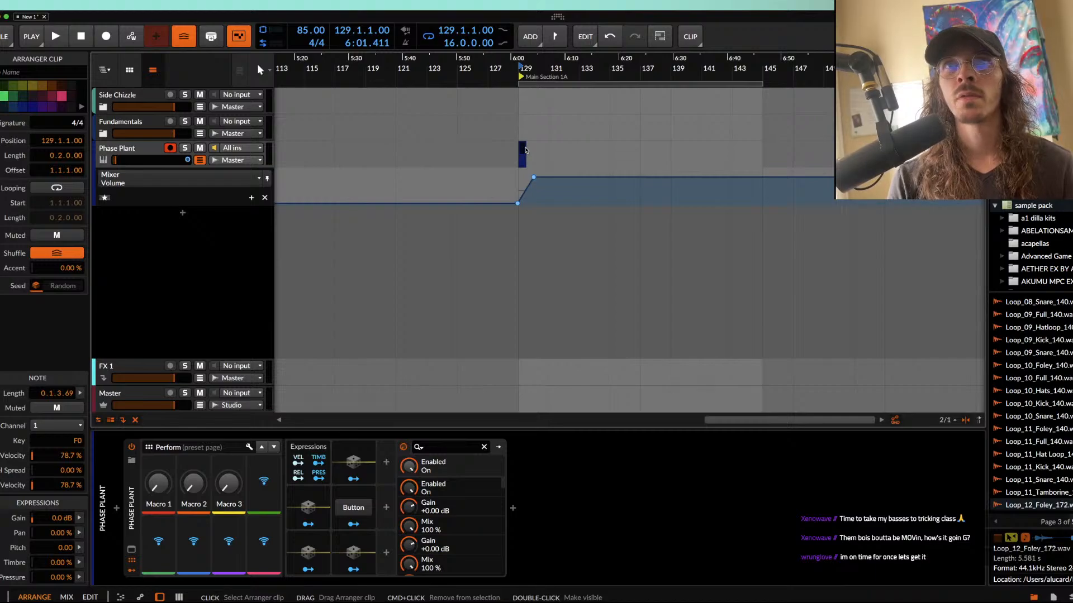
{"action": "scroll", "coordinate": [525, 149], "scroll_direction": "up", "scroll_amount": 4}
{"action": "left_click_drag", "start_coordinate": [559, 177], "coordinate": [526, 178]}
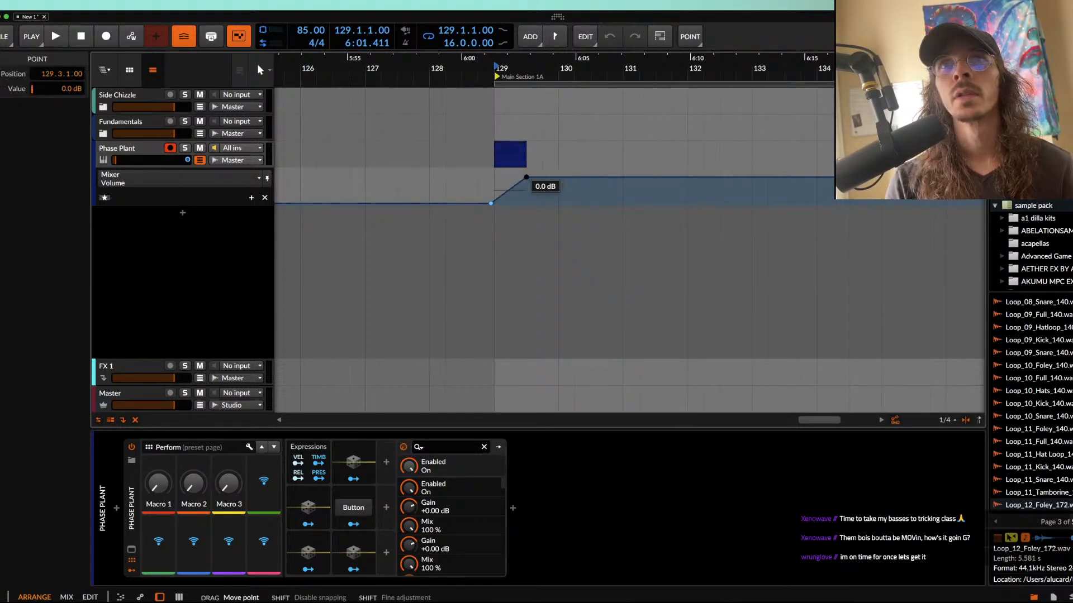
Step: Duplicate the two-beat clip three times together with its volume ramp
{"action": "left_click", "coordinate": [513, 154]}
{"action": "scroll", "coordinate": [514, 154], "scroll_direction": "down", "scroll_amount": 2}
{"action": "key", "text": "ctrl+d"}
{"action": "key", "text": "ctrl+d"}
{"action": "key", "text": "ctrl+d"}
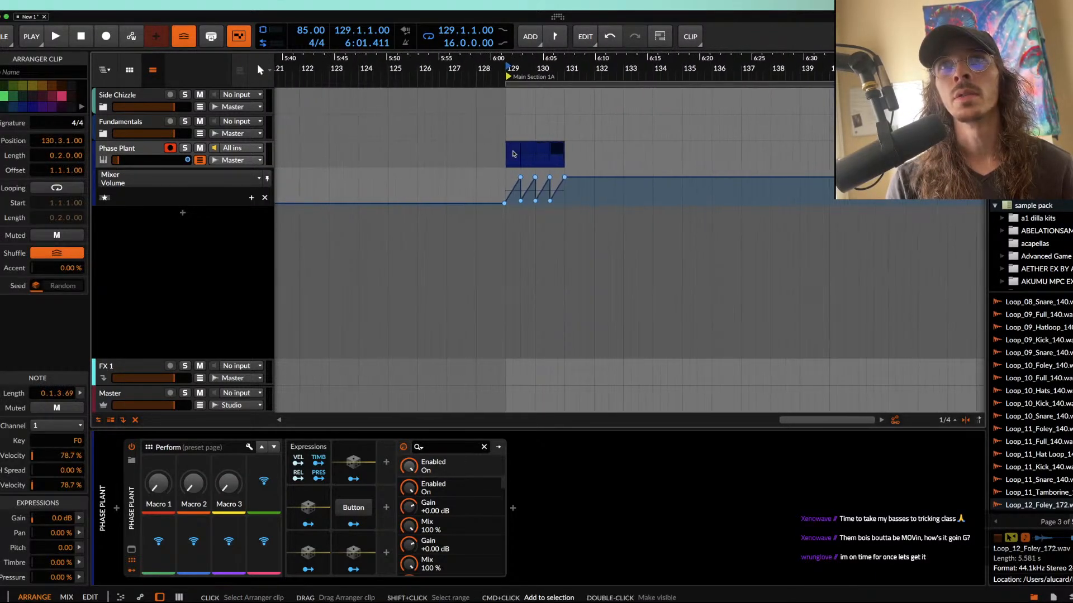
Step: Set the arranger loop around the four clips and play the two-bar loop
{"action": "left_click", "coordinate": [559, 149], "text": "shift"}
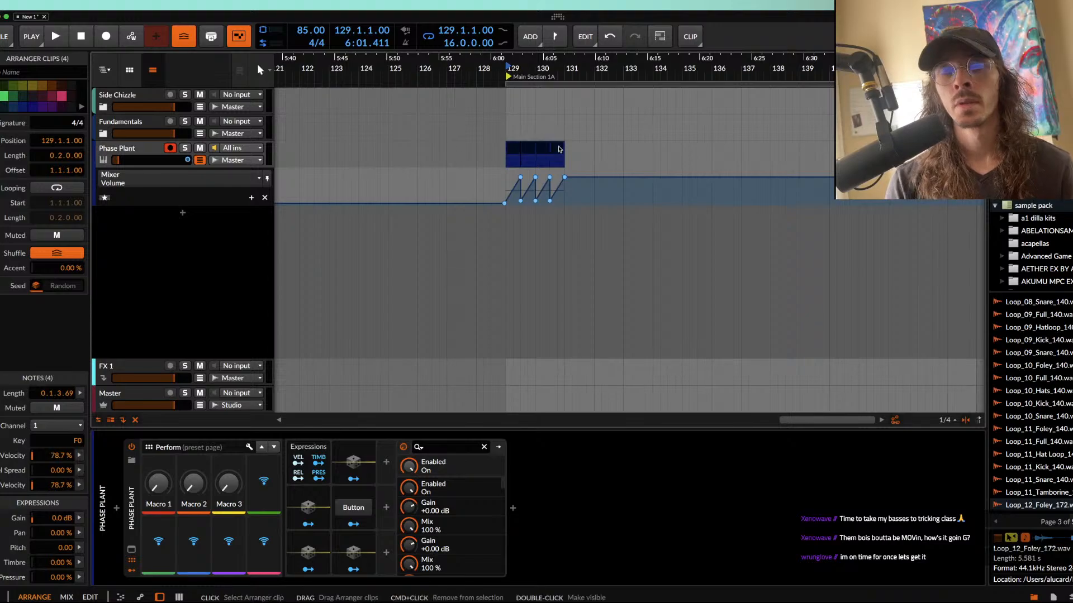
{"action": "key", "text": "ctrl+l"}
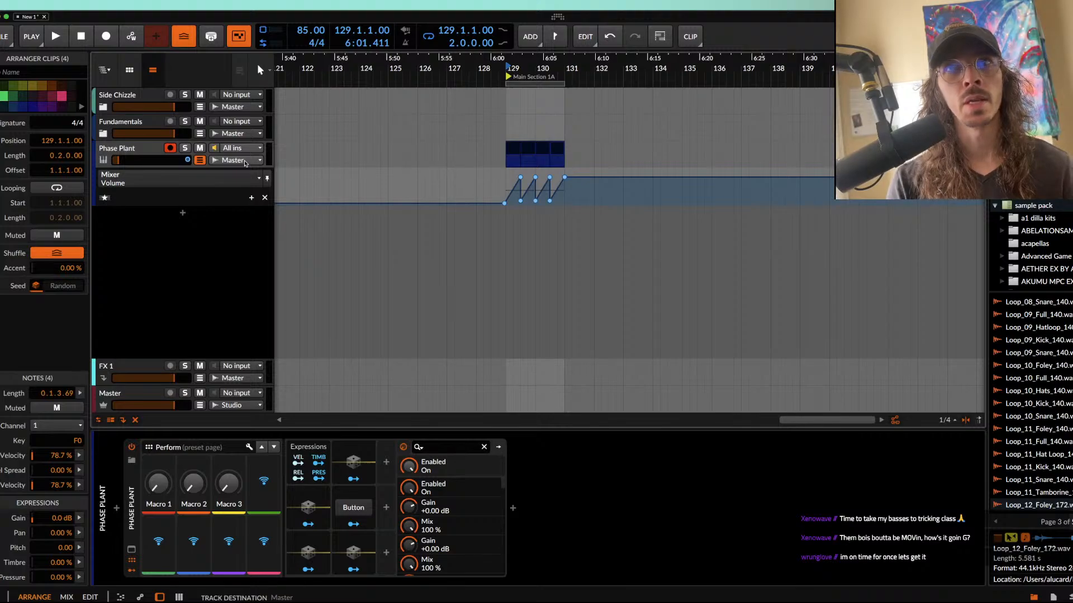
{"action": "key", "text": "space"}
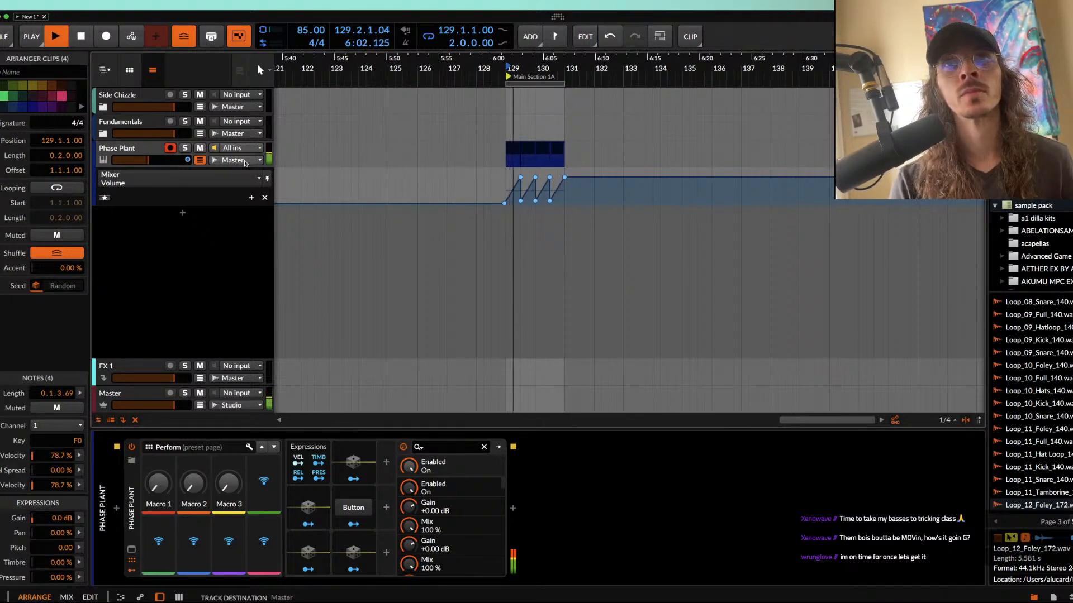
{"action": "key", "text": "space"}
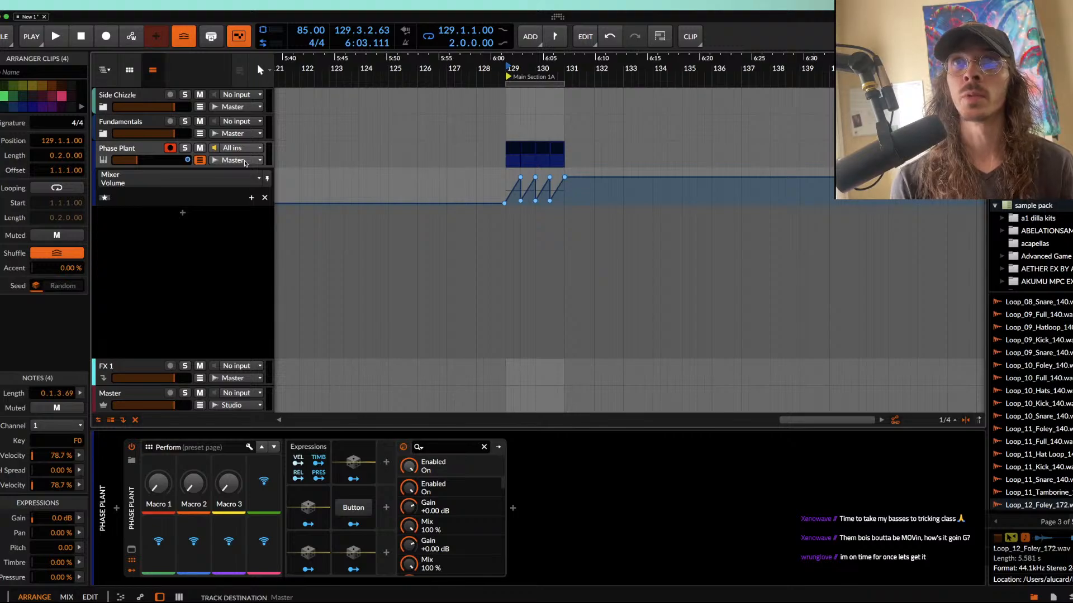
Step: Create a one-bar clip at bar 131 on the Phase Plant track and draw an F0 note filling it
{"action": "double_click", "coordinate": [590, 162]}
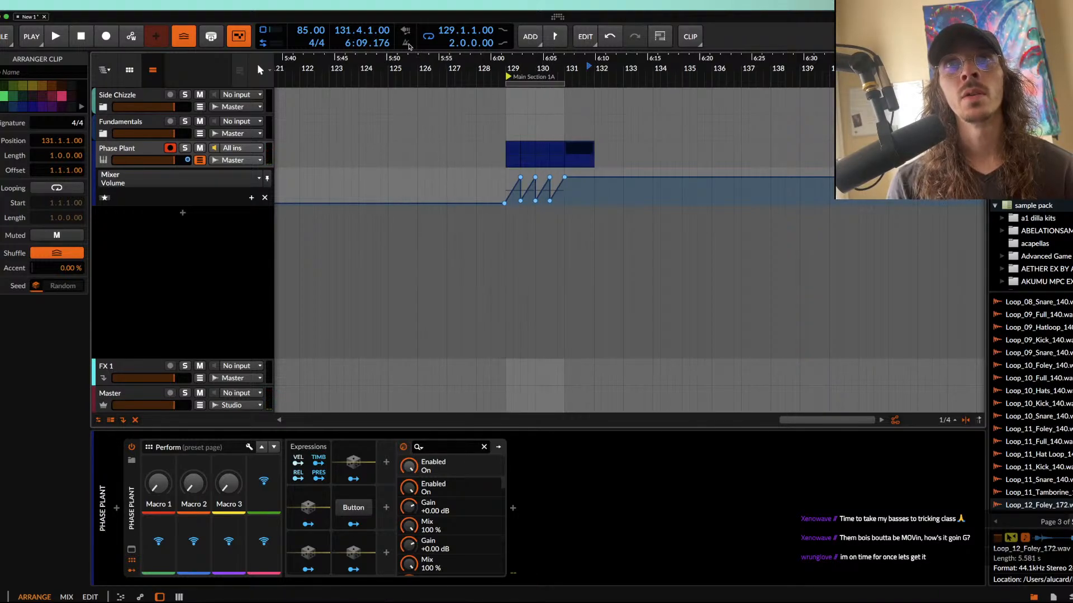
{"action": "double_click", "coordinate": [570, 149]}
{"action": "scroll", "coordinate": [241, 475], "scroll_direction": "down", "scroll_amount": 5}
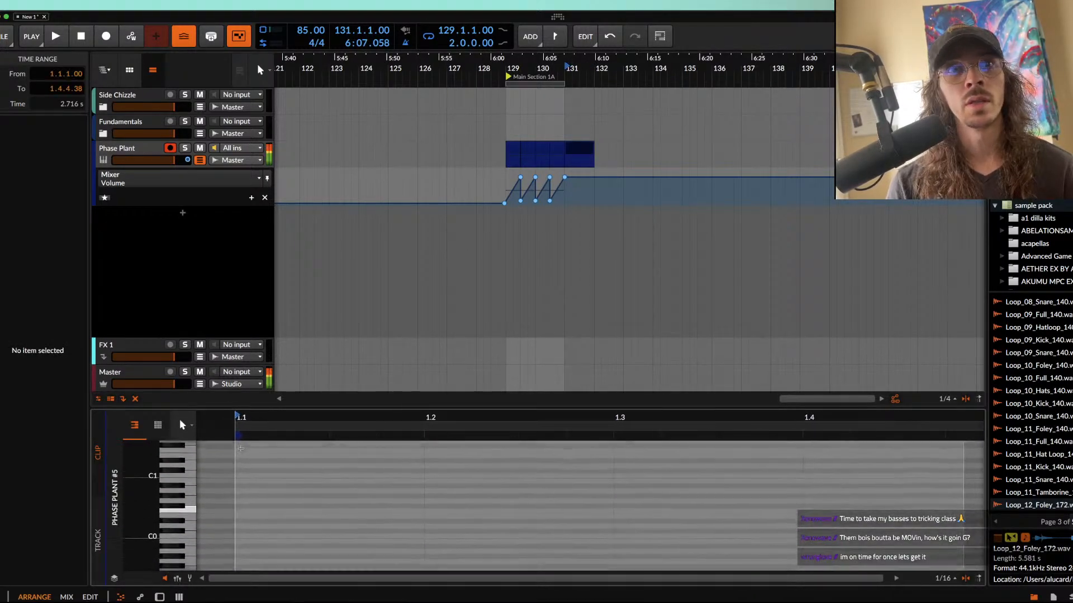
{"action": "double_click", "coordinate": [246, 512]}
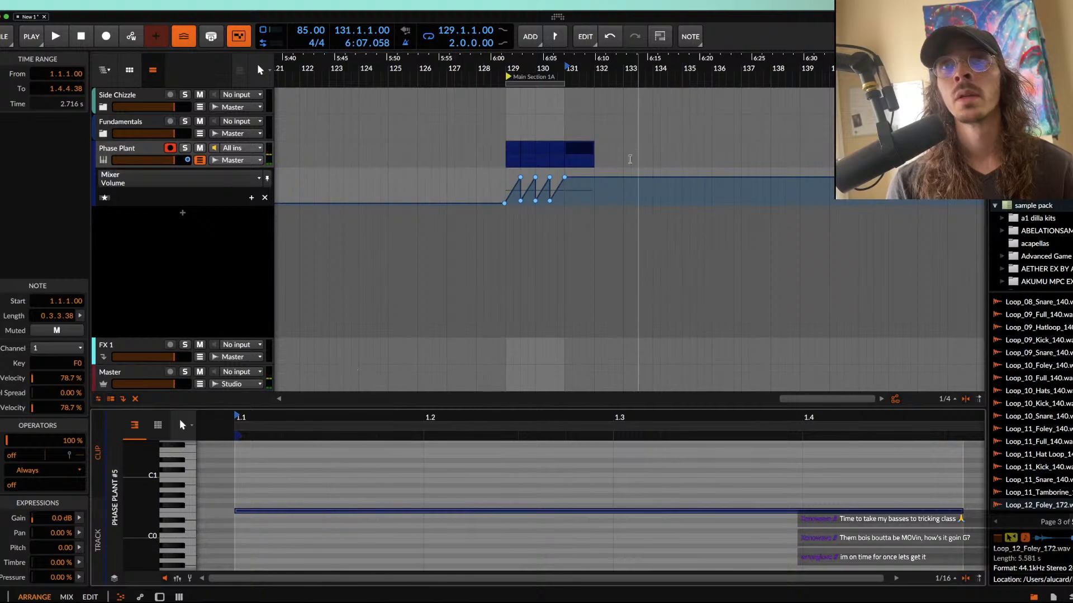
Step: Play the clip at bar 131 to hear the note at constant volume
{"action": "left_click", "coordinate": [585, 147]}
{"action": "key", "text": "space"}
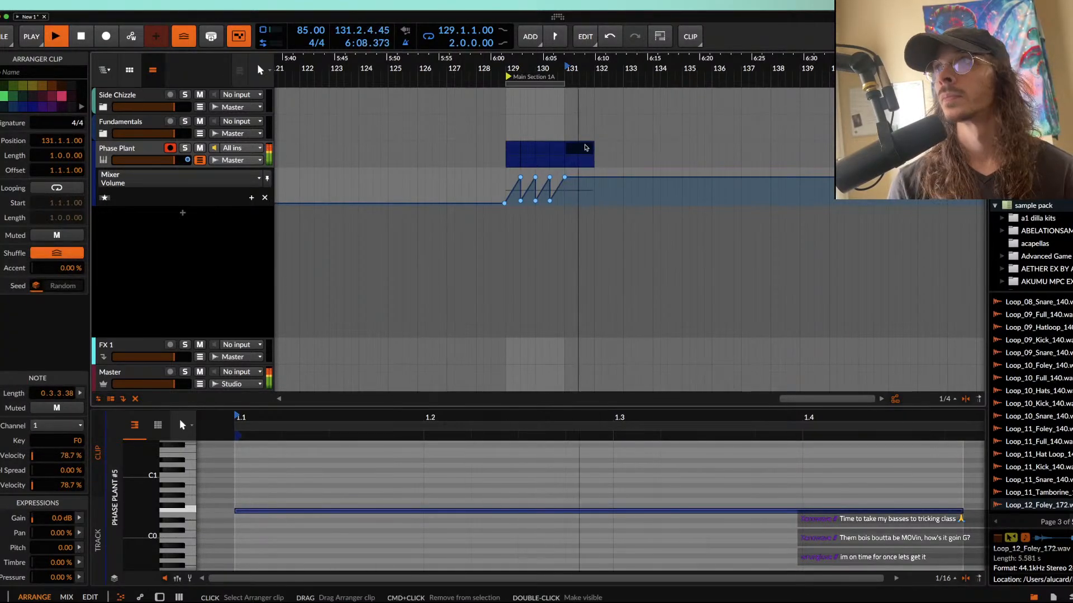
{"action": "key", "text": "space"}
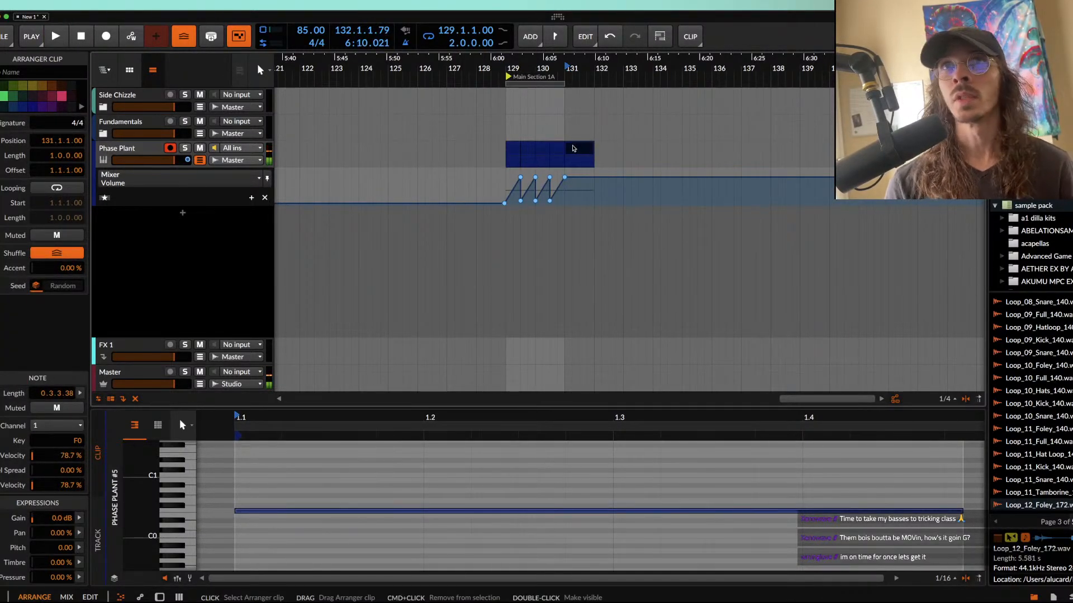
Step: Play from the first clip at bar 129 and toggle the metronome
{"action": "left_click", "coordinate": [514, 149]}
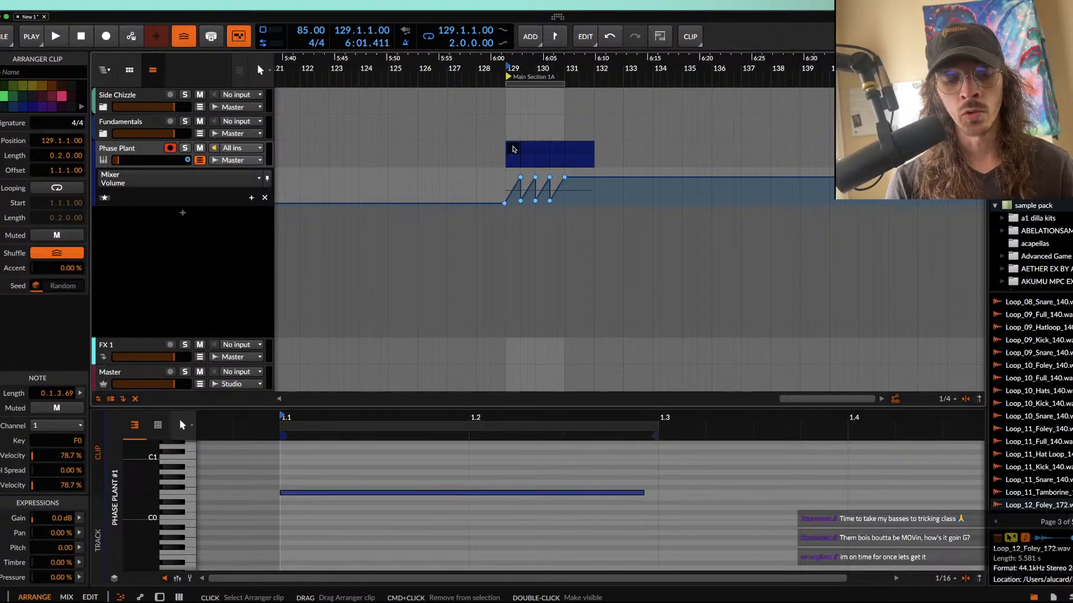
{"action": "key", "text": "space"}
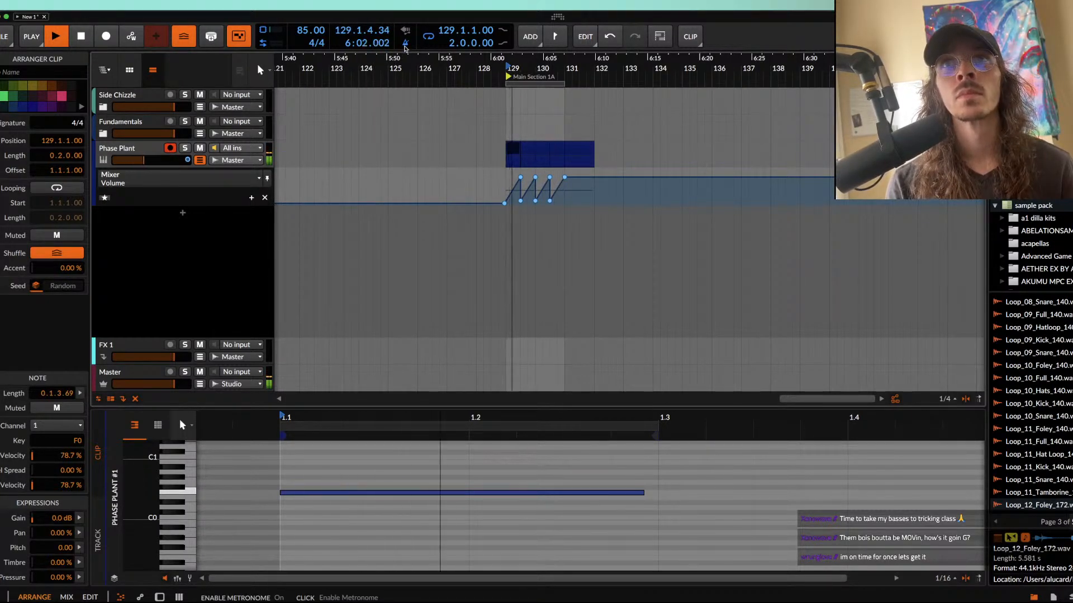
{"action": "key", "text": "space"}
{"action": "left_click", "coordinate": [406, 45]}
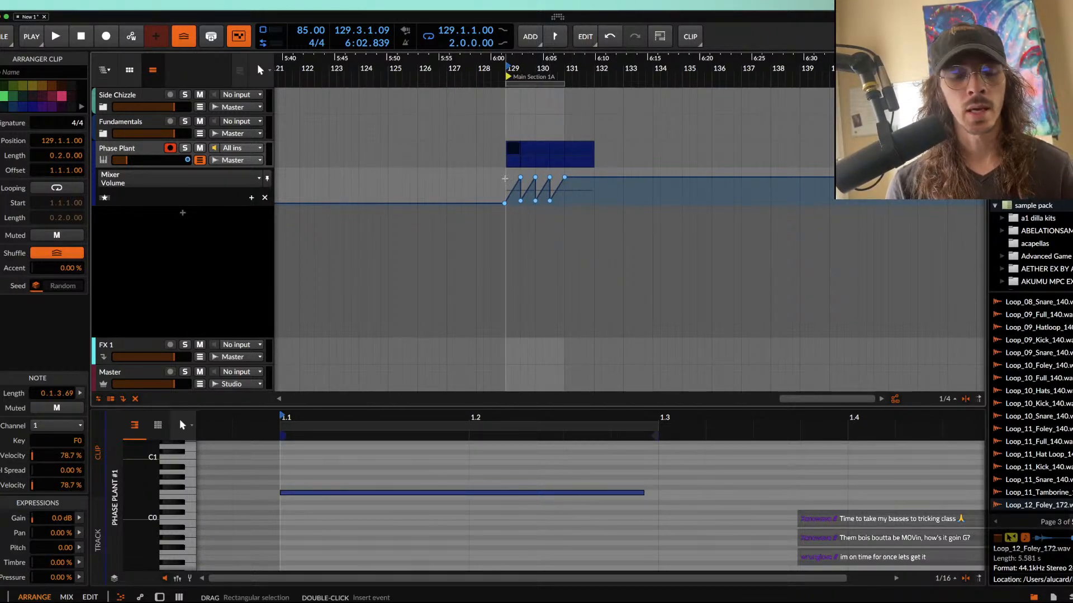
Step: Open the Phase Plant instrument on its track and add a Limiter effect to Lane 3
{"action": "left_click_drag", "start_coordinate": [504, 179], "coordinate": [565, 190]}
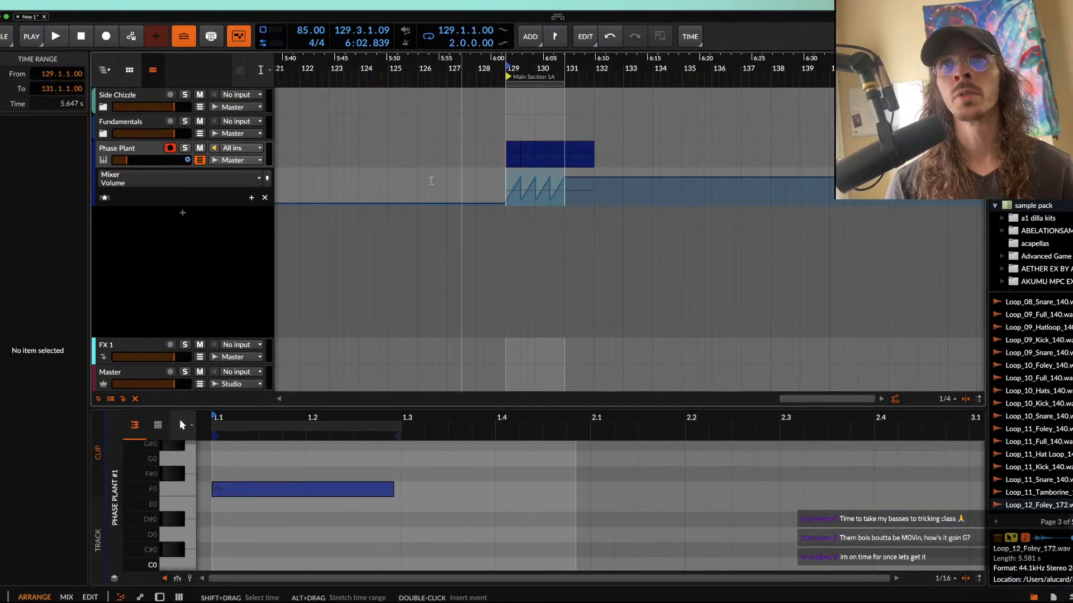
{"action": "double_click", "coordinate": [148, 147]}
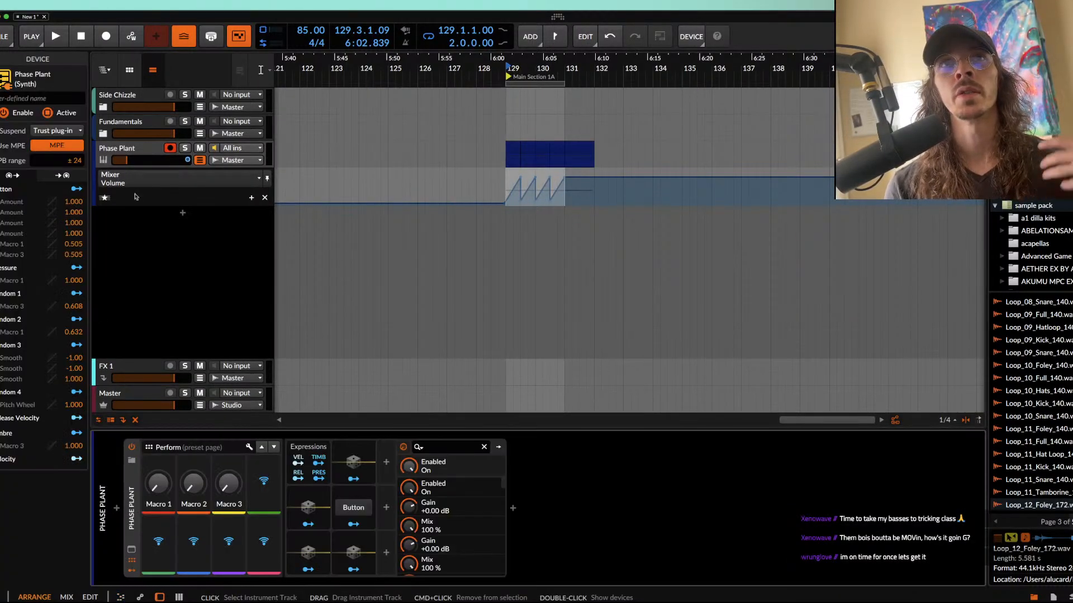
{"action": "left_click", "coordinate": [131, 549]}
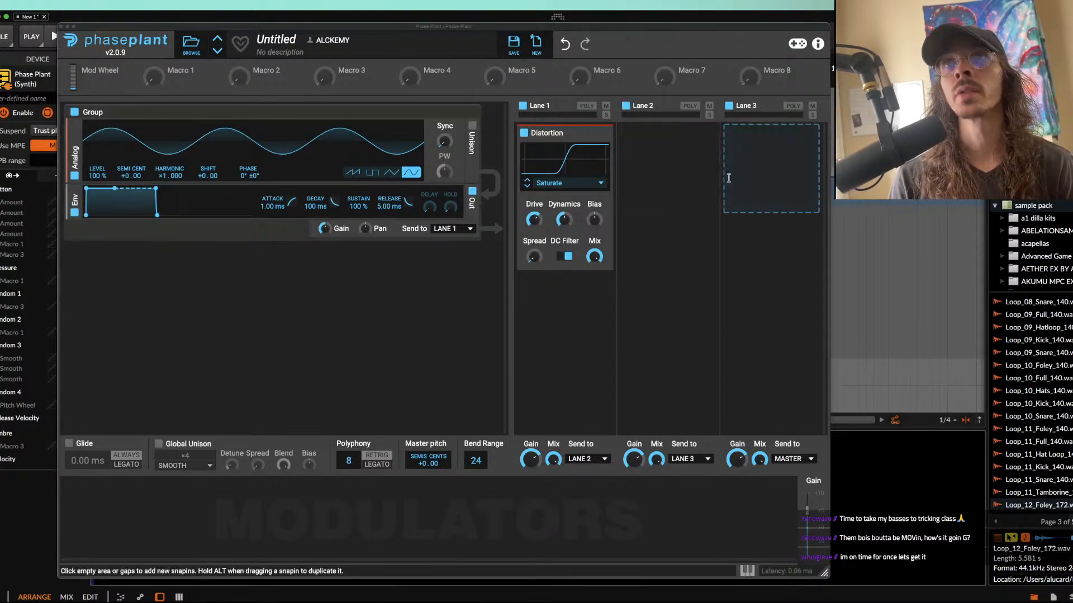
{"action": "left_click", "coordinate": [747, 174]}
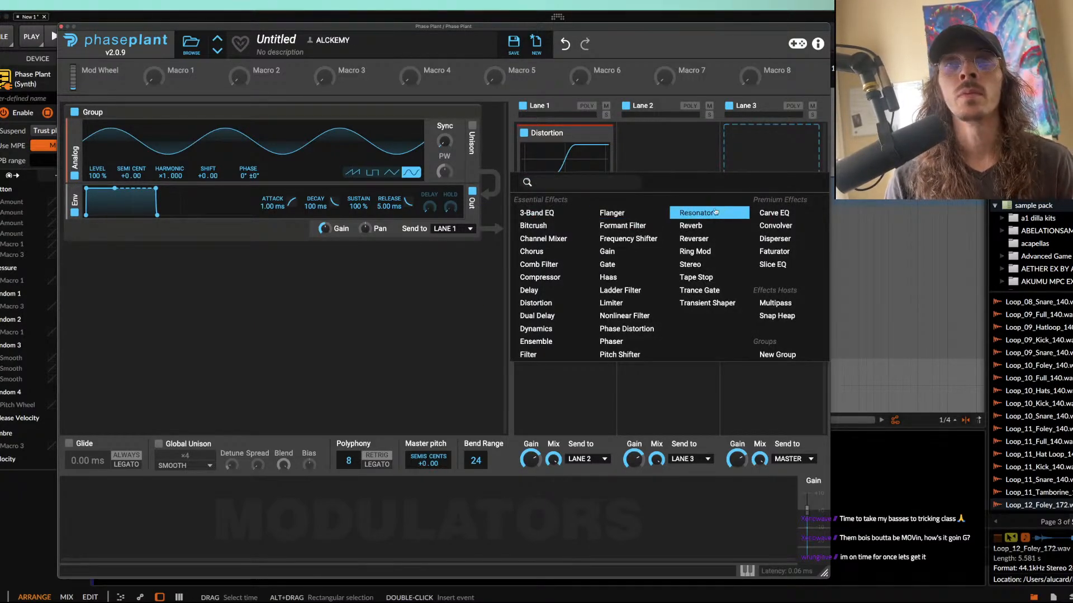
{"action": "left_click", "coordinate": [610, 303]}
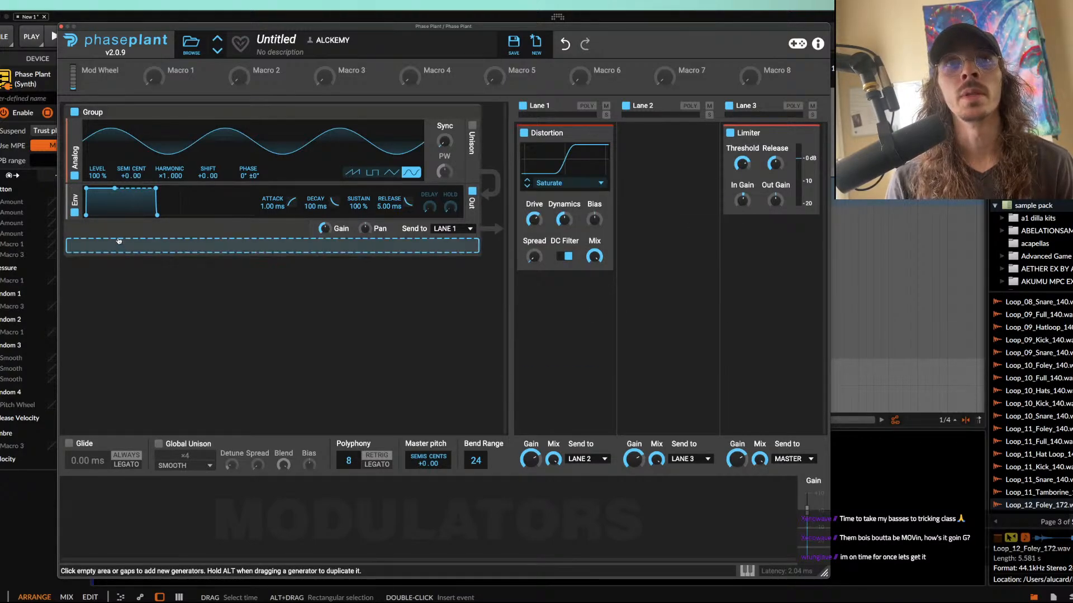
Step: Add a second Analog oscillator with a sine wave and use it to modulate the first oscillator's phase
{"action": "left_click", "coordinate": [118, 244]}
{"action": "left_click", "coordinate": [138, 283]}
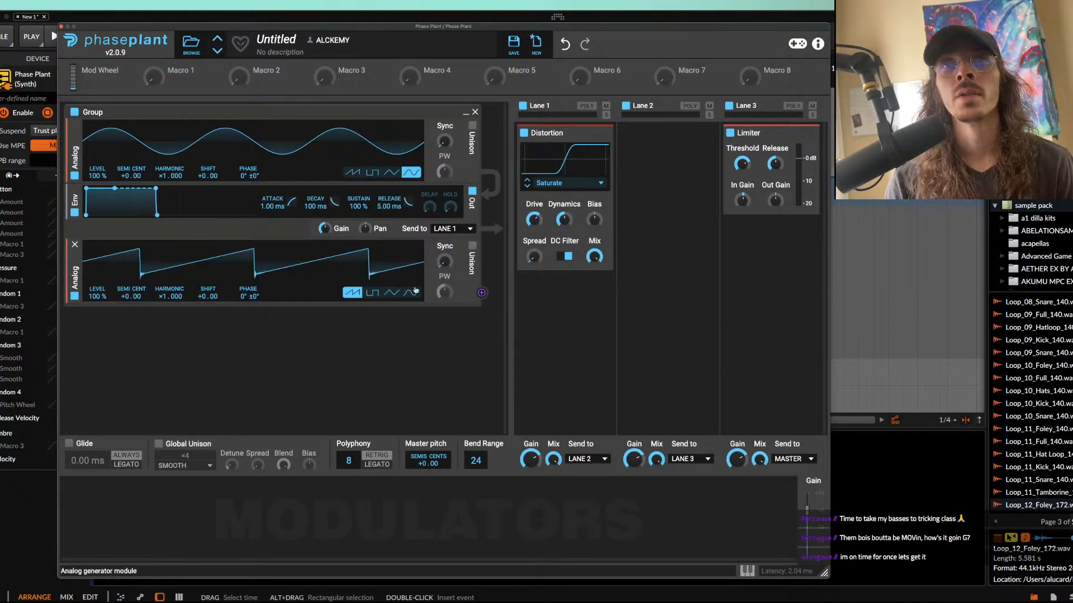
{"action": "left_click", "coordinate": [481, 293]}
{"action": "left_click_drag", "start_coordinate": [248, 184], "coordinate": [248, 173]}
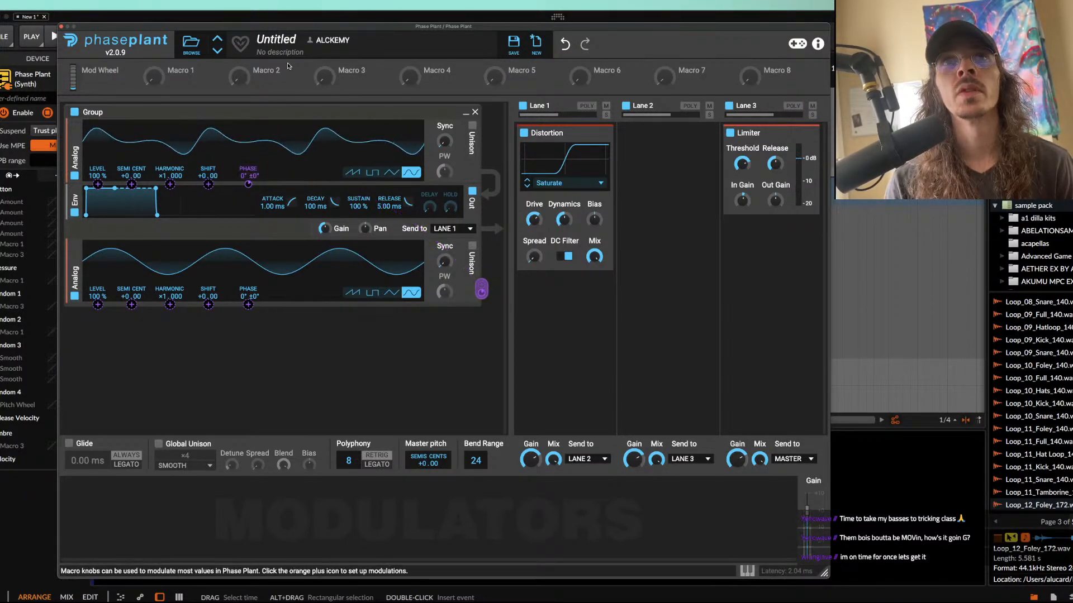
Step: Set the playback position to bar 131 and raise the second oscillator's modulation of the first oscillator's phase to 28.6%
{"action": "left_click_drag", "start_coordinate": [286, 31], "coordinate": [285, 250]}
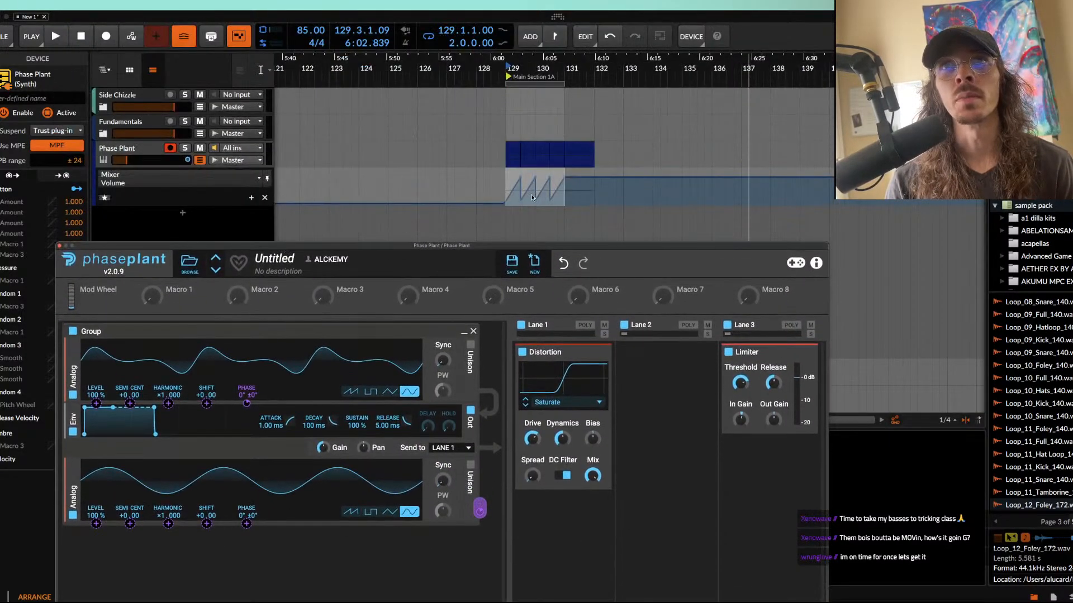
{"action": "left_click", "coordinate": [568, 151]}
{"action": "left_click_drag", "start_coordinate": [403, 245], "coordinate": [460, 144]}
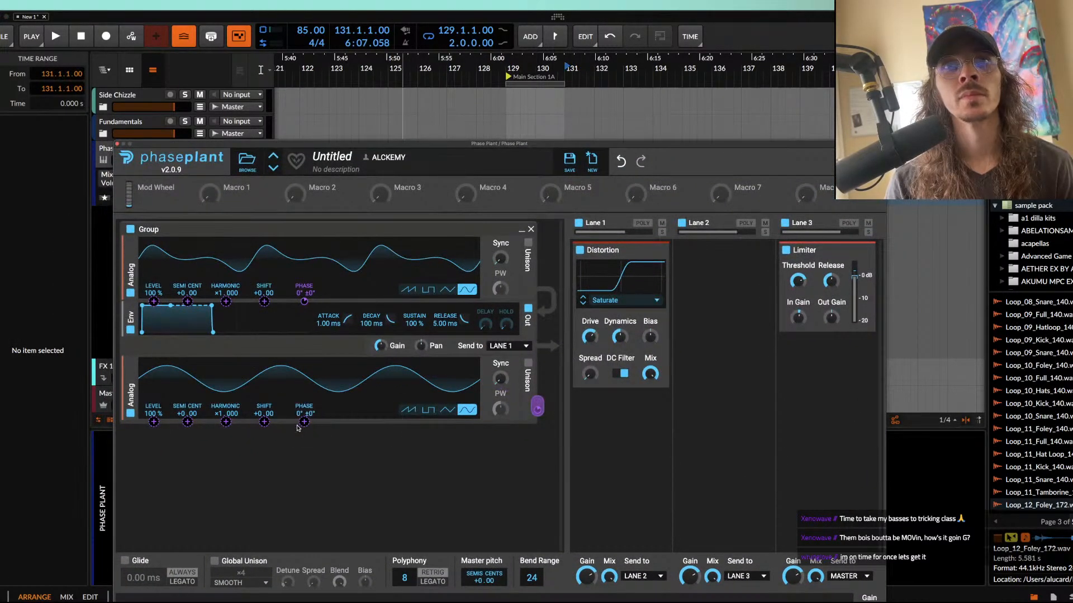
{"action": "mouse_move", "coordinate": [307, 307]}
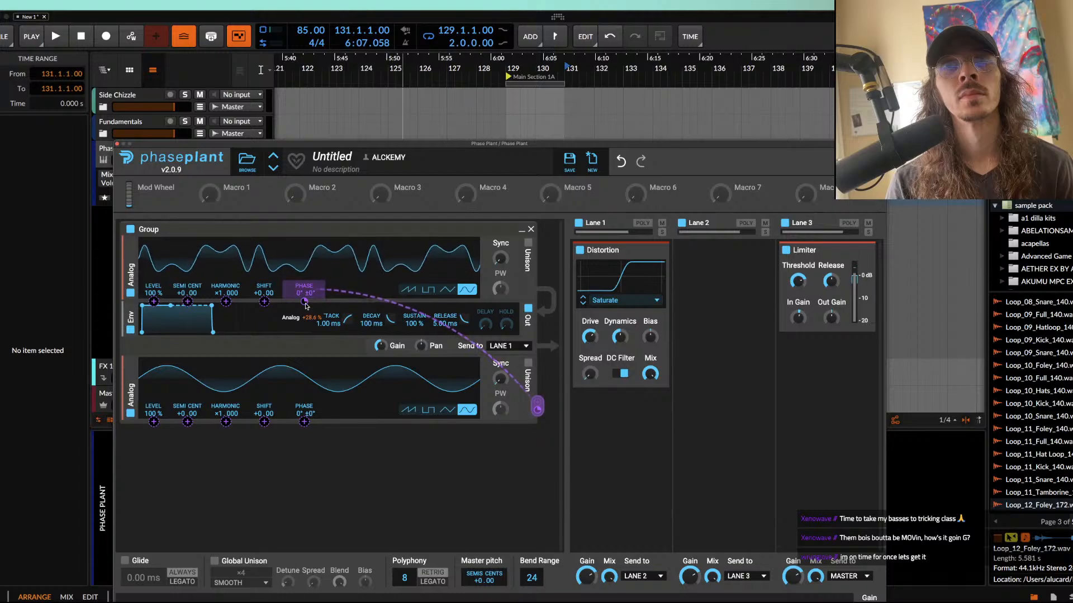
{"action": "left_click_drag", "start_coordinate": [372, 146], "coordinate": [443, 57]}
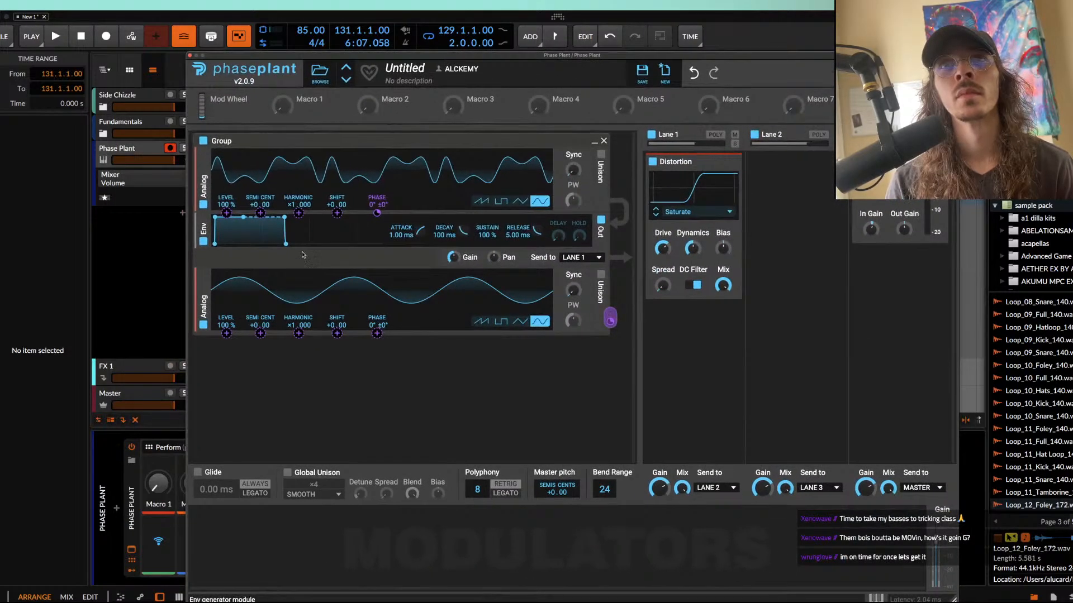
{"action": "left_click_drag", "start_coordinate": [356, 57], "coordinate": [222, 17]}
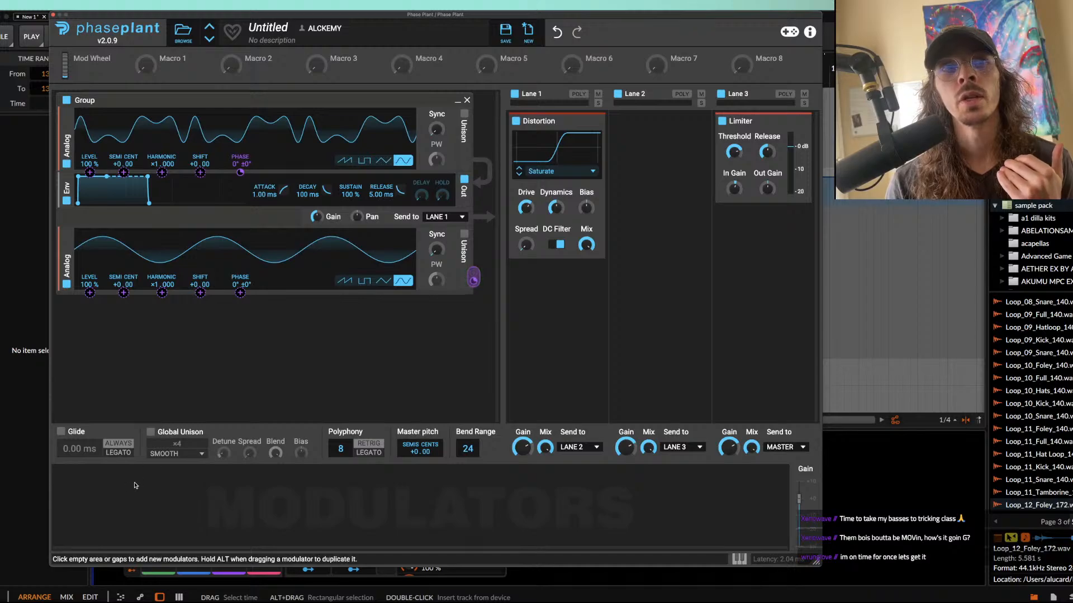
Step: Add an LFO modulator and reshape its pyramid curve into a ramp rising from 0 to 100% across the full cycle
{"action": "left_click", "coordinate": [112, 512]}
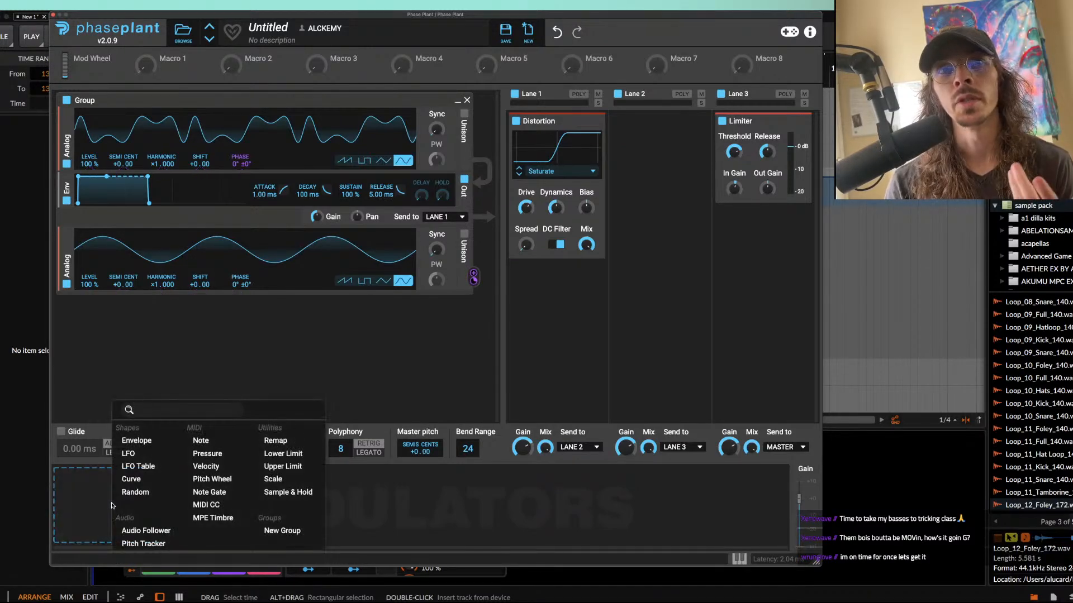
{"action": "left_click", "coordinate": [132, 452]}
{"action": "left_click", "coordinate": [248, 533]}
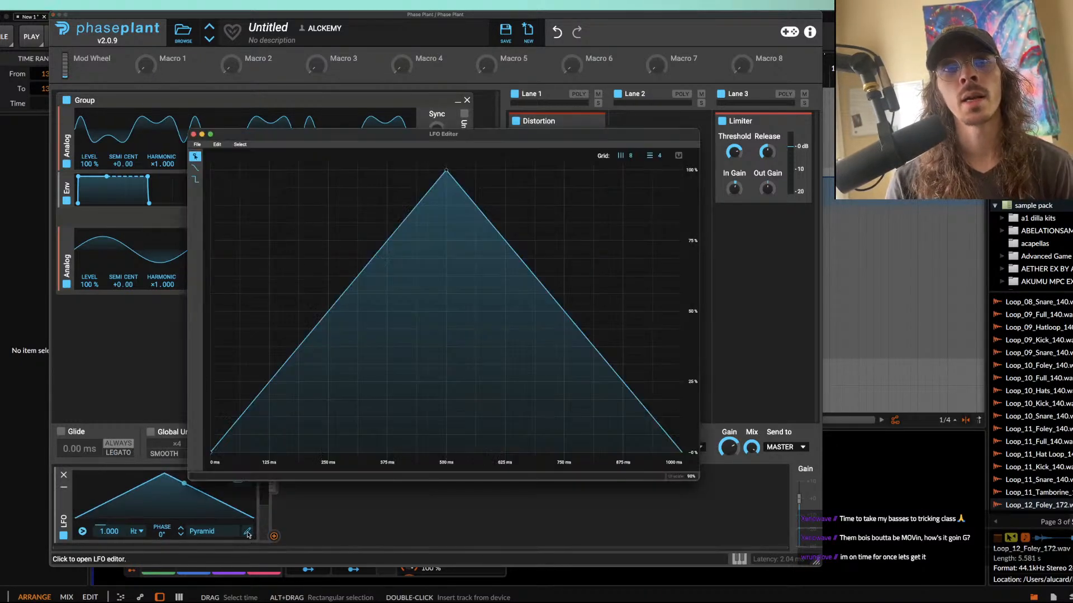
{"action": "left_click_drag", "start_coordinate": [446, 170], "coordinate": [682, 170]}
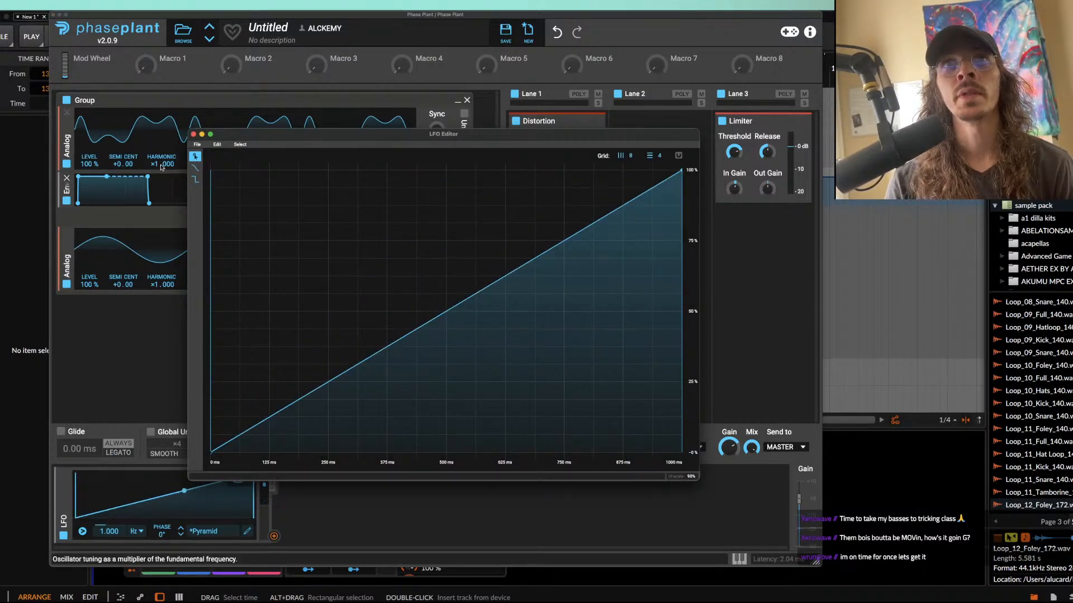
{"action": "left_click", "coordinate": [193, 134]}
Step: Assign the LFO to control the first oscillator's phase modulation depth, stop the bar 131 playback and cue bar 129
{"action": "left_click_drag", "start_coordinate": [350, 17], "coordinate": [310, 18]}
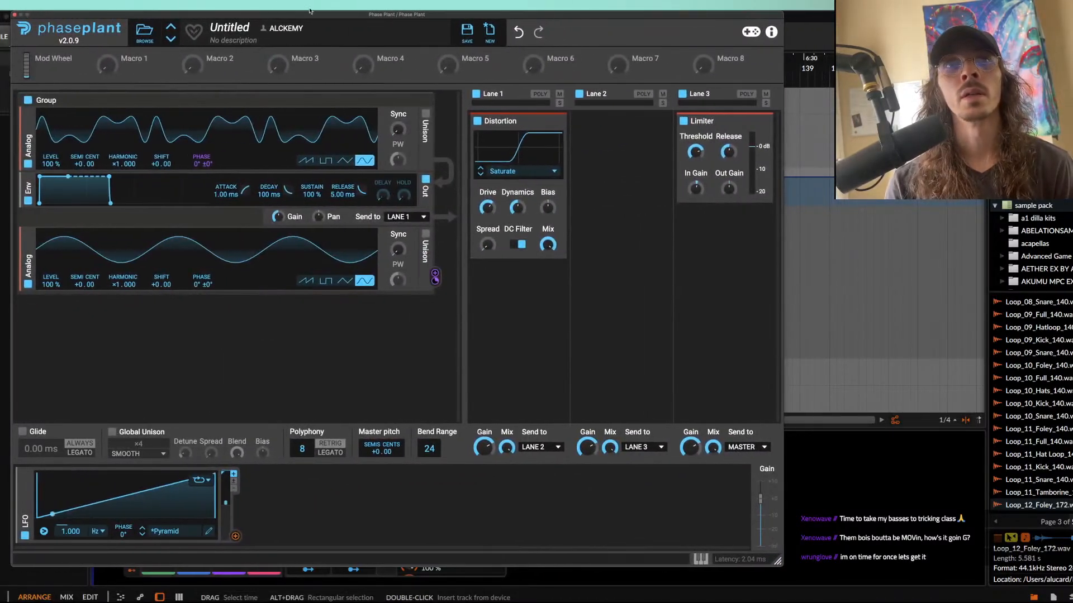
{"action": "left_click", "coordinate": [235, 536]}
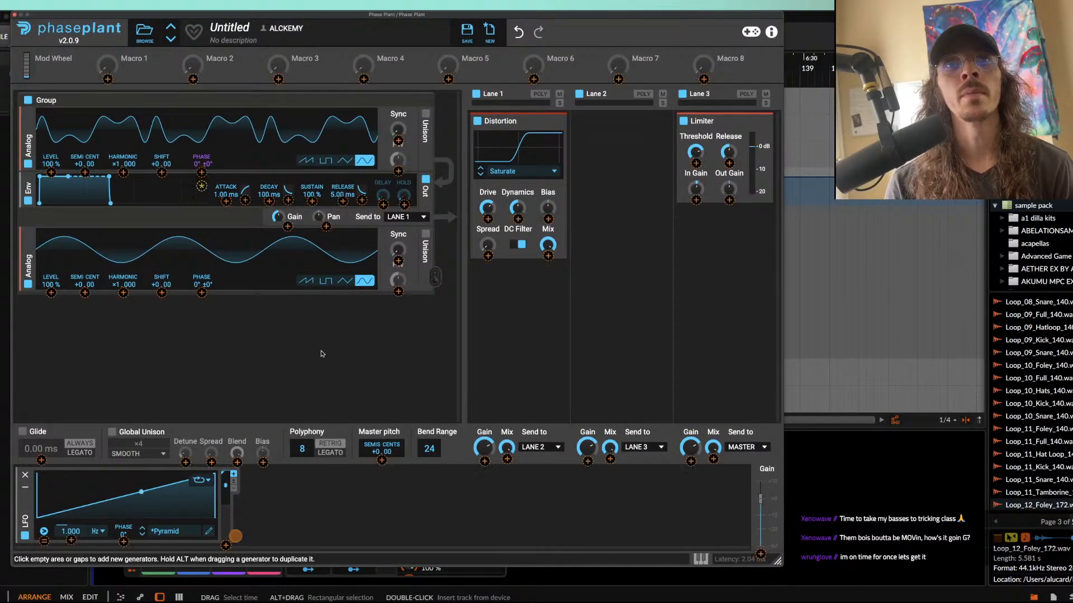
{"action": "left_click", "coordinate": [201, 189]}
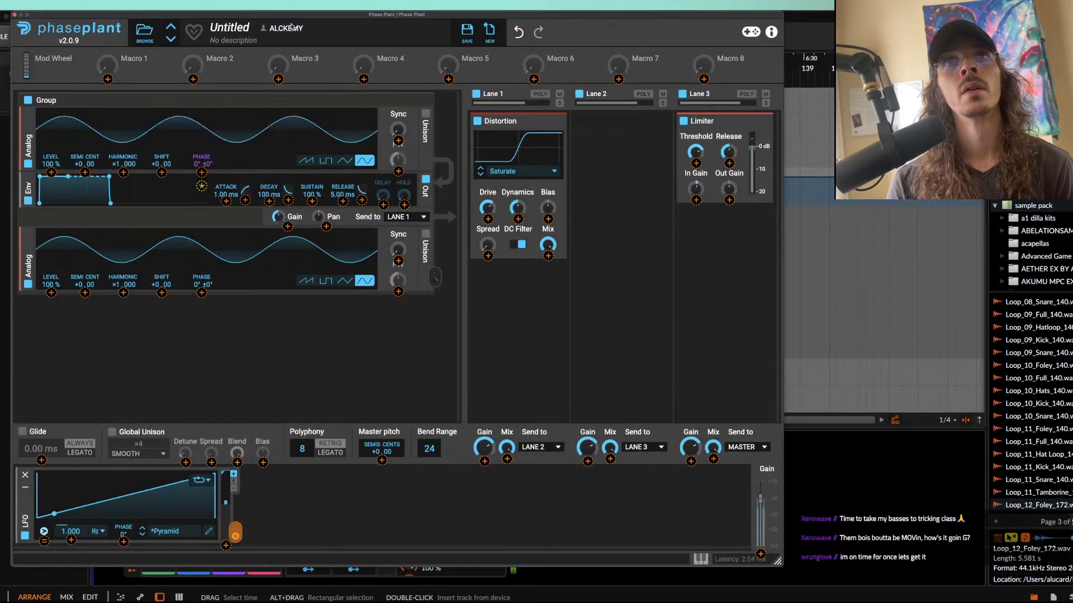
{"action": "left_click_drag", "start_coordinate": [291, 14], "coordinate": [441, 178]}
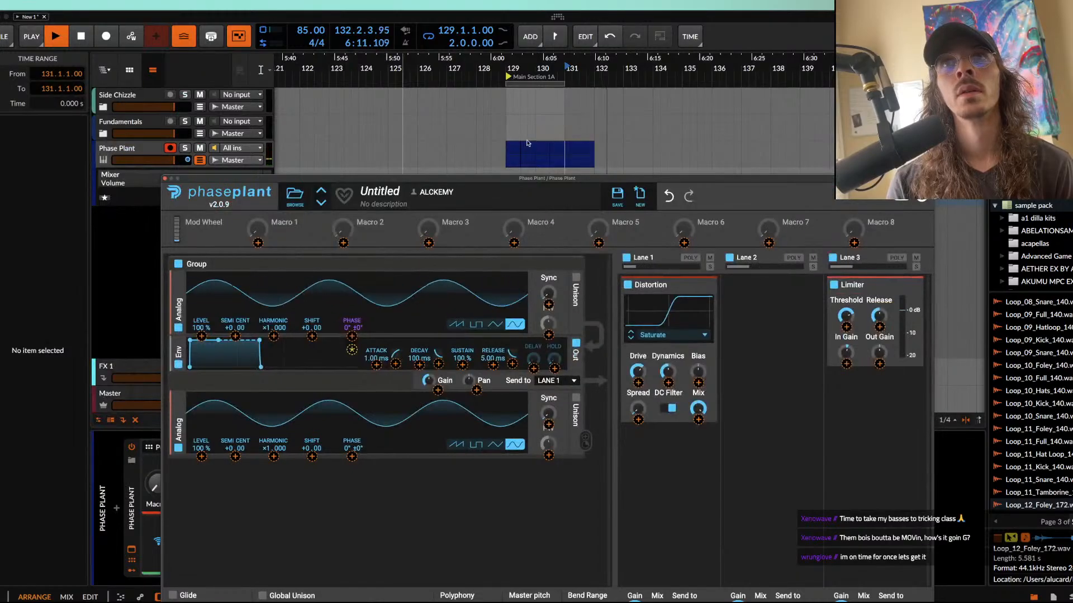
{"action": "key", "text": "space"}
{"action": "left_click", "coordinate": [511, 158]}
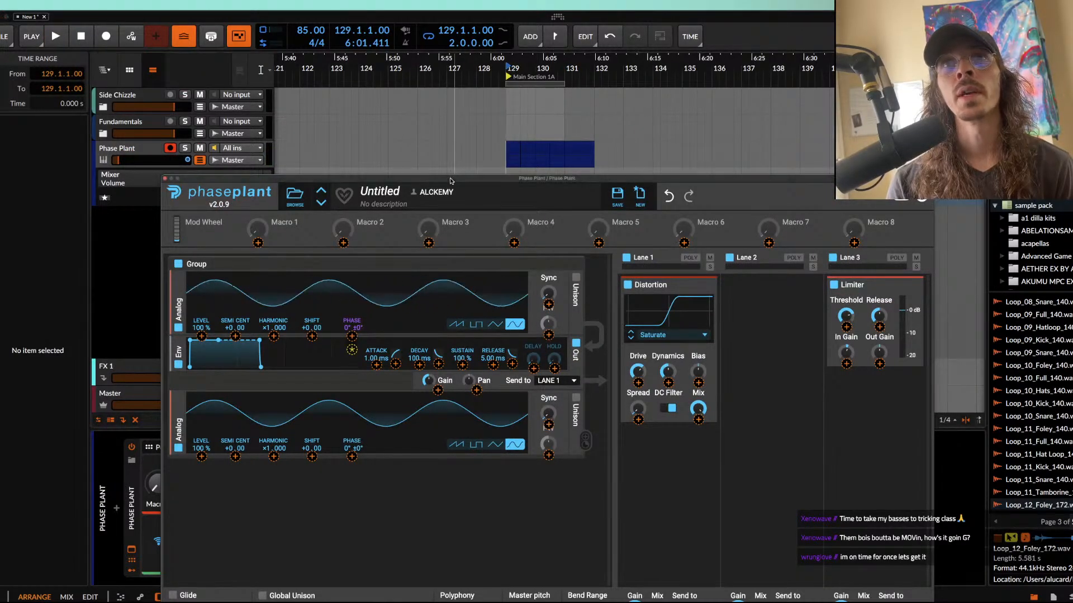
Step: Switch the LFO rate from Hz to tempo sync at 8/16
{"action": "left_click_drag", "start_coordinate": [450, 181], "coordinate": [437, 18]}
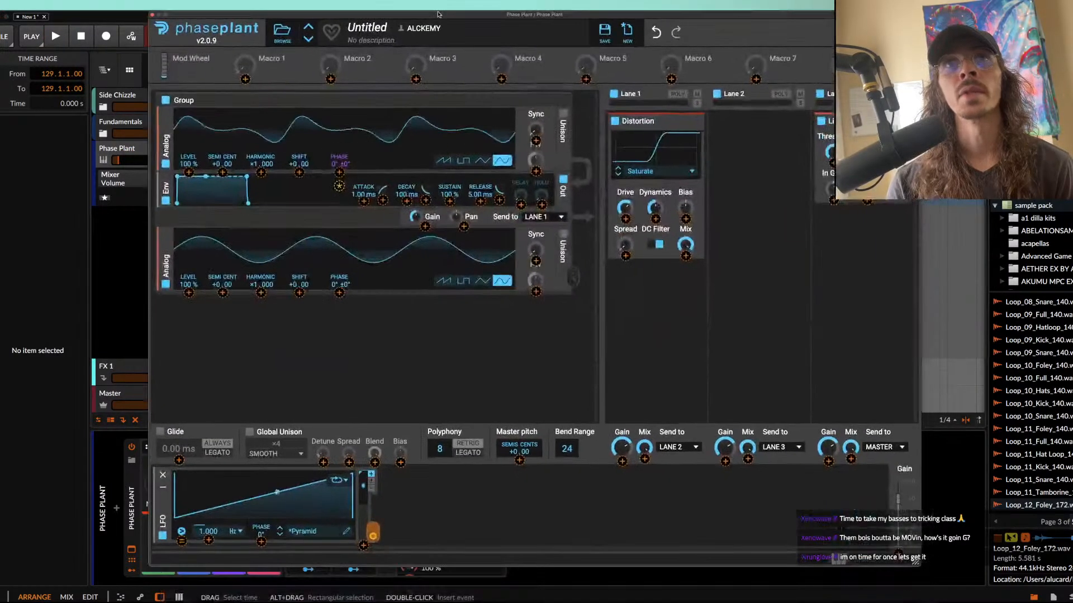
{"action": "left_click", "coordinate": [242, 536]}
{"action": "left_click", "coordinate": [246, 543]}
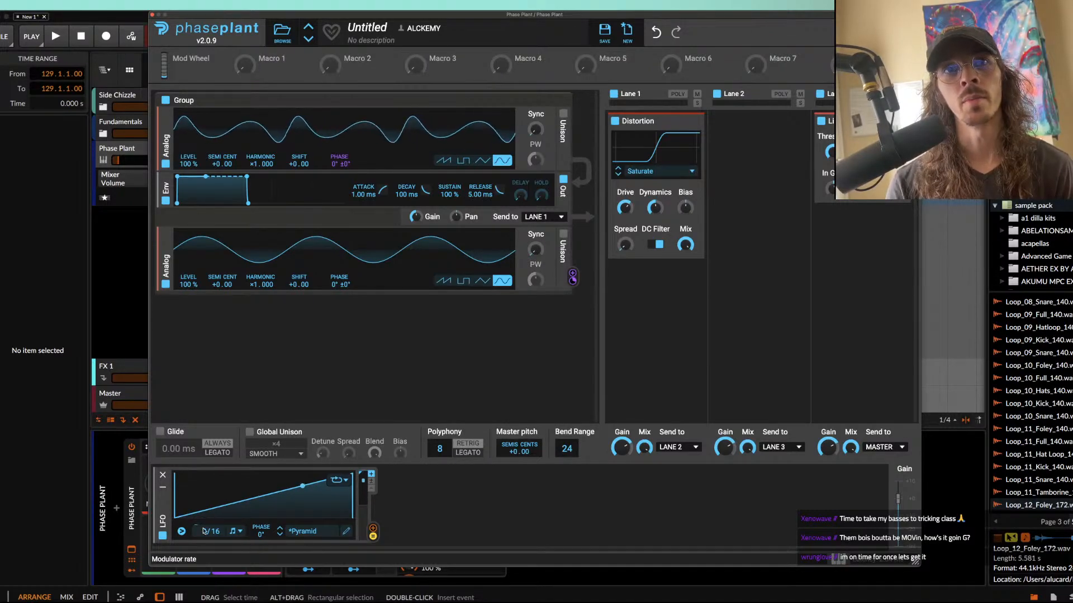
Step: Play the Phase Plant clips from bar 129 to hear the tempo-synced phase modulation with the volume ramps
{"action": "left_click_drag", "start_coordinate": [283, 11], "coordinate": [313, 320]}
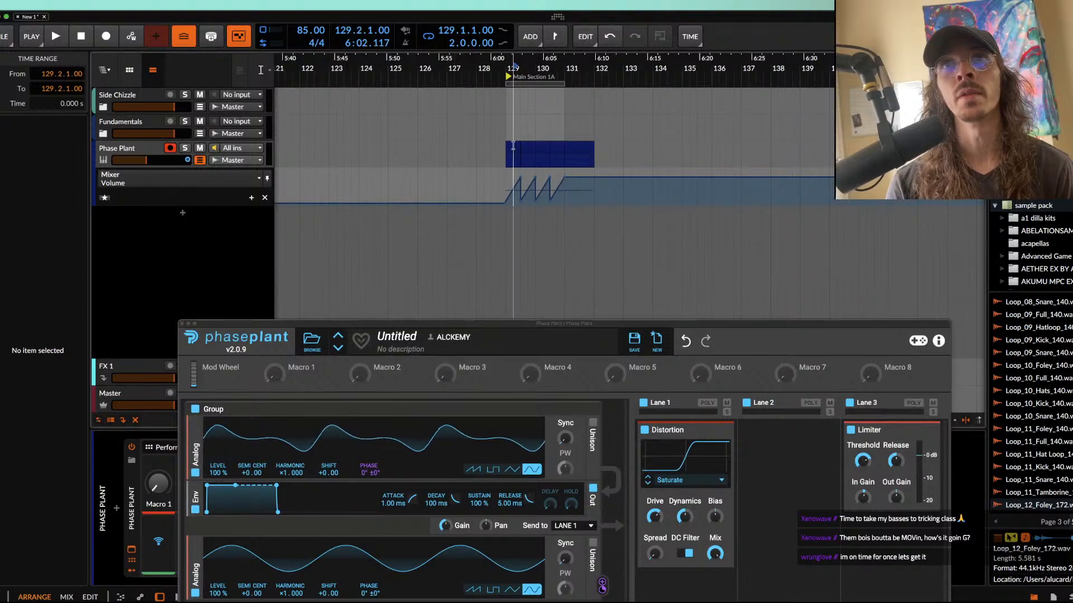
{"action": "left_click_drag", "start_coordinate": [513, 146], "coordinate": [506, 147]}
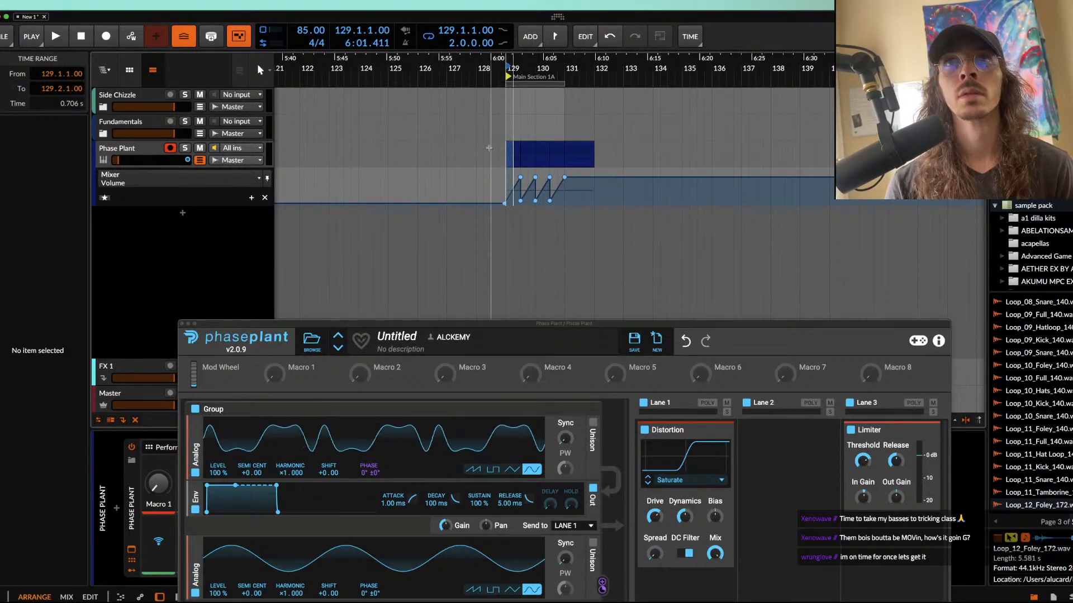
{"action": "left_click", "coordinate": [513, 149]}
{"action": "key", "text": "space"}
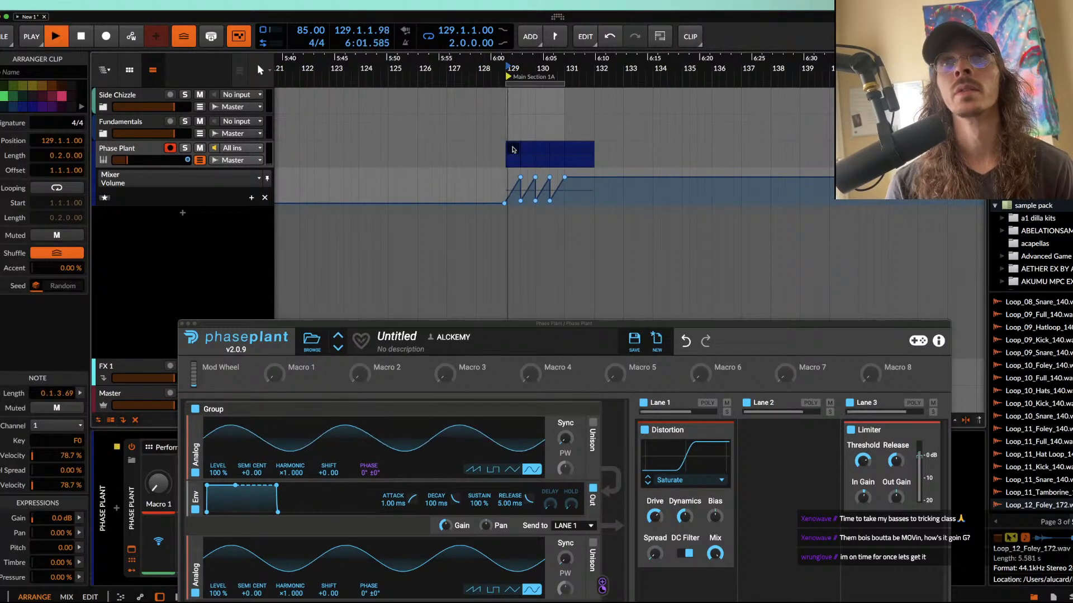
{"action": "scroll", "coordinate": [513, 149], "scroll_direction": "up", "scroll_amount": 5}
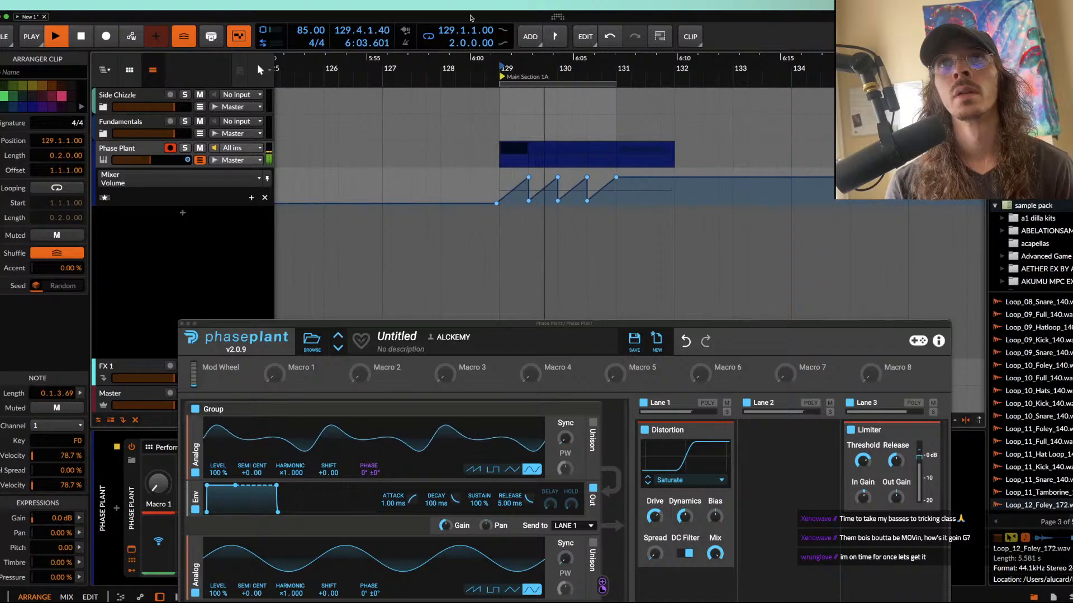
{"action": "mouse_move", "coordinate": [472, 19]}
{"action": "left_mouse_down"}
{"action": "mouse_move", "coordinate": [417, 5]}
{"action": "mouse_move", "coordinate": [520, 5]}
{"action": "mouse_move", "coordinate": [476, 3]}
{"action": "left_mouse_up"}
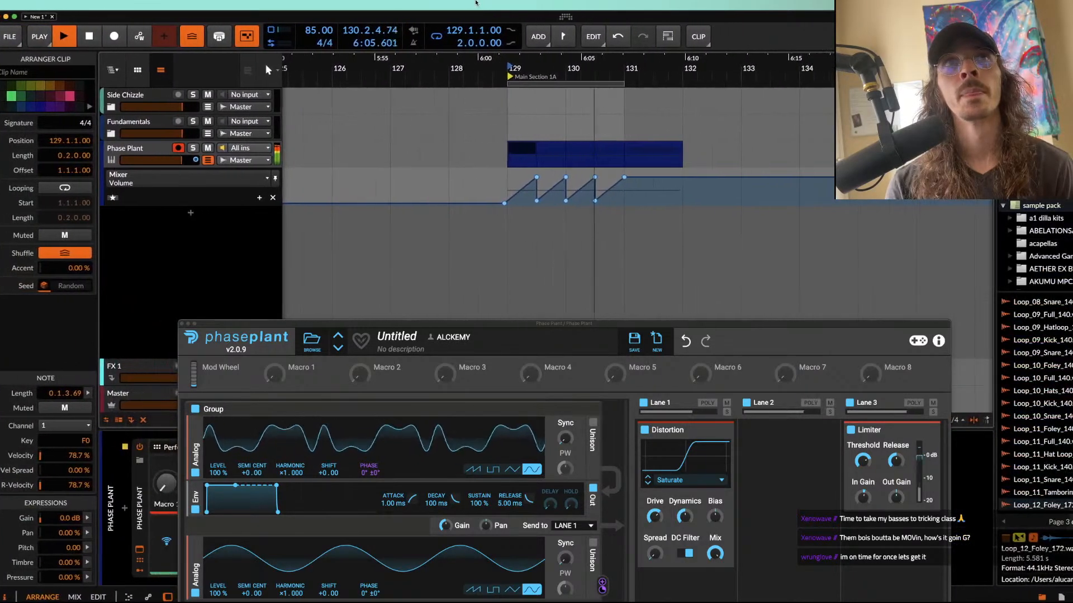
Step: Adjust the LFO-driven modulation depth on the first oscillator's phase during playback, and stop playback
{"action": "left_click_drag", "start_coordinate": [542, 325], "coordinate": [508, 27]}
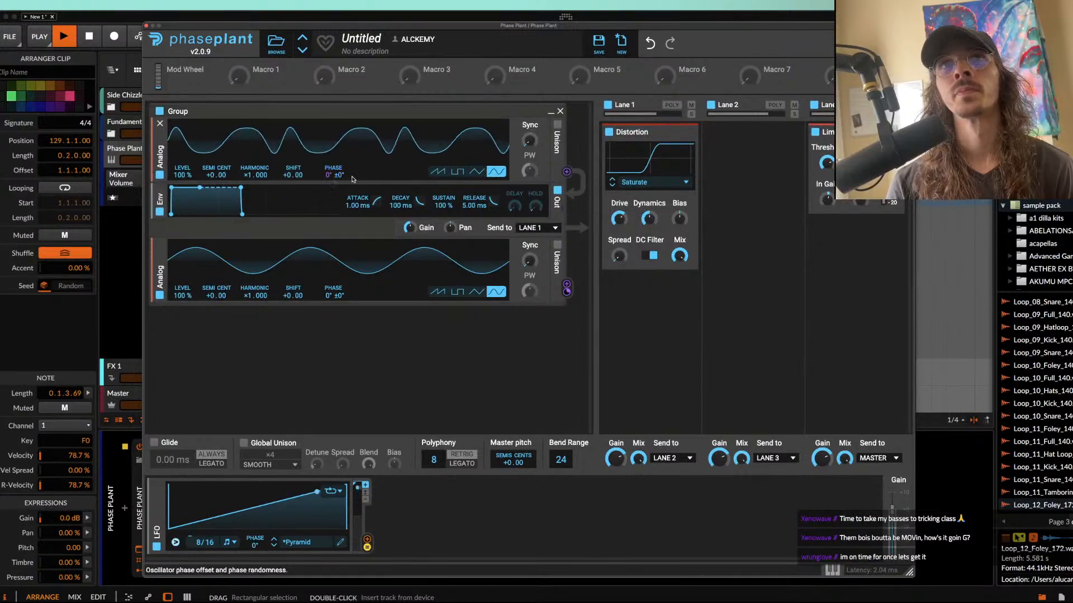
{"action": "left_click_drag", "start_coordinate": [334, 184], "coordinate": [334, 162]}
{"action": "key", "text": "space"}
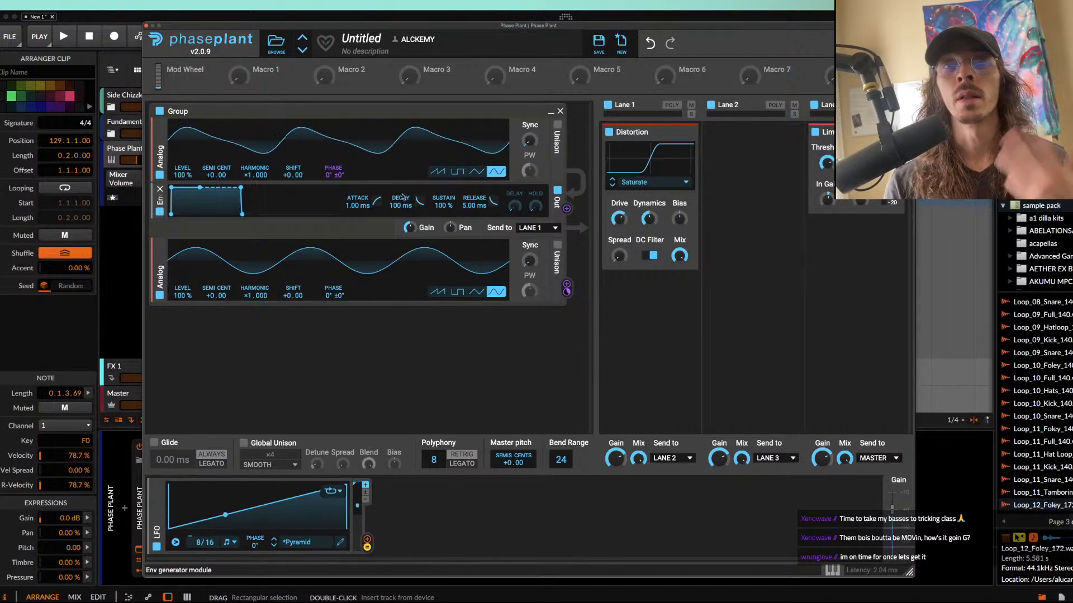
Step: Insert a Filter between the first oscillator and its envelope, make it a peak filter, raise its gain and lower its cutoff
{"action": "left_click", "coordinate": [278, 185]}
{"action": "left_click", "coordinate": [350, 238]}
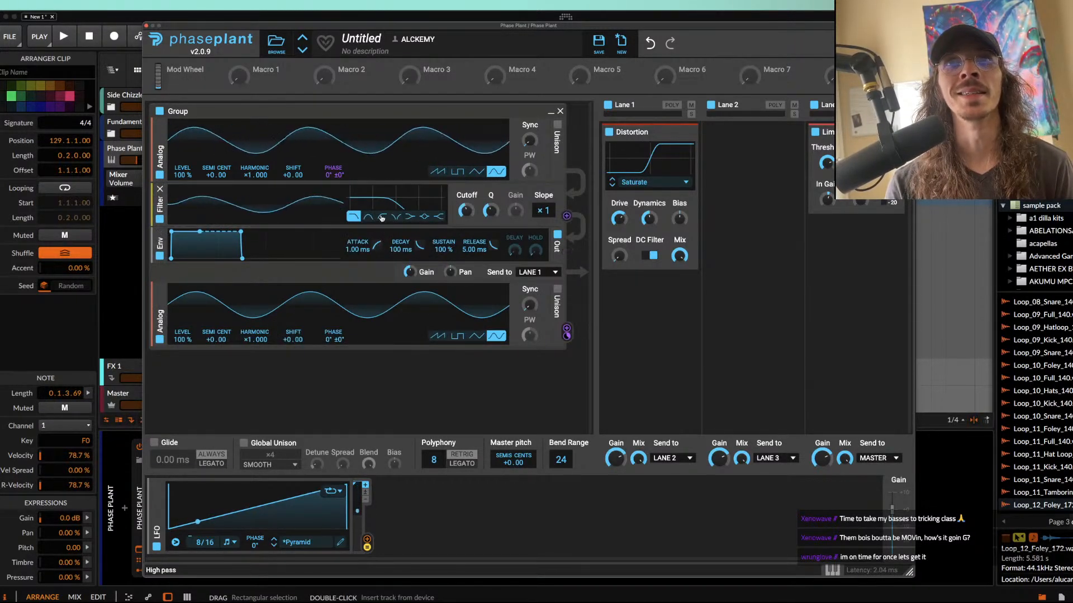
{"action": "left_click", "coordinate": [425, 216]}
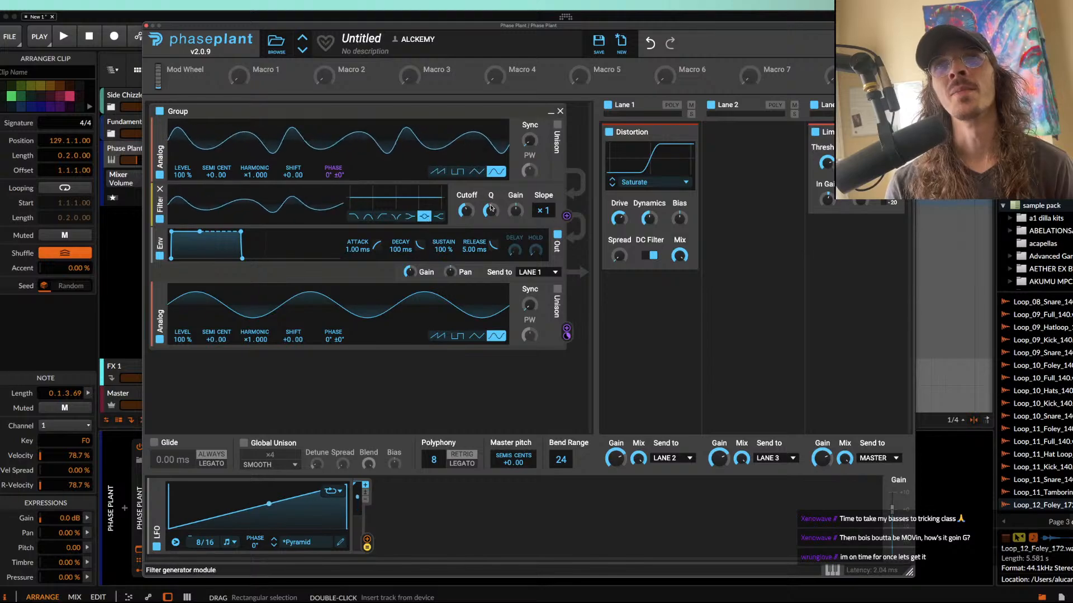
{"action": "mouse_move", "coordinate": [515, 211]}
{"action": "left_mouse_down"}
{"action": "mouse_move", "coordinate": [514, 198]}
{"action": "mouse_move", "coordinate": [469, 218]}
{"action": "mouse_move", "coordinate": [490, 204]}
{"action": "mouse_move", "coordinate": [512, 213]}
{"action": "left_mouse_up"}
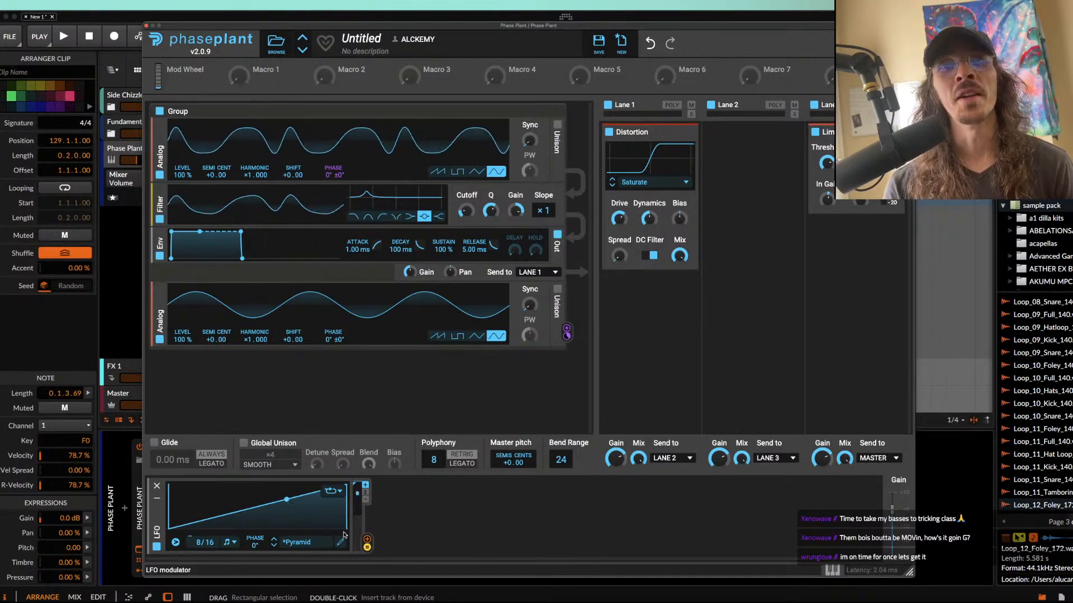
Step: Assign the LFO to the peak filter's cutoff and adjust the cutoff while playing the clips, stopping playback at the end
{"action": "left_click", "coordinate": [367, 541]}
{"action": "left_click_drag", "start_coordinate": [367, 541], "coordinate": [466, 221]}
{"action": "key", "text": "space"}
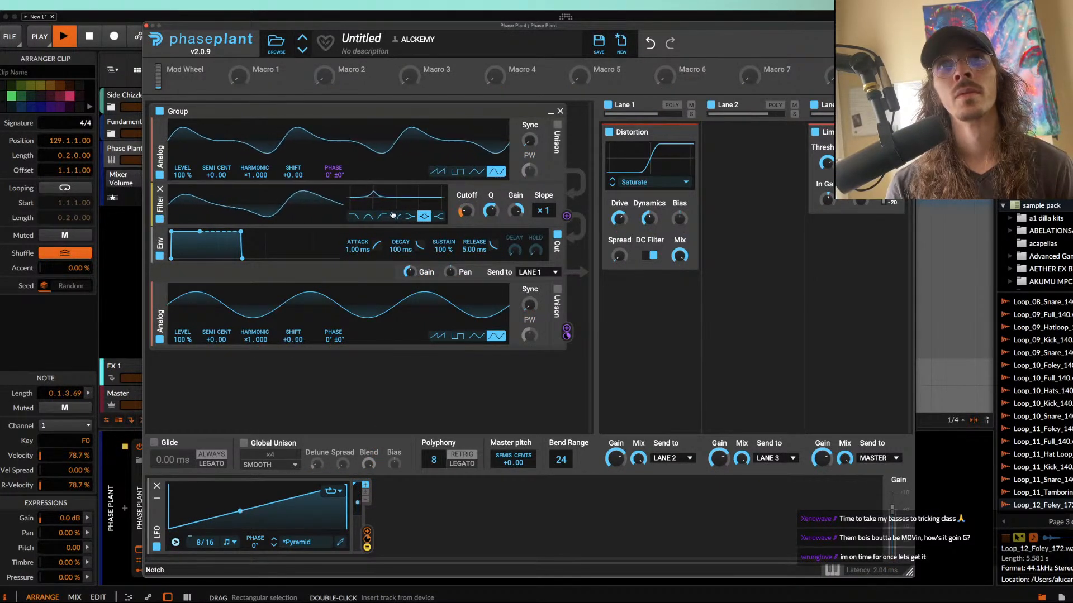
{"action": "left_click_drag", "start_coordinate": [467, 213], "coordinate": [467, 204]}
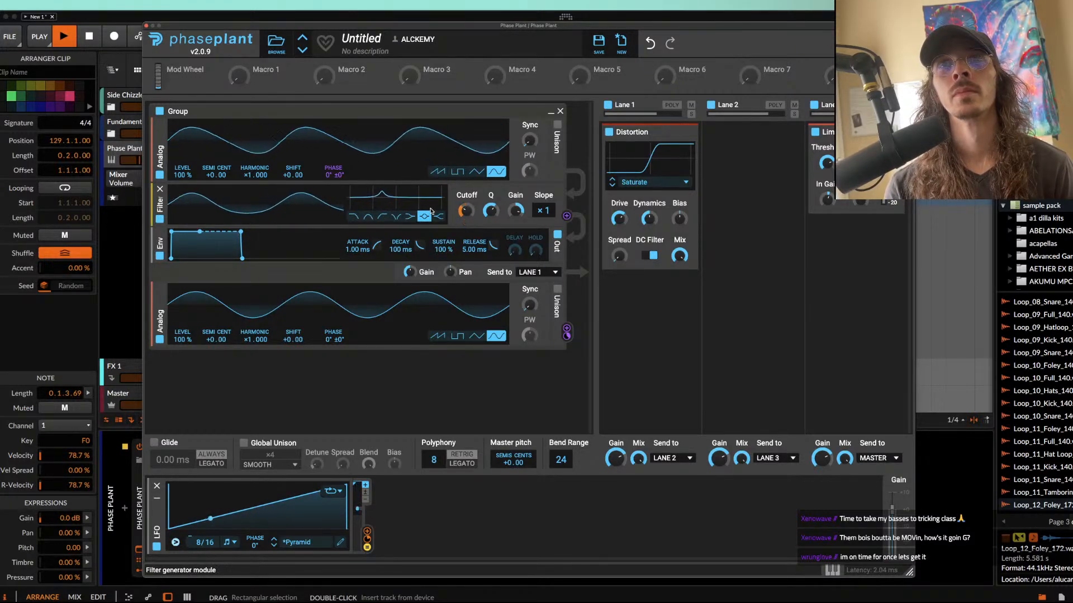
{"action": "key", "text": "space"}
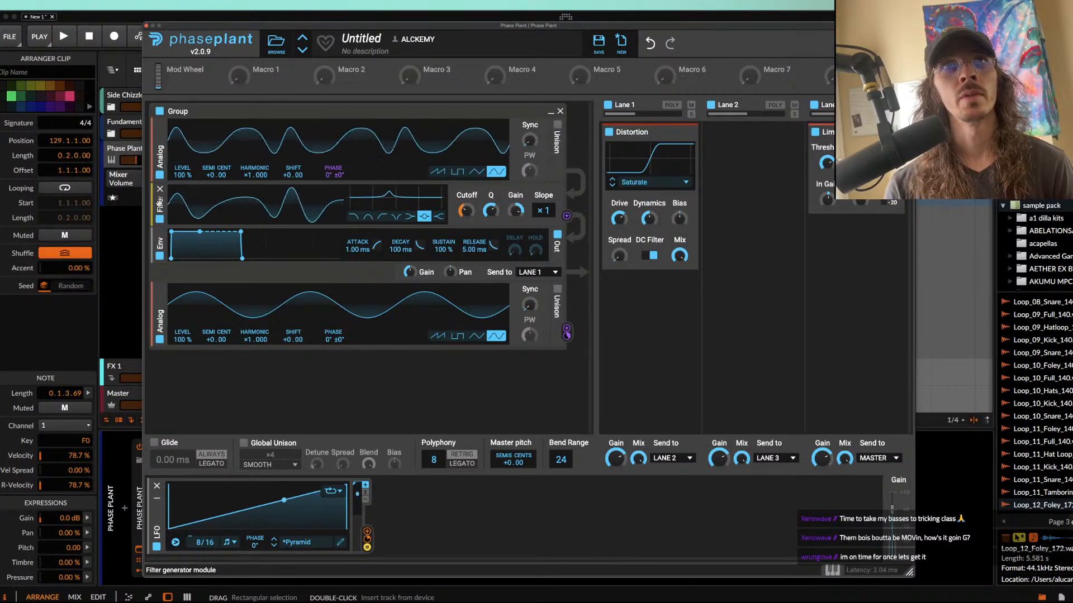
Step: Duplicate the peak filter, make the copy a notch with slope ×3, assign the LFO to its cutoff, and audition the clips
{"action": "key", "text": "super+d"}
{"action": "left_click", "coordinate": [396, 261]}
{"action": "left_click_drag", "start_coordinate": [367, 531], "coordinate": [467, 256]}
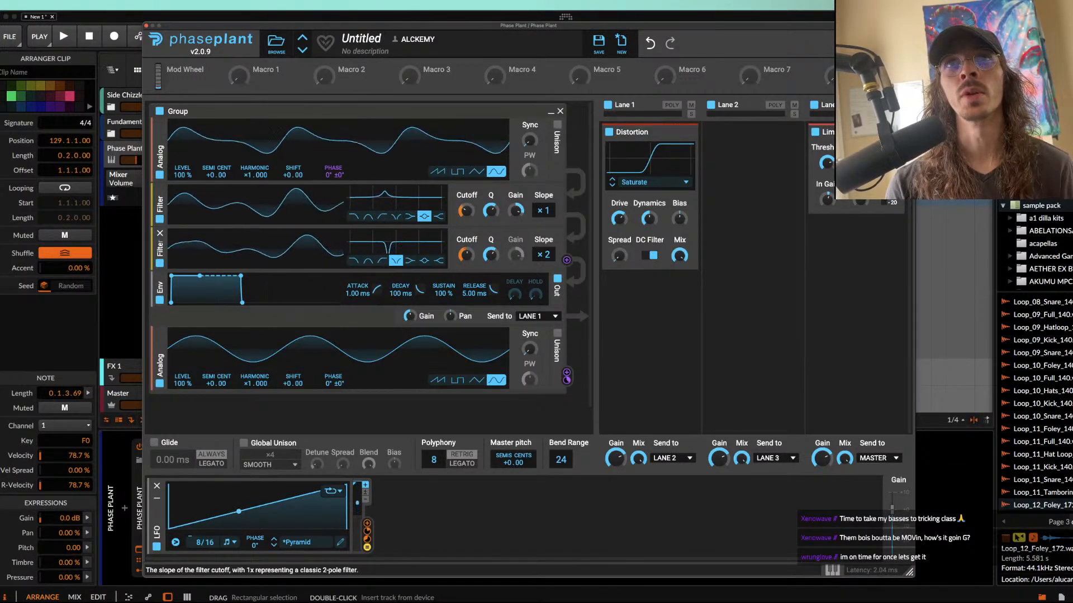
{"action": "left_click_drag", "start_coordinate": [539, 251], "coordinate": [539, 245]}
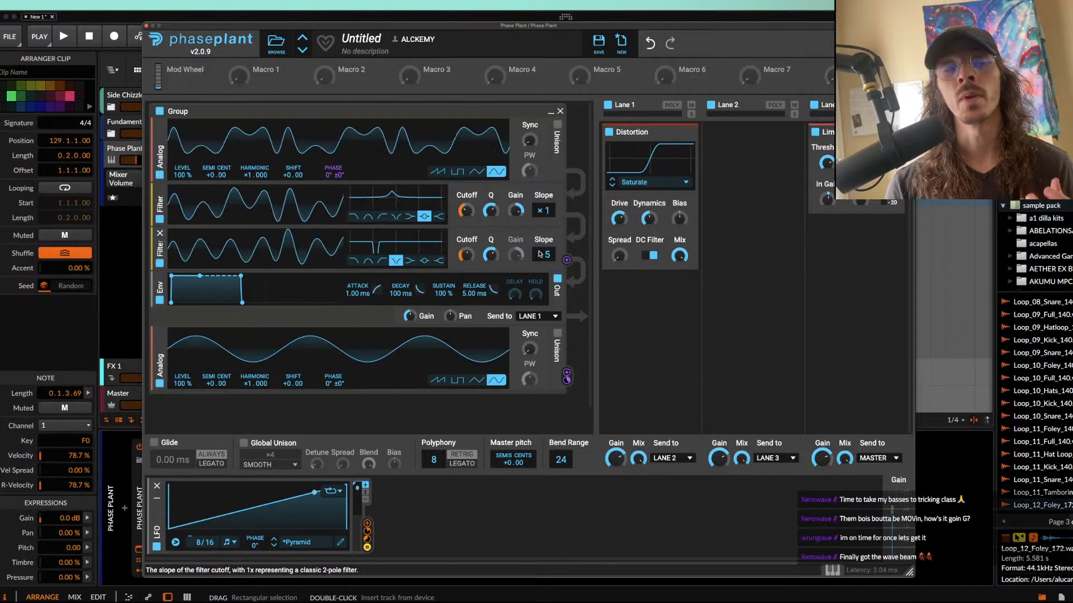
{"action": "key", "text": "space"}
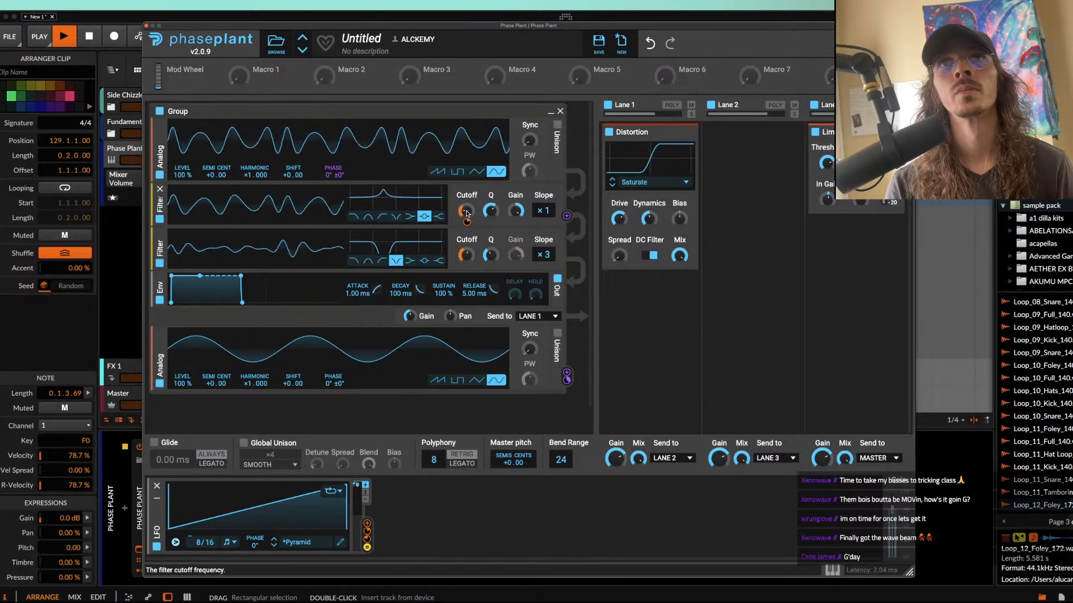
{"action": "key", "text": "space"}
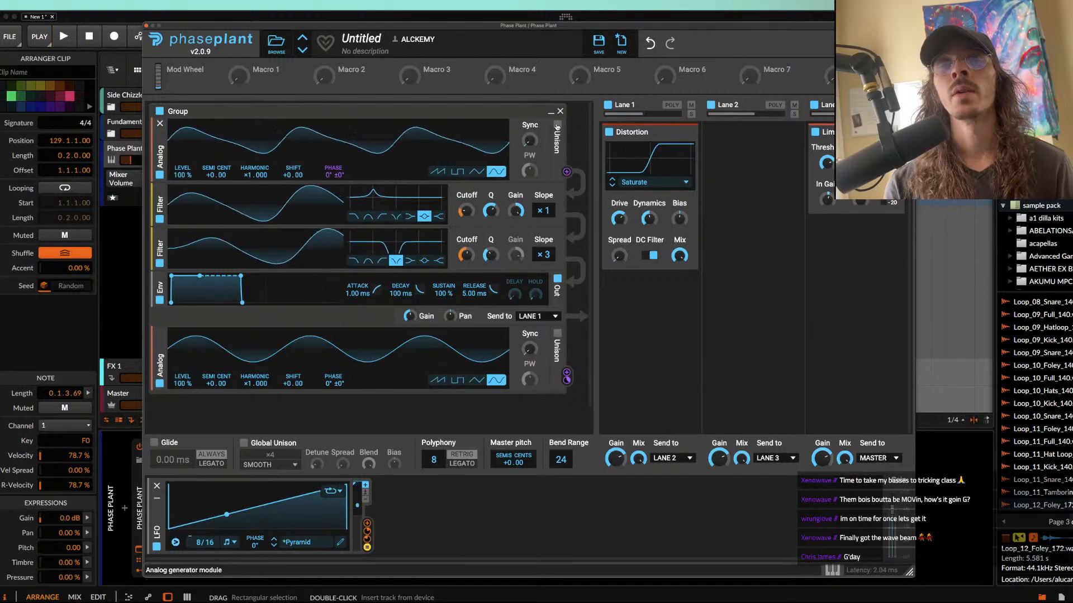
Step: Enable unison on the first oscillator with two voices in Smooth mode, and audition the result
{"action": "left_click", "coordinate": [557, 126]}
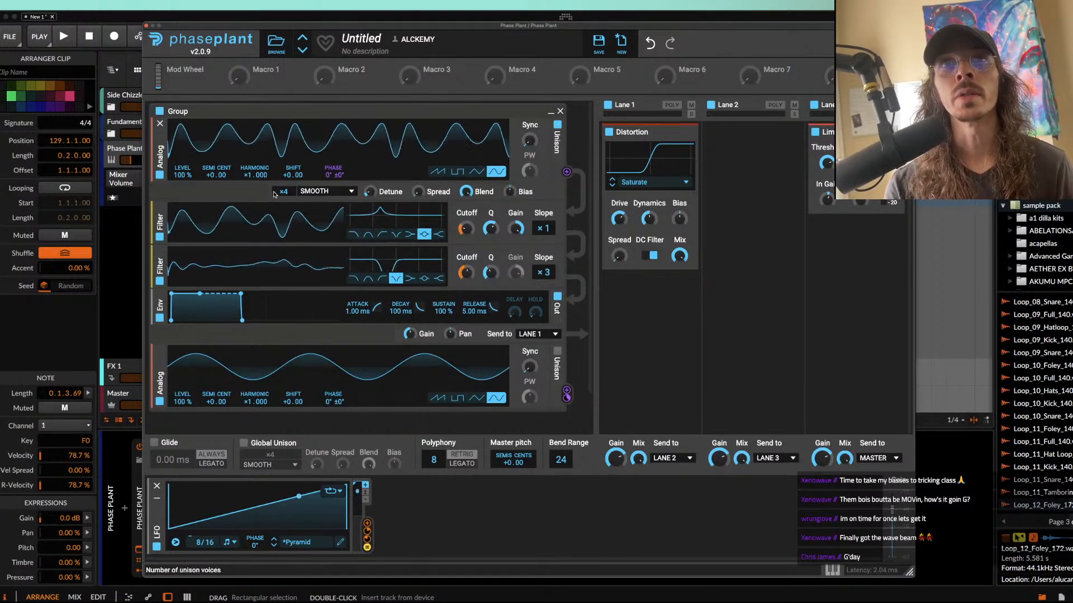
{"action": "left_click_drag", "start_coordinate": [284, 192], "coordinate": [284, 202]}
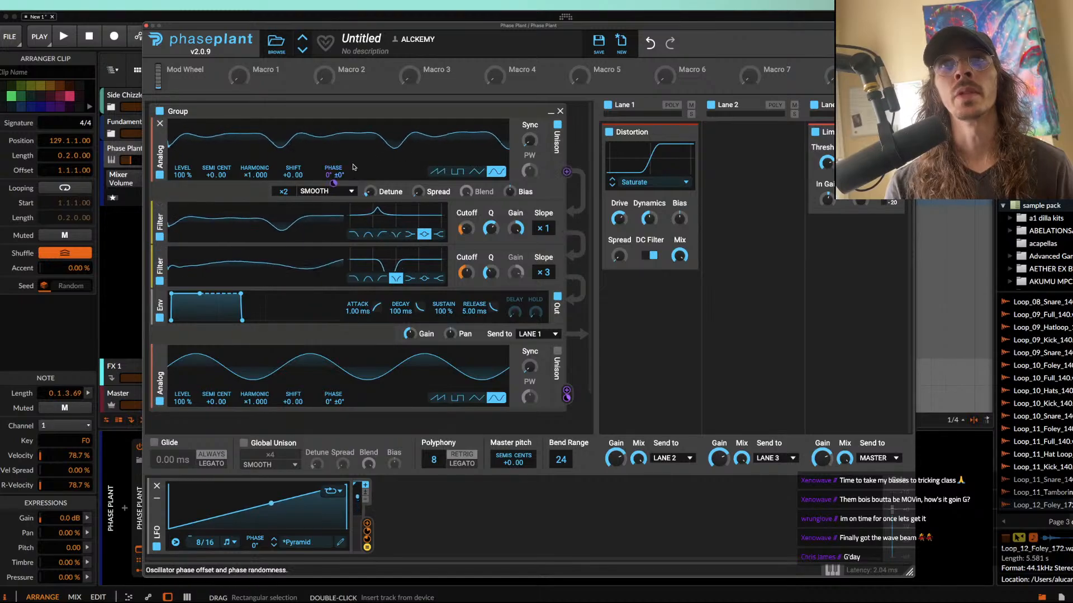
{"action": "key", "text": "space"}
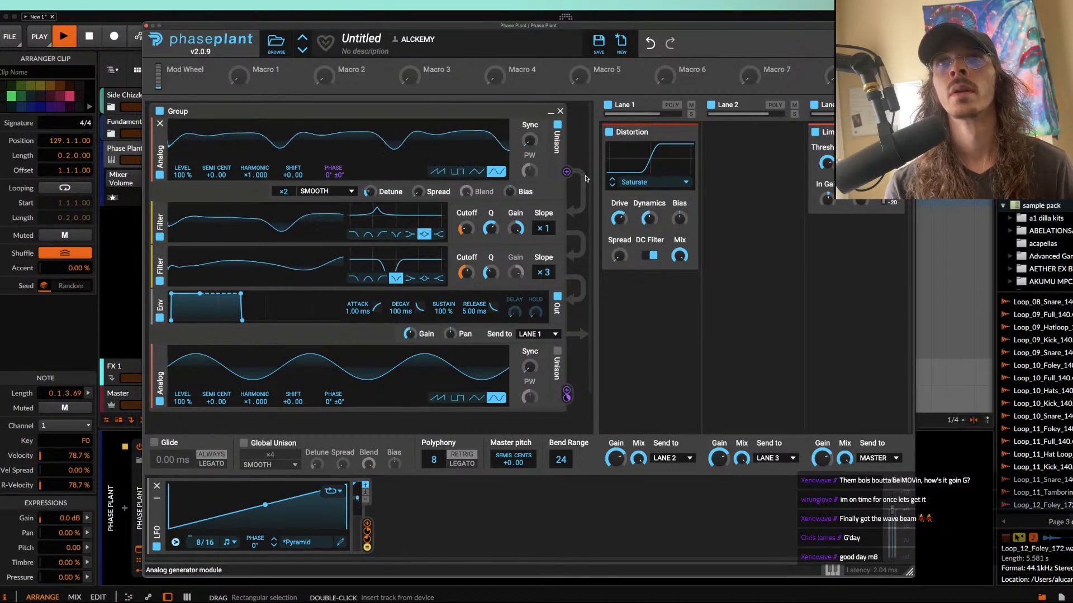
{"action": "key", "text": "space"}
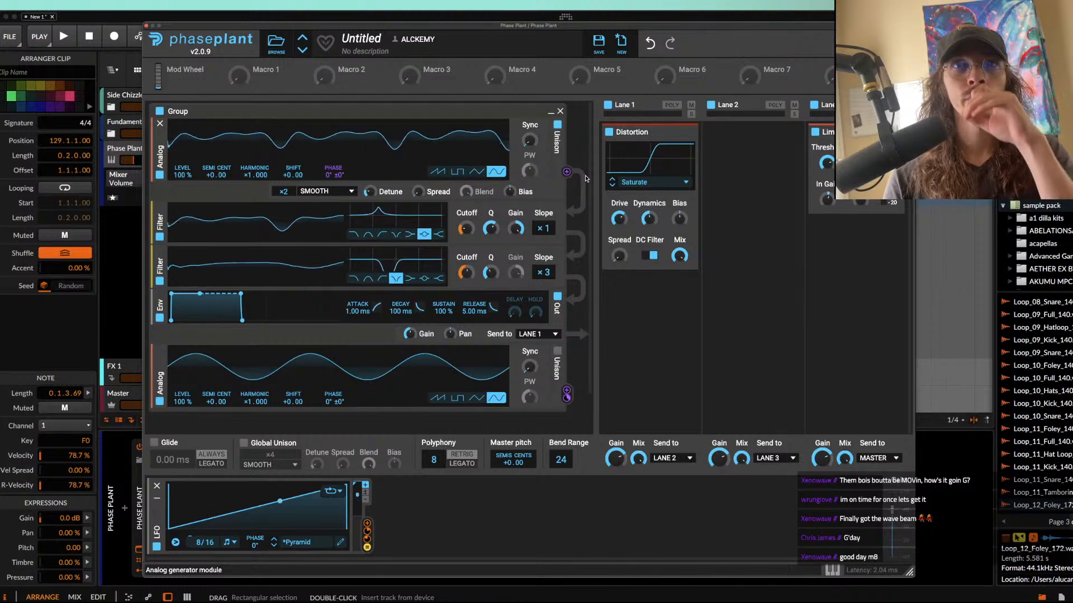
Step: Switch the second oscillator to a sawtooth and reshape the LFO curve to fall from 100%, rise to a second peak, and drop back near zero
{"action": "left_click", "coordinate": [437, 398]}
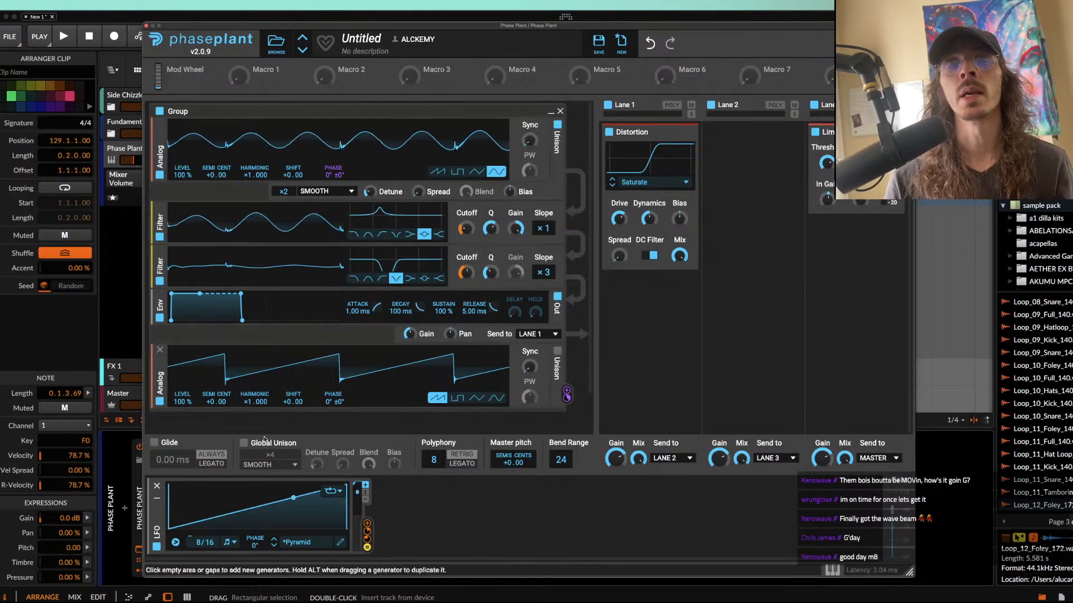
{"action": "left_click", "coordinate": [339, 543]}
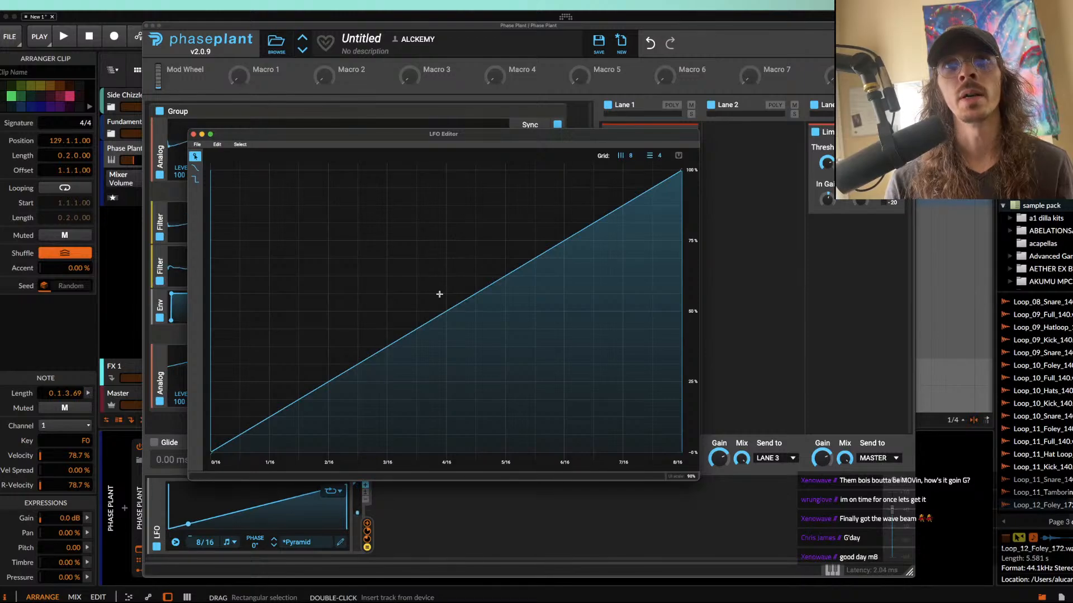
{"action": "left_click_drag", "start_coordinate": [210, 452], "coordinate": [204, 168]}
{"action": "left_click_drag", "start_coordinate": [366, 171], "coordinate": [397, 446]}
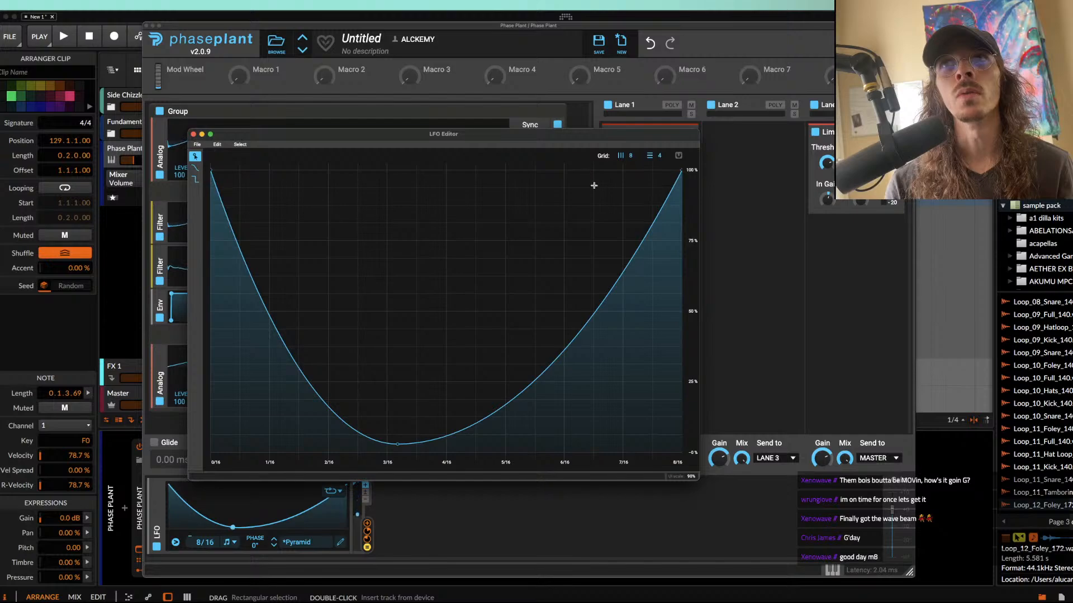
{"action": "left_click_drag", "start_coordinate": [613, 302], "coordinate": [516, 174]}
{"action": "left_click_drag", "start_coordinate": [681, 170], "coordinate": [698, 451]}
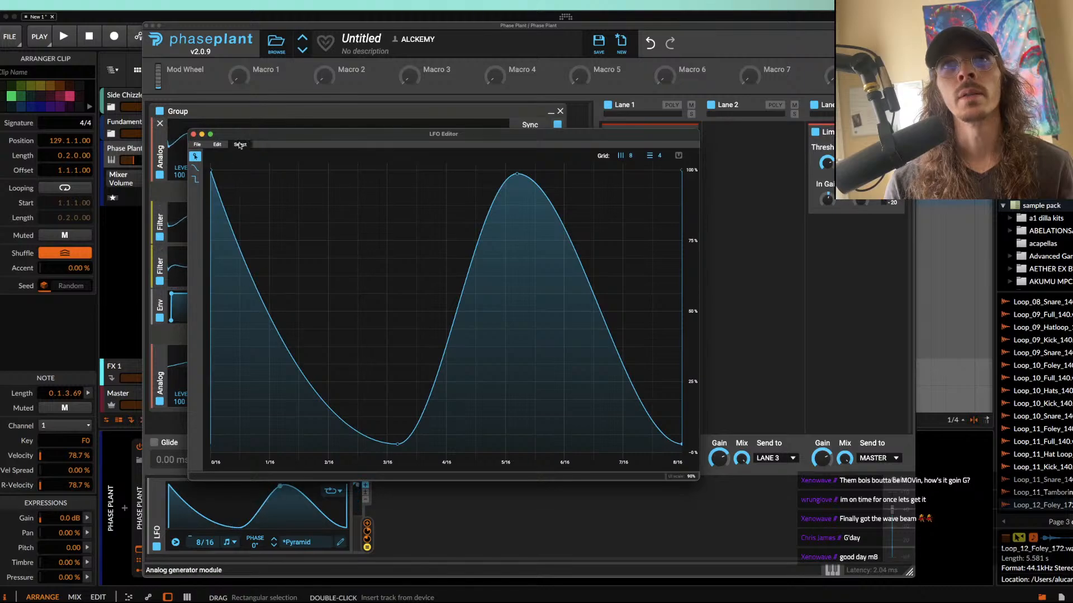
{"action": "key", "text": "space"}
{"action": "key", "text": "space"}
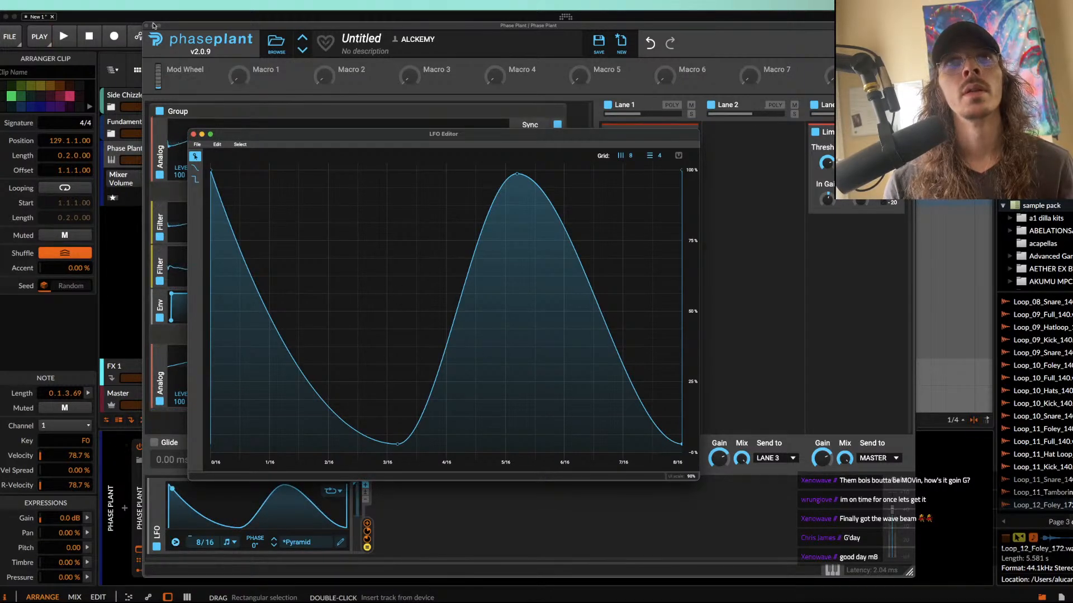
Step: Return to the arranger and delete the volume automation on the Phase Plant track, including the ramps from bar 129 to 131.3
{"action": "left_click", "coordinate": [146, 26]}
{"action": "key", "text": "2"}
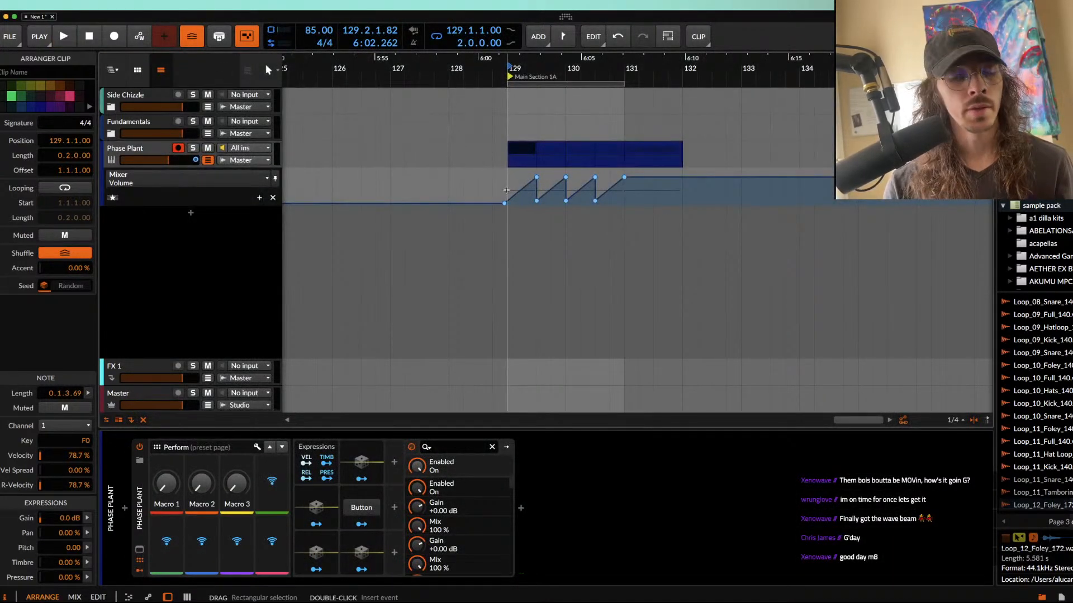
{"action": "left_click_drag", "start_coordinate": [508, 190], "coordinate": [655, 191]}
{"action": "key", "text": "Delete"}
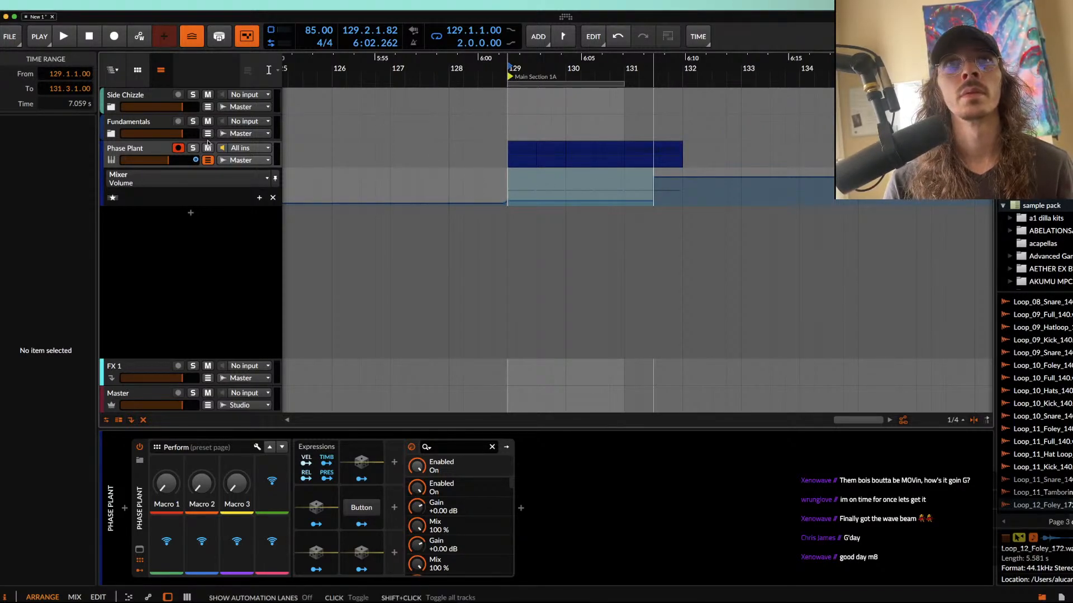
{"action": "right_click", "coordinate": [179, 161]}
{"action": "left_click", "coordinate": [236, 217]}
{"action": "right_click", "coordinate": [174, 159]}
{"action": "left_click", "coordinate": [210, 195]}
Step: Set the playback loop to the first Phase Plant clip at bar 129 and play it
{"action": "left_click", "coordinate": [513, 150]}
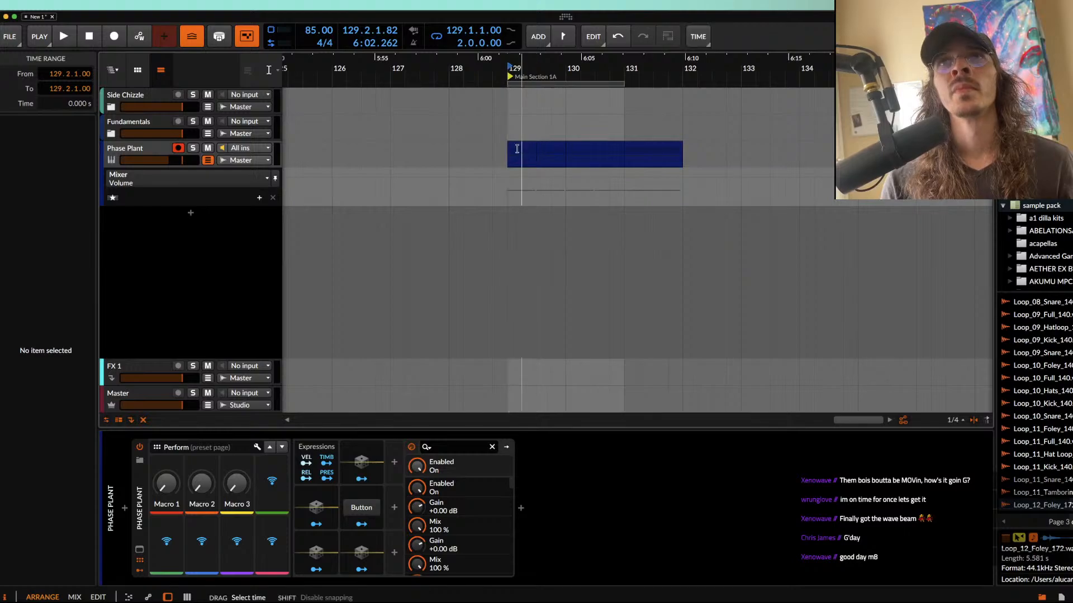
{"action": "scroll", "coordinate": [514, 150], "scroll_direction": "up", "scroll_amount": 3}
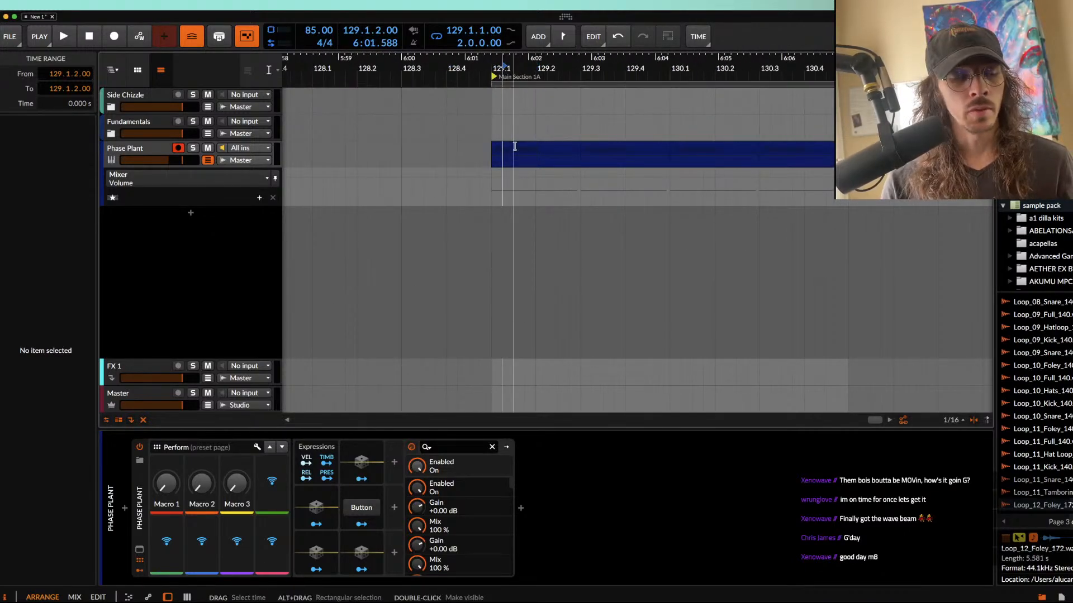
{"action": "left_click", "coordinate": [515, 148]}
{"action": "key", "text": "super+l"}
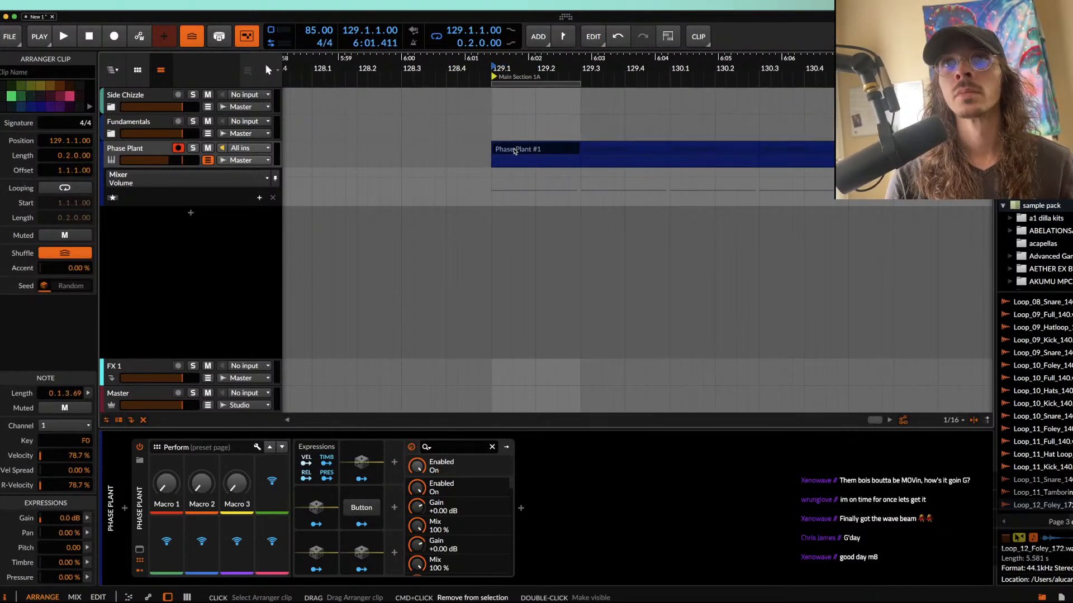
{"action": "key", "text": "space"}
{"action": "scroll", "coordinate": [515, 152], "scroll_direction": "up", "scroll_amount": 2}
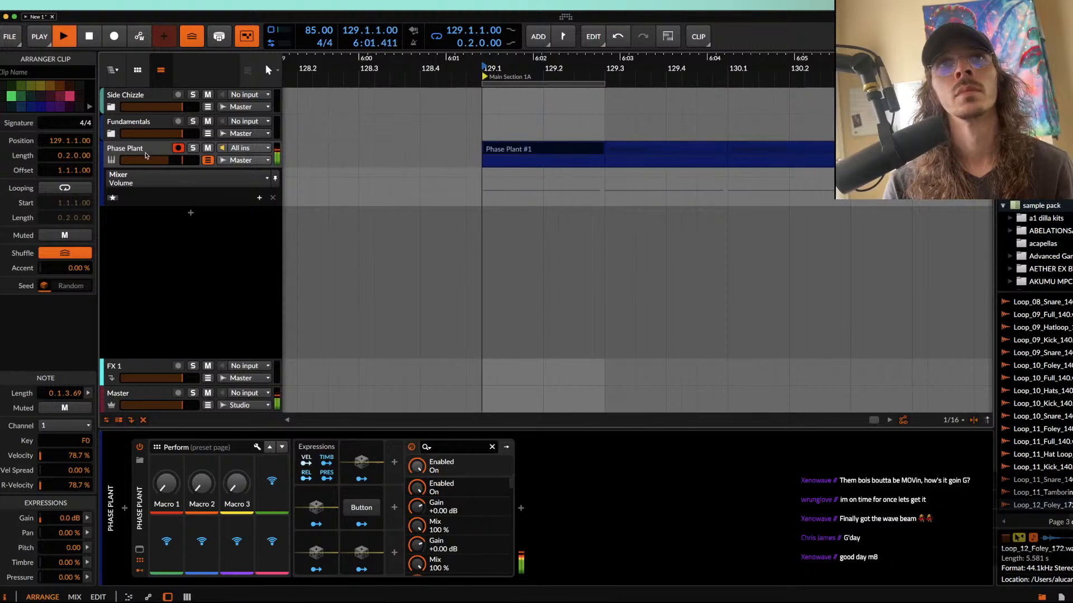
Step: Reopen the Phase Plant window, set the LFO rate to 4/16, assign the LFO to the first oscillator's level, and play the loop
{"action": "left_click", "coordinate": [139, 550]}
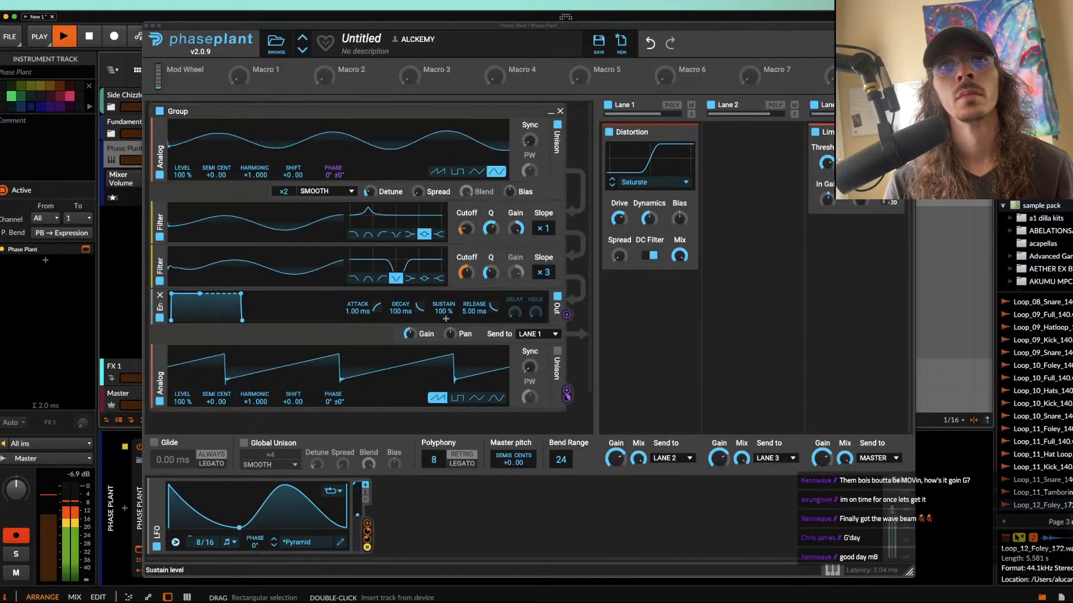
{"action": "key", "text": "space"}
{"action": "left_click_drag", "start_coordinate": [195, 542], "coordinate": [195, 553]}
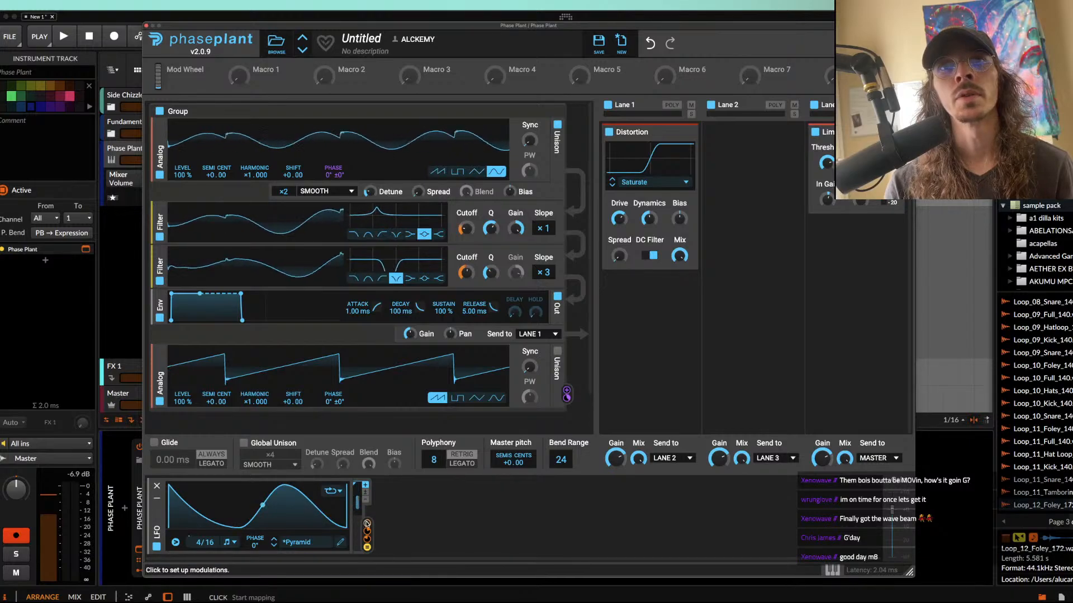
{"action": "left_click_drag", "start_coordinate": [367, 531], "coordinate": [184, 184]}
{"action": "left_click", "coordinate": [367, 544]}
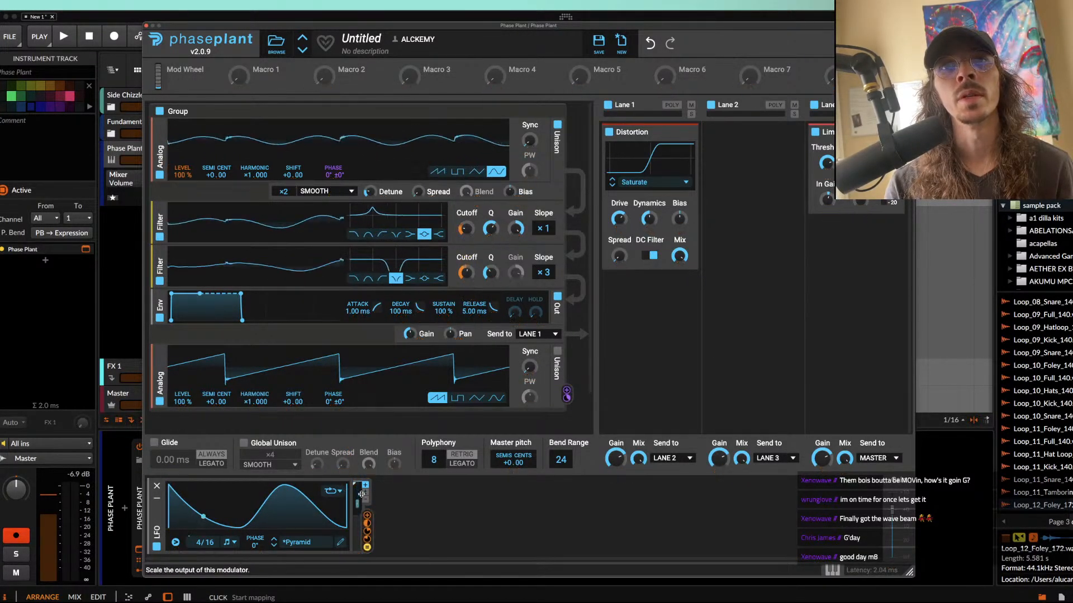
{"action": "key", "text": "space"}
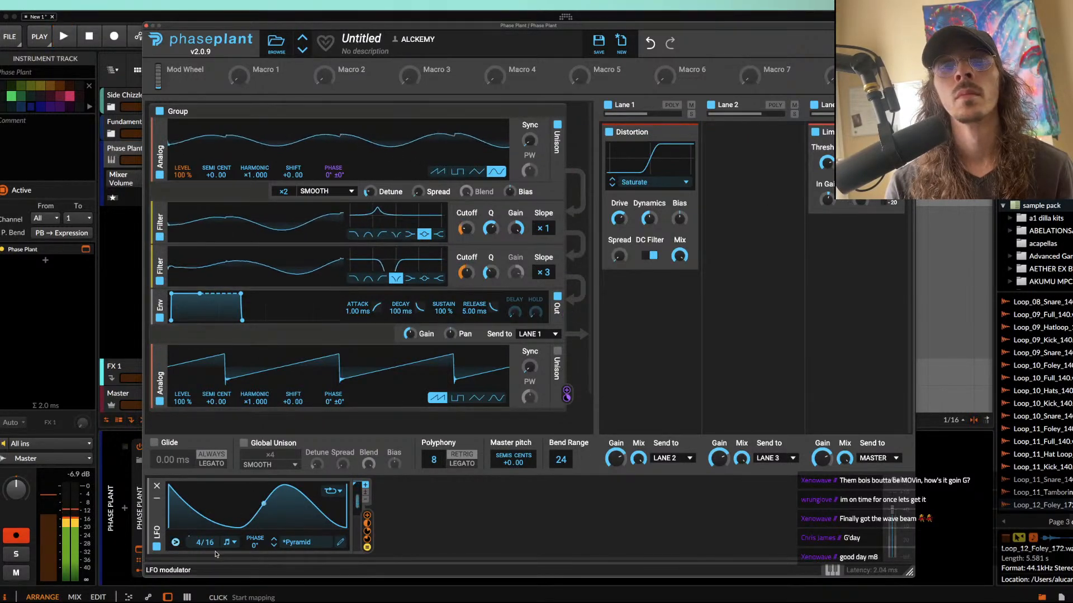
Step: Turn the LFO's loop mode off so it runs once per note, and audition the clip
{"action": "left_click", "coordinate": [333, 491]}
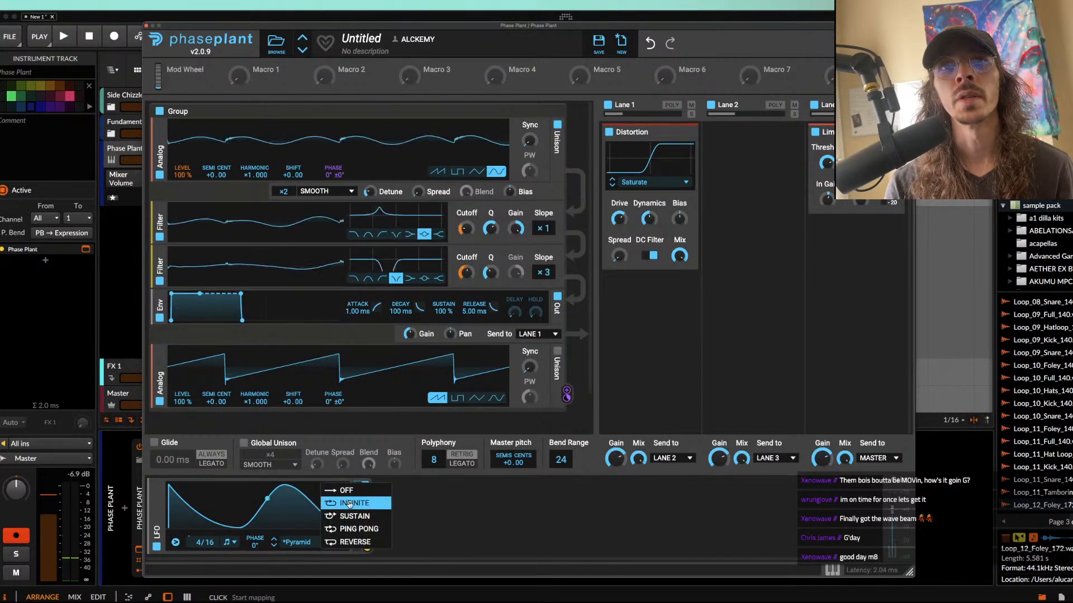
{"action": "key", "text": "space"}
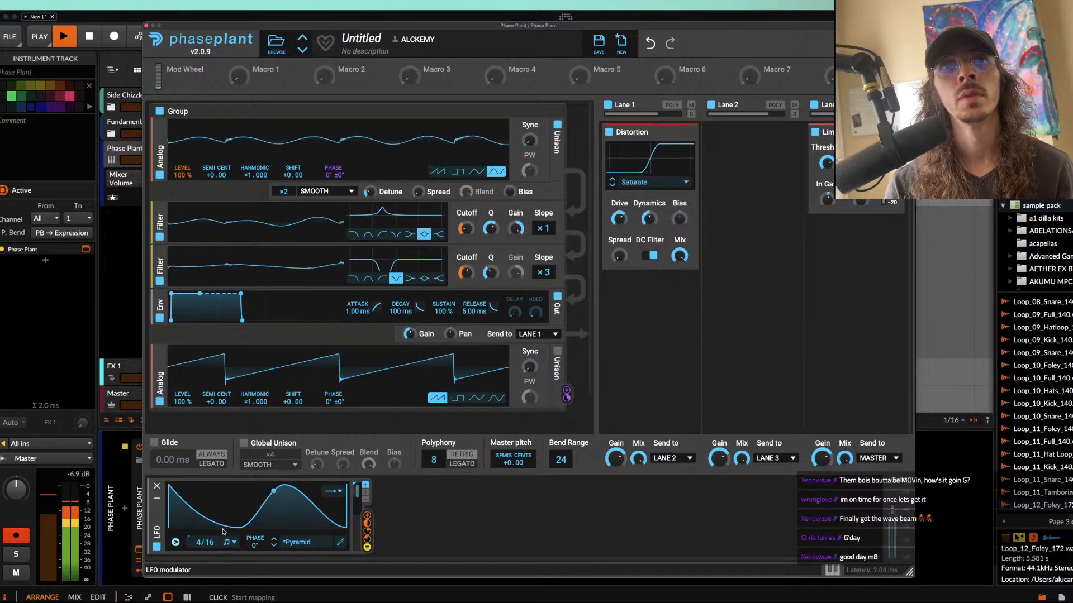
{"action": "key", "text": "space"}
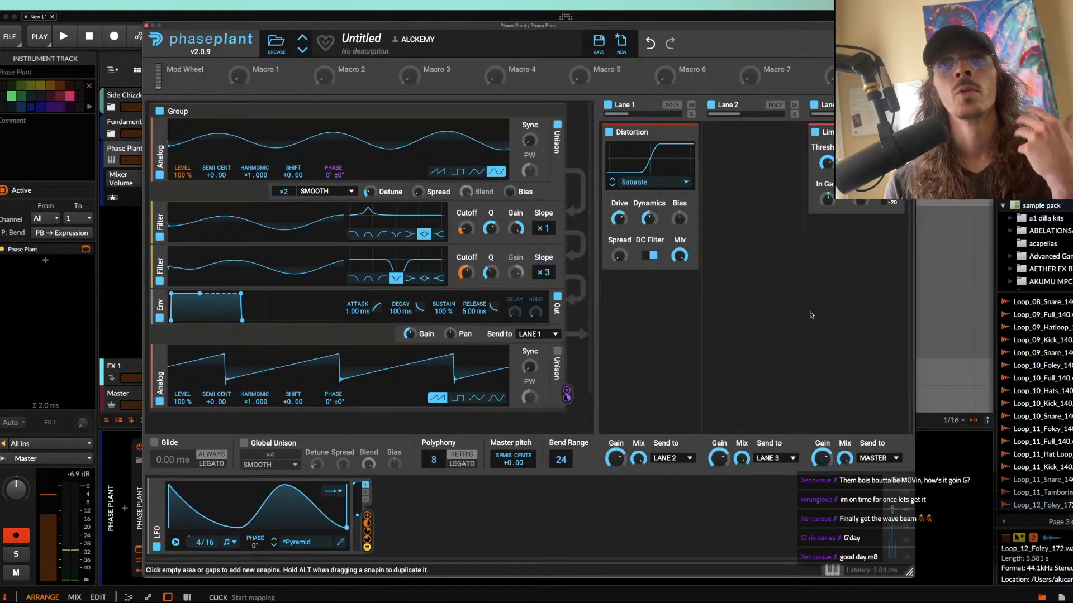
{"action": "left_click_drag", "start_coordinate": [827, 199], "coordinate": [827, 182]}
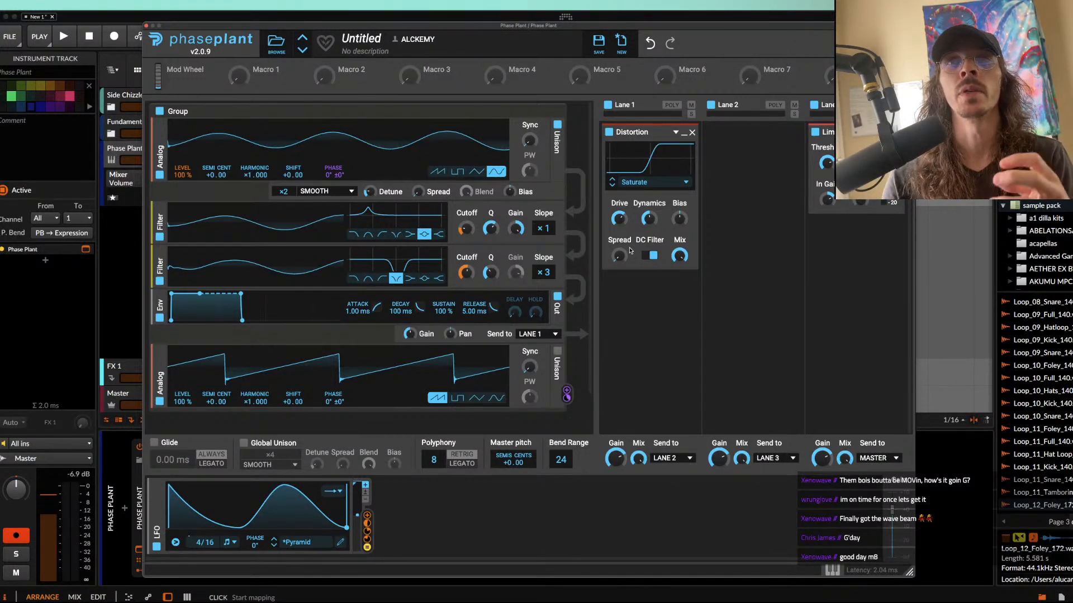
Step: Switch the first oscillator to a sawtooth, try its harmonic at ×2.000, and return it to ×1.000
{"action": "left_click", "coordinate": [438, 172]}
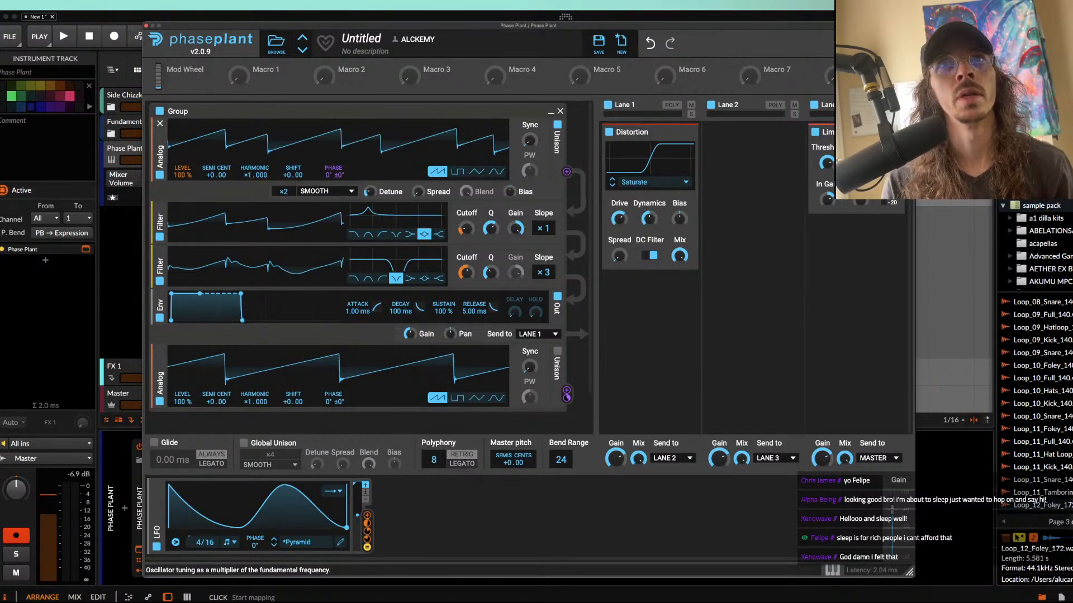
{"action": "left_click_drag", "start_coordinate": [254, 175], "coordinate": [255, 167]}
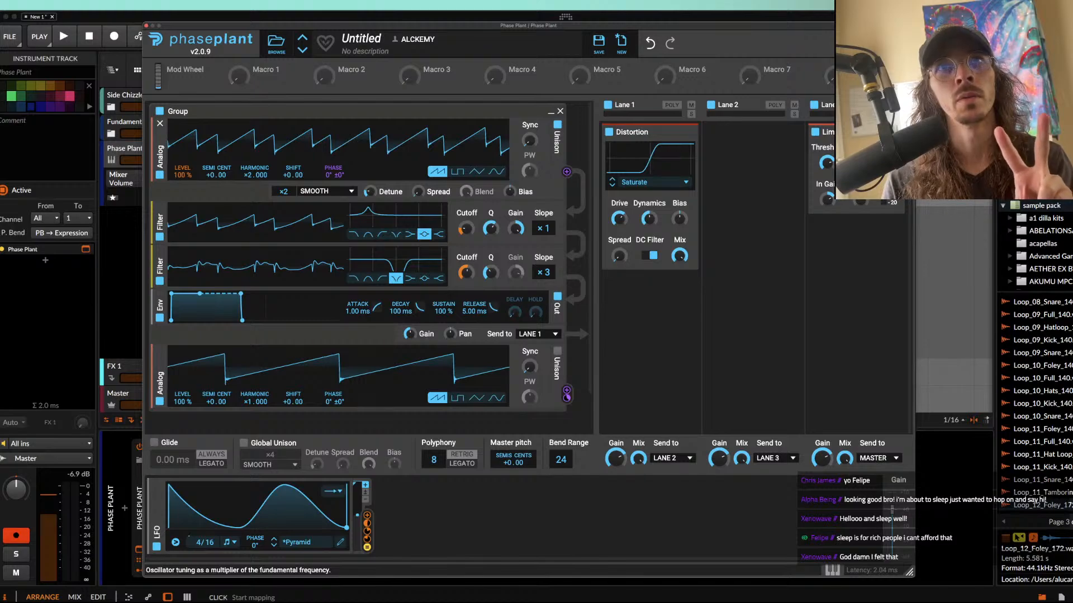
{"action": "left_click_drag", "start_coordinate": [255, 175], "coordinate": [255, 183]}
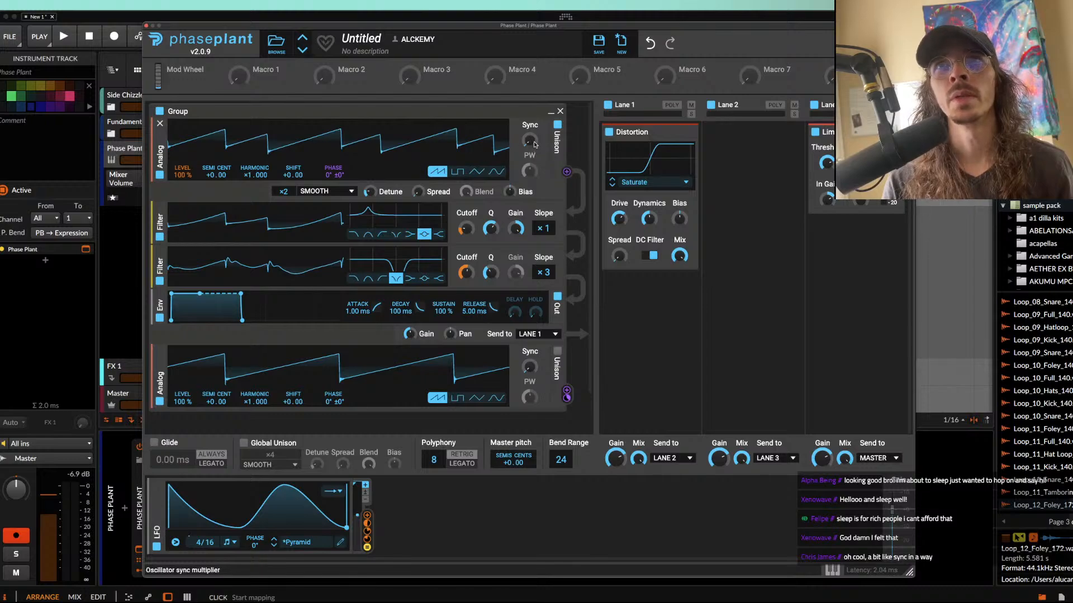
Step: Play the loop while lowering the Q of the peak filter, and stop playback
{"action": "key", "text": "space"}
{"action": "mouse_move", "coordinate": [248, 174]}
{"action": "left_mouse_down"}
{"action": "mouse_move", "coordinate": [248, 153]}
{"action": "mouse_move", "coordinate": [248, 177]}
{"action": "left_mouse_up"}
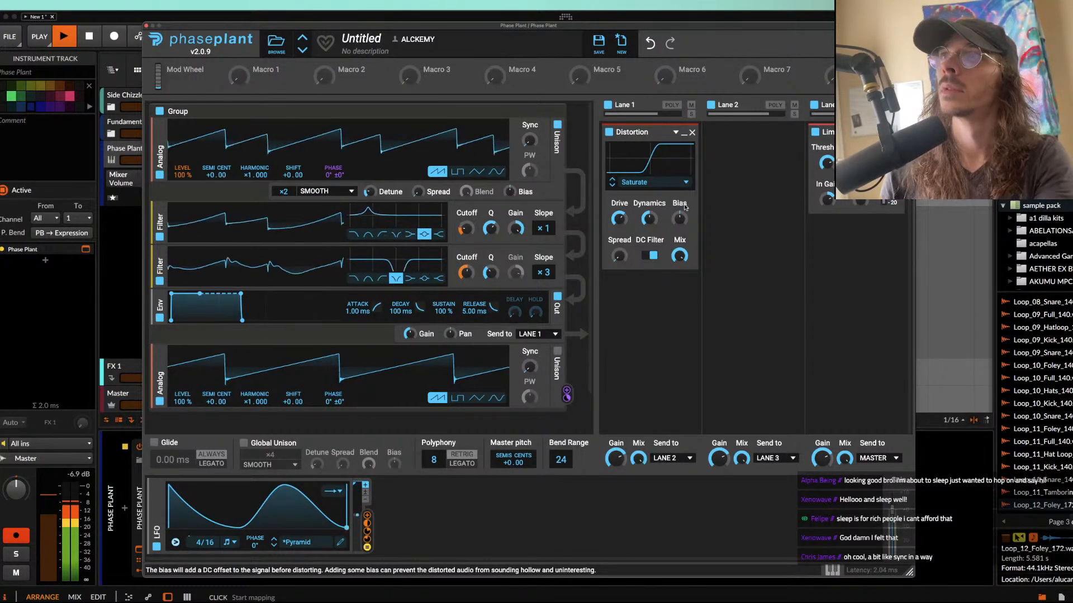
{"action": "left_click_drag", "start_coordinate": [491, 229], "coordinate": [466, 218]}
{"action": "key", "text": "space"}
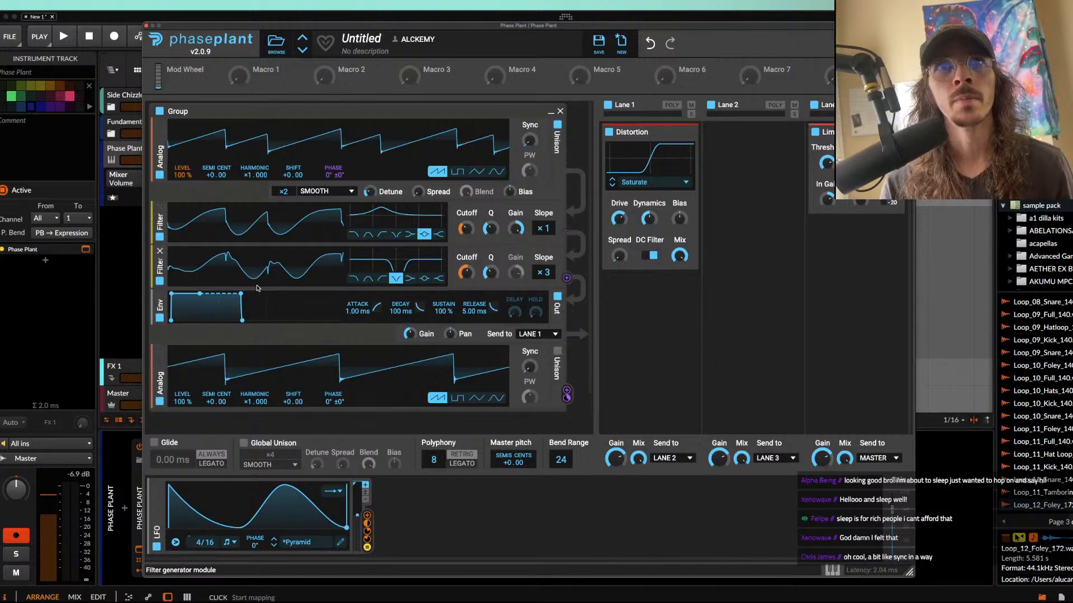
Step: Insert a Saturate distortion between the notch filter and the envelope, and audition it
{"action": "left_click", "coordinate": [260, 289]}
{"action": "left_click", "coordinate": [343, 334]}
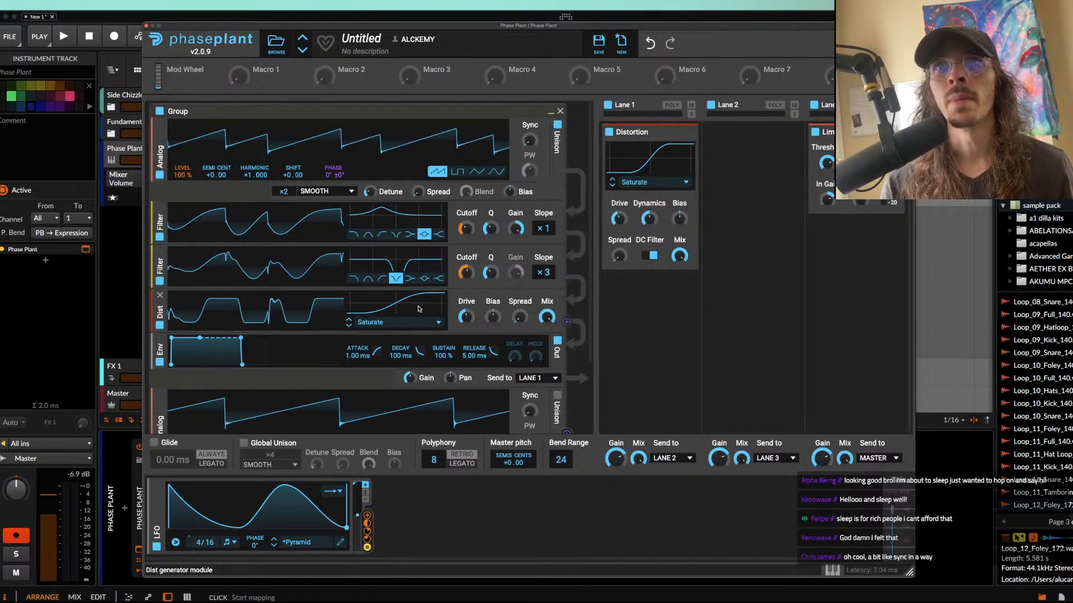
{"action": "key", "text": "space"}
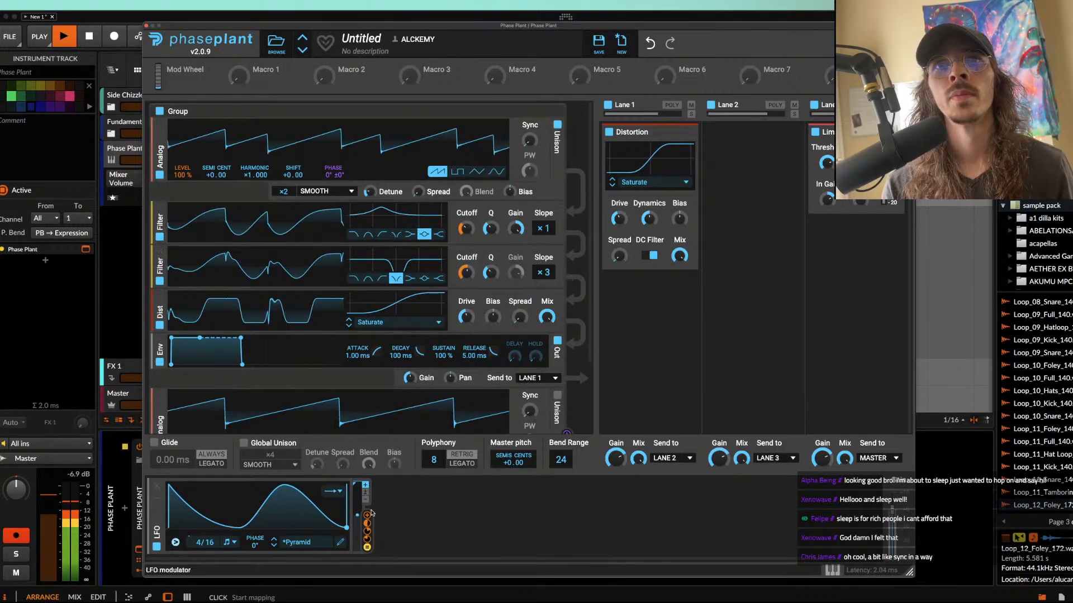
{"action": "key", "text": "space"}
Step: Modulate the notch filter's Q with the LFO at about +14.6%, and audition the loop
{"action": "left_click", "coordinate": [371, 521]}
{"action": "left_click_drag", "start_coordinate": [491, 283], "coordinate": [491, 271]}
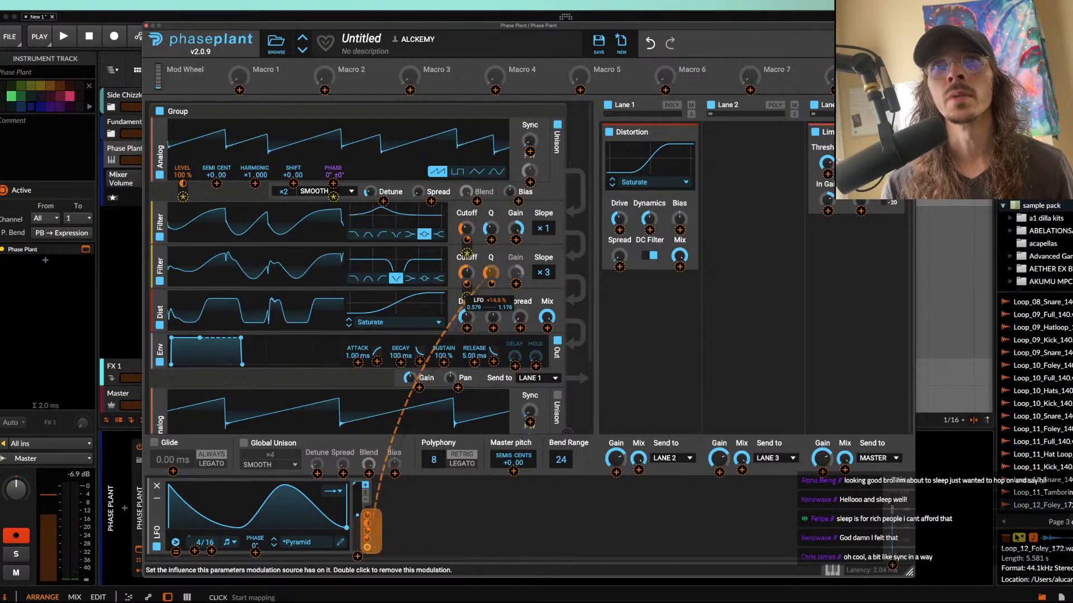
{"action": "left_click", "coordinate": [493, 284]}
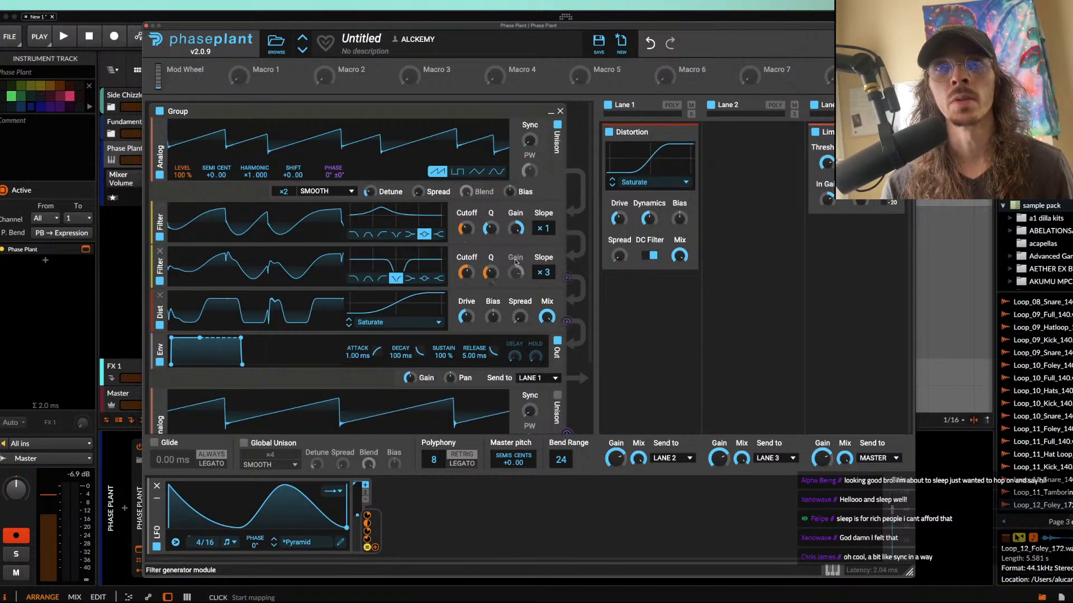
{"action": "key", "text": "space"}
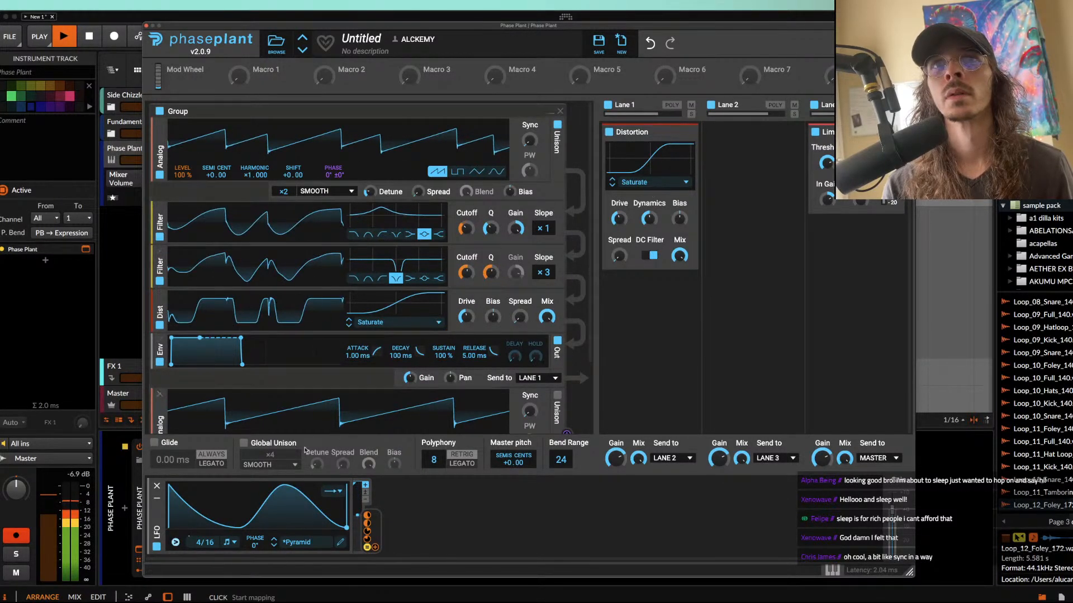
{"action": "key", "text": "space"}
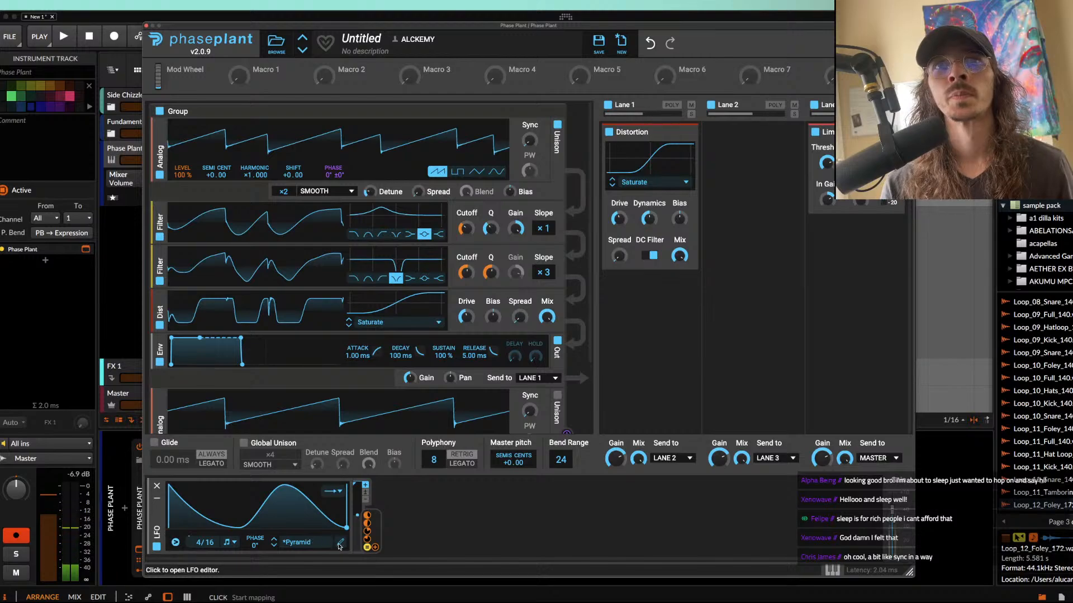
Step: Move the peak of the LFO curve earlier, to just before 2/16, audition it, and close the LFO editor
{"action": "left_click", "coordinate": [339, 545]}
{"action": "left_click_drag", "start_coordinate": [523, 170], "coordinate": [426, 164]}
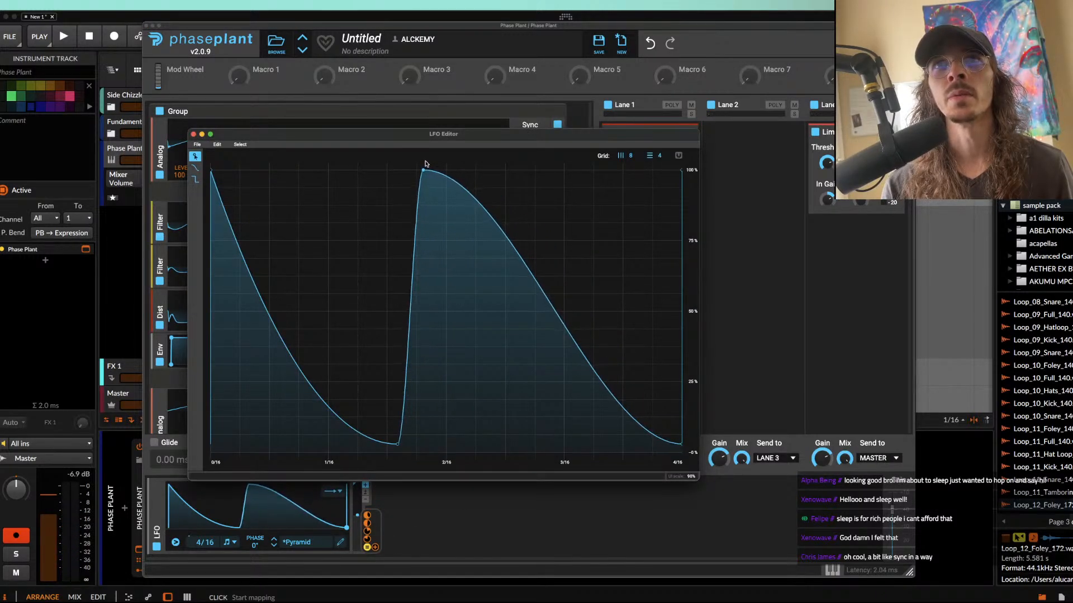
{"action": "key", "text": "space"}
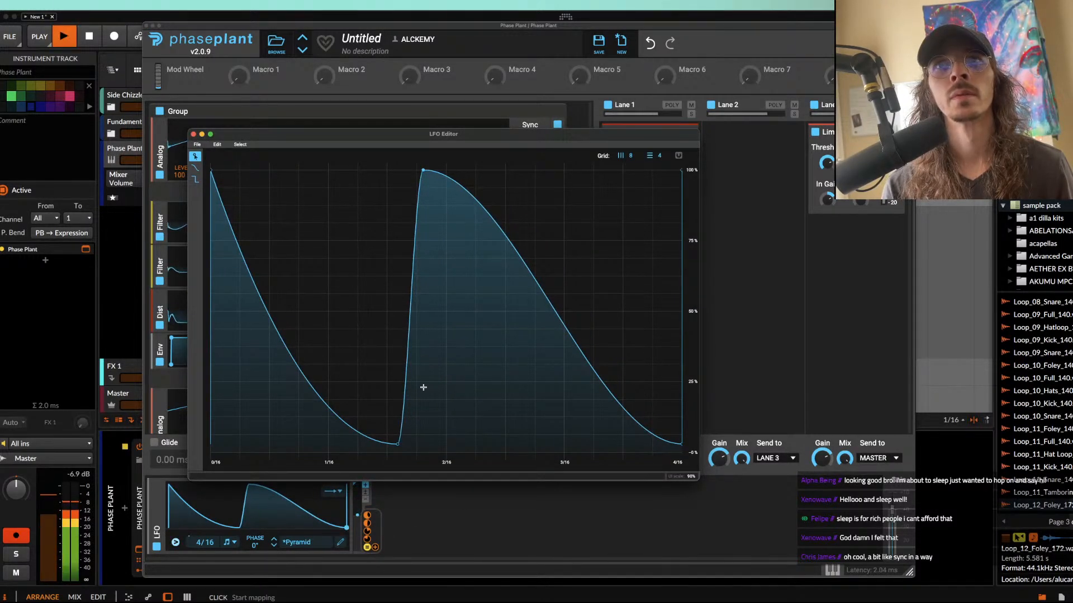
{"action": "left_click", "coordinate": [193, 134]}
Step: Set the first oscillator's level to 0% with LFO modulation of about +98%, and audition the sound
{"action": "left_click", "coordinate": [183, 183]}
{"action": "left_click_drag", "start_coordinate": [182, 183], "coordinate": [183, 186]}
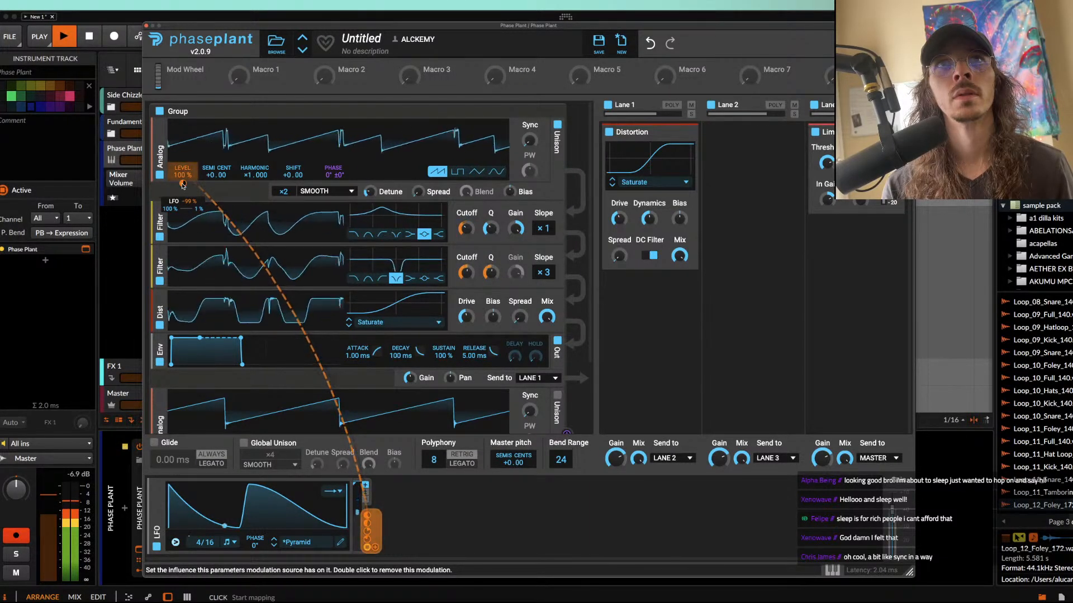
{"action": "double_click", "coordinate": [182, 185]}
{"action": "key", "text": "space"}
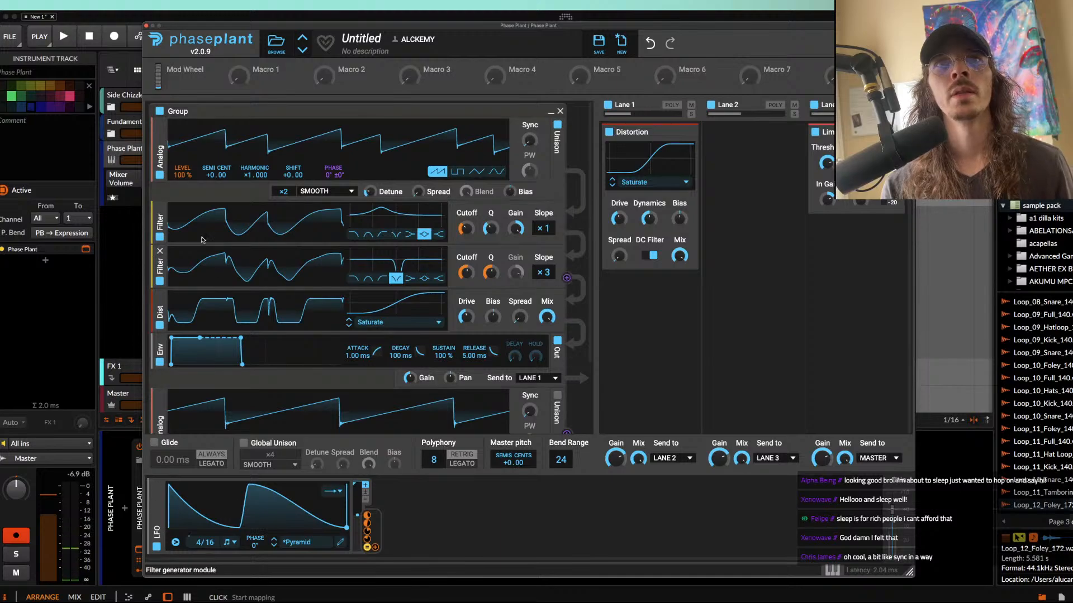
{"action": "left_click_drag", "start_coordinate": [181, 178], "coordinate": [181, 234]}
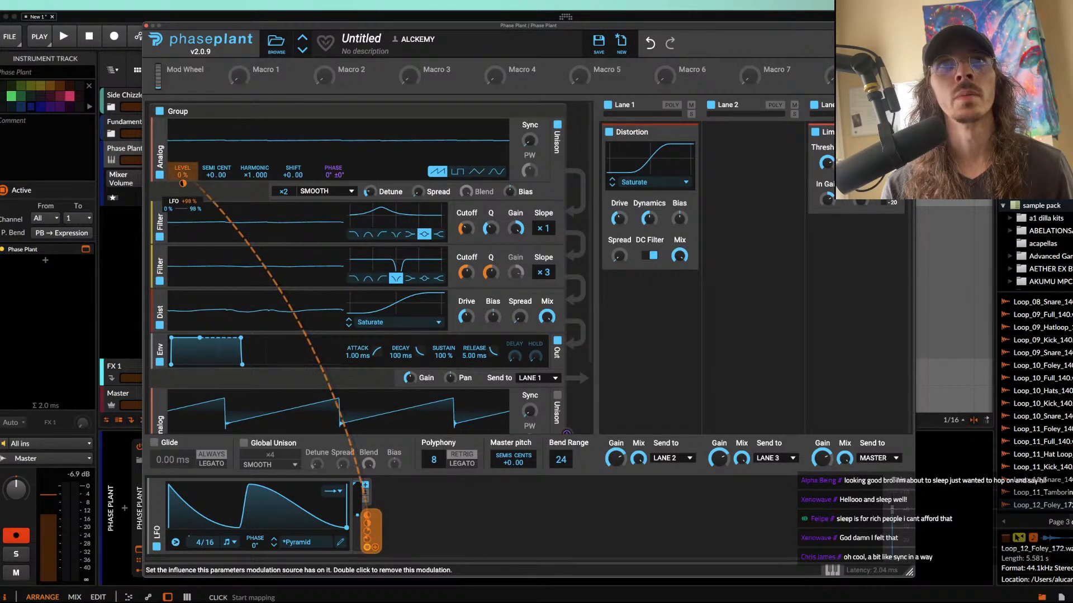
{"action": "key", "text": "space"}
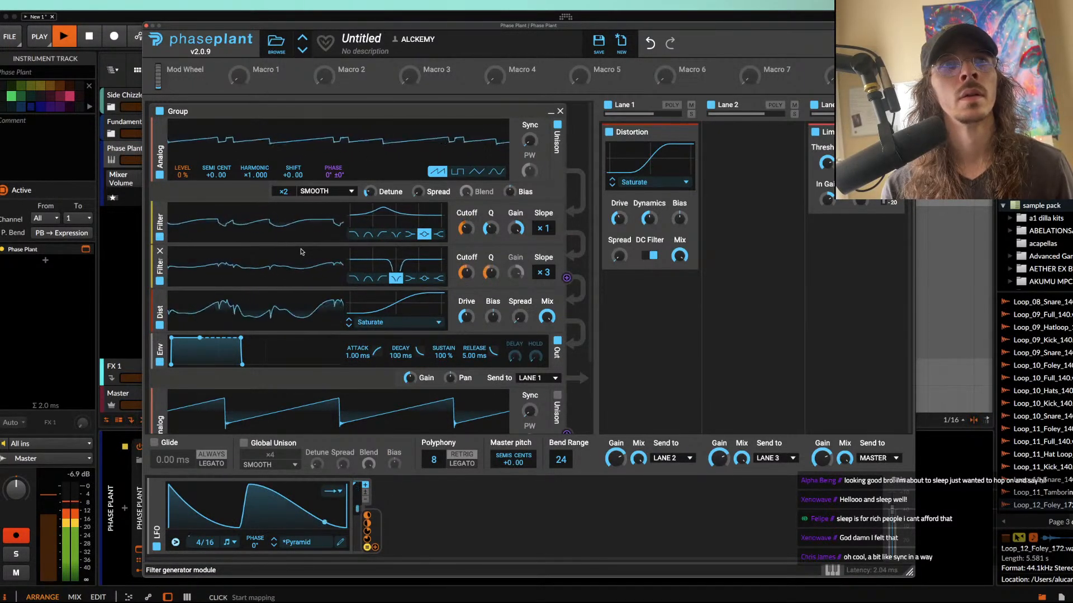
{"action": "key", "text": "space"}
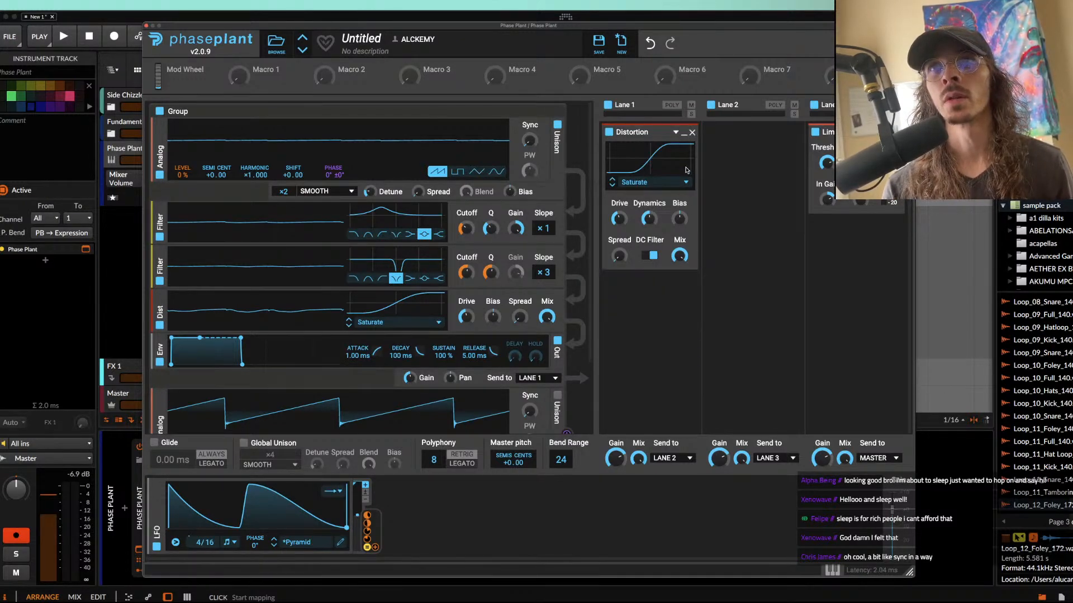
Step: Collapse the Lane 1 Distortion, look over the effects available below it, and close the synth window
{"action": "left_click", "coordinate": [683, 133]}
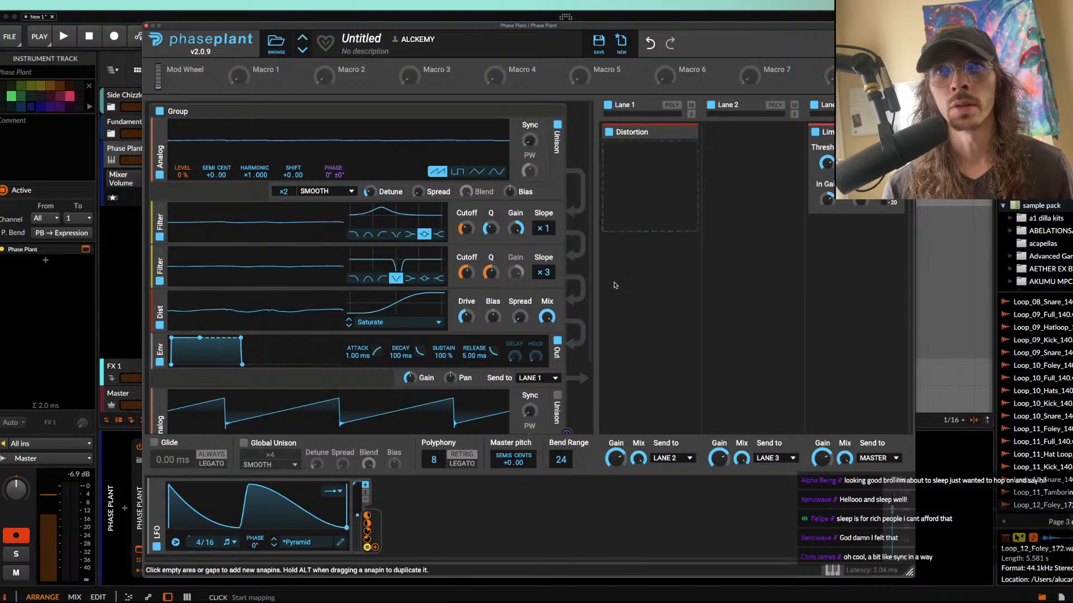
{"action": "left_click_drag", "start_coordinate": [404, 25], "coordinate": [534, 112]}
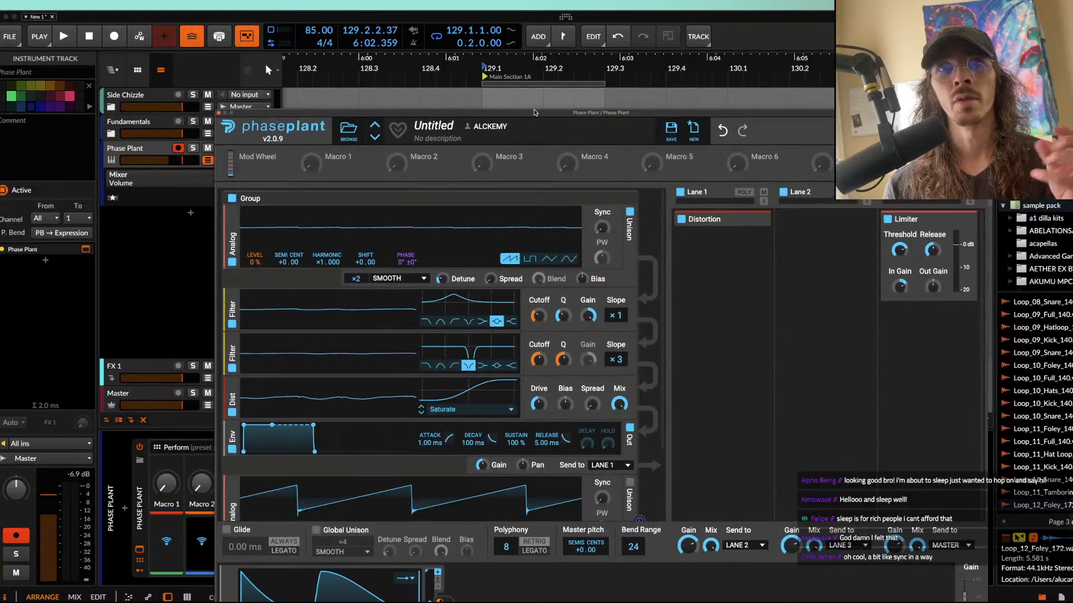
{"action": "scroll", "coordinate": [424, 473], "scroll_direction": "down", "scroll_amount": 5}
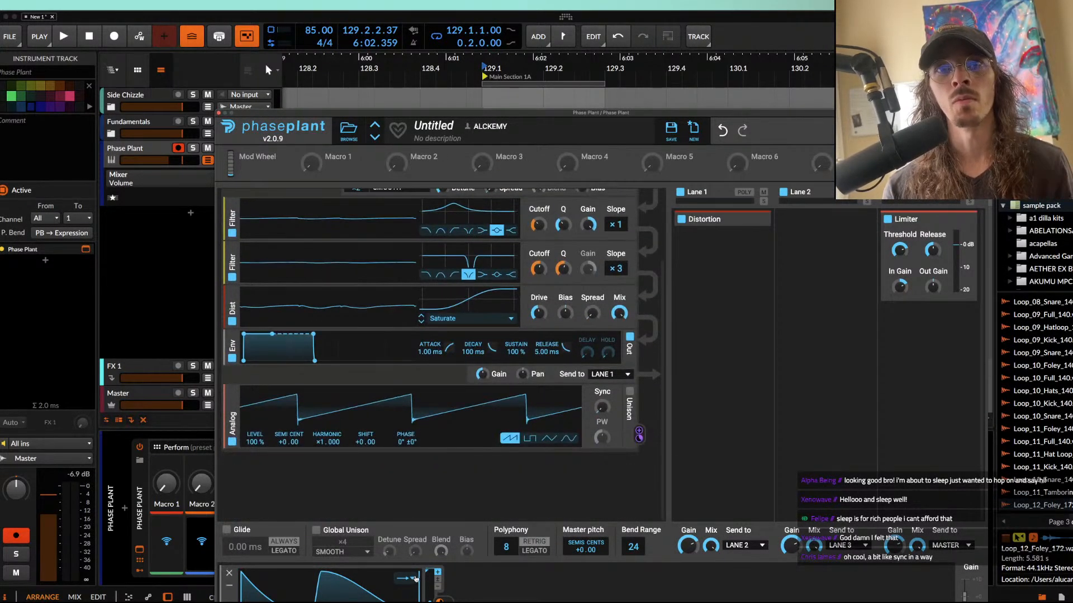
{"action": "left_click_drag", "start_coordinate": [353, 113], "coordinate": [233, 24]}
{"action": "left_click", "coordinate": [575, 174]}
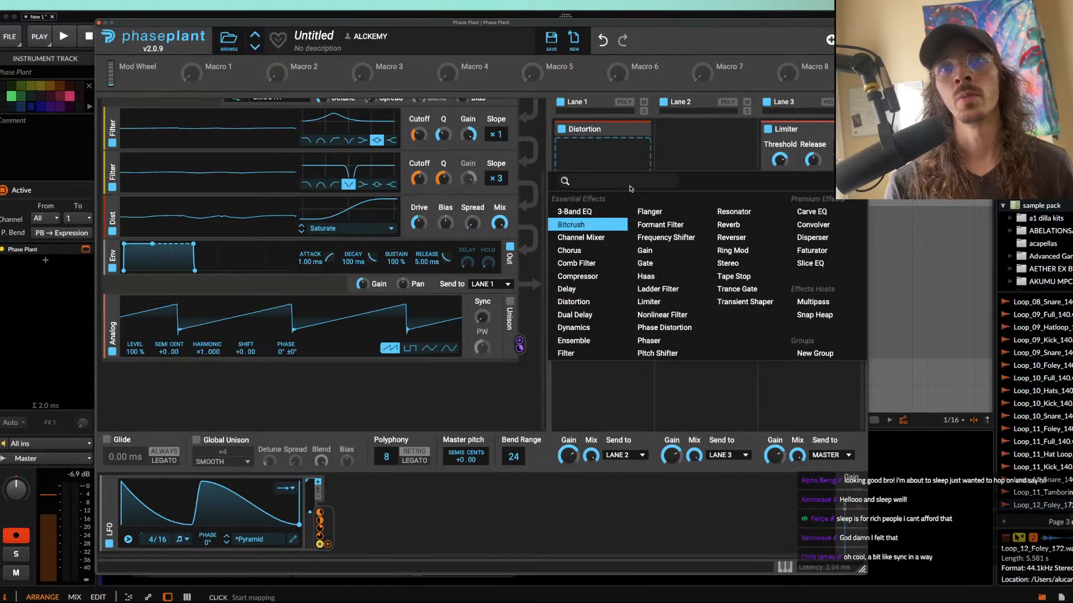
{"action": "left_click_drag", "start_coordinate": [94, 19], "coordinate": [95, 20]}
{"action": "left_click", "coordinate": [98, 23]}
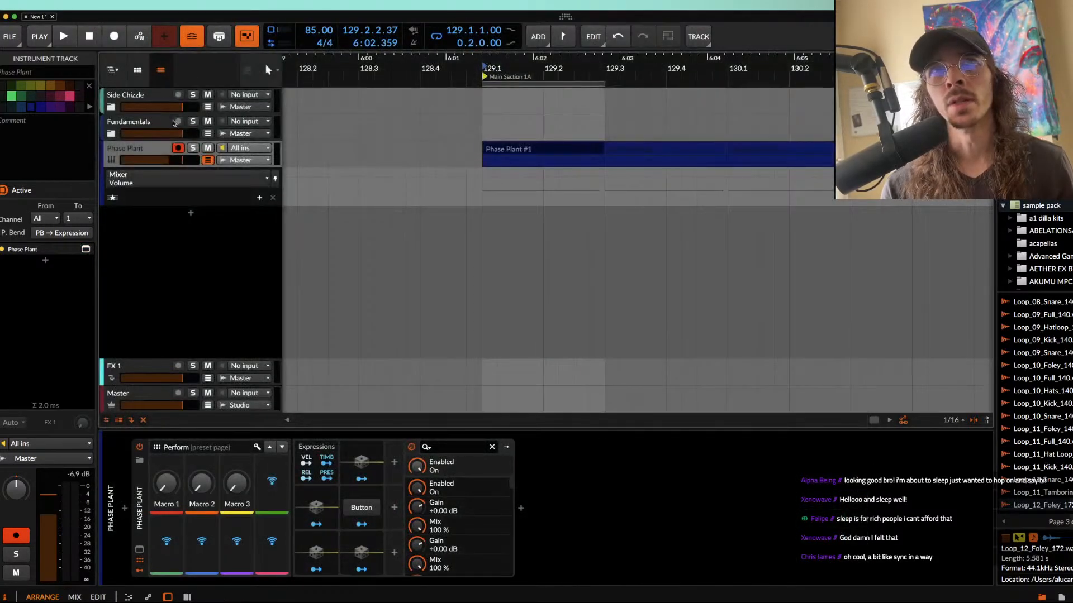
Step: Hide the Phase Plant track's automation lane, and add a new instrument track with another Phase Plant loaded on it
{"action": "left_click", "coordinate": [206, 160]}
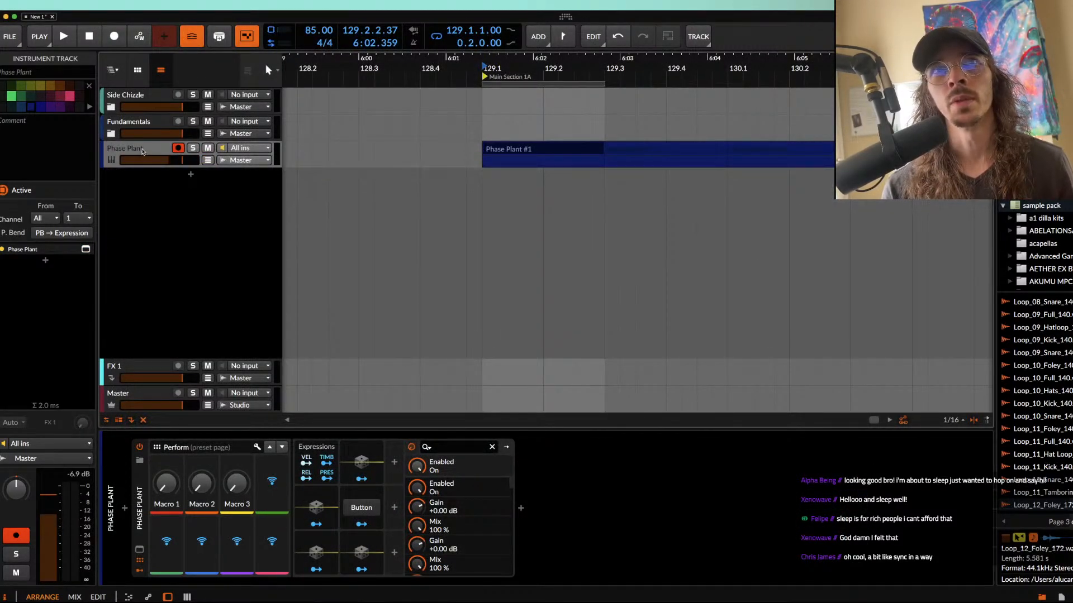
{"action": "key", "text": "super+t"}
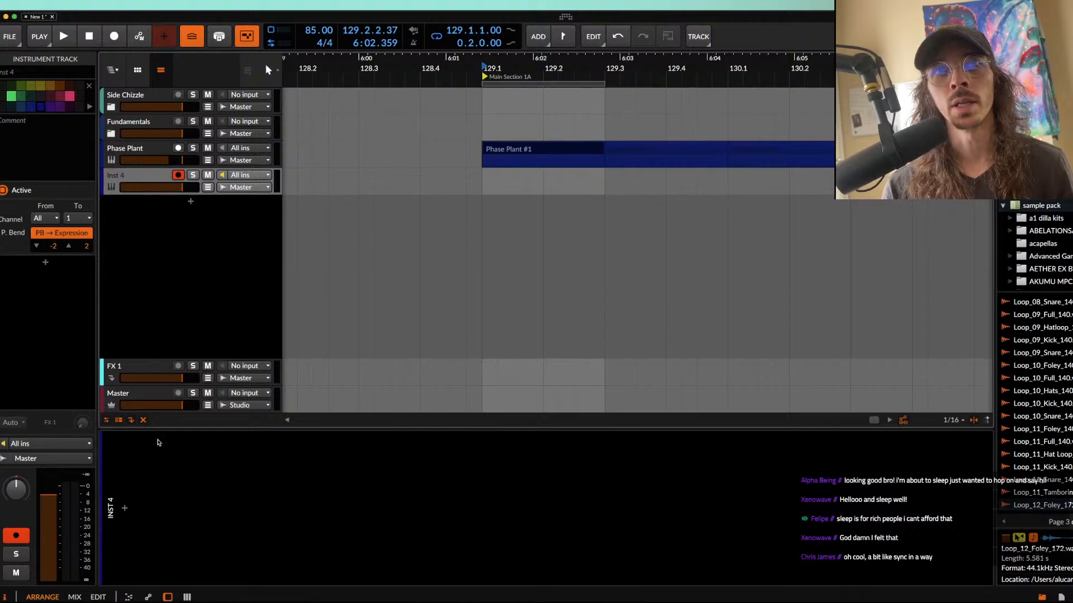
{"action": "left_click", "coordinate": [125, 505]}
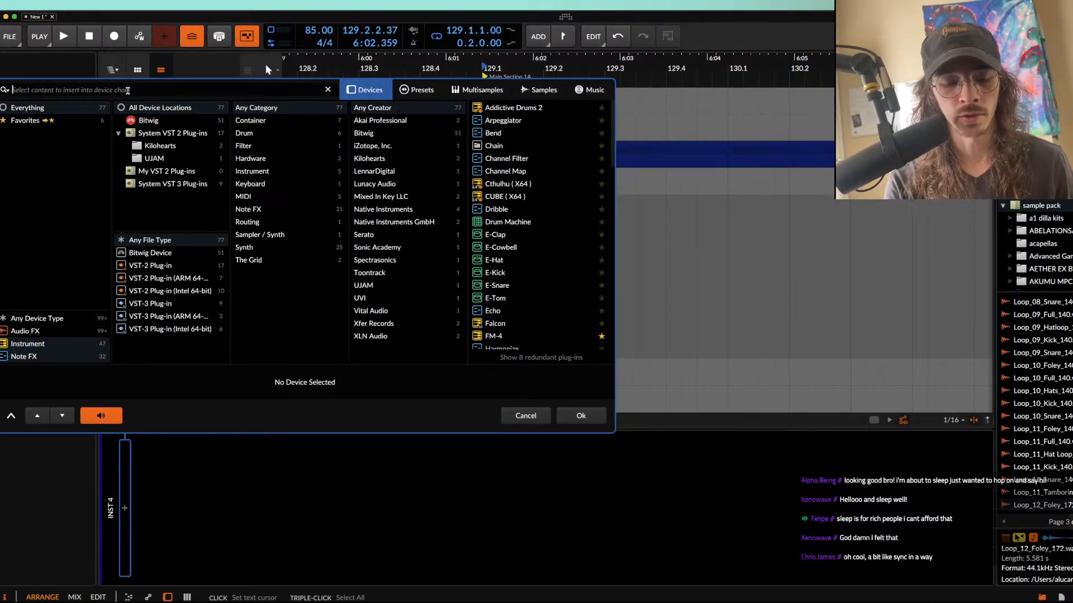
{"action": "type", "text": "PHASE"}
{"action": "left_click", "coordinate": [511, 108]}
{"action": "left_click", "coordinate": [581, 413]}
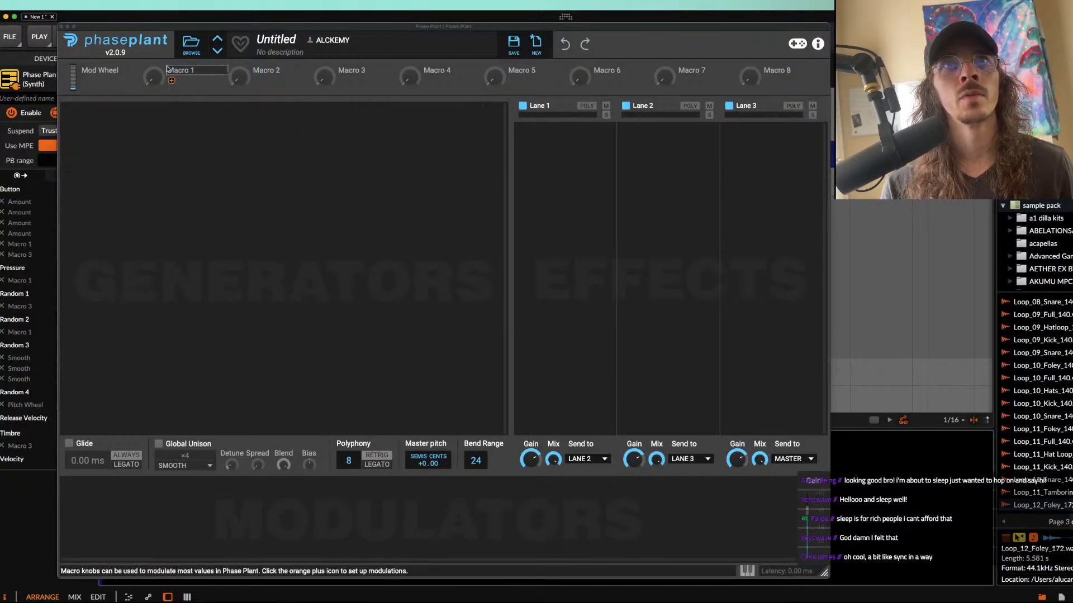
Step: Load the HEART PULSE preset from the AETURNUM 5? user folder into the new Phase Plant
{"action": "left_click", "coordinate": [192, 44]}
{"action": "left_click", "coordinate": [127, 113]}
{"action": "scroll", "coordinate": [239, 212], "scroll_direction": "down", "scroll_amount": 1}
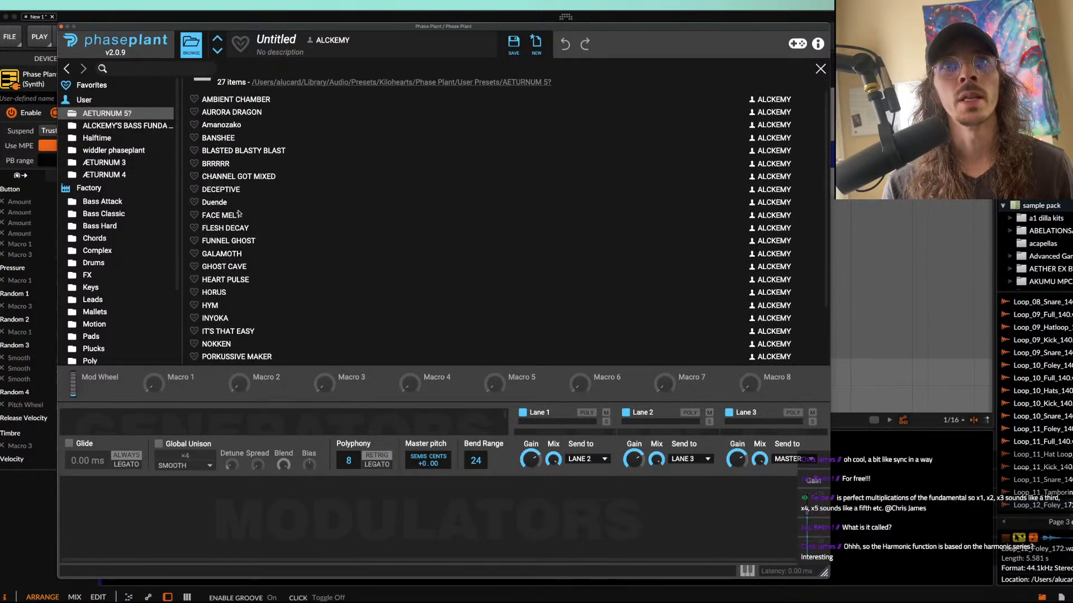
{"action": "left_click", "coordinate": [191, 44]}
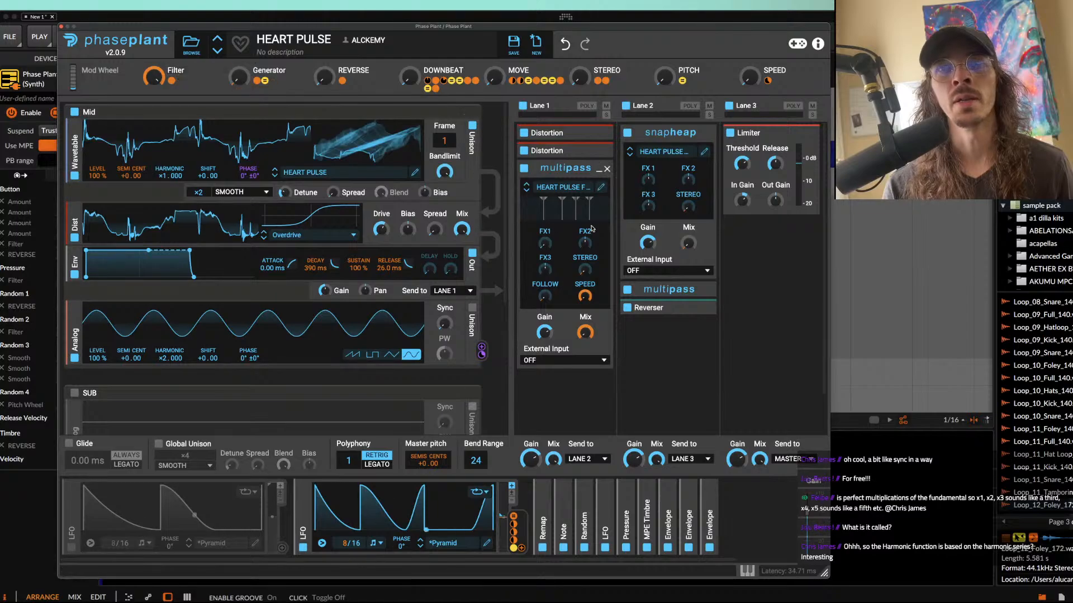
Step: Open the HEART PULSE FILTER Multipass in Lane 1, try its FX macros, and expand two of its Random modulators
{"action": "left_click", "coordinate": [603, 188]}
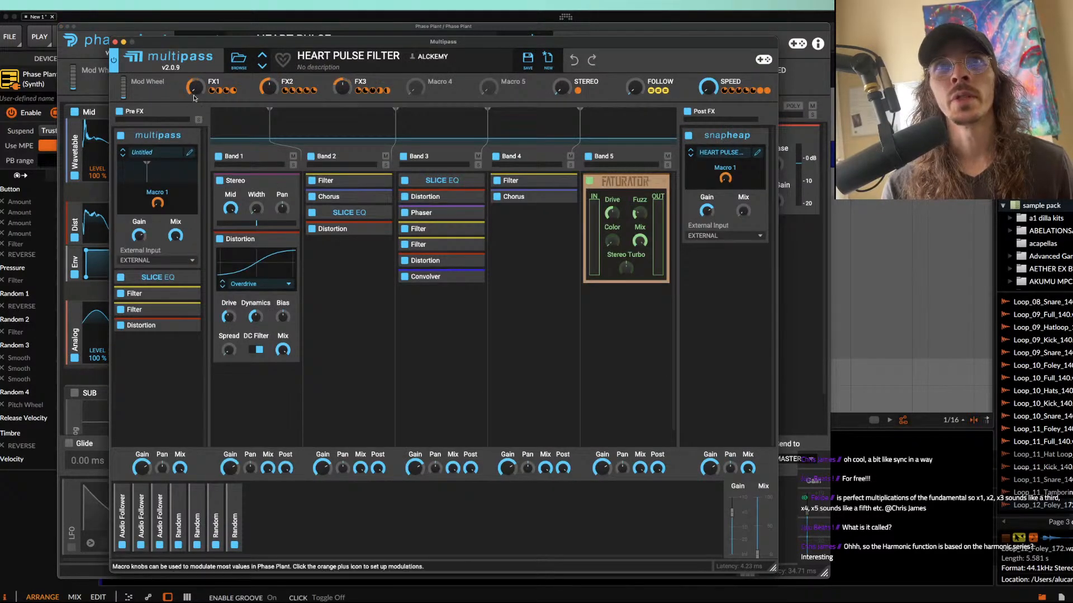
{"action": "left_click", "coordinate": [342, 88]}
{"action": "left_click", "coordinate": [197, 519]}
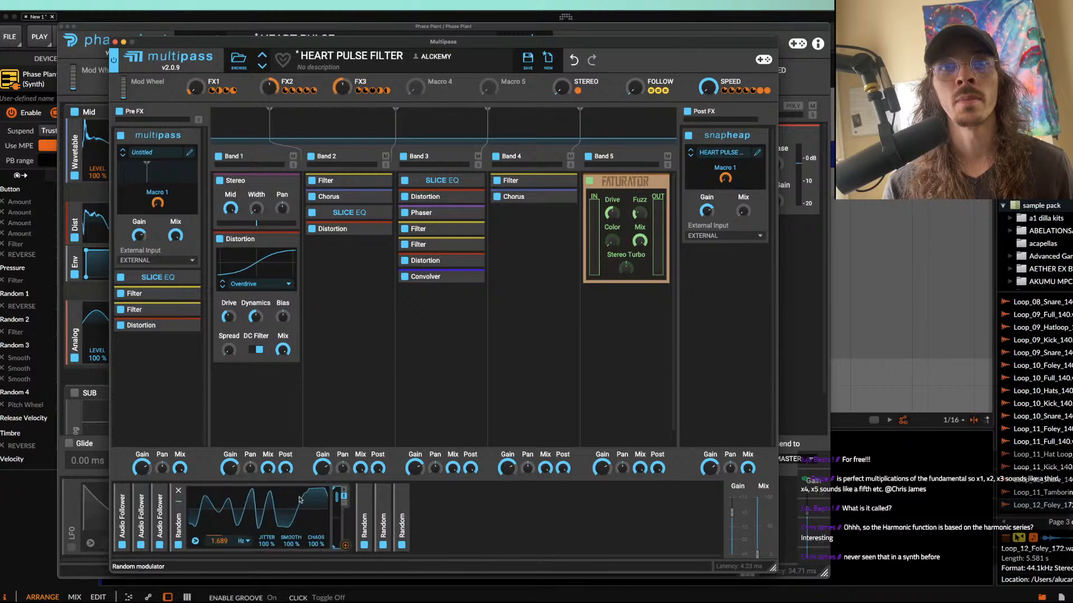
{"action": "left_click", "coordinate": [363, 503]}
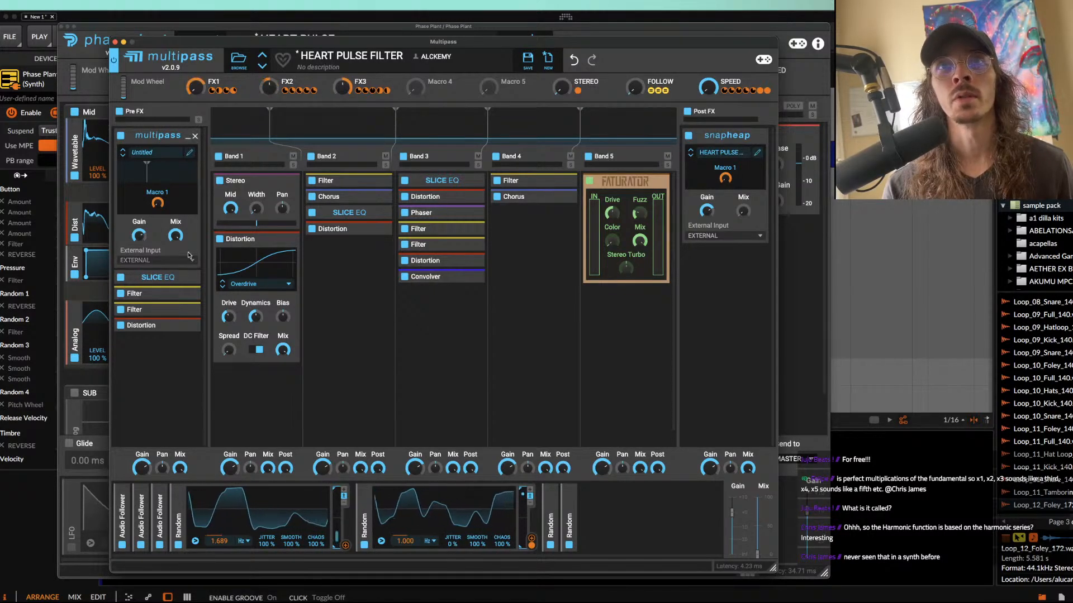
Step: Expand and examine the two Pre FX filters in the Multipass, and close its window
{"action": "left_click", "coordinate": [159, 293]}
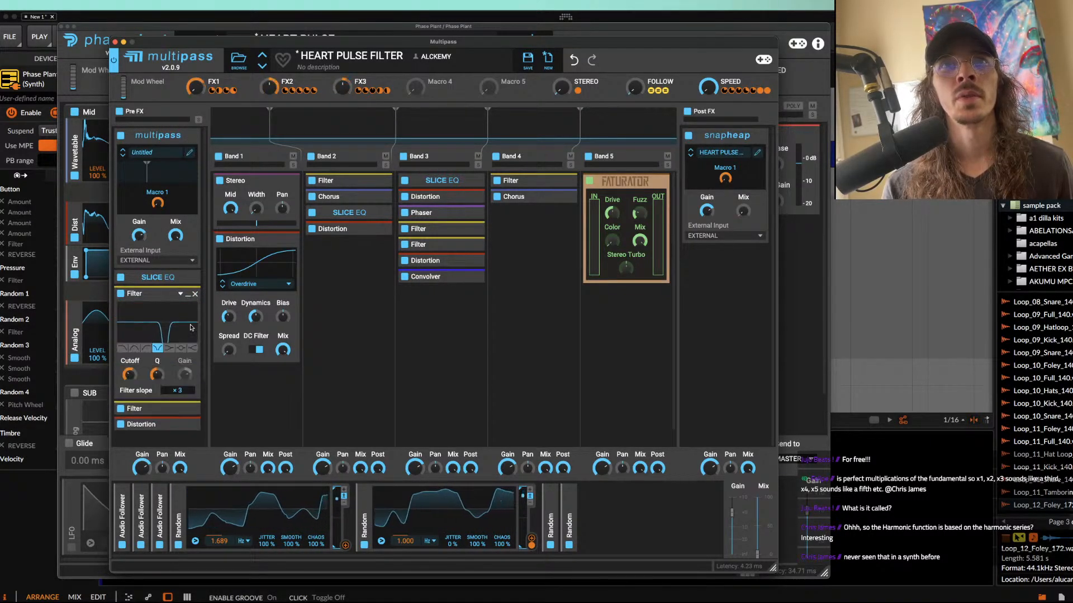
{"action": "left_click", "coordinate": [184, 409]}
{"action": "scroll", "coordinate": [185, 391], "scroll_direction": "down", "scroll_amount": 3}
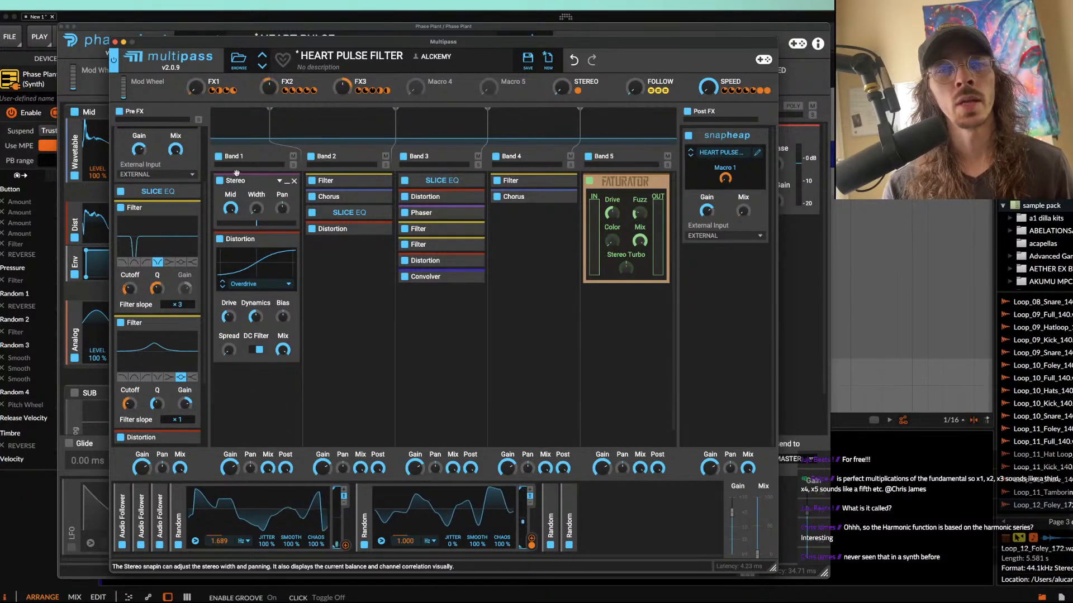
{"action": "left_click_drag", "start_coordinate": [279, 42], "coordinate": [247, 45]}
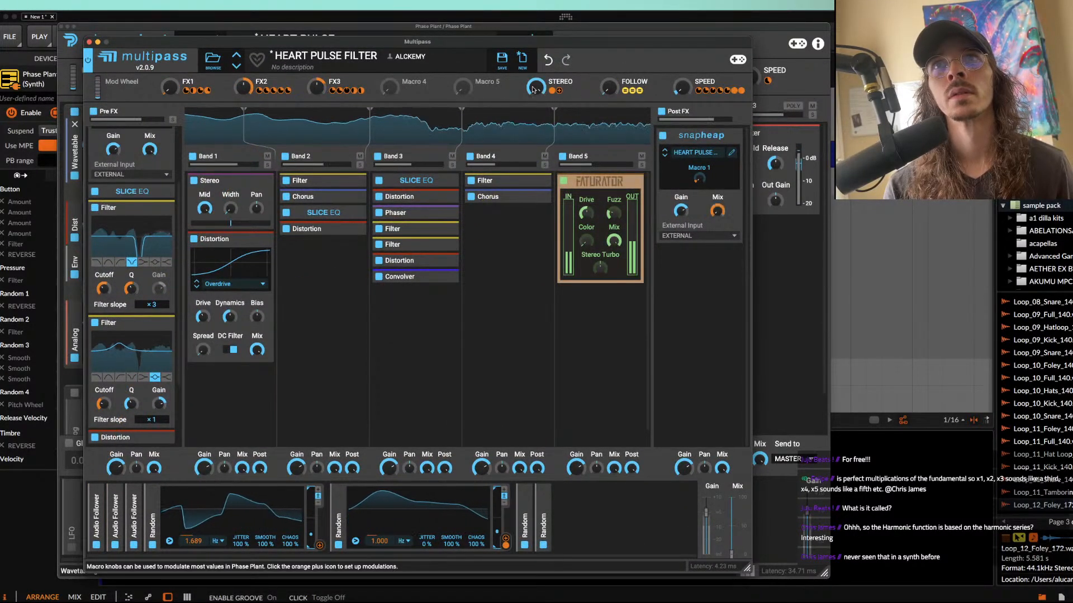
{"action": "left_click", "coordinate": [89, 42]}
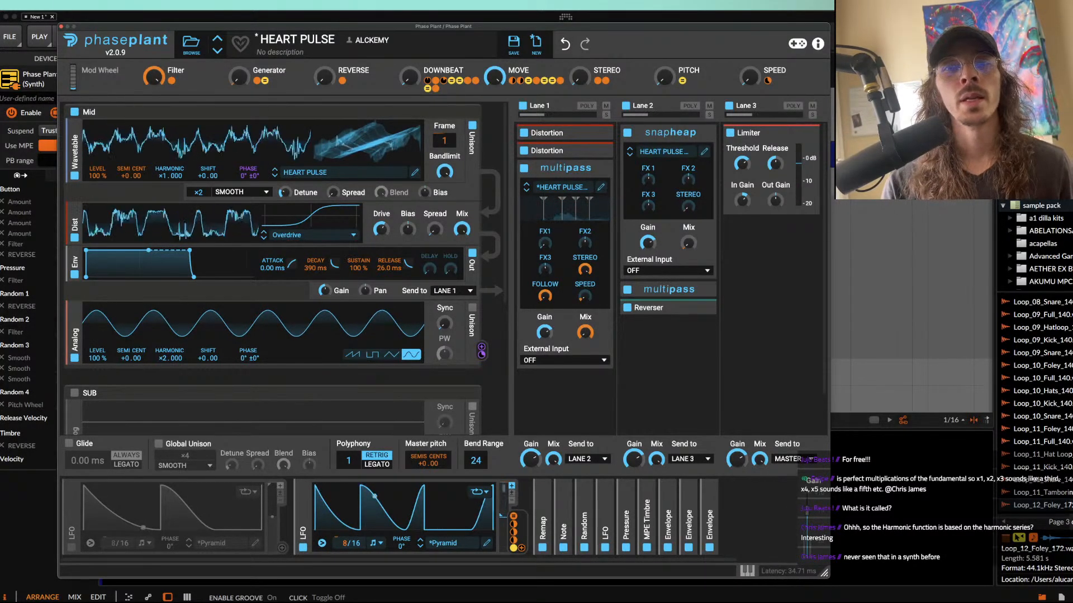
Step: Open the active 8/16 LFO in the editor and rework its middle nodes into one peak just after 2/16 falling until about 5/16
{"action": "left_click", "coordinate": [412, 510]}
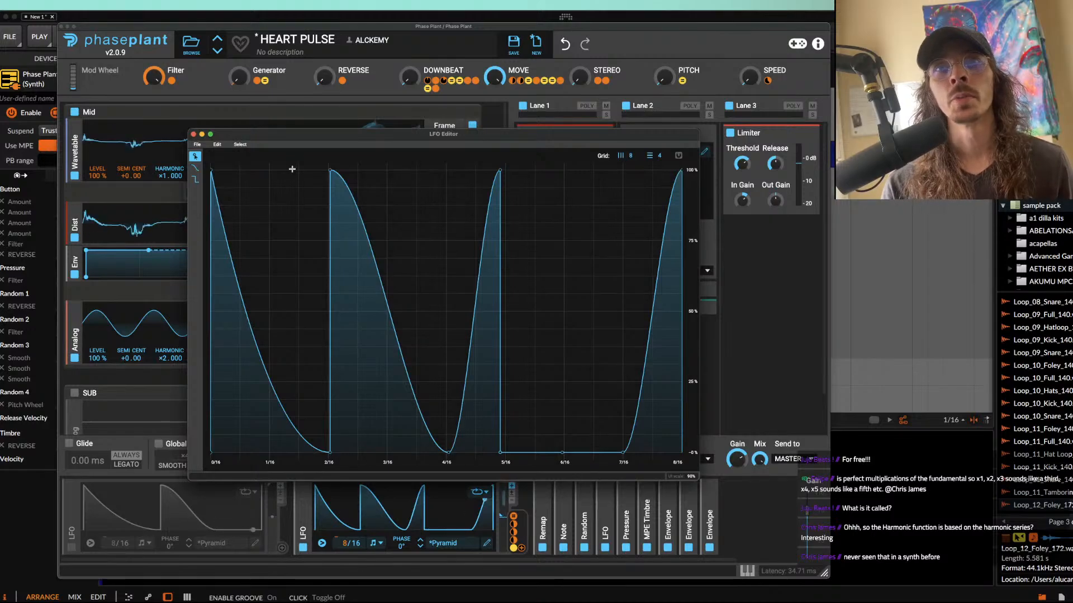
{"action": "left_click_drag", "start_coordinate": [331, 173], "coordinate": [335, 451]}
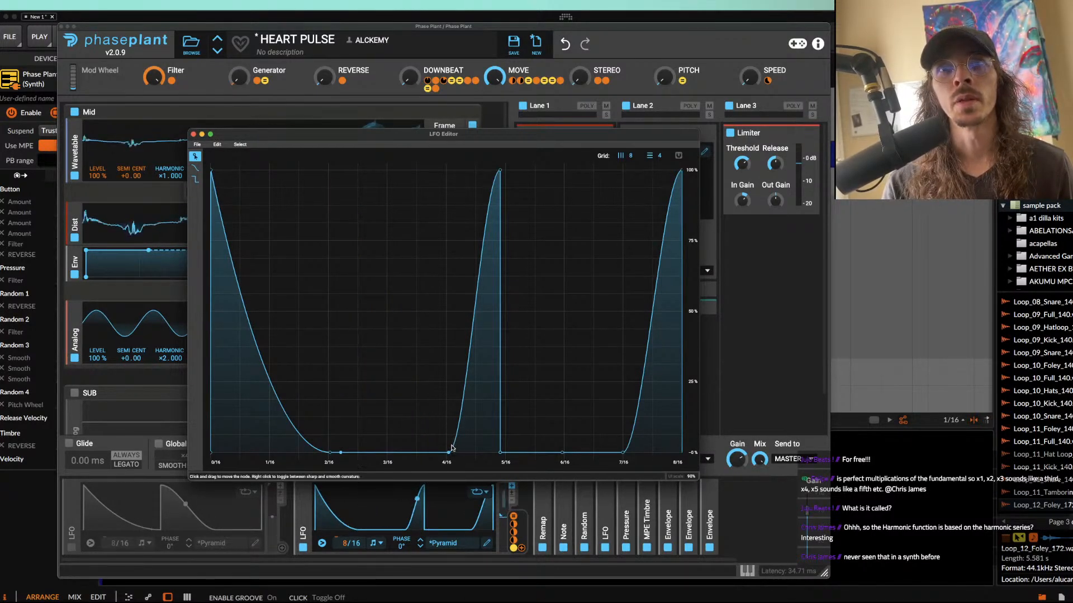
{"action": "left_click_drag", "start_coordinate": [452, 450], "coordinate": [336, 452]}
{"action": "left_click_drag", "start_coordinate": [500, 170], "coordinate": [341, 170]}
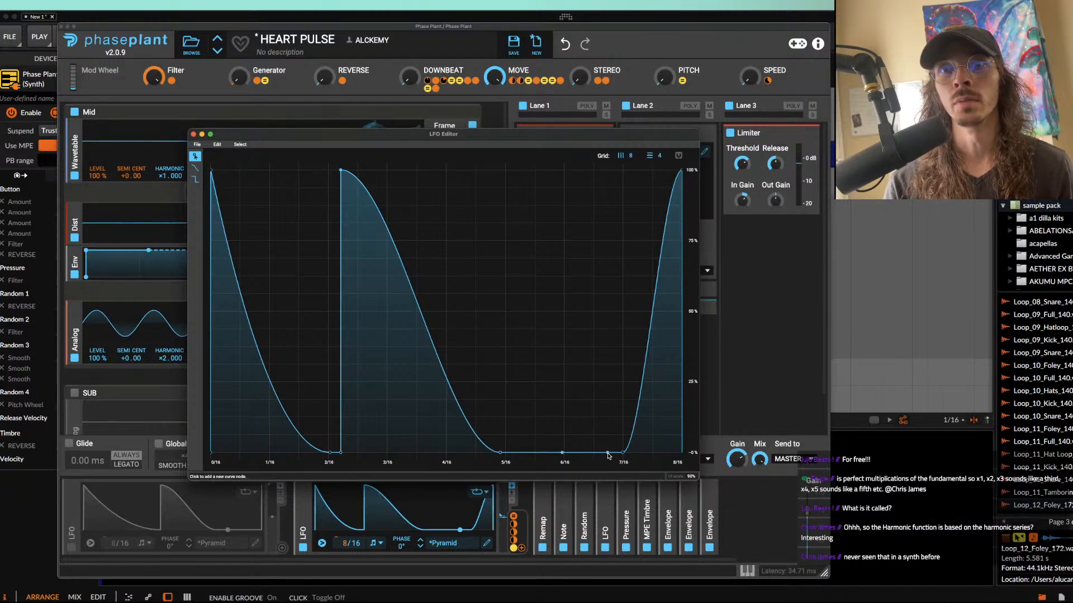
Step: Shape the LFO's second half into a smooth valley around 5/16, and align the second peak vertically at 2/16
{"action": "left_click_drag", "start_coordinate": [564, 454], "coordinate": [500, 453]}
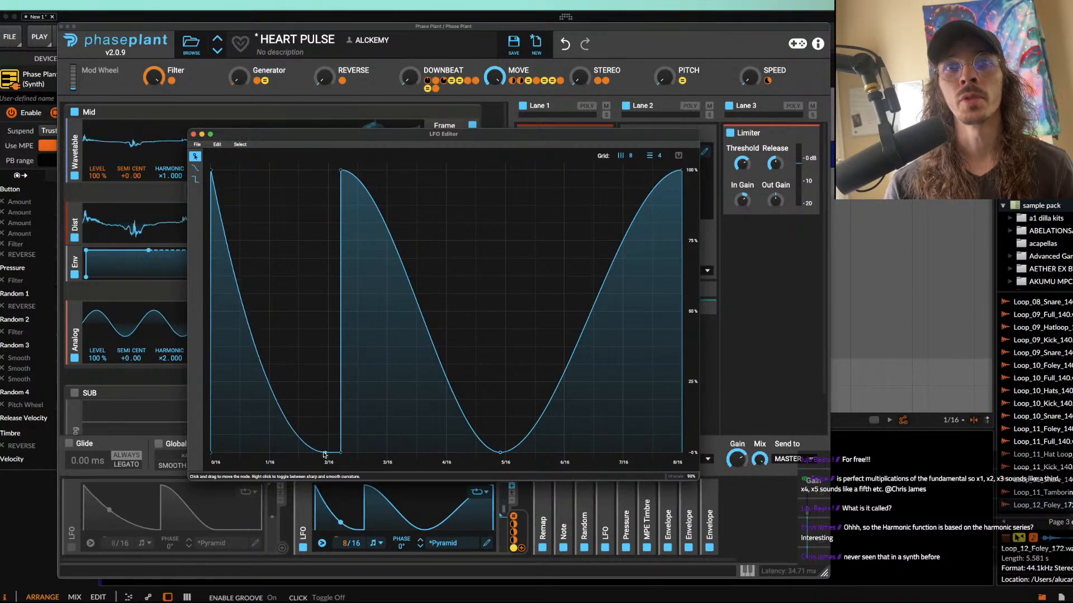
{"action": "left_click_drag", "start_coordinate": [343, 453], "coordinate": [331, 452]}
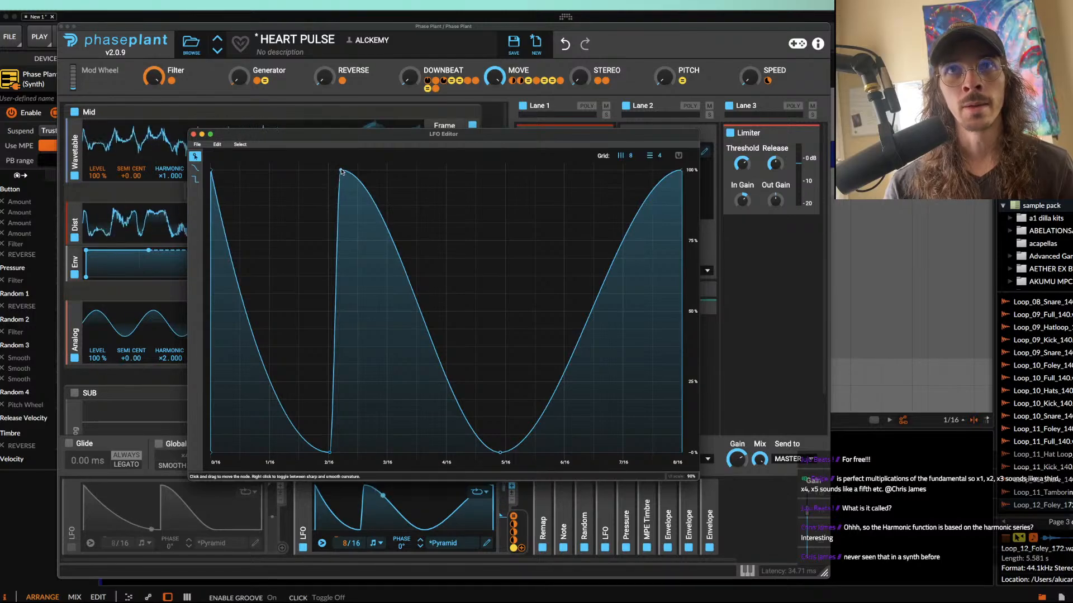
{"action": "left_click_drag", "start_coordinate": [340, 170], "coordinate": [286, 193]}
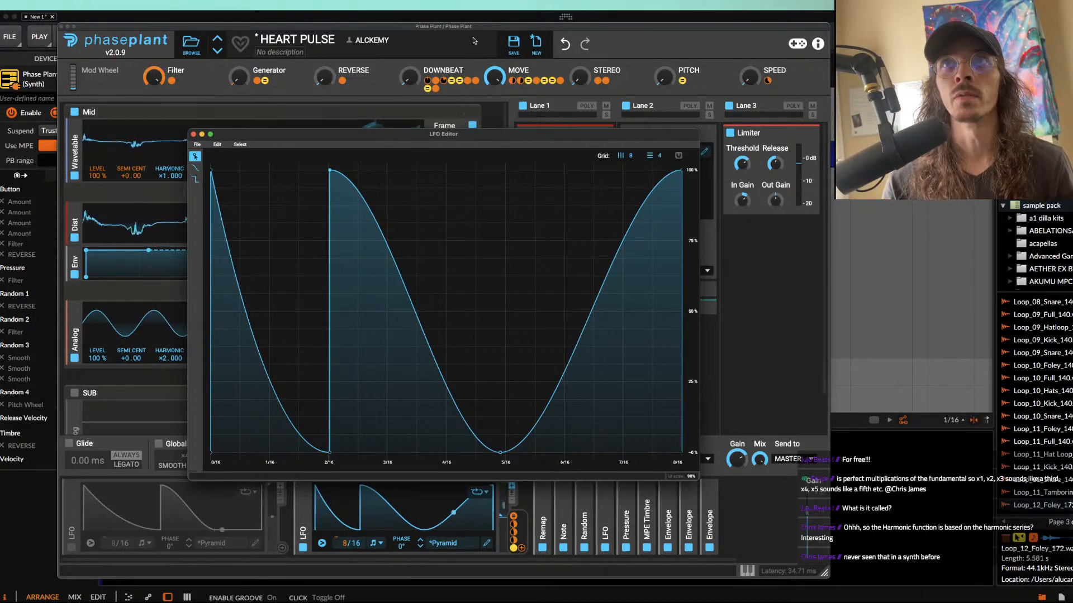
Step: Turn the STEREO macro fully up in HEART PULSE, close the synth window, and select the Phase Plant clip at 129.1
{"action": "left_click_drag", "start_coordinate": [581, 76], "coordinate": [581, 23]}
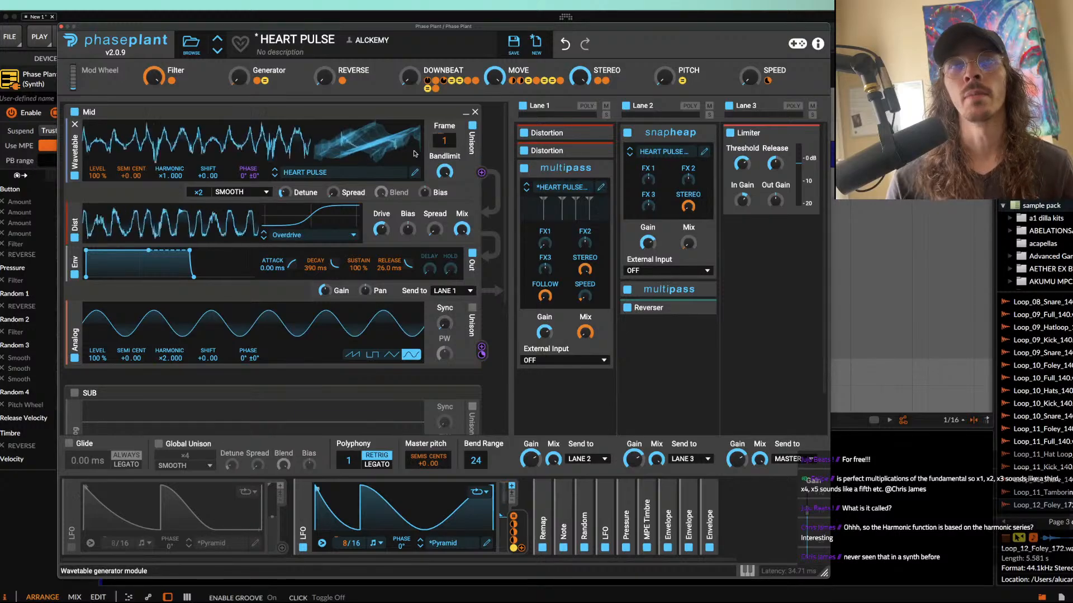
{"action": "left_click", "coordinate": [61, 26]}
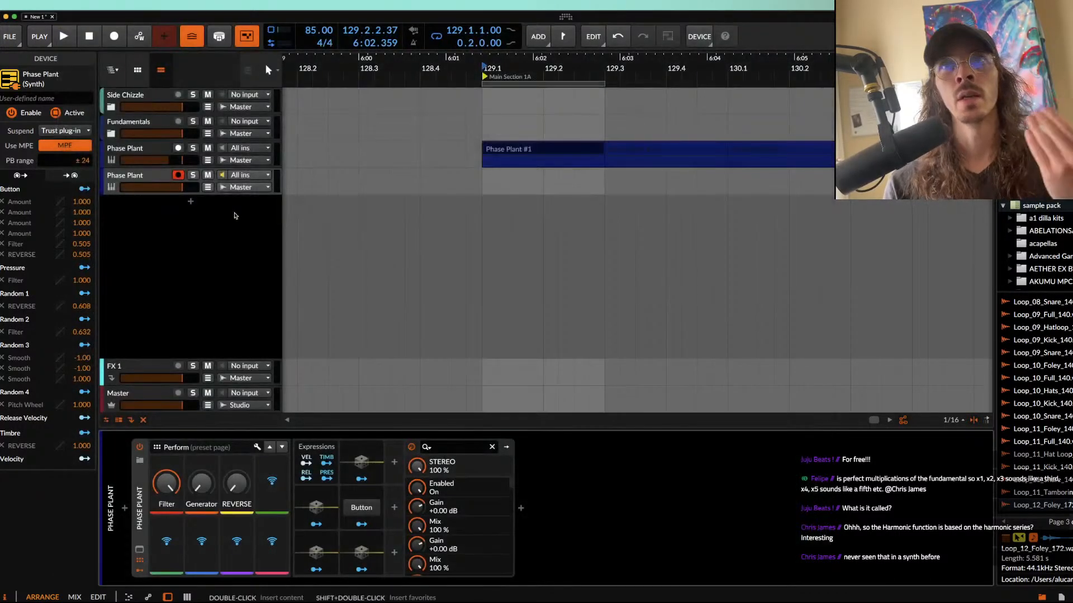
{"action": "left_click", "coordinate": [496, 152]}
{"action": "scroll", "coordinate": [497, 153], "scroll_direction": "up", "scroll_amount": 3}
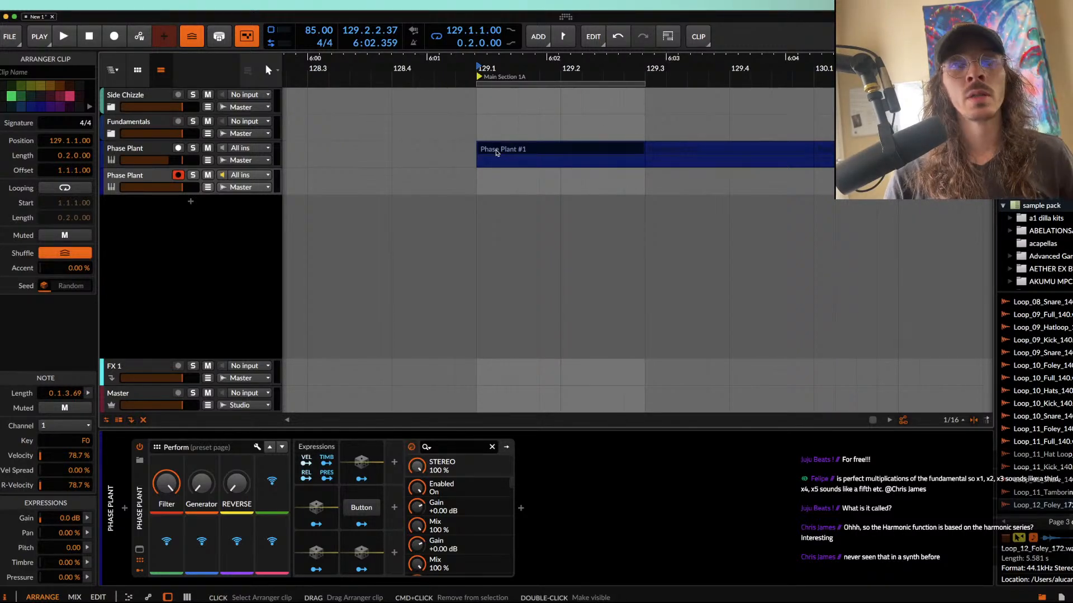
Step: Open the untitled patch on the upper Phase Plant track, examine its filters and LFO, and close its window
{"action": "left_click", "coordinate": [134, 152]}
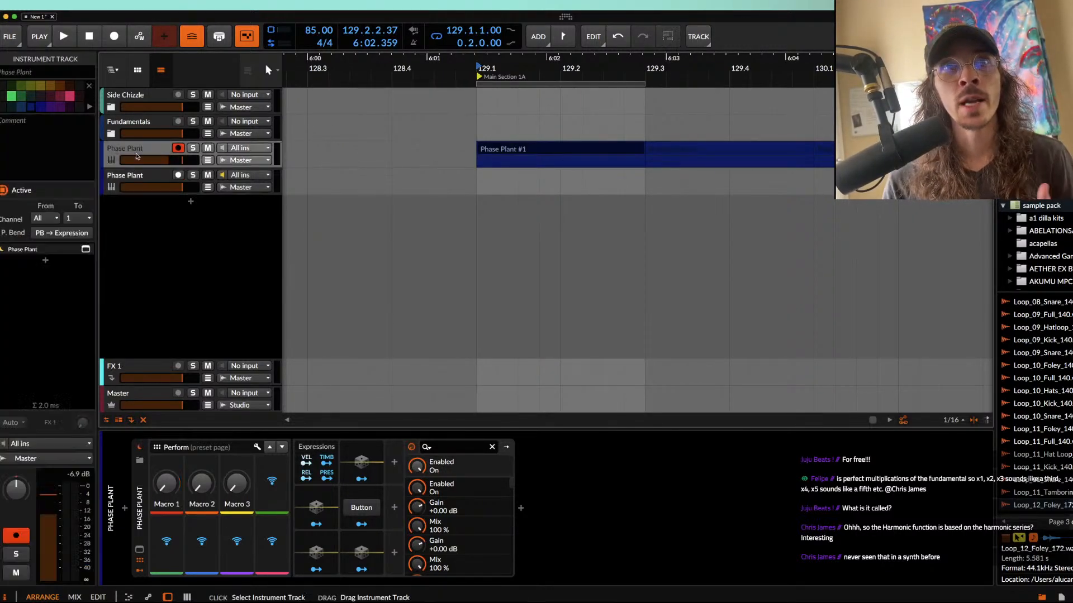
{"action": "left_click", "coordinate": [140, 561]}
{"action": "left_click", "coordinate": [140, 550]}
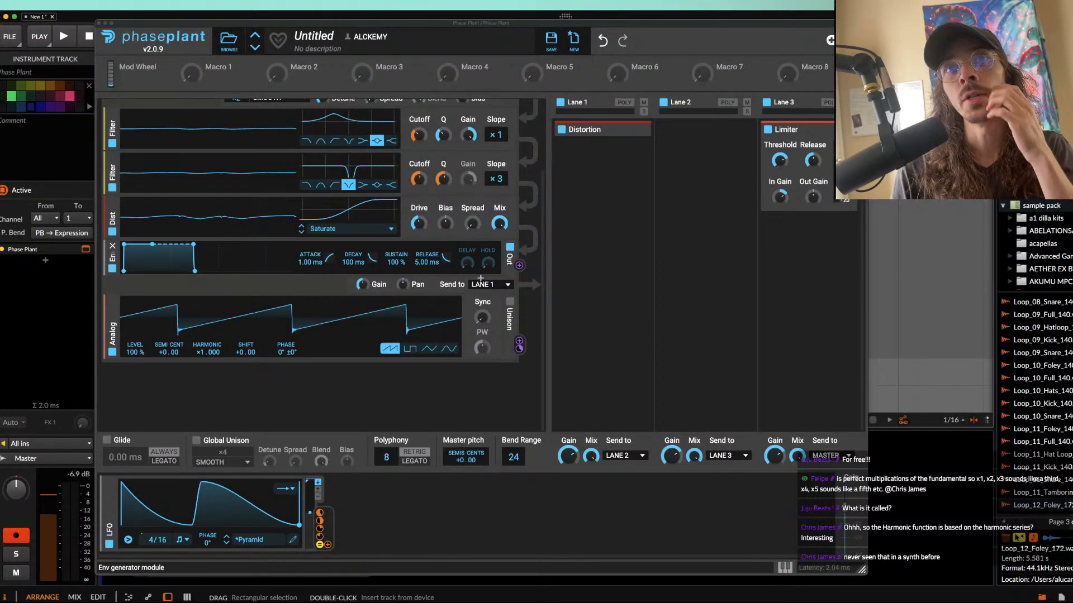
{"action": "left_click", "coordinate": [99, 25]}
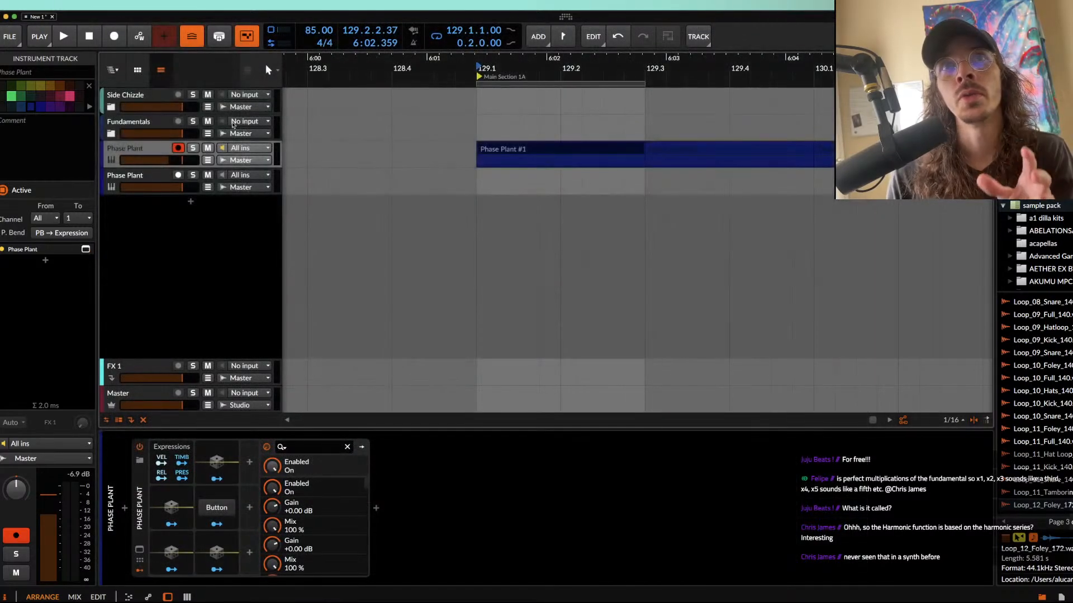
Step: Move the clip at 129.1 to the lower Phase Plant track, scale it to a length of 0.1.0.00, and play it
{"action": "left_click", "coordinate": [155, 176]}
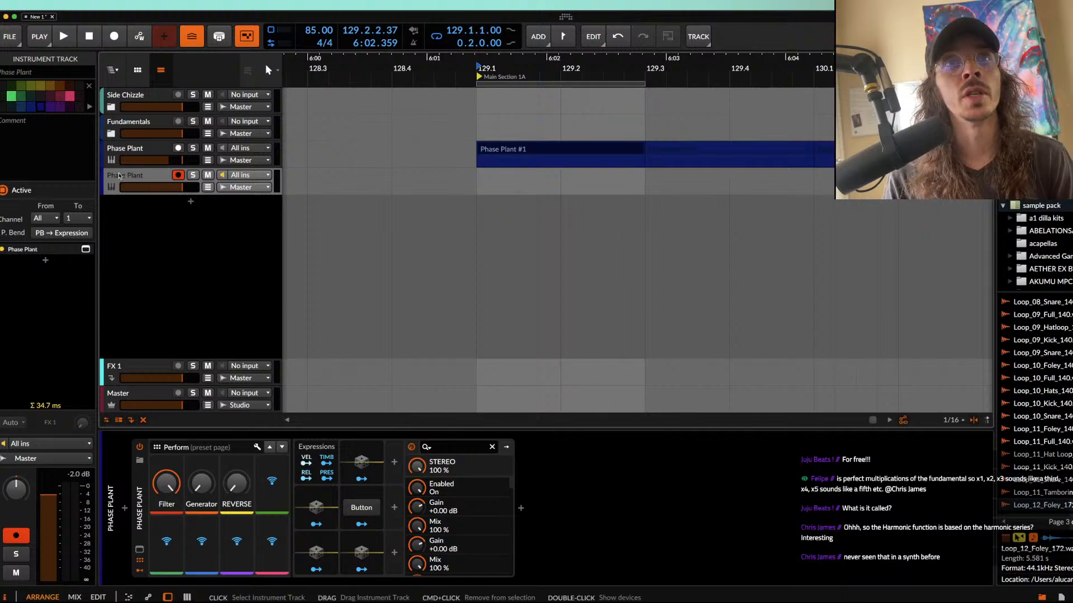
{"action": "left_click", "coordinate": [483, 158]}
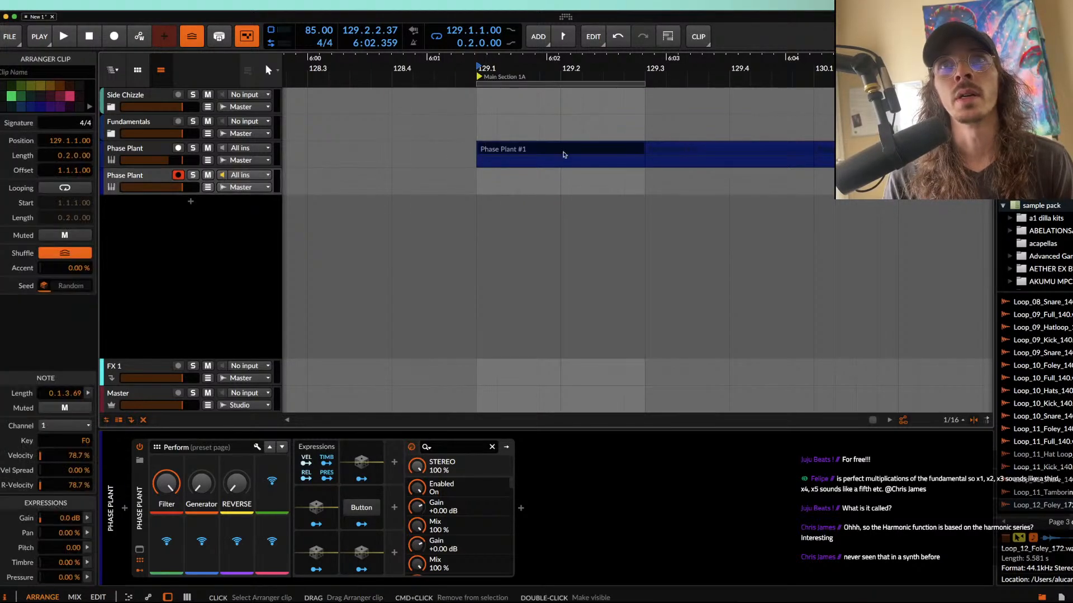
{"action": "left_click_drag", "start_coordinate": [613, 151], "coordinate": [506, 177]}
{"action": "left_click", "coordinate": [503, 175]}
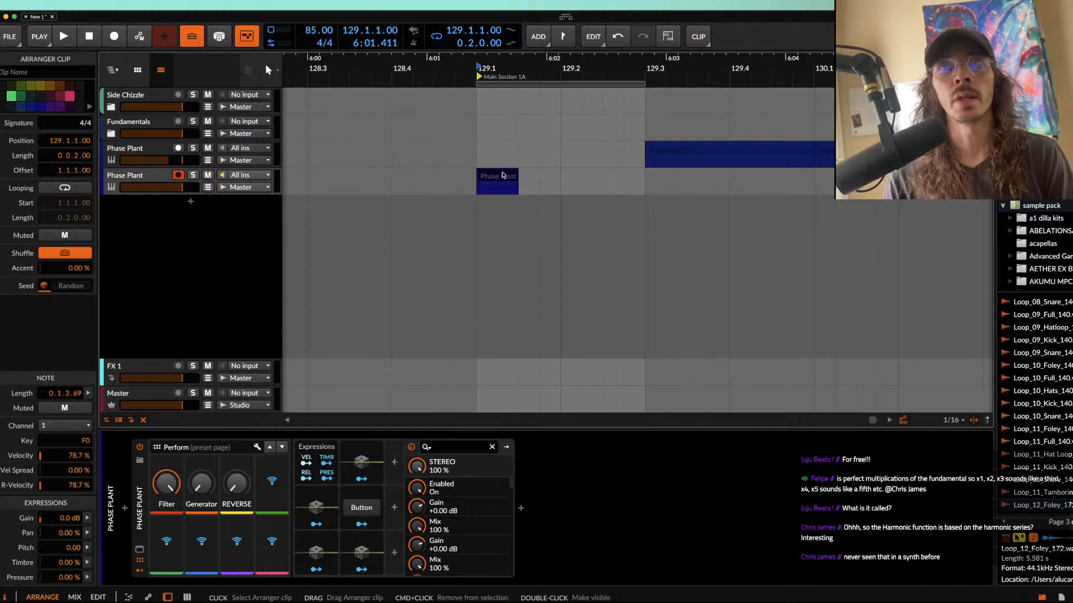
{"action": "scroll", "coordinate": [503, 176], "scroll_direction": "up", "scroll_amount": 1}
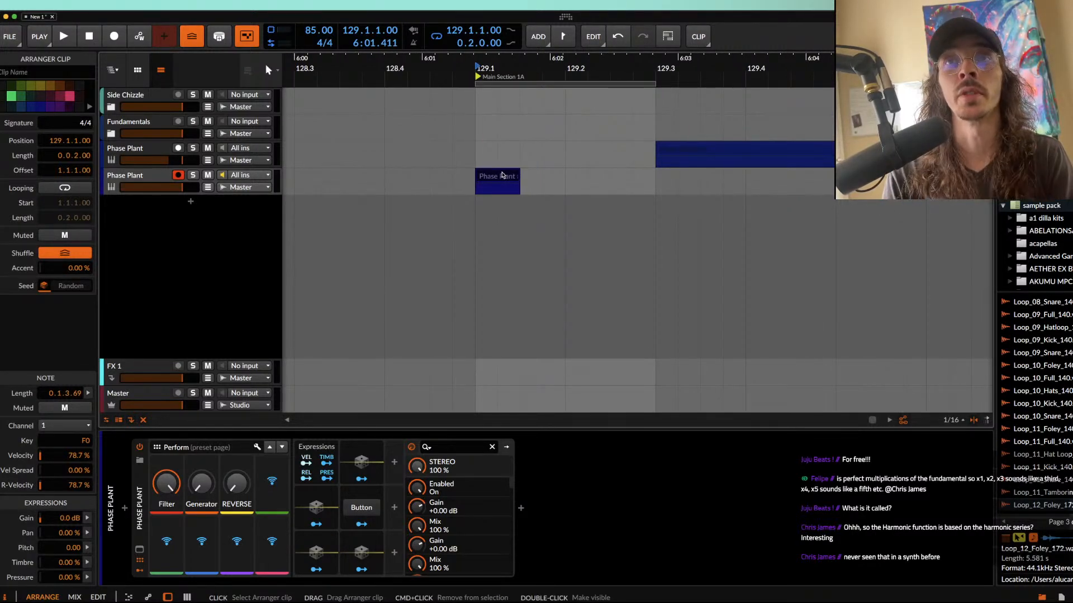
{"action": "scroll", "coordinate": [502, 176], "scroll_direction": "up", "scroll_amount": 3}
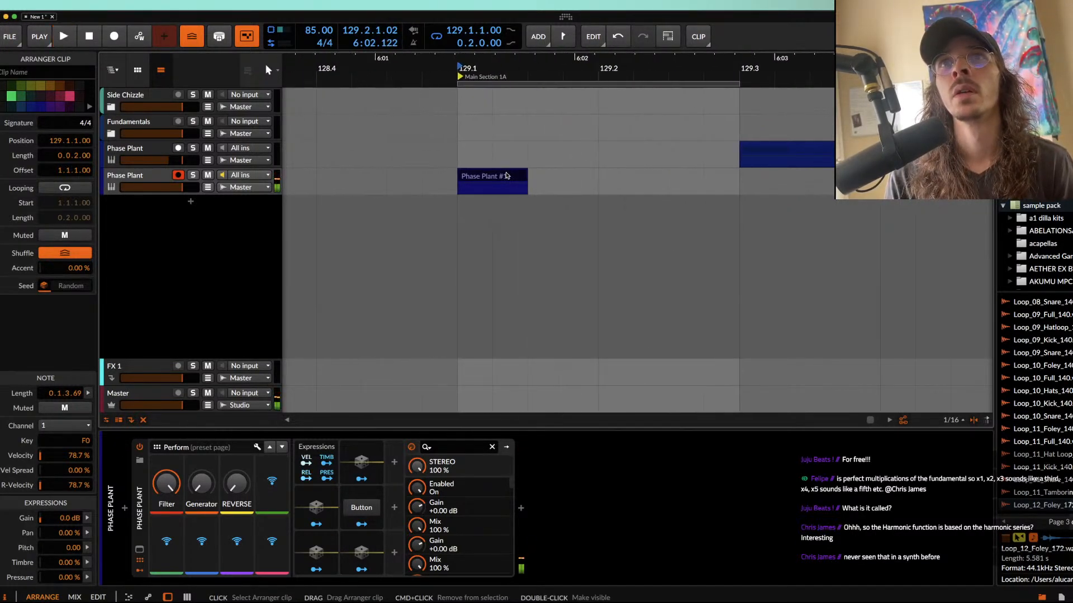
{"action": "key", "text": "alt+Right"}
{"action": "key", "text": "space"}
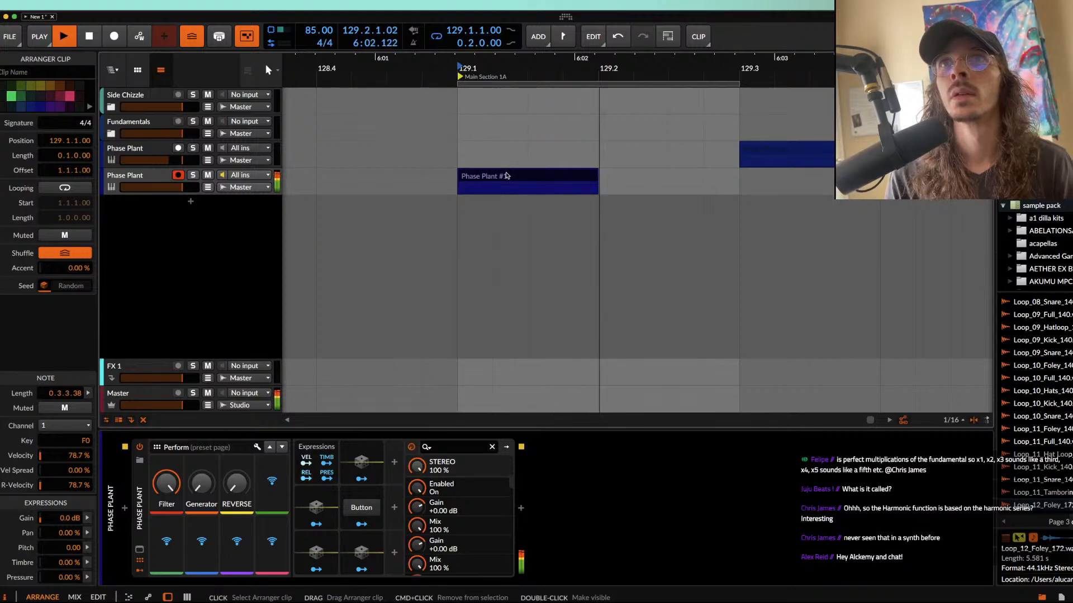
{"action": "key", "text": "space"}
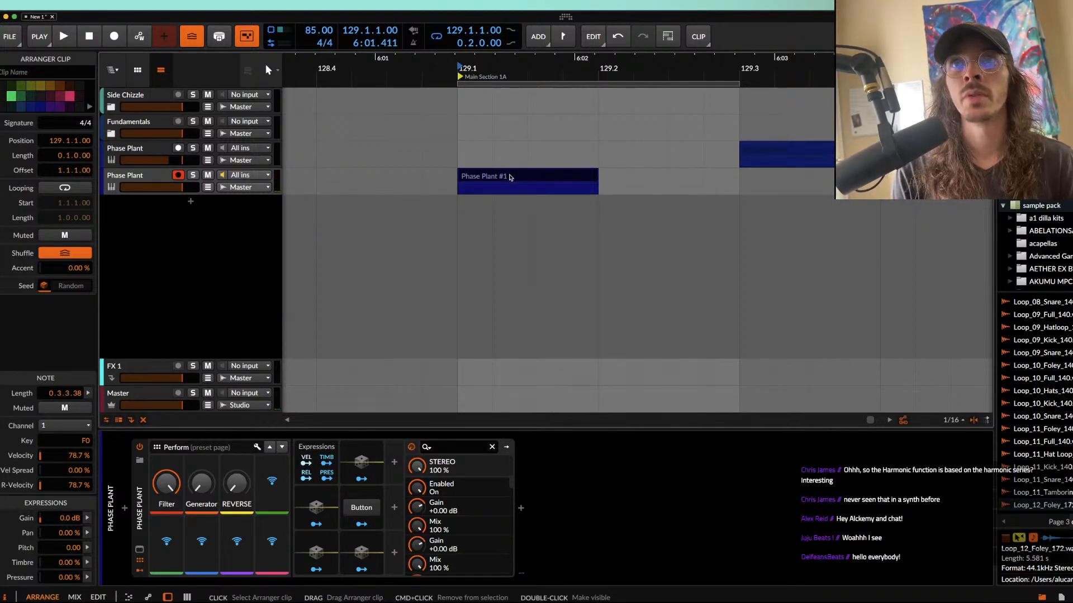
Step: Bounce the clip to audio, move the bounced clip onto a new Audio 6 track, and solo that track
{"action": "key", "text": "super+b"}
{"action": "key", "text": "Return"}
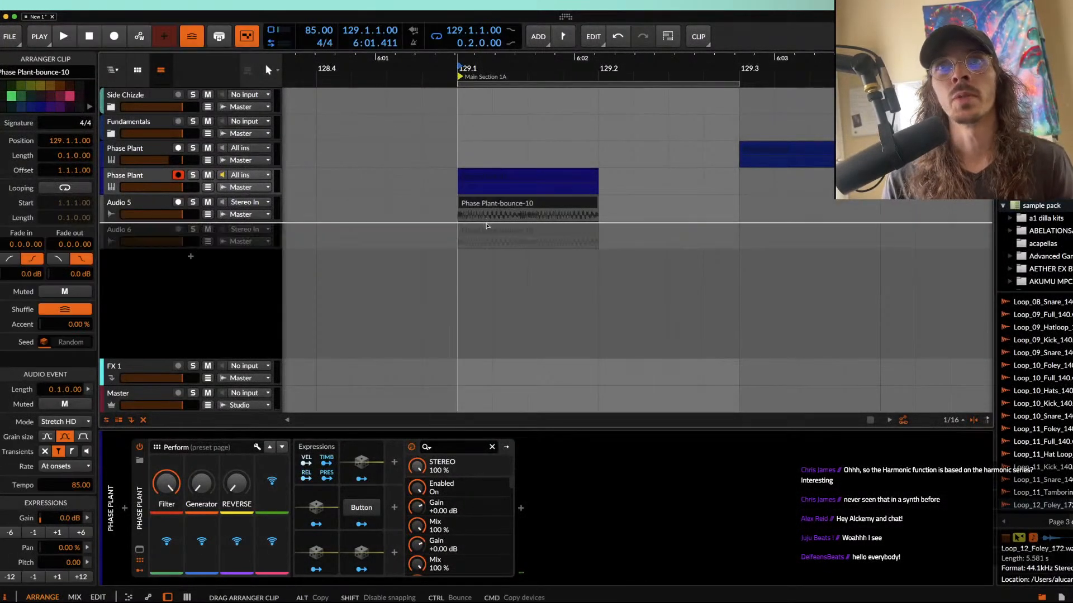
{"action": "left_click", "coordinate": [193, 230]}
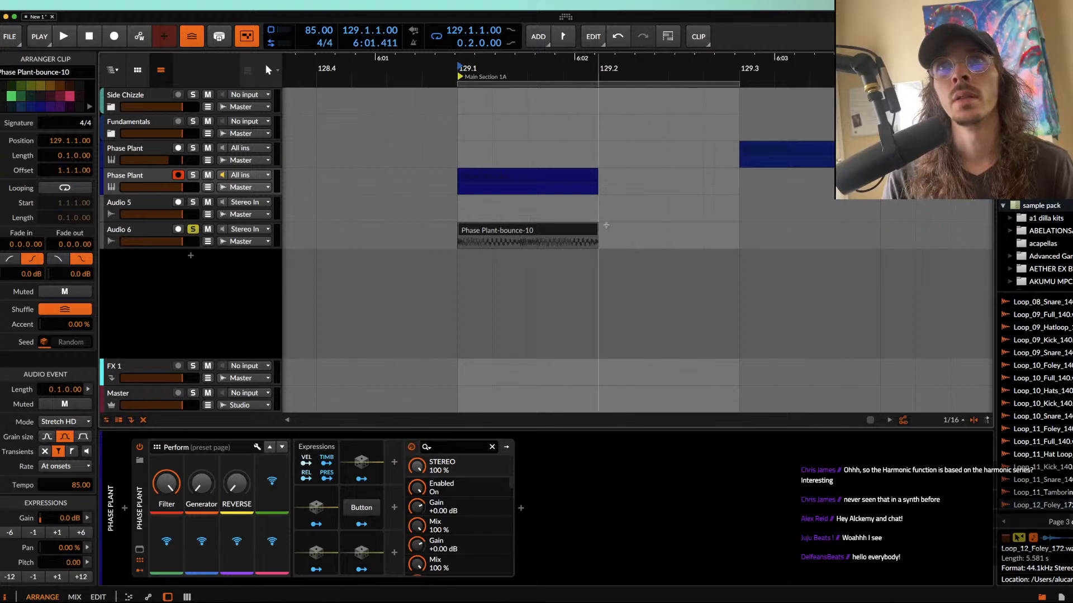
Step: Trim the end of the bounced clip to a length of 0.0.3.76 and play it
{"action": "scroll", "coordinate": [588, 235], "scroll_direction": "up", "scroll_amount": 2}
{"action": "left_click_drag", "start_coordinate": [602, 230], "coordinate": [591, 230]}
{"action": "key", "text": "space"}
{"action": "scroll", "coordinate": [566, 230], "scroll_direction": "down", "scroll_amount": 3}
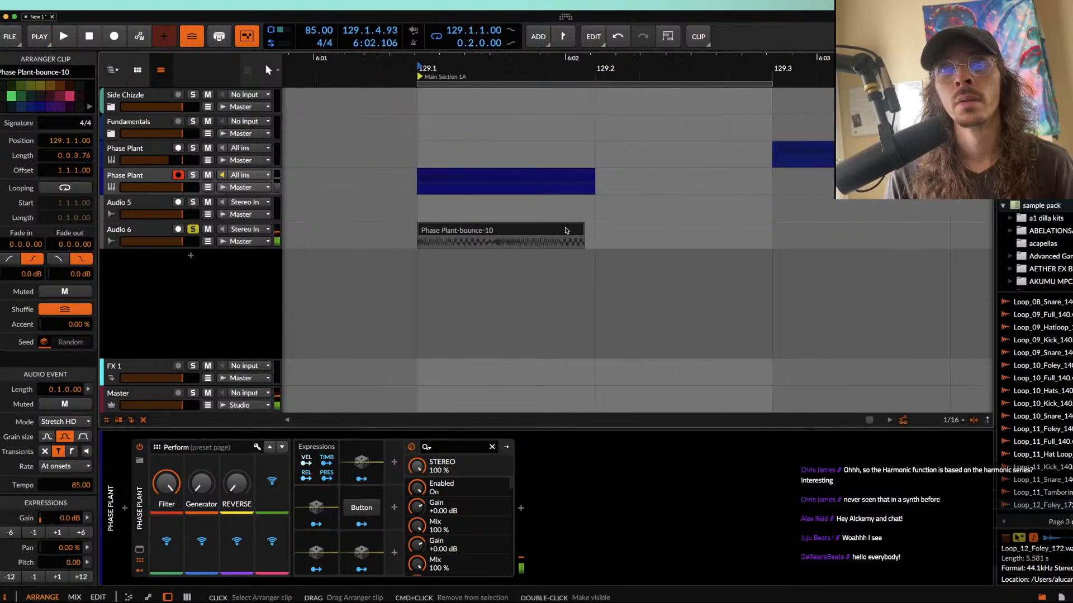
Step: Split the bounced audio at 129.1.2.71 and place the second piece from 129.1.3.46 to 129.2, leaving a gap between them
{"action": "scroll", "coordinate": [509, 245], "scroll_direction": "up", "scroll_amount": 3}
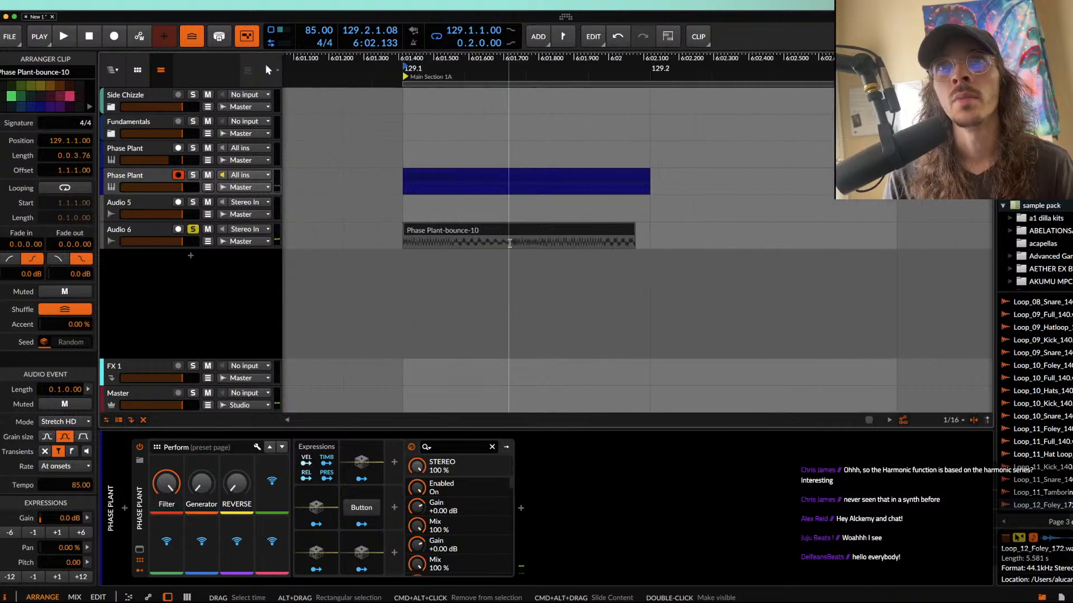
{"action": "left_click", "coordinate": [509, 244]}
{"action": "key", "text": "super+e"}
{"action": "left_click_drag", "start_coordinate": [552, 236], "coordinate": [598, 235]}
{"action": "left_click_drag", "start_coordinate": [680, 228], "coordinate": [650, 229]}
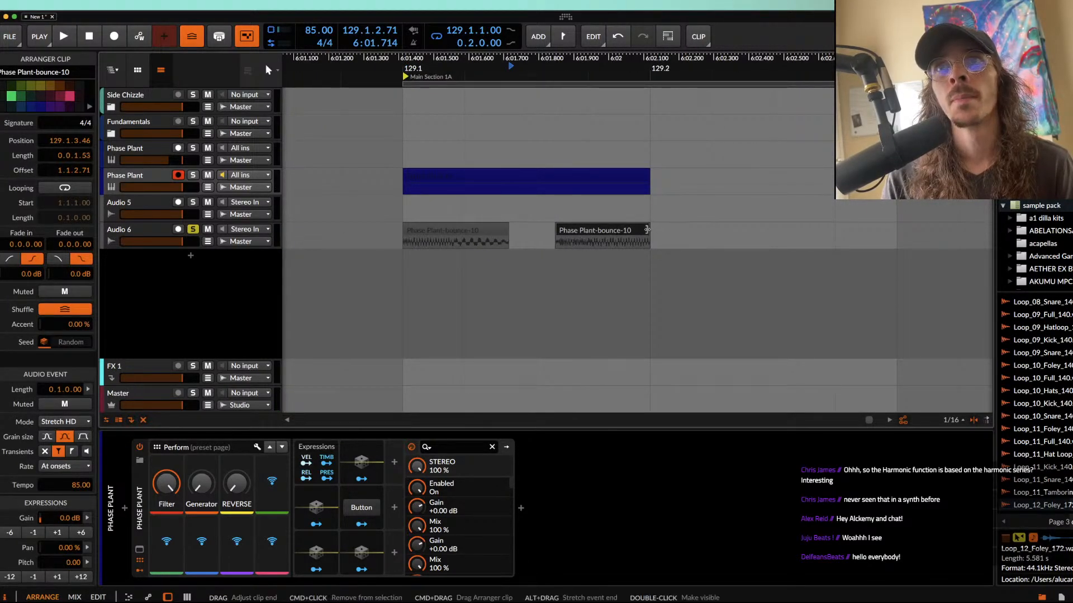
Step: Add a 0.0.0.56 fade-out to the first audio piece and play the loop
{"action": "left_click", "coordinate": [478, 231]}
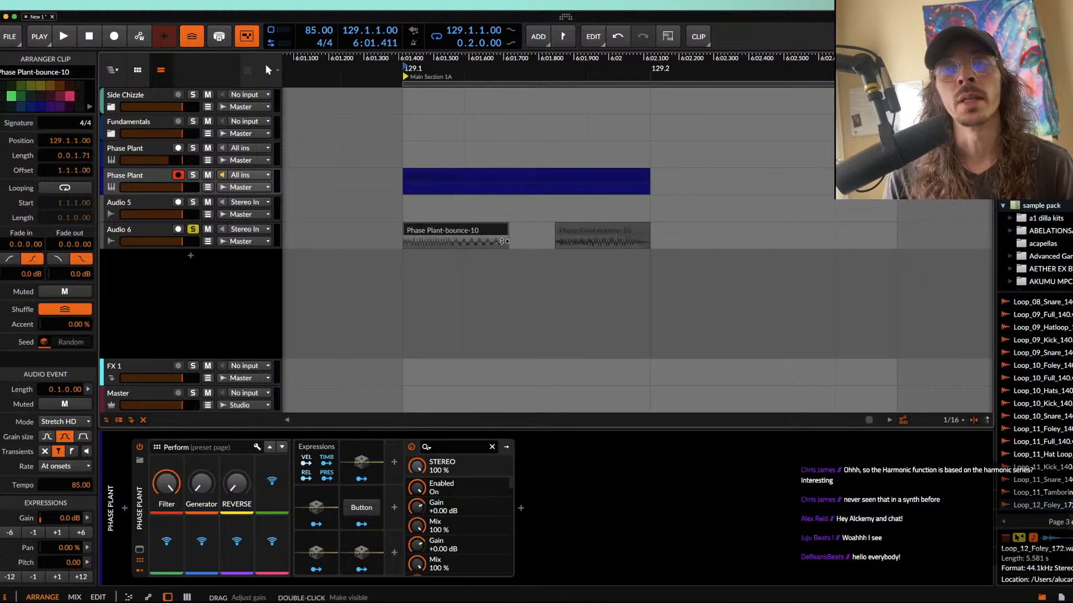
{"action": "key", "text": "space"}
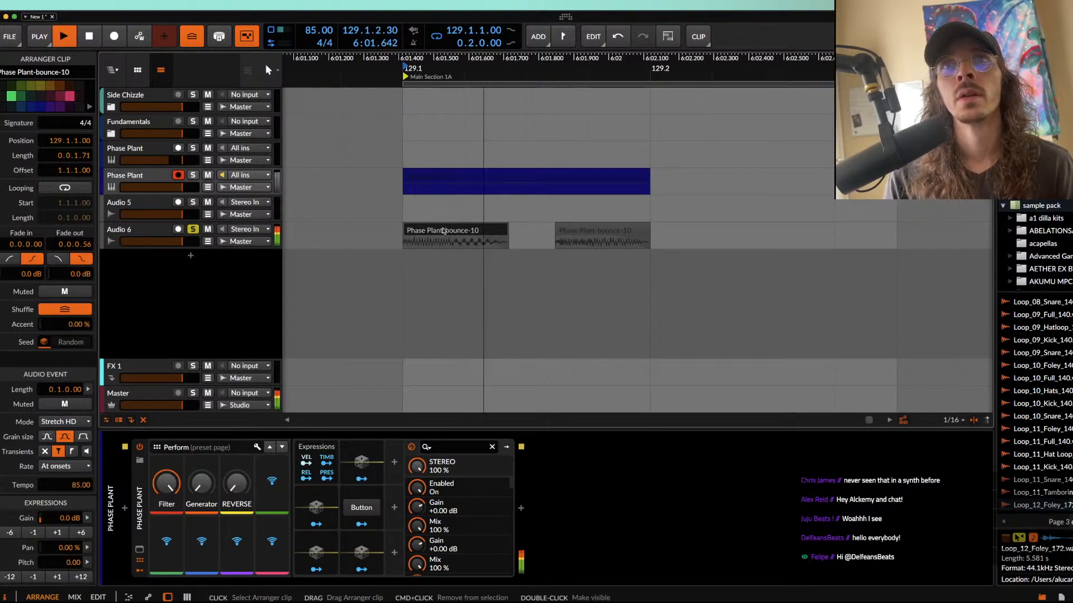
{"action": "scroll", "coordinate": [443, 230], "scroll_direction": "down", "scroll_amount": 3}
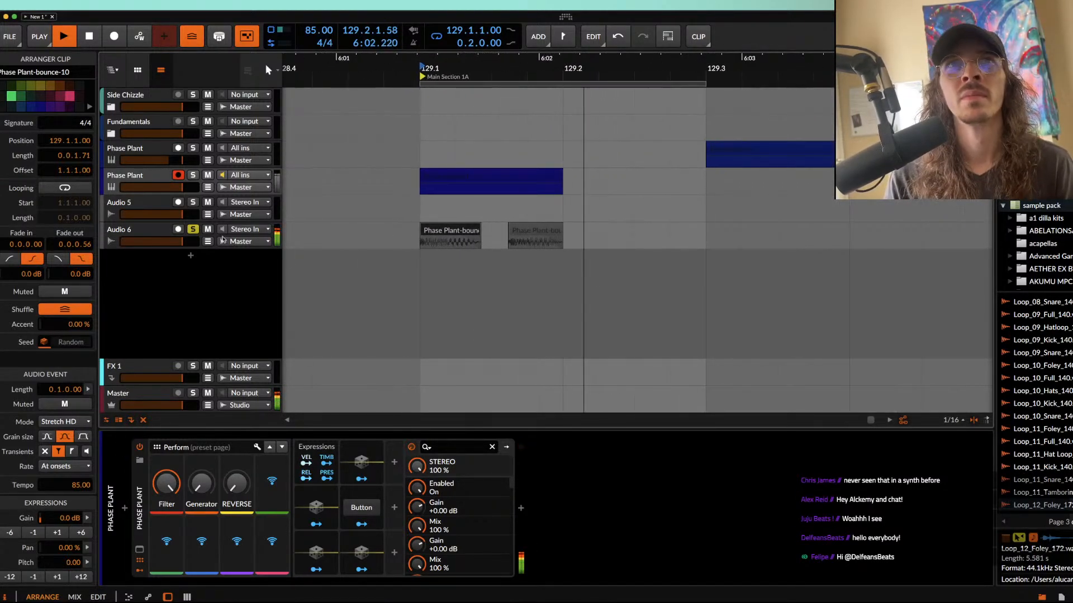
Step: Add an instrument track below Audio 6 and load Phase Plant on it
{"action": "left_click", "coordinate": [162, 230]}
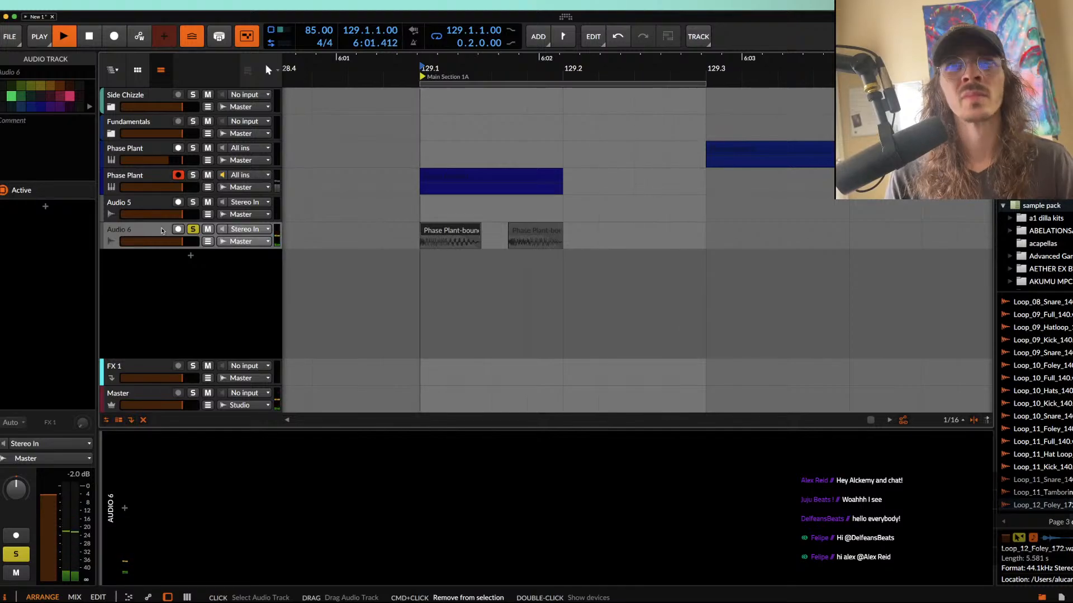
{"action": "key", "text": "super+t"}
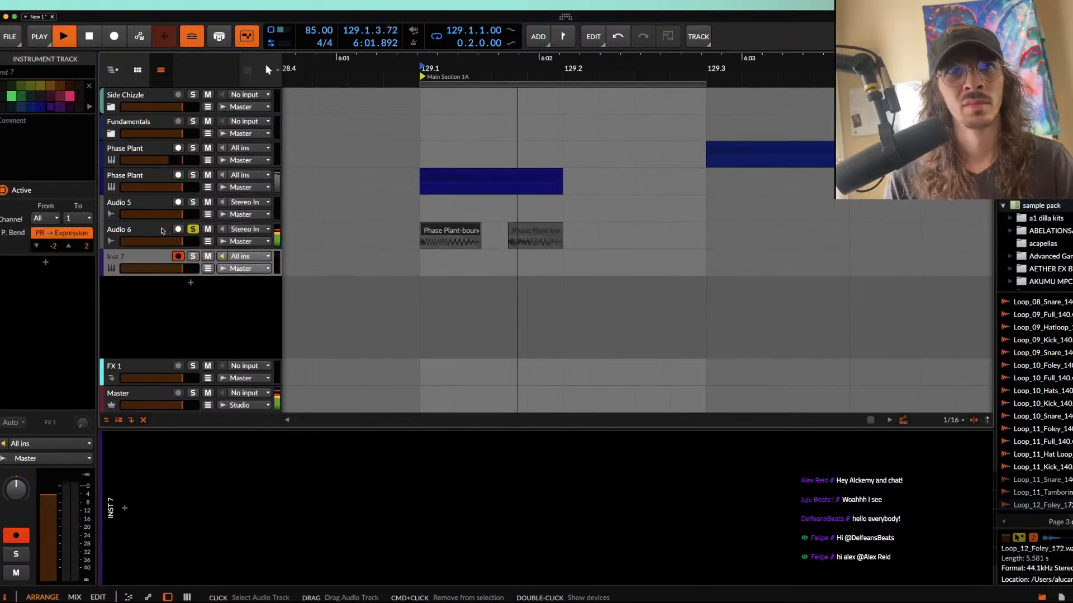
{"action": "left_click", "coordinate": [125, 508]}
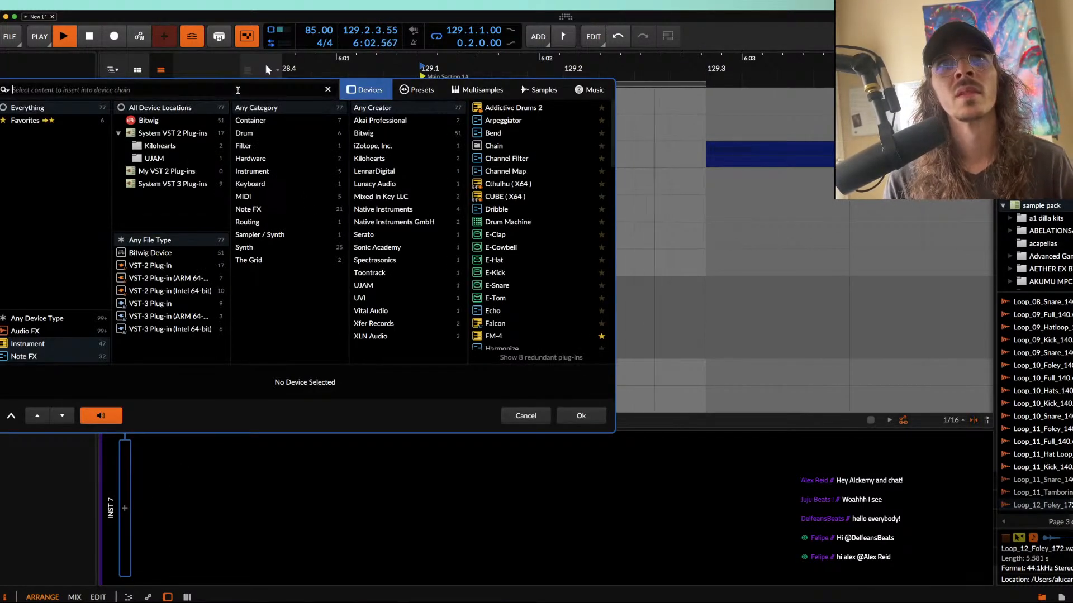
{"action": "type", "text": "phas"}
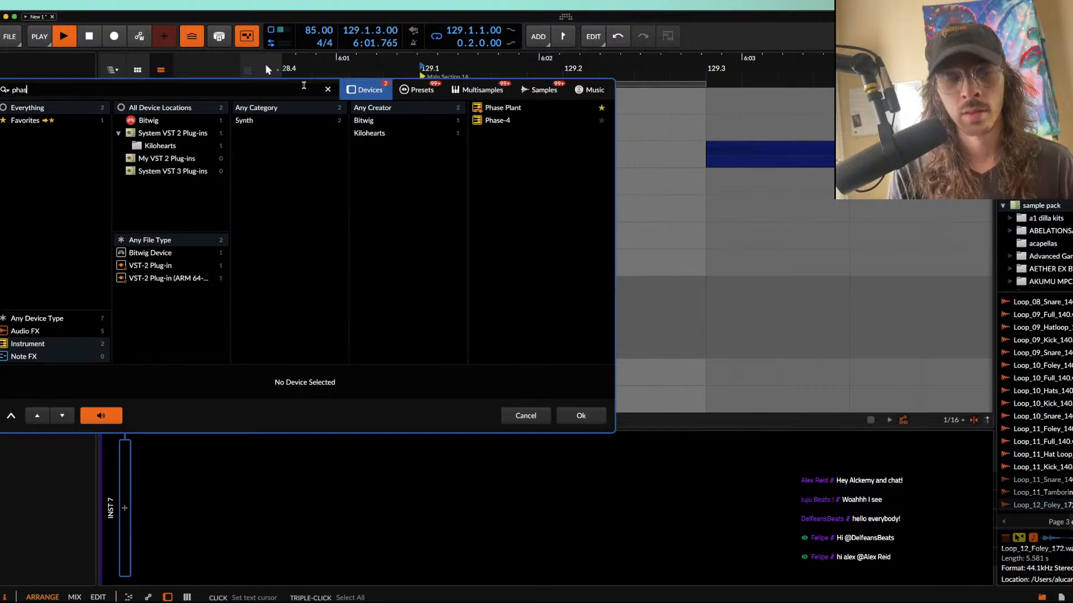
{"action": "left_click", "coordinate": [503, 107]}
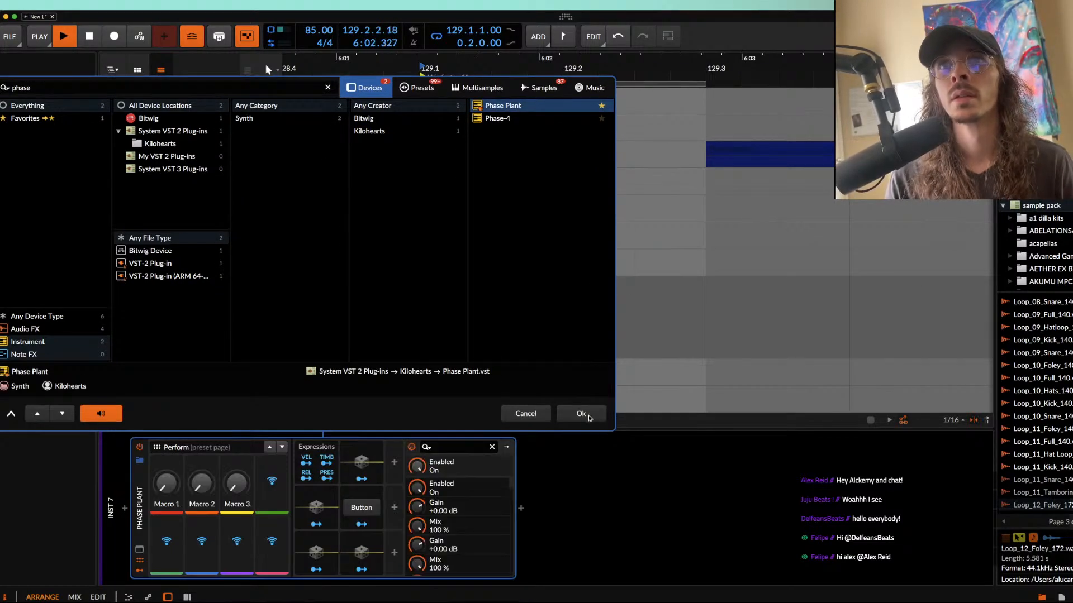
{"action": "left_click", "coordinate": [581, 416]}
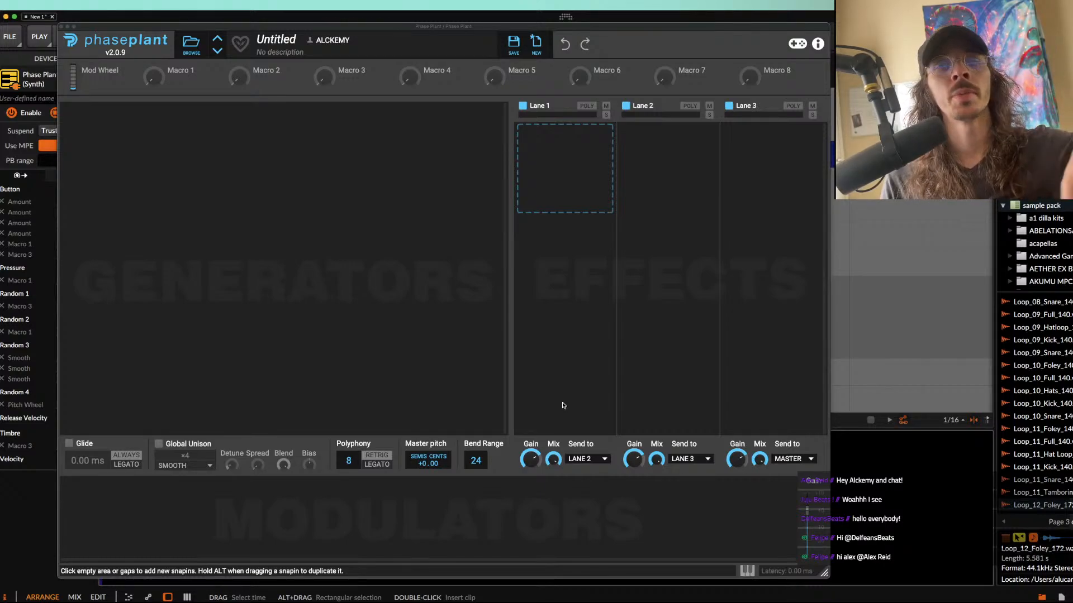
Step: Add an Analog generator group with its envelope, and replace the Analog oscillator with a Noise generator
{"action": "left_click", "coordinate": [237, 146]}
{"action": "left_click", "coordinate": [241, 181]}
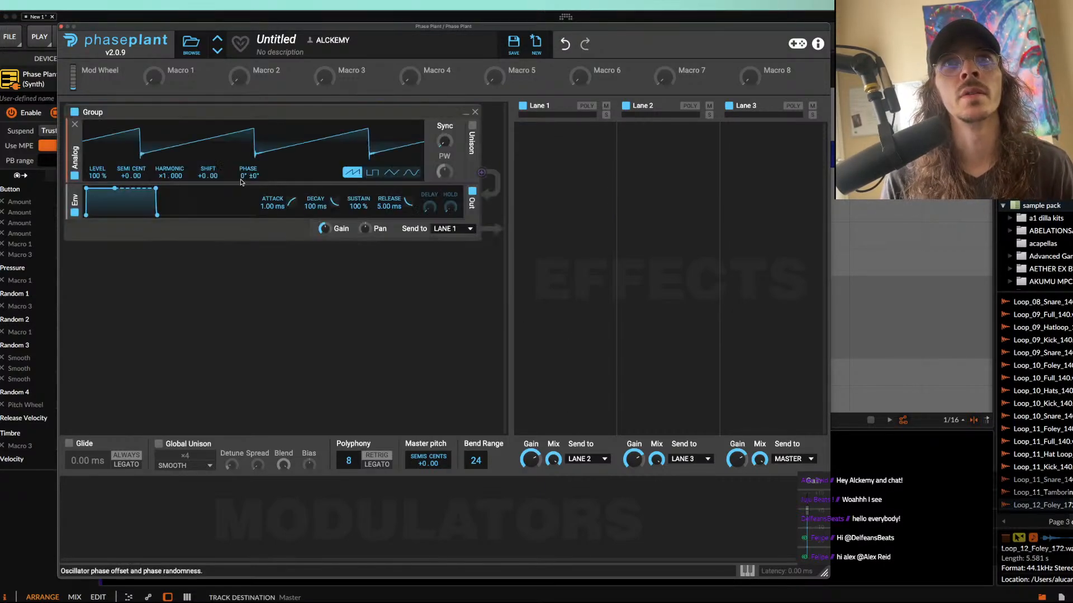
{"action": "left_click", "coordinate": [74, 125]}
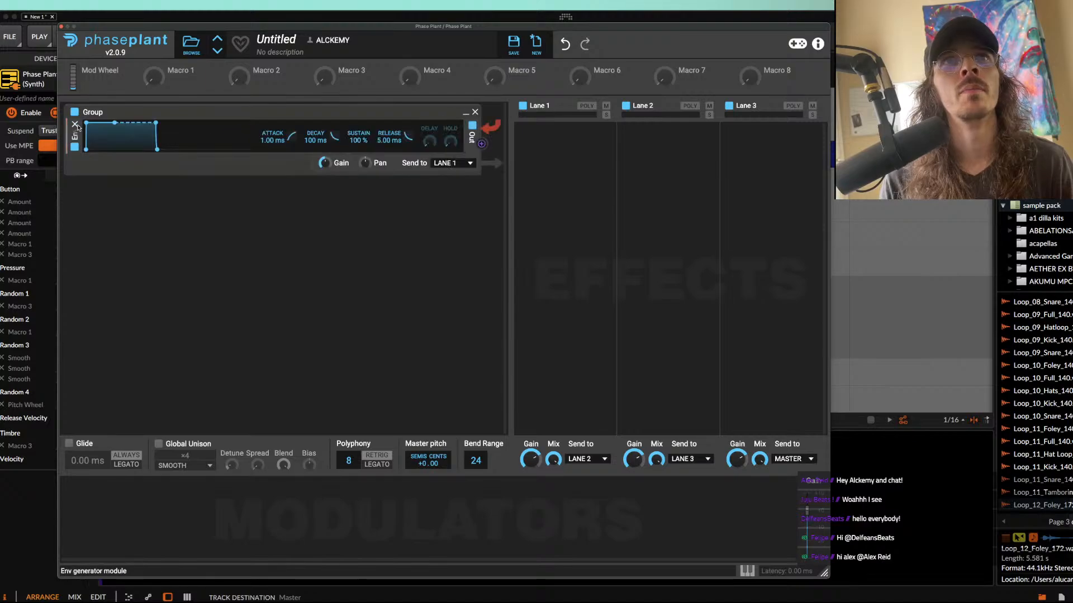
{"action": "left_click", "coordinate": [117, 121]}
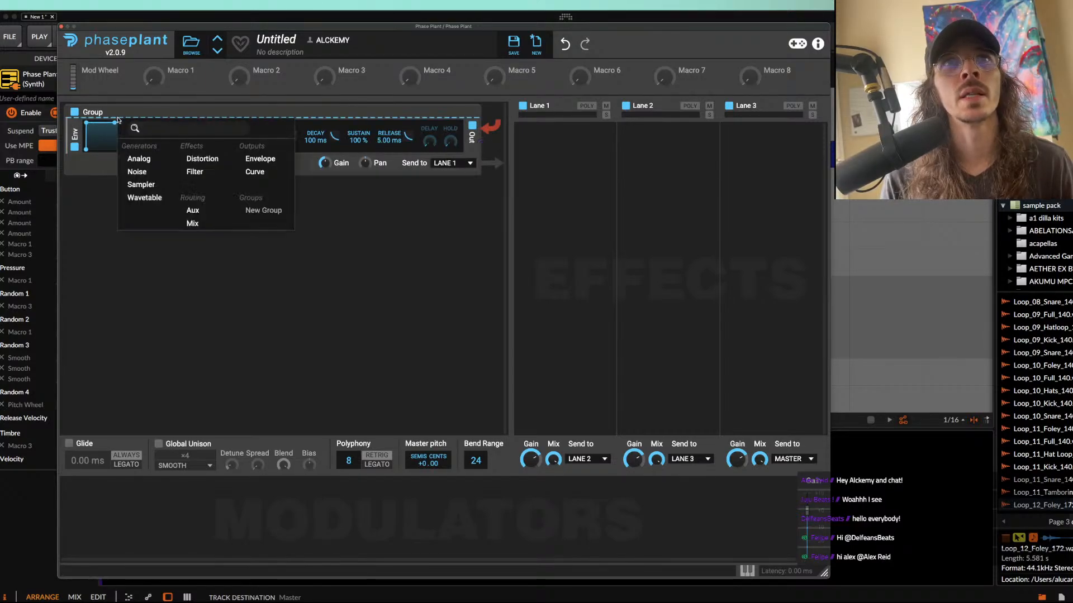
{"action": "left_click", "coordinate": [164, 173]}
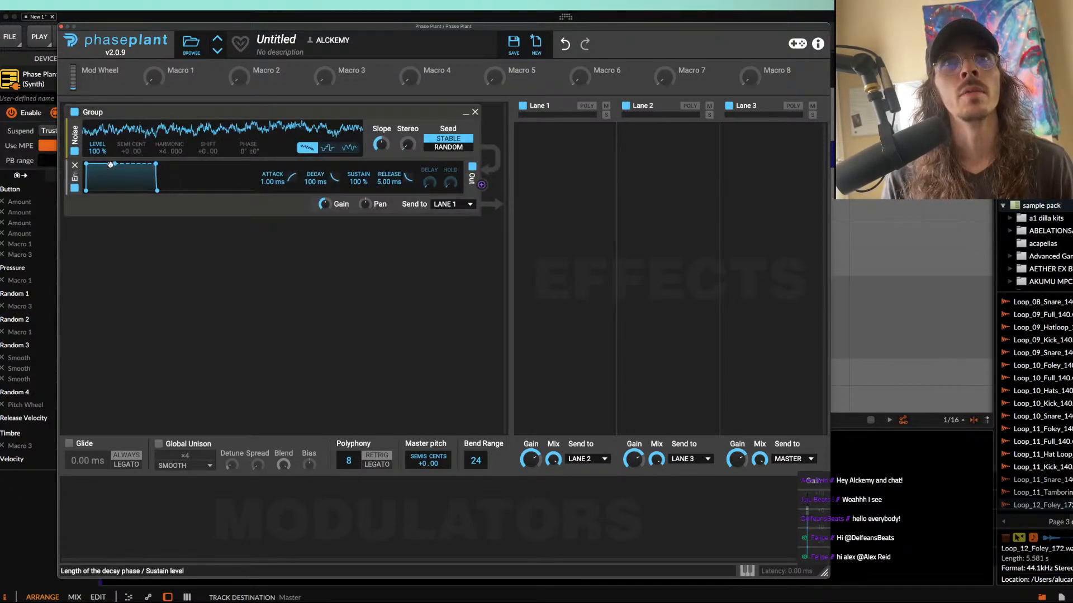
Step: Set the envelope to 0.00 ms attack and 0 % sustain, and insert a high-pass Filter between the Noise and the envelope
{"action": "left_click_drag", "start_coordinate": [111, 164], "coordinate": [115, 190]}
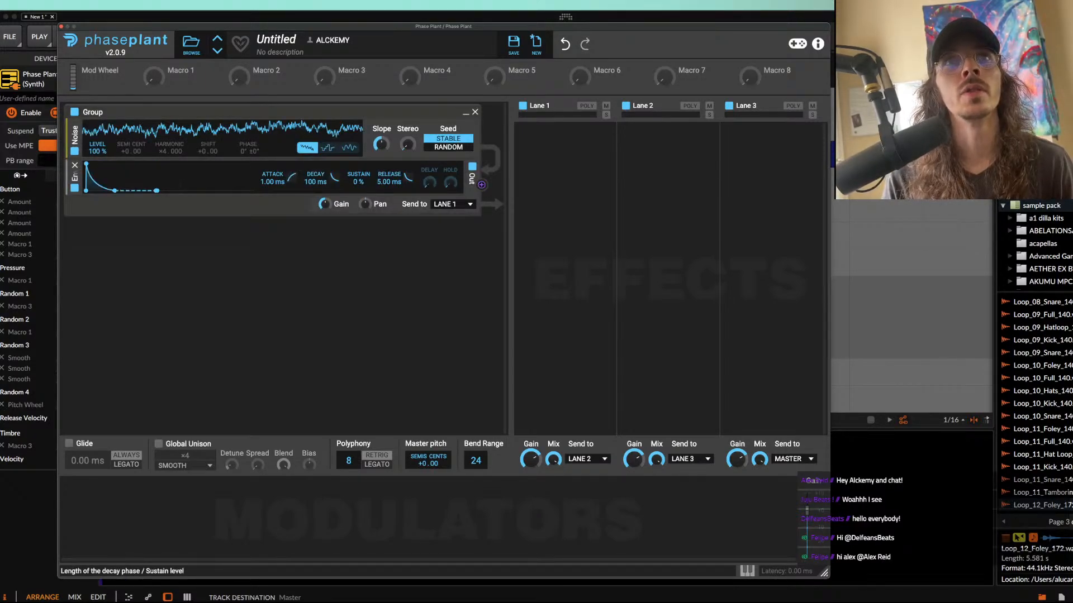
{"action": "left_click", "coordinate": [274, 159]}
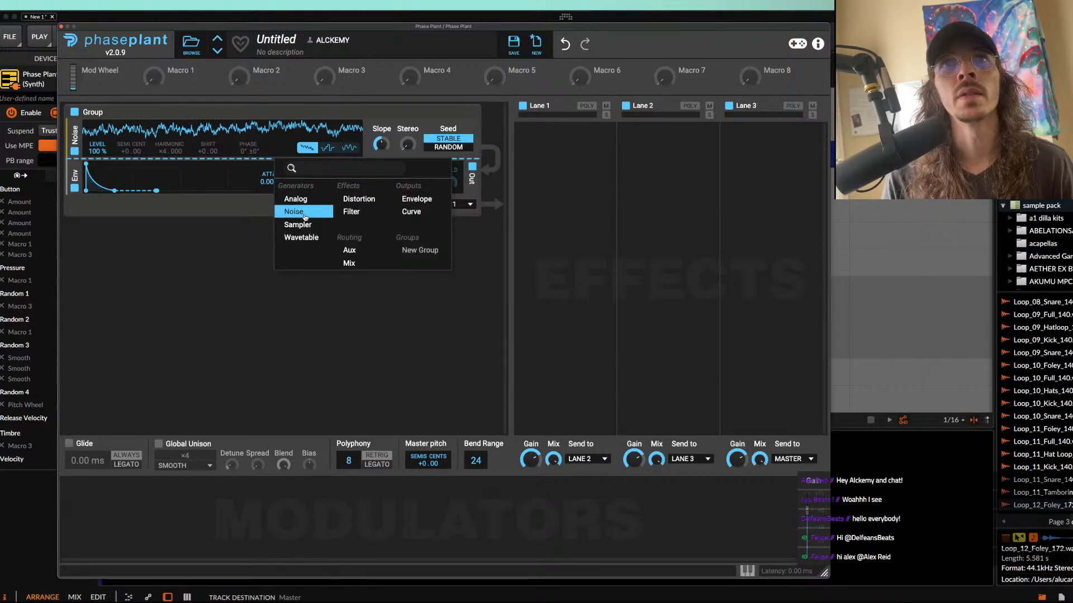
{"action": "left_click", "coordinate": [352, 211]}
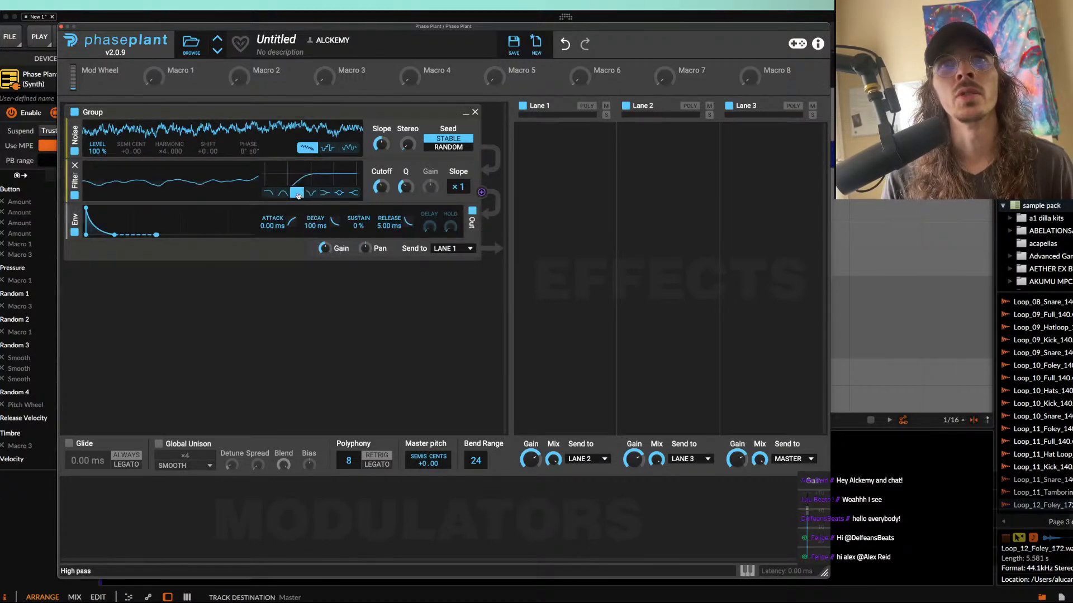
Step: Add a high-pass Filter effect to Lane 1 and raise its cutoff
{"action": "left_click", "coordinate": [546, 135]}
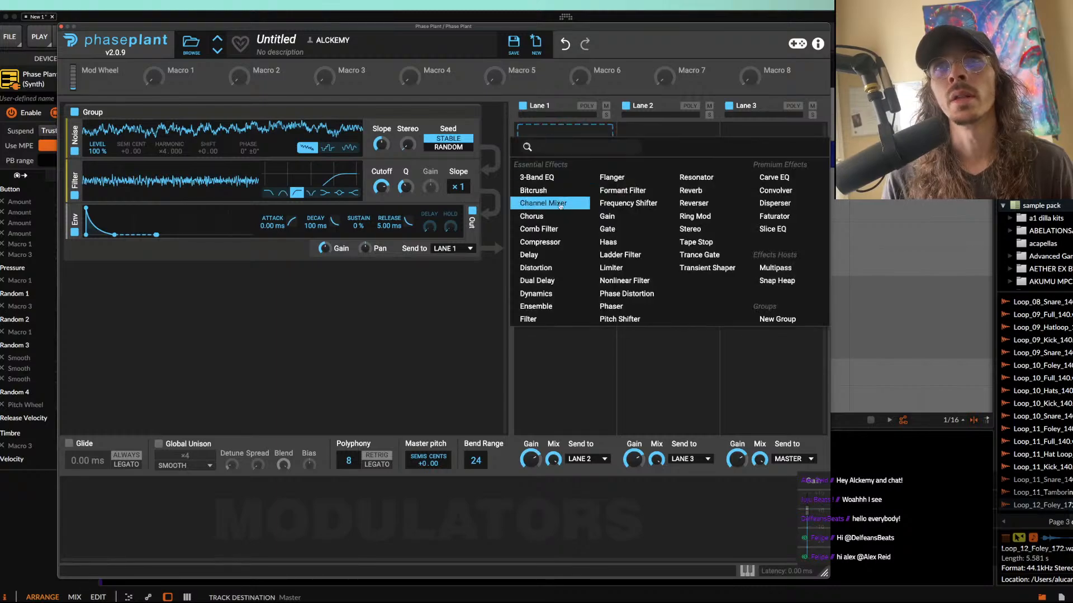
{"action": "left_click", "coordinate": [418, 292]}
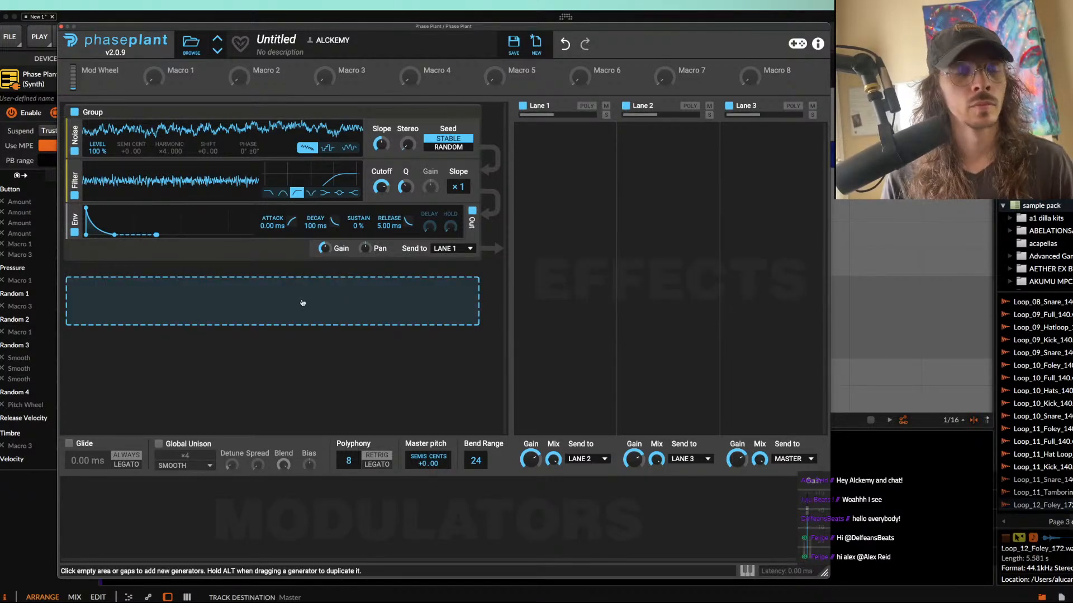
{"action": "left_click_drag", "start_coordinate": [109, 29], "coordinate": [176, 15]}
{"action": "left_click", "coordinate": [158, 255]}
{"action": "left_click", "coordinate": [617, 121]}
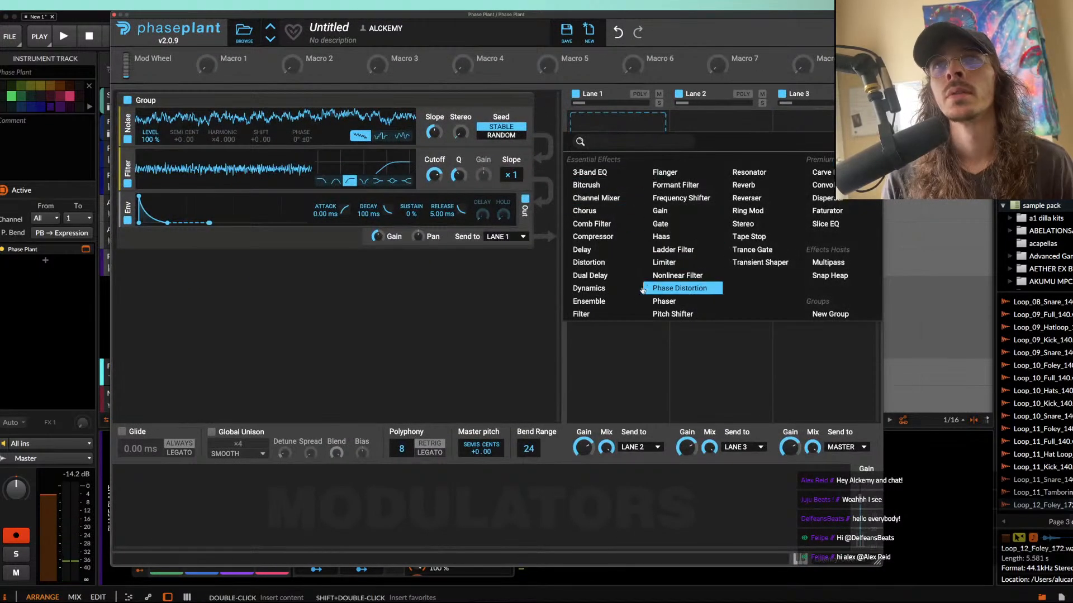
{"action": "left_click", "coordinate": [582, 314]}
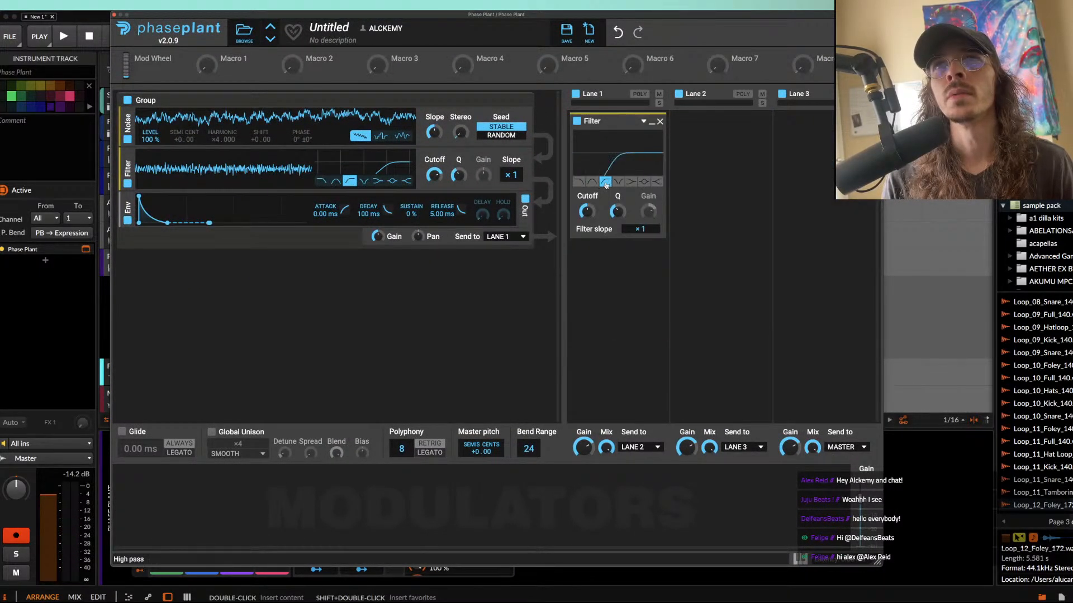
{"action": "left_click_drag", "start_coordinate": [582, 216], "coordinate": [584, 201]}
Step: Add an Envelope modulator with 0.06 ms attack and 0 % sustain
{"action": "left_click", "coordinate": [143, 497]}
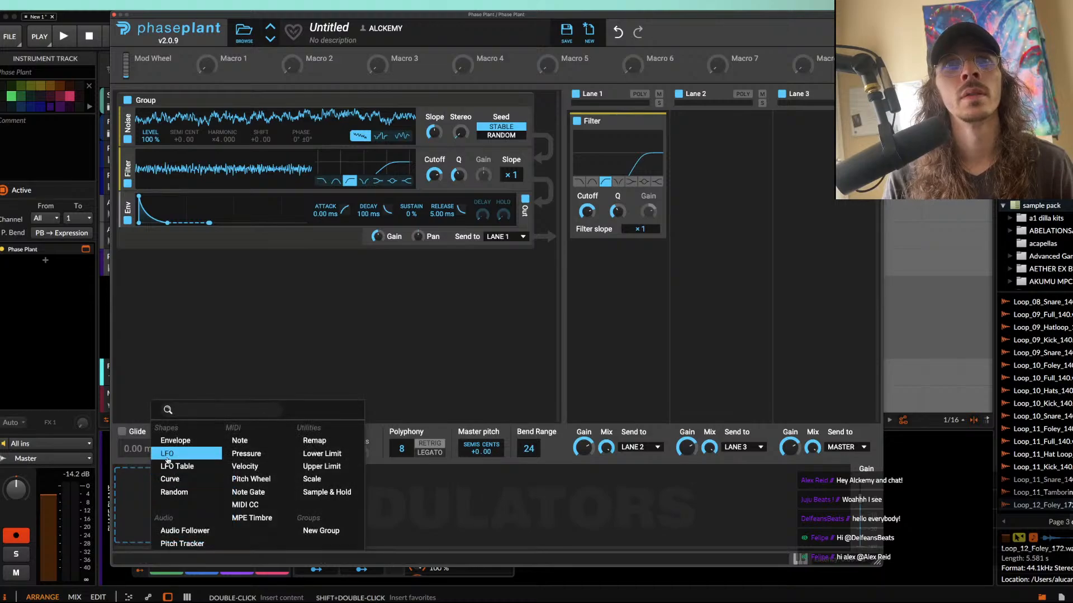
{"action": "left_click", "coordinate": [161, 443]}
{"action": "left_click_drag", "start_coordinate": [162, 475], "coordinate": [161, 516]}
{"action": "left_click_drag", "start_coordinate": [136, 476], "coordinate": [133, 477]}
Step: Assign the envelope modulator to the Q of the Lane 1 filter and adjust the filter's Q and cutoff
{"action": "left_click", "coordinate": [328, 537]}
{"action": "left_click", "coordinate": [618, 222]}
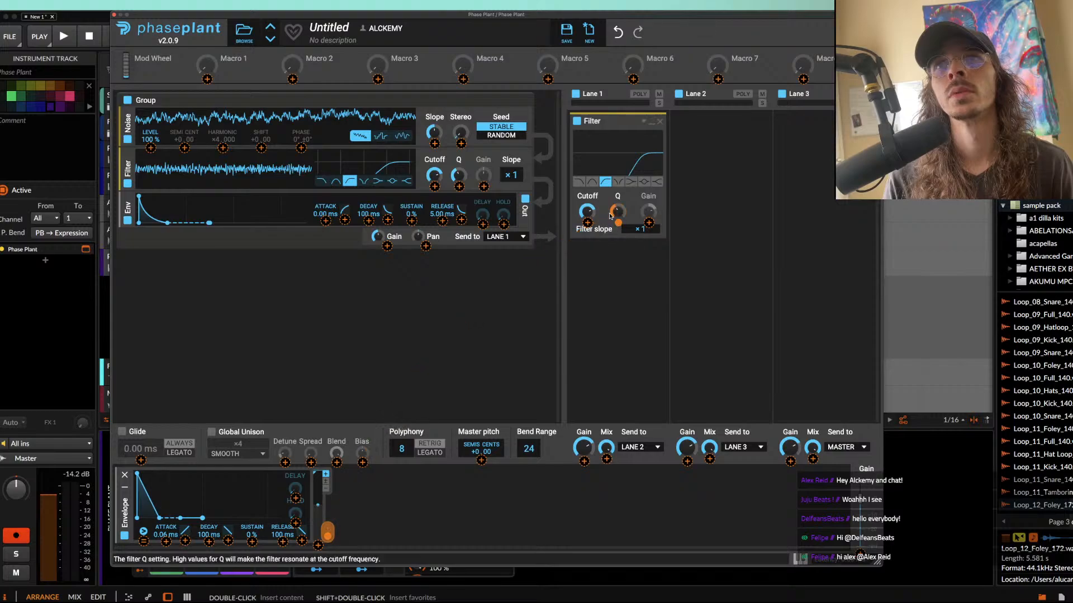
{"action": "left_click", "coordinate": [605, 254]}
{"action": "left_click_drag", "start_coordinate": [616, 212], "coordinate": [587, 215]}
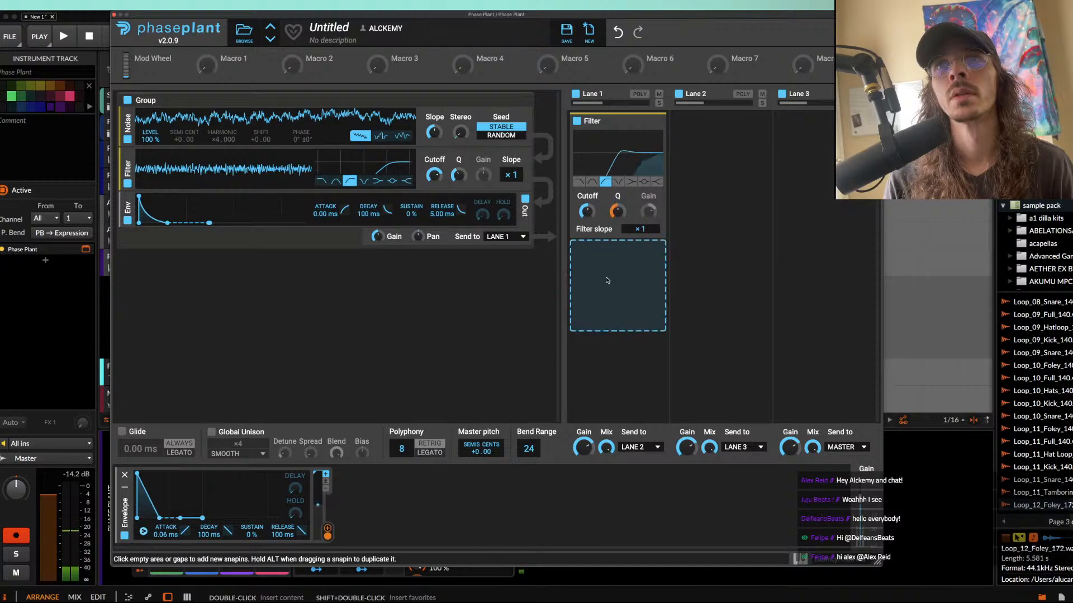
Step: Add an Overdrive Distortion below the Lane 1 filter and a Limiter in Lane 3, and fine-tune the noise group's filter cutoff
{"action": "left_click", "coordinate": [605, 282]}
{"action": "left_click", "coordinate": [593, 405]}
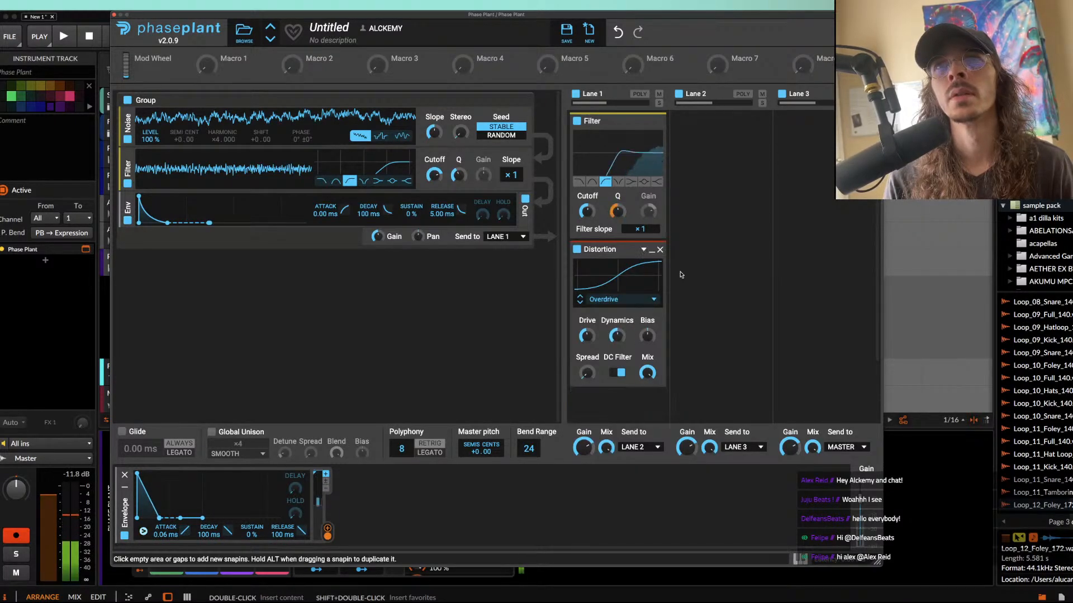
{"action": "left_click", "coordinate": [801, 132]}
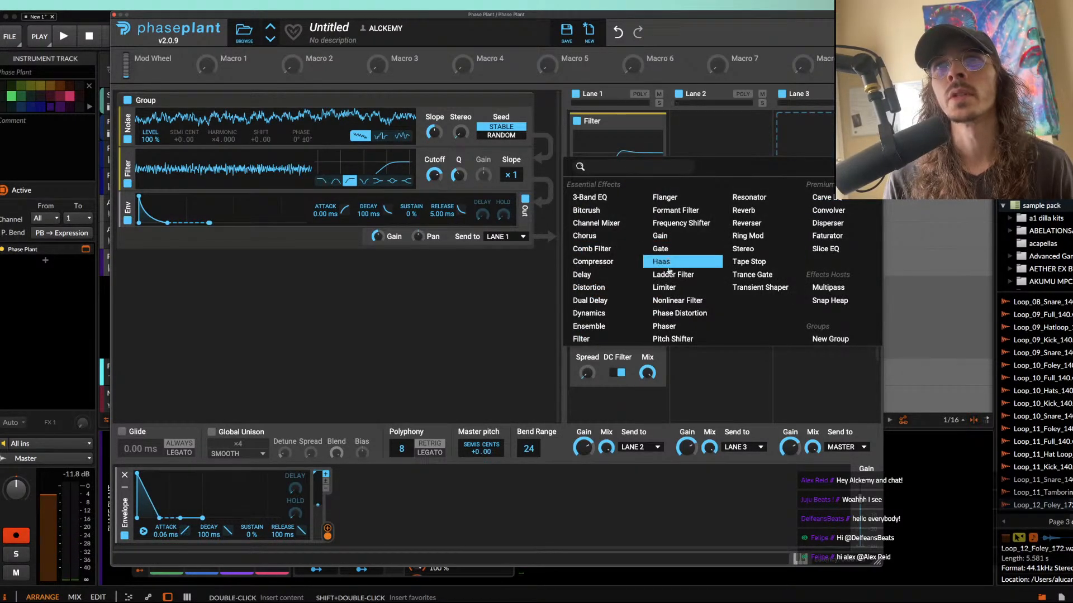
{"action": "left_click", "coordinate": [665, 287]}
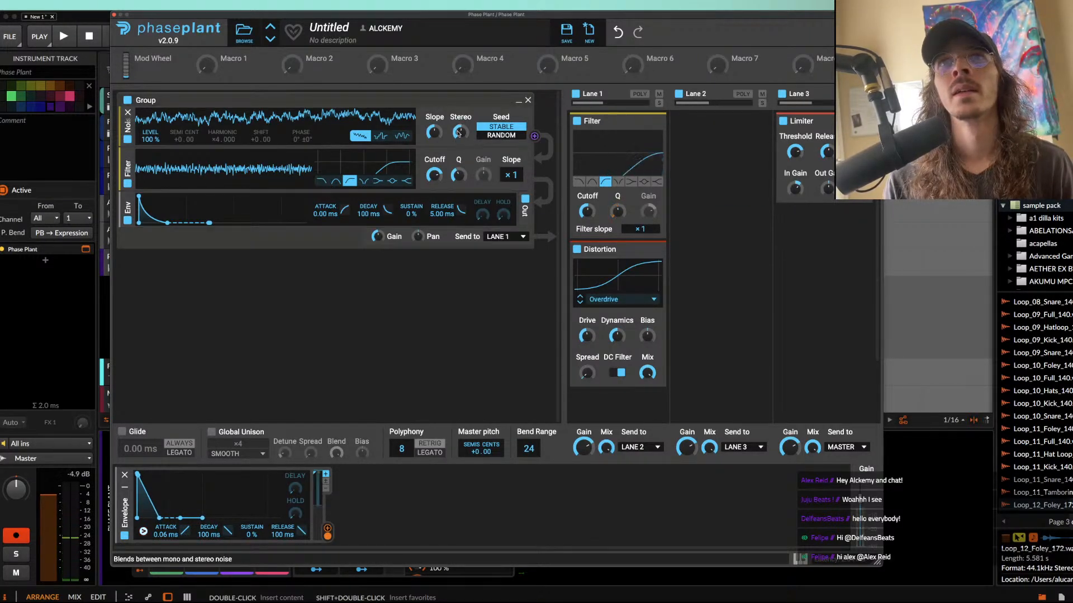
{"action": "left_click_drag", "start_coordinate": [436, 176], "coordinate": [435, 171]}
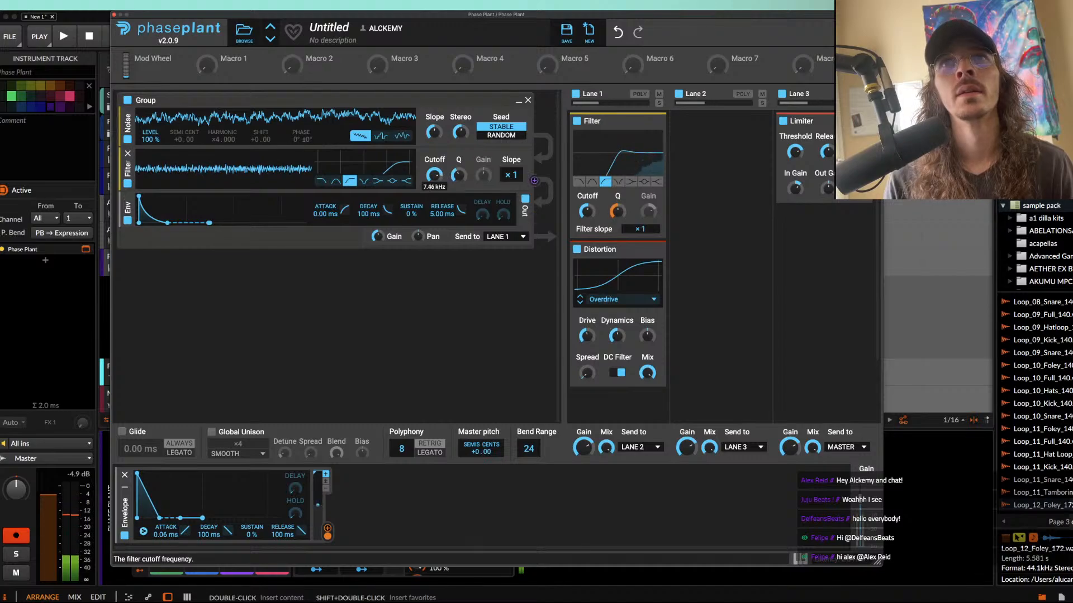
Step: Close the synth window and create a clip of length 0.0.2.00 at 129.1.1.00 on the new Phase Plant track
{"action": "left_click", "coordinate": [115, 16]}
{"action": "double_click", "coordinate": [420, 260]}
{"action": "scroll", "coordinate": [422, 259], "scroll_direction": "up", "scroll_amount": 2}
{"action": "scroll", "coordinate": [422, 260], "scroll_direction": "down", "scroll_amount": 7}
{"action": "left_click_drag", "start_coordinate": [637, 258], "coordinate": [449, 258]}
Step: Switch the colour palette to Ice Pops and colour the new Phase Plant track yellow
{"action": "left_click", "coordinate": [89, 106]}
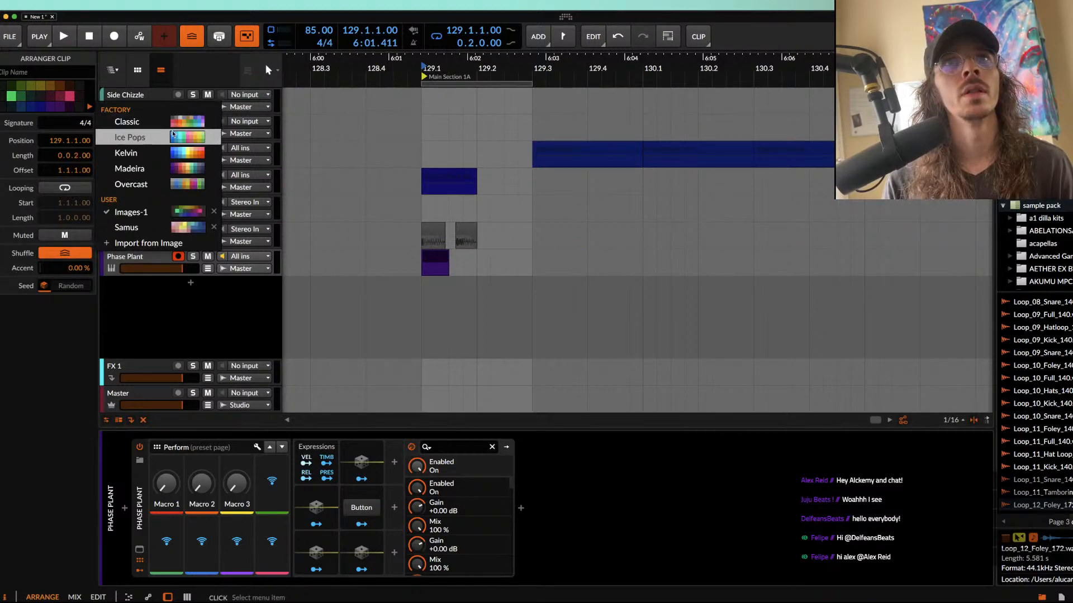
{"action": "left_click", "coordinate": [140, 137]}
{"action": "scroll", "coordinate": [436, 258], "scroll_direction": "up", "scroll_amount": 3}
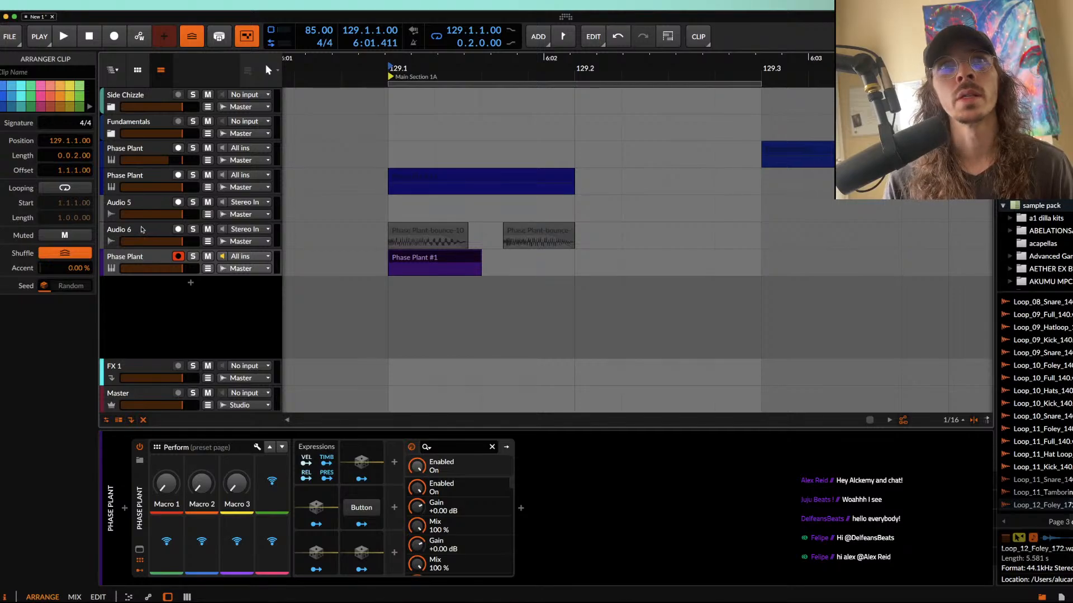
{"action": "left_click", "coordinate": [143, 263]}
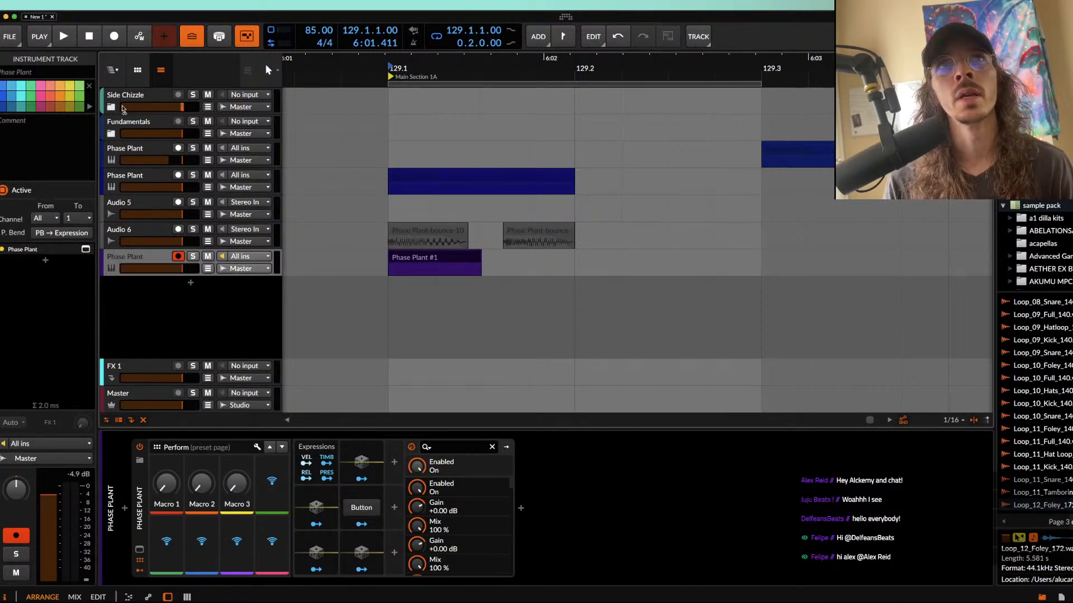
{"action": "left_click", "coordinate": [71, 98]}
Step: Draw an F0 note at the start of the yellow clip and extend it to a length of 0.0.0.25
{"action": "left_click", "coordinate": [457, 262]}
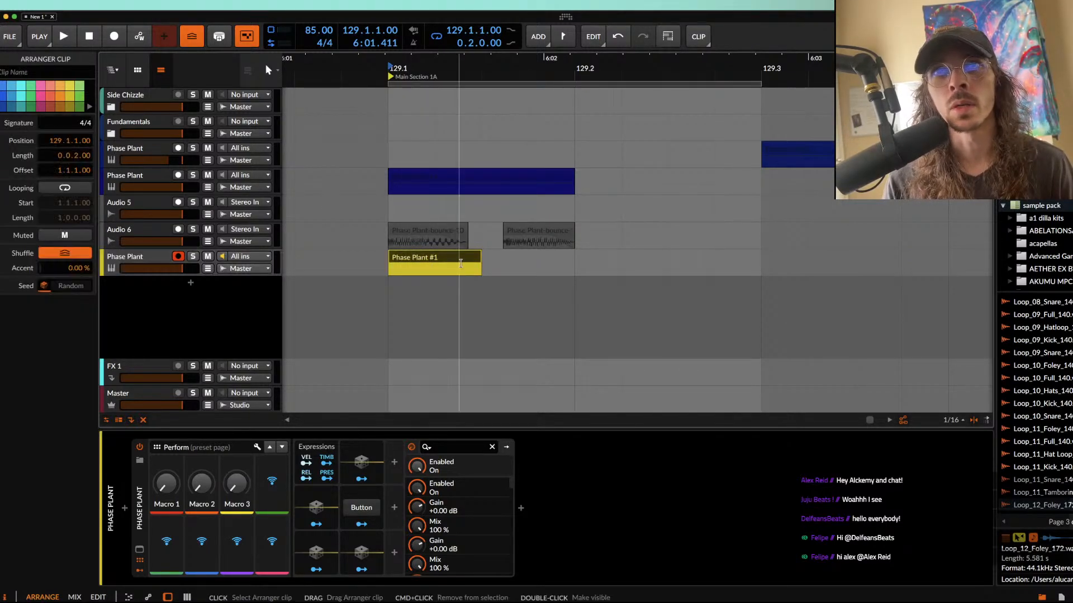
{"action": "double_click", "coordinate": [457, 261]}
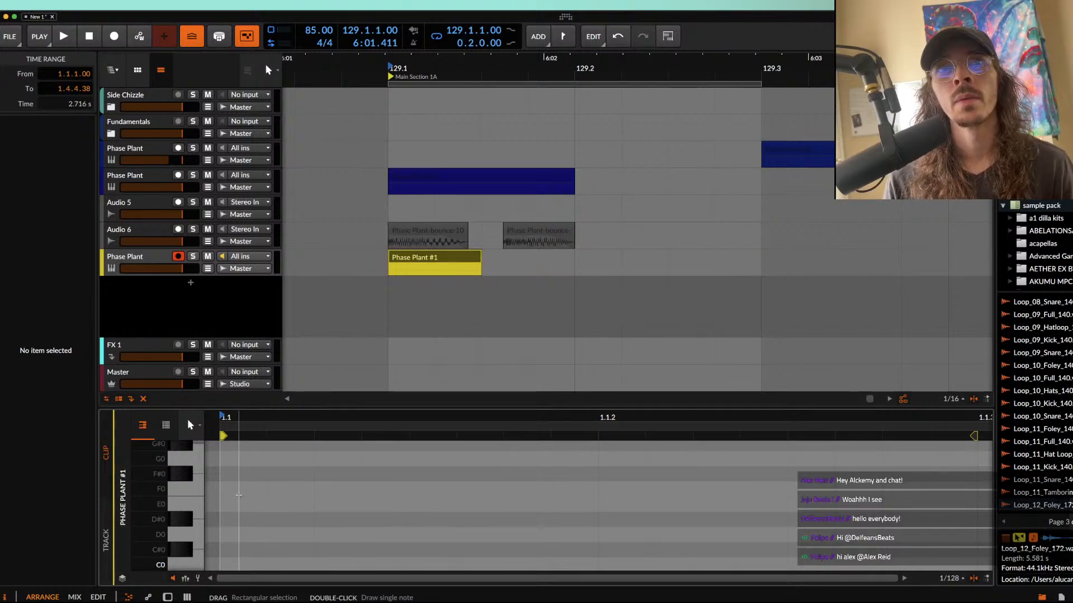
{"action": "scroll", "coordinate": [238, 495], "scroll_direction": "down", "scroll_amount": 1}
{"action": "scroll", "coordinate": [238, 496], "scroll_direction": "down", "scroll_amount": 2}
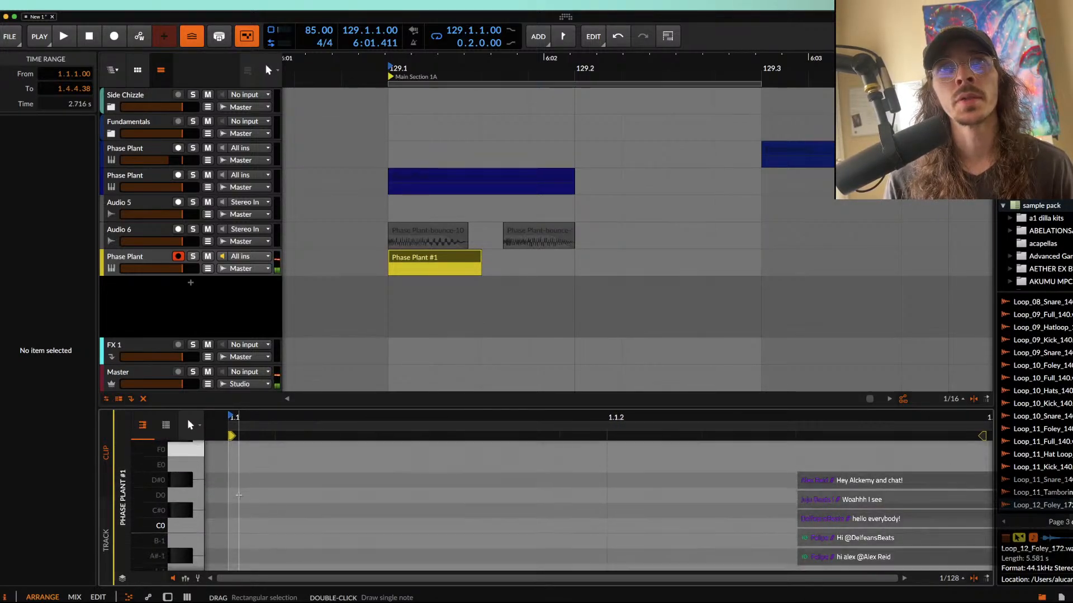
{"action": "scroll", "coordinate": [238, 495], "scroll_direction": "up", "scroll_amount": 2}
{"action": "double_click", "coordinate": [234, 481]}
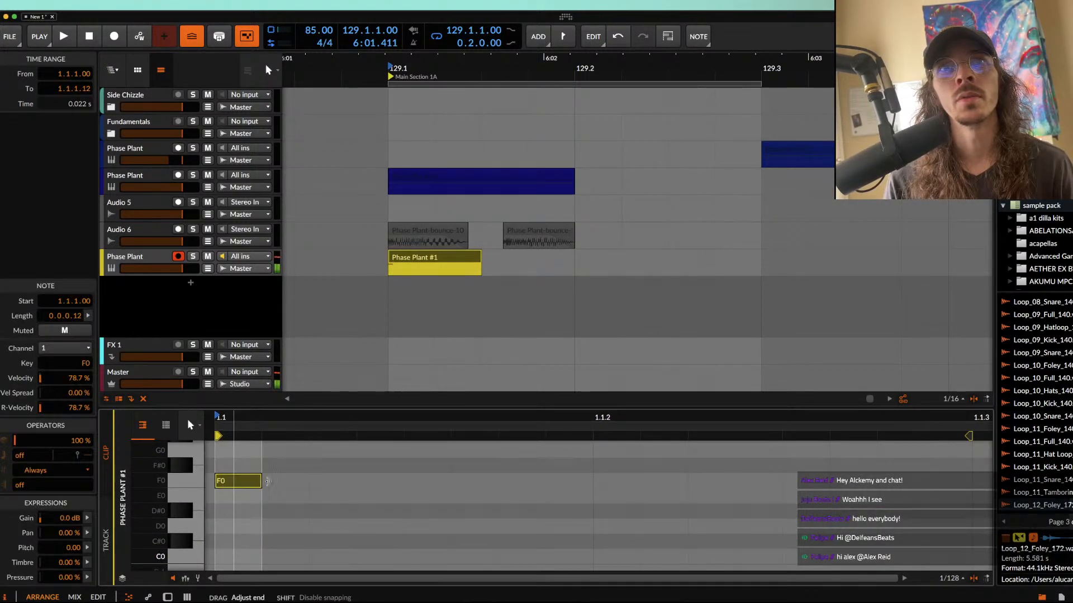
{"action": "left_click_drag", "start_coordinate": [261, 480], "coordinate": [299, 482]}
Step: Shorten the yellow clip to 0.0.0.71 and place a duplicate at 129.1.3.45, under the second audio piece
{"action": "left_click", "coordinate": [438, 258]}
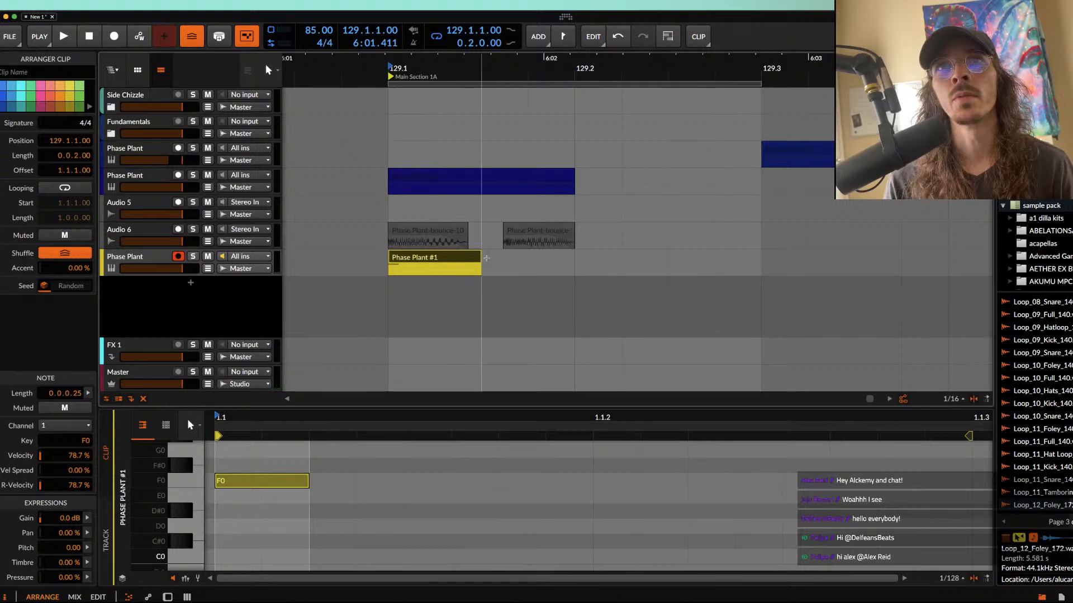
{"action": "left_click_drag", "start_coordinate": [477, 258], "coordinate": [518, 265]}
{"action": "key", "text": "super+d"}
{"action": "left_click", "coordinate": [401, 258]}
{"action": "key", "text": "space"}
{"action": "key", "text": "space"}
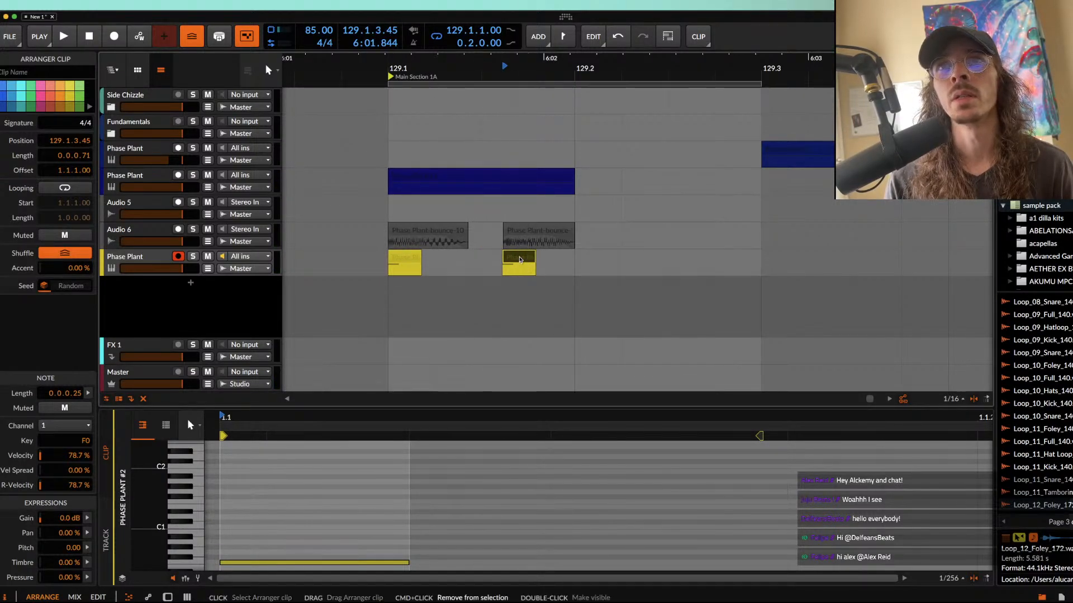
Step: Duplicate the short clip four more times at one-sixteenth intervals, starting at 129.2.1.00
{"action": "key", "text": "super+d"}
{"action": "left_click_drag", "start_coordinate": [559, 259], "coordinate": [726, 254]}
{"action": "key", "text": "super+d"}
{"action": "key", "text": "super+d"}
{"action": "key", "text": "super+d"}
Step: Play the loop from 129.1.1.00 and mute the Phase Plant track above Audio 5
{"action": "left_click", "coordinate": [244, 284]}
{"action": "key", "text": "space"}
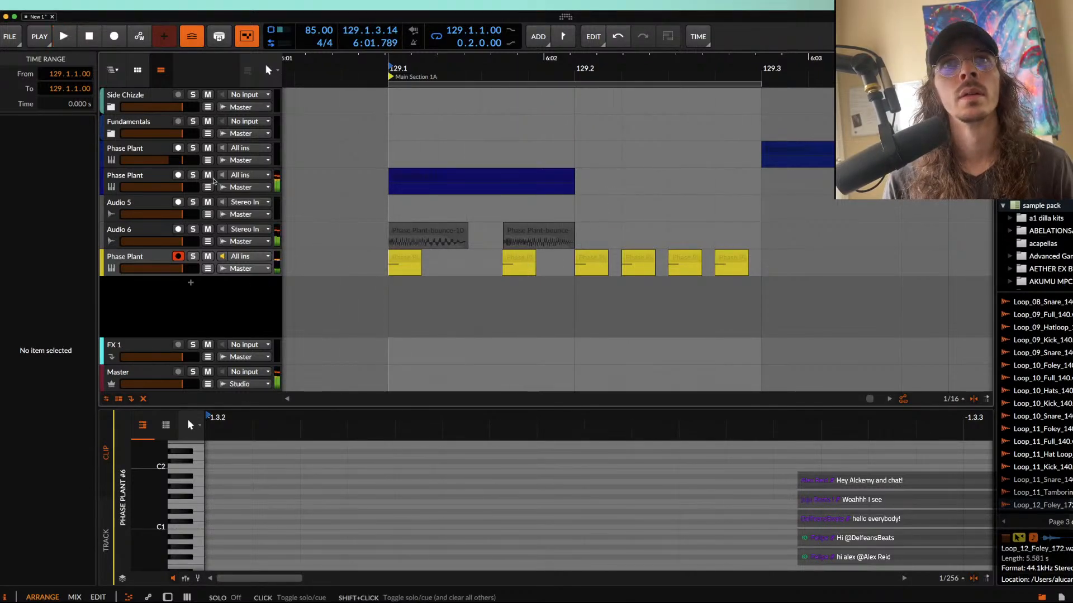
{"action": "left_click", "coordinate": [400, 258]}
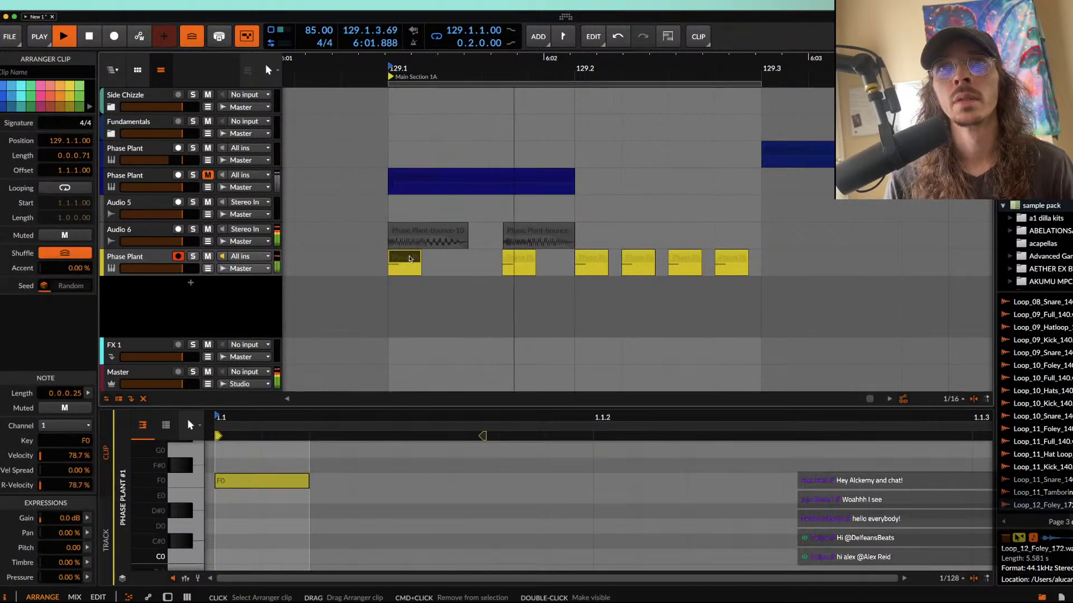
{"action": "scroll", "coordinate": [633, 261], "scroll_direction": "up", "scroll_amount": 5}
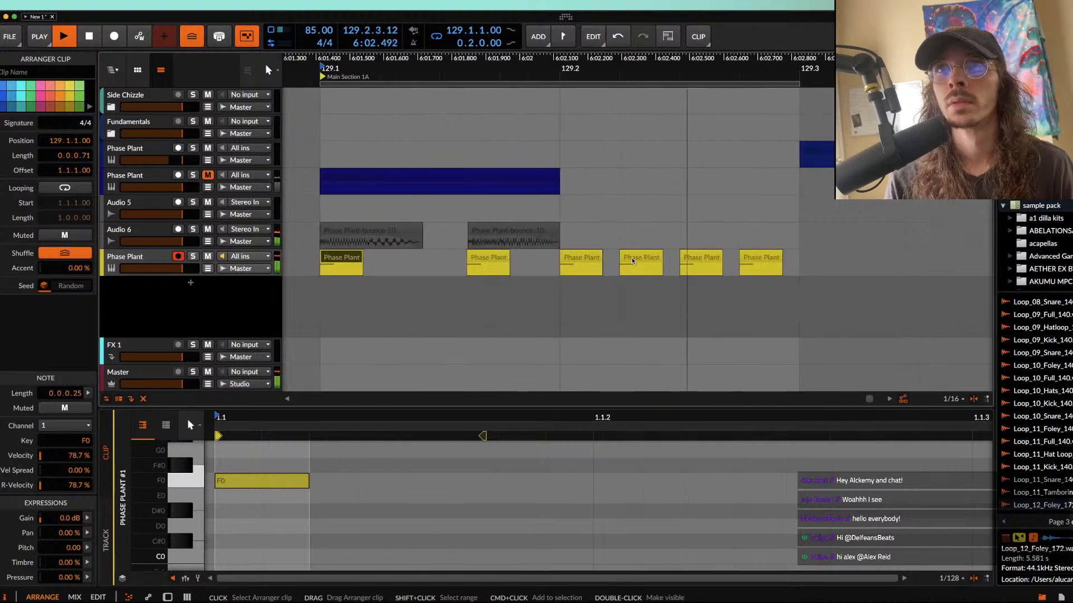
{"action": "key", "text": "space"}
Step: Shorten the clip at 129.2.2.00 to 0.0.0.28 and the other three clips in beat 129.2 to 0.0.0.50
{"action": "left_click", "coordinate": [650, 260]}
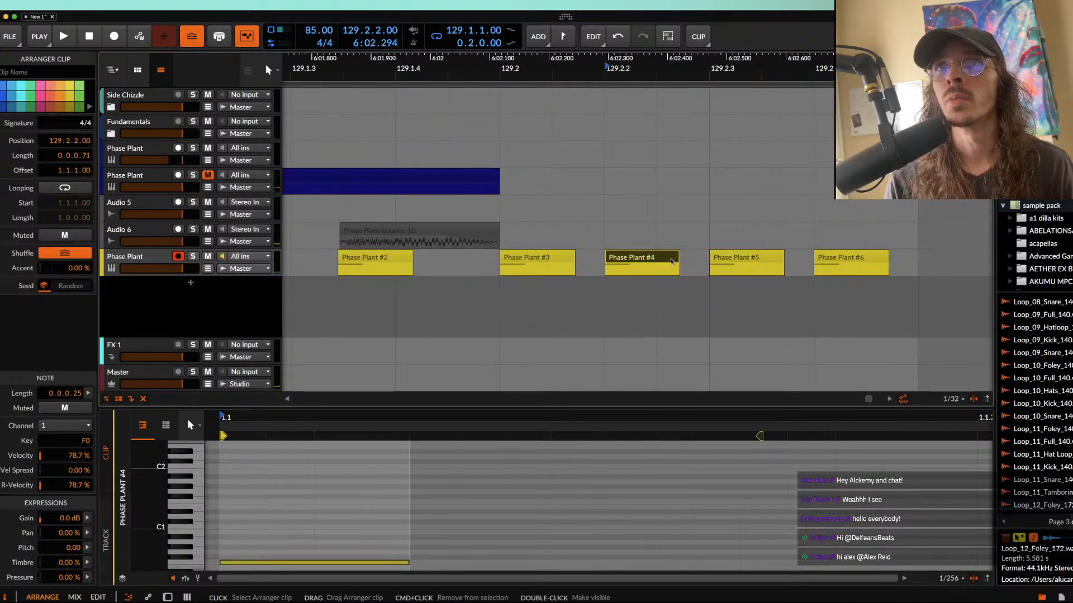
{"action": "left_click_drag", "start_coordinate": [677, 260], "coordinate": [657, 261]}
{"action": "left_click", "coordinate": [518, 260]}
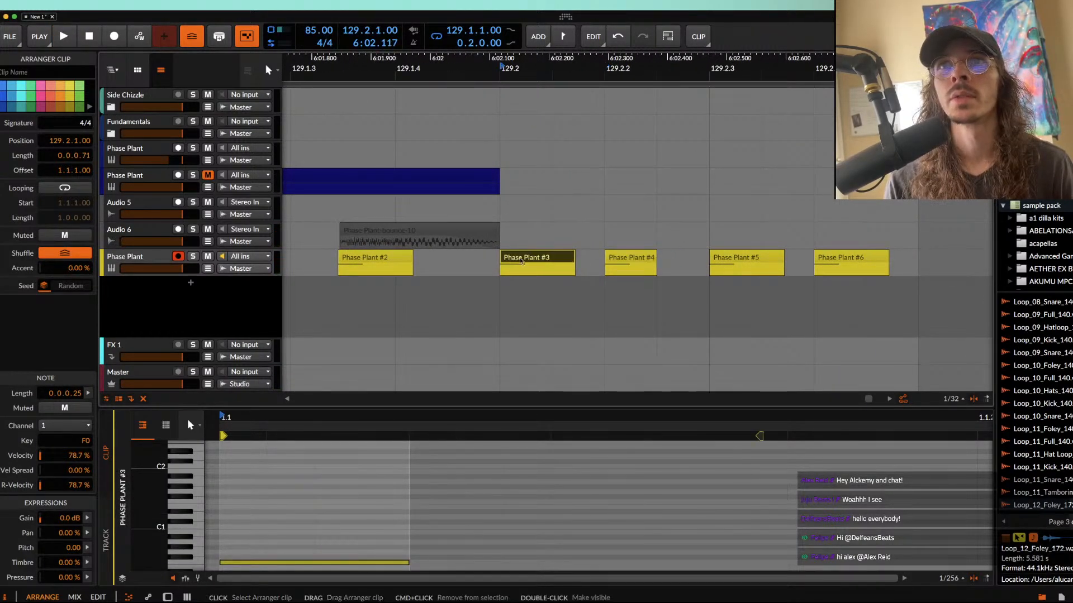
{"action": "left_click", "coordinate": [831, 256], "text": "shift"}
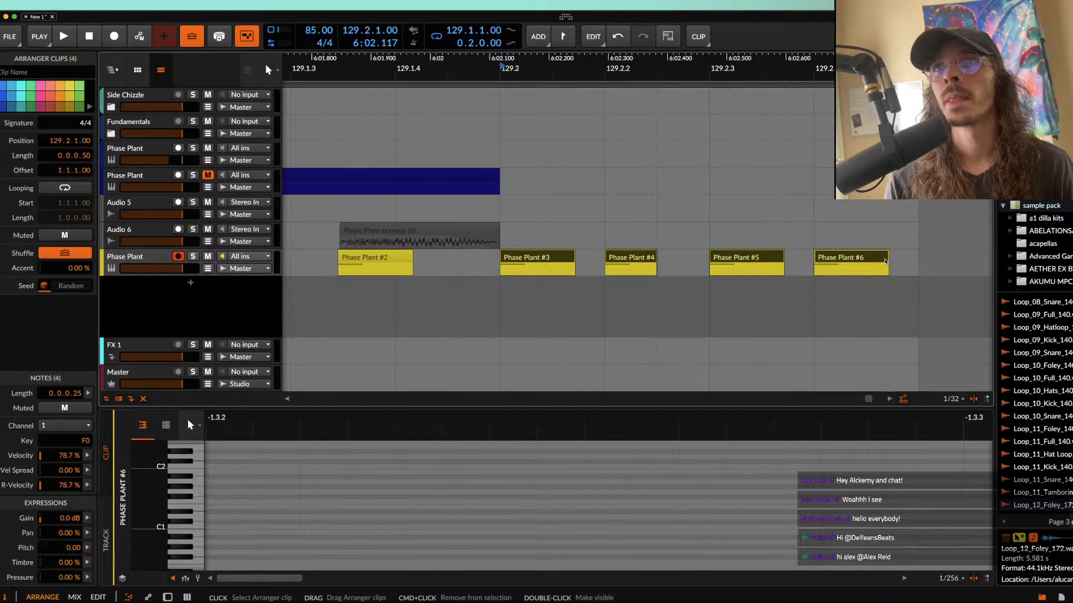
{"action": "left_click_drag", "start_coordinate": [655, 261], "coordinate": [629, 263]}
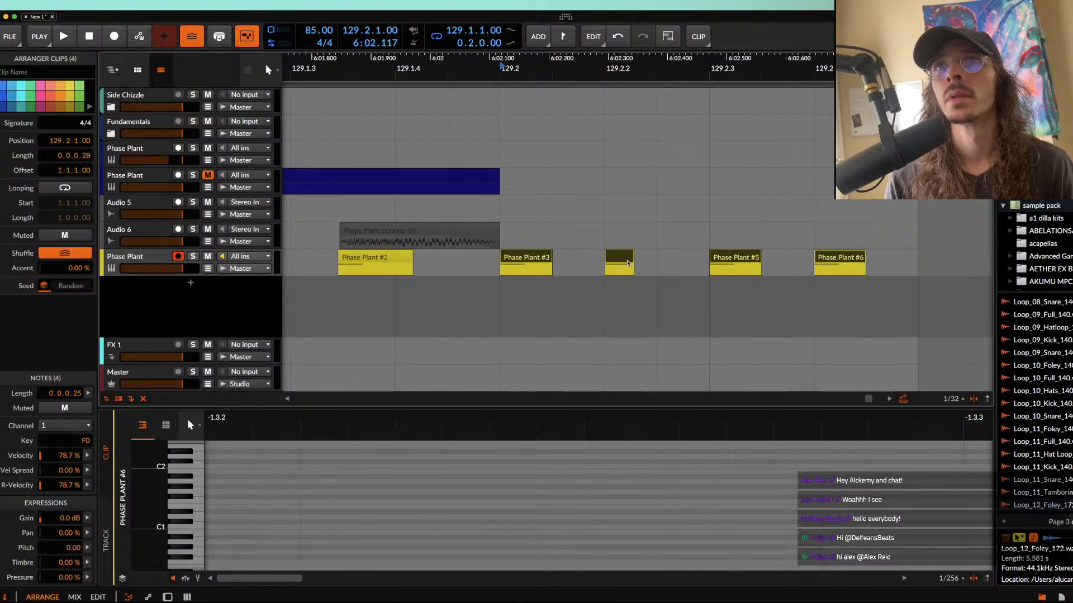
Step: Shift the last four clips to start at 129.2.1.17, nudge the shortest one slightly earlier, and move the last one to 129.2.4.11
{"action": "left_click_drag", "start_coordinate": [528, 261], "coordinate": [547, 262]}
{"action": "scroll", "coordinate": [546, 261], "scroll_direction": "down", "scroll_amount": 1}
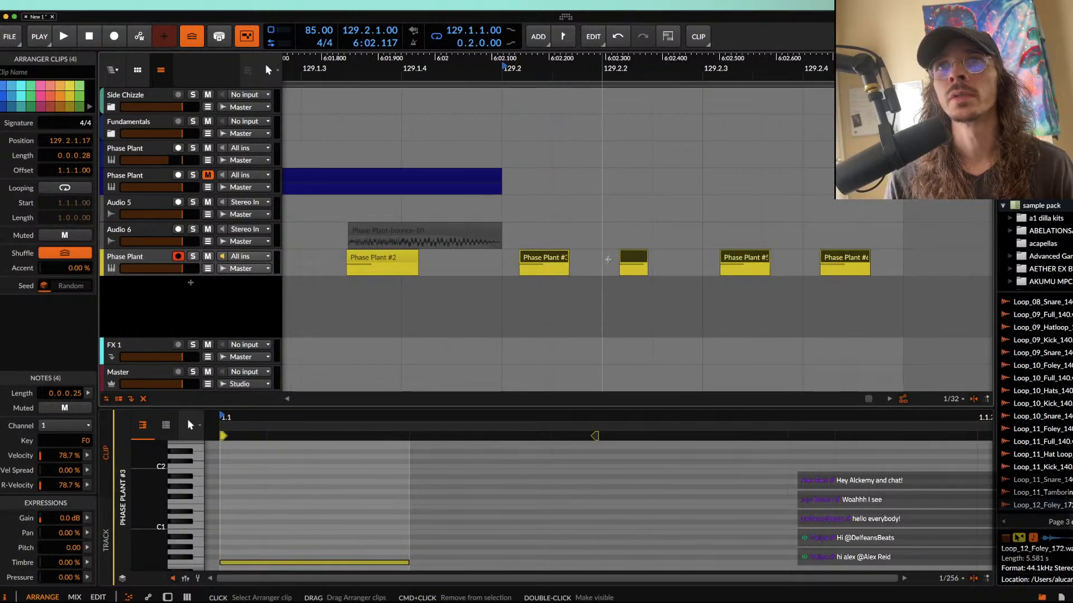
{"action": "left_click", "coordinate": [608, 259]}
{"action": "mouse_move", "coordinate": [637, 261]}
{"action": "left_mouse_down"}
{"action": "mouse_move", "coordinate": [648, 261]}
{"action": "mouse_move", "coordinate": [623, 261]}
{"action": "mouse_move", "coordinate": [636, 261]}
{"action": "left_mouse_up"}
{"action": "mouse_move", "coordinate": [829, 263]}
{"action": "left_mouse_down"}
{"action": "mouse_move", "coordinate": [811, 261]}
{"action": "mouse_move", "coordinate": [823, 260]}
{"action": "left_mouse_up"}
{"action": "scroll", "coordinate": [812, 261], "scroll_direction": "up", "scroll_amount": 3}
{"action": "scroll", "coordinate": [823, 260], "scroll_direction": "down", "scroll_amount": 4}
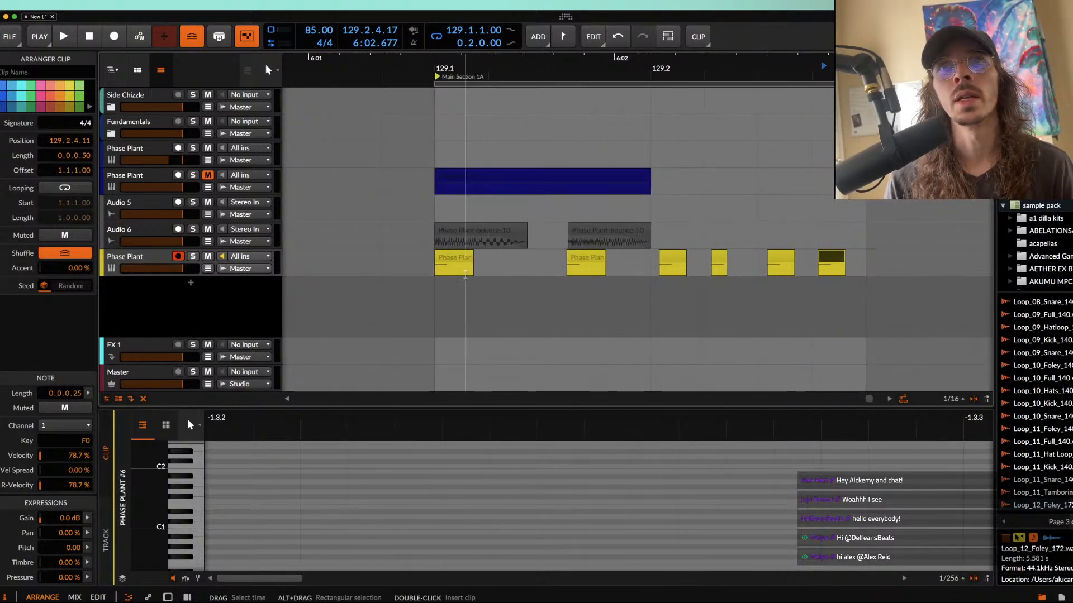
Step: Play the loop from 129.1.1.00 and move the last yellow clip to 129.2.4.25
{"action": "left_click", "coordinate": [439, 274]}
{"action": "key", "text": "space"}
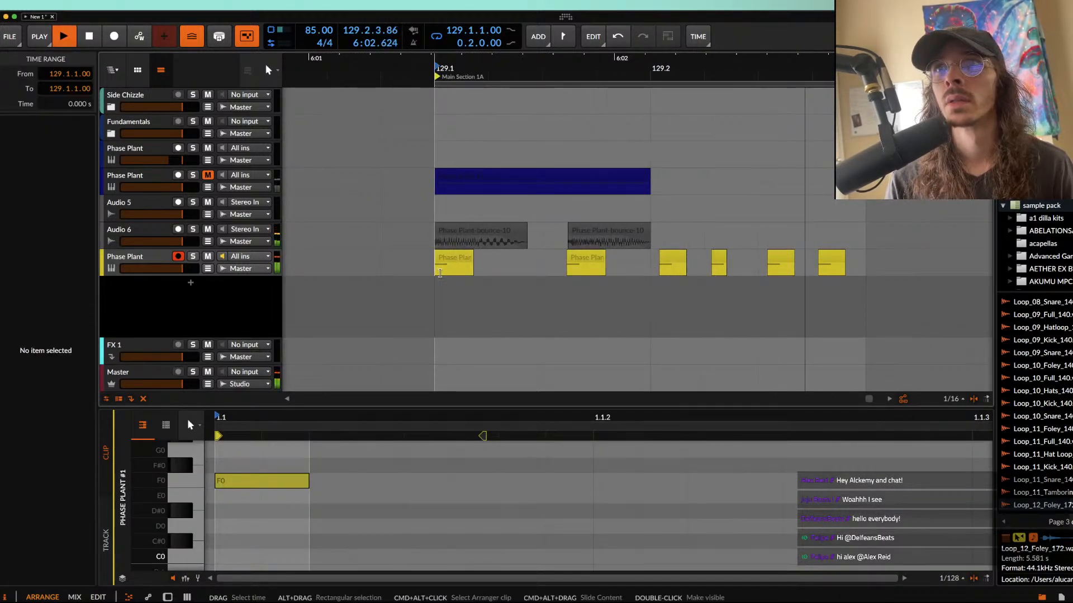
{"action": "scroll", "coordinate": [840, 263], "scroll_direction": "up", "scroll_amount": 2}
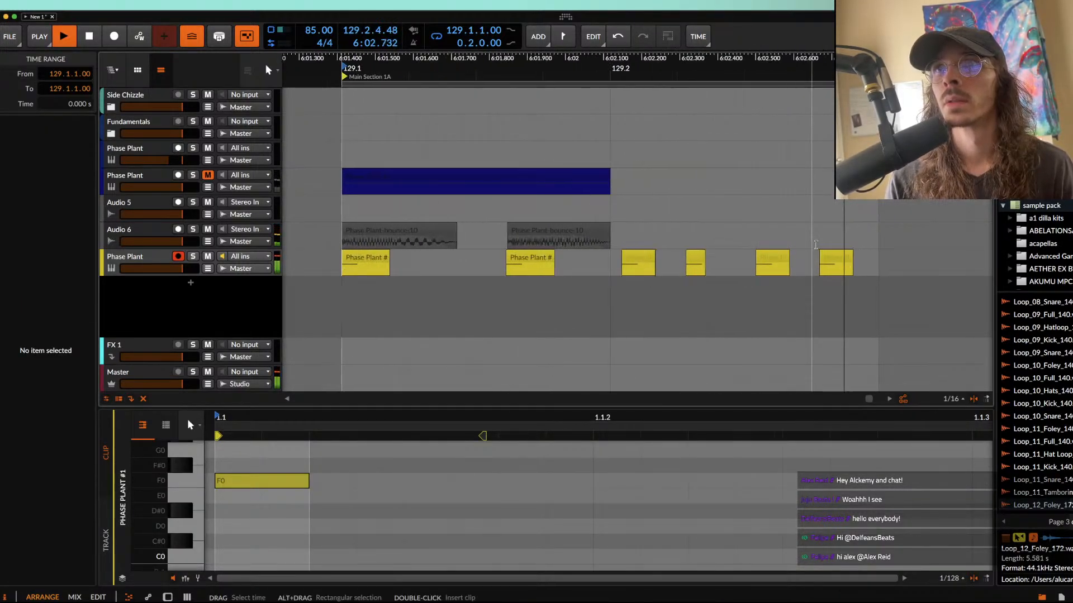
{"action": "left_click", "coordinate": [840, 263]}
{"action": "scroll", "coordinate": [841, 262], "scroll_direction": "up", "scroll_amount": 4}
{"action": "scroll", "coordinate": [854, 260], "scroll_direction": "down", "scroll_amount": 4}
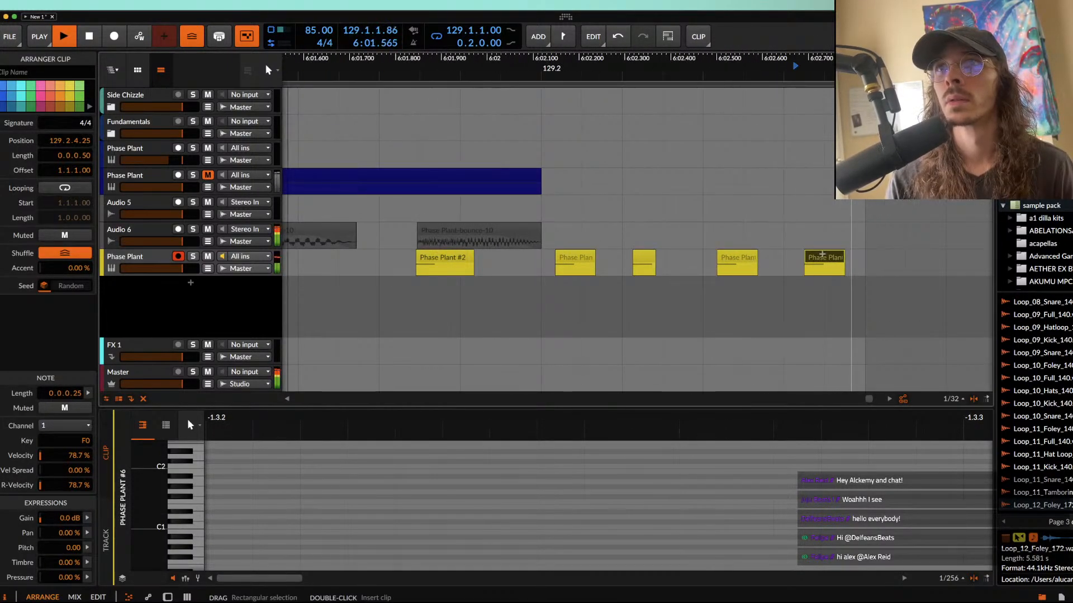
{"action": "scroll", "coordinate": [821, 255], "scroll_direction": "up", "scroll_amount": 5}
{"action": "scroll", "coordinate": [816, 255], "scroll_direction": "down", "scroll_amount": 6}
{"action": "scroll", "coordinate": [812, 256], "scroll_direction": "down", "scroll_amount": 2}
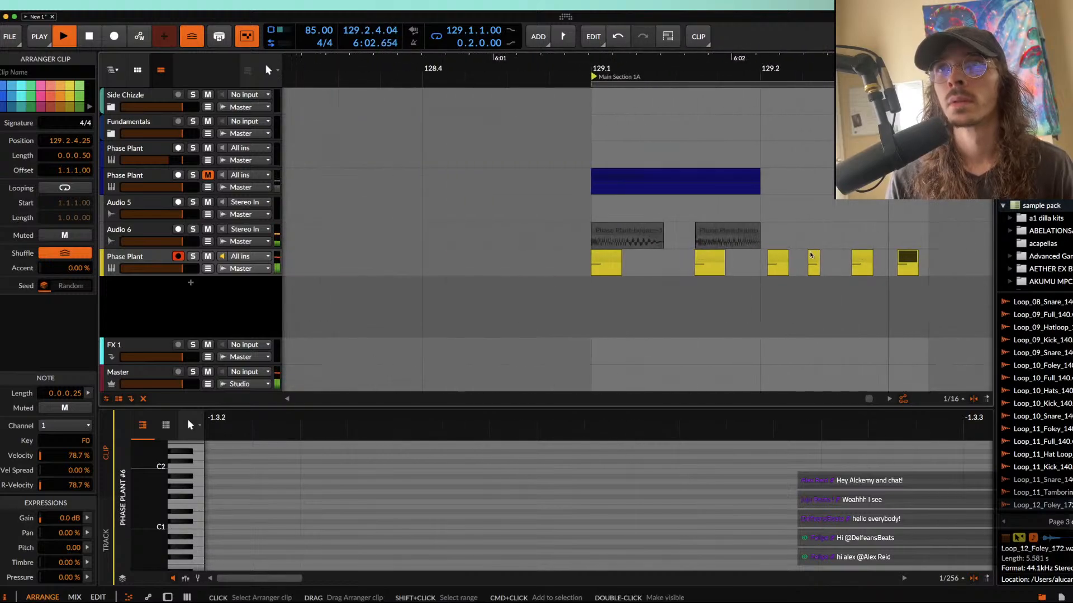
Step: Stop playback and bounce the yellow clip at 129.2.3.17 in place to audio
{"action": "left_click", "coordinate": [864, 260]}
{"action": "key", "text": "space"}
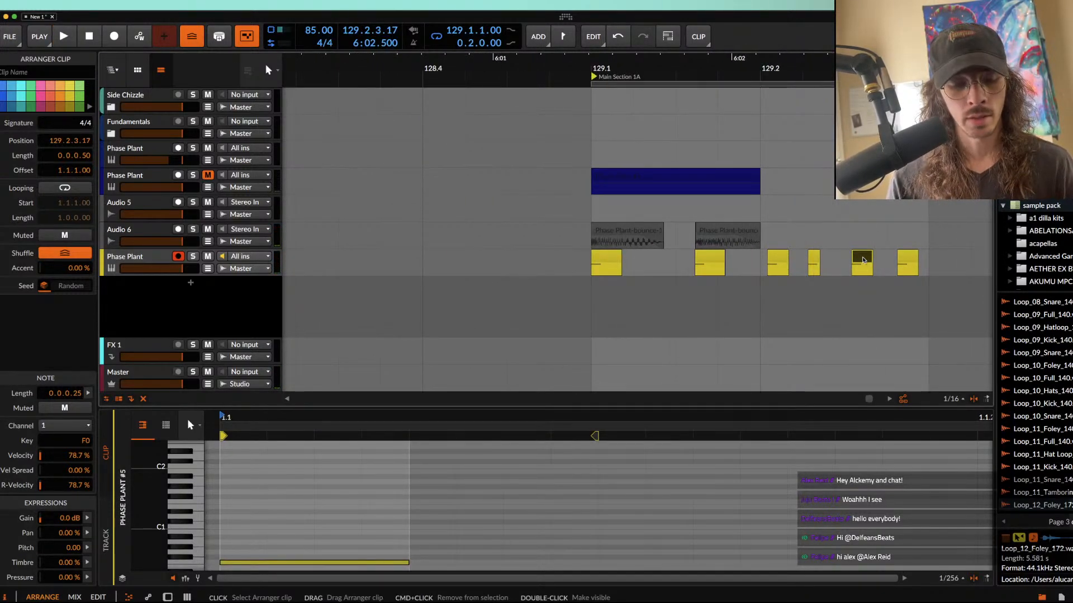
{"action": "key", "text": "super+b"}
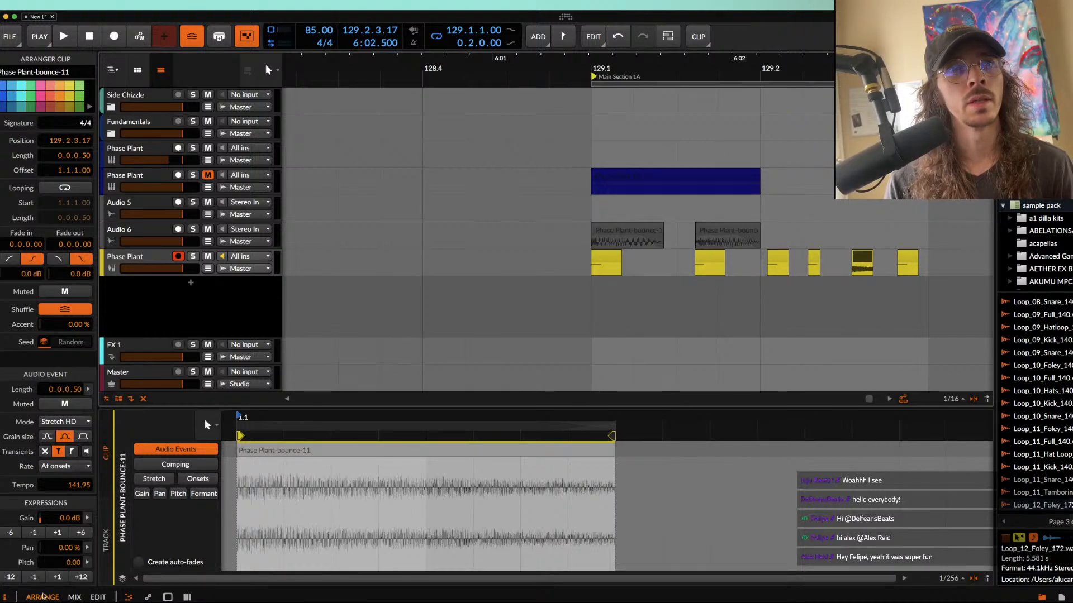
Step: While the loop plays, set the bounced clip at 129.2.3.17 to pitch 12.00, fade-out 0.0.0.40 and Elastique Pro stretch mode
{"action": "key", "text": "space"}
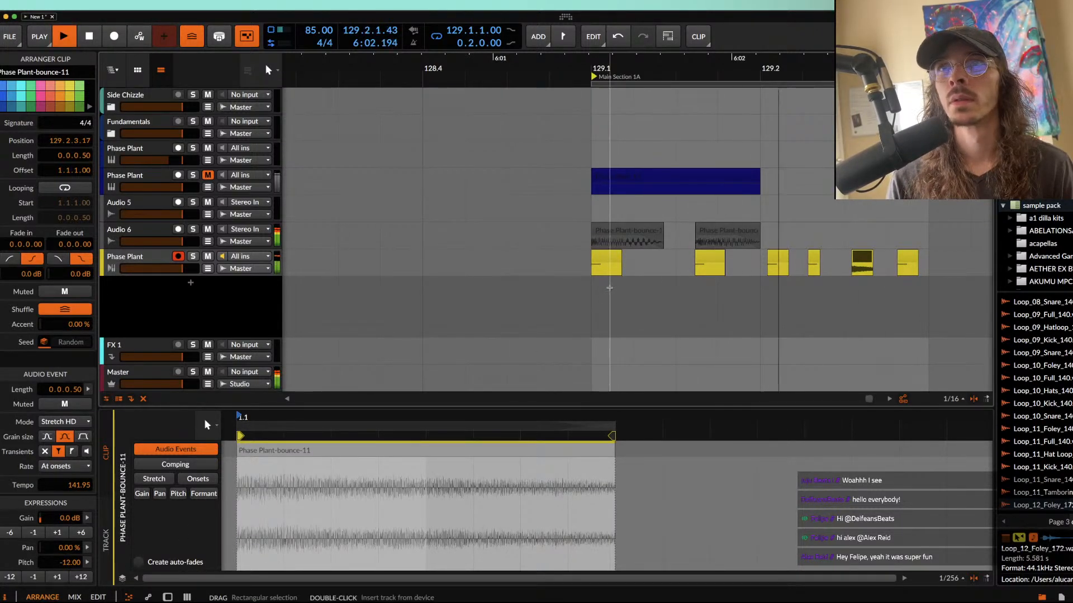
{"action": "scroll", "coordinate": [710, 260], "scroll_direction": "down", "scroll_amount": 2}
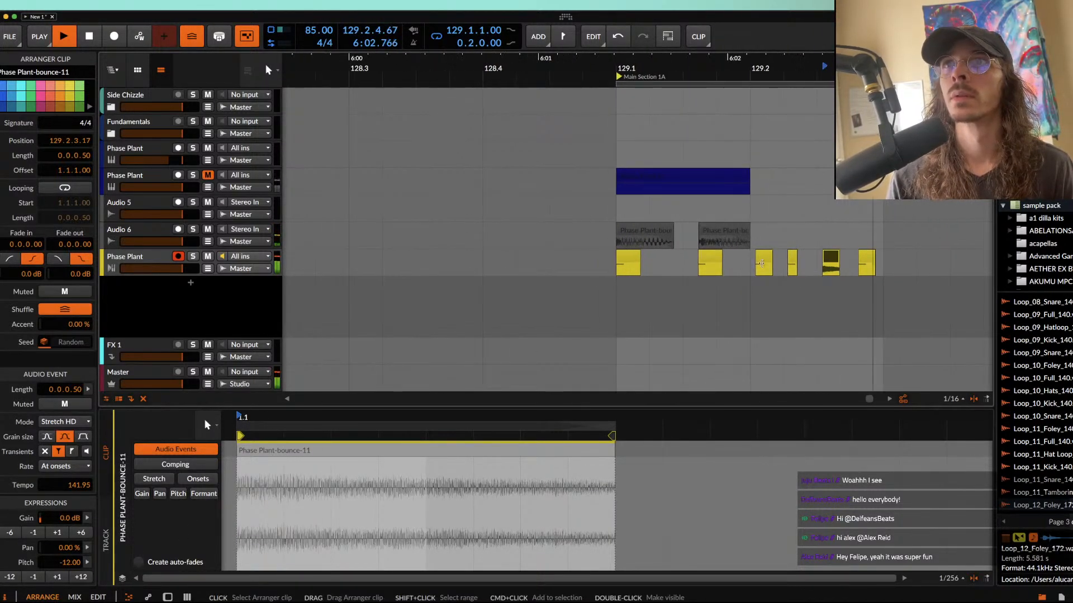
{"action": "left_click", "coordinate": [81, 577]}
{"action": "left_click", "coordinate": [81, 578]}
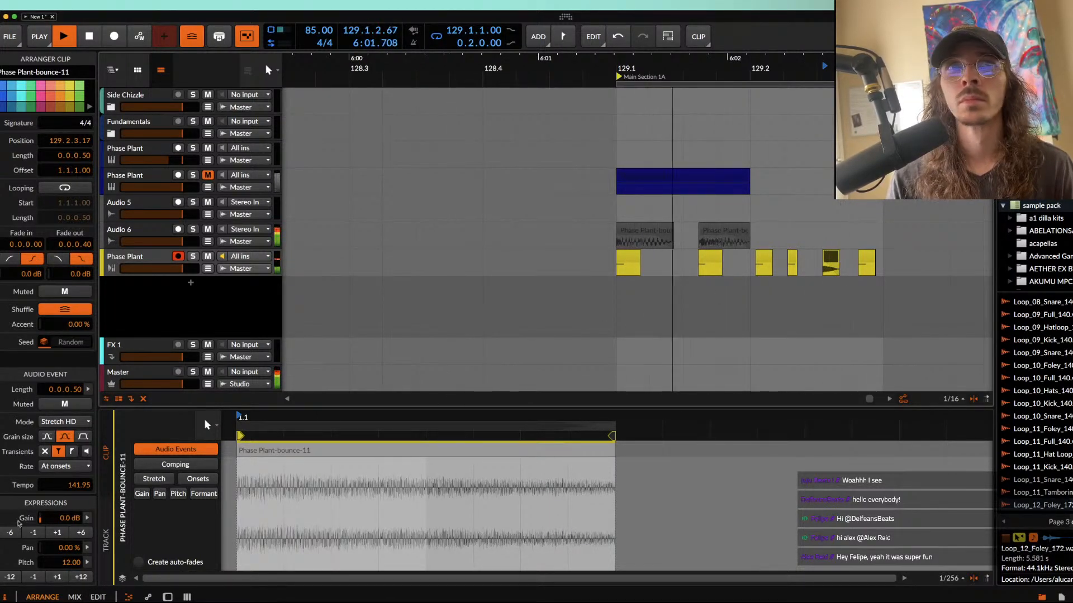
{"action": "left_click", "coordinate": [65, 422]}
{"action": "left_click", "coordinate": [90, 364]}
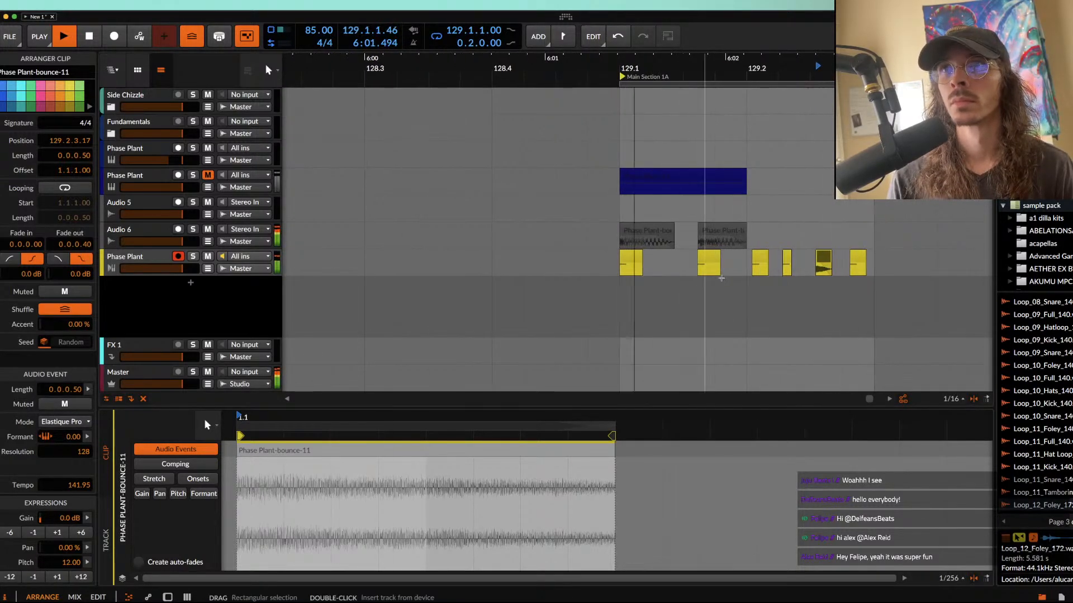
{"action": "scroll", "coordinate": [799, 257], "scroll_direction": "up", "scroll_amount": 5}
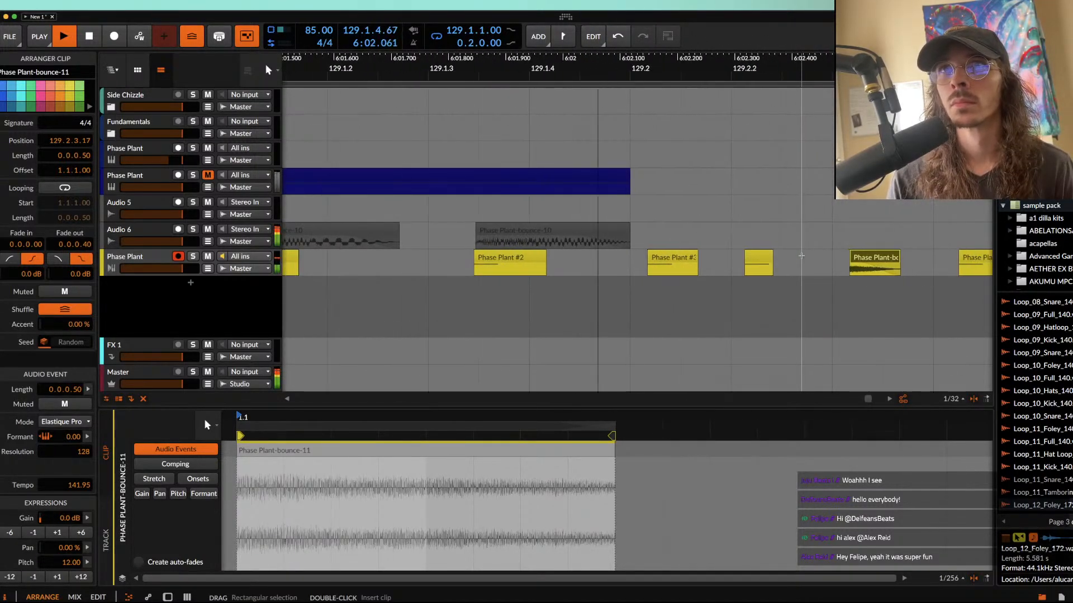
{"action": "scroll", "coordinate": [801, 256], "scroll_direction": "down", "scroll_amount": 6}
{"action": "key", "text": "space"}
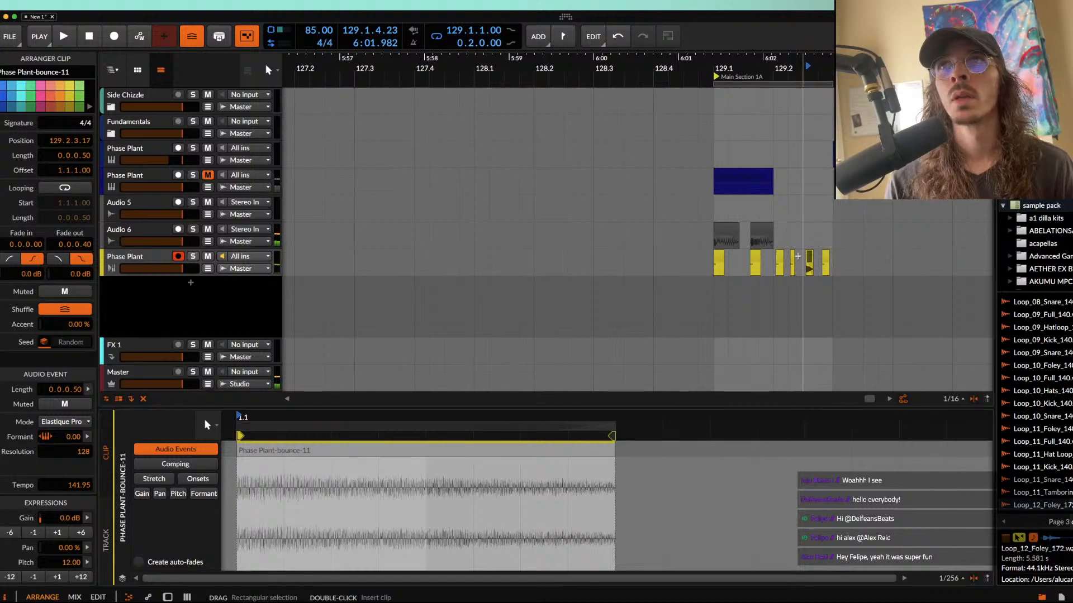
Step: Duplicate the range 129.1.1.00 to 129.3.1.00 on Audio 6 and the yellow track until it fills up to 131.1.1.00
{"action": "scroll", "coordinate": [726, 233], "scroll_direction": "up", "scroll_amount": 4}
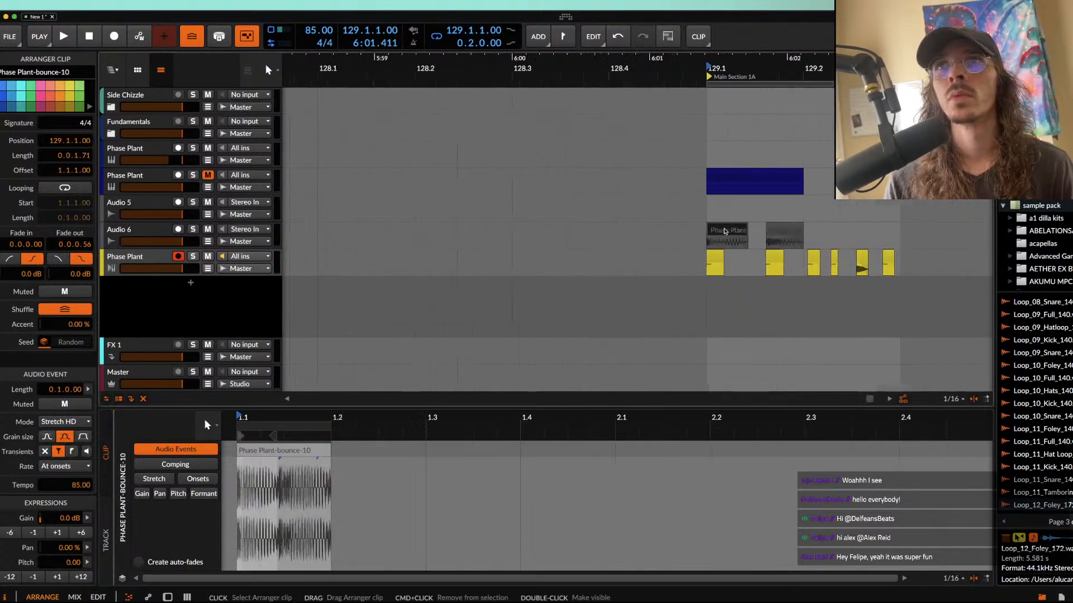
{"action": "left_click", "coordinate": [709, 256]}
{"action": "scroll", "coordinate": [709, 256], "scroll_direction": "right", "scroll_amount": 3}
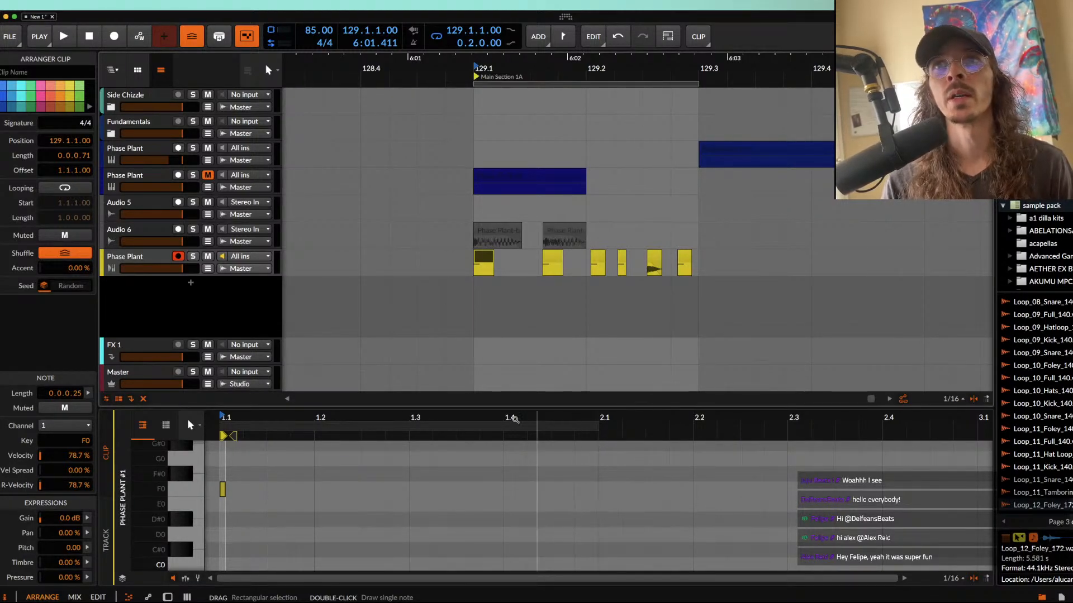
{"action": "left_click_drag", "start_coordinate": [646, 254], "coordinate": [705, 258]}
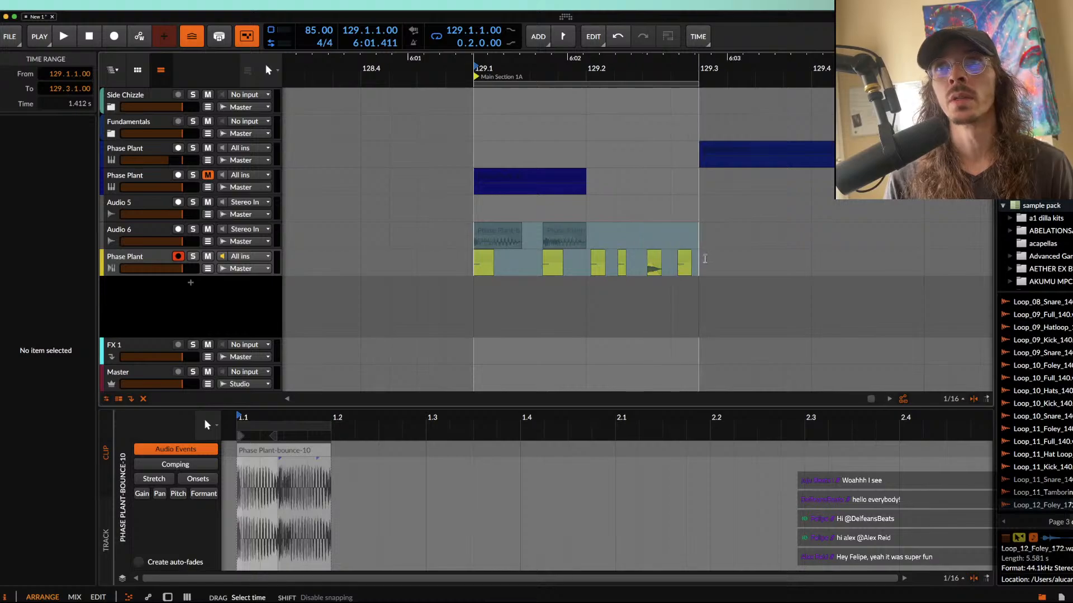
{"action": "key", "text": "super+d"}
{"action": "scroll", "coordinate": [705, 258], "scroll_direction": "down", "scroll_amount": 3}
{"action": "key", "text": "super+d"}
{"action": "scroll", "coordinate": [704, 262], "scroll_direction": "right", "scroll_amount": 3}
{"action": "scroll", "coordinate": [703, 262], "scroll_direction": "up", "scroll_amount": 3}
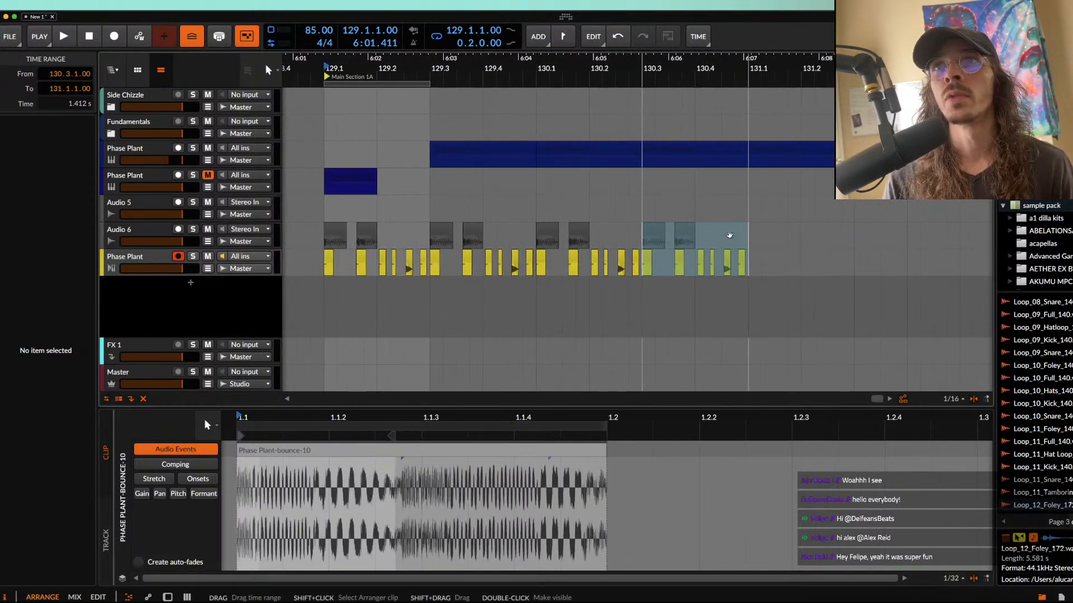
Step: Duplicate the last Audio 6 clip and move the copy to 130.4.3.17
{"action": "scroll", "coordinate": [703, 251], "scroll_direction": "right", "scroll_amount": 3}
{"action": "left_click", "coordinate": [685, 233]}
{"action": "left_click", "coordinate": [688, 233]}
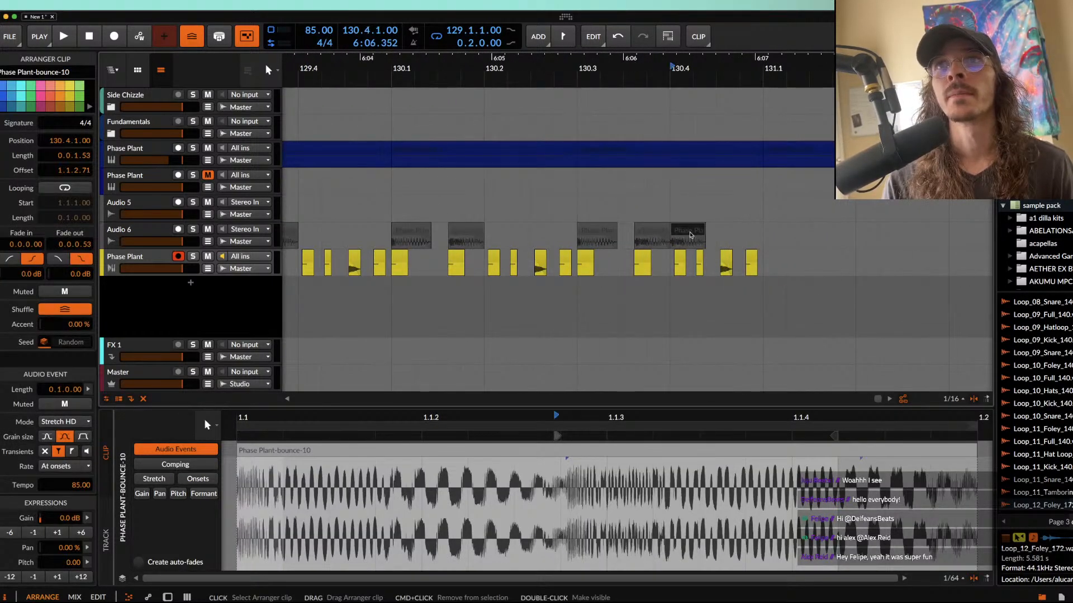
{"action": "left_click_drag", "start_coordinate": [694, 230], "coordinate": [744, 230]}
{"action": "scroll", "coordinate": [745, 230], "scroll_direction": "up", "scroll_amount": 5}
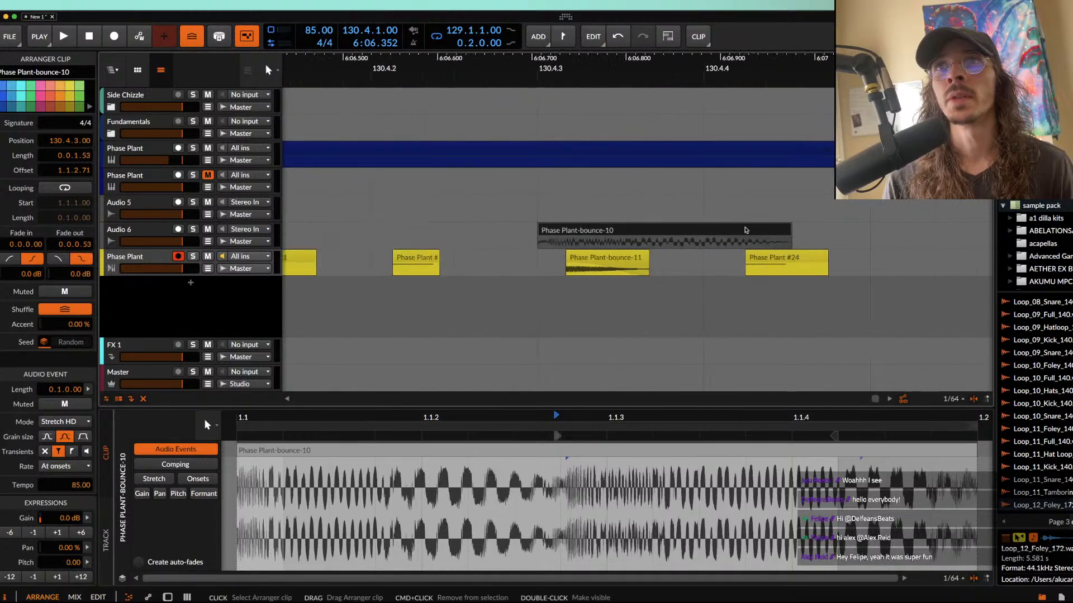
{"action": "left_click_drag", "start_coordinate": [547, 234], "coordinate": [575, 230]}
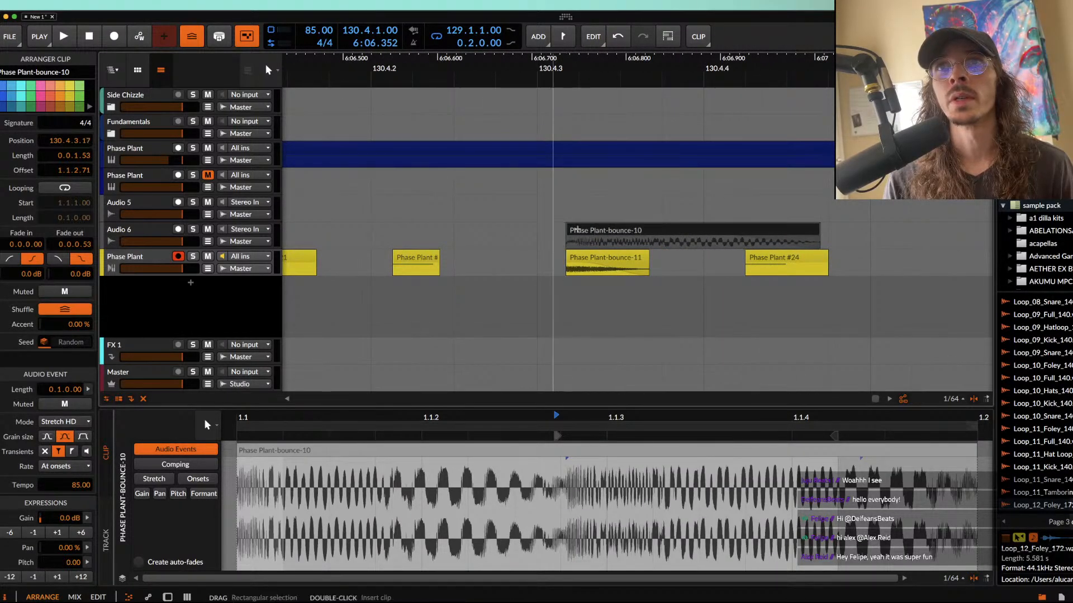
Step: Extend the Audio 6 clip at 130.4.3.17 to 0.0.1.82, set its pitch to 1.00 and fade it in over its full length
{"action": "left_click_drag", "start_coordinate": [819, 234], "coordinate": [864, 237]}
{"action": "left_click", "coordinate": [810, 235]}
{"action": "left_click", "coordinate": [57, 578]}
{"action": "left_click_drag", "start_coordinate": [782, 239], "coordinate": [871, 239]}
{"action": "left_click_drag", "start_coordinate": [567, 239], "coordinate": [894, 239]}
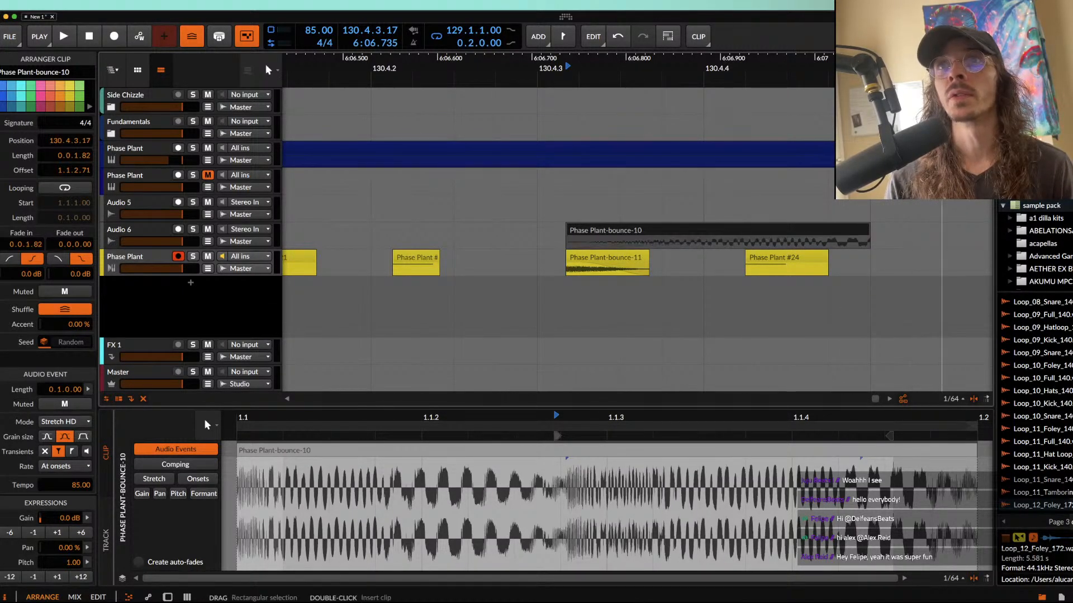
Step: Set the arranger loop to the range from 129.1.1.00 to 131.1.1.00
{"action": "scroll", "coordinate": [605, 199], "scroll_direction": "down", "scroll_amount": 10}
{"action": "scroll", "coordinate": [605, 199], "scroll_direction": "left", "scroll_amount": 3}
{"action": "left_click_drag", "start_coordinate": [368, 246], "coordinate": [702, 280]}
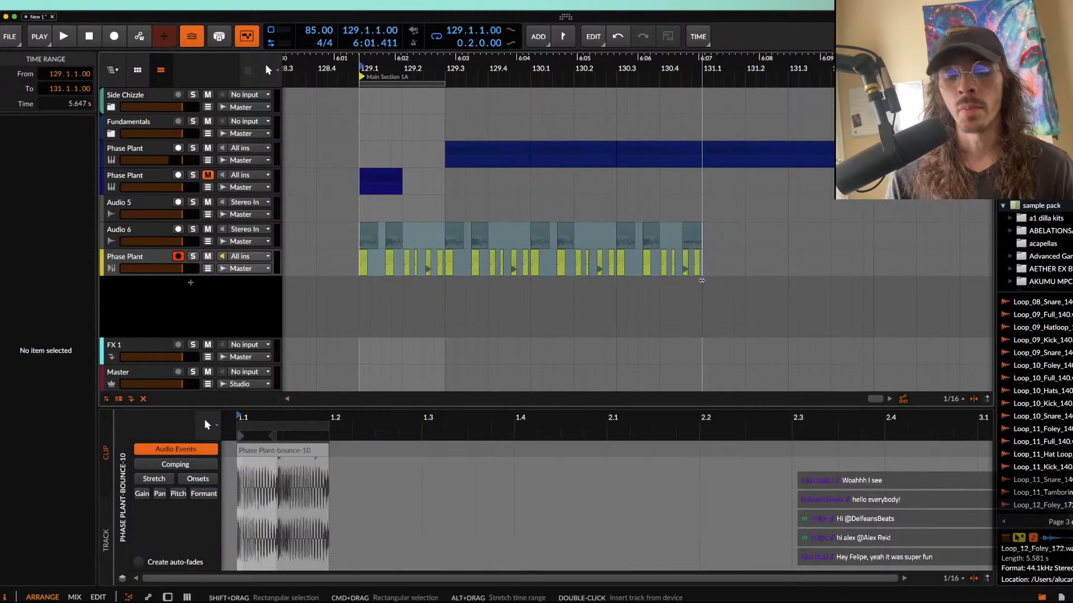
{"action": "key", "text": "super+l"}
Step: Solo the yellow Phase Plant track and play it from 129.1.1.00
{"action": "left_click", "coordinate": [514, 268]}
{"action": "scroll", "coordinate": [514, 269], "scroll_direction": "up", "scroll_amount": 10}
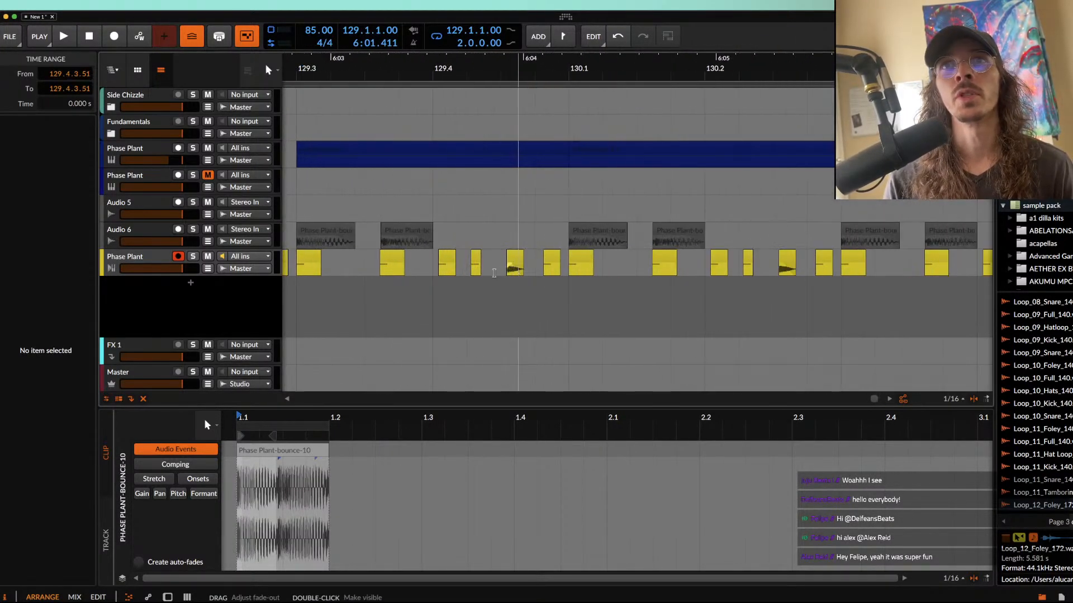
{"action": "scroll", "coordinate": [458, 276], "scroll_direction": "left", "scroll_amount": 5}
{"action": "scroll", "coordinate": [457, 276], "scroll_direction": "down", "scroll_amount": 5}
{"action": "scroll", "coordinate": [452, 270], "scroll_direction": "left", "scroll_amount": 3}
{"action": "left_click", "coordinate": [439, 256]}
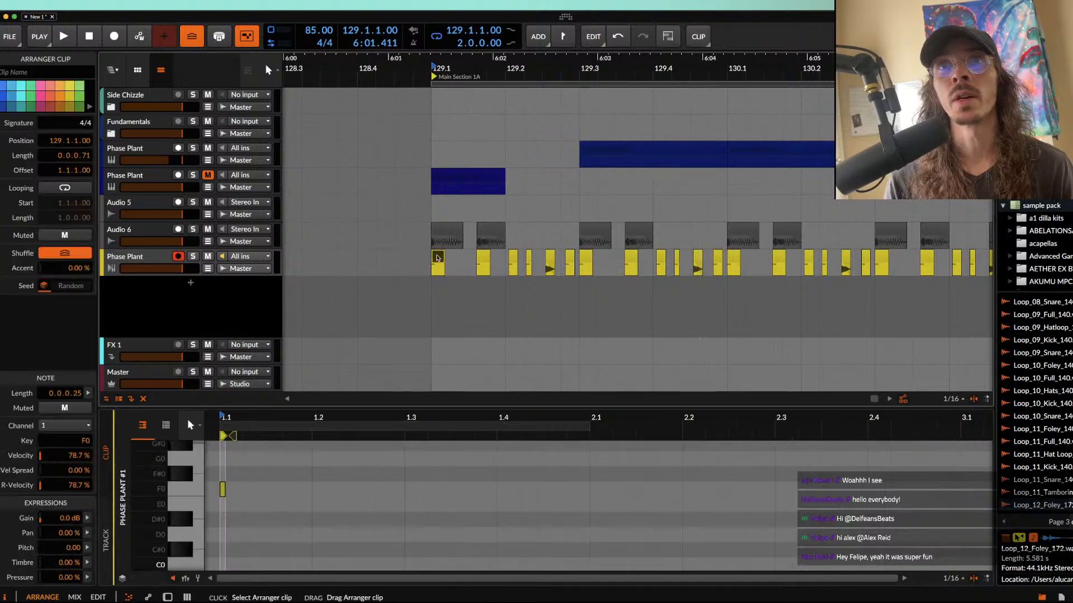
{"action": "left_click", "coordinate": [193, 256]}
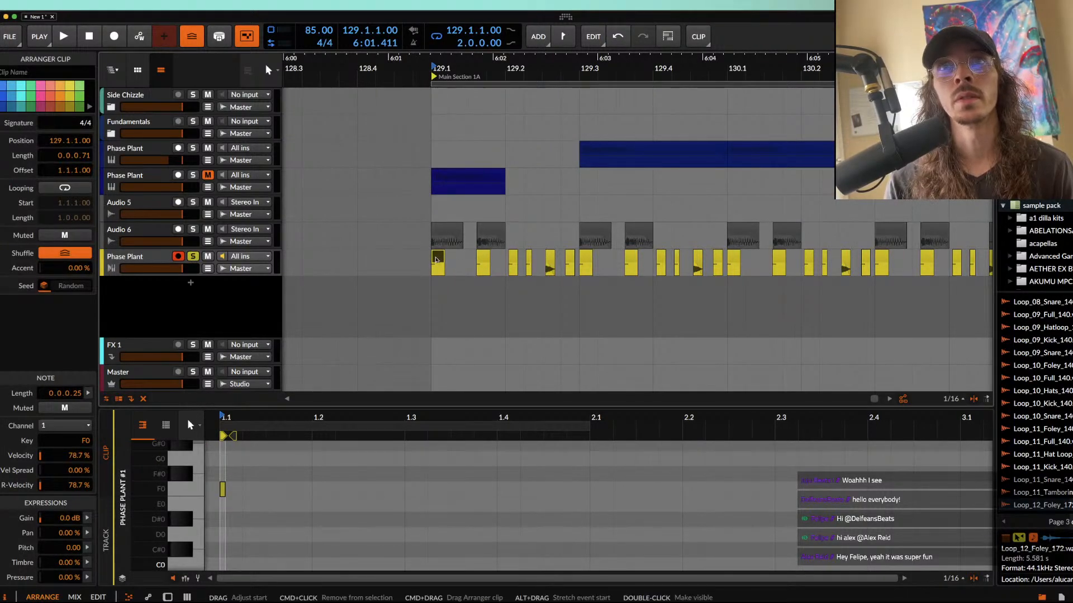
{"action": "key", "text": "space"}
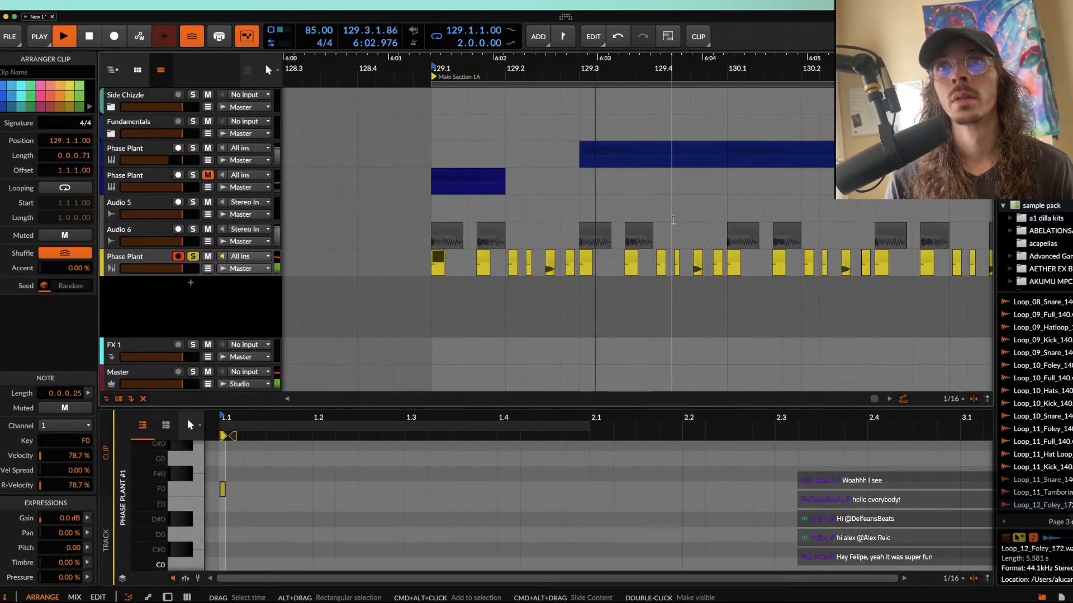
{"action": "key", "text": "space"}
Step: Mute the short yellow clip at 129.4.2.13 and move the bounced clip after it to 129.4.3.00
{"action": "scroll", "coordinate": [676, 259], "scroll_direction": "up", "scroll_amount": 5}
{"action": "left_click", "coordinate": [681, 257]}
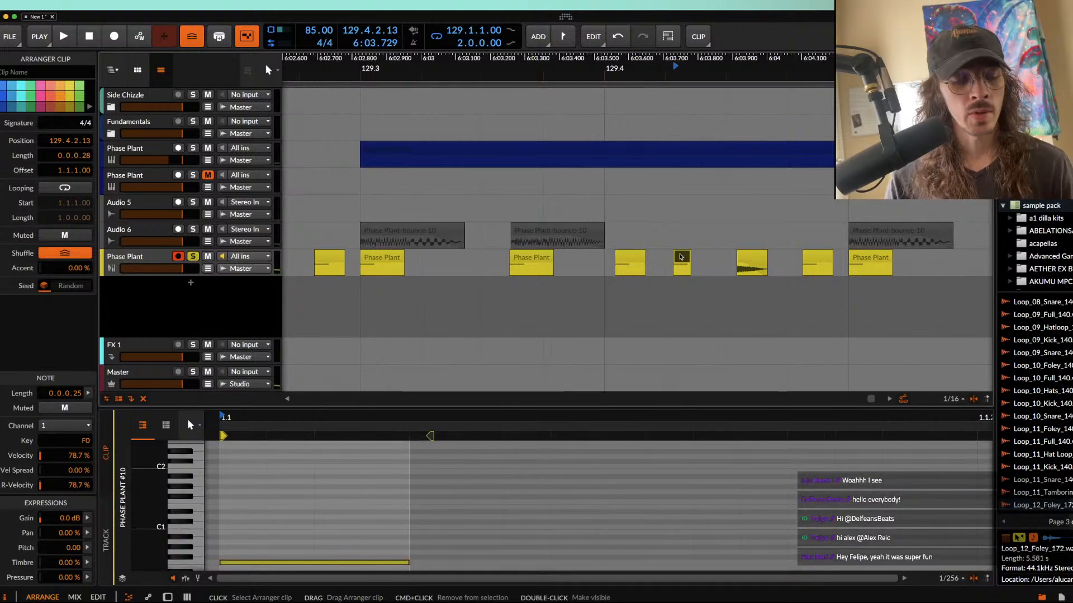
{"action": "key", "text": "alt+m"}
{"action": "left_click_drag", "start_coordinate": [752, 262], "coordinate": [743, 261]}
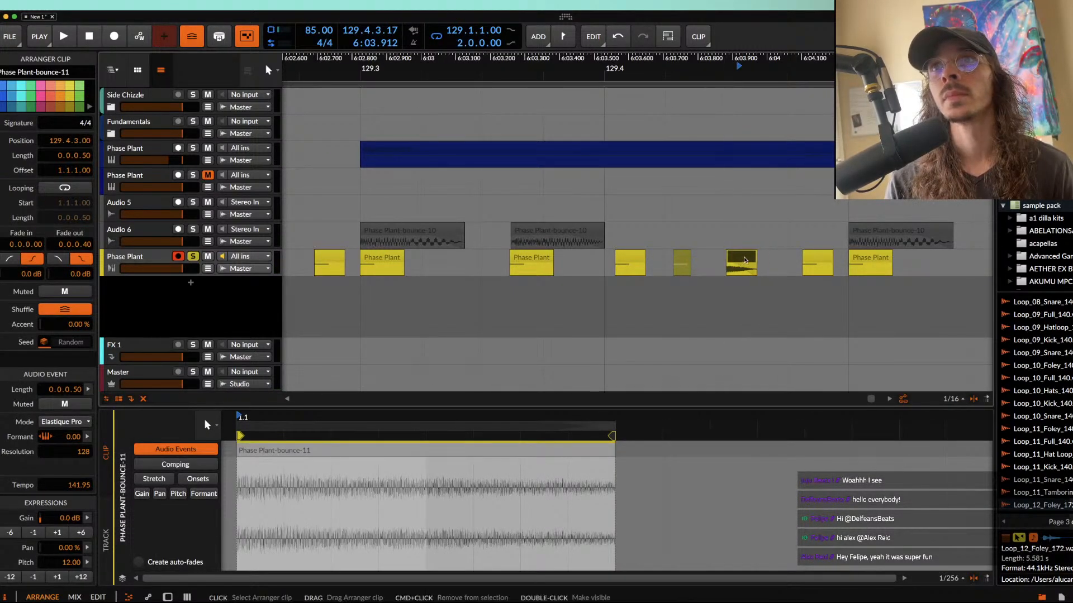
Step: Replace the last yellow clip in beat 129.4 with a copy of the bounced clip placed at 129.4.4.13
{"action": "left_click", "coordinate": [817, 258]}
{"action": "key", "text": "Delete"}
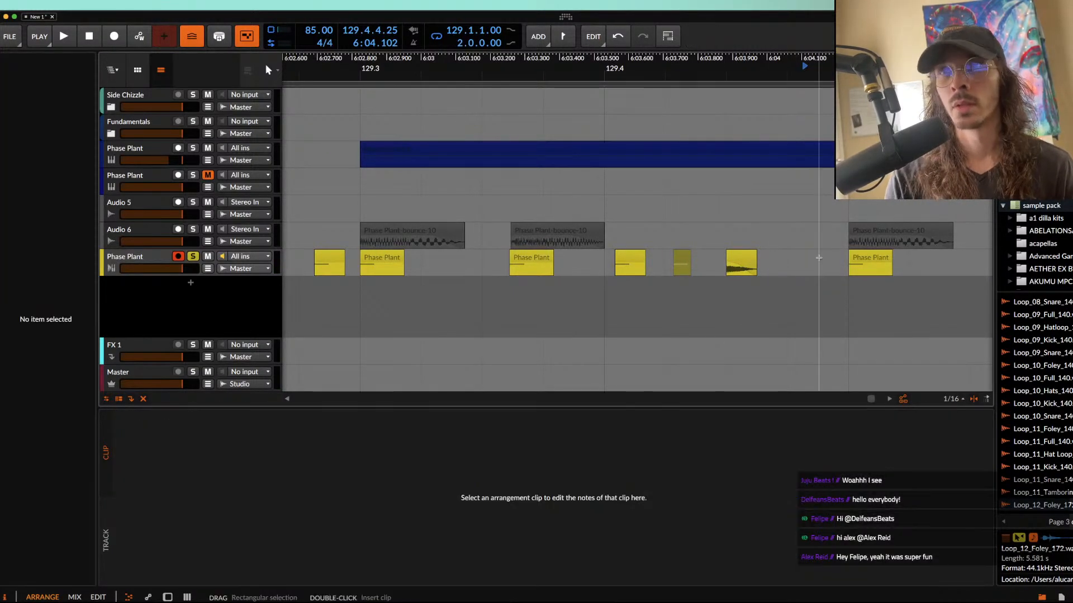
{"action": "left_click", "coordinate": [750, 261]}
{"action": "key", "text": "super+d"}
{"action": "left_click_drag", "start_coordinate": [773, 263], "coordinate": [817, 259]}
{"action": "scroll", "coordinate": [804, 267], "scroll_direction": "up", "scroll_amount": 5}
{"action": "scroll", "coordinate": [816, 260], "scroll_direction": "down", "scroll_amount": 5}
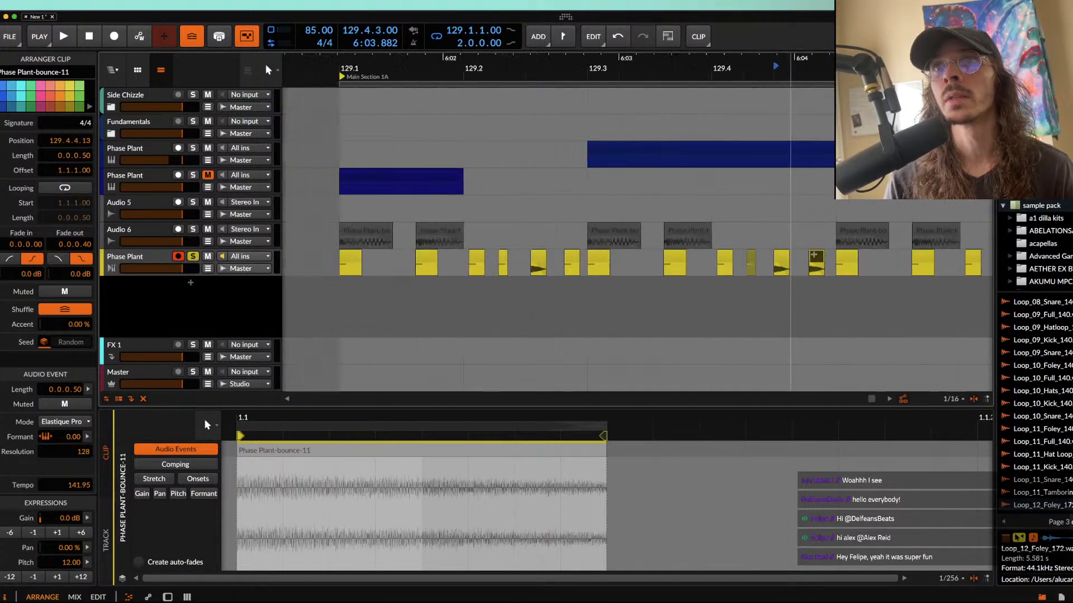
Step: Duplicate the yellow track's bar from 129.1.1.00 to 130.1.1.00 over the following bar
{"action": "left_click_drag", "start_coordinate": [505, 263], "coordinate": [827, 263]}
{"action": "scroll", "coordinate": [827, 262], "scroll_direction": "right", "scroll_amount": 8}
{"action": "key", "text": "super+d"}
{"action": "scroll", "coordinate": [827, 262], "scroll_direction": "left", "scroll_amount": 5}
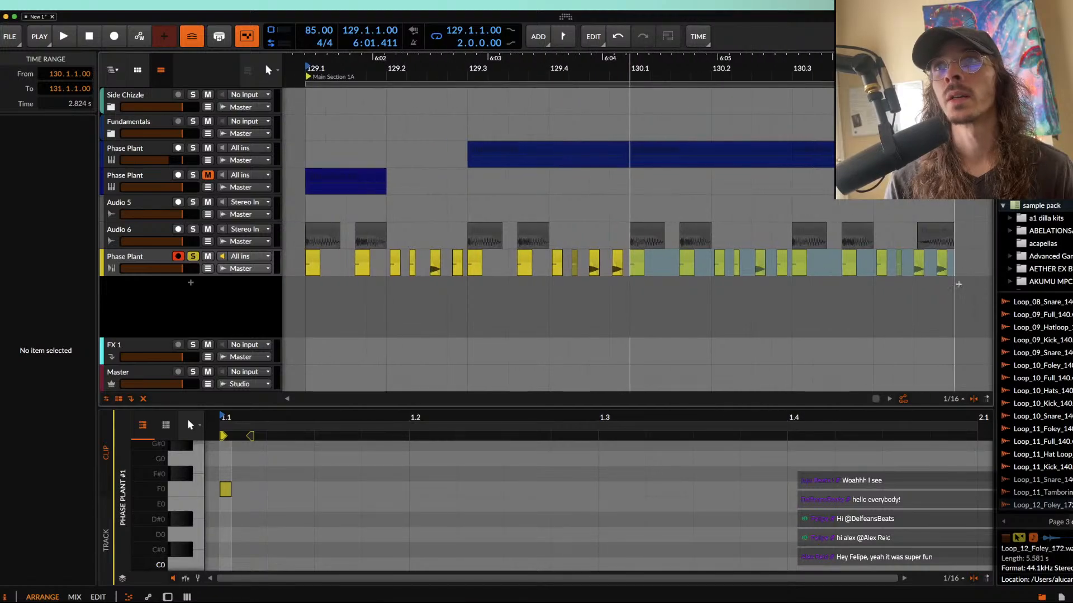
Step: Play the loop from 129.1.1.00 with the yellow track unsoloed and the first Phase Plant track muted
{"action": "scroll", "coordinate": [705, 242], "scroll_direction": "left", "scroll_amount": 3}
{"action": "left_click", "coordinate": [482, 270]}
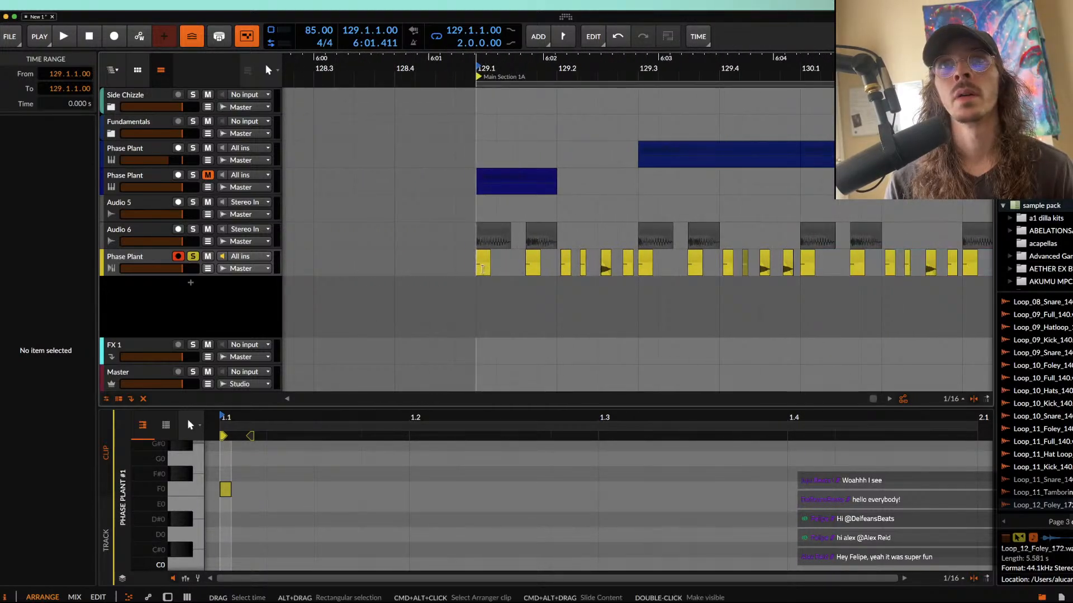
{"action": "key", "text": "space"}
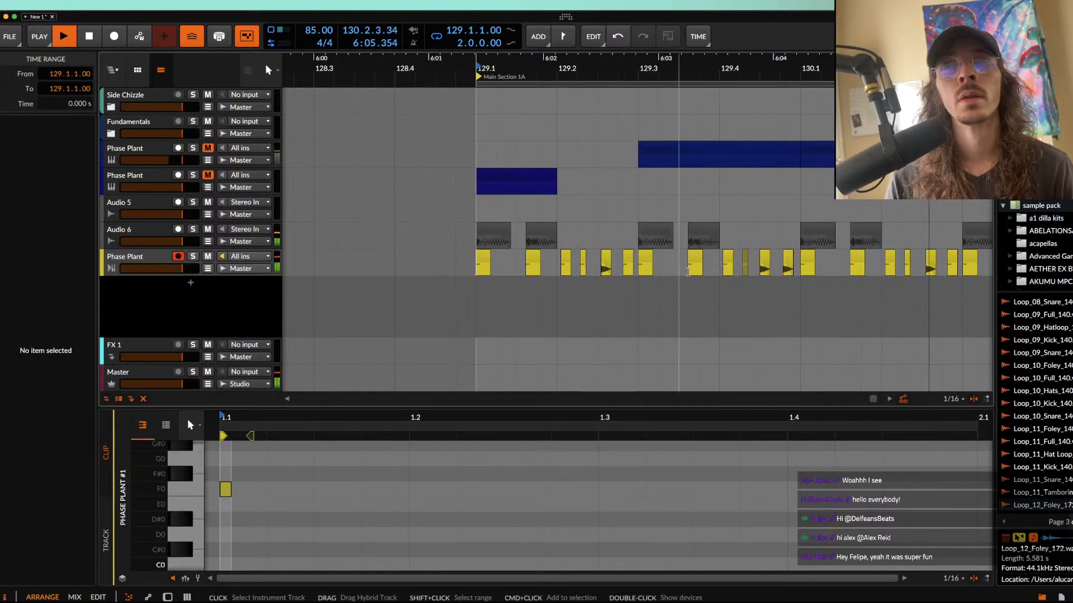
{"action": "scroll", "coordinate": [687, 272], "scroll_direction": "right", "scroll_amount": 3}
{"action": "scroll", "coordinate": [499, 255], "scroll_direction": "down", "scroll_amount": 4}
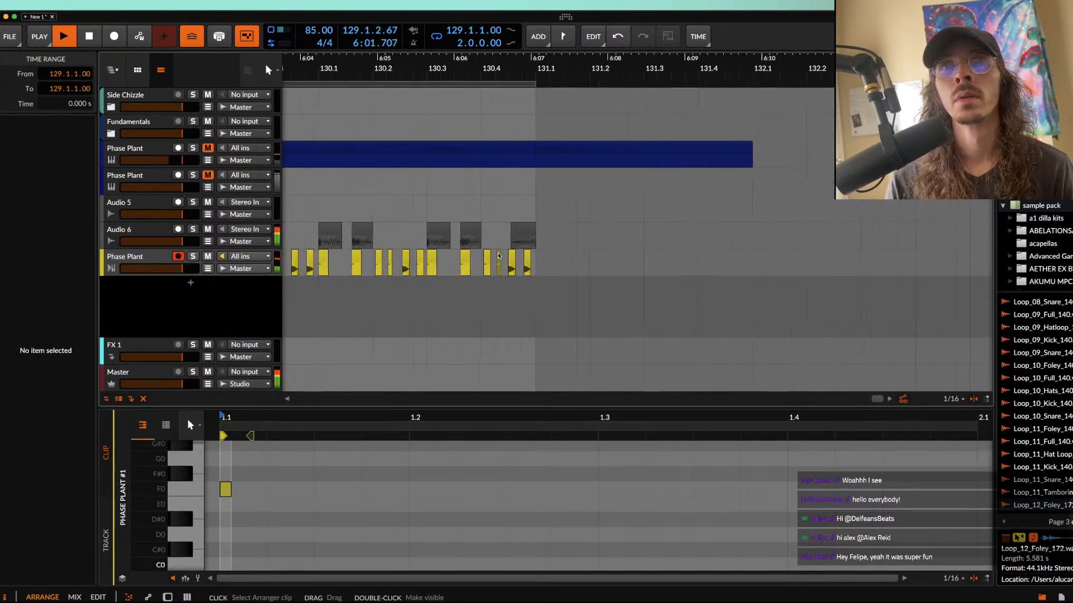
Step: Insert a Time Shift device after Phase Plant on the yellow track
{"action": "scroll", "coordinate": [498, 256], "scroll_direction": "left", "scroll_amount": 3}
{"action": "scroll", "coordinate": [499, 256], "scroll_direction": "down", "scroll_amount": 2}
{"action": "left_click", "coordinate": [127, 255]}
{"action": "double_click", "coordinate": [128, 256]}
{"action": "left_click", "coordinate": [521, 508]}
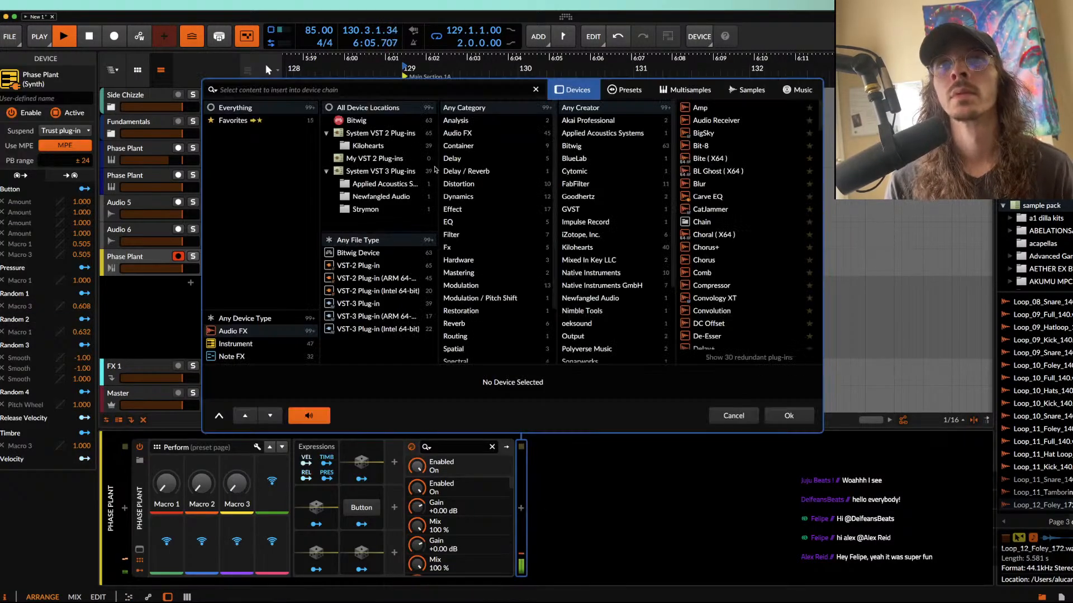
{"action": "type", "text": "TIME"}
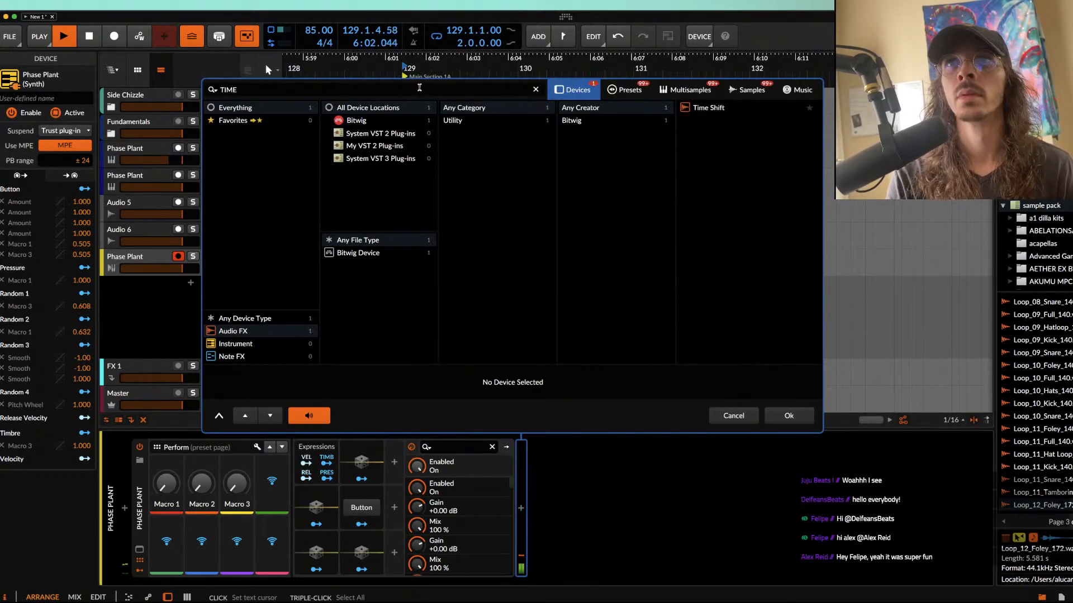
{"action": "left_click", "coordinate": [793, 413]}
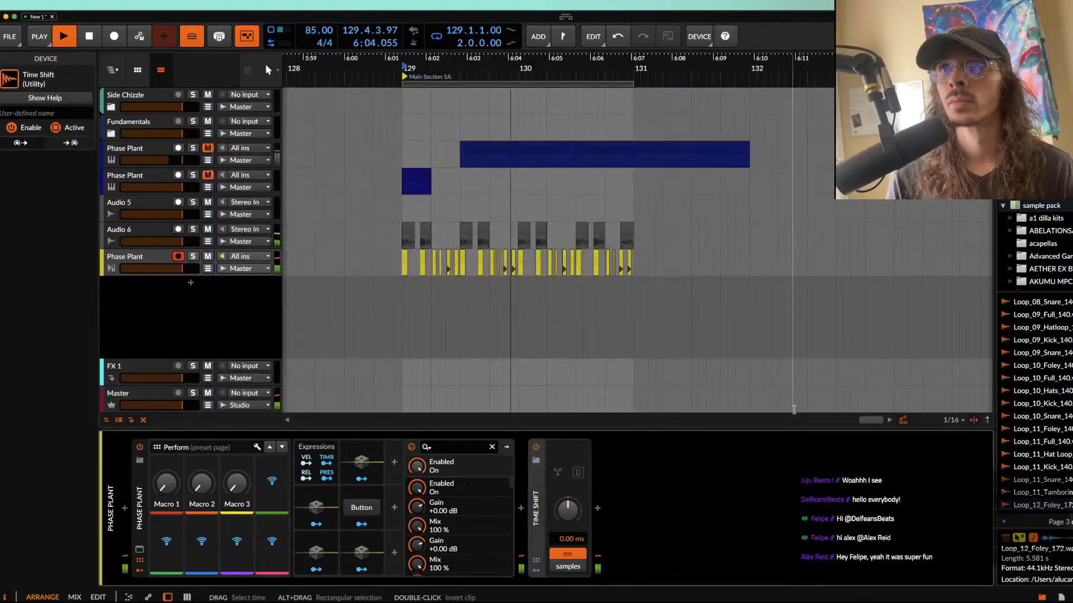
Step: Set the Time Shift device to 26.5 ms, listen to the loop and stop playback
{"action": "left_click_drag", "start_coordinate": [567, 510], "coordinate": [568, 497]}
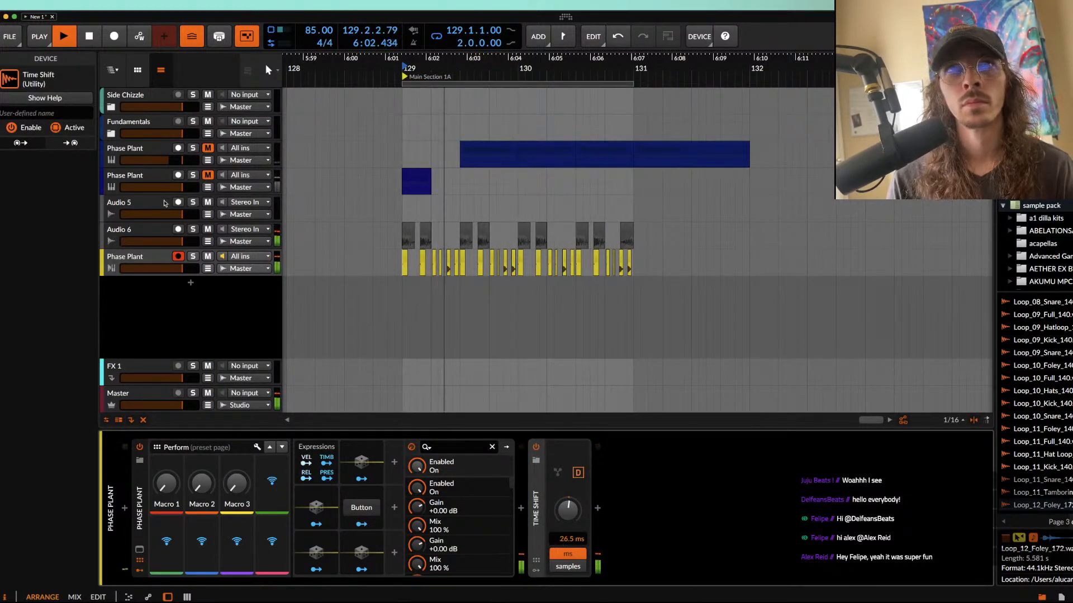
{"action": "left_click", "coordinate": [143, 260]}
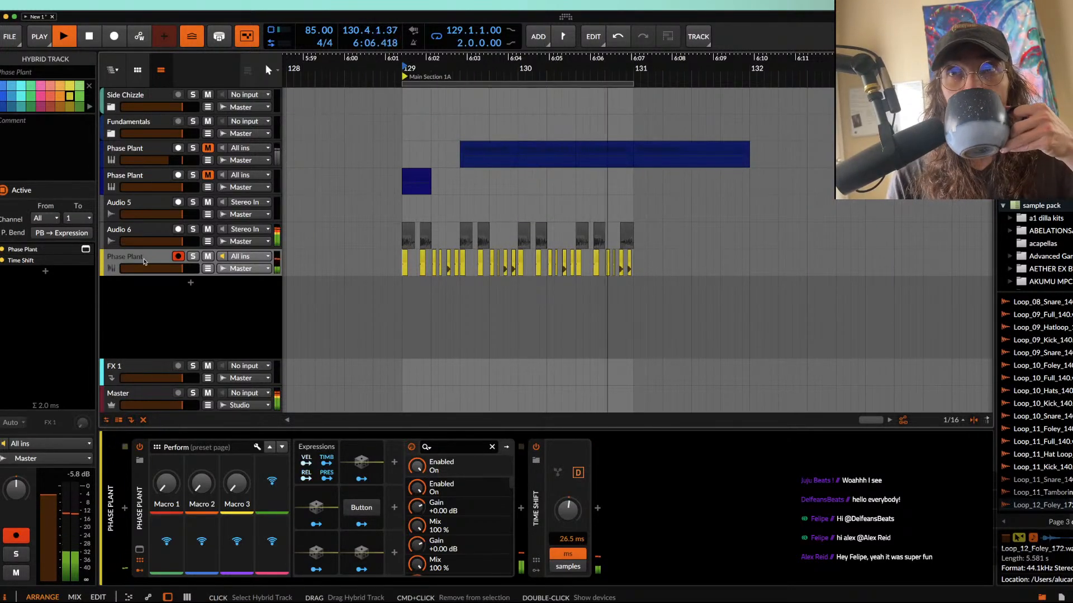
{"action": "key", "text": "space"}
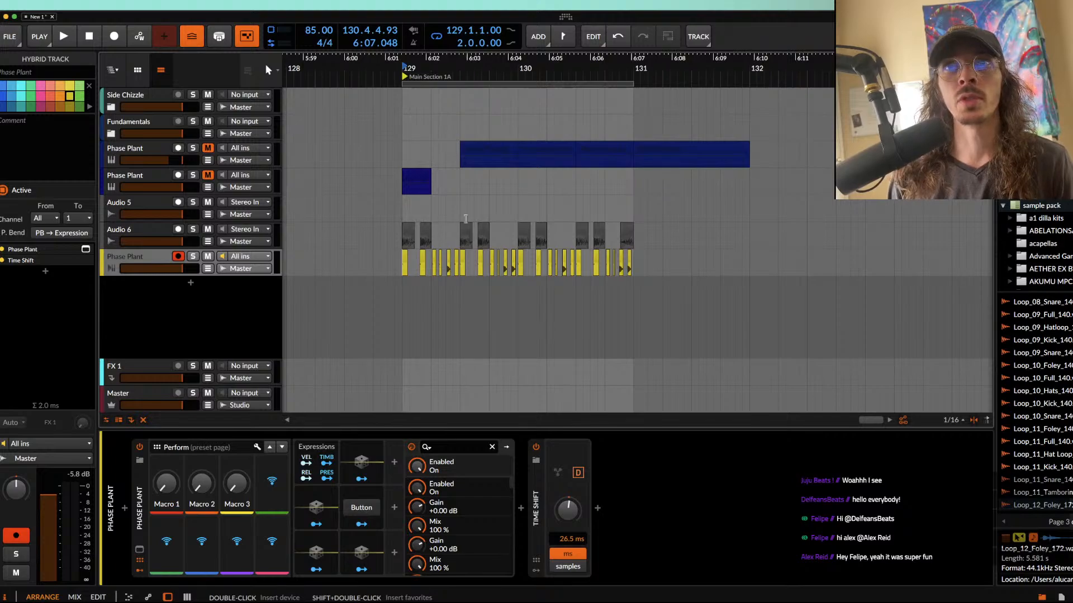
Step: Move the second Phase Plant track's bass clip from 129.1.1.00 to 129.4.1.00 and unmute that track
{"action": "scroll", "coordinate": [478, 217], "scroll_direction": "up", "scroll_amount": 5}
{"action": "scroll", "coordinate": [479, 217], "scroll_direction": "down", "scroll_amount": 2}
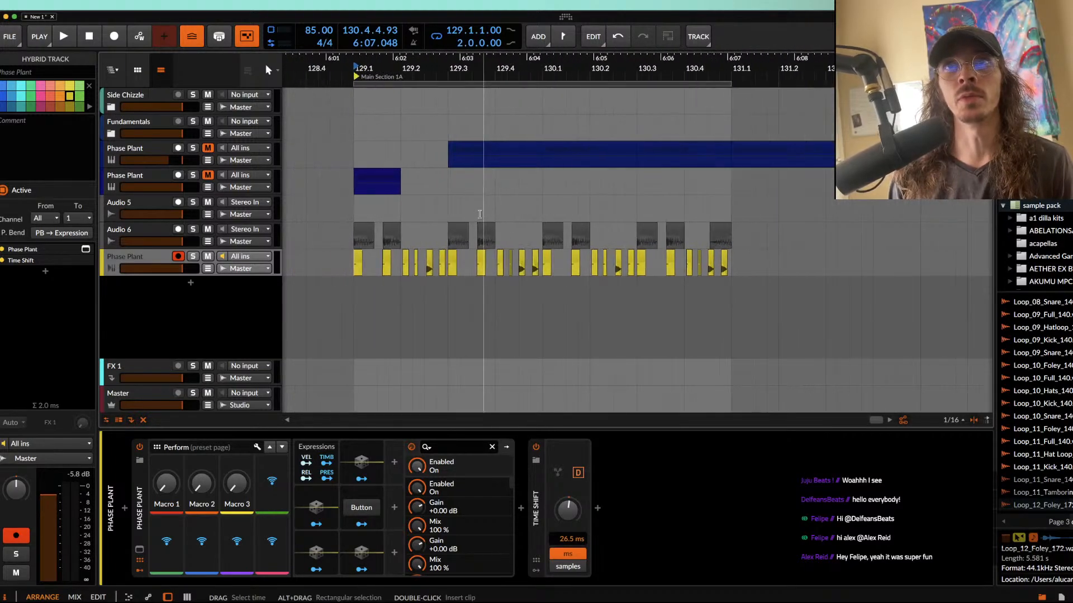
{"action": "left_click", "coordinate": [152, 192]}
{"action": "left_click_drag", "start_coordinate": [362, 177], "coordinate": [504, 177]}
{"action": "scroll", "coordinate": [503, 176], "scroll_direction": "up", "scroll_amount": 3}
{"action": "left_click_drag", "start_coordinate": [208, 475], "coordinate": [208, 428]}
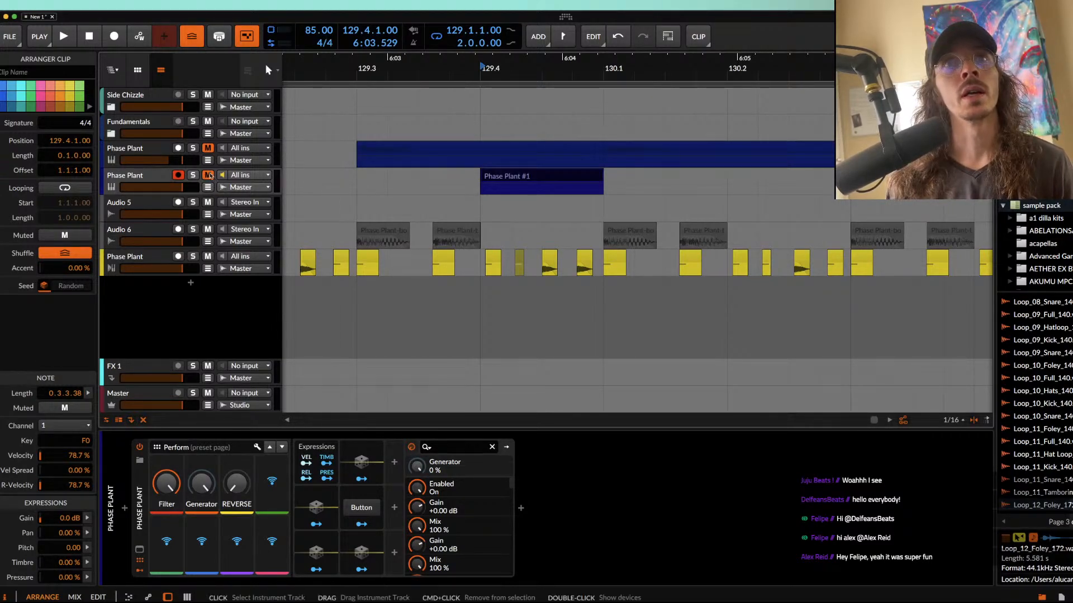
{"action": "scroll", "coordinate": [433, 201], "scroll_direction": "down", "scroll_amount": 3}
{"action": "scroll", "coordinate": [433, 201], "scroll_direction": "left", "scroll_amount": 2}
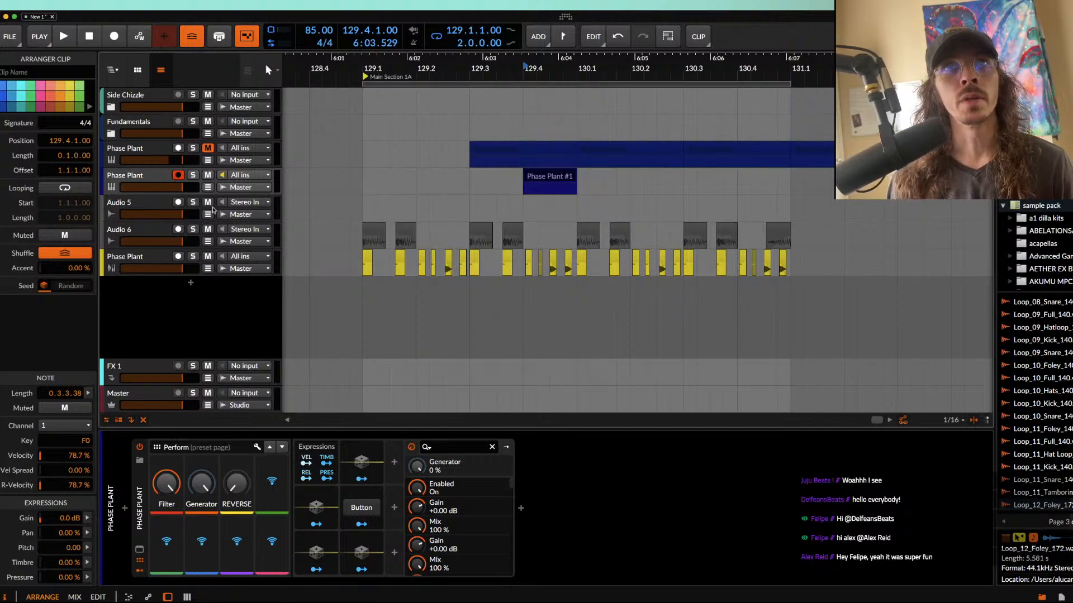
Step: Play the loop from 129.1.1.00 and mute the yellow track's clips that overlap the bass clip in beat 129.4
{"action": "left_click", "coordinate": [363, 181]}
{"action": "key", "text": "space"}
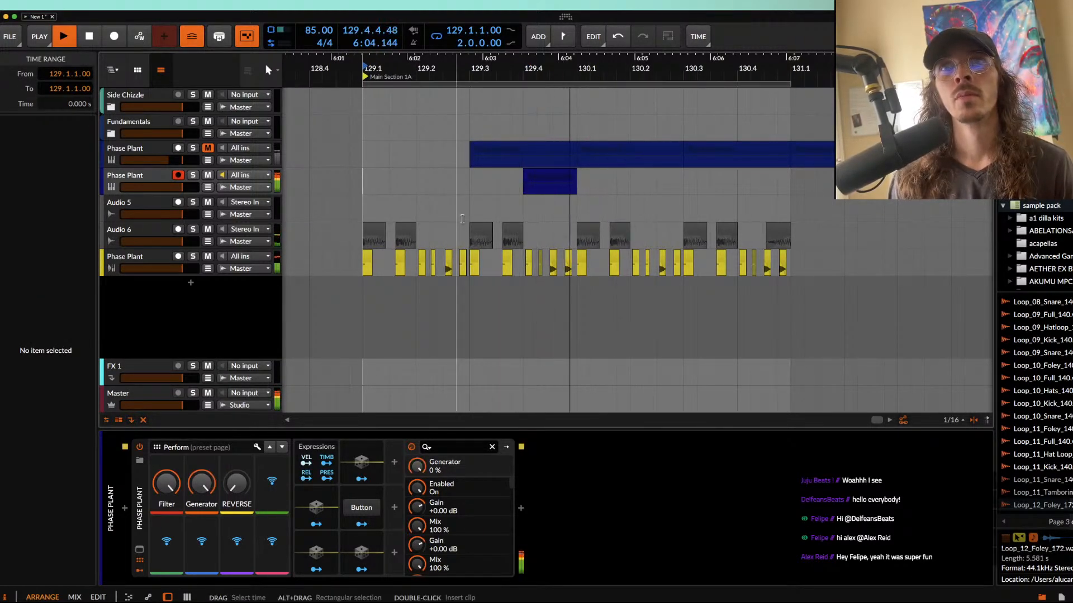
{"action": "left_click", "coordinate": [518, 258]}
{"action": "left_click_drag", "start_coordinate": [564, 259], "coordinate": [518, 260]}
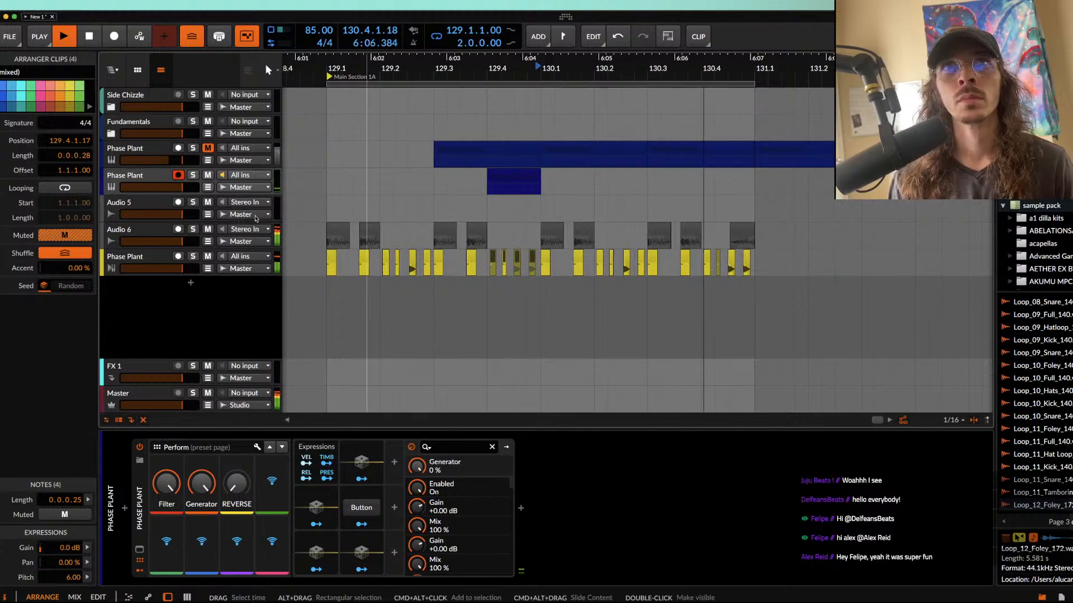
Step: Automate the second Phase Plant track's Generator macro to drop from 100% to its minimum at 130.1.1.00, then listen and stop playback
{"action": "left_click", "coordinate": [208, 187]}
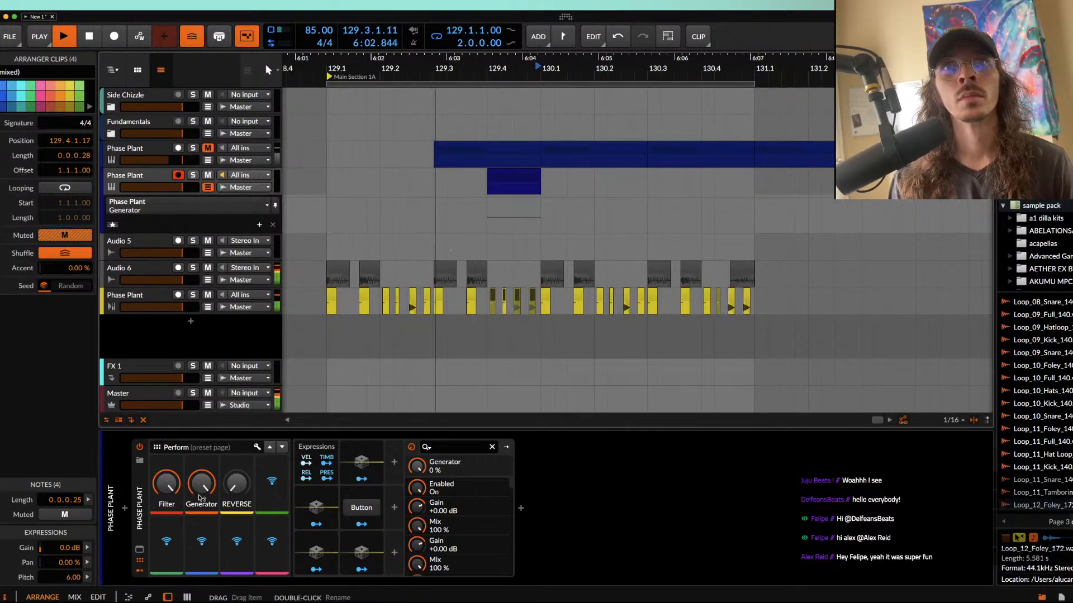
{"action": "left_click", "coordinate": [540, 199]}
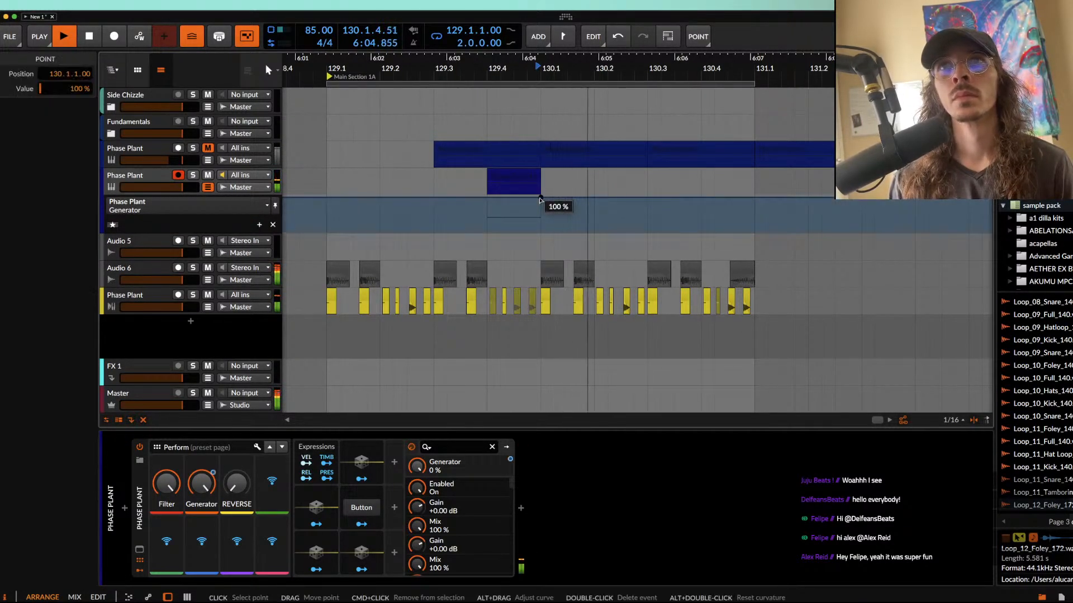
{"action": "left_click_drag", "start_coordinate": [540, 200], "coordinate": [540, 231]}
{"action": "left_click", "coordinate": [511, 176]}
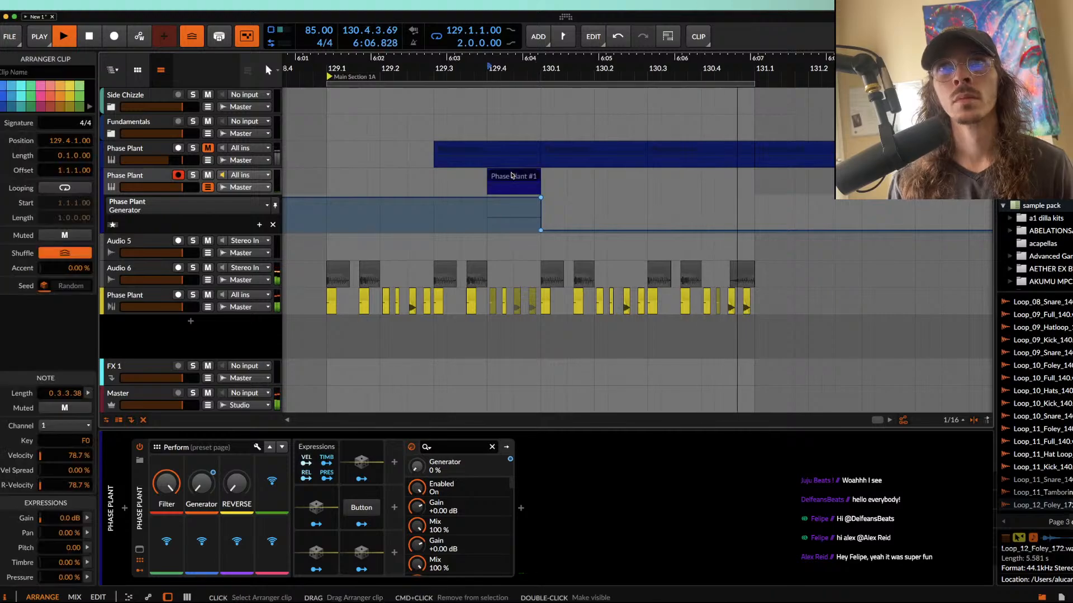
{"action": "scroll", "coordinate": [511, 175], "scroll_direction": "up", "scroll_amount": 5}
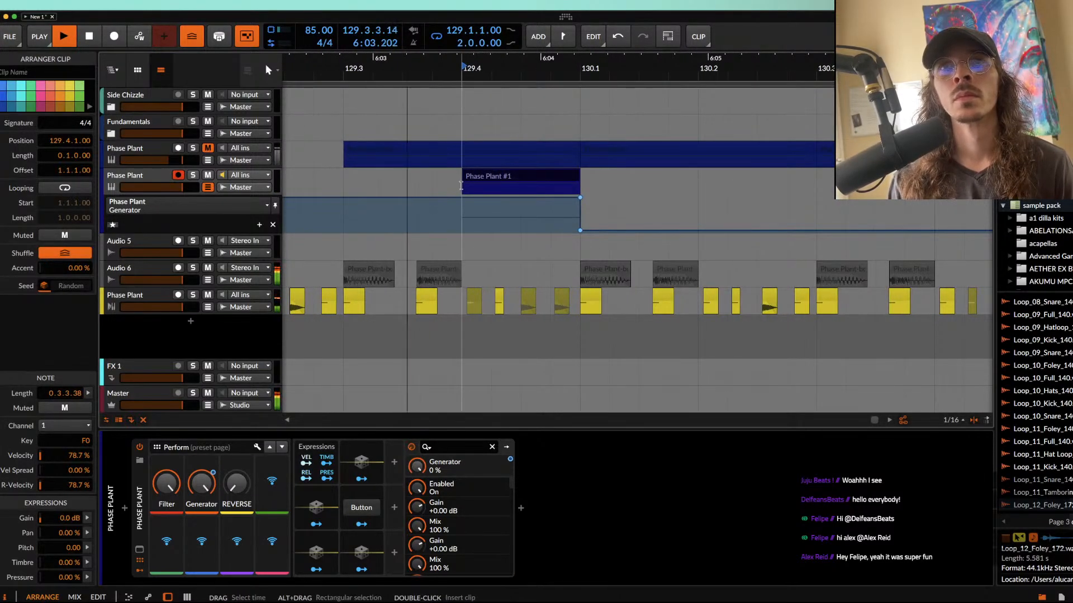
{"action": "scroll", "coordinate": [457, 186], "scroll_direction": "down", "scroll_amount": 4}
{"action": "scroll", "coordinate": [457, 186], "scroll_direction": "down", "scroll_amount": 2}
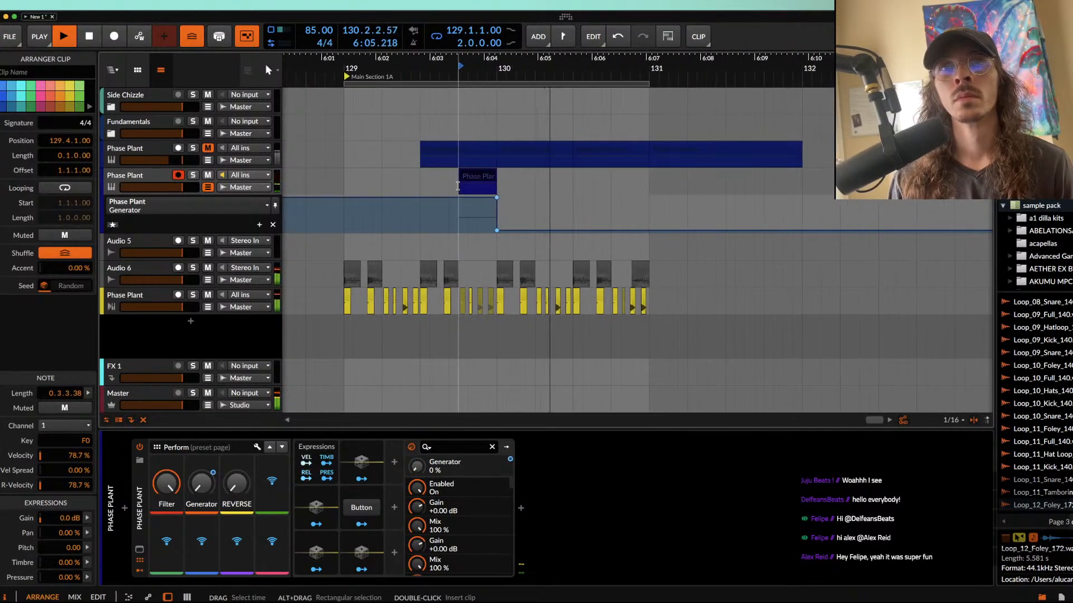
{"action": "key", "text": "space"}
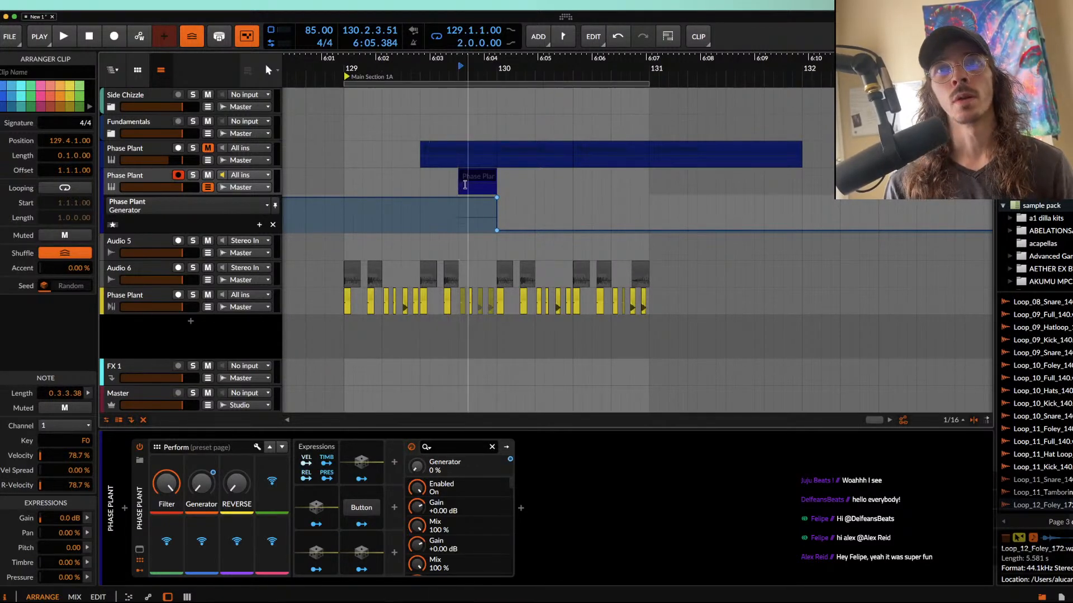
Step: Delete both Generator automation points, hide the automation lane and return the play position to 129.1.1.00
{"action": "scroll", "coordinate": [472, 182], "scroll_direction": "up", "scroll_amount": 4}
{"action": "scroll", "coordinate": [471, 181], "scroll_direction": "down", "scroll_amount": 4}
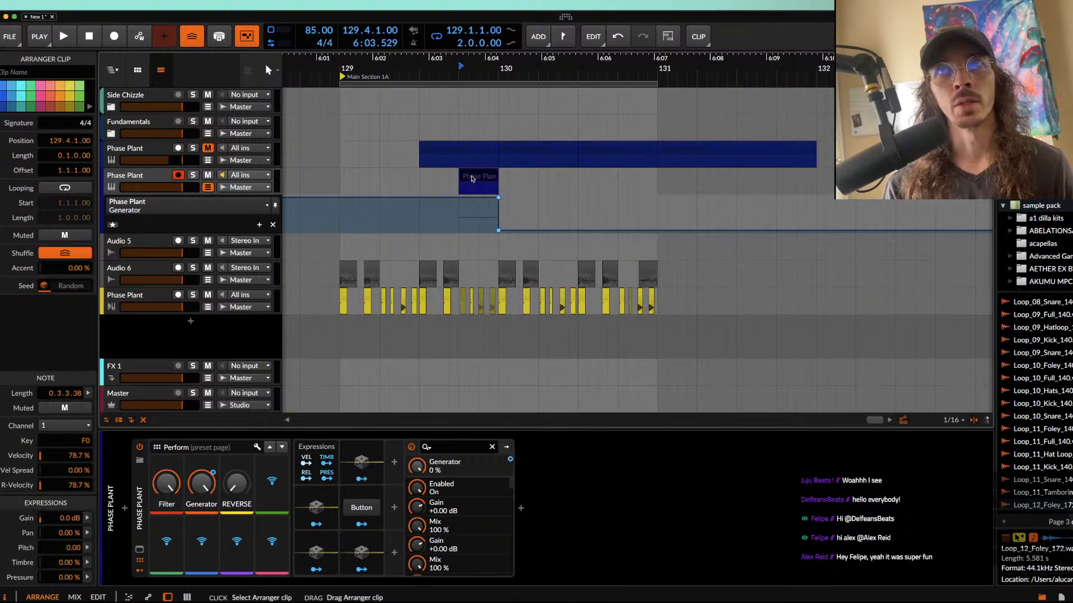
{"action": "scroll", "coordinate": [475, 180], "scroll_direction": "down", "scroll_amount": 1}
{"action": "double_click", "coordinate": [495, 199]}
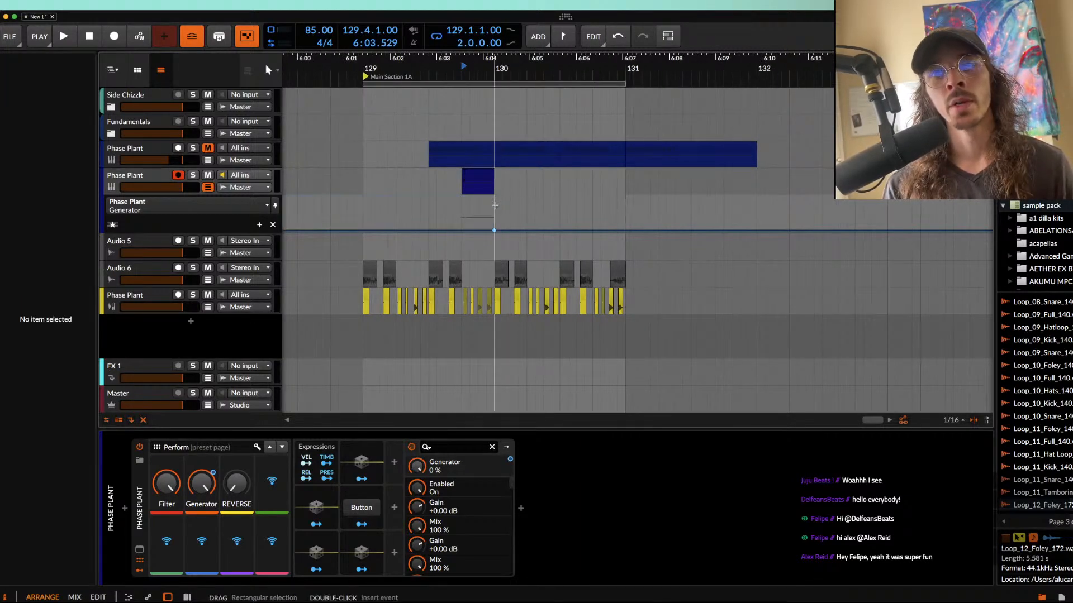
{"action": "double_click", "coordinate": [494, 231]}
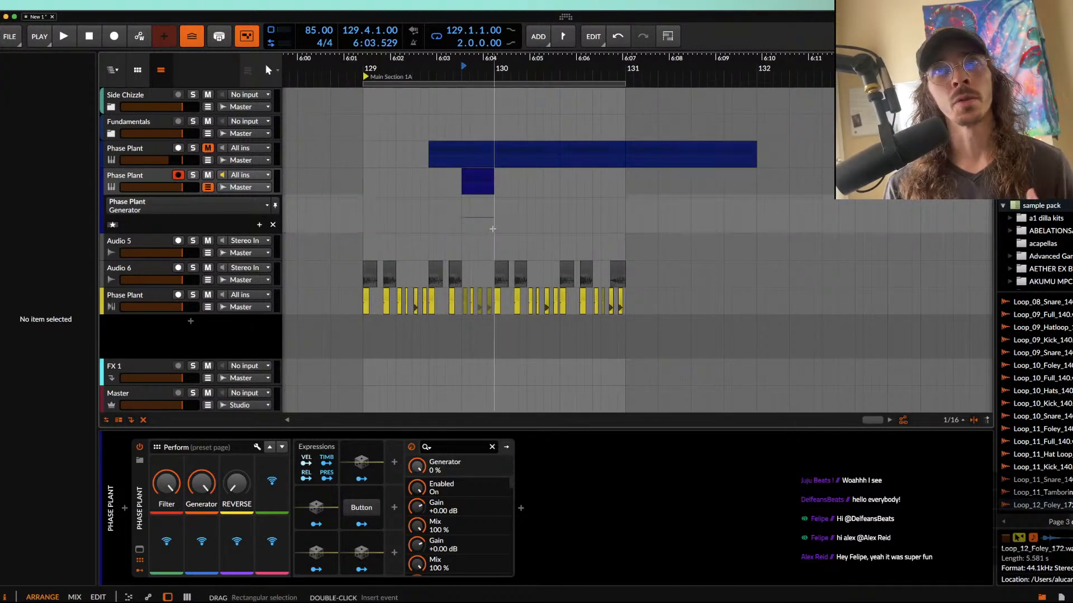
{"action": "left_click", "coordinate": [363, 162]}
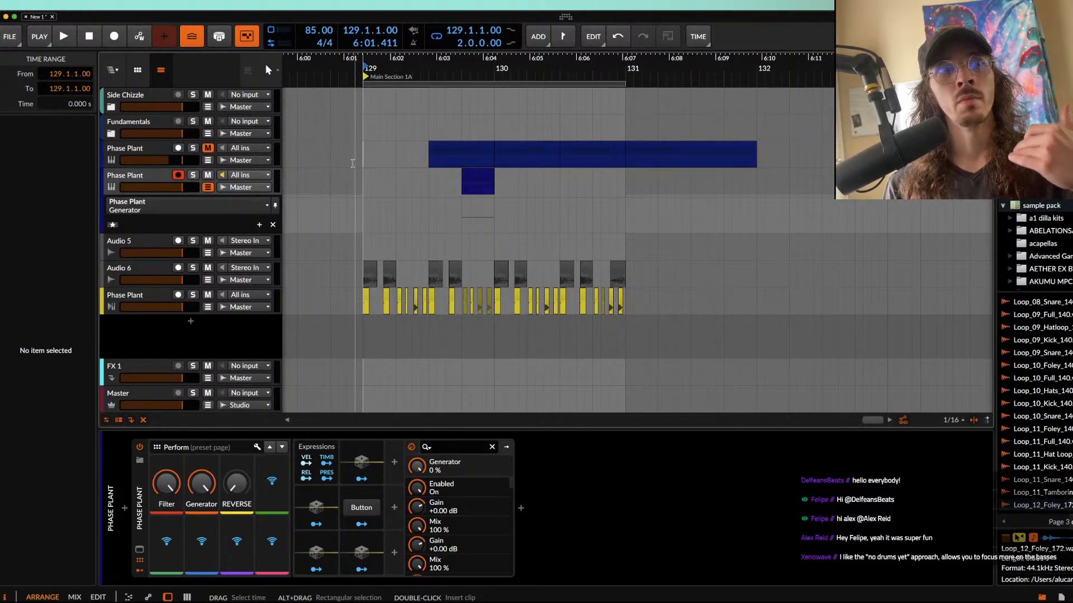
{"action": "scroll", "coordinate": [369, 153], "scroll_direction": "up", "scroll_amount": 3}
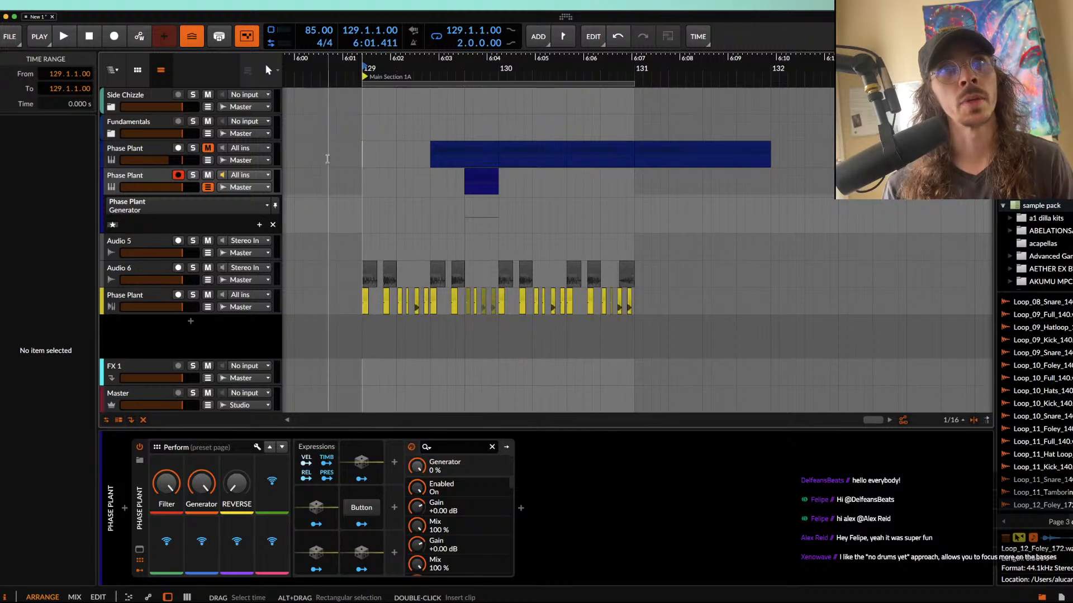
{"action": "left_click", "coordinate": [208, 187]}
{"action": "left_click", "coordinate": [162, 176]}
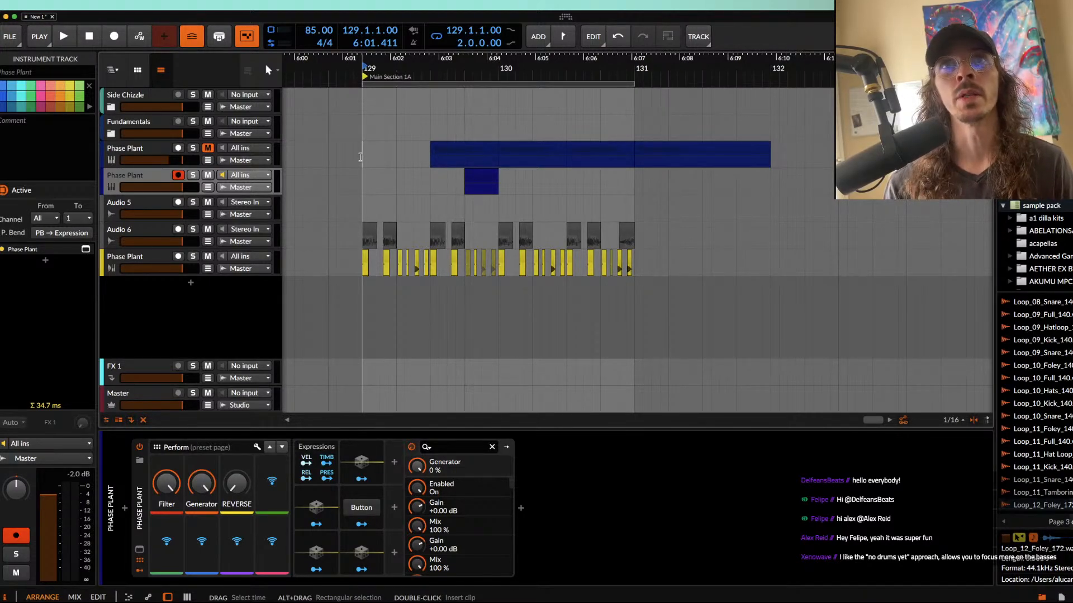
Step: Clear all clips from 129.1.1.00 to 132.1.2.00 and delete the two blue Phase Plant tracks, Audio 5 and Audio 6
{"action": "left_click_drag", "start_coordinate": [361, 157], "coordinate": [776, 264]}
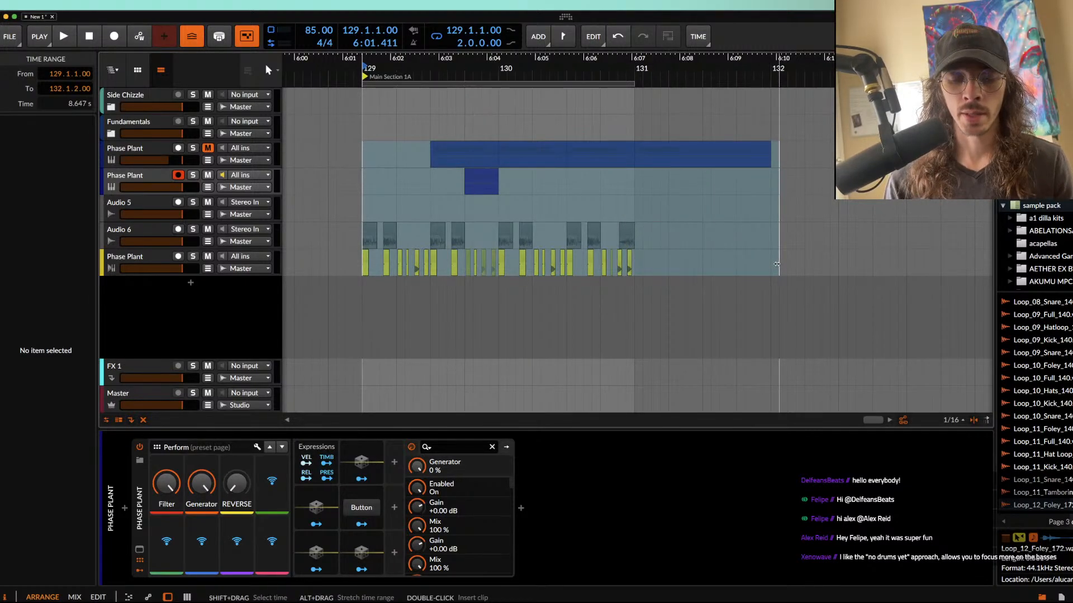
{"action": "key", "text": "Delete"}
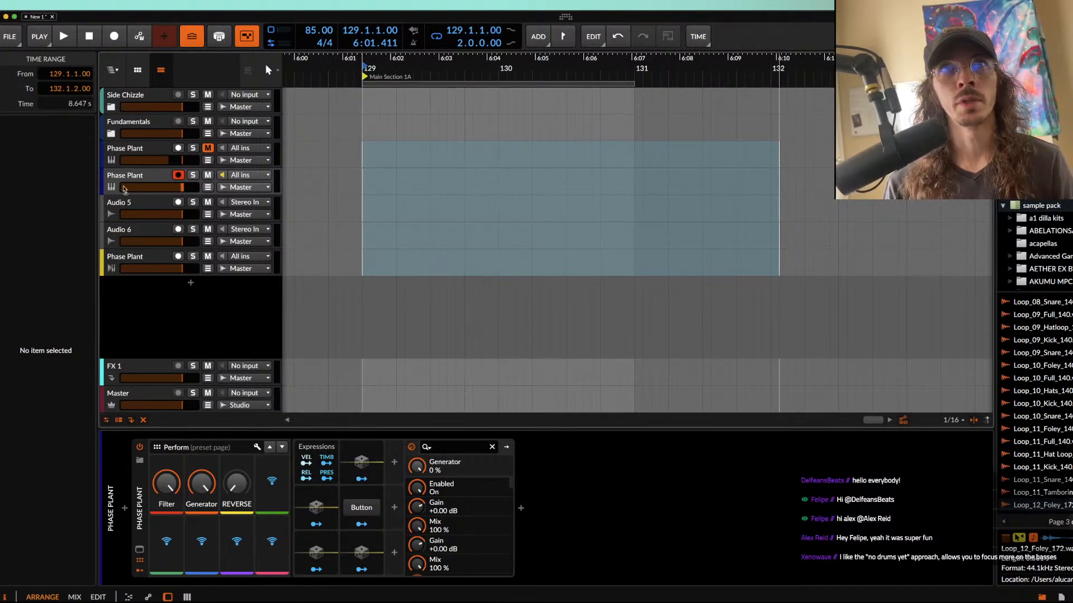
{"action": "left_click", "coordinate": [123, 208]}
{"action": "left_click", "coordinate": [153, 177]}
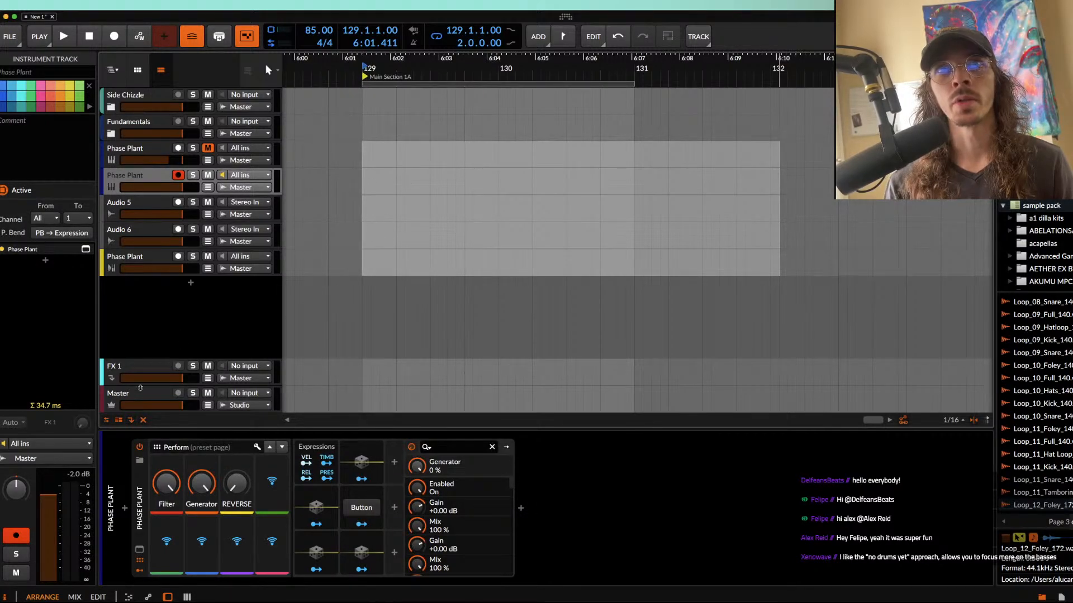
{"action": "key", "text": "Up"}
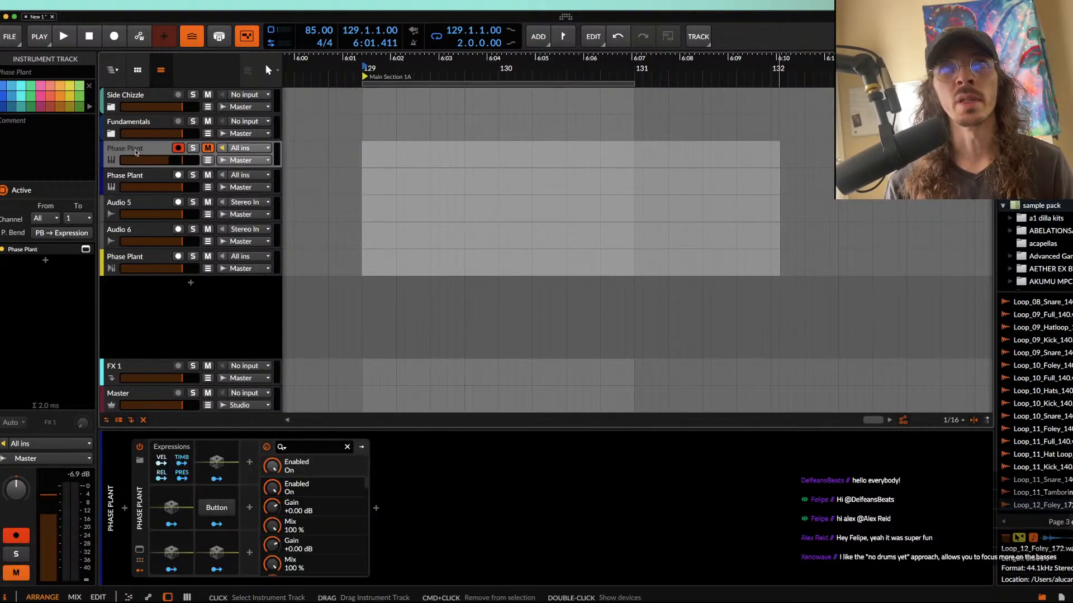
{"action": "left_click", "coordinate": [134, 257], "text": "shift"}
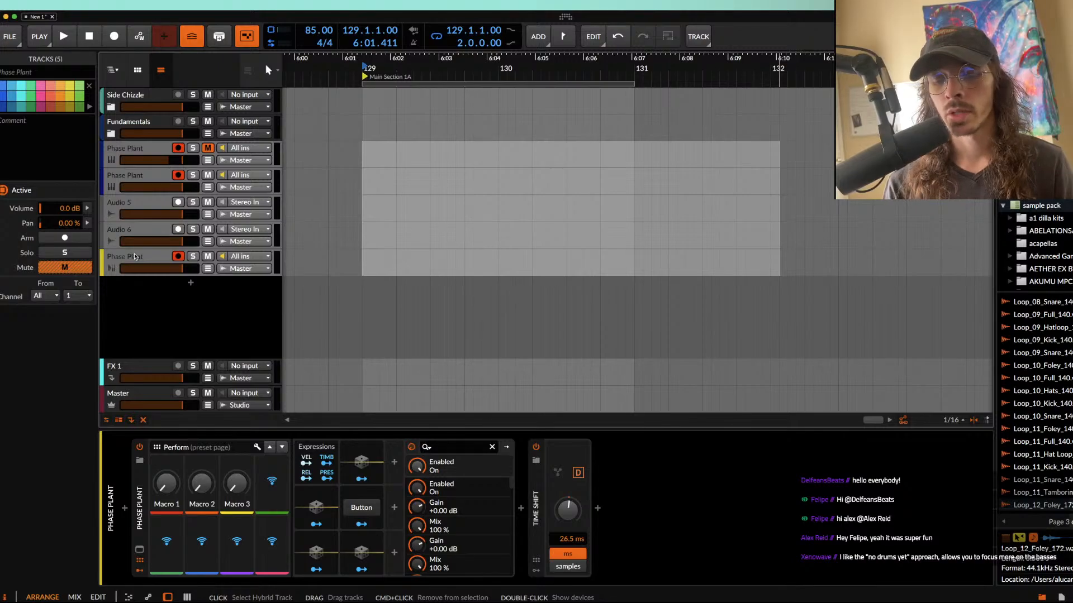
{"action": "left_click", "coordinate": [135, 257], "text": "super"}
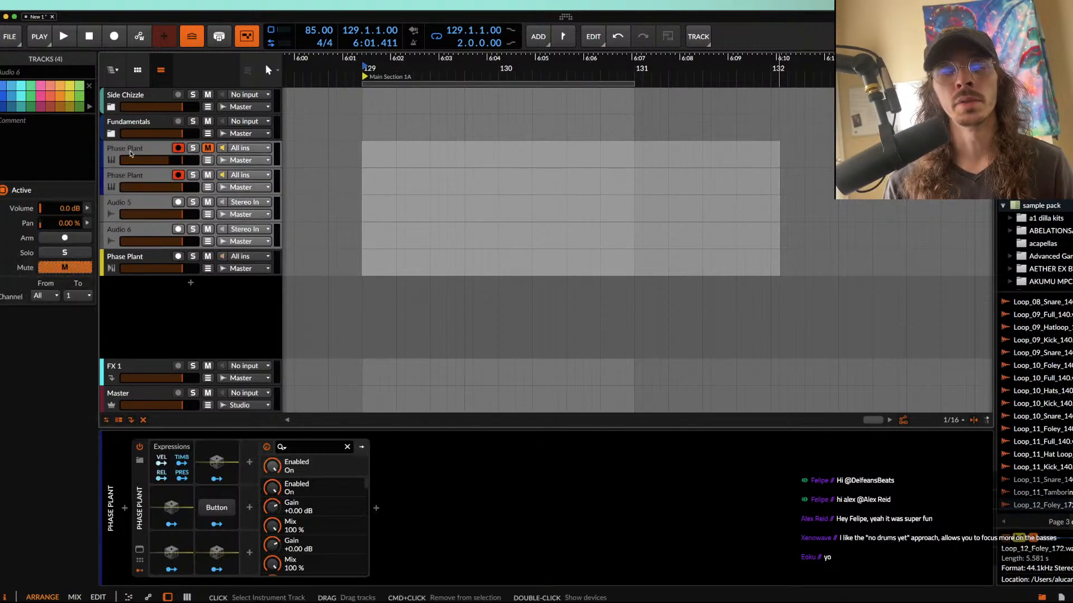
{"action": "key", "text": "Delete"}
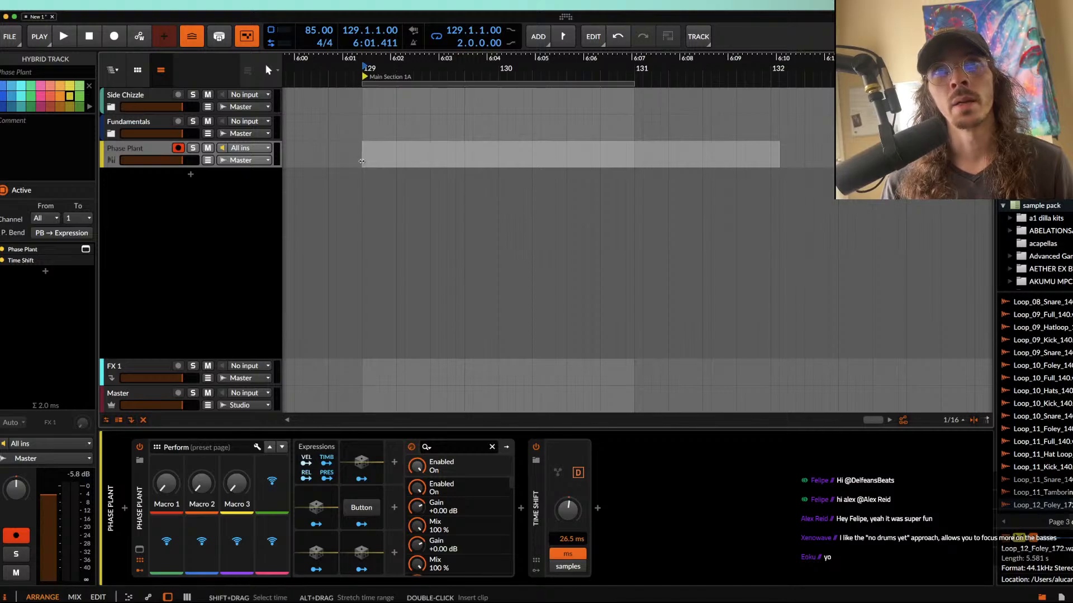
Step: Create an empty one-beat clip at 129.1.1.00 on the yellow Phase Plant track
{"action": "scroll", "coordinate": [363, 162], "scroll_direction": "up", "scroll_amount": 2}
{"action": "left_click", "coordinate": [385, 164]}
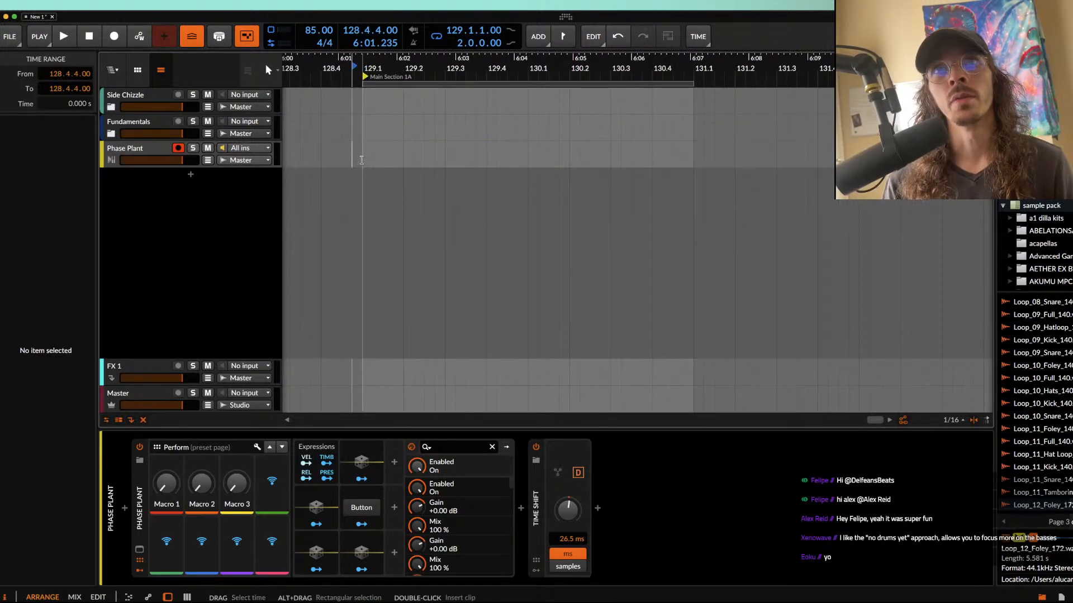
{"action": "double_click", "coordinate": [361, 160]}
{"action": "left_click_drag", "start_coordinate": [345, 146], "coordinate": [403, 149]}
Step: Adjust the cutoff and Q of the Lane 1 filter in the yellow track's Phase Plant, then close the plugin window
{"action": "left_click", "coordinate": [139, 152]}
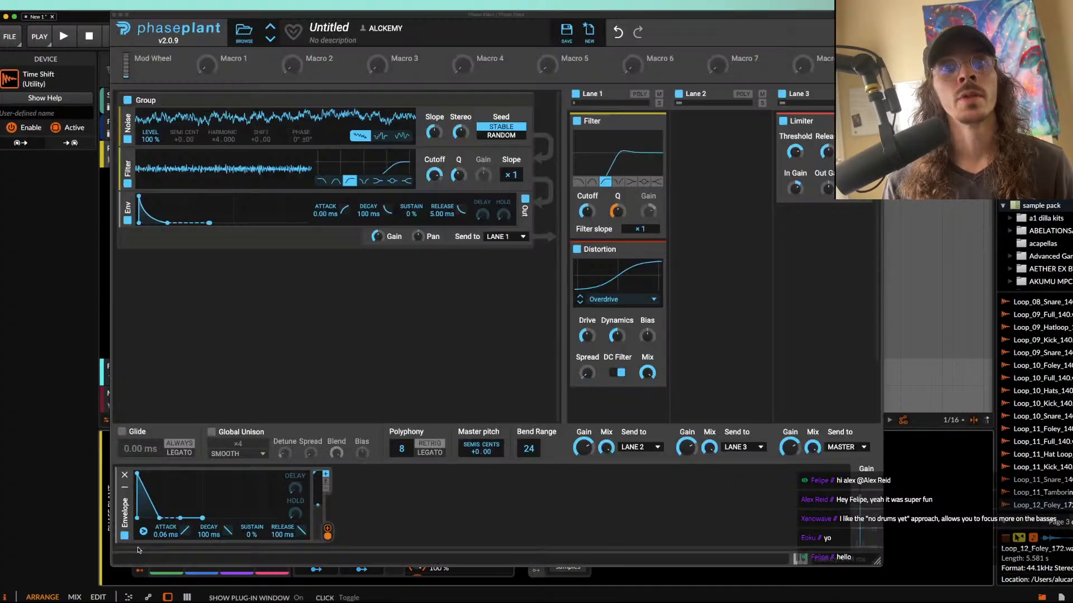
{"action": "left_click", "coordinate": [139, 550]}
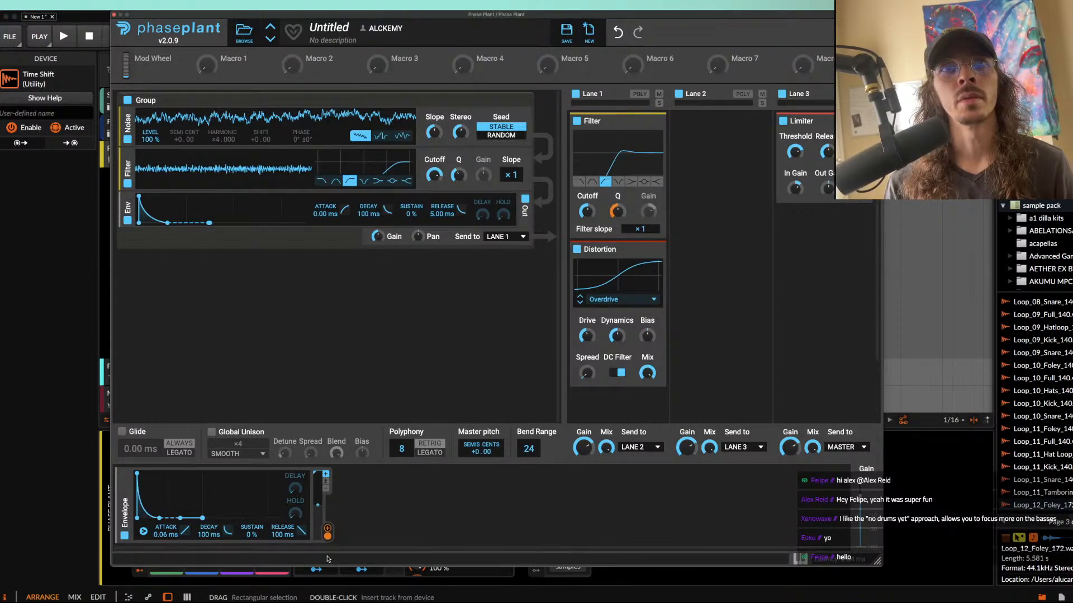
{"action": "left_click_drag", "start_coordinate": [586, 211], "coordinate": [617, 227]}
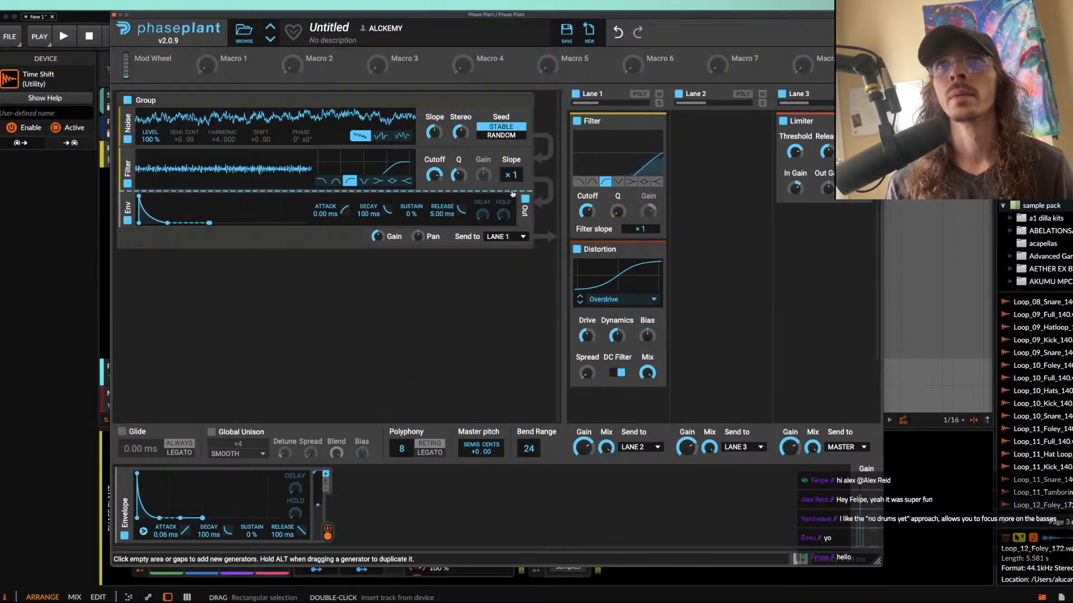
{"action": "left_click", "coordinate": [115, 15]}
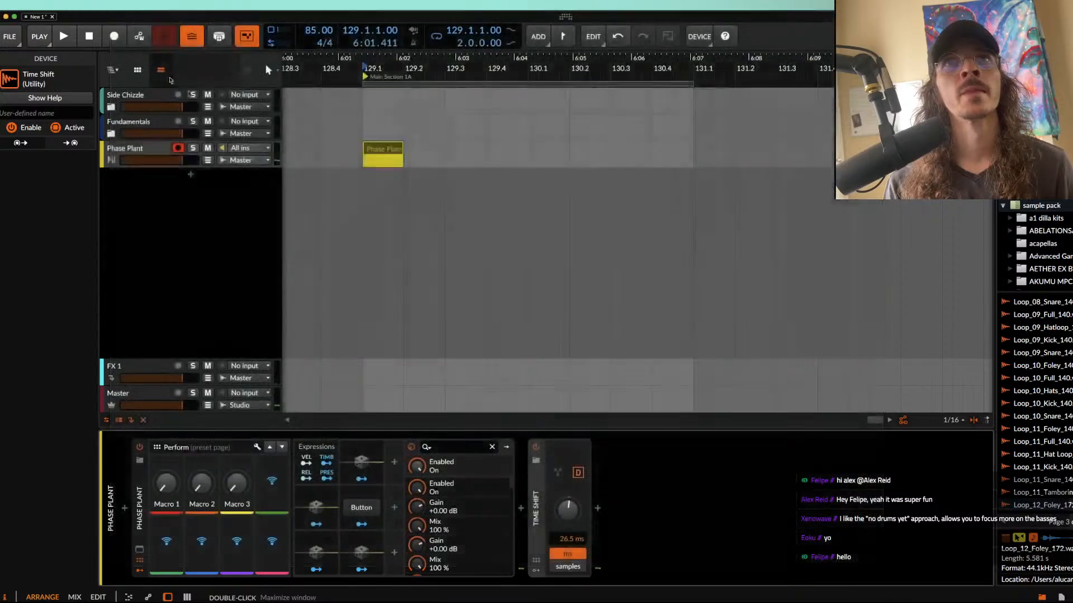
Step: Open the one-beat Phase Plant clip in the note editor, then delete the clip
{"action": "double_click", "coordinate": [389, 150]}
{"action": "scroll", "coordinate": [382, 224], "scroll_direction": "up", "scroll_amount": 3}
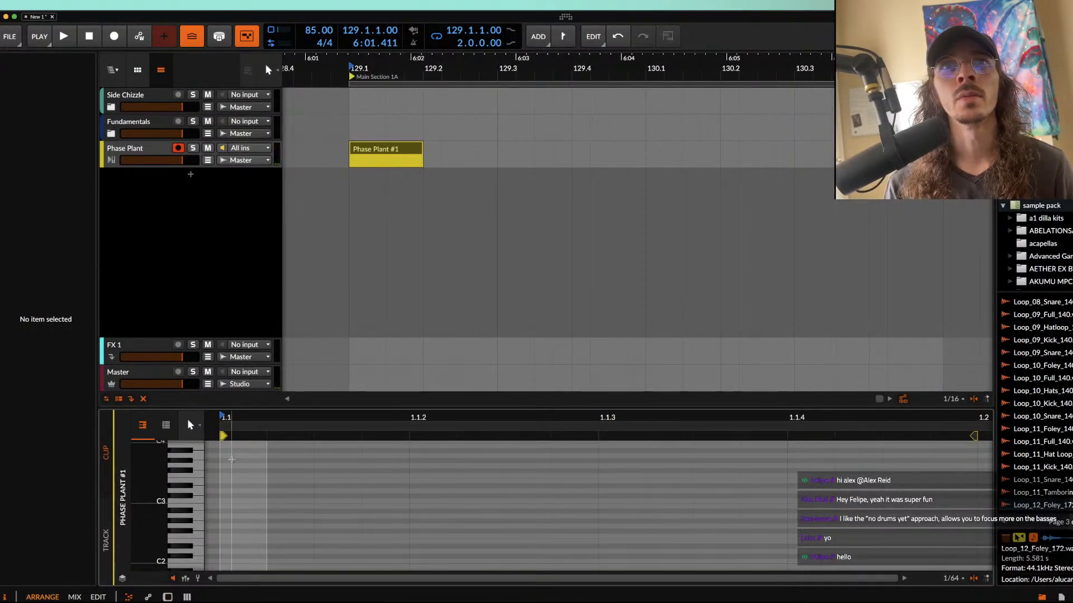
{"action": "scroll", "coordinate": [229, 486], "scroll_direction": "up", "scroll_amount": 2}
{"action": "scroll", "coordinate": [229, 486], "scroll_direction": "down", "scroll_amount": 1}
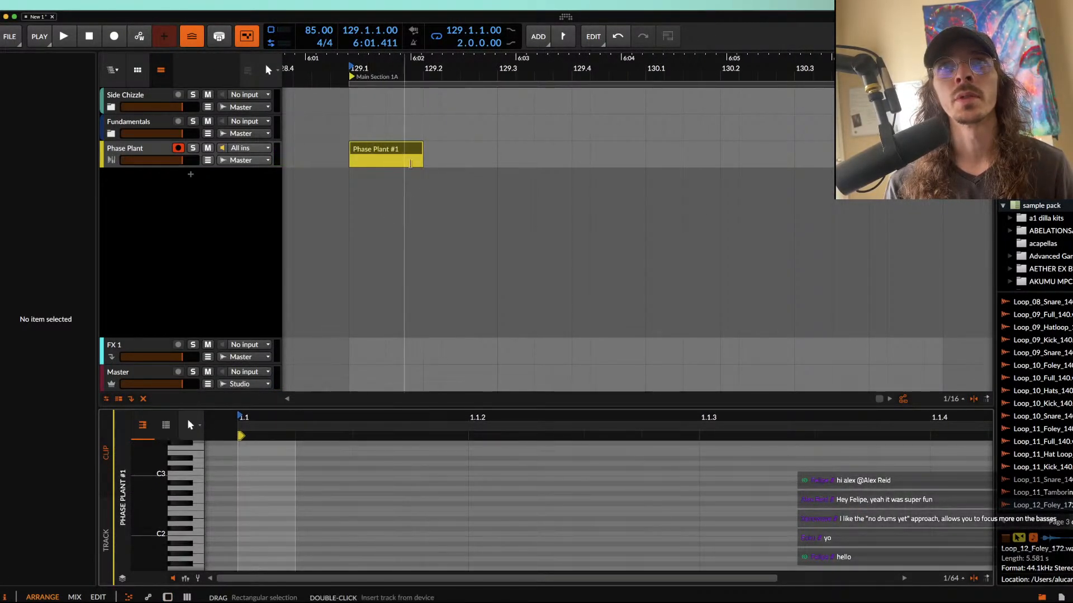
{"action": "left_click", "coordinate": [396, 154]}
{"action": "key", "text": "Delete"}
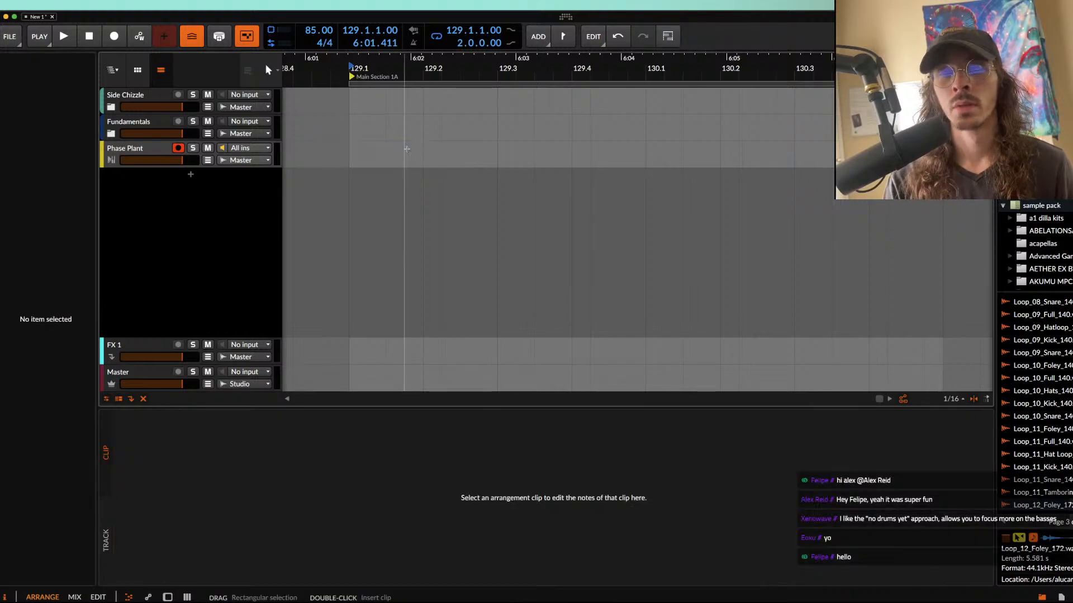
Step: Record four D#0 notes on the Phase Plant track from 129.1.1.00 and shorten the recorded clip to two beats
{"action": "left_click", "coordinate": [352, 157]}
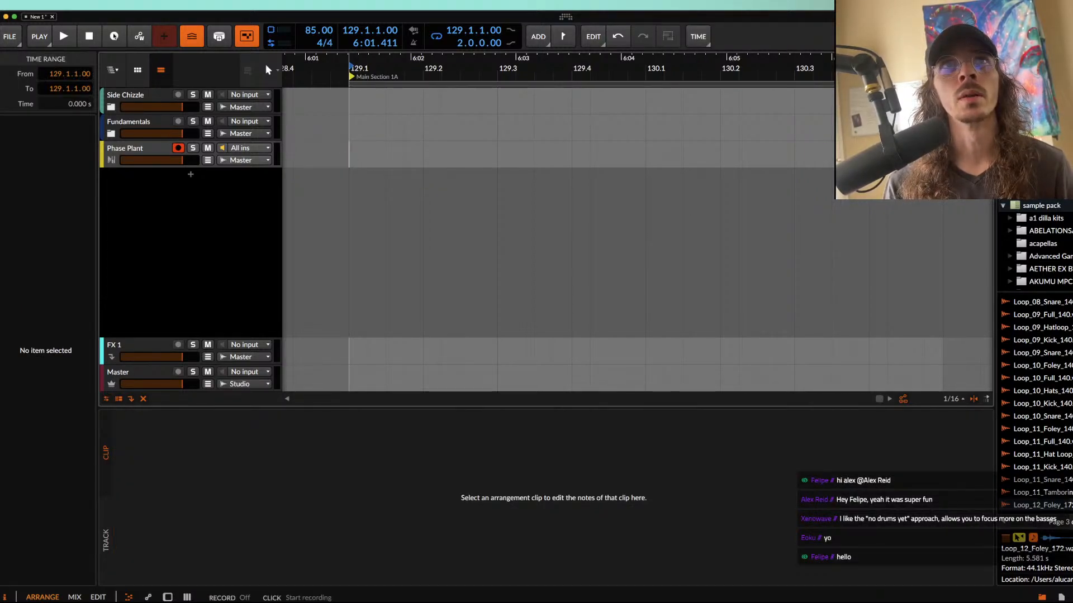
{"action": "left_click", "coordinate": [114, 37]}
{"action": "scroll", "coordinate": [402, 138], "scroll_direction": "down", "scroll_amount": 3}
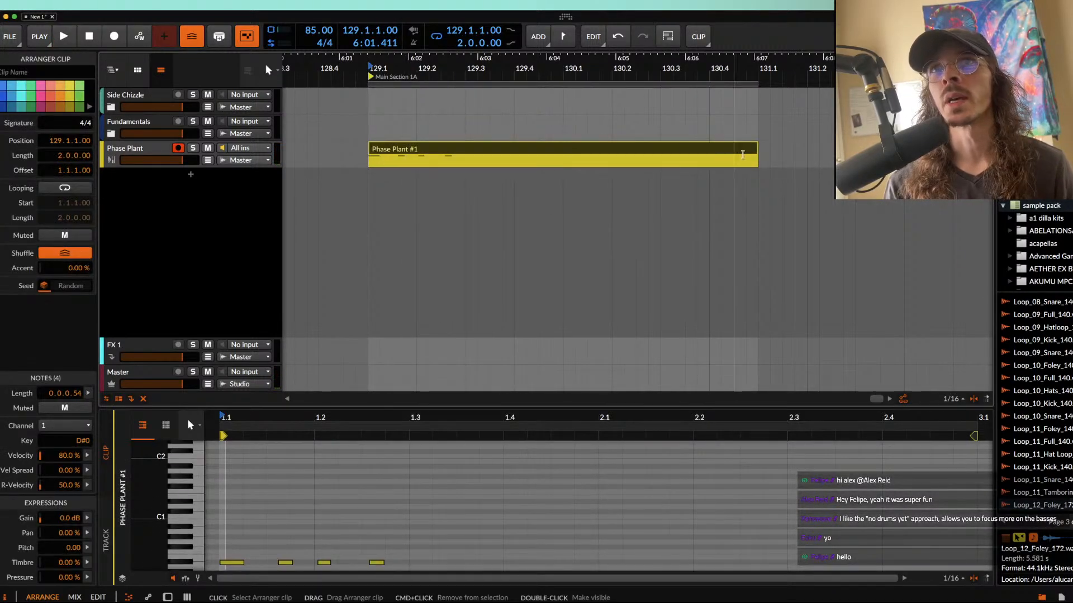
{"action": "left_click_drag", "start_coordinate": [739, 154], "coordinate": [446, 155]}
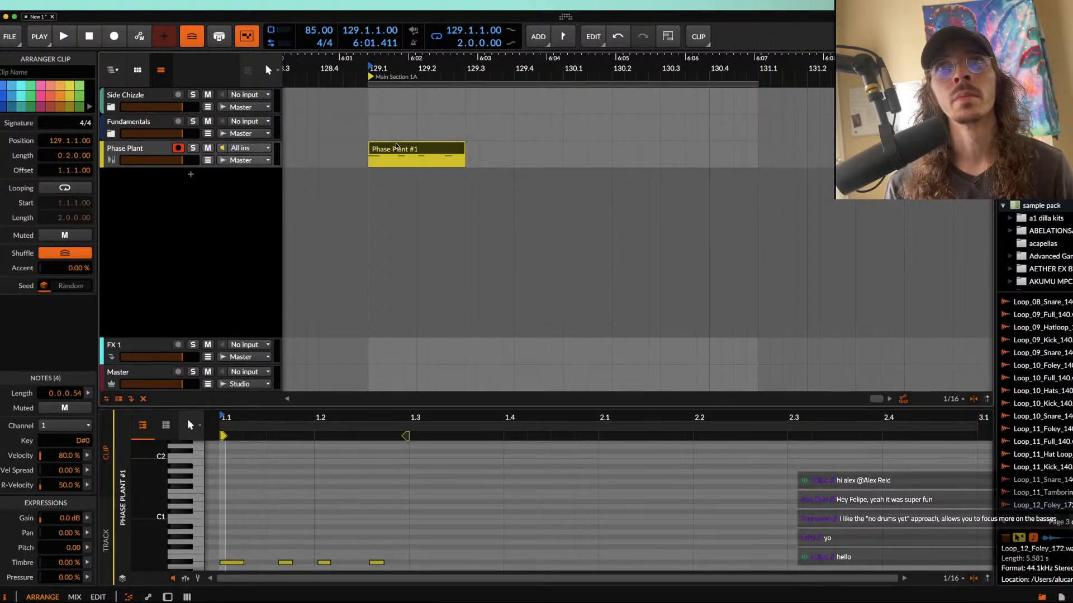
Step: Duplicate the two-beat Phase Plant clip three times to fill the two-bar loop, then play back the repeated pattern and show the track's devices
{"action": "key", "text": "super+d"}
{"action": "key", "text": "super+d"}
{"action": "key", "text": "super+d"}
{"action": "key", "text": "space"}
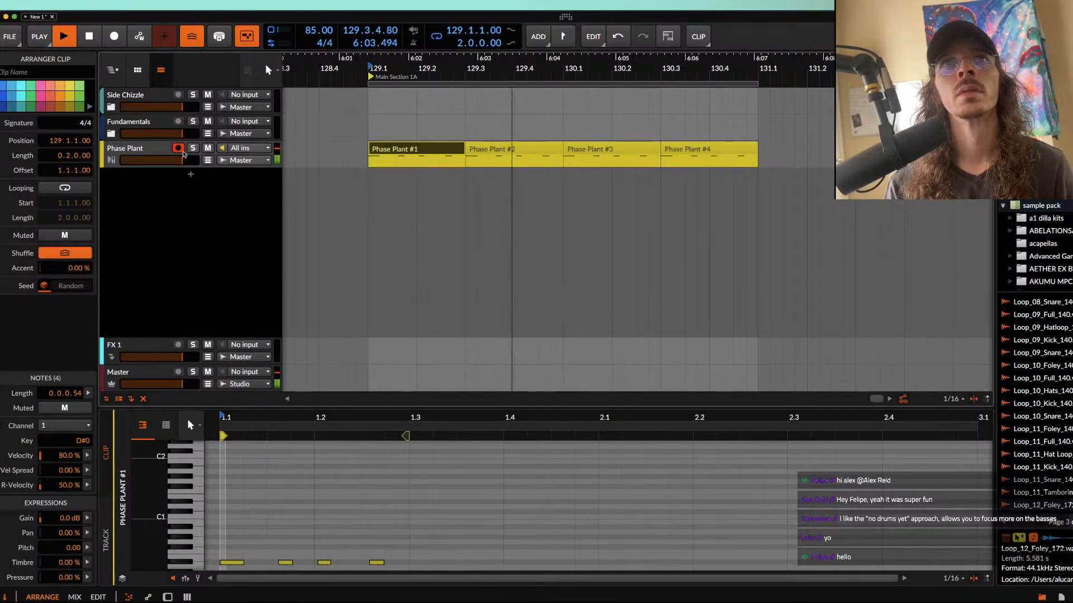
{"action": "key", "text": "d"}
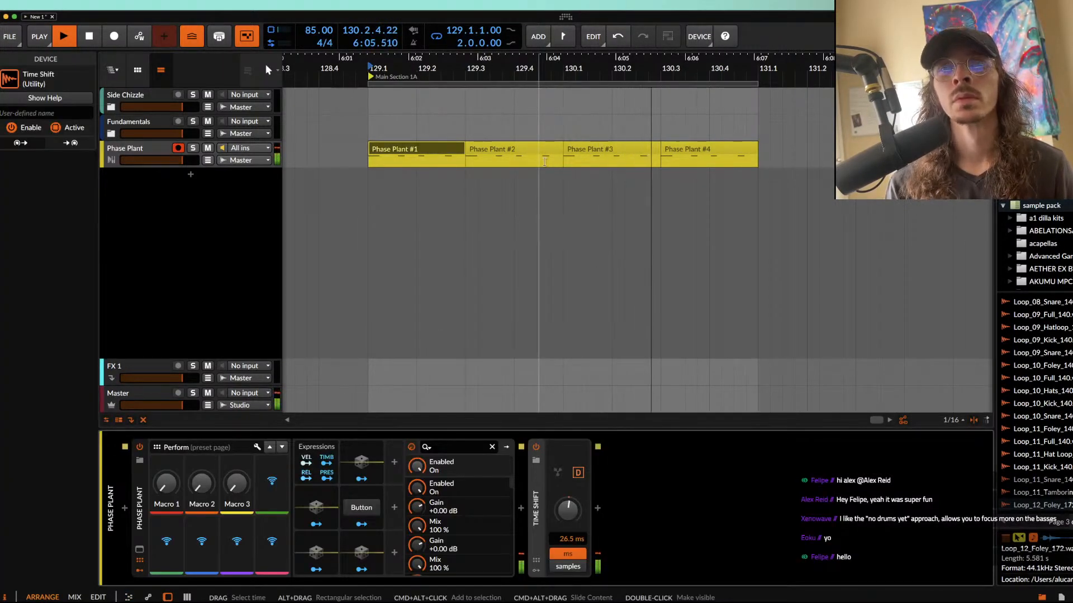
{"action": "key", "text": "space"}
Step: Add an instrument track below the yellow Phase Plant track and insert the Phase Plant synth on it
{"action": "left_click", "coordinate": [145, 153]}
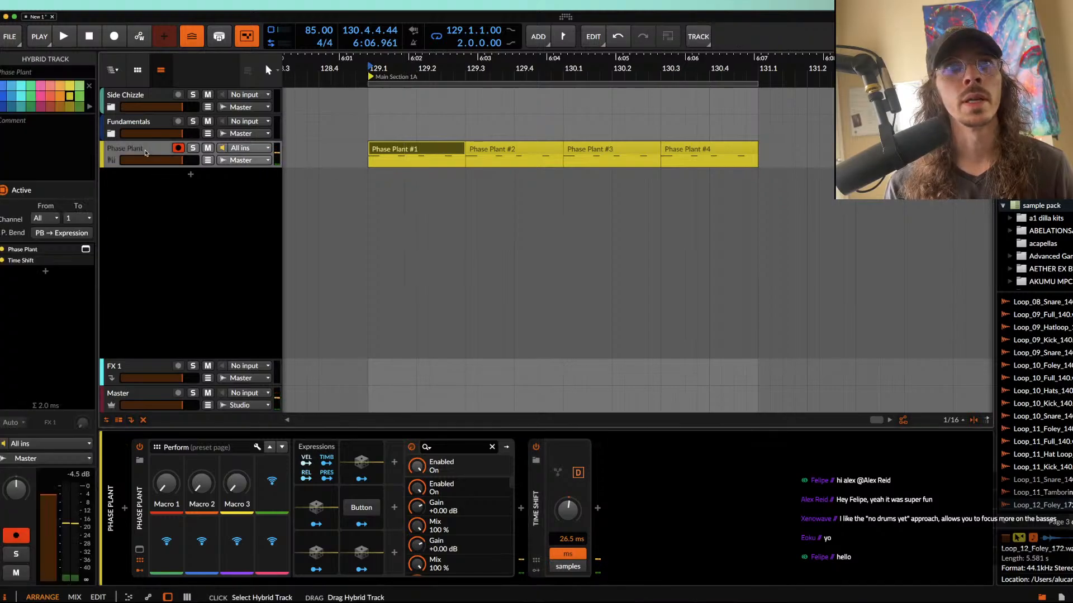
{"action": "key", "text": "super+t"}
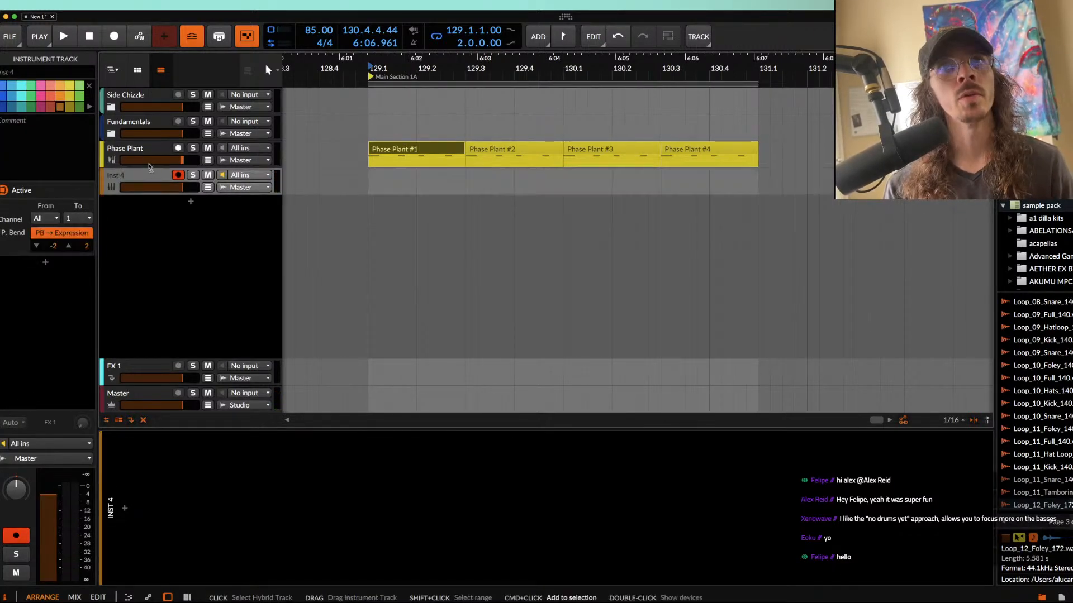
{"action": "left_click", "coordinate": [125, 508]}
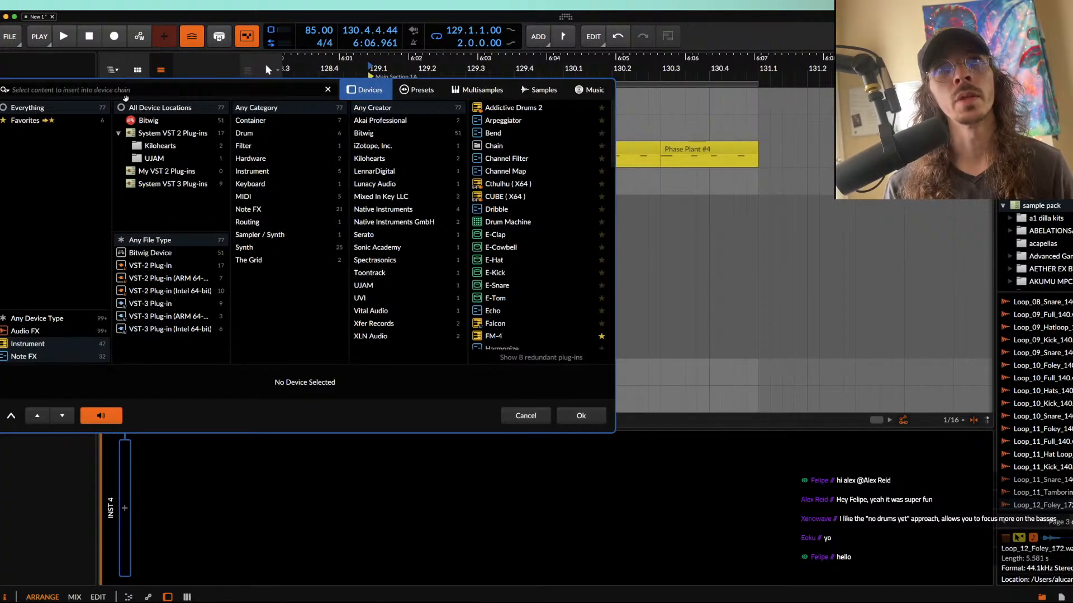
{"action": "type", "text": "PHASE"}
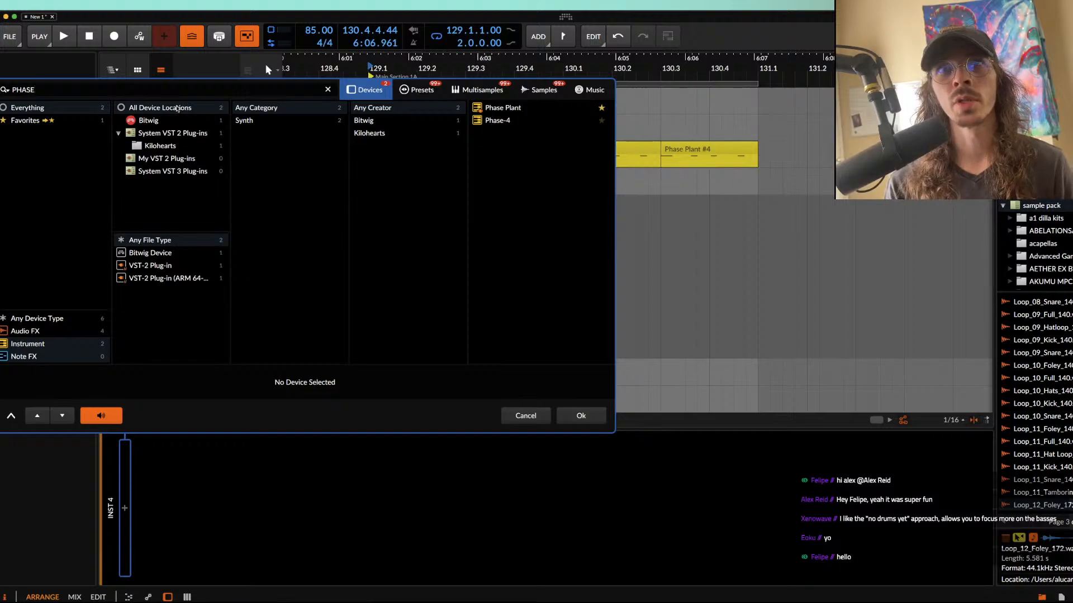
{"action": "left_click", "coordinate": [495, 107]}
{"action": "left_click", "coordinate": [581, 416]}
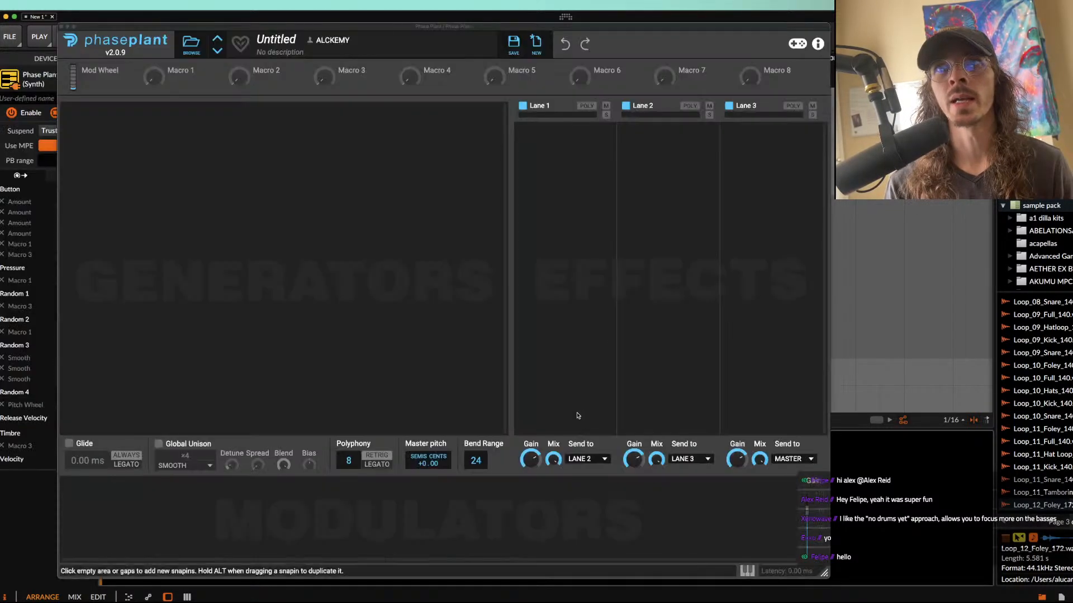
Step: Add an Analog oscillator to the new Phase Plant patch and close the plugin window
{"action": "left_click", "coordinate": [328, 153]}
{"action": "left_click", "coordinate": [353, 179]}
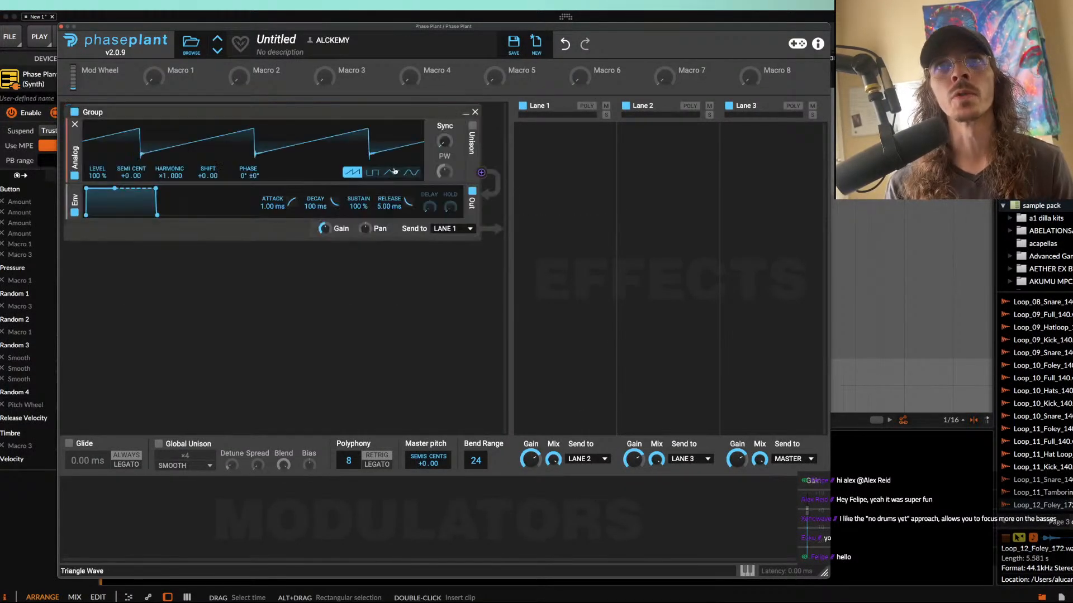
{"action": "left_click", "coordinate": [61, 27]}
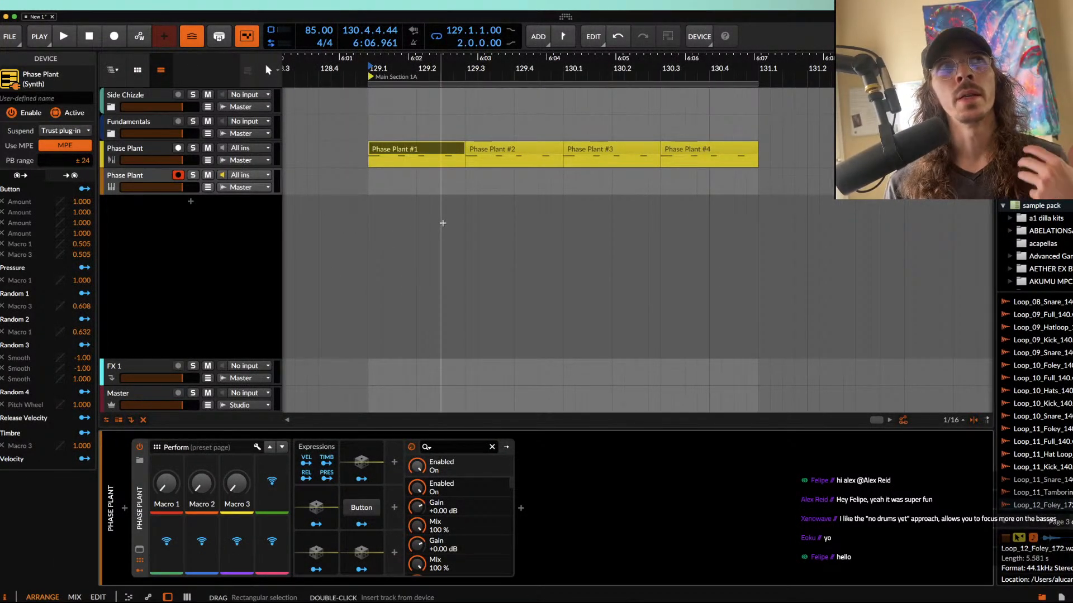
Step: Create an empty clip at 129.1.1.00 on the new orange Phase Plant track and shorten it to two beats
{"action": "left_click", "coordinate": [369, 187]}
{"action": "double_click", "coordinate": [370, 186]}
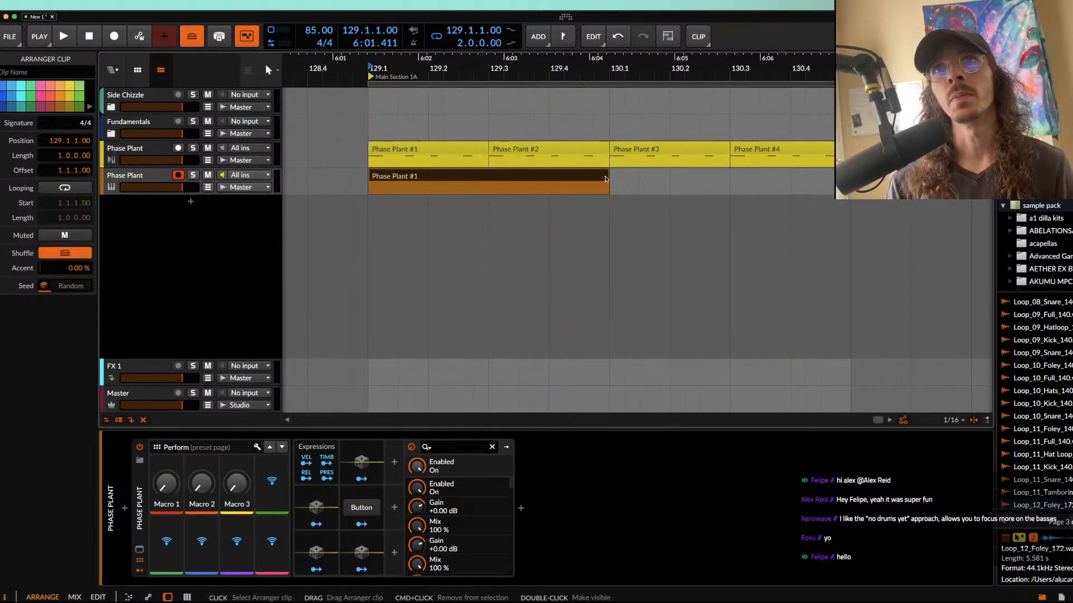
{"action": "left_click_drag", "start_coordinate": [607, 176], "coordinate": [473, 178]}
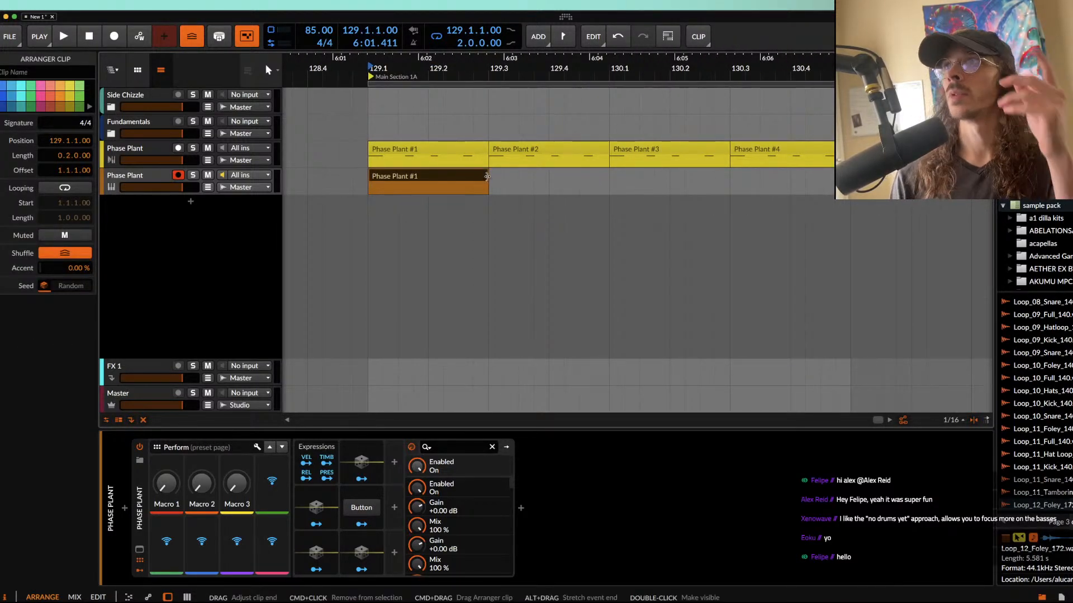
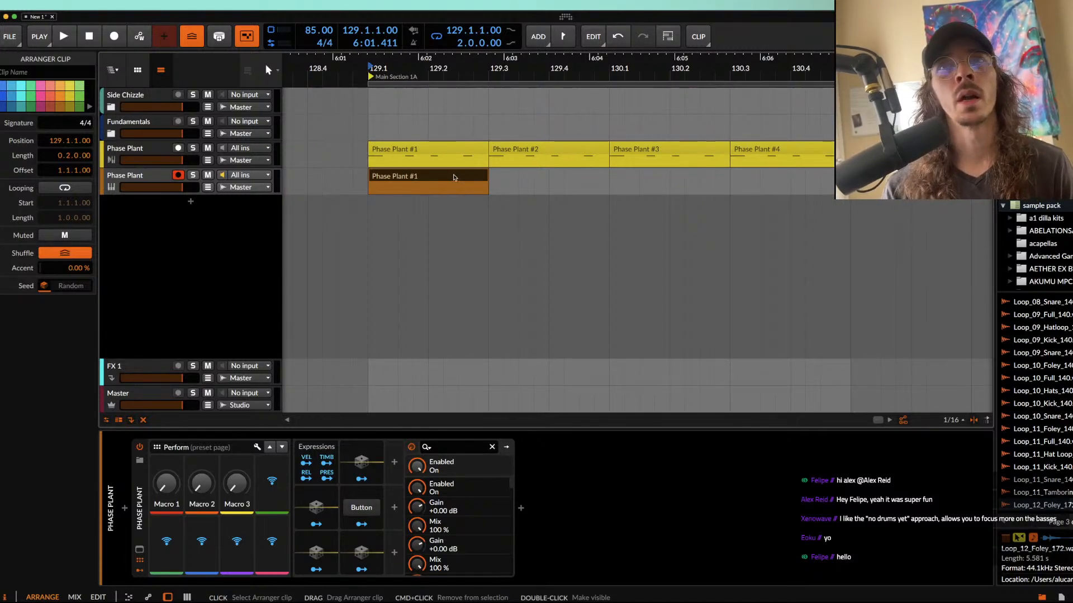
Step: Open the empty orange Phase Plant clip's notes and play back the loop over the yellow pattern
{"action": "double_click", "coordinate": [454, 177]}
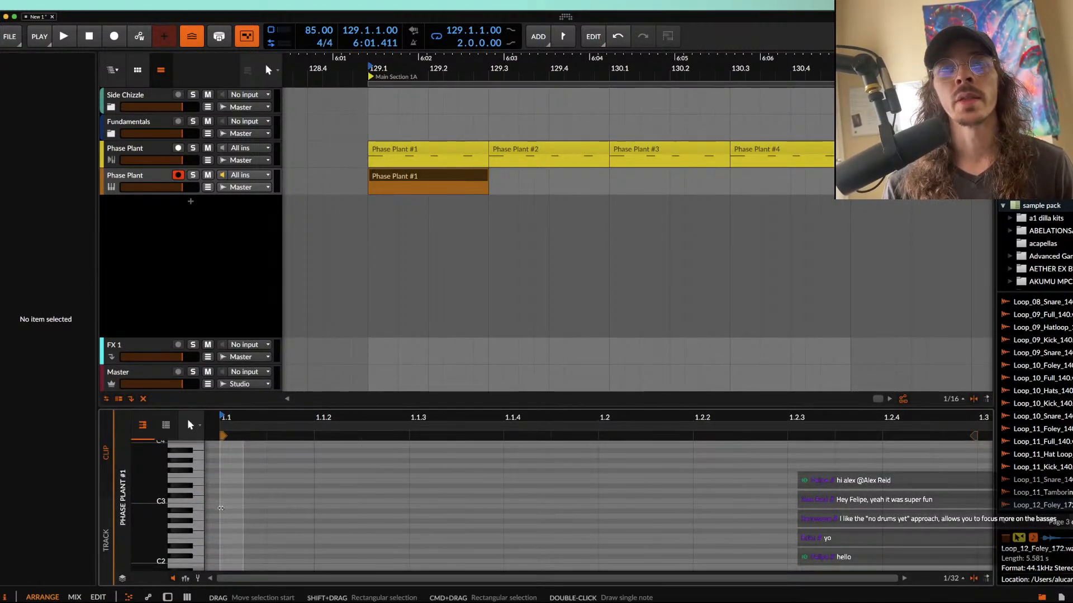
{"action": "scroll", "coordinate": [220, 508], "scroll_direction": "up", "scroll_amount": 3}
{"action": "left_click", "coordinate": [221, 533]}
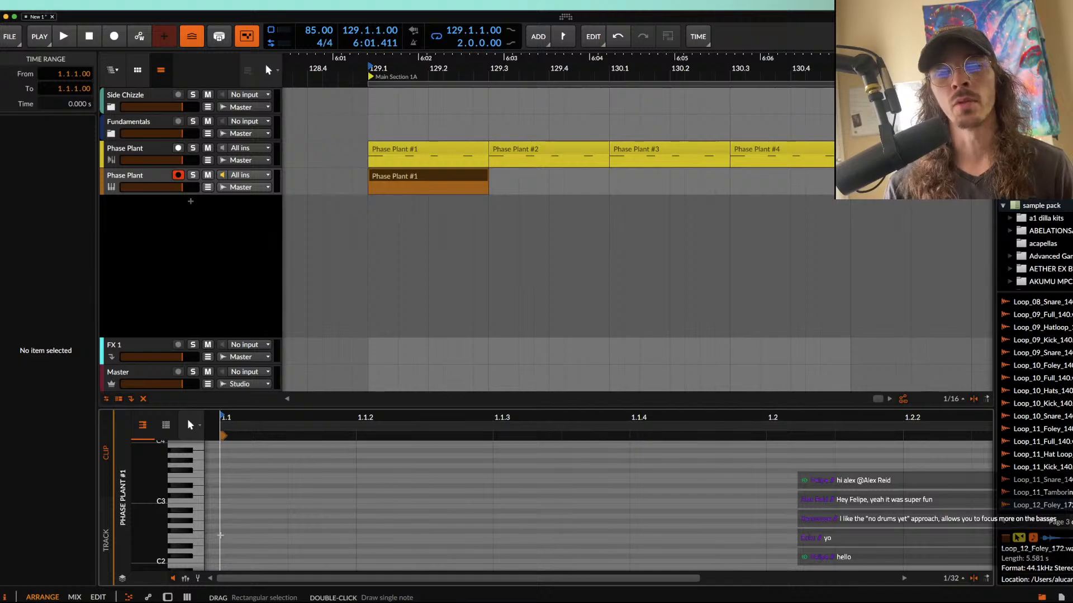
{"action": "scroll", "coordinate": [220, 535], "scroll_direction": "down", "scroll_amount": 3}
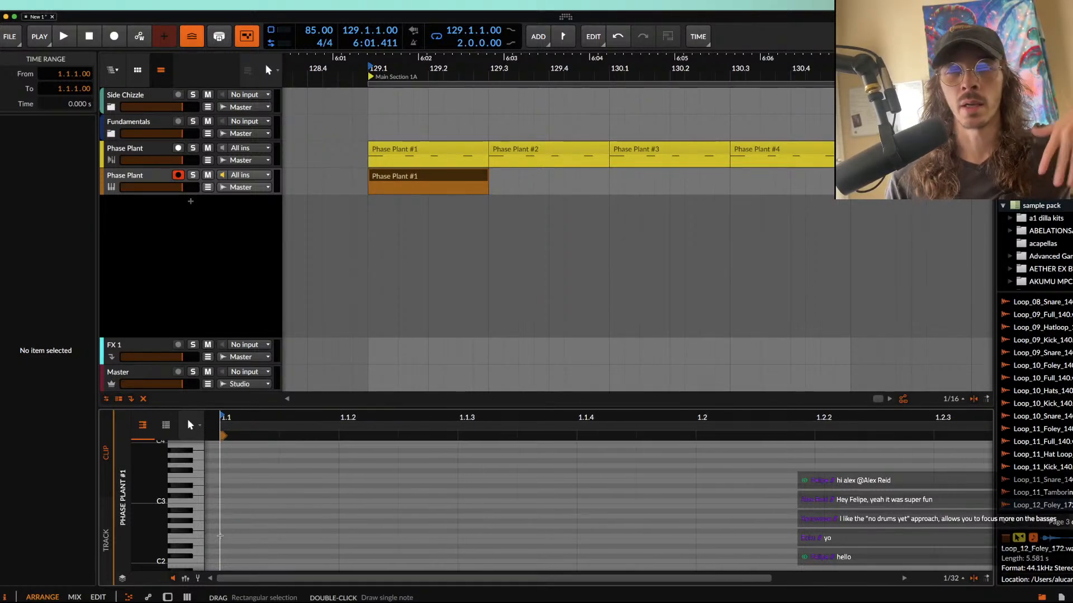
{"action": "scroll", "coordinate": [220, 535], "scroll_direction": "up", "scroll_amount": 1}
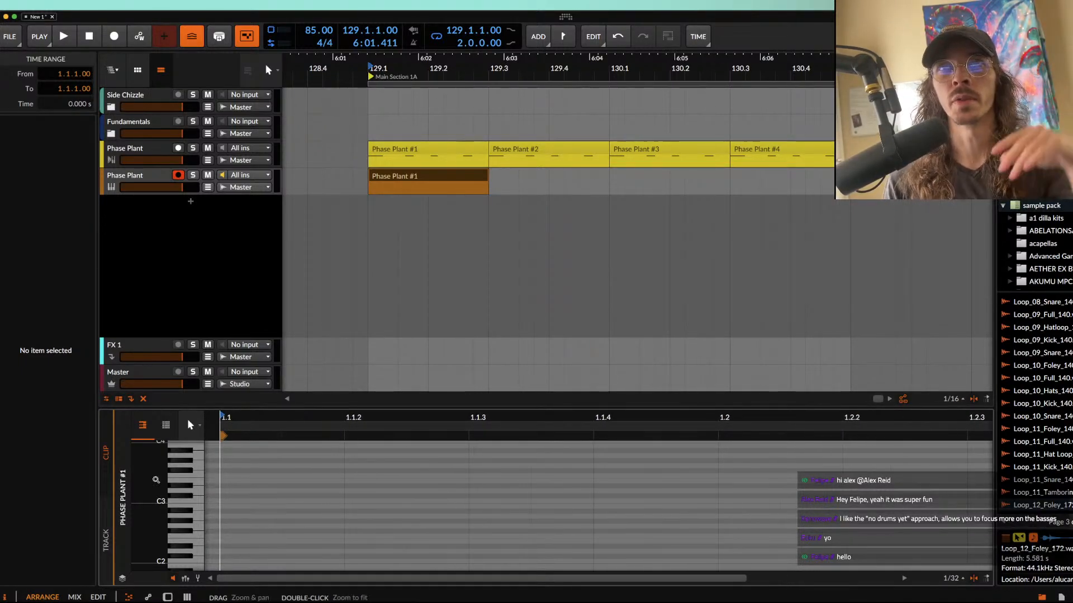
{"action": "left_click", "coordinate": [425, 187]}
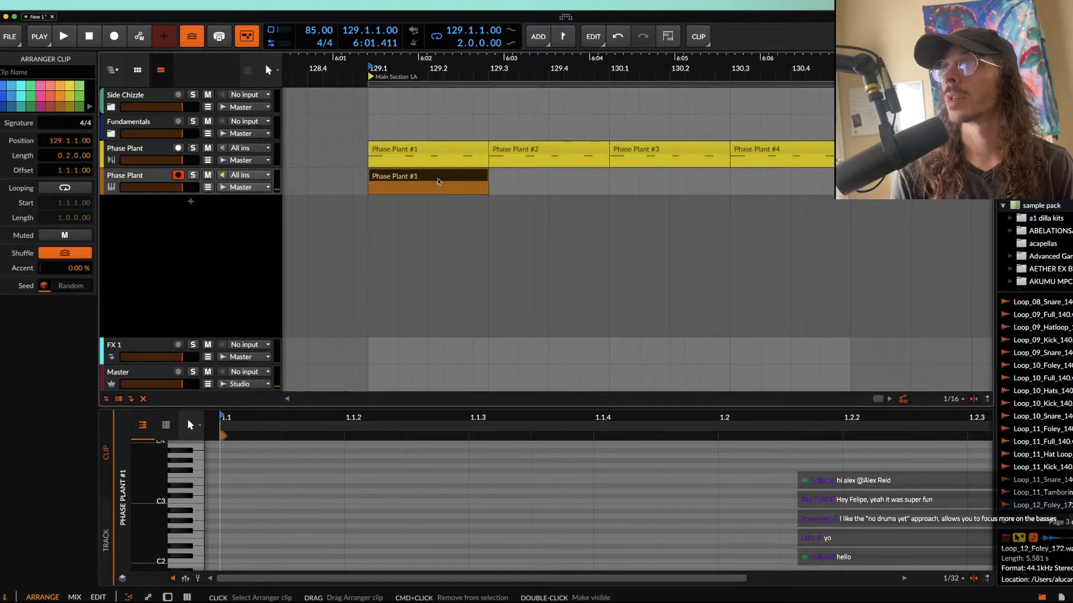
{"action": "key", "text": "space"}
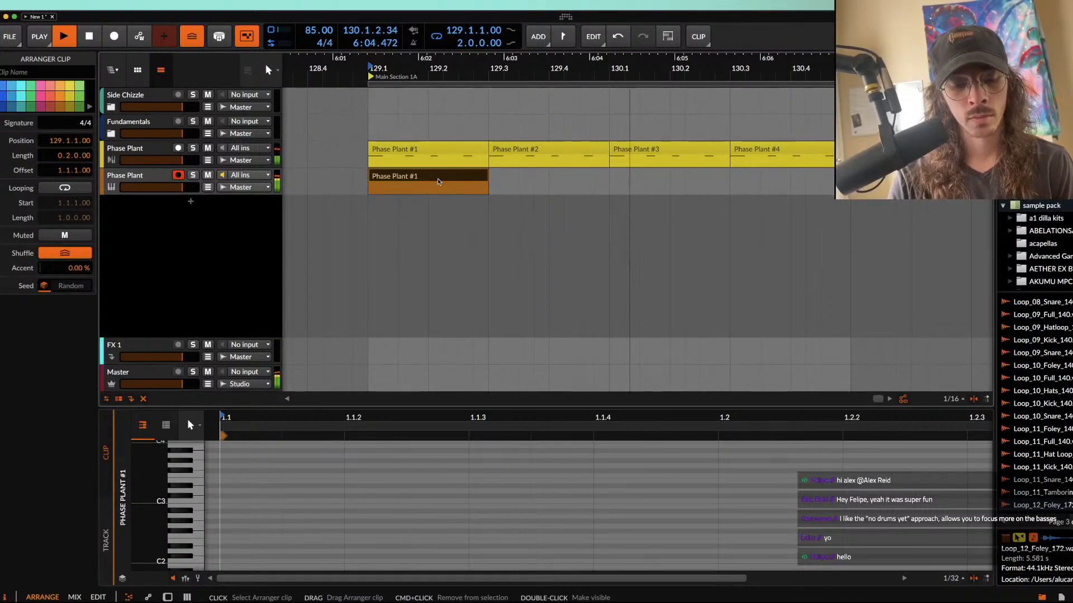
{"action": "key", "text": "space"}
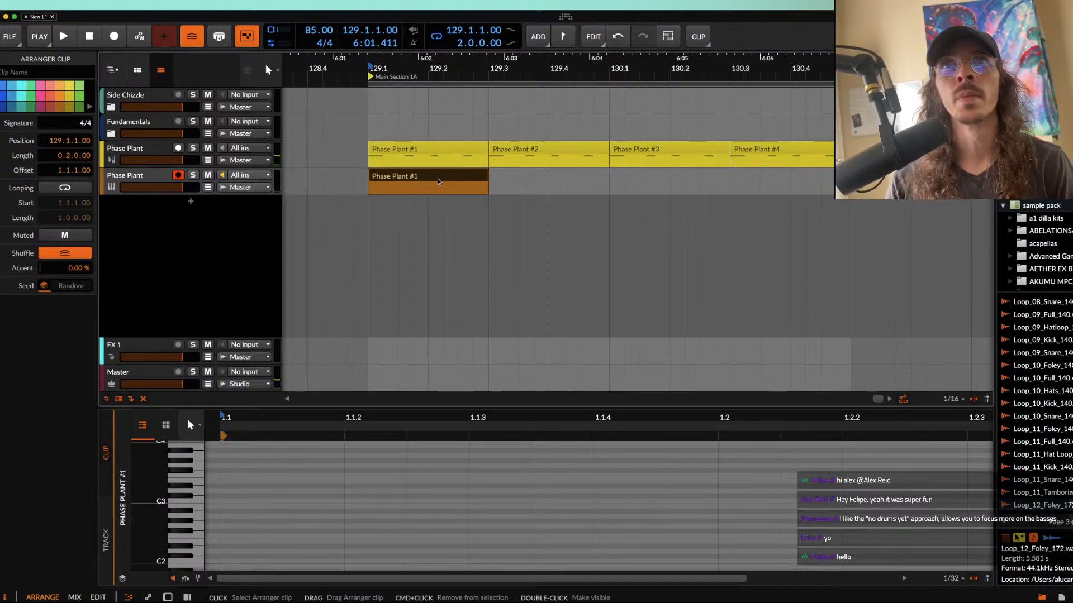
Step: Delete the empty clip and record a played bass line on the orange Phase Plant track from 129.1.1.00
{"action": "key", "text": "Delete"}
{"action": "left_click", "coordinate": [370, 180]}
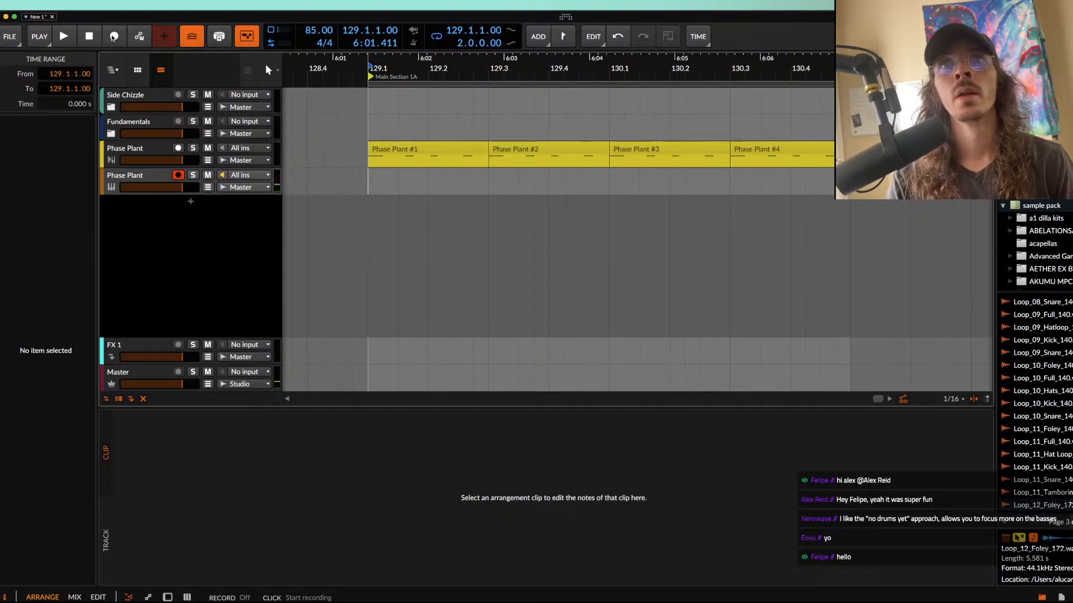
{"action": "left_click", "coordinate": [114, 39]}
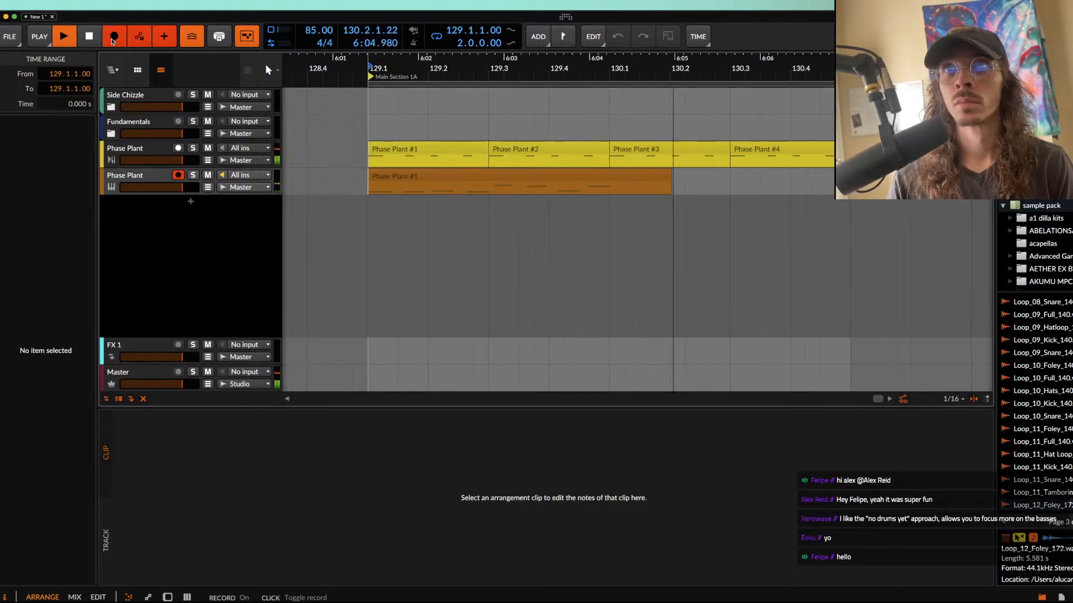
{"action": "left_click", "coordinate": [495, 175]}
{"action": "key", "text": "space"}
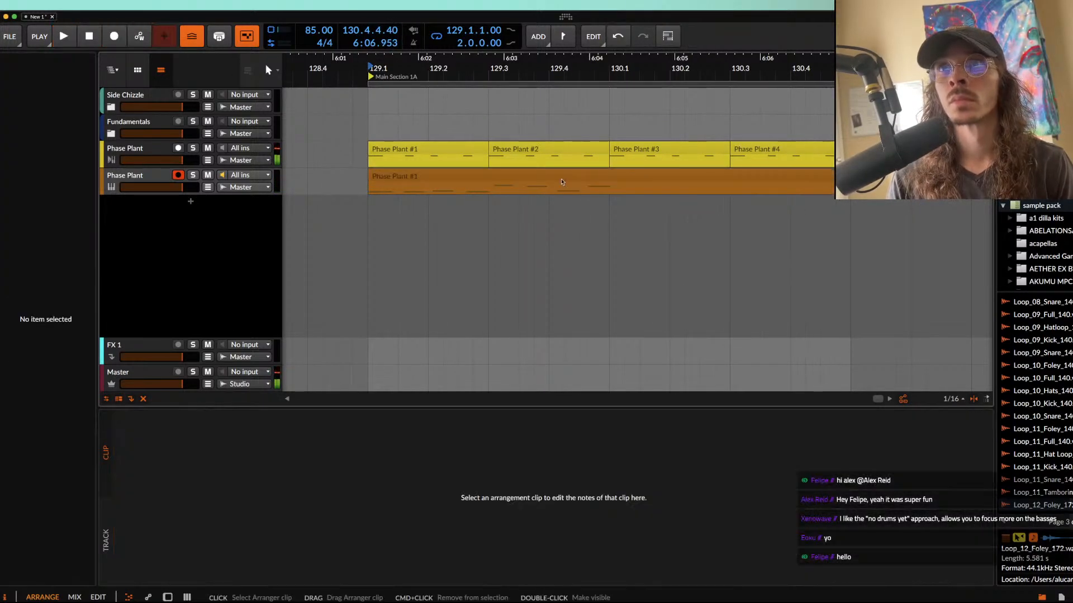
Step: Shorten the recorded orange clip to one bar and open its bass notes in the note editor
{"action": "left_click", "coordinate": [648, 174]}
{"action": "left_click_drag", "start_coordinate": [842, 175], "coordinate": [608, 175]}
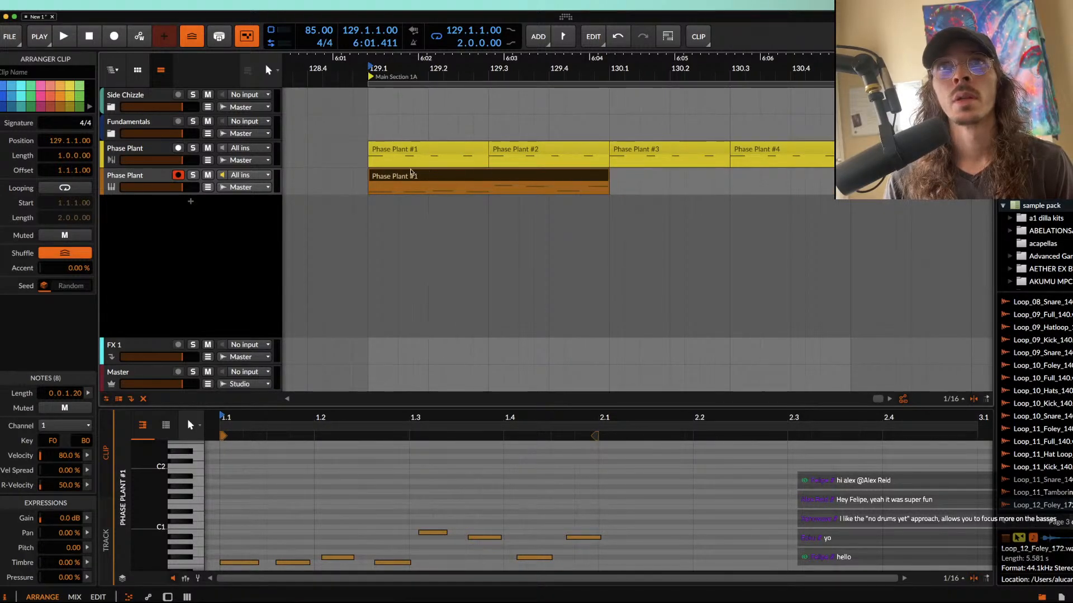
{"action": "double_click", "coordinate": [407, 176]}
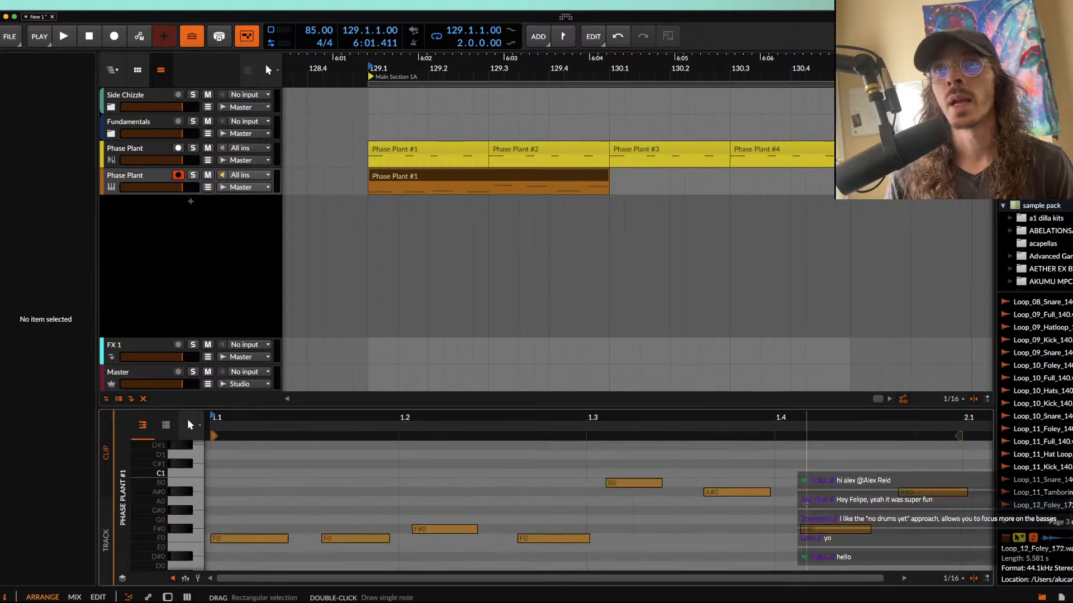
{"action": "left_click", "coordinate": [535, 181]}
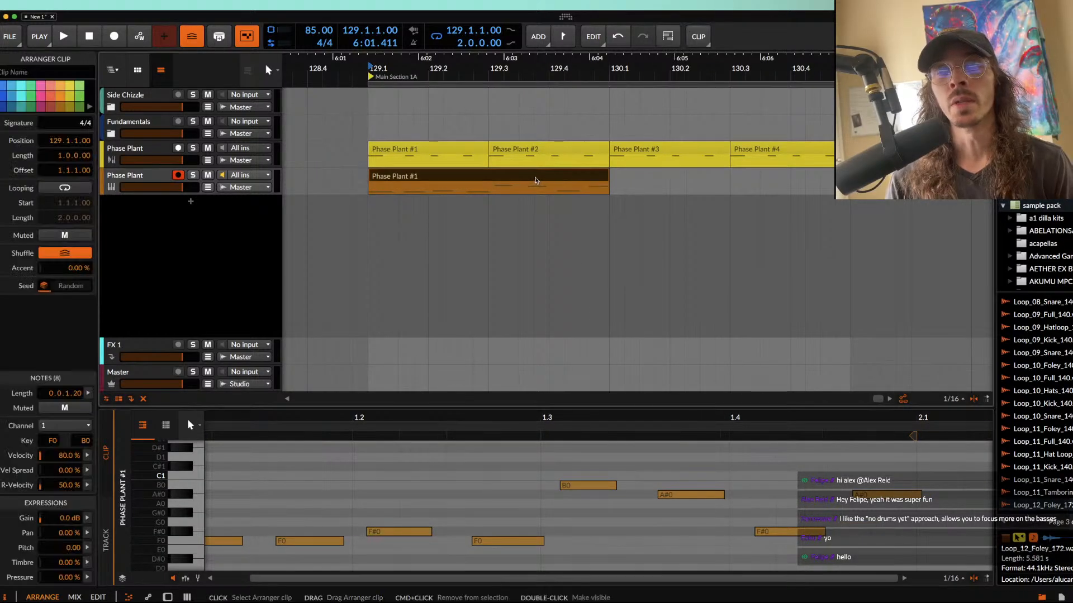
Step: Try to extend the one-bar orange clip to the end of the two-bar loop
{"action": "scroll", "coordinate": [535, 180], "scroll_direction": "down", "scroll_amount": 3}
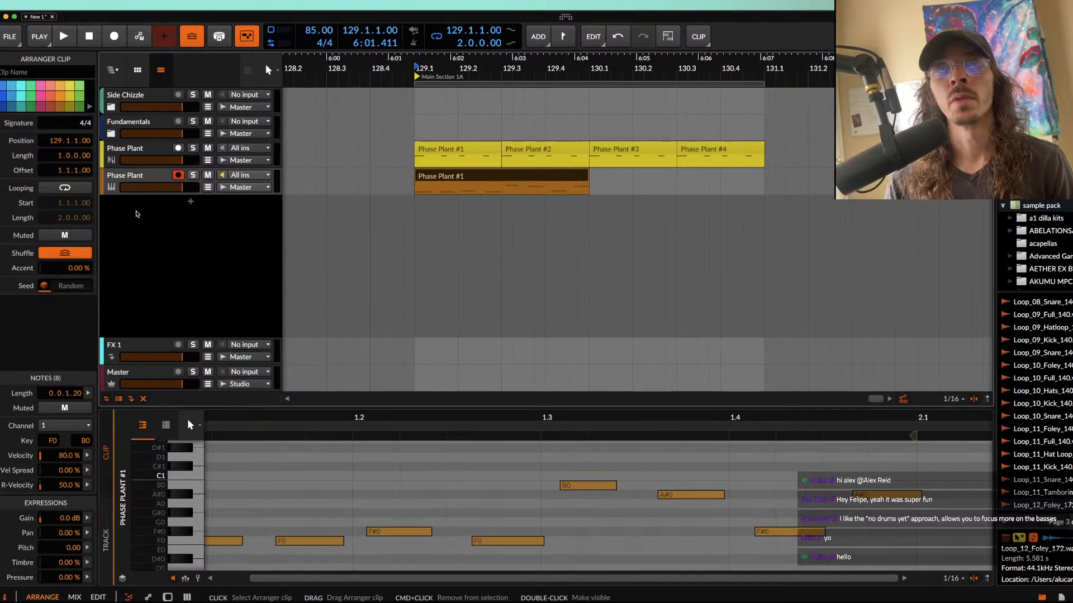
{"action": "left_click", "coordinate": [125, 183]}
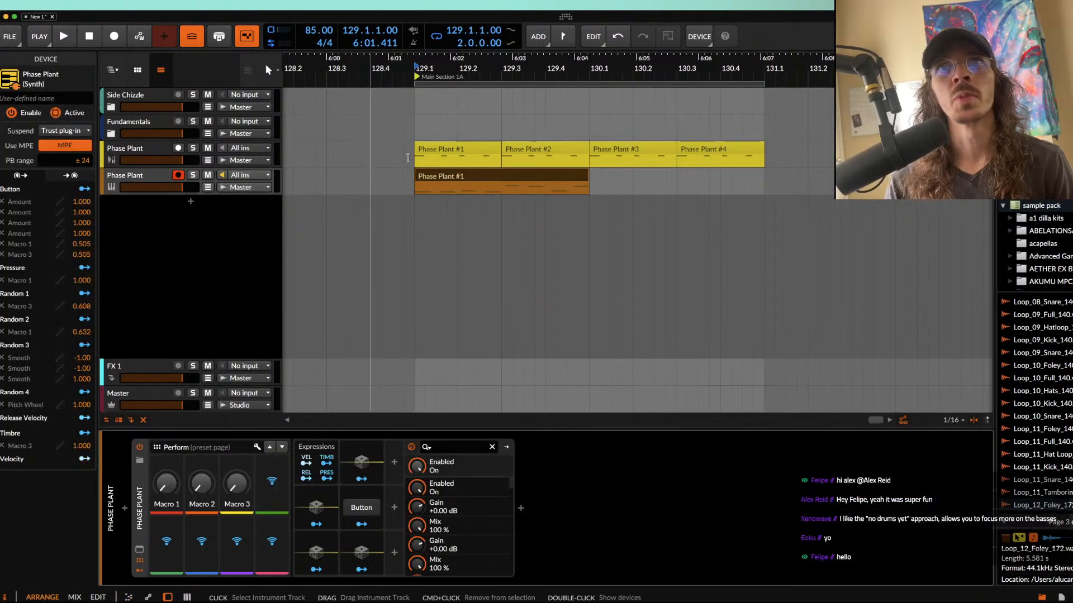
{"action": "left_click", "coordinate": [594, 191]}
{"action": "left_click_drag", "start_coordinate": [594, 192], "coordinate": [774, 193]}
{"action": "left_click", "coordinate": [545, 178]}
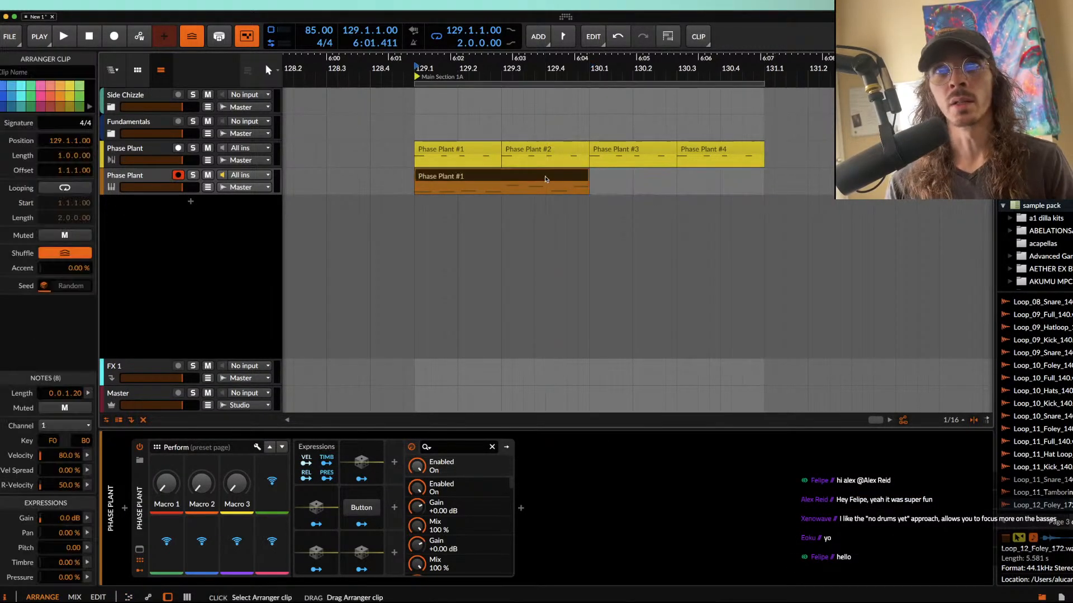
Step: Open the orange track's Phase Plant window and switch the Analog oscillator to a sine wave
{"action": "double_click", "coordinate": [146, 179]}
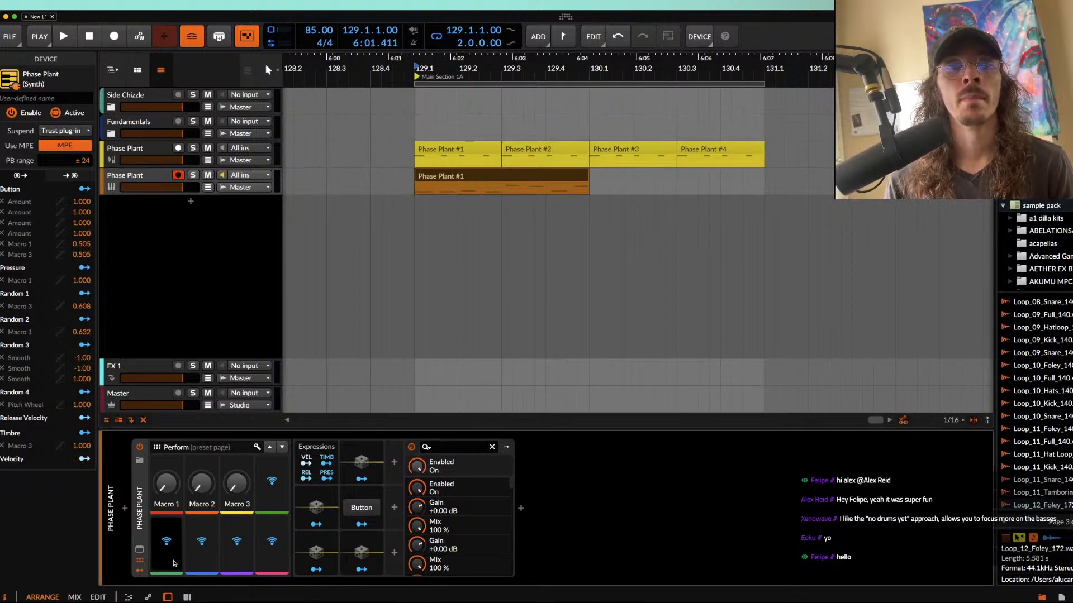
{"action": "left_click", "coordinate": [139, 550]}
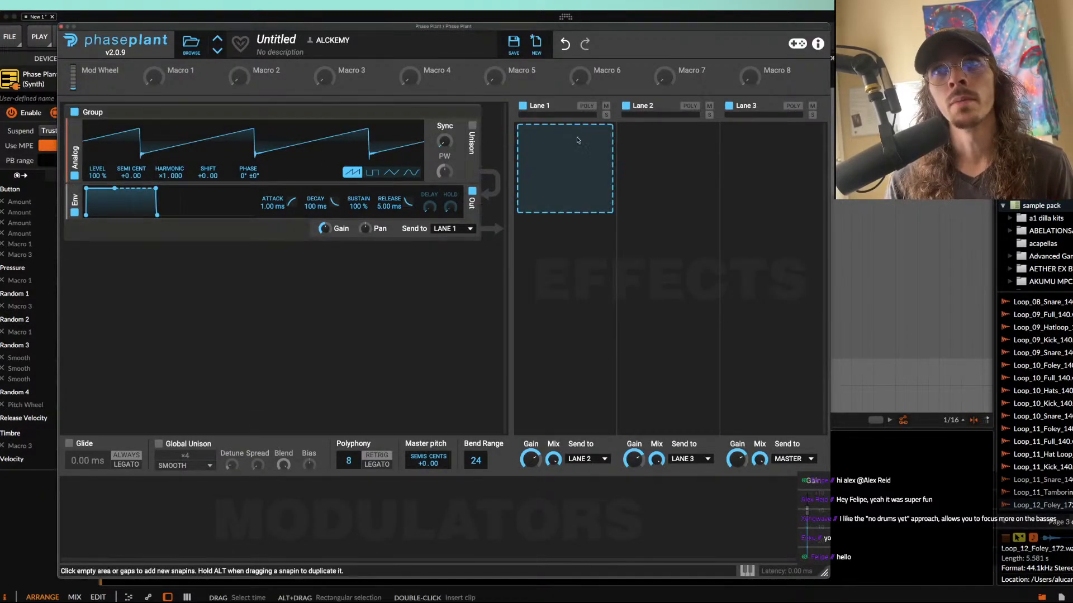
{"action": "left_click", "coordinate": [577, 140]}
{"action": "left_click", "coordinate": [552, 216]}
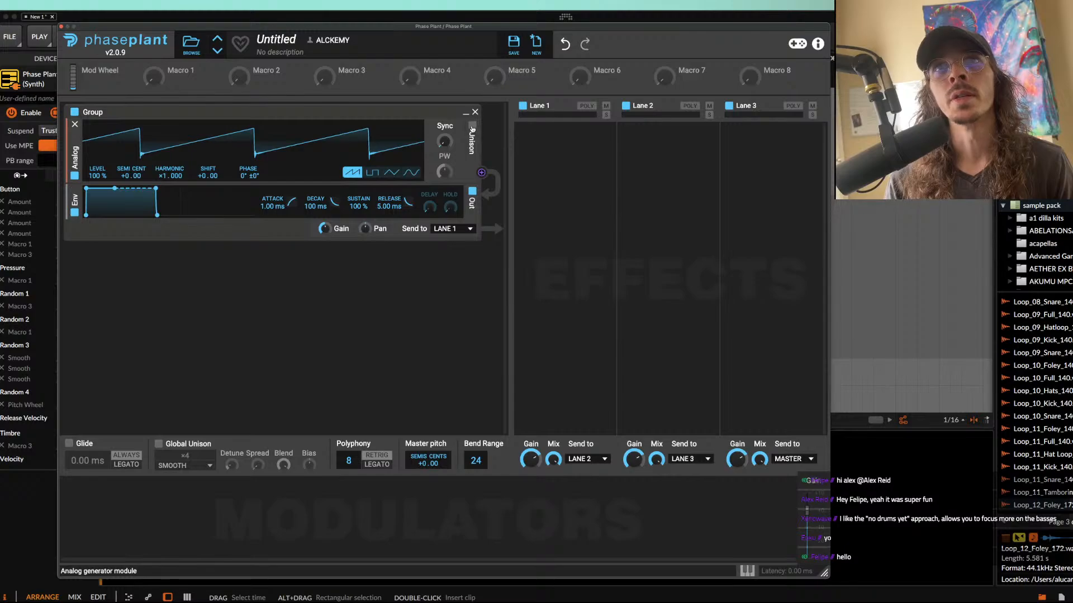
{"action": "left_click", "coordinate": [410, 174]}
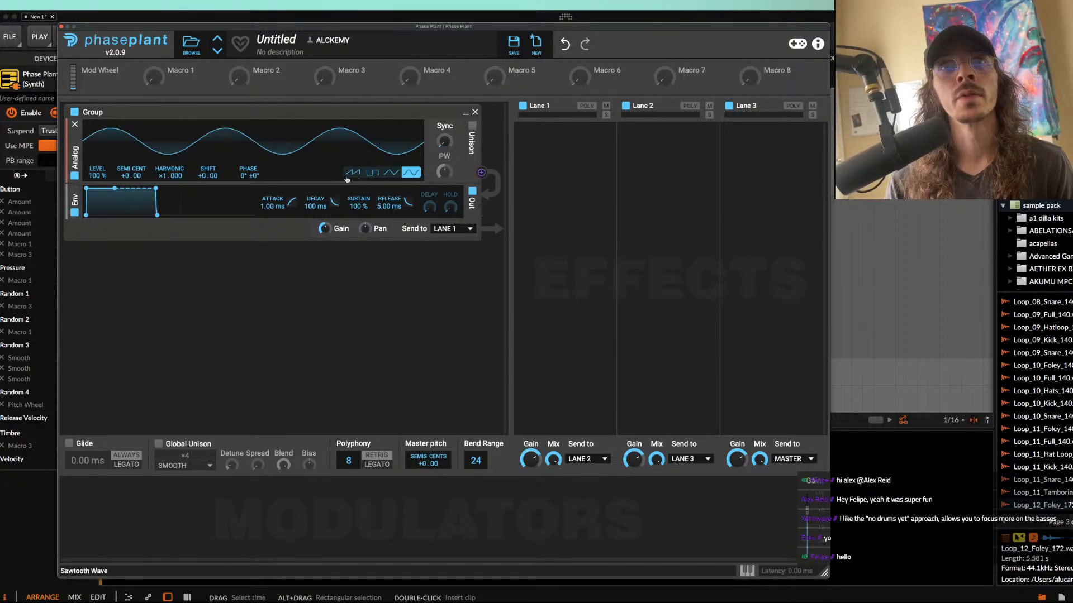
Step: Add a Wavetable generator below the group's output and redraw its frame 1 waveform freehand with the Brush tool
{"action": "left_click", "coordinate": [192, 246]}
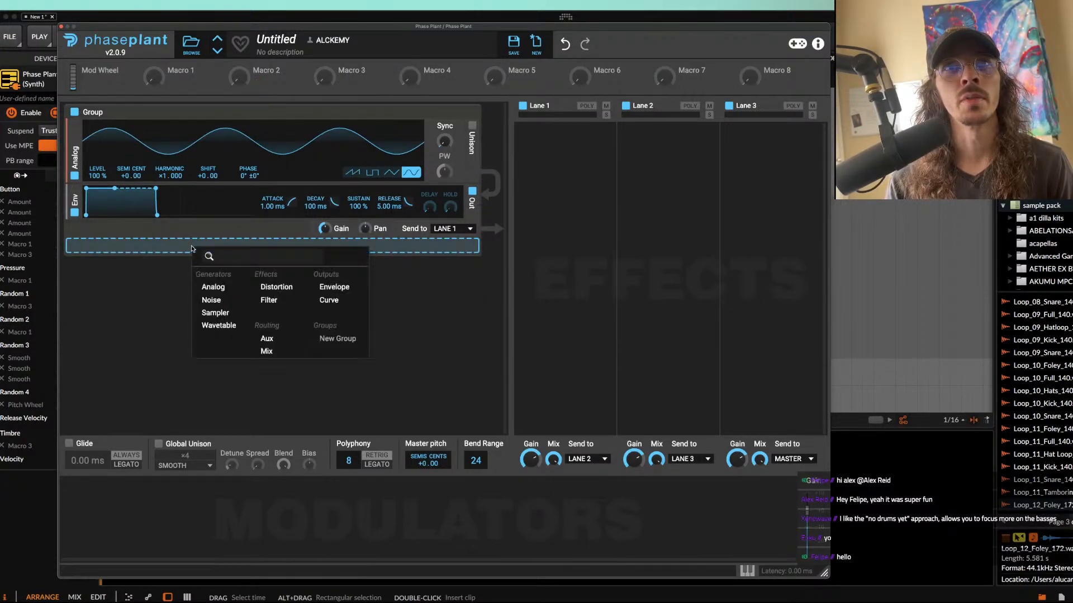
{"action": "left_click", "coordinate": [218, 325]}
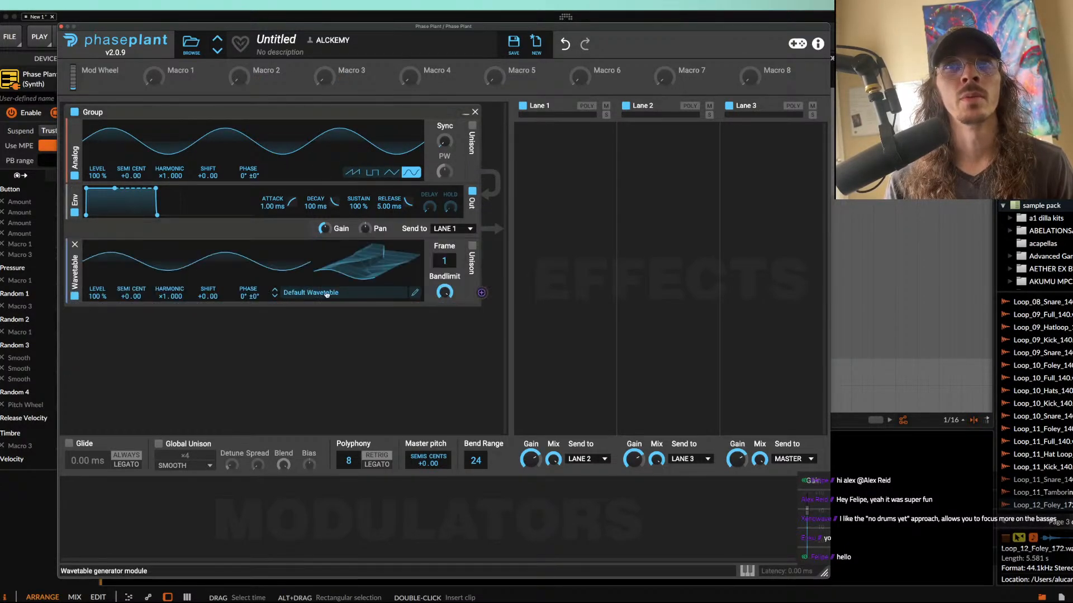
{"action": "left_click", "coordinate": [415, 292]}
{"action": "left_click", "coordinate": [190, 185]}
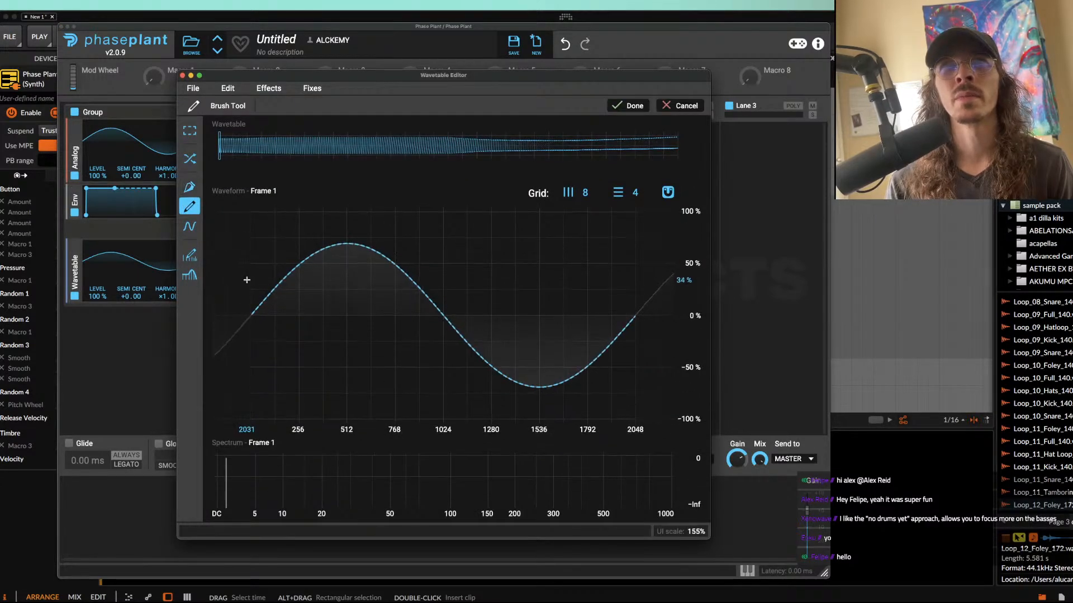
{"action": "mouse_move", "coordinate": [254, 302]}
{"action": "left_mouse_down"}
{"action": "mouse_move", "coordinate": [338, 268]}
{"action": "mouse_move", "coordinate": [698, 232]}
{"action": "left_mouse_up"}
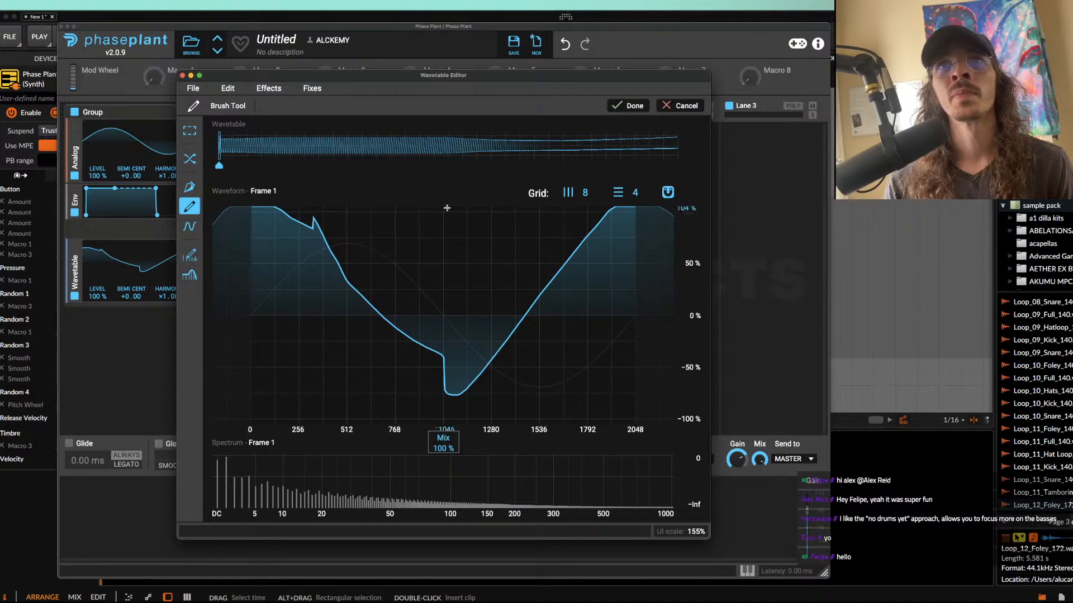
{"action": "left_click", "coordinate": [182, 75]}
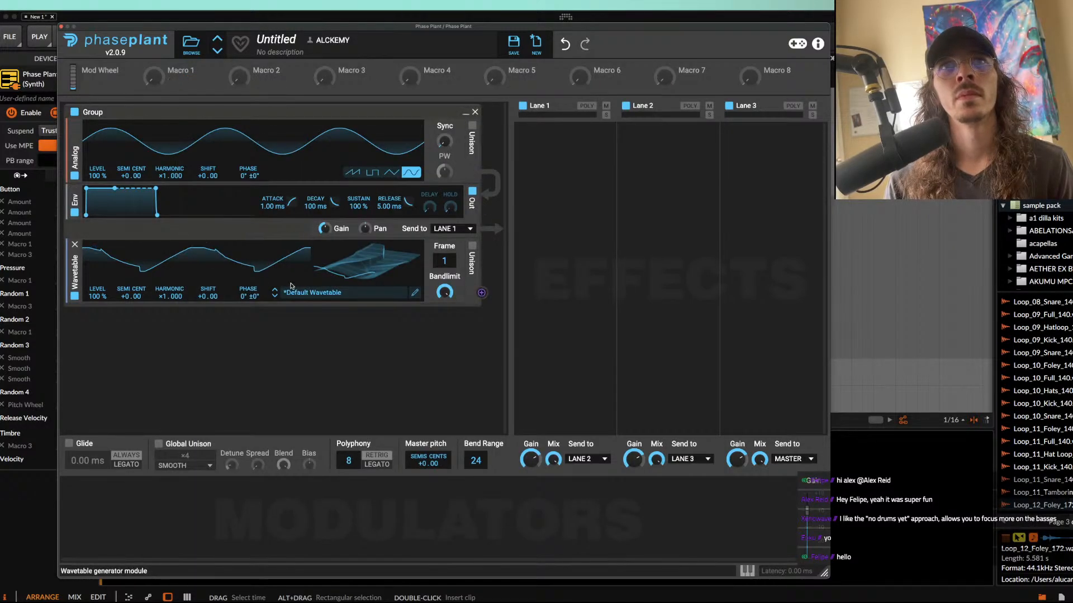
Step: Modulate the Analog oscillator's phase with the Wavetable generator and set the Wavetable's harmonic to ×2.000
{"action": "left_click", "coordinate": [481, 293]}
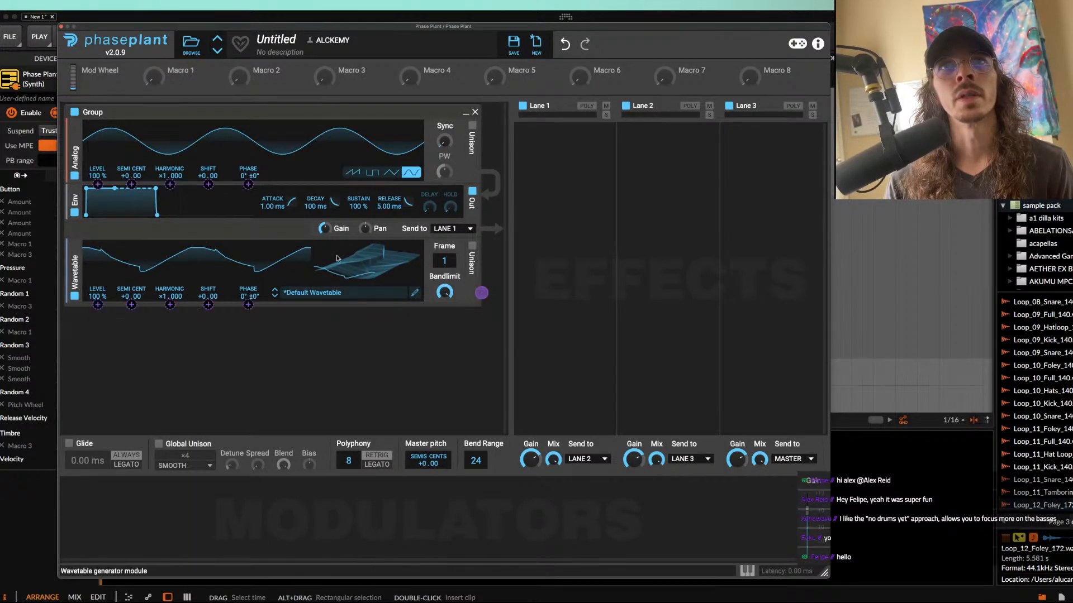
{"action": "left_click", "coordinate": [248, 184]}
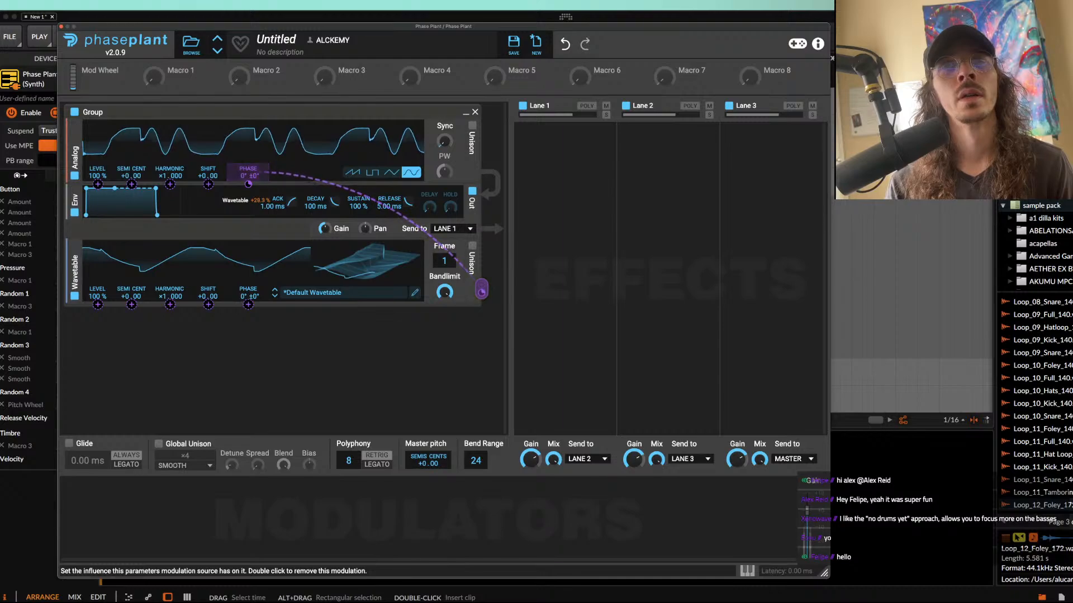
{"action": "left_click_drag", "start_coordinate": [248, 184], "coordinate": [248, 174]}
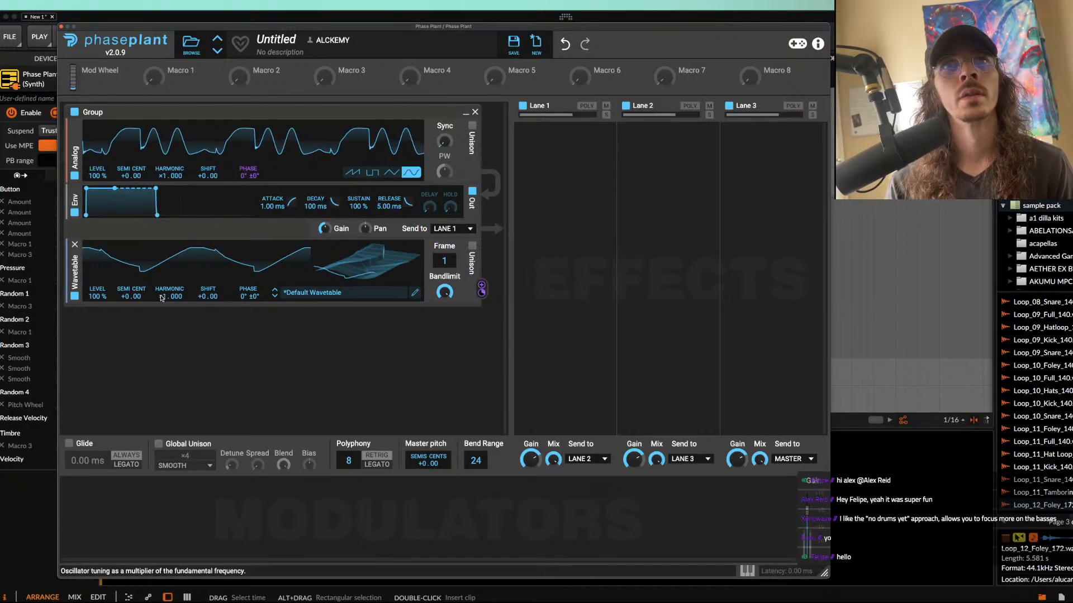
{"action": "left_click_drag", "start_coordinate": [161, 298], "coordinate": [161, 290]}
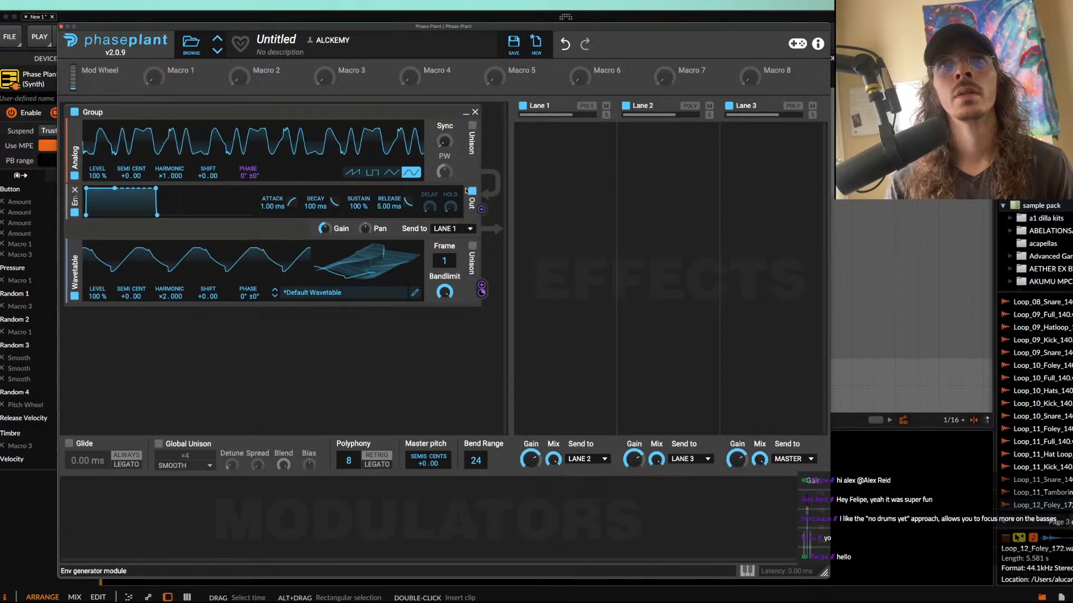
Step: Add a Distortion effect to Lane 1 and a Noise generator at 16 % level under the Analog oscillator
{"action": "left_click", "coordinate": [546, 168]}
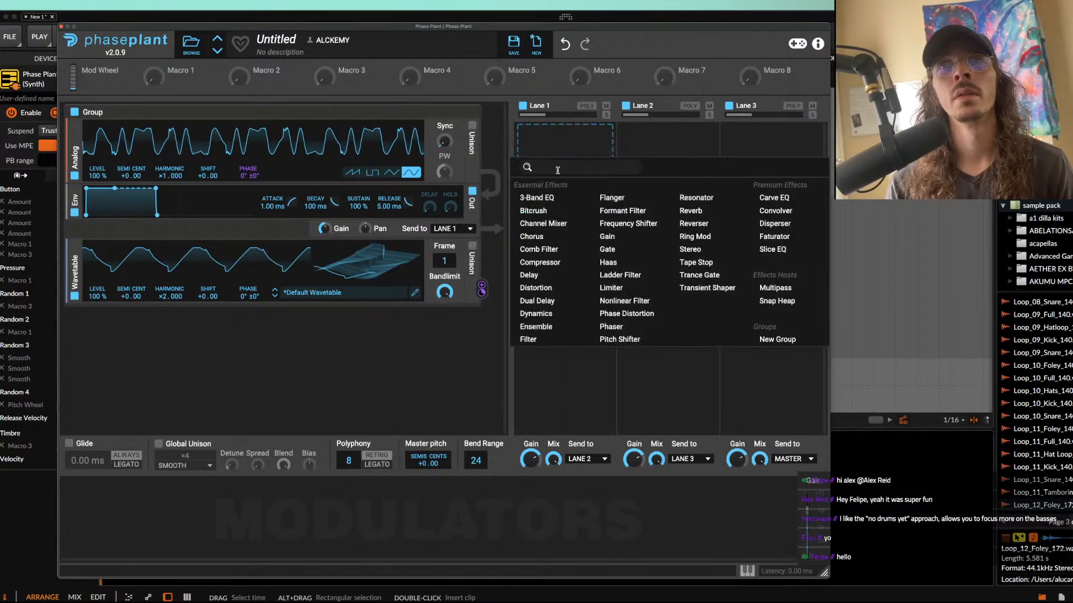
{"action": "left_click", "coordinate": [532, 286]}
{"action": "left_click", "coordinate": [220, 183]}
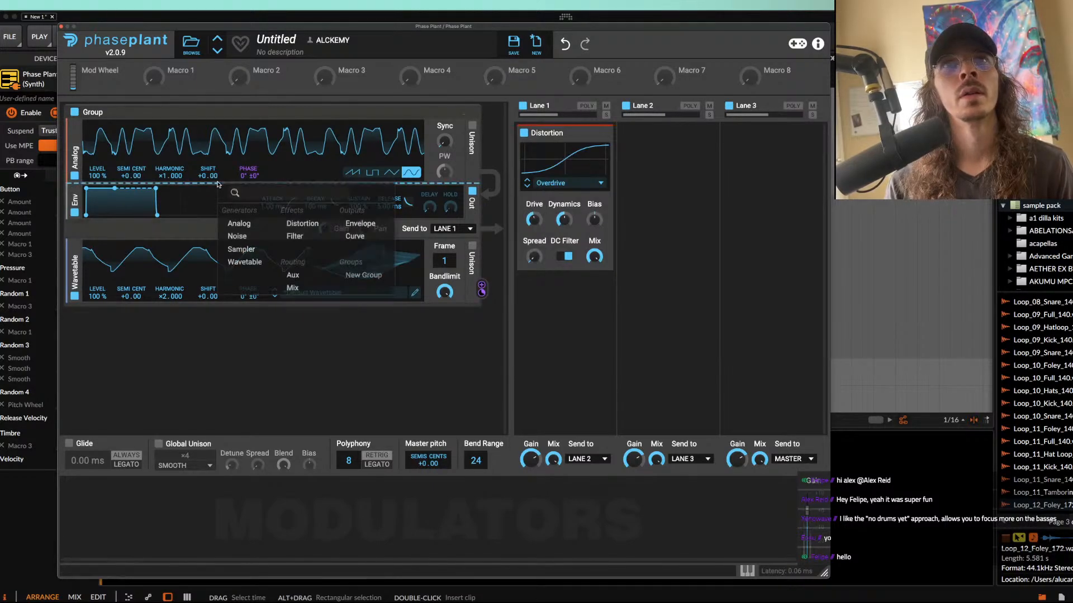
{"action": "left_click", "coordinate": [251, 235]}
{"action": "left_click_drag", "start_coordinate": [98, 217], "coordinate": [97, 216]}
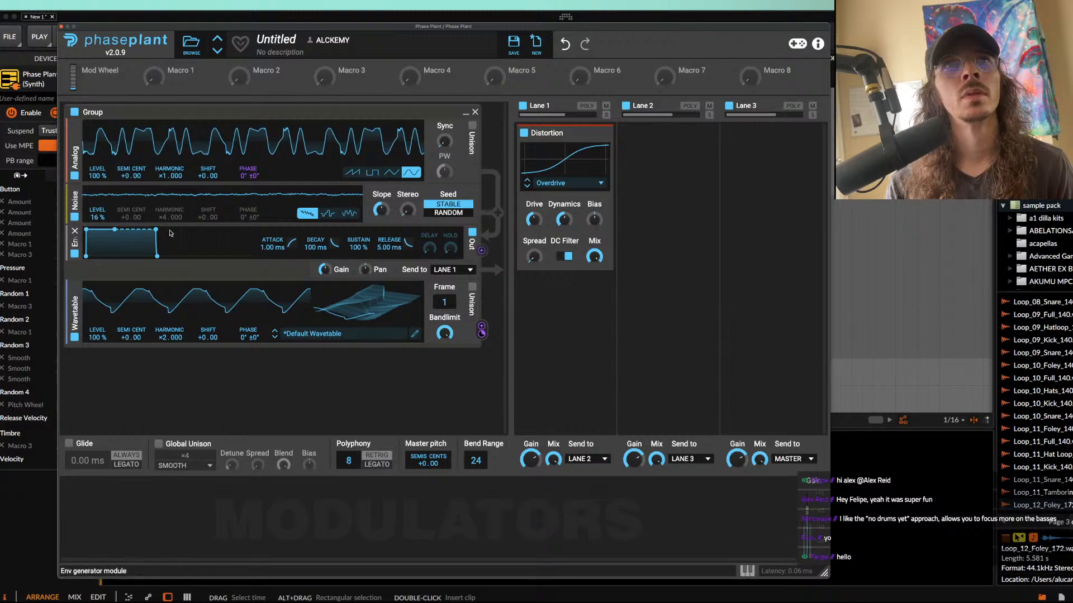
Step: Change the Distortion type to Saturate and lower the Noise generator's level to 2 %
{"action": "left_click", "coordinate": [546, 185]}
{"action": "left_click", "coordinate": [551, 193]}
{"action": "left_click_drag", "start_coordinate": [98, 217], "coordinate": [98, 235]}
Step: Add a Limiter to Lane 3, adjusting its threshold, and set the Noise generator's level to 12 %
{"action": "left_click", "coordinate": [774, 162]}
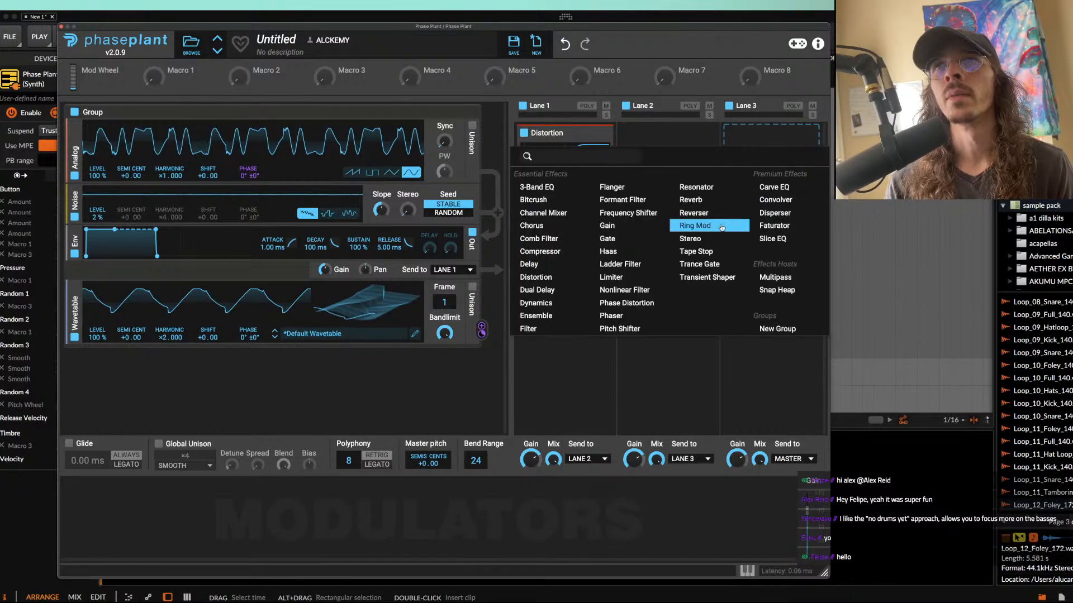
{"action": "left_click", "coordinate": [612, 277]}
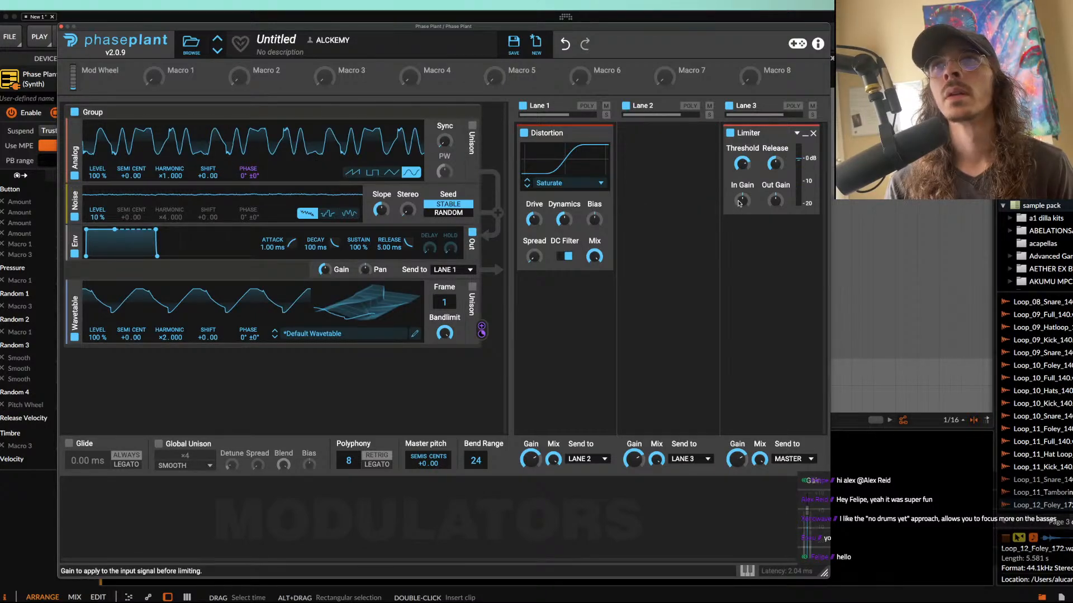
{"action": "left_click_drag", "start_coordinate": [742, 164], "coordinate": [742, 169]}
{"action": "left_click_drag", "start_coordinate": [97, 217], "coordinate": [97, 216]}
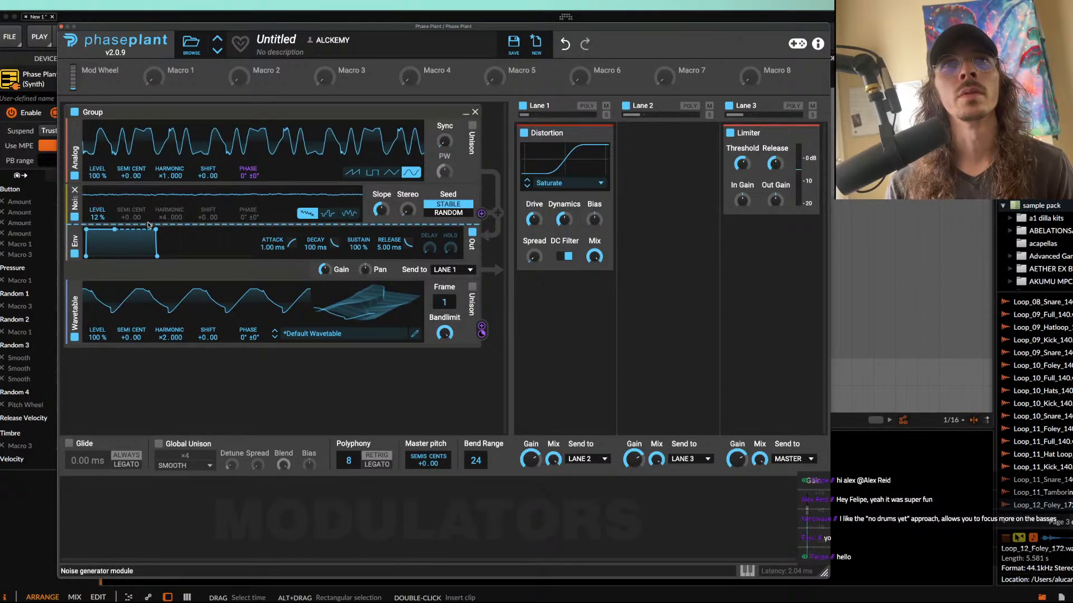
Step: Add an Overdrive Dist generator under the Noise generator and enable two-voice unison on the Analog oscillator, adjusting its detune
{"action": "left_click", "coordinate": [148, 225]}
{"action": "left_click", "coordinate": [240, 266]}
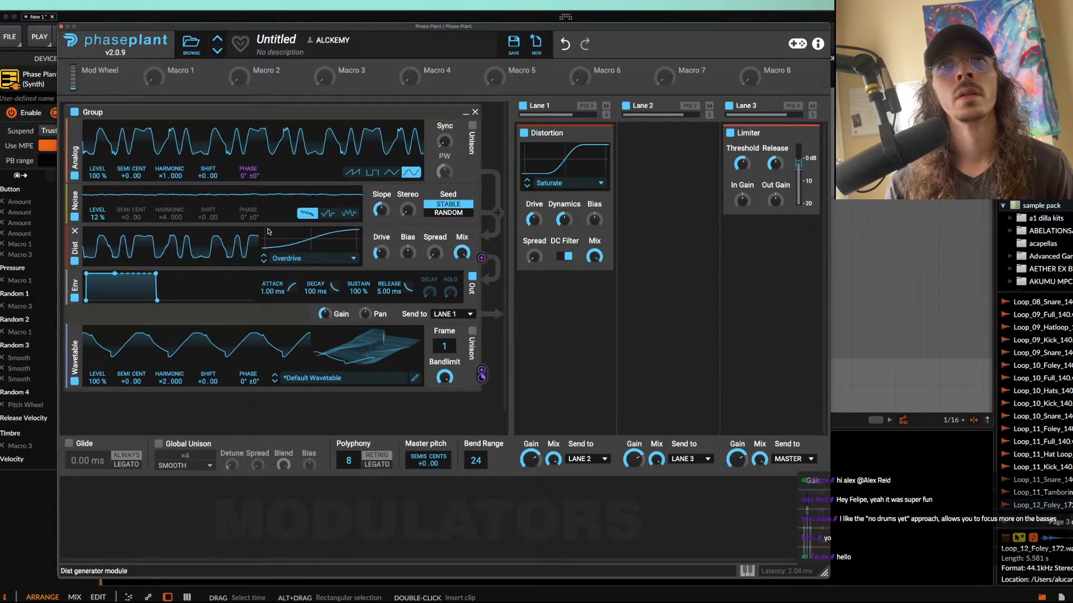
{"action": "left_click", "coordinate": [472, 126]}
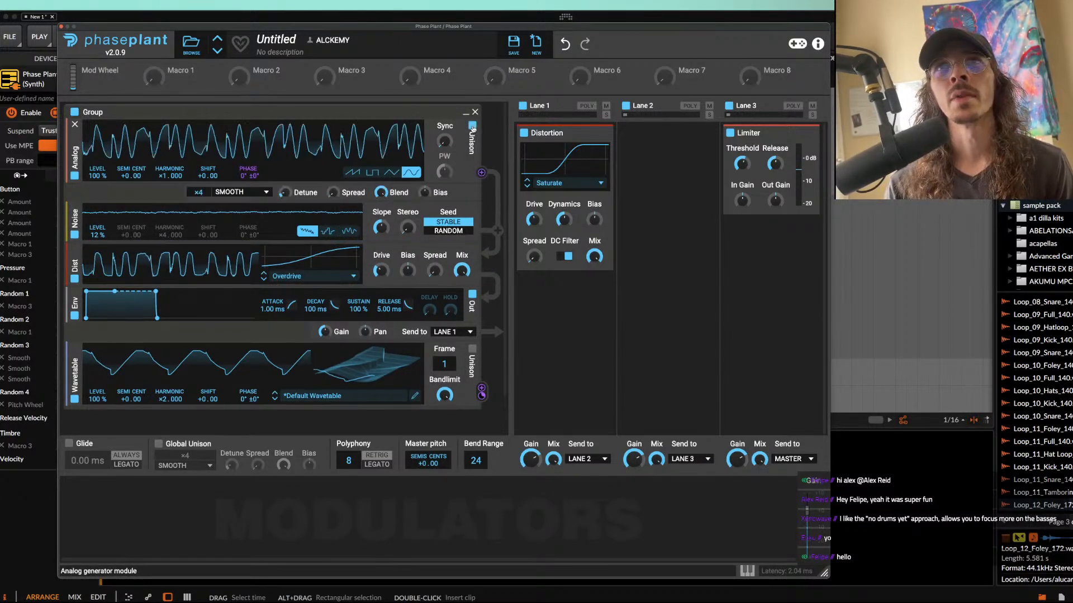
{"action": "left_click_drag", "start_coordinate": [198, 194], "coordinate": [197, 209]}
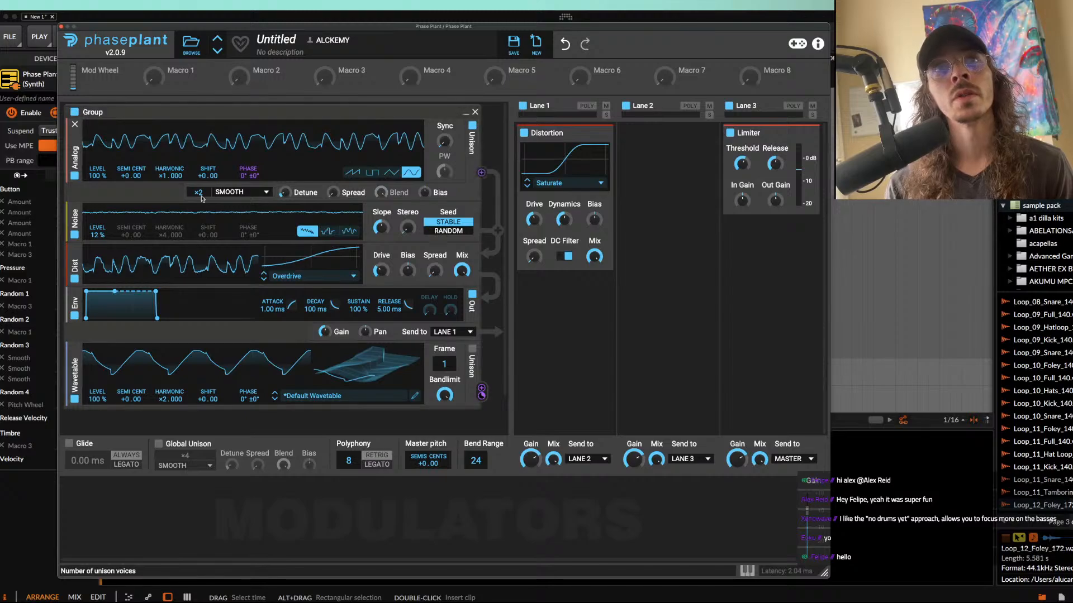
{"action": "mouse_move", "coordinate": [285, 193]}
{"action": "left_mouse_down"}
{"action": "mouse_move", "coordinate": [285, 211]}
{"action": "mouse_move", "coordinate": [285, 182]}
{"action": "left_mouse_up"}
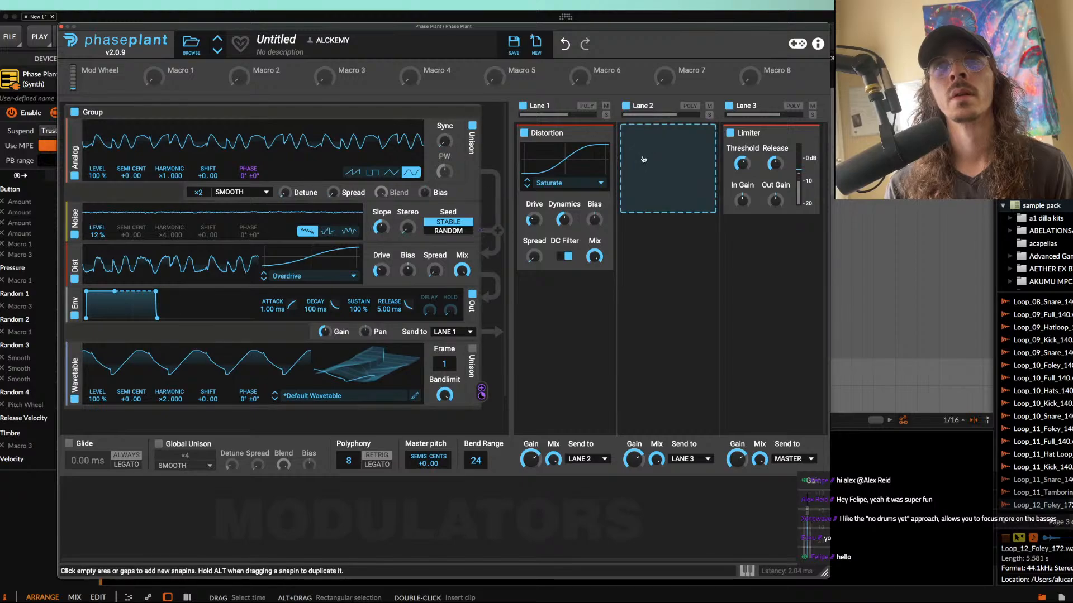
Step: Duplicate the Analog oscillator below itself with harmonic ×2.000, level 40 % and ×7 unison, raising its detune and spread
{"action": "left_click", "coordinate": [598, 134]}
{"action": "left_click_drag", "start_coordinate": [75, 165], "coordinate": [178, 207]}
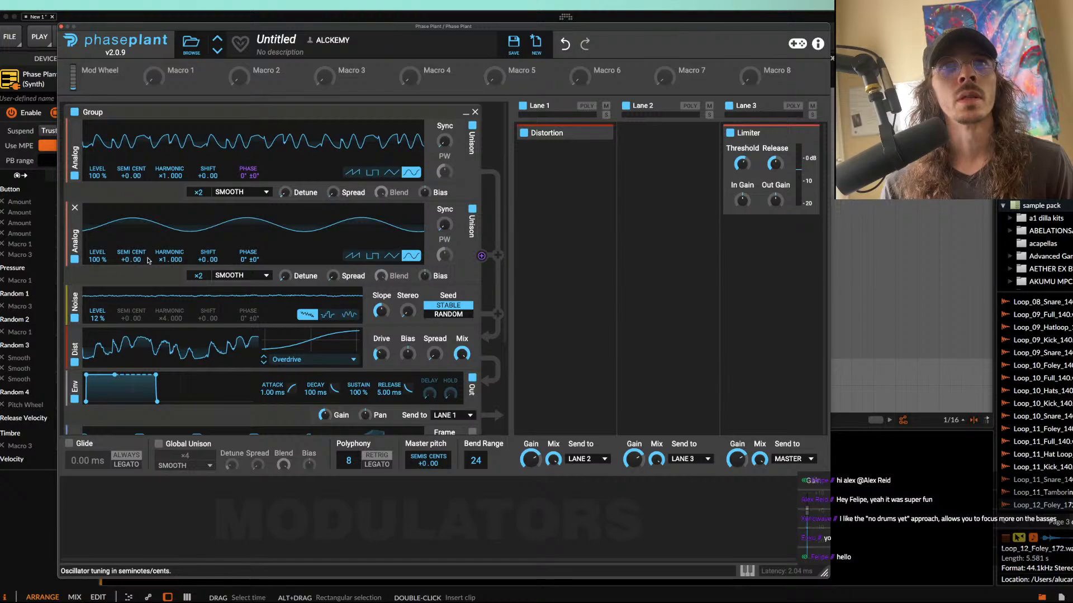
{"action": "left_click_drag", "start_coordinate": [168, 260], "coordinate": [168, 249]}
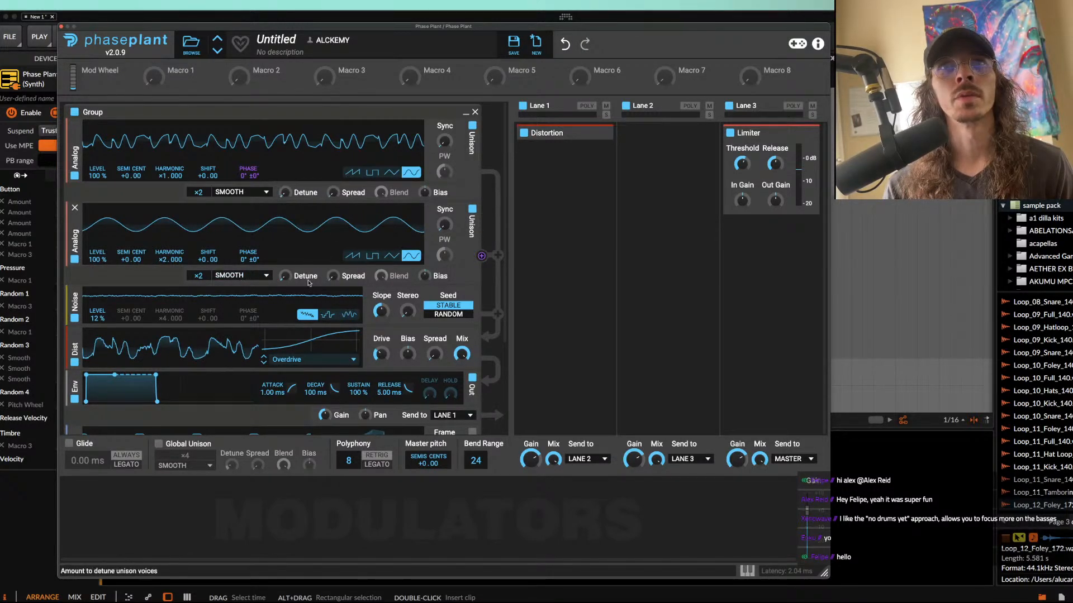
{"action": "left_click_drag", "start_coordinate": [311, 282], "coordinate": [333, 269]}
{"action": "left_click_drag", "start_coordinate": [98, 258], "coordinate": [103, 263]}
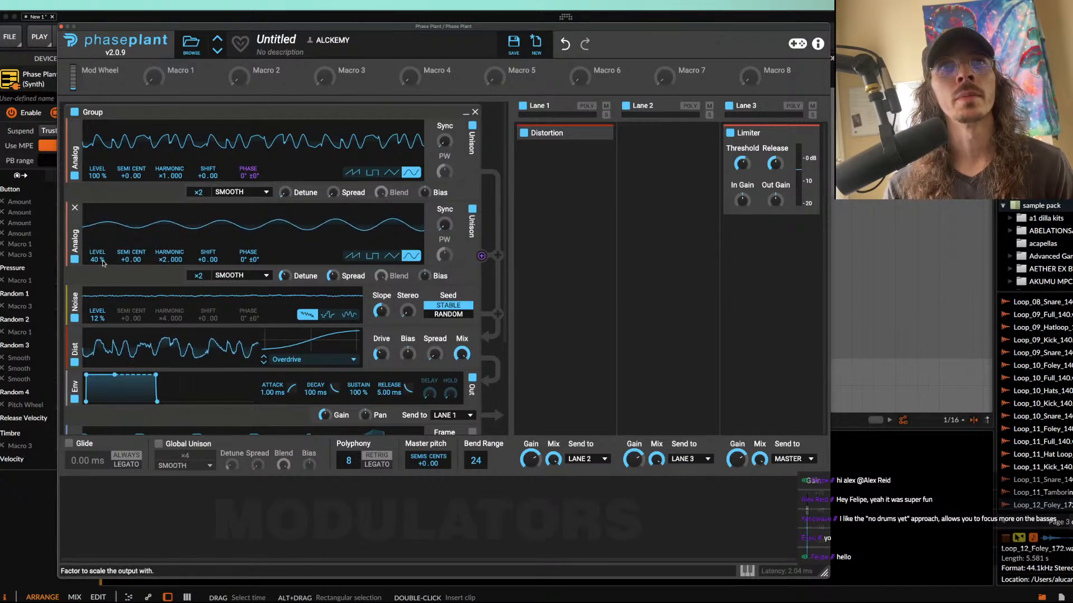
{"action": "left_click_drag", "start_coordinate": [205, 275], "coordinate": [206, 263]}
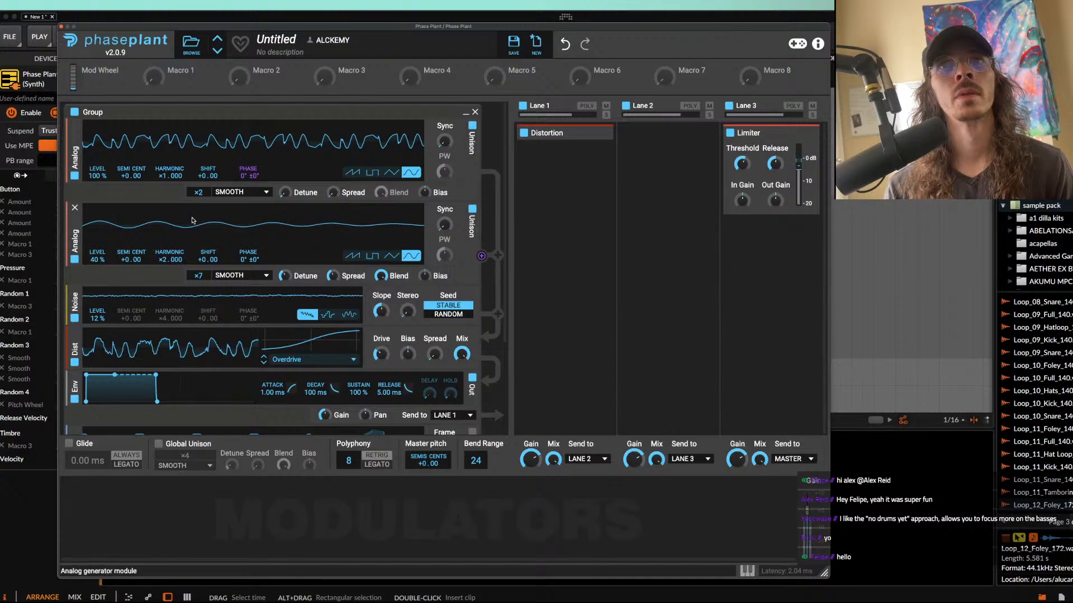
Step: Add a Multipass below the Distortion in Lane 1, open its editor and start a new patch
{"action": "left_click", "coordinate": [553, 183]}
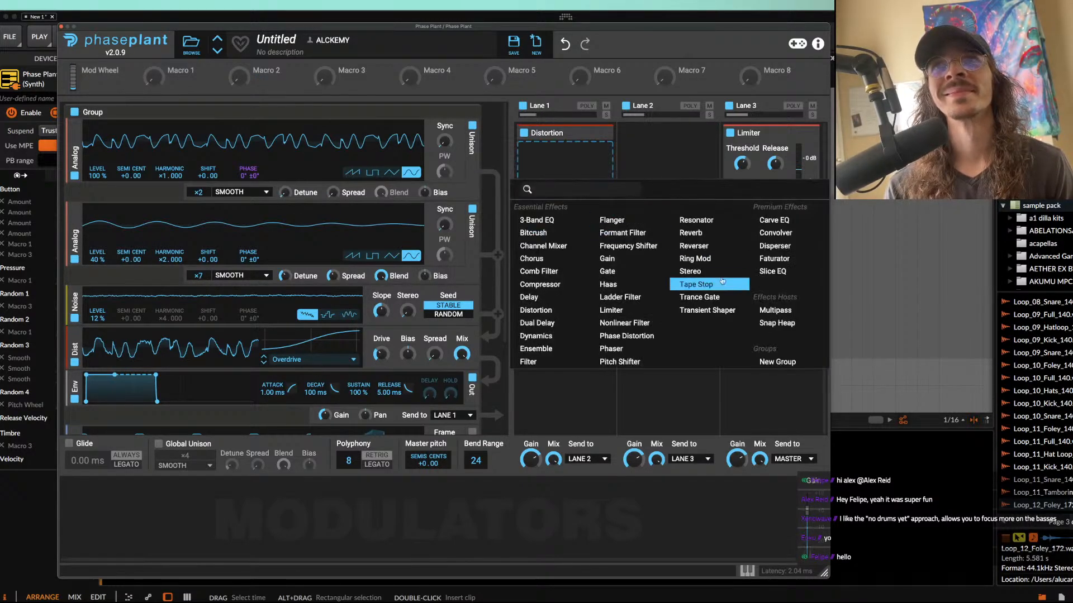
{"action": "left_click", "coordinate": [761, 299]}
{"action": "left_click", "coordinate": [601, 170]}
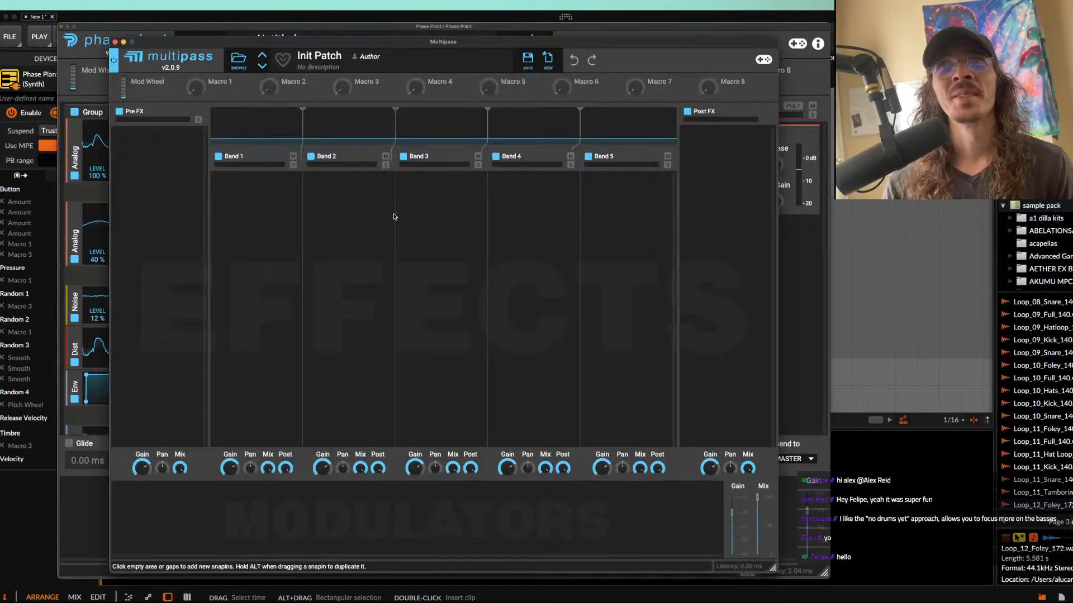
{"action": "left_click", "coordinate": [547, 59]}
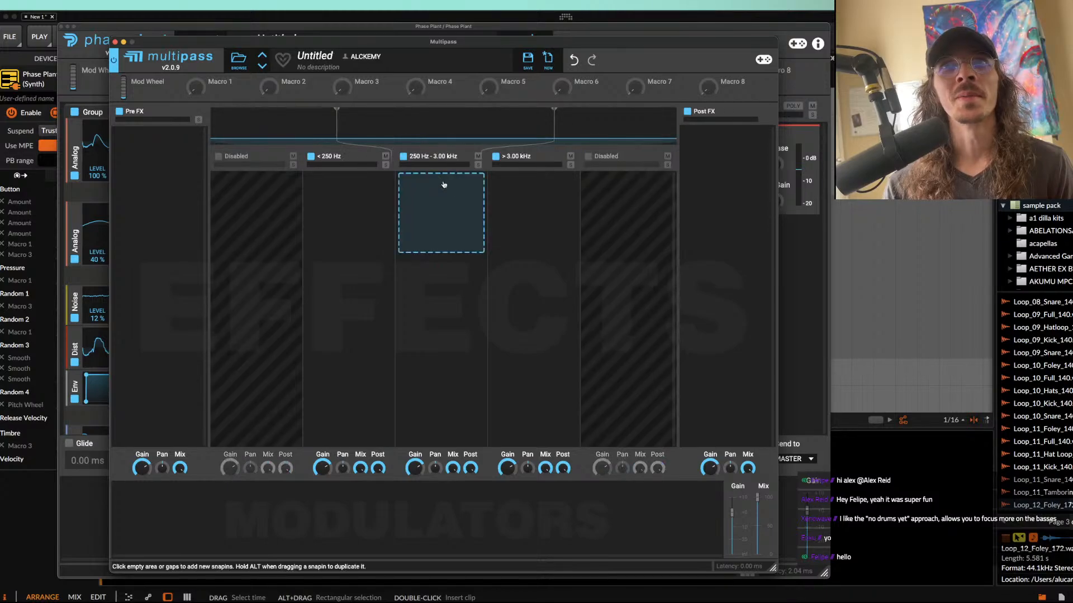
Step: Disable Multipass's band above 3.00 kHz and add a Faturator to the band above 250 Hz
{"action": "left_click", "coordinate": [505, 182]}
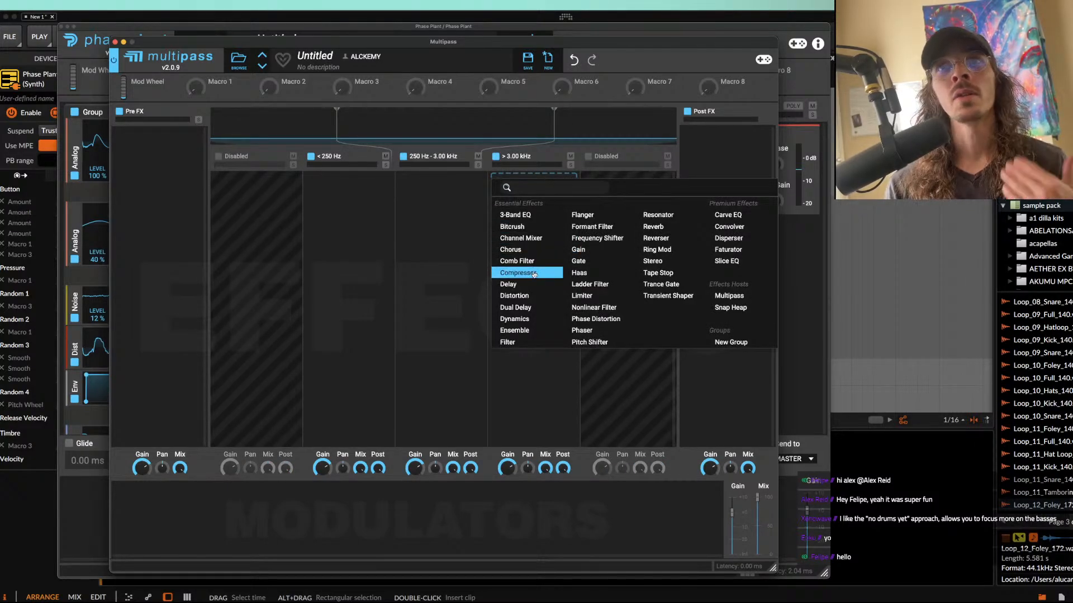
{"action": "left_click", "coordinate": [483, 155]}
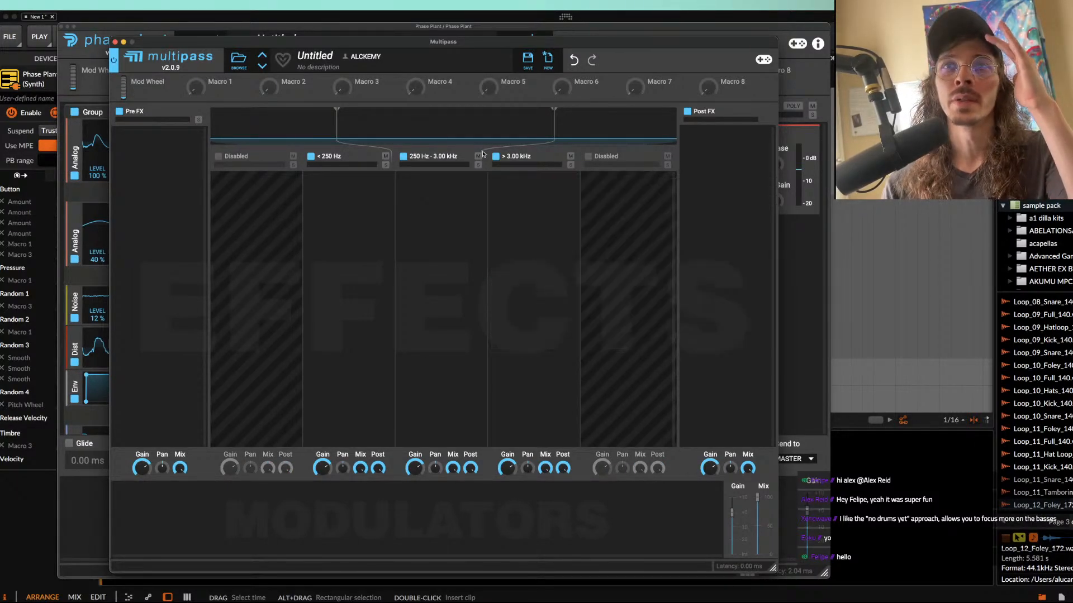
{"action": "left_click", "coordinate": [496, 162]}
{"action": "left_click", "coordinate": [447, 188]}
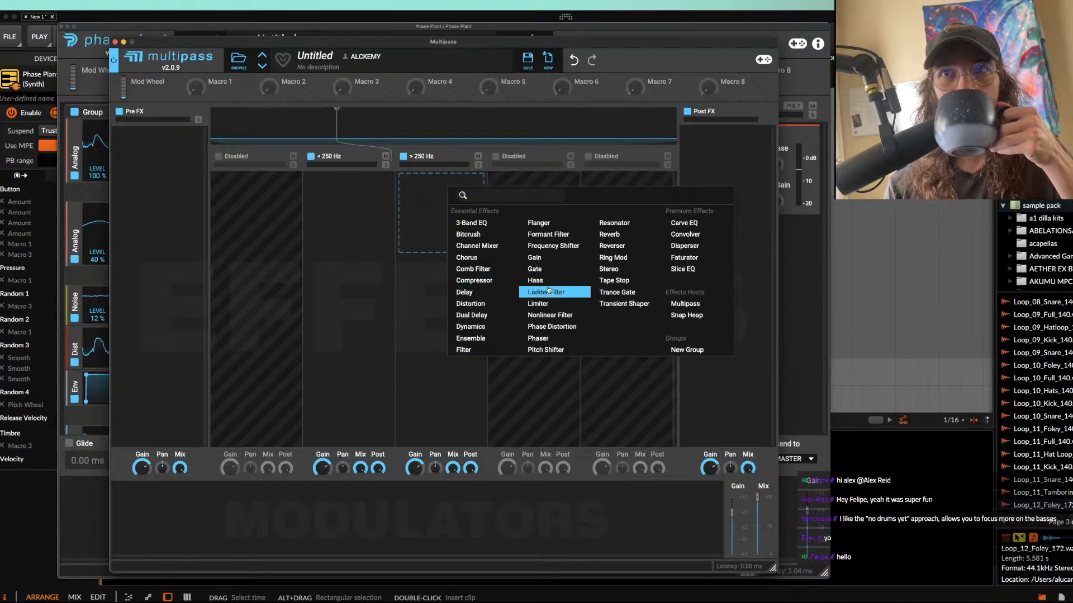
{"action": "left_click", "coordinate": [693, 257]}
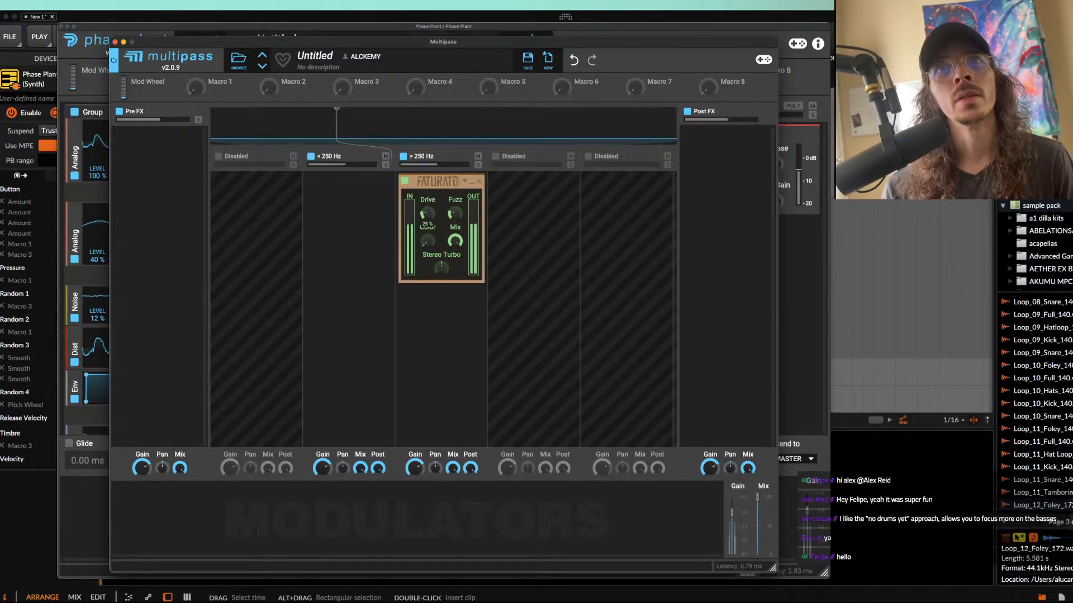
Step: Add a Chorus before the Faturator with 3 taps, lowering its spread and mix
{"action": "left_click", "coordinate": [438, 310]}
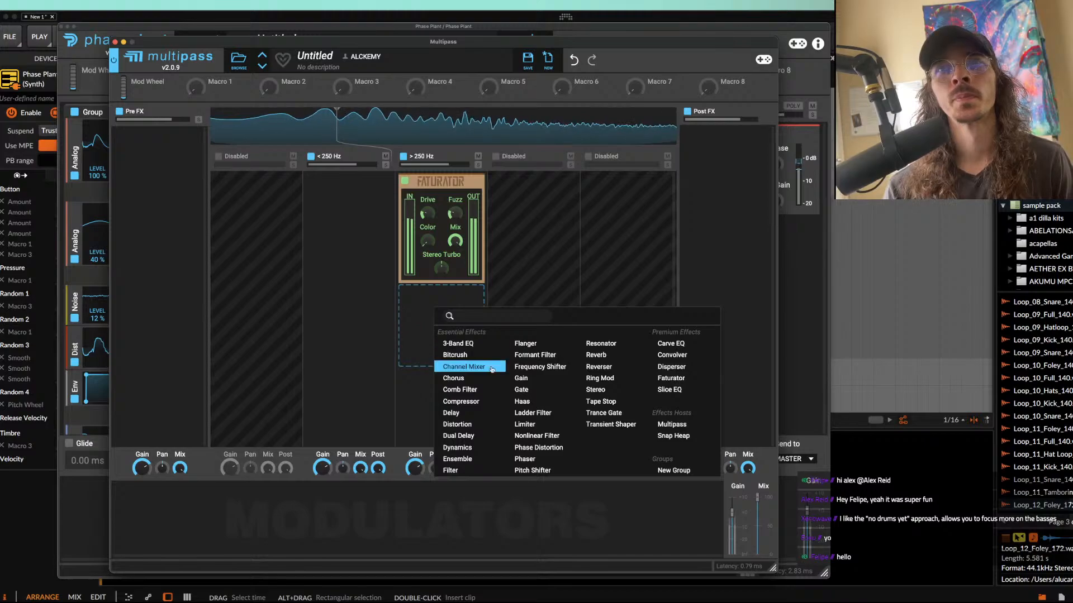
{"action": "left_click", "coordinate": [469, 379]}
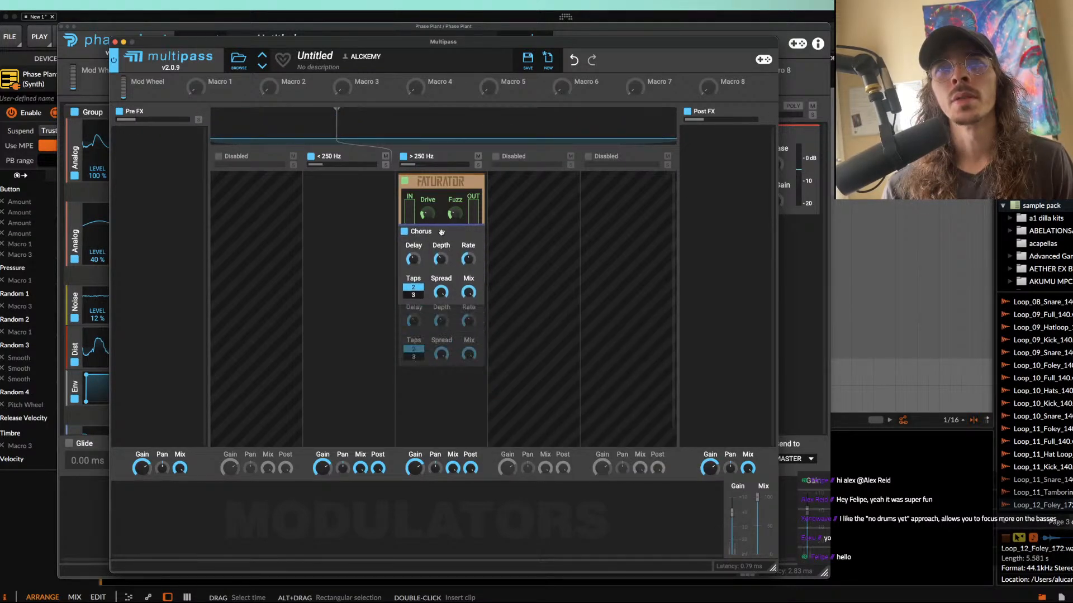
{"action": "left_click_drag", "start_coordinate": [442, 236], "coordinate": [442, 239]}
{"action": "left_click", "coordinate": [414, 244]}
{"action": "mouse_move", "coordinate": [468, 242]}
{"action": "left_mouse_down"}
{"action": "mouse_move", "coordinate": [468, 257]}
{"action": "mouse_move", "coordinate": [441, 250]}
{"action": "mouse_move", "coordinate": [468, 248]}
{"action": "left_mouse_up"}
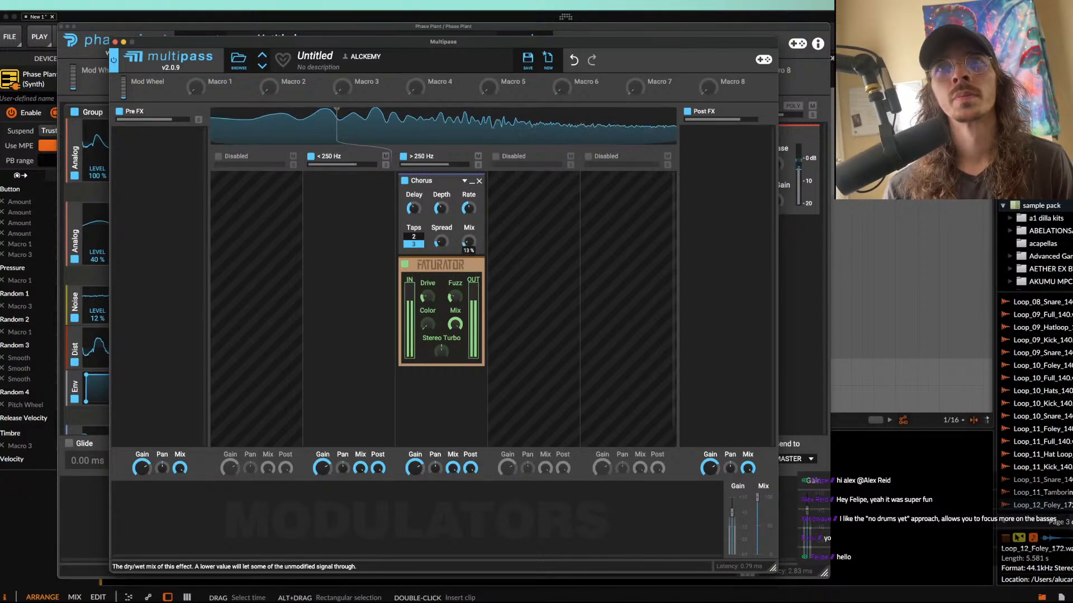
Step: Insert a Convolver between the Chorus and Faturator with the Empty Apartment impulse response, shortening the response and lowering the mix
{"action": "left_click", "coordinate": [438, 255]}
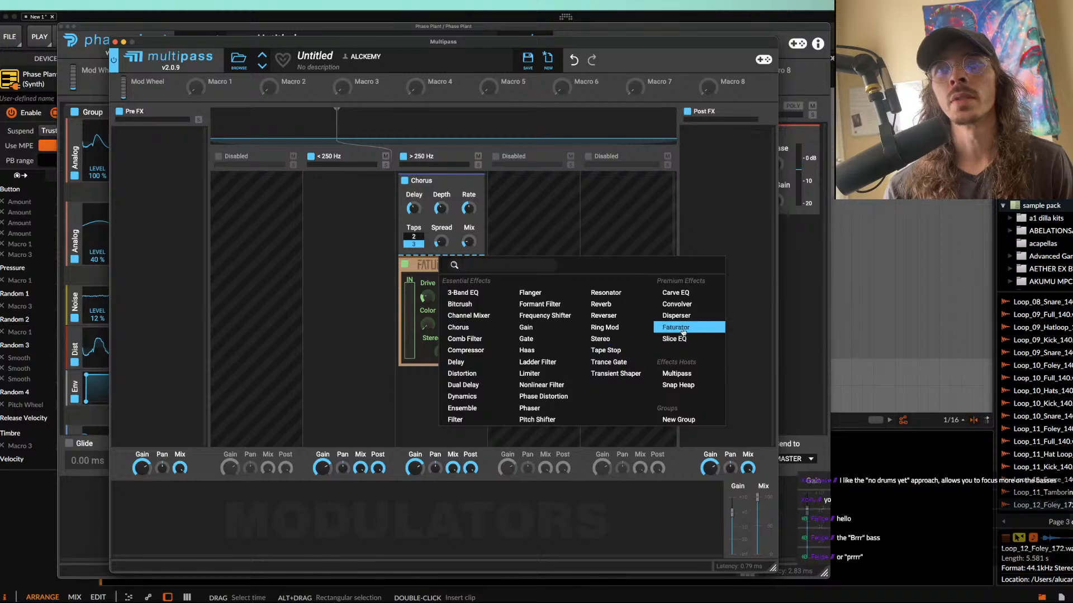
{"action": "left_click", "coordinate": [681, 306]}
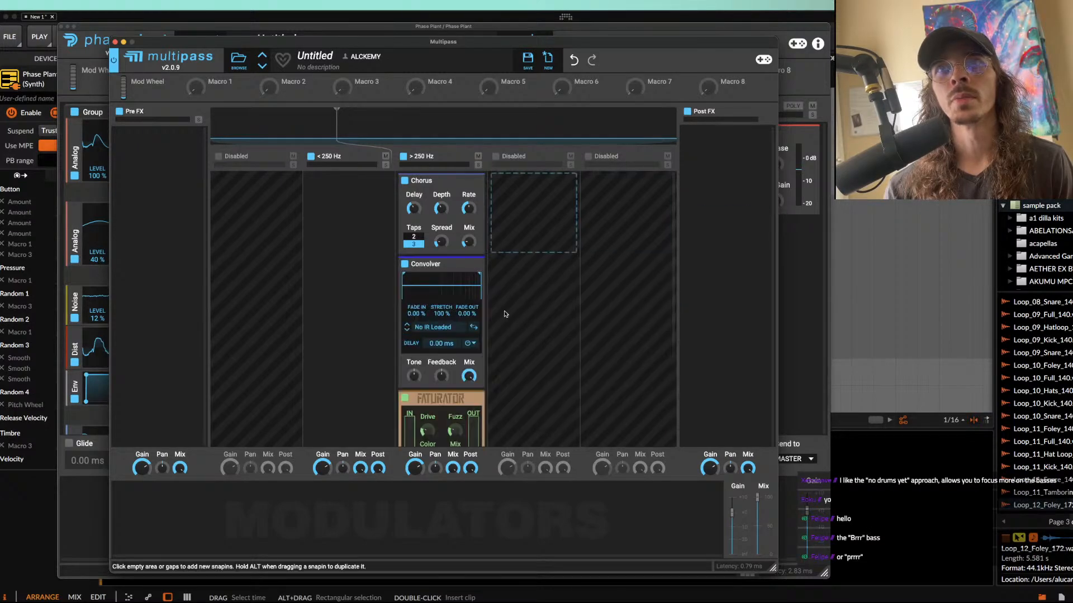
{"action": "left_click", "coordinate": [433, 328]}
{"action": "double_click", "coordinate": [600, 428]}
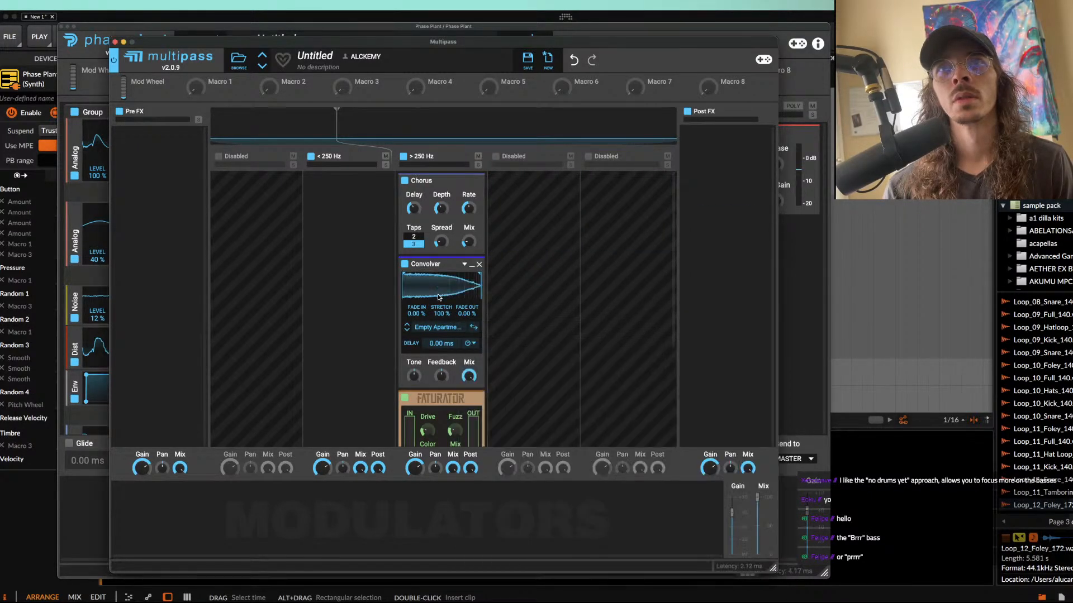
{"action": "left_click_drag", "start_coordinate": [425, 284], "coordinate": [409, 284]}
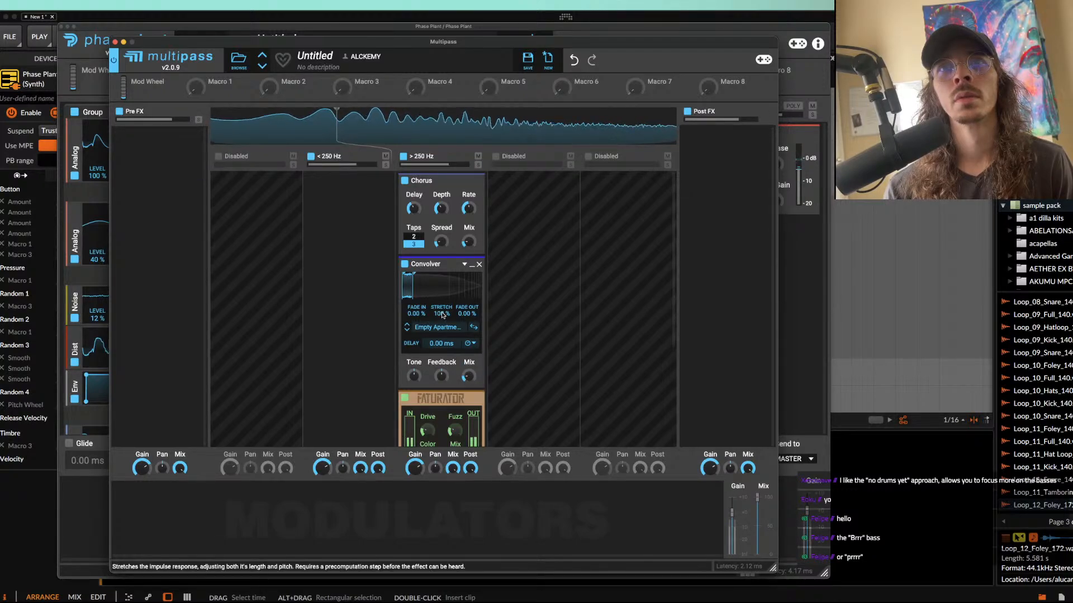
{"action": "left_click_drag", "start_coordinate": [467, 314], "coordinate": [477, 277]}
{"action": "left_click", "coordinate": [472, 265]}
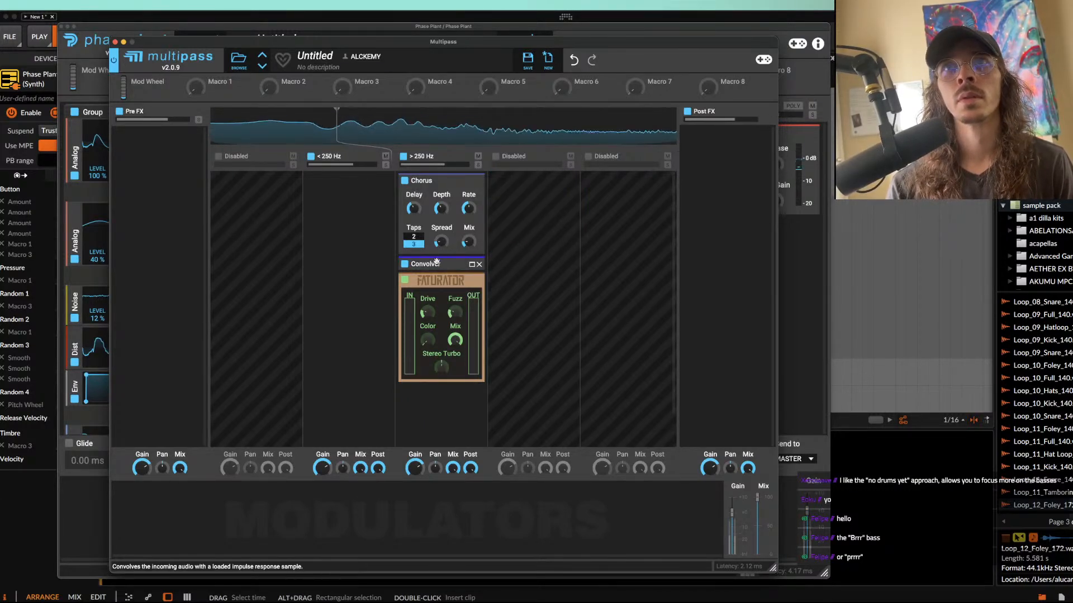
Step: Add a Ring Mod after the Faturator with a Sine Oscillator modulator, reducing its mix and adjusting its frequency
{"action": "left_click", "coordinate": [472, 284]}
{"action": "left_click", "coordinate": [433, 302]}
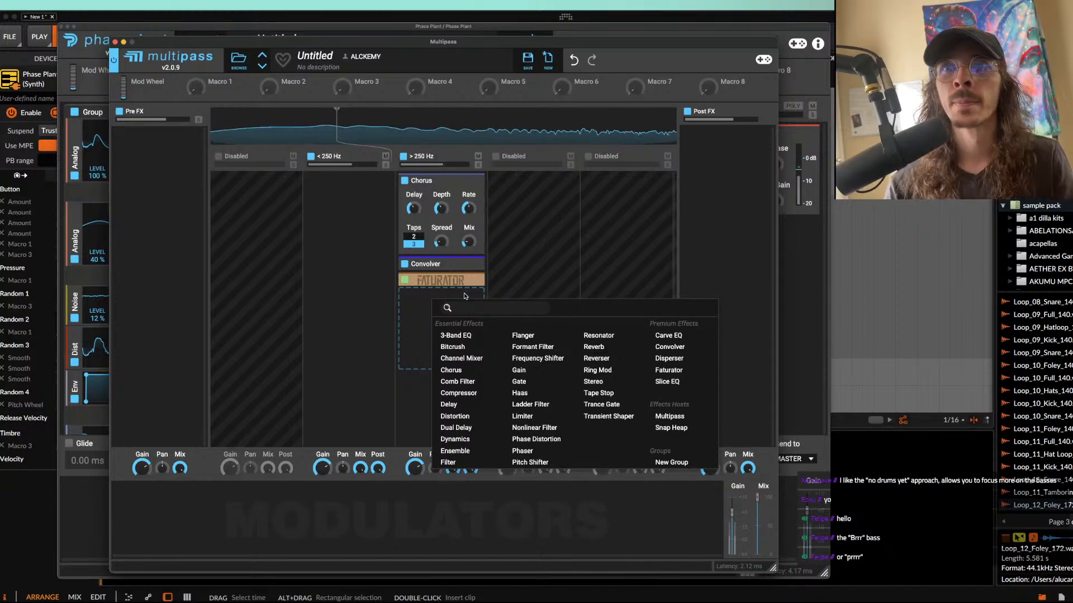
{"action": "left_click", "coordinate": [598, 370]}
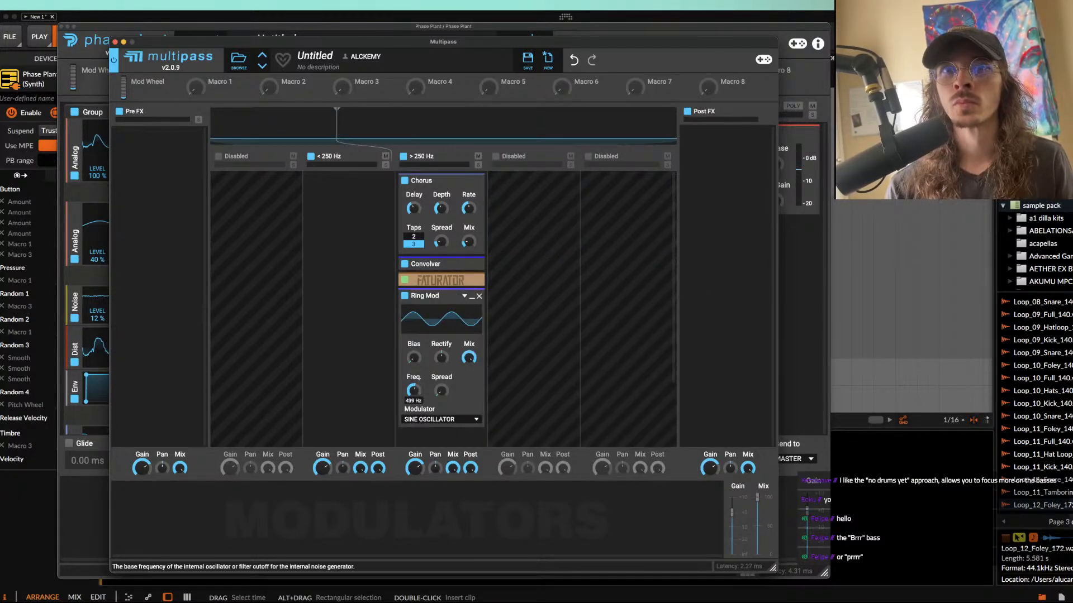
{"action": "left_click_drag", "start_coordinate": [468, 358], "coordinate": [468, 385]}
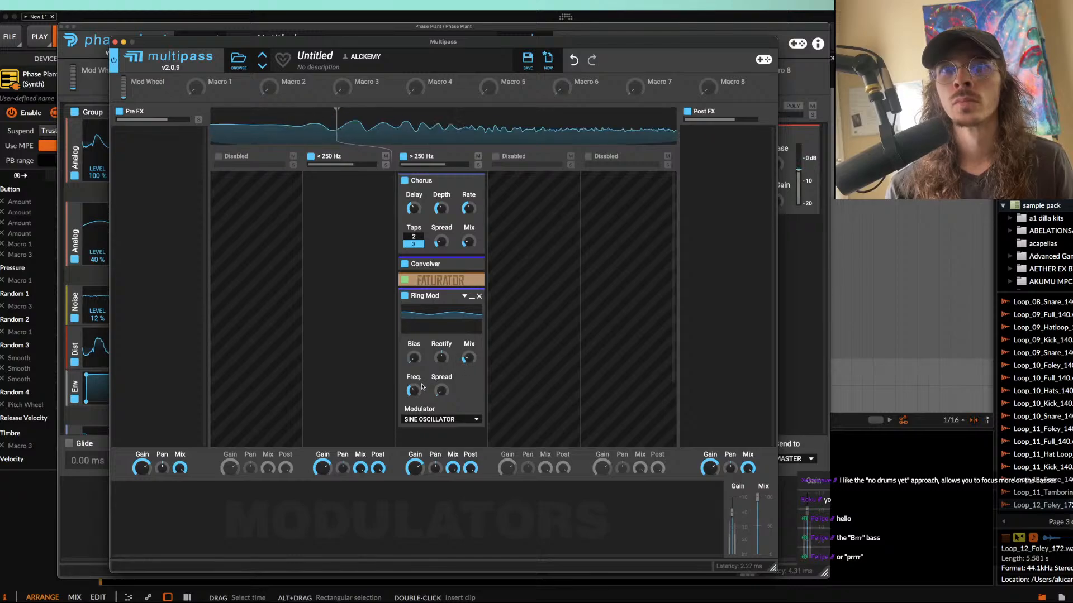
{"action": "mouse_move", "coordinate": [413, 391]}
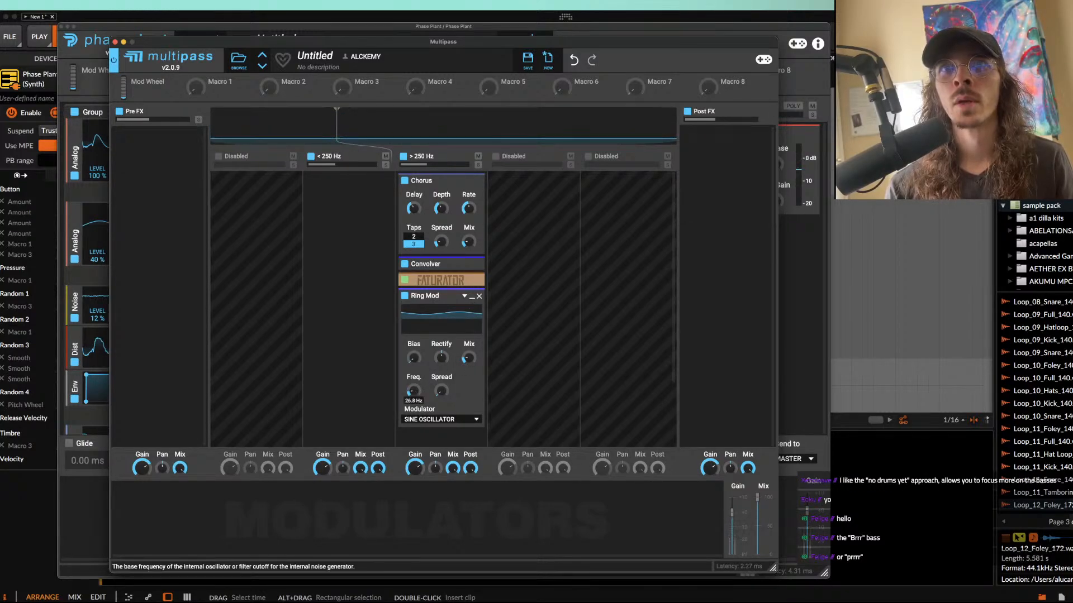
{"action": "left_click_drag", "start_coordinate": [468, 357], "coordinate": [468, 353]}
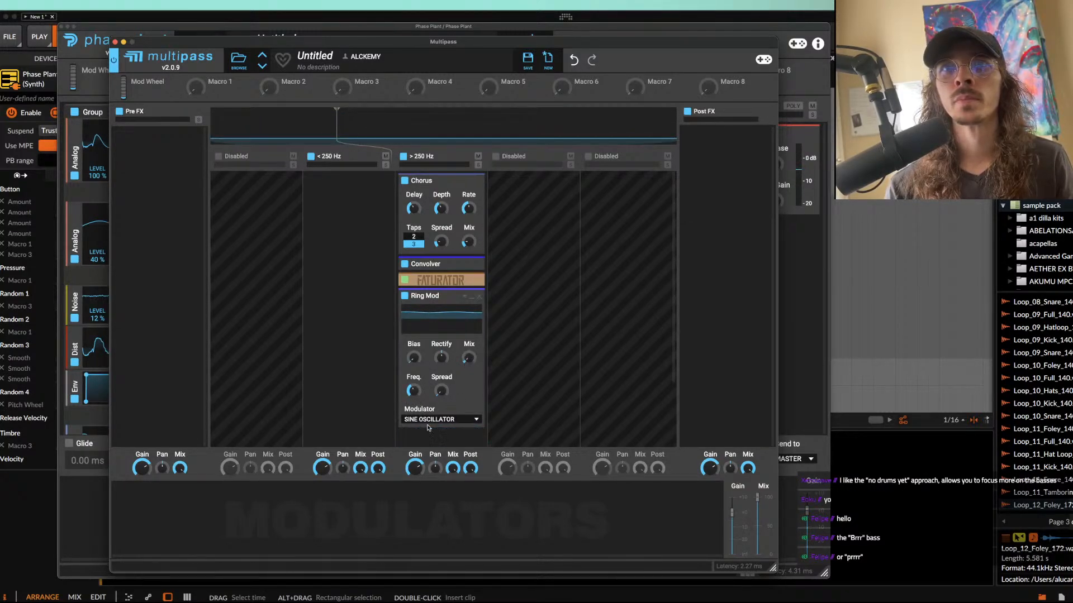
{"action": "left_click", "coordinate": [473, 297]}
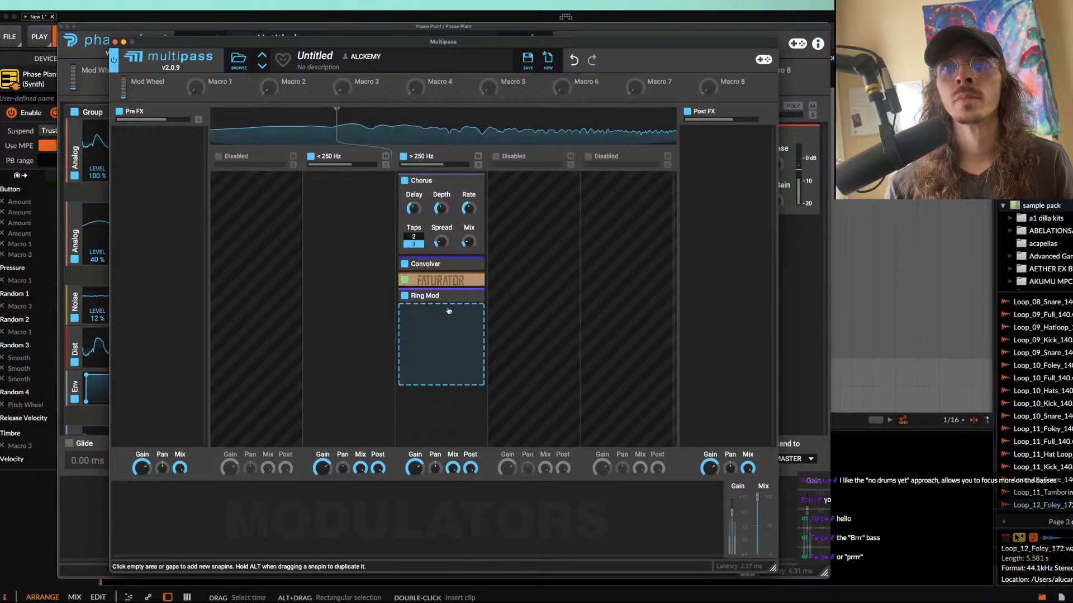
Step: Add a Distortion after the Ring Mod, set its type to Saturate and collapse it
{"action": "left_click", "coordinate": [438, 313]}
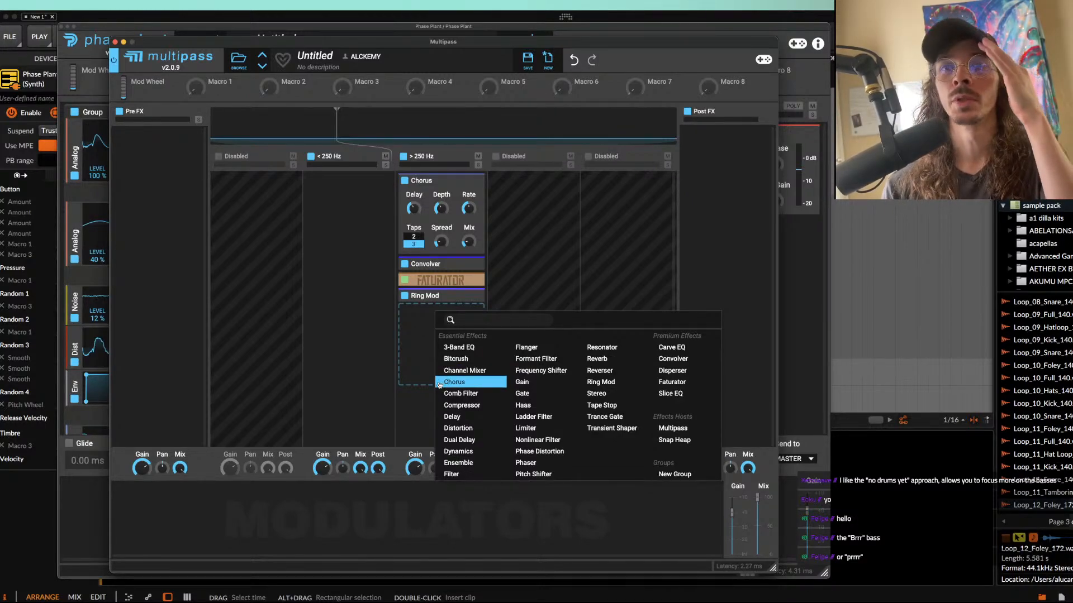
{"action": "left_click", "coordinate": [414, 344]}
{"action": "left_click", "coordinate": [428, 318]}
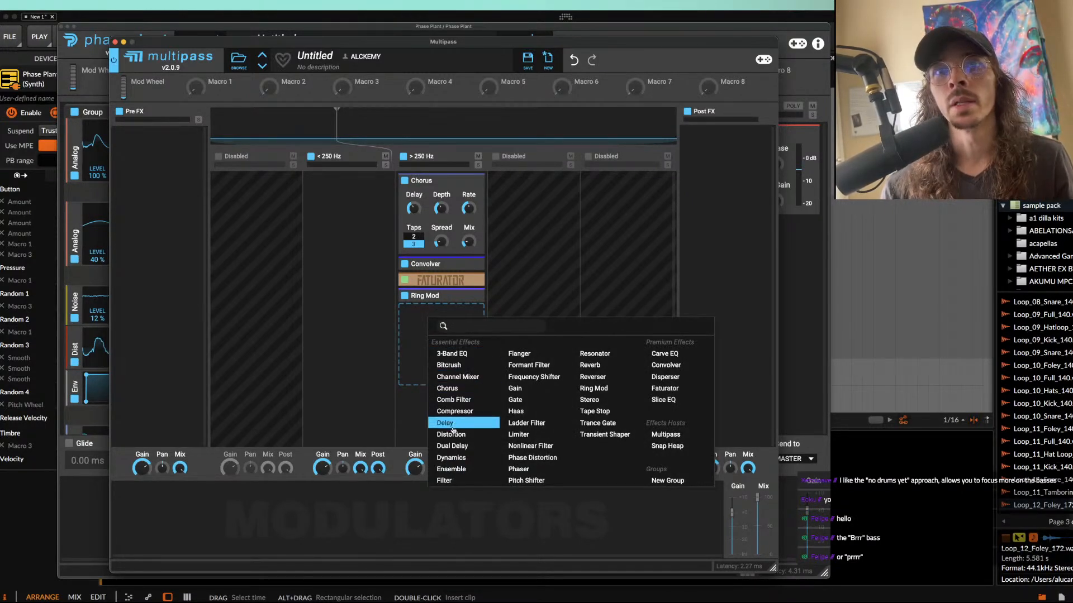
{"action": "left_click", "coordinate": [451, 434]}
{"action": "left_click", "coordinate": [441, 357]}
{"action": "left_click", "coordinate": [441, 371]}
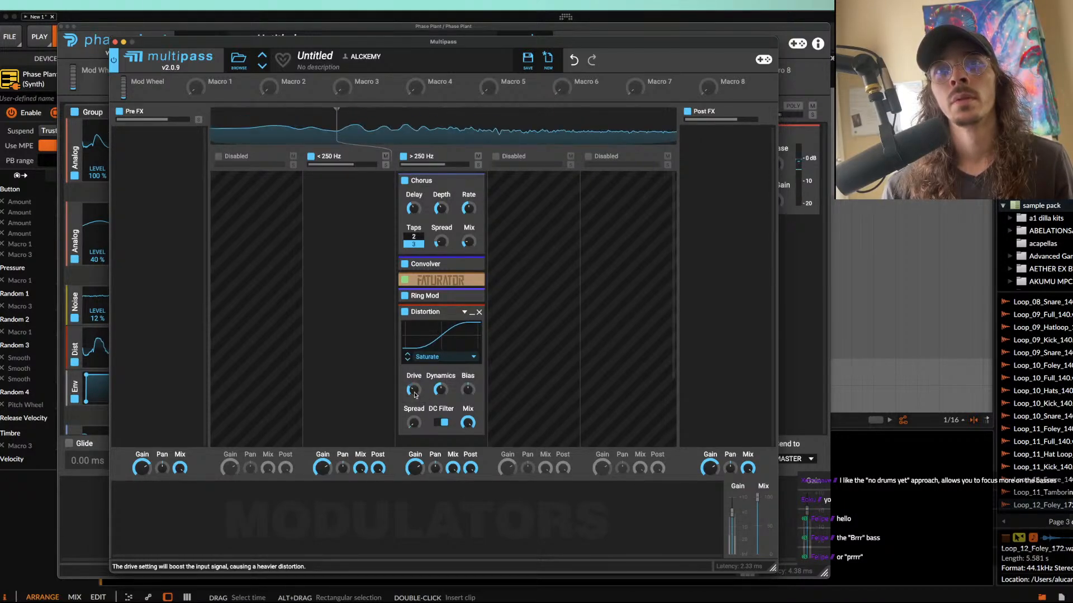
{"action": "left_click", "coordinate": [471, 312]}
Step: Add a Filter after the Distortion, set to Notch with a filter slope of ×3
{"action": "left_click", "coordinate": [443, 349]}
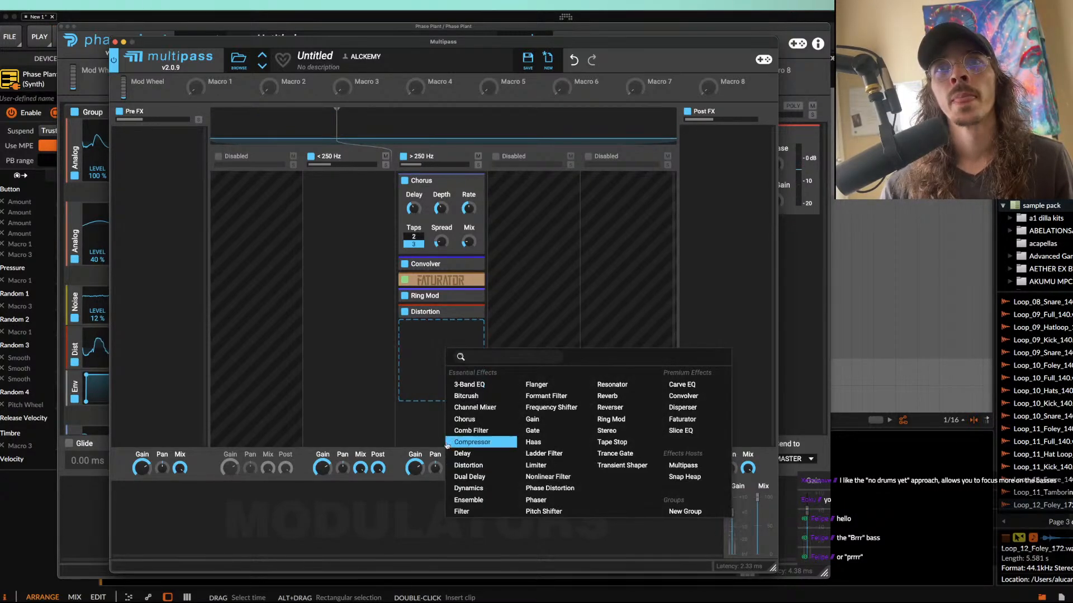
{"action": "left_click", "coordinate": [461, 511]}
{"action": "left_click", "coordinate": [441, 383]}
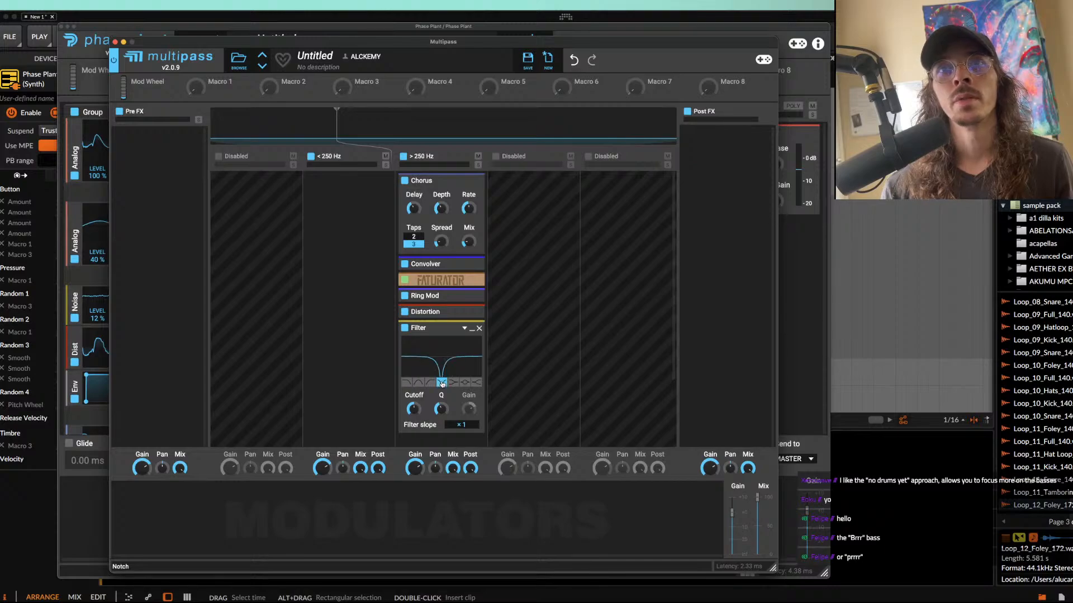
{"action": "left_click", "coordinate": [462, 424]}
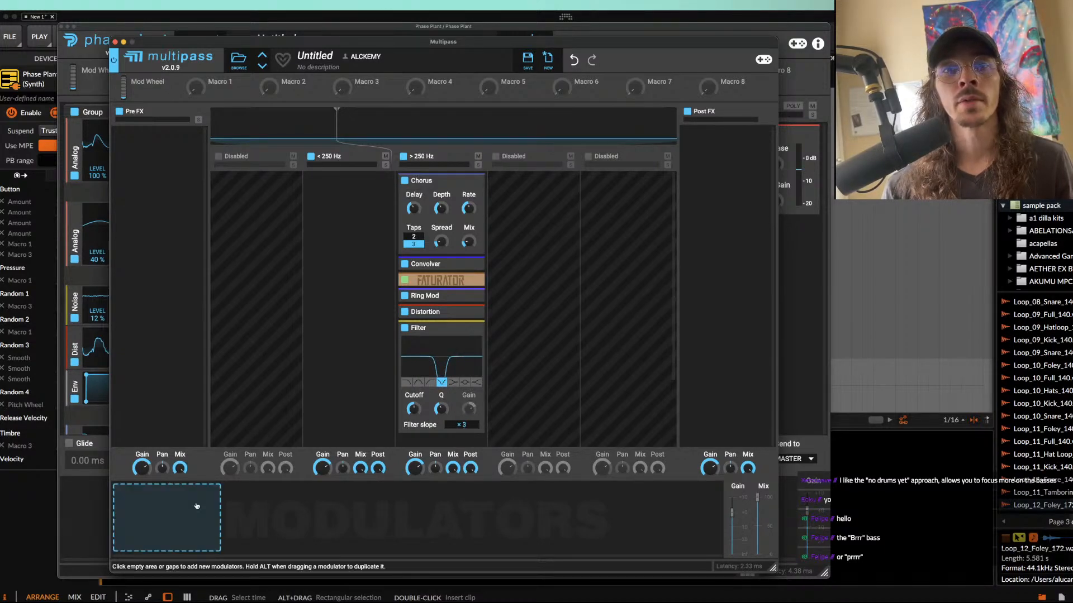
Step: Add an Envelope modulator in Multipass routed to the notch Filter's cutoff, audition it, and bypass the Filter
{"action": "left_click", "coordinate": [158, 509]}
{"action": "left_click", "coordinate": [171, 472]}
{"action": "mouse_move", "coordinate": [166, 499]}
{"action": "left_mouse_down"}
{"action": "mouse_move", "coordinate": [185, 529]}
{"action": "mouse_move", "coordinate": [157, 514]}
{"action": "left_mouse_up"}
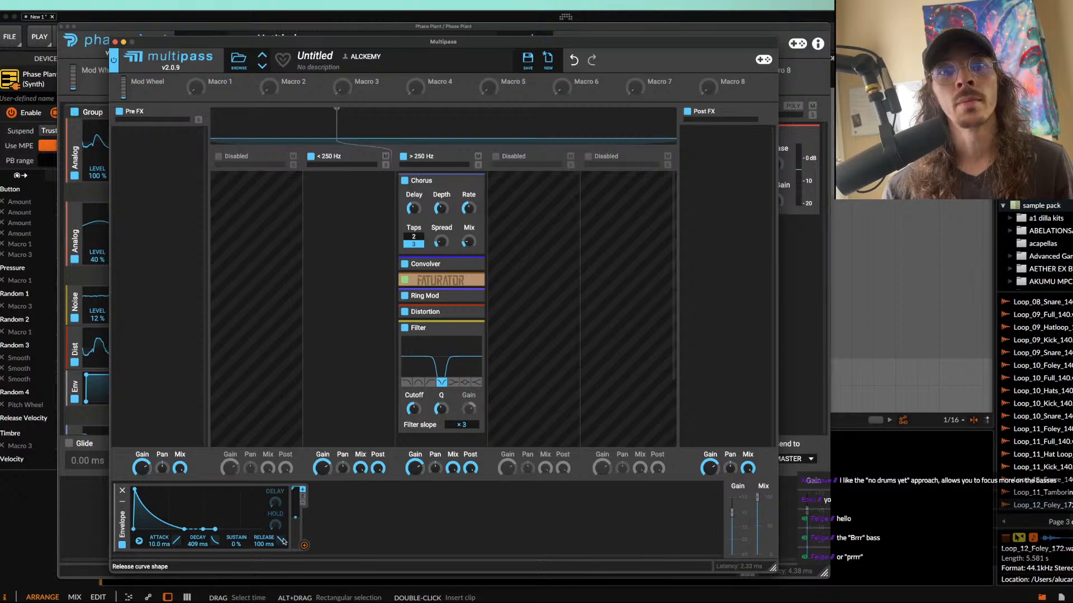
{"action": "left_click_drag", "start_coordinate": [304, 545], "coordinate": [412, 418]}
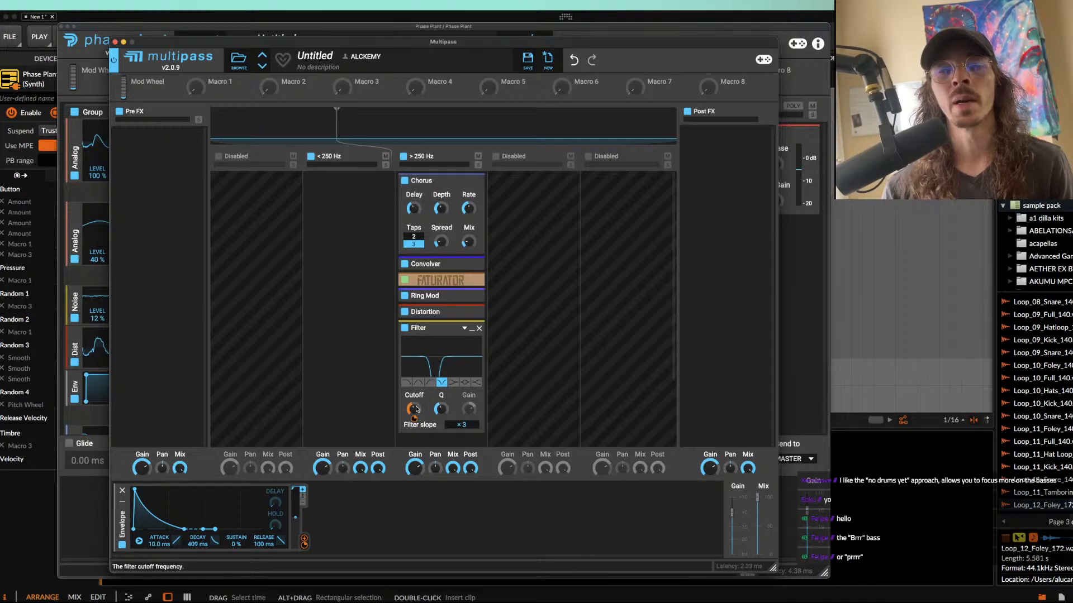
{"action": "key", "text": "space"}
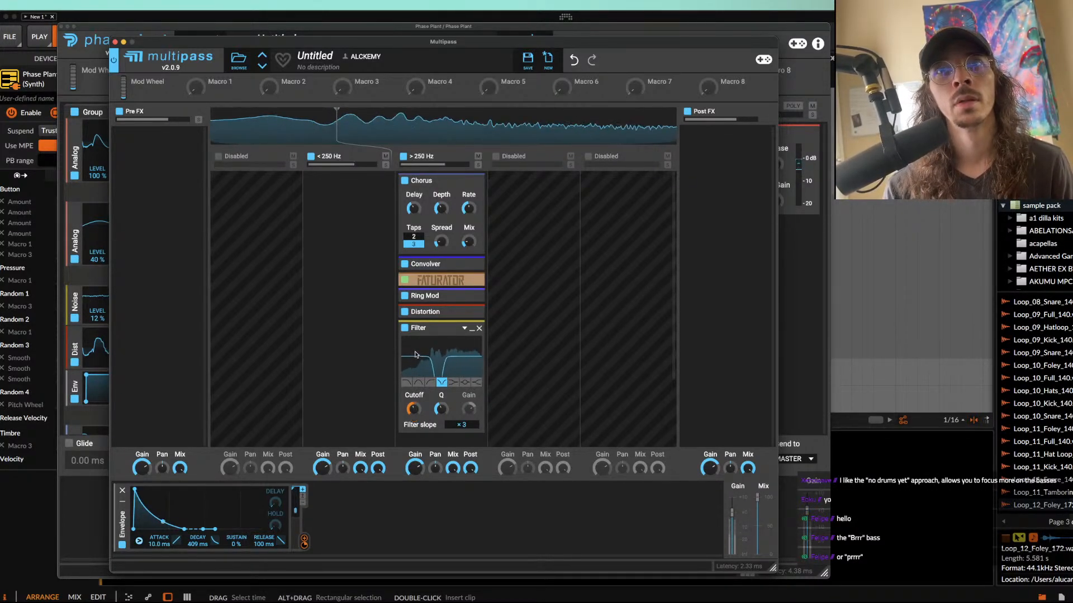
{"action": "left_click", "coordinate": [406, 328]}
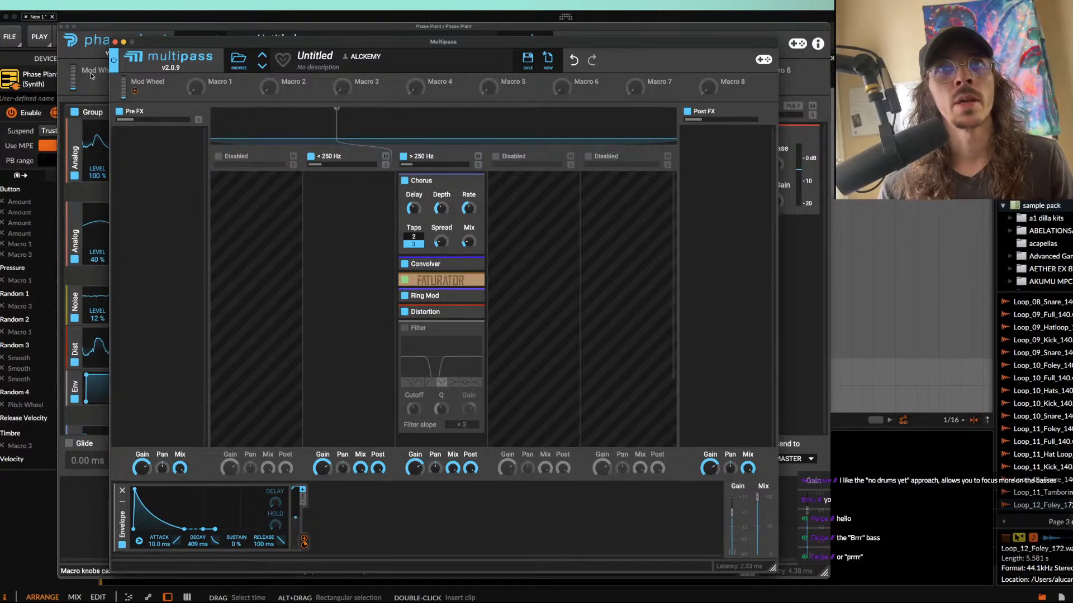
{"action": "left_click", "coordinate": [115, 42]}
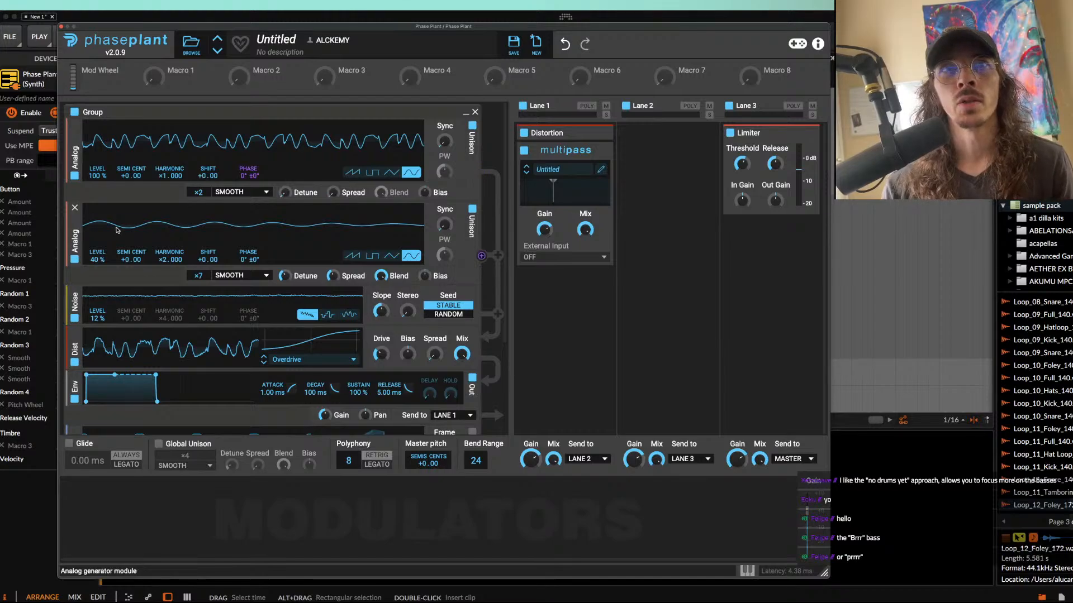
{"action": "left_click", "coordinate": [575, 316]}
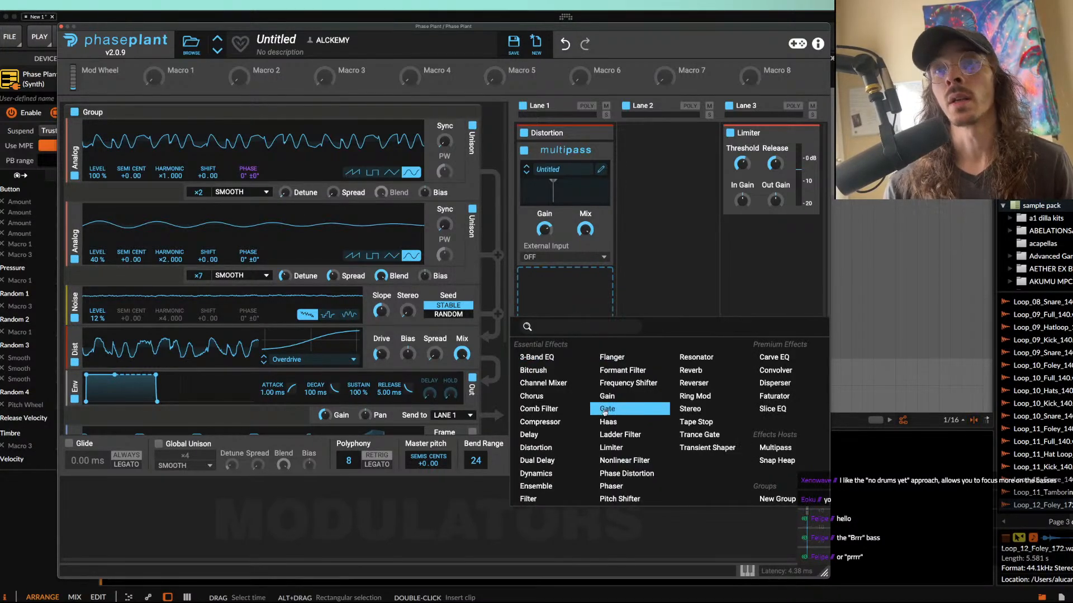
{"action": "left_click", "coordinate": [540, 502]}
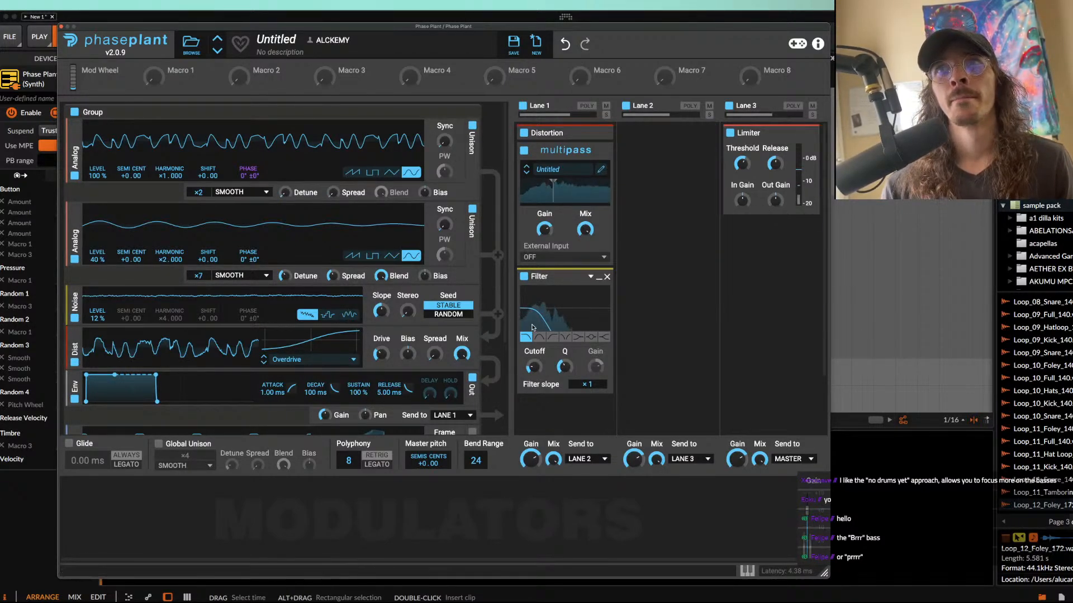
{"action": "left_click", "coordinate": [598, 276]}
{"action": "left_click", "coordinate": [607, 276]}
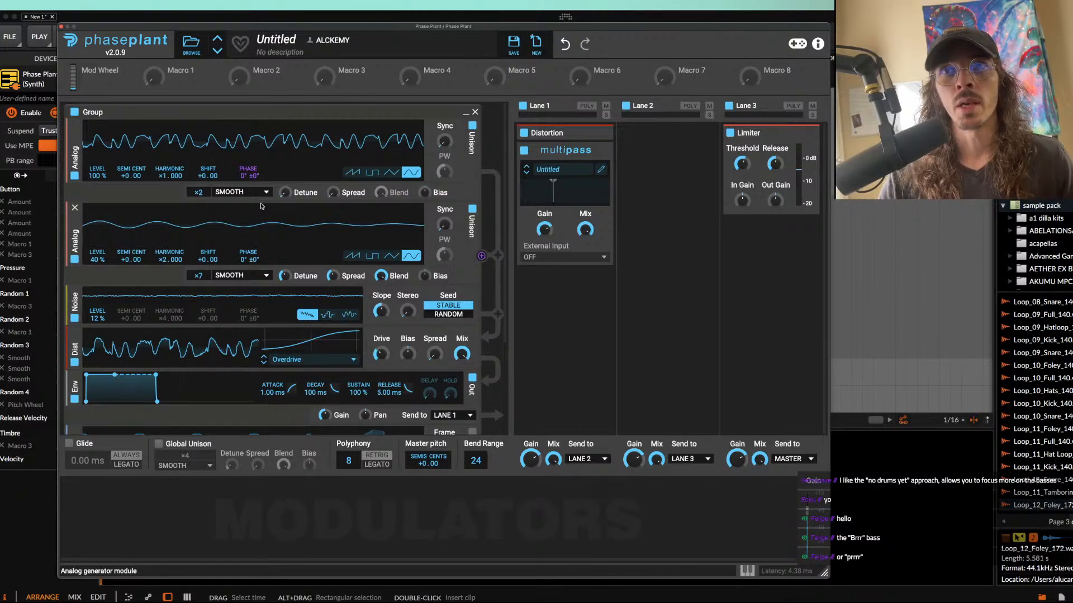
Step: Collapse the bypassed Filter inside Multipass and close the Multipass and Phase Plant windows
{"action": "left_click", "coordinate": [600, 171]}
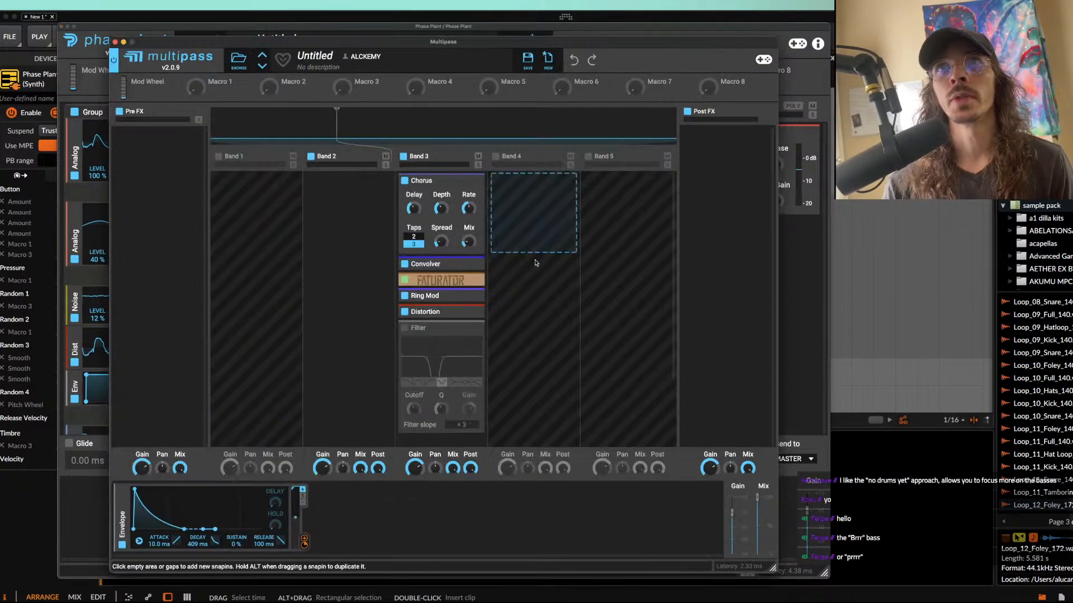
{"action": "left_click", "coordinate": [471, 329]}
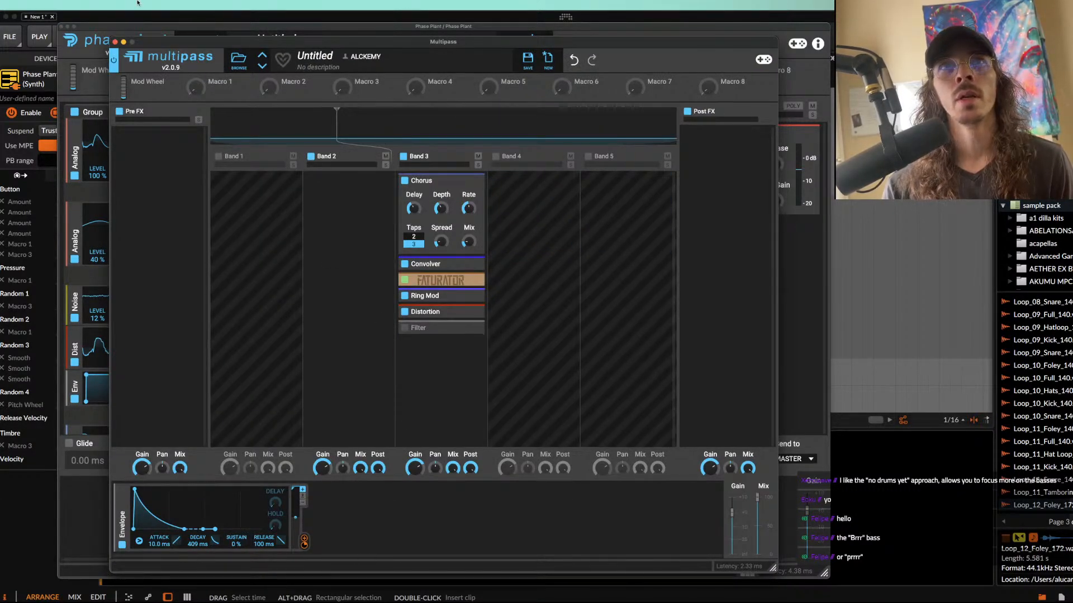
{"action": "left_click", "coordinate": [115, 42]}
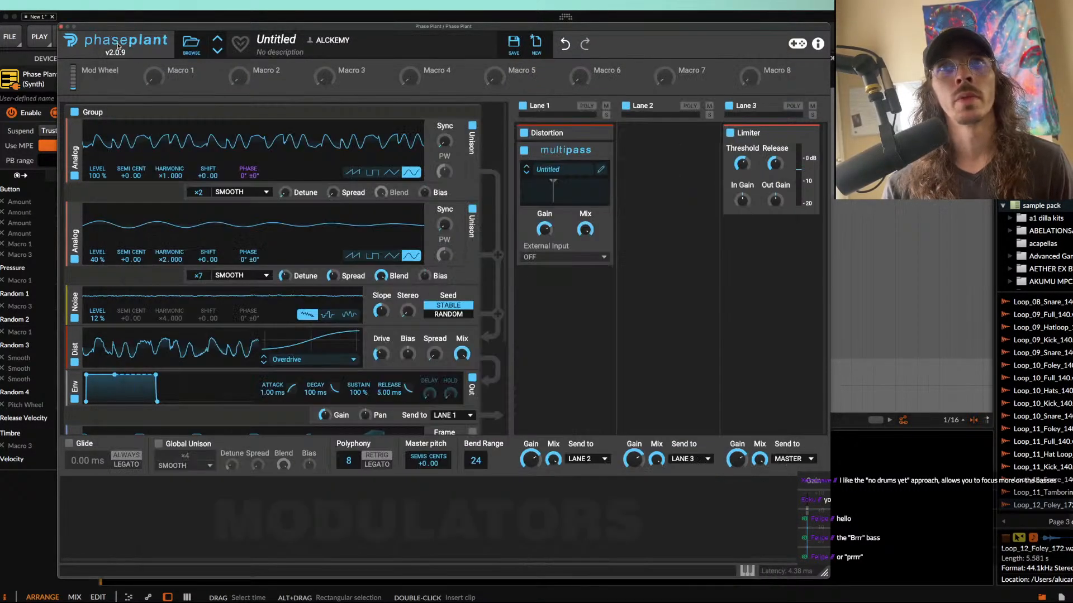
{"action": "left_click", "coordinate": [61, 27]}
Step: Insert a Bitwig Amp device after Phase Plant in the selected track's device chain
{"action": "left_click", "coordinate": [521, 509]}
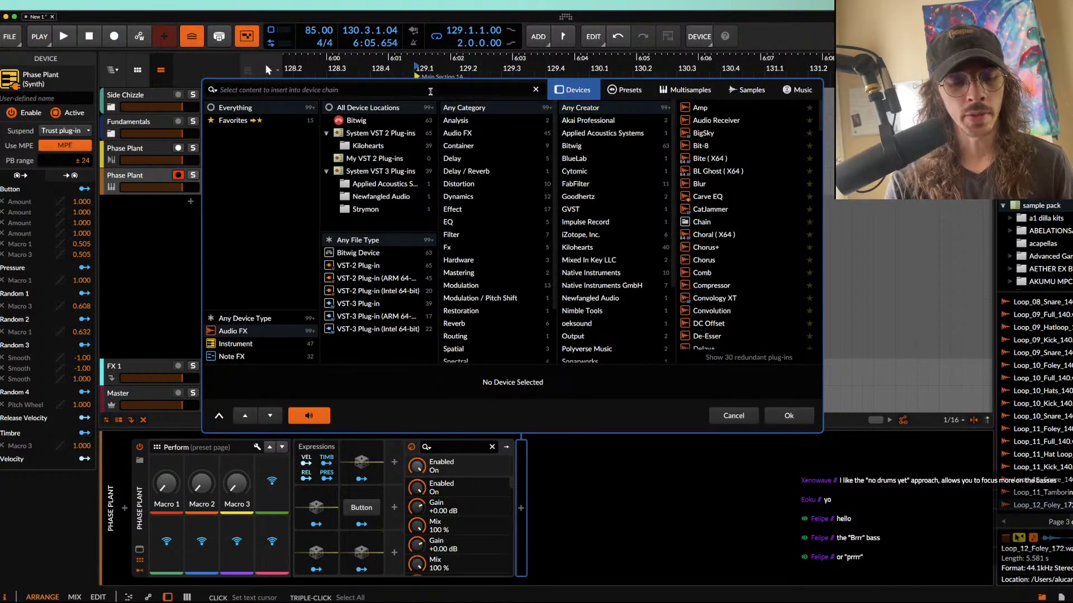
{"action": "type", "text": "AMP"}
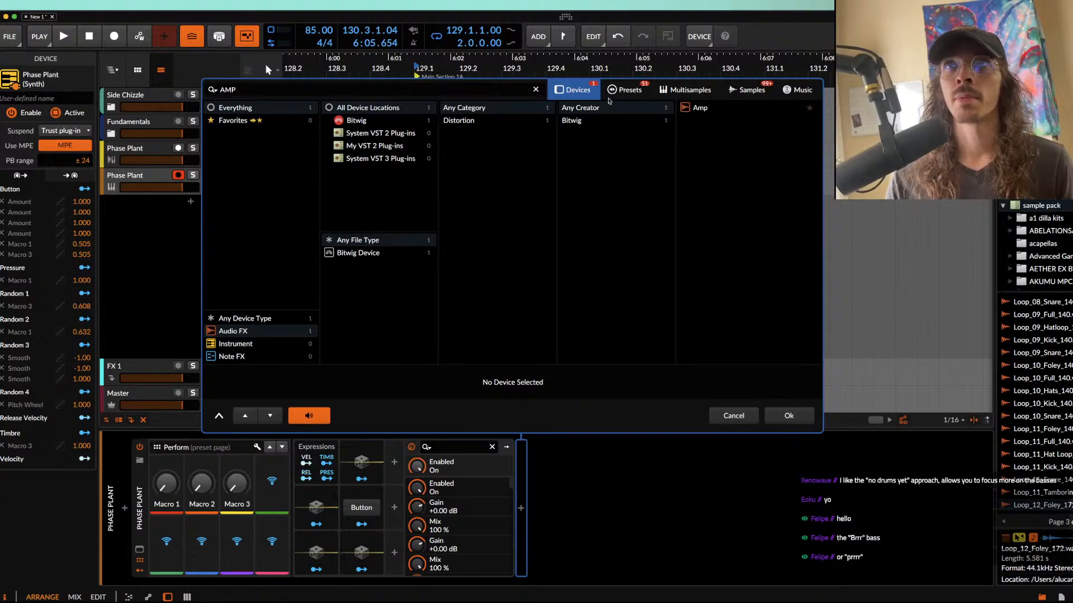
{"action": "double_click", "coordinate": [700, 109]}
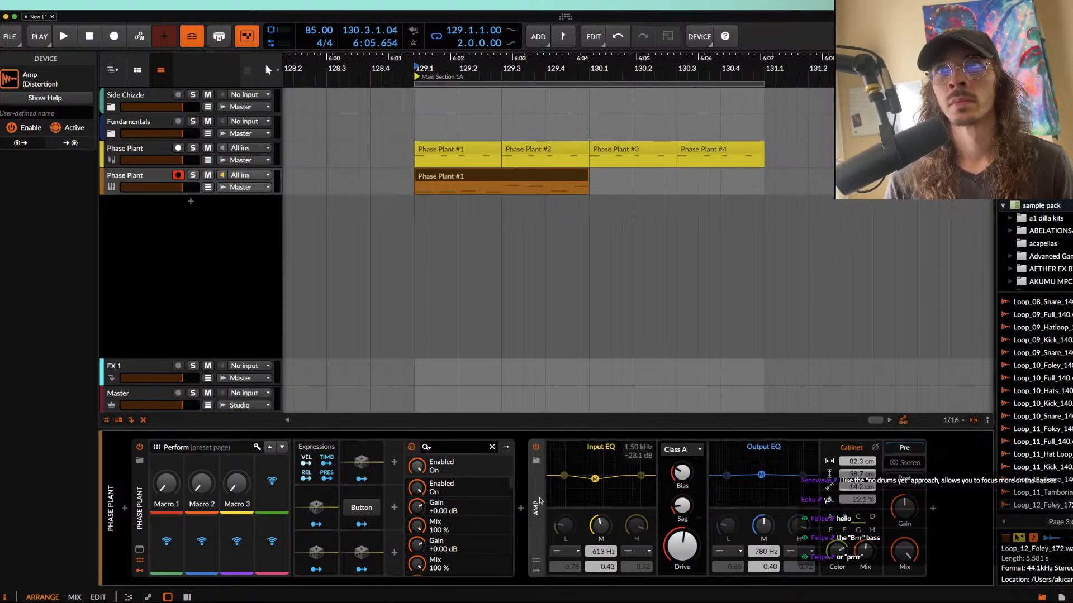
Step: Wrap the Amp in an FX Layer, add an empty second layer, and solo the Amp layer
{"action": "key", "text": "super+g"}
{"action": "left_click", "coordinate": [599, 466]}
{"action": "left_click", "coordinate": [958, 417]}
{"action": "left_click", "coordinate": [580, 452]}
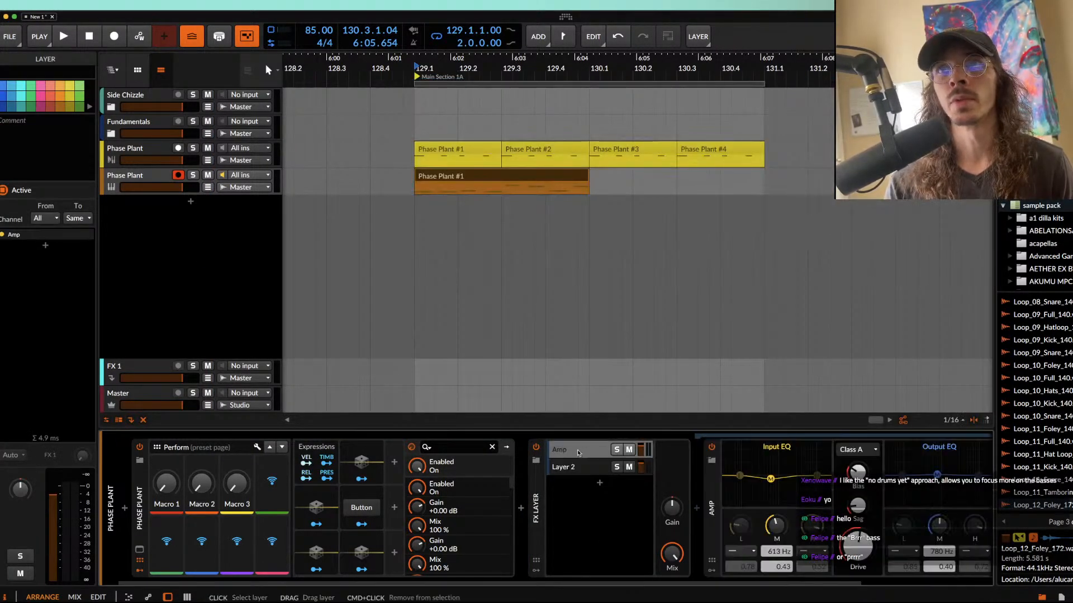
{"action": "left_click", "coordinate": [617, 450]}
Step: Insert FabFilter Pro-Q 3 after the Amp inside the soloed layer
{"action": "scroll", "coordinate": [643, 461], "scroll_direction": "right", "scroll_amount": 3}
{"action": "left_click", "coordinate": [953, 509]}
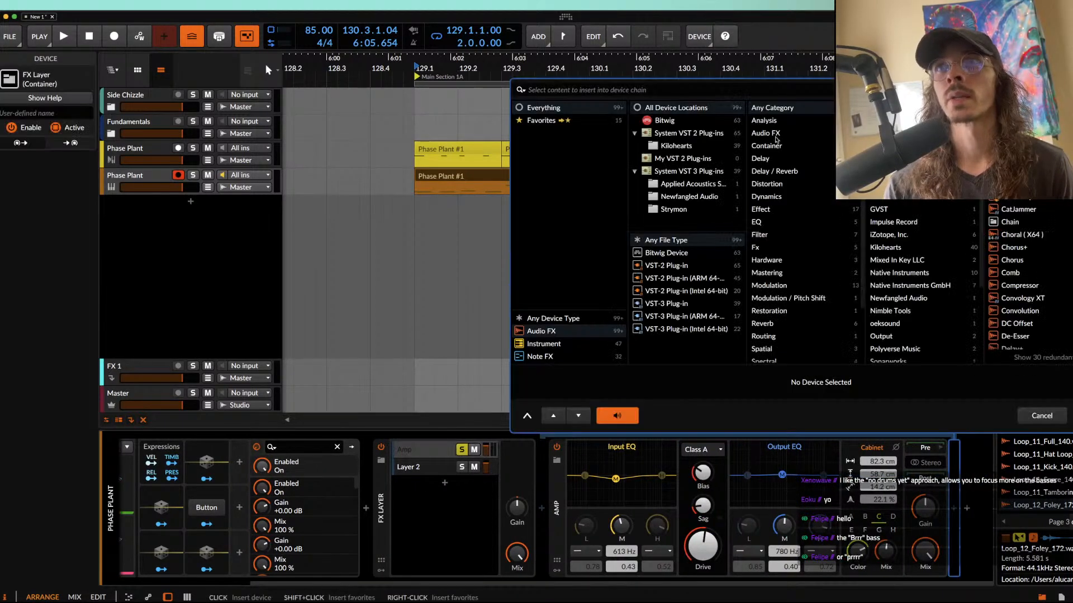
{"action": "type", "text": "PRO"}
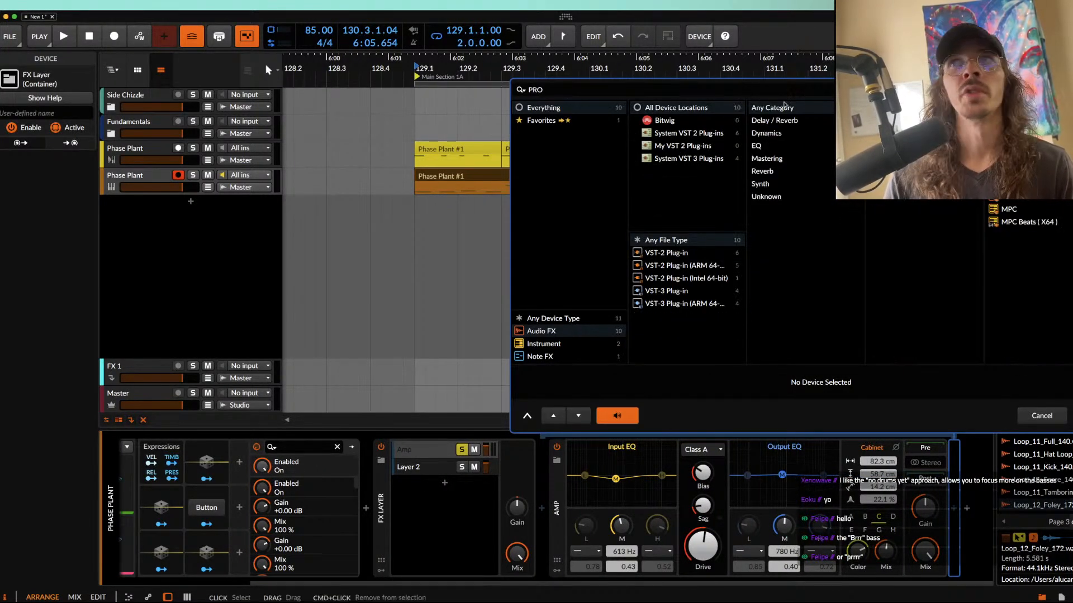
{"action": "double_click", "coordinate": [1014, 133]}
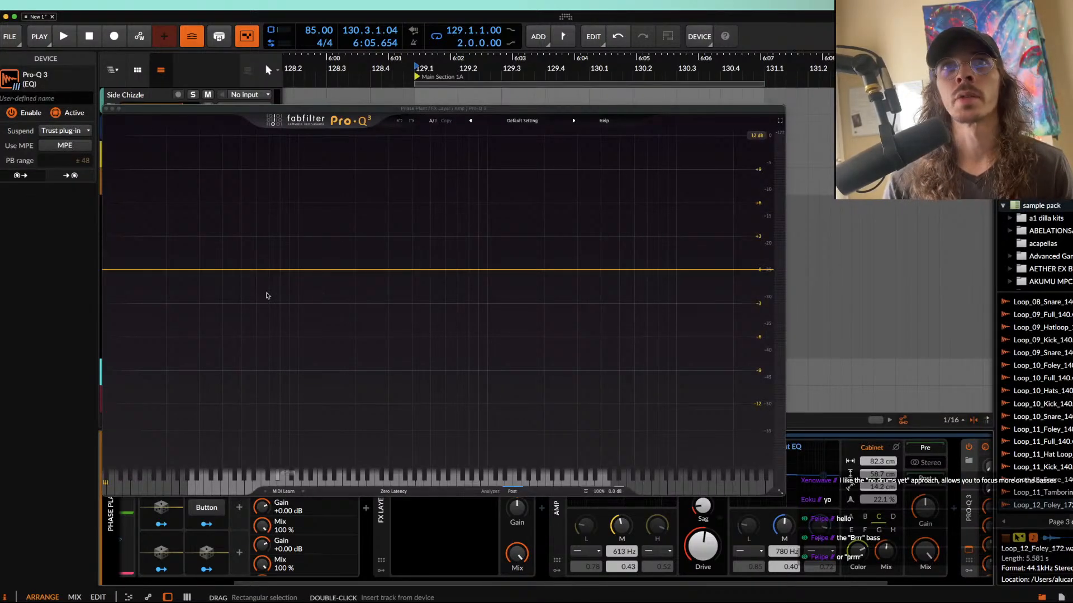
Step: Create a 24 dB/oct low cut at about 316 Hz in Pro-Q 3 and reposition the EQ window
{"action": "left_click_drag", "start_coordinate": [125, 270], "coordinate": [392, 323]}
{"action": "key", "text": "ctrl+Up"}
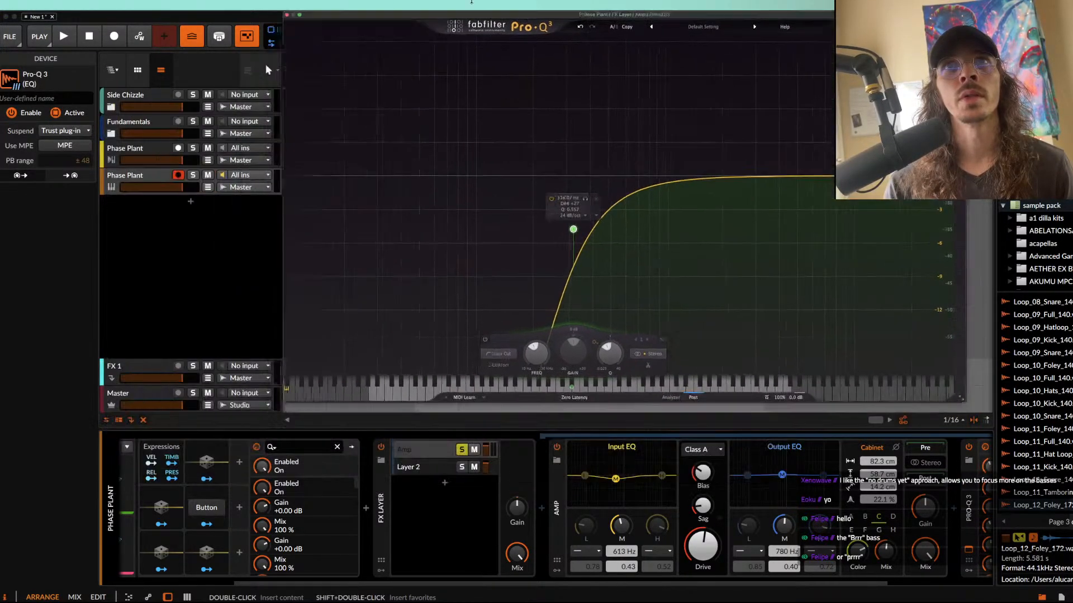
{"action": "left_click_drag", "start_coordinate": [349, 157], "coordinate": [577, 350]}
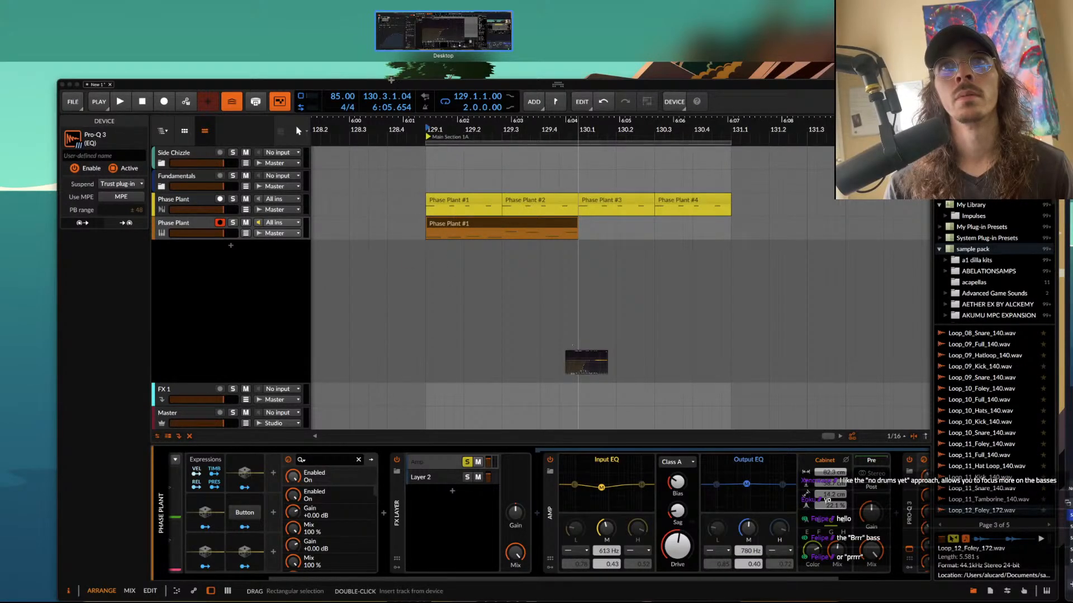
{"action": "left_click", "coordinate": [391, 85]}
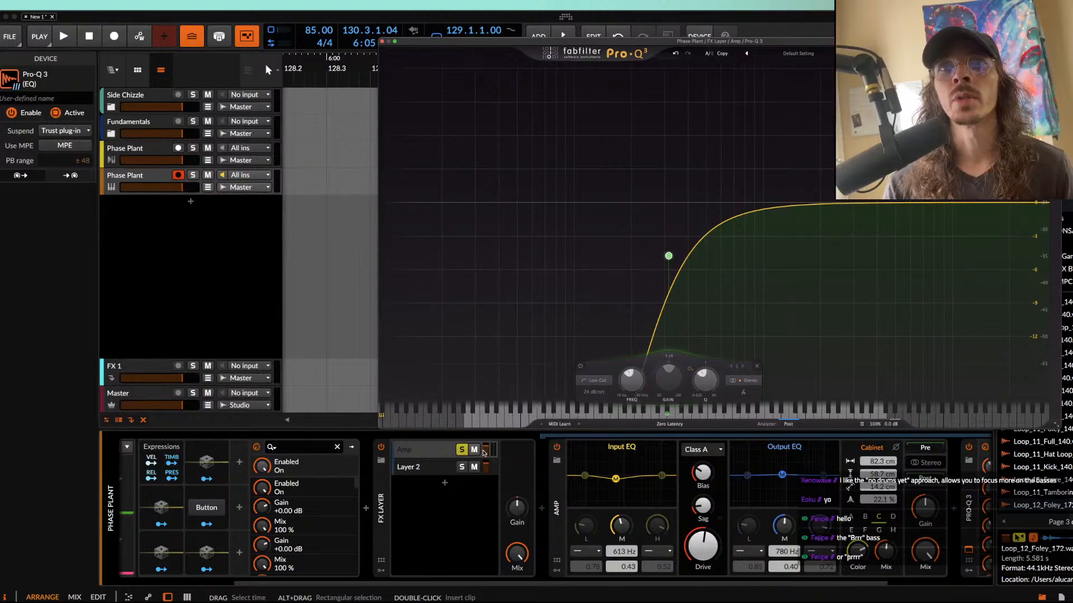
Step: Load the Amp Stereo 1 preset into the Amp during playback and collapse the device to its macro controls
{"action": "left_click", "coordinate": [484, 451]}
{"action": "key", "text": "space"}
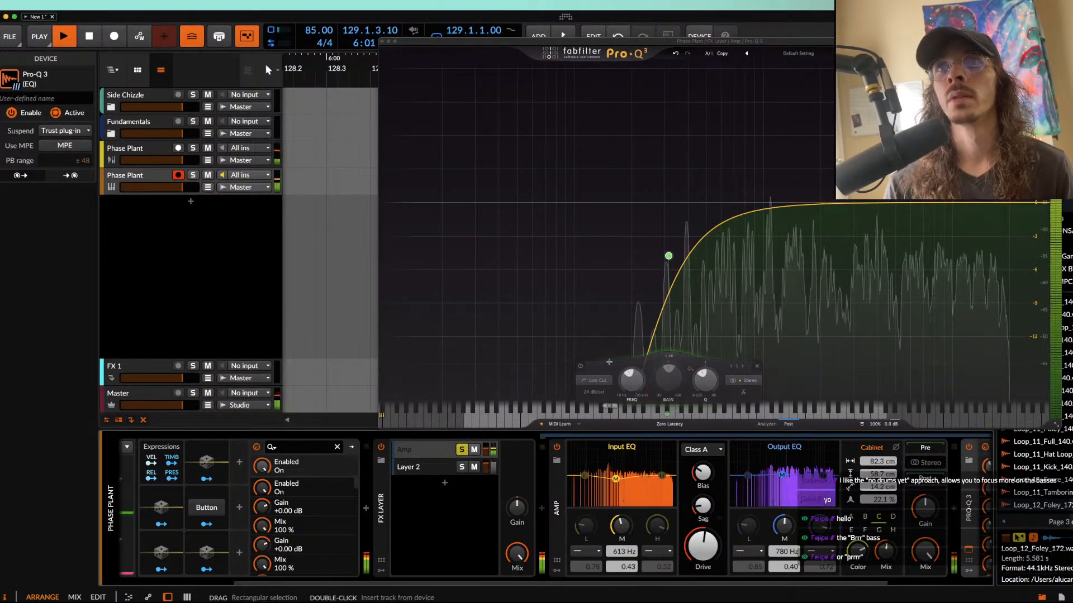
{"action": "left_click", "coordinate": [556, 459]}
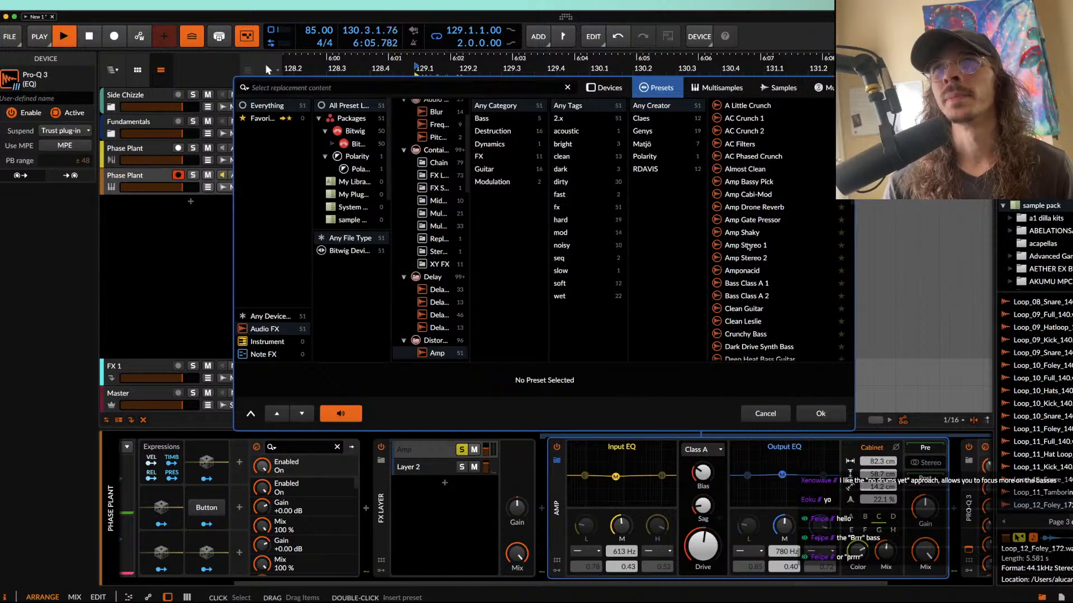
{"action": "left_click", "coordinate": [749, 247]}
{"action": "left_click", "coordinate": [820, 414]}
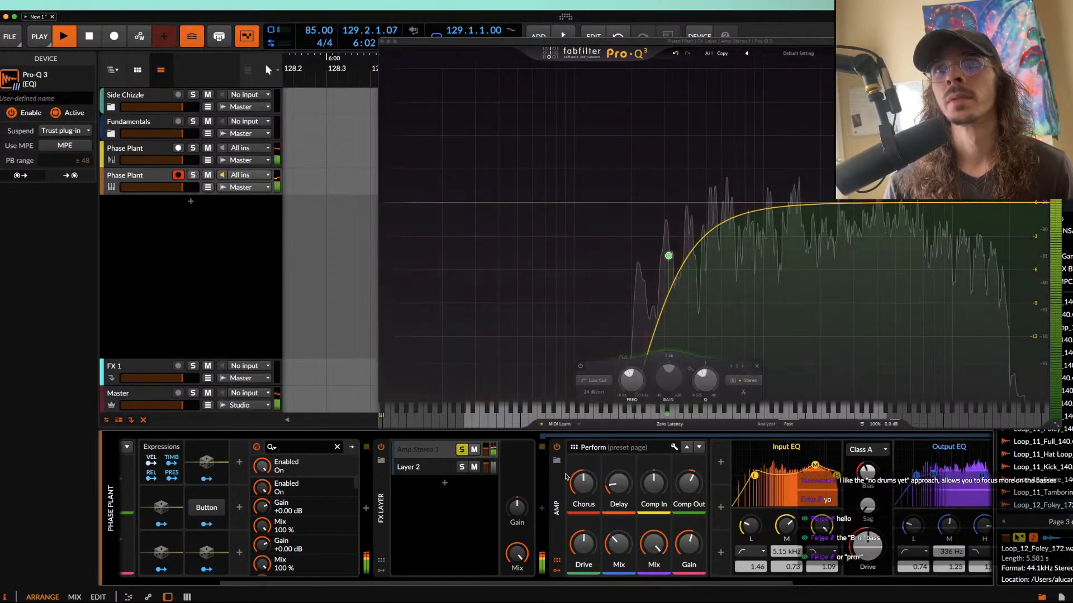
{"action": "left_click", "coordinate": [566, 476]}
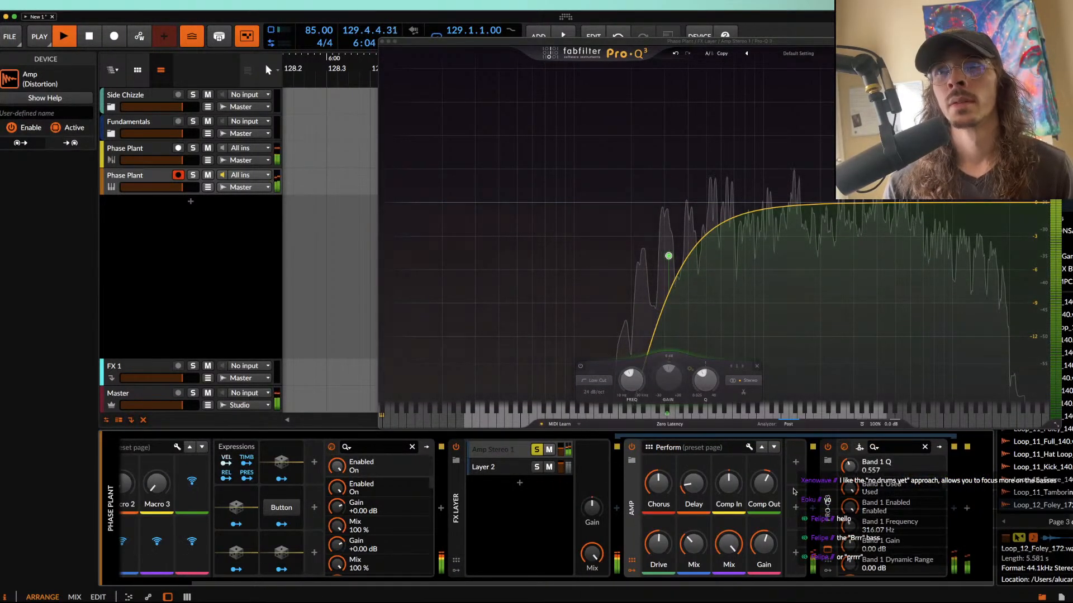
Step: Insert the ValhallaRoom reverb after Pro-Q 3 in the Amp layer
{"action": "left_click", "coordinate": [795, 507]}
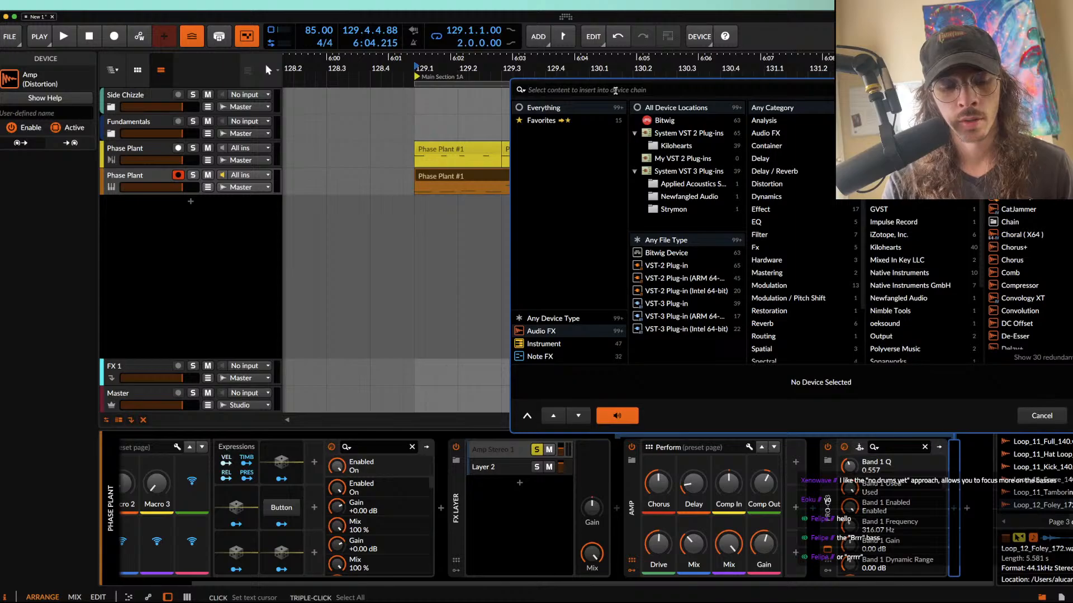
{"action": "type", "text": "VAL"}
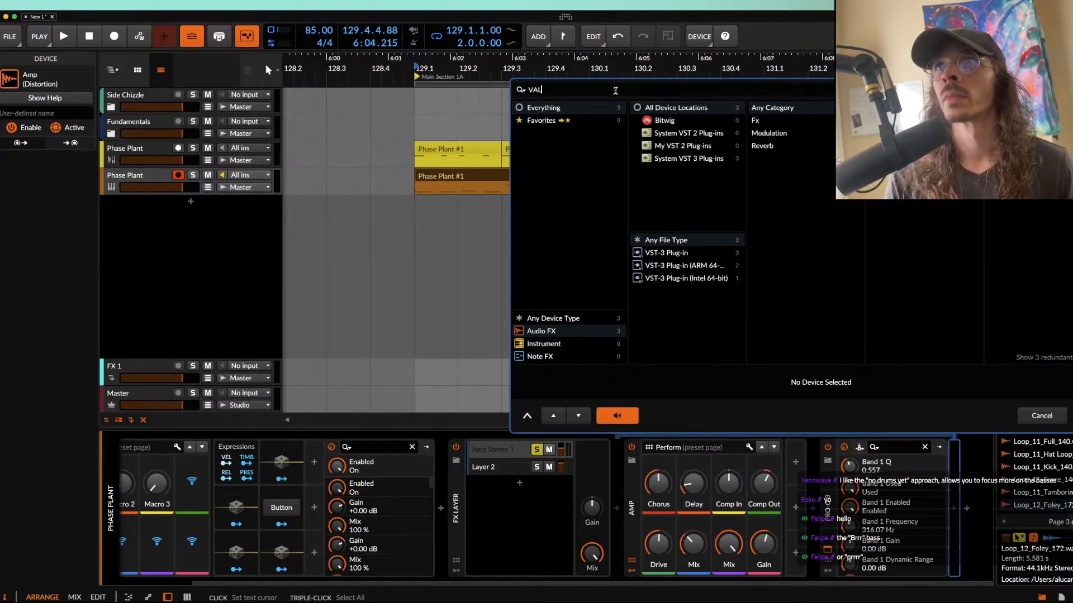
{"action": "key", "text": "Down"}
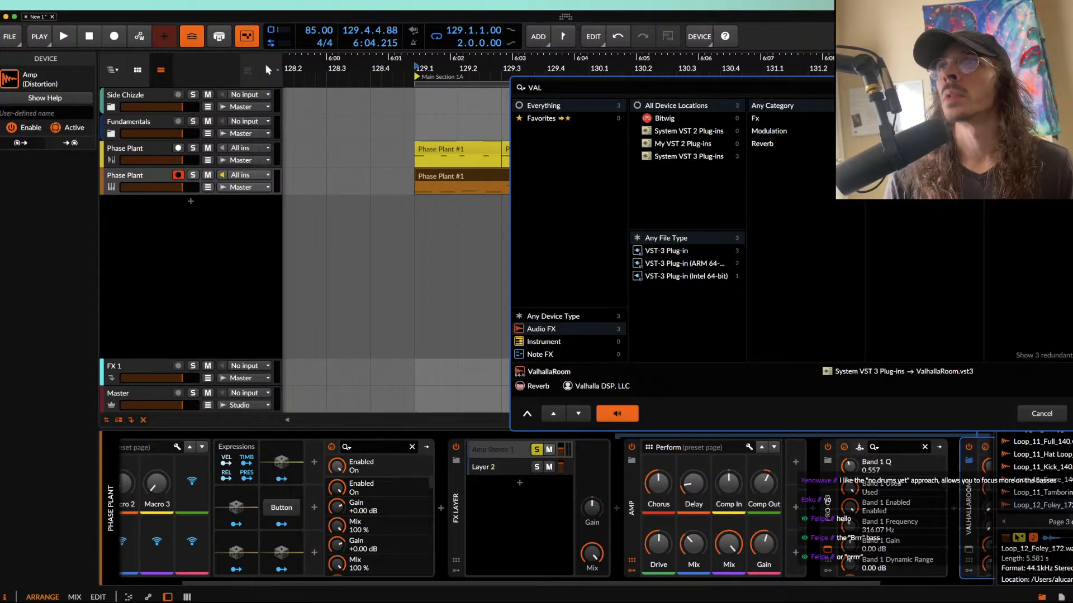
{"action": "key", "text": "Return"}
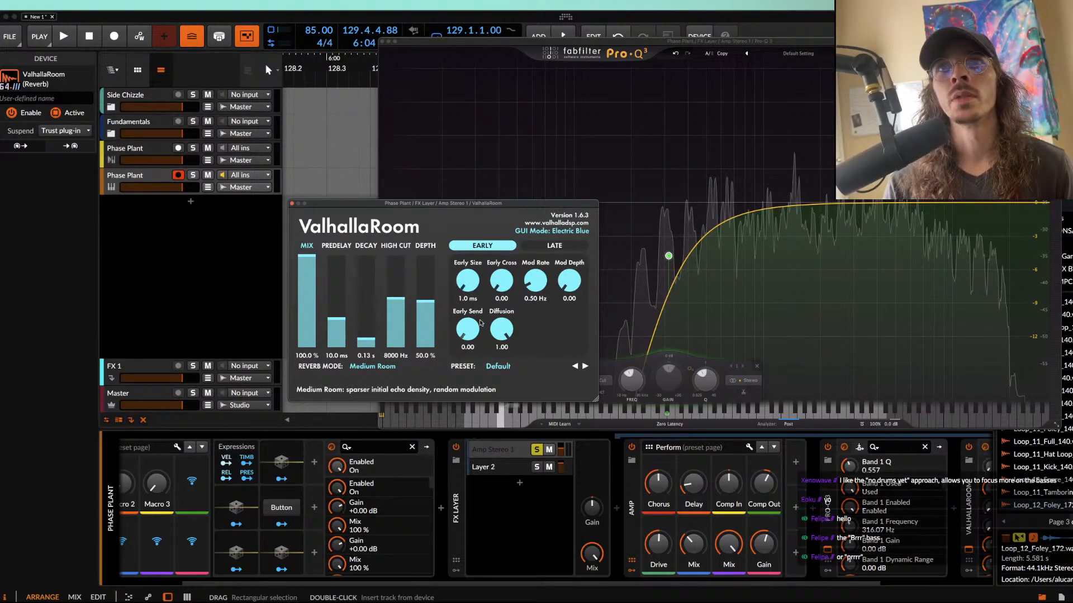
Step: Set ValhallaRoom's depth to 72.3%, decay to 0.10 s, predelay to 0 ms and high cut to 15000 Hz while auditioning
{"action": "left_click", "coordinate": [555, 245]}
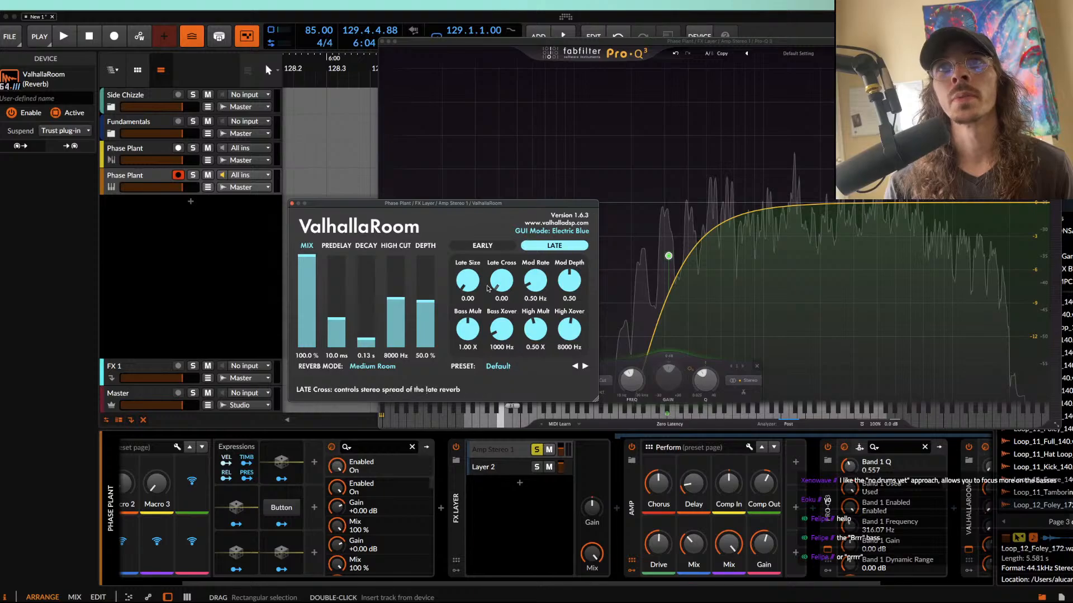
{"action": "mouse_move", "coordinate": [426, 301]}
{"action": "left_mouse_down"}
{"action": "mouse_move", "coordinate": [426, 252]}
{"action": "mouse_move", "coordinate": [428, 279]}
{"action": "left_mouse_up"}
{"action": "key", "text": "space"}
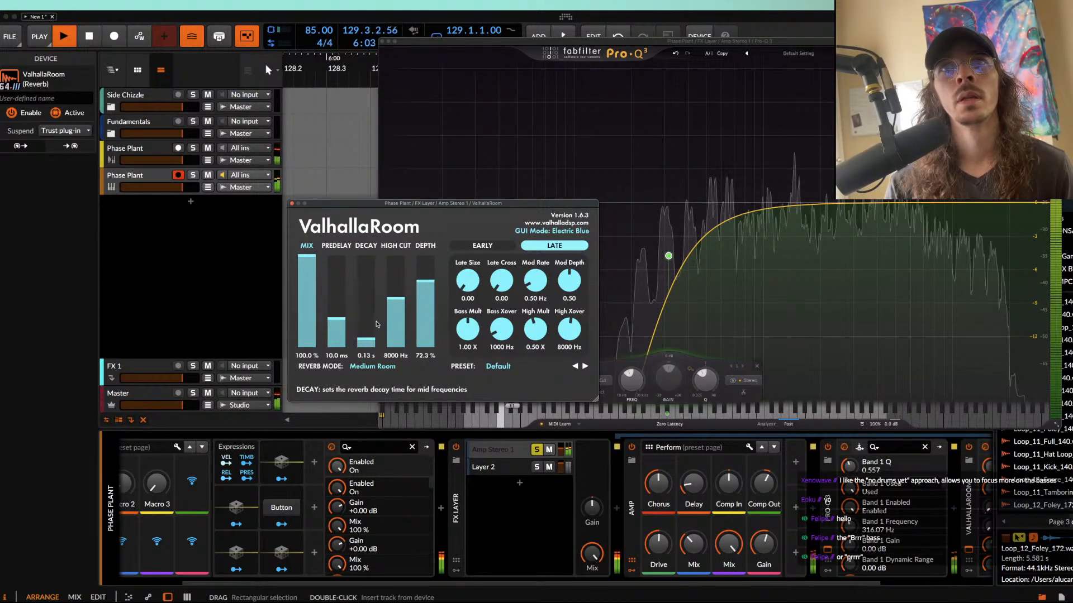
{"action": "left_click_drag", "start_coordinate": [370, 339], "coordinate": [368, 351]}
{"action": "left_click_drag", "start_coordinate": [336, 318], "coordinate": [336, 352]}
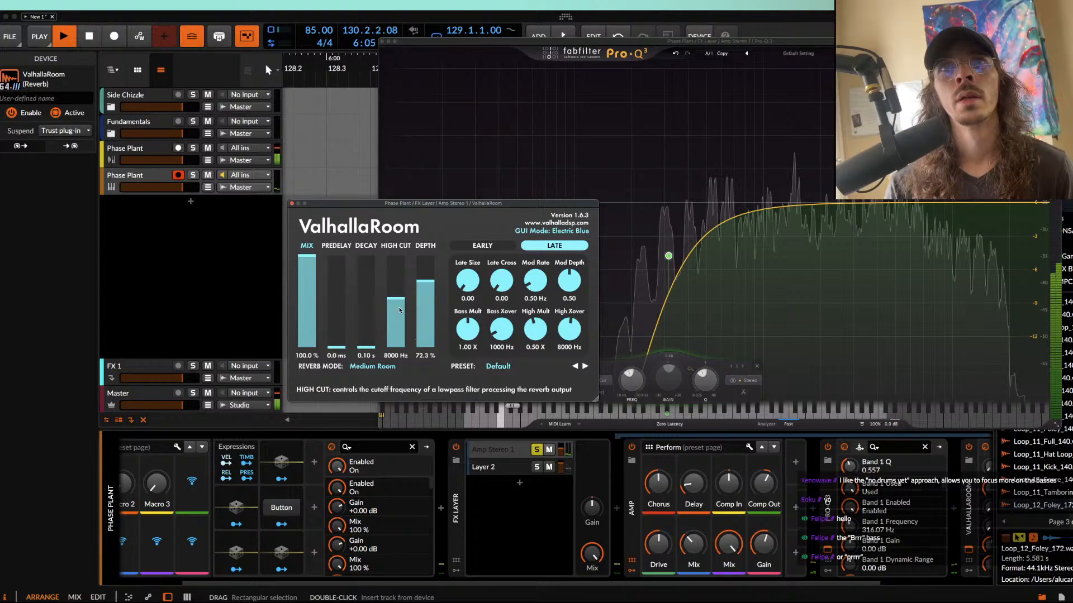
{"action": "left_click_drag", "start_coordinate": [394, 302], "coordinate": [392, 254]}
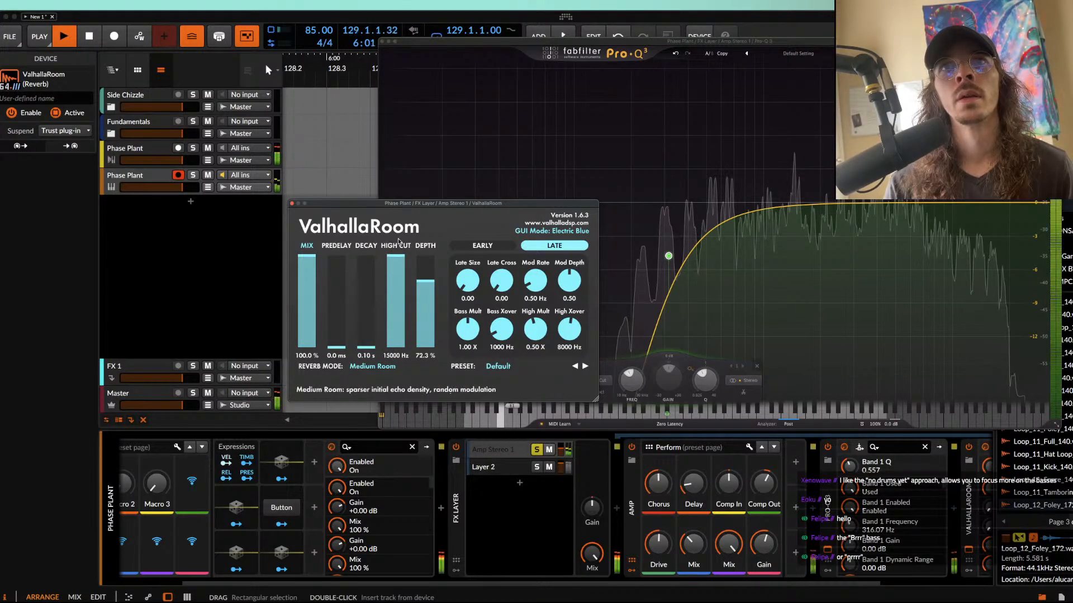
Step: Set ValhallaRoom's mix to 8.5% and decay to 0.37 s, and close its window
{"action": "left_click_drag", "start_coordinate": [307, 262], "coordinate": [310, 343]}
{"action": "left_click", "coordinate": [361, 334]}
{"action": "left_click", "coordinate": [291, 204]}
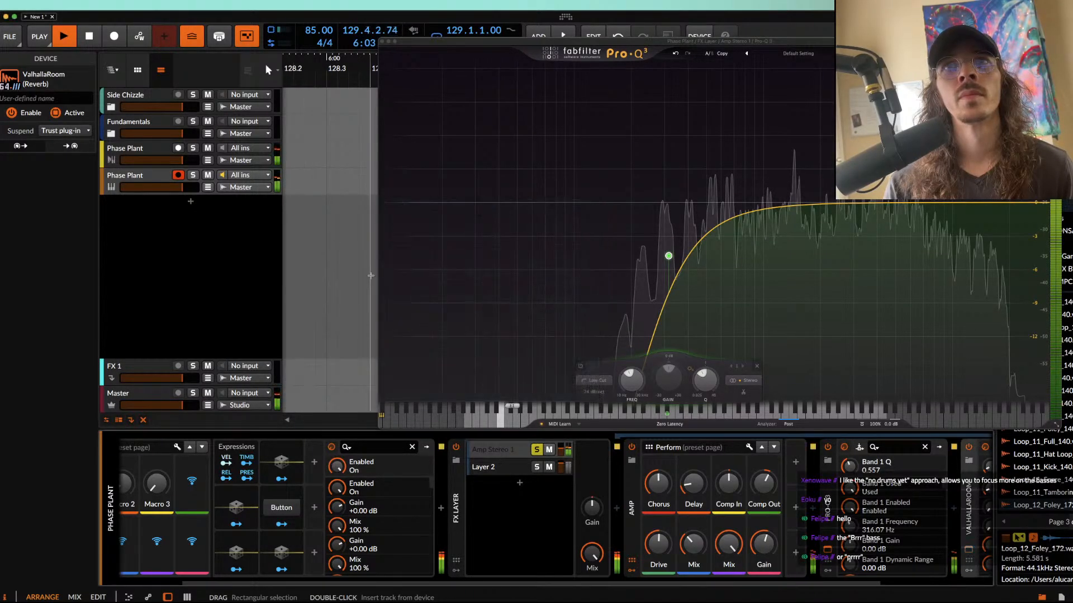
{"action": "scroll", "coordinate": [525, 458], "scroll_direction": "right", "scroll_amount": 5}
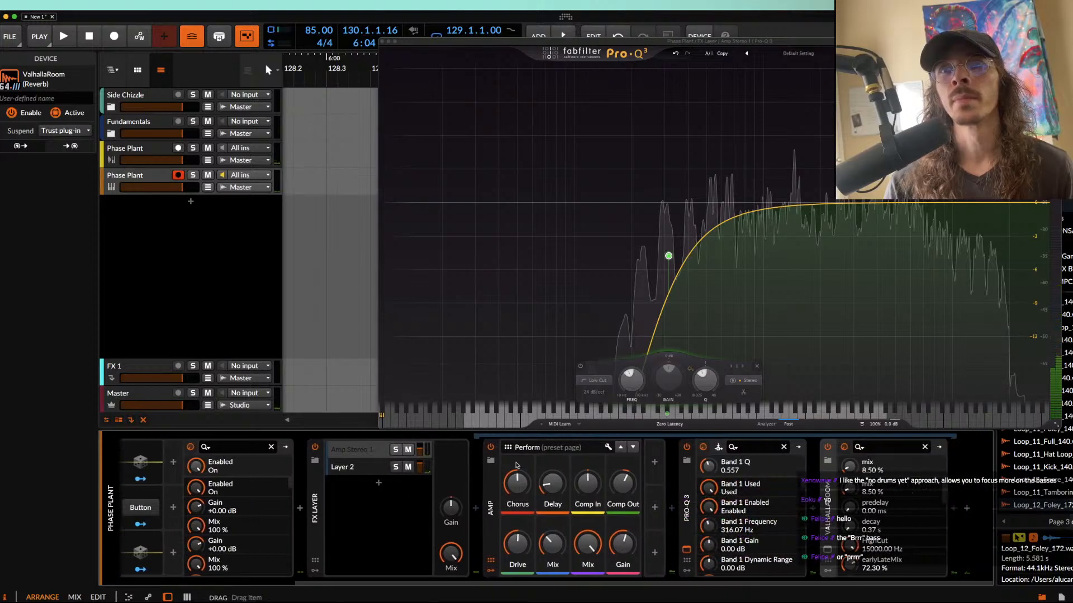
Step: Collapse the Amp and the FX Layer, and insert Newfangled Saturate after the FX Layer on the bass track
{"action": "double_click", "coordinate": [492, 485]}
{"action": "double_click", "coordinate": [316, 491]}
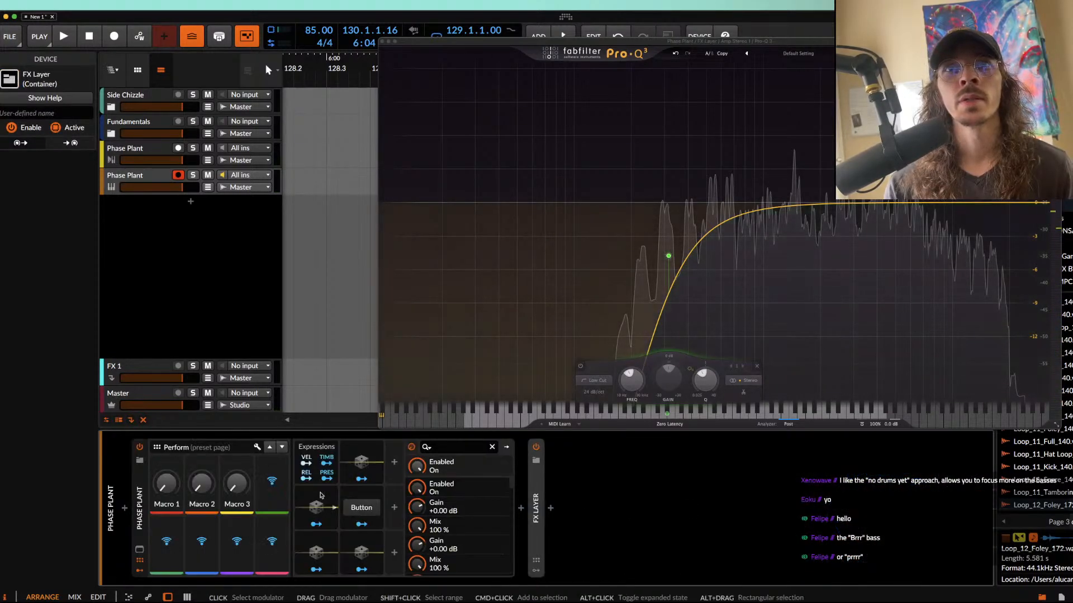
{"action": "left_click", "coordinate": [551, 506]}
{"action": "type", "text": "SAT"}
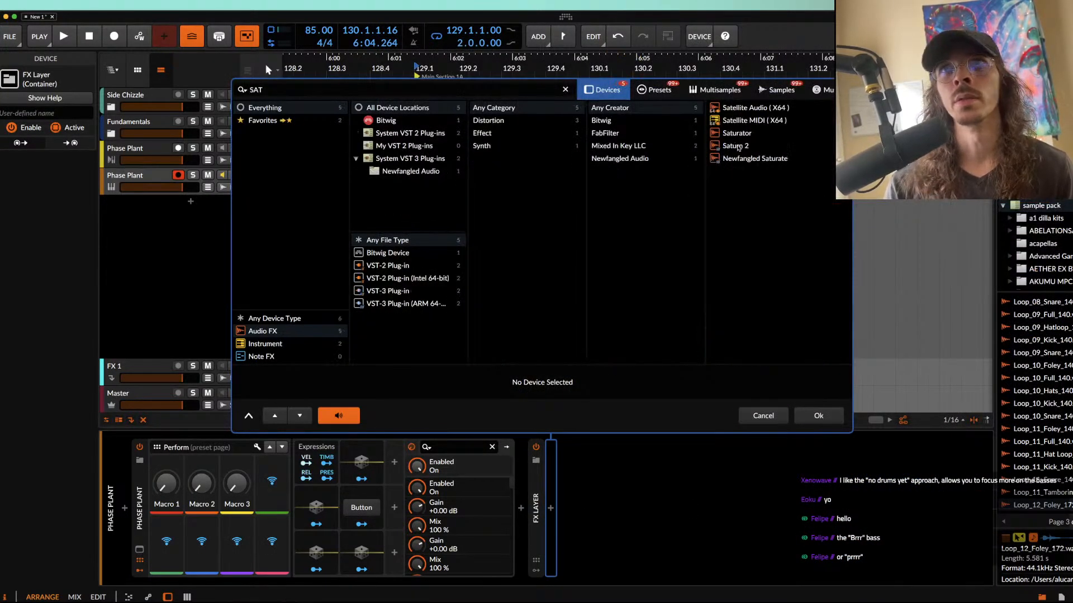
{"action": "double_click", "coordinate": [752, 159]}
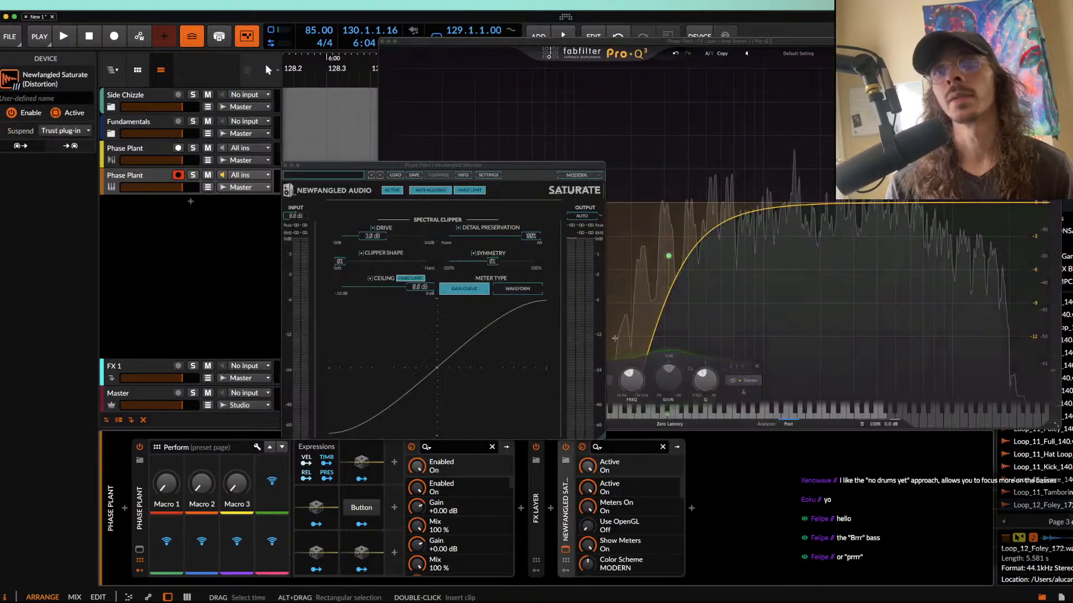
Step: Set Saturate's clipper shape to 100% hard, and close the Saturate and Pro-Q 3 windows
{"action": "left_click", "coordinate": [577, 217]}
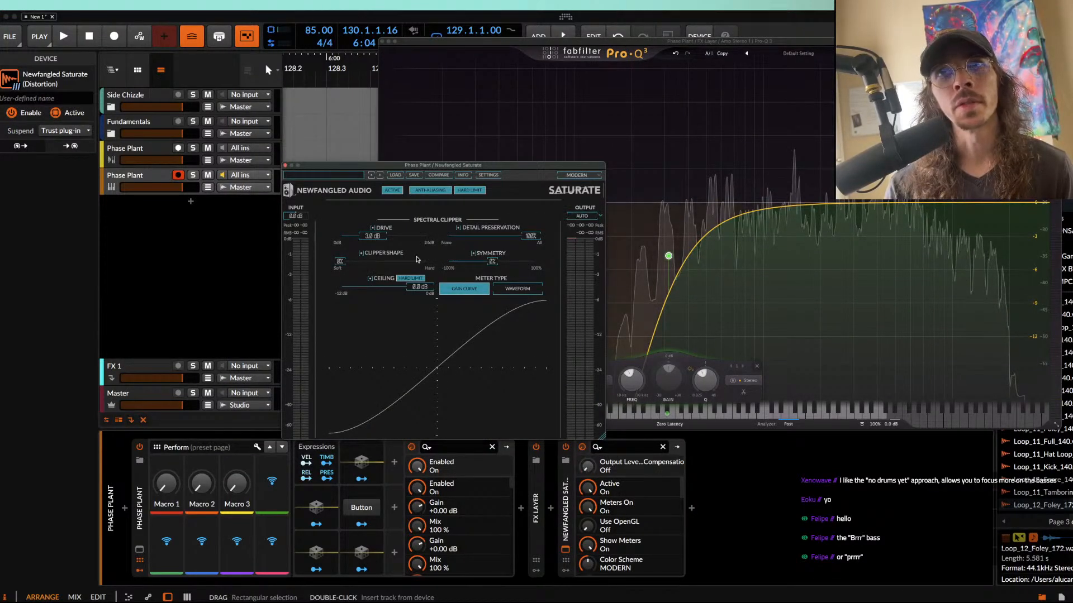
{"action": "left_click_drag", "start_coordinate": [351, 257], "coordinate": [543, 237]}
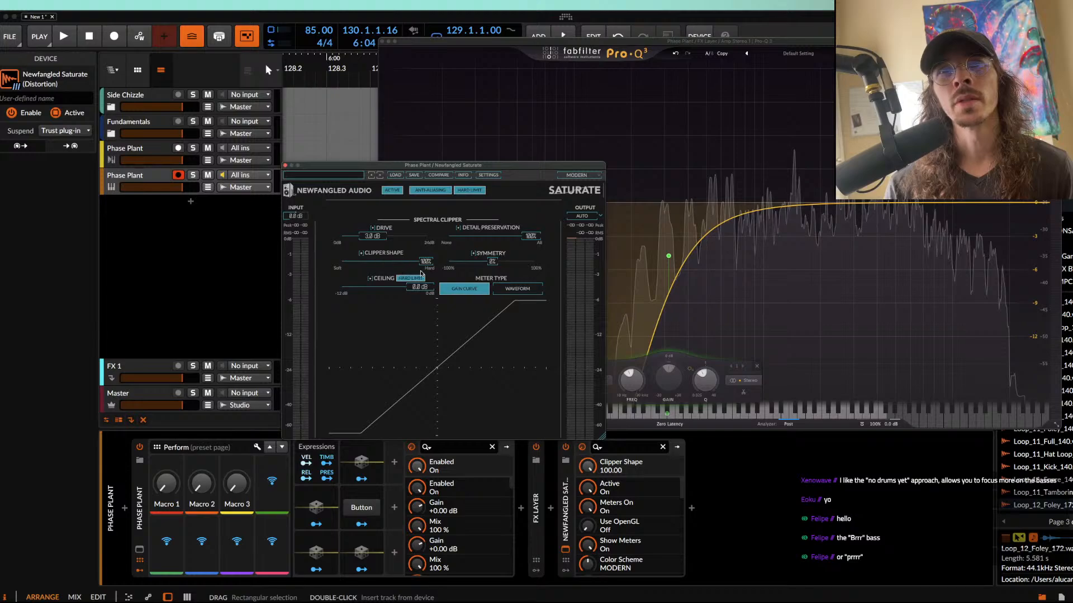
{"action": "left_click_drag", "start_coordinate": [324, 263], "coordinate": [535, 282]}
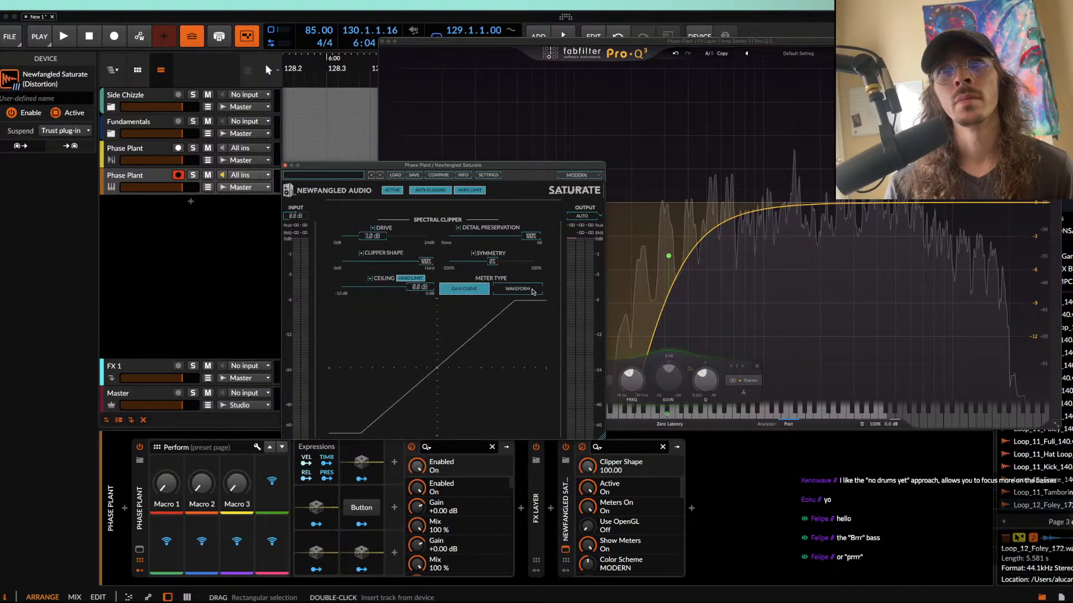
{"action": "left_click_drag", "start_coordinate": [286, 167], "coordinate": [286, 166]}
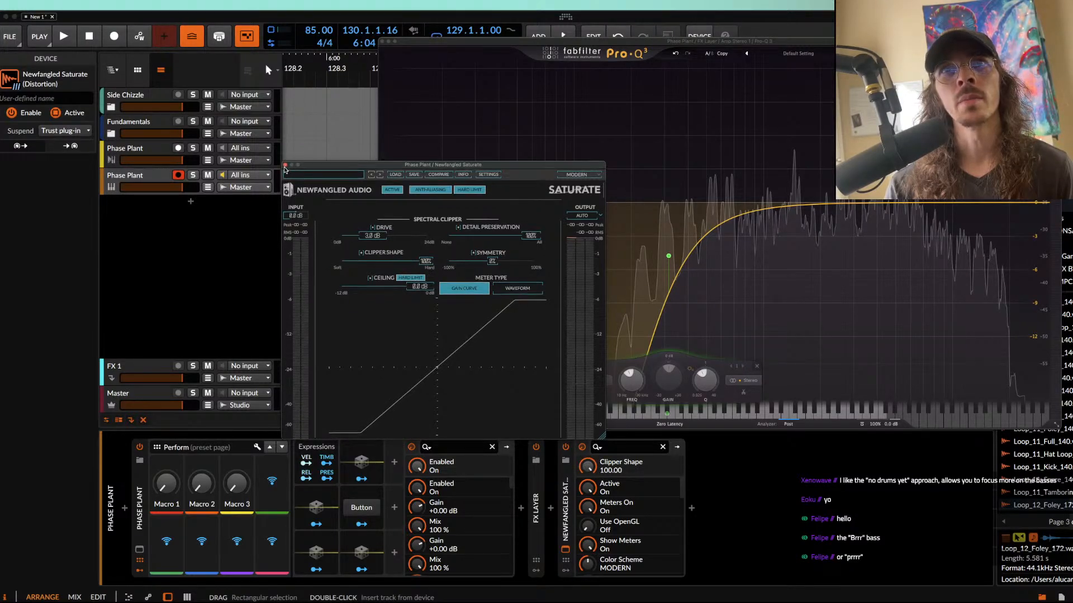
{"action": "left_click", "coordinate": [285, 166]}
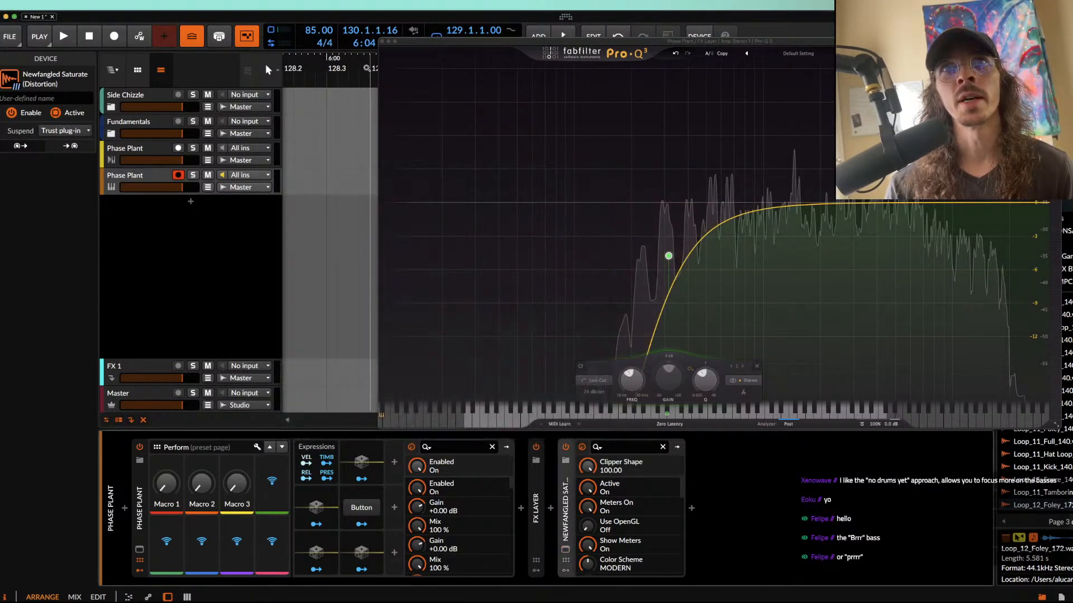
{"action": "left_click", "coordinate": [381, 42]}
{"action": "left_click", "coordinate": [500, 186]}
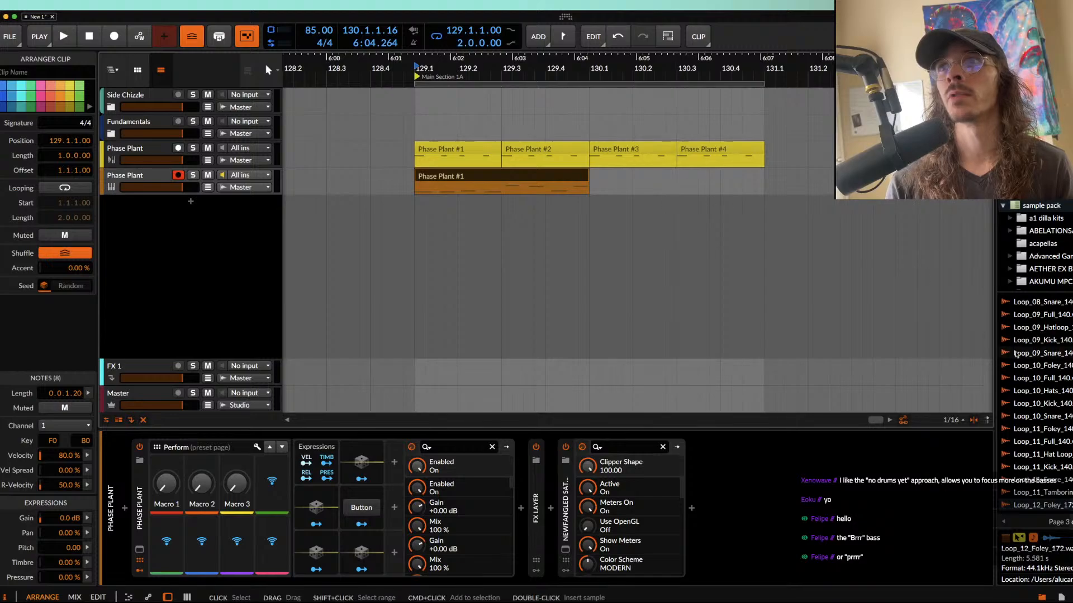
Step: Preview drum loops, place Loop_11_Full_140 on a new track below the bass, and clear its audio from 129.4 to 131.1
{"action": "left_click", "coordinate": [1047, 417]}
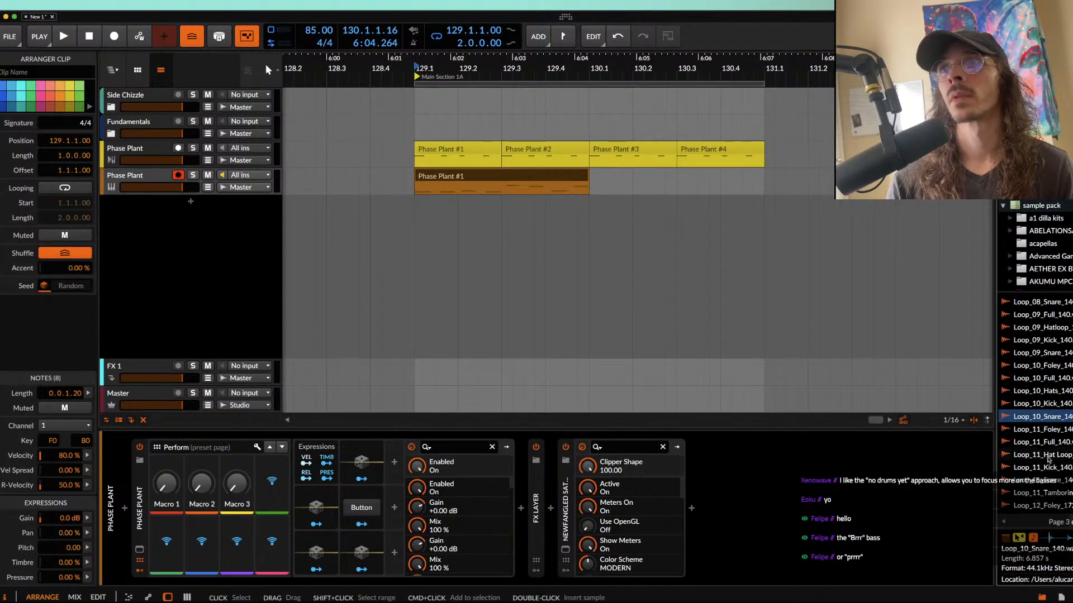
{"action": "left_click", "coordinate": [1046, 429]}
{"action": "left_click", "coordinate": [1044, 442]}
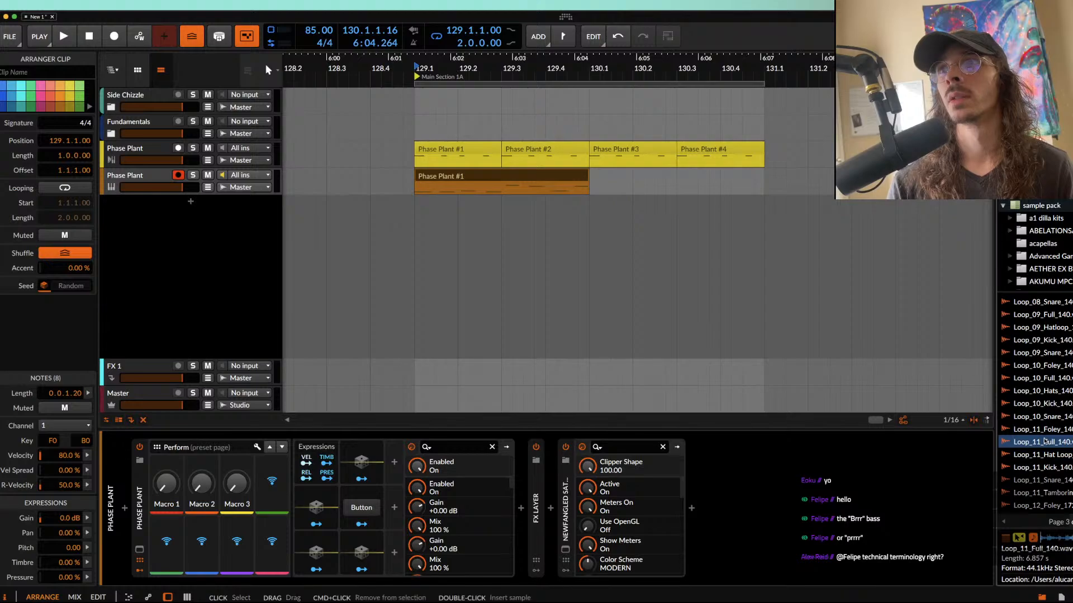
{"action": "left_click_drag", "start_coordinate": [1040, 444], "coordinate": [764, 215]}
{"action": "key", "text": "Delete"}
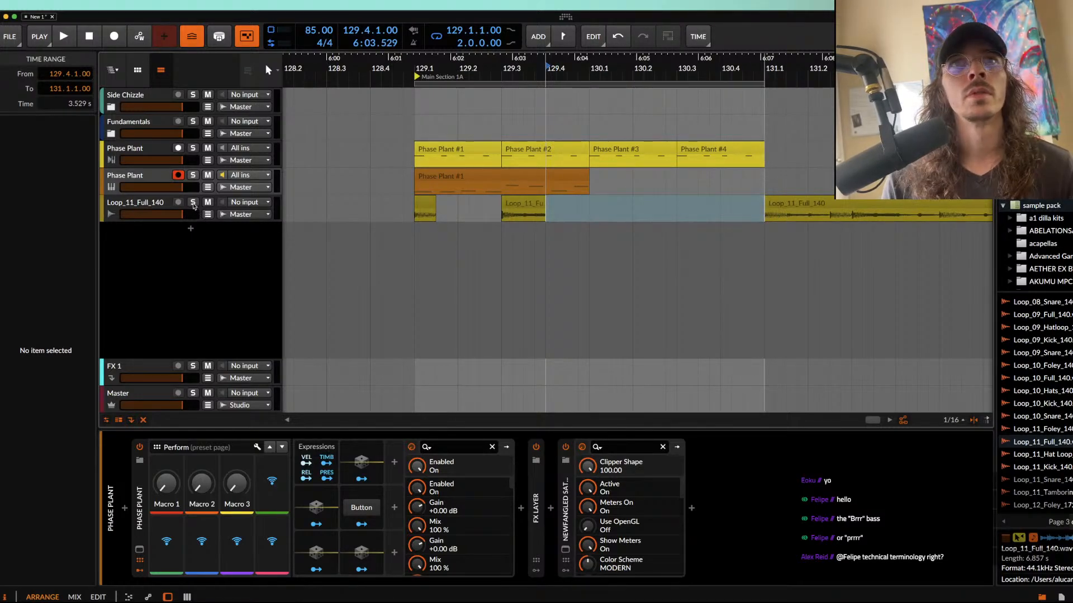
Step: Move the snare slice from 129.3 to 129.2, shorten it to 0.0.2.00, and put it on its own new track
{"action": "left_click", "coordinate": [531, 215]}
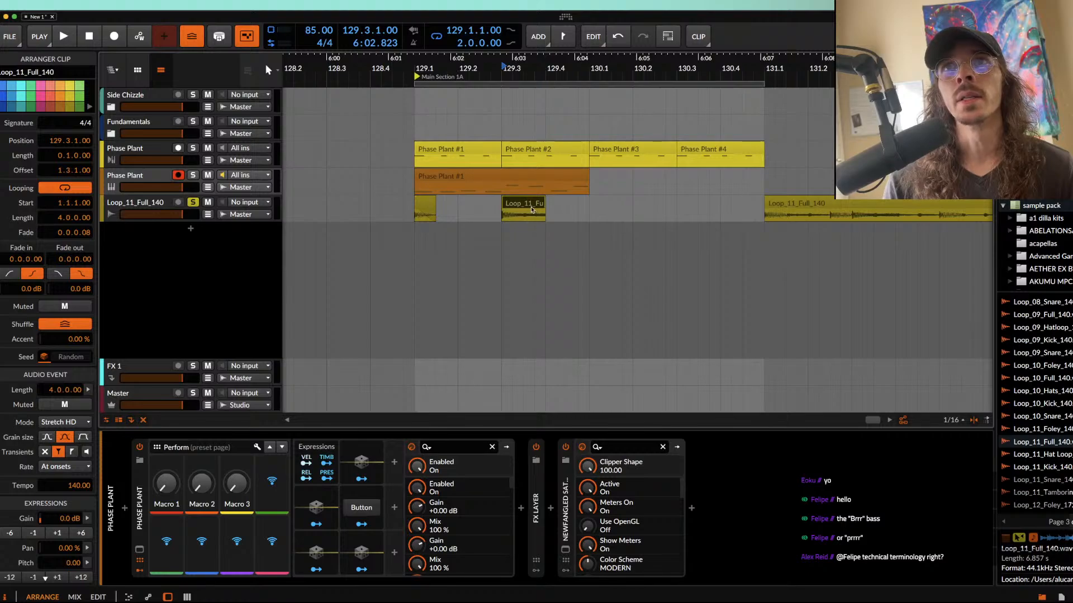
{"action": "left_click_drag", "start_coordinate": [529, 209], "coordinate": [479, 216]}
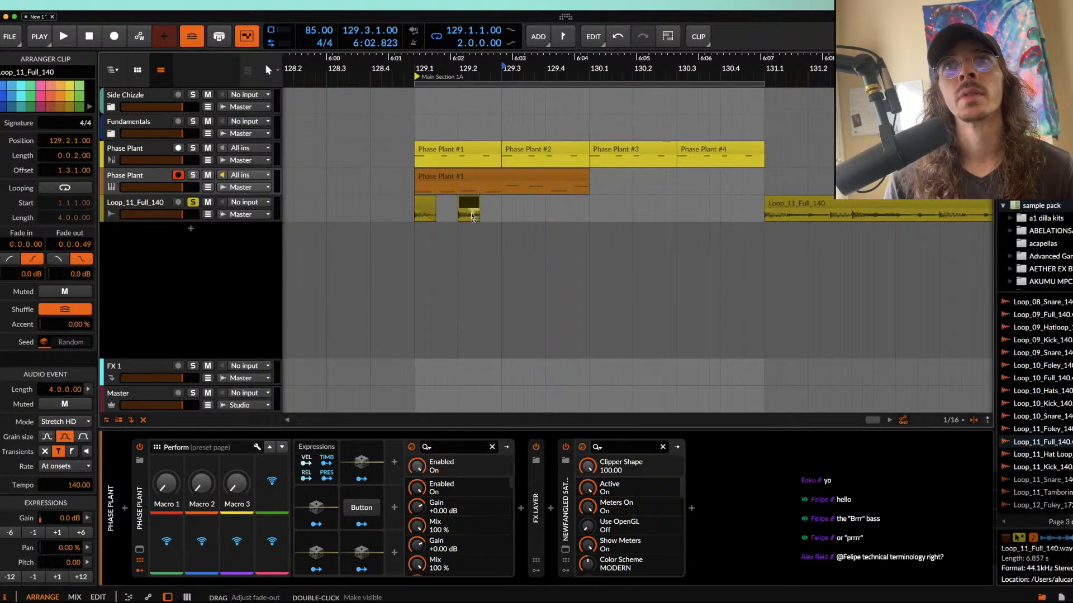
{"action": "left_click", "coordinate": [422, 206]}
{"action": "key", "text": "space"}
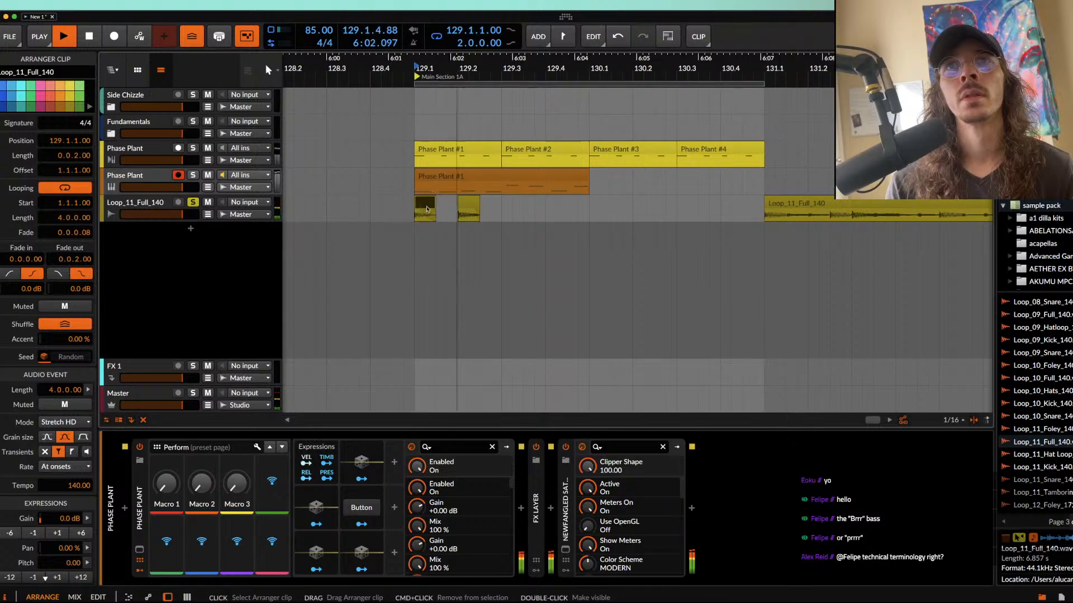
{"action": "scroll", "coordinate": [463, 209], "scroll_direction": "up", "scroll_amount": 2}
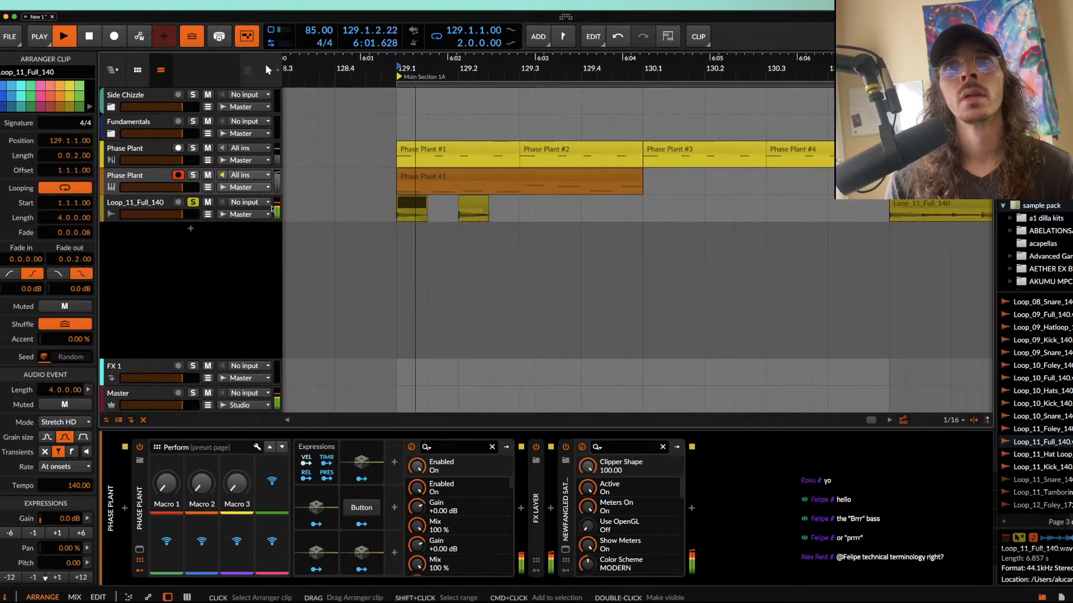
{"action": "left_click_drag", "start_coordinate": [463, 210], "coordinate": [467, 236]}
{"action": "key", "text": "space"}
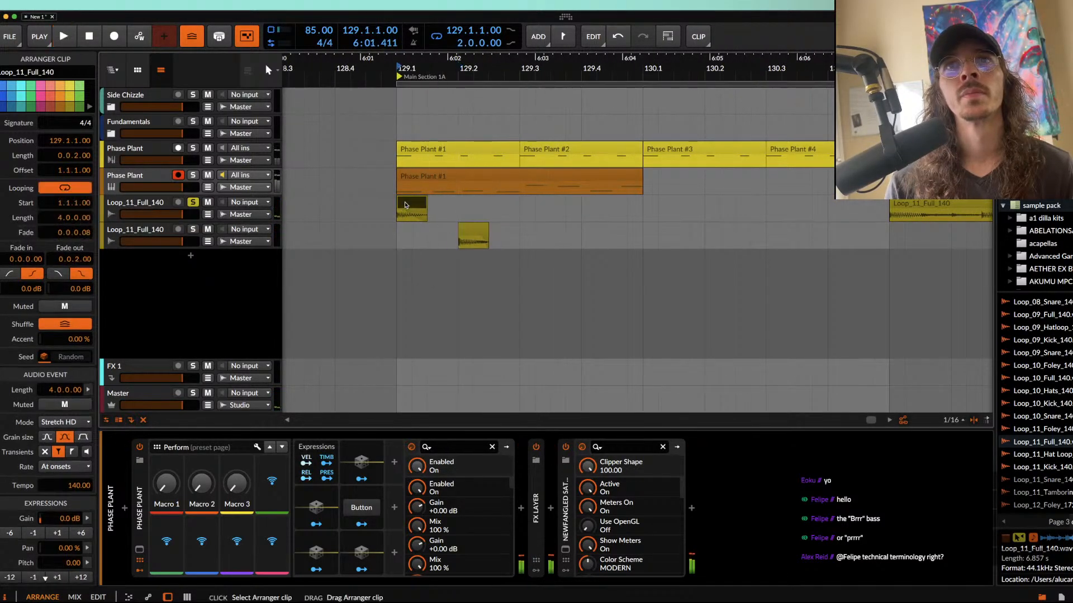
Step: Insert the Time Shift device on the snare track and set its shift to -7.80 ms
{"action": "left_click", "coordinate": [141, 229]}
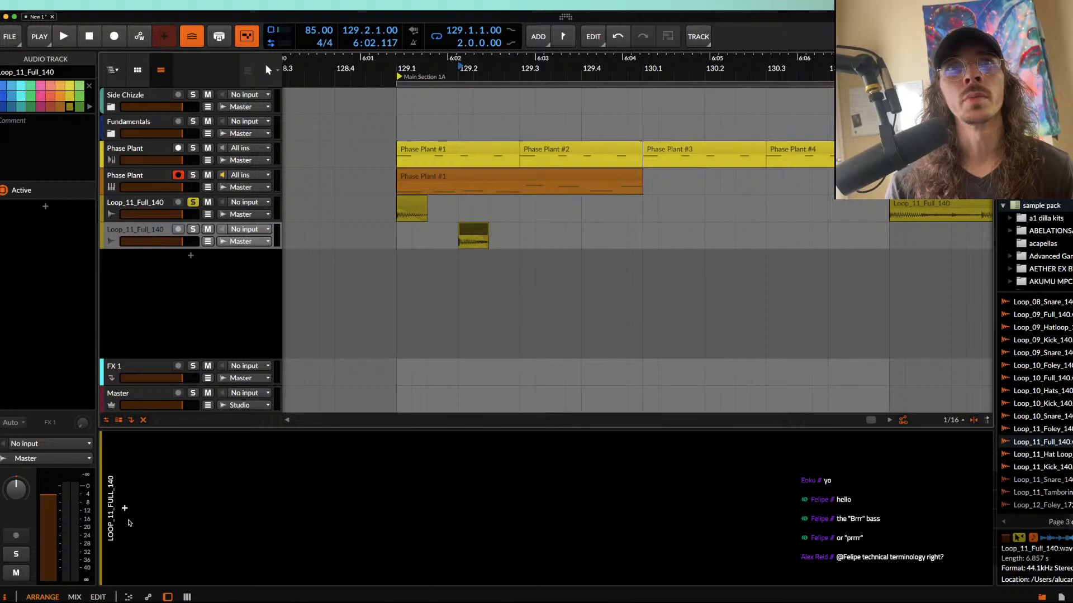
{"action": "left_click", "coordinate": [127, 516]}
{"action": "type", "text": "TIME"}
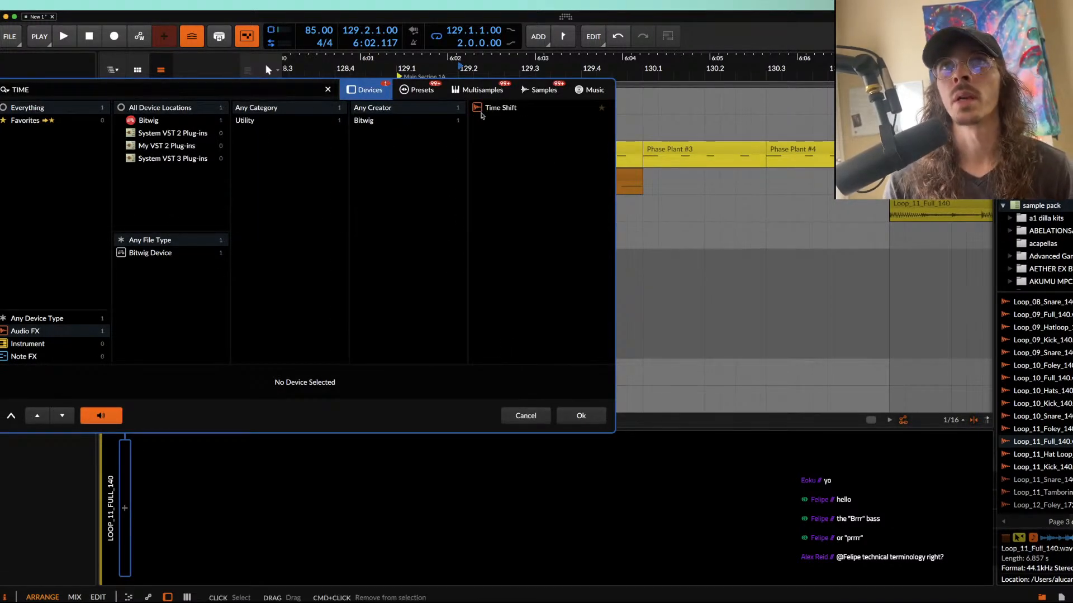
{"action": "left_click", "coordinate": [526, 110]}
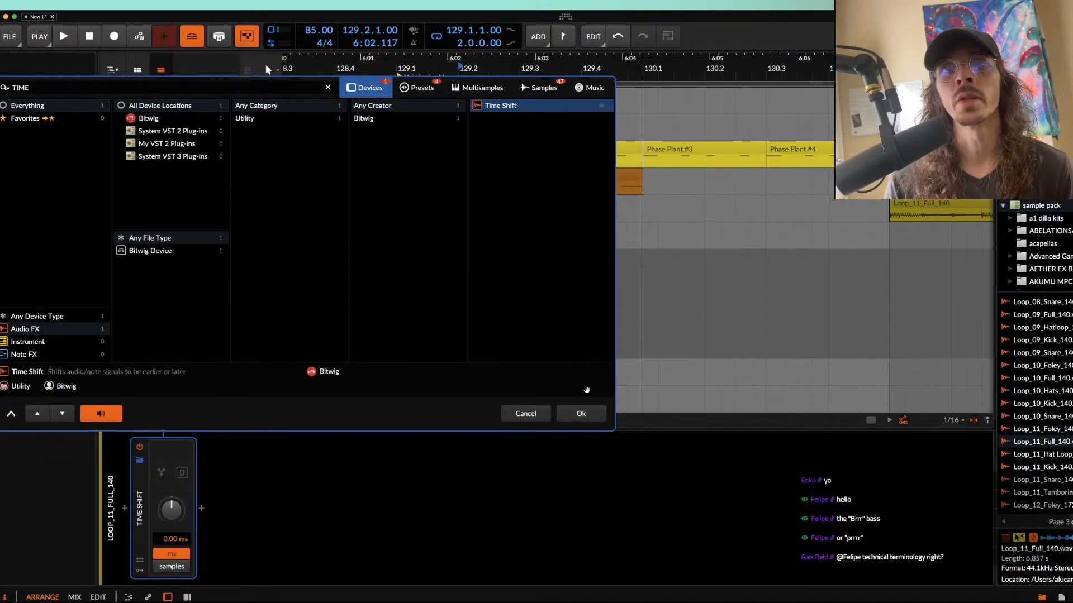
{"action": "left_click", "coordinate": [584, 413]}
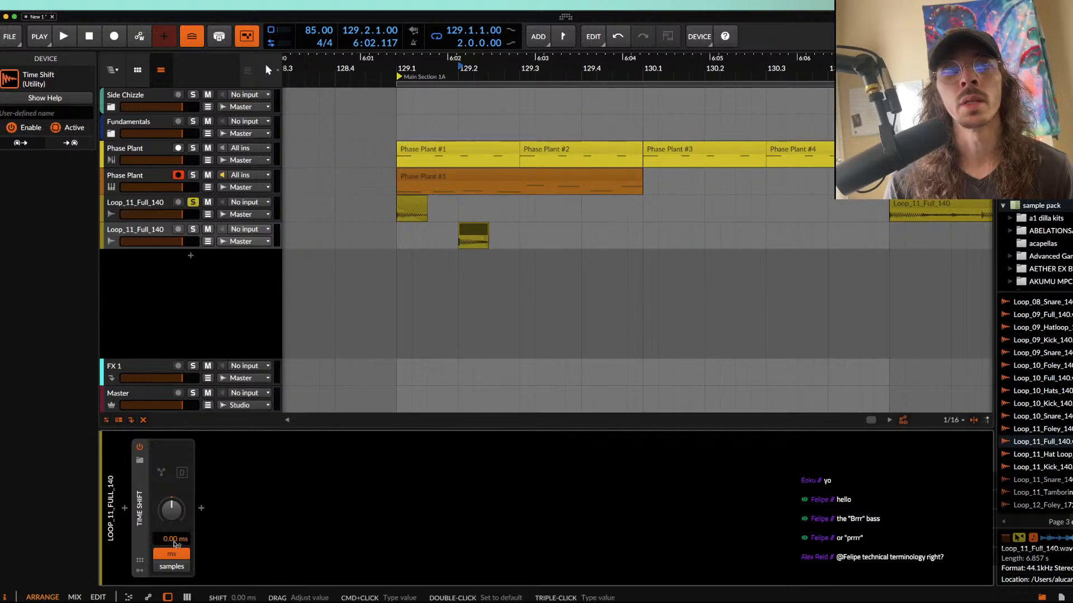
{"action": "left_click_drag", "start_coordinate": [172, 510], "coordinate": [172, 512]}
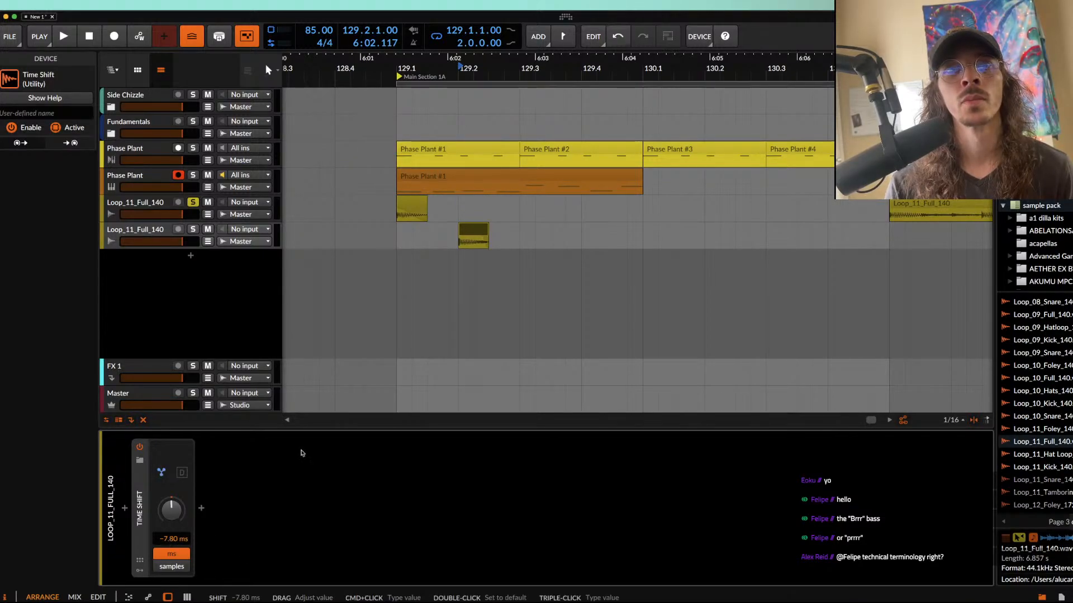
Step: Try Repitch on the kick and snare clips, undo it, set both to the Slice stretch mode, and audition them
{"action": "left_click", "coordinate": [412, 205]}
{"action": "left_click", "coordinate": [473, 235], "text": "shift"}
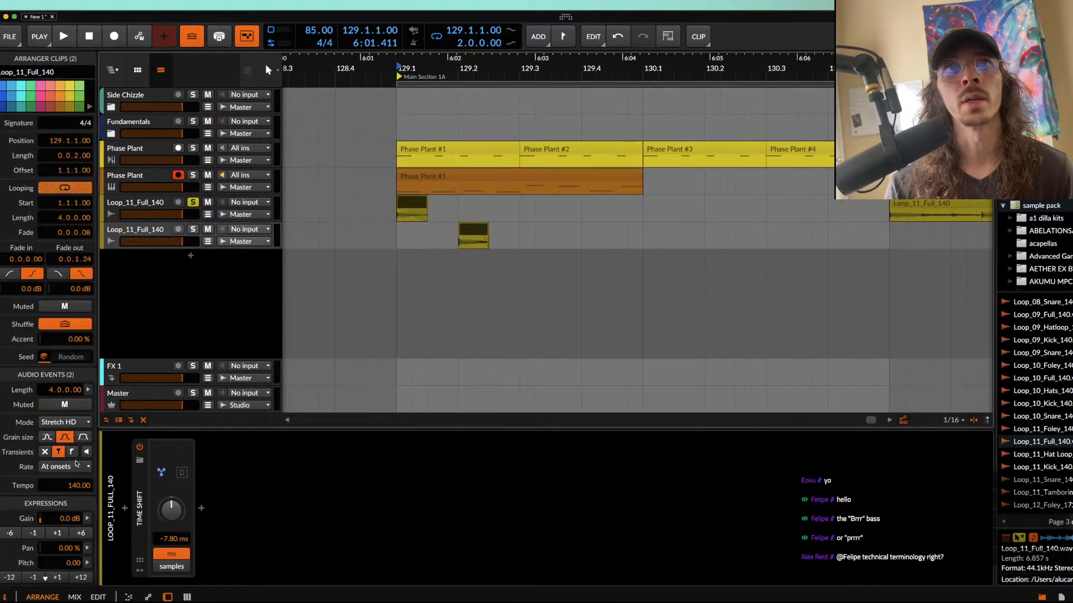
{"action": "left_click", "coordinate": [57, 423]}
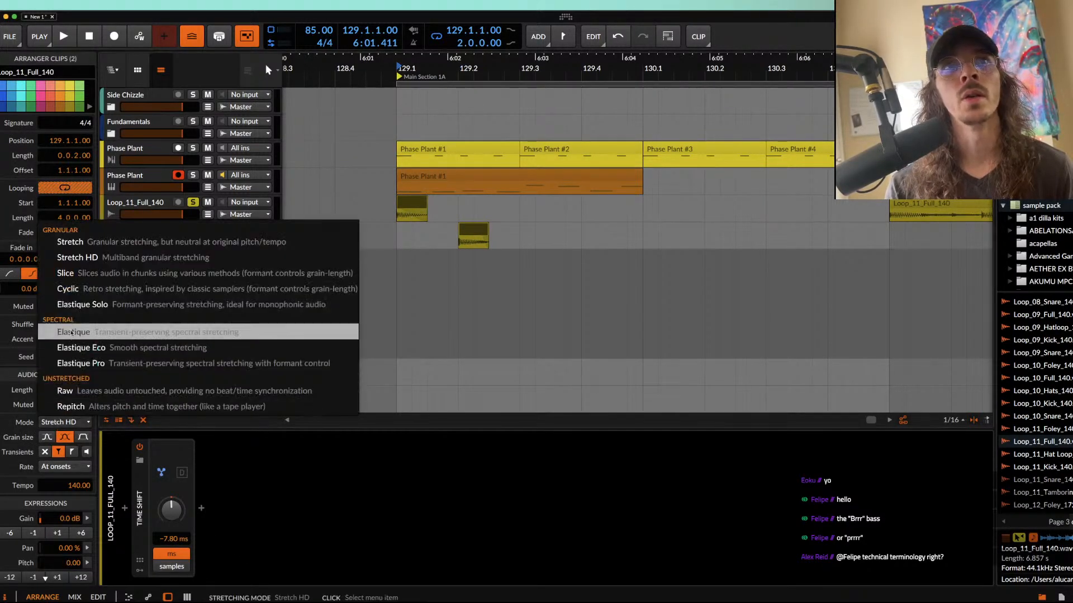
{"action": "left_click", "coordinate": [91, 406]}
{"action": "key", "text": "ctrl+z"}
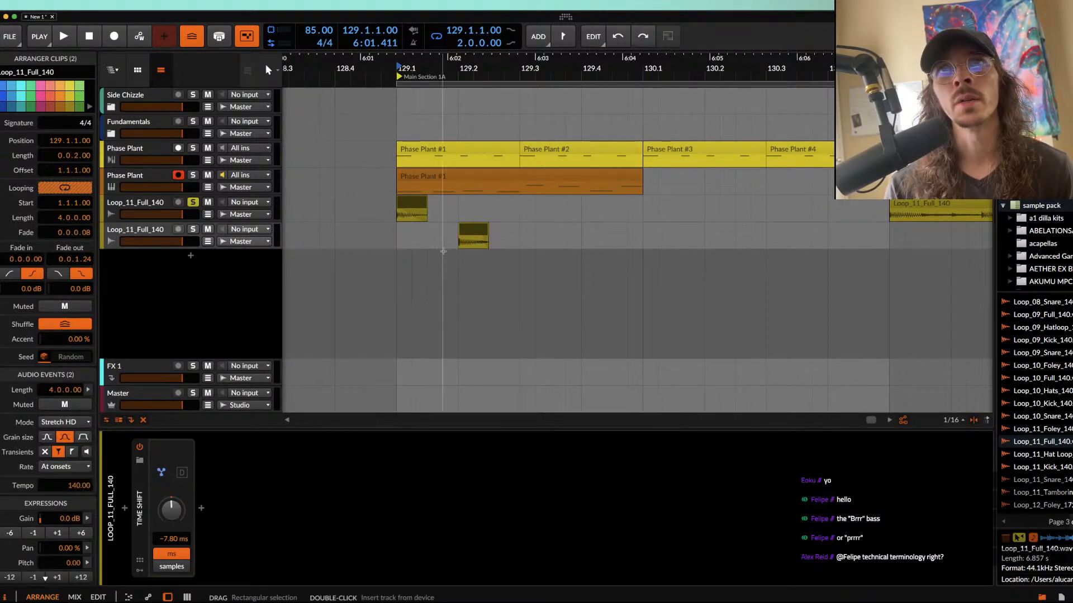
{"action": "left_click", "coordinate": [65, 423]}
{"action": "left_click", "coordinate": [111, 271]}
{"action": "key", "text": "space"}
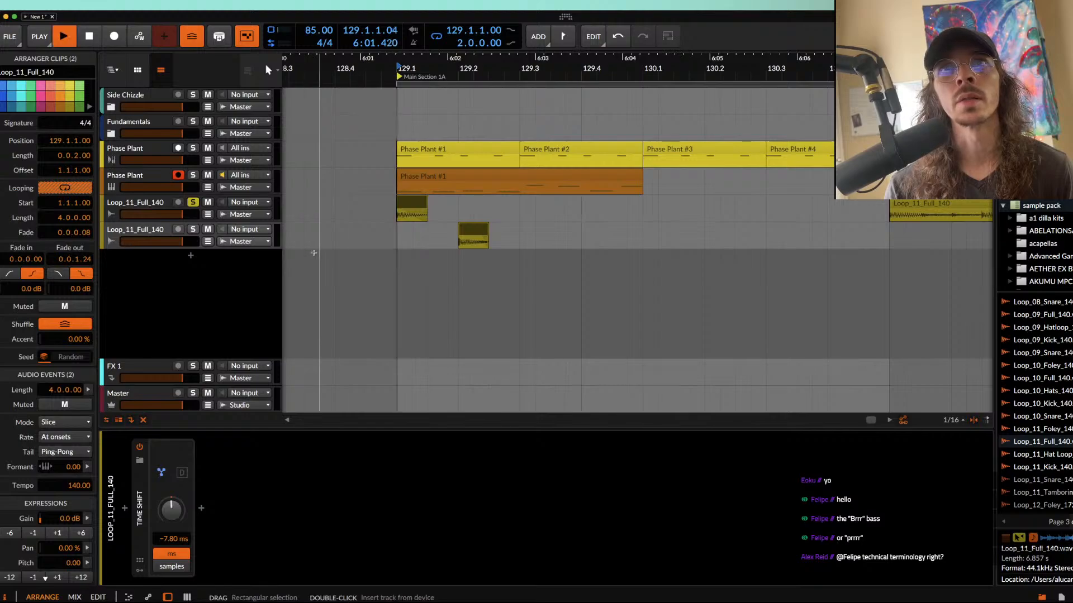
{"action": "key", "text": "space"}
{"action": "key", "text": "space"}
{"action": "key", "text": "space"}
{"action": "key", "text": "space"}
{"action": "key", "text": "space"}
Step: Turn on automatic output level compensation in the bass track's Saturate, close its window, and play the loop
{"action": "left_click", "coordinate": [150, 177]}
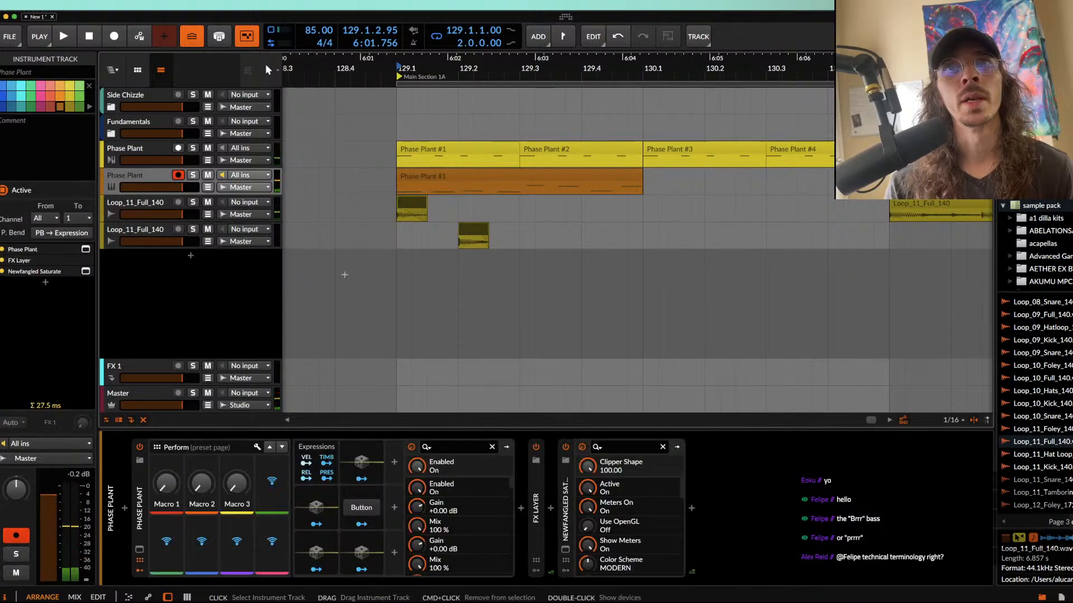
{"action": "left_click", "coordinate": [565, 549]}
{"action": "left_click", "coordinate": [577, 219]}
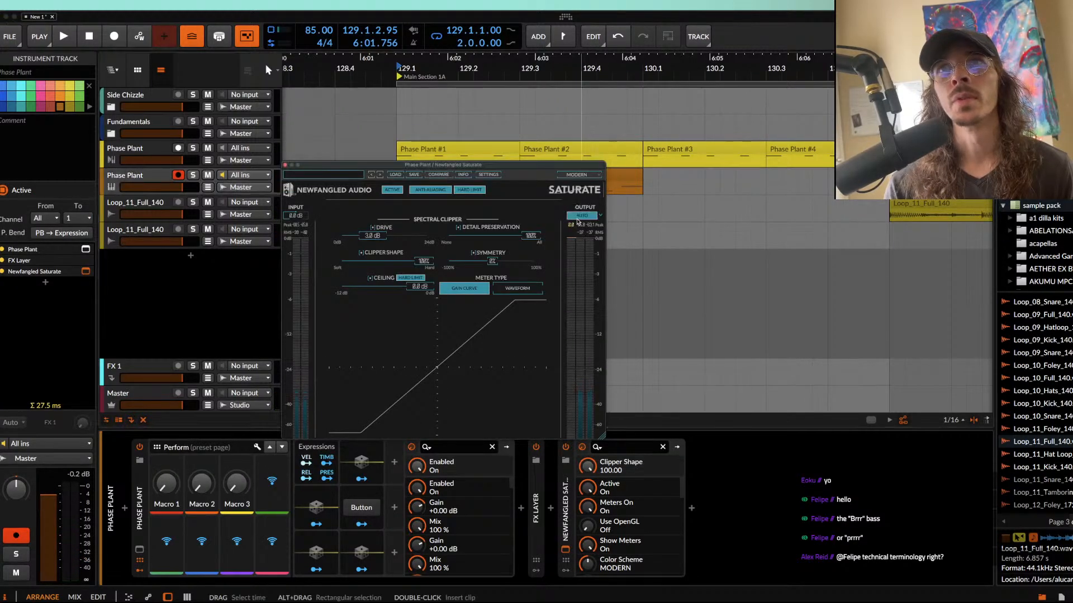
{"action": "left_click", "coordinate": [286, 165]}
{"action": "key", "text": "space"}
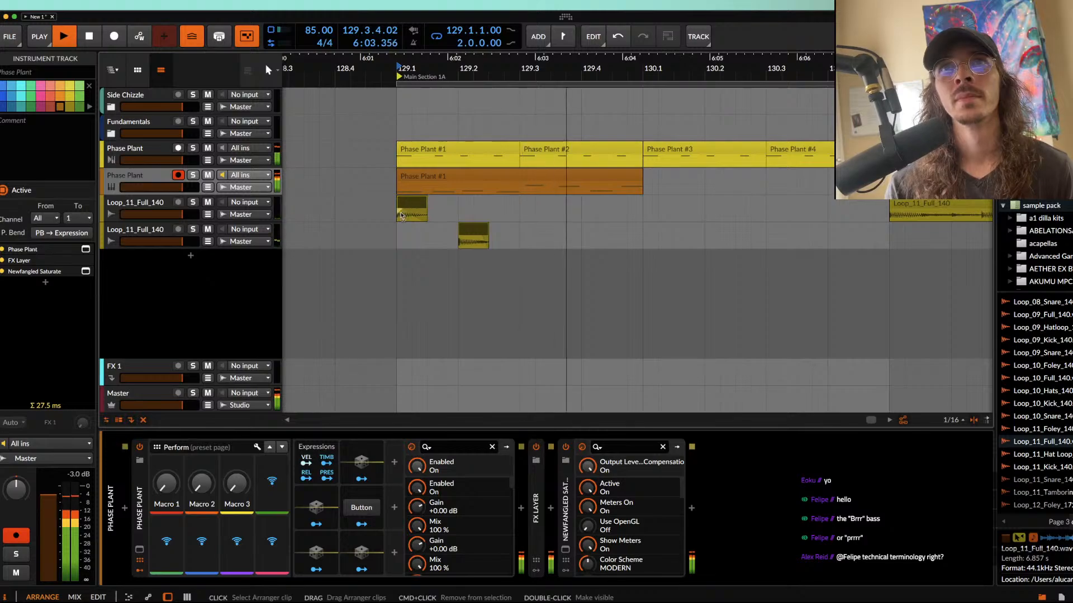
Step: Duplicate the half-bar kick and snare pattern on both drum tracks three times, filling the loop up to 131.1
{"action": "left_click_drag", "start_coordinate": [397, 215], "coordinate": [581, 266]}
{"action": "key", "text": "ctrl+d"}
{"action": "key", "text": "ctrl+d"}
{"action": "key", "text": "ctrl+d"}
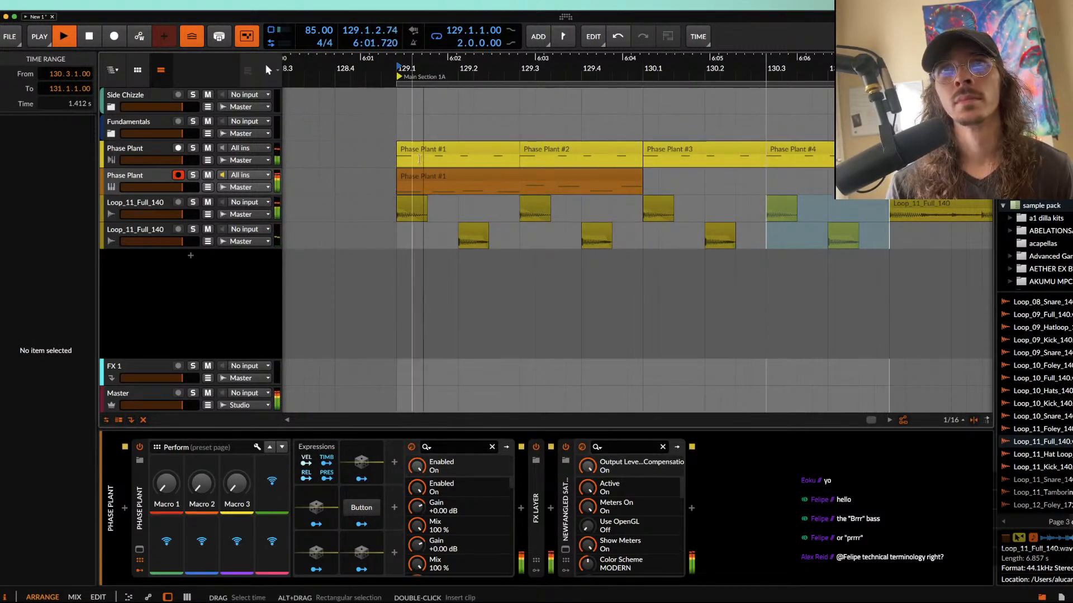
Step: Check the bass track's levels in Saturate during playback, stop, and close the plug-in window
{"action": "left_click", "coordinate": [141, 185]}
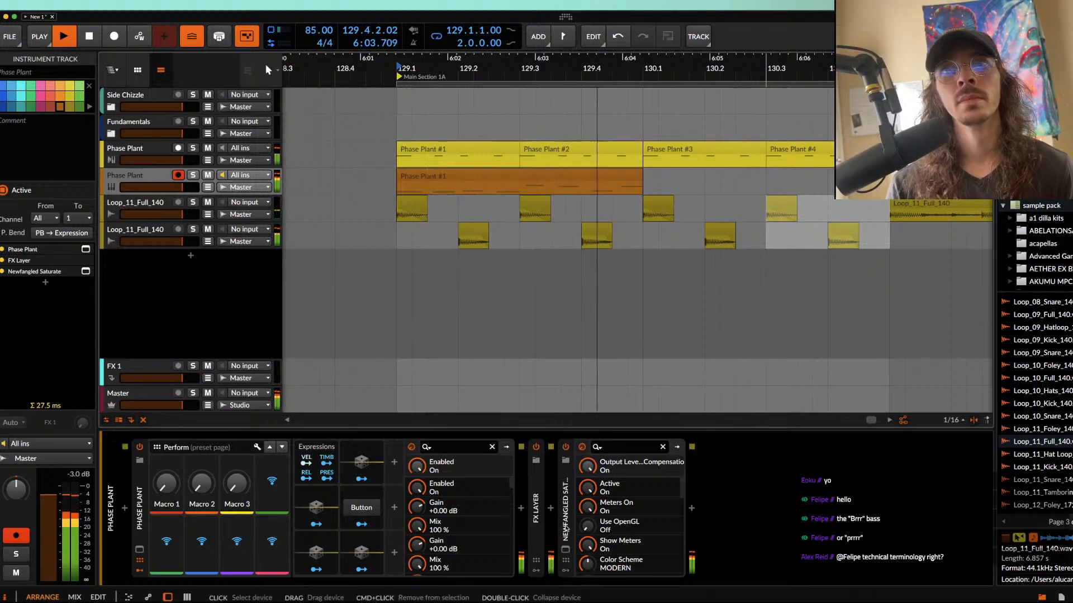
{"action": "left_click", "coordinate": [86, 271]}
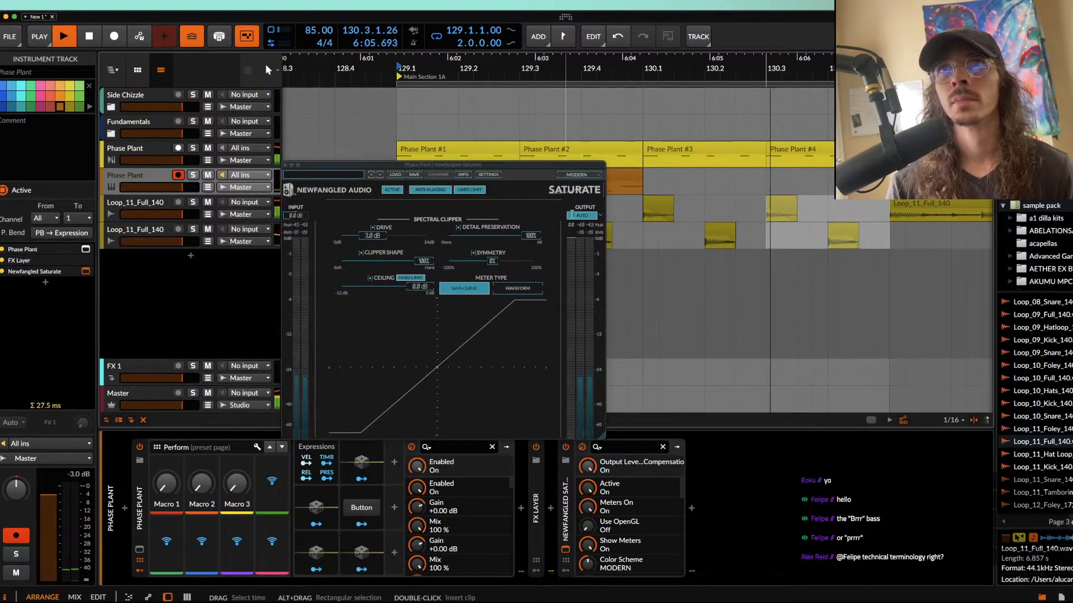
{"action": "key", "text": "space"}
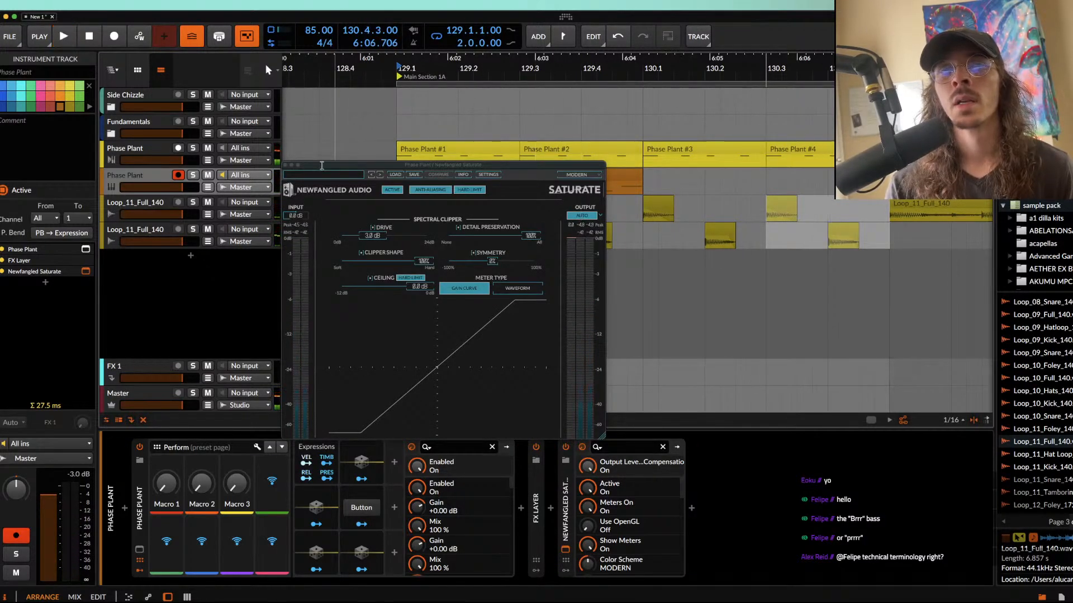
{"action": "left_click", "coordinate": [286, 166]}
Step: Select the snare clip at 129.2 and inspect its waveform and timing against the neighbouring clips
{"action": "scroll", "coordinate": [490, 197], "scroll_direction": "up", "scroll_amount": 4}
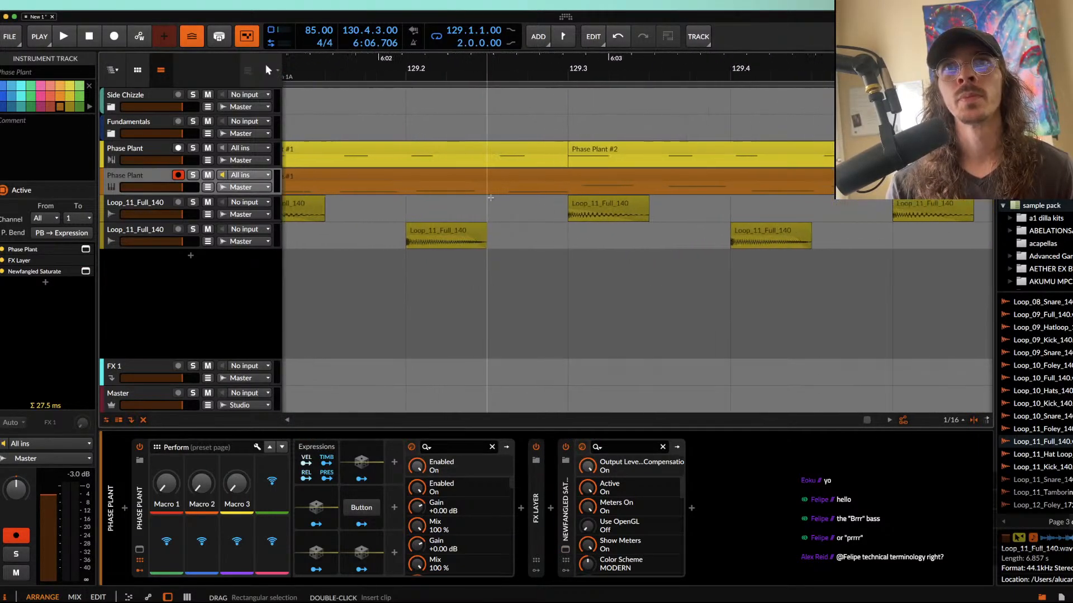
{"action": "left_click", "coordinate": [431, 228]}
{"action": "scroll", "coordinate": [423, 232], "scroll_direction": "down", "scroll_amount": 4}
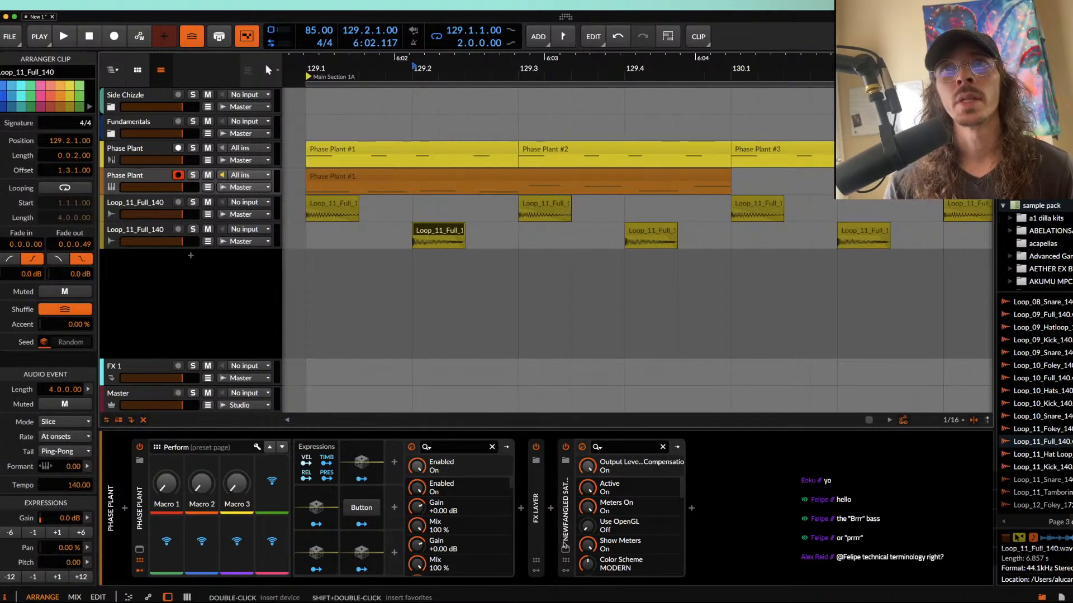
Step: Expand the FX Layer on the bass track, and set the Time Shift on the snare track to -16.7 ms
{"action": "double_click", "coordinate": [536, 509]}
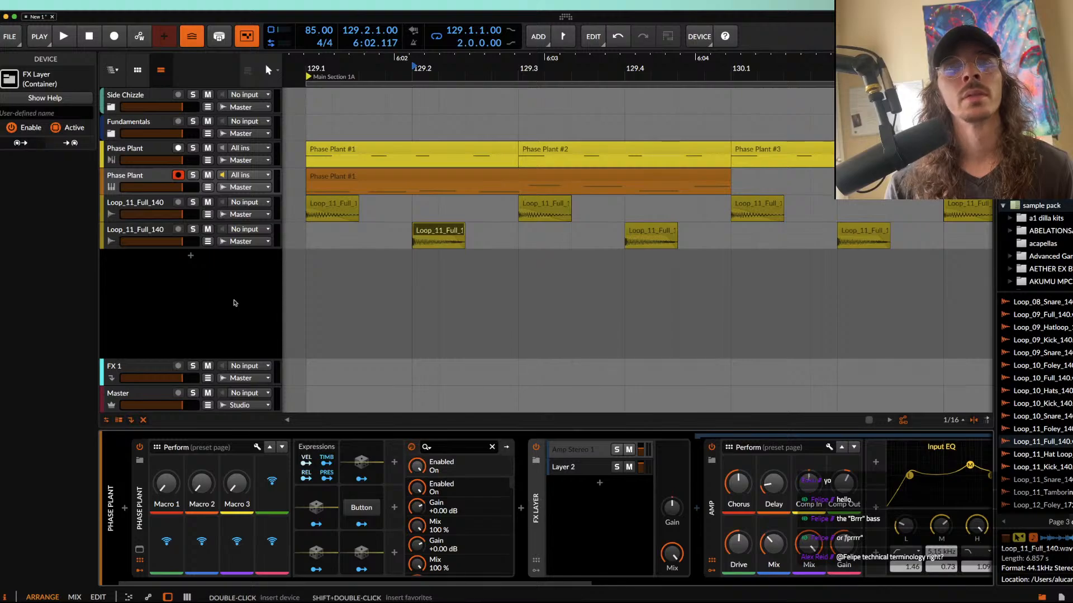
{"action": "left_click", "coordinate": [144, 241]}
{"action": "left_click_drag", "start_coordinate": [167, 546], "coordinate": [167, 562]}
Step: Mute both drum tracks and place the play position at 129.1
{"action": "scroll", "coordinate": [430, 203], "scroll_direction": "down", "scroll_amount": 5}
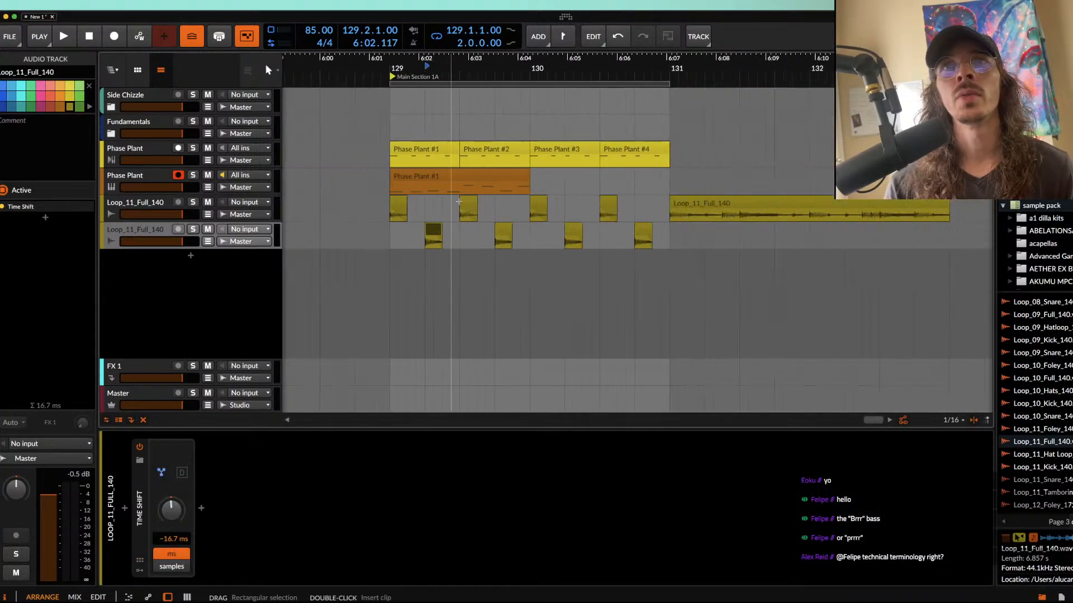
{"action": "left_click", "coordinate": [397, 208]}
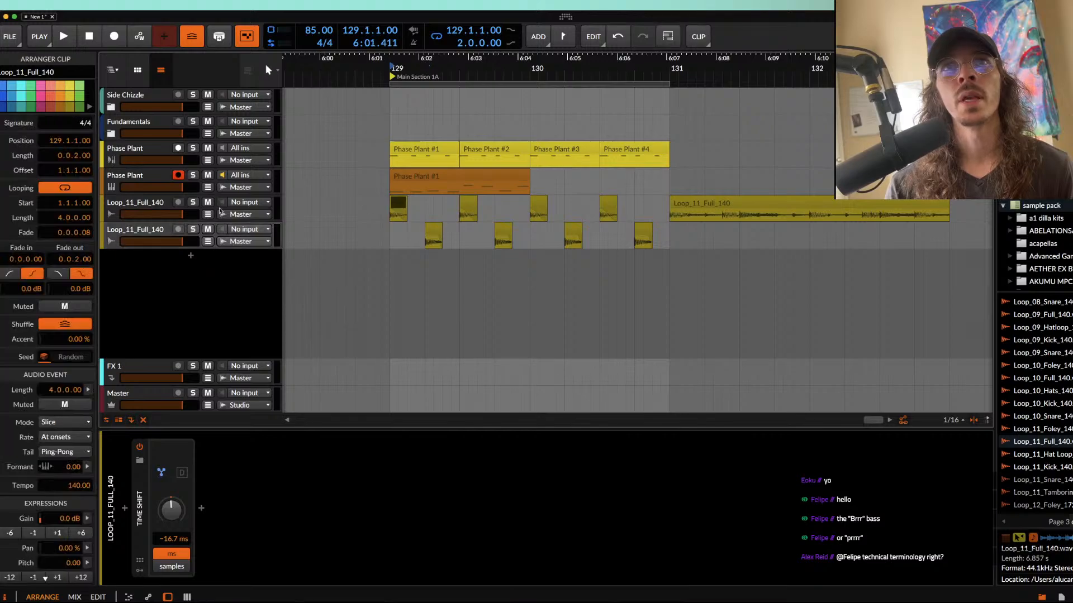
{"action": "left_click", "coordinate": [208, 229]}
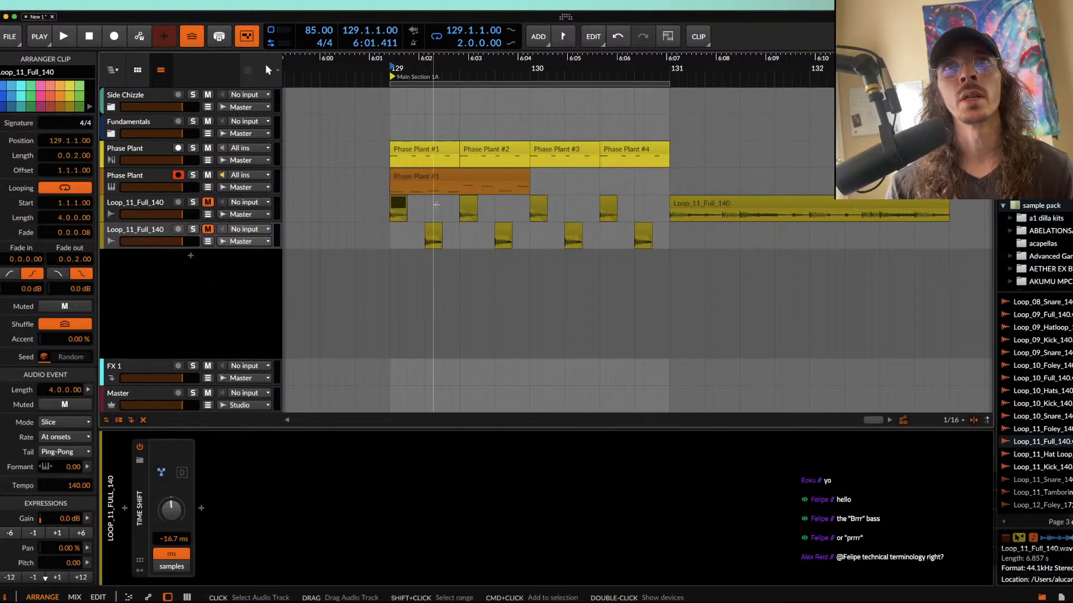
{"action": "left_click", "coordinate": [389, 215]}
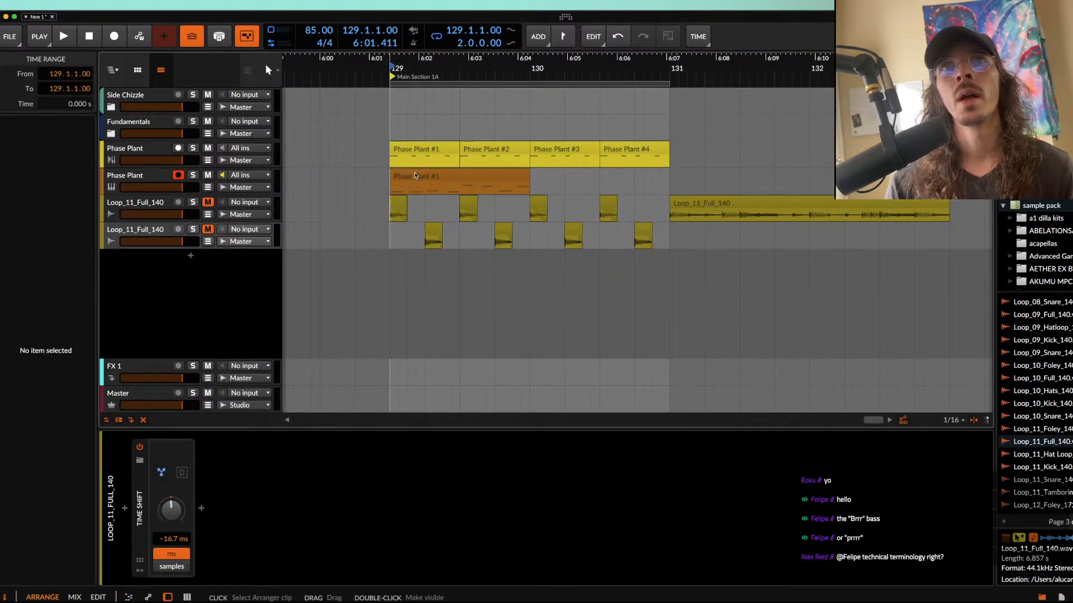
Step: Compare the placement of the first kick and snare clips with the two Phase Plant clips starting at 129.1
{"action": "left_click", "coordinate": [415, 175]}
{"action": "left_click", "coordinate": [415, 151]}
{"action": "scroll", "coordinate": [419, 181], "scroll_direction": "up", "scroll_amount": 6}
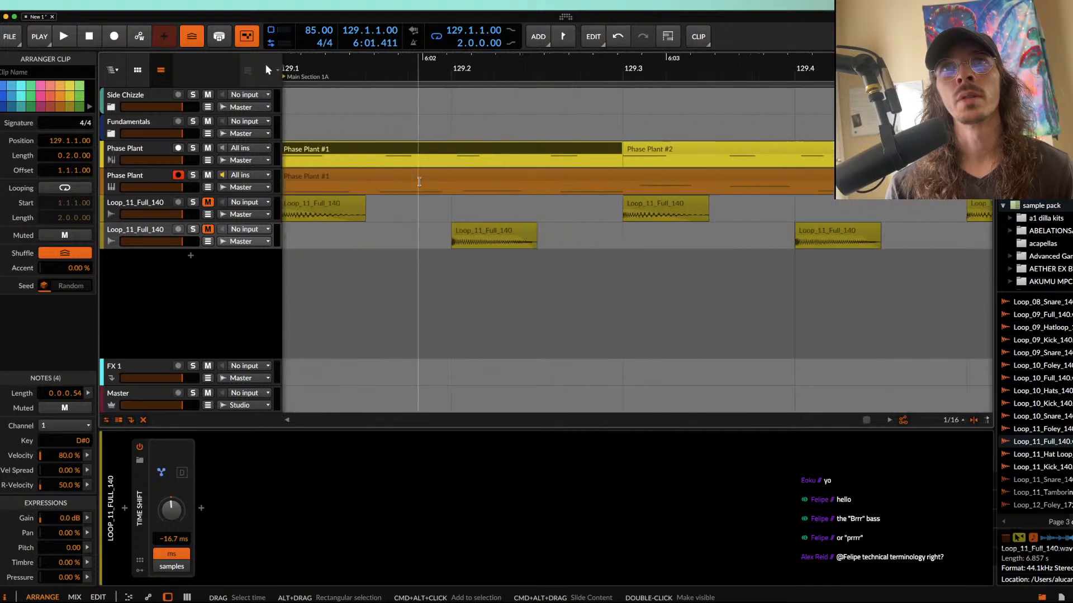
{"action": "scroll", "coordinate": [419, 182], "scroll_direction": "left", "scroll_amount": 2}
{"action": "left_click", "coordinate": [390, 204]}
{"action": "left_click", "coordinate": [540, 232]}
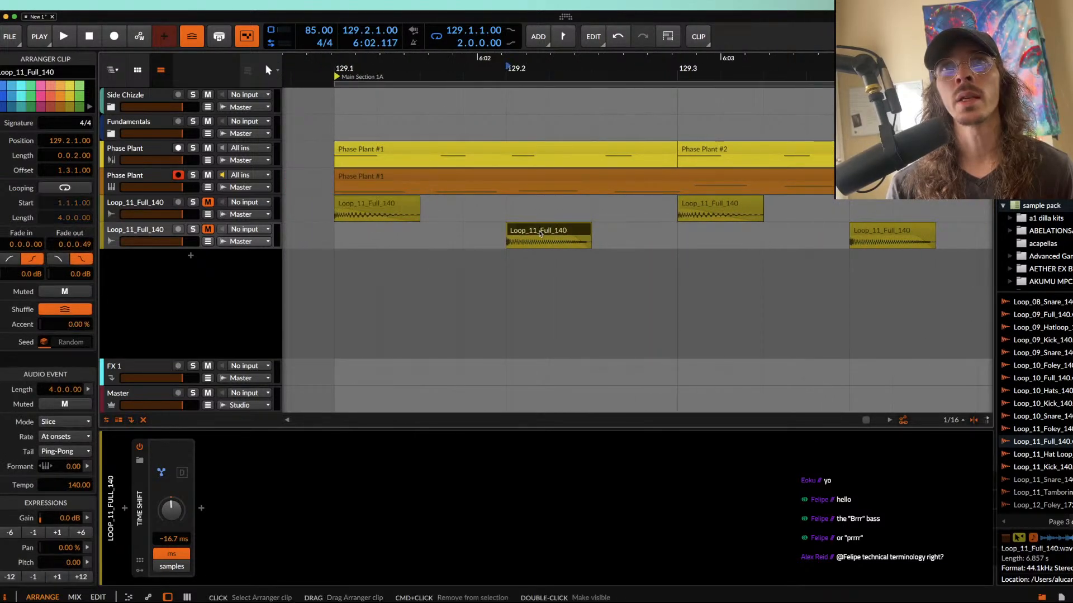
{"action": "scroll", "coordinate": [398, 216], "scroll_direction": "down", "scroll_amount": 5}
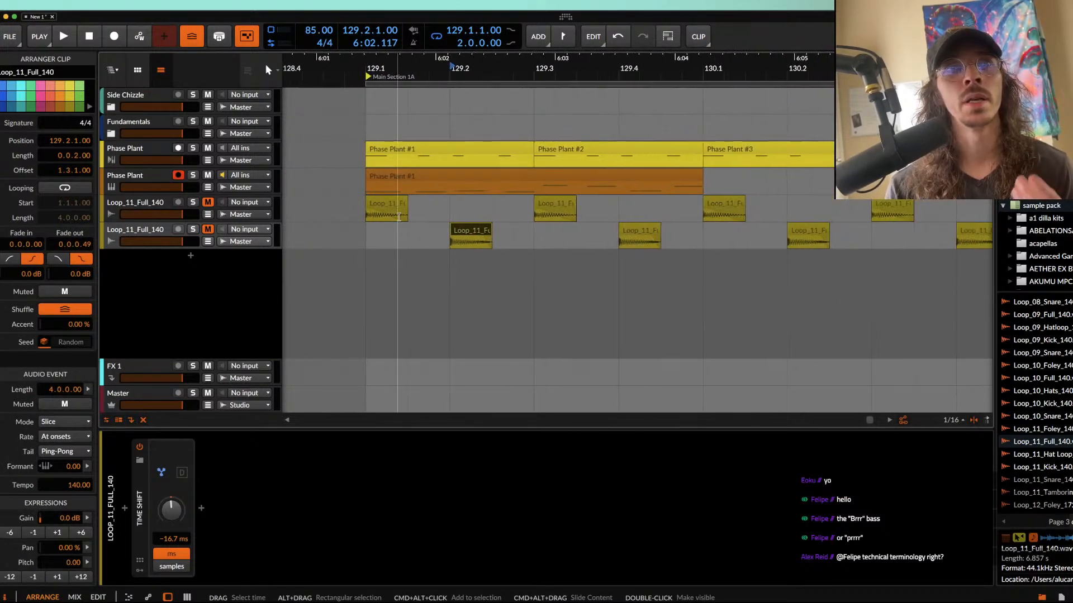
{"action": "scroll", "coordinate": [398, 217], "scroll_direction": "down", "scroll_amount": 3}
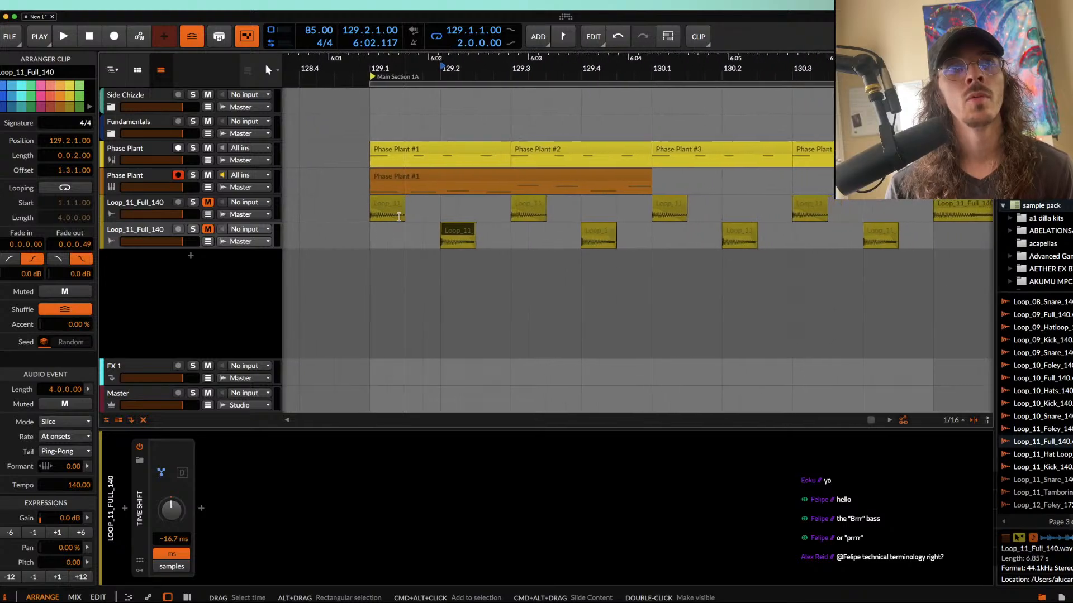
{"action": "scroll", "coordinate": [399, 217], "scroll_direction": "down", "scroll_amount": 3}
{"action": "left_click", "coordinate": [444, 173]}
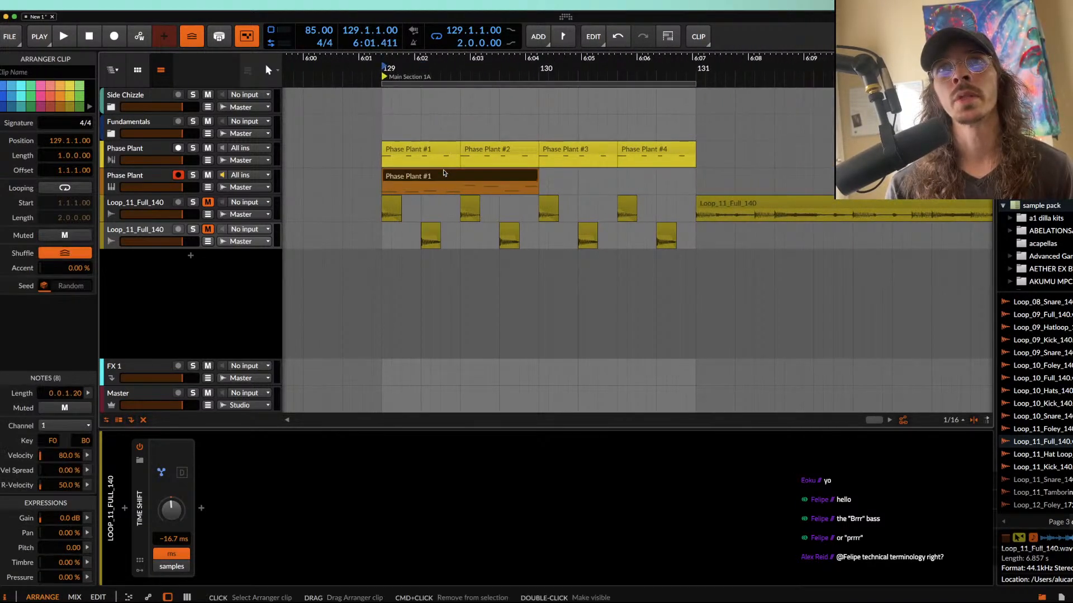
{"action": "scroll", "coordinate": [444, 173], "scroll_direction": "up", "scroll_amount": 3}
{"action": "scroll", "coordinate": [324, 213], "scroll_direction": "up", "scroll_amount": 4}
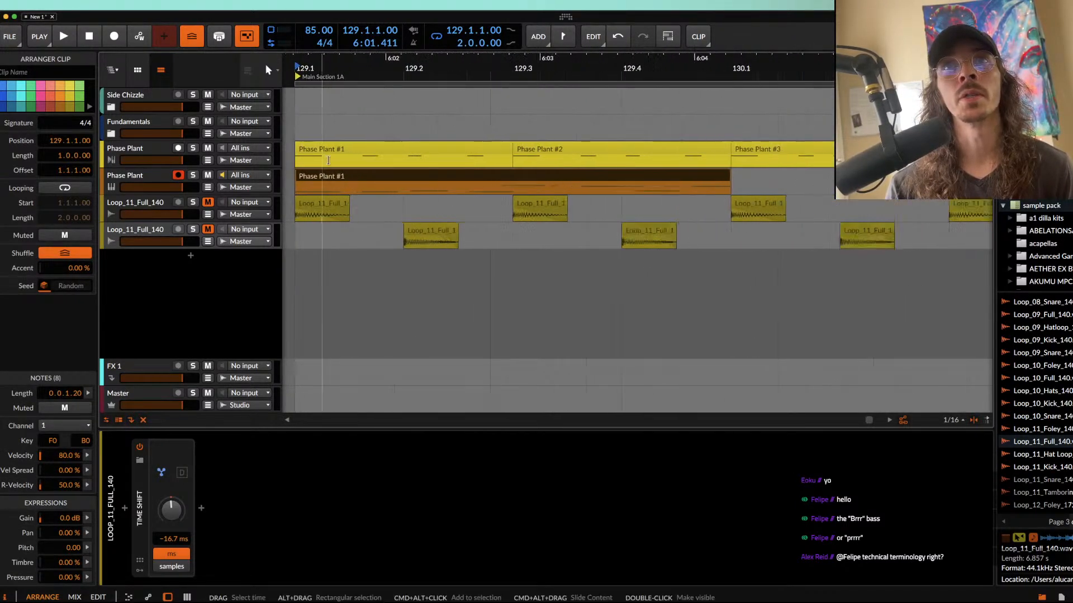
Step: Nudge the first snare clip slightly later to 129.2.1.30 and compare it with the kick clip at 129.1
{"action": "mouse_move", "coordinate": [533, 233]}
{"action": "left_mouse_down"}
{"action": "mouse_move", "coordinate": [574, 233]}
{"action": "mouse_move", "coordinate": [548, 231]}
{"action": "left_mouse_up"}
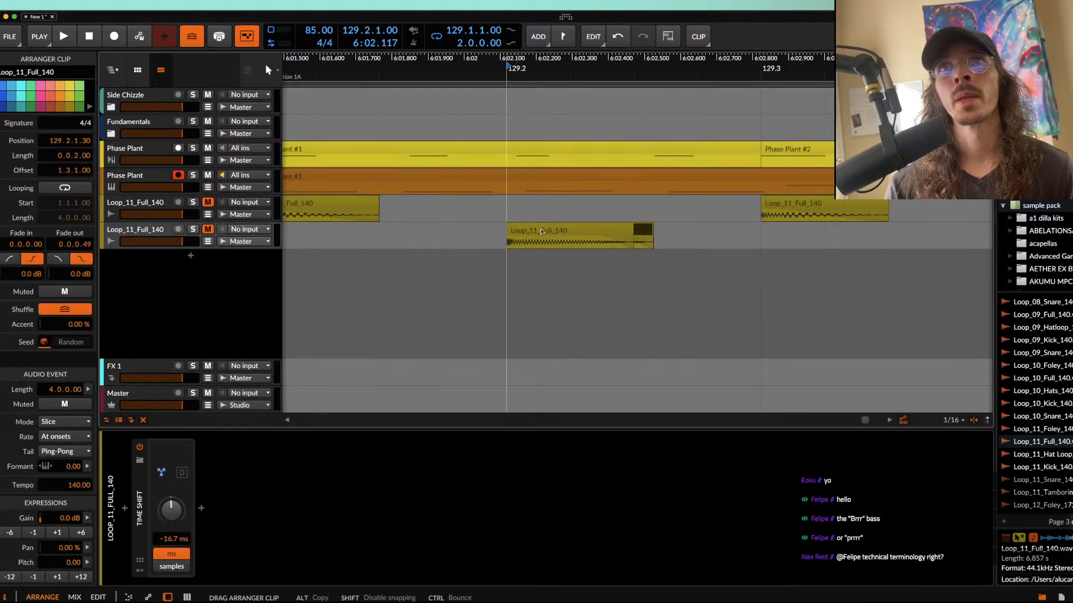
{"action": "scroll", "coordinate": [543, 231], "scroll_direction": "down", "scroll_amount": 5}
{"action": "left_click", "coordinate": [467, 203]}
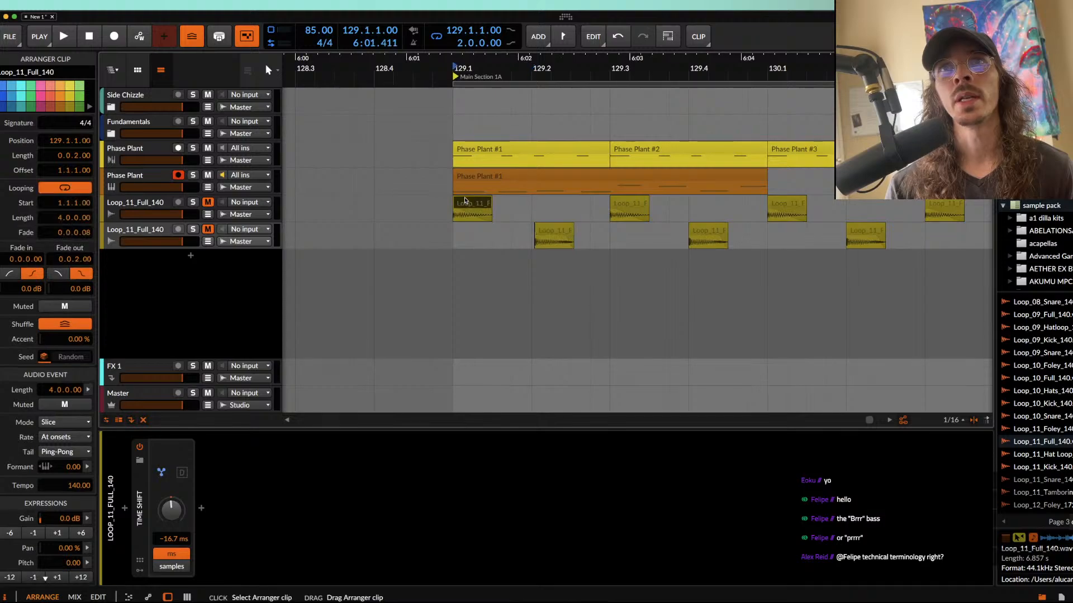
{"action": "scroll", "coordinate": [547, 217], "scroll_direction": "down", "scroll_amount": 4}
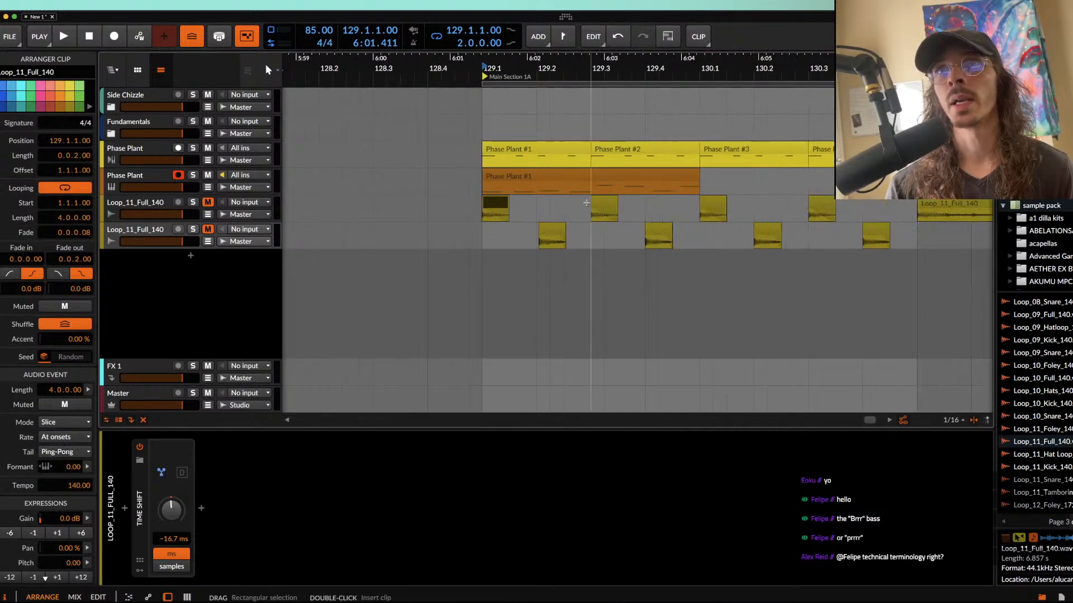
{"action": "scroll", "coordinate": [584, 212], "scroll_direction": "up", "scroll_amount": 3}
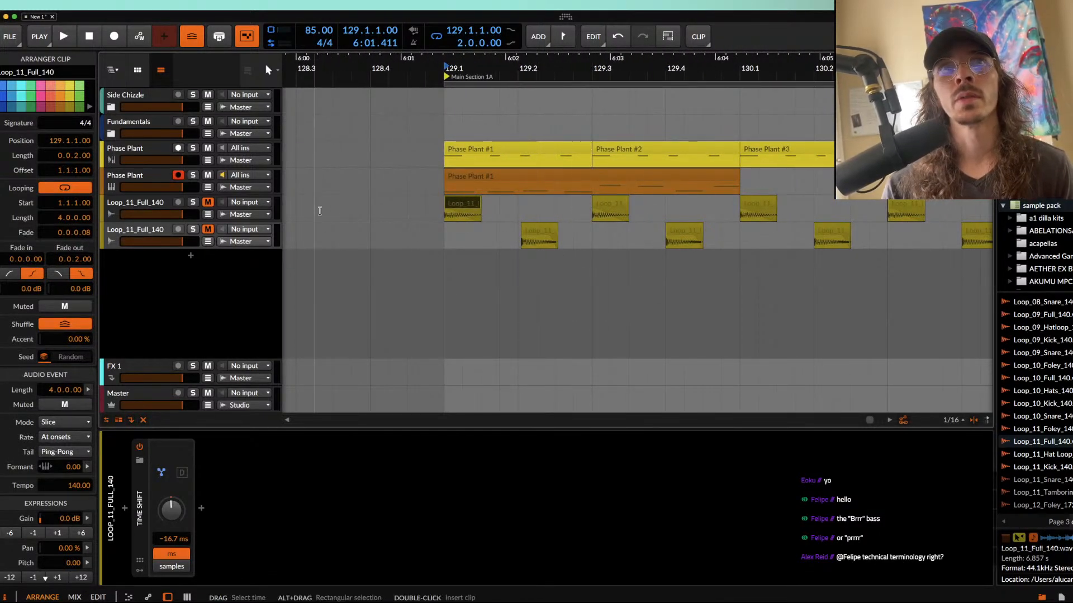
Step: Search the sample library for "doof" and audition ALCKEM DOOF13, DOOF16 and DOOF19
{"action": "left_click", "coordinate": [144, 206]}
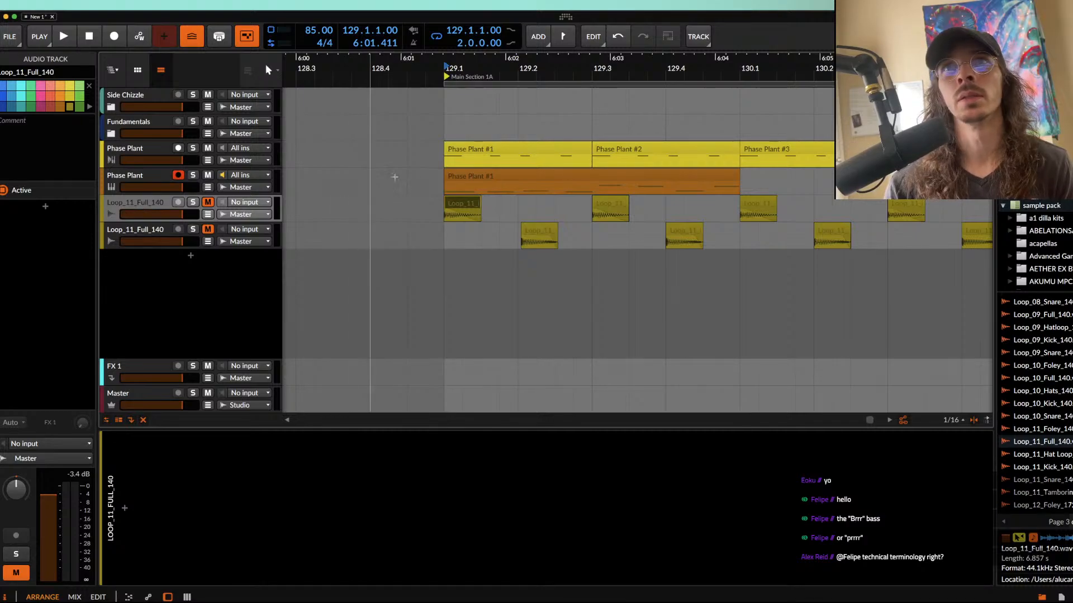
{"action": "left_click", "coordinate": [148, 151]}
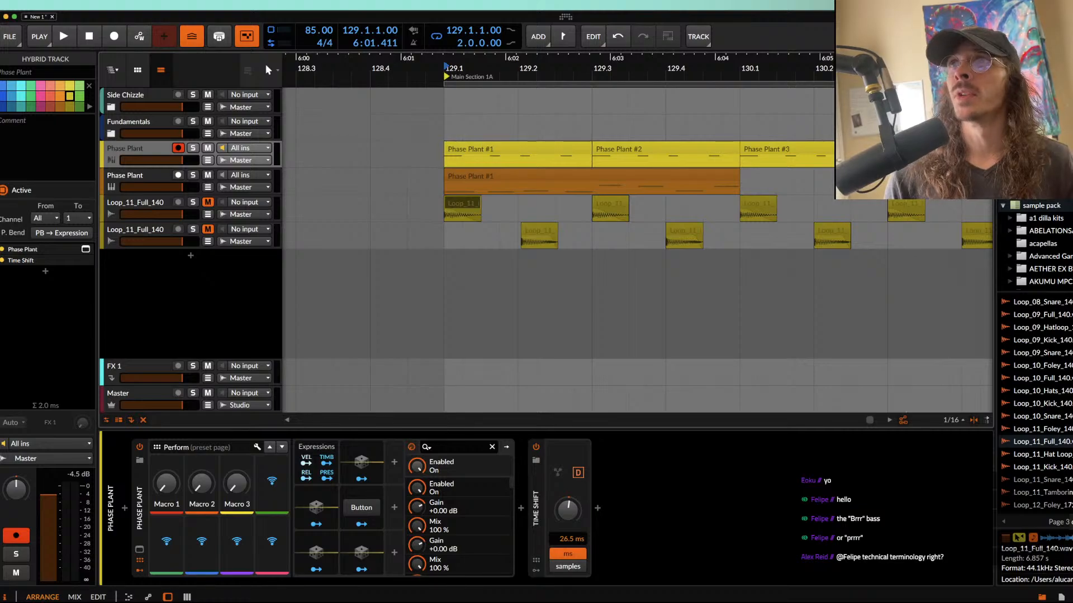
{"action": "type", "text": "doo"}
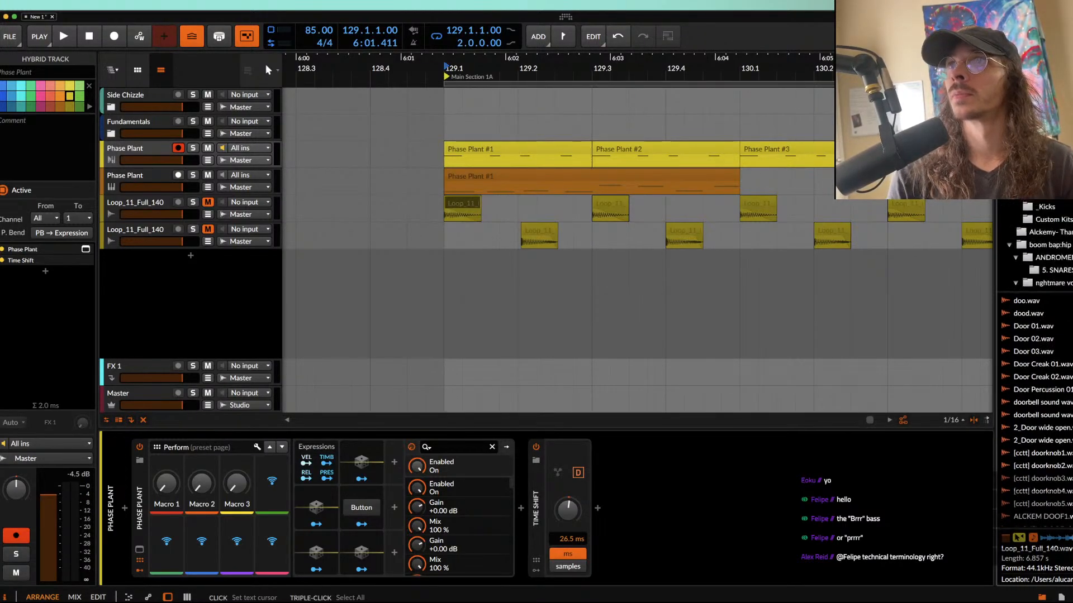
{"action": "left_click", "coordinate": [1061, 415]}
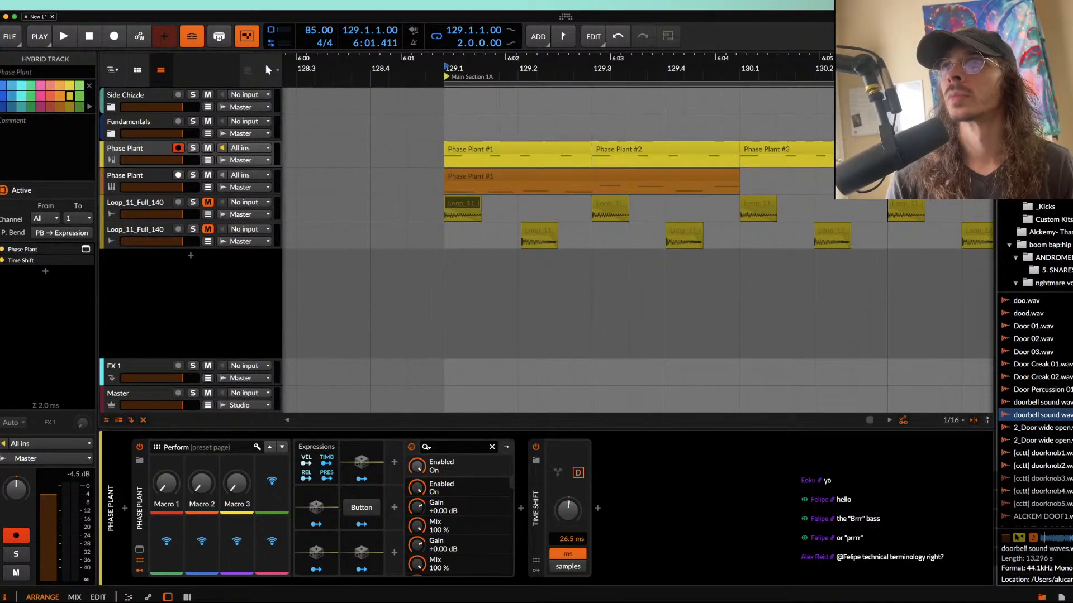
{"action": "type", "text": "f"}
{"action": "left_click", "coordinate": [1068, 355]}
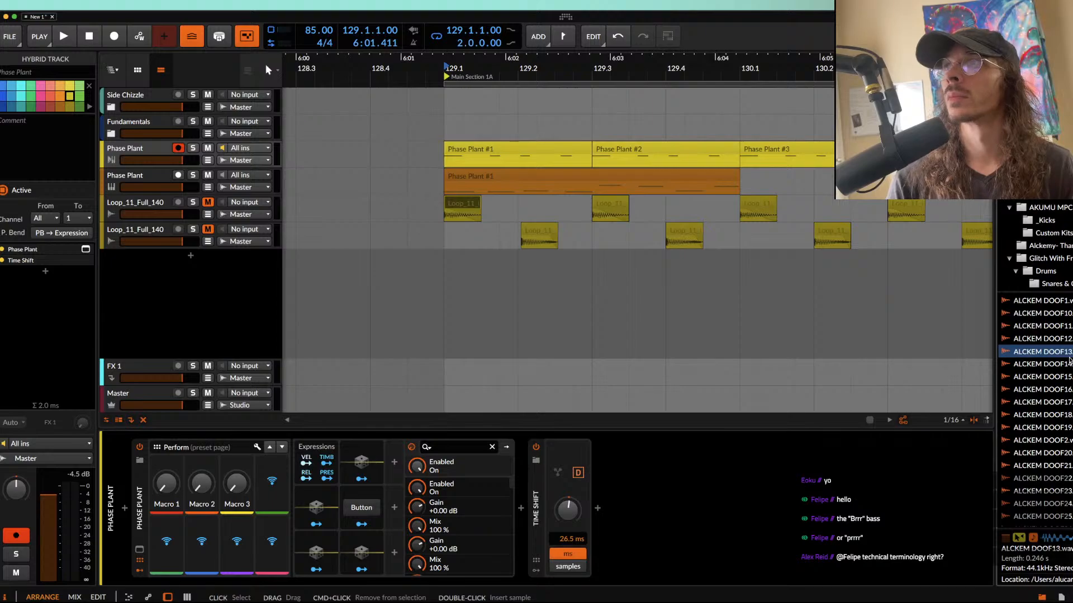
{"action": "left_click", "coordinate": [1045, 389]}
{"action": "left_click", "coordinate": [1041, 428]}
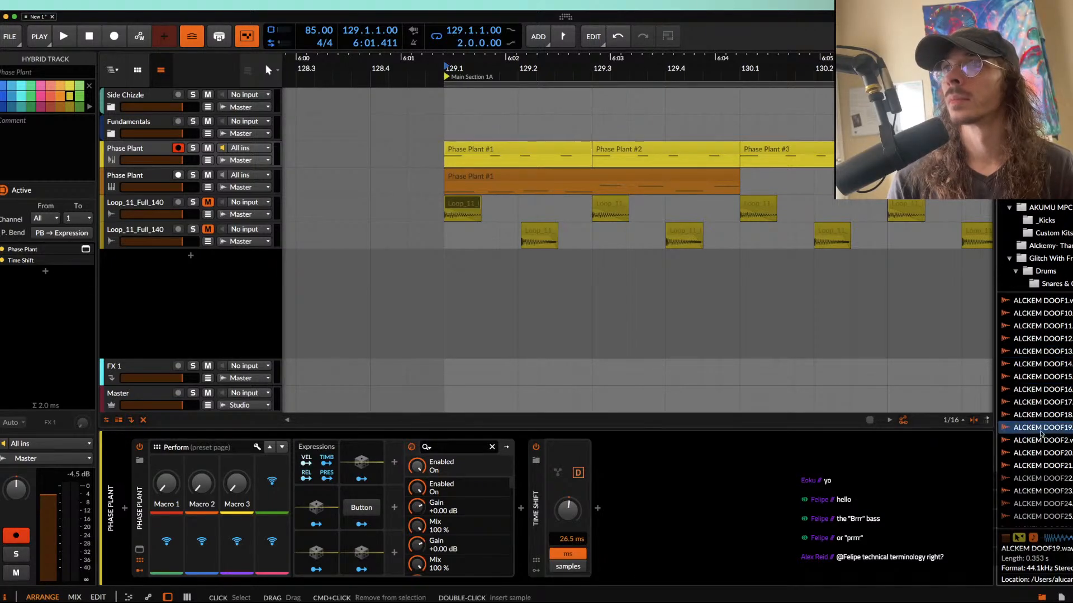
Step: Replace the first kick clip at 129.1 with the ALCKEM DOOF19 sample
{"action": "left_click_drag", "start_coordinate": [1039, 428], "coordinate": [448, 206]}
{"action": "scroll", "coordinate": [449, 206], "scroll_direction": "up", "scroll_amount": 8}
{"action": "left_click", "coordinate": [448, 204]}
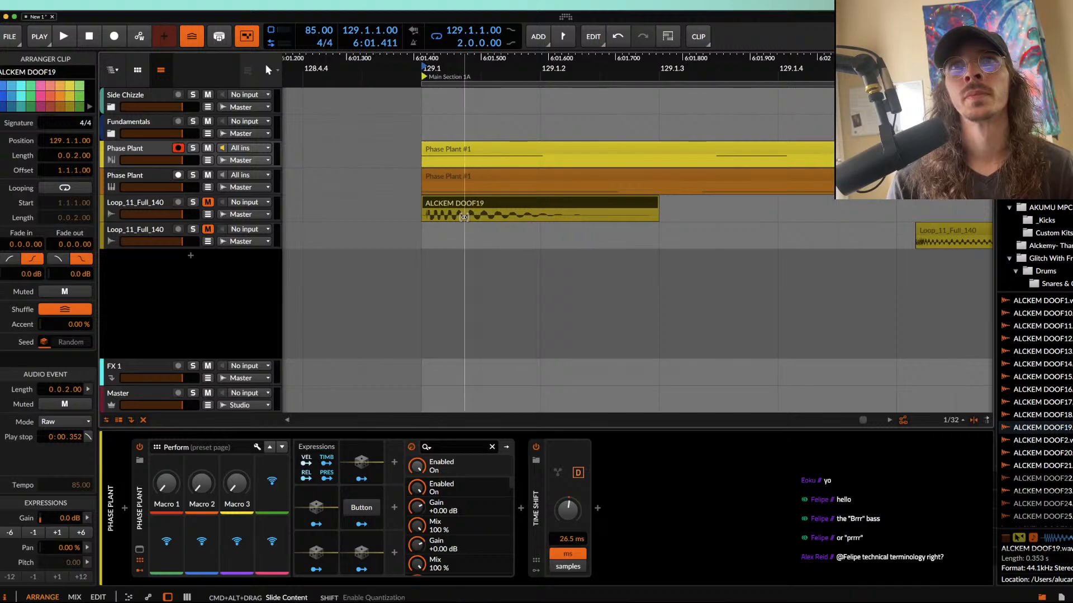
{"action": "scroll", "coordinate": [462, 216], "scroll_direction": "down", "scroll_amount": 5}
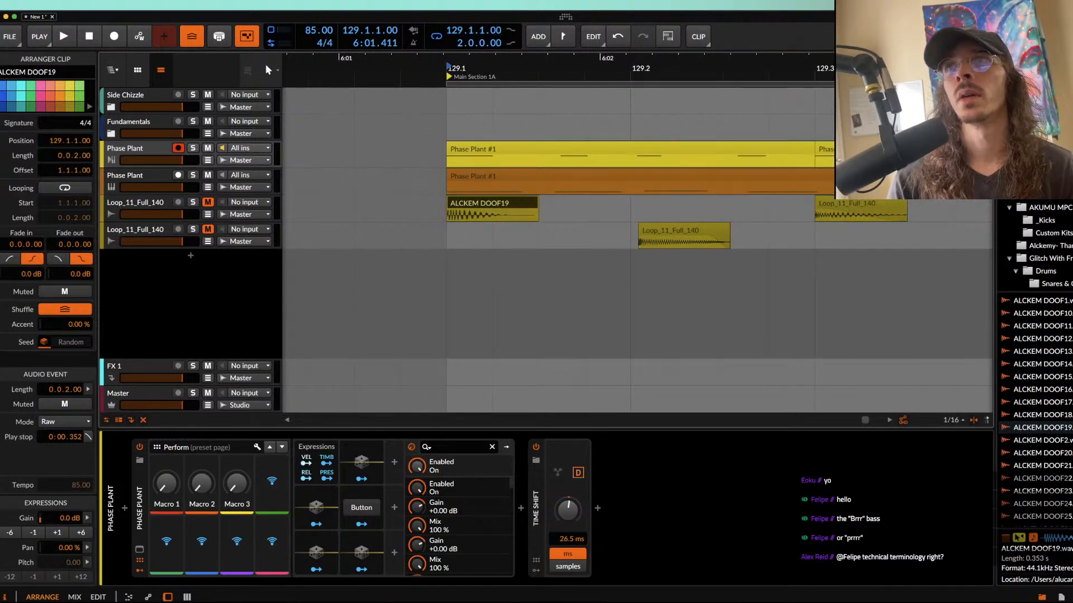
Step: Browse the sample folders to the dry claps and audition Claps Dry 212 and 214
{"action": "left_click", "coordinate": [1039, 168]}
{"action": "scroll", "coordinate": [1039, 168], "scroll_direction": "up", "scroll_amount": 5}
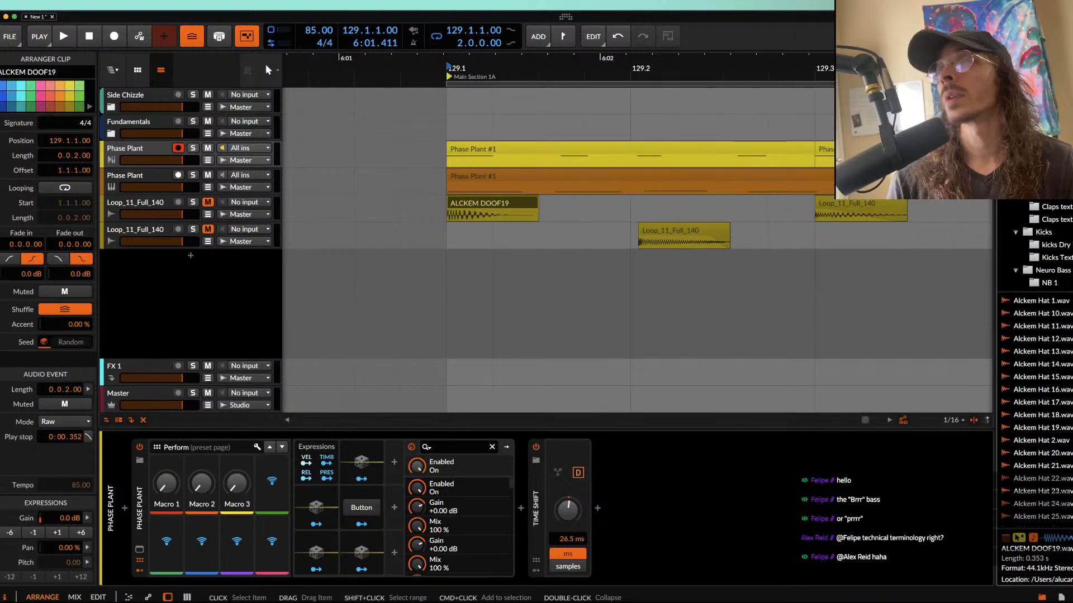
{"action": "left_click", "coordinate": [1049, 194]}
{"action": "left_click", "coordinate": [1045, 341]}
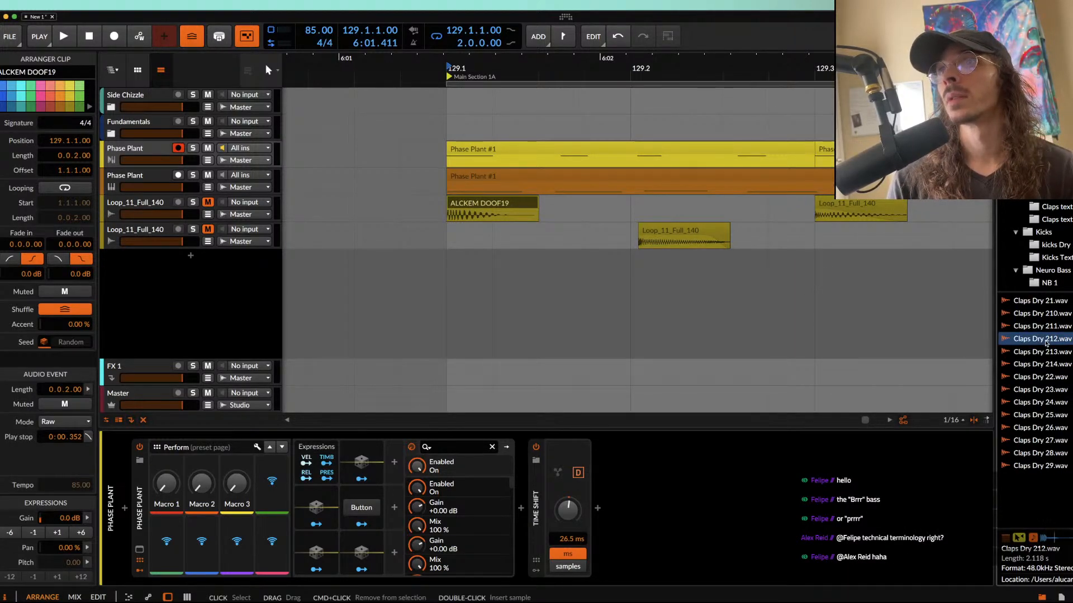
{"action": "left_click", "coordinate": [1035, 366]}
Step: Place Claps Dry 214 on the snare track at 129.1.4.33, replacing the first snare, and shorten the clip to roughly one beat
{"action": "left_click_drag", "start_coordinate": [1038, 368], "coordinate": [601, 237]}
{"action": "scroll", "coordinate": [668, 235], "scroll_direction": "down", "scroll_amount": 3}
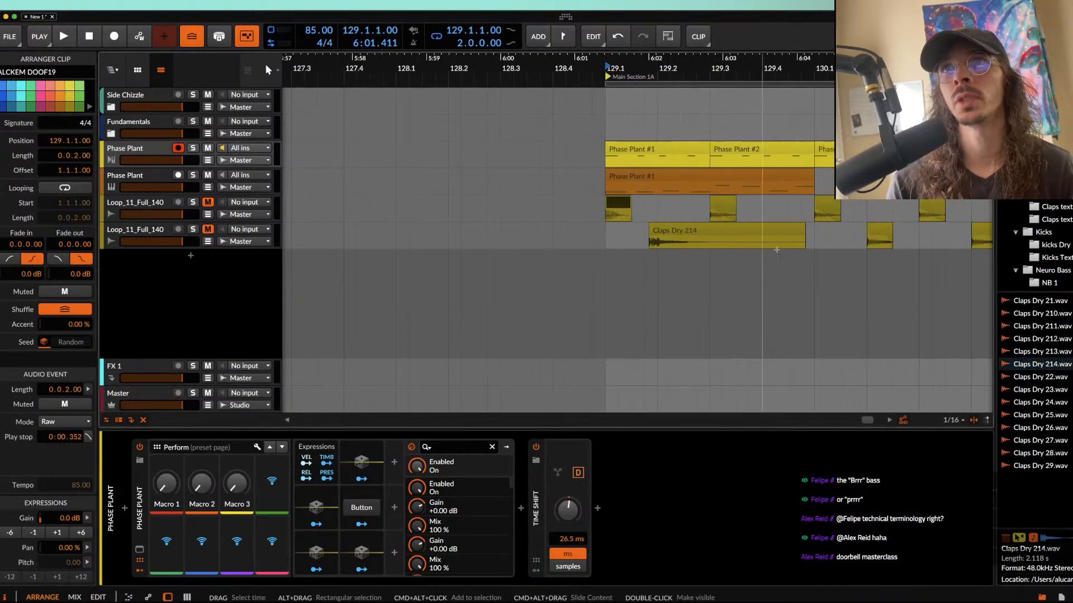
{"action": "left_click_drag", "start_coordinate": [802, 229], "coordinate": [667, 230]}
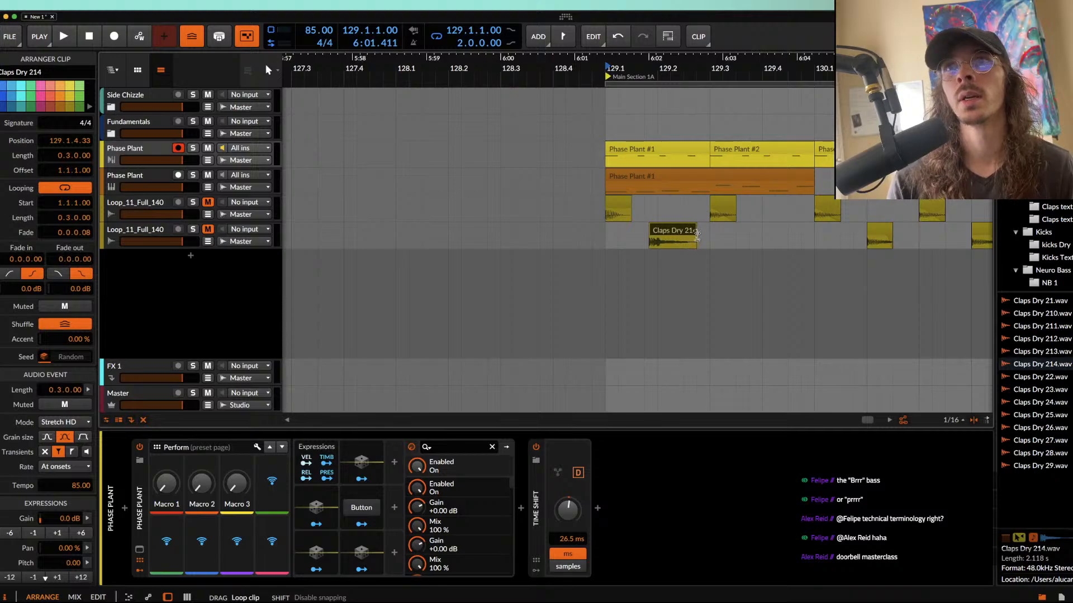
Step: Trim the start of the first Phase Plant #1 clip on the upper track to near the middle of the first beat
{"action": "left_click", "coordinate": [617, 207]}
{"action": "scroll", "coordinate": [620, 208], "scroll_direction": "up", "scroll_amount": 3}
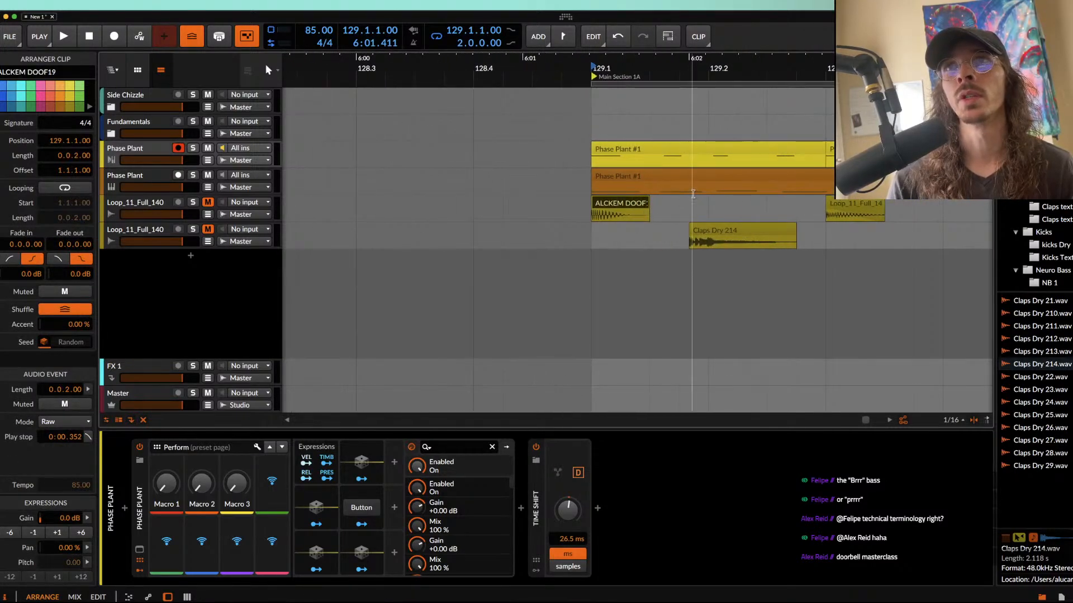
{"action": "left_click", "coordinate": [593, 148]}
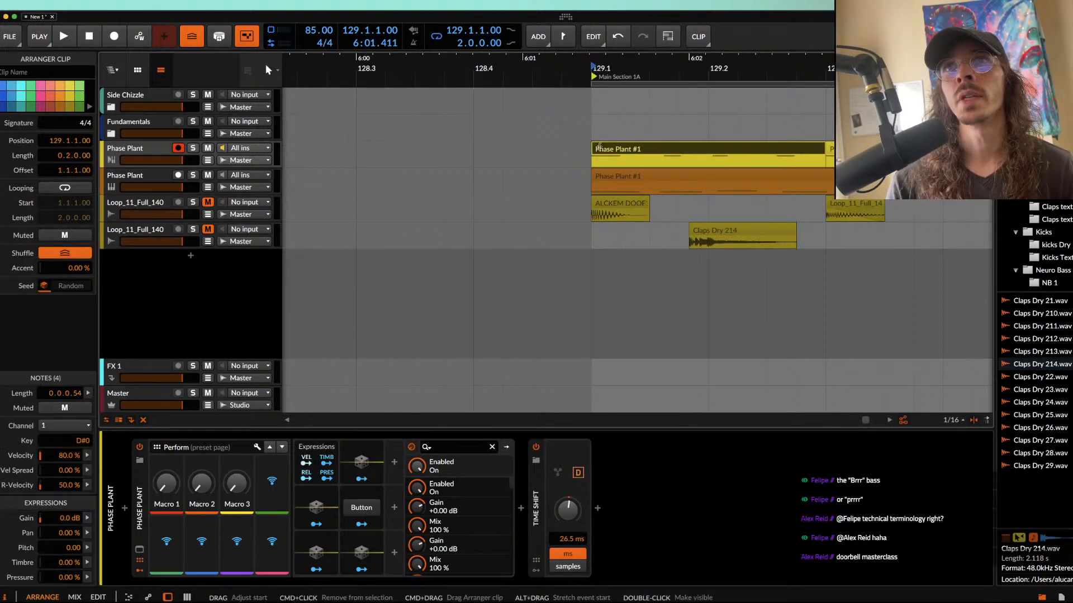
{"action": "left_click_drag", "start_coordinate": [593, 148], "coordinate": [641, 149]}
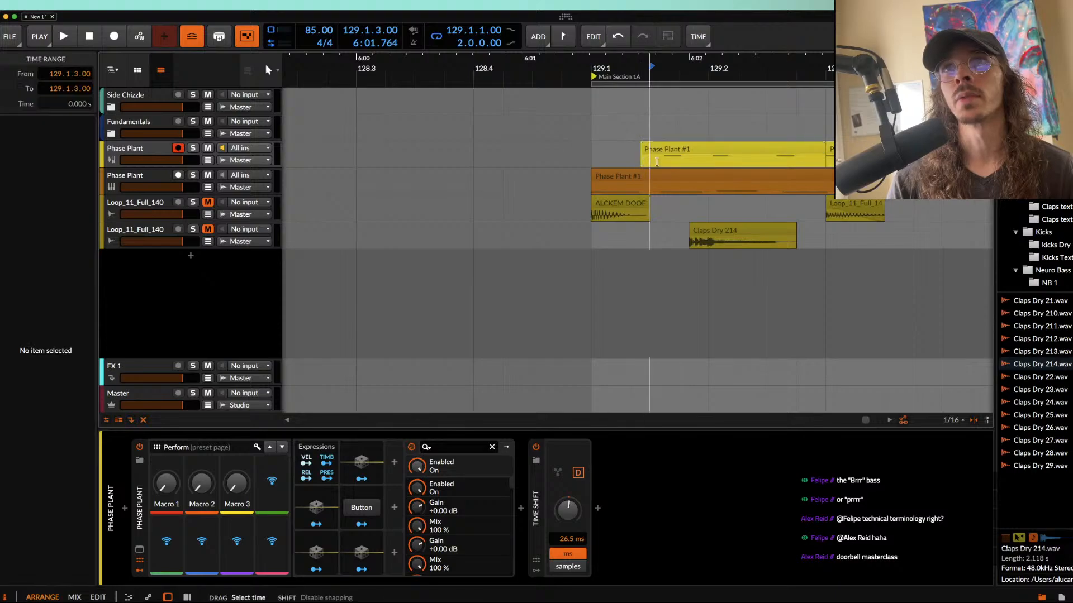
Step: Loop the half-bar range from 129.1 to 129.3 and unmute both drum tracks
{"action": "left_click", "coordinate": [630, 210]}
{"action": "left_click_drag", "start_coordinate": [592, 213], "coordinate": [825, 237]}
{"action": "key", "text": "super+l"}
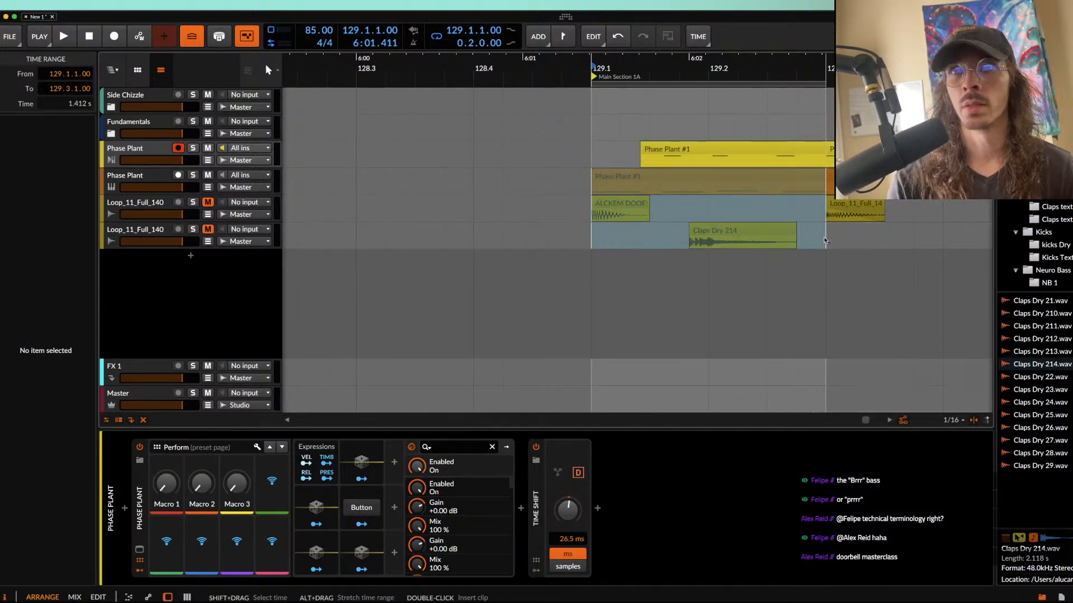
{"action": "left_click", "coordinate": [136, 229]}
{"action": "left_click", "coordinate": [208, 229]}
{"action": "left_click", "coordinate": [207, 203]}
Step: Insert Pro-Q 3 before Time Shift on the clap track, add a 12 dB/oct low cut at about 410 Hz, and play the loop
{"action": "left_click", "coordinate": [126, 508]}
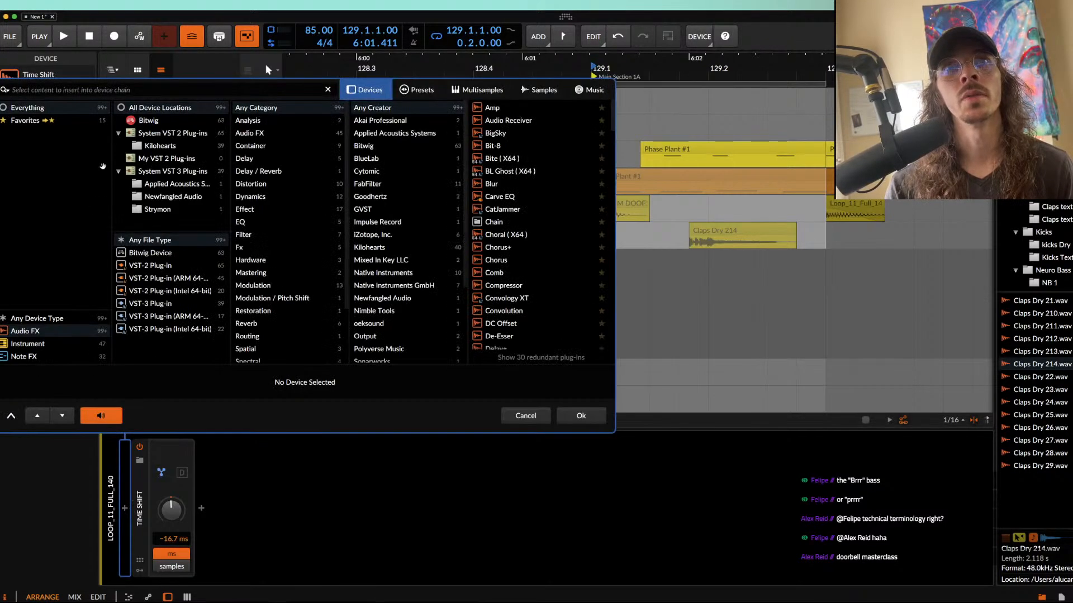
{"action": "type", "text": "PRO"}
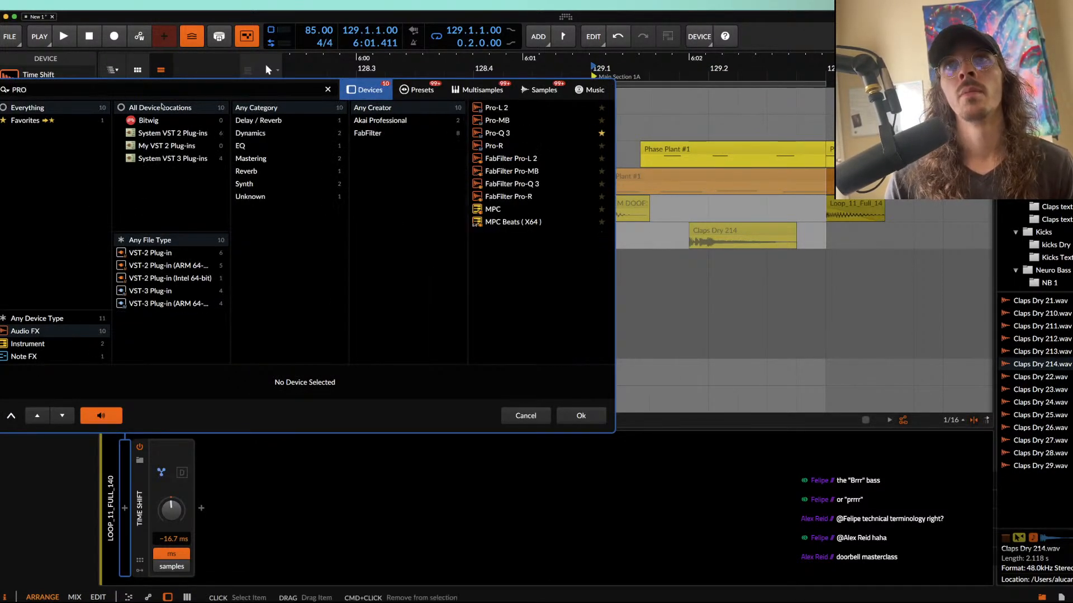
{"action": "left_click", "coordinate": [497, 133]}
{"action": "left_click", "coordinate": [578, 414]}
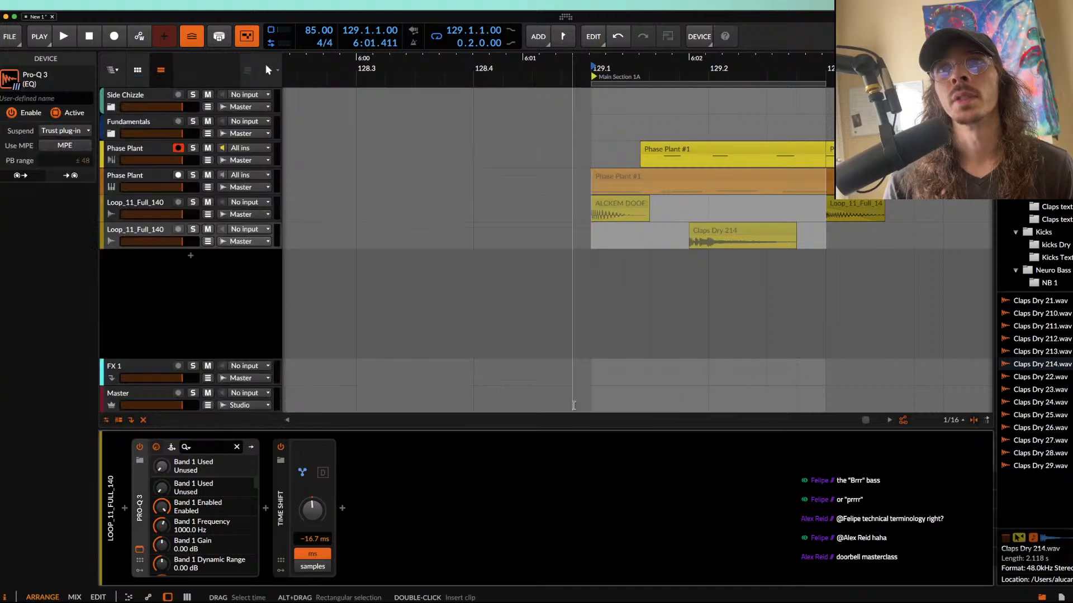
{"action": "left_click_drag", "start_coordinate": [125, 272], "coordinate": [413, 268]}
{"action": "key", "text": "space"}
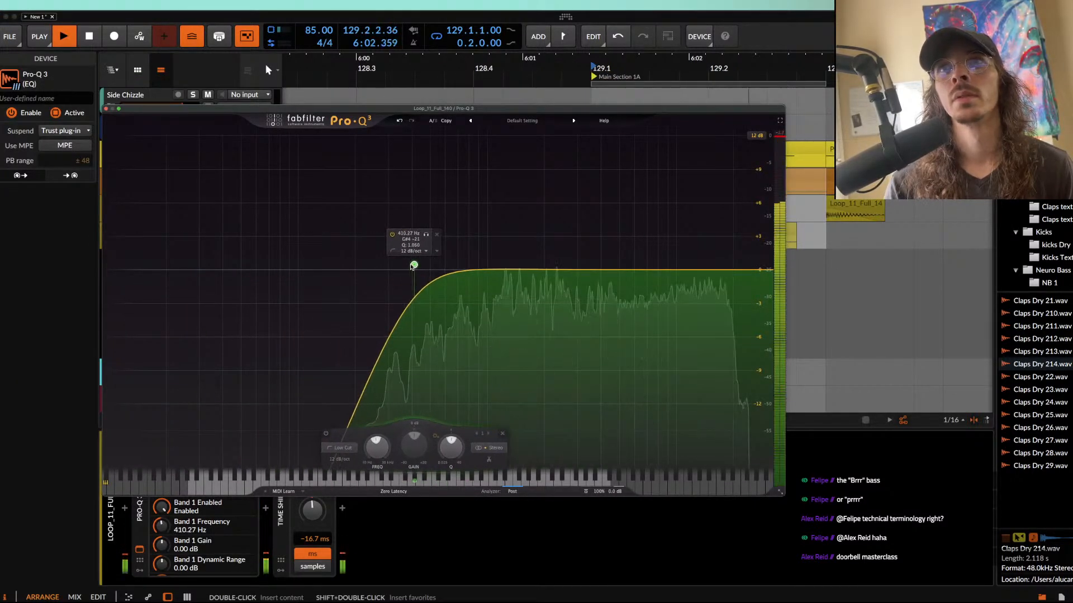
Step: Close the Pro-Q 3 window and extend the loop region to one bar, from 129.1 to 130.1
{"action": "left_click", "coordinate": [106, 109]}
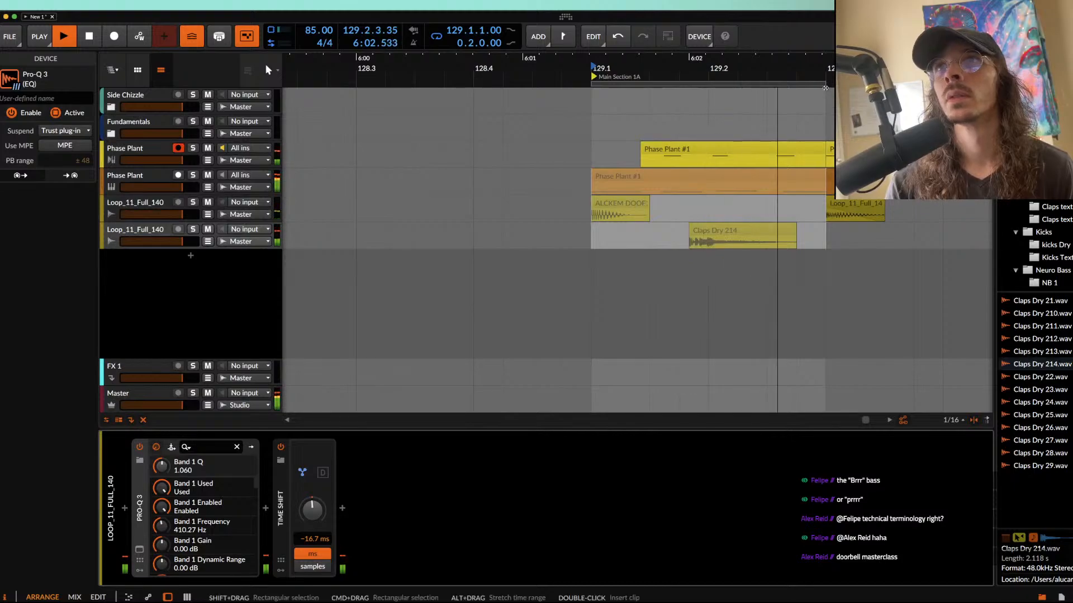
{"action": "left_click_drag", "start_coordinate": [825, 84], "coordinate": [943, 84]}
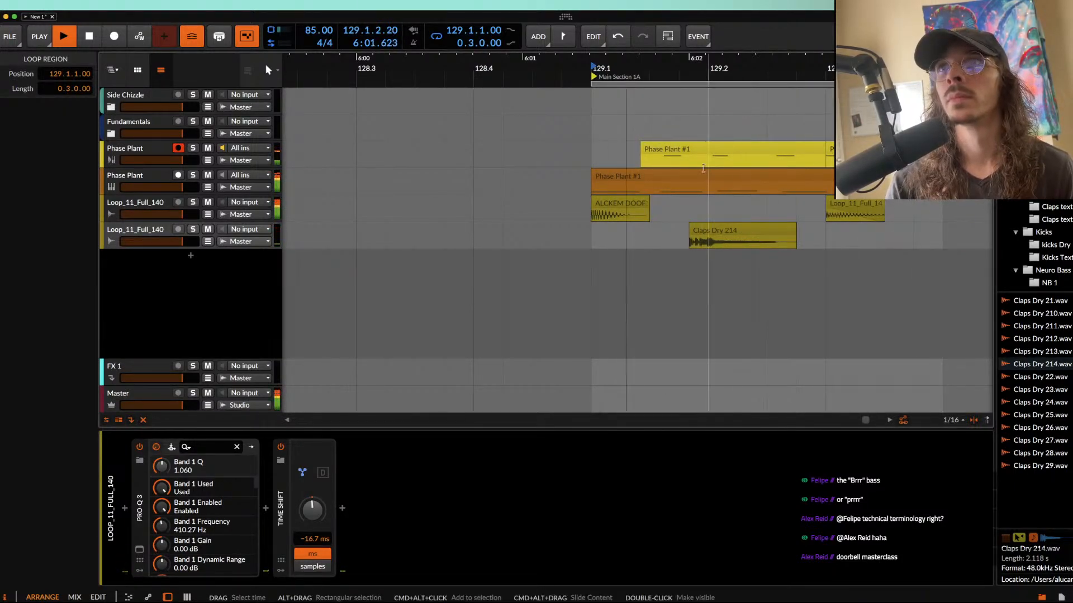
{"action": "scroll", "coordinate": [928, 84], "scroll_direction": "right", "scroll_amount": 2}
{"action": "scroll", "coordinate": [637, 245], "scroll_direction": "right", "scroll_amount": 5}
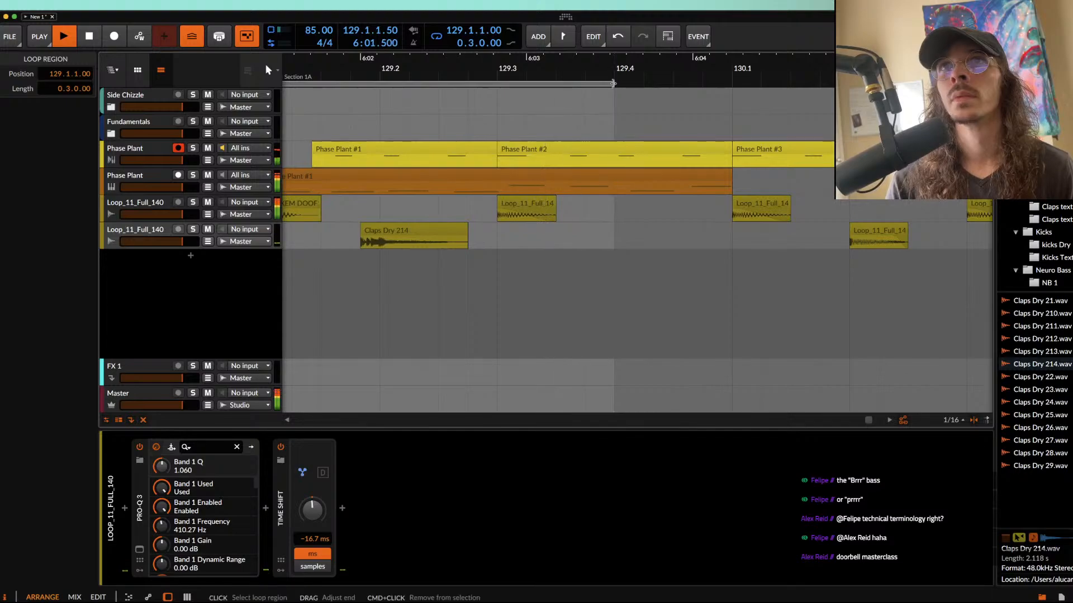
{"action": "left_click_drag", "start_coordinate": [617, 84], "coordinate": [737, 102]}
{"action": "scroll", "coordinate": [550, 207], "scroll_direction": "down", "scroll_amount": 4}
Step: Duplicate the first DOOF kick and Claps Dry 214 half-bar pattern into the second half of bar 129, and play the loop
{"action": "left_click", "coordinate": [411, 208]}
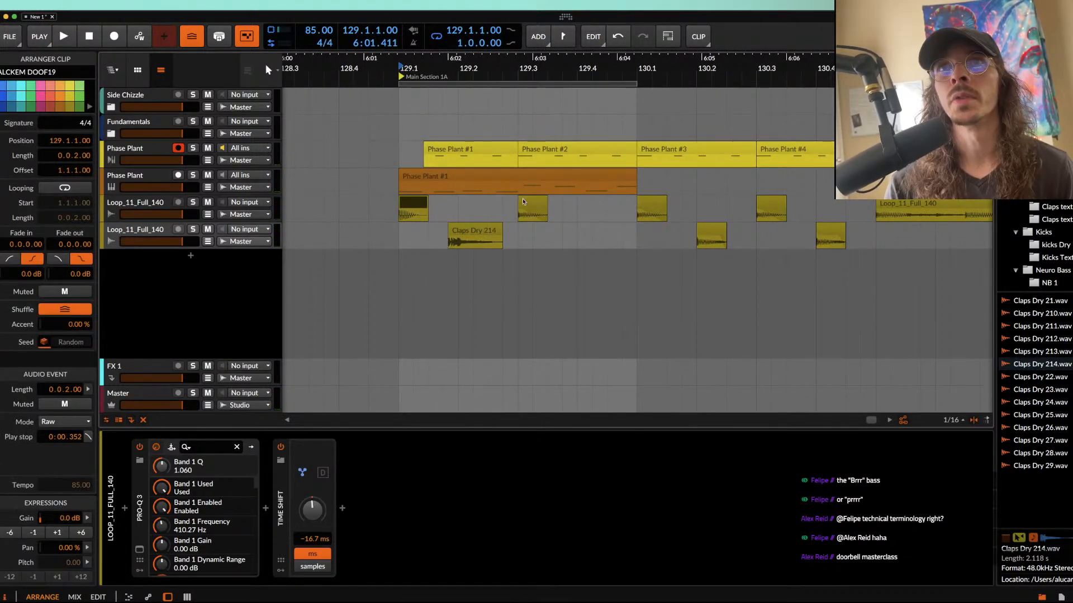
{"action": "left_click", "coordinate": [396, 241]}
{"action": "left_click_drag", "start_coordinate": [510, 241], "coordinate": [515, 243]}
{"action": "key", "text": "super+d"}
{"action": "left_click", "coordinate": [534, 237]}
{"action": "left_click", "coordinate": [419, 205]}
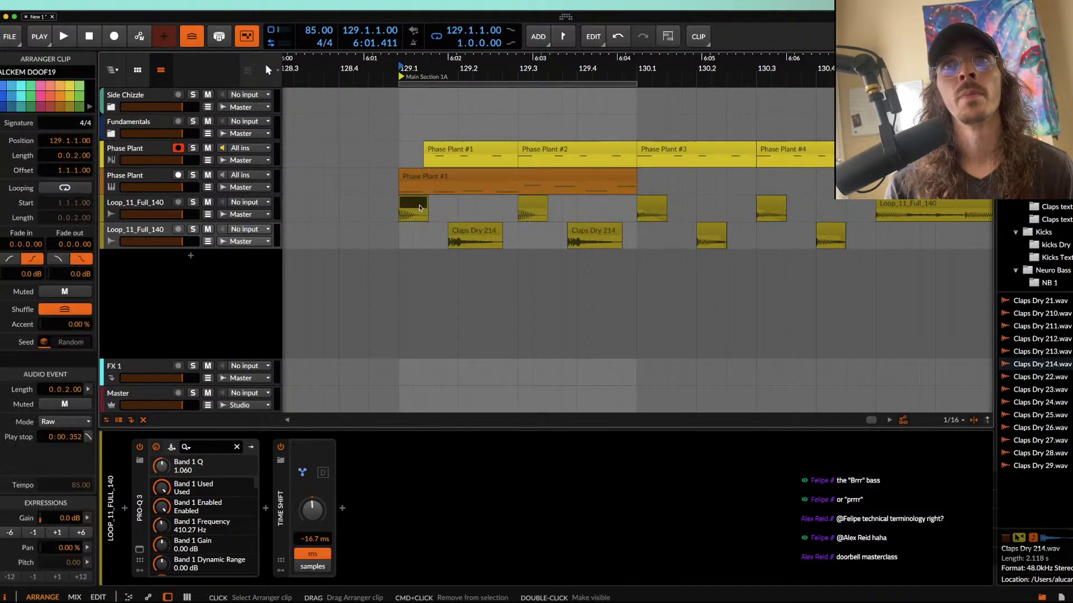
{"action": "scroll", "coordinate": [419, 207], "scroll_direction": "up", "scroll_amount": 5}
{"action": "scroll", "coordinate": [420, 207], "scroll_direction": "down", "scroll_amount": 3}
{"action": "scroll", "coordinate": [562, 240], "scroll_direction": "down", "scroll_amount": 2}
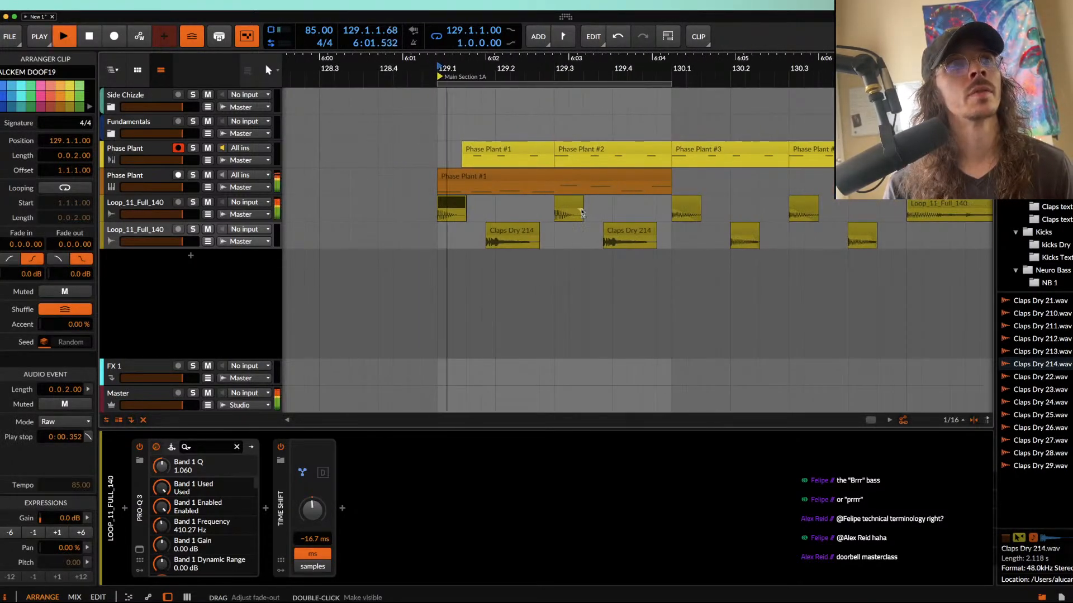
{"action": "scroll", "coordinate": [581, 209], "scroll_direction": "up", "scroll_amount": 3}
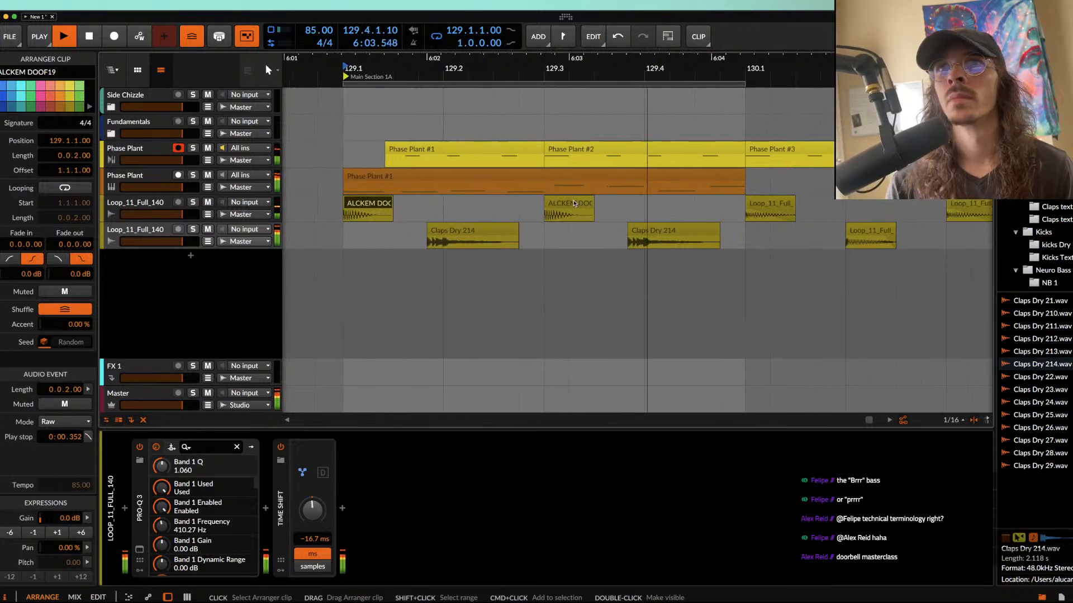
{"action": "scroll", "coordinate": [503, 224], "scroll_direction": "up", "scroll_amount": 3}
Step: Stop playback and nudge the first Claps Dry 214 clip to 129.1.4.54 and the second to 129.3.4.67
{"action": "left_click", "coordinate": [478, 231]}
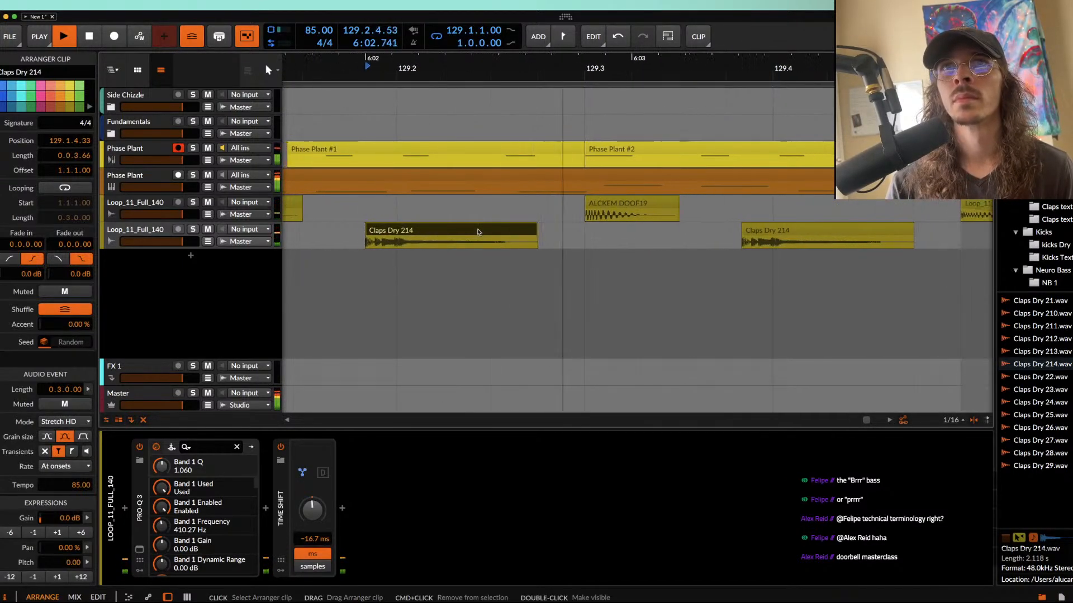
{"action": "key", "text": "space"}
{"action": "left_click_drag", "start_coordinate": [478, 232], "coordinate": [498, 235]}
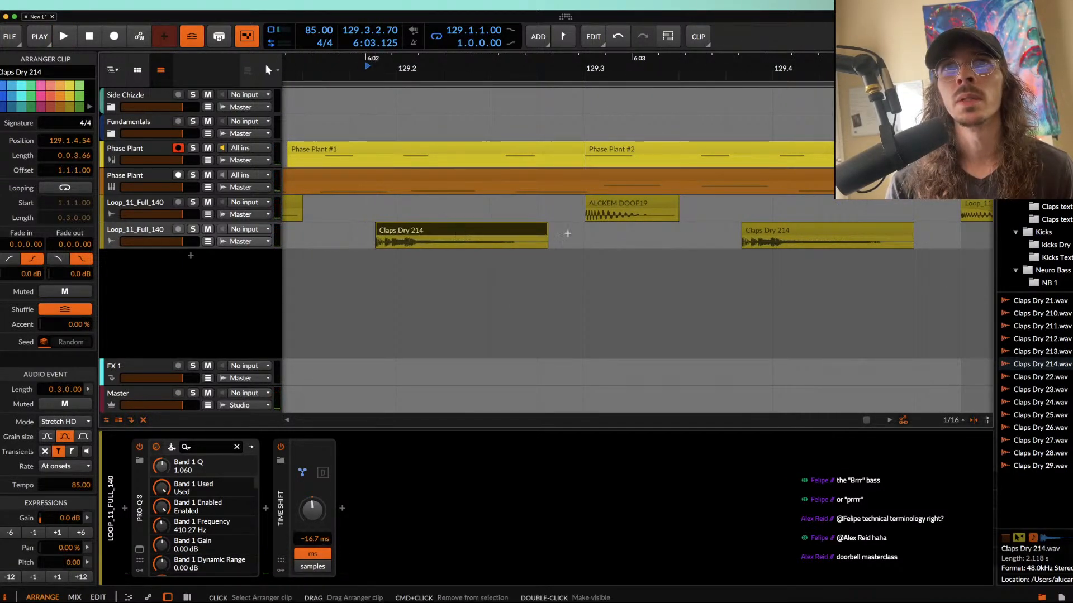
{"action": "left_click_drag", "start_coordinate": [753, 234], "coordinate": [772, 234]}
{"action": "scroll", "coordinate": [703, 88], "scroll_direction": "down", "scroll_amount": 5}
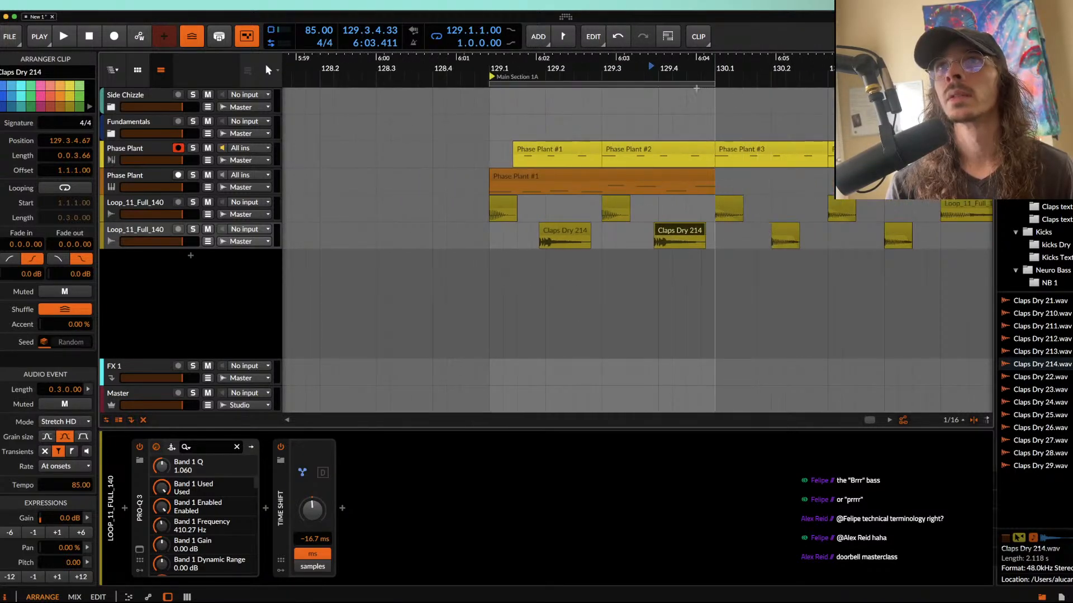
Step: Duplicate bar 129's kick and clap pattern into bar 130 and extend the loop region to two bars
{"action": "left_click", "coordinate": [660, 83]}
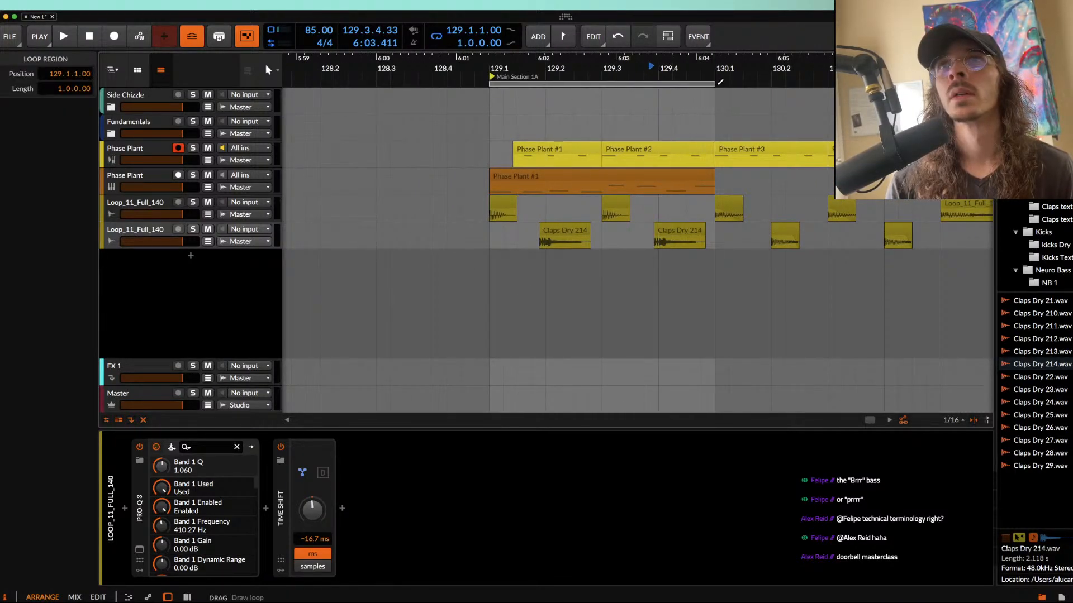
{"action": "left_click_drag", "start_coordinate": [489, 209], "coordinate": [710, 235]}
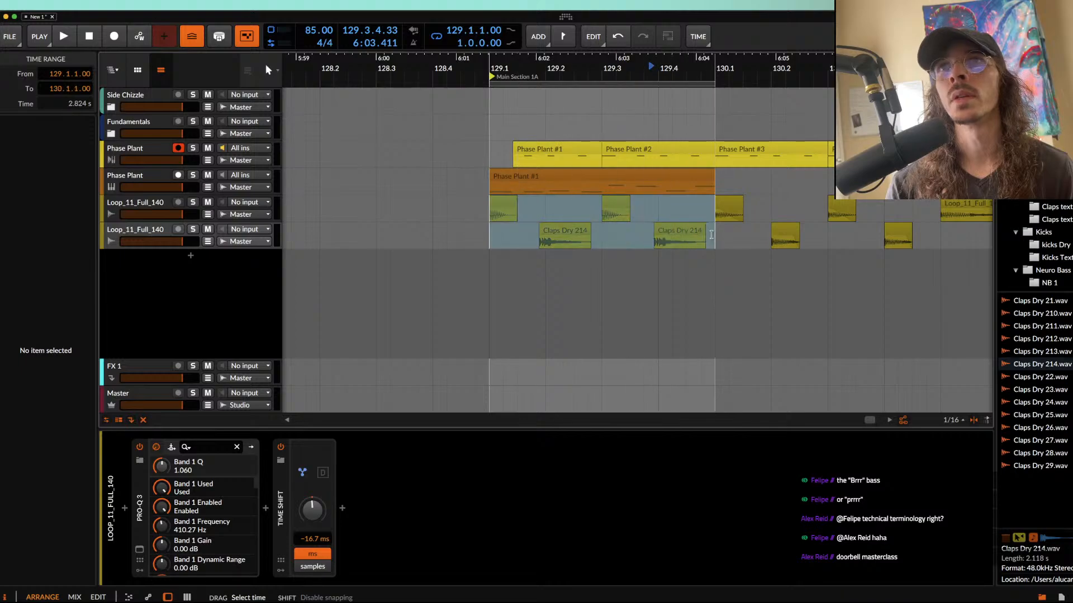
{"action": "key", "text": "ctrl+d"}
{"action": "left_click", "coordinate": [710, 85]}
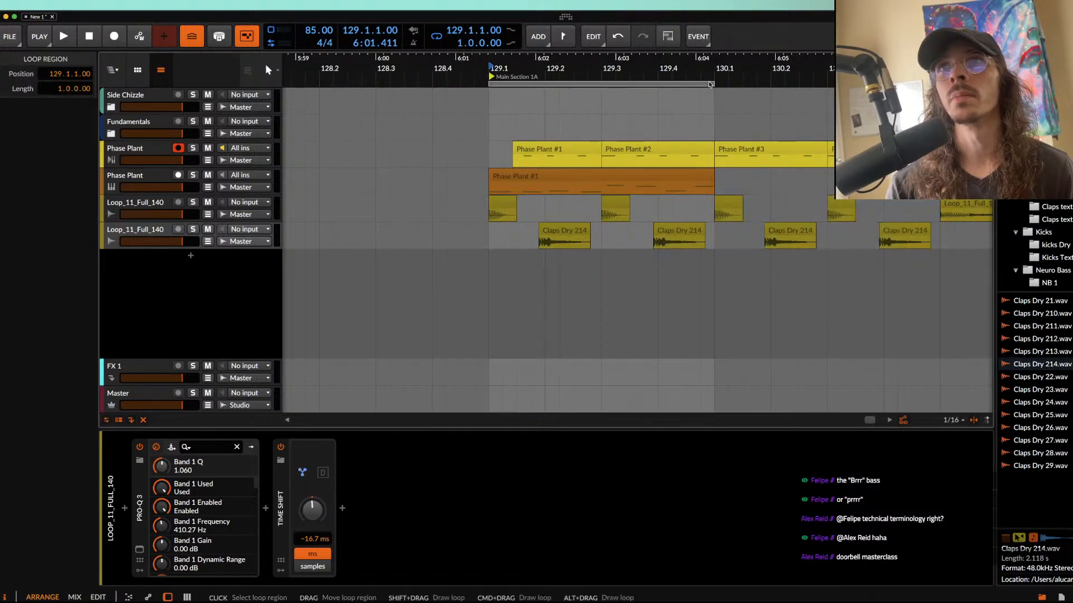
{"action": "left_click_drag", "start_coordinate": [711, 85], "coordinate": [927, 85]}
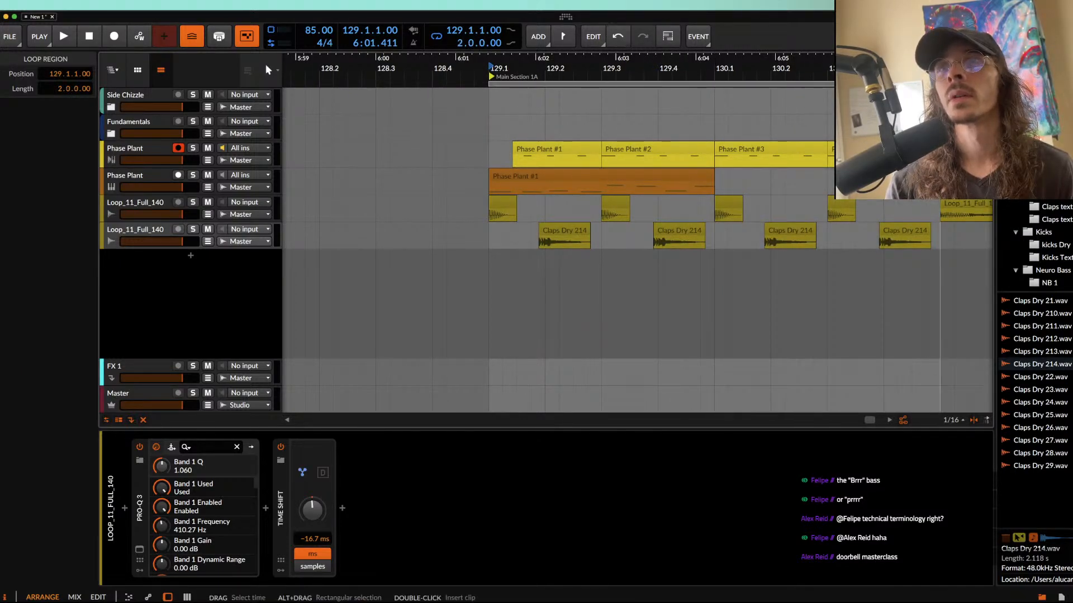
Step: Play the two-bar loop from 129.1.1.00 to hear the bass with the new drum pattern
{"action": "left_click", "coordinate": [552, 179]}
{"action": "scroll", "coordinate": [648, 208], "scroll_direction": "down", "scroll_amount": 3}
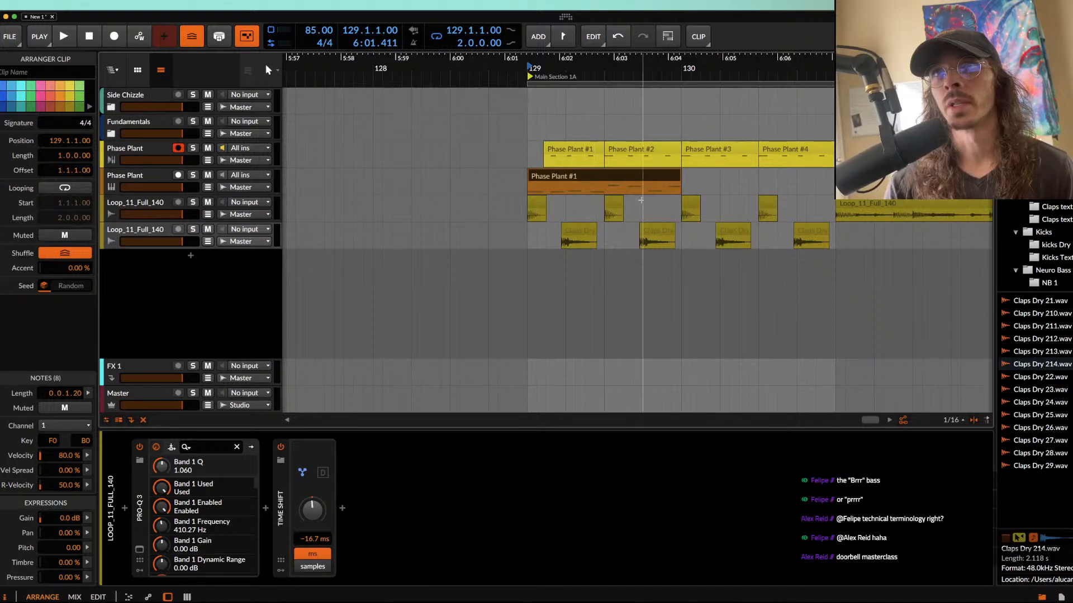
{"action": "left_click", "coordinate": [527, 160]}
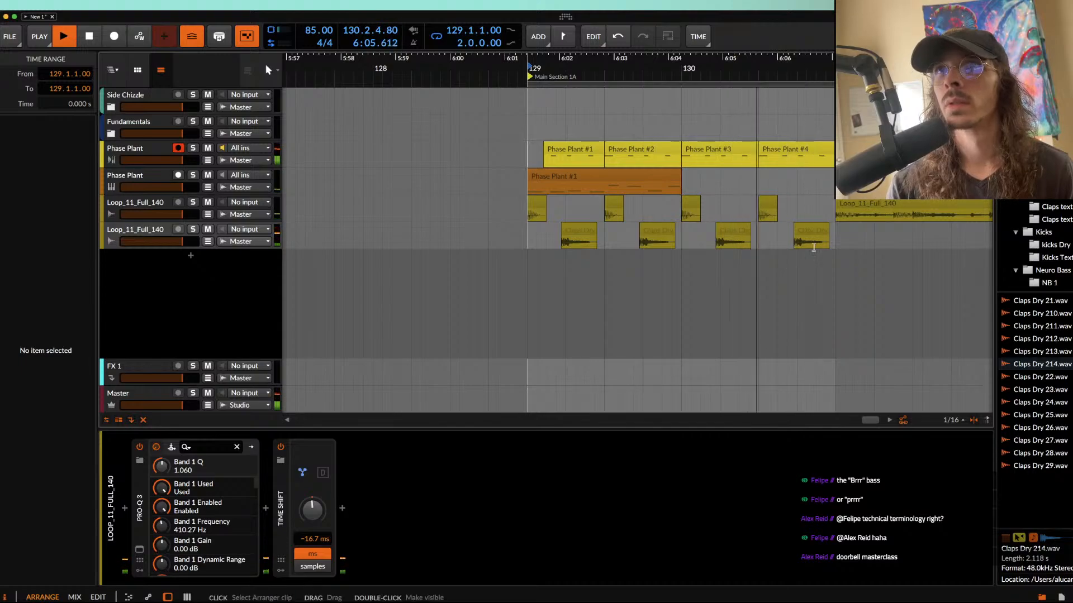
{"action": "scroll", "coordinate": [814, 253], "scroll_direction": "up", "scroll_amount": 1}
{"action": "scroll", "coordinate": [815, 252], "scroll_direction": "down", "scroll_amount": 4}
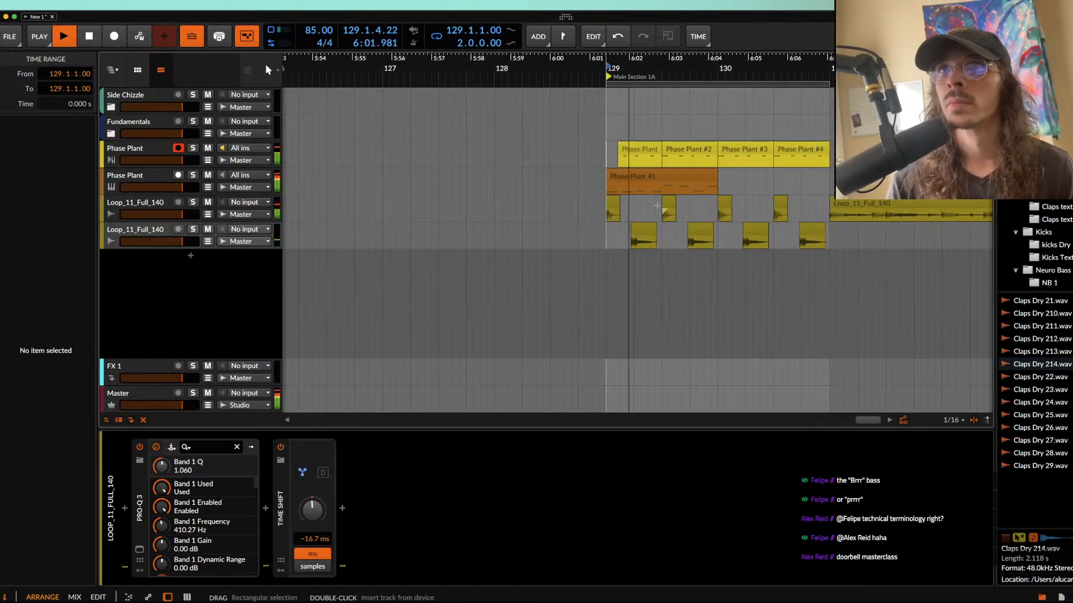
Step: Examine the Band 3 Filter snapin inside Multipass on the lower Phase Plant track, and close the plug-in windows
{"action": "left_click", "coordinate": [659, 185]}
{"action": "left_click", "coordinate": [125, 178]}
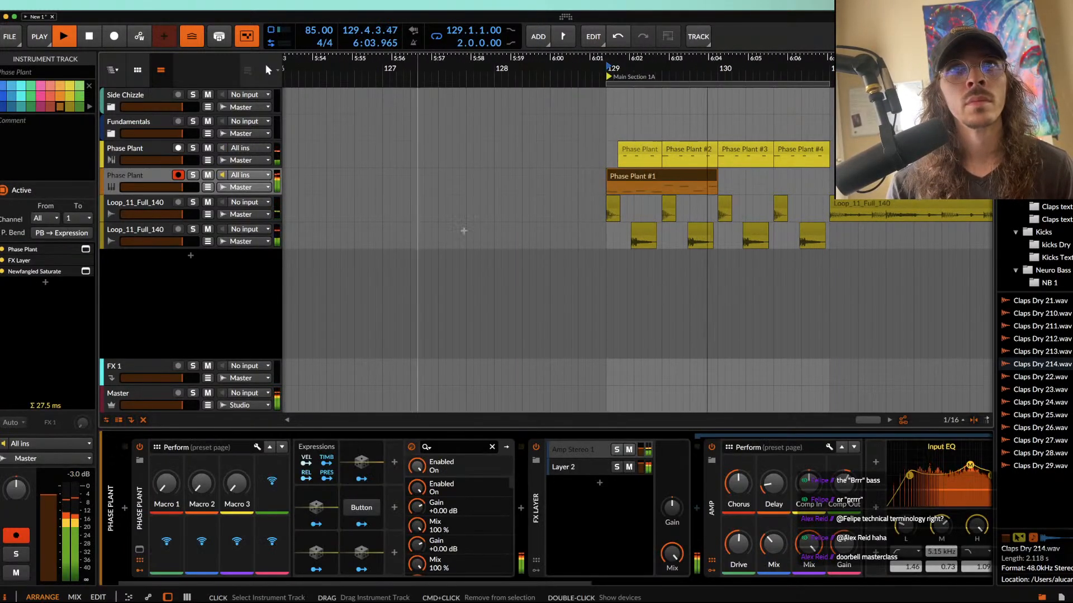
{"action": "key", "text": "space"}
{"action": "left_click", "coordinate": [140, 550]}
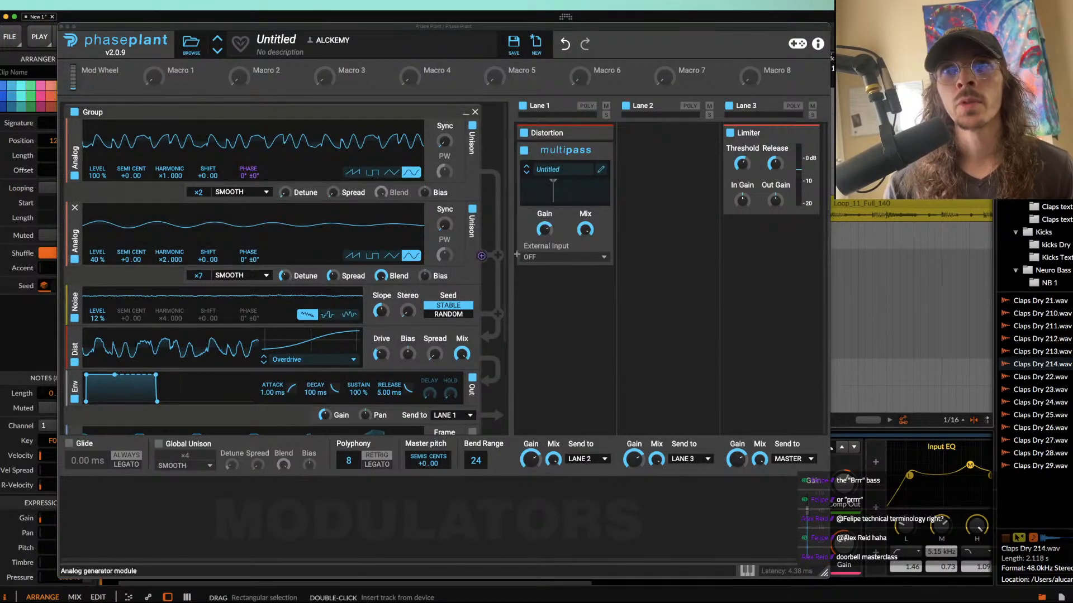
{"action": "left_click", "coordinate": [601, 169]}
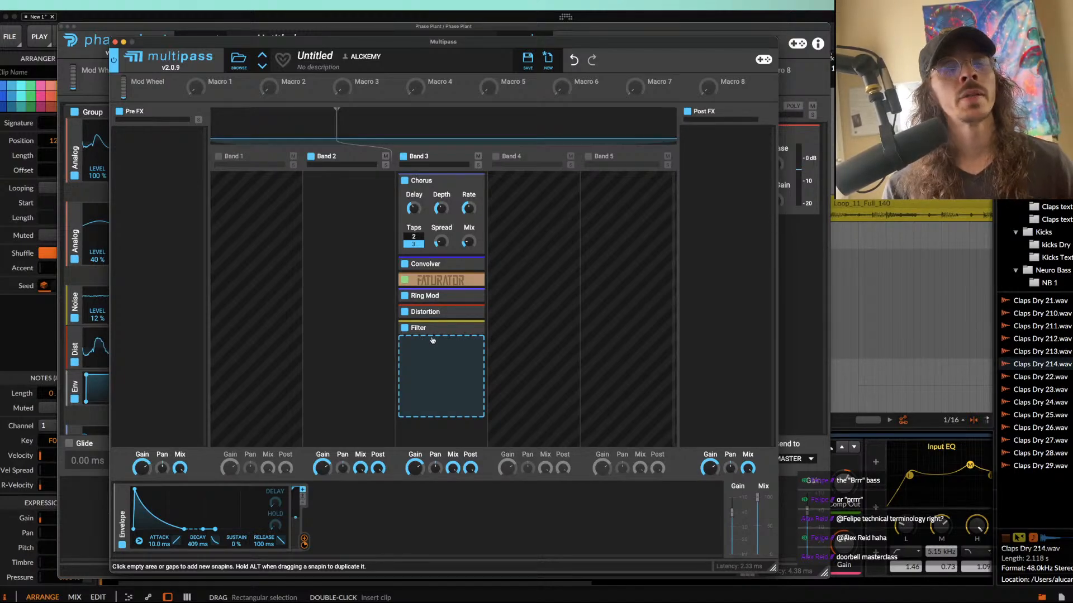
{"action": "left_click", "coordinate": [470, 331]}
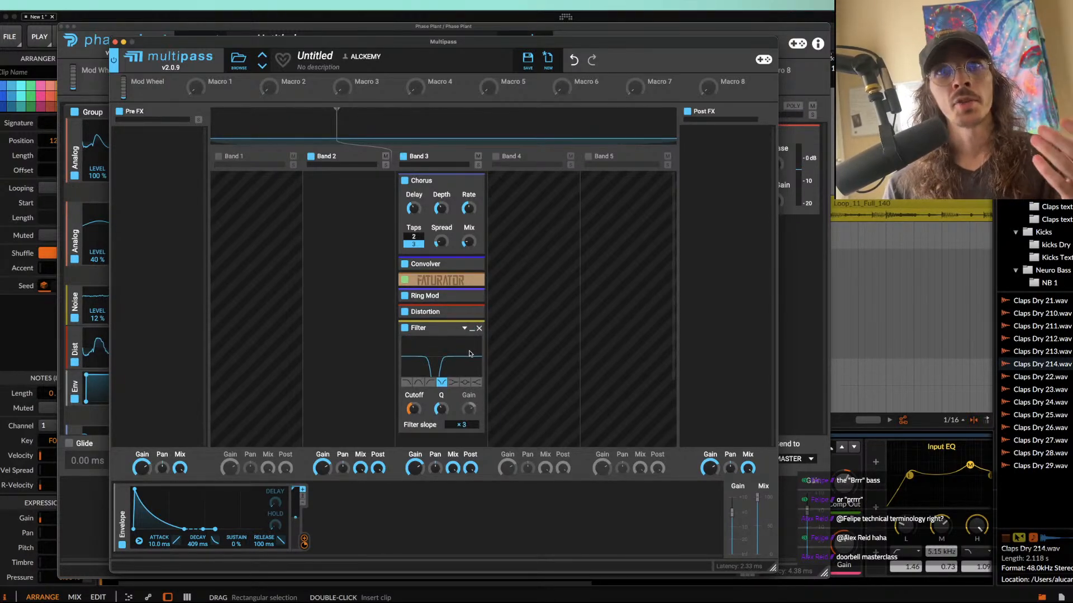
{"action": "left_click", "coordinate": [115, 42]}
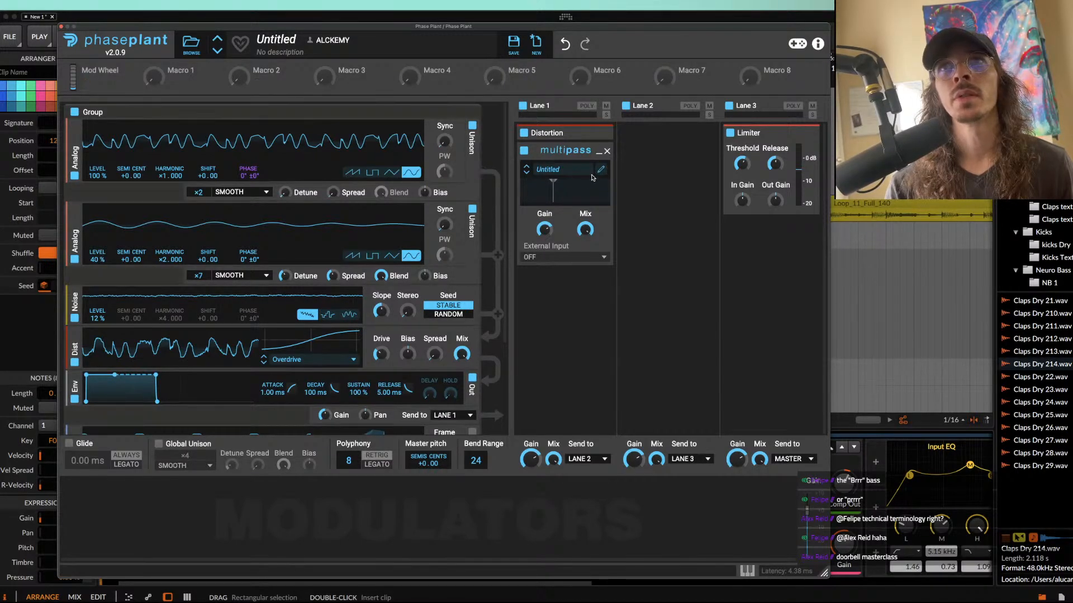
{"action": "left_click", "coordinate": [601, 170]}
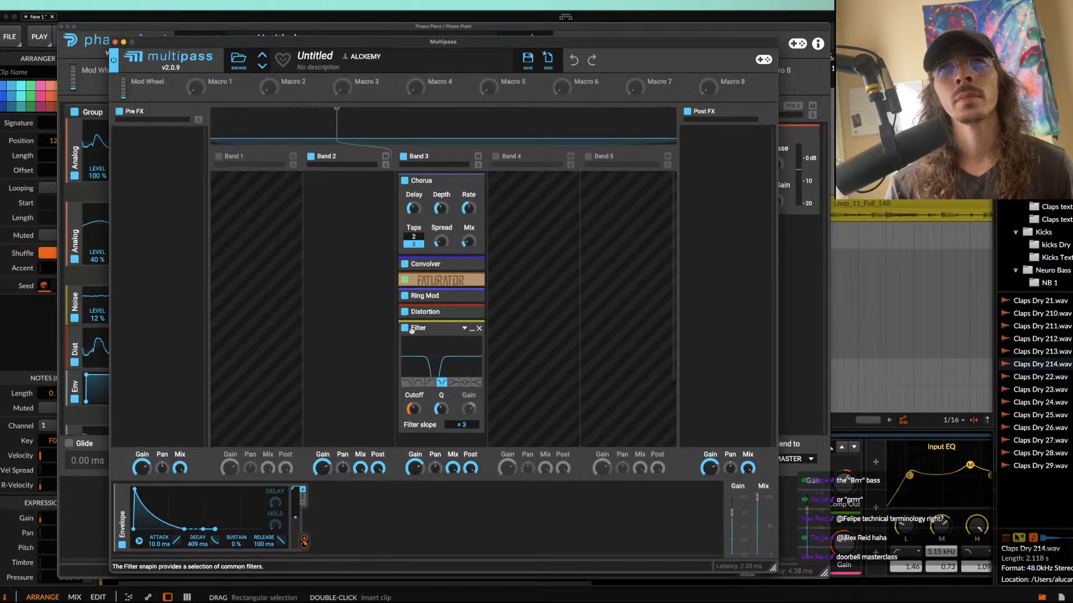
{"action": "left_click", "coordinate": [115, 42]}
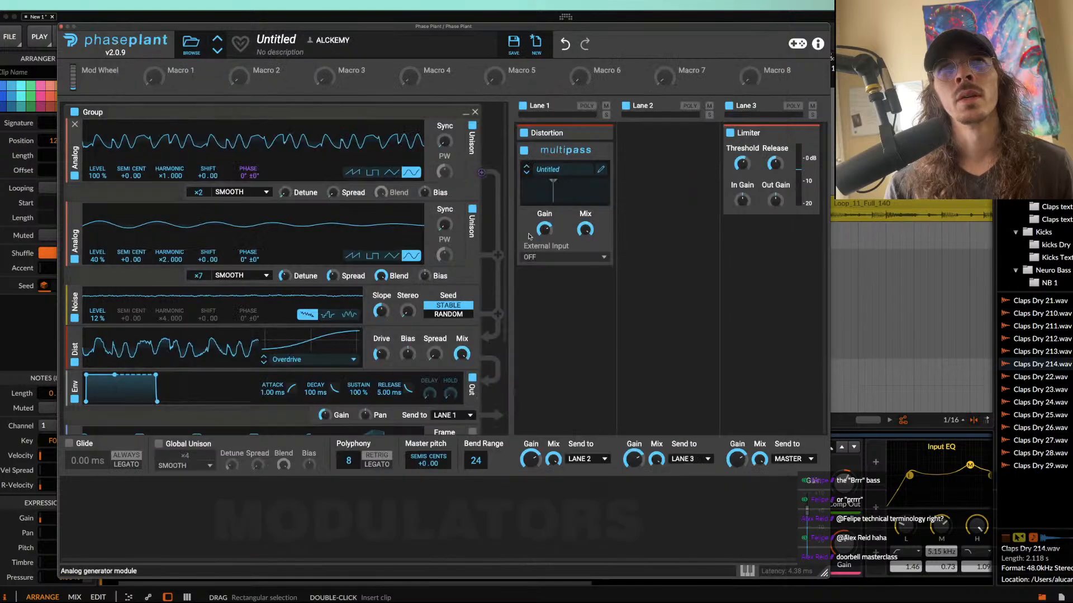
{"action": "left_click", "coordinate": [63, 26]}
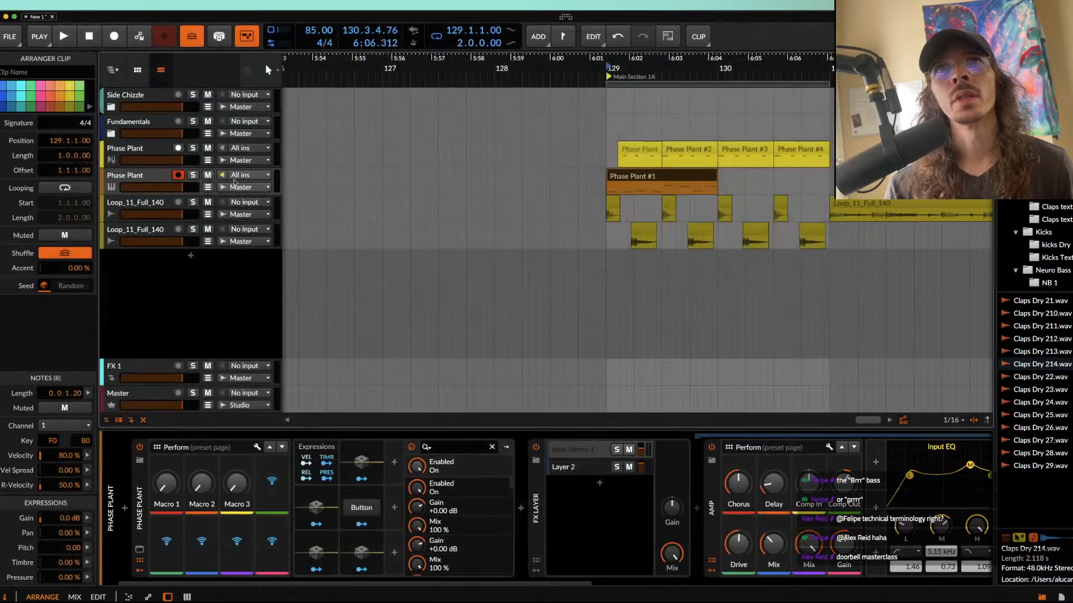
Step: Duplicate the lower Phase Plant track and move the copy's Phase Plant #1 clip to 131.1.1.00
{"action": "left_click", "coordinate": [167, 177]}
{"action": "key", "text": "super+d"}
{"action": "scroll", "coordinate": [389, 206], "scroll_direction": "down", "scroll_amount": 5}
{"action": "scroll", "coordinate": [390, 205], "scroll_direction": "right", "scroll_amount": 4}
{"action": "left_click_drag", "start_coordinate": [391, 205], "coordinate": [505, 208]}
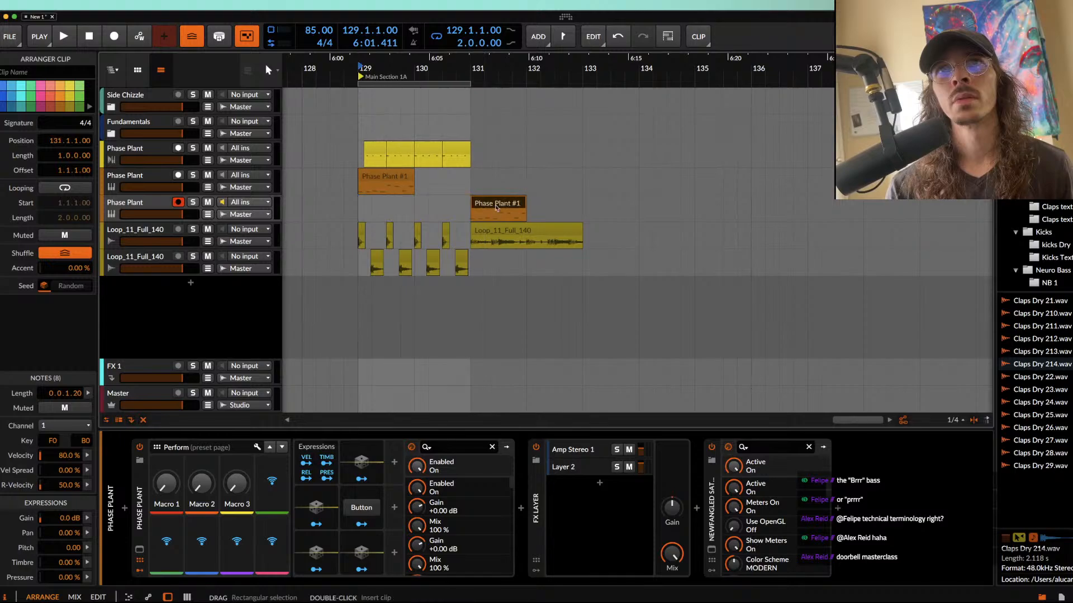
Step: Duplicate the two bars of kick and clap clips and the upper Phase Plant clips into bars 131 and 132
{"action": "left_click_drag", "start_coordinate": [354, 245], "coordinate": [392, 246]}
{"action": "key", "text": "super+d"}
{"action": "left_click", "coordinate": [381, 147]}
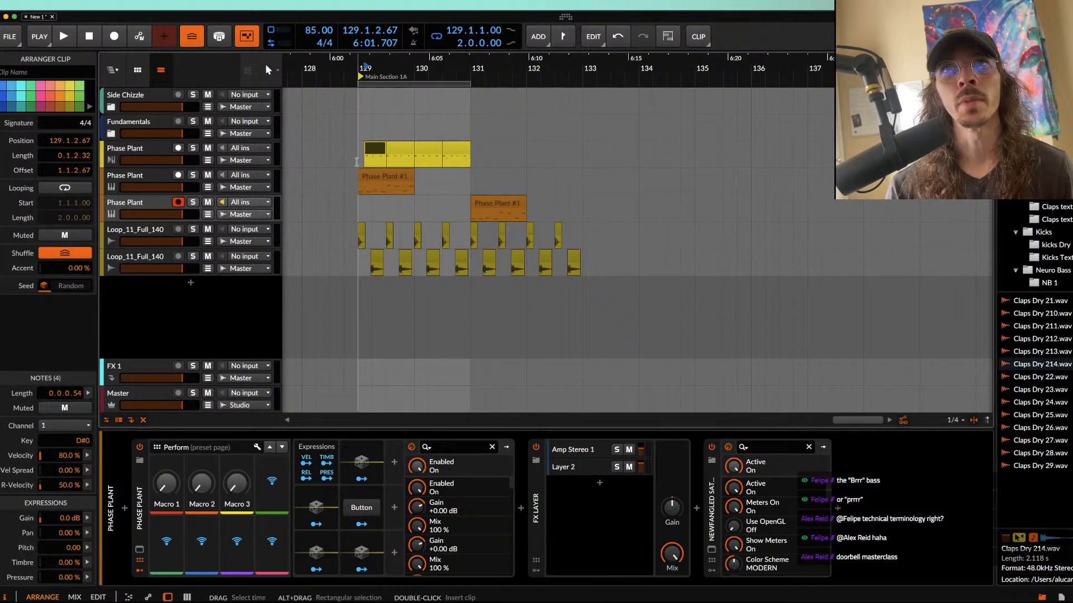
{"action": "left_click_drag", "start_coordinate": [360, 161], "coordinate": [459, 162]}
{"action": "key", "text": "super+d"}
Step: Recolour the middle Phase Plant track yellow to tell it from its copy, and play from 129.1.1.00
{"action": "left_click", "coordinate": [384, 180]}
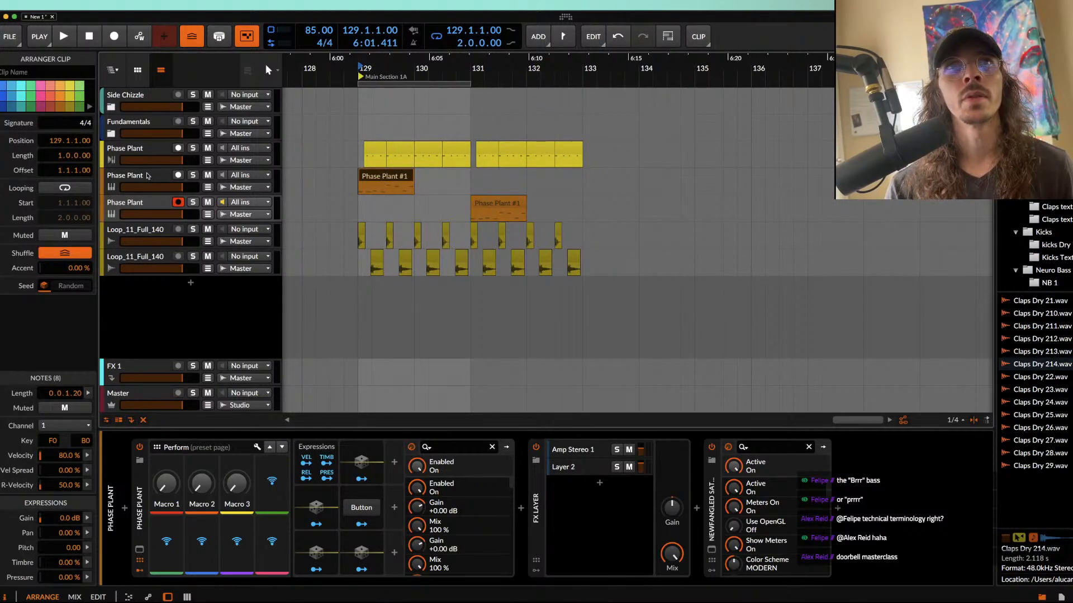
{"action": "left_click", "coordinate": [147, 176]}
{"action": "left_click", "coordinate": [399, 184]}
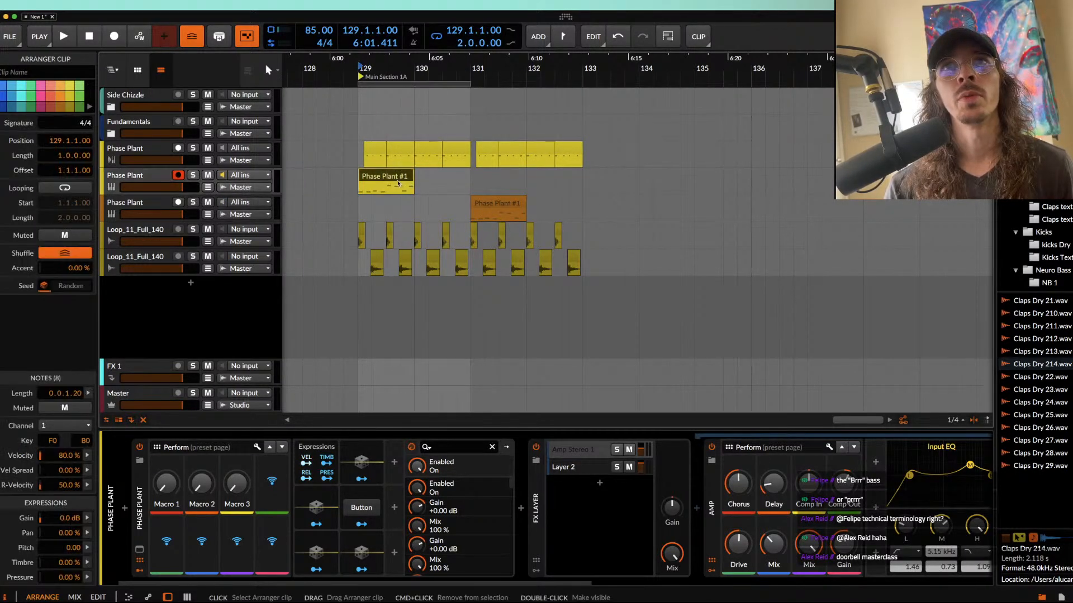
{"action": "left_click", "coordinate": [370, 156]}
{"action": "key", "text": "space"}
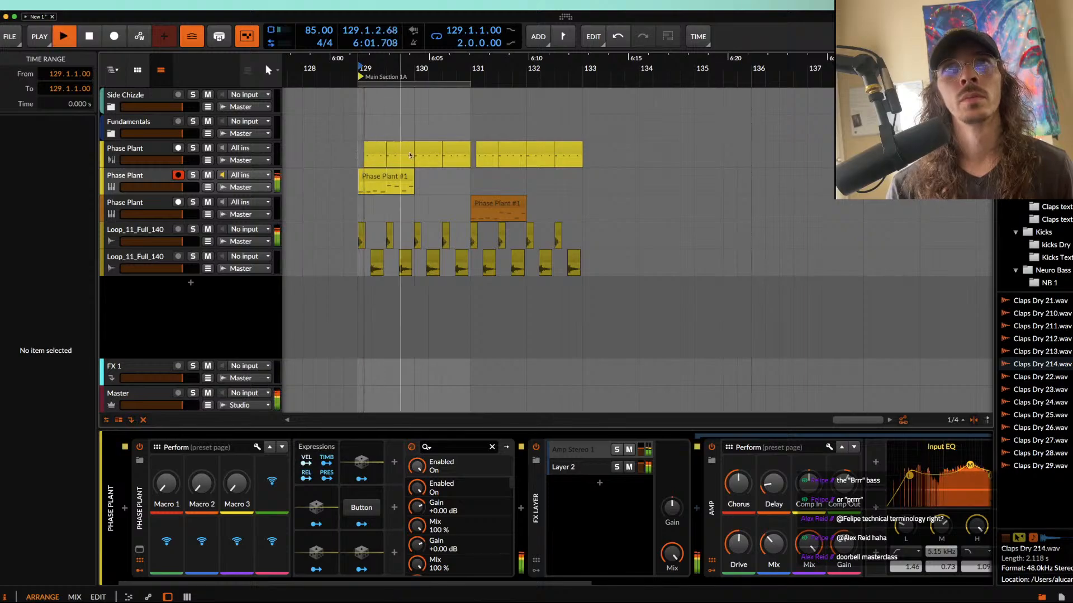
Step: Disable the Band 3 Filter snapin in Multipass on the yellow middle Phase Plant track, close the plug-in windows, and play the loop
{"action": "left_click", "coordinate": [148, 177]}
{"action": "key", "text": "space"}
{"action": "left_click", "coordinate": [140, 550]}
{"action": "left_click", "coordinate": [592, 183]}
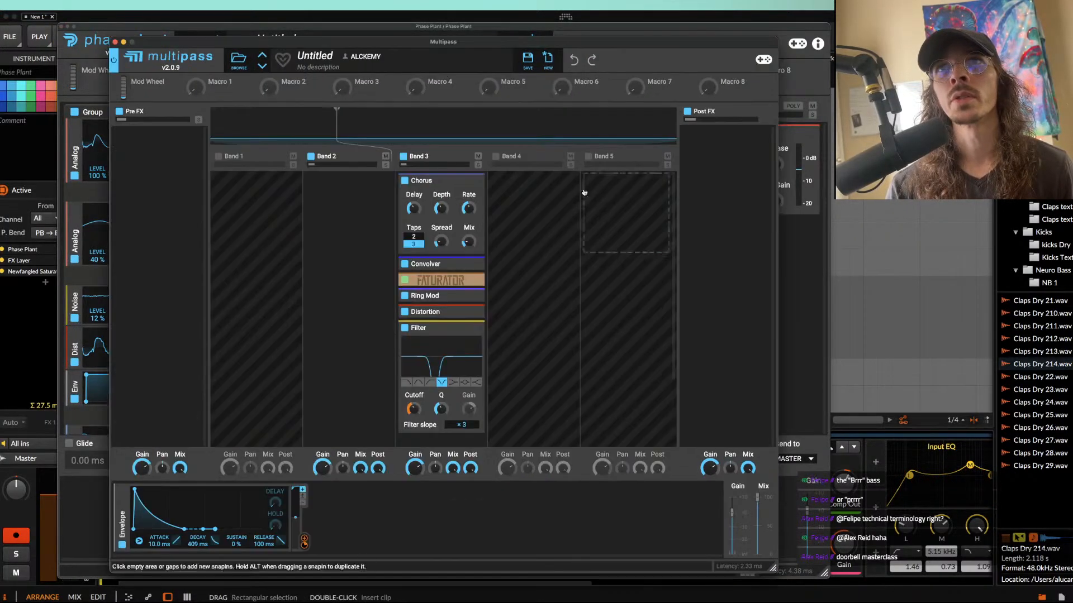
{"action": "left_click", "coordinate": [404, 328]}
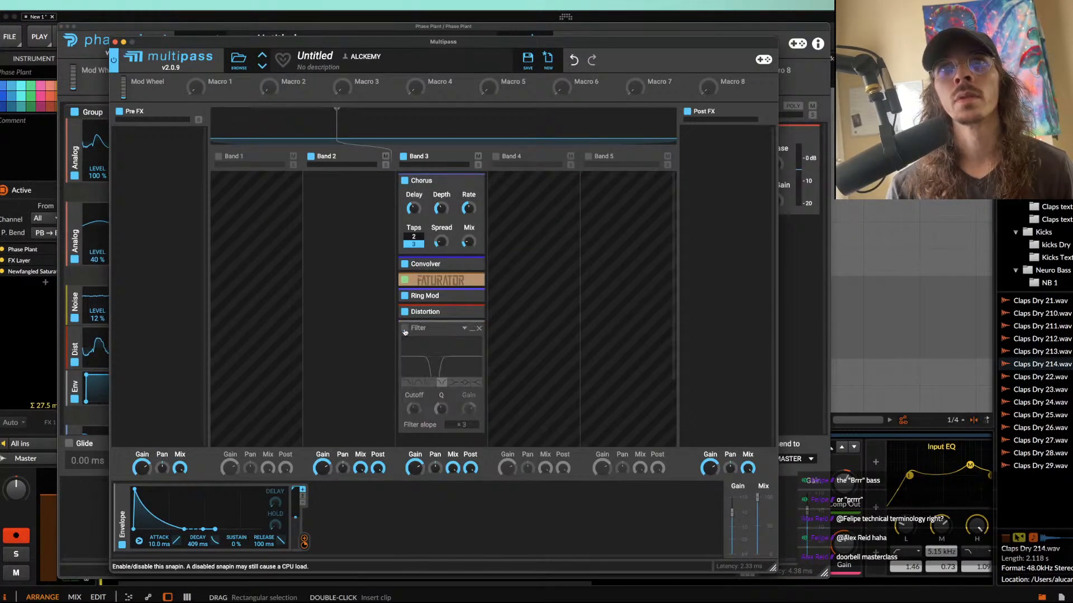
{"action": "left_click", "coordinate": [114, 42]}
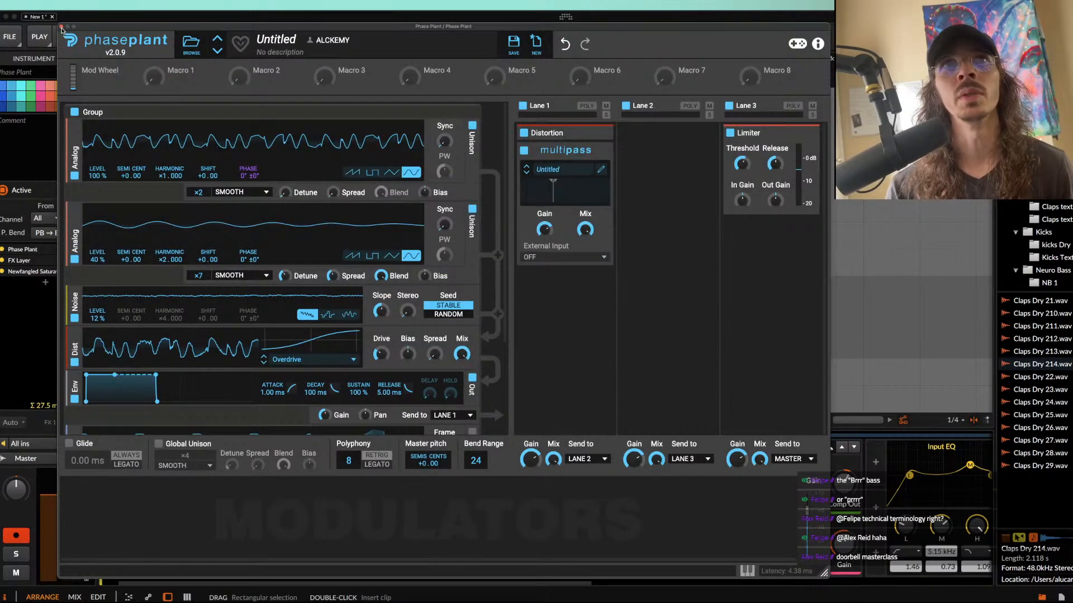
{"action": "left_click", "coordinate": [61, 26]}
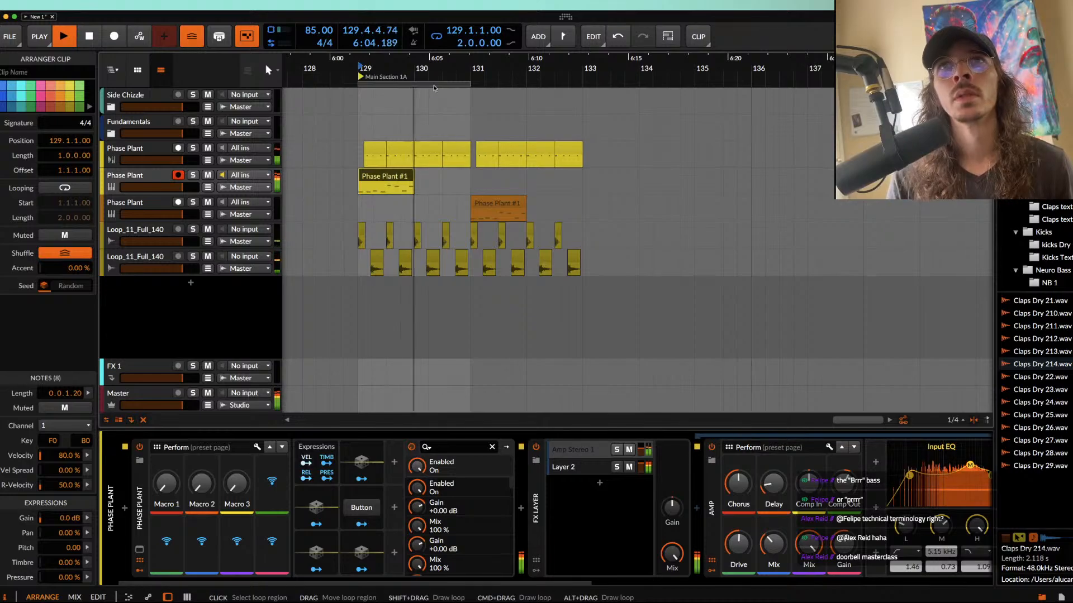
Step: Stop playback and move the two-bar loop region to start at 131.1.1.00
{"action": "key", "text": "space"}
{"action": "scroll", "coordinate": [465, 79], "scroll_direction": "left", "scroll_amount": 2}
{"action": "left_click_drag", "start_coordinate": [465, 80], "coordinate": [564, 98]}
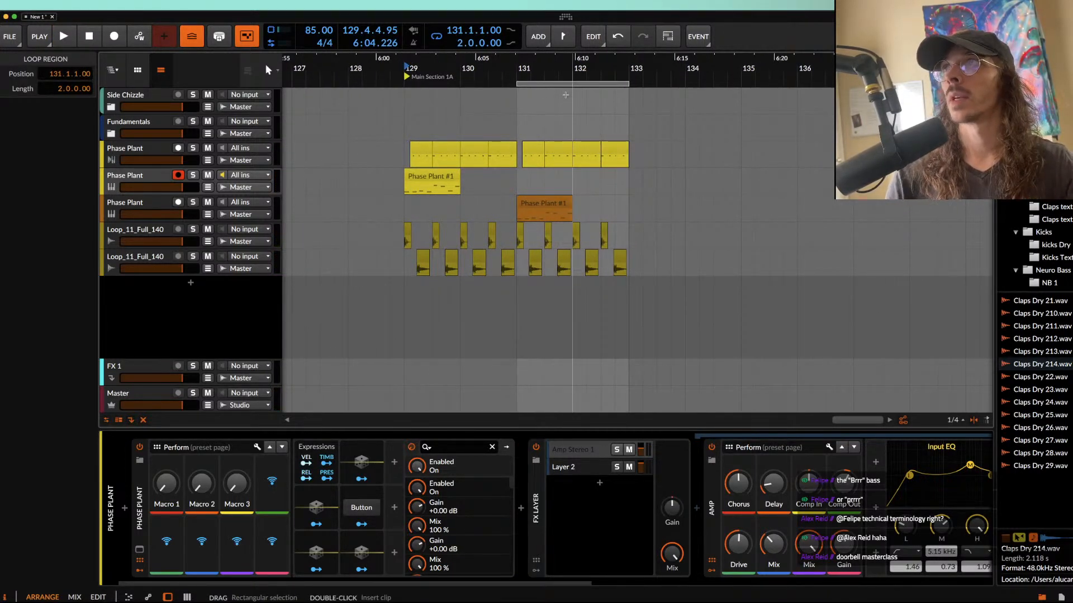
Step: Play the loop from 131.1.1.00, select the orange Phase Plant track, and stop playback
{"action": "left_click", "coordinate": [521, 133]}
{"action": "scroll", "coordinate": [519, 134], "scroll_direction": "up", "scroll_amount": 3}
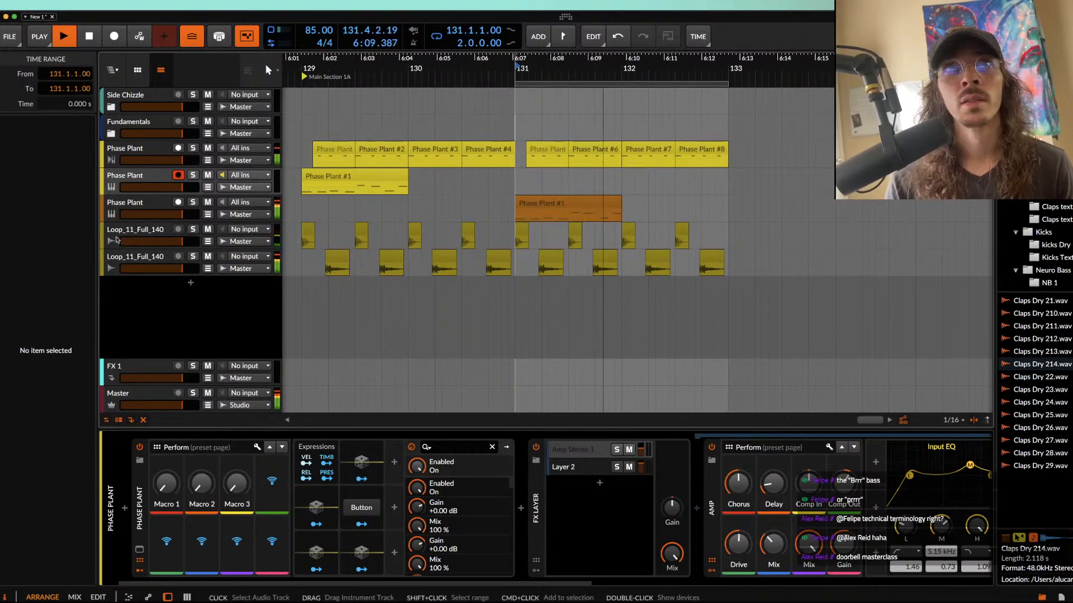
{"action": "left_click", "coordinate": [144, 204]}
{"action": "key", "text": "space"}
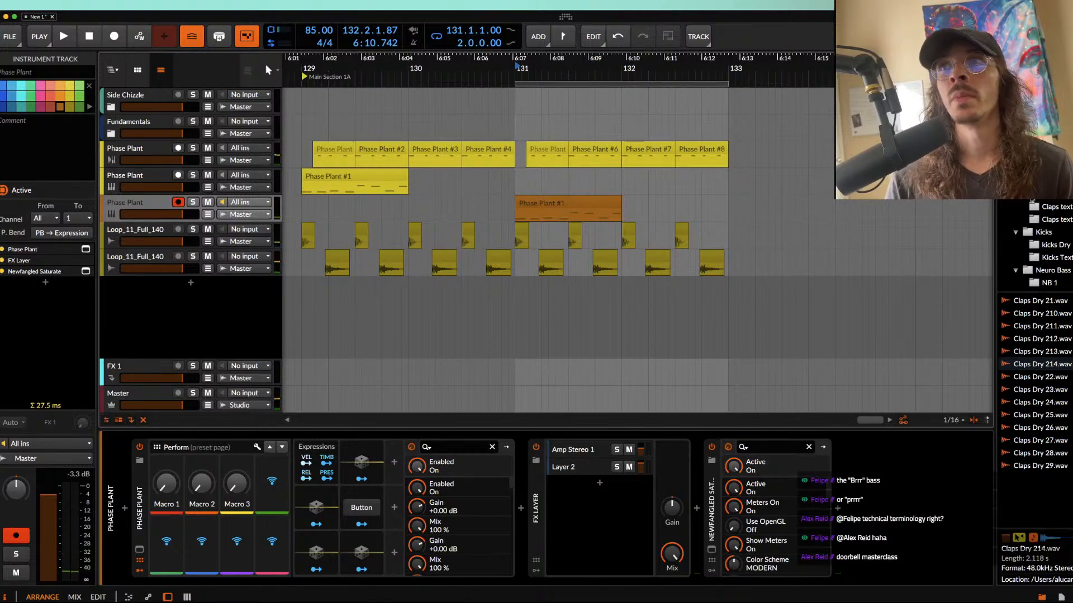
Step: Audition the tambourine samples in the browser, including Tamborine Loop 03 and tambourine1.wav
{"action": "scroll", "coordinate": [1035, 244], "scroll_direction": "up", "scroll_amount": 10}
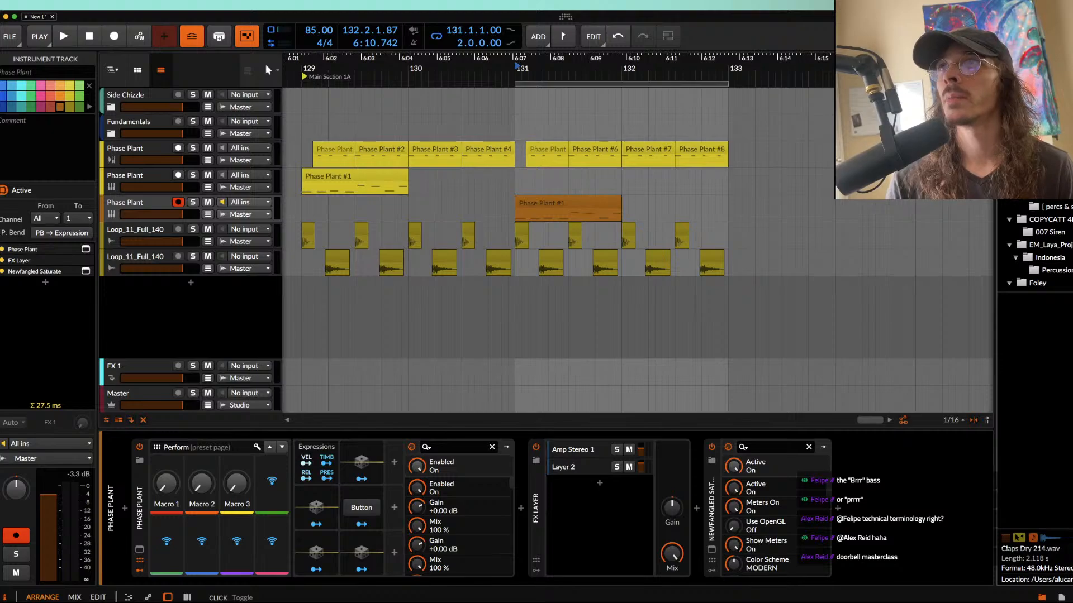
{"action": "left_click", "coordinate": [1049, 327]}
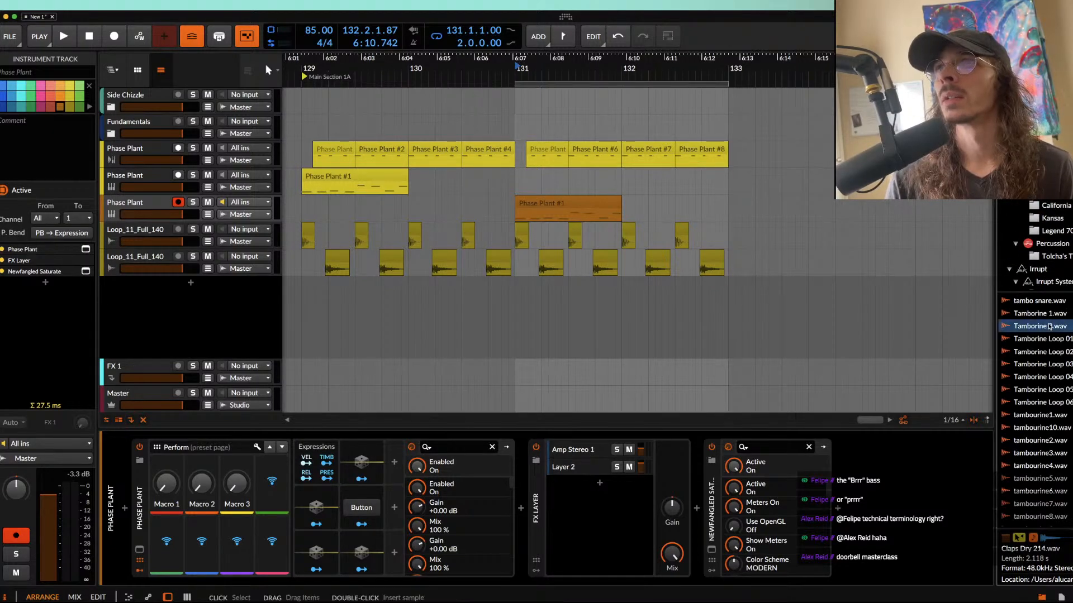
{"action": "left_click", "coordinate": [1050, 364]}
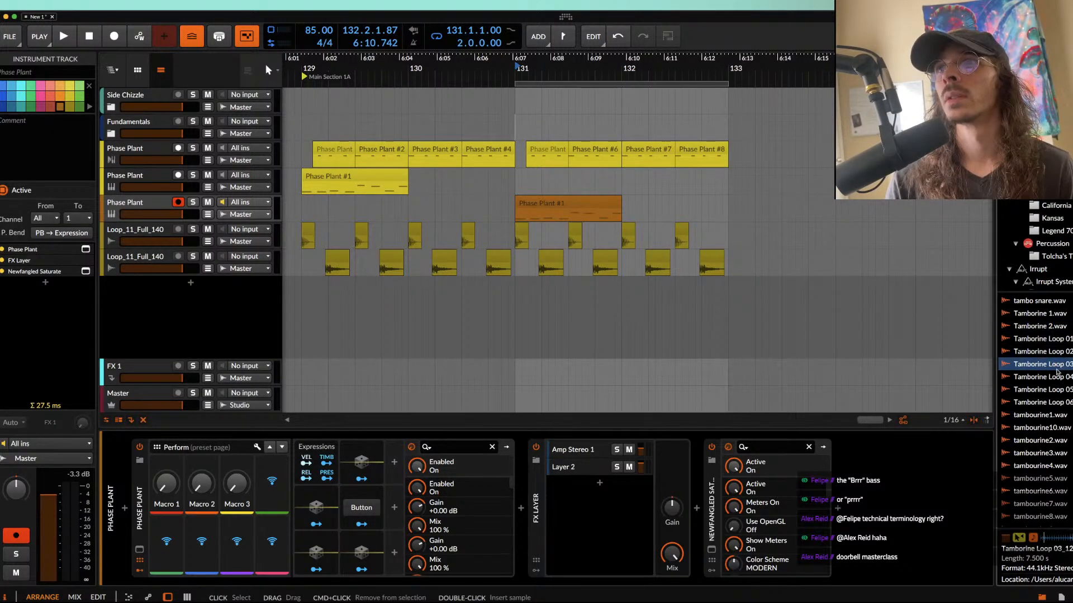
{"action": "left_click", "coordinate": [1053, 402]}
{"action": "left_click", "coordinate": [1047, 417]}
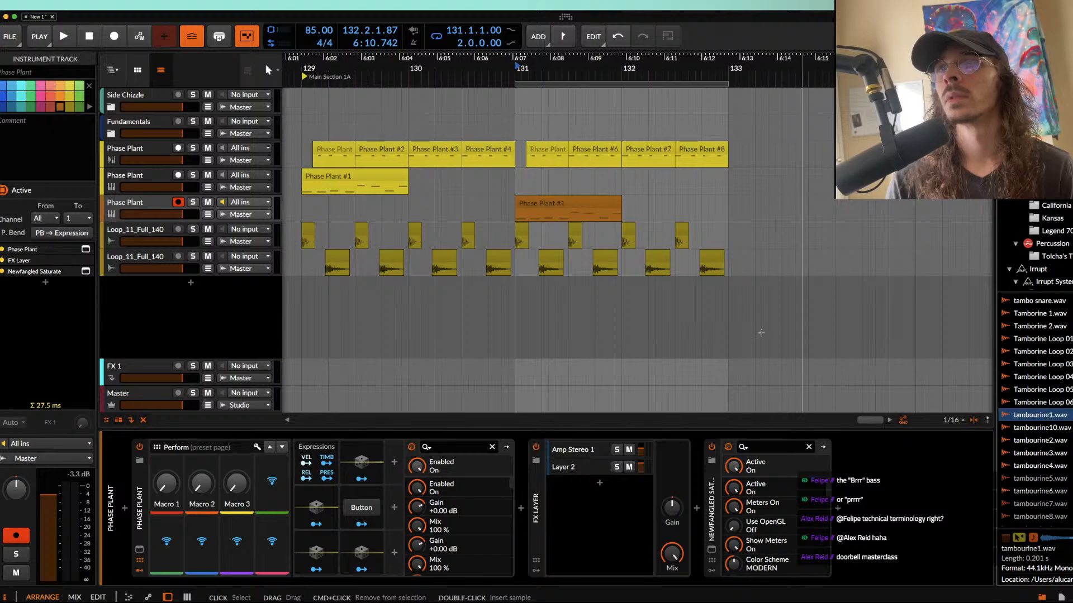
Step: Add an audio track below the orange Phase Plant track and place tambourine1.wav on it at 131.1.1.00
{"action": "left_click", "coordinate": [120, 205]}
{"action": "key", "text": "super+t"}
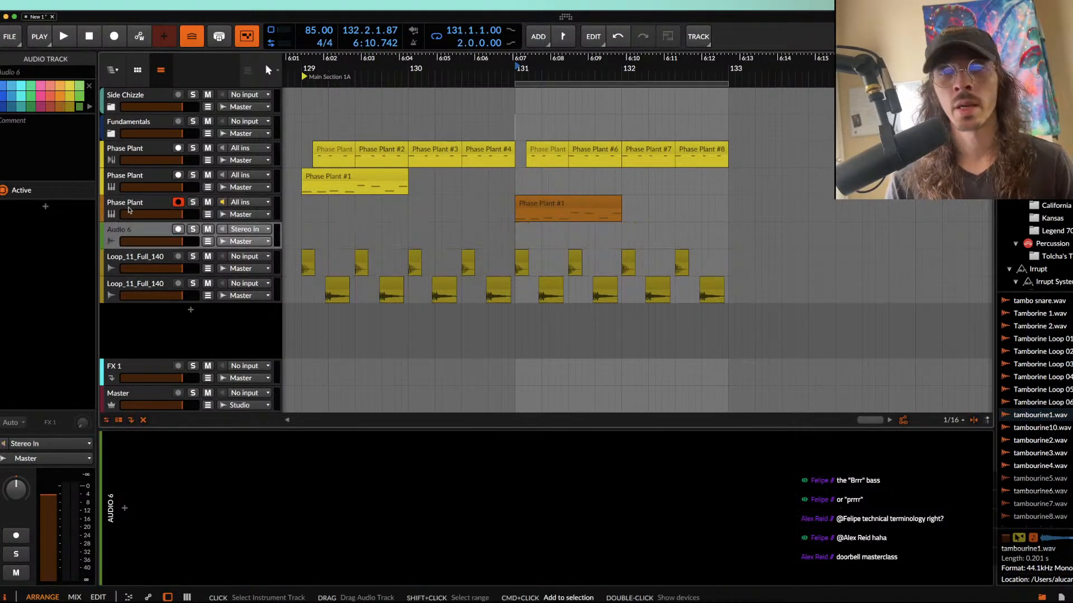
{"action": "left_click_drag", "start_coordinate": [1046, 413], "coordinate": [956, 380]}
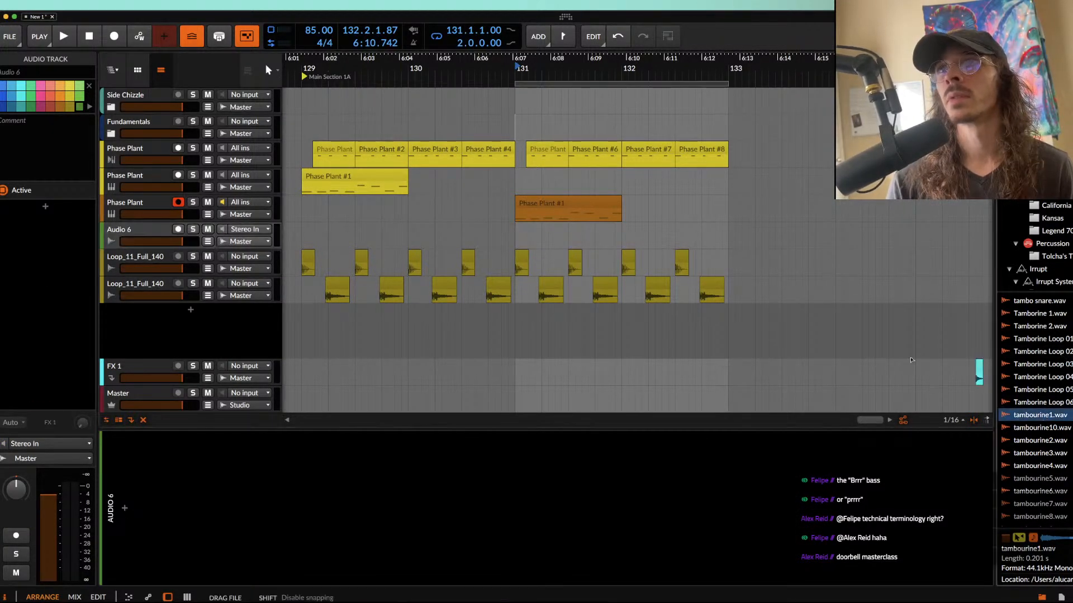
{"action": "left_click_drag", "start_coordinate": [518, 231], "coordinate": [518, 231]}
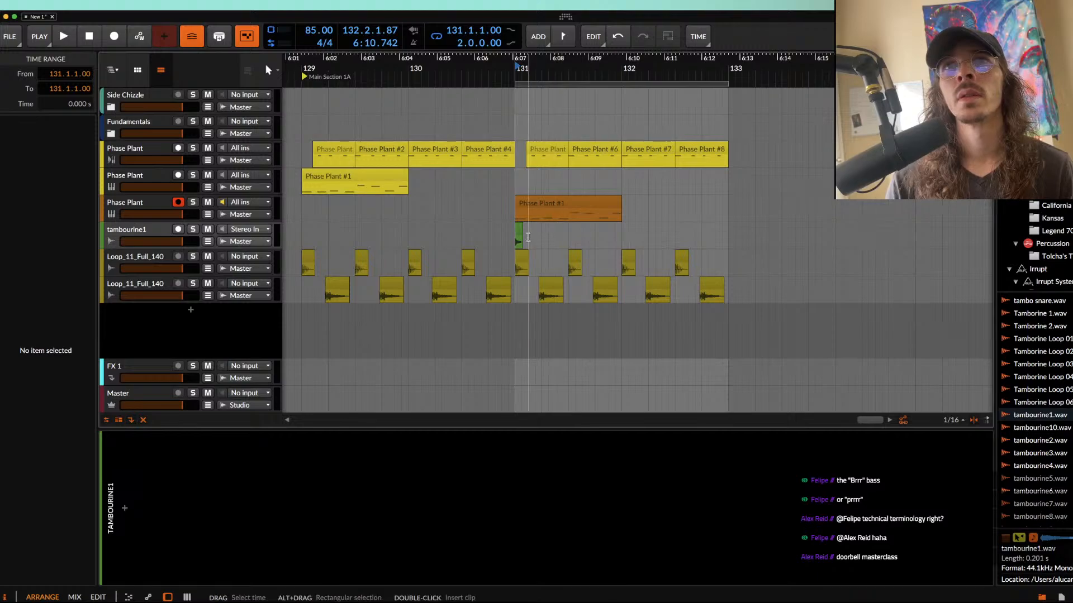
Step: Duplicate the tambourine clip, move the copy to 131.1.3.50, and play the pair with the tambourine1 track soloed
{"action": "scroll", "coordinate": [440, 221], "scroll_direction": "up", "scroll_amount": 5}
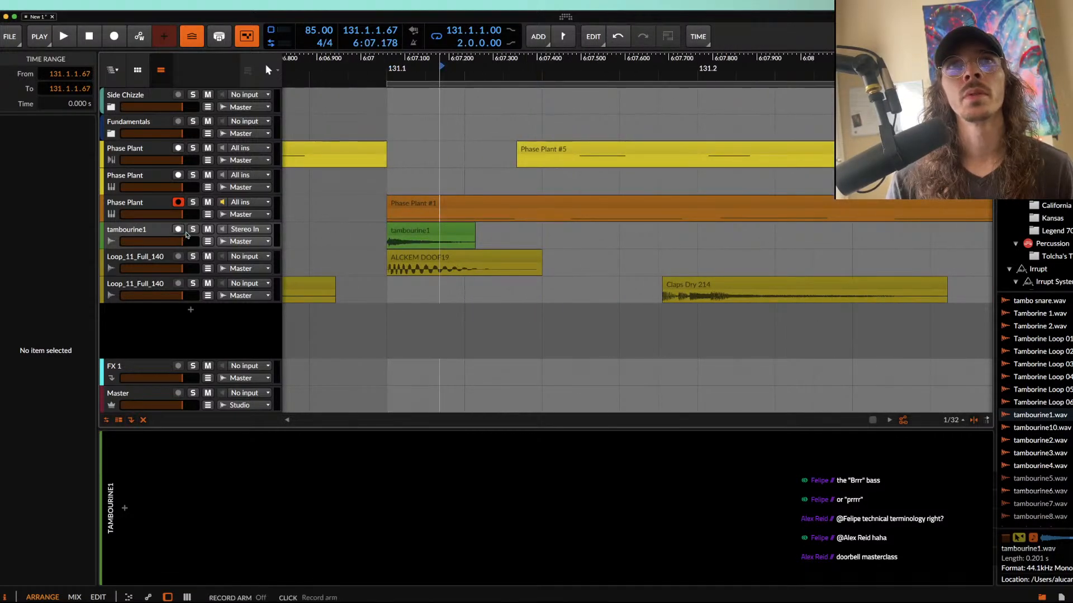
{"action": "left_click", "coordinate": [427, 230]}
{"action": "key", "text": "super+d"}
{"action": "left_click_drag", "start_coordinate": [489, 231], "coordinate": [593, 233]}
{"action": "scroll", "coordinate": [592, 234], "scroll_direction": "right", "scroll_amount": 1}
{"action": "scroll", "coordinate": [591, 233], "scroll_direction": "down", "scroll_amount": 4}
{"action": "left_click", "coordinate": [509, 233]}
{"action": "key", "text": "space"}
{"action": "key", "text": "space"}
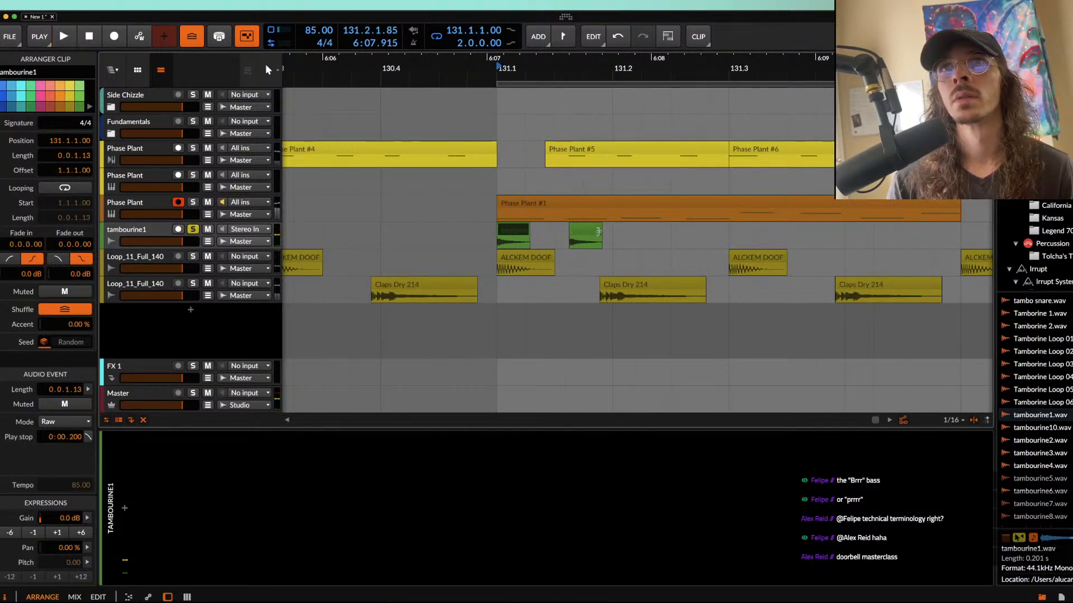
Step: Duplicate the one-beat tambourine pattern from 131.1.1.00 into the beat starting at 131.2.1.00
{"action": "left_click", "coordinate": [616, 242]}
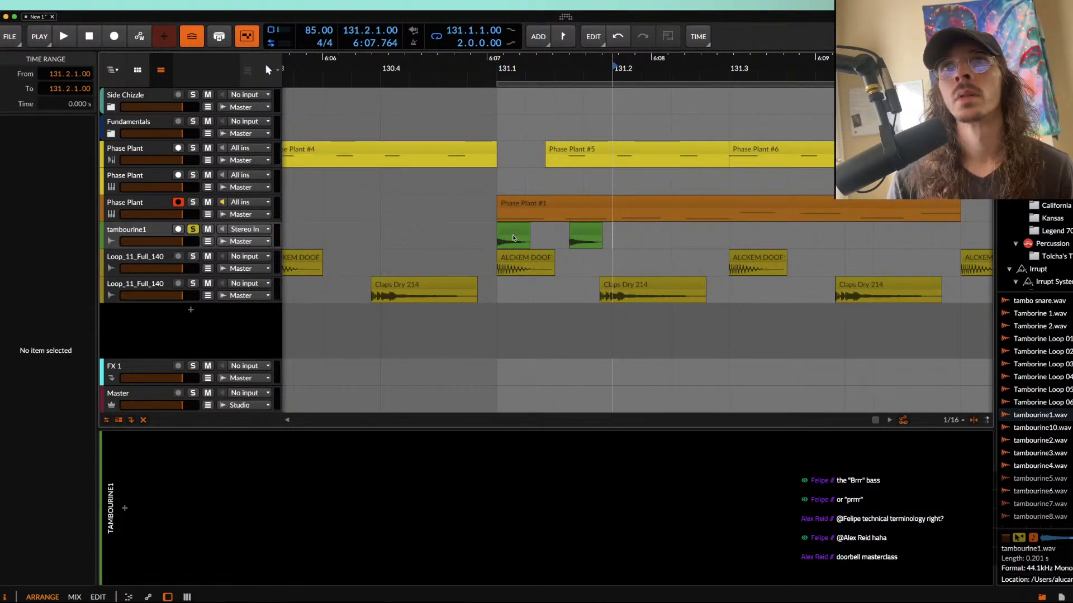
{"action": "left_click_drag", "start_coordinate": [499, 244], "coordinate": [613, 243]}
{"action": "scroll", "coordinate": [612, 243], "scroll_direction": "down", "scroll_amount": 5}
{"action": "key", "text": "super+d"}
Step: Lower the gain of the second and fourth tambourine clips together to -6.8 dB
{"action": "left_click", "coordinate": [602, 236]}
{"action": "scroll", "coordinate": [602, 236], "scroll_direction": "up", "scroll_amount": 4}
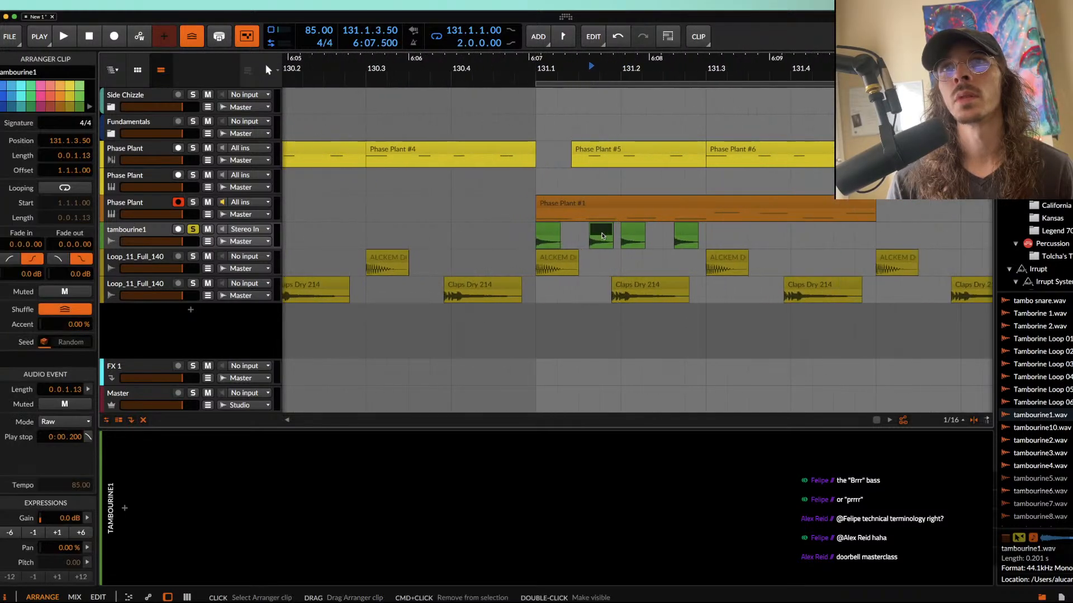
{"action": "left_click", "coordinate": [680, 235], "text": "shift"}
{"action": "scroll", "coordinate": [682, 236], "scroll_direction": "up", "scroll_amount": 4}
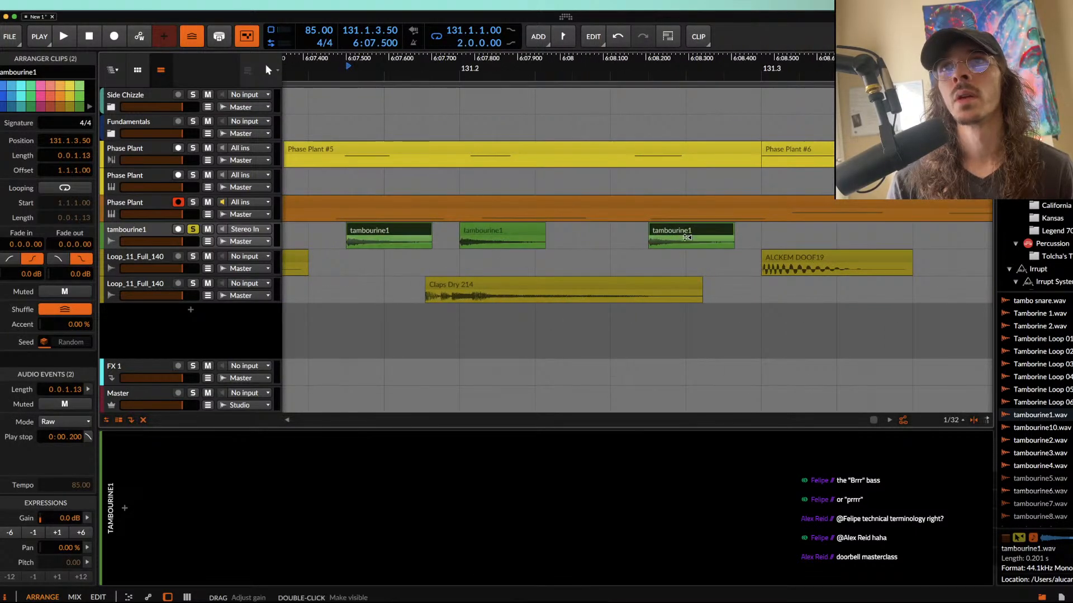
{"action": "scroll", "coordinate": [687, 242], "scroll_direction": "down", "scroll_amount": 4}
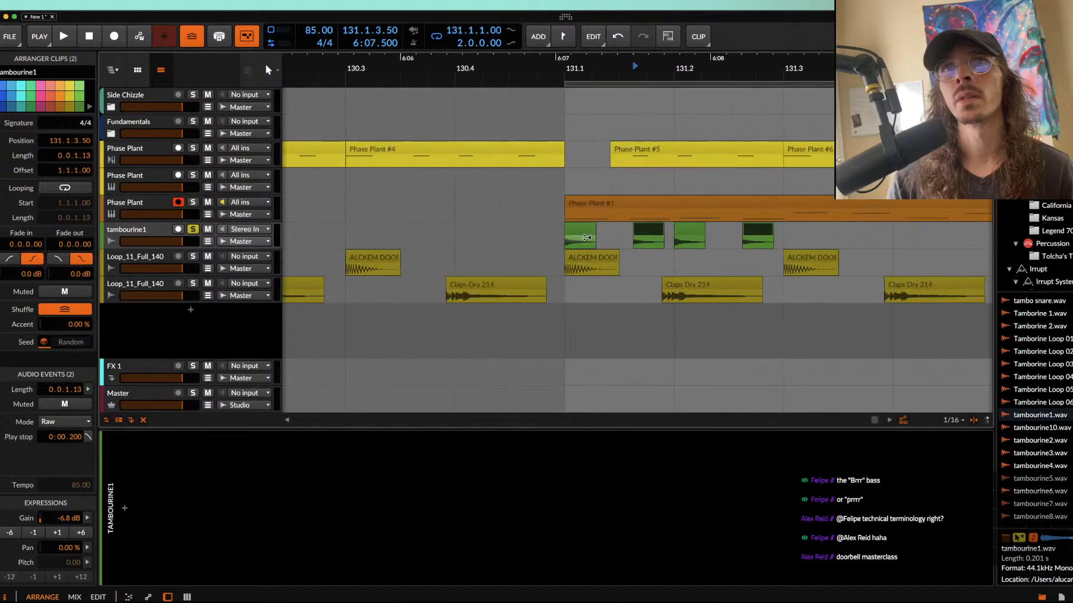
Step: Repeat the two-beat tambourine pattern from 131.1.1.00 until it fills the loop up to 133.1.1.00
{"action": "left_click_drag", "start_coordinate": [564, 243], "coordinate": [722, 244]}
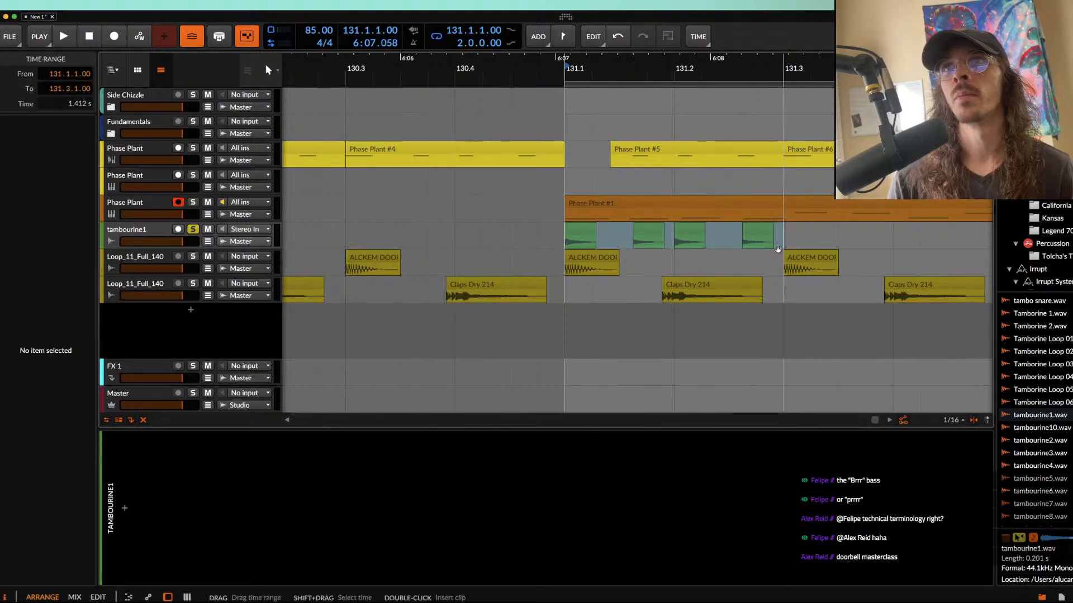
{"action": "scroll", "coordinate": [777, 249], "scroll_direction": "down", "scroll_amount": 4}
{"action": "key", "text": "ctrl+d"}
{"action": "key", "text": "ctrl+d"}
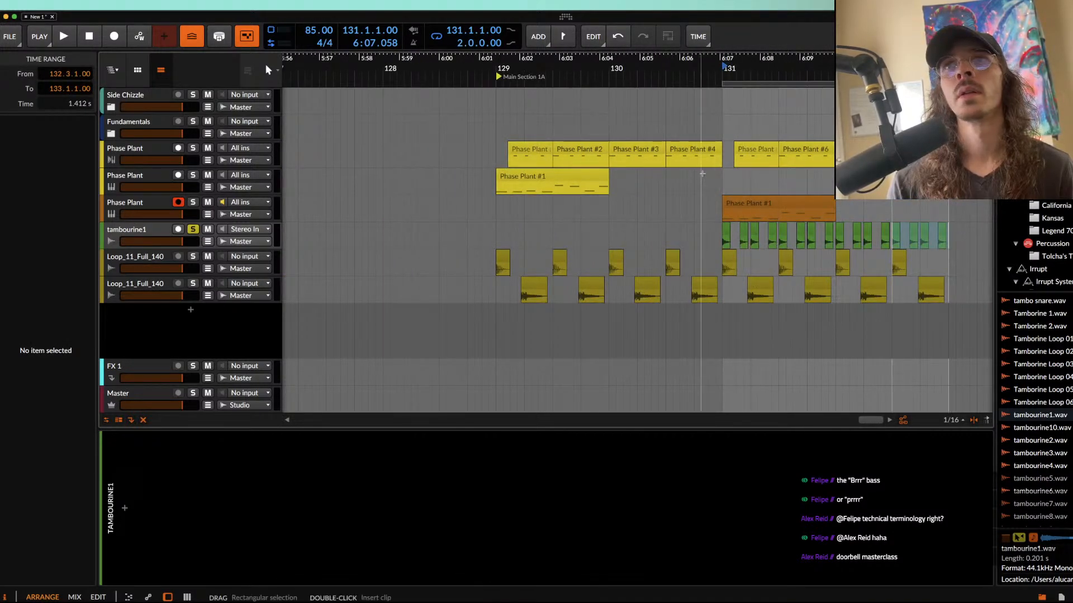
Step: Play the arrangement from 129.1.1.00 with the tambourine1 track no longer soloed
{"action": "left_click", "coordinate": [497, 150]}
{"action": "key", "text": "space"}
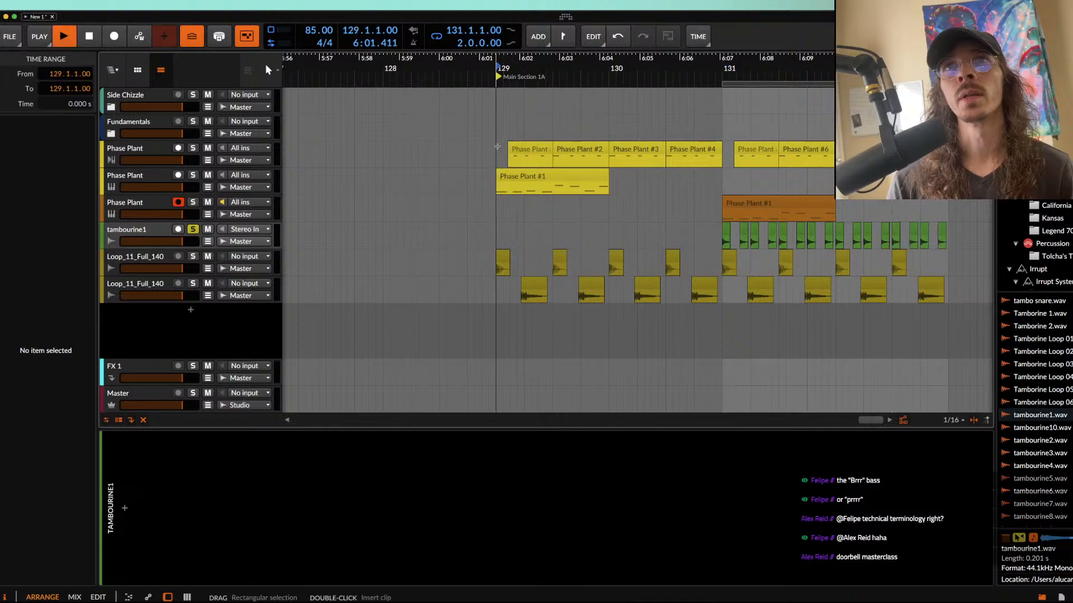
{"action": "key", "text": "space"}
{"action": "key", "text": "space"}
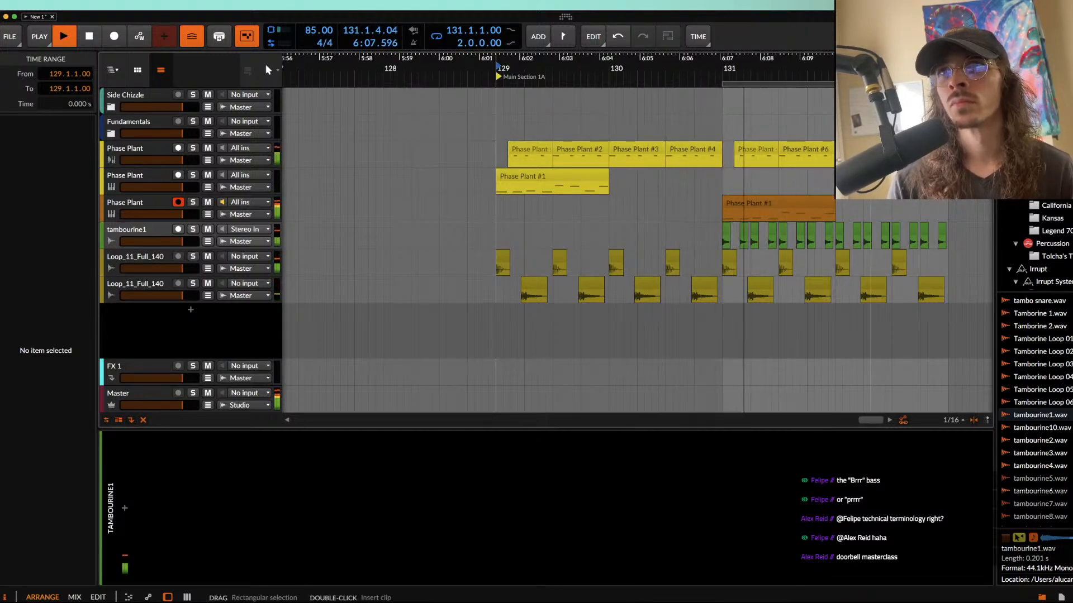
{"action": "scroll", "coordinate": [857, 191], "scroll_direction": "right", "scroll_amount": 2}
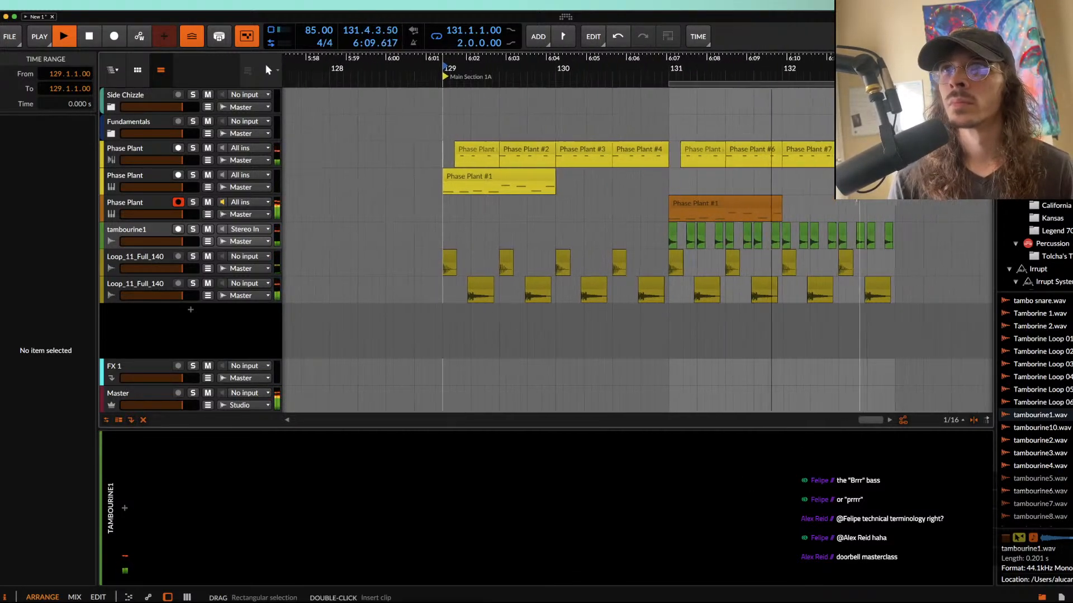
{"action": "scroll", "coordinate": [857, 191], "scroll_direction": "up", "scroll_amount": 5}
{"action": "scroll", "coordinate": [853, 191], "scroll_direction": "down", "scroll_amount": 3}
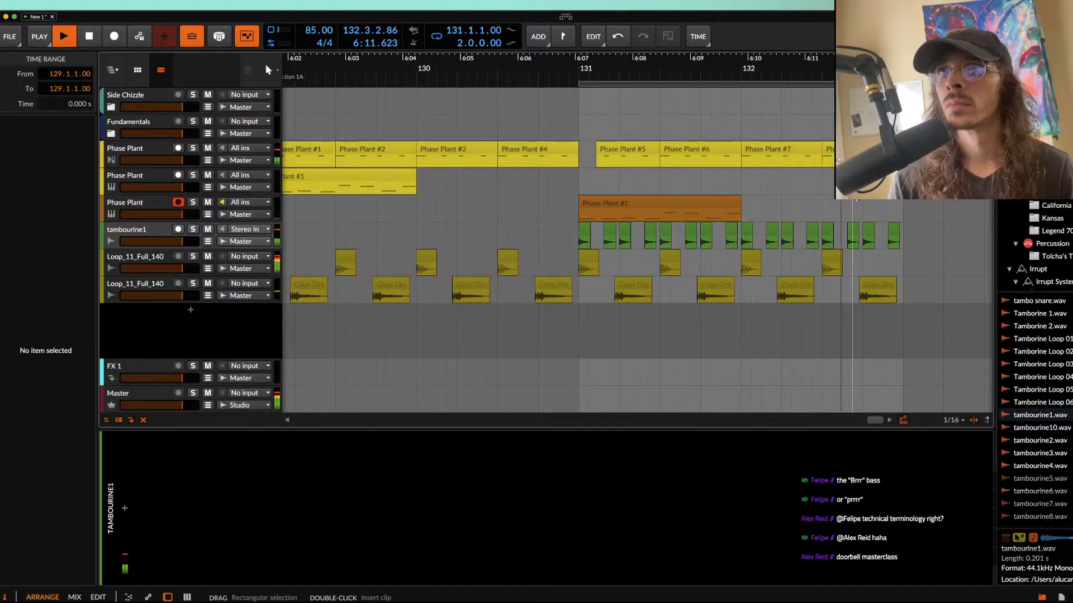
Step: Add a Time Shift device to the tambourine1 track, adjust its millisecond offset during playback, and collapse the device
{"action": "left_click", "coordinate": [159, 235]}
{"action": "left_click", "coordinate": [125, 509]}
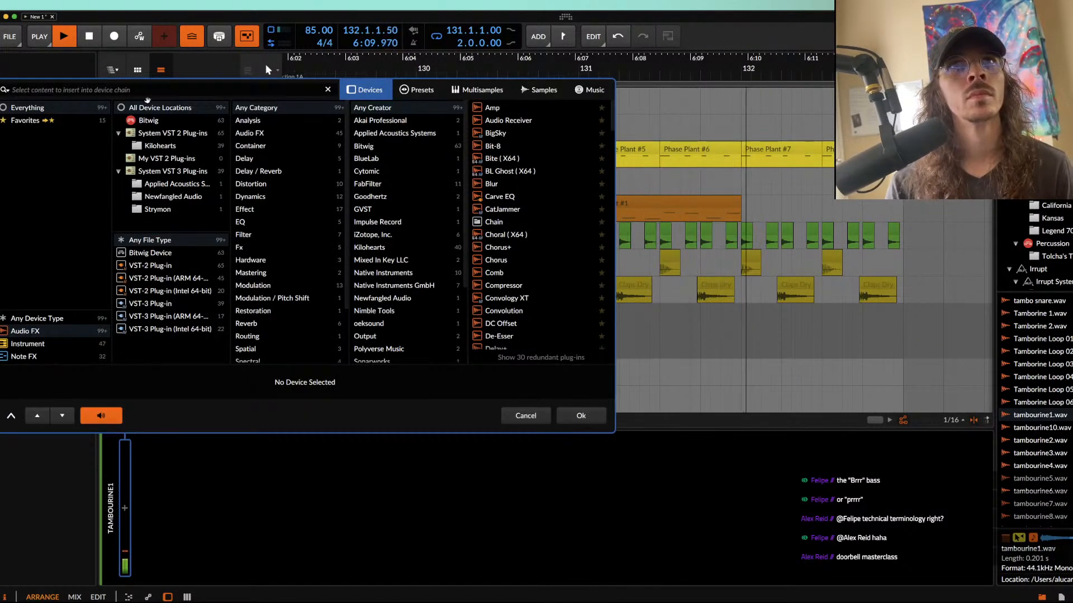
{"action": "type", "text": "T"}
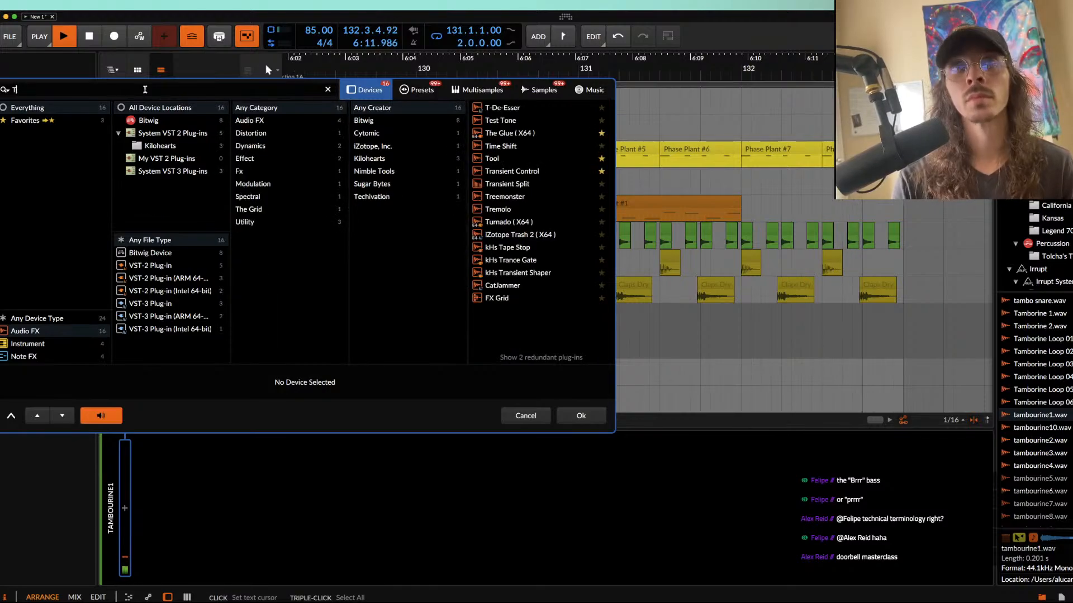
{"action": "type", "text": "IME"}
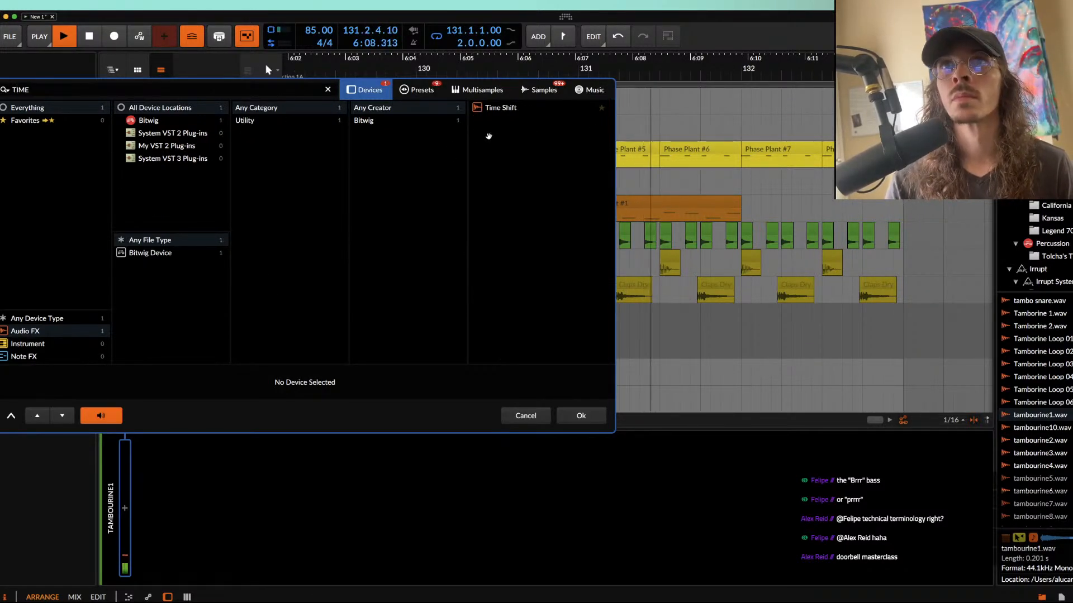
{"action": "left_click", "coordinate": [493, 109]}
{"action": "left_click", "coordinate": [581, 419]}
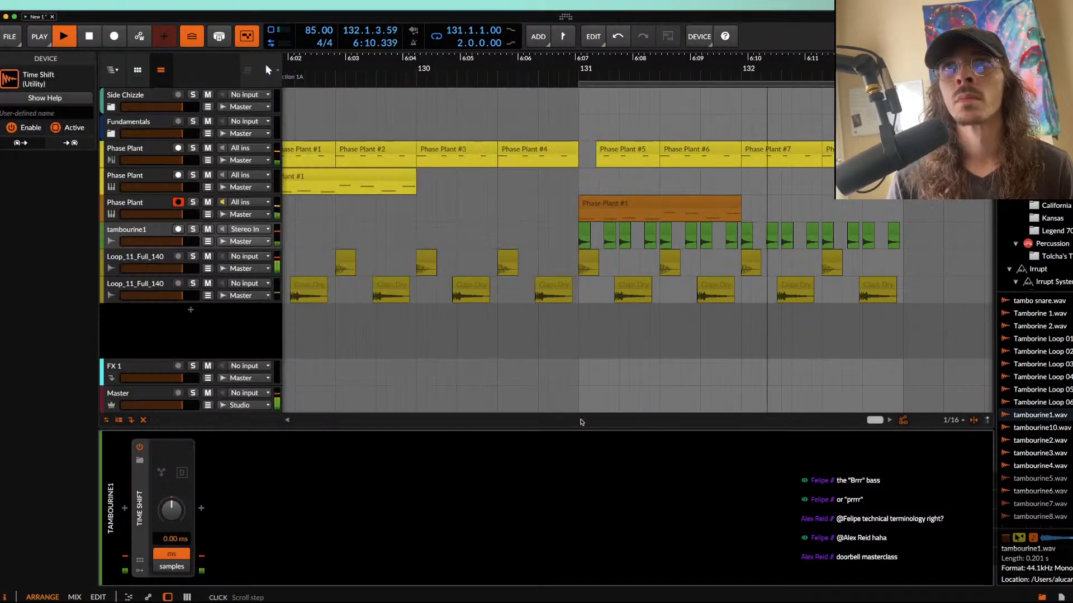
{"action": "left_click_drag", "start_coordinate": [172, 528], "coordinate": [172, 509]}
{"action": "double_click", "coordinate": [140, 502]}
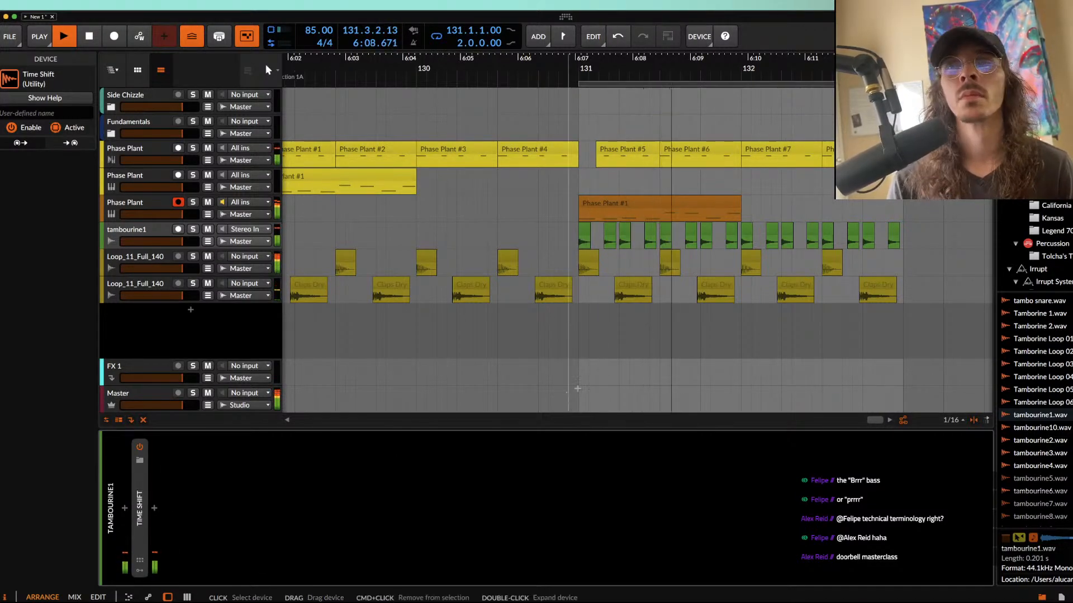
Step: Set the play start to 131.1.1.00, listen to the groove, and stop playback
{"action": "left_click", "coordinate": [580, 187]}
{"action": "scroll", "coordinate": [581, 187], "scroll_direction": "up", "scroll_amount": 3}
{"action": "scroll", "coordinate": [581, 187], "scroll_direction": "down", "scroll_amount": 5}
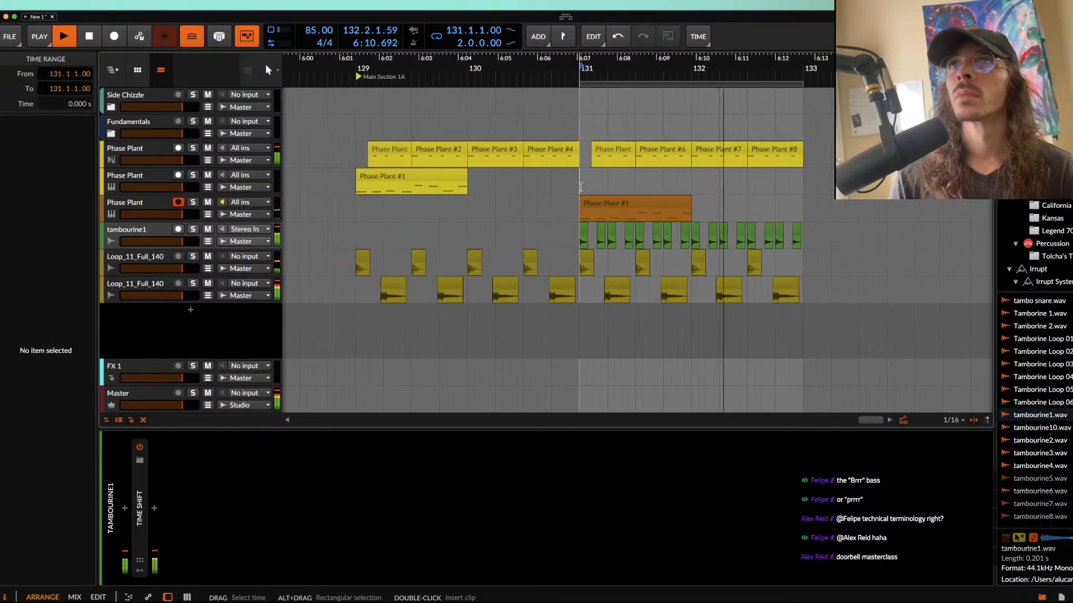
{"action": "key", "text": "space"}
Step: Duplicate the orange Phase Plant track and move the copy's clip to 132.1.1.00
{"action": "left_click", "coordinate": [638, 202]}
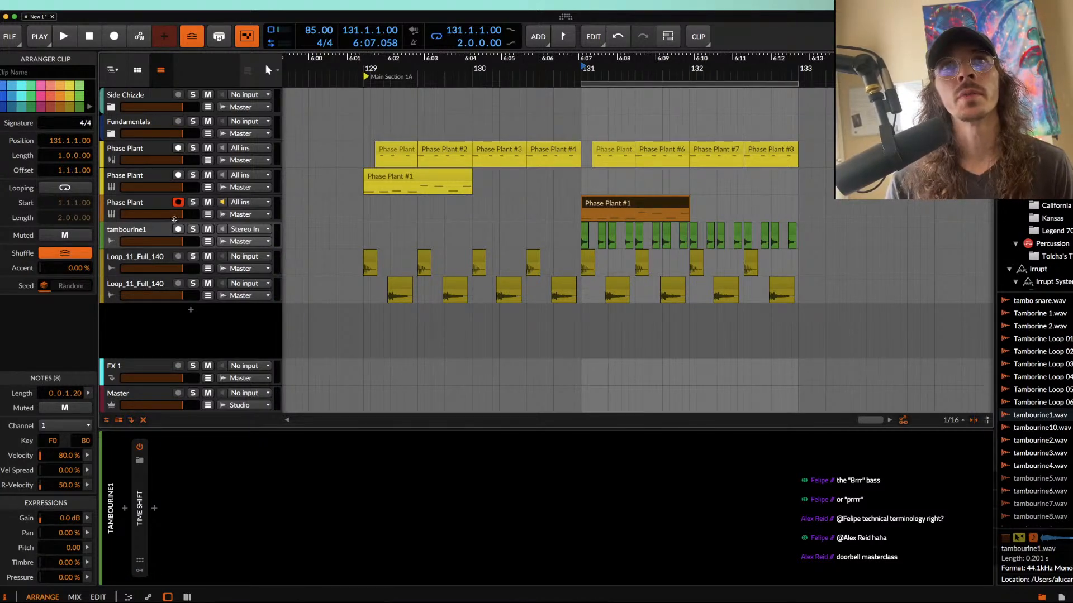
{"action": "left_click", "coordinate": [134, 207]}
{"action": "key", "text": "super+d"}
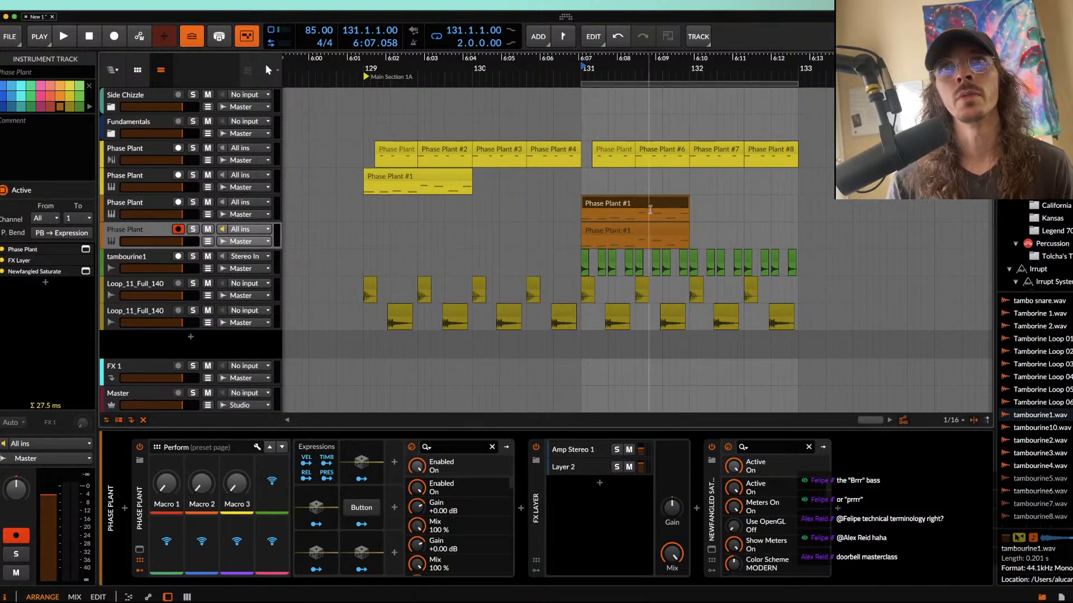
{"action": "left_click_drag", "start_coordinate": [640, 235], "coordinate": [701, 229]}
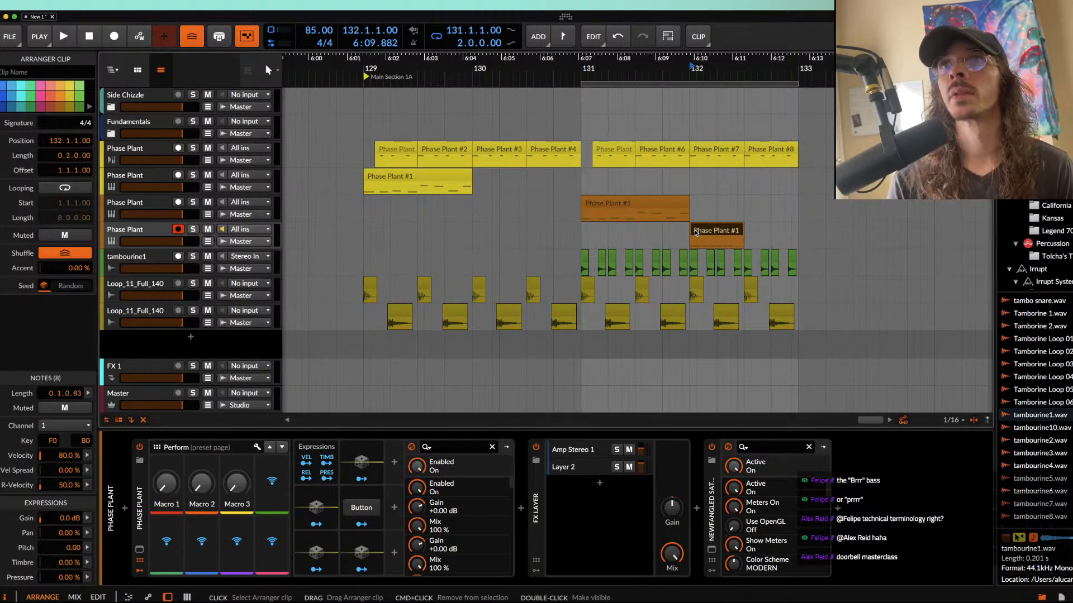
Step: Stretch the duplicated track's clip and its notes to a length of 1.0.0.00, and trim its end to three beats
{"action": "scroll", "coordinate": [721, 233], "scroll_direction": "up", "scroll_amount": 5}
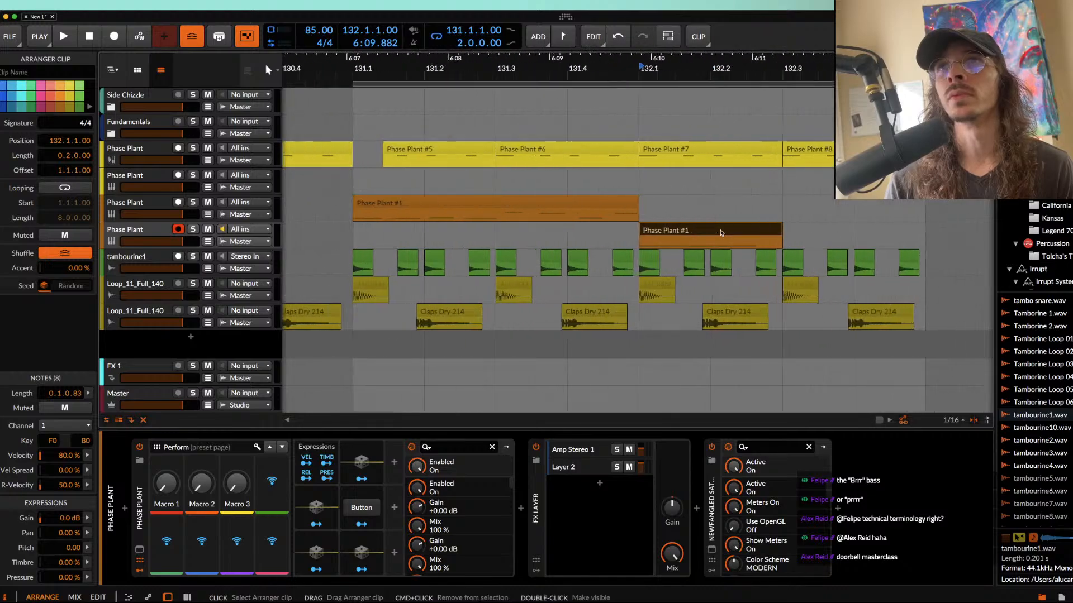
{"action": "key", "text": "super+alt+Right"}
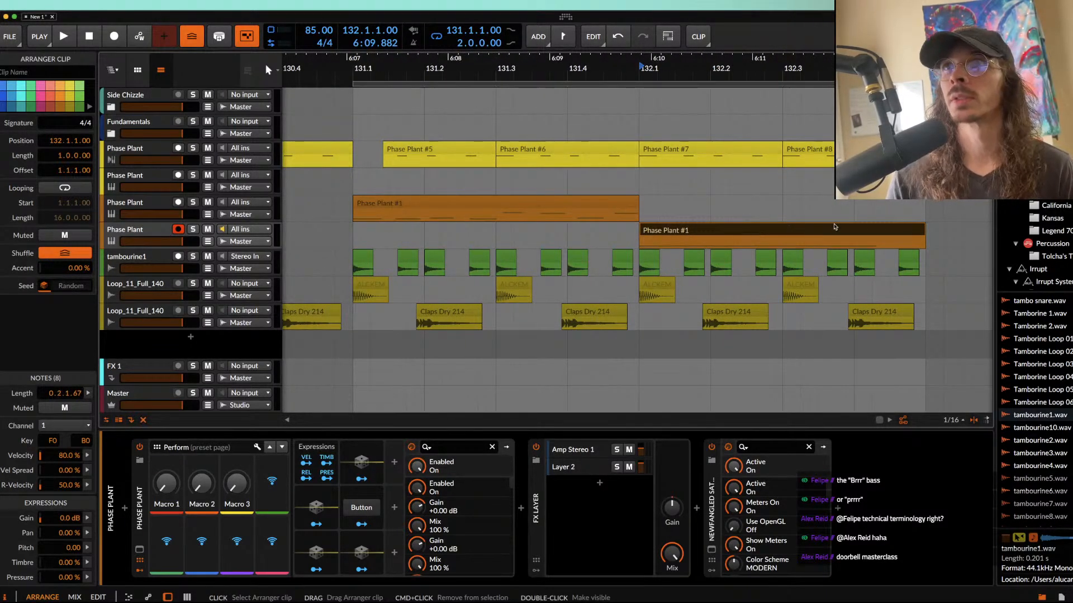
{"action": "left_click_drag", "start_coordinate": [925, 229], "coordinate": [859, 229]}
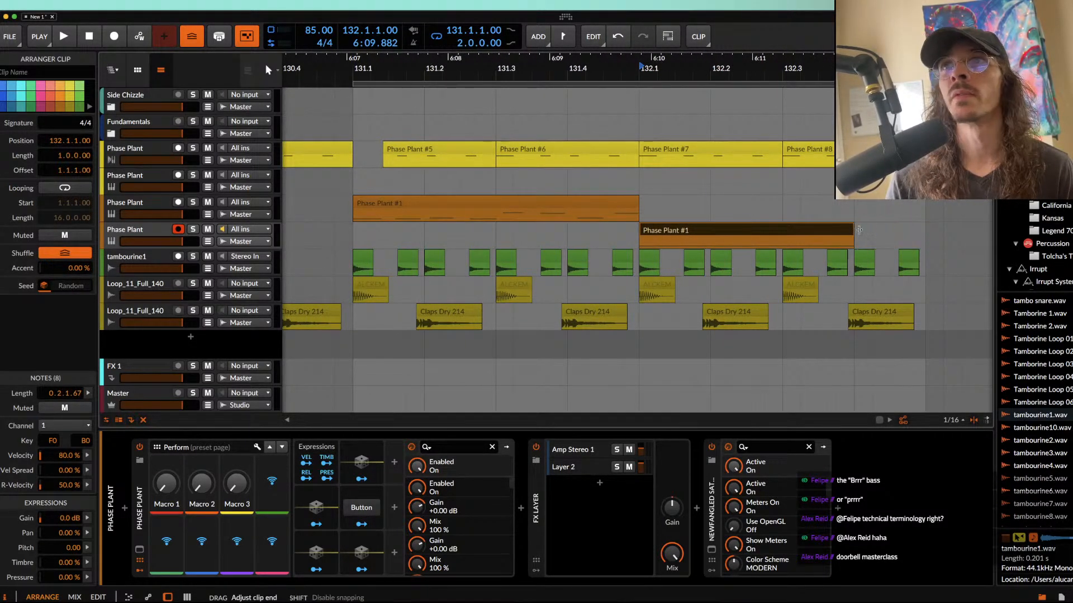
Step: Check the notes of the trimmed bar 132 clip and return to the duplicated track's device chain
{"action": "double_click", "coordinate": [814, 232]}
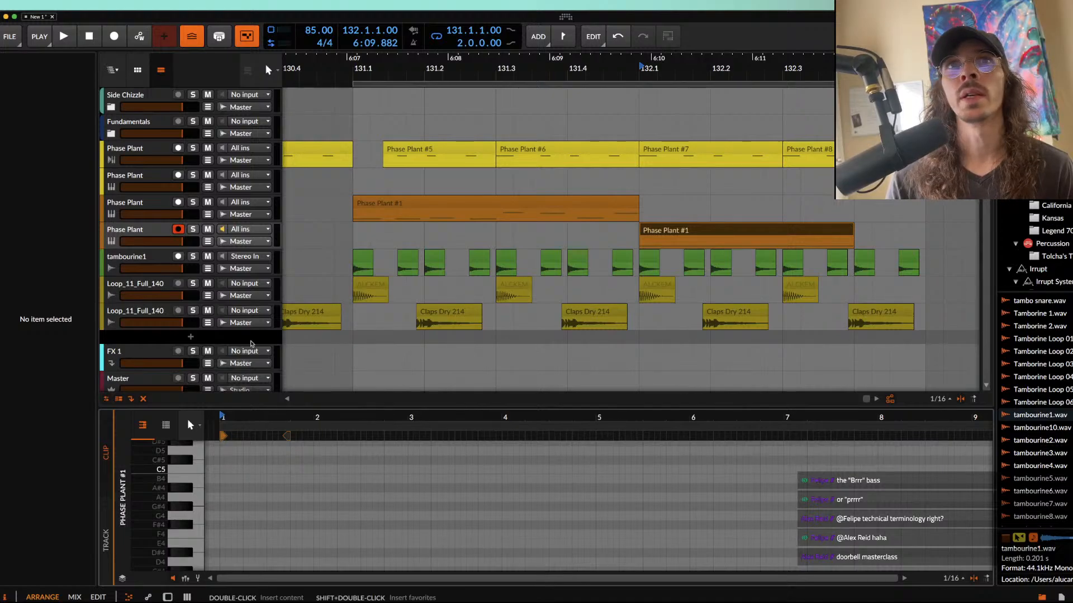
{"action": "key", "text": "d"}
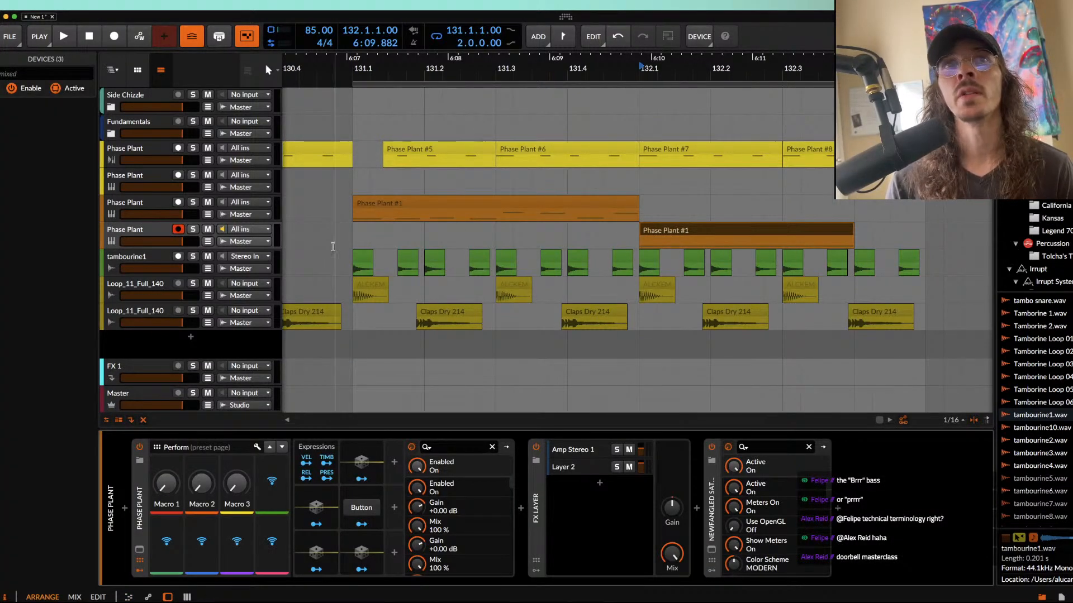
Step: Add an envelope modulator to the duplicated Phase Plant, assign it to the first oscillator's semitones, and shorten its decay to about 178 ms
{"action": "left_click", "coordinate": [156, 237]}
{"action": "left_click", "coordinate": [138, 561]}
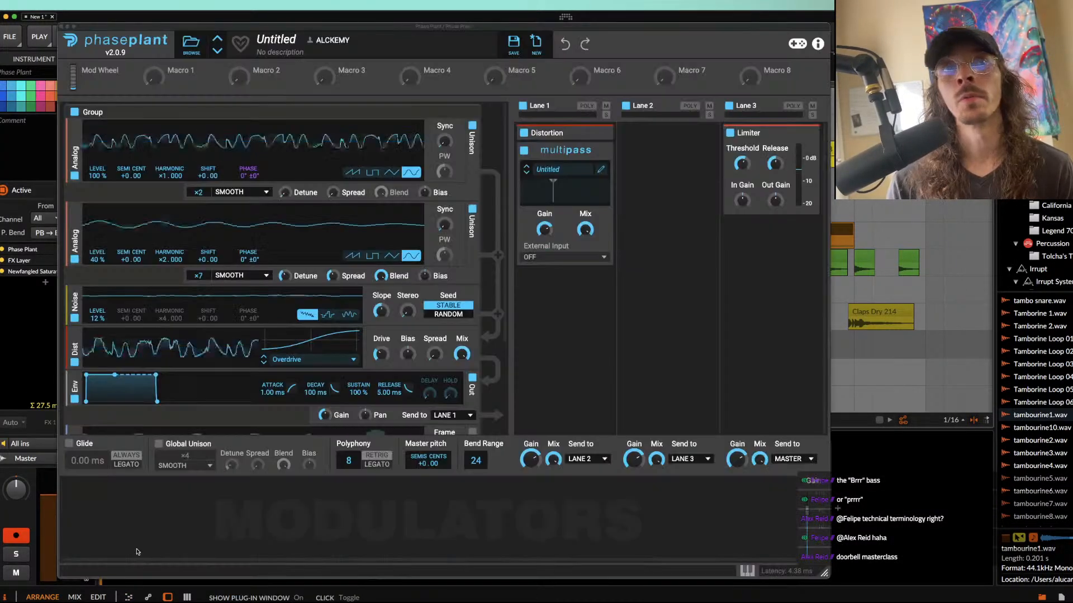
{"action": "left_click", "coordinate": [107, 522]}
{"action": "left_click", "coordinate": [137, 453]}
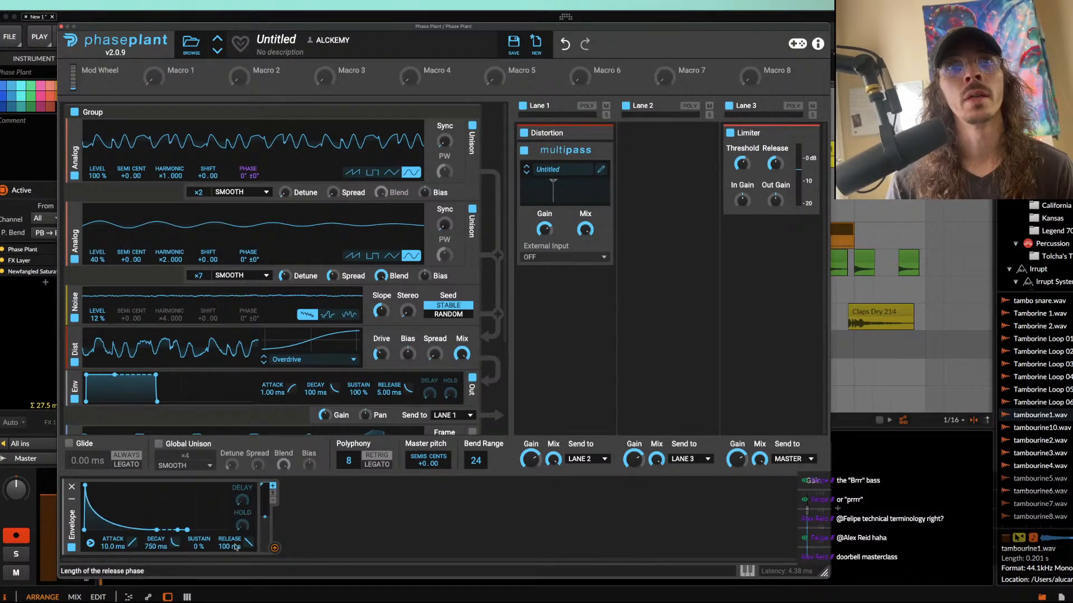
{"action": "left_click", "coordinate": [273, 549]}
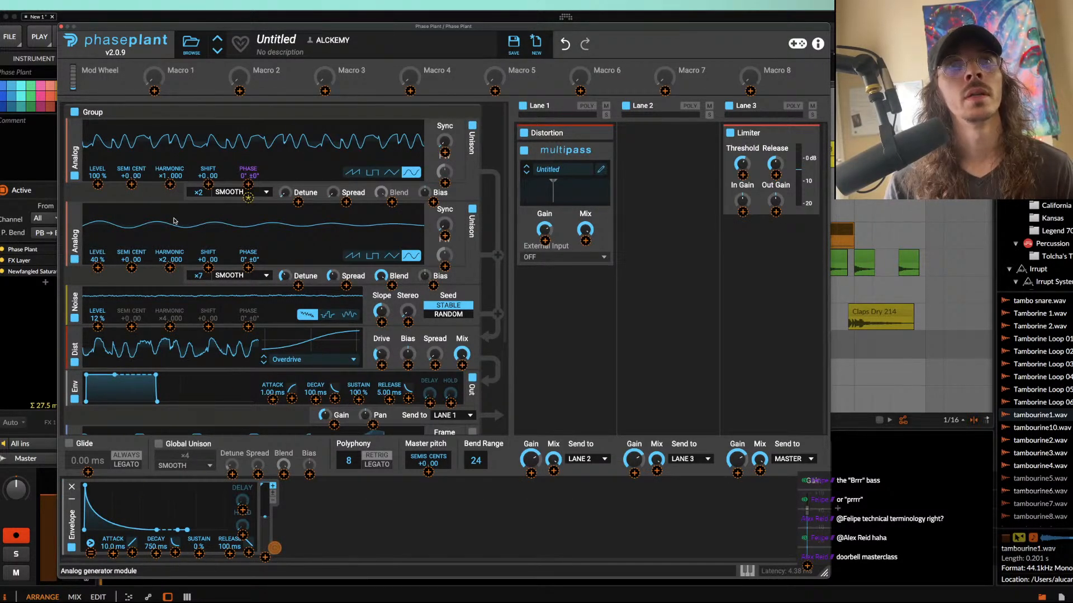
{"action": "left_click", "coordinate": [131, 184]}
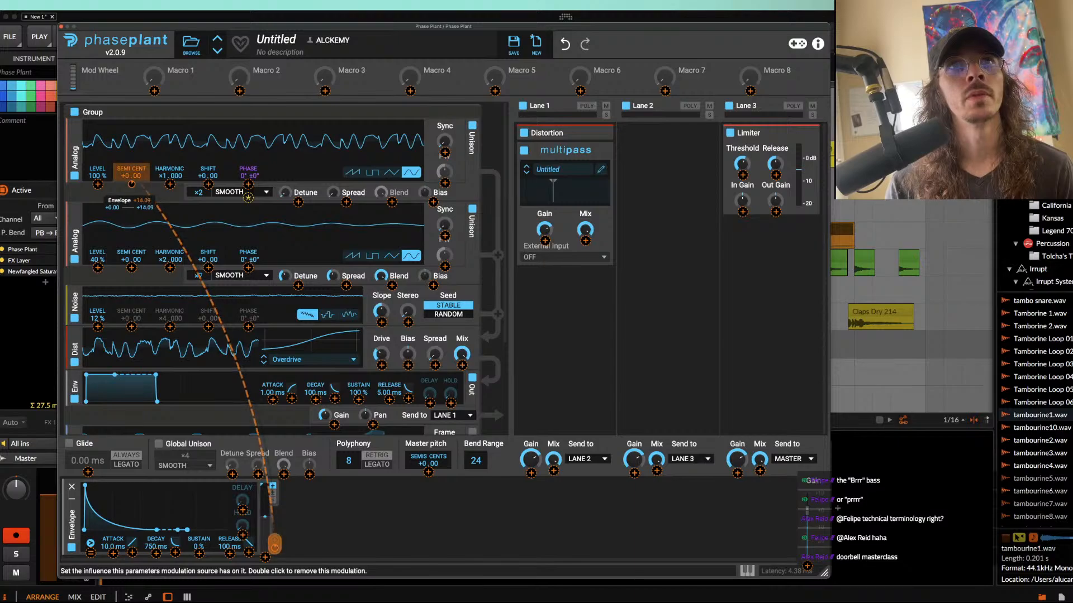
{"action": "left_click", "coordinate": [116, 199]}
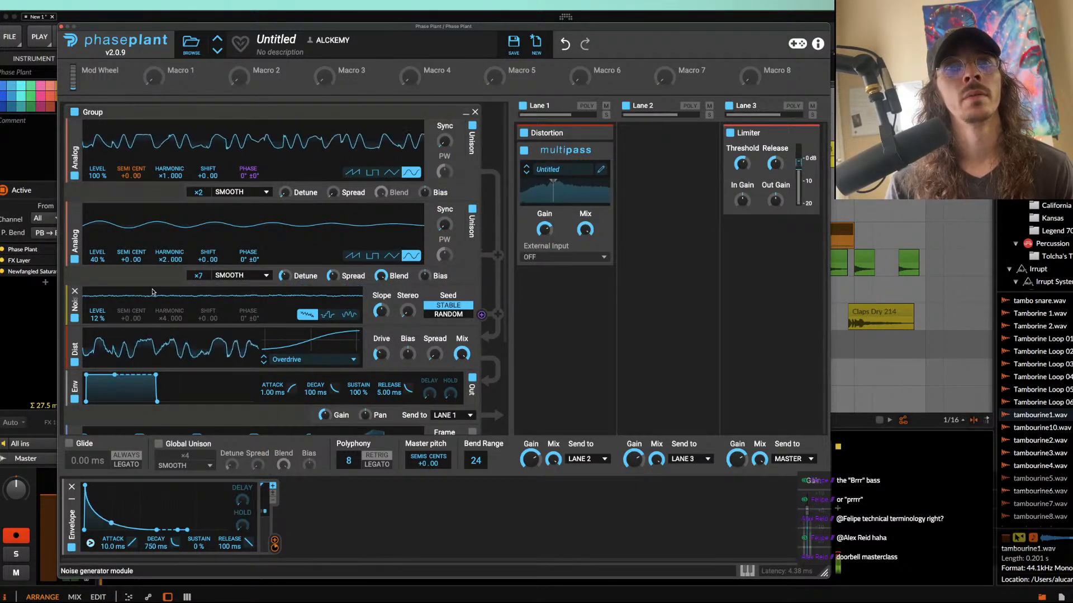
{"action": "left_click_drag", "start_coordinate": [157, 529], "coordinate": [120, 529]}
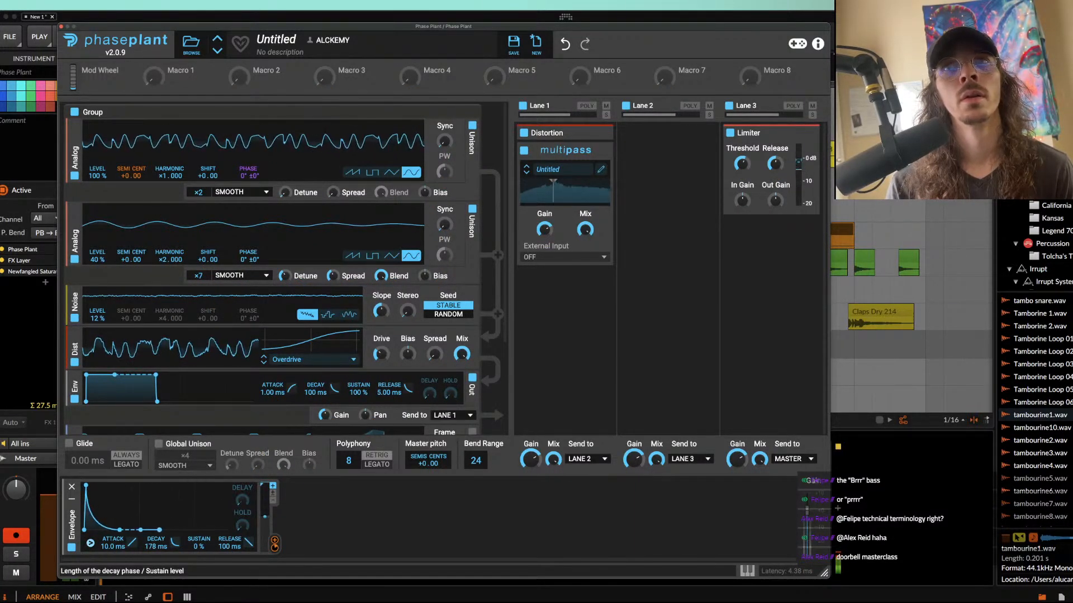
Step: Insert an Overdrive Distortion before Multipass in Lane 1, and tighten the envelope to 0.00 ms attack and about 101 ms decay
{"action": "left_click", "coordinate": [534, 318]}
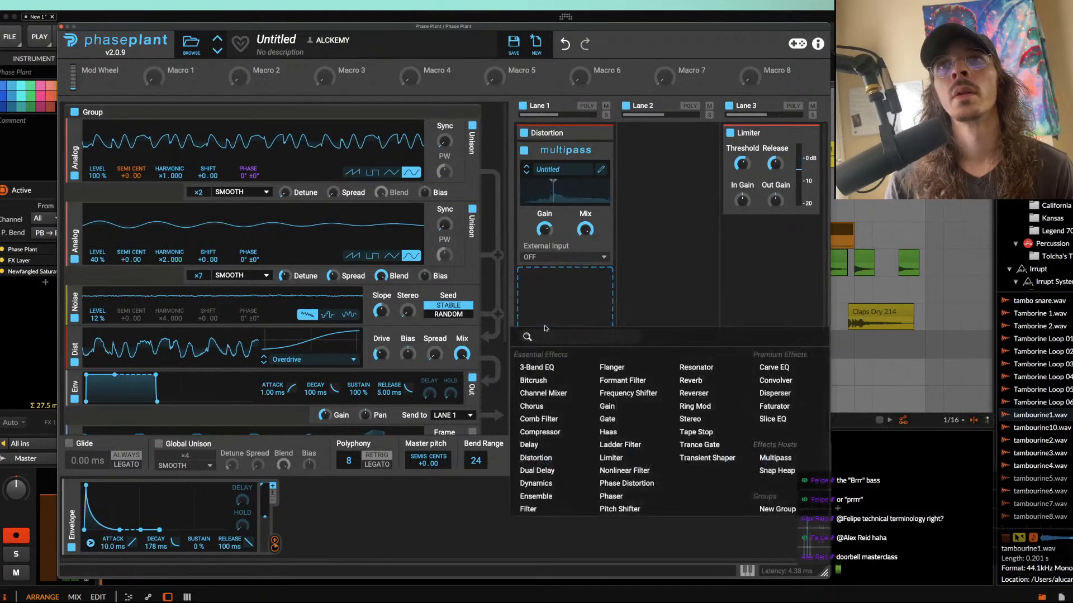
{"action": "left_click", "coordinate": [541, 457]}
{"action": "left_click_drag", "start_coordinate": [547, 279], "coordinate": [545, 131]}
{"action": "left_click", "coordinate": [304, 517]}
{"action": "left_click", "coordinate": [192, 545]}
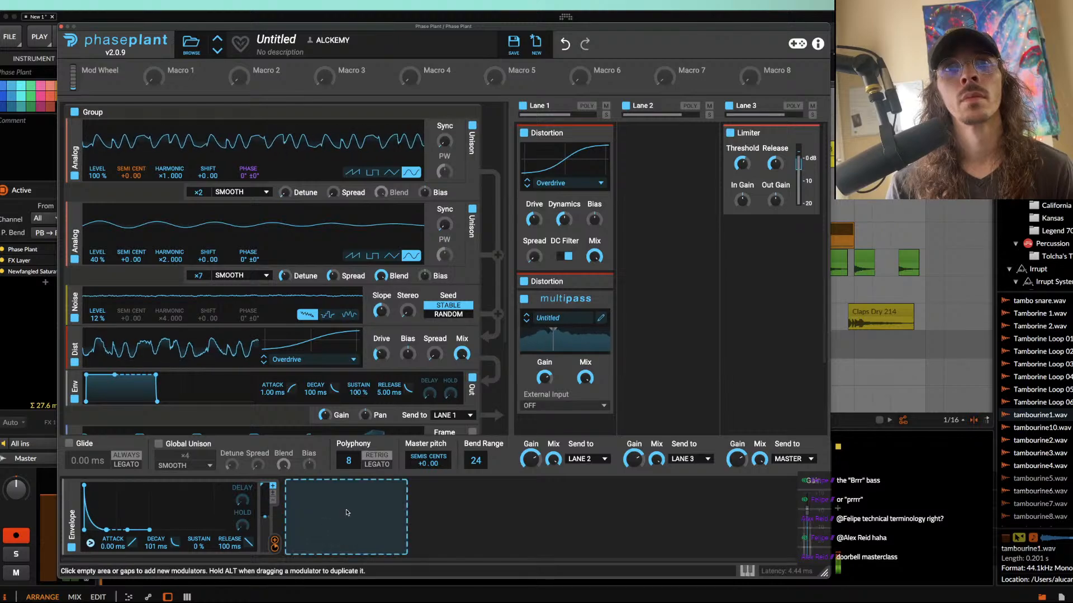
Step: Add a second envelope with 0% sustain and about 634 ms decay, modulate the master pitch with it, and close the synth
{"action": "left_click", "coordinate": [351, 511]}
{"action": "left_click", "coordinate": [360, 458]}
{"action": "left_click_drag", "start_coordinate": [333, 490], "coordinate": [370, 524]}
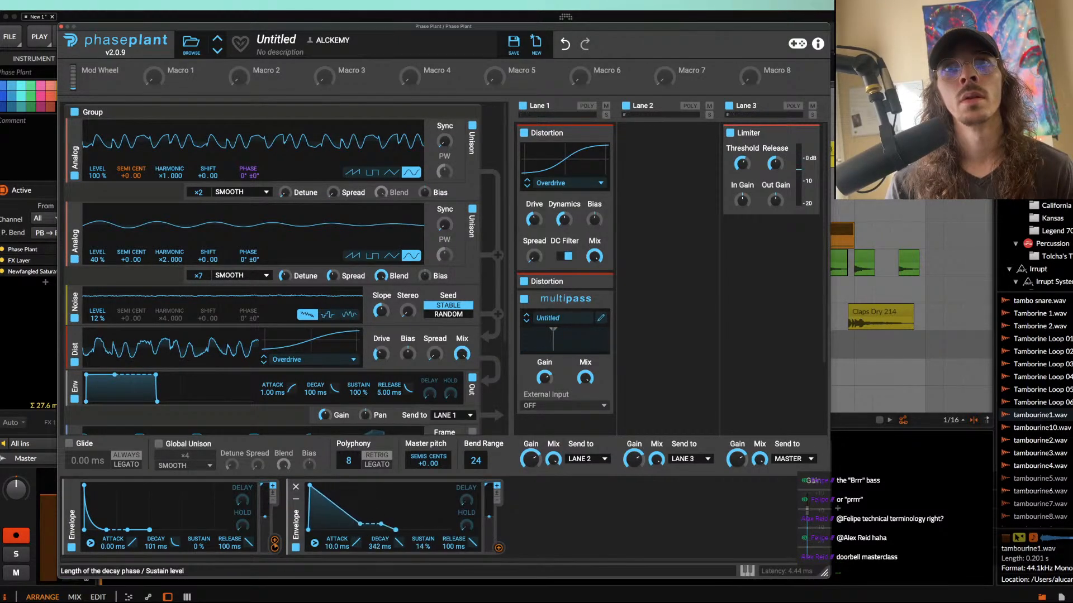
{"action": "left_click_drag", "start_coordinate": [498, 548], "coordinate": [428, 475]}
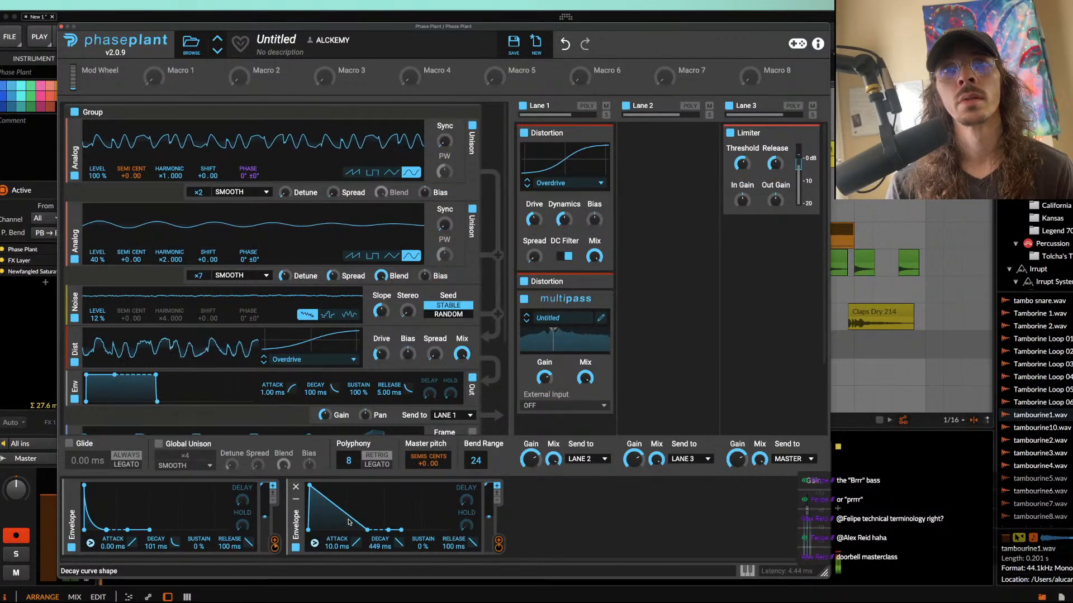
{"action": "left_click_drag", "start_coordinate": [367, 530], "coordinate": [378, 530]}
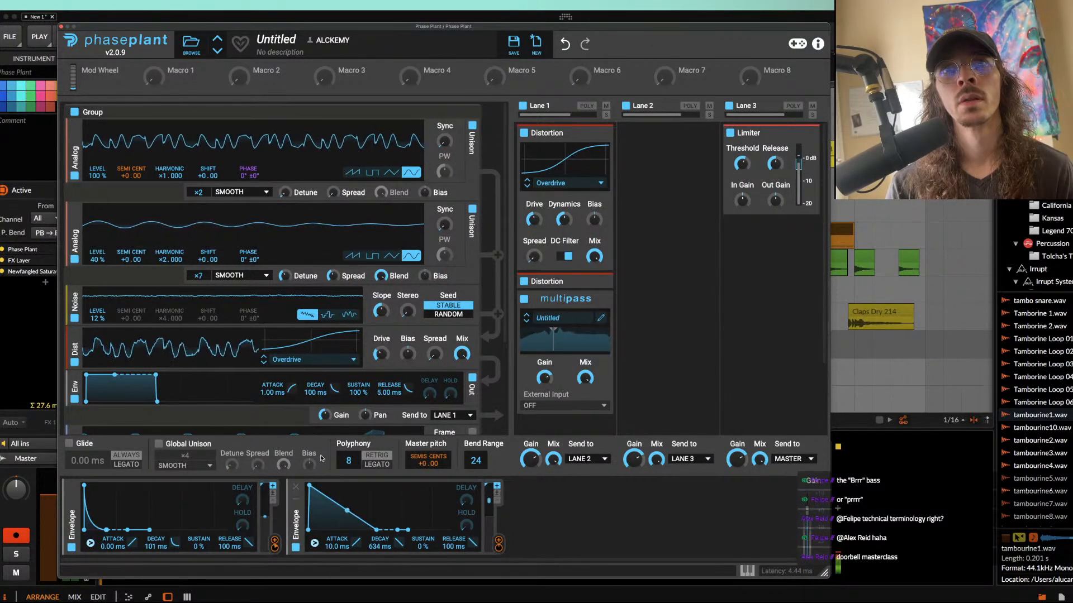
{"action": "left_click", "coordinate": [61, 26]}
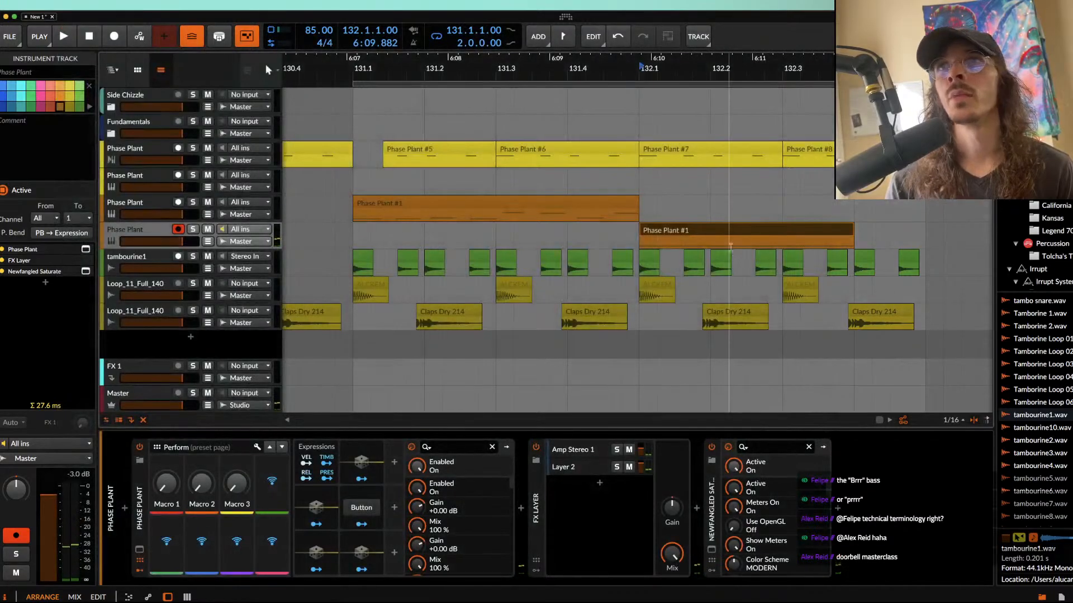
Step: Trim the bar 132 bass clip to 0.0.3.00, duplicate it twice, and end the third clip at 132.3
{"action": "left_click", "coordinate": [787, 237]}
{"action": "left_click_drag", "start_coordinate": [853, 234], "coordinate": [676, 237]}
{"action": "key", "text": "super+d"}
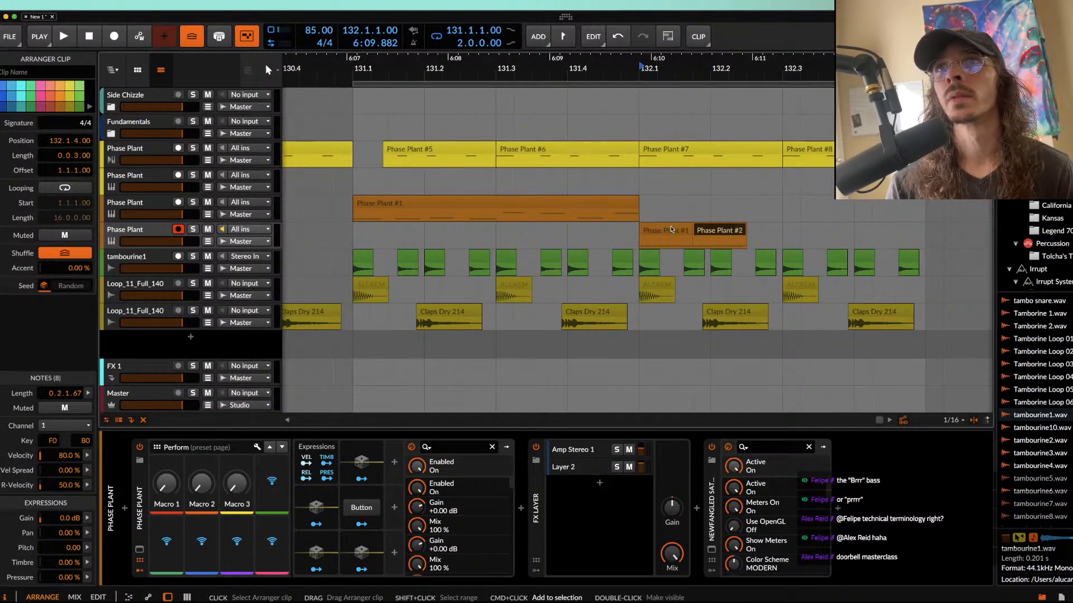
{"action": "scroll", "coordinate": [695, 232], "scroll_direction": "up", "scroll_amount": 3}
{"action": "scroll", "coordinate": [696, 232], "scroll_direction": "down", "scroll_amount": 2}
{"action": "left_click", "coordinate": [705, 233]}
{"action": "key", "text": "super+d"}
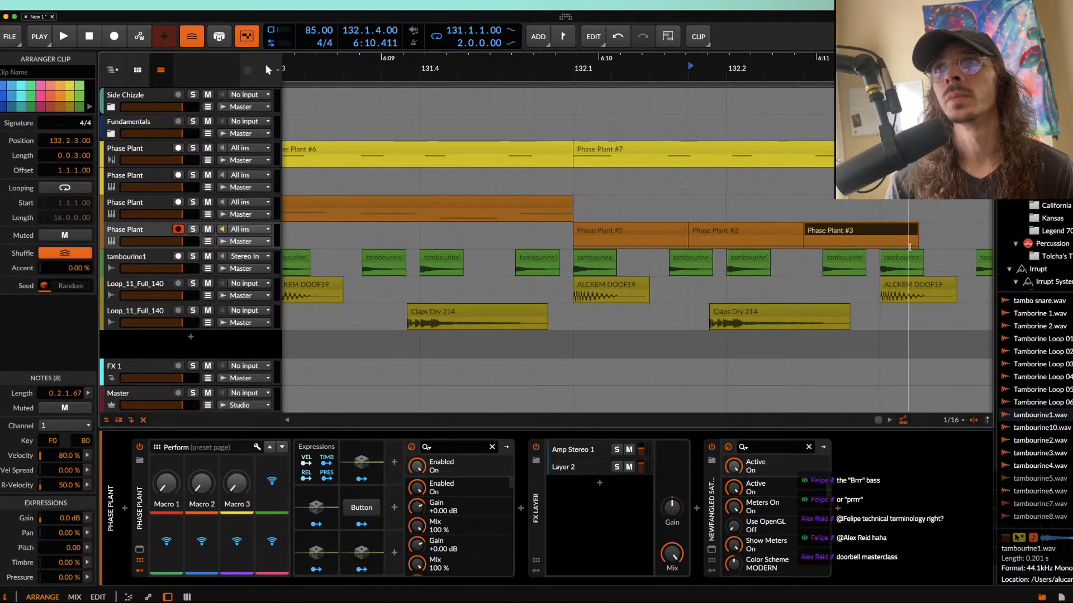
{"action": "left_click_drag", "start_coordinate": [915, 230], "coordinate": [886, 231]}
Step: Paste a copy of the first short bass clip at 132.3.1.00, trim it to 0.0.2.00, and duplicate it
{"action": "left_click", "coordinate": [654, 234]}
{"action": "key", "text": "space"}
{"action": "scroll", "coordinate": [654, 234], "scroll_direction": "right", "scroll_amount": 1}
{"action": "key", "text": "space"}
{"action": "scroll", "coordinate": [682, 234], "scroll_direction": "down", "scroll_amount": 2}
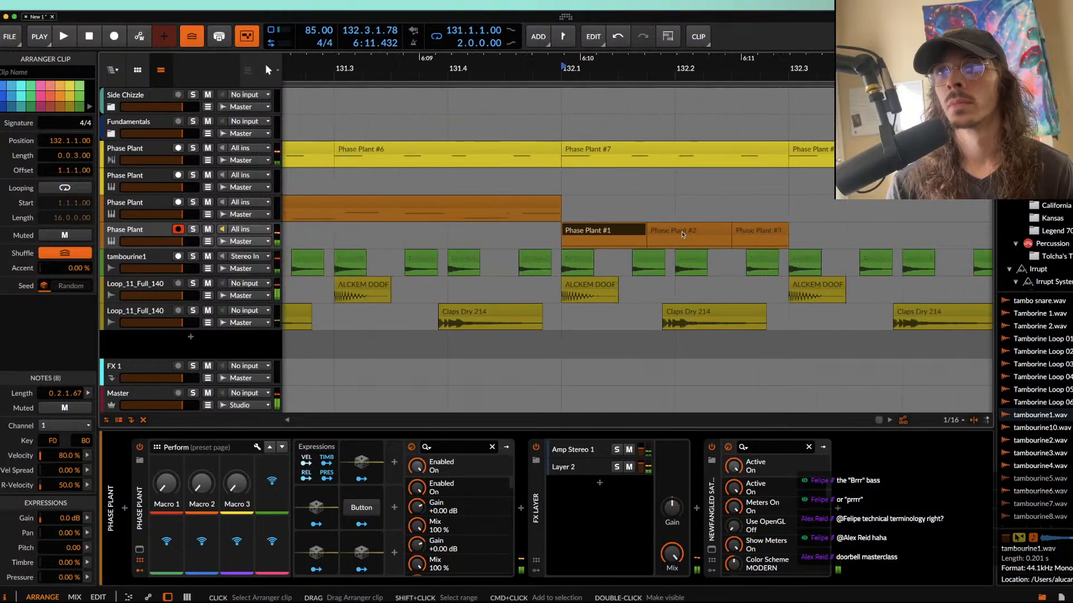
{"action": "left_click", "coordinate": [790, 232]}
{"action": "key", "text": "super+v"}
{"action": "scroll", "coordinate": [790, 233], "scroll_direction": "right", "scroll_amount": 2}
{"action": "left_click_drag", "start_coordinate": [761, 232], "coordinate": [734, 233]}
{"action": "key", "text": "super+d"}
Step: Audition the newest bass clip in the note editor and transpose its first note up an octave to F1
{"action": "double_click", "coordinate": [748, 233]}
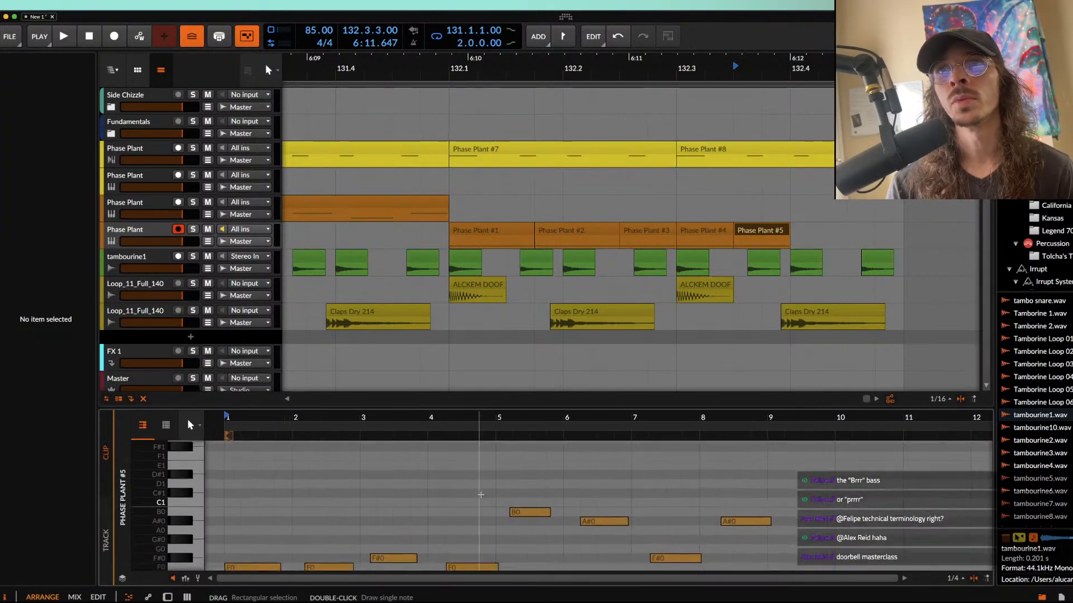
{"action": "key", "text": "space"}
{"action": "key", "text": "space"}
{"action": "key", "text": "space"}
{"action": "key", "text": "space"}
{"action": "scroll", "coordinate": [721, 550], "scroll_direction": "down", "scroll_amount": 5}
{"action": "scroll", "coordinate": [381, 502], "scroll_direction": "up", "scroll_amount": 5}
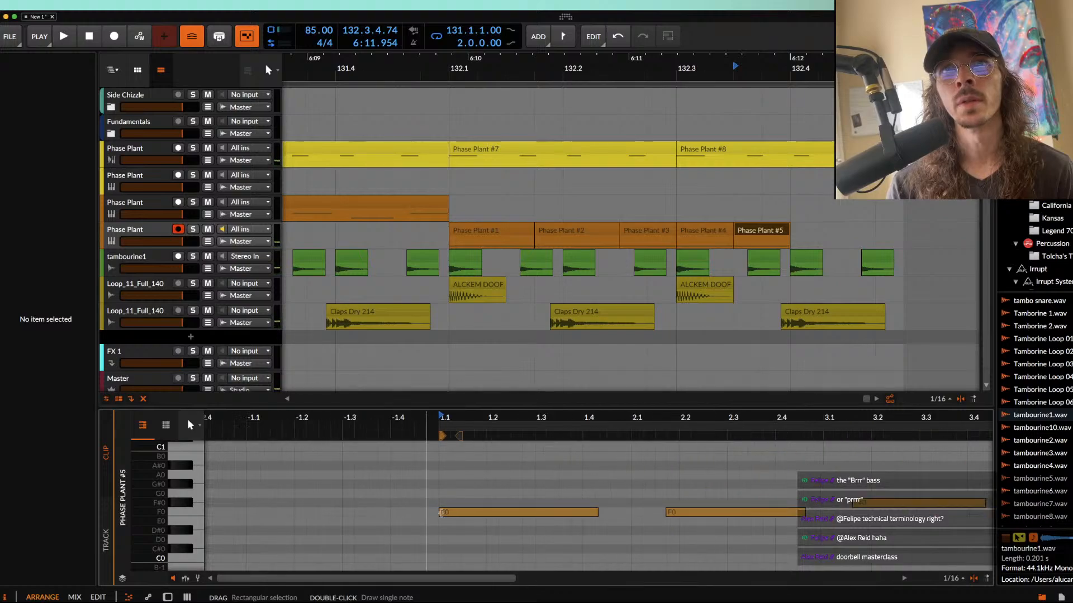
{"action": "left_click", "coordinate": [464, 513]}
{"action": "key", "text": "shift+Up"}
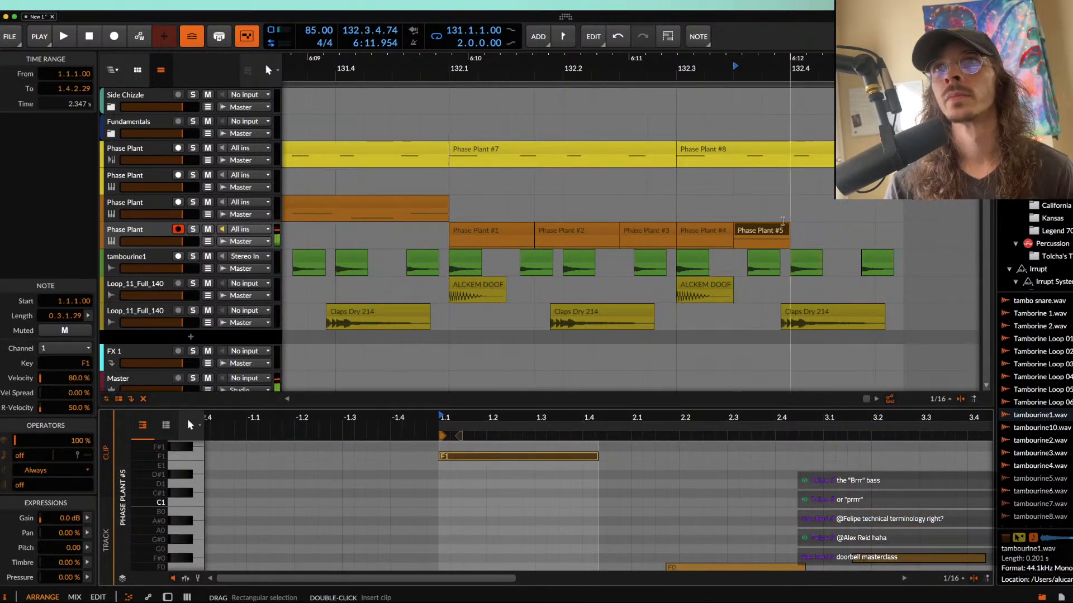
Step: Duplicate the transposed bass clip to 132.4.1.00 and mute the copy
{"action": "left_click", "coordinate": [761, 231]}
{"action": "key", "text": "super+d"}
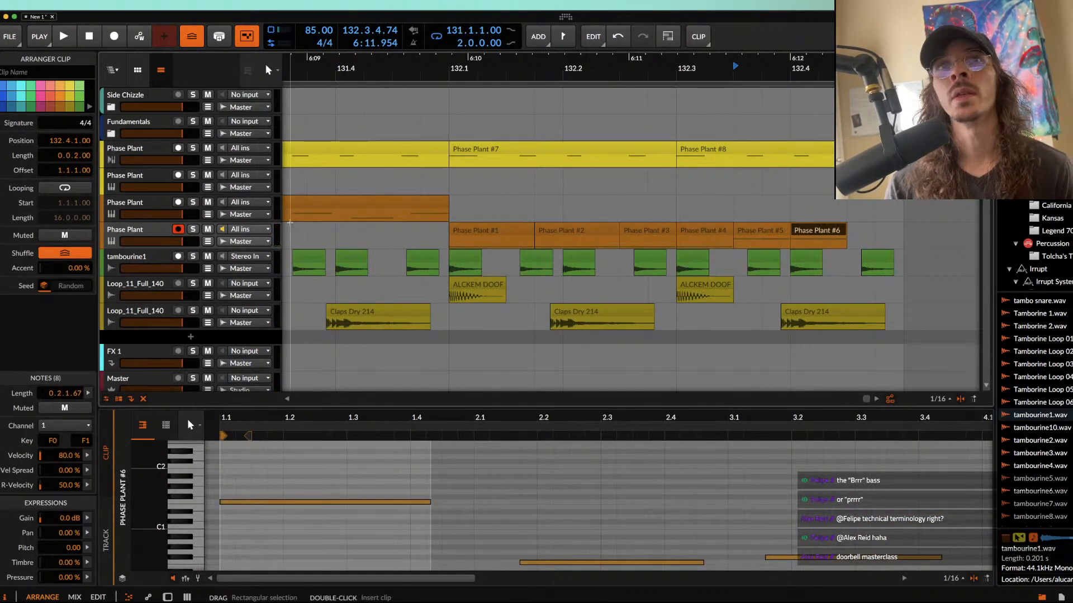
{"action": "key", "text": "alt+m"}
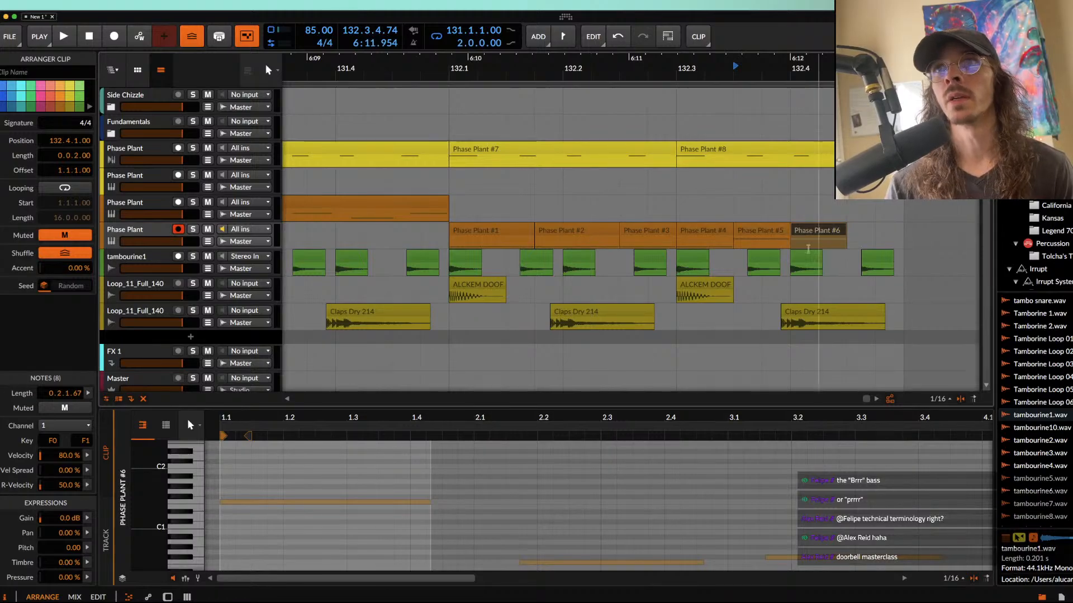
Step: Reopen the duplicated track's Phase Plant, add a Filter after Multipass in Lane 1, and modulate its cutoff with the second envelope
{"action": "scroll", "coordinate": [573, 233], "scroll_direction": "down", "scroll_amount": 5}
{"action": "left_click", "coordinate": [583, 231]}
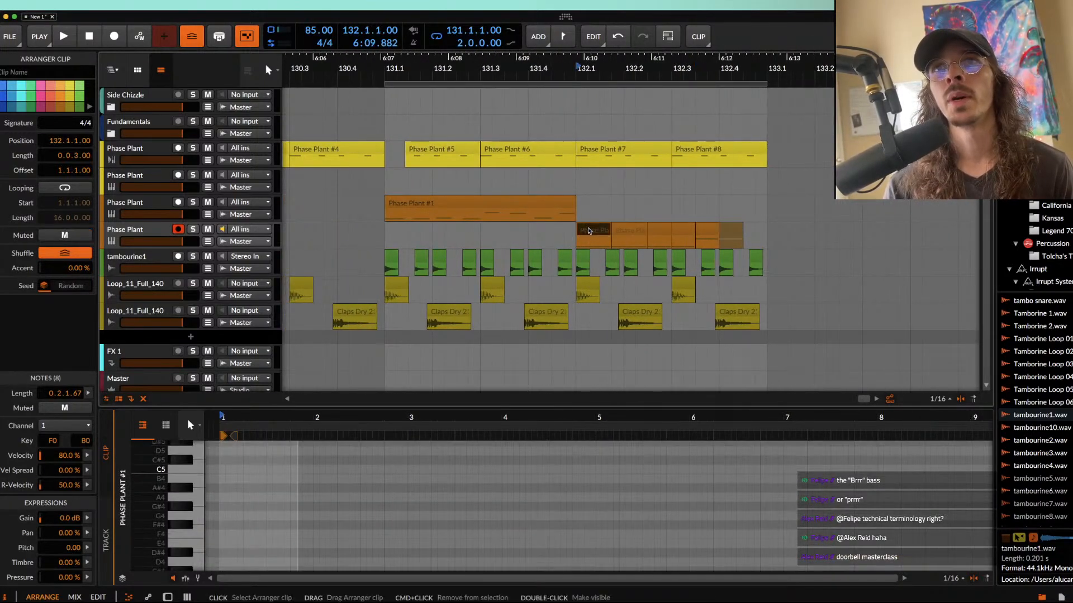
{"action": "key", "text": "d"}
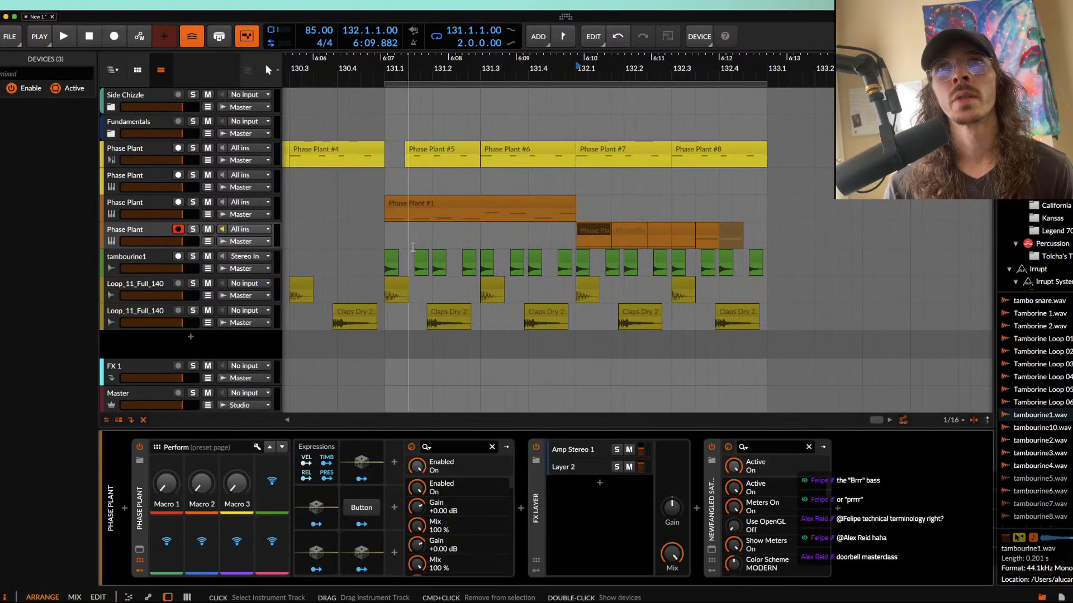
{"action": "left_click", "coordinate": [140, 550]}
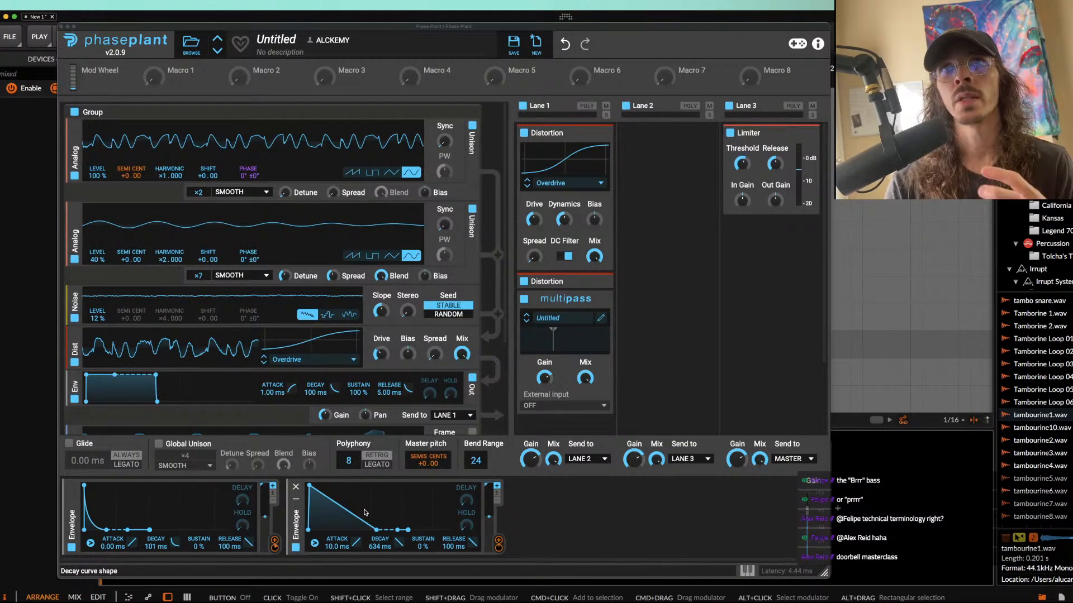
{"action": "scroll", "coordinate": [632, 281], "scroll_direction": "down", "scroll_amount": 3}
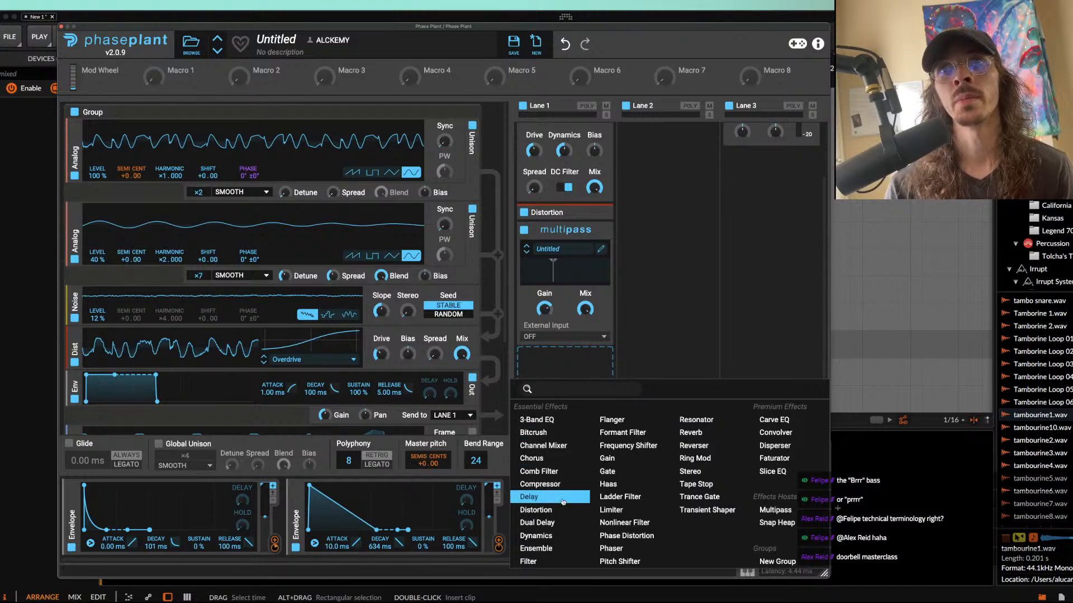
{"action": "left_click", "coordinate": [539, 560]}
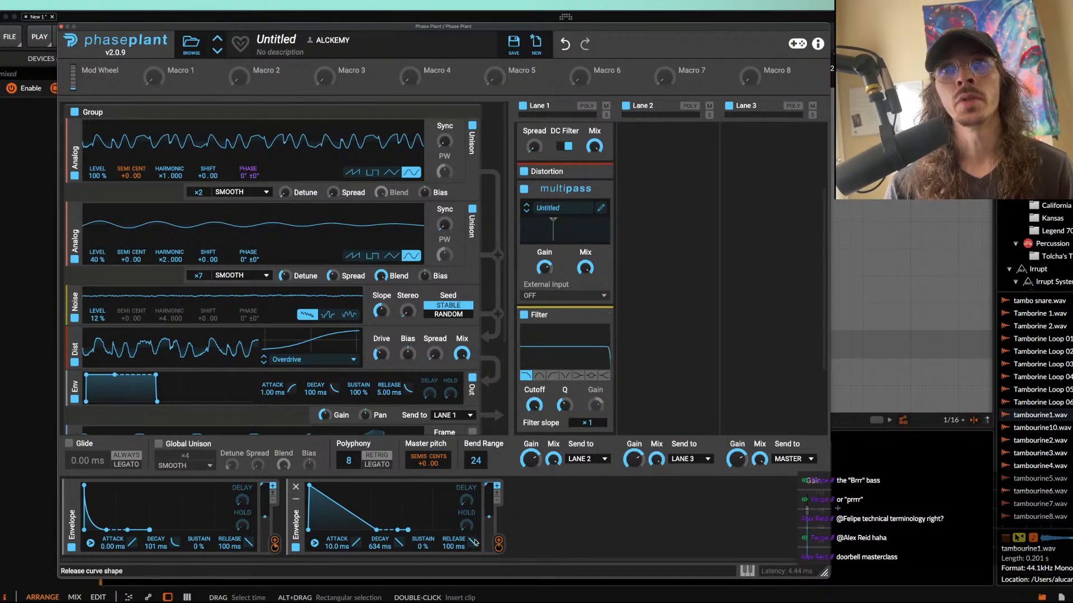
{"action": "left_click", "coordinate": [496, 543]}
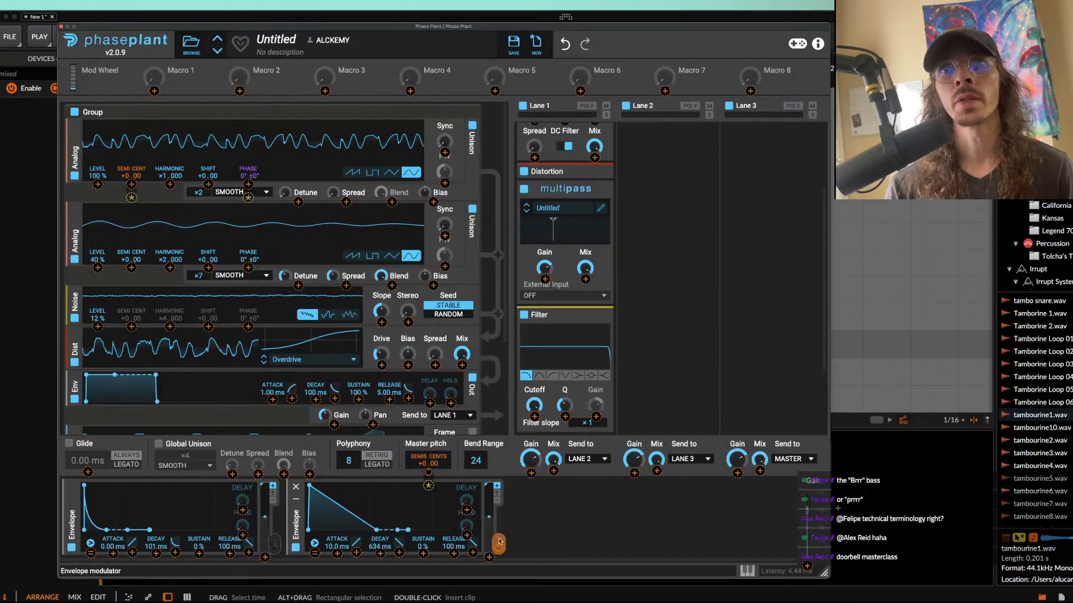
{"action": "left_click", "coordinate": [534, 417]}
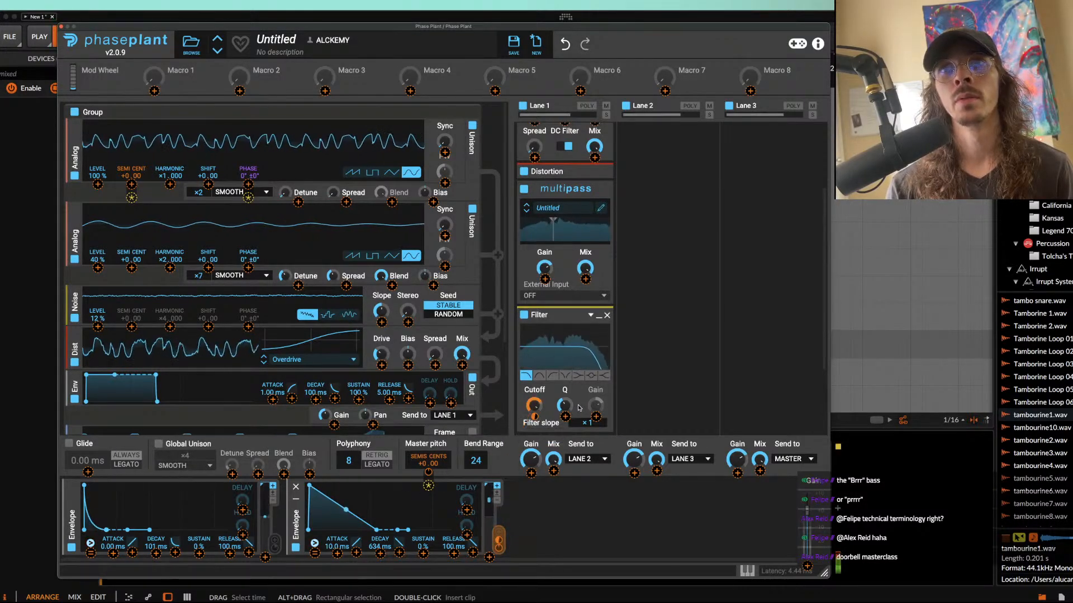
{"action": "left_click", "coordinate": [628, 341]}
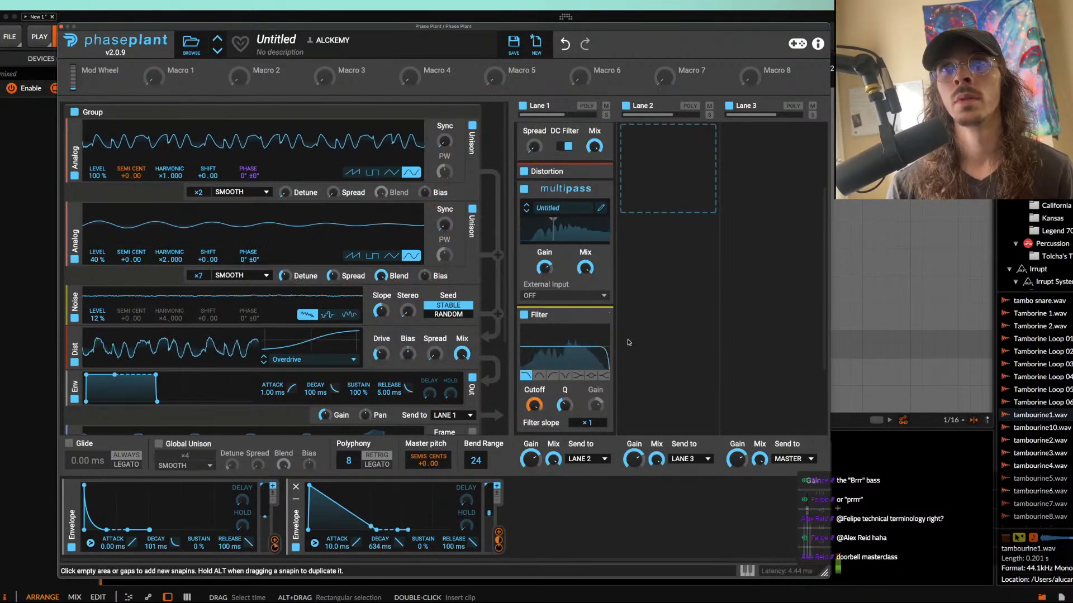
Step: Add a second Filter in notch mode with slope ×3, modulate its cutoff with the second envelope, and minimize both filters
{"action": "left_click", "coordinate": [599, 316]}
{"action": "left_click", "coordinate": [539, 357]}
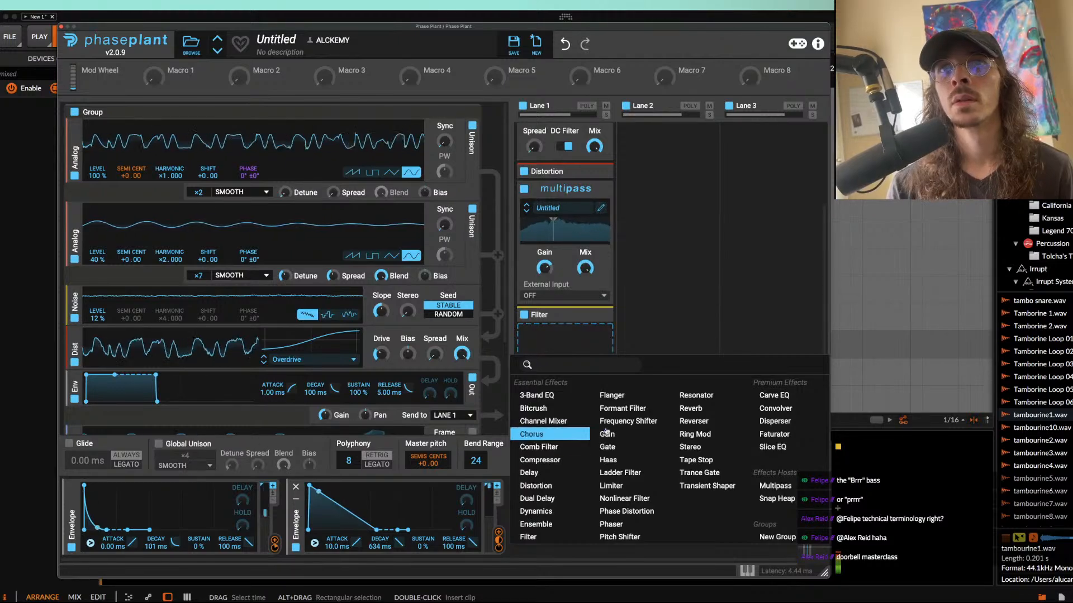
{"action": "left_click", "coordinate": [540, 537]}
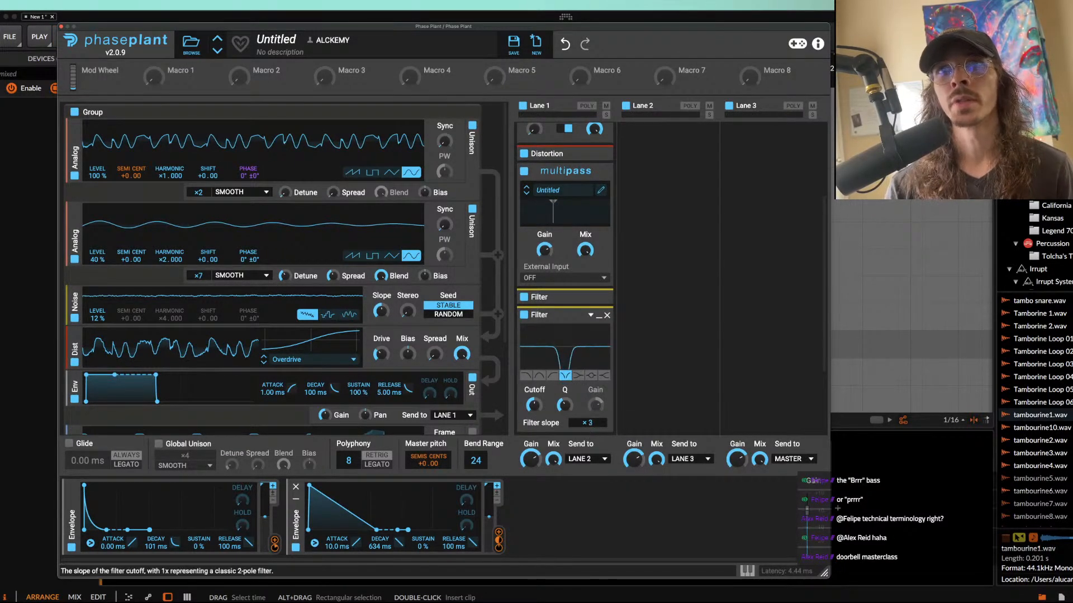
{"action": "left_click", "coordinate": [499, 533]}
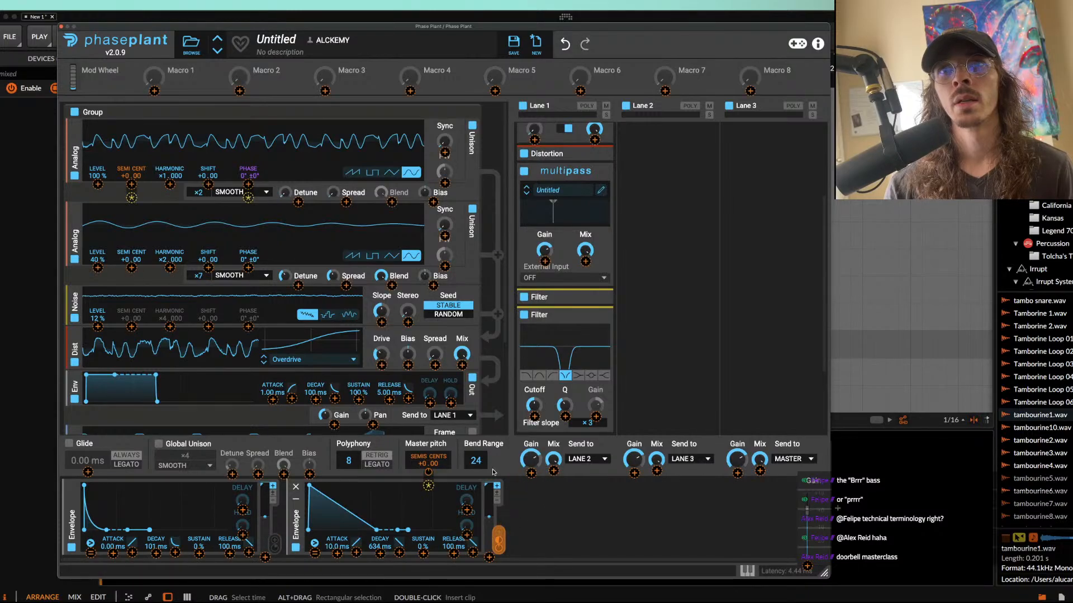
{"action": "left_click", "coordinate": [535, 416]}
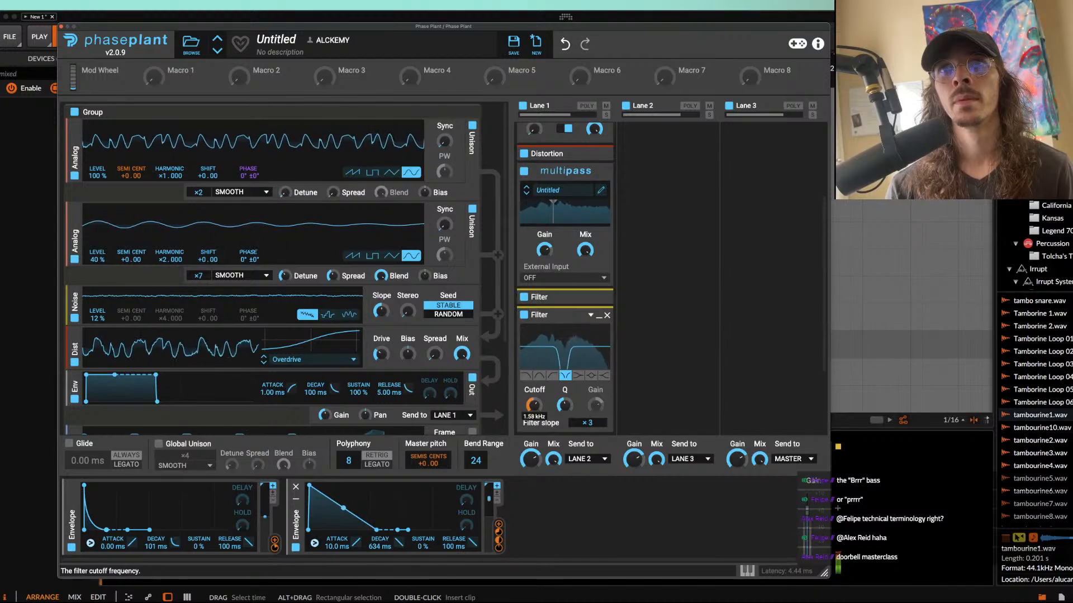
{"action": "left_click", "coordinate": [598, 315]}
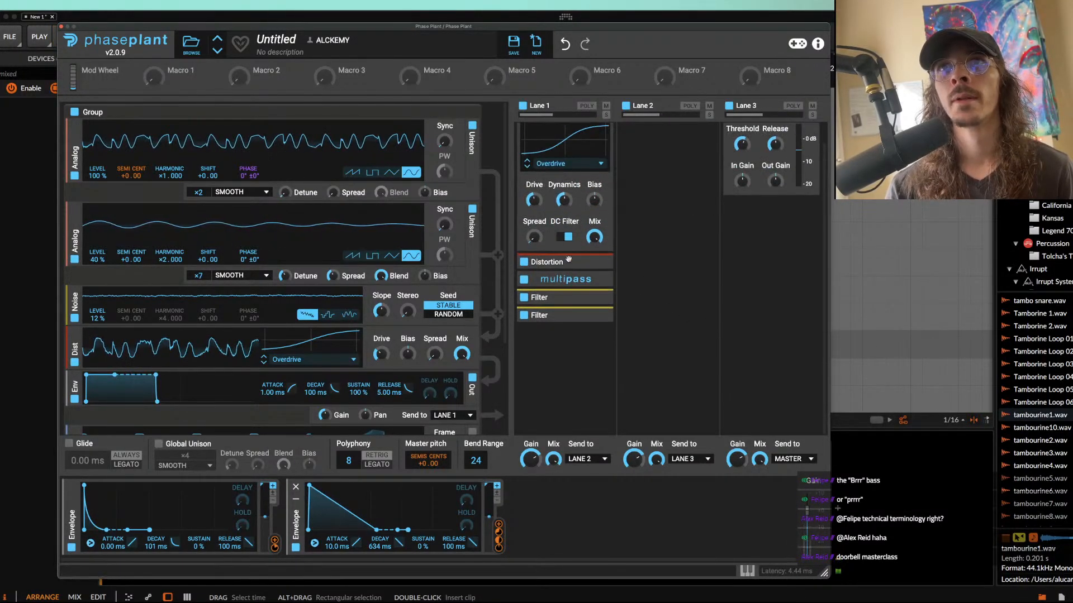
{"action": "left_click", "coordinate": [562, 347]}
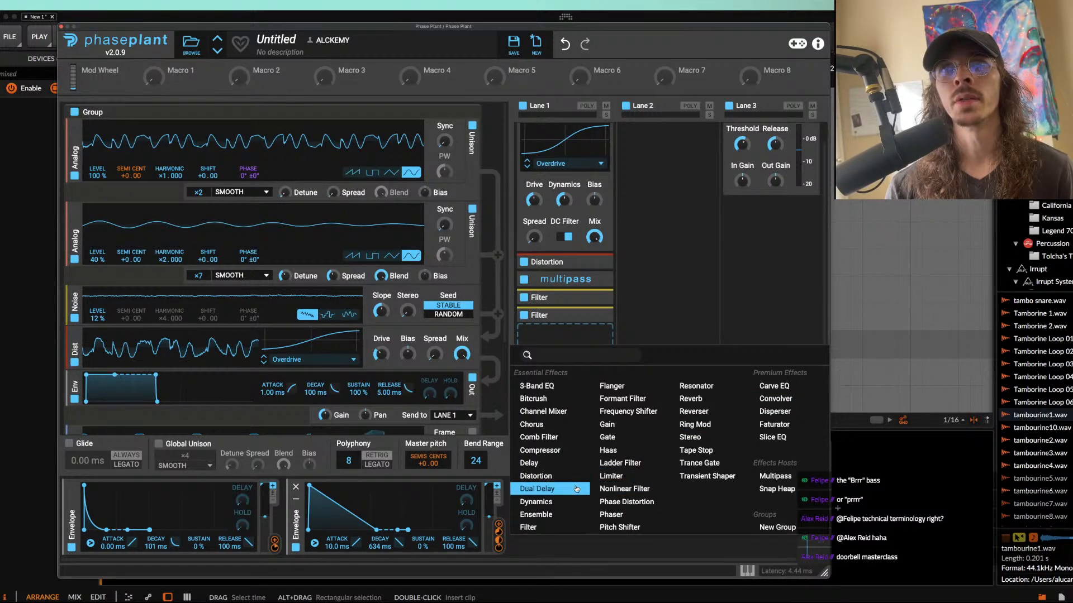
{"action": "left_click", "coordinate": [691, 398]}
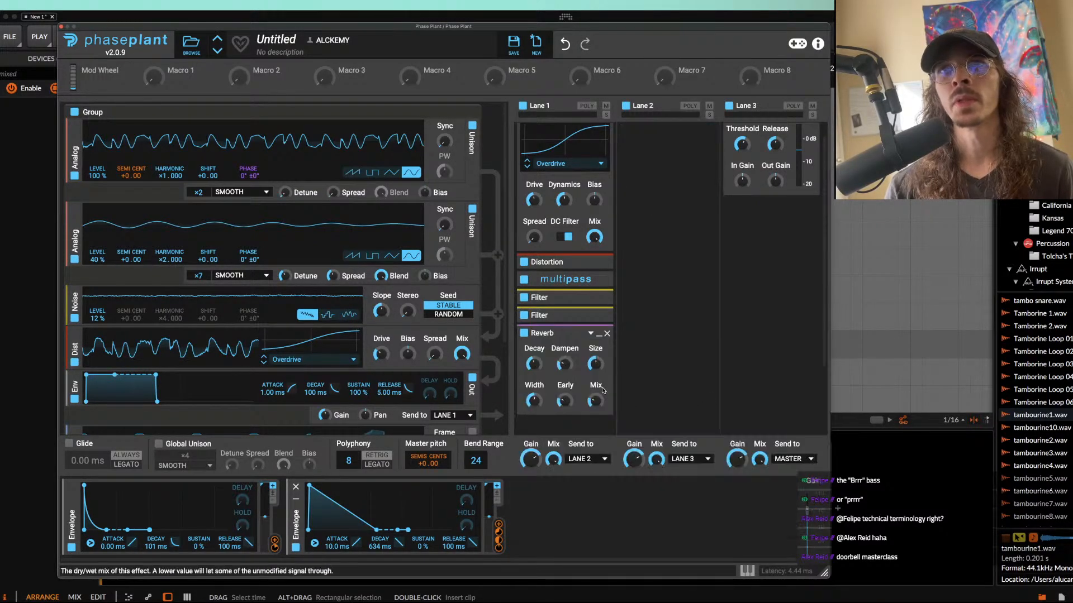
{"action": "left_click", "coordinate": [499, 525]}
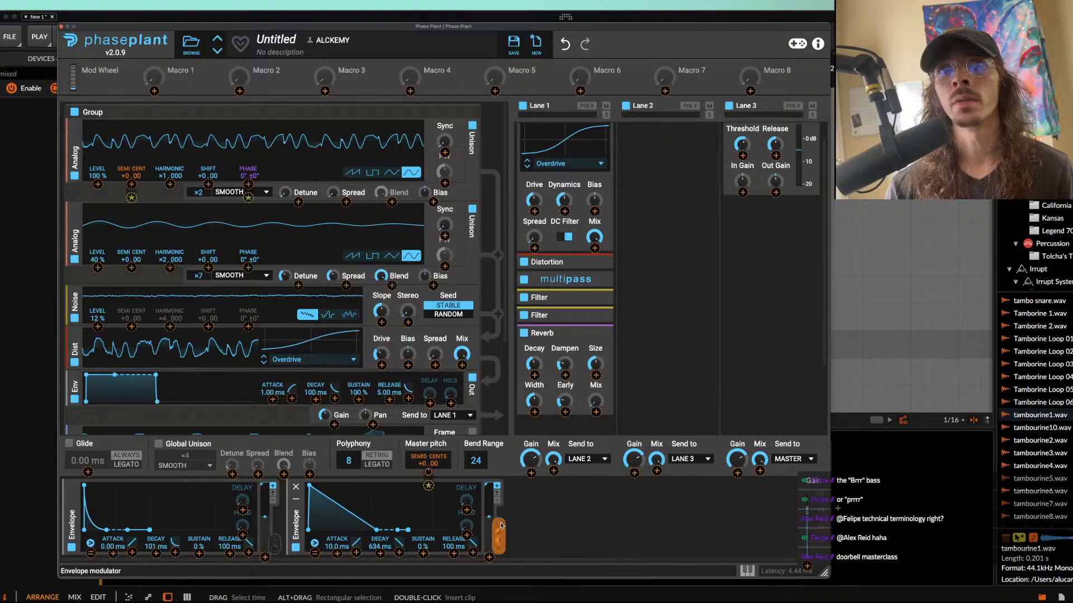
{"action": "left_click", "coordinate": [579, 391]}
{"action": "left_click", "coordinate": [607, 333]}
Step: Add a second Multipass at the end of Lane 1, load a new patch reduced to a 250 Hz split, and list effects for its upper band
{"action": "left_click", "coordinate": [560, 334]}
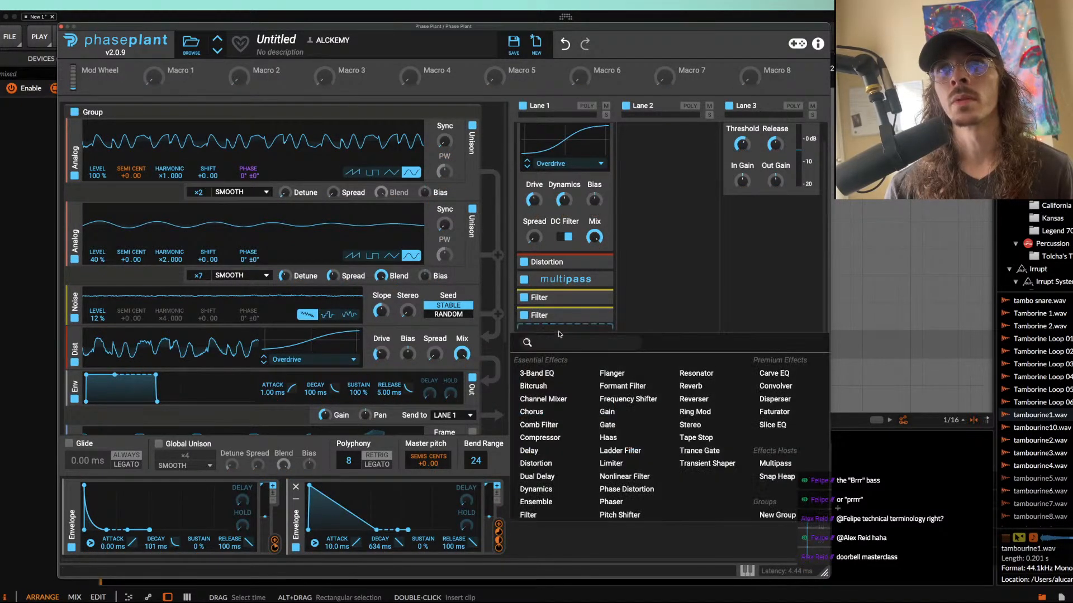
{"action": "left_click", "coordinate": [771, 463]}
{"action": "left_click", "coordinate": [600, 342]}
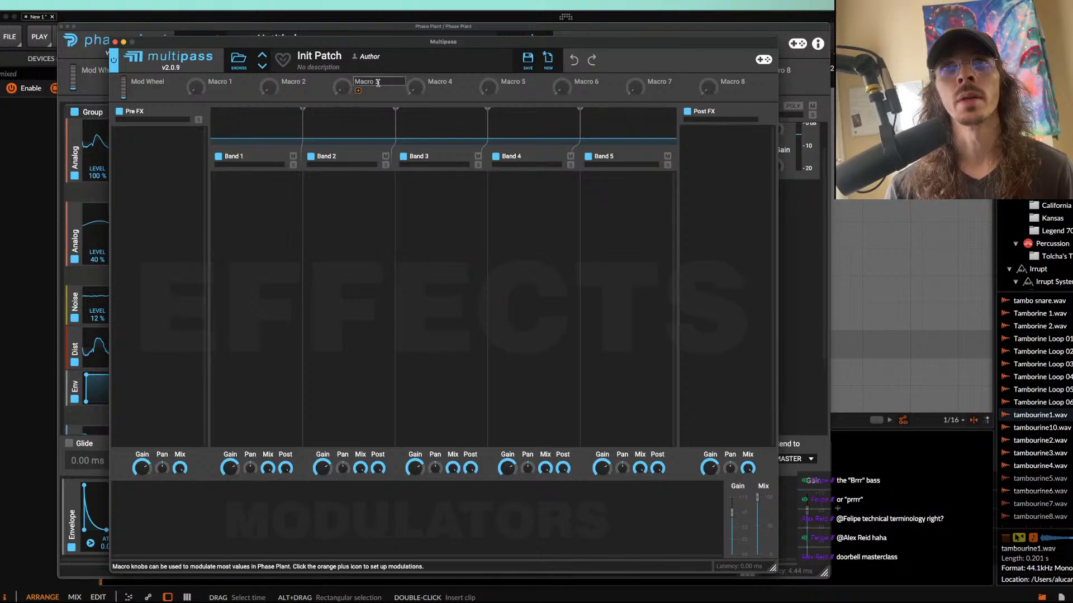
{"action": "left_click", "coordinate": [546, 61]}
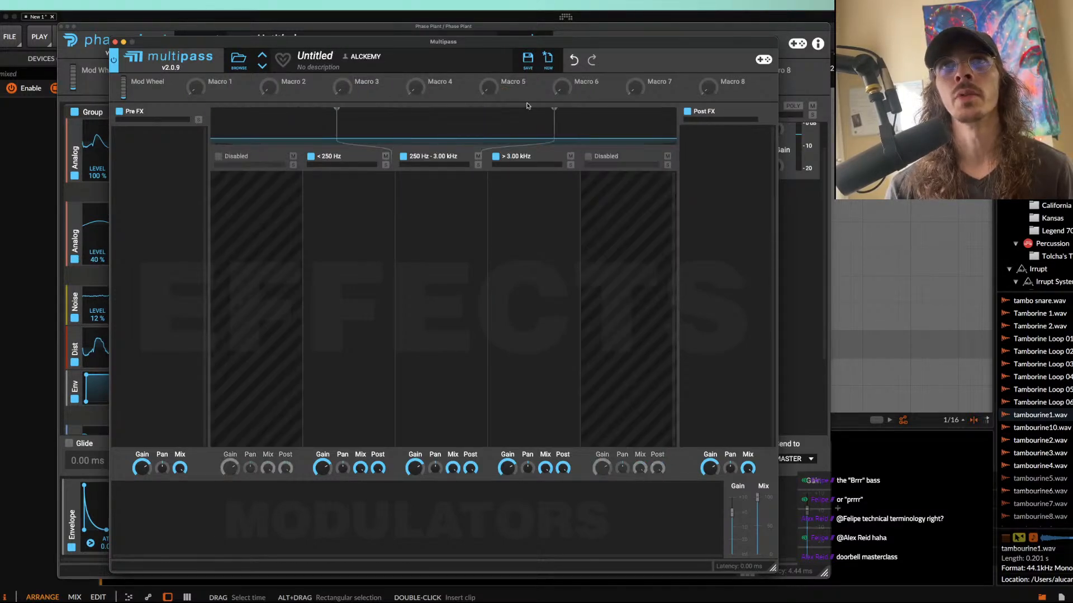
{"action": "left_click", "coordinate": [494, 158]}
{"action": "left_click", "coordinate": [438, 204]}
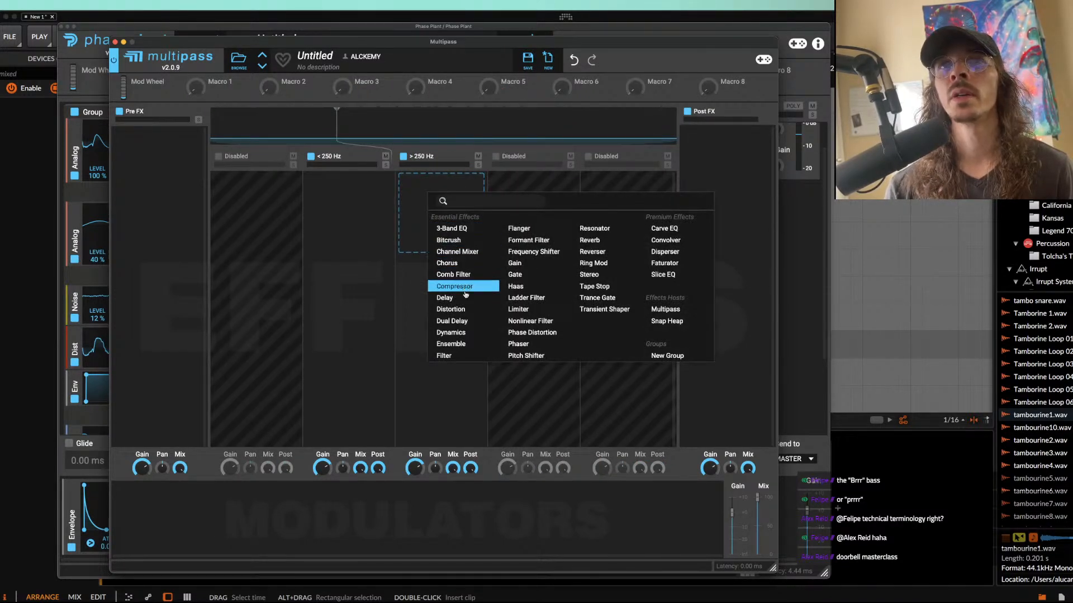
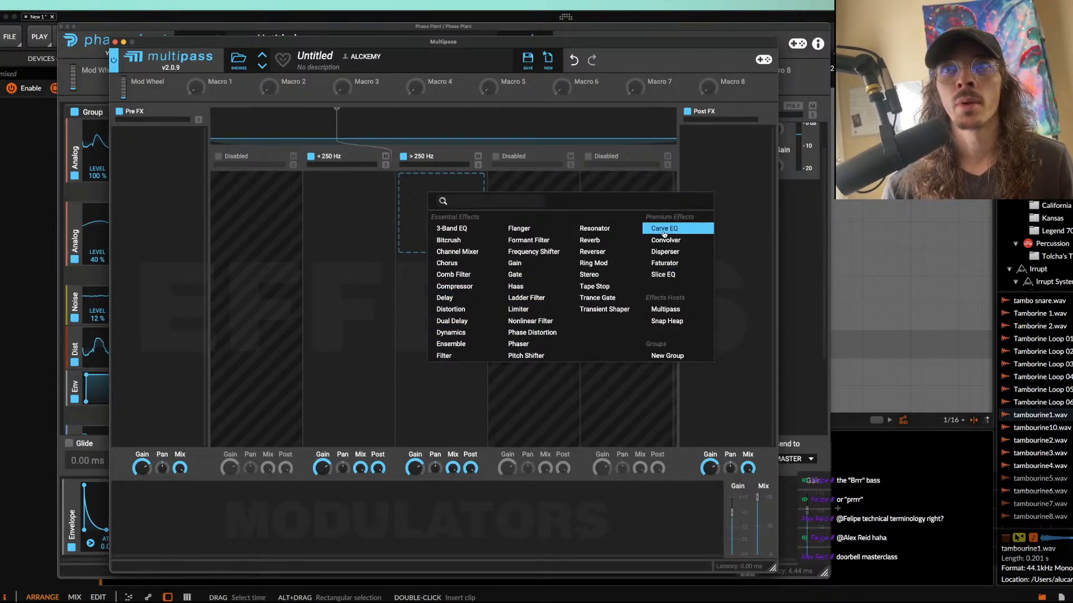
Step: Add a Reverb to the band above 250 Hz and modulate its mix by about 53% with a new envelope
{"action": "left_click", "coordinate": [590, 252]}
{"action": "left_click", "coordinate": [479, 180]}
{"action": "left_click", "coordinate": [464, 196]}
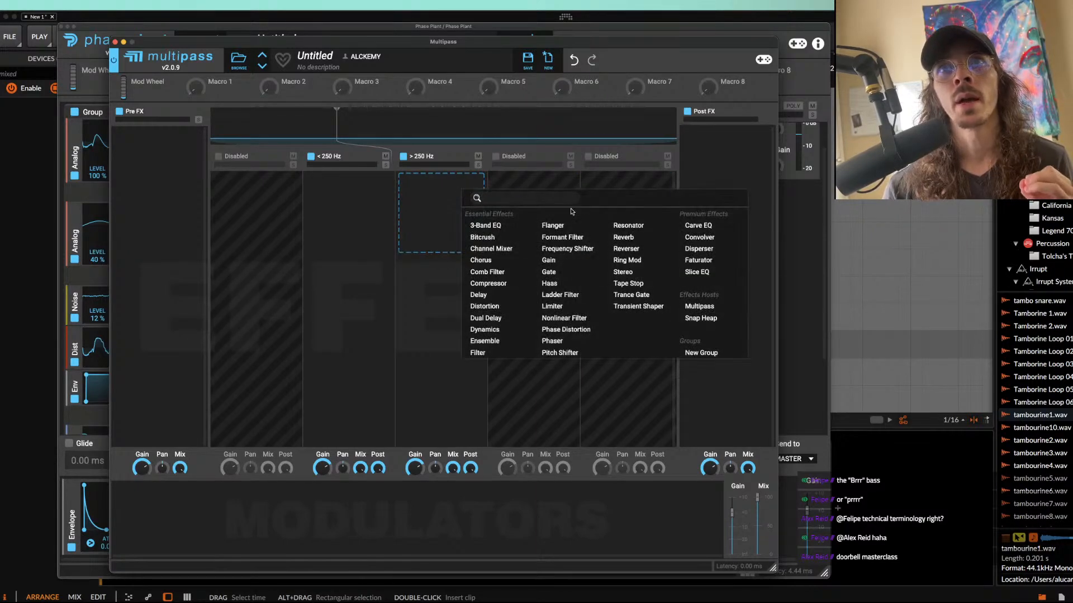
{"action": "left_click", "coordinate": [620, 238]}
{"action": "left_click", "coordinate": [134, 503]}
{"action": "left_click", "coordinate": [165, 474]}
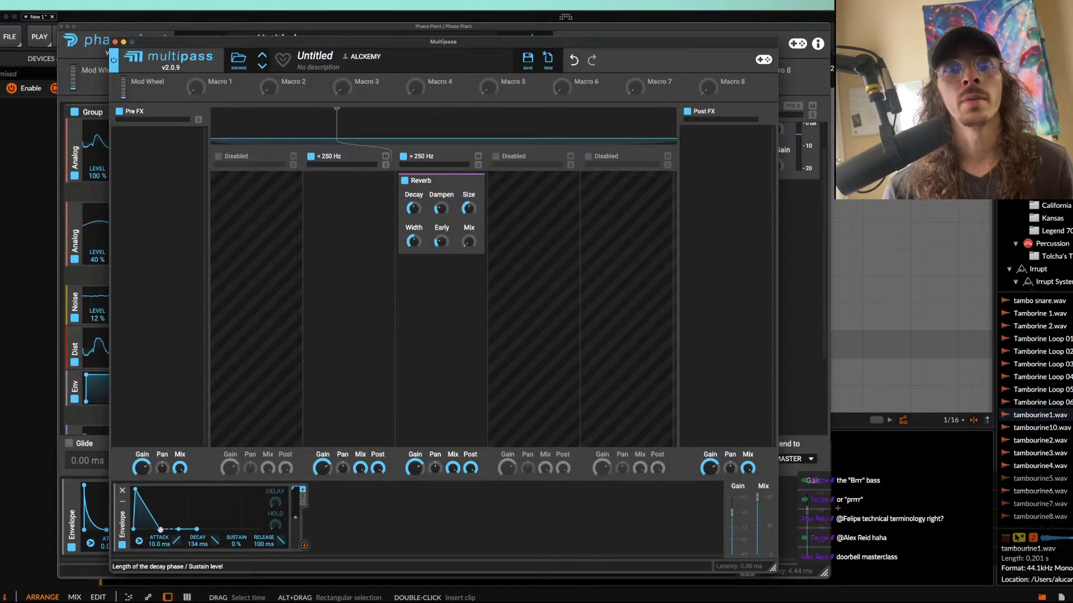
{"action": "left_click", "coordinate": [304, 546]}
{"action": "left_click", "coordinate": [469, 251]}
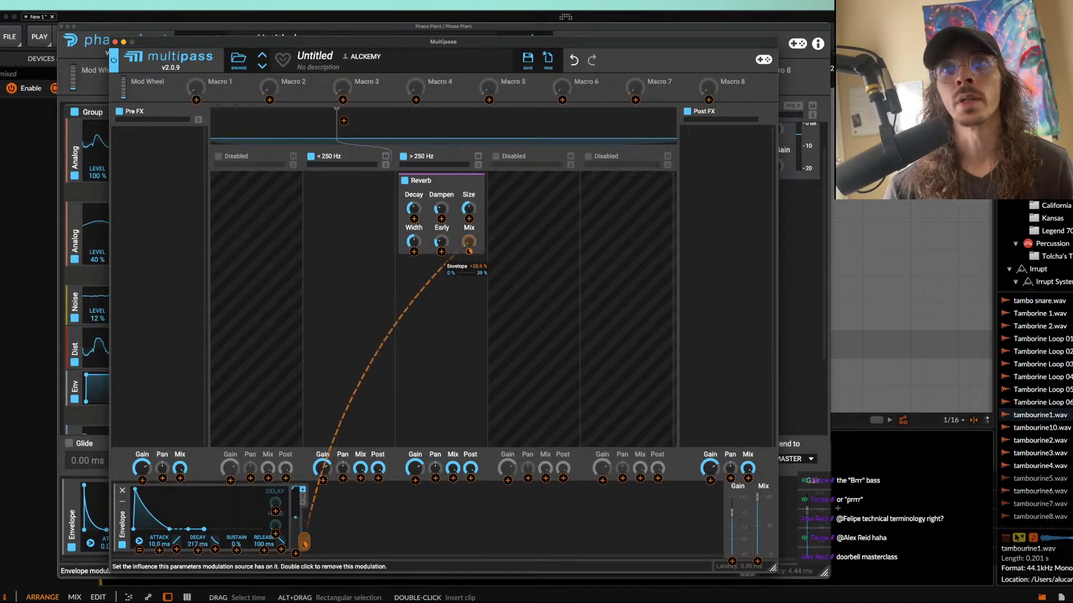
{"action": "left_click", "coordinate": [460, 235]}
Step: Audition the reverb modulation, close the Multipass and Phase Plant windows, and stop playback
{"action": "left_click_drag", "start_coordinate": [166, 42], "coordinate": [673, 127]}
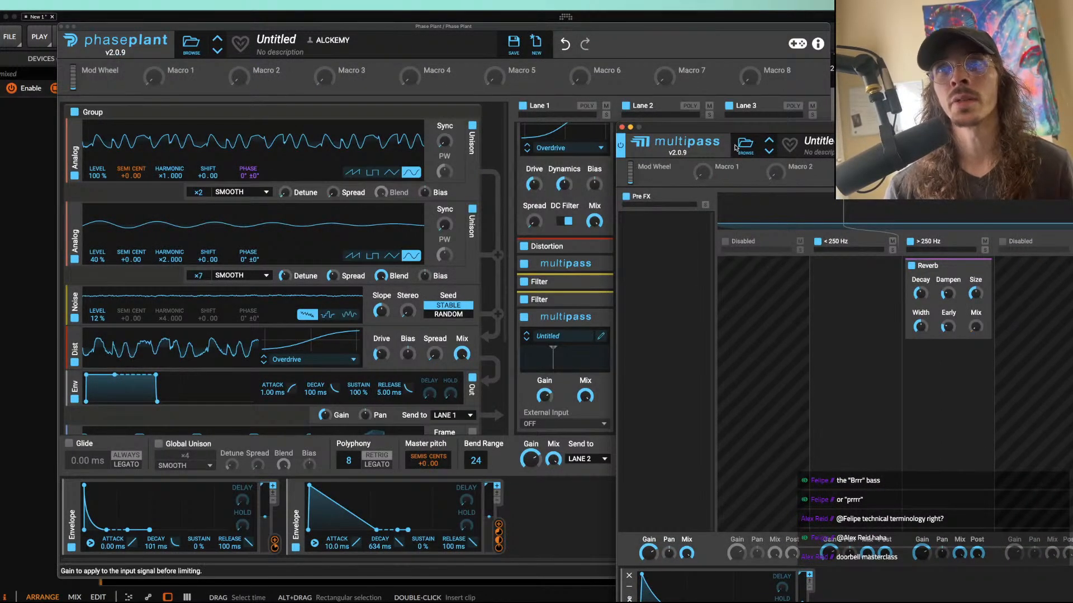
{"action": "left_click_drag", "start_coordinate": [735, 147], "coordinate": [309, 68]}
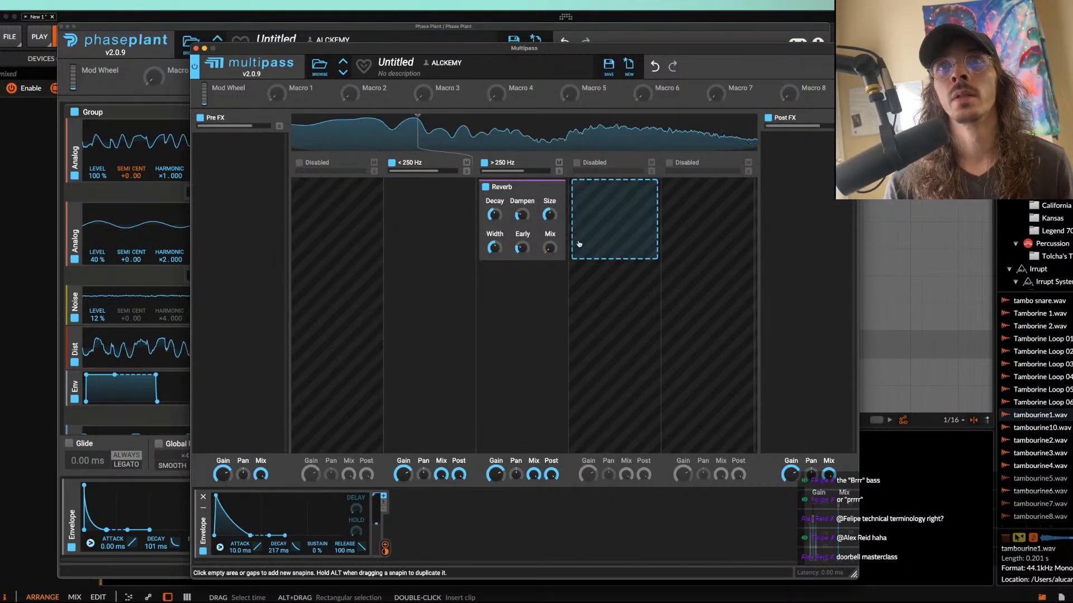
{"action": "left_click", "coordinate": [195, 48]}
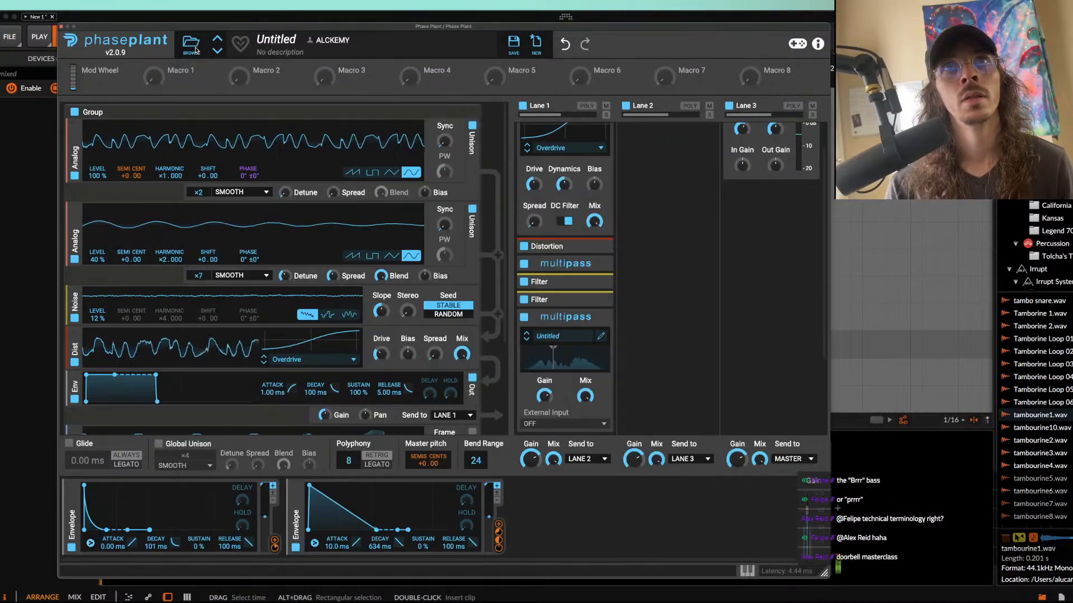
{"action": "left_click", "coordinate": [63, 26]}
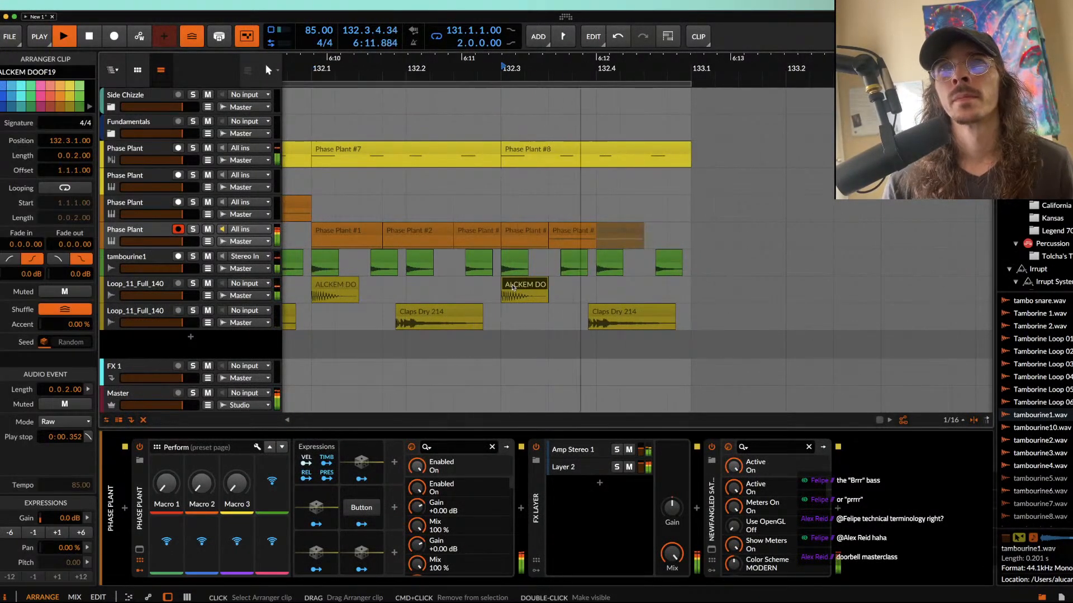
{"action": "key", "text": "space"}
Step: Reverse the last Claps Dry 214 clip and move its start to 132.4.1.00
{"action": "left_click", "coordinate": [668, 313]}
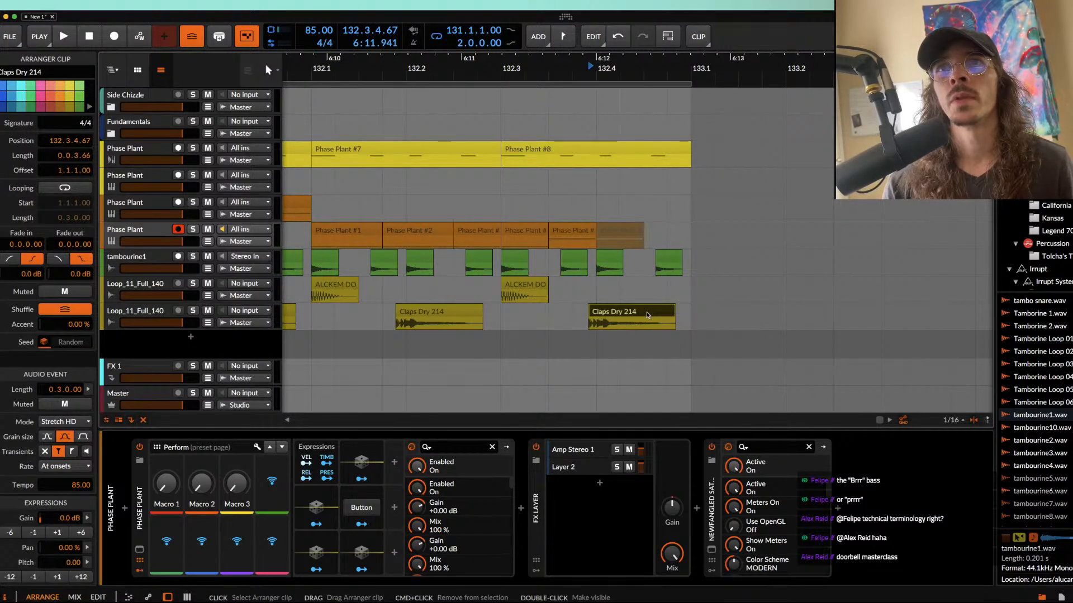
{"action": "left_click_drag", "start_coordinate": [646, 315], "coordinate": [671, 318]}
{"action": "scroll", "coordinate": [667, 317], "scroll_direction": "up", "scroll_amount": 4}
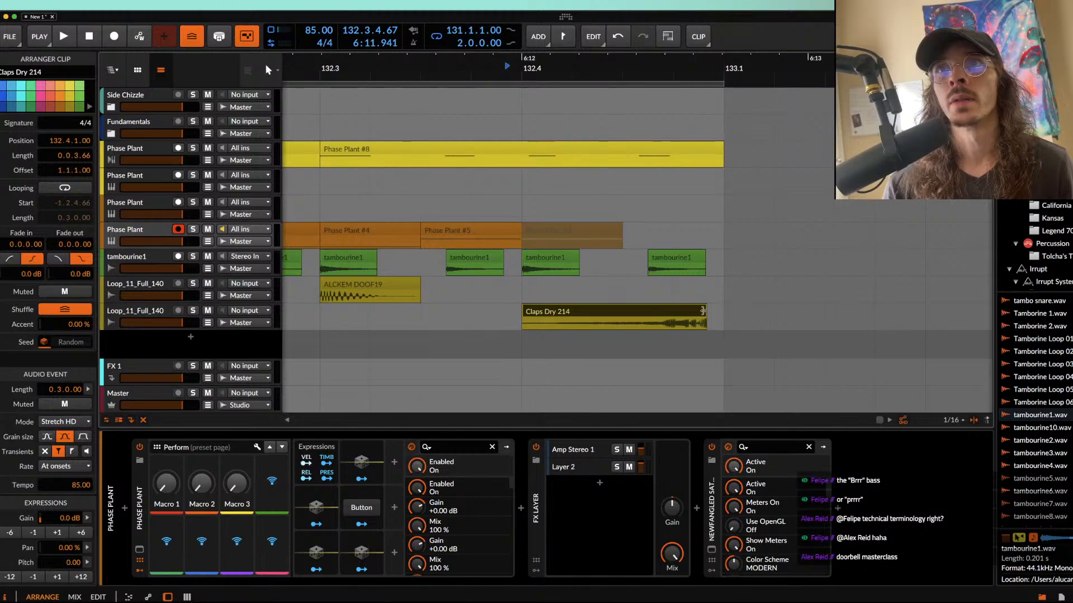
{"action": "scroll", "coordinate": [608, 199], "scroll_direction": "down", "scroll_amount": 3}
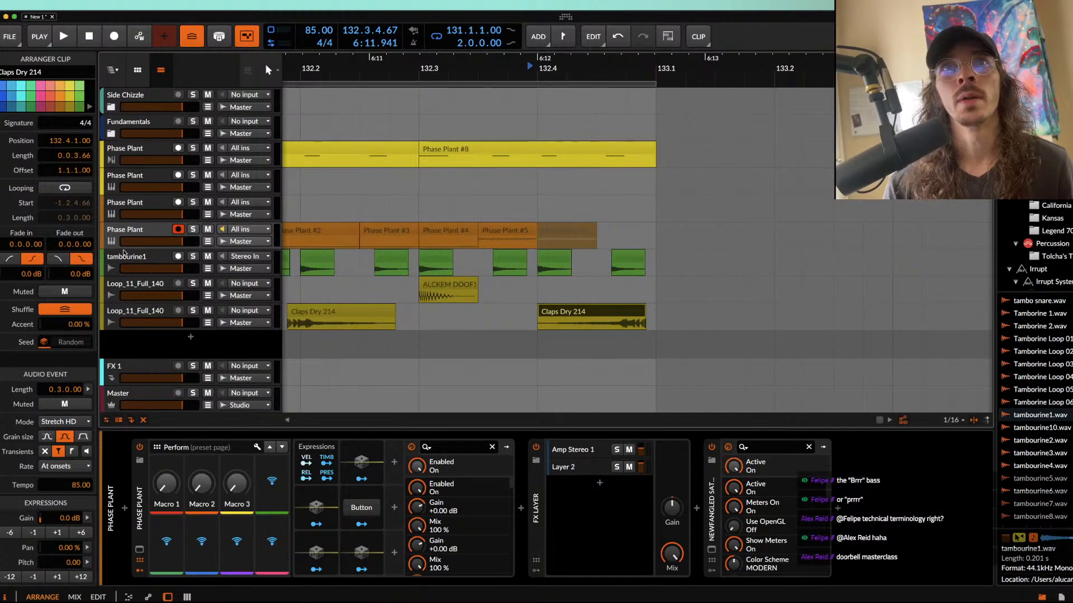
Step: Duplicate the Phase Plant track that holds the chopped bass clips of bar 132
{"action": "left_click", "coordinate": [122, 233]}
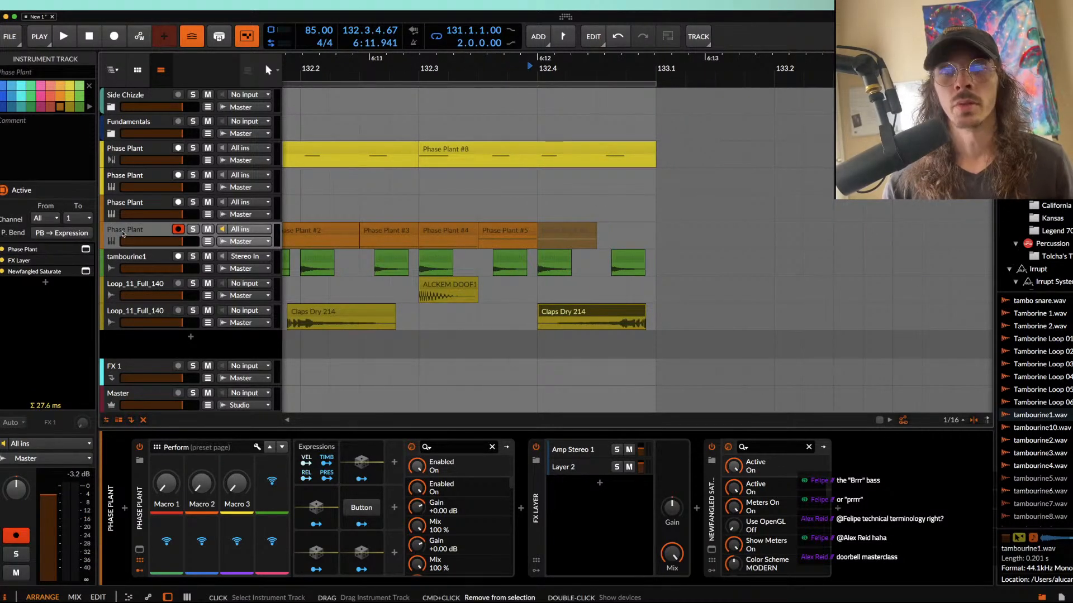
{"action": "key", "text": "super+d"}
{"action": "scroll", "coordinate": [400, 290], "scroll_direction": "down", "scroll_amount": 3}
{"action": "scroll", "coordinate": [400, 290], "scroll_direction": "left", "scroll_amount": 5}
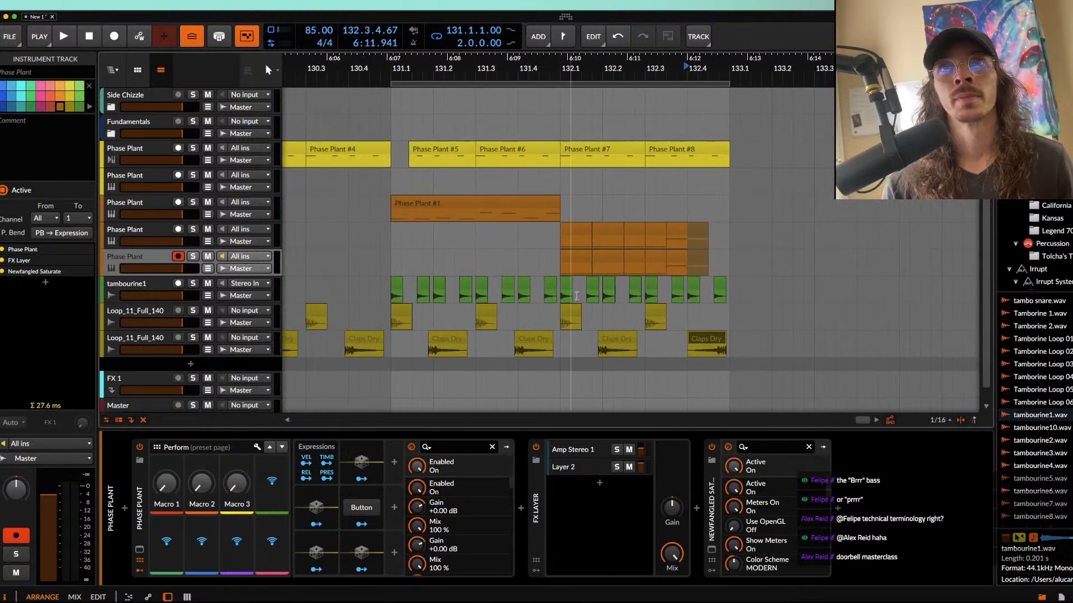
Step: Keep only the first clip on the duplicated track and place it at 132.4.1.00 with a length of 0.1.0.00
{"action": "left_click", "coordinate": [676, 263]}
{"action": "left_click", "coordinate": [676, 263], "text": "shift"}
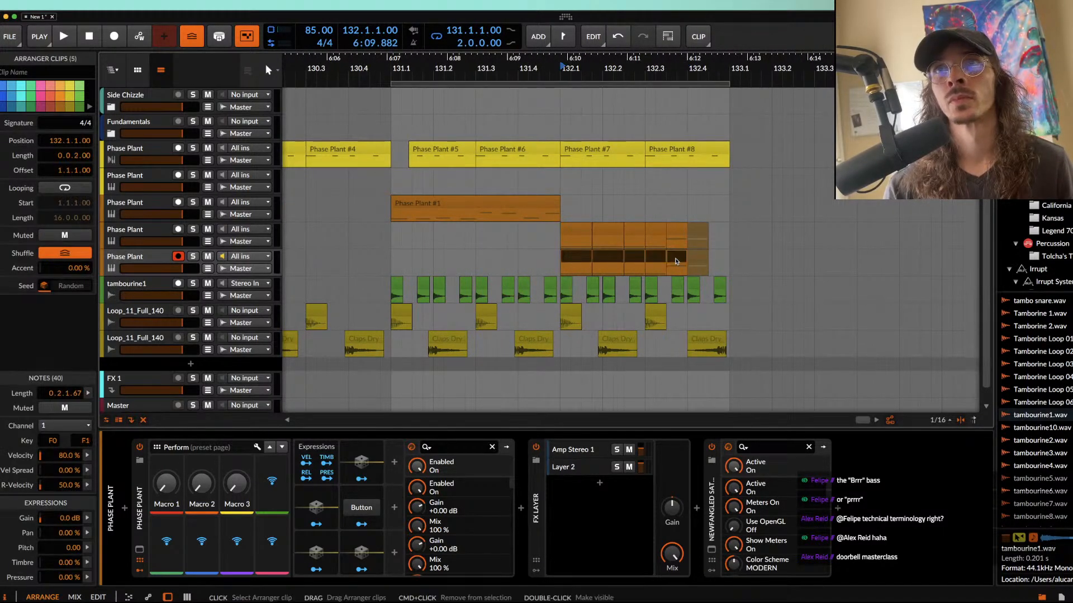
{"action": "left_click", "coordinate": [608, 261]}
{"action": "left_click", "coordinate": [700, 261], "text": "shift"}
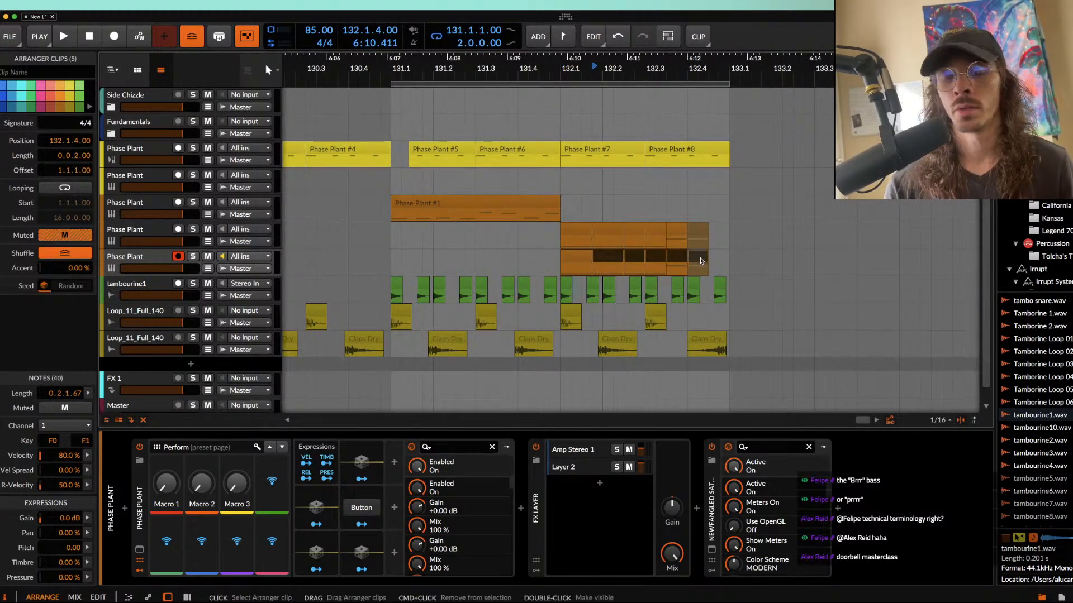
{"action": "key", "text": "Delete"}
{"action": "left_click_drag", "start_coordinate": [577, 258], "coordinate": [729, 260]}
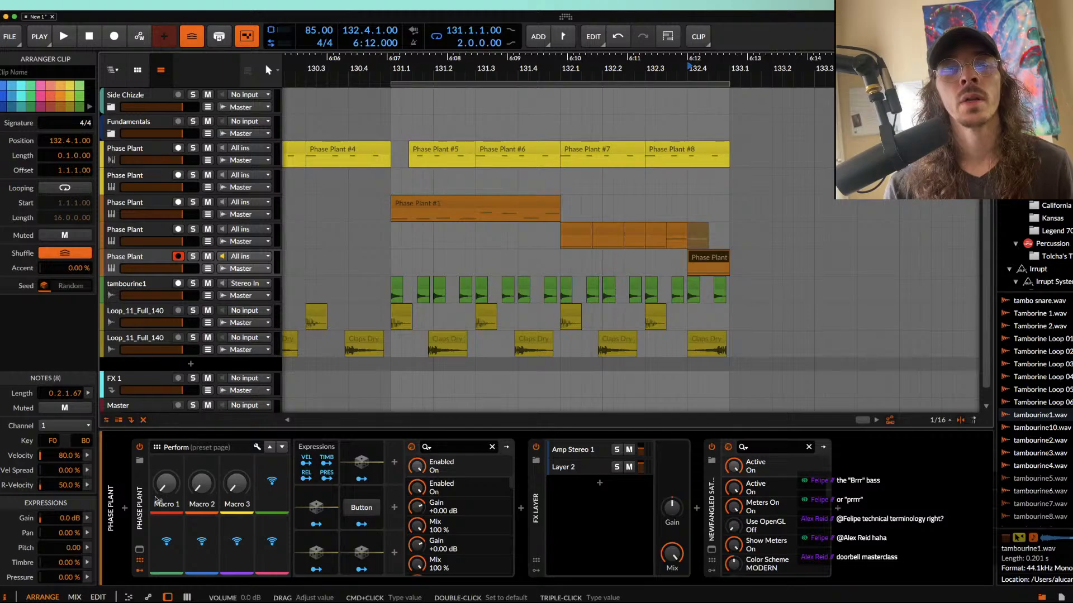
Step: Insert Snap Heap between the FX Layer and Newfangled Saturate on the duplicated track
{"action": "left_click", "coordinate": [697, 509]}
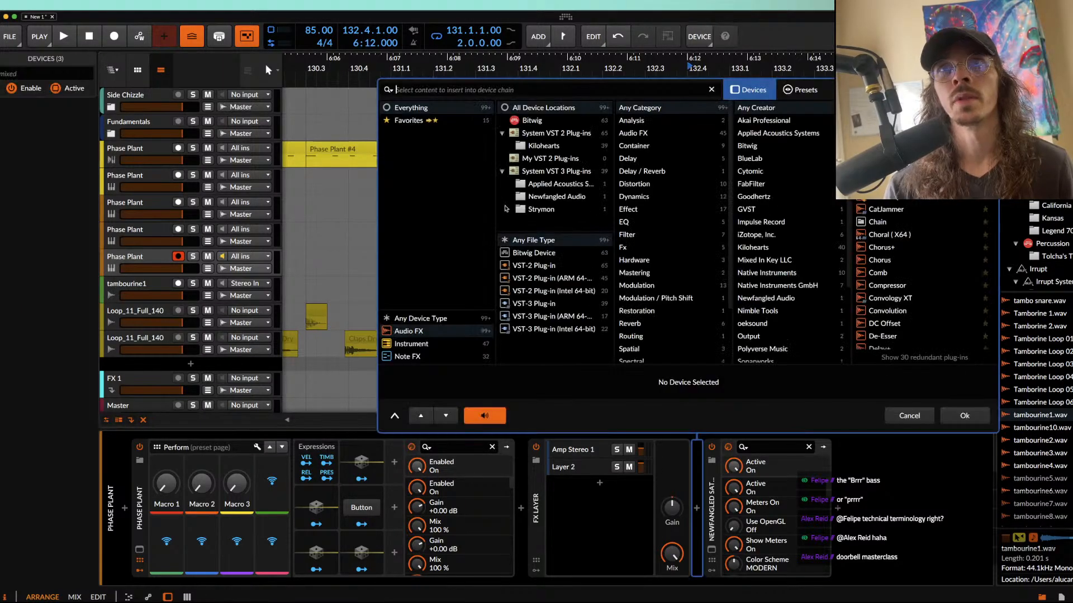
{"action": "type", "text": "snap"}
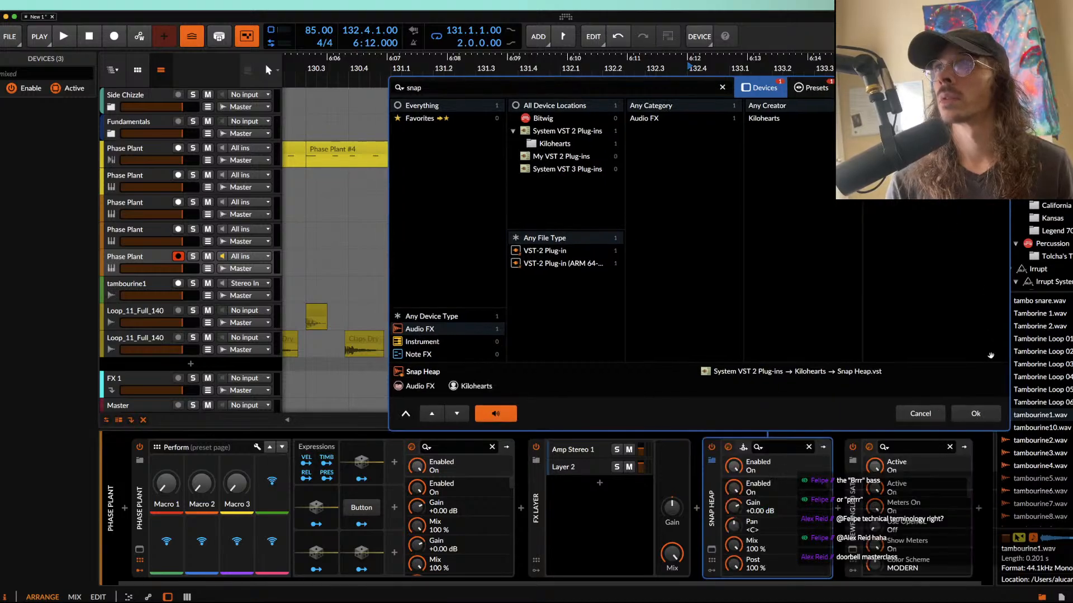
{"action": "key", "text": "Return"}
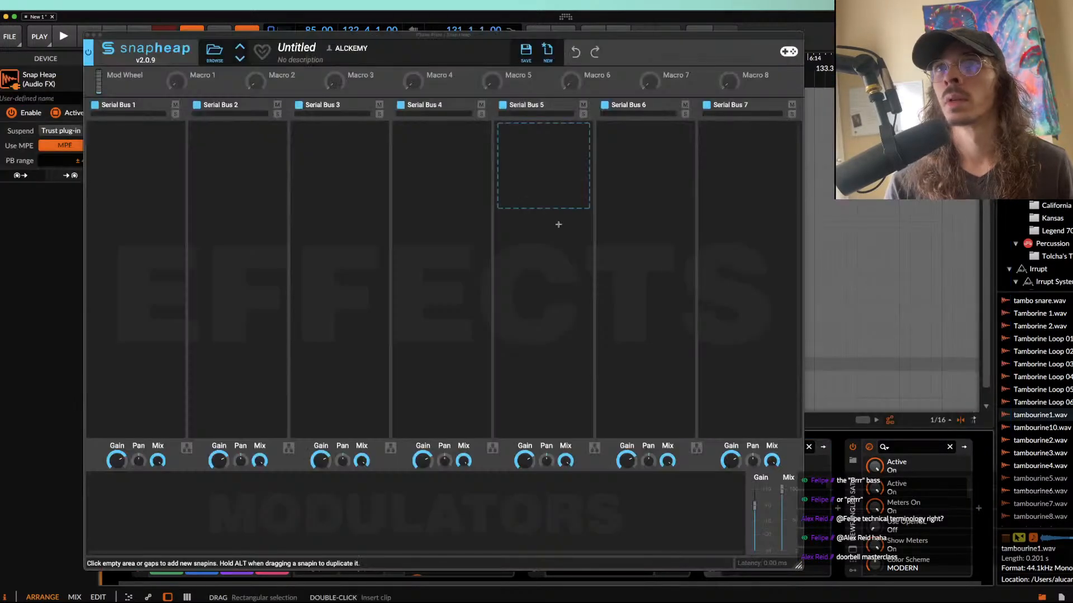
Step: Load the user preset AURORA DRAGON GENERATOR in Snap Heap and close its window
{"action": "left_click", "coordinate": [214, 52]}
{"action": "left_click", "coordinate": [106, 105]}
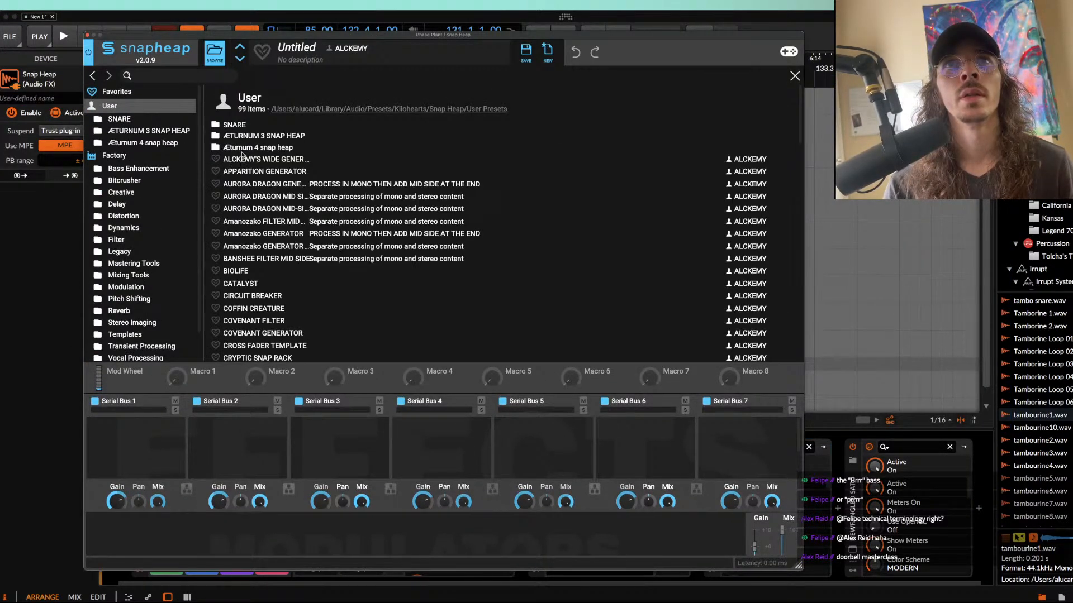
{"action": "left_click", "coordinate": [259, 172]}
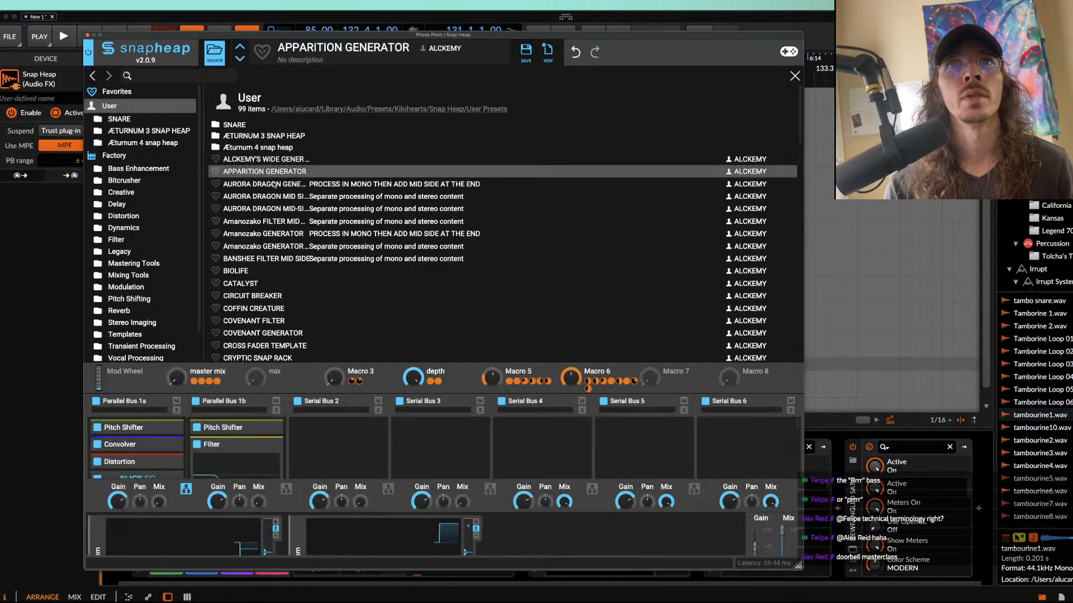
{"action": "left_click", "coordinate": [272, 185]}
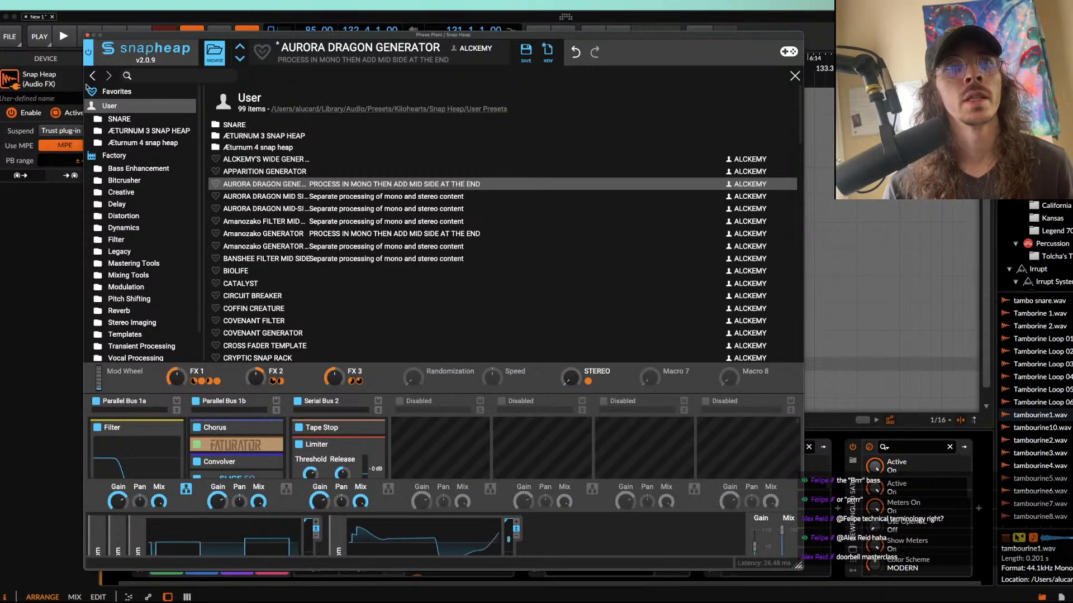
{"action": "left_click", "coordinate": [85, 35]}
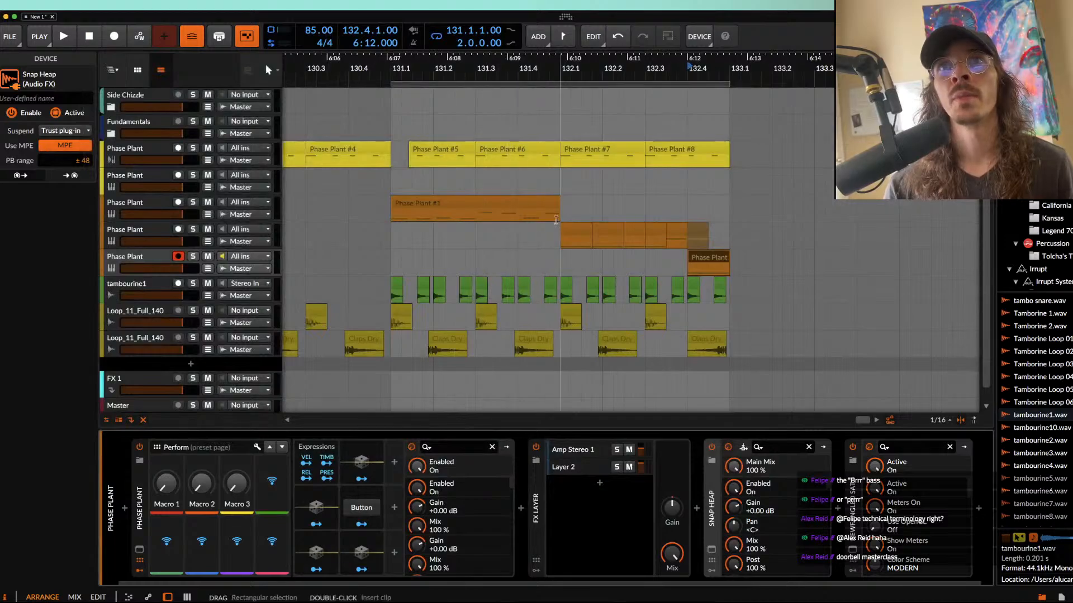
Step: Play the loop from 131.1.1.00 to check the new bass layer against the drums
{"action": "left_click", "coordinate": [577, 237]}
{"action": "left_click", "coordinate": [416, 206]}
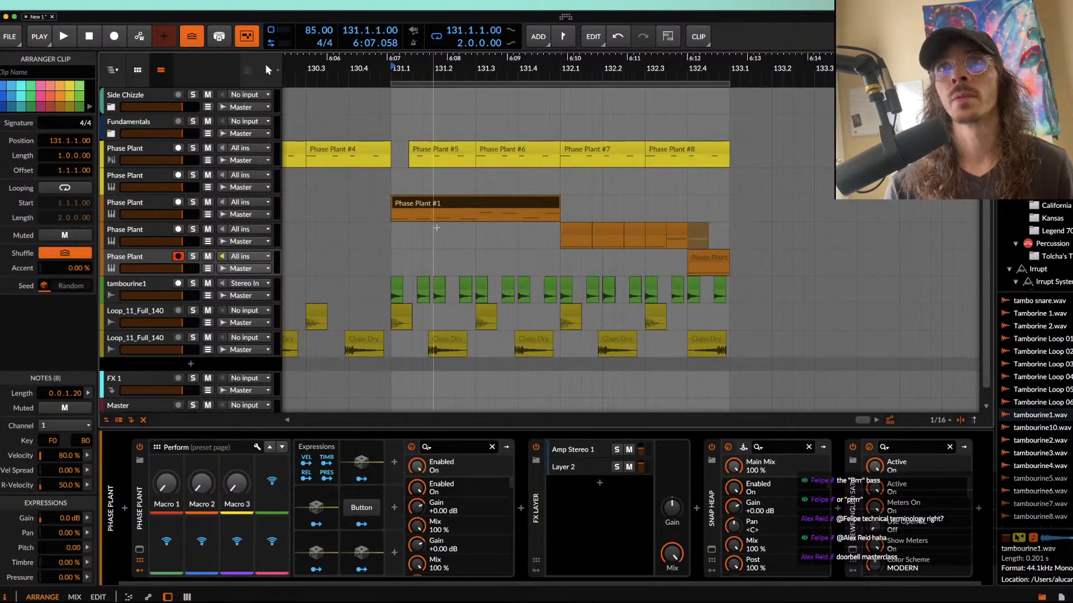
{"action": "scroll", "coordinate": [415, 208], "scroll_direction": "down", "scroll_amount": 4}
{"action": "scroll", "coordinate": [416, 207], "scroll_direction": "left", "scroll_amount": 3}
{"action": "key", "text": "space"}
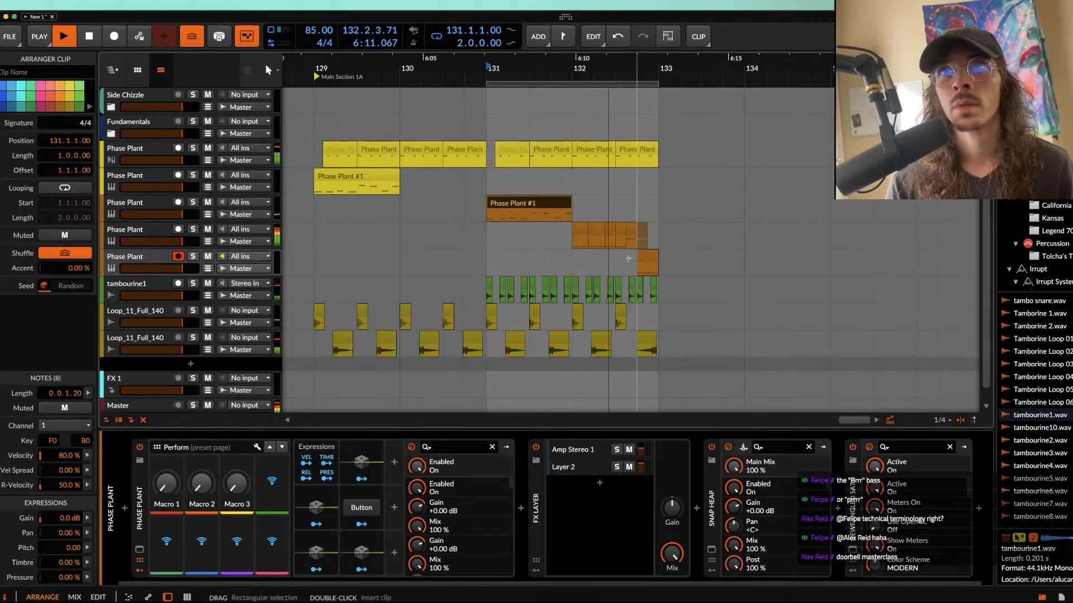
{"action": "scroll", "coordinate": [615, 215], "scroll_direction": "up", "scroll_amount": 3}
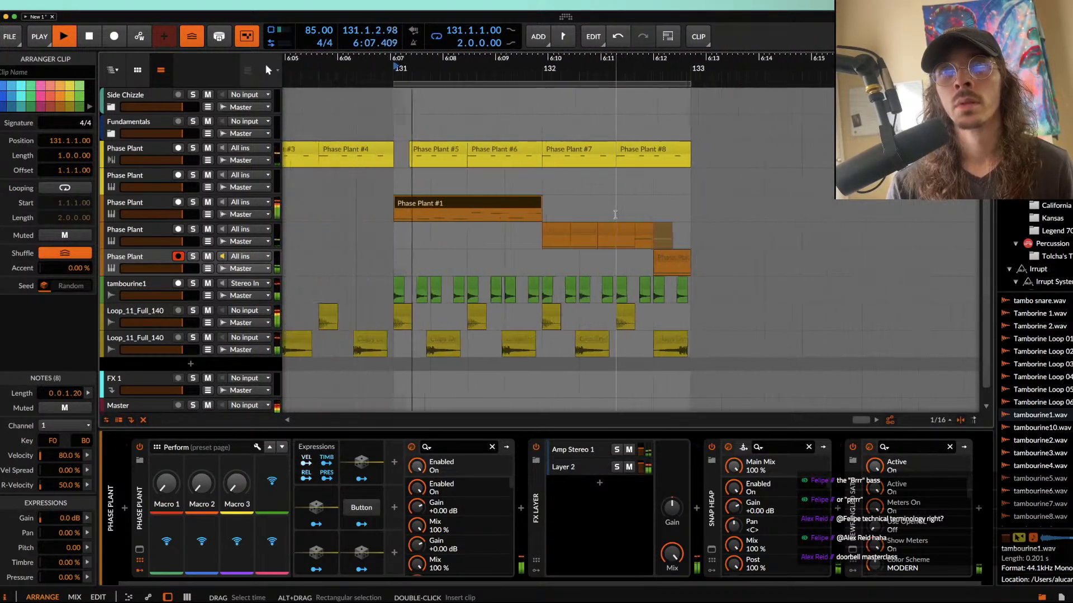
{"action": "scroll", "coordinate": [614, 215], "scroll_direction": "up", "scroll_amount": 2}
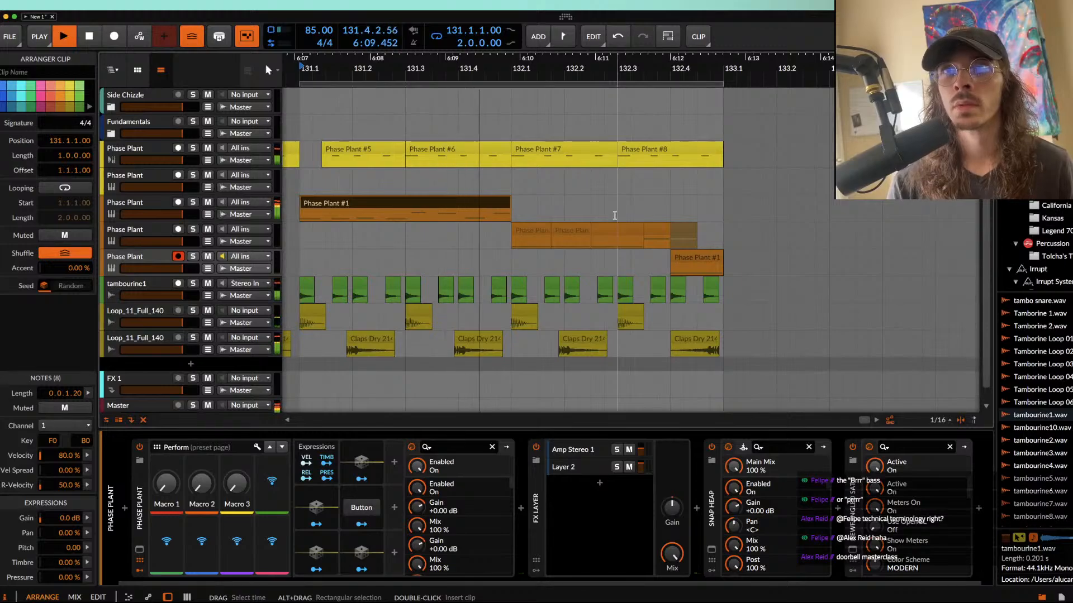
{"action": "scroll", "coordinate": [593, 250], "scroll_direction": "up", "scroll_amount": 2}
{"action": "key", "text": "space"}
Step: On the chopped bass track's Phase Plant, set the second envelope's decay to 239 ms with a steeper curve and audition it
{"action": "left_click", "coordinate": [521, 231]}
{"action": "scroll", "coordinate": [522, 232], "scroll_direction": "up", "scroll_amount": 2}
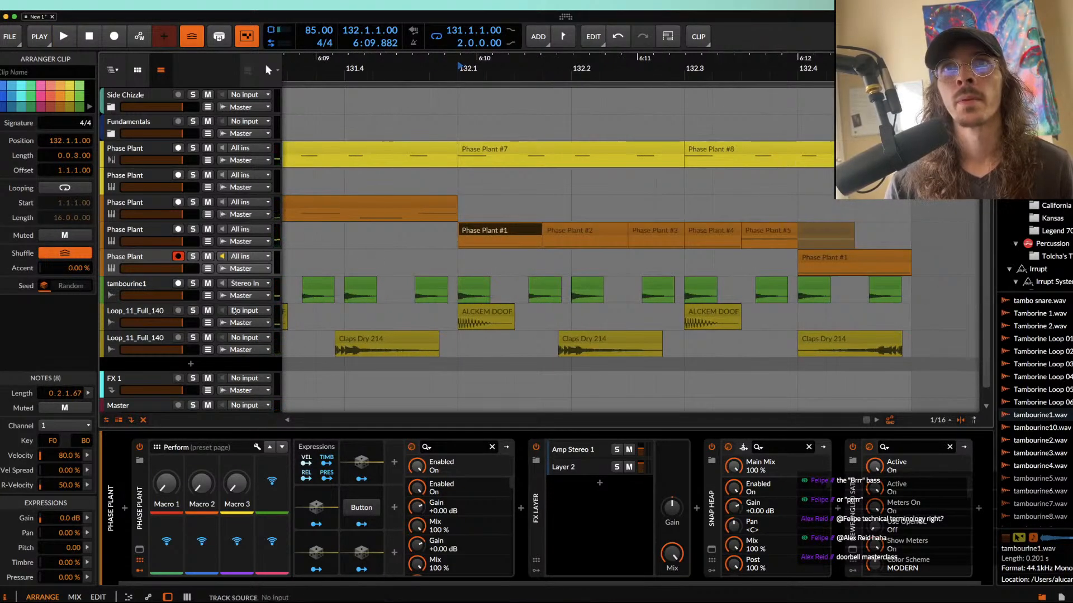
{"action": "left_click", "coordinate": [117, 245]}
{"action": "left_click", "coordinate": [140, 550]}
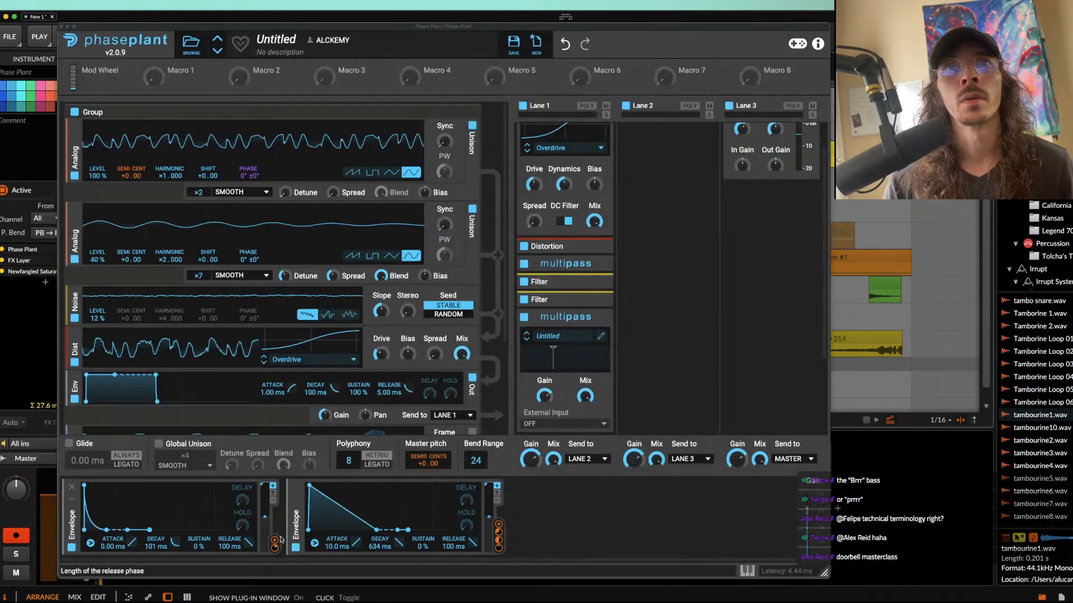
{"action": "left_click_drag", "start_coordinate": [348, 502], "coordinate": [350, 530]}
{"action": "key", "text": "space"}
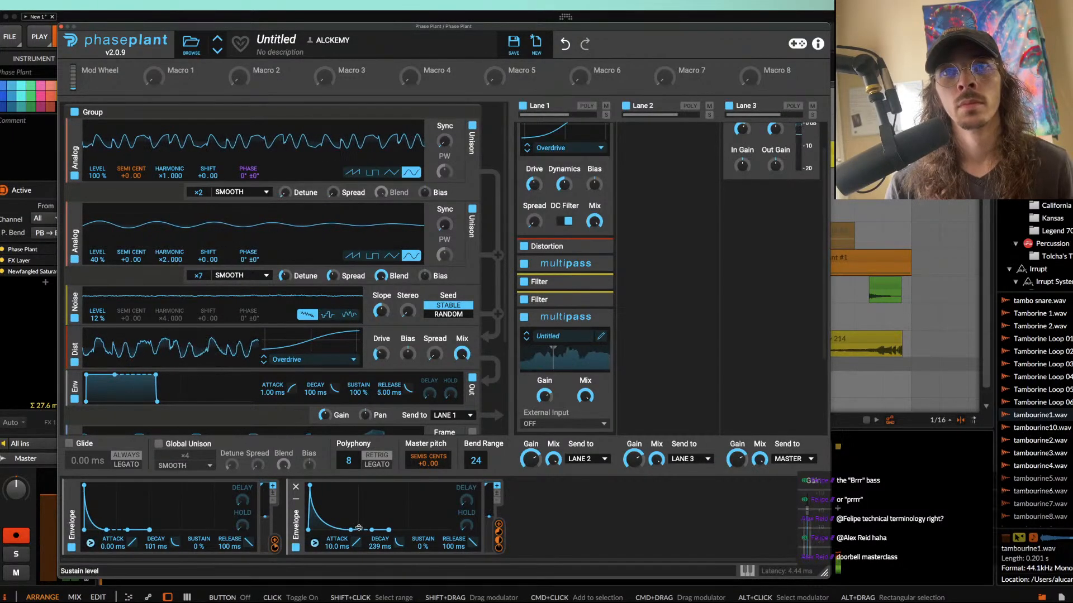
{"action": "left_click", "coordinate": [60, 26]}
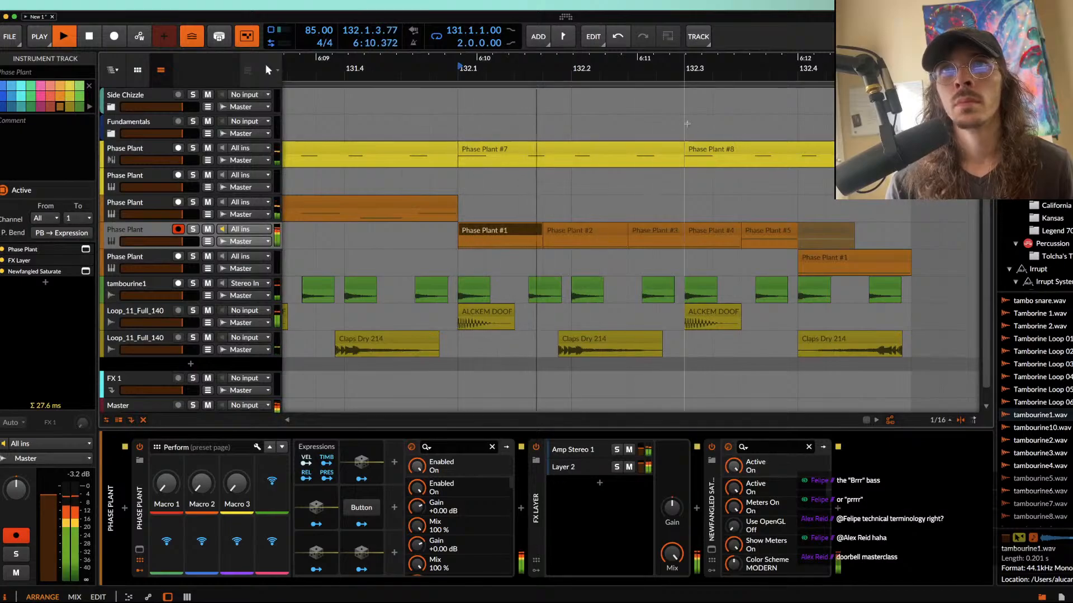
Step: Stop playback and raise the first note of the bass clip at 132.2.3.00 to F#0
{"action": "key", "text": "space"}
{"action": "left_click", "coordinate": [664, 231]}
{"action": "double_click", "coordinate": [665, 231]}
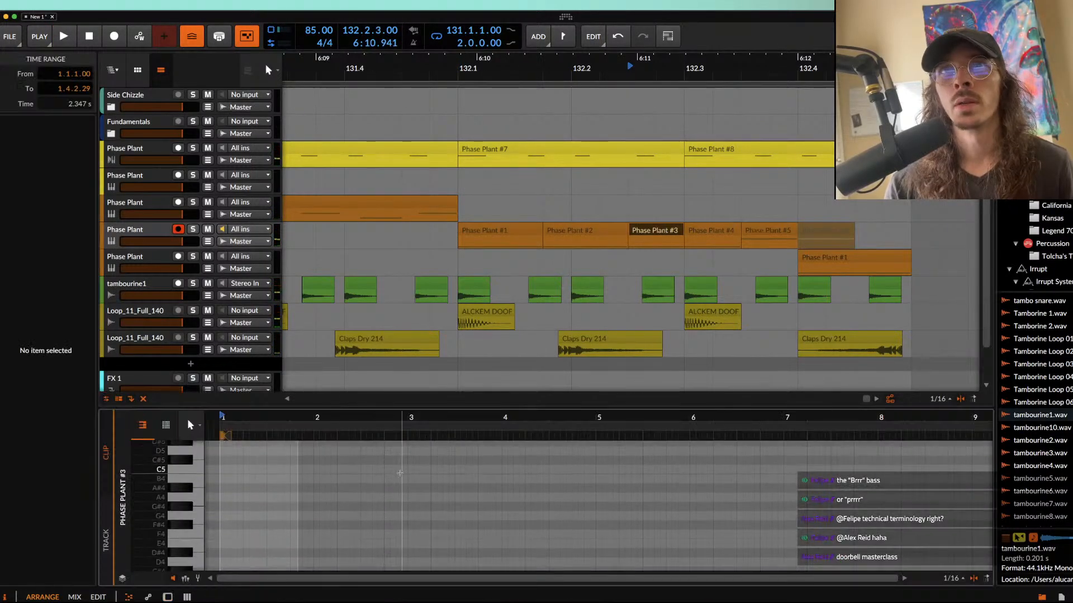
{"action": "scroll", "coordinate": [260, 528], "scroll_direction": "up", "scroll_amount": 3}
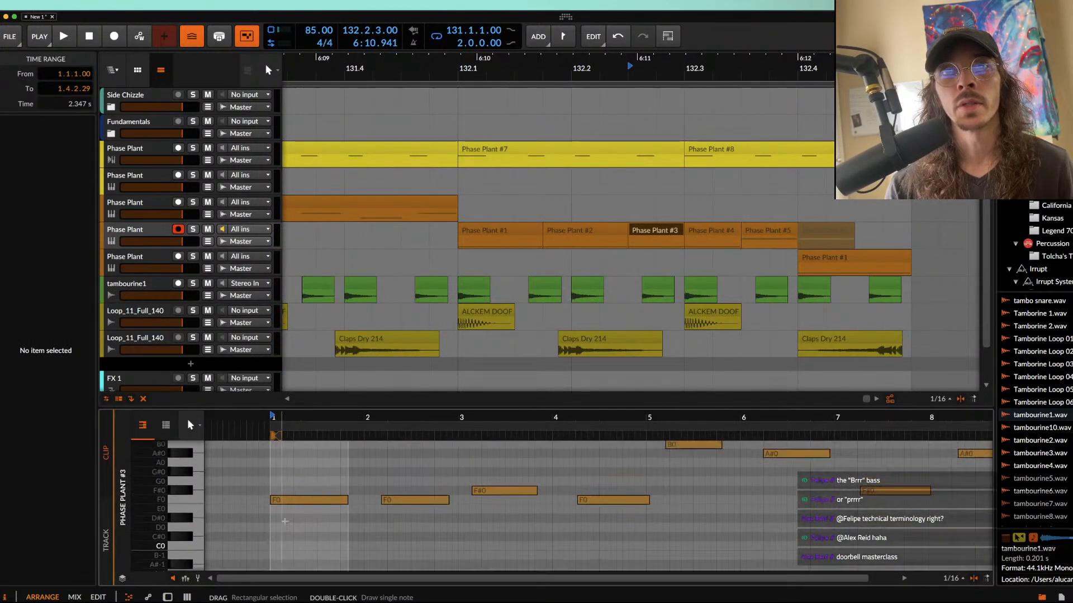
{"action": "left_click", "coordinate": [308, 491]}
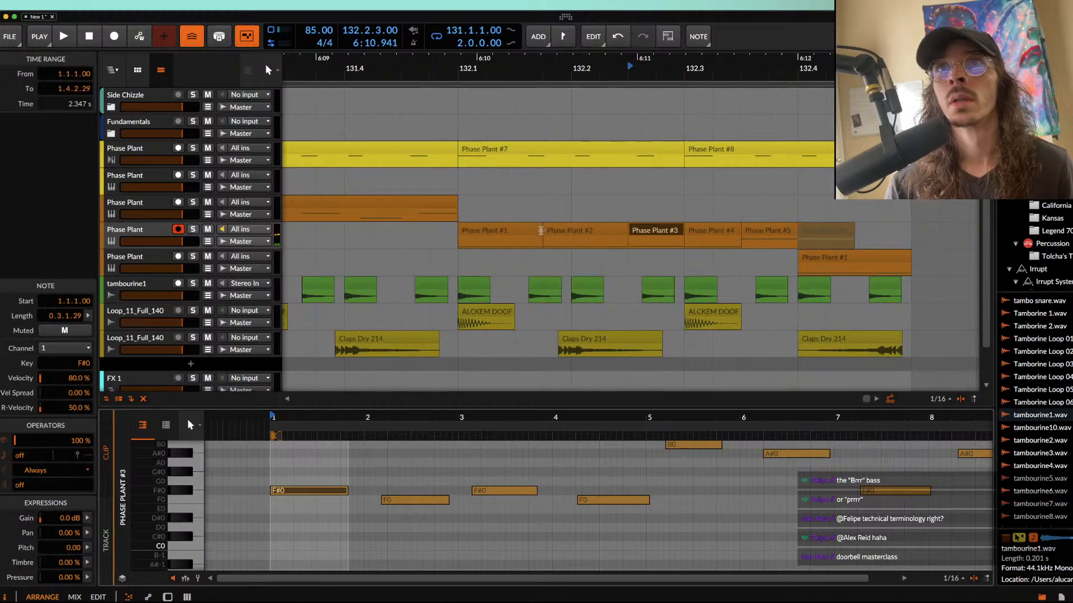
Step: Play the chopped bass from 132.1.1.00 to check the raised note, and reselect the first clip
{"action": "left_click", "coordinate": [524, 231]}
{"action": "key", "text": "space"}
{"action": "key", "text": "space"}
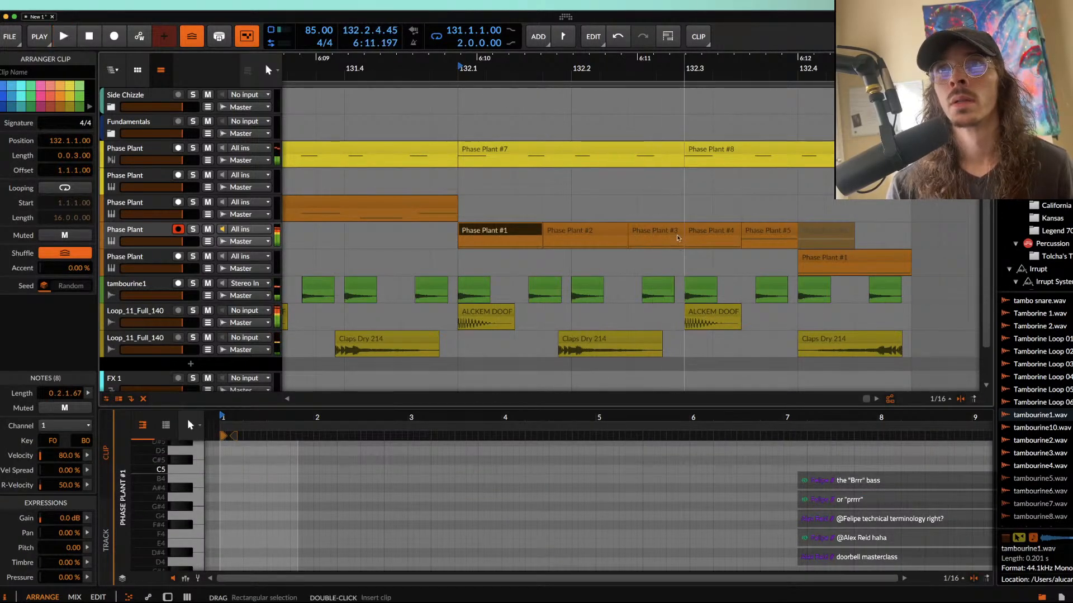
{"action": "left_click", "coordinate": [677, 231]}
{"action": "scroll", "coordinate": [677, 232], "scroll_direction": "up", "scroll_amount": 3}
{"action": "scroll", "coordinate": [490, 231], "scroll_direction": "down", "scroll_amount": 4}
{"action": "left_click", "coordinate": [444, 231]}
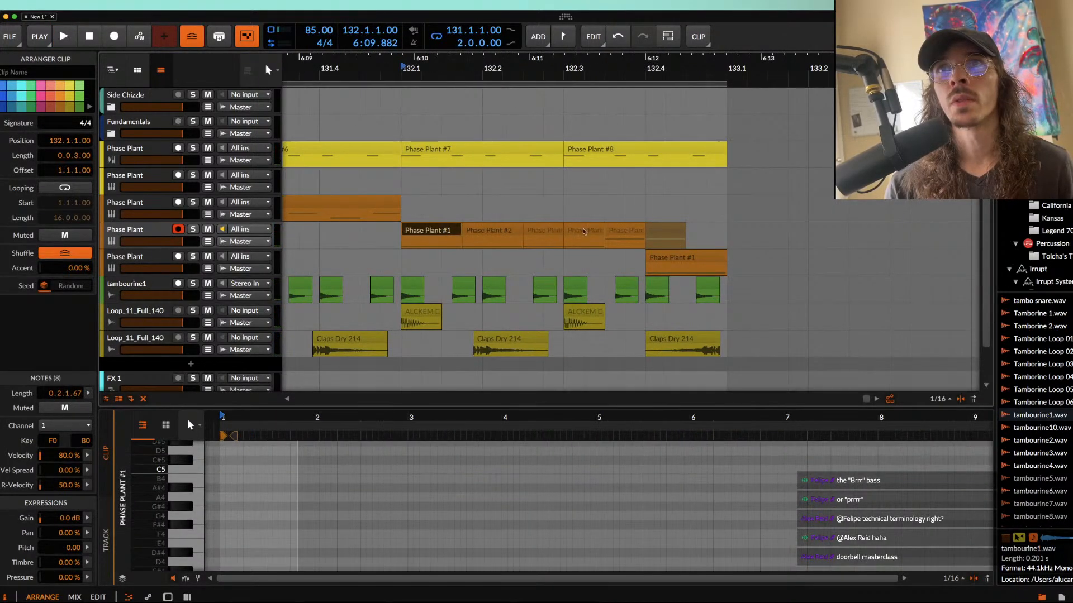
Step: Trim the ends of the chopped bass clips in bar 132 to leave small gaps between them, and play from 132.1.1.00
{"action": "left_click", "coordinate": [617, 232], "text": "shift"}
{"action": "scroll", "coordinate": [617, 231], "scroll_direction": "up", "scroll_amount": 4}
{"action": "left_click_drag", "start_coordinate": [723, 235], "coordinate": [715, 235]}
{"action": "scroll", "coordinate": [714, 234], "scroll_direction": "down", "scroll_amount": 4}
{"action": "left_click", "coordinate": [348, 231]}
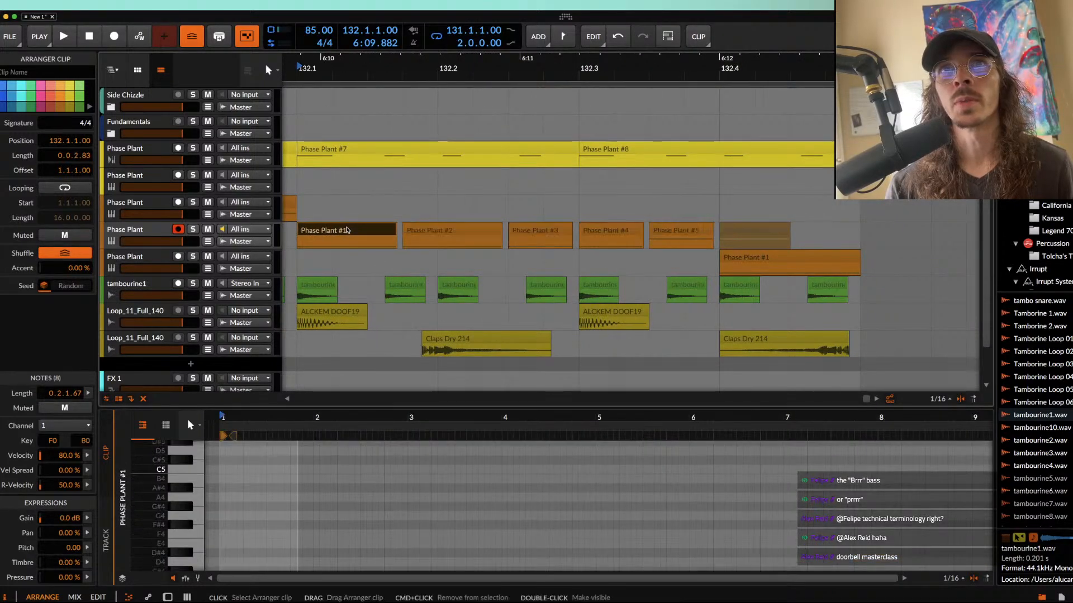
{"action": "key", "text": "space"}
{"action": "key", "text": "space"}
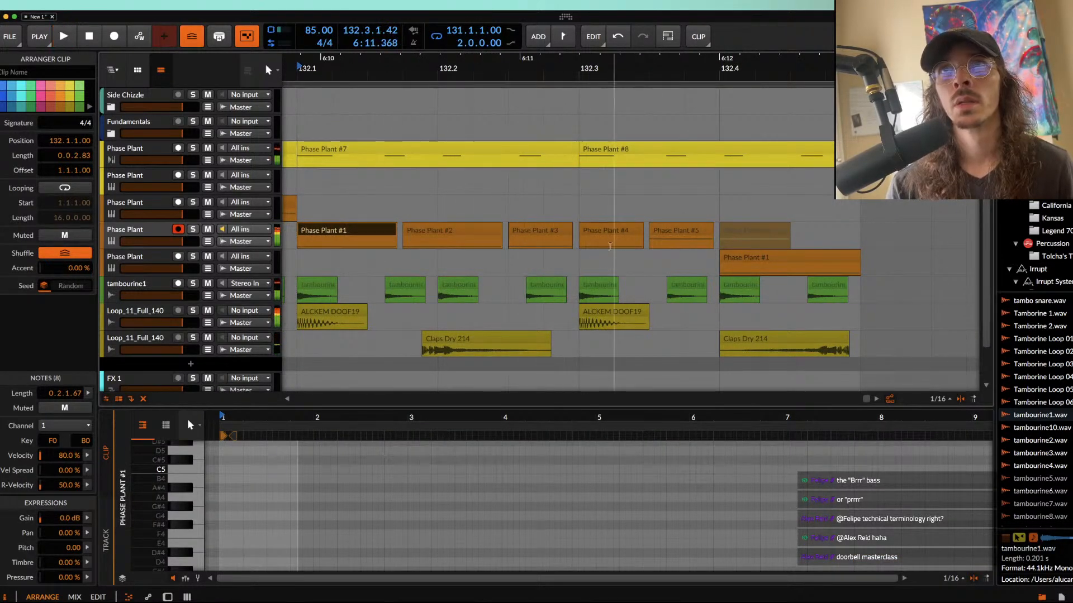
Step: Raise the first note of the bass clip at 132.3.1.00 to F#0 and of the clip at 132.3.3.00 to F#1
{"action": "left_click", "coordinate": [611, 238]}
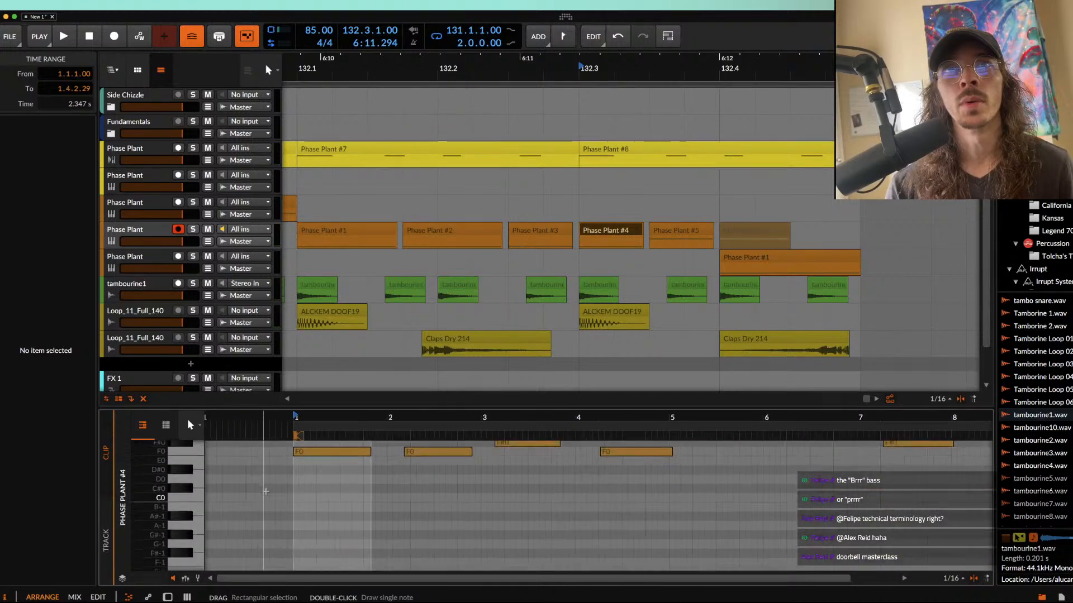
{"action": "left_click", "coordinate": [292, 464]}
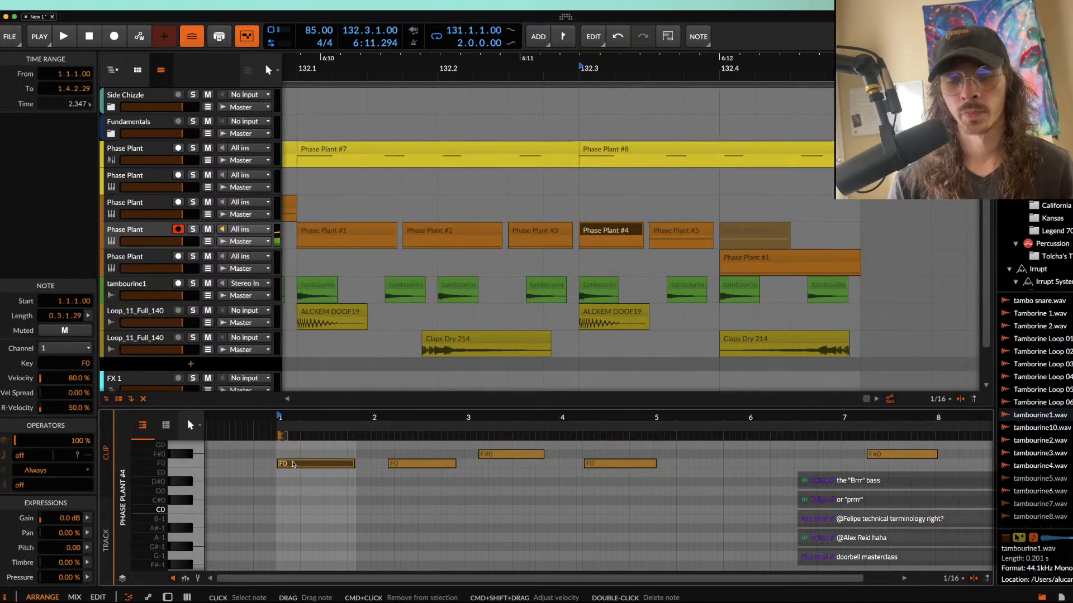
{"action": "left_click_drag", "start_coordinate": [292, 463], "coordinate": [293, 455]}
{"action": "left_click", "coordinate": [663, 238]}
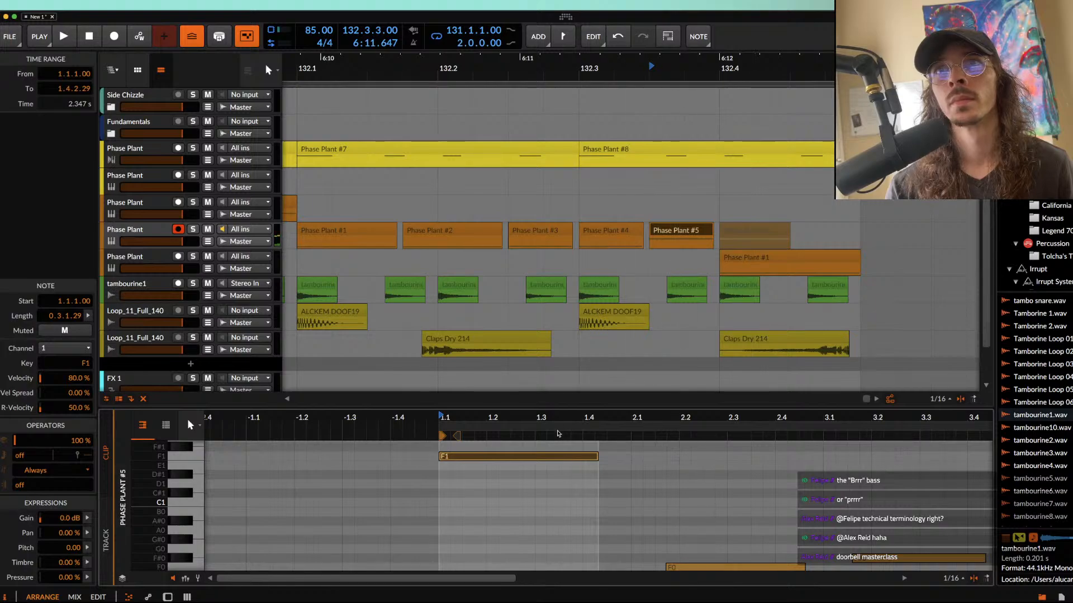
{"action": "key", "text": "Up"}
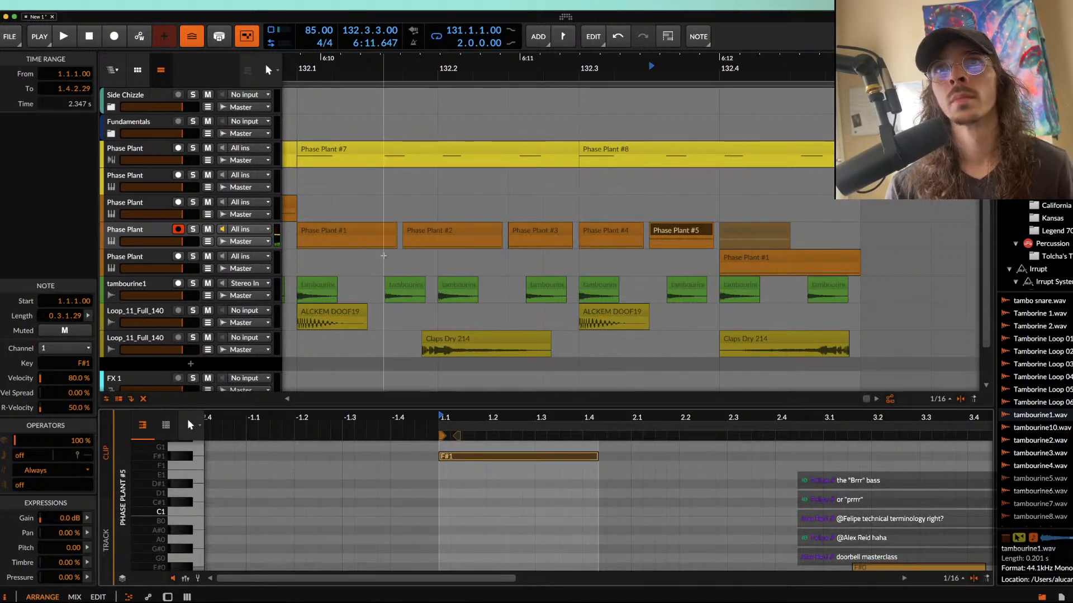
Step: Play the chopped bass from 132.1.3.00, then audition the closing layer's clip from 132.4.1.00
{"action": "left_click", "coordinate": [385, 260]}
{"action": "key", "text": "space"}
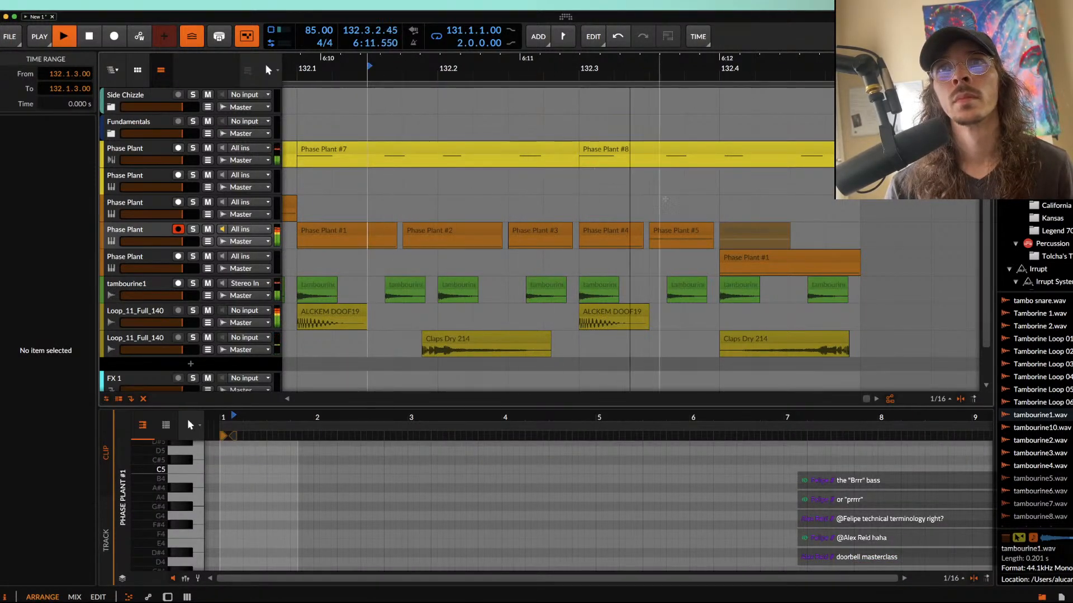
{"action": "key", "text": "space"}
{"action": "left_click", "coordinate": [681, 238]}
{"action": "left_click", "coordinate": [750, 262]}
{"action": "key", "text": "space"}
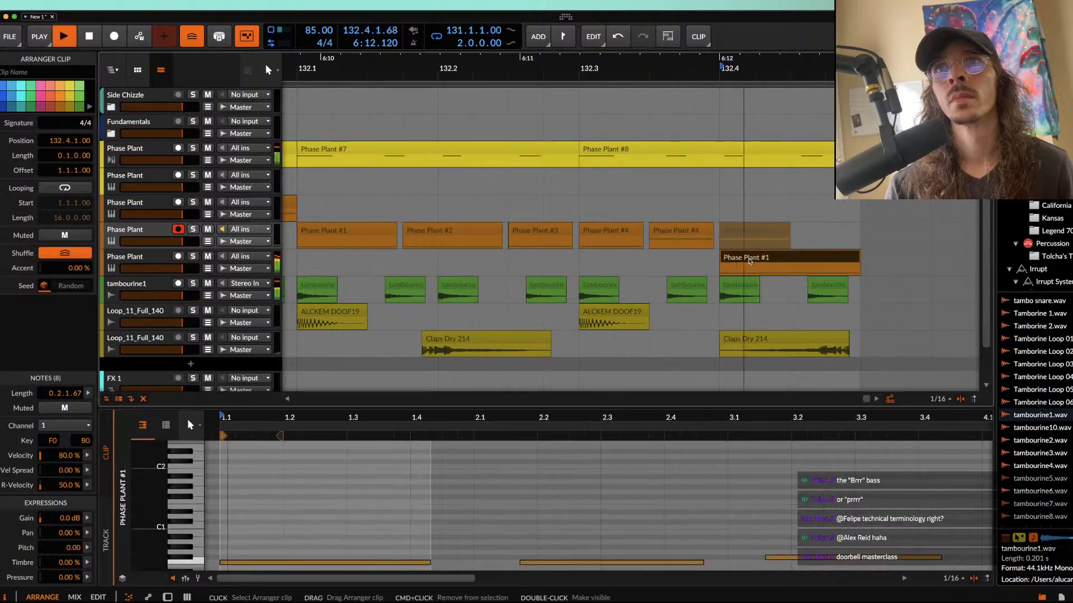
Step: Show the closing layer's device chain while the loop plays from bar 131, and stop playback
{"action": "scroll", "coordinate": [750, 262], "scroll_direction": "down", "scroll_amount": 8}
{"action": "double_click", "coordinate": [227, 262]}
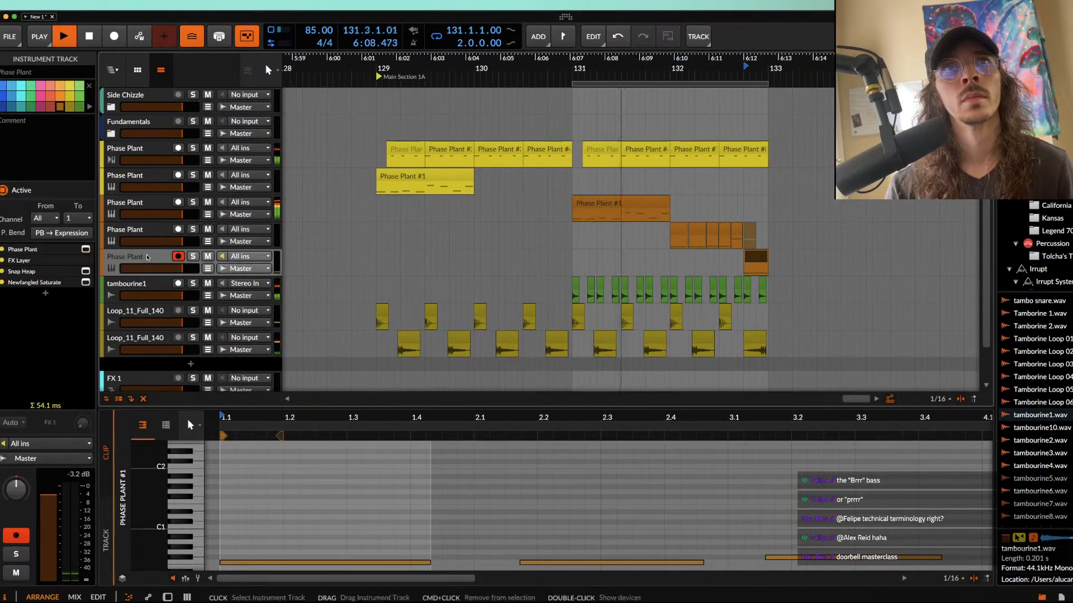
{"action": "scroll", "coordinate": [597, 300], "scroll_direction": "down", "scroll_amount": 3}
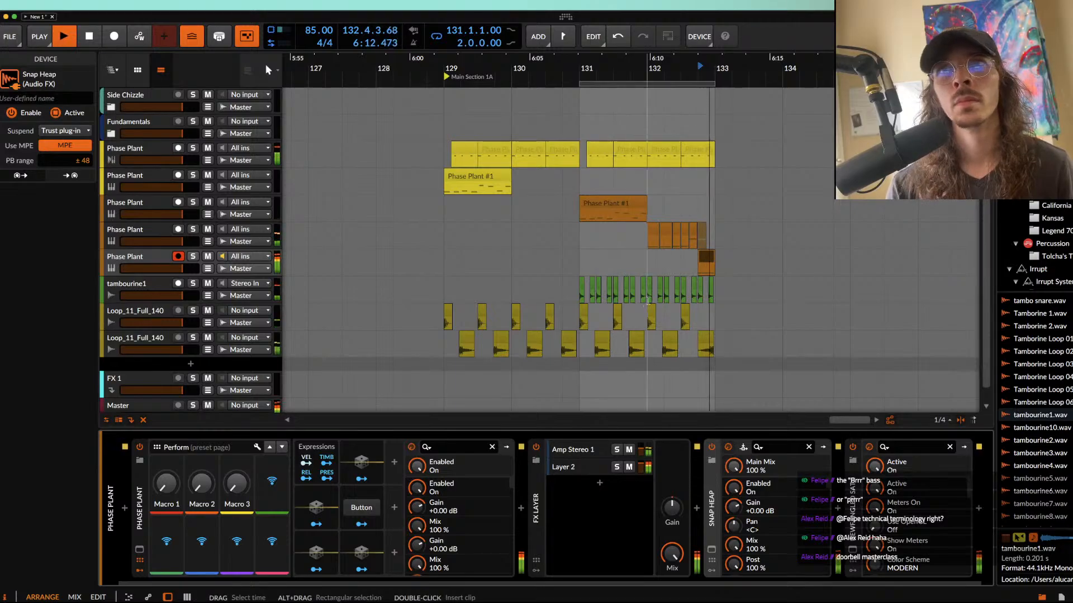
{"action": "left_click", "coordinate": [639, 202]}
{"action": "left_click", "coordinate": [159, 258]}
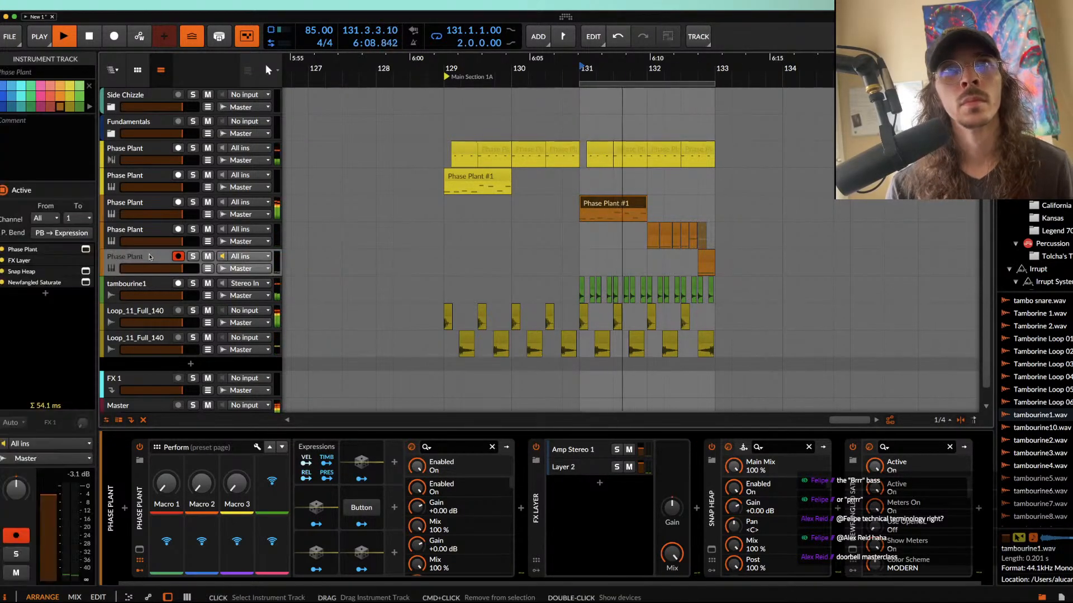
{"action": "scroll", "coordinate": [462, 254], "scroll_direction": "up", "scroll_amount": 4}
{"action": "key", "text": "space"}
Step: Select the arrangement range from 131.1.1.00 to 133.1.1.00 across all tracks down to the claps and duplicate it three times
{"action": "scroll", "coordinate": [748, 253], "scroll_direction": "down", "scroll_amount": 3}
{"action": "scroll", "coordinate": [748, 253], "scroll_direction": "up", "scroll_amount": 3}
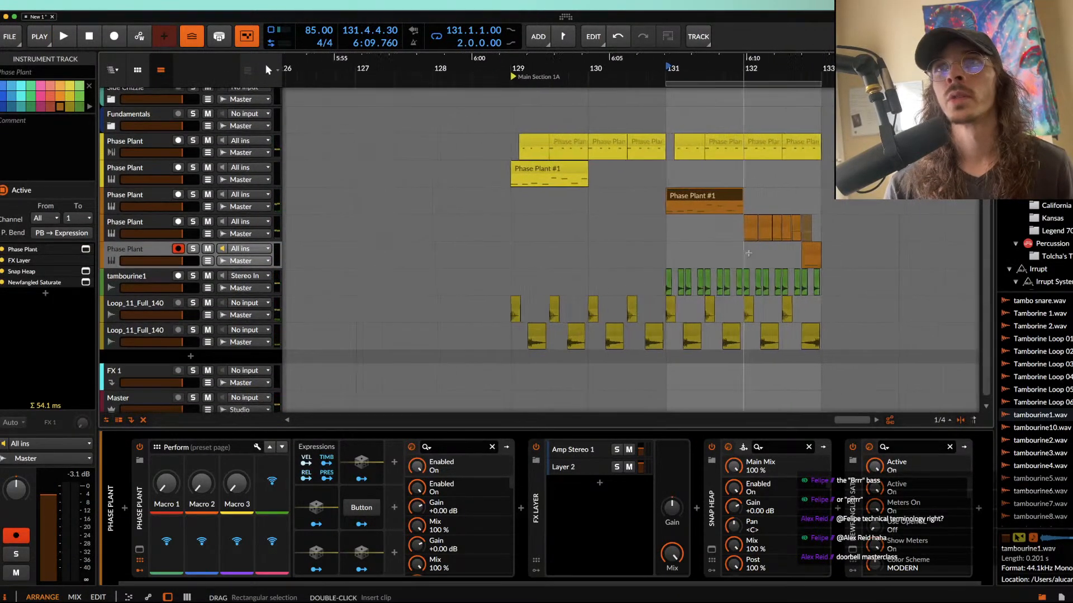
{"action": "left_click", "coordinate": [652, 201]}
{"action": "scroll", "coordinate": [651, 202], "scroll_direction": "up", "scroll_amount": 2}
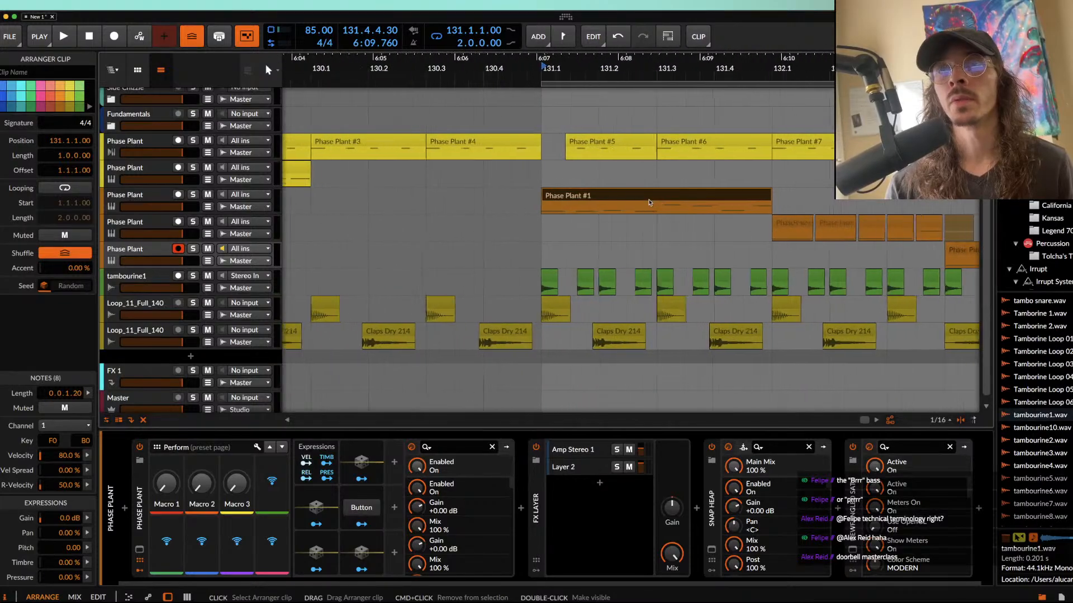
{"action": "scroll", "coordinate": [650, 203], "scroll_direction": "down", "scroll_amount": 2}
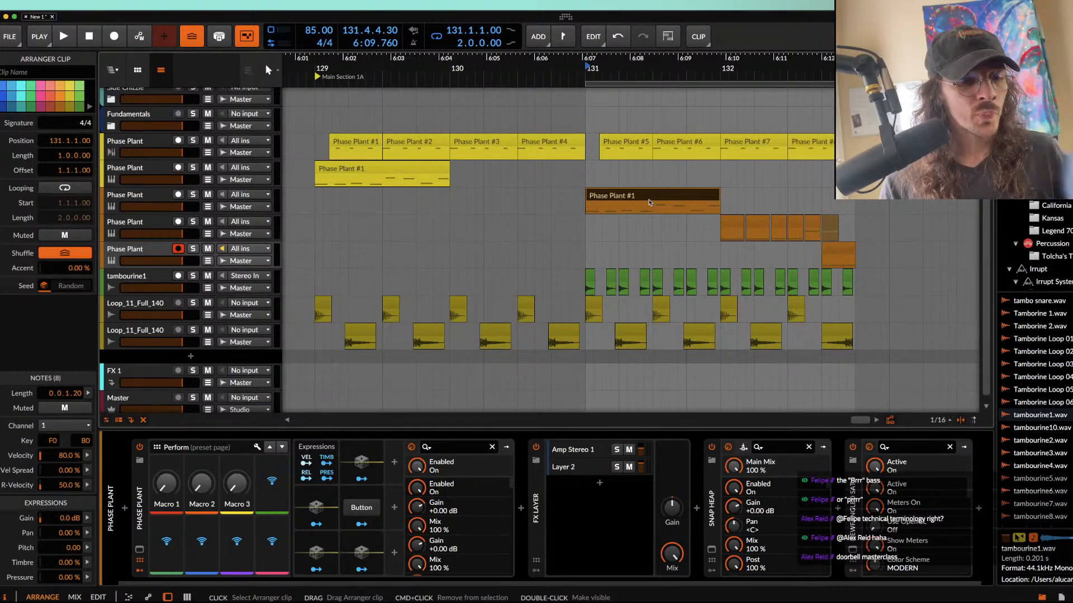
{"action": "left_click", "coordinate": [588, 99]}
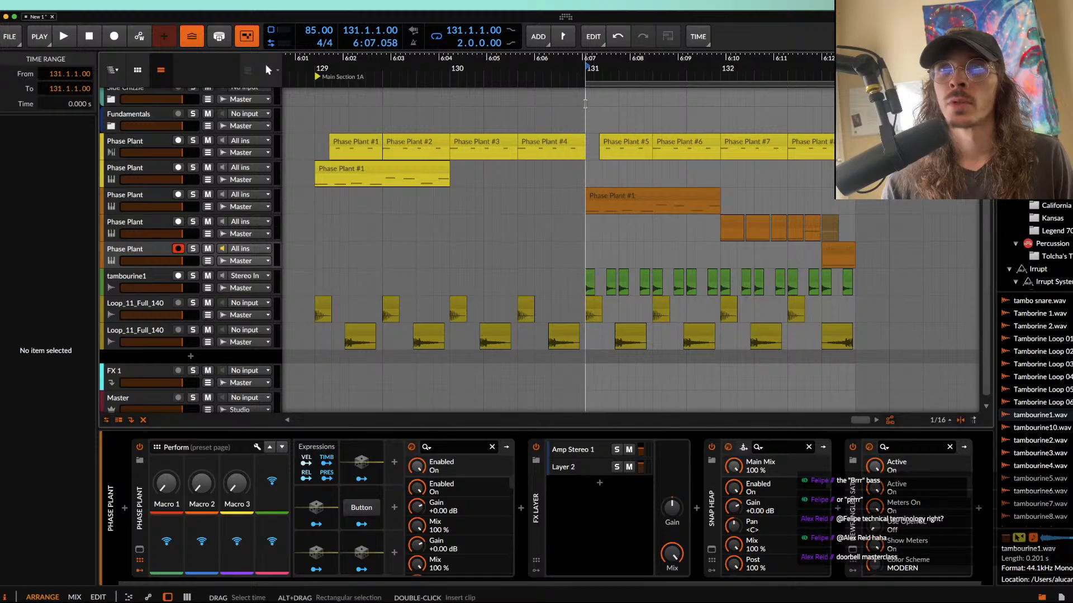
{"action": "left_click_drag", "start_coordinate": [584, 103], "coordinate": [847, 347]}
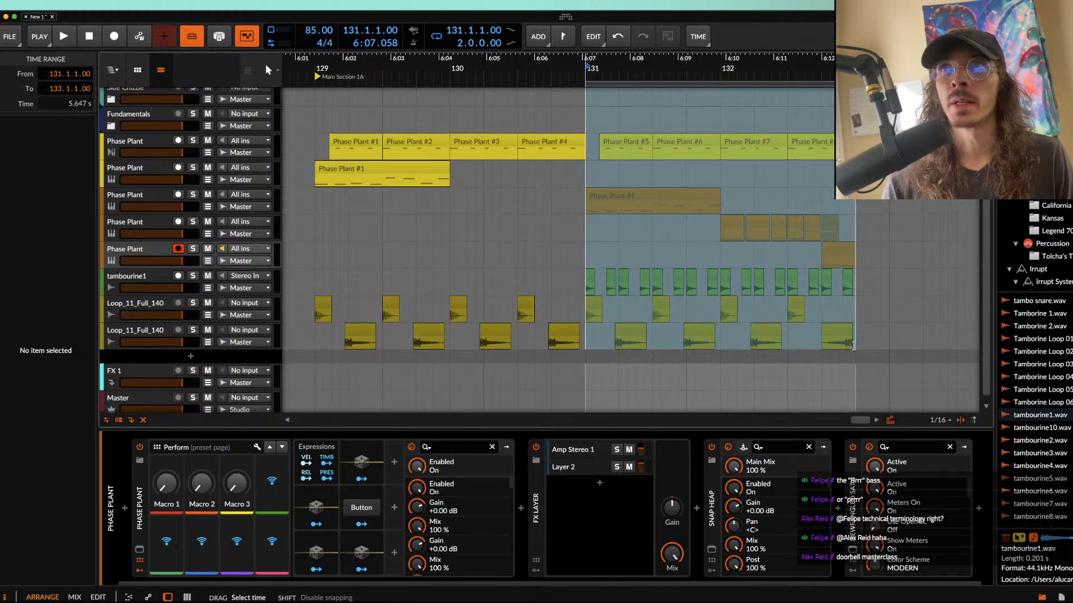
{"action": "scroll", "coordinate": [723, 265], "scroll_direction": "down", "scroll_amount": 5}
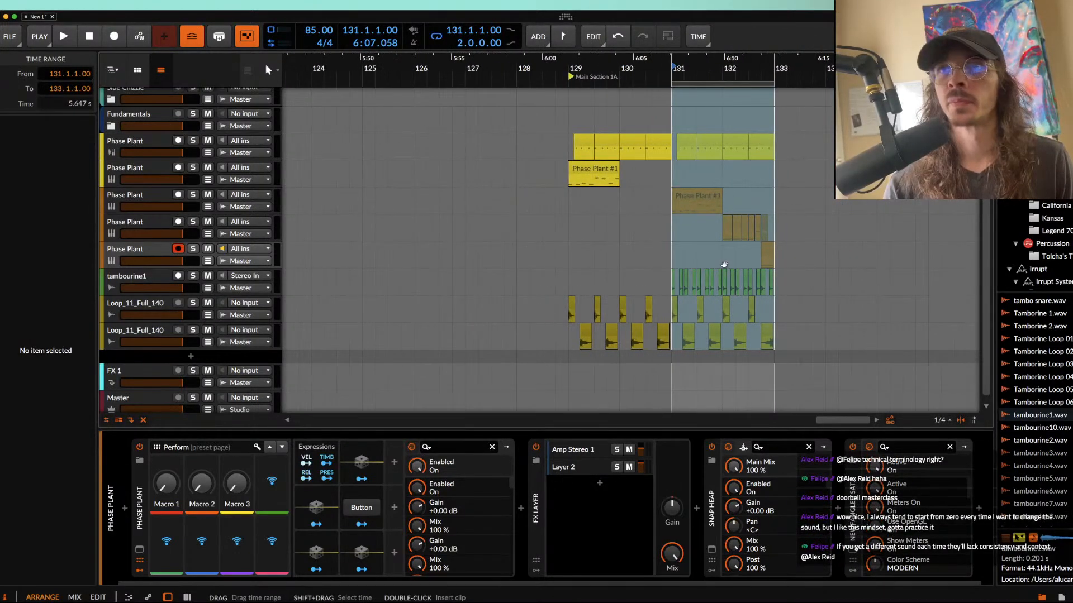
{"action": "scroll", "coordinate": [724, 263], "scroll_direction": "right", "scroll_amount": 2}
{"action": "key", "text": "super+d"}
{"action": "key", "text": "super+d"}
{"action": "key", "text": "super+d"}
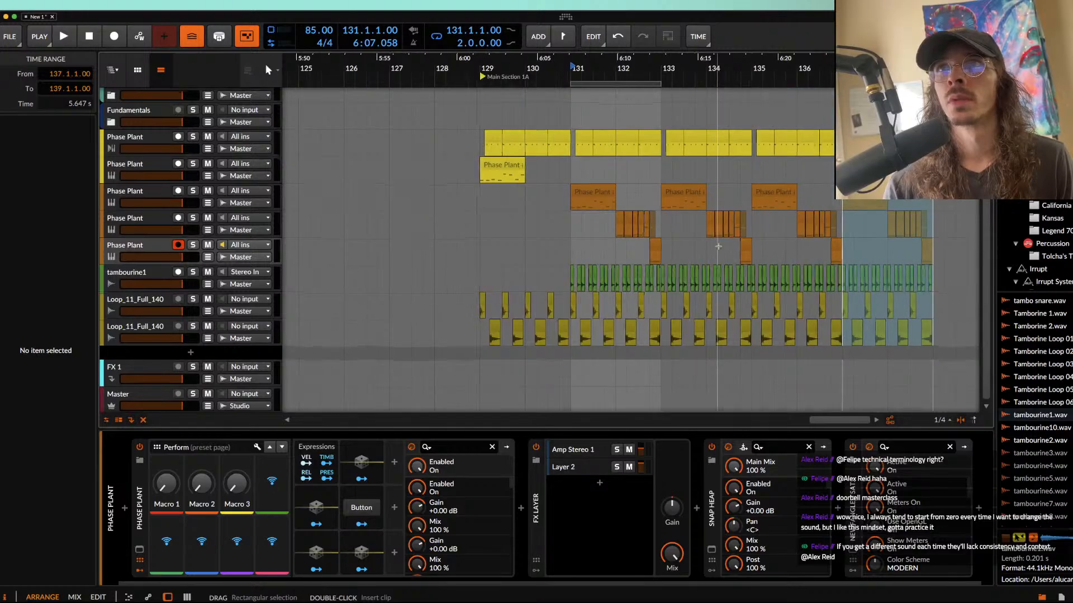
Step: Extend the loop region starting at 131.1.1.00 to a length of 8 bars
{"action": "left_click", "coordinate": [597, 85]}
{"action": "left_click_drag", "start_coordinate": [625, 85], "coordinate": [899, 85]}
{"action": "left_click", "coordinate": [911, 117]}
Step: Select the bass layers from 131.1.1.00 to 135.1.1.00, set the loop to those 4 bars and play it
{"action": "left_click", "coordinate": [566, 195]}
{"action": "scroll", "coordinate": [566, 194], "scroll_direction": "up", "scroll_amount": 4}
{"action": "scroll", "coordinate": [566, 194], "scroll_direction": "down", "scroll_amount": 1}
{"action": "left_click", "coordinate": [523, 179]}
{"action": "left_click_drag", "start_coordinate": [523, 179], "coordinate": [813, 263]}
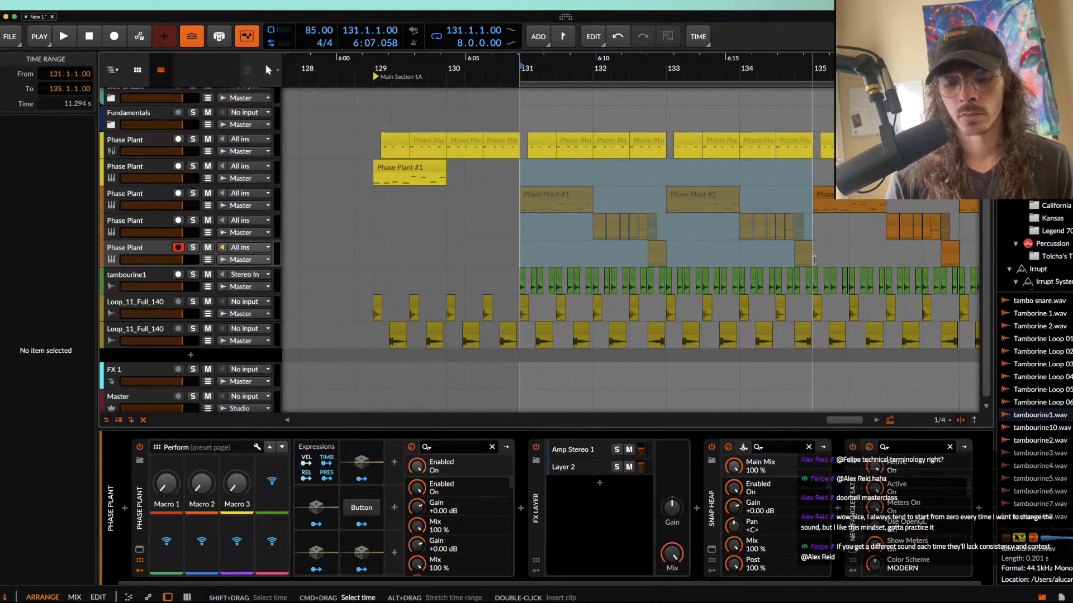
{"action": "key", "text": "space"}
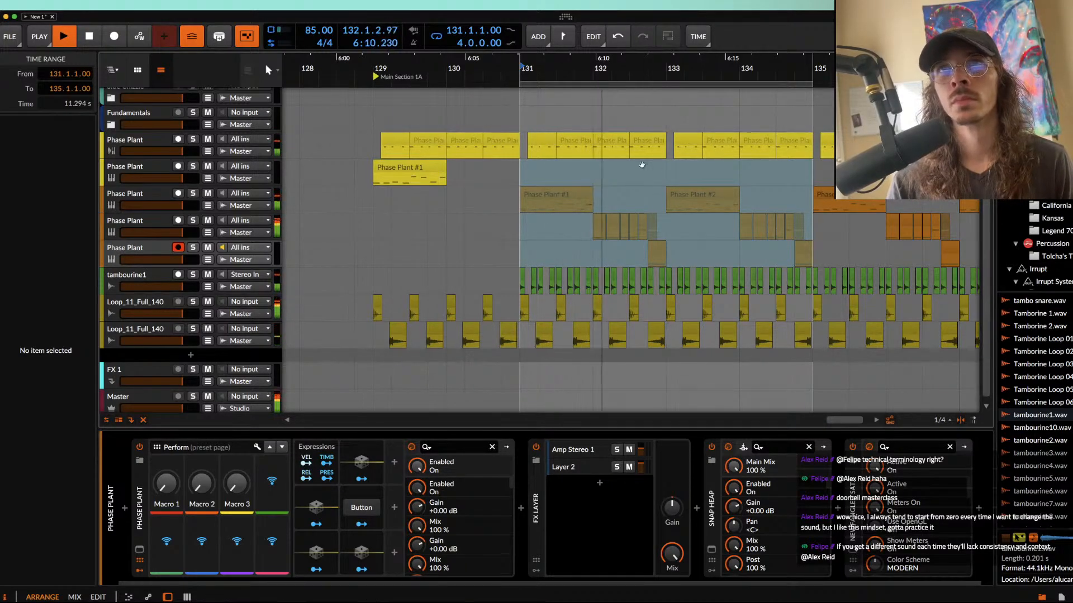
Step: Mute the chopped bass clip at 134.1.1.00 and copy the closing layer's clip from 134.4.1.00 to that position
{"action": "scroll", "coordinate": [603, 227], "scroll_direction": "up", "scroll_amount": 5}
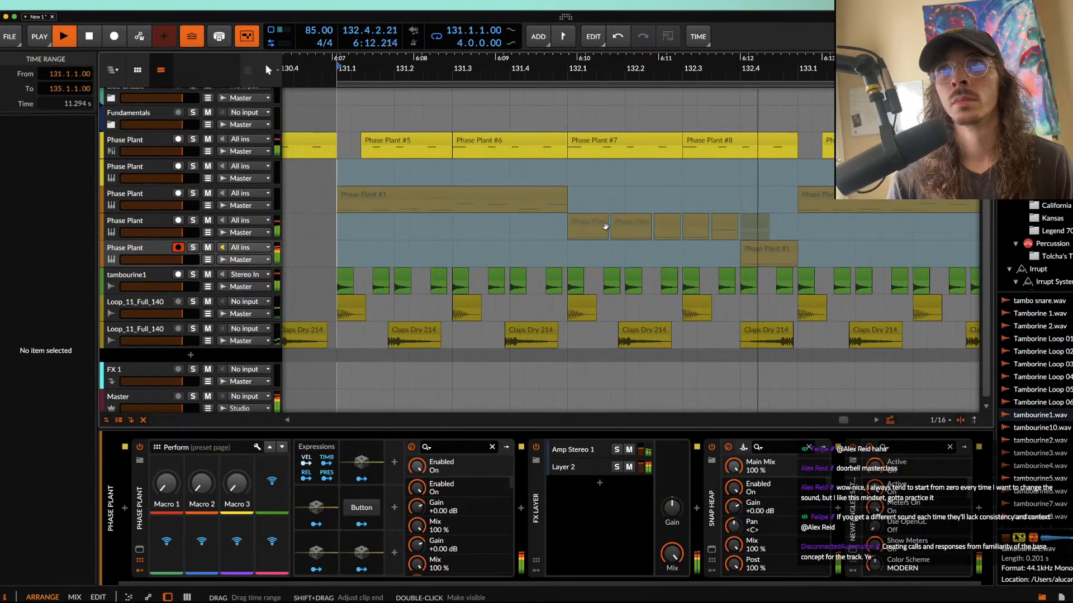
{"action": "scroll", "coordinate": [605, 227], "scroll_direction": "down", "scroll_amount": 5}
{"action": "scroll", "coordinate": [783, 183], "scroll_direction": "up", "scroll_amount": 5}
{"action": "scroll", "coordinate": [783, 183], "scroll_direction": "up", "scroll_amount": 2}
{"action": "left_click", "coordinate": [738, 222]}
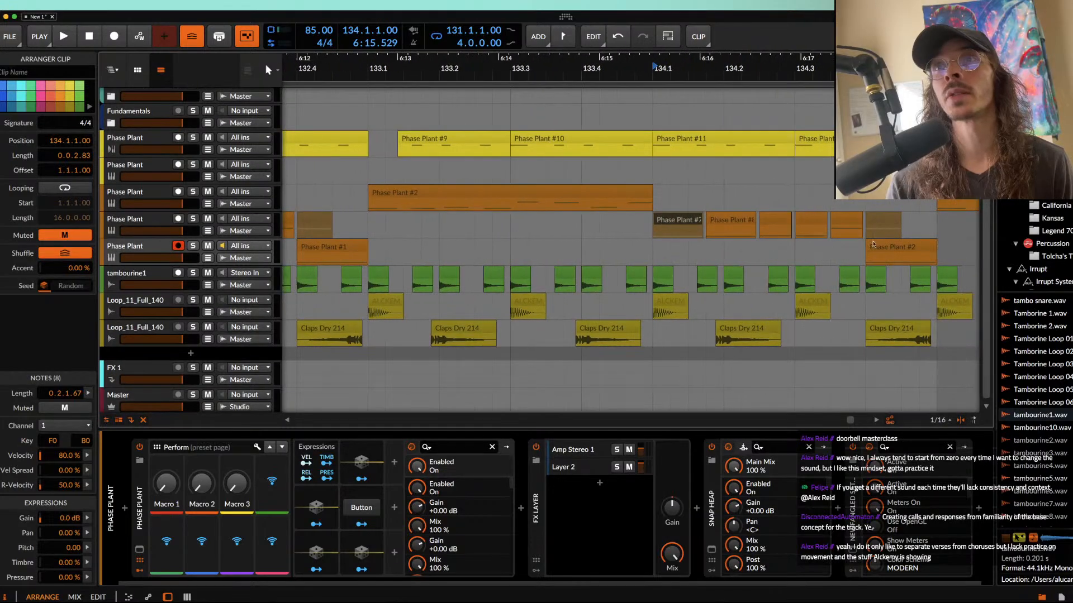
{"action": "left_click", "coordinate": [894, 247]}
{"action": "left_click_drag", "start_coordinate": [892, 247], "coordinate": [676, 248]}
Step: Trim the copied closing-layer clip to end at 134.1.4.00 and raise its first note an octave to F1
{"action": "left_click", "coordinate": [390, 197]}
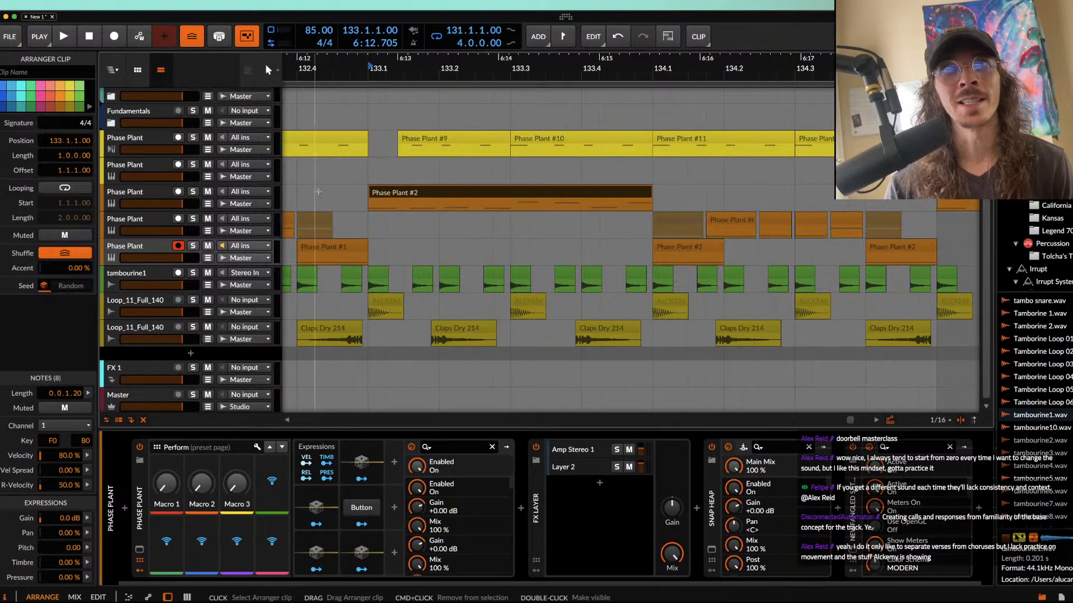
{"action": "left_click", "coordinate": [719, 247]}
{"action": "left_click_drag", "start_coordinate": [722, 247], "coordinate": [705, 247]}
{"action": "double_click", "coordinate": [691, 246]}
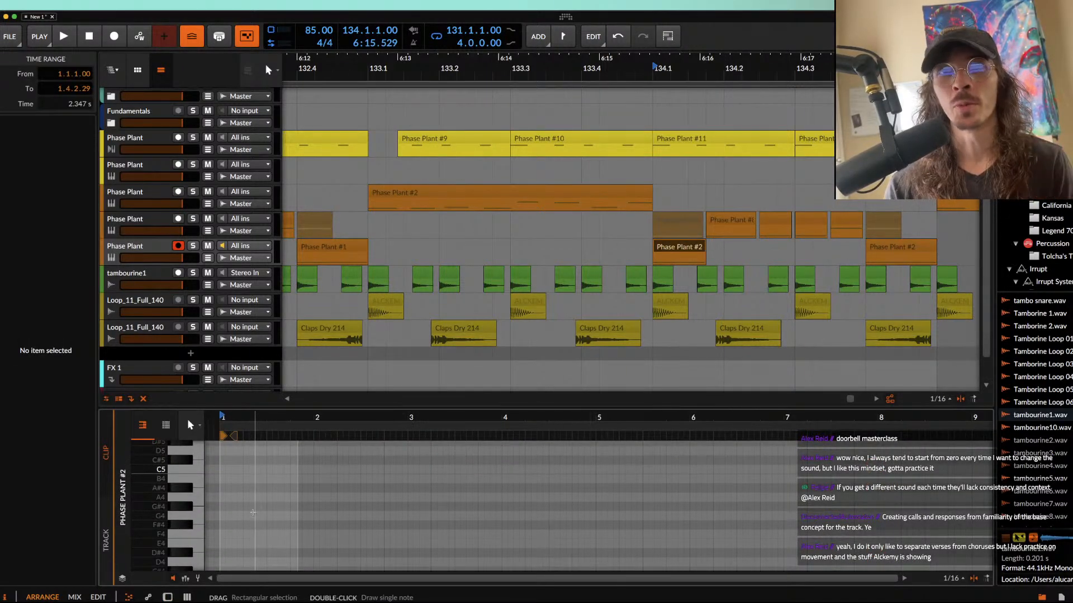
{"action": "double_click", "coordinate": [150, 248]}
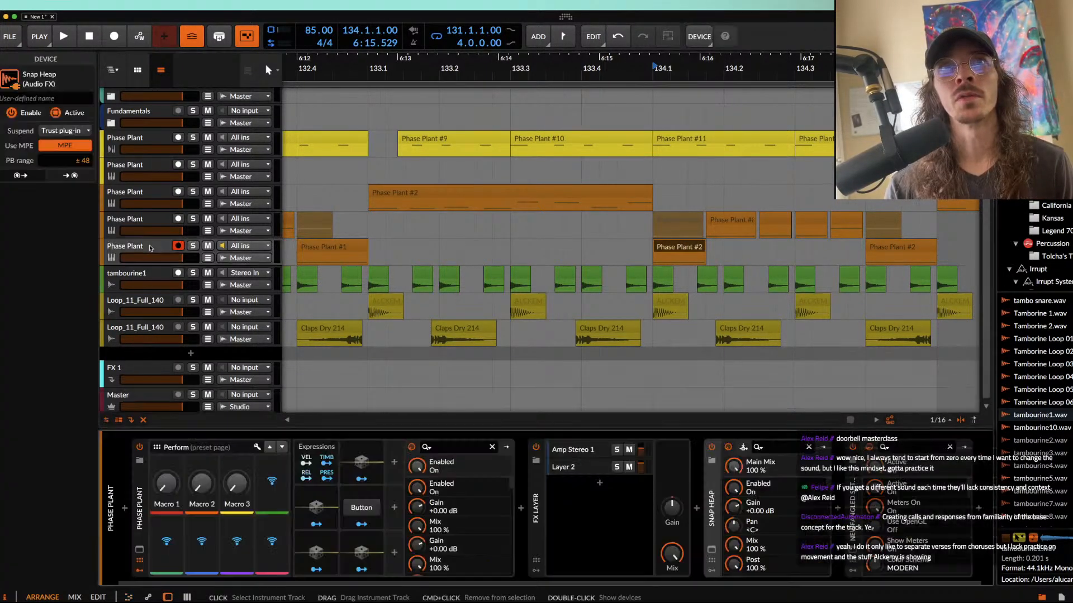
{"action": "double_click", "coordinate": [675, 231]}
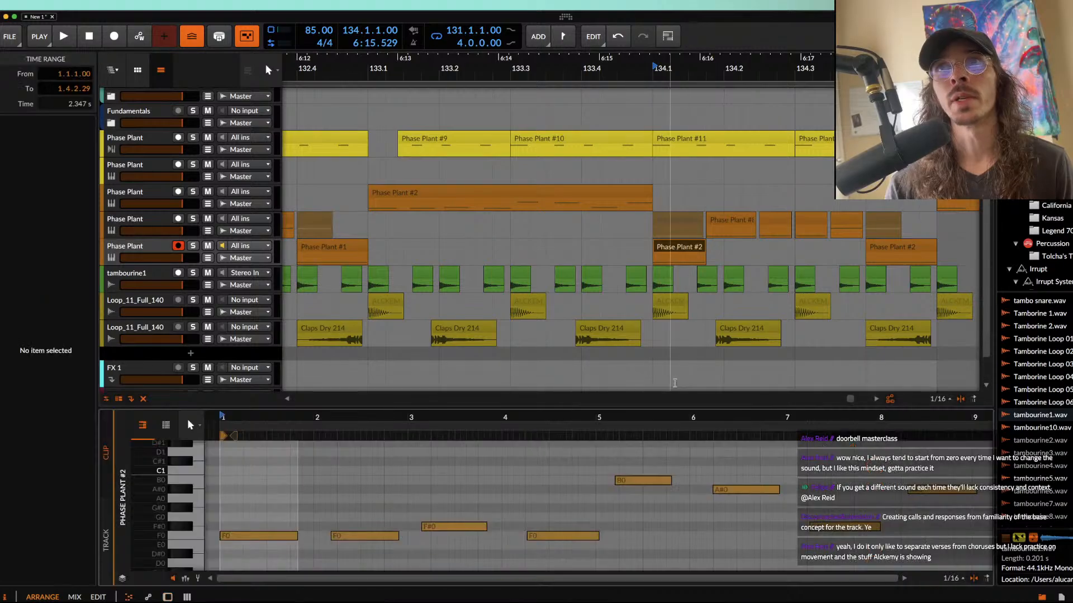
{"action": "left_click", "coordinate": [258, 536]}
{"action": "key", "text": "shift+Up"}
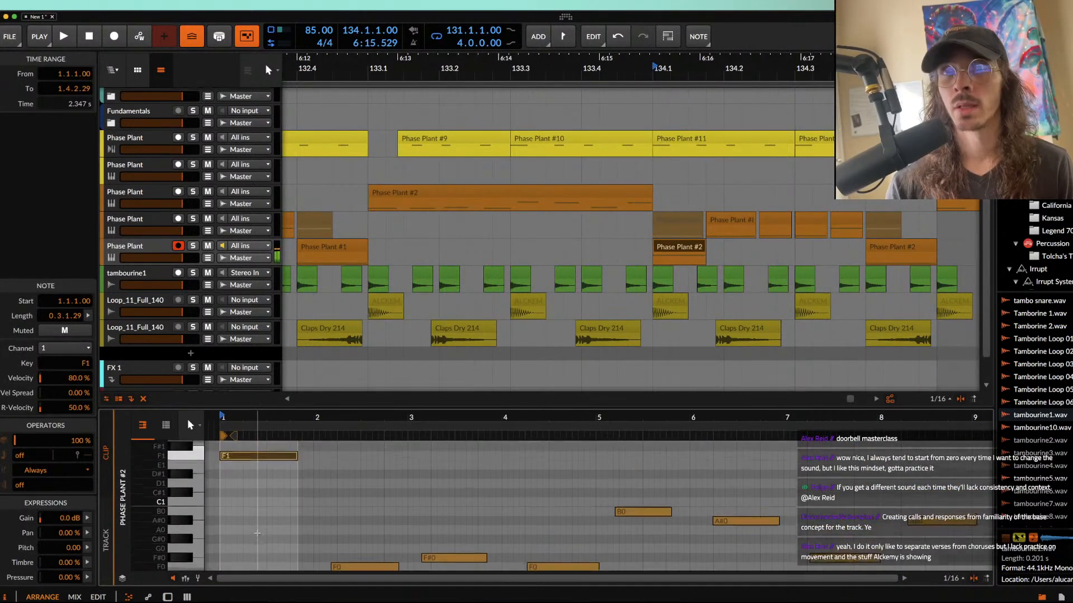
Step: Stretch the tambourine clip at 134.1.1.00 to double length, 0.0.2.27, and set its stretching mode to Stretch HD
{"action": "left_click", "coordinate": [665, 276]}
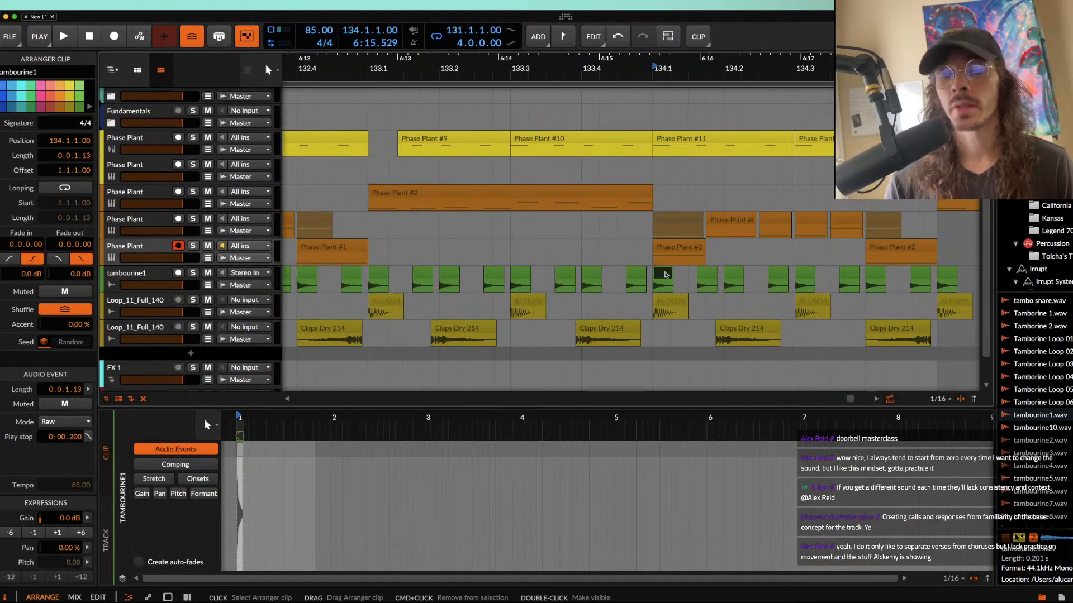
{"action": "key", "text": "super+alt+Right"}
{"action": "key", "text": "super+alt+Right"}
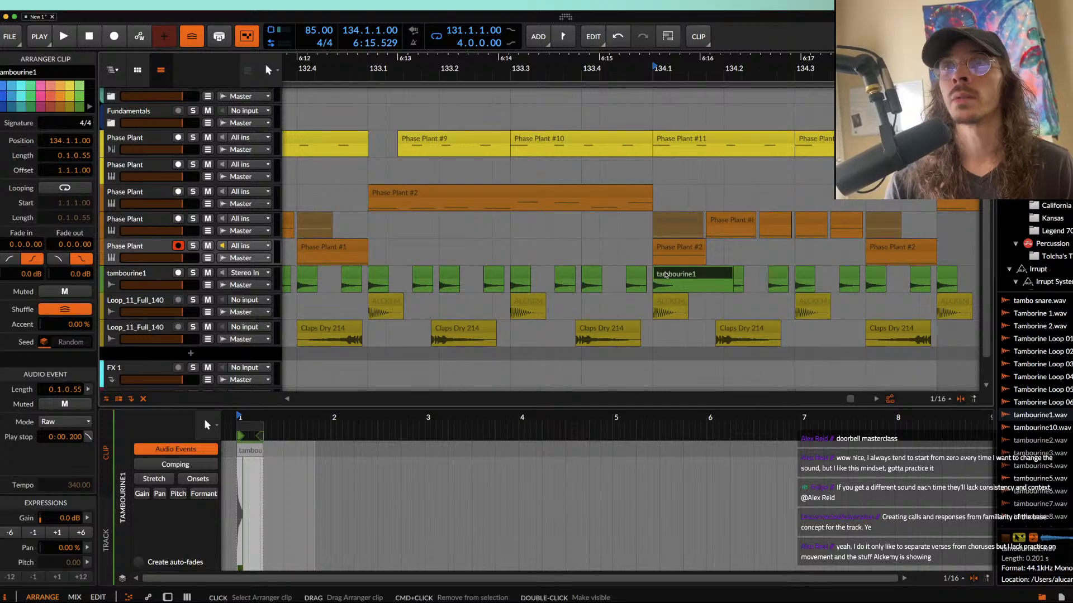
{"action": "key", "text": "super+z"}
{"action": "left_click", "coordinate": [45, 423]}
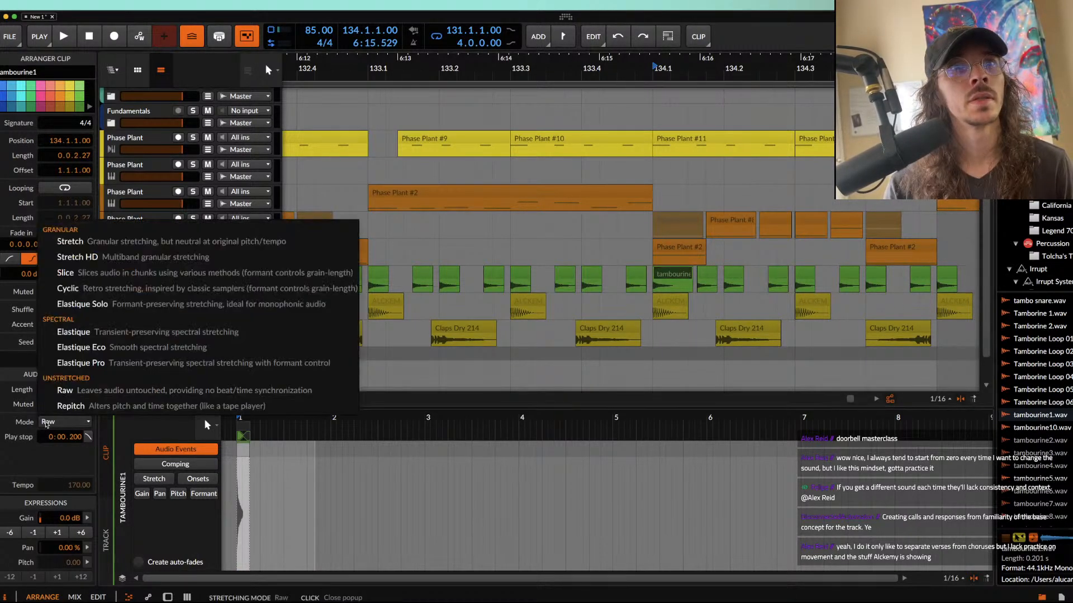
{"action": "left_click", "coordinate": [77, 257]}
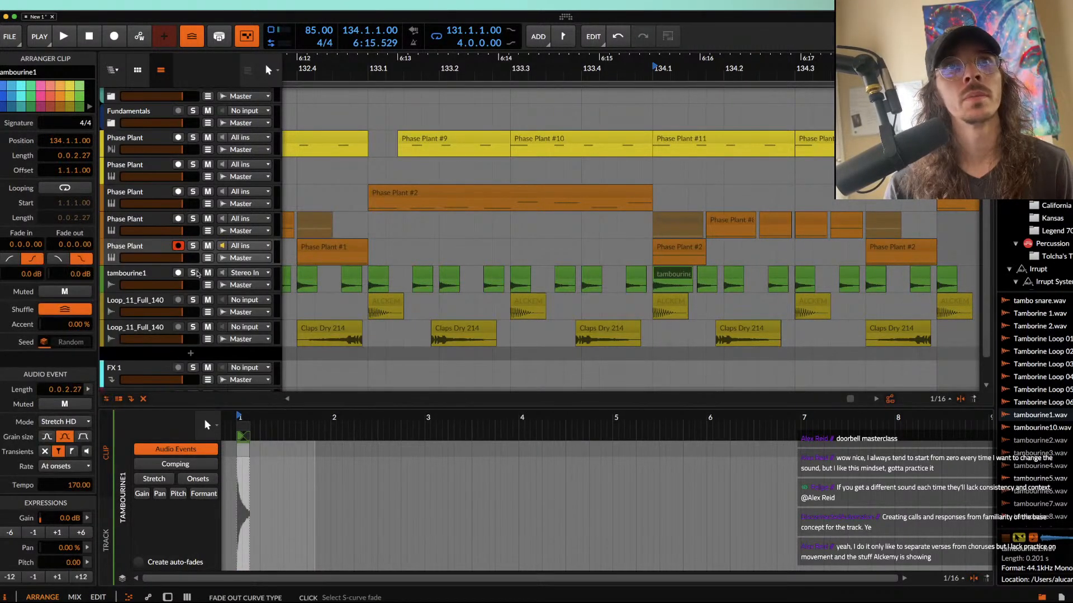
Step: Mute the two tambourine clips following the stretched one and the chopped bass clip at 134.1.4.00
{"action": "left_click", "coordinate": [670, 299]}
{"action": "left_click", "coordinate": [708, 274]}
{"action": "left_click", "coordinate": [732, 278], "text": "shift"}
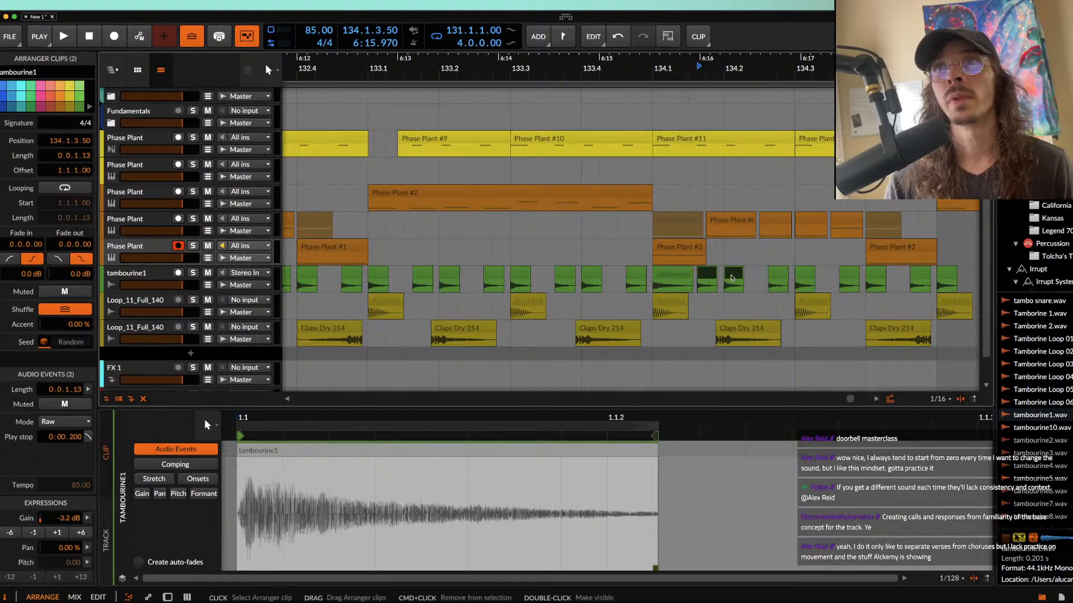
{"action": "left_click", "coordinate": [776, 220]}
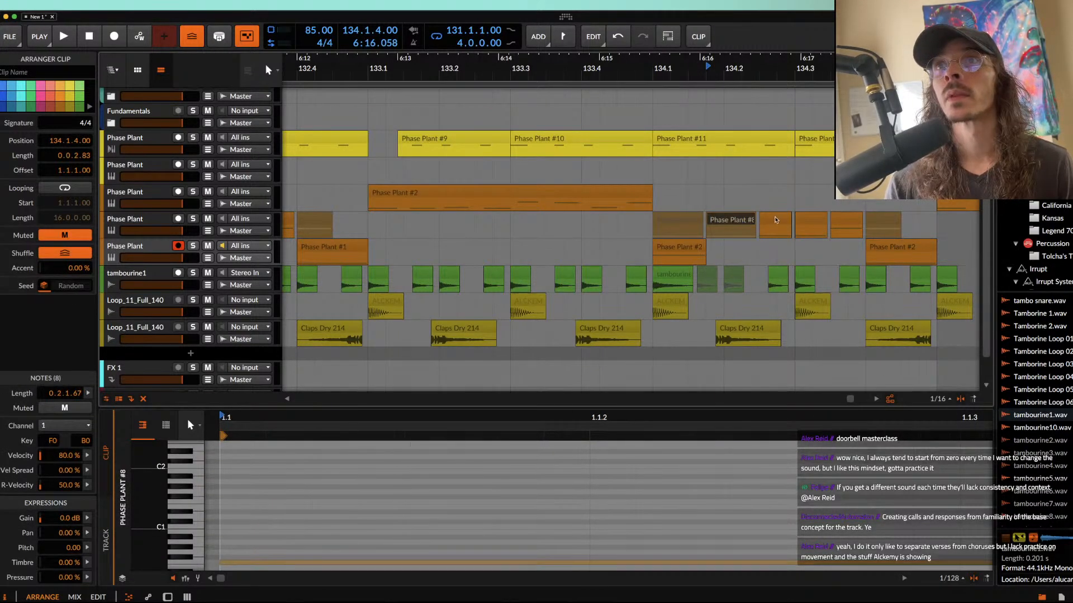
Step: Bounce the chopped bass clip at 134.2.3.00 to audio in place, undoing and repeating the bounce once
{"action": "left_click", "coordinate": [775, 220]}
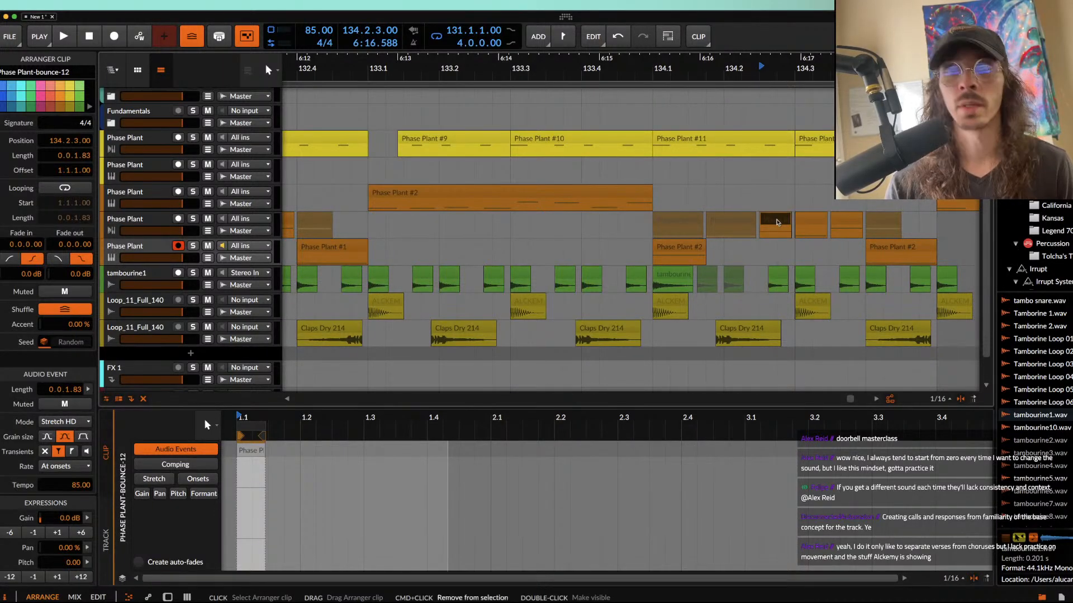
{"action": "key", "text": "super+z"}
{"action": "key", "text": "super+shift+z"}
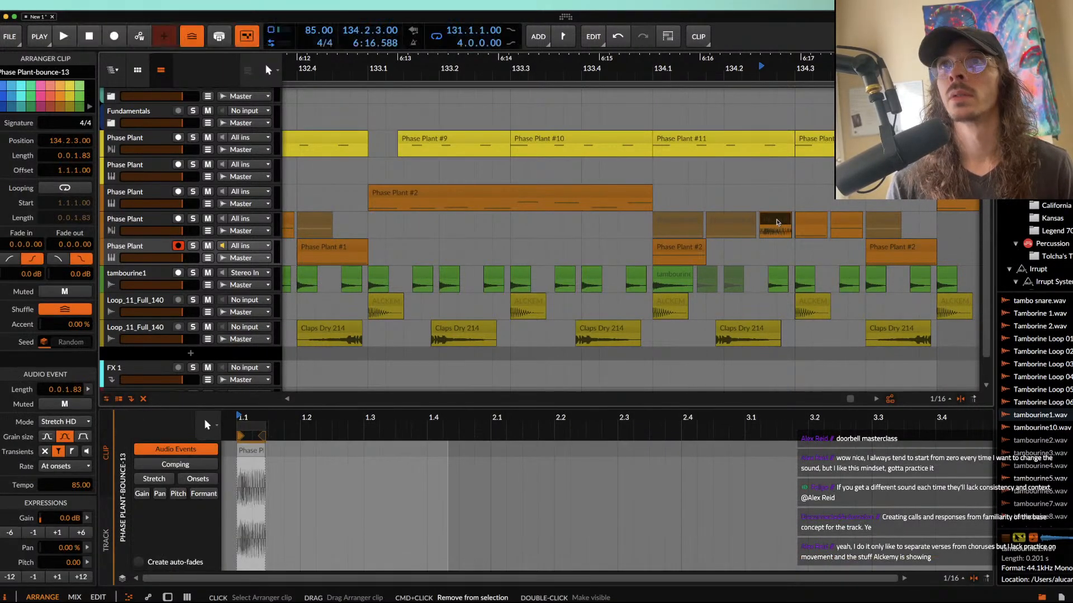
Step: Compress the bounced bass clip at 134.2.3.00 to a length of 0.0.0.91 and duplicate it right behind itself
{"action": "key", "text": "alt+Left"}
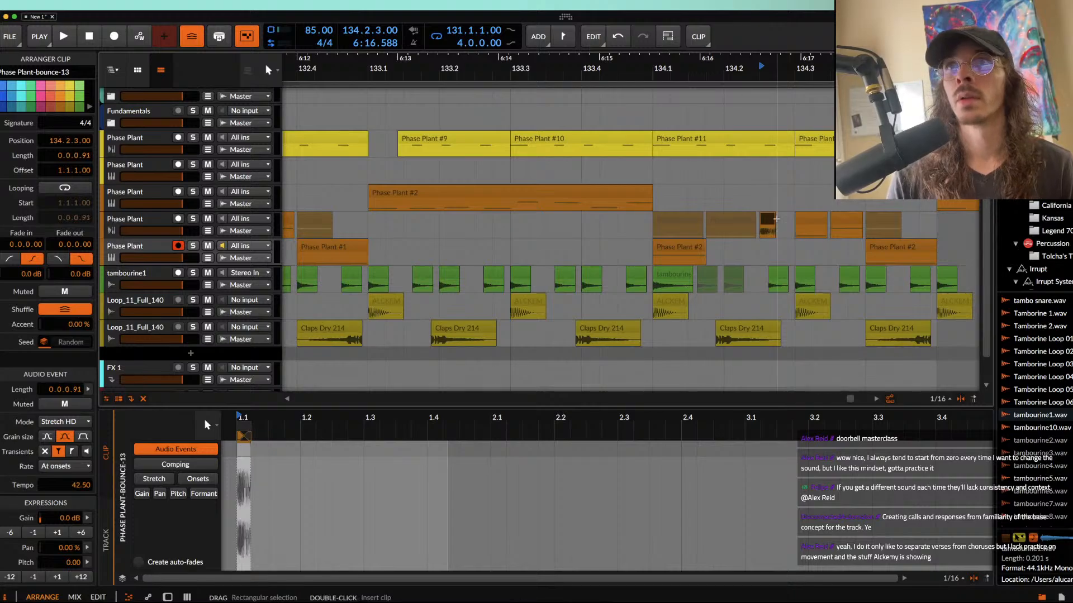
{"action": "key", "text": "super+d"}
{"action": "left_click", "coordinate": [769, 222]}
{"action": "left_click", "coordinate": [785, 223], "text": "shift"}
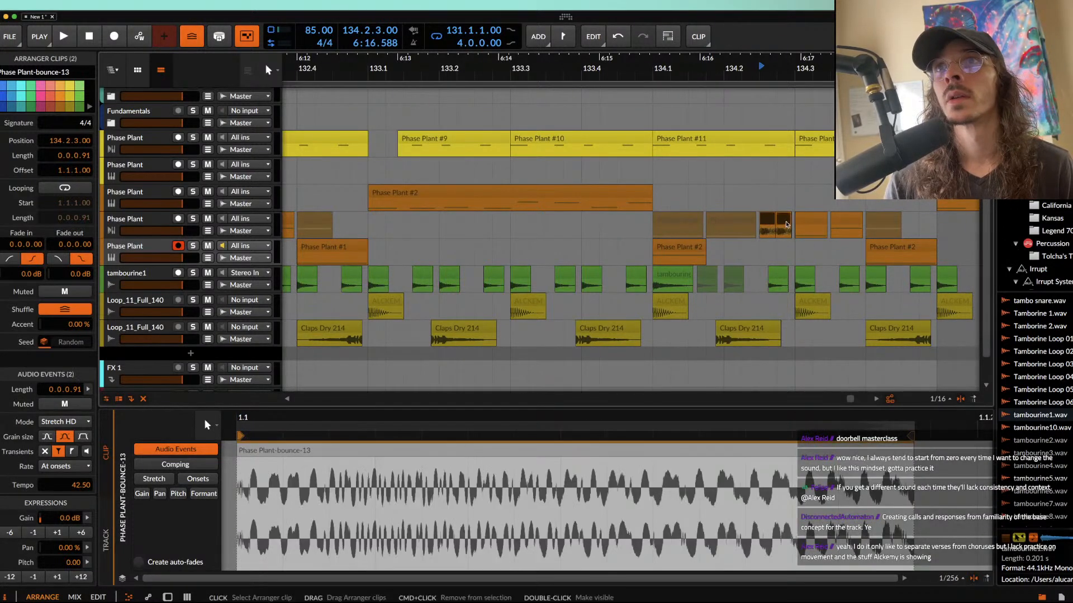
Step: Nudge the duplicated bounce slightly later to leave a small gap, and raise the pitch of both bounced clips by 12 semitones
{"action": "scroll", "coordinate": [786, 225], "scroll_direction": "up", "scroll_amount": 5}
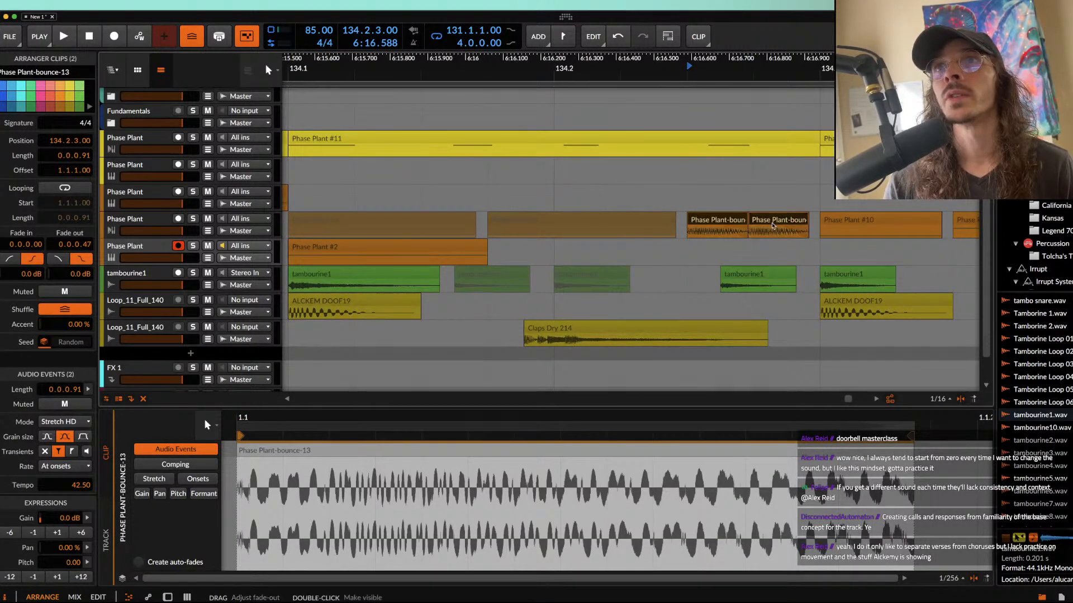
{"action": "left_click", "coordinate": [767, 223]}
{"action": "left_click_drag", "start_coordinate": [759, 222], "coordinate": [766, 221]}
{"action": "left_click", "coordinate": [722, 221]}
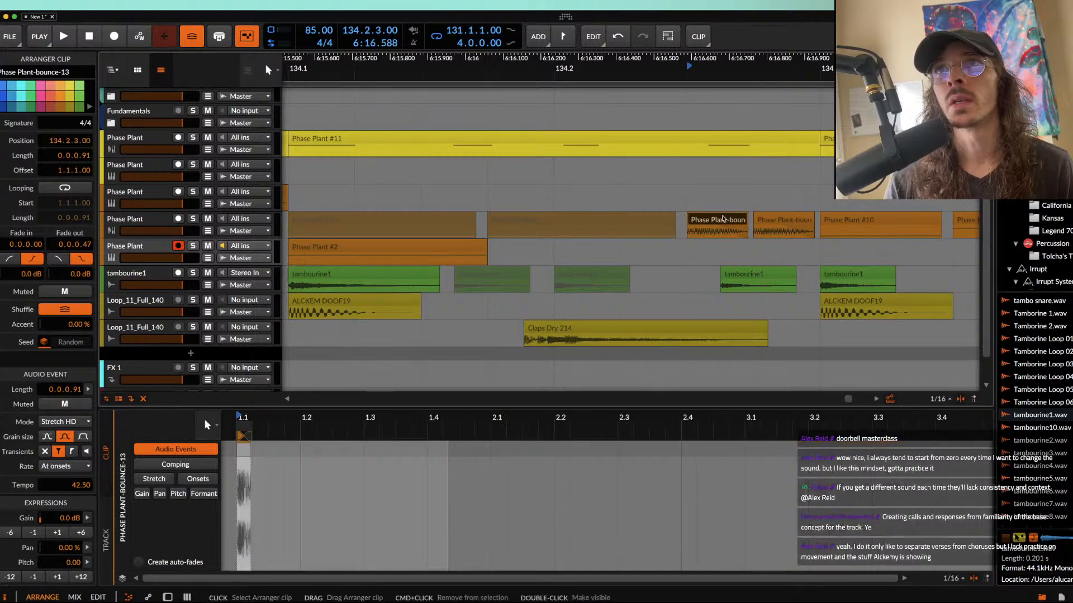
{"action": "left_click", "coordinate": [767, 221], "text": "shift"}
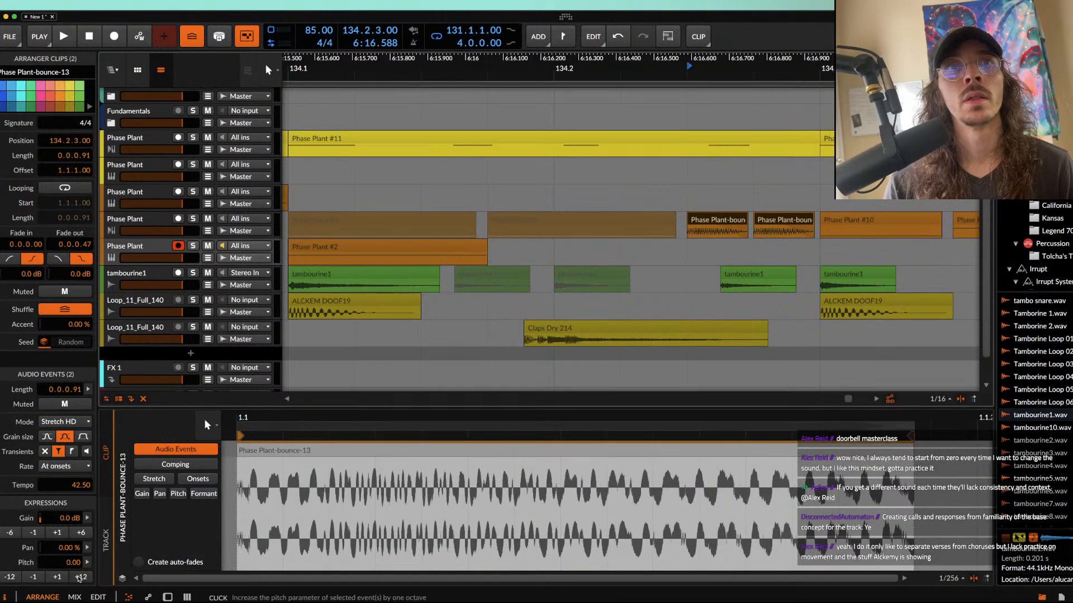
{"action": "scroll", "coordinate": [580, 370], "scroll_direction": "down", "scroll_amount": 2}
{"action": "scroll", "coordinate": [580, 371], "scroll_direction": "down", "scroll_amount": 2}
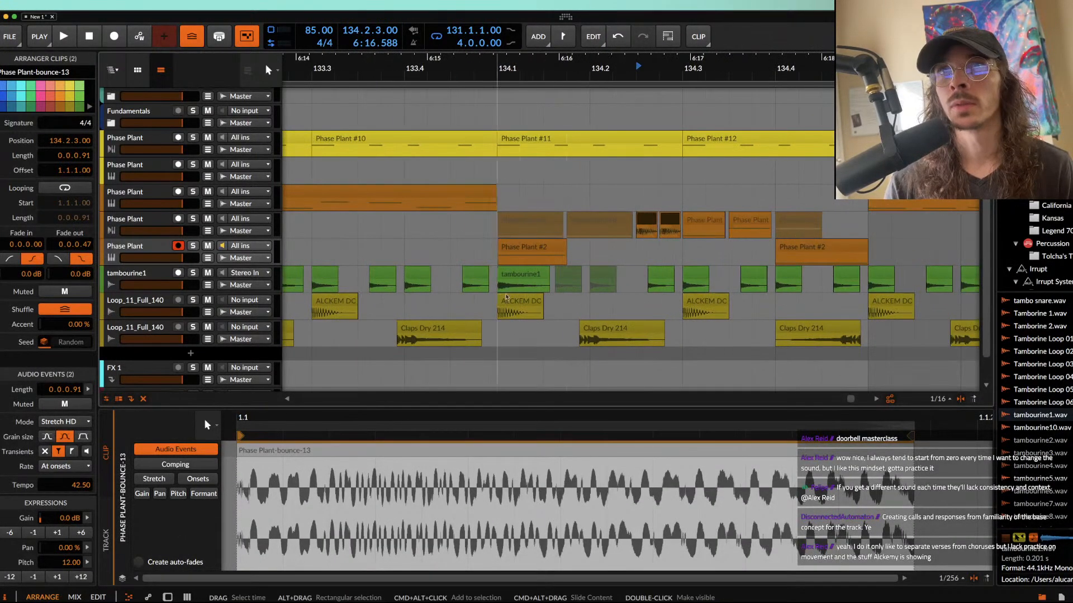
Step: Play the arrangement from bar 133 and mute the Claps Dry 214 clip at 134.1.4.54
{"action": "left_click", "coordinate": [521, 248]}
{"action": "scroll", "coordinate": [521, 248], "scroll_direction": "right", "scroll_amount": 1}
{"action": "scroll", "coordinate": [521, 248], "scroll_direction": "down", "scroll_amount": 3}
{"action": "scroll", "coordinate": [521, 248], "scroll_direction": "left", "scroll_amount": 2}
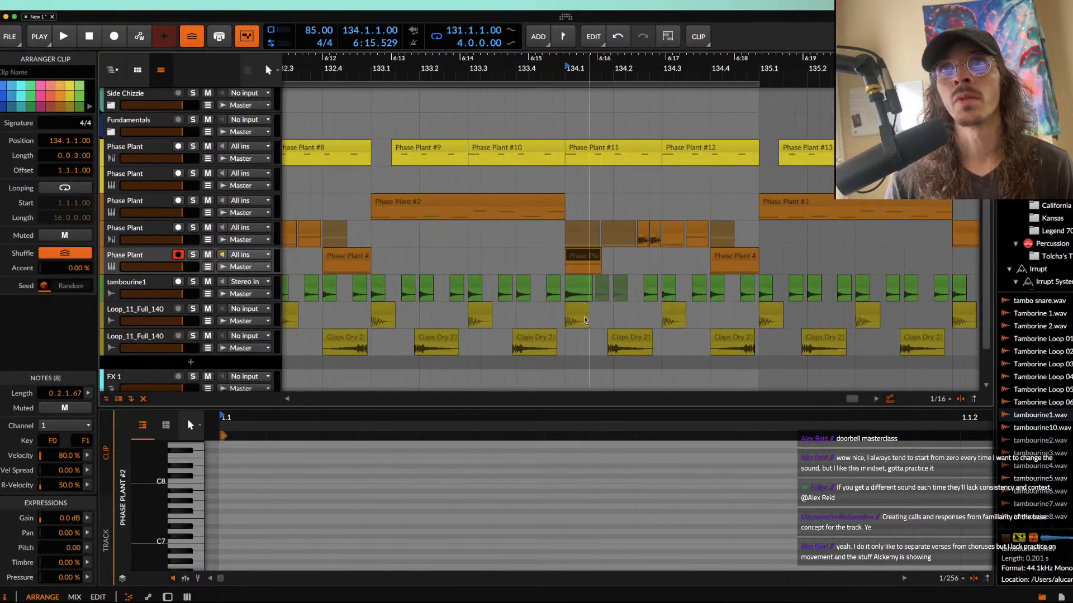
{"action": "left_click", "coordinate": [540, 211]}
{"action": "key", "text": "space"}
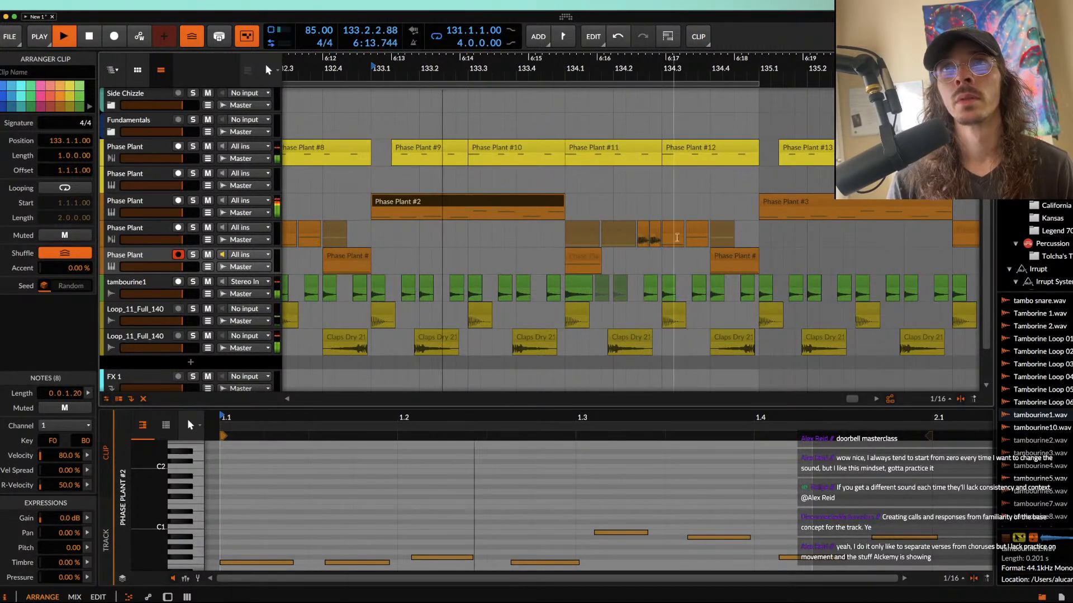
{"action": "left_click", "coordinate": [648, 341]}
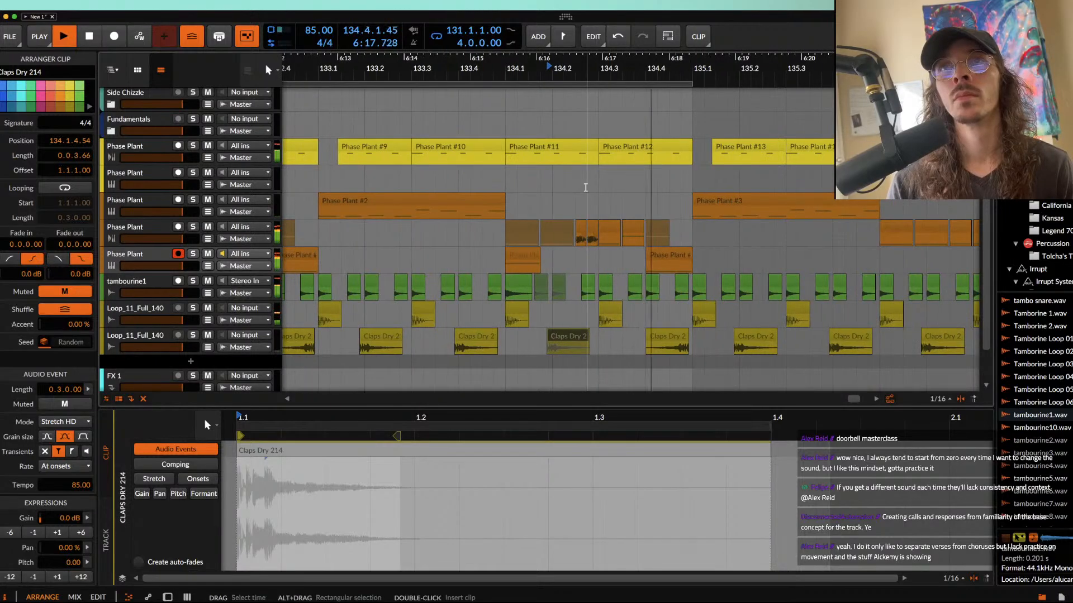
Step: Stop playback and move the two short bounced bass clips to 134.2.4.00, directly before beat 134.3
{"action": "left_click_drag", "start_coordinate": [585, 229], "coordinate": [561, 222]}
{"action": "left_click", "coordinate": [561, 221]}
{"action": "key", "text": "space"}
{"action": "scroll", "coordinate": [561, 221], "scroll_direction": "up", "scroll_amount": 5}
{"action": "left_click", "coordinate": [601, 219], "text": "shift"}
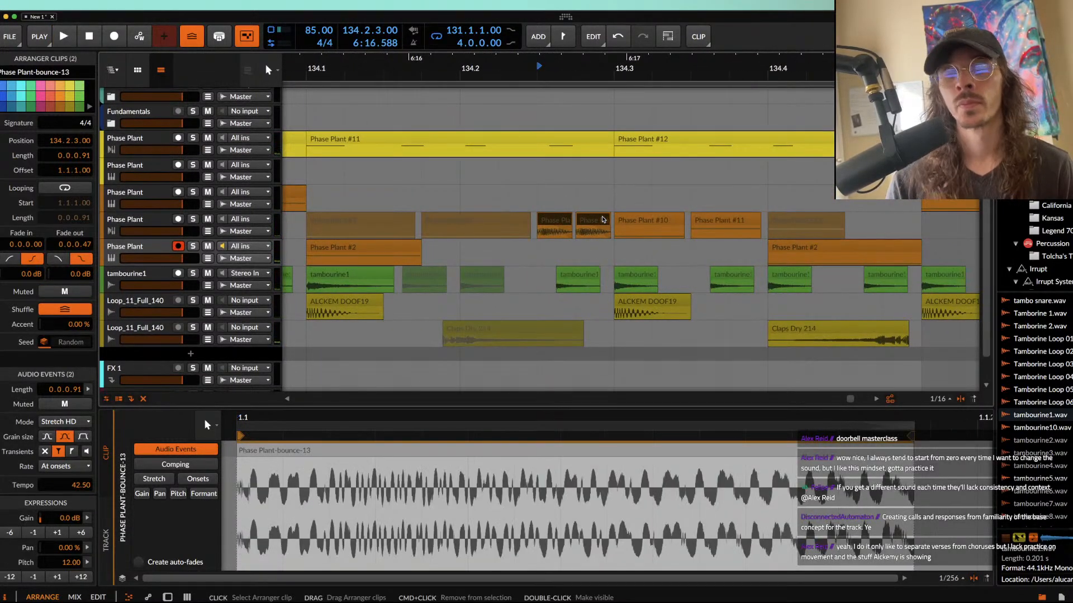
{"action": "key", "text": "alt+s"}
{"action": "scroll", "coordinate": [593, 216], "scroll_direction": "up", "scroll_amount": 3}
{"action": "left_click_drag", "start_coordinate": [506, 223], "coordinate": [573, 223]}
Step: Move the tambourine clip between beats 134.2 and 134.3 to 134.2.3.00 and reverse it
{"action": "left_click_drag", "start_coordinate": [545, 276], "coordinate": [519, 275]}
{"action": "key", "text": "r"}
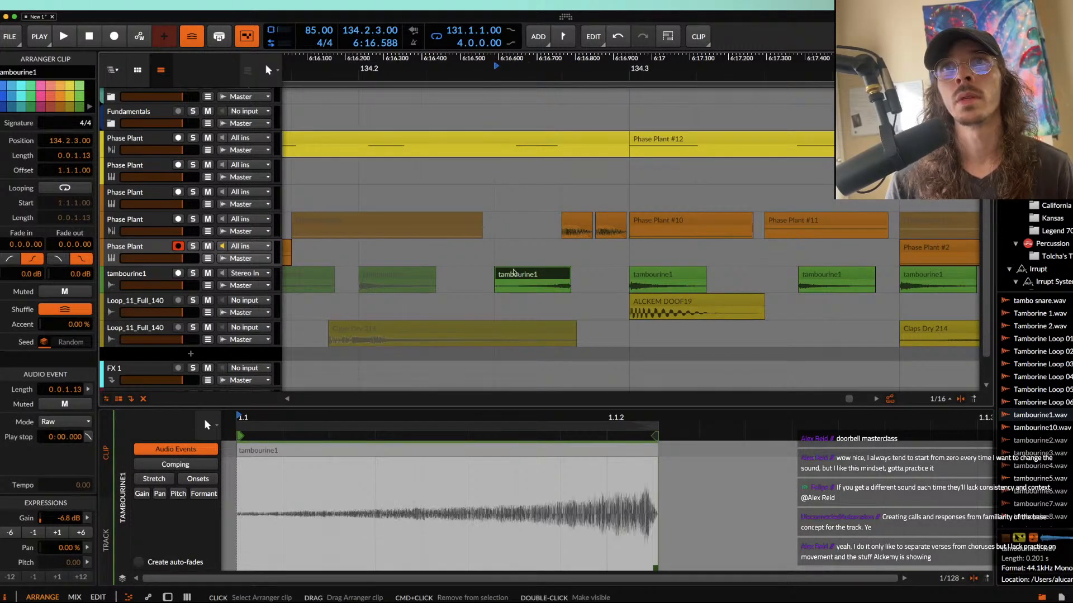
Step: Trim the yellow Phase Plant #11 clip at 134.1.1.00 to a length of 0.0.2.00, leaving a gap before 134.3
{"action": "left_click_drag", "start_coordinate": [627, 141], "coordinate": [494, 142]}
{"action": "scroll", "coordinate": [431, 152], "scroll_direction": "left", "scroll_amount": 3}
{"action": "scroll", "coordinate": [403, 151], "scroll_direction": "left", "scroll_amount": 4}
{"action": "scroll", "coordinate": [412, 151], "scroll_direction": "down", "scroll_amount": 3}
{"action": "left_click_drag", "start_coordinate": [647, 148], "coordinate": [485, 149]}
{"action": "left_click", "coordinate": [499, 150]}
{"action": "scroll", "coordinate": [488, 206], "scroll_direction": "left", "scroll_amount": 2}
{"action": "scroll", "coordinate": [487, 207], "scroll_direction": "down", "scroll_amount": 4}
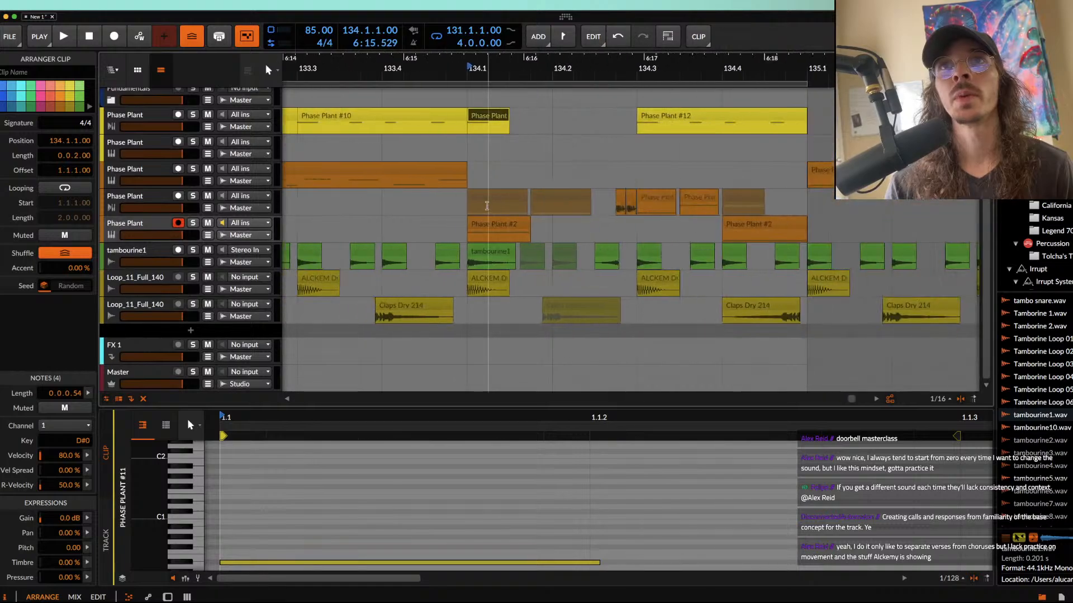
Step: Play the arrangement from bar 131 through bar 134 to check the variation, and stop playback
{"action": "scroll", "coordinate": [485, 118], "scroll_direction": "left", "scroll_amount": 4}
{"action": "scroll", "coordinate": [478, 111], "scroll_direction": "down", "scroll_amount": 4}
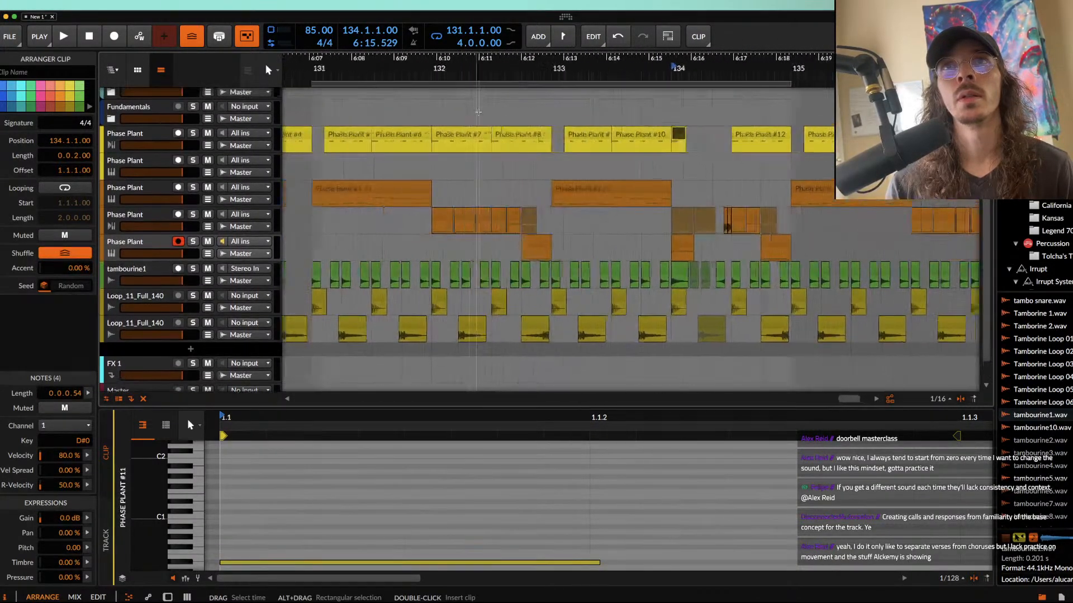
{"action": "scroll", "coordinate": [478, 111], "scroll_direction": "down", "scroll_amount": 4}
{"action": "left_click", "coordinate": [454, 134]}
{"action": "key", "text": "space"}
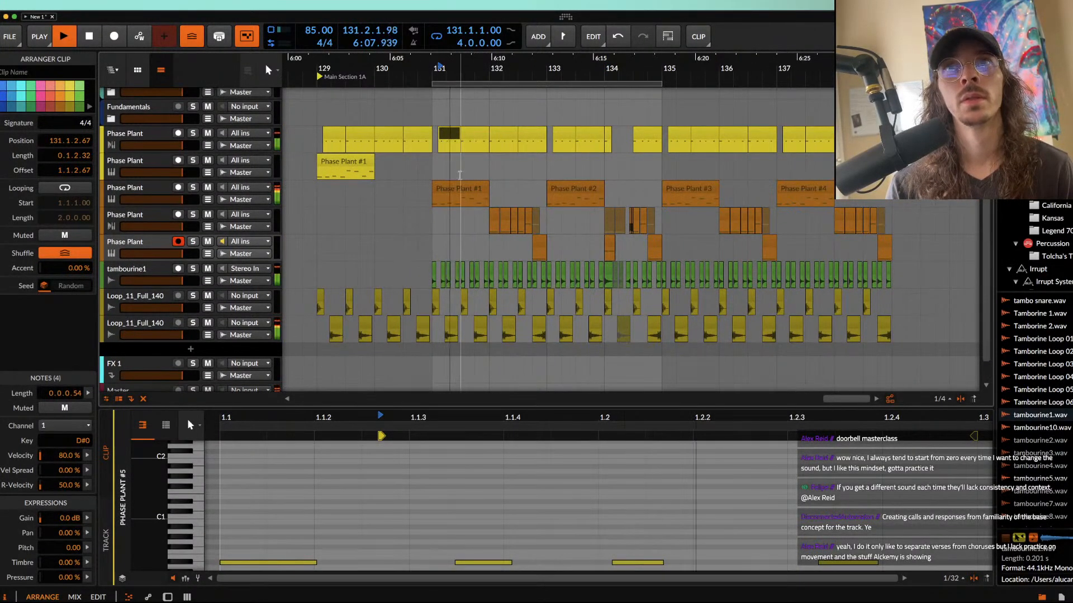
{"action": "scroll", "coordinate": [457, 169], "scroll_direction": "up", "scroll_amount": 4}
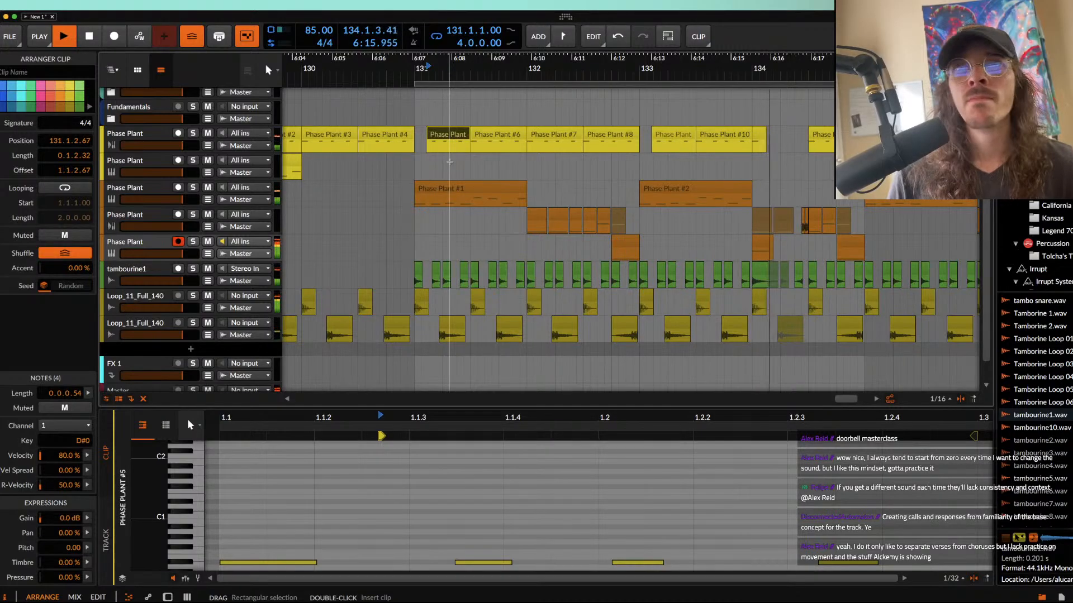
{"action": "scroll", "coordinate": [450, 162], "scroll_direction": "right", "scroll_amount": 3}
{"action": "scroll", "coordinate": [451, 161], "scroll_direction": "down", "scroll_amount": 1}
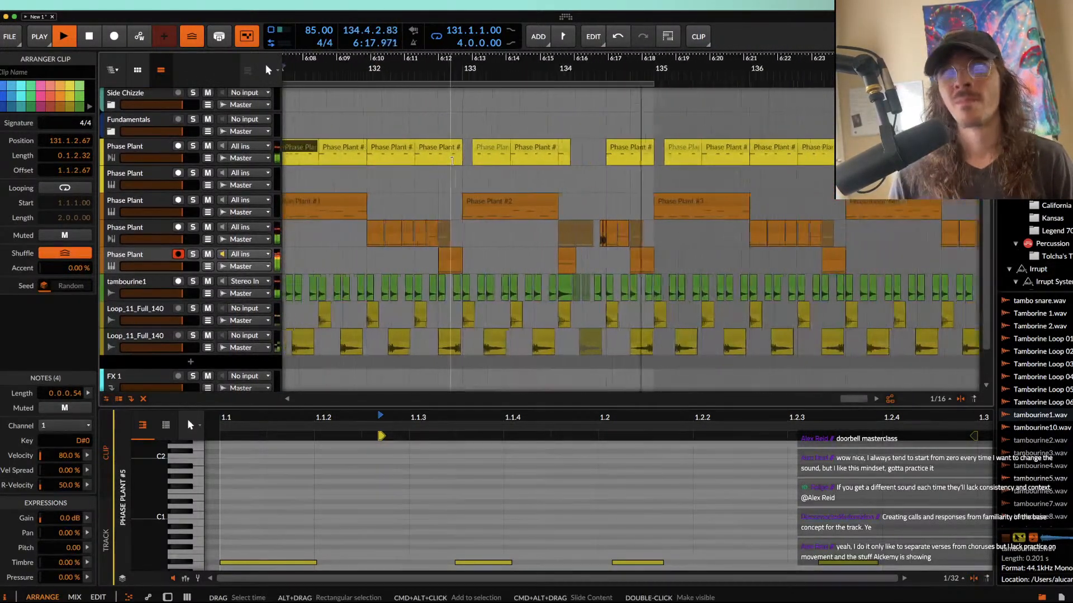
{"action": "key", "text": "space"}
Step: Move the bass clip at 134.3.1.00 up to the Phase Plant track holding the long one-bar bass clips
{"action": "scroll", "coordinate": [609, 231], "scroll_direction": "up", "scroll_amount": 5}
{"action": "left_click", "coordinate": [620, 231]}
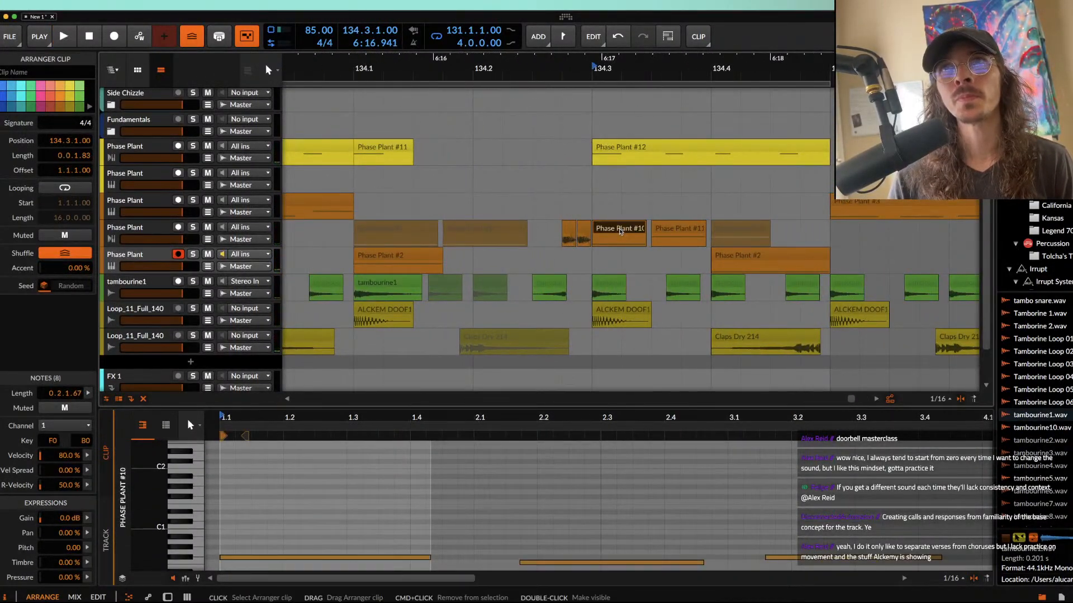
{"action": "left_click_drag", "start_coordinate": [620, 231], "coordinate": [616, 200]}
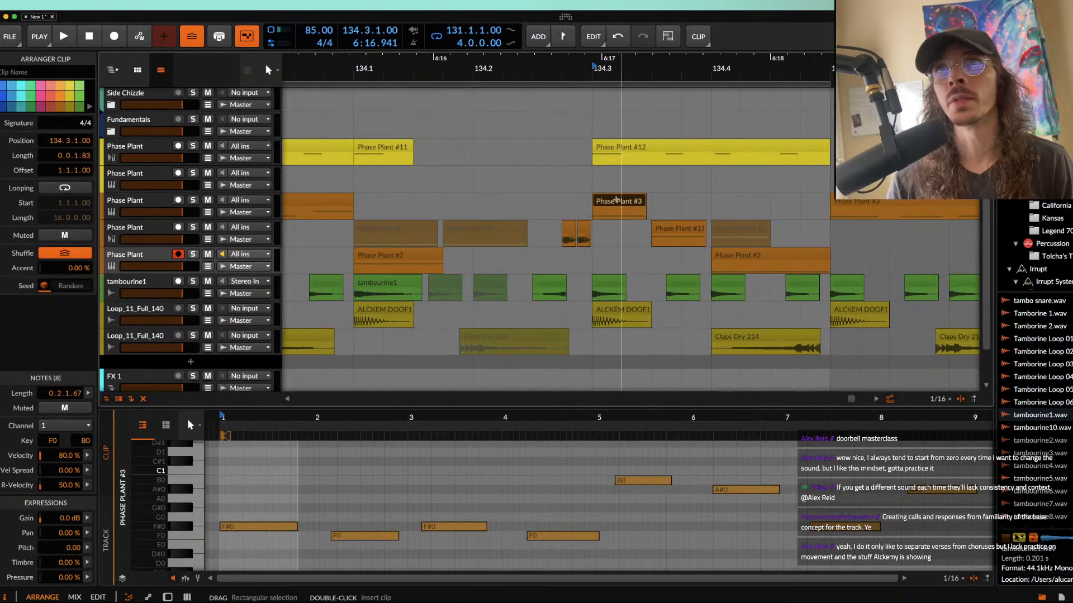
{"action": "left_click", "coordinate": [256, 526]}
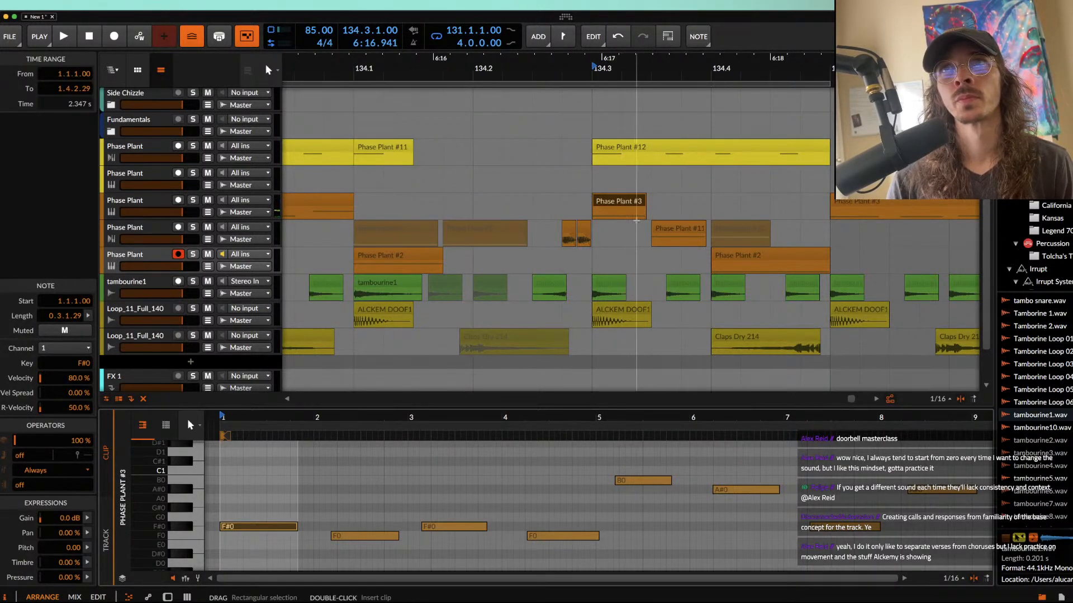
Step: Shorten the moved bass clip at 134.3.1.00 to 0.0.1.50 and duplicate it directly behind itself
{"action": "left_click", "coordinate": [636, 204]}
{"action": "scroll", "coordinate": [637, 204], "scroll_direction": "up", "scroll_amount": 5}
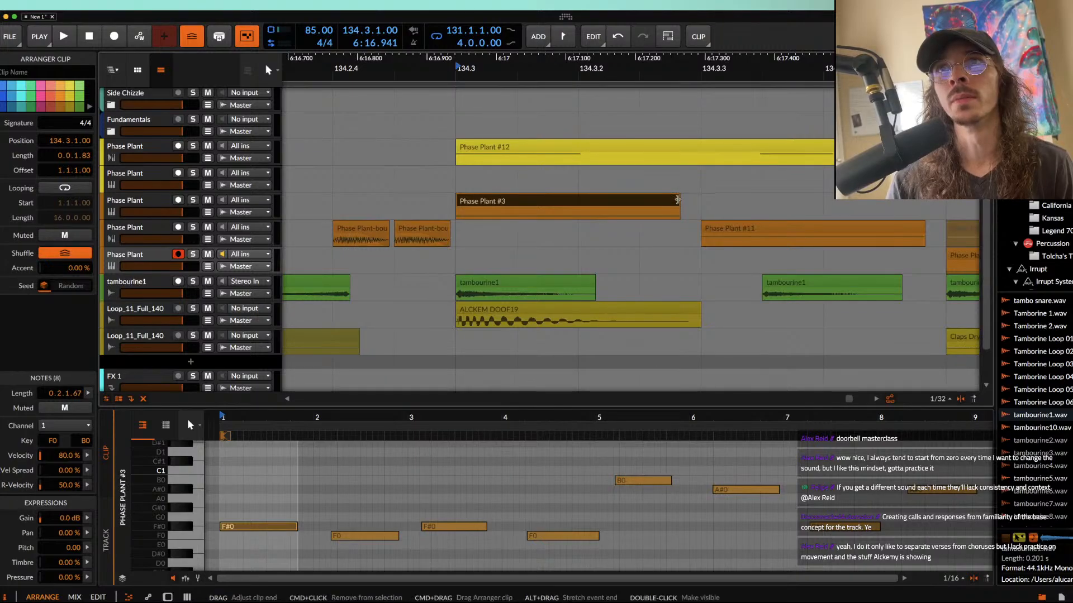
{"action": "key", "text": "super+d"}
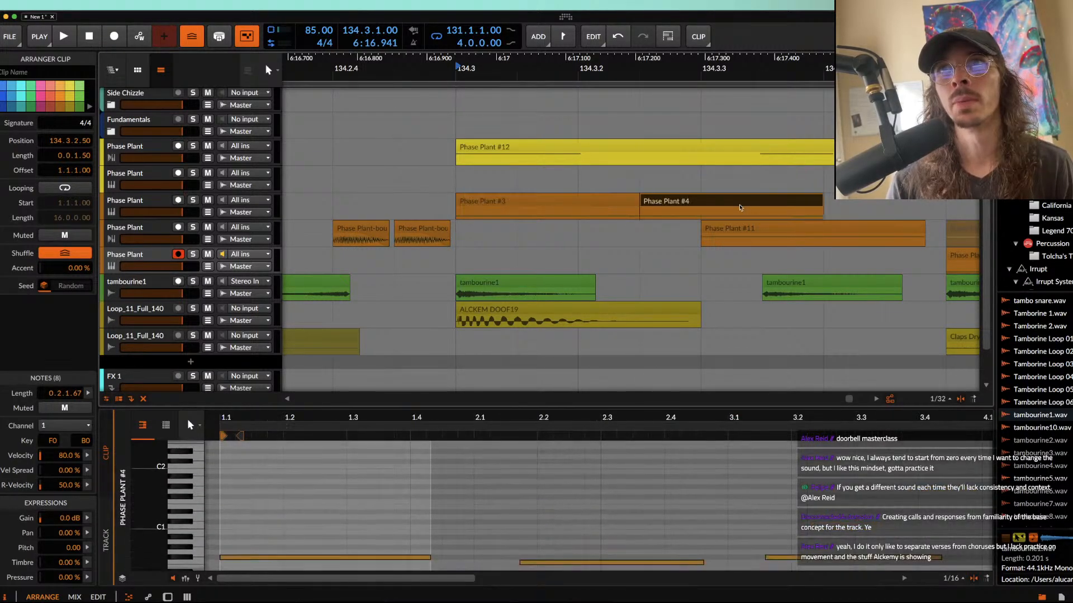
Step: Delete the remaining Phase Plant #11 bass clip at 134.3.3.00 and audition the result from 134.3
{"action": "left_click", "coordinate": [765, 231]}
{"action": "key", "text": "Delete"}
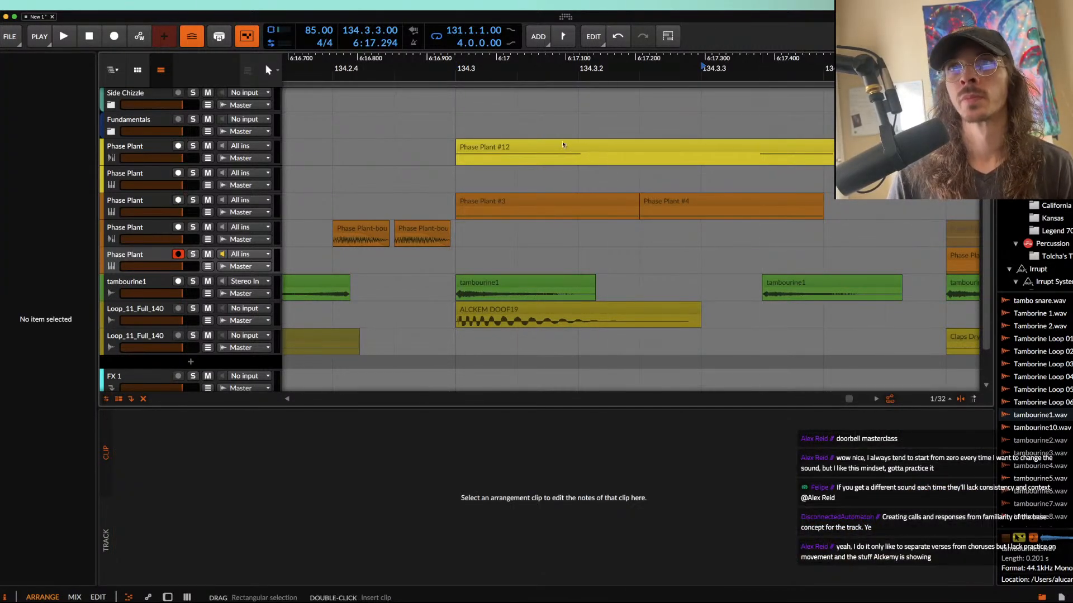
{"action": "left_click", "coordinate": [575, 200]}
{"action": "key", "text": "space"}
{"action": "key", "text": "space"}
Step: Try the duplicated bass clip at 134.3.3.00 and audition it together with the first clip
{"action": "scroll", "coordinate": [575, 200], "scroll_direction": "down", "scroll_amount": 3}
{"action": "mouse_move", "coordinate": [650, 203]}
{"action": "left_mouse_down"}
{"action": "mouse_move", "coordinate": [751, 204]}
{"action": "mouse_move", "coordinate": [660, 204]}
{"action": "left_mouse_up"}
{"action": "left_click", "coordinate": [581, 202]}
{"action": "key", "text": "space"}
{"action": "key", "text": "space"}
{"action": "left_click", "coordinate": [566, 206]}
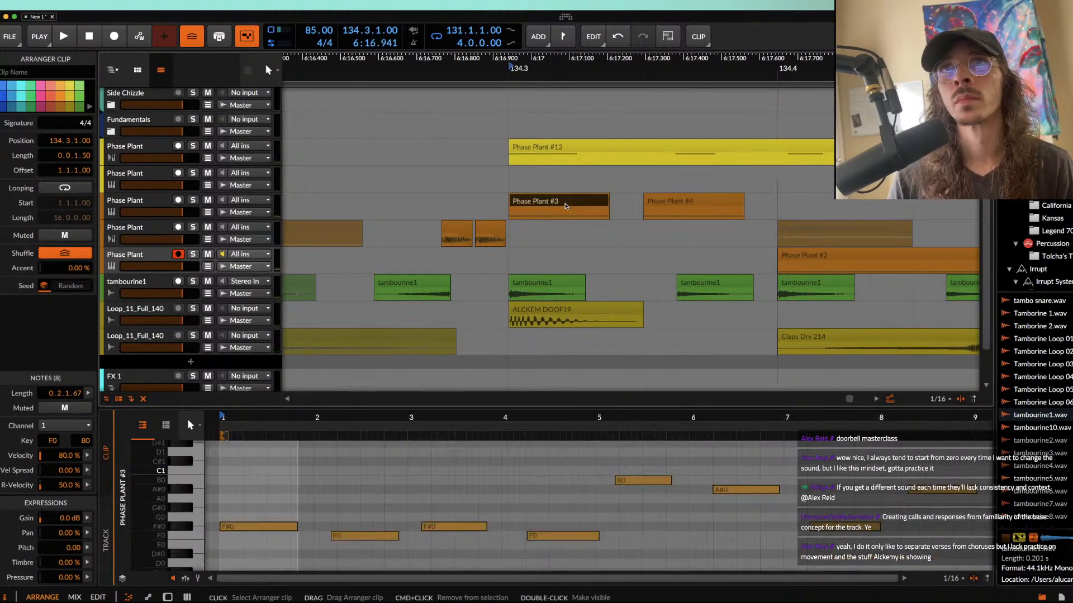
Step: Try the duplicated bass clip earlier at 134.3.2.75 and audition the new timing
{"action": "scroll", "coordinate": [566, 207], "scroll_direction": "up", "scroll_amount": 5}
{"action": "left_click_drag", "start_coordinate": [910, 204], "coordinate": [851, 202]}
{"action": "scroll", "coordinate": [851, 203], "scroll_direction": "down", "scroll_amount": 4}
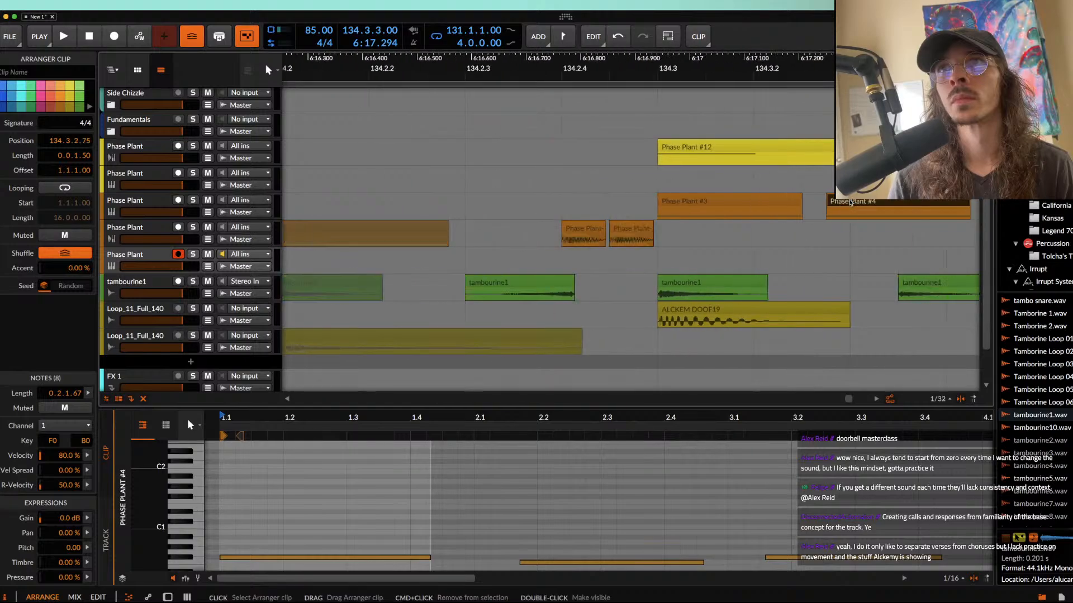
{"action": "left_click", "coordinate": [710, 203]}
{"action": "key", "text": "space"}
{"action": "scroll", "coordinate": [710, 204], "scroll_direction": "right", "scroll_amount": 4}
{"action": "key", "text": "space"}
Step: Move the duplicated bass clip to 134.3.3.50, in line with the tambourine hit, and audition it
{"action": "left_click_drag", "start_coordinate": [656, 204], "coordinate": [707, 199]}
{"action": "left_click", "coordinate": [538, 202]}
{"action": "key", "text": "space"}
{"action": "key", "text": "space"}
Step: Copy the ALCKEM DOOF19 kick from 134.3 to 134.3.3.50 and trim the copy to a length of 0.0.1.50
{"action": "left_click_drag", "start_coordinate": [486, 308], "coordinate": [720, 306]}
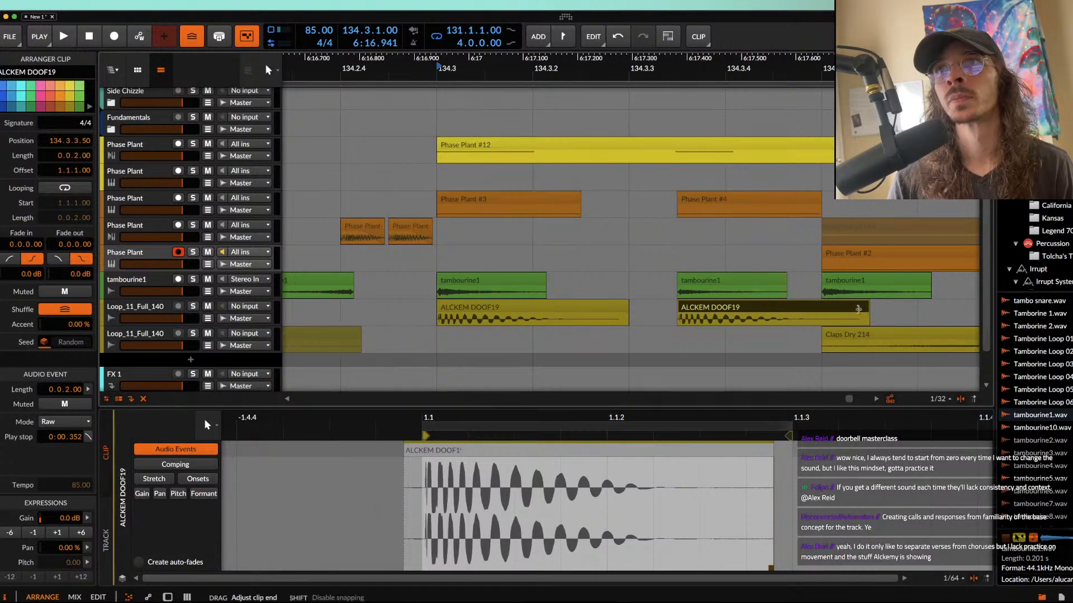
{"action": "left_click_drag", "start_coordinate": [864, 321], "coordinate": [821, 319]}
{"action": "scroll", "coordinate": [821, 313], "scroll_direction": "down", "scroll_amount": 3}
{"action": "scroll", "coordinate": [822, 310], "scroll_direction": "up", "scroll_amount": 3}
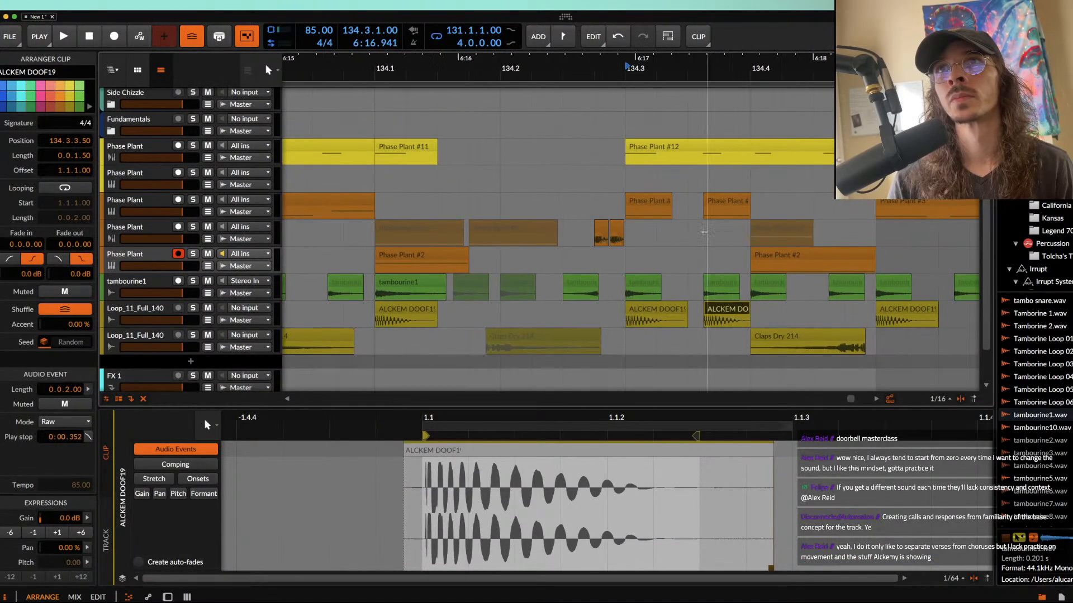
Step: Extend the bass clip at 134.3.1.00 to a length of 0.0.2.09 and audition the pattern from there
{"action": "left_click", "coordinate": [688, 205]}
{"action": "left_click_drag", "start_coordinate": [693, 201], "coordinate": [758, 202]}
{"action": "scroll", "coordinate": [717, 201], "scroll_direction": "down", "scroll_amount": 3}
{"action": "key", "text": "space"}
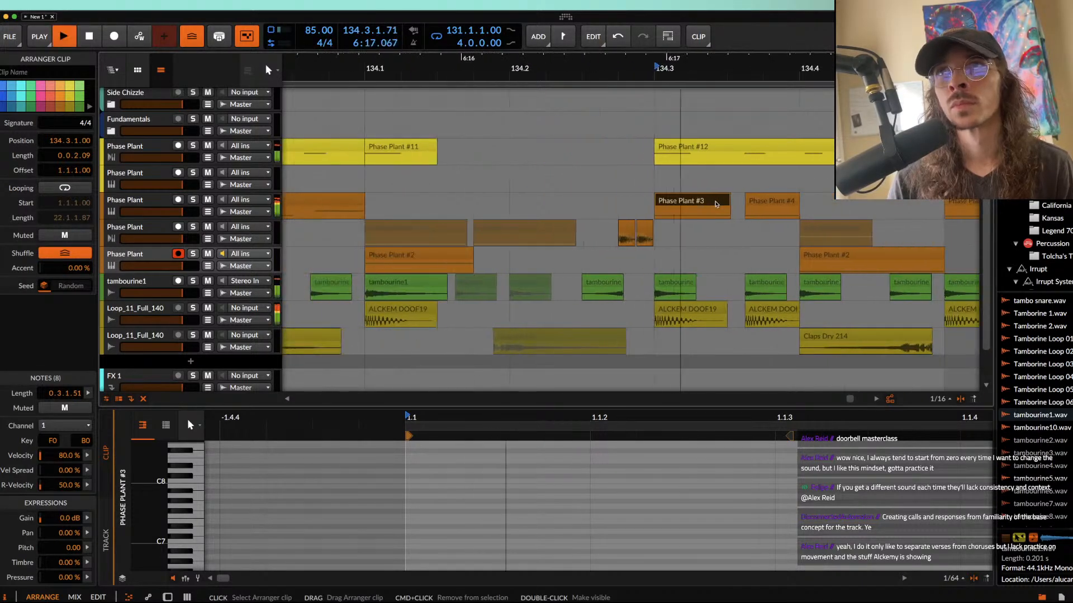
{"action": "scroll", "coordinate": [717, 202], "scroll_direction": "right", "scroll_amount": 4}
{"action": "key", "text": "space"}
{"action": "key", "text": "space"}
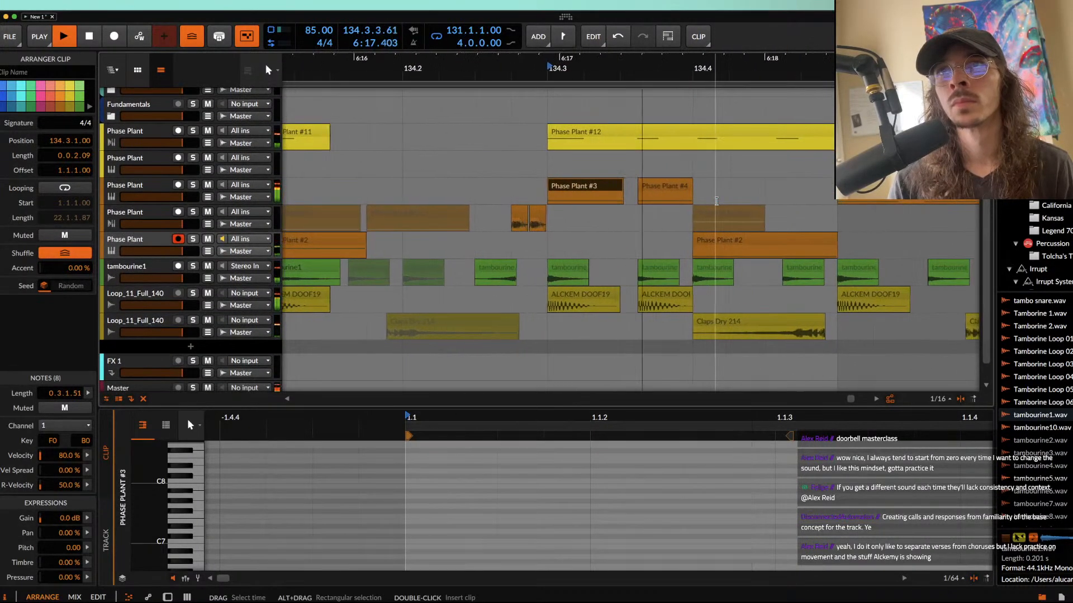
Step: Listen to the four-bar loop from bar 131 through the edited bar 134, following the clips across the arrangement
{"action": "scroll", "coordinate": [717, 201], "scroll_direction": "down", "scroll_amount": 6}
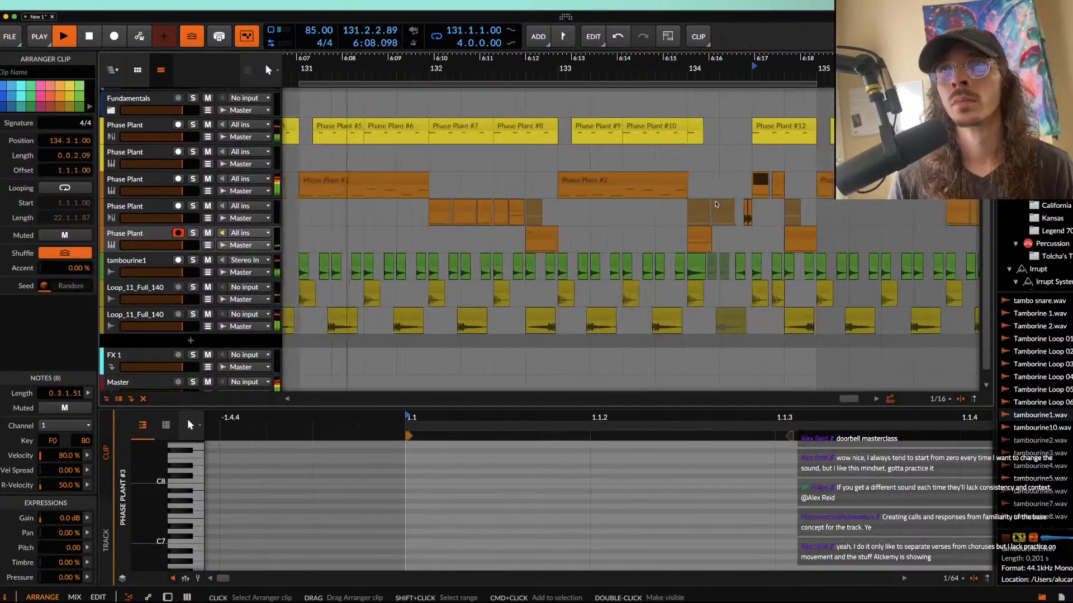
{"action": "scroll", "coordinate": [717, 201], "scroll_direction": "left", "scroll_amount": 2}
{"action": "scroll", "coordinate": [717, 201], "scroll_direction": "down", "scroll_amount": 2}
{"action": "scroll", "coordinate": [717, 201], "scroll_direction": "right", "scroll_amount": 1}
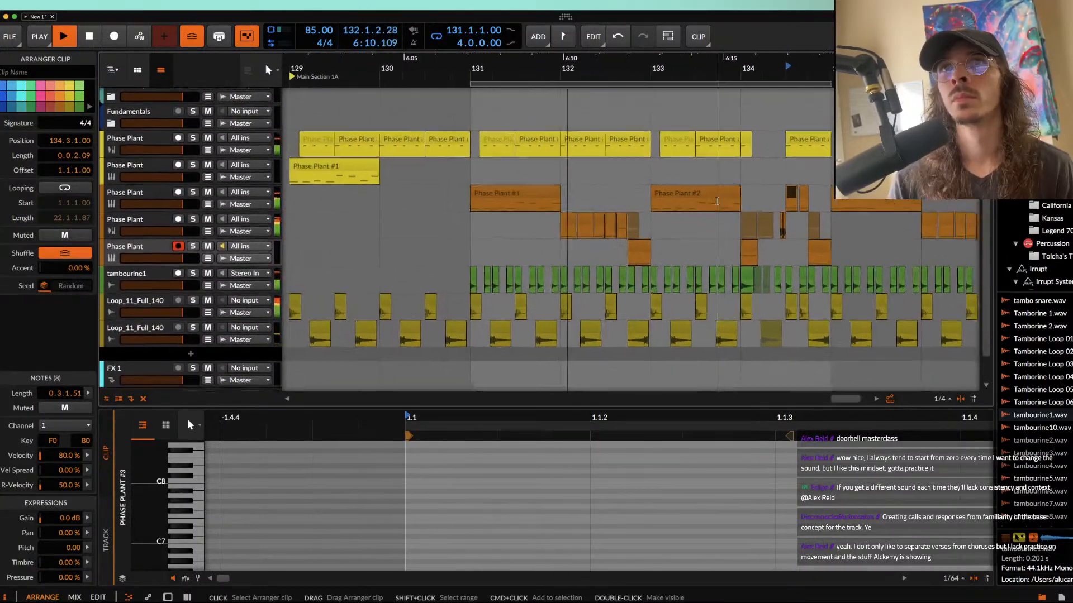
{"action": "scroll", "coordinate": [631, 208], "scroll_direction": "right", "scroll_amount": 1}
{"action": "scroll", "coordinate": [514, 206], "scroll_direction": "up", "scroll_amount": 4}
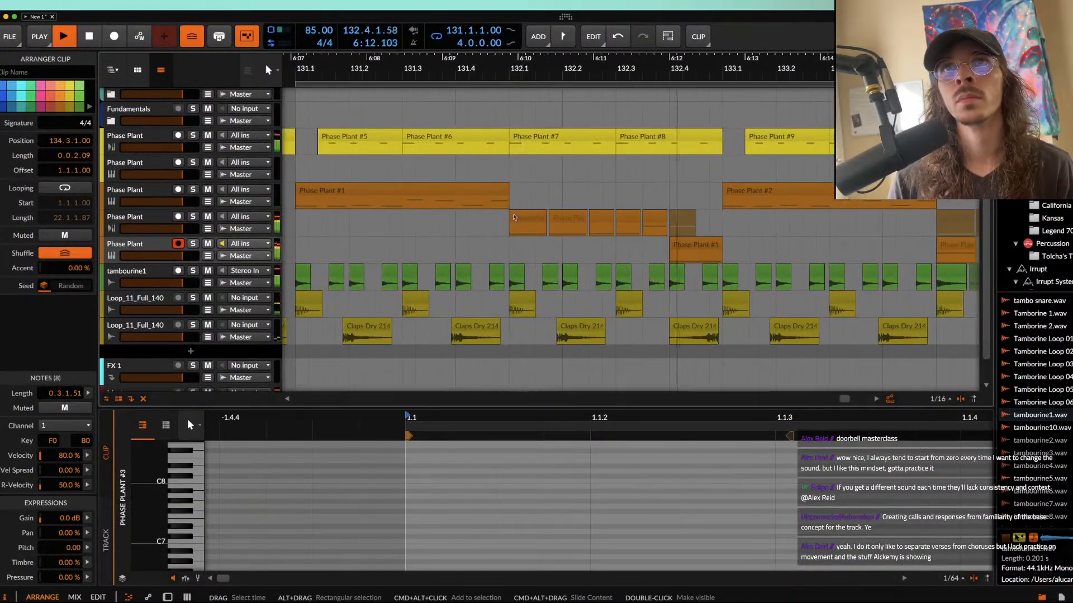
{"action": "scroll", "coordinate": [507, 205], "scroll_direction": "right", "scroll_amount": 4}
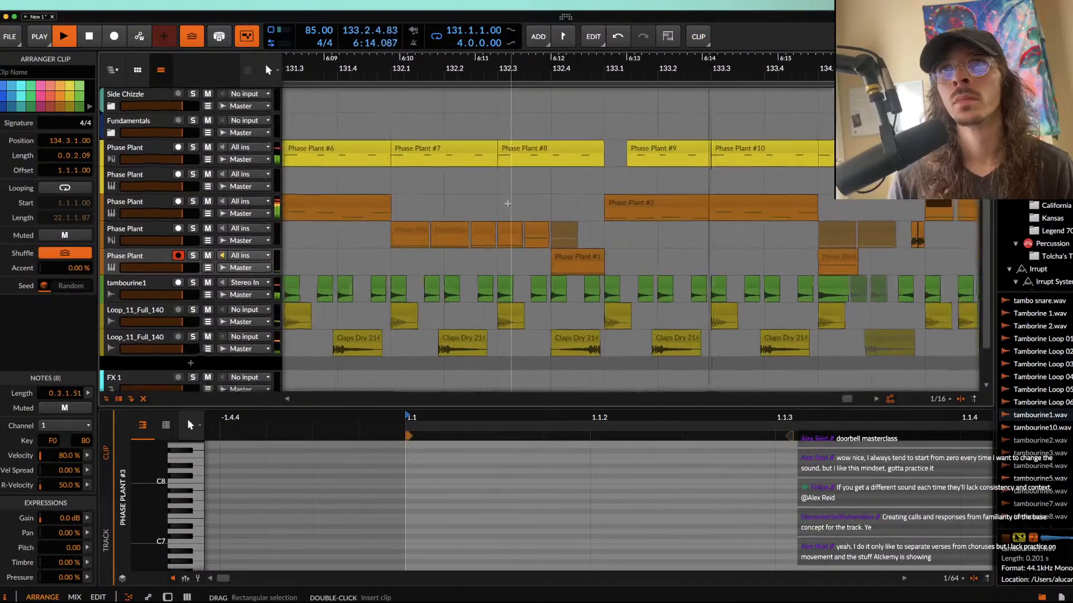
{"action": "scroll", "coordinate": [509, 206], "scroll_direction": "up", "scroll_amount": 1}
{"action": "scroll", "coordinate": [509, 206], "scroll_direction": "right", "scroll_amount": 3}
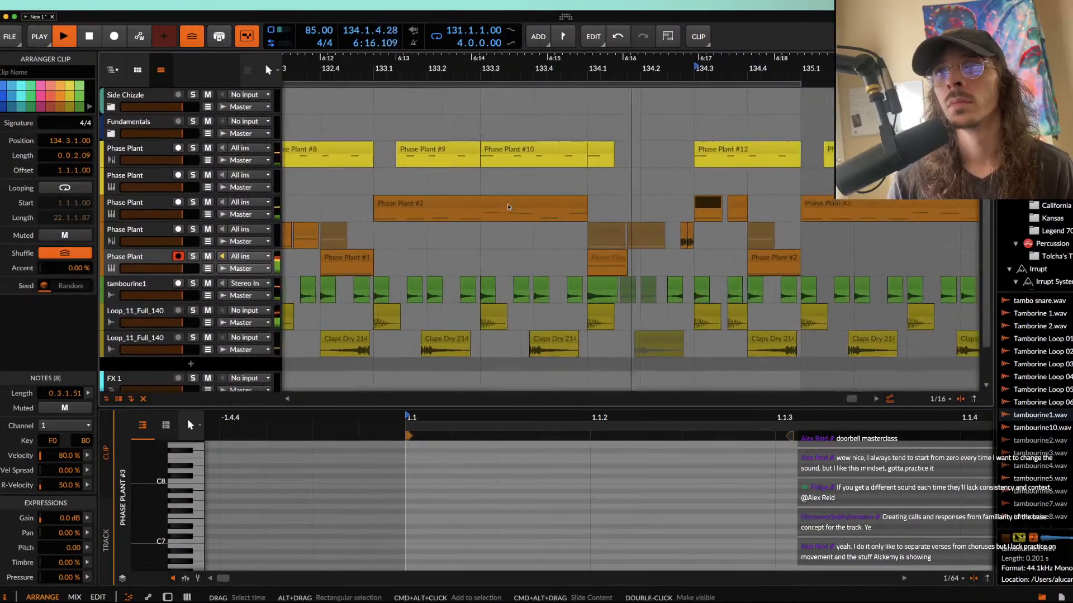
{"action": "scroll", "coordinate": [508, 207], "scroll_direction": "down", "scroll_amount": 6}
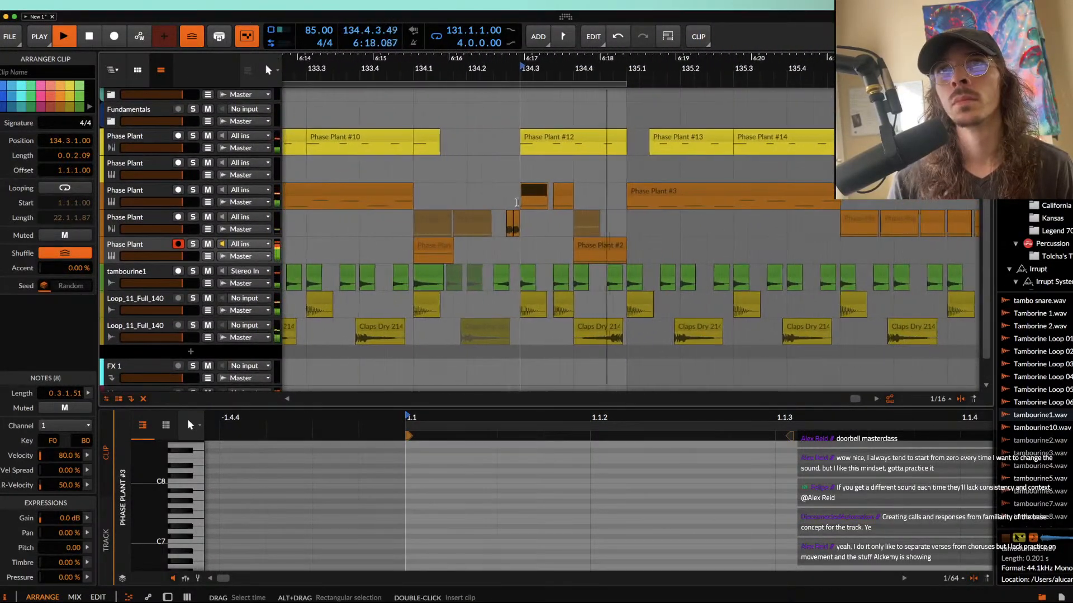
{"action": "scroll", "coordinate": [617, 188], "scroll_direction": "down", "scroll_amount": 3}
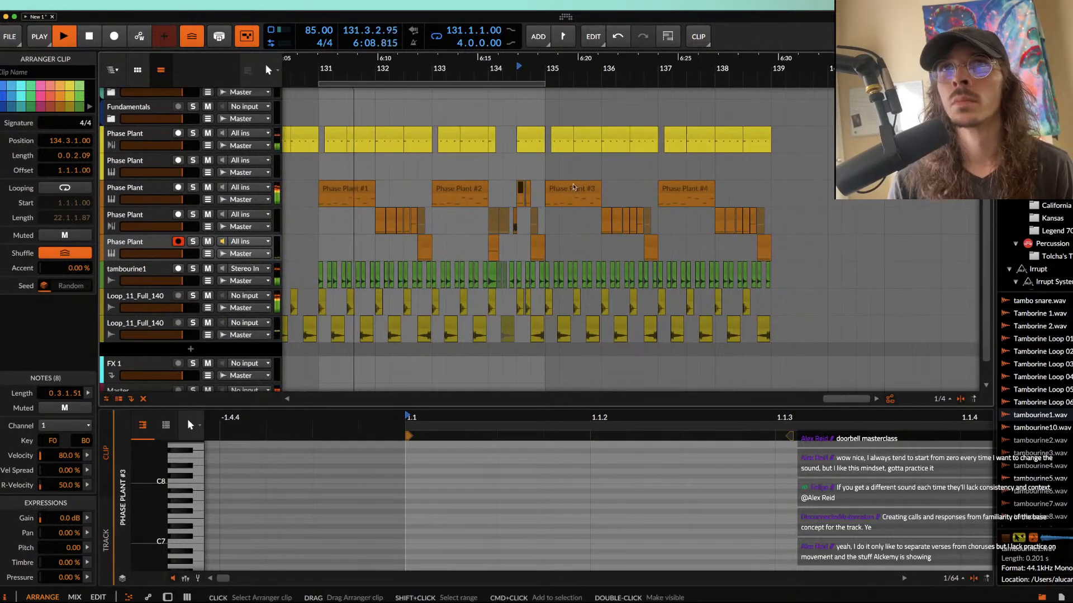
Step: Shorten the orange Phase Plant #1 bass clip at 131.1.1.00 to a length of 0.3.3.00
{"action": "left_click", "coordinate": [317, 172]}
{"action": "scroll", "coordinate": [341, 173], "scroll_direction": "up", "scroll_amount": 5}
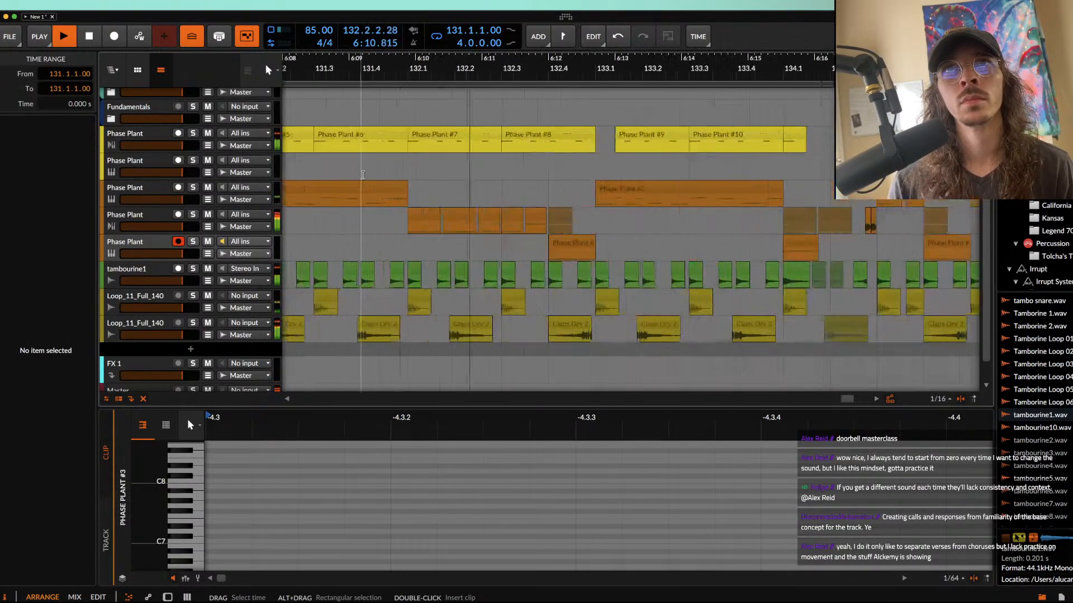
{"action": "key", "text": "space"}
{"action": "left_click", "coordinate": [439, 194]}
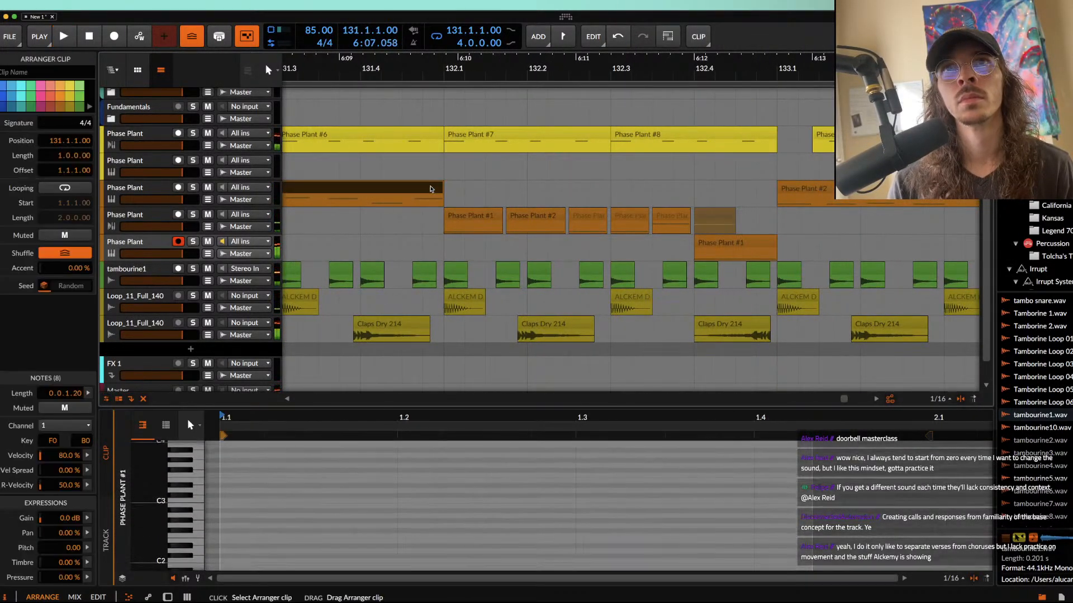
{"action": "scroll", "coordinate": [590, 192], "scroll_direction": "right", "scroll_amount": 4}
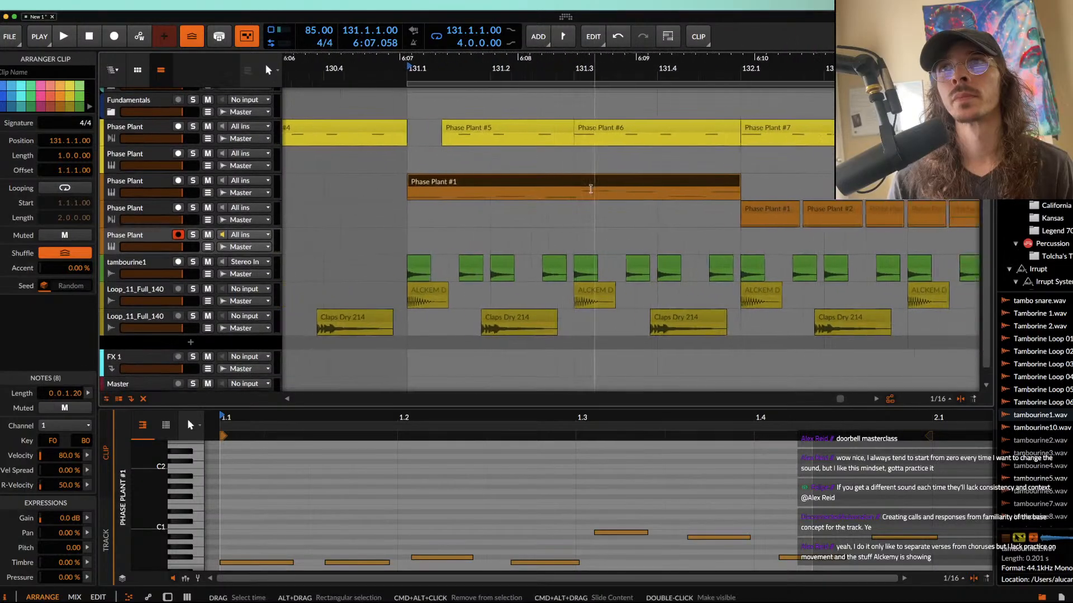
{"action": "key", "text": "space"}
{"action": "key", "text": "space"}
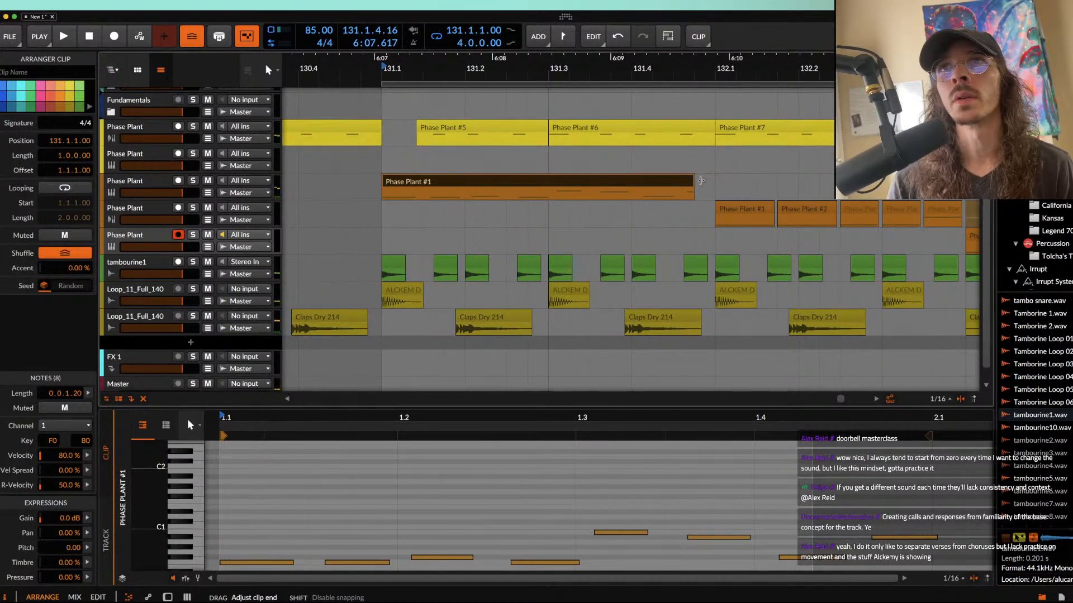
Step: Copy a tambourine1 hit to 131.4.4.25 with a length of 0.0.0.50, just ahead of bar 132, and audition it in the pattern
{"action": "scroll", "coordinate": [699, 257], "scroll_direction": "up", "scroll_amount": 3}
{"action": "left_click", "coordinate": [693, 261]}
{"action": "left_click_drag", "start_coordinate": [693, 261], "coordinate": [800, 263]}
{"action": "scroll", "coordinate": [678, 262], "scroll_direction": "up", "scroll_amount": 3}
{"action": "key", "text": "alt+space"}
{"action": "scroll", "coordinate": [811, 262], "scroll_direction": "down", "scroll_amount": 3}
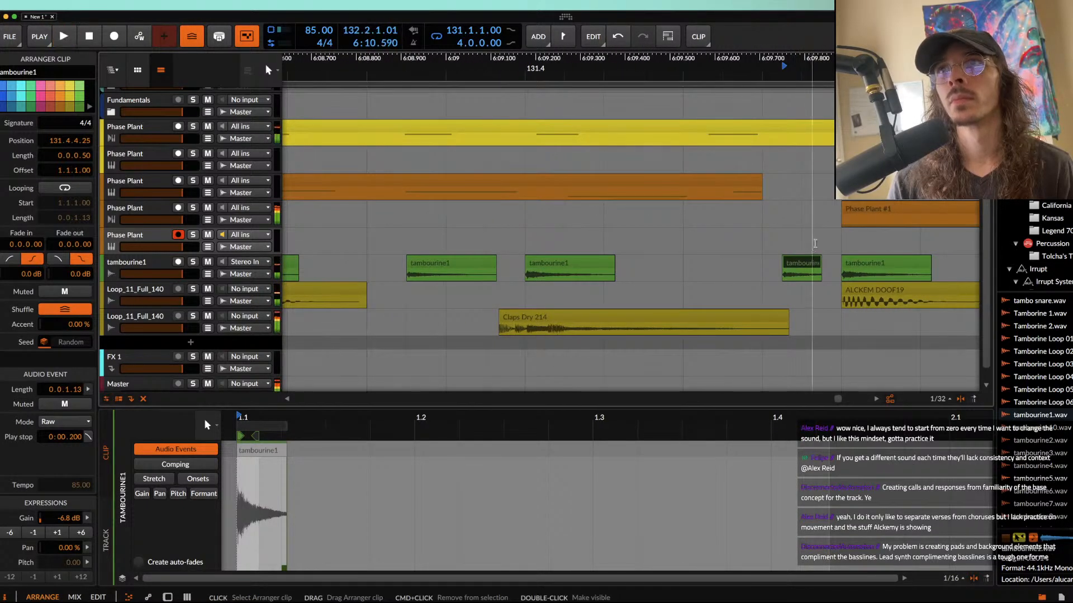
{"action": "scroll", "coordinate": [813, 247], "scroll_direction": "down", "scroll_amount": 10}
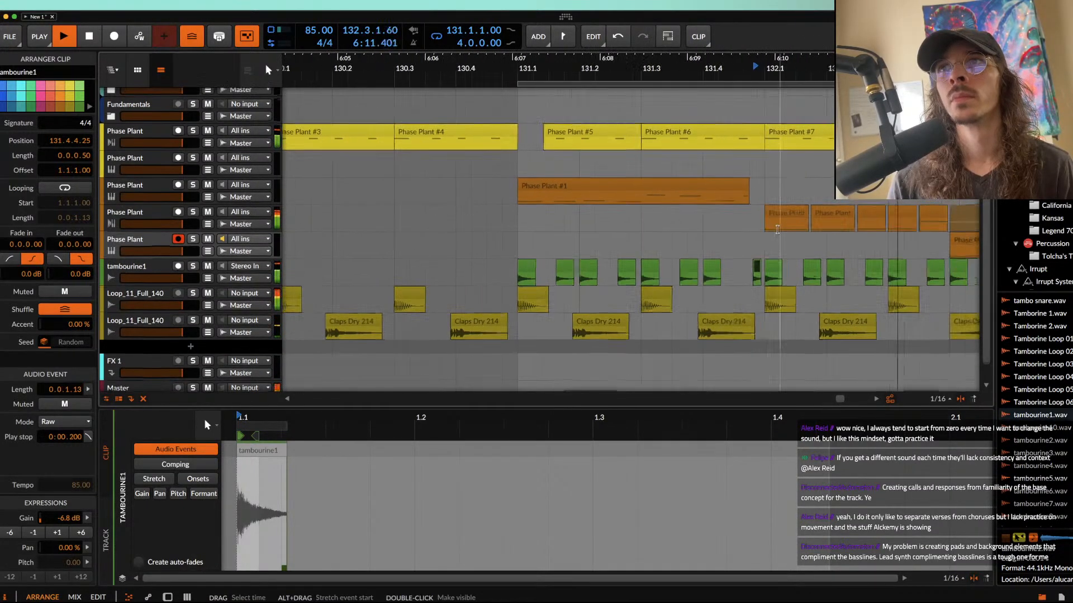
{"action": "scroll", "coordinate": [777, 230], "scroll_direction": "down", "scroll_amount": 2}
{"action": "scroll", "coordinate": [777, 228], "scroll_direction": "right", "scroll_amount": 4}
{"action": "key", "text": "space"}
{"action": "key", "text": "space"}
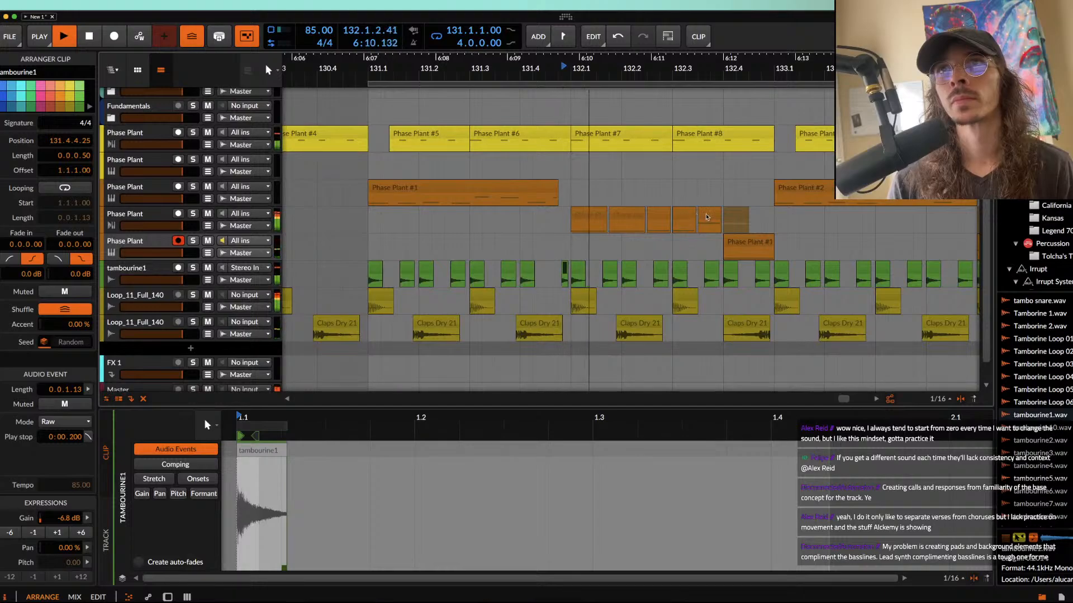
Step: Open the Phase Plant #1 bass clip at 132.4 and move its first note up a semitone to F#0
{"action": "left_click", "coordinate": [707, 217]}
{"action": "scroll", "coordinate": [707, 217], "scroll_direction": "up", "scroll_amount": 5}
{"action": "scroll", "coordinate": [707, 217], "scroll_direction": "right", "scroll_amount": 3}
{"action": "left_click", "coordinate": [683, 236]}
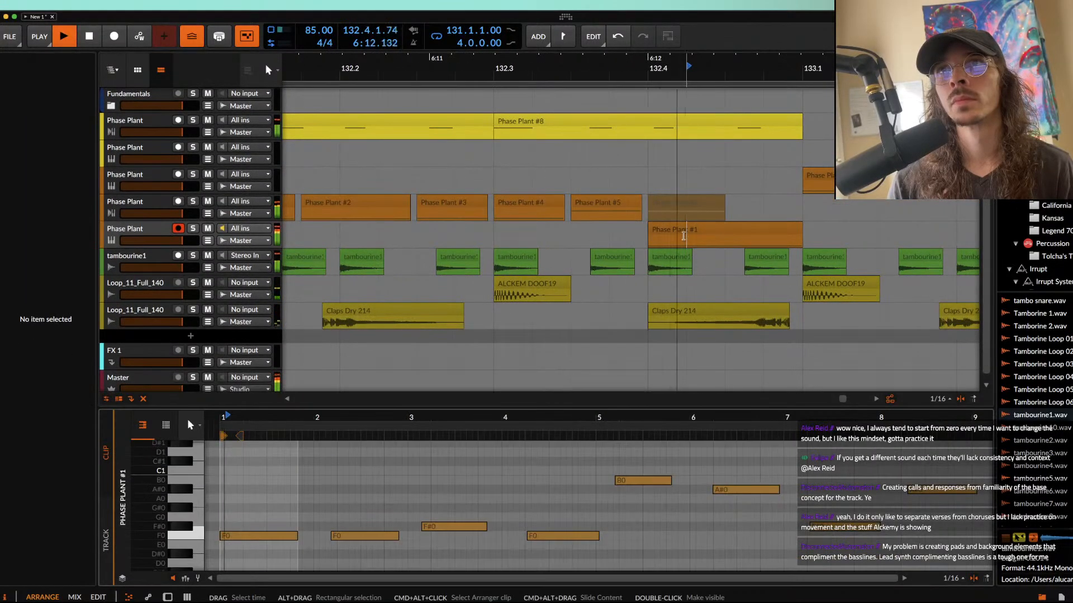
{"action": "left_click", "coordinate": [684, 236]}
{"action": "key", "text": "space"}
{"action": "left_click_drag", "start_coordinate": [243, 536], "coordinate": [243, 526]}
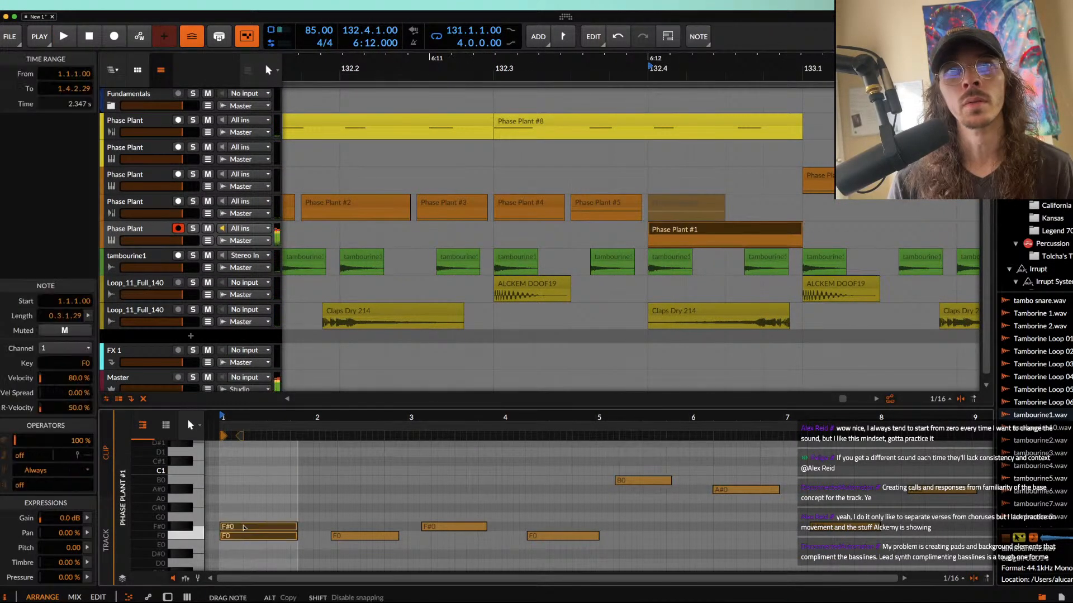
Step: Show the device chain of the bass track at 132.4 and switch its Snap Heap off and back on
{"action": "key", "text": "d"}
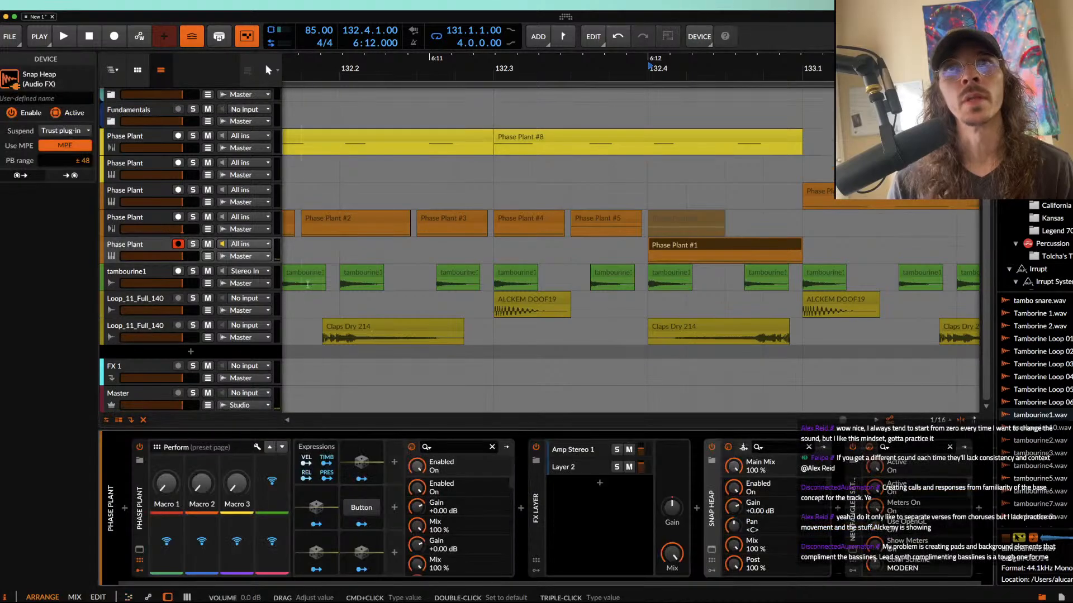
{"action": "left_click", "coordinate": [712, 448]}
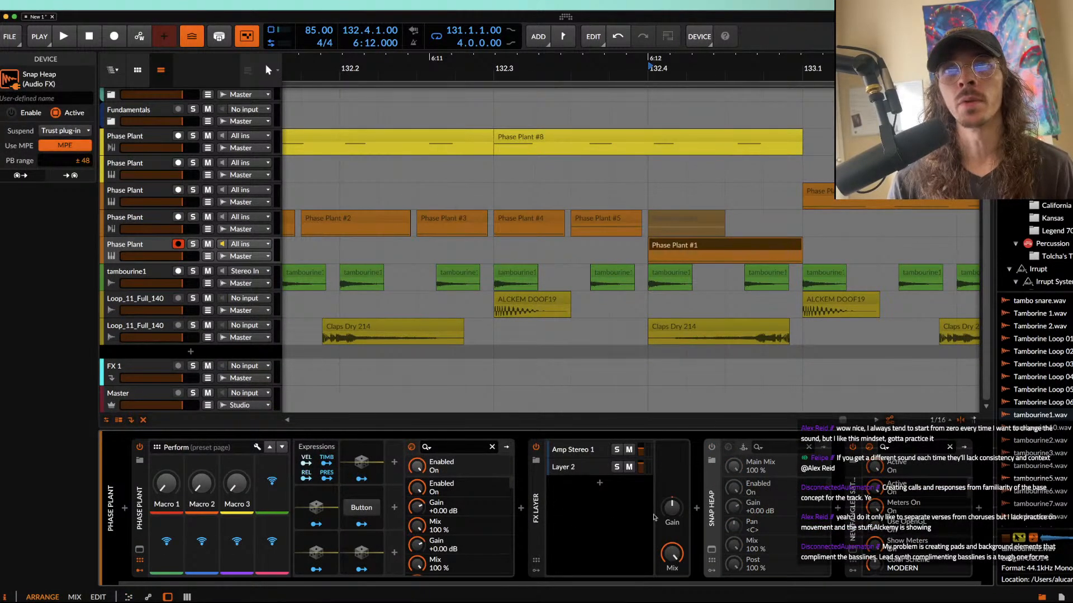
{"action": "left_click", "coordinate": [712, 448]}
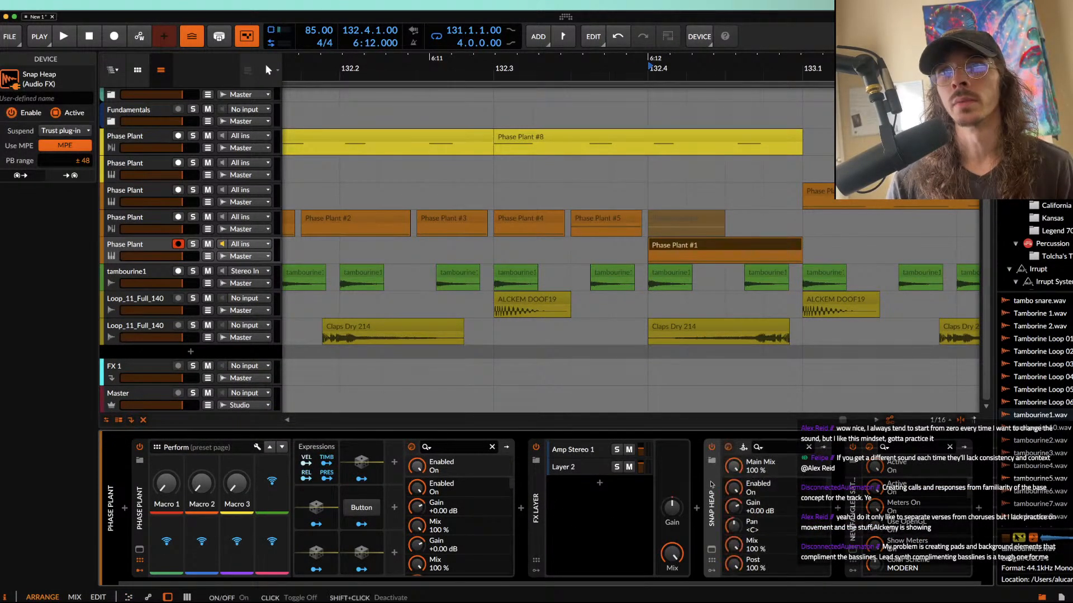
Step: Load the BAHAMUT GENERATOR MID SIDE preset from the Æturnum 4 snap heap user folder into the bass track's Snap Heap
{"action": "left_click", "coordinate": [711, 547]}
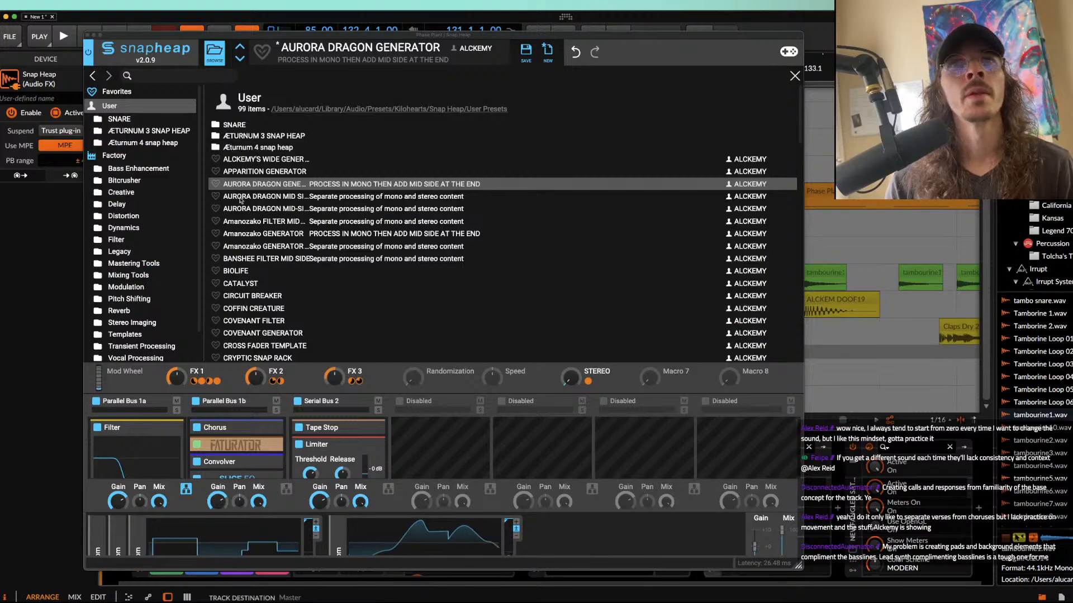
{"action": "left_click", "coordinate": [244, 150]}
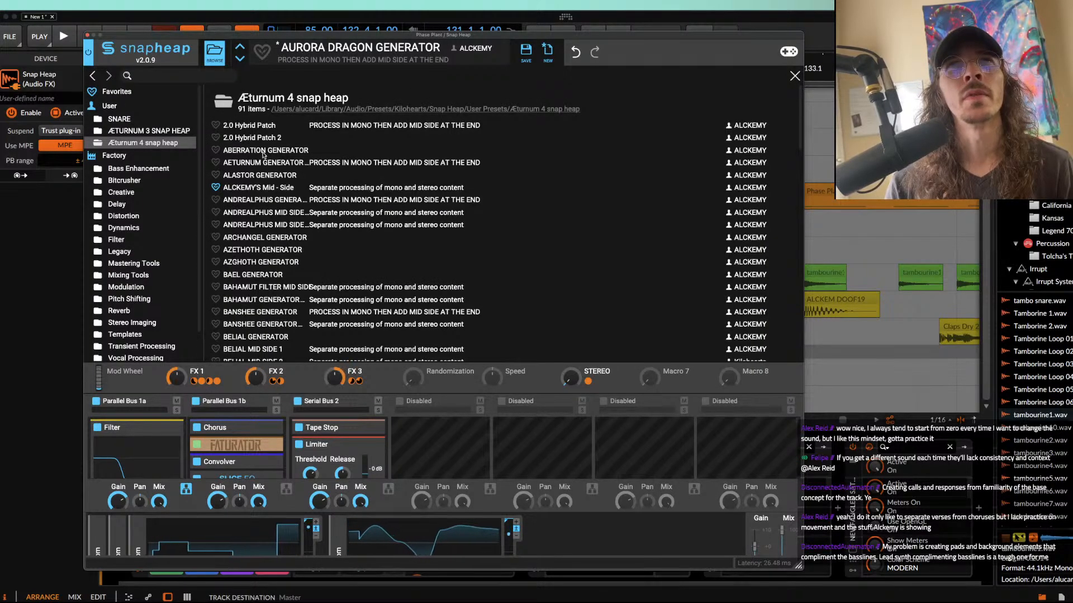
{"action": "scroll", "coordinate": [262, 287], "scroll_direction": "down", "scroll_amount": 1}
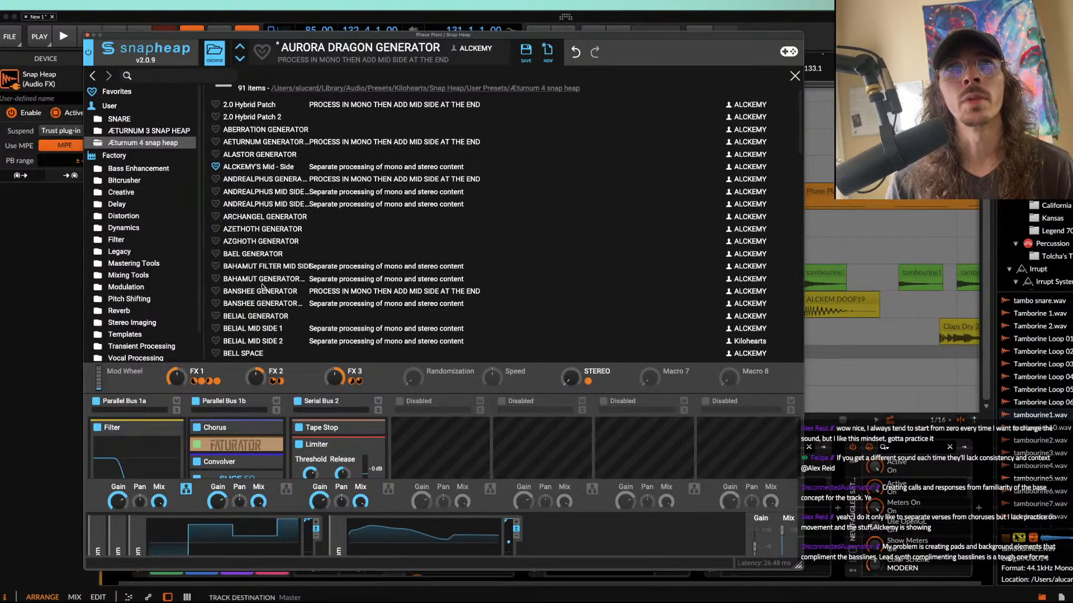
{"action": "left_click", "coordinate": [263, 281]}
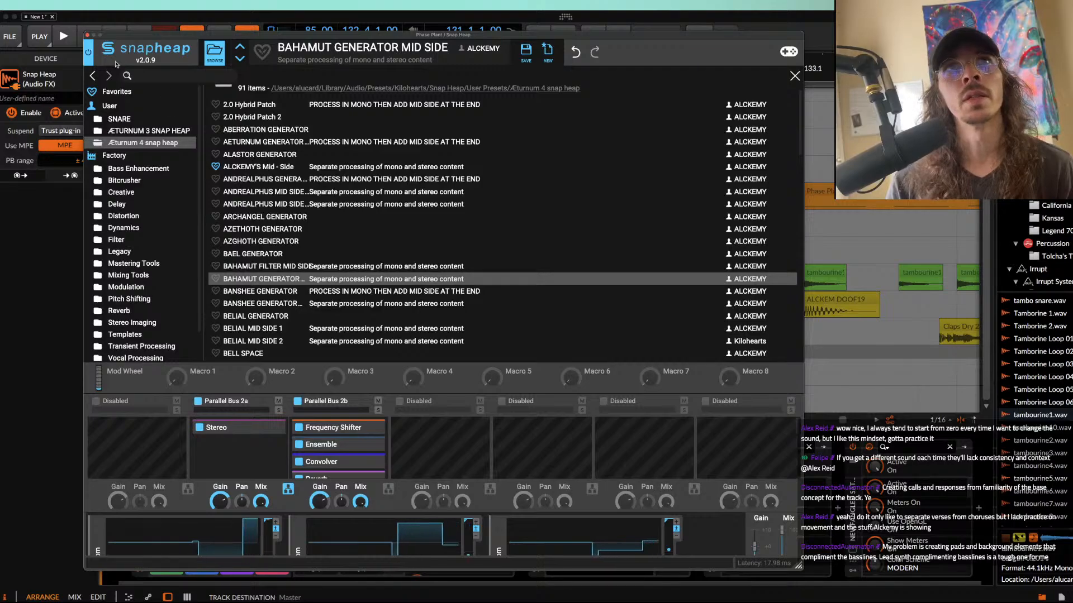
{"action": "left_click", "coordinate": [88, 35]}
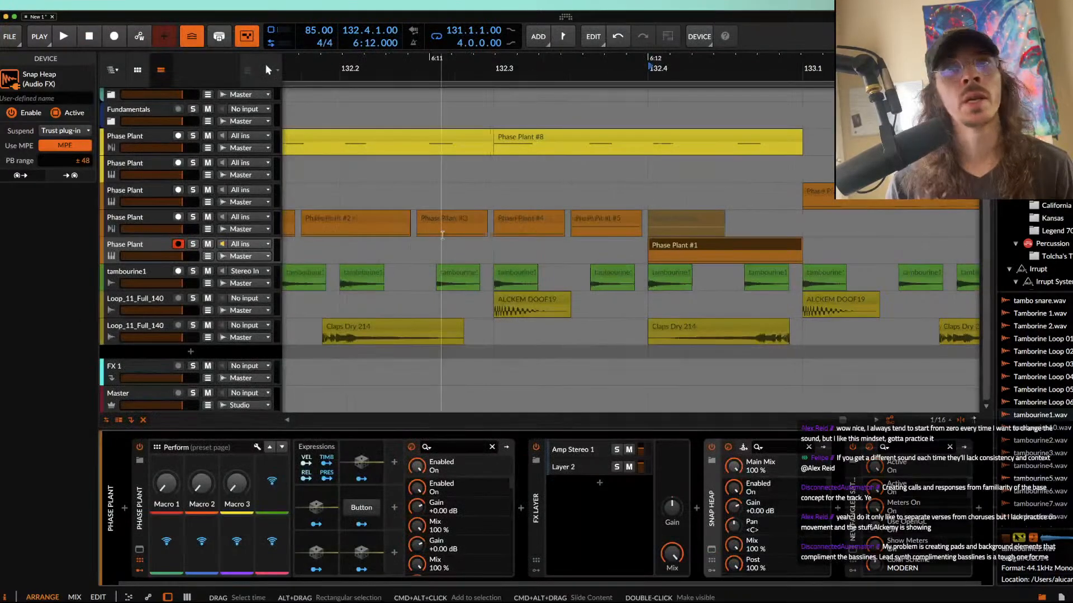
{"action": "scroll", "coordinate": [442, 235], "scroll_direction": "down", "scroll_amount": 5}
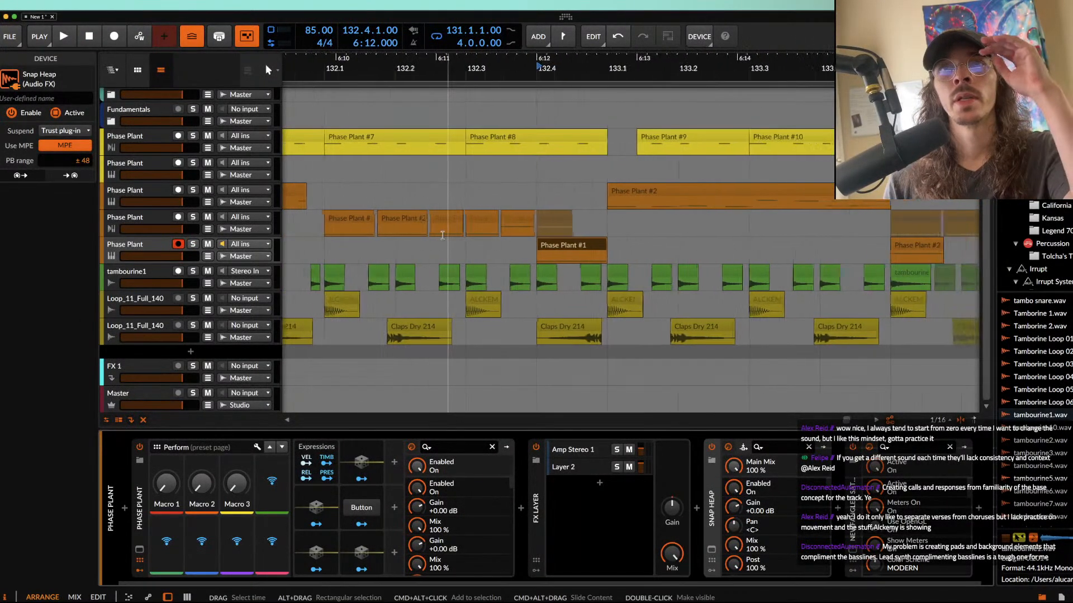
{"action": "scroll", "coordinate": [440, 237], "scroll_direction": "left", "scroll_amount": 3}
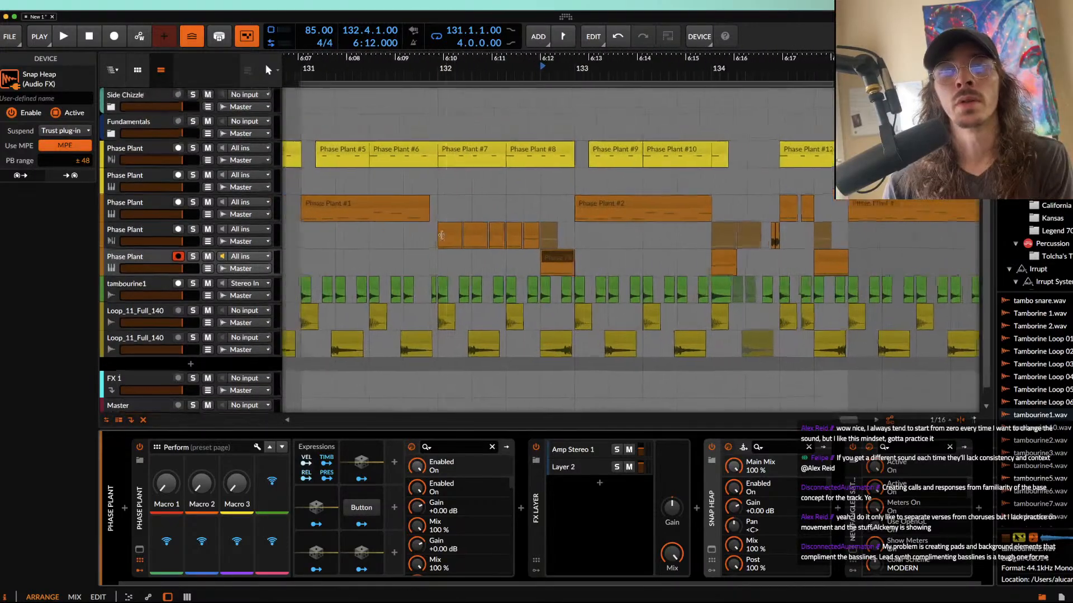
{"action": "left_click", "coordinate": [394, 211]}
{"action": "scroll", "coordinate": [394, 211], "scroll_direction": "down", "scroll_amount": 4}
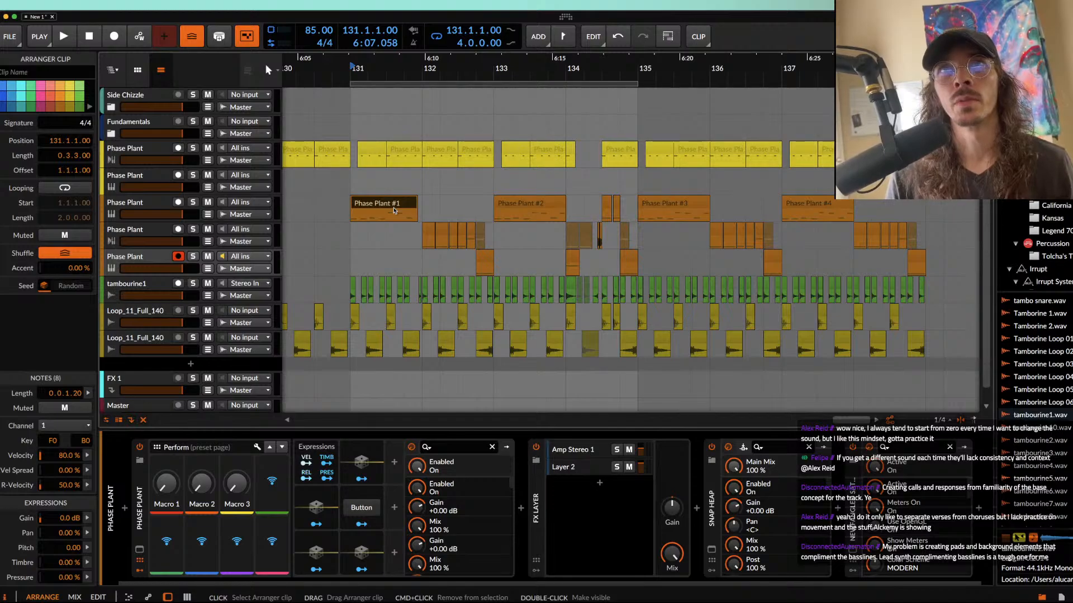
{"action": "scroll", "coordinate": [390, 209], "scroll_direction": "up", "scroll_amount": 2}
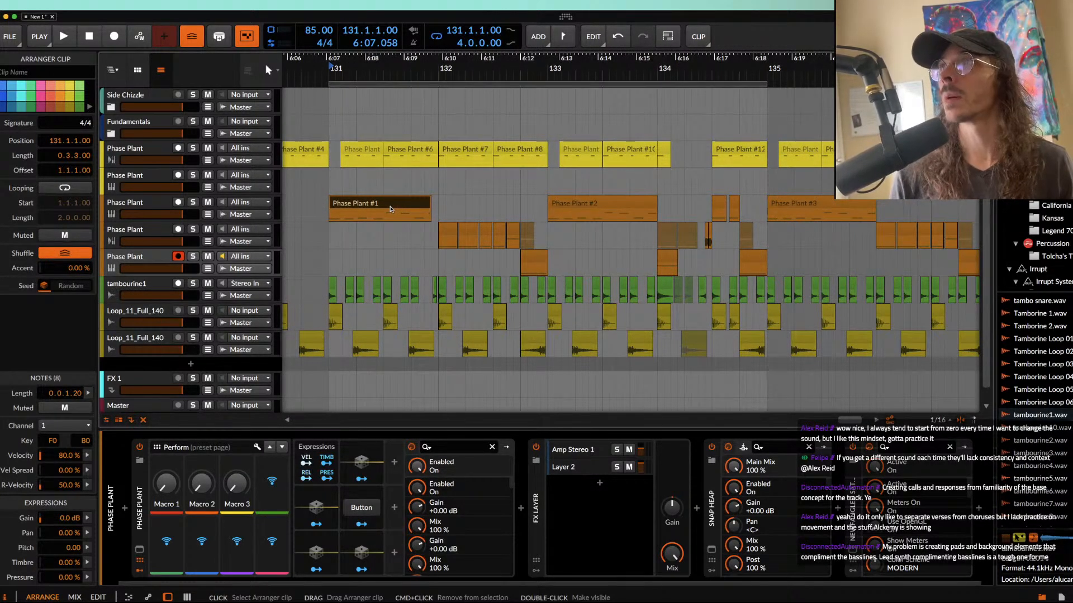
{"action": "scroll", "coordinate": [389, 209], "scroll_direction": "left", "scroll_amount": 2}
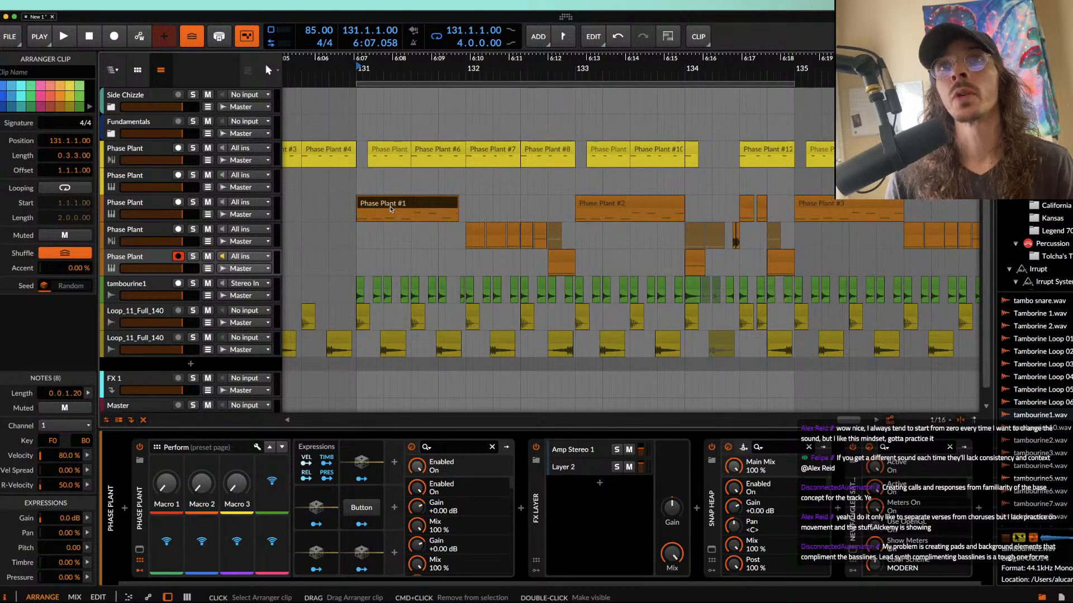
{"action": "scroll", "coordinate": [391, 210], "scroll_direction": "up", "scroll_amount": 5}
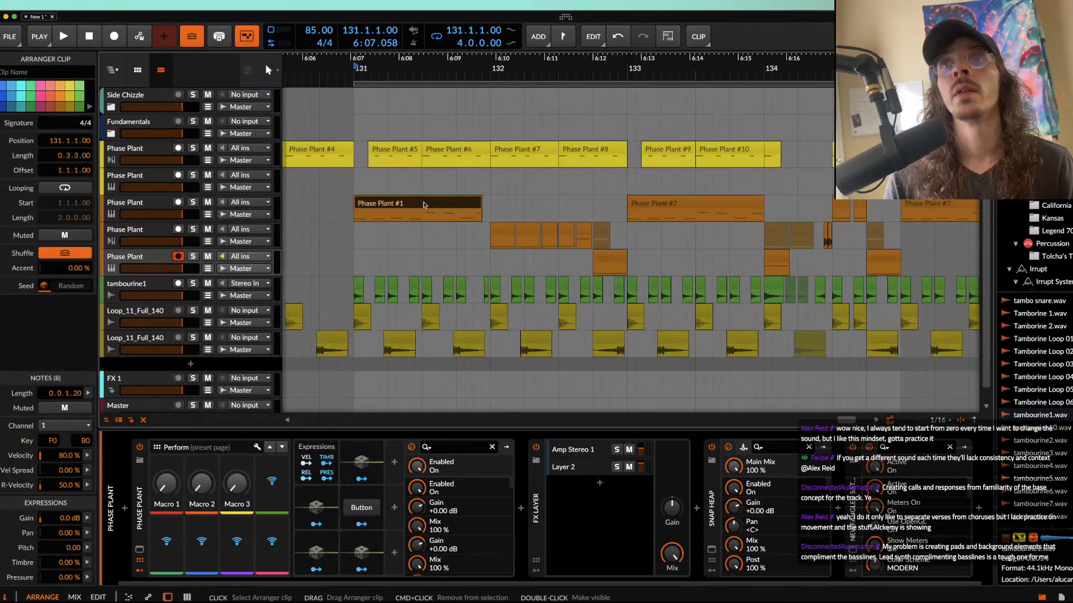
{"action": "scroll", "coordinate": [447, 209], "scroll_direction": "up", "scroll_amount": 4}
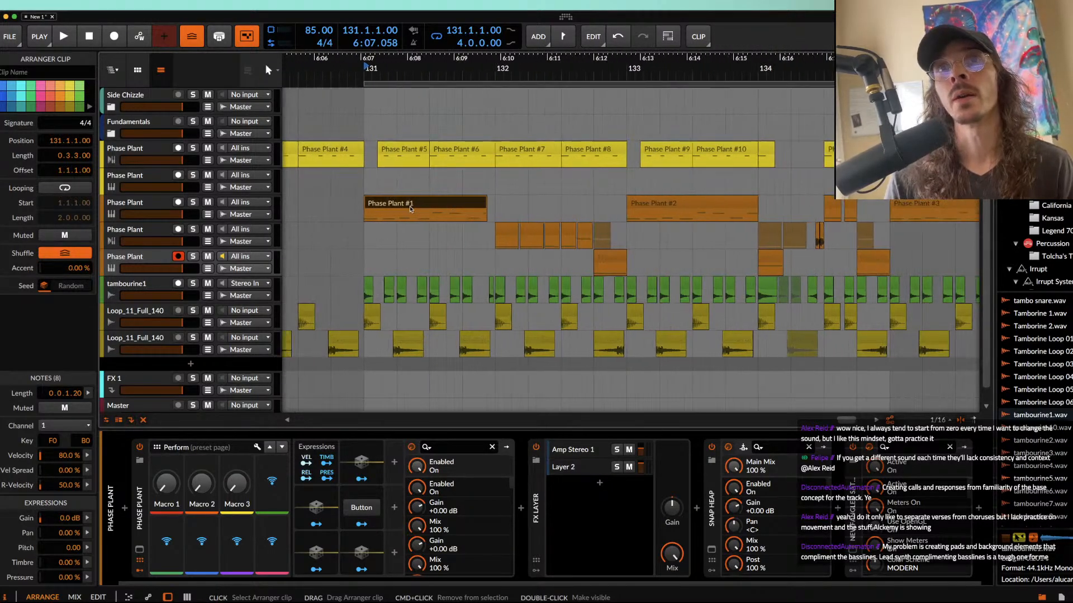
Step: Duplicate bars 131 to 134 across the tracks onto bar 135 and extend the loop region to 8.0.0.00
{"action": "scroll", "coordinate": [391, 189], "scroll_direction": "down", "scroll_amount": 5}
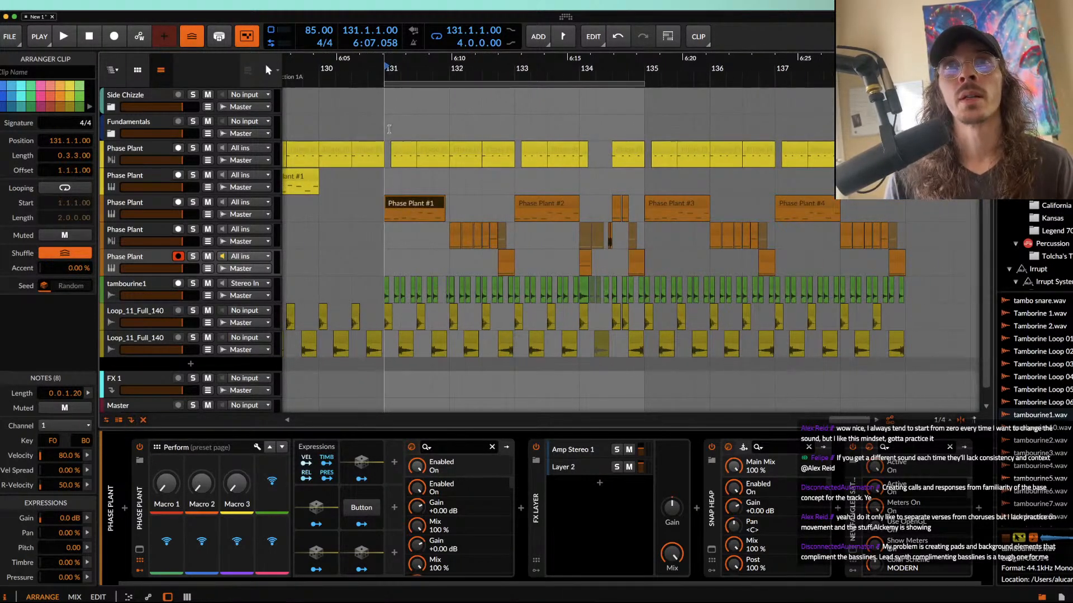
{"action": "left_click_drag", "start_coordinate": [387, 101], "coordinate": [646, 363]}
{"action": "key", "text": "super+d"}
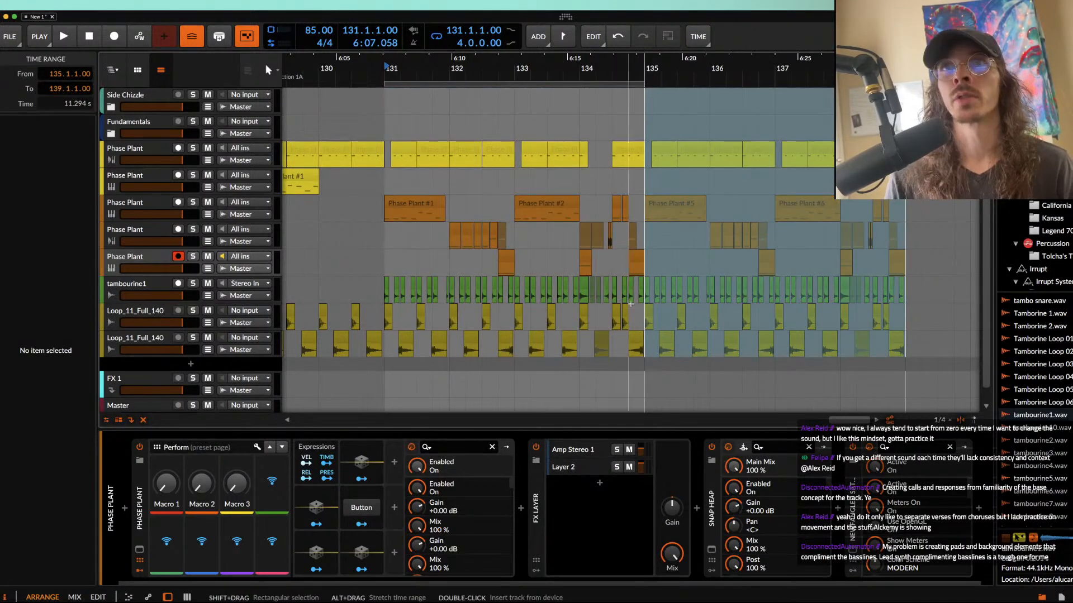
{"action": "left_click", "coordinate": [614, 85]}
{"action": "left_click_drag", "start_coordinate": [645, 88], "coordinate": [913, 89]}
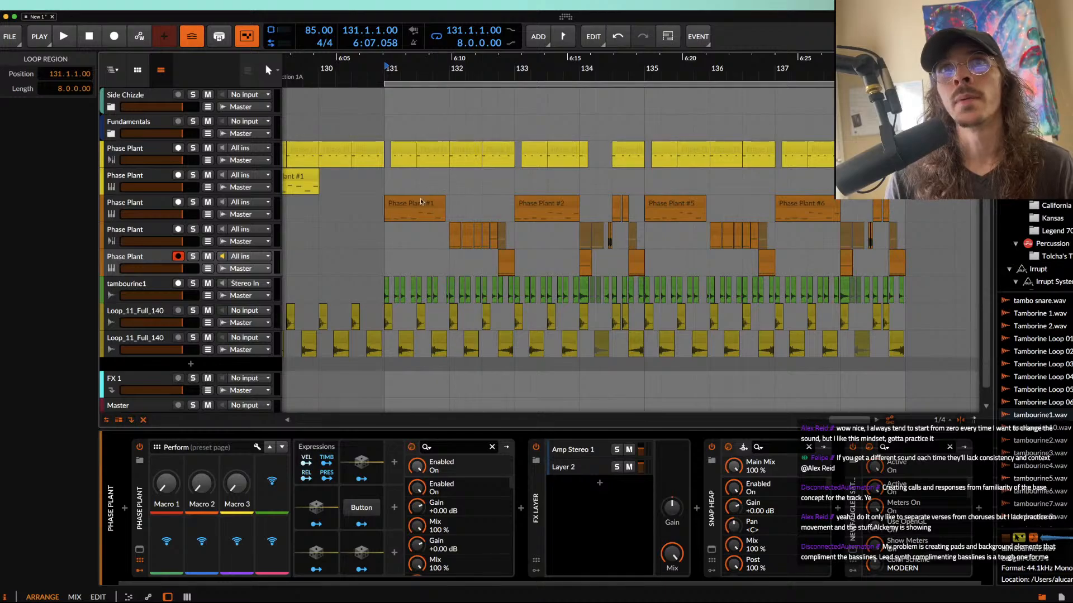
Step: Play the eight-bar loop from bar 131 and extend the bass clip at 131.1 back to a length of 1.0.0.00
{"action": "left_click", "coordinate": [422, 201]}
{"action": "scroll", "coordinate": [428, 202], "scroll_direction": "up", "scroll_amount": 3}
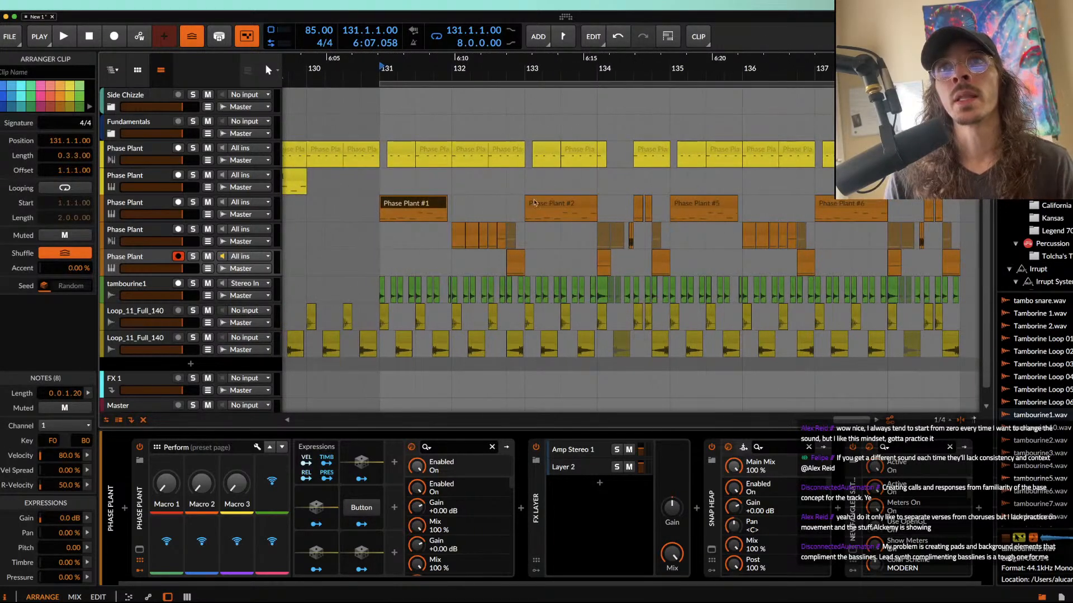
{"action": "key", "text": "space"}
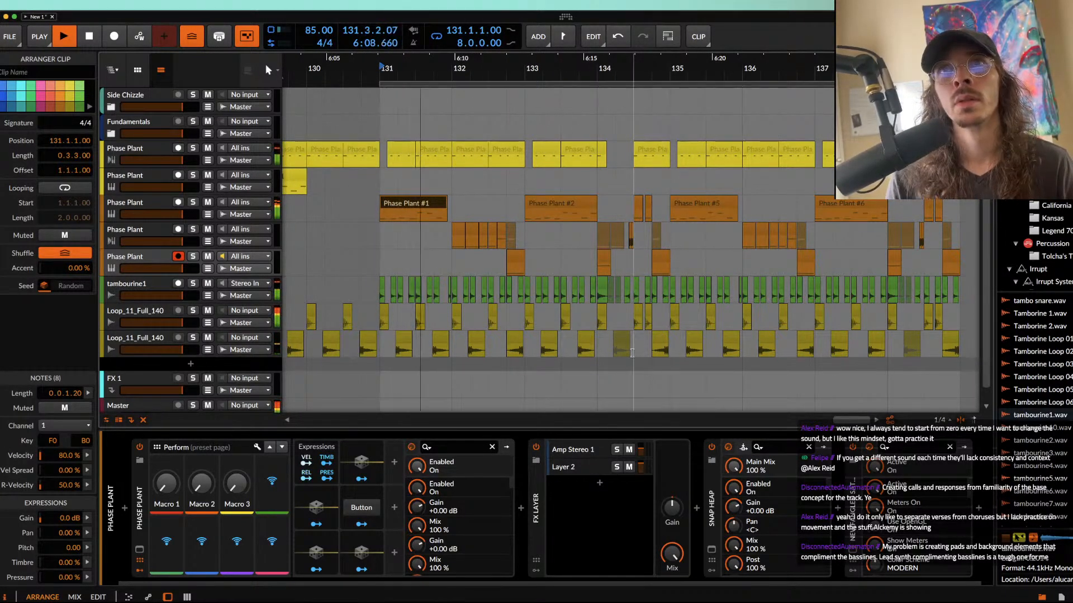
{"action": "scroll", "coordinate": [545, 248], "scroll_direction": "up", "scroll_amount": 3}
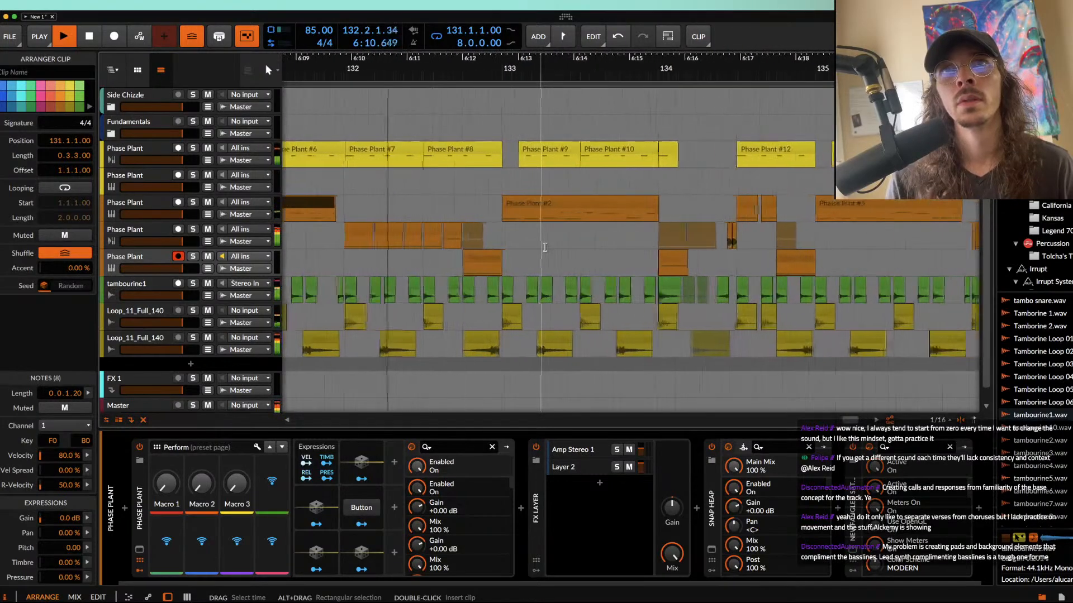
{"action": "scroll", "coordinate": [363, 207], "scroll_direction": "up", "scroll_amount": 2}
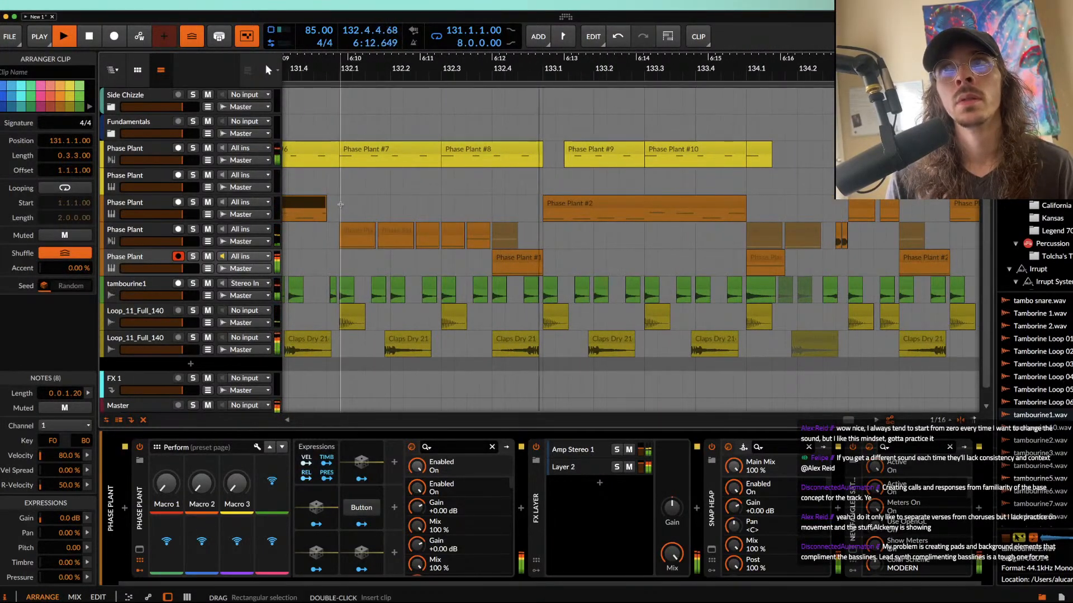
{"action": "scroll", "coordinate": [342, 205], "scroll_direction": "left", "scroll_amount": 3}
{"action": "left_click_drag", "start_coordinate": [432, 203], "coordinate": [443, 204]}
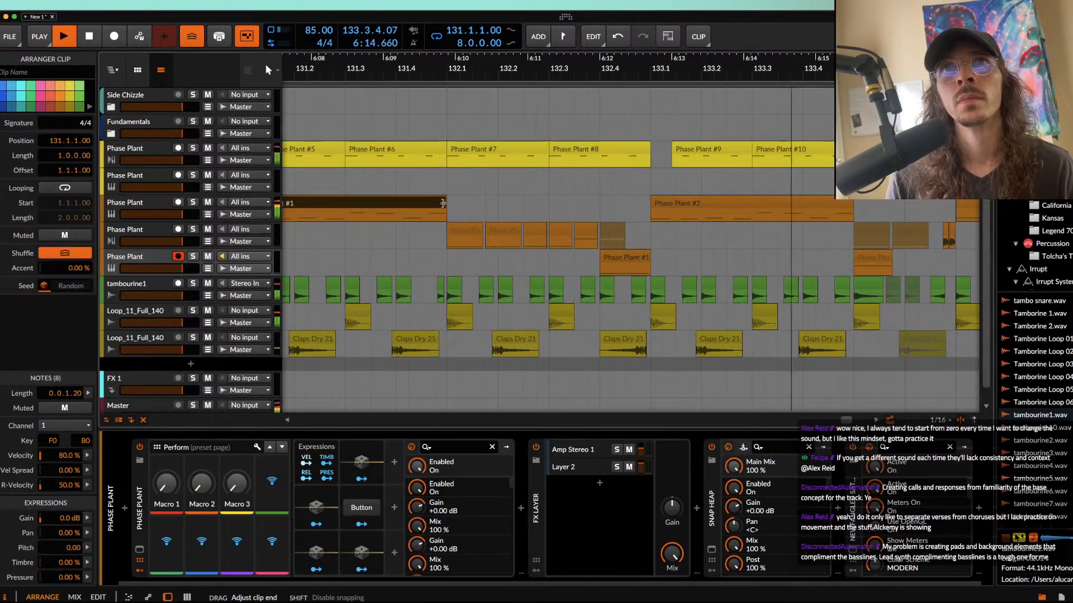
Step: Listen through the edited bar 134 into bar 135, then stop and select the Phase Plant #5 bass clip at 135.1.1.00
{"action": "scroll", "coordinate": [443, 203], "scroll_direction": "right", "scroll_amount": 6}
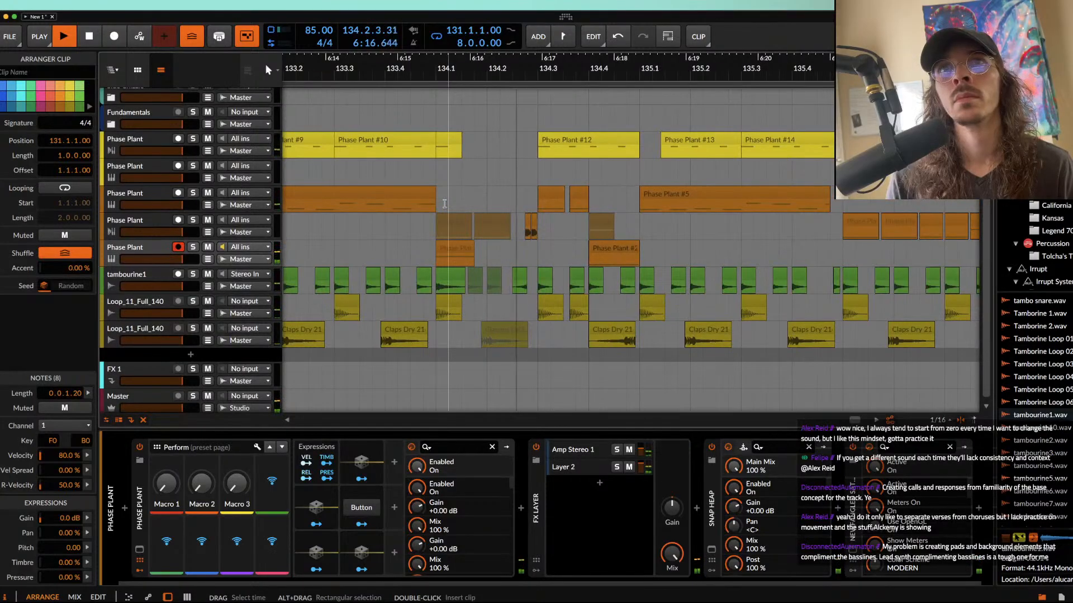
{"action": "scroll", "coordinate": [444, 203], "scroll_direction": "right", "scroll_amount": 5}
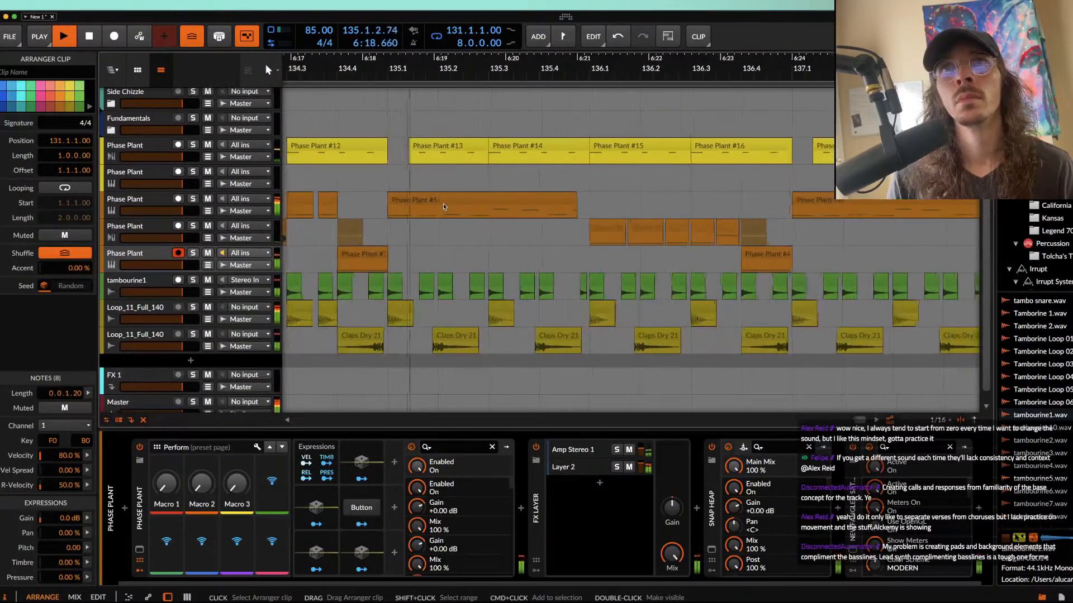
{"action": "scroll", "coordinate": [444, 204], "scroll_direction": "down", "scroll_amount": 1}
{"action": "key", "text": "space"}
{"action": "left_click", "coordinate": [438, 202]}
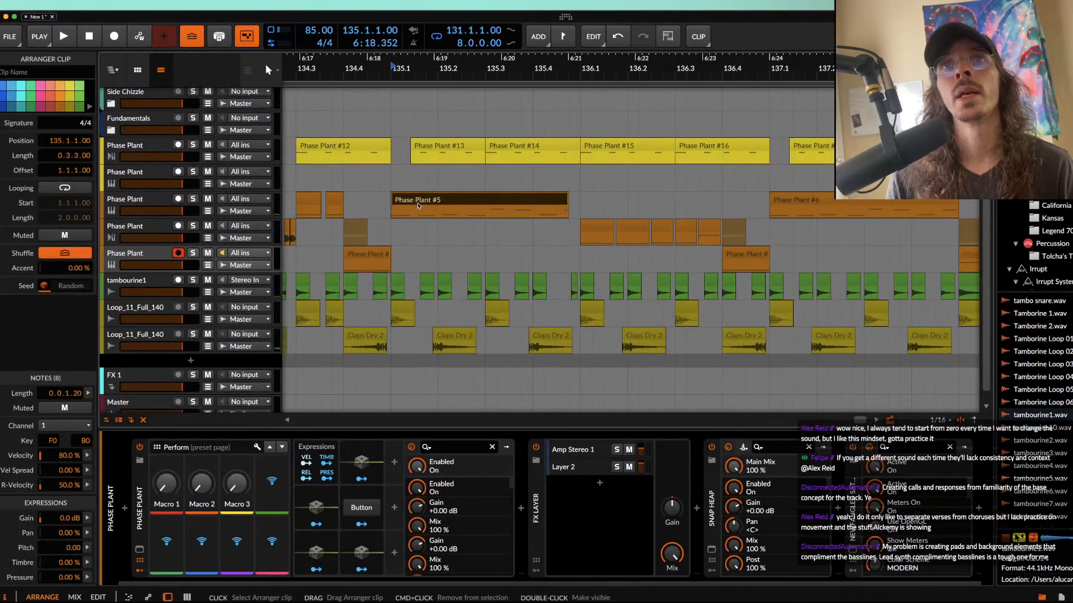
Step: Split the selected bass clip at 135.1.3.00 and open its first piece for note editing
{"action": "scroll", "coordinate": [436, 205], "scroll_direction": "up", "scroll_amount": 5}
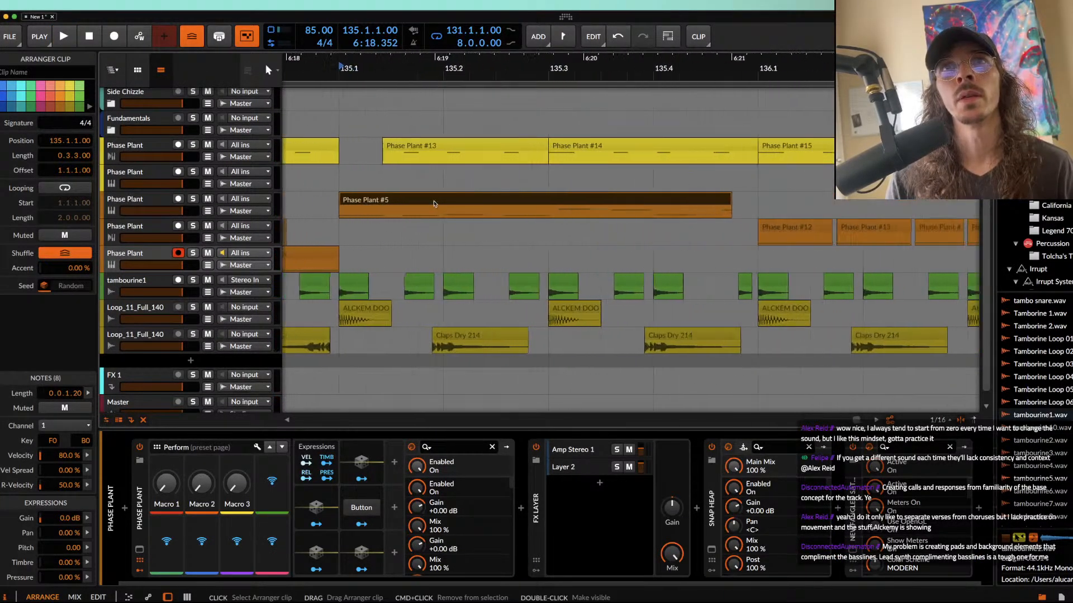
{"action": "left_click", "coordinate": [393, 211]}
{"action": "key", "text": "super+e"}
{"action": "left_click", "coordinate": [366, 204]}
{"action": "double_click", "coordinate": [365, 202]}
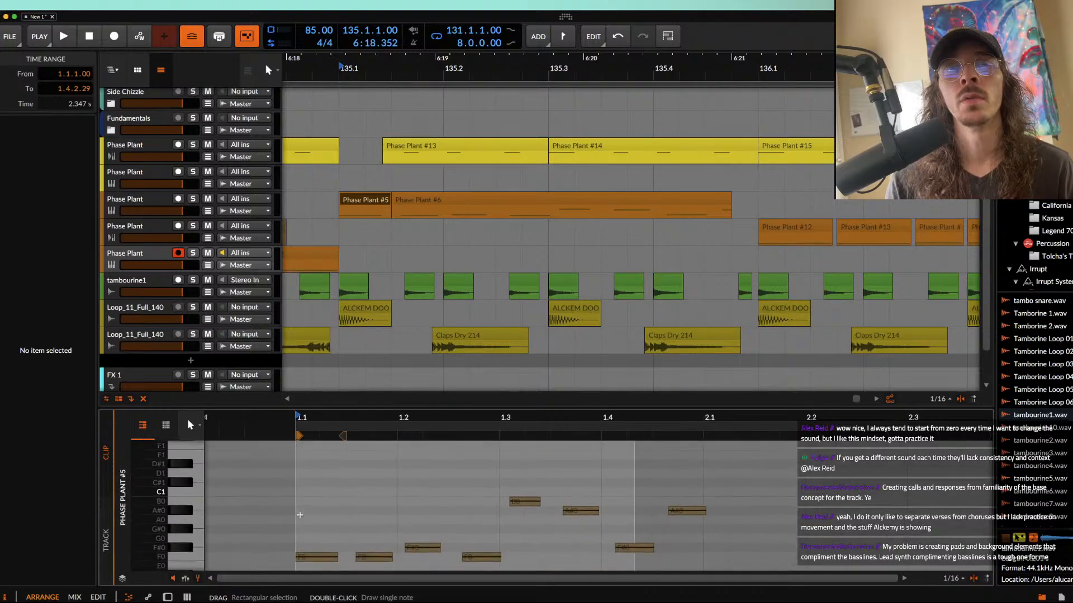
Step: Draw a falling pitch glide on the piece's first F0 note, starting at B0 and dropping below F0, and audition it
{"action": "left_click_drag", "start_coordinate": [299, 546], "coordinate": [299, 490]}
{"action": "key", "text": "space"}
{"action": "key", "text": "space"}
{"action": "left_click_drag", "start_coordinate": [335, 546], "coordinate": [334, 601]}
{"action": "key", "text": "space"}
{"action": "key", "text": "space"}
Step: Mute the tambourine1 clip at 135.1.3.50
{"action": "left_click", "coordinate": [420, 280]}
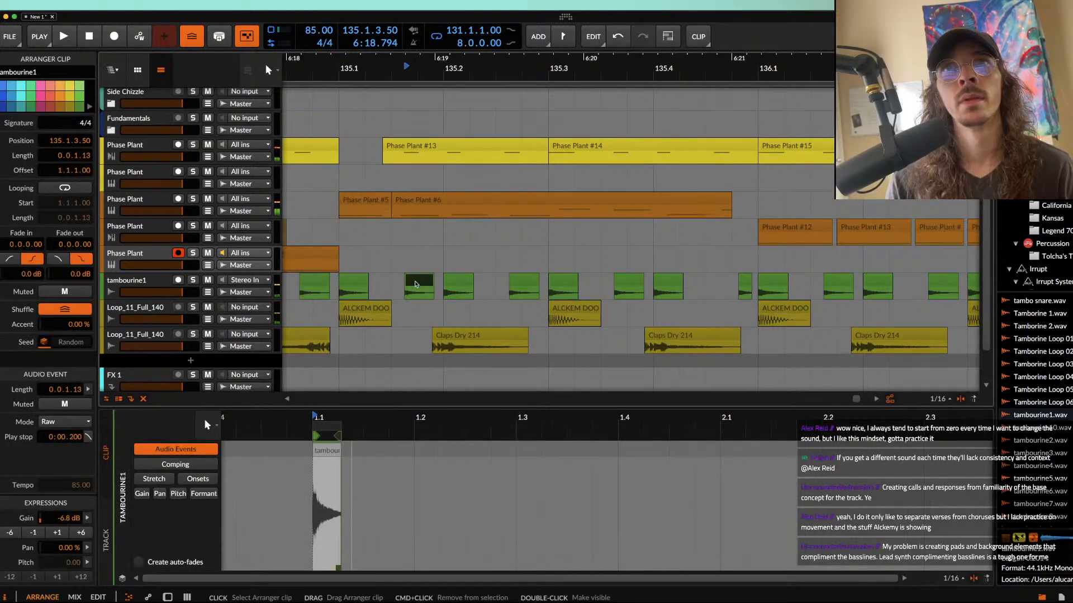
{"action": "key", "text": "alt+m"}
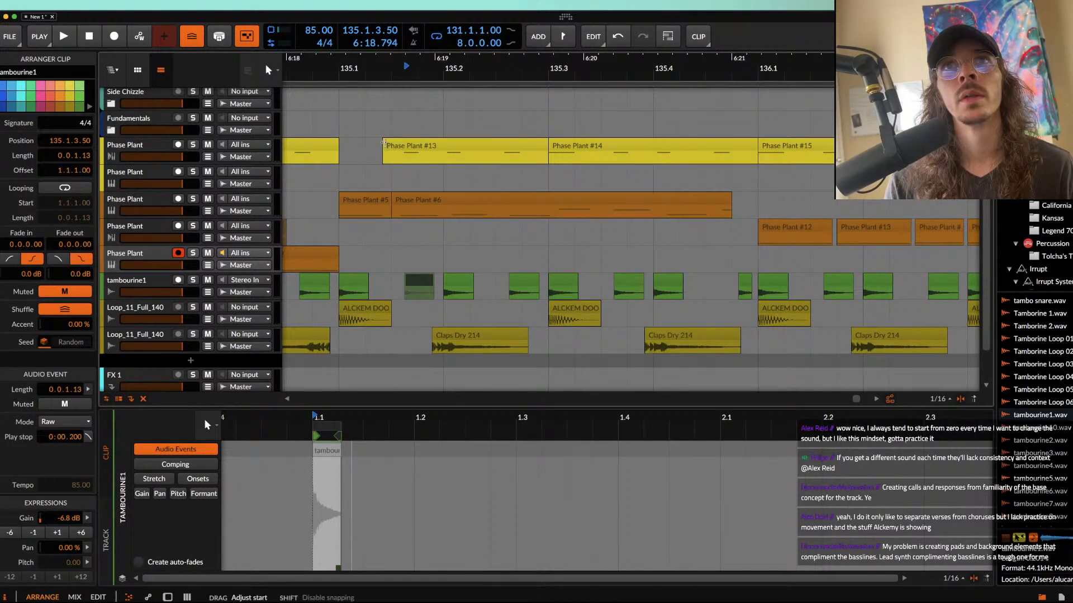
Step: Trim the bass clip's start to 135.2.1.00 and fill the gap from 135.1.3.00 with a copy of the lowest Phase Plant track's clip
{"action": "left_click", "coordinate": [366, 198]}
{"action": "left_click_drag", "start_coordinate": [394, 201], "coordinate": [445, 202]}
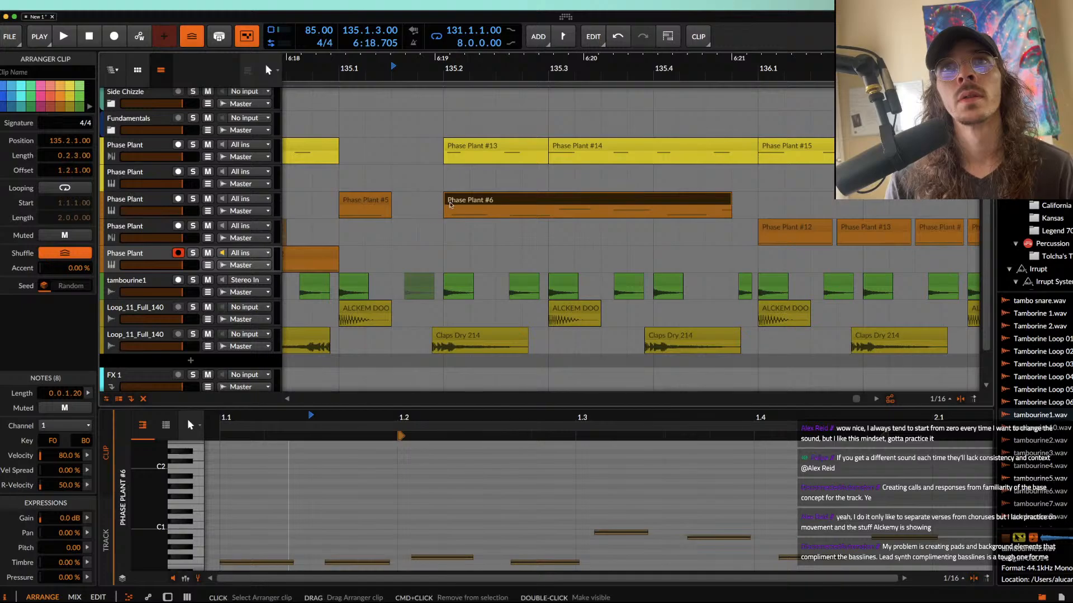
{"action": "left_click", "coordinate": [324, 255]}
{"action": "left_click_drag", "start_coordinate": [324, 255], "coordinate": [441, 253]}
Step: Bounce the short pitch-bent bass clip at 135.1.1.00 in place to audio
{"action": "left_click", "coordinate": [366, 200]}
{"action": "scroll", "coordinate": [354, 205], "scroll_direction": "down", "scroll_amount": 5}
{"action": "scroll", "coordinate": [354, 206], "scroll_direction": "left", "scroll_amount": 5}
{"action": "scroll", "coordinate": [358, 206], "scroll_direction": "down", "scroll_amount": 3}
{"action": "scroll", "coordinate": [615, 202], "scroll_direction": "left", "scroll_amount": 1}
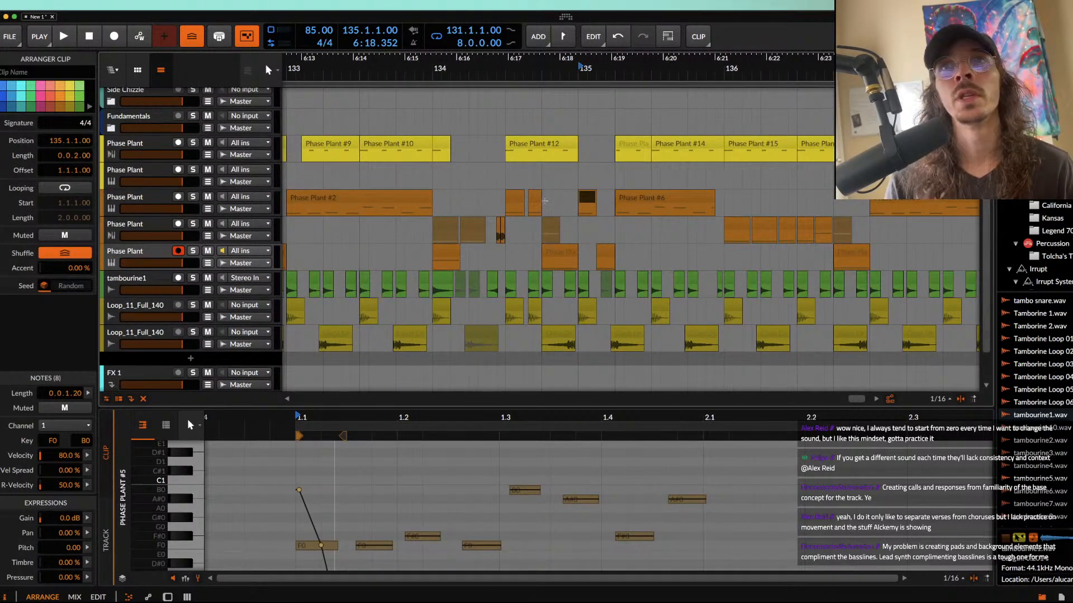
{"action": "key", "text": "super+b"}
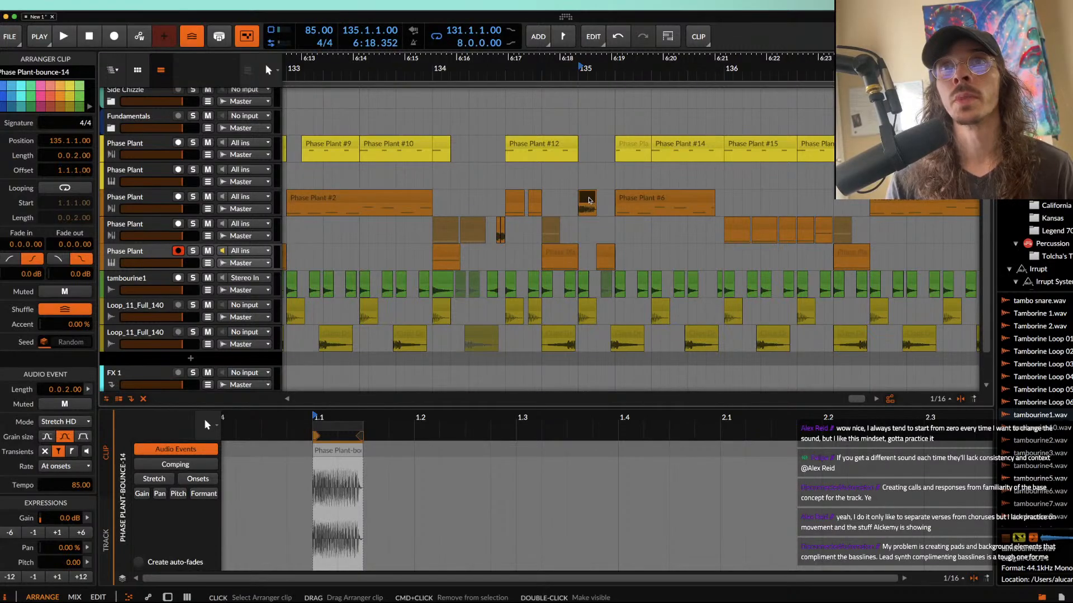
Step: Add an audio track below the bass track and move the bounced clip onto it at 135.1.1.00
{"action": "scroll", "coordinate": [591, 200], "scroll_direction": "up", "scroll_amount": 5}
{"action": "left_click", "coordinate": [543, 200]}
{"action": "left_click", "coordinate": [145, 199]}
{"action": "key", "text": "super+t"}
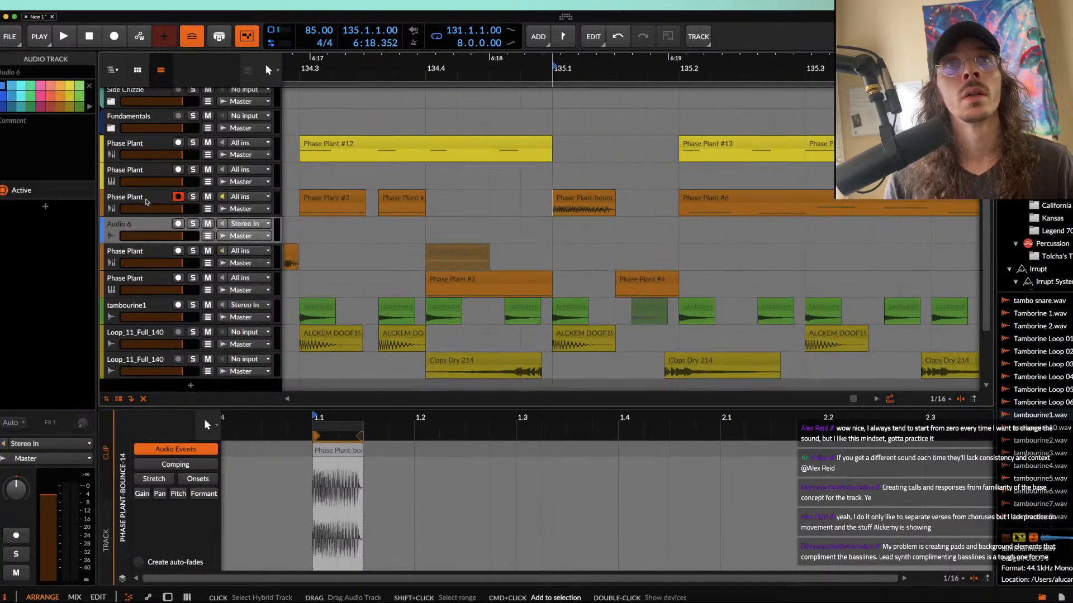
{"action": "left_click_drag", "start_coordinate": [566, 200], "coordinate": [568, 228]}
Step: Insert the Multipass effect into the Audio 6 track's device chain
{"action": "left_click", "coordinate": [148, 225]}
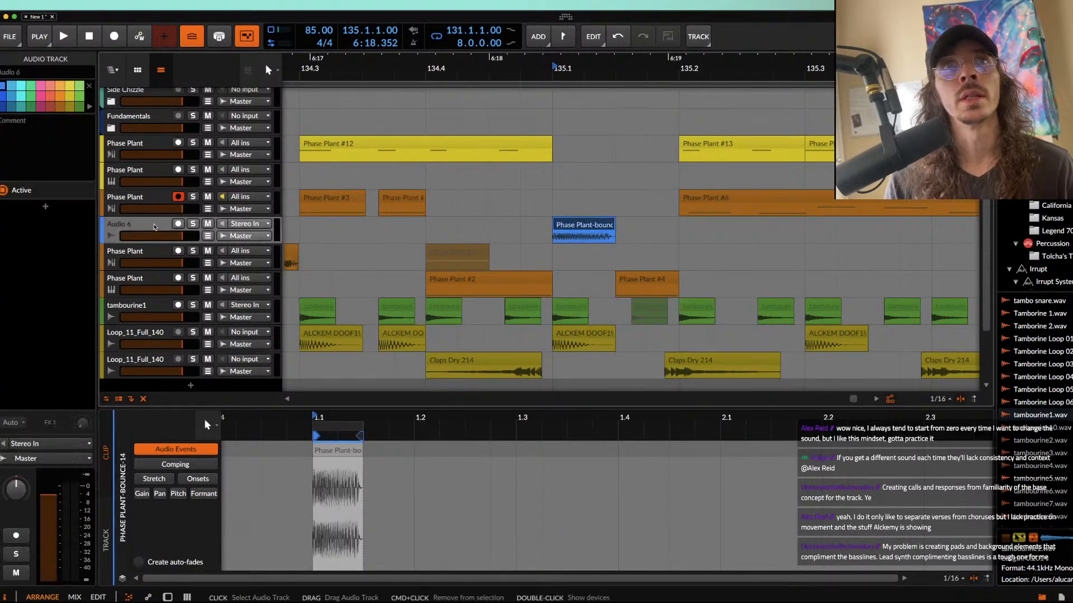
{"action": "key", "text": "d"}
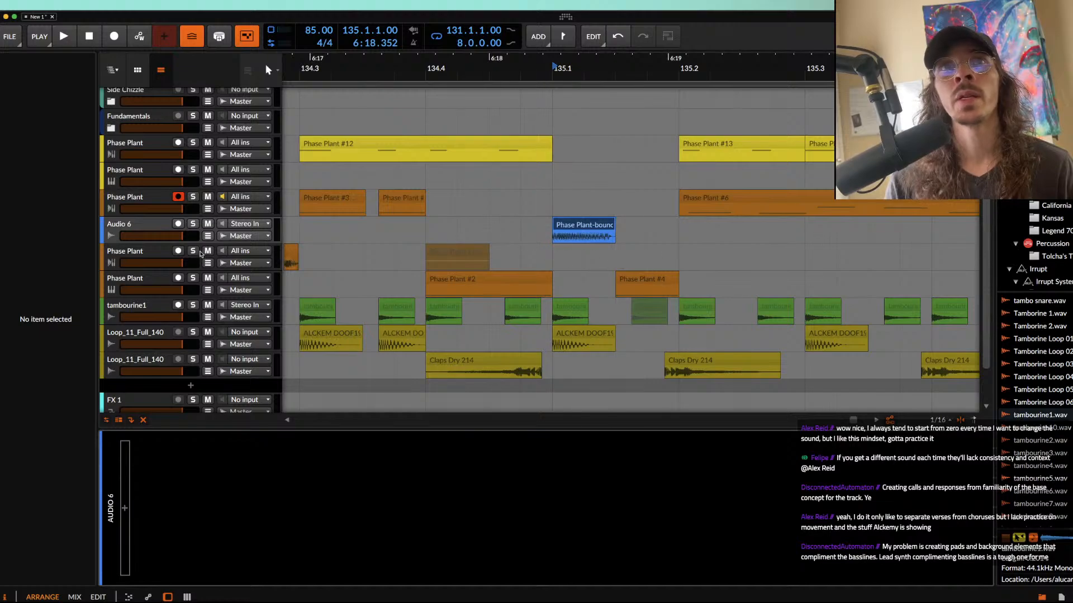
{"action": "left_click", "coordinate": [124, 508]}
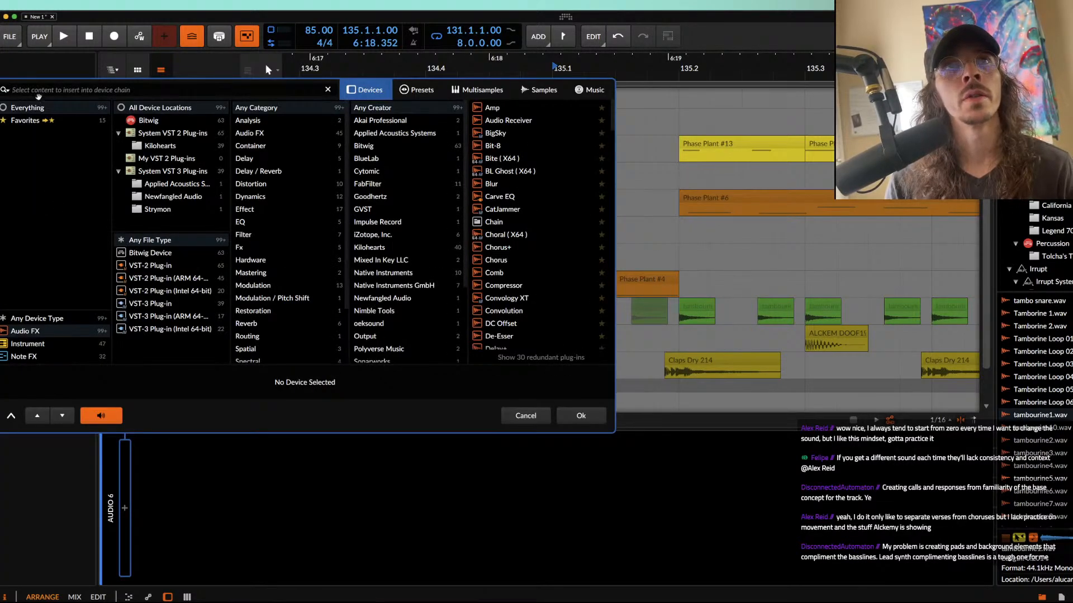
{"action": "type", "text": "mul"}
{"action": "double_click", "coordinate": [501, 134]}
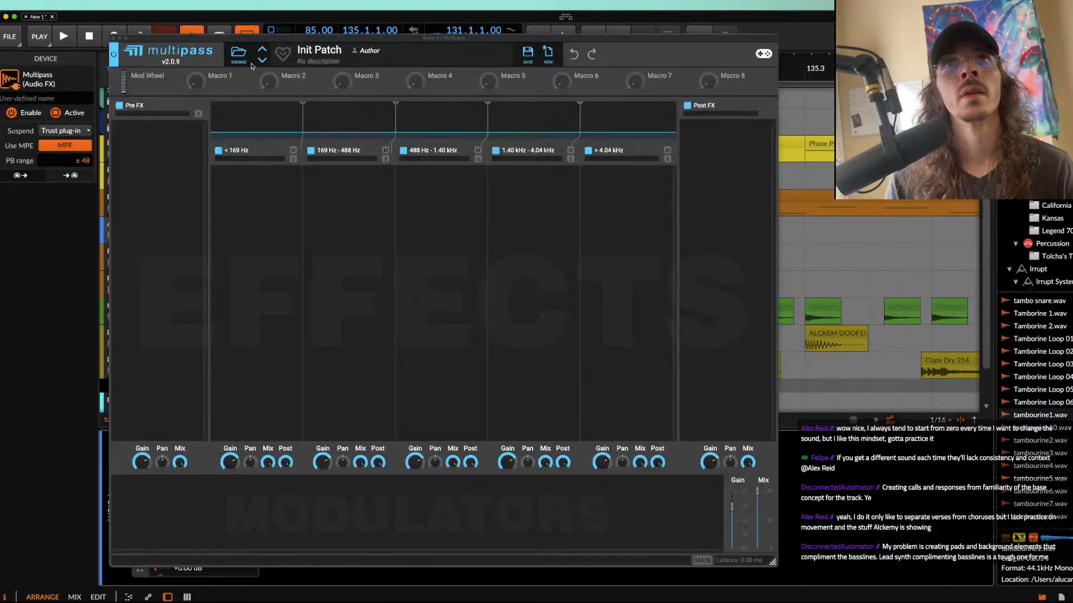
Step: Load the DEATH BELL user preset in Multipass and close the plug-in window
{"action": "left_click", "coordinate": [239, 53]}
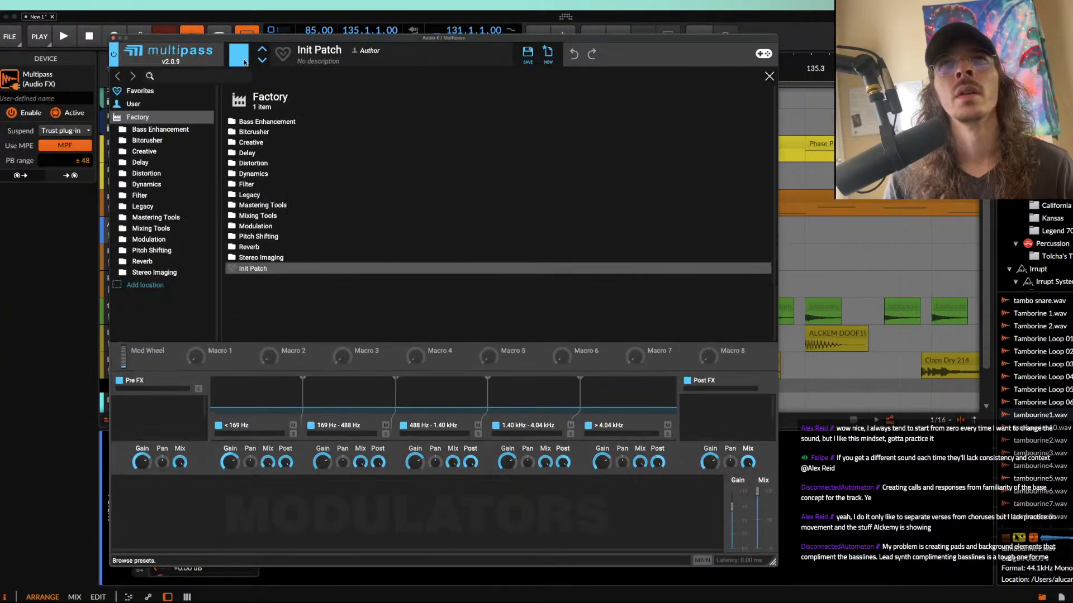
{"action": "left_click", "coordinate": [134, 103]}
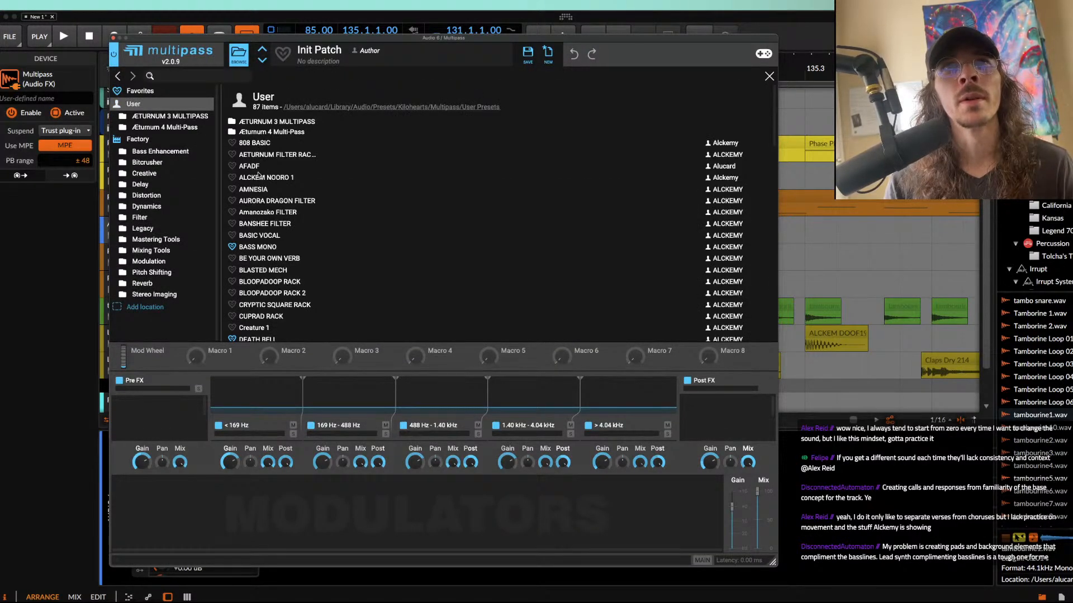
{"action": "scroll", "coordinate": [259, 179], "scroll_direction": "down", "scroll_amount": 1}
{"action": "scroll", "coordinate": [258, 179], "scroll_direction": "down", "scroll_amount": 5}
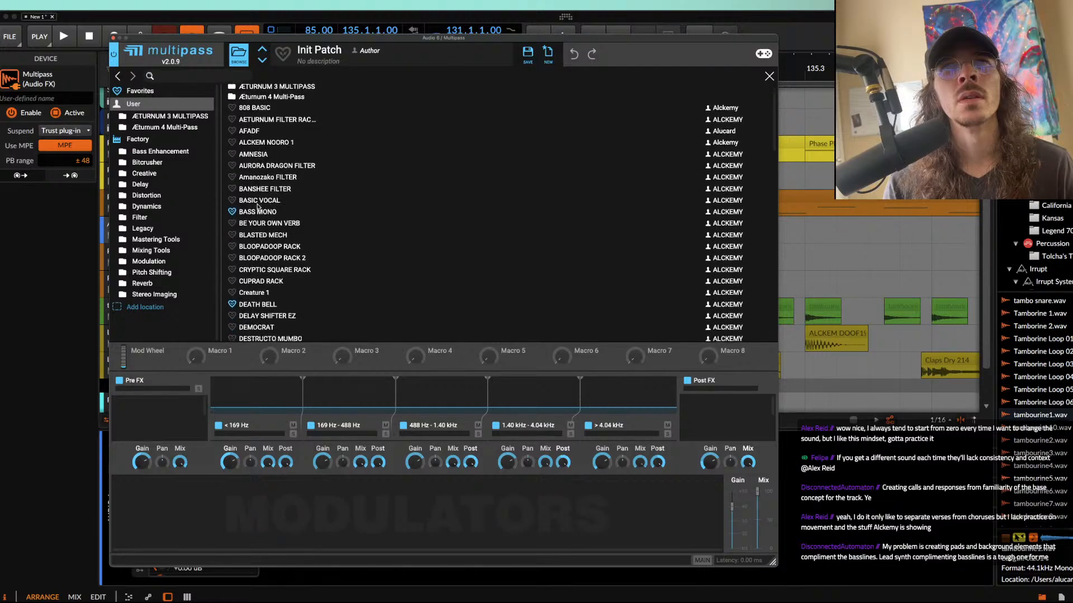
{"action": "left_click", "coordinate": [259, 252]}
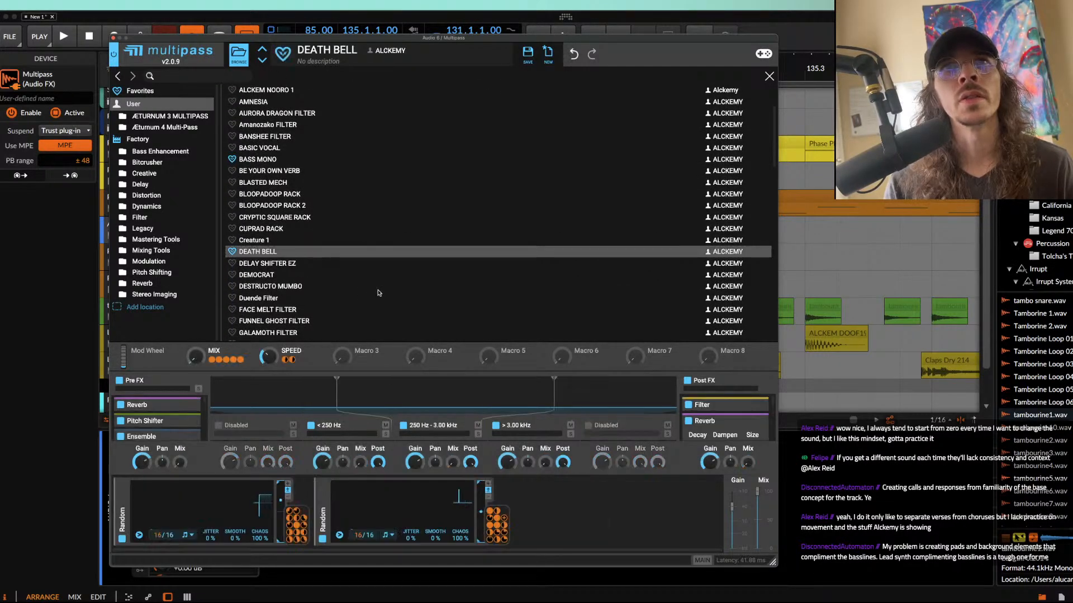
{"action": "left_click", "coordinate": [239, 54]}
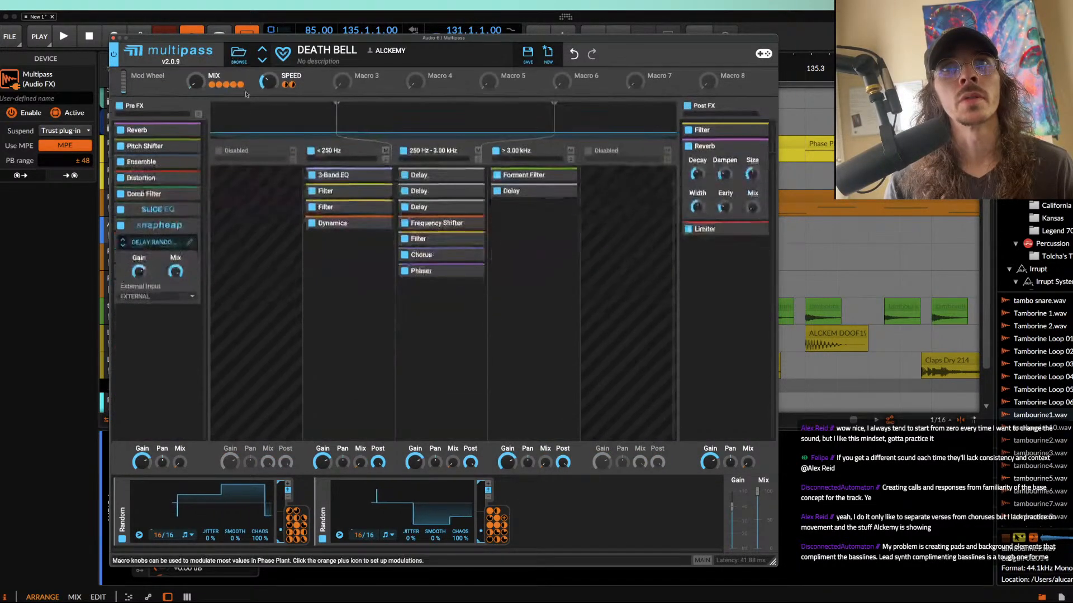
{"action": "left_click", "coordinate": [112, 38]}
Step: Play the arrangement from 133.1.1.00 and extend the bass clip at 135.2.1.00 to a length of 0.3.0.00
{"action": "scroll", "coordinate": [626, 282], "scroll_direction": "down", "scroll_amount": 2}
{"action": "scroll", "coordinate": [625, 284], "scroll_direction": "left", "scroll_amount": 3}
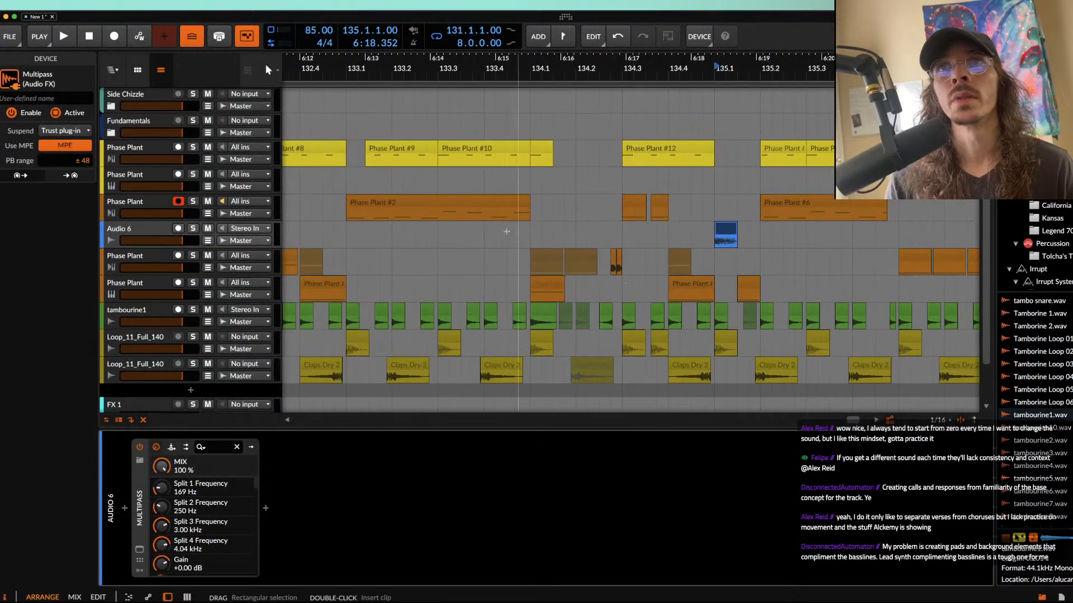
{"action": "left_click", "coordinate": [465, 202]}
{"action": "key", "text": "space"}
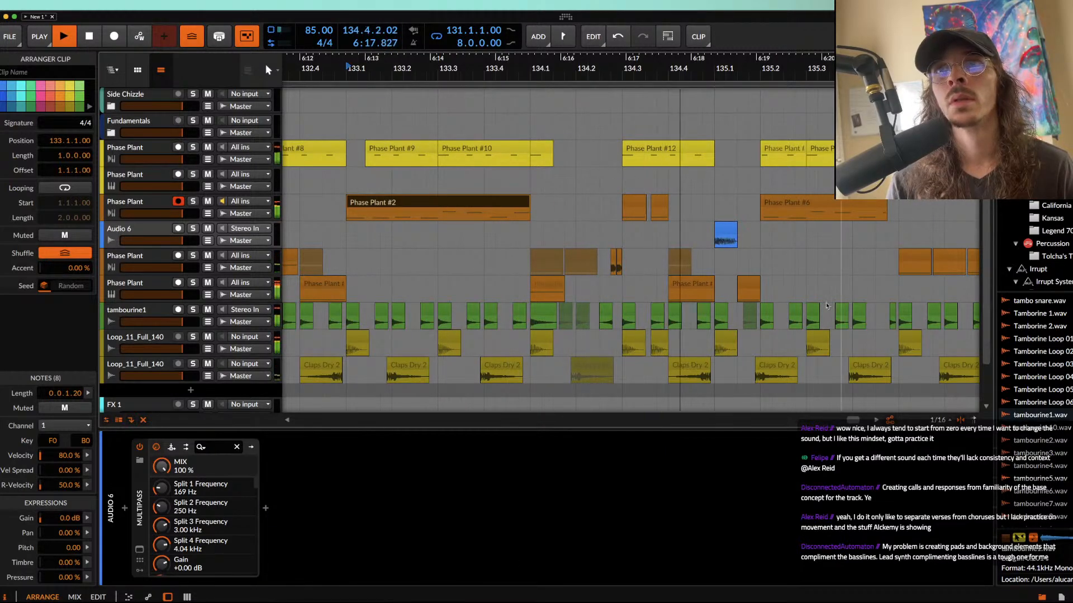
{"action": "scroll", "coordinate": [638, 181], "scroll_direction": "right", "scroll_amount": 3}
{"action": "scroll", "coordinate": [638, 181], "scroll_direction": "down", "scroll_amount": 4}
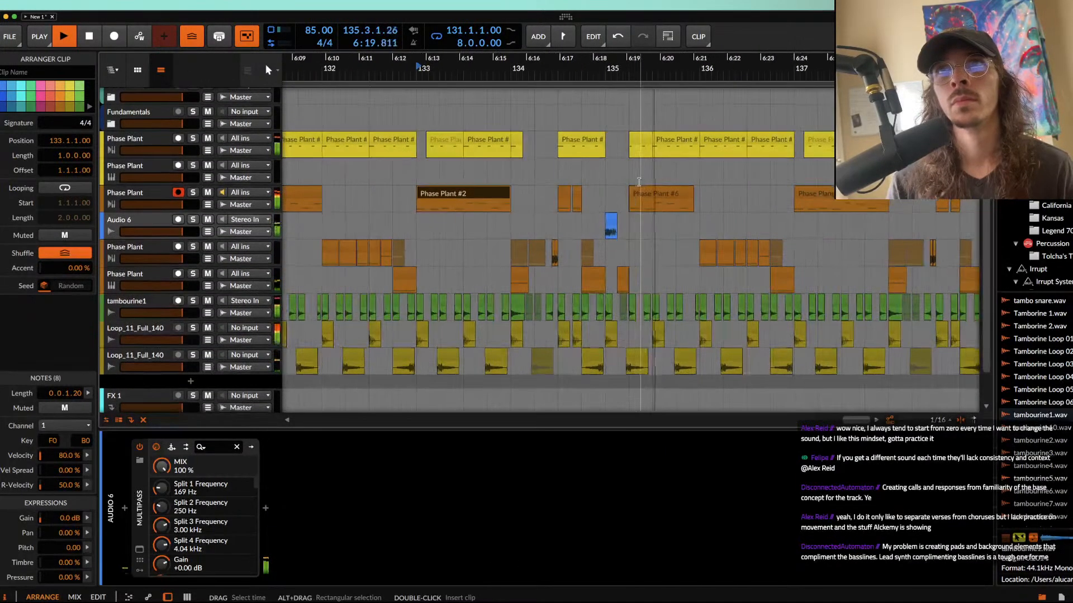
{"action": "scroll", "coordinate": [639, 182], "scroll_direction": "up", "scroll_amount": 5}
{"action": "scroll", "coordinate": [638, 182], "scroll_direction": "up", "scroll_amount": 5}
{"action": "scroll", "coordinate": [588, 191], "scroll_direction": "down", "scroll_amount": 5}
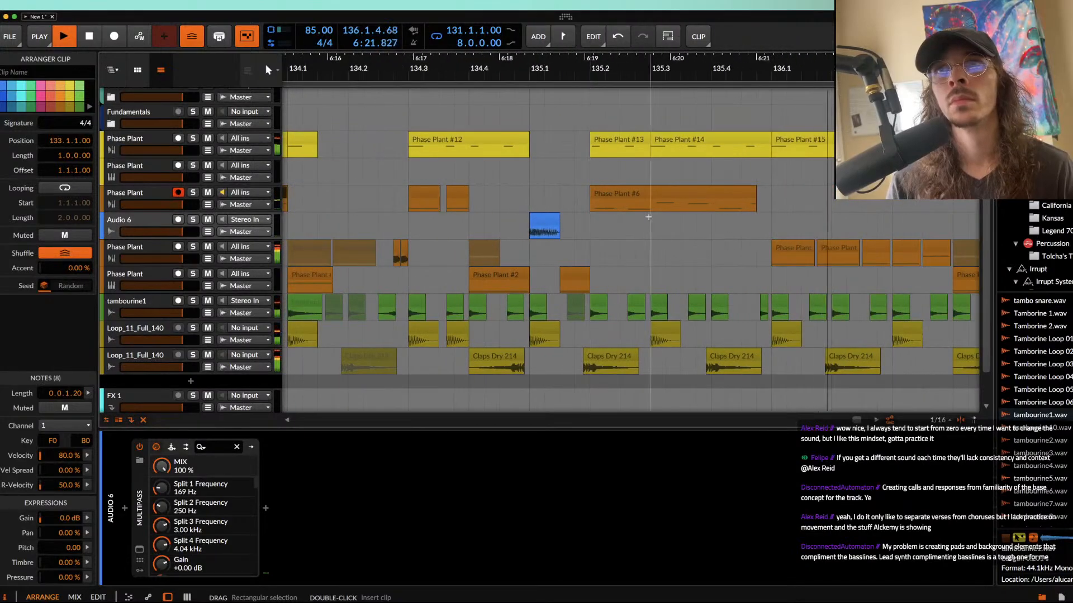
{"action": "left_click_drag", "start_coordinate": [756, 193], "coordinate": [771, 192]}
{"action": "key", "text": "space"}
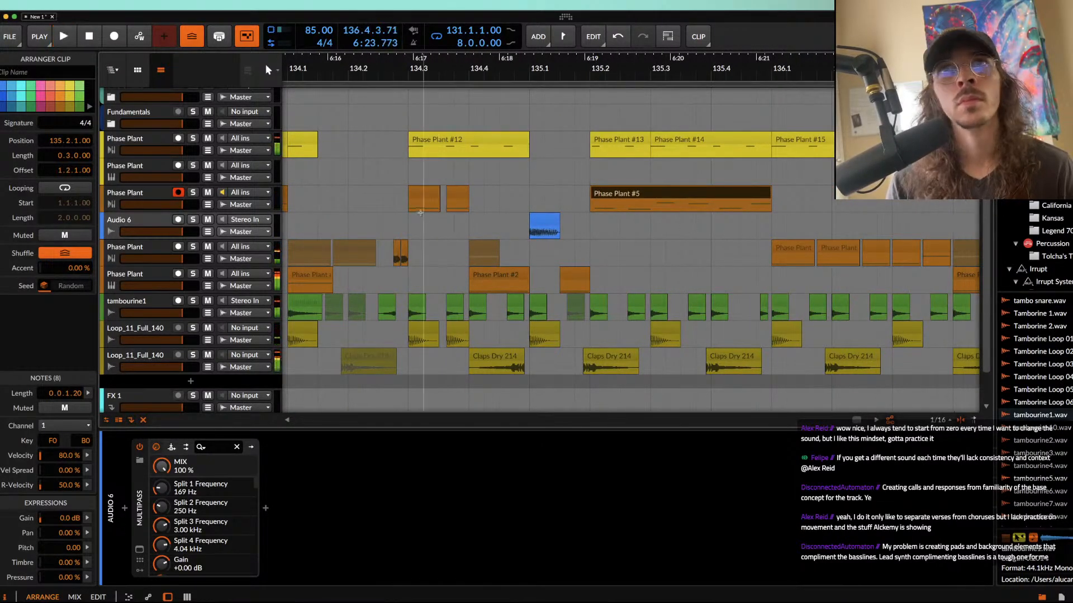
Step: Listen from the bass clip at 134.3.1.00 through bar 136 to check the processed audio hit in context
{"action": "left_click", "coordinate": [424, 194]}
{"action": "key", "text": "space"}
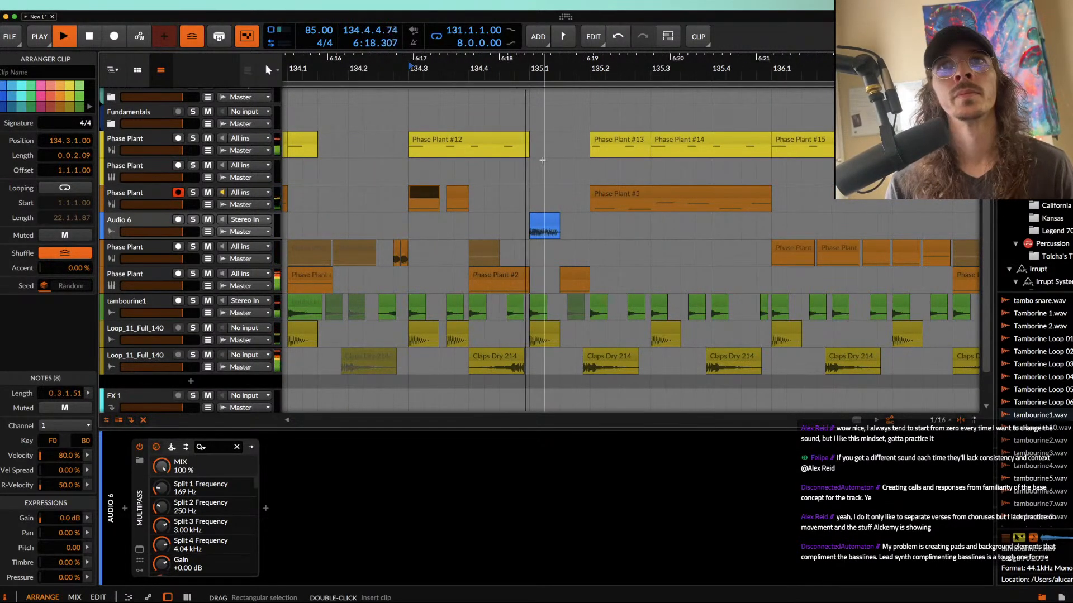
{"action": "scroll", "coordinate": [542, 167], "scroll_direction": "down", "scroll_amount": 2}
{"action": "scroll", "coordinate": [543, 161], "scroll_direction": "down", "scroll_amount": 3}
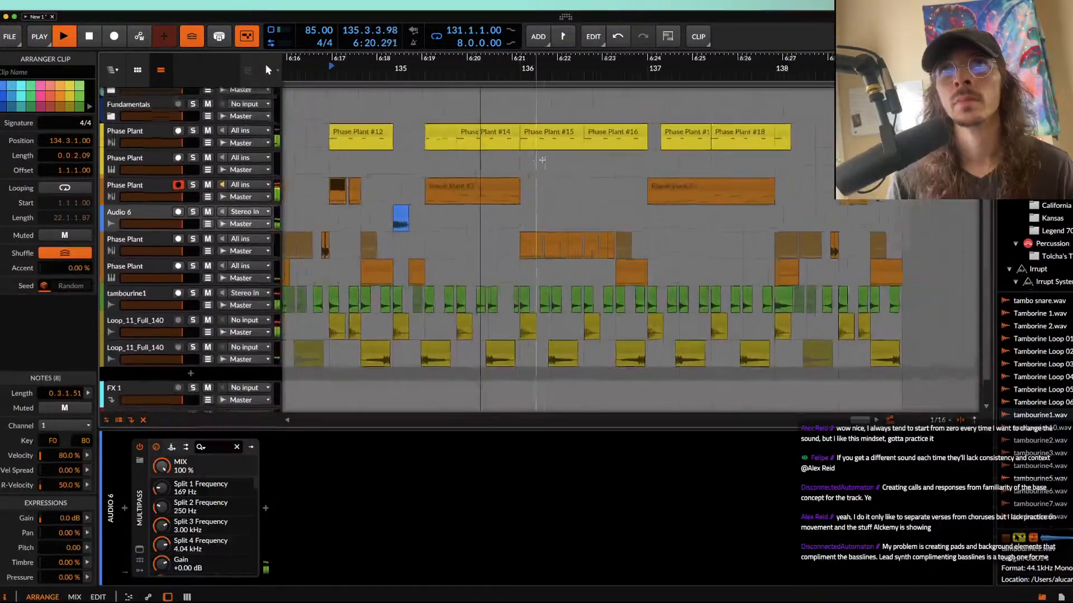
{"action": "scroll", "coordinate": [544, 162], "scroll_direction": "down", "scroll_amount": 1}
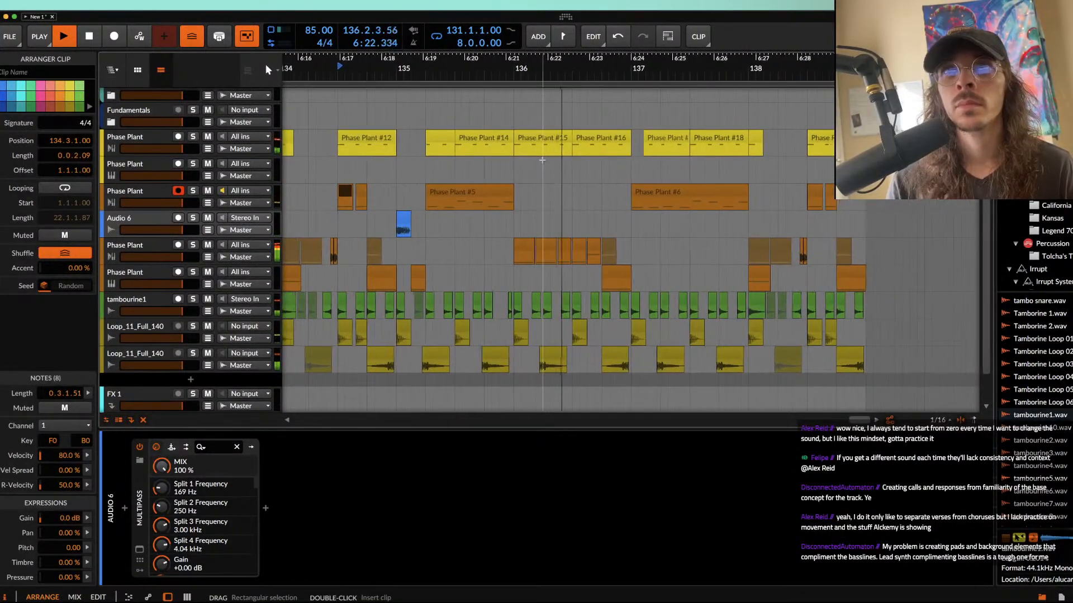
{"action": "key", "text": "space"}
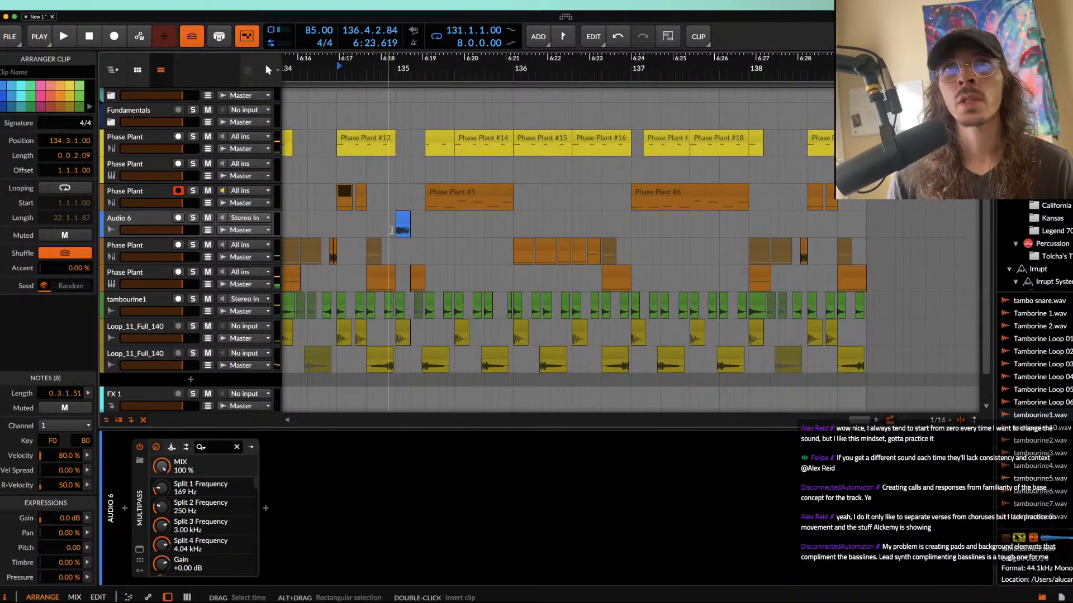
Step: Try bouncing the Audio 6 range from 135.1.1.00 to 135.3.1.00 onto a new track and audition it
{"action": "left_click_drag", "start_coordinate": [395, 230], "coordinate": [457, 230]}
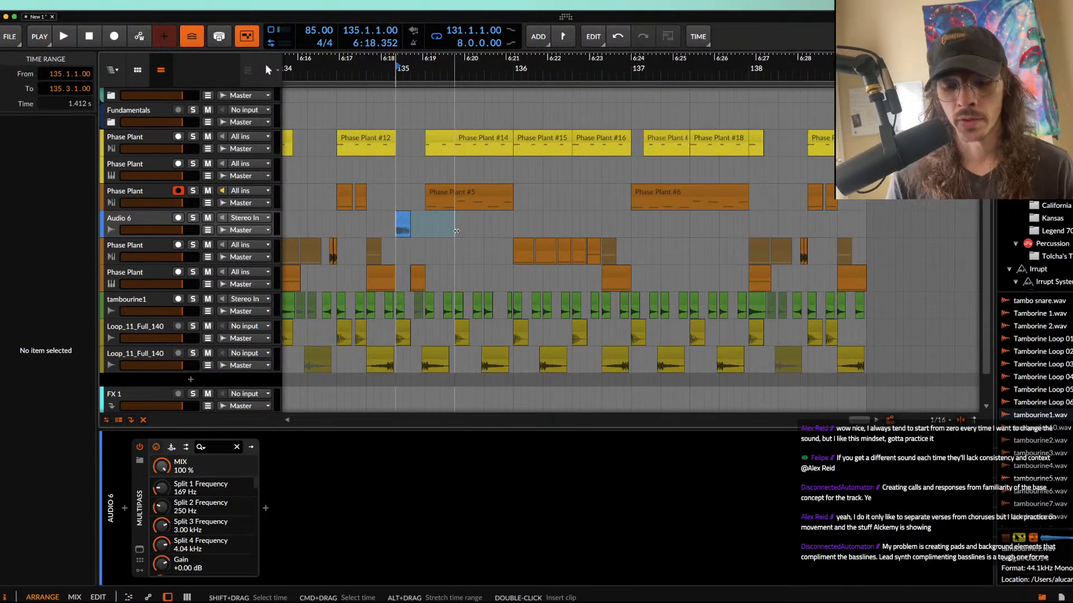
{"action": "key", "text": "super+b"}
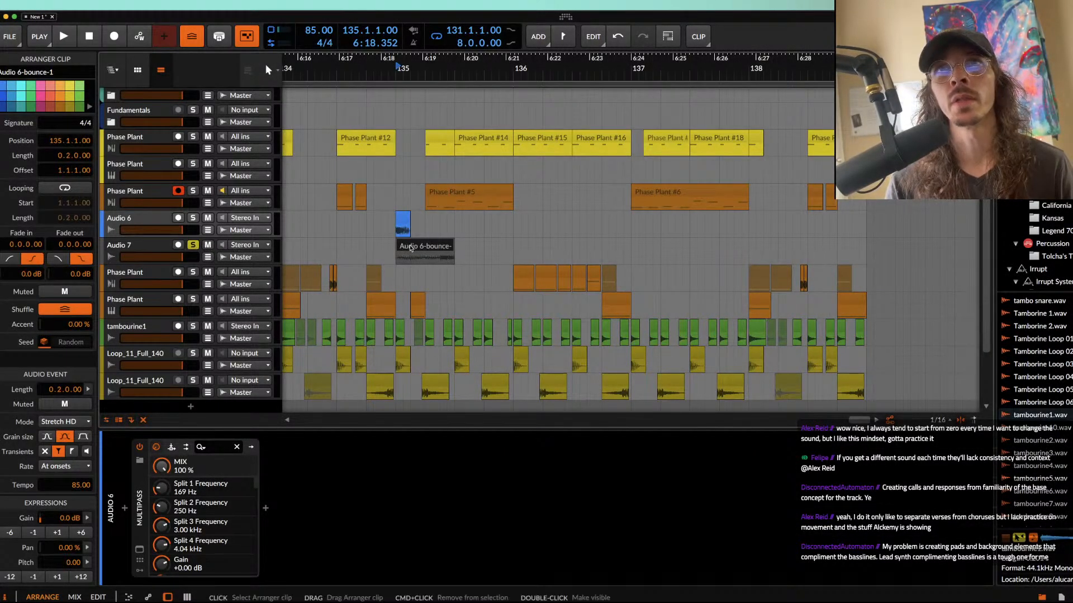
{"action": "scroll", "coordinate": [410, 248], "scroll_direction": "up", "scroll_amount": 3}
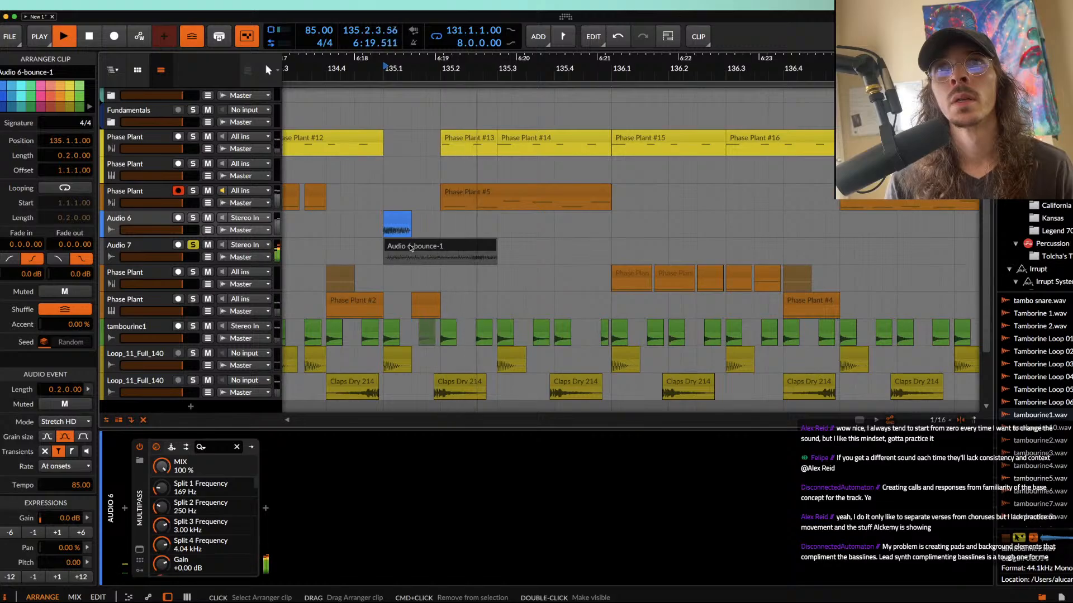
{"action": "left_click", "coordinate": [241, 244]}
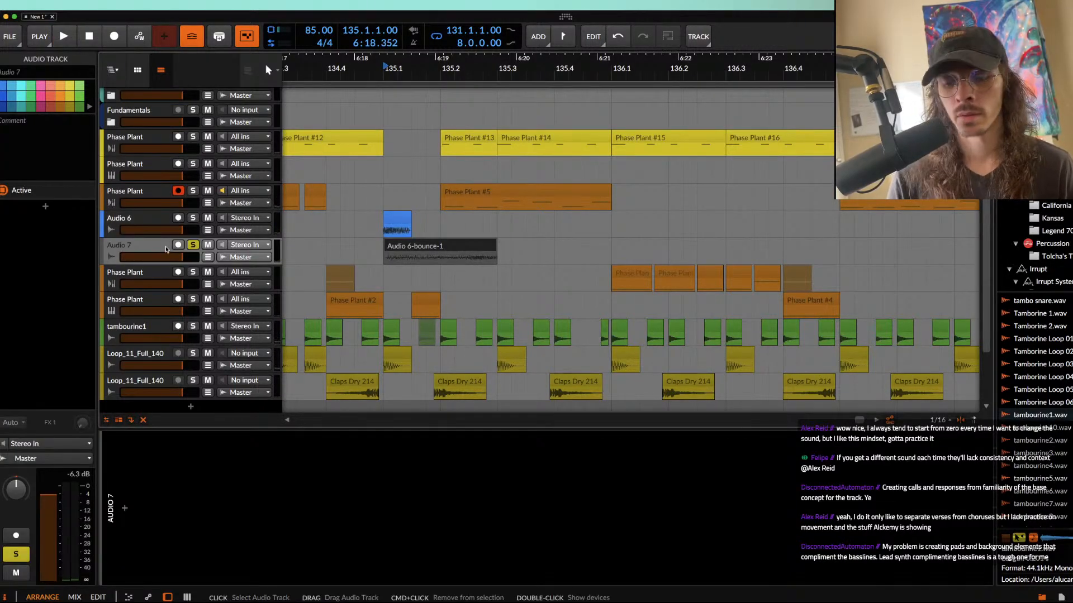
{"action": "key", "text": "Delete"}
Step: Try a bounce of the Audio 6 clip placed at 135.1.3.00, and remove it along with the Audio 7 track
{"action": "left_click", "coordinate": [396, 223]}
{"action": "key", "text": "super+b"}
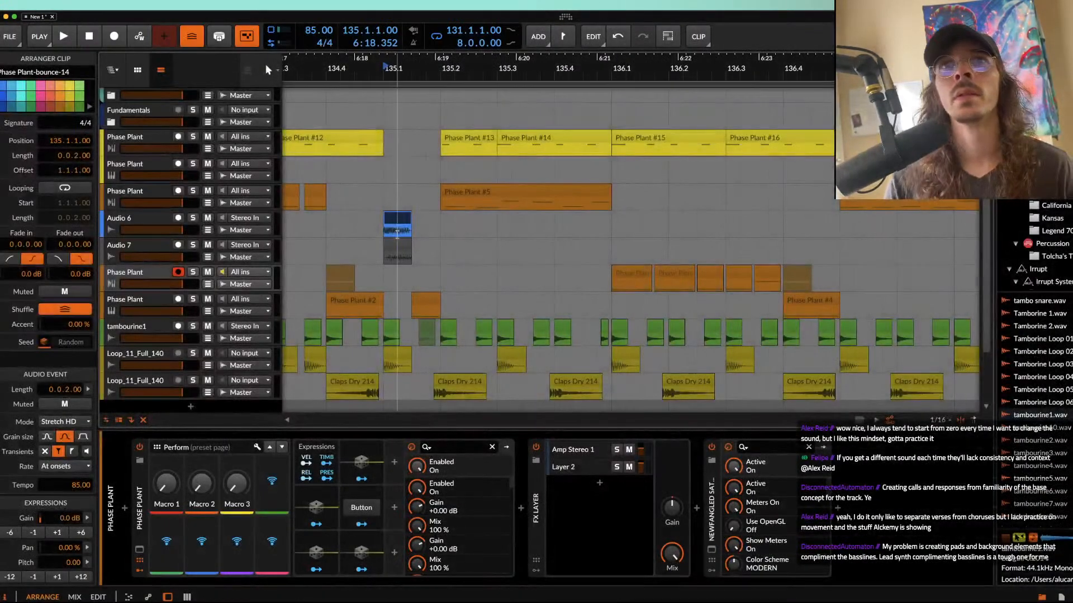
{"action": "left_click", "coordinate": [396, 250]}
{"action": "left_click_drag", "start_coordinate": [397, 249], "coordinate": [424, 249]}
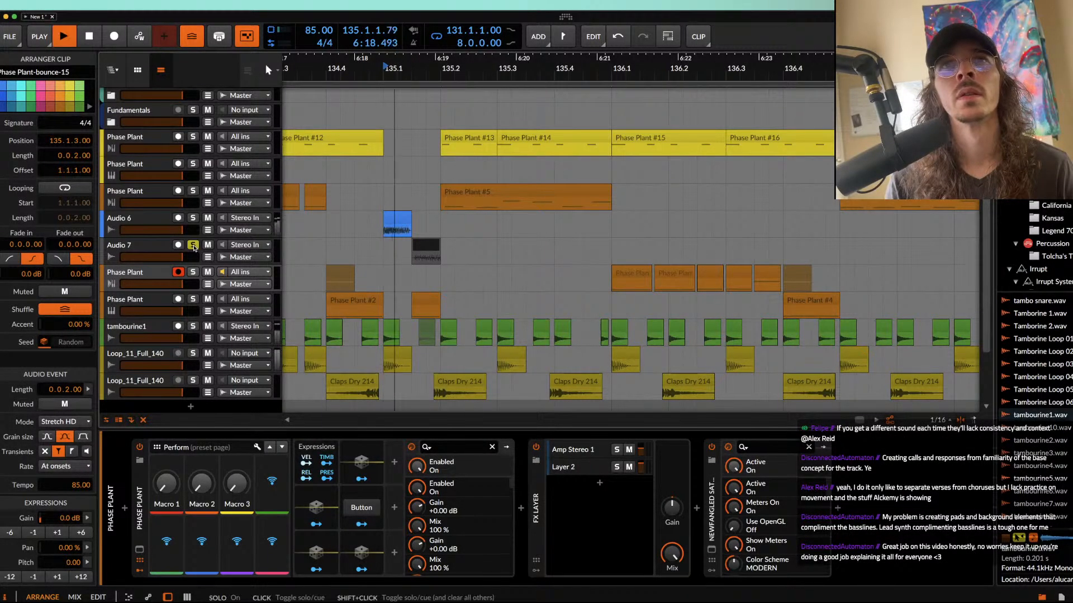
{"action": "left_click", "coordinate": [153, 250]}
{"action": "left_click", "coordinate": [425, 248]}
{"action": "key", "text": "Delete"}
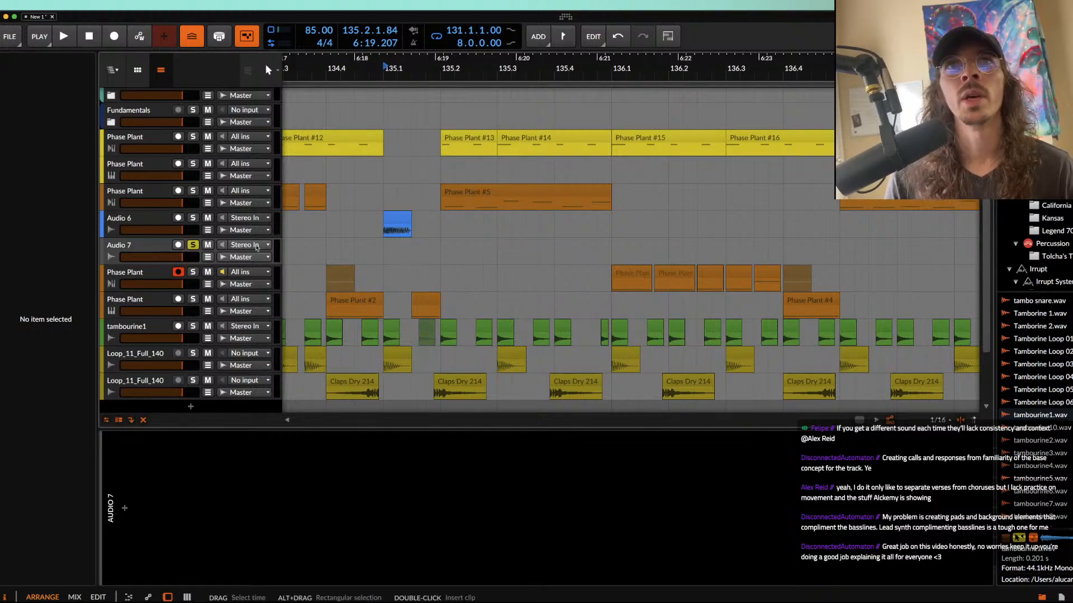
{"action": "left_click", "coordinate": [150, 250]}
{"action": "key", "text": "Delete"}
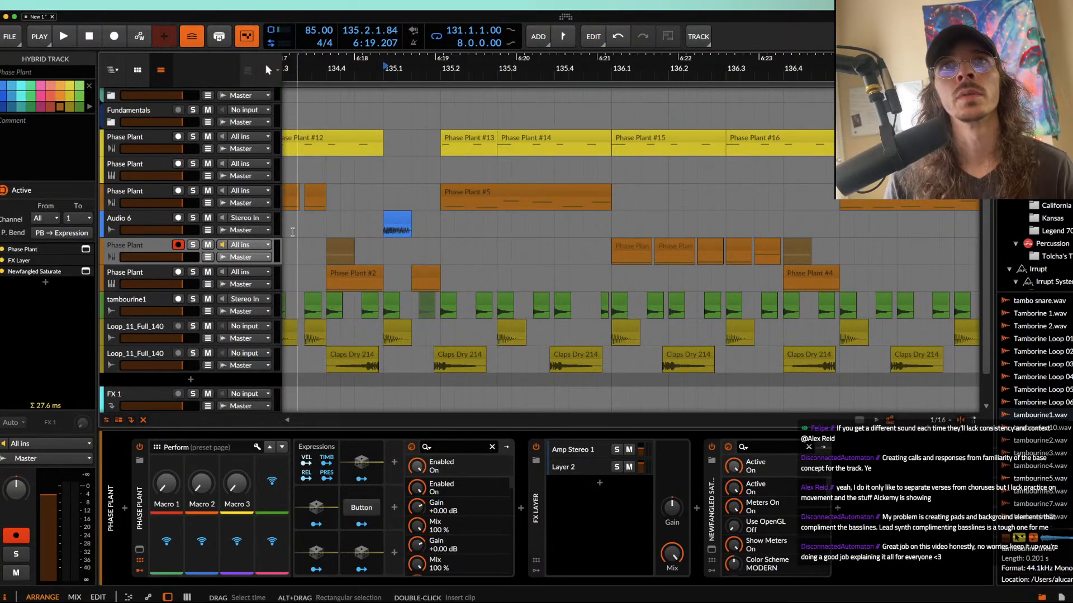
Step: Replay from 135.1.1.00 with the Audio 6 clip selected to hear the processed hit
{"action": "key", "text": "space"}
{"action": "left_click", "coordinate": [396, 221]}
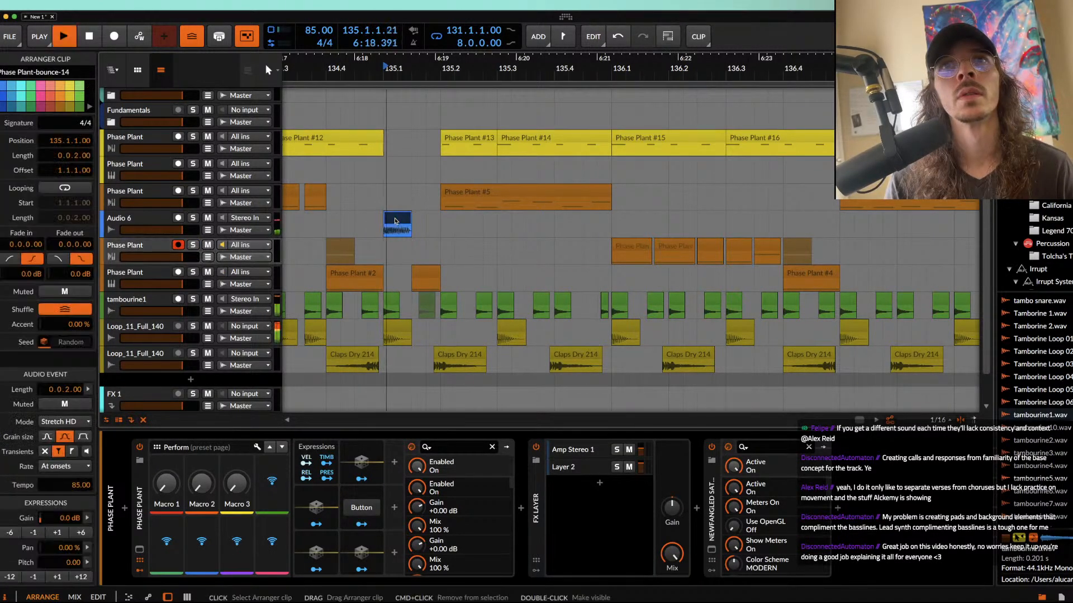
{"action": "key", "text": "space"}
{"action": "key", "text": "space"}
{"action": "key", "text": "space"}
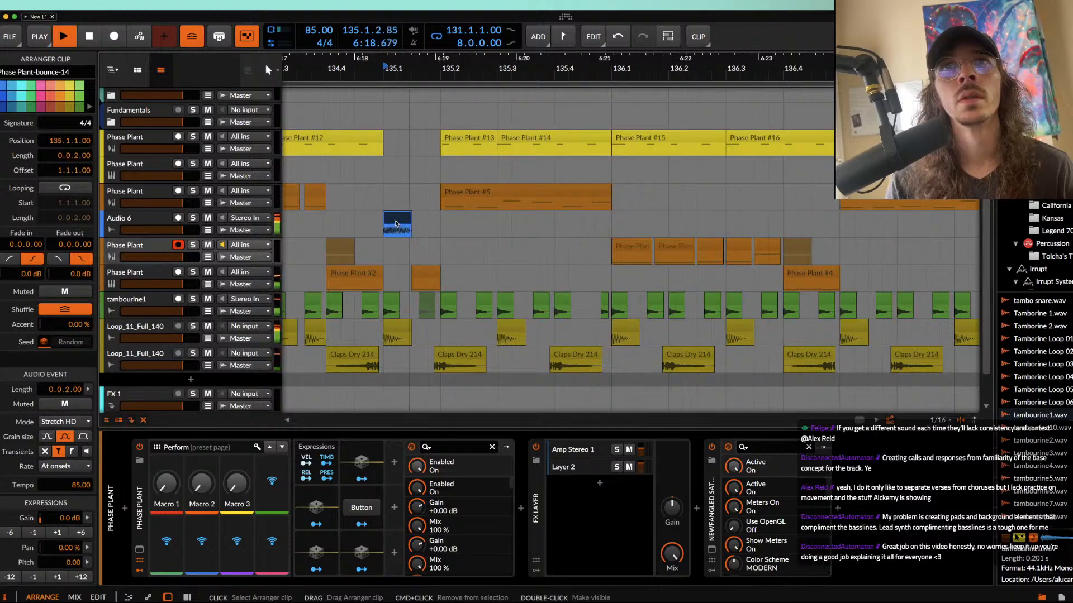
Step: Stop playback, add an audio track below Audio 6, and set its input to Audio 6 (POST)
{"action": "scroll", "coordinate": [396, 224], "scroll_direction": "down", "scroll_amount": 3}
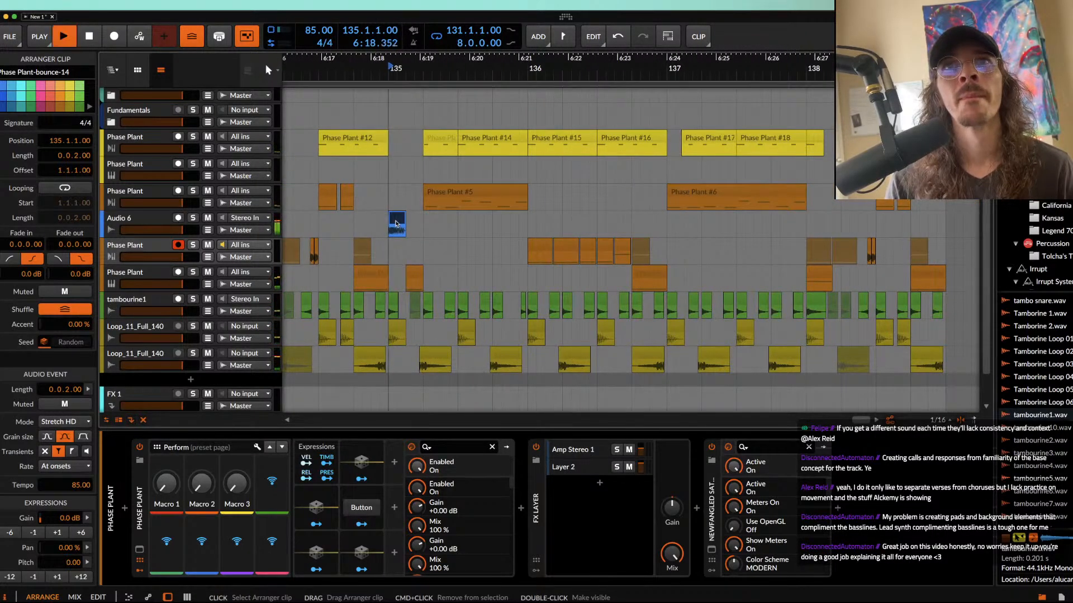
{"action": "key", "text": "space"}
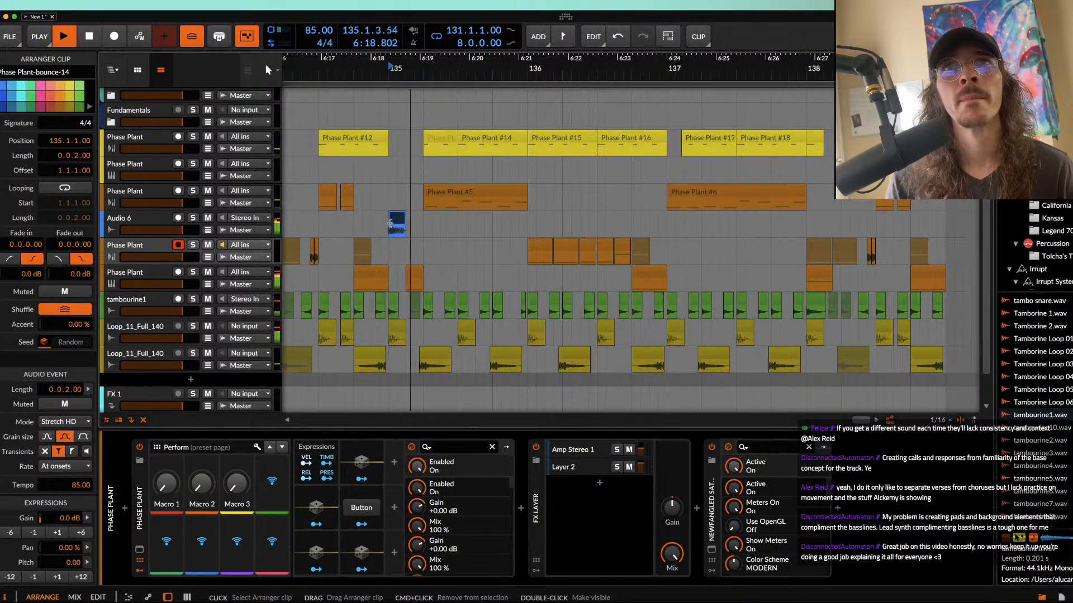
{"action": "key", "text": "space"}
{"action": "left_click", "coordinate": [152, 219]}
{"action": "key", "text": "shift+super+t"}
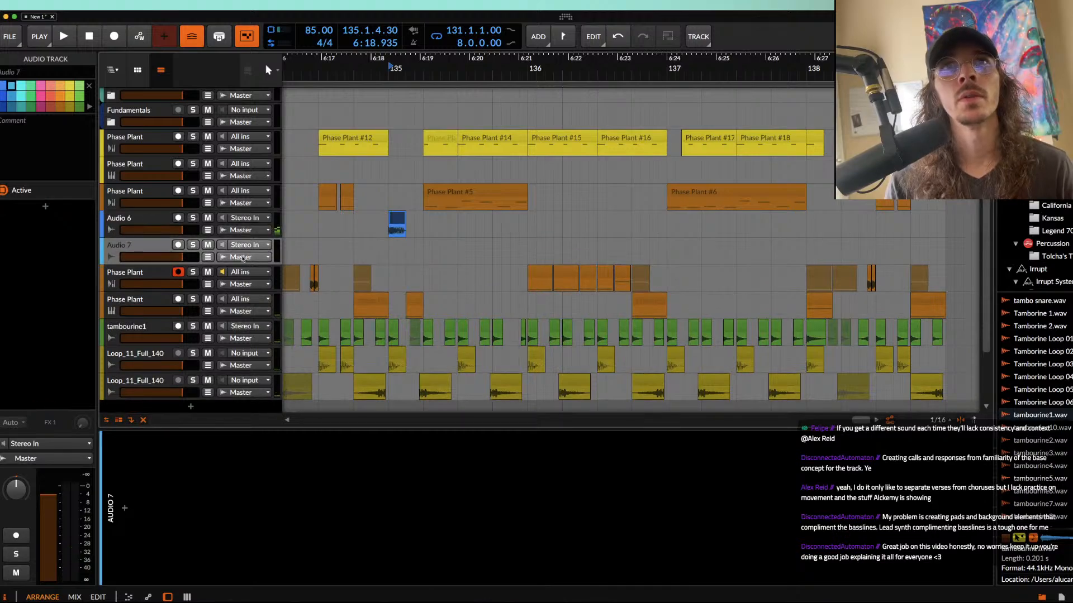
{"action": "left_click", "coordinate": [241, 257]}
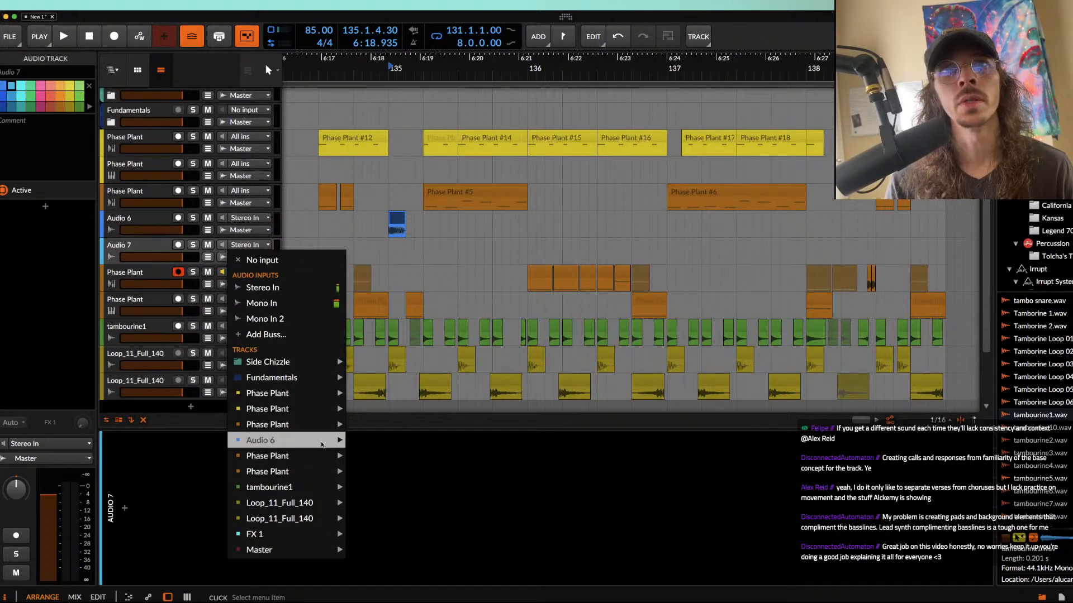
{"action": "mouse_move", "coordinate": [263, 441]}
{"action": "left_click", "coordinate": [384, 456]}
{"action": "left_click", "coordinate": [390, 219]}
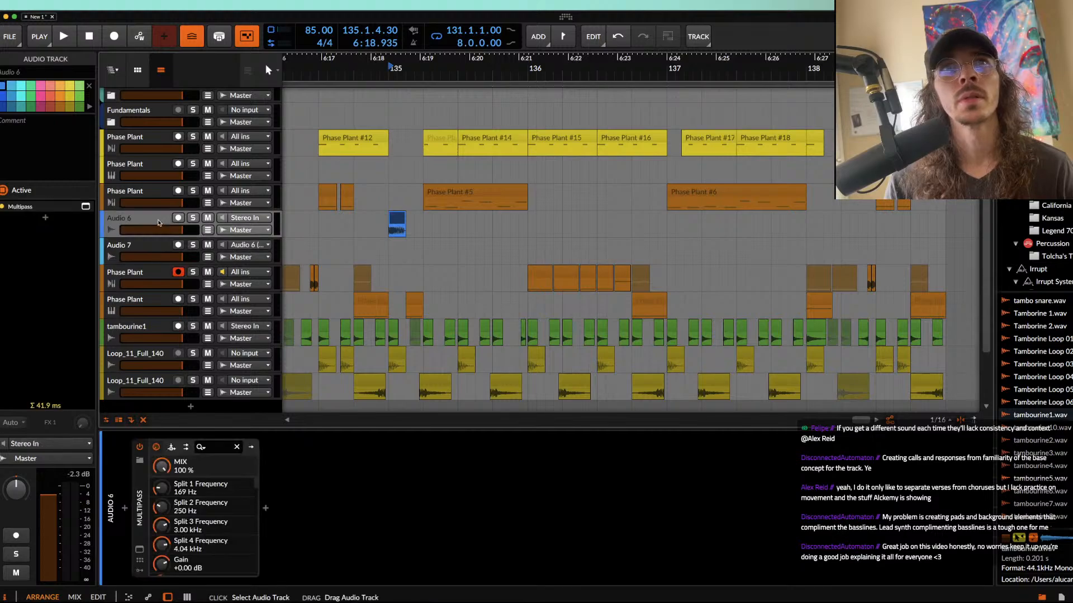
Step: Select the Audio 7 time range from 135.1.1.00 to 135.2.1.00 and loop it
{"action": "left_click", "coordinate": [391, 255]}
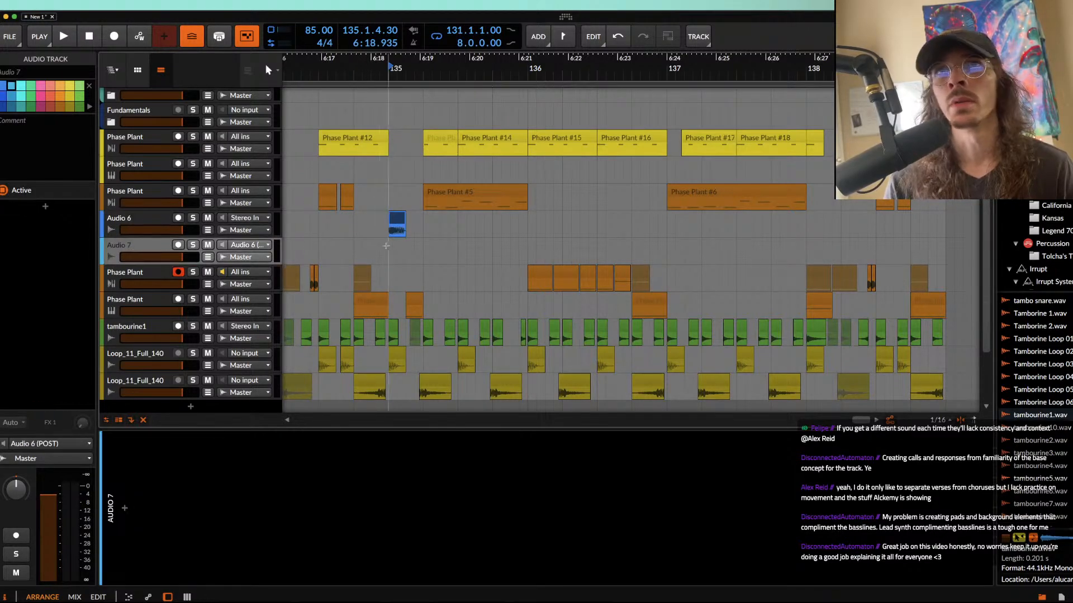
{"action": "left_click_drag", "start_coordinate": [420, 254], "coordinate": [411, 253]}
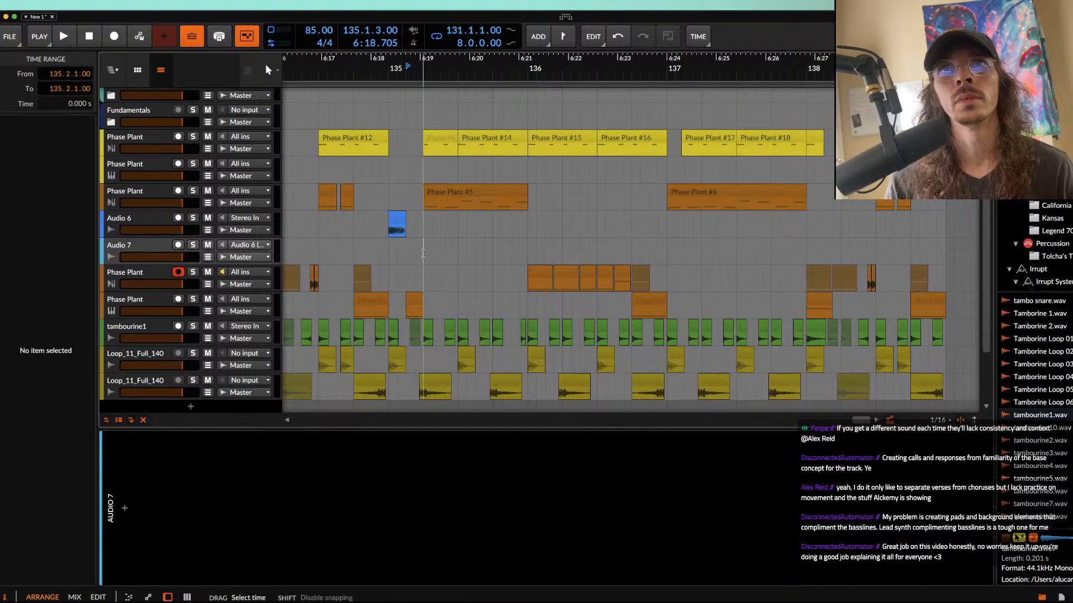
{"action": "left_click_drag", "start_coordinate": [391, 255], "coordinate": [391, 255]}
{"action": "key", "text": "super+l"}
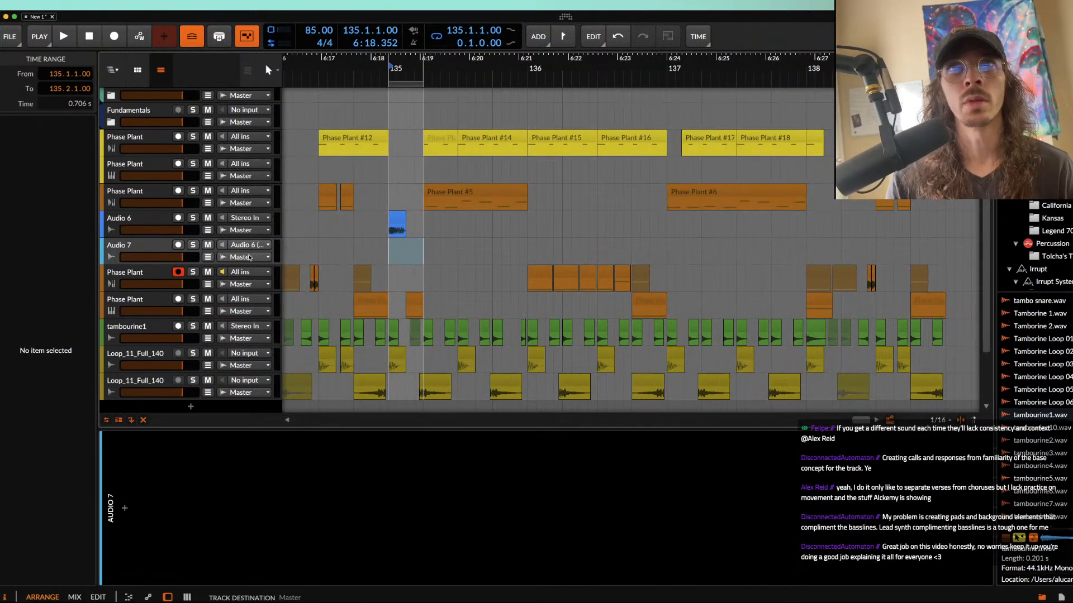
Step: Record the Audio 6 output onto Audio 7 over the loop, muting Audio 7 and disarming the Phase Plant track
{"action": "left_click", "coordinate": [156, 242]}
{"action": "left_click", "coordinate": [114, 37]}
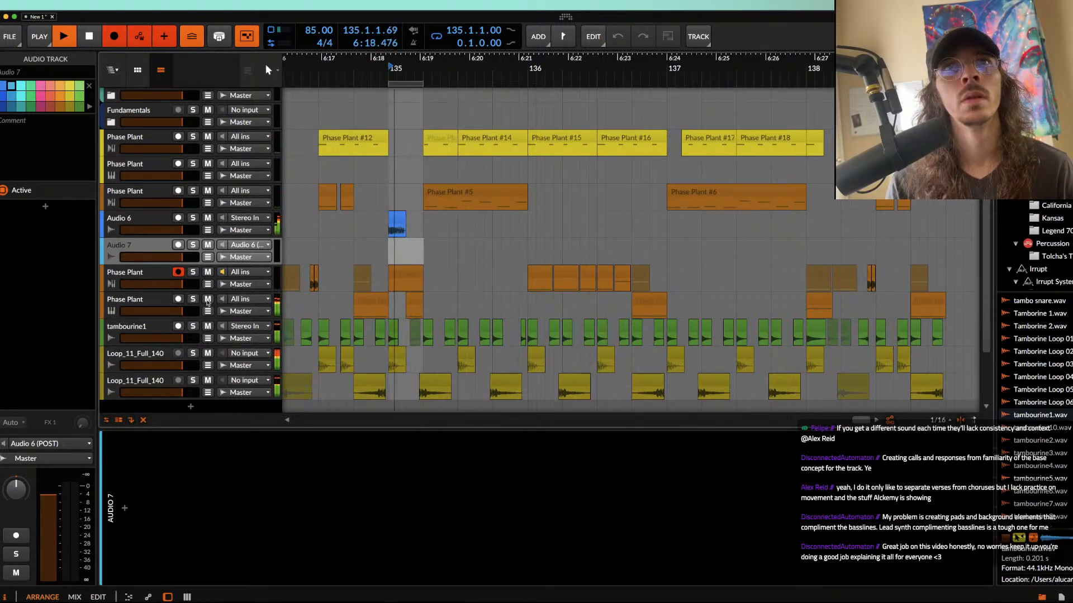
{"action": "left_click", "coordinate": [178, 246]}
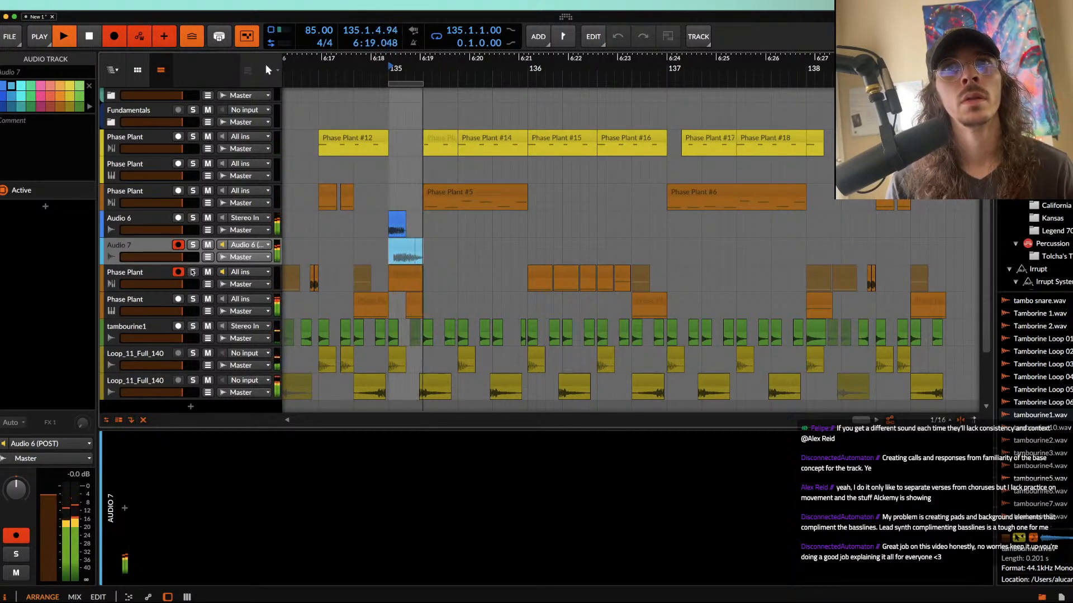
{"action": "left_click", "coordinate": [208, 244]}
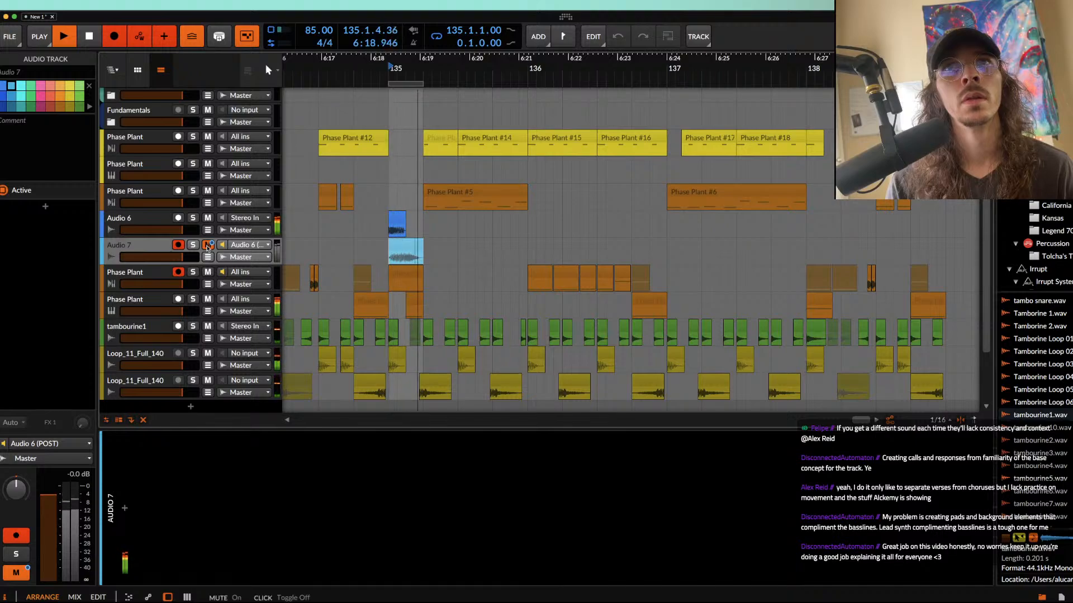
{"action": "left_click", "coordinate": [178, 272]}
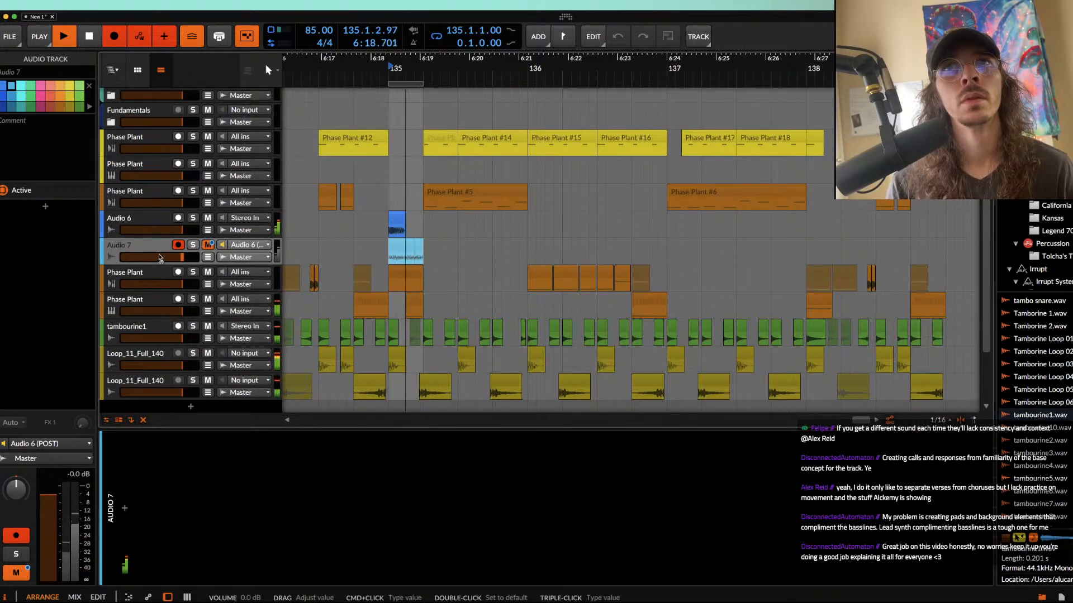
{"action": "key", "text": "space"}
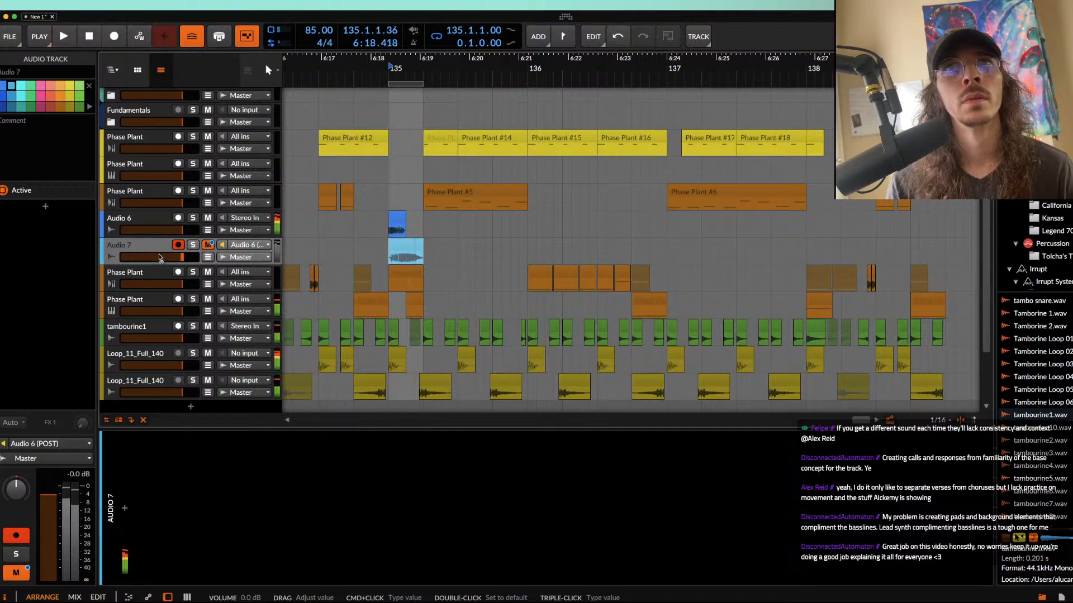
Step: Delete the recorded mute automation from the Audio 7 track
{"action": "left_click_drag", "start_coordinate": [378, 236], "coordinate": [397, 246]}
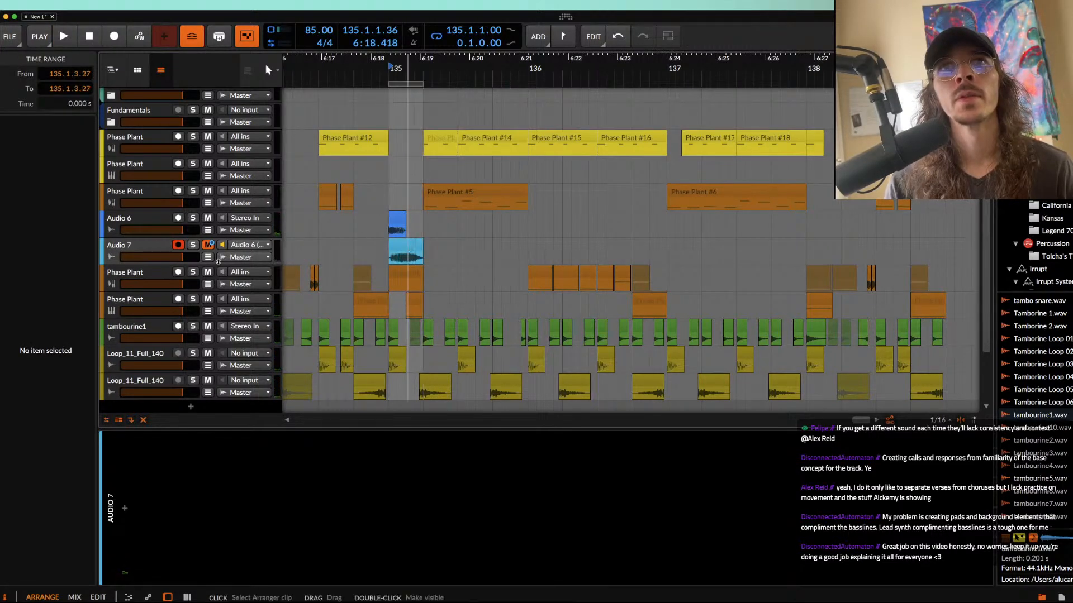
{"action": "left_click", "coordinate": [153, 250]}
{"action": "right_click", "coordinate": [208, 246]}
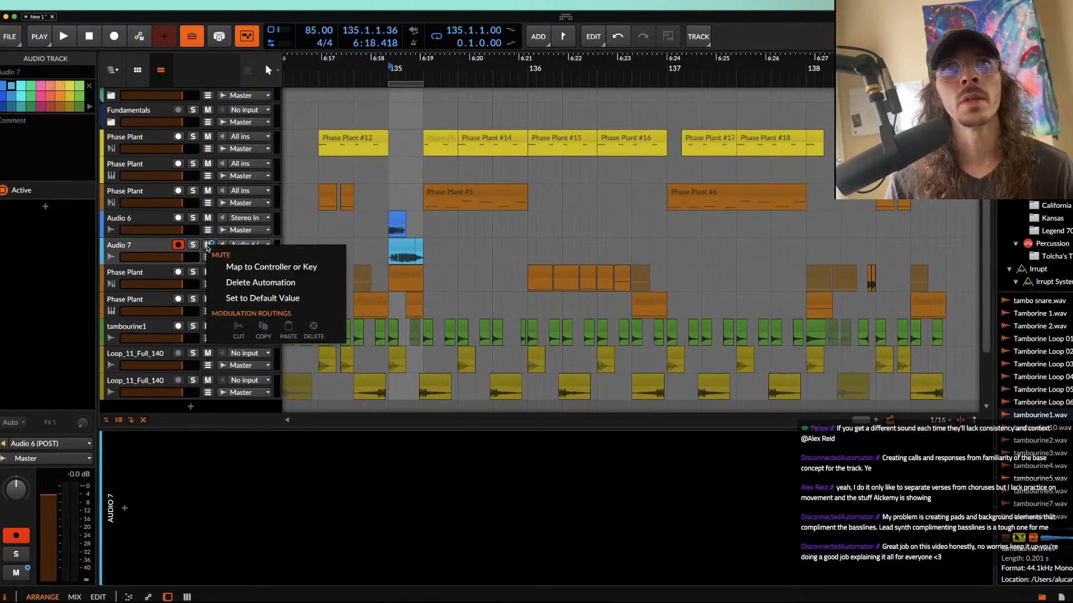
{"action": "left_click", "coordinate": [251, 283]}
Step: Set the recorded Audio 7 clip's length to 0.0.3.00 at its end boundary, solo the track and audition it
{"action": "left_click", "coordinate": [408, 251]}
{"action": "scroll", "coordinate": [409, 251], "scroll_direction": "up", "scroll_amount": 3}
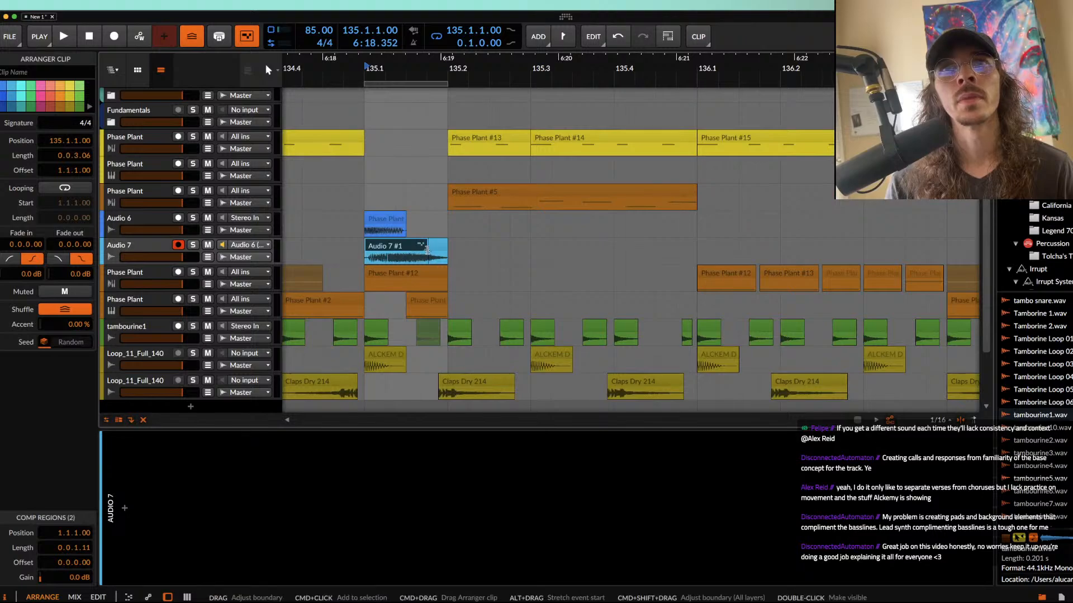
{"action": "left_click_drag", "start_coordinate": [428, 248], "coordinate": [381, 248]}
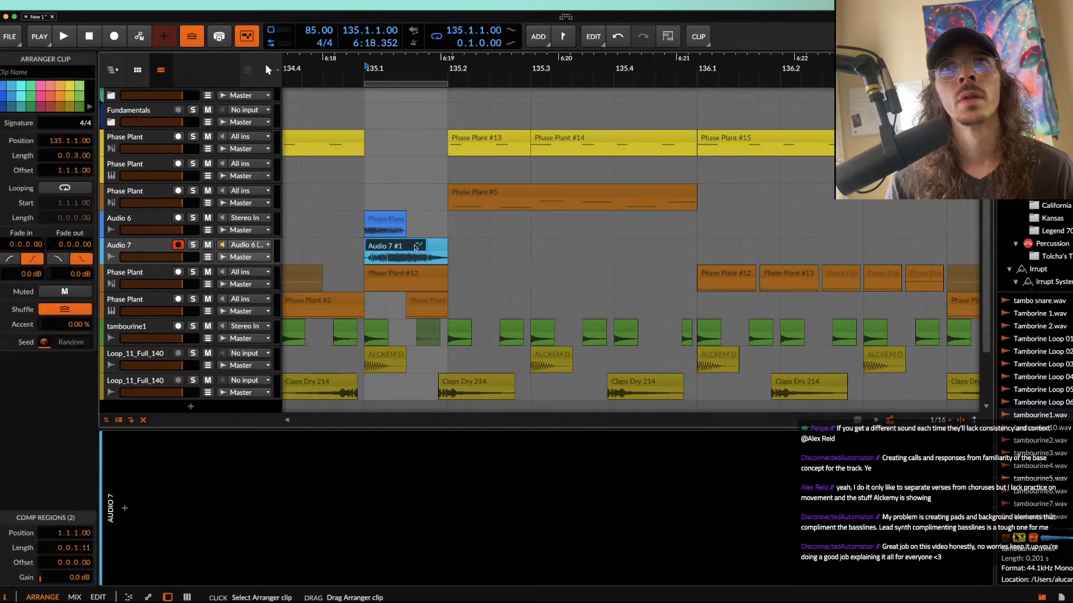
{"action": "left_click", "coordinate": [192, 244]}
{"action": "key", "text": "space"}
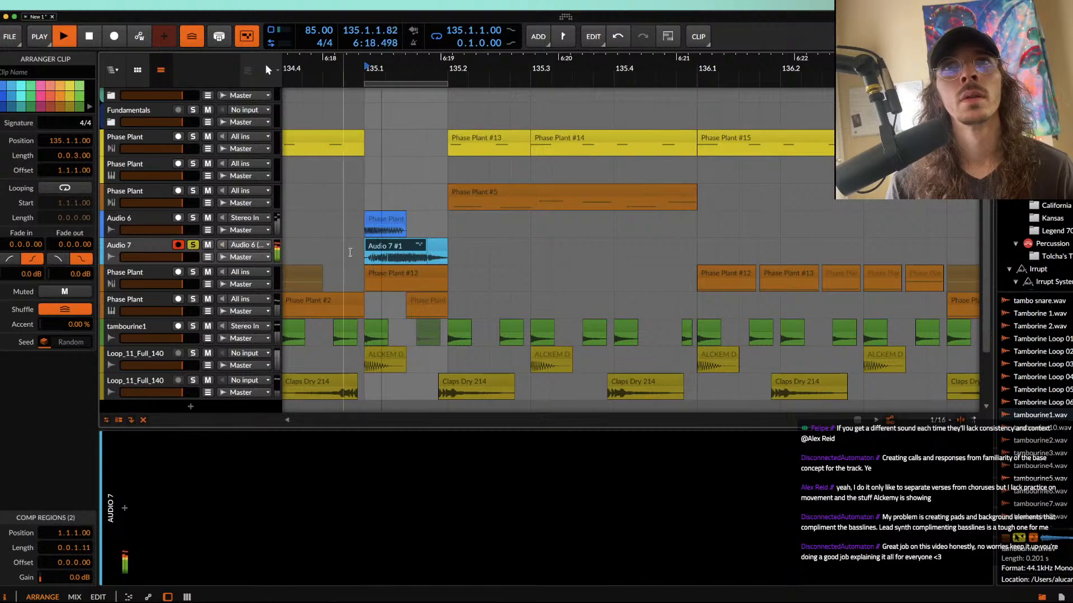
{"action": "key", "text": "space"}
Step: Trim the Audio 7 clip to start at 135.1.2.50 with a length of 0.0.2.49, auditioning it
{"action": "mouse_move", "coordinate": [365, 248]}
{"action": "left_mouse_down"}
{"action": "mouse_move", "coordinate": [406, 248]}
{"action": "mouse_move", "coordinate": [385, 251]}
{"action": "mouse_move", "coordinate": [396, 251]}
{"action": "left_mouse_up"}
{"action": "key", "text": "alt+space"}
{"action": "key", "text": "space"}
{"action": "key", "text": "alt+space"}
{"action": "key", "text": "space"}
{"action": "key", "text": "alt+space"}
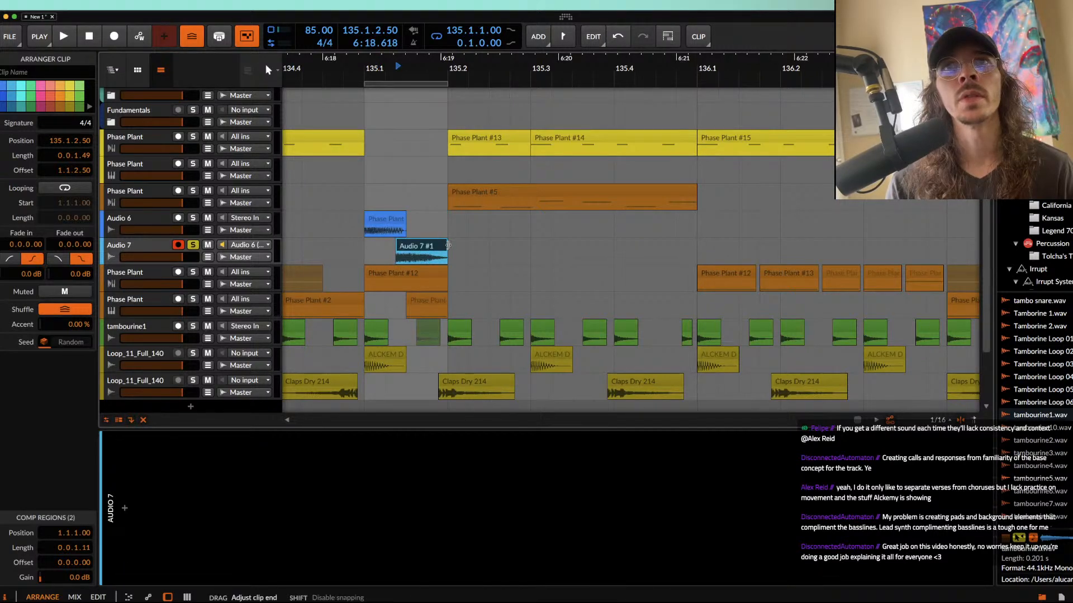
{"action": "key", "text": "space"}
{"action": "key", "text": "space"}
{"action": "key", "text": "space"}
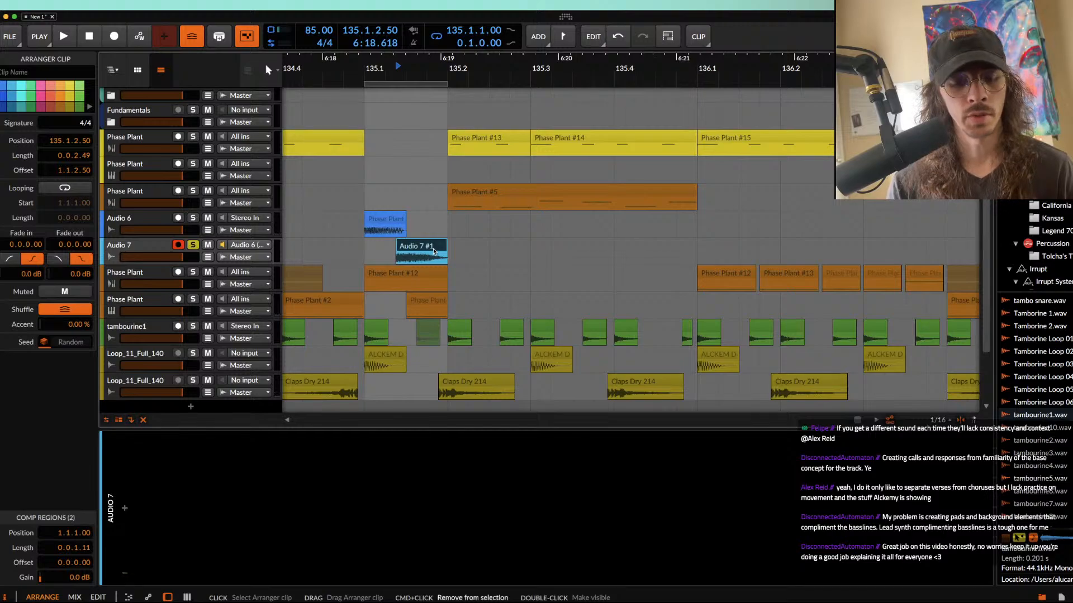
Step: Bounce the Audio 7 clip in place, raise its pitch to 12.00 and audition it
{"action": "key", "text": "super+b"}
{"action": "left_click", "coordinate": [81, 577]}
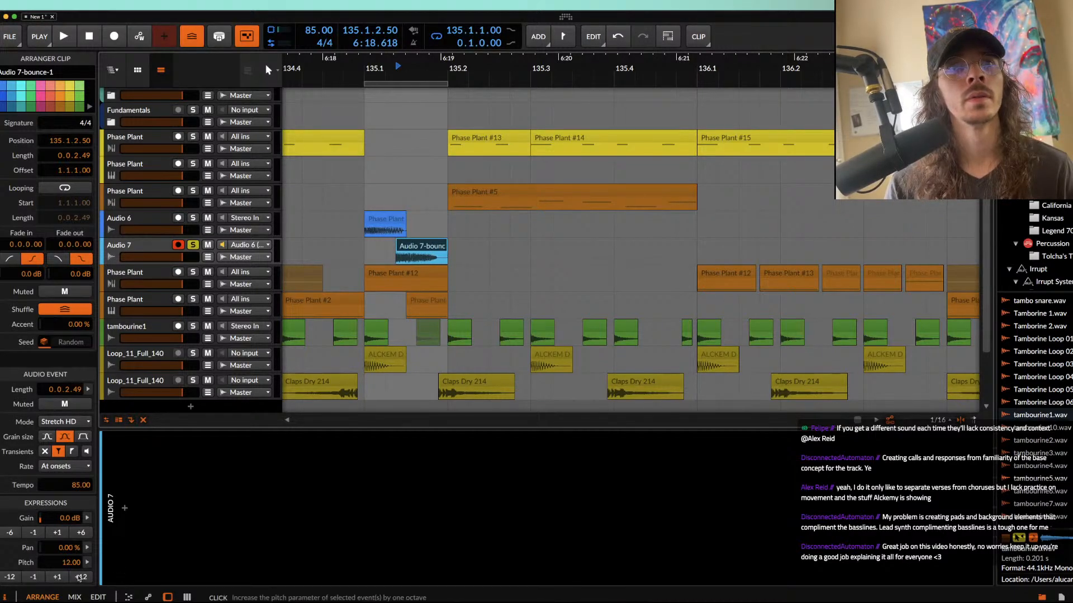
{"action": "key", "text": "space"}
{"action": "key", "text": "space"}
{"action": "key", "text": "space"}
Step: Set the bounced clip's stretch mode to Elastique Pro, raise its pitch to 24.00 and audition it
{"action": "left_click", "coordinate": [64, 422]}
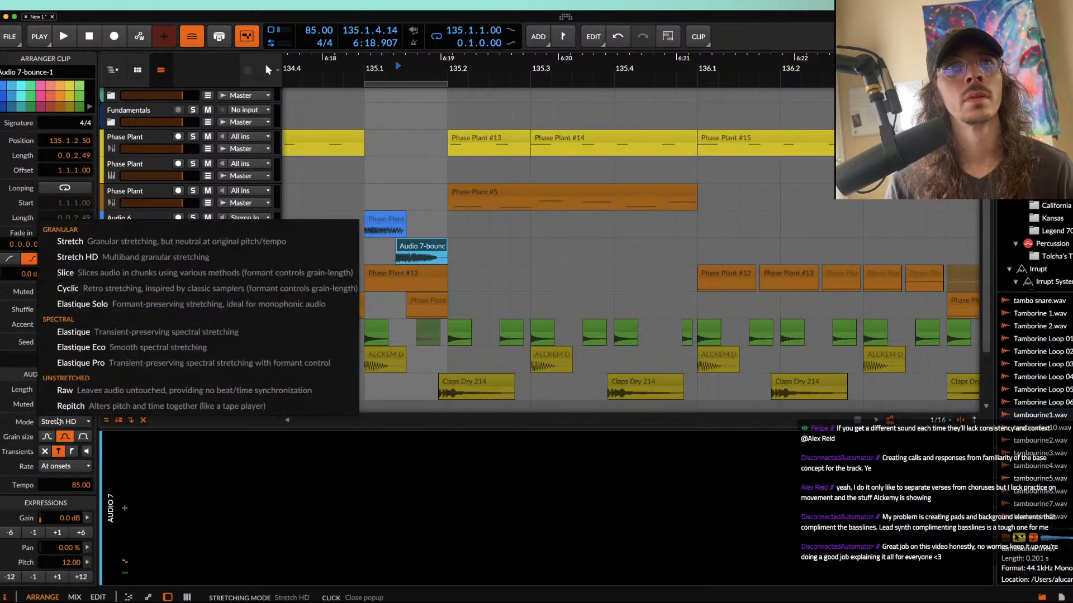
{"action": "left_click", "coordinate": [212, 367]}
{"action": "left_click", "coordinate": [81, 577]}
{"action": "key", "text": "space"}
{"action": "key", "text": "space"}
Step: Shorten the bounced clip to 0.0.1.49 with a fade-out of 0.0.1.49, auditioning the result
{"action": "key", "text": "space"}
{"action": "mouse_move", "coordinate": [445, 252]}
{"action": "left_mouse_down"}
{"action": "mouse_move", "coordinate": [385, 252]}
{"action": "mouse_move", "coordinate": [426, 248]}
{"action": "left_mouse_up"}
{"action": "key", "text": "space"}
{"action": "key", "text": "space"}
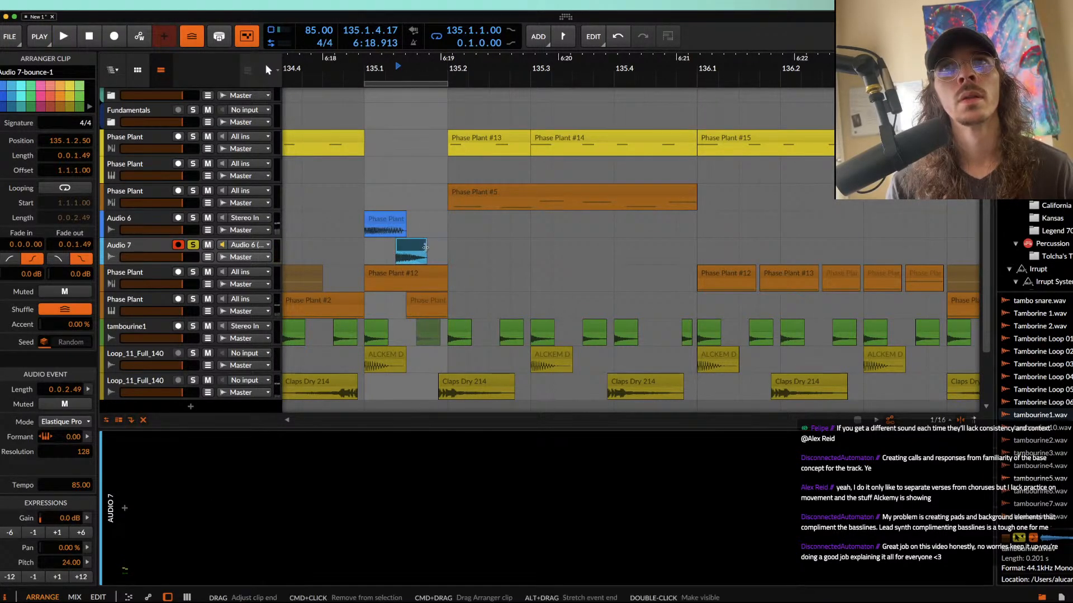
{"action": "key", "text": "space"}
{"action": "scroll", "coordinate": [426, 248], "scroll_direction": "down", "scroll_amount": 4}
{"action": "key", "text": "space"}
{"action": "key", "text": "space"}
{"action": "key", "text": "space"}
{"action": "key", "text": "space"}
{"action": "key", "text": "space"}
{"action": "scroll", "coordinate": [417, 249], "scroll_direction": "down", "scroll_amount": 4}
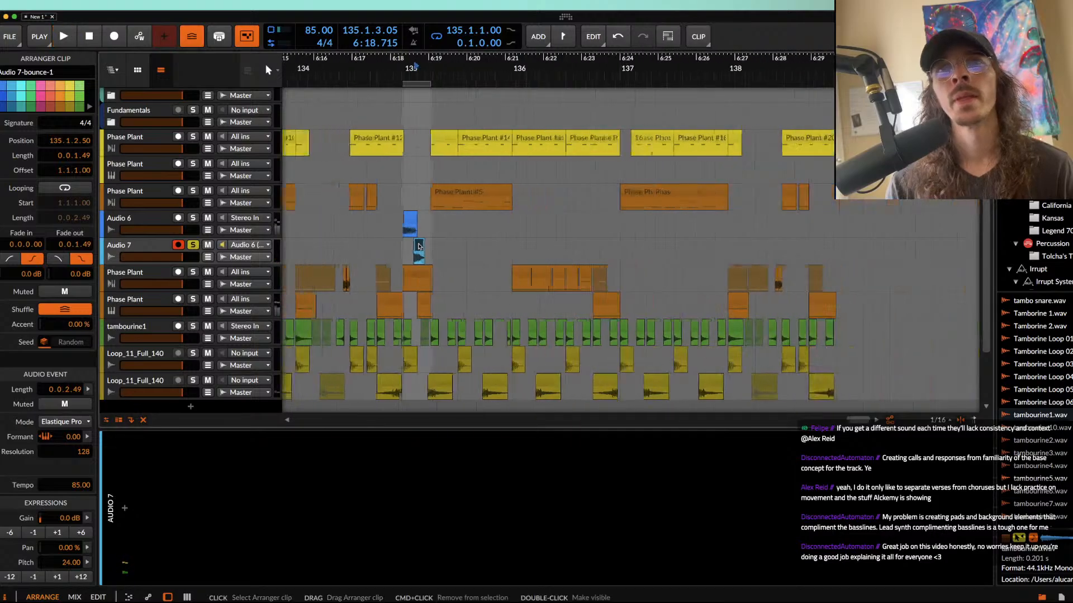
Step: Move the Audio 7 clip to 135.1.3.00 and extend the loop from 135.1.1.00 to two bars
{"action": "left_click", "coordinate": [411, 223]}
{"action": "left_click", "coordinate": [418, 251]}
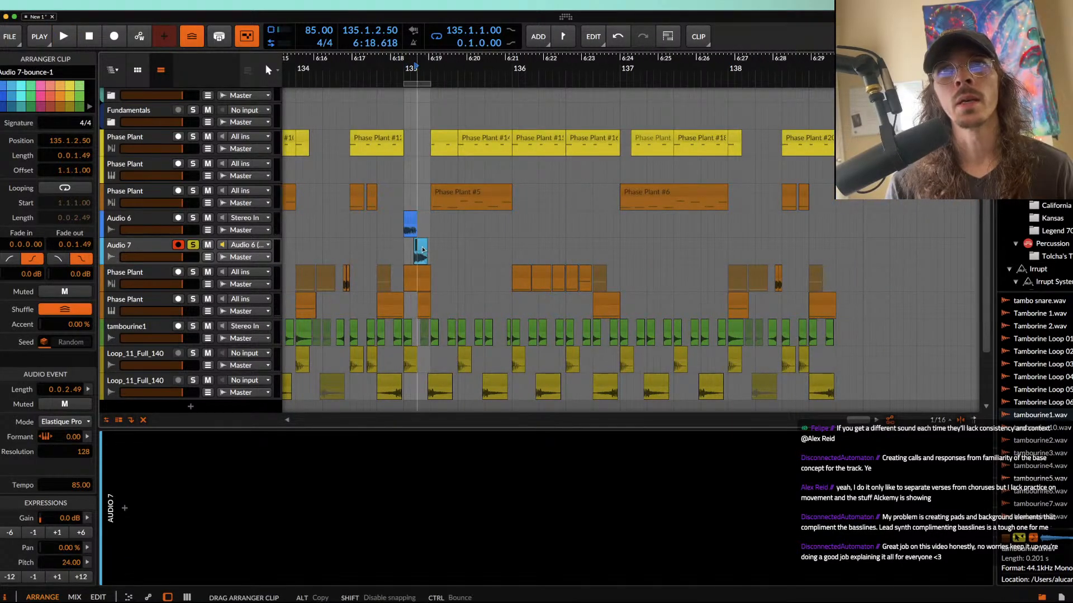
{"action": "left_click_drag", "start_coordinate": [422, 250], "coordinate": [422, 249]}
{"action": "scroll", "coordinate": [423, 250], "scroll_direction": "up", "scroll_amount": 4}
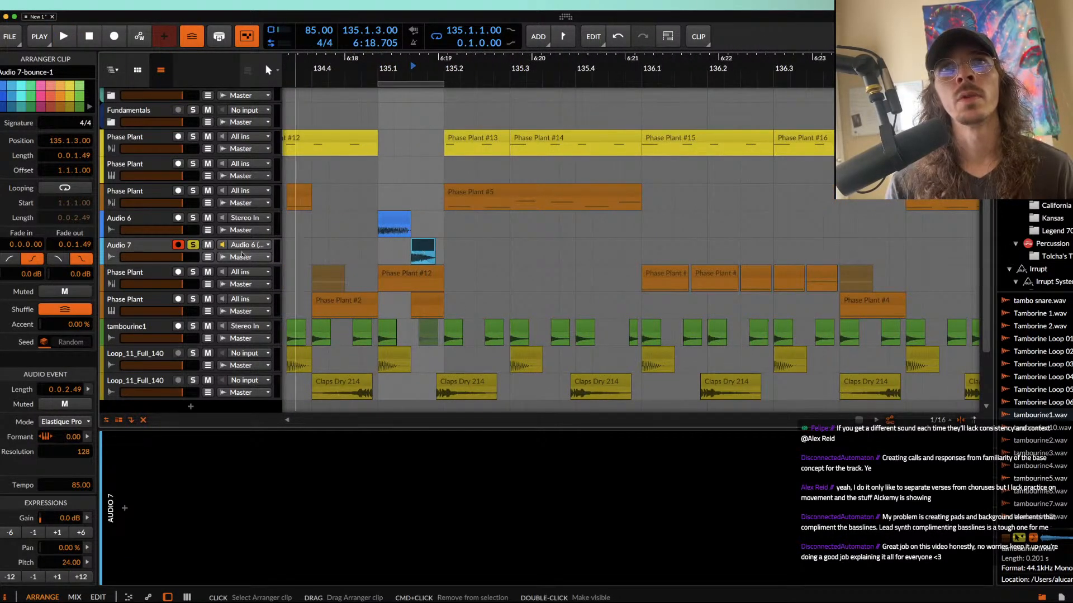
{"action": "left_click", "coordinate": [161, 247]}
{"action": "left_click_drag", "start_coordinate": [441, 82], "coordinate": [905, 82]}
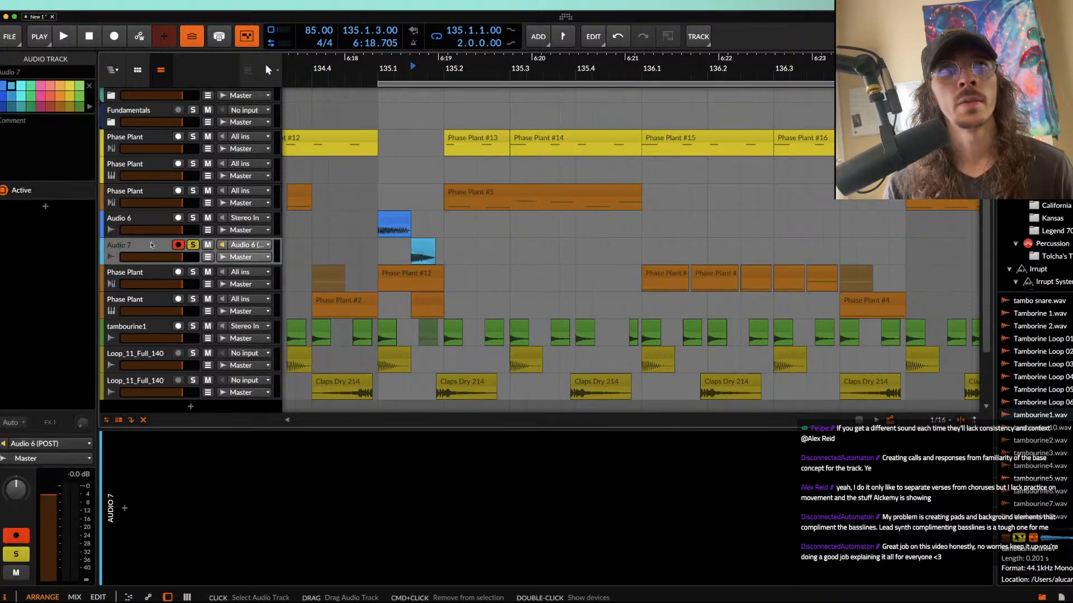
Step: Insert a Pro-Q 3 equalizer into the Audio 7 device chain
{"action": "double_click", "coordinate": [152, 245]}
{"action": "left_click", "coordinate": [125, 509]}
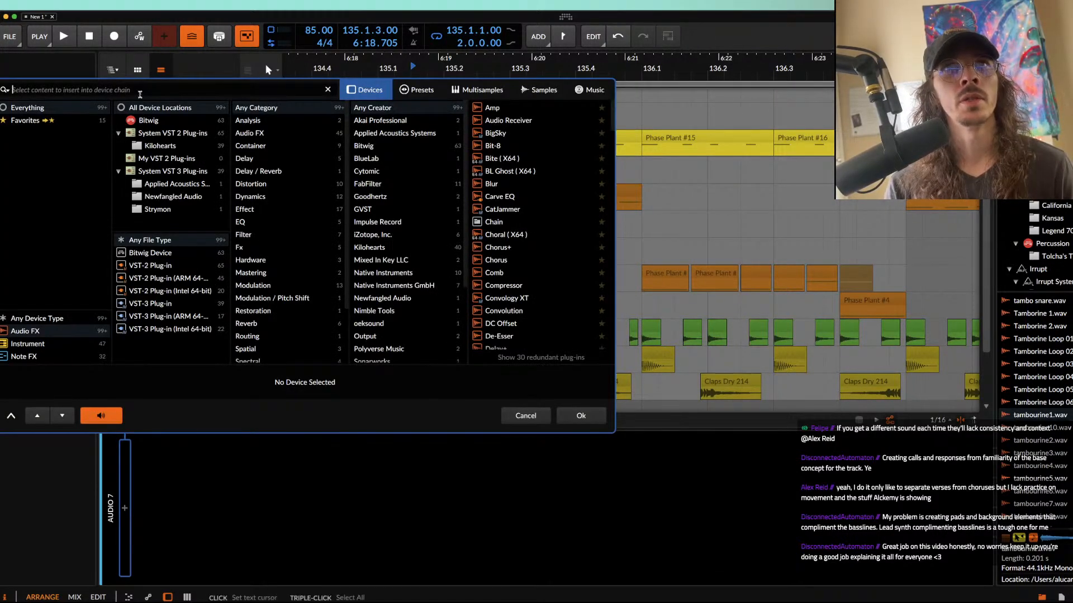
{"action": "type", "text": "poro"}
{"action": "key", "text": "BackSpace"}
{"action": "key", "text": "BackSpace"}
{"action": "key", "text": "BackSpace"}
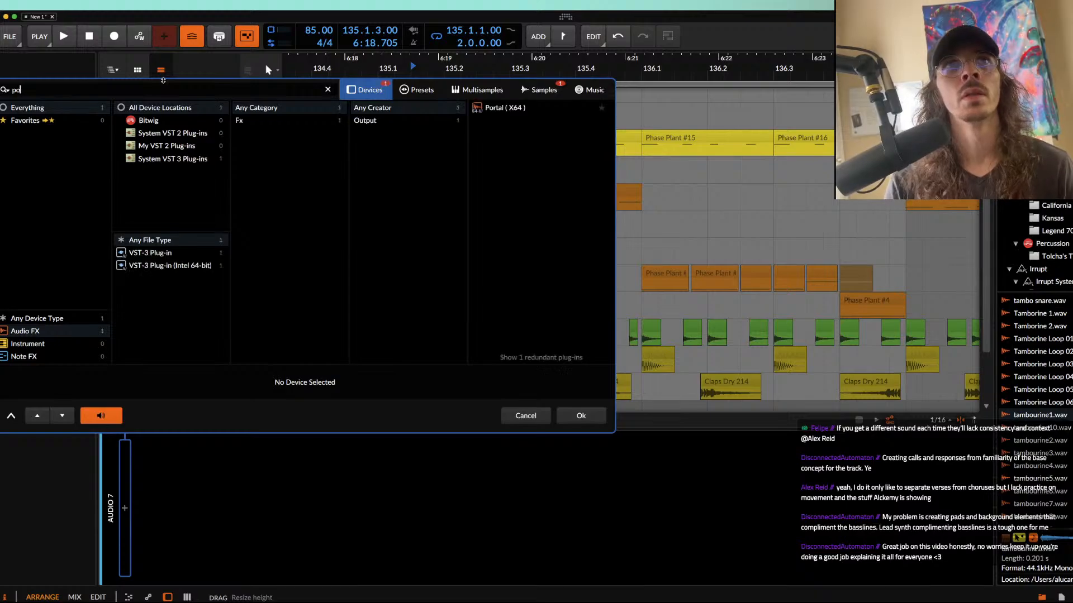
{"action": "type", "text": "r"}
{"action": "left_click", "coordinate": [519, 134]}
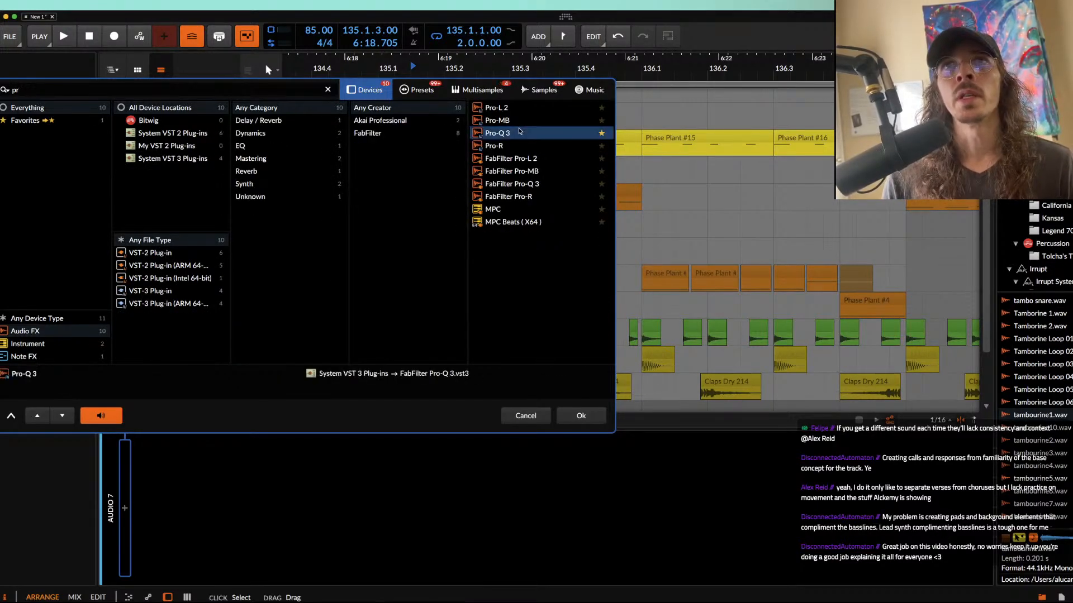
{"action": "left_click", "coordinate": [577, 412]}
Step: Play the clip through Pro-Q 3, add a +2.05 dB bell band at 296.94 Hz on the low peak, and close the equalizer
{"action": "key", "text": "space"}
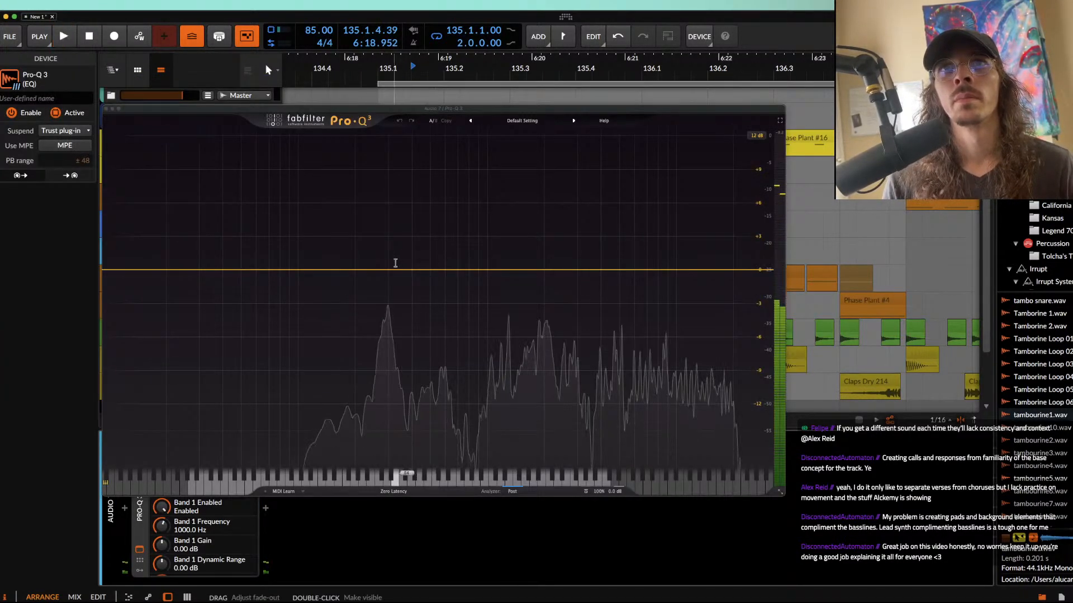
{"action": "left_click", "coordinate": [387, 268]}
{"action": "mouse_move", "coordinate": [387, 268]}
{"action": "left_mouse_down"}
{"action": "mouse_move", "coordinate": [389, 249]}
{"action": "mouse_move", "coordinate": [387, 272]}
{"action": "left_mouse_up"}
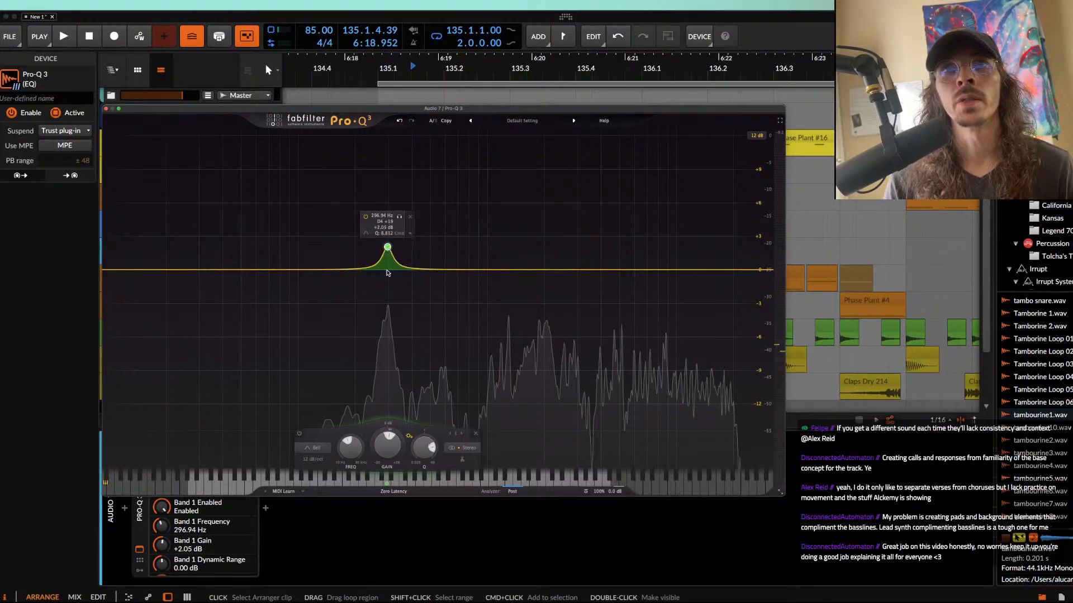
{"action": "left_click", "coordinate": [105, 109]}
Step: Bounce the Audio 7 clip at 135.1.3.00 in place again, raise its pitch to 3.00 and play it
{"action": "left_click", "coordinate": [423, 250]}
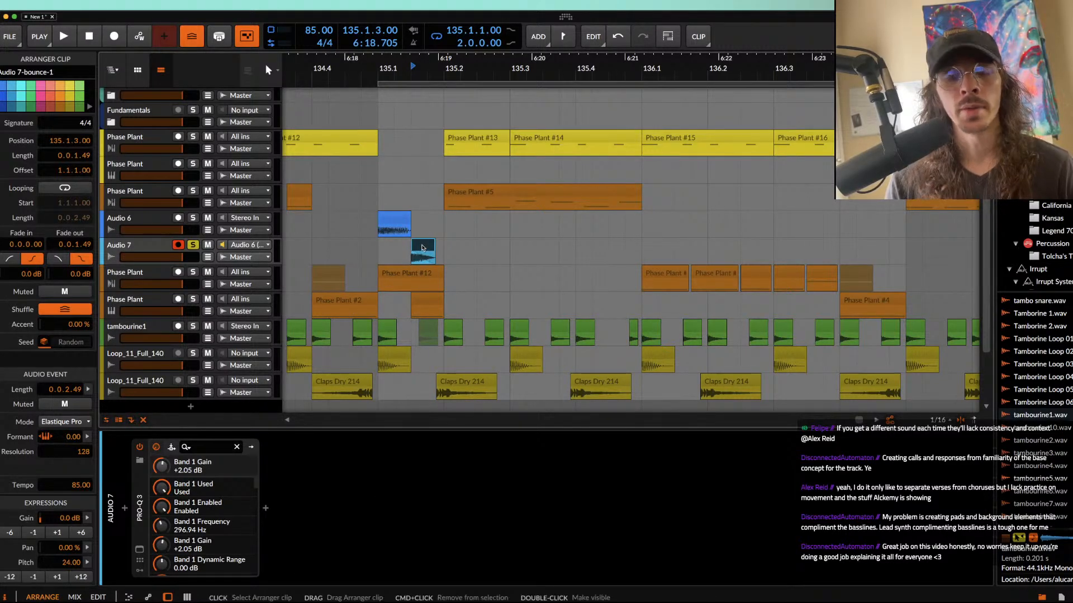
{"action": "key", "text": "super+b"}
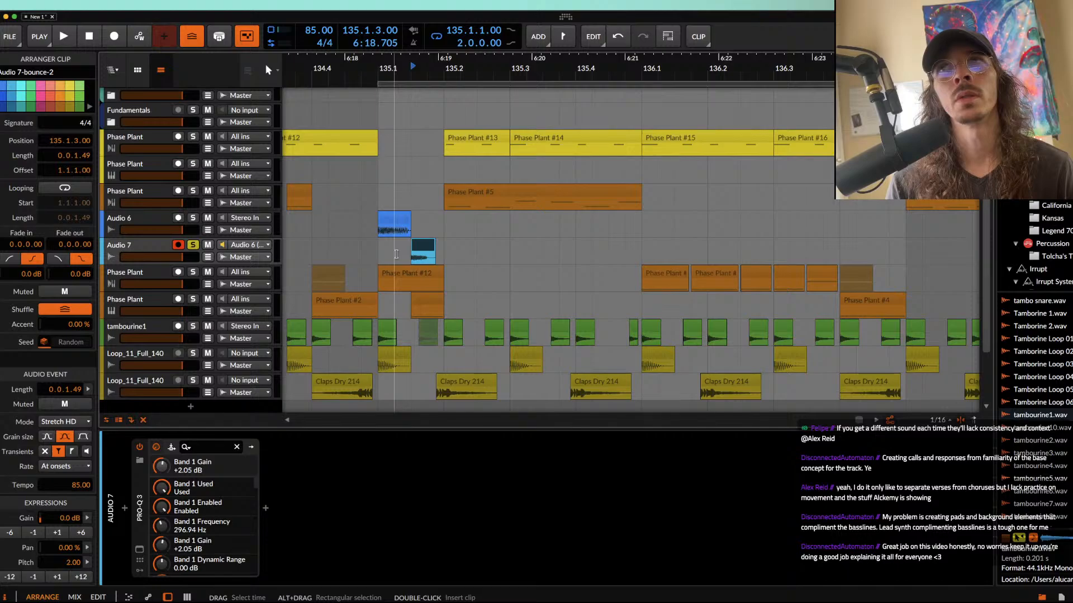
{"action": "key", "text": "space"}
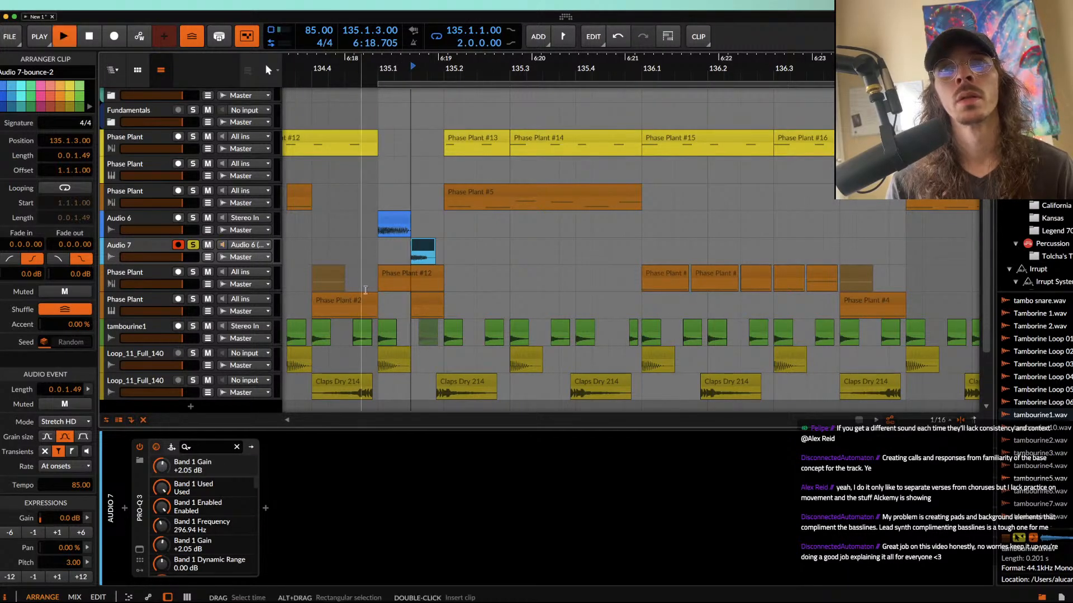
Step: Lower the Audio 7 clip's pitch to -9.00 and play it
{"action": "key", "text": "space"}
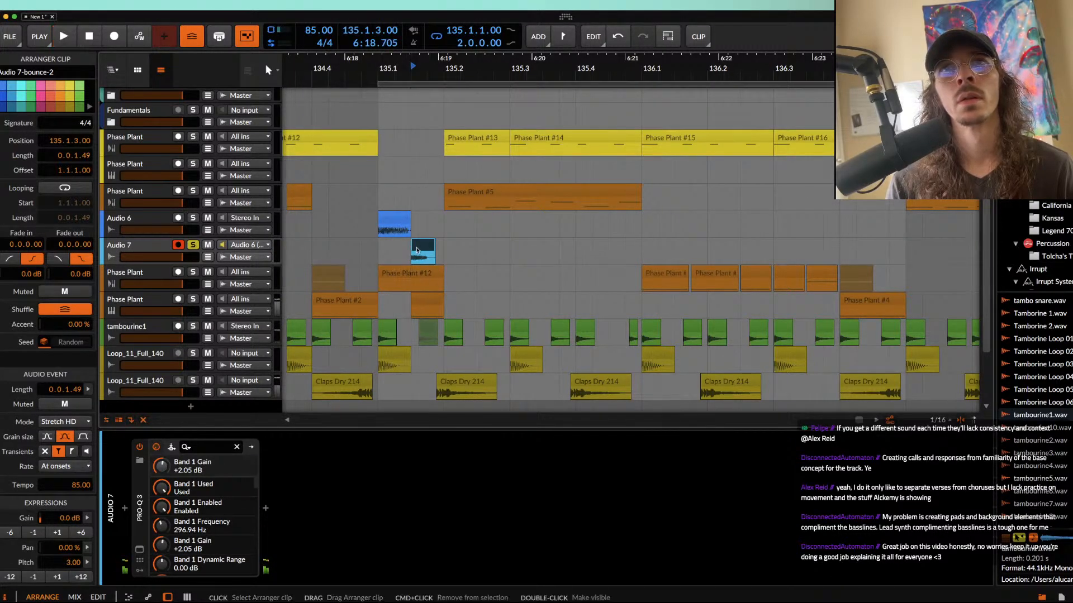
{"action": "left_click", "coordinate": [10, 577]}
{"action": "key", "text": "space"}
{"action": "key", "text": "space"}
Step: Duplicate the one-beat range around the Audio 7 clip so it repeats every beat from bar 135 up to 137.1.1.00
{"action": "scroll", "coordinate": [401, 270], "scroll_direction": "down", "scroll_amount": 3}
{"action": "left_click_drag", "start_coordinate": [385, 258], "coordinate": [417, 258]}
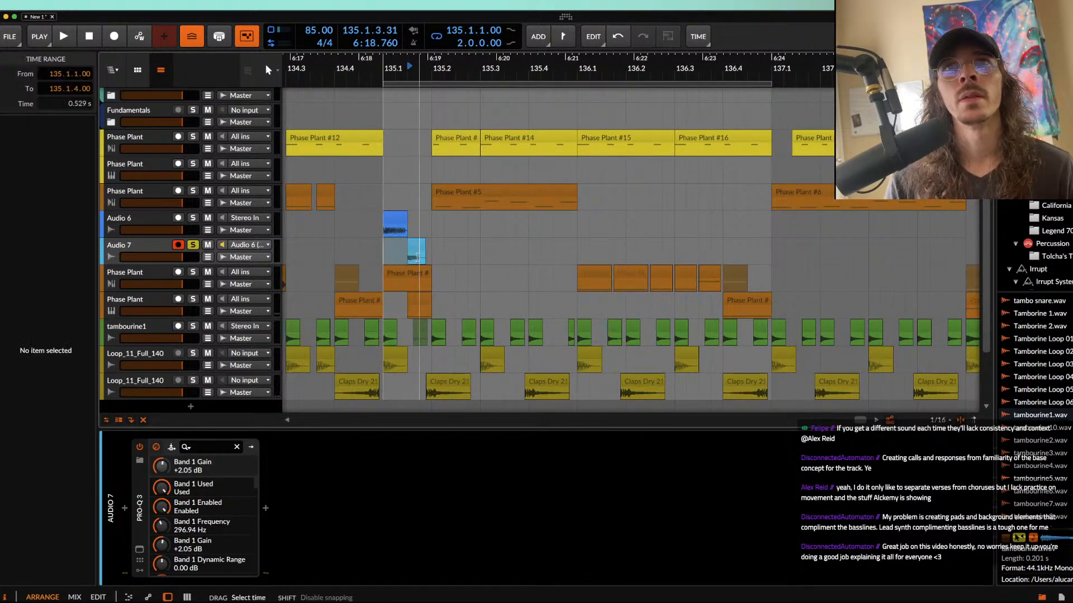
{"action": "key", "text": "ctrl+d"}
{"action": "key", "text": "ctrl+d"}
{"action": "key", "text": "ctrl+d"}
{"action": "key", "text": "ctrl+d"}
{"action": "key", "text": "ctrl+d"}
{"action": "key", "text": "ctrl+d"}
{"action": "key", "text": "ctrl+d"}
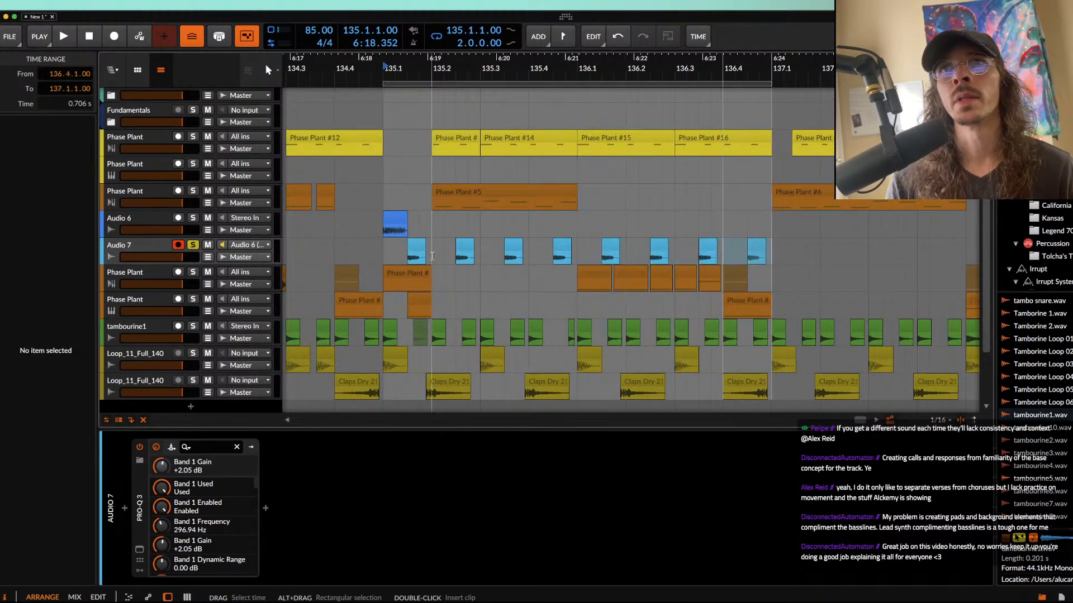
Step: Add a Time Shift device after Pro-Q 3 on Audio 7 and set its offset to 22.3 ms
{"action": "double_click", "coordinate": [139, 242]}
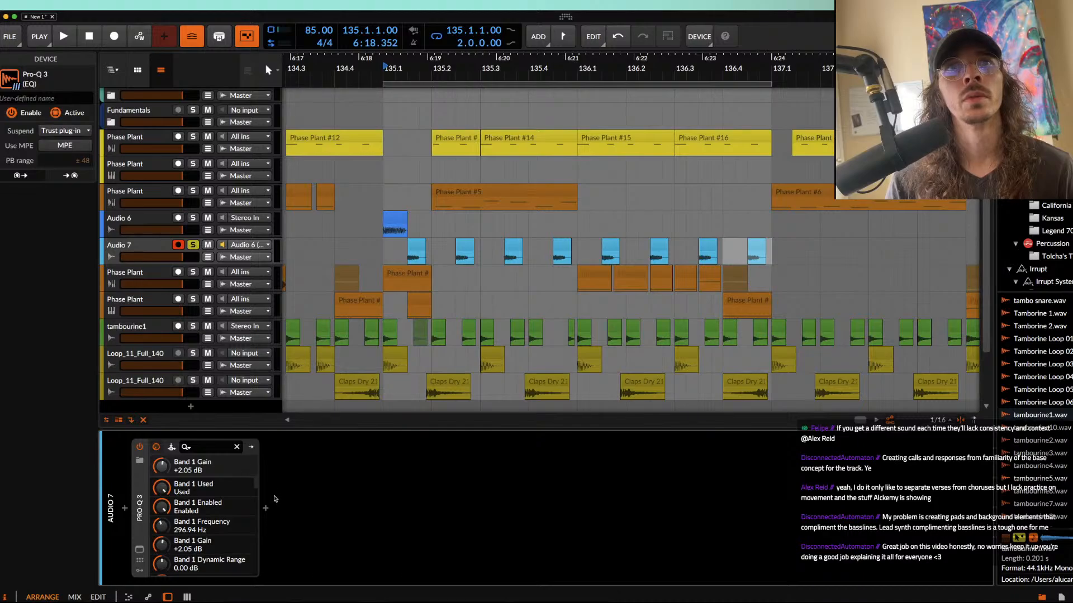
{"action": "left_click", "coordinate": [265, 509]}
{"action": "type", "text": "time"}
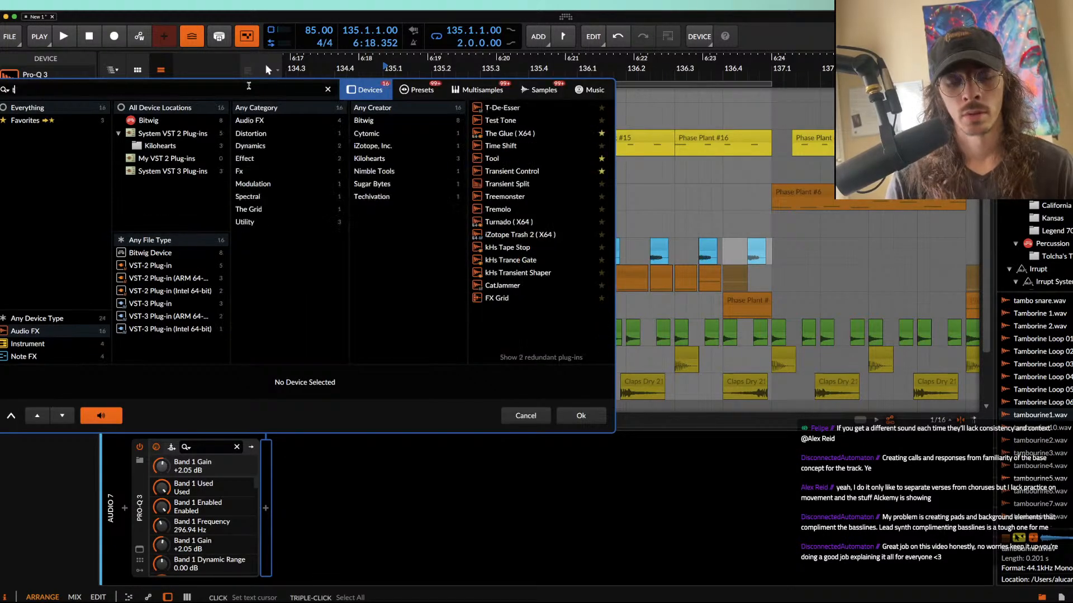
{"action": "left_click", "coordinate": [491, 107]}
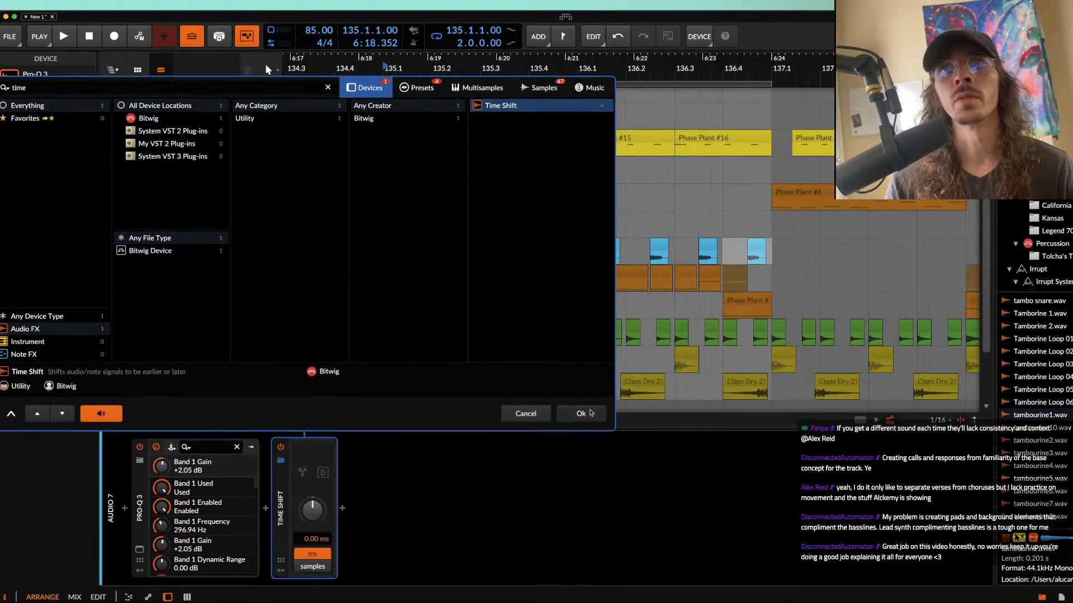
{"action": "left_click", "coordinate": [584, 415]}
{"action": "left_click_drag", "start_coordinate": [313, 510], "coordinate": [312, 504]}
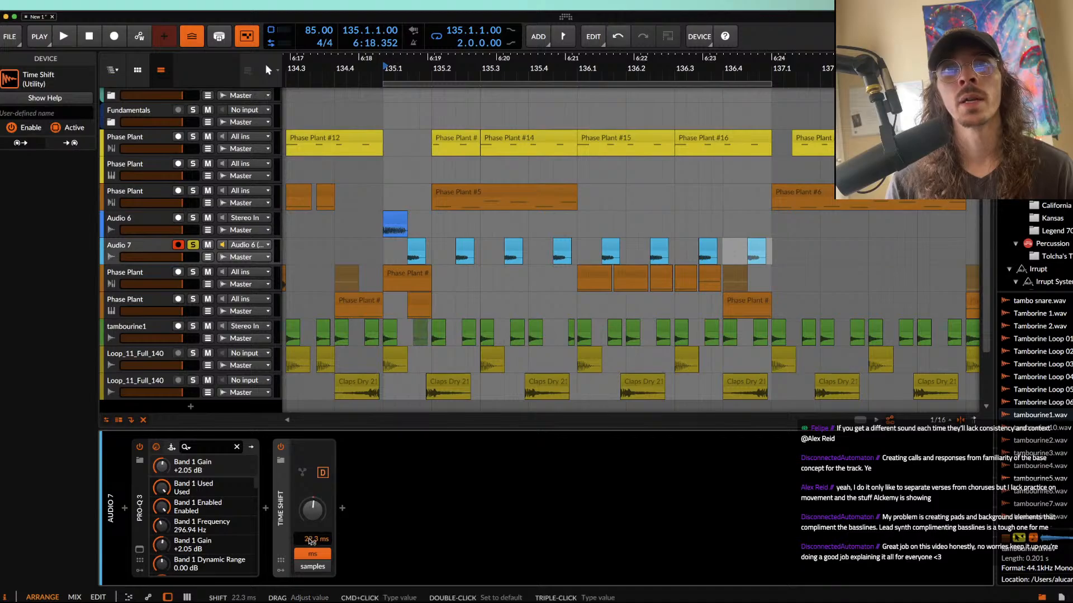
Step: Insert a kHs Chorus between Pro-Q 3 and Time Shift on Audio 7
{"action": "left_click", "coordinate": [164, 247]}
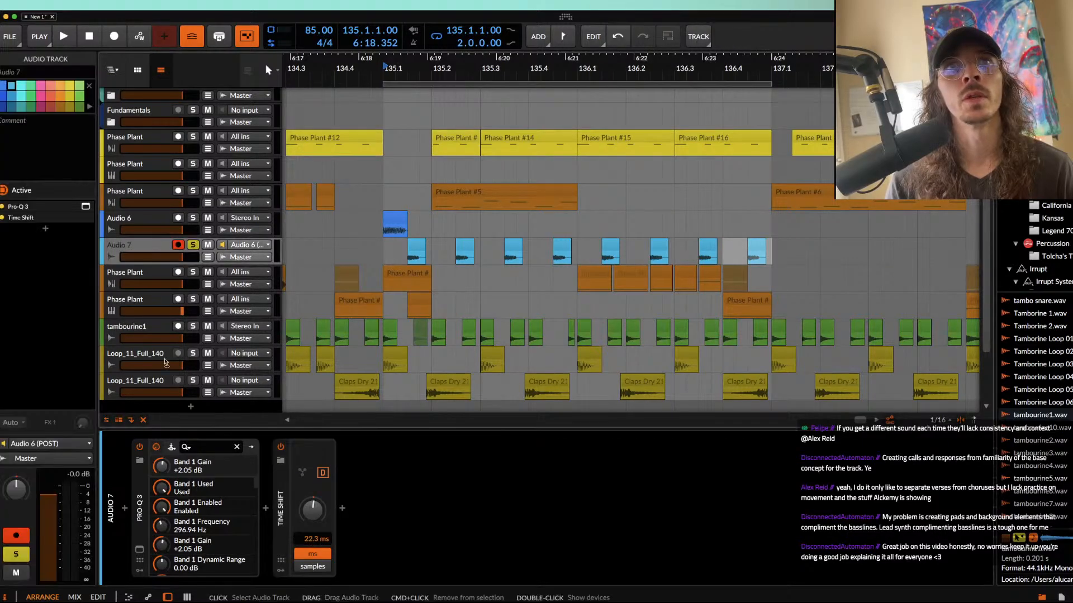
{"action": "left_click", "coordinate": [265, 507]}
{"action": "type", "text": "choru"}
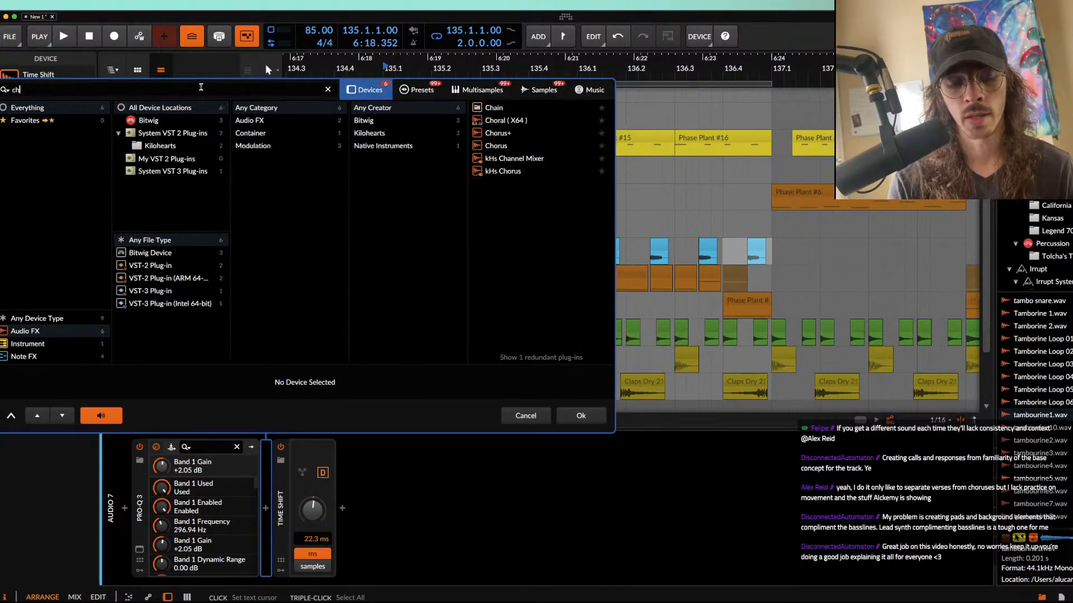
{"action": "double_click", "coordinate": [501, 134]}
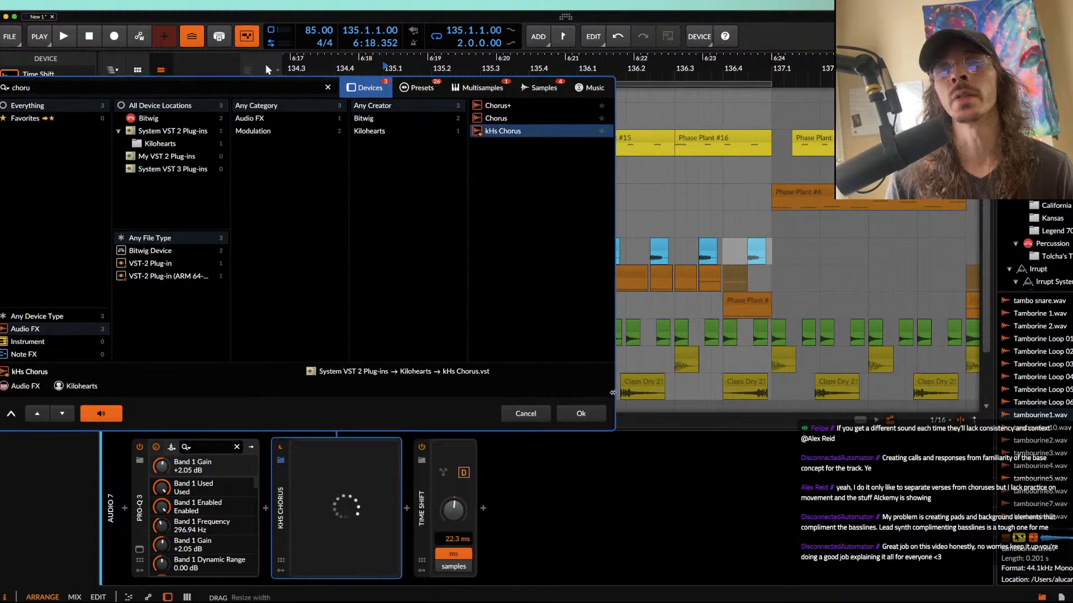
Step: Insert a Delay-1 device after kHs Chorus and switch its delay time from beat divisions to free time at 58.0 ms
{"action": "left_click", "coordinate": [406, 508]}
{"action": "type", "text": "delay"}
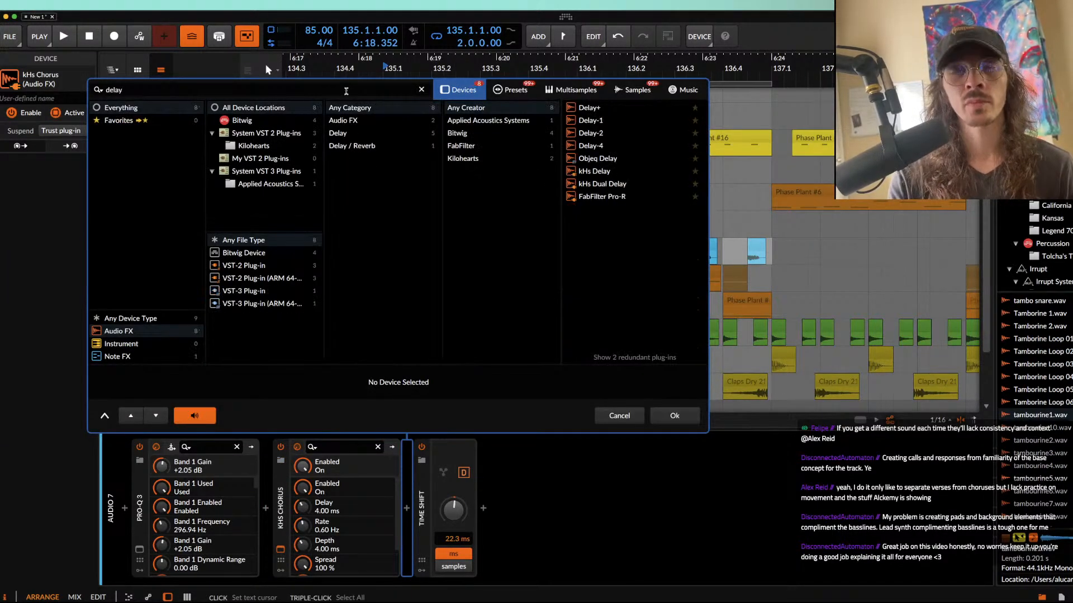
{"action": "double_click", "coordinate": [582, 121]}
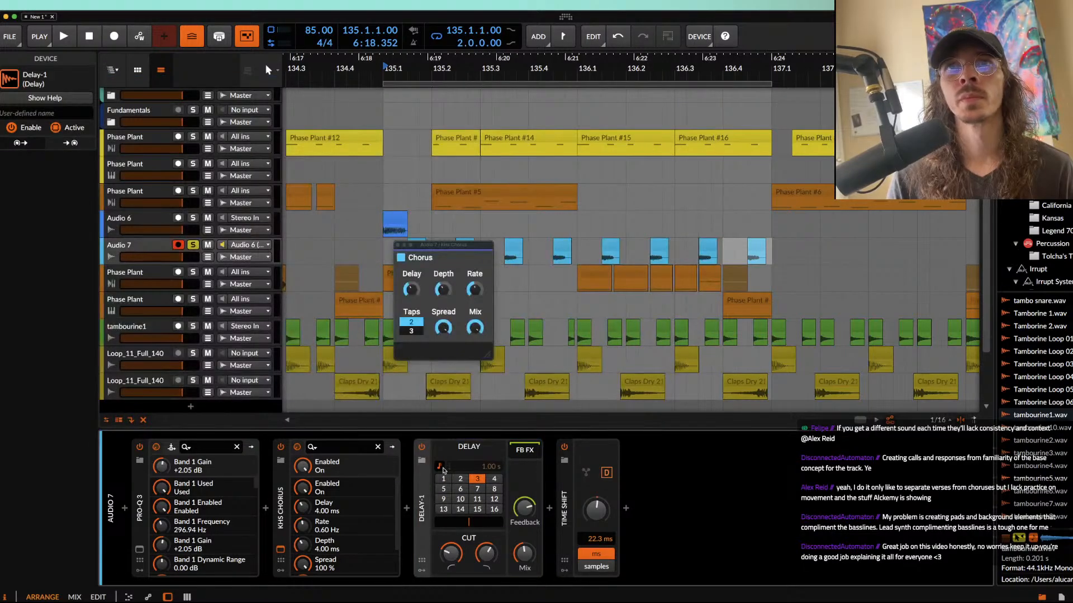
{"action": "left_click", "coordinate": [440, 467]}
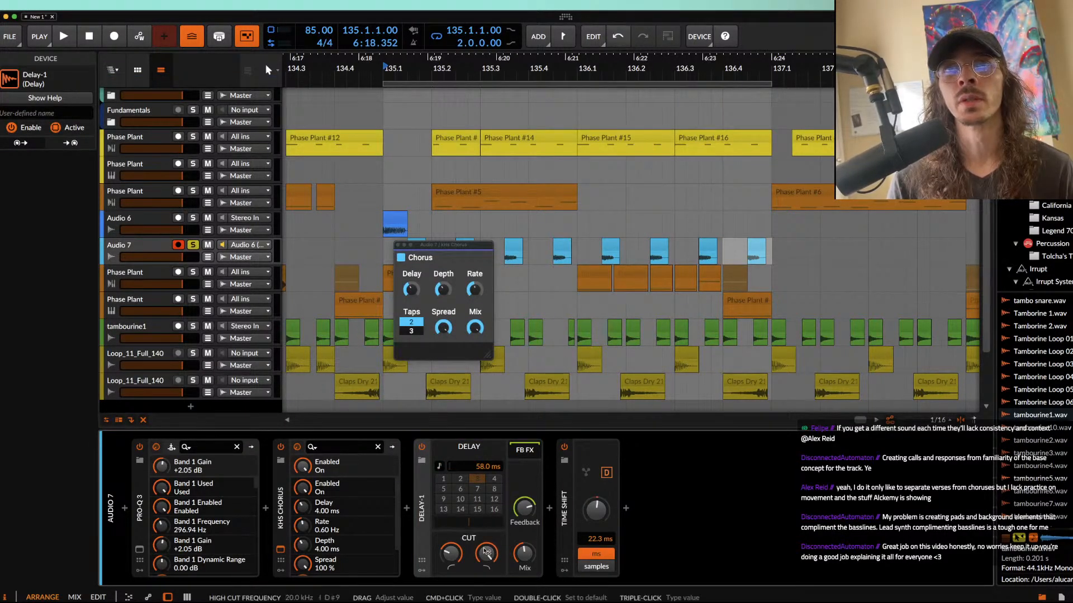
Step: Play the loop, close the Chorus window and unsolo Audio 7 to hear it with the other tracks
{"action": "key", "text": "space"}
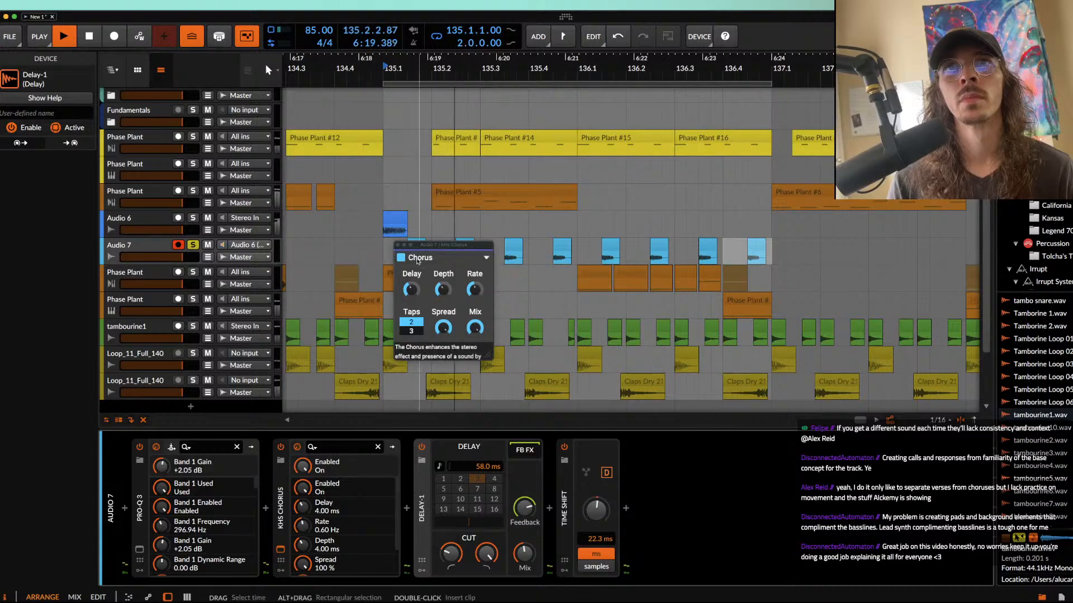
{"action": "left_click", "coordinate": [398, 244]}
{"action": "left_click", "coordinate": [193, 244]}
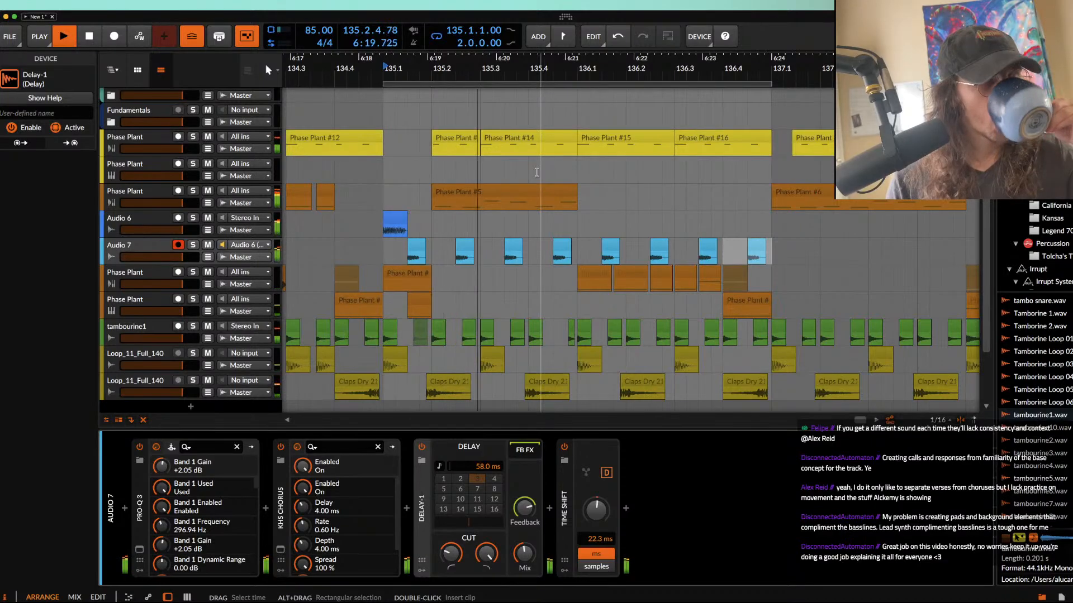
Step: Extend the loop region from 135.1.1.00 to four bars
{"action": "scroll", "coordinate": [538, 170], "scroll_direction": "down", "scroll_amount": 5}
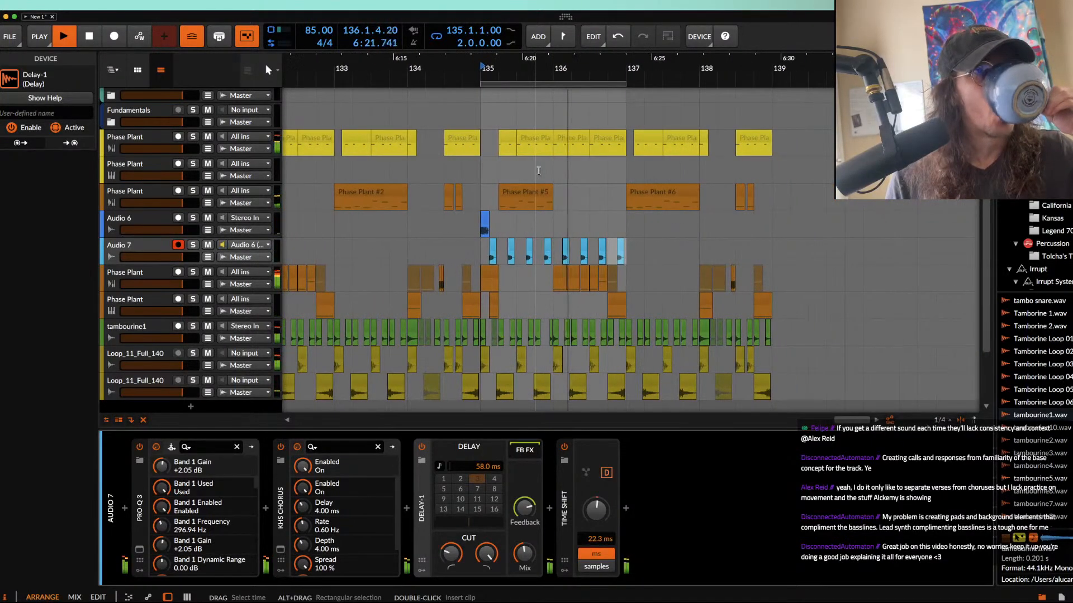
{"action": "left_click", "coordinate": [622, 85]}
{"action": "left_click_drag", "start_coordinate": [623, 84], "coordinate": [772, 85]}
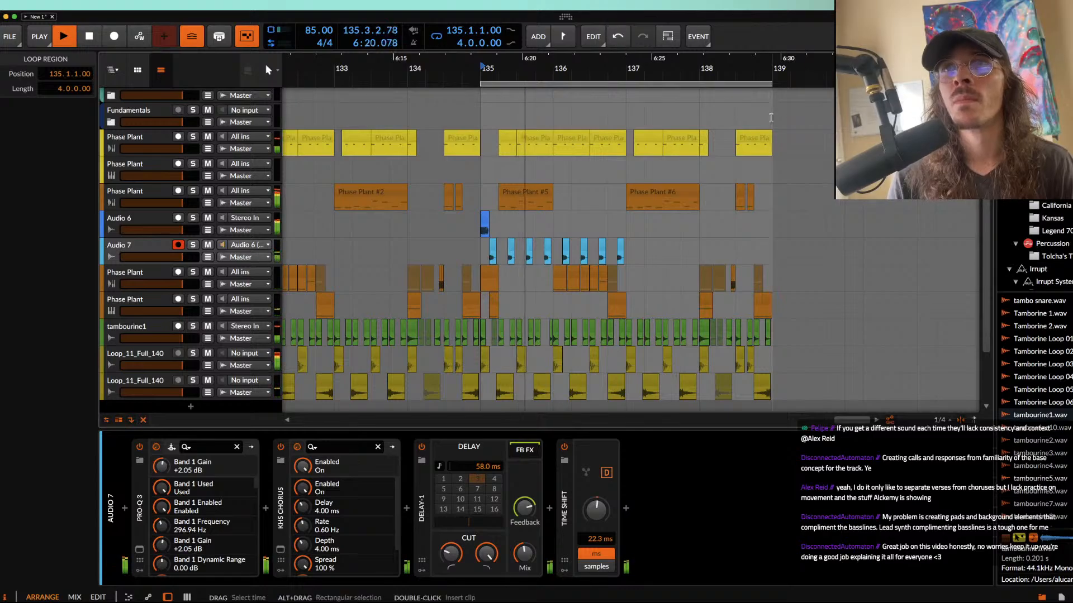
Step: Set the Audio 7 Time Shift to 51.8 ms and audition the fills from 135.1.1.00
{"action": "left_click", "coordinate": [494, 250]}
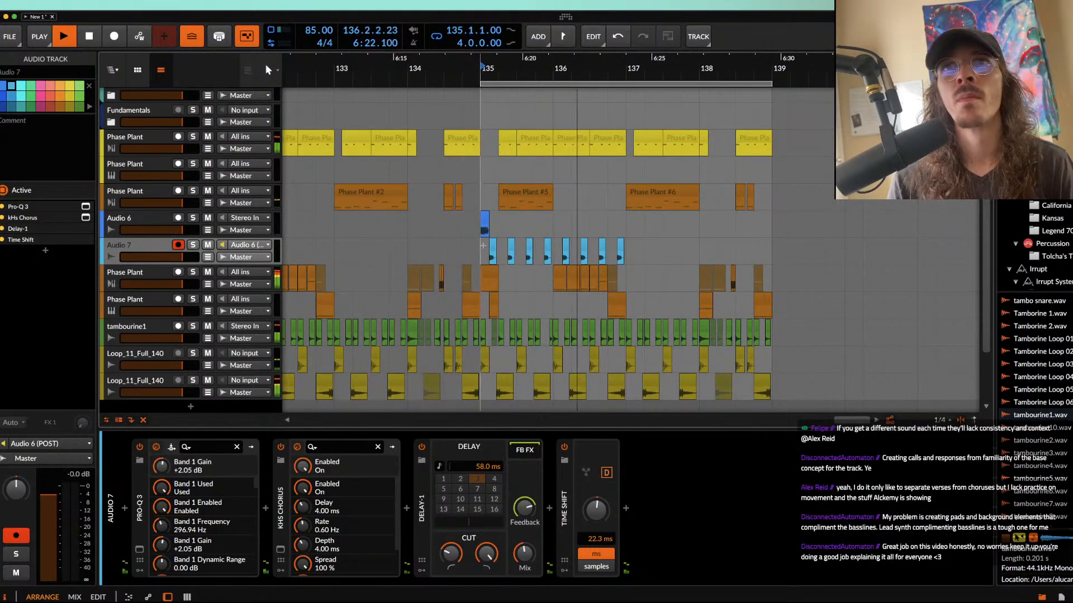
{"action": "scroll", "coordinate": [494, 250], "scroll_direction": "up", "scroll_amount": 5}
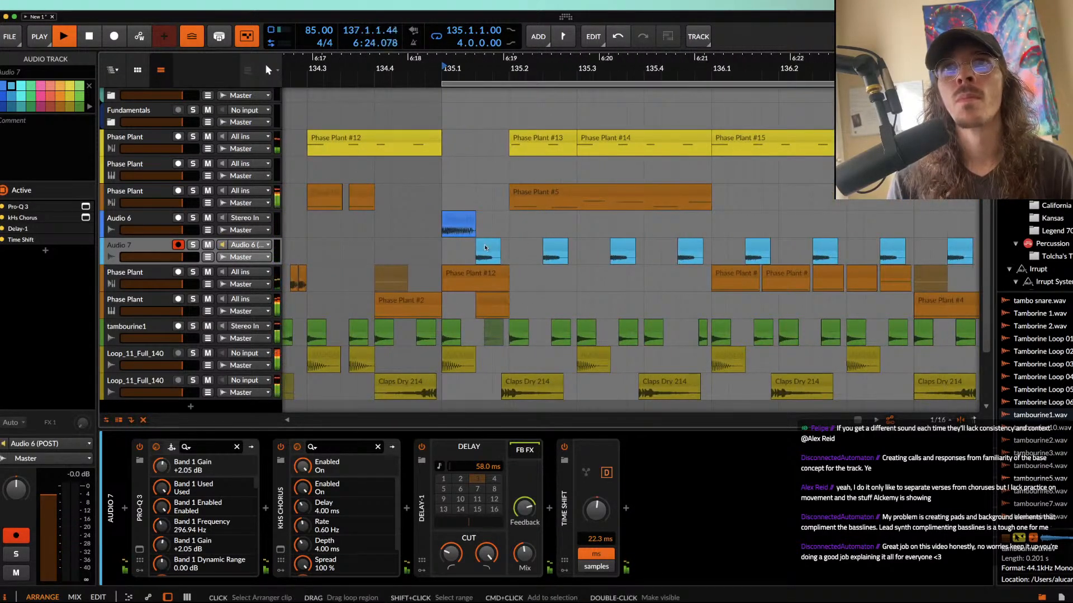
{"action": "left_click", "coordinate": [448, 258]}
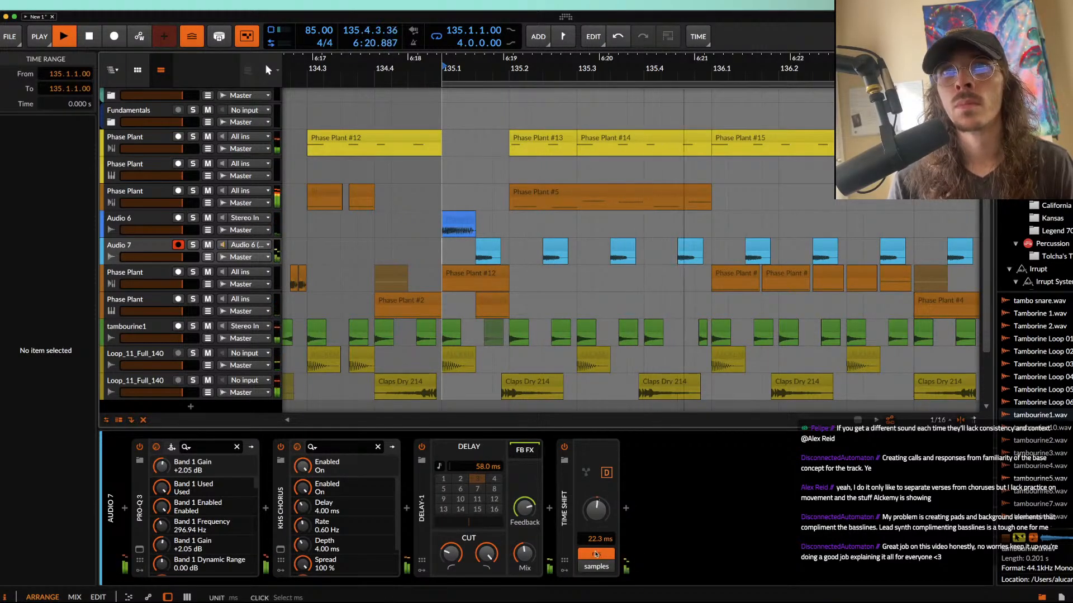
{"action": "key", "text": "space"}
{"action": "left_click_drag", "start_coordinate": [596, 511], "coordinate": [596, 499]}
{"action": "key", "text": "space"}
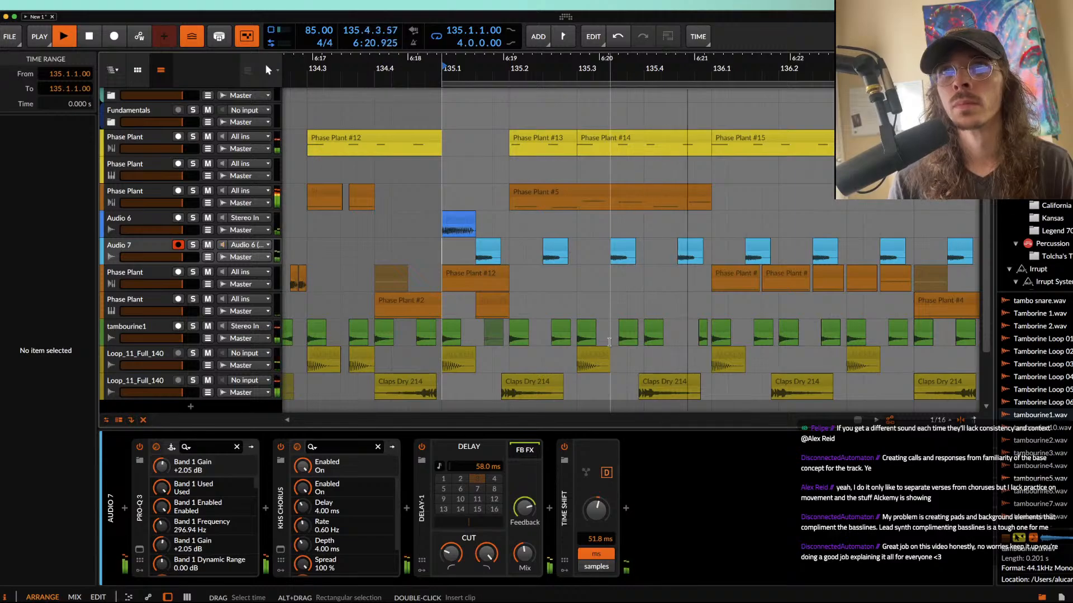
{"action": "key", "text": "space"}
Step: Select all eight Audio 7 clips and lower their pitch to -21.00
{"action": "scroll", "coordinate": [609, 147], "scroll_direction": "down", "scroll_amount": 4}
{"action": "left_click", "coordinate": [563, 192]}
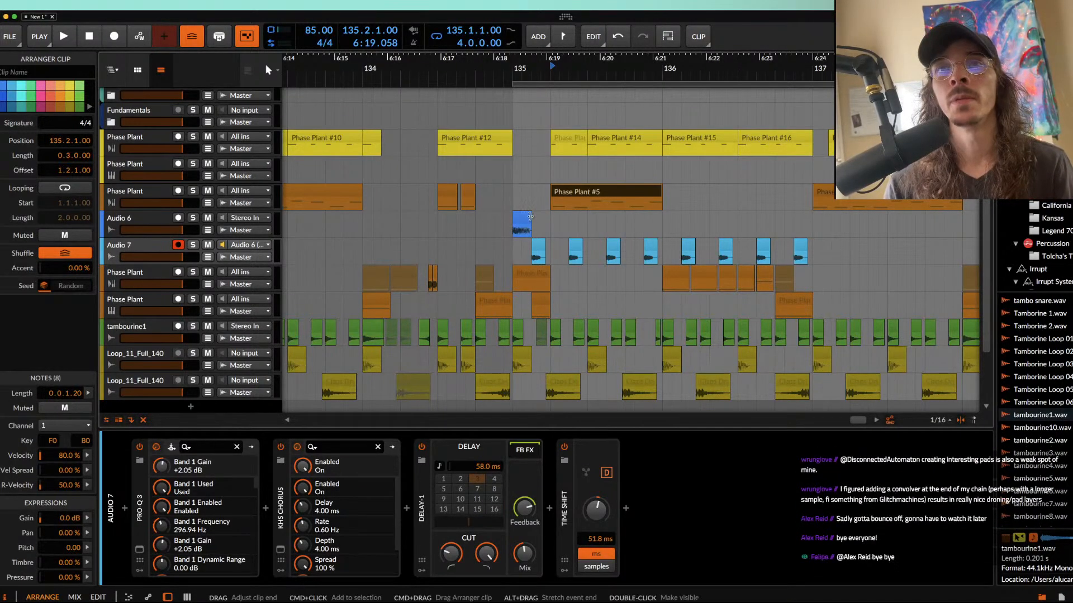
{"action": "left_click", "coordinate": [525, 220]}
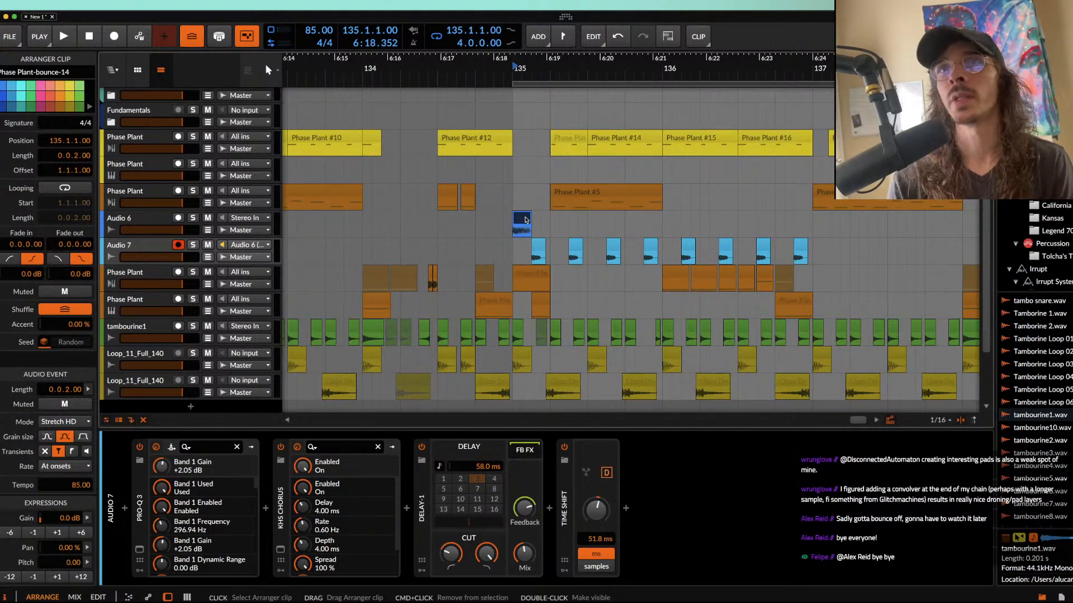
{"action": "left_click", "coordinate": [537, 245]}
{"action": "left_click", "coordinate": [802, 246], "text": "shift"}
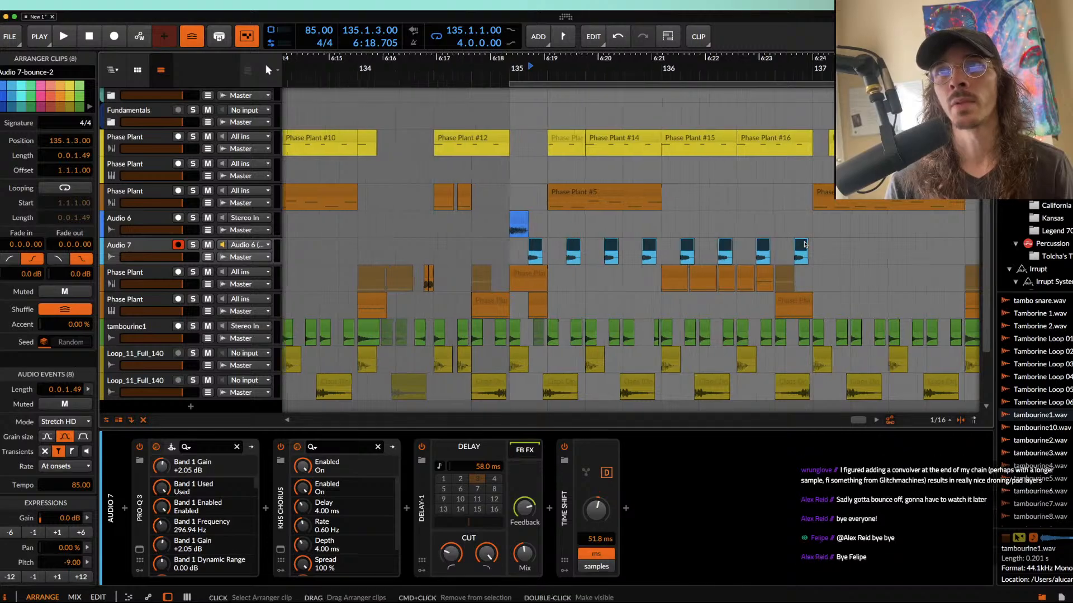
{"action": "scroll", "coordinate": [803, 248], "scroll_direction": "up", "scroll_amount": 3}
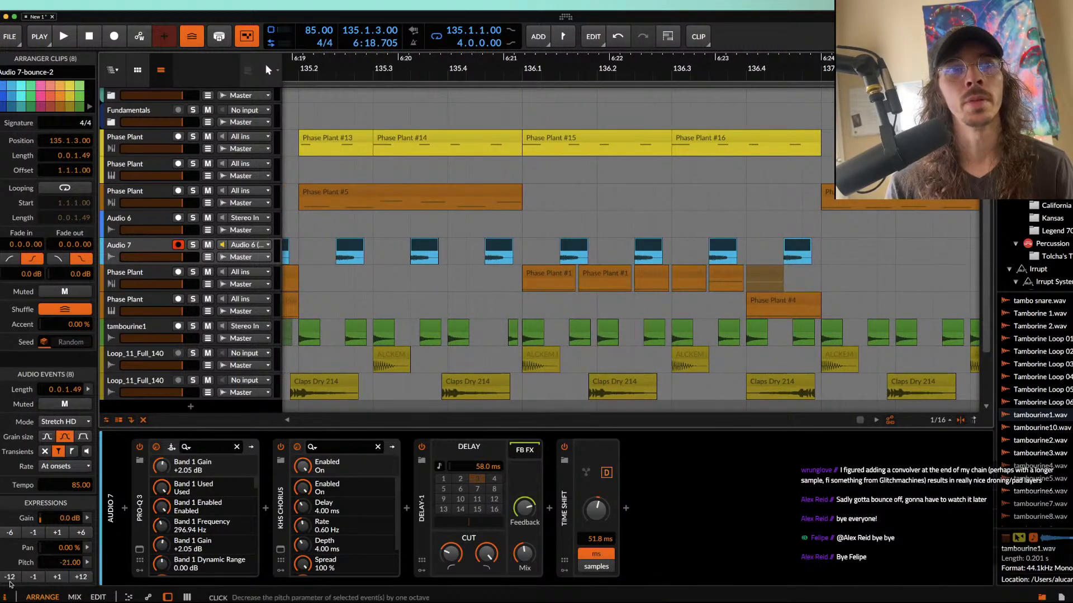
Step: Move the loop region's start back to 131.1.1.00 so it spans eight bars
{"action": "scroll", "coordinate": [438, 246], "scroll_direction": "down", "scroll_amount": 5}
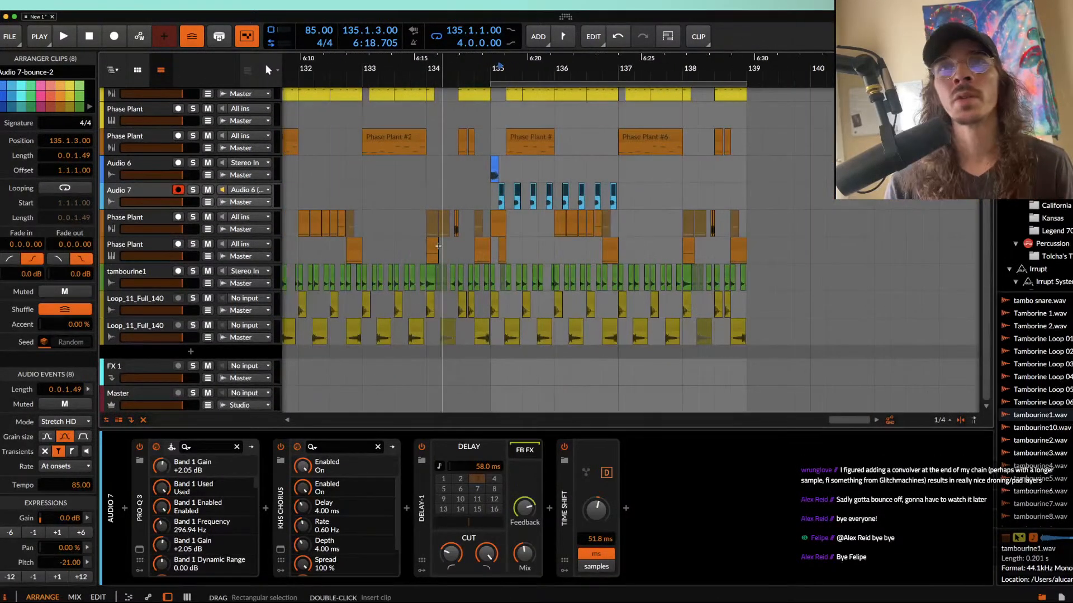
{"action": "scroll", "coordinate": [438, 246], "scroll_direction": "down", "scroll_amount": 5}
{"action": "scroll", "coordinate": [438, 245], "scroll_direction": "up", "scroll_amount": 2}
{"action": "scroll", "coordinate": [438, 246], "scroll_direction": "left", "scroll_amount": 5}
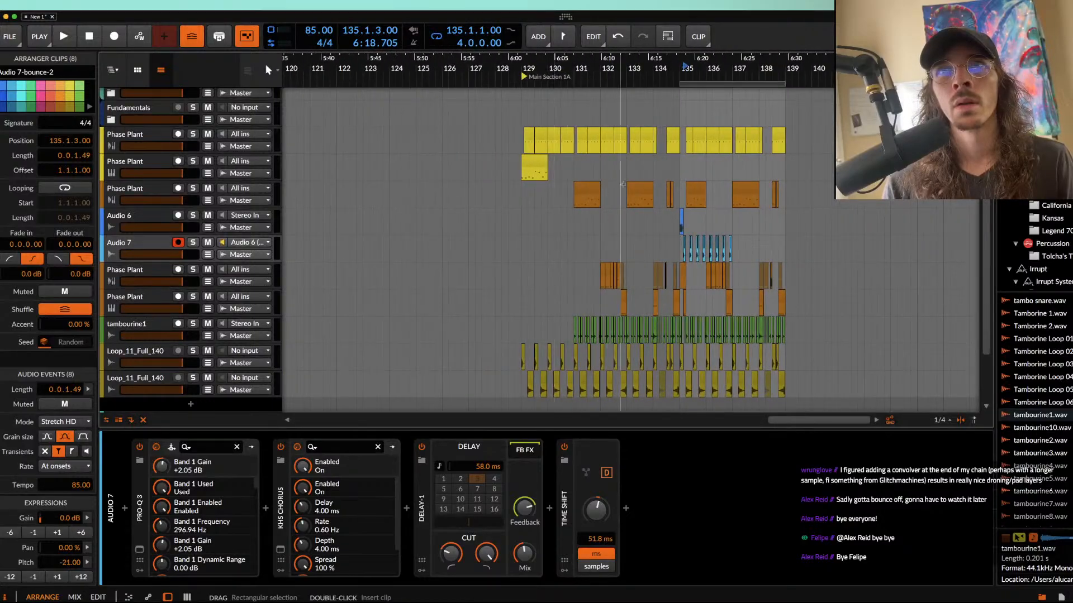
{"action": "left_click_drag", "start_coordinate": [680, 83], "coordinate": [574, 82]}
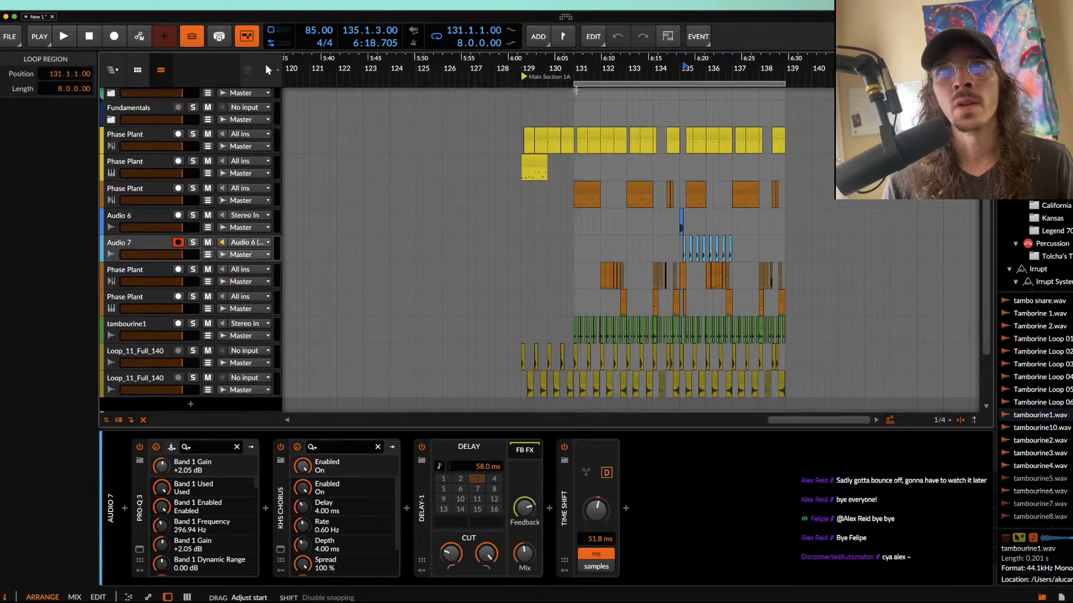
{"action": "scroll", "coordinate": [576, 90], "scroll_direction": "up", "scroll_amount": 4}
{"action": "scroll", "coordinate": [576, 91], "scroll_direction": "right", "scroll_amount": 4}
{"action": "scroll", "coordinate": [576, 91], "scroll_direction": "left", "scroll_amount": 2}
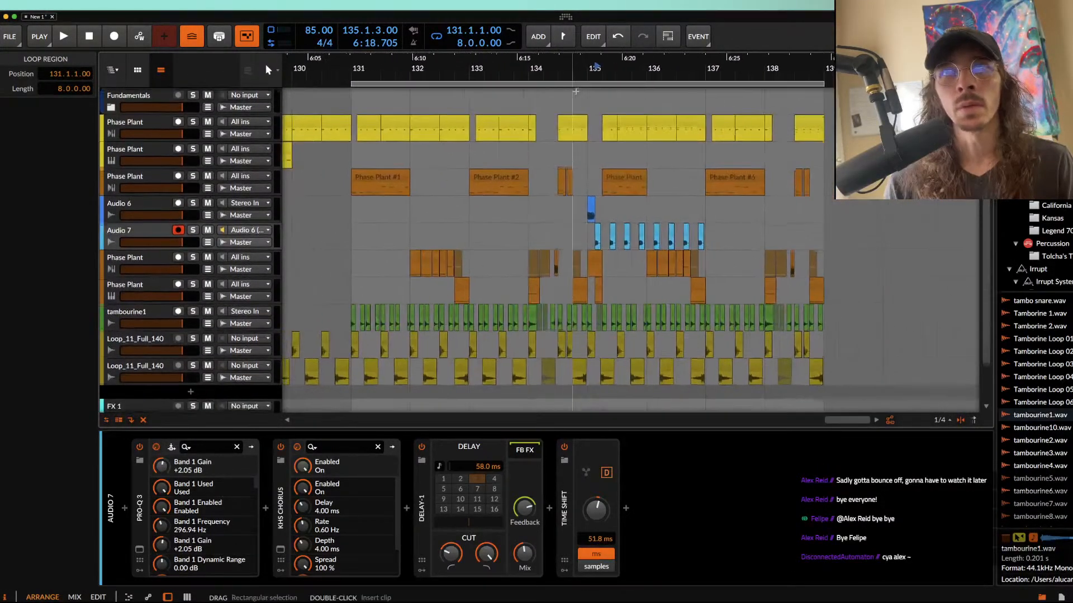
{"action": "scroll", "coordinate": [576, 91], "scroll_direction": "up", "scroll_amount": 1}
{"action": "scroll", "coordinate": [576, 91], "scroll_direction": "down", "scroll_amount": 1}
{"action": "scroll", "coordinate": [419, 169], "scroll_direction": "down", "scroll_amount": 1}
{"action": "scroll", "coordinate": [418, 169], "scroll_direction": "left", "scroll_amount": 1}
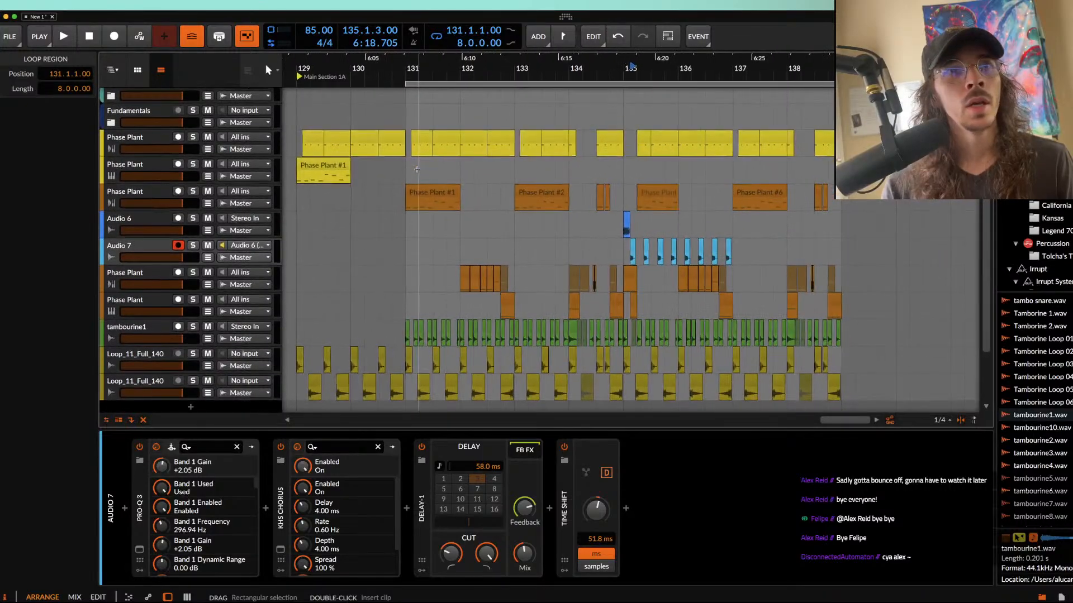
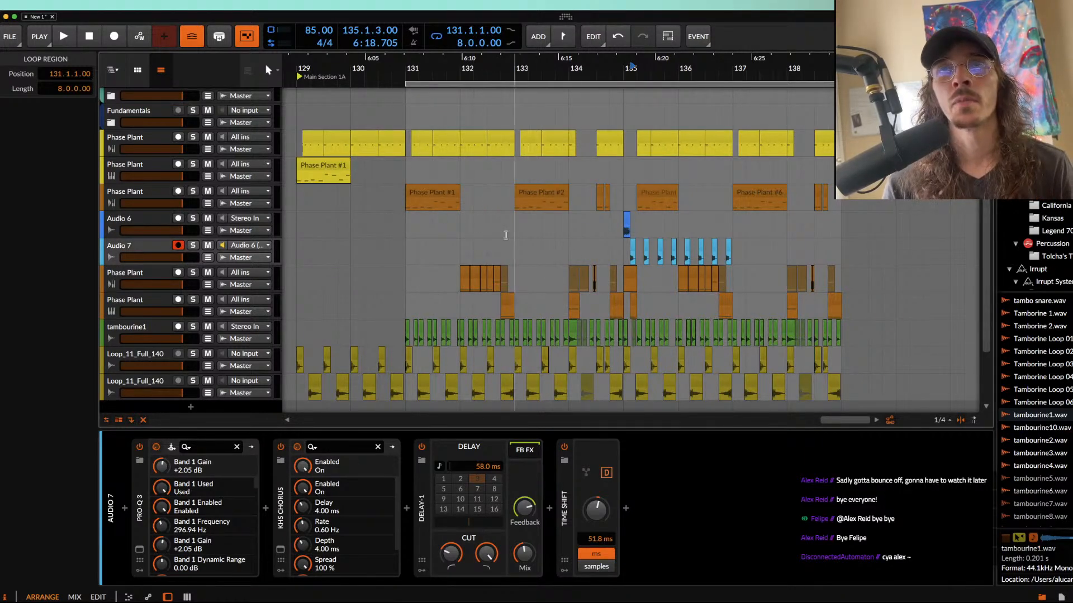
{"action": "left_click", "coordinate": [431, 185]}
{"action": "scroll", "coordinate": [431, 187], "scroll_direction": "up", "scroll_amount": 5}
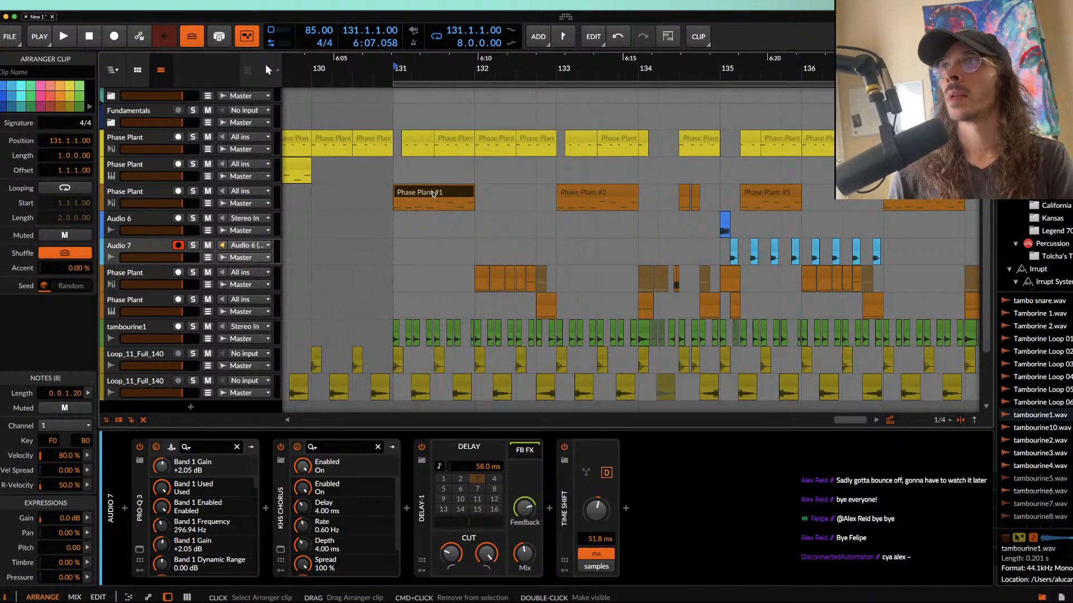
{"action": "scroll", "coordinate": [433, 193], "scroll_direction": "up", "scroll_amount": 3}
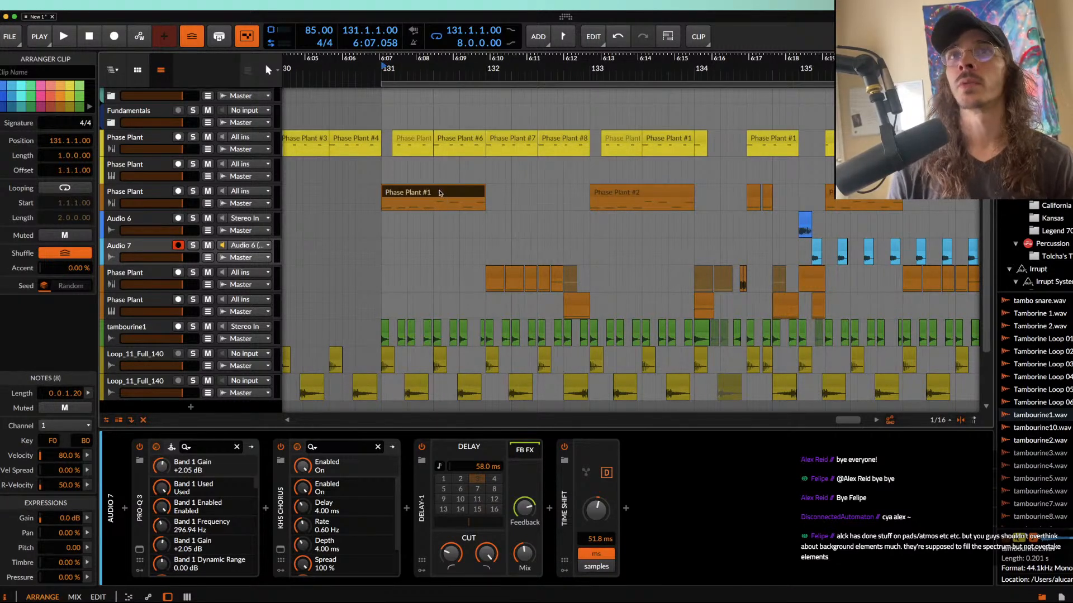
{"action": "scroll", "coordinate": [439, 193], "scroll_direction": "down", "scroll_amount": 5}
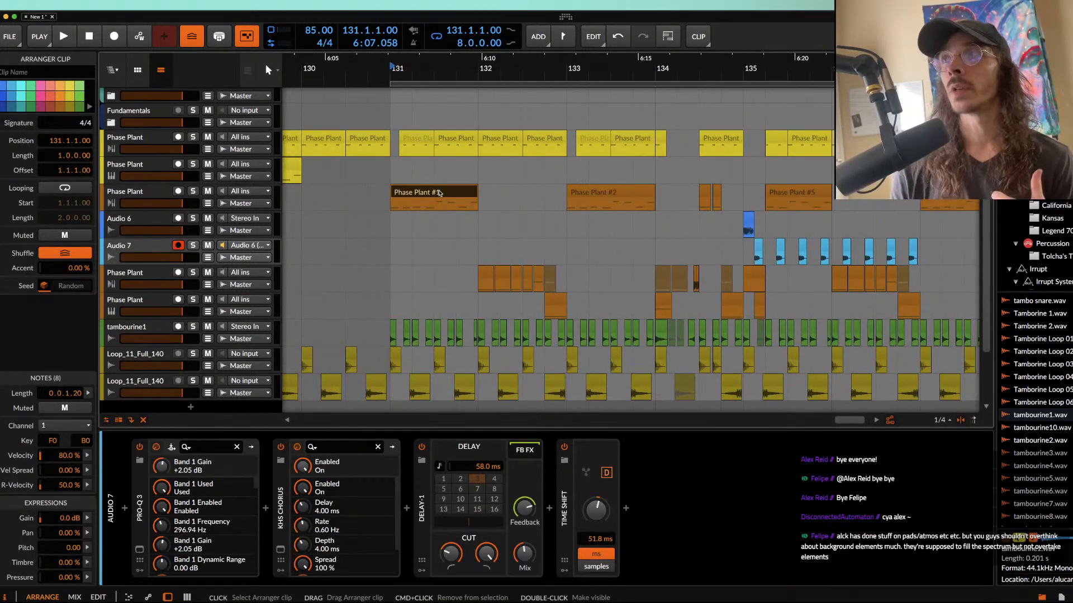
{"action": "scroll", "coordinate": [439, 192], "scroll_direction": "down", "scroll_amount": 4}
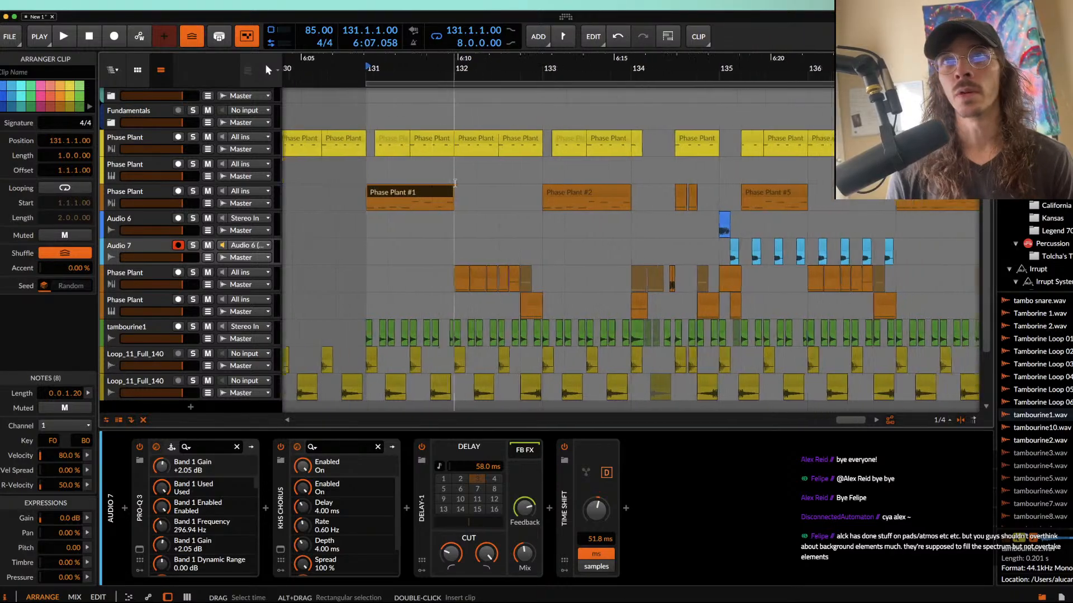
Step: Duplicate the orange Phase Plant track above the Audio 6 track, including its clips and devices
{"action": "left_click", "coordinate": [594, 199]}
{"action": "left_click", "coordinate": [602, 198]}
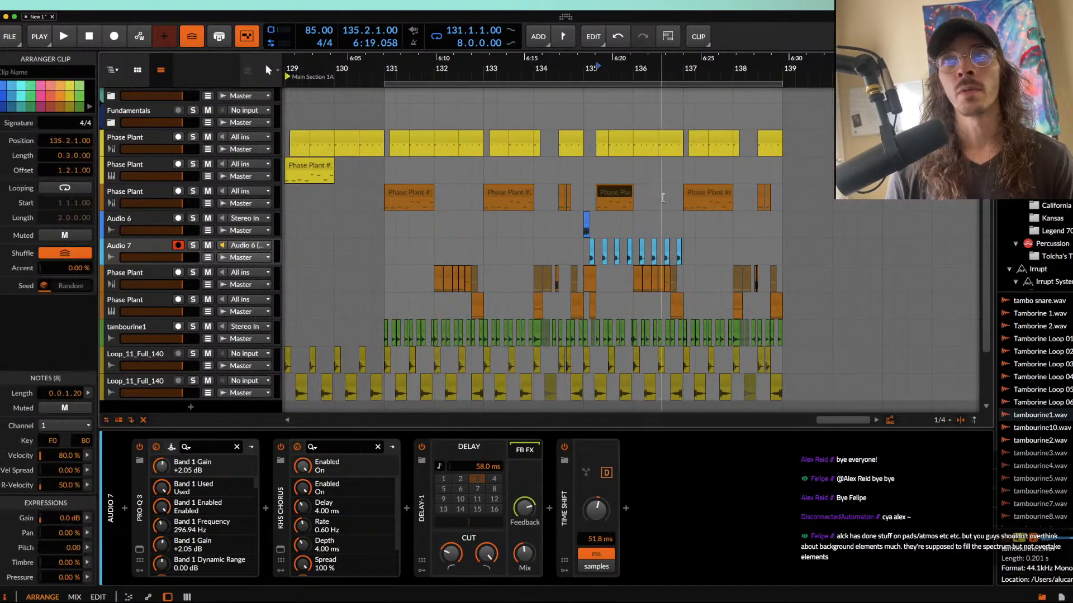
{"action": "left_click", "coordinate": [702, 195], "text": "shift"}
{"action": "left_click", "coordinate": [143, 191]}
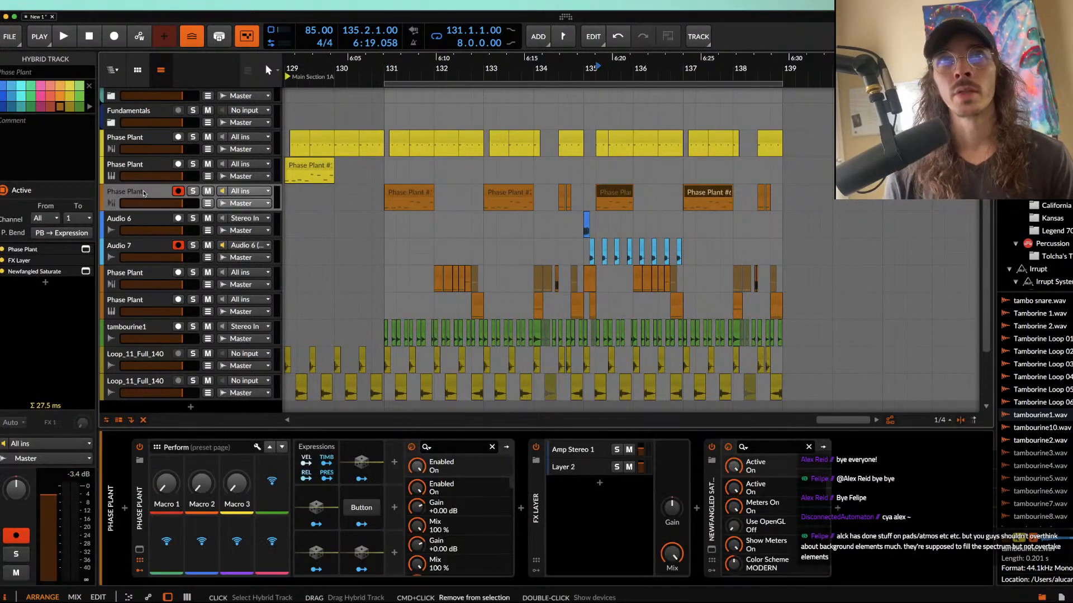
{"action": "key", "text": "super+d"}
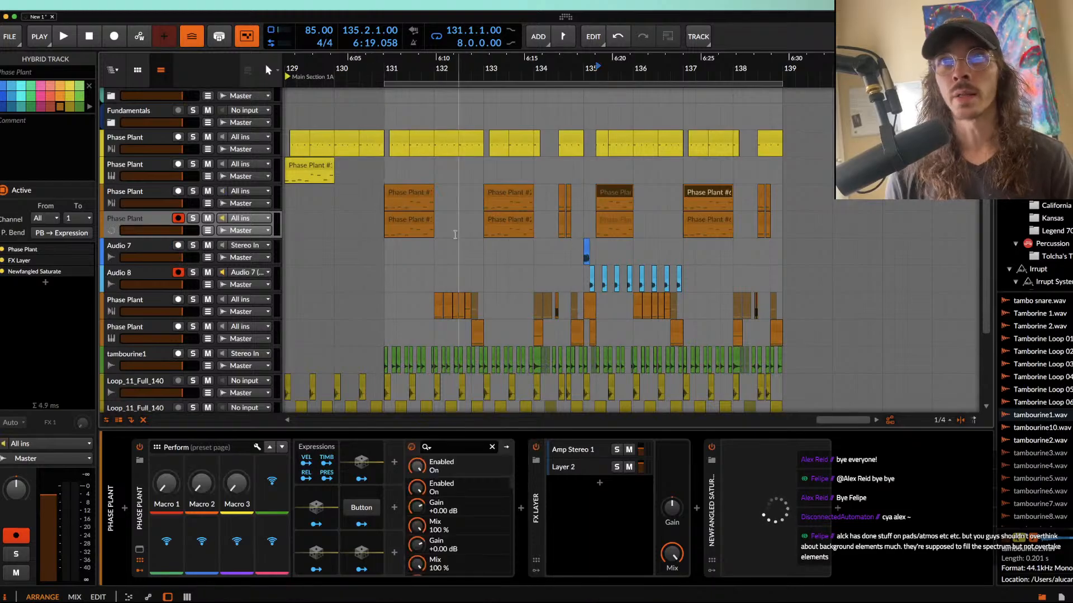
Step: Delete the duplicated track's clips before bar 135, from Phase Plant #1 through the two short clips after bar 134
{"action": "left_click", "coordinate": [411, 219]}
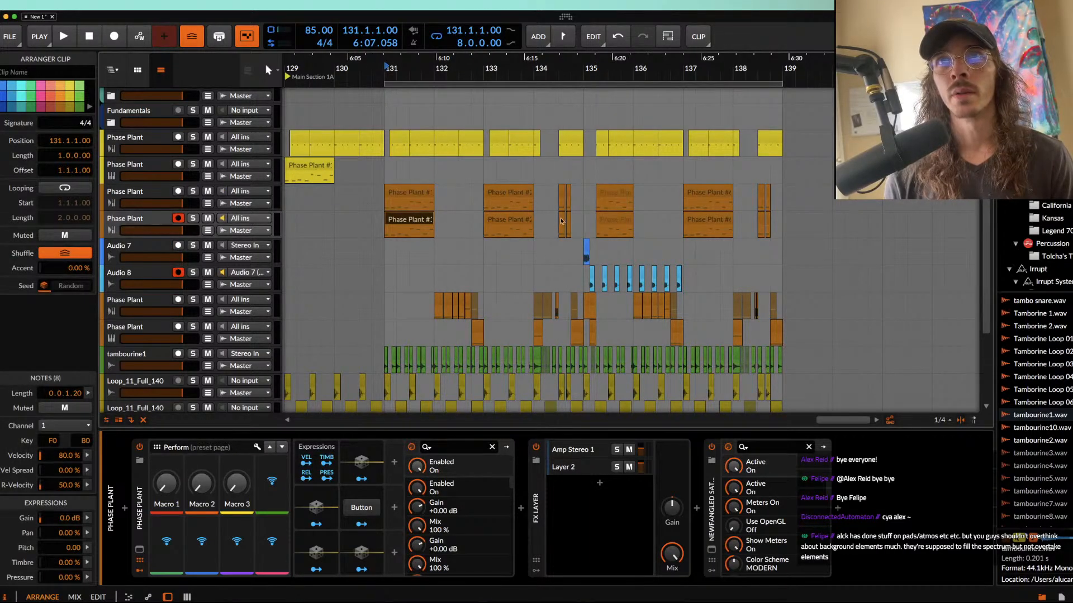
{"action": "left_click", "coordinate": [519, 220], "text": "shift"}
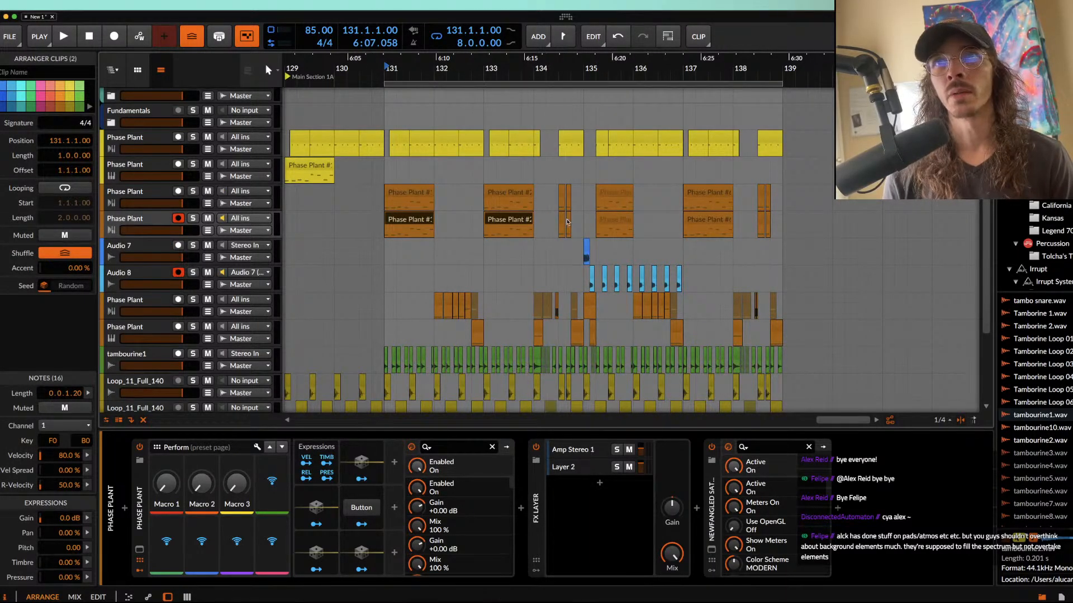
{"action": "scroll", "coordinate": [570, 218], "scroll_direction": "up", "scroll_amount": 4}
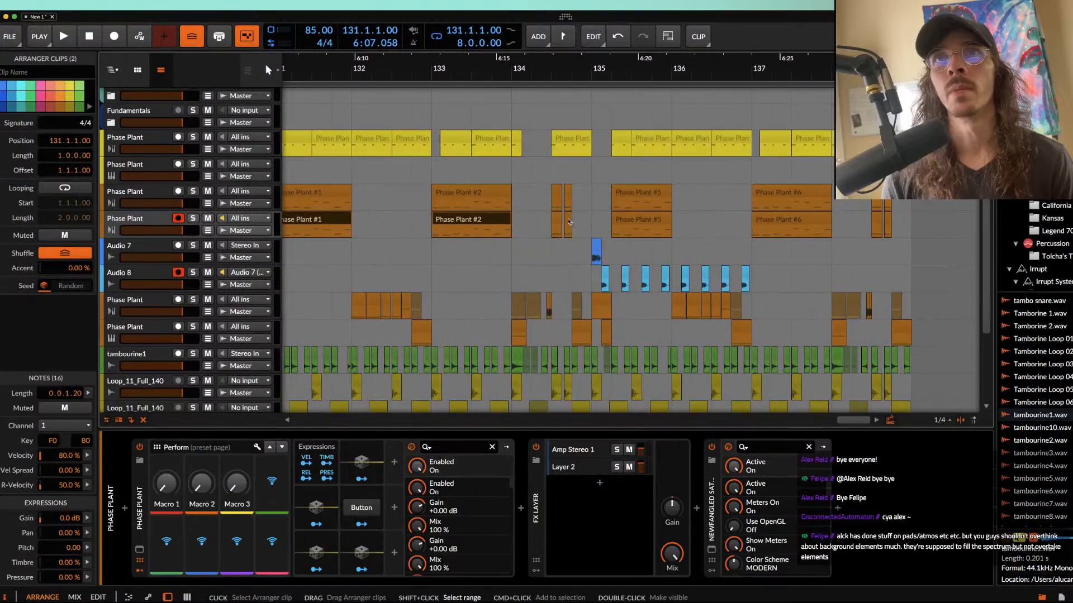
{"action": "left_click", "coordinate": [569, 220], "text": "shift"}
{"action": "key", "text": "Delete"}
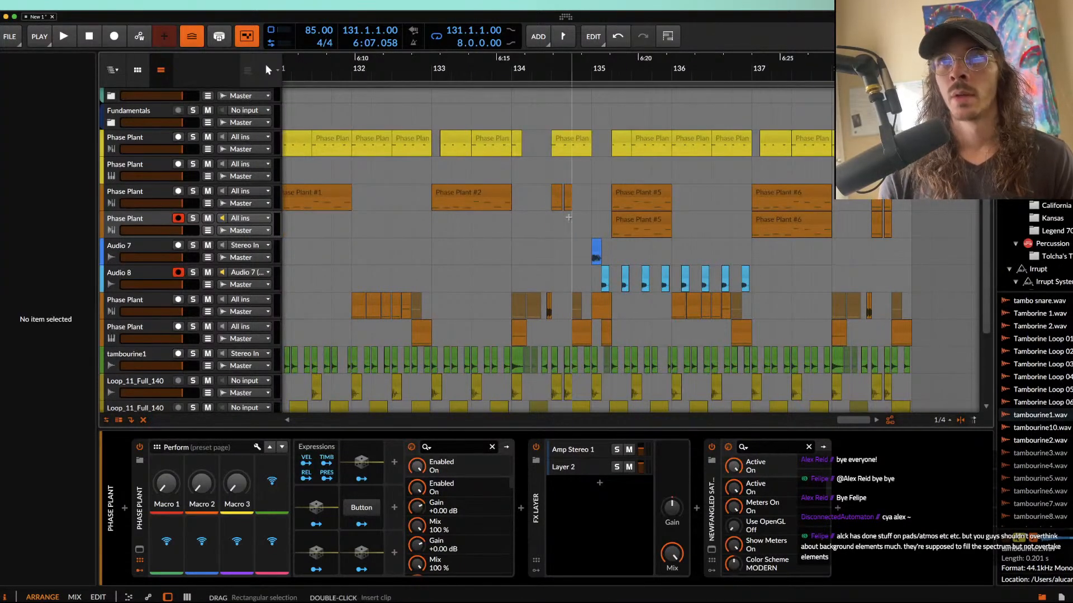
Step: Delete the original orange Phase Plant track's clips from 135.2.1.00 to the end of the loop region
{"action": "left_click", "coordinate": [622, 199]}
{"action": "scroll", "coordinate": [622, 199], "scroll_direction": "down", "scroll_amount": 5}
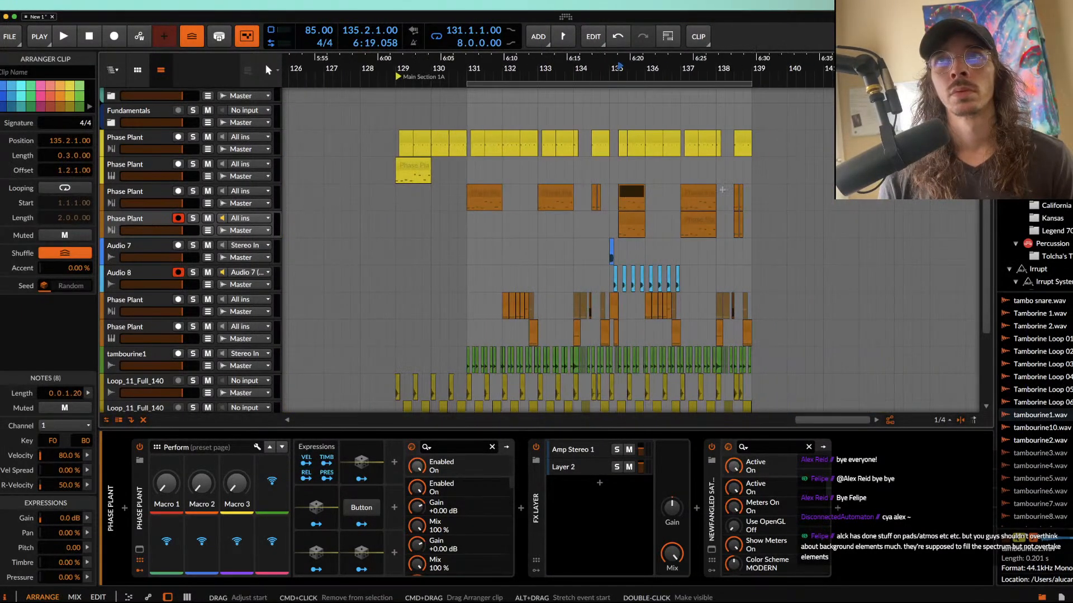
{"action": "left_click", "coordinate": [742, 193], "text": "shift"}
{"action": "key", "text": "Delete"}
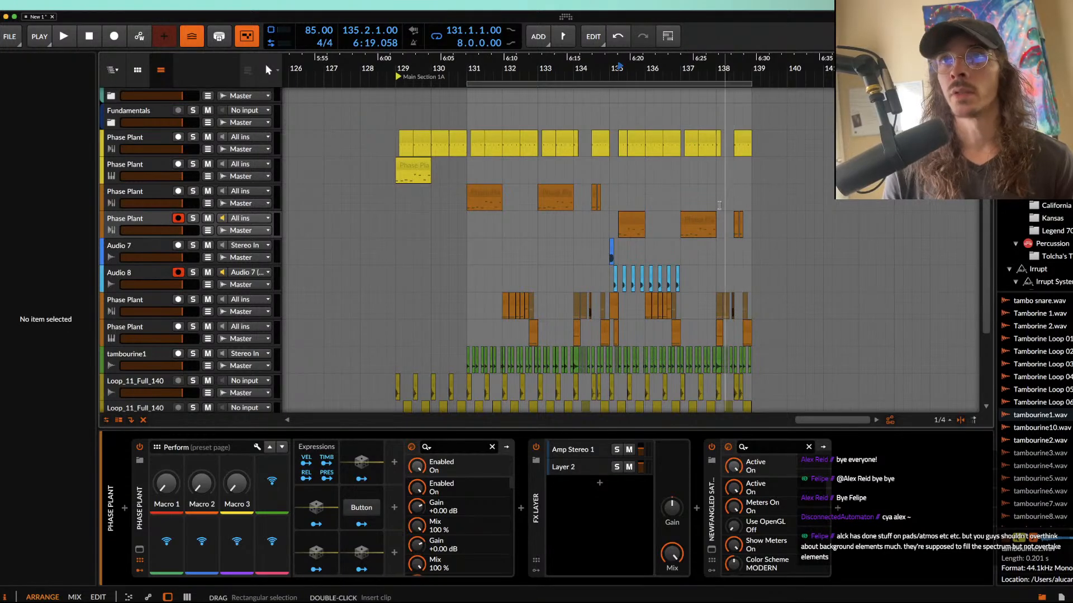
Step: Open the duplicated track's Phase Plant, set the second Analog oscillator to a sawtooth waveform, and close the plugin window
{"action": "left_click", "coordinate": [144, 218]}
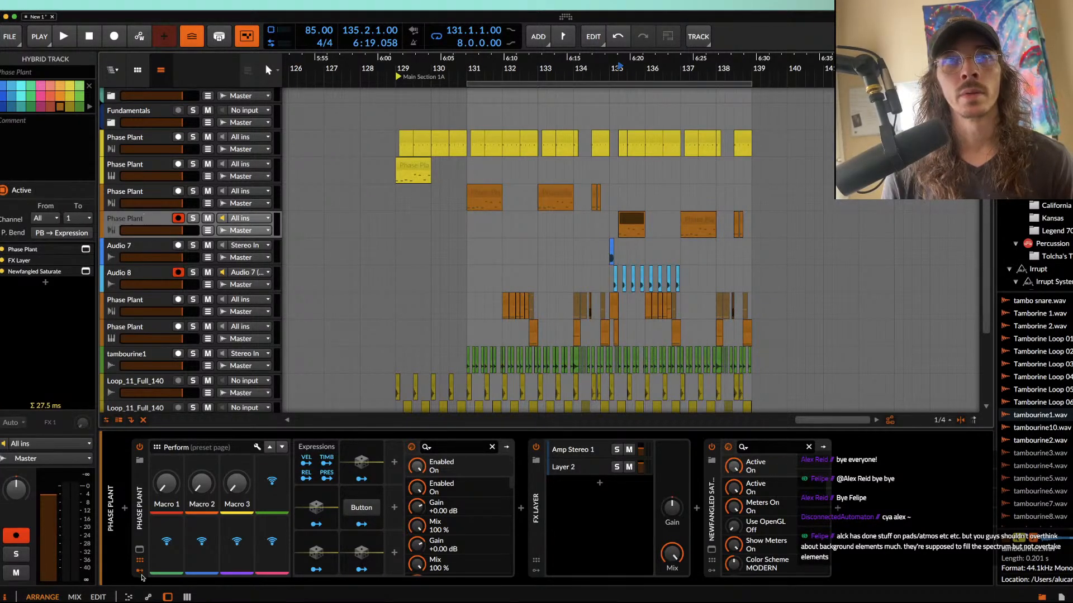
{"action": "left_click", "coordinate": [139, 550]}
{"action": "left_click", "coordinate": [352, 255]}
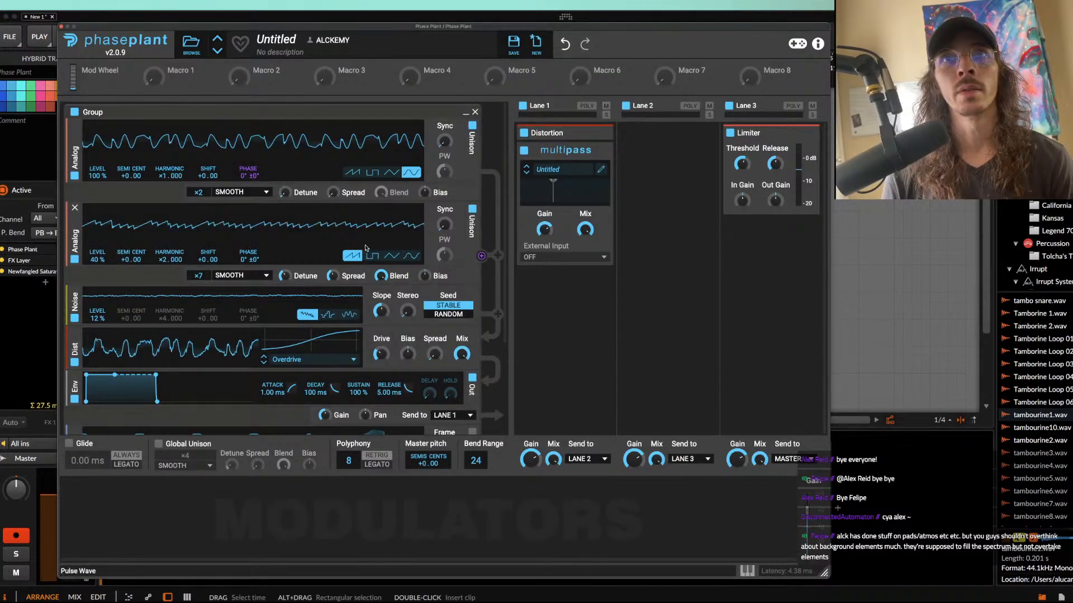
{"action": "left_click", "coordinate": [62, 26]}
Step: Audition the duplicated track's clip at 135.2.1.00 and solo that track
{"action": "left_click", "coordinate": [632, 217]}
{"action": "key", "text": "space"}
{"action": "key", "text": "space"}
{"action": "key", "text": "space"}
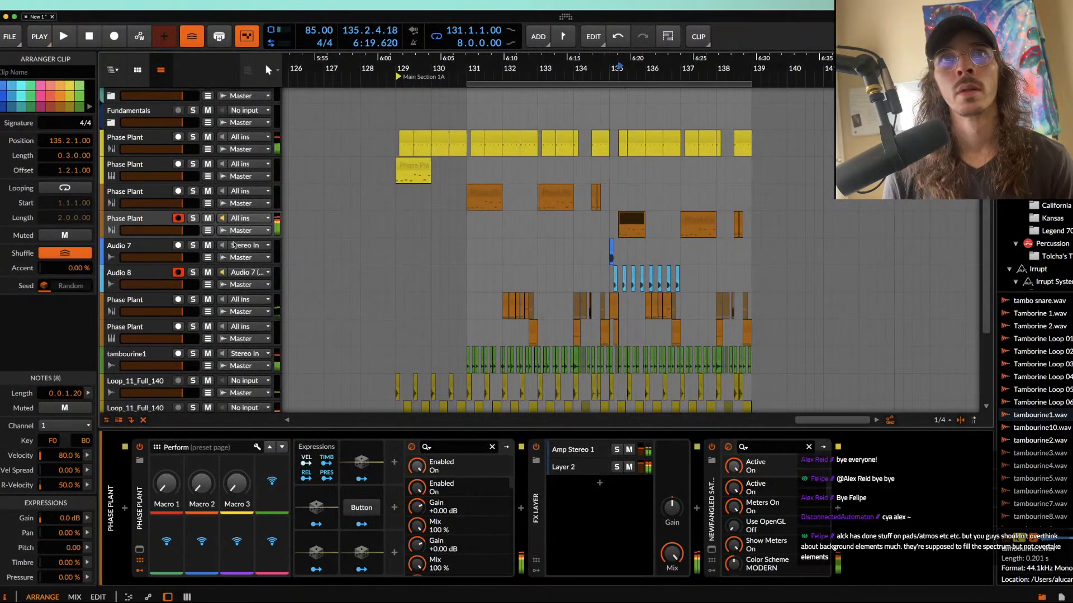
{"action": "left_click", "coordinate": [193, 218]}
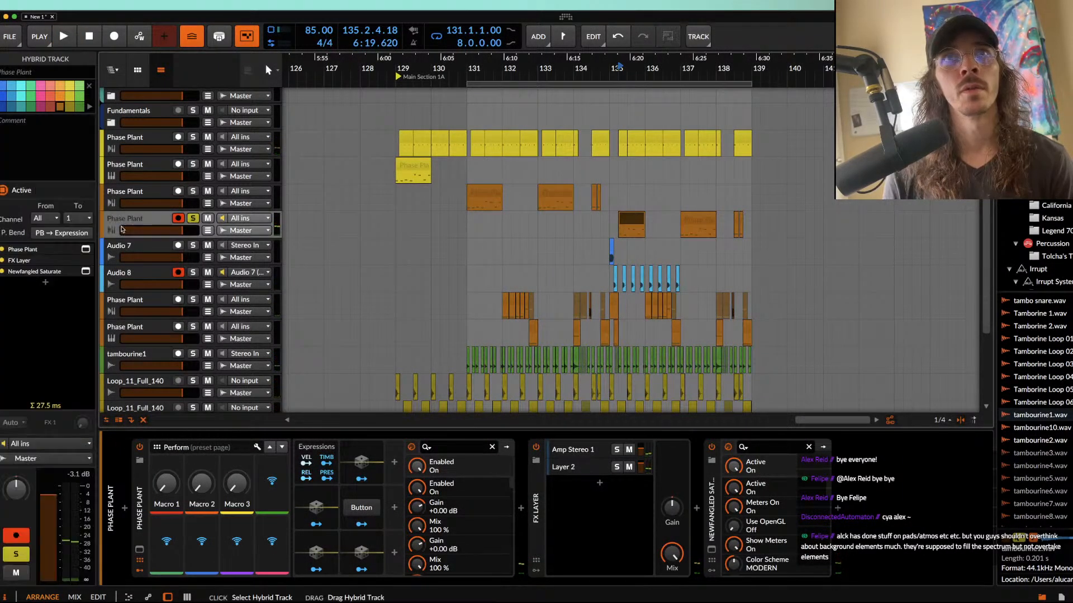
Step: In the duplicated track's Phase Plant, give the first Analog oscillator a sawtooth waveform, more detune and 7 unison voices
{"action": "left_click", "coordinate": [140, 546]}
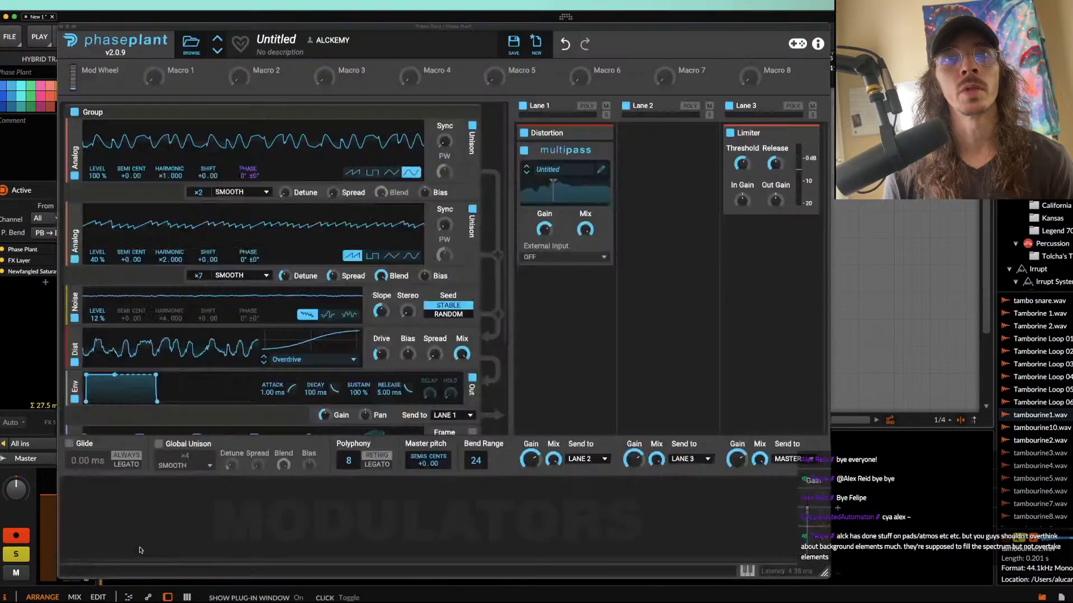
{"action": "left_click", "coordinate": [351, 173]}
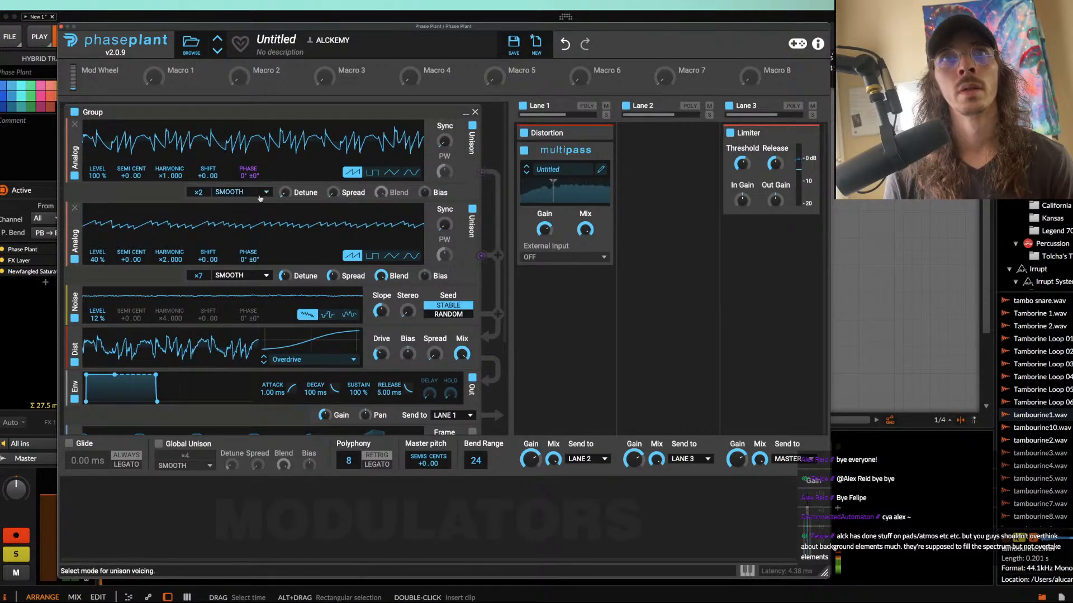
{"action": "left_click_drag", "start_coordinate": [286, 194], "coordinate": [285, 176]}
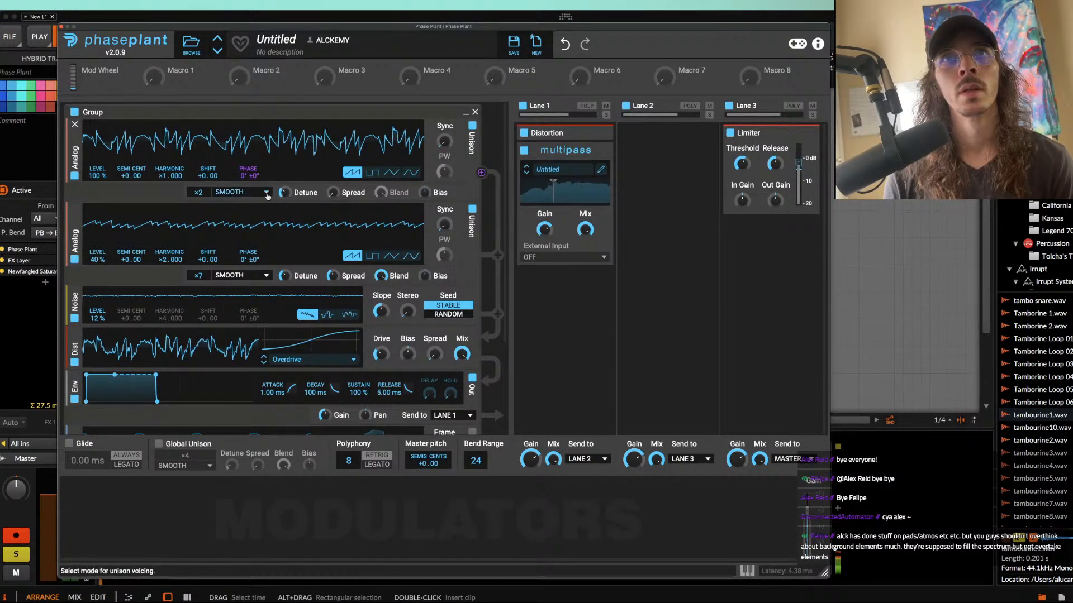
{"action": "left_click_drag", "start_coordinate": [199, 193], "coordinate": [199, 176]}
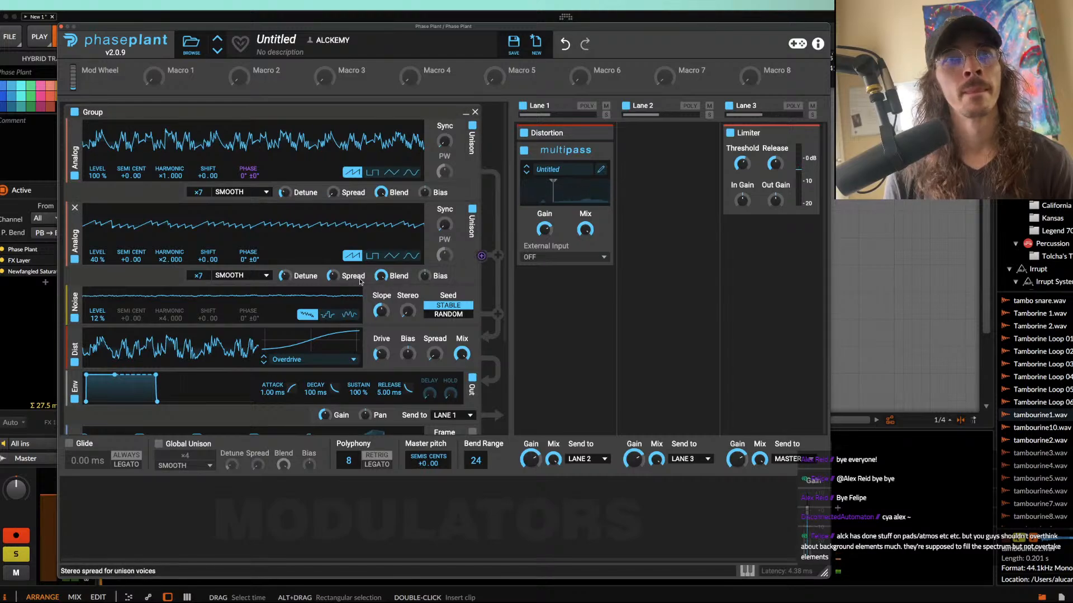
Step: Set the second Analog oscillator's level to 39%
{"action": "scroll", "coordinate": [361, 281], "scroll_direction": "down", "scroll_amount": 1}
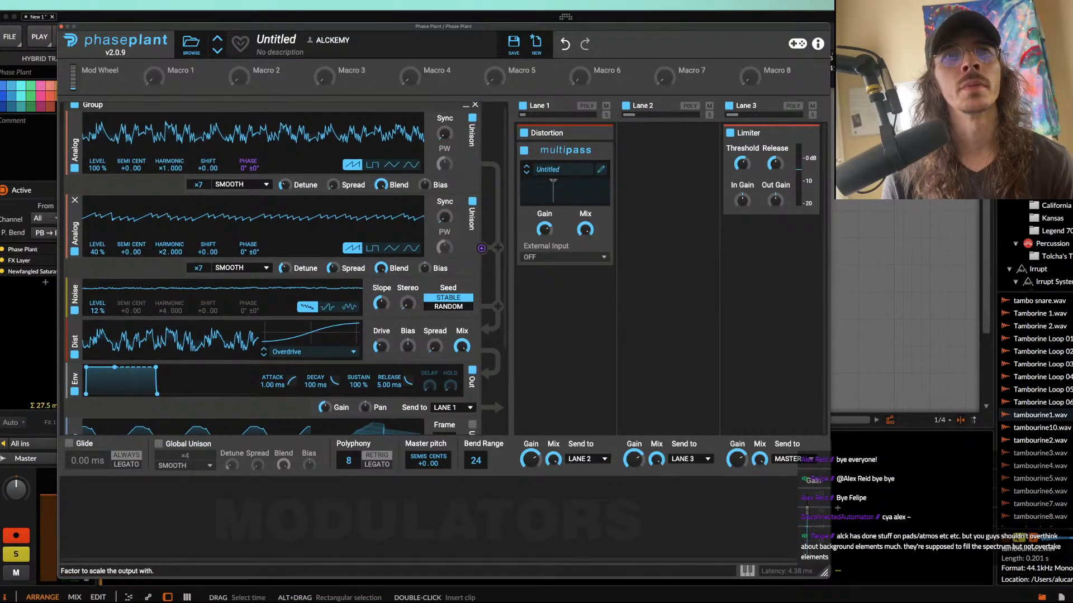
{"action": "left_click_drag", "start_coordinate": [97, 252], "coordinate": [97, 254]}
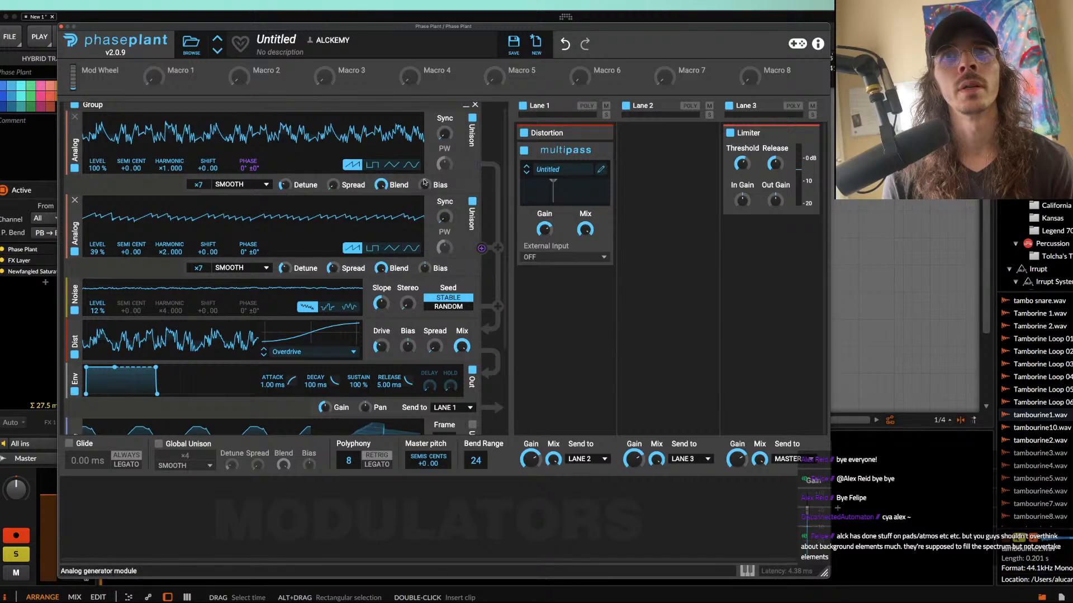
{"action": "scroll", "coordinate": [491, 413], "scroll_direction": "down", "scroll_amount": 5}
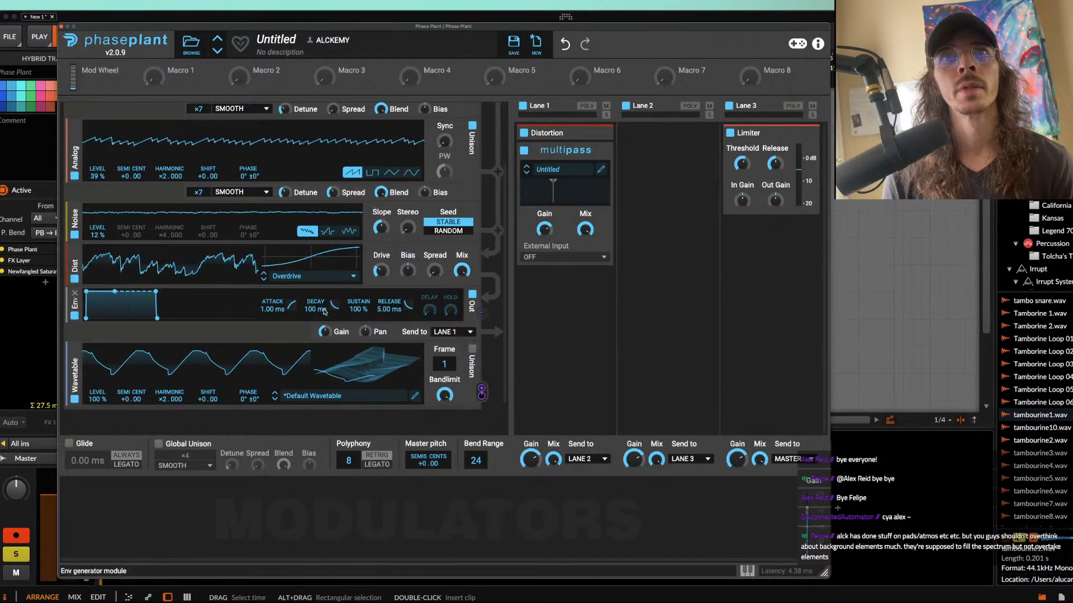
{"action": "scroll", "coordinate": [290, 292], "scroll_direction": "up", "scroll_amount": 6}
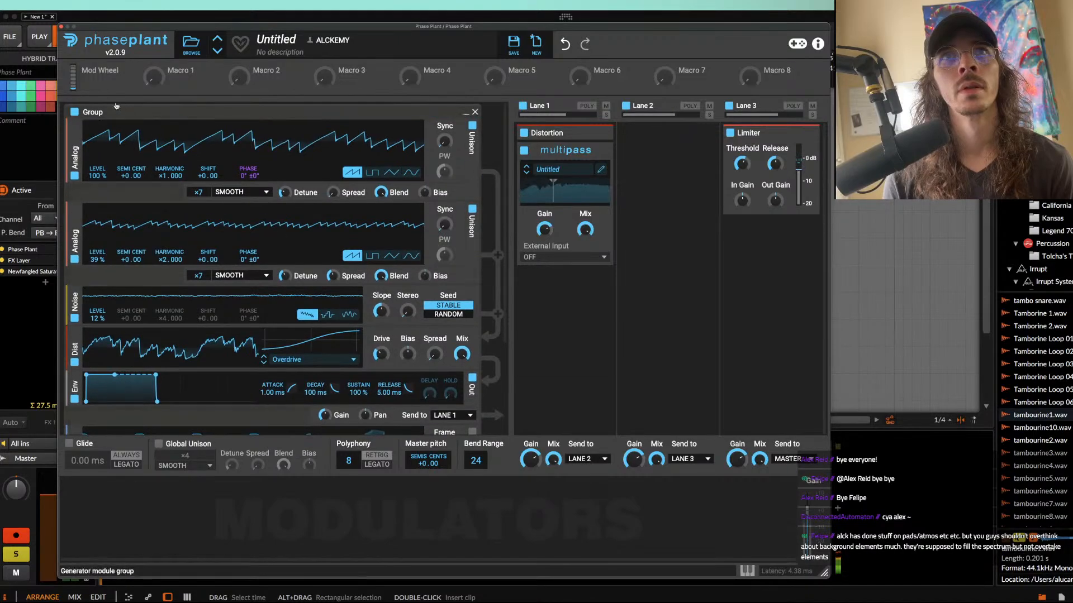
Step: Add a Filter effect below Multipass in Lane 1 and an Envelope modulator to the patch
{"action": "left_click", "coordinate": [555, 297]}
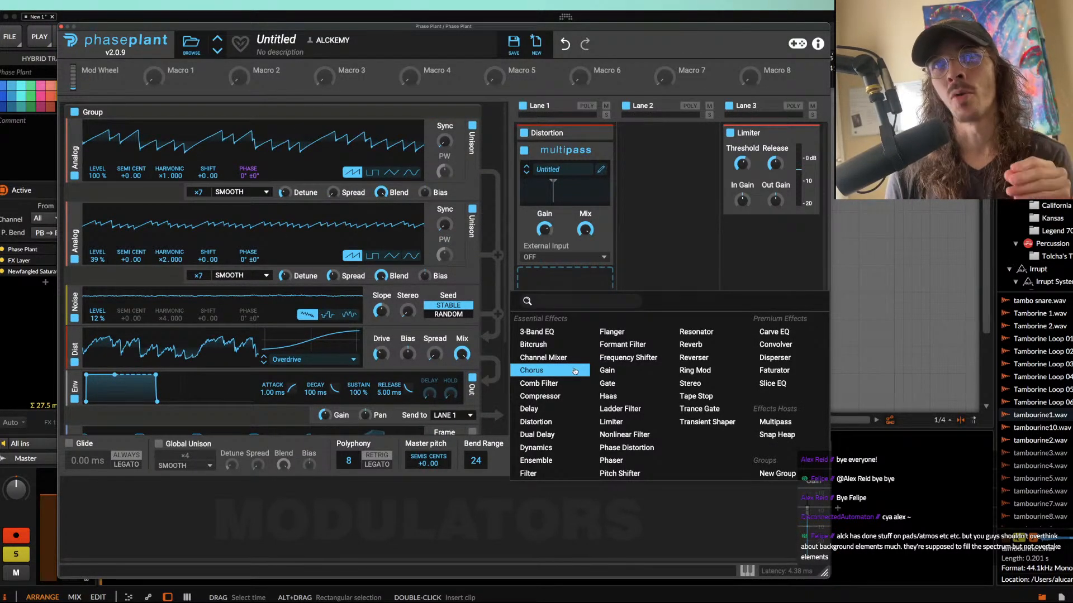
{"action": "left_click", "coordinate": [551, 472]}
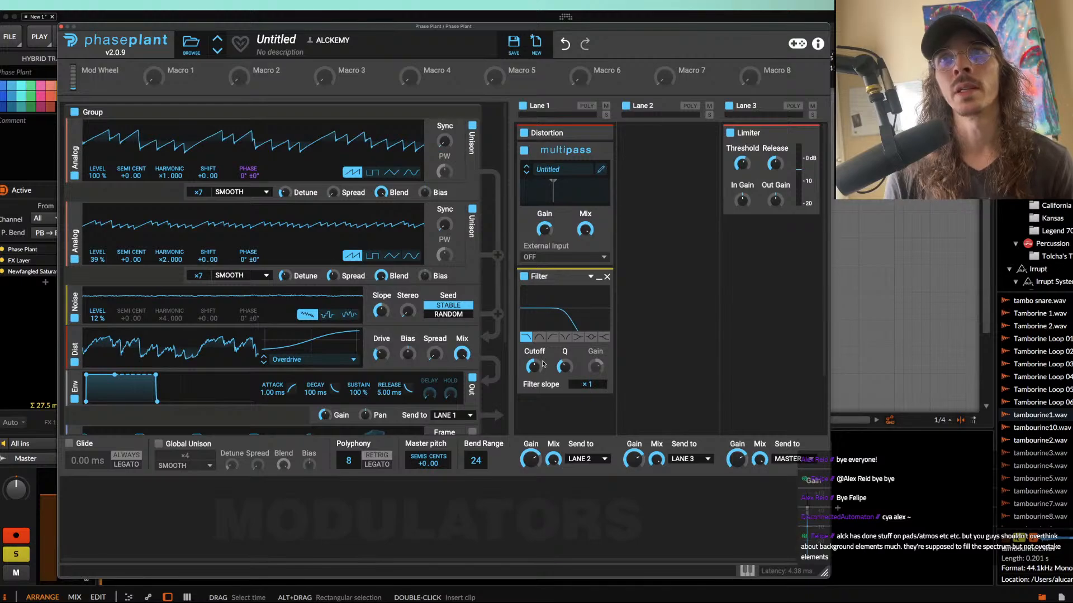
{"action": "left_click", "coordinate": [121, 510]}
{"action": "left_click", "coordinate": [132, 455]}
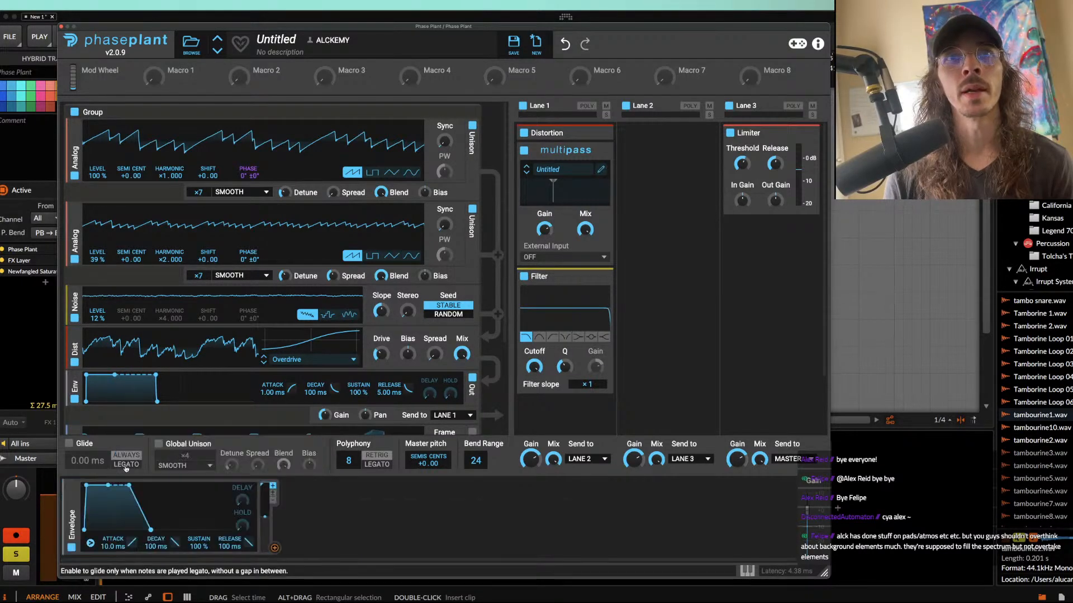
Step: Shape the envelope with 0.96 ms attack, 232 ms curved decay and 0% sustain, and assign it to modulate the Filter's cutoff
{"action": "left_click_drag", "start_coordinate": [105, 487], "coordinate": [127, 531]}
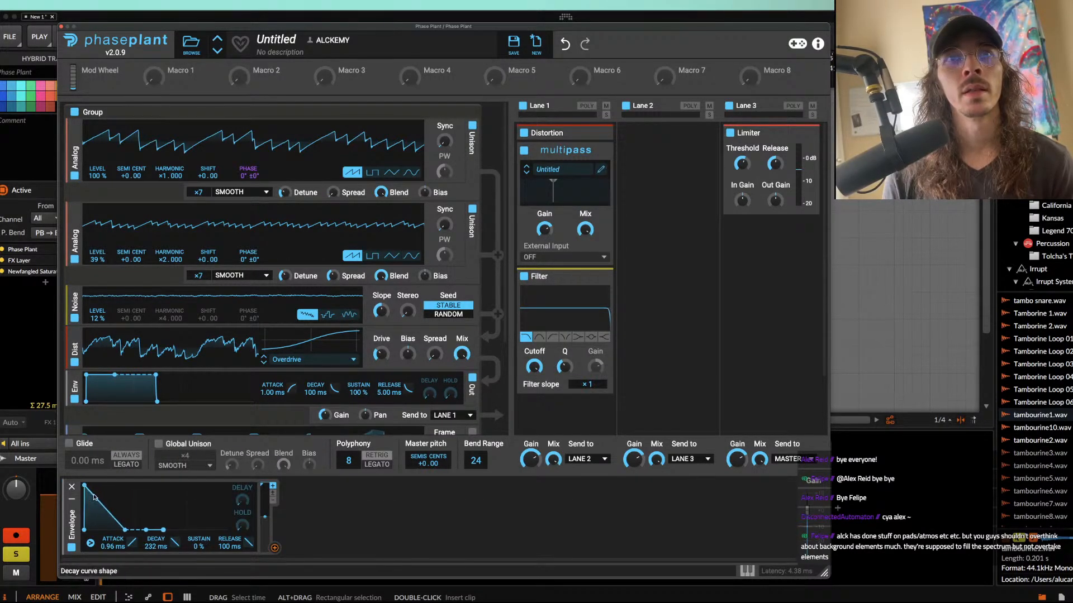
{"action": "left_click", "coordinate": [274, 548]}
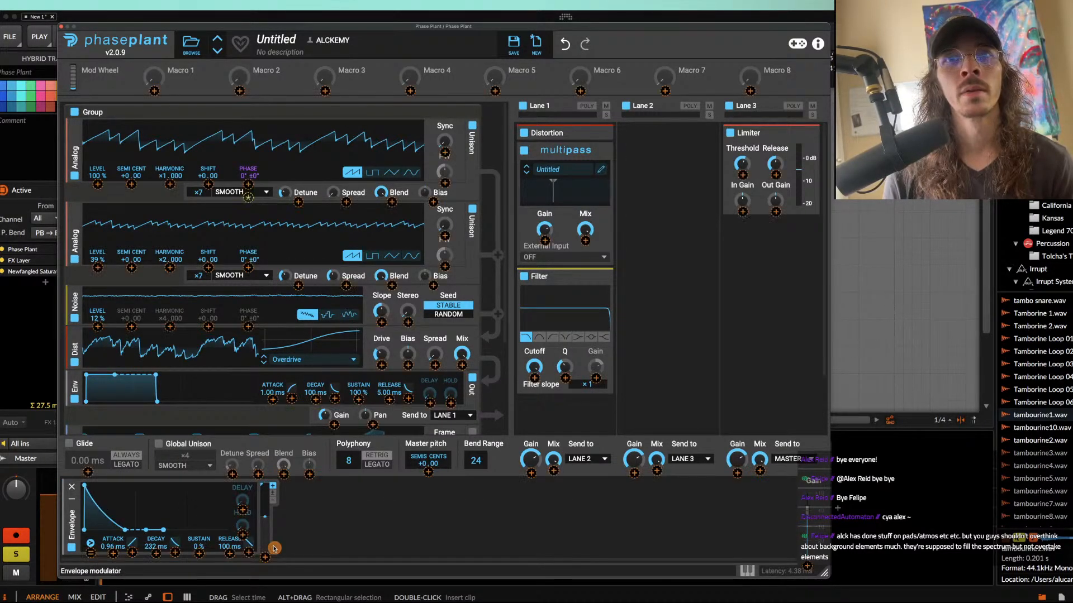
{"action": "left_click", "coordinate": [534, 378]}
{"action": "left_click_drag", "start_coordinate": [535, 382], "coordinate": [540, 399]}
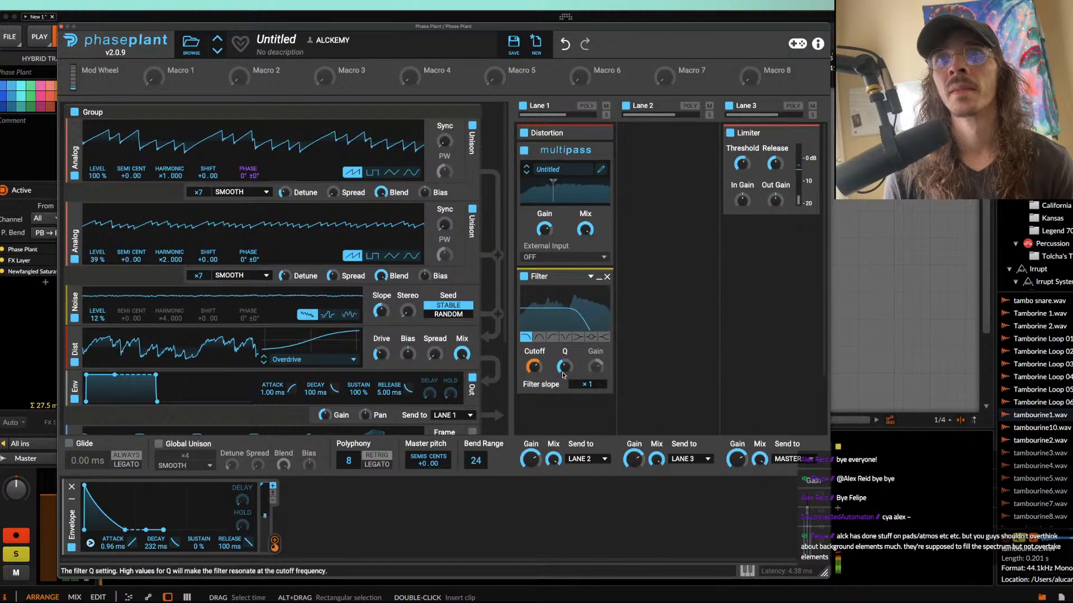
Step: Collapse the Filter module, add a Faturator below it in Lane 1, and lower the Faturator's drive and mix
{"action": "left_click", "coordinate": [598, 277]}
{"action": "left_click", "coordinate": [563, 303]}
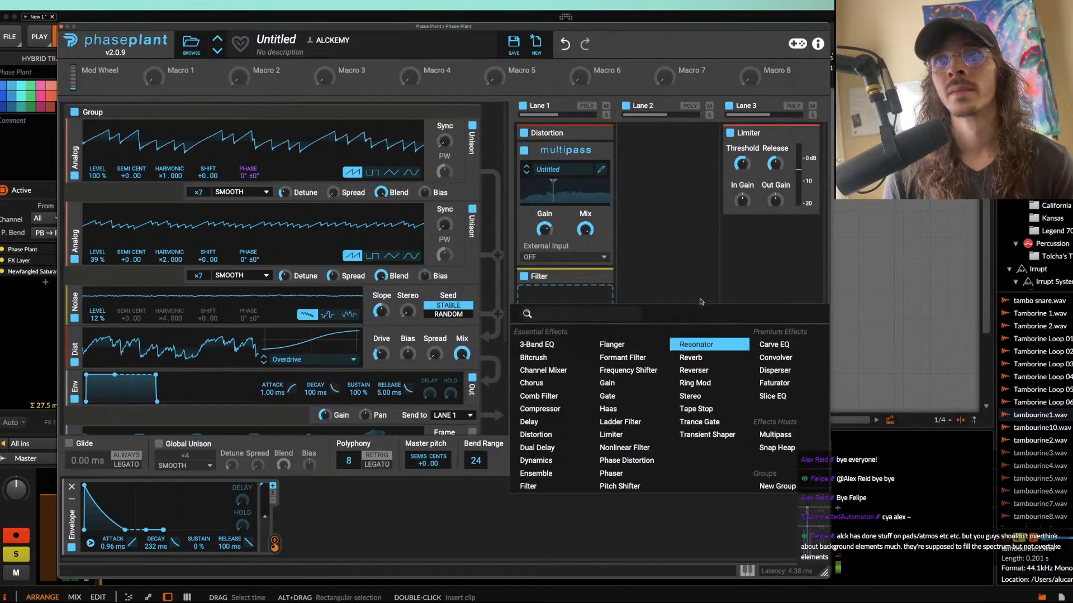
{"action": "left_click", "coordinate": [642, 297]}
{"action": "left_click", "coordinate": [564, 295]}
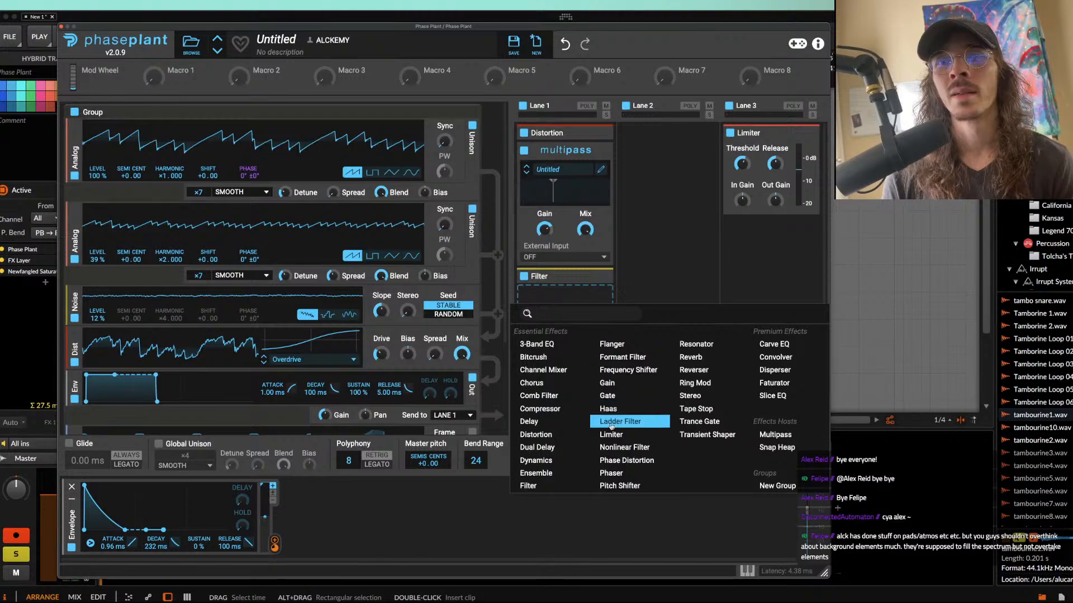
{"action": "left_click", "coordinate": [774, 383]}
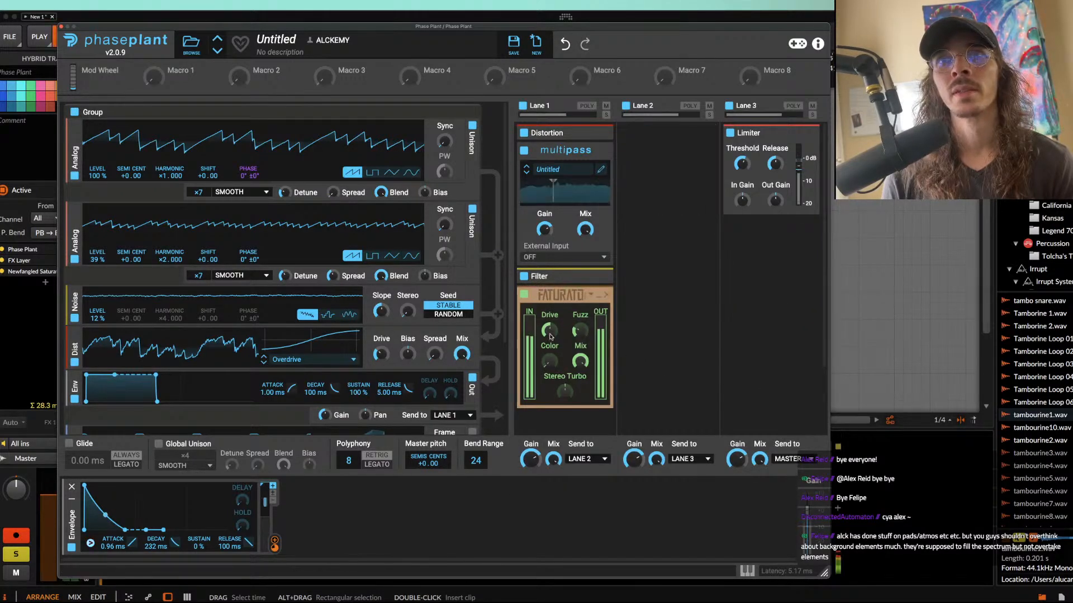
{"action": "left_click_drag", "start_coordinate": [547, 332], "coordinate": [580, 361]}
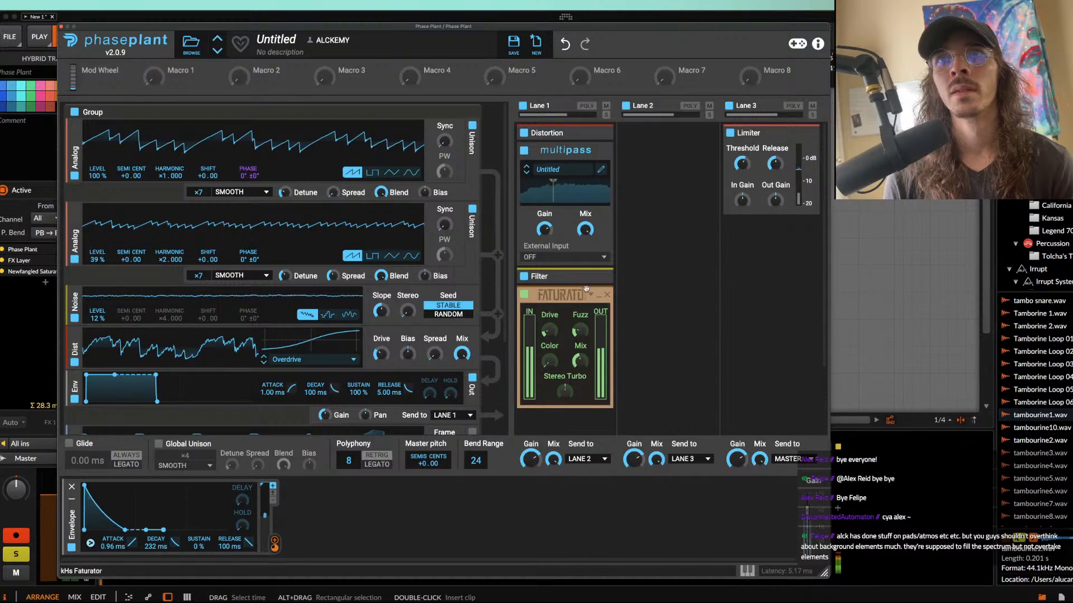
Step: Collapse the Faturator module and close the Phase Plant window
{"action": "left_click", "coordinate": [598, 295]}
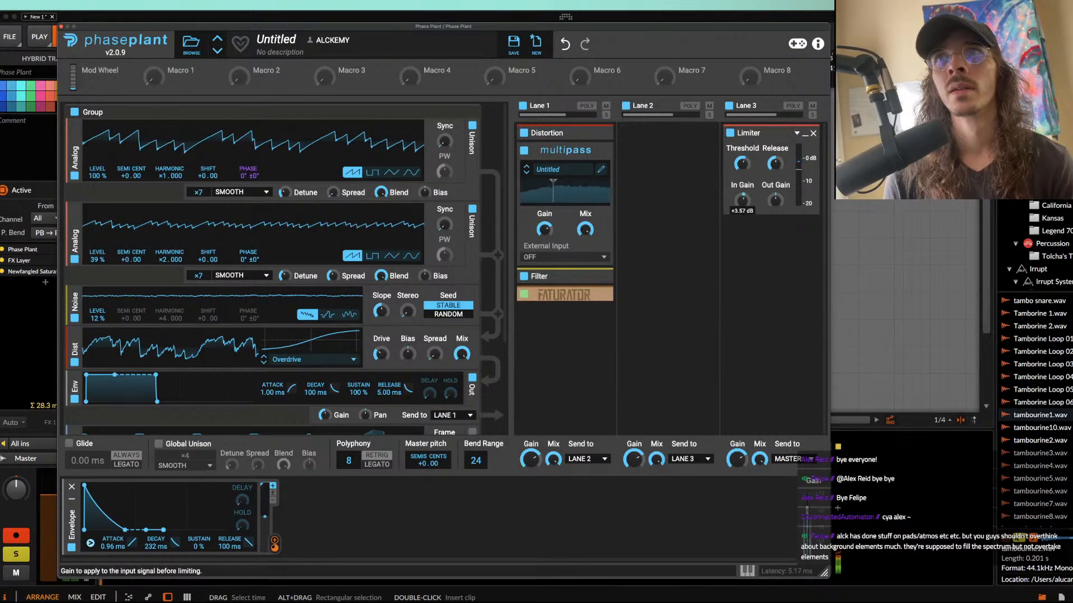
{"action": "left_click", "coordinate": [62, 27]}
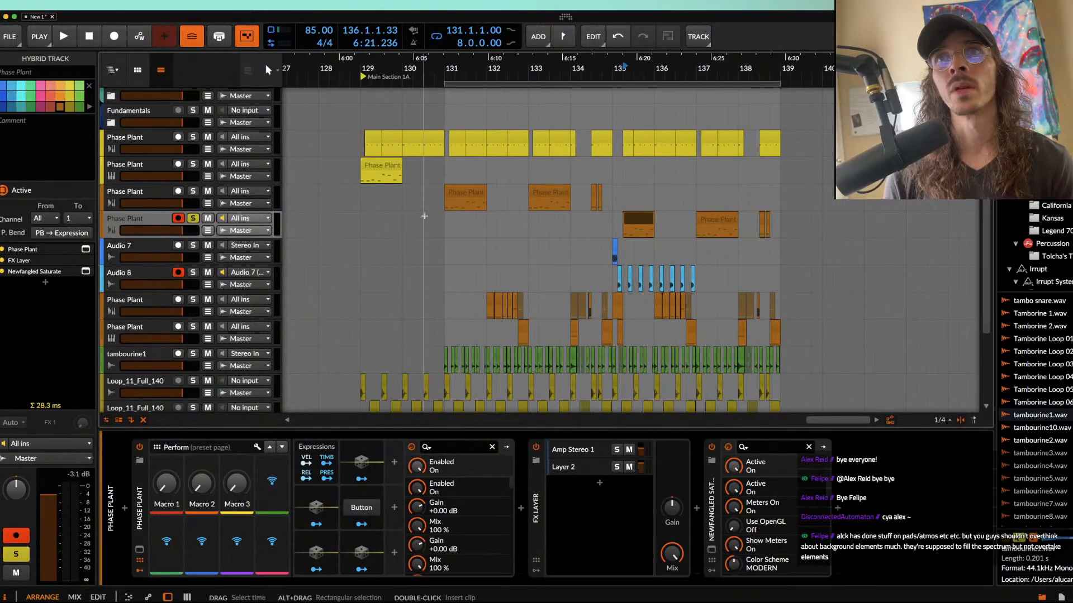
Step: Play the soloed Phase Plant part from bar 135 to audition the redesigned sound
{"action": "scroll", "coordinate": [777, 229], "scroll_direction": "up", "scroll_amount": 5}
{"action": "left_click", "coordinate": [557, 245]}
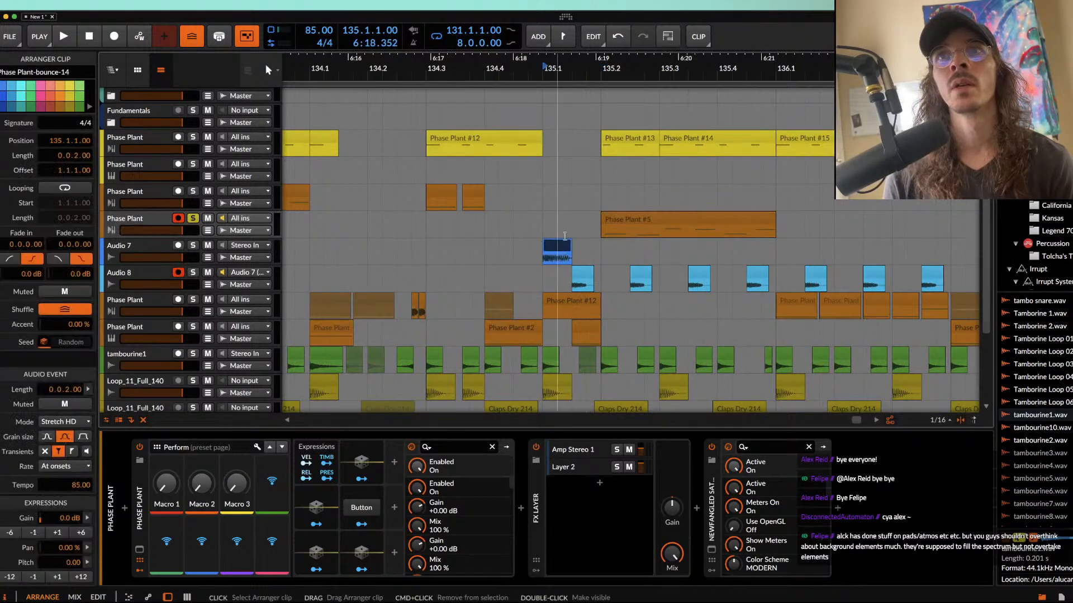
{"action": "scroll", "coordinate": [544, 203], "scroll_direction": "down", "scroll_amount": 4}
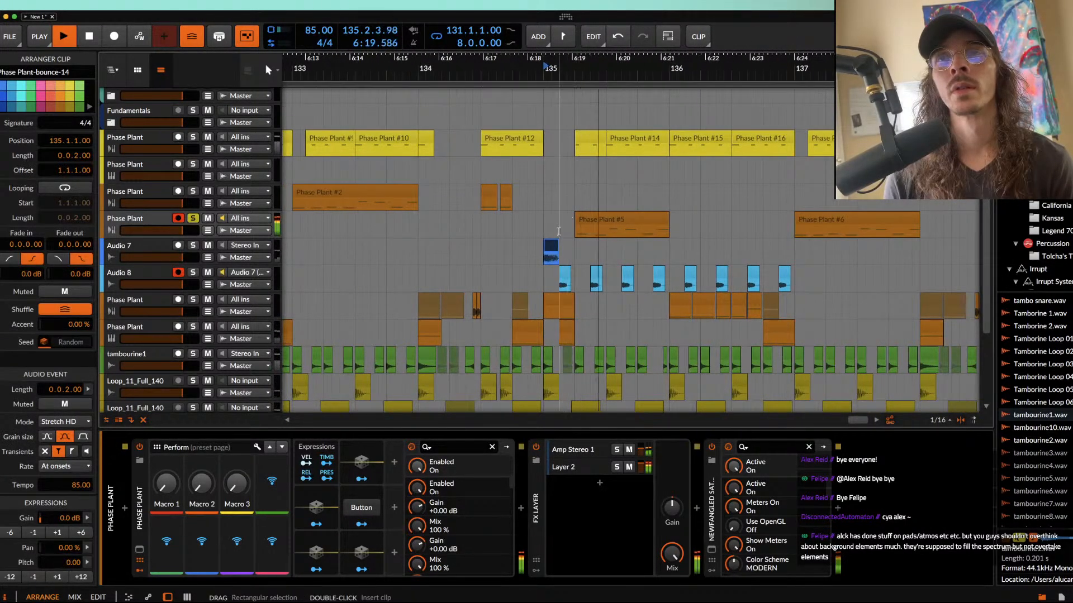
Step: Split the record-armed Phase Plant track's clip at 137.2.1.00
{"action": "left_click", "coordinate": [826, 230]}
{"action": "key", "text": "super+e"}
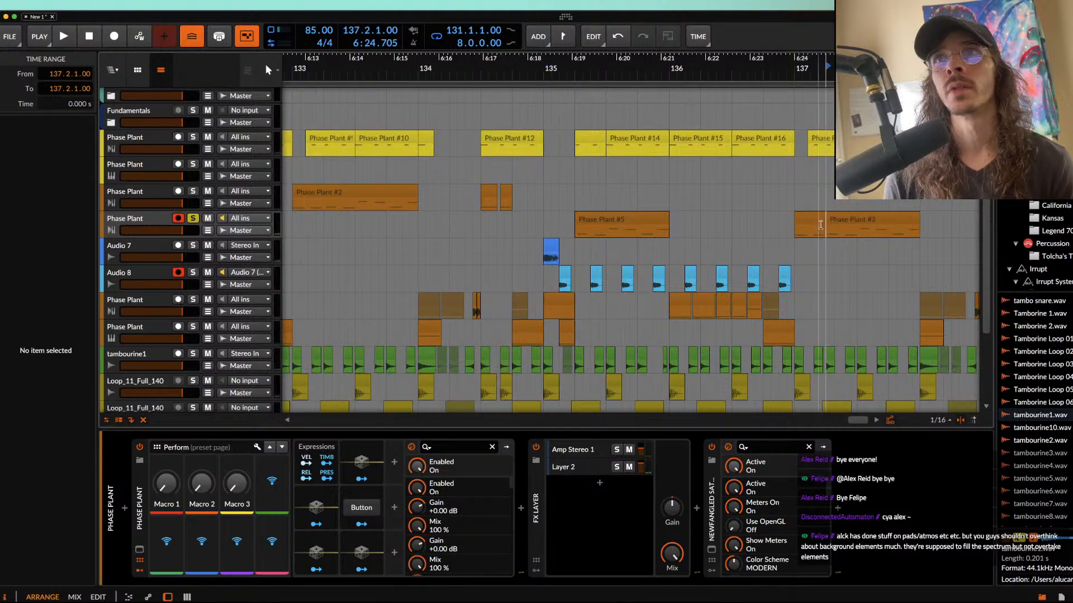
{"action": "left_click", "coordinate": [819, 224]}
Step: Duplicate the clips in bars 131 to 134 of the Phase Plant track above the record-armed one to 135.1.1.00
{"action": "scroll", "coordinate": [819, 224], "scroll_direction": "down", "scroll_amount": 8}
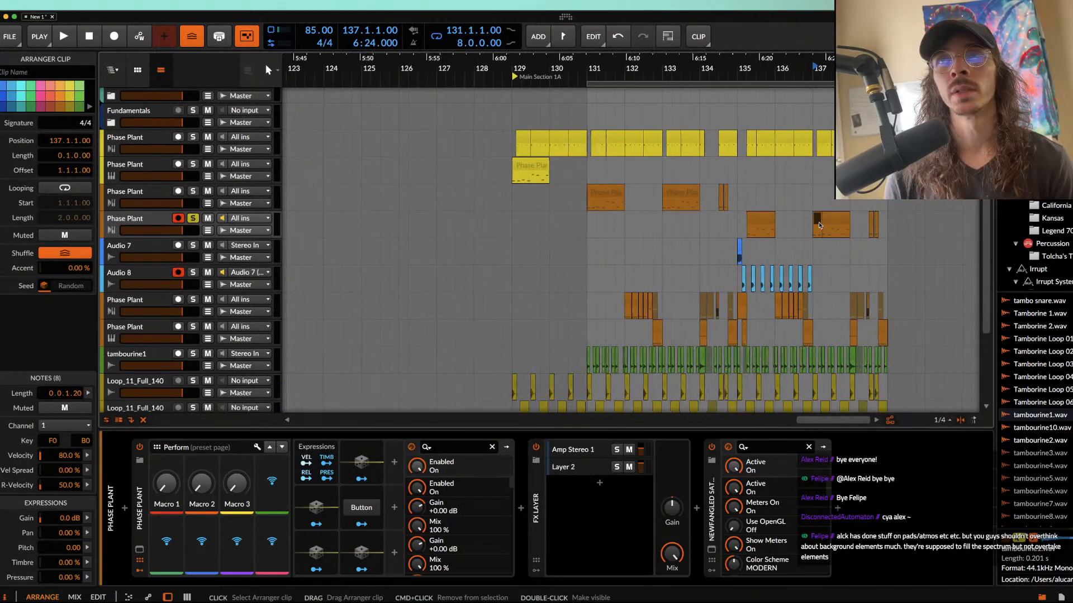
{"action": "scroll", "coordinate": [819, 224], "scroll_direction": "up", "scroll_amount": 6}
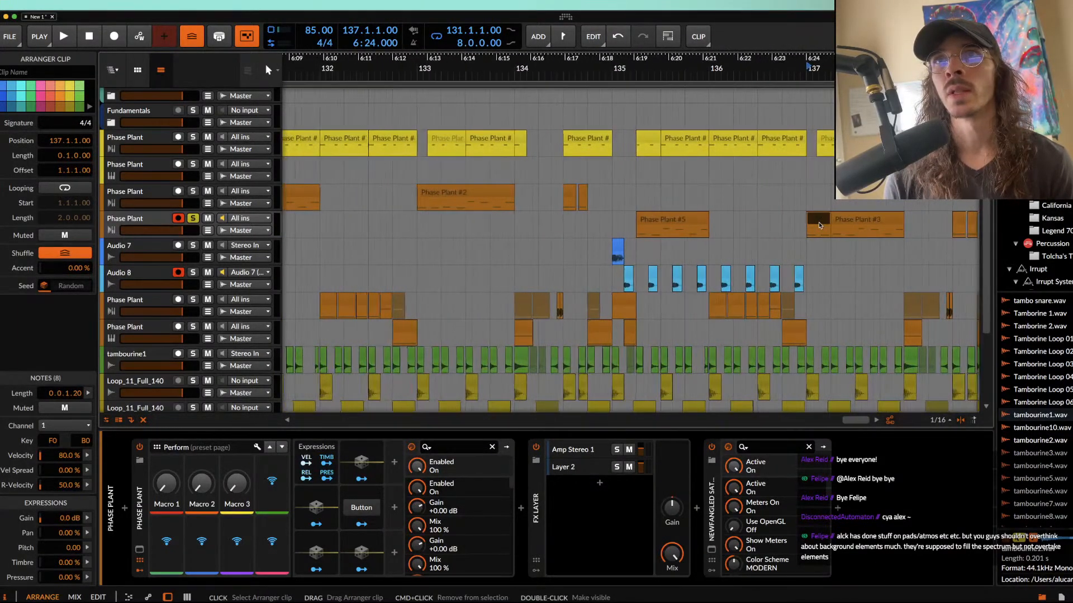
{"action": "scroll", "coordinate": [819, 224], "scroll_direction": "down", "scroll_amount": 8}
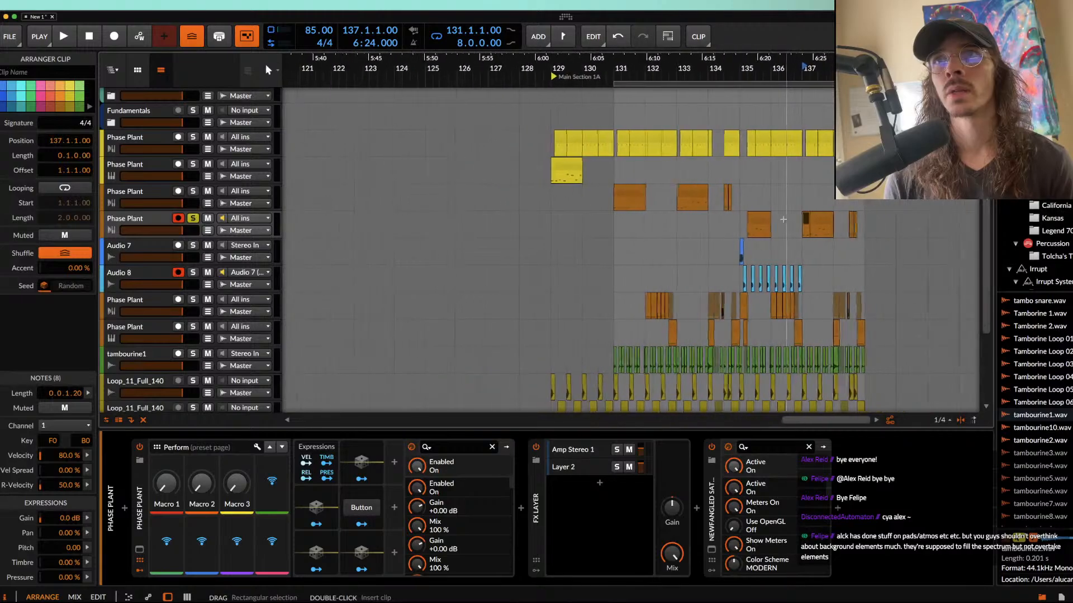
{"action": "scroll", "coordinate": [619, 97], "scroll_direction": "left", "scroll_amount": 2}
{"action": "scroll", "coordinate": [618, 96], "scroll_direction": "up", "scroll_amount": 1}
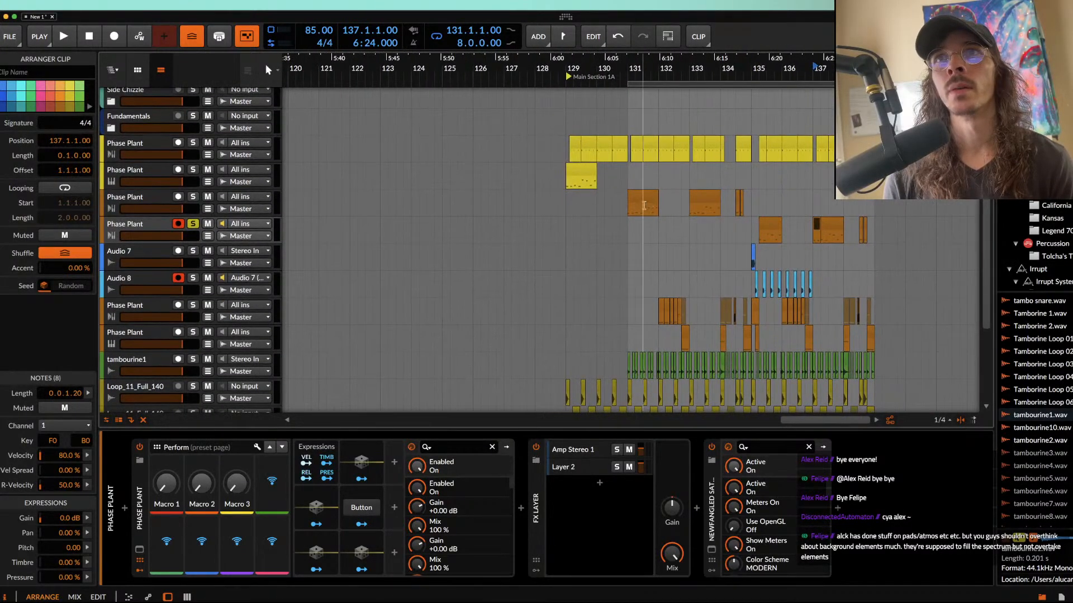
{"action": "left_click_drag", "start_coordinate": [625, 208], "coordinate": [732, 206]}
{"action": "left_click", "coordinate": [769, 206]}
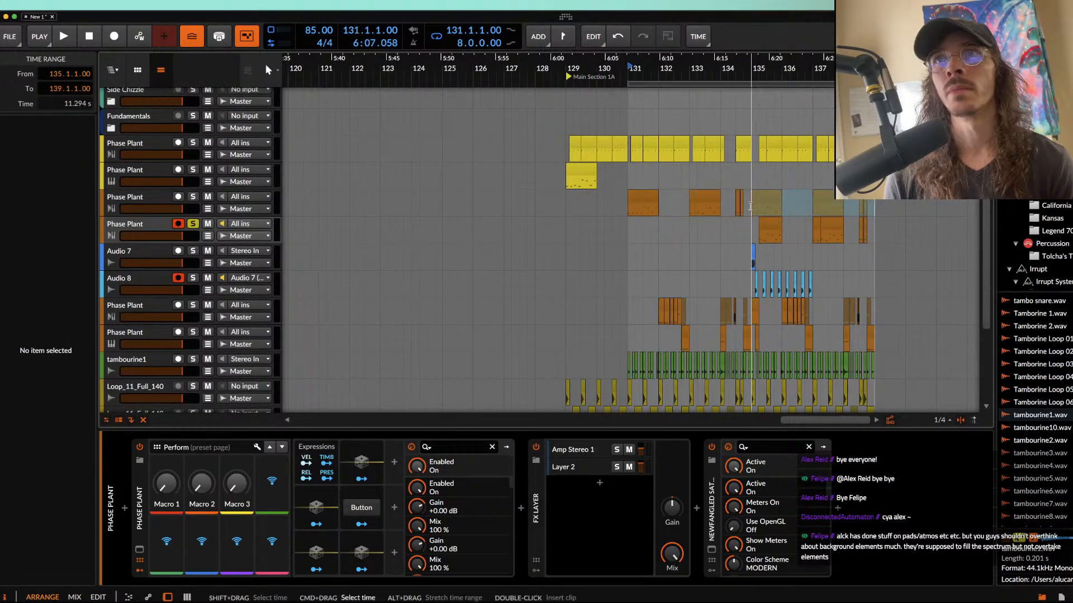
Step: Trim the first duplicated Phase Plant clip so it starts at 135.2.1.00
{"action": "scroll", "coordinate": [770, 206], "scroll_direction": "up", "scroll_amount": 8}
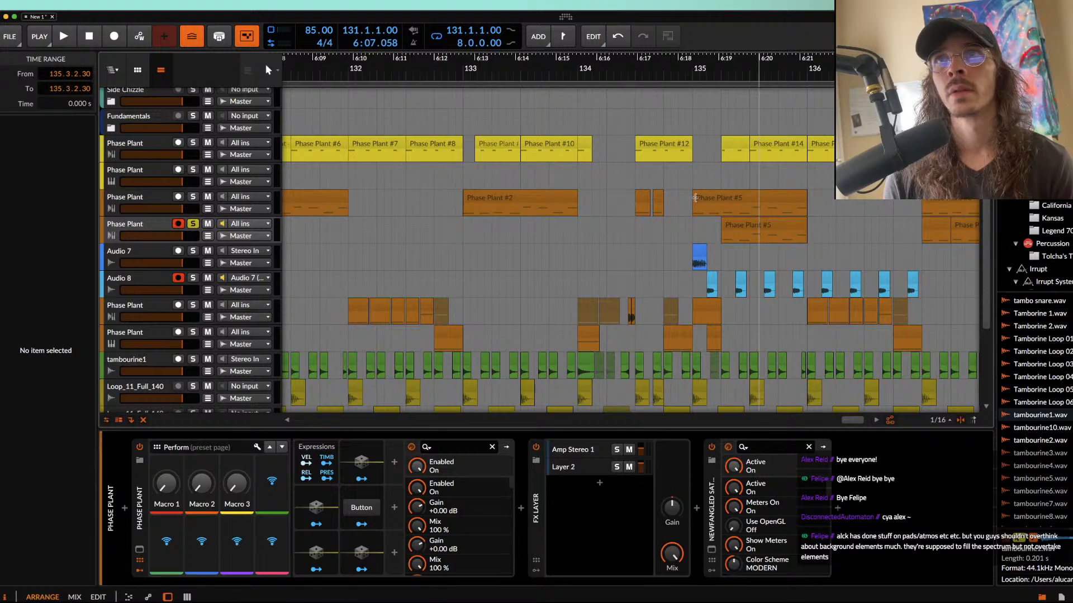
{"action": "left_click", "coordinate": [696, 199]}
{"action": "scroll", "coordinate": [724, 197], "scroll_direction": "down", "scroll_amount": 3}
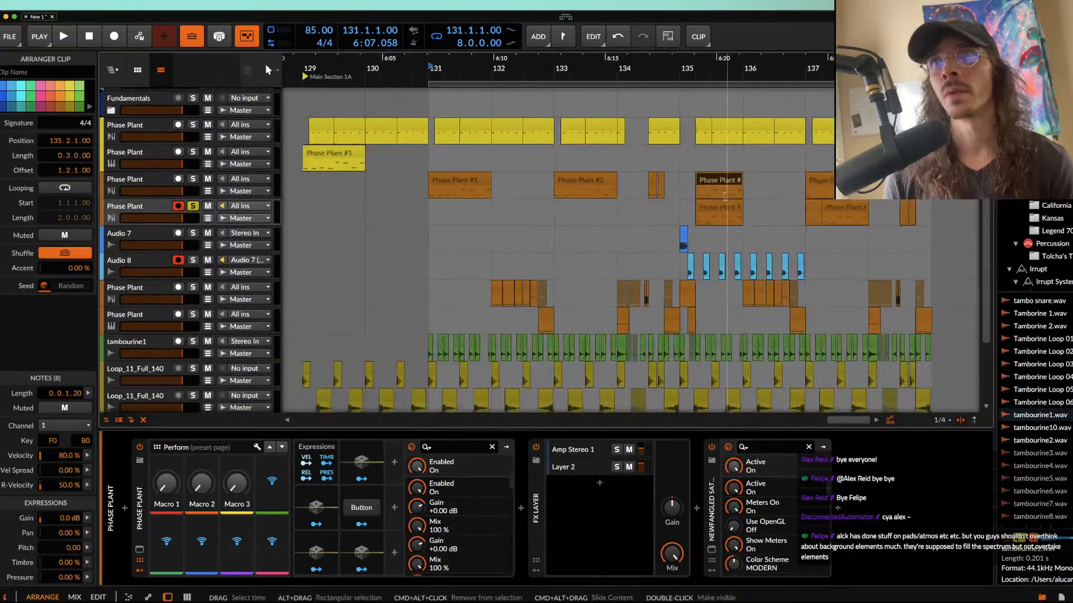
Step: Duplicate all tracks' content from bars 135 to 139 to 139.1.1.00, and move the loop region to start at bar 139
{"action": "left_click", "coordinate": [681, 215]}
{"action": "scroll", "coordinate": [680, 215], "scroll_direction": "down", "scroll_amount": 4}
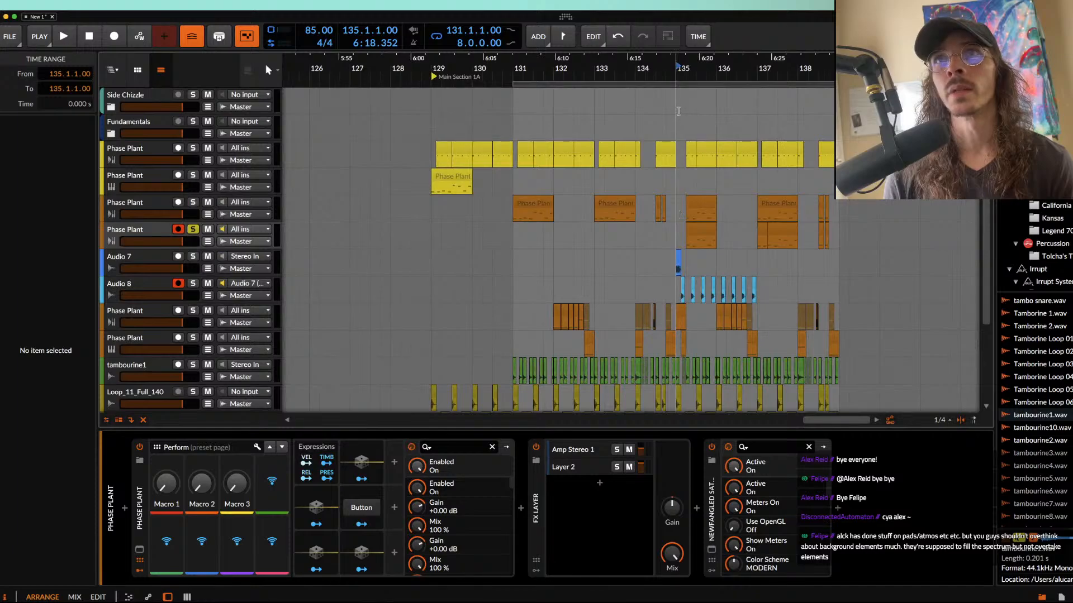
{"action": "left_click_drag", "start_coordinate": [677, 109], "coordinate": [805, 254]}
{"action": "key", "text": "ctrl+d"}
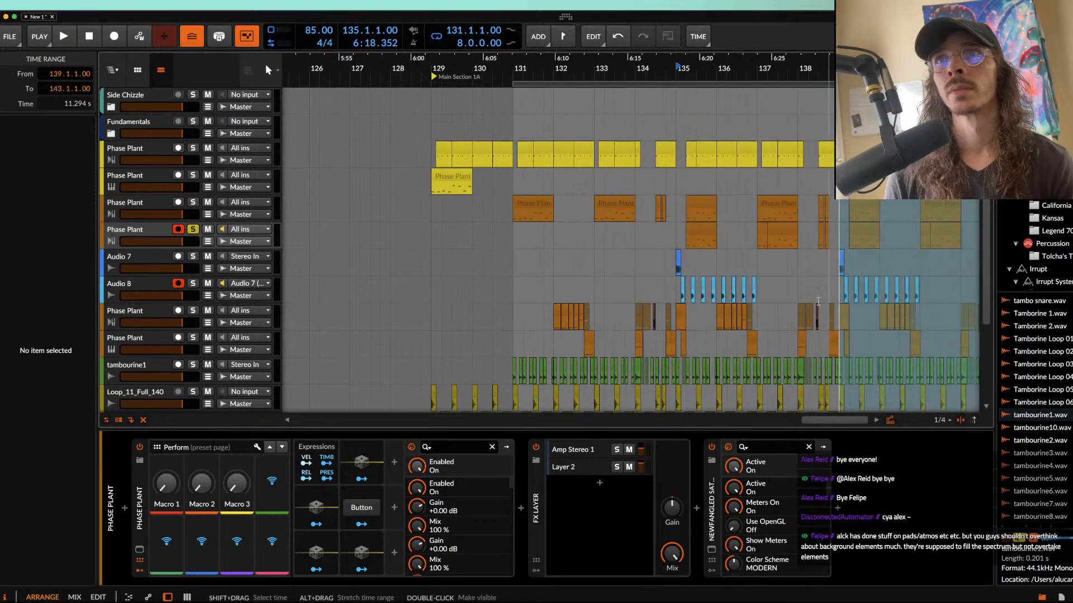
{"action": "left_click_drag", "start_coordinate": [573, 88], "coordinate": [900, 88]}
Step: Delete the clips from bar 139 onward above the record-armed Phase Plant track, and extend that track's first clip back to 139.1.1.00
{"action": "left_click", "coordinate": [653, 201]}
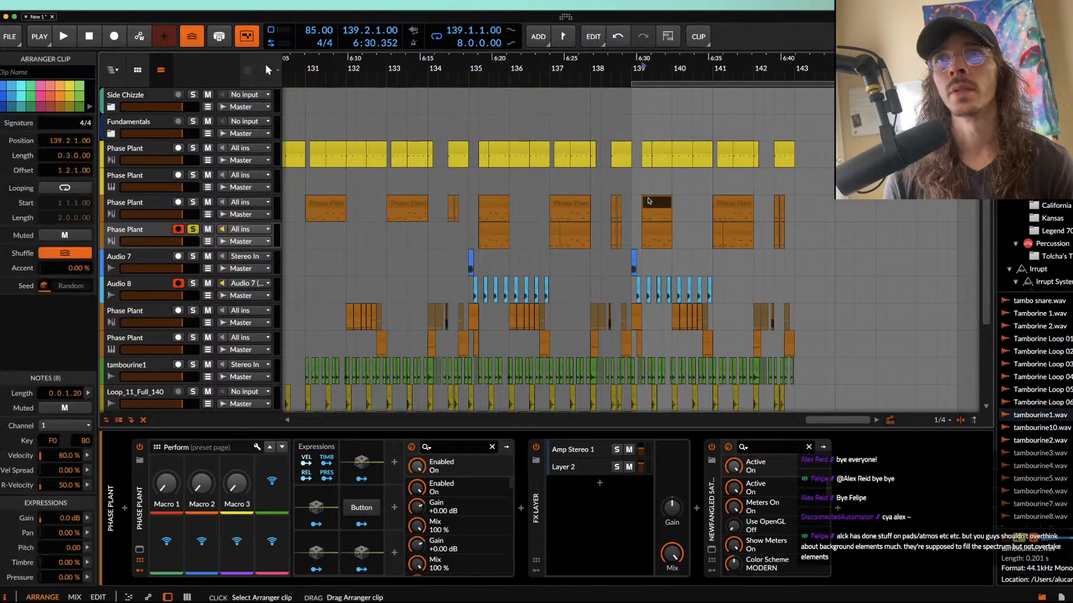
{"action": "left_click", "coordinate": [782, 202], "text": "shift"}
{"action": "key", "text": "Delete"}
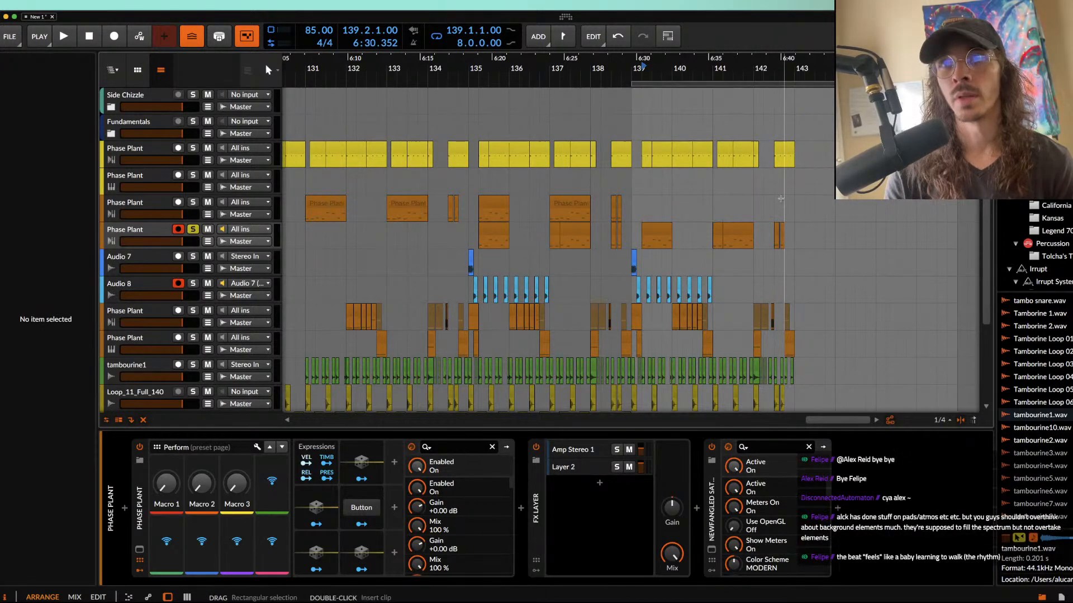
{"action": "scroll", "coordinate": [651, 235], "scroll_direction": "up", "scroll_amount": 5}
{"action": "left_click_drag", "start_coordinate": [610, 234], "coordinate": [560, 233]}
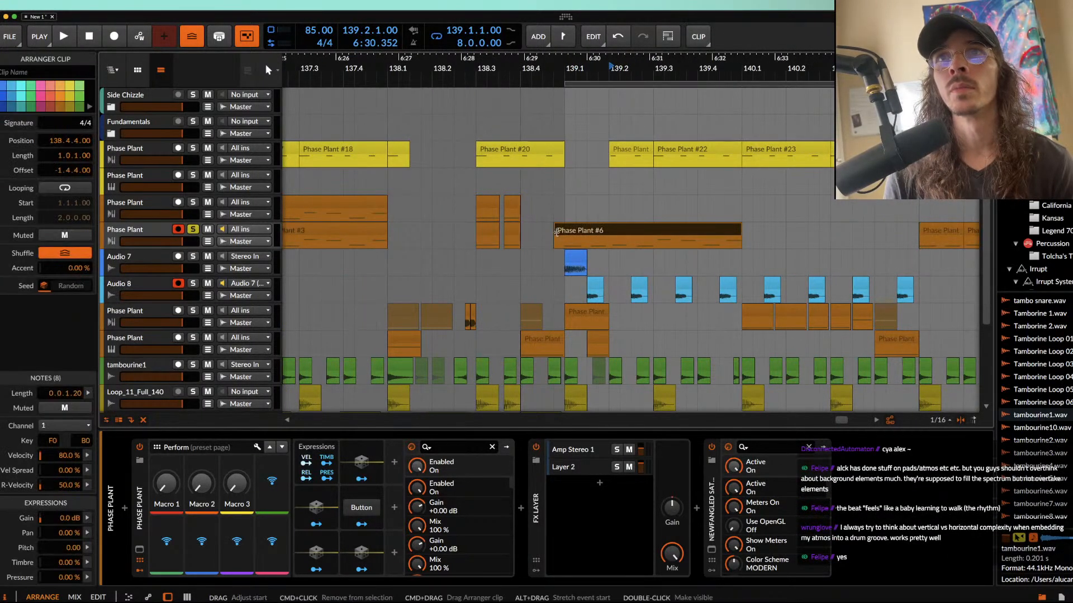
Step: Delete the first Audio 7, Audio 8 and two lower Phase Plant clips at the start of bar 139
{"action": "left_click", "coordinate": [575, 256]}
{"action": "left_click", "coordinate": [598, 340], "text": "shift"}
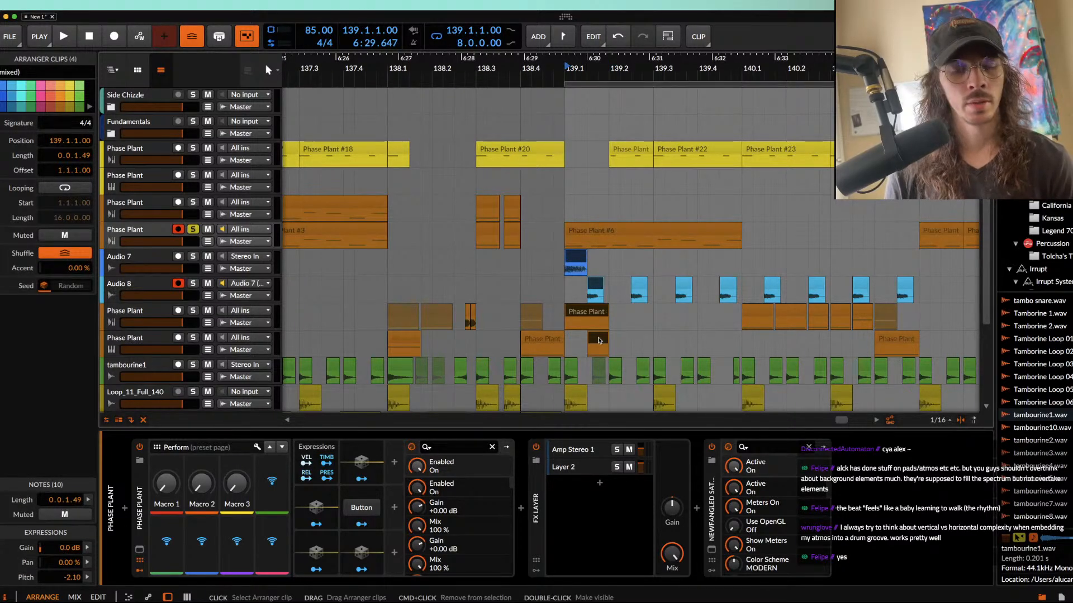
{"action": "key", "text": "Delete"}
Step: Delete the tambourine1 clips throughout bars 139 and 140
{"action": "scroll", "coordinate": [599, 337], "scroll_direction": "down", "scroll_amount": 4}
{"action": "scroll", "coordinate": [599, 336], "scroll_direction": "down", "scroll_amount": 2}
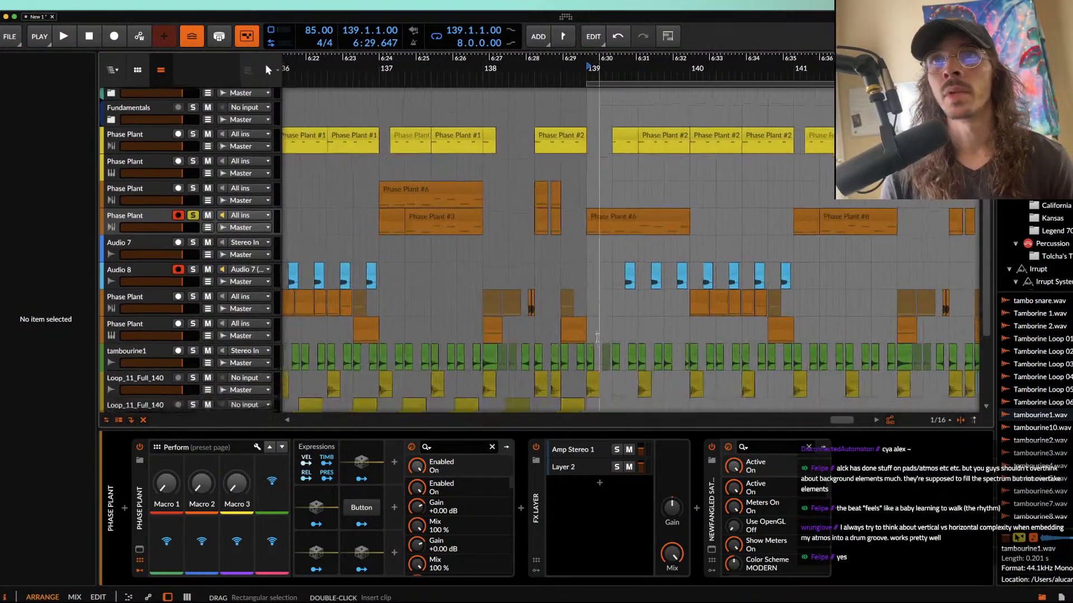
{"action": "left_click", "coordinate": [600, 329]}
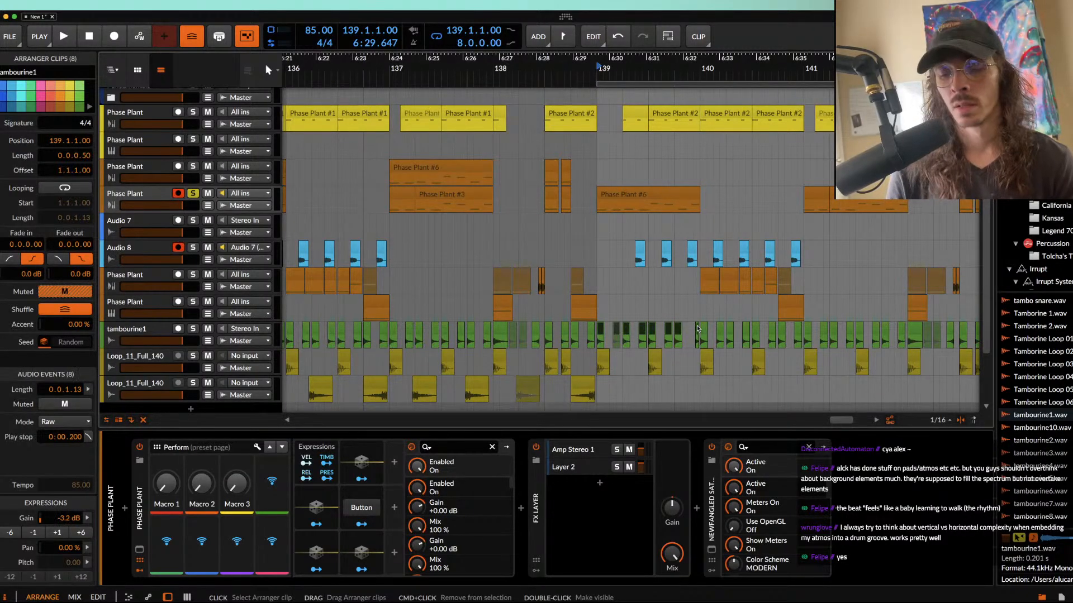
{"action": "key", "text": "Delete"}
{"action": "left_click_drag", "start_coordinate": [702, 331], "coordinate": [796, 329]}
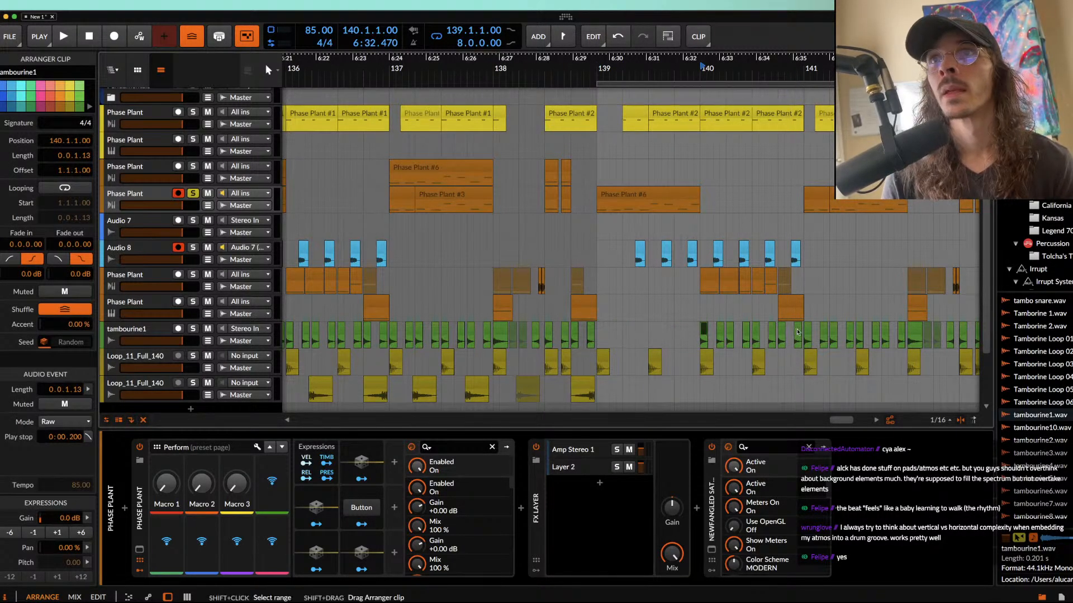
{"action": "key", "text": "Delete"}
Step: Bounce the lowest Phase Plant track's clip at 138.4 to audio, then stretch its start back to 138.2.4.00 with a full-length fade-in
{"action": "scroll", "coordinate": [729, 290], "scroll_direction": "down", "scroll_amount": 1}
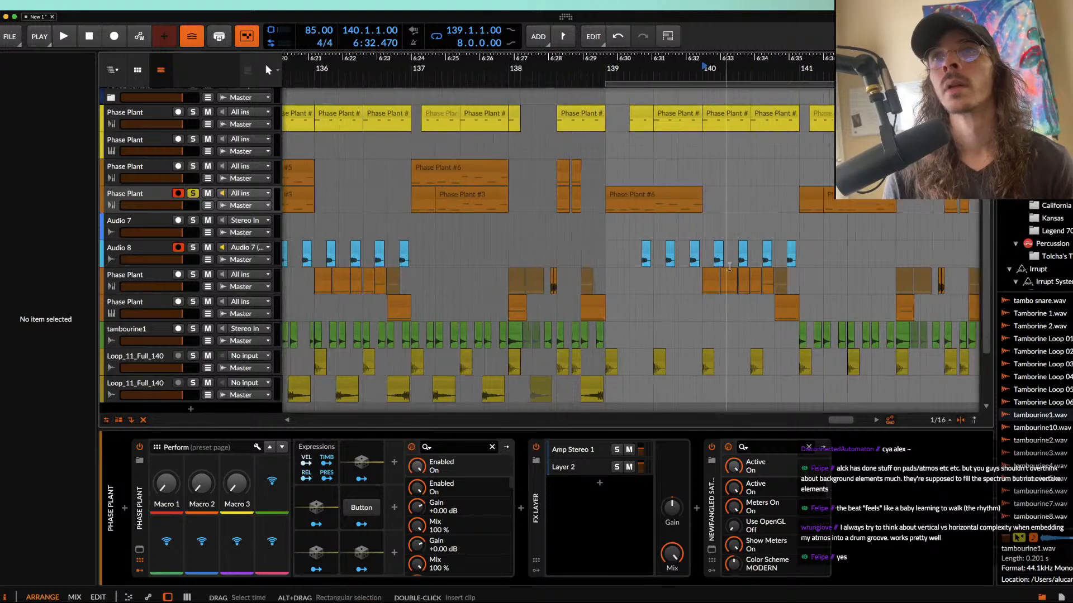
{"action": "scroll", "coordinate": [643, 263], "scroll_direction": "right", "scroll_amount": 3}
{"action": "scroll", "coordinate": [519, 235], "scroll_direction": "up", "scroll_amount": 4}
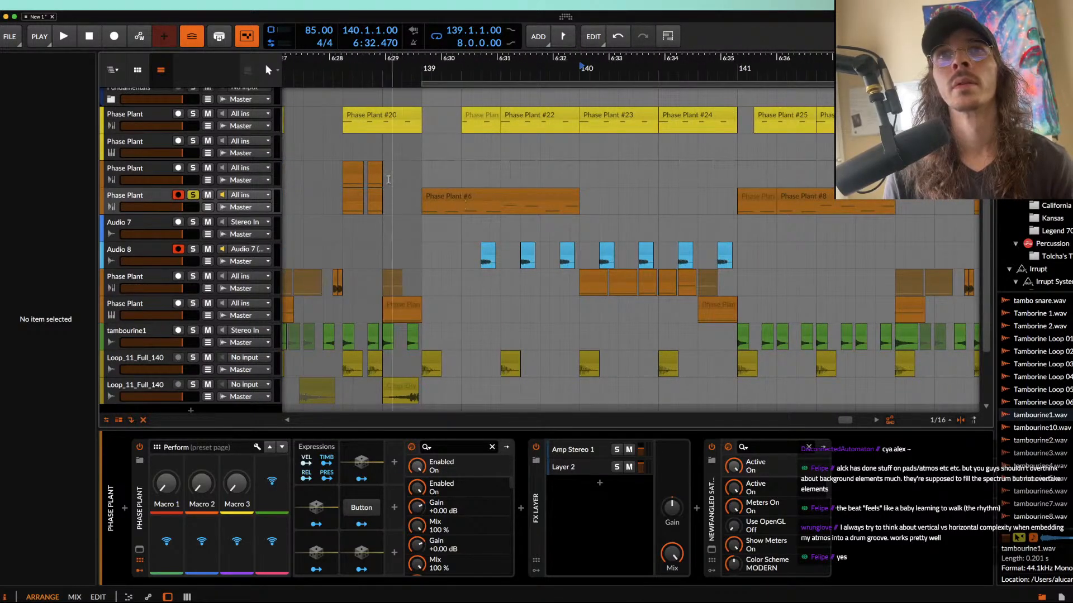
{"action": "left_click", "coordinate": [353, 157]}
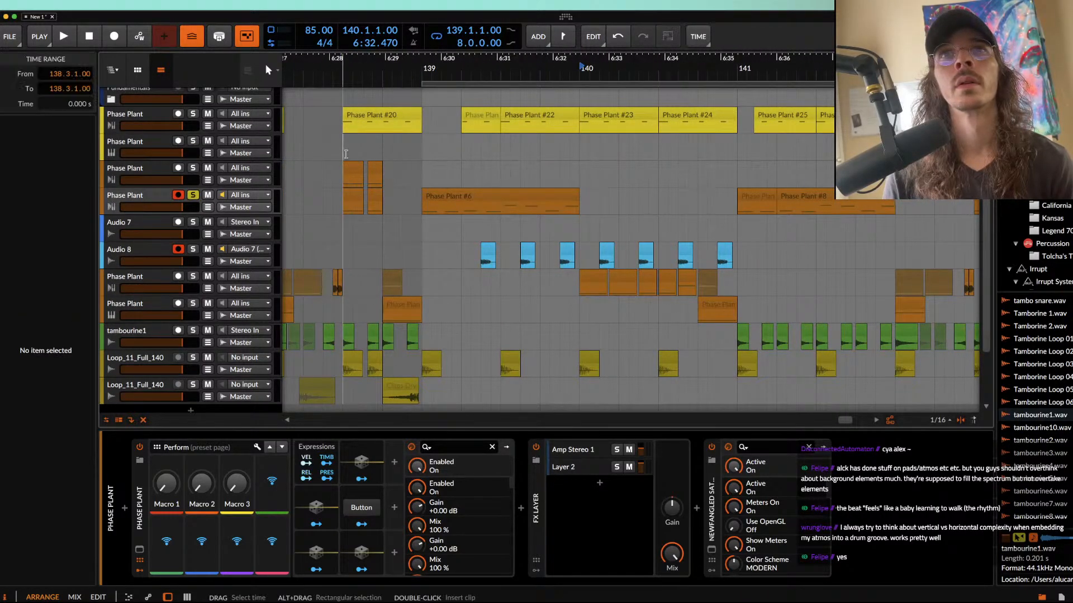
{"action": "left_click", "coordinate": [388, 309]}
{"action": "scroll", "coordinate": [520, 299], "scroll_direction": "up", "scroll_amount": 3}
{"action": "key", "text": "super+b"}
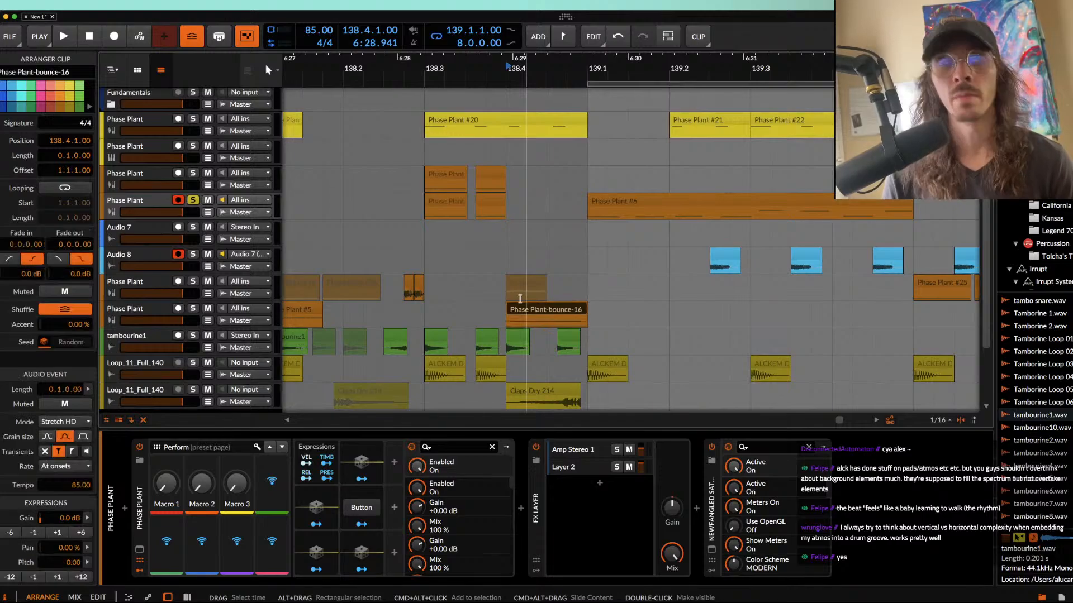
{"action": "left_click_drag", "start_coordinate": [507, 311], "coordinate": [605, 313]}
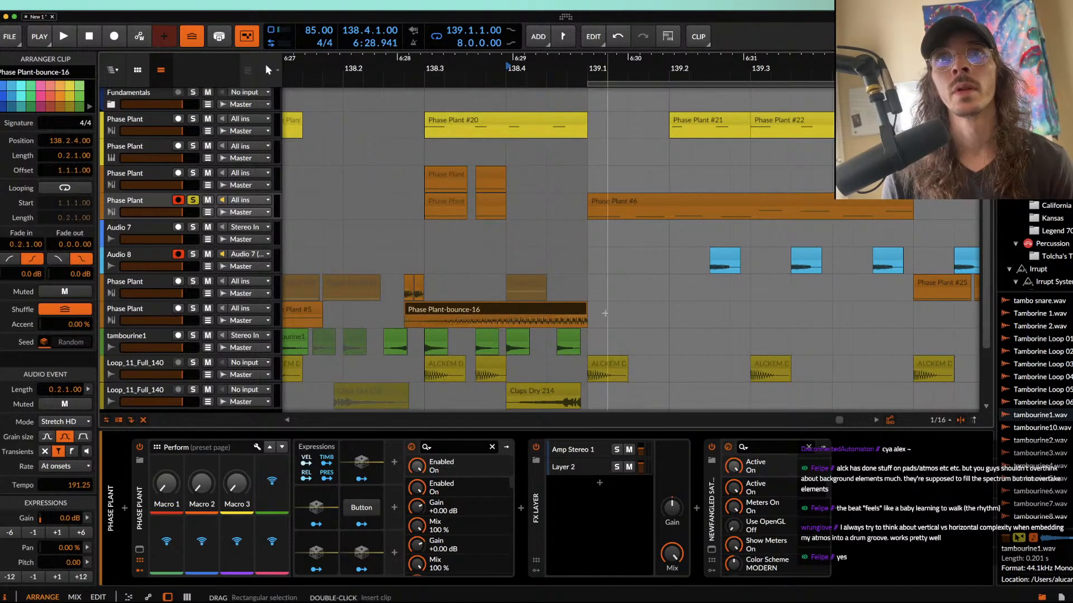
Step: Draw a rising pitch ramp across the bounced clip, from 0 at its start to 13 semitones at its end
{"action": "double_click", "coordinate": [544, 309]}
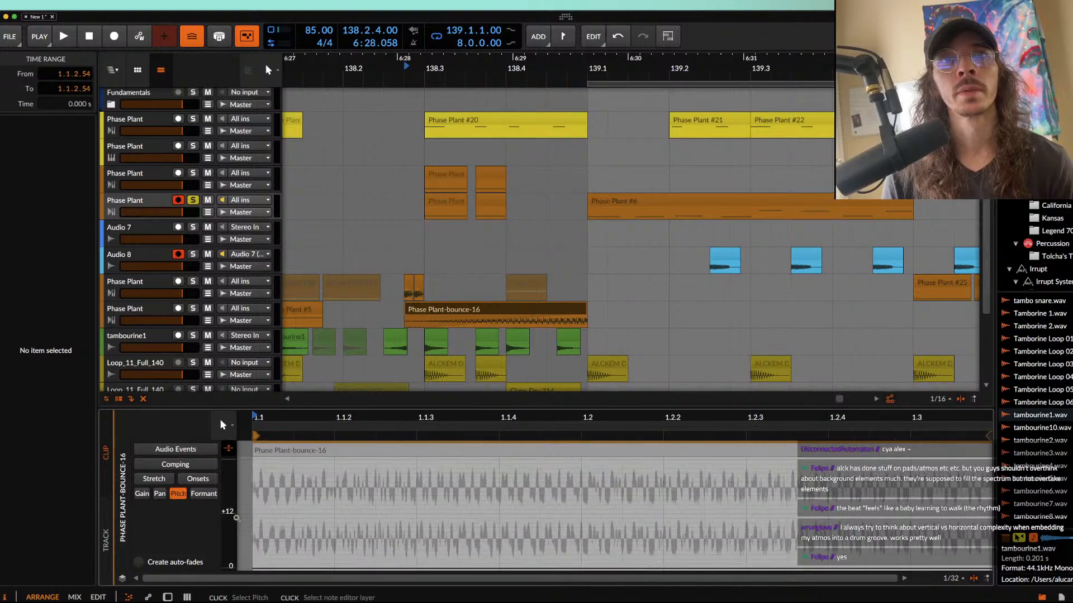
{"action": "scroll", "coordinate": [268, 544], "scroll_direction": "down", "scroll_amount": 5}
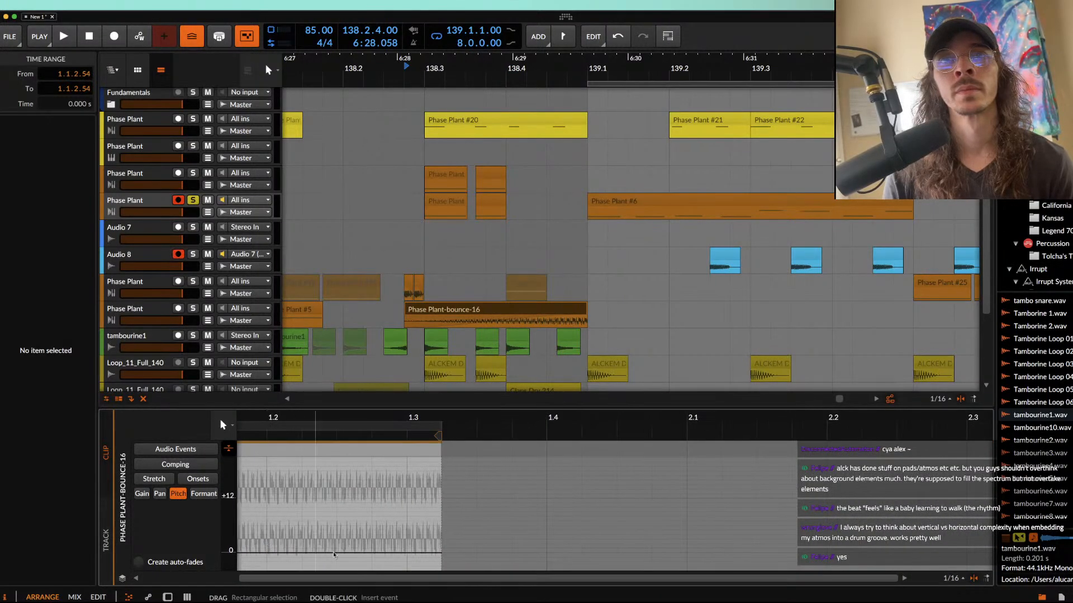
{"action": "left_click_drag", "start_coordinate": [439, 552], "coordinate": [438, 494]}
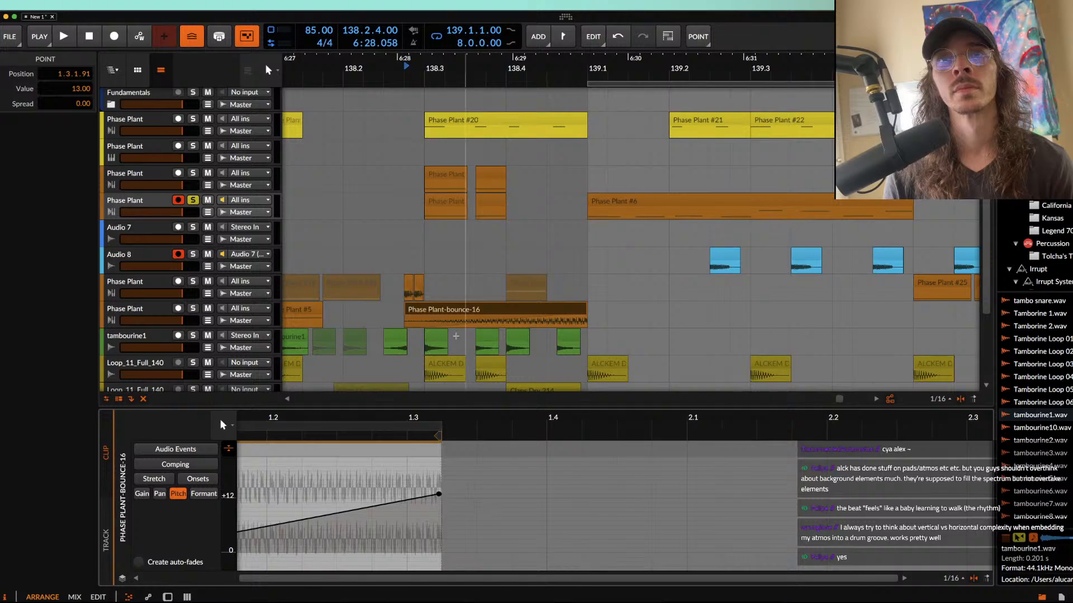
Step: Play the bounced clip from 138.2.4.00 to audition the rising pitch
{"action": "left_click", "coordinate": [447, 314]}
{"action": "key", "text": "space"}
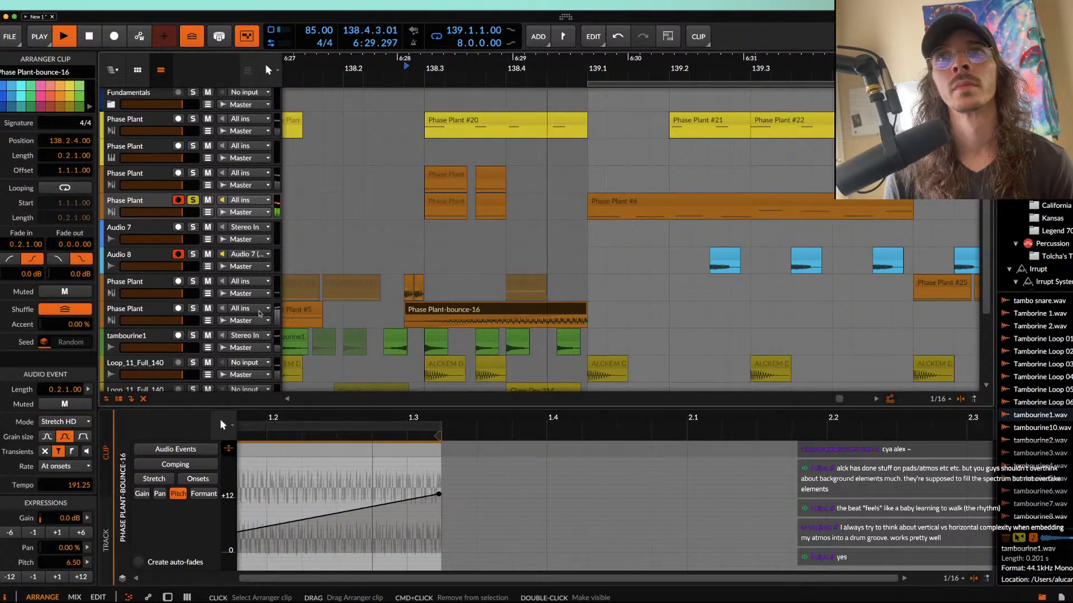
{"action": "key", "text": "space"}
Step: Unsolo the record-armed Phase Plant track and delete its two short clips starting at 138.3
{"action": "left_click", "coordinate": [461, 206]}
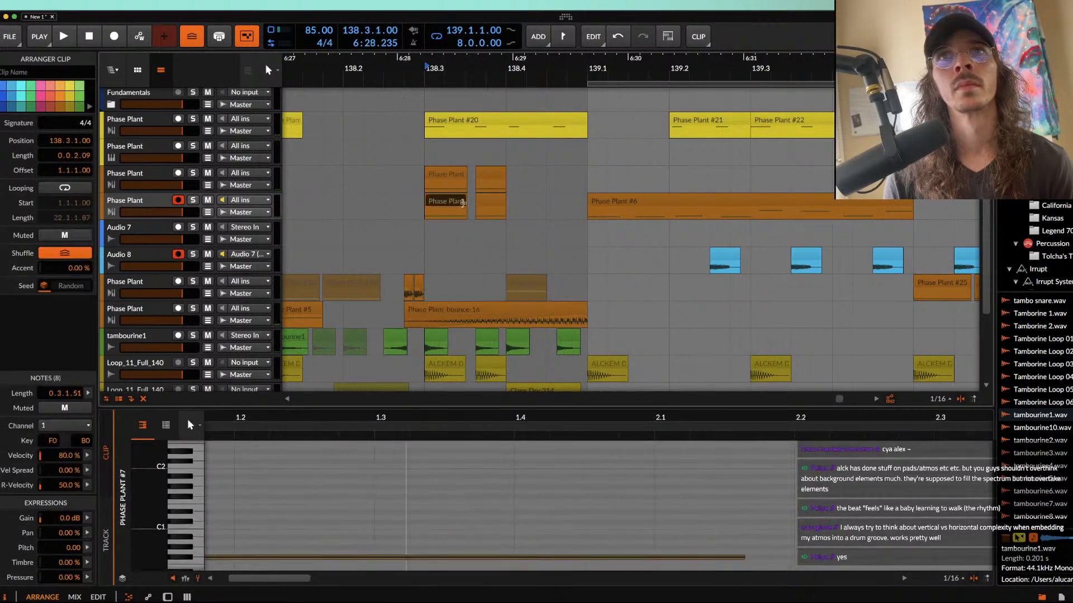
{"action": "key", "text": "Delete"}
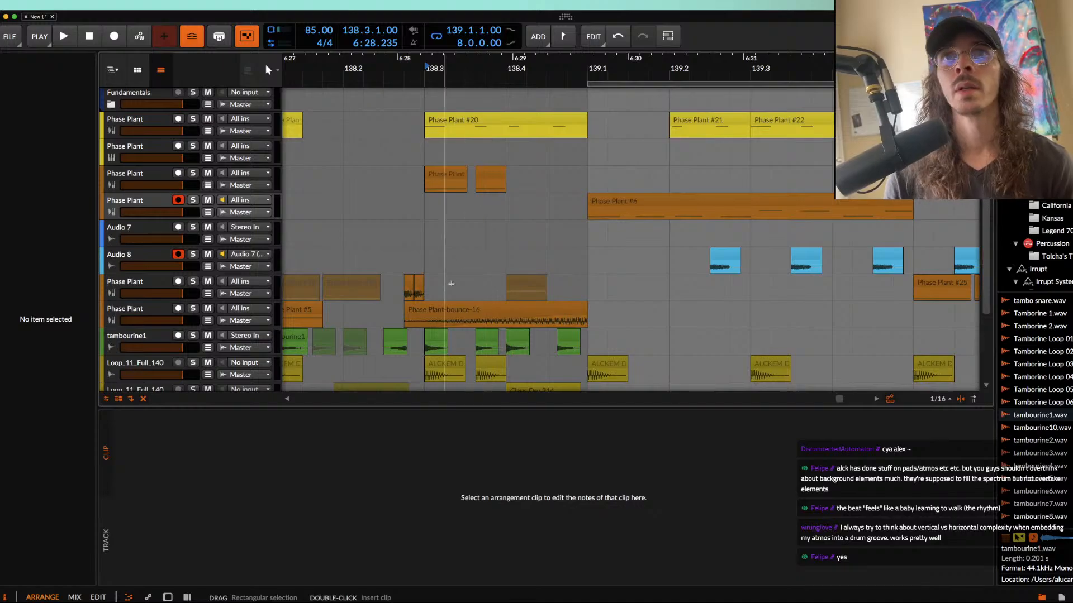
Step: Play the arrangement from 138.2.4.00 to check the riser's transition into bar 139 with all tracks
{"action": "left_click", "coordinate": [447, 313]}
{"action": "key", "text": "space"}
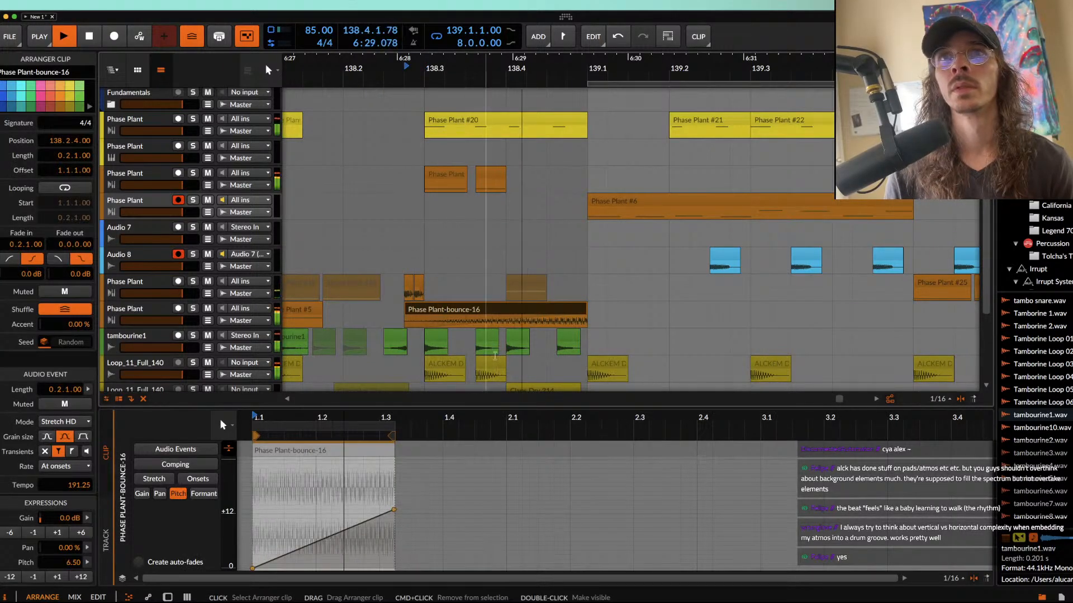
{"action": "scroll", "coordinate": [668, 190], "scroll_direction": "down", "scroll_amount": 1}
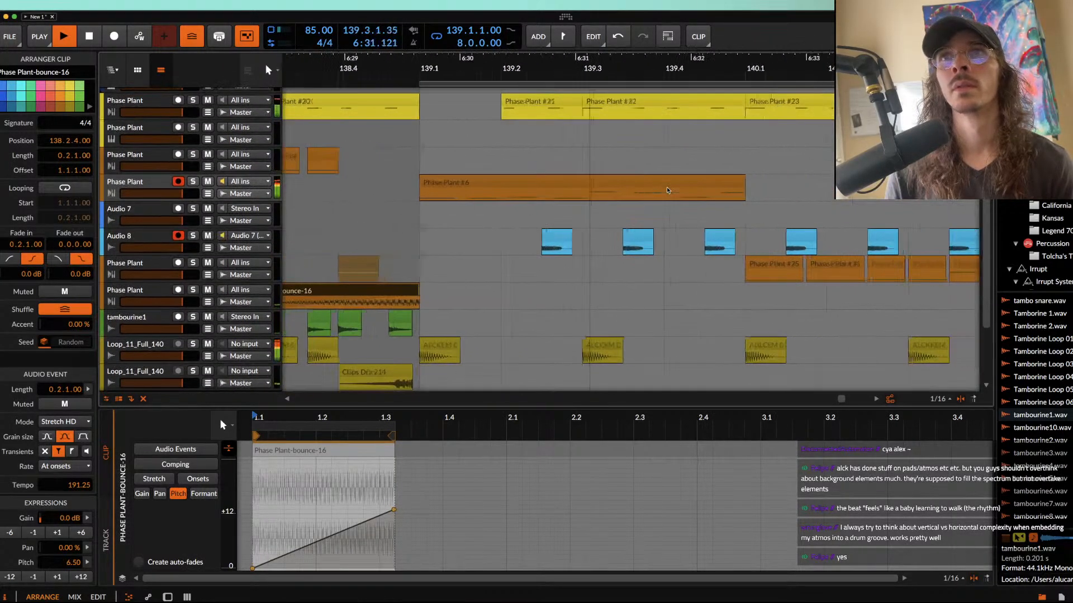
{"action": "scroll", "coordinate": [669, 189], "scroll_direction": "right", "scroll_amount": 2}
{"action": "scroll", "coordinate": [667, 186], "scroll_direction": "down", "scroll_amount": 1}
{"action": "scroll", "coordinate": [667, 186], "scroll_direction": "down", "scroll_amount": 5}
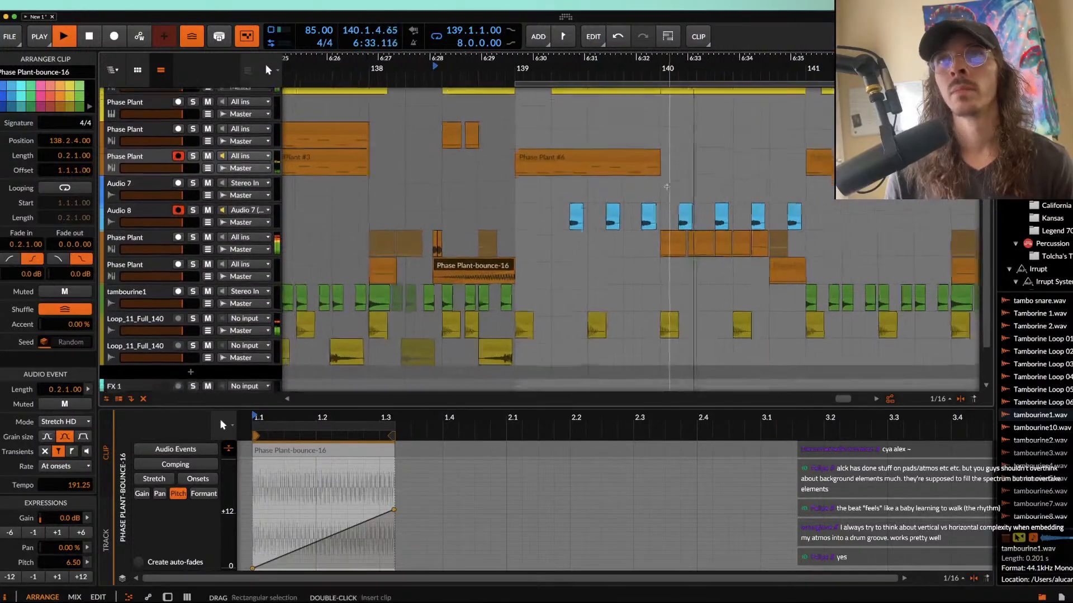
Step: Stop playback and mute the kick clip at 139.3.1.00 on the first Loop_11_Full_140 track, keeping the one at 140.1.1.00 unmuted
{"action": "scroll", "coordinate": [666, 186], "scroll_direction": "down", "scroll_amount": 1}
{"action": "scroll", "coordinate": [620, 283], "scroll_direction": "up", "scroll_amount": 4}
{"action": "key", "text": "space"}
{"action": "left_click", "coordinate": [620, 284]}
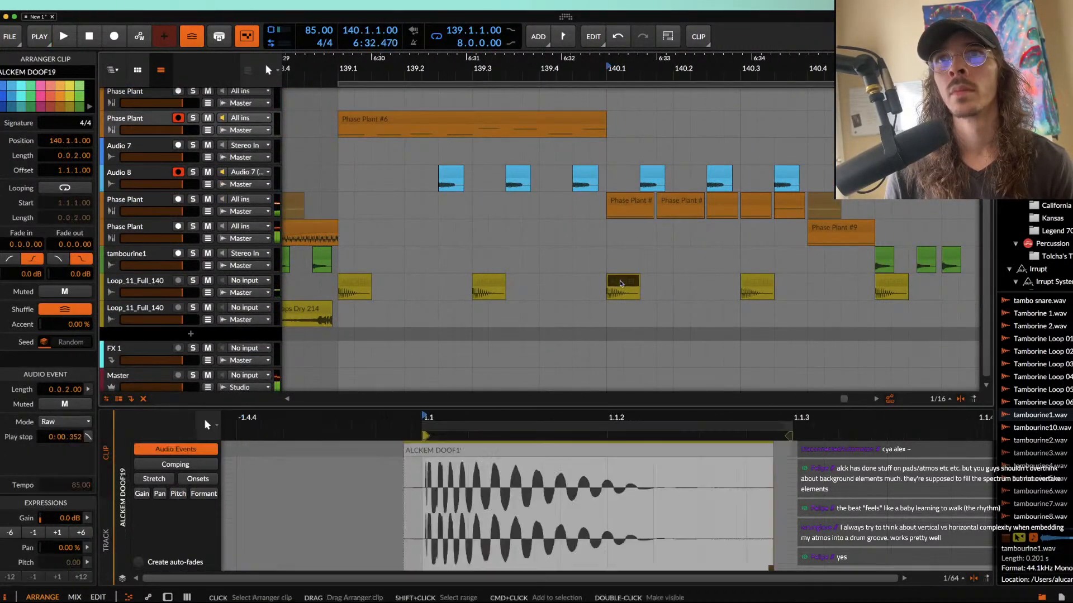
{"action": "key", "text": "alt+m"}
{"action": "left_click", "coordinate": [490, 283]}
{"action": "key", "text": "alt+m"}
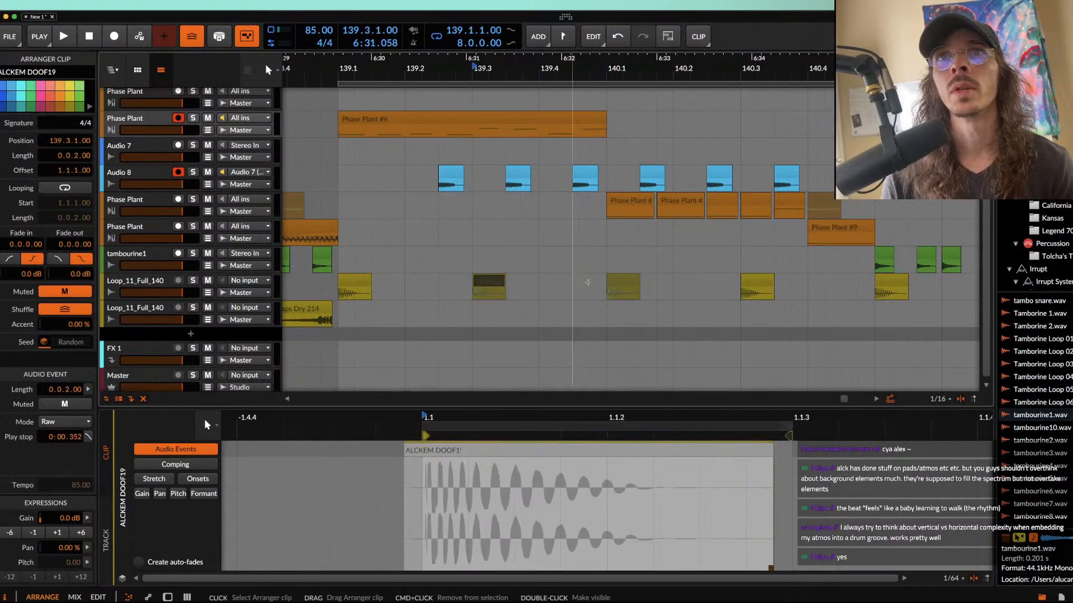
{"action": "left_click", "coordinate": [621, 283]}
{"action": "key", "text": "alt+m"}
{"action": "scroll", "coordinate": [620, 281], "scroll_direction": "down", "scroll_amount": 3}
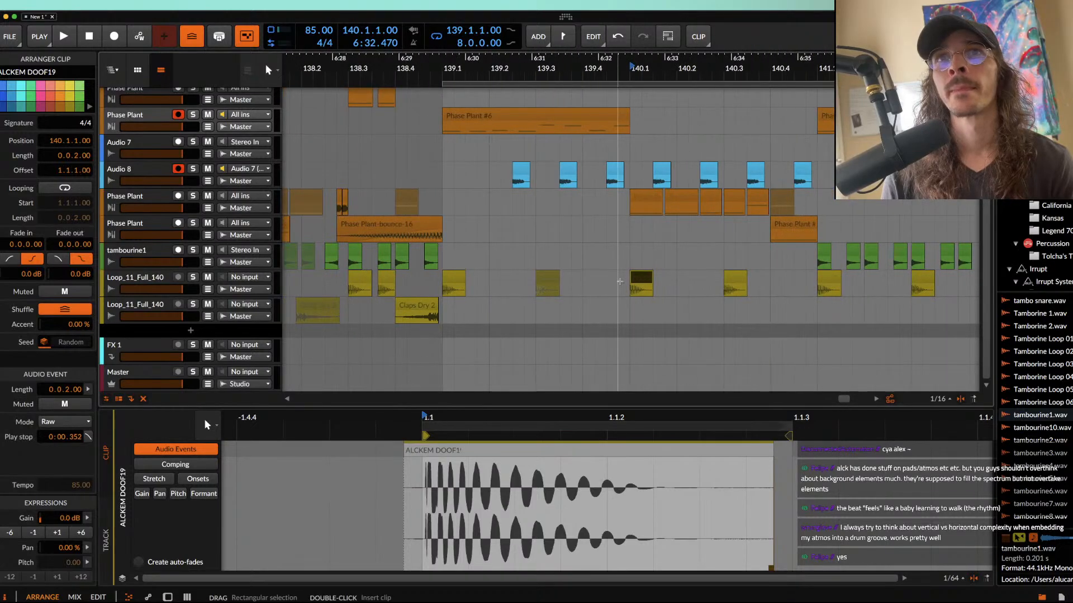
{"action": "scroll", "coordinate": [620, 282], "scroll_direction": "down", "scroll_amount": 1}
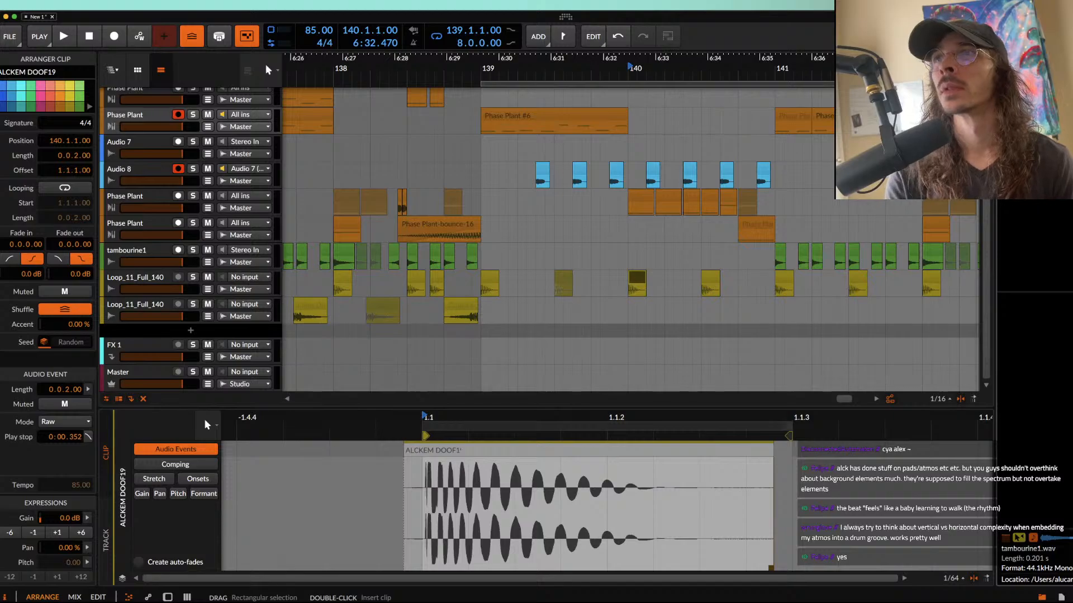
Step: Clear the browser's search filter and look through the drum samples for the Textured Snare files
{"action": "key", "text": "BackSpace"}
{"action": "key", "text": "BackSpace"}
{"action": "key", "text": "BackSpace"}
{"action": "key", "text": "BackSpace"}
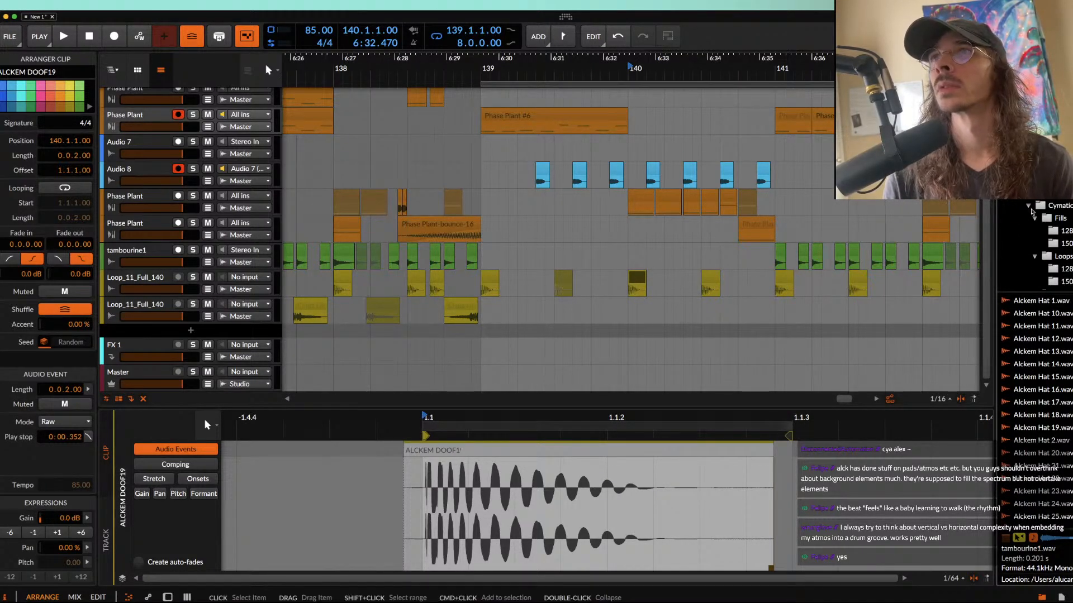
{"action": "scroll", "coordinate": [1027, 385], "scroll_direction": "down", "scroll_amount": 15}
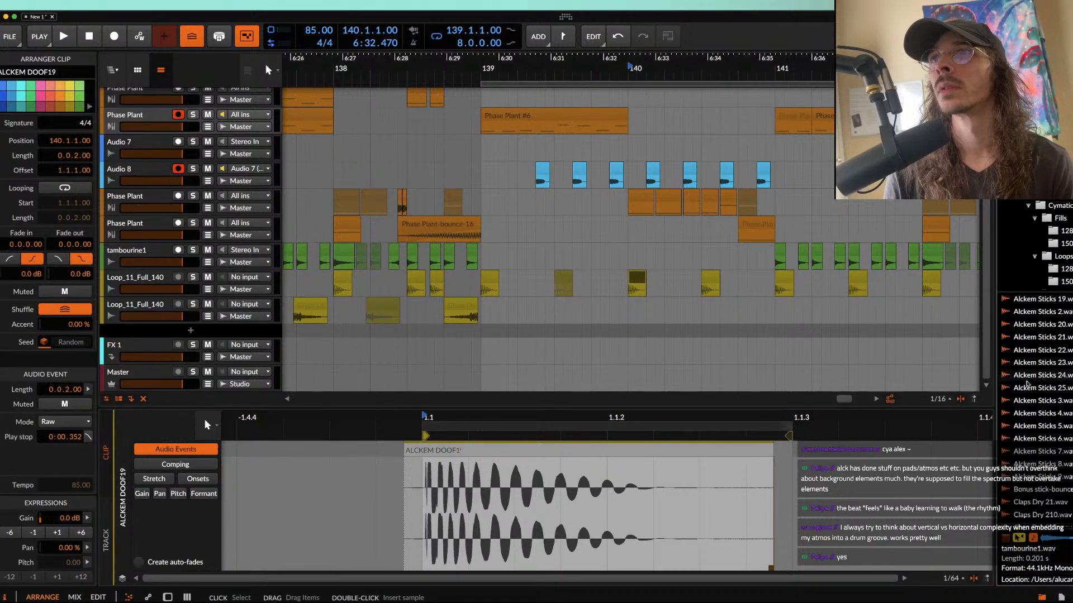
{"action": "scroll", "coordinate": [1027, 385], "scroll_direction": "down", "scroll_amount": 10}
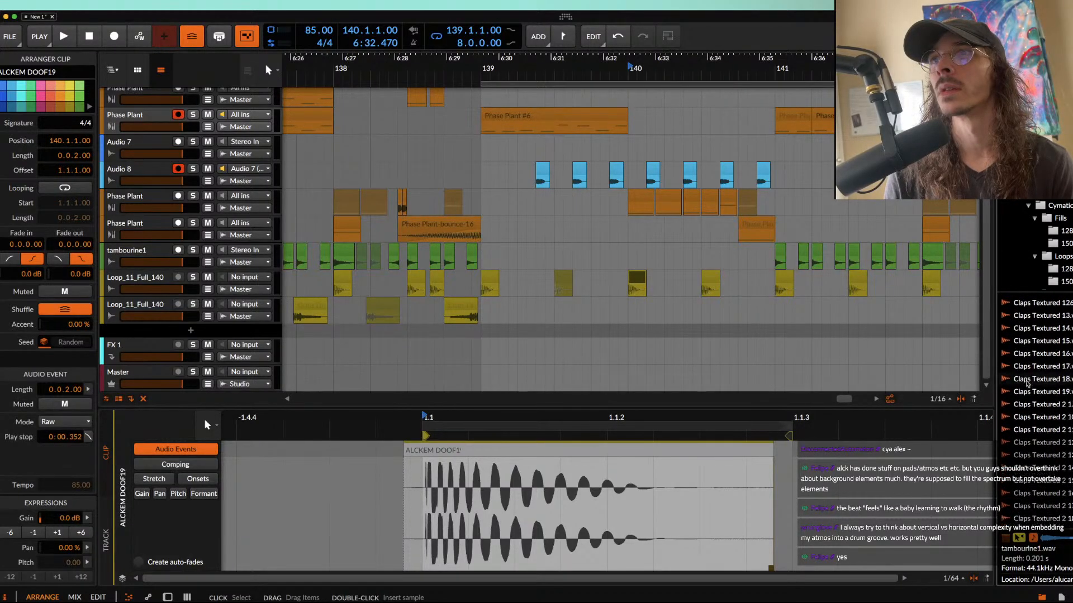
{"action": "scroll", "coordinate": [1027, 385], "scroll_direction": "up", "scroll_amount": 10}
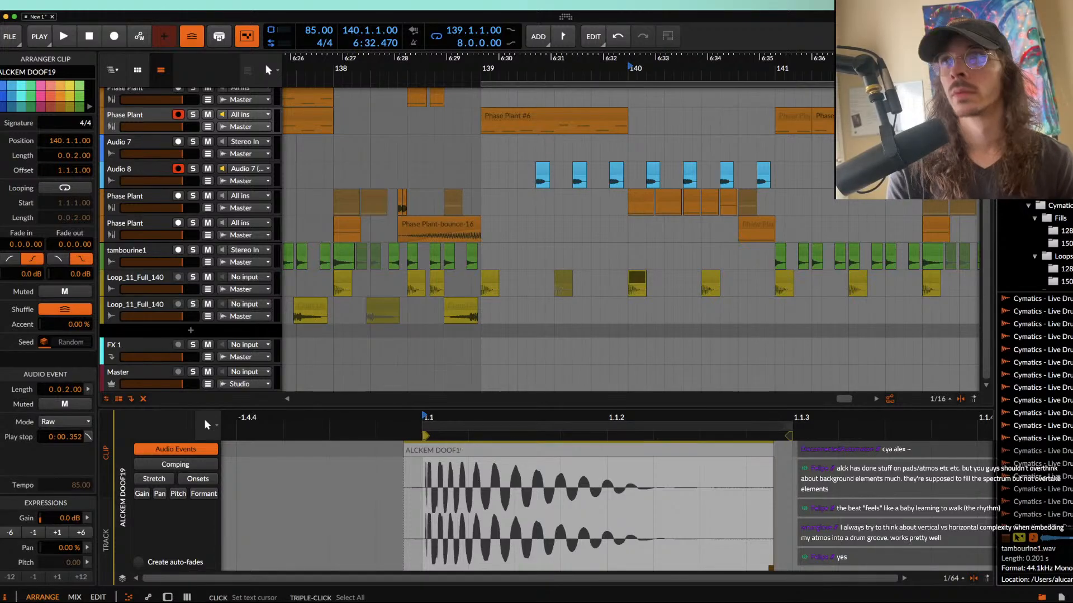
{"action": "scroll", "coordinate": [1046, 366], "scroll_direction": "down", "scroll_amount": 15}
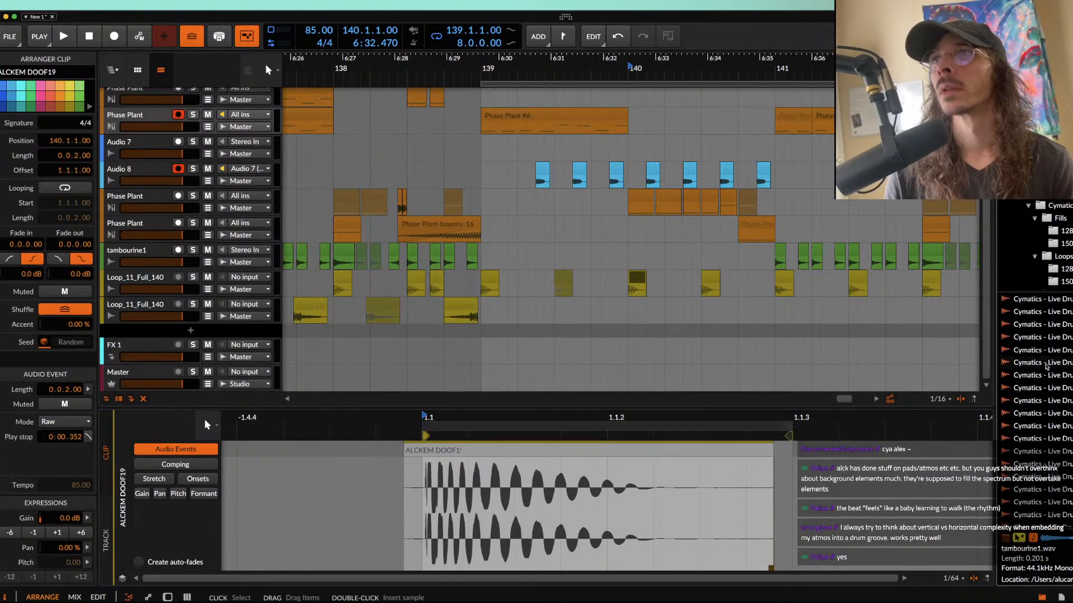
{"action": "scroll", "coordinate": [1040, 398], "scroll_direction": "up", "scroll_amount": 5}
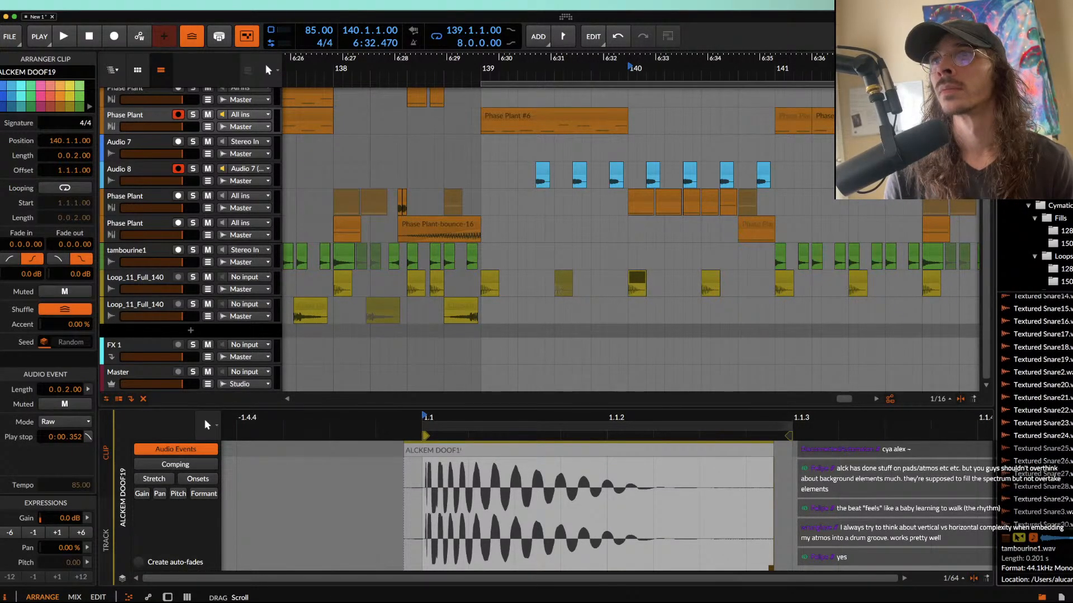
Step: Audition several Textured Snare samples, including Textured Snare44, Textured Snare41, Textured Snare39 and Textured Snare25
{"action": "left_click", "coordinate": [1041, 400]}
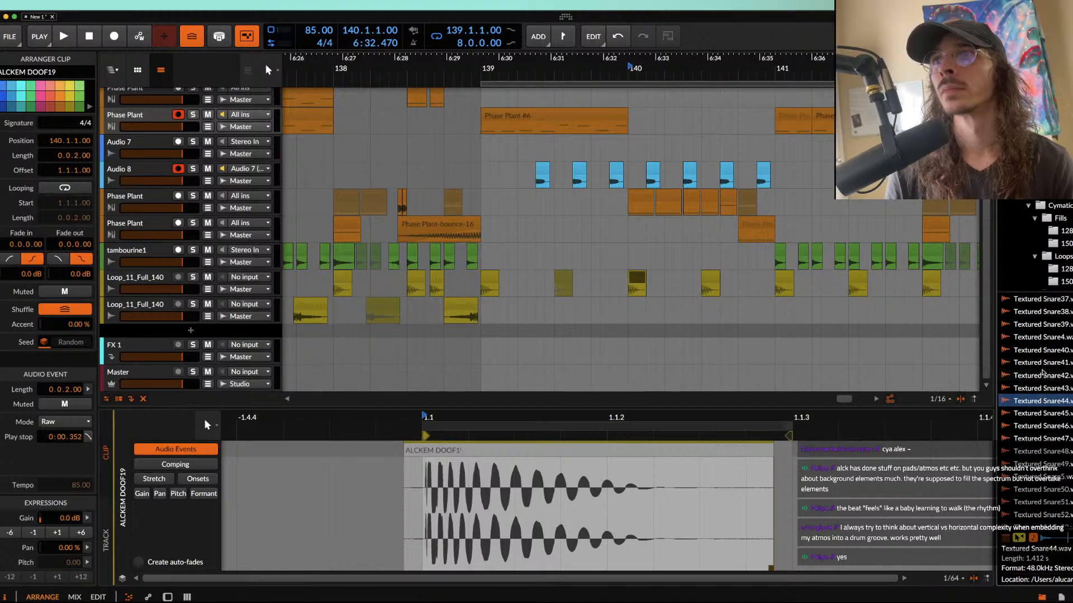
{"action": "left_click", "coordinate": [1040, 363]}
{"action": "left_click", "coordinate": [1040, 325]}
{"action": "scroll", "coordinate": [1040, 340], "scroll_direction": "up", "scroll_amount": 4}
{"action": "scroll", "coordinate": [1040, 342], "scroll_direction": "up", "scroll_amount": 5}
{"action": "left_click", "coordinate": [1044, 396]}
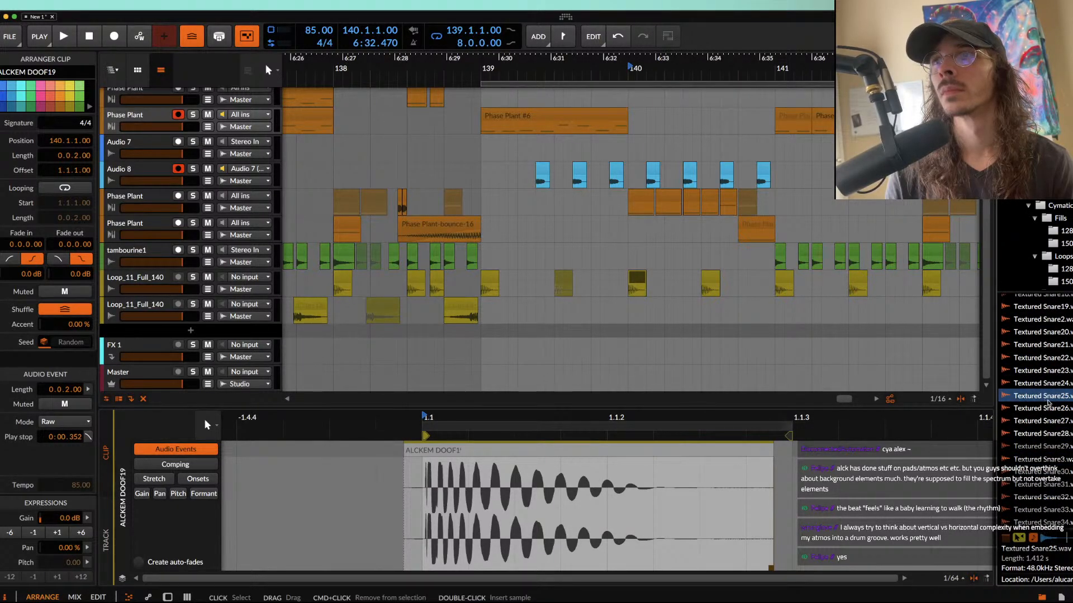
Step: Place Textured Snare25 at 140.2.1.00 on the second Loop_11_Full_140 track and shorten the clip to about three sixteenths
{"action": "left_click_drag", "start_coordinate": [1049, 401], "coordinate": [752, 306]}
{"action": "left_click", "coordinate": [467, 306]}
{"action": "scroll", "coordinate": [564, 302], "scroll_direction": "up", "scroll_amount": 3}
{"action": "scroll", "coordinate": [751, 307], "scroll_direction": "down", "scroll_amount": 2}
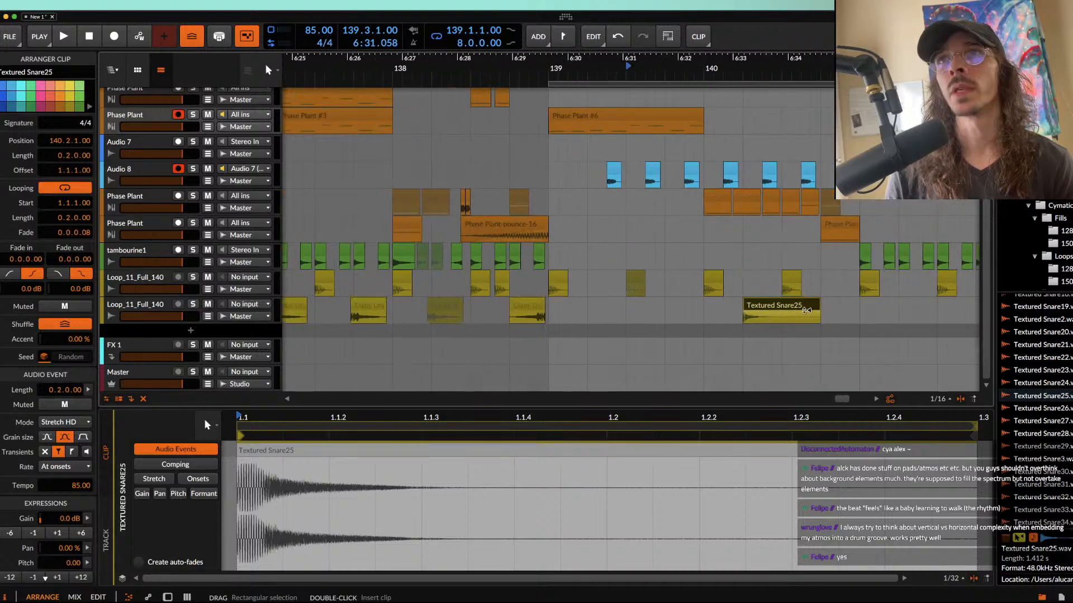
{"action": "left_click_drag", "start_coordinate": [817, 305], "coordinate": [772, 304]}
Step: Duplicate the snare track's half-bar range from 140.1.1.00 to 140.3.1.00 five times, filling it up to 143.1.1.00
{"action": "left_click_drag", "start_coordinate": [703, 316], "coordinate": [785, 317]}
{"action": "scroll", "coordinate": [785, 317], "scroll_direction": "down", "scroll_amount": 3}
{"action": "key", "text": "super+d"}
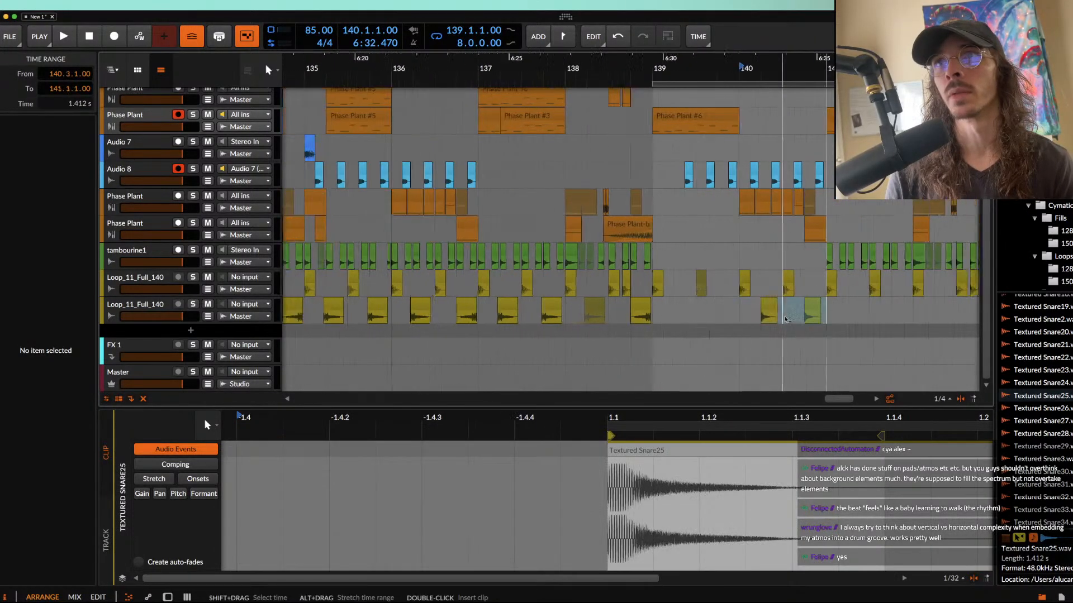
{"action": "key", "text": "super+d"}
{"action": "scroll", "coordinate": [785, 317], "scroll_direction": "right", "scroll_amount": 2}
{"action": "key", "text": "super+d"}
{"action": "key", "text": "super+d"}
{"action": "key", "text": "super+d"}
{"action": "scroll", "coordinate": [679, 312], "scroll_direction": "up", "scroll_amount": 1}
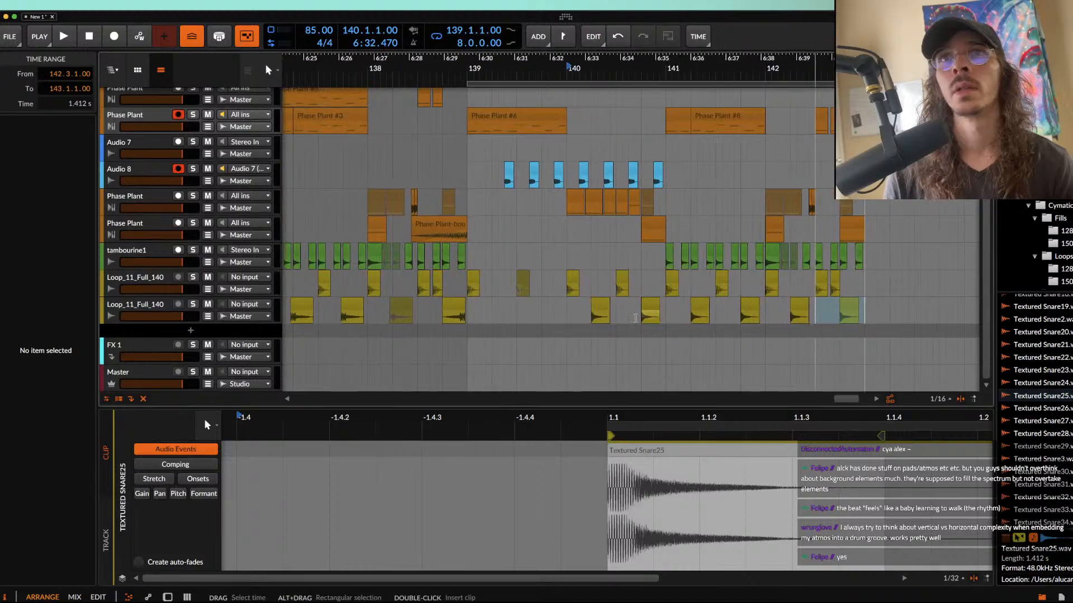
Step: Play the arrangement from the riser clip at 138.2.4.00 through to bar 143 to check the new snare pattern
{"action": "left_click", "coordinate": [468, 298]}
{"action": "scroll", "coordinate": [468, 299], "scroll_direction": "up", "scroll_amount": 5}
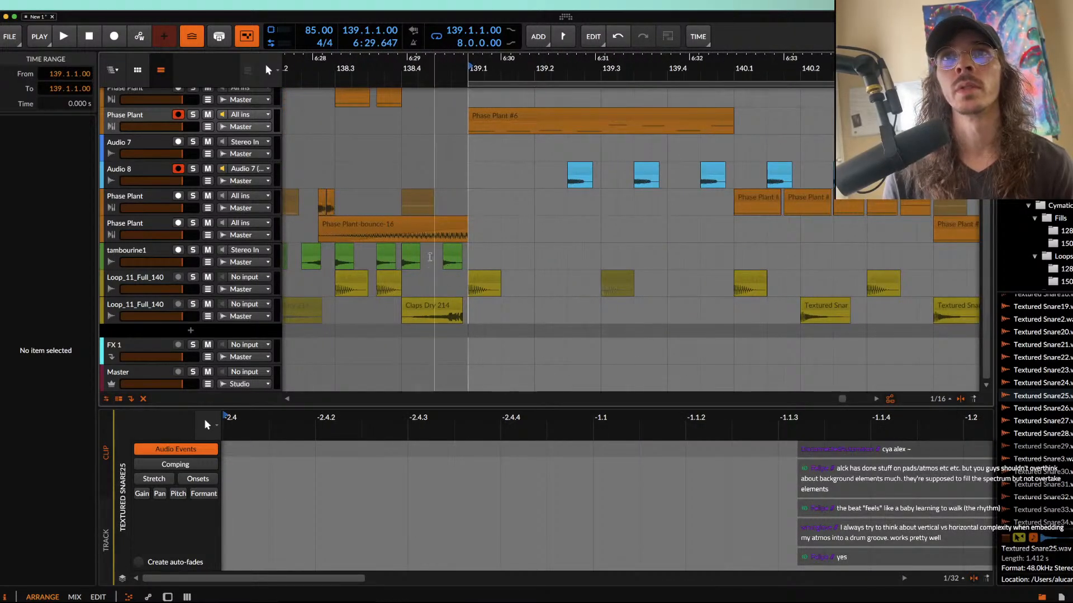
{"action": "left_click", "coordinate": [349, 224]}
{"action": "scroll", "coordinate": [349, 224], "scroll_direction": "down", "scroll_amount": 3}
{"action": "key", "text": "space"}
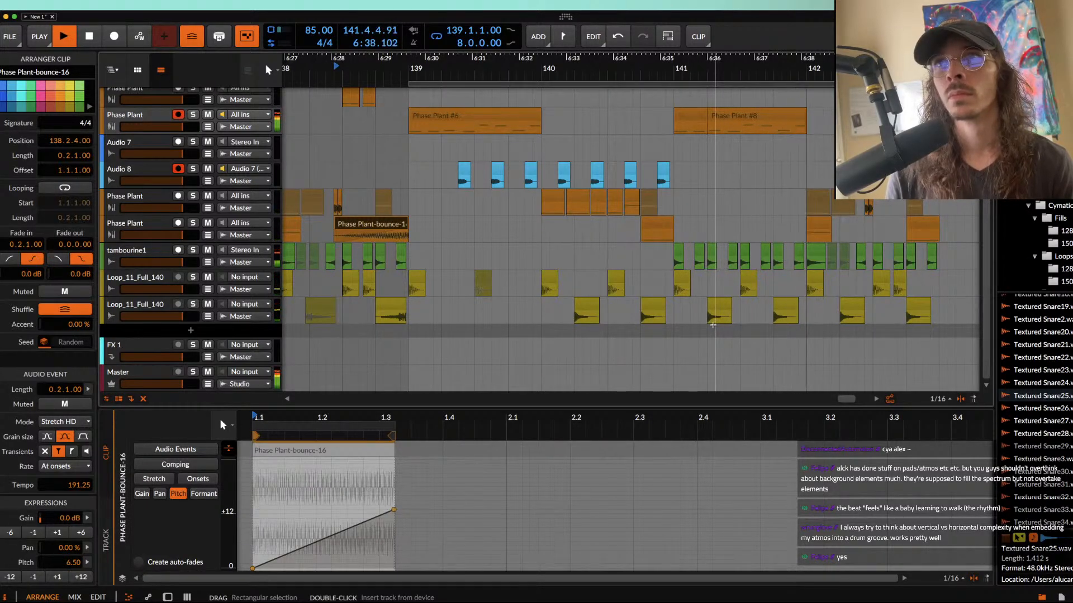
{"action": "scroll", "coordinate": [714, 326], "scroll_direction": "right", "scroll_amount": 1}
{"action": "scroll", "coordinate": [714, 326], "scroll_direction": "up", "scroll_amount": 5}
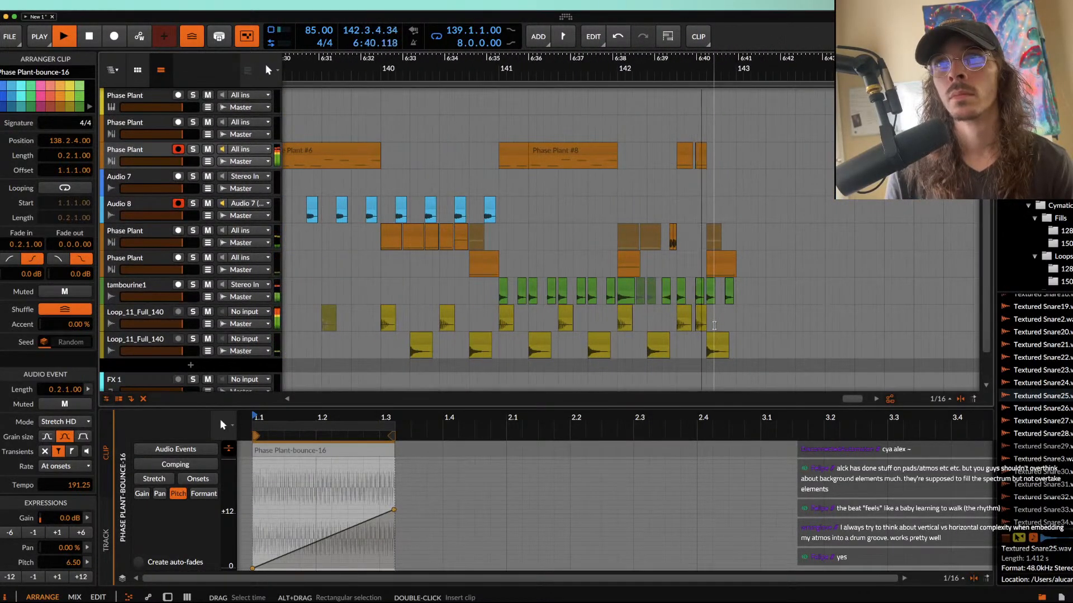
{"action": "scroll", "coordinate": [714, 326], "scroll_direction": "down", "scroll_amount": 5}
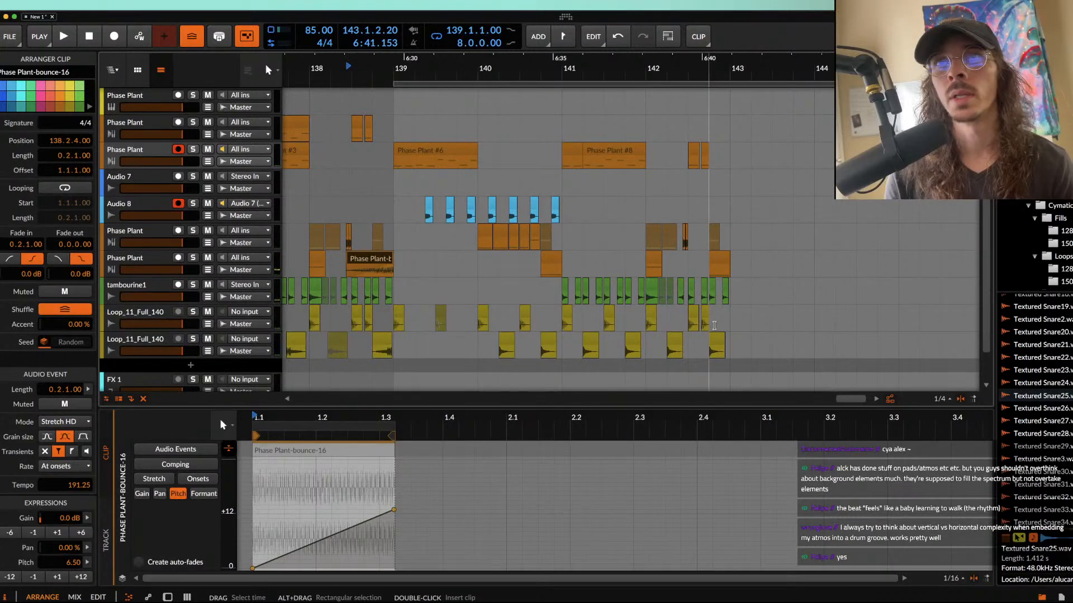
Step: Set the arranger loop region to start at 131.1.1.00 with a length of 12 bars
{"action": "left_click_drag", "start_coordinate": [855, 82], "coordinate": [424, 122]}
{"action": "scroll", "coordinate": [693, 92], "scroll_direction": "left", "scroll_amount": 5}
{"action": "scroll", "coordinate": [413, 151], "scroll_direction": "up", "scroll_amount": 3}
{"action": "scroll", "coordinate": [413, 154], "scroll_direction": "right", "scroll_amount": 1}
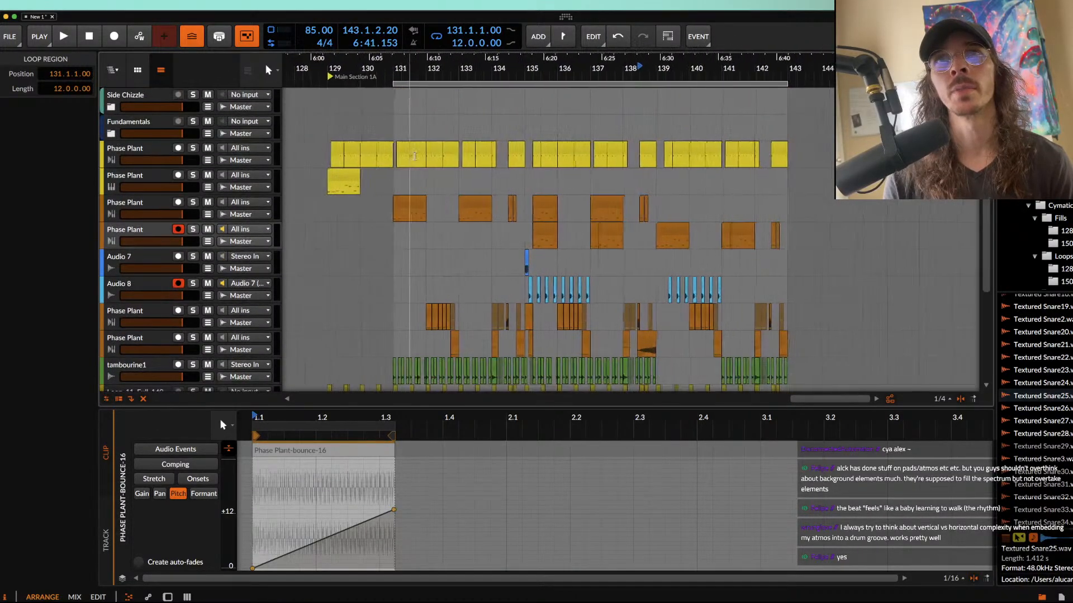
Step: Examine how the Phase Plant and drum clips are arranged from bar 131 through the new section at bar 139
{"action": "scroll", "coordinate": [412, 155], "scroll_direction": "up", "scroll_amount": 2}
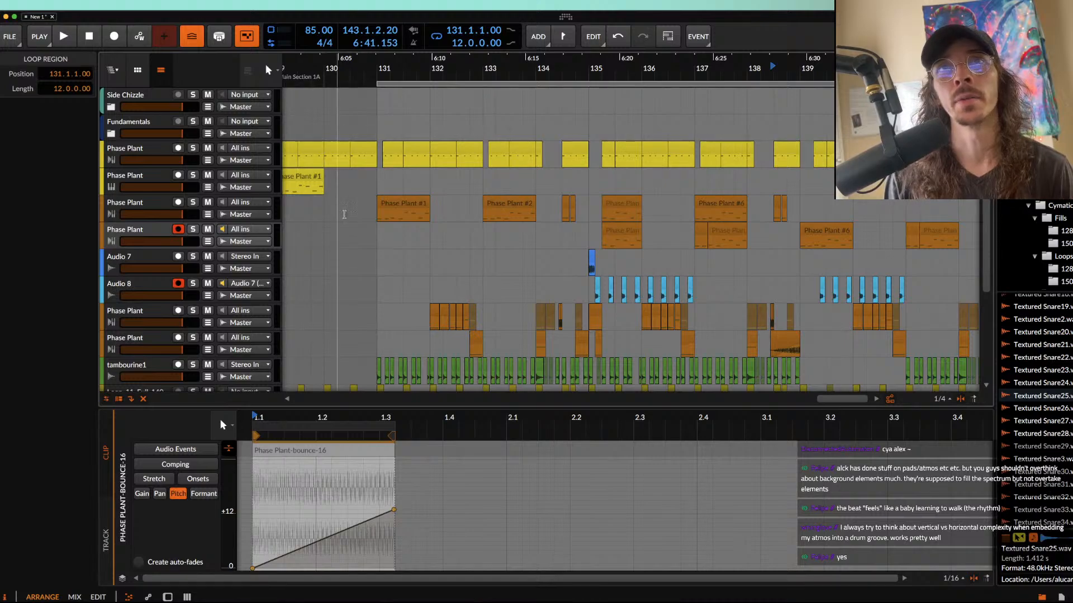
{"action": "left_click", "coordinate": [380, 242]}
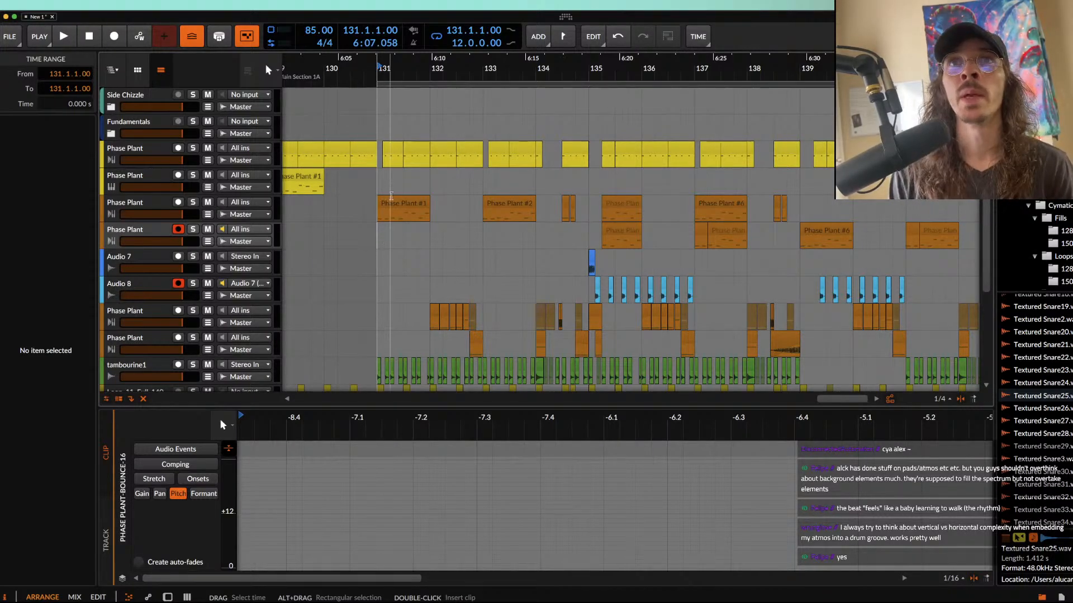
{"action": "left_click", "coordinate": [390, 206]}
{"action": "scroll", "coordinate": [390, 205], "scroll_direction": "up", "scroll_amount": 2}
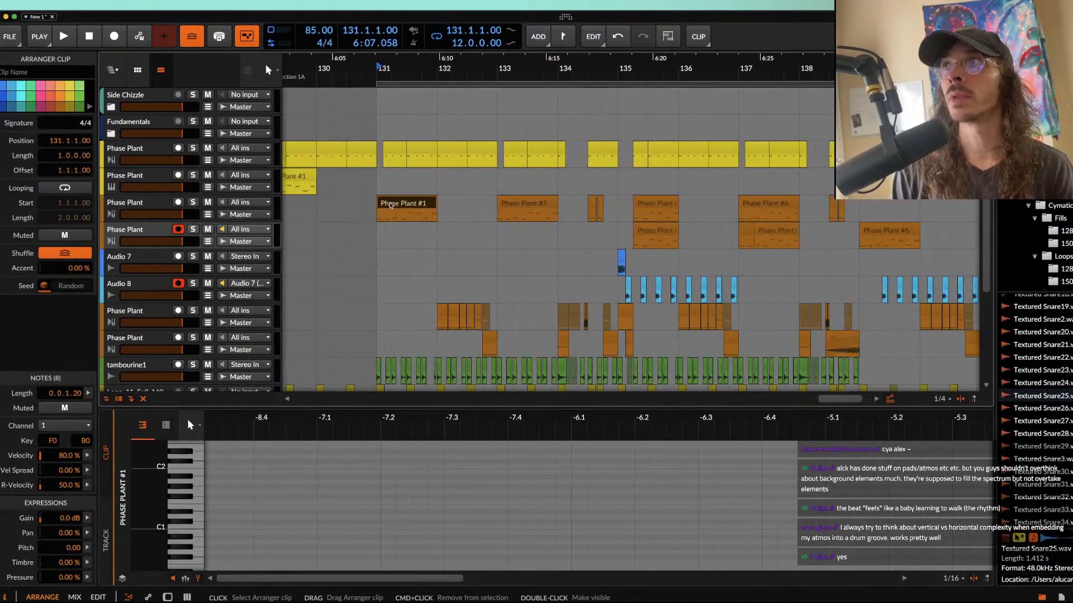
{"action": "scroll", "coordinate": [390, 205], "scroll_direction": "up", "scroll_amount": 2}
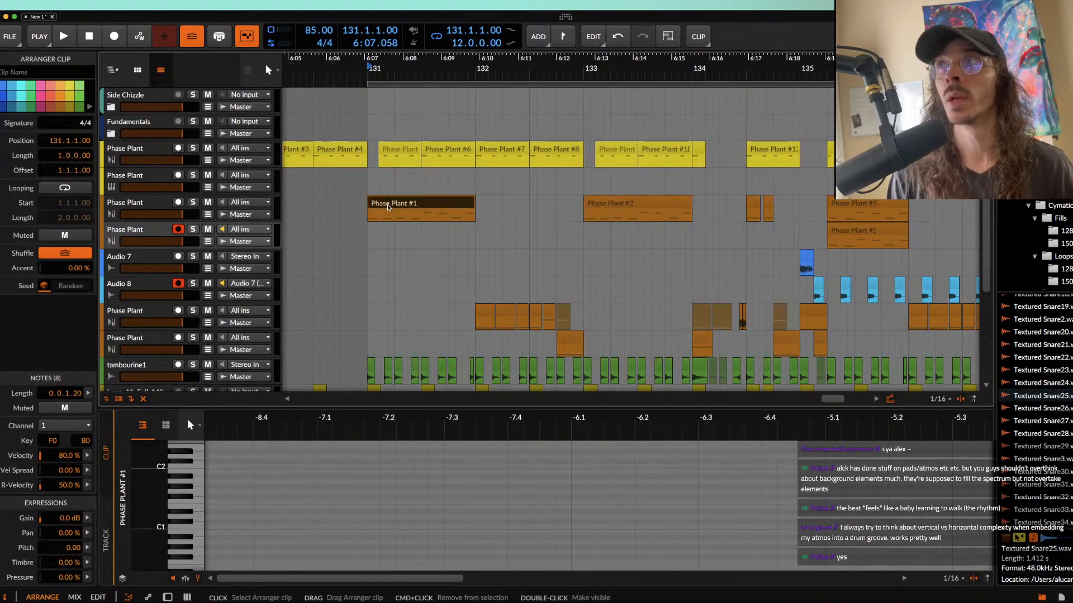
{"action": "scroll", "coordinate": [389, 207], "scroll_direction": "down", "scroll_amount": 1}
{"action": "scroll", "coordinate": [388, 207], "scroll_direction": "down", "scroll_amount": 3}
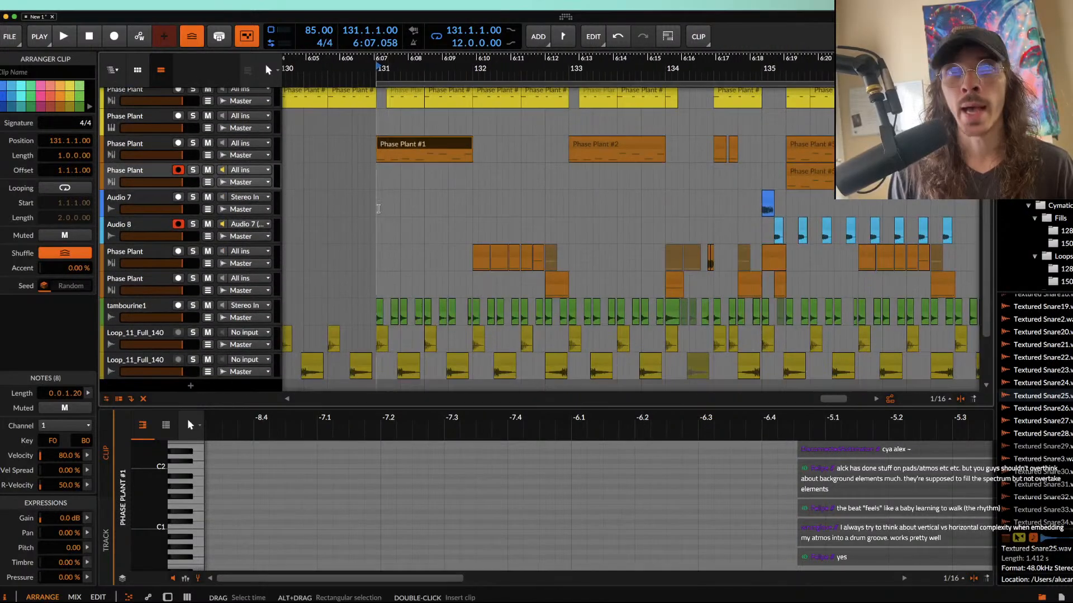
{"action": "left_click", "coordinate": [376, 210]}
{"action": "scroll", "coordinate": [376, 210], "scroll_direction": "up", "scroll_amount": 2}
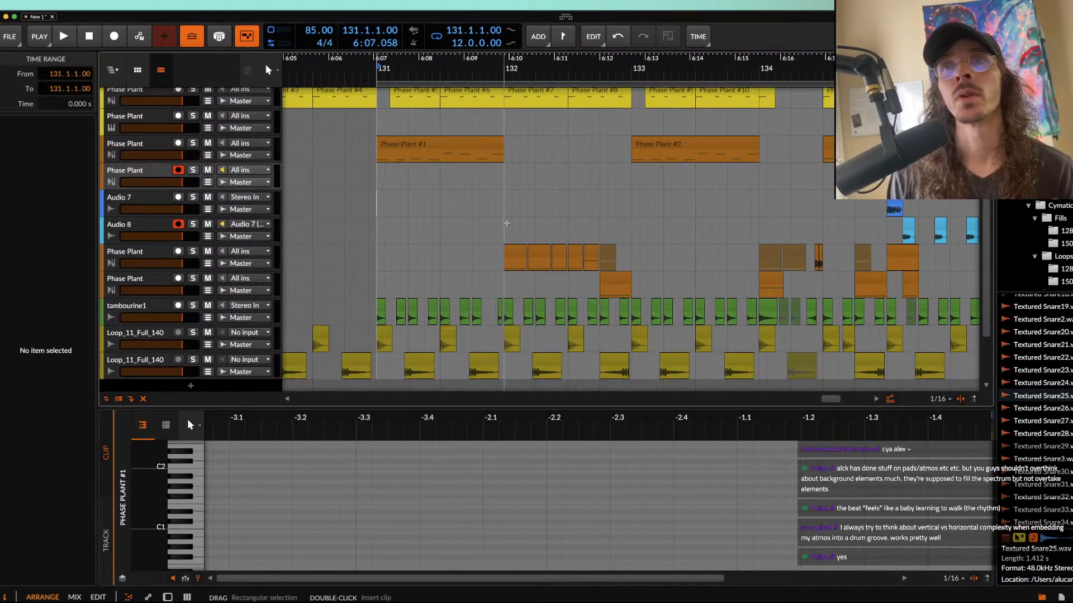
{"action": "scroll", "coordinate": [506, 223], "scroll_direction": "down", "scroll_amount": 2}
{"action": "scroll", "coordinate": [507, 223], "scroll_direction": "right", "scroll_amount": 5}
{"action": "scroll", "coordinate": [508, 223], "scroll_direction": "up", "scroll_amount": 2}
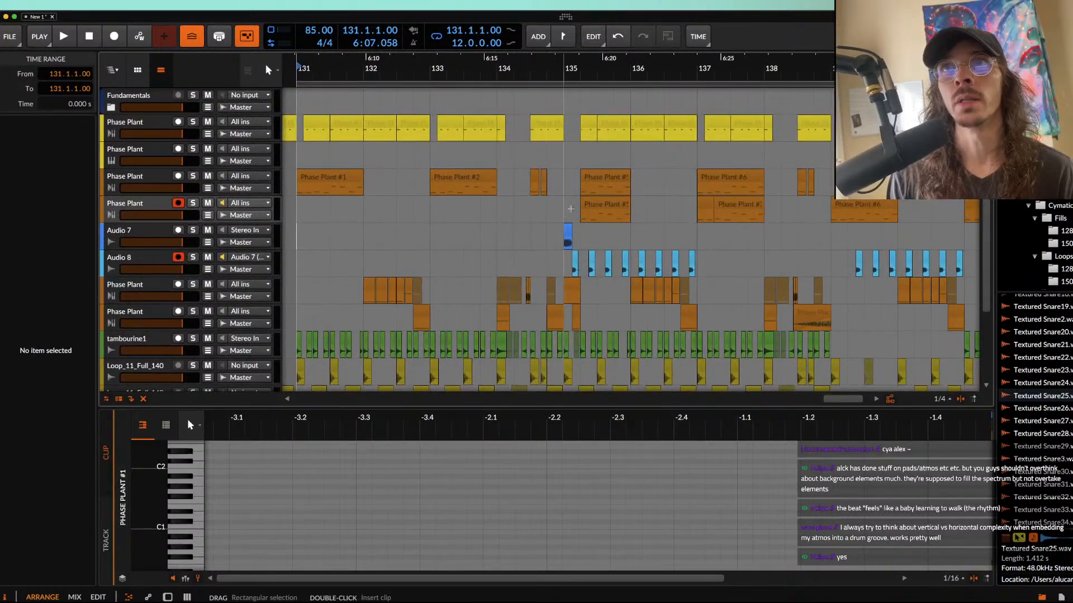
{"action": "scroll", "coordinate": [576, 215], "scroll_direction": "down", "scroll_amount": 3}
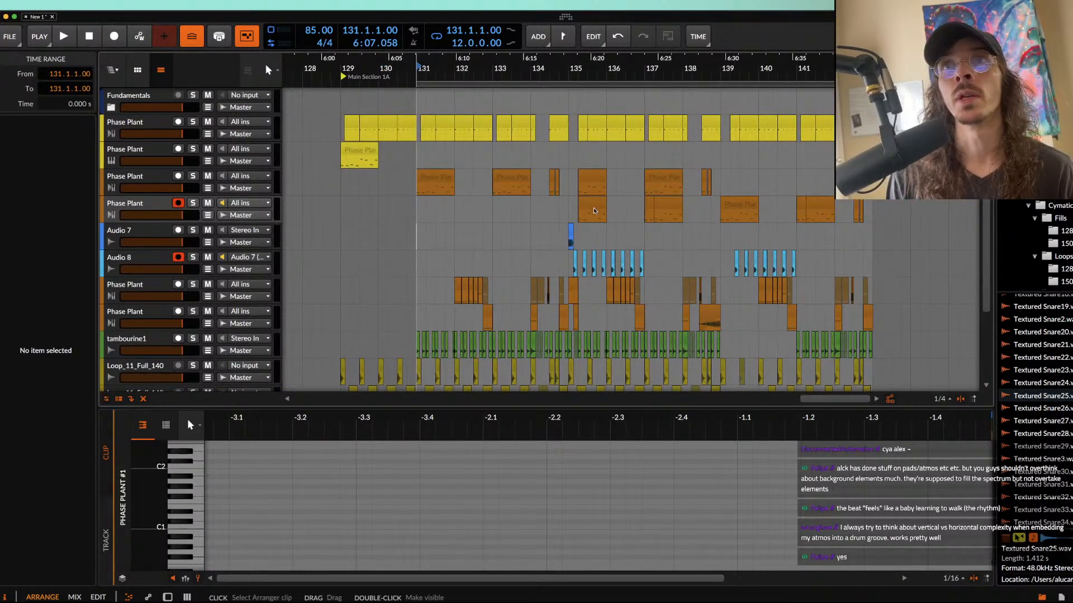
Step: Delete the Phase Plant clips at 135.2.1.00 and bar 137 from the record-armed Phase Plant track
{"action": "left_click", "coordinate": [592, 204]}
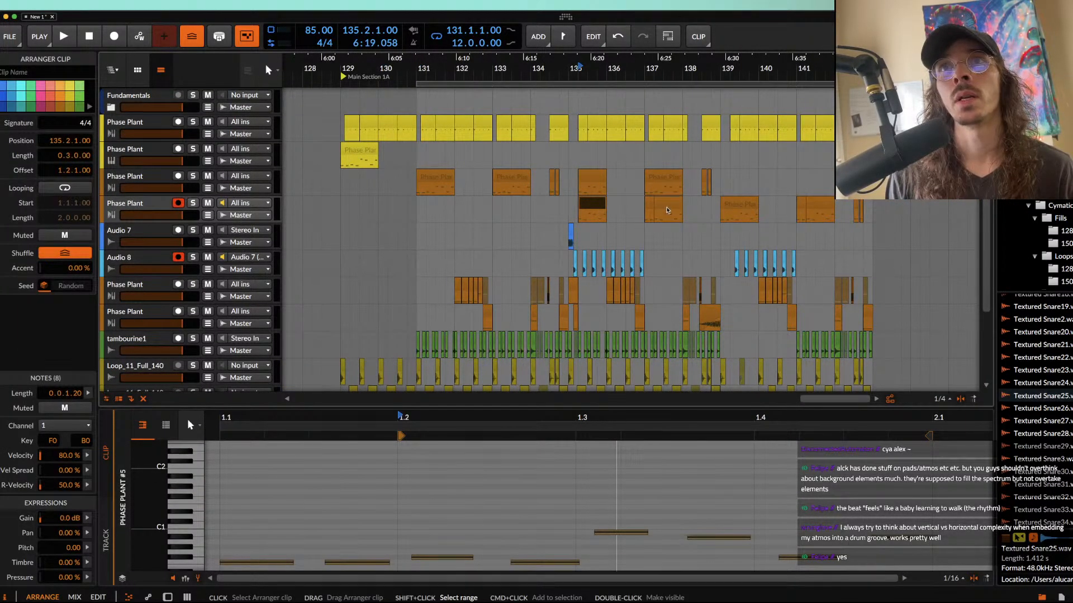
{"action": "left_click", "coordinate": [667, 211], "text": "shift"}
{"action": "key", "text": "Delete"}
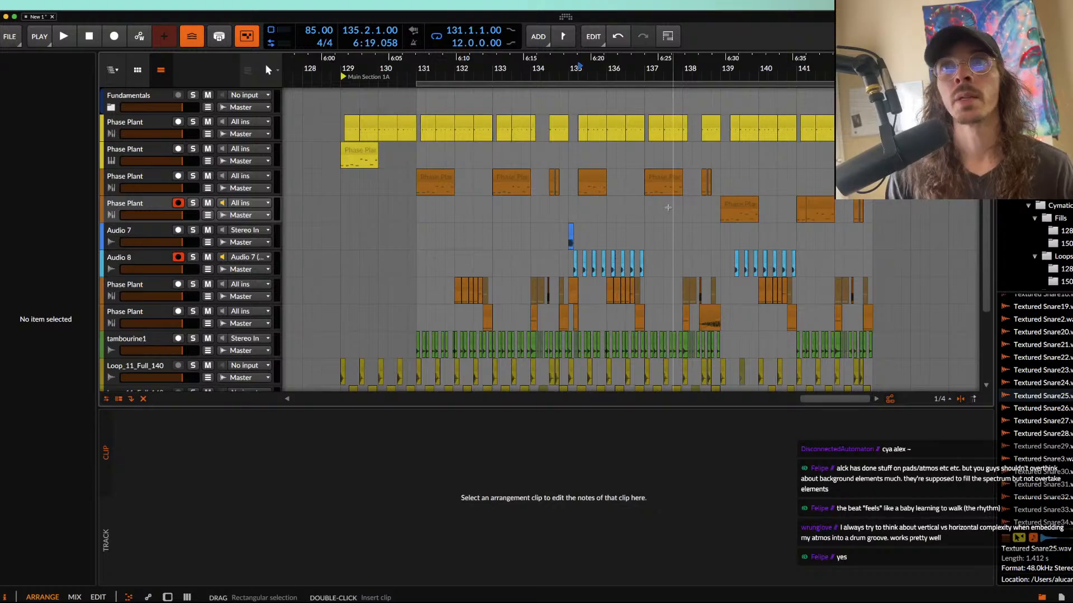
Step: Inspect the Phase Plant clip at 135.2.1.00 and the surrounding arrangement, and return the play position to 131.1.1.00
{"action": "left_click", "coordinate": [597, 182]}
{"action": "scroll", "coordinate": [596, 182], "scroll_direction": "up", "scroll_amount": 3}
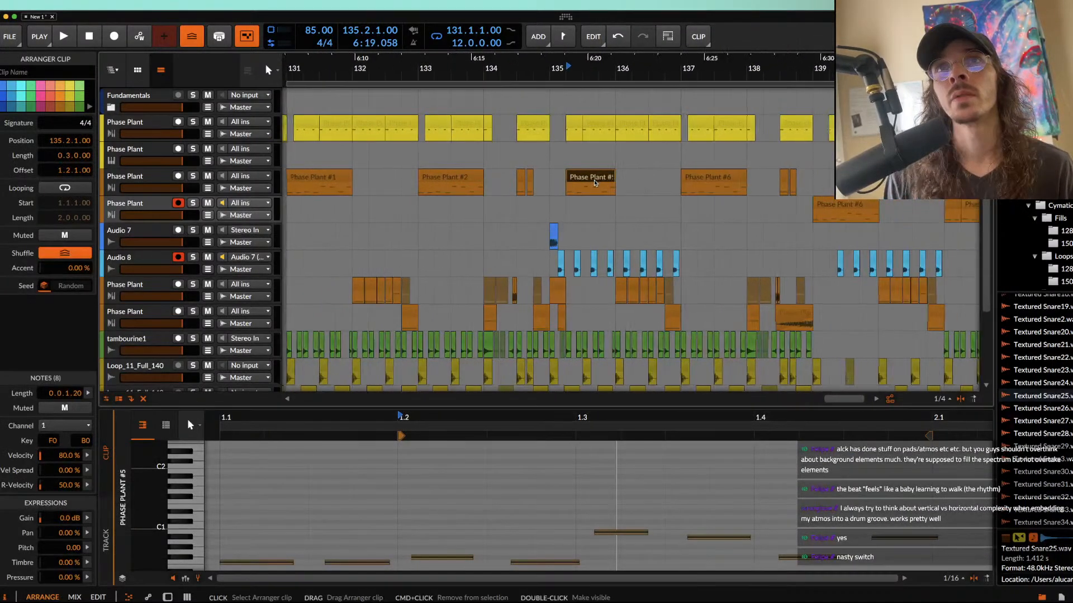
{"action": "scroll", "coordinate": [565, 185], "scroll_direction": "left", "scroll_amount": 15}
{"action": "scroll", "coordinate": [566, 185], "scroll_direction": "down", "scroll_amount": 4}
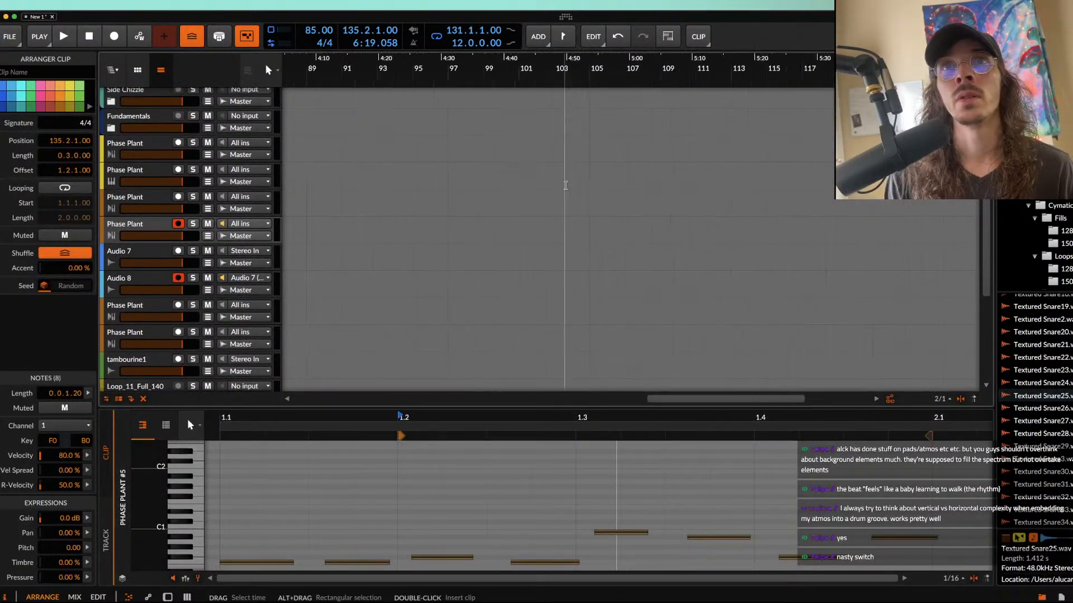
{"action": "scroll", "coordinate": [565, 186], "scroll_direction": "left", "scroll_amount": 6}
{"action": "scroll", "coordinate": [565, 185], "scroll_direction": "down", "scroll_amount": 5}
{"action": "scroll", "coordinate": [566, 186], "scroll_direction": "right", "scroll_amount": 10}
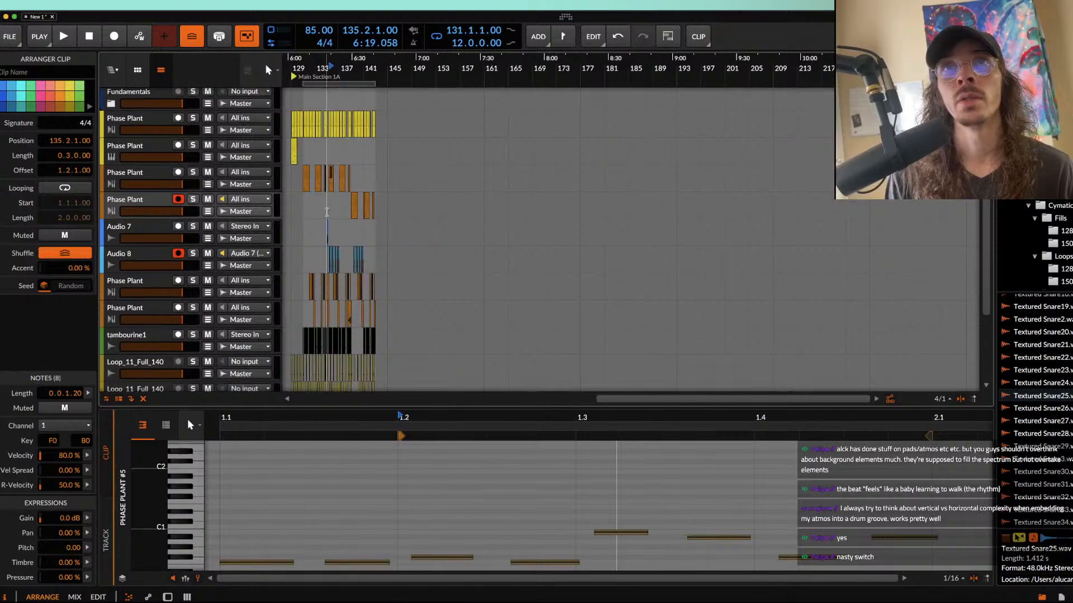
{"action": "scroll", "coordinate": [328, 212], "scroll_direction": "up", "scroll_amount": 1}
{"action": "scroll", "coordinate": [313, 214], "scroll_direction": "left", "scroll_amount": 5}
{"action": "scroll", "coordinate": [398, 222], "scroll_direction": "up", "scroll_amount": 8}
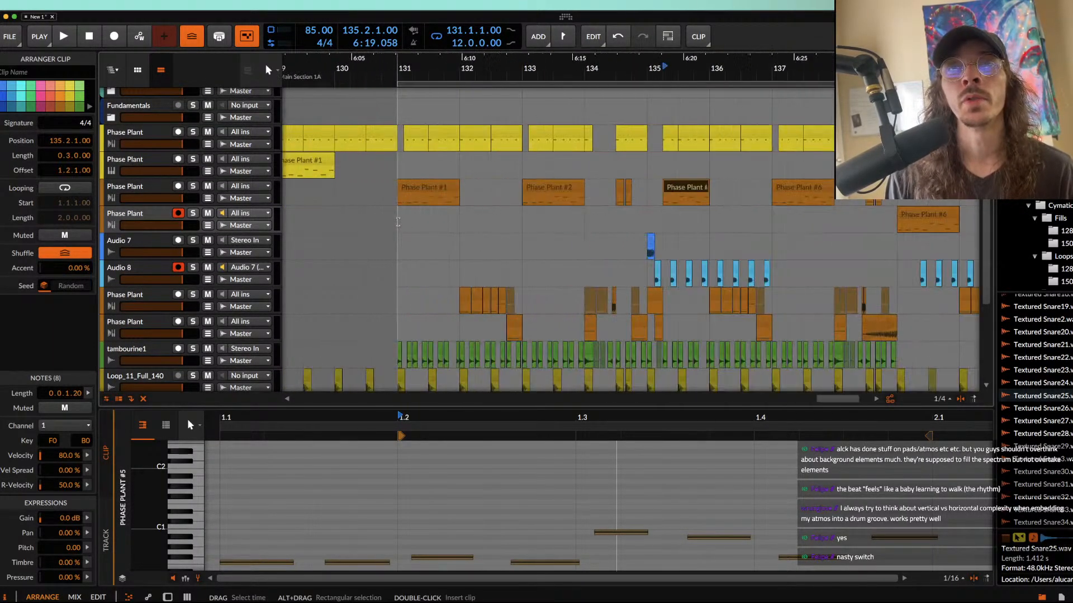
{"action": "left_click", "coordinate": [398, 222]}
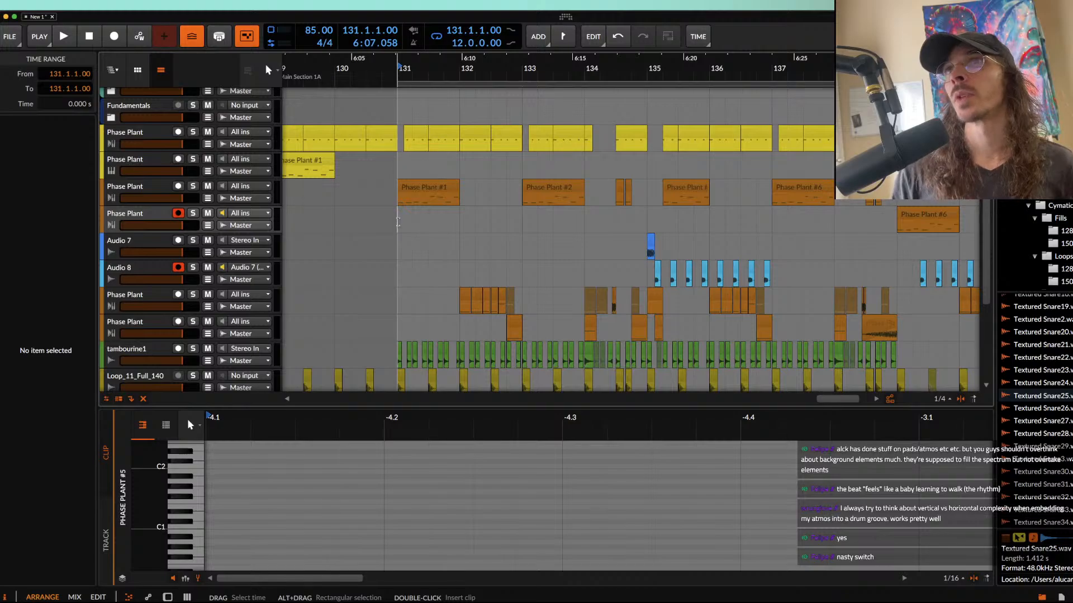
Step: Examine how the orange Phase Plant clips are arranged between bar 131 and bar 136
{"action": "left_click", "coordinate": [439, 193]}
{"action": "scroll", "coordinate": [439, 193], "scroll_direction": "up", "scroll_amount": 1}
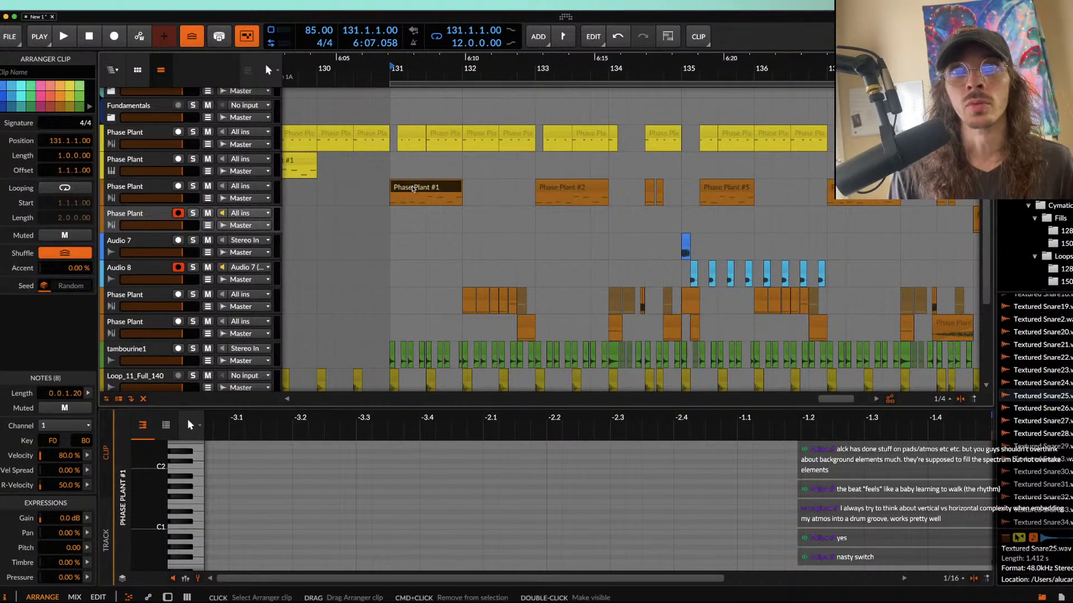
{"action": "scroll", "coordinate": [413, 189], "scroll_direction": "up", "scroll_amount": 2}
{"action": "scroll", "coordinate": [431, 189], "scroll_direction": "down", "scroll_amount": 1}
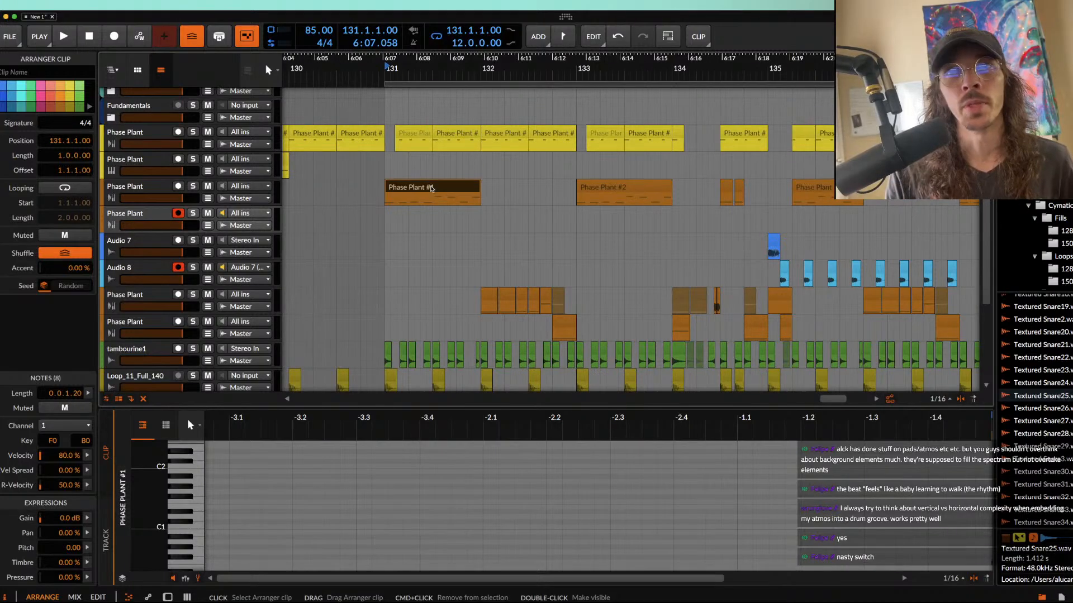
{"action": "scroll", "coordinate": [431, 189], "scroll_direction": "up", "scroll_amount": 2}
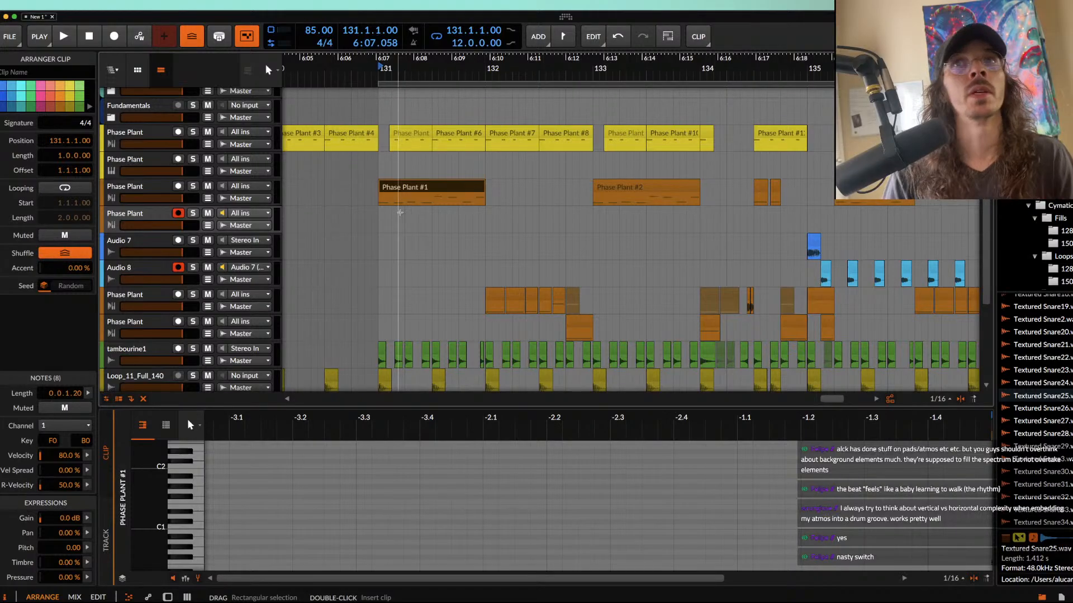
{"action": "scroll", "coordinate": [419, 218], "scroll_direction": "up", "scroll_amount": 3}
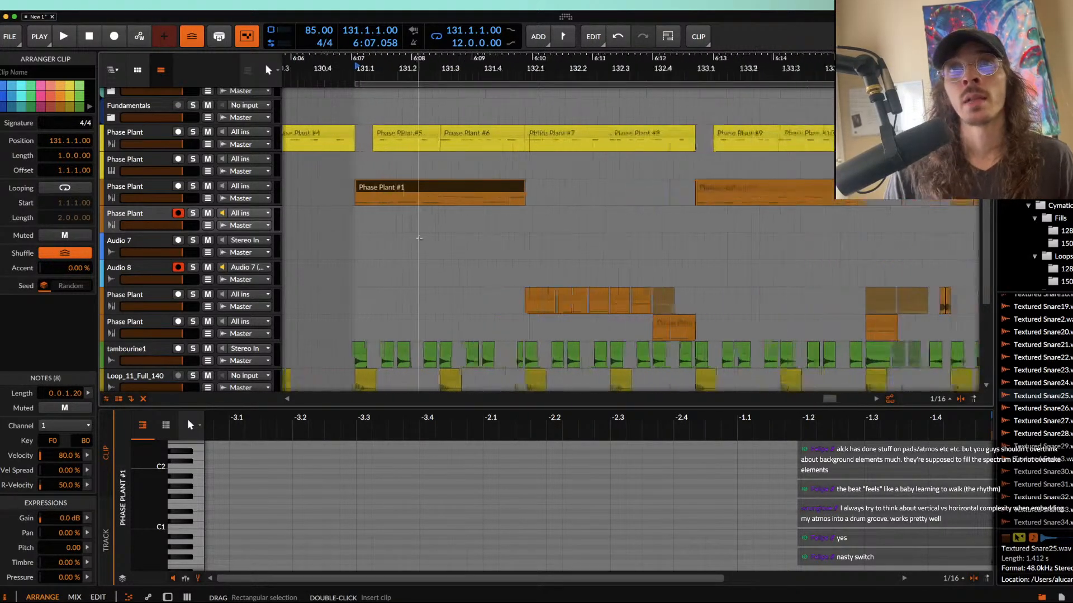
{"action": "left_click", "coordinate": [541, 299]}
{"action": "scroll", "coordinate": [541, 298], "scroll_direction": "down", "scroll_amount": 5}
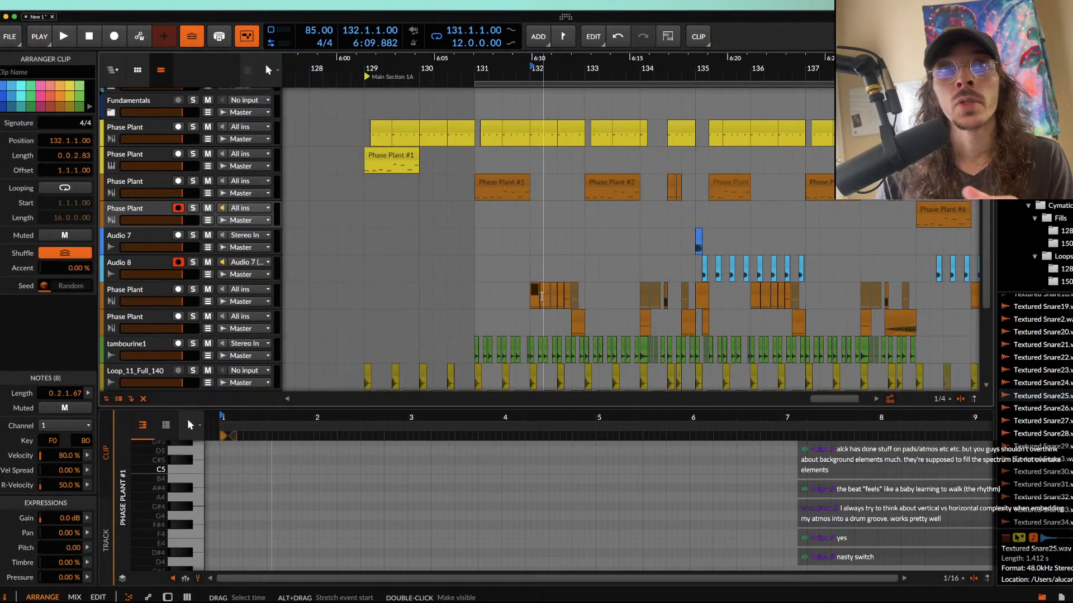
{"action": "scroll", "coordinate": [541, 296], "scroll_direction": "up", "scroll_amount": 5}
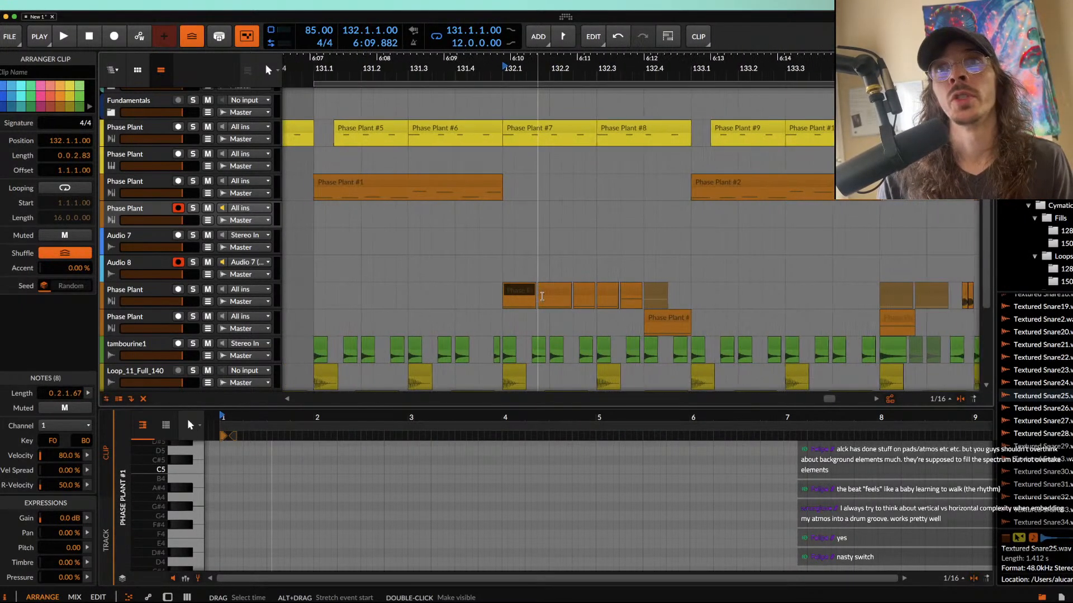
{"action": "scroll", "coordinate": [533, 287], "scroll_direction": "down", "scroll_amount": 3}
{"action": "scroll", "coordinate": [521, 270], "scroll_direction": "up", "scroll_amount": 2}
{"action": "scroll", "coordinate": [526, 305], "scroll_direction": "right", "scroll_amount": 3}
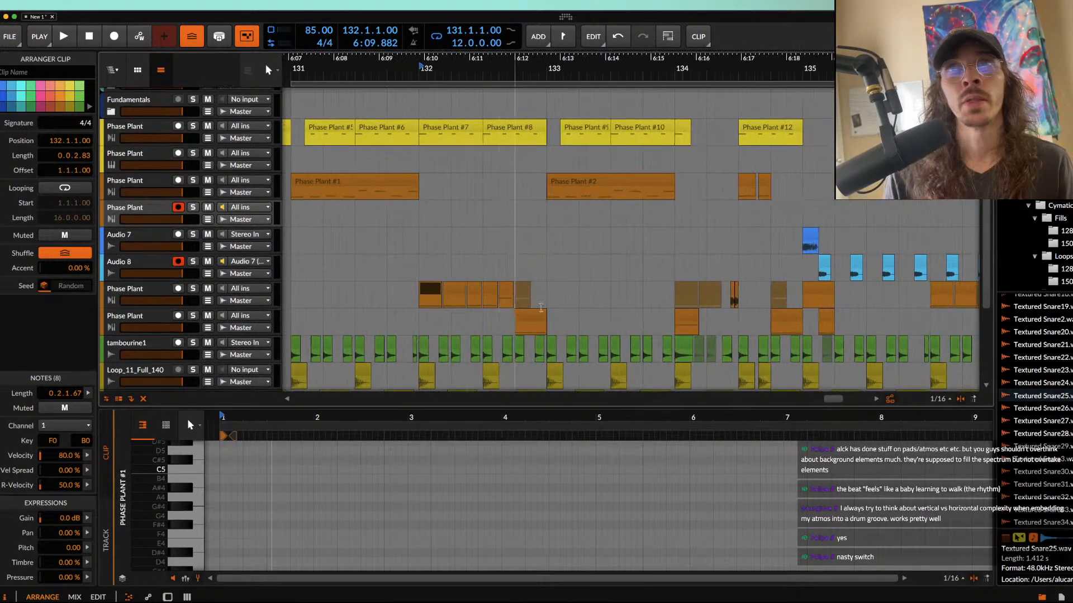
{"action": "scroll", "coordinate": [526, 305], "scroll_direction": "right", "scroll_amount": 5}
{"action": "scroll", "coordinate": [614, 305], "scroll_direction": "up", "scroll_amount": 1}
Step: Duplicate the Phase Plant track holding the five short clips at bar 136, and delete those clips from the original track
{"action": "left_click", "coordinate": [675, 304]}
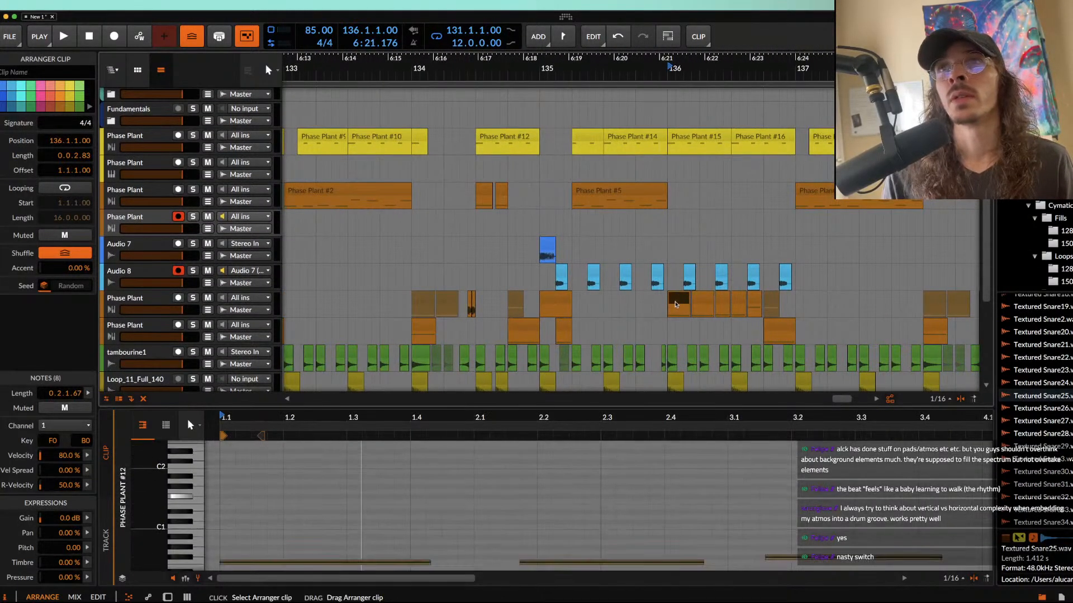
{"action": "left_click", "coordinate": [753, 304], "text": "shift"}
{"action": "scroll", "coordinate": [754, 304], "scroll_direction": "up", "scroll_amount": 5}
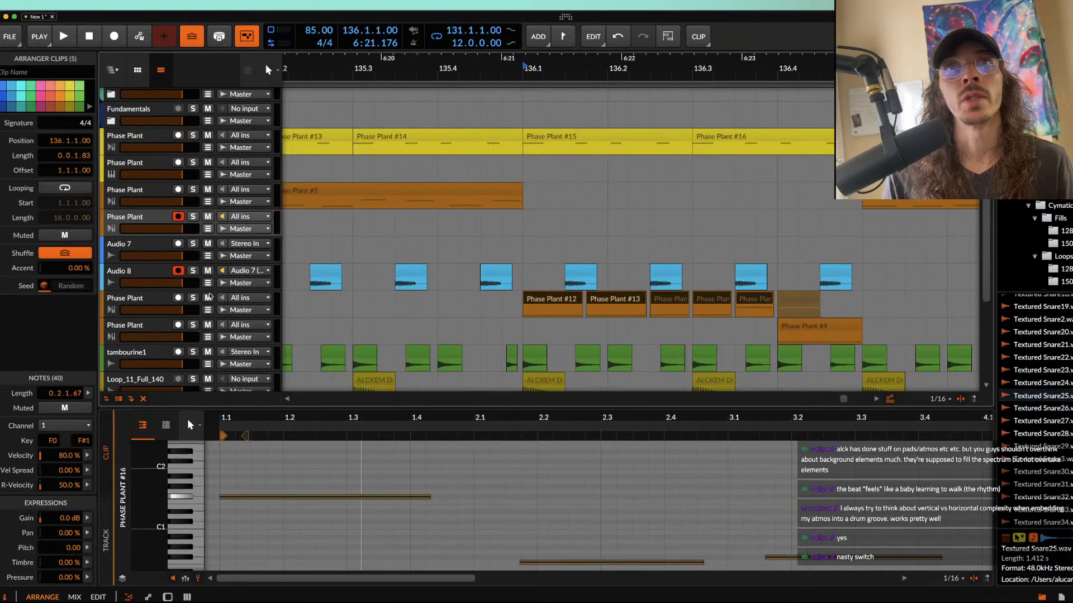
{"action": "left_click", "coordinate": [166, 303]}
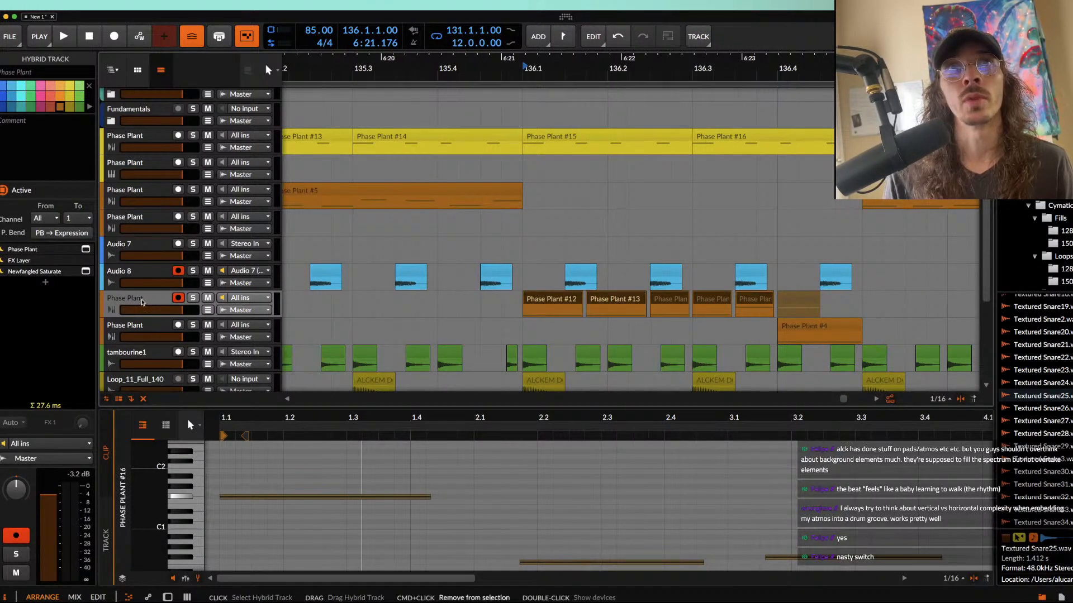
{"action": "key", "text": "super+d"}
{"action": "left_click", "coordinate": [754, 301]}
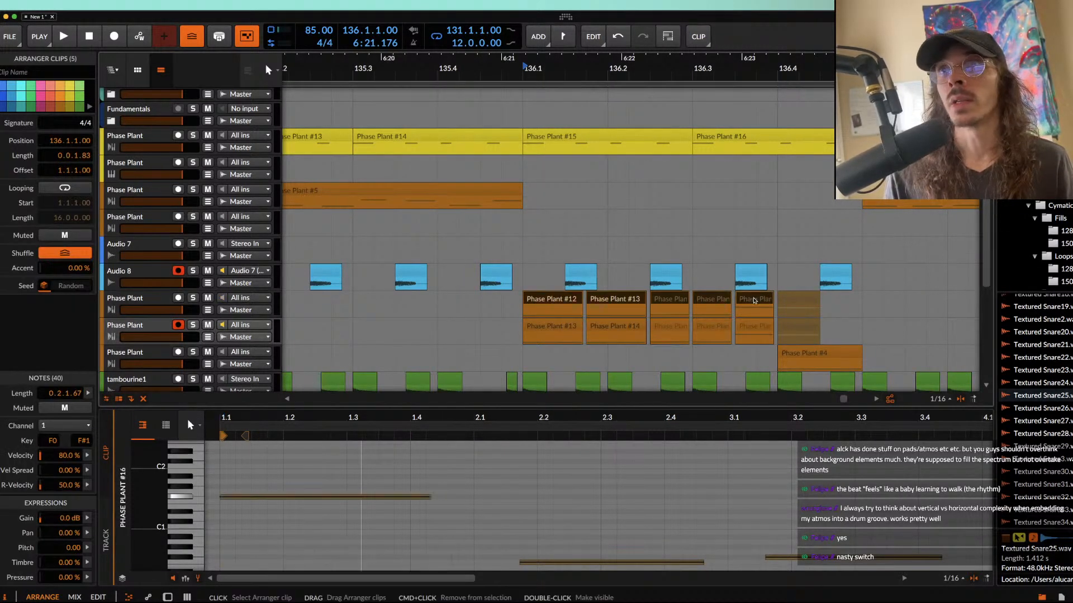
{"action": "key", "text": "Delete"}
Step: Raise the master pitch to +12 semitones in the duplicated track's Phase Plant instrument
{"action": "left_click", "coordinate": [753, 334]}
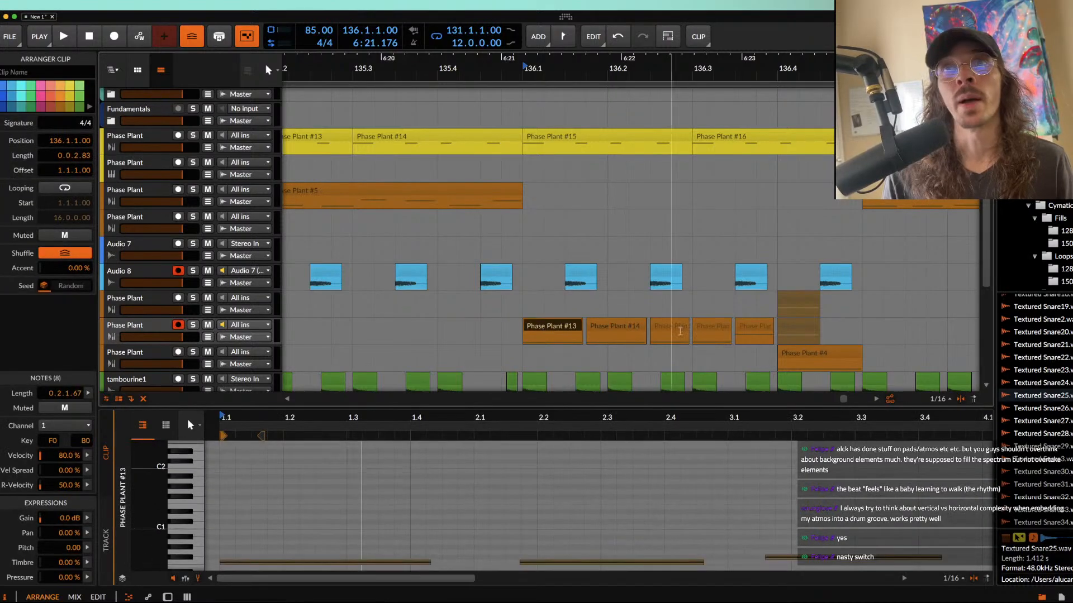
{"action": "key", "text": "d"}
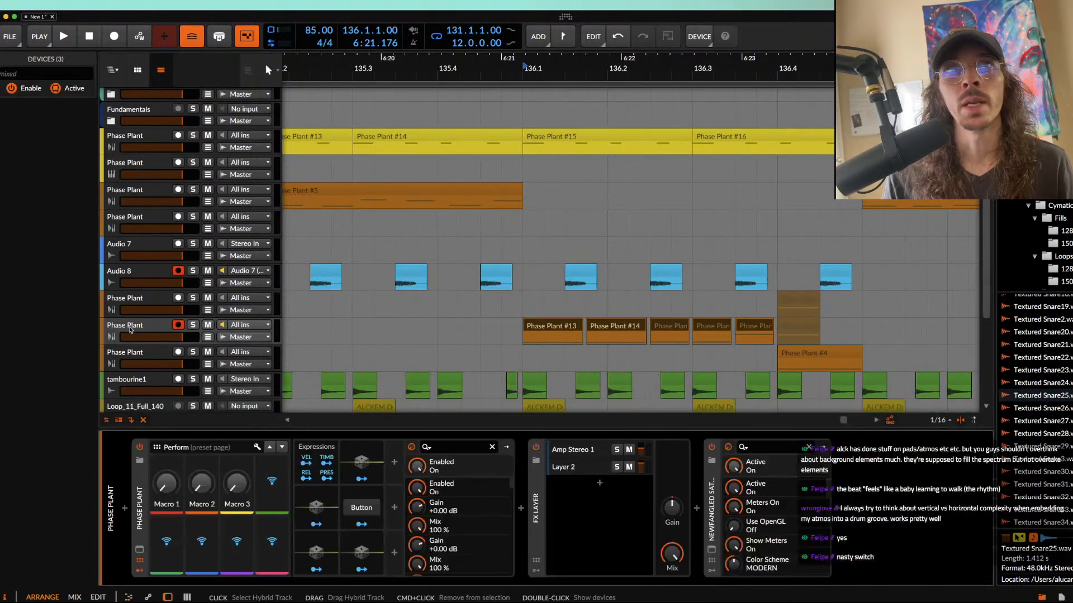
{"action": "left_click", "coordinate": [161, 534]}
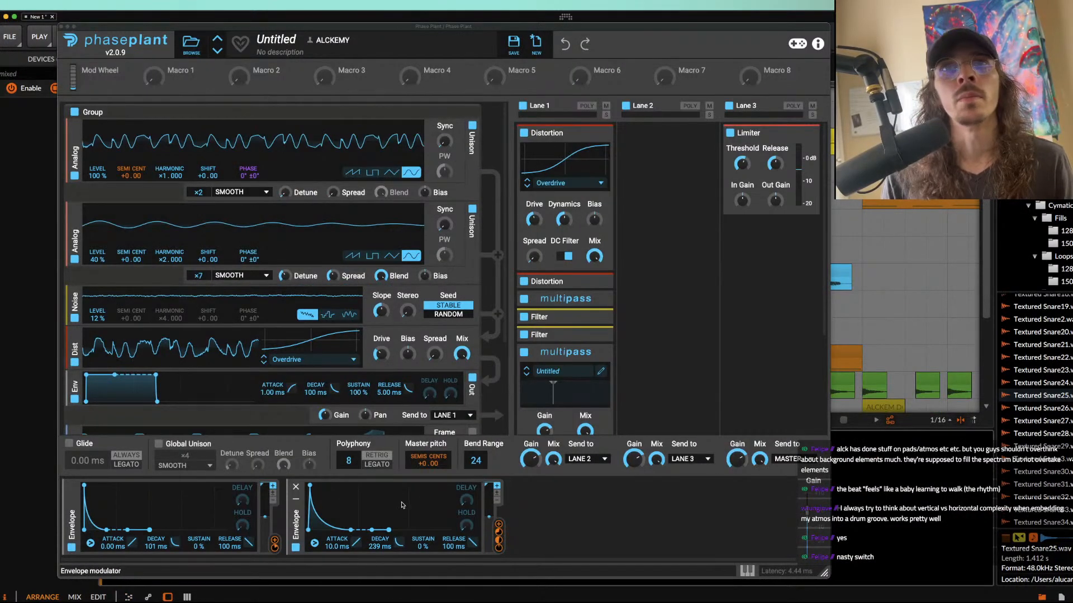
{"action": "left_click_drag", "start_coordinate": [423, 463], "coordinate": [423, 439]}
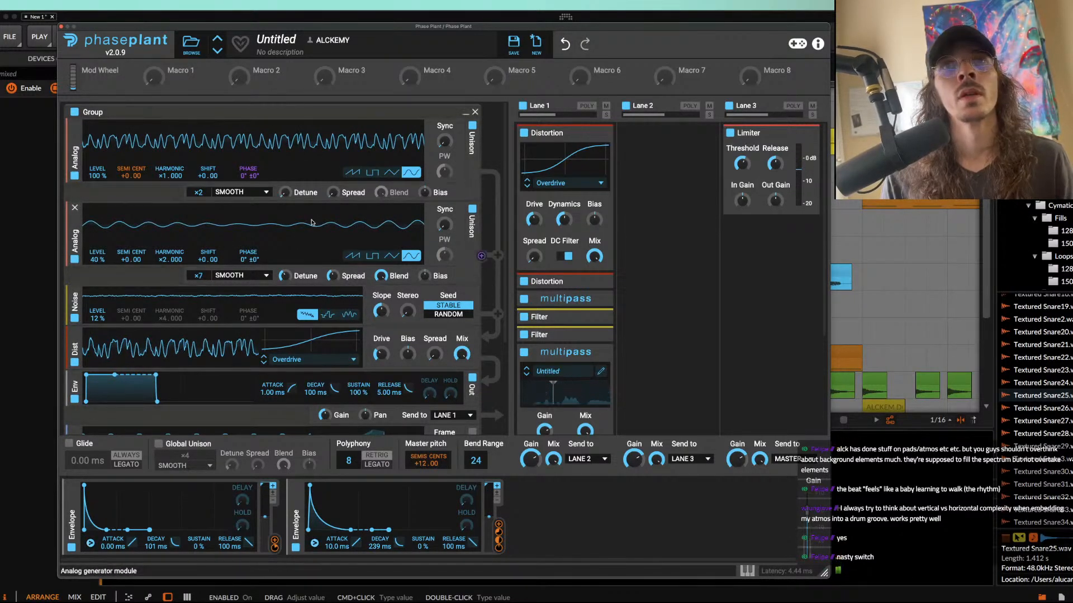
{"action": "scroll", "coordinate": [283, 316], "scroll_direction": "down", "scroll_amount": 3}
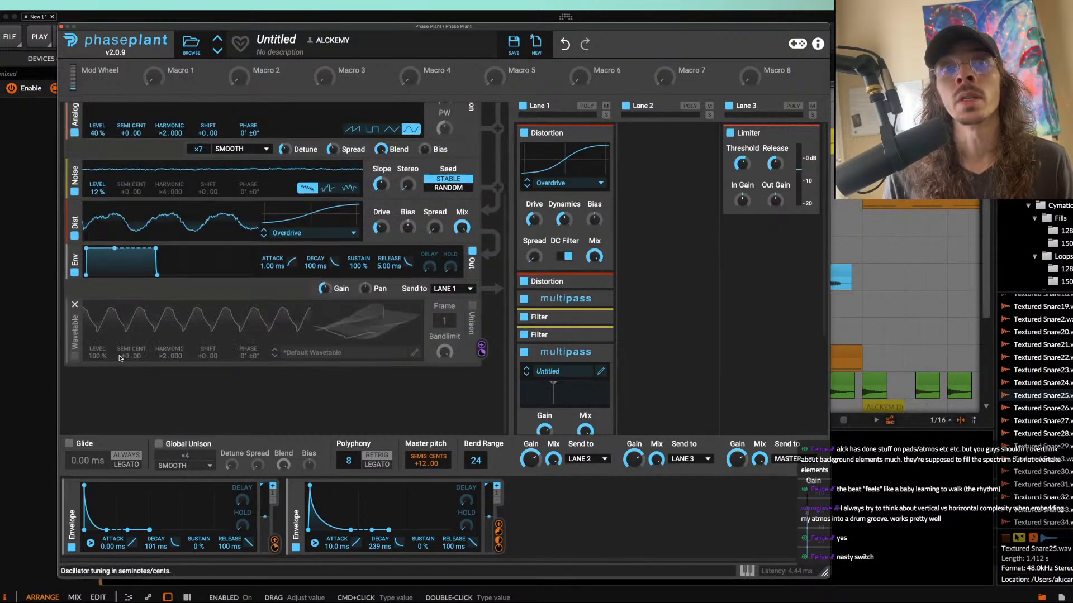
{"action": "scroll", "coordinate": [121, 358], "scroll_direction": "up", "scroll_amount": 6}
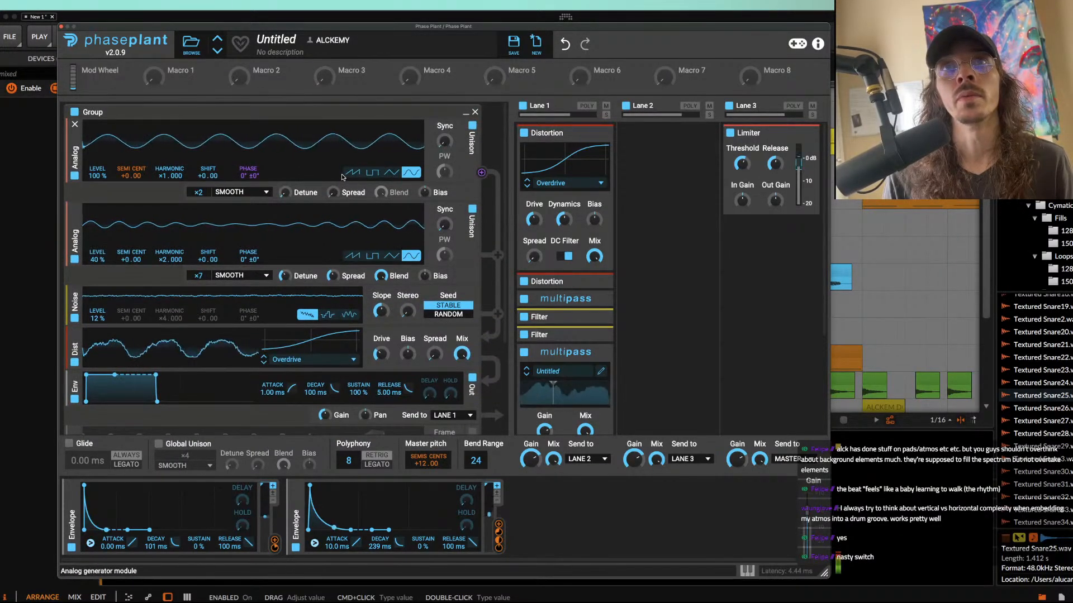
{"action": "left_click", "coordinate": [62, 26]}
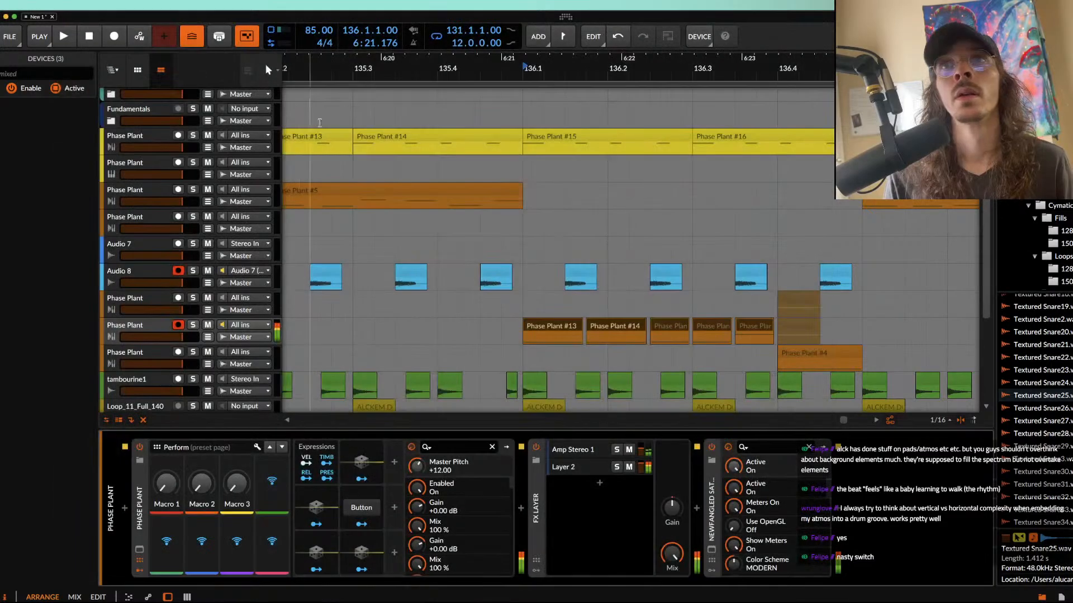
Step: Turn off the Noise generator and the second Analog oscillator in the duplicated track's Phase Plant
{"action": "left_click", "coordinate": [141, 327]}
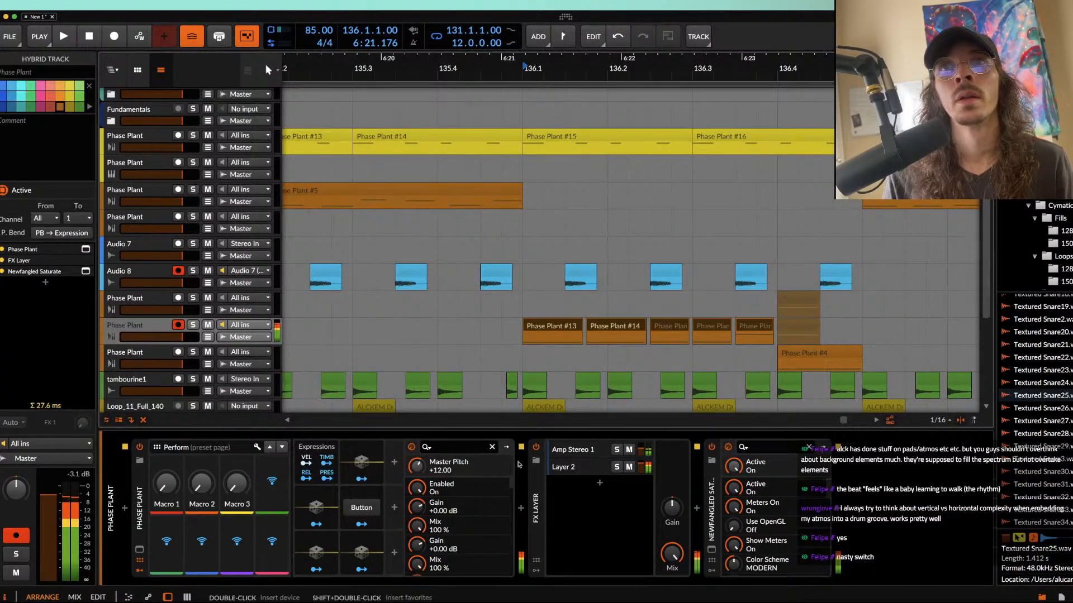
{"action": "left_click", "coordinate": [139, 550]}
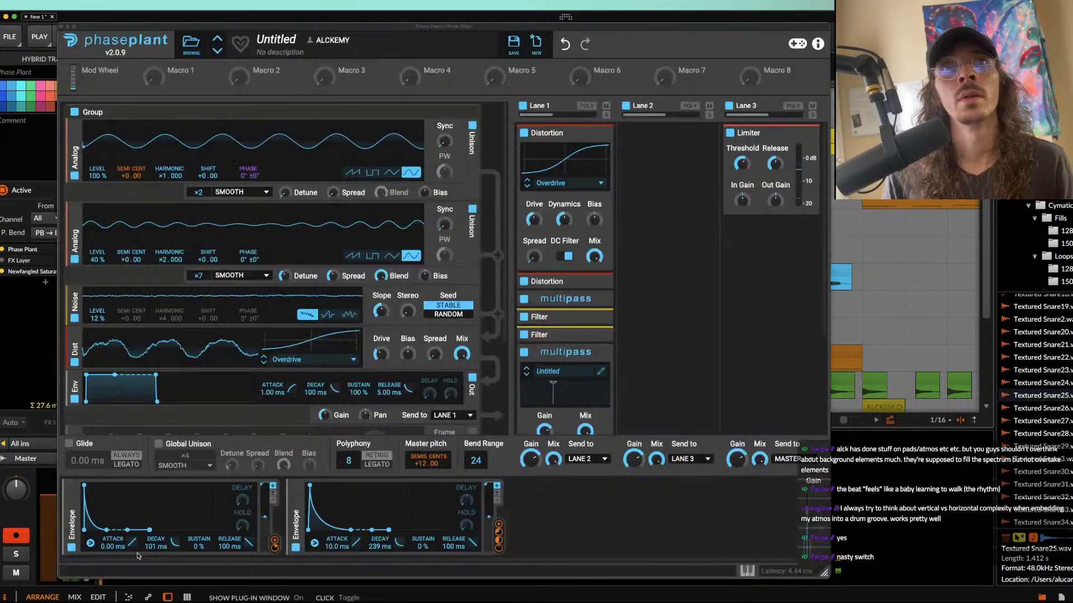
{"action": "left_click", "coordinate": [75, 319]}
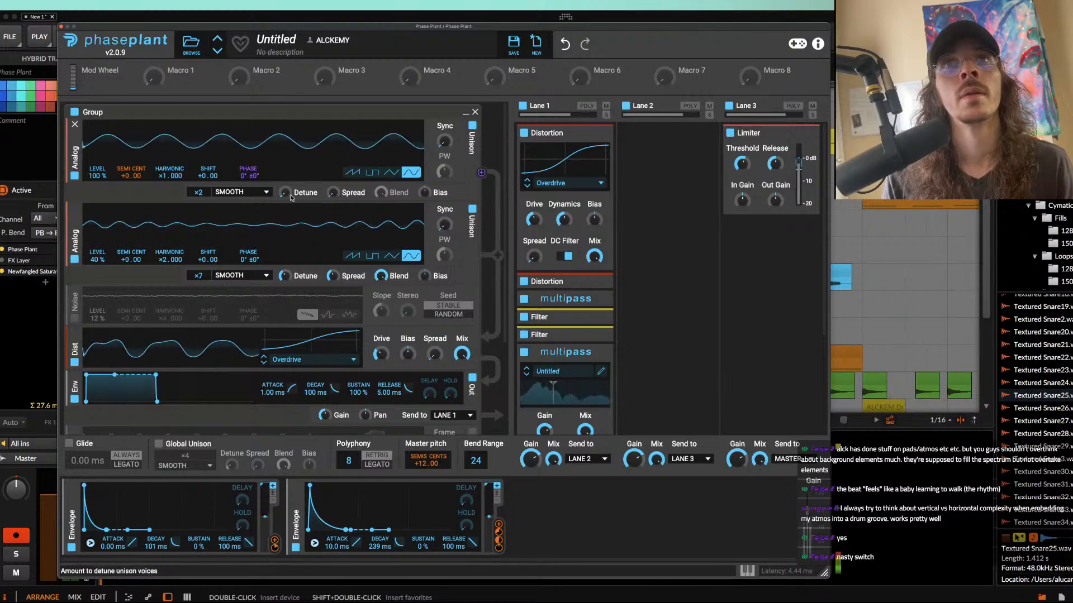
{"action": "left_click", "coordinate": [75, 259]}
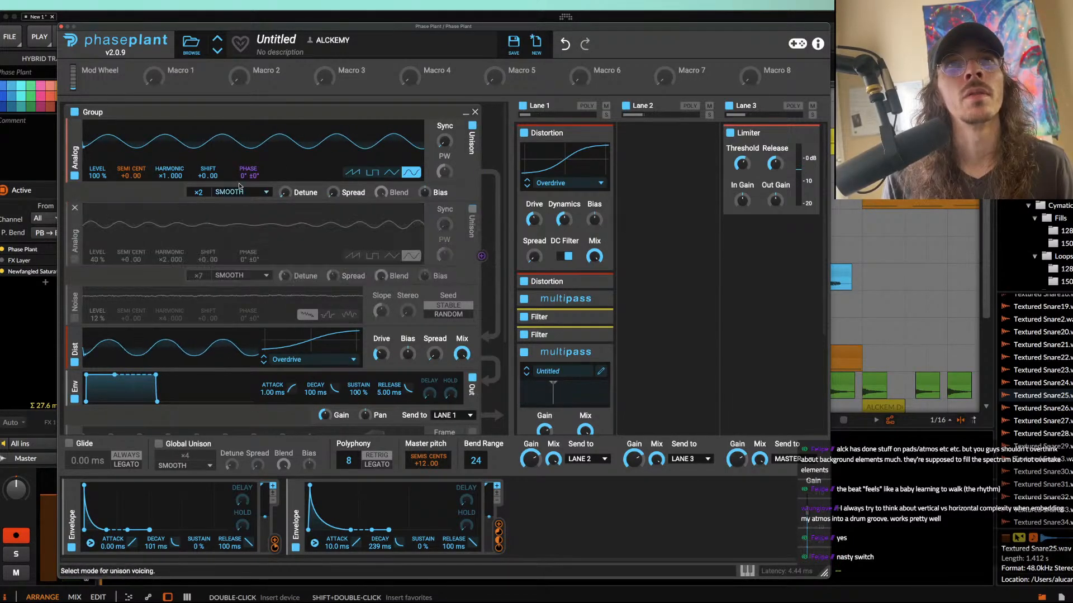
Step: Add a low-pass Filter at the end of Lane 1 and remove the notch Filter ahead of the last Multipass
{"action": "scroll", "coordinate": [603, 373], "scroll_direction": "down", "scroll_amount": 3}
{"action": "left_click", "coordinate": [562, 361]}
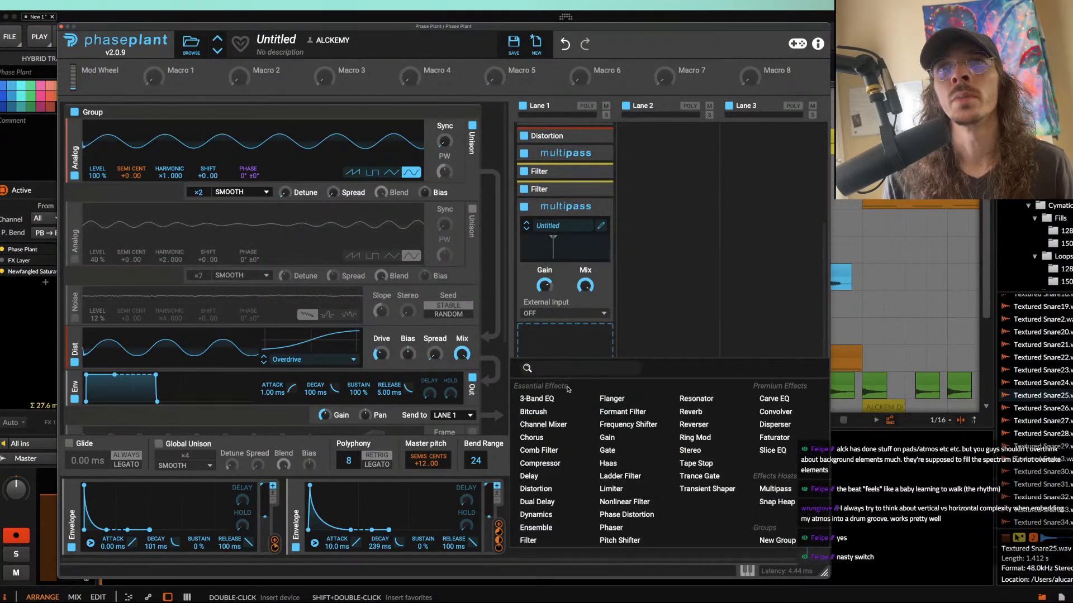
{"action": "left_click", "coordinate": [537, 541]}
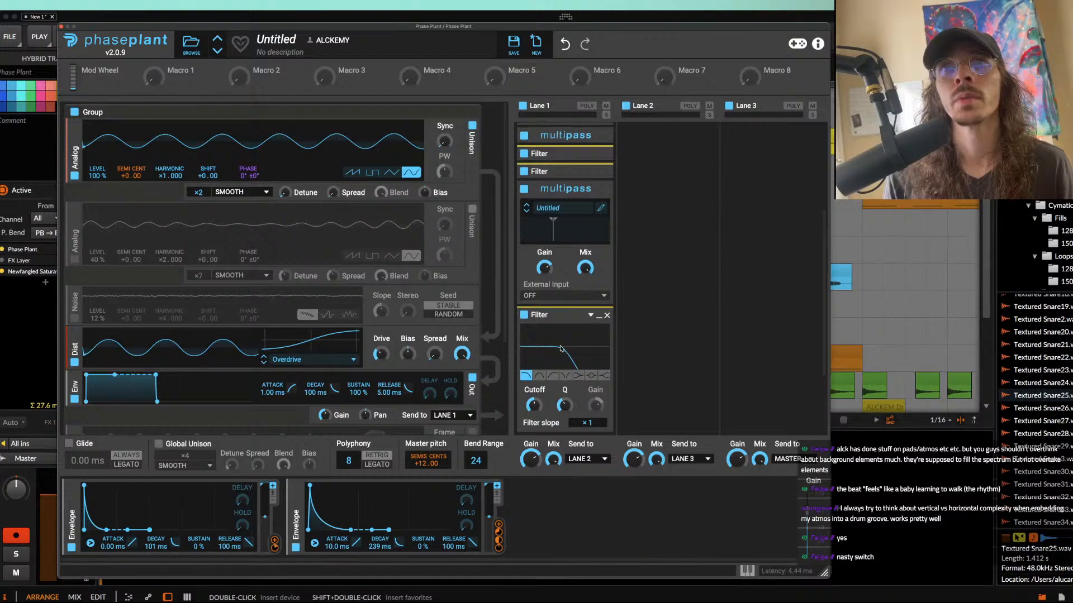
{"action": "left_click", "coordinate": [602, 176]}
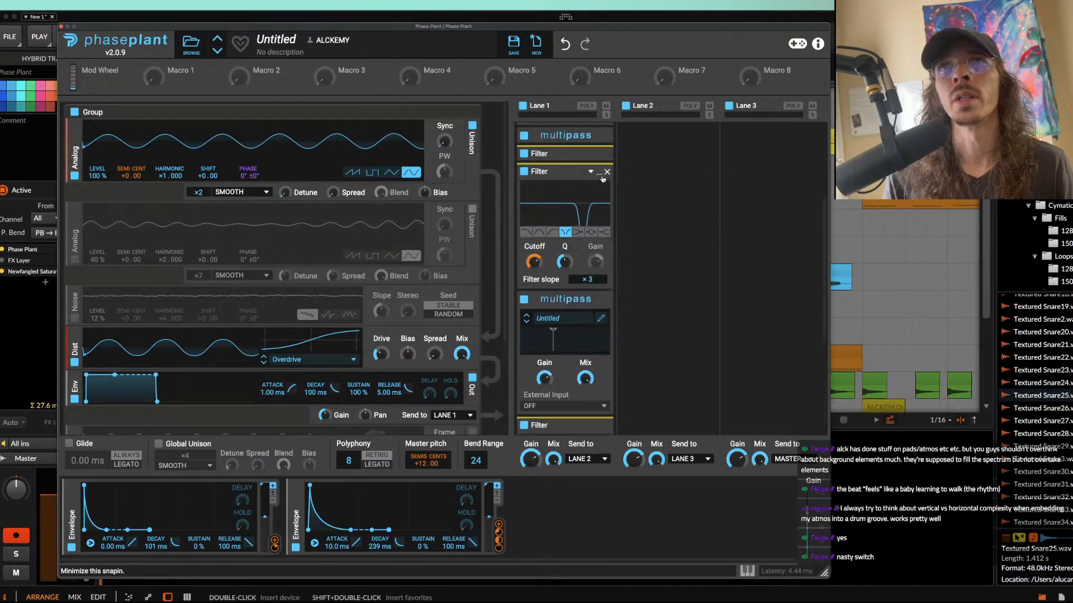
{"action": "left_click", "coordinate": [597, 157]}
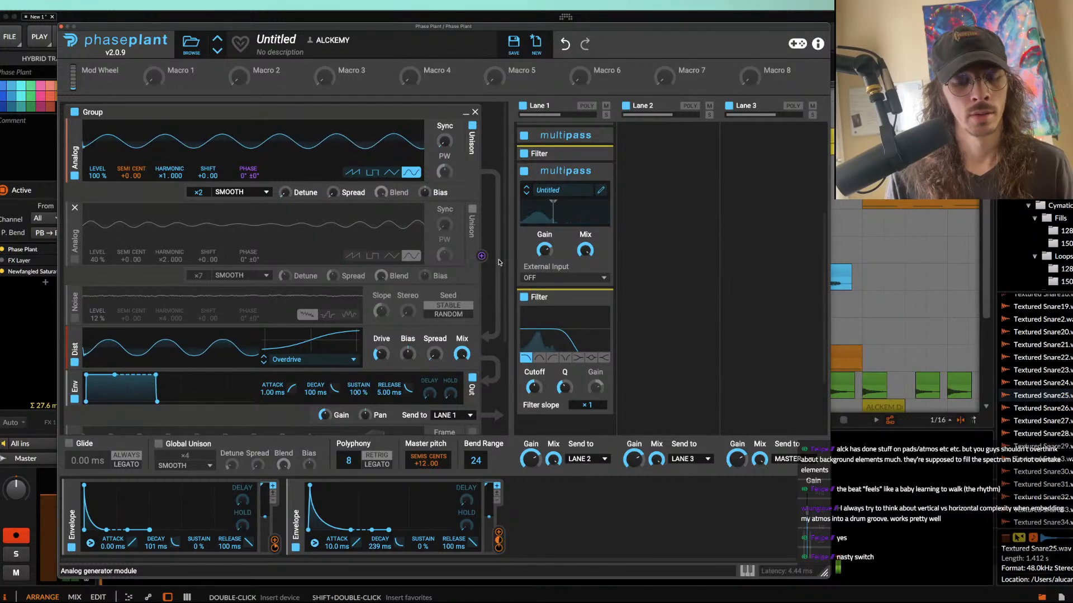
Step: Raise the master pitch to +24 semitones and bypass the Filter at the end of Lane 1
{"action": "left_click_drag", "start_coordinate": [419, 463], "coordinate": [504, 447]}
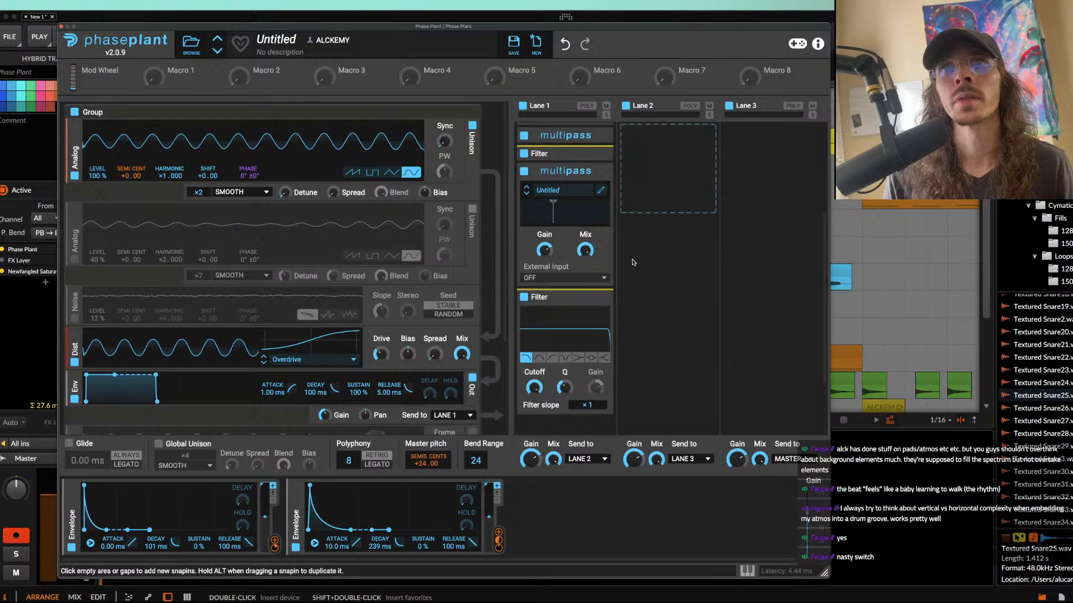
{"action": "left_click", "coordinate": [524, 298]}
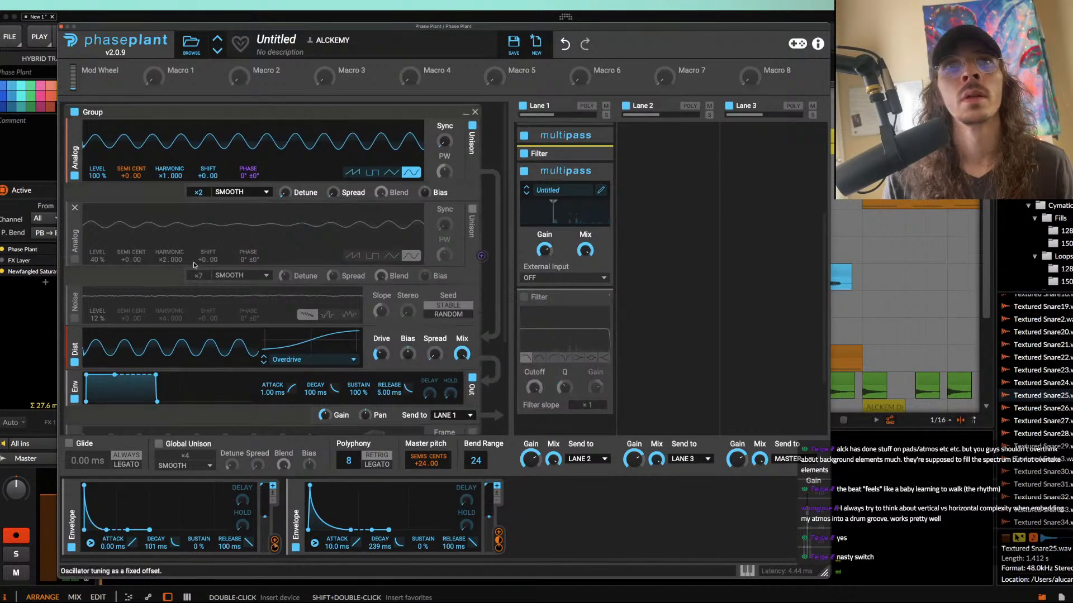
Step: Set the output envelope to 0 ms attack, 168 ms decay and 0% sustain, and shorten the first modulation envelope's decay to 35.6 ms
{"action": "scroll", "coordinate": [190, 263], "scroll_direction": "down", "scroll_amount": 3}
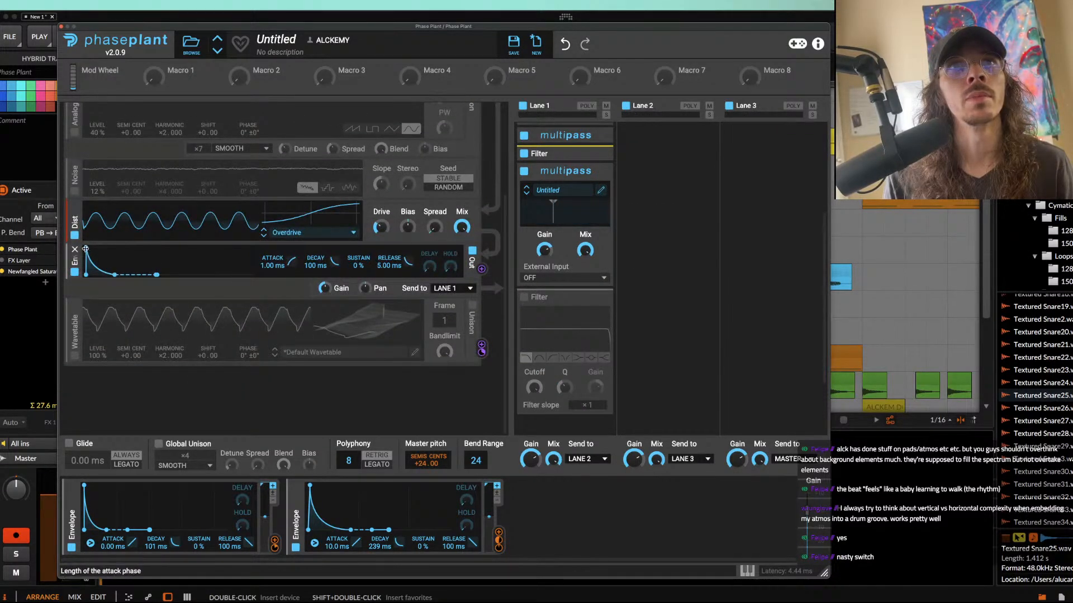
{"action": "left_click_drag", "start_coordinate": [114, 275], "coordinate": [124, 275]}
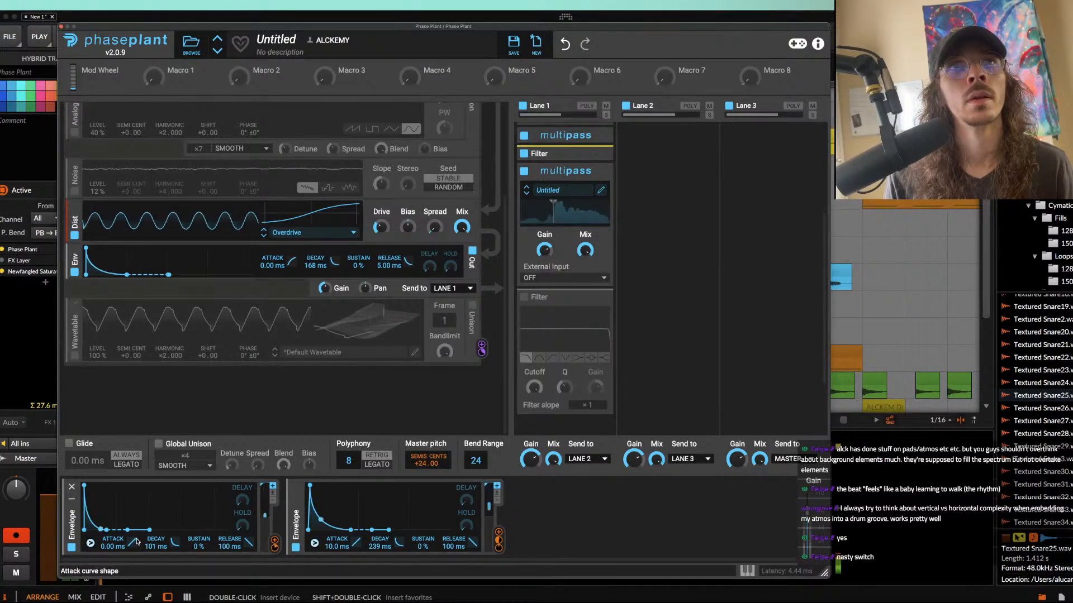
{"action": "left_click_drag", "start_coordinate": [106, 529], "coordinate": [93, 530]}
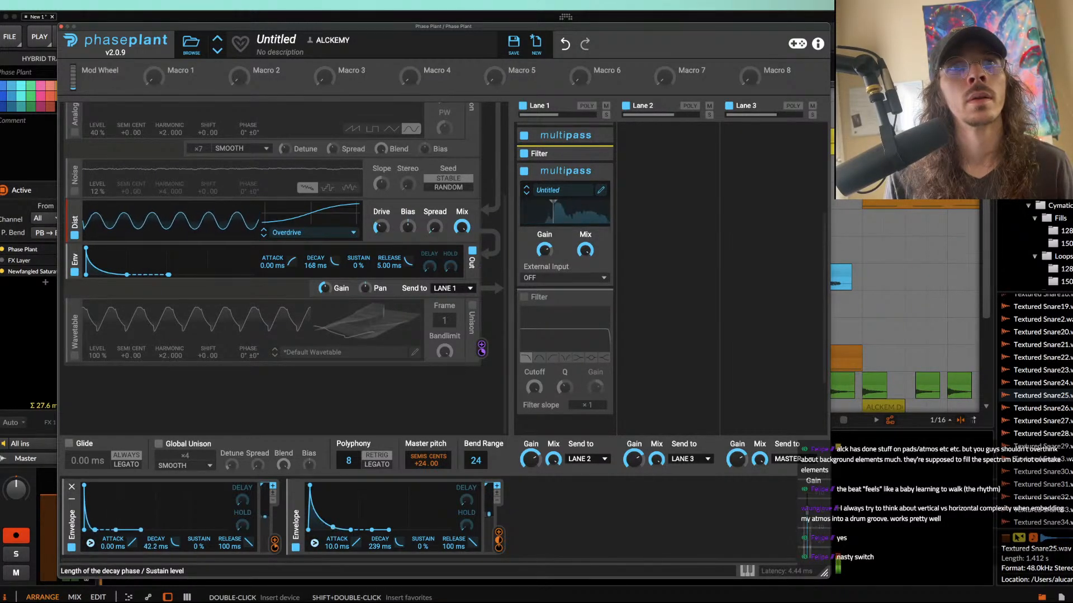
Step: Collapse the bypassed Filter and add a Delay after it in Lane 1, tempo-synced to 3/16 with raised Duck
{"action": "left_click", "coordinate": [595, 300]}
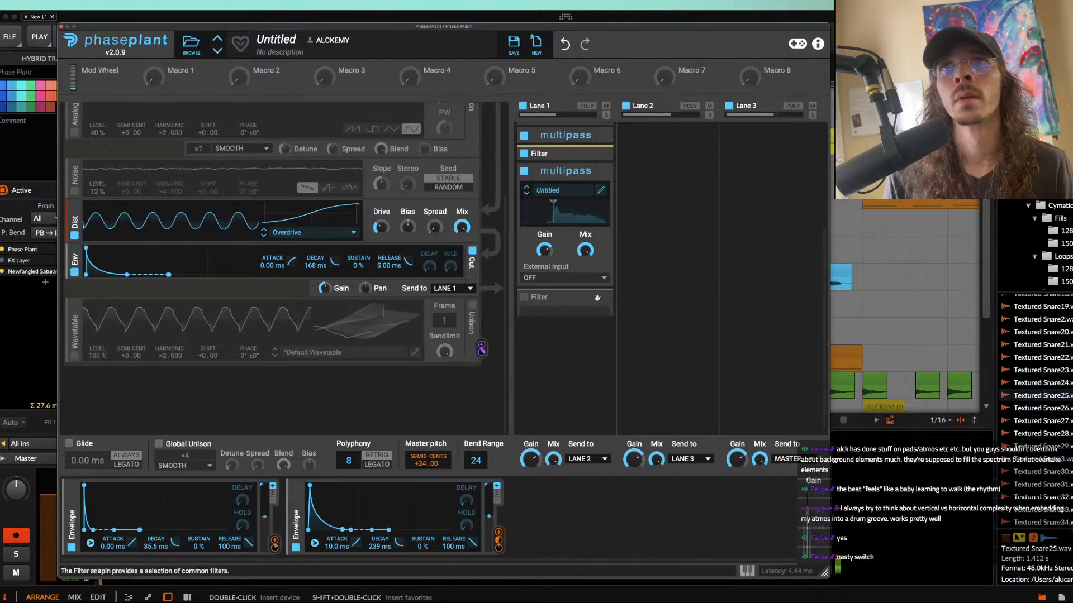
{"action": "left_click", "coordinate": [565, 335]}
{"action": "left_click", "coordinate": [555, 444]}
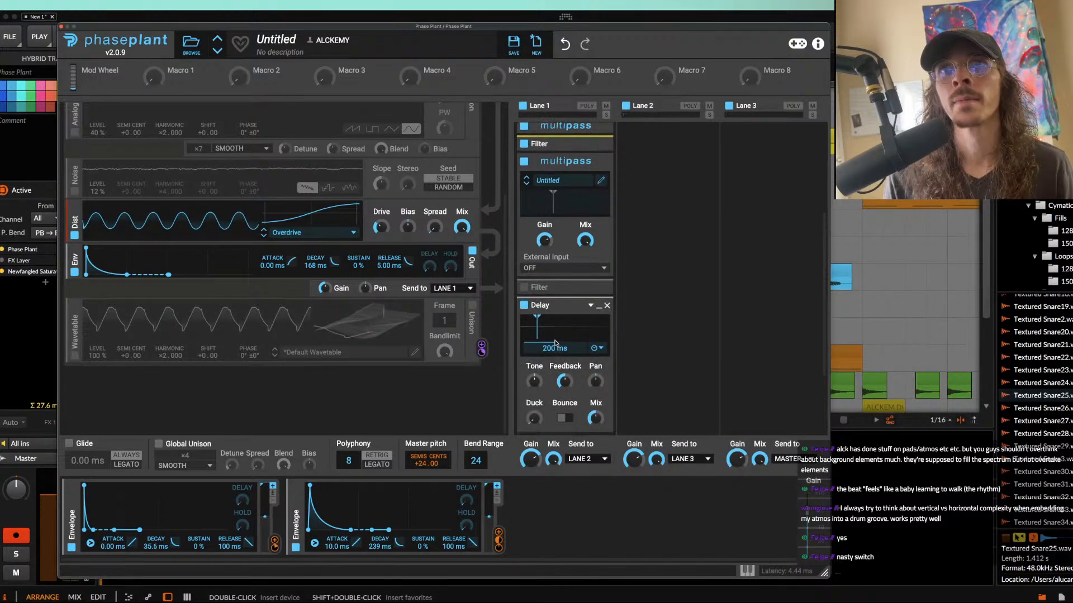
{"action": "left_click", "coordinate": [596, 348]}
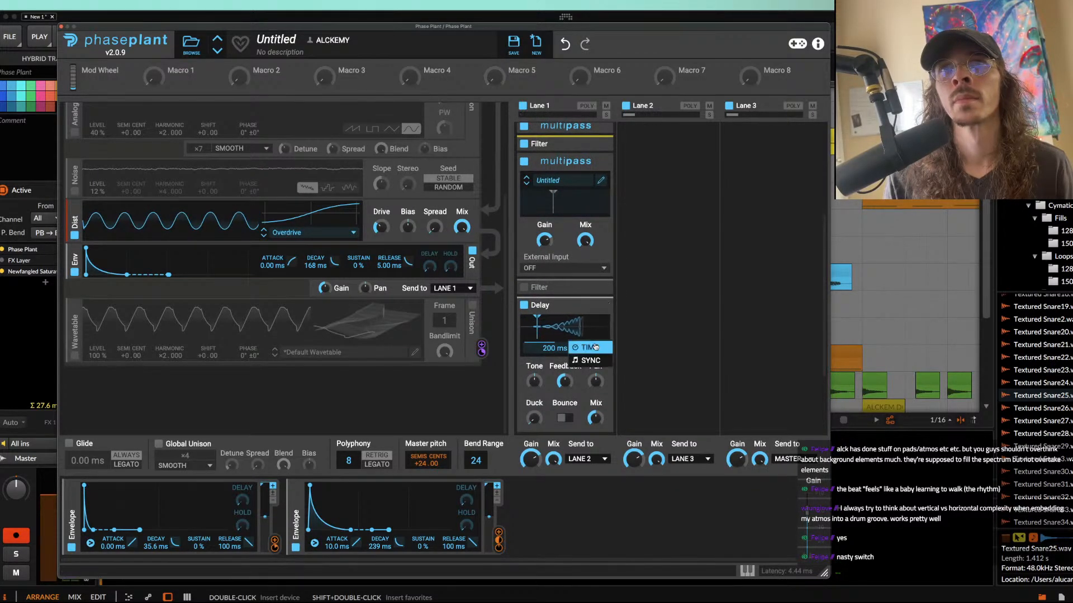
{"action": "left_click", "coordinate": [601, 362]}
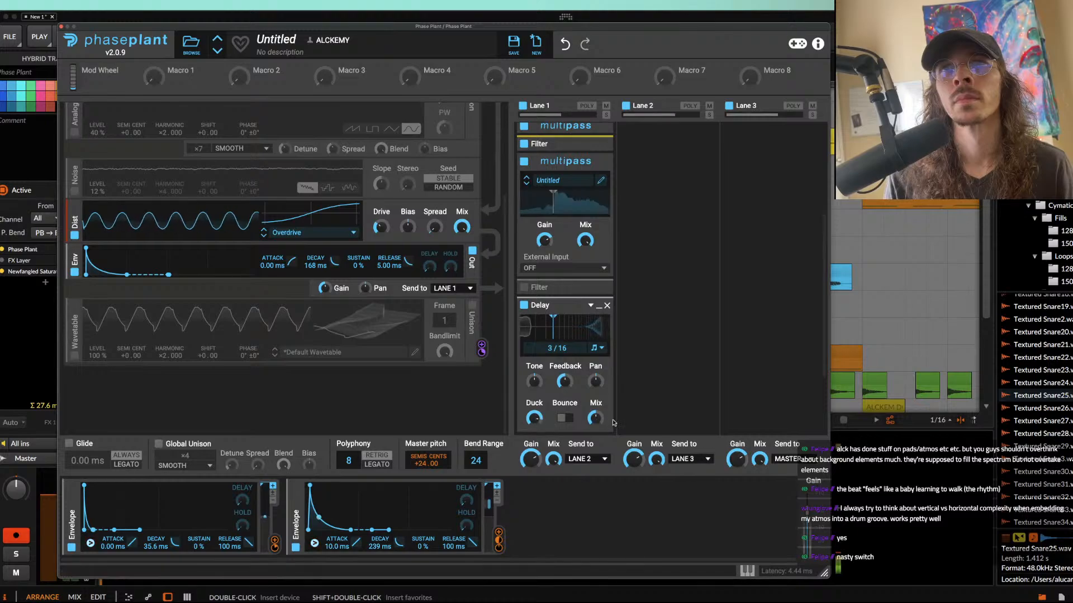
Step: Collapse the Delay at the end of Lane 1 and bypass both Distortions at the start of the lane
{"action": "left_click", "coordinate": [599, 310]}
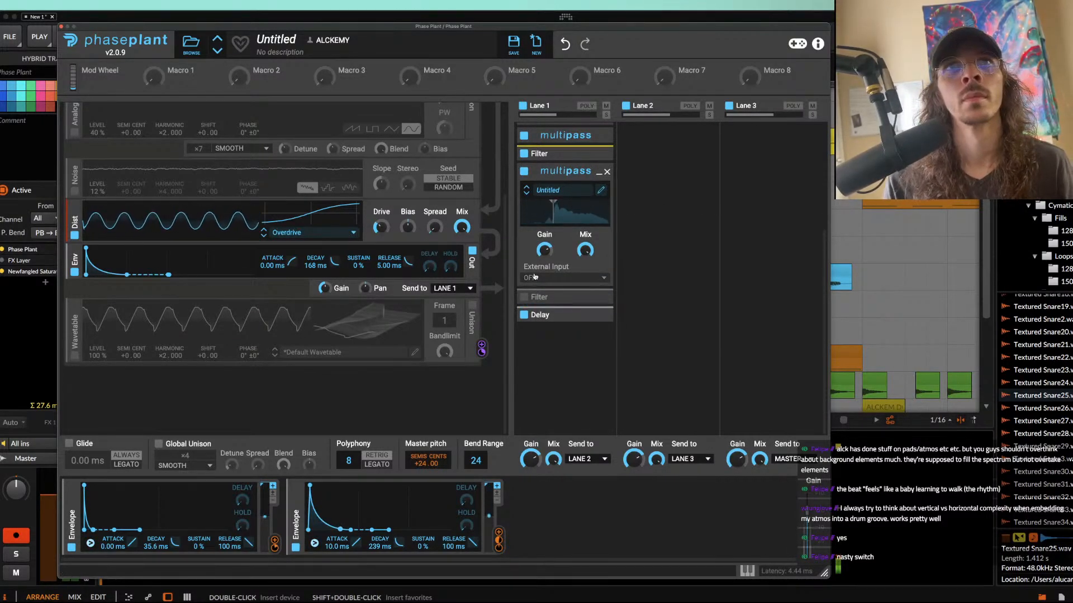
{"action": "scroll", "coordinate": [546, 244], "scroll_direction": "up", "scroll_amount": 3}
{"action": "left_click", "coordinate": [524, 134]}
{"action": "left_click", "coordinate": [525, 281]}
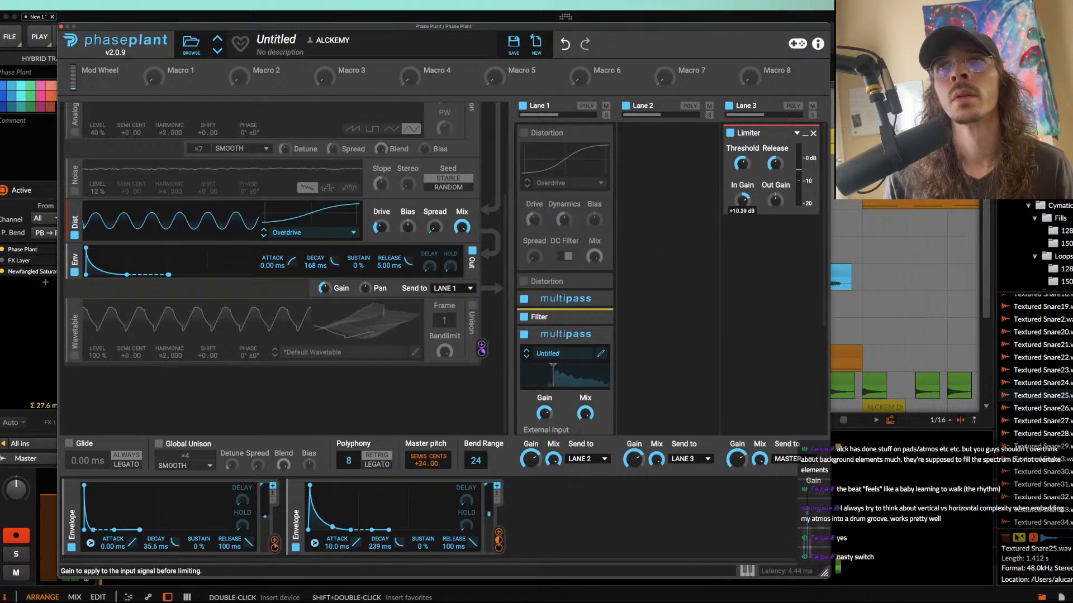
Step: Bypass the Dist generator and switch the first Analog oscillator to a triangle wave
{"action": "scroll", "coordinate": [276, 205], "scroll_direction": "up", "scroll_amount": 3}
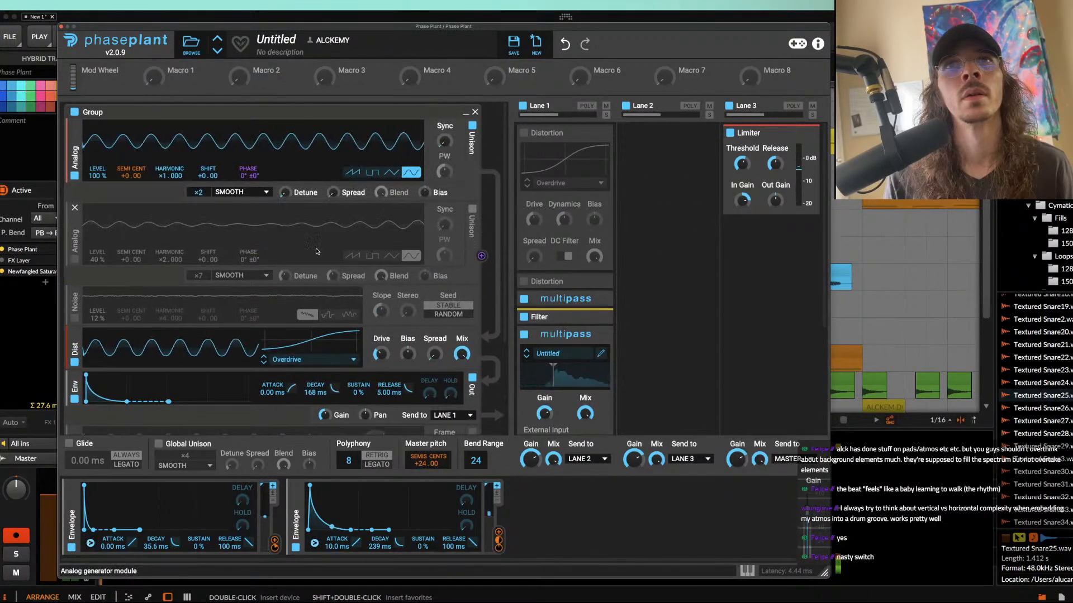
{"action": "left_click", "coordinate": [74, 363]}
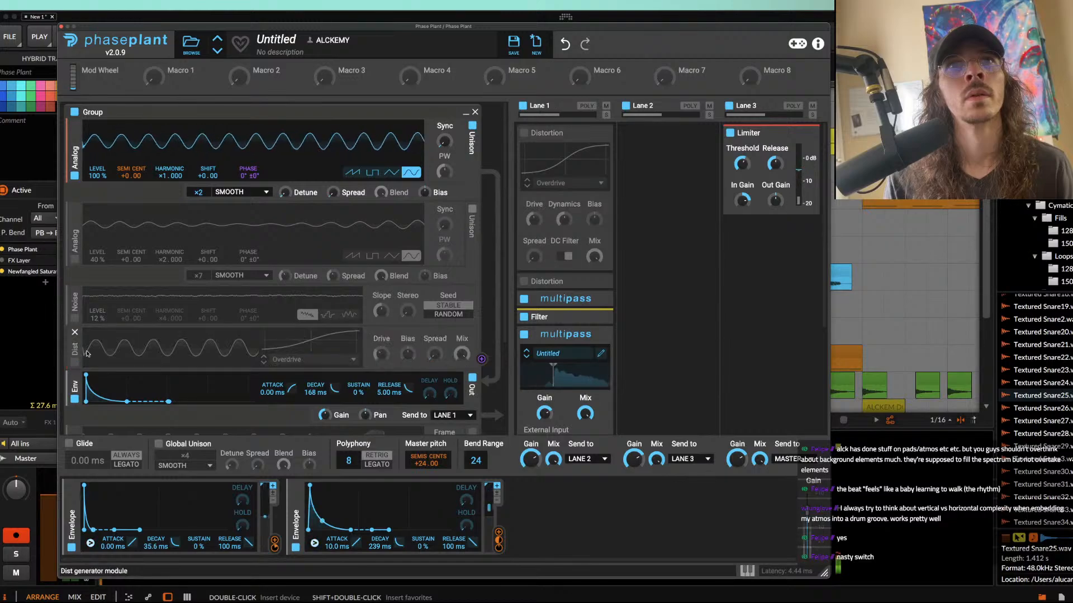
{"action": "scroll", "coordinate": [188, 357], "scroll_direction": "down", "scroll_amount": 3}
{"action": "scroll", "coordinate": [188, 357], "scroll_direction": "up", "scroll_amount": 3}
{"action": "left_click", "coordinate": [390, 174]}
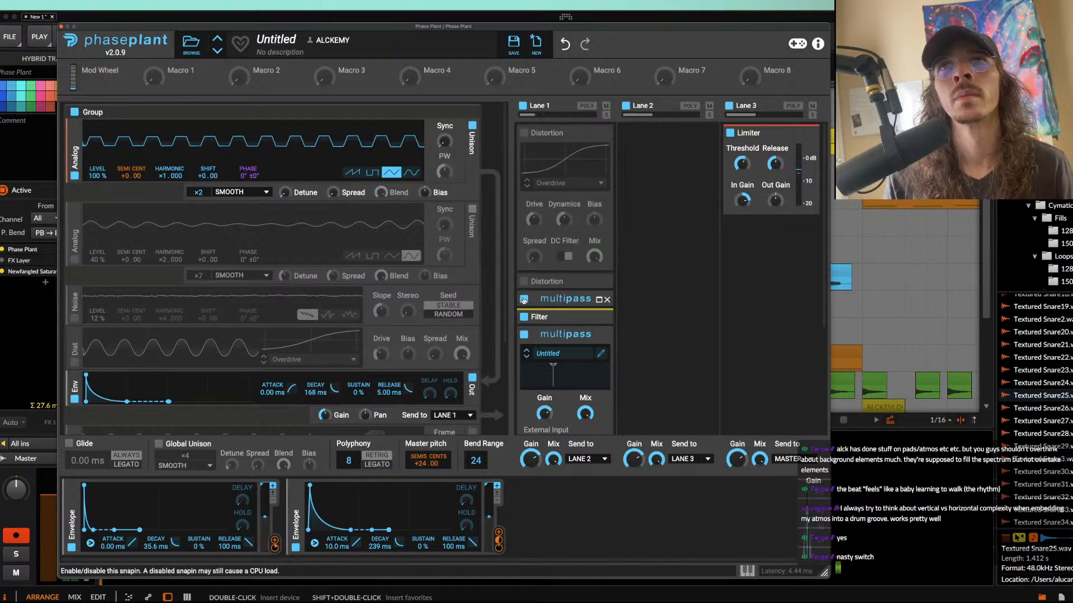
Step: Bypass the first Multipass in Lane 1, raise the Lane 3 Limiter's threshold and close the synth window
{"action": "left_click_drag", "start_coordinate": [742, 164], "coordinate": [742, 142]}
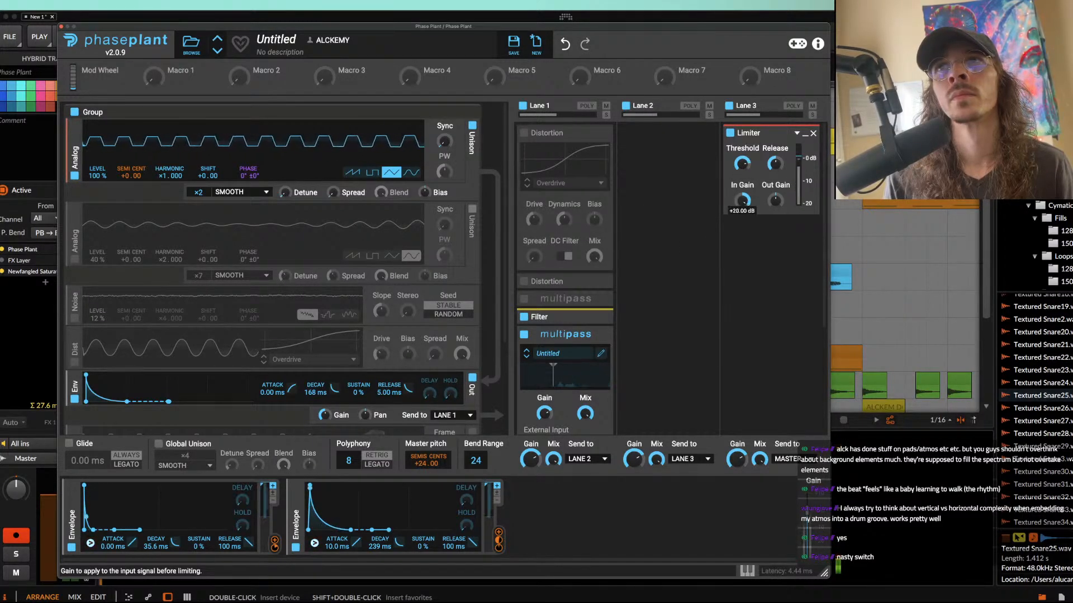
{"action": "left_click", "coordinate": [61, 26]}
Step: Play the arrangement from 135.2 through the bar 136 fill to hear the changed Phase Plant sound in context
{"action": "left_click", "coordinate": [553, 327]}
{"action": "scroll", "coordinate": [554, 326], "scroll_direction": "up", "scroll_amount": 3}
{"action": "scroll", "coordinate": [554, 327], "scroll_direction": "down", "scroll_amount": 2}
{"action": "left_click", "coordinate": [765, 325], "text": "shift"}
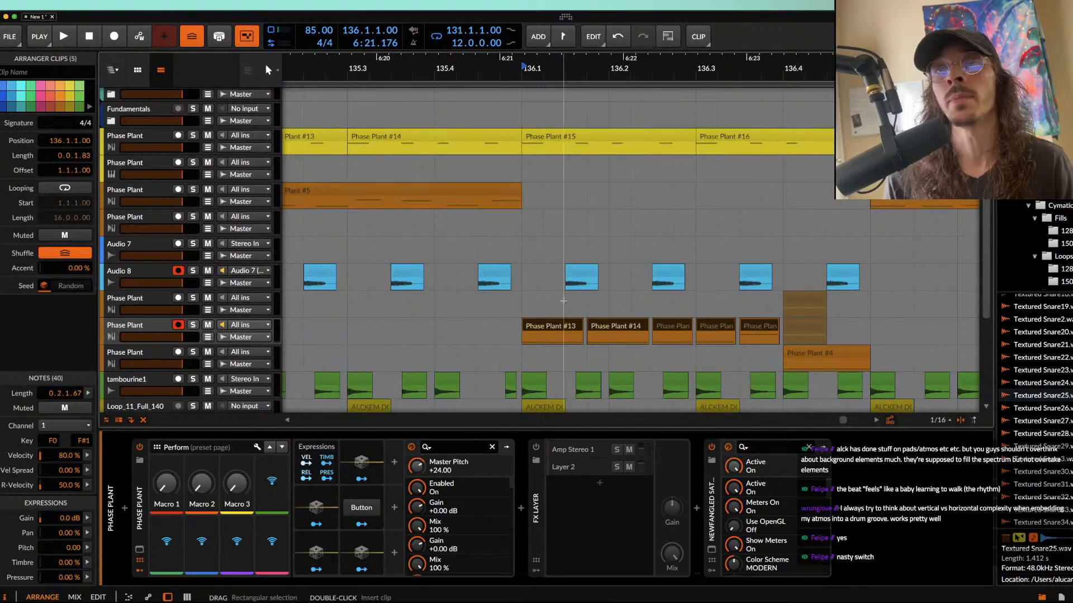
{"action": "left_click", "coordinate": [430, 192]}
{"action": "key", "text": "space"}
{"action": "scroll", "coordinate": [608, 204], "scroll_direction": "left", "scroll_amount": 2}
{"action": "scroll", "coordinate": [608, 205], "scroll_direction": "down", "scroll_amount": 2}
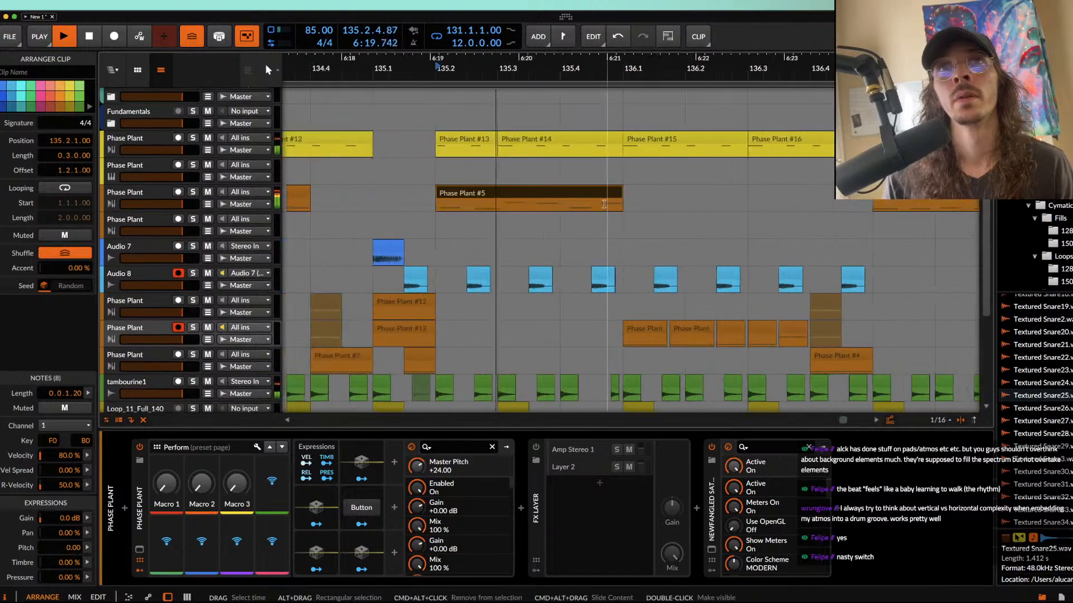
{"action": "scroll", "coordinate": [604, 204], "scroll_direction": "right", "scroll_amount": 4}
{"action": "scroll", "coordinate": [604, 204], "scroll_direction": "right", "scroll_amount": 2}
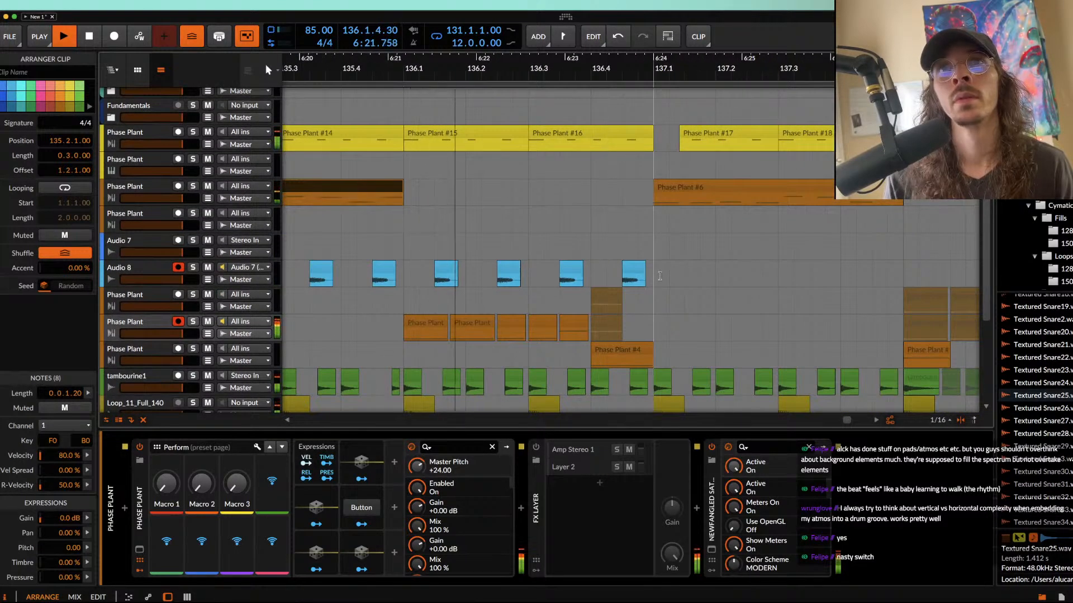
{"action": "key", "text": "space"}
Step: Delete the last fill clip at 136.3.3 and replay the fill from 136.1
{"action": "double_click", "coordinate": [574, 324]}
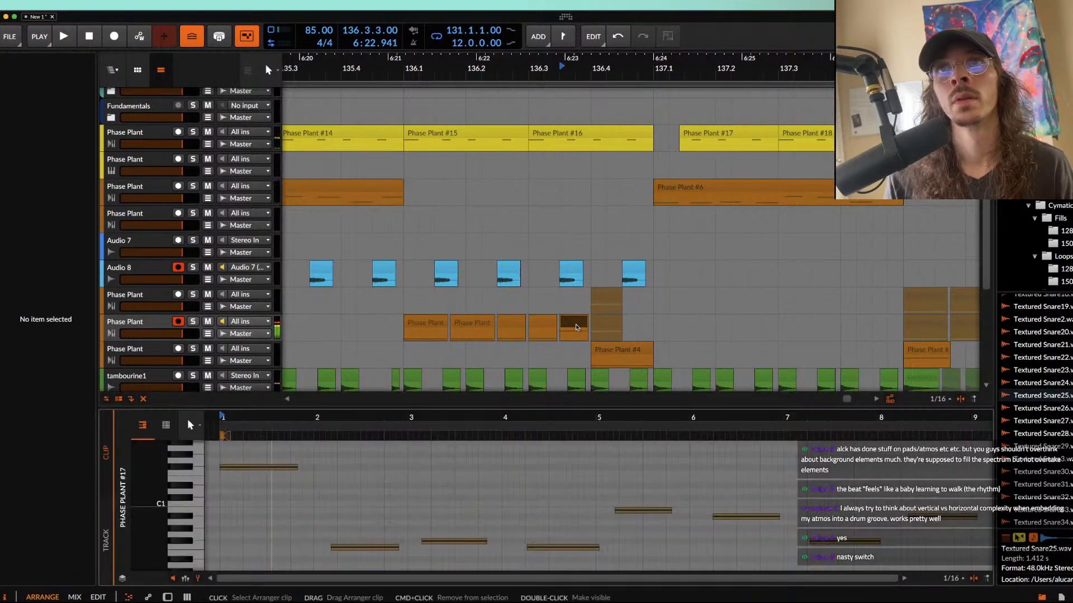
{"action": "left_click", "coordinate": [564, 320]}
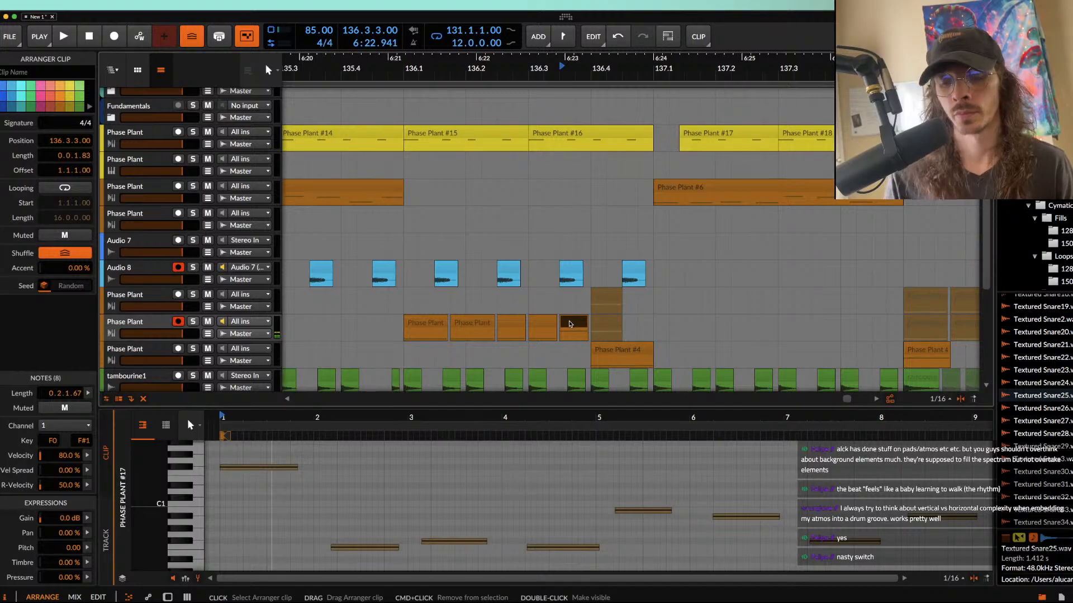
{"action": "key", "text": "Delete"}
{"action": "left_click", "coordinate": [427, 329]}
{"action": "key", "text": "space"}
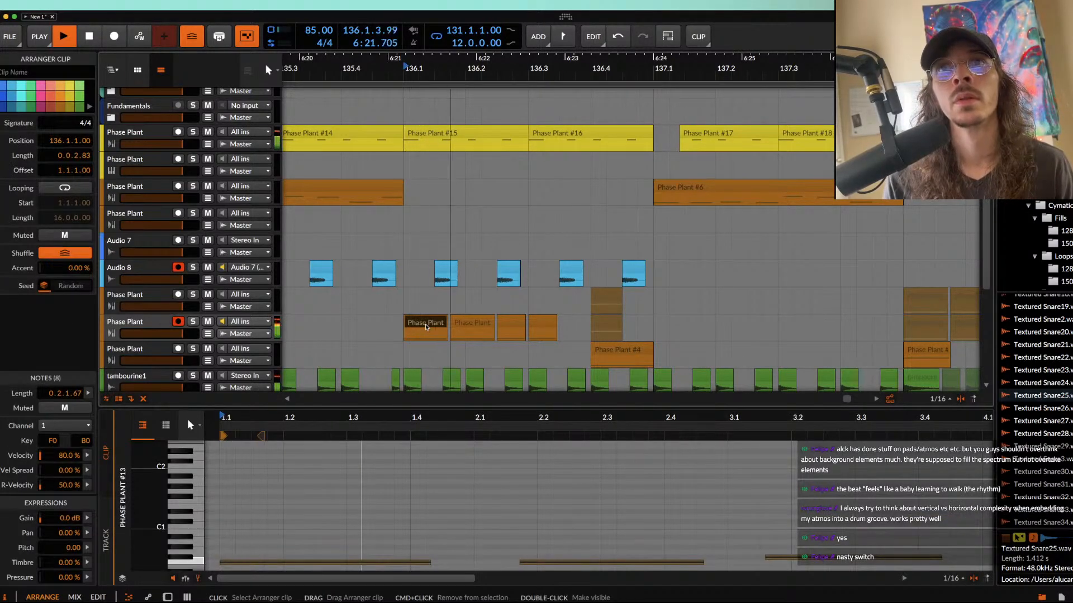
Step: Lower the first note of the fill clip at 136.3.1 to F0
{"action": "left_click", "coordinate": [538, 322]}
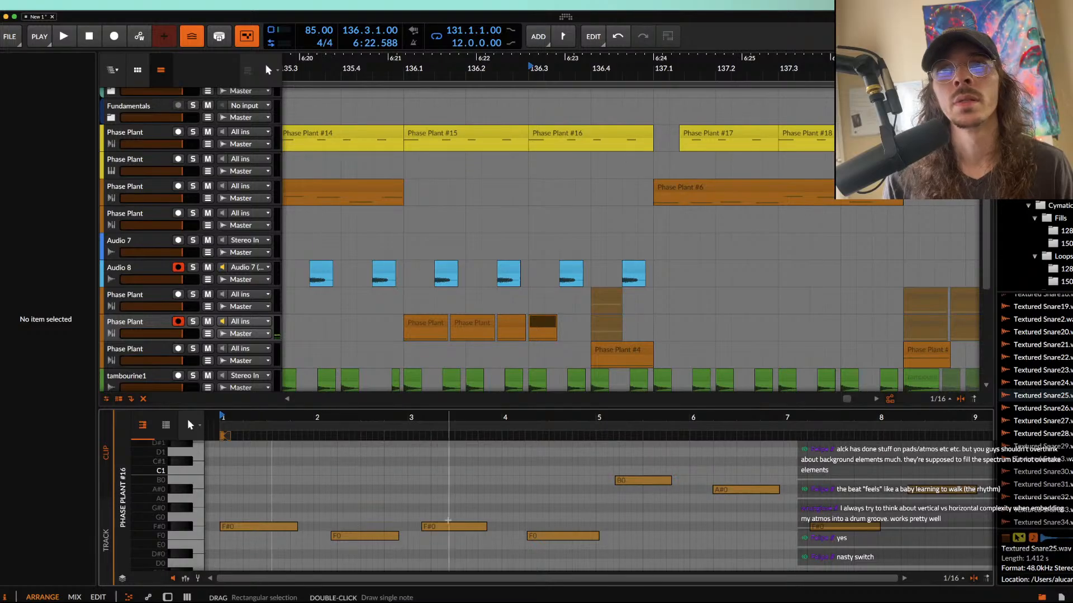
{"action": "left_click", "coordinate": [544, 323]}
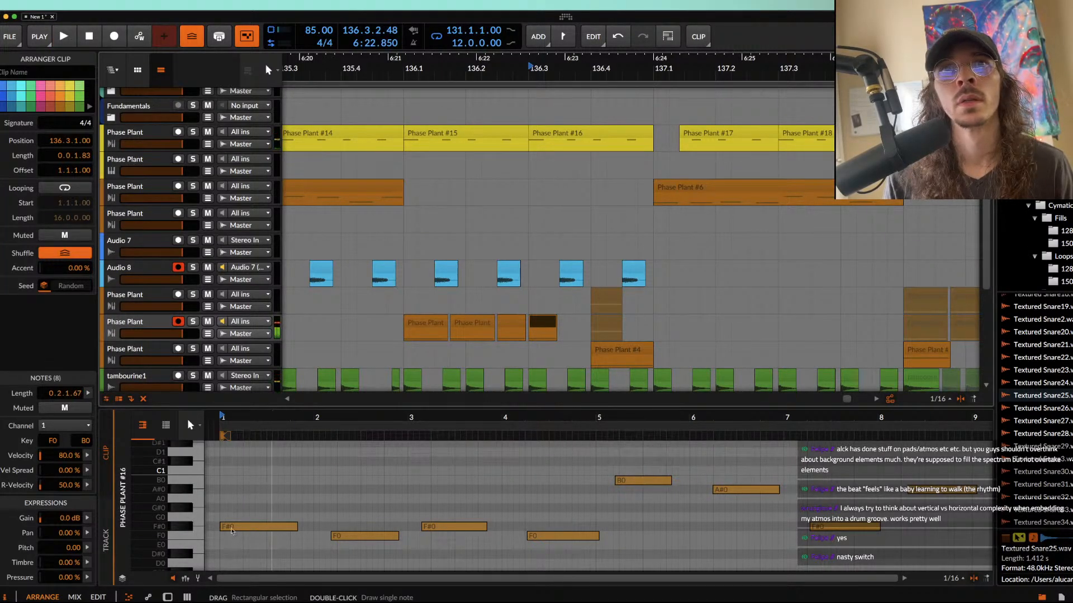
{"action": "left_click", "coordinate": [231, 528]}
{"action": "left_click_drag", "start_coordinate": [231, 528], "coordinate": [231, 537]}
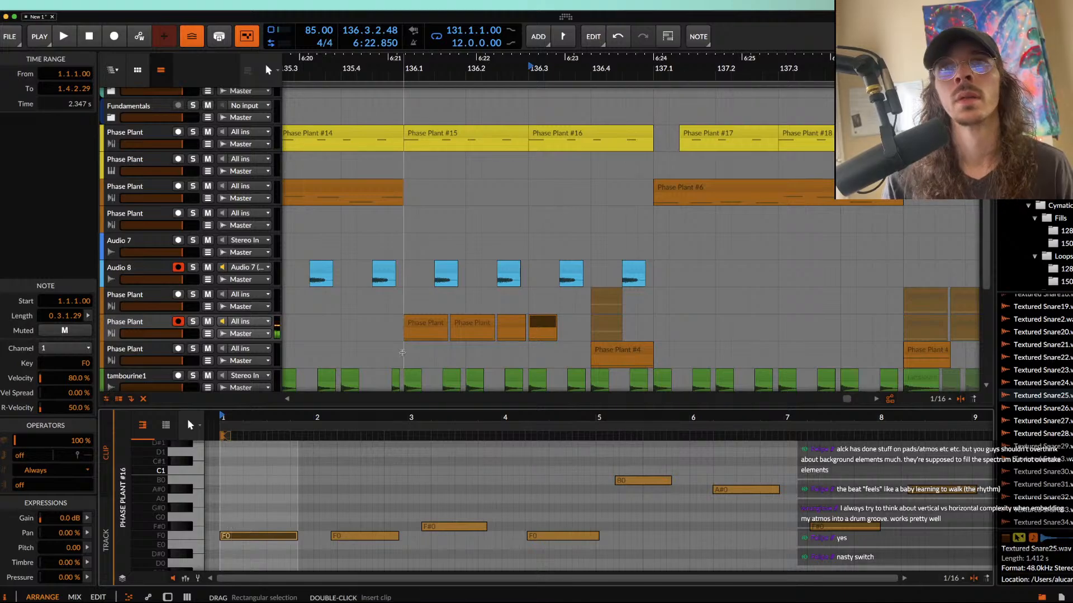
Step: Consolidate the four remaining fill clips in bar 136 into a single clip
{"action": "scroll", "coordinate": [479, 391], "scroll_direction": "down", "scroll_amount": 2}
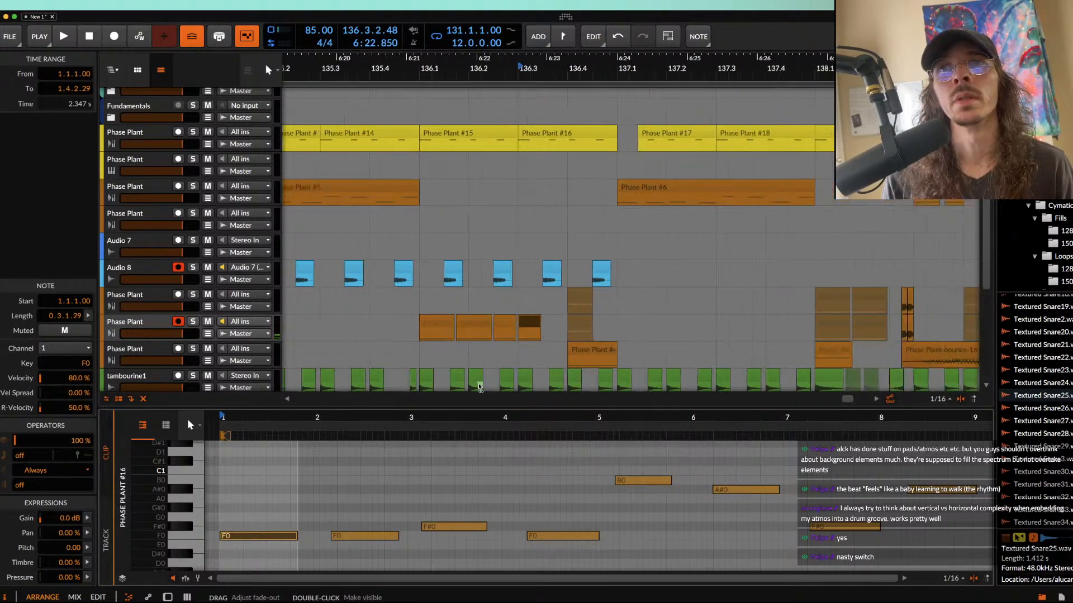
{"action": "left_click", "coordinate": [513, 326]}
{"action": "left_click", "coordinate": [527, 329], "text": "shift"}
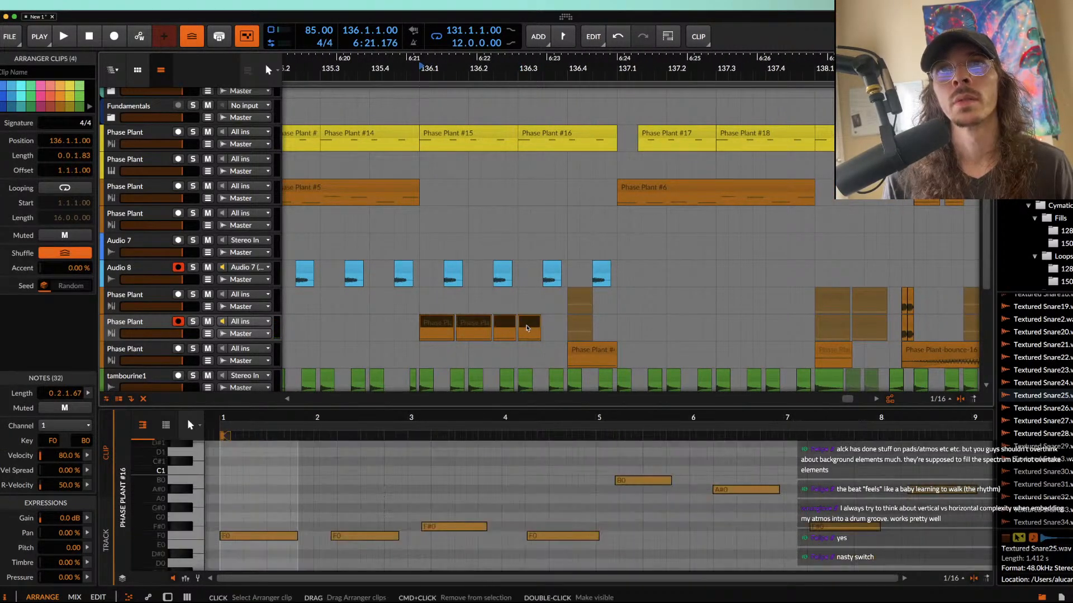
{"action": "key", "text": "super+j"}
Step: Transpose the four notes in the consolidated fill clip up two octaves and play the result
{"action": "left_click_drag", "start_coordinate": [241, 517], "coordinate": [517, 569]}
{"action": "key", "text": "shift+Up"}
{"action": "key", "text": "shift+Up"}
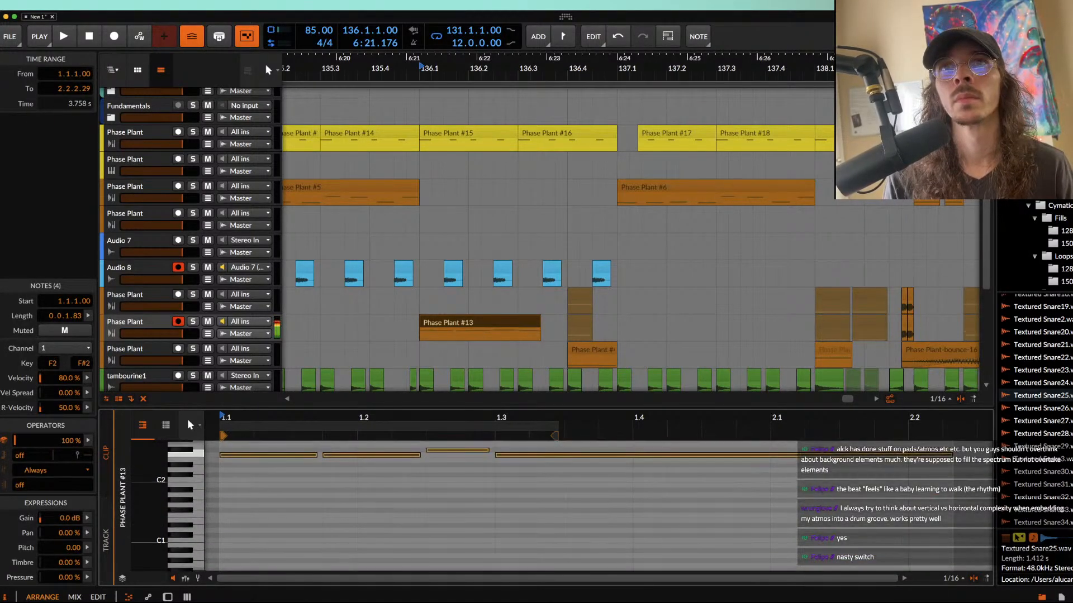
{"action": "key", "text": "space"}
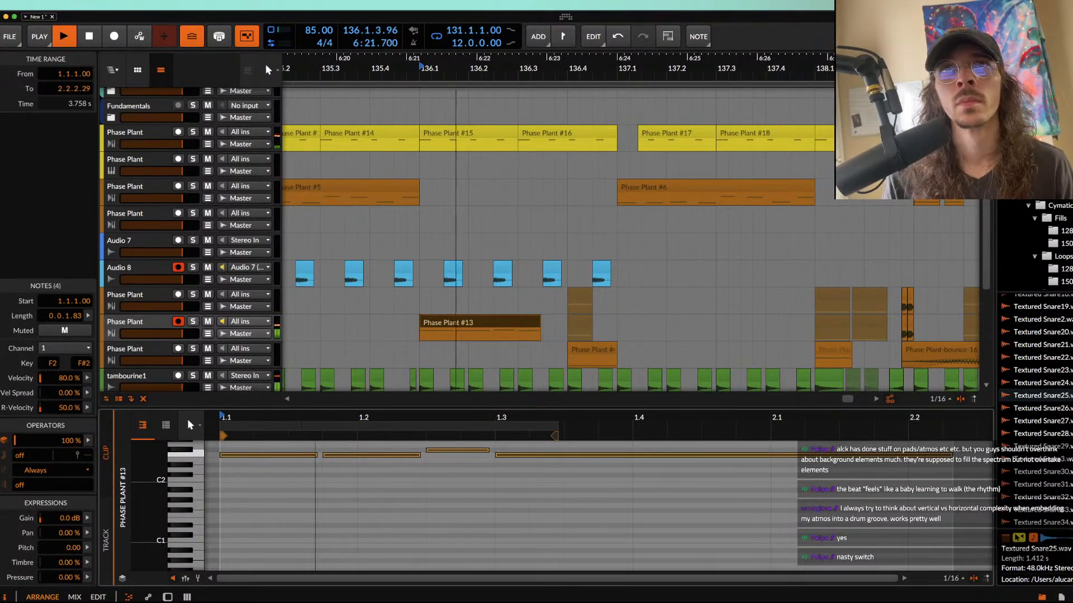
{"action": "key", "text": "space"}
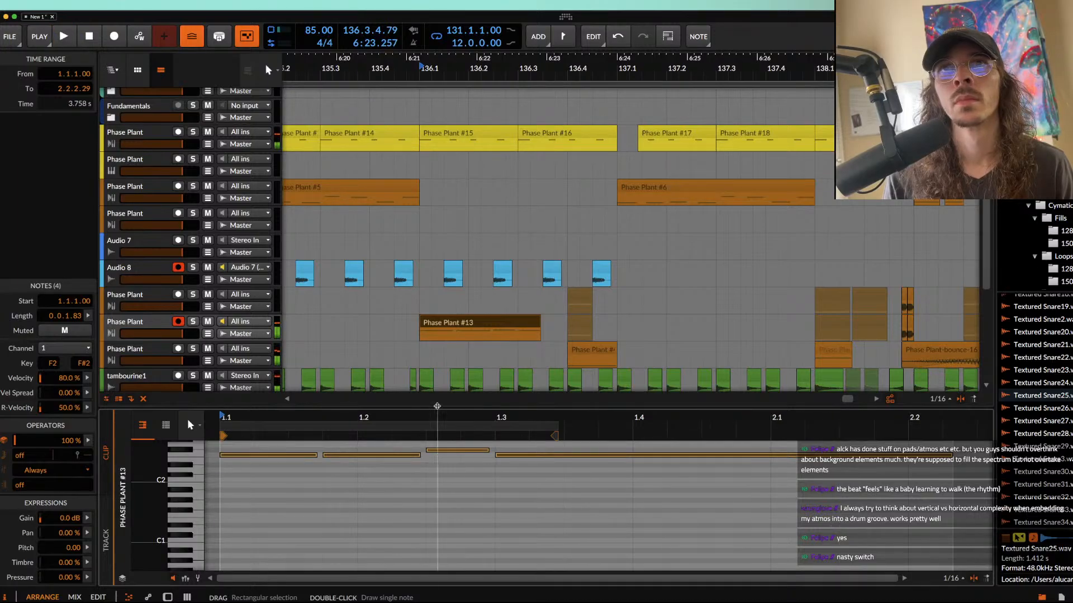
Step: Raise the first three notes of the consolidated fill clip by one semitone and replay it
{"action": "left_click", "coordinate": [180, 311]}
{"action": "double_click", "coordinate": [150, 321]}
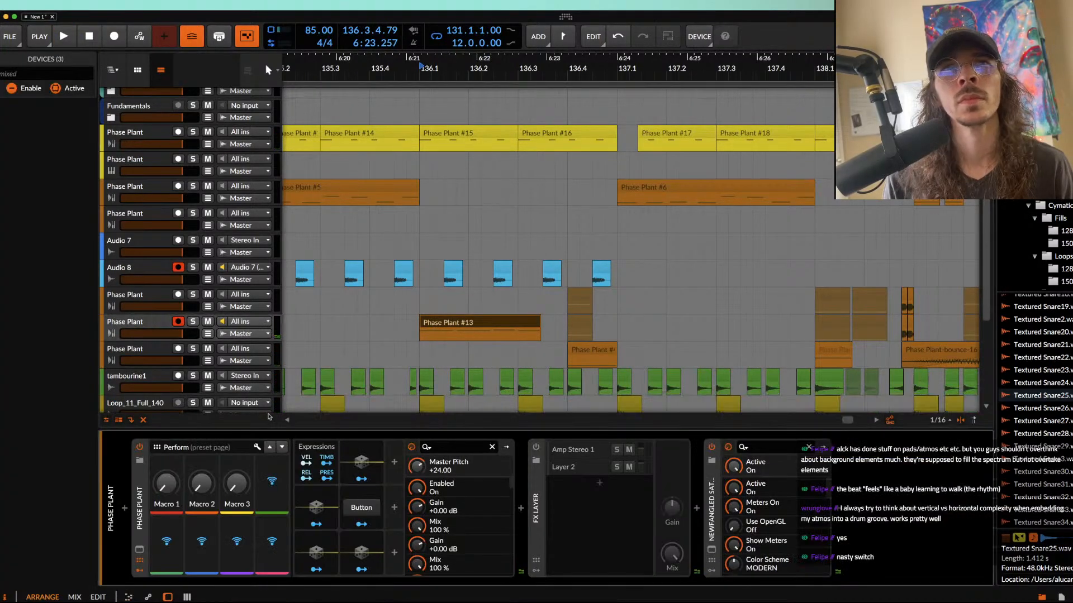
{"action": "double_click", "coordinate": [498, 322]}
{"action": "left_click", "coordinate": [325, 487]}
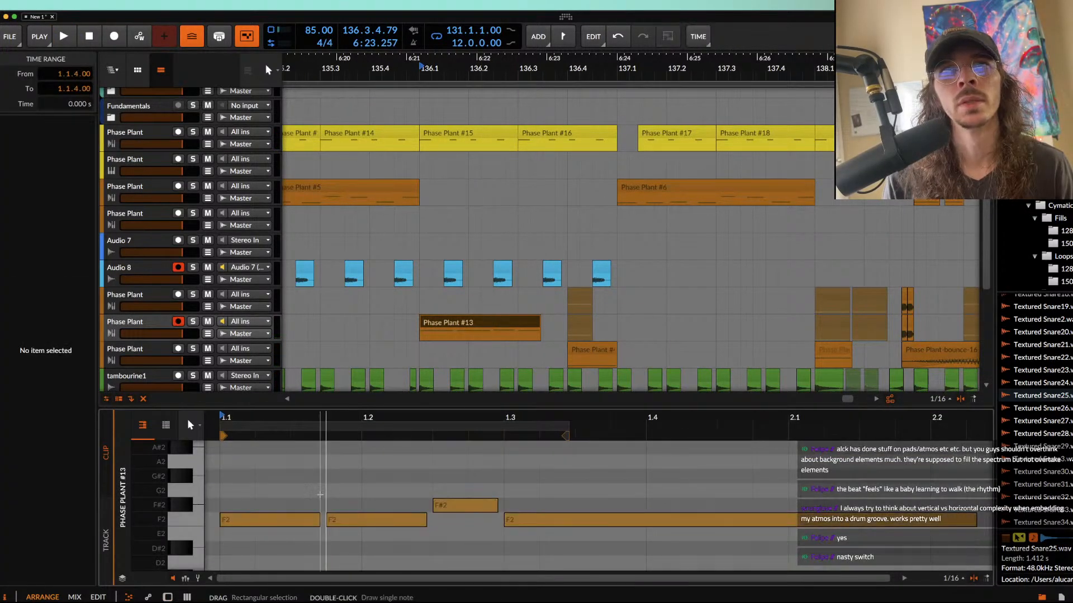
{"action": "left_click_drag", "start_coordinate": [280, 492], "coordinate": [466, 537]}
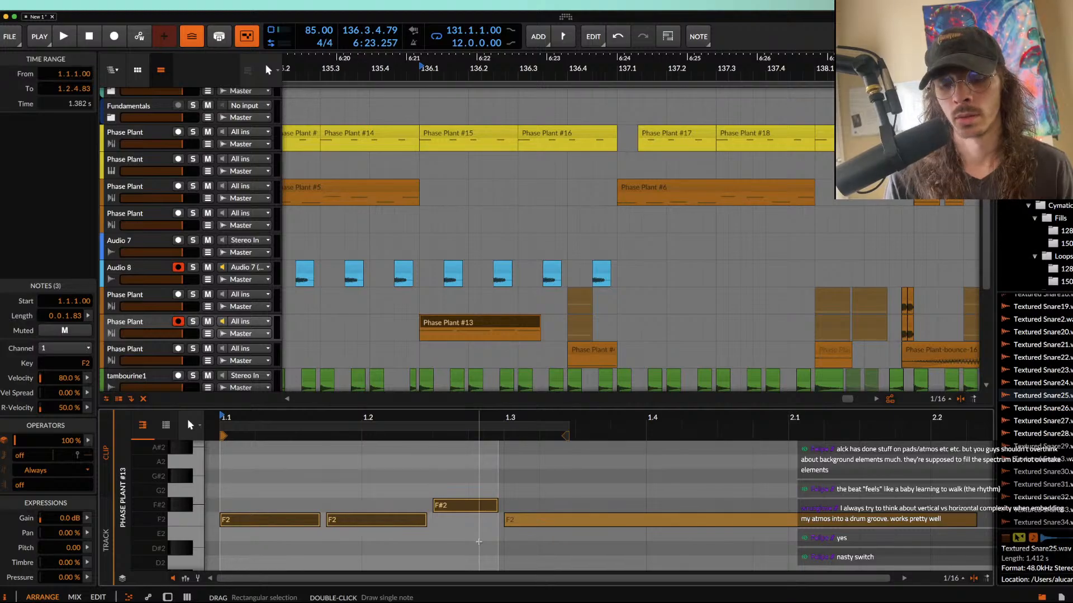
{"action": "key", "text": "Up"}
{"action": "key", "text": "space"}
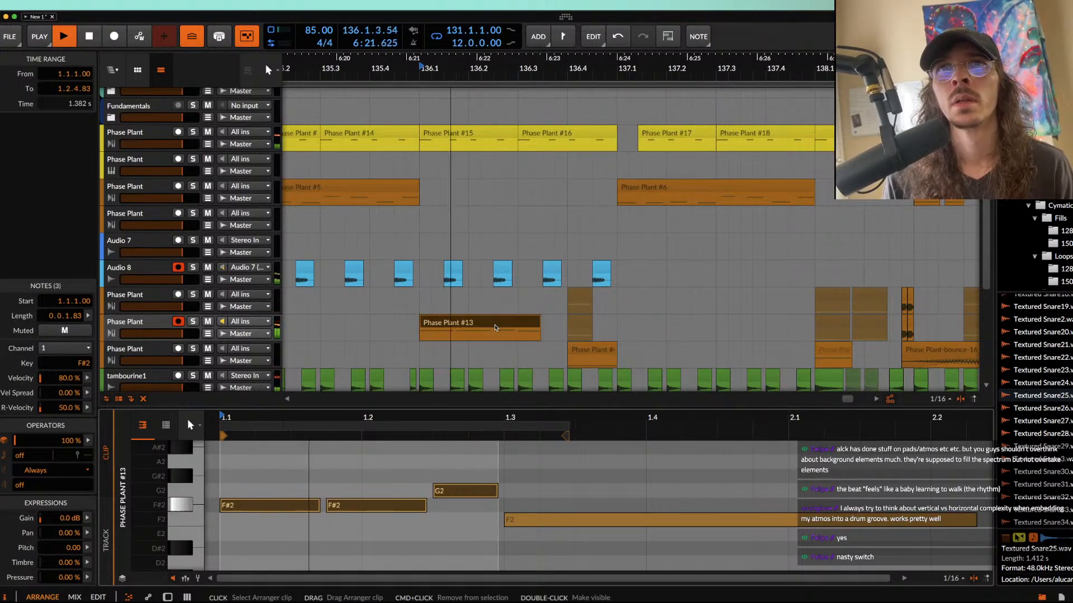
{"action": "key", "text": "space"}
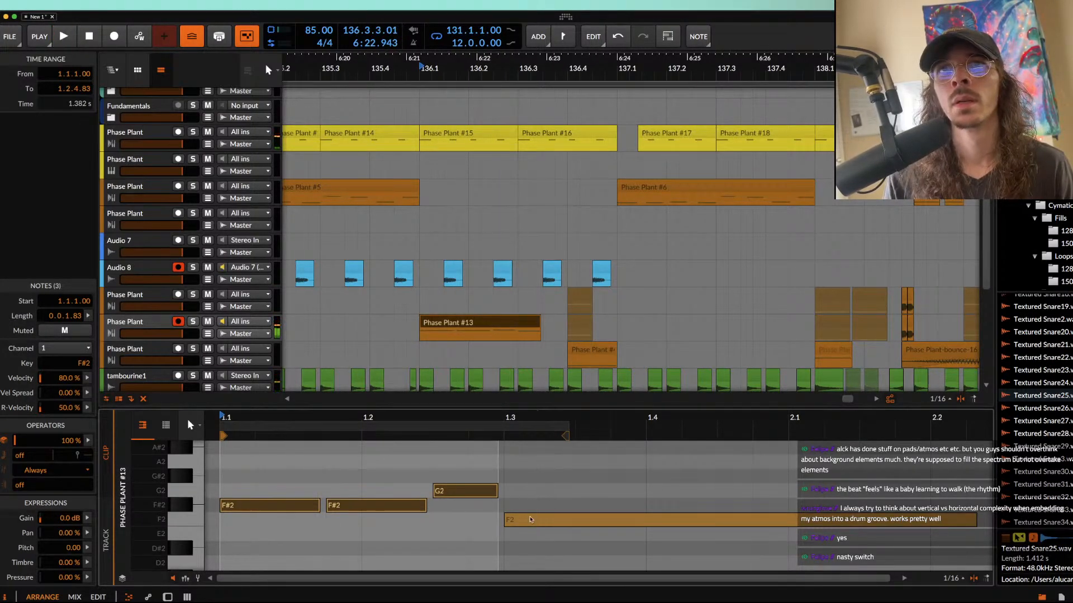
Step: Move the third note of the consolidated fill clip up to F3
{"action": "left_click", "coordinate": [536, 520]}
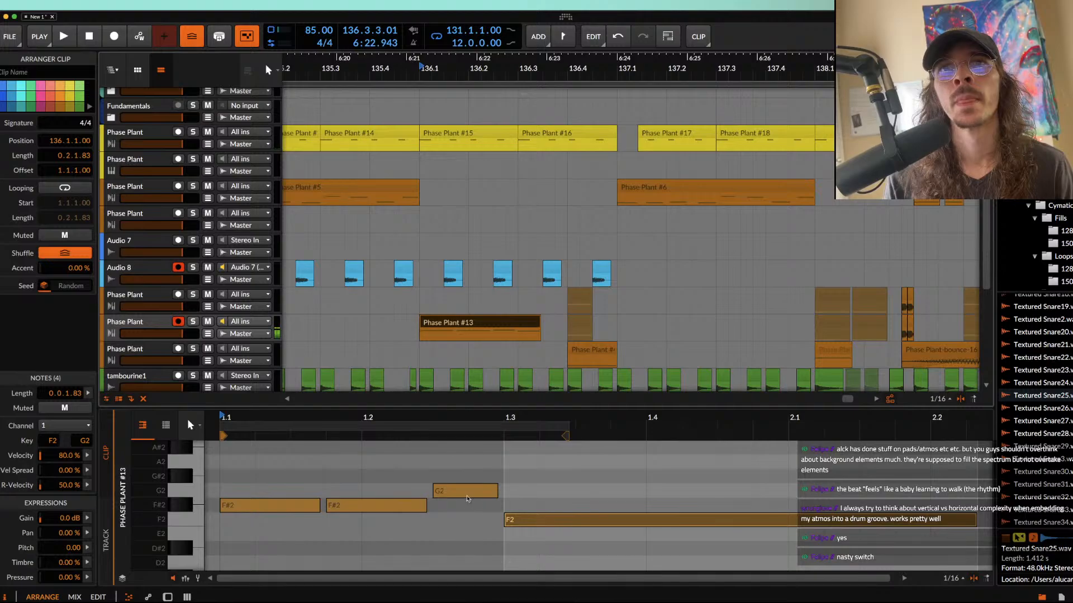
{"action": "left_click", "coordinate": [467, 497]}
{"action": "left_click_drag", "start_coordinate": [467, 497], "coordinate": [462, 389]}
{"action": "left_click", "coordinate": [454, 319]}
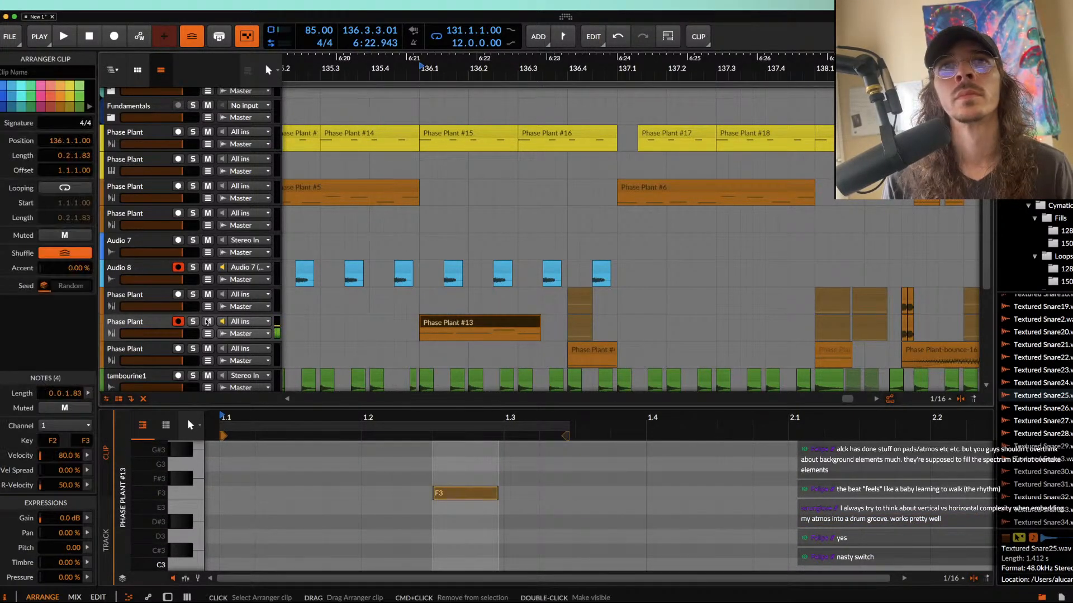
Step: Reopen the fill track's Phase Plant and lengthen the output envelope's decay to 651 ms
{"action": "double_click", "coordinate": [140, 323]}
{"action": "left_click", "coordinate": [139, 549]}
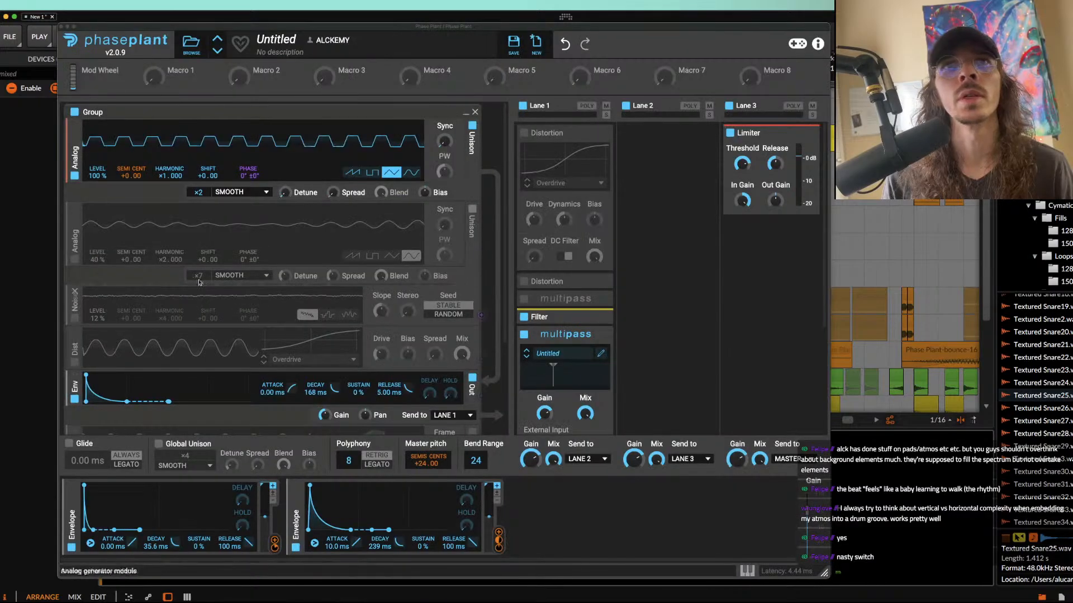
{"action": "scroll", "coordinate": [122, 340], "scroll_direction": "down", "scroll_amount": 2}
{"action": "left_click_drag", "start_coordinate": [127, 284], "coordinate": [163, 283]}
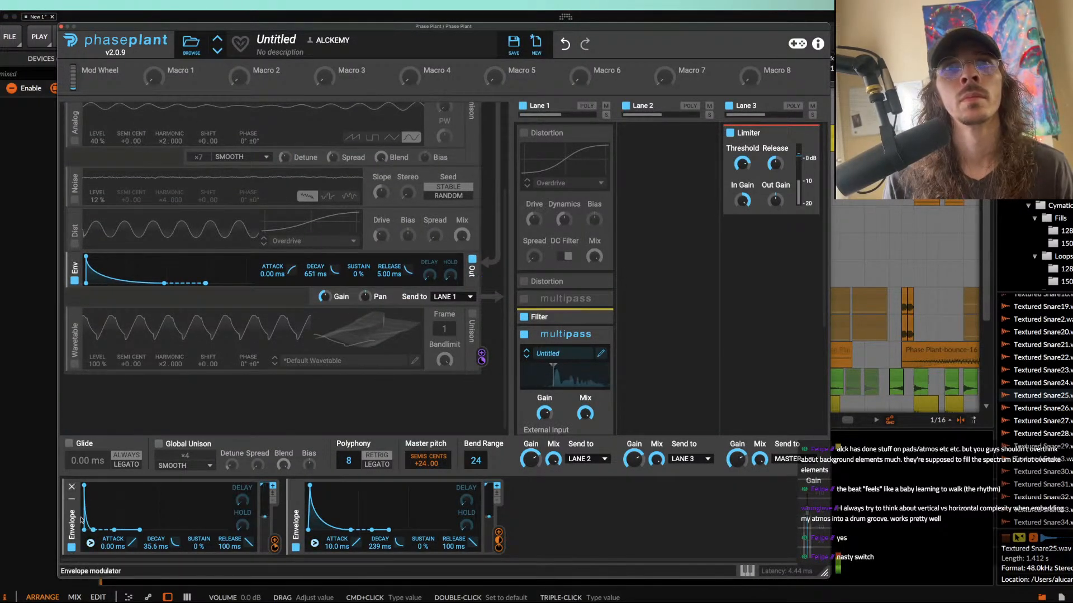
Step: Bypass the second modulation envelope, leave the first one enabled, and close the synth window
{"action": "left_click", "coordinate": [72, 547]}
{"action": "left_click", "coordinate": [297, 548]}
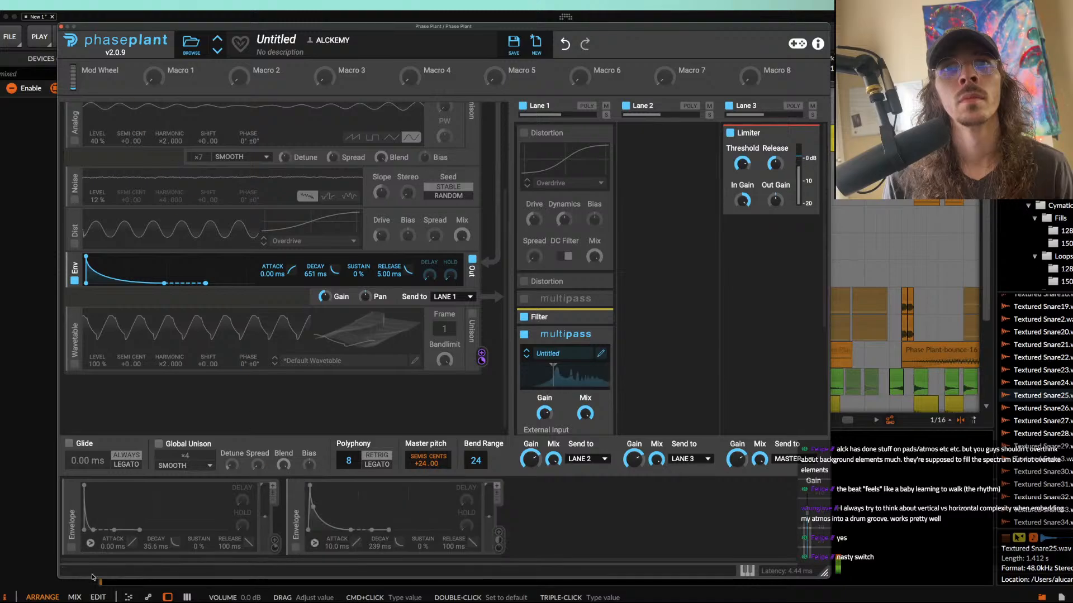
{"action": "left_click", "coordinate": [71, 549]}
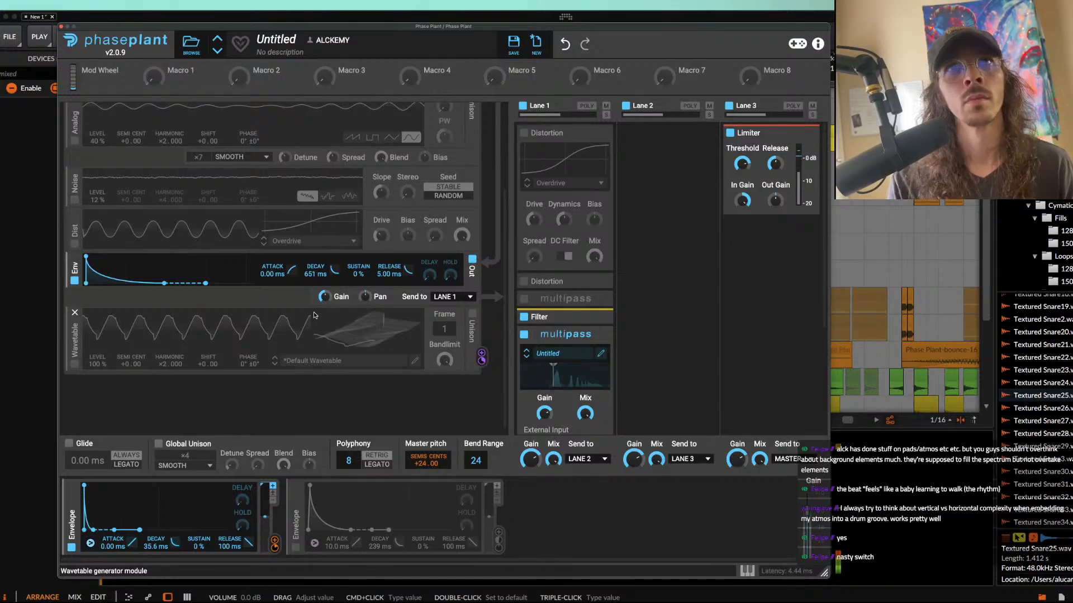
{"action": "left_click", "coordinate": [61, 26]}
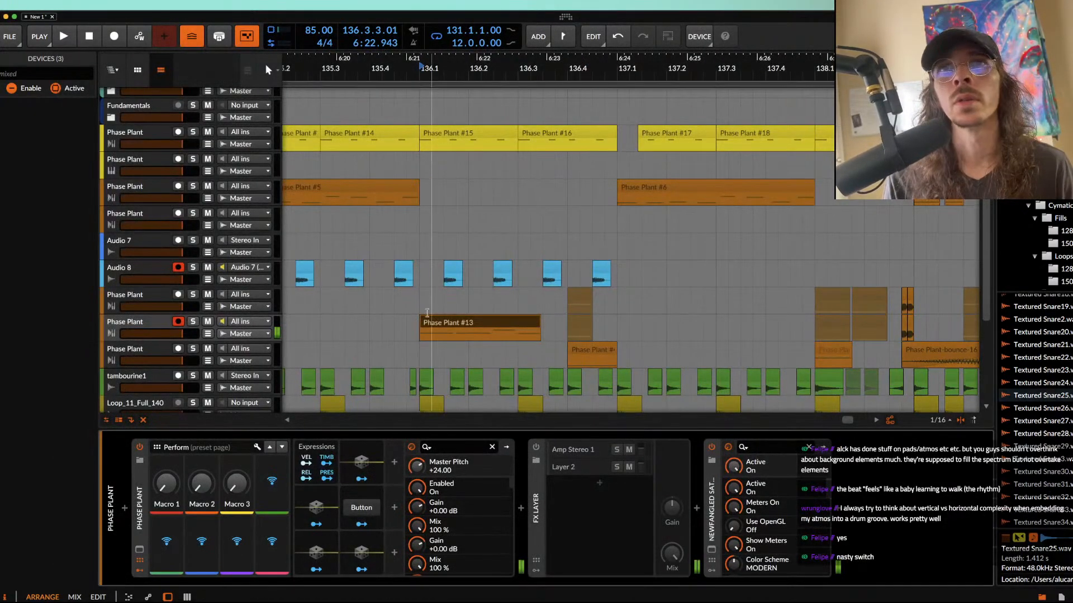
Step: Delete the consolidated fill clip and record a new Phase Plant take from 136.1 to about 137.4
{"action": "left_click", "coordinate": [430, 322]}
{"action": "key", "text": "Delete"}
{"action": "left_click", "coordinate": [425, 329]}
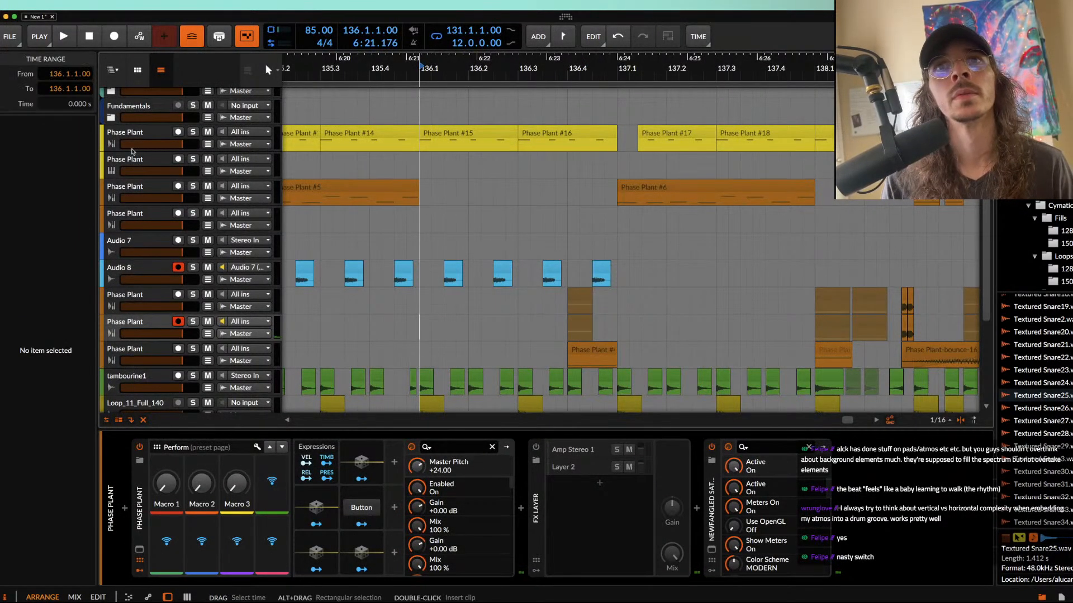
{"action": "left_click", "coordinate": [114, 37]}
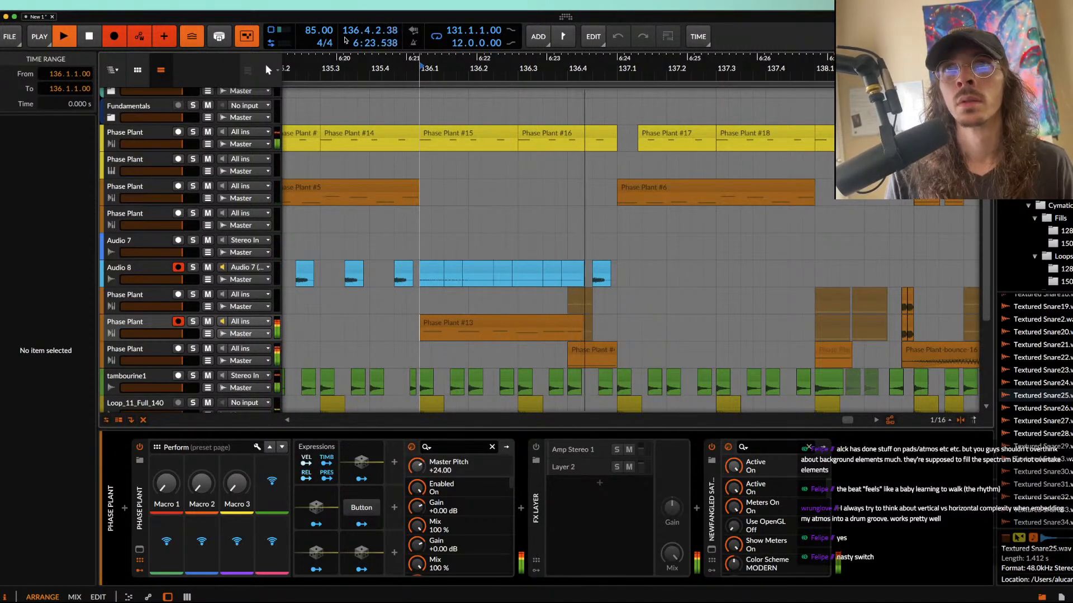
{"action": "left_click", "coordinate": [162, 324]}
{"action": "key", "text": "space"}
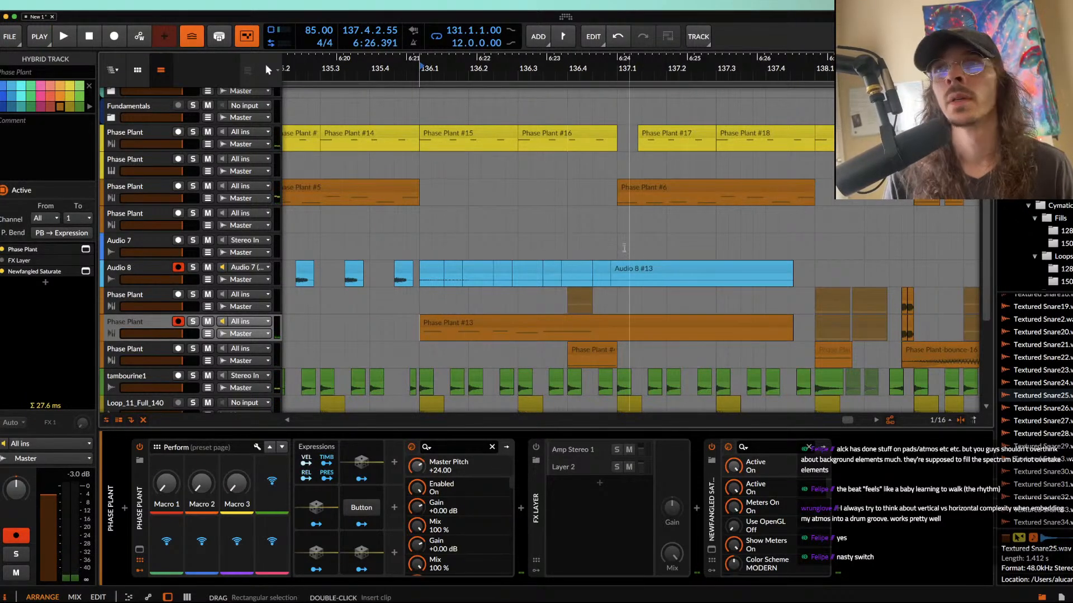
Step: Trim the newly recorded fill clip to one bar so that it ends at 137.1
{"action": "scroll", "coordinate": [708, 330], "scroll_direction": "down", "scroll_amount": 3}
{"action": "left_click_drag", "start_coordinate": [716, 327], "coordinate": [616, 322]}
{"action": "left_click", "coordinate": [622, 323]}
{"action": "scroll", "coordinate": [620, 325], "scroll_direction": "up", "scroll_amount": 5}
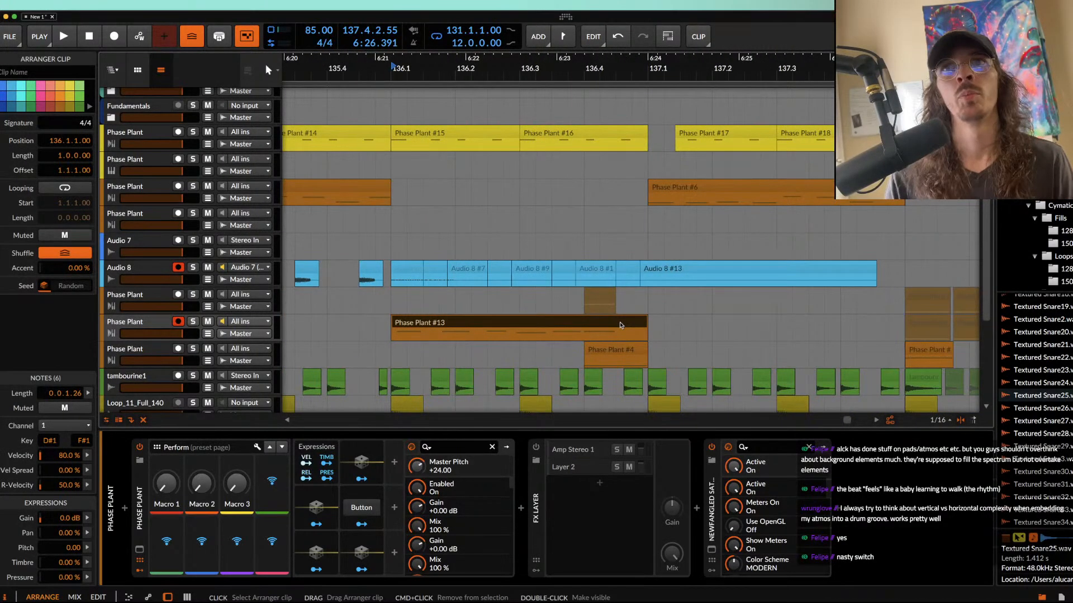
{"action": "scroll", "coordinate": [611, 322], "scroll_direction": "up", "scroll_amount": 3}
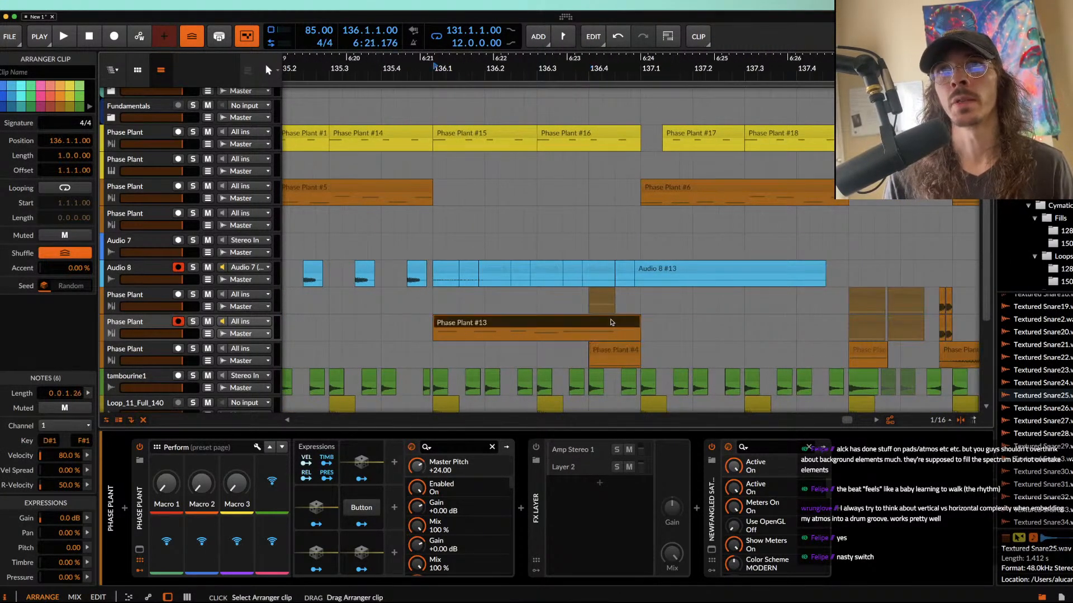
{"action": "scroll", "coordinate": [611, 322], "scroll_direction": "down", "scroll_amount": 3}
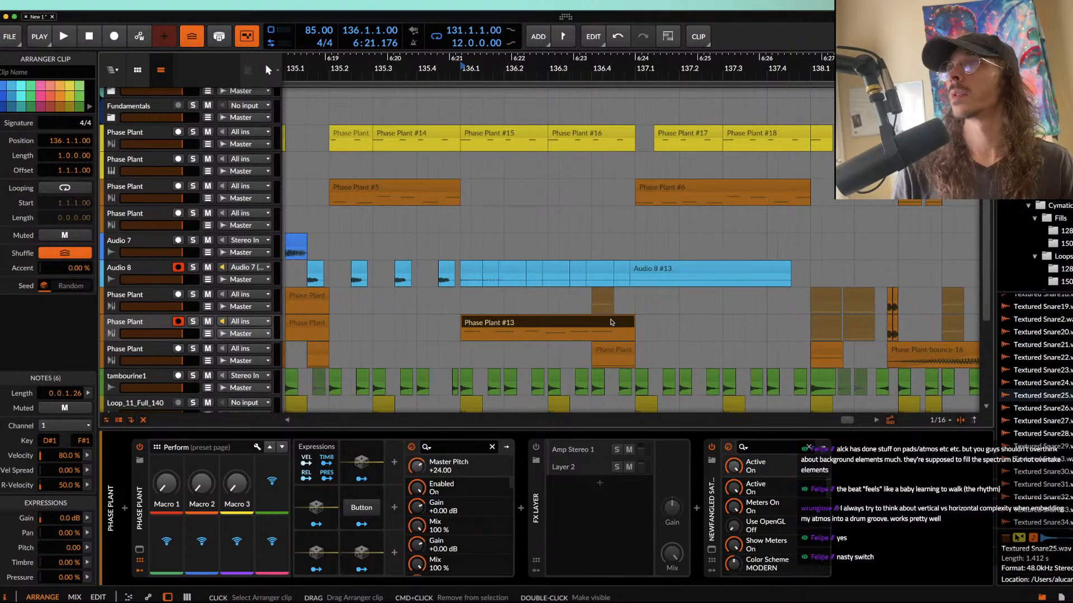
Step: Delete the row of six old clips at bar 132 from the fill's Phase Plant track
{"action": "scroll", "coordinate": [612, 322], "scroll_direction": "down", "scroll_amount": 4}
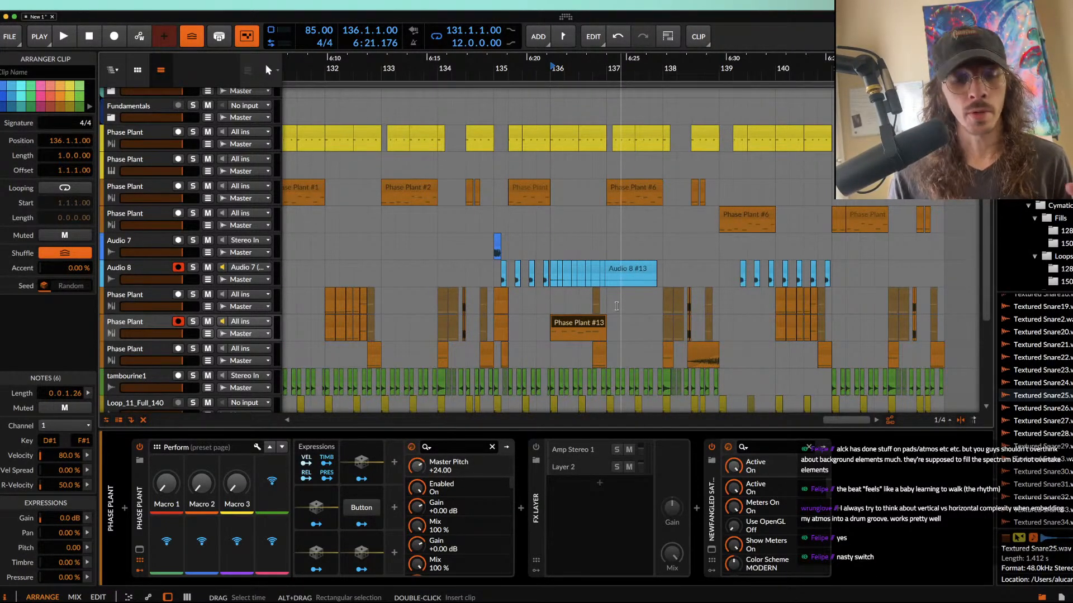
{"action": "scroll", "coordinate": [634, 296], "scroll_direction": "down", "scroll_amount": 2}
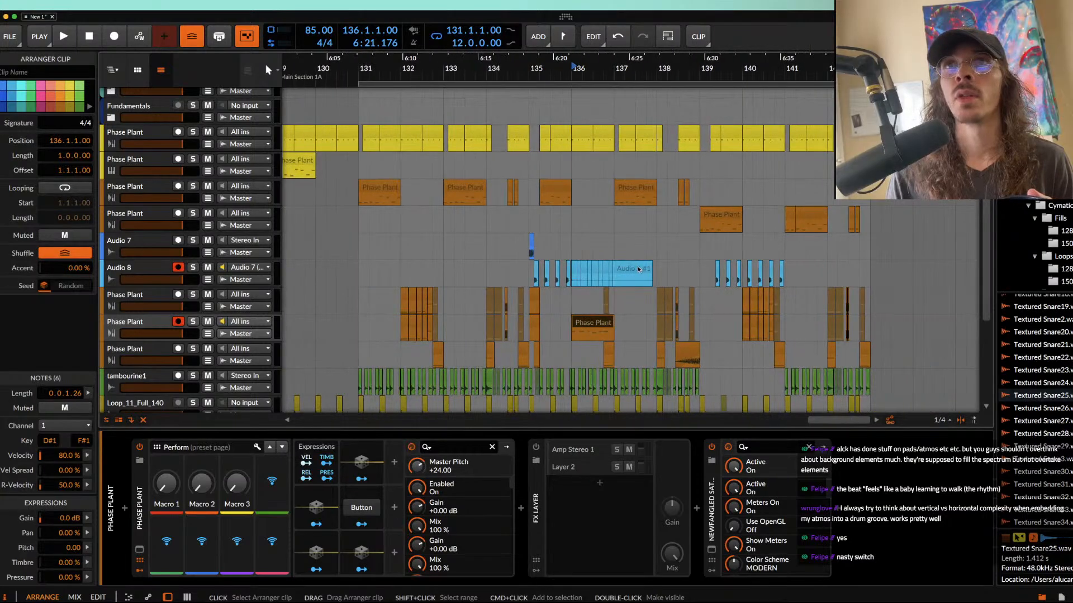
{"action": "scroll", "coordinate": [631, 291], "scroll_direction": "left", "scroll_amount": 4}
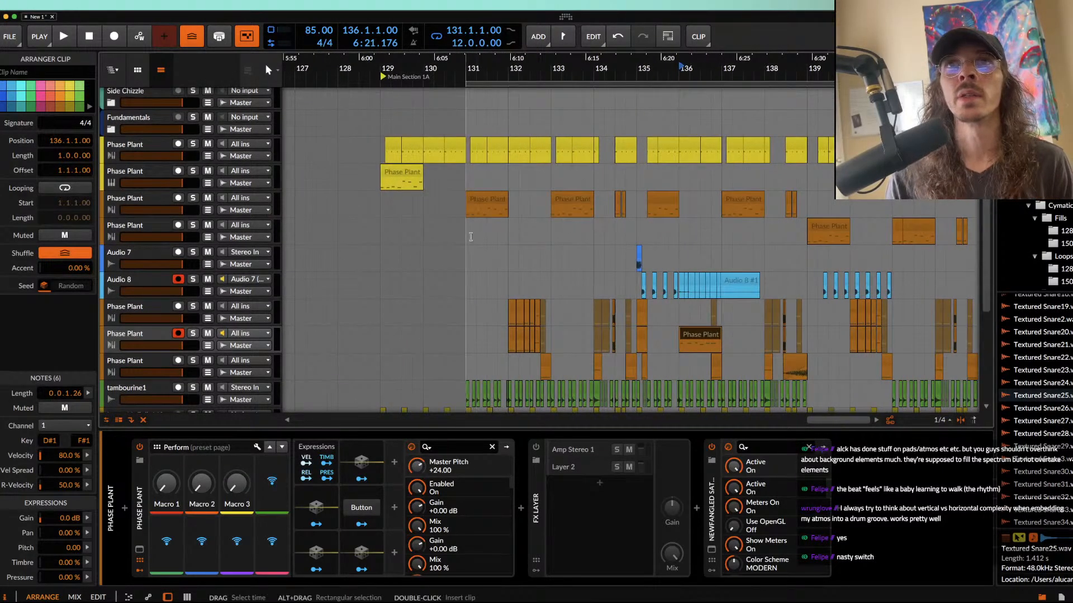
{"action": "left_click", "coordinate": [471, 237]}
{"action": "scroll", "coordinate": [471, 237], "scroll_direction": "up", "scroll_amount": 3}
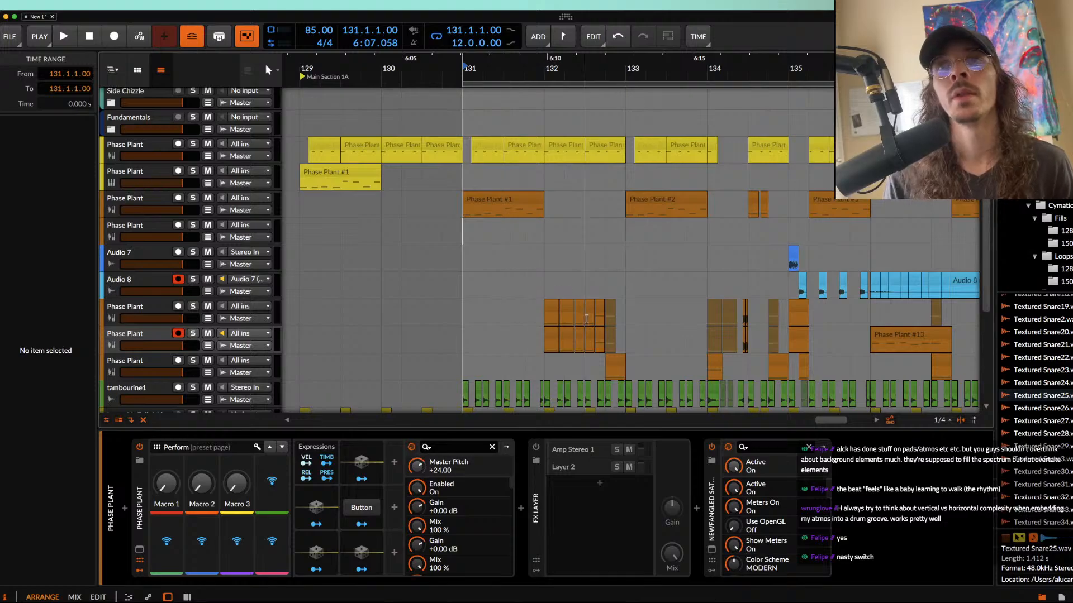
{"action": "scroll", "coordinate": [598, 303], "scroll_direction": "up", "scroll_amount": 3}
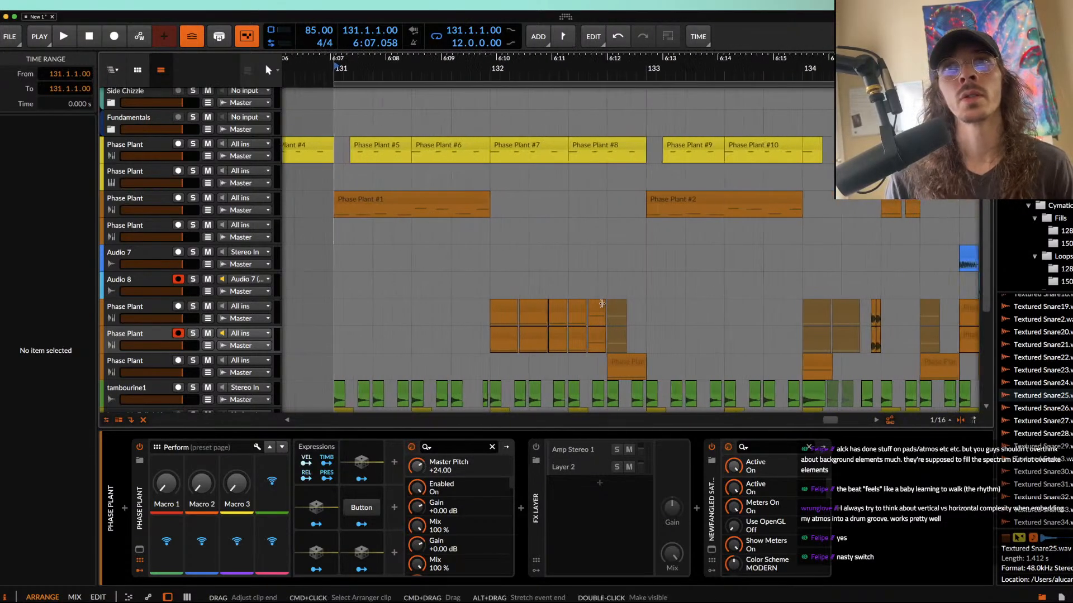
{"action": "left_click", "coordinate": [510, 306]}
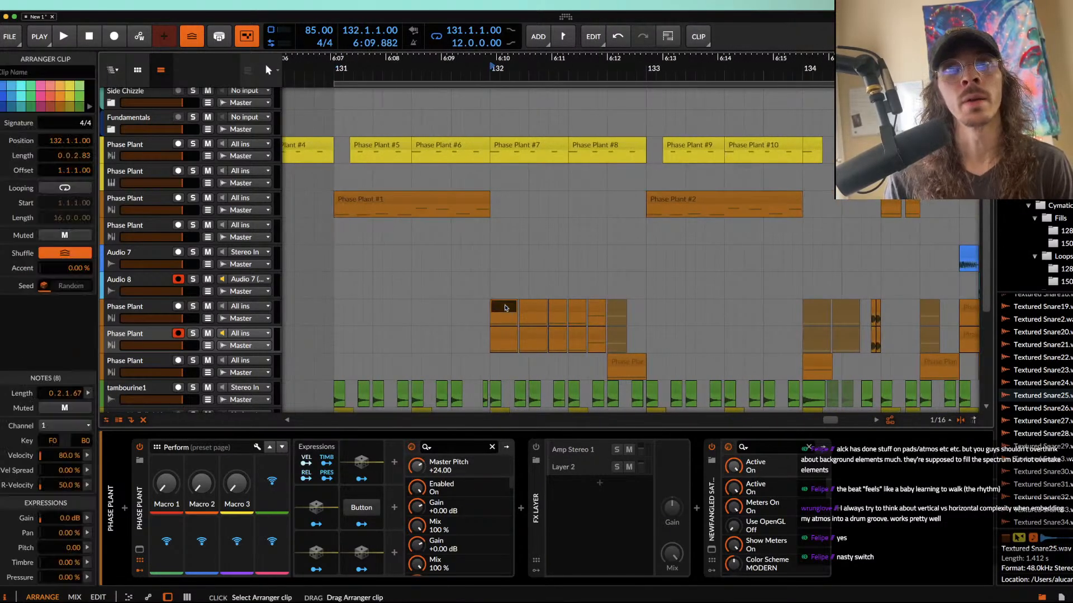
{"action": "left_click", "coordinate": [505, 334]}
{"action": "left_click", "coordinate": [618, 334], "text": "shift"}
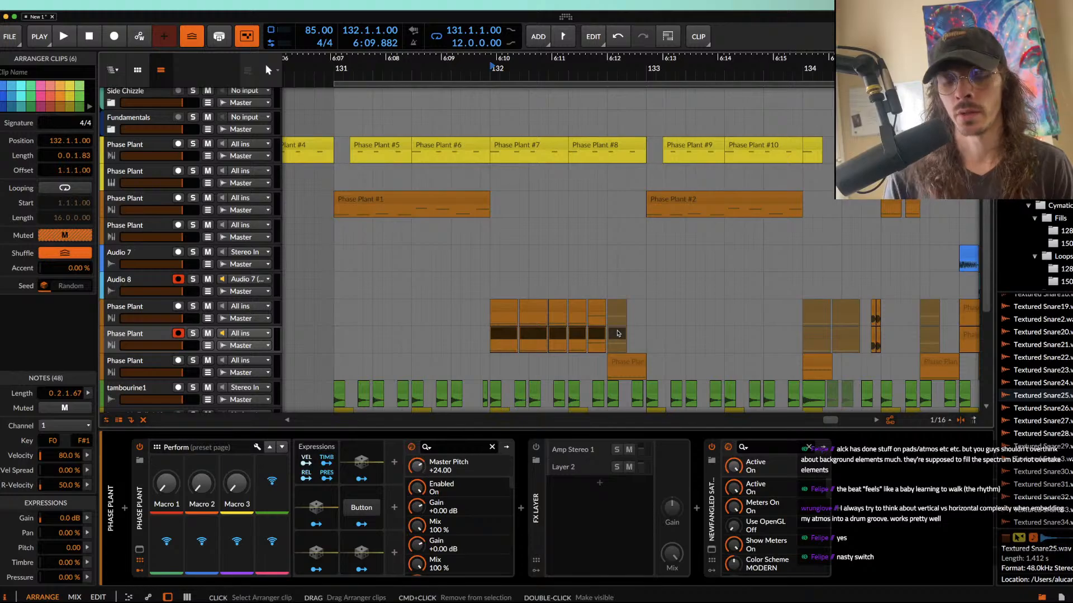
{"action": "key", "text": "Delete"}
Step: Delete the two muted clips at bar 134 from the fill track
{"action": "scroll", "coordinate": [618, 336], "scroll_direction": "right", "scroll_amount": 3}
{"action": "left_click", "coordinate": [665, 347]}
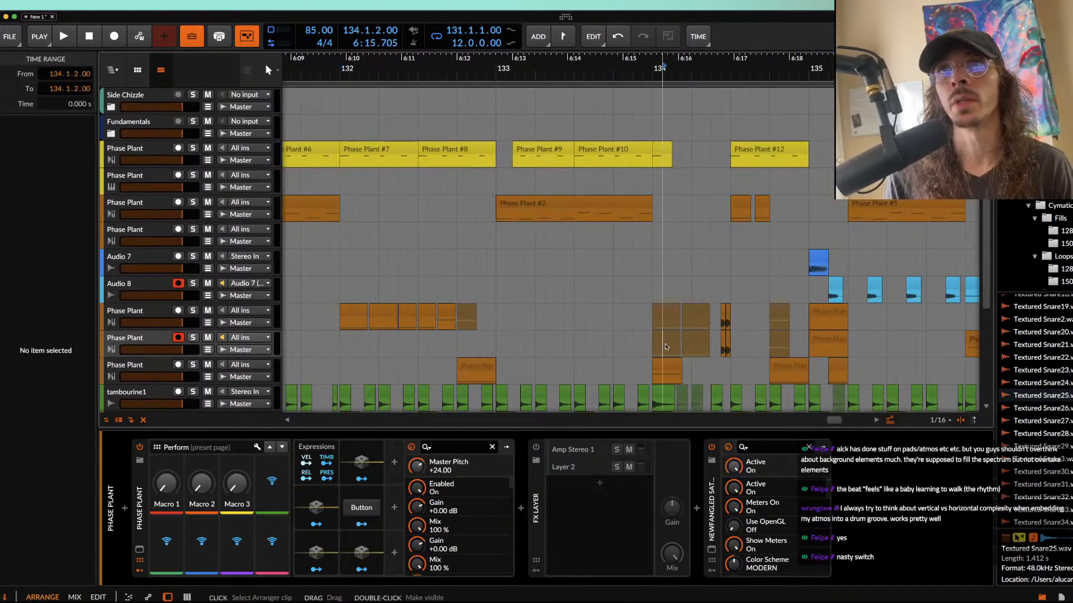
{"action": "left_click", "coordinate": [672, 336]}
{"action": "left_click", "coordinate": [691, 341], "text": "shift"}
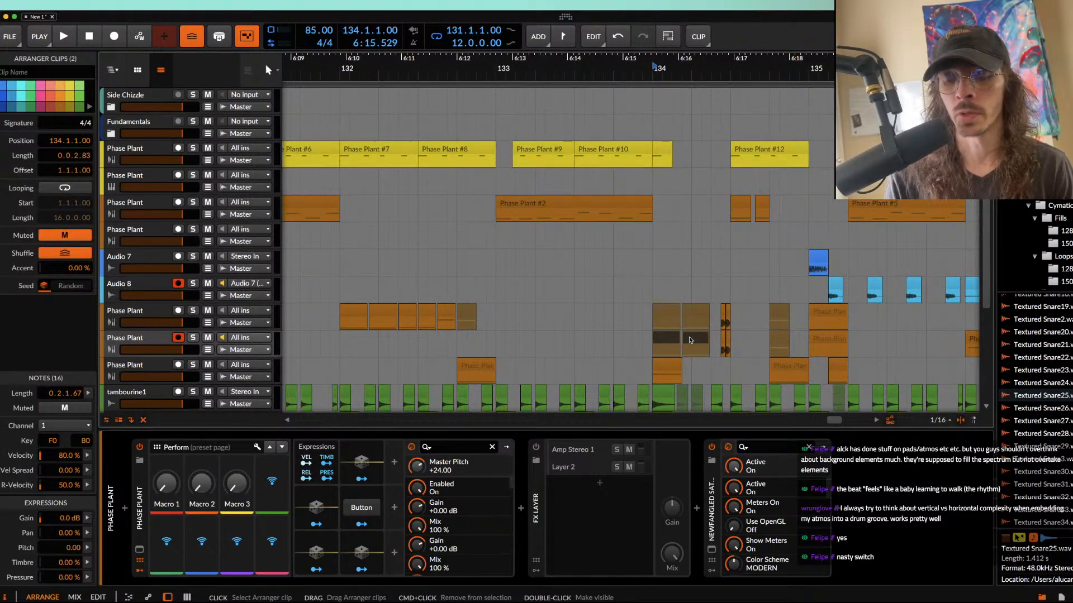
{"action": "key", "text": "Delete"}
Step: Delete the bounced clip at 134.2.4 and the old clip at 135.1 from the fill track
{"action": "scroll", "coordinate": [689, 335], "scroll_direction": "right", "scroll_amount": 2}
{"action": "left_click", "coordinate": [690, 316]}
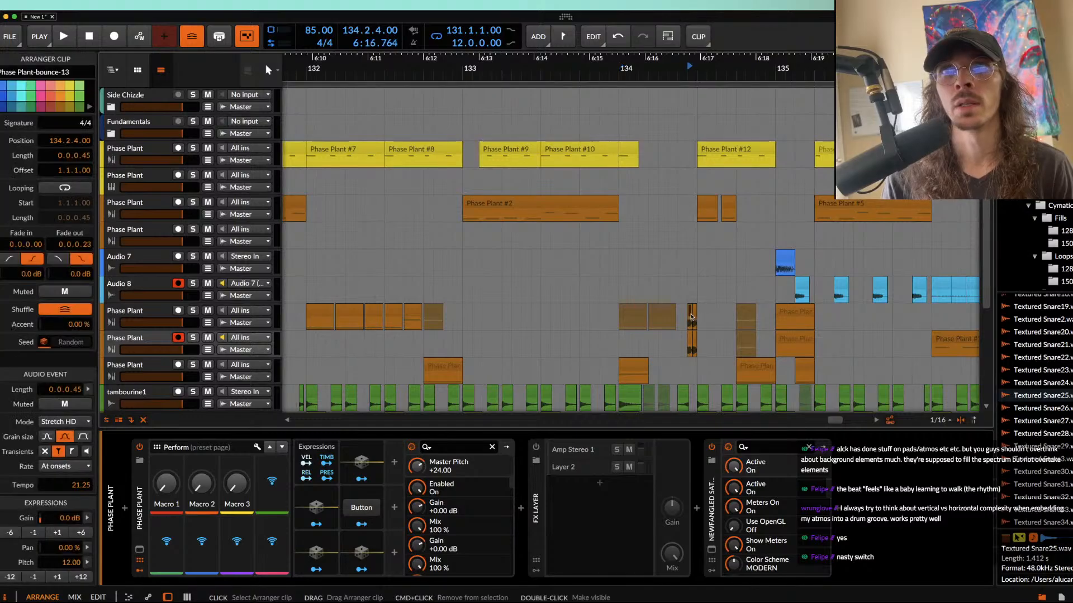
{"action": "left_click", "coordinate": [691, 343]}
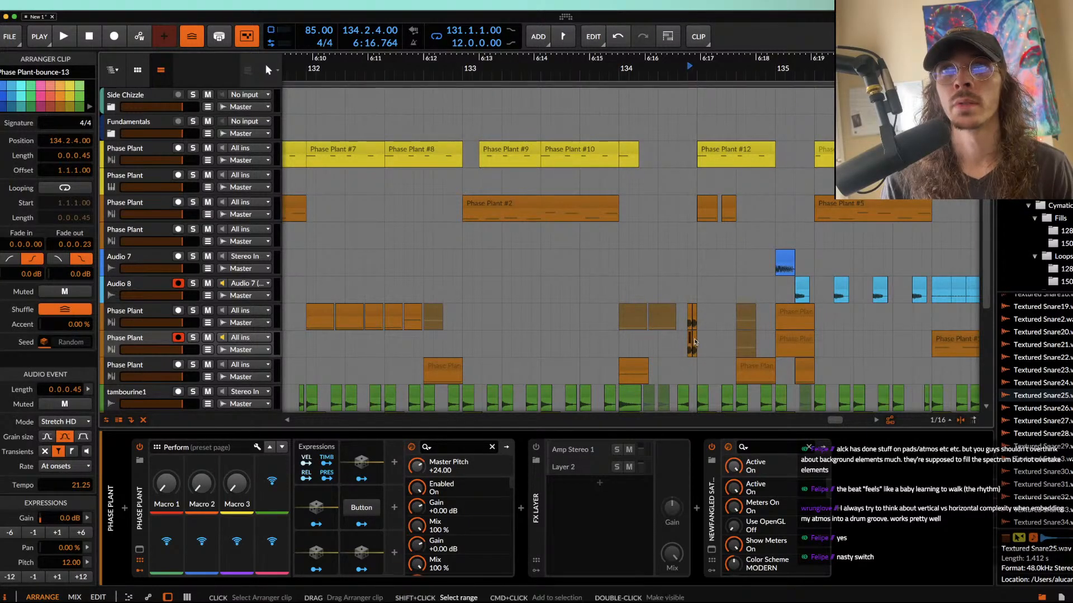
{"action": "key", "text": "Delete"}
{"action": "scroll", "coordinate": [653, 343], "scroll_direction": "right", "scroll_amount": 3}
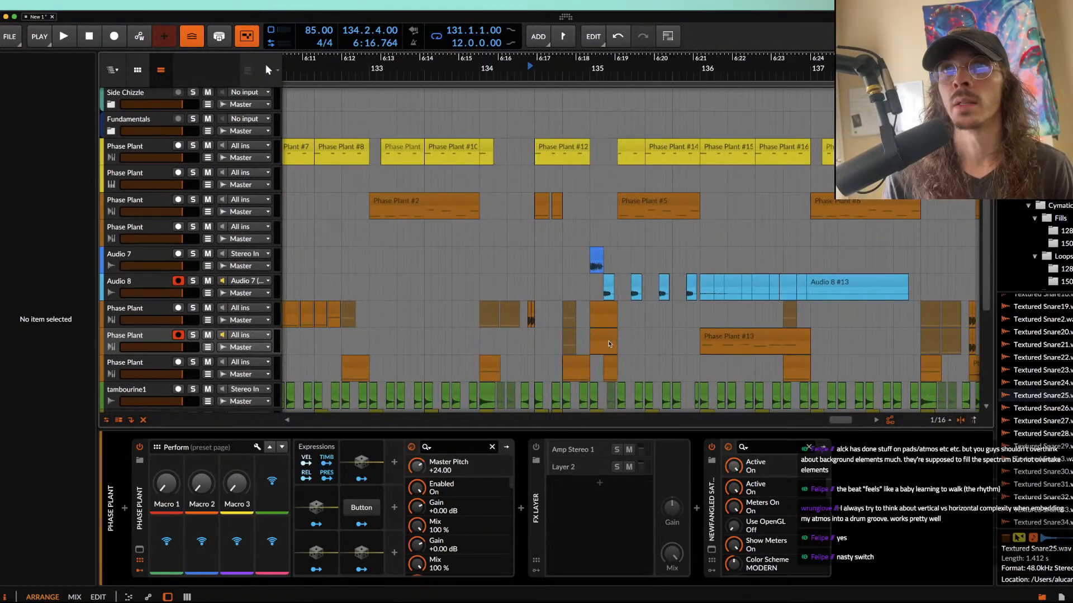
{"action": "left_click", "coordinate": [609, 342]}
{"action": "key", "text": "Delete"}
{"action": "scroll", "coordinate": [631, 336], "scroll_direction": "down", "scroll_amount": 5}
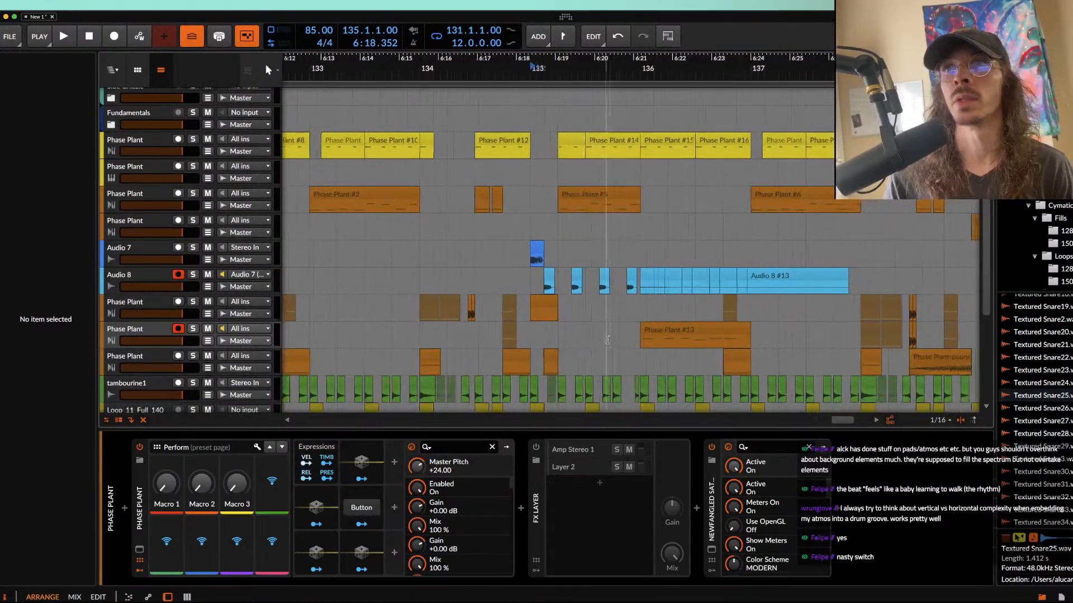
Step: Play the arrangement from 131.1 into bar 133 to check the phrases after the cleanup
{"action": "scroll", "coordinate": [658, 330], "scroll_direction": "up", "scroll_amount": 1}
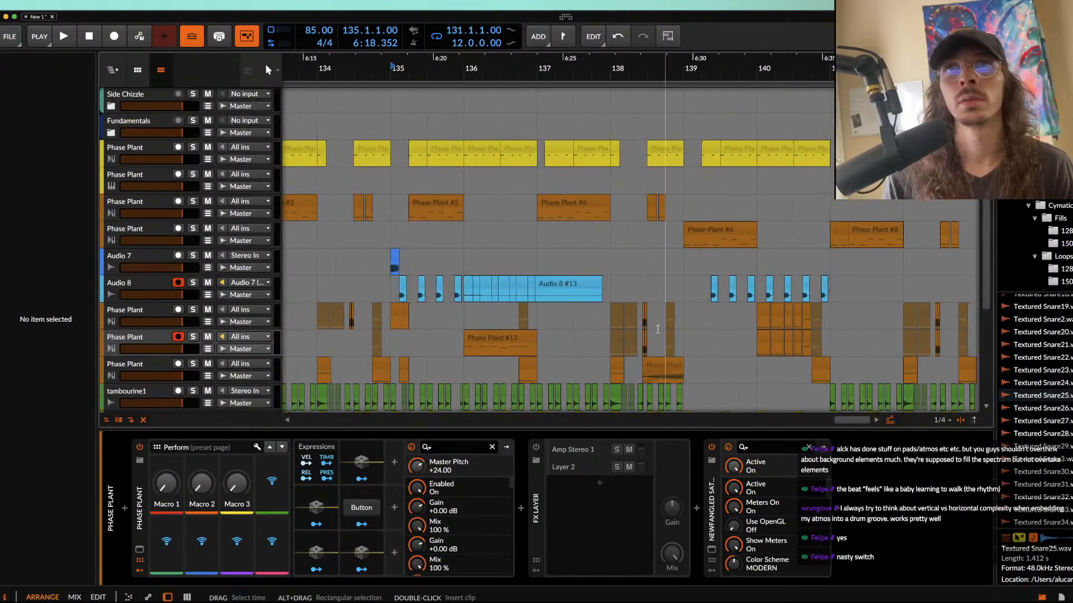
{"action": "scroll", "coordinate": [658, 329], "scroll_direction": "down", "scroll_amount": 4}
{"action": "scroll", "coordinate": [531, 302], "scroll_direction": "left", "scroll_amount": 4}
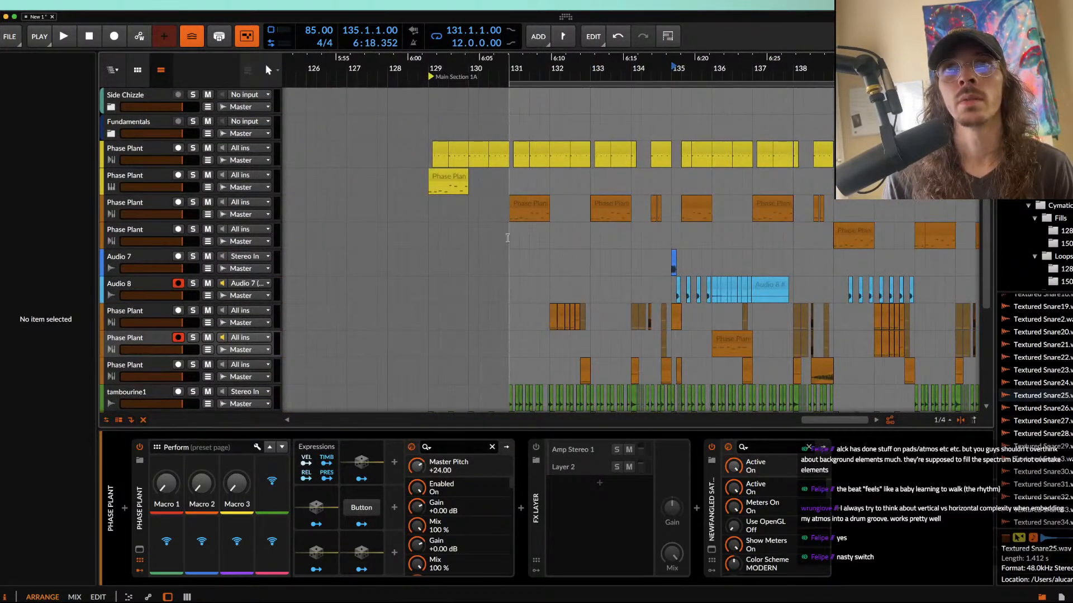
{"action": "left_click", "coordinate": [508, 240]}
{"action": "scroll", "coordinate": [507, 240], "scroll_direction": "up", "scroll_amount": 4}
{"action": "key", "text": "space"}
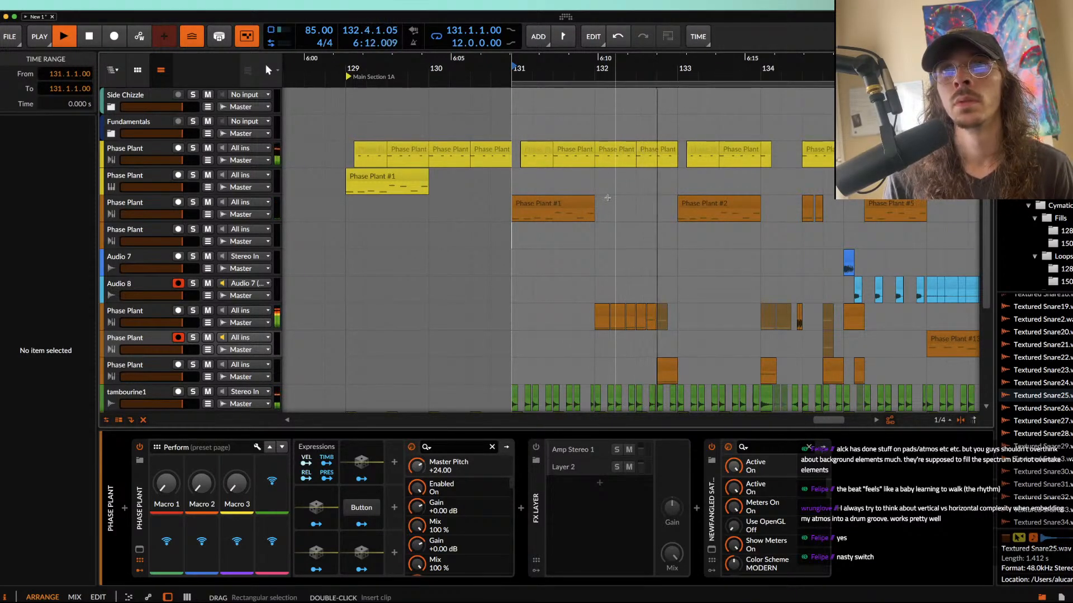
{"action": "scroll", "coordinate": [607, 197], "scroll_direction": "up", "scroll_amount": 2}
{"action": "scroll", "coordinate": [608, 201], "scroll_direction": "right", "scroll_amount": 1}
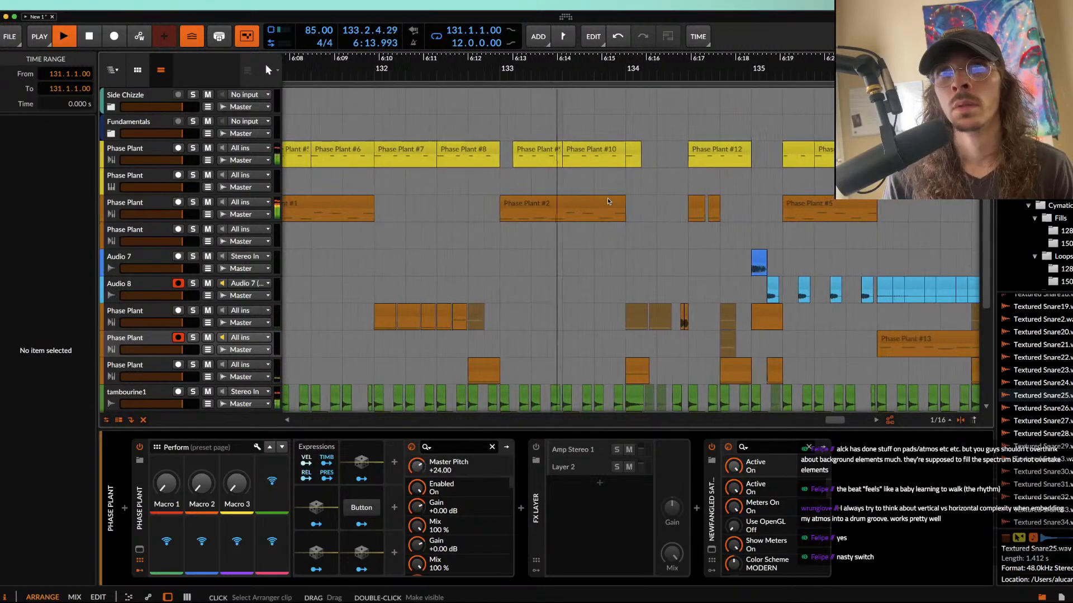
{"action": "key", "text": "space"}
Step: Replay bar 131 from the start of the orange Phase Plant #1 clip and listen to its ending
{"action": "scroll", "coordinate": [446, 175], "scroll_direction": "left", "scroll_amount": 2}
{"action": "scroll", "coordinate": [446, 175], "scroll_direction": "up", "scroll_amount": 3}
{"action": "left_click", "coordinate": [413, 201]}
{"action": "scroll", "coordinate": [413, 201], "scroll_direction": "left", "scroll_amount": 4}
{"action": "scroll", "coordinate": [414, 200], "scroll_direction": "down", "scroll_amount": 1}
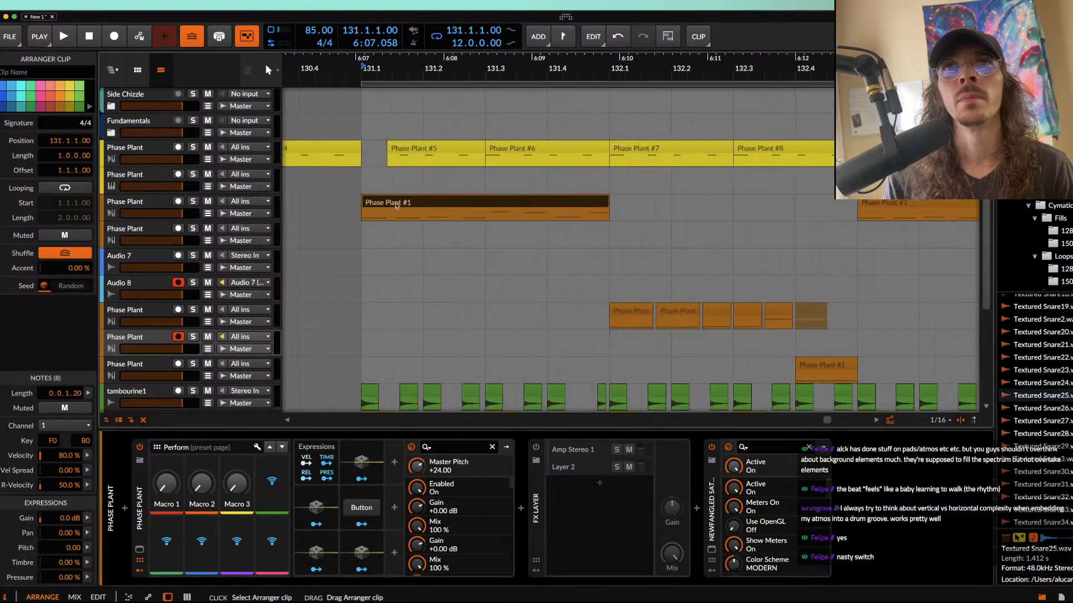
{"action": "key", "text": "space"}
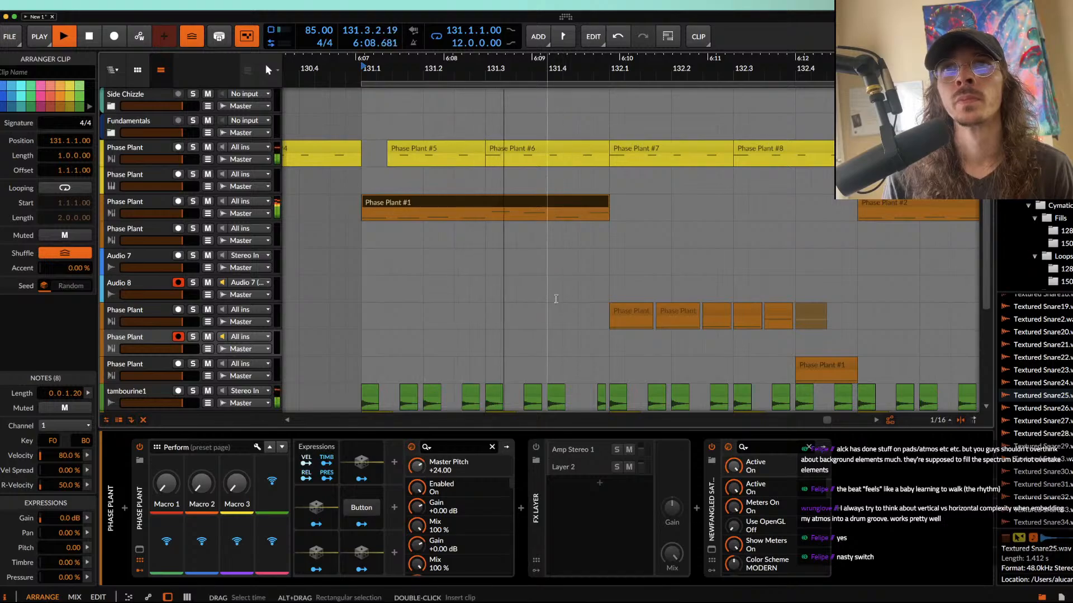
{"action": "key", "text": "space"}
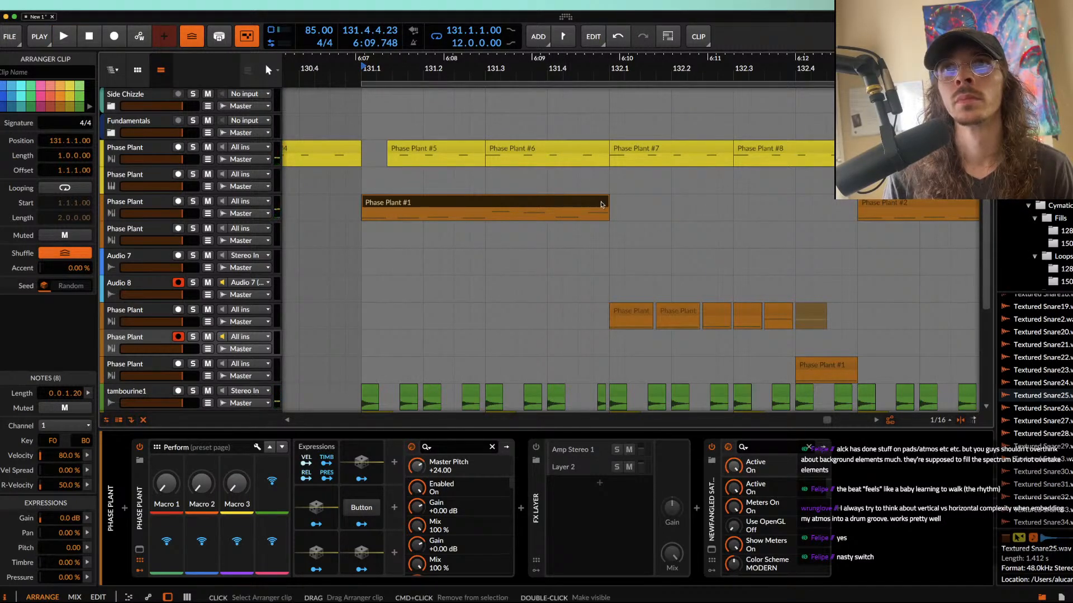
Step: Mute the first orange Phase Plant clip at 132.1 on the track above the fill track
{"action": "scroll", "coordinate": [601, 205], "scroll_direction": "up", "scroll_amount": 1}
{"action": "left_click", "coordinate": [644, 312]}
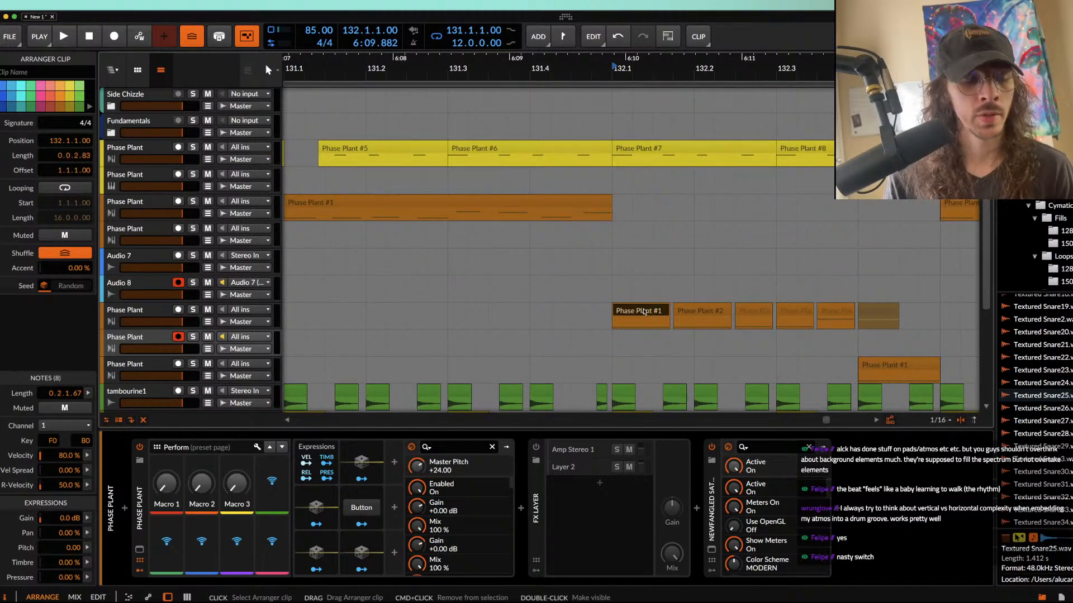
{"action": "key", "text": "m"}
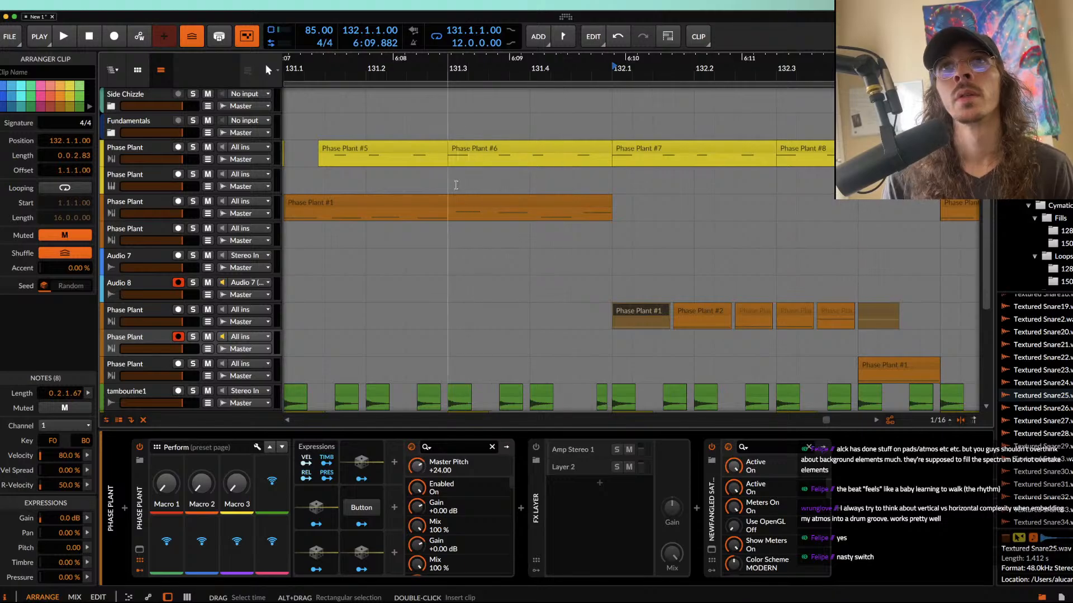
Step: Shorten the orange Phase Plant #1 clip at 131.1 to 0.3.3.71 and trim the yellow Phase Plant #7 clip's start to 132.1.3
{"action": "left_click", "coordinate": [447, 176]}
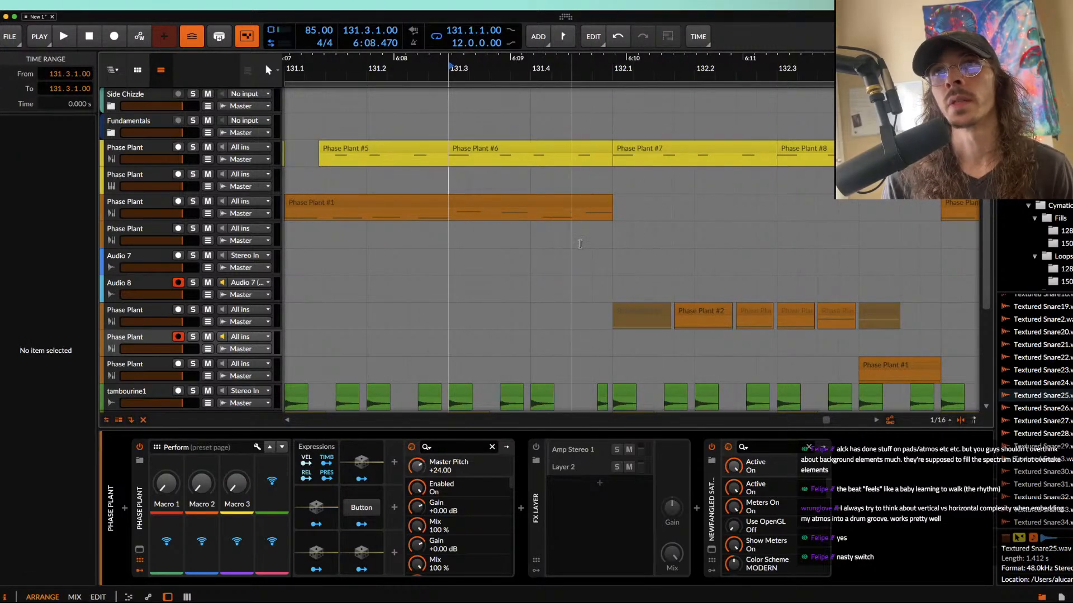
{"action": "scroll", "coordinate": [607, 210], "scroll_direction": "up", "scroll_amount": 3}
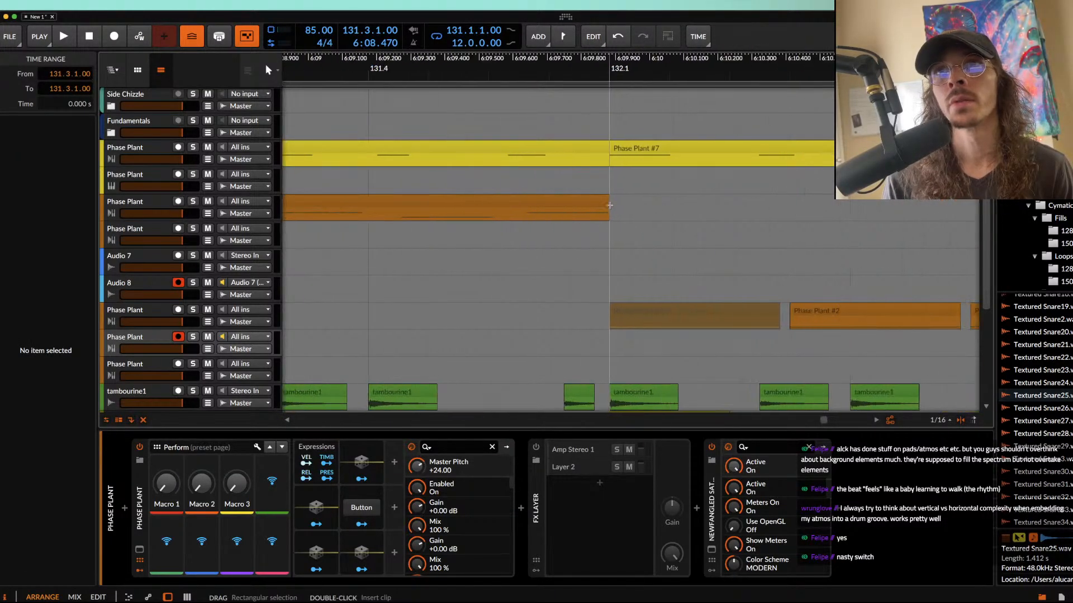
{"action": "left_click", "coordinate": [588, 202]}
{"action": "scroll", "coordinate": [589, 203], "scroll_direction": "down", "scroll_amount": 3}
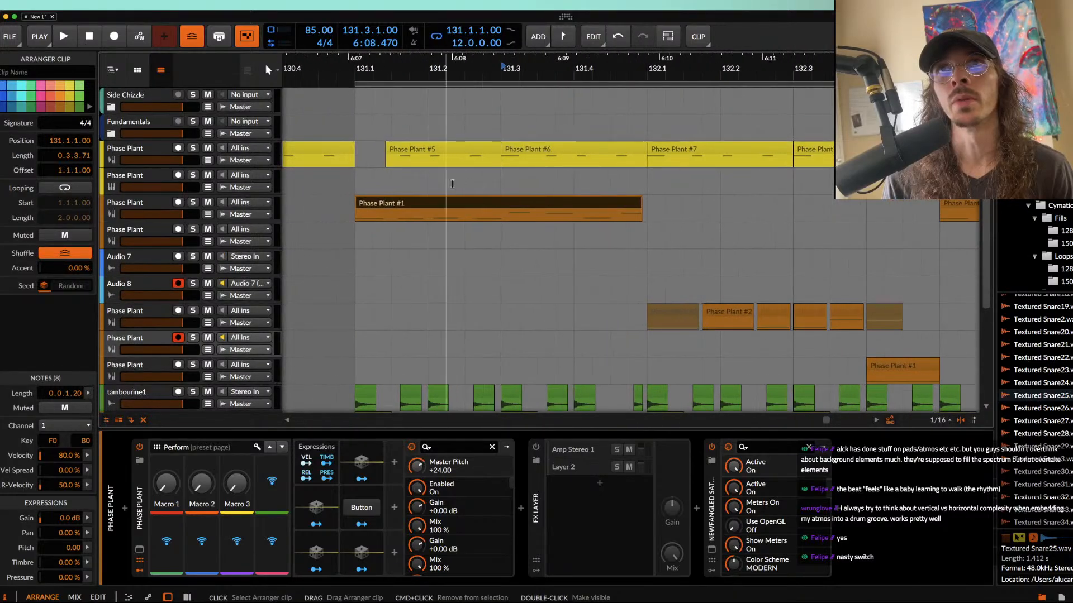
{"action": "left_click_drag", "start_coordinate": [649, 149], "coordinate": [682, 149]}
Step: Play the arrangement from the orange Phase Plant #1 clip at 131.1 and follow the section through to bar 140
{"action": "left_click", "coordinate": [377, 201]}
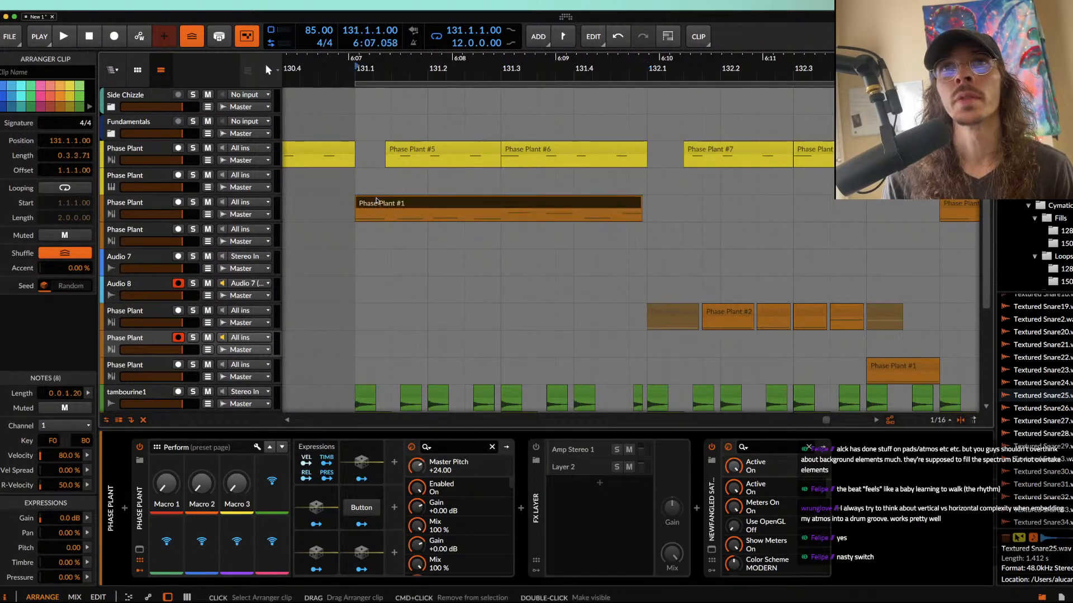
{"action": "key", "text": "space"}
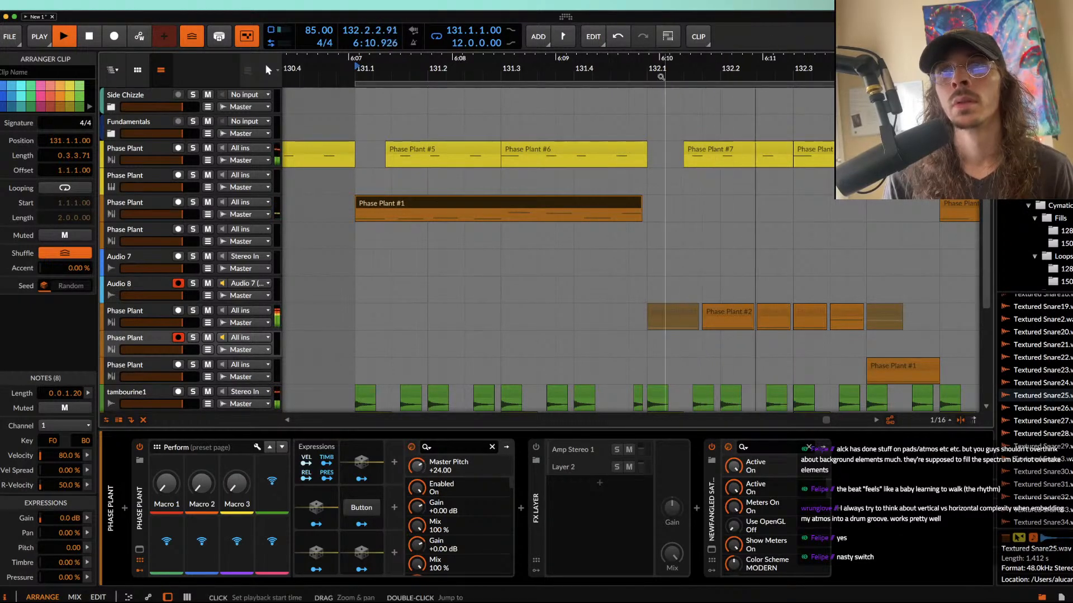
{"action": "scroll", "coordinate": [656, 325], "scroll_direction": "down", "scroll_amount": 2}
{"action": "scroll", "coordinate": [656, 326], "scroll_direction": "down", "scroll_amount": 3}
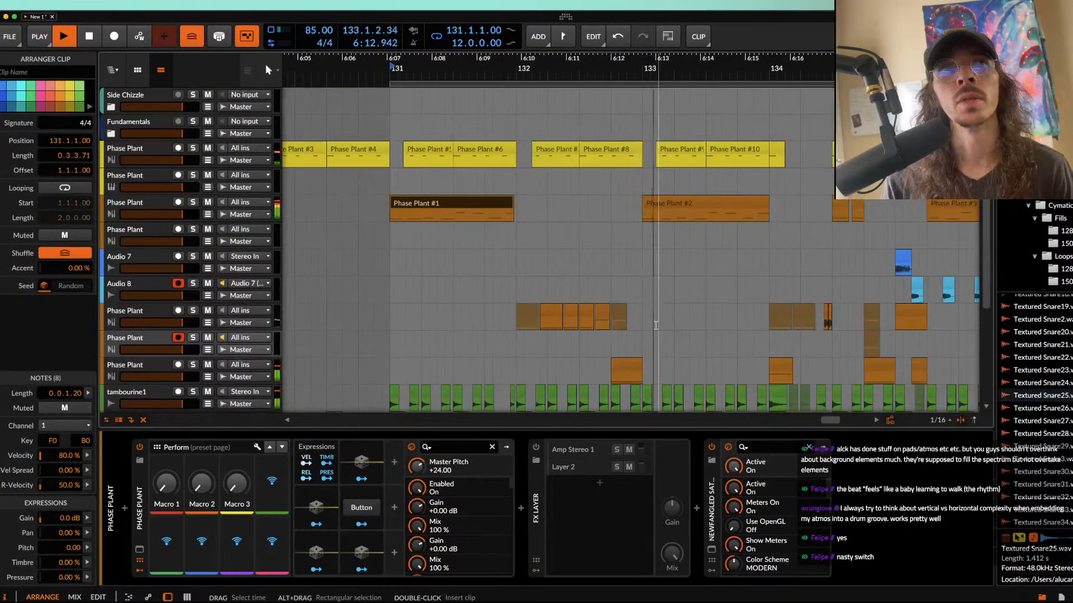
{"action": "scroll", "coordinate": [655, 326], "scroll_direction": "left", "scroll_amount": 1}
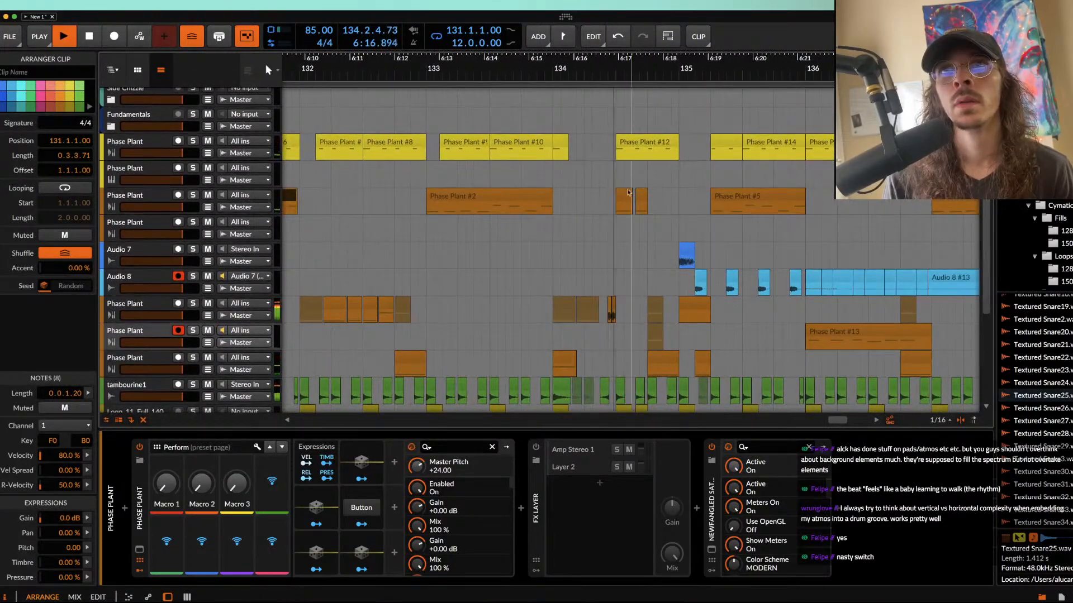
{"action": "scroll", "coordinate": [617, 234], "scroll_direction": "right", "scroll_amount": 5}
{"action": "scroll", "coordinate": [617, 233], "scroll_direction": "right", "scroll_amount": 1}
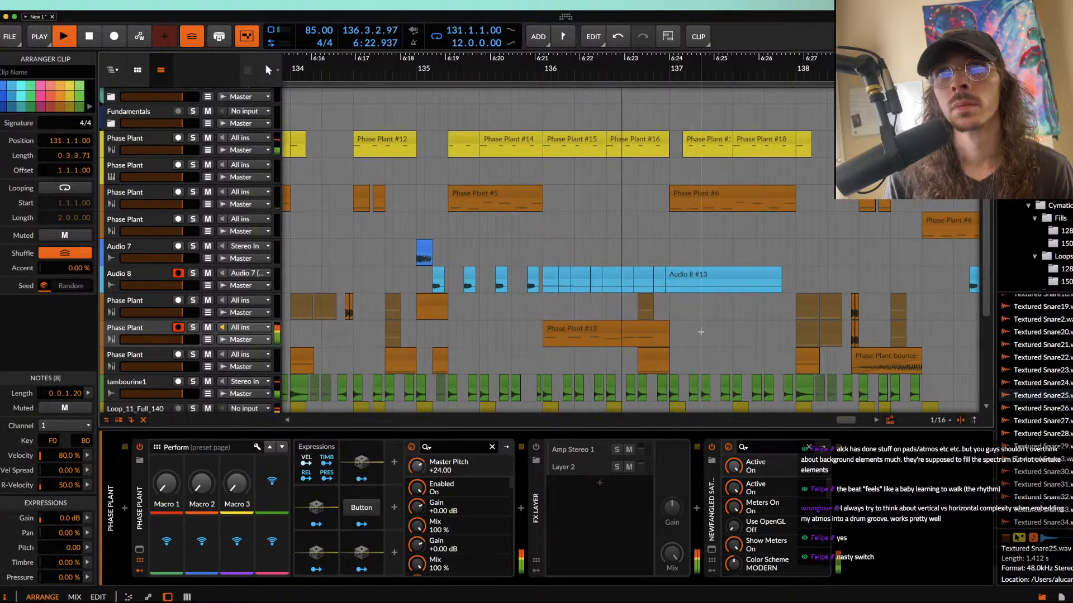
{"action": "scroll", "coordinate": [725, 256], "scroll_direction": "right", "scroll_amount": 2}
{"action": "scroll", "coordinate": [725, 256], "scroll_direction": "up", "scroll_amount": 1}
{"action": "scroll", "coordinate": [725, 256], "scroll_direction": "down", "scroll_amount": 4}
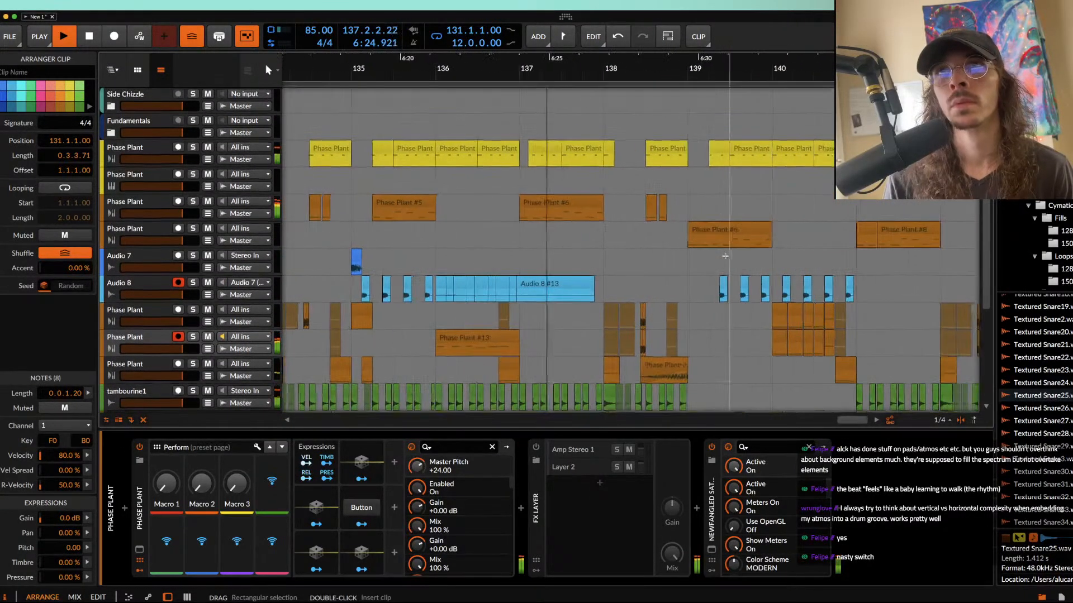
{"action": "scroll", "coordinate": [725, 256], "scroll_direction": "down", "scroll_amount": 1}
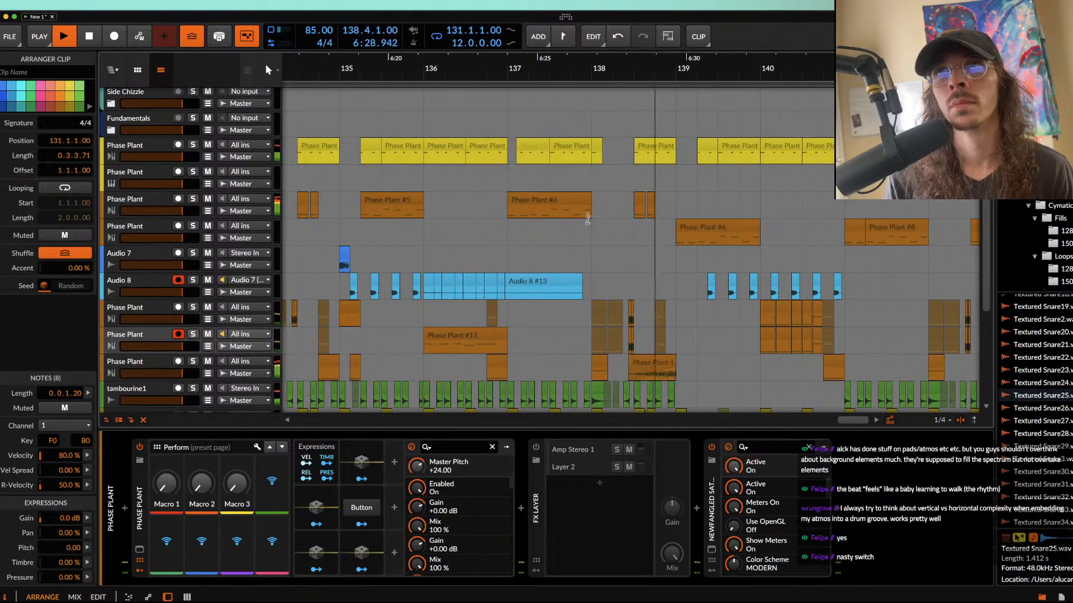
{"action": "scroll", "coordinate": [577, 232], "scroll_direction": "right", "scroll_amount": 8}
{"action": "scroll", "coordinate": [577, 231], "scroll_direction": "down", "scroll_amount": 1}
{"action": "left_click", "coordinate": [470, 234]}
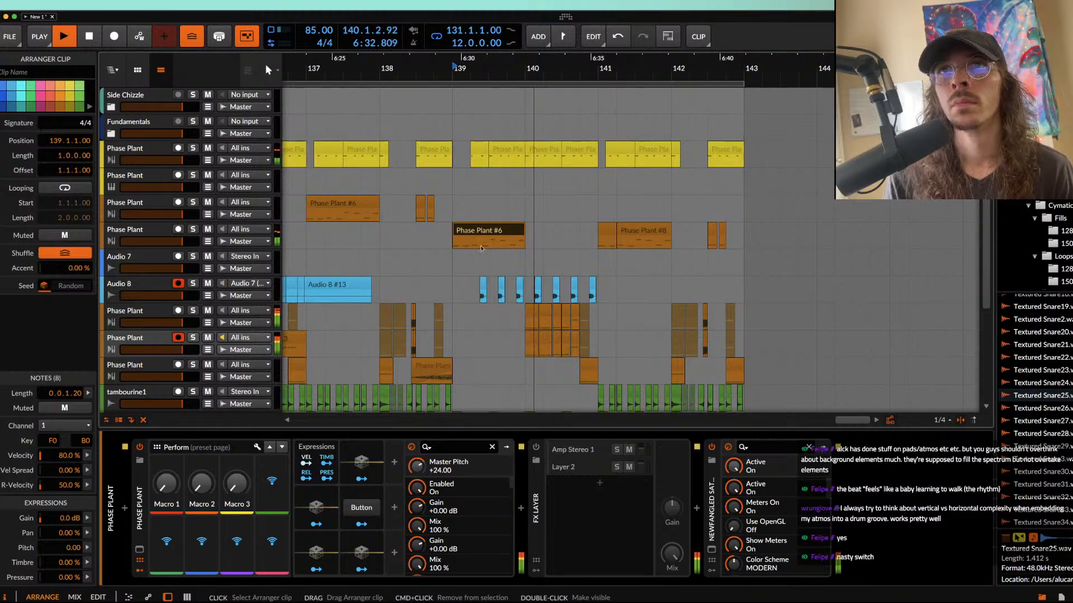
{"action": "scroll", "coordinate": [478, 260], "scroll_direction": "down", "scroll_amount": 2}
{"action": "scroll", "coordinate": [477, 260], "scroll_direction": "right", "scroll_amount": 1}
Step: Select the bar 140 fill clips on the second Phase Plant track below Audio 8 and lower that track's volume slightly
{"action": "left_click", "coordinate": [486, 286]}
{"action": "left_click", "coordinate": [530, 284], "text": "shift"}
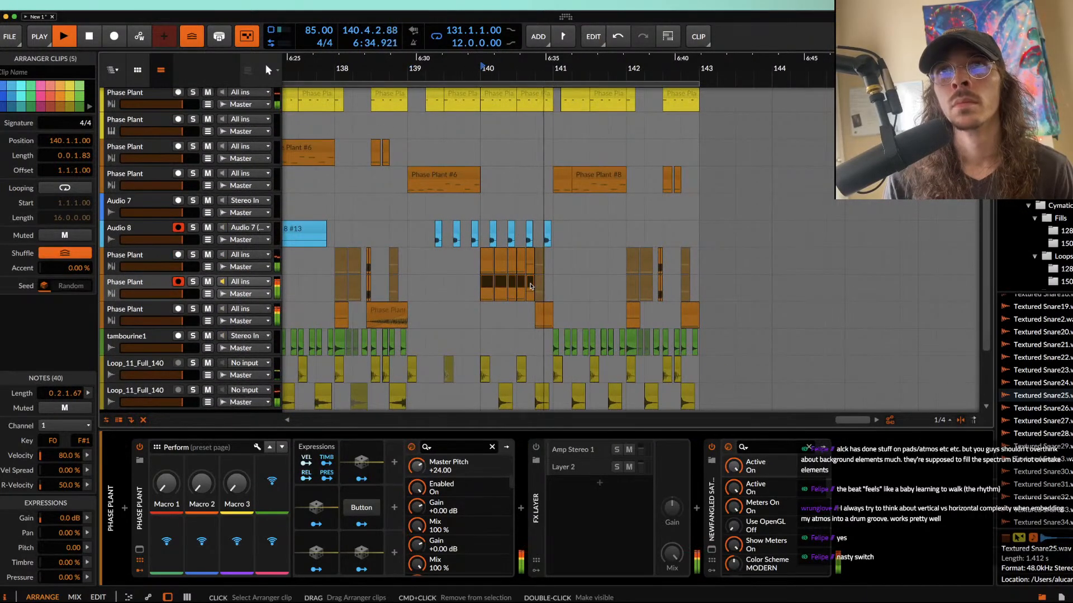
{"action": "left_click_drag", "start_coordinate": [182, 294], "coordinate": [169, 294]}
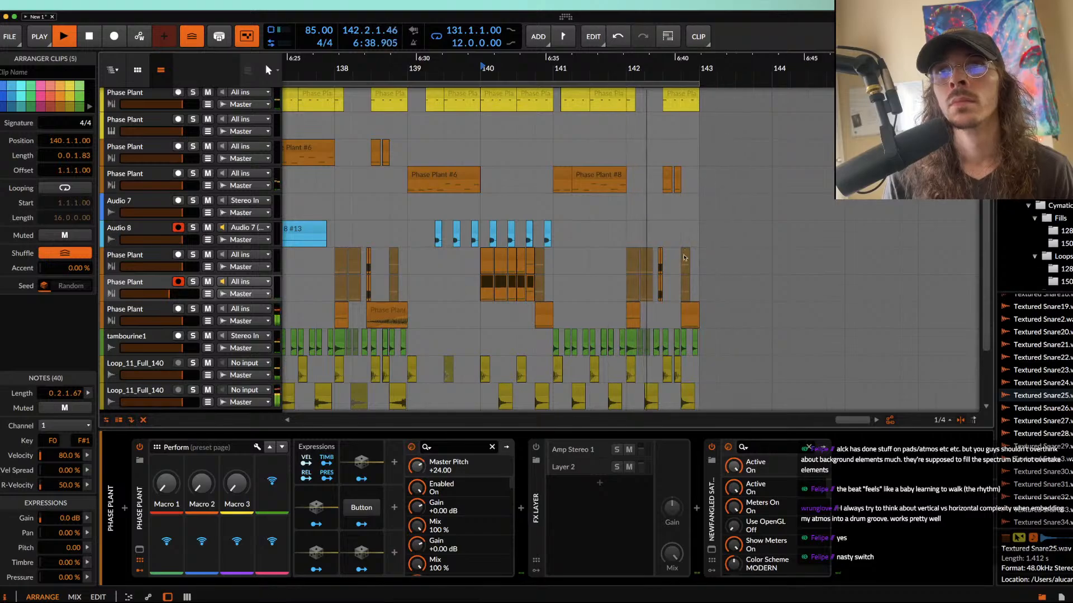
Step: Listen on to the end of bar 142 and stop playback
{"action": "scroll", "coordinate": [644, 264], "scroll_direction": "up", "scroll_amount": 5}
{"action": "scroll", "coordinate": [644, 264], "scroll_direction": "down", "scroll_amount": 5}
{"action": "key", "text": "space"}
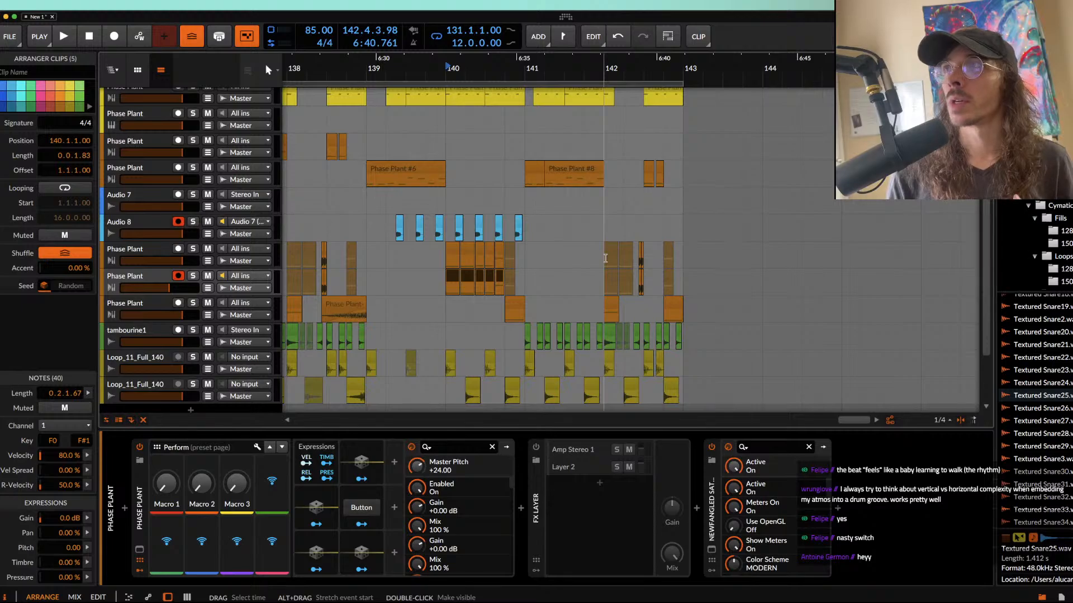
Step: Return to the orange Phase Plant clip at 131.1 and review the layout of the whole main section
{"action": "scroll", "coordinate": [605, 258], "scroll_direction": "left", "scroll_amount": 5}
{"action": "scroll", "coordinate": [605, 257], "scroll_direction": "down", "scroll_amount": 3}
{"action": "scroll", "coordinate": [605, 257], "scroll_direction": "up", "scroll_amount": 2}
{"action": "scroll", "coordinate": [605, 256], "scroll_direction": "down", "scroll_amount": 3}
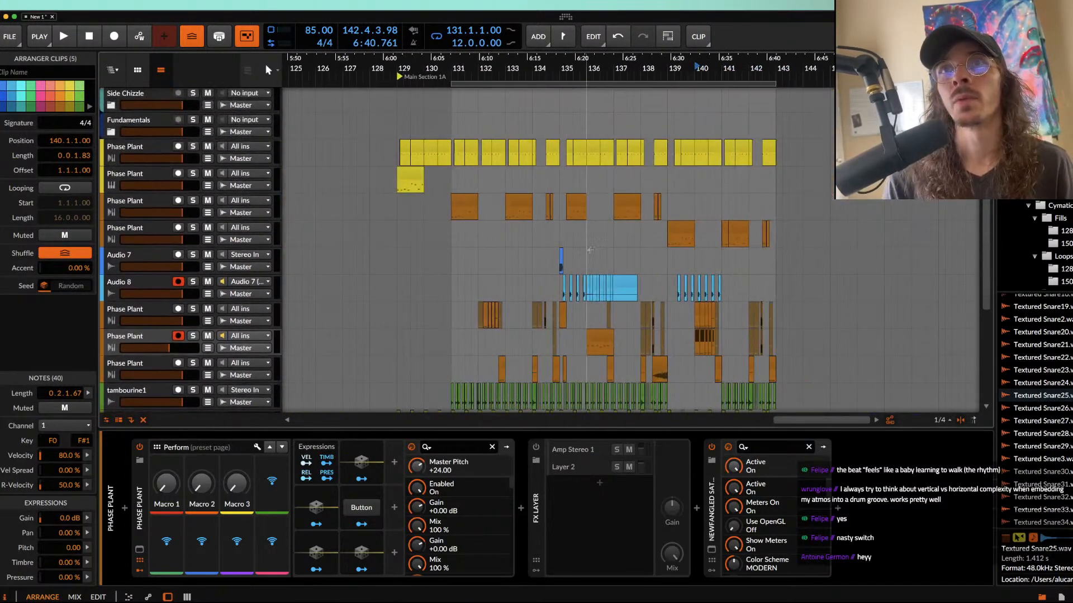
{"action": "left_click", "coordinate": [464, 206]}
{"action": "scroll", "coordinate": [465, 207], "scroll_direction": "up", "scroll_amount": 3}
{"action": "scroll", "coordinate": [467, 208], "scroll_direction": "down", "scroll_amount": 2}
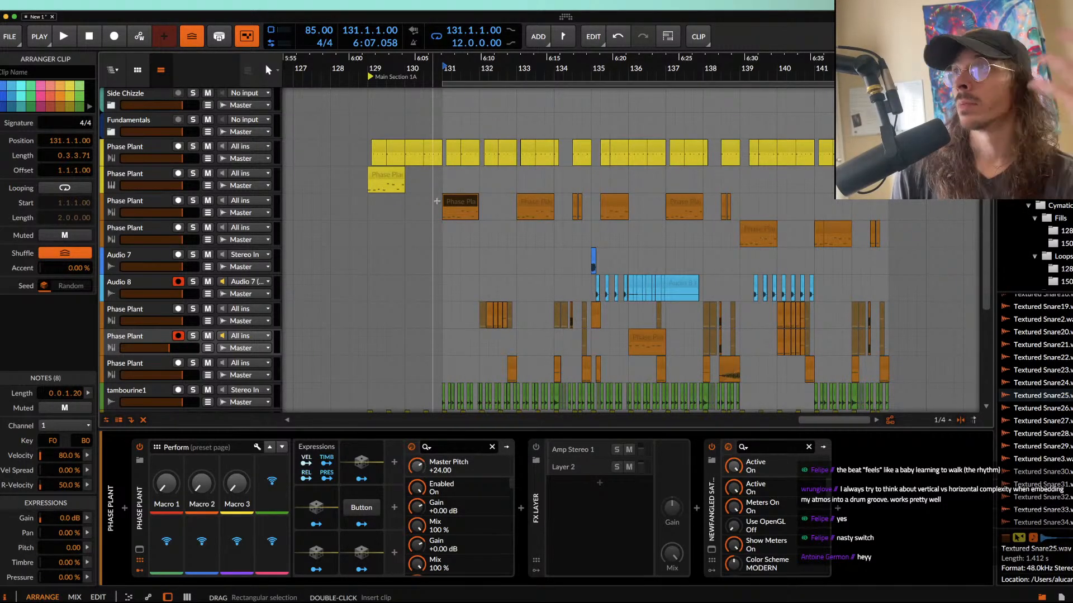
{"action": "scroll", "coordinate": [437, 201], "scroll_direction": "down", "scroll_amount": 3}
{"action": "scroll", "coordinate": [436, 201], "scroll_direction": "up", "scroll_amount": 3}
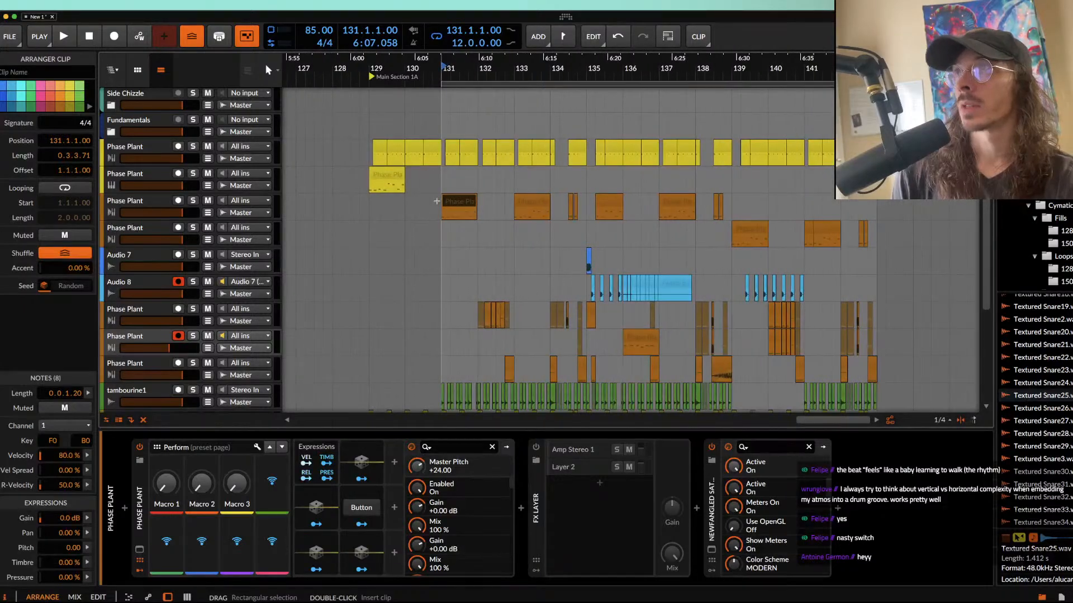
{"action": "scroll", "coordinate": [437, 202], "scroll_direction": "down", "scroll_amount": 2}
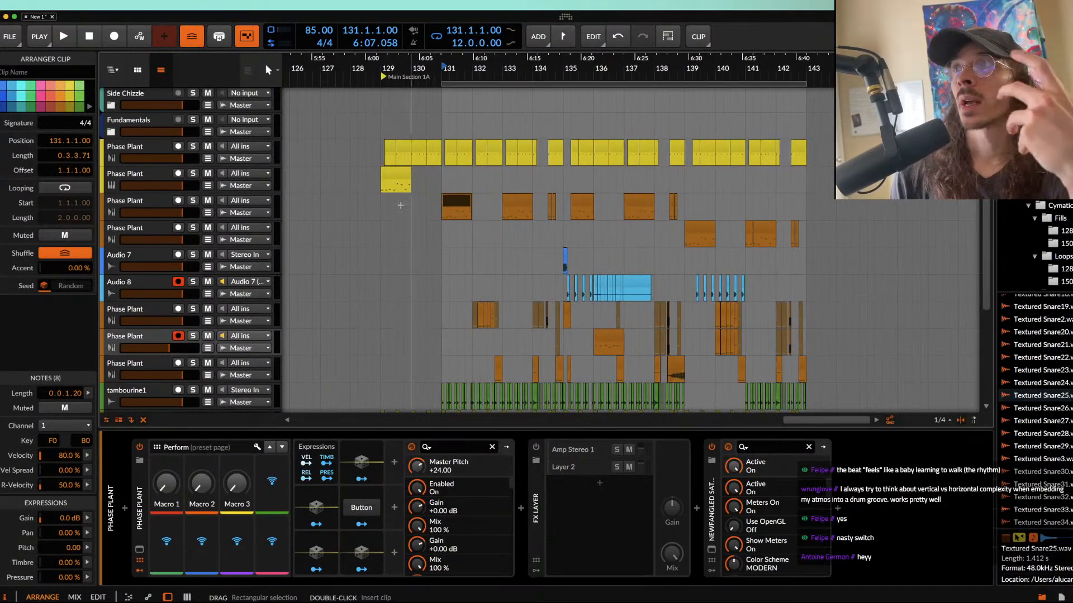
Step: Add an instrument track below the first yellow Phase Plant track and load a new Phase Plant synth on it
{"action": "left_click", "coordinate": [132, 147]}
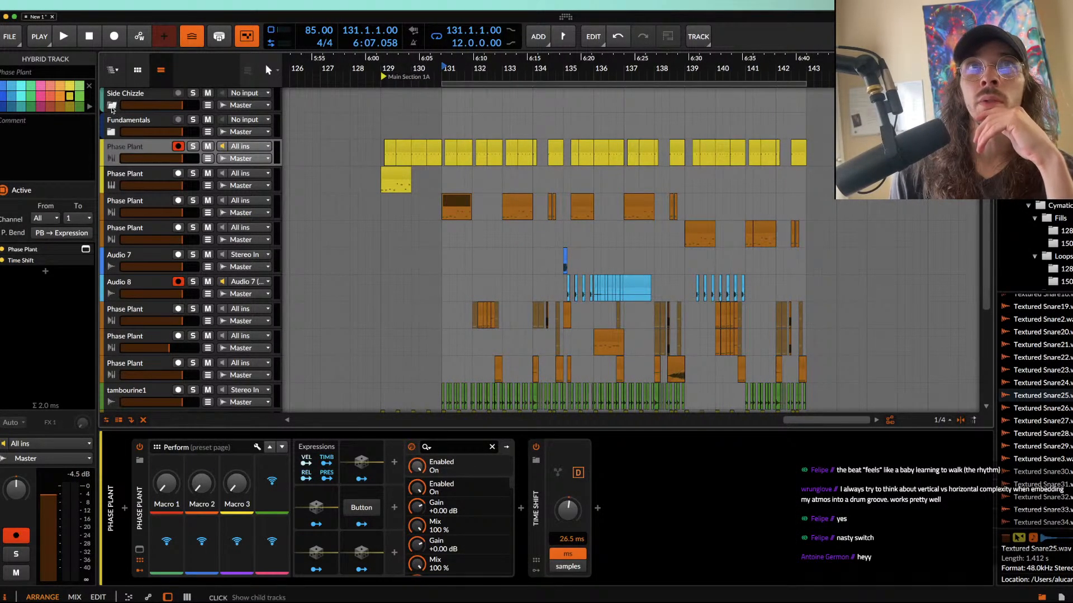
{"action": "left_click", "coordinate": [112, 107]}
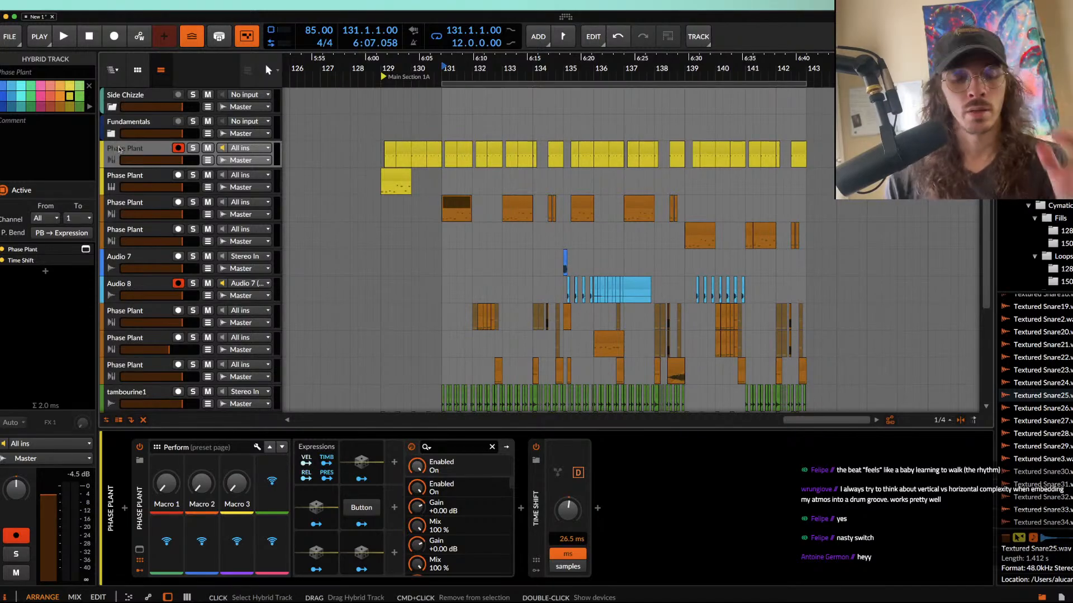
{"action": "key", "text": "ctrl+t"}
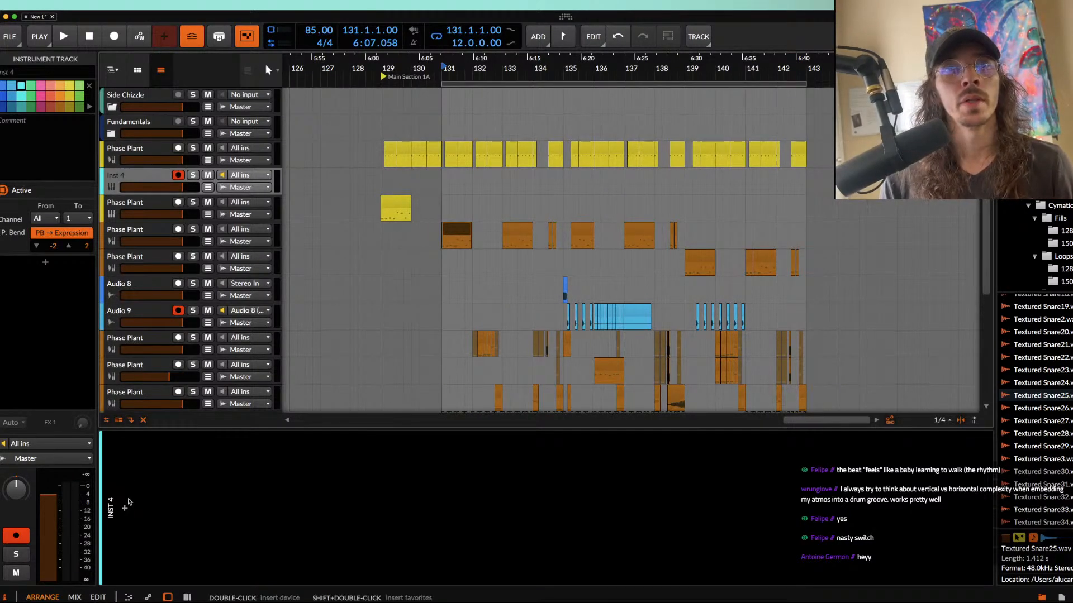
{"action": "left_click", "coordinate": [125, 508]}
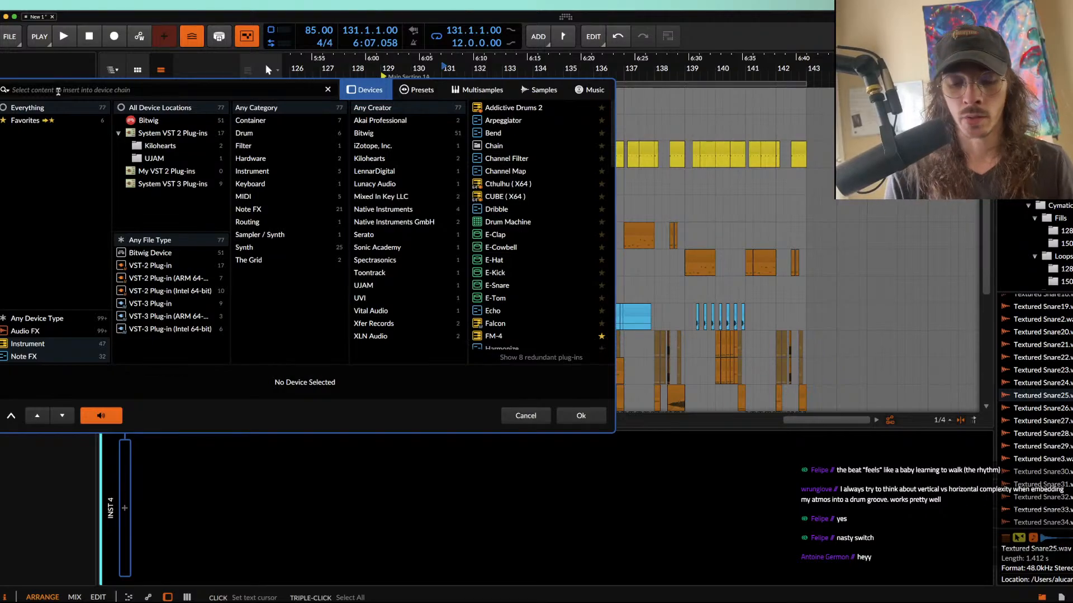
{"action": "type", "text": "PHASE"}
{"action": "left_click", "coordinate": [504, 107]}
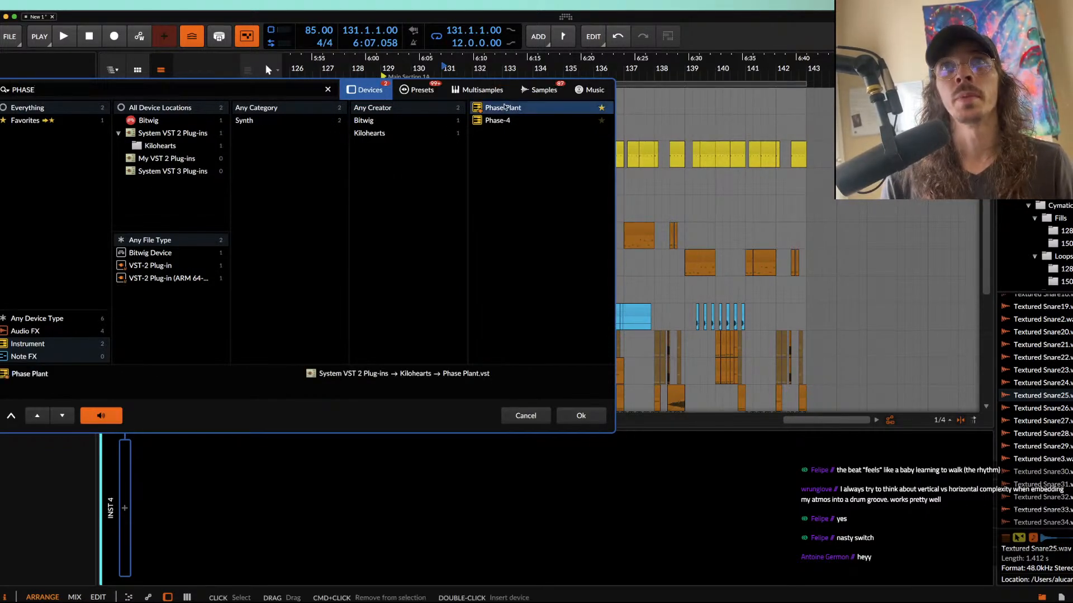
{"action": "double_click", "coordinate": [504, 107]}
Step: Add an Analog generator to the empty patch and set its waveform to triangle
{"action": "left_click", "coordinate": [261, 153]}
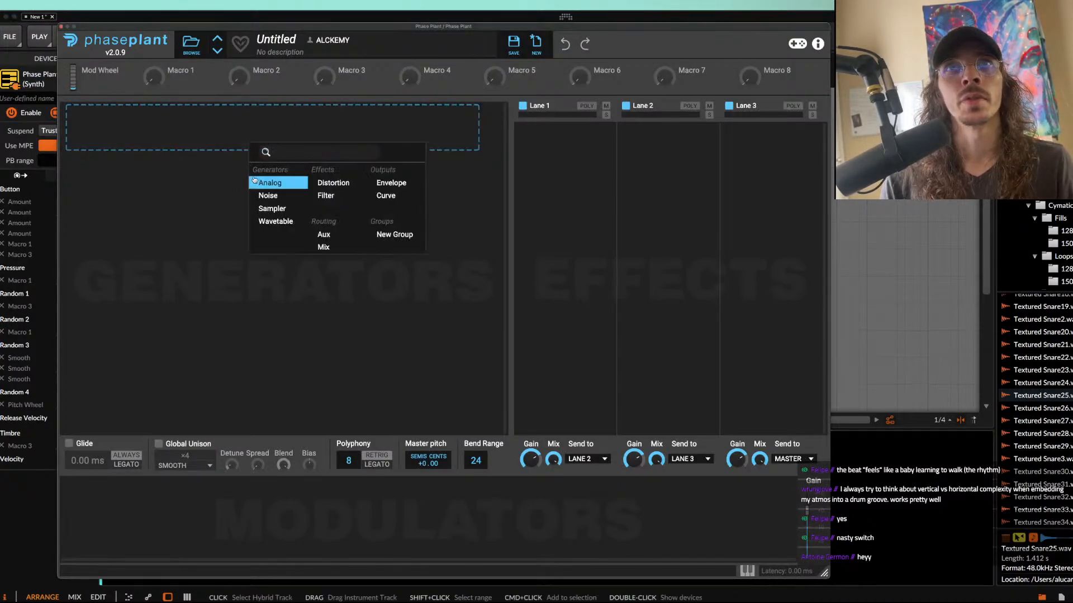
{"action": "left_click", "coordinate": [265, 183]}
{"action": "left_click", "coordinate": [391, 173]}
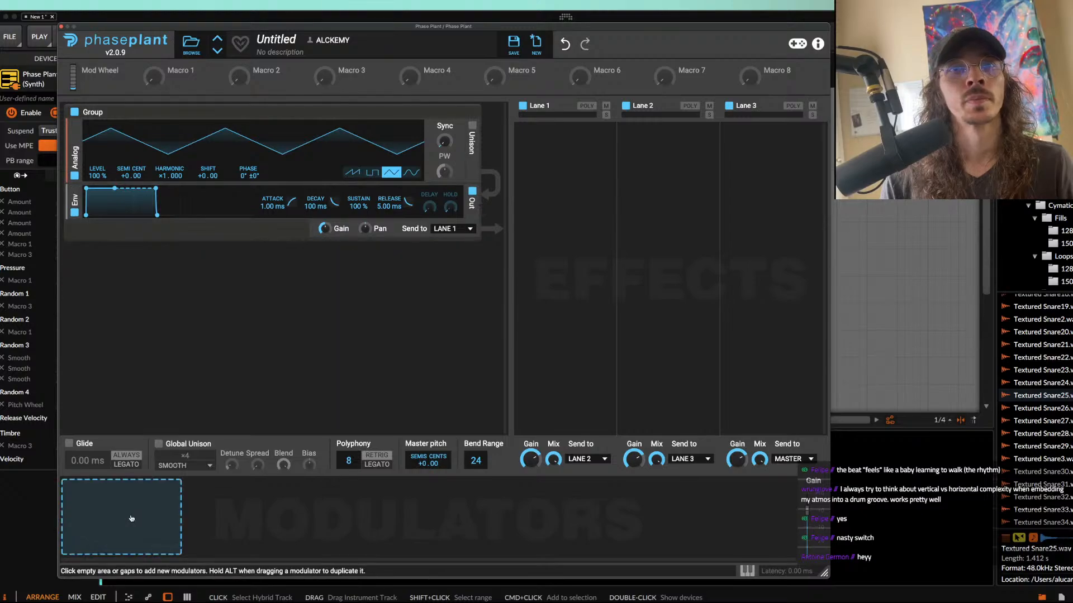
Step: Add an Envelope modulator with 0 ms attack, 658 ms decay and 0 % sustain
{"action": "left_click", "coordinate": [131, 514]}
{"action": "left_click", "coordinate": [149, 462]}
{"action": "left_click_drag", "start_coordinate": [129, 485], "coordinate": [151, 529]}
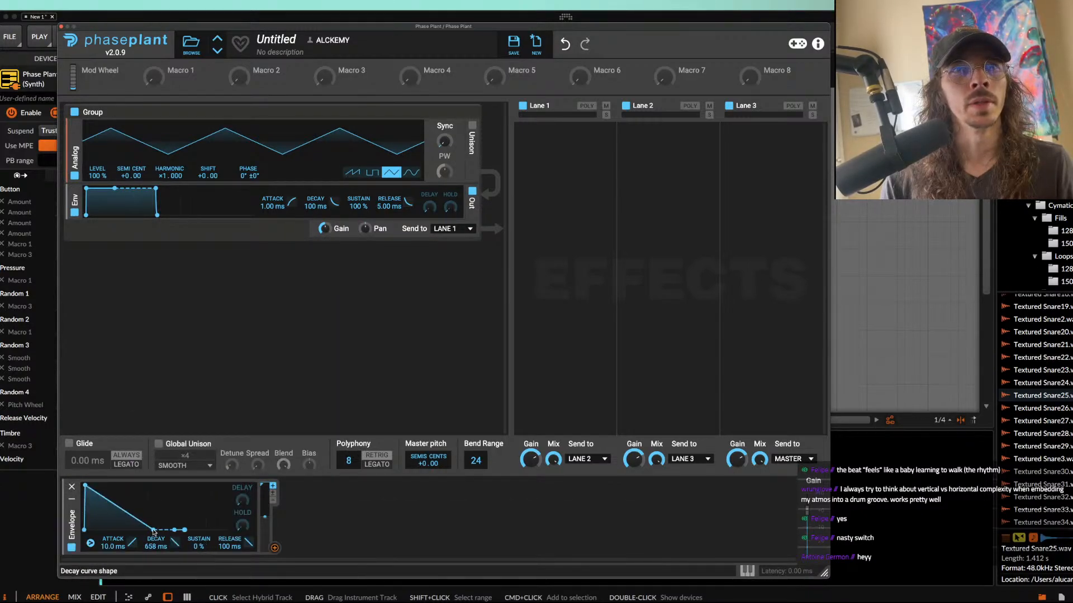
{"action": "left_click_drag", "start_coordinate": [85, 486], "coordinate": [79, 485]}
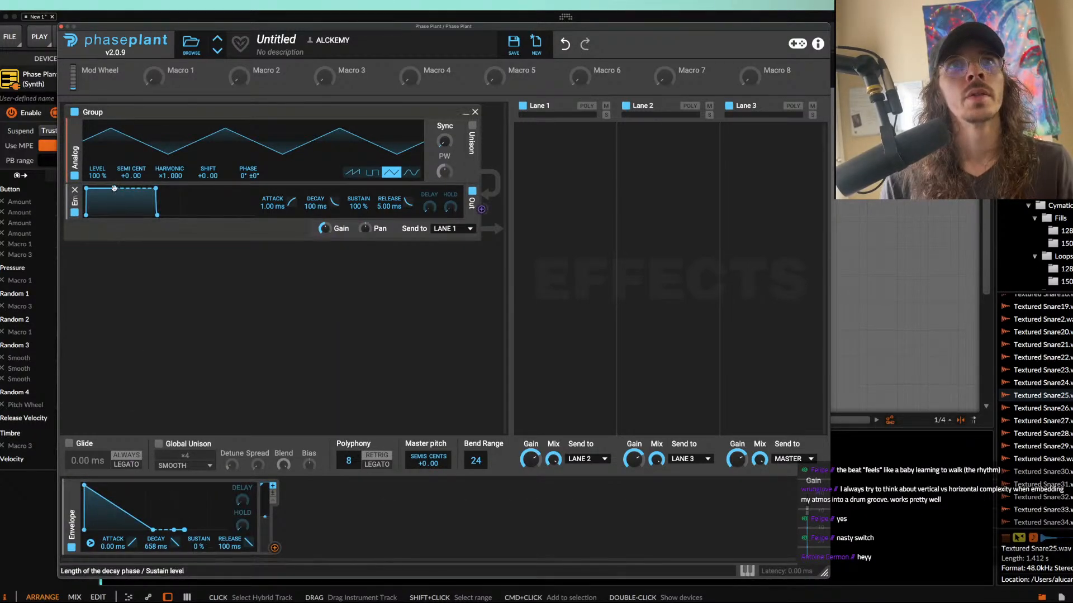
Step: Shape the generator's output envelope with 674 ms decay, 0 % sustain and 684 ms release
{"action": "left_click_drag", "start_coordinate": [115, 188], "coordinate": [135, 216]}
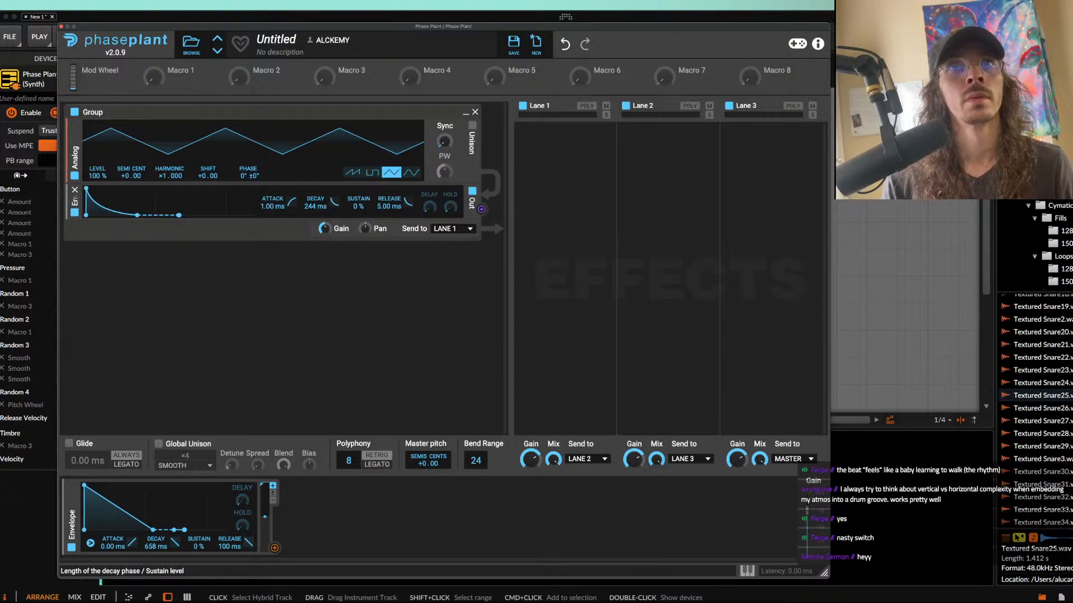
{"action": "left_click_drag", "start_coordinate": [148, 215], "coordinate": [165, 215]}
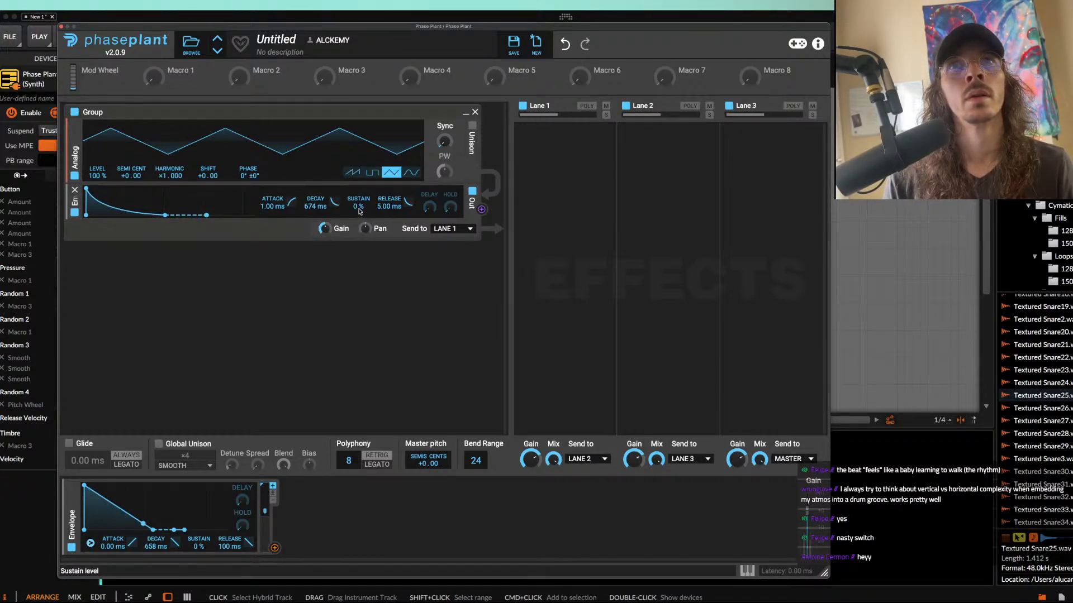
{"action": "left_click_drag", "start_coordinate": [390, 206], "coordinate": [389, 167]}
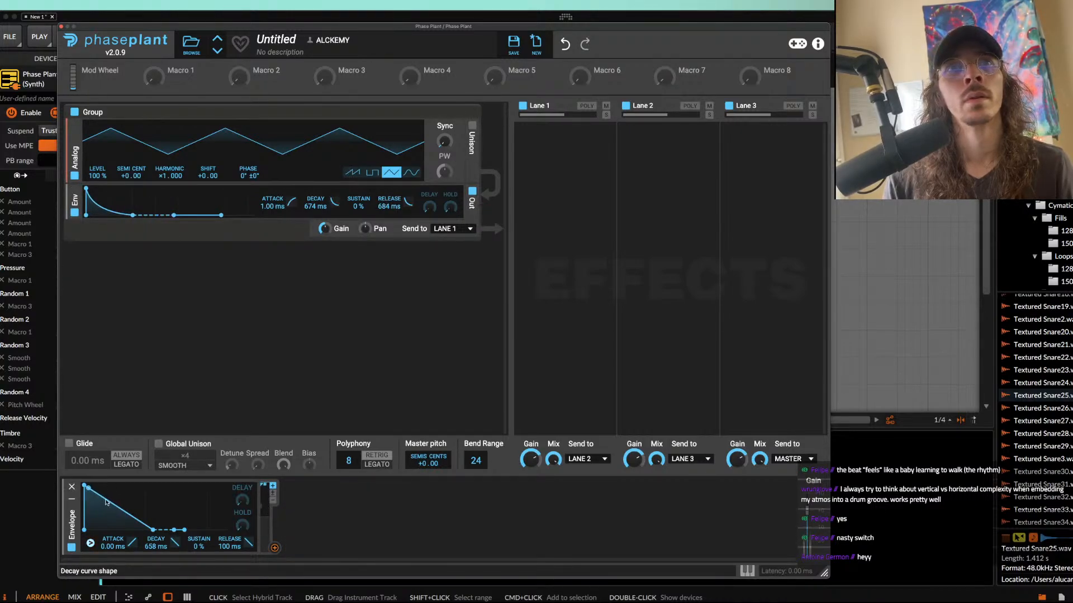
Step: Add a second Envelope modulator with 0 ms attack, 40.7 ms decay and 0 % sustain, modulating the Analog generator's pitch by about 20.7 semitones
{"action": "left_click", "coordinate": [304, 517]}
{"action": "left_click", "coordinate": [338, 450]}
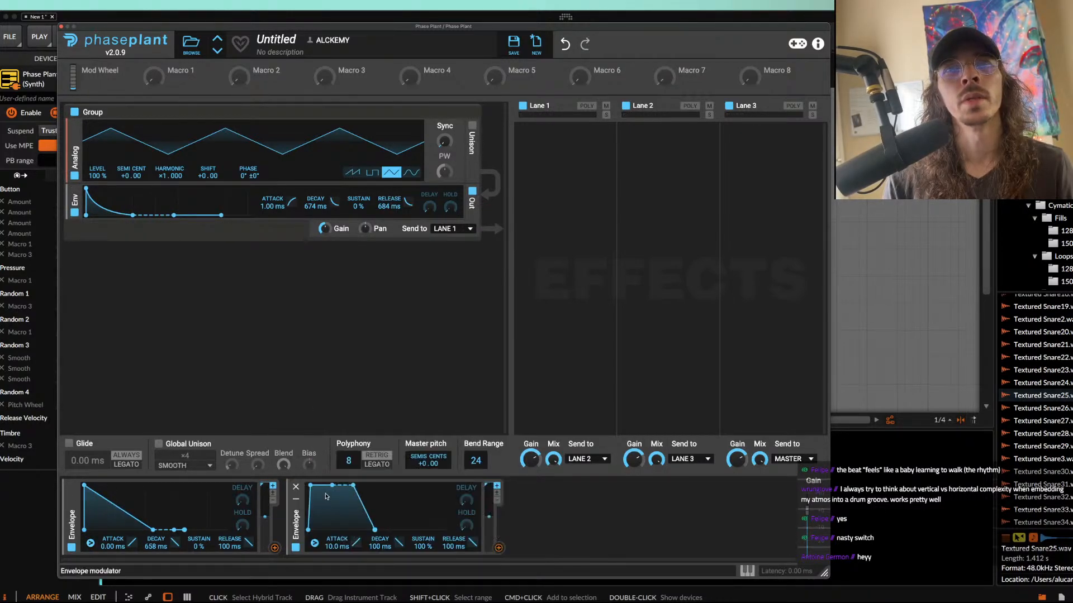
{"action": "left_click_drag", "start_coordinate": [336, 486], "coordinate": [319, 532]}
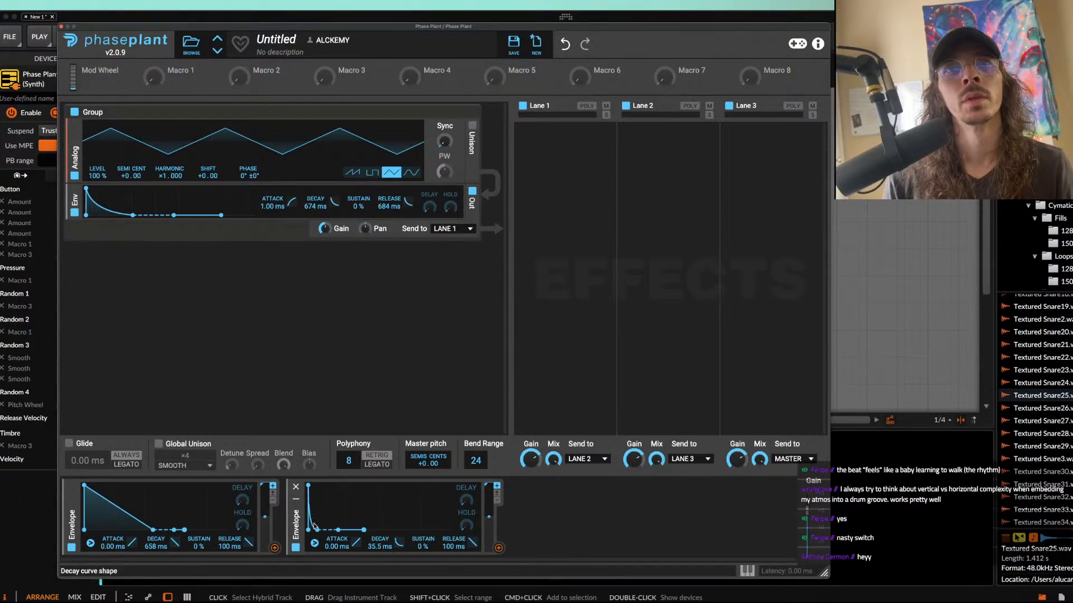
{"action": "left_click", "coordinate": [497, 549]}
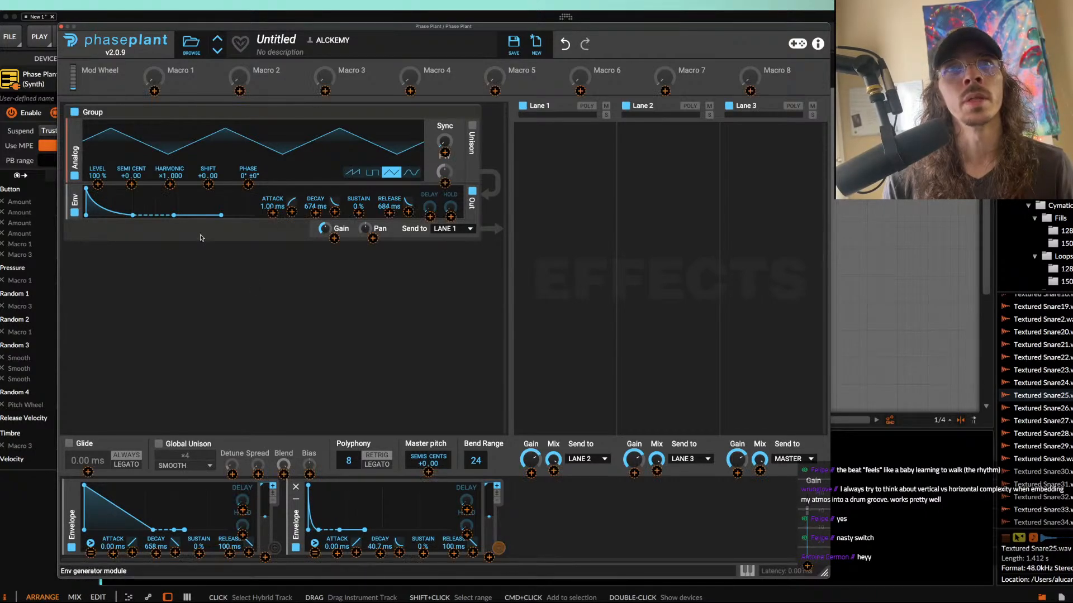
{"action": "left_click", "coordinate": [131, 184]}
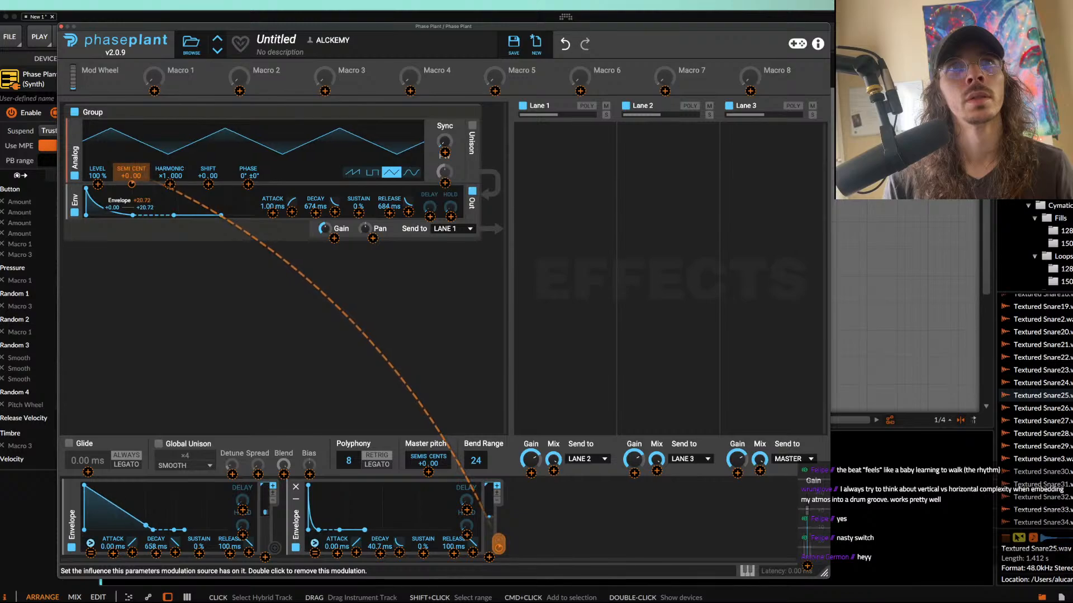
Step: Add a second Analog generator with a triangle wave and use it to modulate the first generator's phase
{"action": "left_click", "coordinate": [178, 247]}
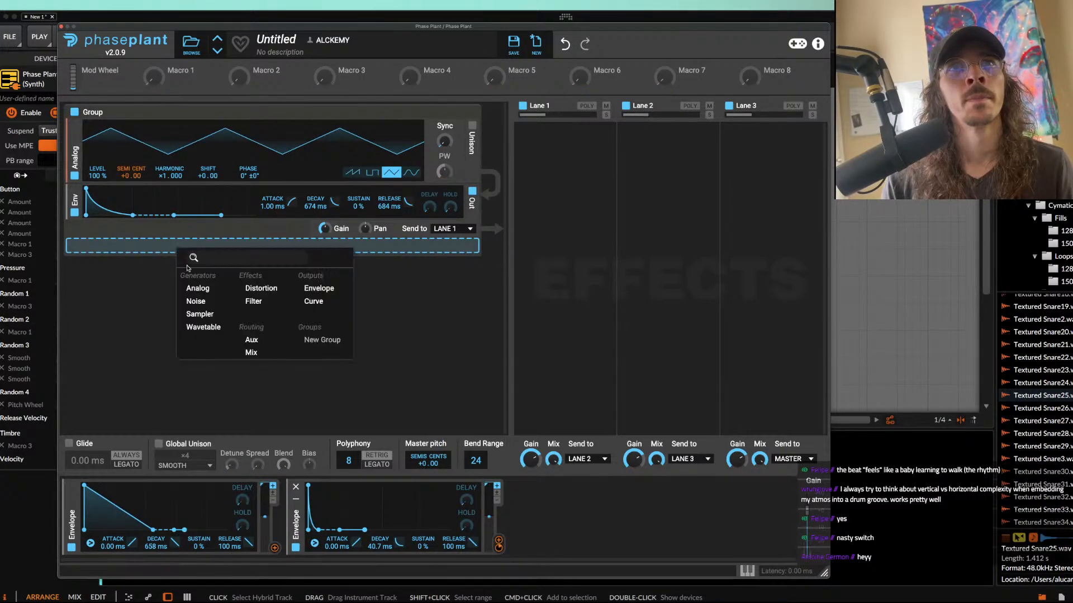
{"action": "left_click", "coordinate": [204, 293]}
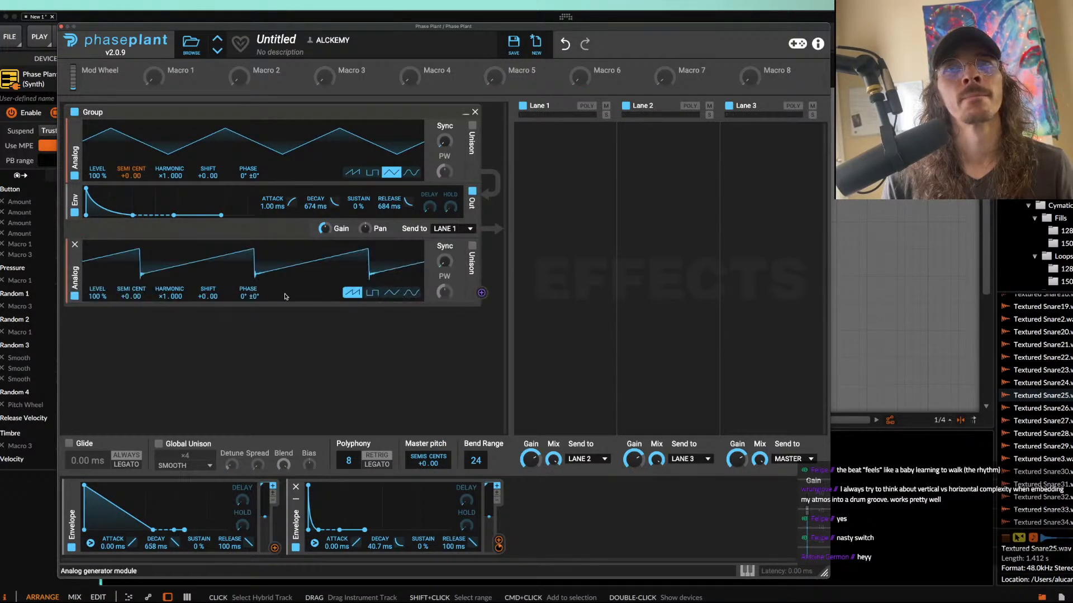
{"action": "left_click", "coordinate": [392, 292]}
{"action": "left_click", "coordinate": [248, 184]}
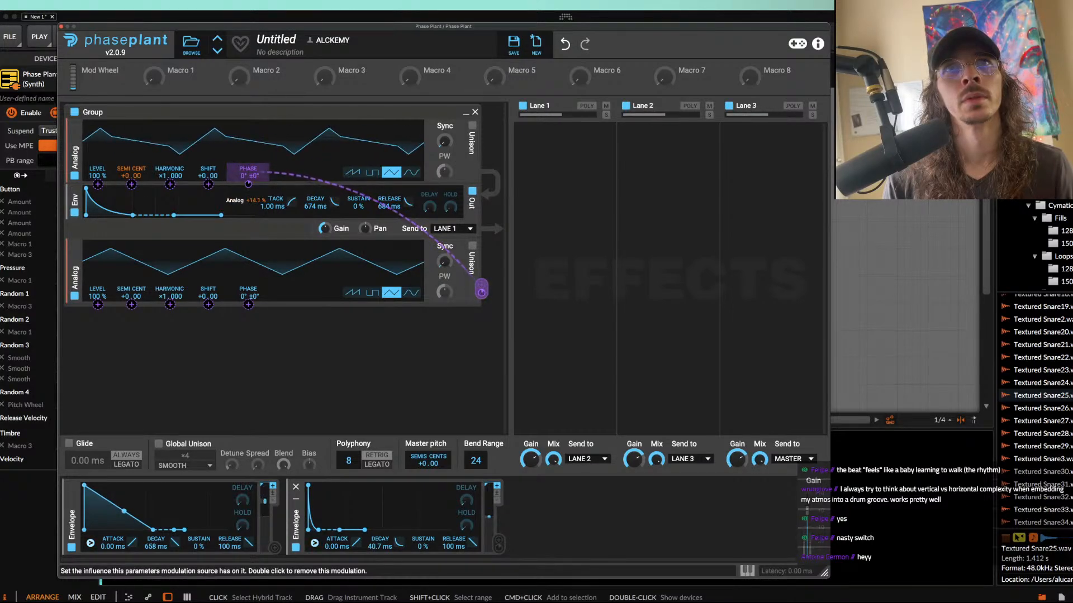
Step: Add a Limiter effect to Lane 3
{"action": "left_click", "coordinate": [743, 151]}
{"action": "left_click", "coordinate": [629, 269]}
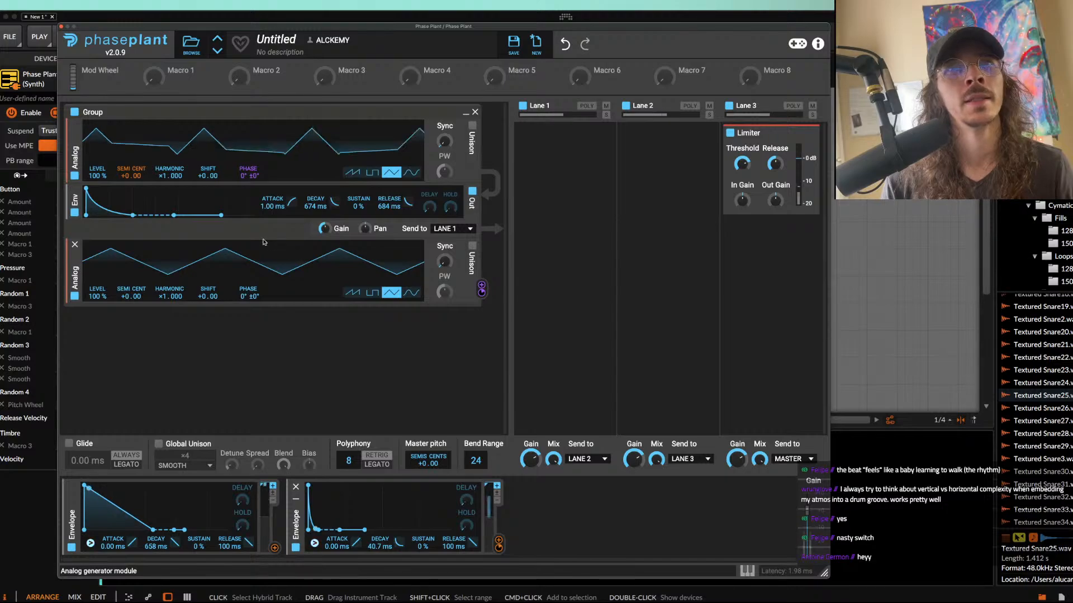
Step: Add a Distortion effect to Lane 1 and collapse its controls
{"action": "left_click", "coordinate": [534, 148]}
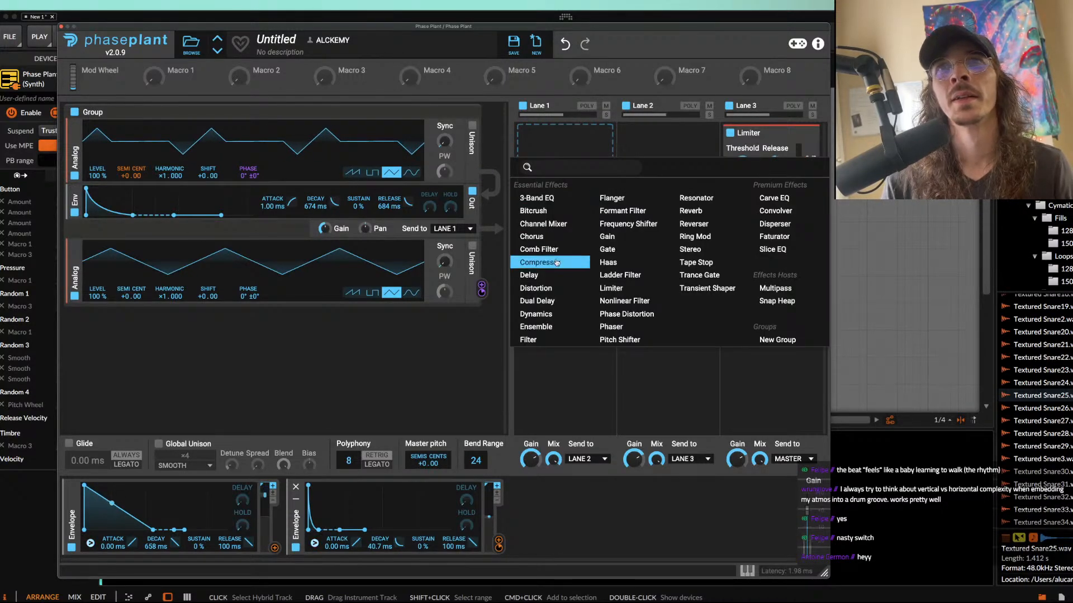
{"action": "left_click", "coordinate": [537, 287]}
{"action": "left_click", "coordinate": [556, 184]}
{"action": "left_click", "coordinate": [557, 197]}
{"action": "left_click", "coordinate": [599, 139]}
Step: Add a low-pass Filter after the Distortion in Lane 1 and lower its cutoff
{"action": "left_click", "coordinate": [571, 151]}
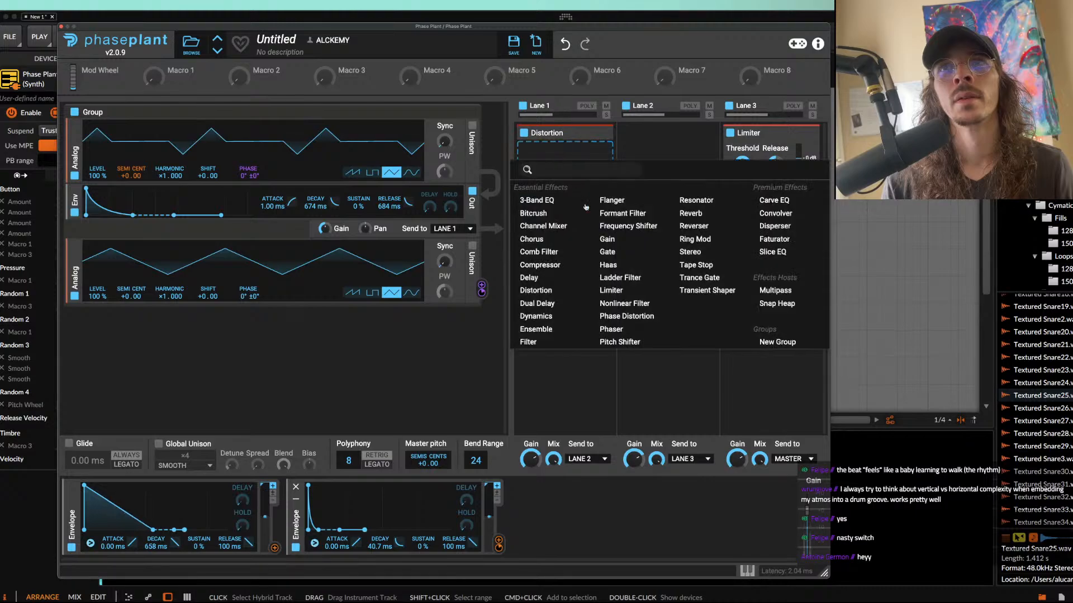
{"action": "left_click", "coordinate": [535, 342]}
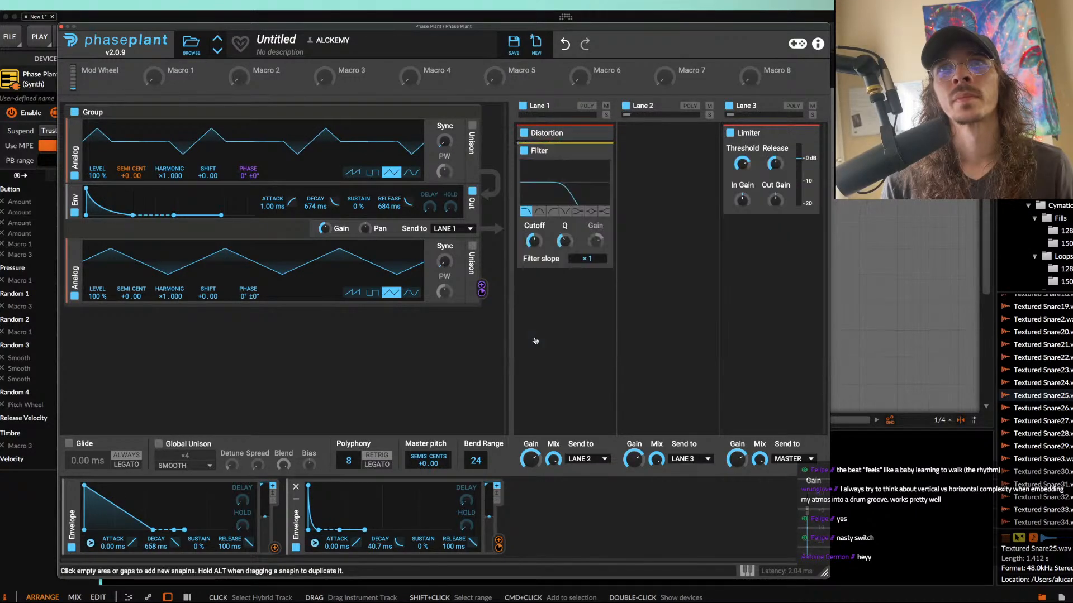
{"action": "left_click_drag", "start_coordinate": [533, 241], "coordinate": [533, 235]}
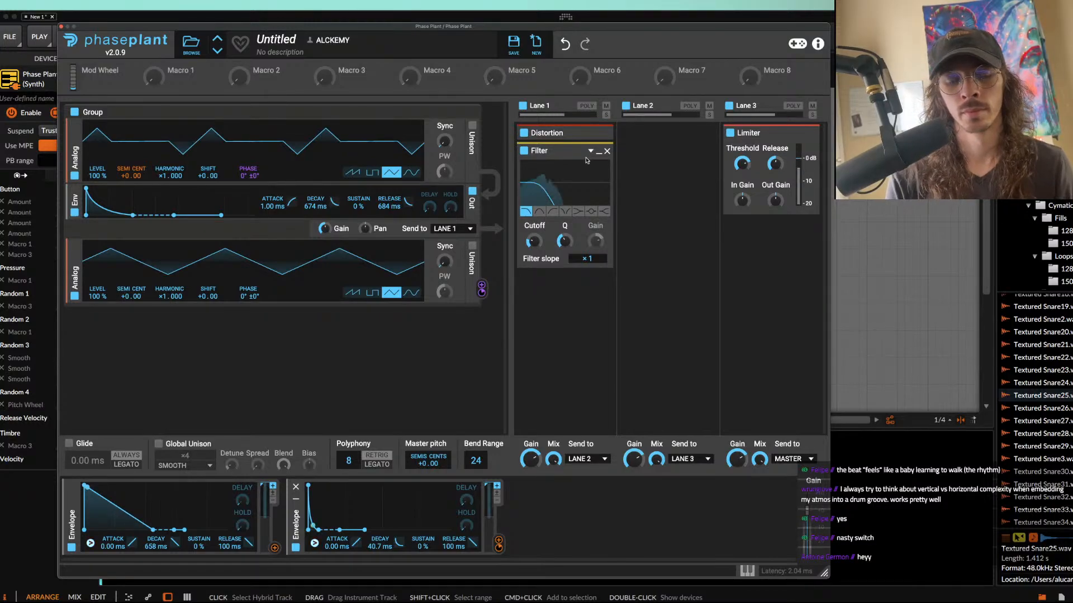
Step: Set the polyphony to 1 voice and the second Analog generator's harmonic to ×2.000
{"action": "left_click_drag", "start_coordinate": [350, 461], "coordinate": [350, 489]}
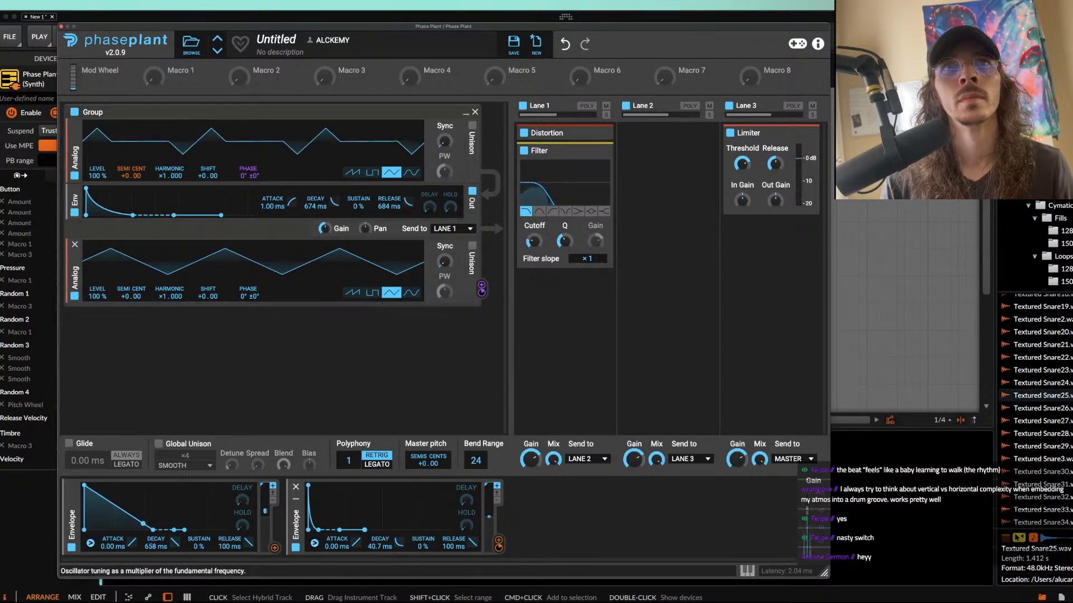
{"action": "left_click_drag", "start_coordinate": [161, 297], "coordinate": [161, 290]}
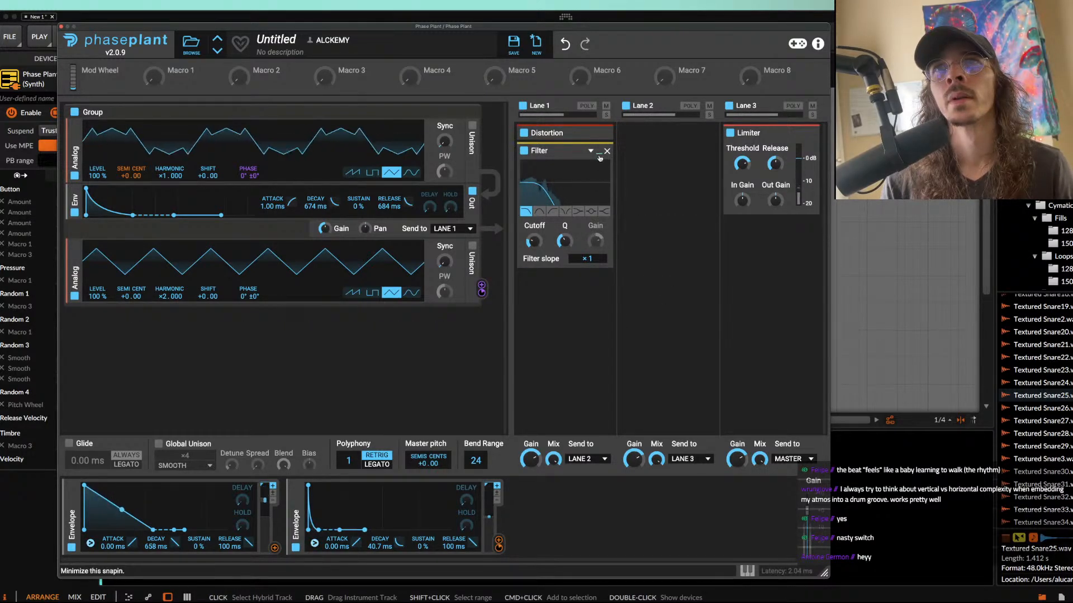
Step: Collapse the Filter in Lane 1 and raise the input gain of the Limiter in Lane 3
{"action": "left_click", "coordinate": [599, 157]}
{"action": "left_click_drag", "start_coordinate": [742, 201], "coordinate": [742, 198]}
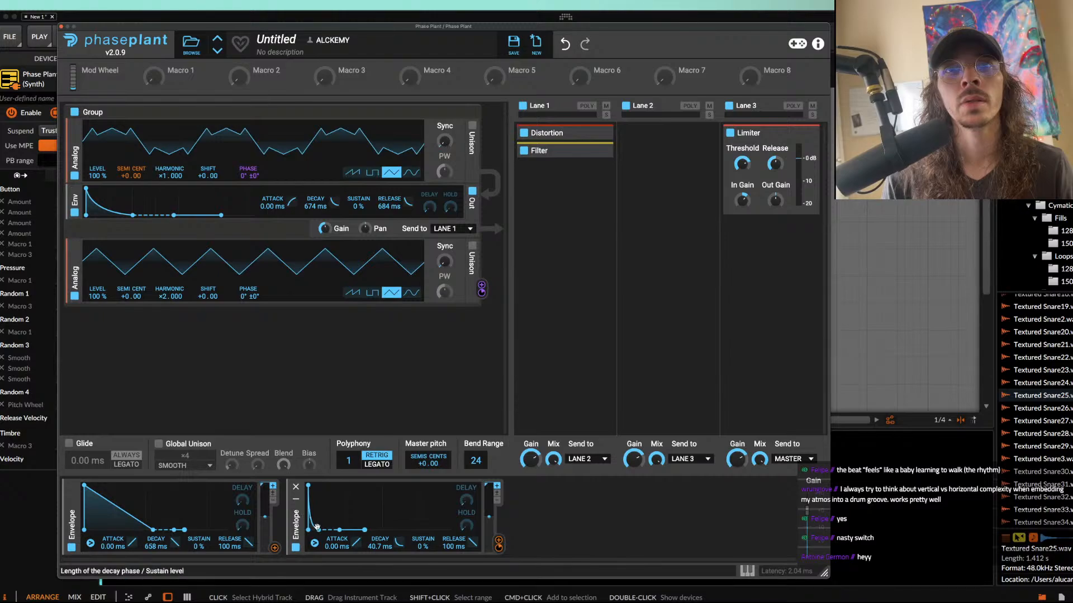
Step: Increase the second Envelope's modulation of the first Analog generator's pitch to about 24.5 semitones
{"action": "mouse_move", "coordinate": [131, 184]}
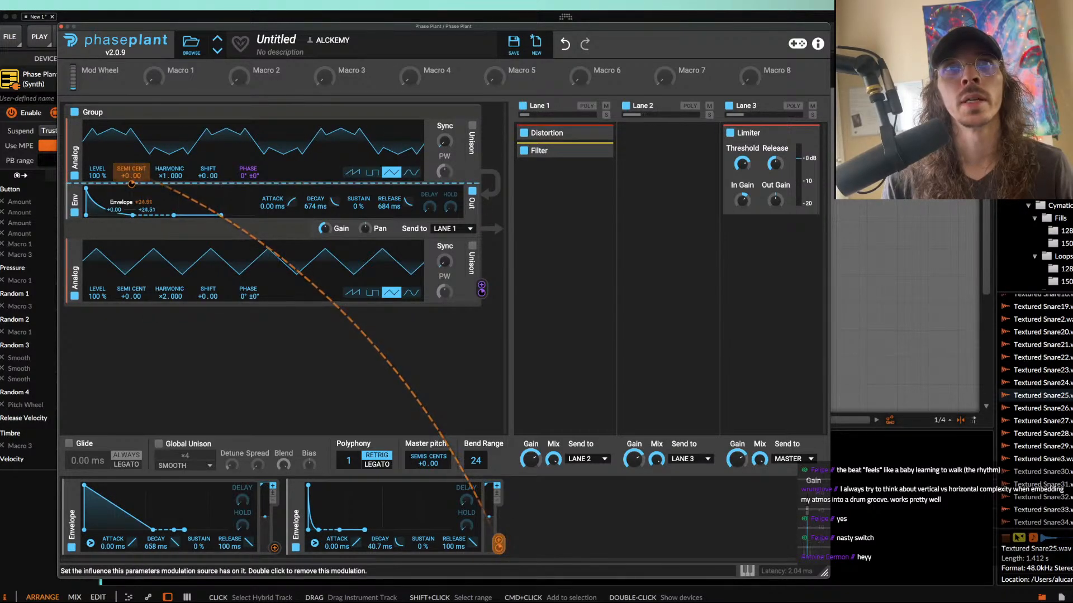
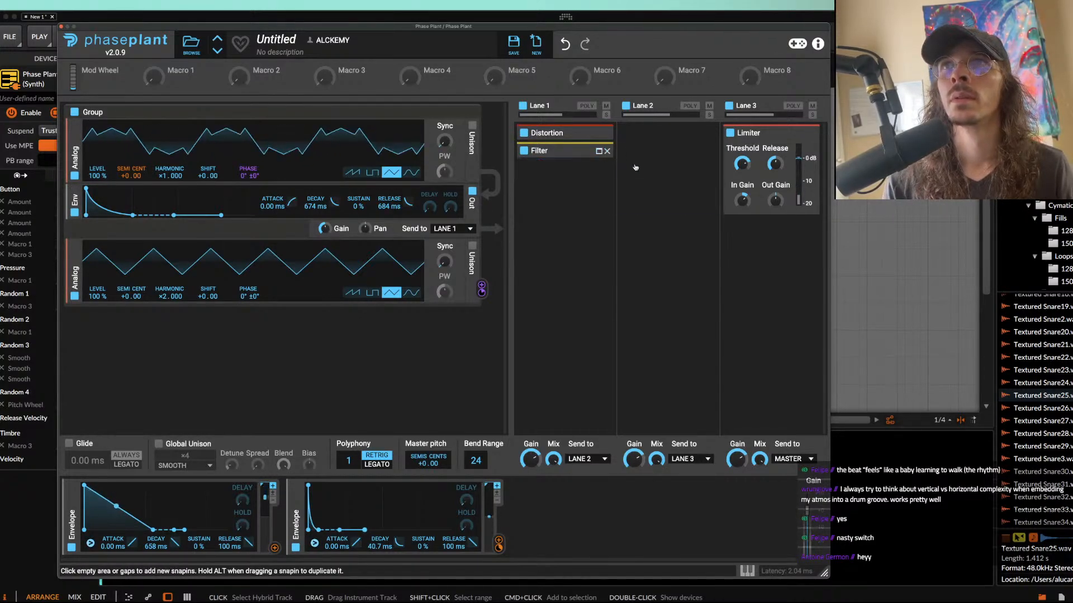
Step: Raise the input gain of the Limiter in Lane 3 further and close the Phase Plant editor
{"action": "left_click_drag", "start_coordinate": [742, 201], "coordinate": [742, 184]}
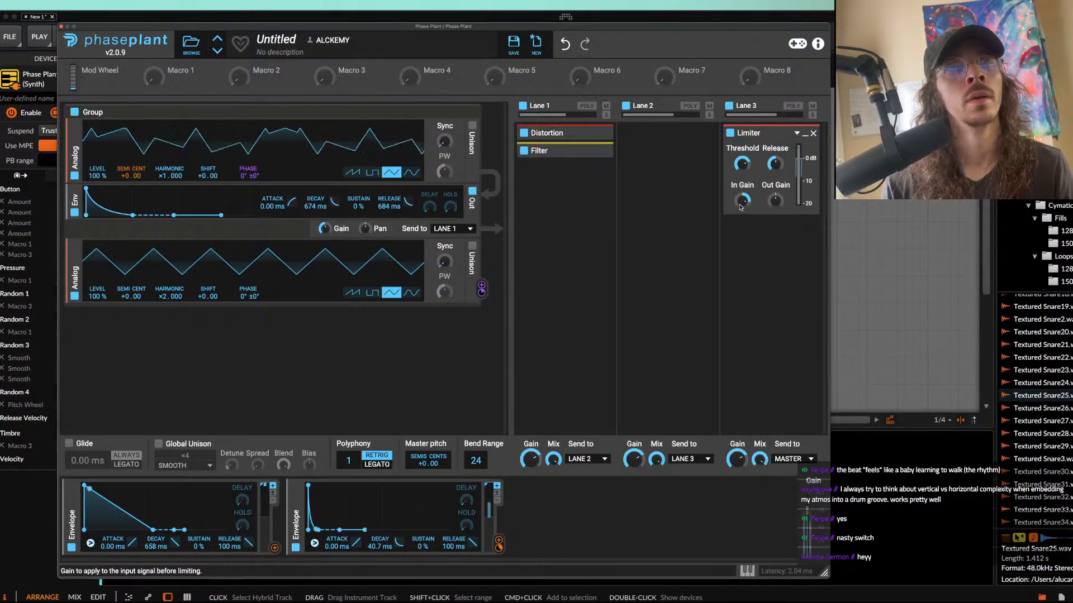
{"action": "left_click", "coordinate": [61, 28]}
Step: Copy the time range from bar 137 to bar 143 across all tracks and paste it at bar 145
{"action": "scroll", "coordinate": [371, 257], "scroll_direction": "down", "scroll_amount": 3}
{"action": "scroll", "coordinate": [412, 266], "scroll_direction": "up", "scroll_amount": 1}
{"action": "scroll", "coordinate": [412, 266], "scroll_direction": "down", "scroll_amount": 2}
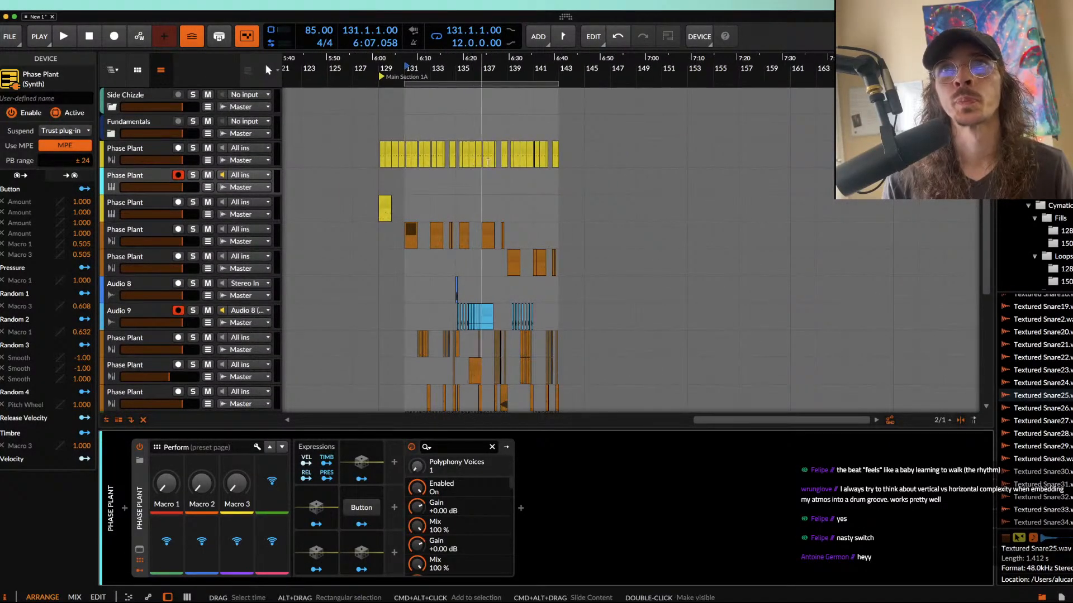
{"action": "left_click", "coordinate": [485, 163]}
{"action": "left_click_drag", "start_coordinate": [485, 163], "coordinate": [567, 389]}
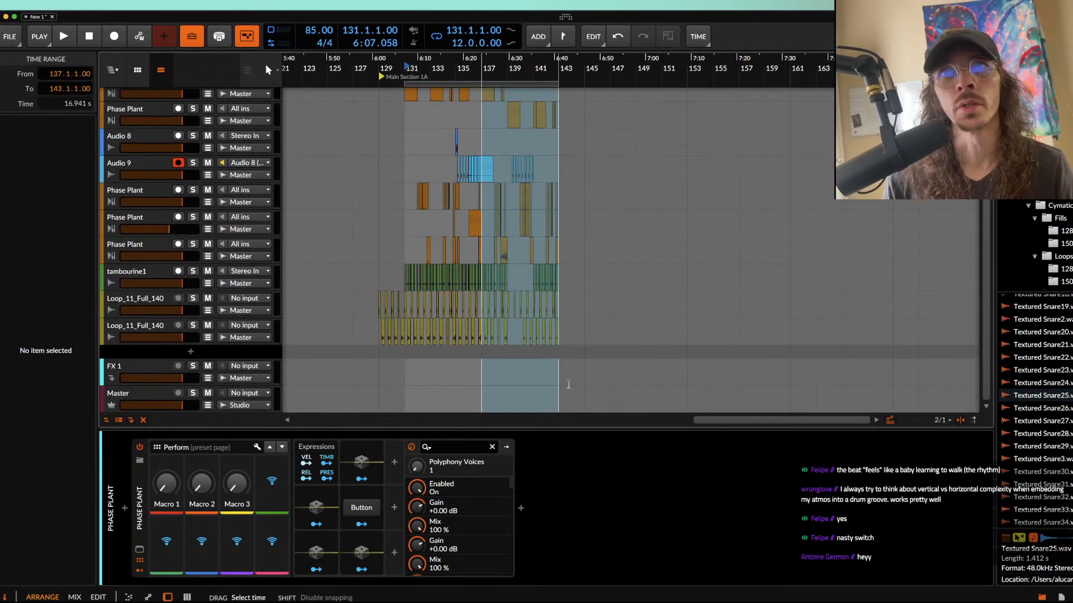
{"action": "scroll", "coordinate": [590, 291], "scroll_direction": "up", "scroll_amount": 5}
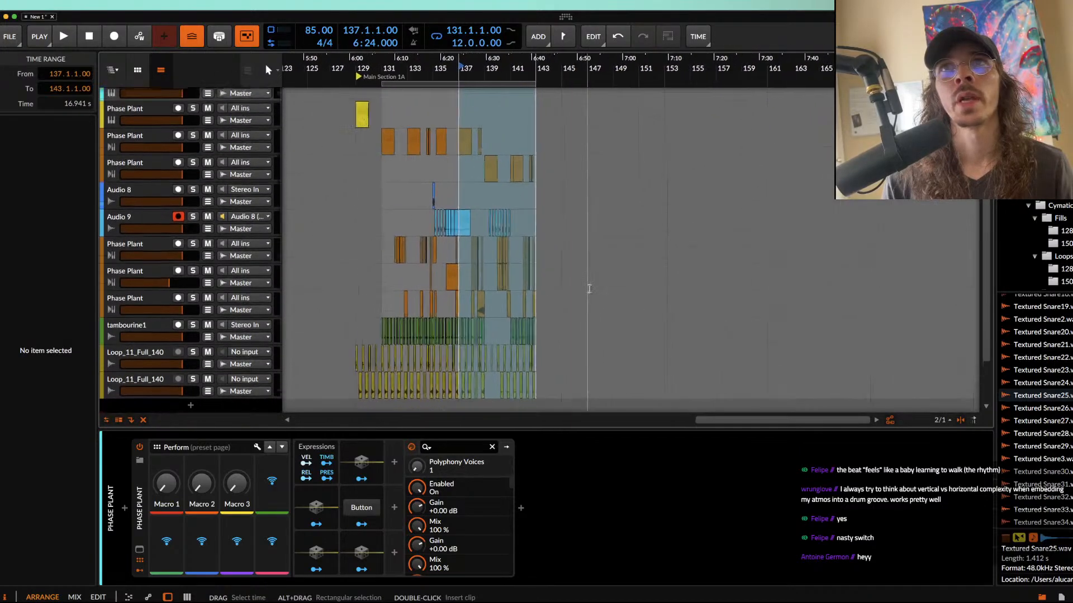
{"action": "left_click", "coordinate": [558, 157]}
{"action": "key", "text": "super+v"}
{"action": "scroll", "coordinate": [571, 158], "scroll_direction": "up", "scroll_amount": 5}
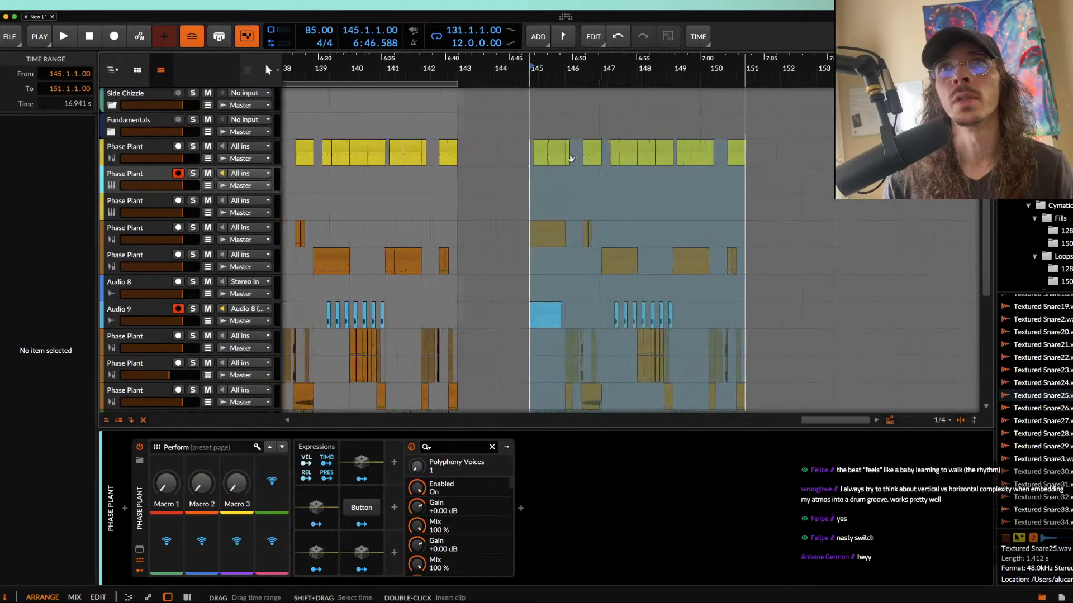
Step: Delete the pasted orange Phase Plant clips on all orange tracks from bar 145 to 151.2
{"action": "left_click", "coordinate": [570, 159]}
{"action": "left_click_drag", "start_coordinate": [511, 217], "coordinate": [844, 275]}
{"action": "scroll", "coordinate": [739, 293], "scroll_direction": "down", "scroll_amount": 4}
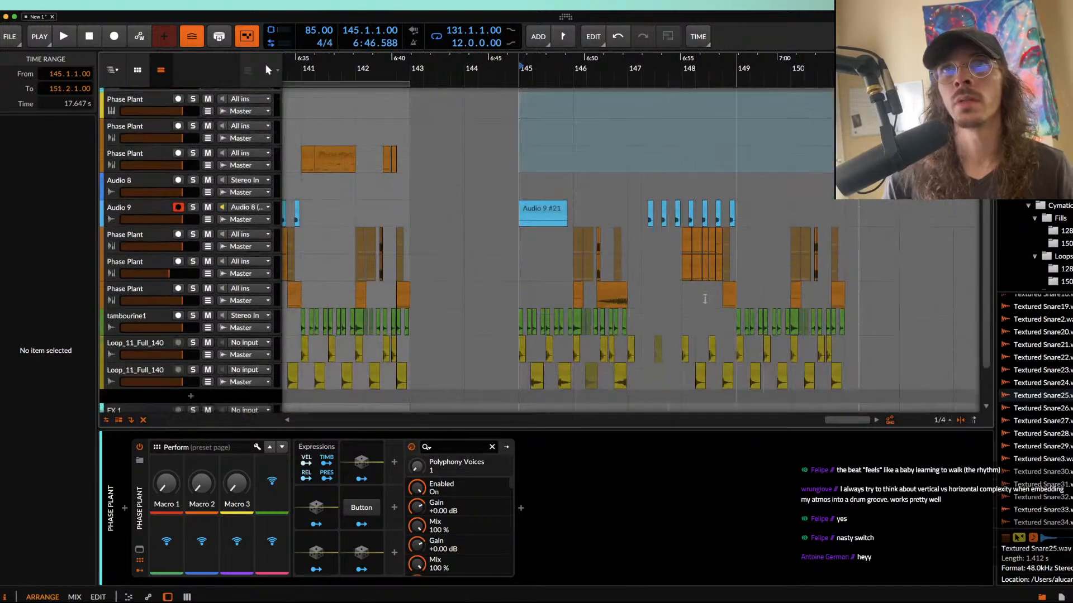
{"action": "left_click_drag", "start_coordinate": [523, 248], "coordinate": [853, 294]}
{"action": "key", "text": "Delete"}
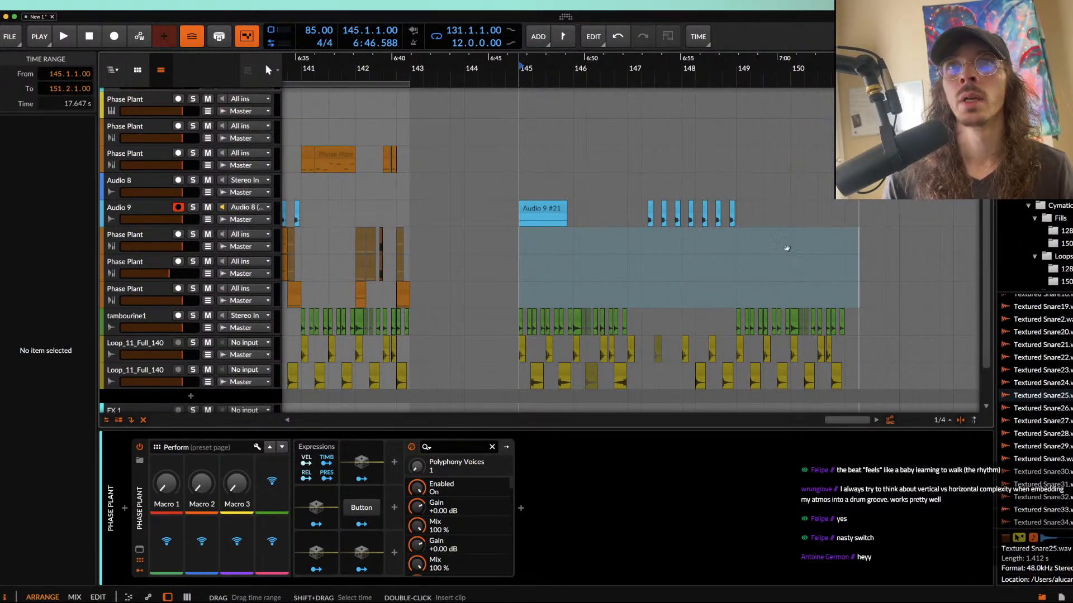
Step: Select the two bars from 145 to 147 on the cyan Phase Plant track and set them as the loop region
{"action": "scroll", "coordinate": [788, 250], "scroll_direction": "up", "scroll_amount": 2}
{"action": "scroll", "coordinate": [539, 190], "scroll_direction": "up", "scroll_amount": 3}
{"action": "left_click", "coordinate": [526, 178]}
{"action": "scroll", "coordinate": [530, 160], "scroll_direction": "down", "scroll_amount": 2}
{"action": "left_click_drag", "start_coordinate": [531, 174], "coordinate": [584, 174]}
{"action": "key", "text": "super+l"}
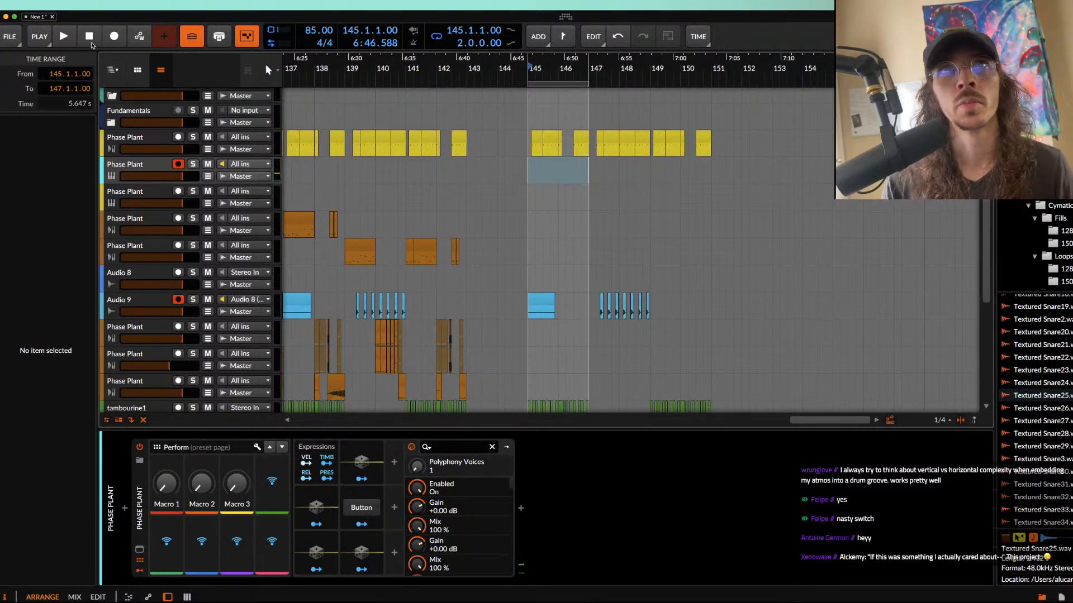
Step: Record a two-bar note clip on the cyan Phase Plant track from bar 145 to bar 147
{"action": "left_click", "coordinate": [115, 37]}
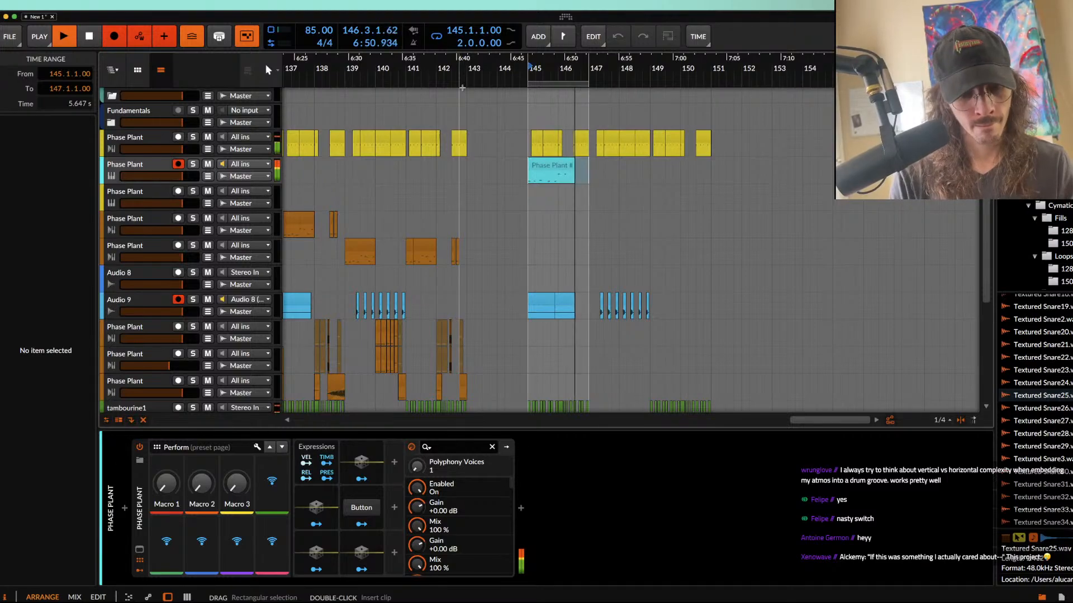
{"action": "key", "text": "space"}
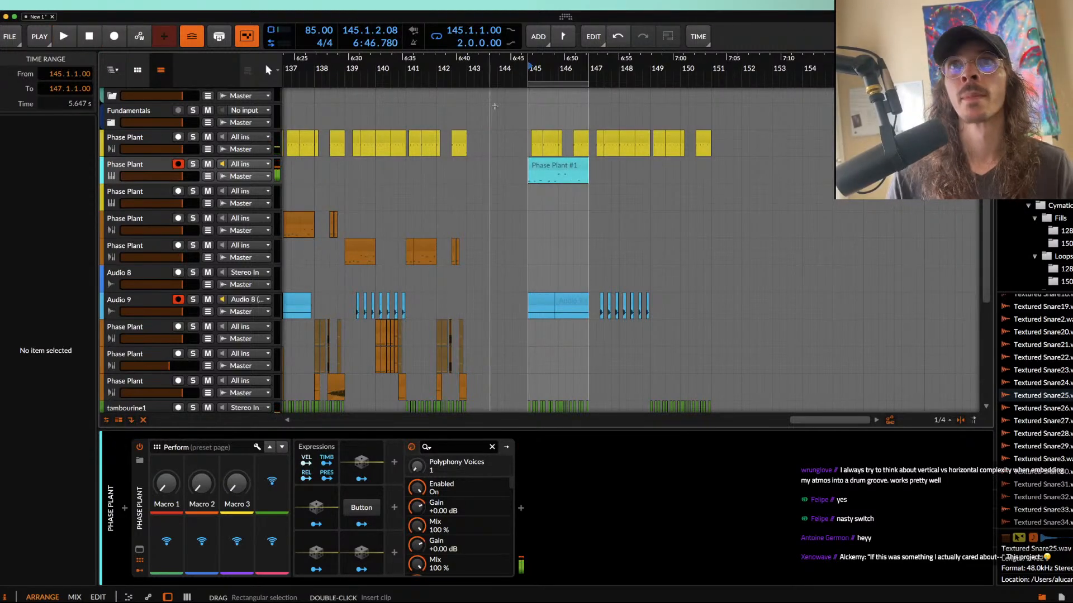
{"action": "left_click", "coordinate": [557, 165]}
{"action": "scroll", "coordinate": [556, 165], "scroll_direction": "up", "scroll_amount": 5}
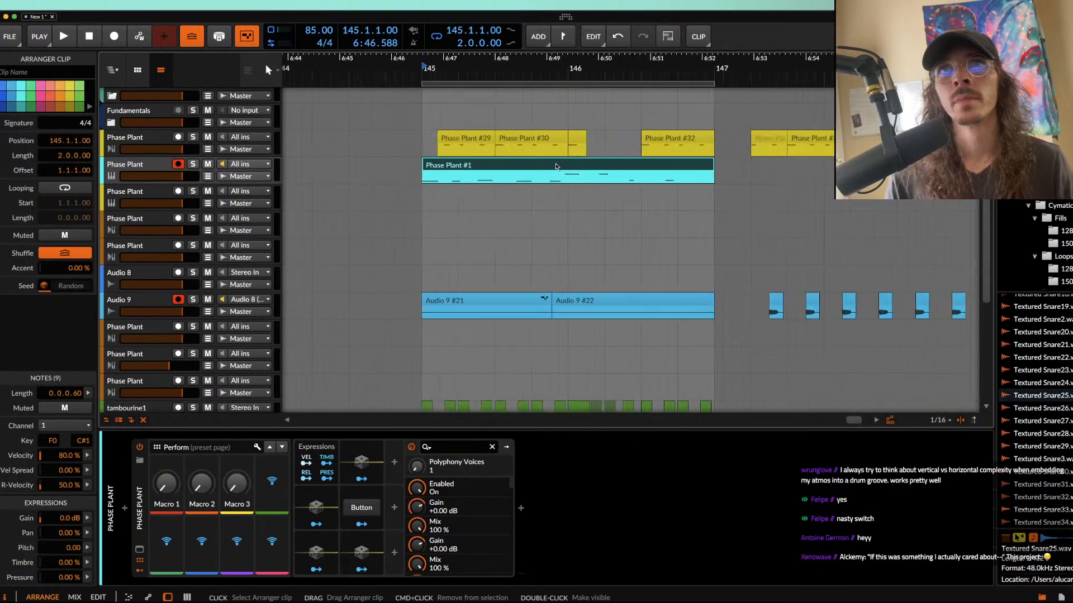
Step: Duplicate the cyan Phase Plant track together with its recorded clip
{"action": "double_click", "coordinate": [166, 164]}
{"action": "left_click", "coordinate": [440, 166]}
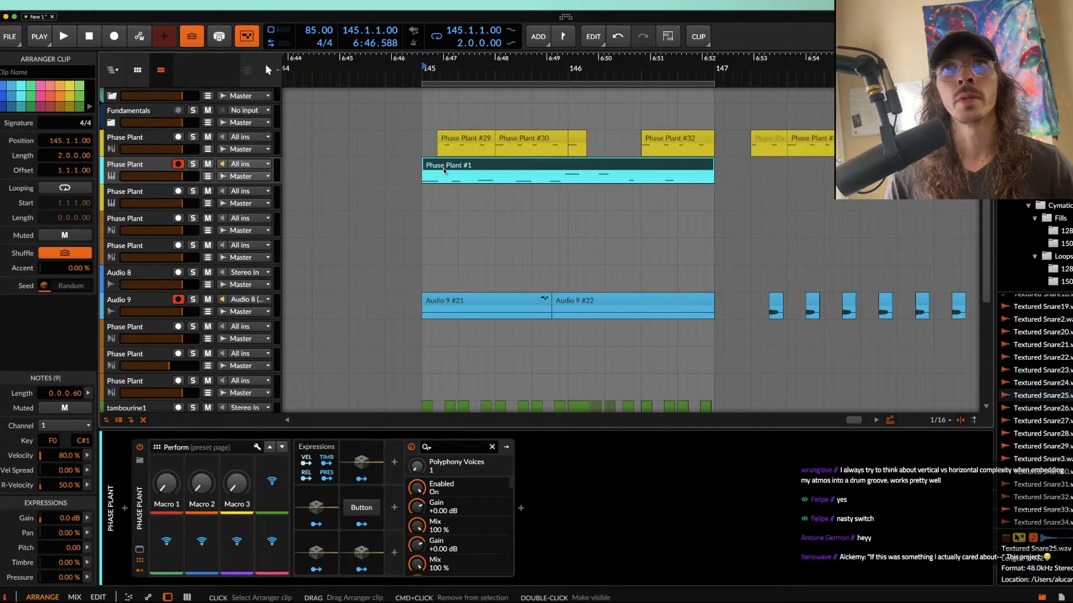
{"action": "scroll", "coordinate": [444, 167], "scroll_direction": "down", "scroll_amount": 1}
{"action": "left_click", "coordinate": [114, 169]}
{"action": "key", "text": "super+d"}
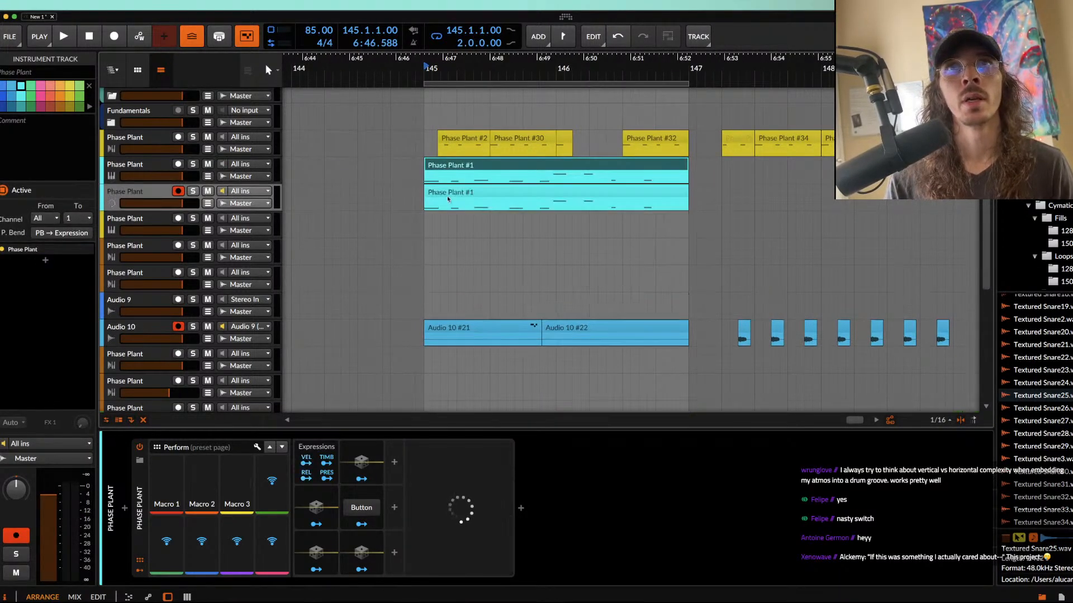
Step: On the duplicated track, duplicate the clip to bar 147, delete the original at bar 145, and extend the loop to four bars
{"action": "left_click", "coordinate": [462, 192]}
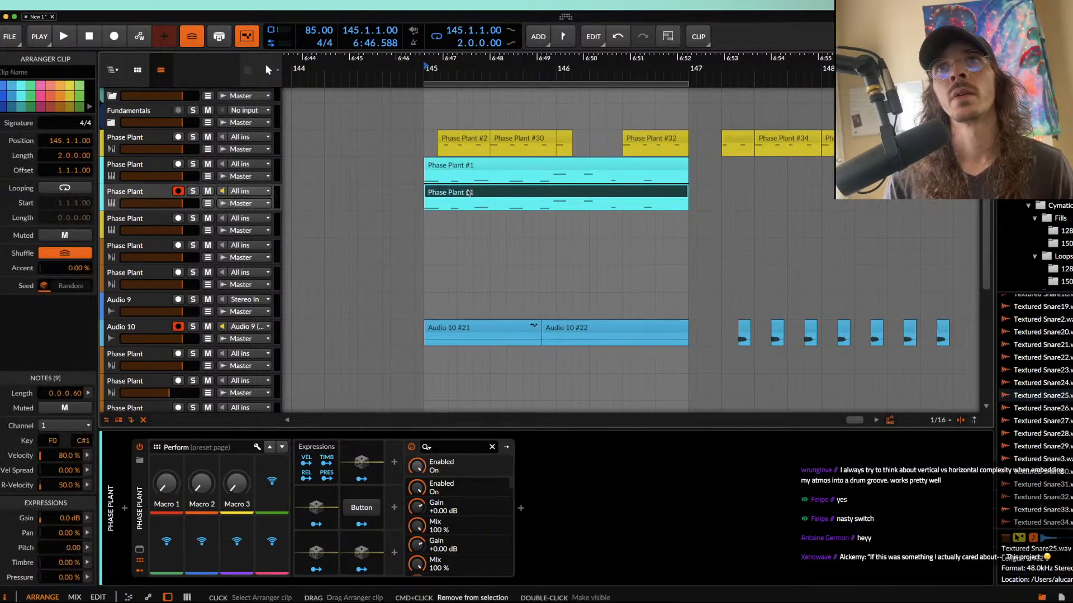
{"action": "key", "text": "super+d"}
{"action": "left_click_drag", "start_coordinate": [688, 85], "coordinate": [960, 85]}
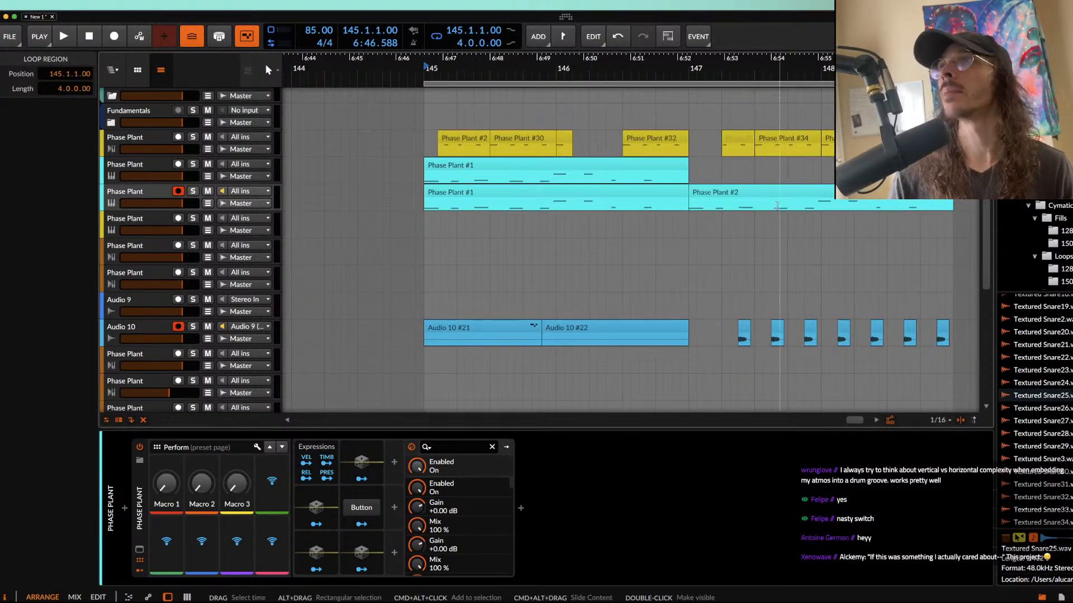
{"action": "left_click", "coordinate": [596, 192]}
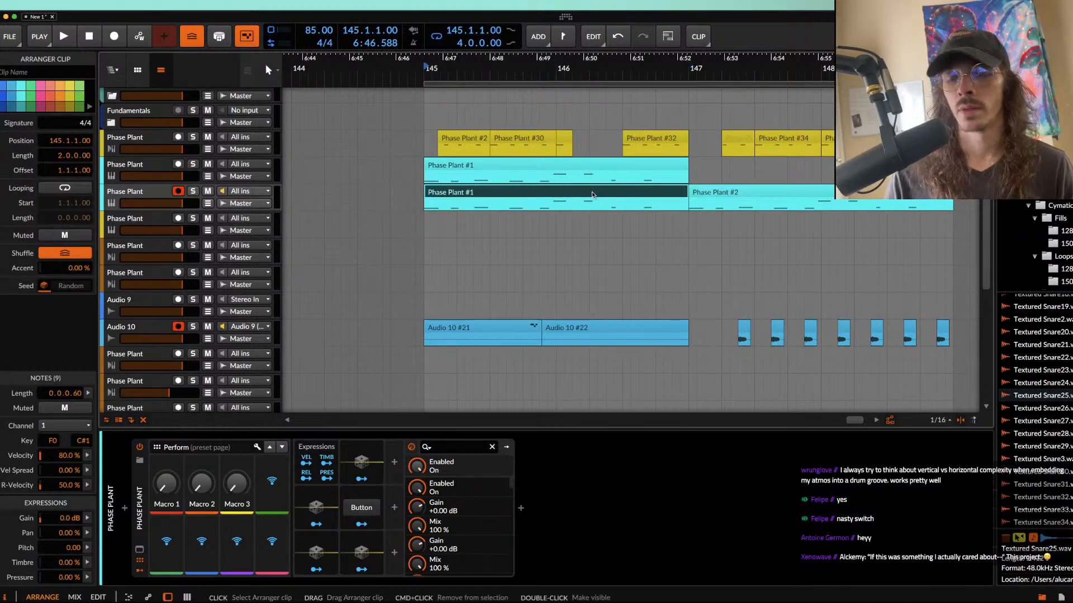
{"action": "key", "text": "Delete"}
Step: Load the user preset Amanozako from the AETURNUM 5? folder on the duplicated Phase Plant and raise its Filter macro to 100%
{"action": "double_click", "coordinate": [142, 198]}
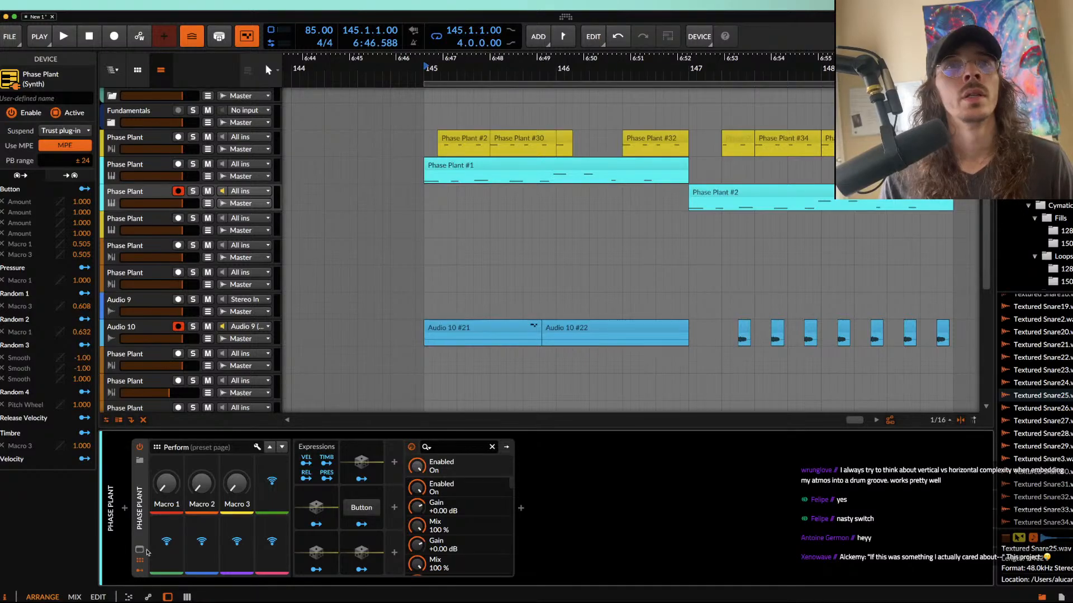
{"action": "left_click", "coordinate": [140, 551]}
{"action": "left_click", "coordinate": [190, 44]}
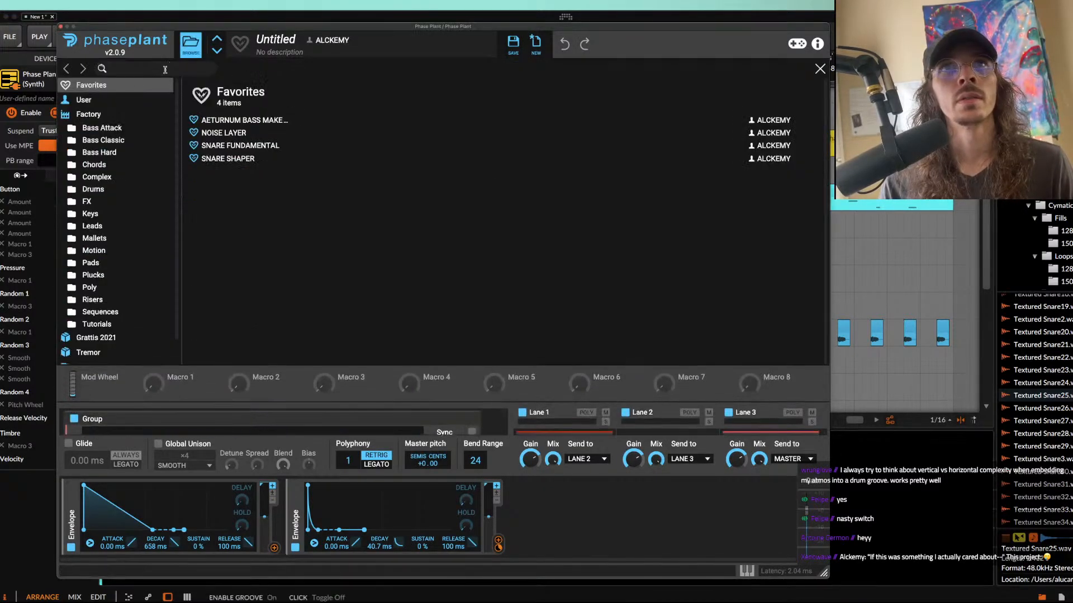
{"action": "left_click", "coordinate": [87, 99]}
{"action": "left_click", "coordinate": [109, 113]}
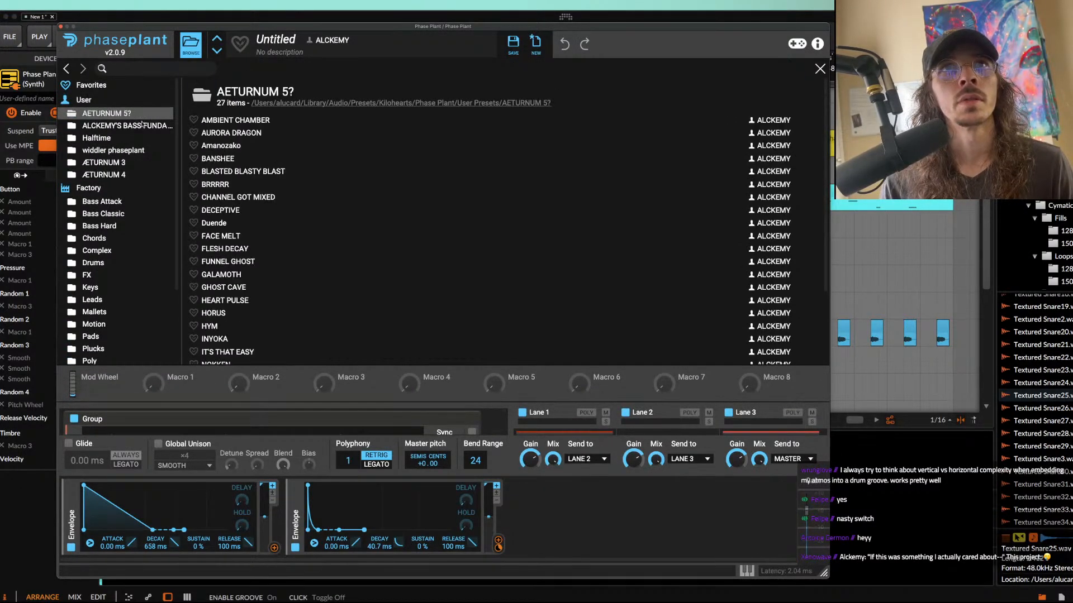
{"action": "left_click", "coordinate": [228, 146]}
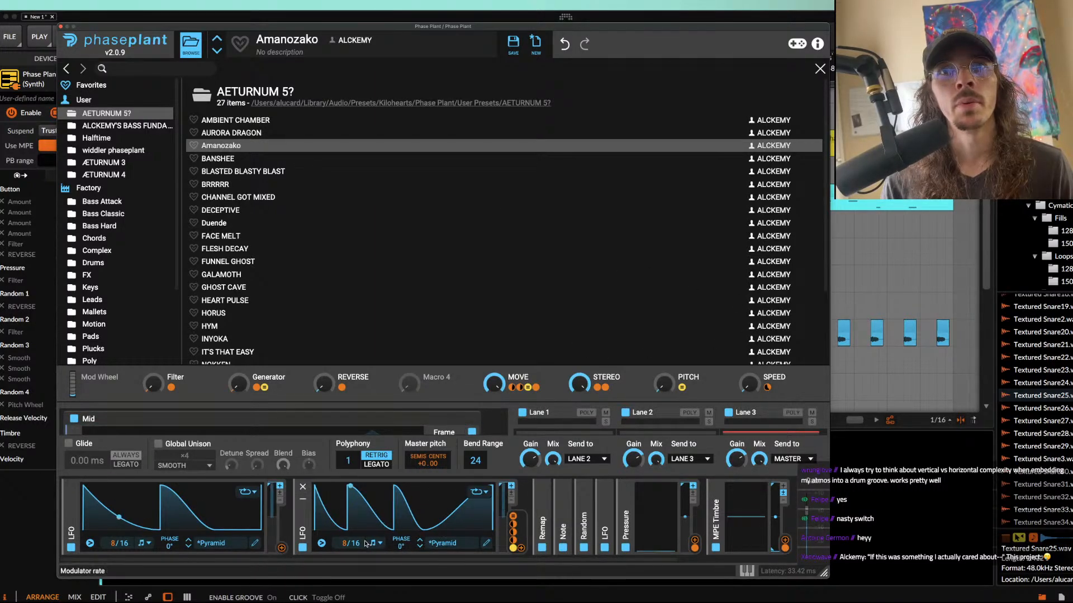
{"action": "left_click_drag", "start_coordinate": [154, 384], "coordinate": [155, 329]}
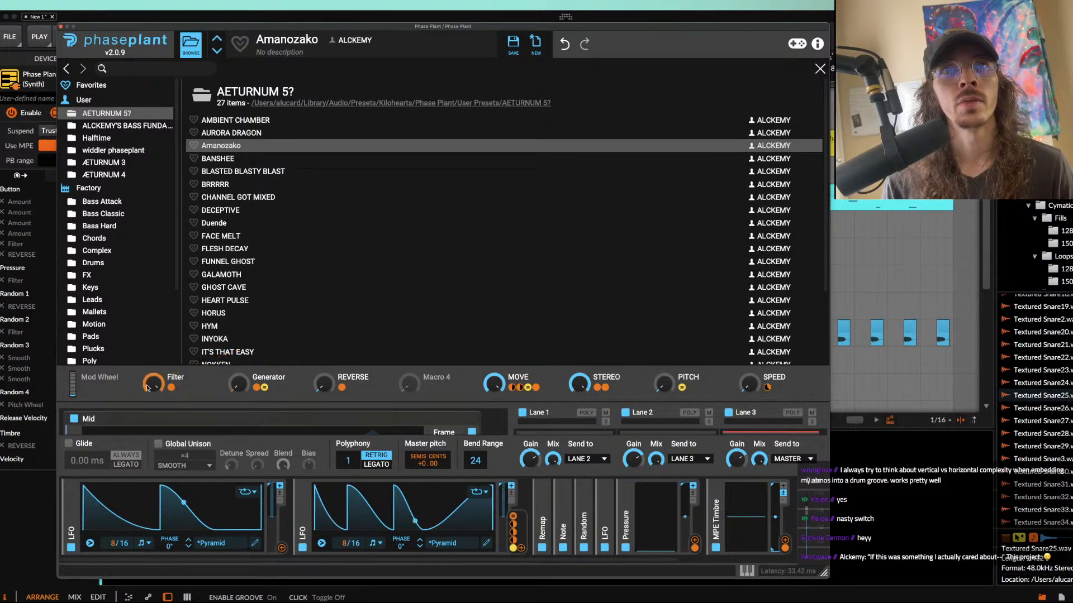
{"action": "left_click", "coordinate": [61, 26]}
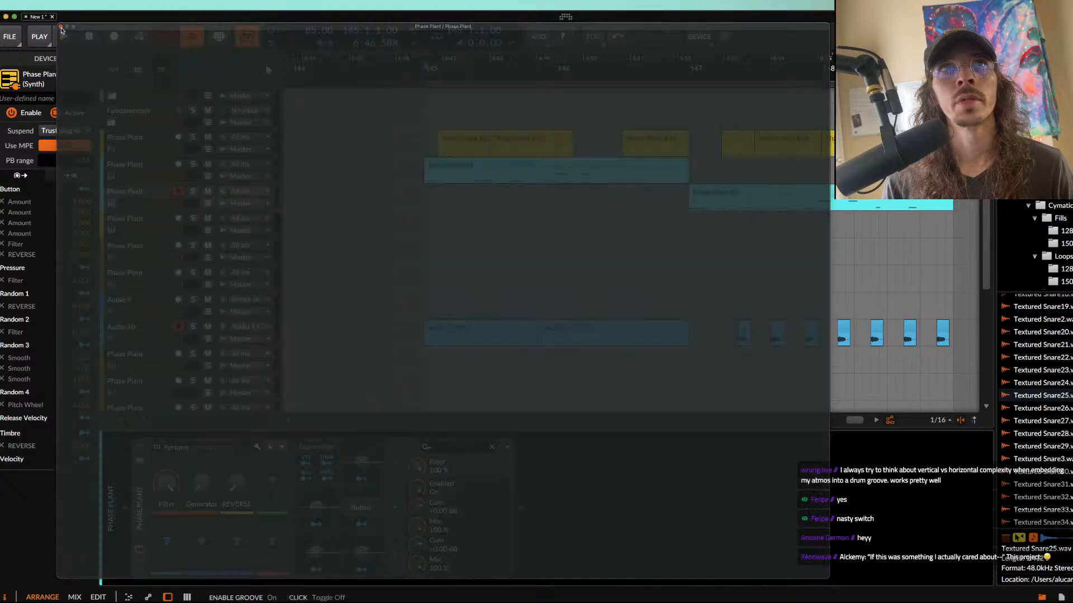
Step: Play the four-bar loop from the first cyan clip at bar 145 to compare both Phase Plant sounds
{"action": "left_click", "coordinate": [732, 196]}
{"action": "scroll", "coordinate": [732, 195], "scroll_direction": "right", "scroll_amount": 2}
{"action": "scroll", "coordinate": [545, 184], "scroll_direction": "down", "scroll_amount": 2}
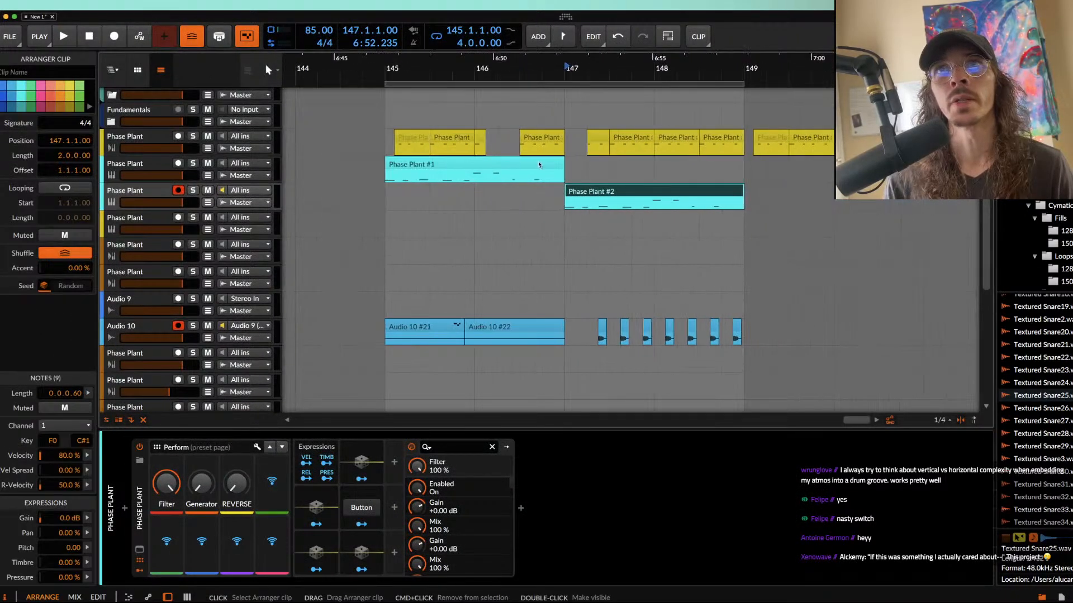
{"action": "left_click", "coordinate": [523, 166]}
{"action": "key", "text": "space"}
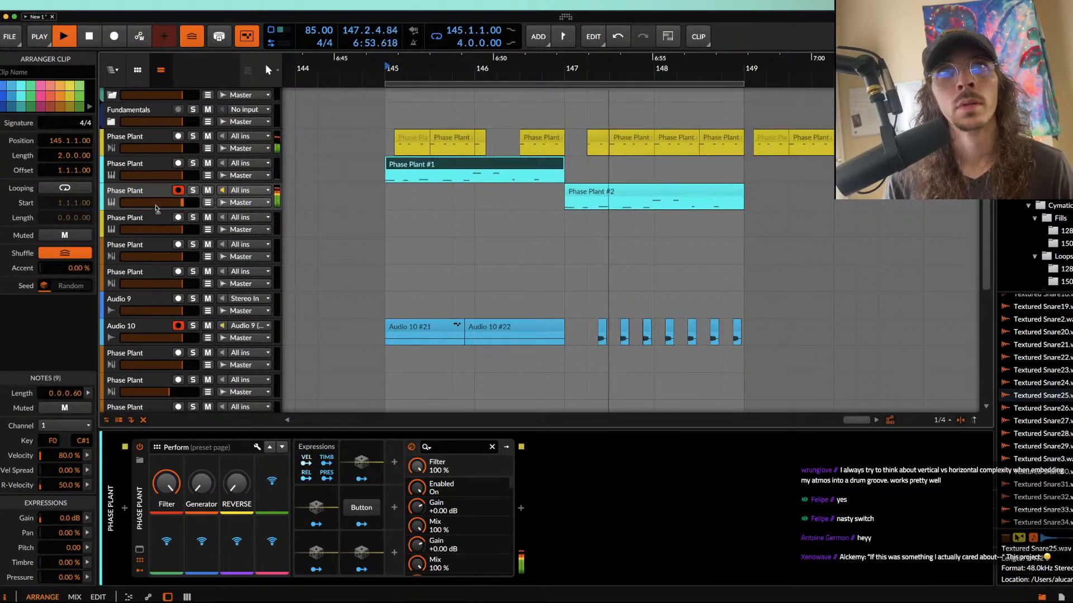
Step: Reopen the Amanozako editor, hide its preset browser, and play from the clip at bar 147 with the window moved clear of the clips
{"action": "left_click", "coordinate": [140, 193]}
{"action": "left_click", "coordinate": [139, 550]}
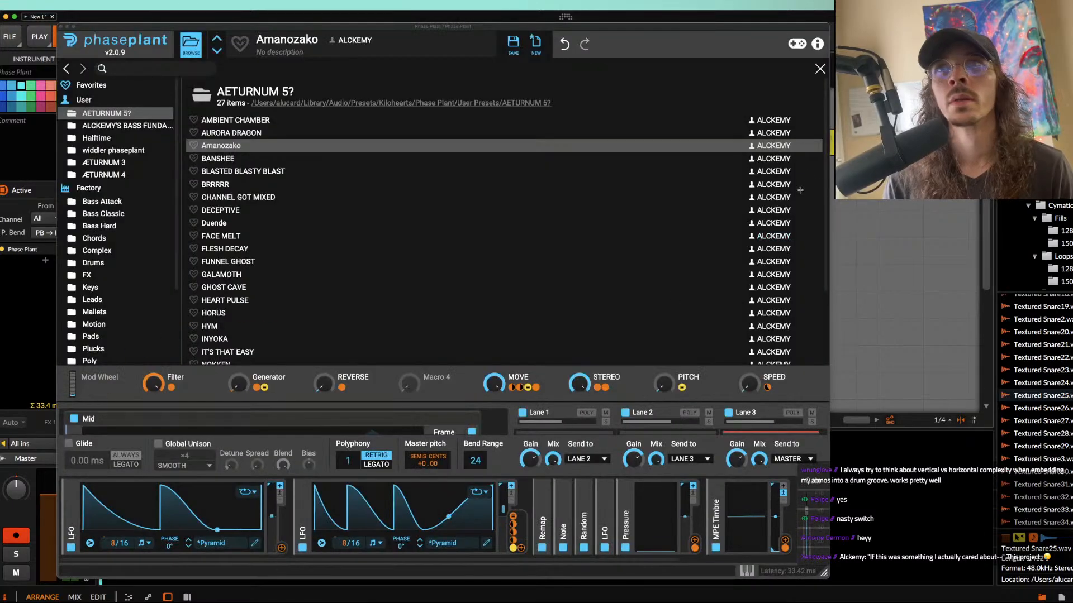
{"action": "left_click", "coordinate": [820, 71]}
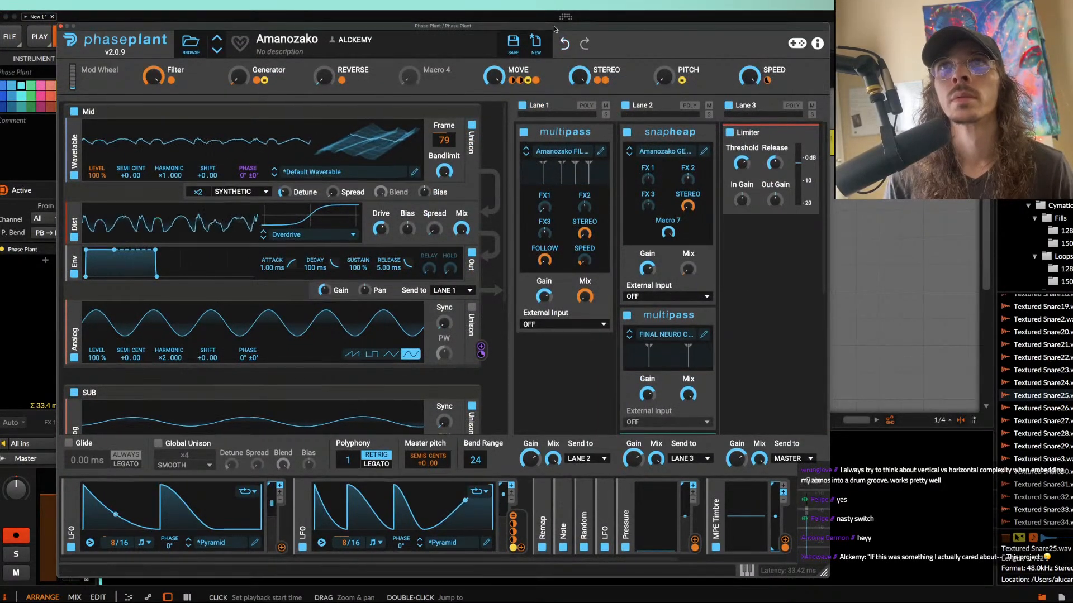
{"action": "left_click_drag", "start_coordinate": [555, 29], "coordinate": [553, 312]}
{"action": "left_click", "coordinate": [595, 191]}
{"action": "key", "text": "alt+space"}
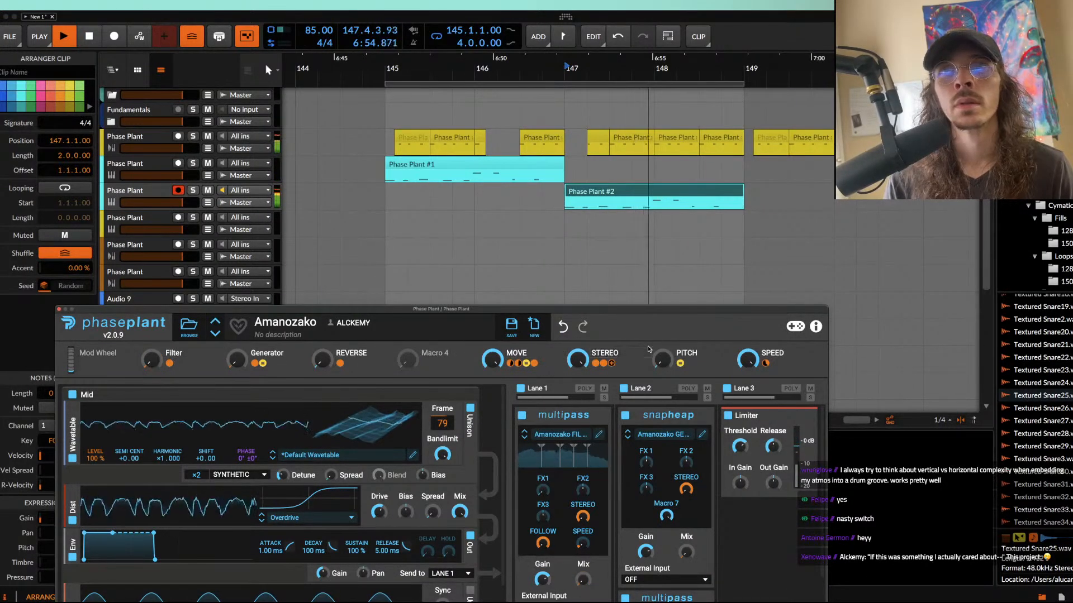
{"action": "left_click_drag", "start_coordinate": [677, 310], "coordinate": [735, 157]}
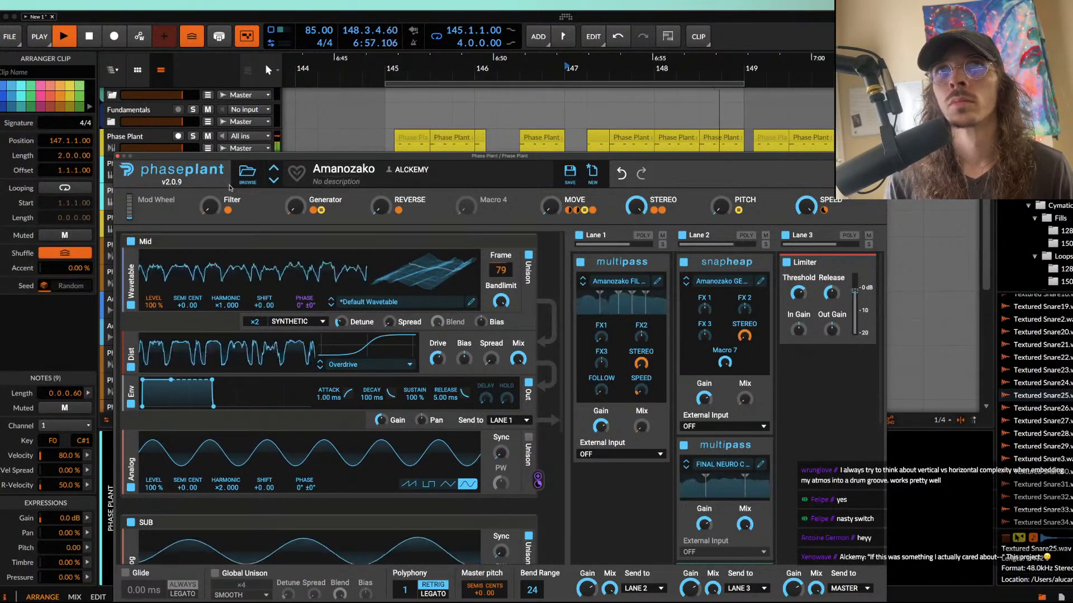
Step: Switch on the low-pass Filter after the Reverser in Lane 2, lower its cutoff during playback, and close the editor
{"action": "scroll", "coordinate": [663, 416], "scroll_direction": "down", "scroll_amount": 5}
{"action": "left_click", "coordinate": [623, 291]}
{"action": "left_click", "coordinate": [629, 248]}
{"action": "left_click", "coordinate": [683, 334]}
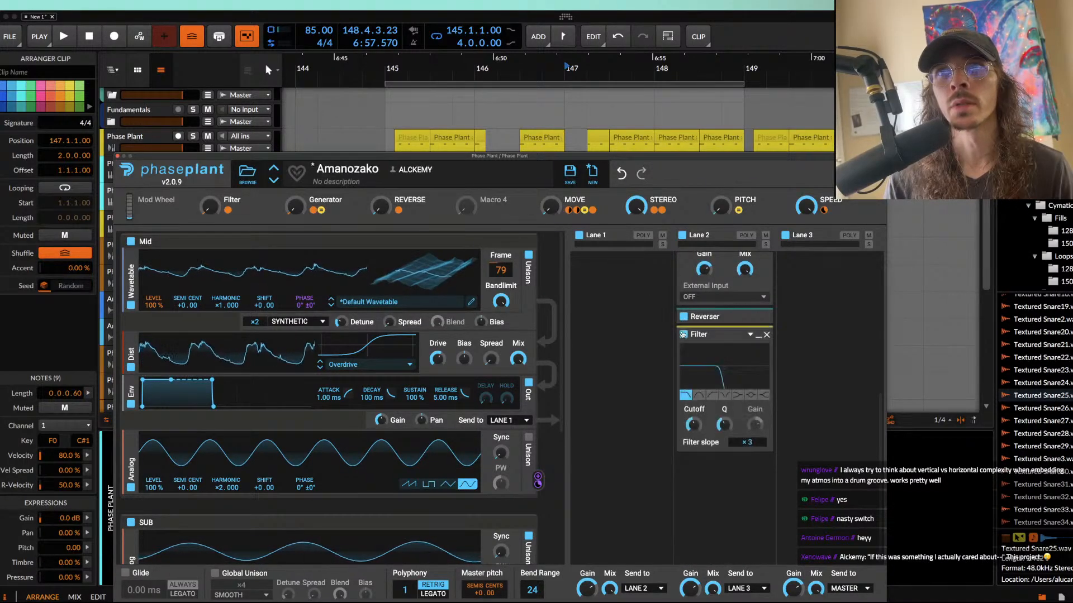
{"action": "key", "text": "space"}
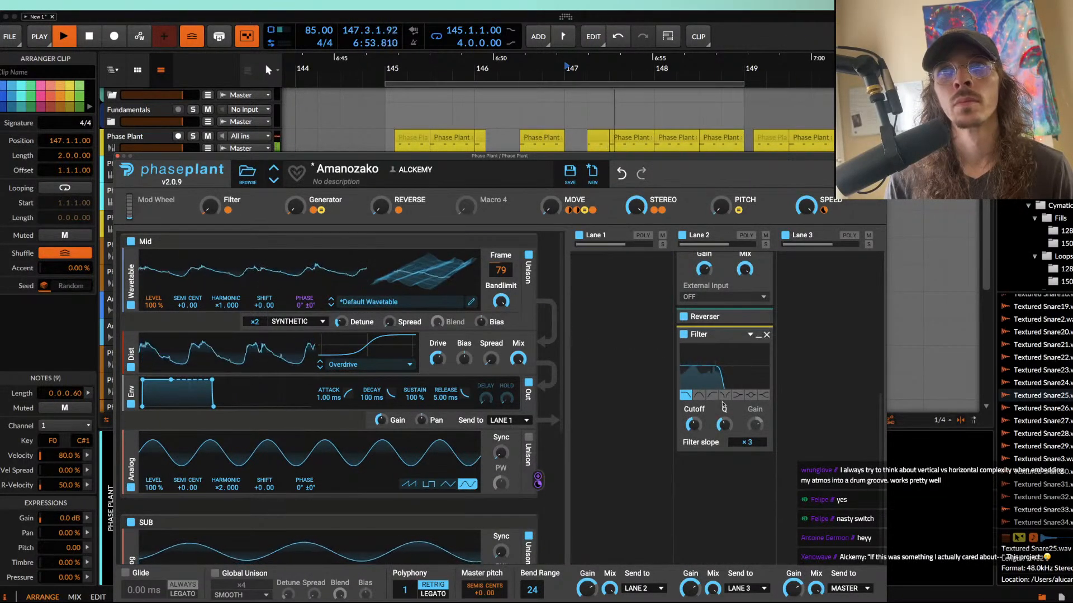
{"action": "left_click_drag", "start_coordinate": [698, 424], "coordinate": [698, 433]}
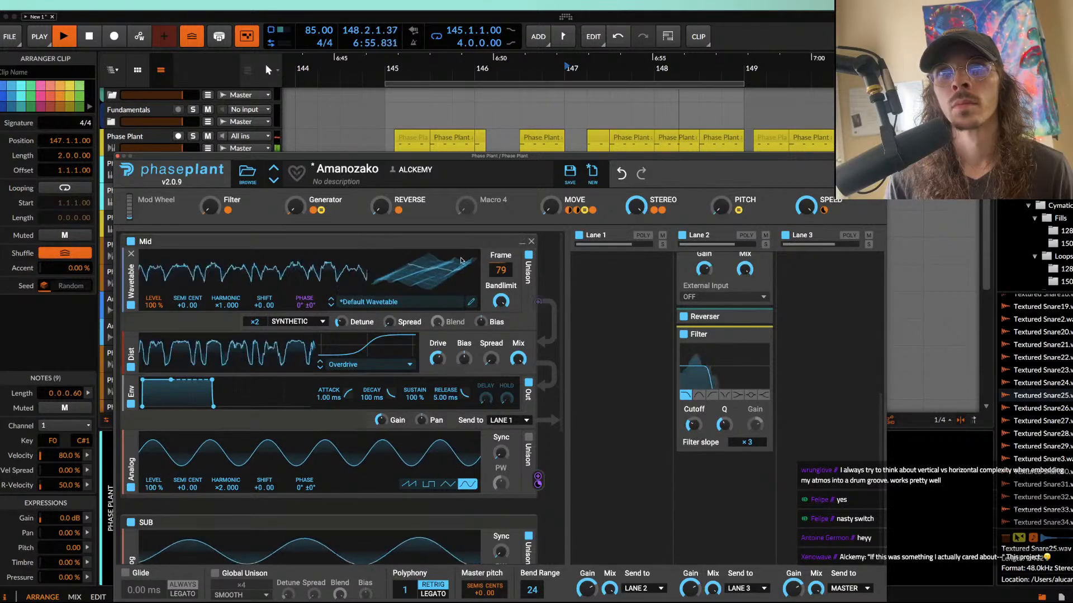
{"action": "left_click", "coordinate": [118, 156]}
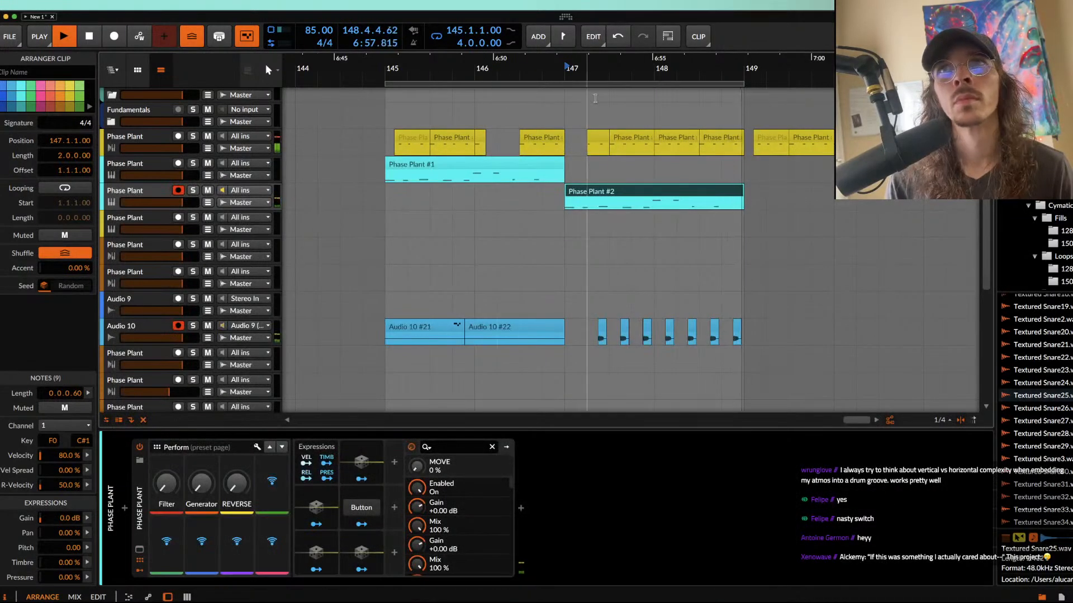
Step: Reopen the duplicated track's Phase Plant editor and raise the input gain of the Limiter in Lane 3
{"action": "left_click", "coordinate": [140, 548]}
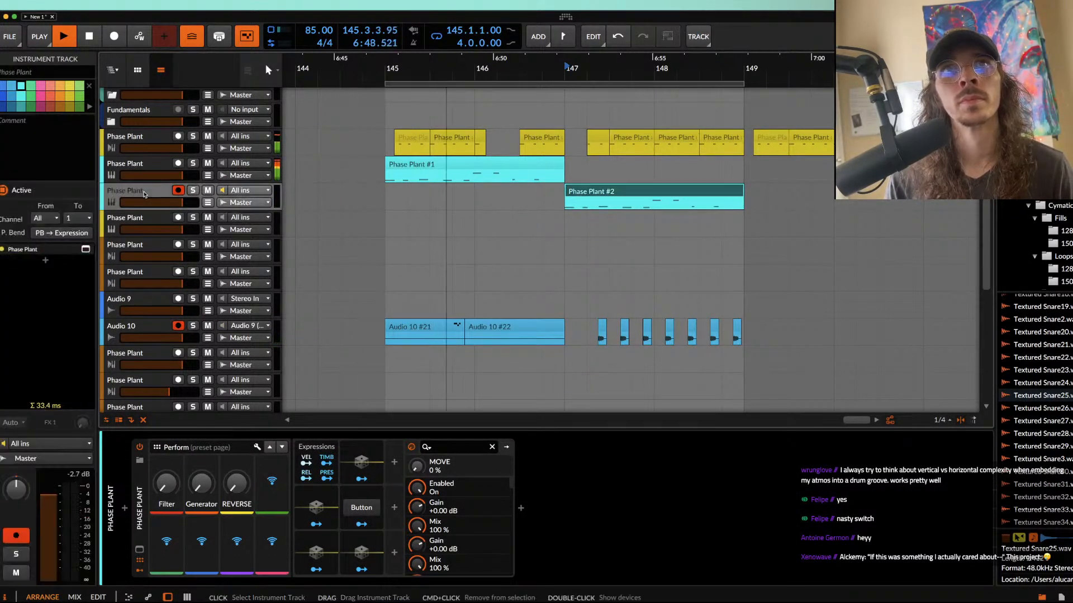
{"action": "left_click", "coordinate": [140, 548]}
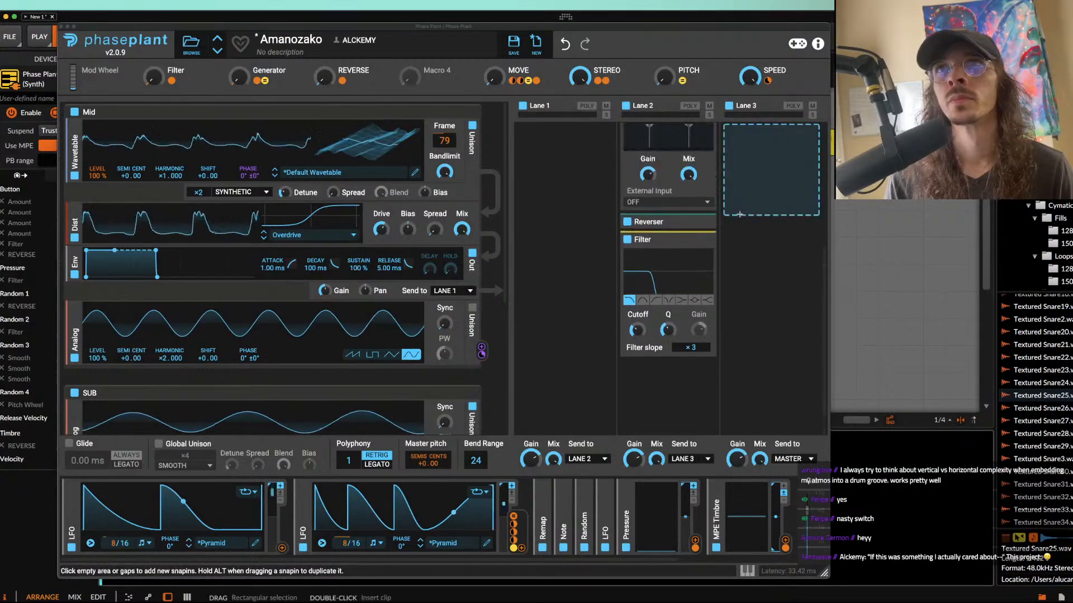
{"action": "left_click_drag", "start_coordinate": [744, 198], "coordinate": [745, 182]}
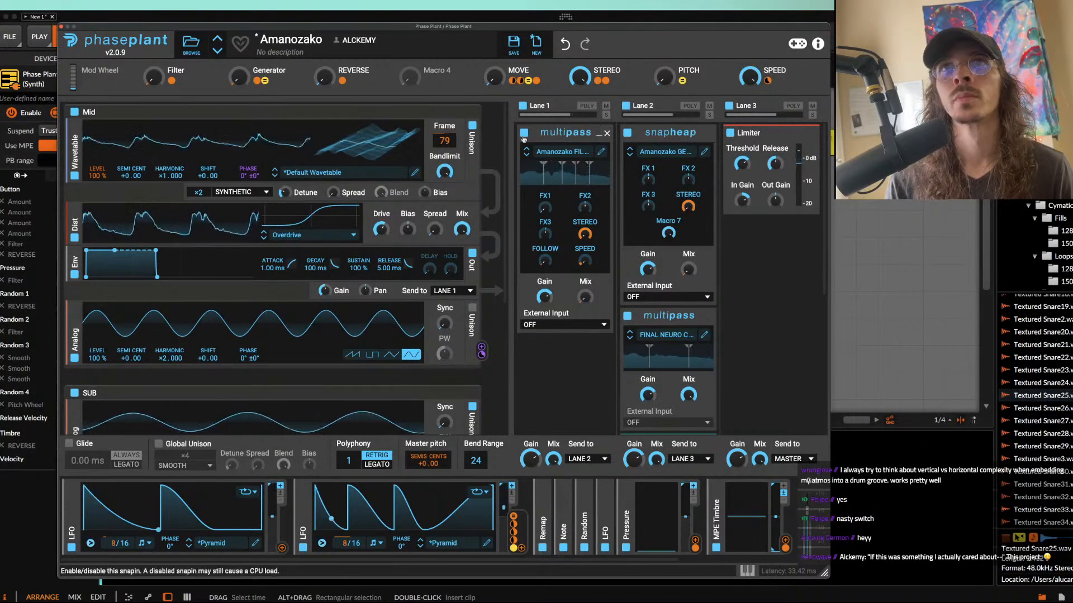
Step: Turn the Amanozako Filter macro fully up, close the editor, and reveal the duplicated track's Generator automation lane below the clip at bar 147
{"action": "left_click_drag", "start_coordinate": [153, 77], "coordinate": [153, 54]}
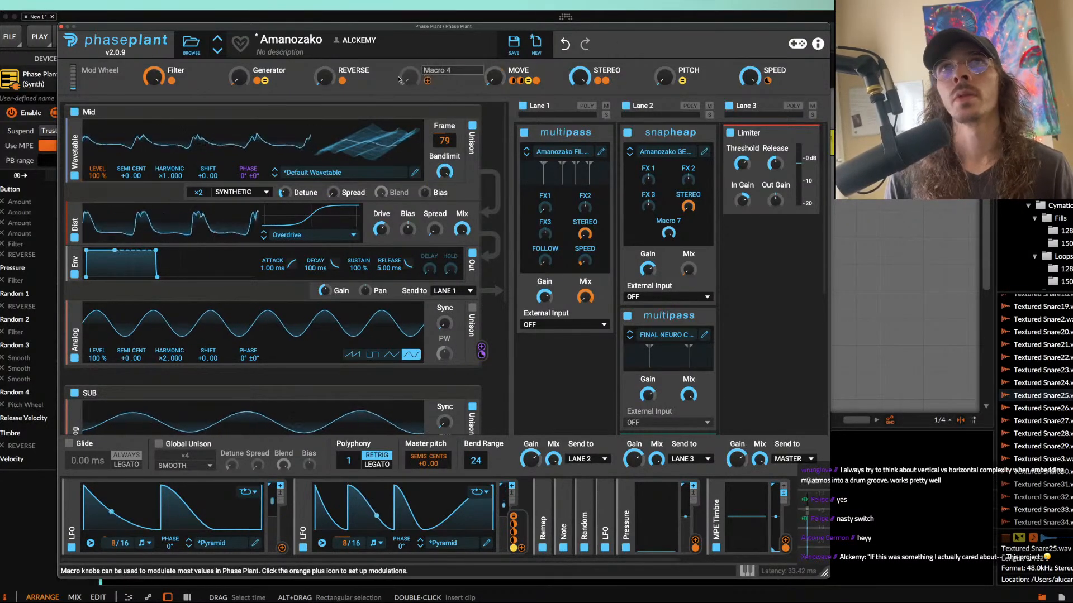
{"action": "left_click", "coordinate": [61, 27]}
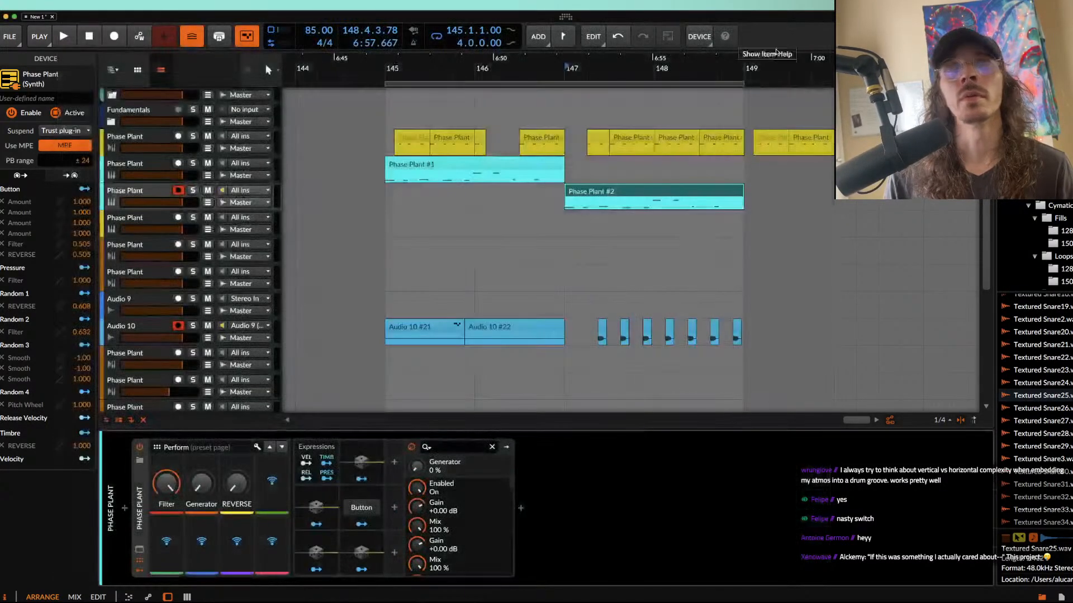
{"action": "left_click", "coordinate": [626, 191]}
{"action": "scroll", "coordinate": [643, 190], "scroll_direction": "up", "scroll_amount": 5}
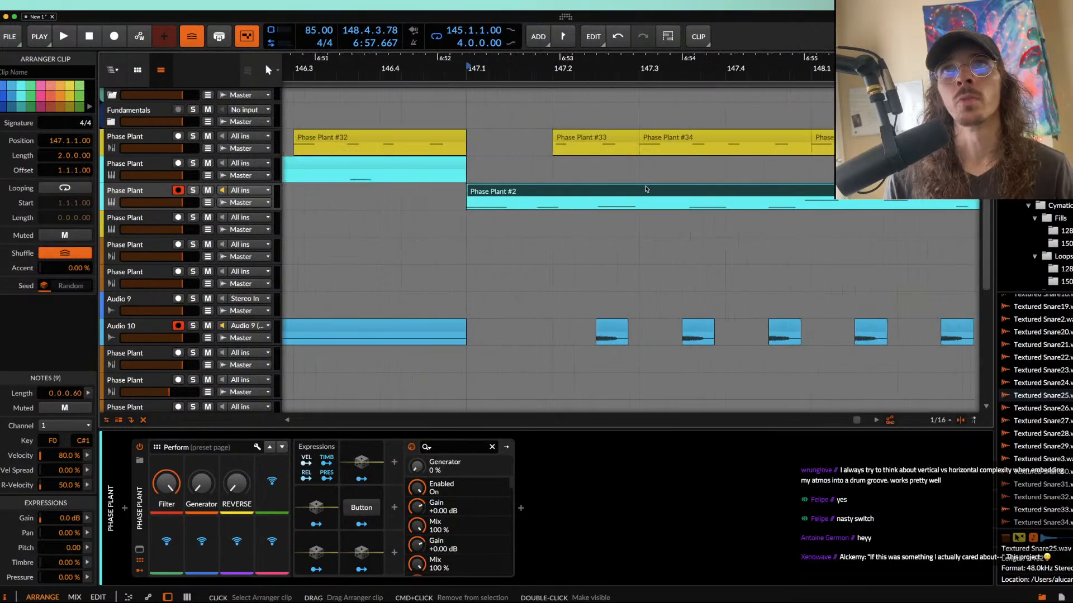
{"action": "left_click", "coordinate": [208, 203]}
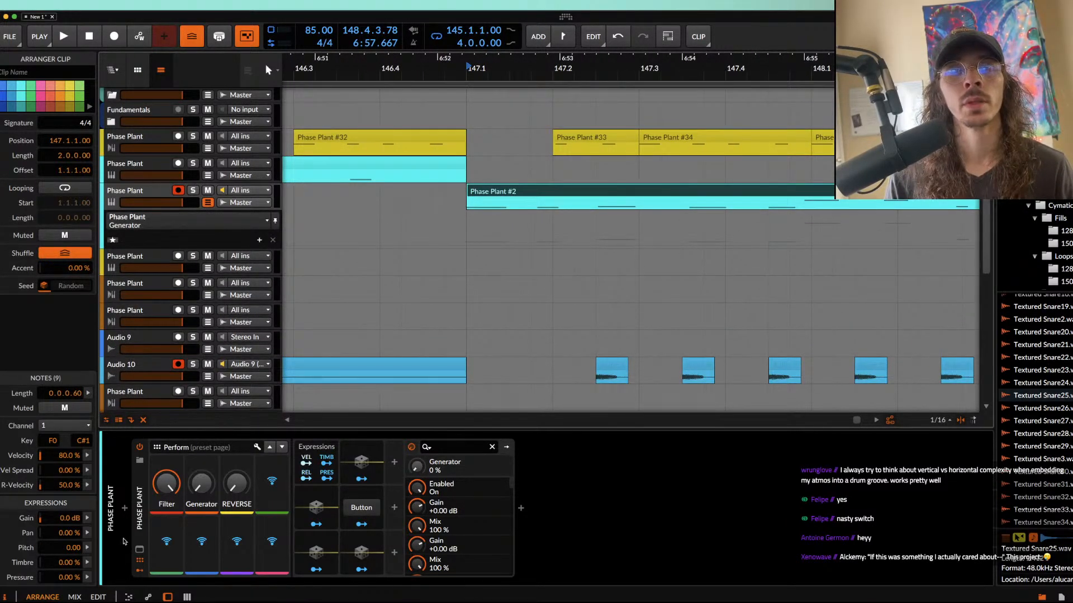
Step: Reopen the duplicated track's Phase Plant editor, switch off the Filter after the Reverser in Lane 2, and close the editor
{"action": "left_click", "coordinate": [136, 562]}
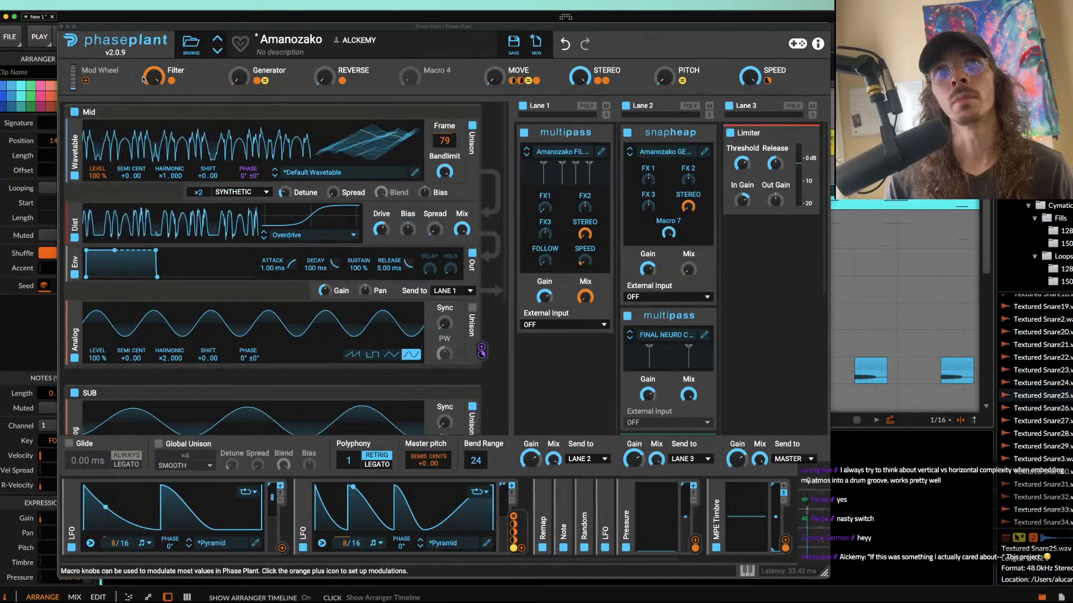
{"action": "scroll", "coordinate": [660, 262], "scroll_direction": "down", "scroll_amount": 5}
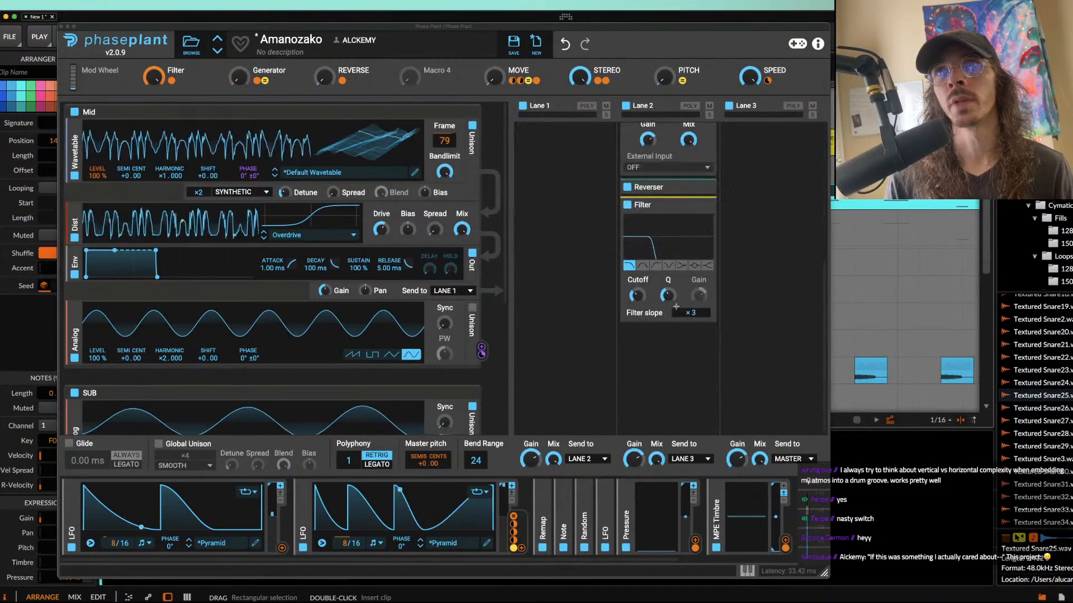
{"action": "left_click", "coordinate": [628, 206]}
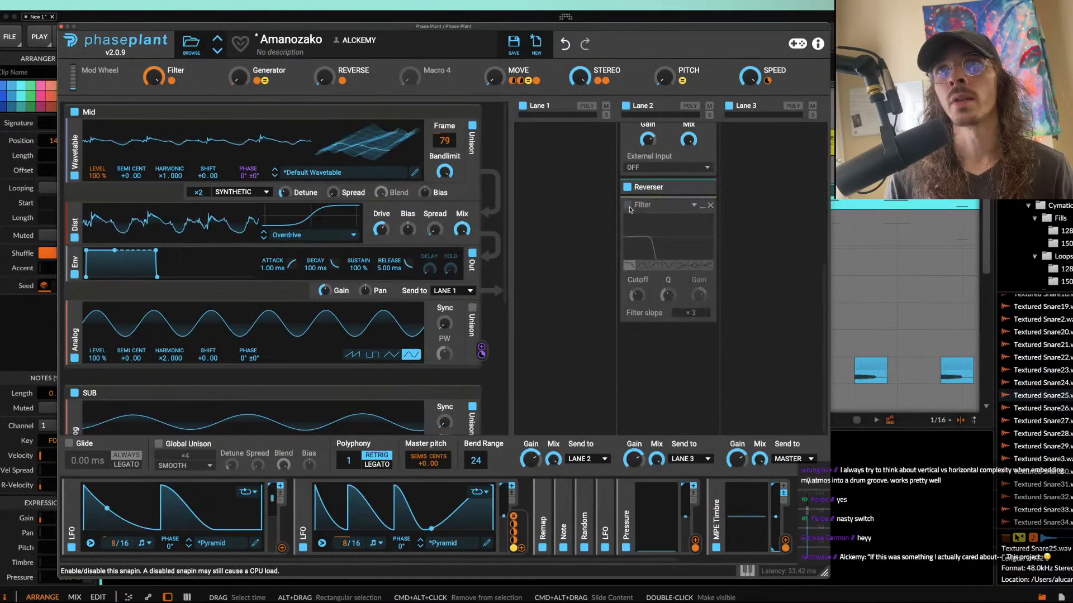
{"action": "left_click", "coordinate": [61, 27]}
Step: Split the cyan clip from bar 147 at 147.4.4.65 and again after its first high note, isolating that note at bar 148
{"action": "left_click", "coordinate": [536, 196]}
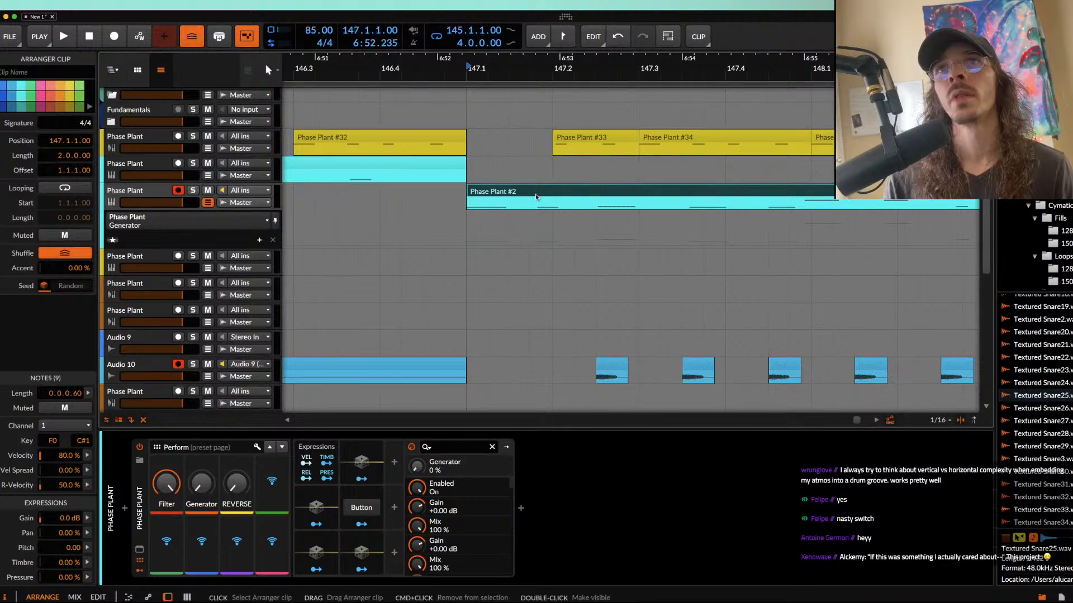
{"action": "scroll", "coordinate": [535, 196], "scroll_direction": "down", "scroll_amount": 4}
{"action": "scroll", "coordinate": [556, 197], "scroll_direction": "up", "scroll_amount": 5}
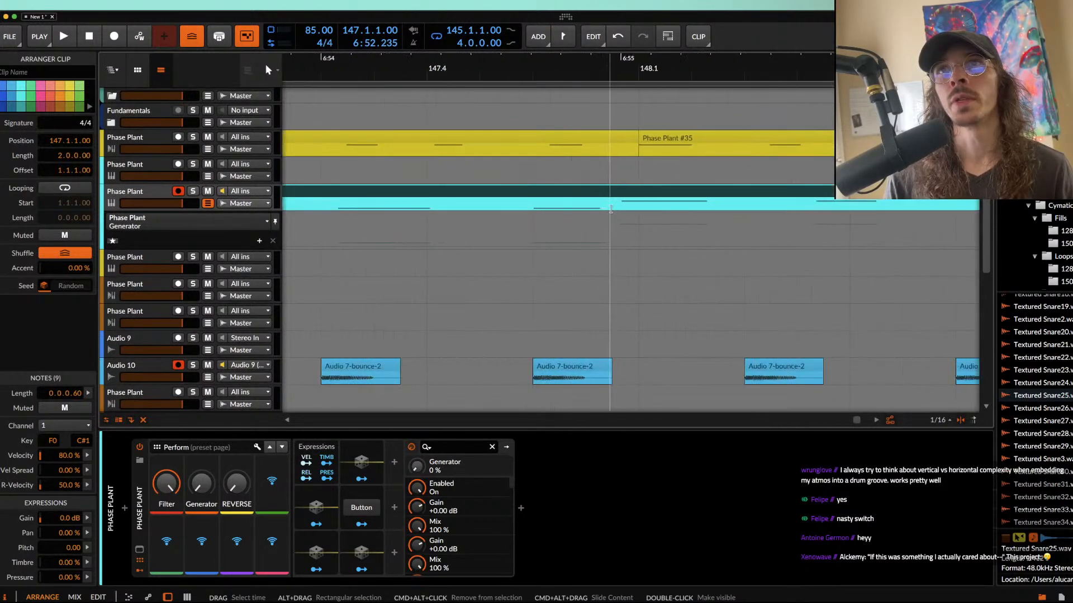
{"action": "left_click", "coordinate": [622, 207]}
{"action": "scroll", "coordinate": [622, 207], "scroll_direction": "down", "scroll_amount": 2}
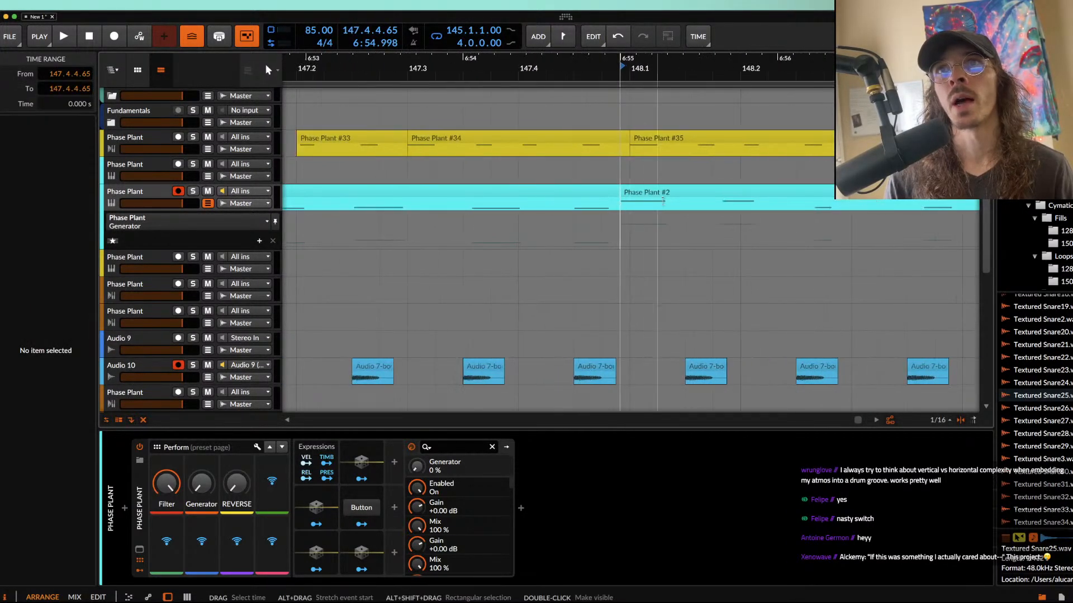
{"action": "left_click", "coordinate": [673, 204]}
{"action": "left_click", "coordinate": [674, 204]}
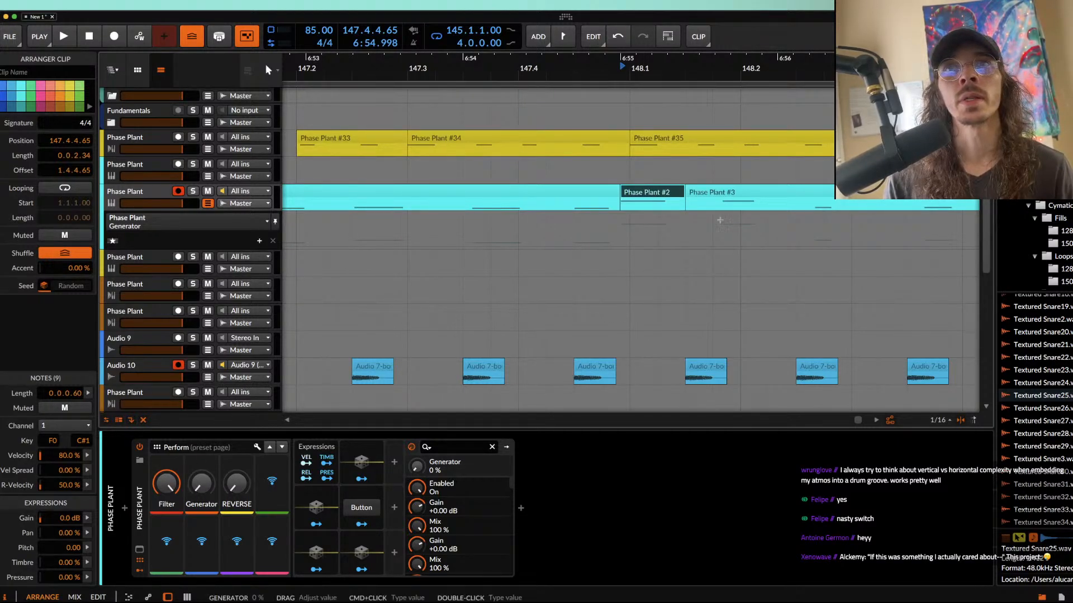
Step: Draw Generator automation that jumps to 100% just before bar 148, holds until 148.1.2.95, and ramps to 0% at 148.1.4.00
{"action": "left_click", "coordinate": [627, 247]}
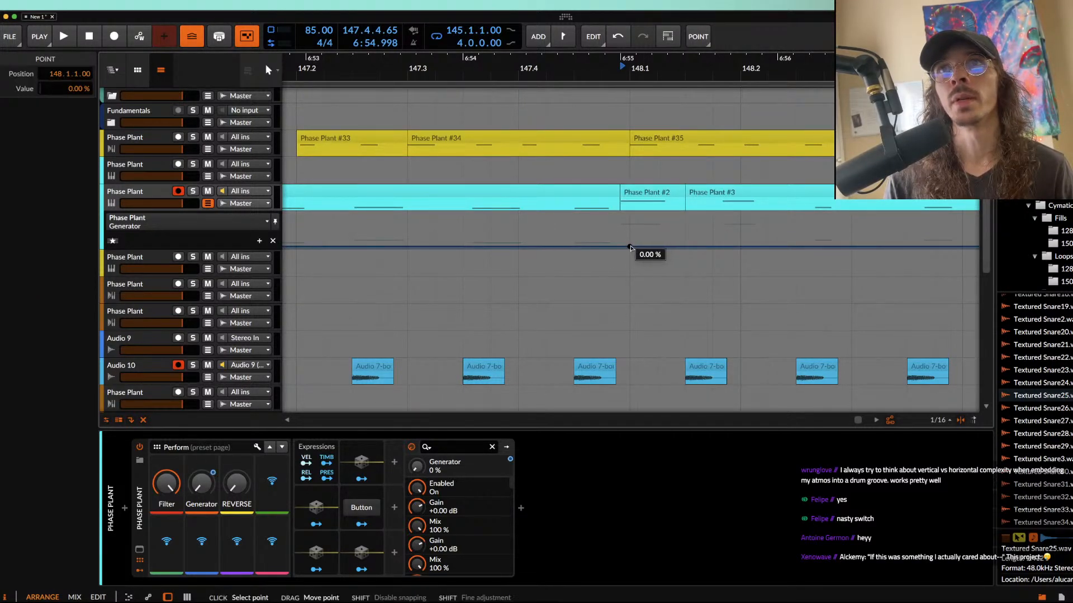
{"action": "left_click_drag", "start_coordinate": [616, 248], "coordinate": [616, 215]}
{"action": "scroll", "coordinate": [617, 215], "scroll_direction": "up", "scroll_amount": 3}
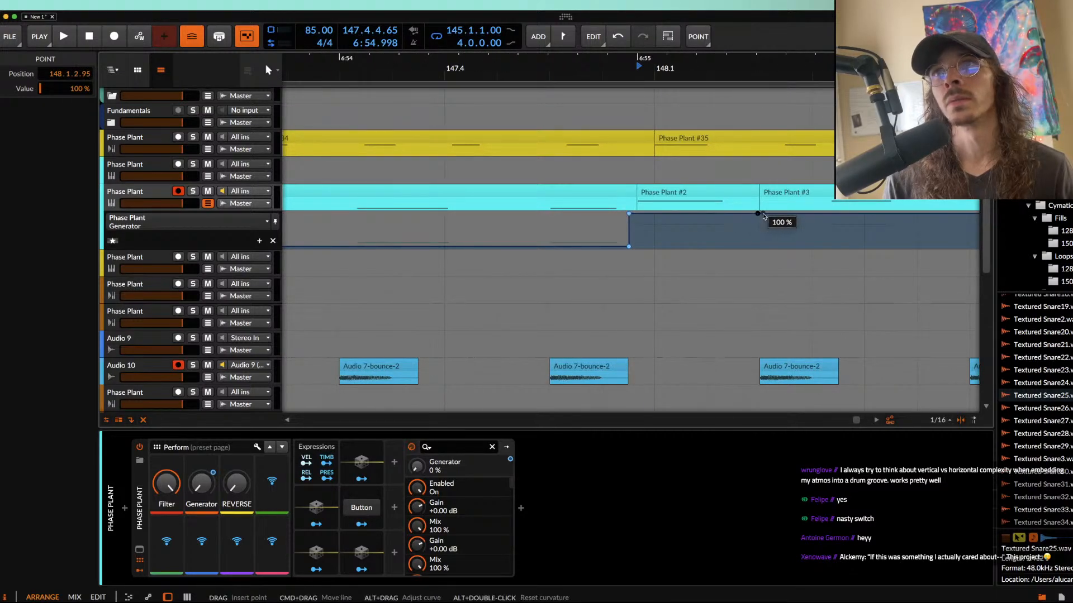
{"action": "left_click_drag", "start_coordinate": [758, 214], "coordinate": [848, 246]}
{"action": "scroll", "coordinate": [812, 249], "scroll_direction": "down", "scroll_amount": 3}
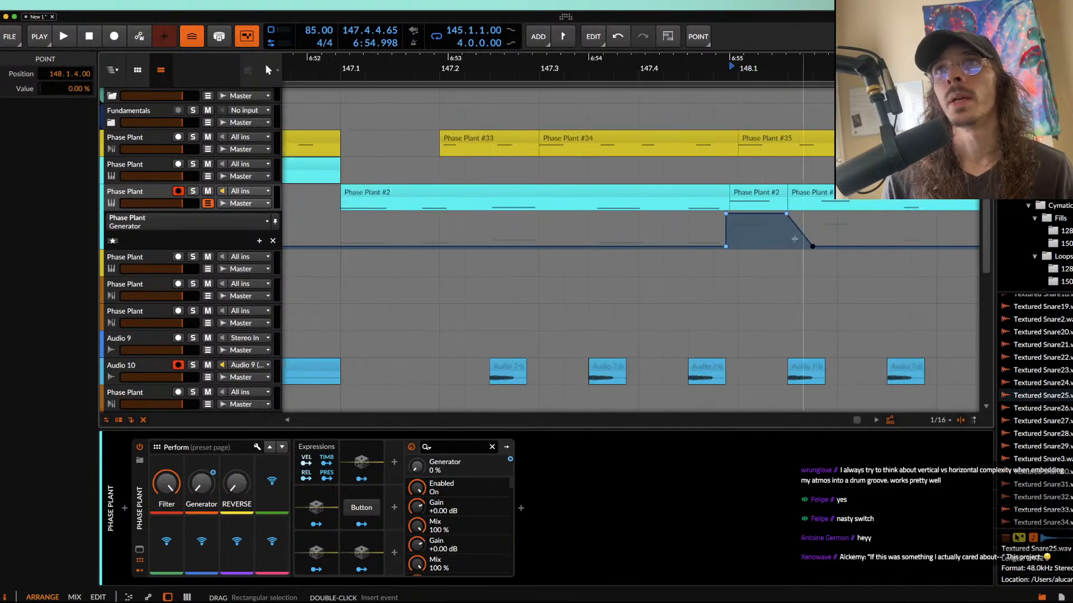
Step: Play the arrangement from 147.3 to audition the Generator automation on the isolated note at bar 148
{"action": "left_click", "coordinate": [761, 192]}
{"action": "scroll", "coordinate": [654, 278], "scroll_direction": "right", "scroll_amount": 3}
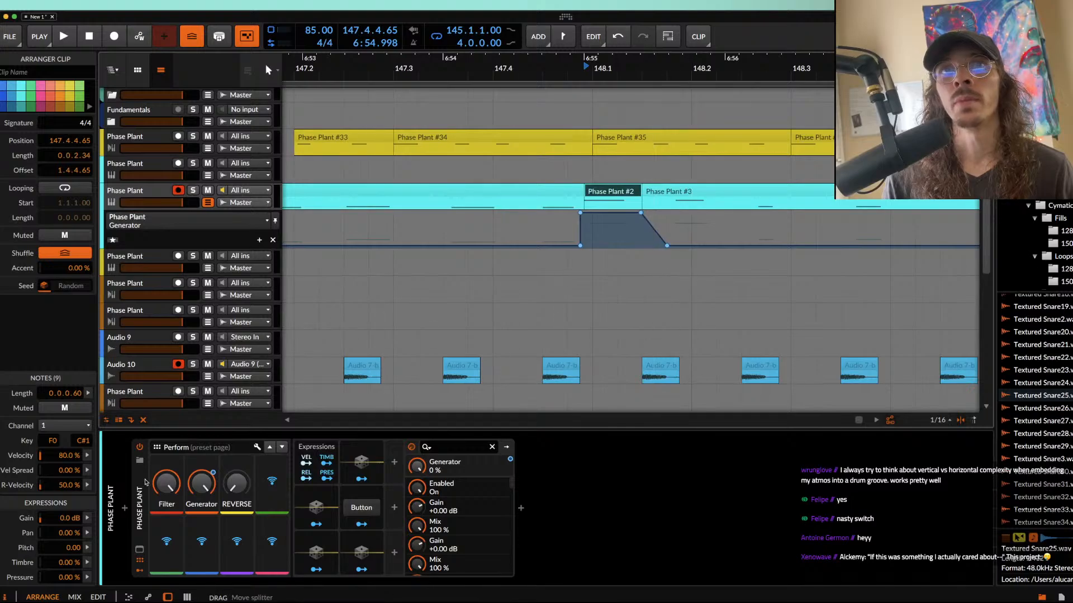
{"action": "scroll", "coordinate": [418, 235], "scroll_direction": "down", "scroll_amount": 3}
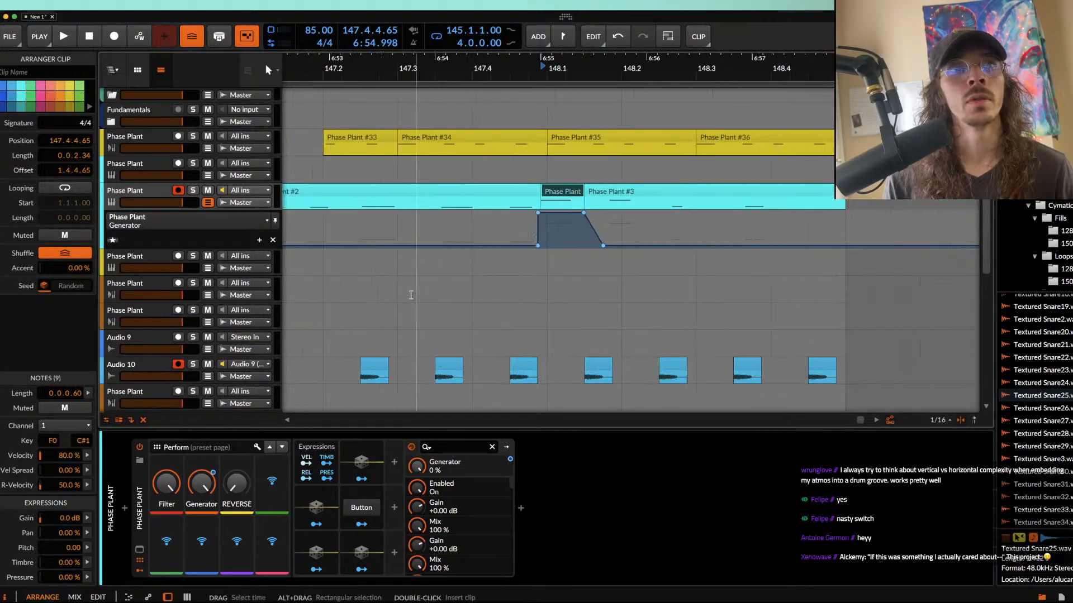
{"action": "left_click", "coordinate": [409, 219]}
{"action": "key", "text": "space"}
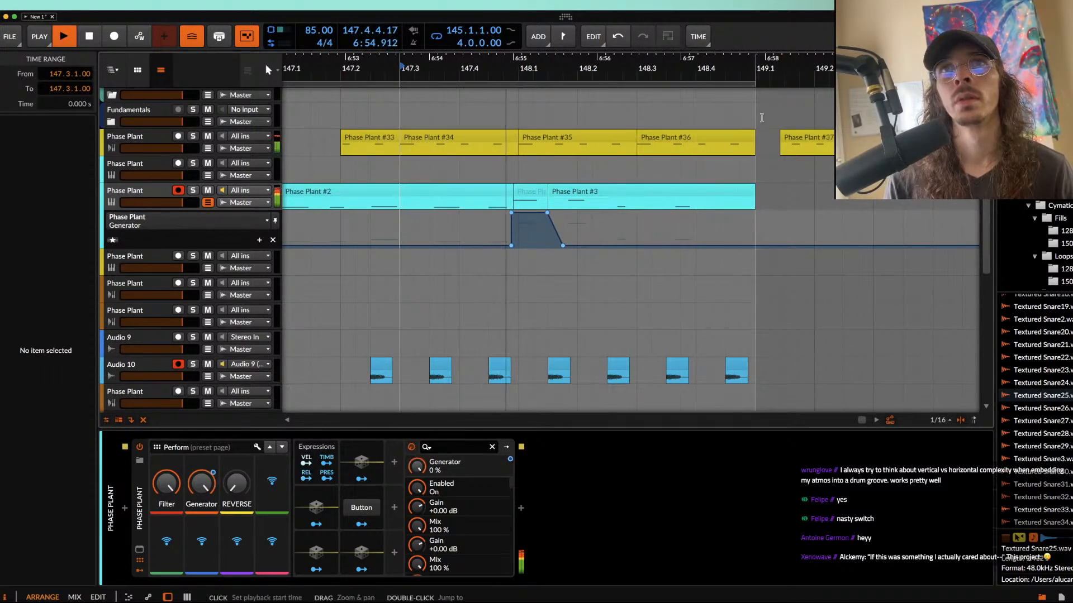
{"action": "scroll", "coordinate": [403, 240], "scroll_direction": "down", "scroll_amount": 5}
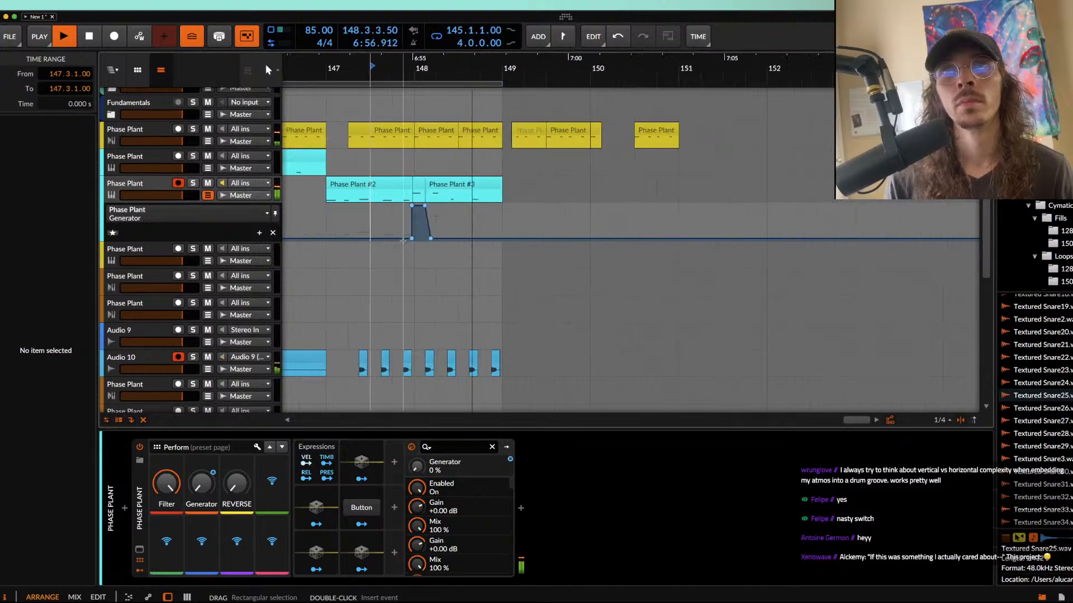
{"action": "scroll", "coordinate": [403, 241], "scroll_direction": "left", "scroll_amount": 5}
{"action": "scroll", "coordinate": [403, 212], "scroll_direction": "up", "scroll_amount": 1}
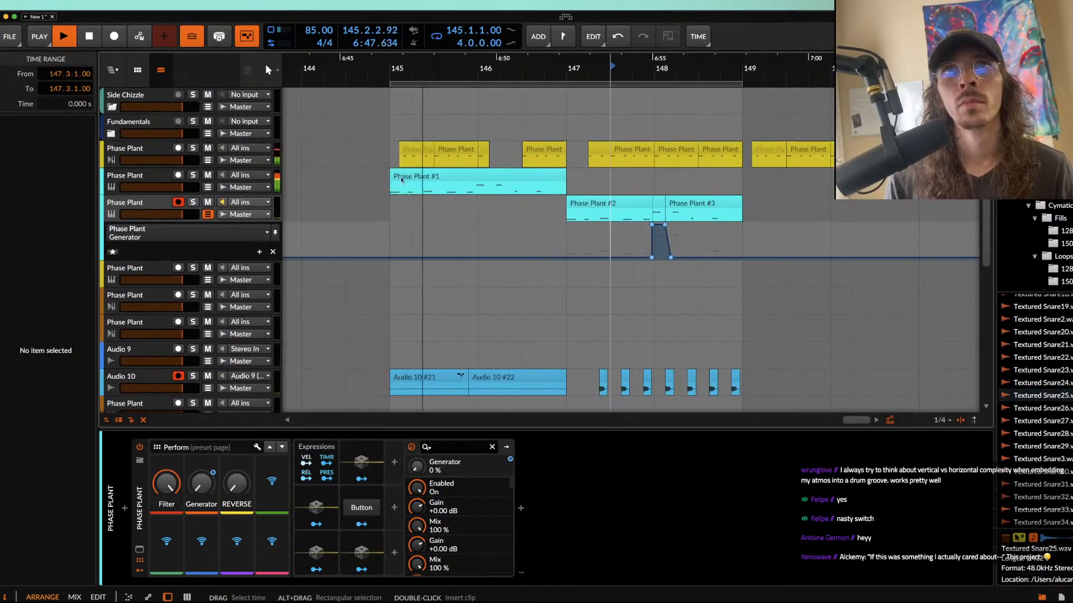
Step: Listen to the loop from the first cyan clip at bar 145 through the automated note, and stop playback
{"action": "left_click", "coordinate": [427, 183]}
{"action": "scroll", "coordinate": [452, 184], "scroll_direction": "up", "scroll_amount": 3}
{"action": "scroll", "coordinate": [451, 184], "scroll_direction": "down", "scroll_amount": 1}
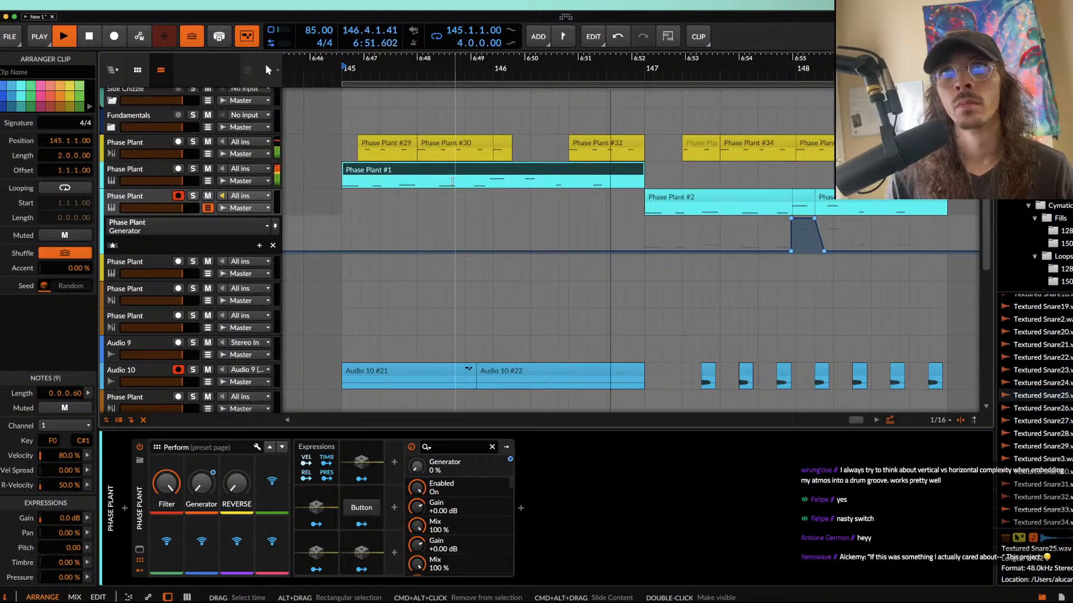
{"action": "scroll", "coordinate": [717, 291], "scroll_direction": "down", "scroll_amount": 2}
{"action": "scroll", "coordinate": [716, 290], "scroll_direction": "right", "scroll_amount": 1}
{"action": "scroll", "coordinate": [716, 290], "scroll_direction": "down", "scroll_amount": 1}
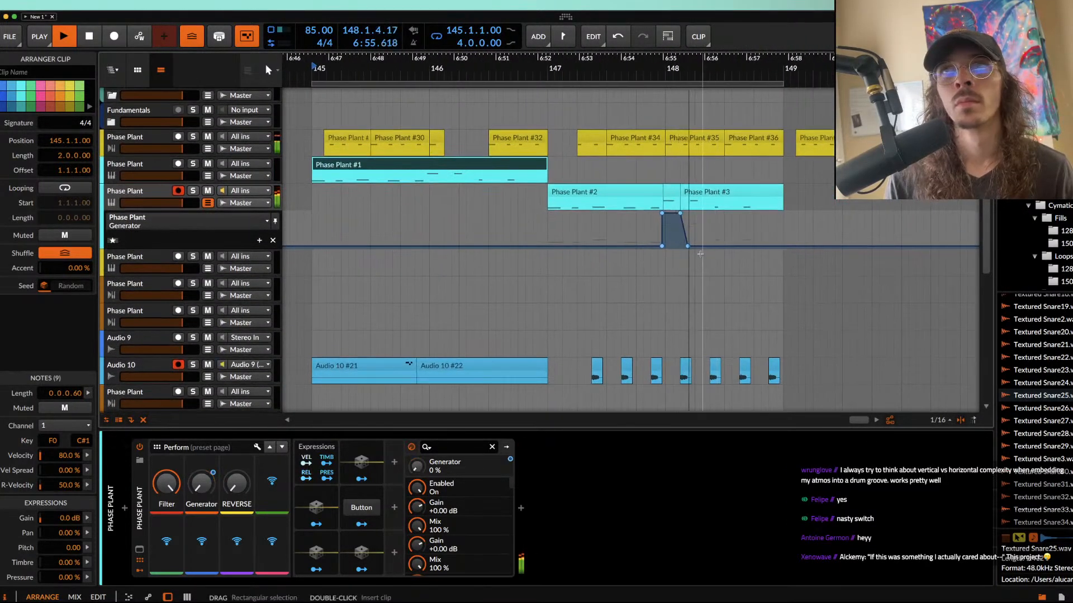
{"action": "scroll", "coordinate": [700, 254], "scroll_direction": "right", "scroll_amount": 2}
{"action": "scroll", "coordinate": [700, 254], "scroll_direction": "up", "scroll_amount": 1}
{"action": "scroll", "coordinate": [701, 254], "scroll_direction": "down", "scroll_amount": 1}
{"action": "scroll", "coordinate": [615, 240], "scroll_direction": "up", "scroll_amount": 4}
{"action": "key", "text": "space"}
Step: Reshape the Generator automation at bar 148 into a square block held at 100% until 148.2.3.00
{"action": "mouse_move", "coordinate": [601, 226]}
{"action": "left_mouse_down"}
{"action": "mouse_move", "coordinate": [642, 232]}
{"action": "mouse_move", "coordinate": [618, 258]}
{"action": "mouse_move", "coordinate": [660, 257]}
{"action": "left_mouse_up"}
{"action": "left_click", "coordinate": [621, 251]}
{"action": "left_click_drag", "start_coordinate": [618, 226], "coordinate": [660, 226]}
Step: Duplicate the four-bar section from bar 145 to bar 149 across all tracks so the copy starts at bar 149
{"action": "scroll", "coordinate": [660, 224], "scroll_direction": "down", "scroll_amount": 5}
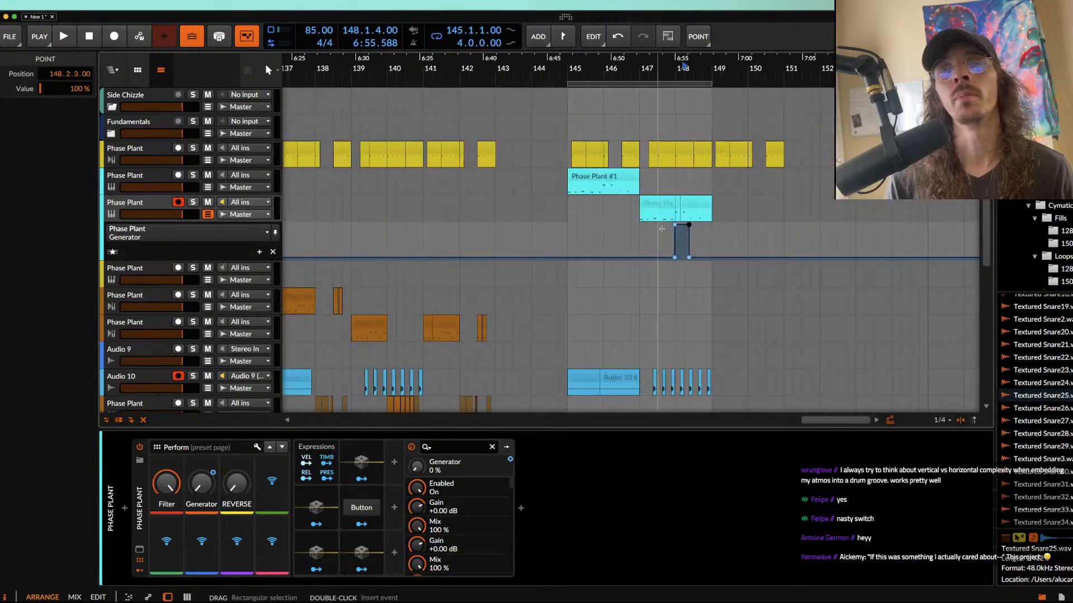
{"action": "scroll", "coordinate": [566, 97], "scroll_direction": "down", "scroll_amount": 1}
{"action": "scroll", "coordinate": [566, 97], "scroll_direction": "left", "scroll_amount": 1}
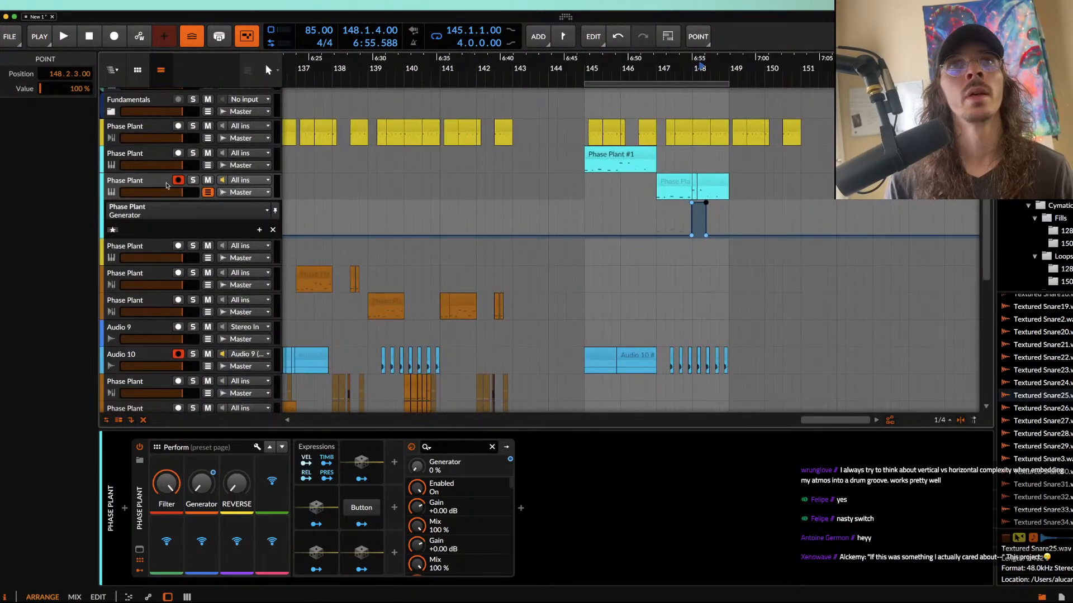
{"action": "left_click", "coordinate": [127, 181]}
{"action": "scroll", "coordinate": [126, 156], "scroll_direction": "up", "scroll_amount": 1}
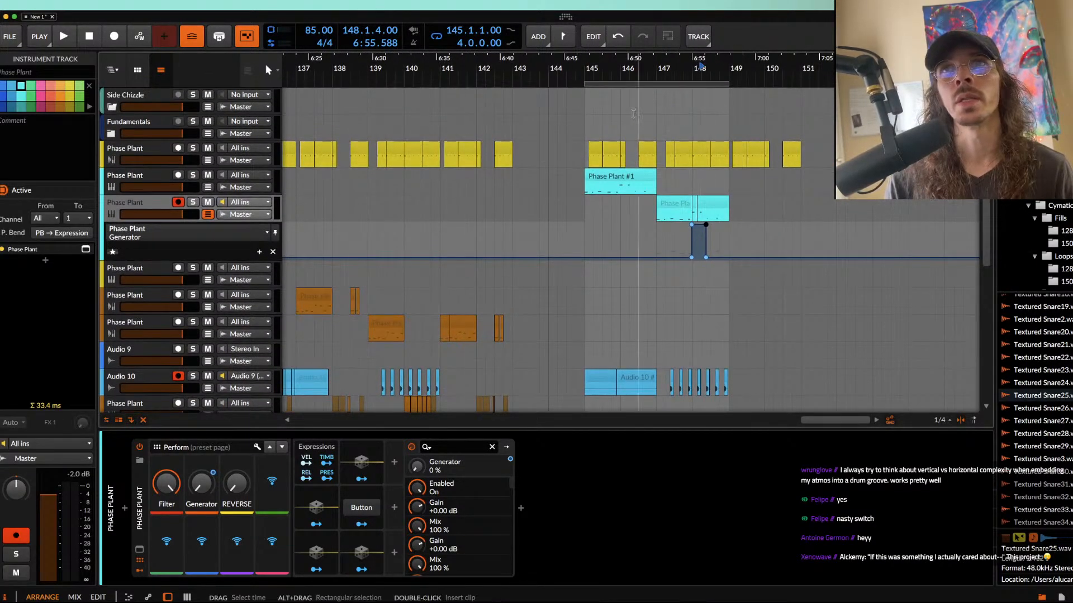
{"action": "left_click_drag", "start_coordinate": [586, 106], "coordinate": [729, 343]}
{"action": "key", "text": "super+d"}
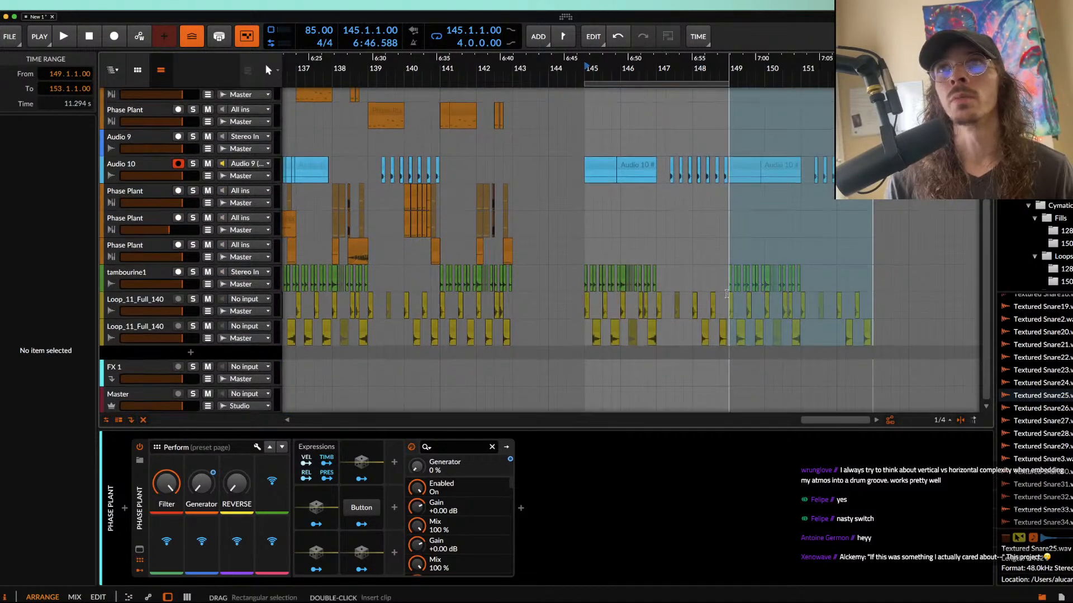
Step: Flatten the Generator automation block at bar 148 to 0%, keeping the duplicated block at bar 152
{"action": "scroll", "coordinate": [725, 293], "scroll_direction": "up", "scroll_amount": 9}
{"action": "scroll", "coordinate": [721, 255], "scroll_direction": "up", "scroll_amount": 5}
{"action": "double_click", "coordinate": [639, 224]}
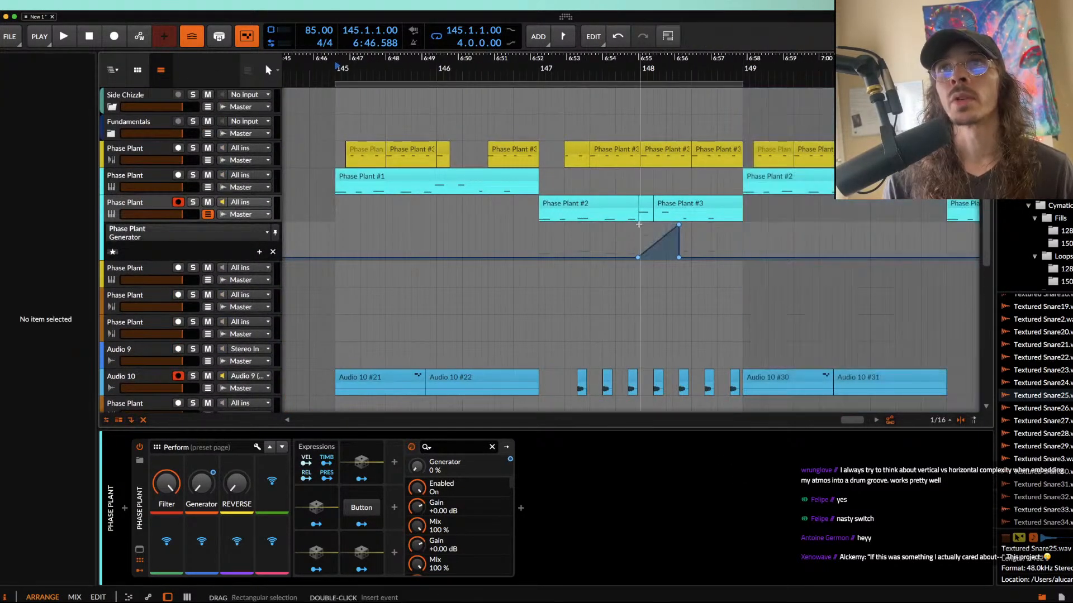
{"action": "left_click_drag", "start_coordinate": [680, 229], "coordinate": [680, 258]}
Step: Extend the loop region starting at bar 145 to a length of 8 bars
{"action": "scroll", "coordinate": [642, 245], "scroll_direction": "down", "scroll_amount": 5}
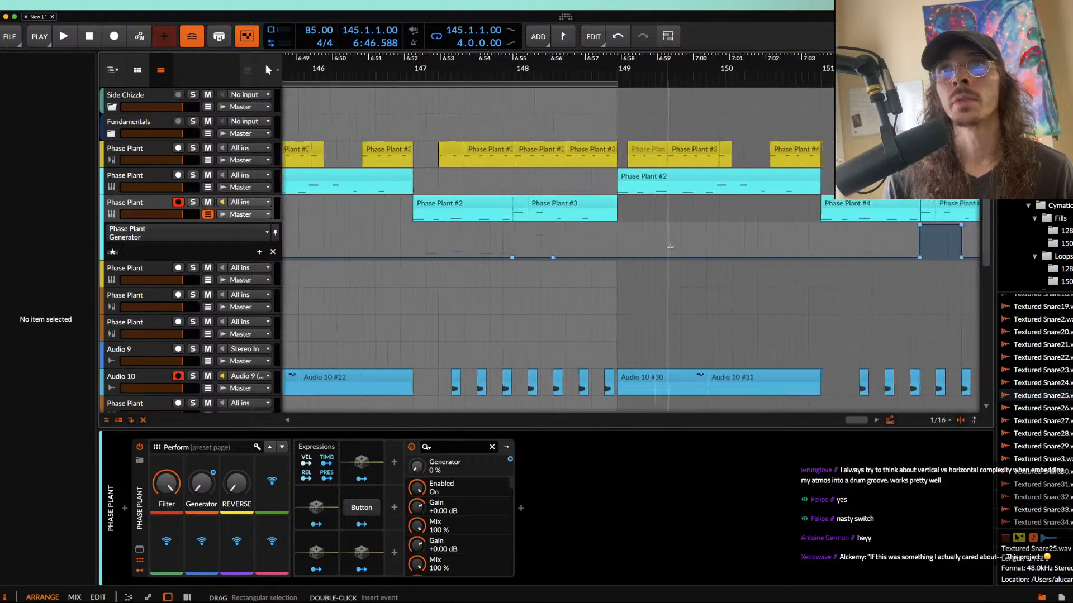
{"action": "left_click_drag", "start_coordinate": [635, 85], "coordinate": [902, 84]}
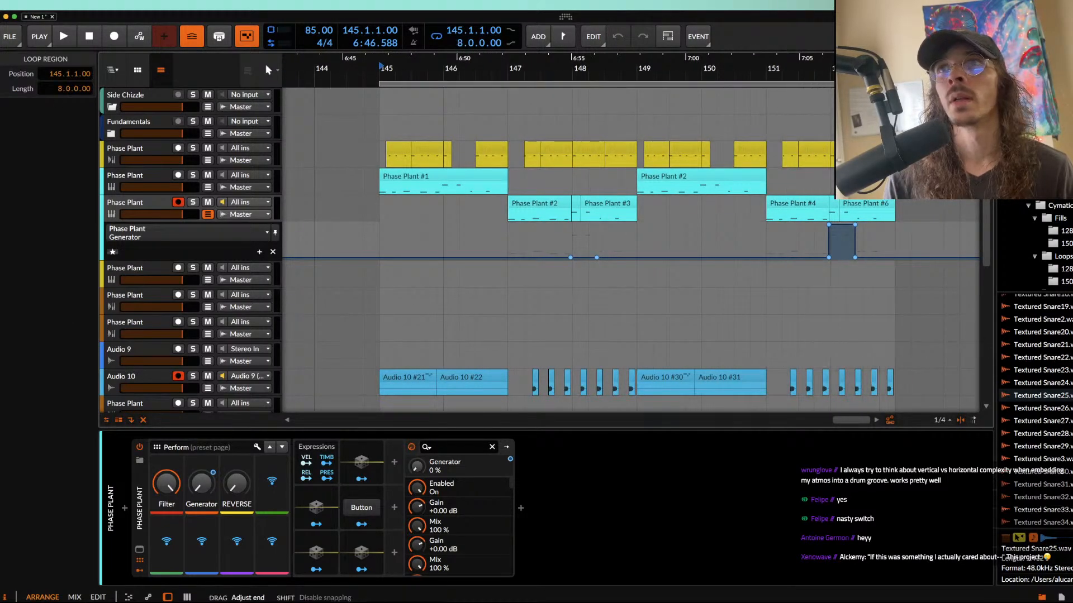
Step: Shorten the yellow Phase Plant clip at bar 152 to one beat, ending at 152.2
{"action": "left_click", "coordinate": [847, 231]}
{"action": "scroll", "coordinate": [849, 231], "scroll_direction": "up", "scroll_amount": 5}
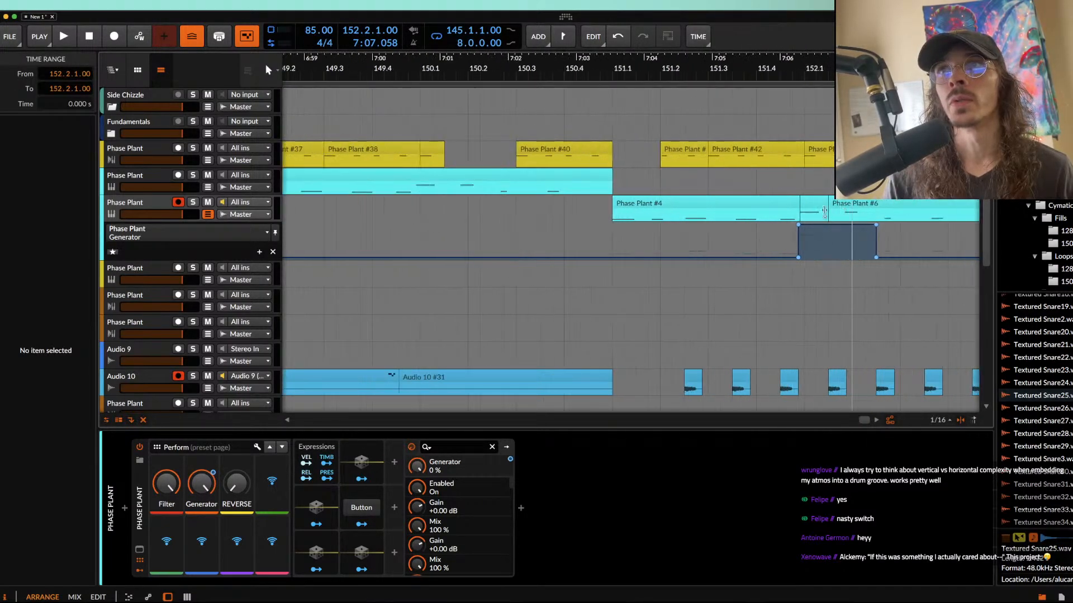
{"action": "left_click", "coordinate": [820, 157]}
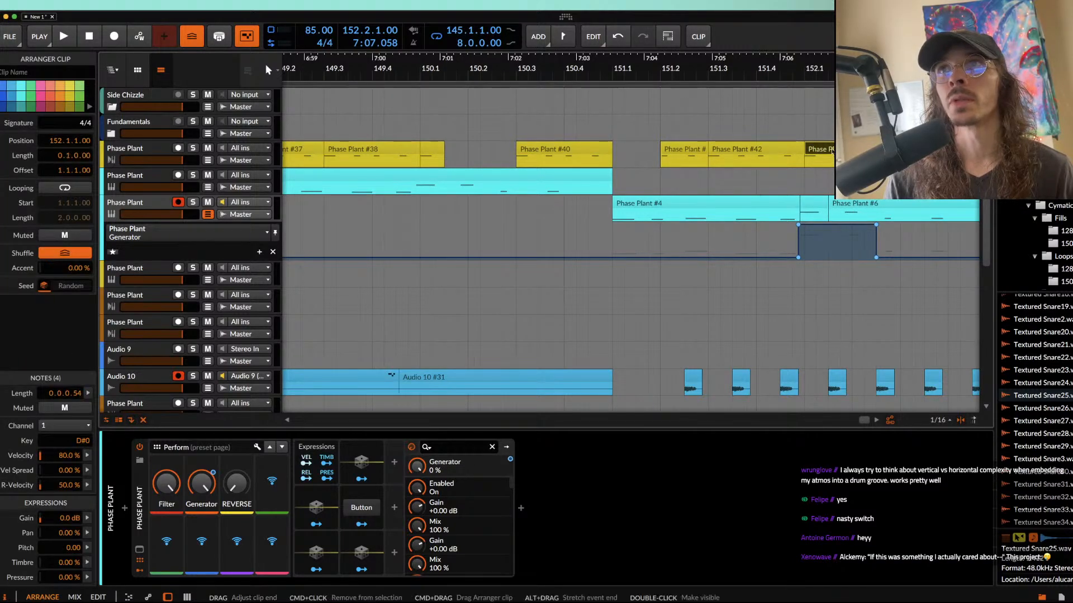
Step: Mute the Audio 10 bounce clip at 152.1.3 and the claps clip at 152.2 on the lower loop track
{"action": "scroll", "coordinate": [827, 267], "scroll_direction": "down", "scroll_amount": 3}
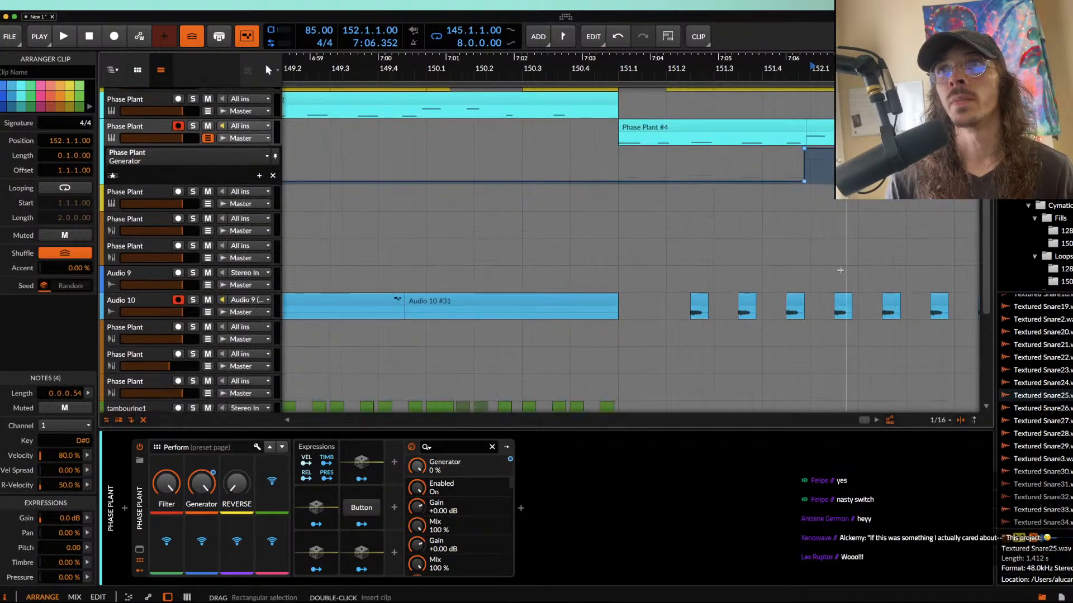
{"action": "left_click", "coordinate": [842, 301]}
{"action": "scroll", "coordinate": [842, 302], "scroll_direction": "down", "scroll_amount": 5}
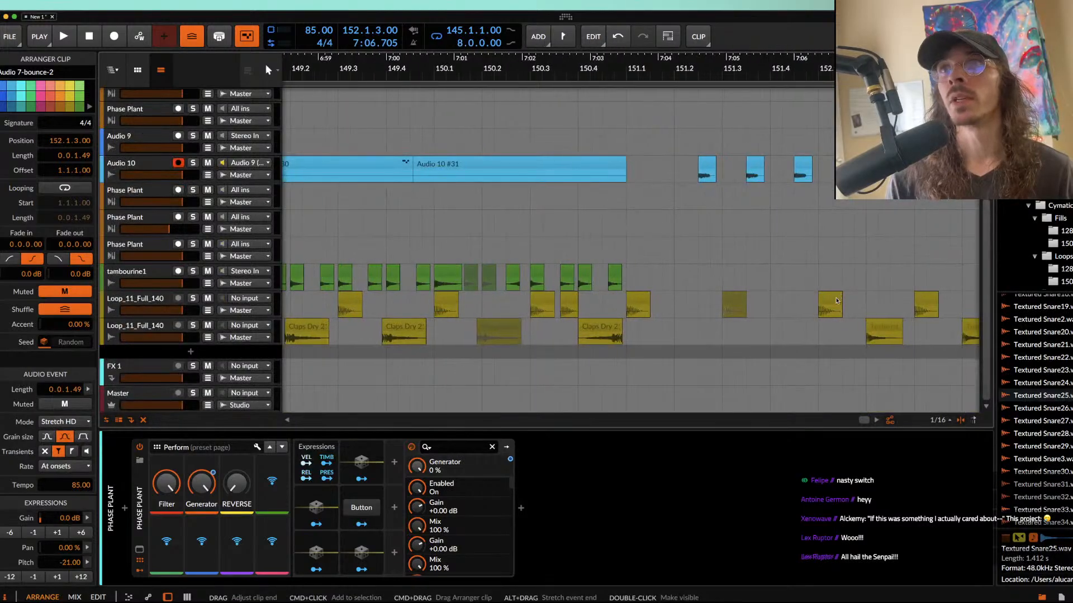
{"action": "left_click", "coordinate": [886, 331]}
{"action": "key", "text": "alt+m"}
{"action": "left_click", "coordinate": [831, 301]}
{"action": "scroll", "coordinate": [831, 297], "scroll_direction": "up", "scroll_amount": 8}
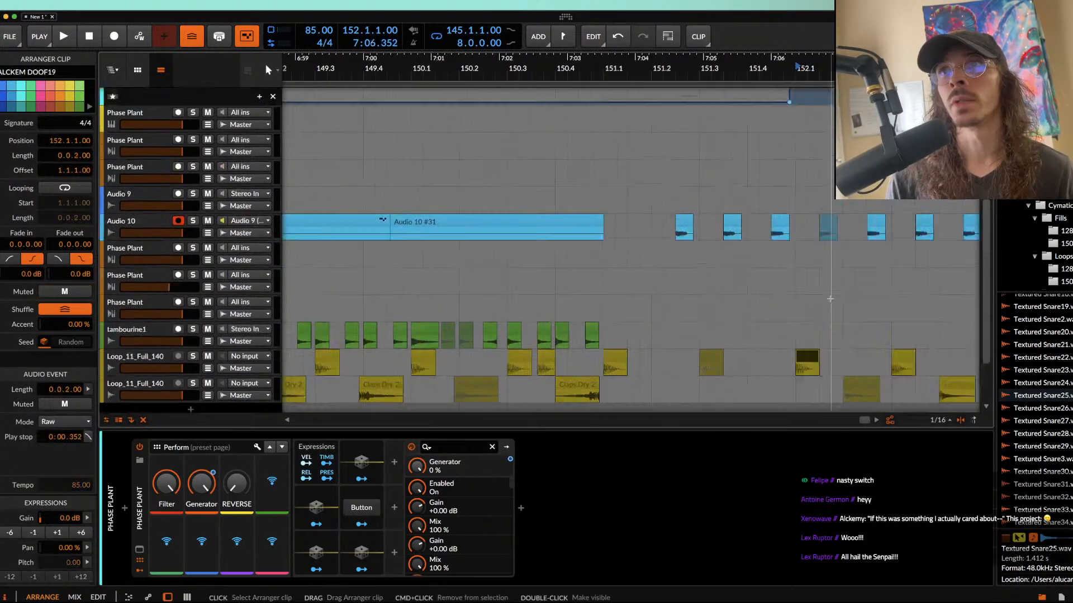
Step: Select the first cyan clip and return the playback start to bar 145
{"action": "scroll", "coordinate": [814, 275], "scroll_direction": "down", "scroll_amount": 3}
{"action": "scroll", "coordinate": [679, 177], "scroll_direction": "down", "scroll_amount": 5}
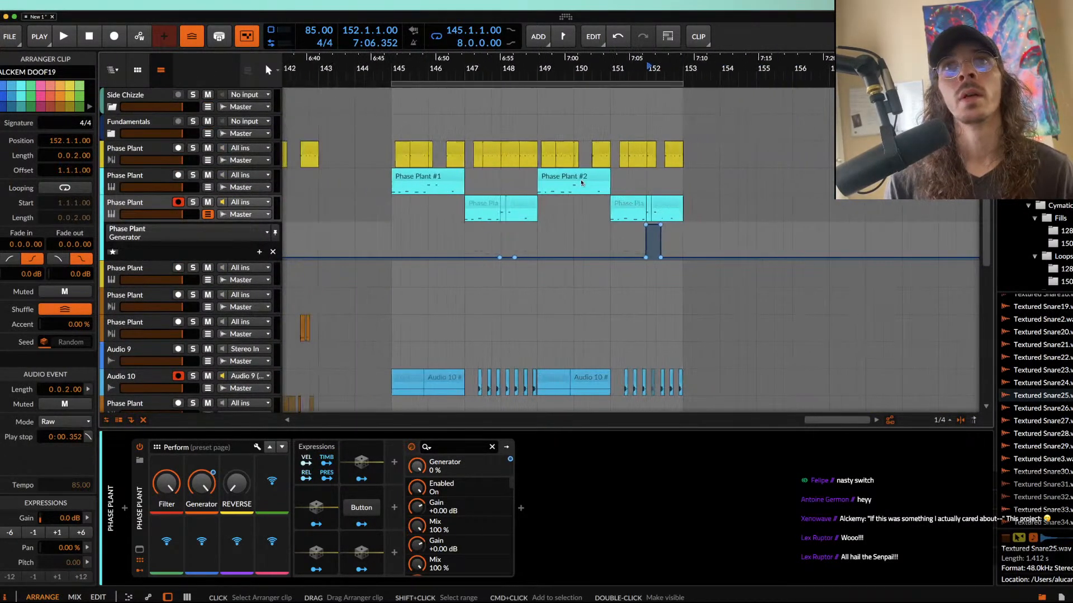
{"action": "left_click", "coordinate": [505, 184]}
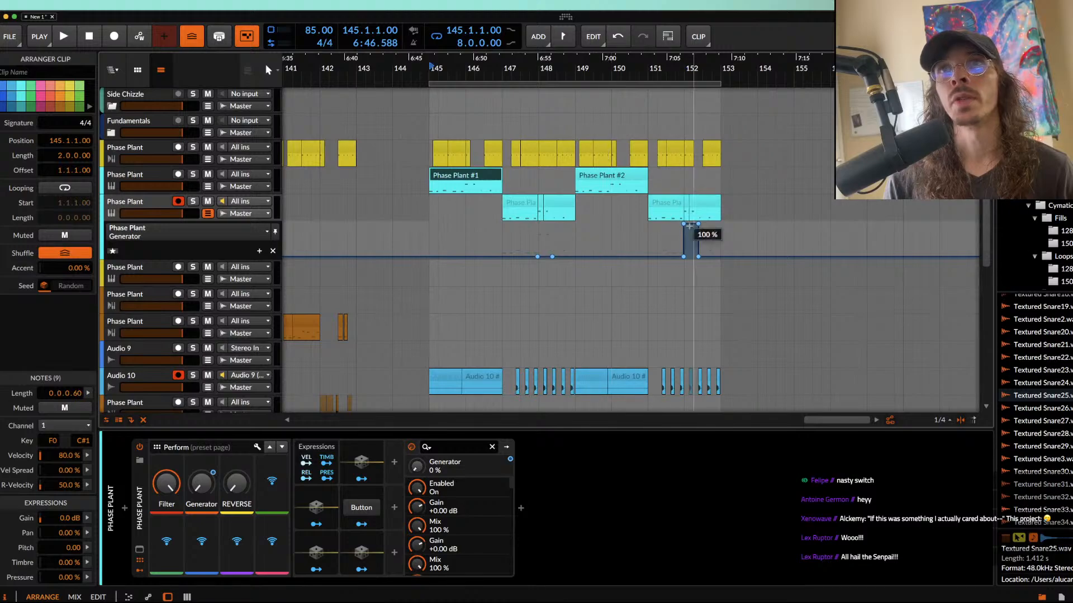
Step: Play the eight-bar loop from bar 145 and follow the arrangement across the synth, bounce and drum tracks
{"action": "key", "text": "space"}
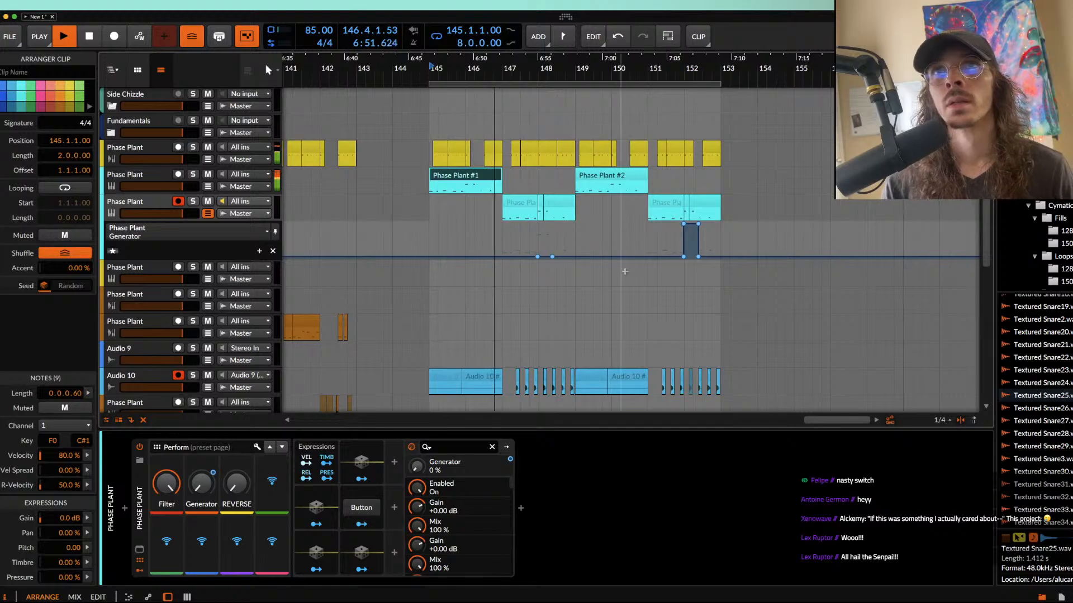
{"action": "scroll", "coordinate": [556, 260], "scroll_direction": "up", "scroll_amount": 6}
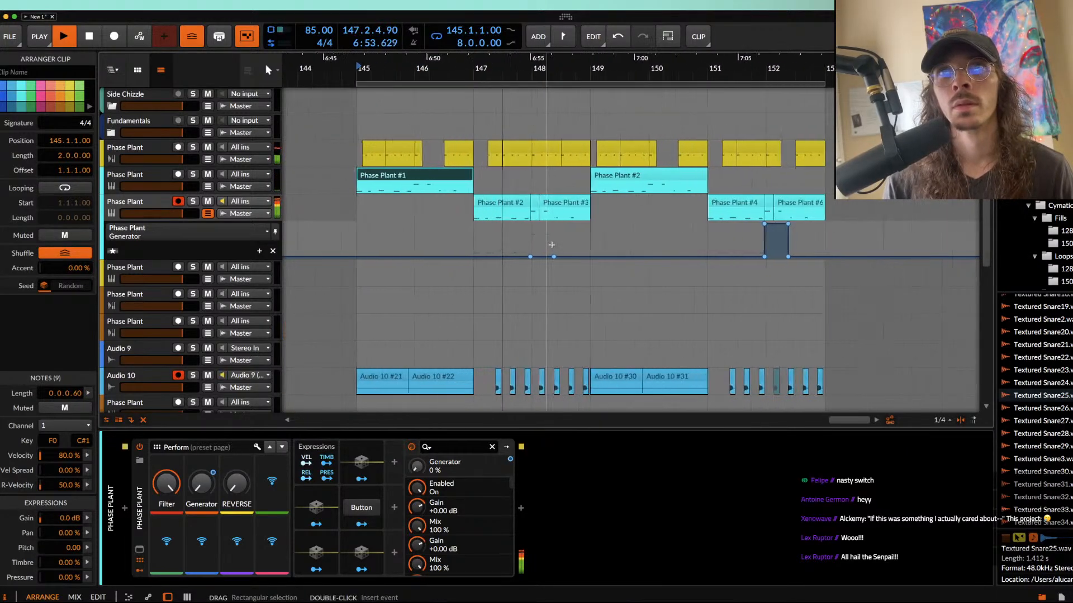
{"action": "scroll", "coordinate": [551, 245], "scroll_direction": "down", "scroll_amount": 5}
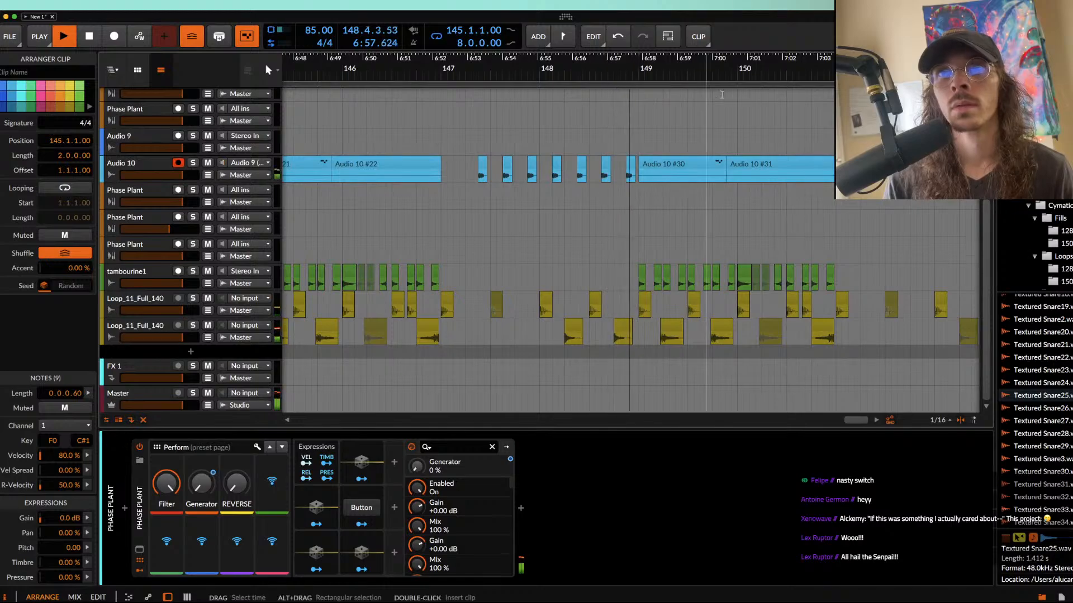
{"action": "scroll", "coordinate": [723, 205], "scroll_direction": "up", "scroll_amount": 4}
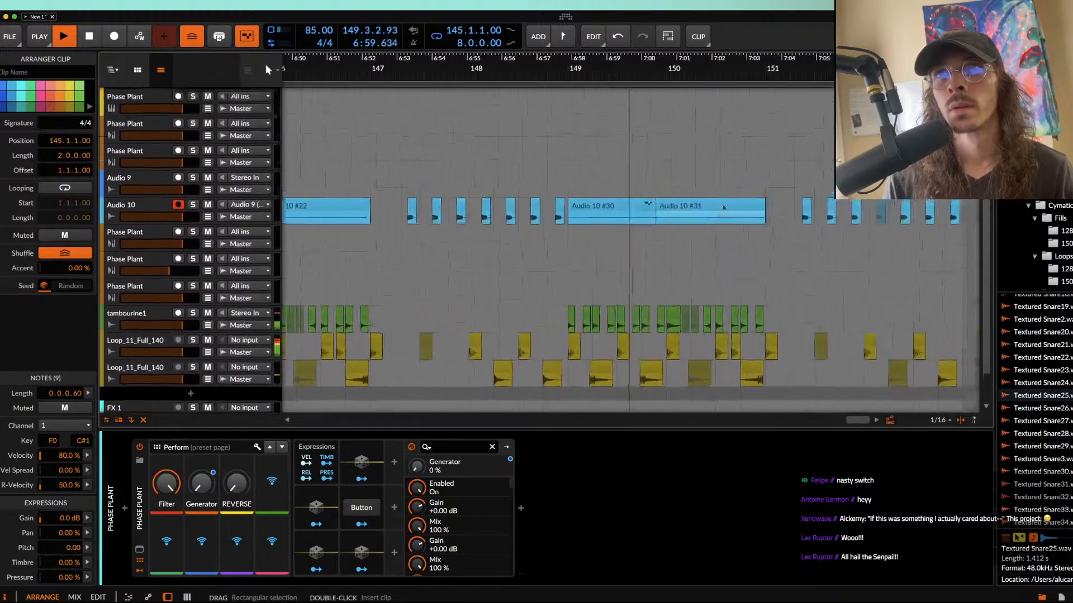
{"action": "scroll", "coordinate": [724, 204], "scroll_direction": "down", "scroll_amount": 2}
{"action": "scroll", "coordinate": [722, 205], "scroll_direction": "down", "scroll_amount": 3}
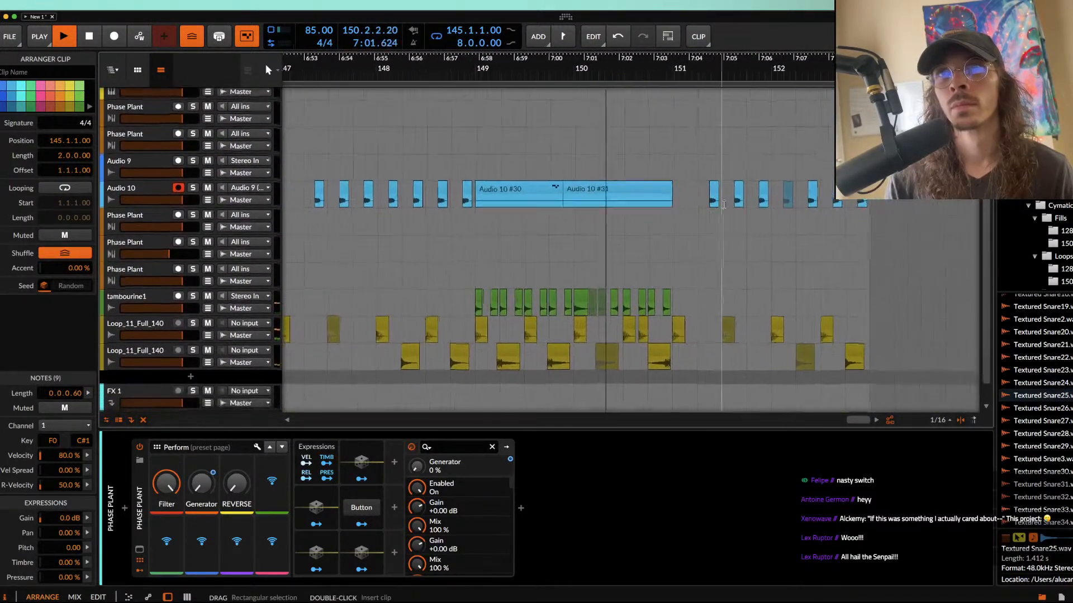
{"action": "scroll", "coordinate": [724, 204], "scroll_direction": "up", "scroll_amount": 2}
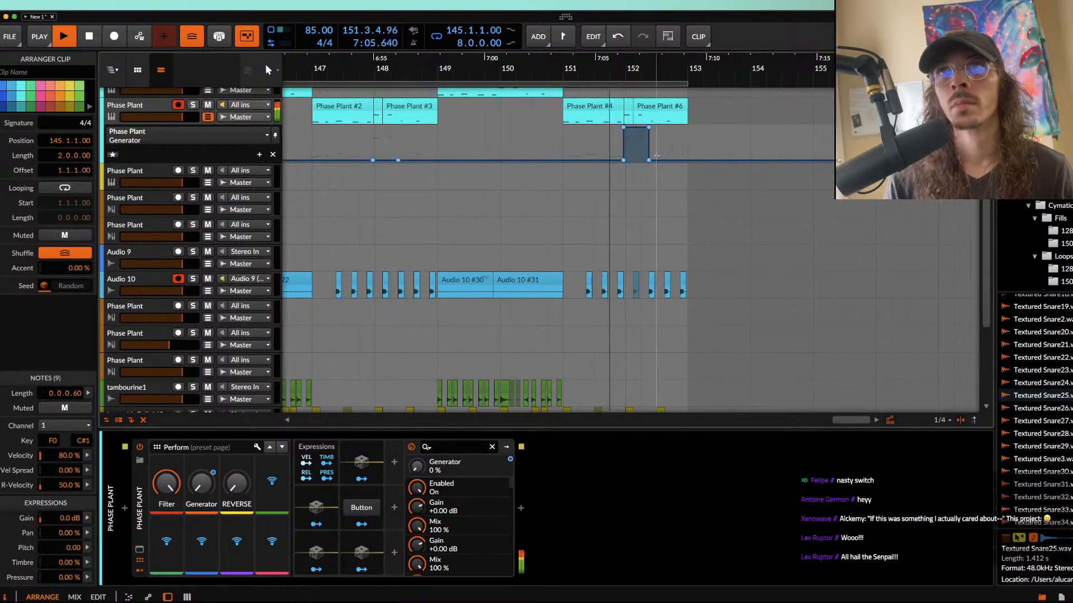
{"action": "scroll", "coordinate": [568, 139], "scroll_direction": "down", "scroll_amount": 1}
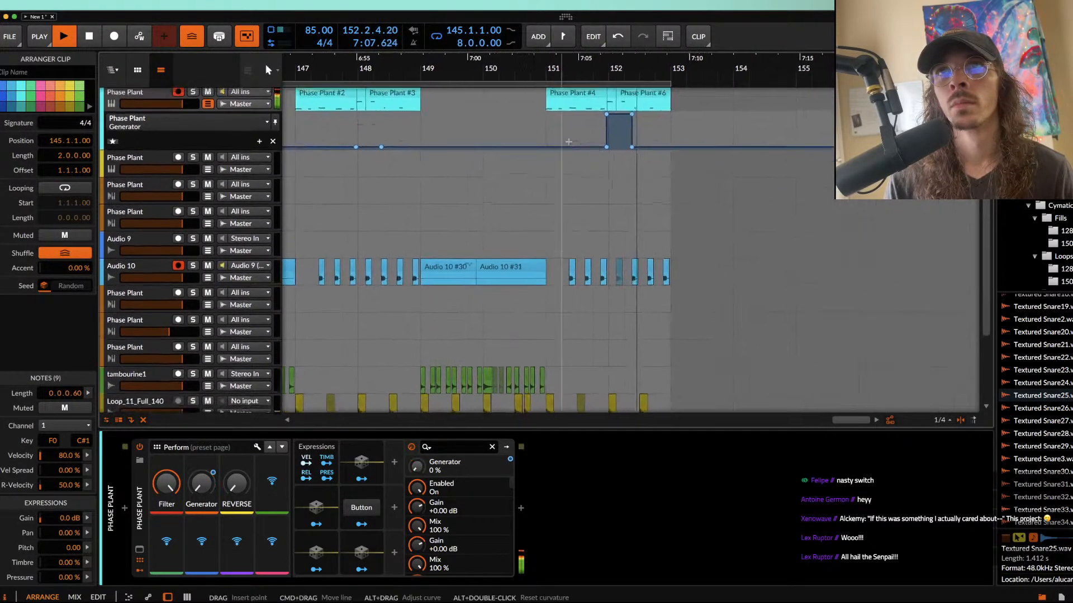
{"action": "scroll", "coordinate": [569, 141], "scroll_direction": "up", "scroll_amount": 3}
{"action": "scroll", "coordinate": [569, 142], "scroll_direction": "down", "scroll_amount": 4}
{"action": "scroll", "coordinate": [570, 143], "scroll_direction": "up", "scroll_amount": 2}
{"action": "key", "text": "space"}
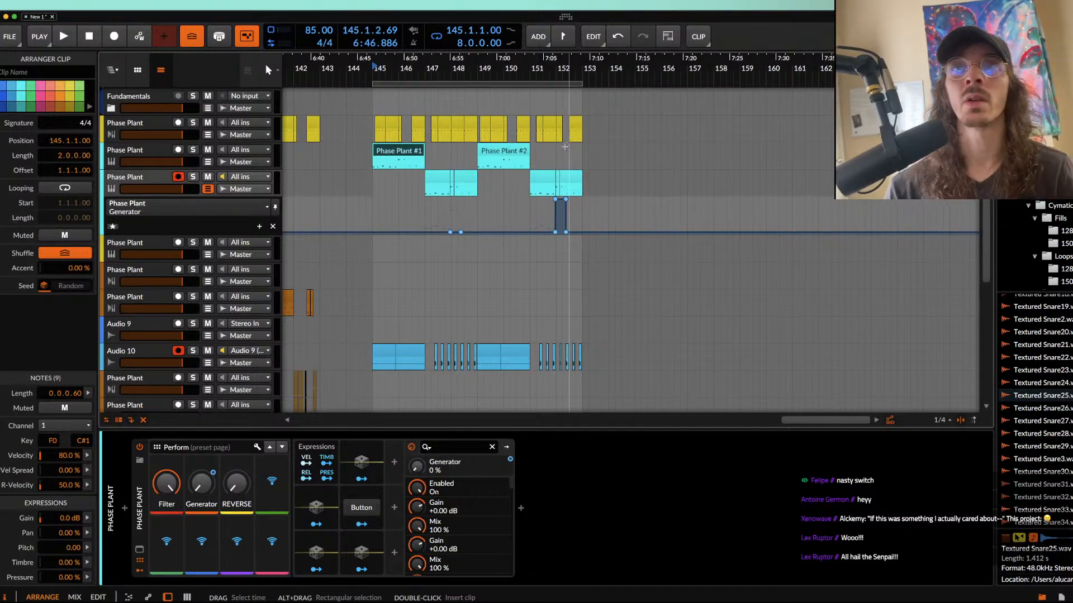
Step: Copy the bar 152 drum clips on both Loop_11_Full_140 tracks to bar 161
{"action": "scroll", "coordinate": [566, 146], "scroll_direction": "down", "scroll_amount": 5}
{"action": "scroll", "coordinate": [565, 147], "scroll_direction": "up", "scroll_amount": 8}
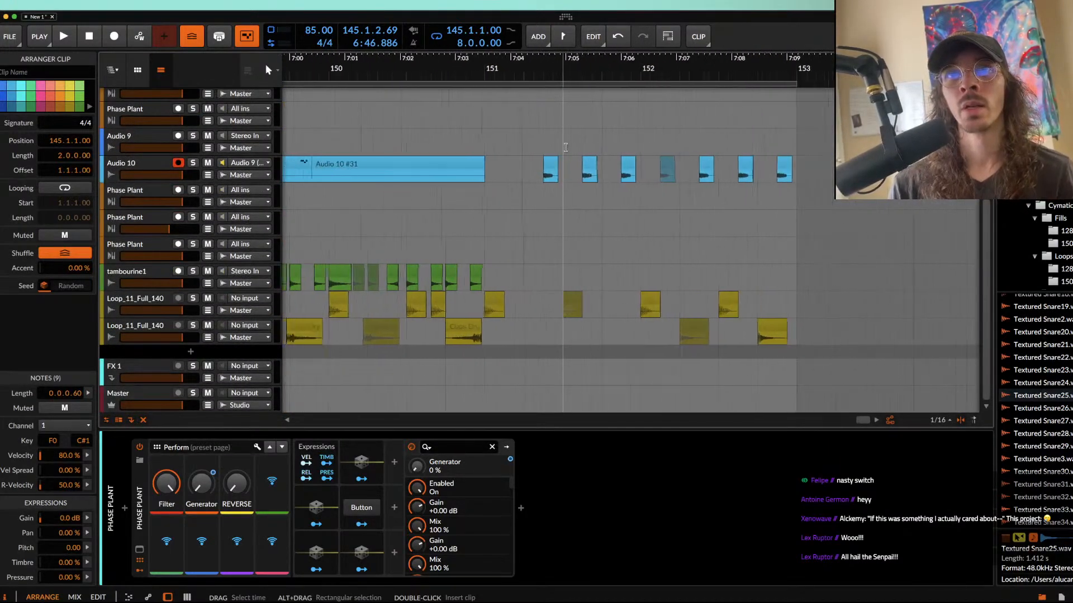
{"action": "scroll", "coordinate": [565, 147], "scroll_direction": "down", "scroll_amount": 2}
{"action": "left_click_drag", "start_coordinate": [622, 313], "coordinate": [728, 324]}
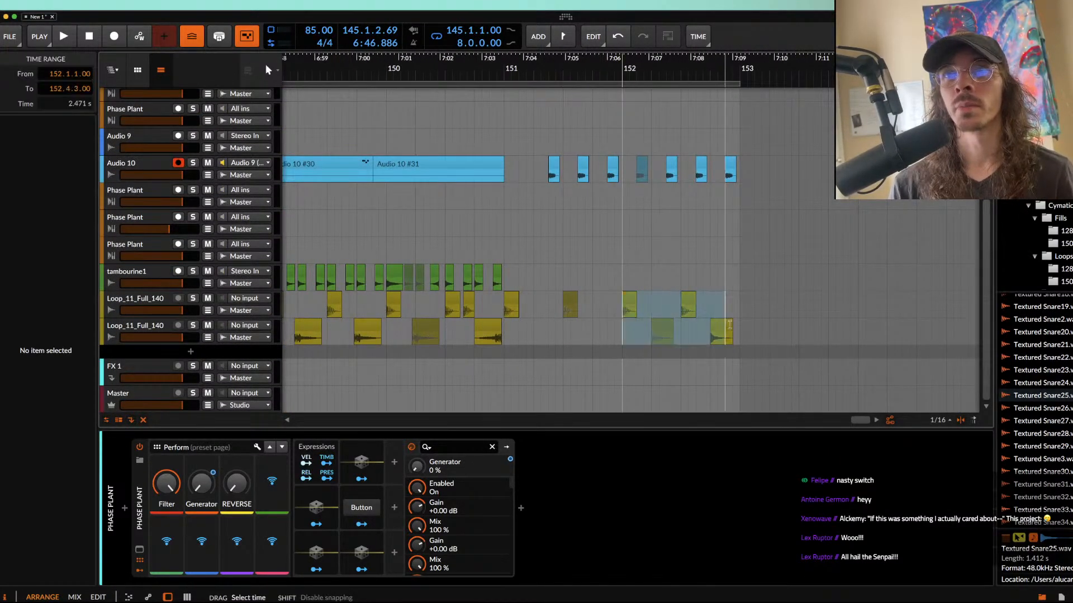
{"action": "scroll", "coordinate": [743, 330], "scroll_direction": "down", "scroll_amount": 6}
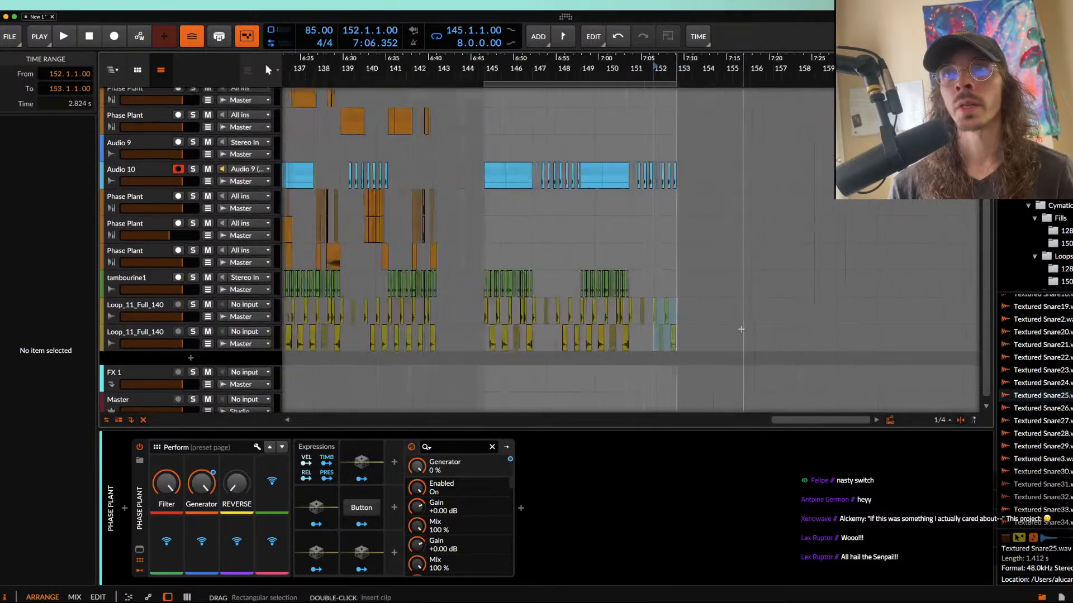
{"action": "scroll", "coordinate": [742, 330], "scroll_direction": "down", "scroll_amount": 2}
{"action": "scroll", "coordinate": [743, 327], "scroll_direction": "up", "scroll_amount": 8}
{"action": "left_click", "coordinate": [573, 279]}
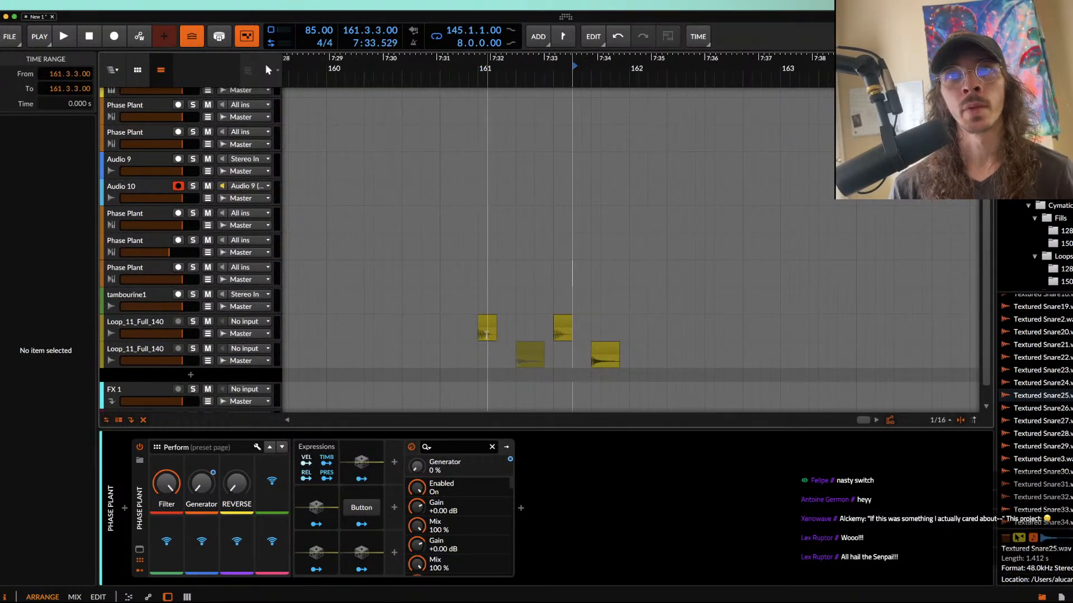
Step: Set the loop region to bar 161 around the copied drum clips and unmute the Textured Snare25 clip at 161.2
{"action": "left_click_drag", "start_coordinate": [478, 327], "coordinate": [633, 357]}
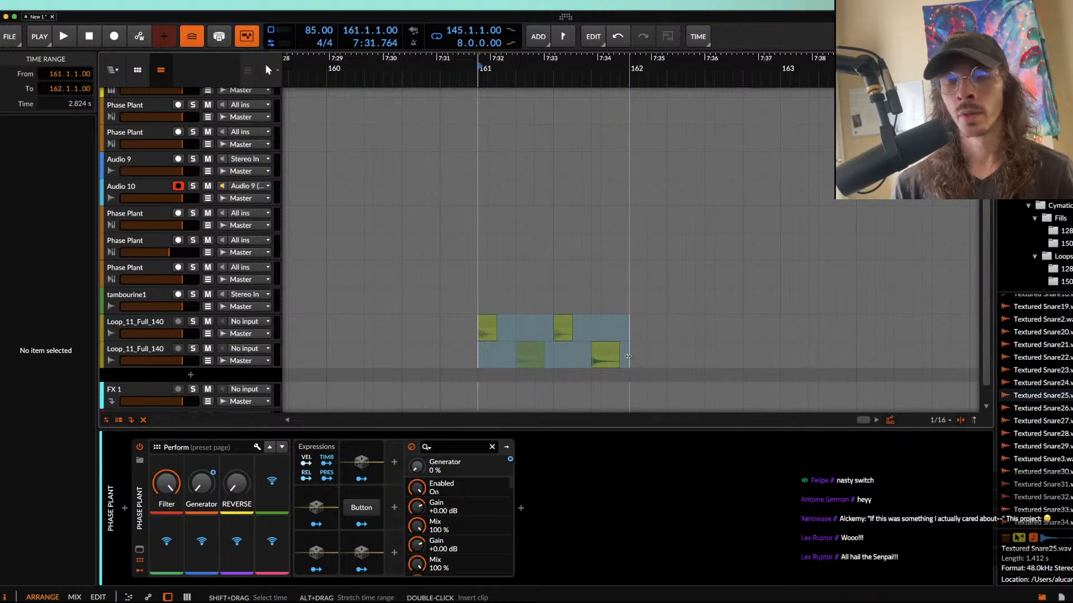
{"action": "key", "text": "ctrl+l"}
{"action": "left_click", "coordinate": [155, 359]}
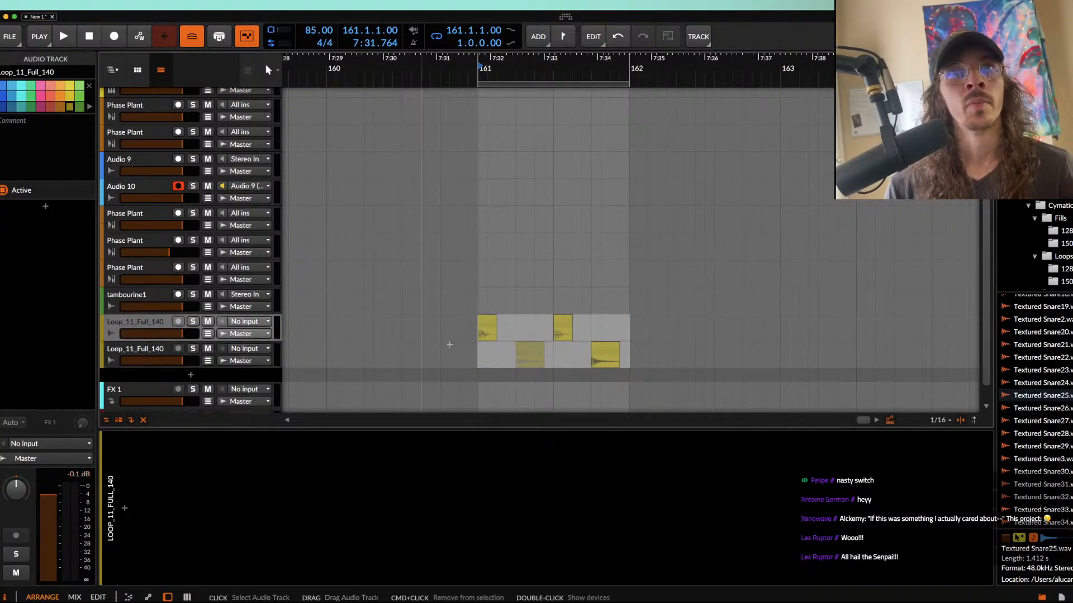
{"action": "left_click", "coordinate": [467, 309]}
{"action": "left_click", "coordinate": [483, 329]}
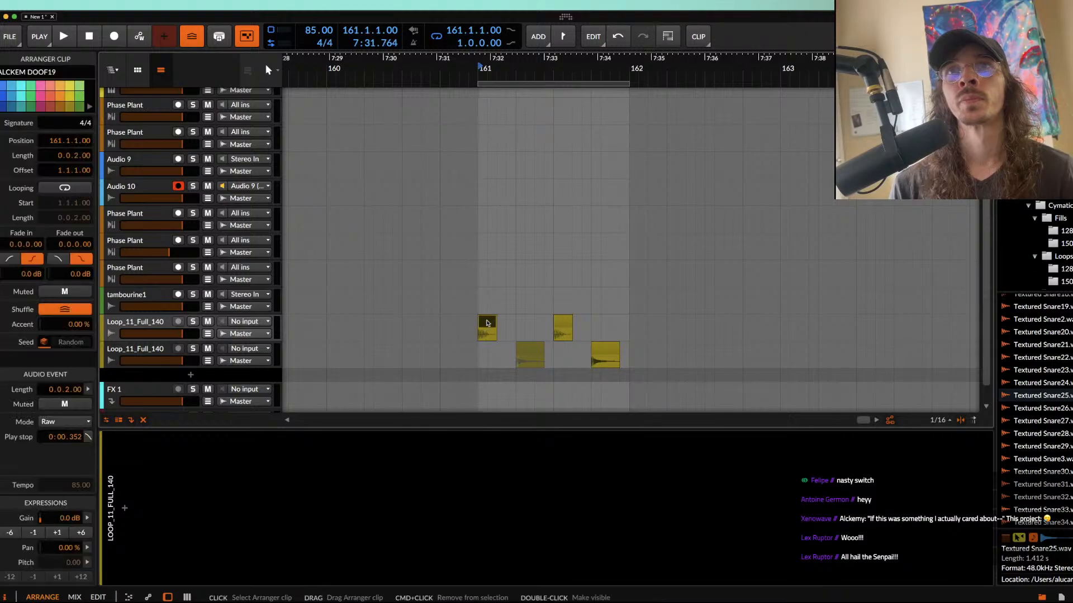
{"action": "left_click", "coordinate": [538, 349]}
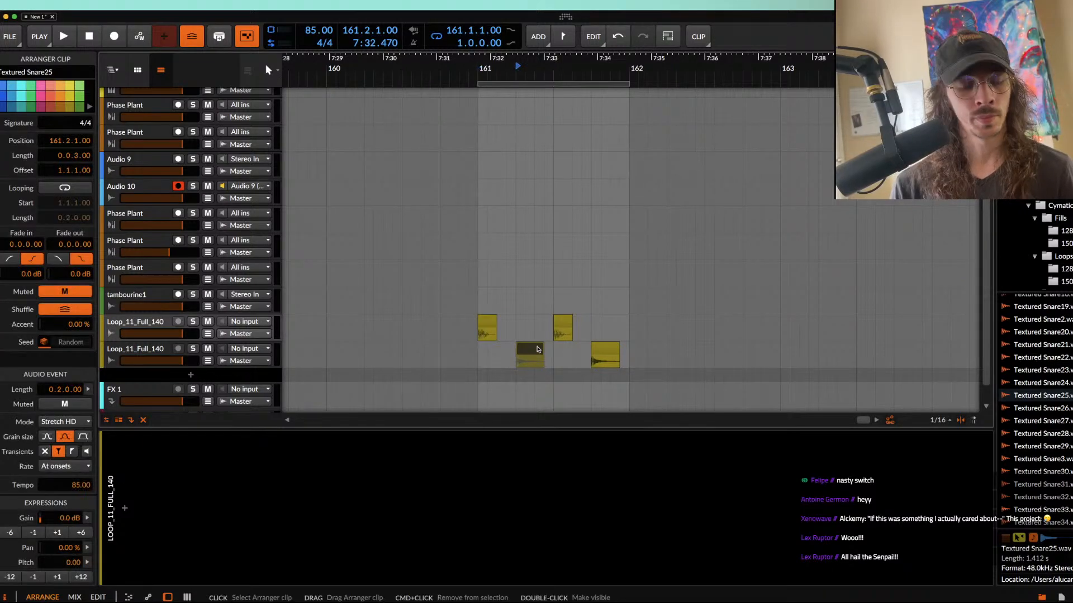
Step: Play the one-bar drum loop from bar 161 to check the kick and snare pattern
{"action": "left_click", "coordinate": [491, 326]}
{"action": "key", "text": "space"}
{"action": "scroll", "coordinate": [492, 326], "scroll_direction": "down", "scroll_amount": 3}
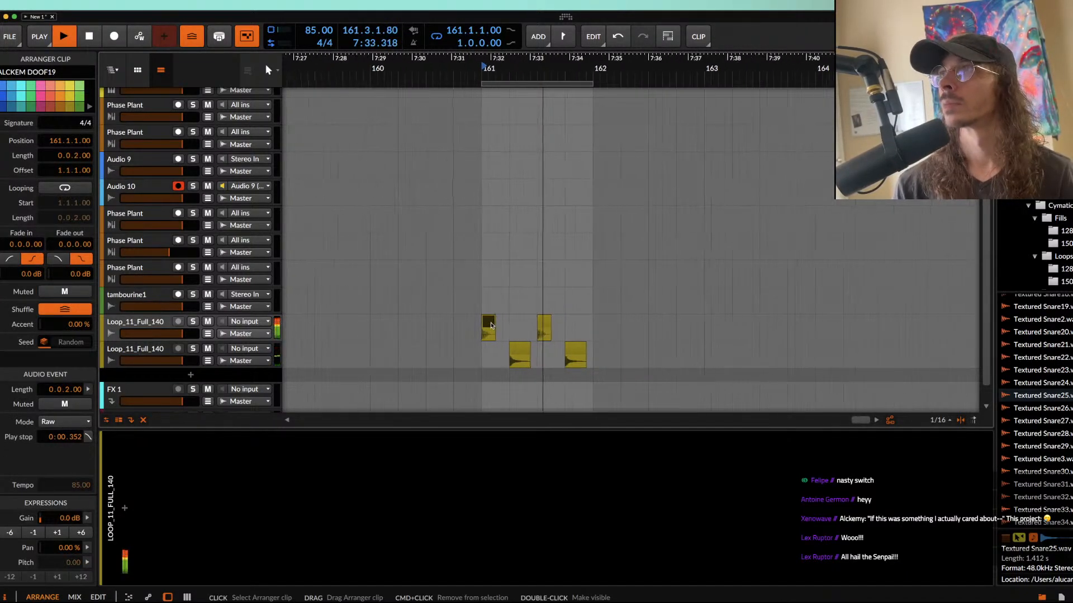
{"action": "scroll", "coordinate": [491, 324], "scroll_direction": "up", "scroll_amount": 5}
{"action": "scroll", "coordinate": [492, 323], "scroll_direction": "down", "scroll_amount": 4}
{"action": "scroll", "coordinate": [492, 322], "scroll_direction": "down", "scroll_amount": 3}
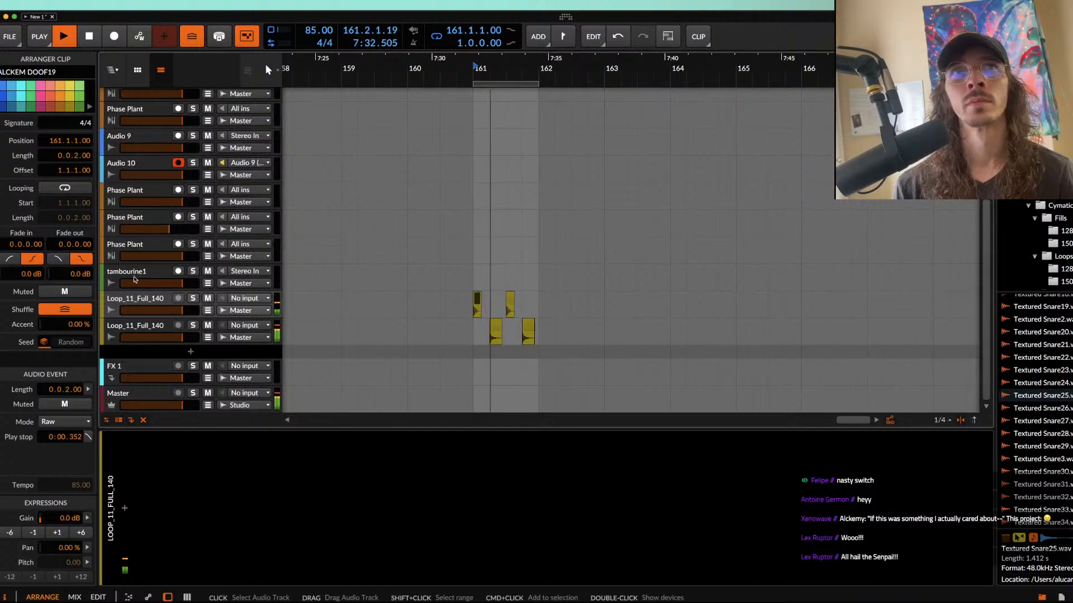
{"action": "key", "text": "space"}
Step: Add an instrument track between tambourine1 and the Loop_11_Full_140 tracks and load Phase Plant on it
{"action": "left_click", "coordinate": [132, 308]}
{"action": "left_click", "coordinate": [126, 509]}
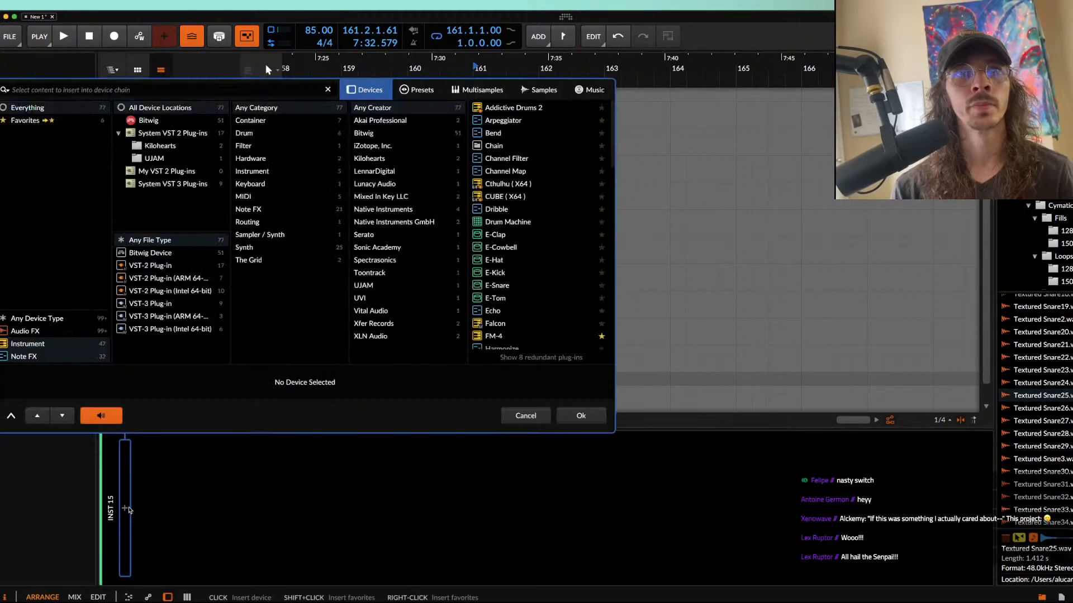
{"action": "type", "text": "PHASE"}
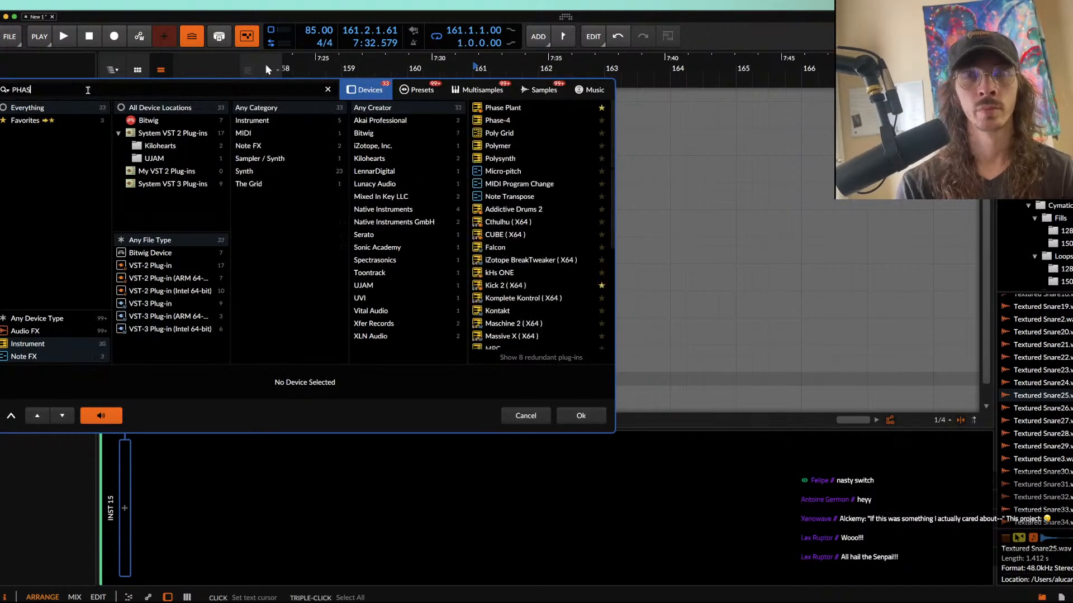
{"action": "left_click", "coordinate": [514, 110]}
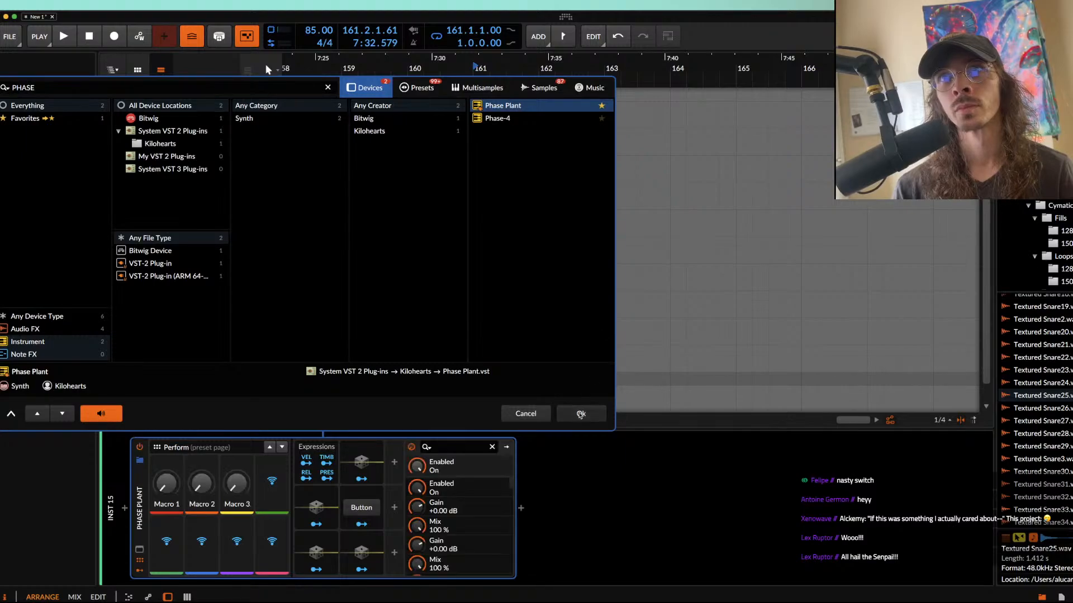
{"action": "left_click", "coordinate": [581, 415]}
{"action": "left_click", "coordinate": [329, 136]}
{"action": "left_click", "coordinate": [349, 188]}
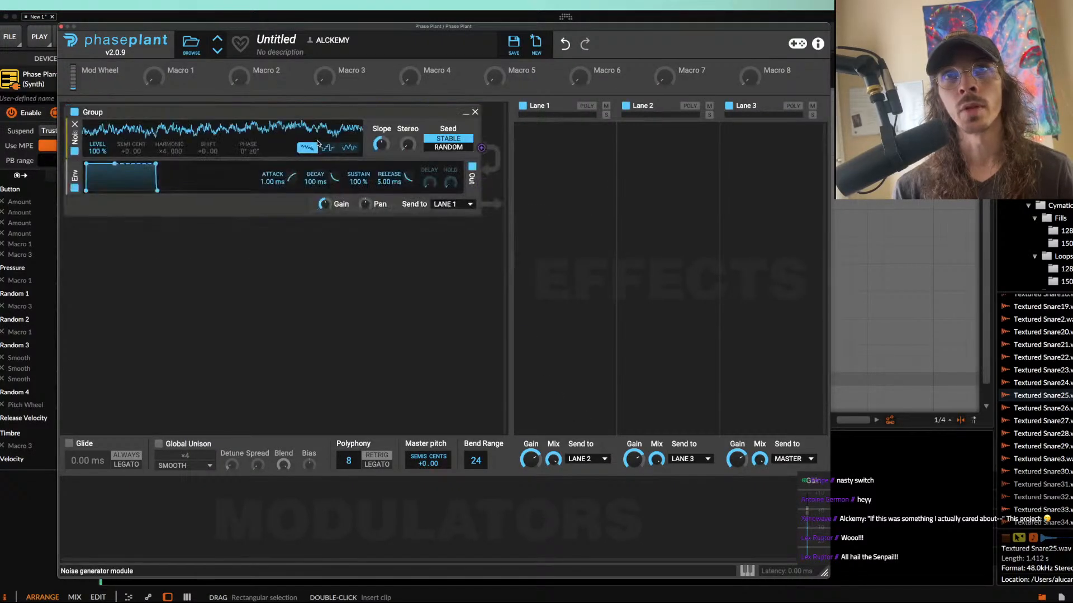
{"action": "left_click", "coordinate": [475, 113]}
Step: Add an Analog generator to the new Phase Plant patch and close the plug-in window
{"action": "left_click", "coordinate": [431, 132]}
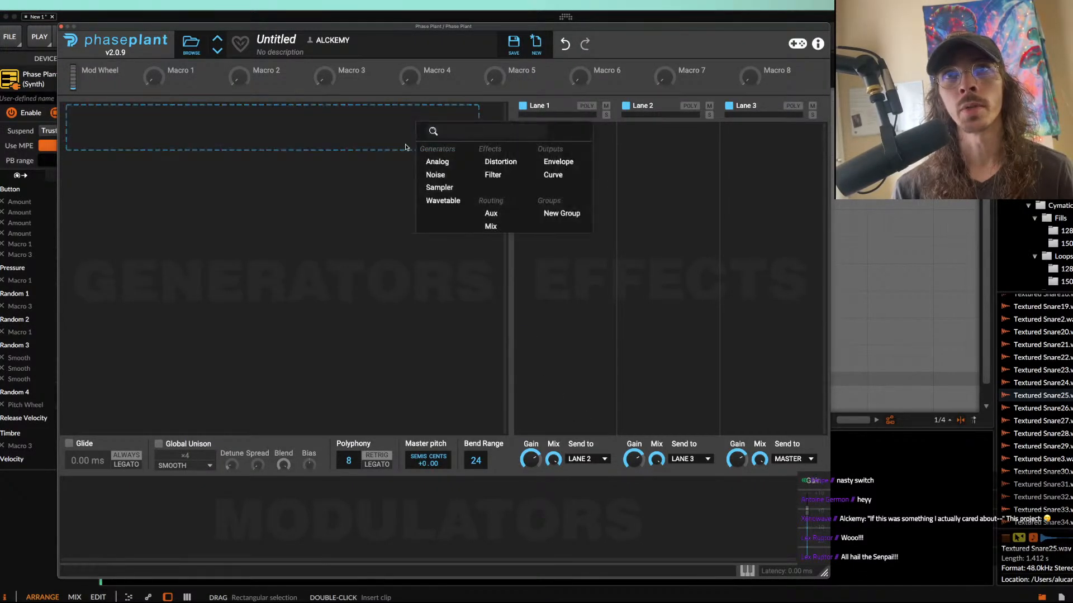
{"action": "left_click", "coordinate": [450, 162]}
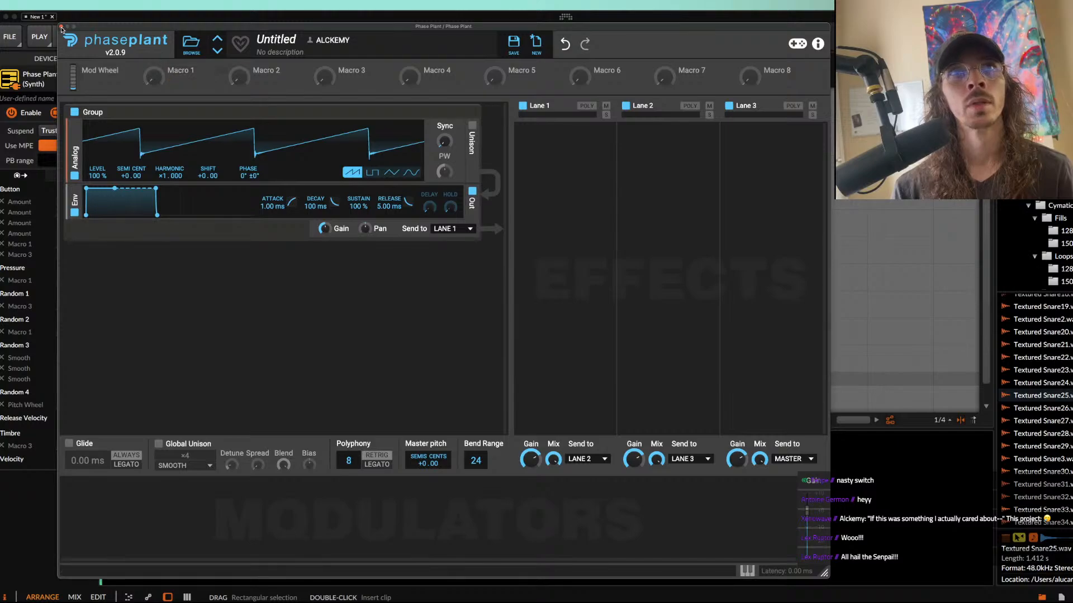
{"action": "left_click", "coordinate": [61, 26]}
Step: Create a one-bar clip at bar 161 on the new Phase Plant track and draw an F0 note spanning the whole clip
{"action": "double_click", "coordinate": [479, 309]}
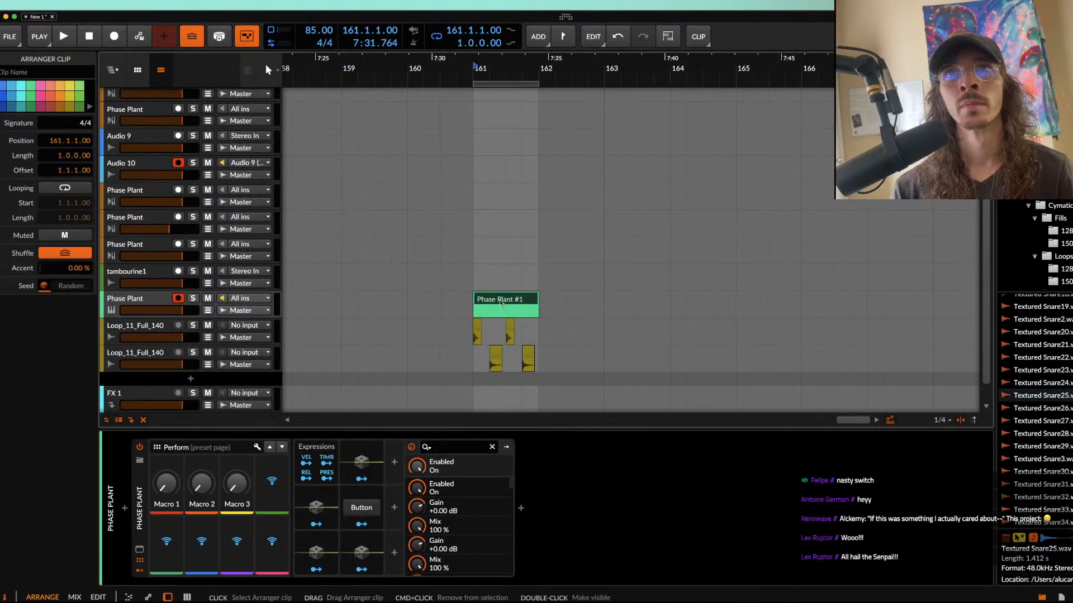
{"action": "double_click", "coordinate": [479, 305]}
{"action": "scroll", "coordinate": [234, 521], "scroll_direction": "down", "scroll_amount": 2}
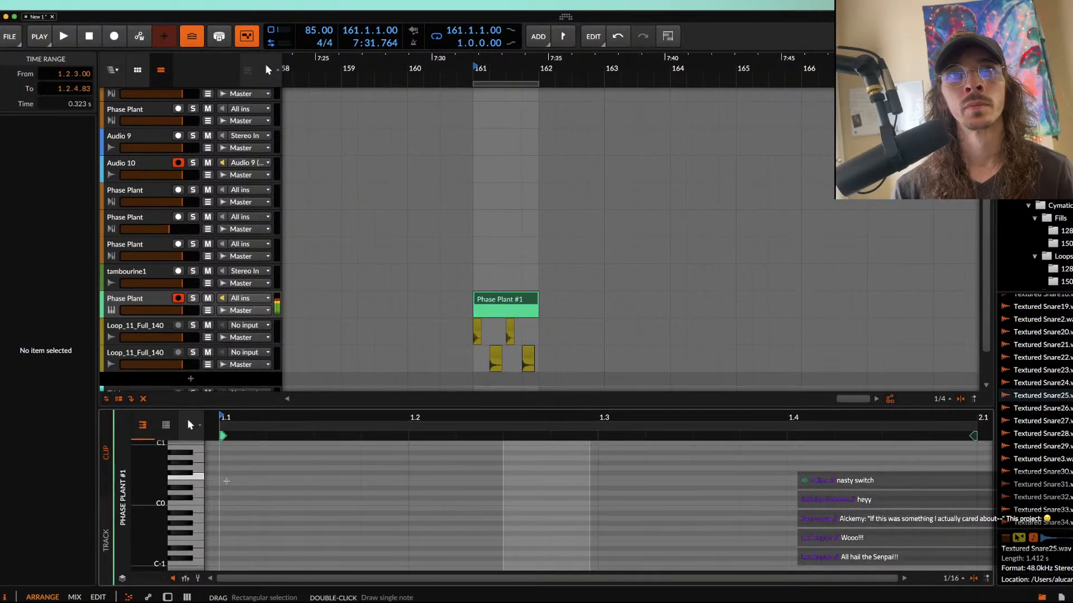
{"action": "double_click", "coordinate": [225, 479]}
{"action": "left_click_drag", "start_coordinate": [270, 478], "coordinate": [1050, 479]}
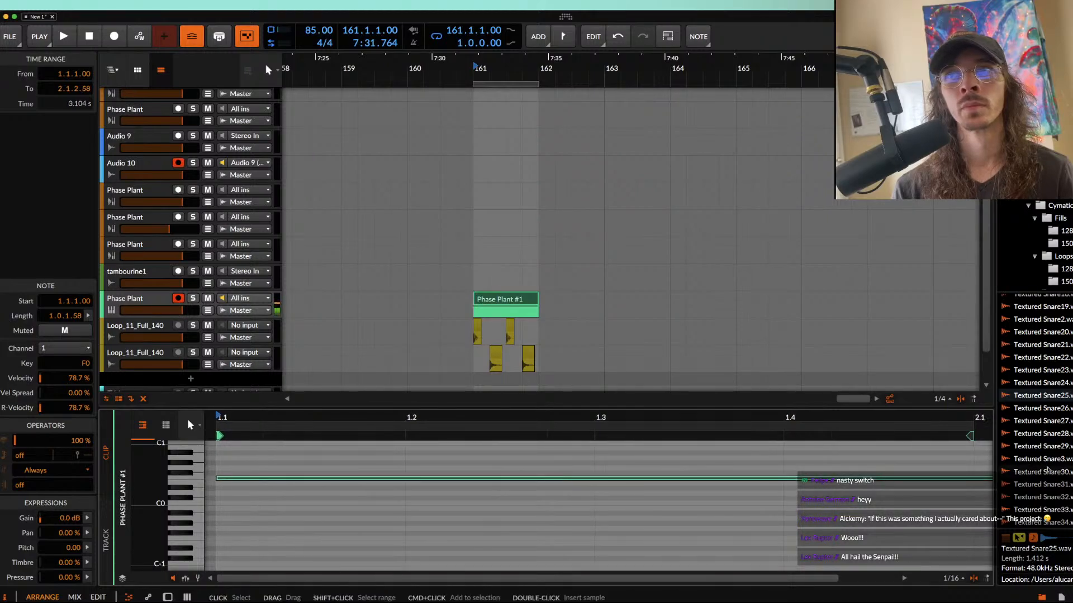
Step: Play the bar 161 loop from the Phase Plant clip to hear the sustained note with the drums
{"action": "left_click", "coordinate": [525, 299]}
{"action": "key", "text": "space"}
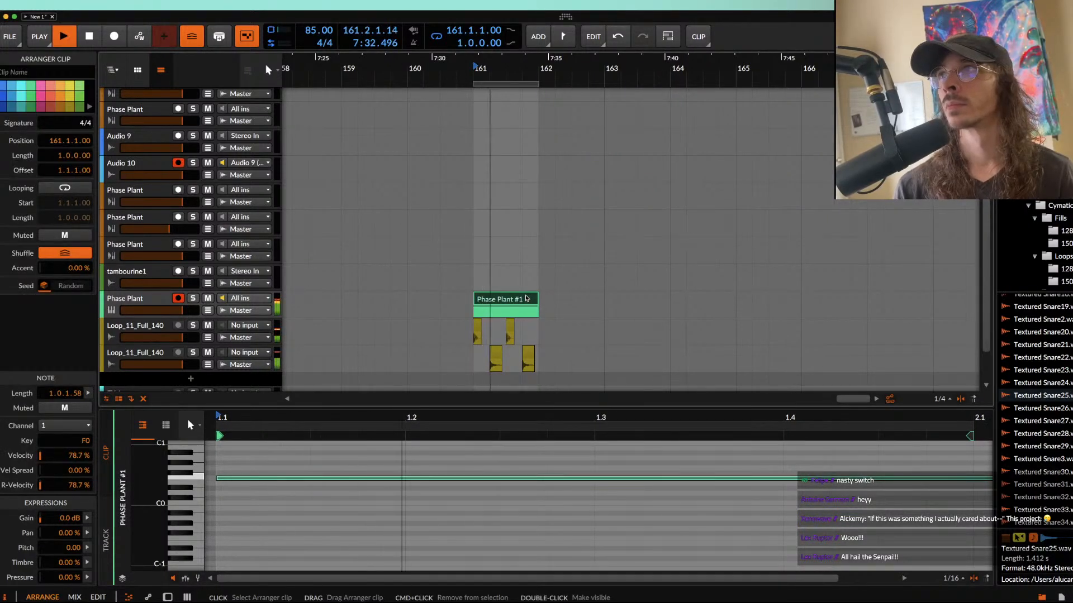
{"action": "key", "text": "space"}
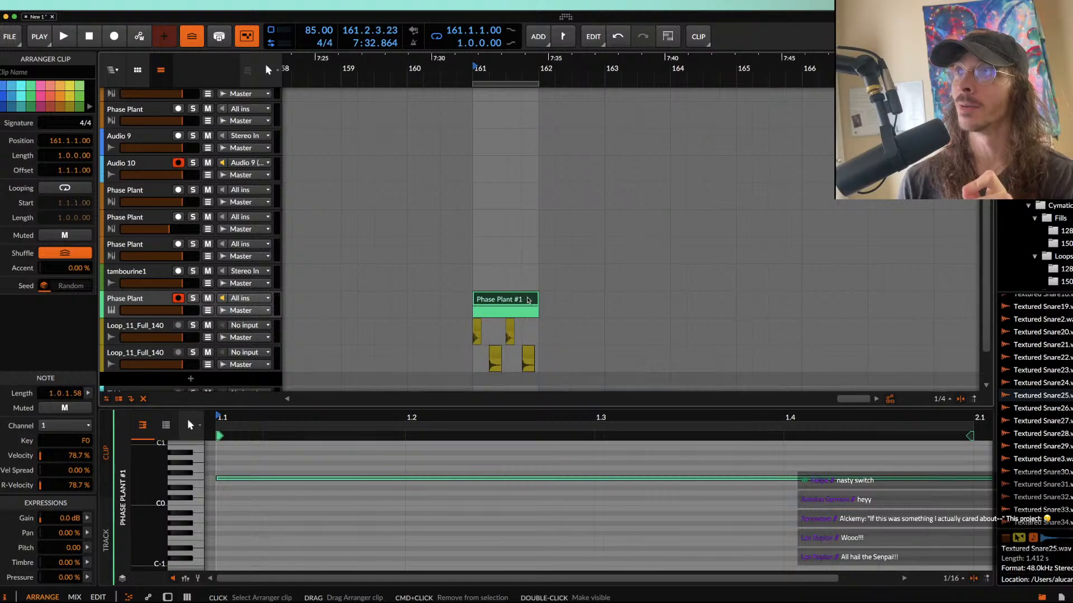
Step: Move the F0 note in the Phase Plant clip earlier so that it ends at the clip's end
{"action": "scroll", "coordinate": [528, 301], "scroll_direction": "up", "scroll_amount": 3}
{"action": "scroll", "coordinate": [528, 301], "scroll_direction": "down", "scroll_amount": 2}
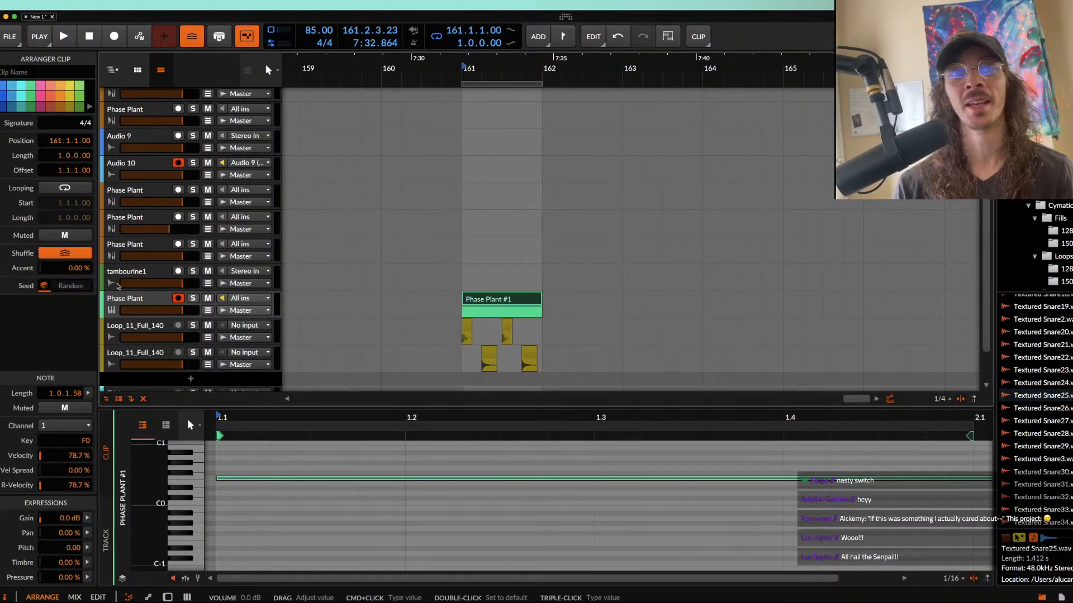
{"action": "left_click", "coordinate": [129, 300]}
{"action": "left_click", "coordinate": [491, 299]}
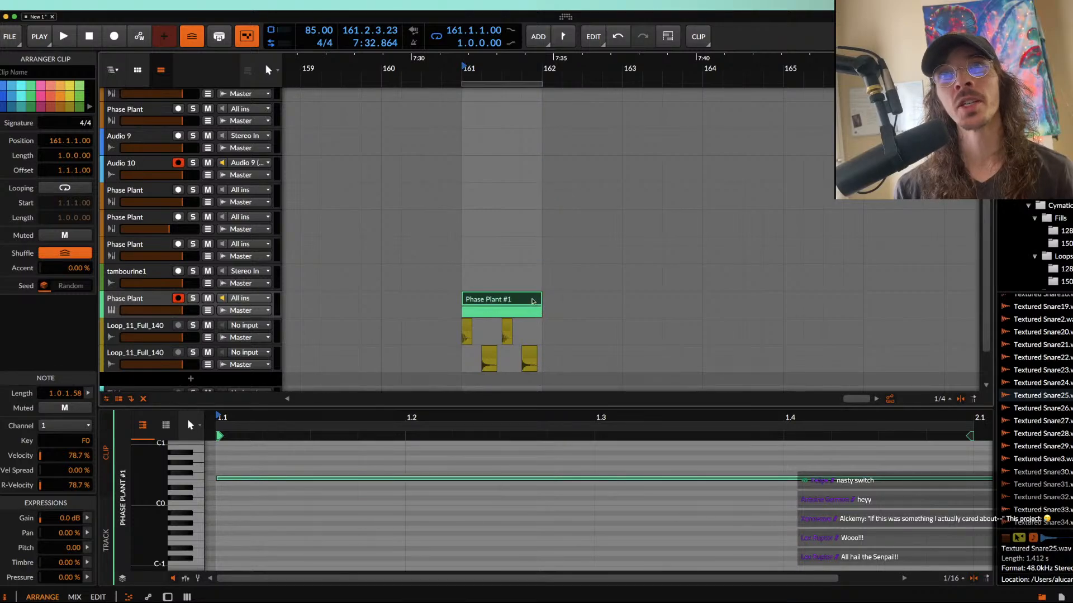
{"action": "double_click", "coordinate": [512, 301]}
{"action": "left_click_drag", "start_coordinate": [971, 506], "coordinate": [881, 501]}
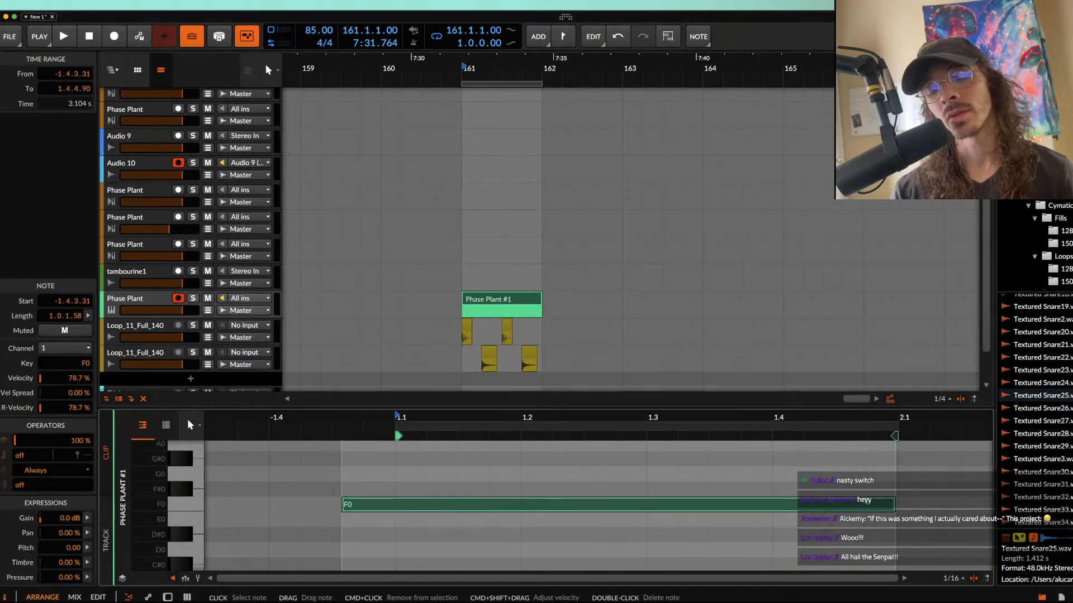
Step: Mute the four drum clips in bar 161 and bring the Phase Plant clip's F0 note back into the note editor
{"action": "left_click", "coordinate": [530, 353]}
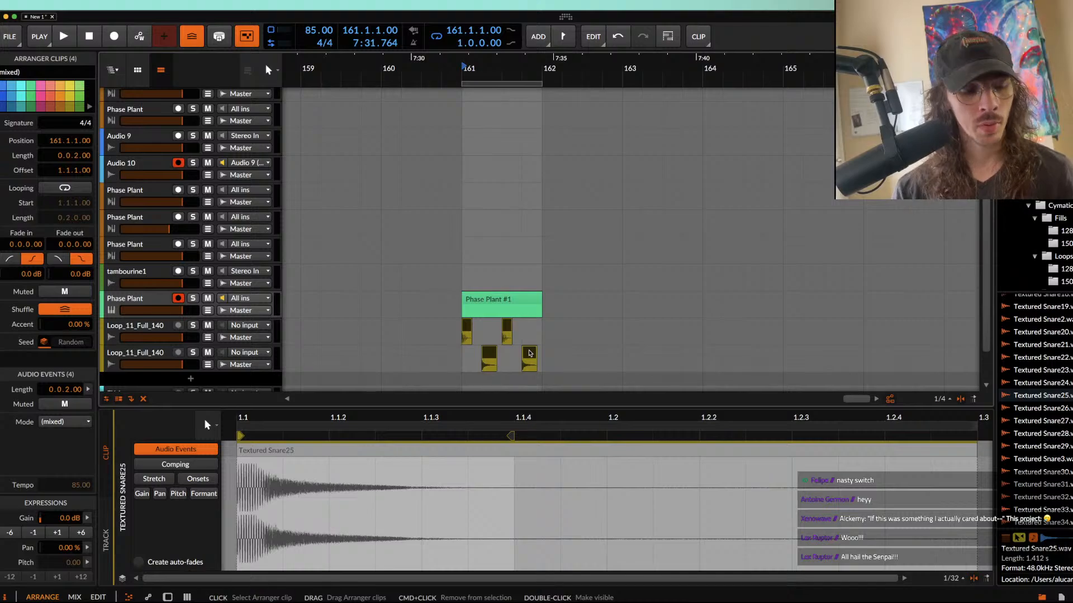
{"action": "key", "text": "m"}
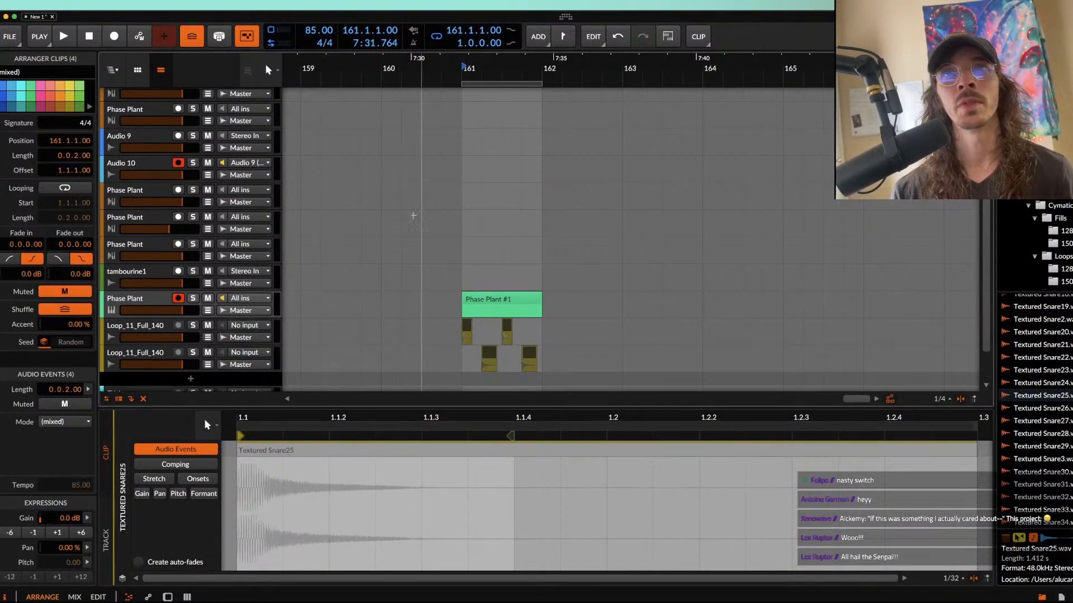
{"action": "left_click", "coordinate": [515, 301]}
{"action": "scroll", "coordinate": [515, 300], "scroll_direction": "up", "scroll_amount": 2}
{"action": "left_click", "coordinate": [316, 505]}
{"action": "key", "text": "z"}
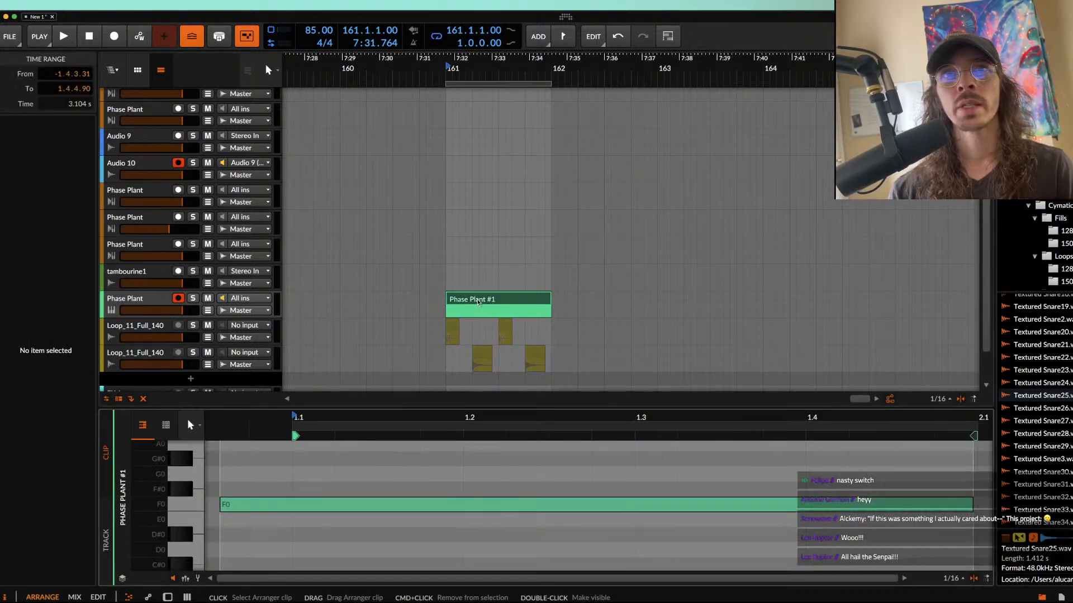
Step: Align the F0 note with the start of the Phase Plant clip, audition it, and trim it to a length of 1.0.0.00
{"action": "left_click_drag", "start_coordinate": [316, 505], "coordinate": [389, 505]}
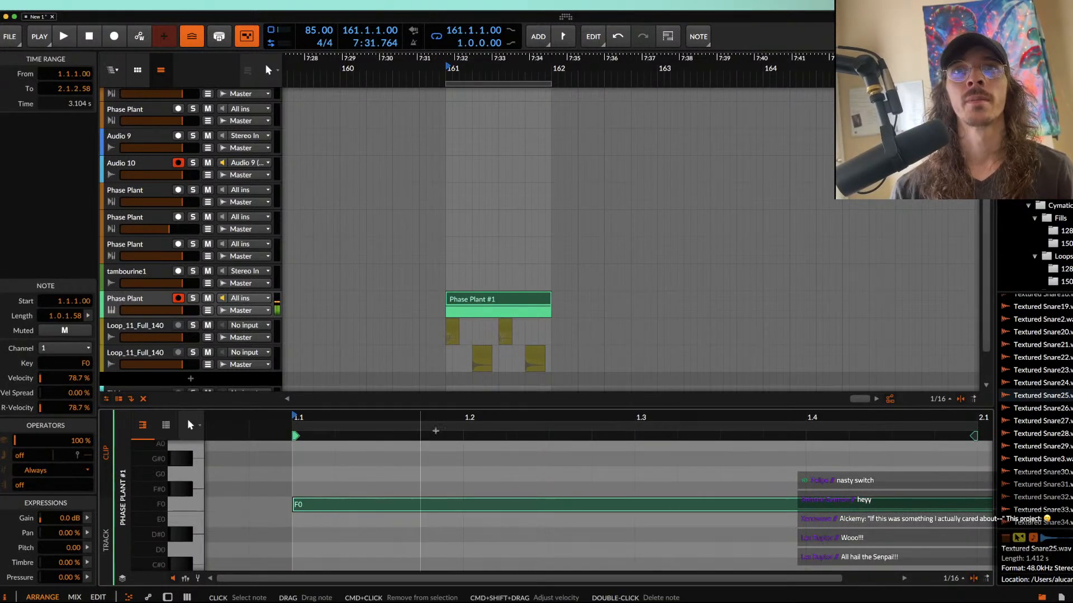
{"action": "left_click", "coordinate": [464, 297]}
{"action": "scroll", "coordinate": [464, 297], "scroll_direction": "down", "scroll_amount": 2}
{"action": "key", "text": "space"}
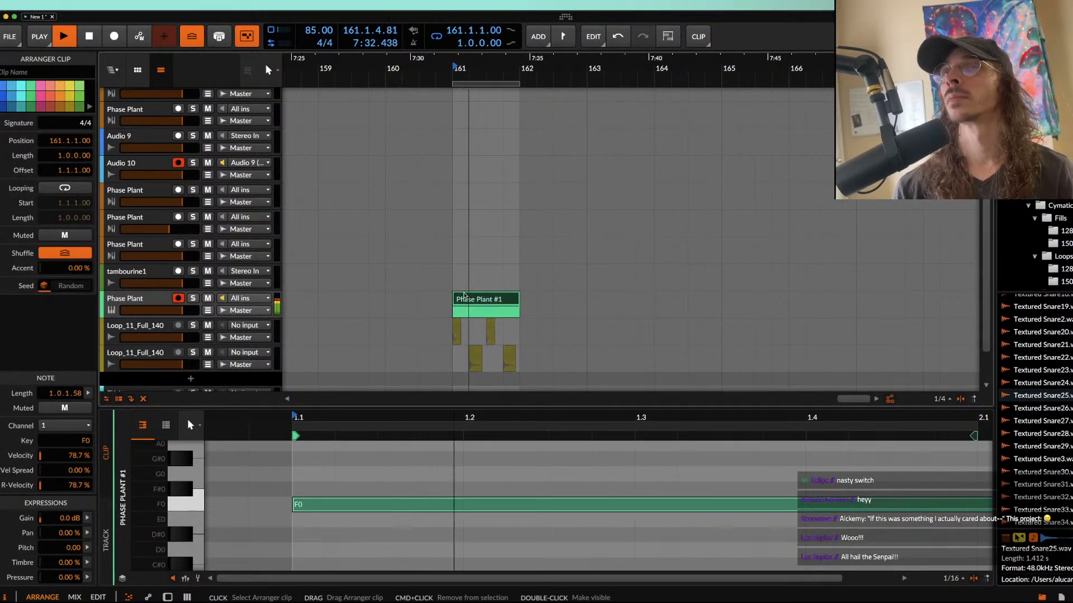
{"action": "key", "text": "space"}
{"action": "scroll", "coordinate": [317, 485], "scroll_direction": "down", "scroll_amount": 3}
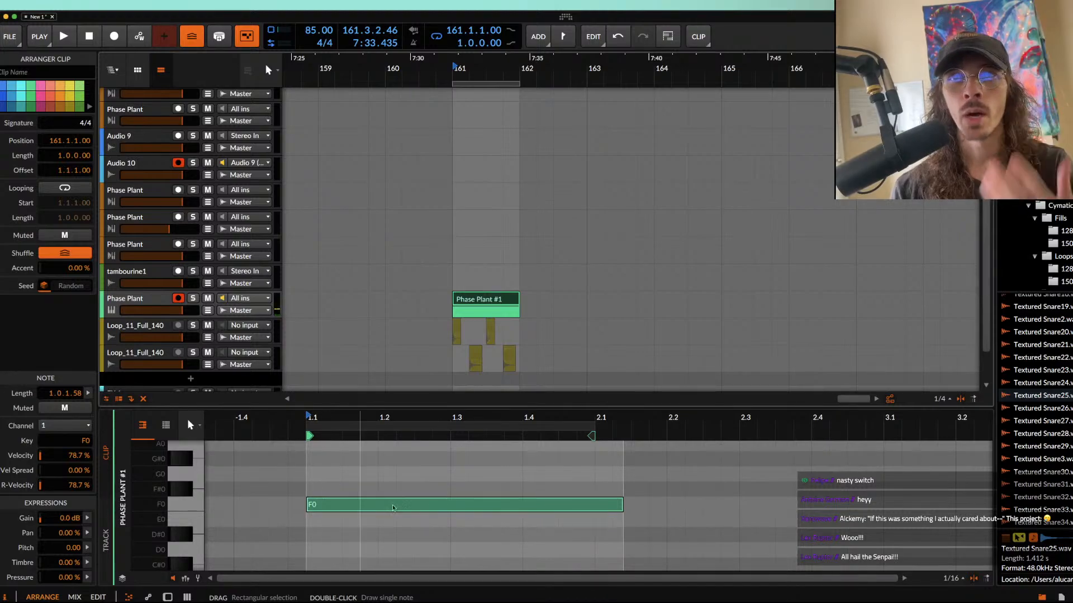
{"action": "left_click_drag", "start_coordinate": [622, 507], "coordinate": [596, 505]}
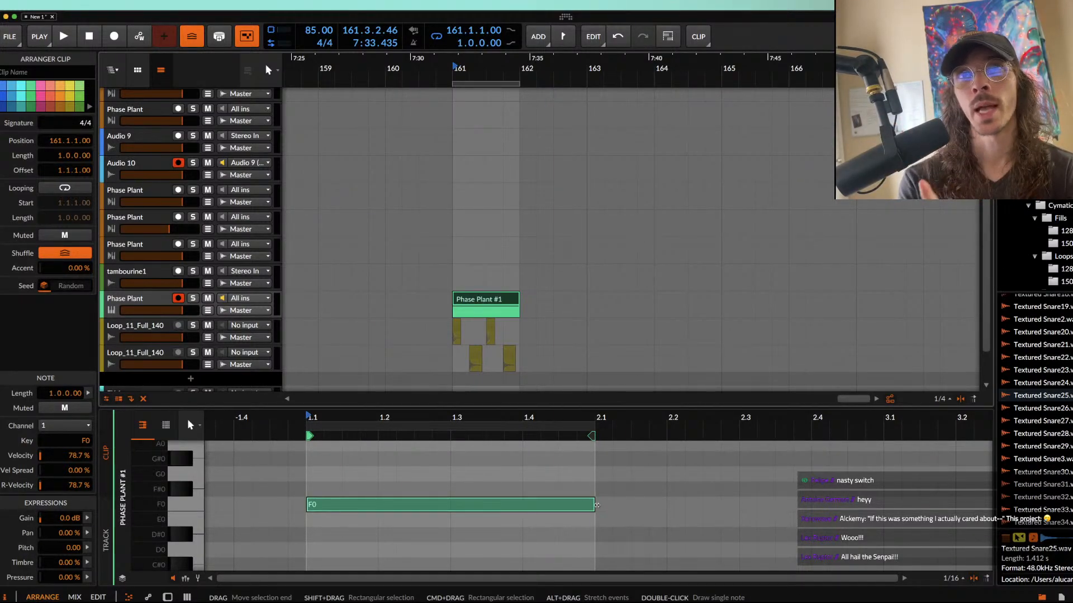
Step: Open the Phase Plant synth's own window, add an LFO modulator and switch its rate to tempo sync
{"action": "double_click", "coordinate": [162, 298]}
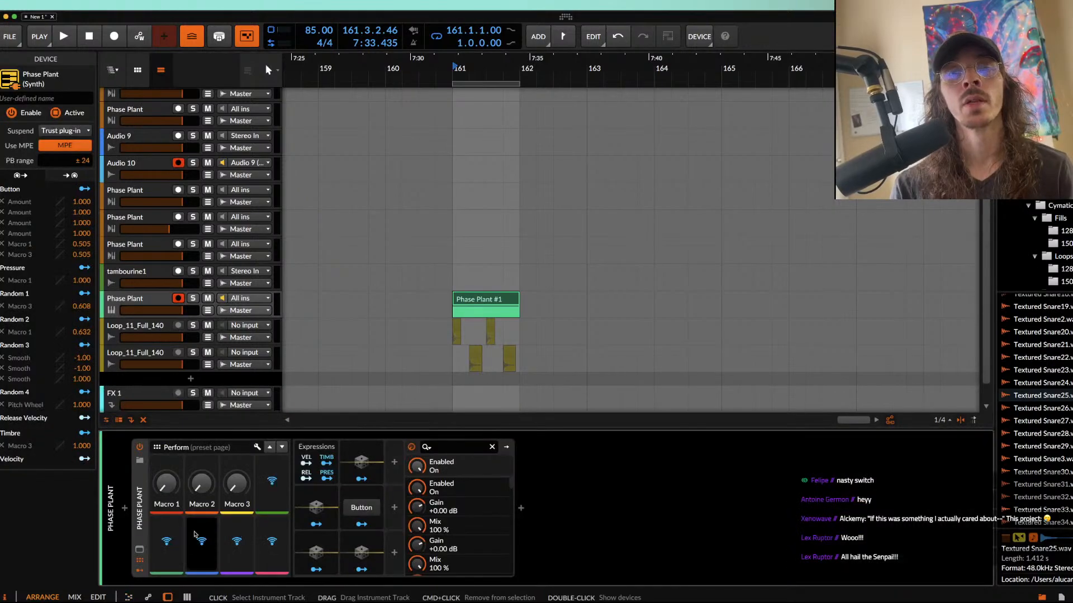
{"action": "left_click", "coordinate": [140, 551]}
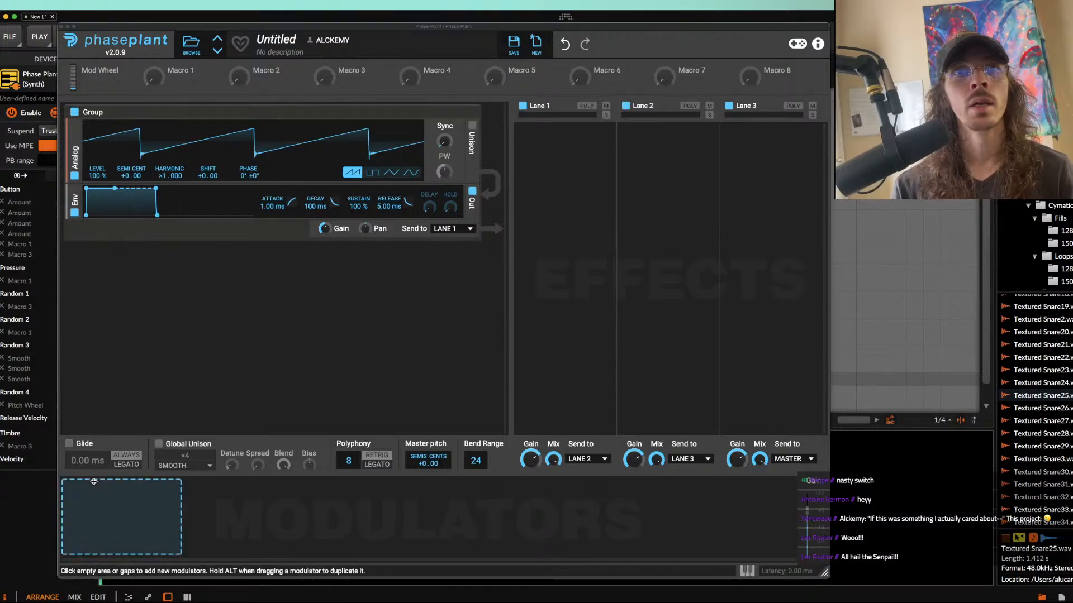
{"action": "left_click", "coordinate": [112, 498]}
{"action": "left_click", "coordinate": [112, 465]}
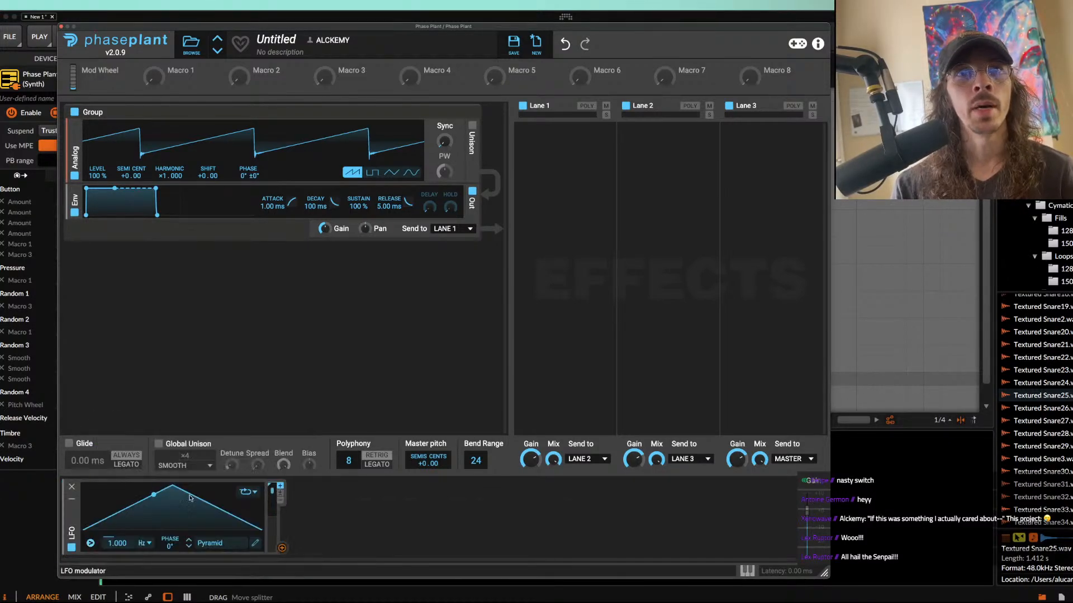
{"action": "left_click", "coordinate": [143, 543]}
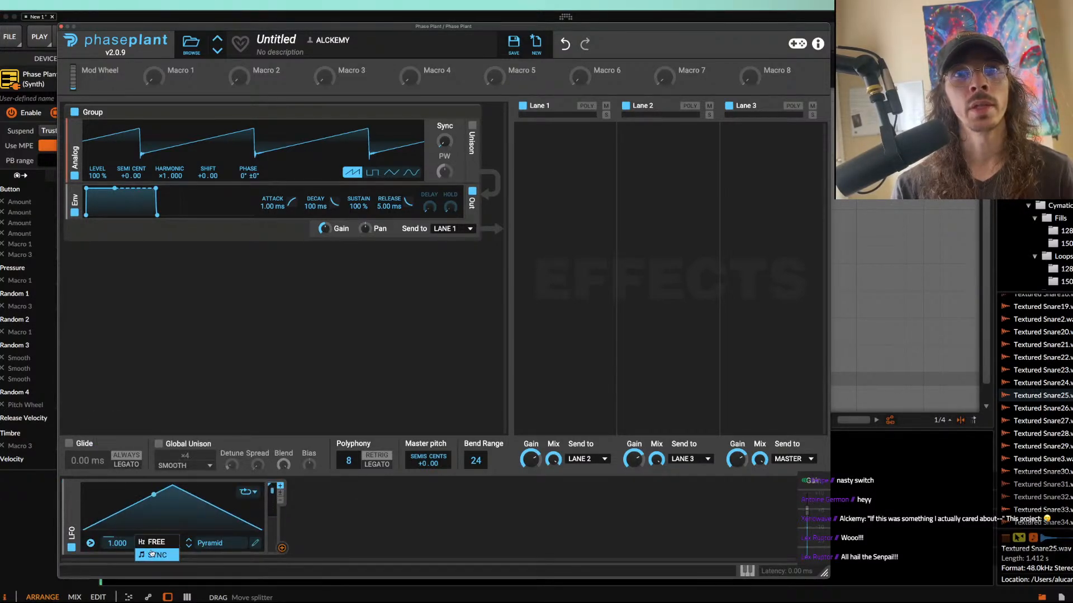
Step: Reshape the LFO's pyramid into four full-height falling curves, restarting at about 0.5/16, 1.8/16 and 2.7/16
{"action": "left_click", "coordinate": [256, 543]}
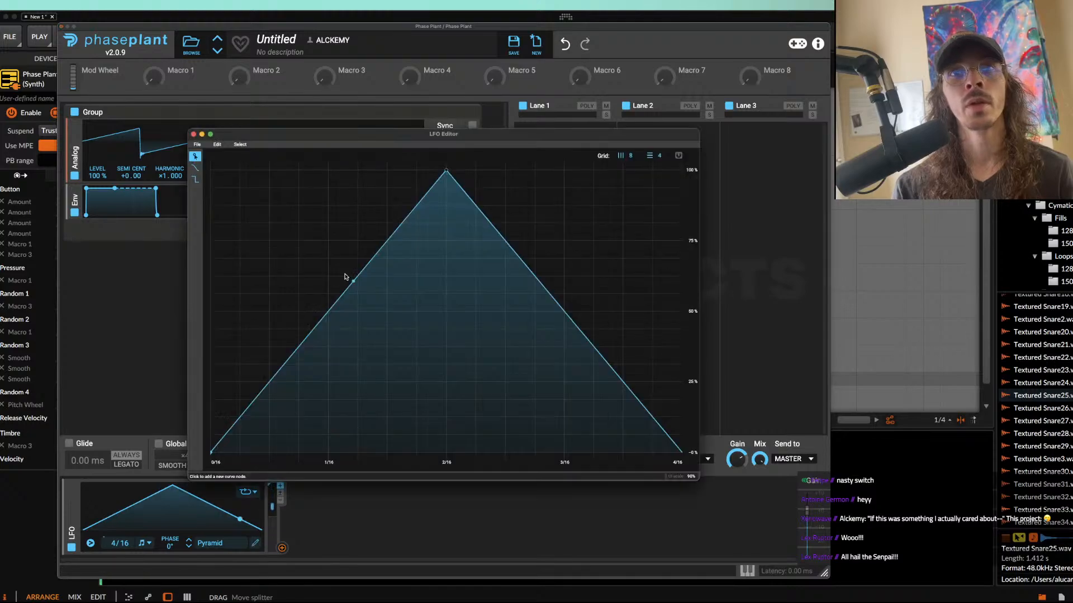
{"action": "left_click_drag", "start_coordinate": [446, 171], "coordinate": [211, 170]}
{"action": "left_click_drag", "start_coordinate": [371, 266], "coordinate": [273, 453]}
{"action": "left_click_drag", "start_coordinate": [382, 453], "coordinate": [273, 170]}
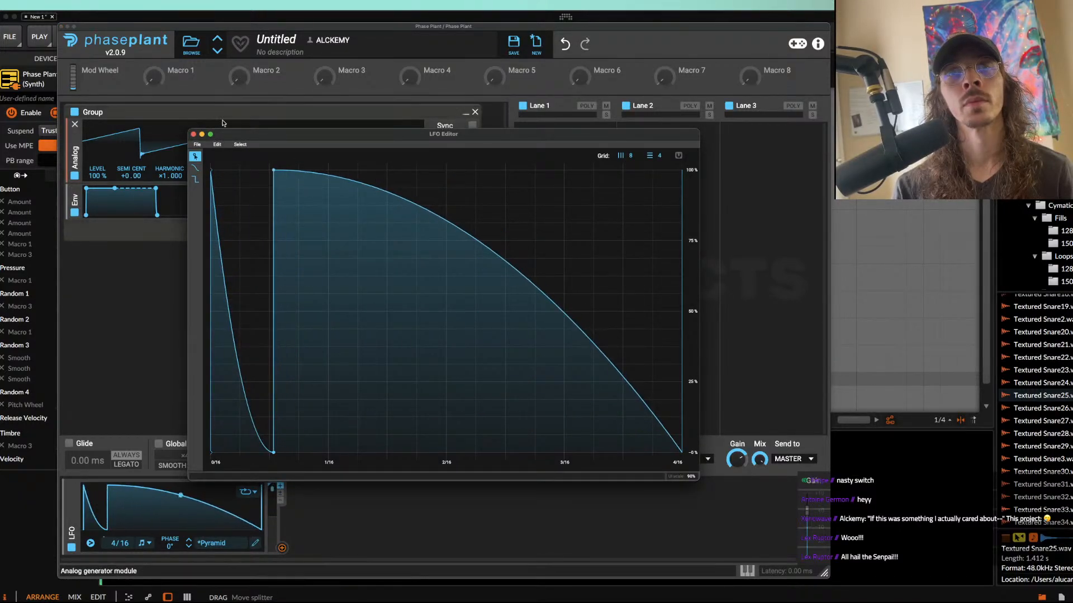
{"action": "left_click_drag", "start_coordinate": [399, 197], "coordinate": [420, 454]}
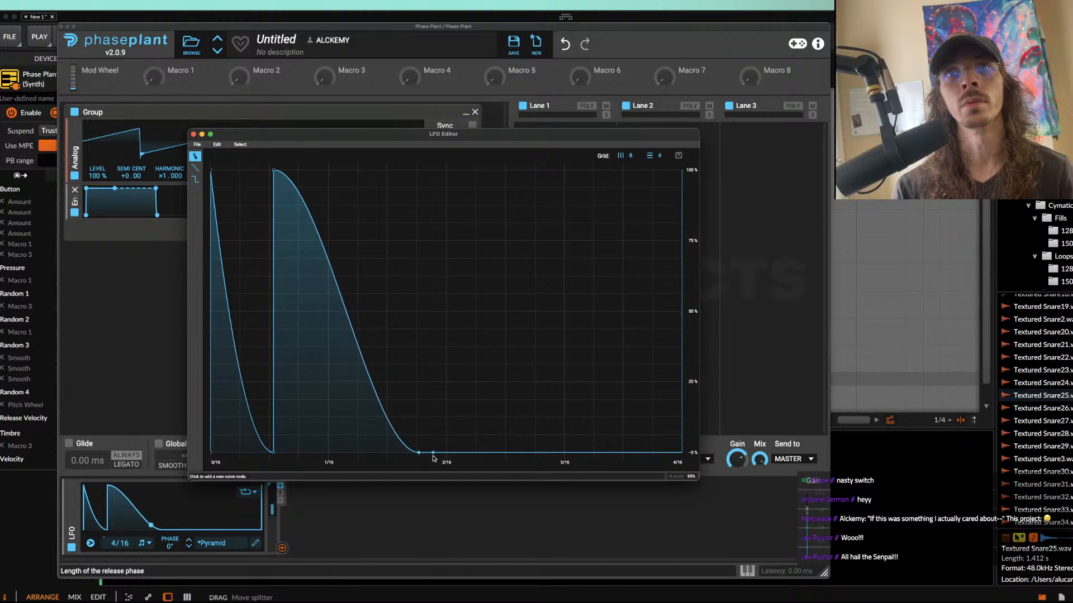
{"action": "left_click_drag", "start_coordinate": [512, 453], "coordinate": [400, 122]}
{"action": "left_click_drag", "start_coordinate": [477, 183], "coordinate": [528, 169]}
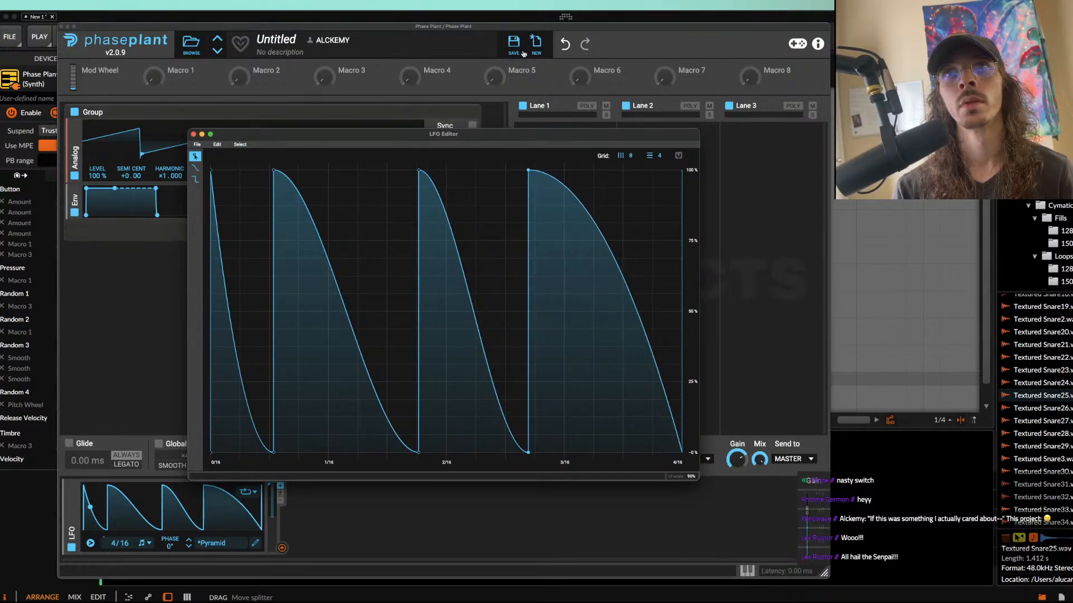
{"action": "left_click", "coordinate": [192, 134]}
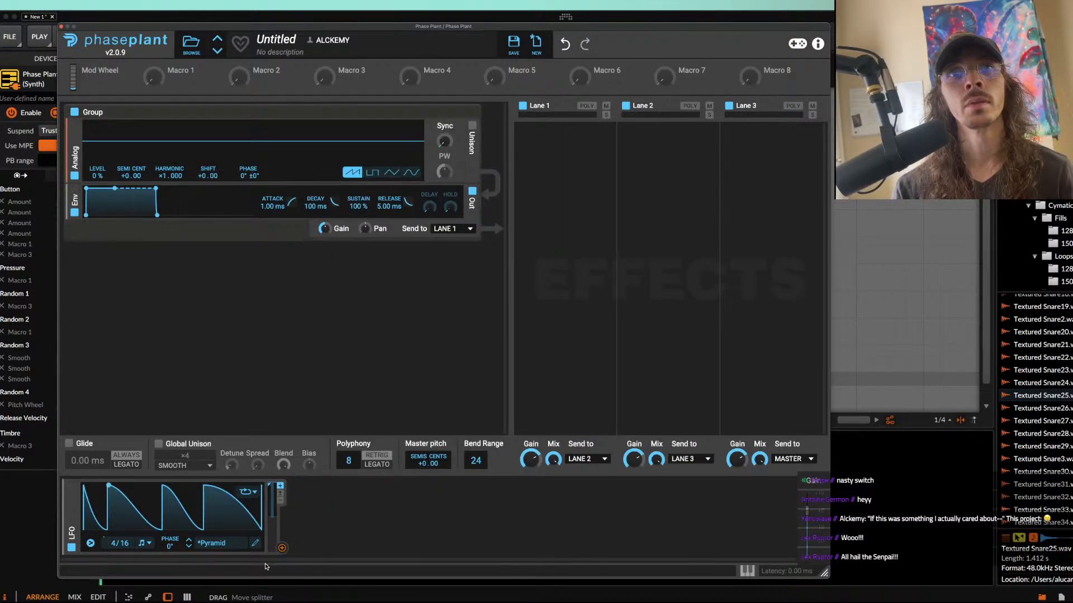
Step: Modulate the Analog oscillator's level with the LFO at a rate of 8/16, and move the second falling curve's start to 2/16
{"action": "left_click_drag", "start_coordinate": [282, 550], "coordinate": [97, 182]}
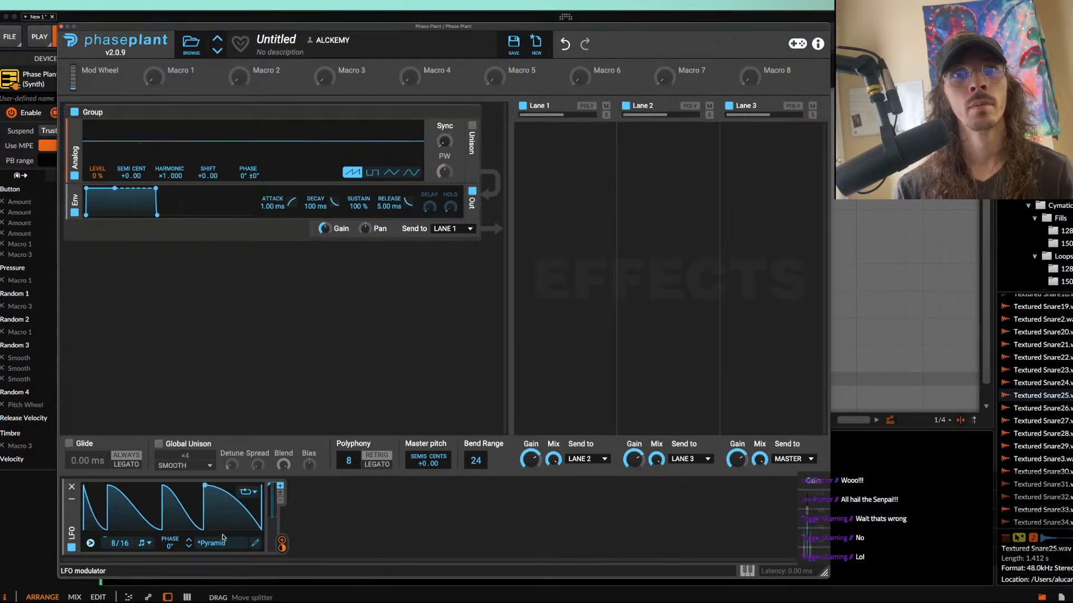
{"action": "left_click", "coordinate": [256, 545]}
{"action": "left_click_drag", "start_coordinate": [274, 170], "coordinate": [329, 170]}
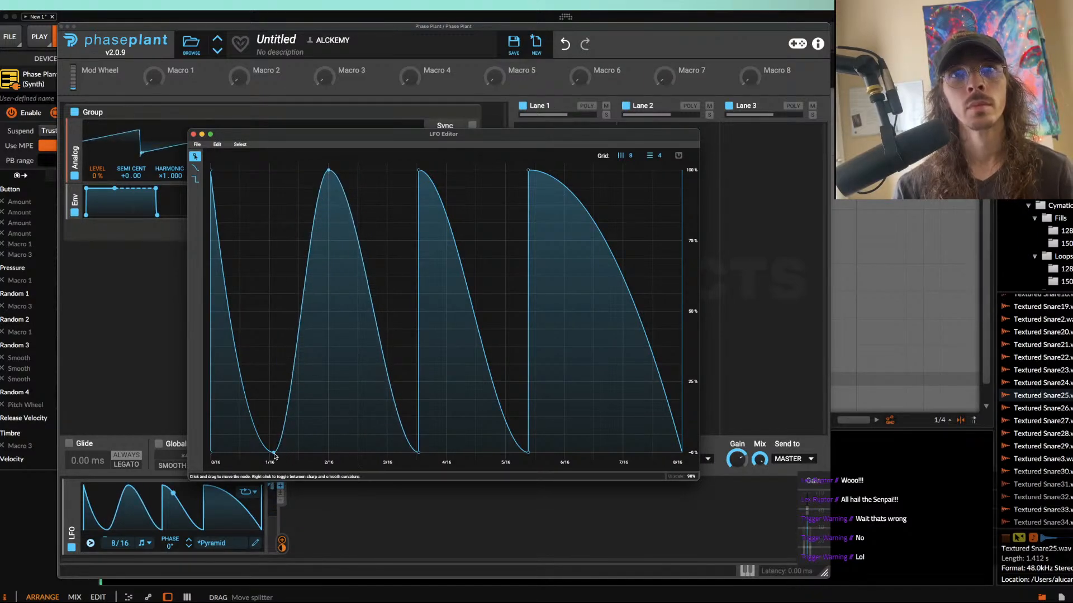
{"action": "left_click_drag", "start_coordinate": [274, 451], "coordinate": [329, 451]}
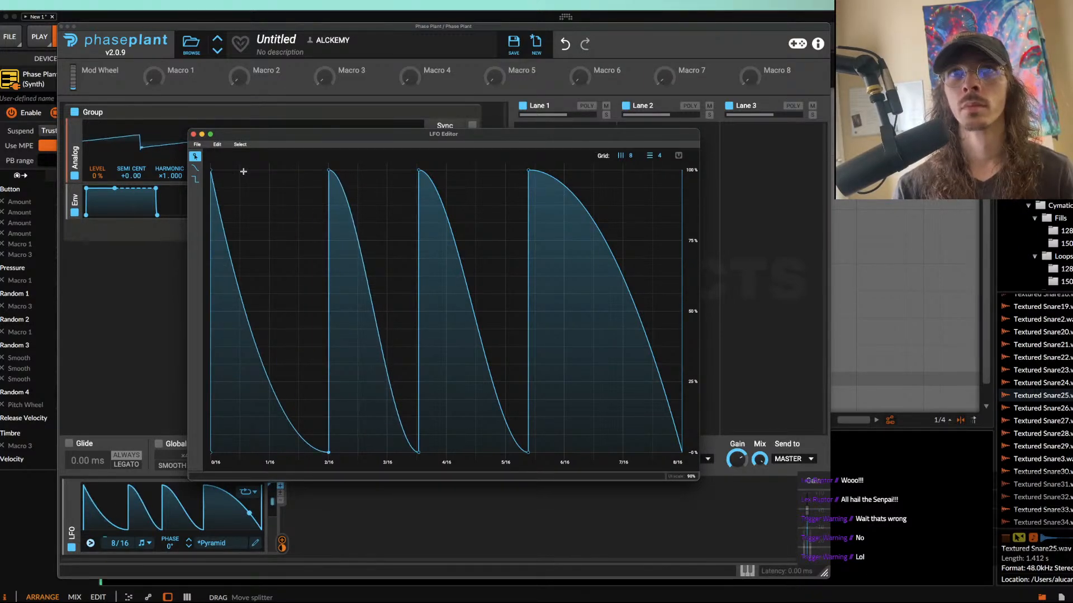
{"action": "left_click", "coordinate": [194, 135]}
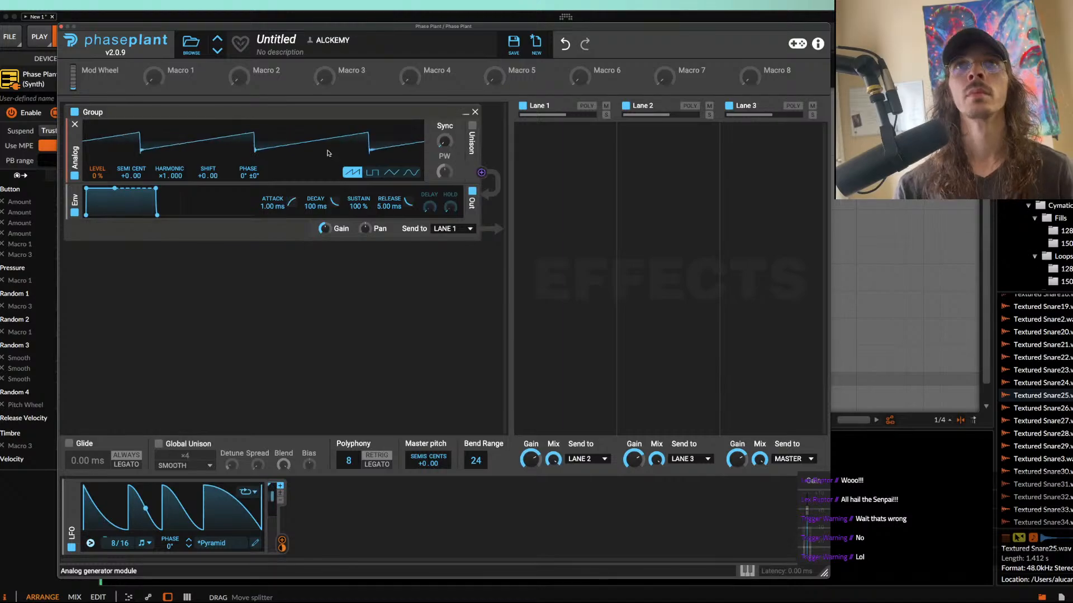
{"action": "left_click", "coordinate": [367, 493]}
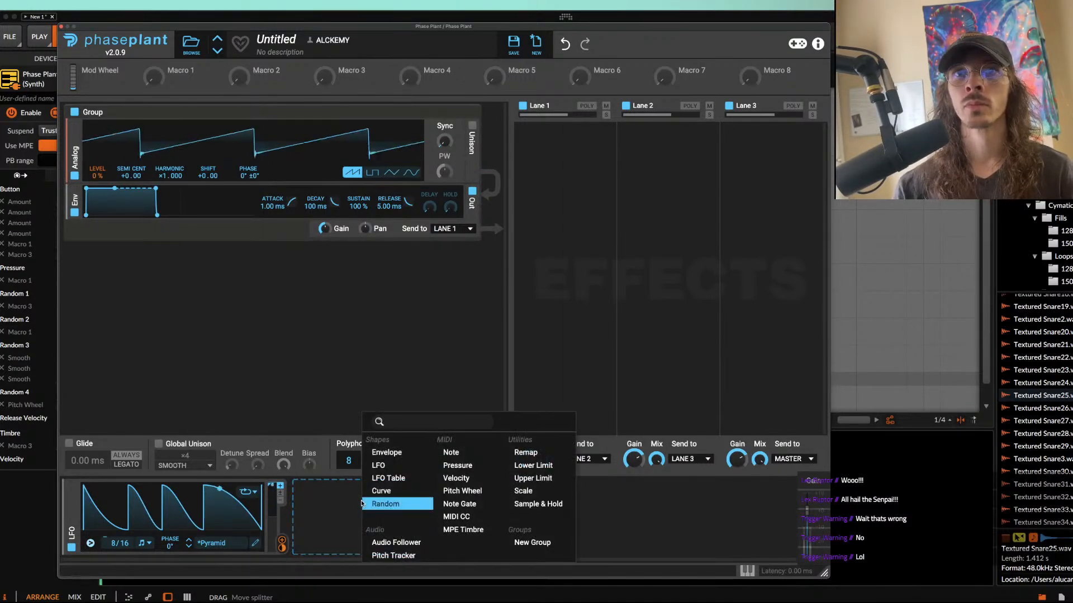
{"action": "left_click", "coordinate": [392, 479]}
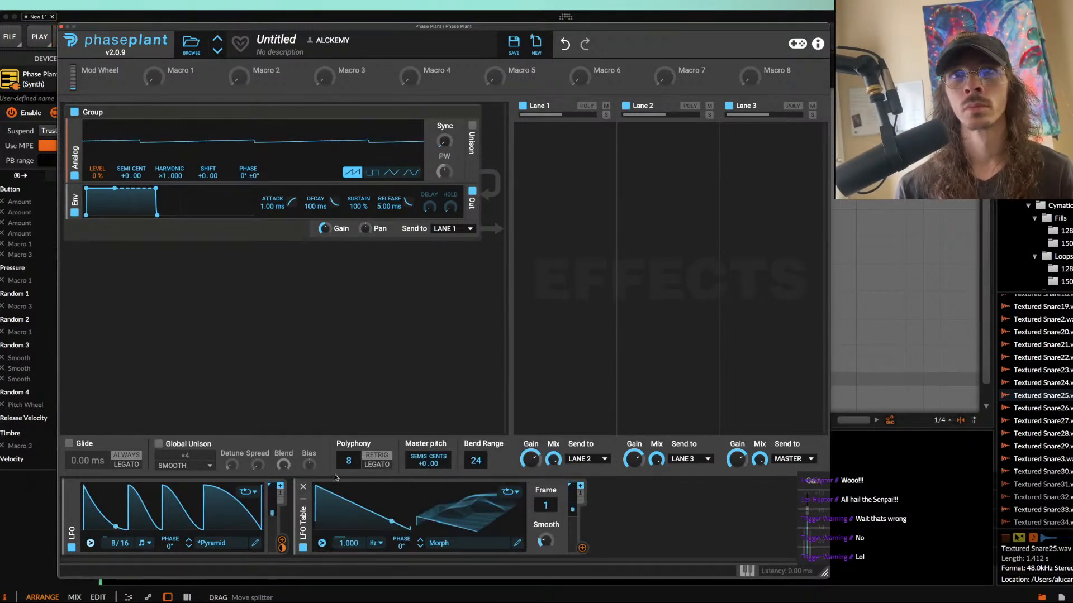
{"action": "left_click", "coordinate": [303, 487]}
Step: Add a second LFO and reshape it into a square wave at 100% for the first half and 0% for the second
{"action": "left_click", "coordinate": [357, 502]}
{"action": "left_click", "coordinate": [369, 466]}
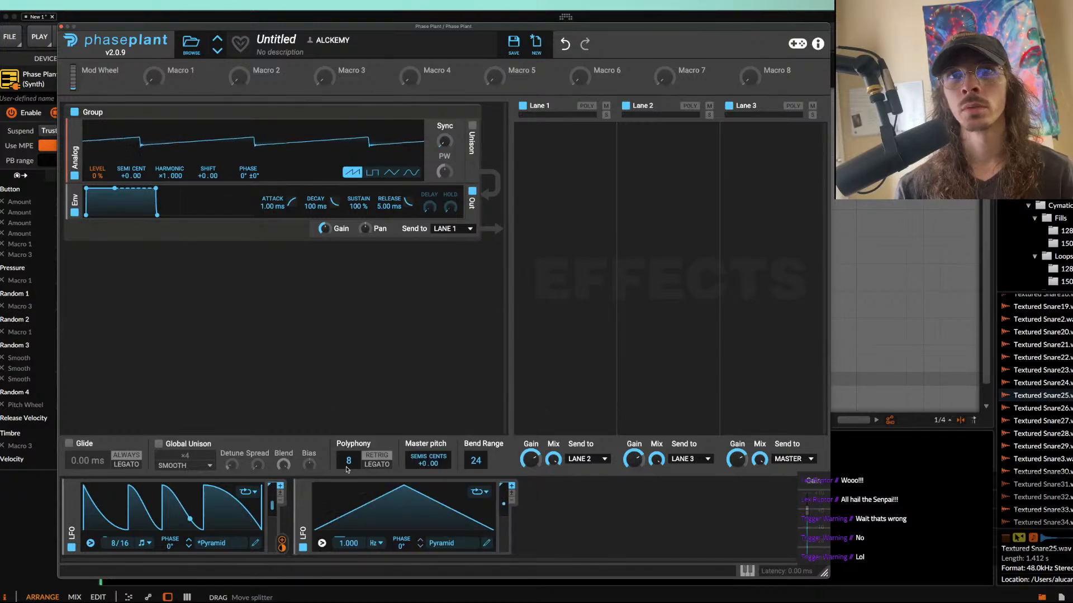
{"action": "left_click", "coordinate": [485, 543]}
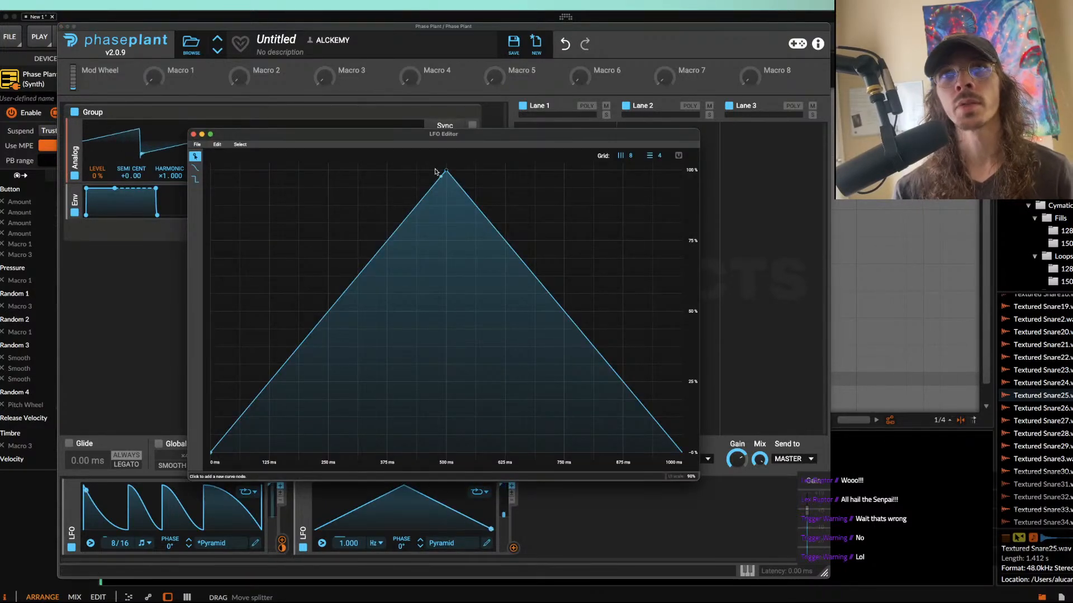
{"action": "left_click_drag", "start_coordinate": [445, 169], "coordinate": [193, 167]}
{"action": "left_click_drag", "start_coordinate": [350, 258], "coordinate": [443, 133]}
{"action": "left_click_drag", "start_coordinate": [493, 182], "coordinate": [441, 559]}
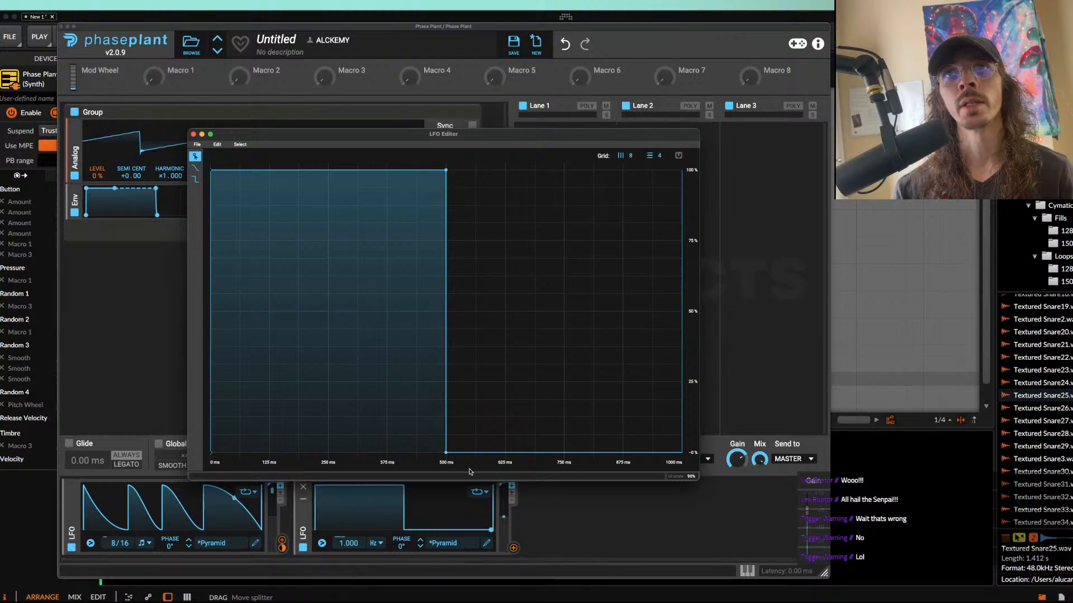
{"action": "left_click", "coordinate": [193, 134]}
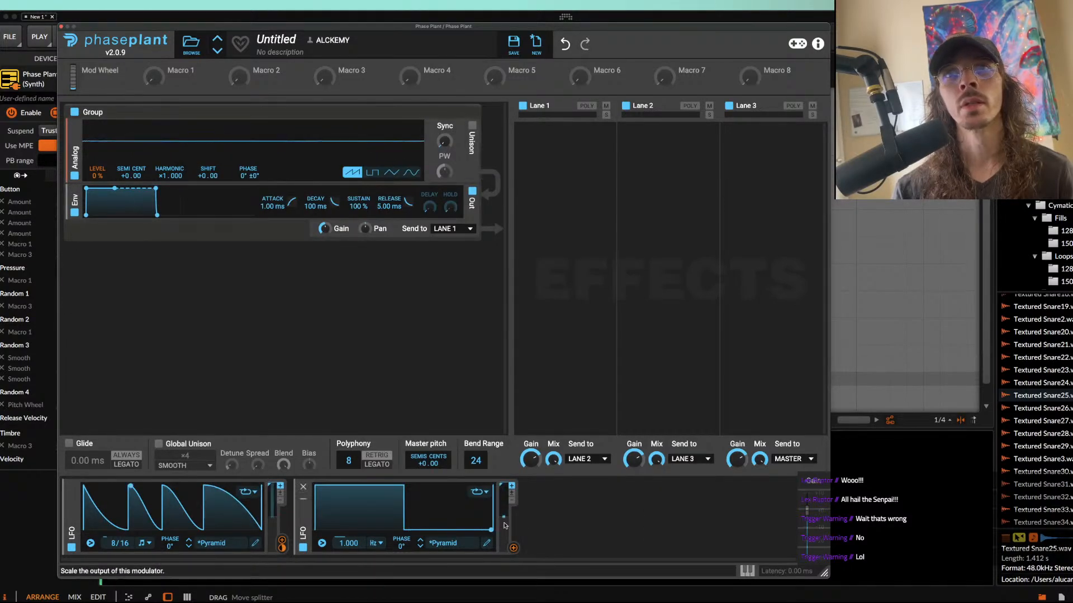
Step: Modulate the master pitch with the second LFO, synced at 8/16 with its phase at -180°
{"action": "left_click_drag", "start_coordinate": [514, 548], "coordinate": [429, 475]}
{"action": "right_click", "coordinate": [428, 472]}
{"action": "key", "text": "Return"}
{"action": "key", "text": "space"}
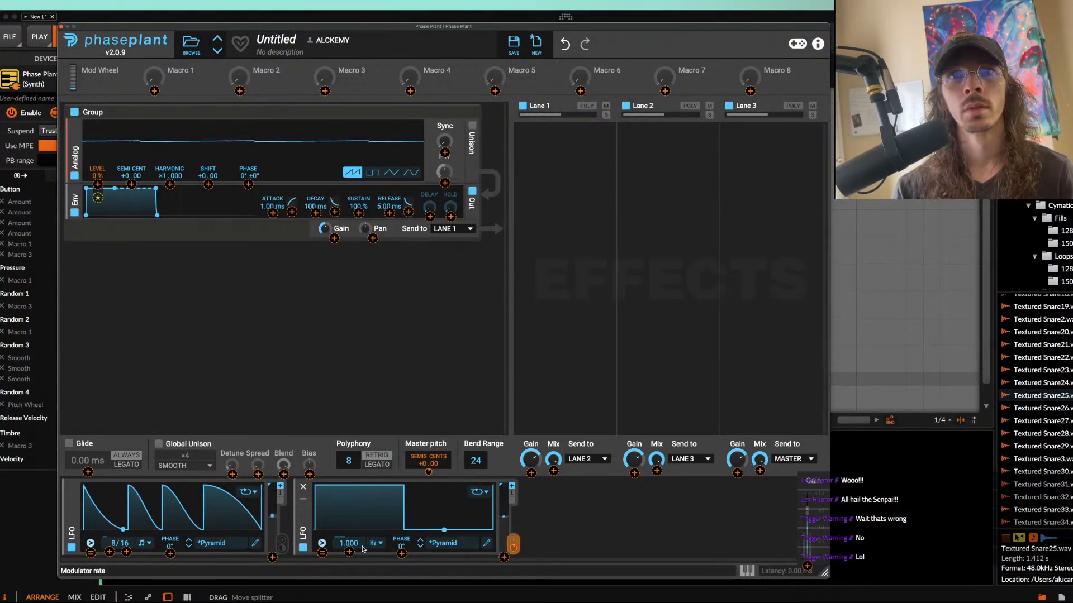
{"action": "left_click", "coordinate": [378, 543]}
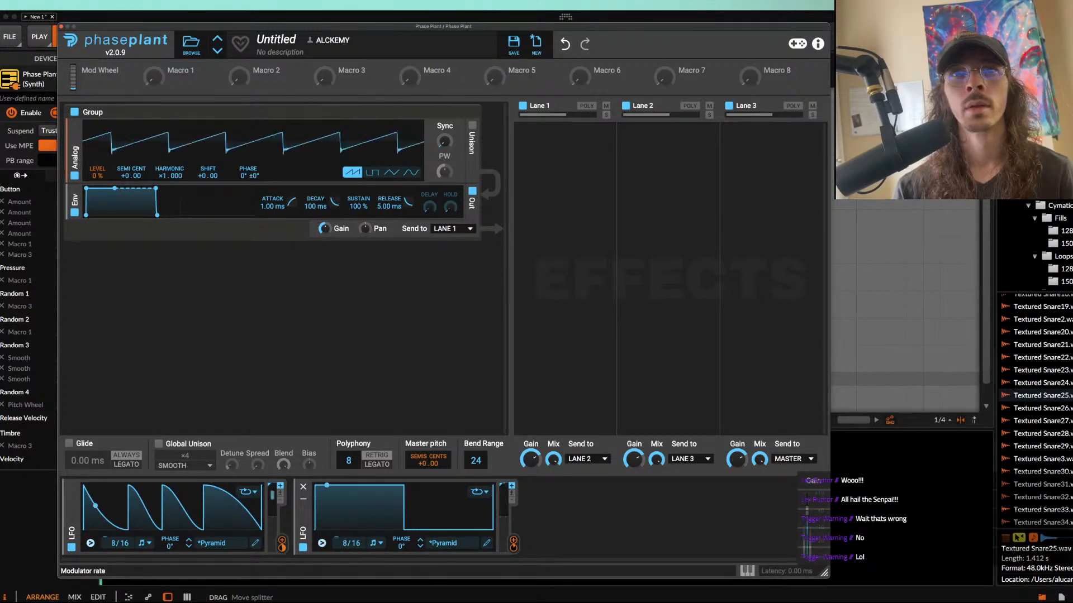
{"action": "left_click_drag", "start_coordinate": [401, 546], "coordinate": [400, 551]}
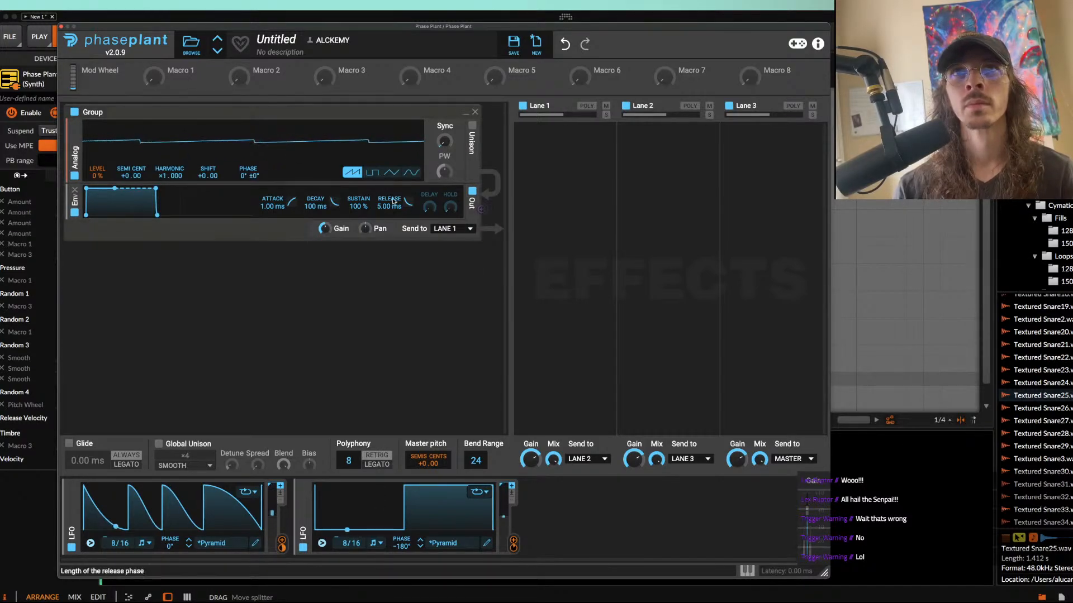
Step: Insert a distortion module between the Analog oscillator and the envelope, and set its type to Saturate
{"action": "left_click", "coordinate": [272, 186]}
{"action": "left_click", "coordinate": [342, 224]}
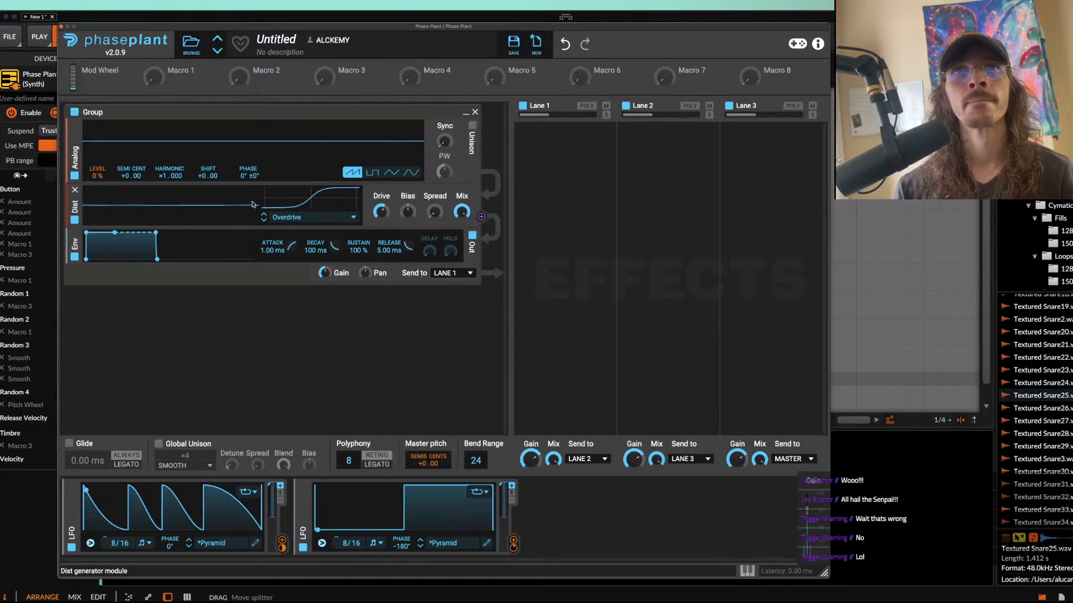
{"action": "left_click", "coordinate": [338, 218]}
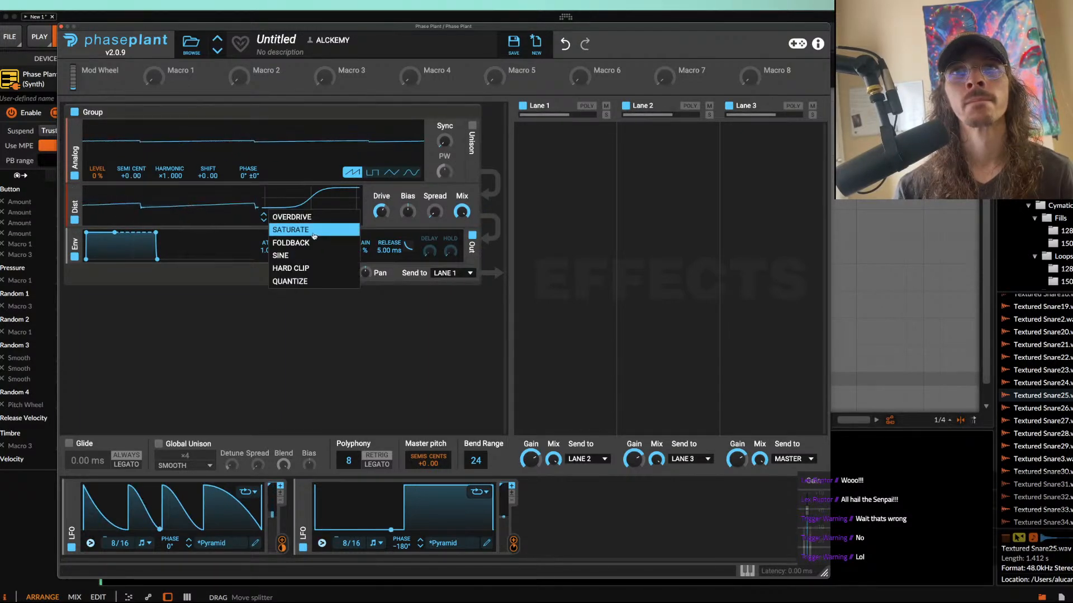
{"action": "left_click", "coordinate": [317, 232]}
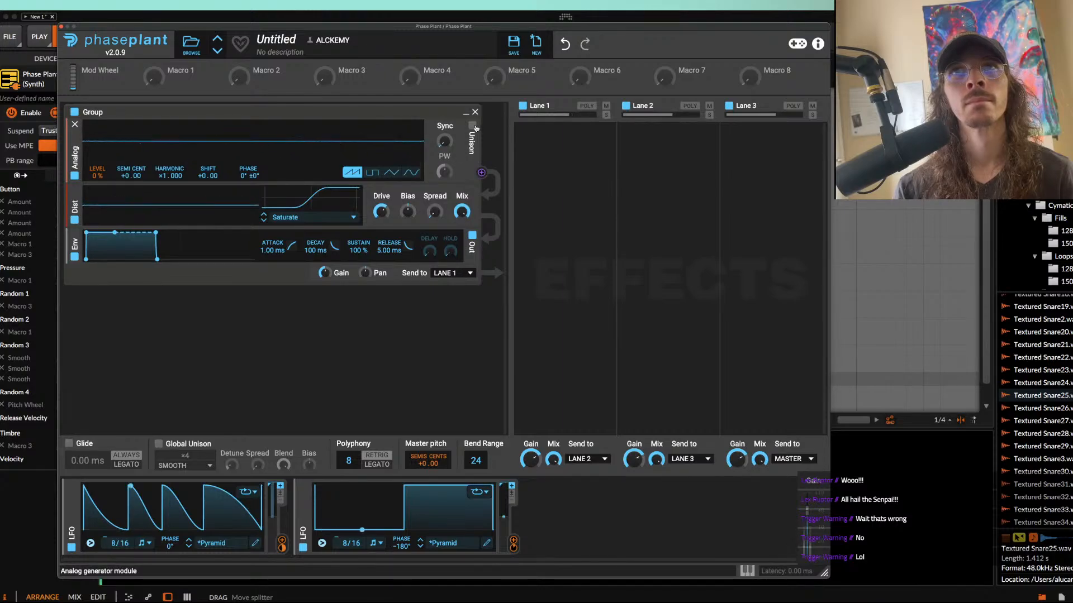
Step: Enable ×2 Smooth unison on the Analog oscillator and add a Limiter to Lane 3
{"action": "left_click", "coordinate": [474, 127]}
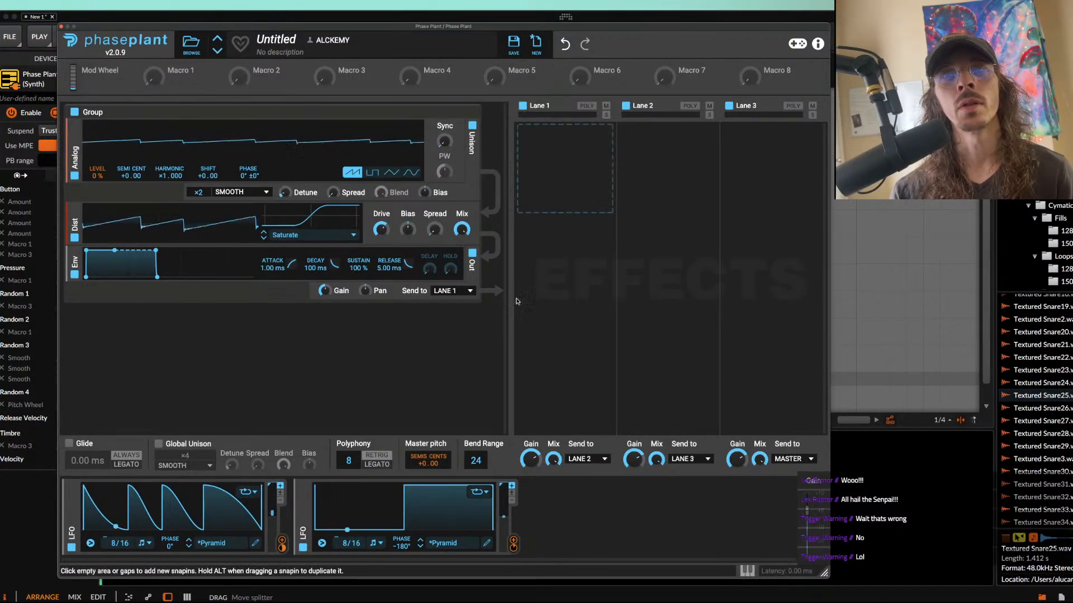
{"action": "left_click", "coordinate": [803, 179]}
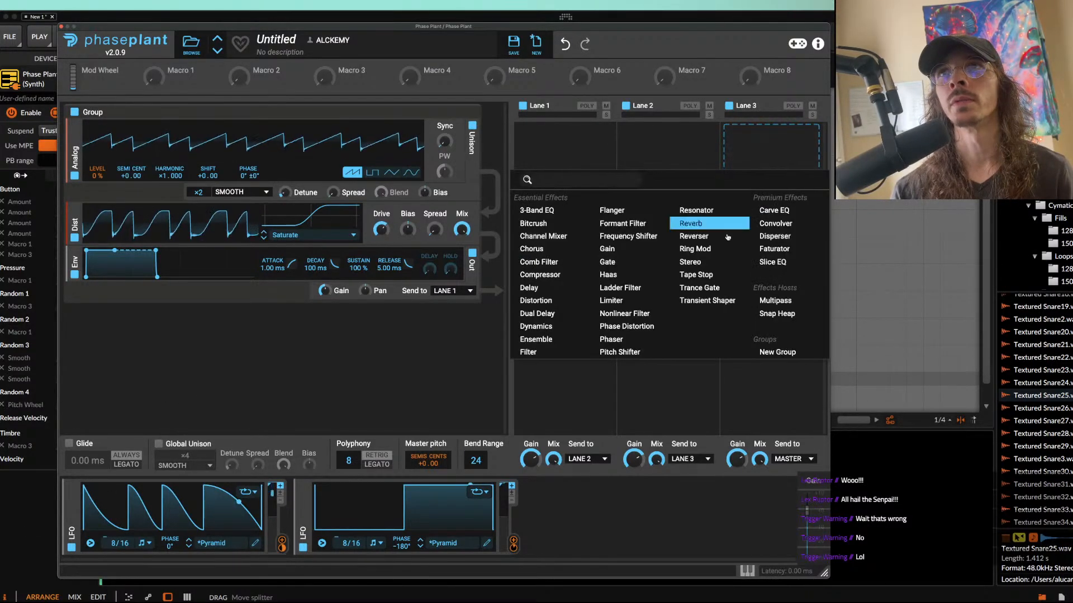
{"action": "left_click", "coordinate": [622, 300]}
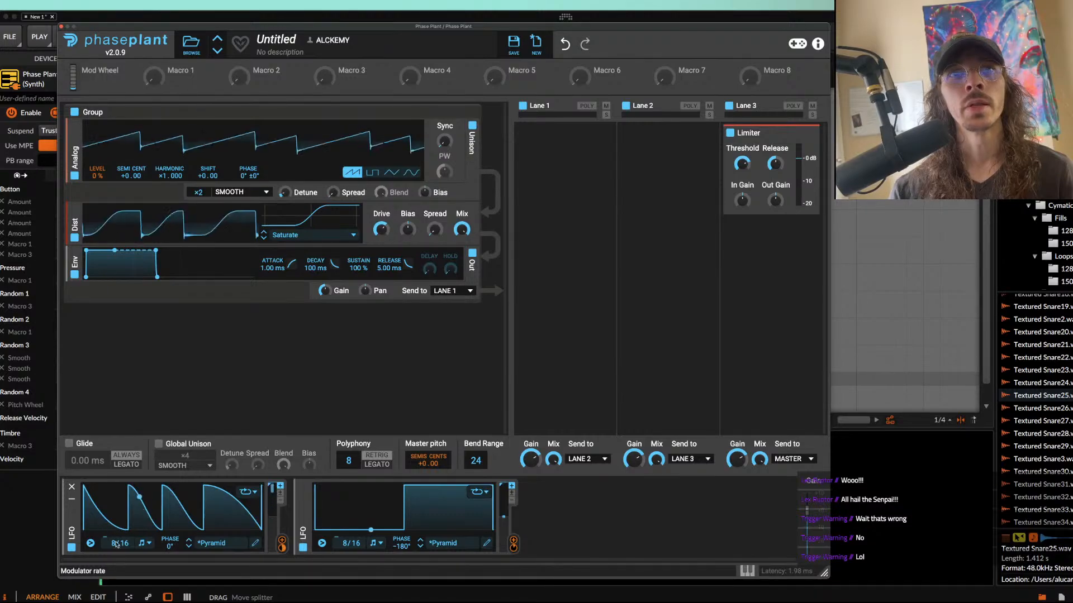
Step: Set the first LFO's phase to -12° and close the Phase Plant window
{"action": "left_click_drag", "start_coordinate": [169, 547], "coordinate": [170, 553]}
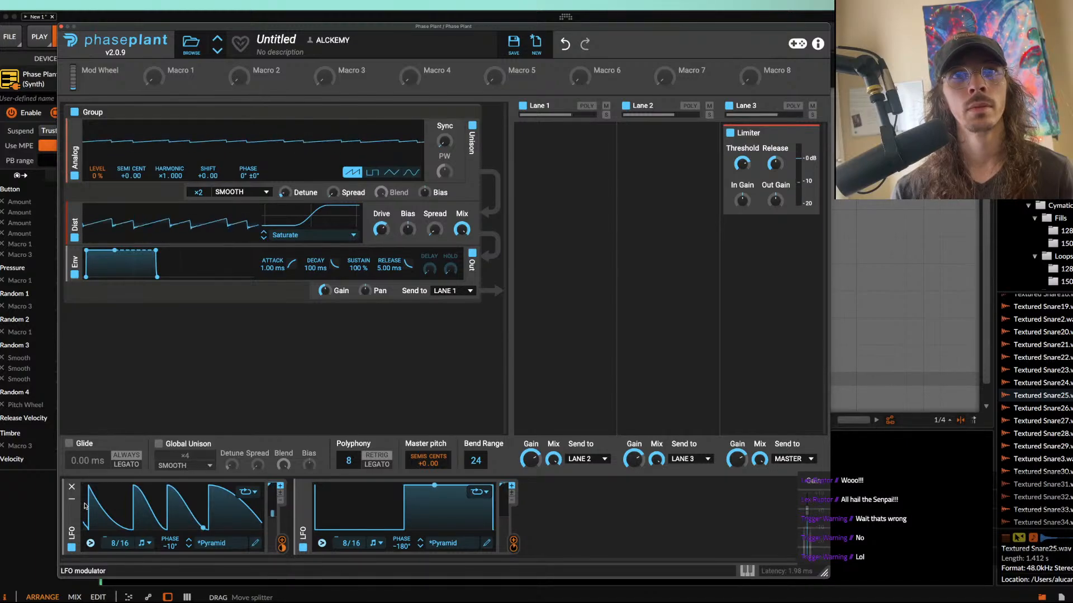
{"action": "left_click_drag", "start_coordinate": [174, 545], "coordinate": [174, 548]}
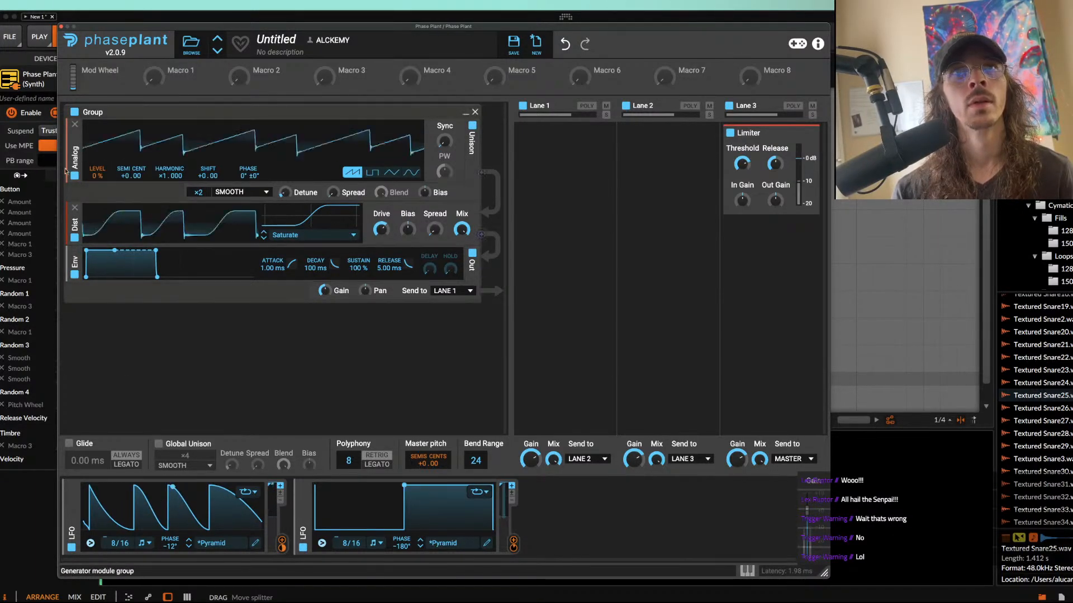
{"action": "left_click", "coordinate": [62, 27]}
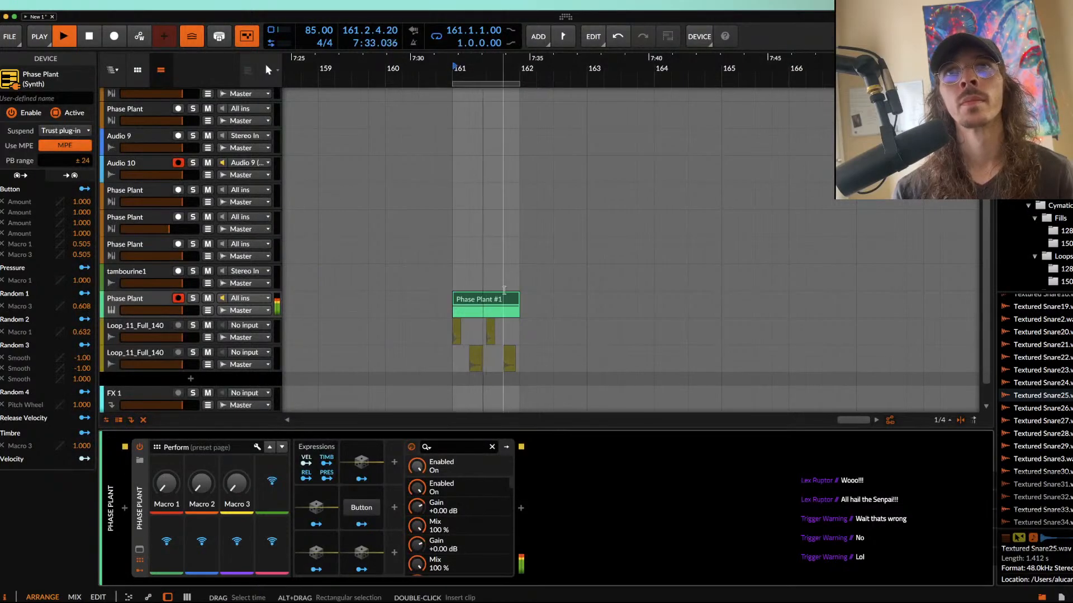
Step: Shorten the clip's F0 note to end at beat 1.4, add an F#0 note starting there, and play back the change
{"action": "scroll", "coordinate": [505, 293], "scroll_direction": "up", "scroll_amount": 3}
{"action": "double_click", "coordinate": [515, 304]}
{"action": "key", "text": "space"}
{"action": "left_click_drag", "start_coordinate": [974, 504], "coordinate": [787, 504]}
{"action": "left_click", "coordinate": [798, 504]}
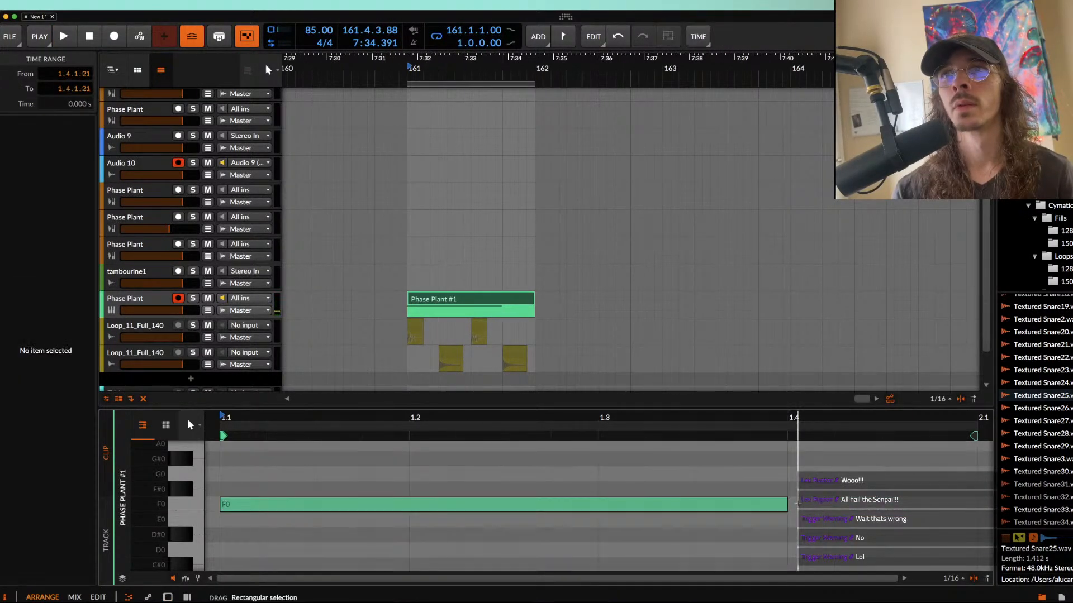
{"action": "double_click", "coordinate": [798, 504]}
{"action": "scroll", "coordinate": [798, 506], "scroll_direction": "right", "scroll_amount": 5}
{"action": "key", "text": "Up"}
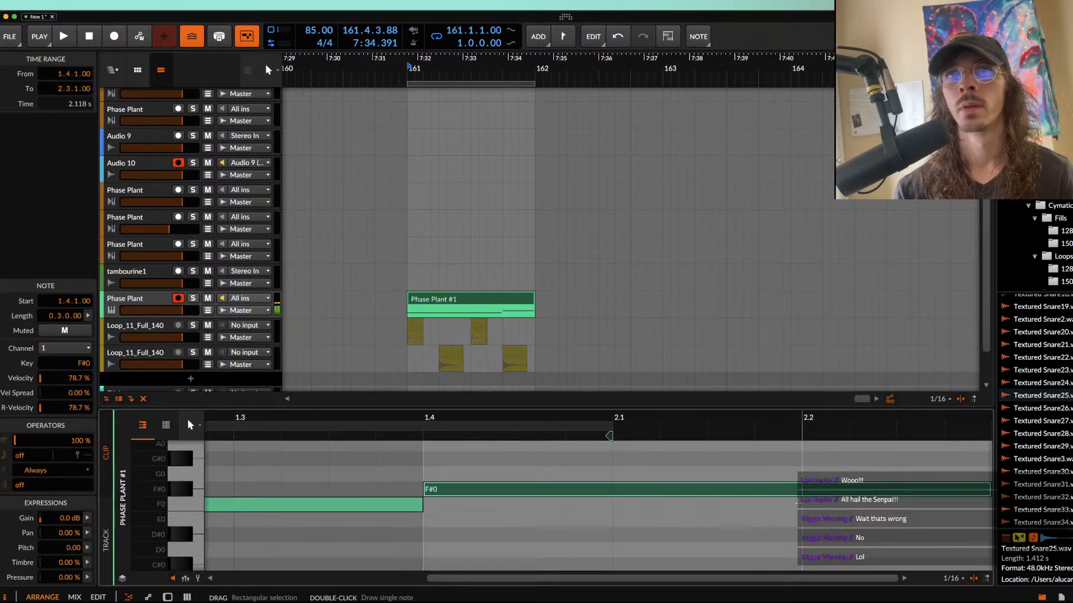
{"action": "key", "text": "space"}
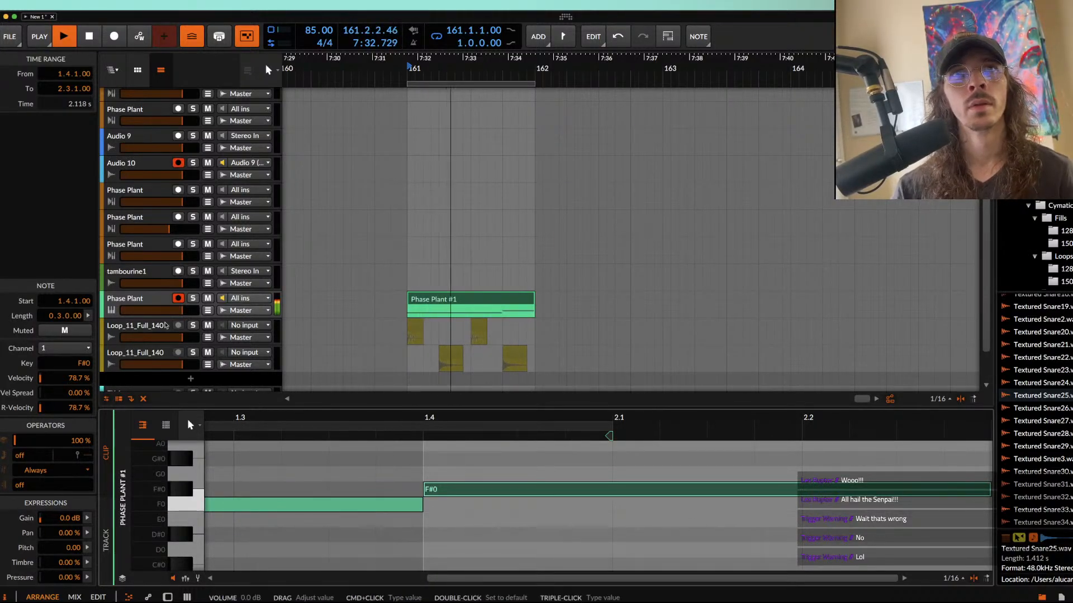
Step: Duplicate the one-bar Phase Plant clip three times to fill bars 162 to 164
{"action": "key", "text": "d"}
{"action": "left_click", "coordinate": [476, 299]}
{"action": "scroll", "coordinate": [476, 299], "scroll_direction": "down", "scroll_amount": 4}
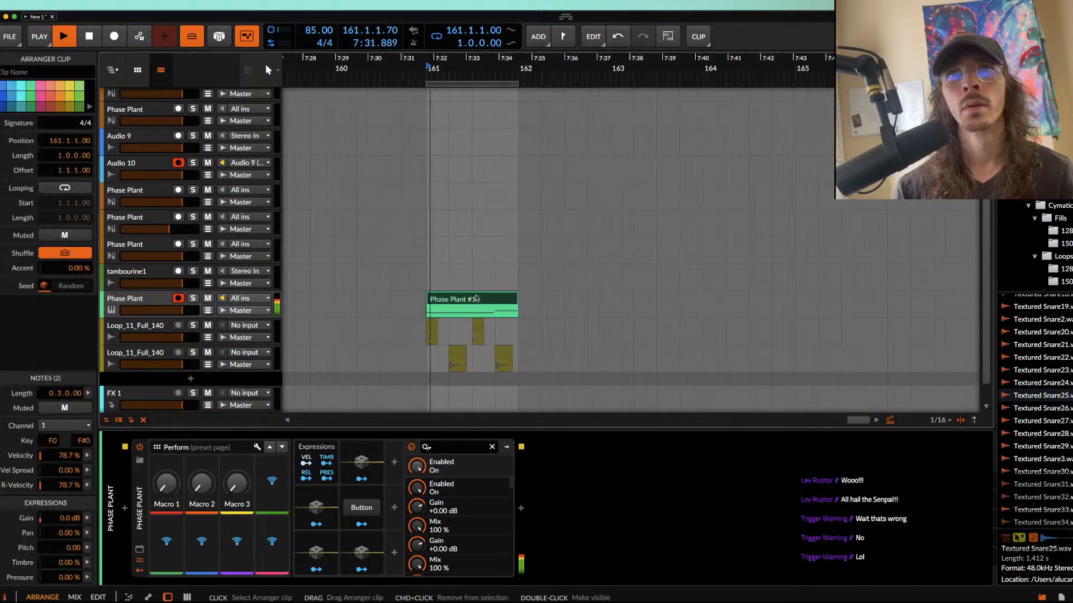
{"action": "key", "text": "super+d"}
{"action": "key", "text": "super+d"}
{"action": "key", "text": "super+d"}
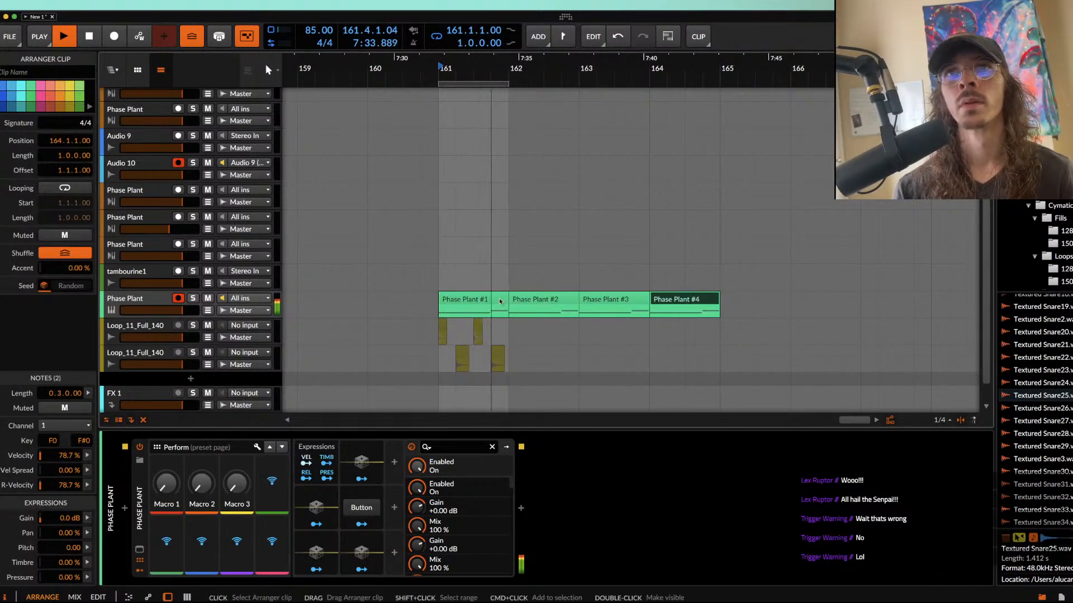
Step: Rework the first three clips to hold a full-bar note, and extend the loop region to four bars from bar 161
{"action": "mouse_move", "coordinate": [508, 299]}
{"action": "left_mouse_down"}
{"action": "mouse_move", "coordinate": [490, 300]}
{"action": "mouse_move", "coordinate": [506, 299]}
{"action": "left_mouse_up"}
{"action": "key", "text": "super+d"}
{"action": "key", "text": "super+d"}
{"action": "key", "text": "super+d"}
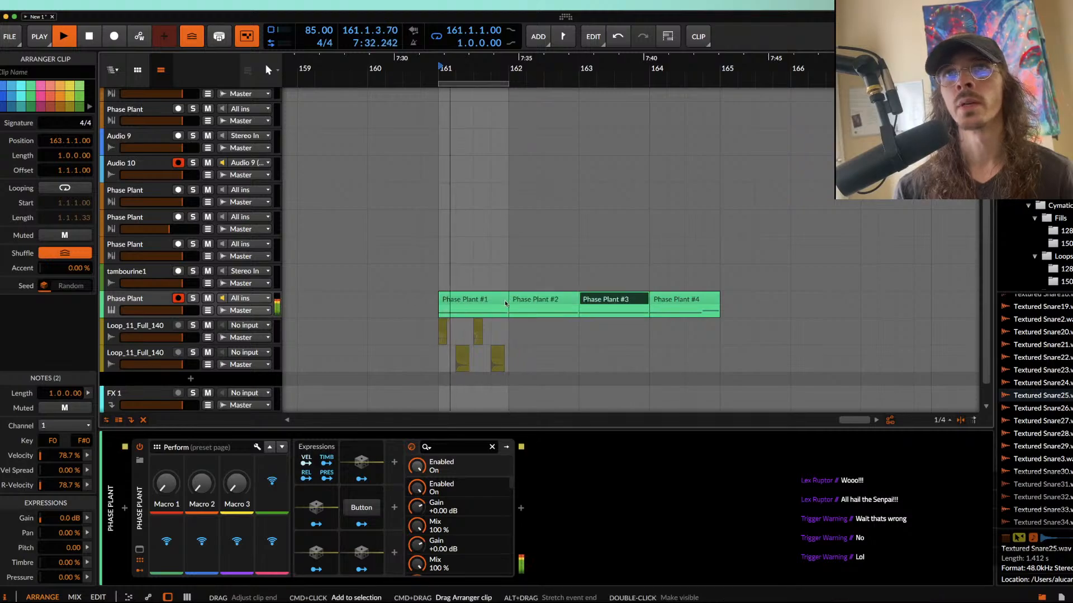
{"action": "key", "text": "super+z"}
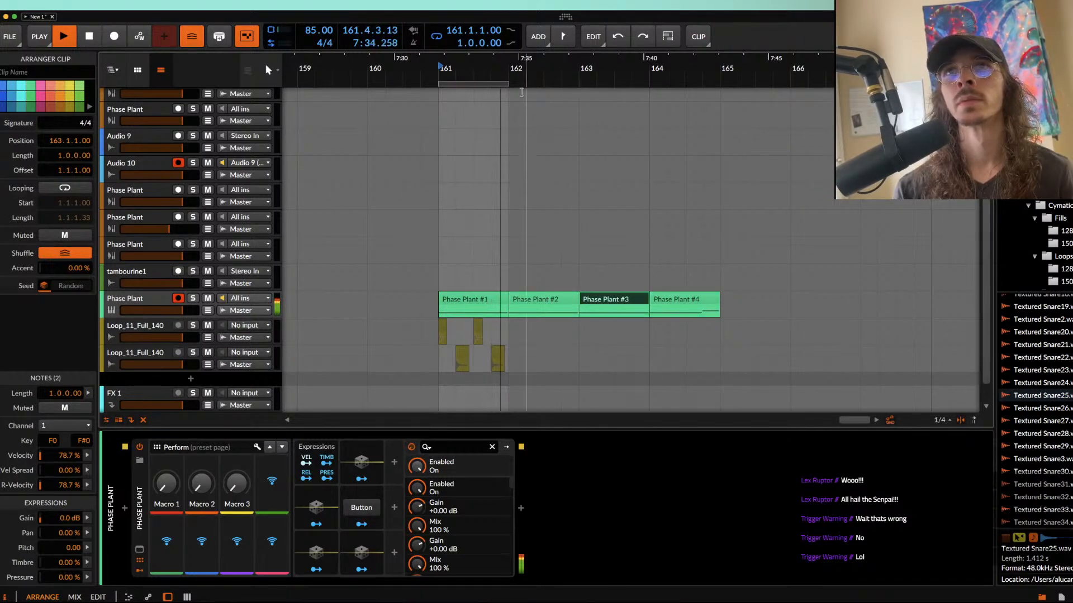
{"action": "left_click_drag", "start_coordinate": [509, 139], "coordinate": [719, 140]}
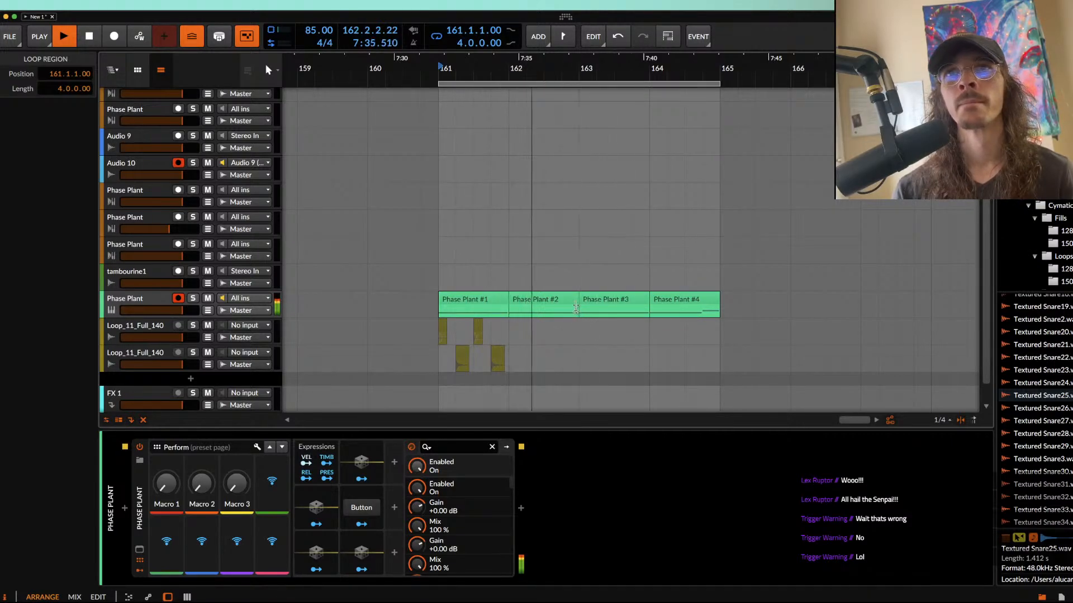
Step: Move the clip at bar 164 to bar 162 and loop the two clips in bars 161 and 162
{"action": "key", "text": "space"}
{"action": "left_click", "coordinate": [696, 301]}
{"action": "left_click_drag", "start_coordinate": [697, 301], "coordinate": [554, 304]}
{"action": "left_click", "coordinate": [493, 303]}
{"action": "left_click", "coordinate": [519, 302], "text": "shift"}
{"action": "key", "text": "super+l"}
Step: Insert a notch filter with ×3 slope before the bass patch's distortion and modulate its cutoff with the first LFO
{"action": "left_click", "coordinate": [138, 299]}
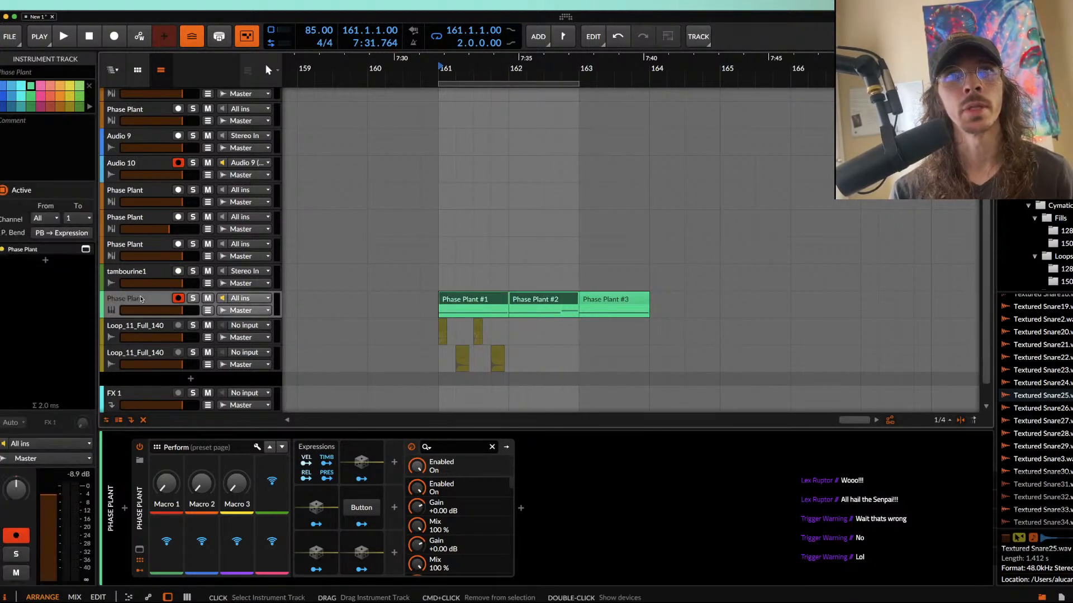
{"action": "left_click", "coordinate": [139, 550]}
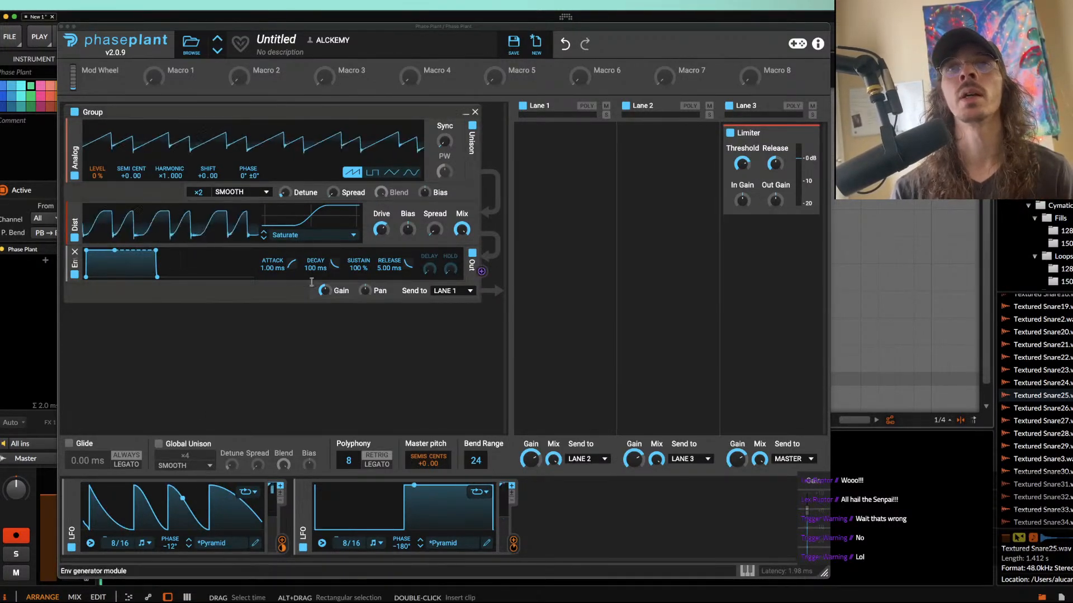
{"action": "left_click", "coordinate": [254, 201]}
{"action": "left_click", "coordinate": [329, 256]}
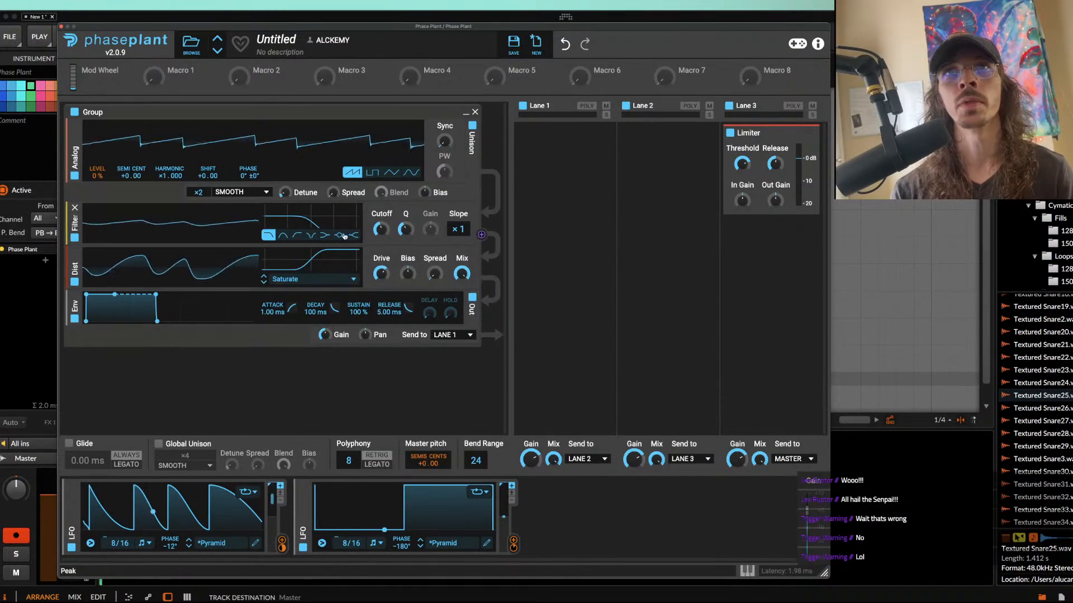
{"action": "left_click", "coordinate": [313, 236]}
{"action": "left_click", "coordinate": [458, 229]}
{"action": "left_click", "coordinate": [281, 541]}
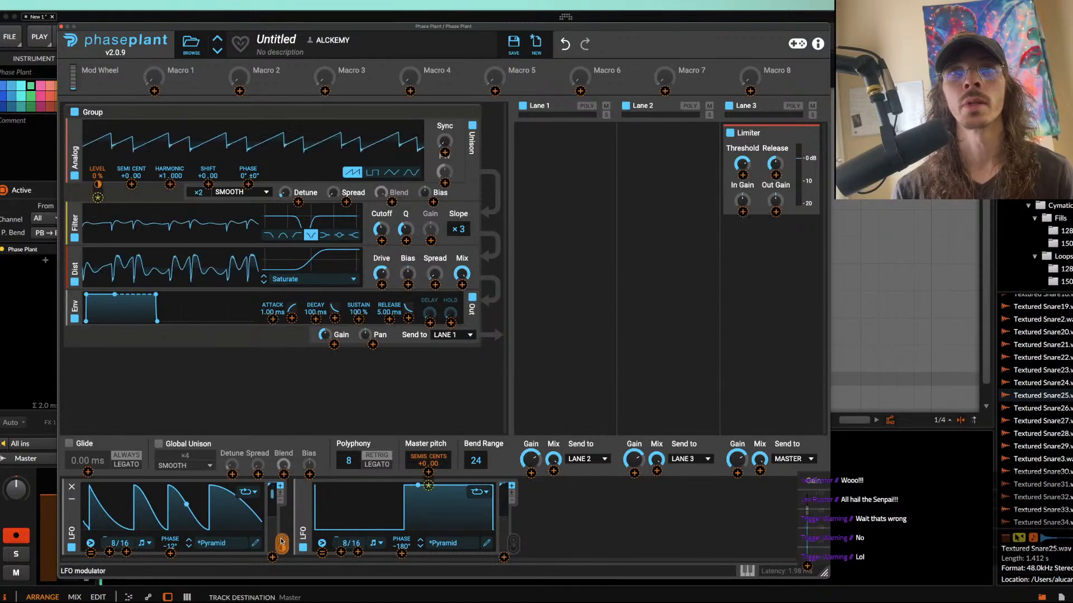
{"action": "left_click", "coordinate": [381, 241]}
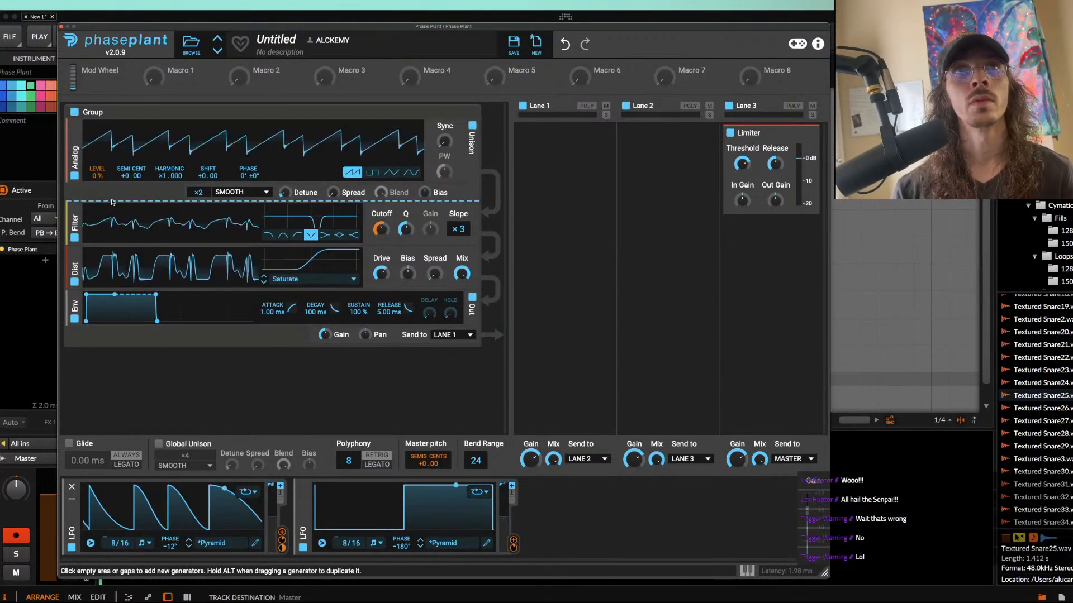
Step: Insert a second filter between the Analog oscillator and the notch filter, and set it to high pass
{"action": "left_click", "coordinate": [111, 197]}
{"action": "left_click", "coordinate": [202, 261]}
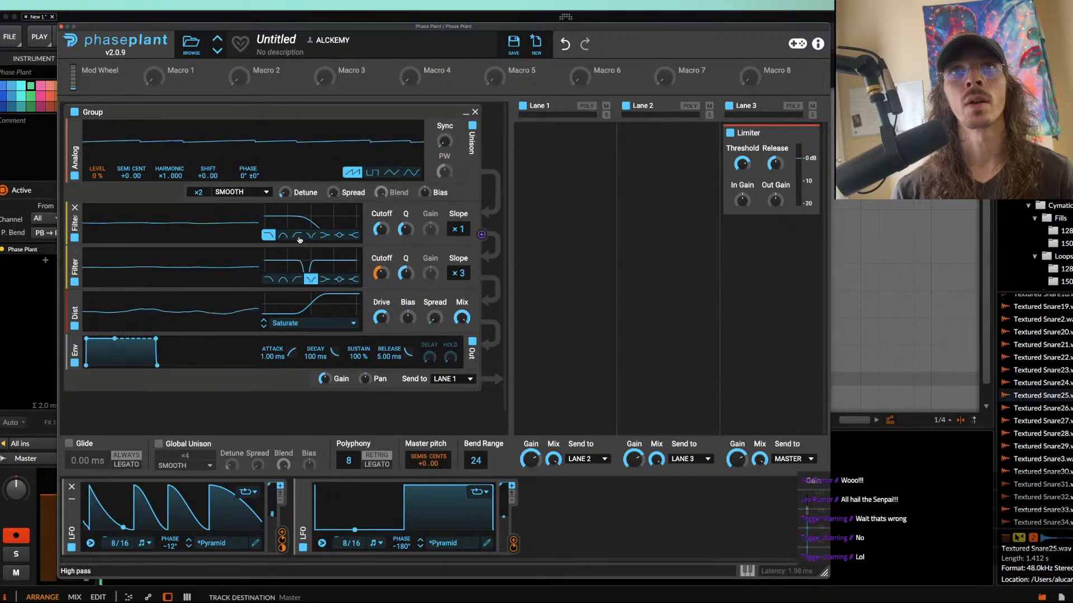
{"action": "left_click_drag", "start_coordinate": [70, 161], "coordinate": [76, 304]}
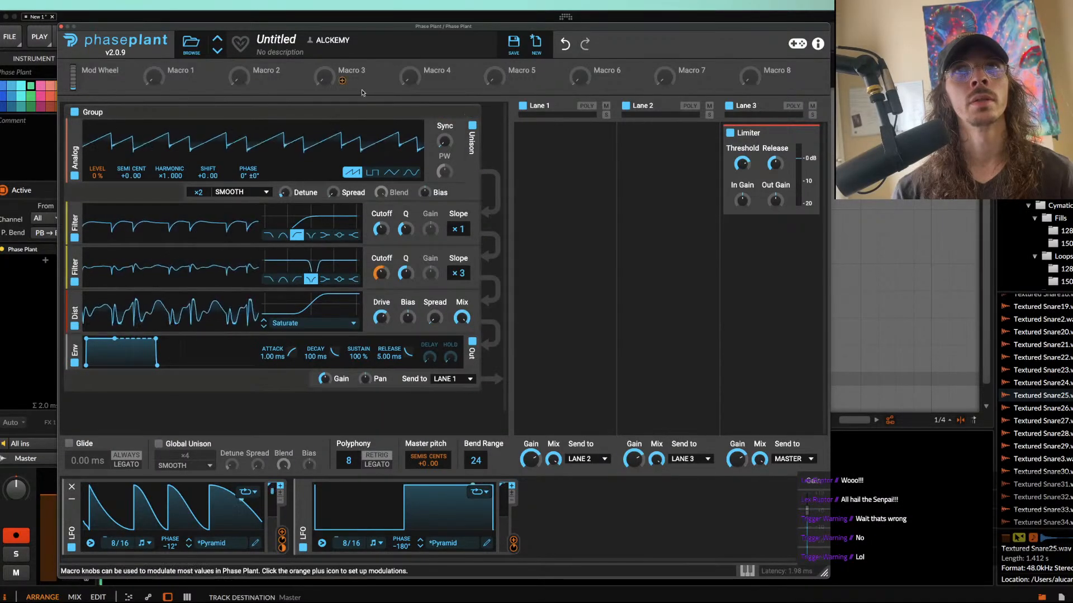
Step: Duplicate the generator group and reduce the copy's filtering to a single low-pass filter with a ×6 slope
{"action": "key", "text": "super+d"}
{"action": "scroll", "coordinate": [183, 335], "scroll_direction": "down", "scroll_amount": 10}
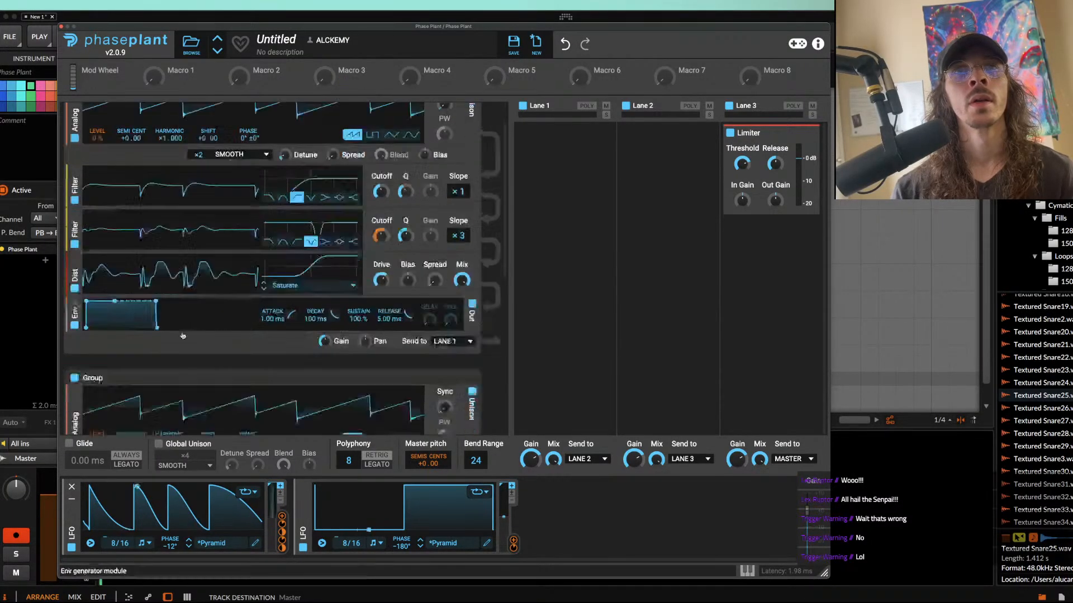
{"action": "left_click", "coordinate": [75, 227]}
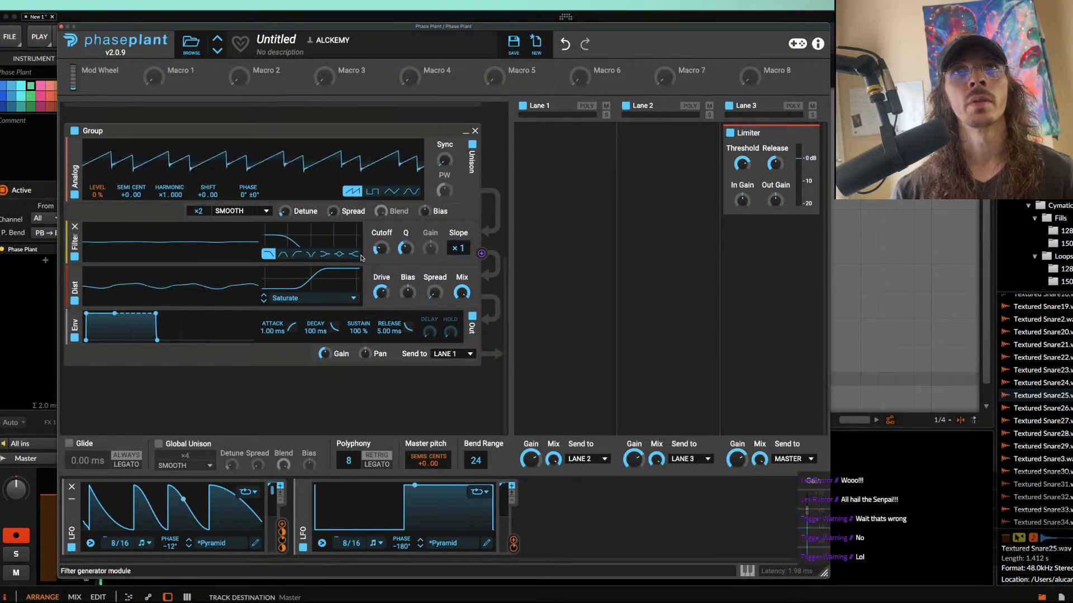
{"action": "left_click_drag", "start_coordinate": [458, 249], "coordinate": [458, 215]}
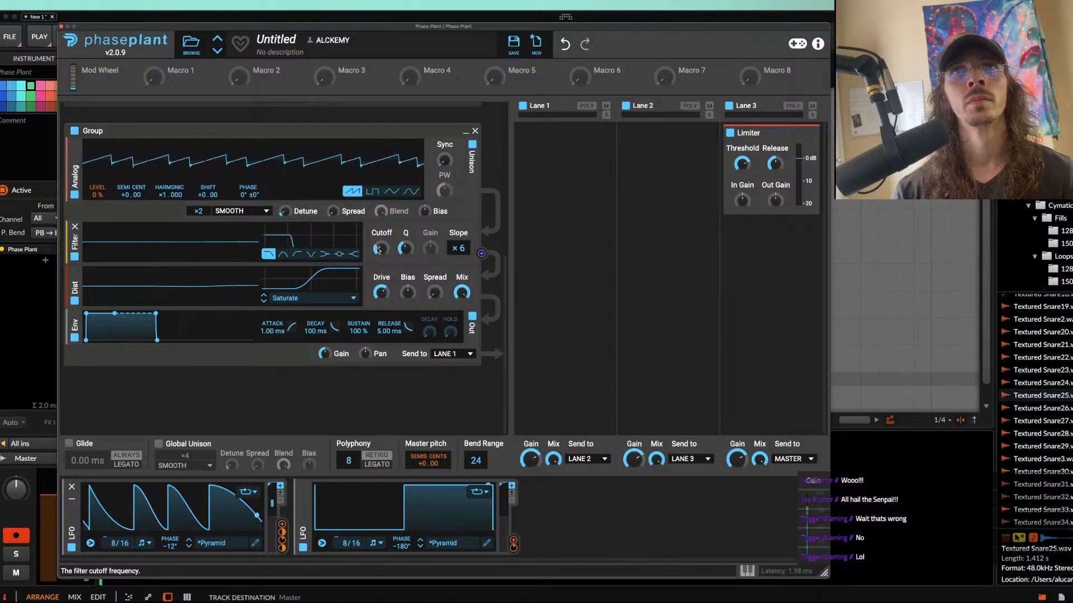
Step: Add a Multipass effect to Lane 1 and open its editor
{"action": "scroll", "coordinate": [280, 199], "scroll_direction": "up", "scroll_amount": 4}
{"action": "scroll", "coordinate": [280, 199], "scroll_direction": "up", "scroll_amount": 2}
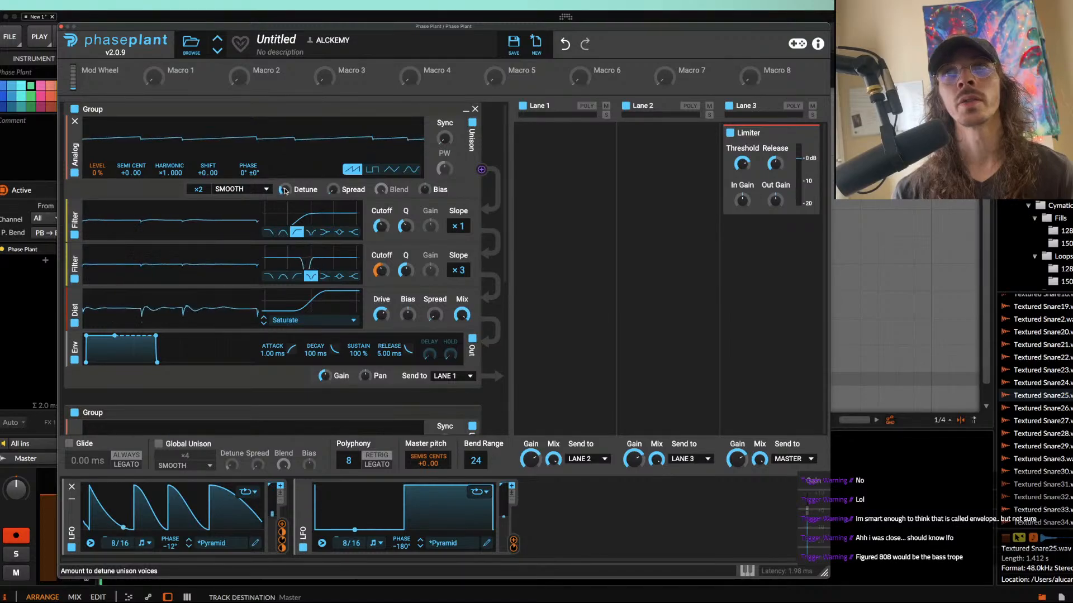
{"action": "scroll", "coordinate": [285, 241], "scroll_direction": "down", "scroll_amount": 4}
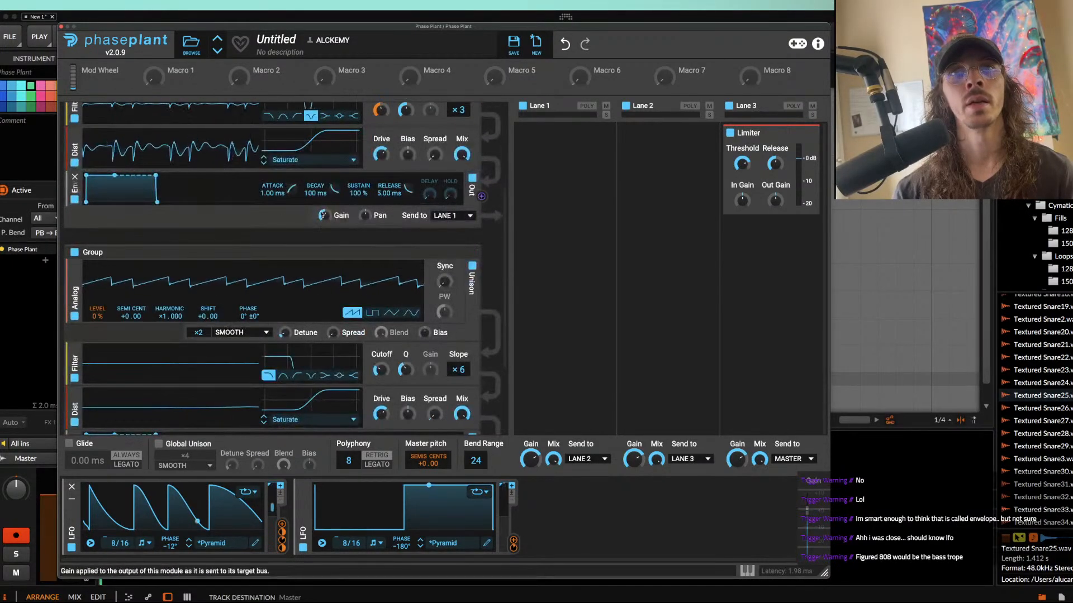
{"action": "scroll", "coordinate": [322, 215], "scroll_direction": "up", "scroll_amount": 1}
{"action": "scroll", "coordinate": [336, 215], "scroll_direction": "up", "scroll_amount": 4}
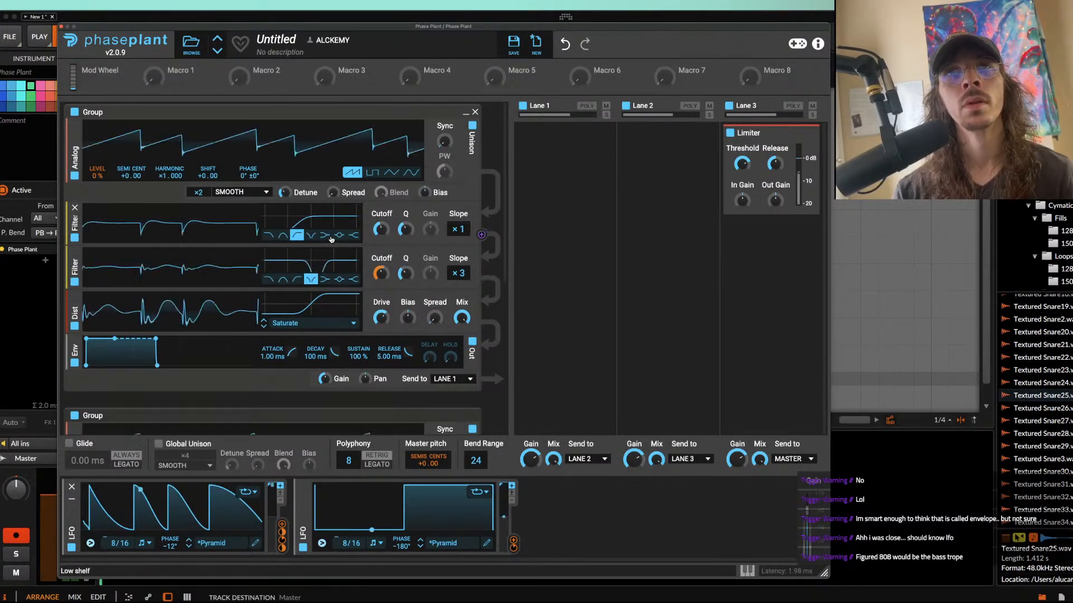
{"action": "left_click", "coordinate": [584, 147]}
{"action": "left_click", "coordinate": [775, 282]}
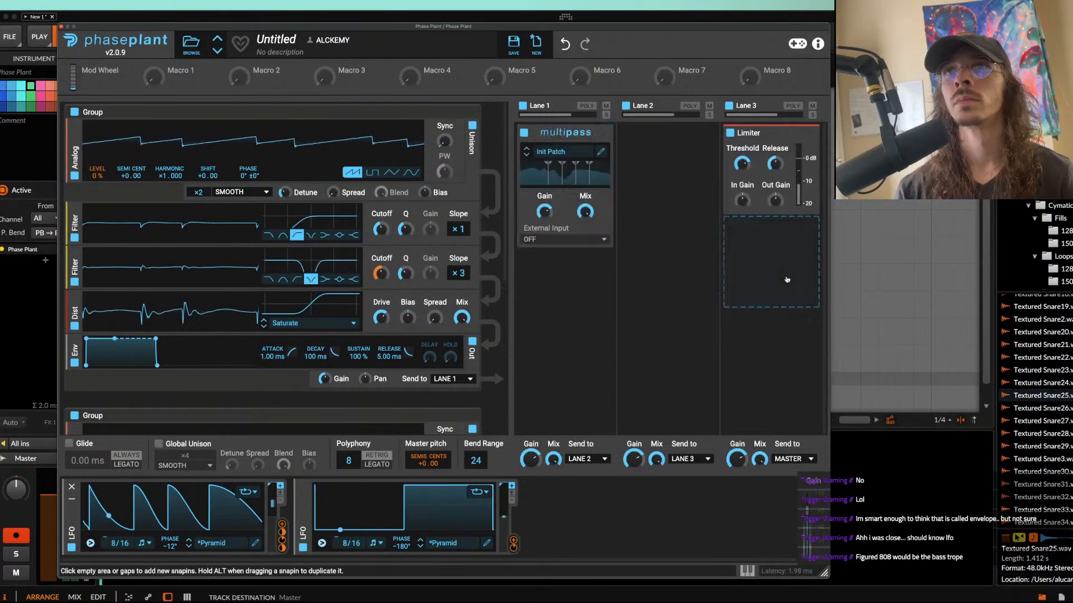
{"action": "left_click", "coordinate": [564, 170]}
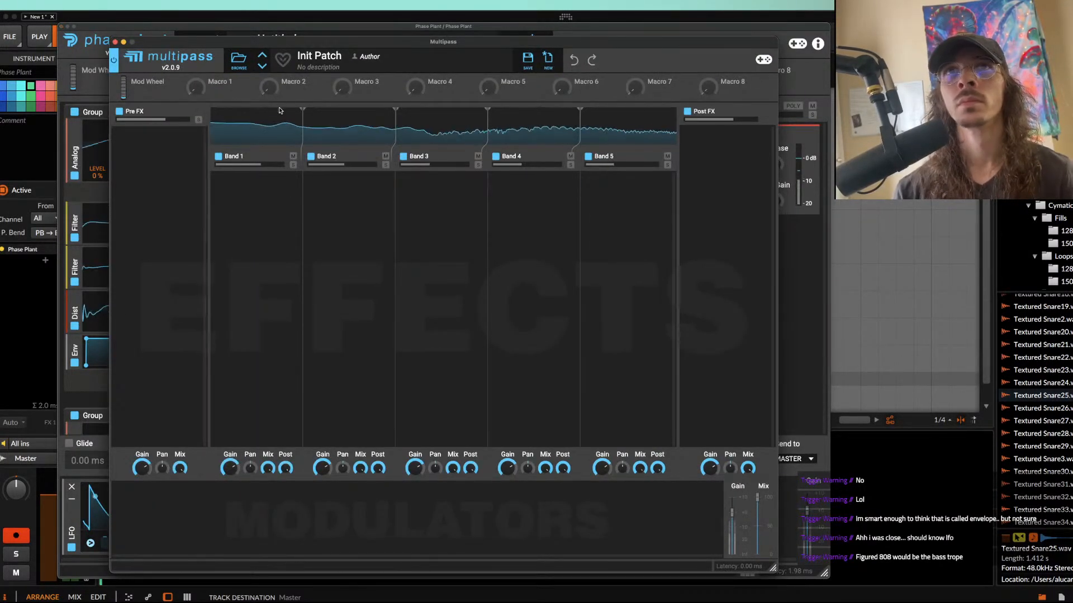
Step: Load the AZETHOTH FILTER preset from the Æturnum 4 Multi-Pass user folder into Multipass
{"action": "left_click", "coordinate": [246, 65]}
{"action": "left_click", "coordinate": [133, 110]}
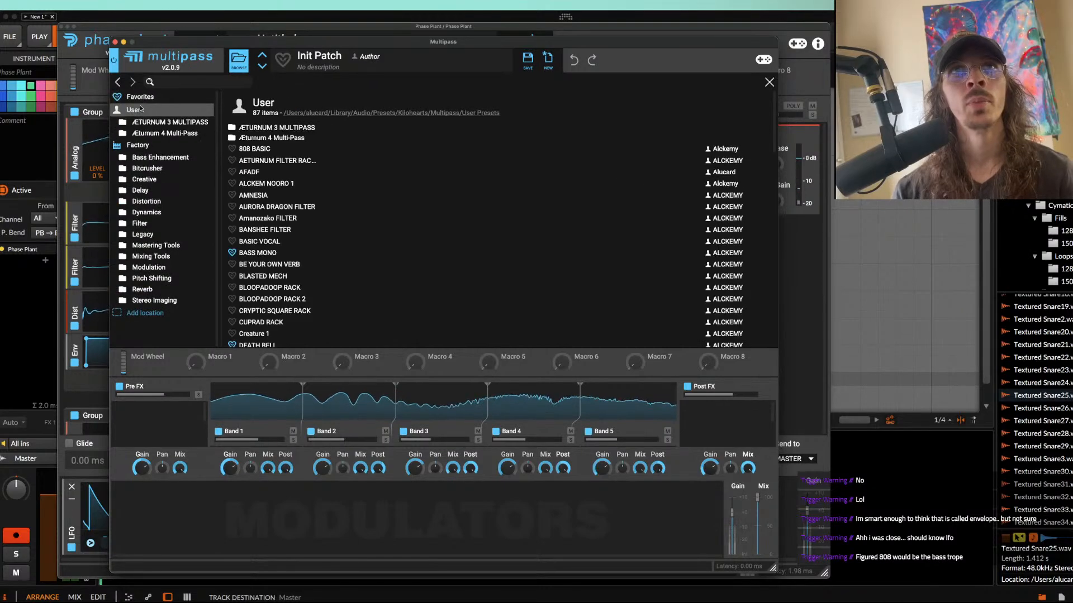
{"action": "double_click", "coordinate": [267, 138]}
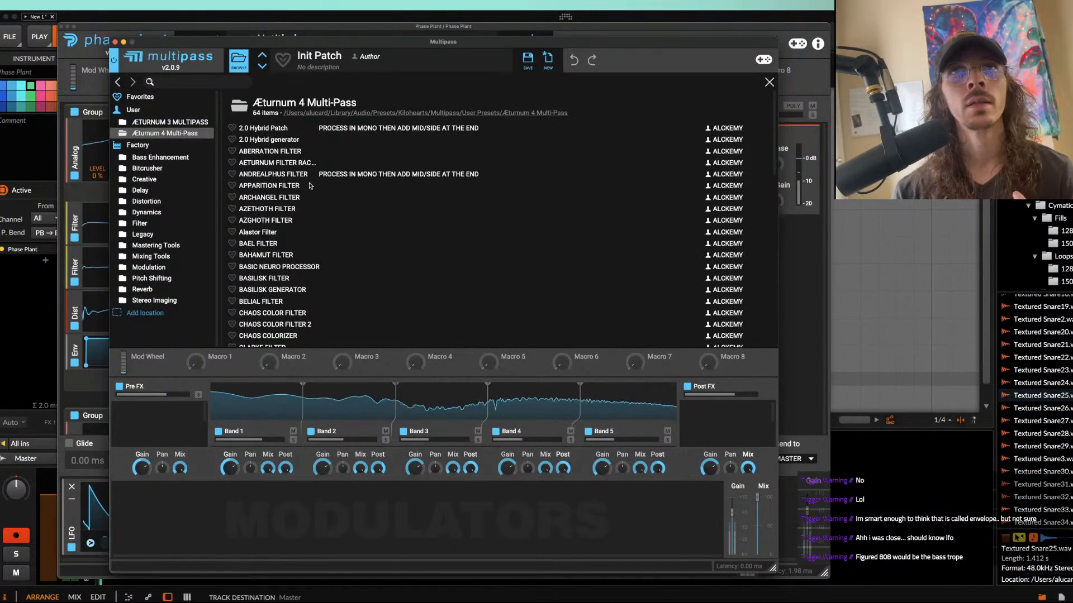
{"action": "left_click", "coordinate": [277, 209]}
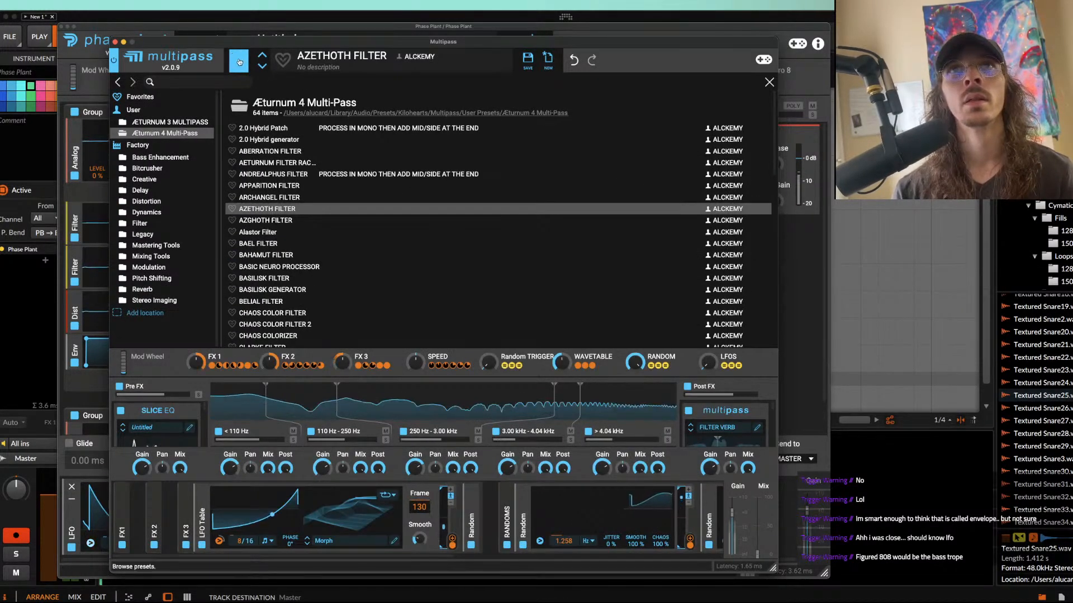
{"action": "left_click", "coordinate": [240, 61]}
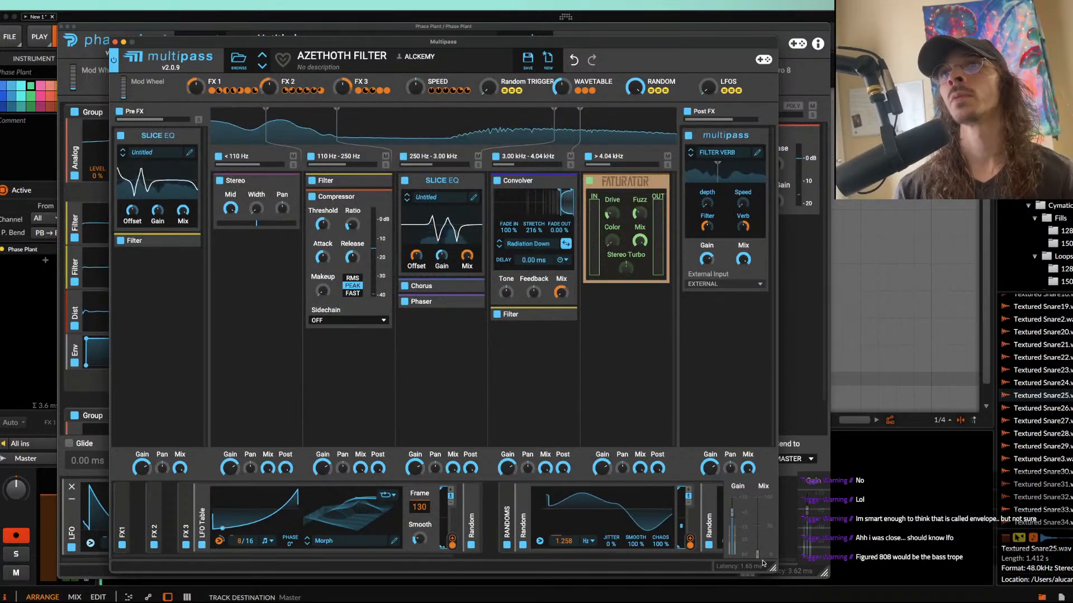
Step: Raise Multipass's overall mix and close the Multipass and Phase Plant windows
{"action": "left_click_drag", "start_coordinate": [759, 557], "coordinate": [747, 397]}
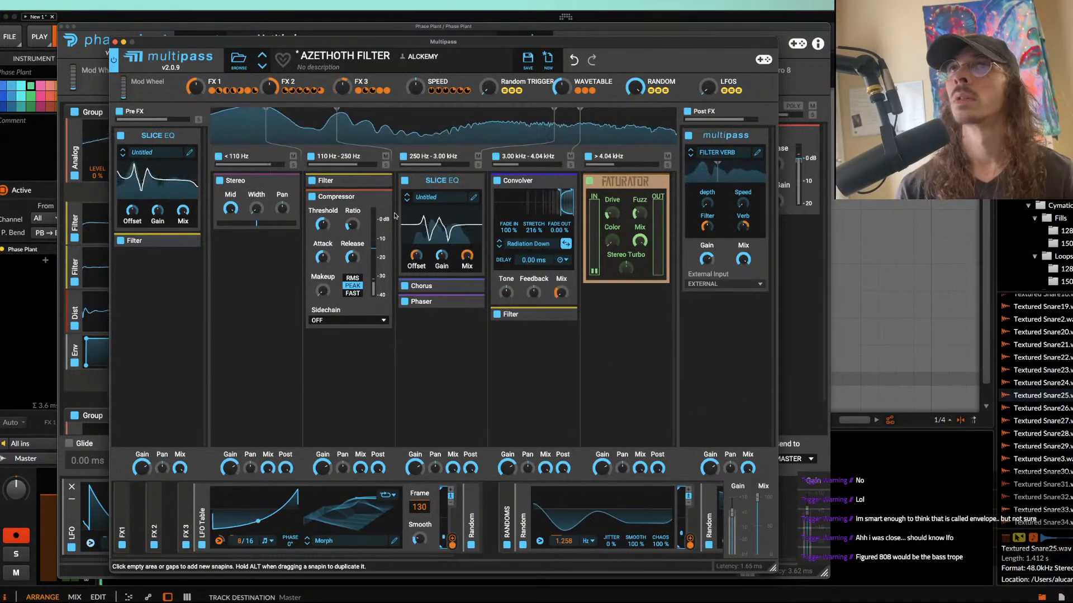
{"action": "left_click", "coordinate": [115, 42]}
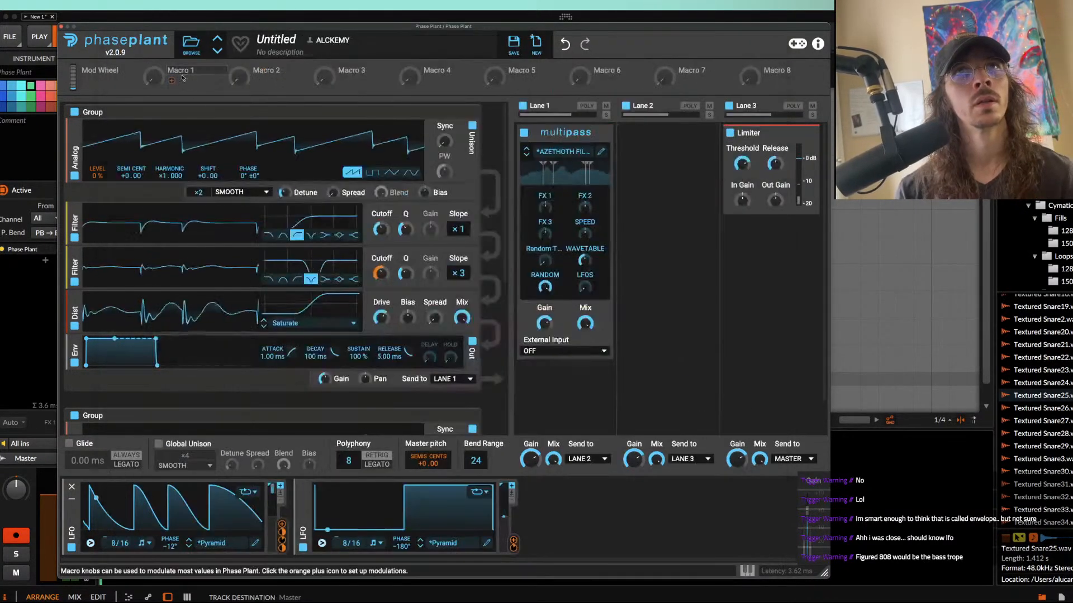
{"action": "left_click", "coordinate": [61, 26]}
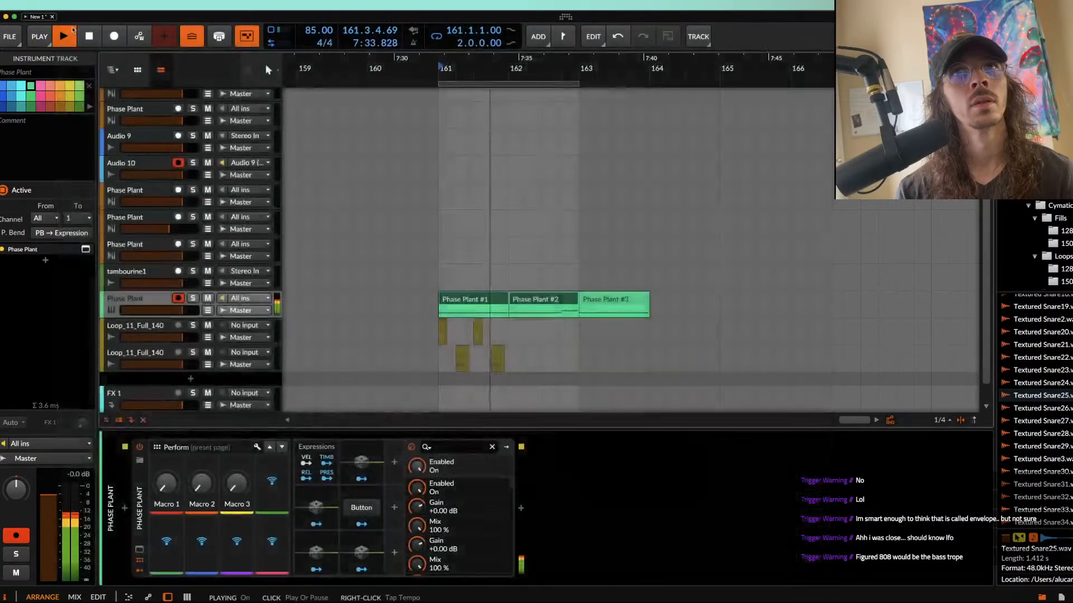
Step: Duplicate the two bass clips into bars 163 and 164 and extend the loop region to four bars
{"action": "left_click", "coordinate": [485, 300]}
{"action": "scroll", "coordinate": [485, 299], "scroll_direction": "down", "scroll_amount": 3}
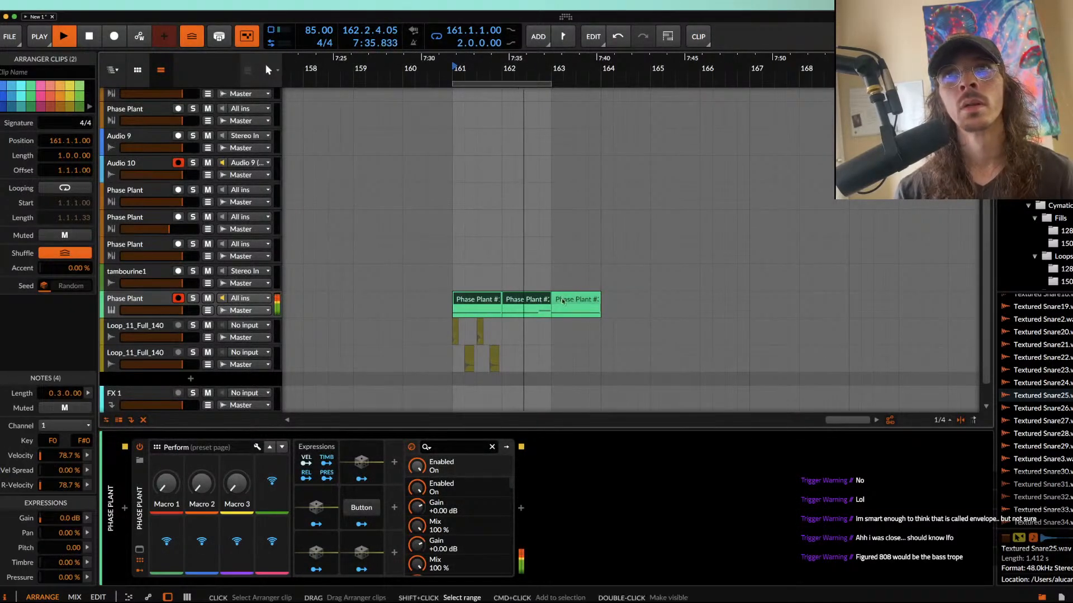
{"action": "key", "text": "super+d"}
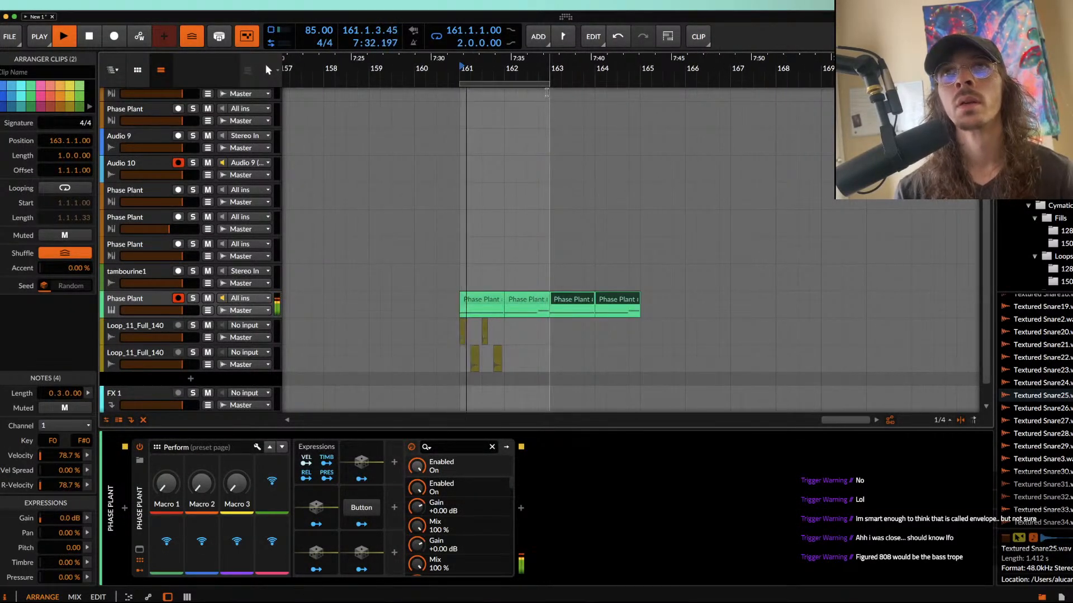
{"action": "left_click_drag", "start_coordinate": [547, 82], "coordinate": [641, 83]}
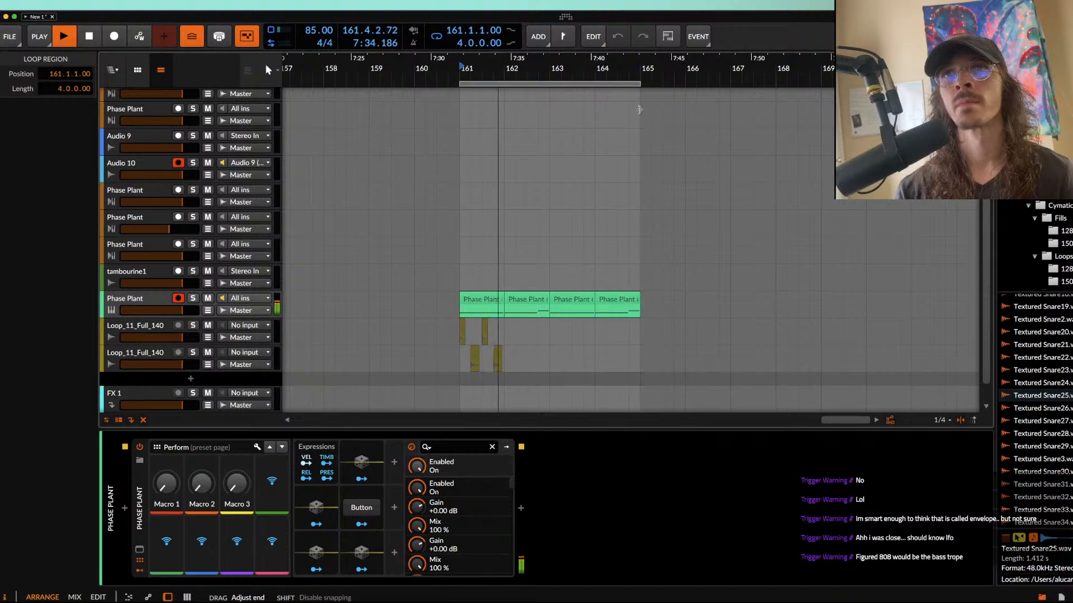
Step: Add an instrument track below the green Phase Plant bass and move the yellow Phase Plant track with Time Shift directly beneath the bass
{"action": "key", "text": "super+t"}
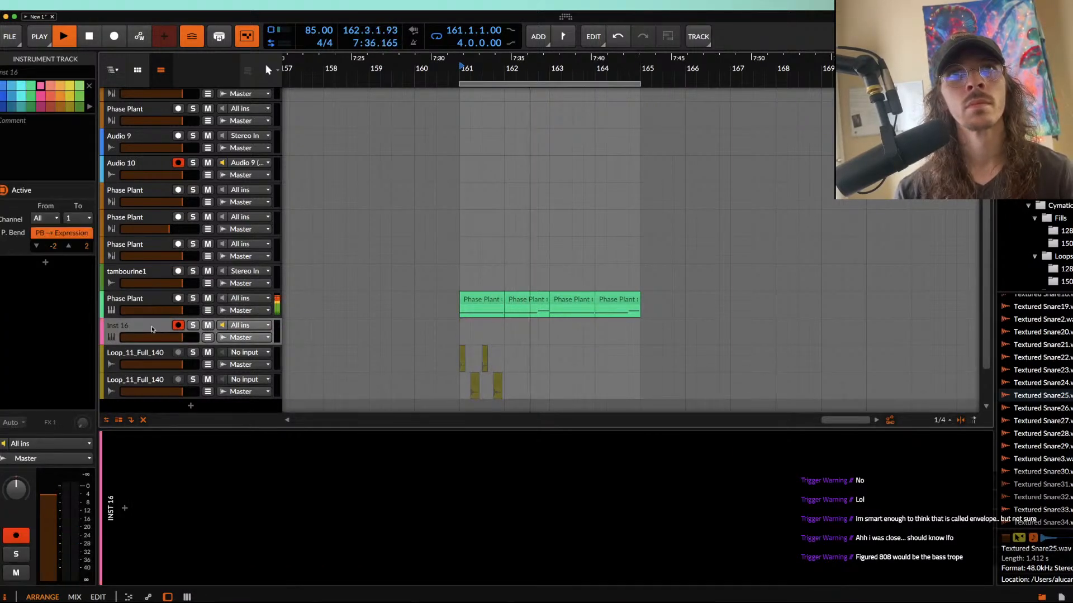
{"action": "scroll", "coordinate": [151, 329], "scroll_direction": "up", "scroll_amount": 2}
{"action": "scroll", "coordinate": [150, 330], "scroll_direction": "up", "scroll_amount": 3}
{"action": "left_click", "coordinate": [132, 150]}
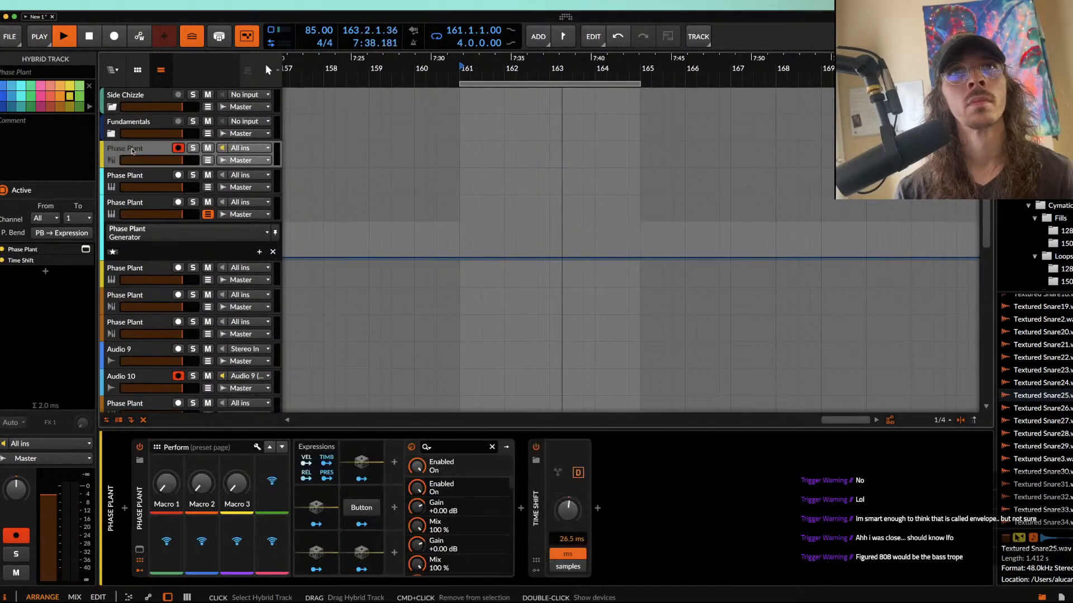
{"action": "key", "text": "Delete"}
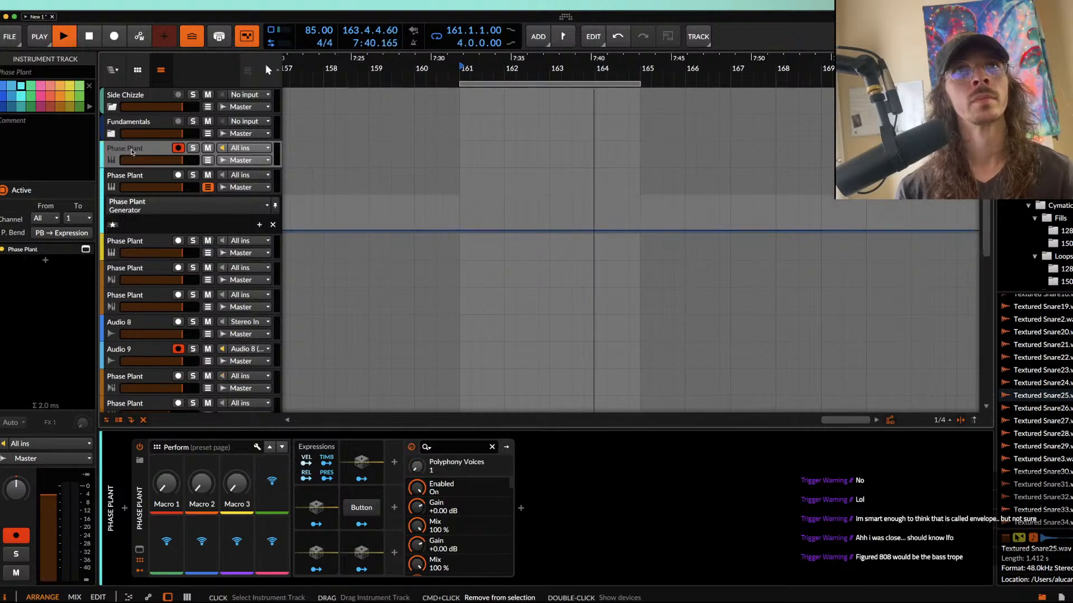
{"action": "left_click", "coordinate": [132, 378]}
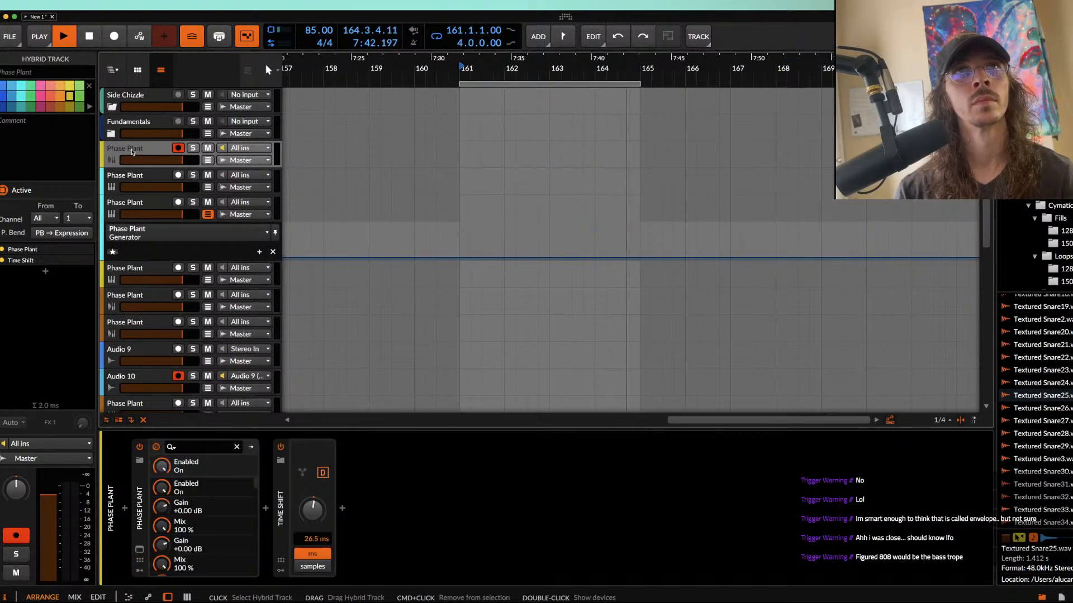
{"action": "key", "text": "space"}
{"action": "scroll", "coordinate": [132, 397], "scroll_direction": "down", "scroll_amount": 5}
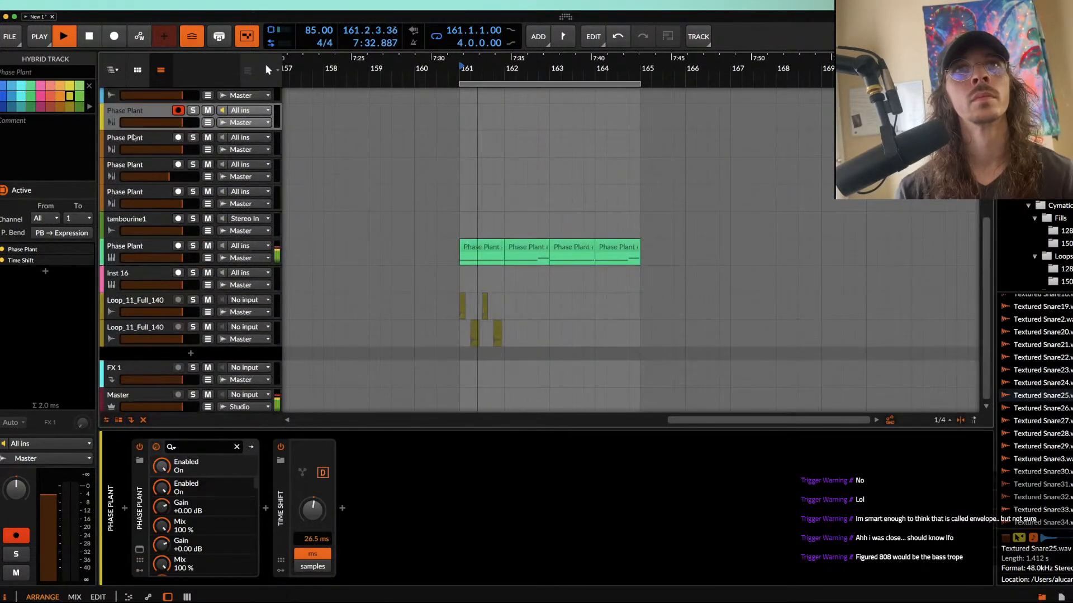
{"action": "left_click_drag", "start_coordinate": [134, 119], "coordinate": [112, 262]}
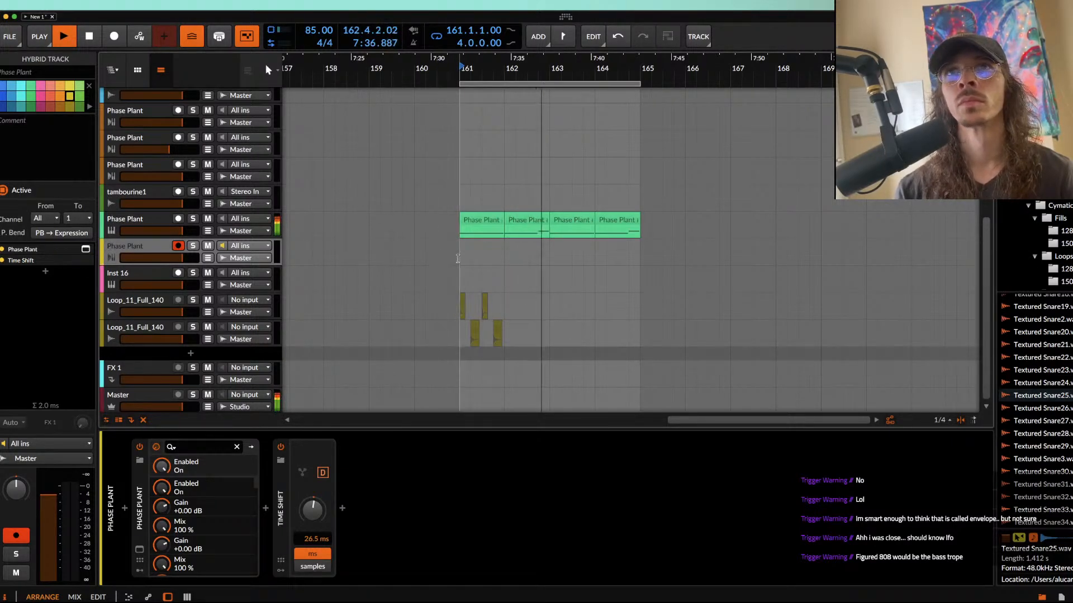
Step: Create a one-bar clip at bar 161 on the yellow Phase Plant track and draw a short F0 note at its start
{"action": "key", "text": "space"}
{"action": "double_click", "coordinate": [486, 249]}
{"action": "key", "text": "plus"}
{"action": "double_click", "coordinate": [509, 249]}
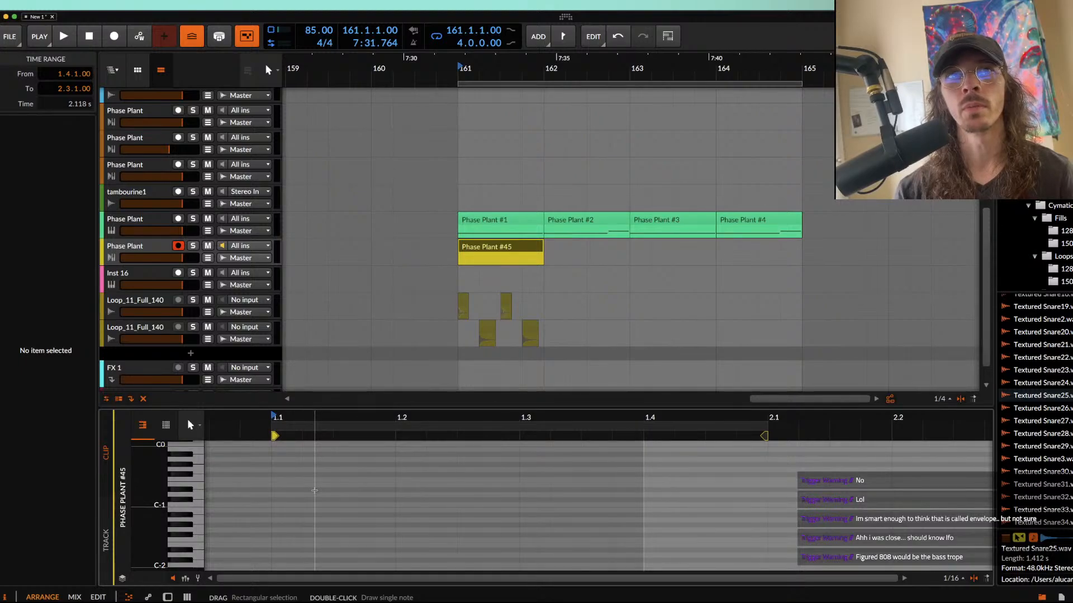
{"action": "scroll", "coordinate": [313, 491], "scroll_direction": "up", "scroll_amount": 2}
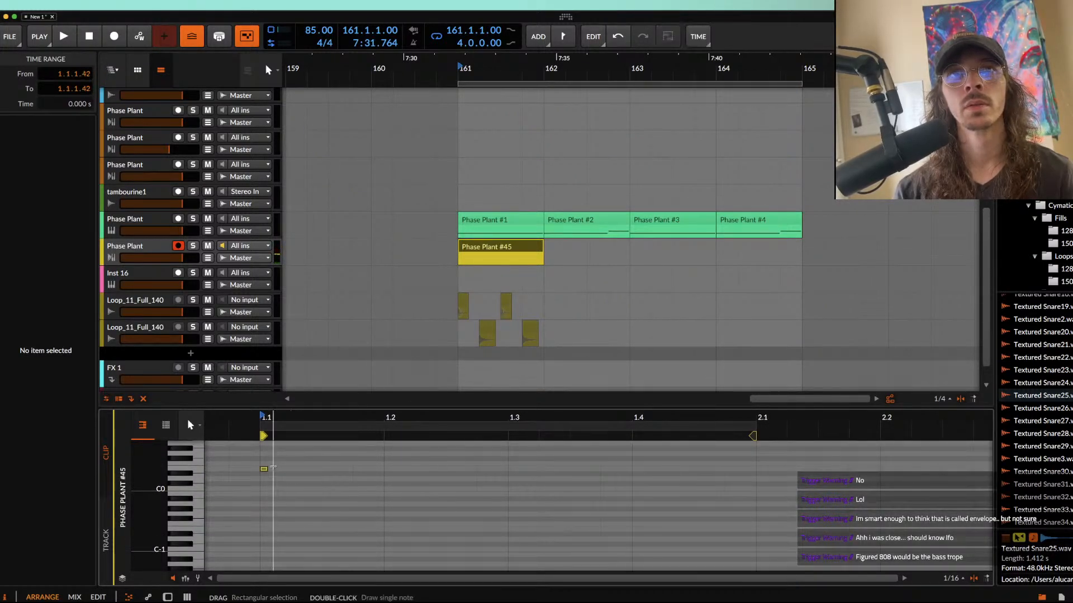
{"action": "double_click", "coordinate": [265, 470]}
{"action": "key", "text": "plus"}
{"action": "double_click", "coordinate": [264, 470]}
{"action": "double_click", "coordinate": [265, 464]}
Step: Add short F0 notes on the remaining three sixteenths of beat 1, shifting the second note slightly late
{"action": "left_click", "coordinate": [317, 464]}
{"action": "double_click", "coordinate": [318, 464]}
{"action": "key", "text": "plus"}
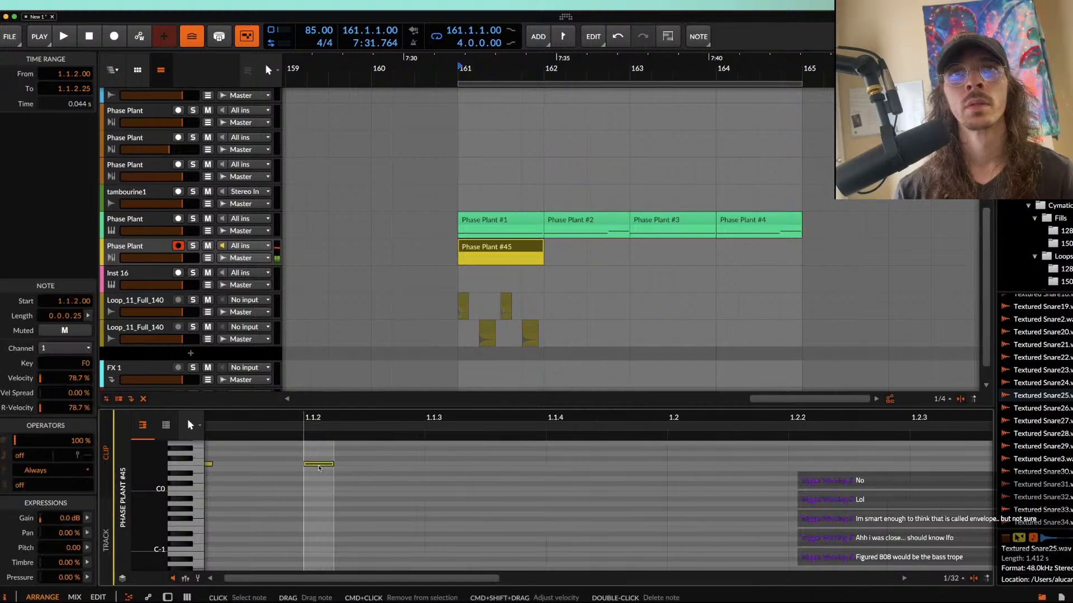
{"action": "left_click_drag", "start_coordinate": [317, 464], "coordinate": [336, 464]}
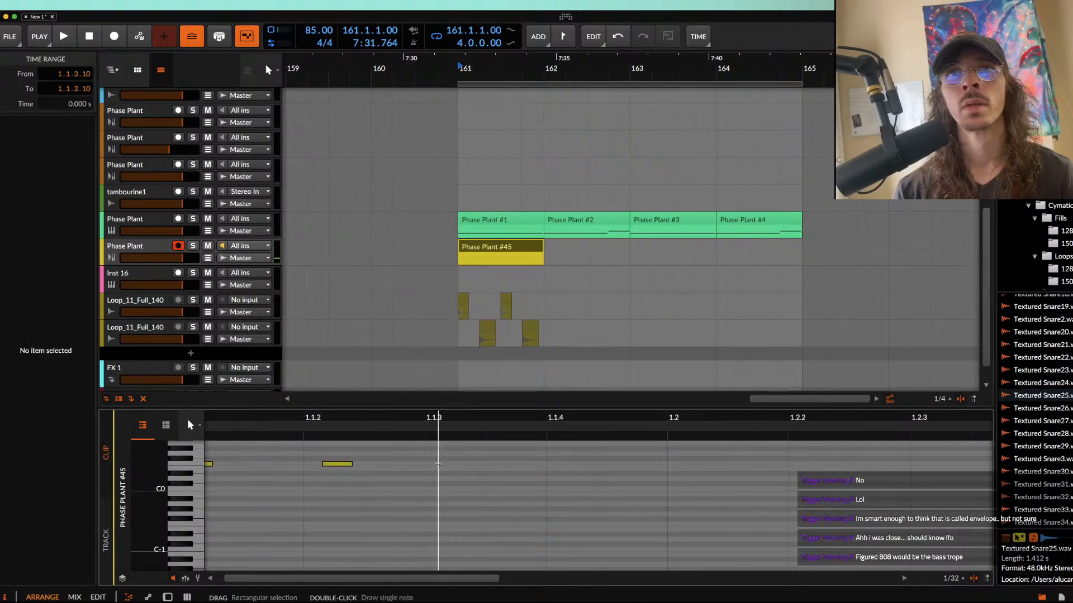
{"action": "double_click", "coordinate": [440, 464]}
{"action": "double_click", "coordinate": [551, 465]}
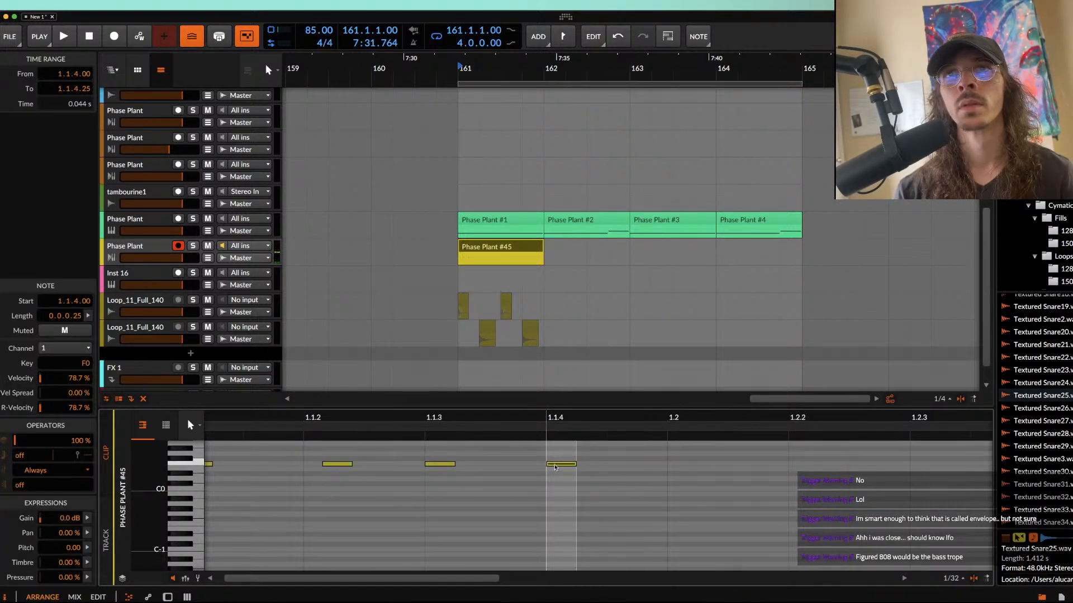
Step: Duplicate the four F0 notes of beat 1 onto beat 2 of the clip
{"action": "key", "text": "minus"}
{"action": "left_click_drag", "start_coordinate": [622, 469], "coordinate": [386, 456]}
{"action": "key", "text": "super+d"}
{"action": "scroll", "coordinate": [385, 457], "scroll_direction": "down", "scroll_amount": 3}
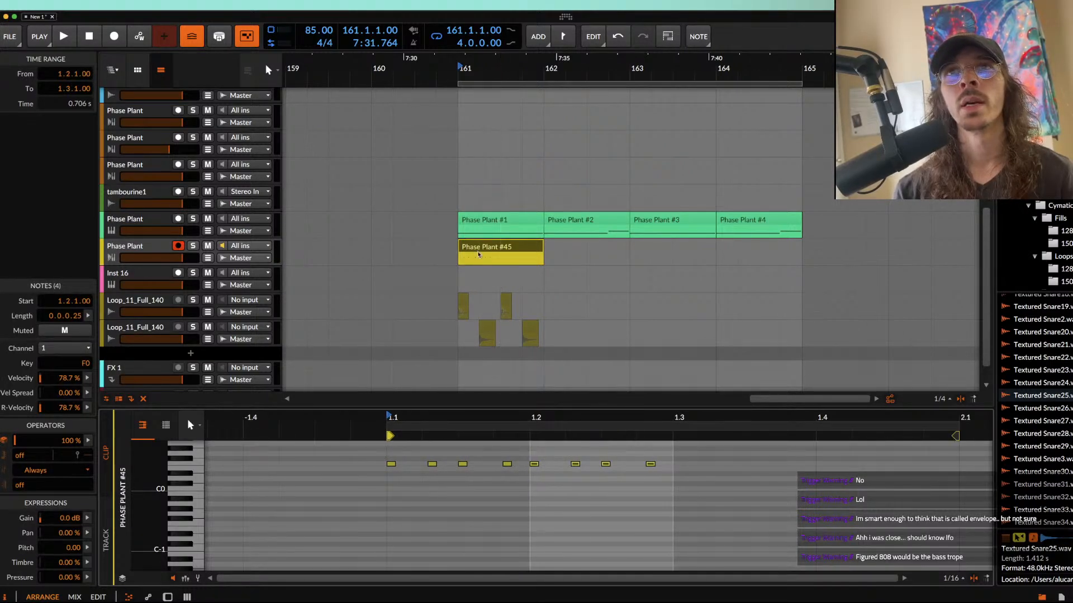
Step: Shorten the yellow clip to two beats, duplicate it to fill bar 161, and play the pattern back
{"action": "left_click", "coordinate": [501, 249]}
{"action": "left_click_drag", "start_coordinate": [541, 246], "coordinate": [499, 247]}
{"action": "key", "text": "super+d"}
{"action": "left_click", "coordinate": [469, 250]}
{"action": "key", "text": "space"}
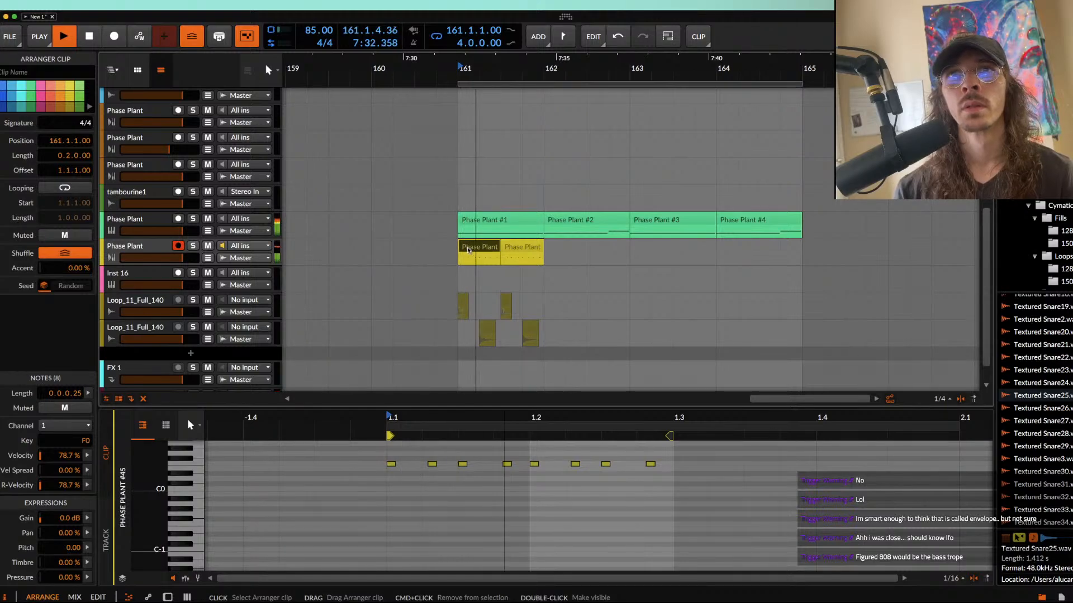
{"action": "key", "text": "space"}
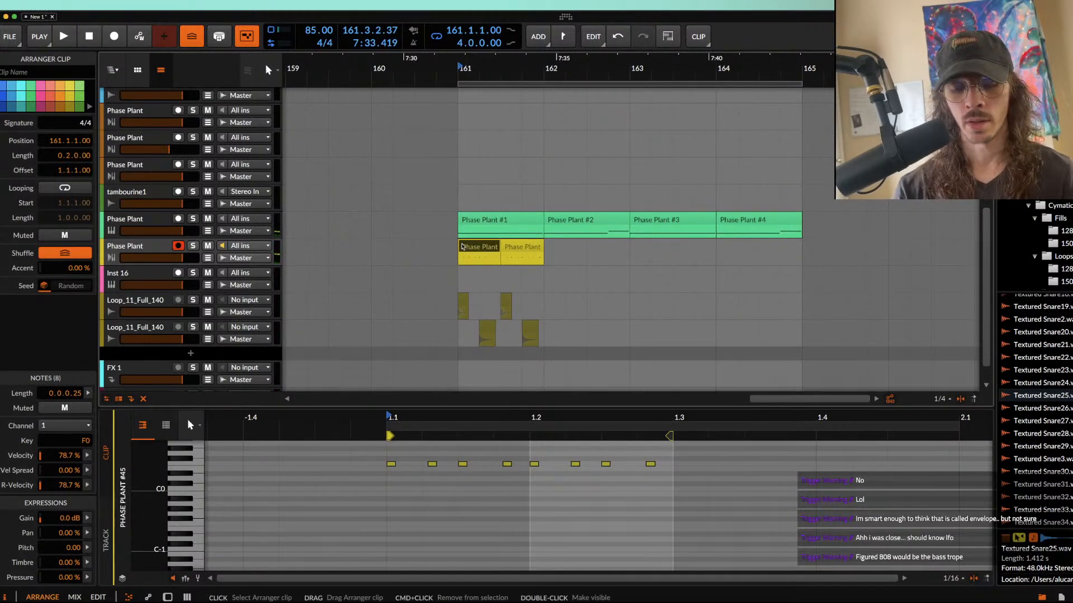
Step: Stretch the first yellow clip's content to double length, filling one bar, and duplicate it into bars 162, 163 and 164
{"action": "key", "text": "alt+shift+Up"}
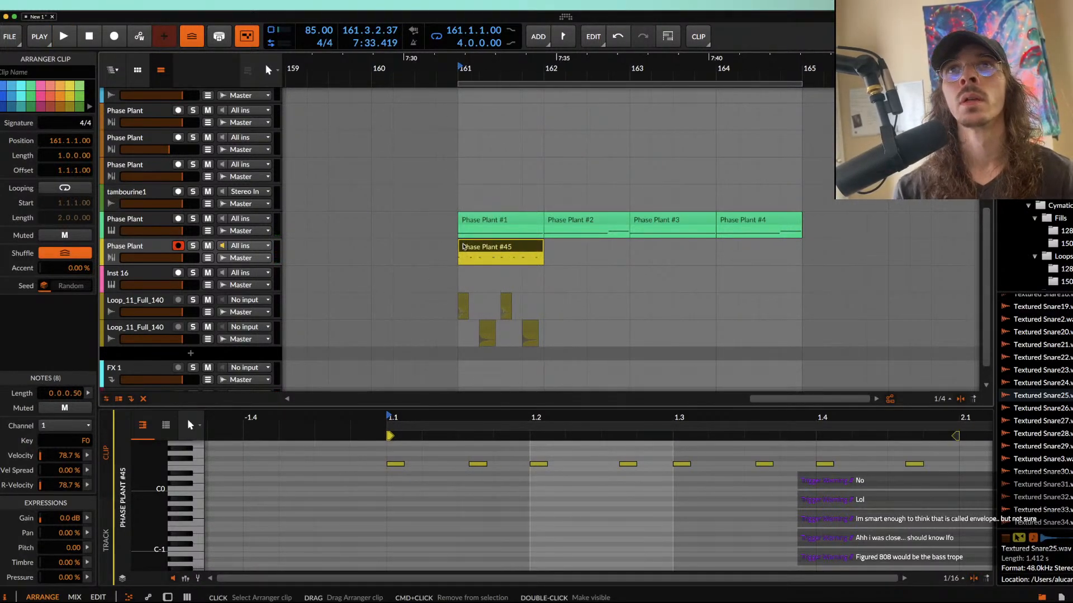
{"action": "key", "text": "space"}
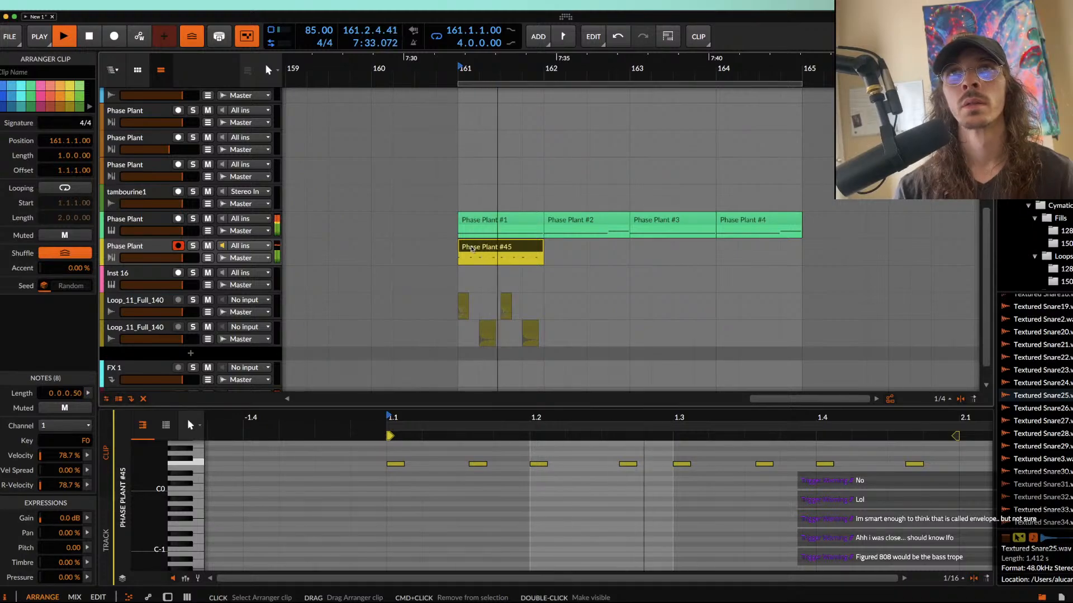
{"action": "key", "text": "super+d"}
{"action": "key", "text": "super+d"}
{"action": "key", "text": "super+d"}
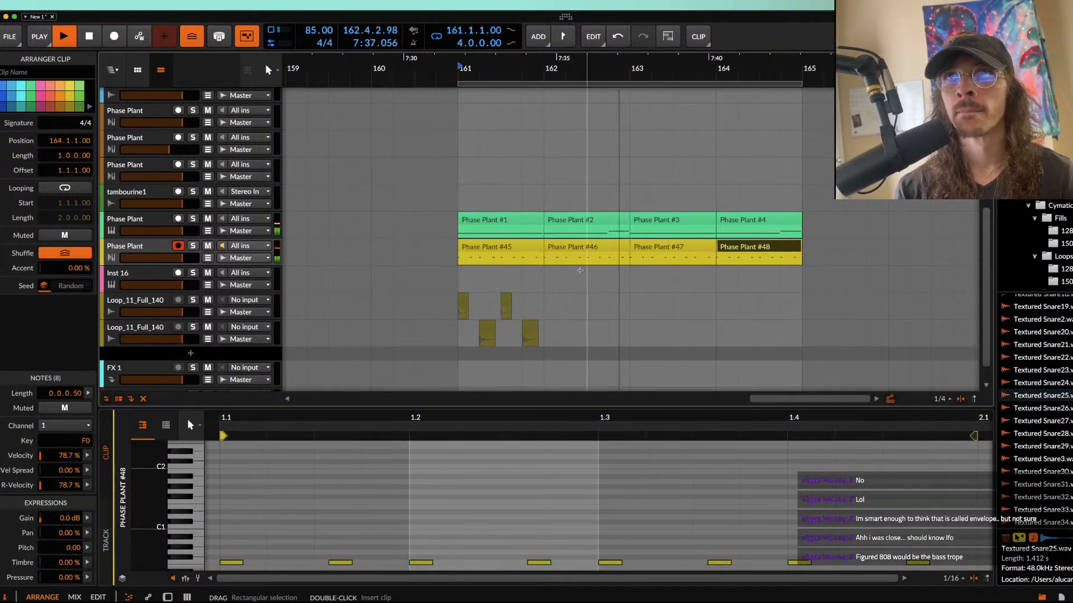
Step: Move the last F0 note of the yellow clip in bar 162 into the bar's final sixteenth and play it back
{"action": "scroll", "coordinate": [623, 254], "scroll_direction": "up", "scroll_amount": 3}
{"action": "key", "text": "space"}
{"action": "double_click", "coordinate": [626, 249]}
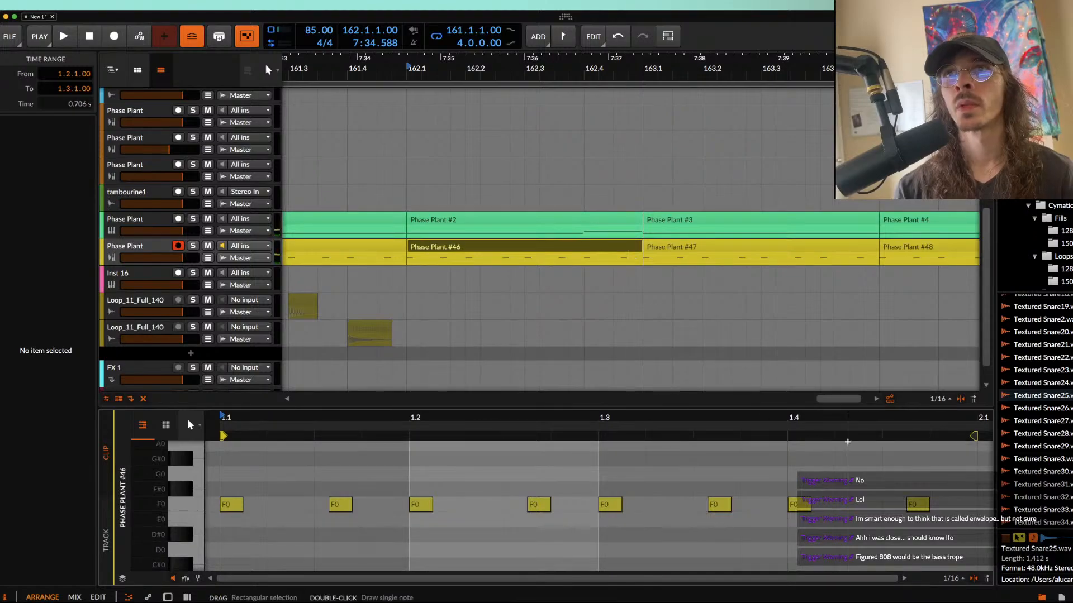
{"action": "scroll", "coordinate": [828, 461], "scroll_direction": "right", "scroll_amount": 5}
{"action": "scroll", "coordinate": [695, 491], "scroll_direction": "up", "scroll_amount": 4}
{"action": "left_click_drag", "start_coordinate": [515, 507], "coordinate": [644, 508]}
{"action": "scroll", "coordinate": [644, 506], "scroll_direction": "down", "scroll_amount": 3}
{"action": "left_click", "coordinate": [590, 251]}
{"action": "key", "text": "space"}
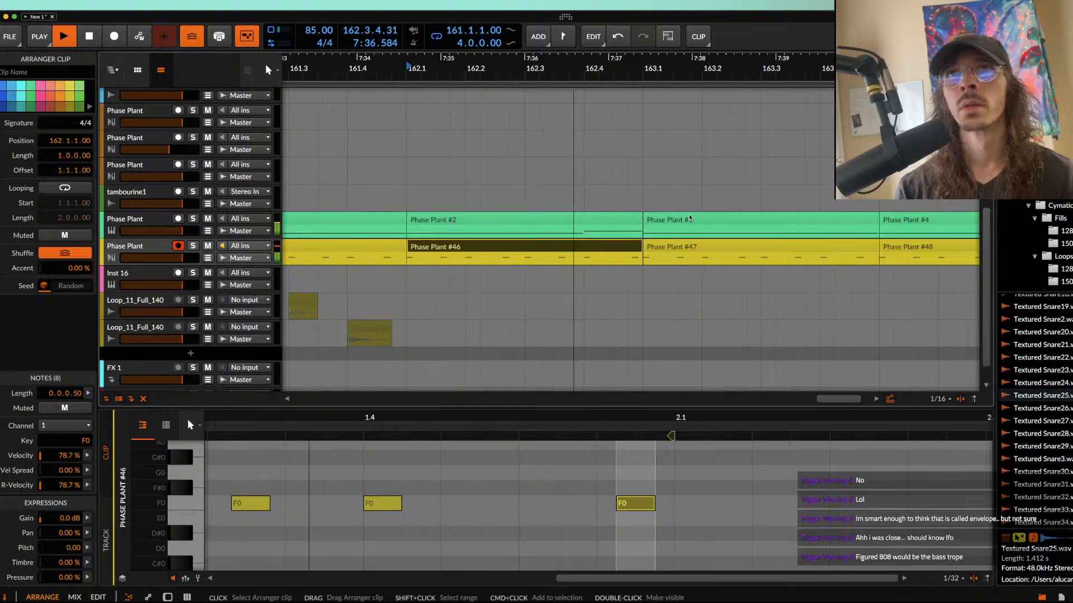
Step: Duplicate the two yellow clips of bars 161 and 162 over bars 163 and 164
{"action": "scroll", "coordinate": [571, 483], "scroll_direction": "down", "scroll_amount": 6}
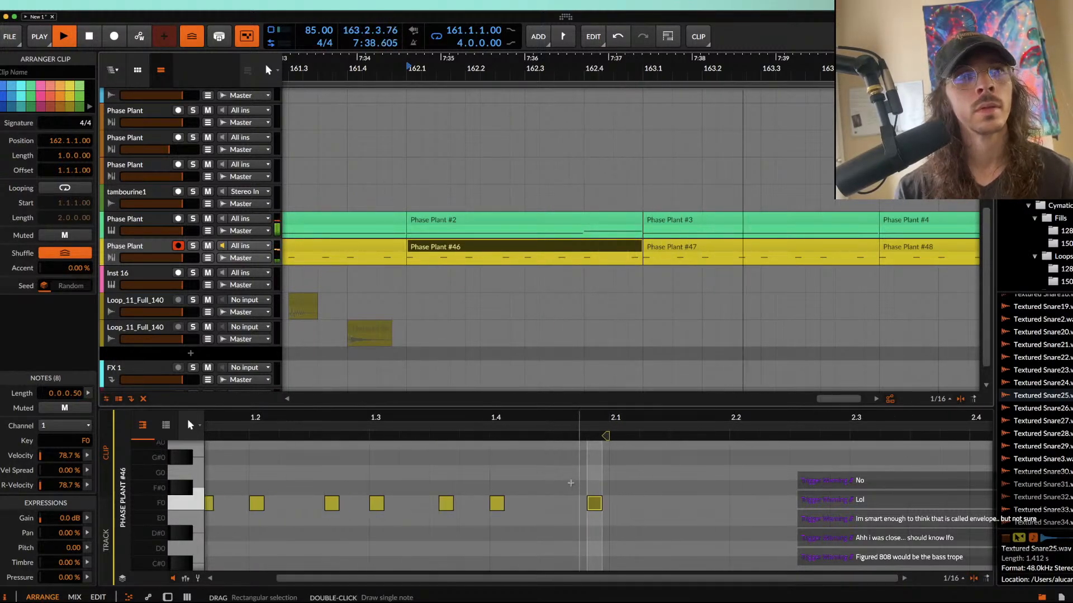
{"action": "scroll", "coordinate": [481, 357], "scroll_direction": "down", "scroll_amount": 3}
{"action": "scroll", "coordinate": [503, 319], "scroll_direction": "down", "scroll_amount": 2}
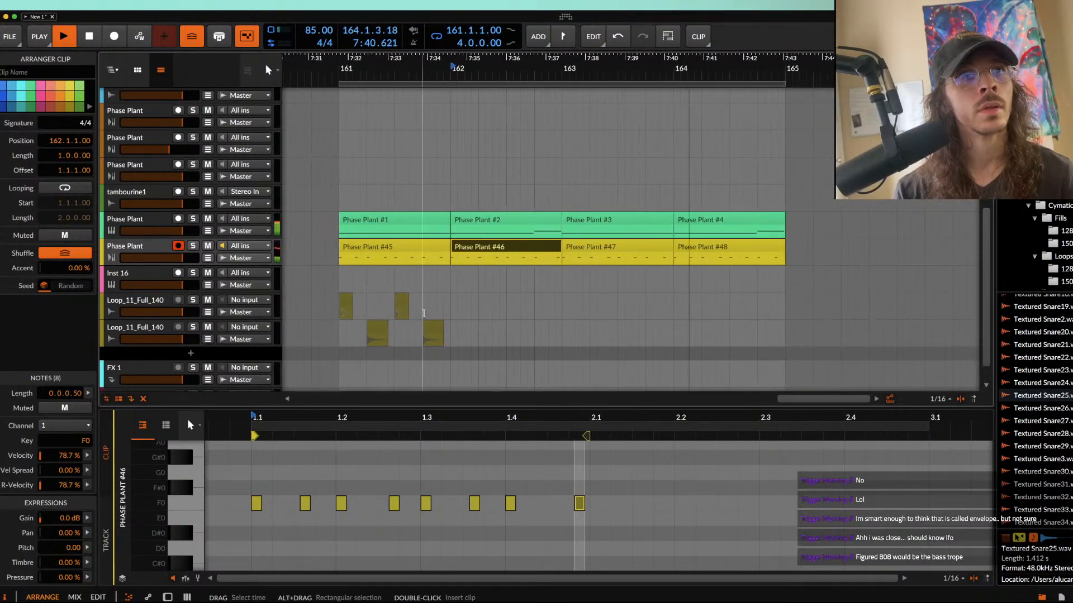
{"action": "left_click", "coordinate": [393, 247], "text": "shift"}
{"action": "key", "text": "super+d"}
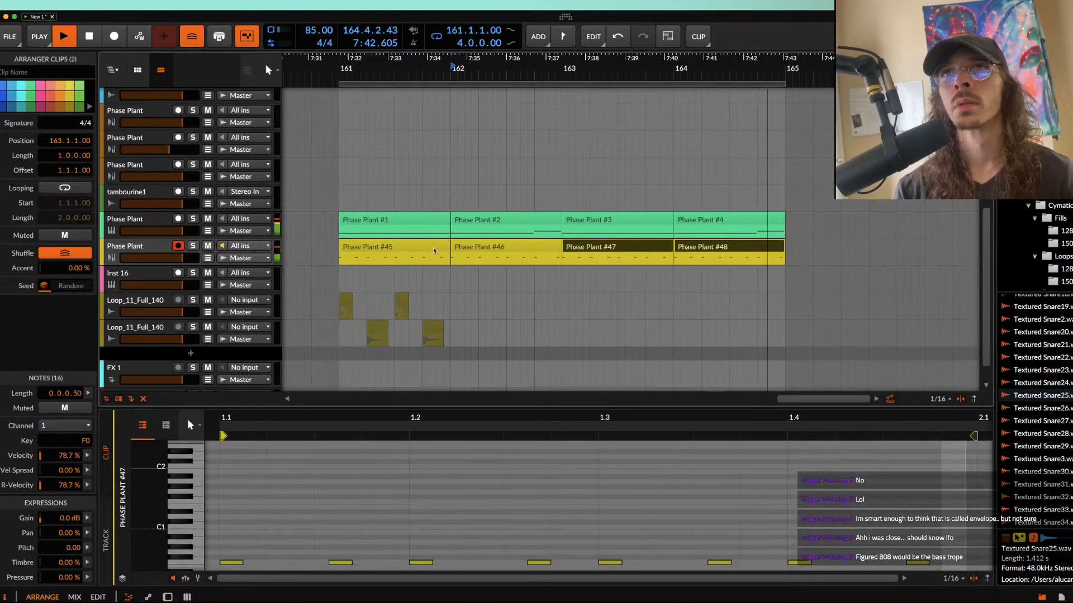
{"action": "left_click", "coordinate": [159, 248]}
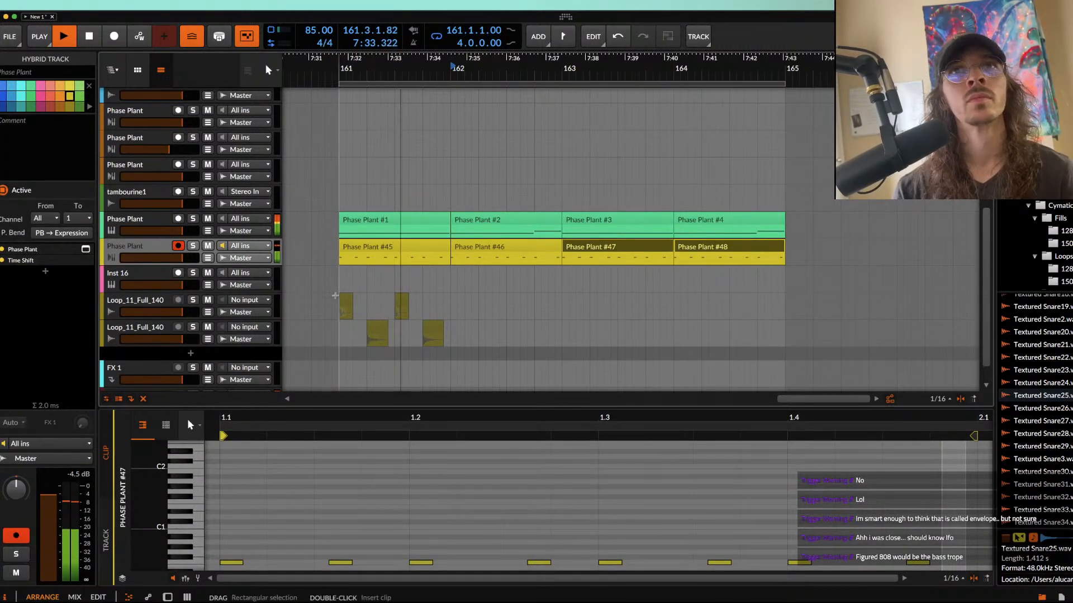
Step: Unmute the ALCKEM DOOF19 kick clip at 161.1 and the Textured Snare25 clip at 161.2
{"action": "left_click", "coordinate": [349, 303]}
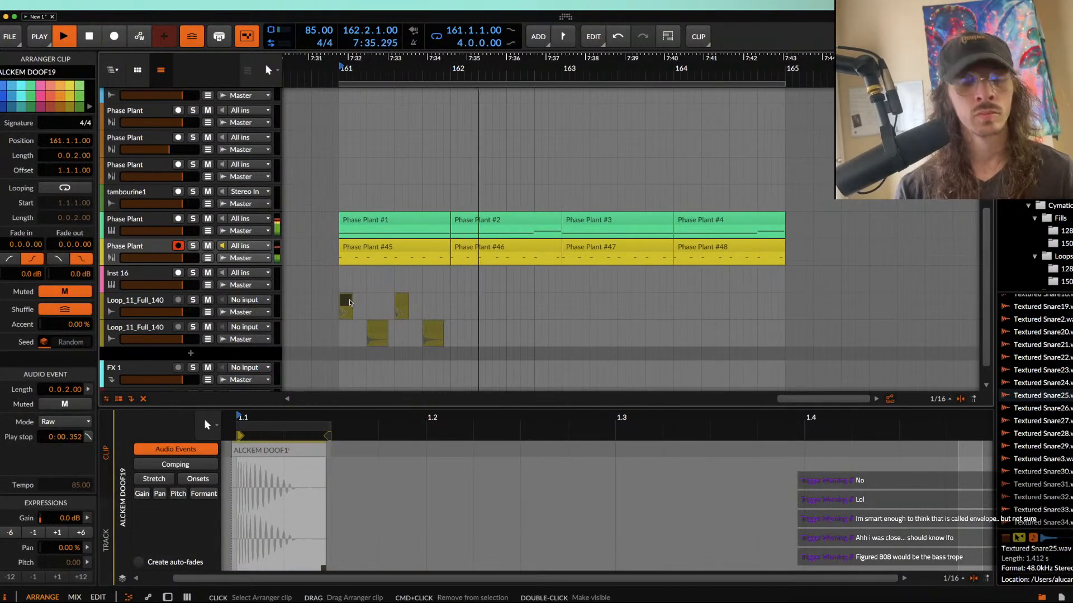
{"action": "scroll", "coordinate": [363, 308], "scroll_direction": "up", "scroll_amount": 4}
{"action": "key", "text": "space"}
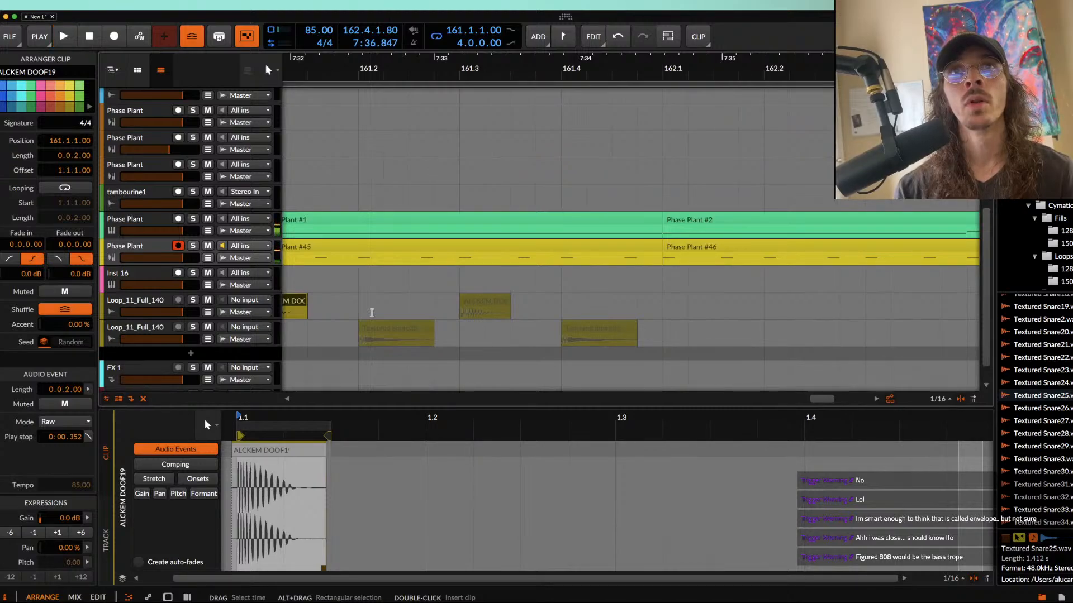
{"action": "scroll", "coordinate": [391, 316], "scroll_direction": "left", "scroll_amount": 3}
{"action": "left_click", "coordinate": [446, 323]}
{"action": "key", "text": "m"}
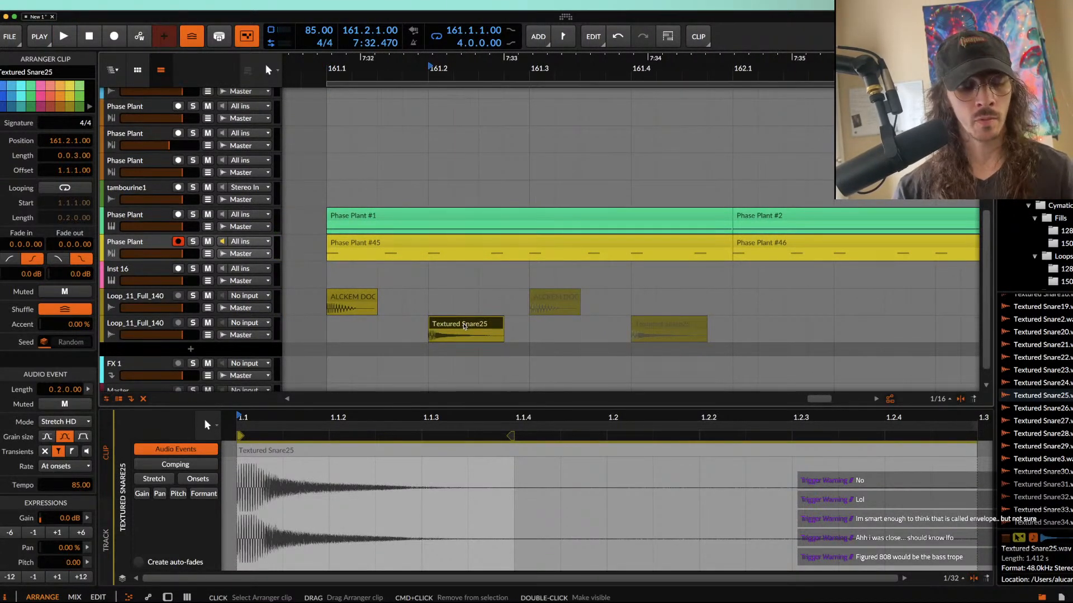
Step: Duplicate the Textured Snare25 clip at 161.2 right after itself and trim the copy to end at 161.3
{"action": "key", "text": "super+d"}
{"action": "key", "text": "space"}
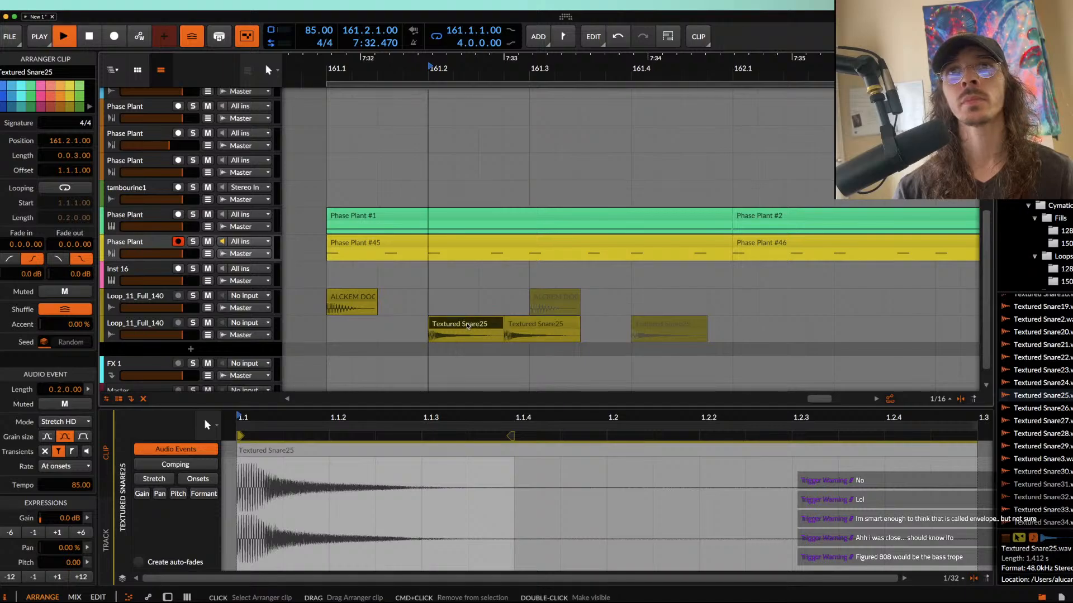
{"action": "key", "text": "space"}
{"action": "left_click", "coordinate": [546, 302]}
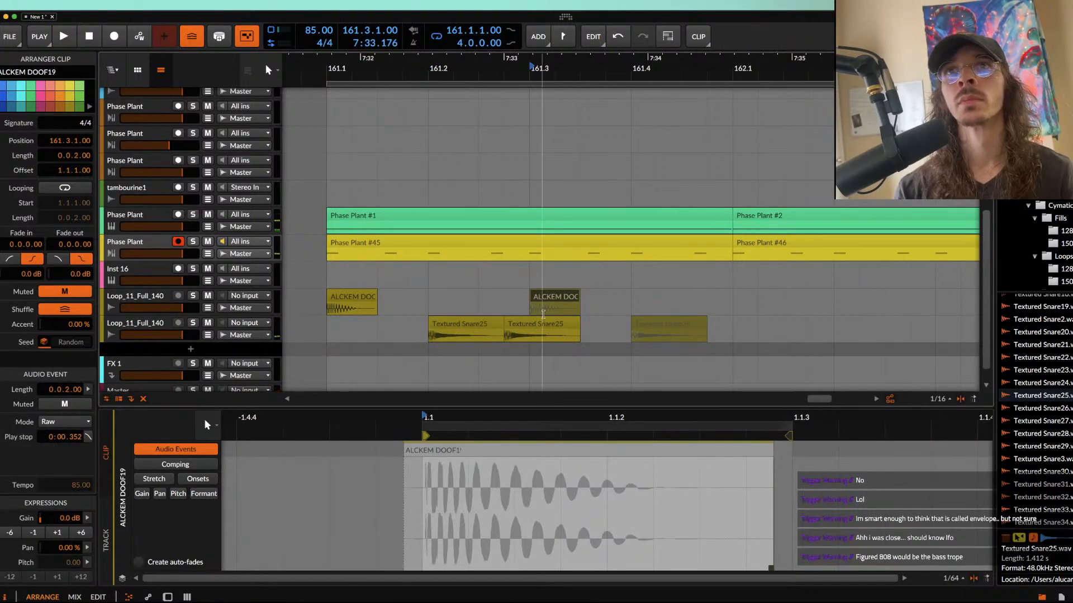
{"action": "left_click_drag", "start_coordinate": [579, 323], "coordinate": [534, 322]}
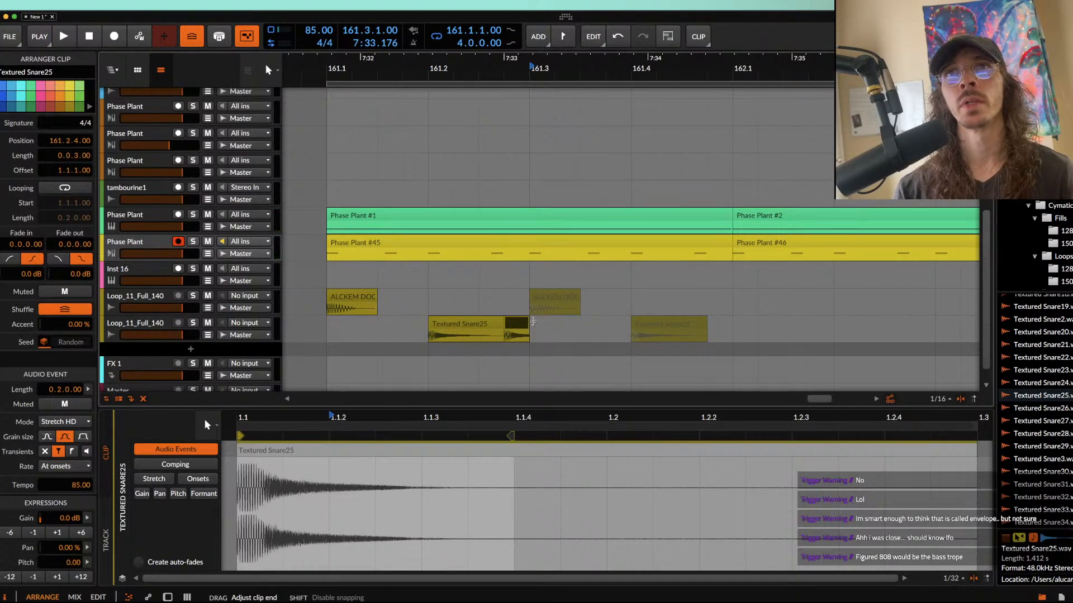
{"action": "scroll", "coordinate": [533, 322], "scroll_direction": "up", "scroll_amount": 2}
Step: Show the snare track's devices, toggle its Time Shift device, and play the drums from the kick at 161.1
{"action": "left_click", "coordinate": [482, 323]}
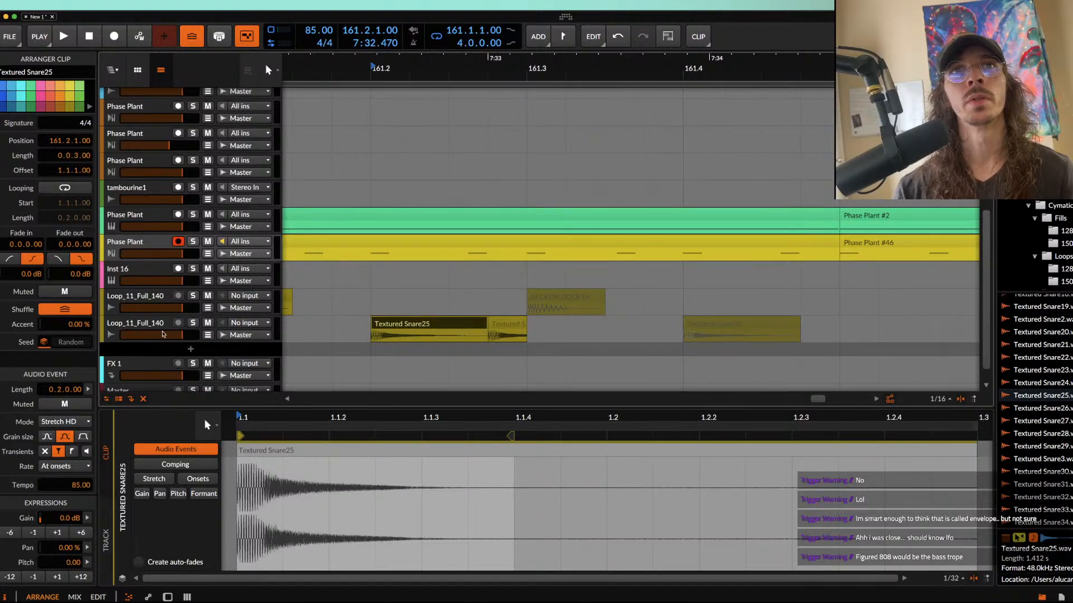
{"action": "double_click", "coordinate": [152, 325]}
{"action": "left_click", "coordinate": [281, 447]}
{"action": "scroll", "coordinate": [400, 334], "scroll_direction": "down", "scroll_amount": 1}
{"action": "left_click", "coordinate": [388, 311]}
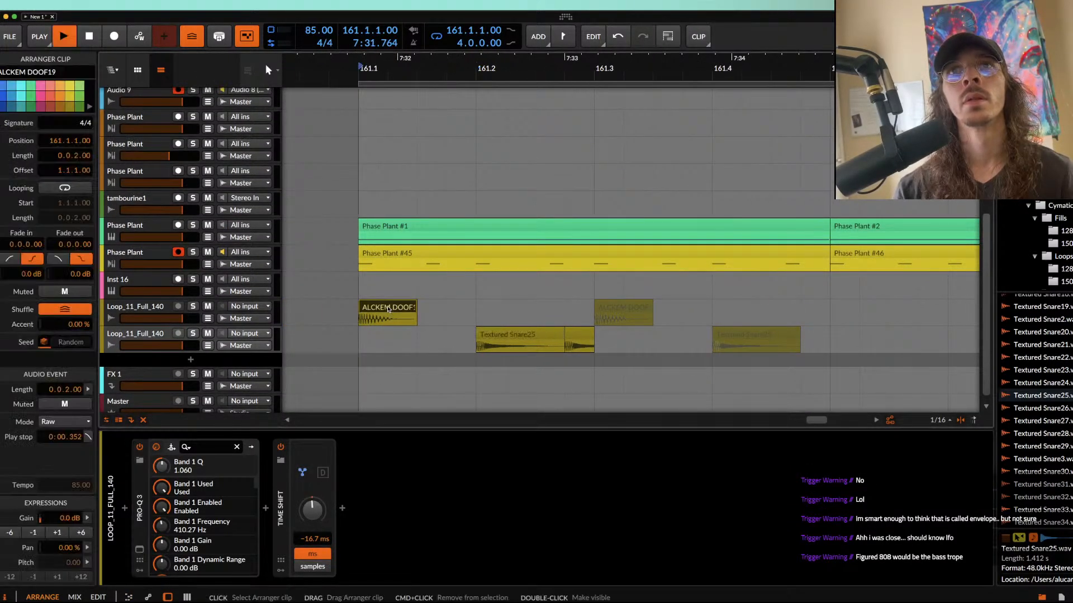
{"action": "scroll", "coordinate": [378, 312], "scroll_direction": "left", "scroll_amount": 1}
{"action": "key", "text": "space"}
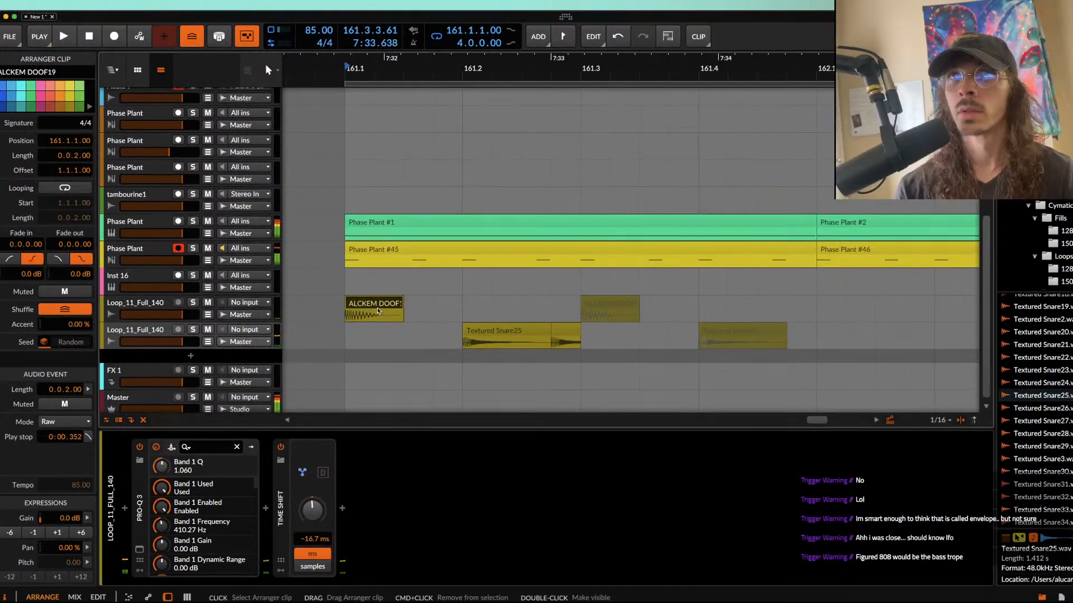
Step: Unmute the kick clip at 161.3, and move the last Textured Snare25 clip to 161.3.3 and unmute it
{"action": "left_click", "coordinate": [586, 301]}
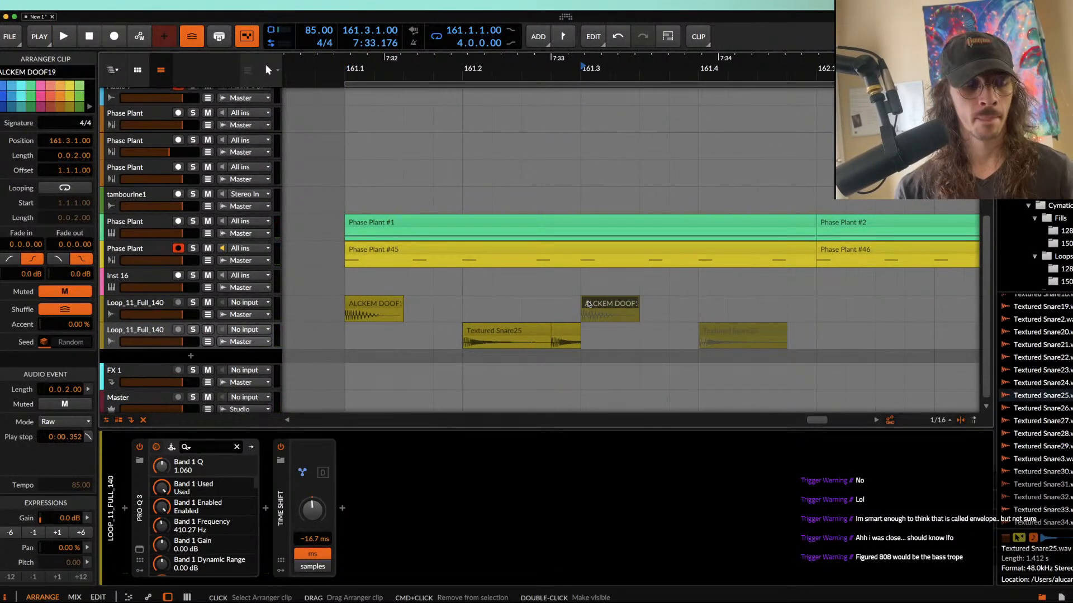
{"action": "left_click_drag", "start_coordinate": [764, 333], "coordinate": [703, 330]}
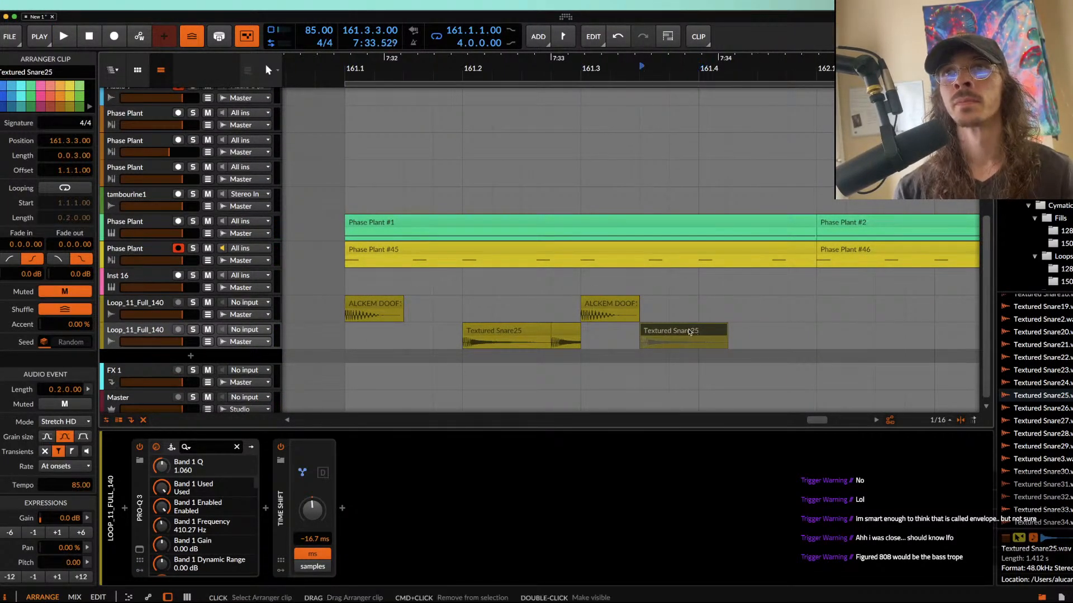
{"action": "scroll", "coordinate": [1034, 408], "scroll_direction": "up", "scroll_amount": 15}
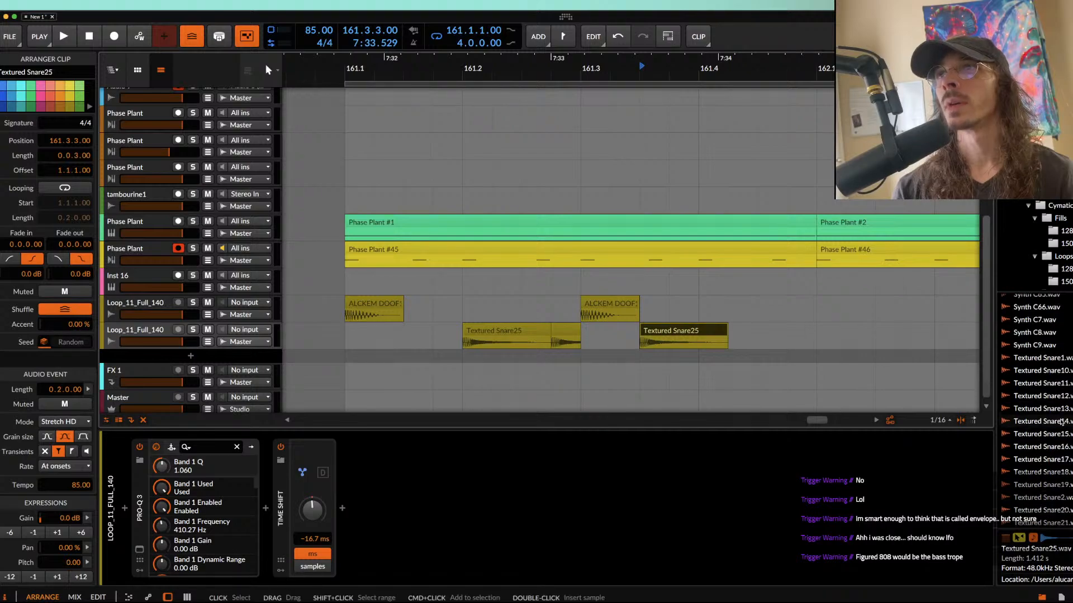
Step: Find the Claps Dry 212 sample in the browser and place it on a new track at 161.3.2
{"action": "scroll", "coordinate": [1034, 407], "scroll_direction": "up", "scroll_amount": 20}
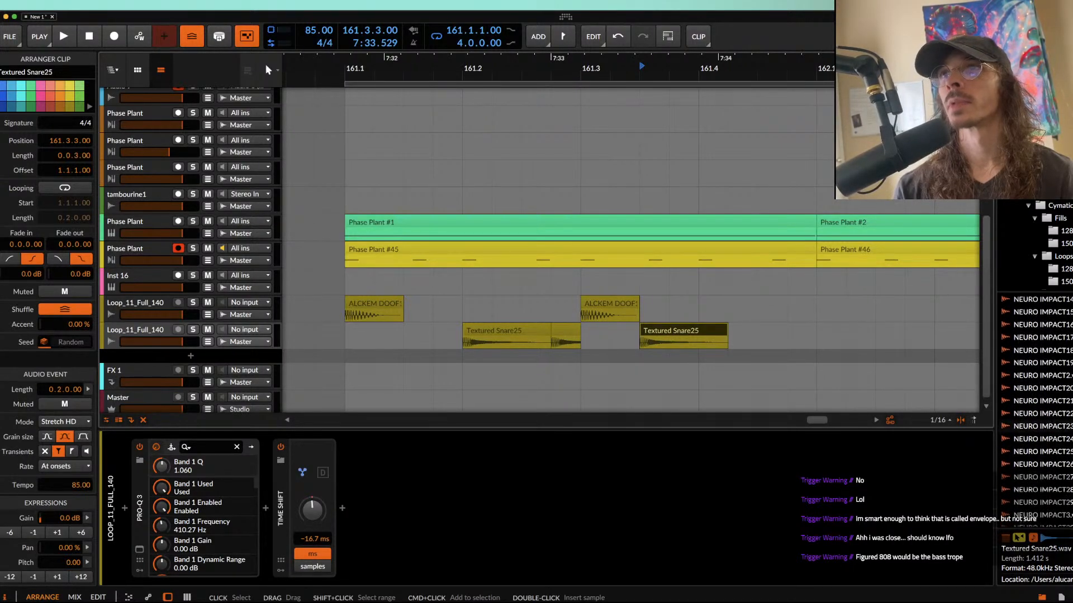
{"action": "scroll", "coordinate": [1033, 408], "scroll_direction": "up", "scroll_amount": 8}
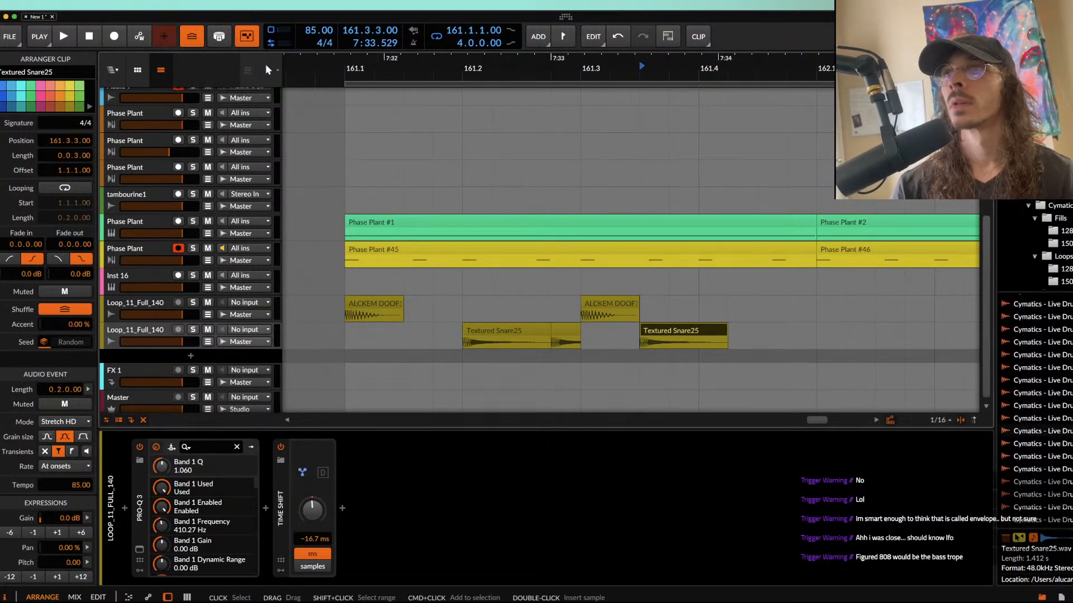
{"action": "scroll", "coordinate": [1034, 408], "scroll_direction": "up", "scroll_amount": 10}
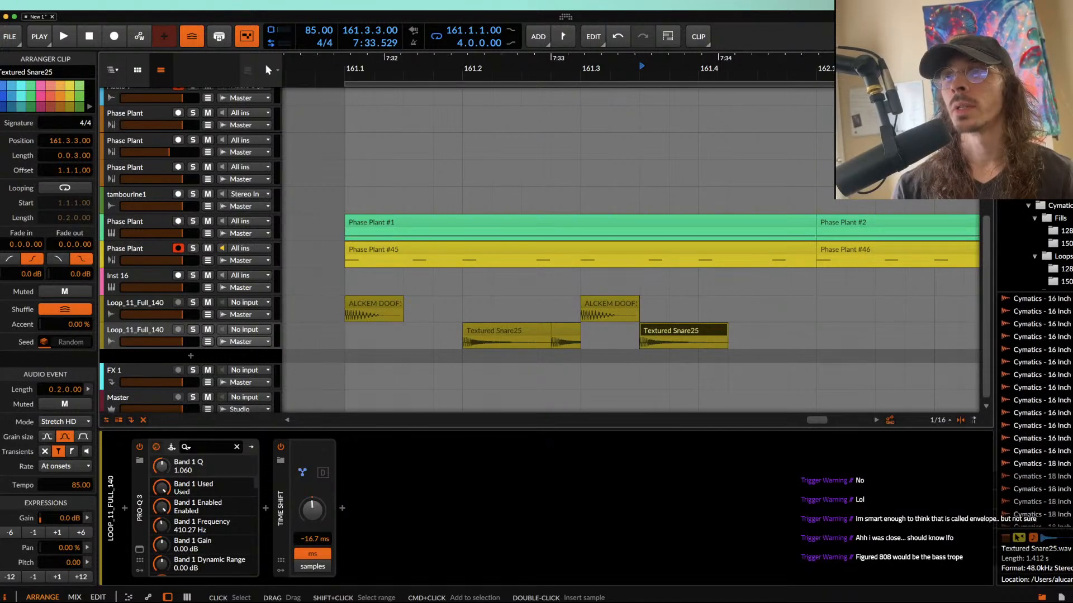
{"action": "scroll", "coordinate": [1033, 408], "scroll_direction": "down", "scroll_amount": 8}
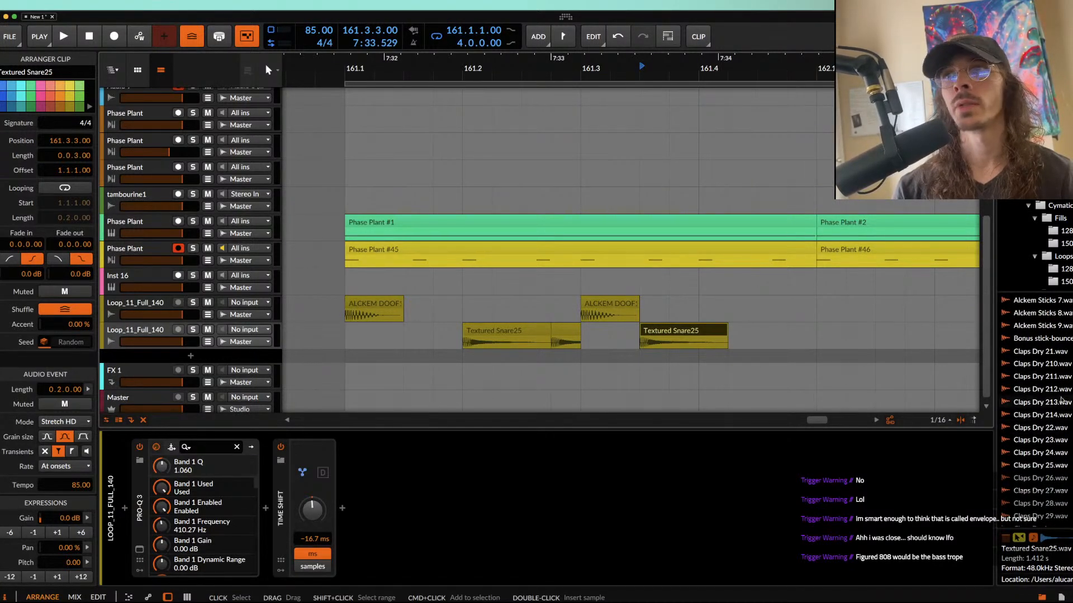
{"action": "left_click", "coordinate": [1040, 389]}
{"action": "left_click_drag", "start_coordinate": [1049, 390], "coordinate": [636, 373]}
{"action": "scroll", "coordinate": [636, 373], "scroll_direction": "up", "scroll_amount": 5}
{"action": "scroll", "coordinate": [635, 373], "scroll_direction": "down", "scroll_amount": 2}
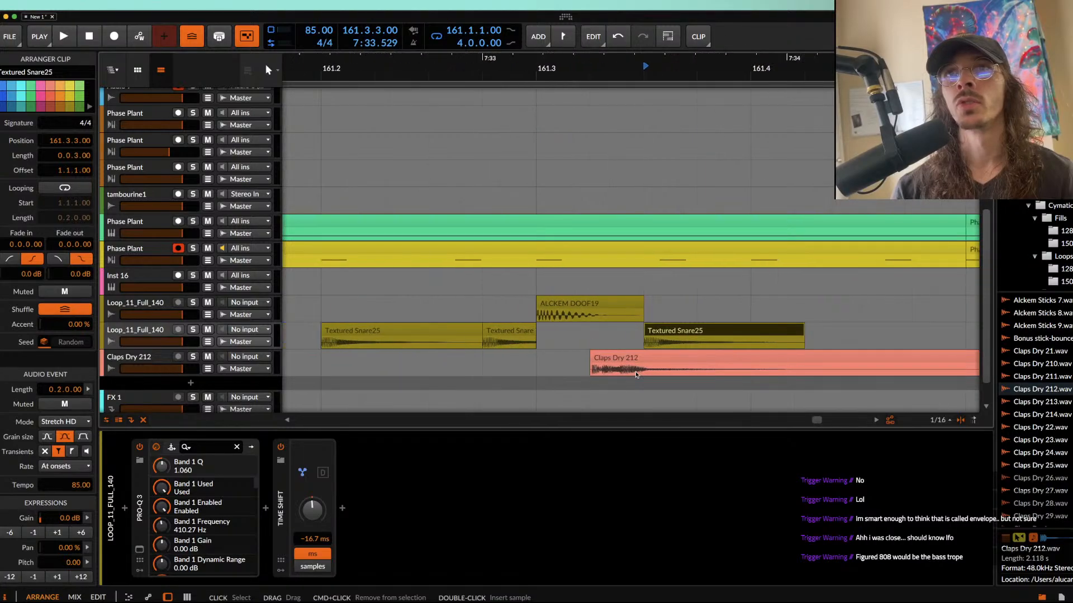
Step: Shorten the Claps Dry 212 clip to 0.0.0.50 at position 161.3.2.43, with a 0.0.0.18 fade-out and a gain of -6.0 dB
{"action": "scroll", "coordinate": [874, 371], "scroll_direction": "down", "scroll_amount": 3}
{"action": "scroll", "coordinate": [893, 369], "scroll_direction": "down", "scroll_amount": 3}
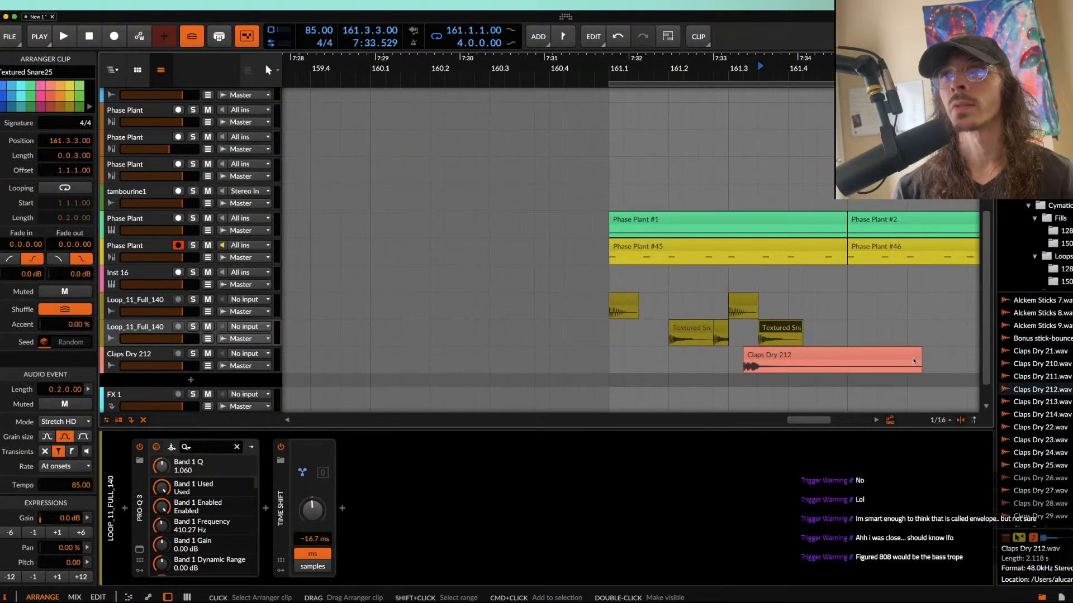
{"action": "left_click_drag", "start_coordinate": [919, 354], "coordinate": [759, 354]}
{"action": "scroll", "coordinate": [758, 352], "scroll_direction": "up", "scroll_amount": 8}
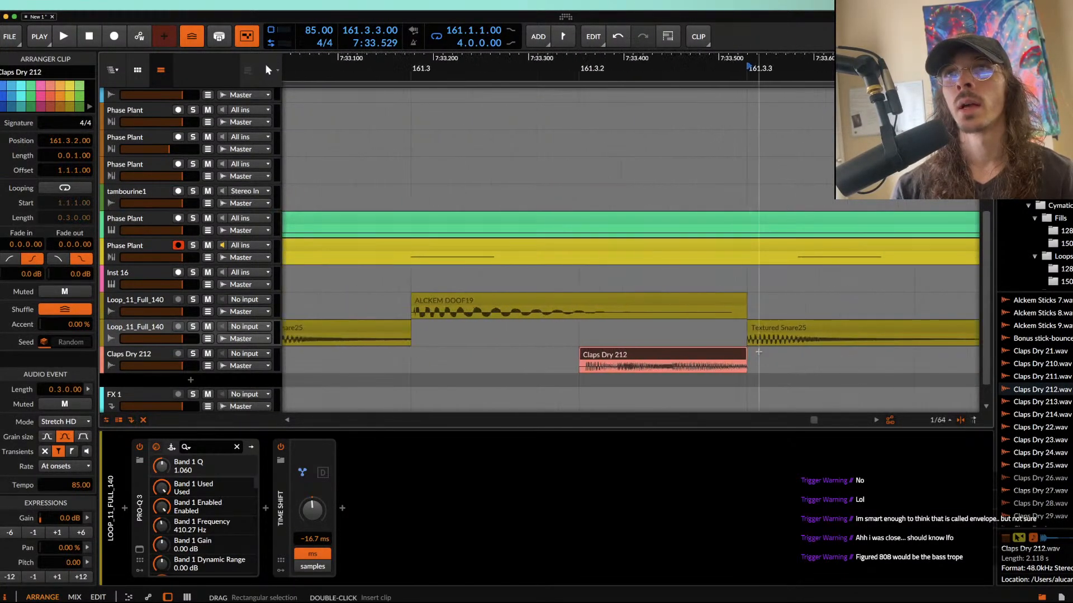
{"action": "left_click_drag", "start_coordinate": [646, 356], "coordinate": [720, 356]}
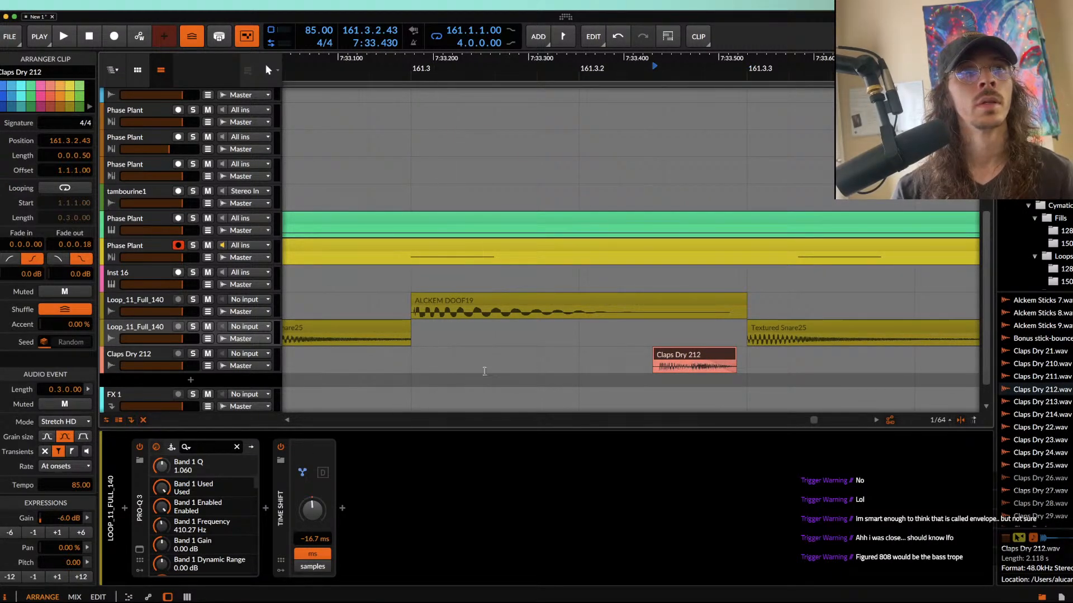
Step: Play the drums together with the clap from the kick at 161.1
{"action": "scroll", "coordinate": [477, 376], "scroll_direction": "down", "scroll_amount": 6}
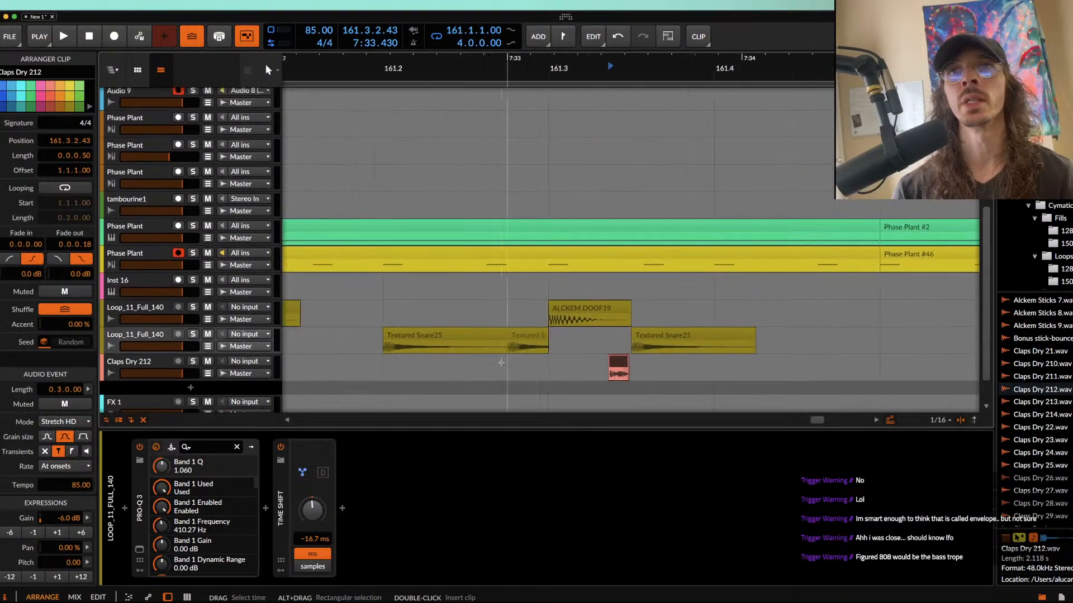
{"action": "scroll", "coordinate": [501, 363], "scroll_direction": "down", "scroll_amount": 3}
{"action": "left_click", "coordinate": [406, 315]}
{"action": "key", "text": "space"}
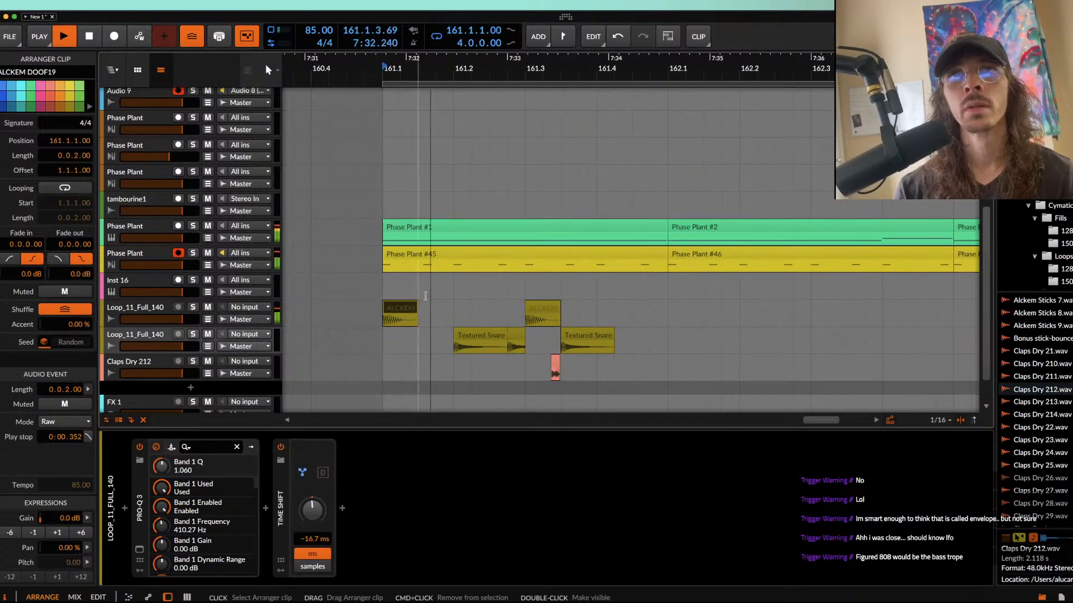
{"action": "key", "text": "space"}
{"action": "scroll", "coordinate": [588, 336], "scroll_direction": "up", "scroll_amount": 1}
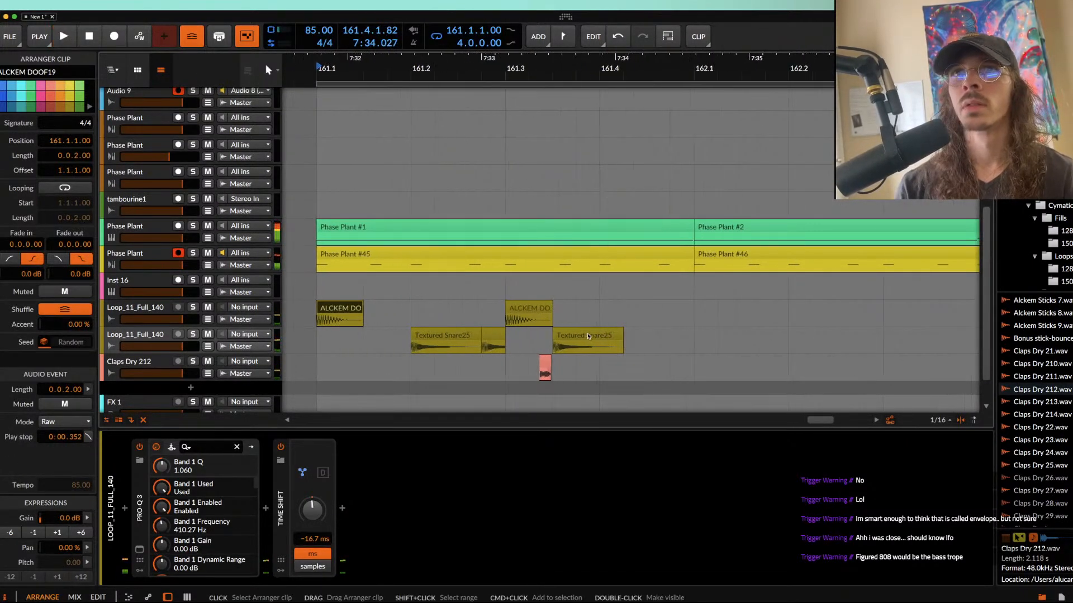
Step: Shift the second kick, the snare after it and the clap so that the kick starts at 161.3.3, and play from there
{"action": "left_click_drag", "start_coordinate": [515, 310], "coordinate": [631, 389]}
{"action": "mouse_move", "coordinate": [532, 307]}
{"action": "left_mouse_down"}
{"action": "mouse_move", "coordinate": [602, 299]}
{"action": "mouse_move", "coordinate": [543, 298]}
{"action": "mouse_move", "coordinate": [607, 307]}
{"action": "left_mouse_up"}
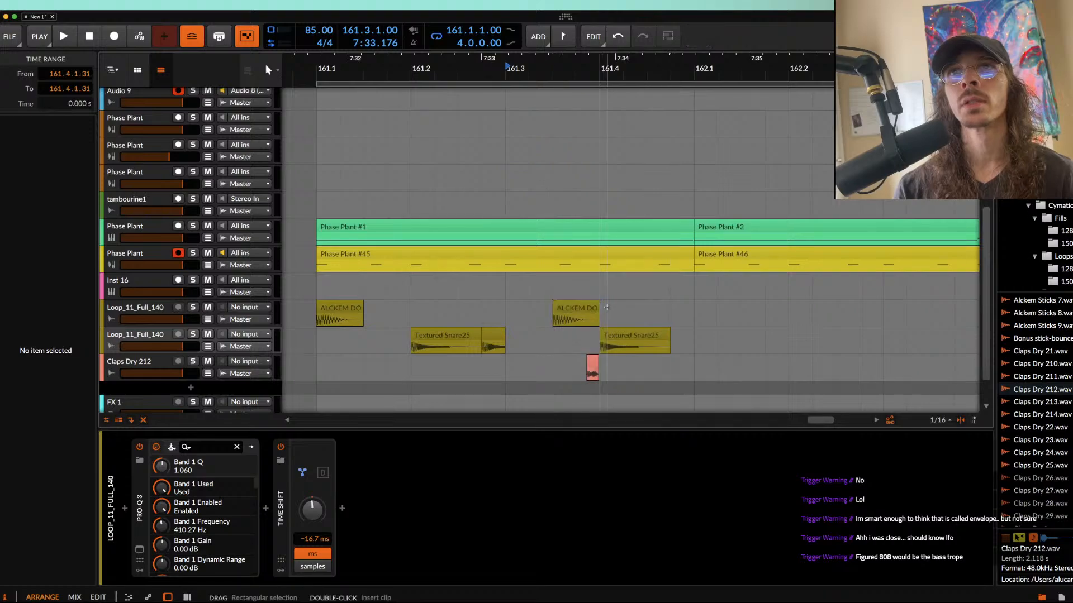
{"action": "left_click", "coordinate": [576, 308]}
{"action": "key", "text": "space"}
{"action": "scroll", "coordinate": [576, 308], "scroll_direction": "up", "scroll_amount": 5}
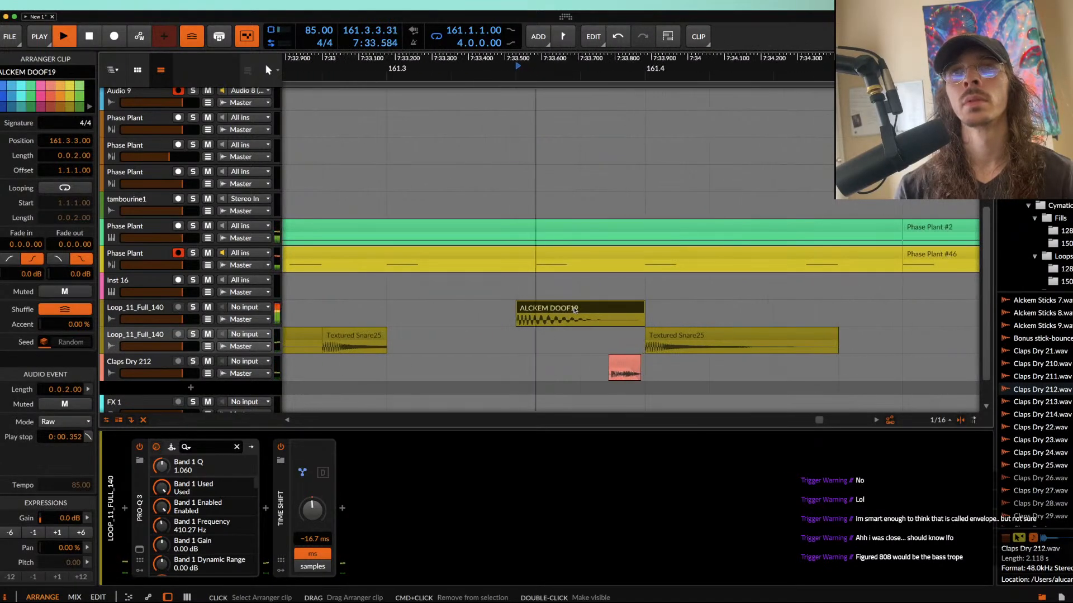
{"action": "scroll", "coordinate": [456, 312], "scroll_direction": "down", "scroll_amount": 5}
{"action": "key", "text": "space"}
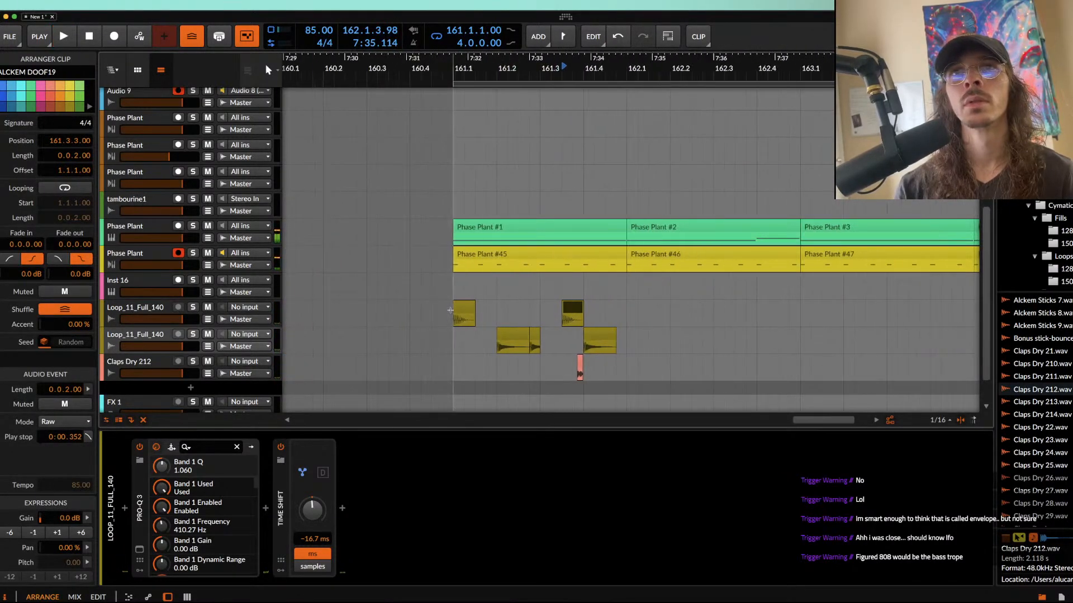
Step: Duplicate the kick, snare and clap pattern of bar 161 three times to fill bars 162 to 164
{"action": "left_click_drag", "start_coordinate": [452, 318], "coordinate": [625, 327]}
{"action": "key", "text": "ctrl+d"}
{"action": "key", "text": "ctrl+d"}
{"action": "key", "text": "ctrl+d"}
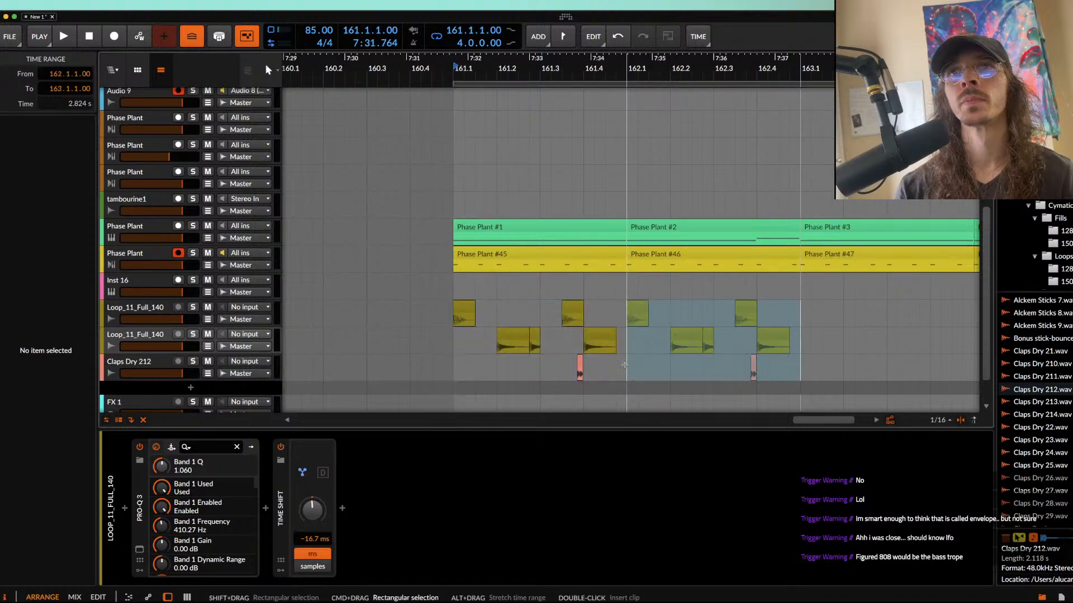
Step: Trim the Claps Dry 212 clip in bar 161 to a length of 0.0.0.35, place it at 161.3.4.50 and play it
{"action": "scroll", "coordinate": [626, 353], "scroll_direction": "down", "scroll_amount": 3}
{"action": "scroll", "coordinate": [558, 321], "scroll_direction": "up", "scroll_amount": 3}
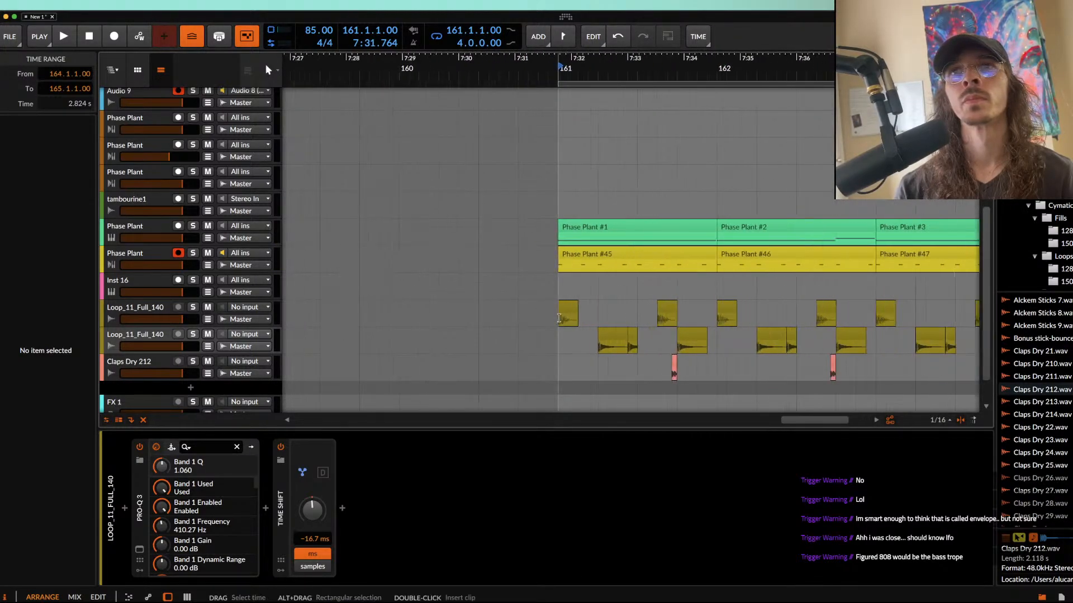
{"action": "scroll", "coordinate": [686, 356], "scroll_direction": "up", "scroll_amount": 5}
{"action": "mouse_move", "coordinate": [565, 364]}
{"action": "left_mouse_down"}
{"action": "mouse_move", "coordinate": [549, 362]}
{"action": "mouse_move", "coordinate": [562, 366]}
{"action": "left_mouse_up"}
{"action": "scroll", "coordinate": [562, 366], "scroll_direction": "down", "scroll_amount": 2}
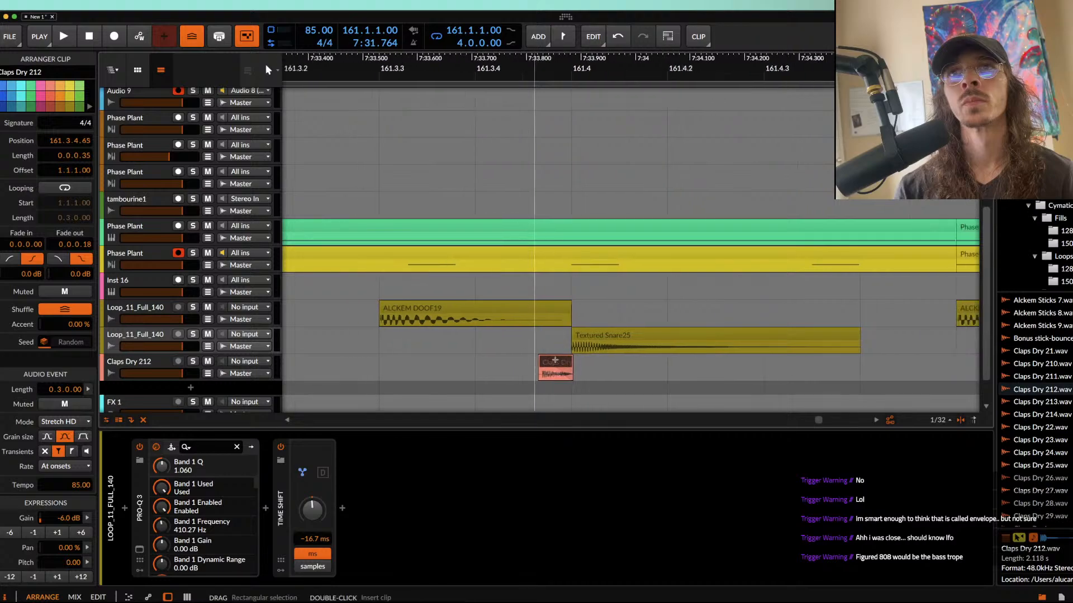
{"action": "key", "text": "alt+space"}
{"action": "scroll", "coordinate": [540, 363], "scroll_direction": "down", "scroll_amount": 4}
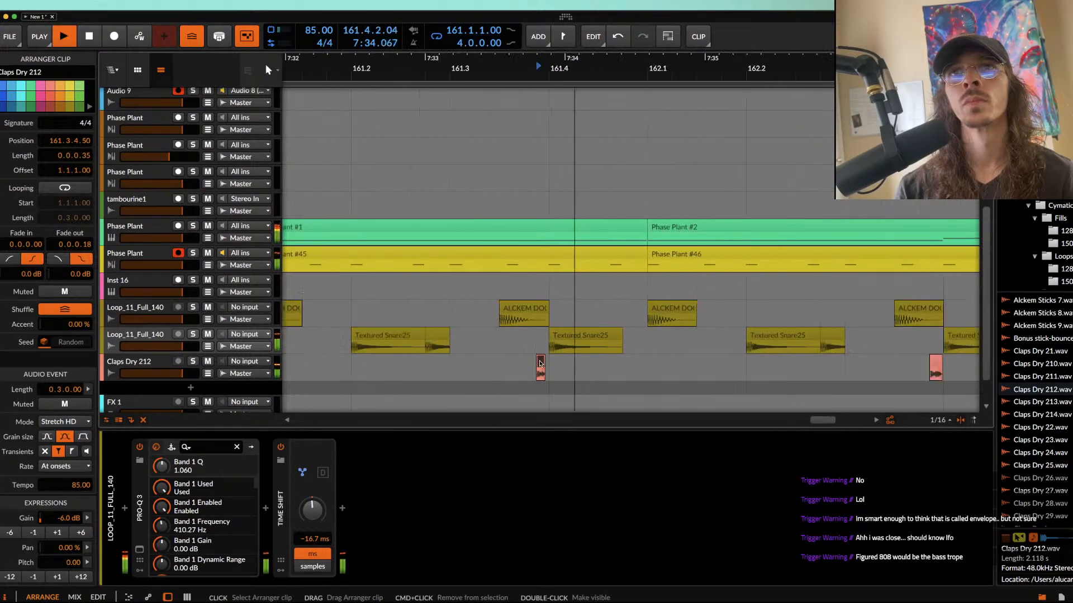
Step: Move the clap in bar 161 to 161.3.4.60, set its pitch to 12.00 and play it
{"action": "scroll", "coordinate": [540, 364], "scroll_direction": "up", "scroll_amount": 7}
{"action": "key", "text": "space"}
{"action": "left_click_drag", "start_coordinate": [540, 364], "coordinate": [565, 364]}
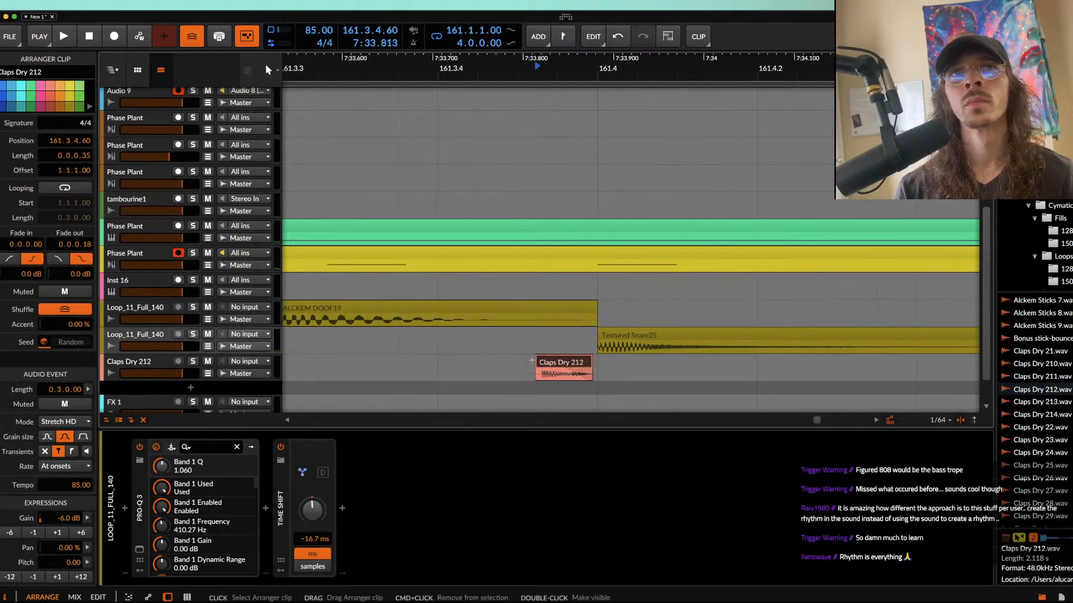
{"action": "scroll", "coordinate": [584, 424], "scroll_direction": "down", "scroll_amount": 6}
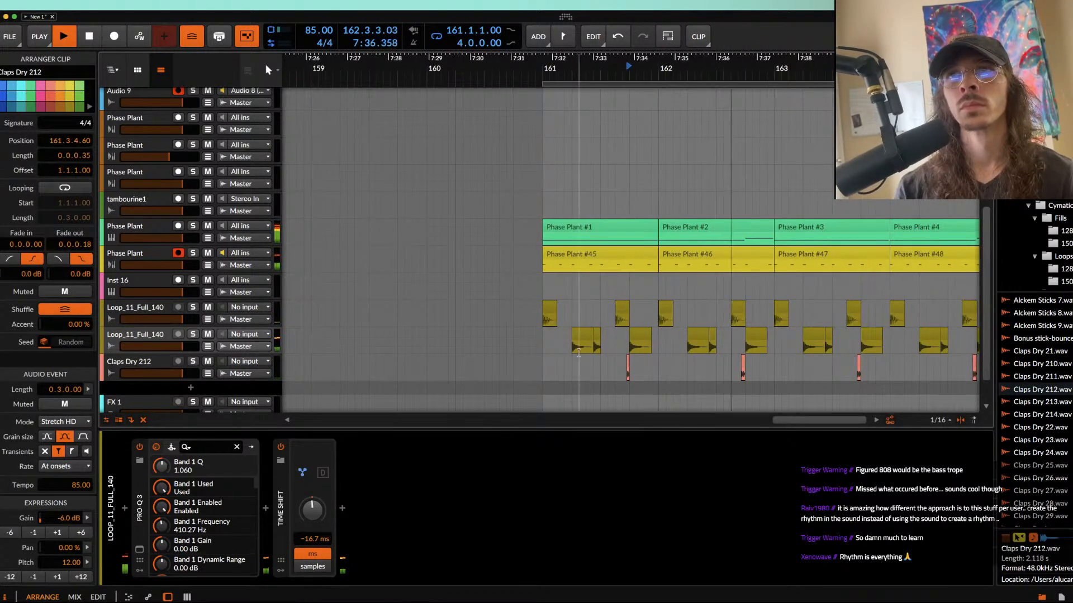
{"action": "key", "text": "space"}
Step: Duplicate bar 161's updated drum pattern over bars 162 to 164 and play the section from 161.1
{"action": "left_click_drag", "start_coordinate": [543, 306], "coordinate": [688, 375]}
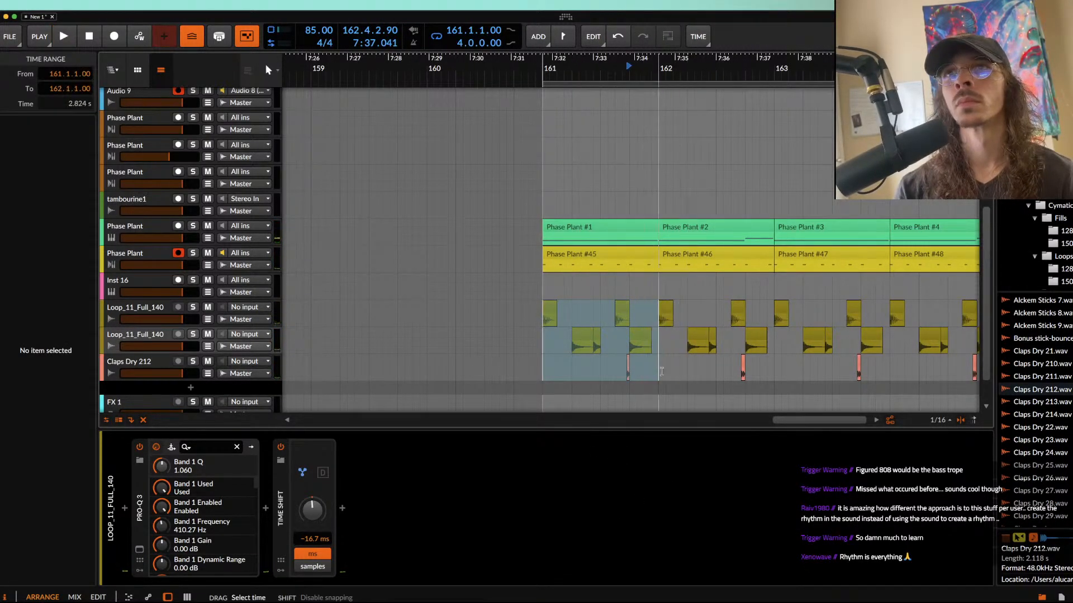
{"action": "scroll", "coordinate": [657, 372], "scroll_direction": "down", "scroll_amount": 3}
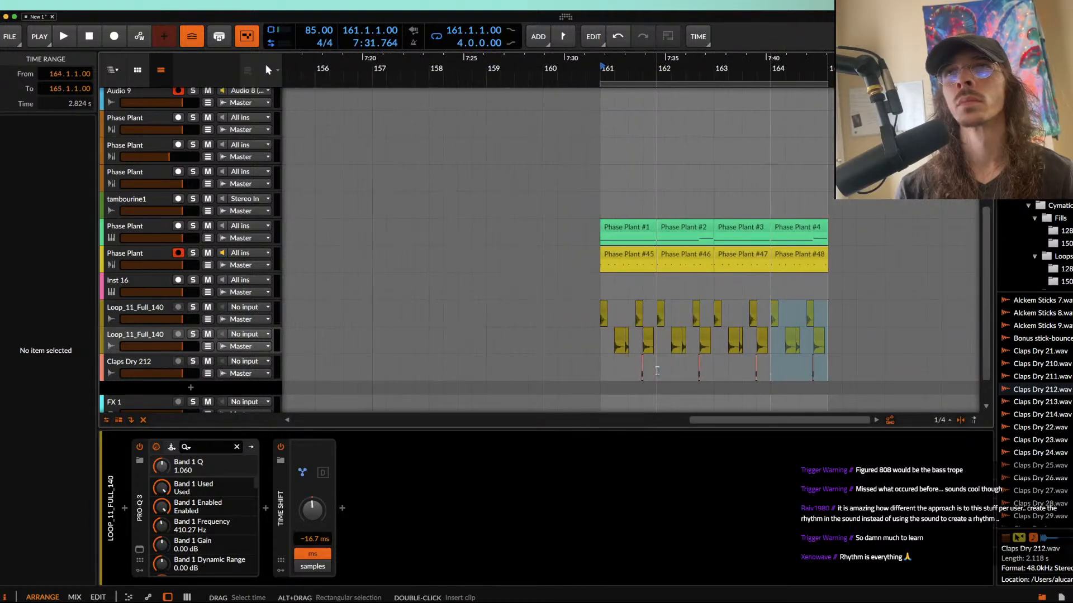
{"action": "left_click", "coordinate": [601, 322]}
{"action": "key", "text": "space"}
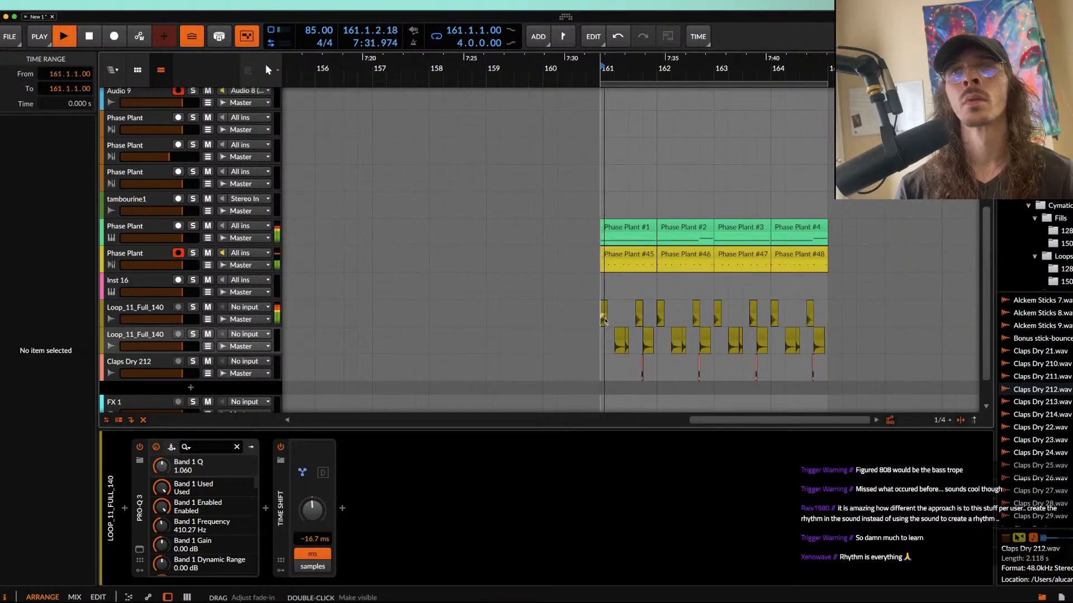
{"action": "scroll", "coordinate": [603, 318], "scroll_direction": "up", "scroll_amount": 4}
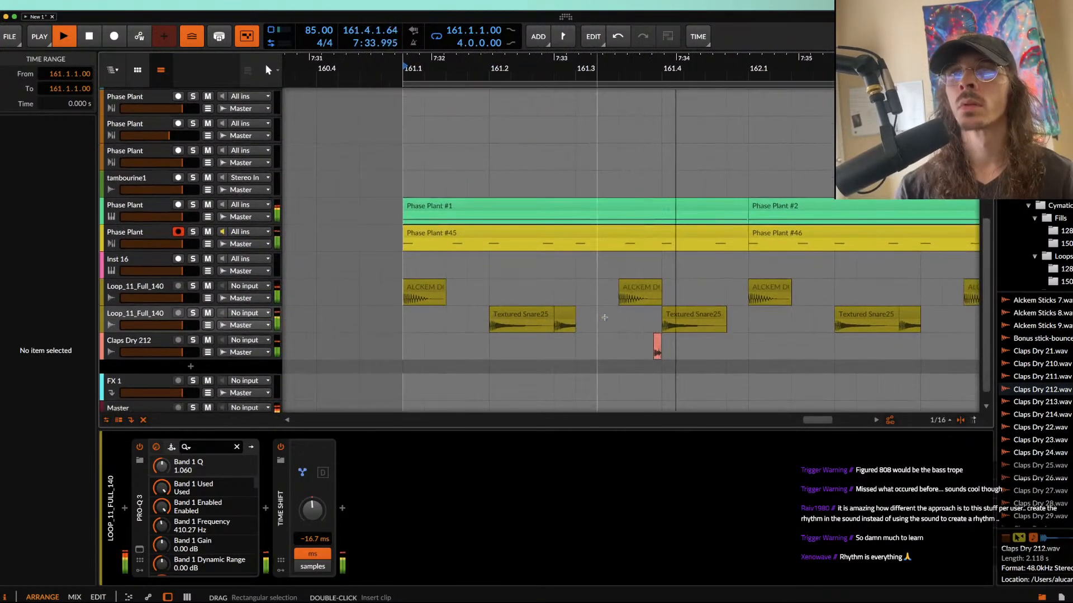
{"action": "scroll", "coordinate": [605, 317], "scroll_direction": "down", "scroll_amount": 1}
{"action": "scroll", "coordinate": [606, 317], "scroll_direction": "down", "scroll_amount": 3}
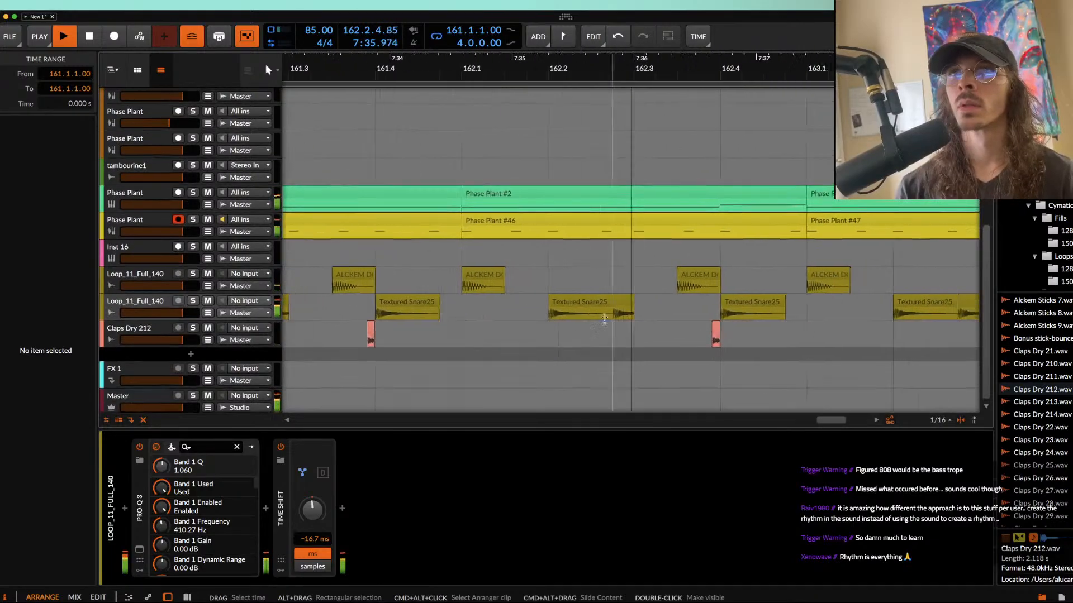
Step: Turn the Multipass effect's Mix all the way down in the green track's Phase Plant and close the plug-in window
{"action": "left_click", "coordinate": [154, 203]}
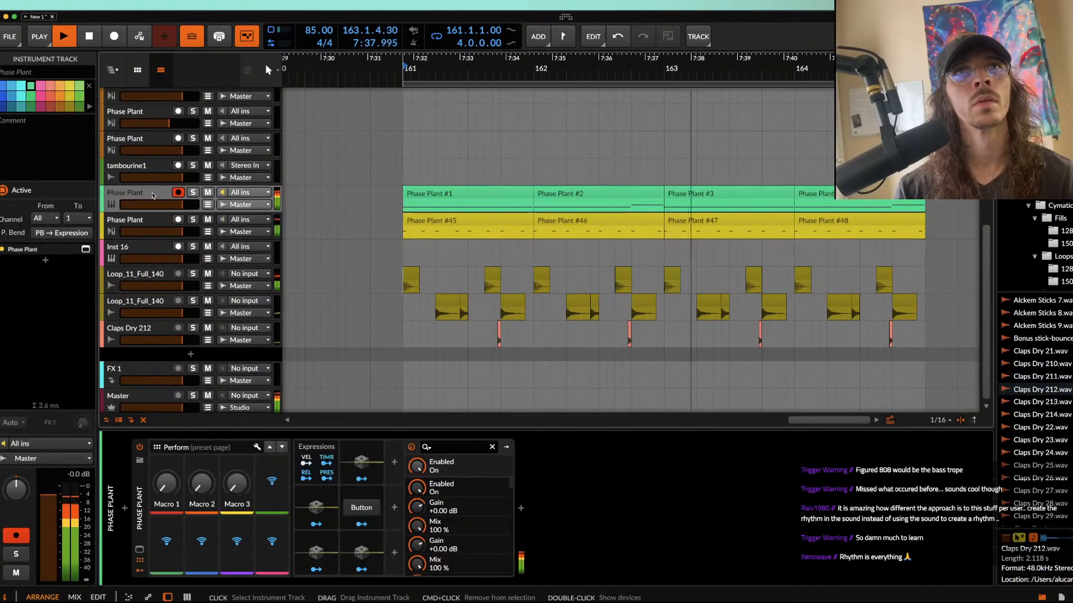
{"action": "left_click", "coordinate": [431, 553]}
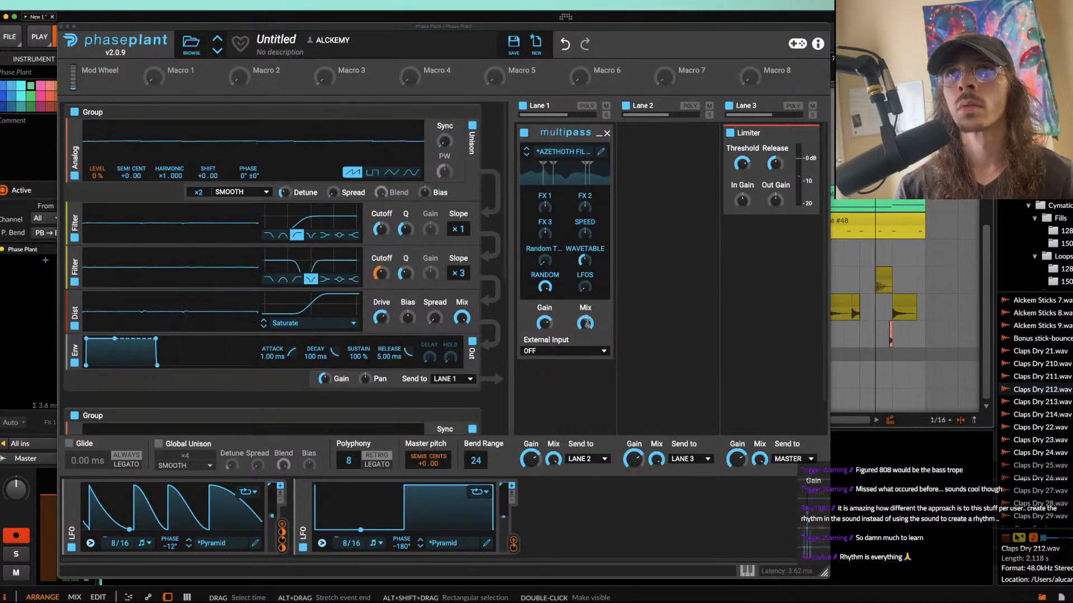
{"action": "left_click_drag", "start_coordinate": [583, 325], "coordinate": [583, 385]}
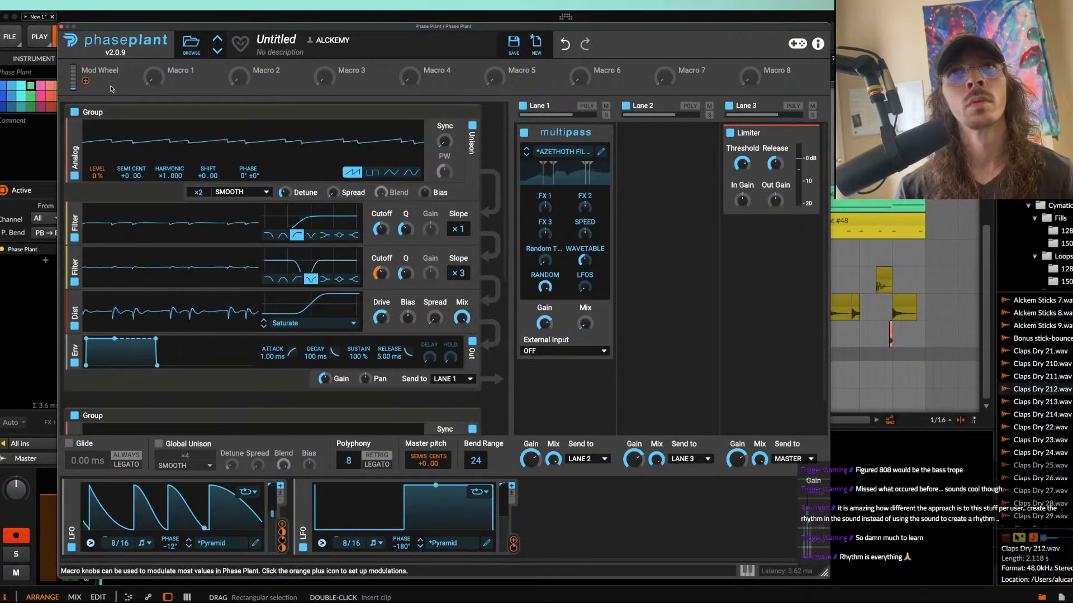
{"action": "left_click", "coordinate": [61, 26]}
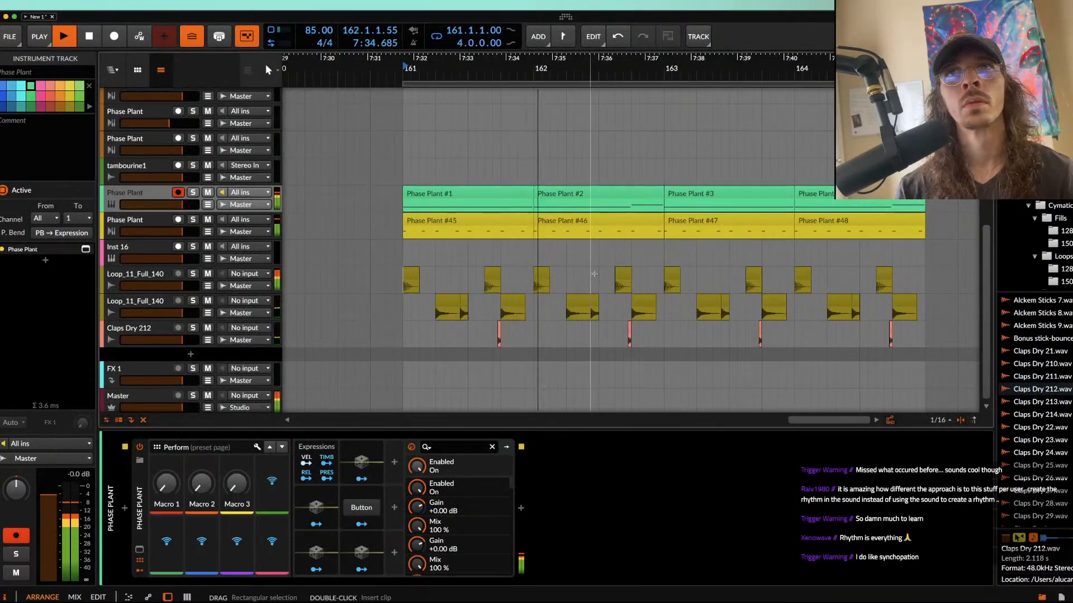
Step: Add a new instrument track below the green Phase Plant track and load Phase Plant on it
{"action": "scroll", "coordinate": [595, 274], "scroll_direction": "up", "scroll_amount": 4}
{"action": "scroll", "coordinate": [595, 274], "scroll_direction": "right", "scroll_amount": 1}
{"action": "scroll", "coordinate": [596, 277], "scroll_direction": "down", "scroll_amount": 3}
{"action": "scroll", "coordinate": [596, 275], "scroll_direction": "right", "scroll_amount": 4}
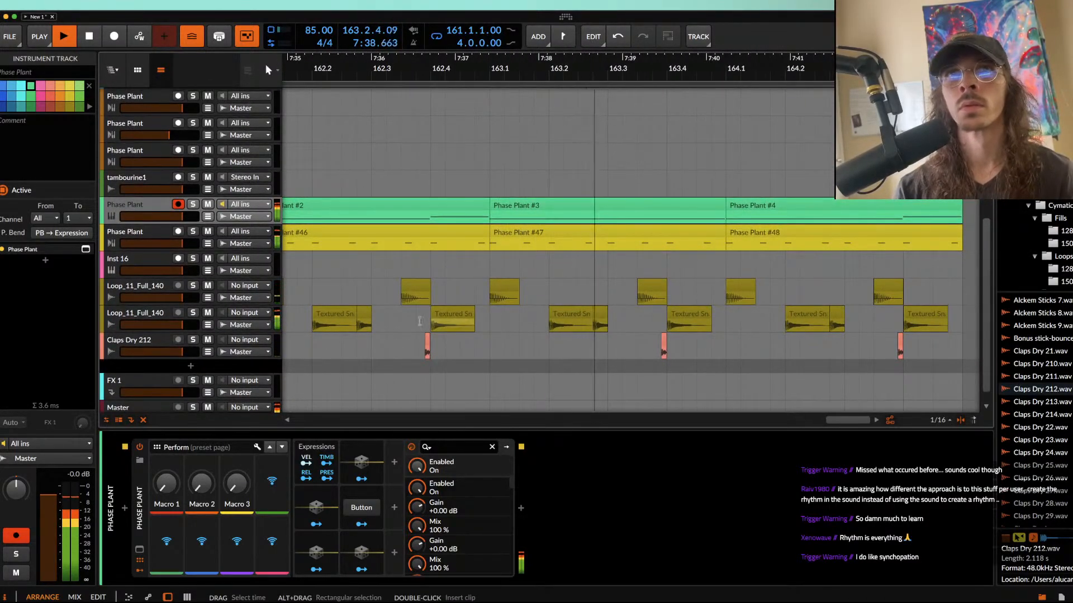
{"action": "left_click", "coordinate": [149, 234]}
{"action": "left_click", "coordinate": [136, 205]}
{"action": "key", "text": "super+t"}
{"action": "left_click", "coordinate": [125, 509]}
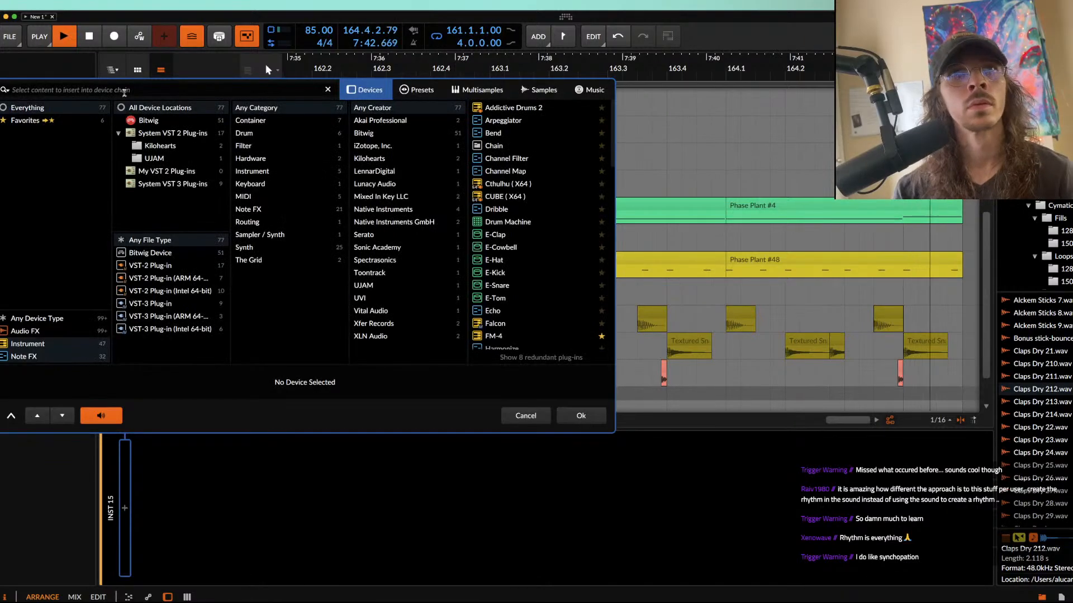
{"action": "type", "text": "PHASE"}
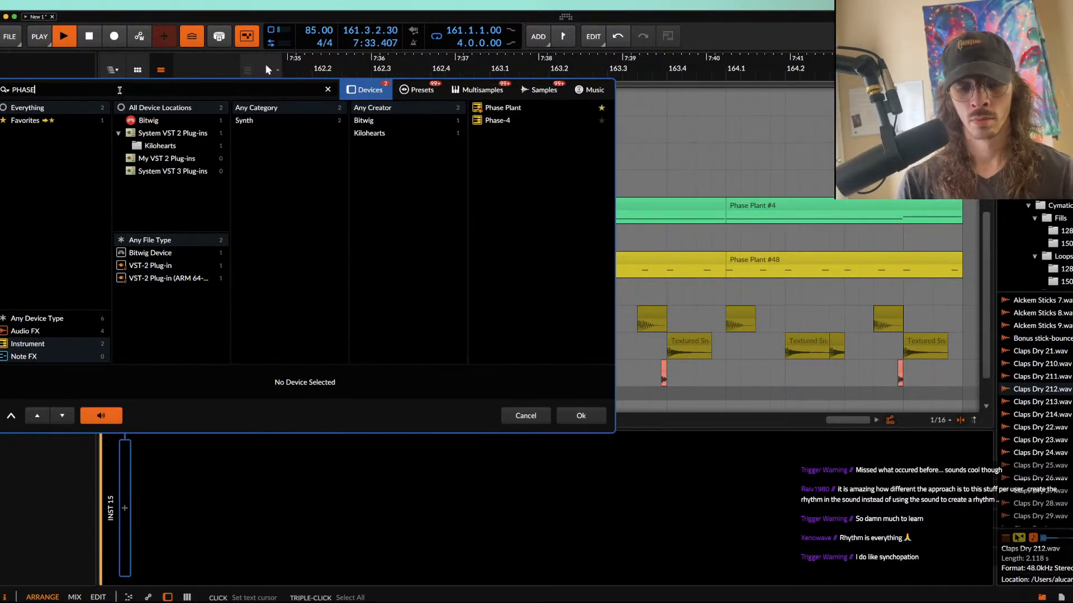
{"action": "left_click", "coordinate": [501, 109]}
{"action": "double_click", "coordinate": [501, 109]}
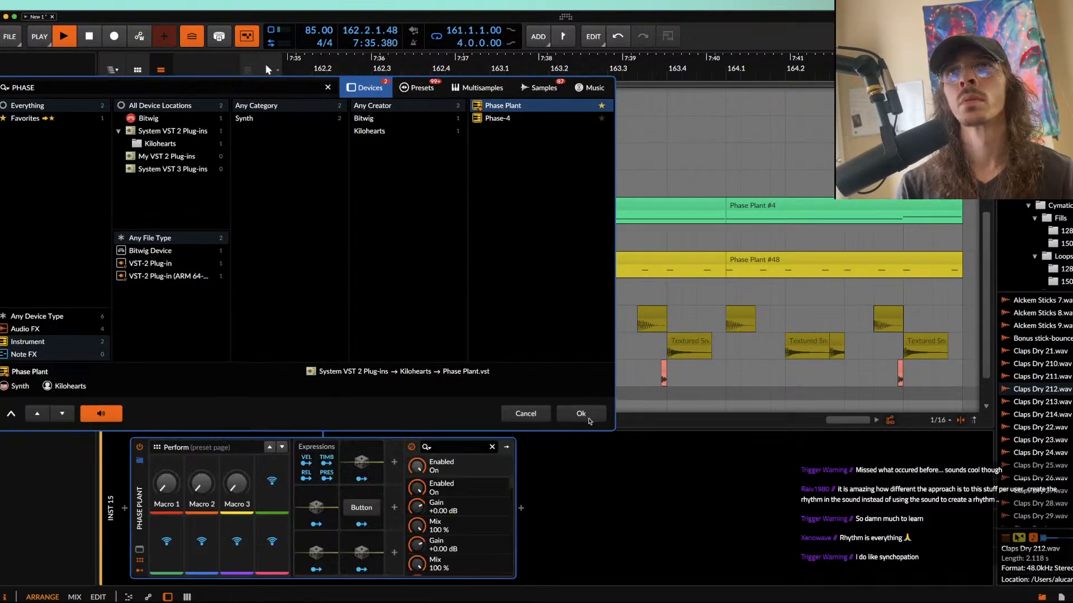
{"action": "left_click", "coordinate": [309, 124]}
{"action": "left_click", "coordinate": [344, 176]}
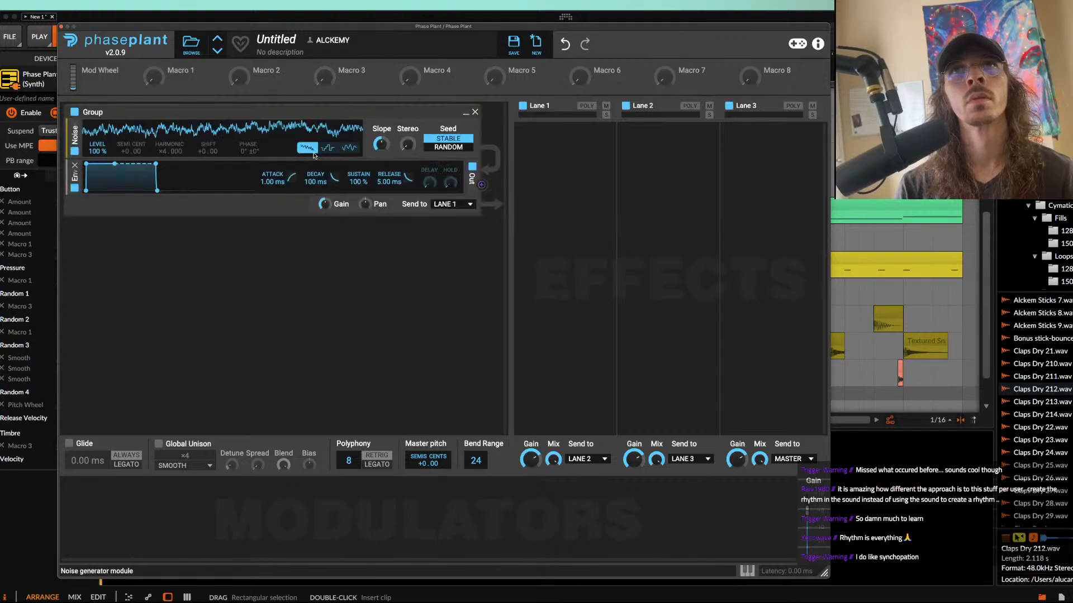
{"action": "left_click", "coordinate": [475, 113]}
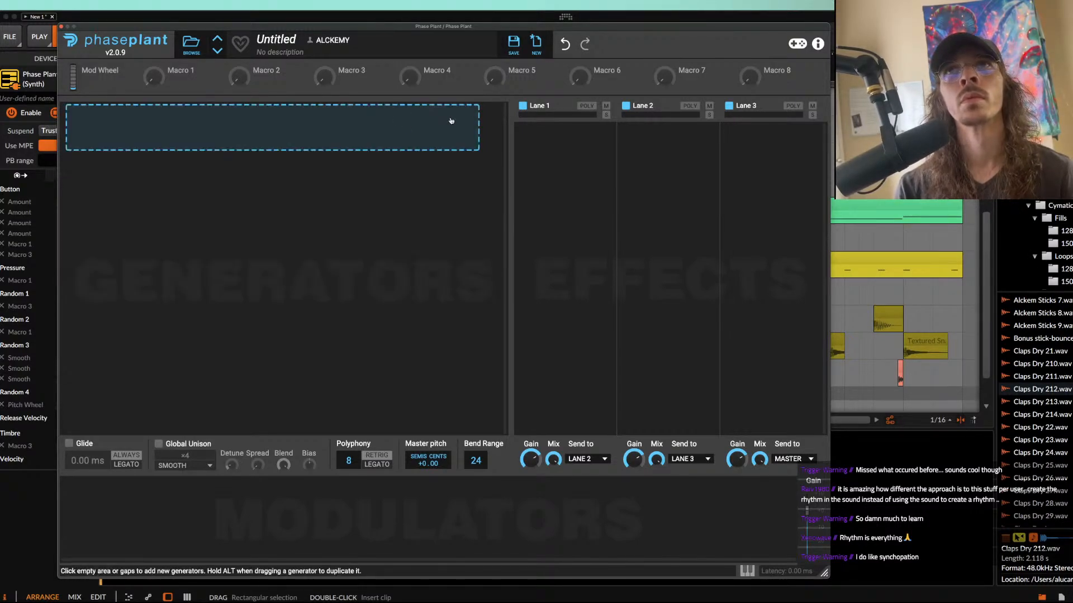
Step: Add an Analog generator with a sine wave, set its envelope decay to 178 ms and sustain to 0 %, and close the plug-in window
{"action": "left_click", "coordinate": [309, 126]}
{"action": "left_click", "coordinate": [320, 163]}
{"action": "left_click", "coordinate": [413, 174]}
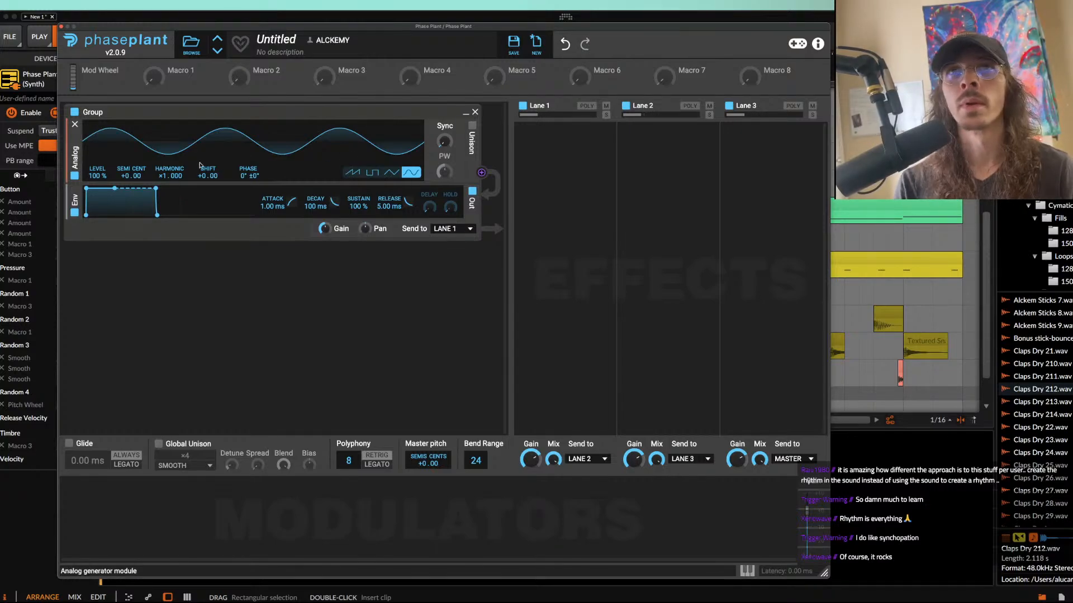
{"action": "left_click_drag", "start_coordinate": [115, 189], "coordinate": [129, 215]}
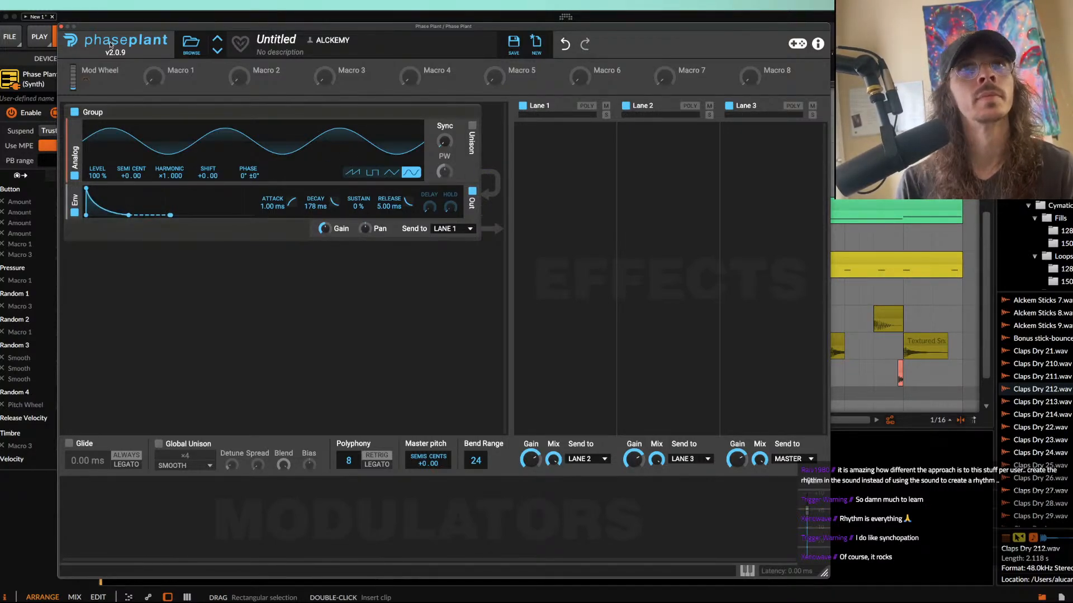
{"action": "left_click", "coordinate": [62, 26]}
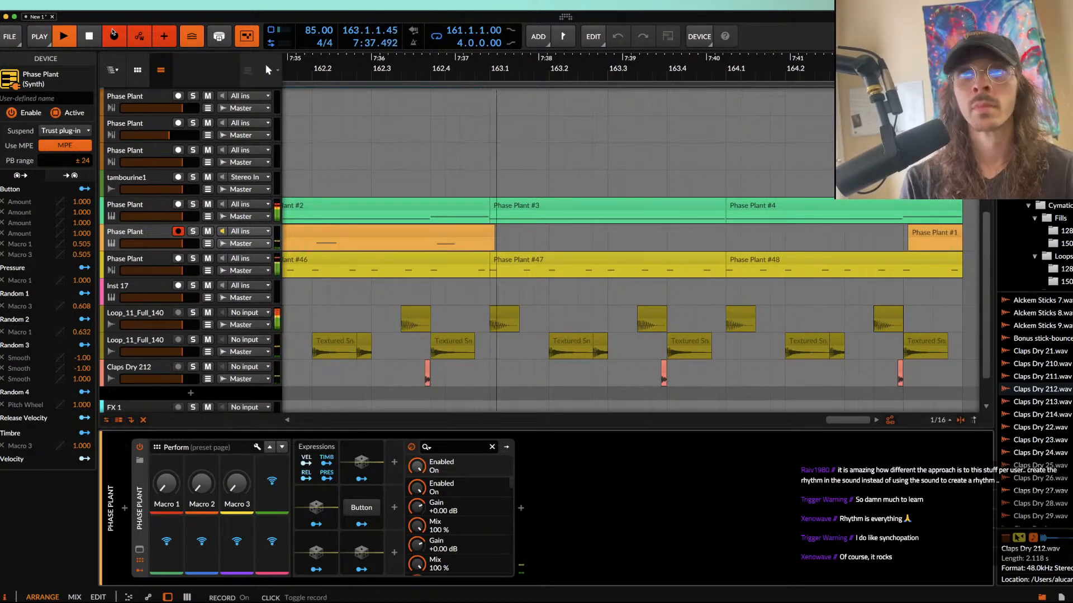
Step: Stop recording the melody on the orange Phase Plant track and shorten its clip at bar 161 to a length of 1.3.3.00
{"action": "left_click", "coordinate": [113, 34]}
{"action": "scroll", "coordinate": [424, 256], "scroll_direction": "left", "scroll_amount": 4}
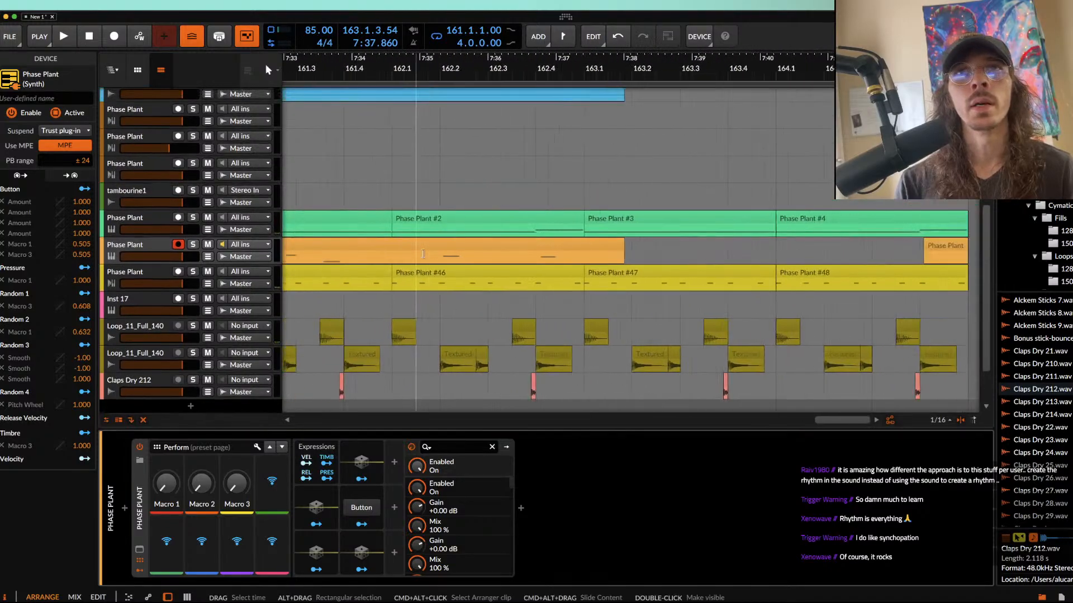
{"action": "scroll", "coordinate": [423, 257], "scroll_direction": "down", "scroll_amount": 5}
{"action": "scroll", "coordinate": [423, 257], "scroll_direction": "left", "scroll_amount": 2}
{"action": "scroll", "coordinate": [423, 257], "scroll_direction": "up", "scroll_amount": 1}
{"action": "left_click", "coordinate": [437, 270]}
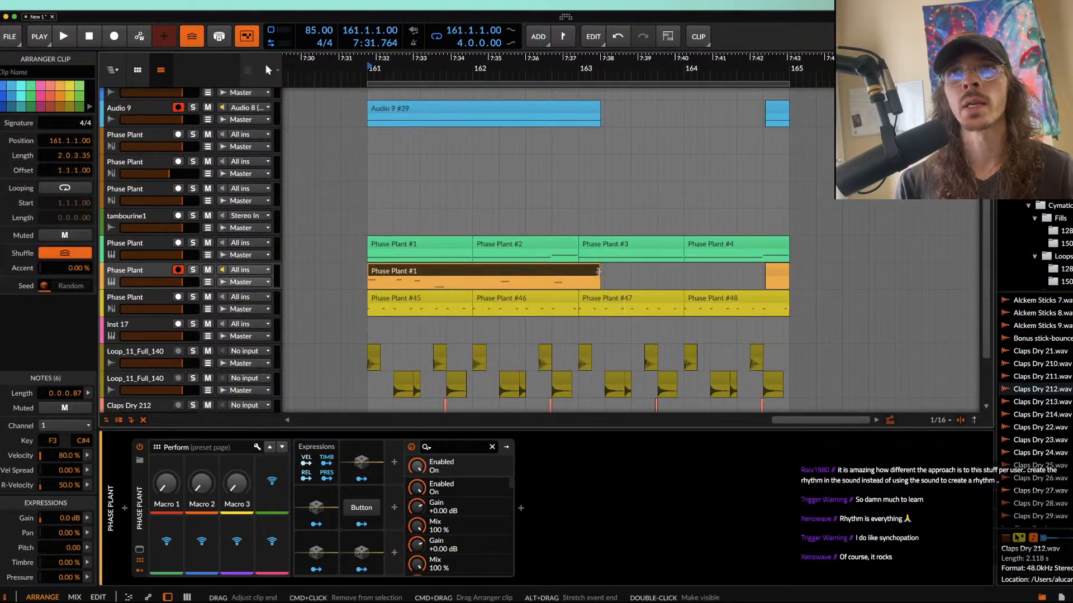
{"action": "left_click_drag", "start_coordinate": [599, 271], "coordinate": [571, 272]}
Step: In the orange clip, move the B3 note at 2.2 down to A#3 and the last note, near 2.4, up to C4
{"action": "double_click", "coordinate": [497, 272]}
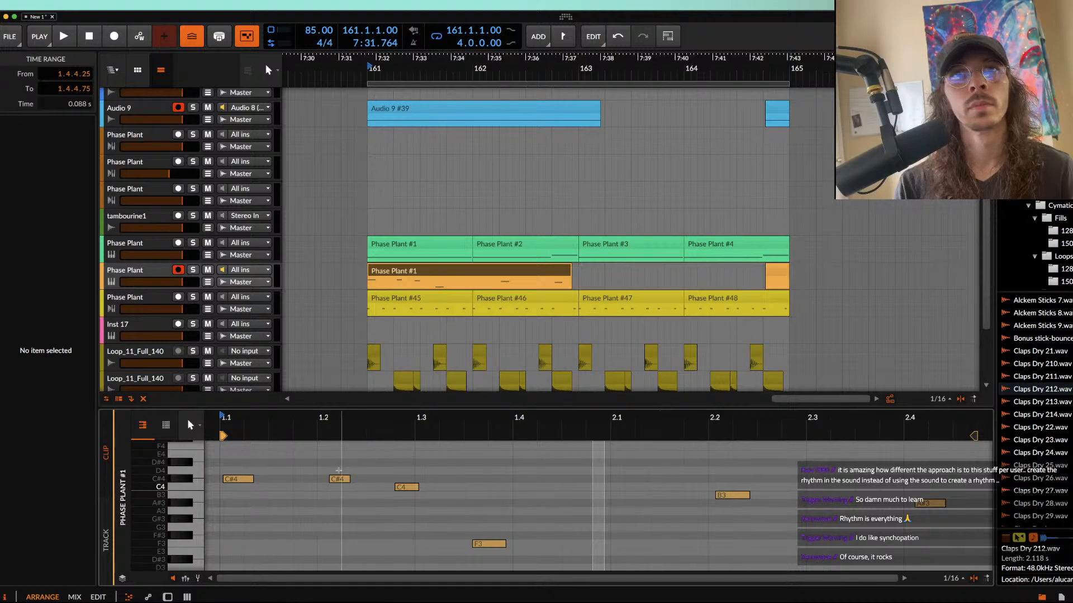
{"action": "left_click", "coordinate": [339, 481]}
{"action": "left_click", "coordinate": [431, 525]}
{"action": "left_click", "coordinate": [489, 543]}
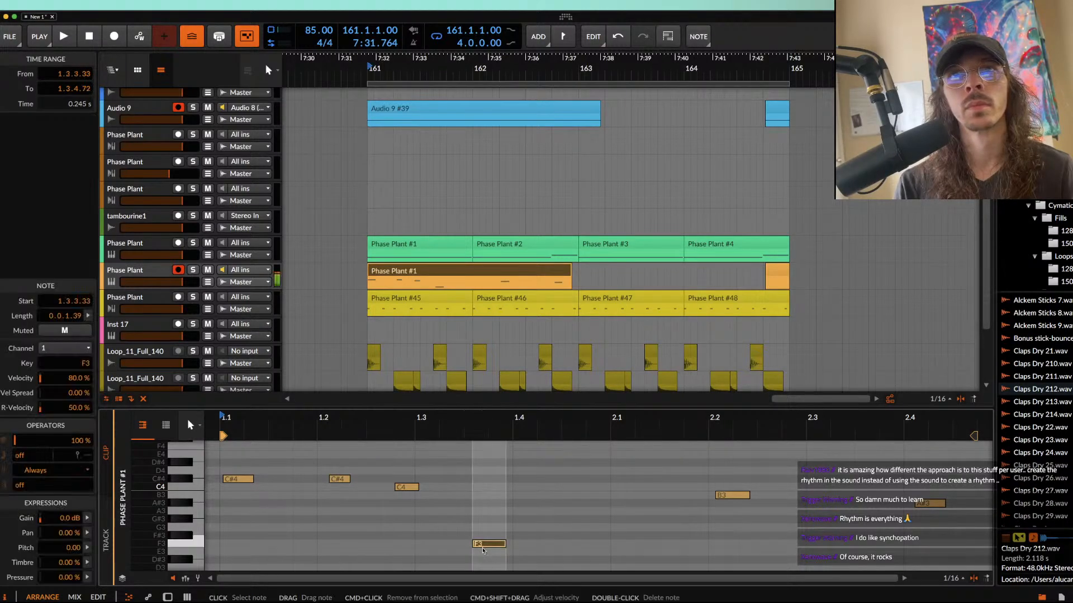
{"action": "left_click_drag", "start_coordinate": [737, 496], "coordinate": [736, 504]}
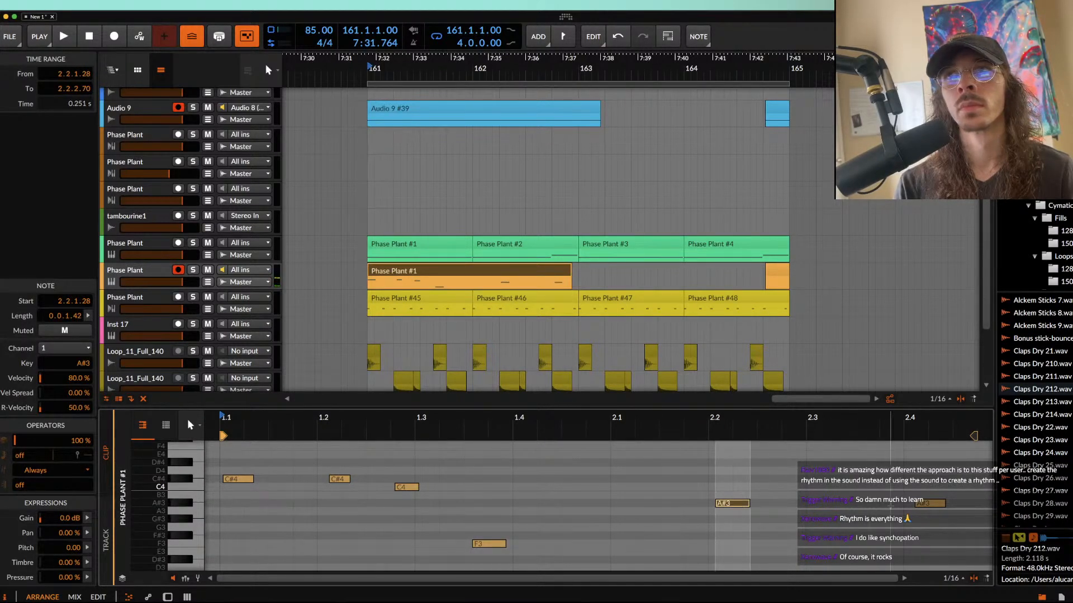
{"action": "left_click_drag", "start_coordinate": [930, 504], "coordinate": [930, 487]}
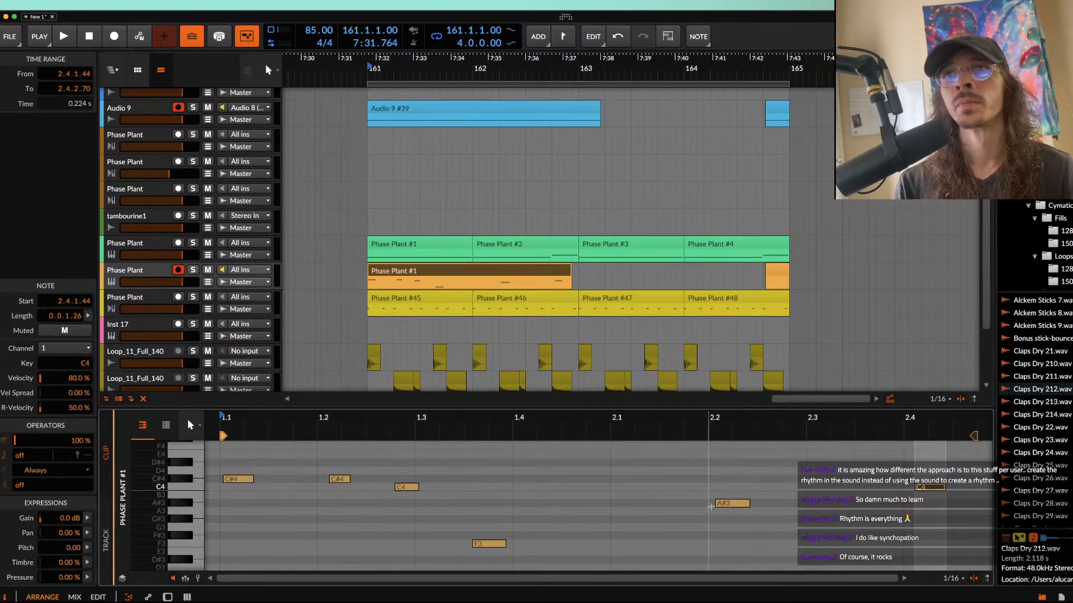
Step: Duplicate the A#3 note to 2.2.4.28, play from beat 2.2, and duplicate the whole orange clip directly after itself
{"action": "left_click_drag", "start_coordinate": [709, 506], "coordinate": [784, 505]}
{"action": "key", "text": "ctrl+d"}
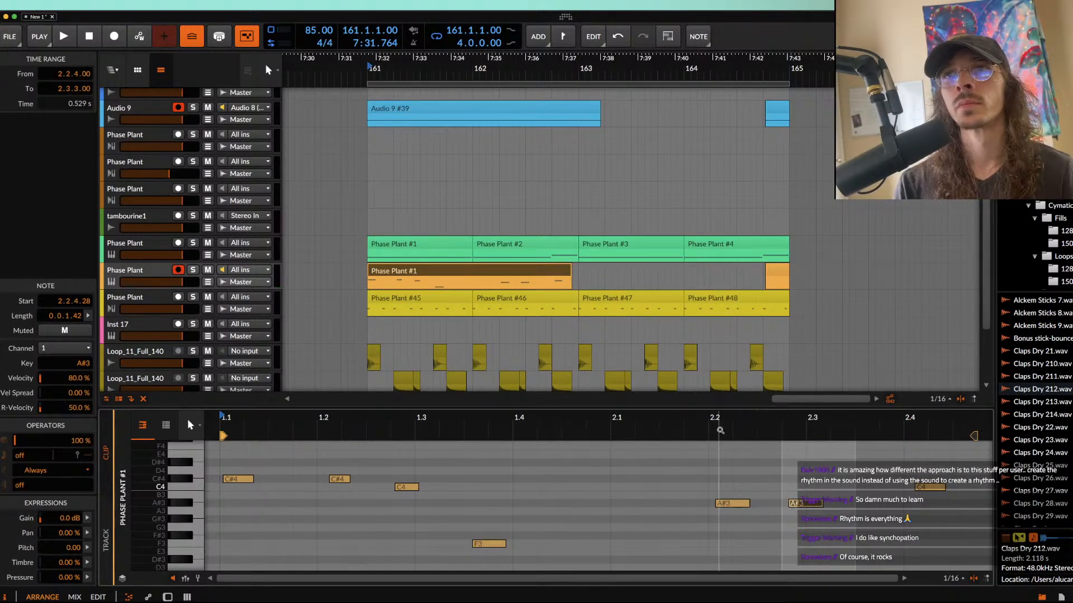
{"action": "left_click", "coordinate": [714, 426]}
{"action": "key", "text": "space"}
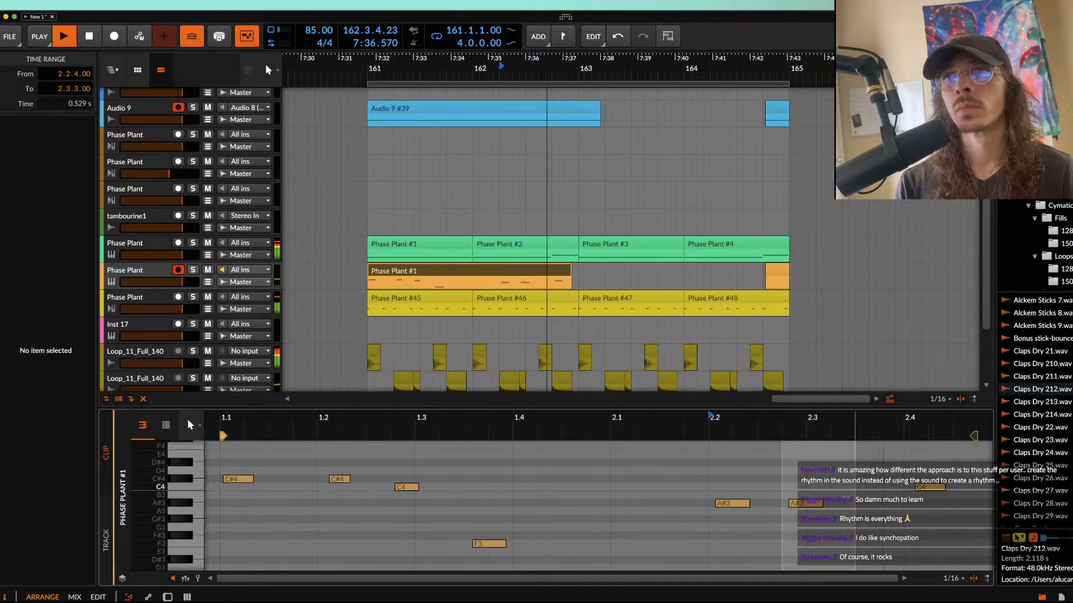
{"action": "scroll", "coordinate": [834, 494], "scroll_direction": "down", "scroll_amount": 5}
{"action": "scroll", "coordinate": [833, 493], "scroll_direction": "down", "scroll_amount": 3}
{"action": "key", "text": "space"}
{"action": "left_click", "coordinate": [515, 271]}
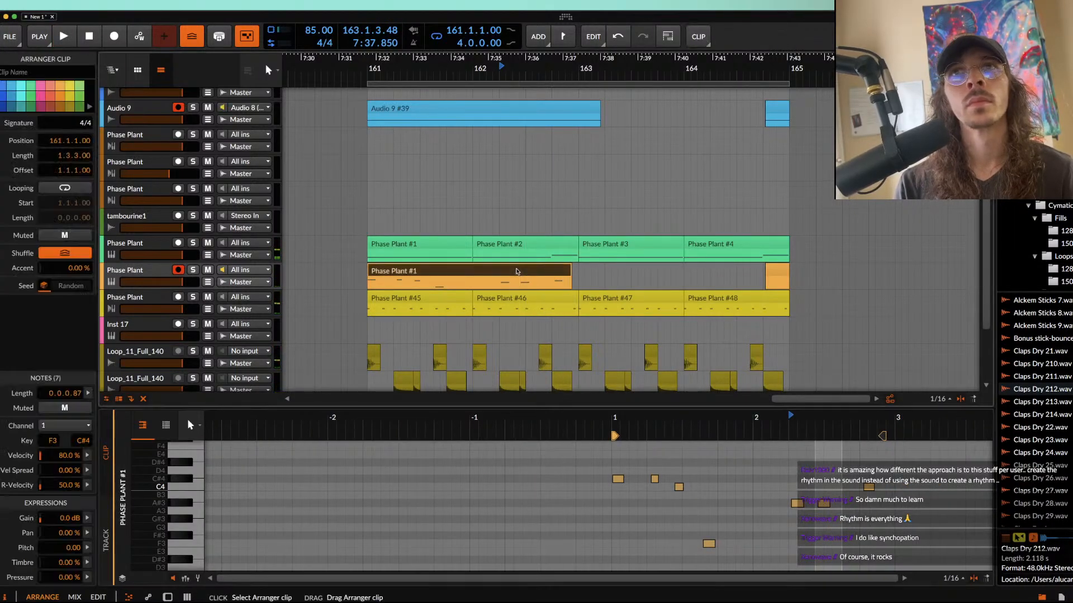
{"action": "key", "text": "super+d"}
Step: Reopen the orange track's Phase Plant and set the envelope decay to 340 ms and release to 43.2 ms
{"action": "double_click", "coordinate": [144, 271]}
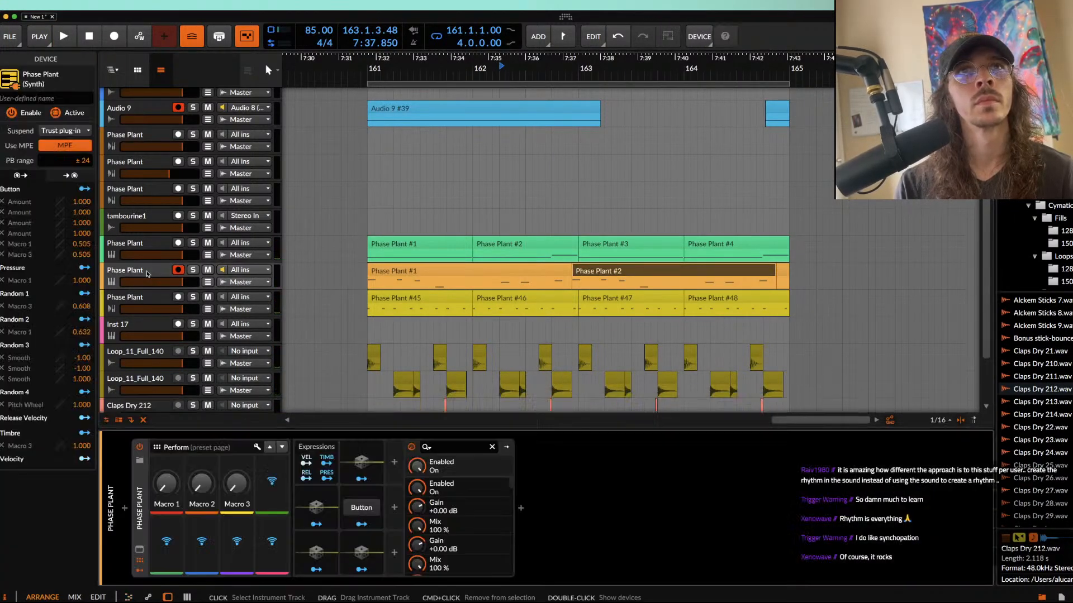
{"action": "left_click", "coordinate": [139, 559]}
{"action": "left_click_drag", "start_coordinate": [129, 215], "coordinate": [146, 215]}
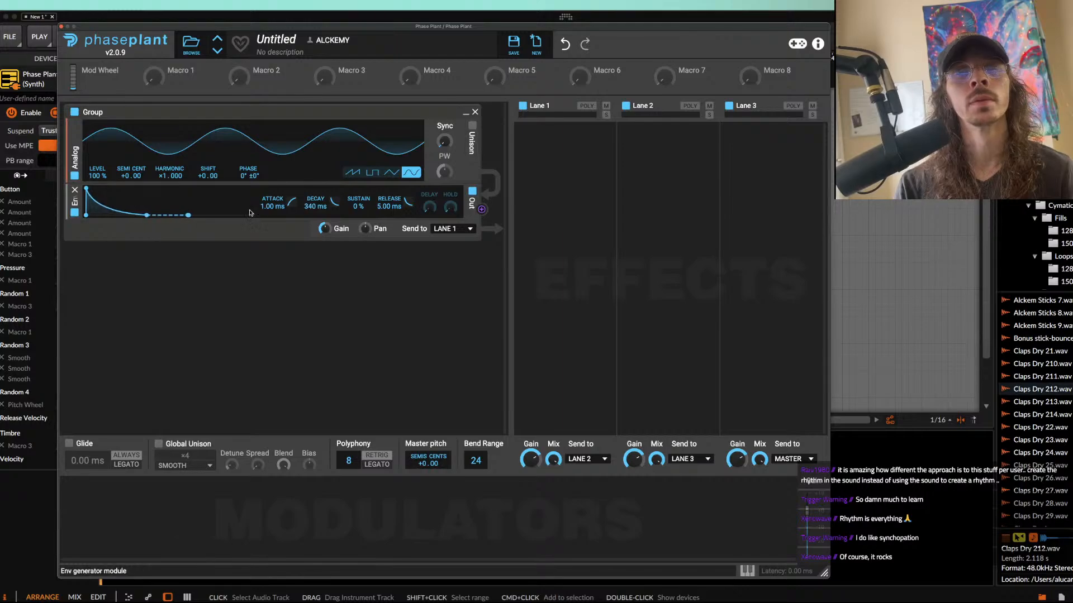
{"action": "left_click_drag", "start_coordinate": [399, 210], "coordinate": [400, 201]}
Step: Add a Dual Delay to Lane 1, set its delay time to 3/16t, raise its Duck amount and start playback
{"action": "left_click", "coordinate": [570, 156]}
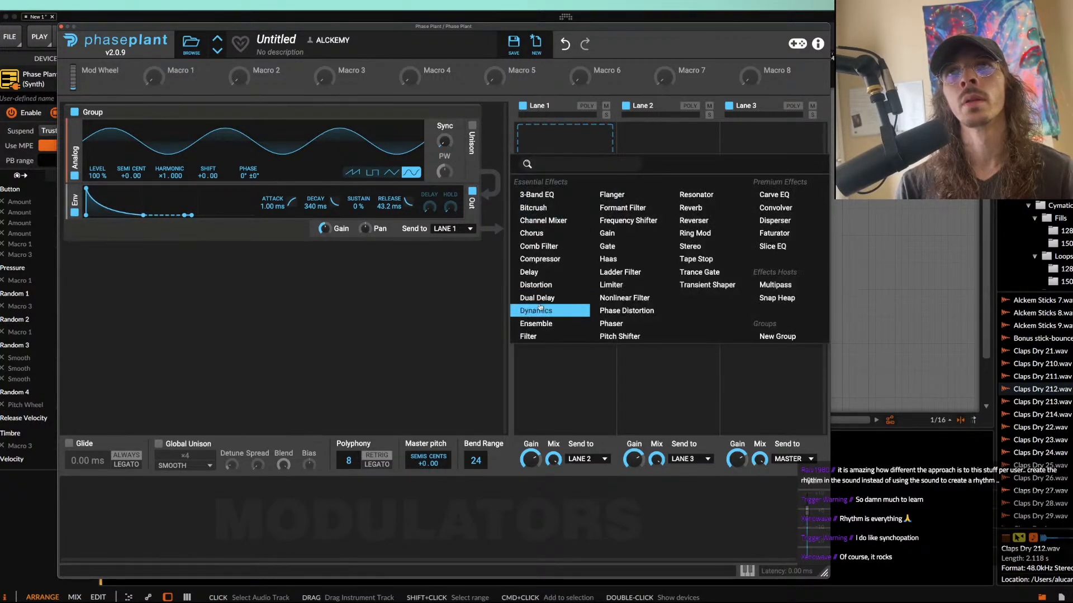
{"action": "left_click", "coordinate": [538, 297]}
{"action": "left_click", "coordinate": [569, 178]}
{"action": "left_click", "coordinate": [572, 189]}
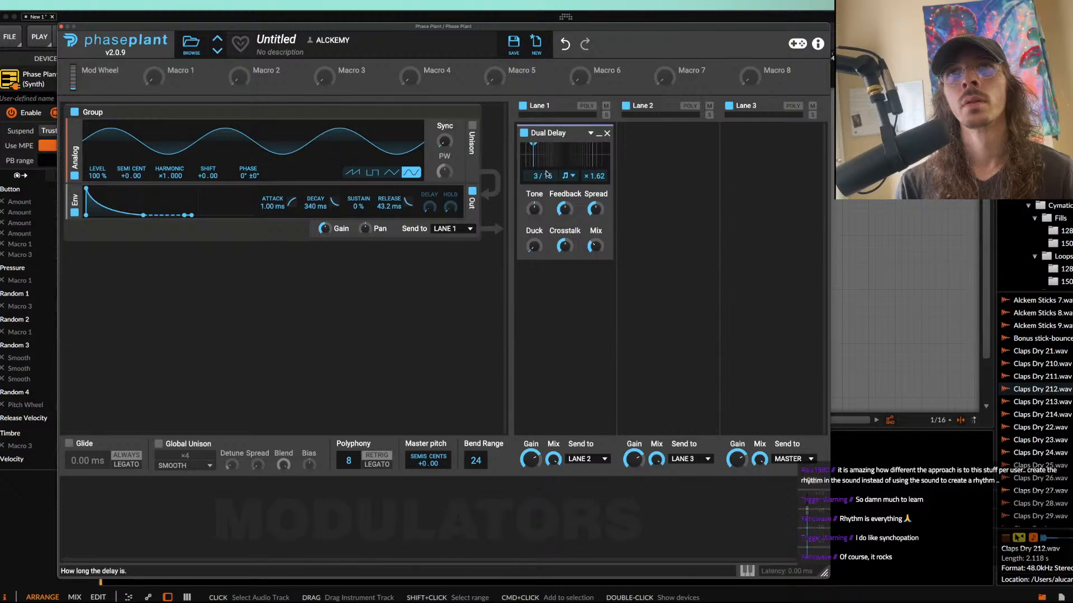
{"action": "left_click_drag", "start_coordinate": [542, 176], "coordinate": [542, 181]}
{"action": "left_click_drag", "start_coordinate": [534, 247], "coordinate": [535, 206]}
{"action": "key", "text": "space"}
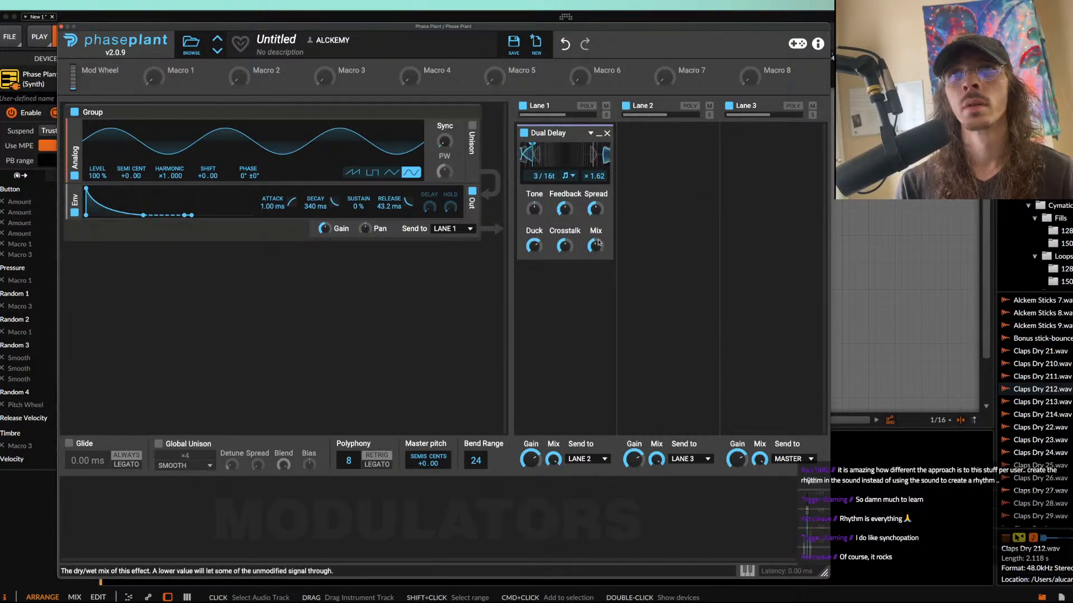
Step: Add a Limiter to Lane 3 and close the plug-in window
{"action": "left_click", "coordinate": [768, 131]}
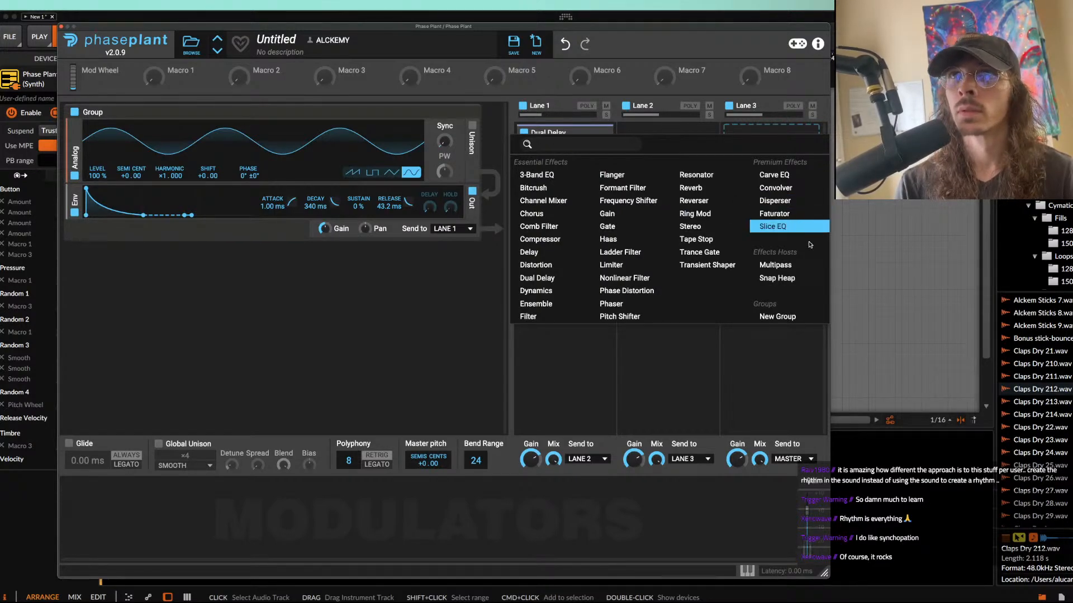
{"action": "left_click", "coordinate": [612, 265]}
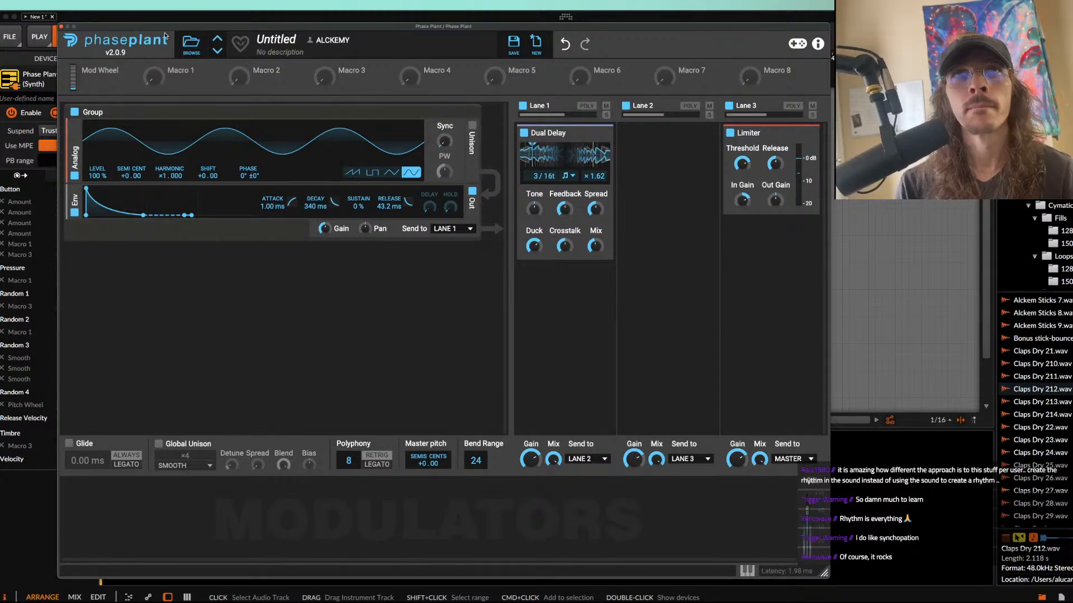
{"action": "left_click", "coordinate": [61, 26]}
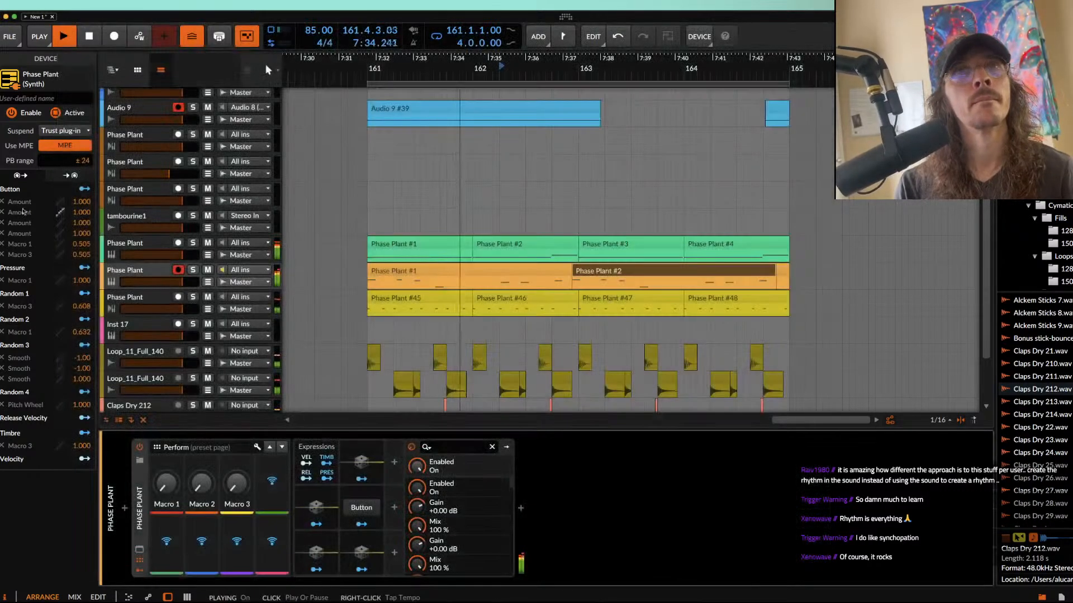
Step: Reopen the orange track's Phase Plant and lengthen the envelope decay to 568 ms
{"action": "left_click", "coordinate": [399, 271]}
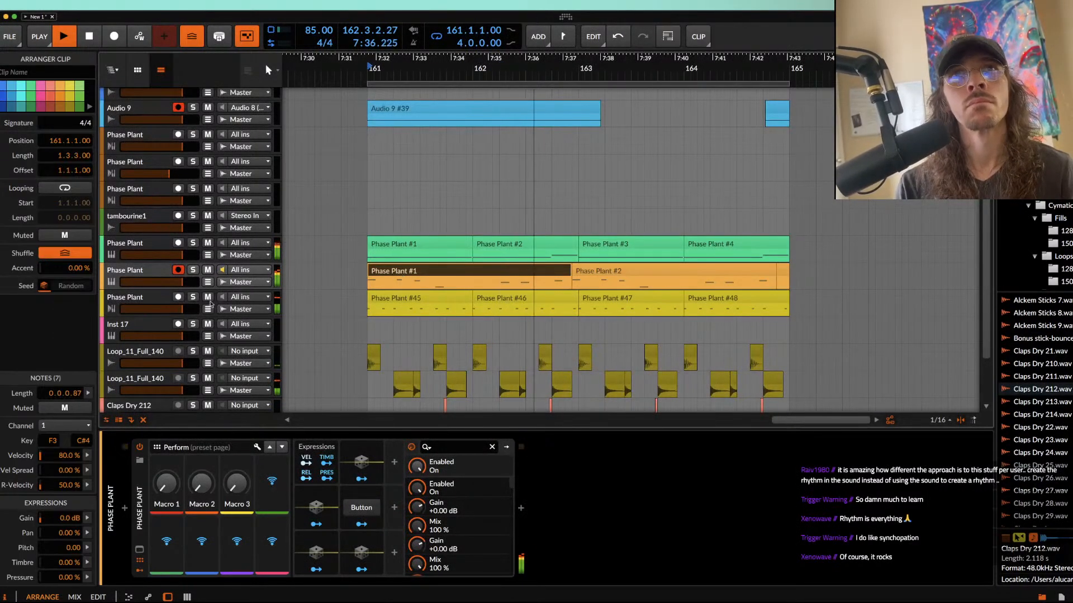
{"action": "double_click", "coordinate": [135, 271]}
{"action": "left_click", "coordinate": [521, 509]}
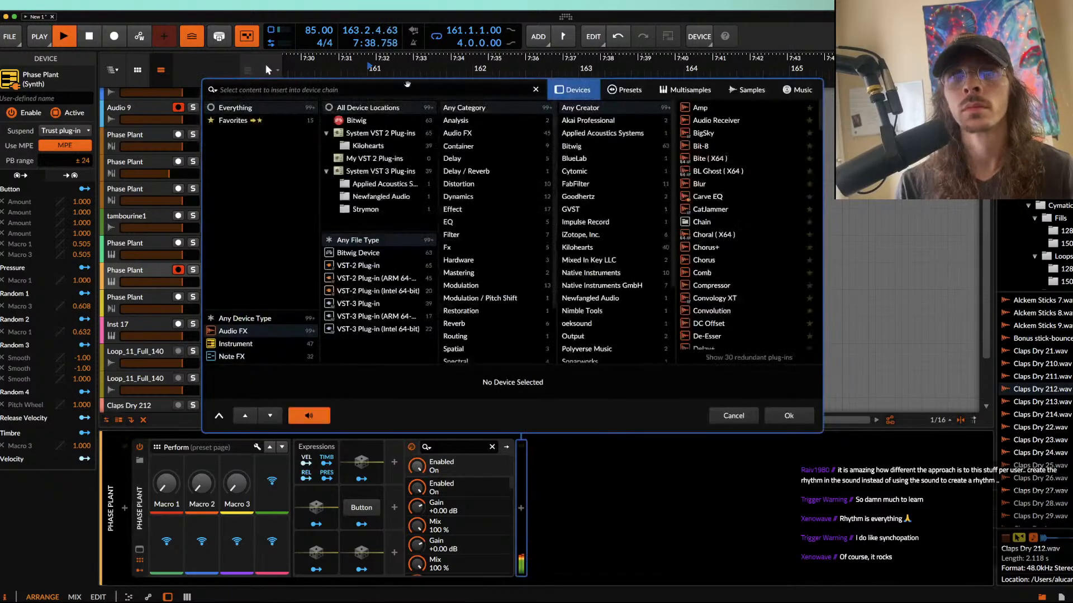
{"action": "left_click", "coordinate": [733, 417]}
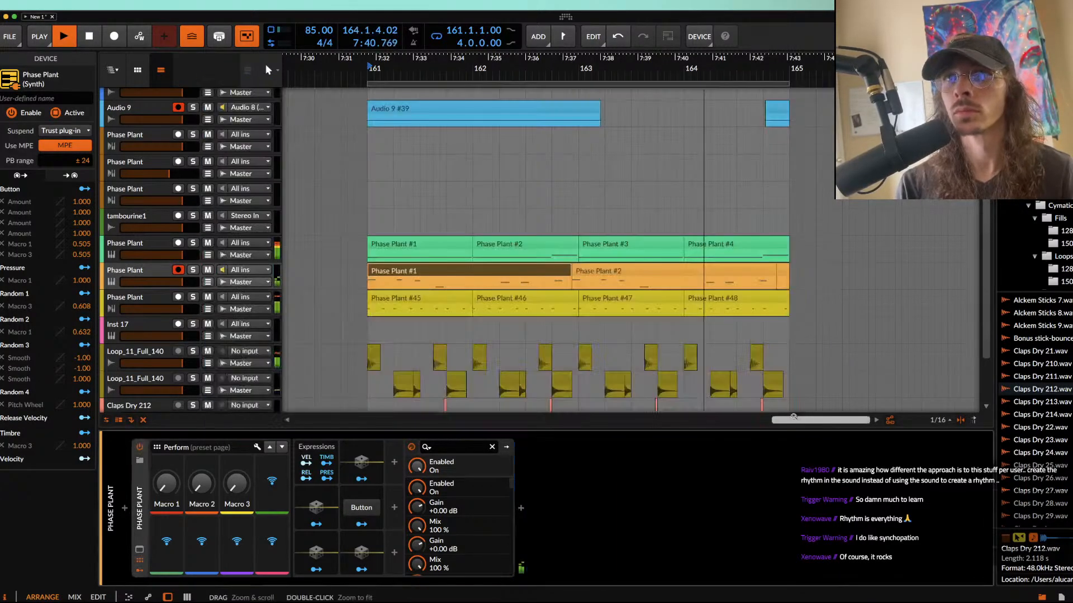
{"action": "left_click", "coordinate": [139, 550]}
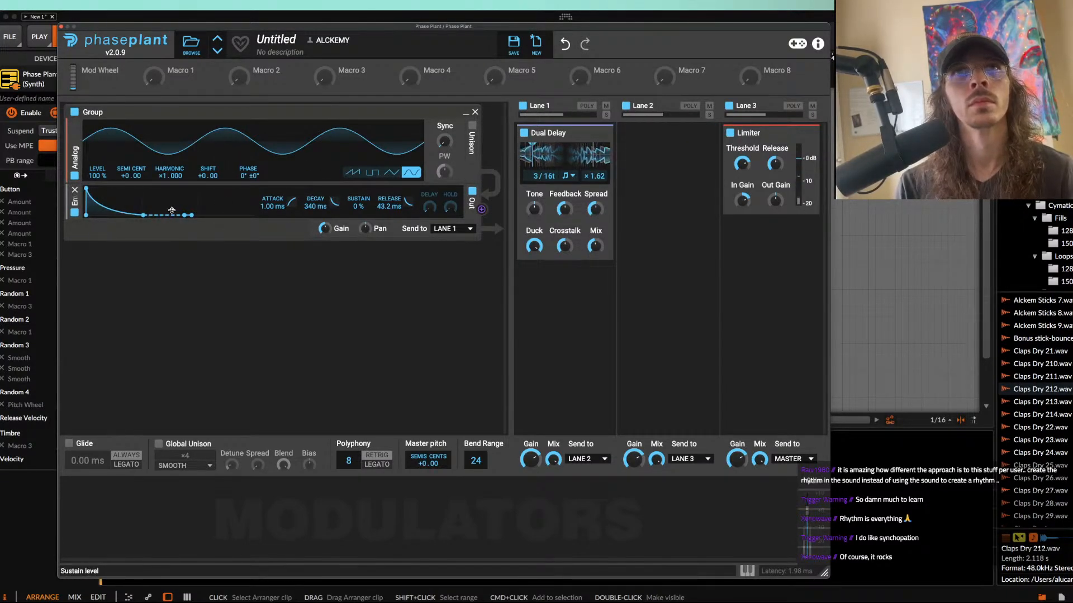
{"action": "left_click_drag", "start_coordinate": [144, 216], "coordinate": [157, 215]}
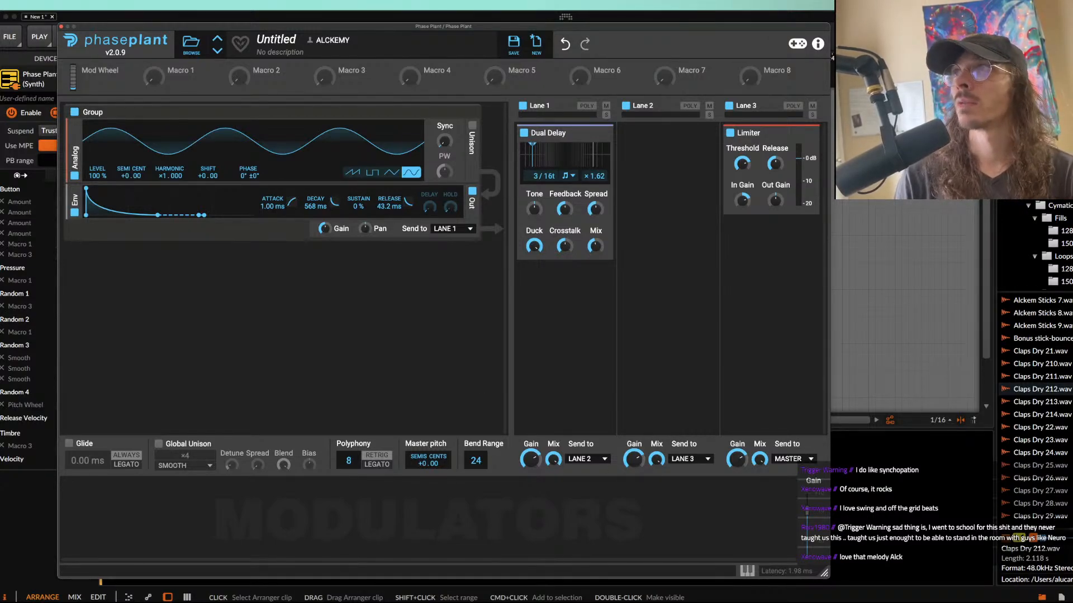
Step: Switch to the Music app, bring its window into view, and listen to several parts of "6. Phantoms" before pausing it
{"action": "key", "text": "super+Tab"}
{"action": "left_click_drag", "start_coordinate": [2, 182], "coordinate": [701, 107]}
{"action": "left_click_drag", "start_coordinate": [561, 111], "coordinate": [418, 101]}
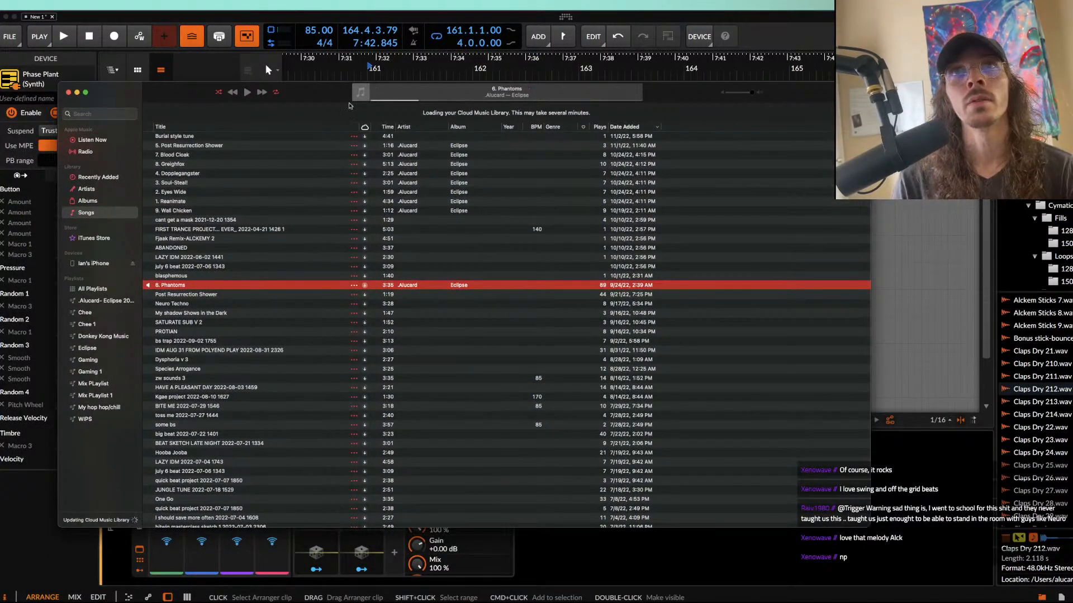
{"action": "left_click", "coordinate": [247, 92]}
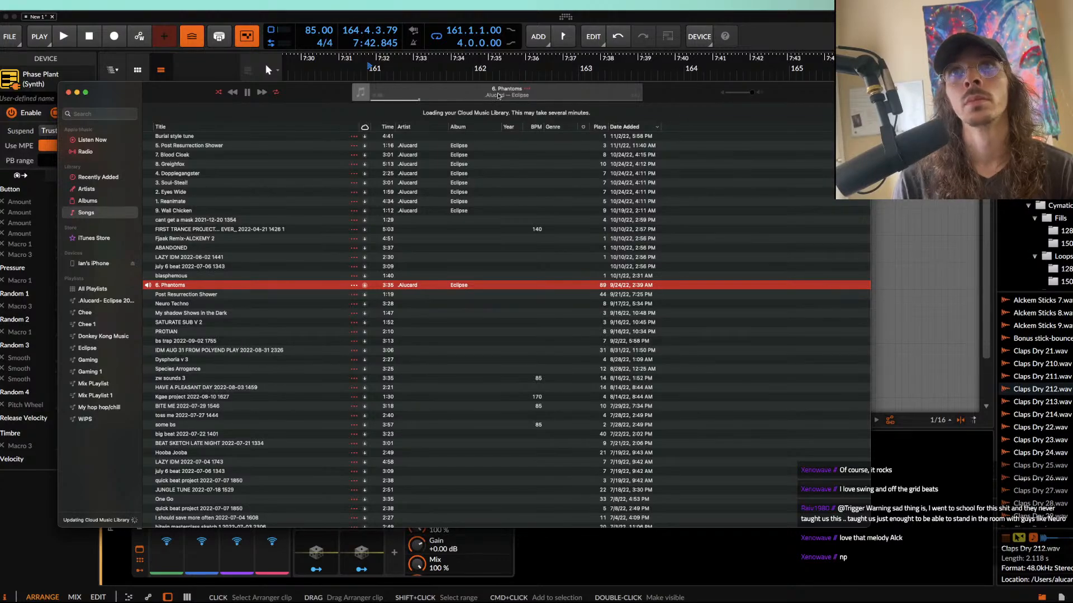
{"action": "left_click", "coordinate": [447, 101]}
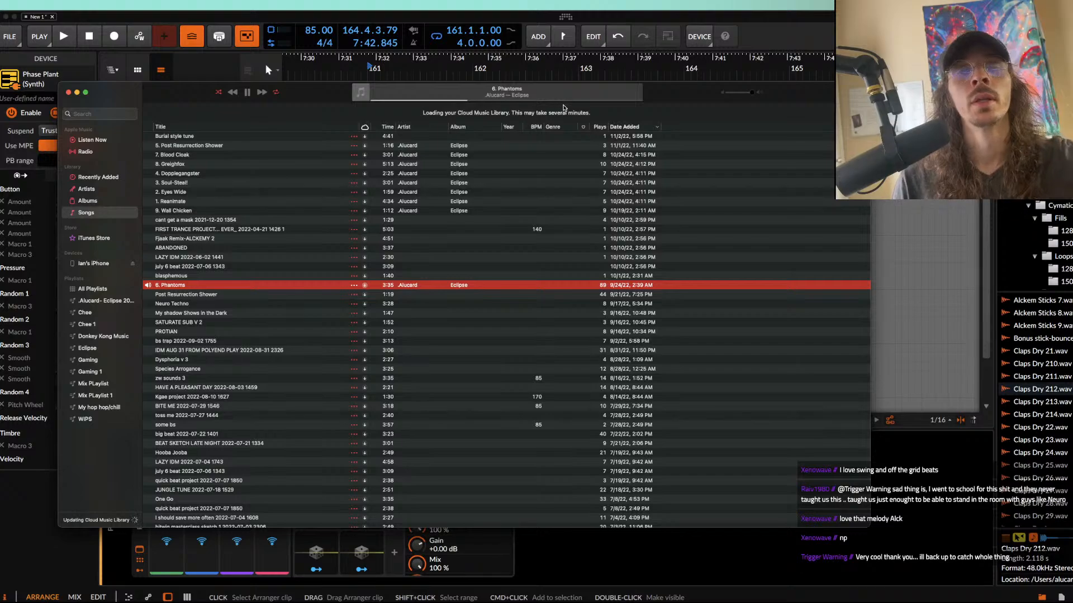
{"action": "left_click", "coordinate": [533, 100]}
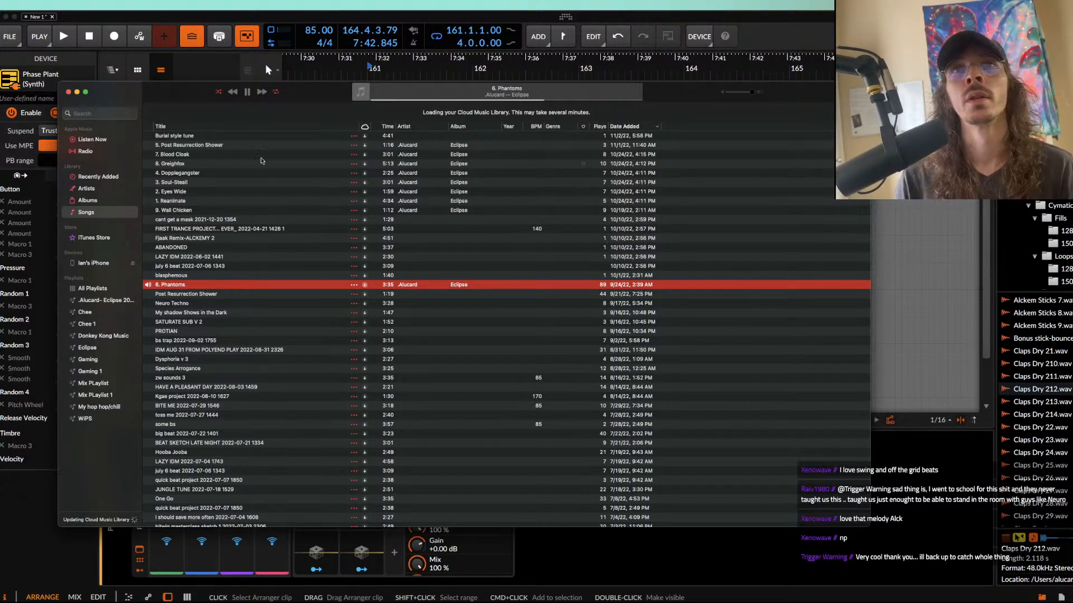
{"action": "left_click", "coordinate": [247, 93]}
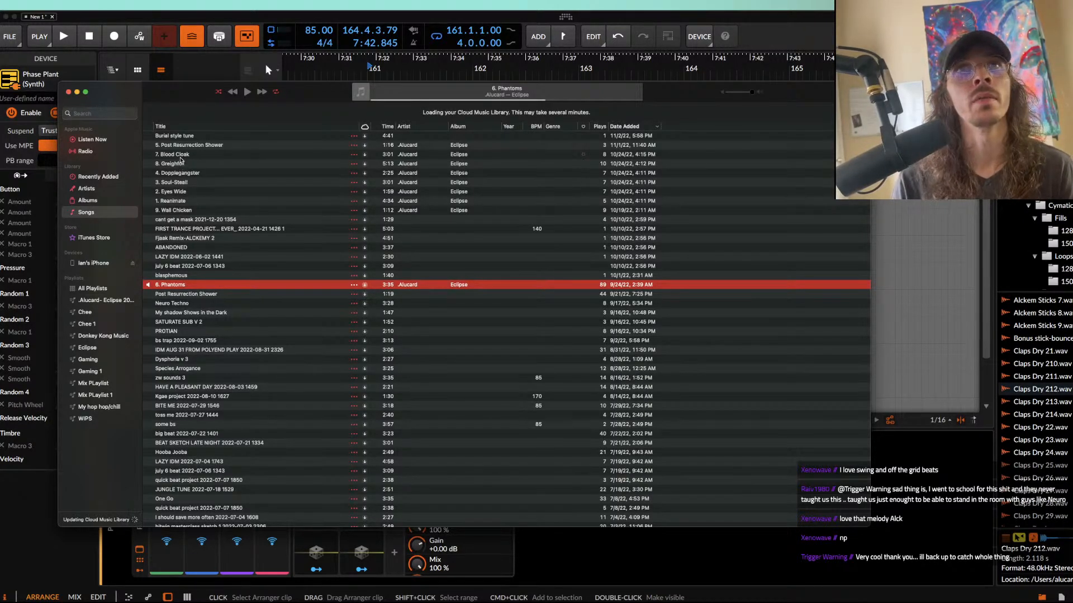
Step: Play "4. Dopplegangster" in the song library, listen to several parts of it, and pause it
{"action": "left_click", "coordinate": [179, 174]}
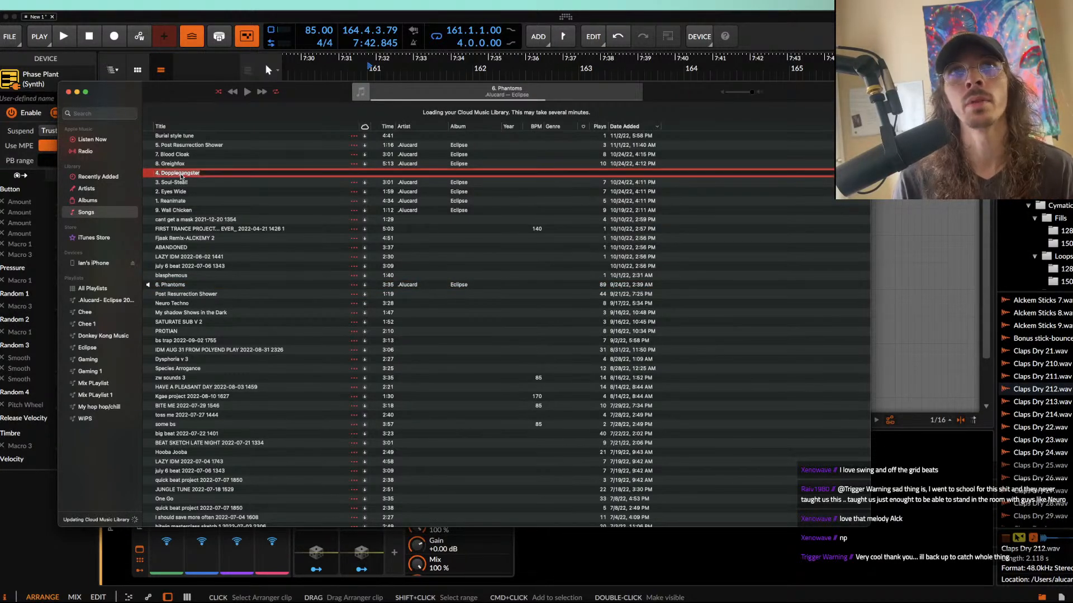
{"action": "double_click", "coordinate": [205, 175]}
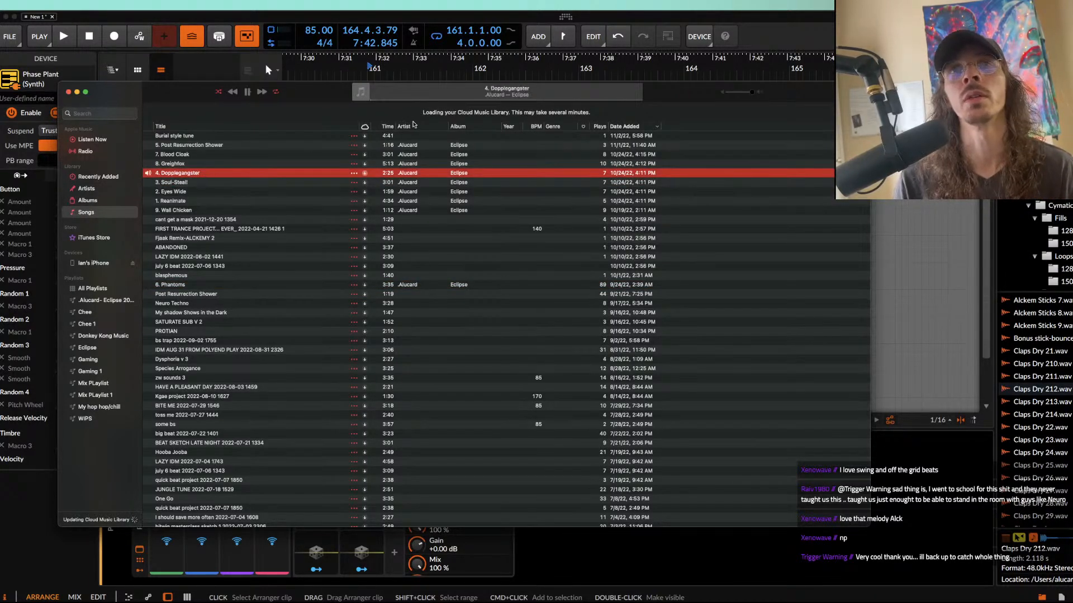
{"action": "left_click", "coordinate": [392, 99]}
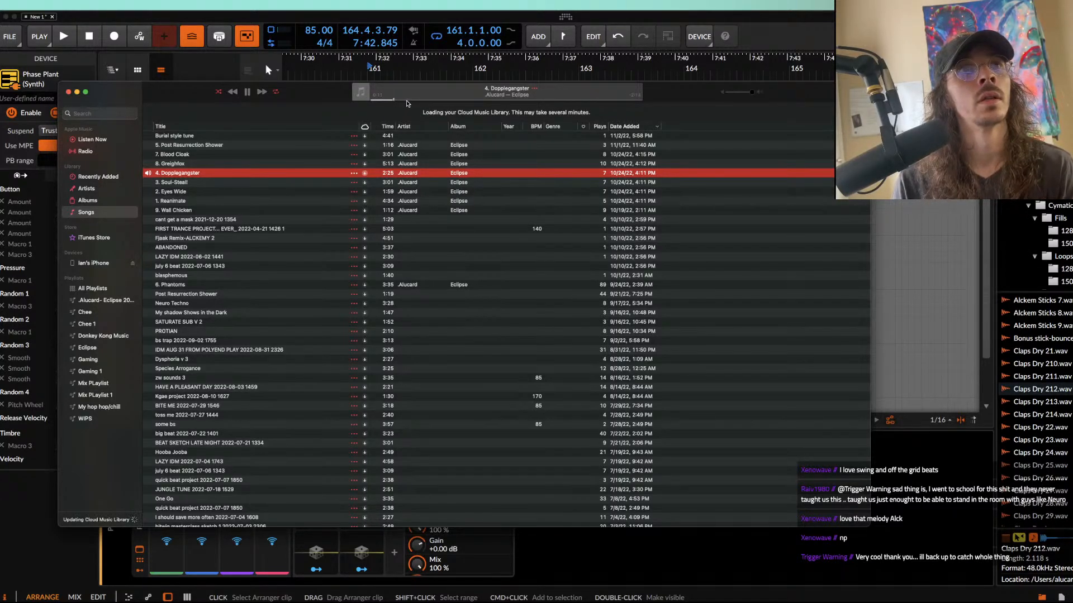
{"action": "left_click", "coordinate": [414, 99]}
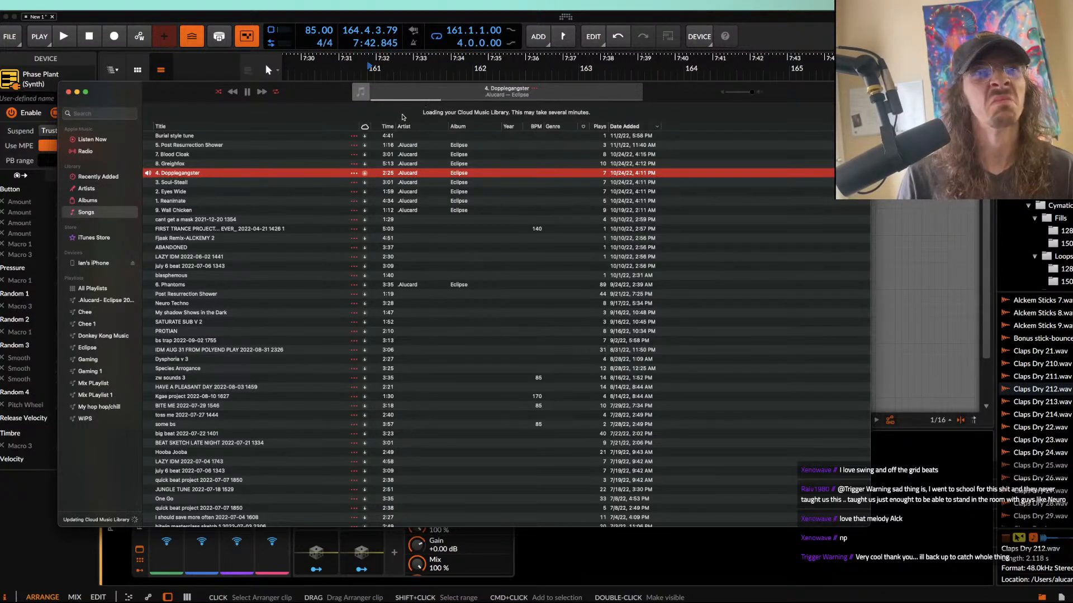
{"action": "left_click", "coordinate": [247, 91]}
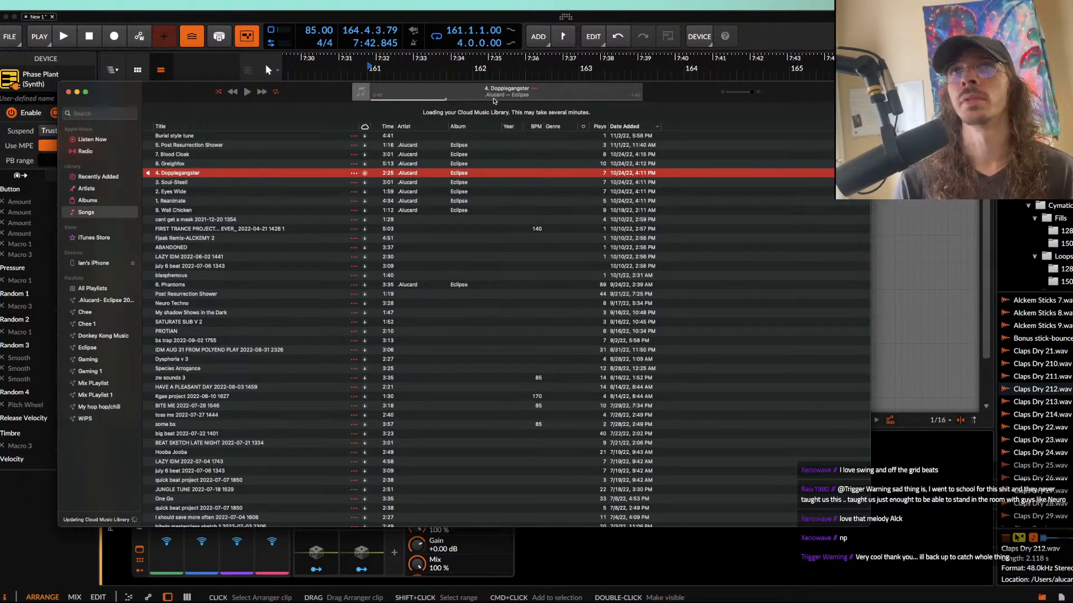
Step: Resume "4. Dopplegangster" from a later point in the song, listen to that passage, and pause it
{"action": "left_click", "coordinate": [542, 99]}
{"action": "left_click", "coordinate": [244, 93]}
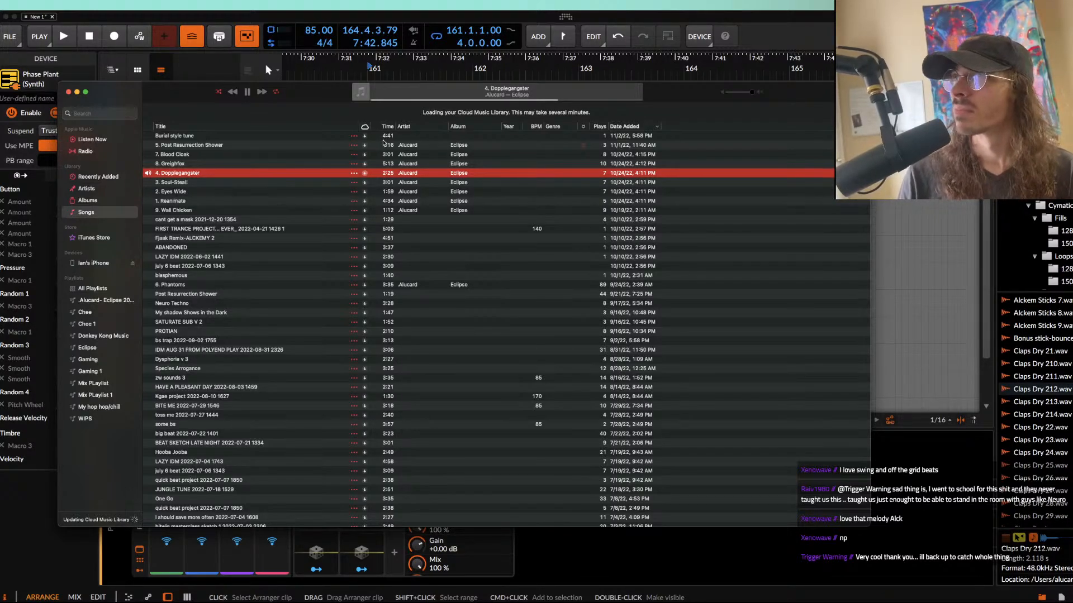
{"action": "left_click", "coordinate": [247, 91]}
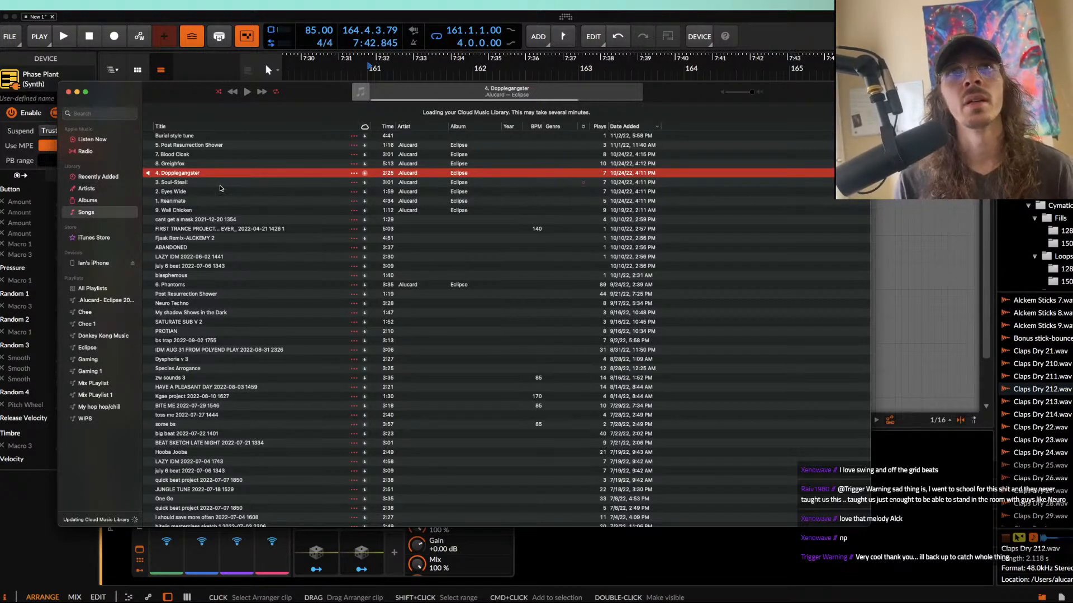
Step: Play "3. Soul-Steal!" from the song library, skip ahead to listen to a later part, and pause it
{"action": "left_click", "coordinate": [220, 183]}
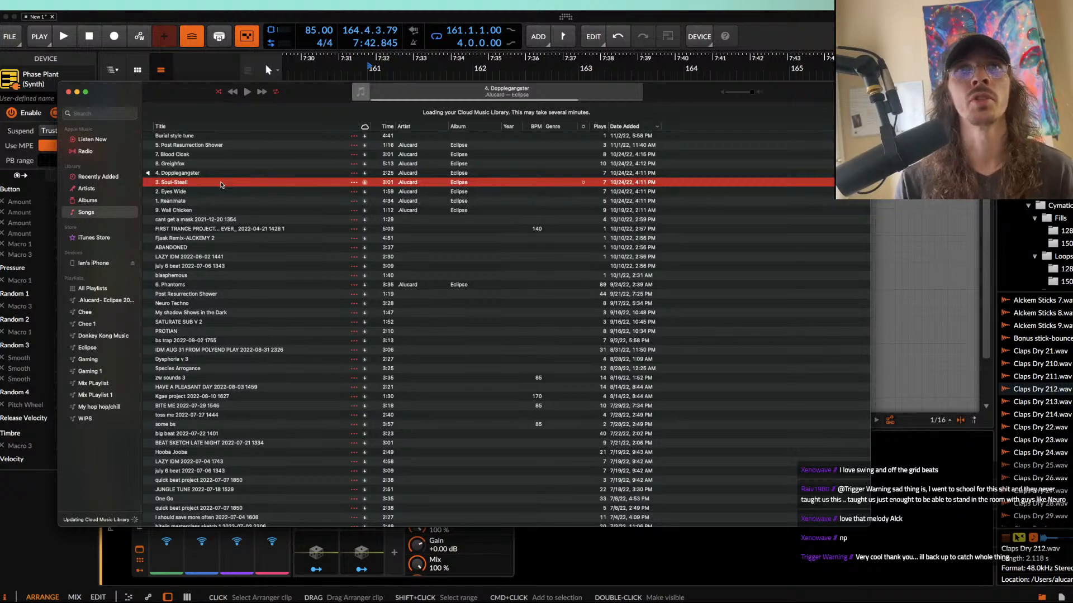
{"action": "double_click", "coordinate": [222, 185]}
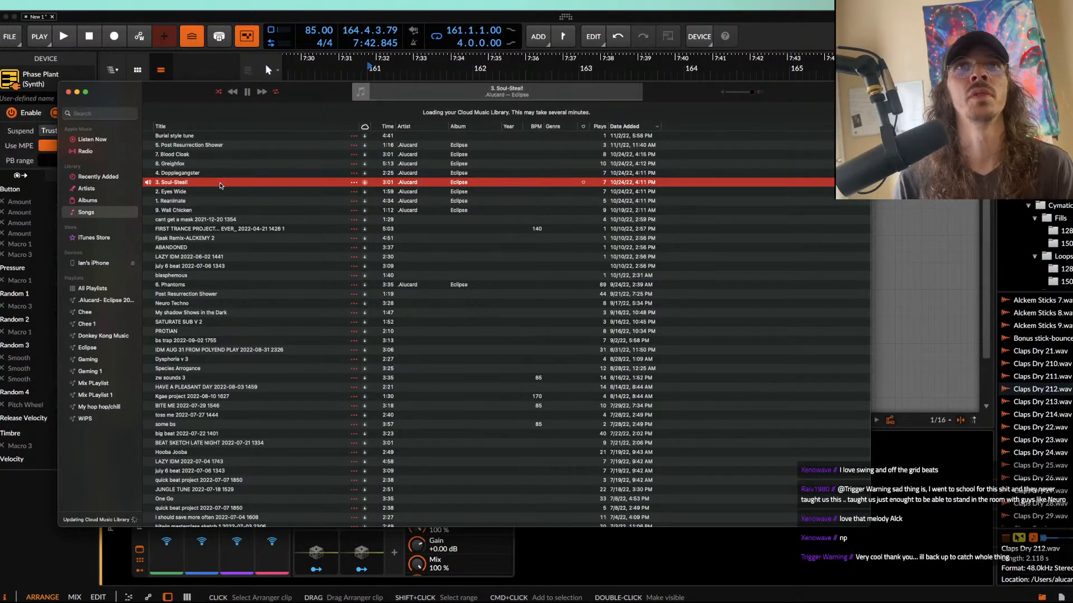
{"action": "mouse_move", "coordinate": [453, 101]}
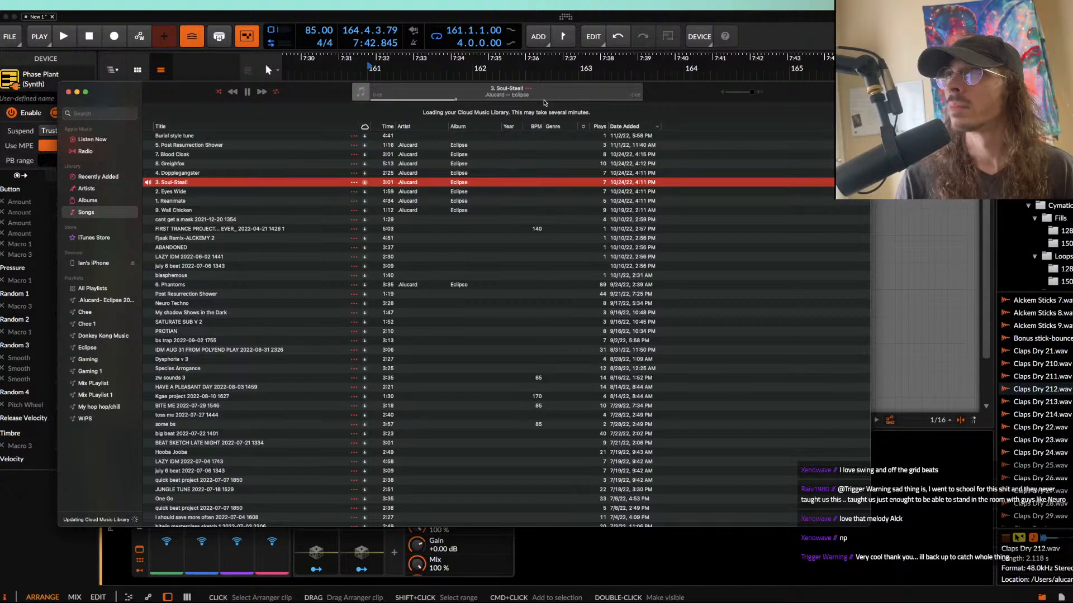
{"action": "left_click", "coordinate": [512, 99]}
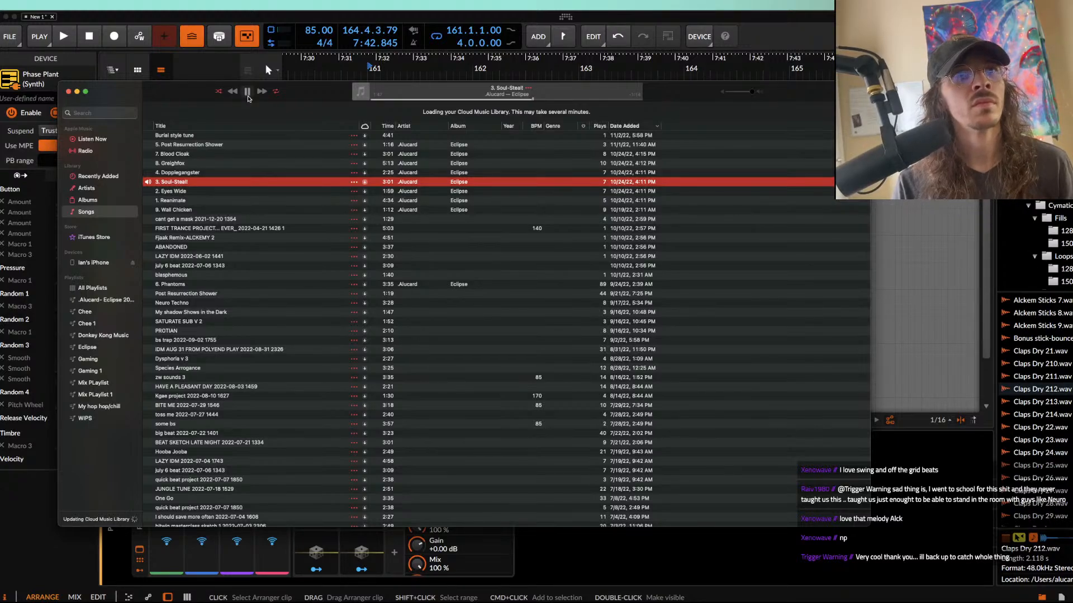
{"action": "left_click", "coordinate": [248, 97]}
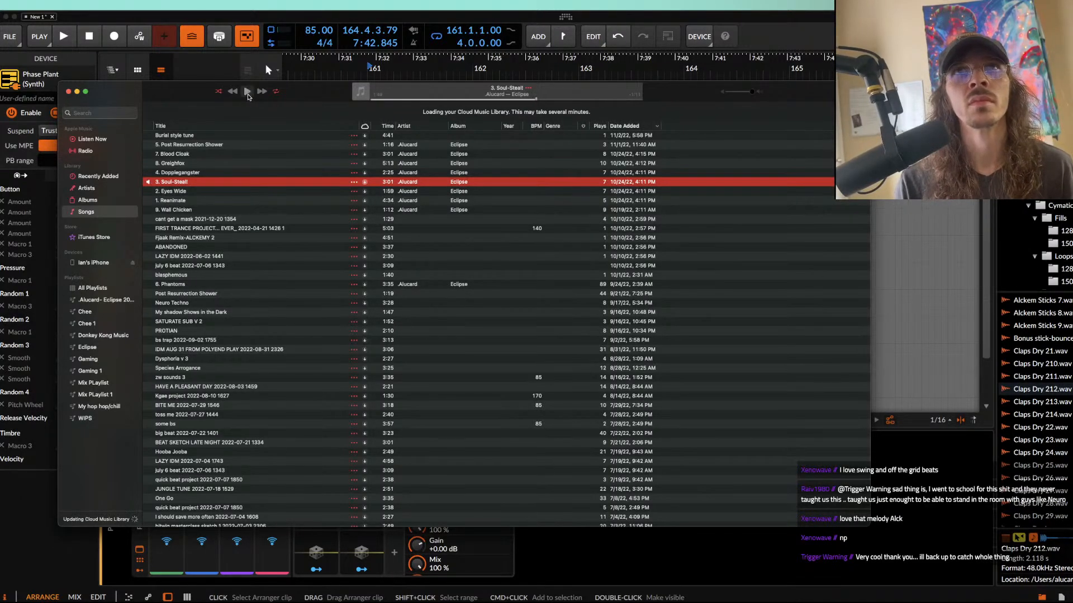
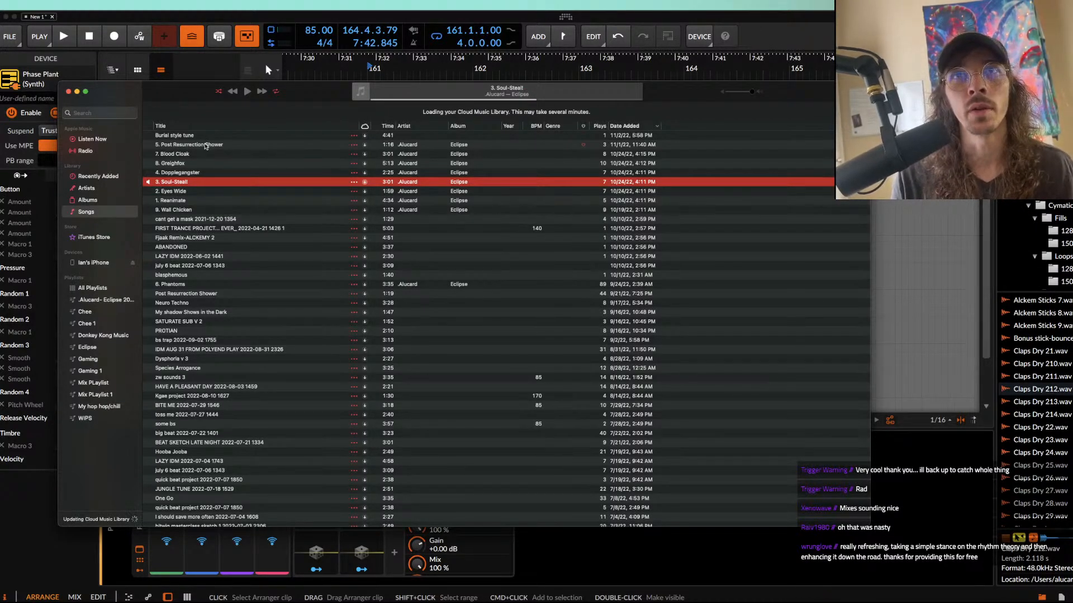
Step: Play "1. Reanimate" from the song library, skip ahead to listen to a later part, and pause it
{"action": "left_click", "coordinate": [206, 145]}
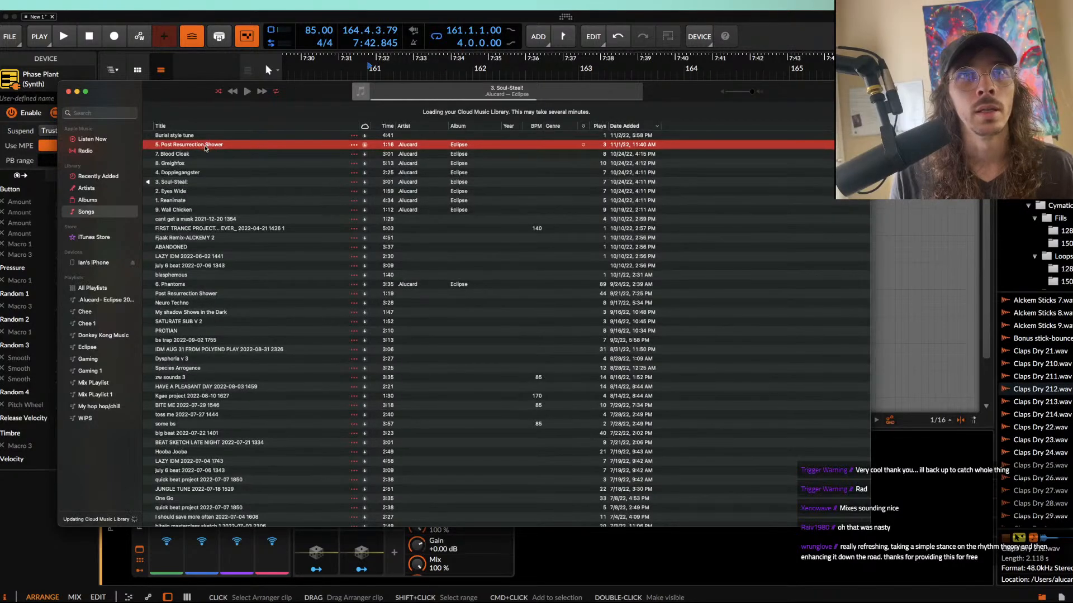
{"action": "left_click", "coordinate": [178, 201]}
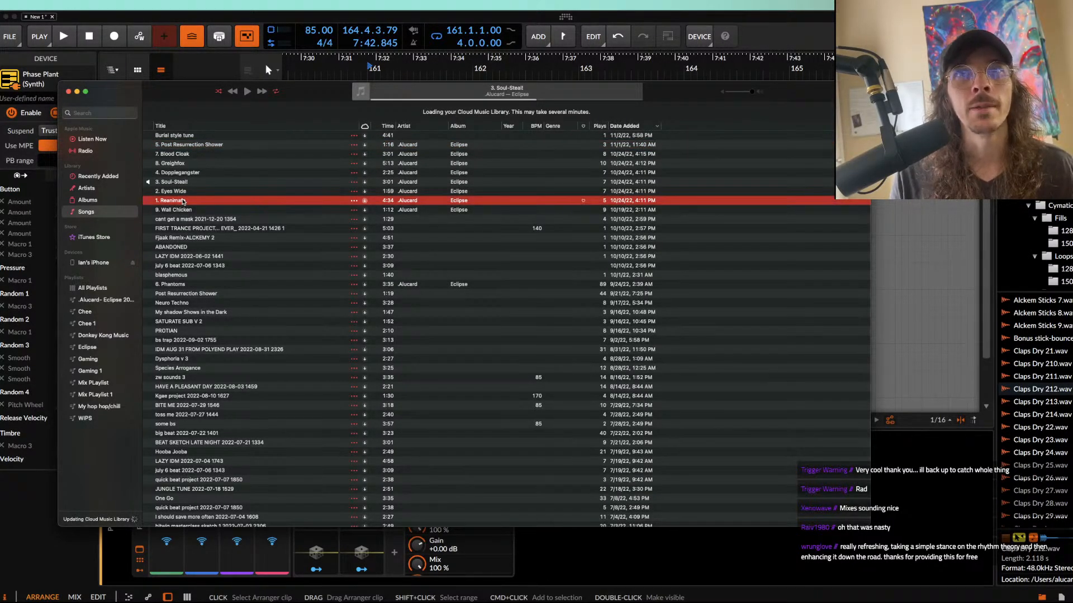
{"action": "double_click", "coordinate": [184, 201]}
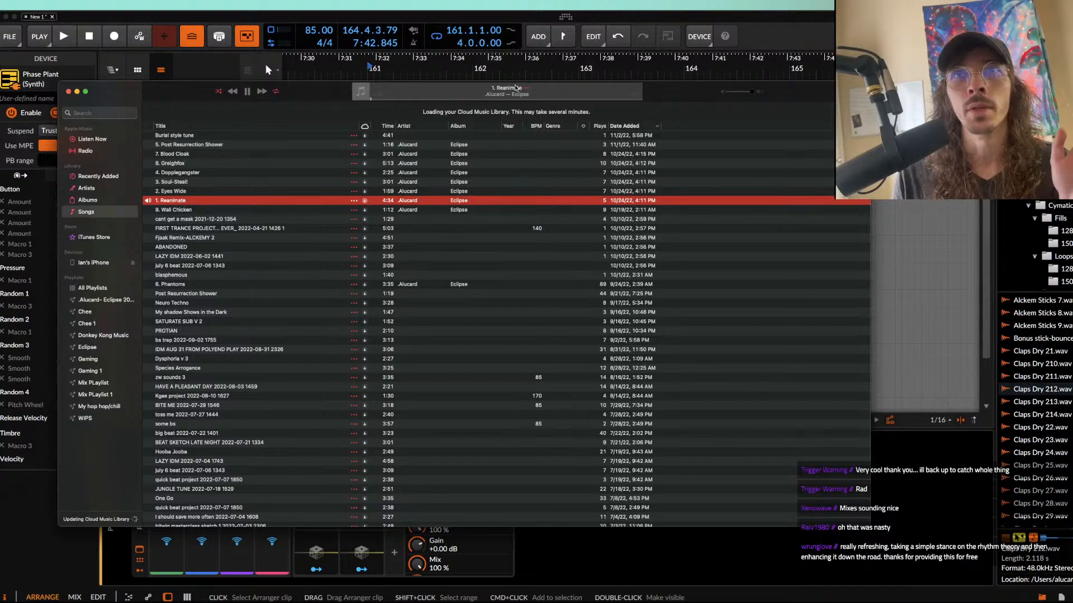
{"action": "left_click", "coordinate": [510, 99]}
{"action": "left_click", "coordinate": [529, 99]}
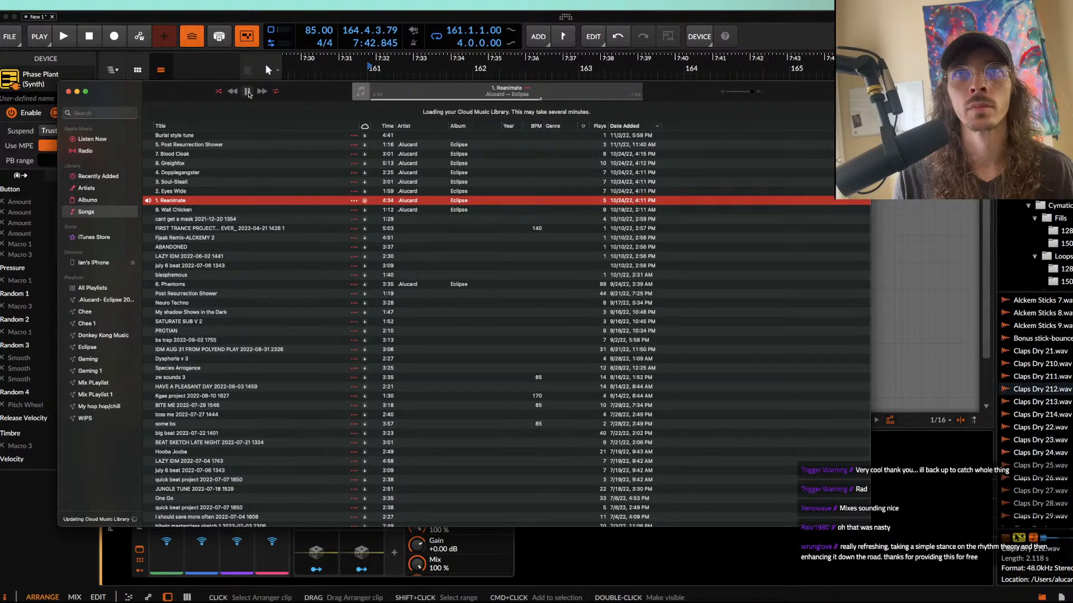
{"action": "left_click", "coordinate": [247, 92]}
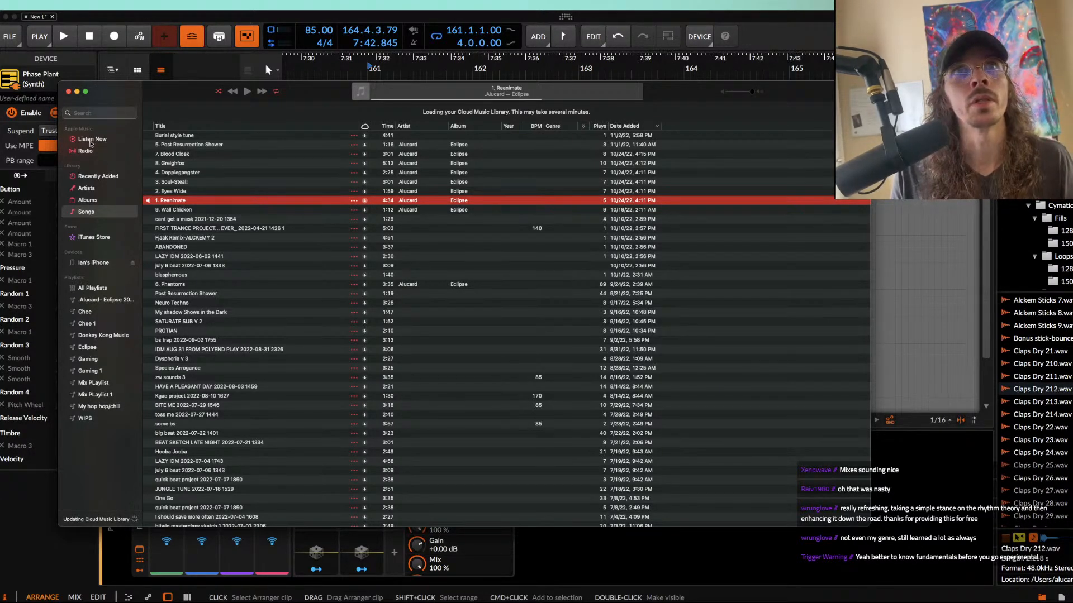
Step: Close the Music window to return to the arrangement, and close the open Phase Plant plug-in window
{"action": "left_click", "coordinate": [69, 92]}
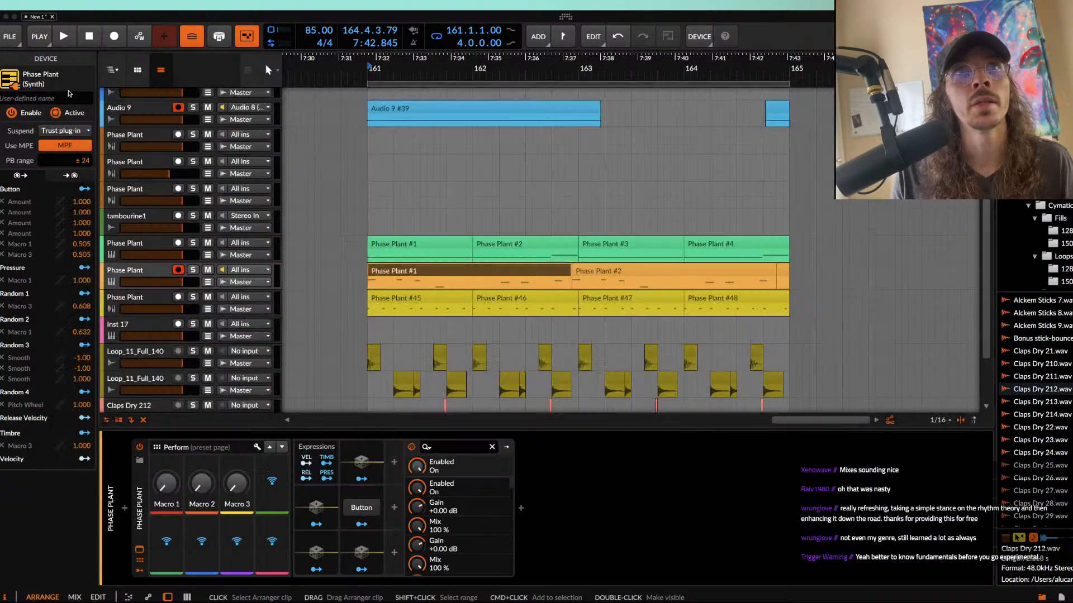
{"action": "left_click", "coordinate": [365, 210]}
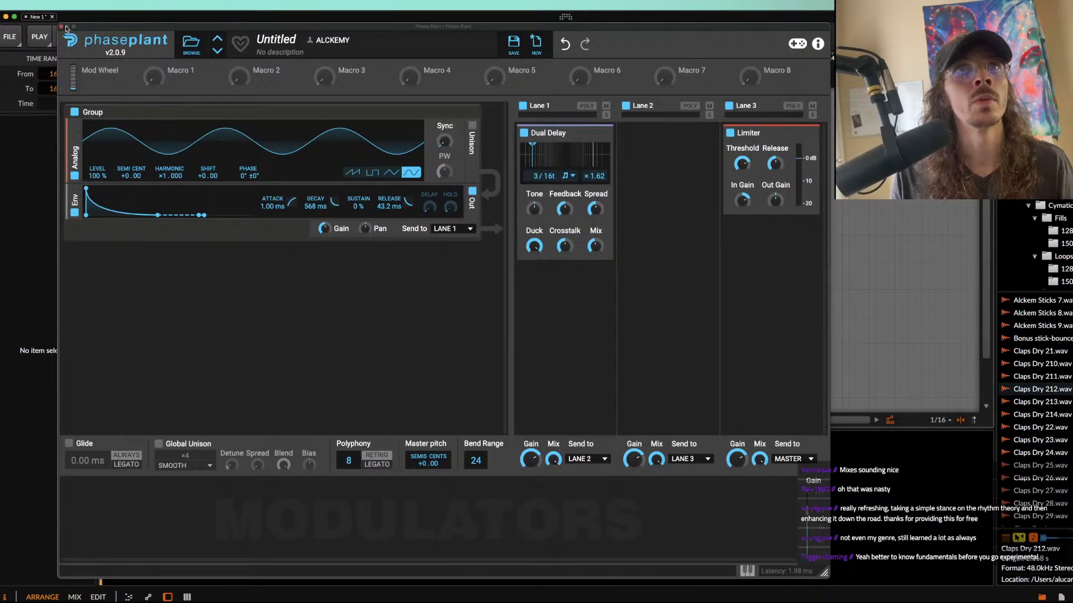
{"action": "left_click", "coordinate": [66, 27]}
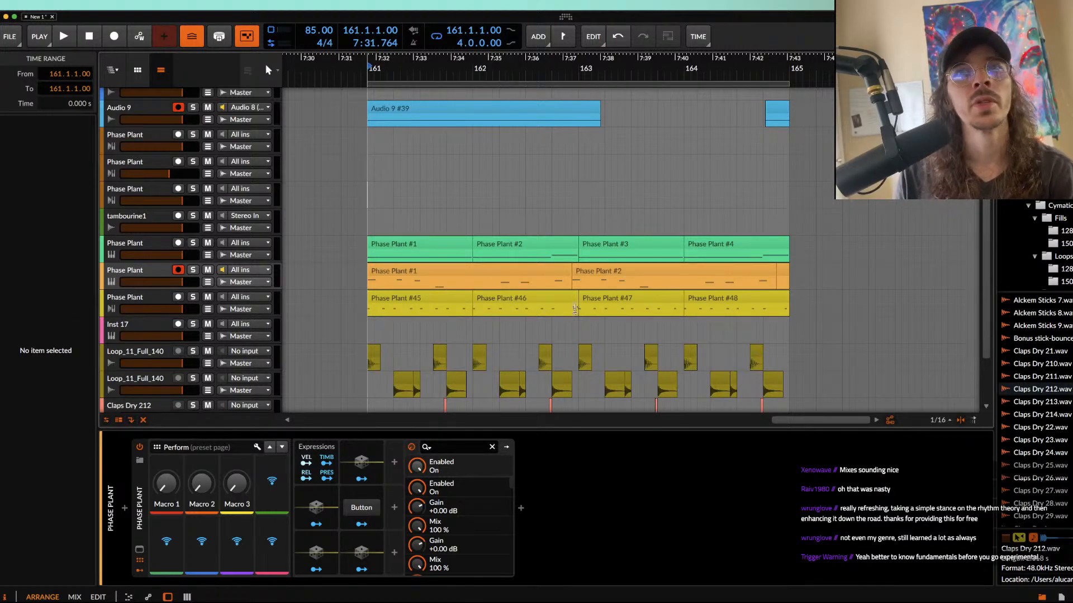
{"action": "left_click", "coordinate": [438, 244]}
{"action": "scroll", "coordinate": [439, 244], "scroll_direction": "down", "scroll_amount": 2}
{"action": "scroll", "coordinate": [439, 244], "scroll_direction": "up", "scroll_amount": 3}
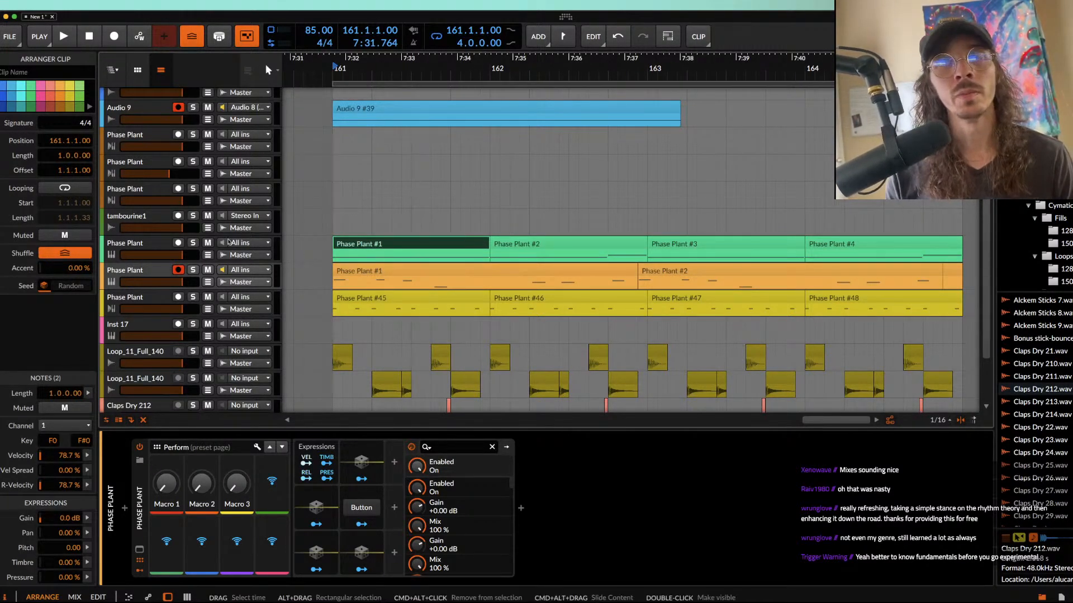
{"action": "left_click", "coordinate": [127, 272]}
{"action": "left_click", "coordinate": [383, 242]}
{"action": "scroll", "coordinate": [383, 241], "scroll_direction": "down", "scroll_amount": 1}
{"action": "scroll", "coordinate": [384, 242], "scroll_direction": "down", "scroll_amount": 1}
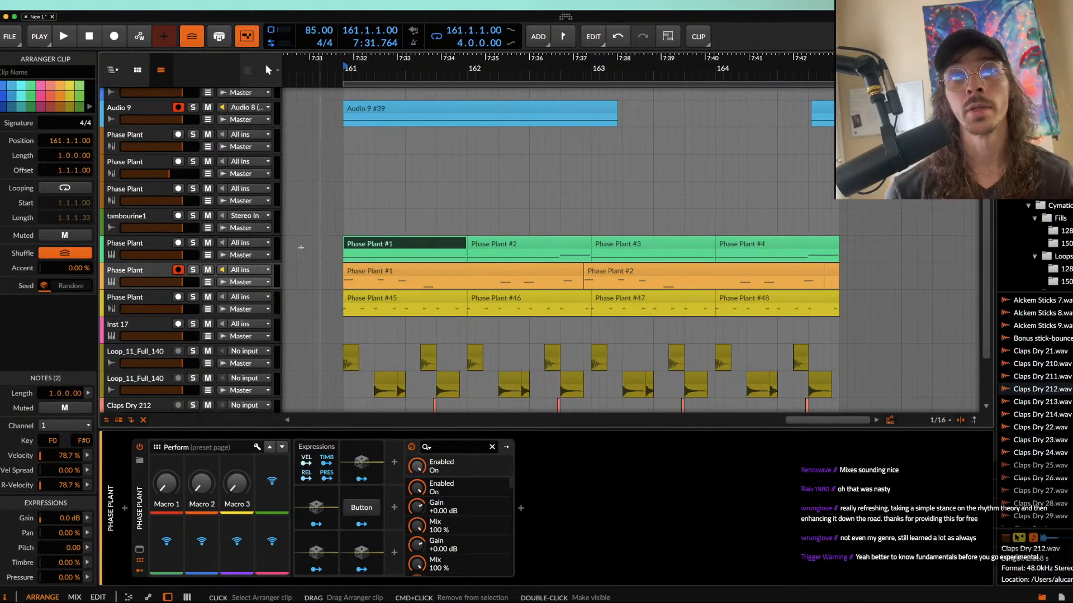
Step: Play the orange Phase Plant clip from bar 161 and lower that track's volume slightly
{"action": "left_click", "coordinate": [360, 280]}
{"action": "left_click", "coordinate": [343, 279]}
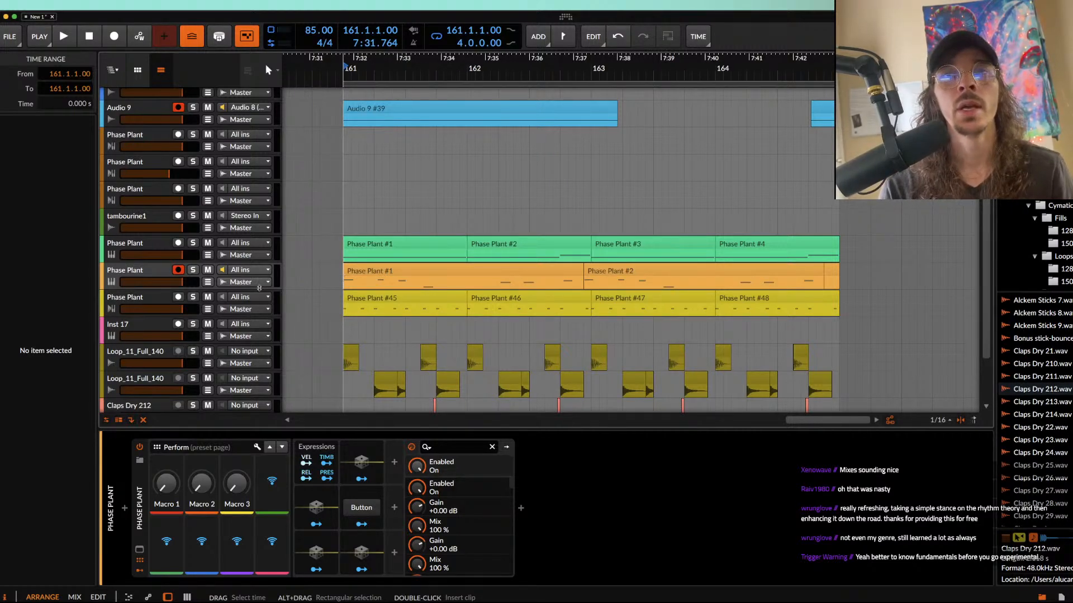
{"action": "left_click", "coordinate": [375, 282]}
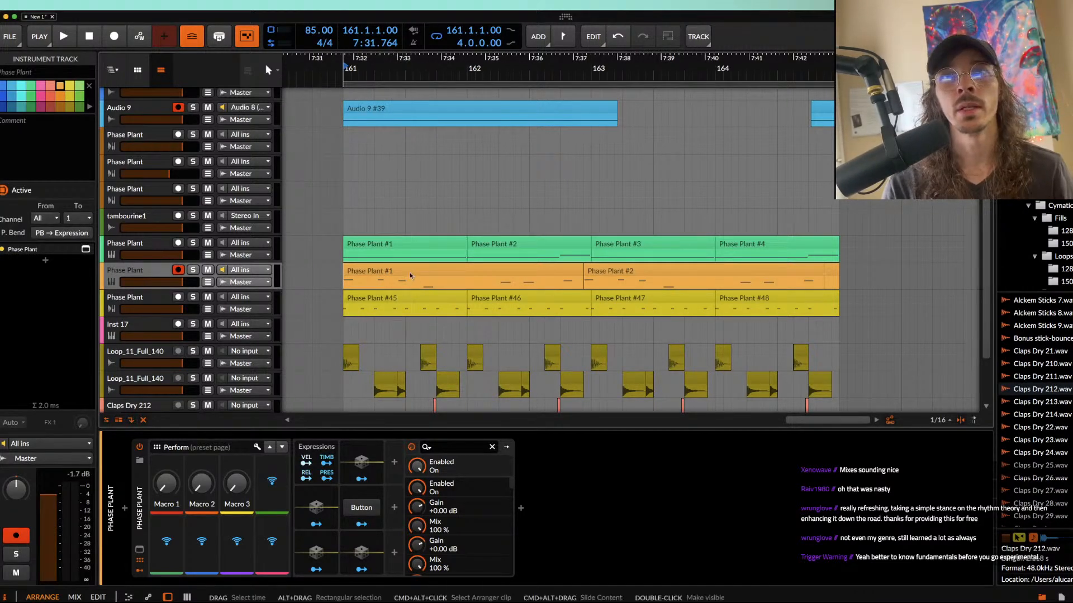
{"action": "left_click", "coordinate": [391, 272]}
{"action": "left_click", "coordinate": [192, 270]}
{"action": "key", "text": "space"}
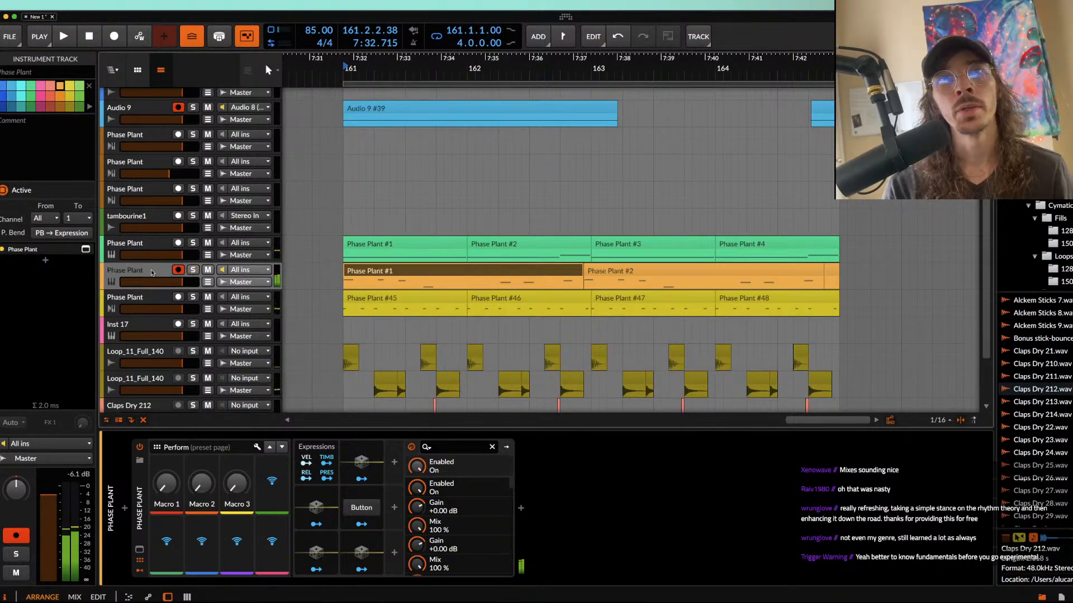
{"action": "left_click", "coordinate": [192, 270]}
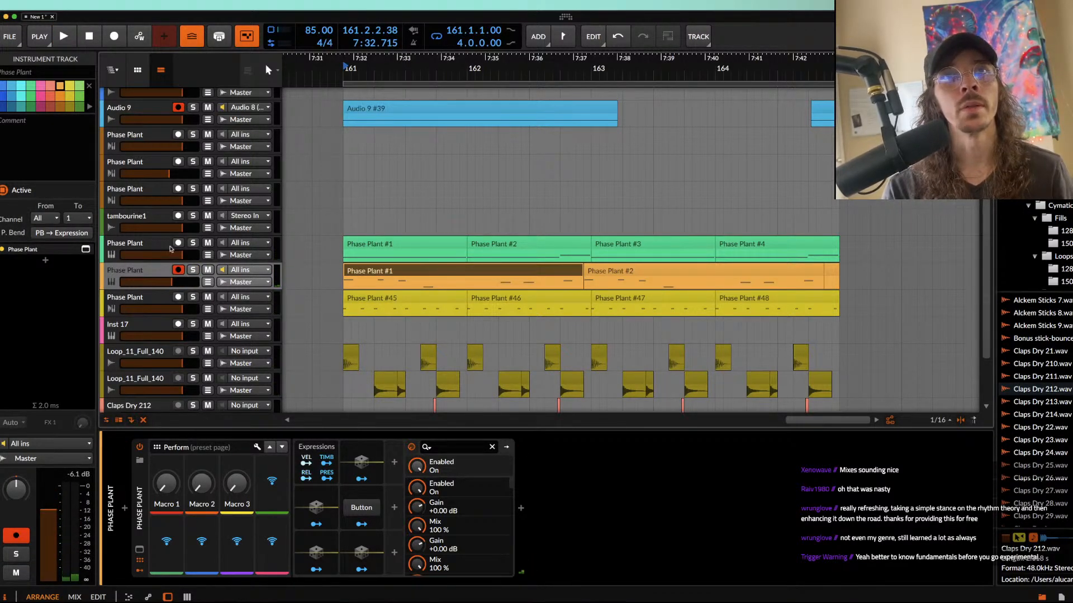
Step: Solo the green Phase Plant track, listen to it from bar 161, and stop playback
{"action": "left_click", "coordinate": [140, 246]}
{"action": "left_click", "coordinate": [193, 243]}
{"action": "key", "text": "space"}
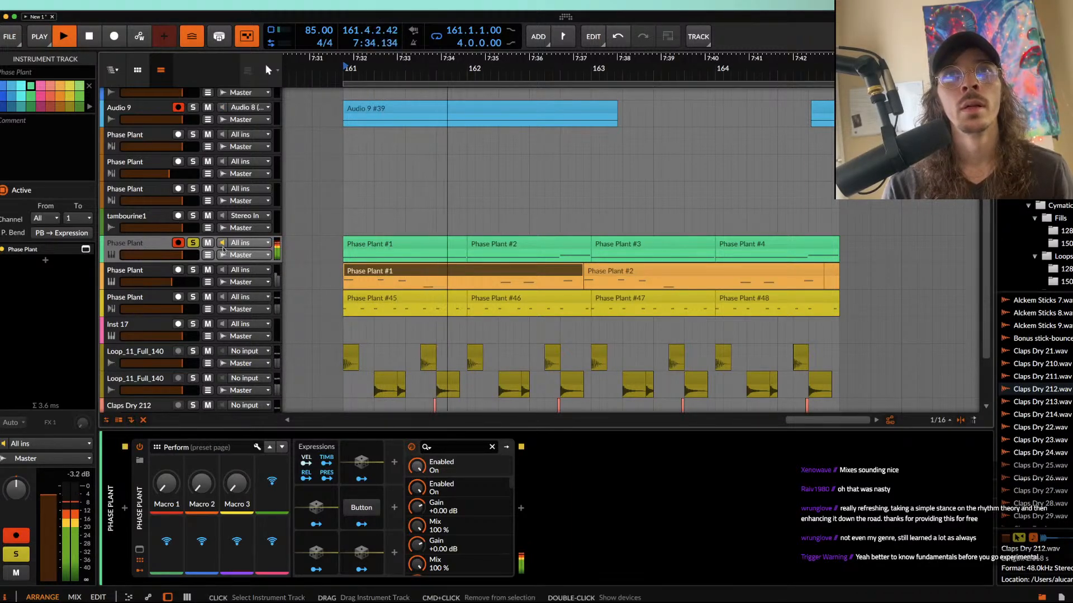
{"action": "key", "text": "space"}
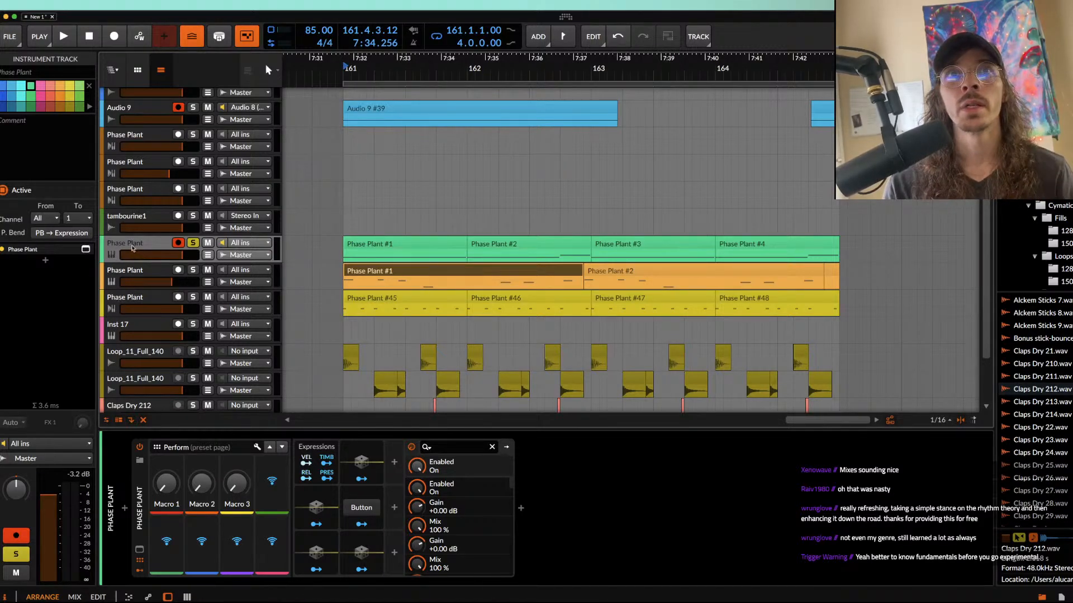
{"action": "left_click", "coordinate": [165, 281]}
{"action": "left_click", "coordinate": [150, 295]}
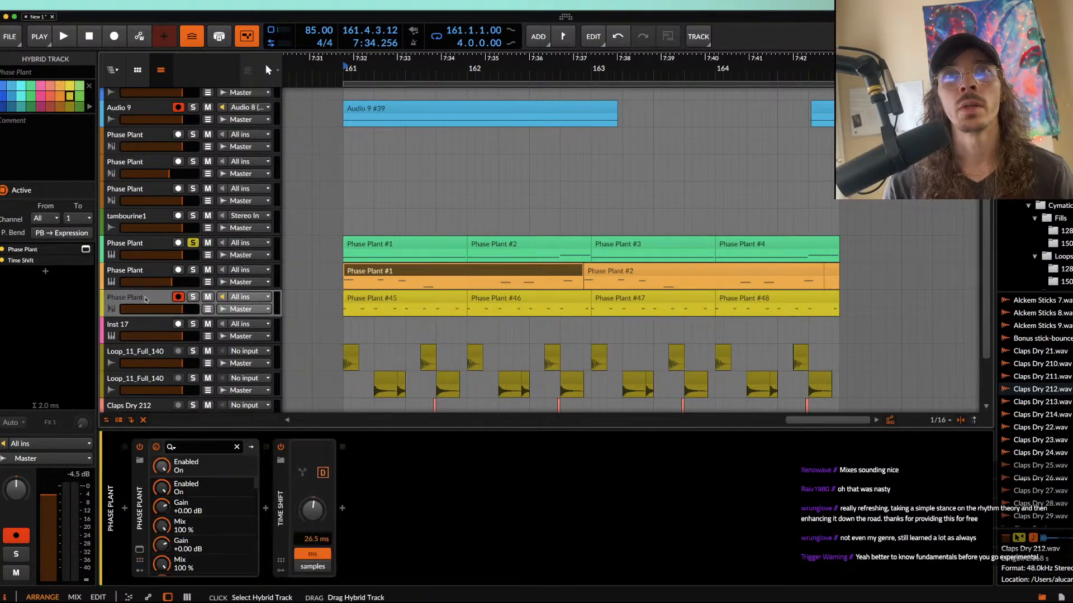
{"action": "left_click", "coordinate": [149, 245]}
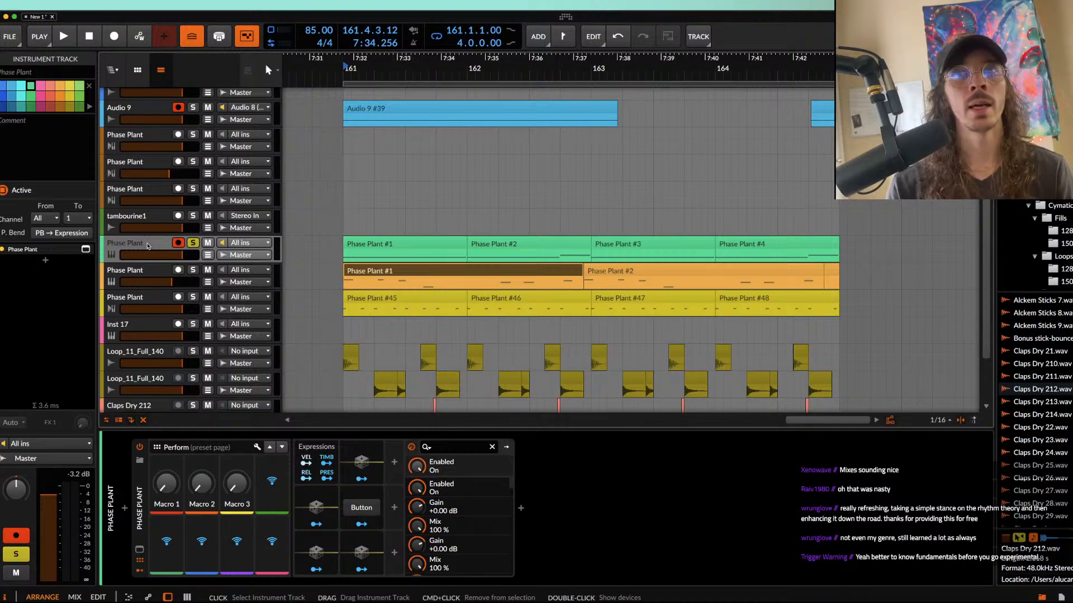
{"action": "left_click", "coordinate": [142, 278]}
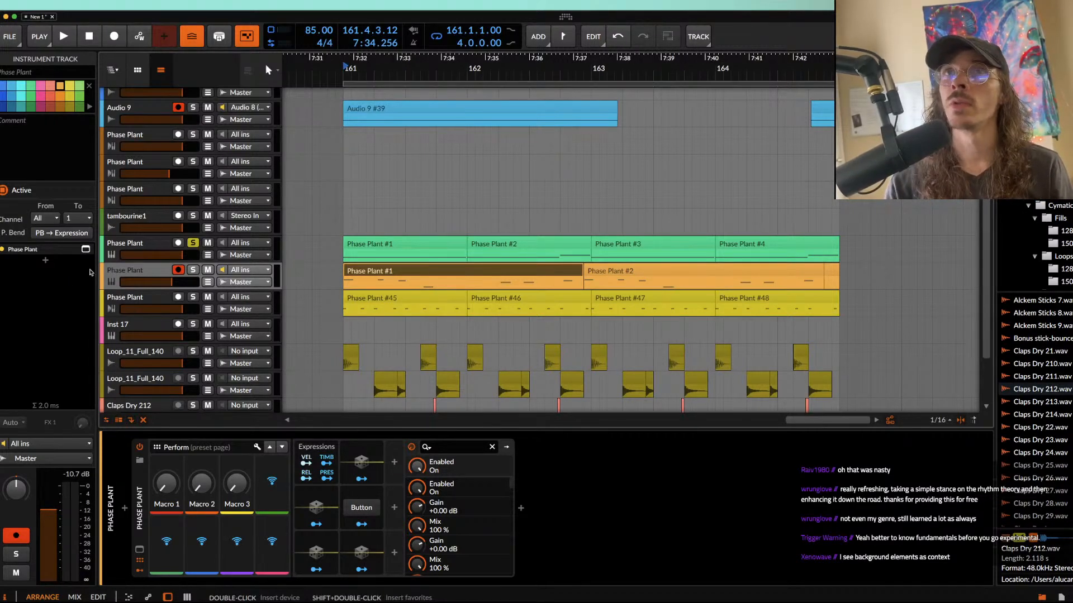
{"action": "left_click", "coordinate": [154, 246]}
{"action": "left_click", "coordinate": [154, 272]}
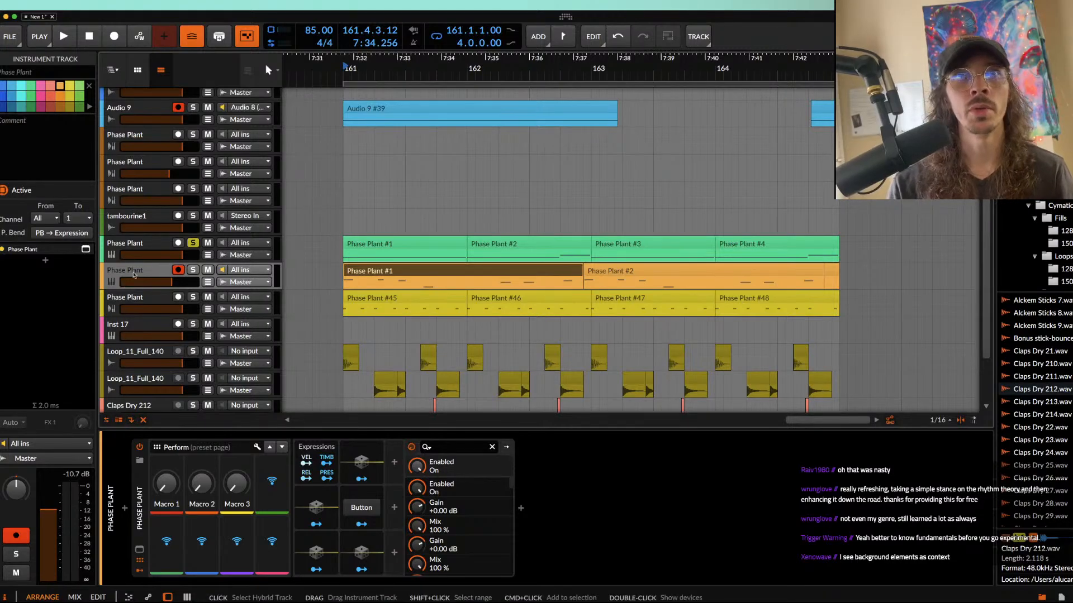
Step: Select all three clips on the orange Phase Plant track, solo that track, and listen to it from bar 161
{"action": "left_click", "coordinate": [373, 274]}
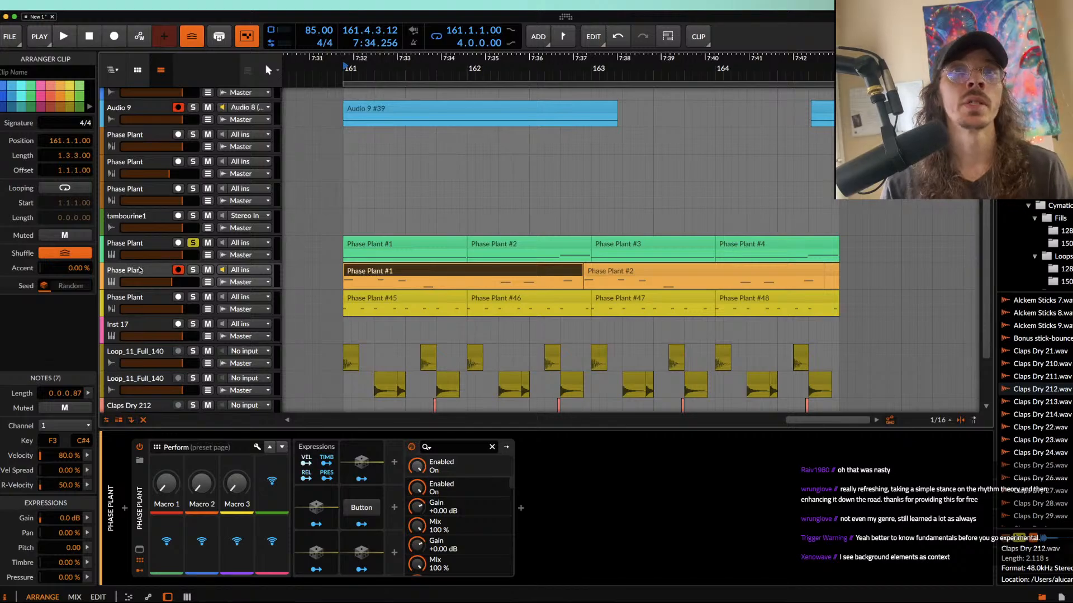
{"action": "left_click", "coordinate": [636, 272], "text": "shift"}
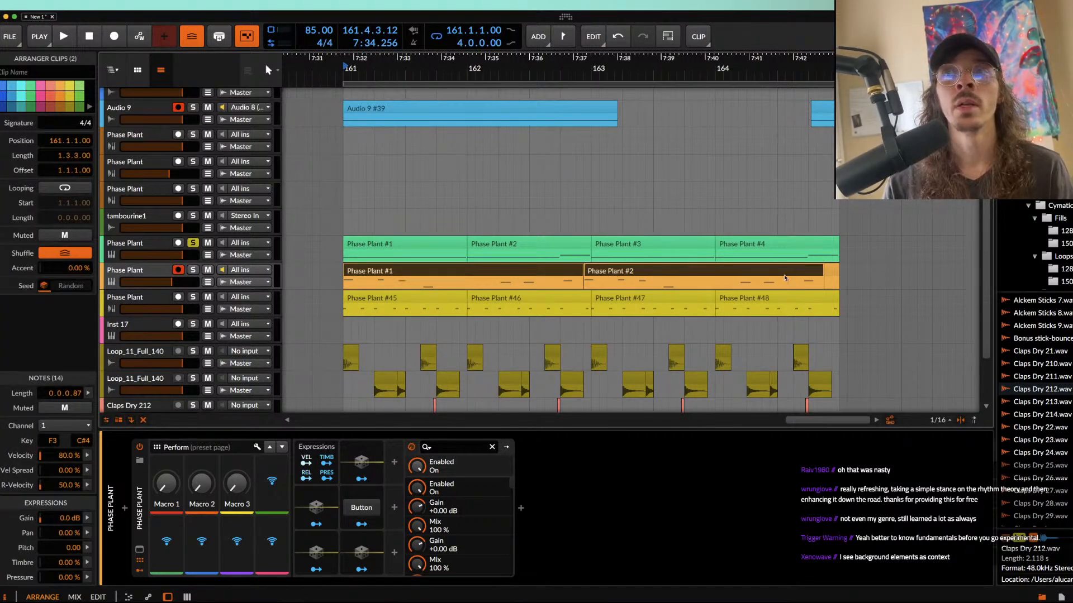
{"action": "left_click", "coordinate": [826, 273], "text": "shift"}
{"action": "key", "text": "s"}
{"action": "key", "text": "space"}
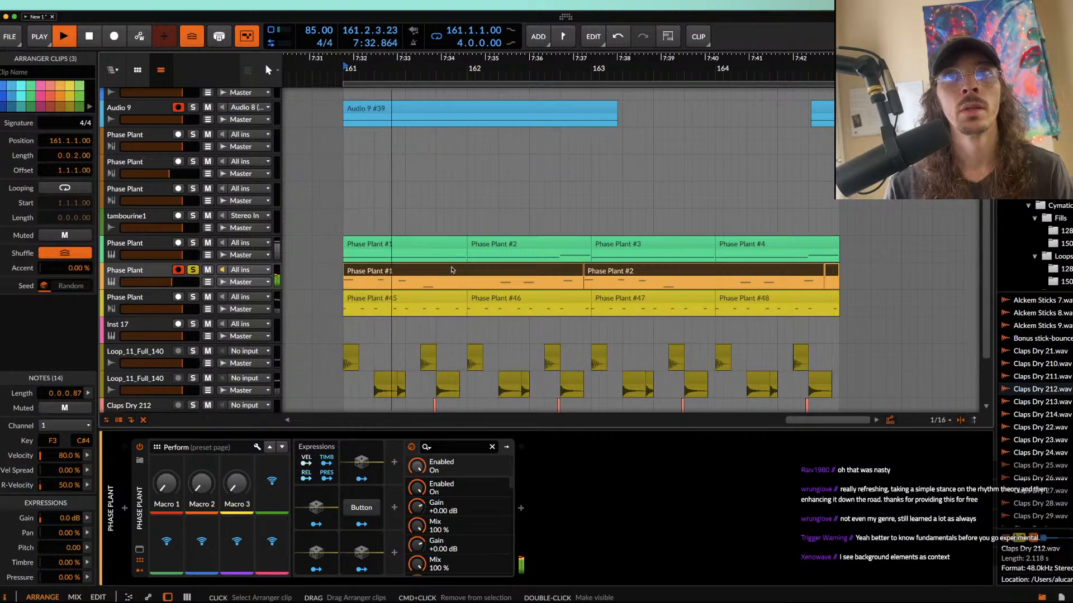
{"action": "scroll", "coordinate": [451, 270], "scroll_direction": "up", "scroll_amount": 1}
{"action": "key", "text": "space"}
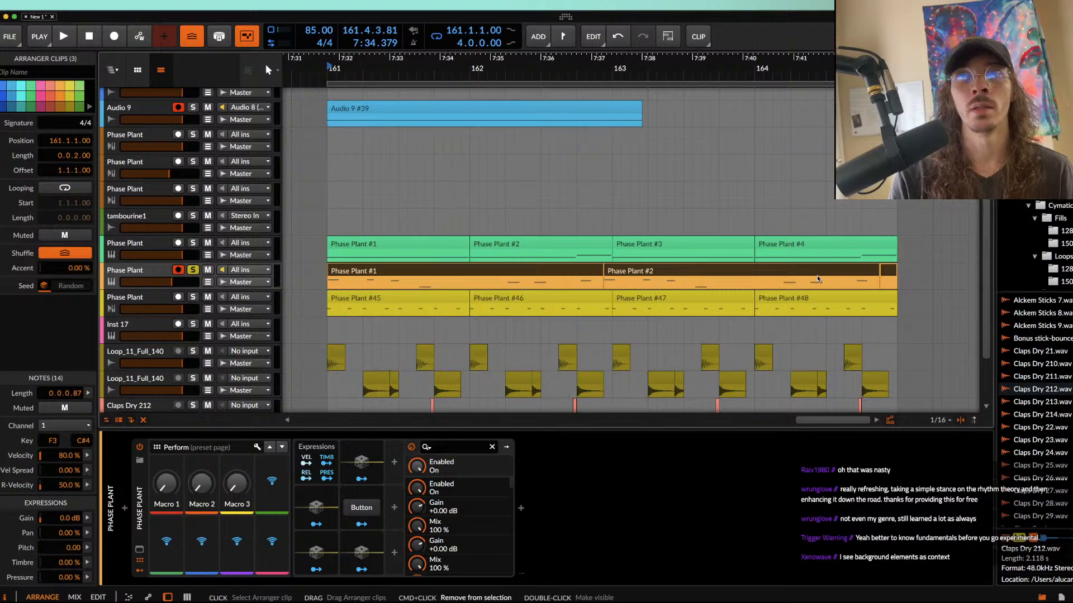
Step: Bounce the three clips of the orange Phase Plant track to audio, undoing the first bounce and repeating it with the clips reselected
{"action": "key", "text": "super+b"}
{"action": "key", "text": "super+z"}
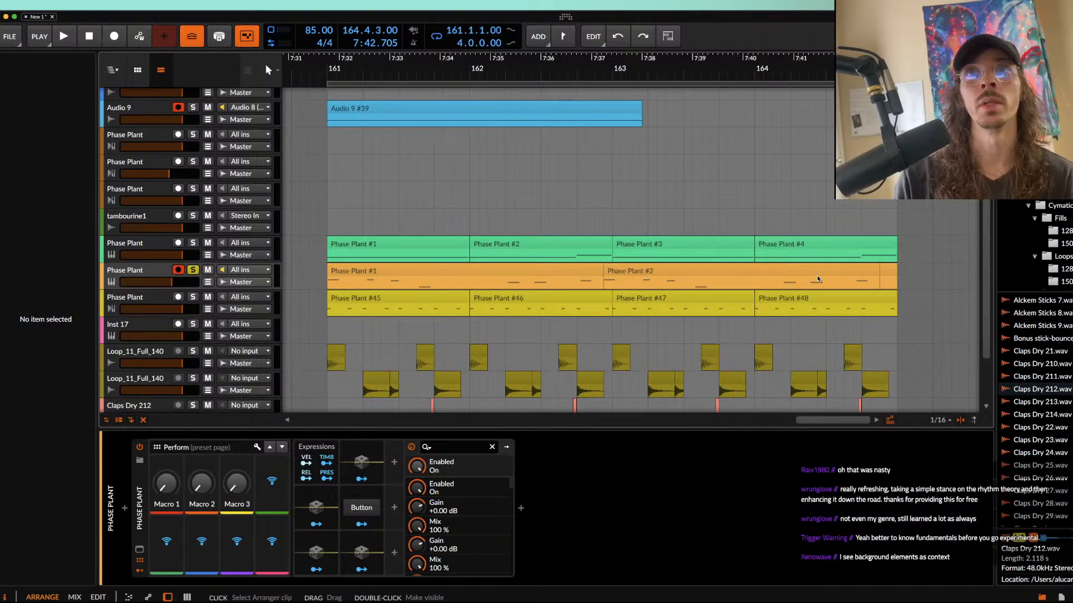
{"action": "left_click", "coordinate": [482, 271]}
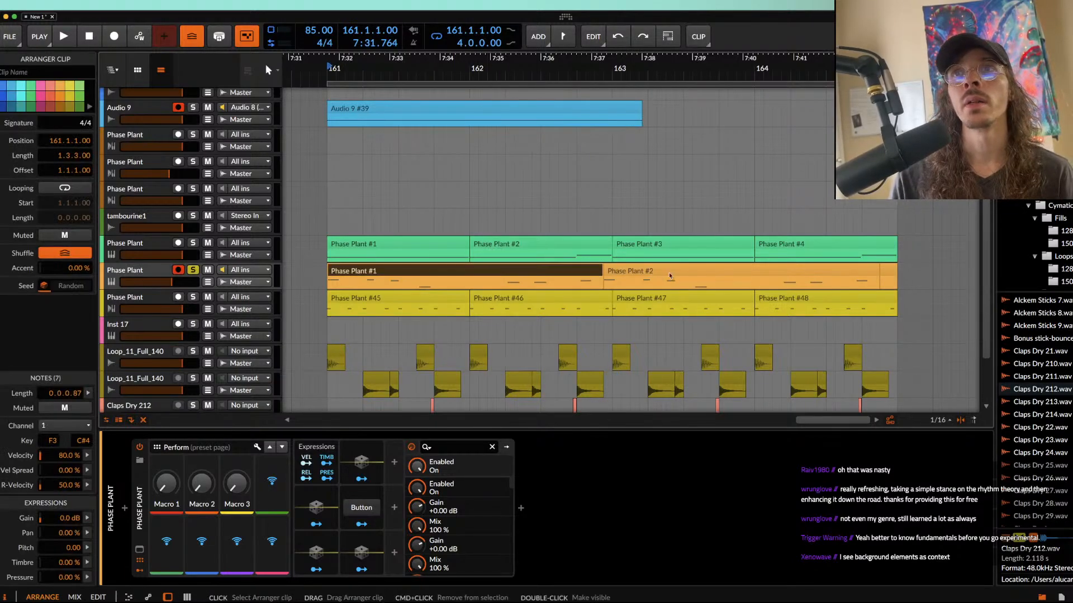
{"action": "left_click", "coordinate": [889, 271], "text": "shift"}
{"action": "key", "text": "super+b"}
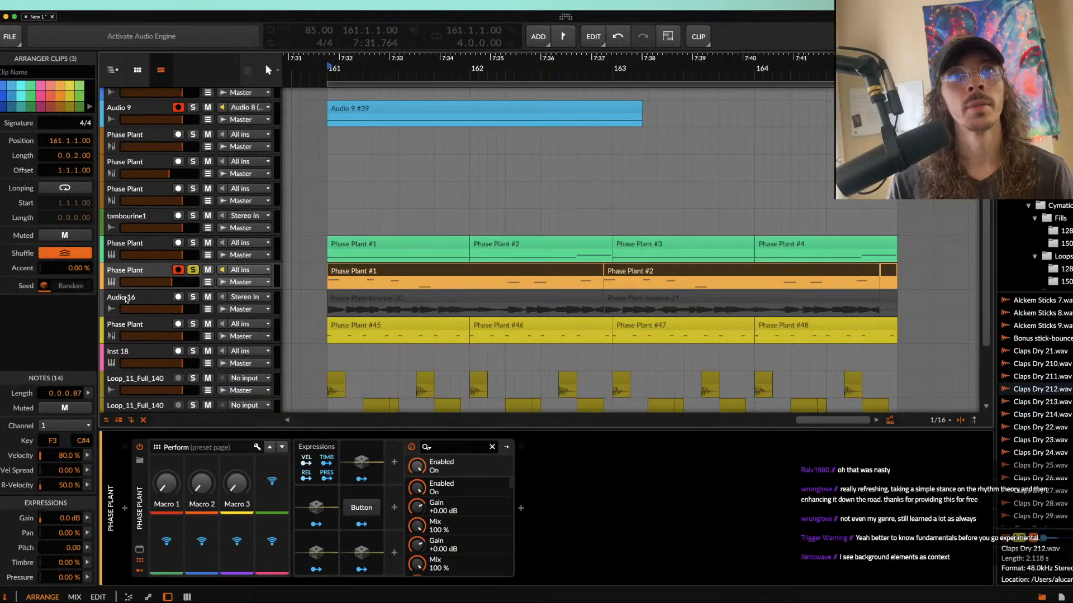
Step: Check the two bounced clips on the Audio 16 track and deactivate the original orange Phase Plant track
{"action": "left_click", "coordinate": [127, 301]}
{"action": "scroll", "coordinate": [425, 296], "scroll_direction": "up", "scroll_amount": 3}
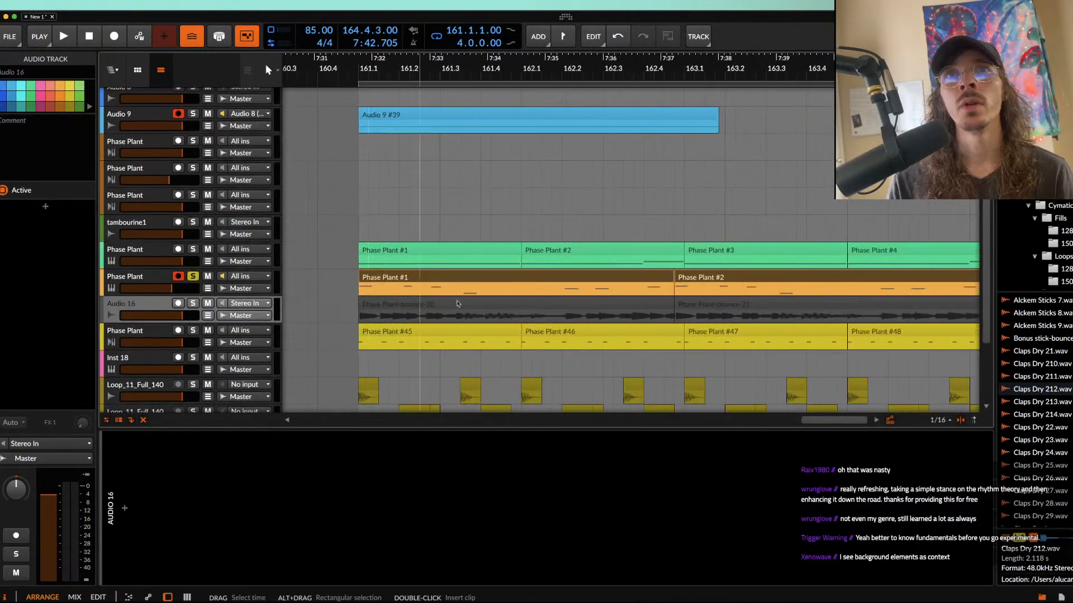
{"action": "left_click", "coordinate": [605, 304]}
{"action": "scroll", "coordinate": [609, 304], "scroll_direction": "down", "scroll_amount": 3}
{"action": "left_click", "coordinate": [669, 305], "text": "shift"}
{"action": "scroll", "coordinate": [664, 305], "scroll_direction": "down", "scroll_amount": 1}
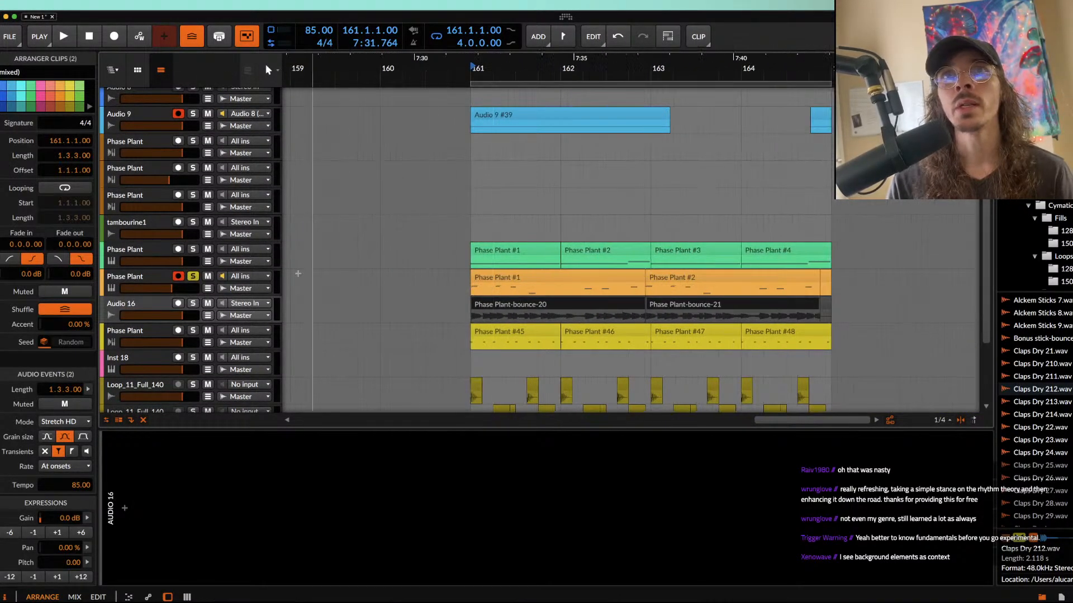
{"action": "left_click", "coordinate": [159, 281]}
{"action": "key", "text": "alt+a"}
Step: Select the time range from 161.1.1.00 to 161.2.3.00 on the bounced clip Phase Plant-bounce-20
{"action": "left_click", "coordinate": [540, 304]}
{"action": "scroll", "coordinate": [539, 305], "scroll_direction": "up", "scroll_amount": 3}
{"action": "left_click", "coordinate": [538, 305]}
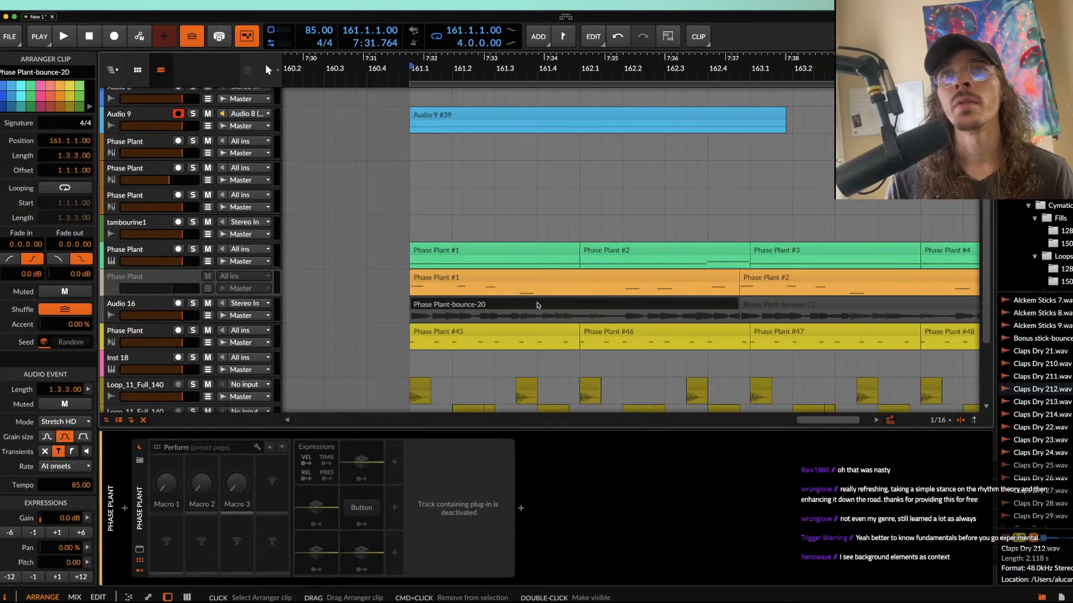
{"action": "scroll", "coordinate": [538, 305], "scroll_direction": "up", "scroll_amount": 3}
{"action": "scroll", "coordinate": [579, 305], "scroll_direction": "up", "scroll_amount": 1}
{"action": "scroll", "coordinate": [580, 305], "scroll_direction": "down", "scroll_amount": 3}
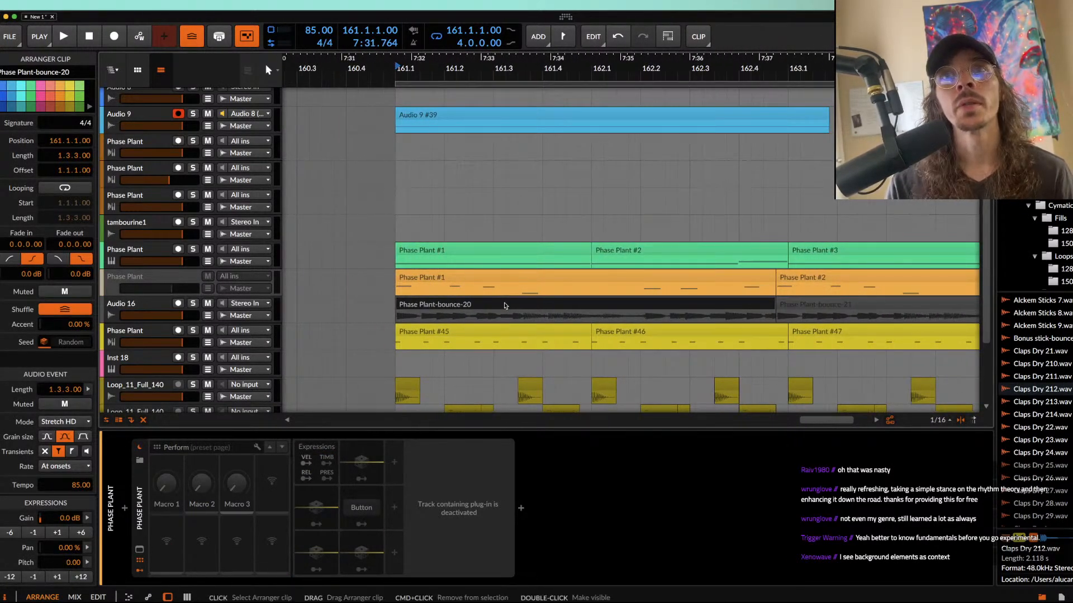
{"action": "scroll", "coordinate": [504, 305], "scroll_direction": "up", "scroll_amount": 2}
{"action": "scroll", "coordinate": [416, 308], "scroll_direction": "up", "scroll_amount": 3}
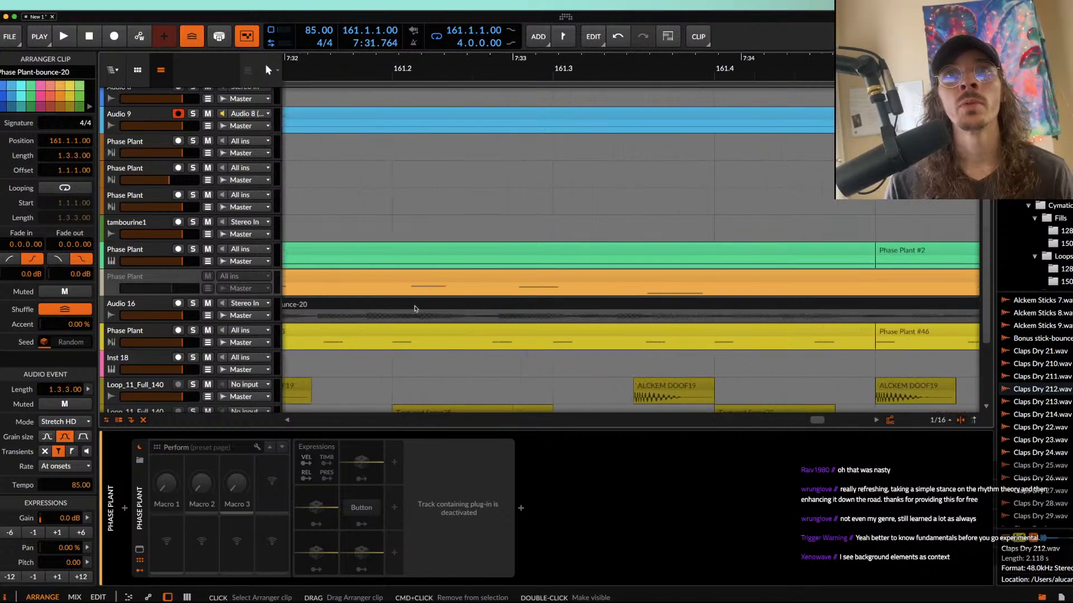
{"action": "scroll", "coordinate": [416, 309], "scroll_direction": "left", "scroll_amount": 3}
{"action": "left_click", "coordinate": [341, 322]}
{"action": "left_click_drag", "start_coordinate": [341, 322], "coordinate": [579, 328]}
{"action": "scroll", "coordinate": [575, 329], "scroll_direction": "down", "scroll_amount": 3}
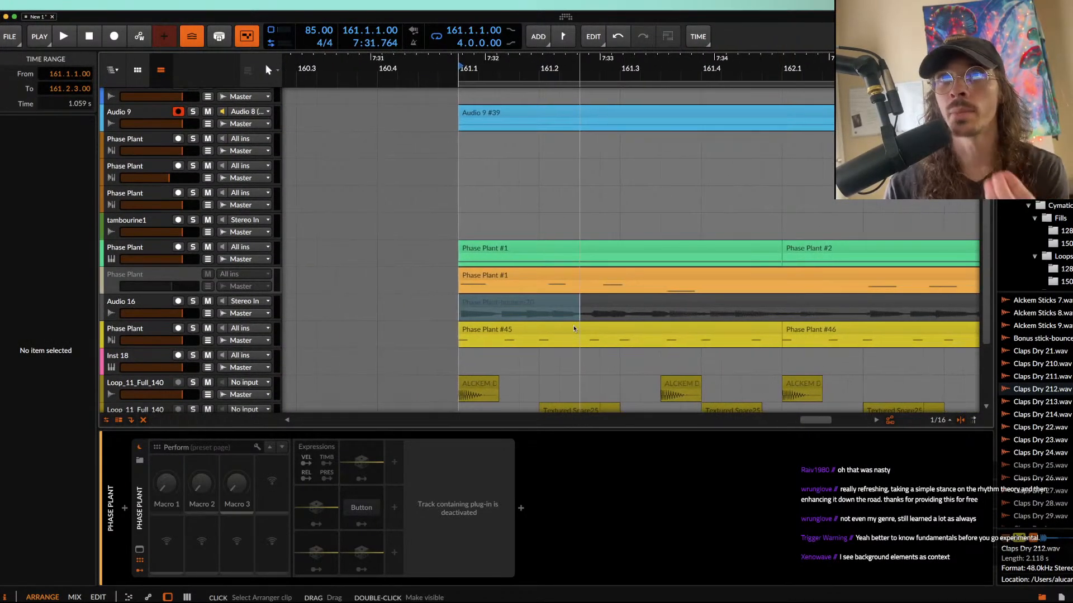
{"action": "scroll", "coordinate": [605, 312], "scroll_direction": "up", "scroll_amount": 2}
{"action": "scroll", "coordinate": [605, 312], "scroll_direction": "right", "scroll_amount": 3}
{"action": "scroll", "coordinate": [605, 314], "scroll_direction": "down", "scroll_amount": 1}
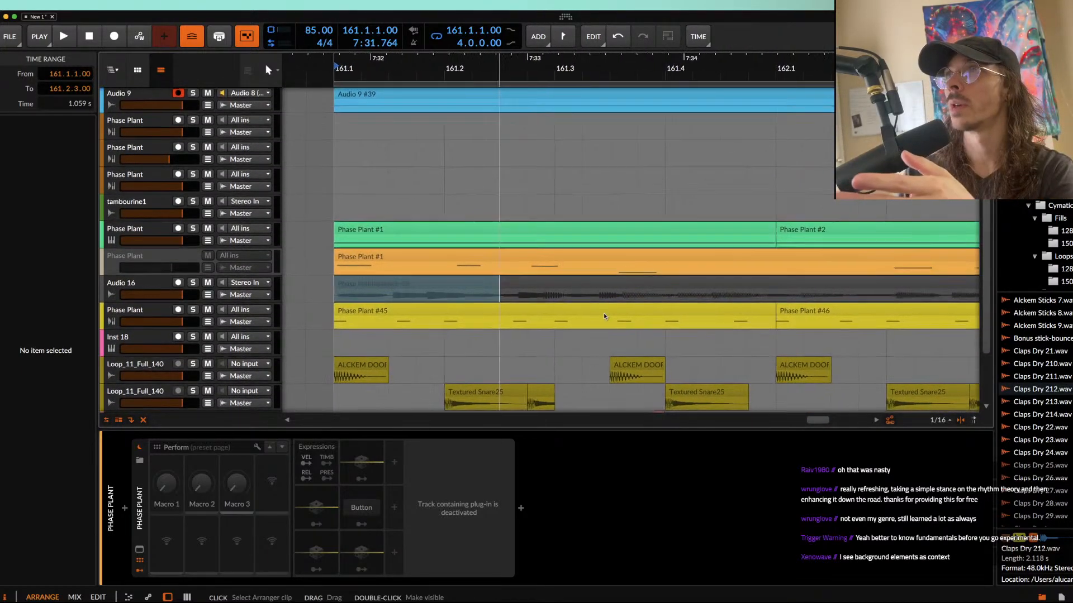
{"action": "scroll", "coordinate": [605, 317], "scroll_direction": "down", "scroll_amount": 1}
{"action": "scroll", "coordinate": [605, 315], "scroll_direction": "right", "scroll_amount": 3}
{"action": "scroll", "coordinate": [605, 315], "scroll_direction": "down", "scroll_amount": 1}
{"action": "scroll", "coordinate": [605, 314], "scroll_direction": "down", "scroll_amount": 4}
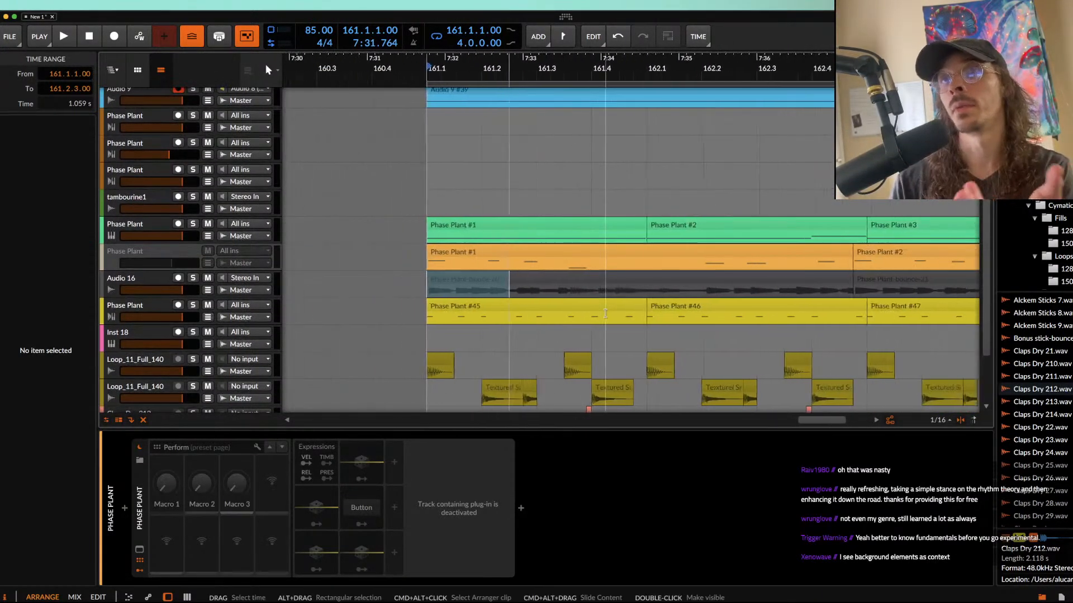
Step: Delete the section of length 0.0.0.74 starting at 161.1.2.38 from the bounced clip Phase Plant-bounce-20 on Audio 16
{"action": "scroll", "coordinate": [605, 313], "scroll_direction": "down", "scroll_amount": 2}
{"action": "scroll", "coordinate": [605, 314], "scroll_direction": "down", "scroll_amount": 1}
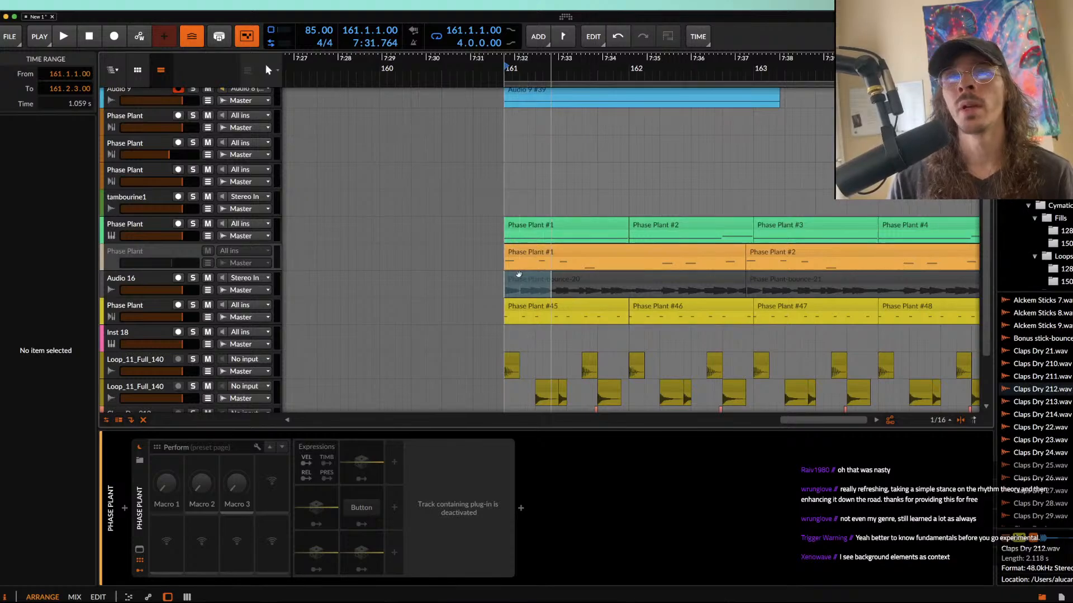
{"action": "left_click", "coordinate": [516, 272]}
{"action": "scroll", "coordinate": [517, 272], "scroll_direction": "up", "scroll_amount": 6}
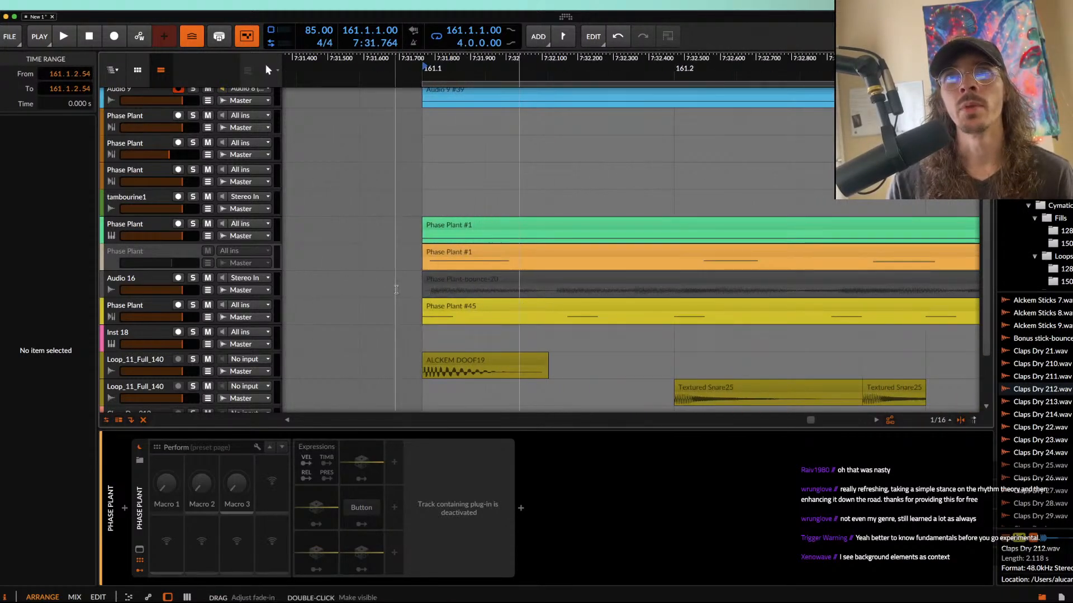
{"action": "left_click_drag", "start_coordinate": [423, 285], "coordinate": [535, 284]}
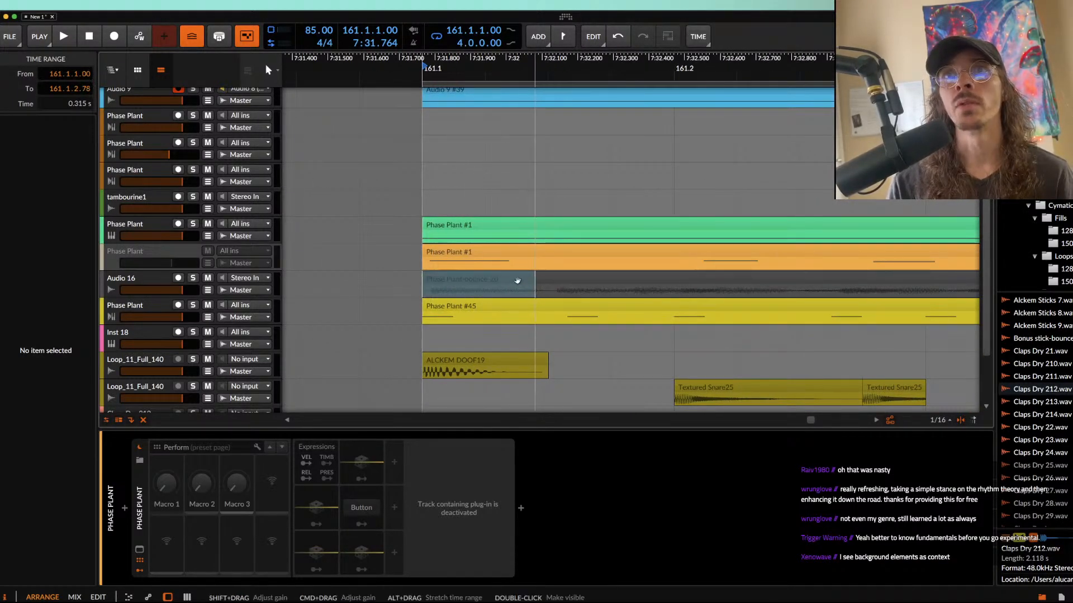
{"action": "left_click", "coordinate": [518, 281]}
{"action": "scroll", "coordinate": [494, 280], "scroll_direction": "down", "scroll_amount": 2}
{"action": "scroll", "coordinate": [503, 282], "scroll_direction": "up", "scroll_amount": 5}
{"action": "left_click_drag", "start_coordinate": [478, 288], "coordinate": [625, 294]}
{"action": "left_click", "coordinate": [592, 278]}
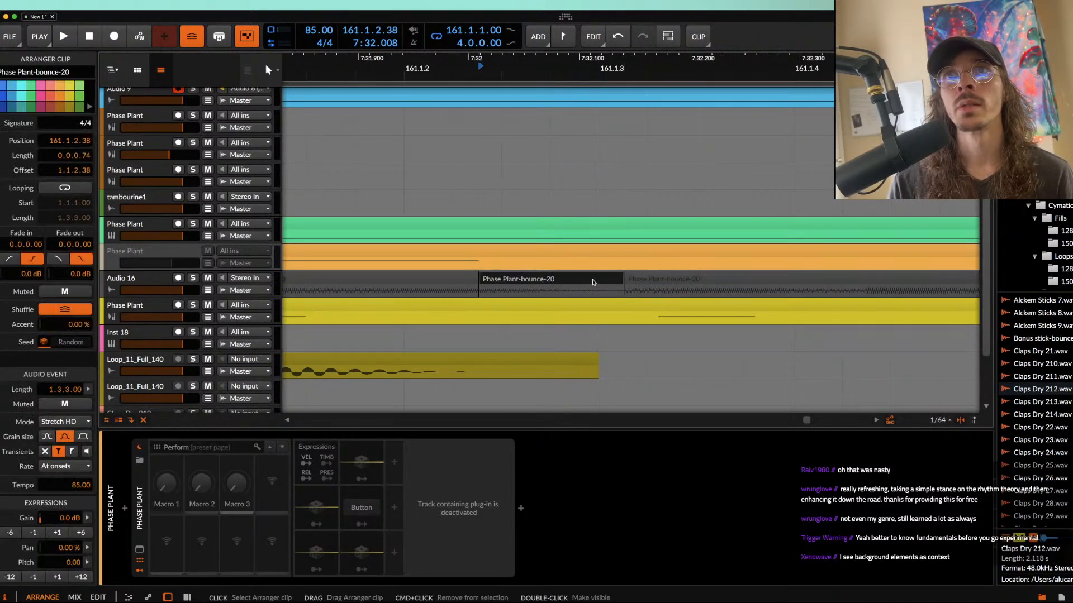
{"action": "key", "text": "Delete"}
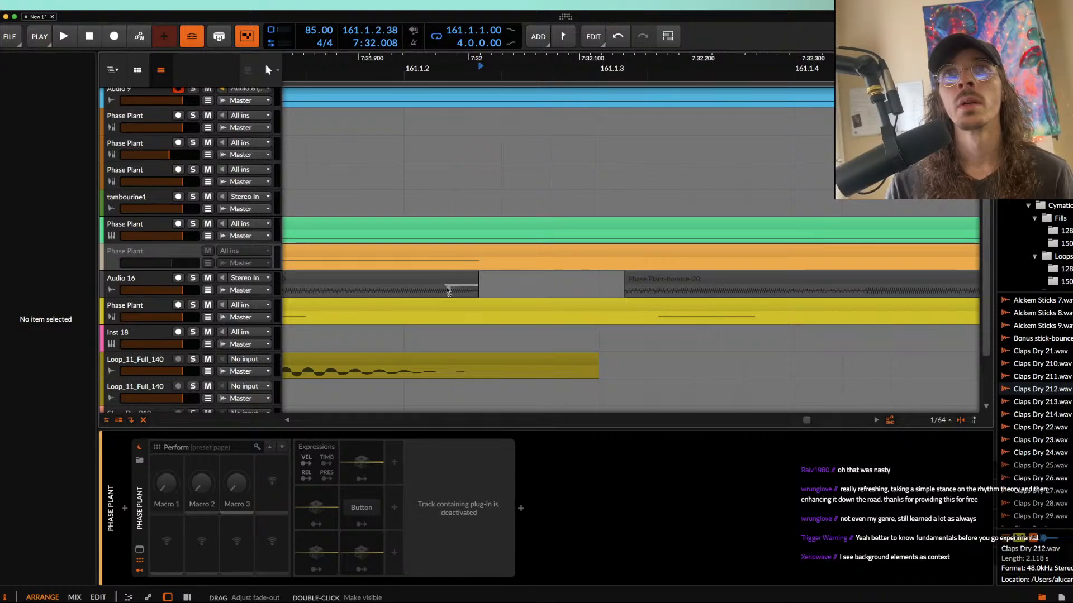
Step: Play the arrangement from 161.1.1.00 to hear the gap in the bounced audio together with the other tracks
{"action": "key", "text": "space"}
{"action": "key", "text": "space"}
{"action": "left_click", "coordinate": [365, 280]}
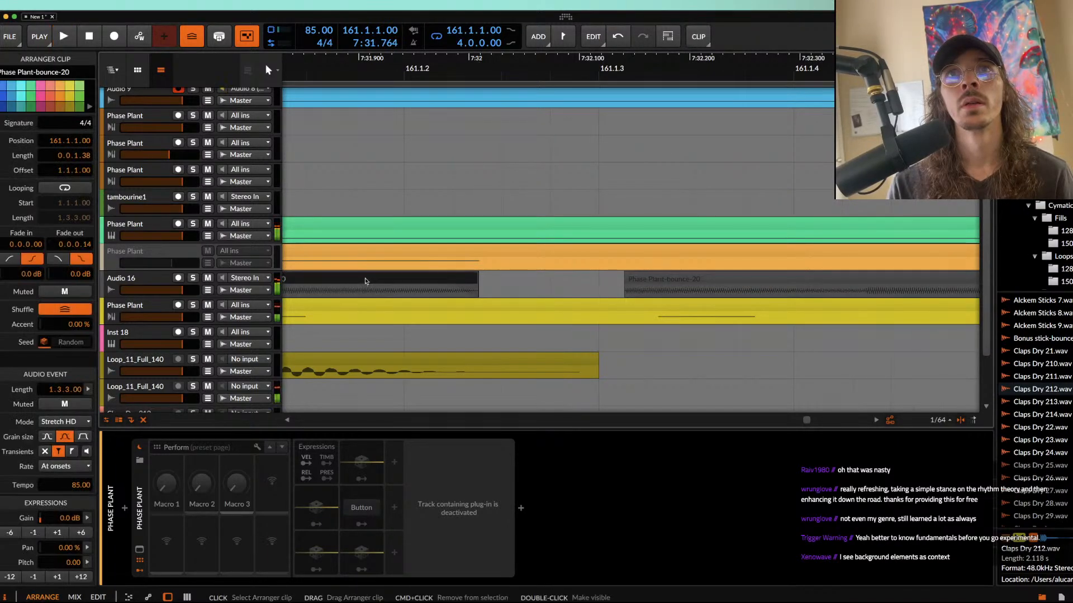
{"action": "scroll", "coordinate": [365, 281], "scroll_direction": "down", "scroll_amount": 3}
{"action": "key", "text": "space"}
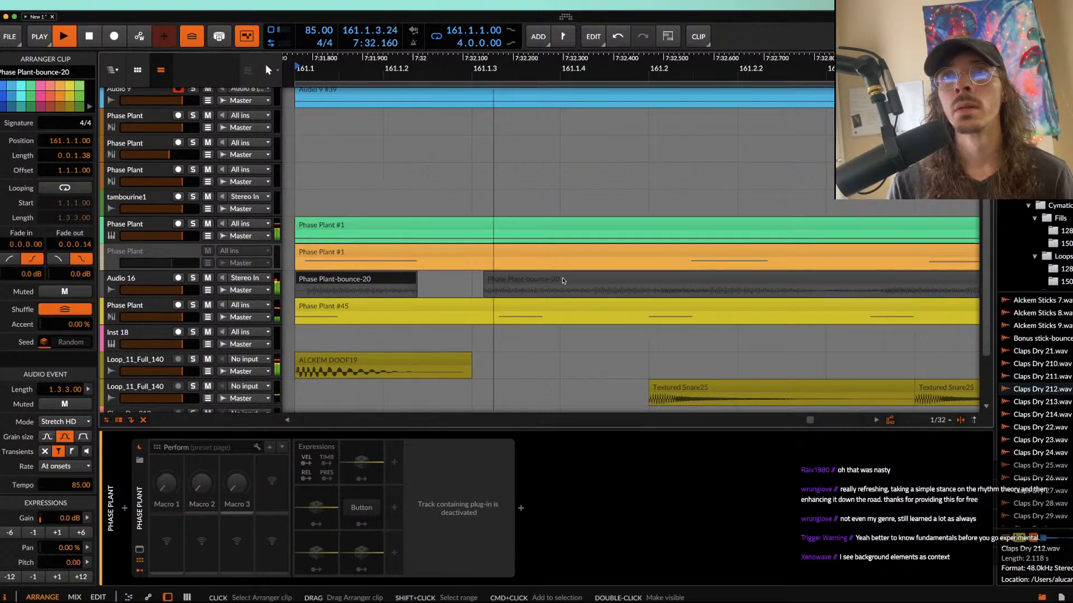
{"action": "scroll", "coordinate": [698, 287], "scroll_direction": "down", "scroll_amount": 3}
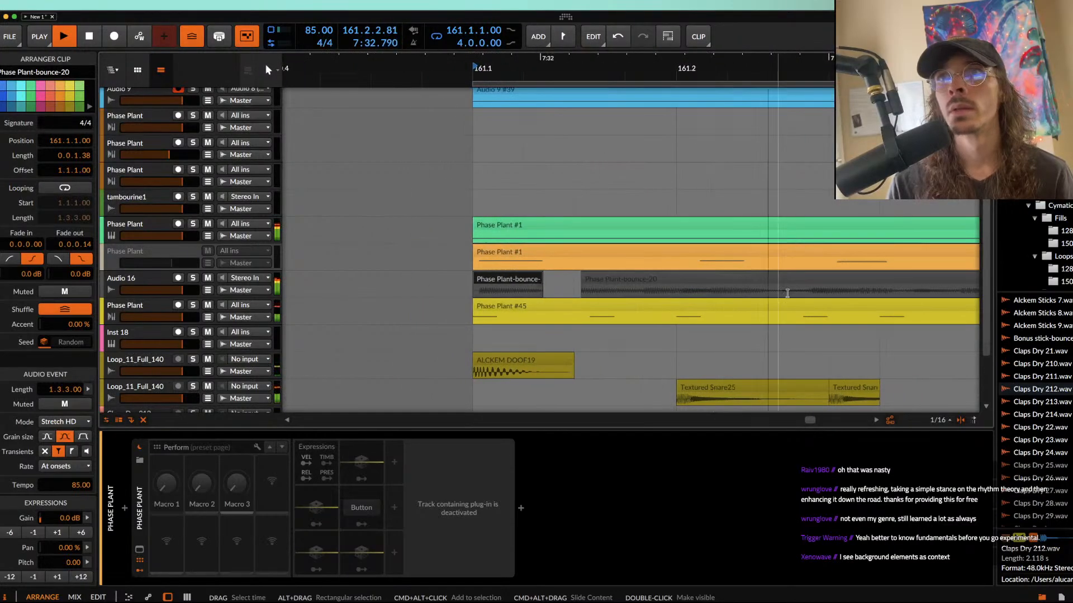
Step: Split off a section of length 0.0.2.00 at 161.2.3.00 on the bounced Audio 16 clip and audition from there
{"action": "left_click_drag", "start_coordinate": [772, 293], "coordinate": [857, 293]}
{"action": "left_click", "coordinate": [863, 282]}
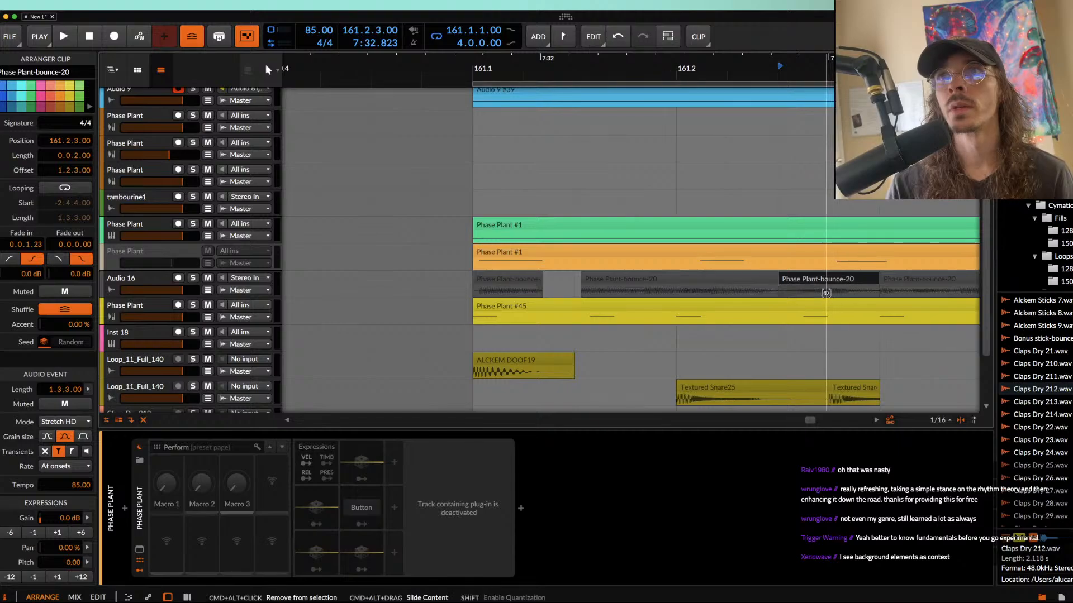
{"action": "key", "text": "space"}
{"action": "scroll", "coordinate": [901, 303], "scroll_direction": "down", "scroll_amount": 5}
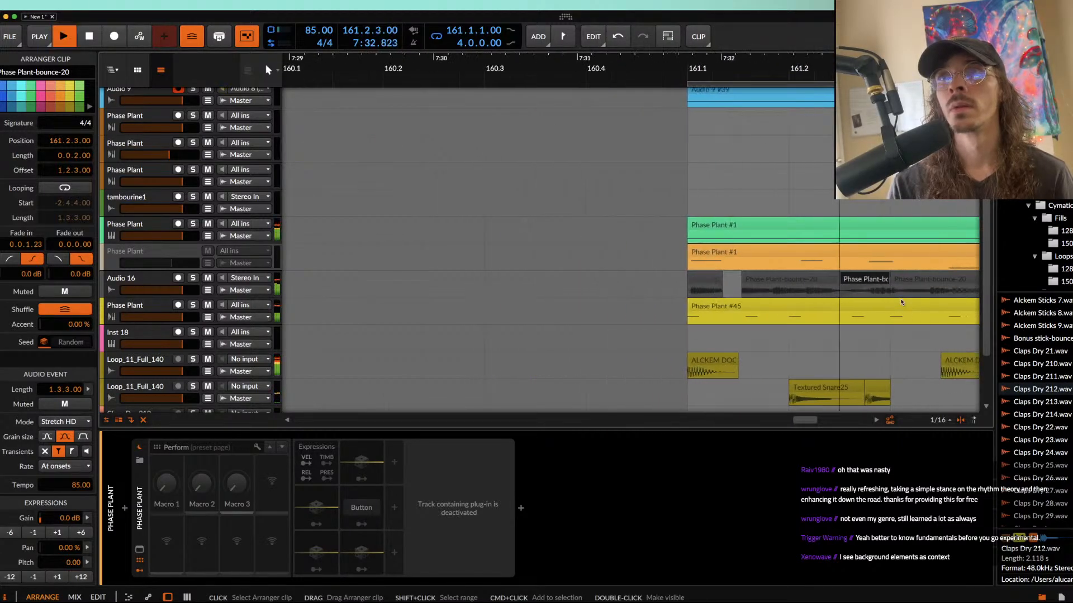
{"action": "scroll", "coordinate": [901, 302], "scroll_direction": "right", "scroll_amount": 5}
{"action": "key", "text": "space"}
Step: Split off another section of length 0.0.2.00 at 161.4.1.00 on the bounced clip and audition it
{"action": "left_click_drag", "start_coordinate": [694, 305], "coordinate": [743, 289]}
{"action": "key", "text": "super+e"}
{"action": "key", "text": "space"}
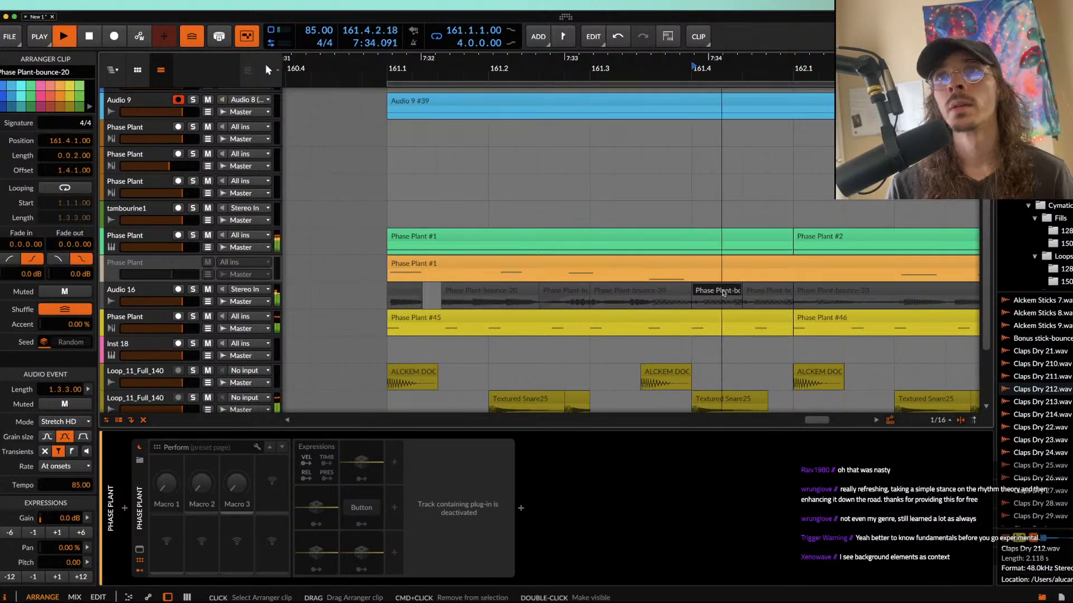
{"action": "key", "text": "space"}
{"action": "scroll", "coordinate": [723, 293], "scroll_direction": "down", "scroll_amount": 5}
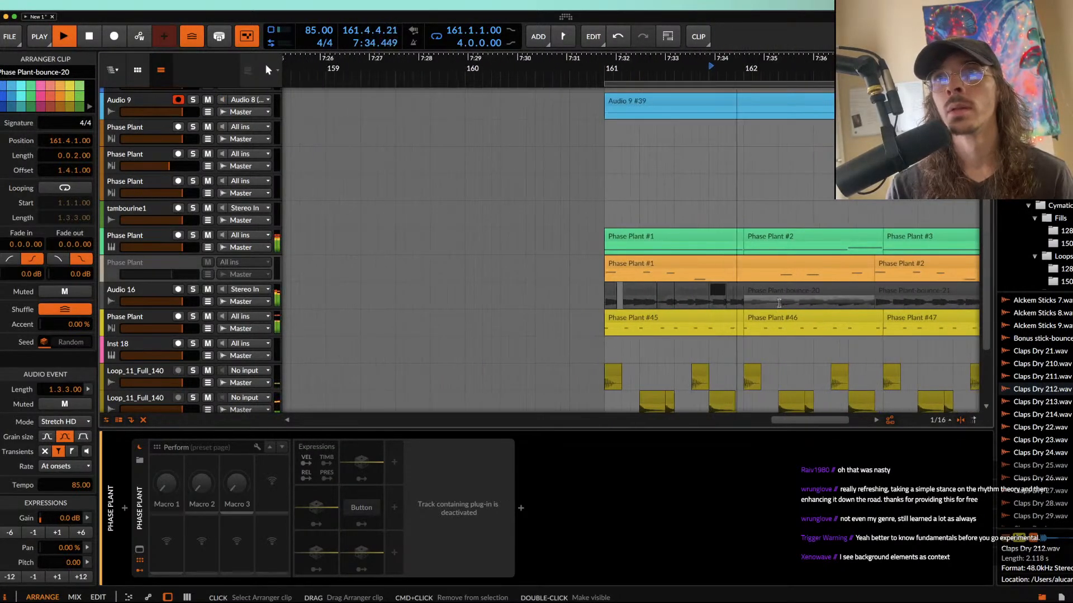
Step: Split the bounced clip at 162.2.1.00 and mute the portion after the split
{"action": "left_click", "coordinate": [779, 305]}
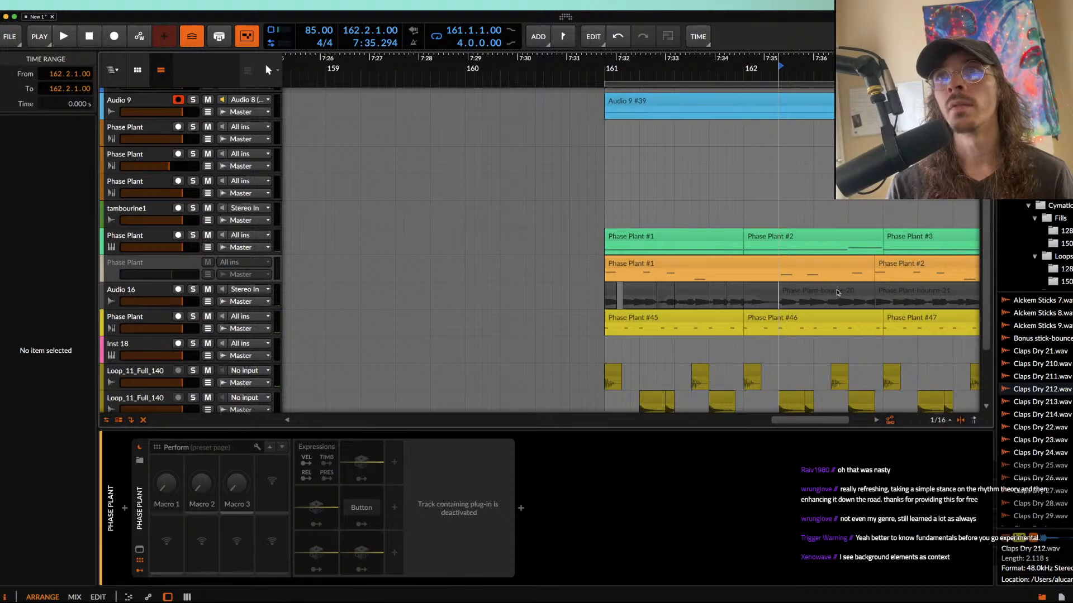
{"action": "left_click", "coordinate": [804, 292]}
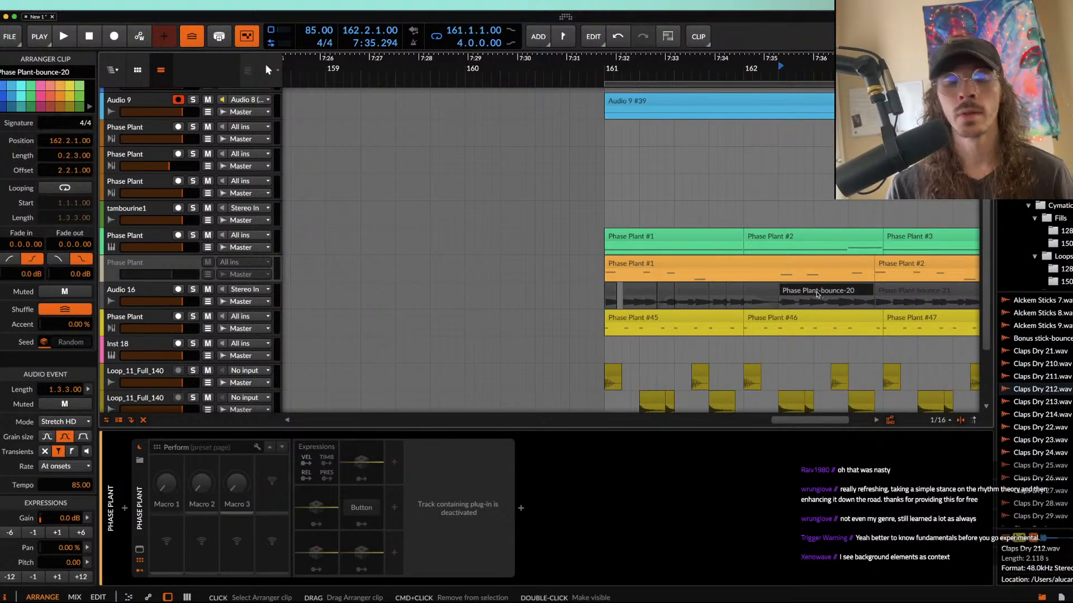
{"action": "key", "text": "shift+m"}
Step: Delete the five unmuted Audio 16 clips between 161.2.3.00 and 162.2.1.00
{"action": "left_click", "coordinate": [713, 293]}
{"action": "left_click", "coordinate": [610, 291]}
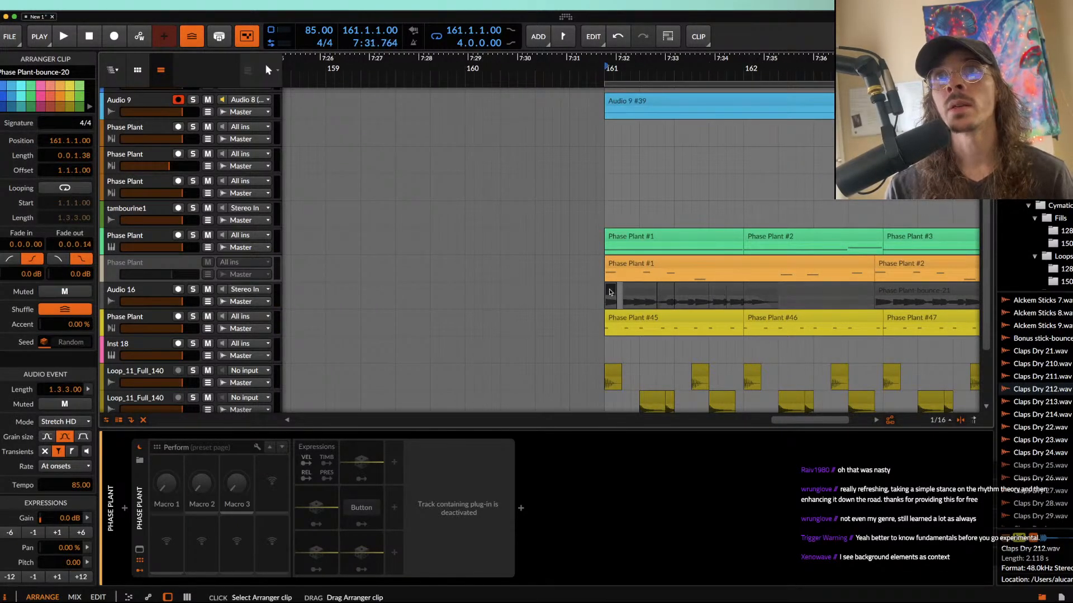
{"action": "scroll", "coordinate": [667, 293], "scroll_direction": "up", "scroll_amount": 3}
{"action": "left_click", "coordinate": [665, 292]}
{"action": "left_click", "coordinate": [822, 294], "text": "shift"}
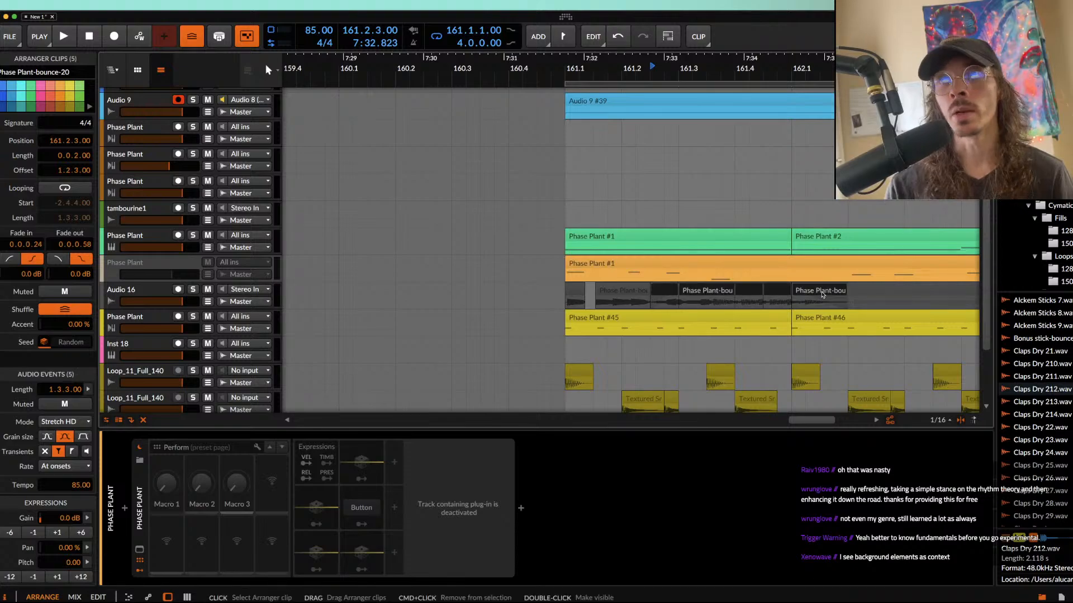
{"action": "key", "text": "Delete"}
Step: Play the trimmed audio from 161.1.1.00 and mute the second bounced clip, Phase Plant-bounce-21
{"action": "left_click", "coordinate": [580, 292]}
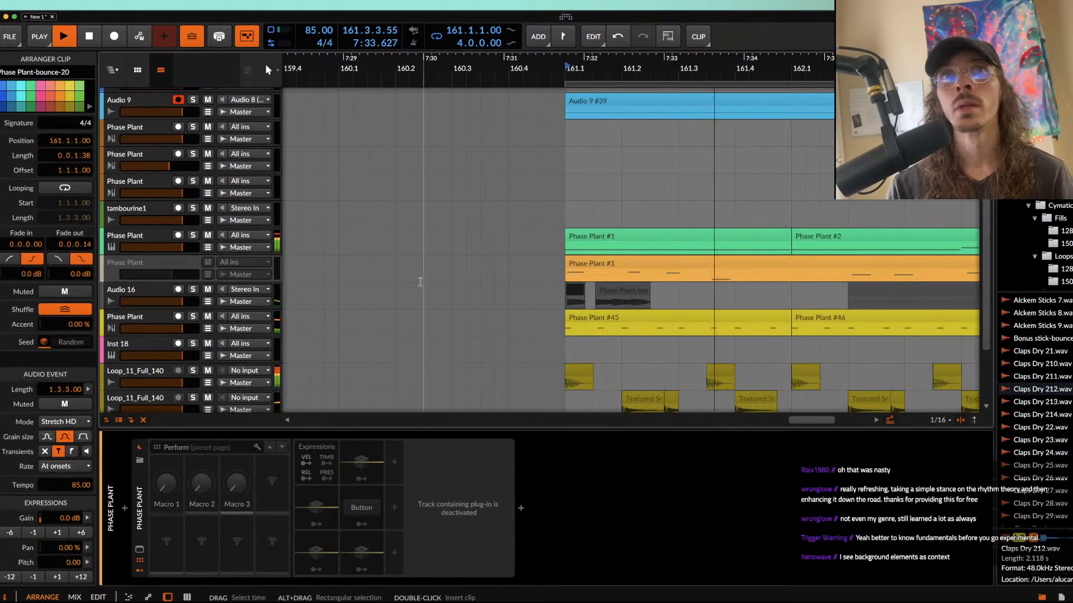
{"action": "scroll", "coordinate": [713, 311], "scroll_direction": "down", "scroll_amount": 5}
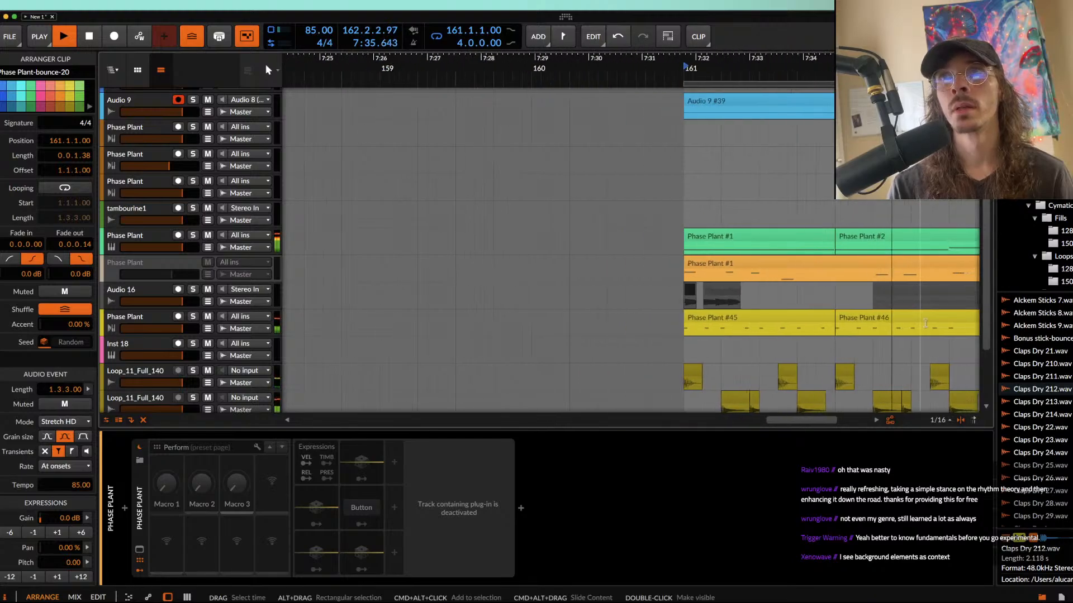
{"action": "scroll", "coordinate": [988, 322], "scroll_direction": "down", "scroll_amount": 4}
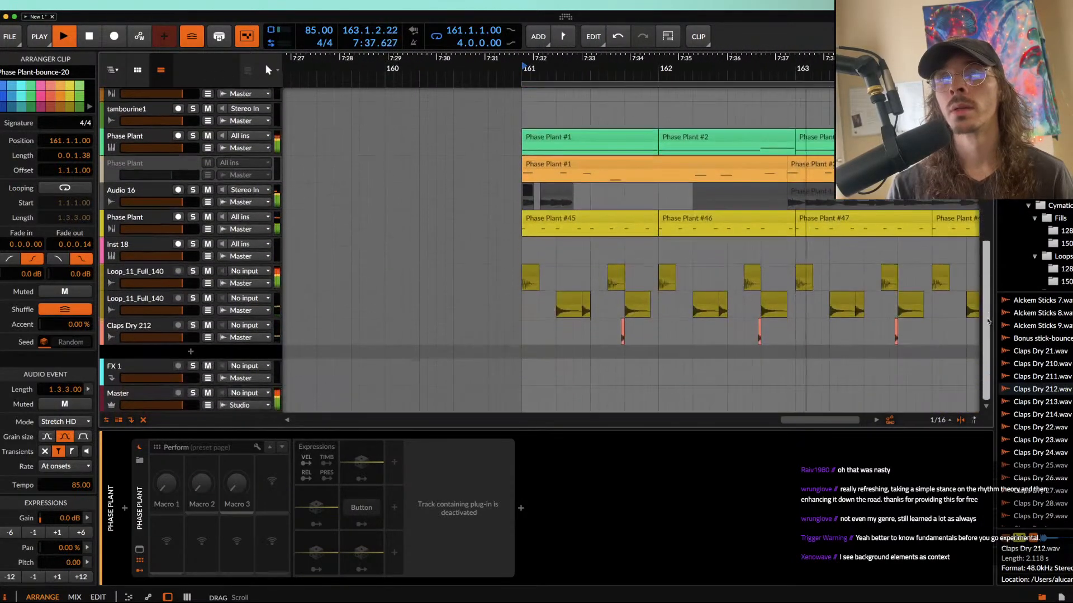
{"action": "scroll", "coordinate": [797, 196], "scroll_direction": "down", "scroll_amount": 5}
{"action": "left_click", "coordinate": [797, 196]}
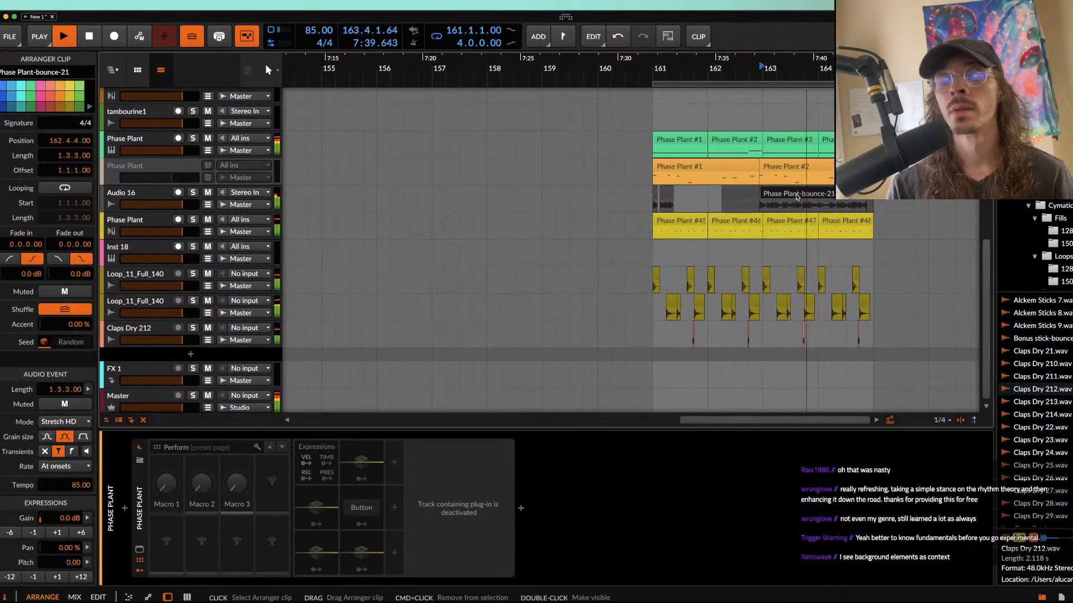
{"action": "key", "text": "alt+m"}
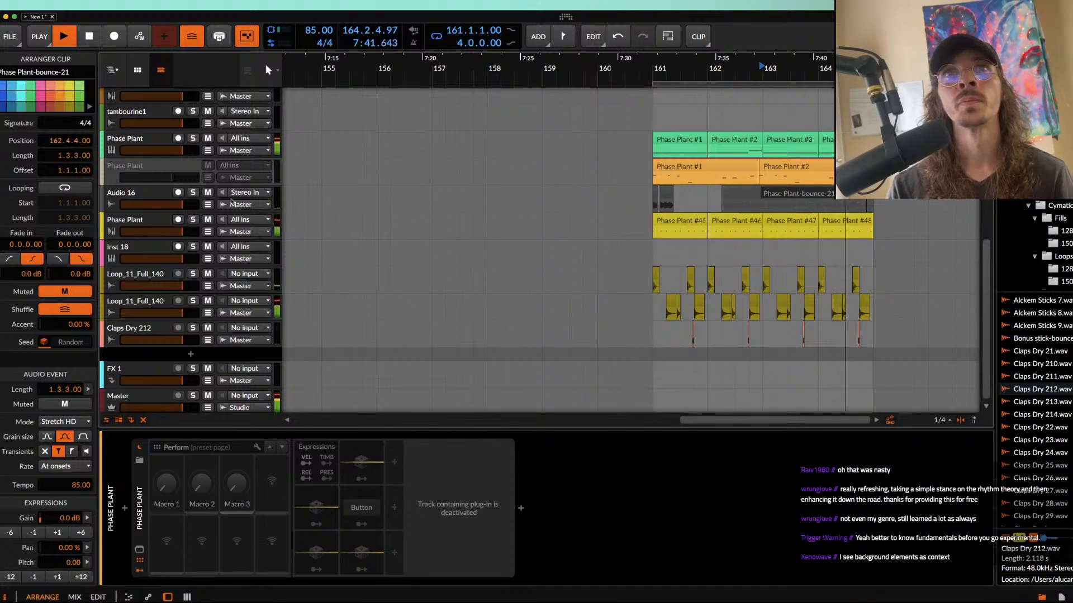
Step: Insert the Raum reverb plug-in on the Audio 16 track
{"action": "left_click", "coordinate": [138, 193]}
{"action": "key", "text": "space"}
{"action": "left_click", "coordinate": [126, 507]}
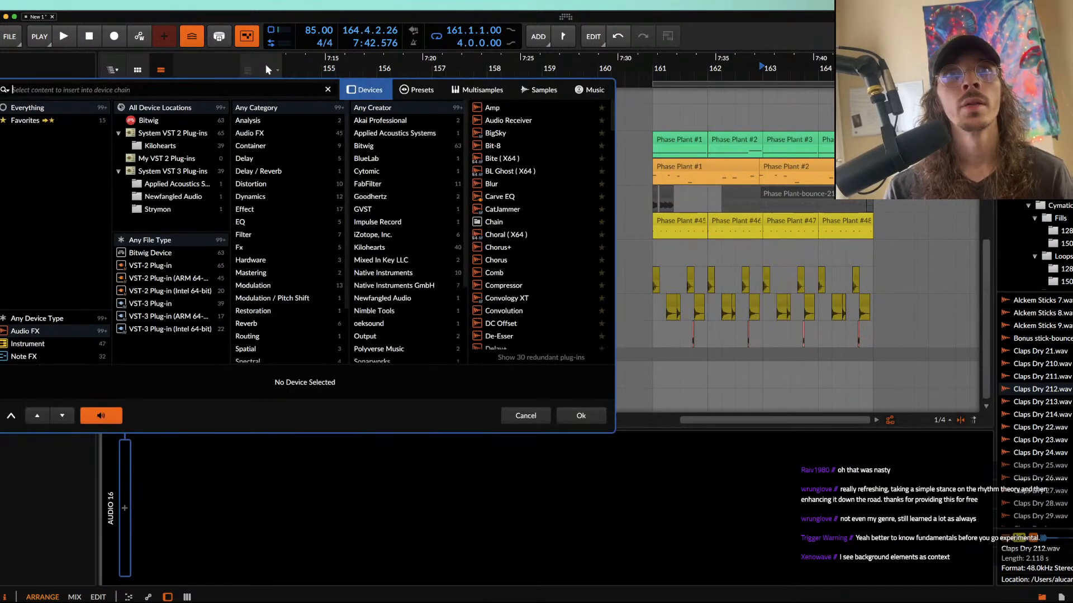
{"action": "type", "text": "rau"}
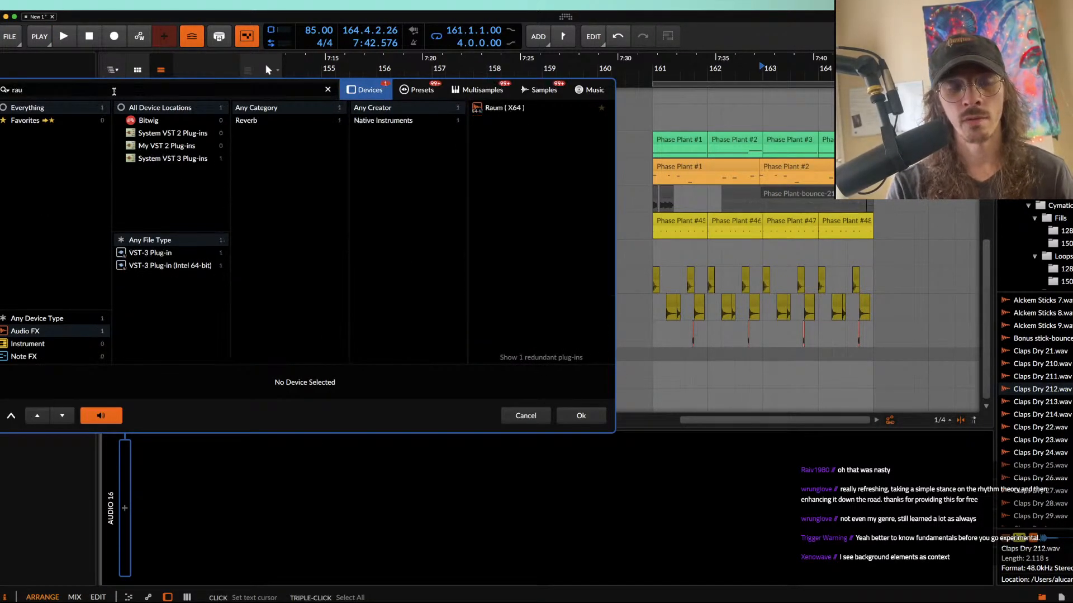
{"action": "type", "text": "m"}
{"action": "double_click", "coordinate": [541, 110]}
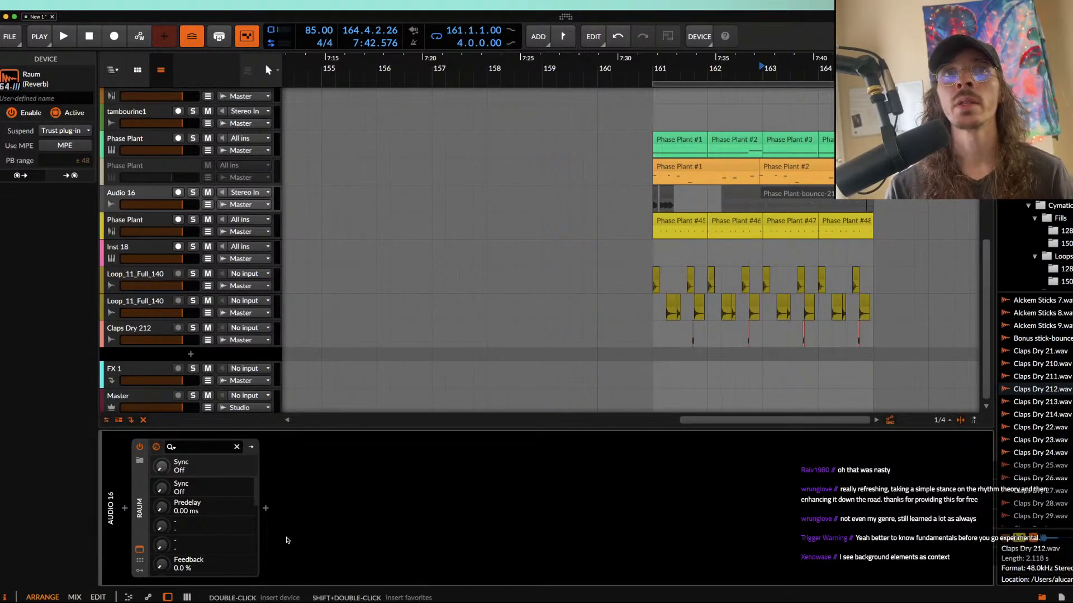
{"action": "left_click", "coordinate": [266, 508]}
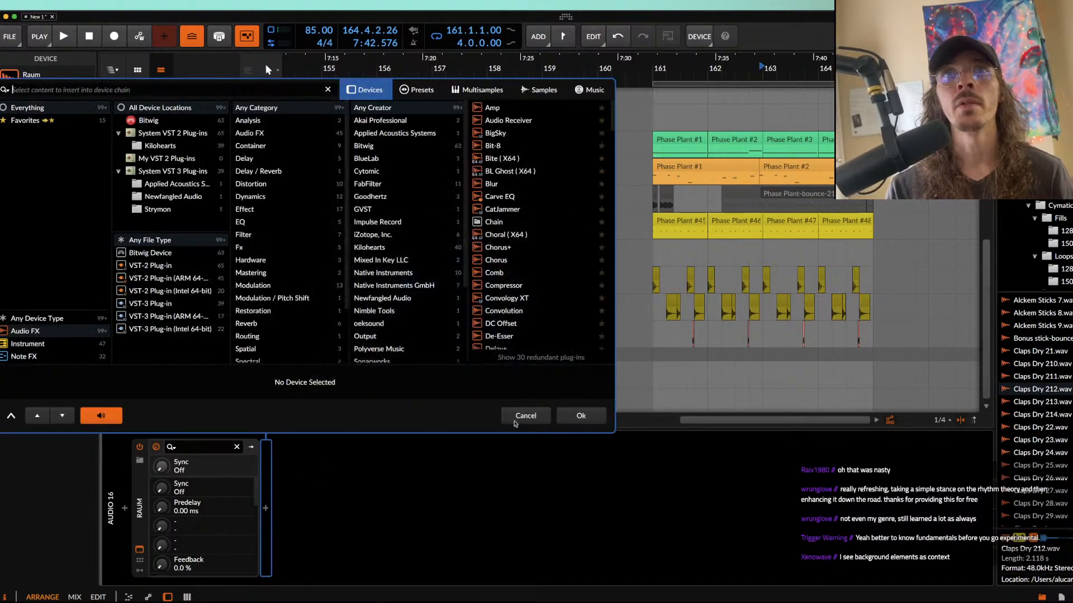
{"action": "left_click", "coordinate": [588, 423]}
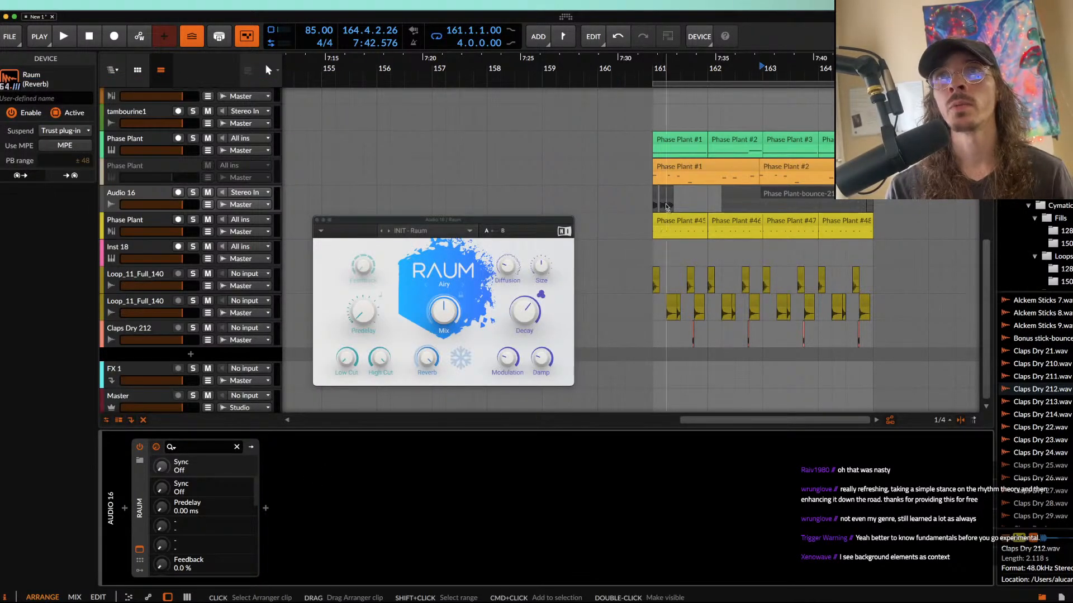
Step: Set Raum's mix to 100% and decay to 2.7 s, raising its low cut and lowering its high cut
{"action": "left_click", "coordinate": [665, 207]}
{"action": "scroll", "coordinate": [665, 207], "scroll_direction": "up", "scroll_amount": 4}
{"action": "left_click", "coordinate": [639, 207]}
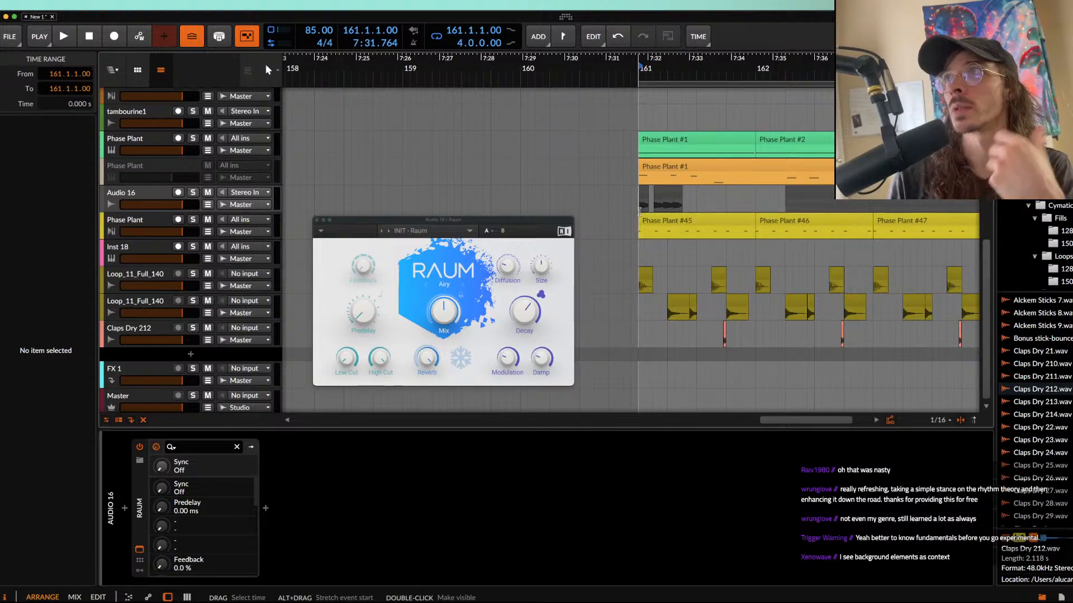
{"action": "left_click", "coordinate": [381, 367]}
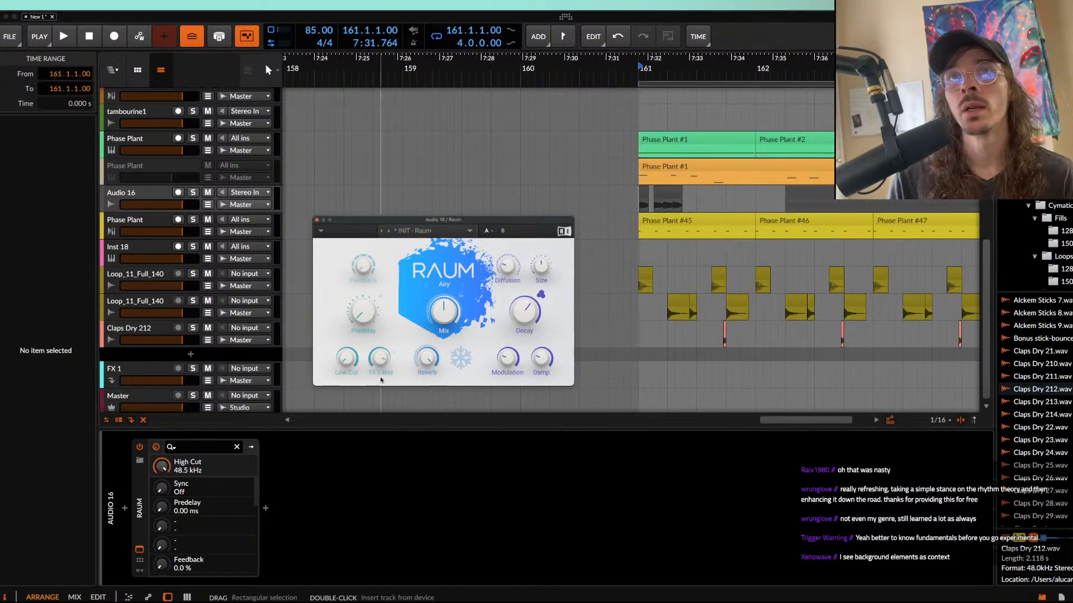
{"action": "left_click_drag", "start_coordinate": [342, 356], "coordinate": [351, 243]}
{"action": "left_click_drag", "start_coordinate": [375, 358], "coordinate": [389, 383]}
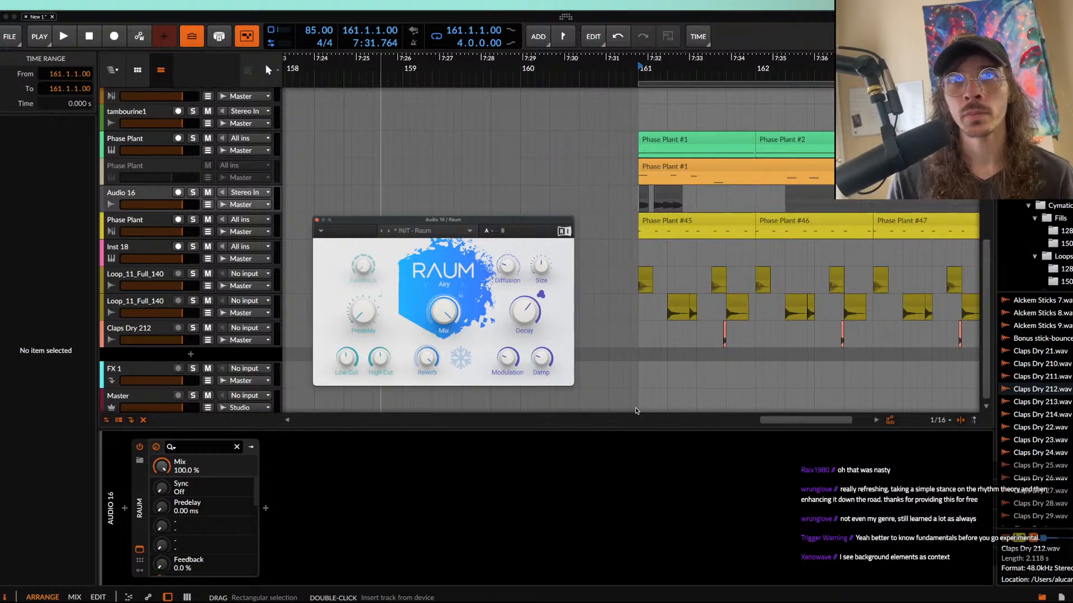
{"action": "left_click_drag", "start_coordinate": [521, 334], "coordinate": [521, 346]}
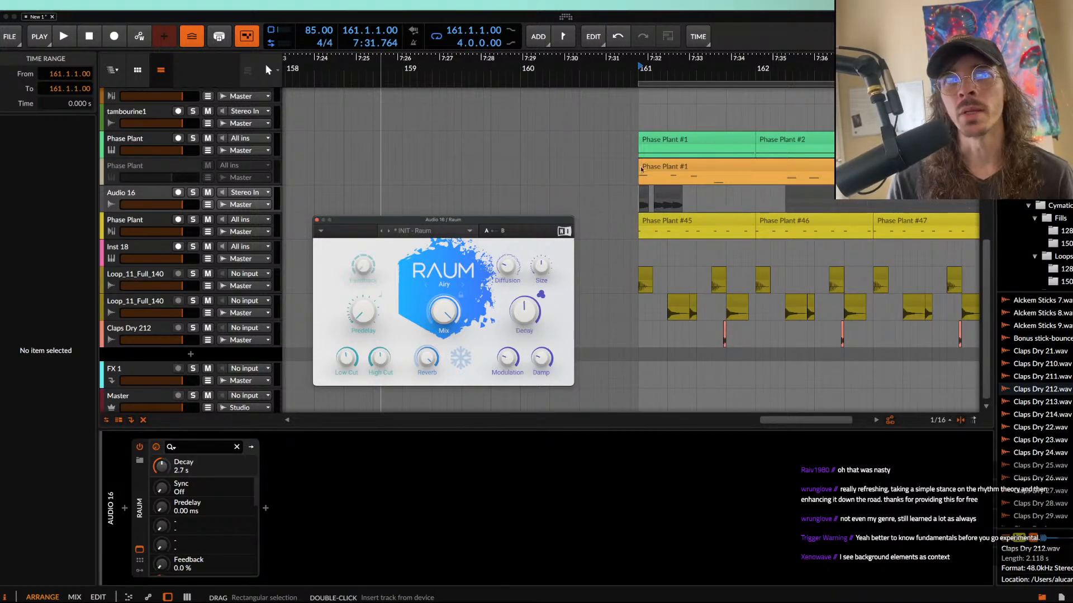
Step: Play the reverbed audio from 161.1.1.00 and lower the Audio 16 track's volume
{"action": "left_click", "coordinate": [645, 195]}
{"action": "key", "text": "space"}
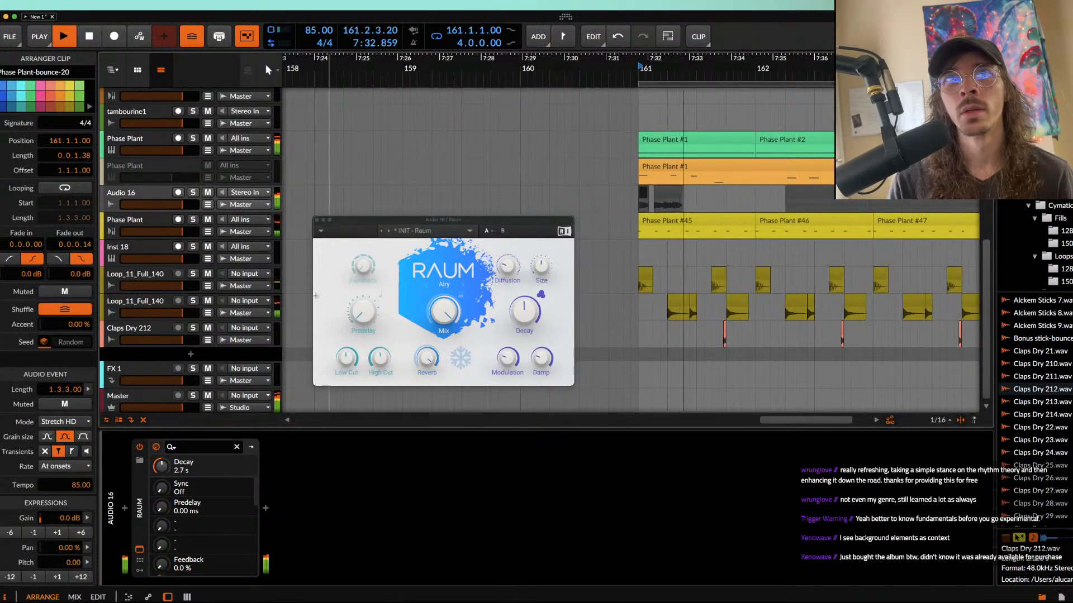
{"action": "left_click_drag", "start_coordinate": [182, 205], "coordinate": [168, 205]}
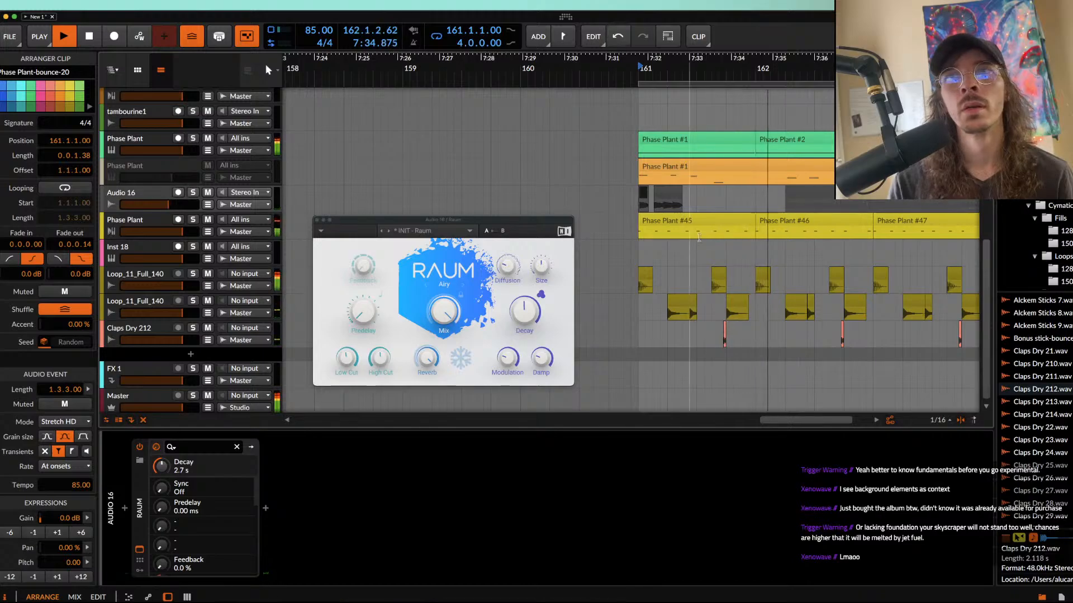
Step: Duplicate the Audio 16 time range from 161.1.1.00 to 163.1.1.00 so the copy starts at 163.1.1.00
{"action": "scroll", "coordinate": [698, 221], "scroll_direction": "down", "scroll_amount": 5}
{"action": "left_click_drag", "start_coordinate": [676, 201], "coordinate": [798, 208]}
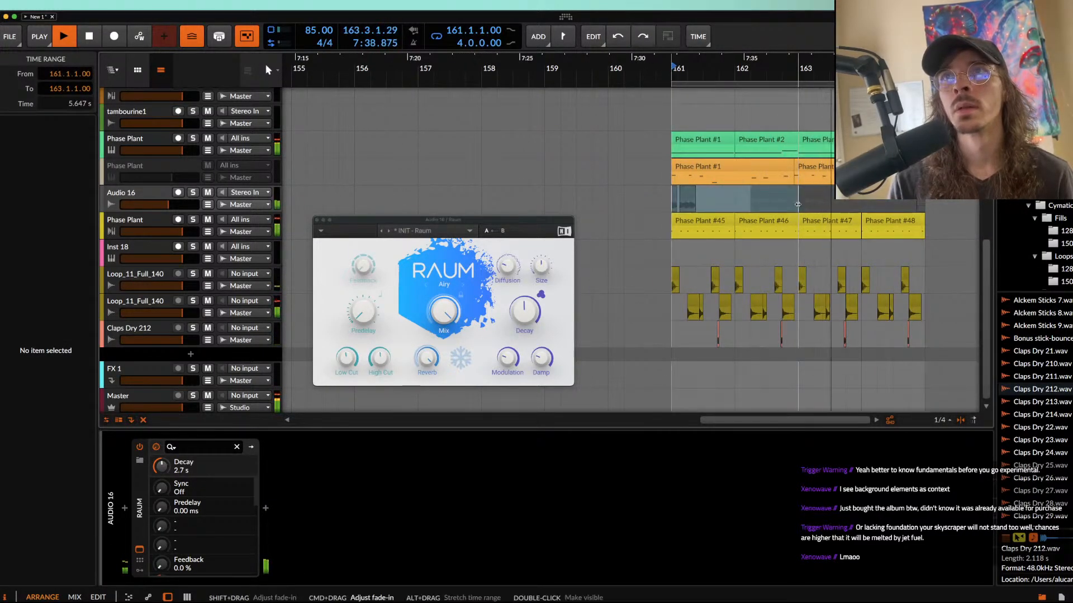
{"action": "scroll", "coordinate": [798, 207], "scroll_direction": "up", "scroll_amount": 3}
{"action": "left_click", "coordinate": [741, 207]}
{"action": "scroll", "coordinate": [685, 218], "scroll_direction": "down", "scroll_amount": 4}
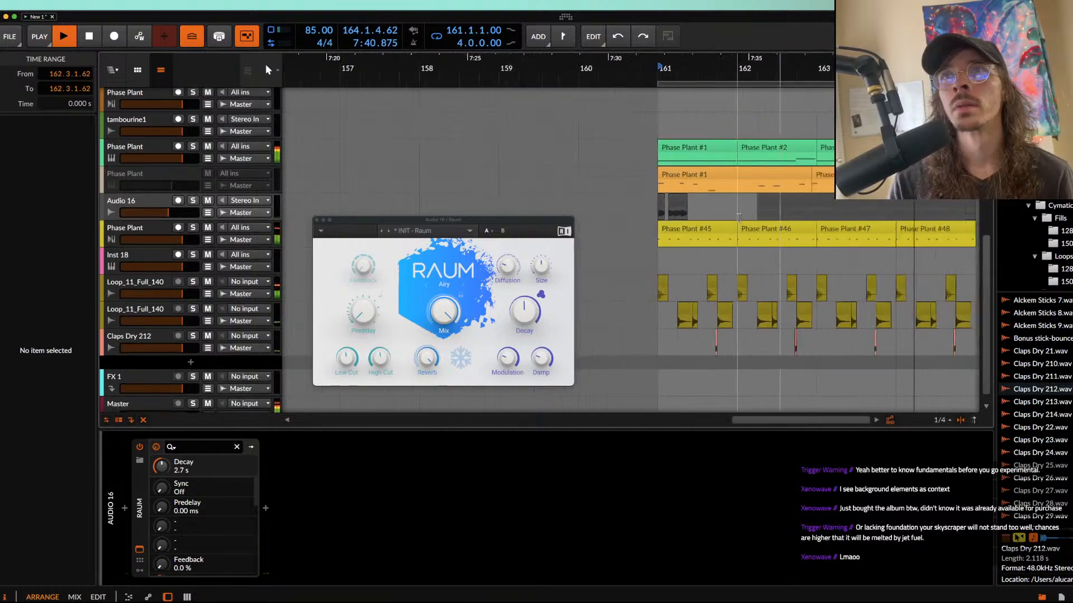
{"action": "left_click_drag", "start_coordinate": [670, 208], "coordinate": [805, 210]}
{"action": "key", "text": "super+d"}
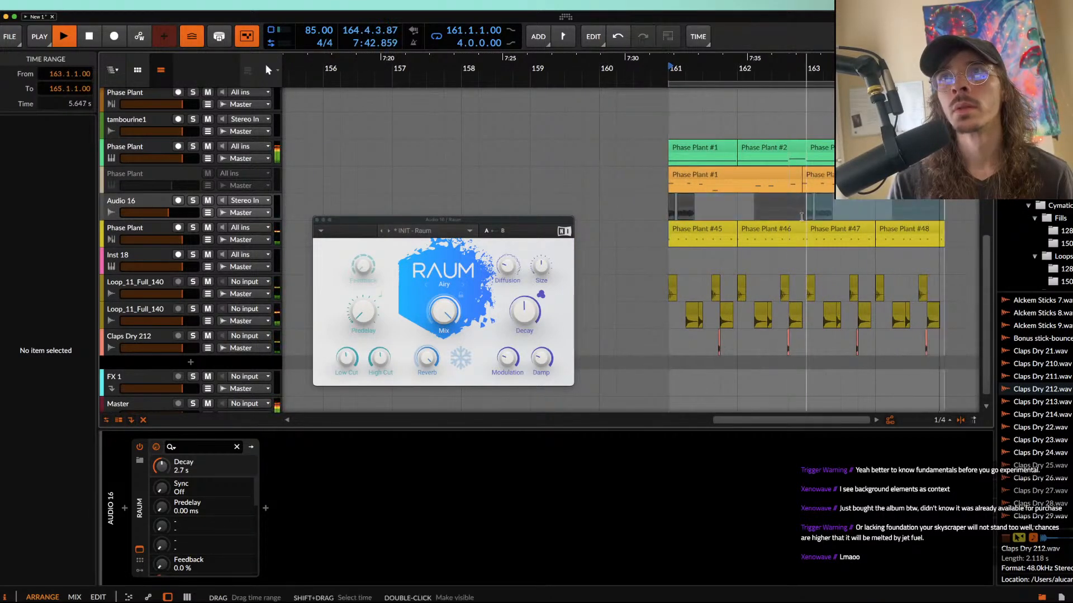
Step: Transpose all the Phase Plant-bounce-20 clips on the Audio 16 track down 12 semitones and close the Raum window
{"action": "scroll", "coordinate": [800, 217], "scroll_direction": "up", "scroll_amount": 1}
{"action": "scroll", "coordinate": [800, 217], "scroll_direction": "up", "scroll_amount": 2}
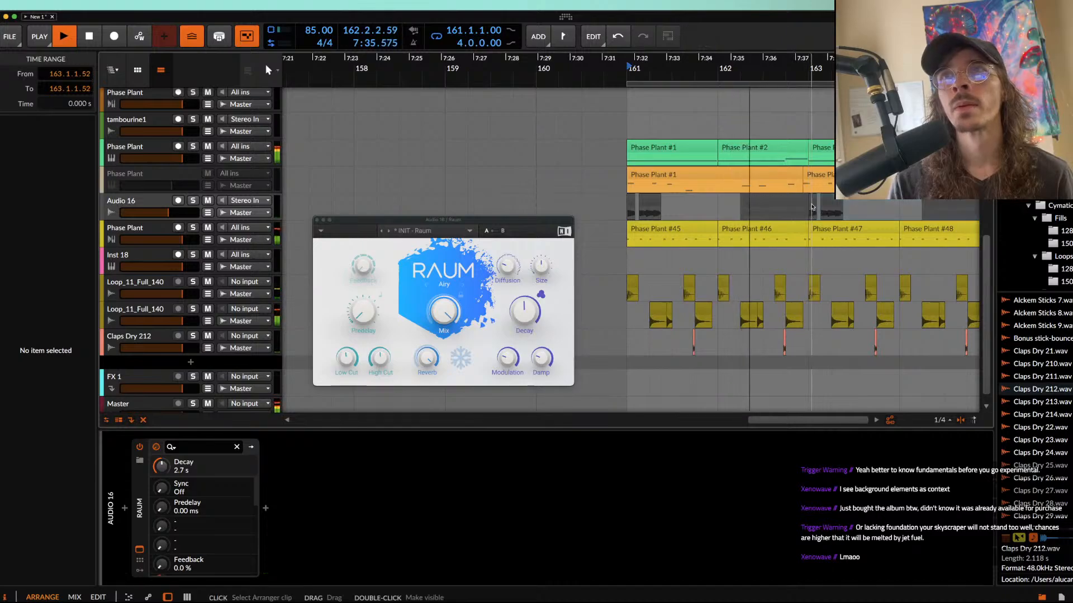
{"action": "double_click", "coordinate": [813, 207]}
{"action": "key", "text": "super+a"}
{"action": "left_click", "coordinate": [9, 577]}
{"action": "scroll", "coordinate": [777, 268], "scroll_direction": "right", "scroll_amount": 4}
{"action": "scroll", "coordinate": [777, 268], "scroll_direction": "up", "scroll_amount": 1}
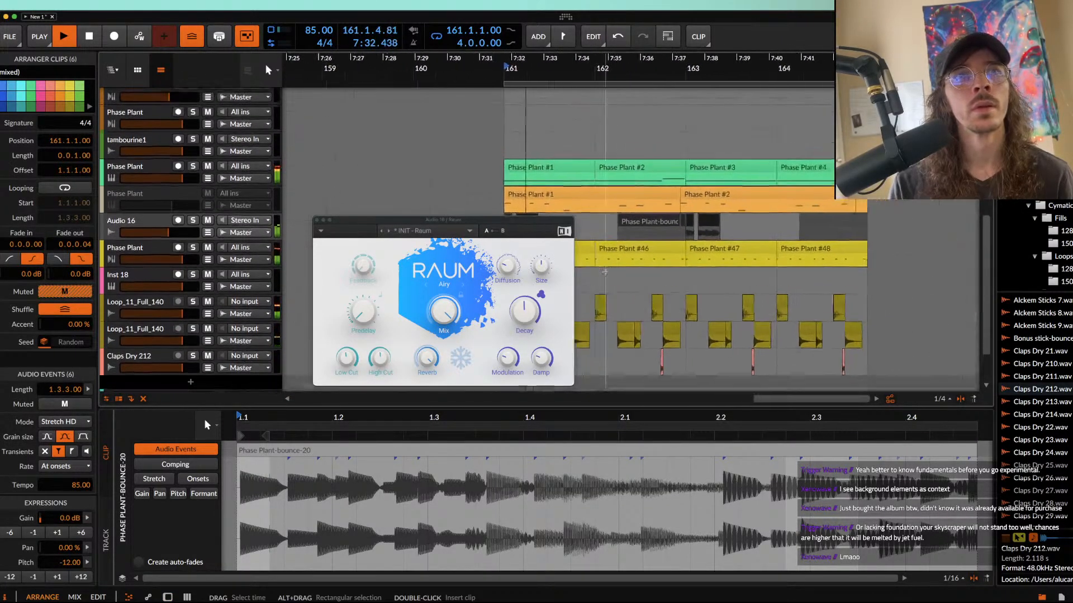
{"action": "left_click", "coordinate": [316, 220]}
Step: Copy the short Audio 16 clip at 163.1.1.00 to 164.3.1.00 and transpose the copy down one semitone
{"action": "scroll", "coordinate": [614, 248], "scroll_direction": "up", "scroll_amount": 5}
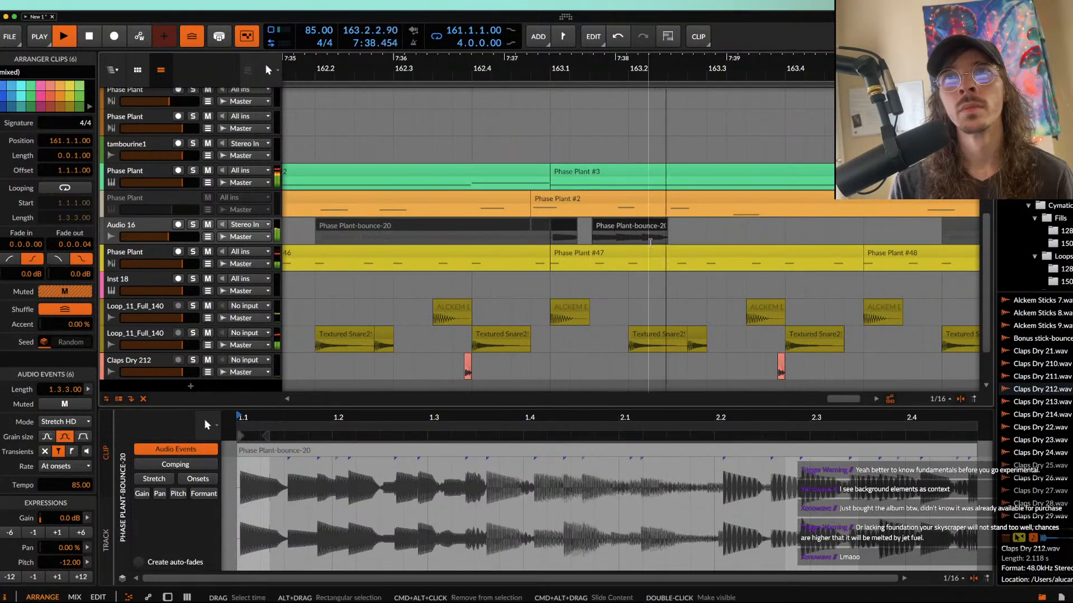
{"action": "left_click", "coordinate": [565, 227]}
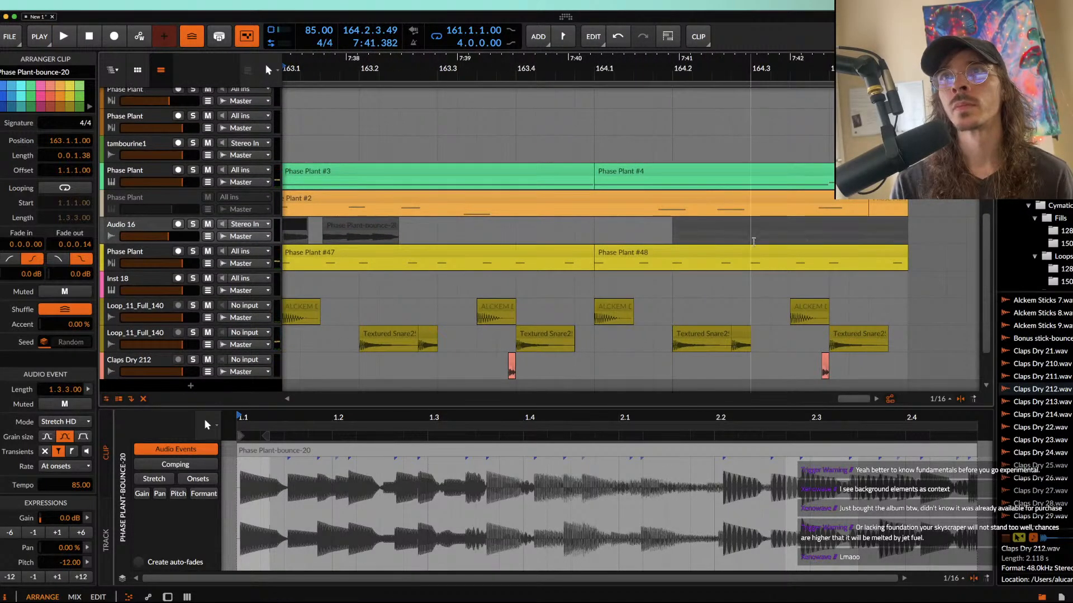
{"action": "left_click", "coordinate": [755, 235]}
{"action": "key", "text": "super+v"}
{"action": "scroll", "coordinate": [762, 226], "scroll_direction": "up", "scroll_amount": 3}
{"action": "scroll", "coordinate": [763, 226], "scroll_direction": "down", "scroll_amount": 2}
{"action": "scroll", "coordinate": [763, 227], "scroll_direction": "up", "scroll_amount": 2}
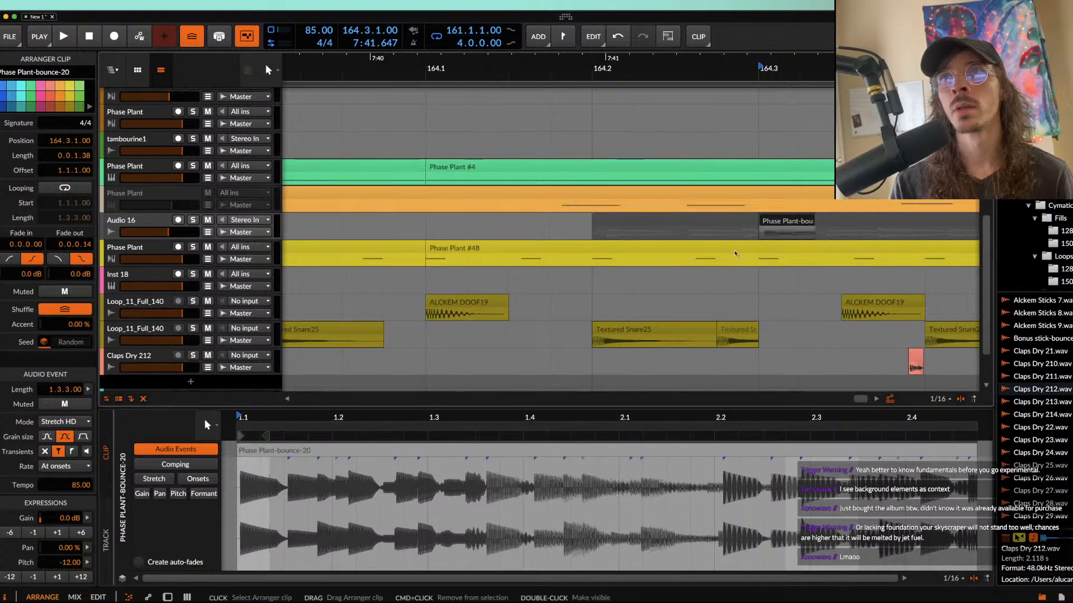
{"action": "left_click", "coordinate": [36, 576]}
Step: Play the looped section and raise the Audio 16 track's volume to -2.4 dB
{"action": "key", "text": "space"}
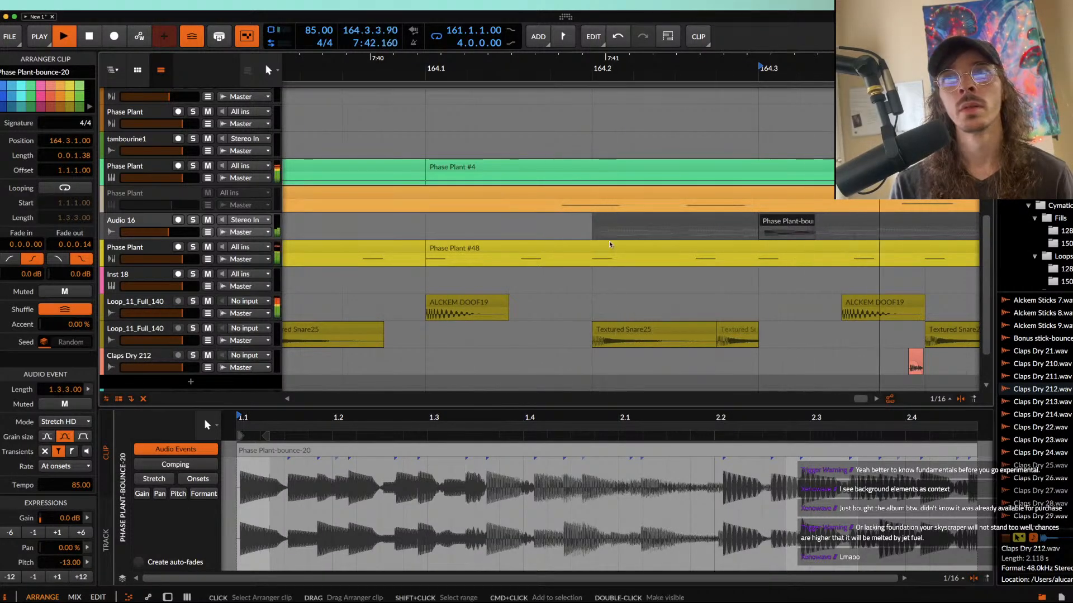
{"action": "scroll", "coordinate": [610, 245], "scroll_direction": "down", "scroll_amount": 6}
{"action": "scroll", "coordinate": [610, 244], "scroll_direction": "down", "scroll_amount": 6}
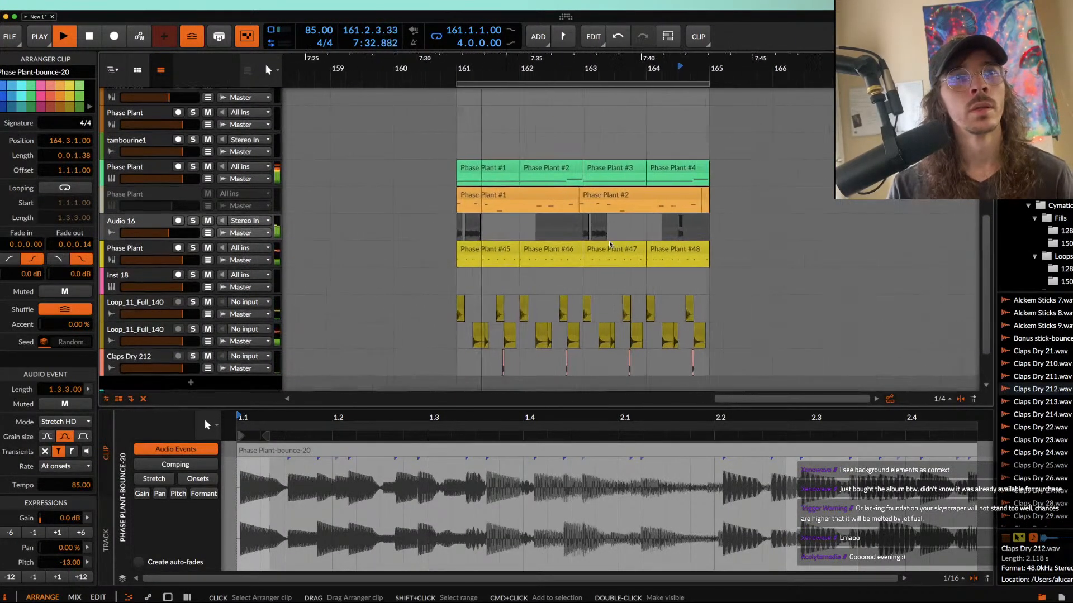
{"action": "scroll", "coordinate": [610, 245], "scroll_direction": "up", "scroll_amount": 8}
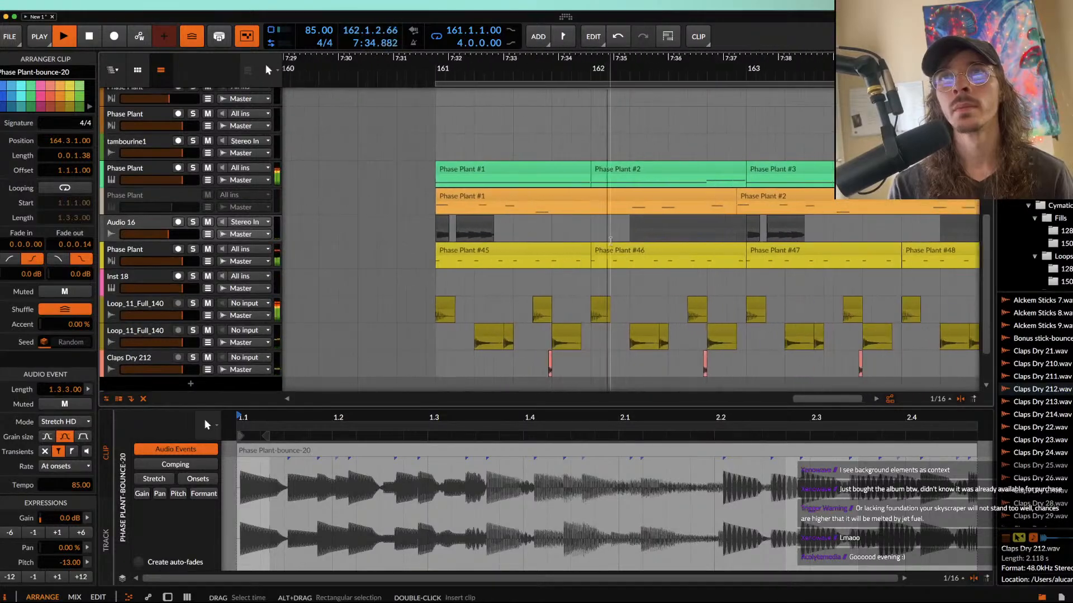
{"action": "scroll", "coordinate": [610, 244], "scroll_direction": "down", "scroll_amount": 1}
{"action": "scroll", "coordinate": [643, 248], "scroll_direction": "right", "scroll_amount": 4}
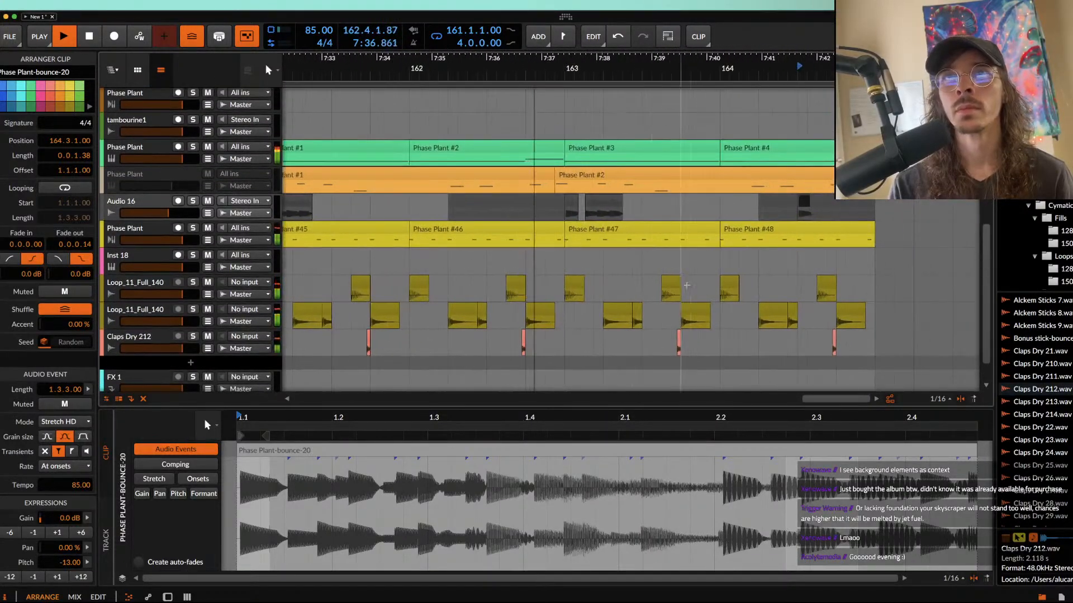
{"action": "scroll", "coordinate": [691, 254], "scroll_direction": "right", "scroll_amount": 5}
{"action": "scroll", "coordinate": [691, 253], "scroll_direction": "up", "scroll_amount": 1}
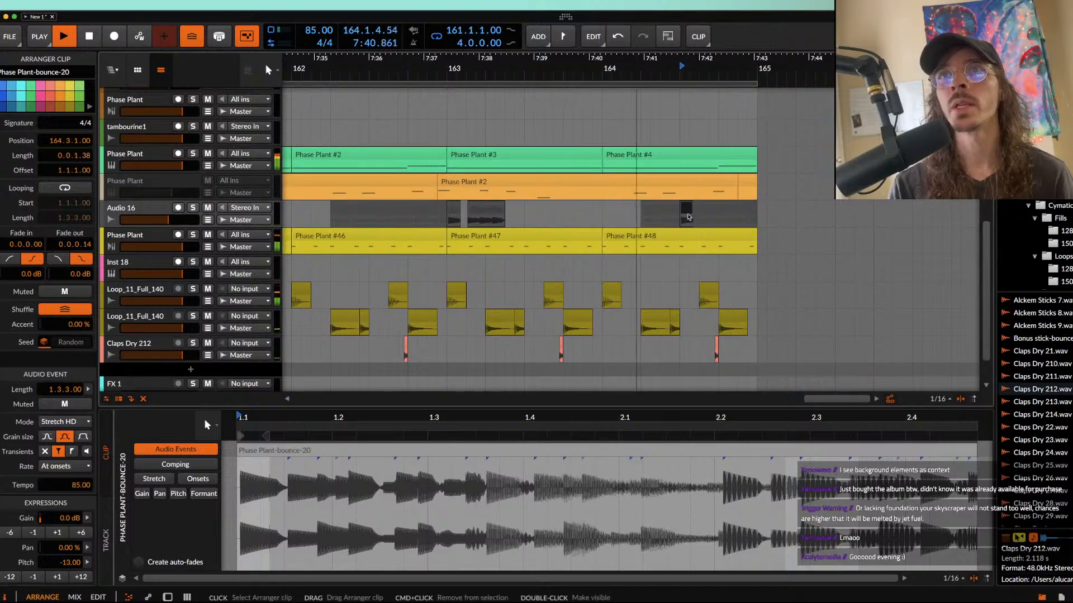
{"action": "scroll", "coordinate": [666, 220], "scroll_direction": "up", "scroll_amount": 5}
{"action": "scroll", "coordinate": [666, 220], "scroll_direction": "down", "scroll_amount": 4}
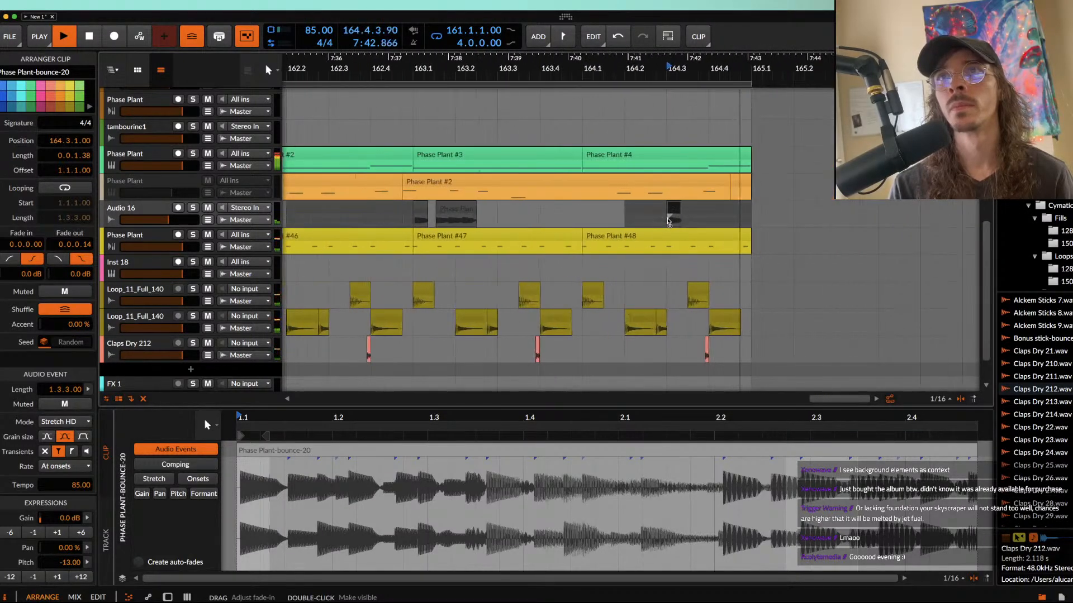
{"action": "left_click_drag", "start_coordinate": [176, 220], "coordinate": [176, 219]}
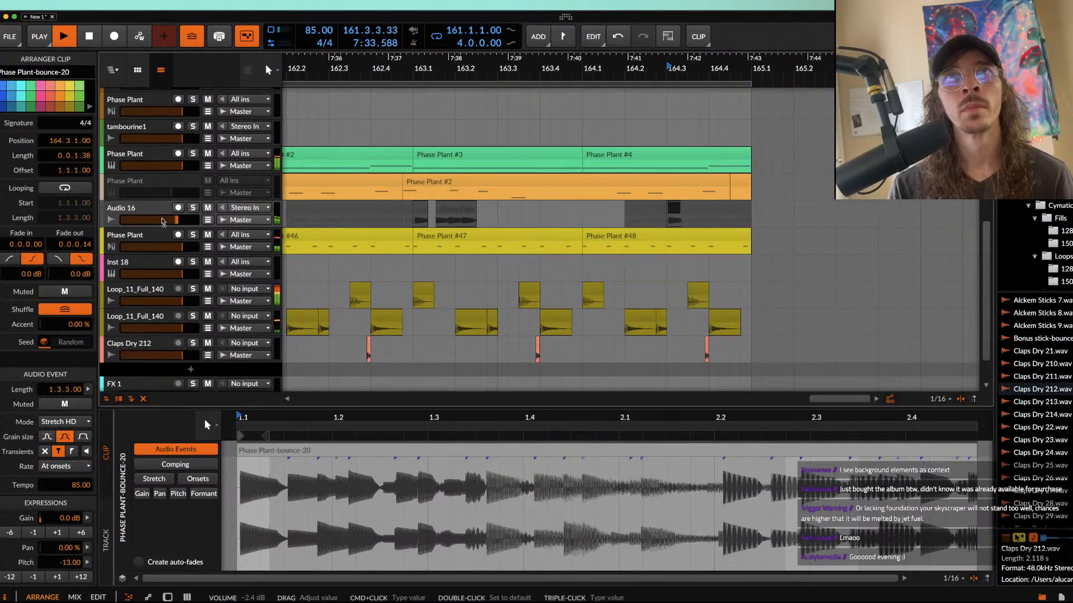
Step: Select the Audio 16 track and listen to its chopped hits against the basses and drums in bars 161 to 164
{"action": "left_click", "coordinate": [147, 208]}
{"action": "scroll", "coordinate": [434, 192], "scroll_direction": "down", "scroll_amount": 4}
{"action": "scroll", "coordinate": [436, 192], "scroll_direction": "up", "scroll_amount": 1}
{"action": "scroll", "coordinate": [436, 191], "scroll_direction": "left", "scroll_amount": 5}
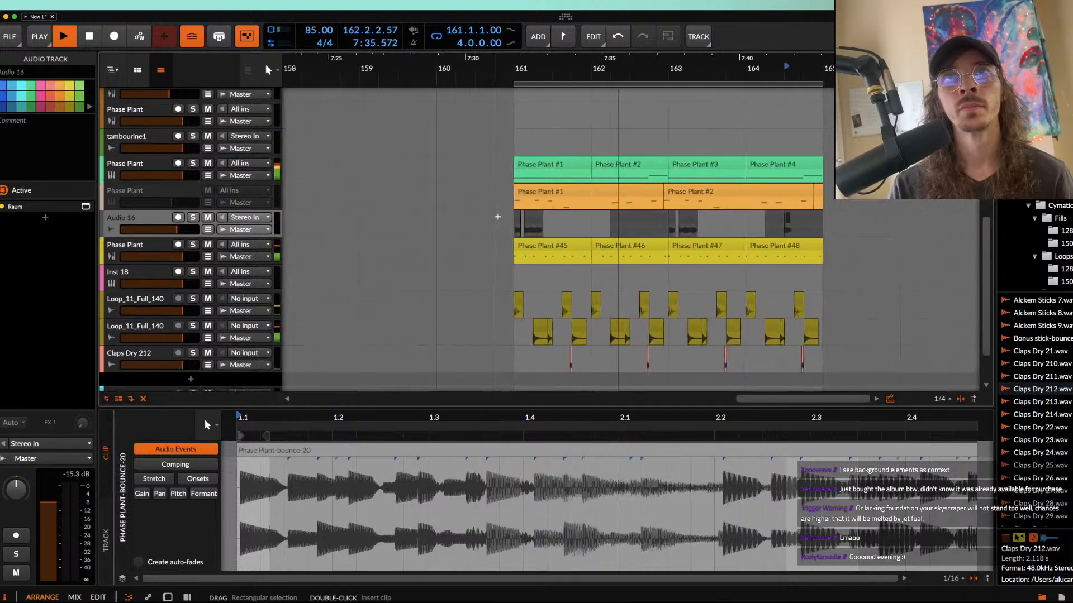
{"action": "scroll", "coordinate": [714, 218], "scroll_direction": "up", "scroll_amount": 5}
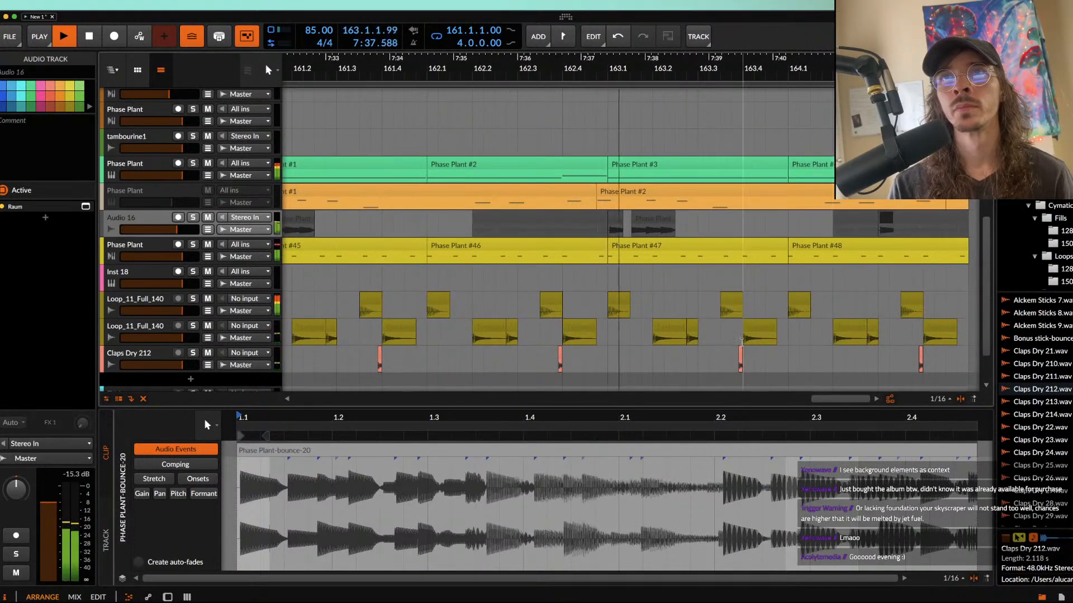
{"action": "scroll", "coordinate": [633, 296], "scroll_direction": "right", "scroll_amount": 2}
{"action": "scroll", "coordinate": [632, 296], "scroll_direction": "up", "scroll_amount": 1}
{"action": "scroll", "coordinate": [632, 296], "scroll_direction": "right", "scroll_amount": 4}
{"action": "scroll", "coordinate": [632, 296], "scroll_direction": "down", "scroll_amount": 1}
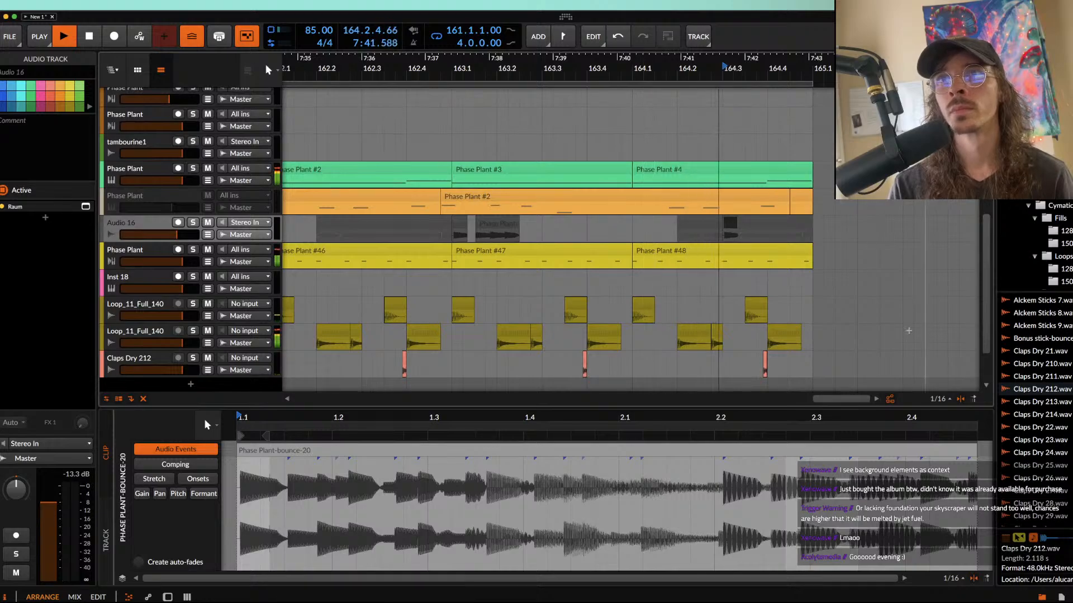
{"action": "scroll", "coordinate": [660, 195], "scroll_direction": "down", "scroll_amount": 4}
{"action": "scroll", "coordinate": [660, 195], "scroll_direction": "down", "scroll_amount": 2}
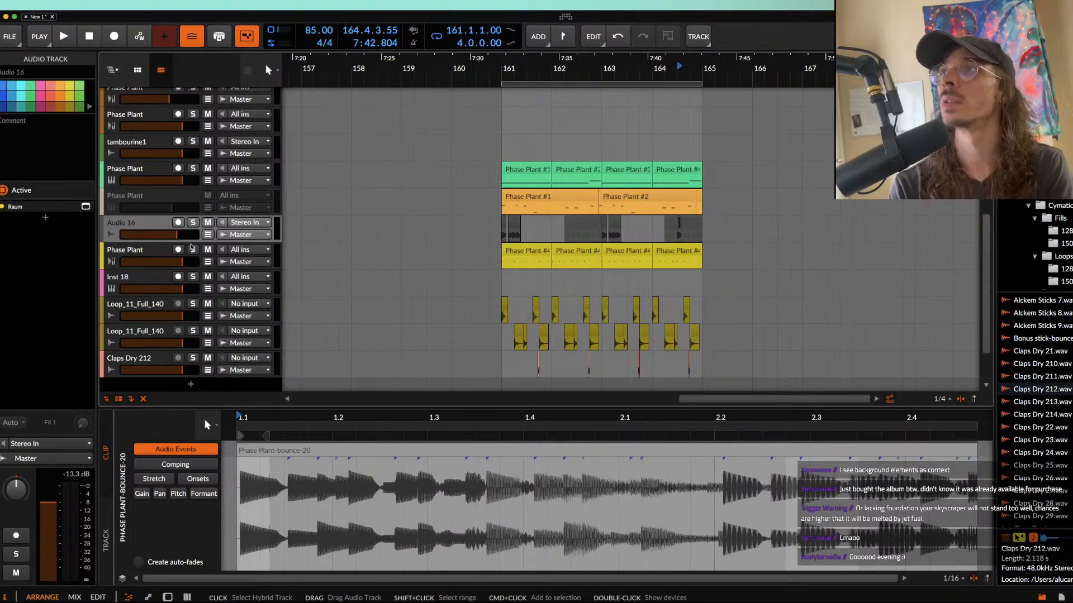
Step: Show the Audio 16 track's device chain and examine its chopped clips between bars 161 and 165
{"action": "double_click", "coordinate": [143, 225]}
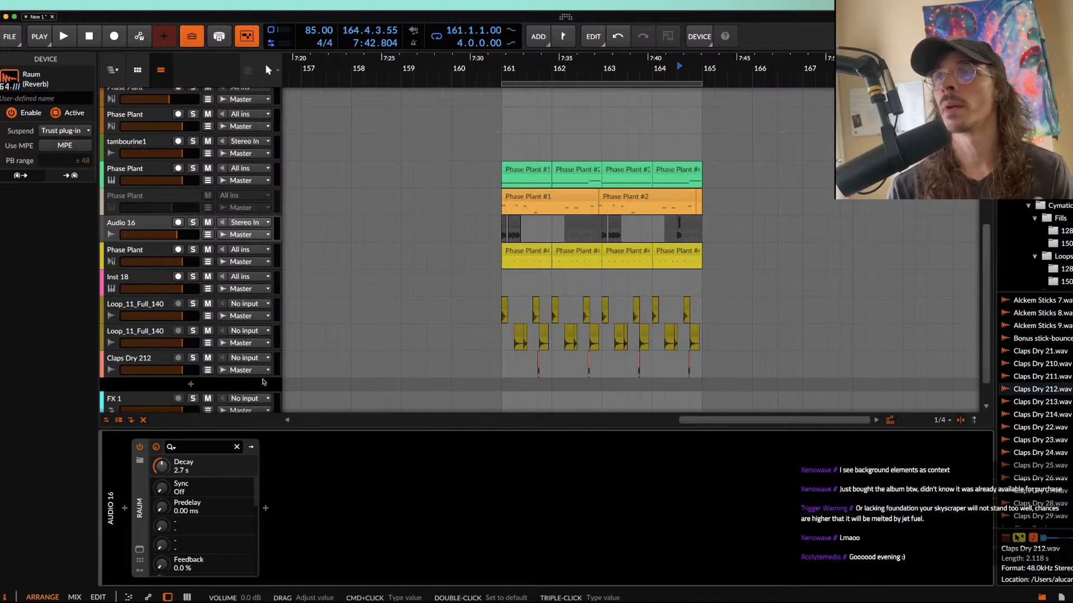
{"action": "scroll", "coordinate": [573, 274], "scroll_direction": "up", "scroll_amount": 5}
{"action": "left_click", "coordinate": [470, 249]}
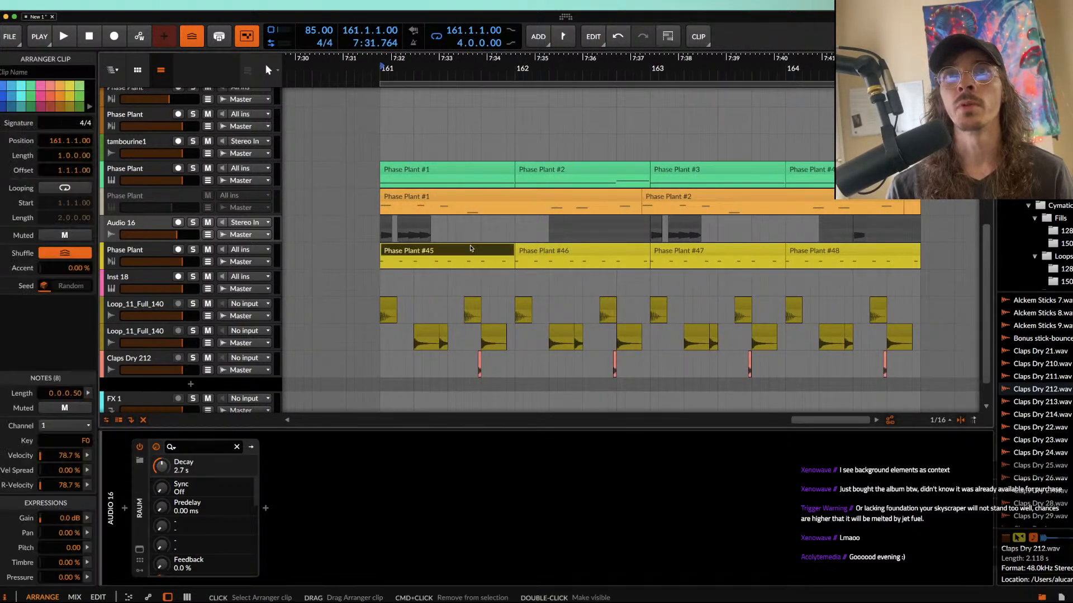
{"action": "scroll", "coordinate": [470, 248], "scroll_direction": "down", "scroll_amount": 3}
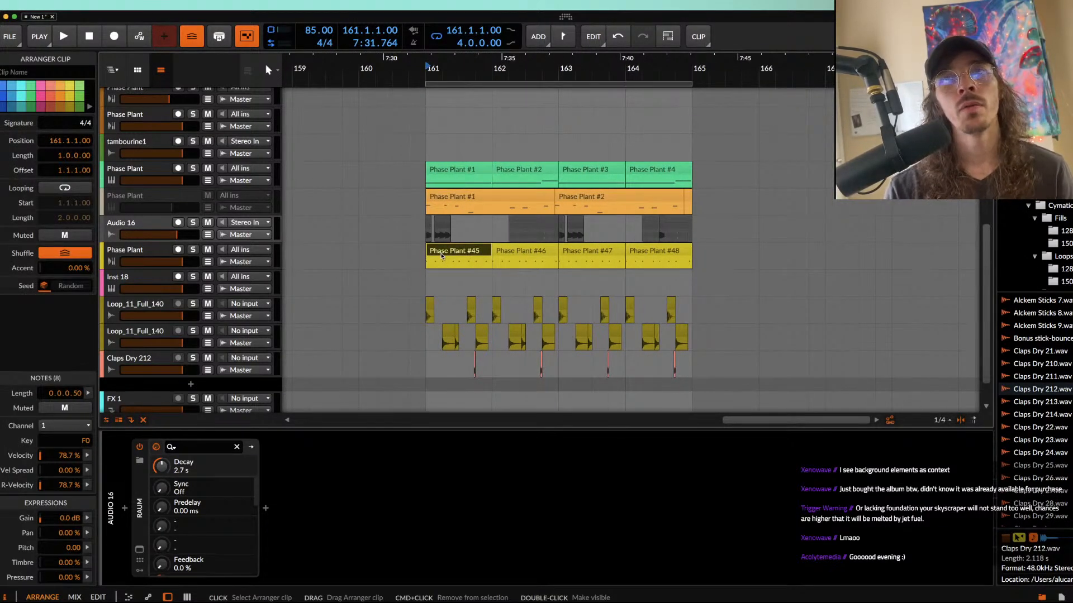
{"action": "left_click", "coordinate": [120, 224]}
{"action": "left_click", "coordinate": [679, 232]}
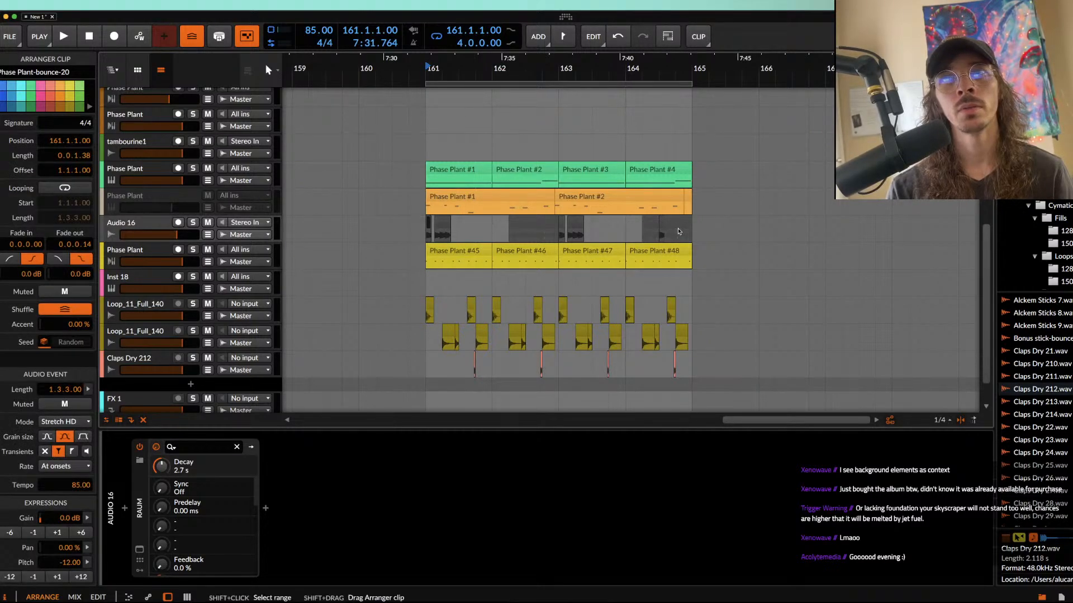
{"action": "left_click", "coordinate": [259, 226]}
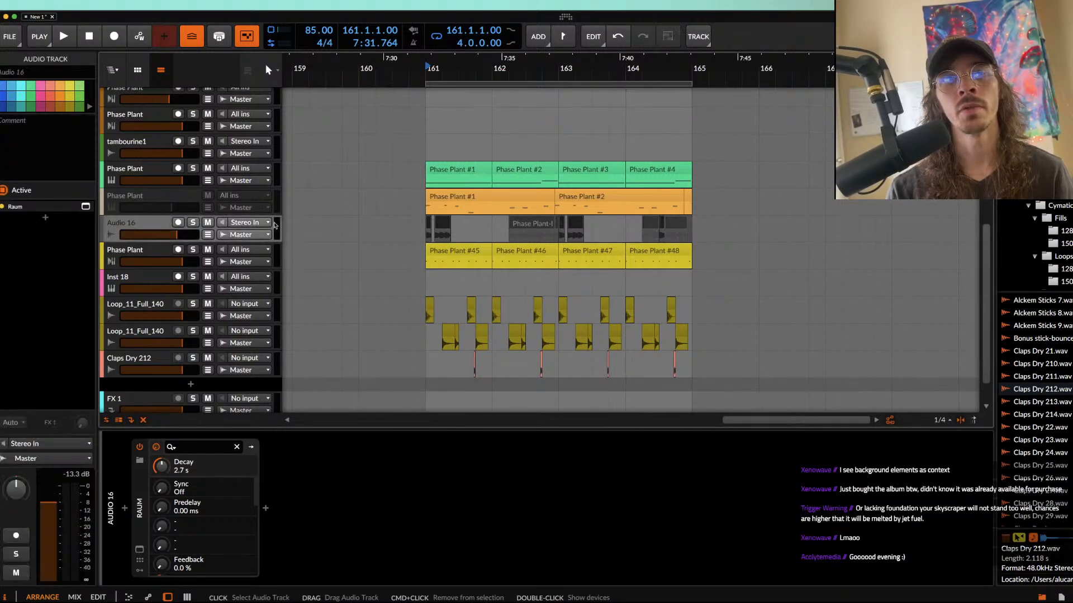
{"action": "scroll", "coordinate": [327, 226], "scroll_direction": "down", "scroll_amount": 3}
{"action": "scroll", "coordinate": [328, 226], "scroll_direction": "up", "scroll_amount": 3}
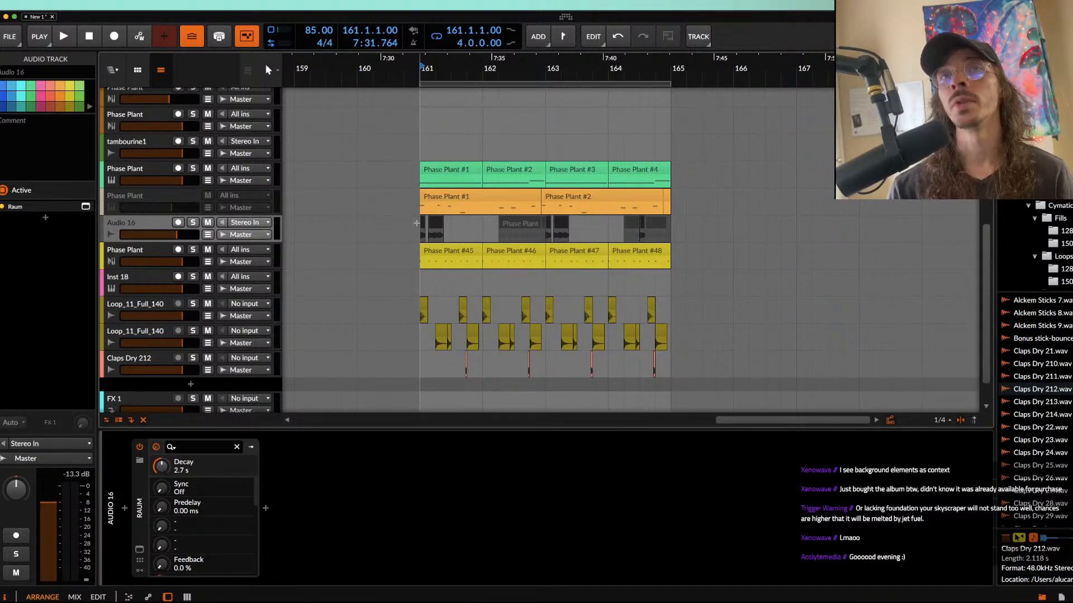
{"action": "double_click", "coordinate": [260, 226]}
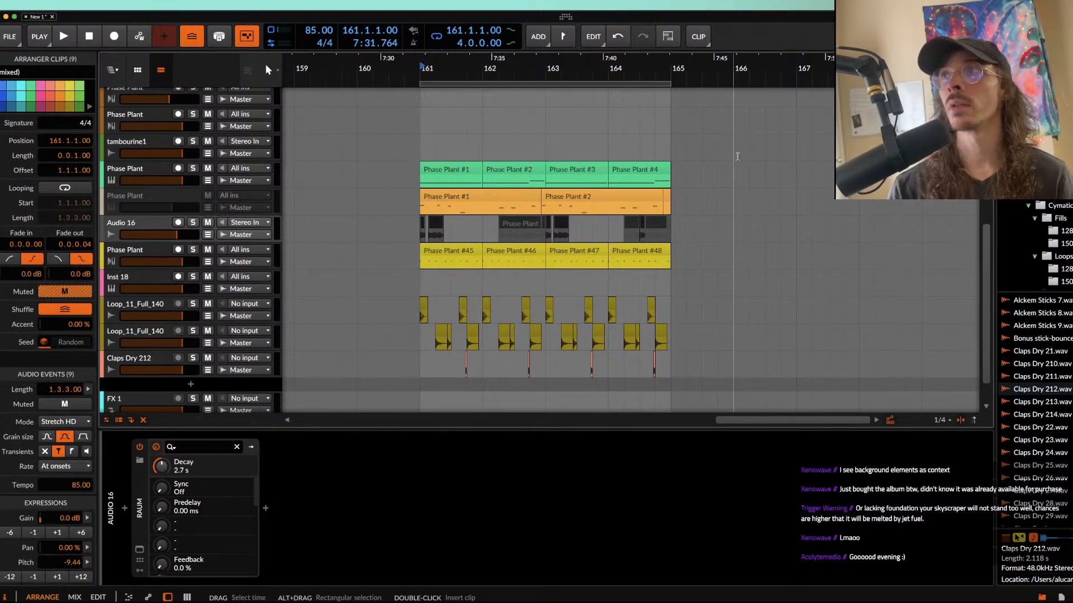
{"action": "scroll", "coordinate": [563, 165], "scroll_direction": "up", "scroll_amount": 2}
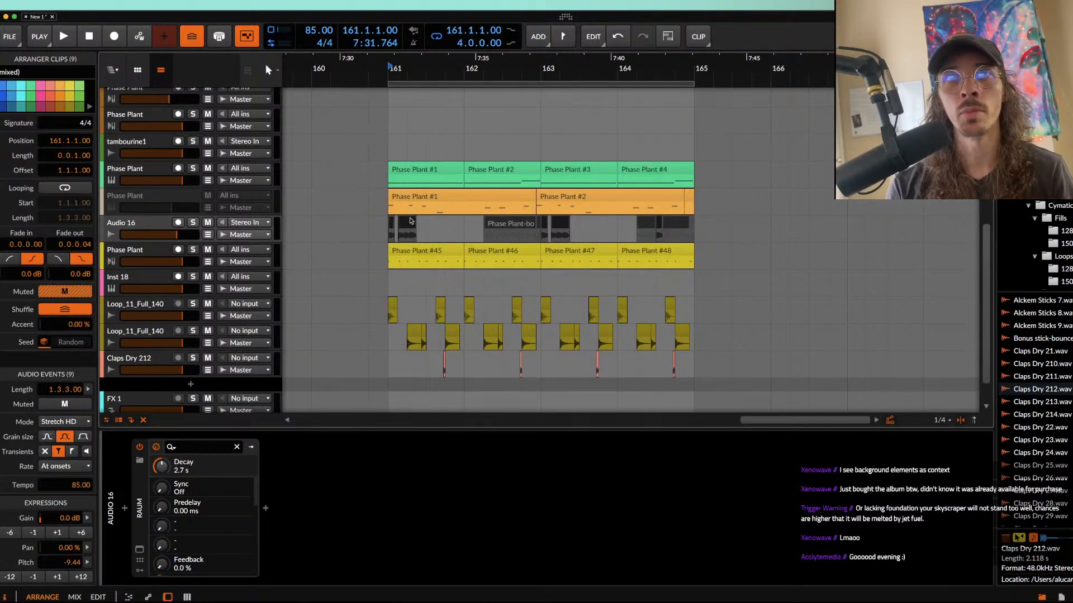
{"action": "left_click", "coordinate": [391, 225]}
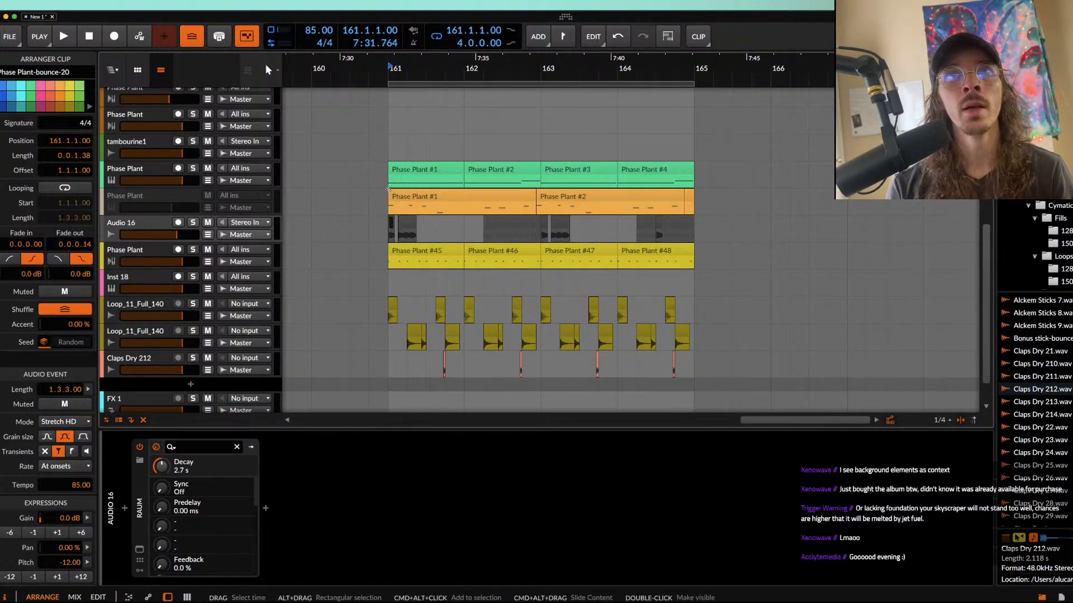
{"action": "left_click", "coordinate": [130, 225]}
Step: Insert Pro-Q 3 after the synth on the green Phase Plant track and add a high cut at about 336 Hz
{"action": "left_click", "coordinate": [139, 173]}
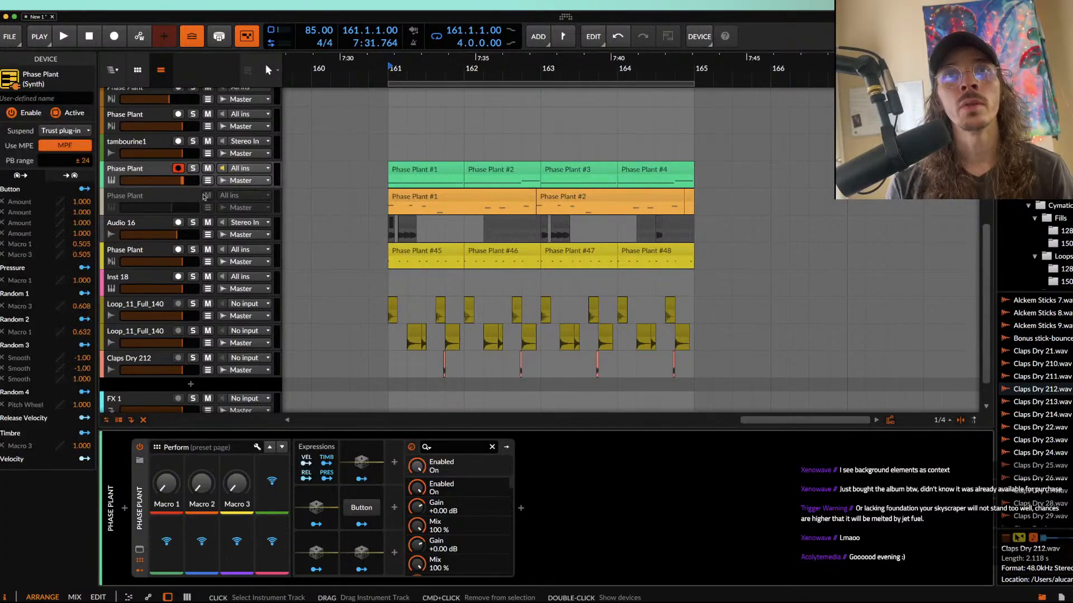
{"action": "left_click", "coordinate": [521, 509]}
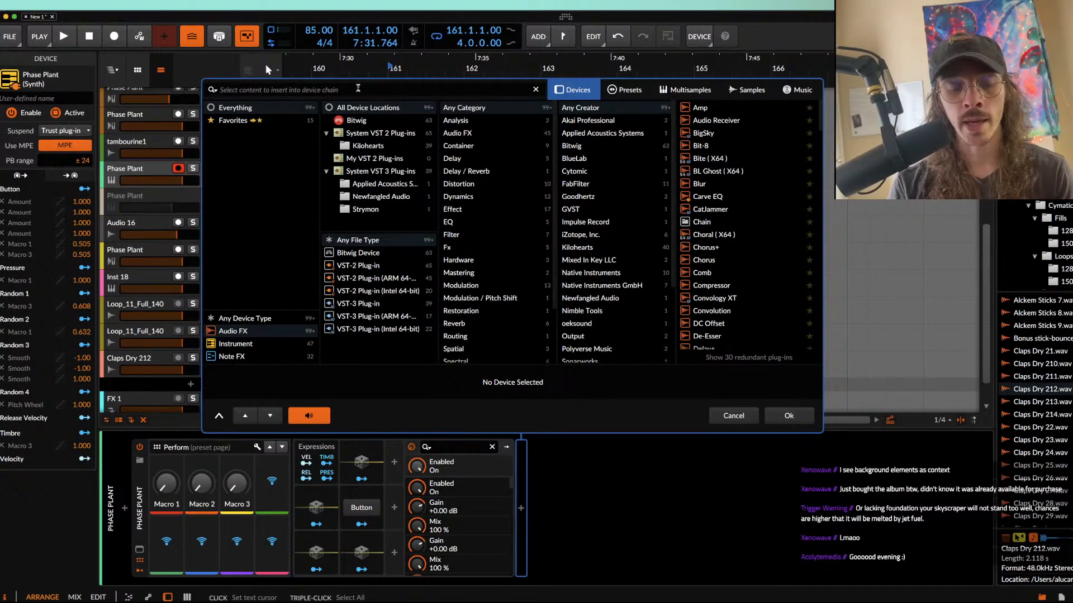
{"action": "type", "text": "pro"}
{"action": "double_click", "coordinate": [705, 133]}
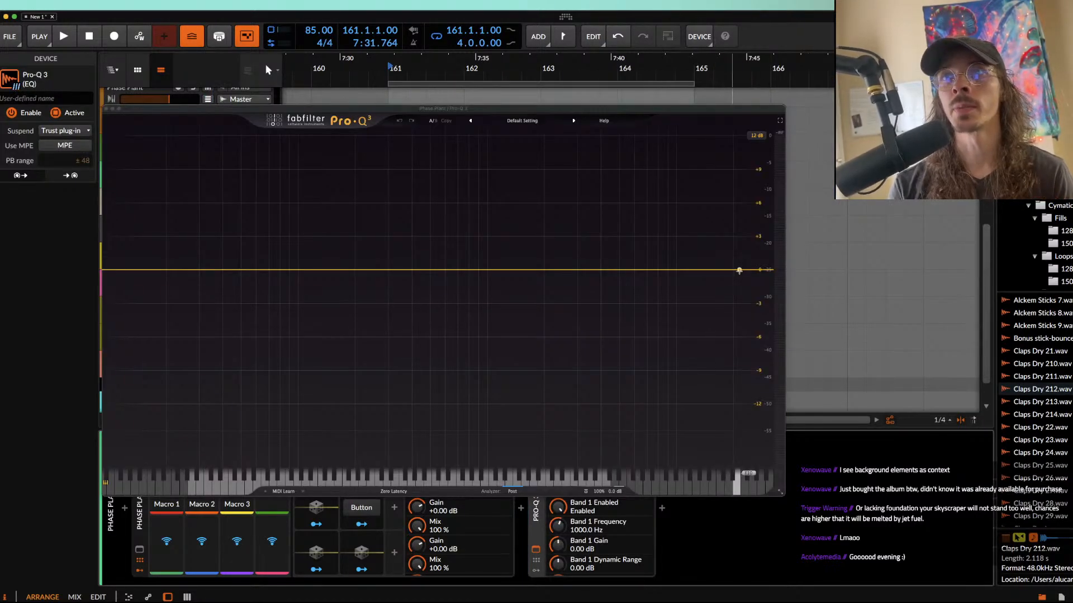
{"action": "left_click_drag", "start_coordinate": [739, 271], "coordinate": [397, 264]}
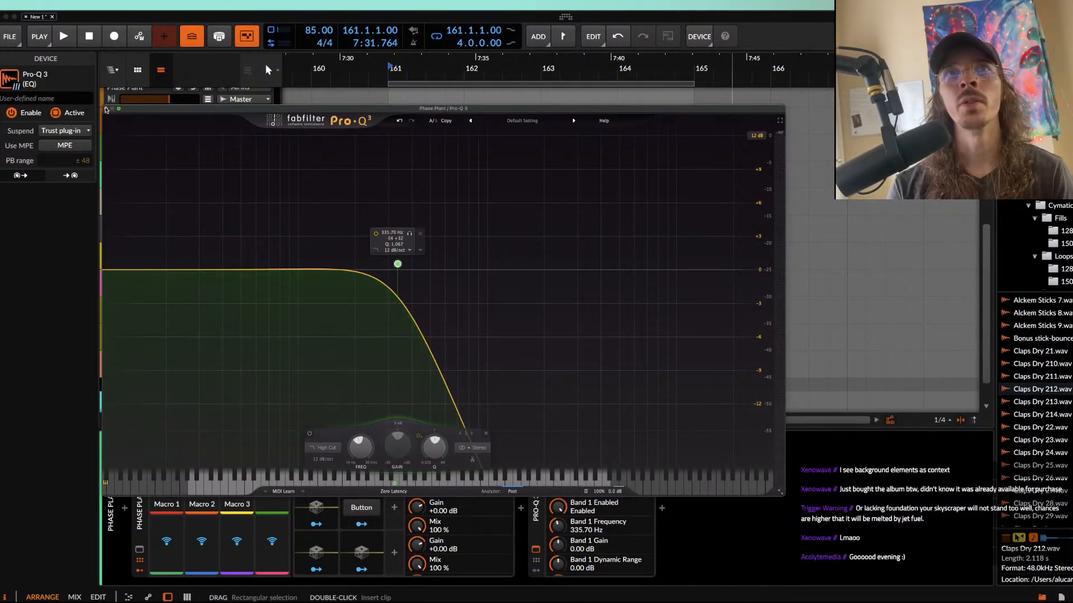
{"action": "left_click", "coordinate": [106, 109]}
Step: Lower the Pro-Q 3 high cut on the green Phase Plant track to about 268 Hz
{"action": "left_click", "coordinate": [413, 171]}
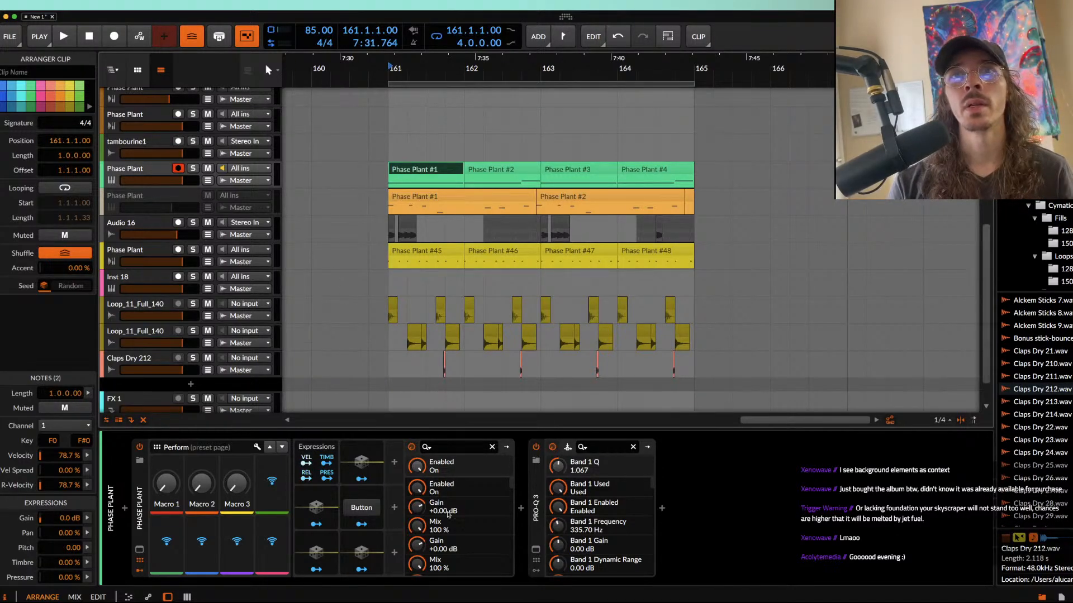
{"action": "left_click", "coordinate": [537, 551]}
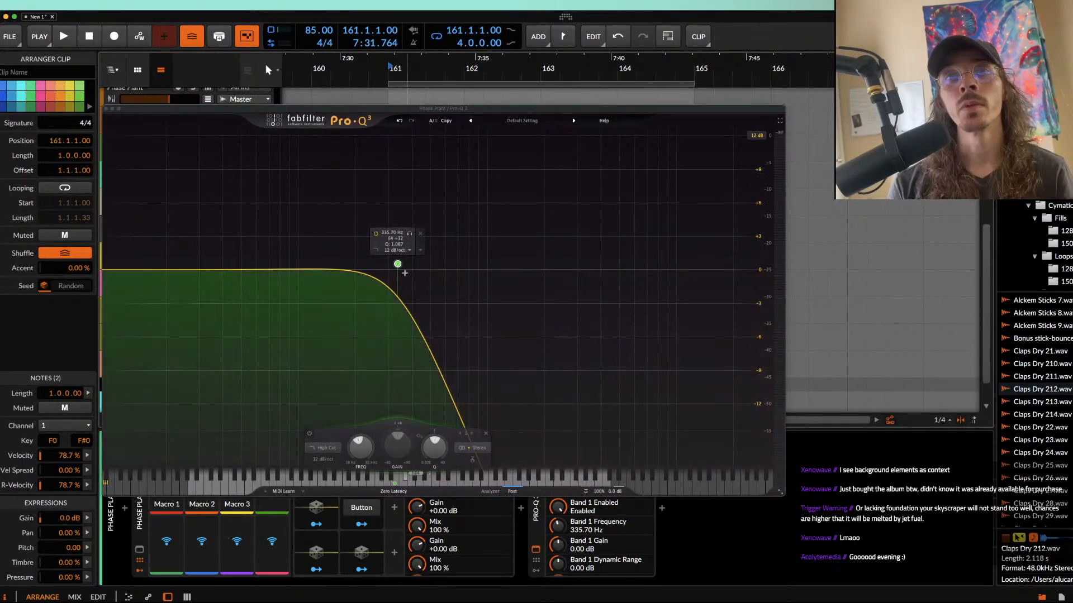
{"action": "left_click_drag", "start_coordinate": [397, 264], "coordinate": [380, 264]}
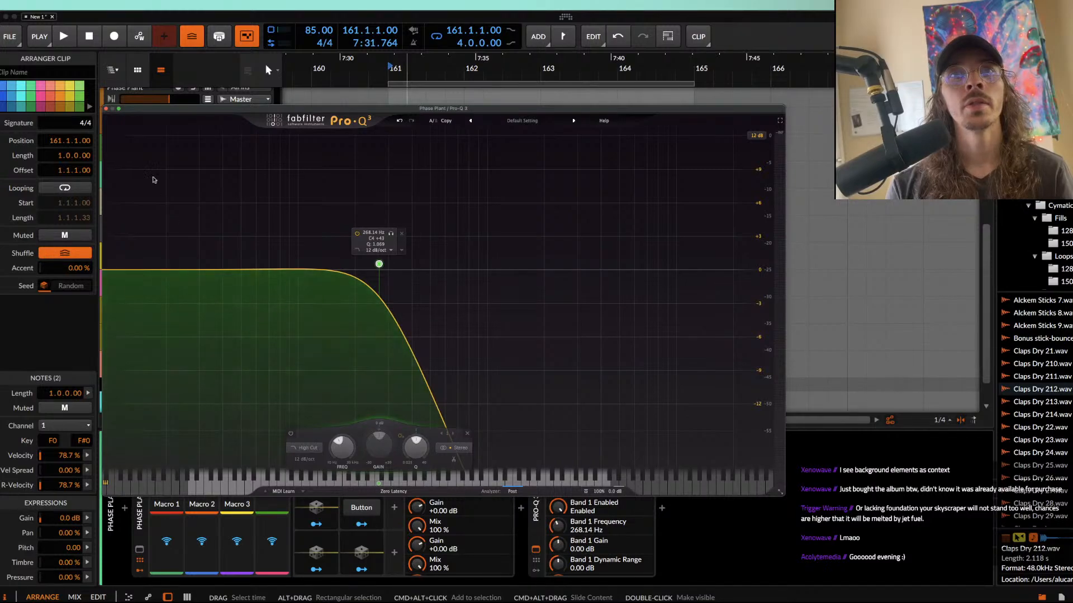
{"action": "left_click", "coordinate": [107, 109]}
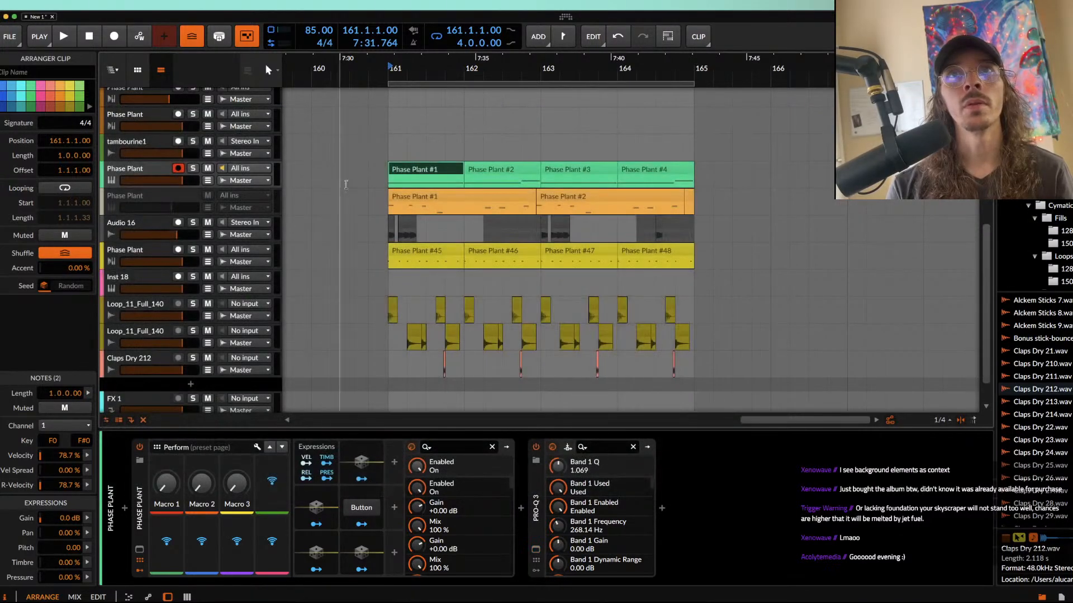
Step: Reactivate the deactivated orange Phase Plant track above Audio 16 and mute Audio 16
{"action": "left_click", "coordinate": [170, 201]}
{"action": "key", "text": "alt+a"}
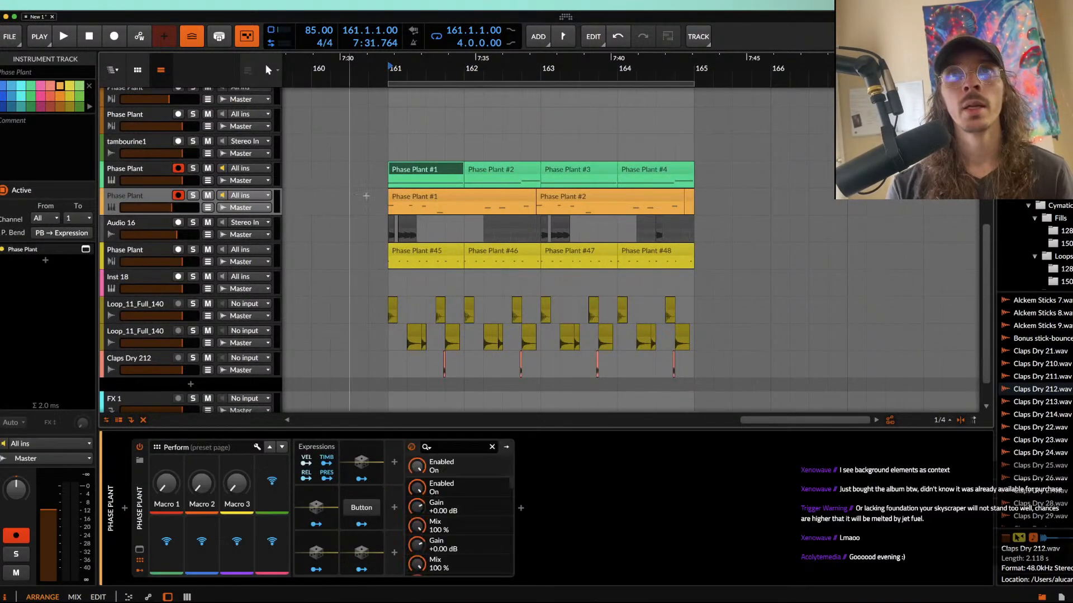
{"action": "left_click", "coordinate": [423, 200]}
{"action": "scroll", "coordinate": [424, 200], "scroll_direction": "up", "scroll_amount": 2}
{"action": "scroll", "coordinate": [424, 199], "scroll_direction": "up", "scroll_amount": 2}
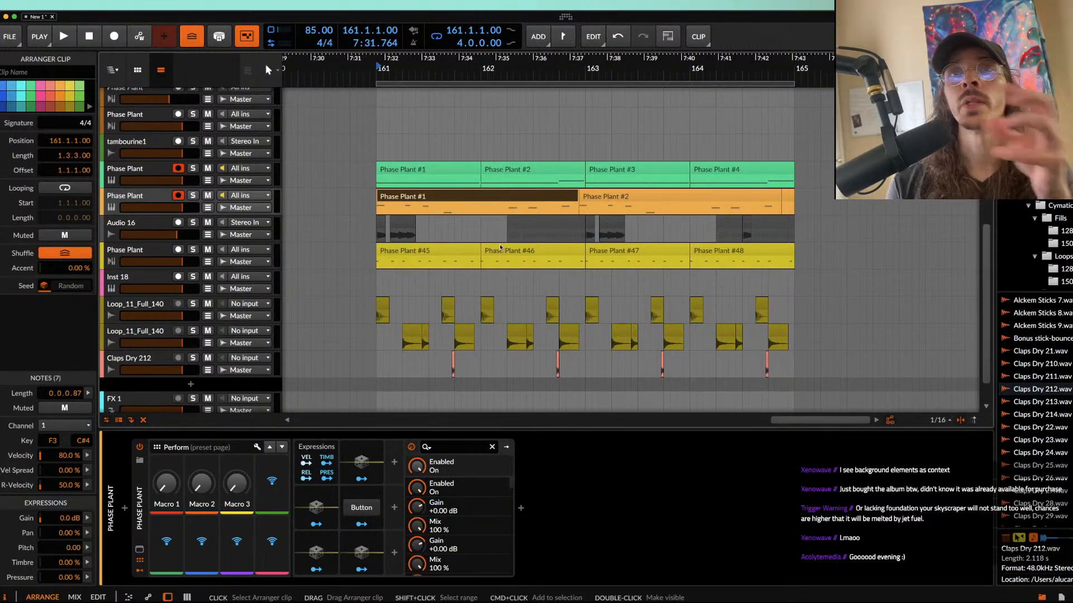
Step: Play the section from bar 161 and move the orange track's Phase Plant #2 clip to start at bar 163
{"action": "left_click", "coordinate": [397, 176]}
{"action": "key", "text": "space"}
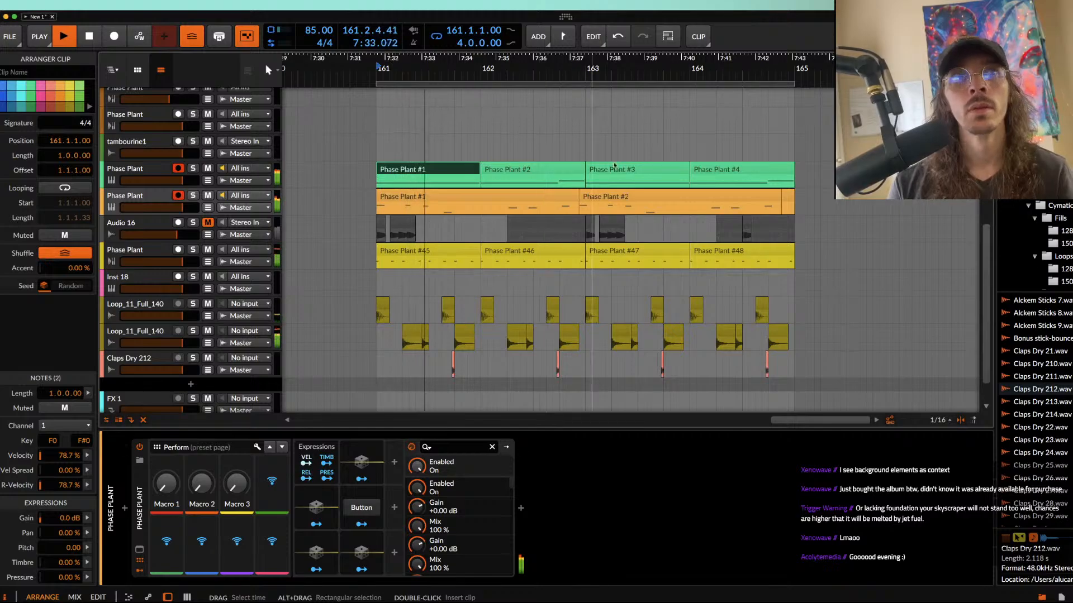
{"action": "scroll", "coordinate": [403, 192], "scroll_direction": "right", "scroll_amount": 3}
{"action": "scroll", "coordinate": [403, 192], "scroll_direction": "down", "scroll_amount": 1}
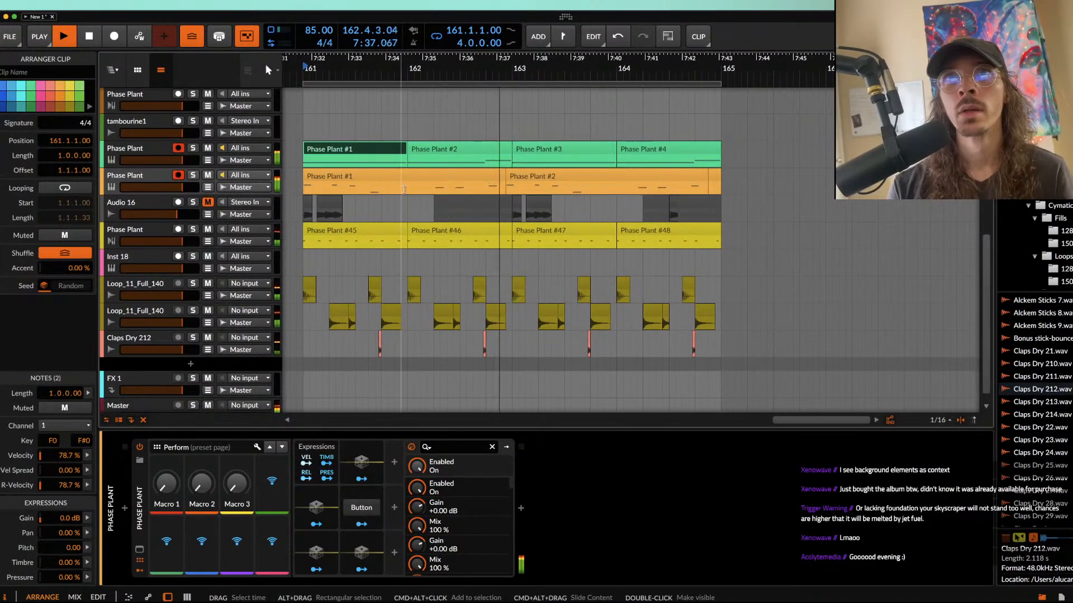
{"action": "scroll", "coordinate": [524, 196], "scroll_direction": "up", "scroll_amount": 3}
{"action": "left_click", "coordinate": [525, 192]}
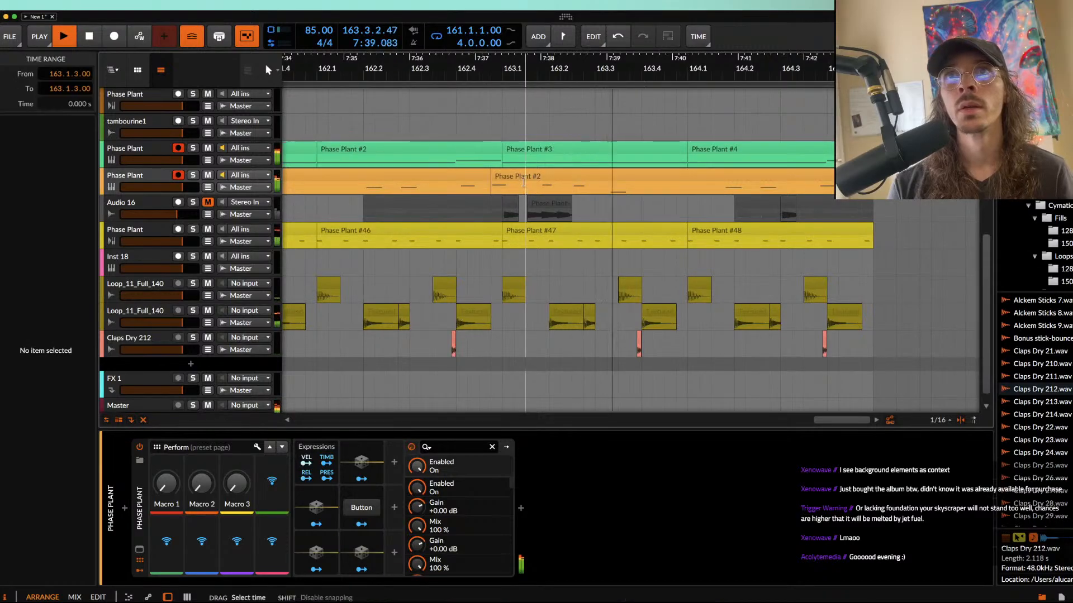
{"action": "left_click_drag", "start_coordinate": [527, 177], "coordinate": [549, 176]}
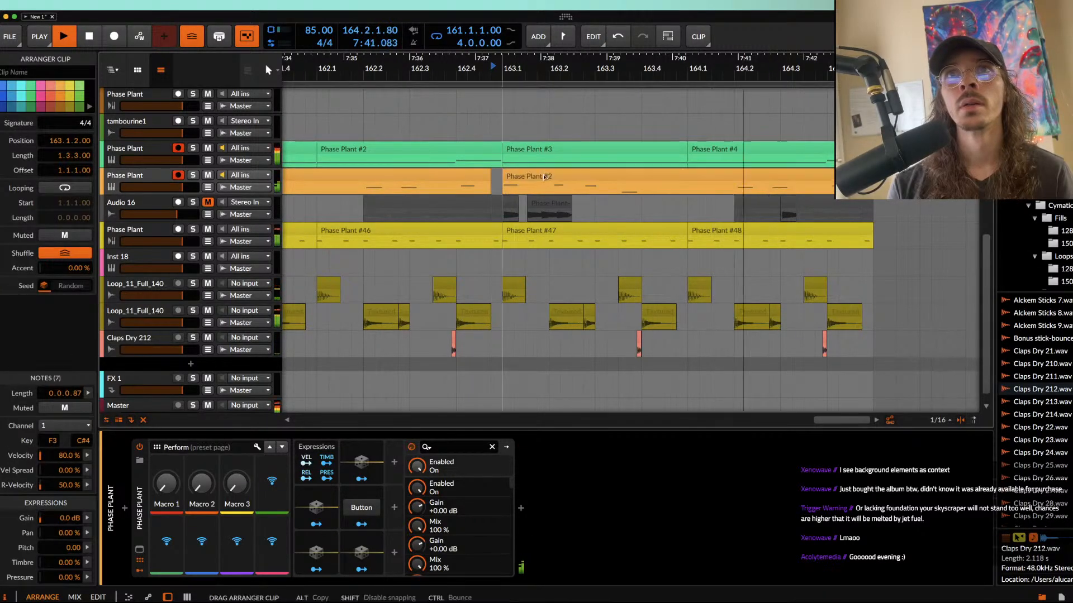
{"action": "scroll", "coordinate": [545, 180], "scroll_direction": "down", "scroll_amount": 5}
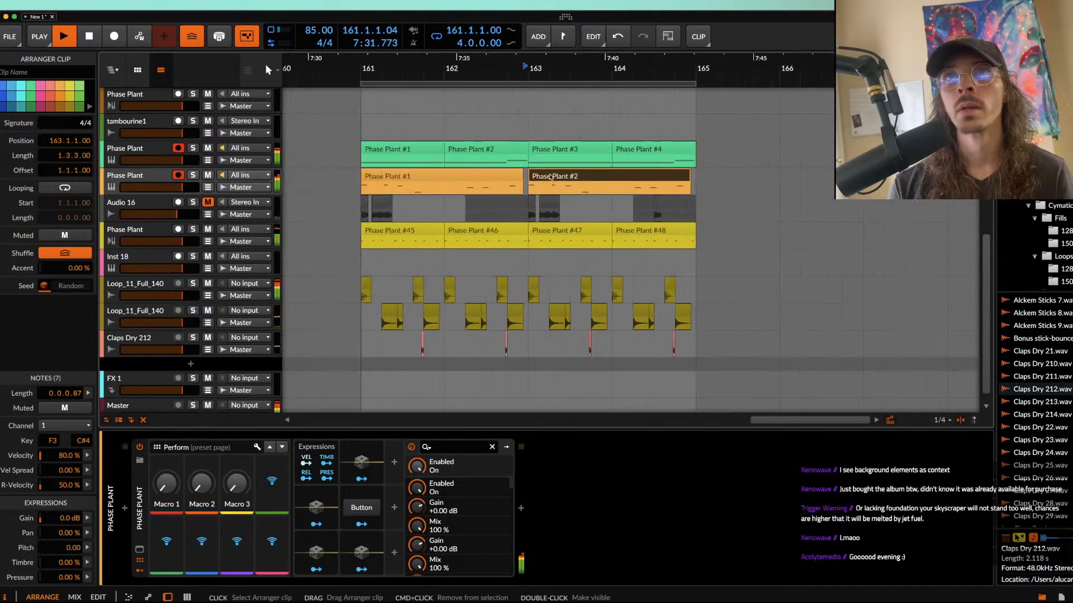
{"action": "left_click", "coordinate": [540, 183]}
Step: Mute the orange Phase Plant track and bypass Pro-Q 3 on the green Phase Plant track
{"action": "left_click", "coordinate": [143, 183]}
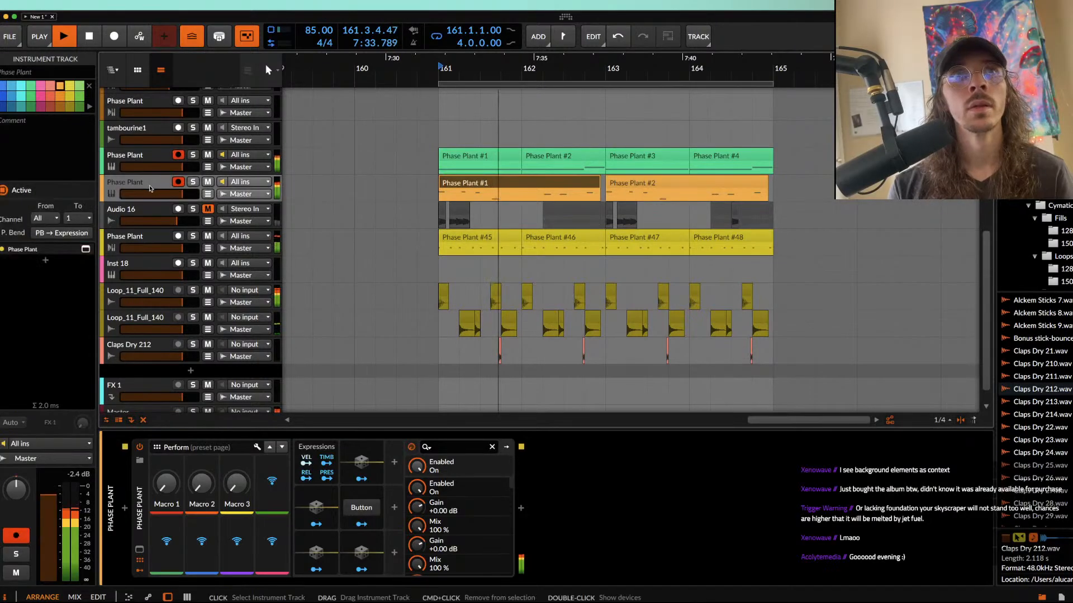
{"action": "scroll", "coordinate": [594, 140], "scroll_direction": "up", "scroll_amount": 5}
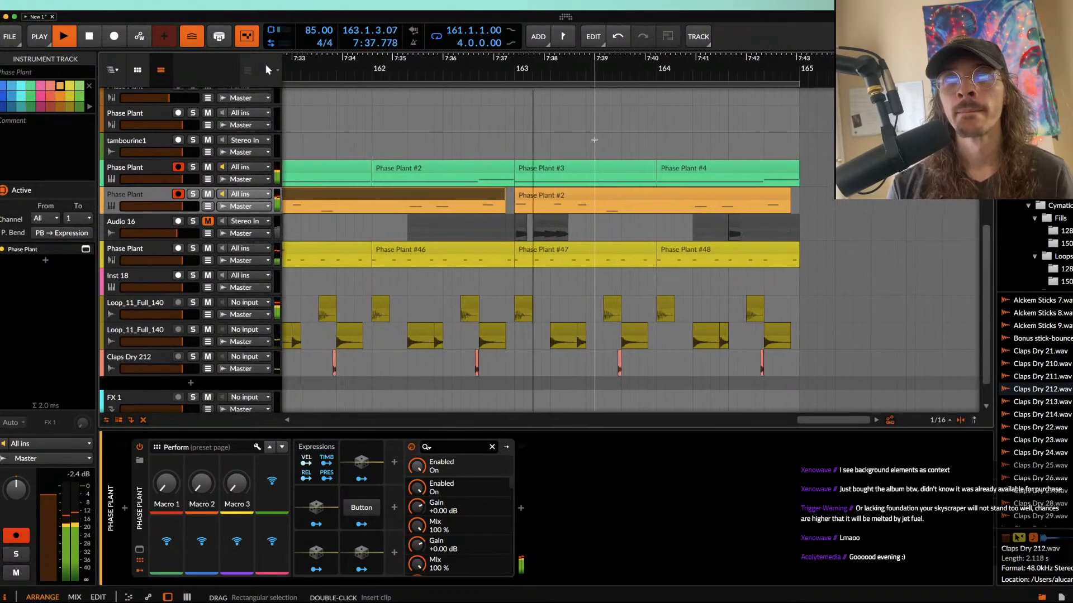
{"action": "scroll", "coordinate": [595, 140], "scroll_direction": "down", "scroll_amount": 5}
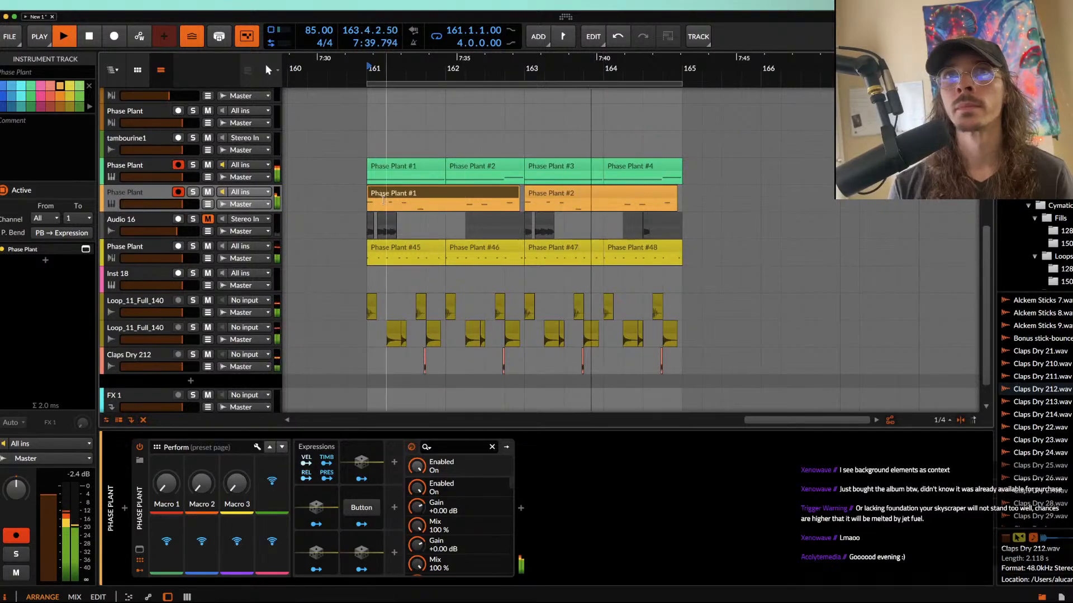
{"action": "left_click", "coordinate": [208, 192]}
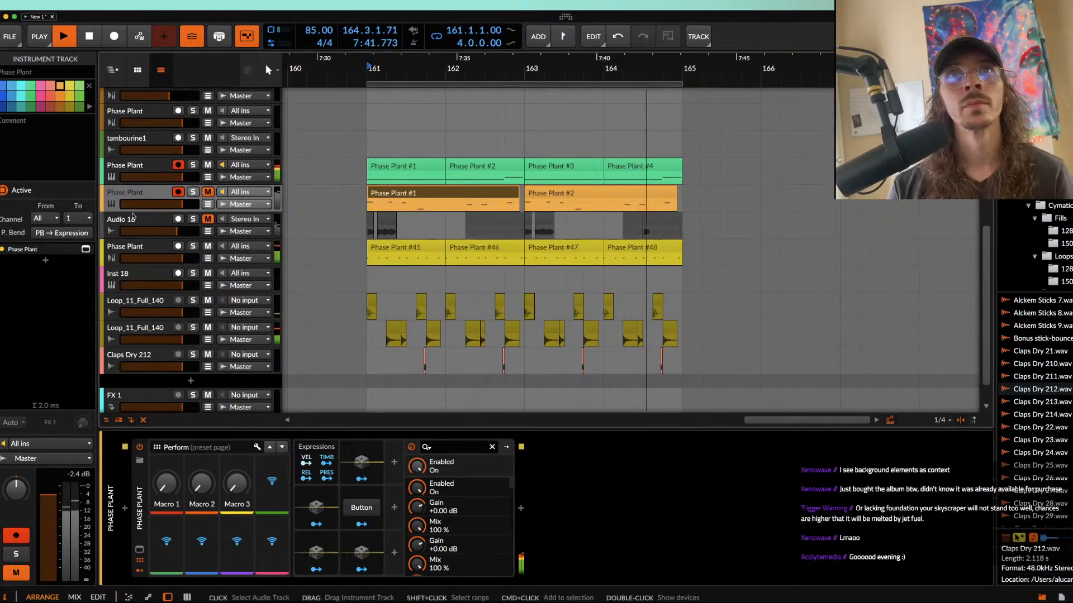
{"action": "left_click", "coordinate": [130, 172]}
{"action": "left_click", "coordinate": [535, 447]}
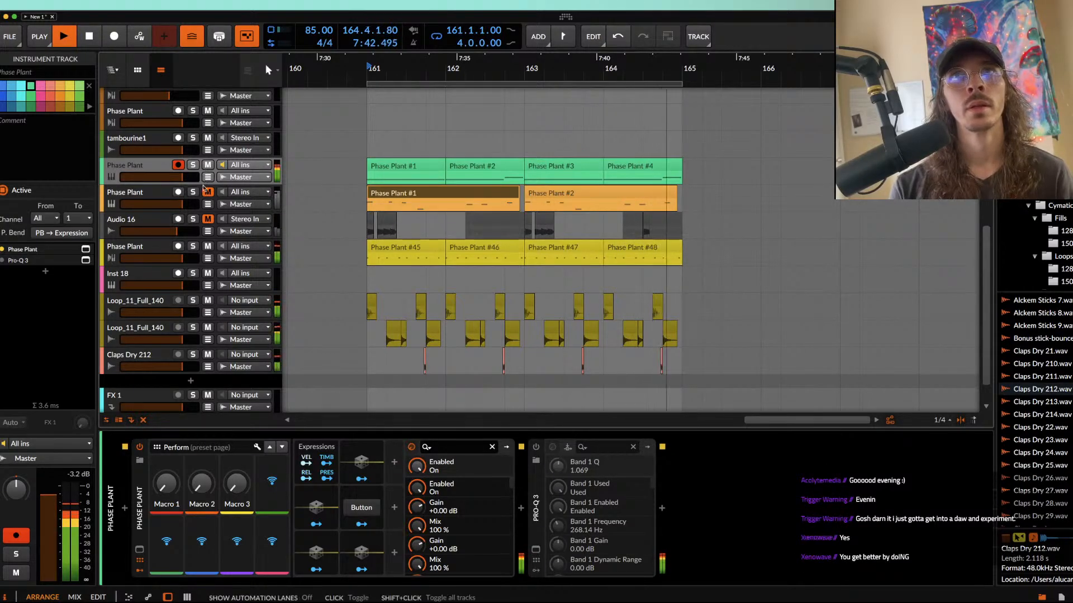
{"action": "left_click", "coordinate": [206, 211]}
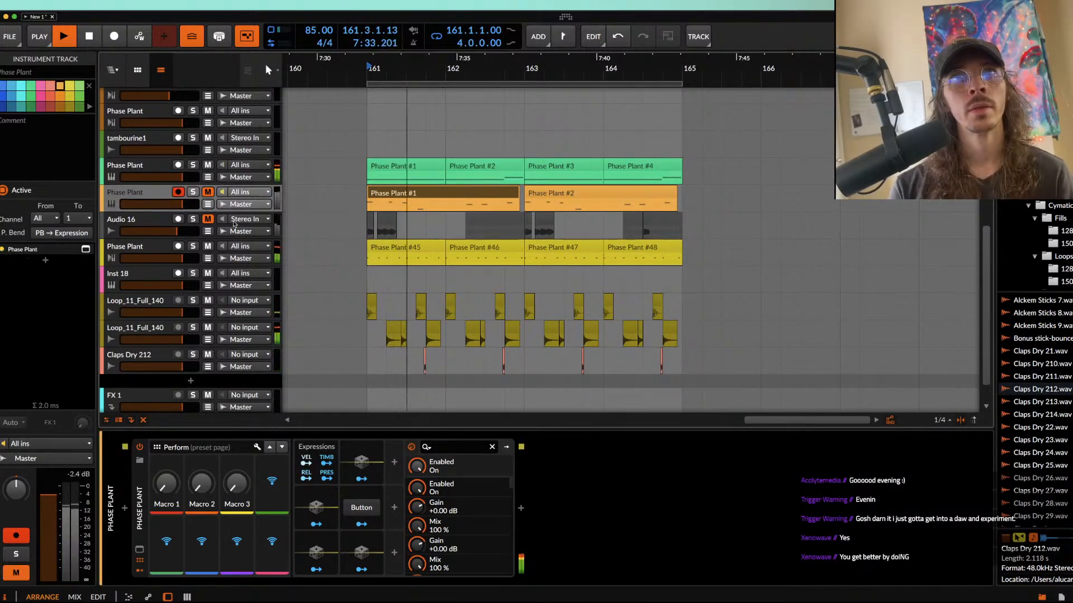
Step: Stop playback and split the green Phase Plant #4 clip at 164.4
{"action": "left_click", "coordinate": [382, 172]}
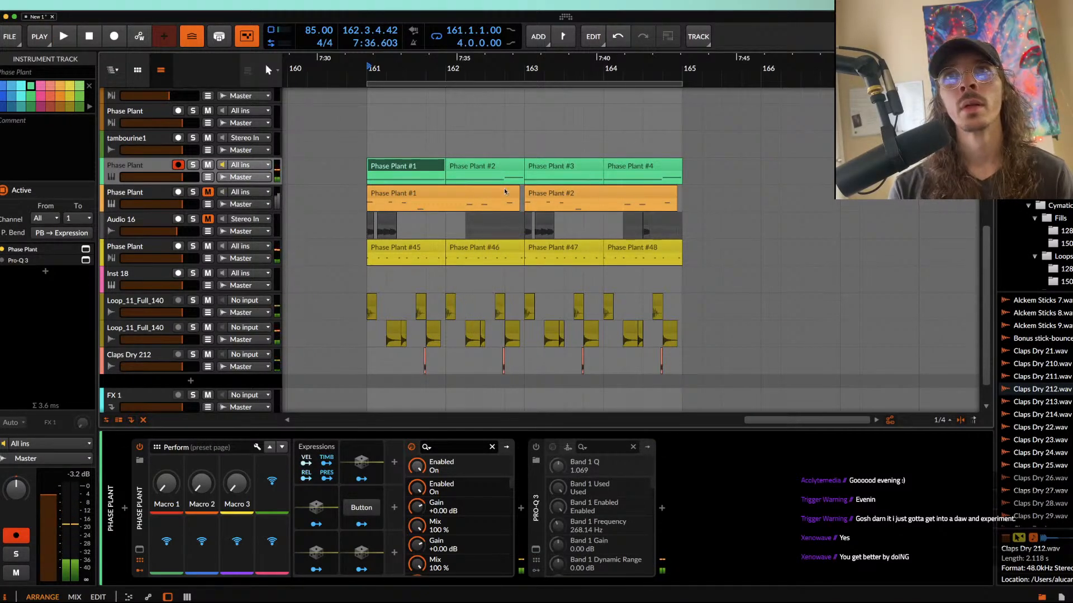
{"action": "left_click", "coordinate": [499, 167]}
{"action": "scroll", "coordinate": [499, 169], "scroll_direction": "up", "scroll_amount": 3}
{"action": "left_click", "coordinate": [734, 168]}
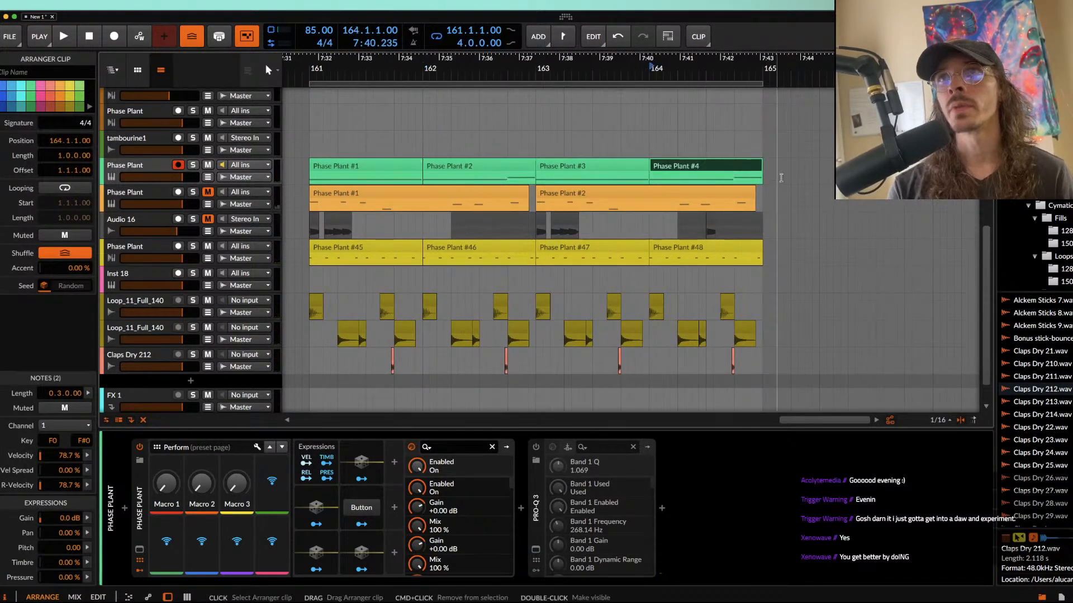
{"action": "left_click", "coordinate": [734, 182]}
{"action": "key", "text": "super+e"}
{"action": "left_click", "coordinate": [749, 169]}
{"action": "mouse_move", "coordinate": [750, 169]}
{"action": "left_mouse_down"}
{"action": "mouse_move", "coordinate": [777, 169]}
{"action": "mouse_move", "coordinate": [748, 169]}
{"action": "left_mouse_up"}
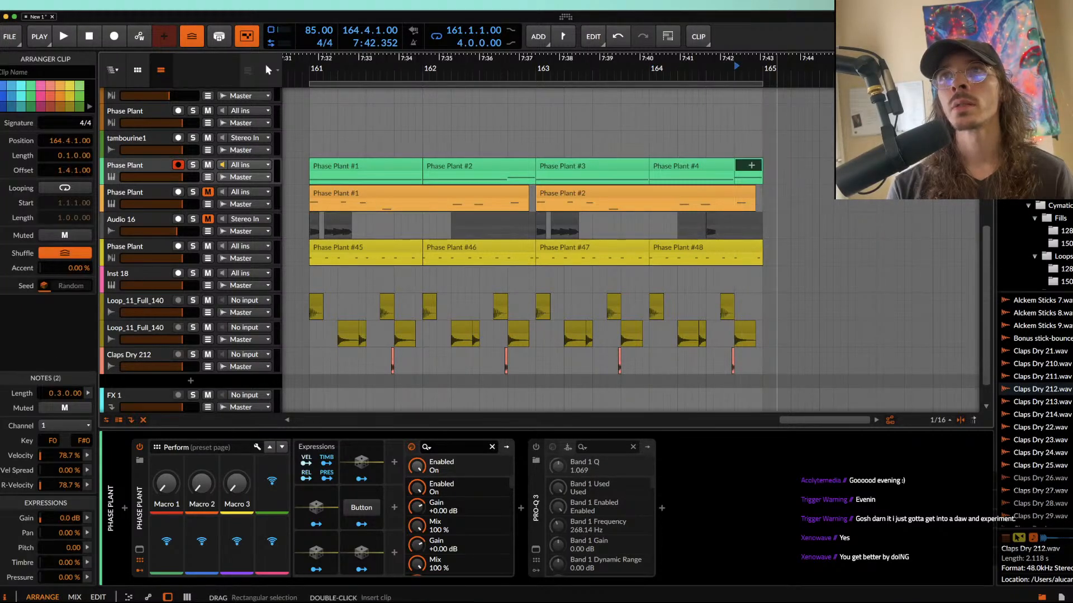
Step: Transpose the F#0 note in the split-off green clip up an octave to F#1
{"action": "double_click", "coordinate": [748, 168]}
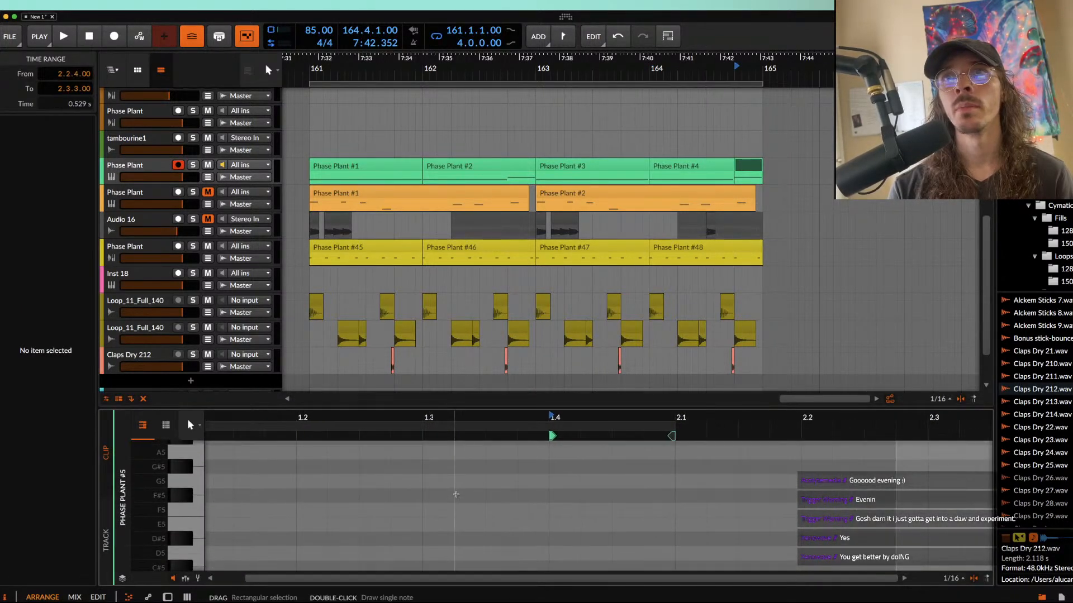
{"action": "left_click", "coordinate": [456, 504]}
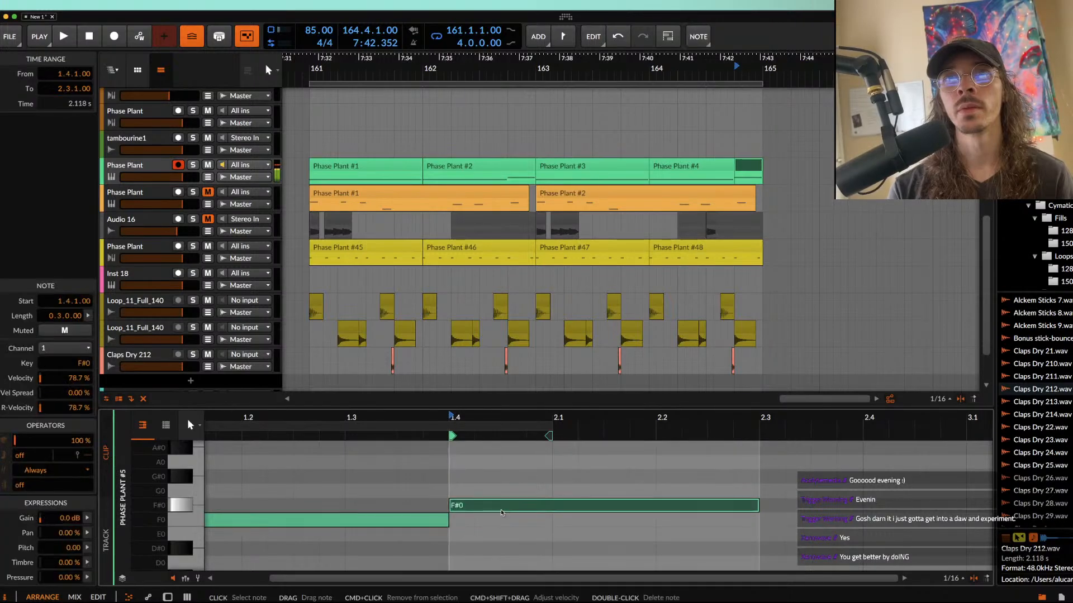
{"action": "key", "text": "shift+Up"}
Step: Duplicate the green Phase Plant track together with its clips
{"action": "left_click", "coordinate": [753, 166]}
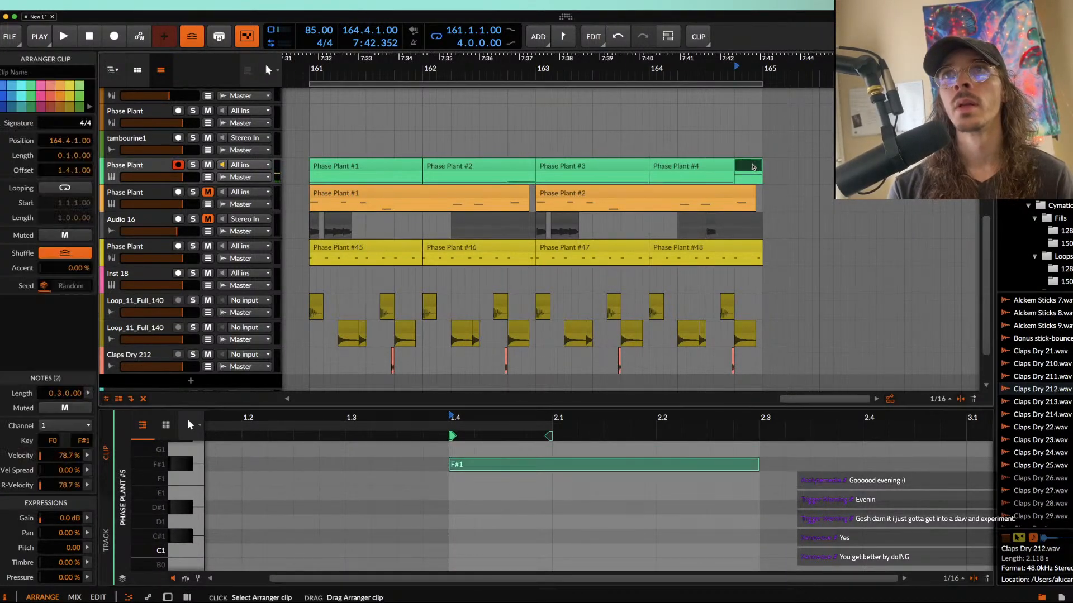
{"action": "left_click", "coordinate": [161, 169]}
{"action": "key", "text": "super+d"}
Step: Delete all clips before 164.4 on the duplicated green track and the final clip at 164.4 on the original
{"action": "left_click", "coordinate": [332, 202]}
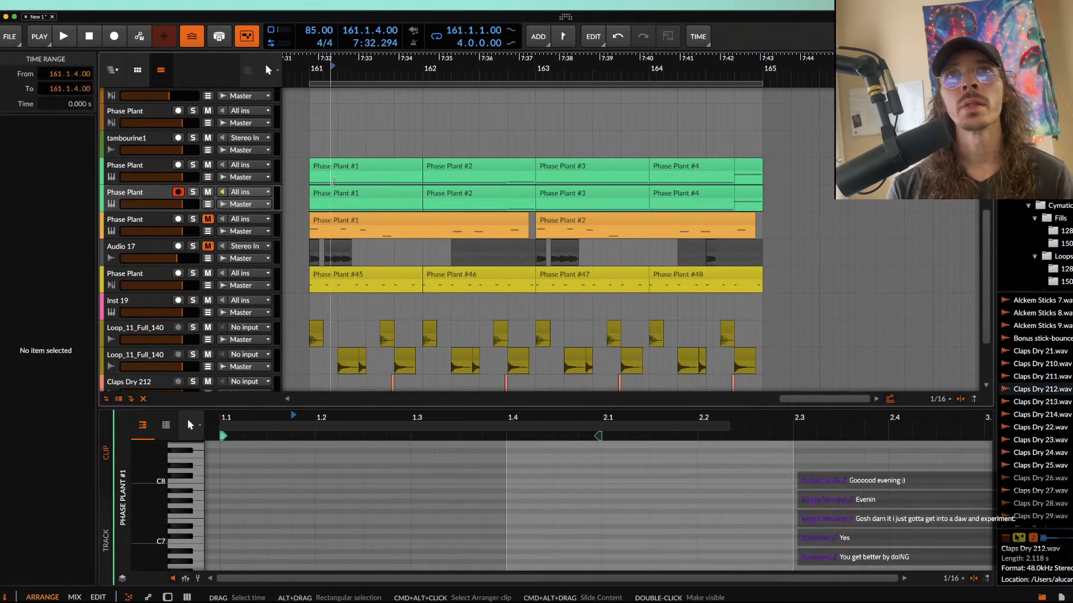
{"action": "left_click", "coordinate": [334, 194]}
{"action": "left_click", "coordinate": [687, 192], "text": "shift"}
{"action": "key", "text": "Delete"}
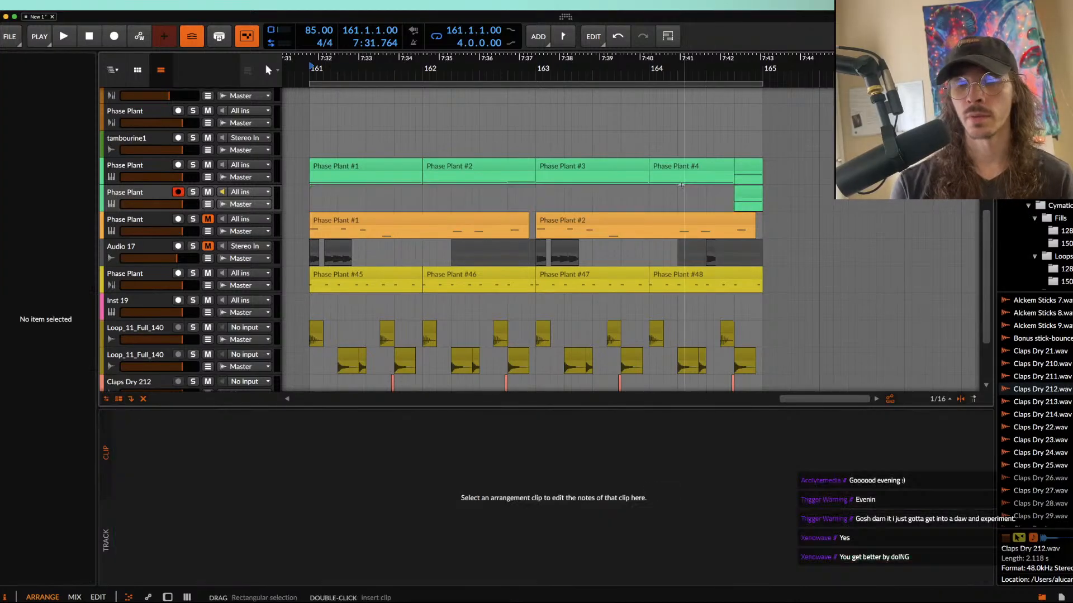
{"action": "left_click", "coordinate": [751, 167]}
{"action": "key", "text": "Delete"}
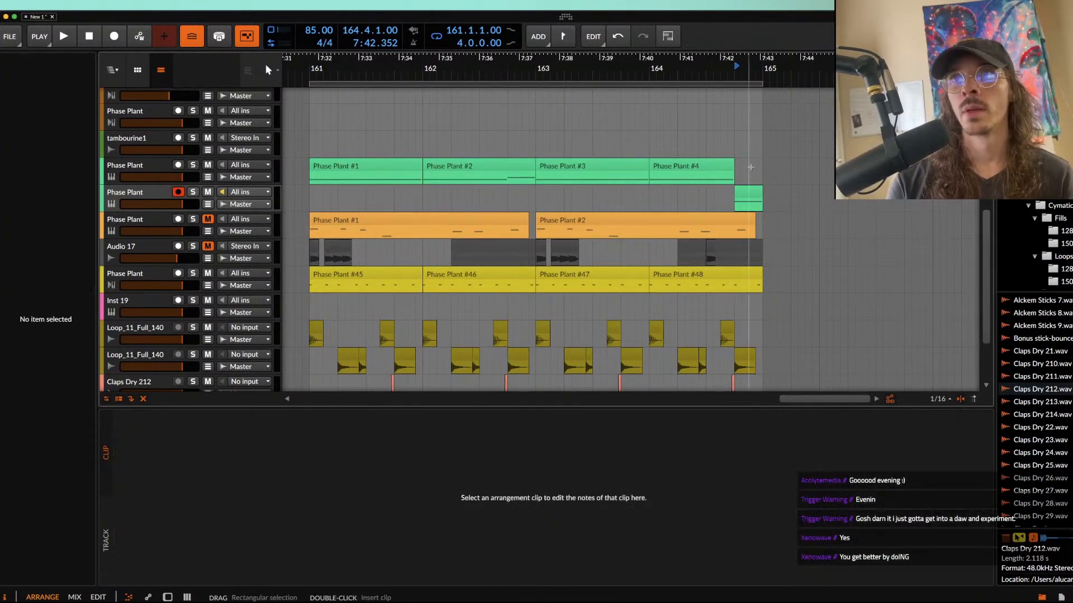
Step: Disable the Pyramid LFOs in the duplicated green track's Phase Plant and solo that track
{"action": "left_click", "coordinate": [750, 192]}
{"action": "double_click", "coordinate": [136, 196]}
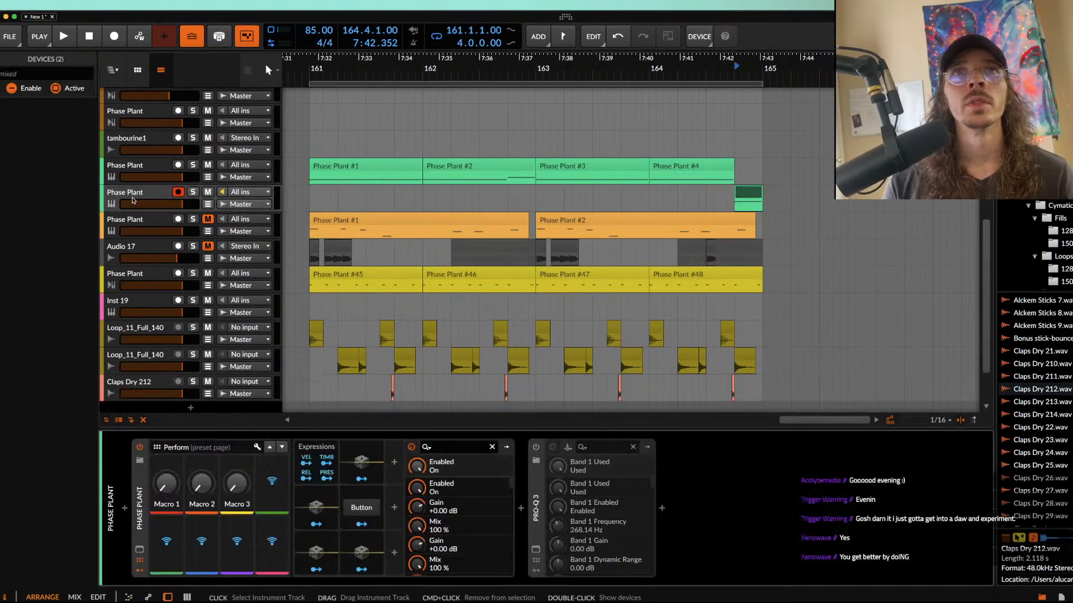
{"action": "left_click", "coordinate": [140, 550]}
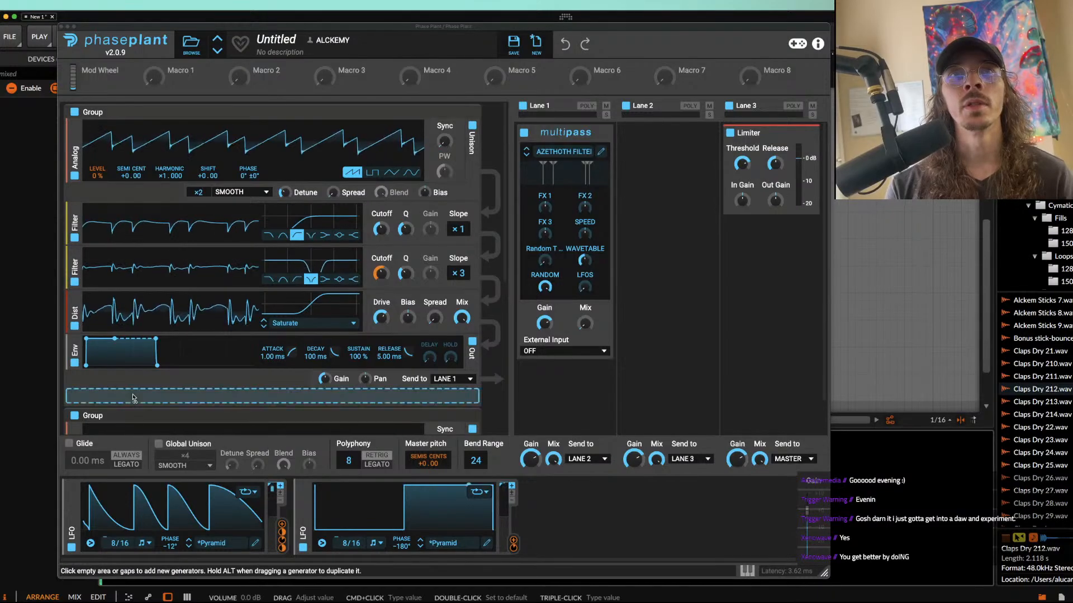
{"action": "left_click", "coordinate": [72, 547]}
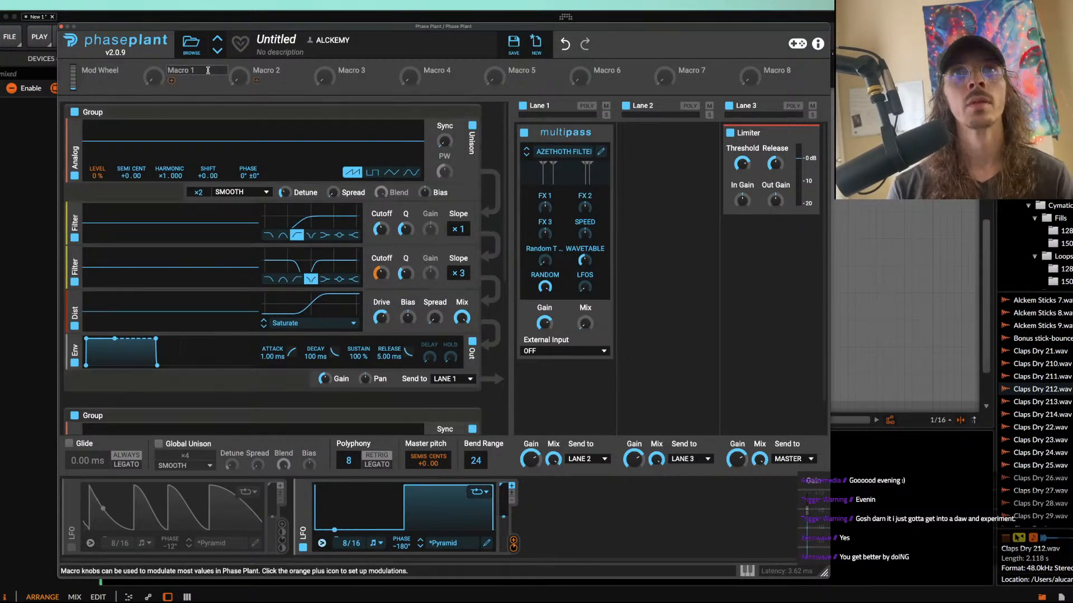
{"action": "left_click_drag", "start_coordinate": [195, 28], "coordinate": [251, 300]}
{"action": "left_click", "coordinate": [194, 195]}
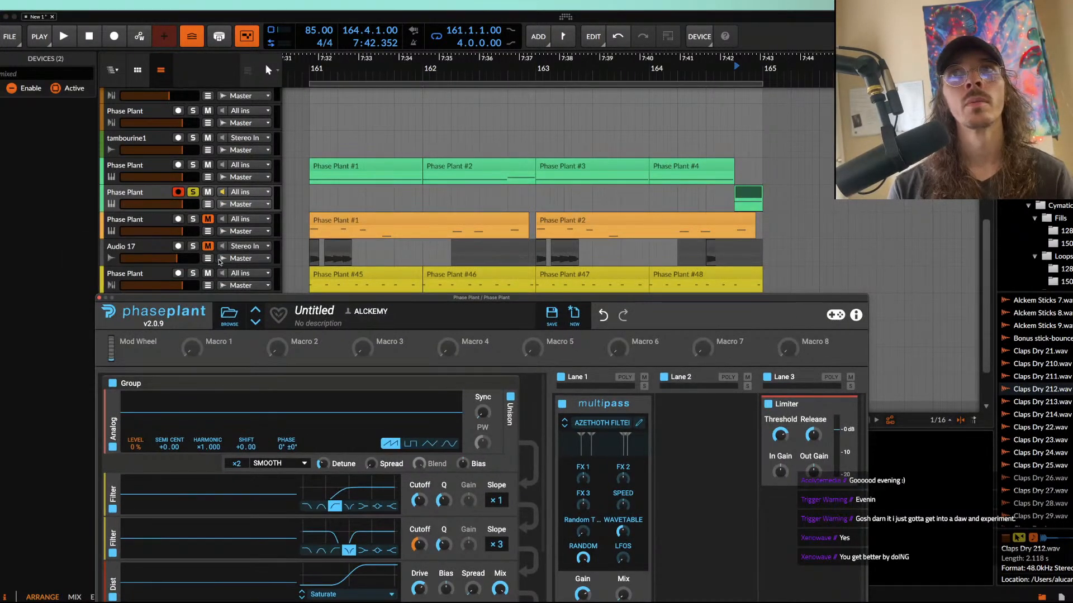
{"action": "left_click", "coordinate": [151, 198]}
{"action": "left_click_drag", "start_coordinate": [199, 297], "coordinate": [439, 217]}
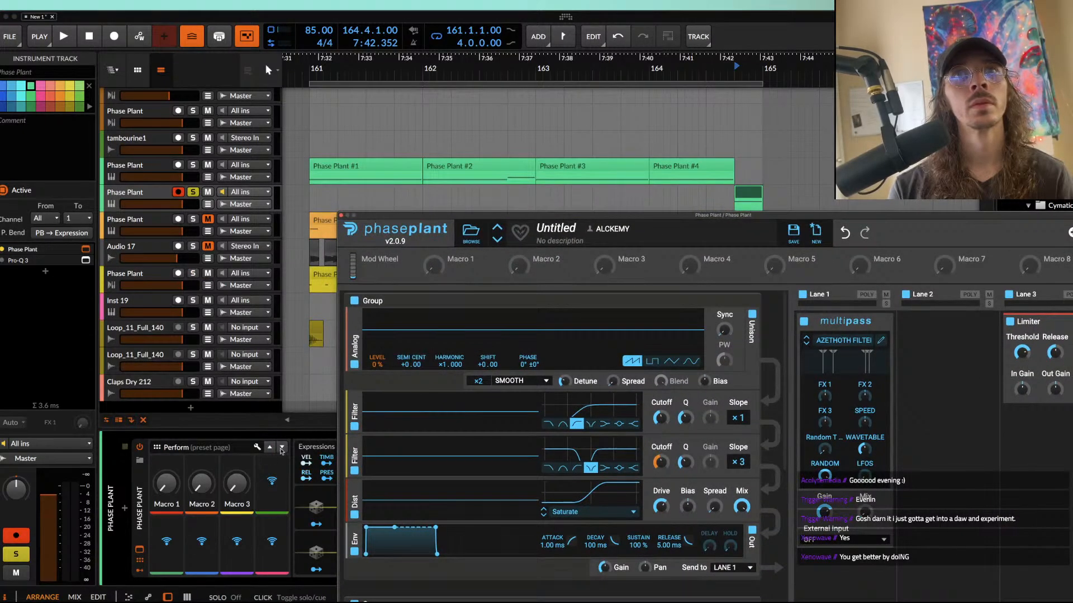
Step: Raise the Multipass mix to full and the Limiter's In Gain to about 5.93 dB in the duplicate's Phase Plant
{"action": "mouse_move", "coordinate": [379, 376]}
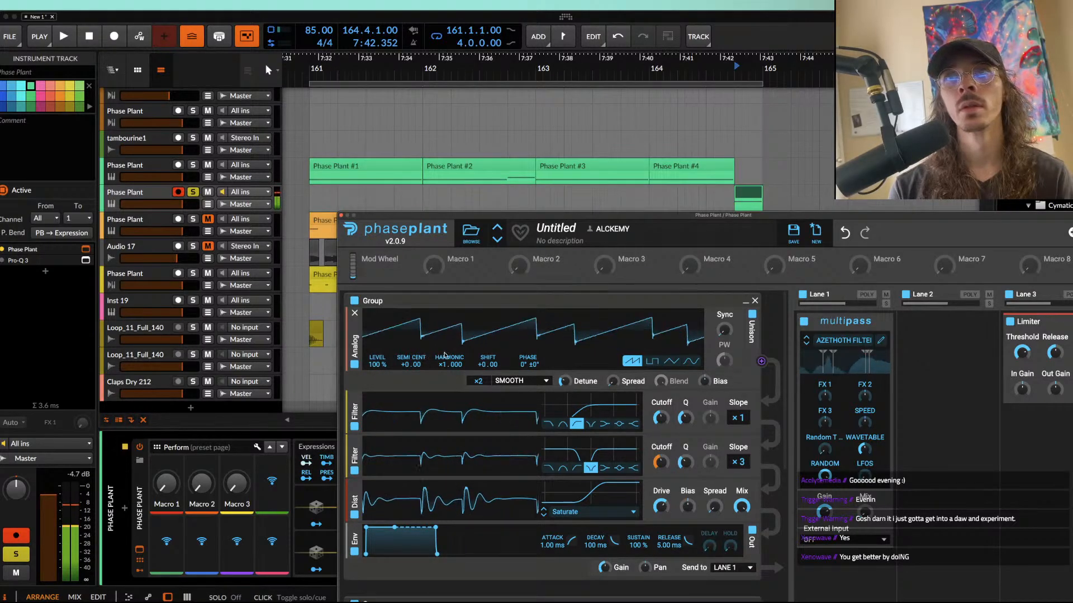
{"action": "scroll", "coordinate": [495, 429], "scroll_direction": "down", "scroll_amount": 5}
{"action": "left_click_drag", "start_coordinate": [569, 215], "coordinate": [446, 82]}
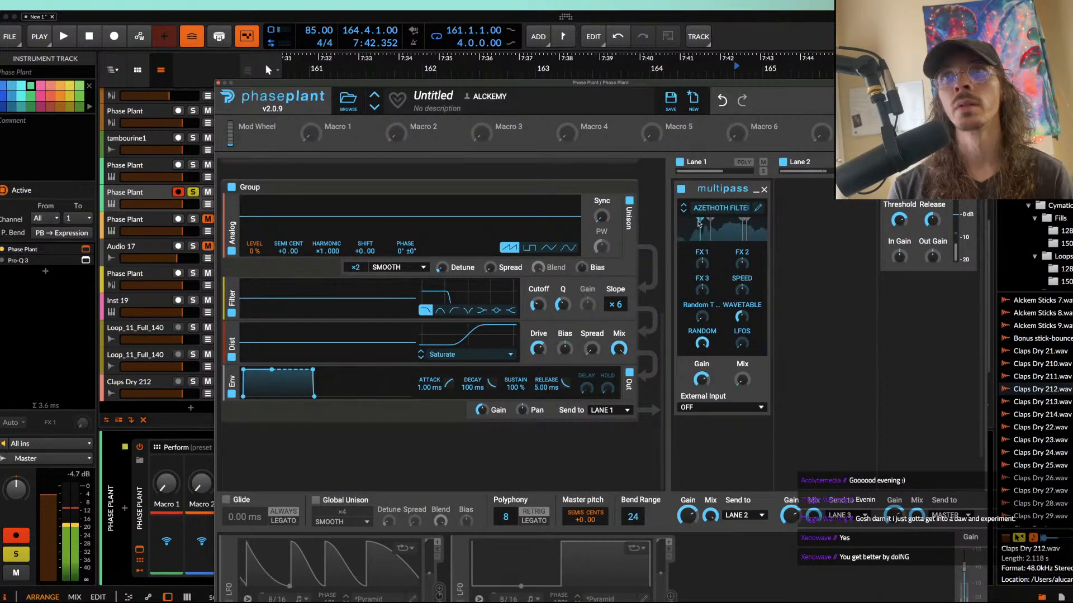
{"action": "double_click", "coordinate": [743, 380]}
{"action": "scroll", "coordinate": [347, 278], "scroll_direction": "up", "scroll_amount": 5}
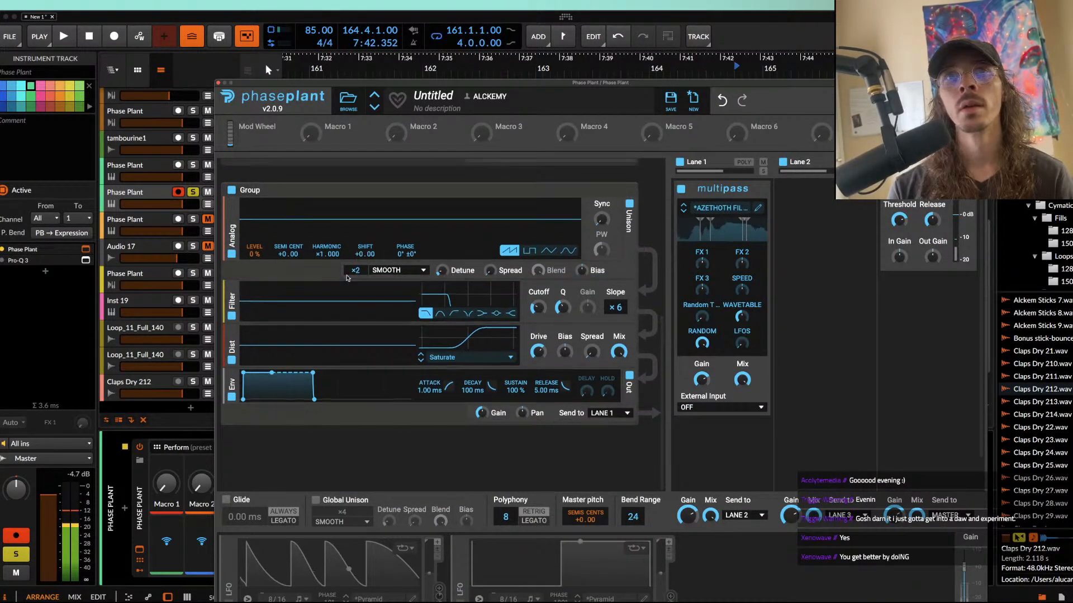
{"action": "scroll", "coordinate": [347, 278], "scroll_direction": "up", "scroll_amount": 2}
{"action": "scroll", "coordinate": [420, 286], "scroll_direction": "up", "scroll_amount": 2}
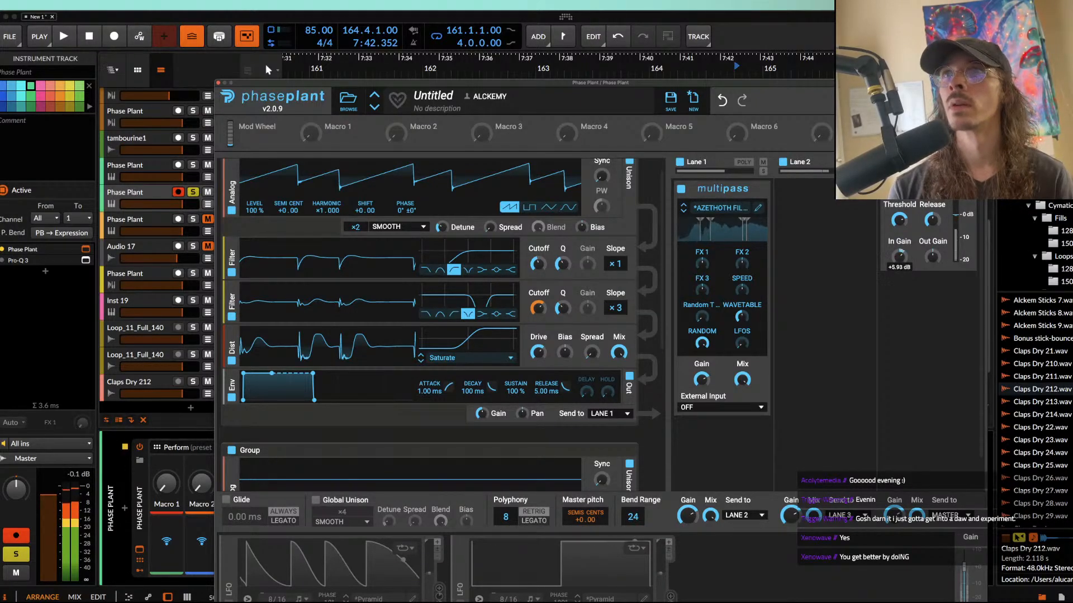
{"action": "left_click", "coordinate": [218, 82]}
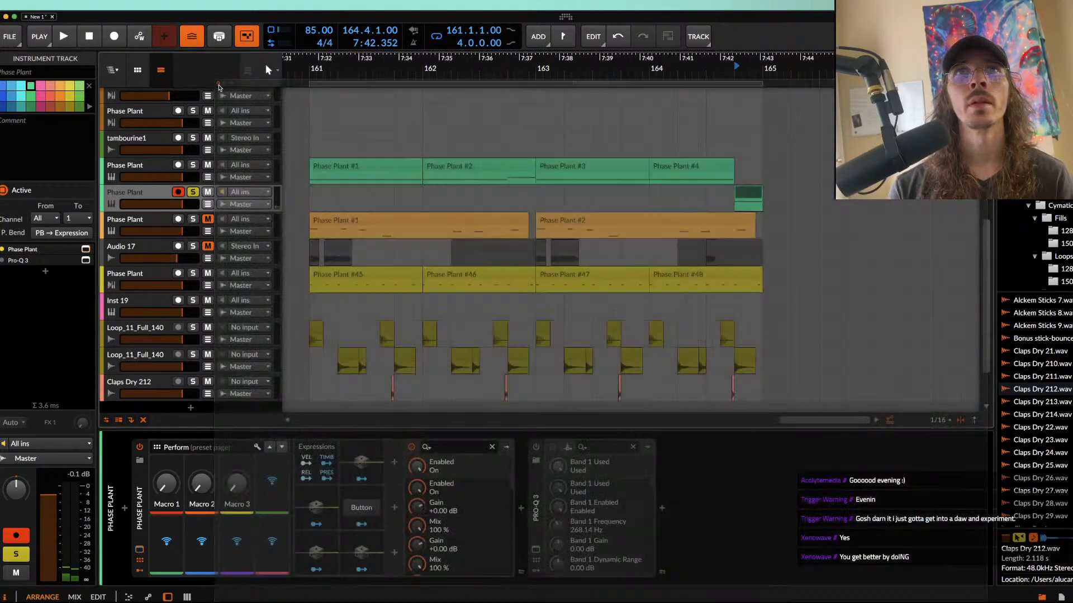
Step: Unsolo the duplicated green track and play the section from bar 161
{"action": "left_click", "coordinate": [741, 192]}
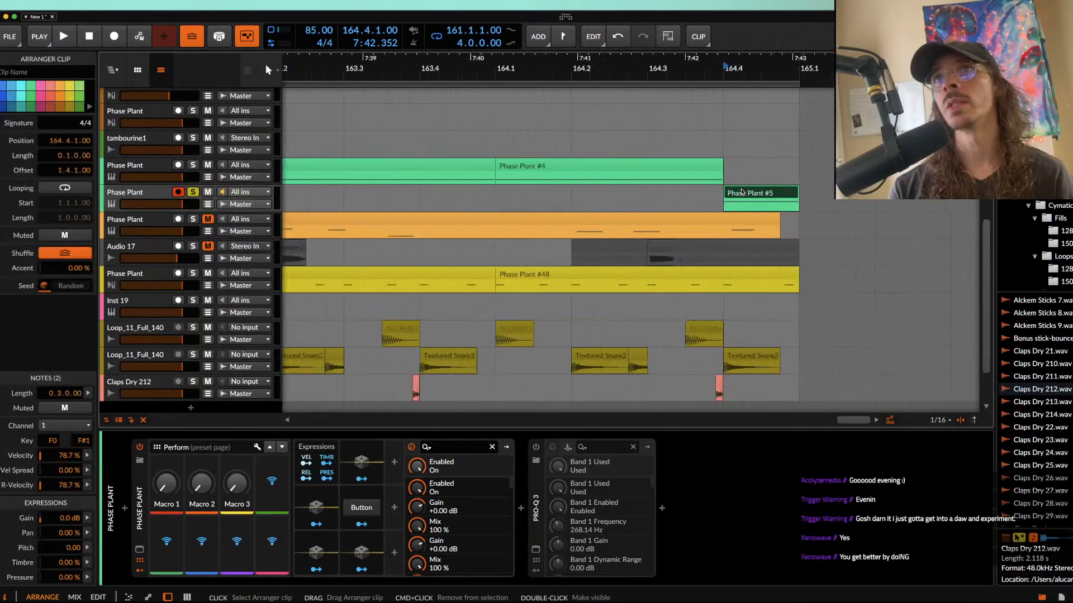
{"action": "scroll", "coordinate": [741, 193], "scroll_direction": "up", "scroll_amount": 3}
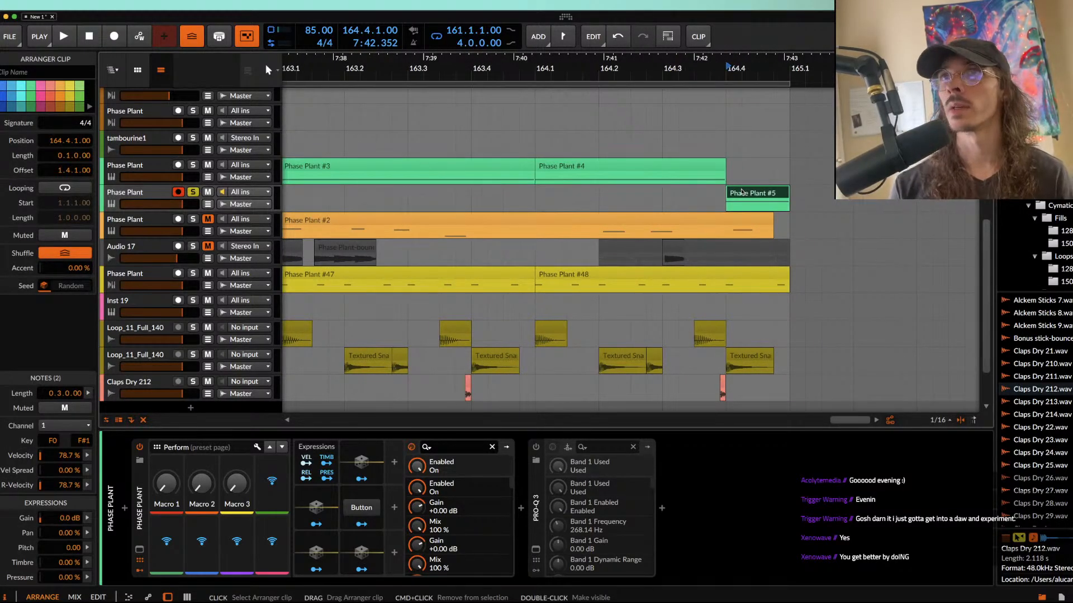
{"action": "scroll", "coordinate": [742, 193], "scroll_direction": "down", "scroll_amount": 4}
{"action": "left_click", "coordinate": [695, 166]}
{"action": "scroll", "coordinate": [693, 168], "scroll_direction": "down", "scroll_amount": 1}
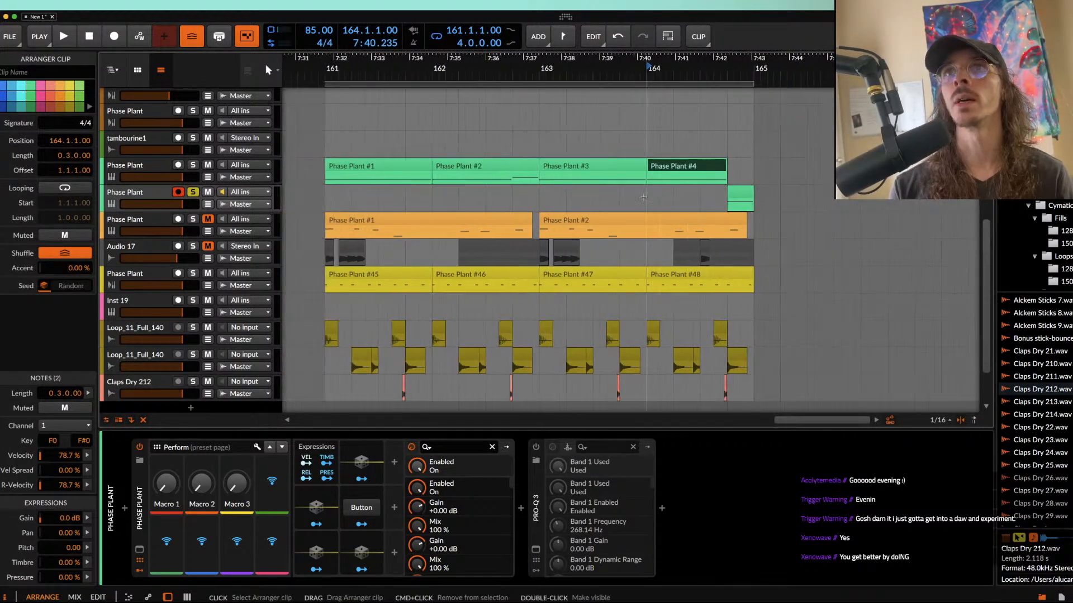
{"action": "left_click", "coordinate": [402, 165]}
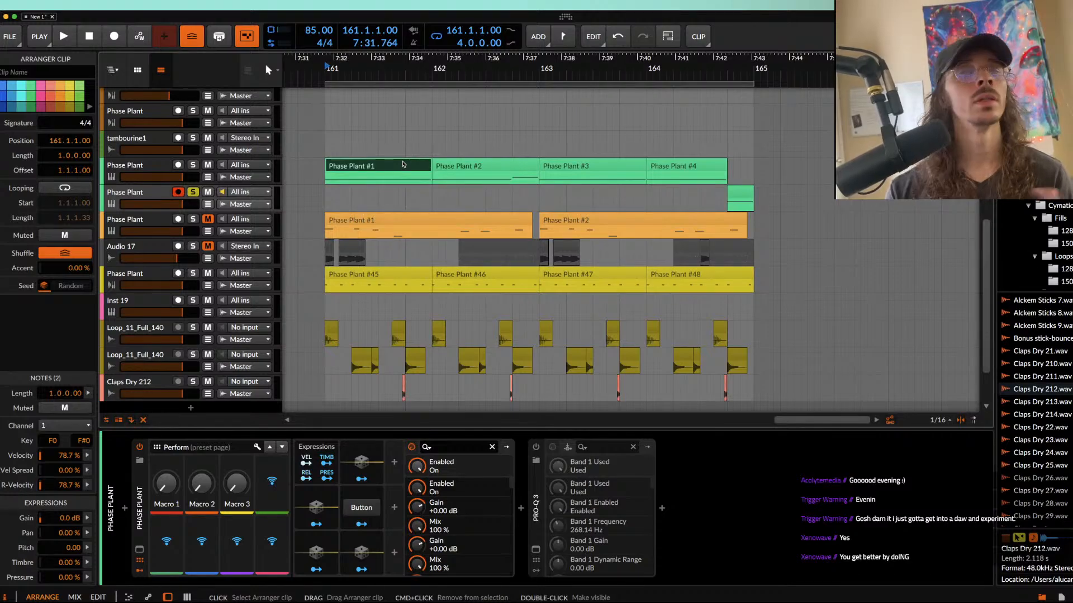
{"action": "key", "text": "space"}
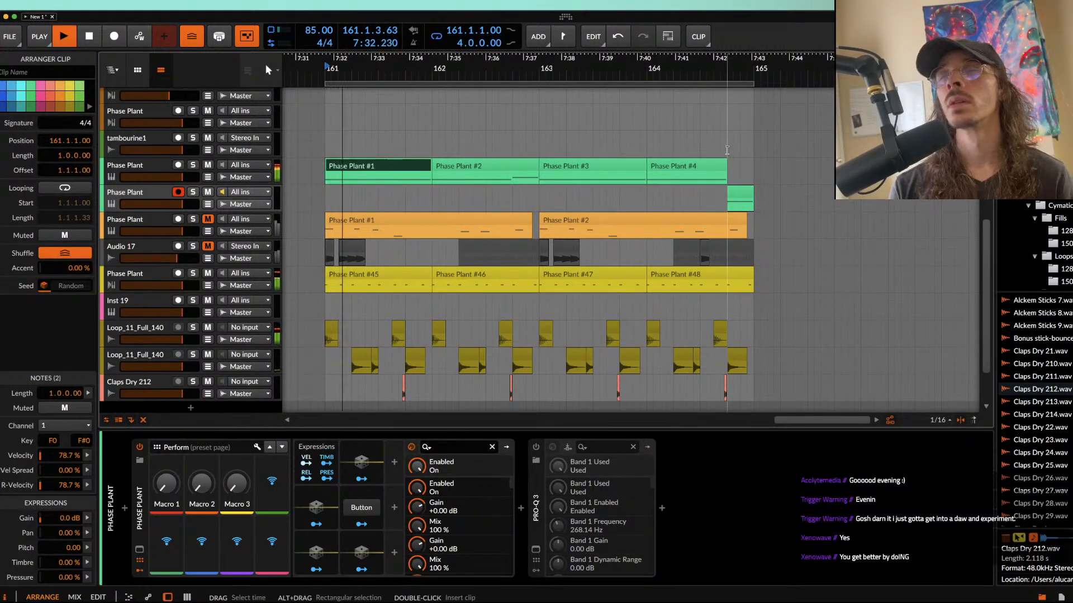
Step: Duplicate the complete four-bar section from bar 161 to bar 165 and extend the loop region to eight bars
{"action": "scroll", "coordinate": [721, 159], "scroll_direction": "up", "scroll_amount": 1}
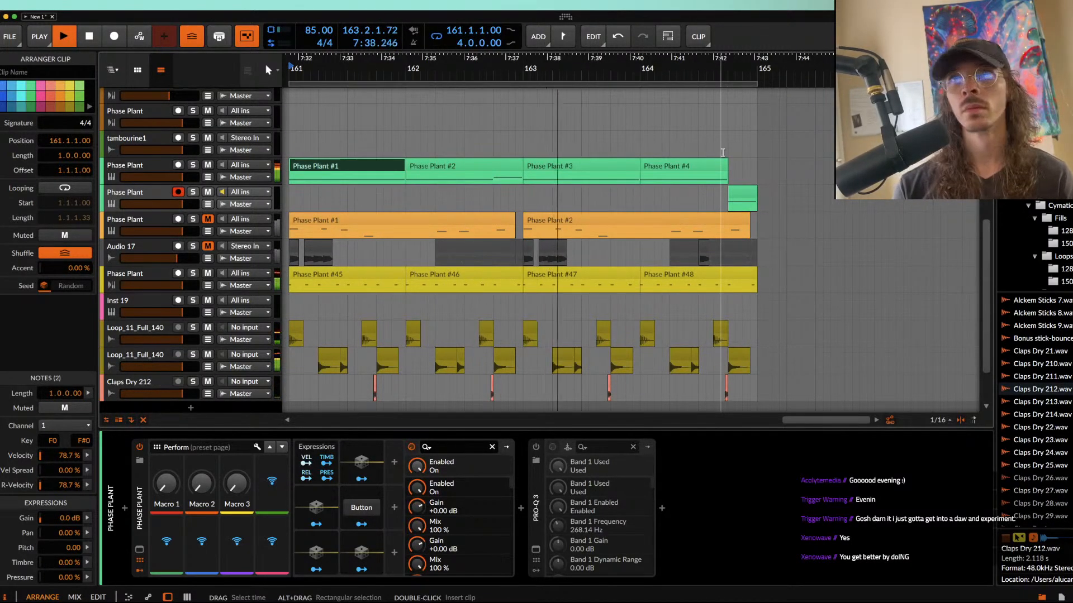
{"action": "scroll", "coordinate": [722, 152], "scroll_direction": "down", "scroll_amount": 2}
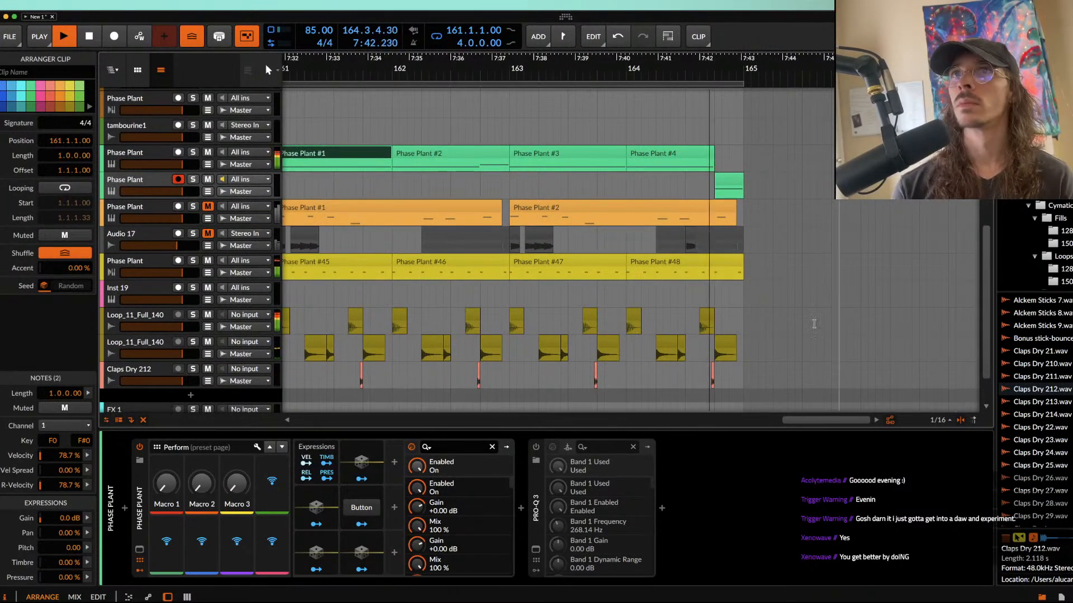
{"action": "left_click", "coordinate": [731, 184]}
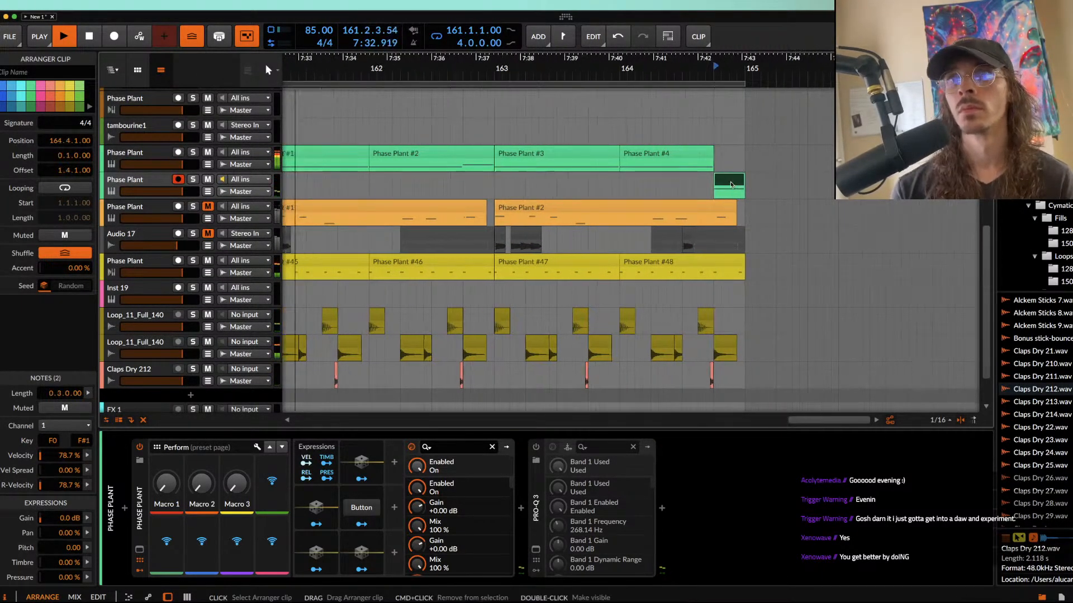
{"action": "scroll", "coordinate": [731, 184], "scroll_direction": "up", "scroll_amount": 3}
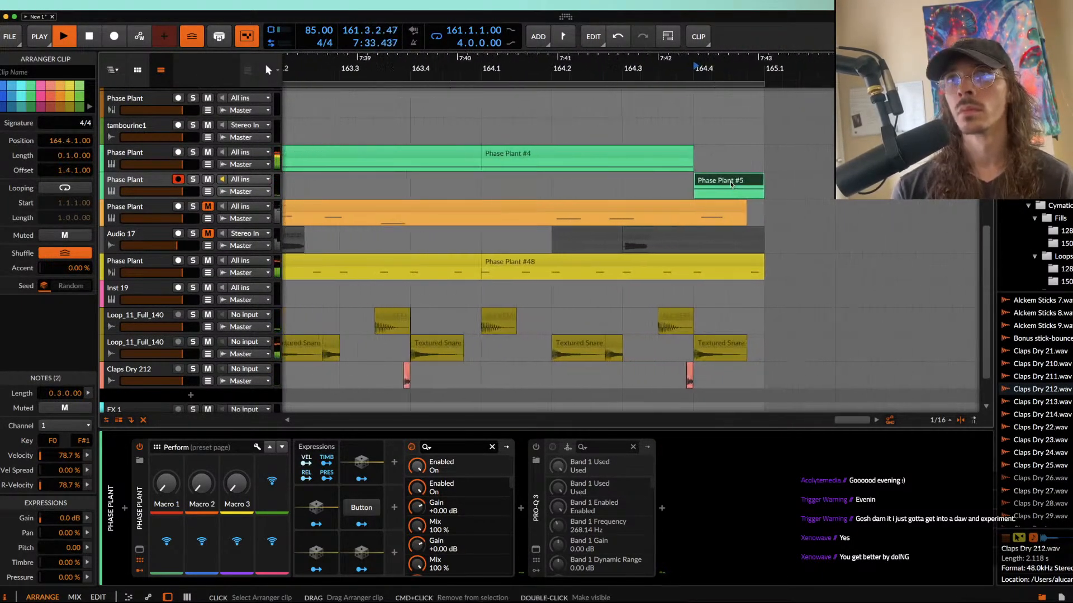
{"action": "left_click", "coordinate": [574, 189]}
{"action": "scroll", "coordinate": [650, 189], "scroll_direction": "down", "scroll_amount": 2}
{"action": "scroll", "coordinate": [650, 189], "scroll_direction": "down", "scroll_amount": 3}
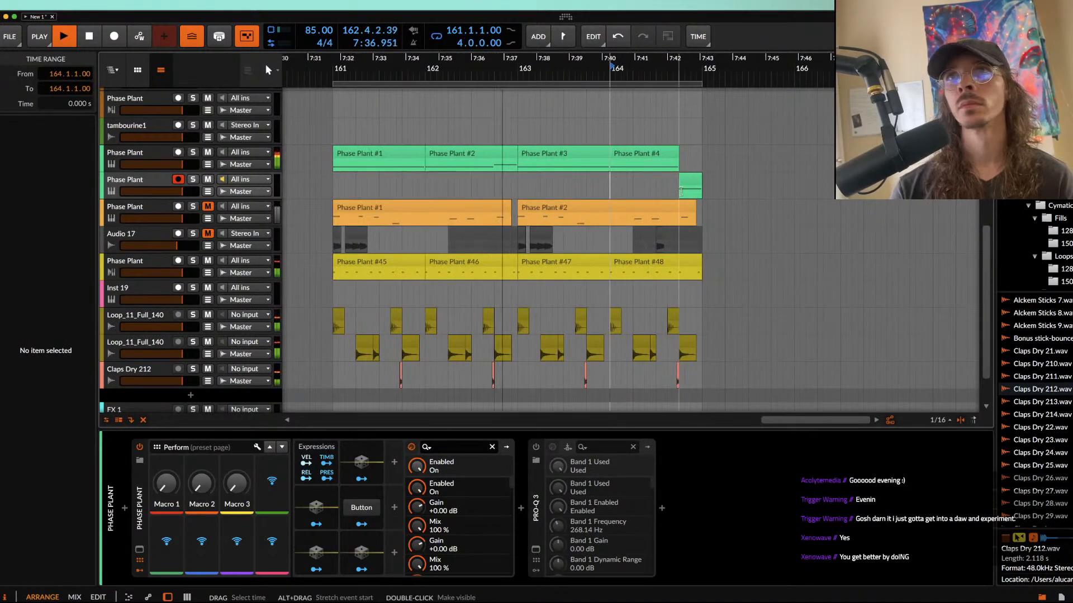
{"action": "left_click_drag", "start_coordinate": [487, 142], "coordinate": [692, 262]}
{"action": "key", "text": "ctrl+d"}
{"action": "left_click", "coordinate": [685, 179]}
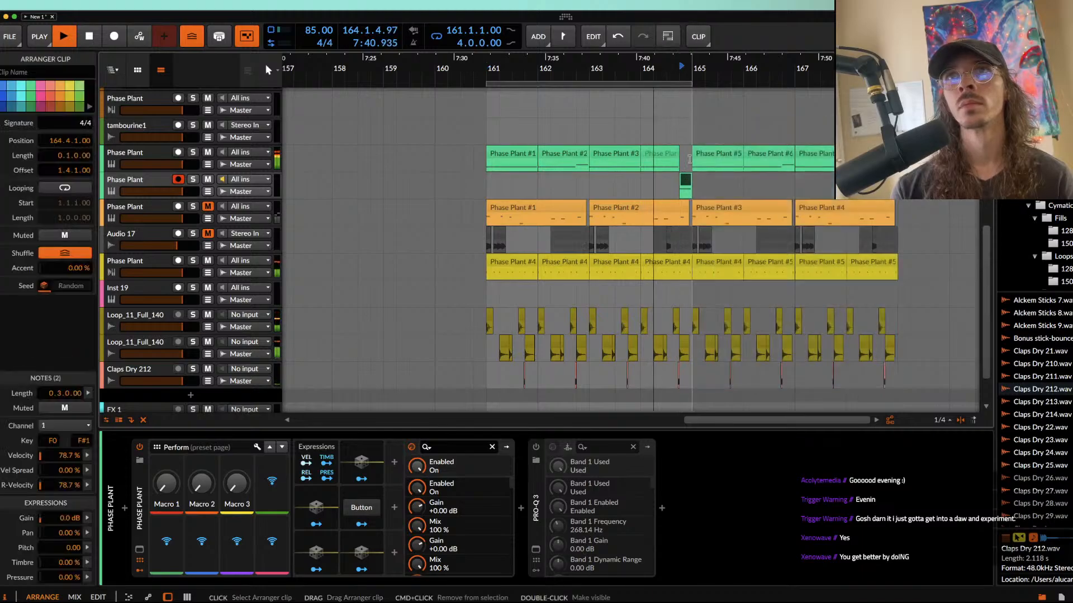
{"action": "left_click_drag", "start_coordinate": [690, 85], "coordinate": [898, 85]}
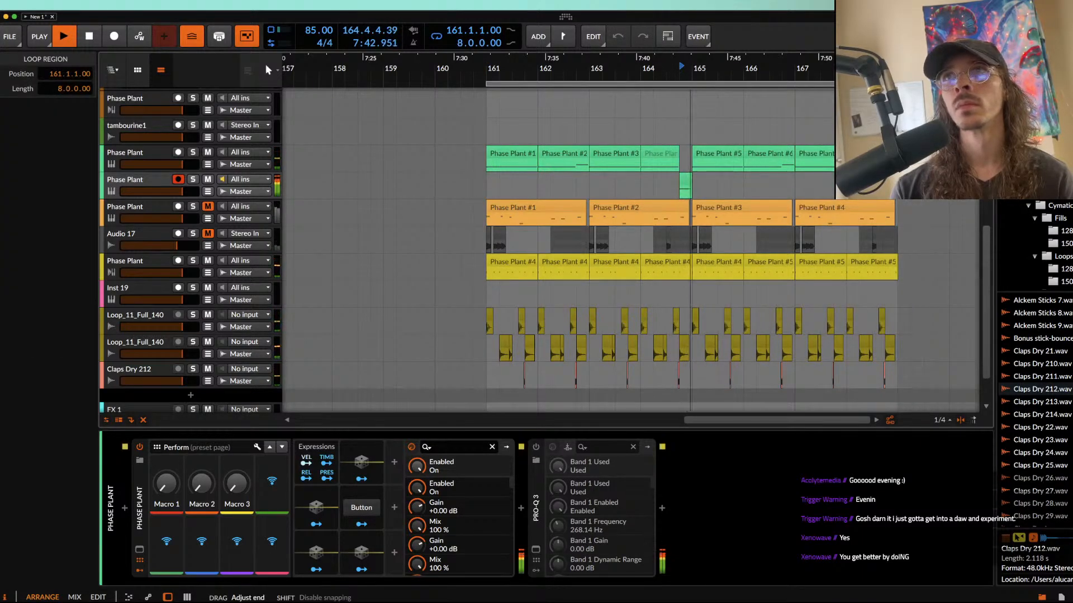
Step: Stop playback and bounce the original green track's Phase Plant clip at bar 165 to audio in place
{"action": "left_click", "coordinate": [726, 163]}
{"action": "scroll", "coordinate": [726, 163], "scroll_direction": "up", "scroll_amount": 3}
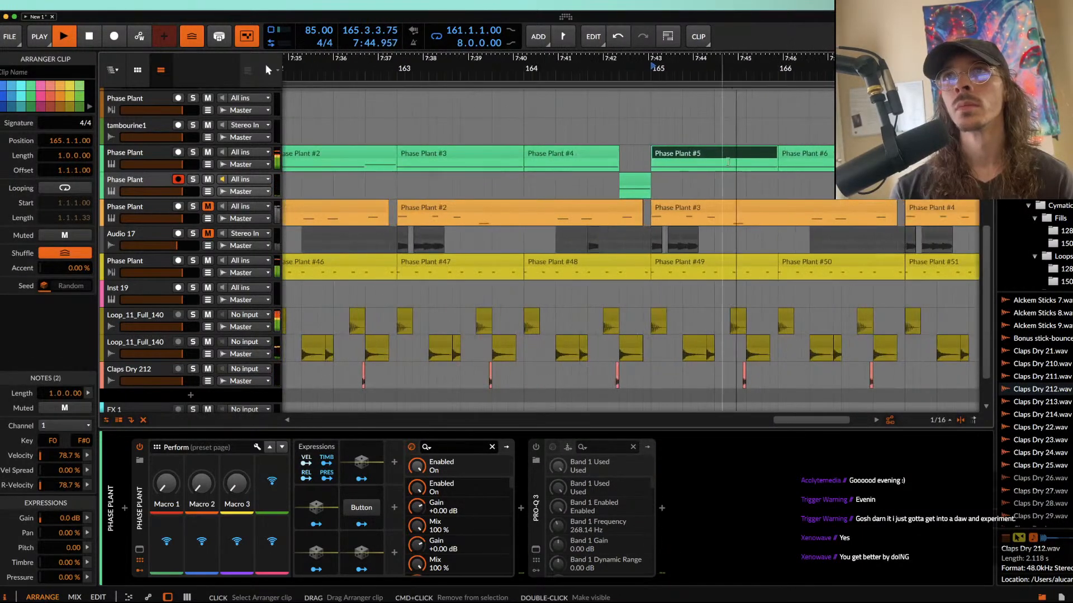
{"action": "key", "text": "space"}
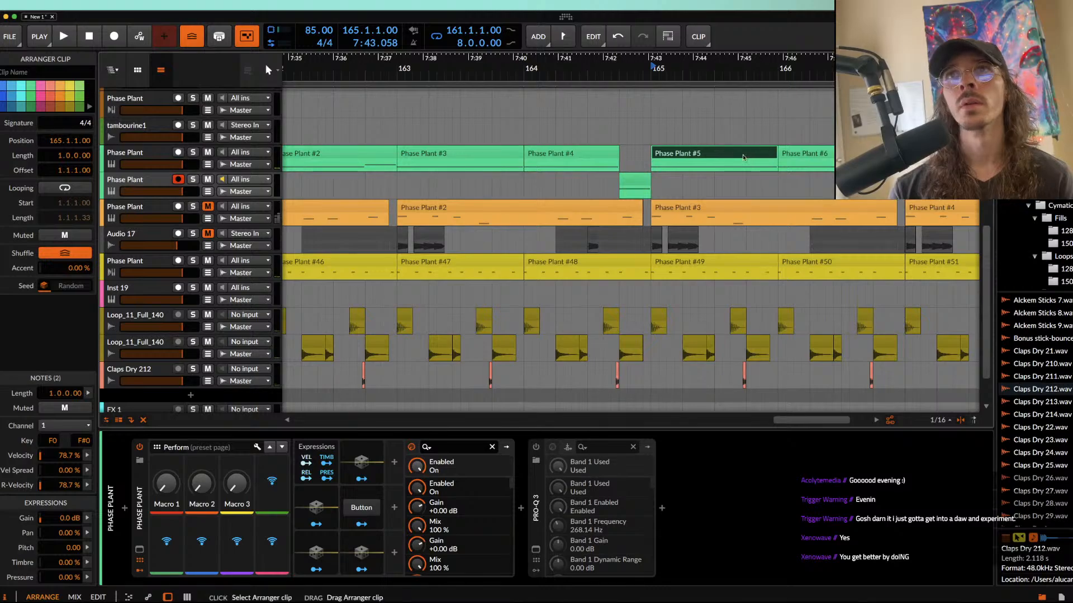
{"action": "key", "text": "super+b"}
Step: Split the bounced clip at 165.3.4.81, just before beat 4, and audition it from bar 165
{"action": "scroll", "coordinate": [747, 159], "scroll_direction": "up", "scroll_amount": 3}
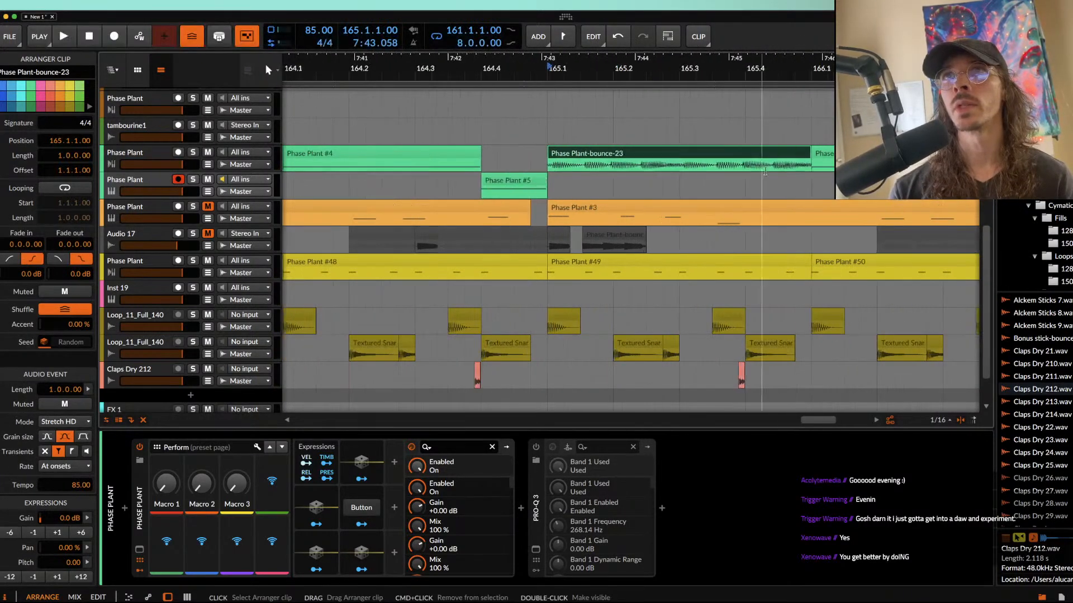
{"action": "scroll", "coordinate": [746, 169], "scroll_direction": "up", "scroll_amount": 5}
{"action": "left_click", "coordinate": [732, 167]}
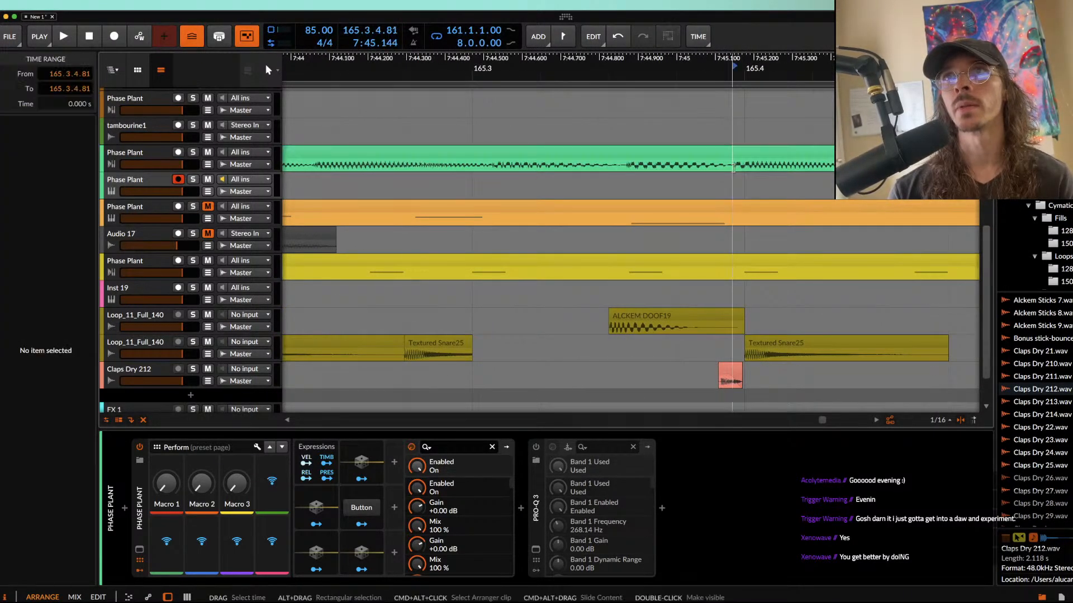
{"action": "key", "text": "super+e"}
{"action": "scroll", "coordinate": [733, 168], "scroll_direction": "down", "scroll_amount": 5}
{"action": "left_click", "coordinate": [751, 154]}
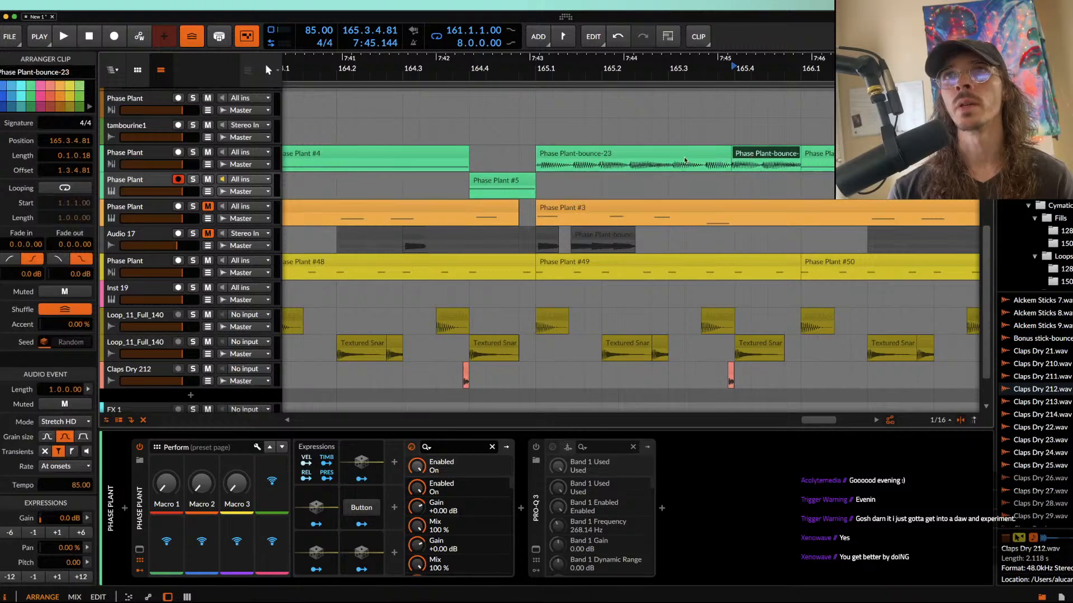
{"action": "left_click", "coordinate": [722, 154]}
{"action": "key", "text": "space"}
{"action": "scroll", "coordinate": [771, 198], "scroll_direction": "up", "scroll_amount": 5}
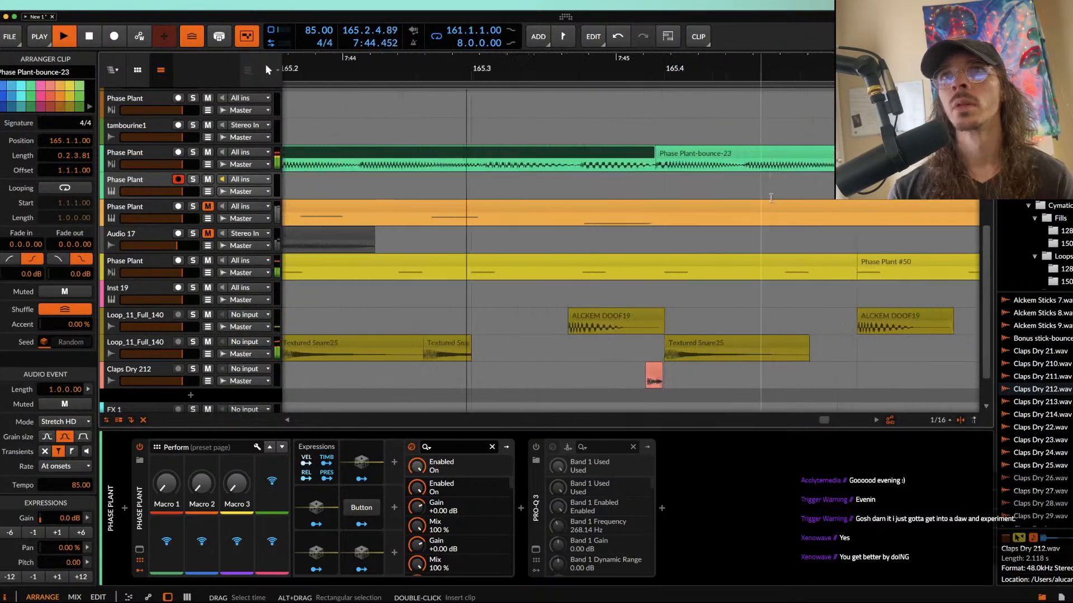
{"action": "key", "text": "space"}
Step: Try trimming the bounced clip's beat-4 piece to 0.0.1.76 and to 0.0.1.68, duplicating and undoing each time
{"action": "left_click", "coordinate": [728, 156]}
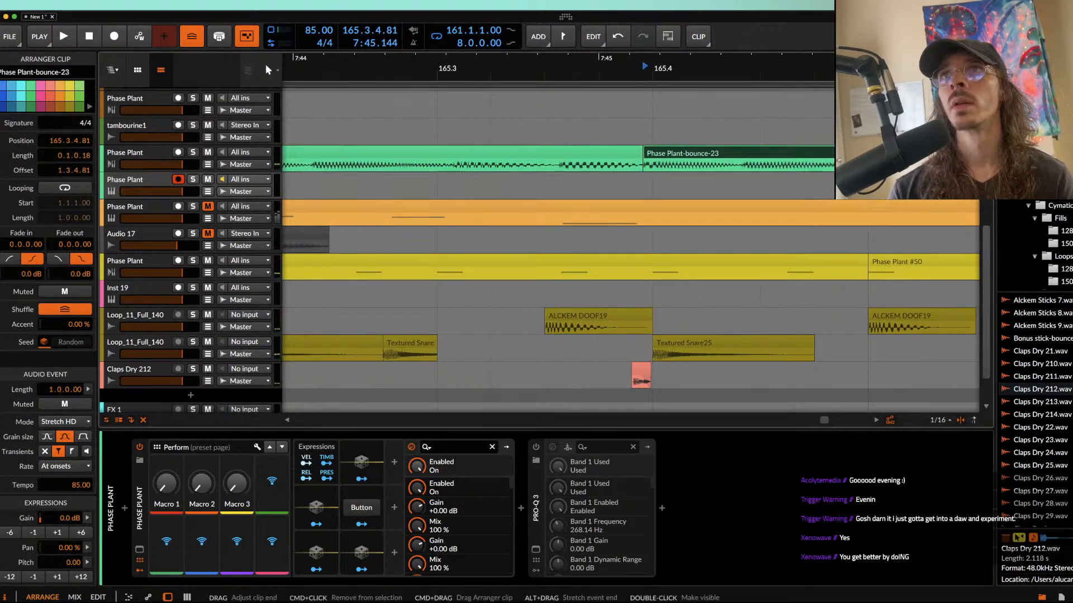
{"action": "left_click_drag", "start_coordinate": [838, 152], "coordinate": [769, 151]}
{"action": "scroll", "coordinate": [749, 146], "scroll_direction": "up", "scroll_amount": 1}
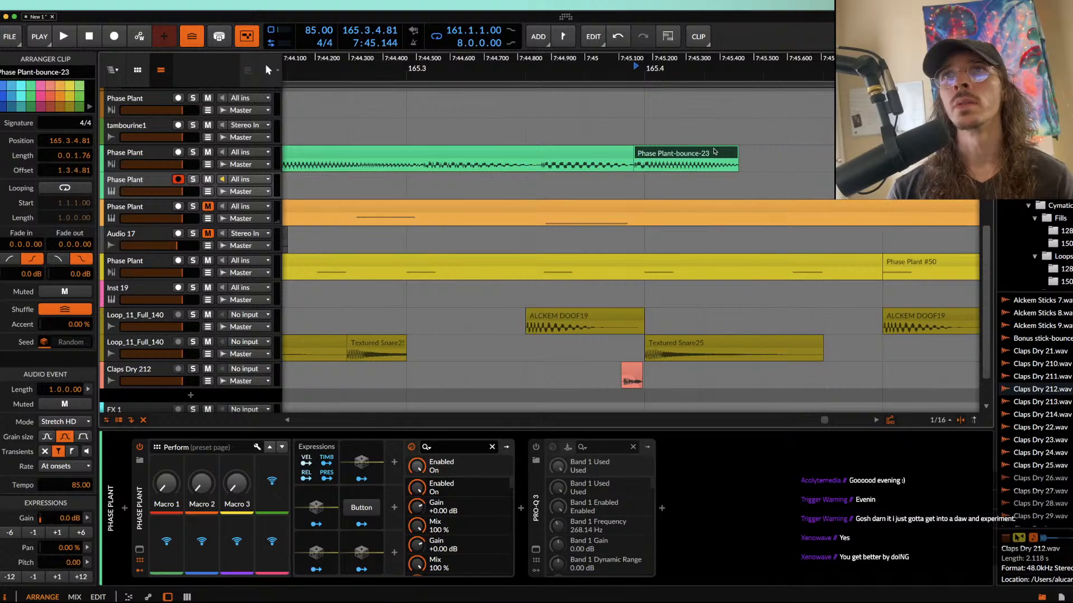
{"action": "key", "text": "super+d"}
{"action": "key", "text": "super+z"}
{"action": "scroll", "coordinate": [742, 153], "scroll_direction": "up", "scroll_amount": 2}
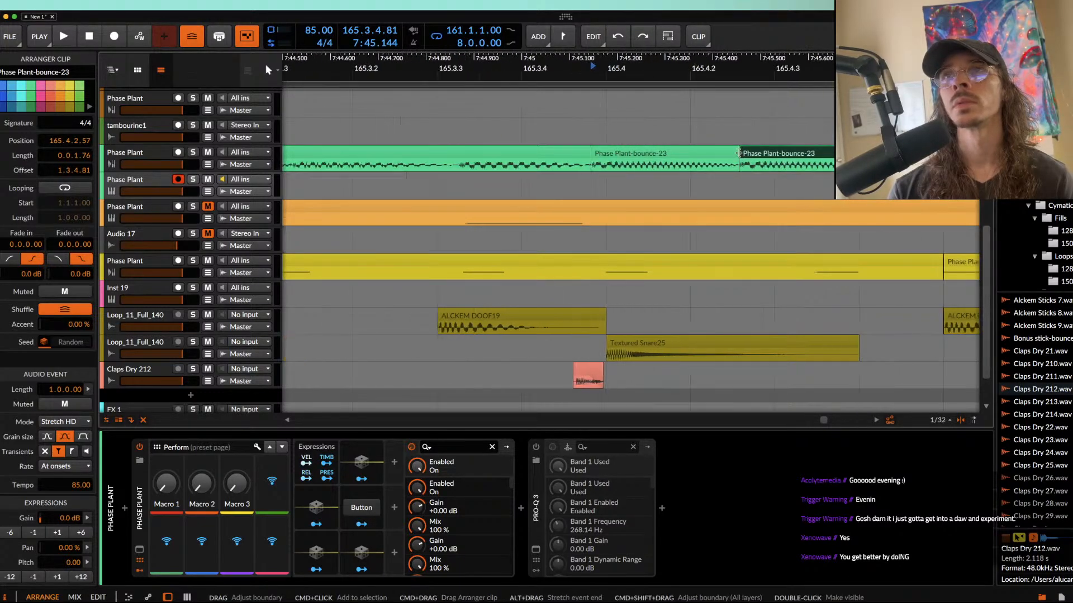
{"action": "left_click_drag", "start_coordinate": [737, 157], "coordinate": [728, 156]}
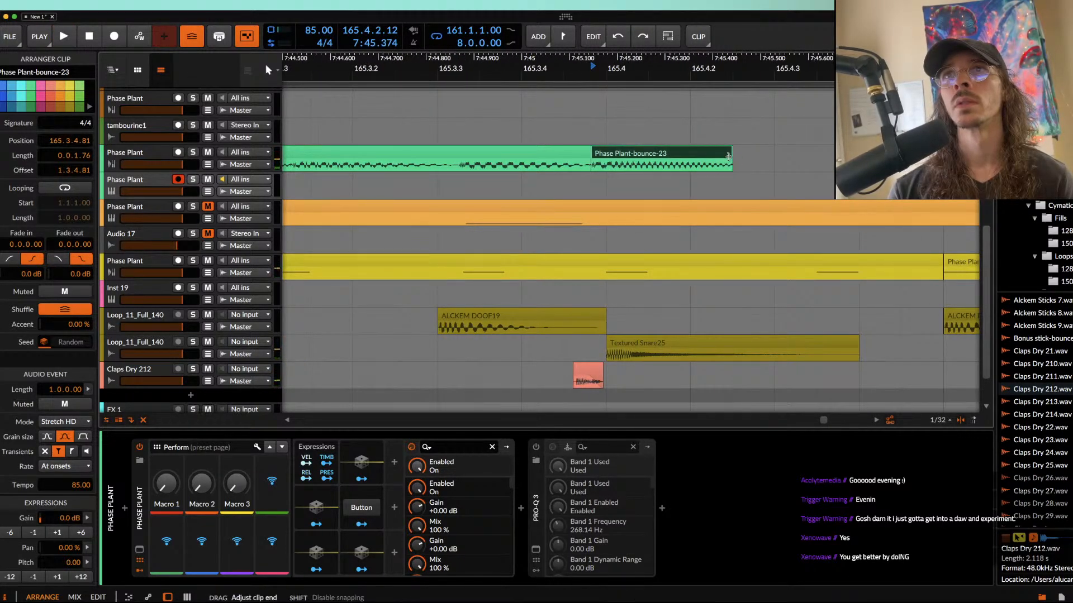
{"action": "key", "text": "super+d"}
{"action": "key", "text": "super+z"}
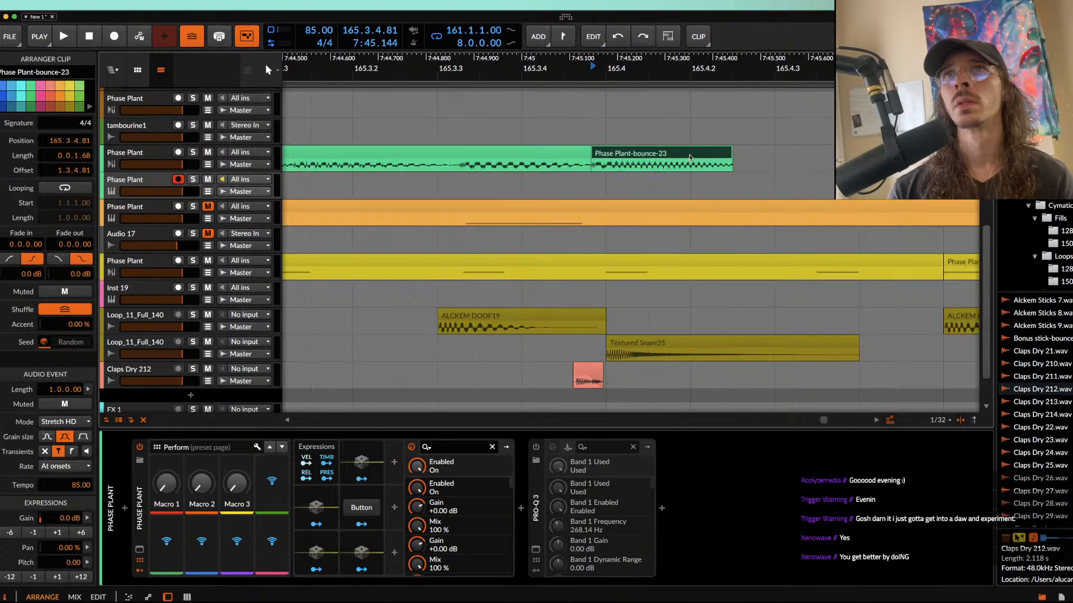
Step: Trim the bounced beat-4 piece to 0.0.1.50 and duplicate it twice, shortening the last copy to end at 166.1
{"action": "left_click_drag", "start_coordinate": [724, 154], "coordinate": [715, 153]}
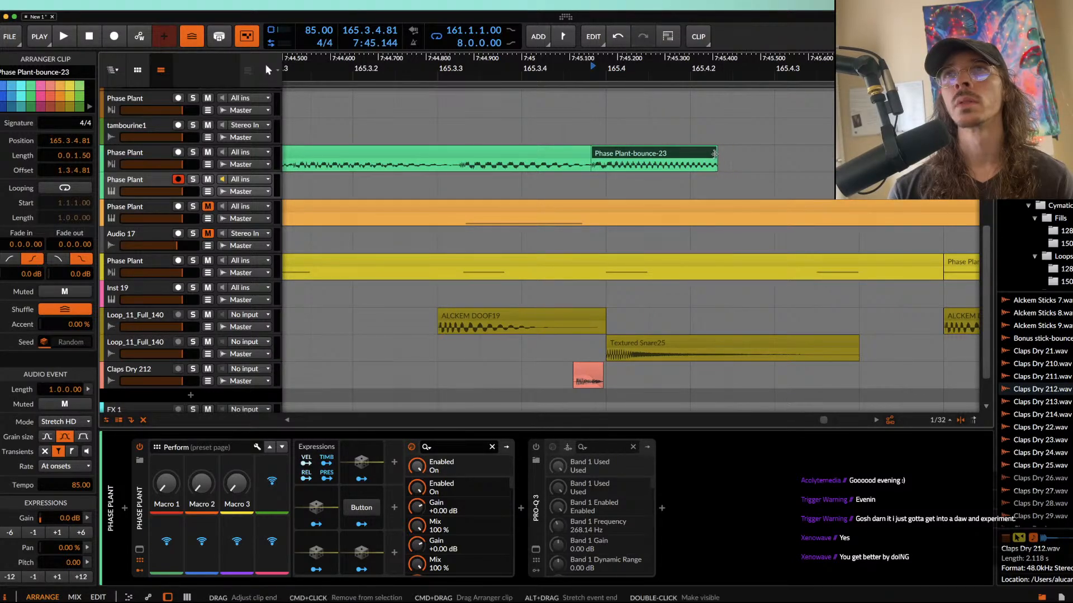
{"action": "key", "text": "super+d"}
{"action": "key", "text": "super+d"}
{"action": "scroll", "coordinate": [726, 159], "scroll_direction": "right", "scroll_amount": 3}
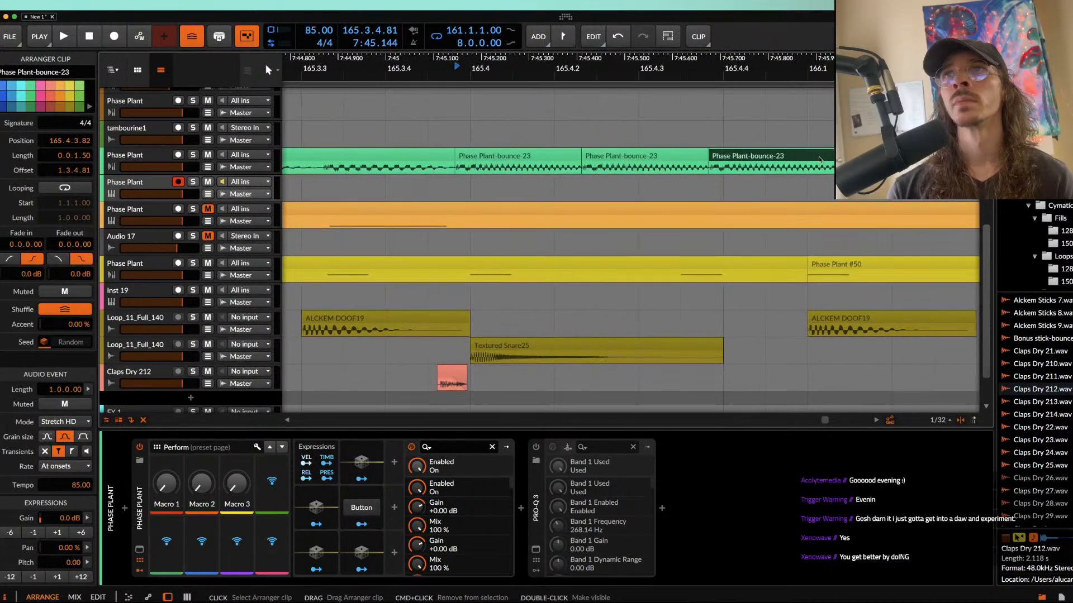
{"action": "left_click_drag", "start_coordinate": [830, 157], "coordinate": [802, 157]}
Step: Shorten the Textured Snare25 clip at 165.4 to 0.0.1.30 and place two copies aligned with the repeated bass pieces
{"action": "left_click", "coordinate": [565, 345]}
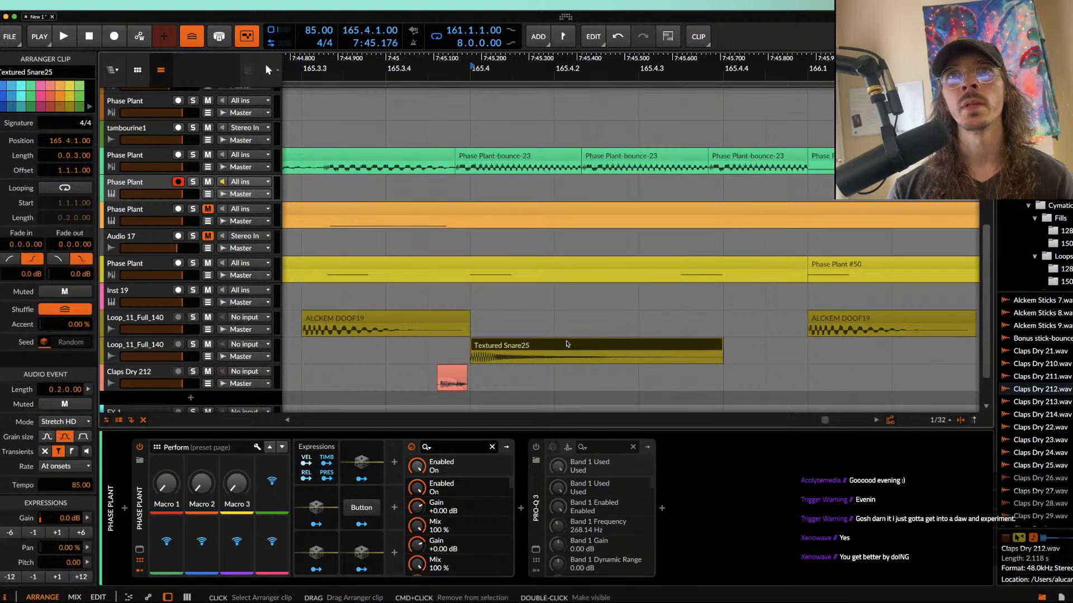
{"action": "scroll", "coordinate": [565, 344], "scroll_direction": "up", "scroll_amount": 2}
{"action": "scroll", "coordinate": [565, 344], "scroll_direction": "down", "scroll_amount": 2}
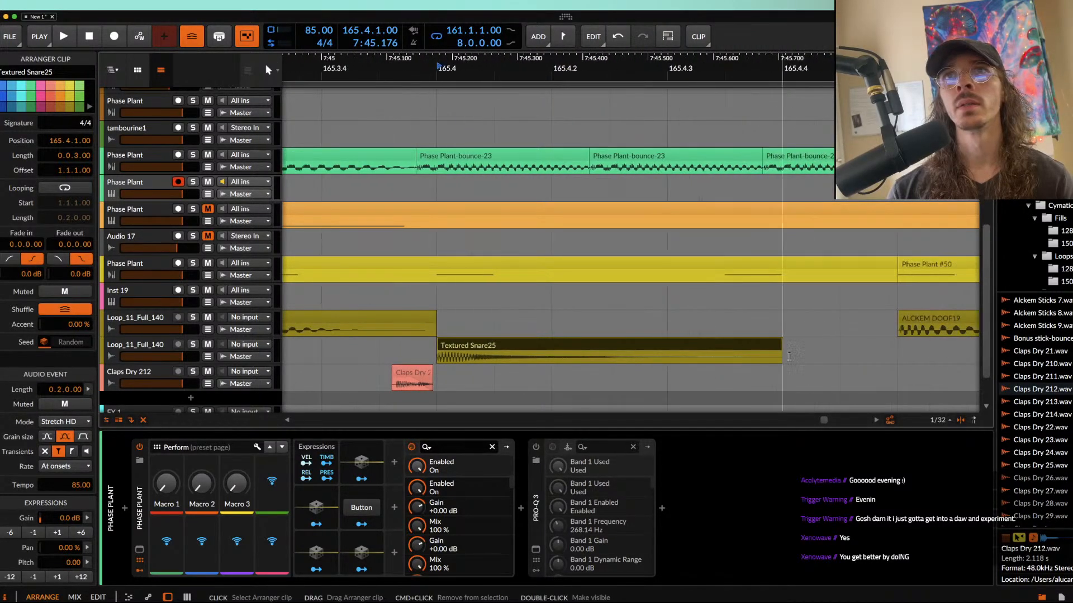
{"action": "left_click_drag", "start_coordinate": [779, 351], "coordinate": [590, 345]}
{"action": "scroll", "coordinate": [585, 343], "scroll_direction": "up", "scroll_amount": 4}
{"action": "scroll", "coordinate": [614, 343], "scroll_direction": "down", "scroll_amount": 4}
{"action": "key", "text": "super+d"}
{"action": "key", "text": "super+d"}
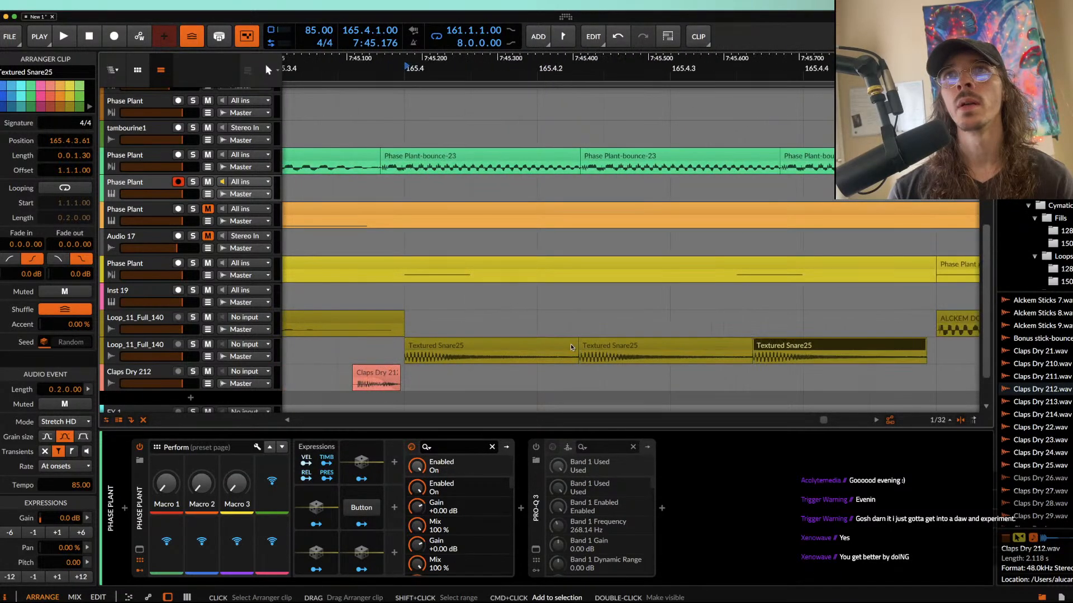
{"action": "left_click_drag", "start_coordinate": [666, 347], "coordinate": [693, 349]}
{"action": "left_click", "coordinate": [571, 347]}
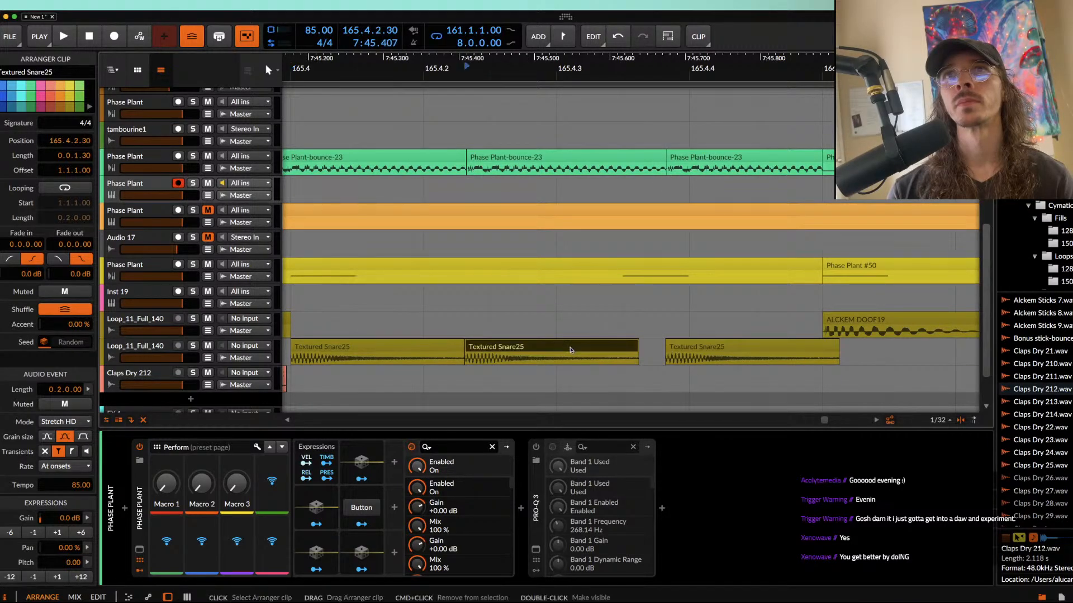
Step: Play the arrangement from the kick at 165.3.3 through bar 168 to hear the bass and snare repeats, and stop playback
{"action": "scroll", "coordinate": [570, 347], "scroll_direction": "down", "scroll_amount": 5}
{"action": "left_click", "coordinate": [474, 327]}
{"action": "key", "text": "space"}
{"action": "scroll", "coordinate": [474, 321], "scroll_direction": "down", "scroll_amount": 3}
{"action": "scroll", "coordinate": [474, 318], "scroll_direction": "down", "scroll_amount": 4}
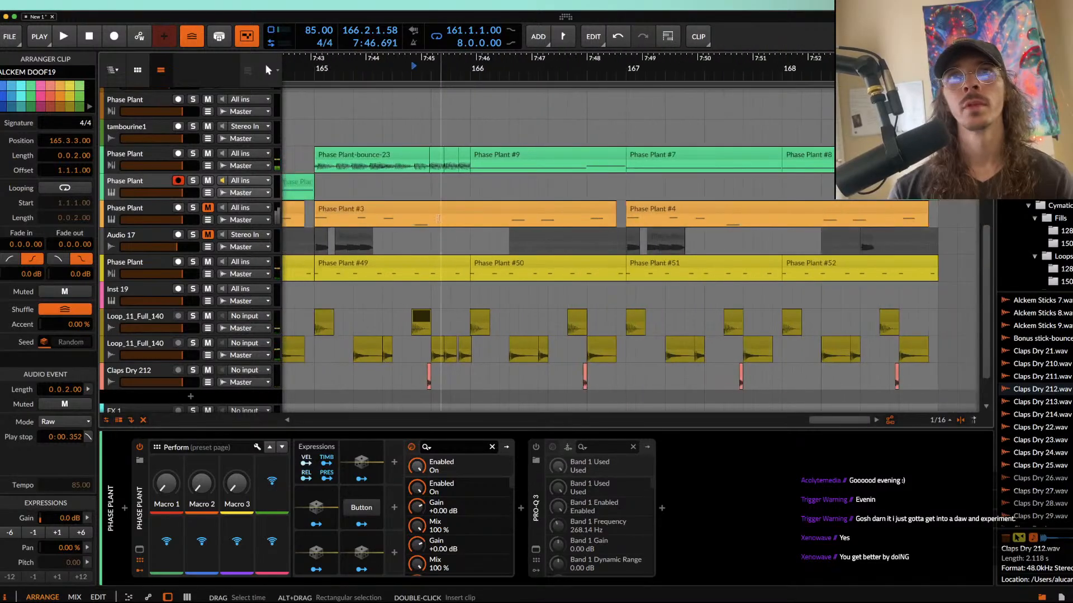
{"action": "left_click", "coordinate": [437, 155]}
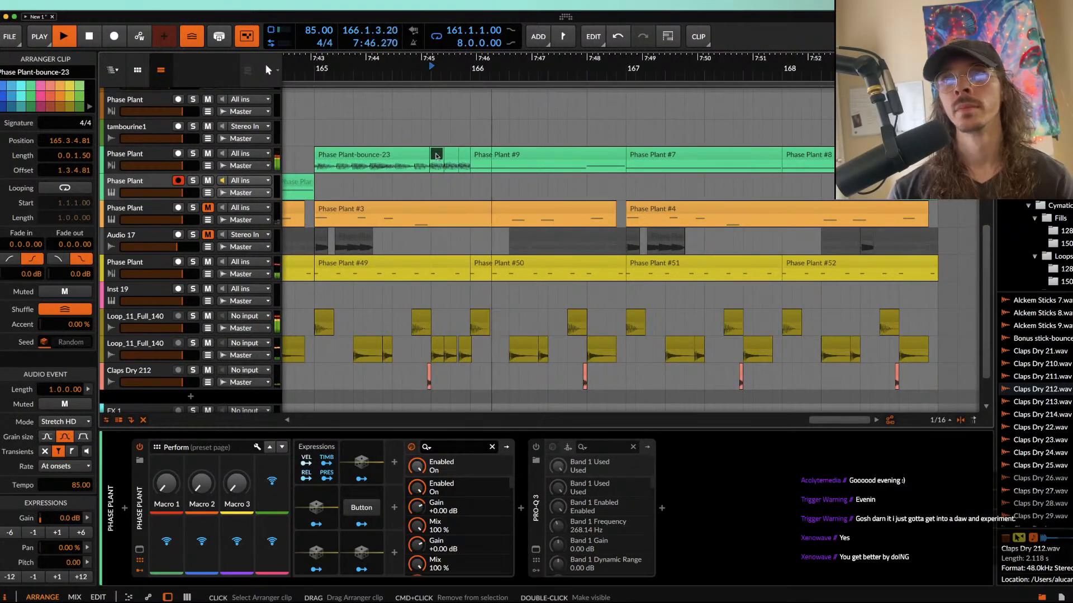
{"action": "scroll", "coordinate": [437, 156], "scroll_direction": "up", "scroll_amount": 3}
{"action": "scroll", "coordinate": [437, 156], "scroll_direction": "down", "scroll_amount": 3}
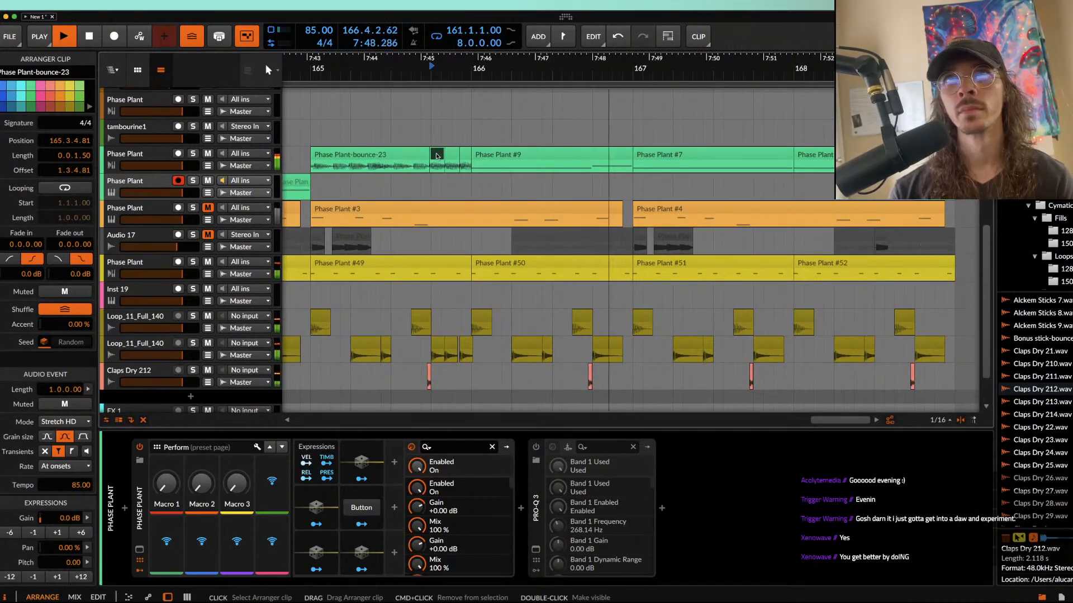
{"action": "scroll", "coordinate": [516, 233], "scroll_direction": "down", "scroll_amount": 2}
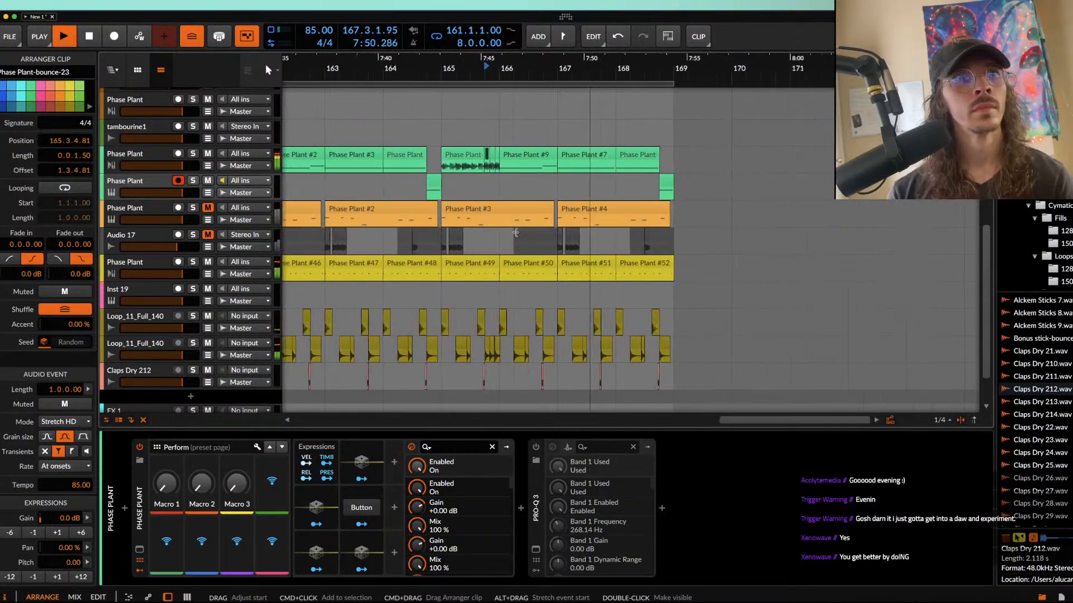
{"action": "scroll", "coordinate": [515, 233], "scroll_direction": "down", "scroll_amount": 2}
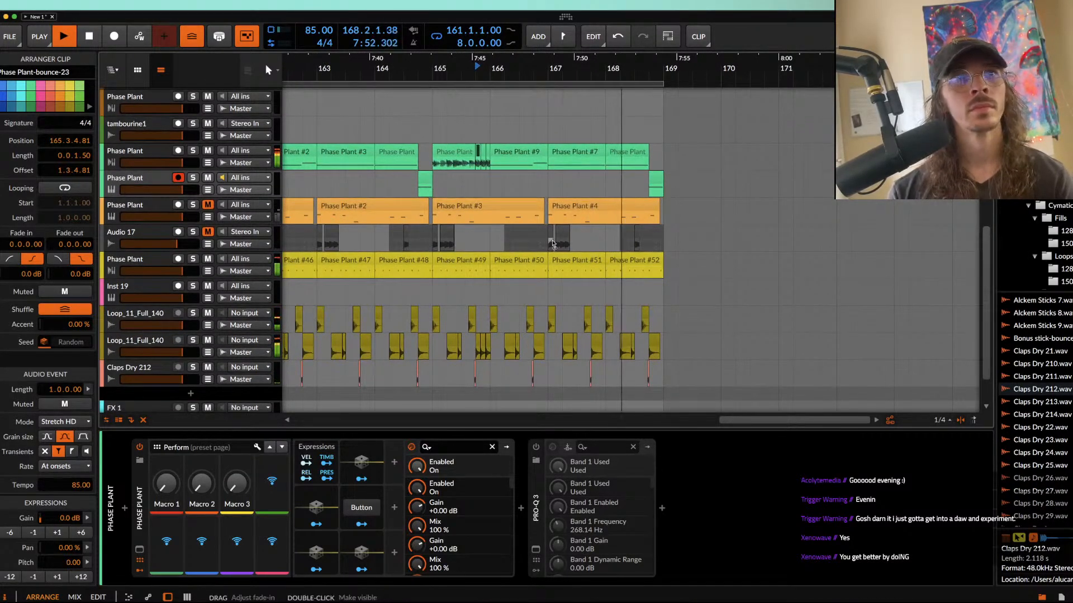
{"action": "key", "text": "space"}
Step: Examine the green track's clips across bars 161 to 168, comparing the first clip with the bounced pieces in bar 165
{"action": "scroll", "coordinate": [552, 244], "scroll_direction": "down", "scroll_amount": 1}
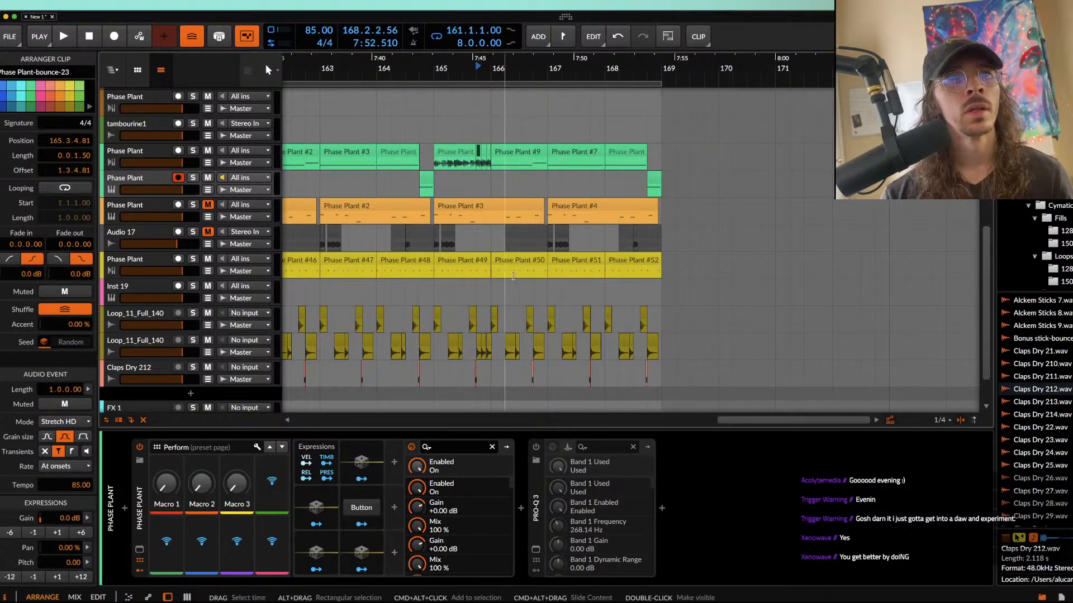
{"action": "scroll", "coordinate": [513, 275], "scroll_direction": "down", "scroll_amount": 1}
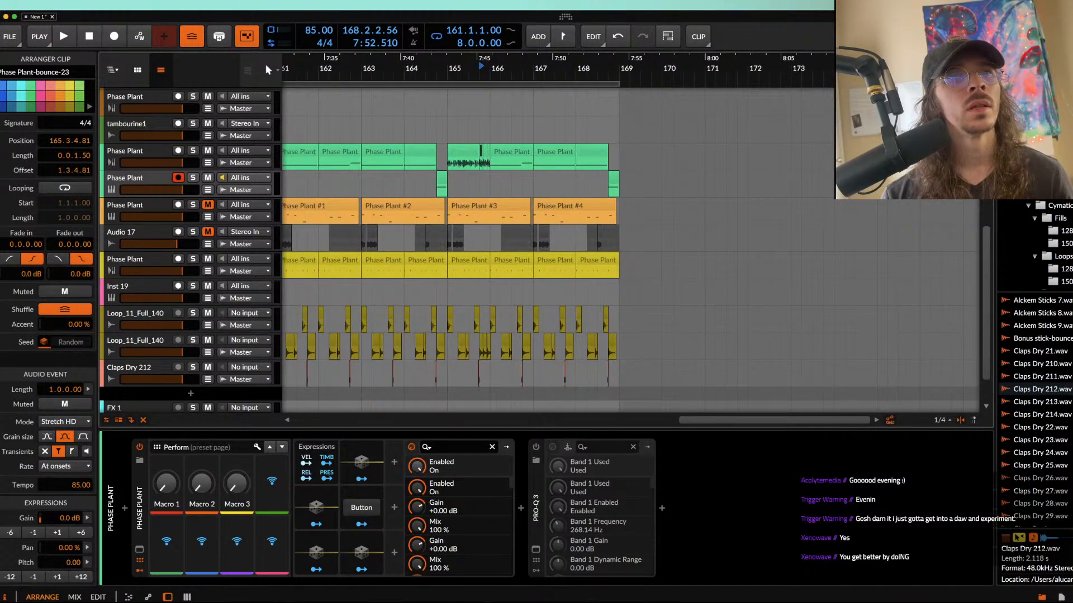
{"action": "scroll", "coordinate": [468, 223], "scroll_direction": "left", "scroll_amount": 3}
{"action": "scroll", "coordinate": [466, 218], "scroll_direction": "down", "scroll_amount": 2}
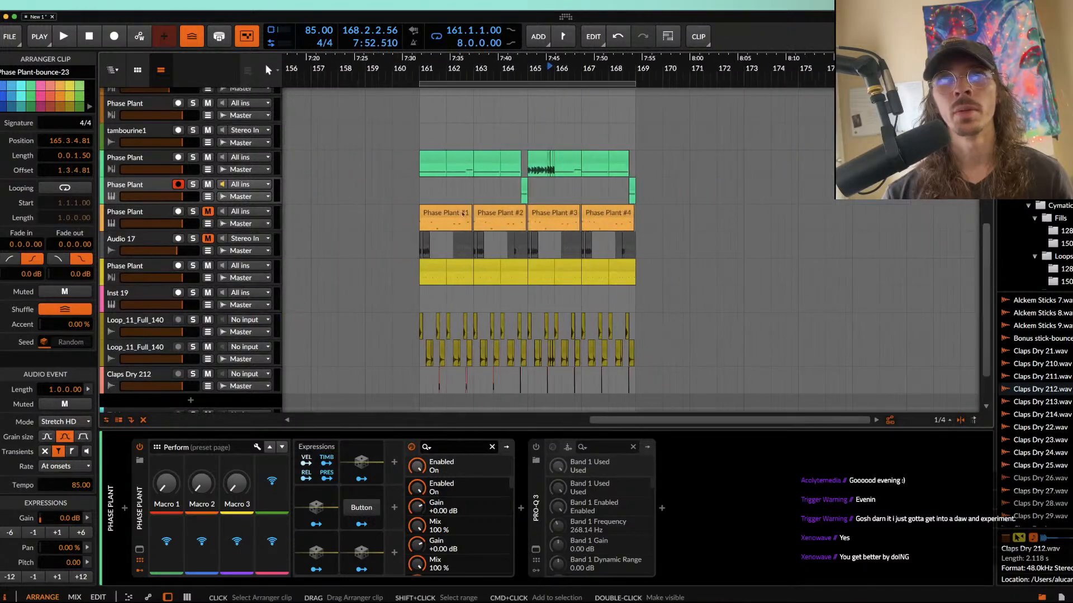
{"action": "left_click", "coordinate": [436, 157]}
{"action": "scroll", "coordinate": [436, 158], "scroll_direction": "up", "scroll_amount": 5}
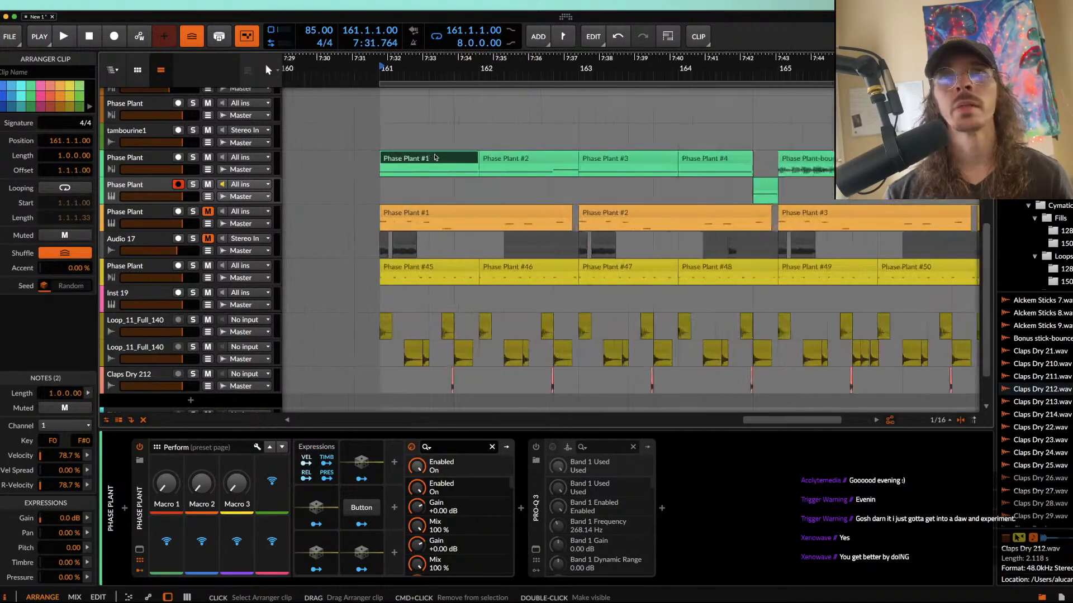
{"action": "scroll", "coordinate": [435, 158], "scroll_direction": "down", "scroll_amount": 3}
{"action": "left_click", "coordinate": [579, 160]}
{"action": "scroll", "coordinate": [578, 159], "scroll_direction": "up", "scroll_amount": 3}
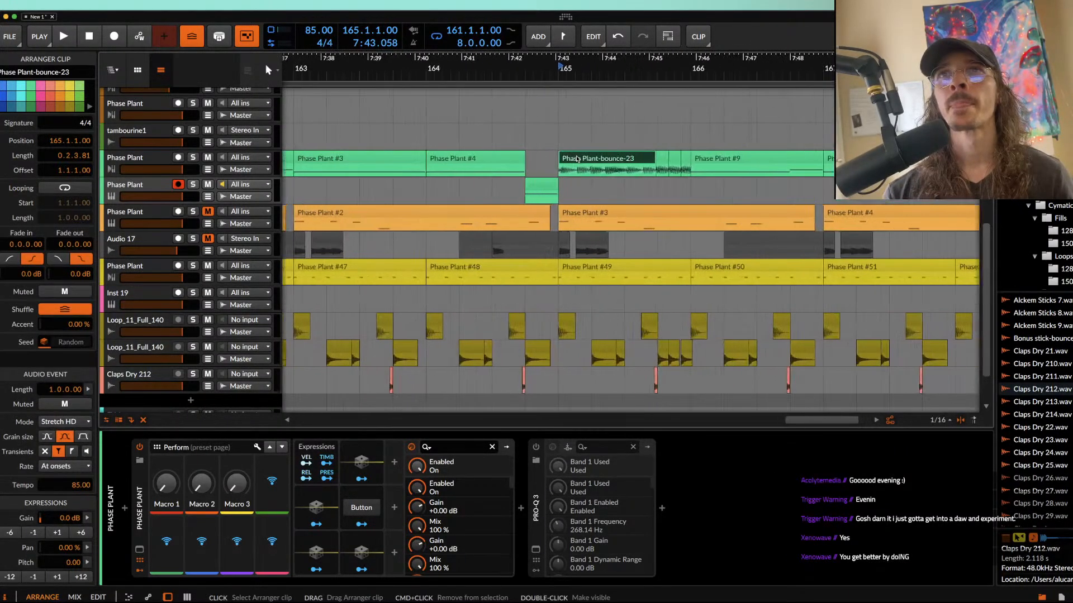
{"action": "left_click", "coordinate": [666, 162]}
{"action": "scroll", "coordinate": [625, 145], "scroll_direction": "down", "scroll_amount": 3}
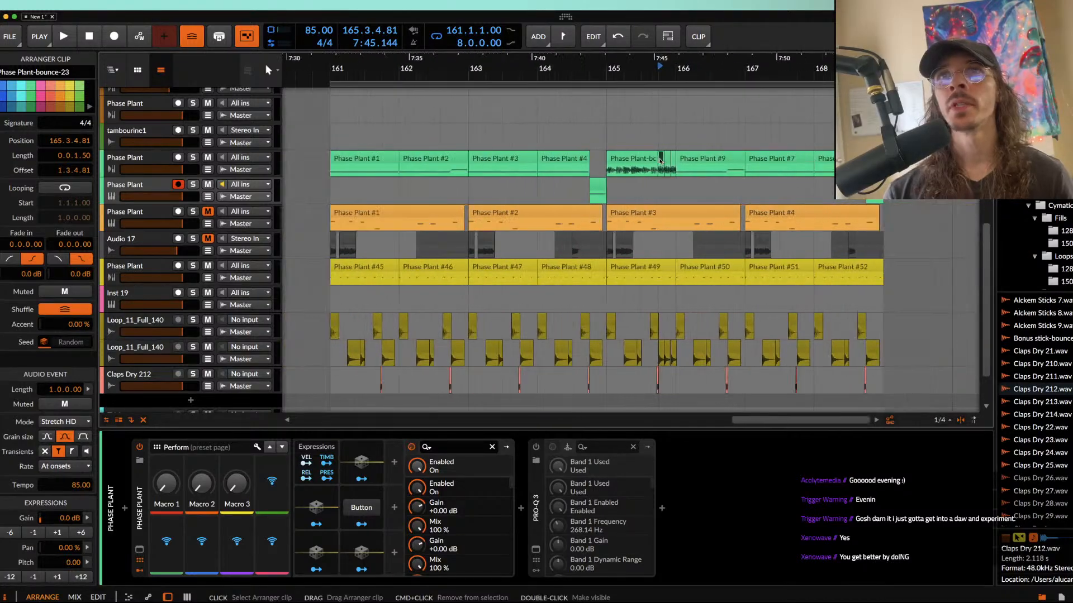
Step: Play the arrangement from bar 161 through bar 168 to hear the bass and snare edits, and stop playback
{"action": "left_click", "coordinate": [342, 162]}
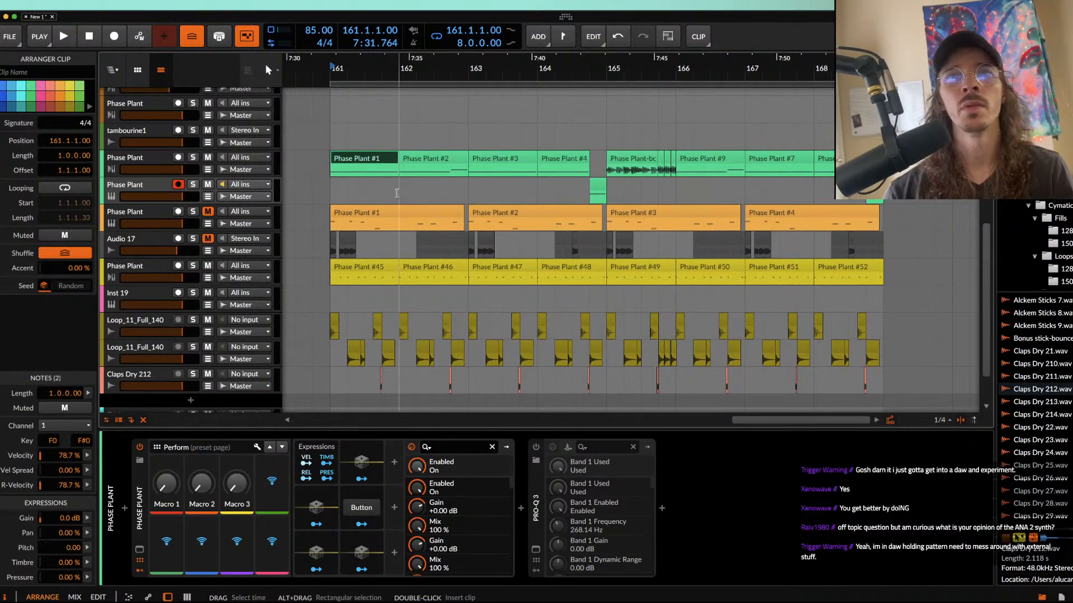
{"action": "scroll", "coordinate": [382, 160], "scroll_direction": "down", "scroll_amount": 3}
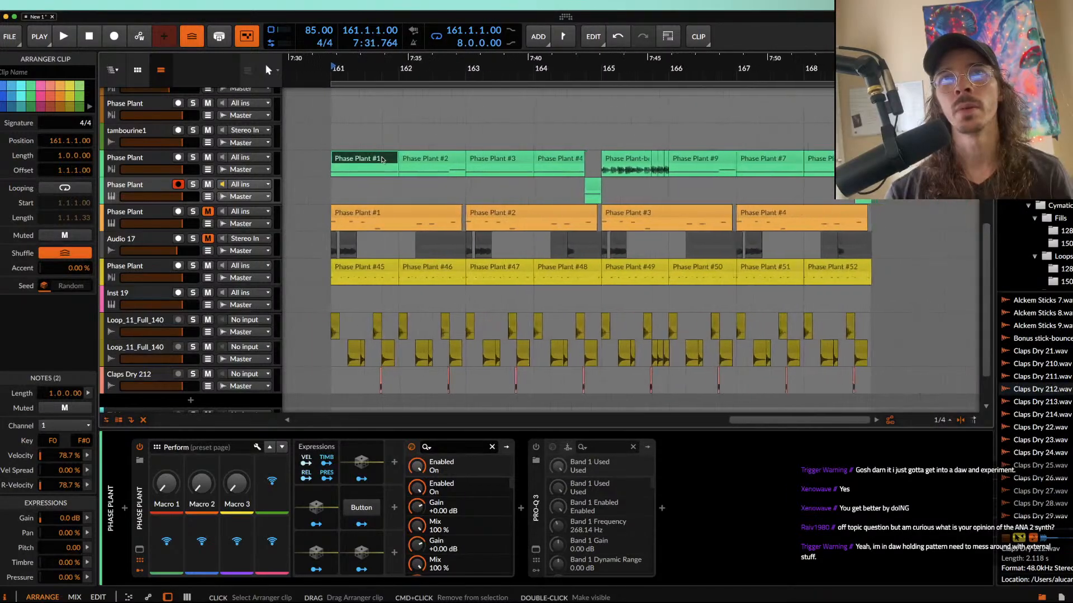
{"action": "key", "text": "space"}
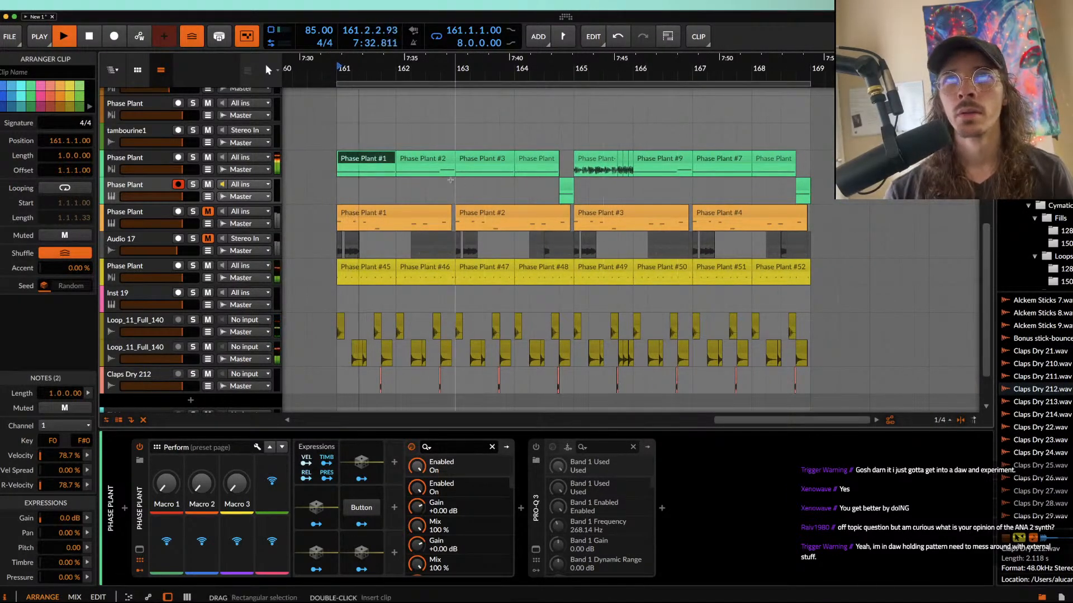
{"action": "scroll", "coordinate": [451, 179], "scroll_direction": "up", "scroll_amount": 1}
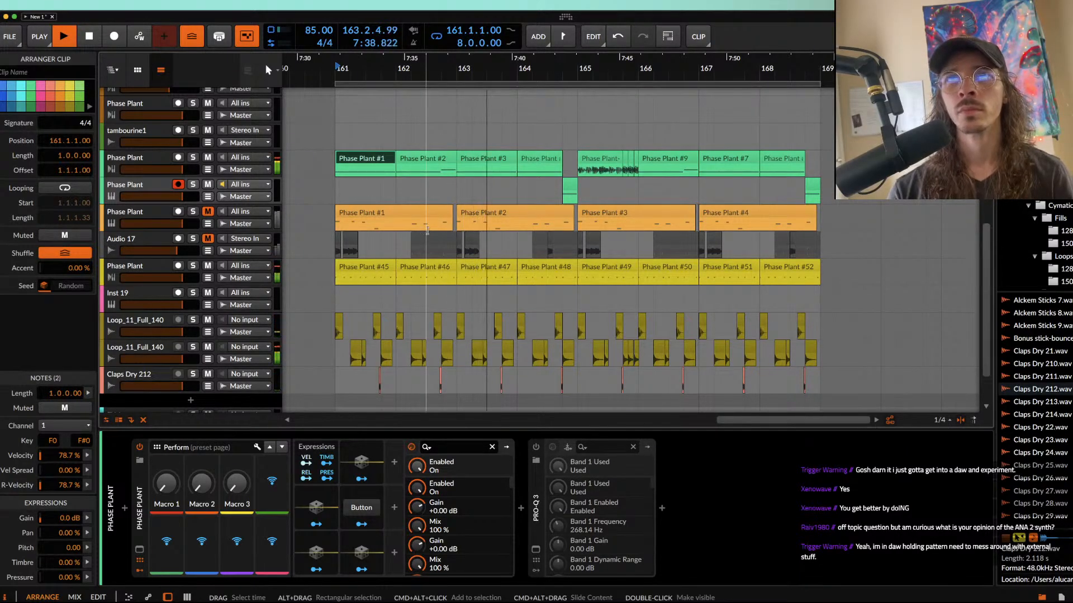
{"action": "scroll", "coordinate": [605, 183], "scroll_direction": "up", "scroll_amount": 2}
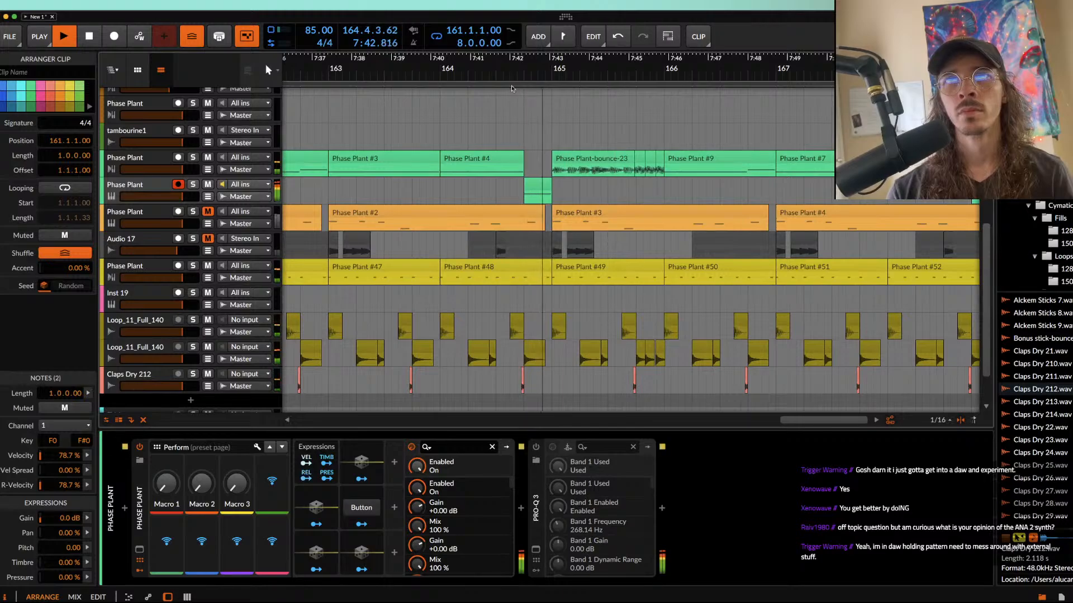
{"action": "scroll", "coordinate": [581, 221], "scroll_direction": "right", "scroll_amount": 3}
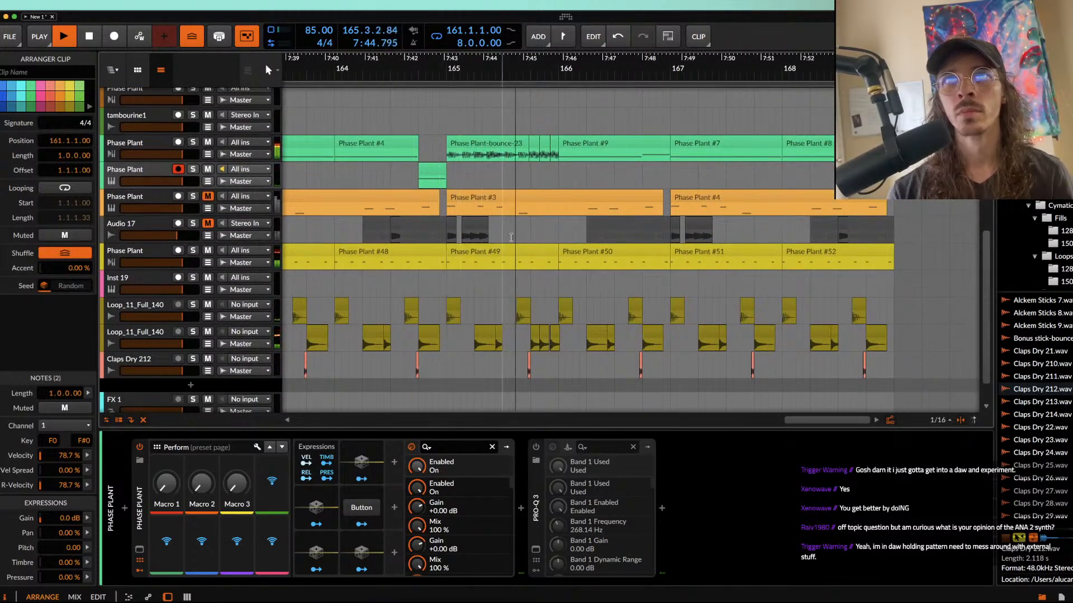
{"action": "scroll", "coordinate": [556, 184], "scroll_direction": "down", "scroll_amount": 2}
{"action": "scroll", "coordinate": [549, 184], "scroll_direction": "right", "scroll_amount": 2}
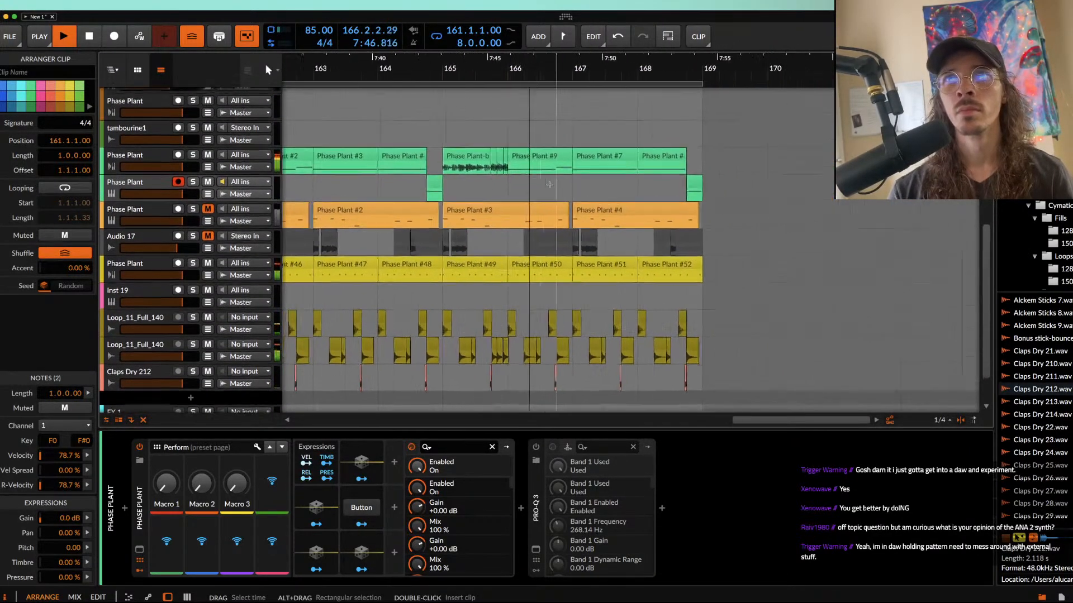
{"action": "scroll", "coordinate": [551, 185], "scroll_direction": "up", "scroll_amount": 3}
{"action": "scroll", "coordinate": [546, 195], "scroll_direction": "right", "scroll_amount": 2}
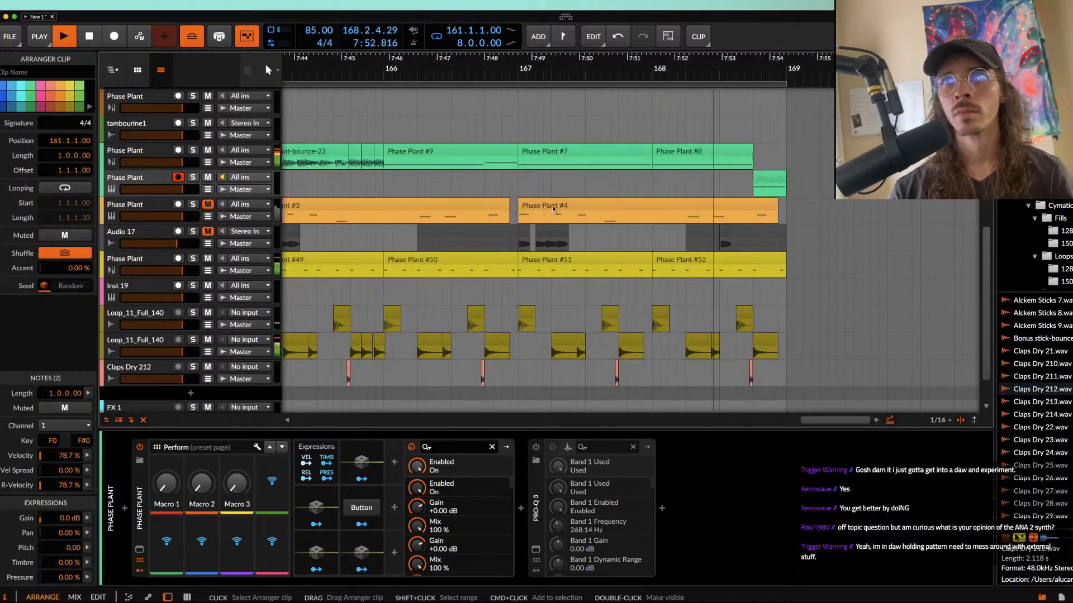
{"action": "scroll", "coordinate": [619, 204], "scroll_direction": "down", "scroll_amount": 5}
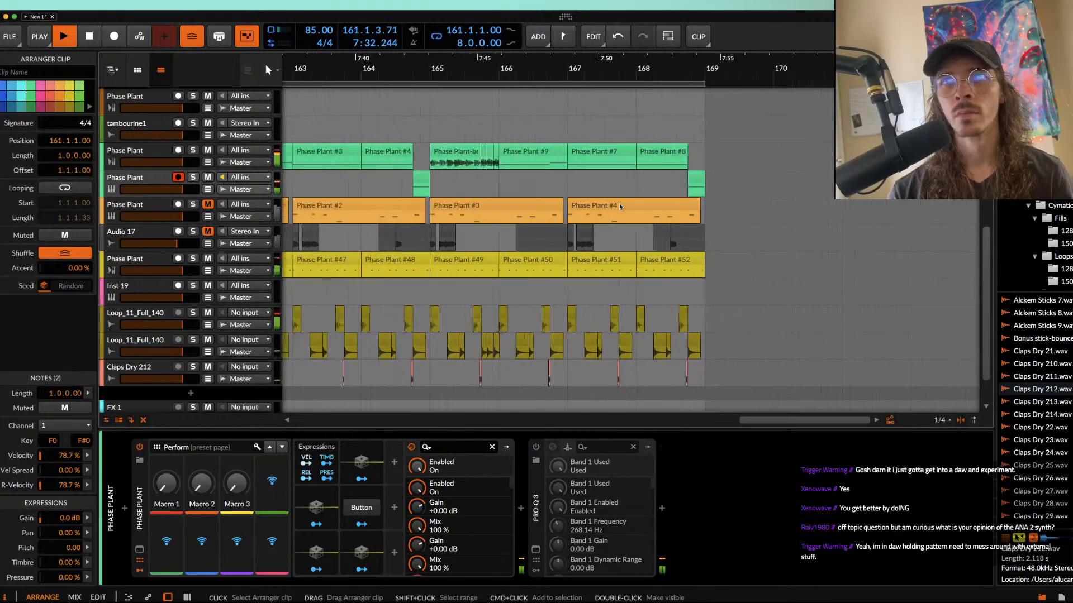
{"action": "scroll", "coordinate": [403, 181], "scroll_direction": "left", "scroll_amount": 2}
{"action": "scroll", "coordinate": [403, 181], "scroll_direction": "down", "scroll_amount": 2}
{"action": "scroll", "coordinate": [403, 181], "scroll_direction": "left", "scroll_amount": 2}
{"action": "scroll", "coordinate": [402, 181], "scroll_direction": "up", "scroll_amount": 1}
{"action": "scroll", "coordinate": [403, 181], "scroll_direction": "down", "scroll_amount": 2}
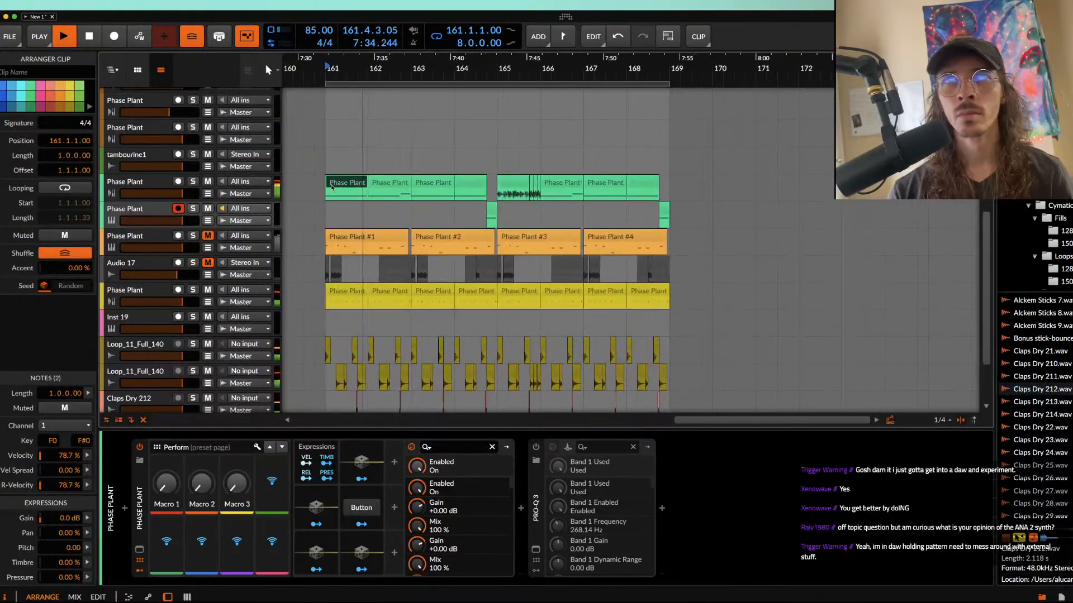
{"action": "key", "text": "space"}
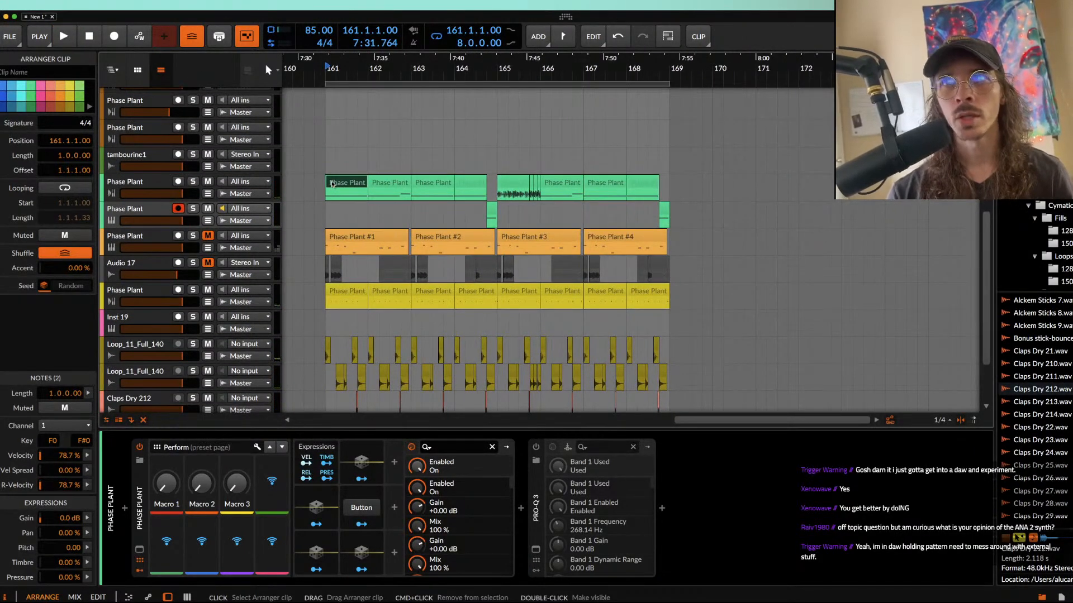
{"action": "scroll", "coordinate": [332, 185], "scroll_direction": "left", "scroll_amount": 1}
{"action": "scroll", "coordinate": [331, 185], "scroll_direction": "down", "scroll_amount": 1}
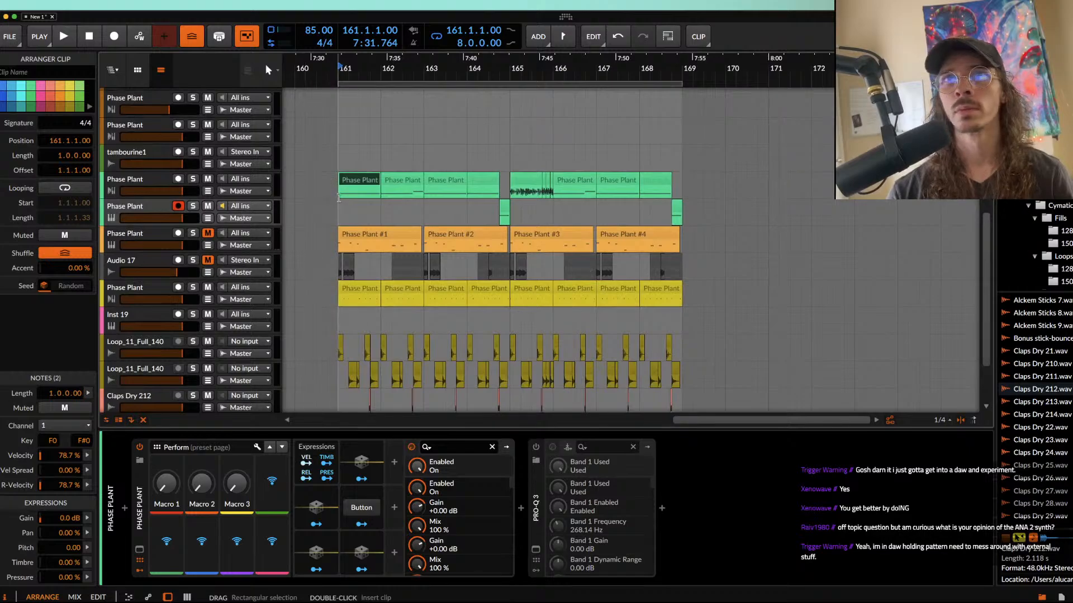
{"action": "left_click", "coordinate": [338, 194]}
{"action": "scroll", "coordinate": [338, 194], "scroll_direction": "down", "scroll_amount": 1}
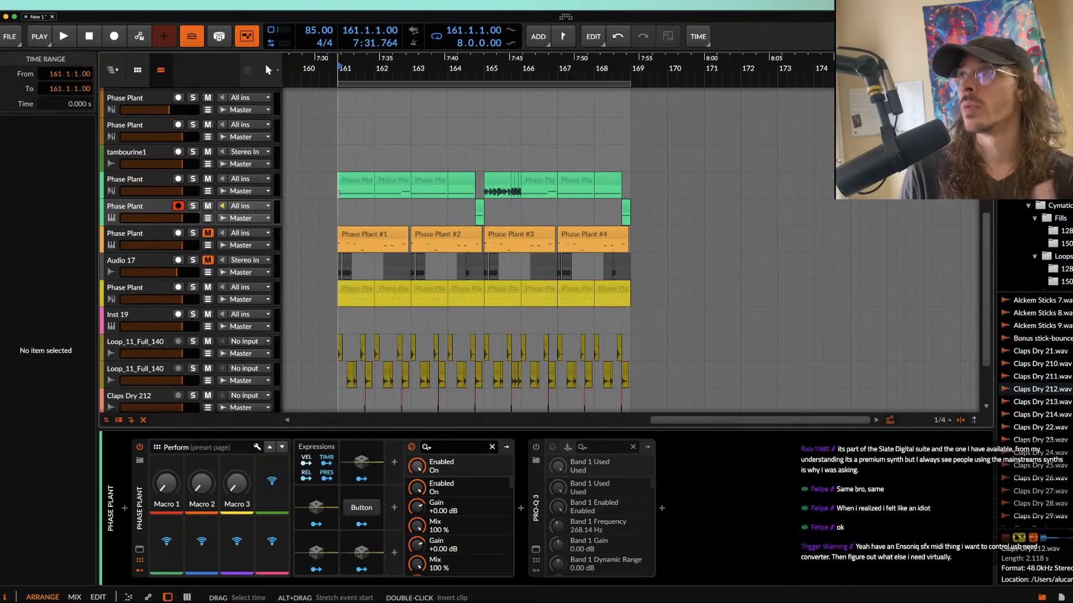
Step: Add an instrument track below the second green Phase Plant track and load the Phase Plant synth on it
{"action": "left_click", "coordinate": [129, 207]}
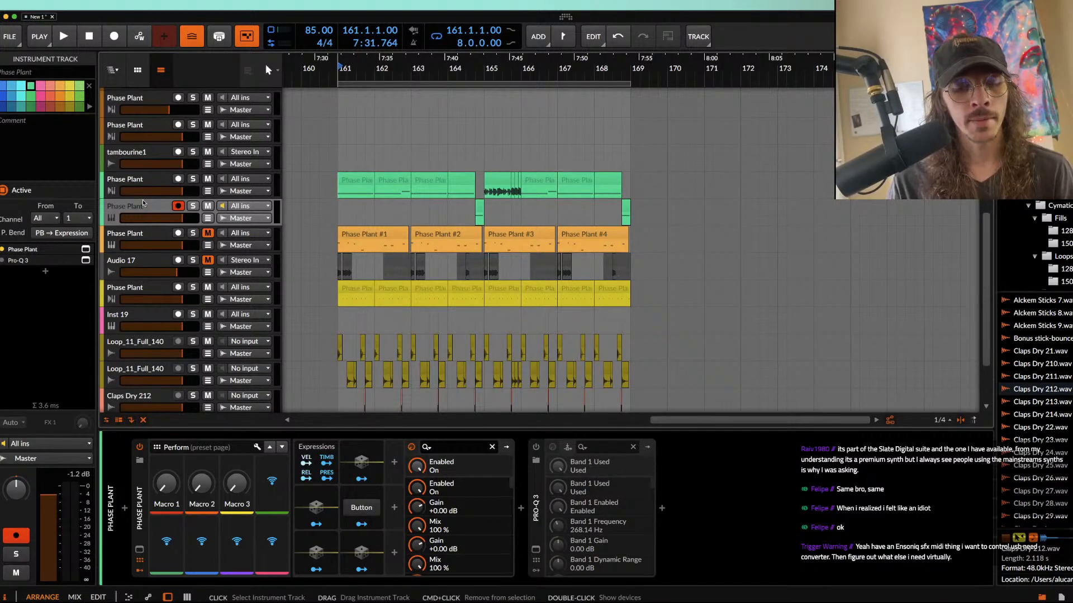
{"action": "key", "text": "super+t"}
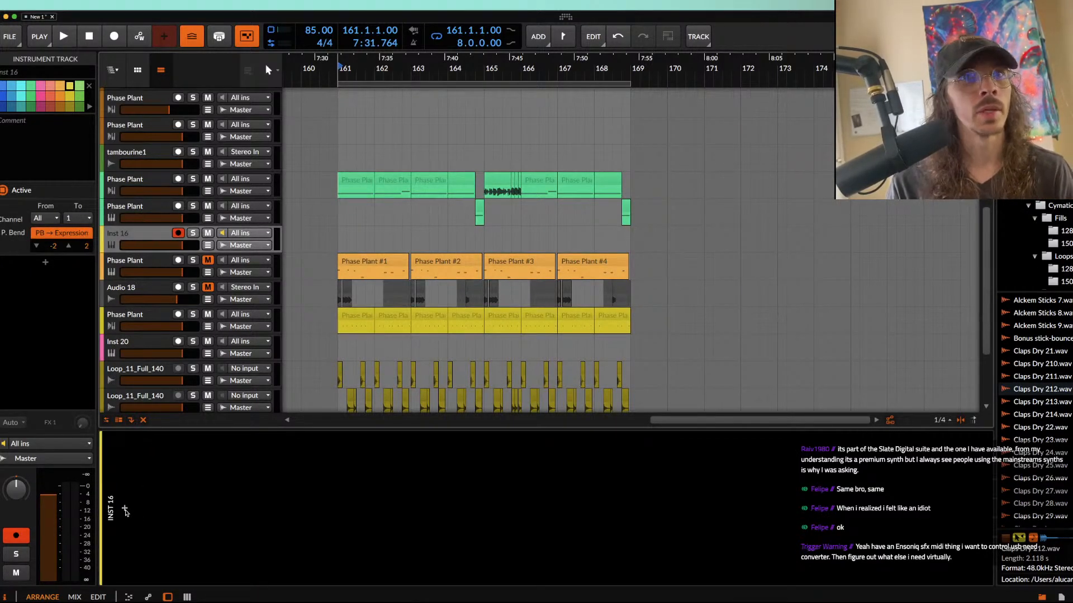
{"action": "left_click", "coordinate": [125, 510]}
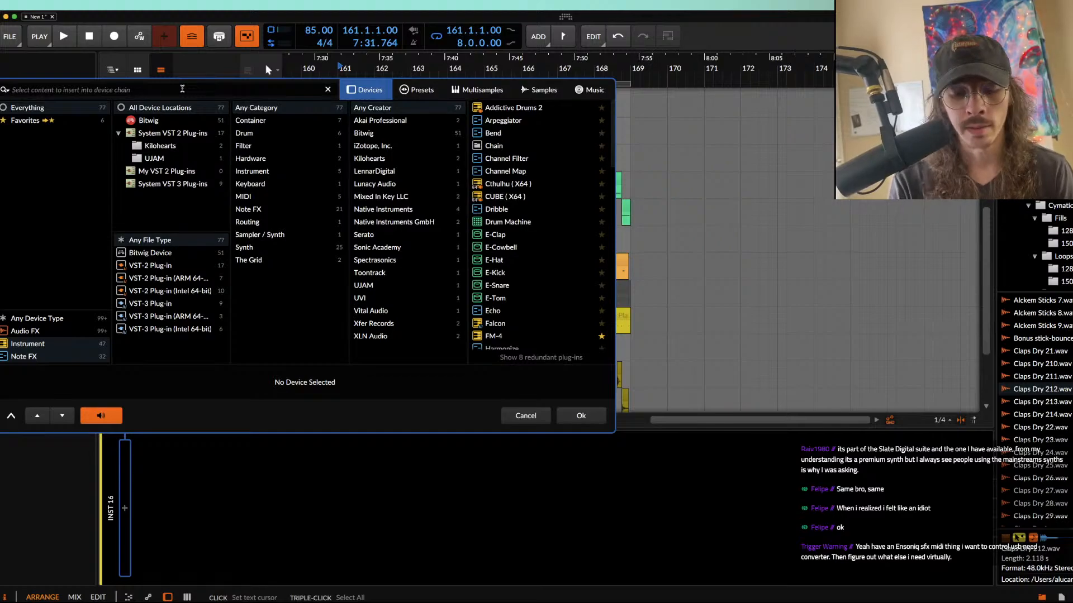
{"action": "type", "text": "PHASE"}
{"action": "left_click", "coordinate": [502, 106]}
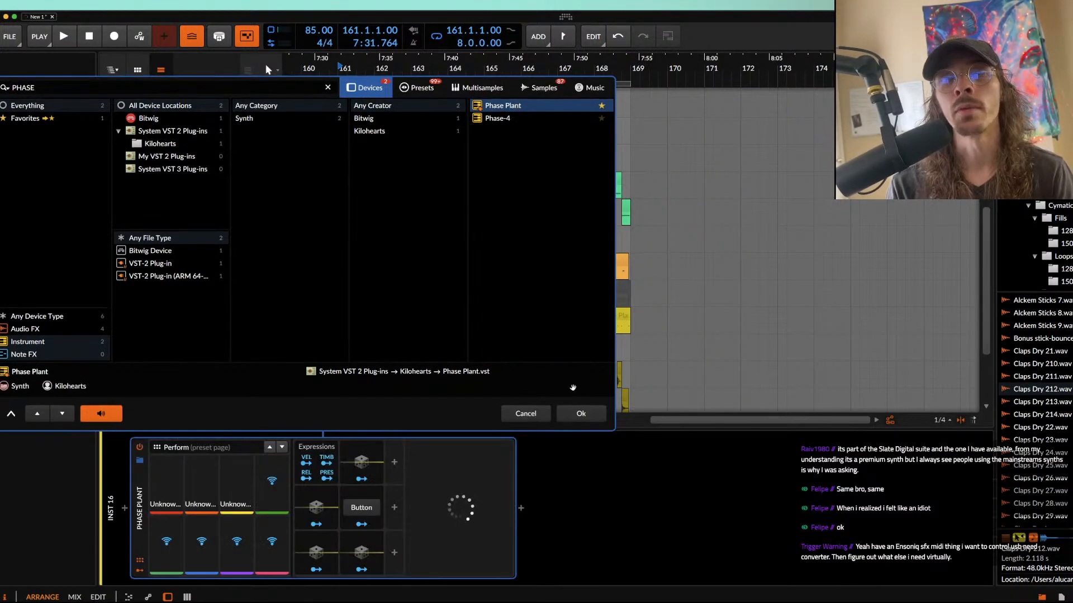
{"action": "left_click", "coordinate": [581, 413]}
Step: Load the AURORA DRAGON preset from the user folder AETURNUM 5? and show Phase Plant's on-screen keyboard
{"action": "left_click", "coordinate": [192, 45]}
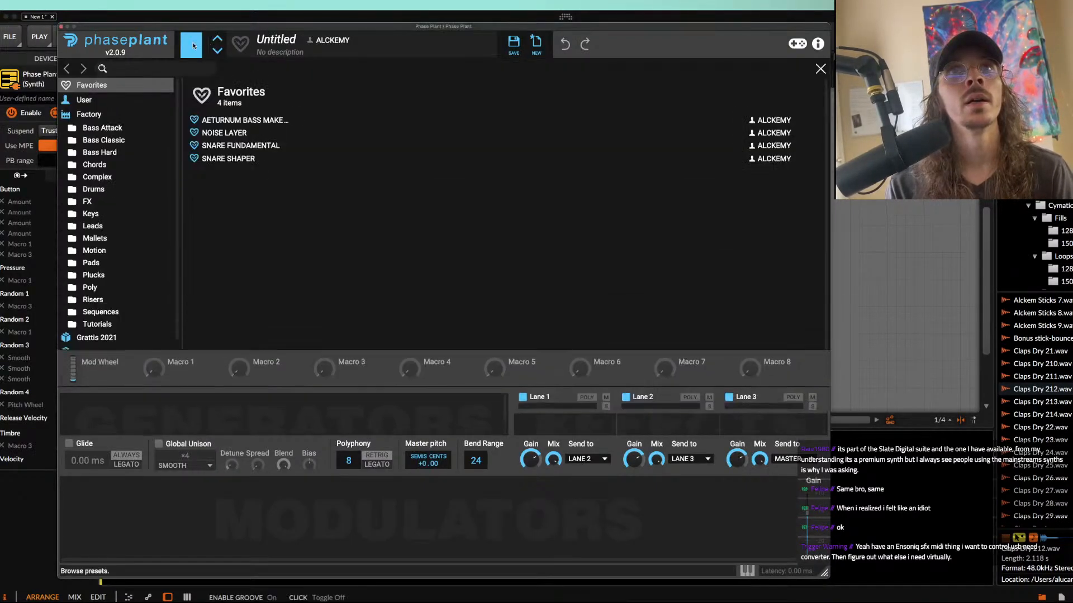
{"action": "left_click", "coordinate": [118, 104]}
{"action": "left_click", "coordinate": [128, 113]}
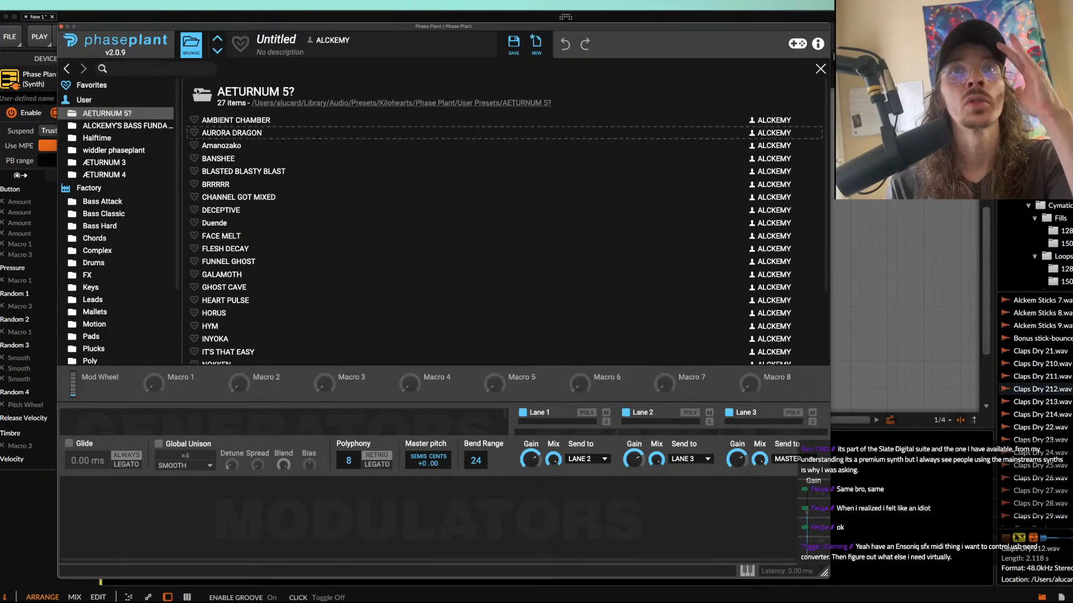
{"action": "left_click", "coordinate": [192, 44]}
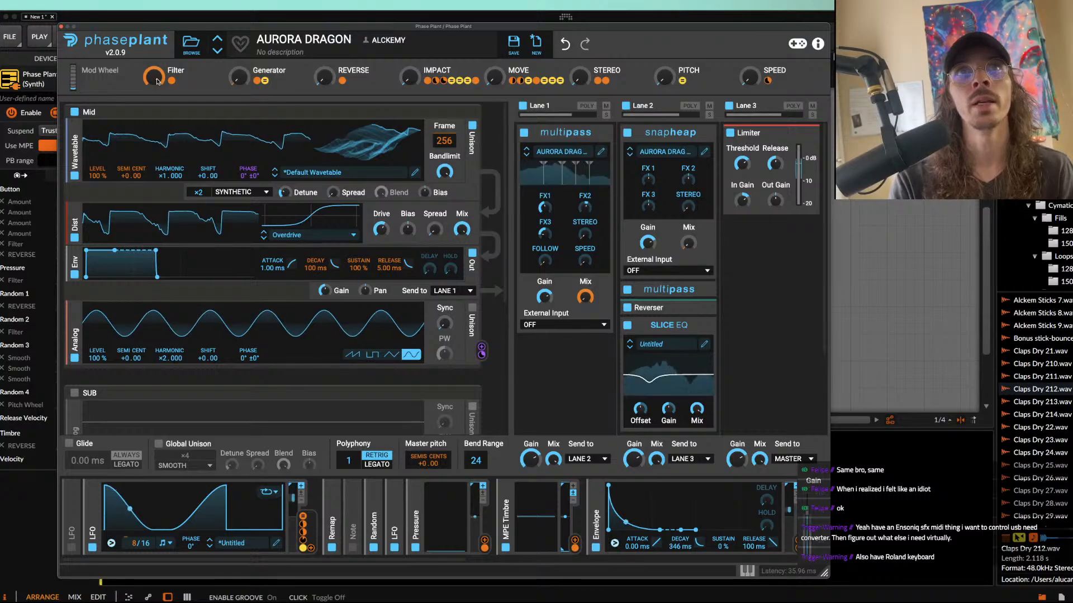
{"action": "left_click", "coordinate": [747, 570]}
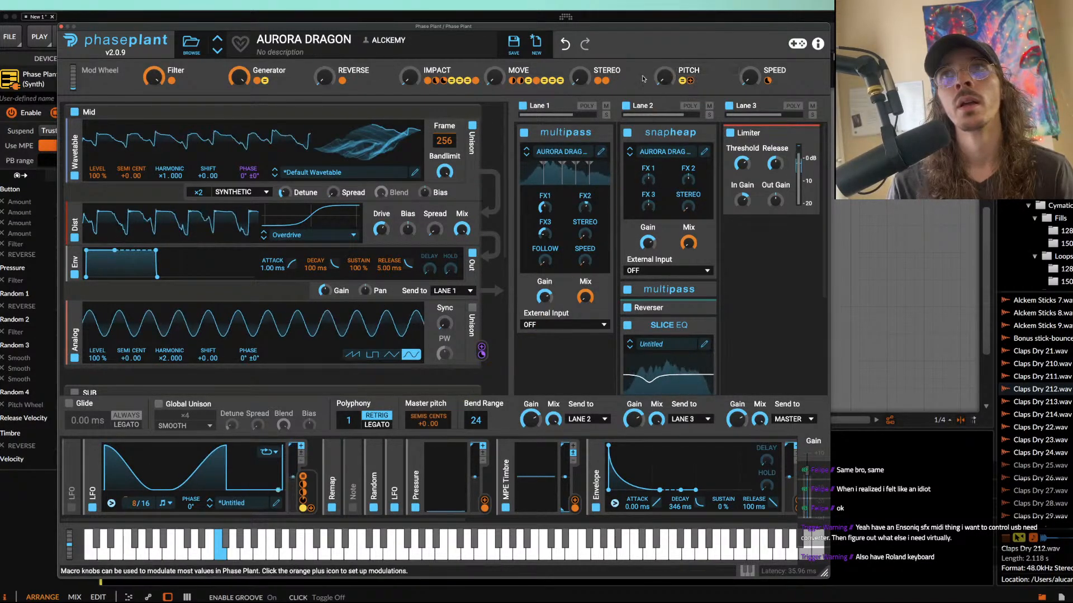
Step: Set the Filter, IMPACT, MOVE, STEREO and SPEED macros to maximum with Generator at zero, and close the synth window
{"action": "double_click", "coordinate": [239, 77]}
{"action": "double_click", "coordinate": [153, 77]}
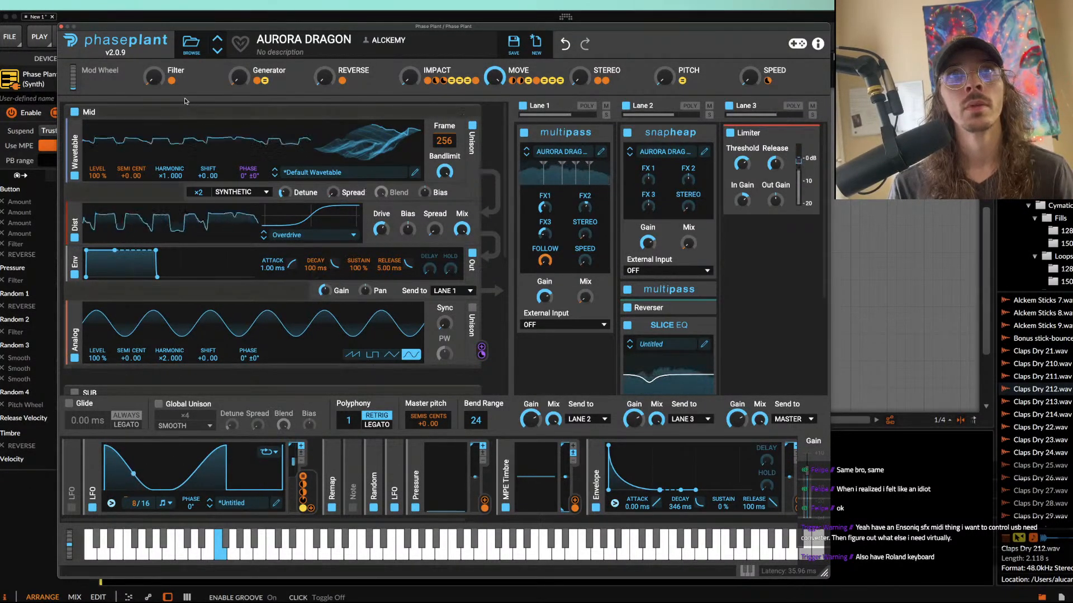
{"action": "left_click_drag", "start_coordinate": [154, 77], "coordinate": [154, 28]}
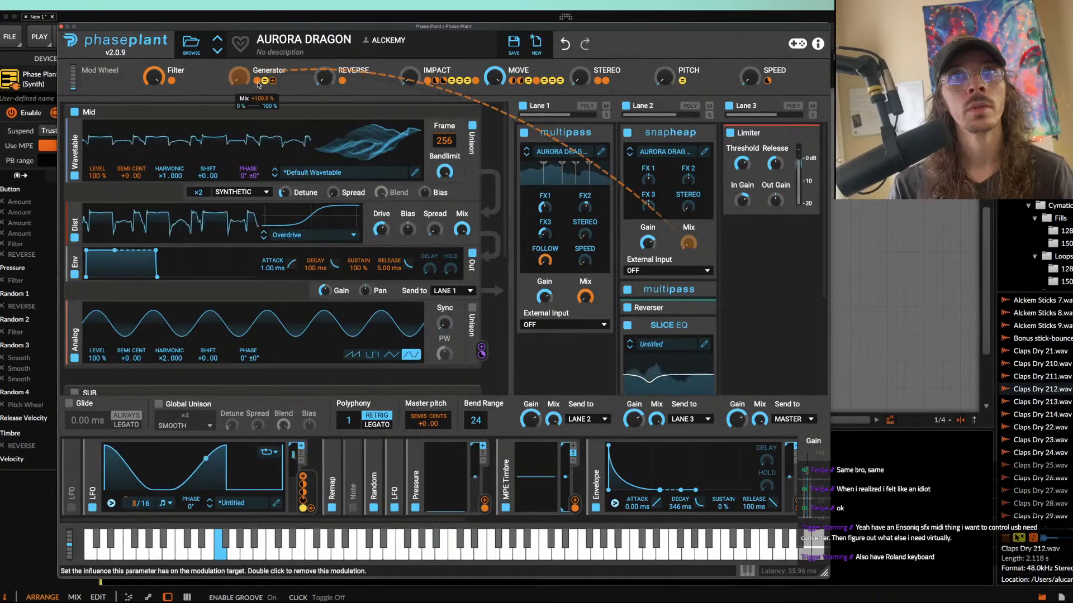
{"action": "left_click_drag", "start_coordinate": [149, 72], "coordinate": [149, 123]}
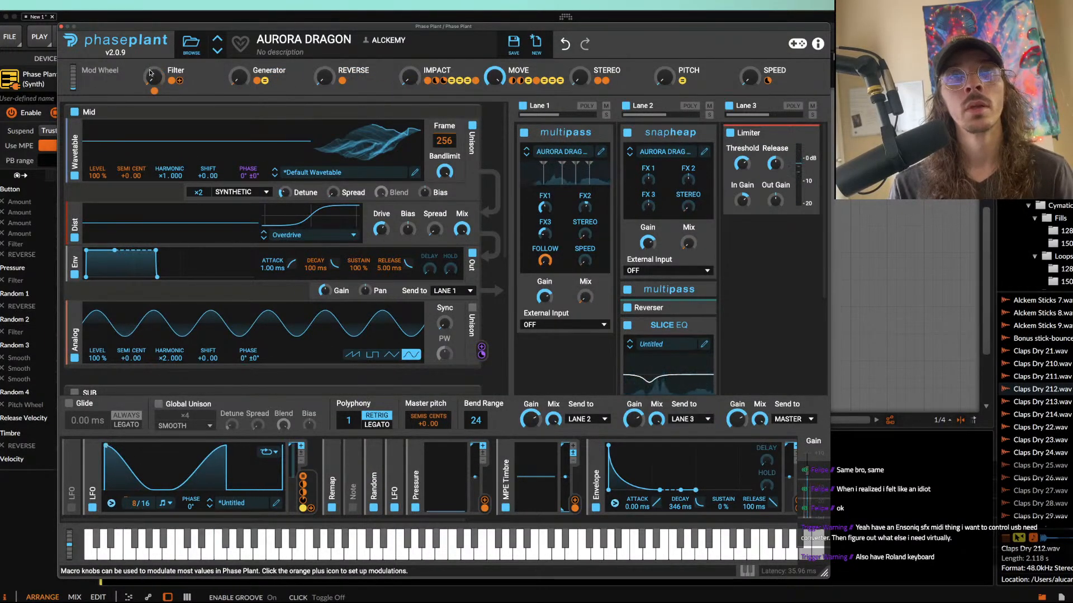
{"action": "left_click_drag", "start_coordinate": [409, 77], "coordinate": [494, 127]}
{"action": "left_click_drag", "start_coordinate": [580, 77], "coordinate": [580, 28]}
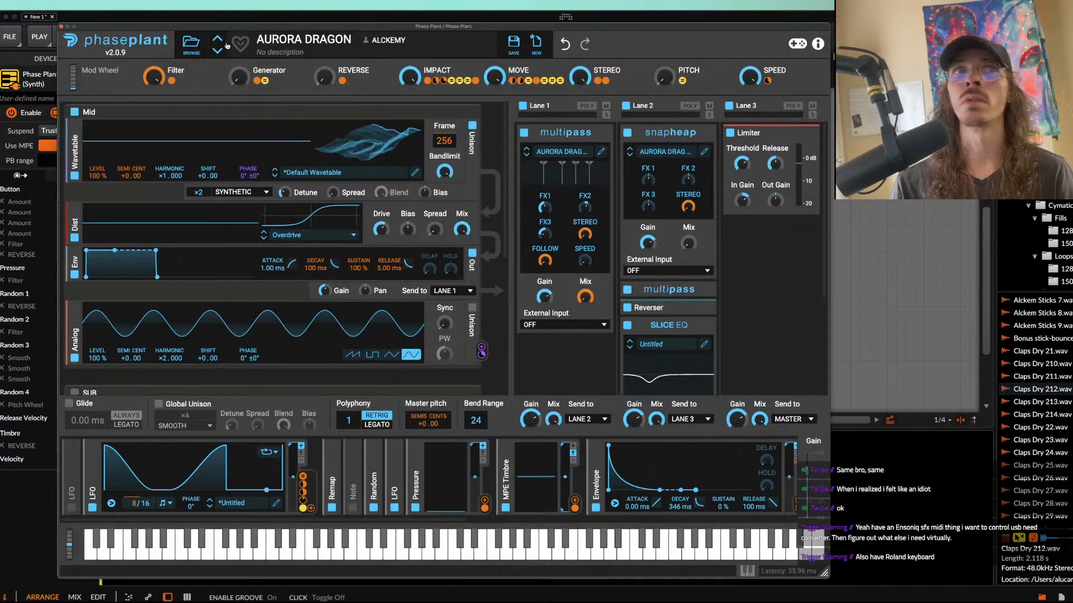
{"action": "left_click", "coordinate": [62, 27]}
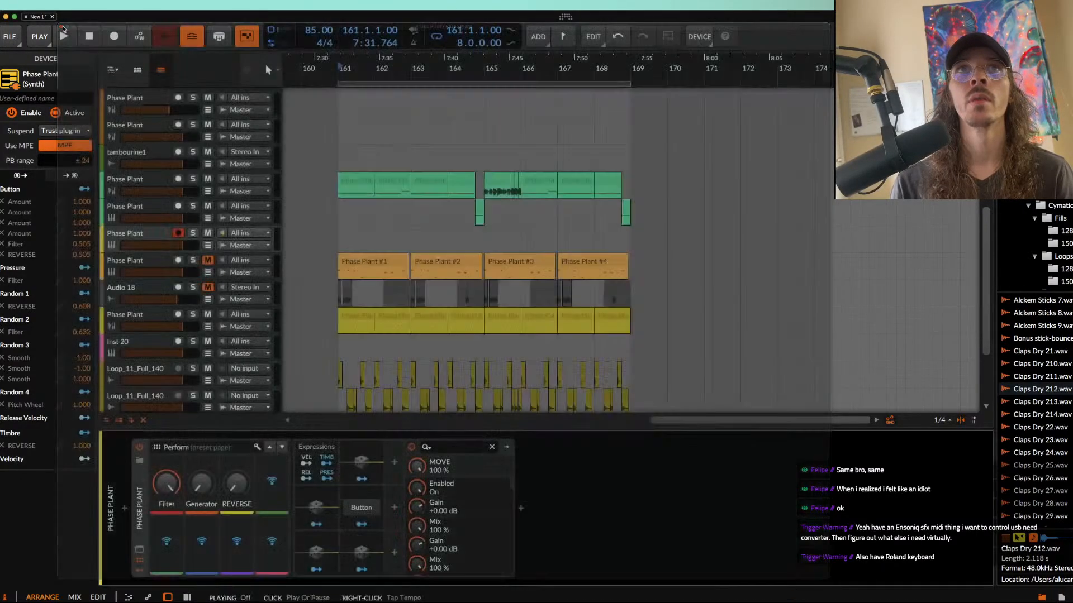
Step: Select the four upper green clips in bars 161 to 164 and review the AURORA DRAGON patch in the synth window
{"action": "left_click", "coordinate": [357, 185]}
{"action": "scroll", "coordinate": [357, 184], "scroll_direction": "up", "scroll_amount": 3}
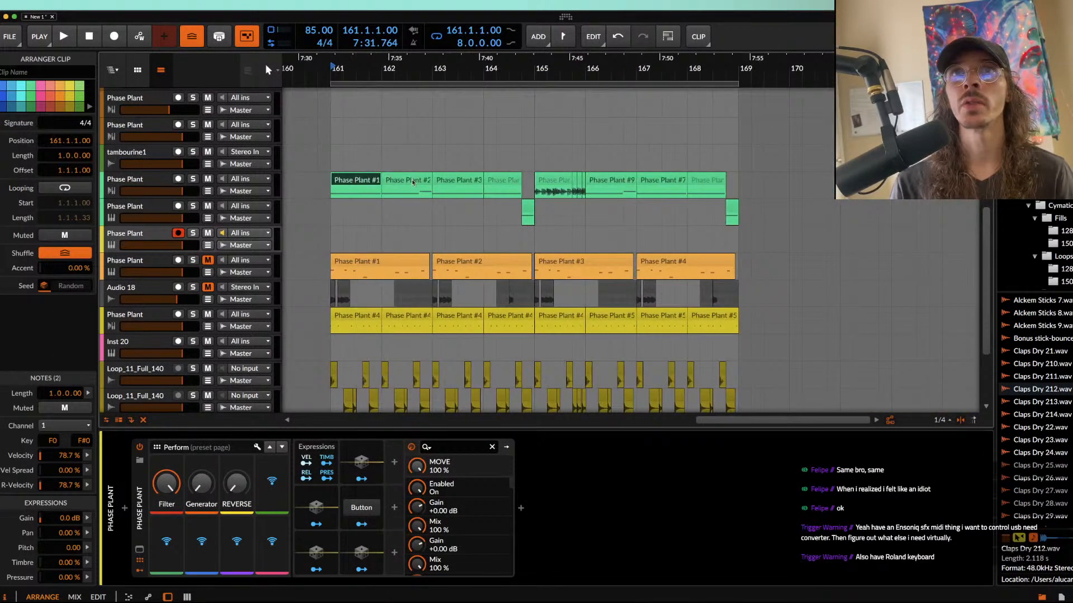
{"action": "left_click", "coordinate": [498, 183], "text": "shift"}
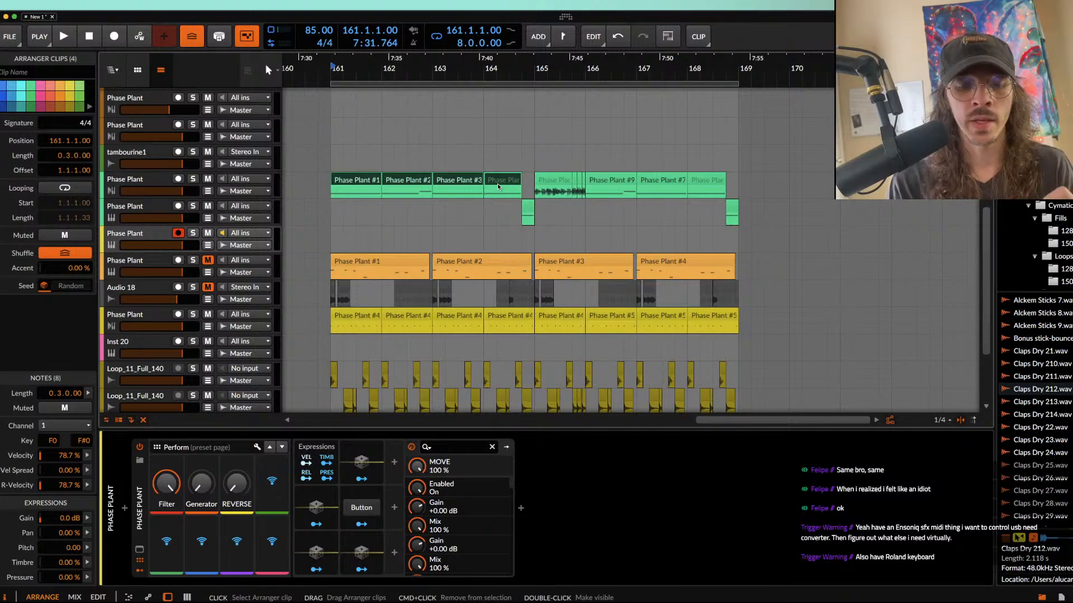
{"action": "left_click", "coordinate": [141, 552]}
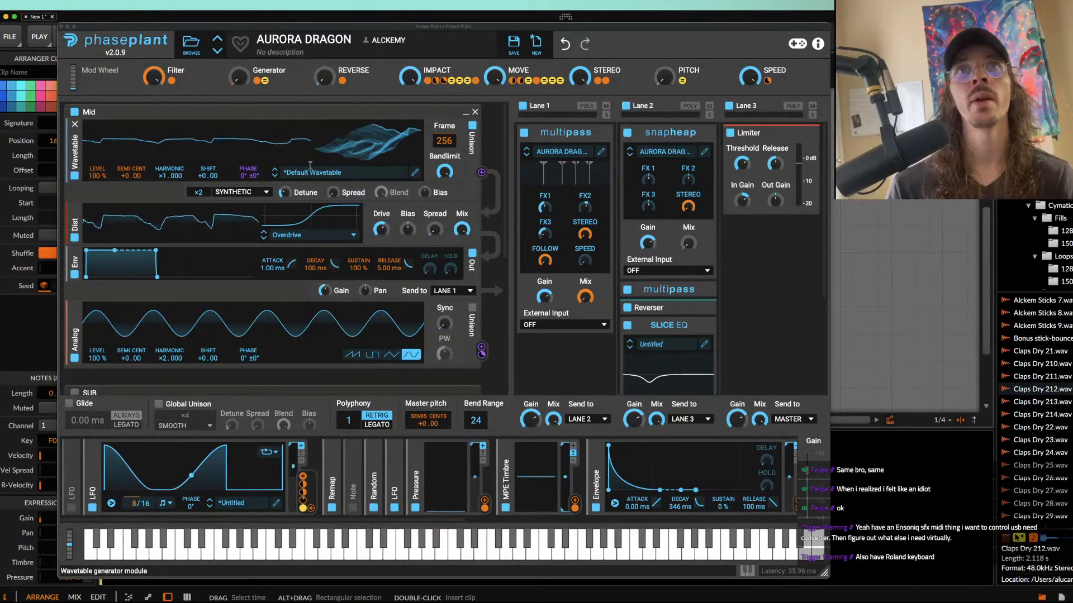
{"action": "left_click", "coordinate": [61, 27]}
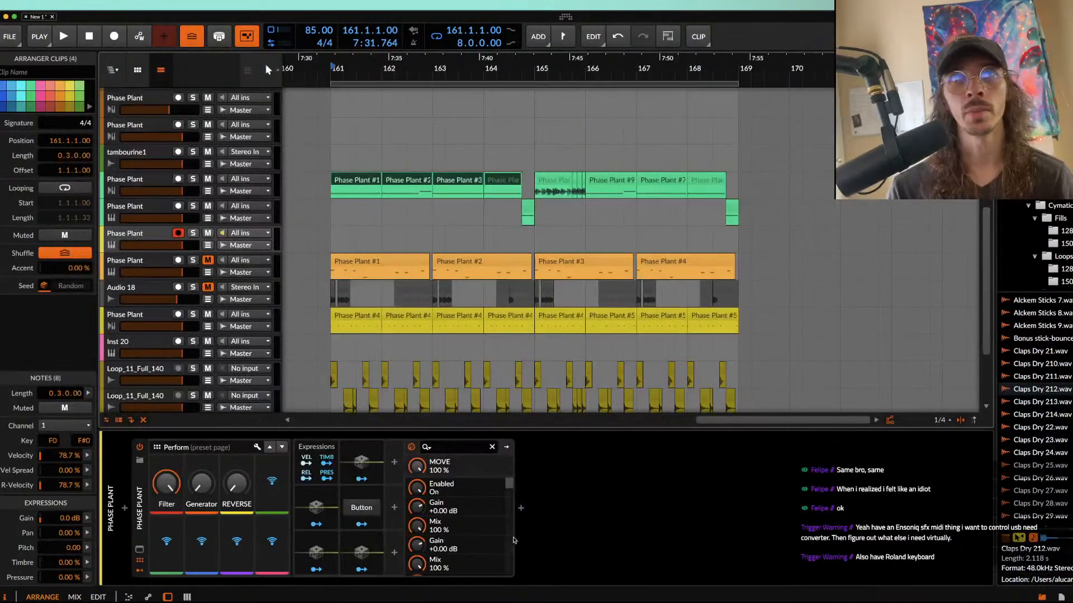
Step: Insert FabFilter Pro-MB after Phase Plant on the new track and load its NEURO BASS CORRECTION preset
{"action": "left_click", "coordinate": [520, 508]}
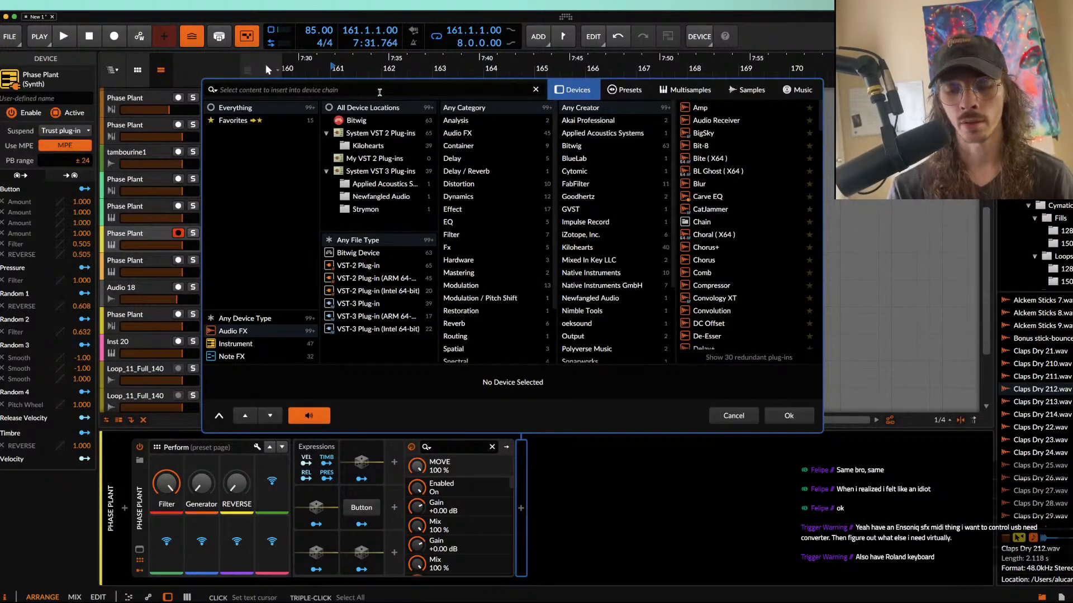
{"action": "type", "text": "PRO"}
{"action": "double_click", "coordinate": [705, 120]}
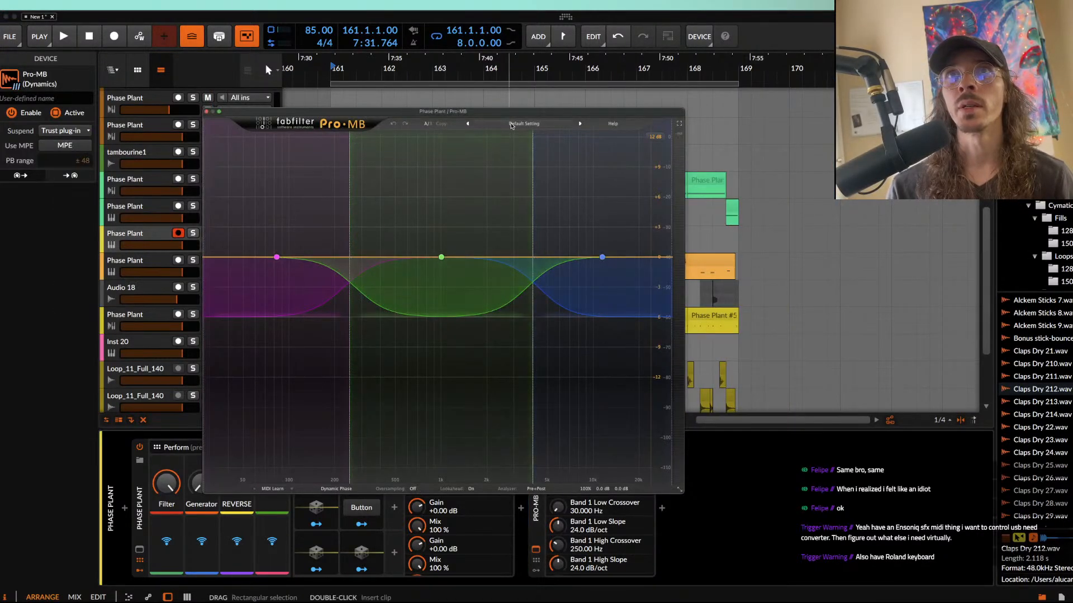
{"action": "left_click", "coordinate": [512, 124]}
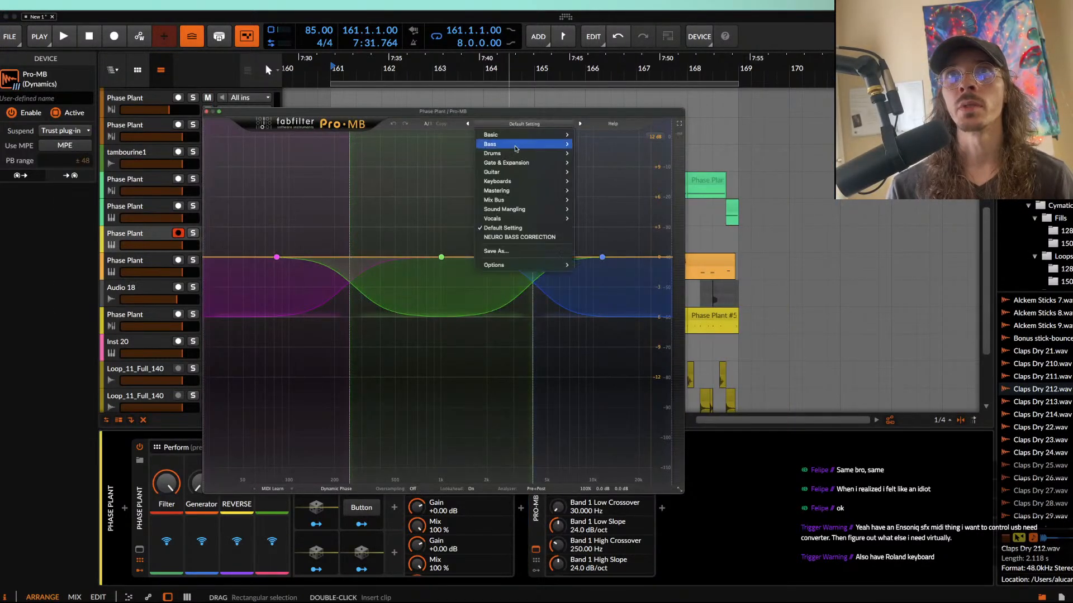
{"action": "left_click", "coordinate": [512, 240]}
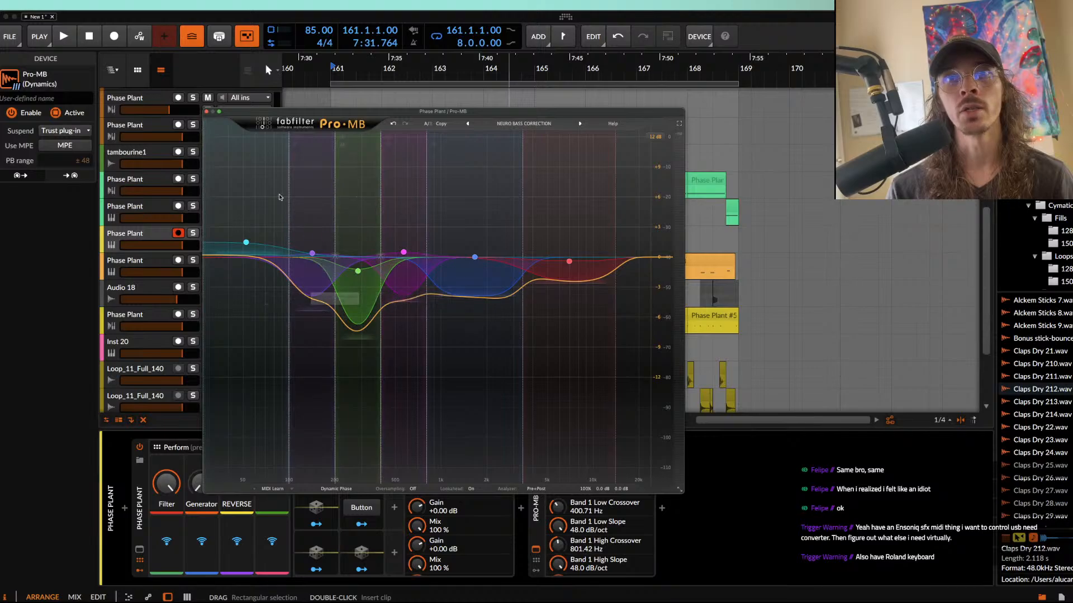
{"action": "left_click", "coordinate": [208, 112]}
Step: Insert Newfangled Saturate after Pro-MB on the AURORA DRAGON bass track and close its window
{"action": "left_click", "coordinate": [661, 508]}
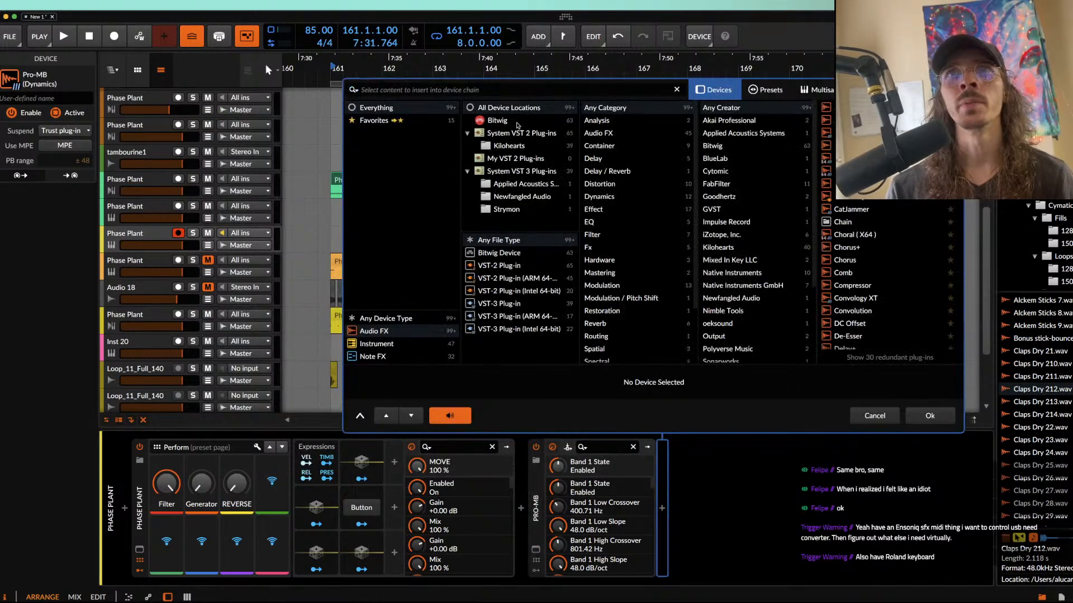
{"action": "left_click", "coordinate": [505, 88]}
{"action": "type", "text": "SAT"}
{"action": "left_click", "coordinate": [872, 159]}
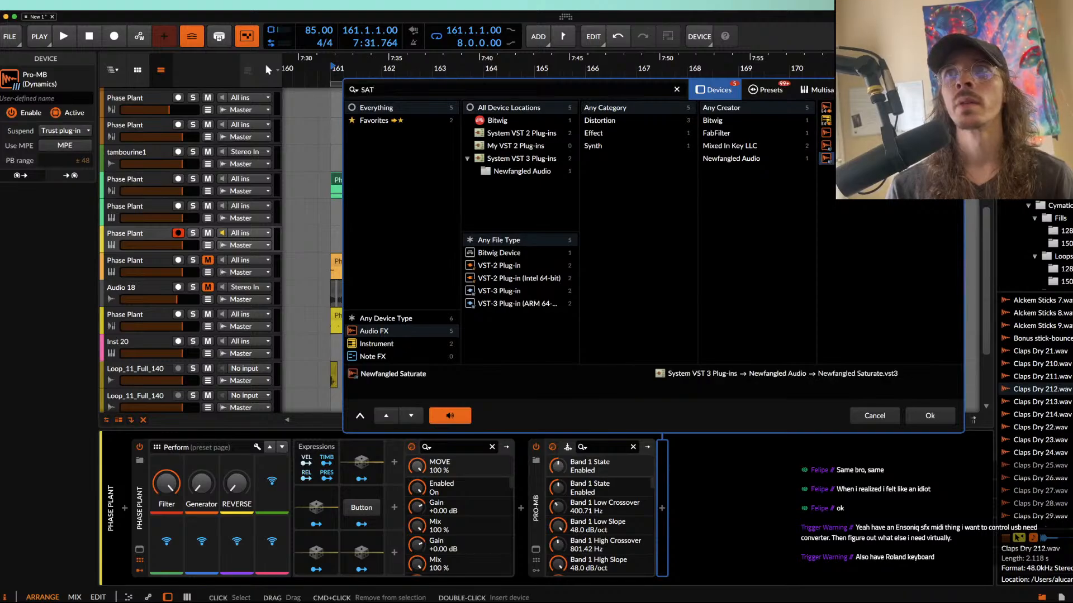
{"action": "left_click", "coordinate": [929, 415]}
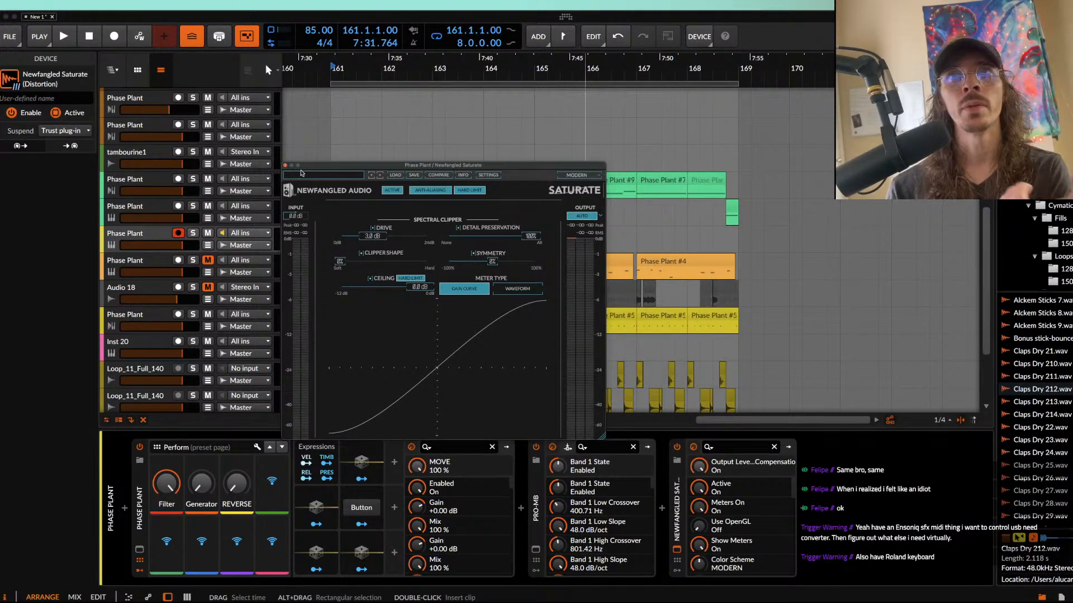
{"action": "left_click", "coordinate": [285, 166]}
Step: Select the new bass track, review its AURORA DRAGON patch in the synth window, and select the first upper green clip at bar 161
{"action": "left_click", "coordinate": [139, 240]}
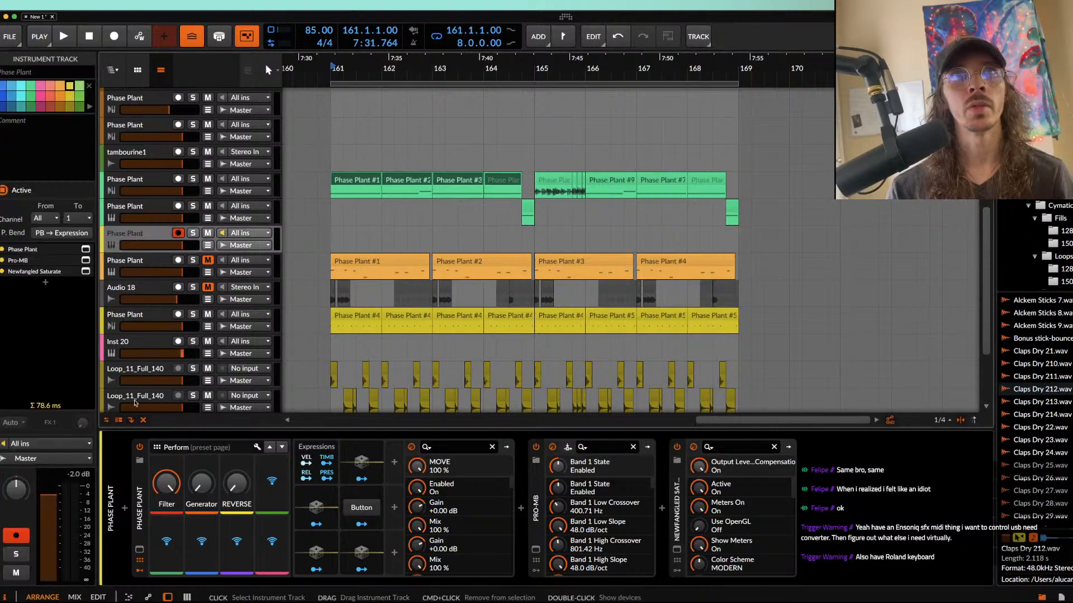
{"action": "left_click", "coordinate": [77, 475]}
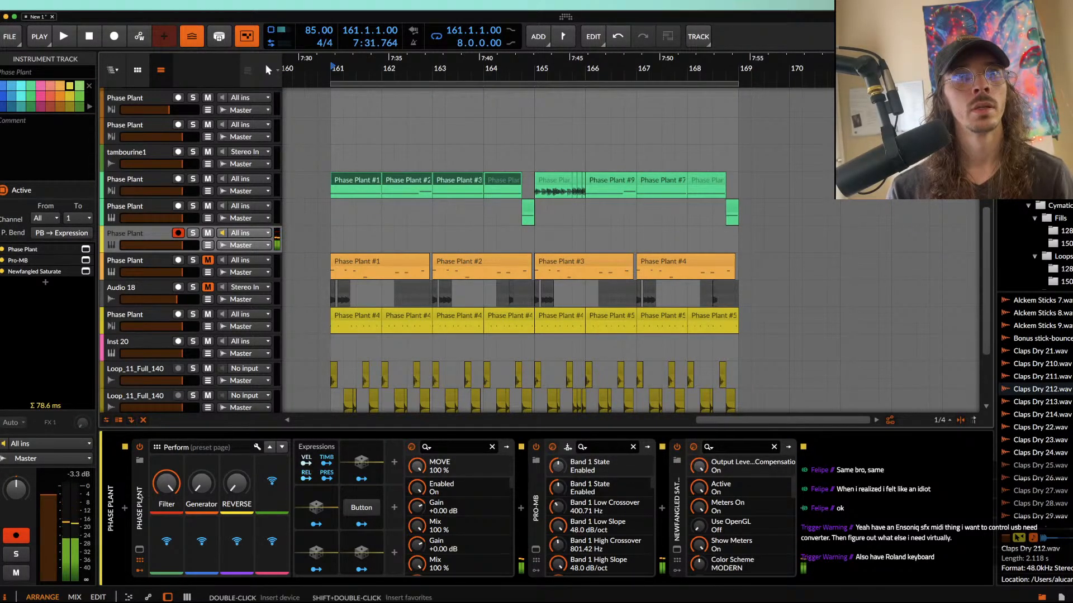
{"action": "left_click", "coordinate": [139, 549]}
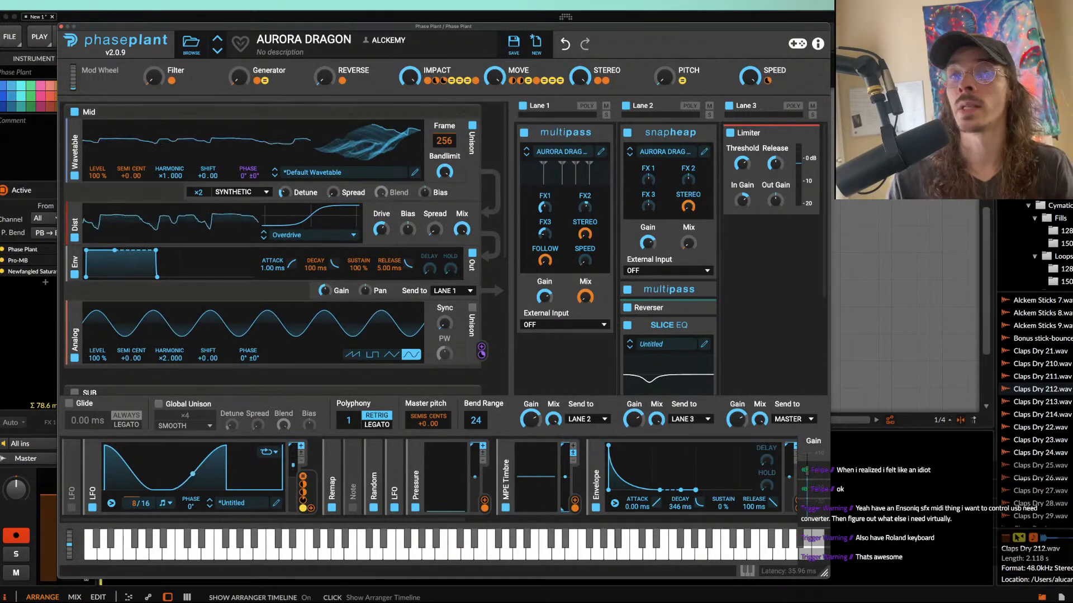
{"action": "left_click", "coordinate": [60, 26]}
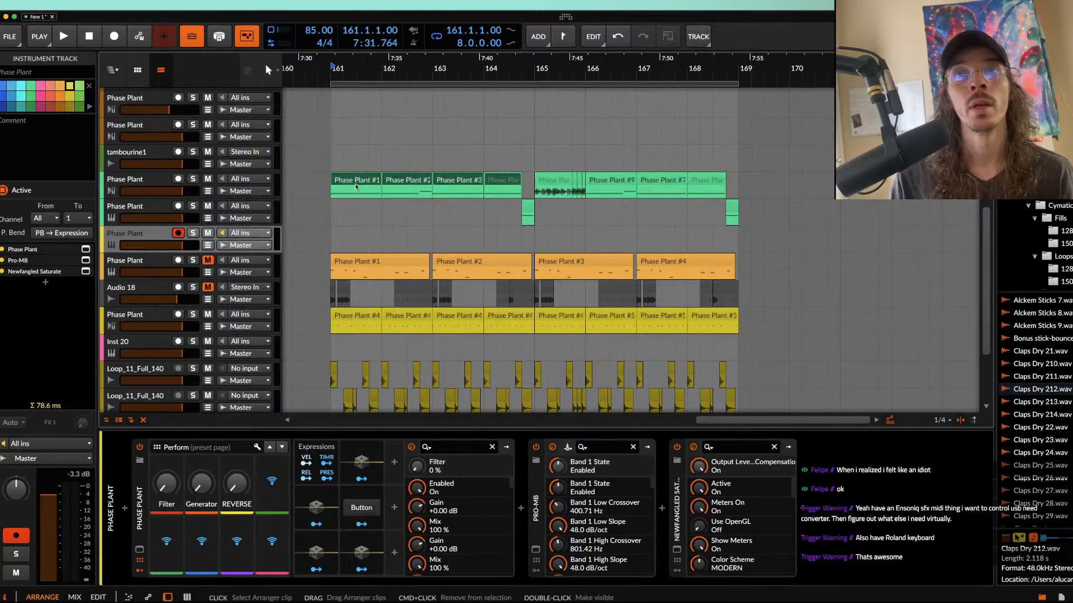
{"action": "left_click", "coordinate": [355, 186]}
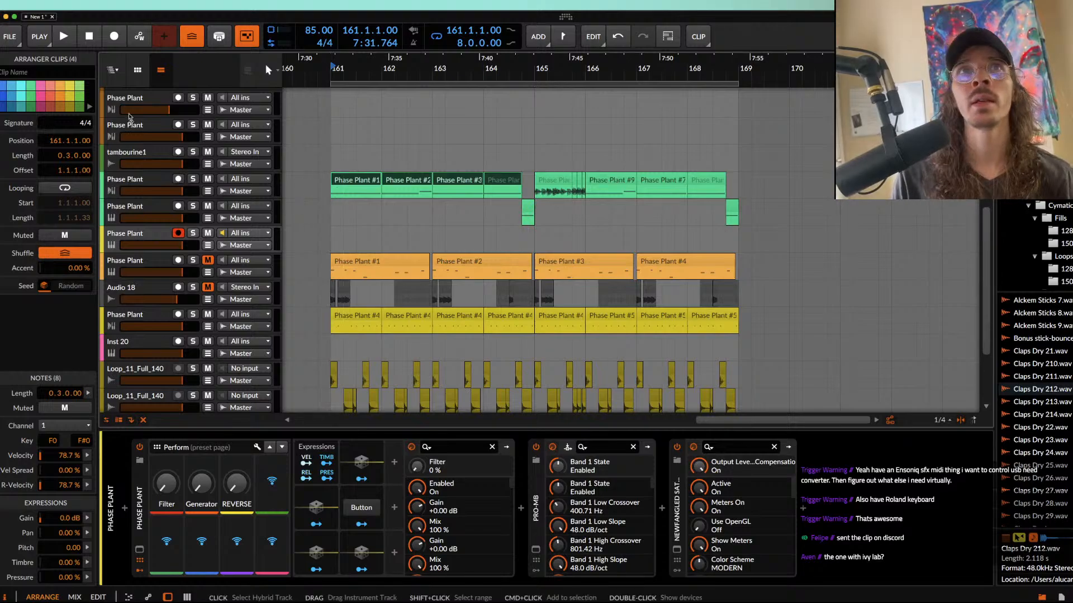
Step: Close the New 1 project and open melody loop maker from the recent projects
{"action": "left_click", "coordinate": [52, 16]}
{"action": "left_click", "coordinate": [604, 353]}
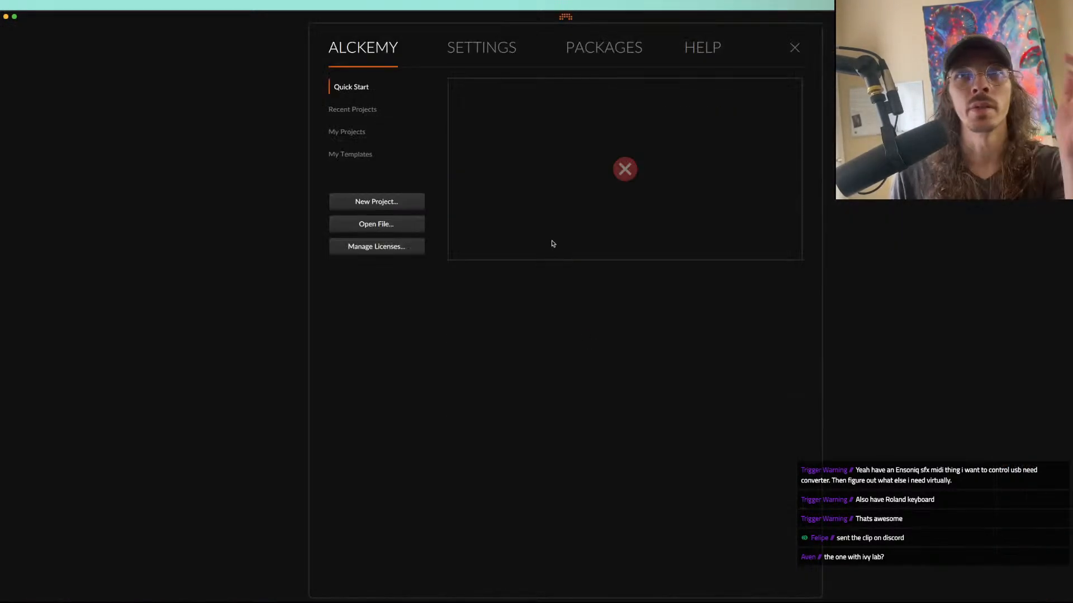
{"action": "left_click", "coordinate": [365, 108]}
{"action": "scroll", "coordinate": [562, 203], "scroll_direction": "down", "scroll_amount": 1}
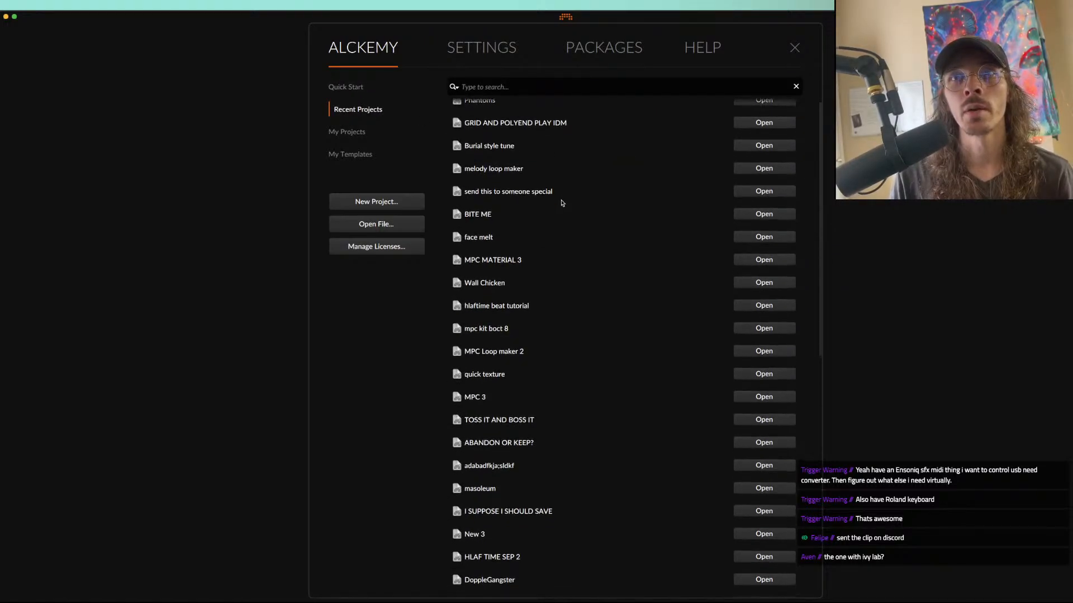
{"action": "scroll", "coordinate": [562, 203], "scroll_direction": "up", "scroll_amount": 1}
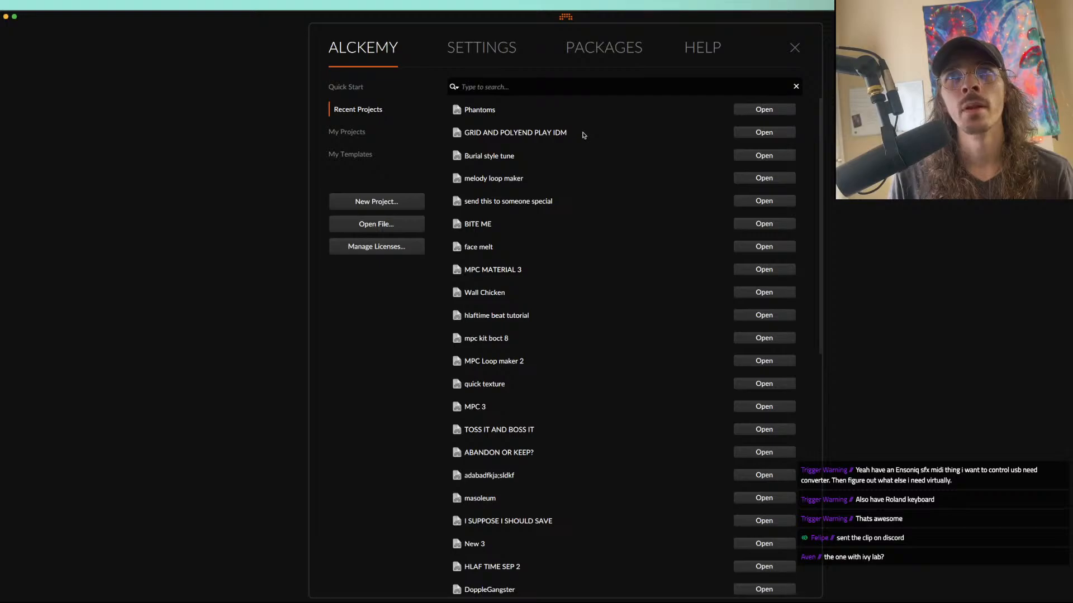
{"action": "left_click", "coordinate": [480, 118]}
{"action": "left_click", "coordinate": [497, 172]}
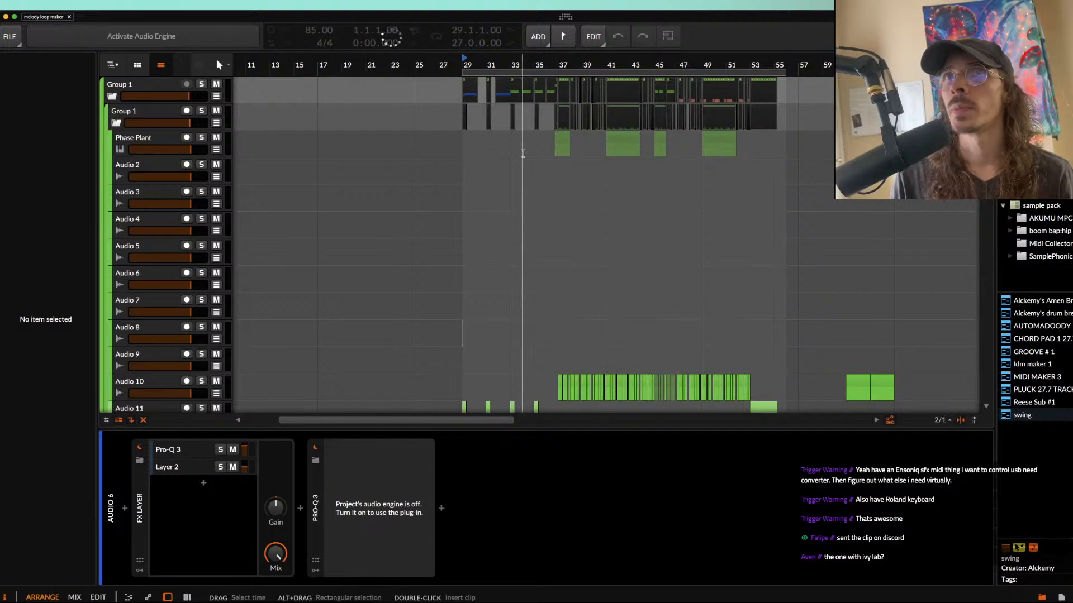
Step: Look over the start of the arrangement and place the play position at bar 37
{"action": "scroll", "coordinate": [523, 153], "scroll_direction": "up", "scroll_amount": 5}
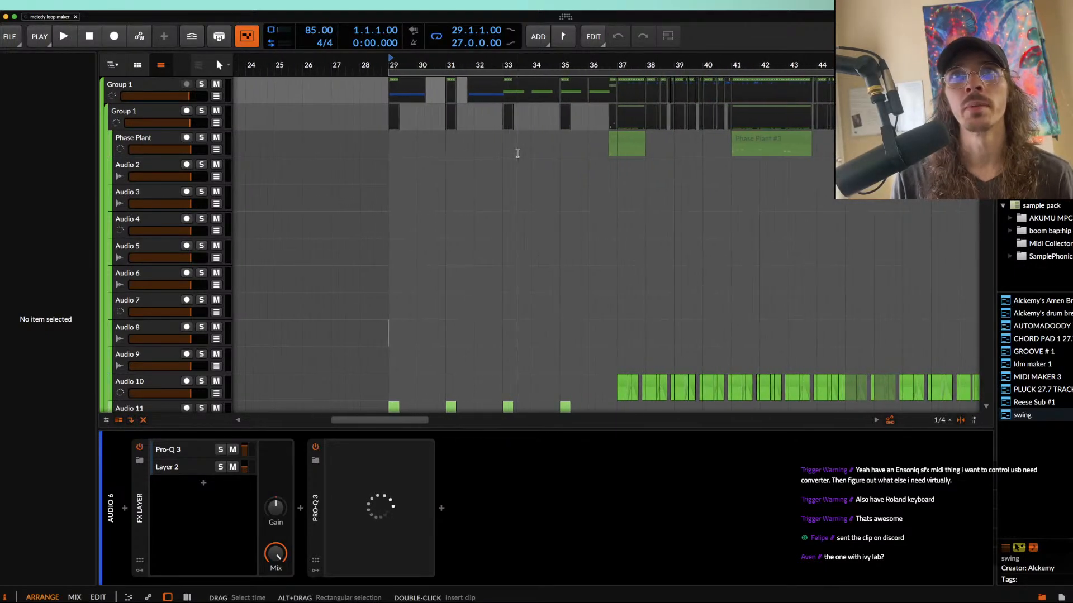
{"action": "scroll", "coordinate": [520, 153], "scroll_direction": "down", "scroll_amount": 5}
{"action": "scroll", "coordinate": [515, 153], "scroll_direction": "up", "scroll_amount": 5}
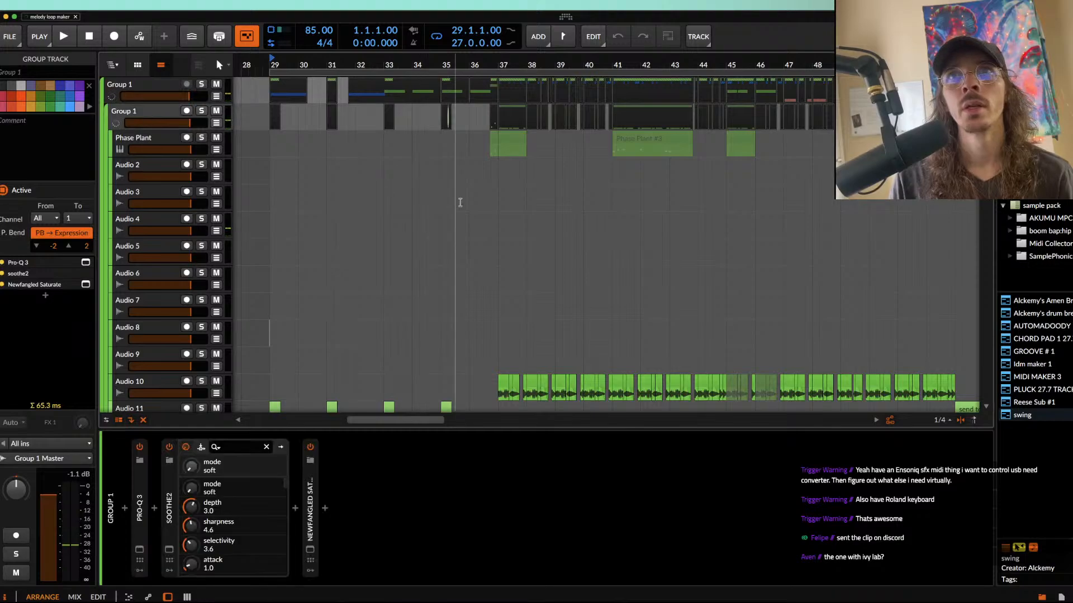
{"action": "left_click", "coordinate": [500, 174]}
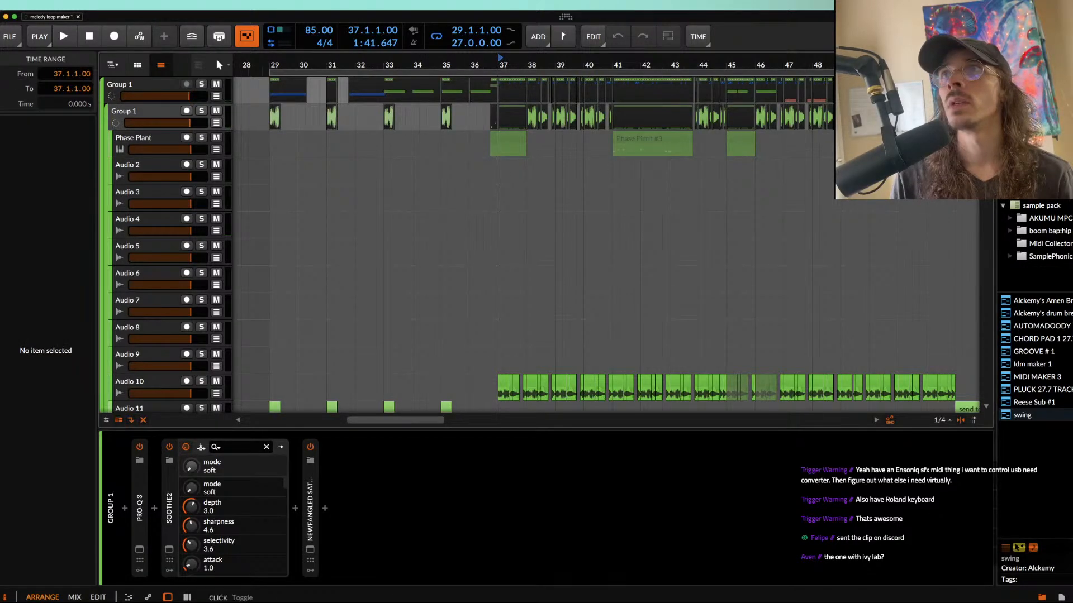
Step: Show the files used by the project and look through the list of audio samples
{"action": "left_click", "coordinate": [1061, 597]}
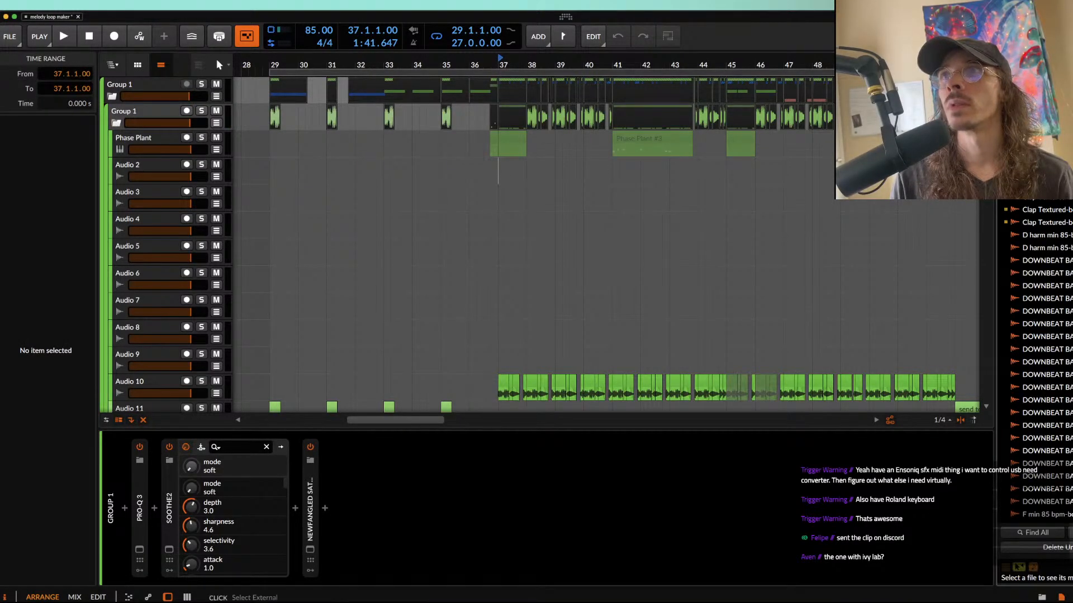
{"action": "scroll", "coordinate": [1033, 363], "scroll_direction": "down", "scroll_amount": 10}
{"action": "scroll", "coordinate": [1033, 363], "scroll_direction": "up", "scroll_amount": 8}
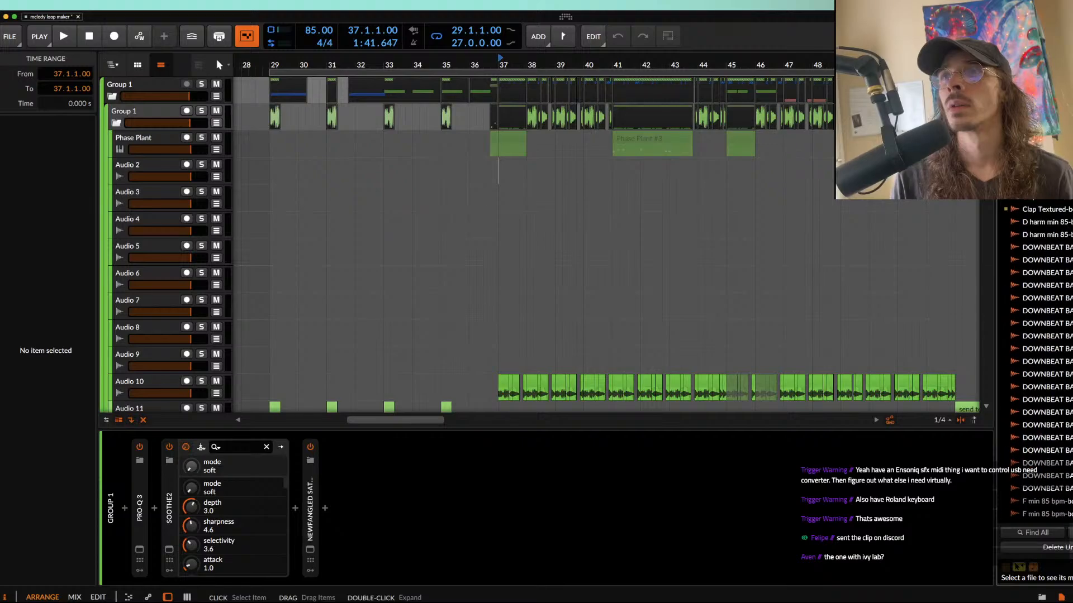
{"action": "scroll", "coordinate": [1033, 363], "scroll_direction": "down", "scroll_amount": 8}
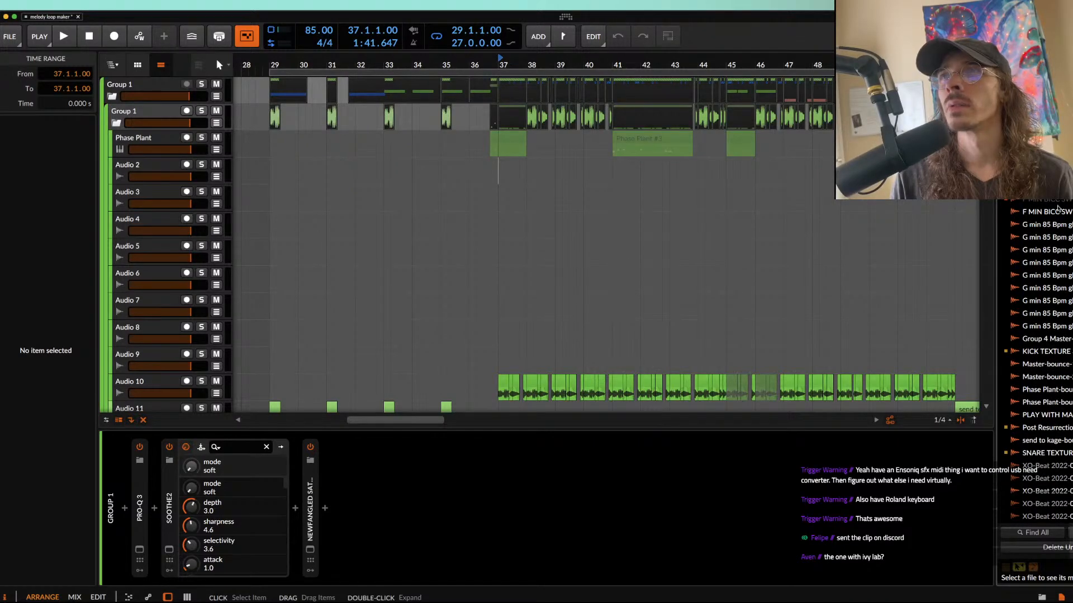
Step: Place the play position at bar 42 and examine the drum and kick texture tracks across the arrangement
{"action": "left_click", "coordinate": [643, 189]}
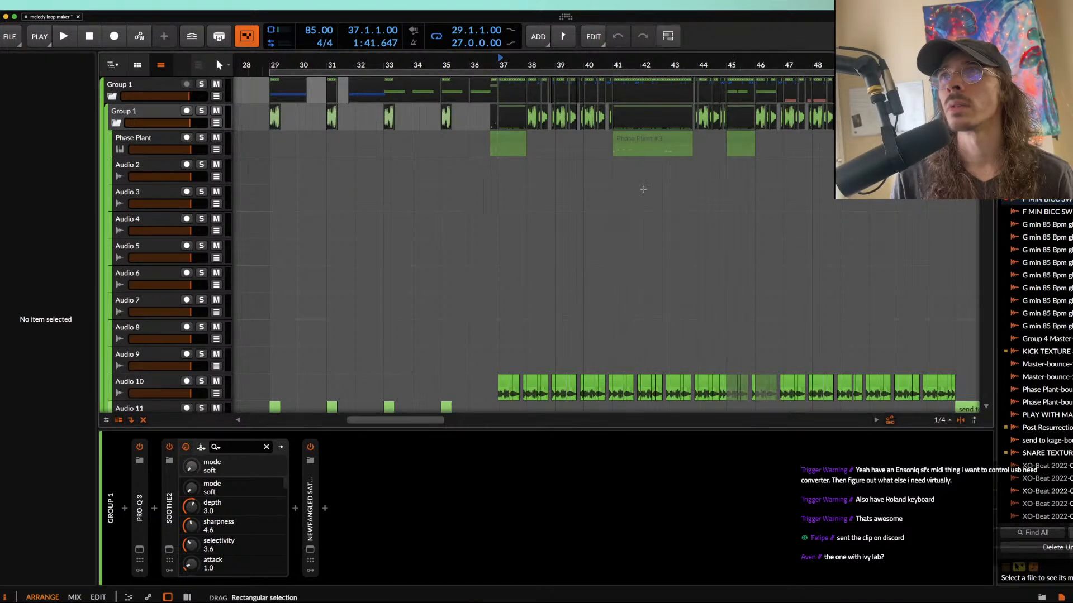
{"action": "scroll", "coordinate": [344, 160], "scroll_direction": "up", "scroll_amount": 3}
{"action": "scroll", "coordinate": [343, 160], "scroll_direction": "down", "scroll_amount": 5}
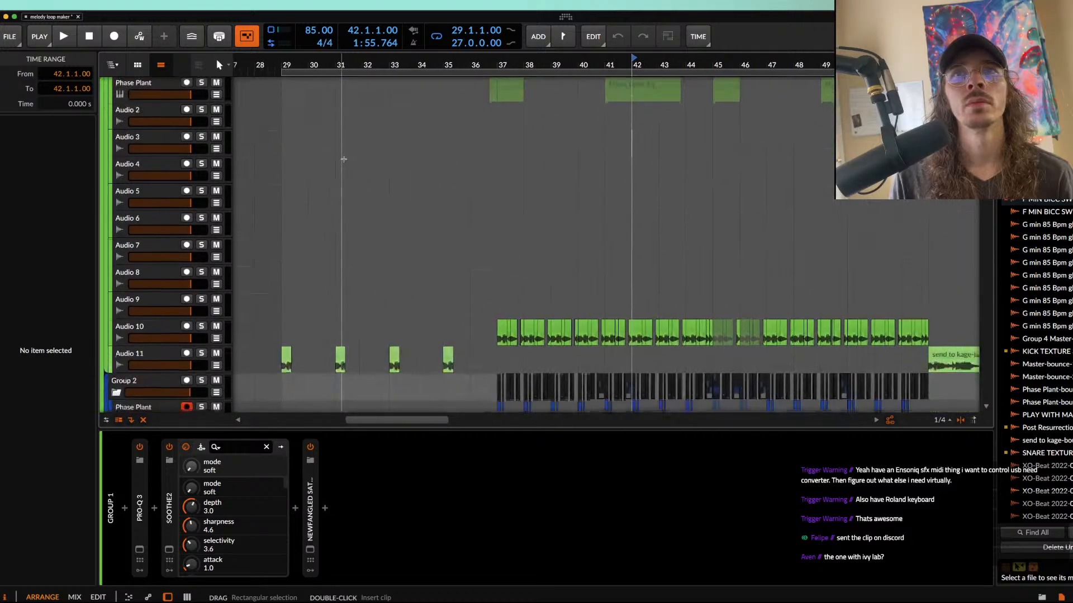
{"action": "scroll", "coordinate": [344, 159], "scroll_direction": "down", "scroll_amount": 5}
{"action": "scroll", "coordinate": [389, 212], "scroll_direction": "down", "scroll_amount": 5}
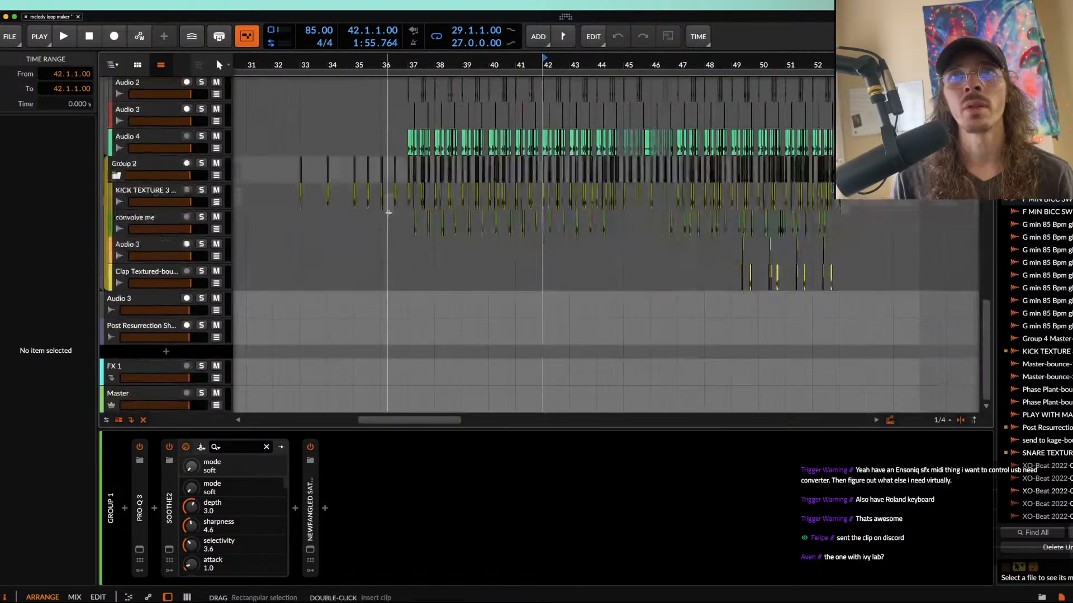
{"action": "scroll", "coordinate": [388, 213], "scroll_direction": "up", "scroll_amount": 10}
{"action": "scroll", "coordinate": [388, 212], "scroll_direction": "down", "scroll_amount": 10}
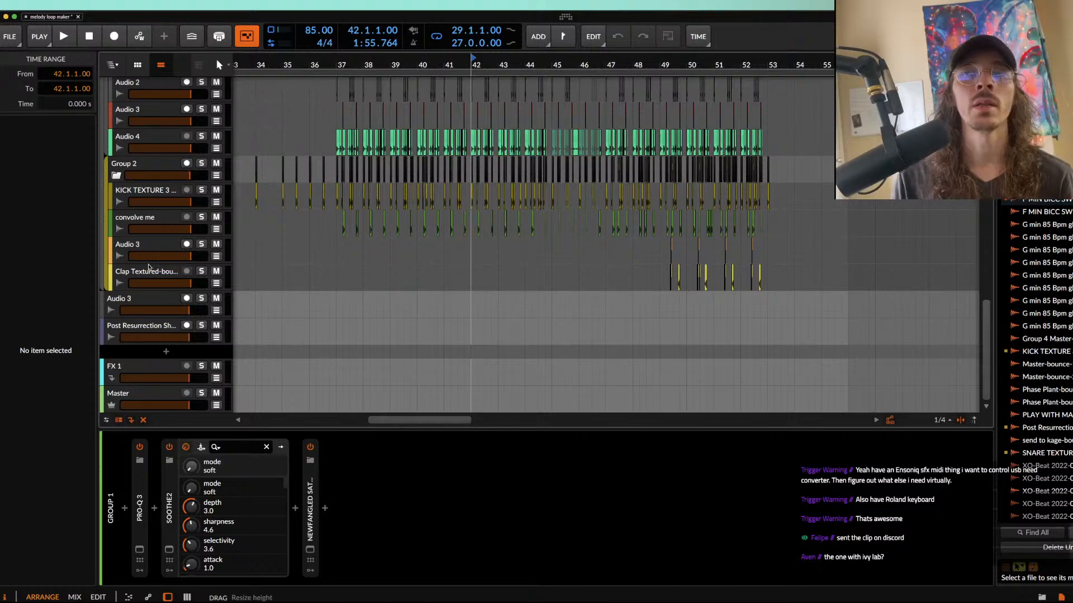
Step: Examine the device chains of the drum tracks, from Clap Textured and KICK TEXTURE 3 up to the XO-Beat track
{"action": "left_click", "coordinate": [149, 273]}
{"action": "left_click", "coordinate": [148, 251]}
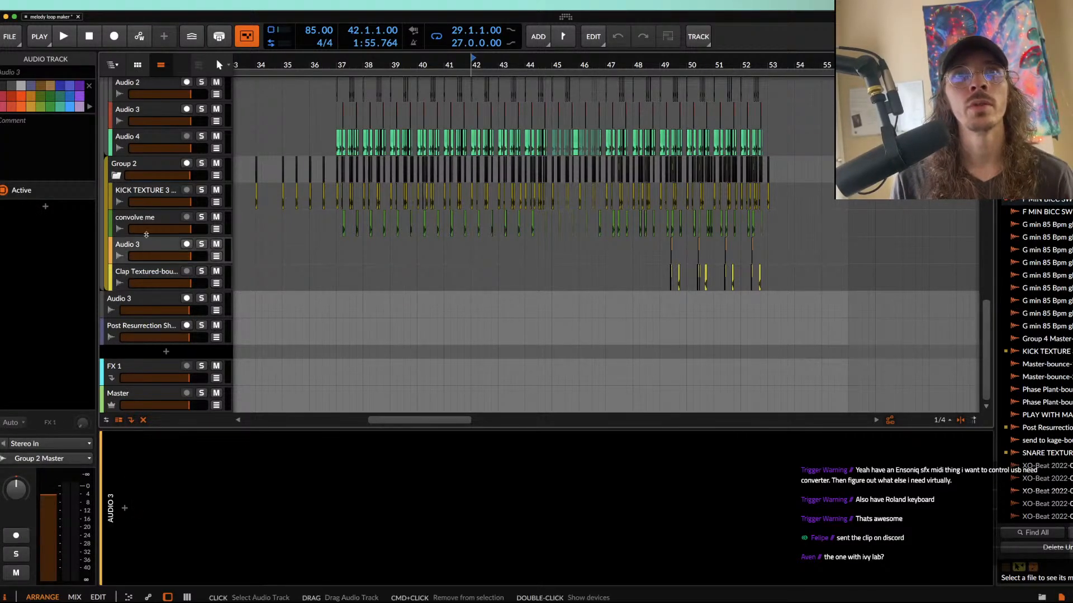
{"action": "left_click", "coordinate": [146, 220]}
{"action": "left_click", "coordinate": [146, 193]}
{"action": "scroll", "coordinate": [145, 206], "scroll_direction": "up", "scroll_amount": 5}
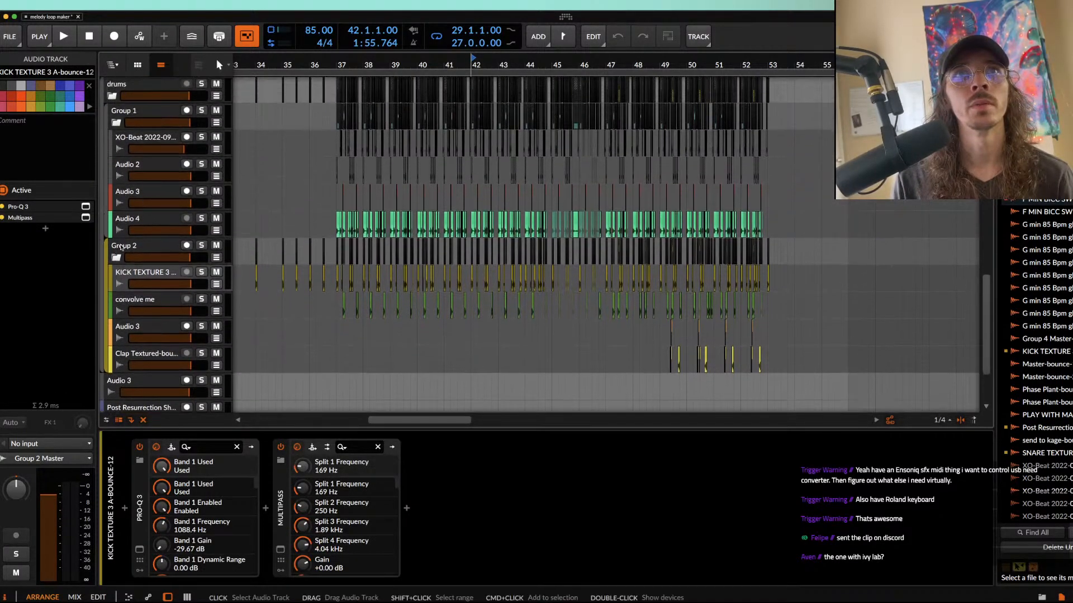
{"action": "left_click", "coordinate": [138, 225]}
{"action": "left_click", "coordinate": [140, 195]}
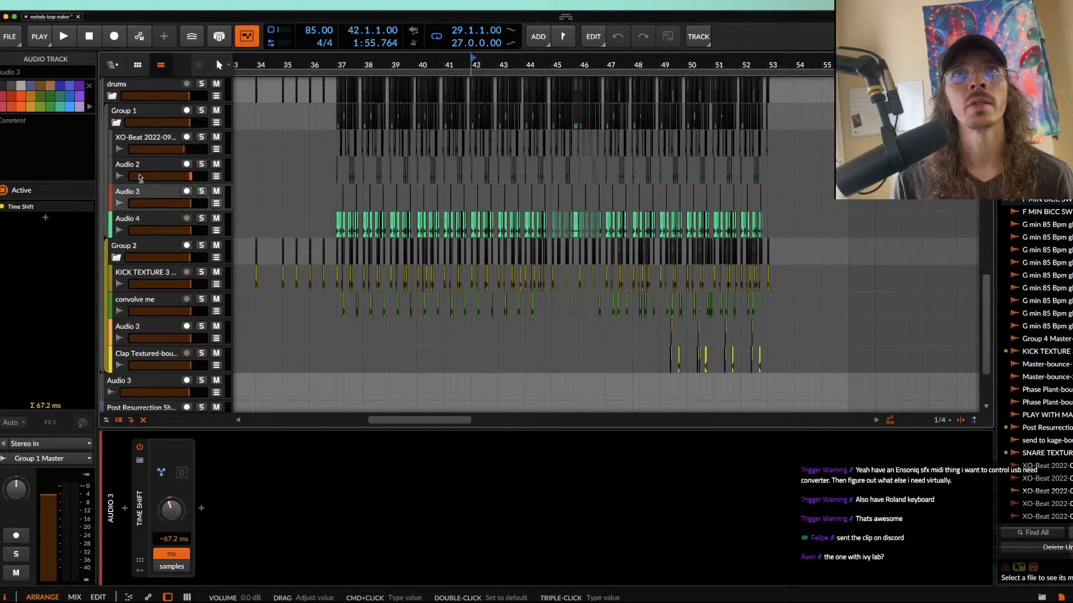
{"action": "left_click", "coordinate": [143, 145]}
{"action": "scroll", "coordinate": [143, 147], "scroll_direction": "up", "scroll_amount": 5}
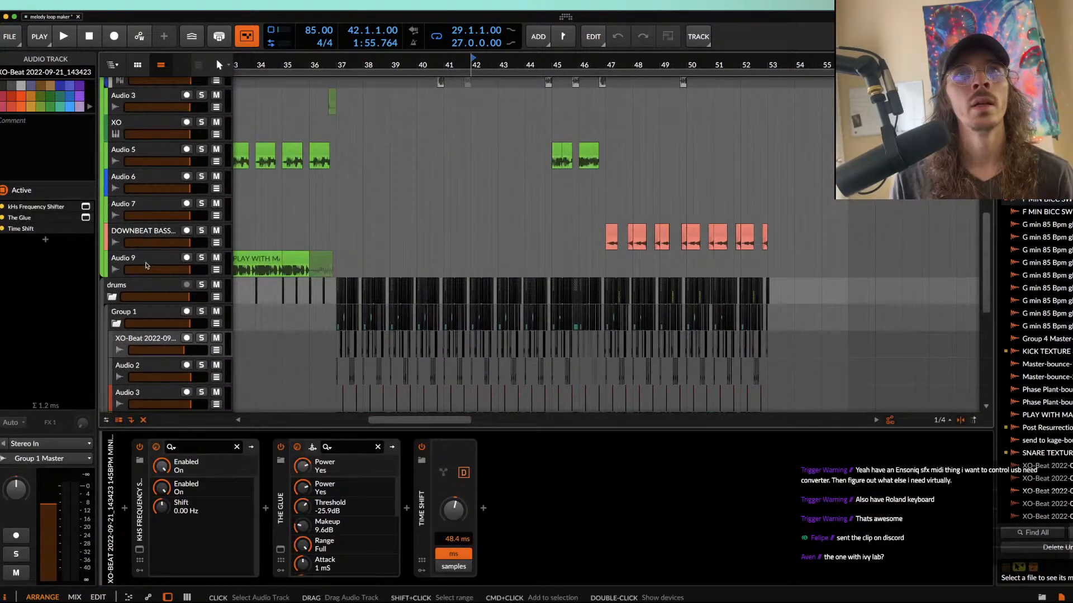
Step: Examine the device chains of the Audio 9, Audio 7, Audio 6 and Audio 5 tracks above the drums
{"action": "left_click", "coordinate": [146, 265]}
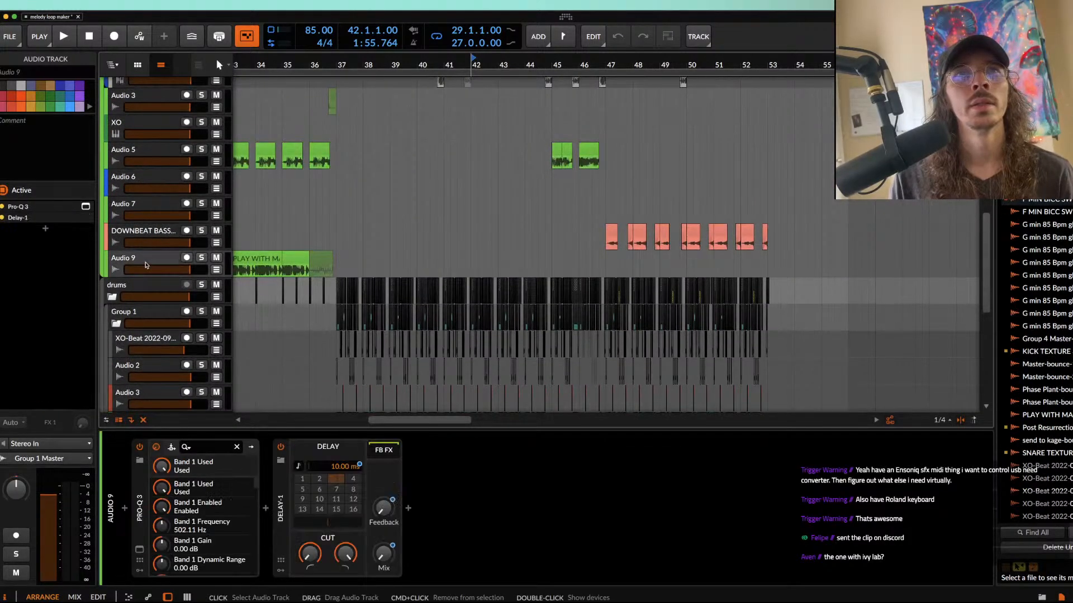
{"action": "left_click", "coordinate": [167, 207]}
{"action": "left_click", "coordinate": [161, 179]}
{"action": "left_click", "coordinate": [159, 154]}
{"action": "scroll", "coordinate": [158, 157], "scroll_direction": "up", "scroll_amount": 3}
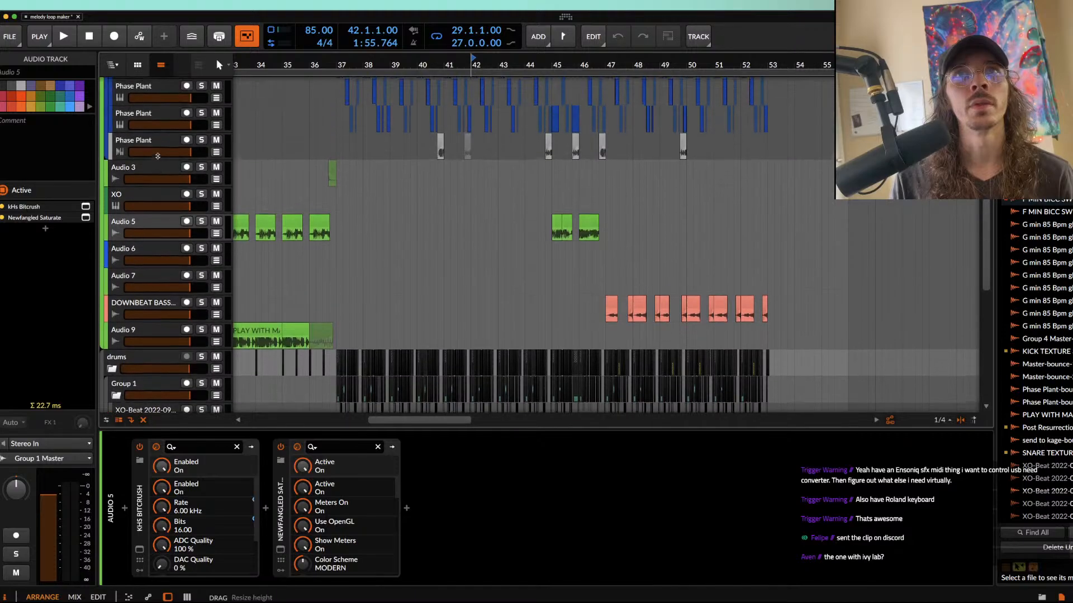
Step: Examine the device chains of the XO track, the Phase Plant tracks in Group 2, and Audio 10
{"action": "left_click", "coordinate": [158, 190]}
{"action": "left_click", "coordinate": [153, 147]}
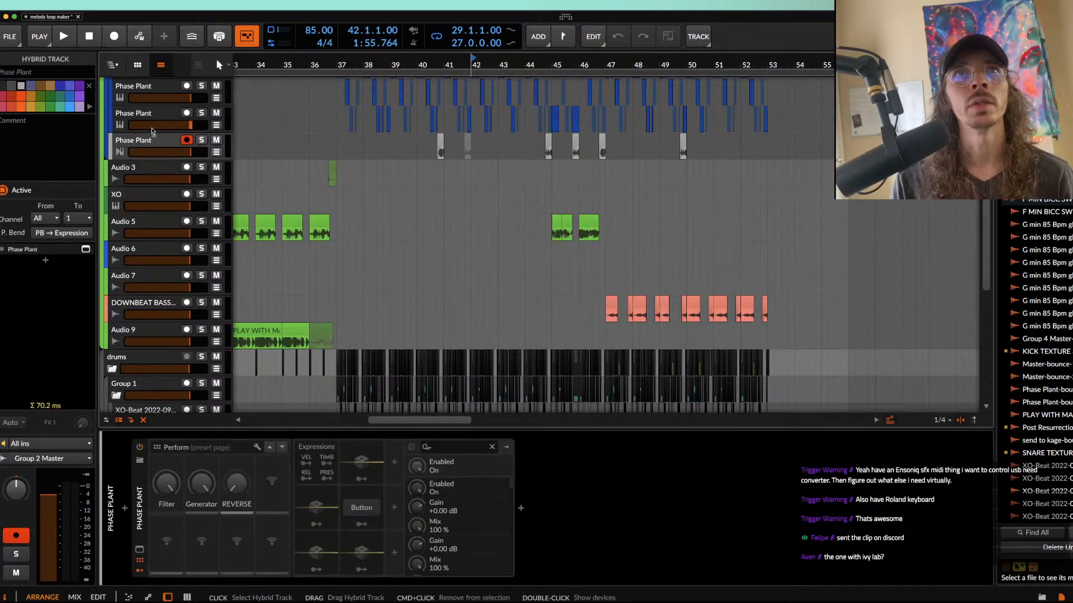
{"action": "left_click", "coordinate": [146, 89]}
{"action": "scroll", "coordinate": [144, 234], "scroll_direction": "up", "scroll_amount": 5}
{"action": "left_click", "coordinate": [144, 234]}
{"action": "left_click", "coordinate": [143, 179]}
{"action": "left_click", "coordinate": [141, 153]}
Step: Survey the overall arrangement across the bass, audio and drum tracks, from the empty opening bars to the outlying clips
{"action": "scroll", "coordinate": [141, 155], "scroll_direction": "up", "scroll_amount": 3}
{"action": "scroll", "coordinate": [142, 156], "scroll_direction": "up", "scroll_amount": 4}
{"action": "scroll", "coordinate": [354, 257], "scroll_direction": "left", "scroll_amount": 5}
{"action": "scroll", "coordinate": [354, 257], "scroll_direction": "down", "scroll_amount": 4}
{"action": "scroll", "coordinate": [355, 257], "scroll_direction": "left", "scroll_amount": 5}
{"action": "scroll", "coordinate": [355, 257], "scroll_direction": "down", "scroll_amount": 2}
{"action": "scroll", "coordinate": [355, 258], "scroll_direction": "down", "scroll_amount": 9}
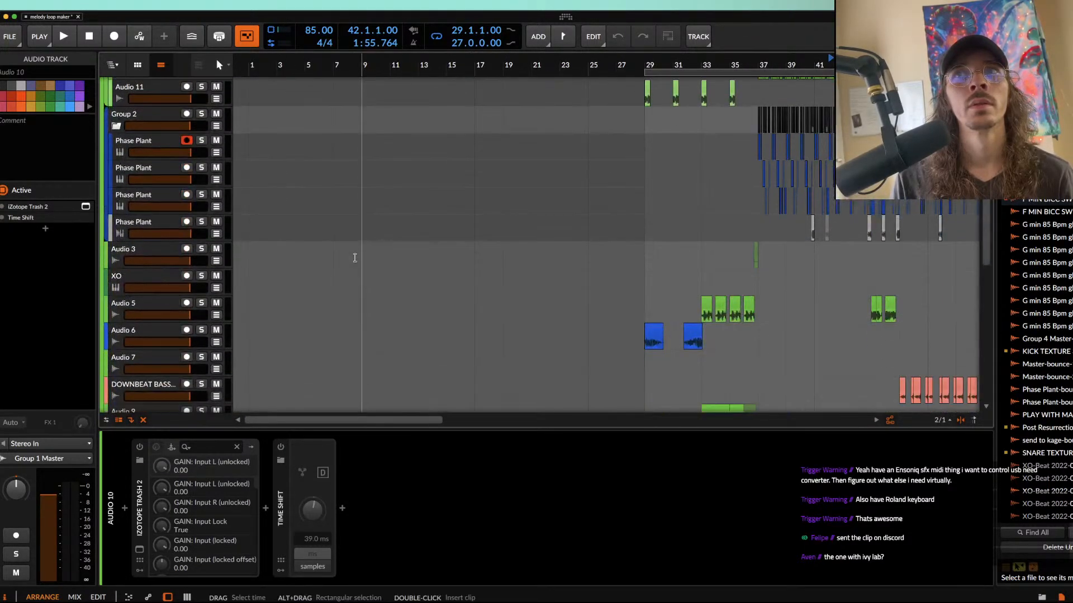
{"action": "scroll", "coordinate": [354, 258], "scroll_direction": "right", "scroll_amount": 9}
{"action": "scroll", "coordinate": [353, 258], "scroll_direction": "up", "scroll_amount": 8}
{"action": "scroll", "coordinate": [353, 258], "scroll_direction": "down", "scroll_amount": 9}
{"action": "scroll", "coordinate": [354, 258], "scroll_direction": "down", "scroll_amount": 8}
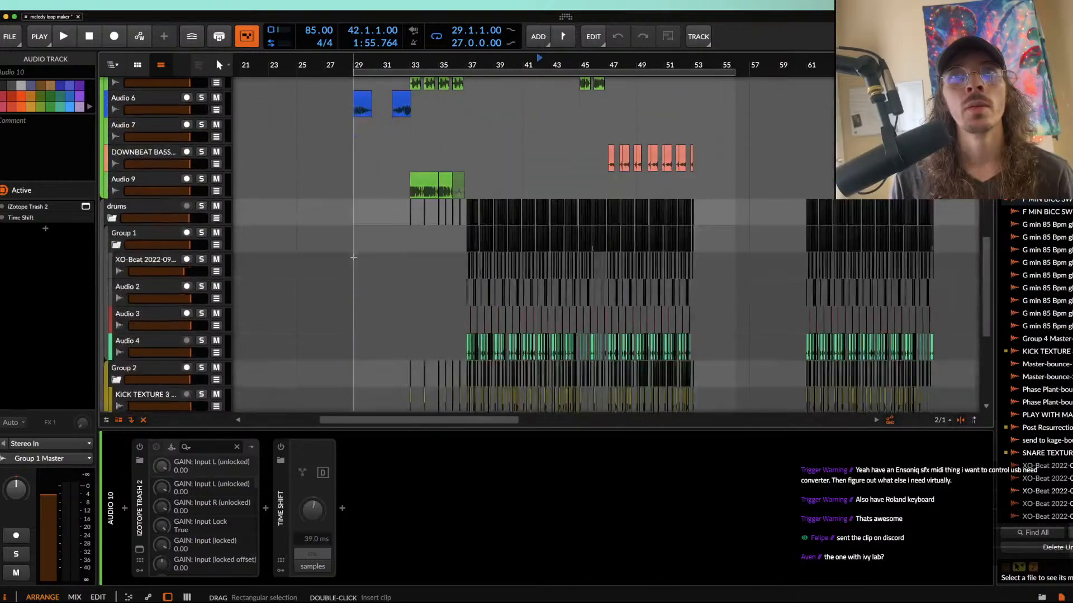
{"action": "scroll", "coordinate": [353, 257], "scroll_direction": "up", "scroll_amount": 3}
{"action": "scroll", "coordinate": [353, 258], "scroll_direction": "down", "scroll_amount": 5}
{"action": "scroll", "coordinate": [354, 257], "scroll_direction": "left", "scroll_amount": 2}
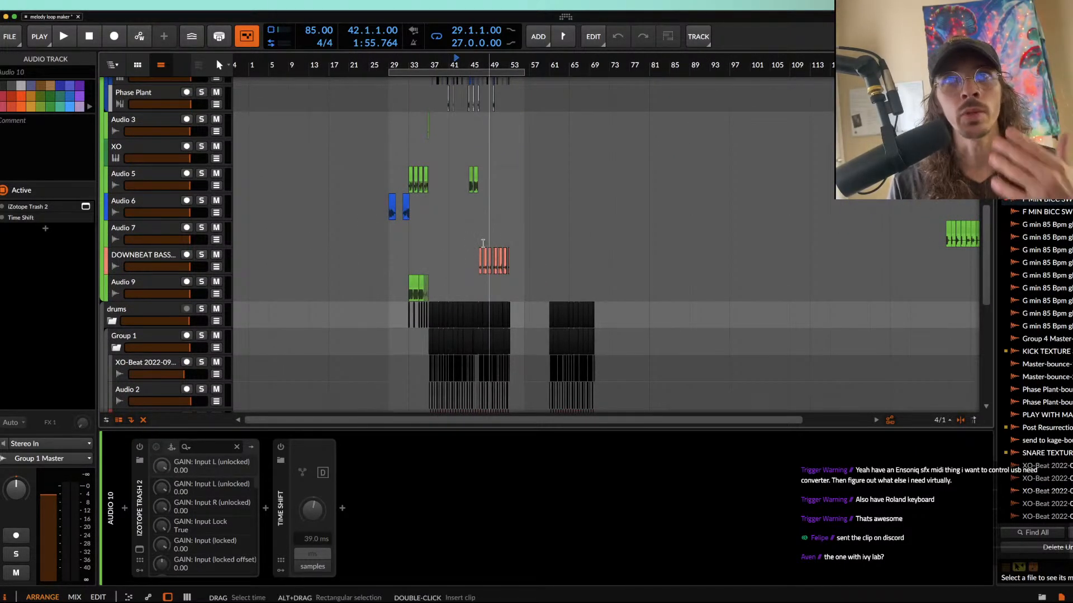
{"action": "scroll", "coordinate": [483, 243], "scroll_direction": "up", "scroll_amount": 4}
{"action": "scroll", "coordinate": [483, 243], "scroll_direction": "up", "scroll_amount": 8}
{"action": "scroll", "coordinate": [483, 244], "scroll_direction": "up", "scroll_amount": 4}
{"action": "scroll", "coordinate": [483, 244], "scroll_direction": "left", "scroll_amount": 2}
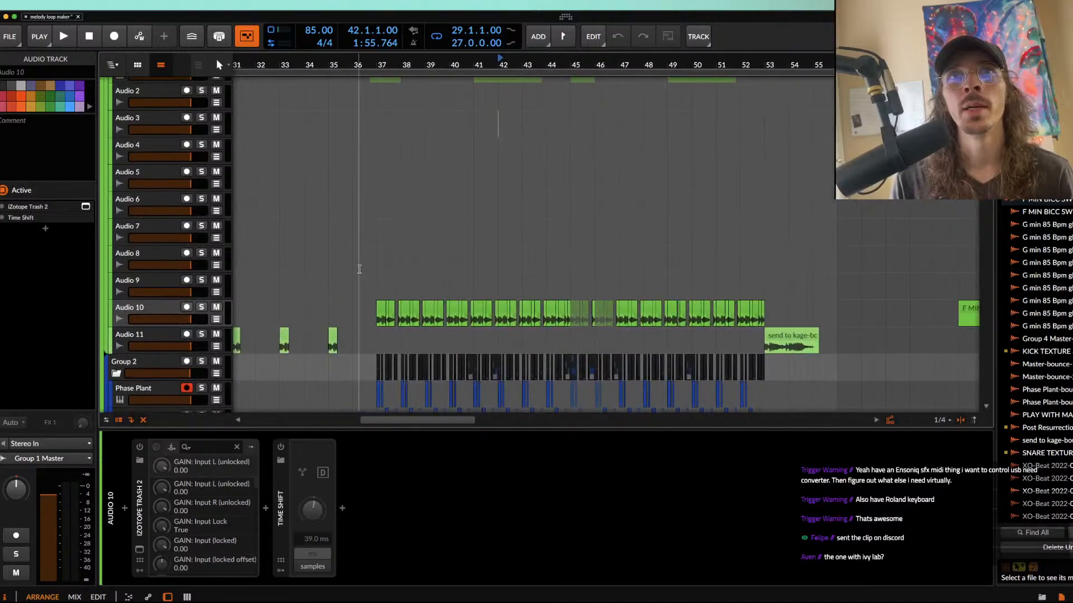
Step: Place the play position at bar 37 and examine the alternating Phase Plant bass clips in Group 2 up close
{"action": "left_click", "coordinate": [375, 292]}
{"action": "scroll", "coordinate": [375, 291], "scroll_direction": "up", "scroll_amount": 3}
{"action": "scroll", "coordinate": [437, 286], "scroll_direction": "down", "scroll_amount": 6}
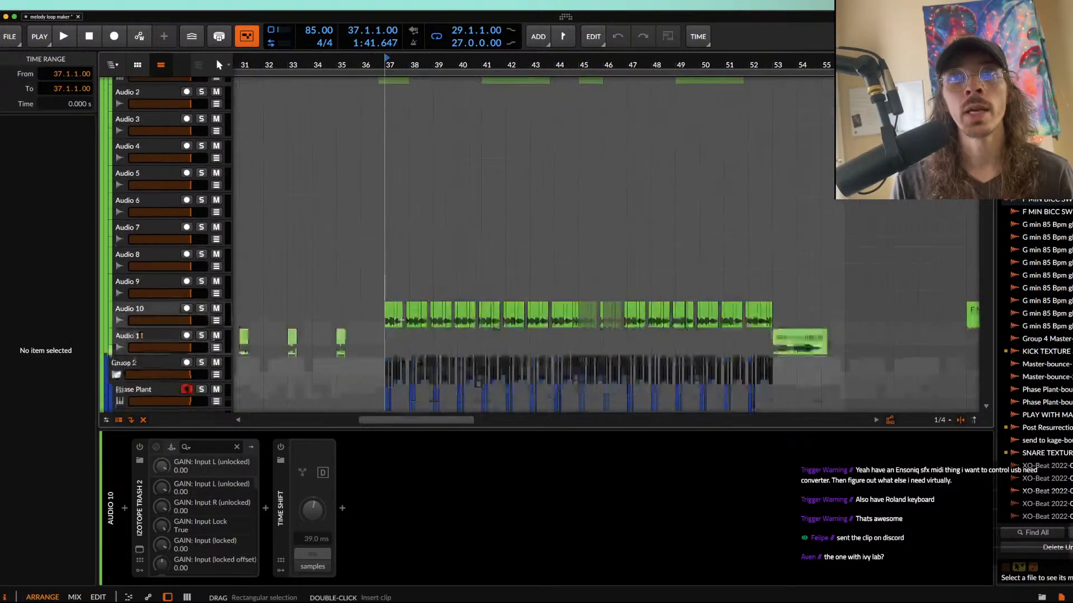
{"action": "scroll", "coordinate": [399, 269], "scroll_direction": "up", "scroll_amount": 6}
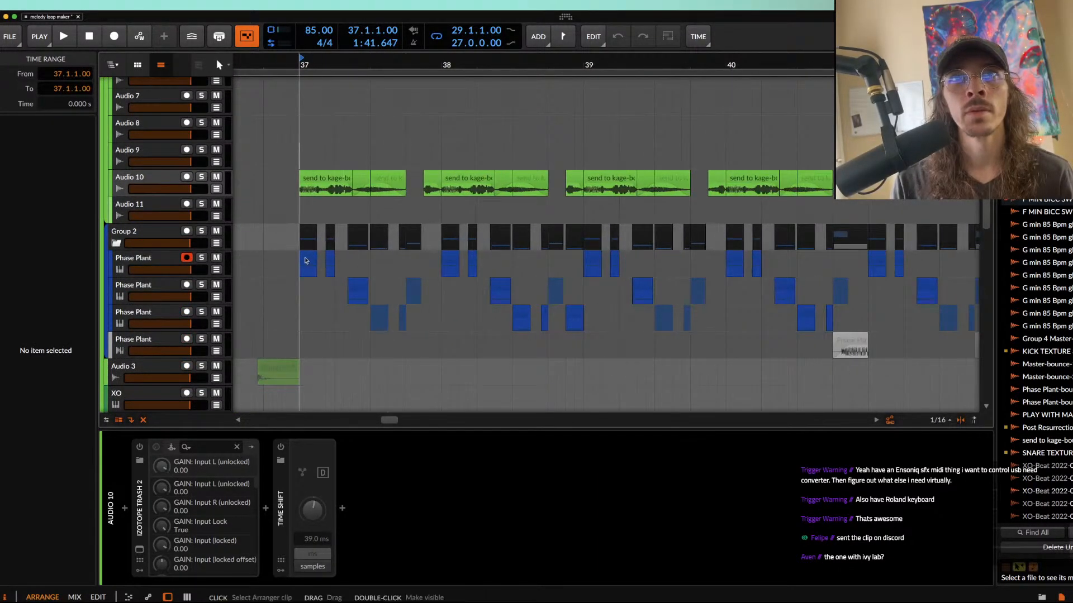
Step: Compare the drum group's clips from bar 37 onward with the Audio 10 and Phase Plant bass clips above them
{"action": "scroll", "coordinate": [354, 282], "scroll_direction": "down", "scroll_amount": 8}
{"action": "scroll", "coordinate": [354, 283], "scroll_direction": "left", "scroll_amount": 2}
{"action": "scroll", "coordinate": [354, 282], "scroll_direction": "down", "scroll_amount": 8}
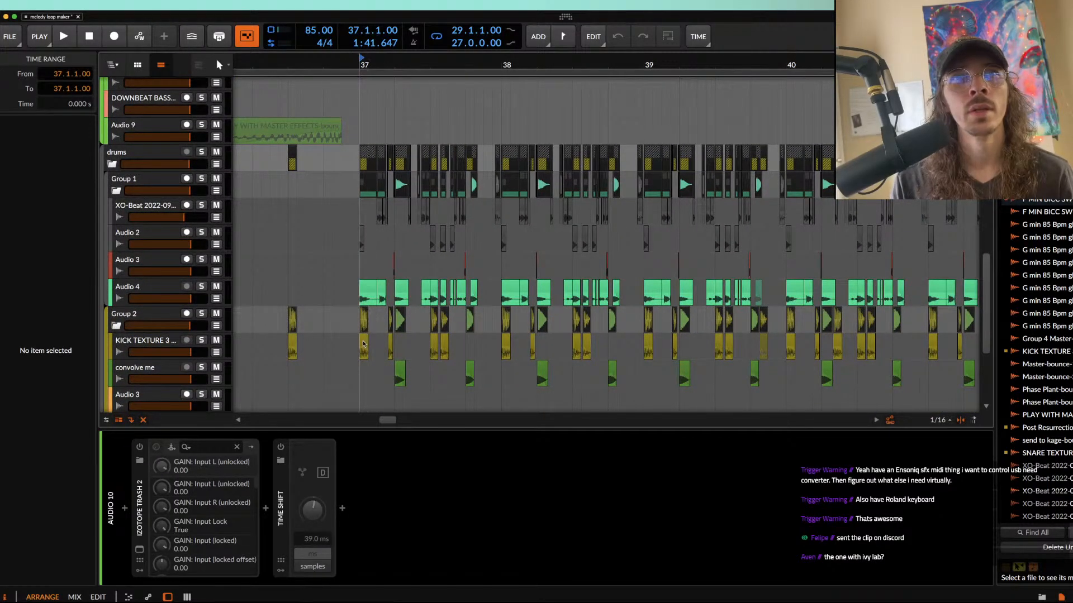
{"action": "scroll", "coordinate": [406, 368], "scroll_direction": "up", "scroll_amount": 10}
{"action": "scroll", "coordinate": [406, 369], "scroll_direction": "right", "scroll_amount": 2}
{"action": "scroll", "coordinate": [406, 369], "scroll_direction": "up", "scroll_amount": 8}
{"action": "scroll", "coordinate": [407, 369], "scroll_direction": "left", "scroll_amount": 1}
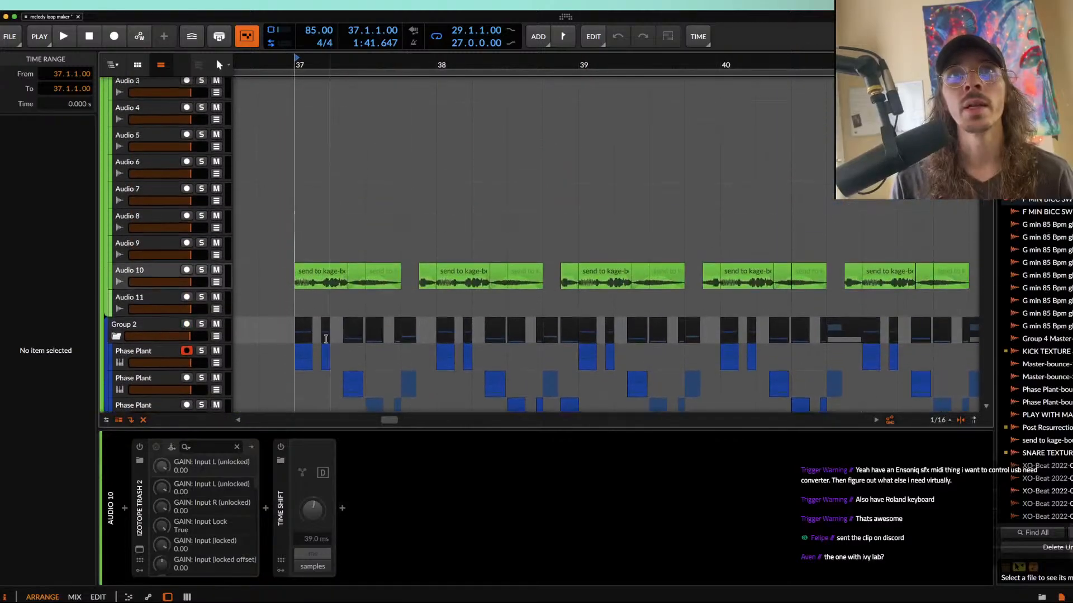
Step: Play the arrangement from bar 37 and follow the Audio 10 and Group 2 bass clips through bar 47
{"action": "key", "text": "space"}
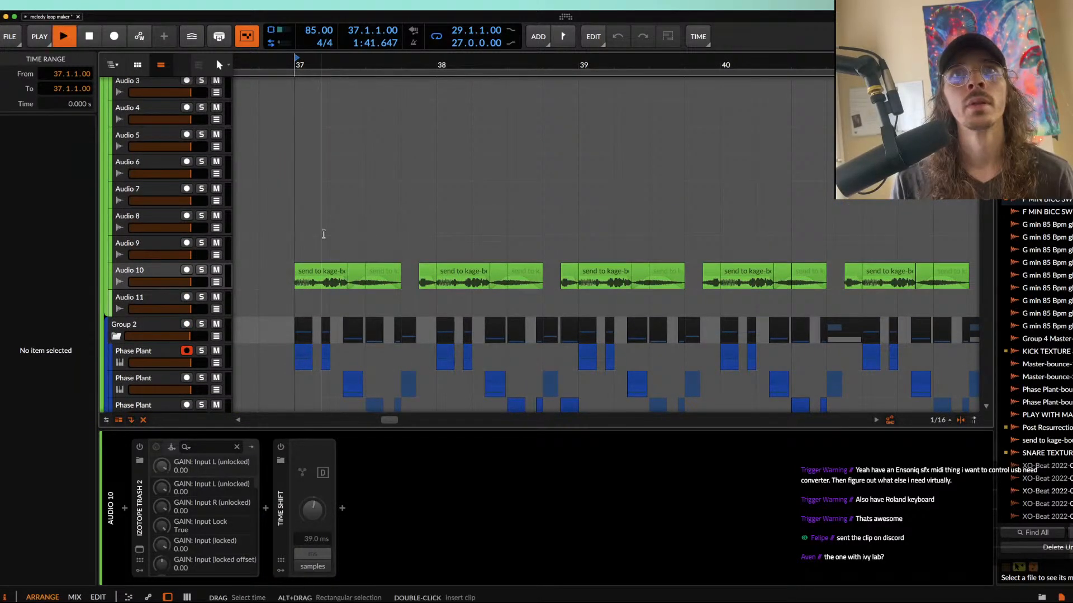
{"action": "scroll", "coordinate": [331, 136], "scroll_direction": "down", "scroll_amount": 2}
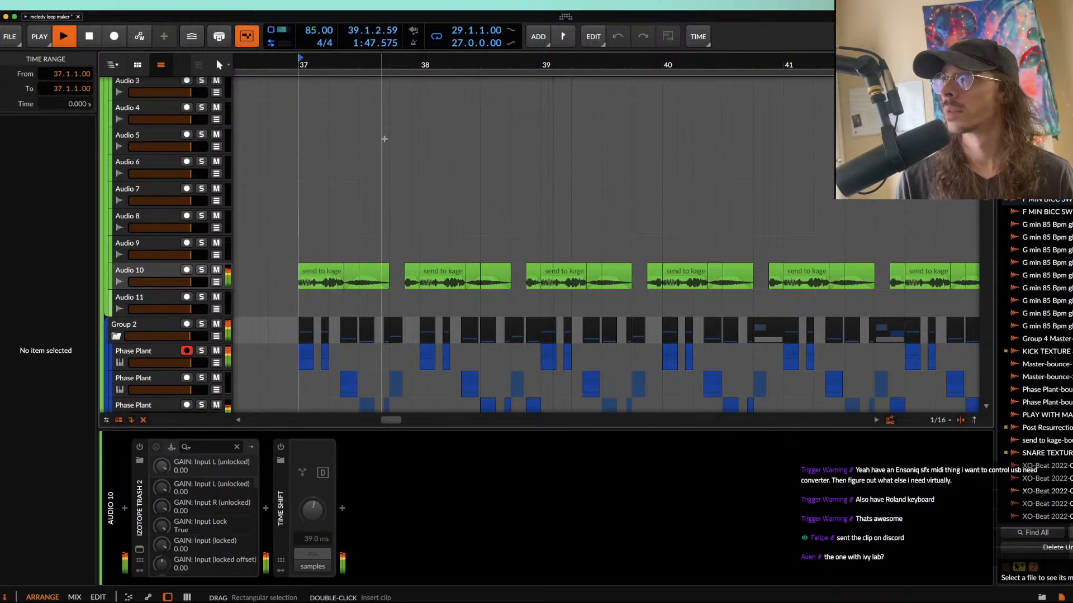
{"action": "scroll", "coordinate": [384, 139], "scroll_direction": "down", "scroll_amount": 3}
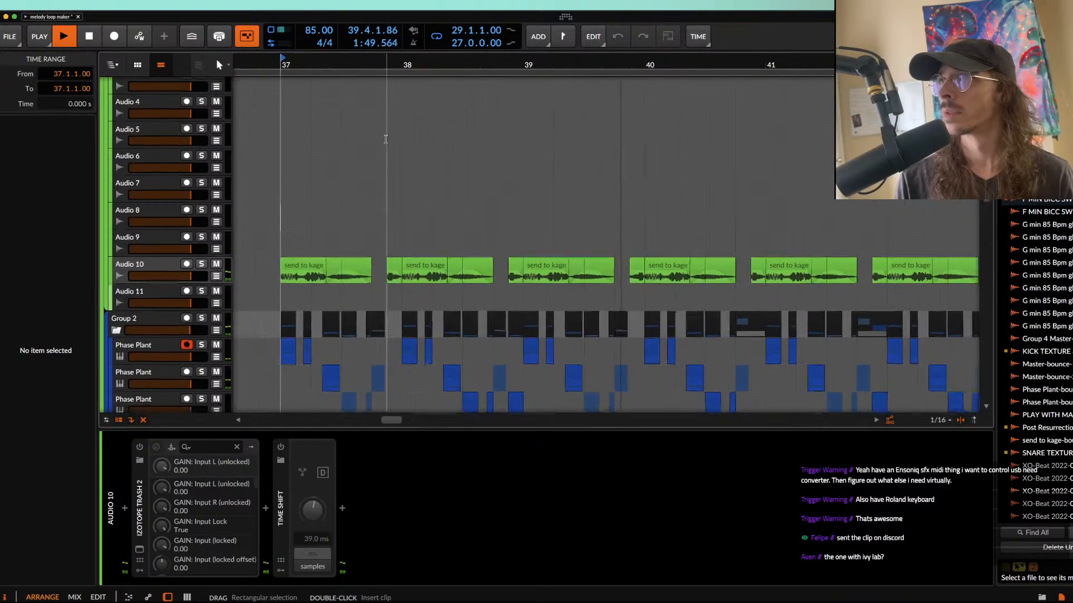
{"action": "scroll", "coordinate": [507, 153], "scroll_direction": "up", "scroll_amount": 3}
{"action": "scroll", "coordinate": [507, 153], "scroll_direction": "down", "scroll_amount": 3}
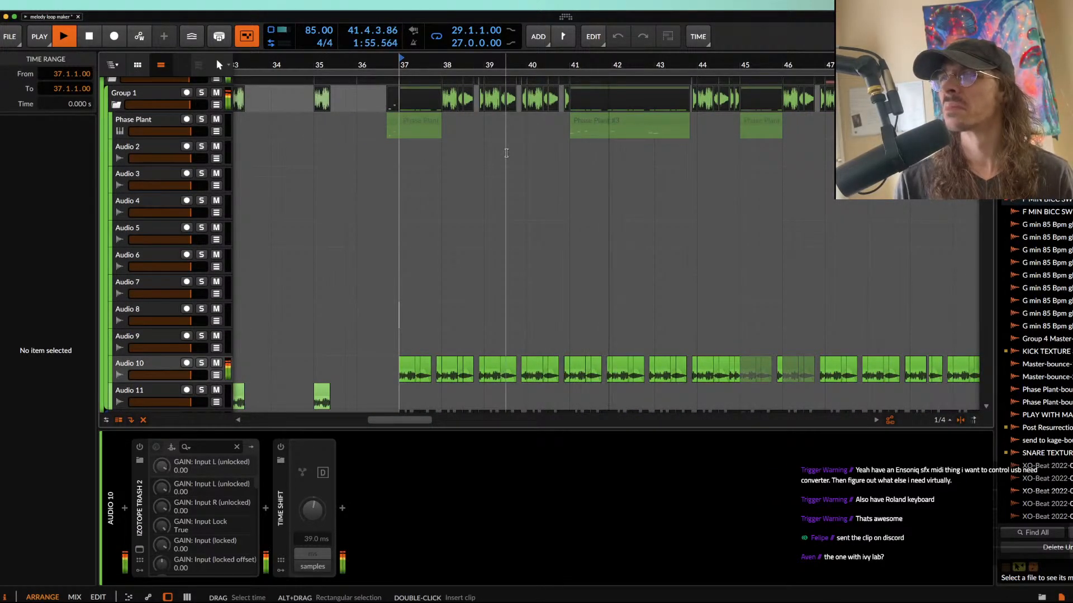
{"action": "scroll", "coordinate": [581, 168], "scroll_direction": "up", "scroll_amount": 3}
{"action": "scroll", "coordinate": [592, 169], "scroll_direction": "down", "scroll_amount": 2}
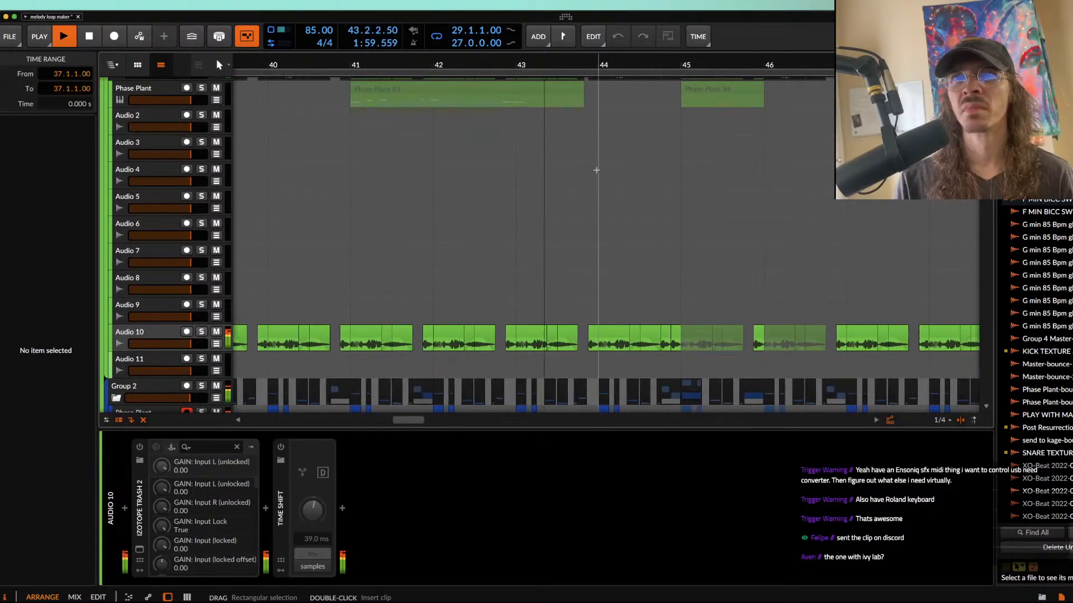
{"action": "scroll", "coordinate": [597, 169], "scroll_direction": "up", "scroll_amount": 1}
{"action": "scroll", "coordinate": [597, 170], "scroll_direction": "down", "scroll_amount": 5}
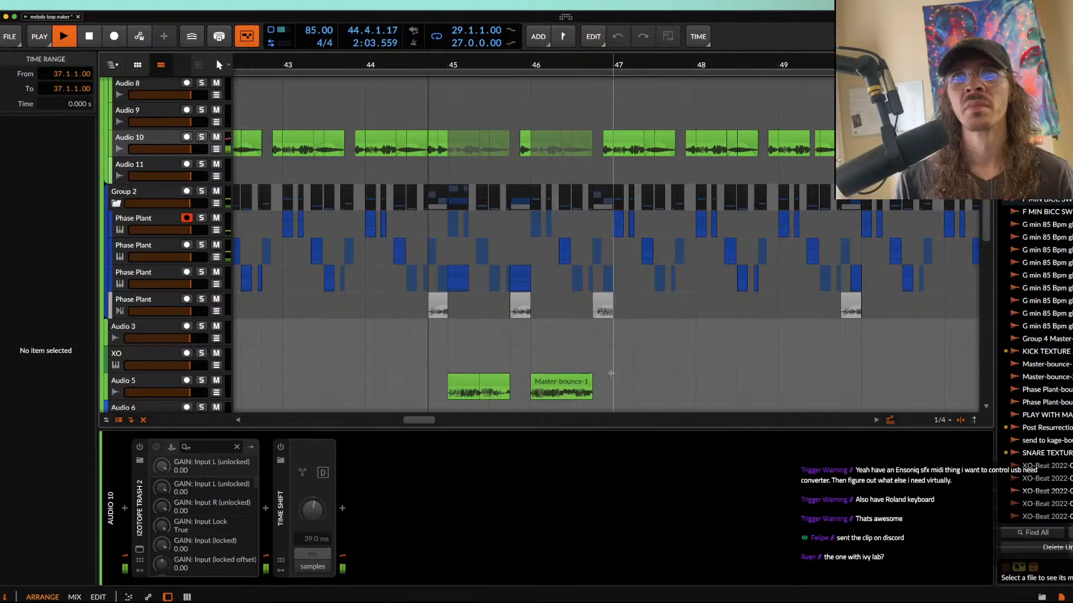
{"action": "scroll", "coordinate": [458, 167], "scroll_direction": "up", "scroll_amount": 3}
{"action": "scroll", "coordinate": [441, 157], "scroll_direction": "up", "scroll_amount": 3}
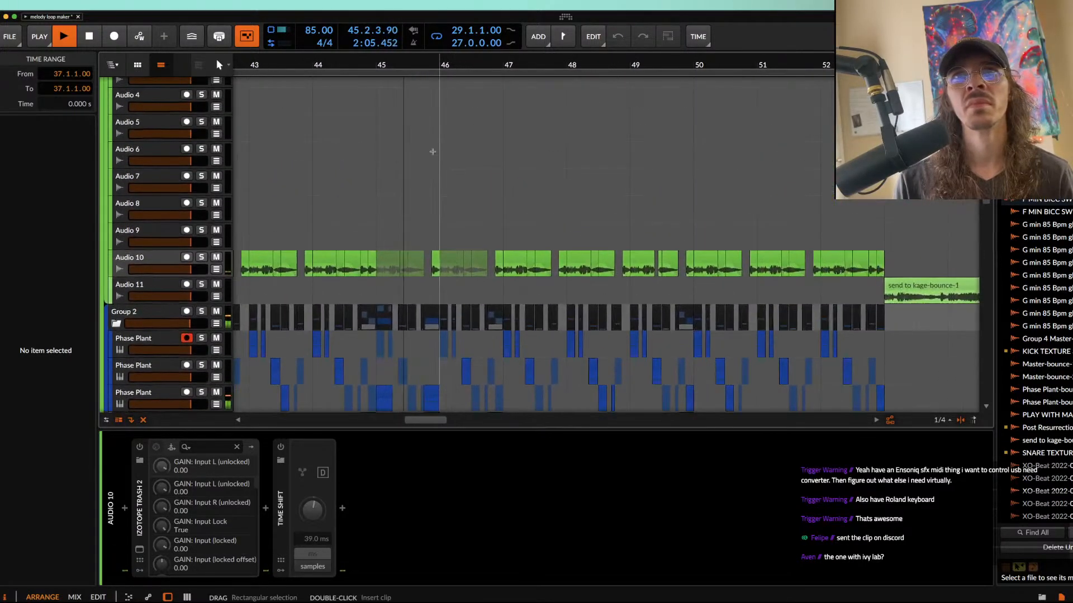
{"action": "scroll", "coordinate": [433, 152], "scroll_direction": "down", "scroll_amount": 2}
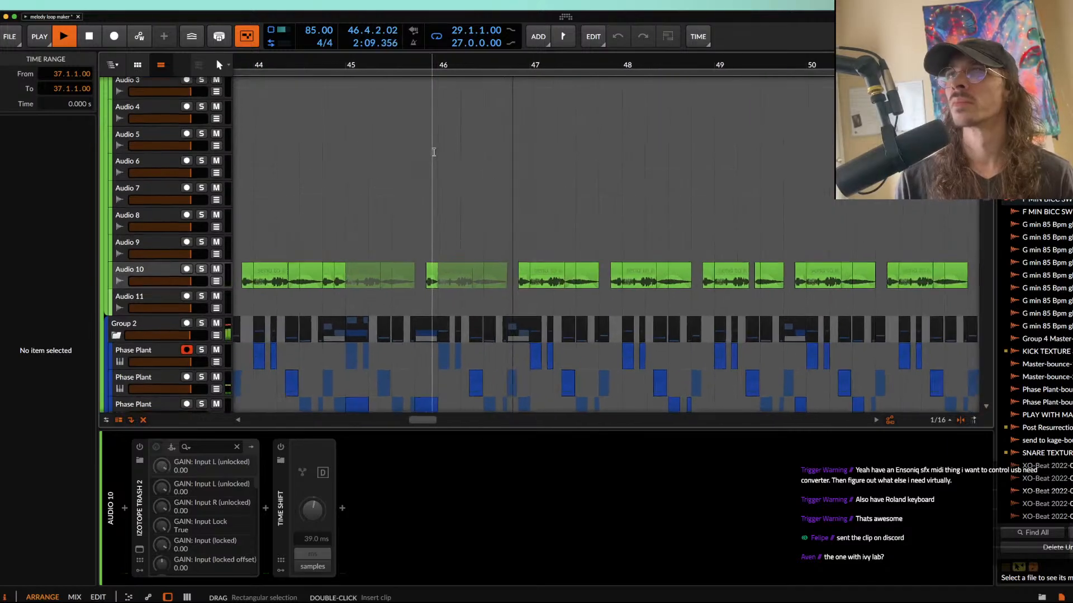
{"action": "scroll", "coordinate": [432, 152], "scroll_direction": "down", "scroll_amount": 3}
{"action": "scroll", "coordinate": [434, 152], "scroll_direction": "up", "scroll_amount": 2}
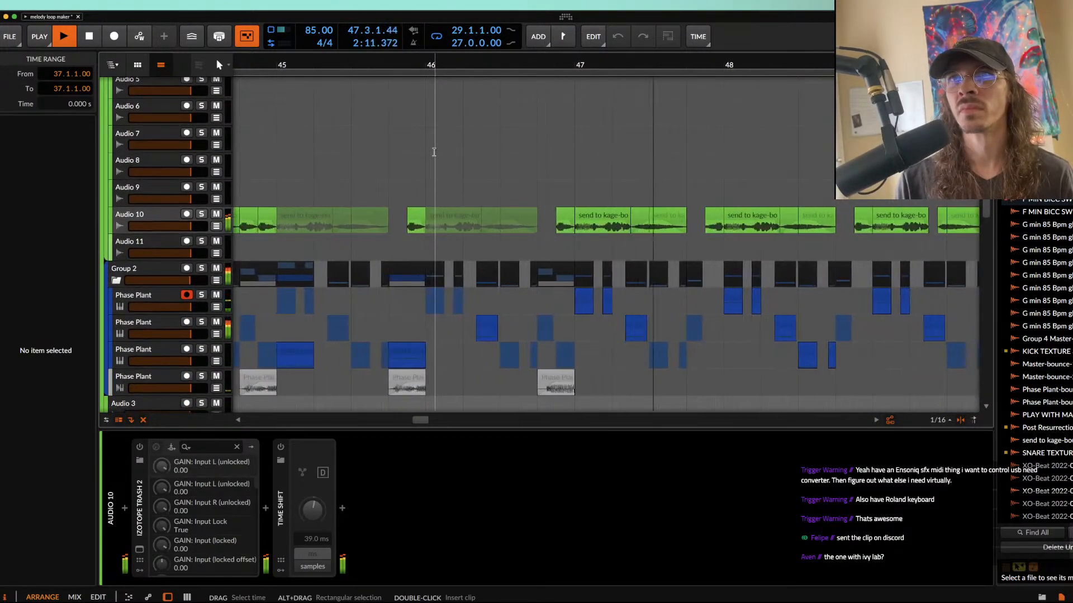
Step: Follow the playback from bar 48 through the closing send to kage-bounce-1 clip on Audio 11, and stop it in bar 54
{"action": "scroll", "coordinate": [434, 152], "scroll_direction": "right", "scroll_amount": 4}
{"action": "scroll", "coordinate": [433, 152], "scroll_direction": "down", "scroll_amount": 3}
{"action": "scroll", "coordinate": [434, 152], "scroll_direction": "up", "scroll_amount": 5}
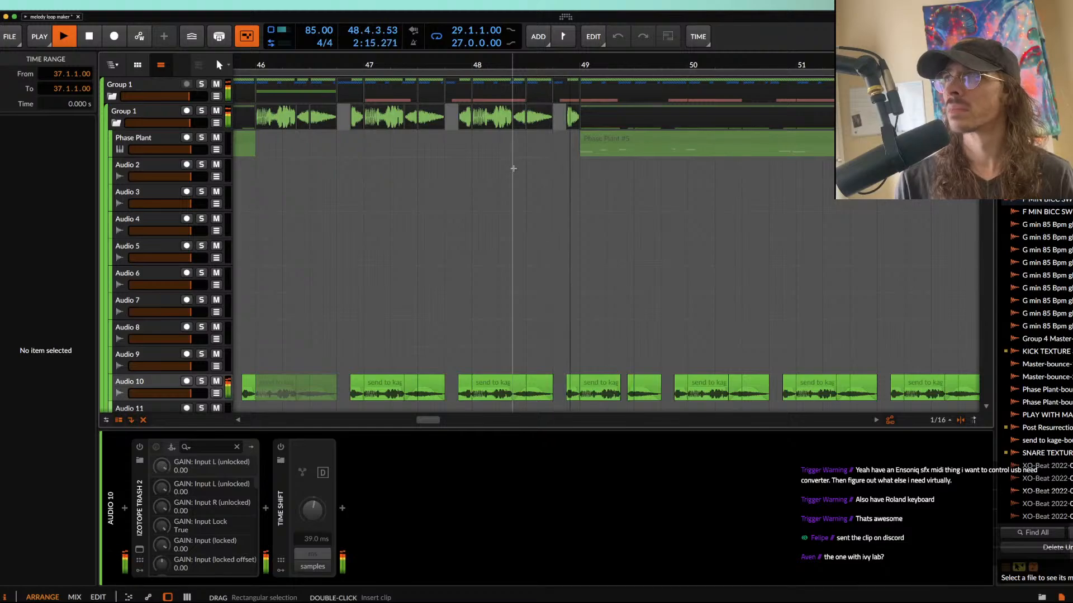
{"action": "scroll", "coordinate": [513, 168], "scroll_direction": "down", "scroll_amount": 1}
{"action": "scroll", "coordinate": [514, 169], "scroll_direction": "down", "scroll_amount": 3}
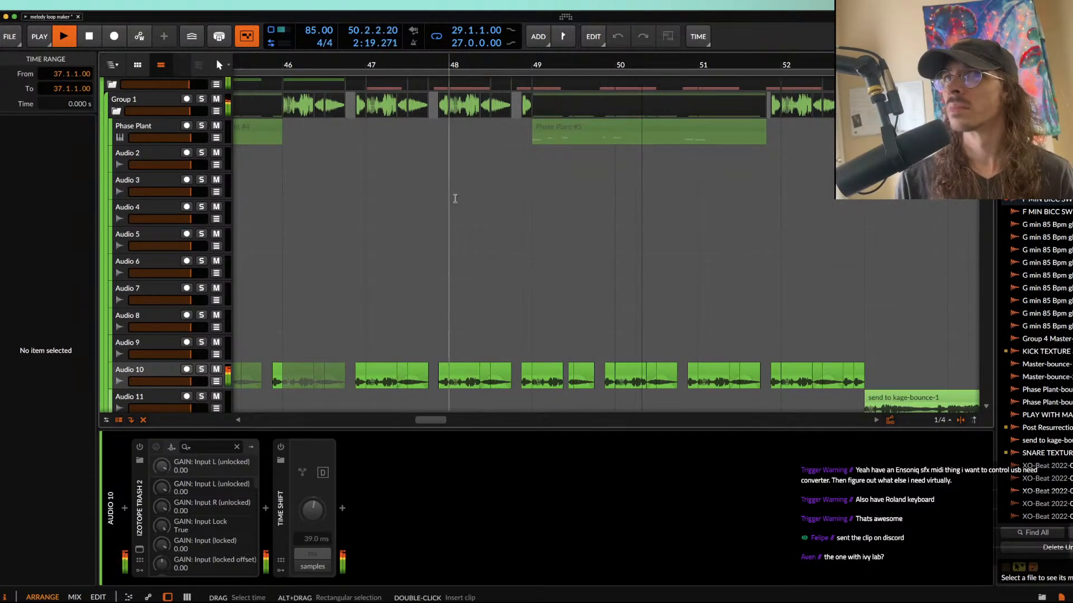
{"action": "scroll", "coordinate": [455, 197], "scroll_direction": "up", "scroll_amount": 1}
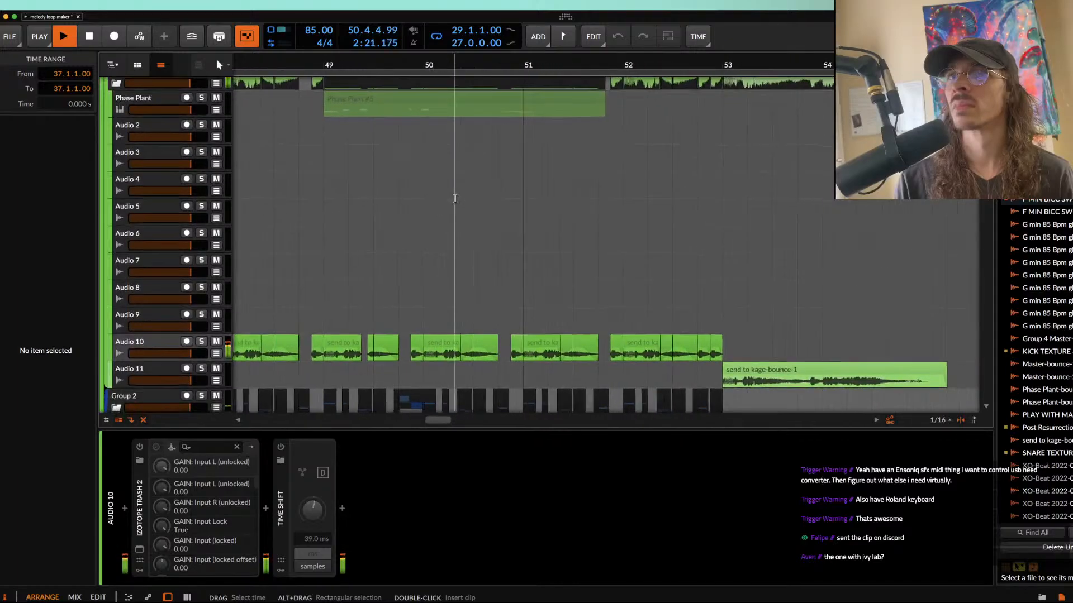
{"action": "scroll", "coordinate": [455, 199], "scroll_direction": "down", "scroll_amount": 1}
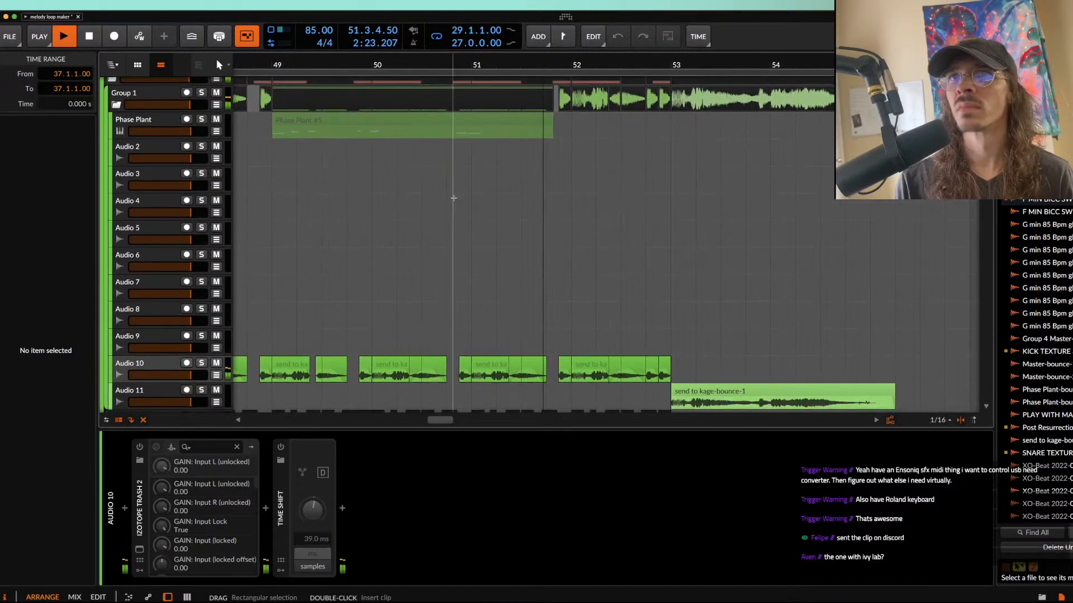
{"action": "scroll", "coordinate": [453, 198], "scroll_direction": "down", "scroll_amount": 1}
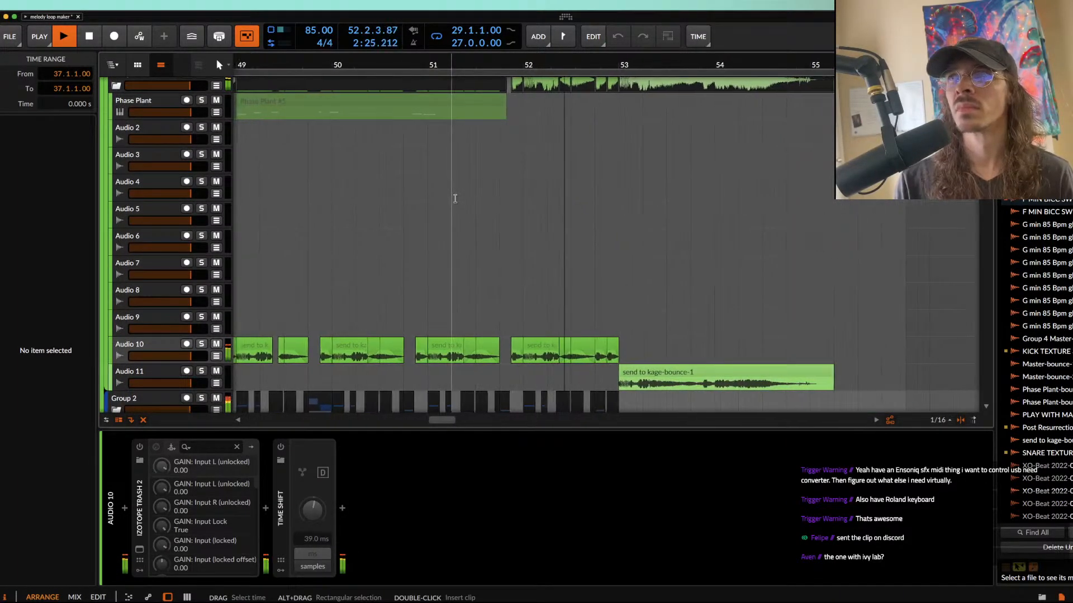
{"action": "scroll", "coordinate": [455, 199], "scroll_direction": "down", "scroll_amount": 1}
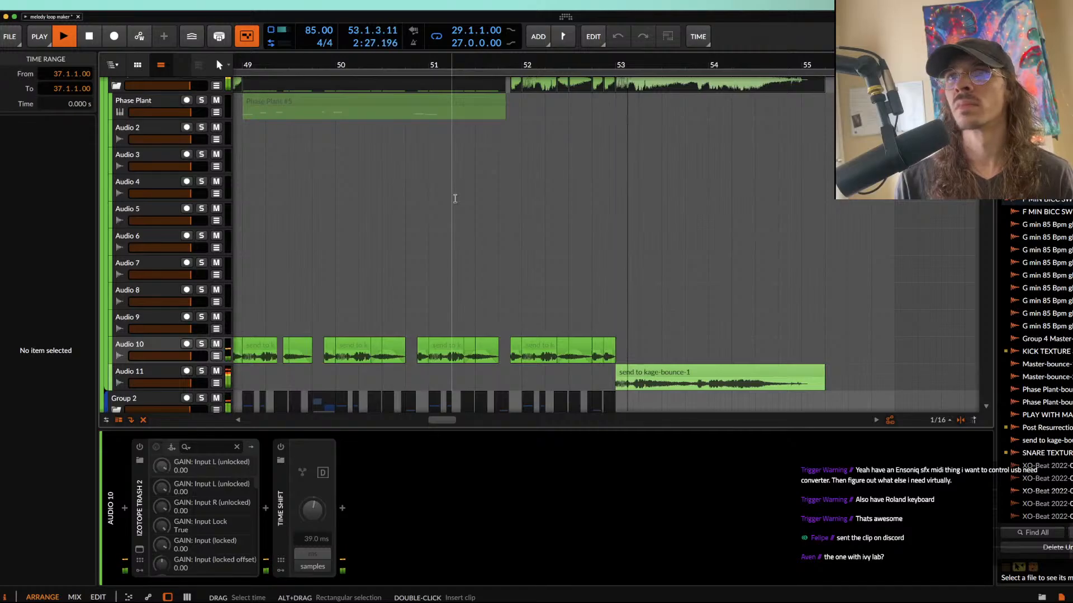
{"action": "scroll", "coordinate": [455, 199], "scroll_direction": "down", "scroll_amount": 5}
{"action": "scroll", "coordinate": [454, 200], "scroll_direction": "down", "scroll_amount": 10}
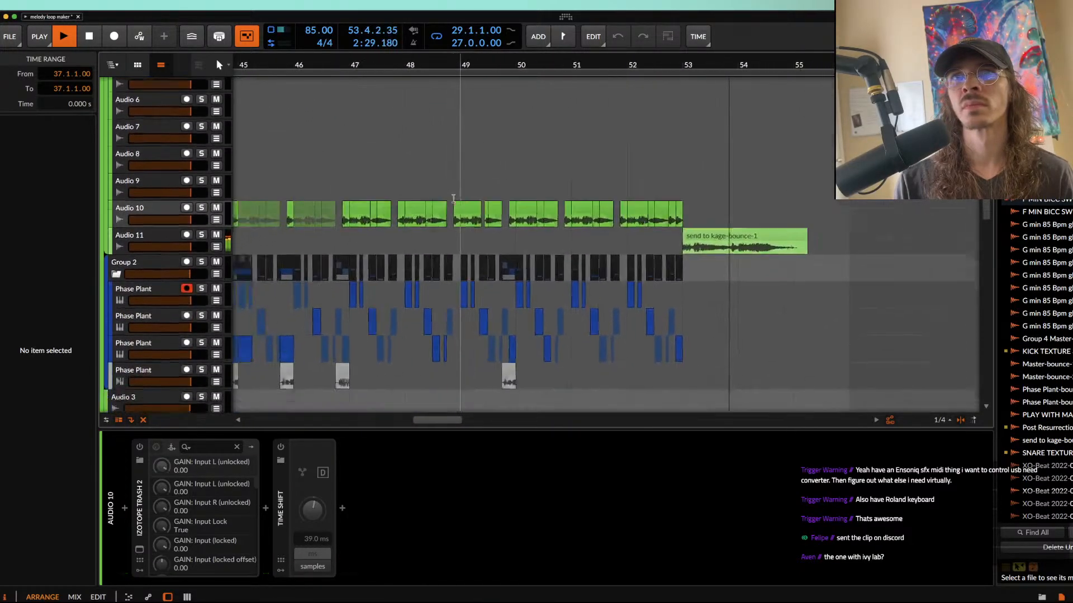
{"action": "scroll", "coordinate": [453, 202], "scroll_direction": "down", "scroll_amount": 3}
{"action": "scroll", "coordinate": [453, 200], "scroll_direction": "down", "scroll_amount": 7}
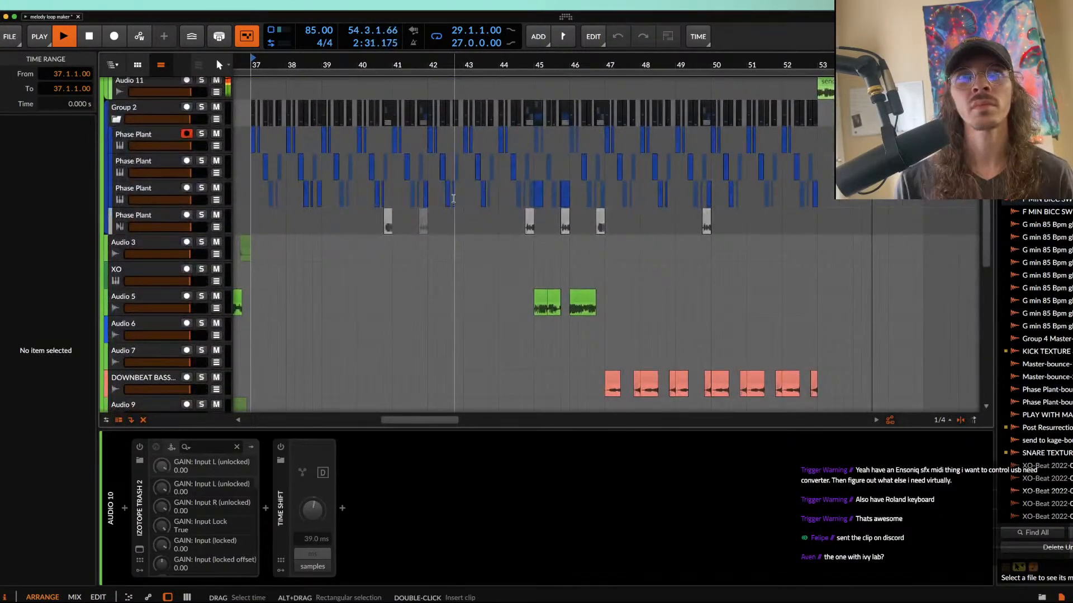
{"action": "scroll", "coordinate": [481, 134], "scroll_direction": "left", "scroll_amount": 1}
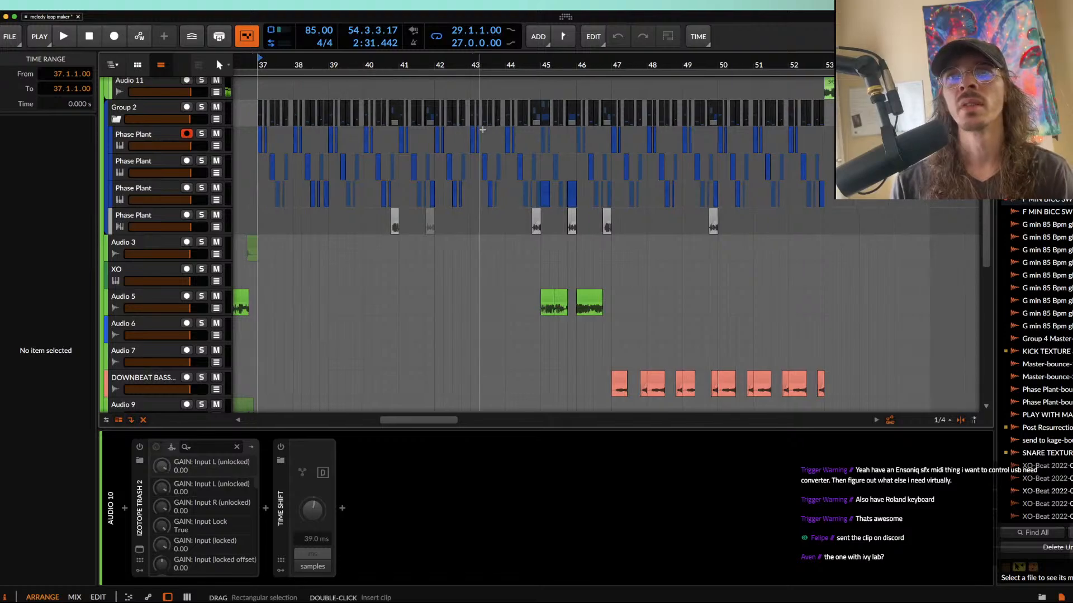
Step: Place the play position at 36.4.1, at the start of the Phase Plant clip just before the Audio 10 clips
{"action": "scroll", "coordinate": [484, 130], "scroll_direction": "up", "scroll_amount": 1}
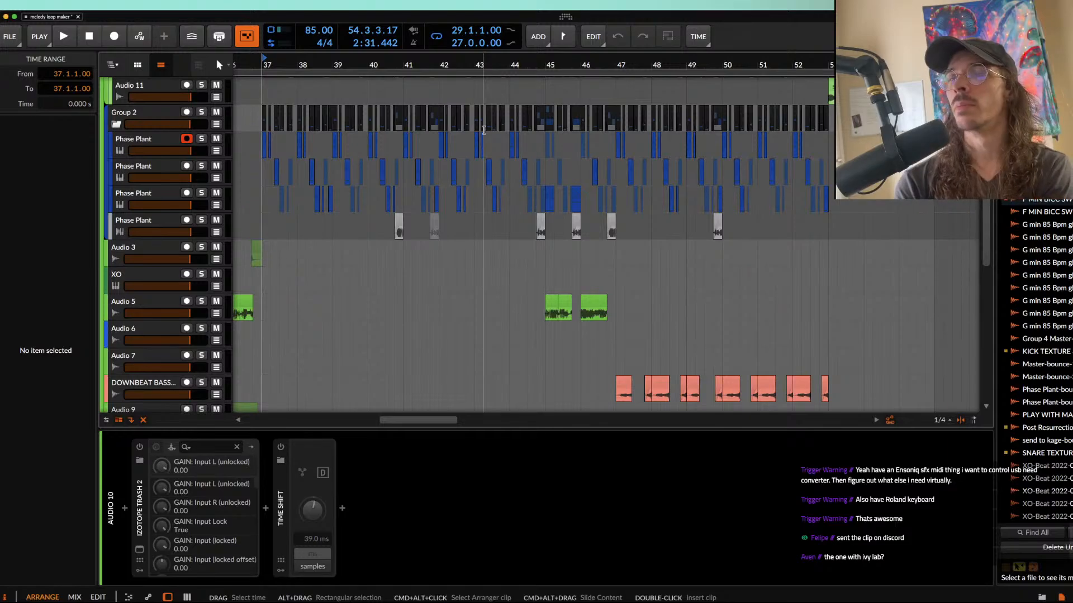
{"action": "scroll", "coordinate": [484, 130], "scroll_direction": "up", "scroll_amount": 5}
{"action": "scroll", "coordinate": [284, 208], "scroll_direction": "left", "scroll_amount": 3}
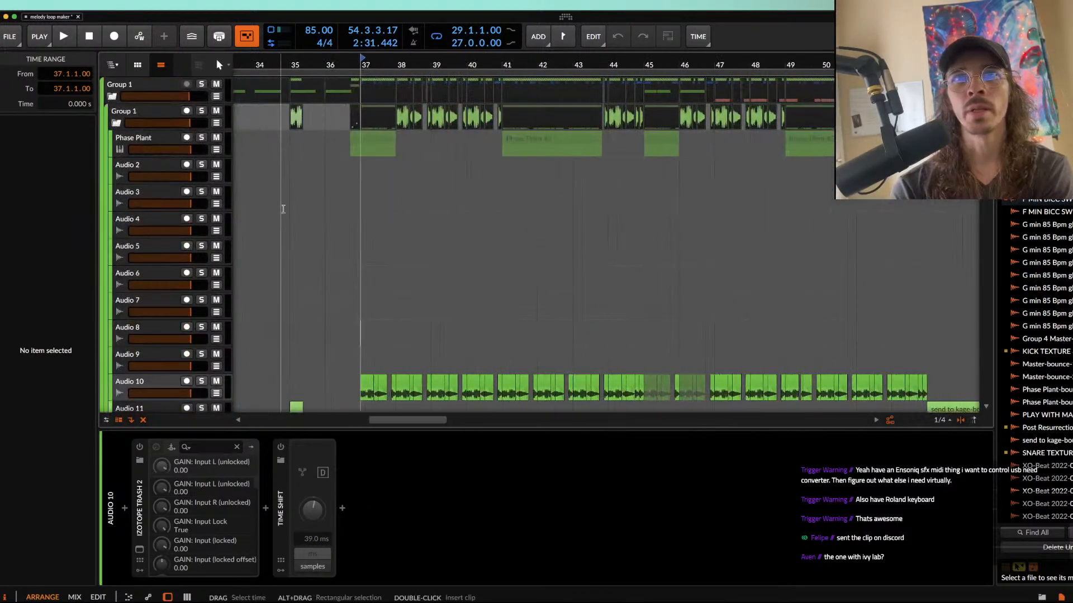
{"action": "left_click", "coordinate": [352, 180]}
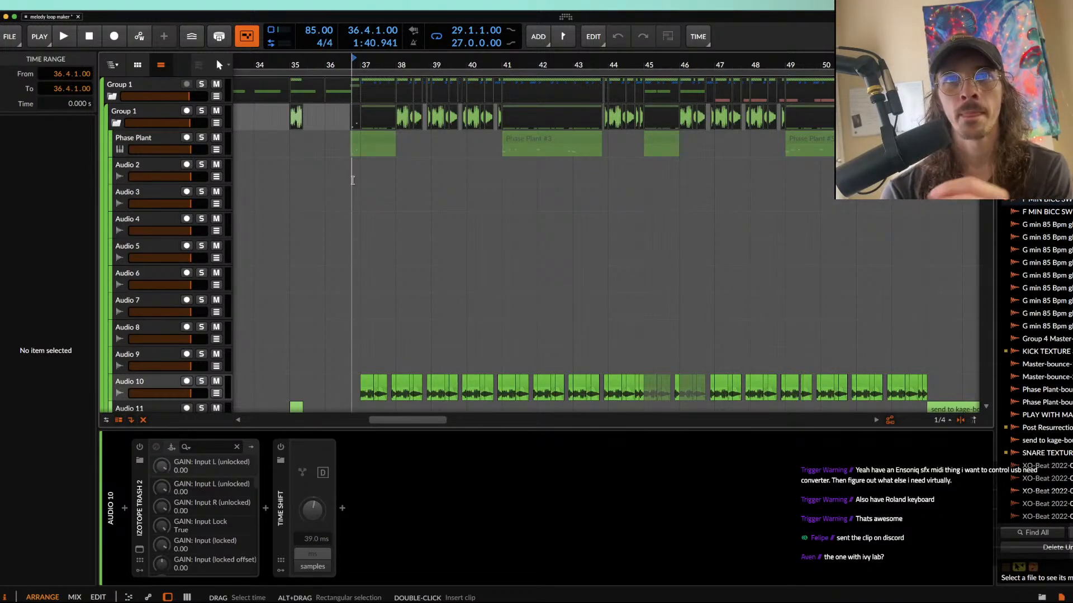
Step: Collapse the inner Group 1 bass tracks and show the KICK TEXTURE 3 track's device chain in the drums
{"action": "left_click", "coordinate": [117, 123]}
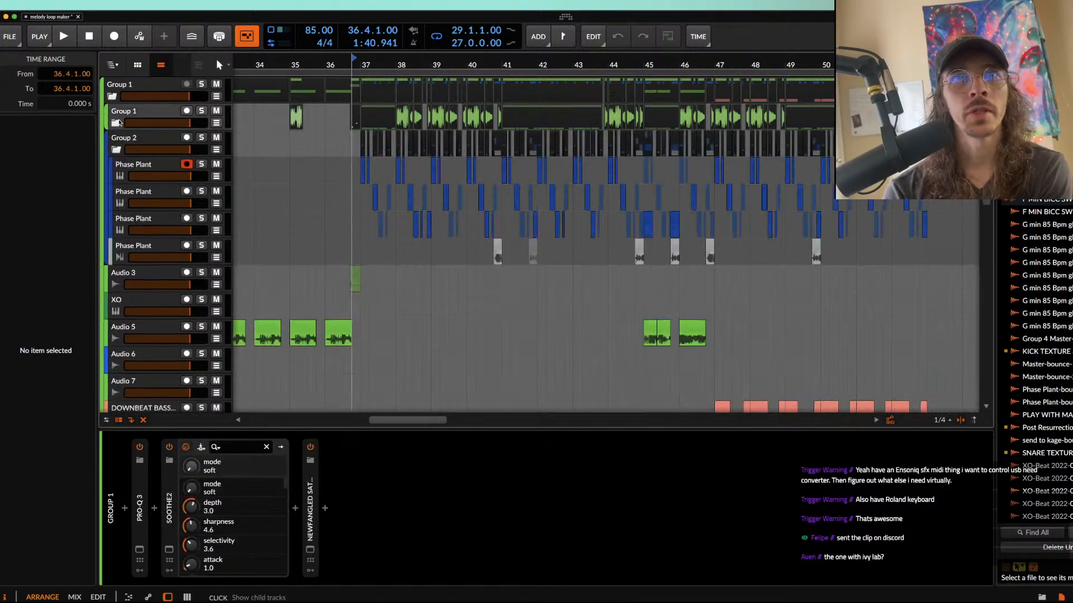
{"action": "scroll", "coordinate": [118, 121], "scroll_direction": "down", "scroll_amount": 2}
{"action": "scroll", "coordinate": [118, 122], "scroll_direction": "down", "scroll_amount": 5}
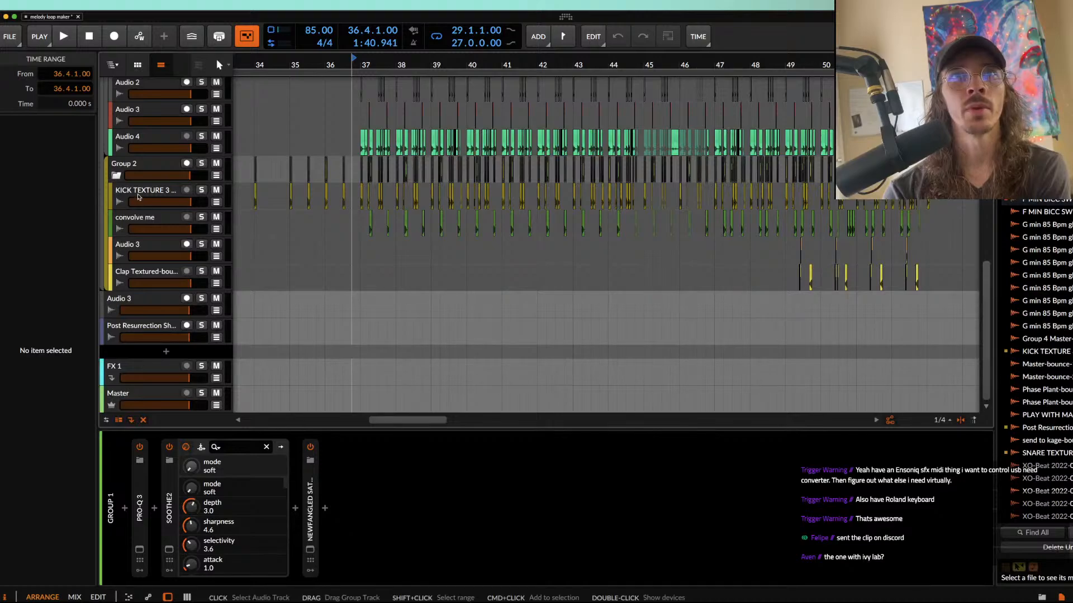
{"action": "left_click", "coordinate": [139, 194]}
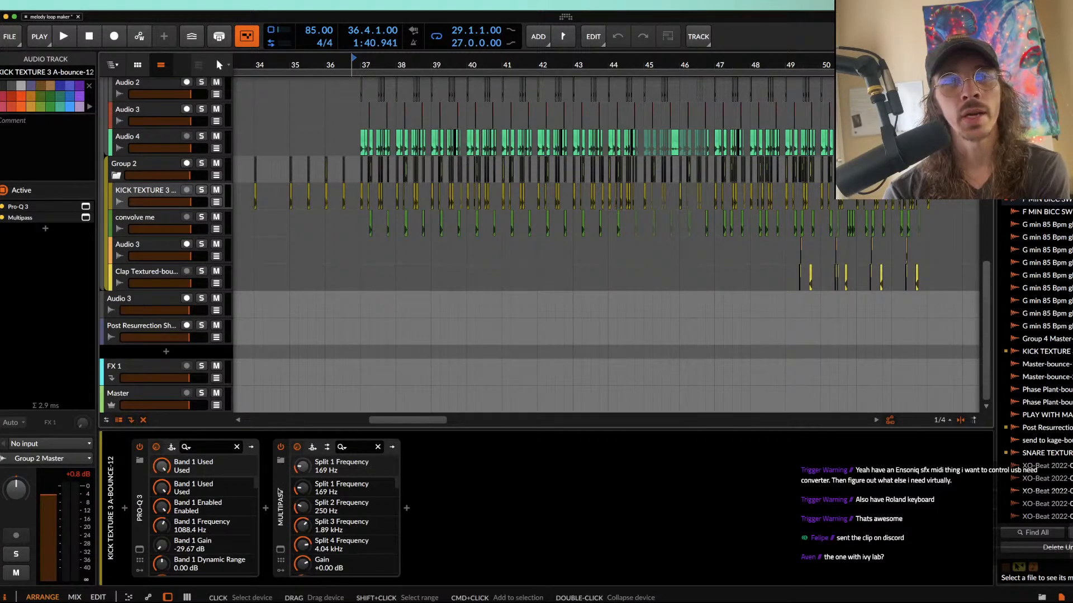
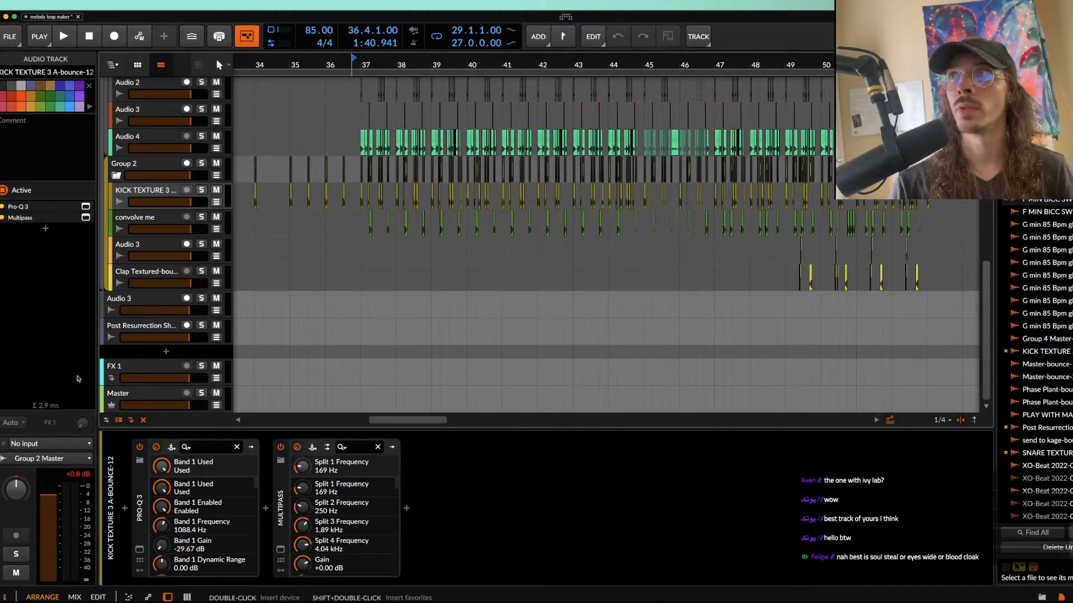
Step: Select the first Audio 4 clip at 37.1 and examine the drum clips surrounding it
{"action": "scroll", "coordinate": [361, 127], "scroll_direction": "up", "scroll_amount": 5}
{"action": "scroll", "coordinate": [361, 128], "scroll_direction": "up", "scroll_amount": 4}
{"action": "scroll", "coordinate": [361, 127], "scroll_direction": "down", "scroll_amount": 6}
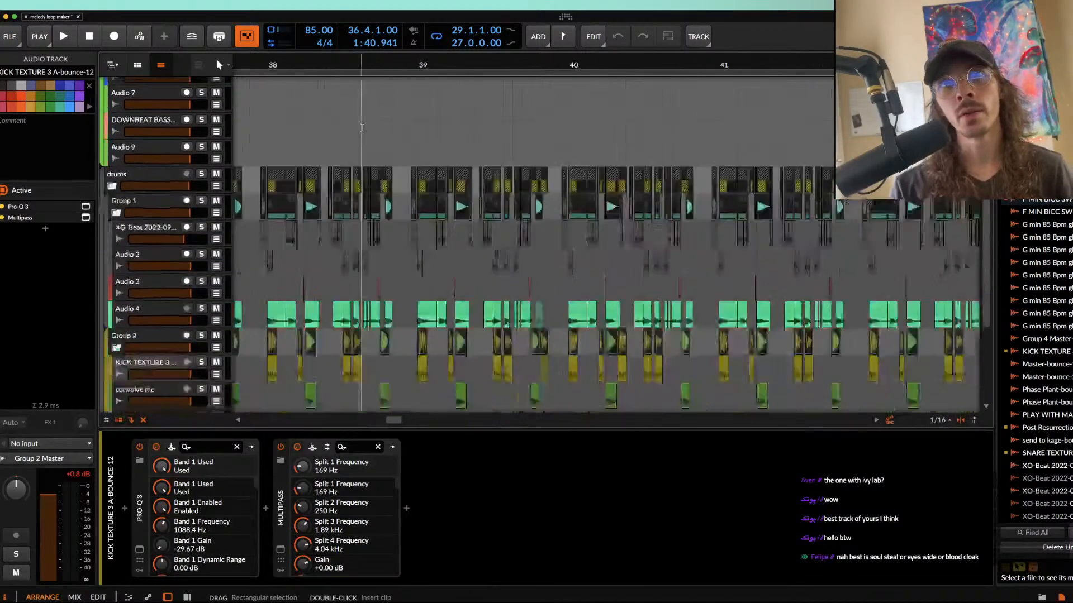
{"action": "scroll", "coordinate": [492, 140], "scroll_direction": "up", "scroll_amount": 4}
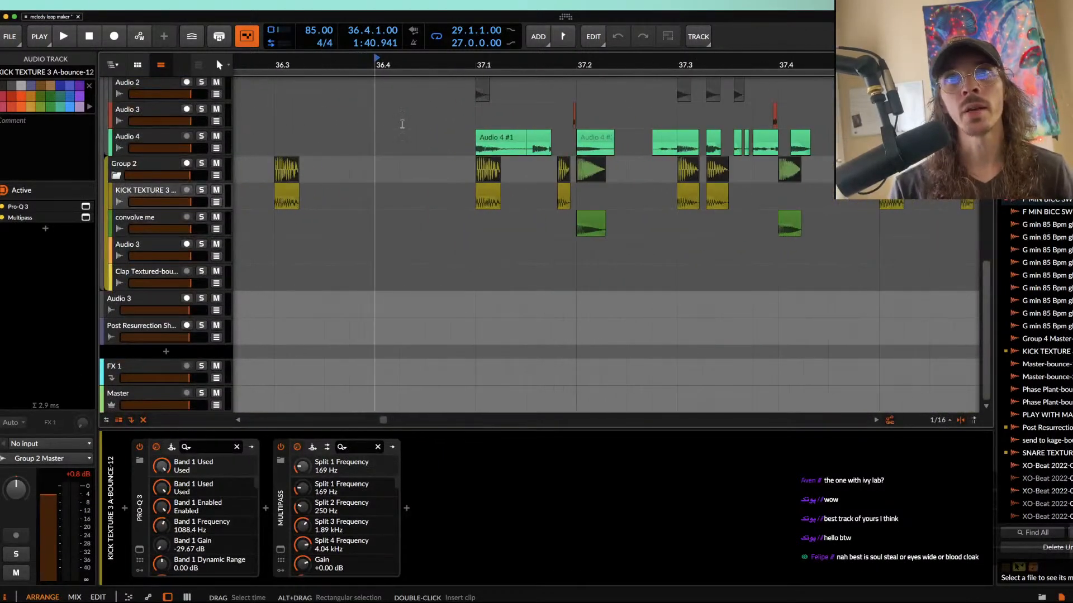
{"action": "left_click", "coordinate": [502, 142]}
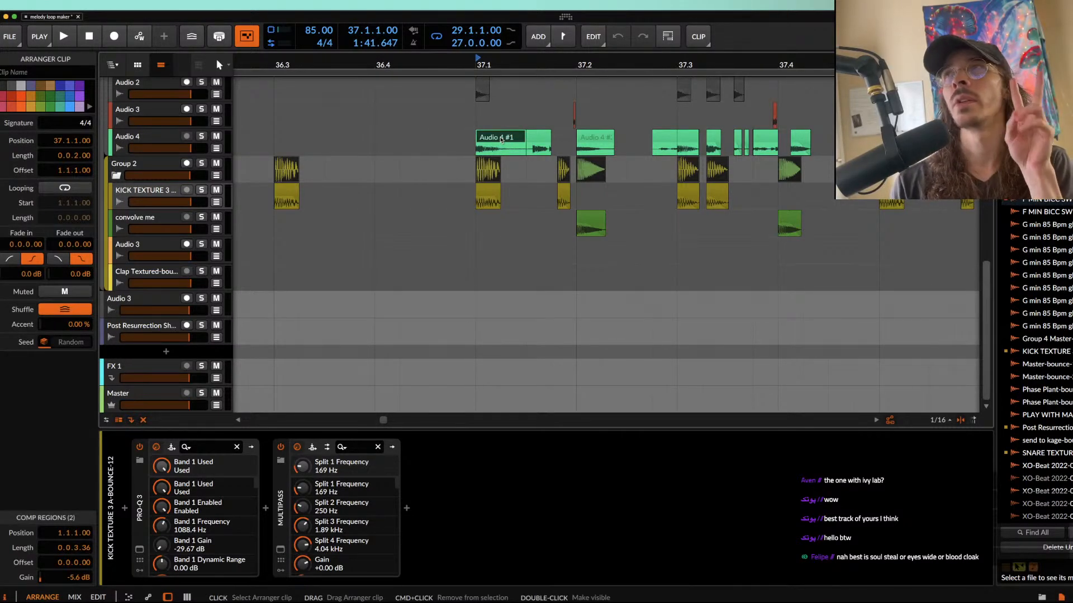
{"action": "scroll", "coordinate": [501, 140], "scroll_direction": "up", "scroll_amount": 2}
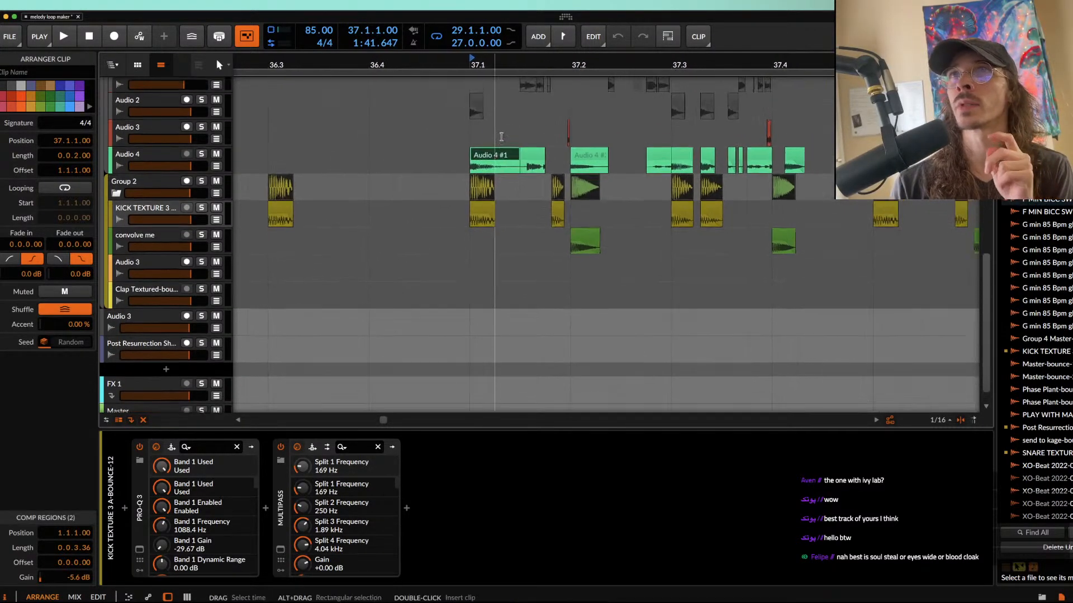
{"action": "scroll", "coordinate": [502, 137], "scroll_direction": "down", "scroll_amount": 2}
{"action": "scroll", "coordinate": [501, 137], "scroll_direction": "up", "scroll_amount": 2}
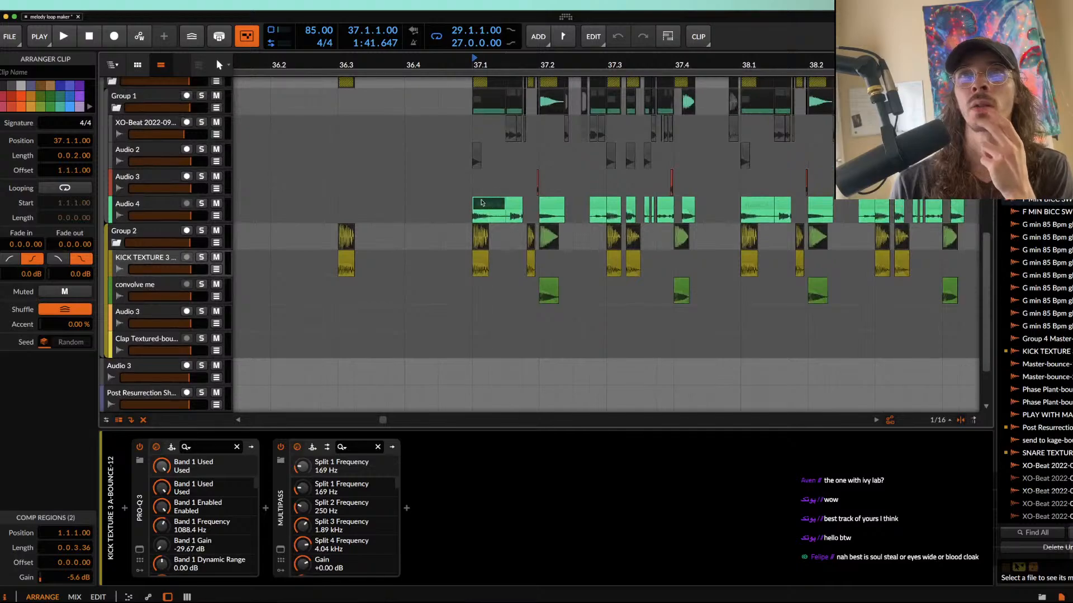
{"action": "mouse_move", "coordinate": [473, 203]}
{"action": "left_mouse_down"}
{"action": "mouse_move", "coordinate": [255, 202]}
{"action": "mouse_move", "coordinate": [472, 203]}
{"action": "left_mouse_up"}
Step: Look over the drum tracks above Audio 4 and set the play start position to 37.1.1.00
{"action": "scroll", "coordinate": [471, 205], "scroll_direction": "up", "scroll_amount": 3}
{"action": "scroll", "coordinate": [468, 207], "scroll_direction": "up", "scroll_amount": 2}
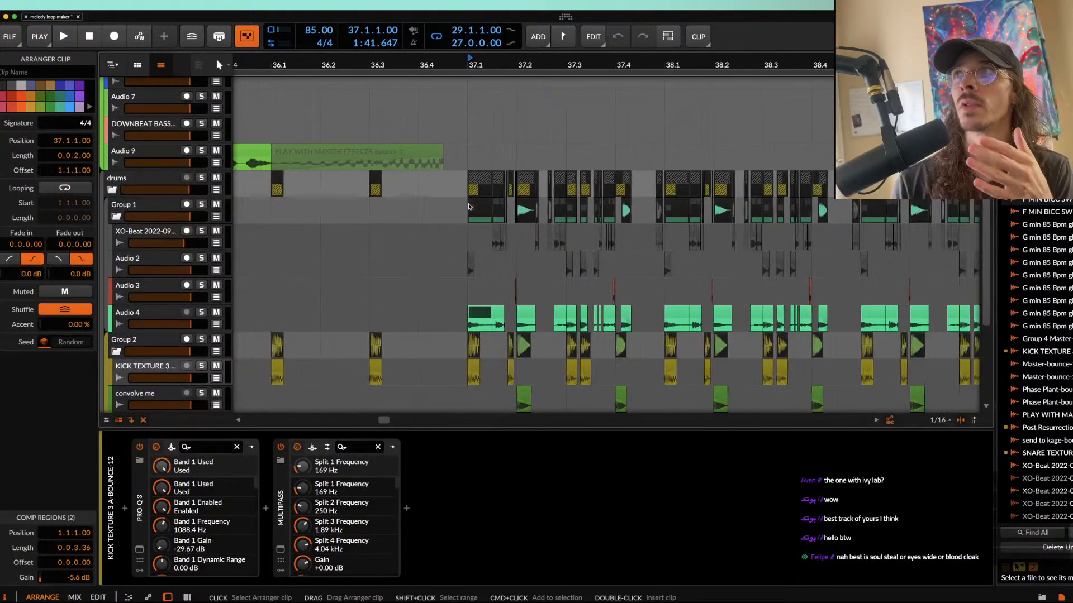
{"action": "scroll", "coordinate": [468, 207], "scroll_direction": "up", "scroll_amount": 4}
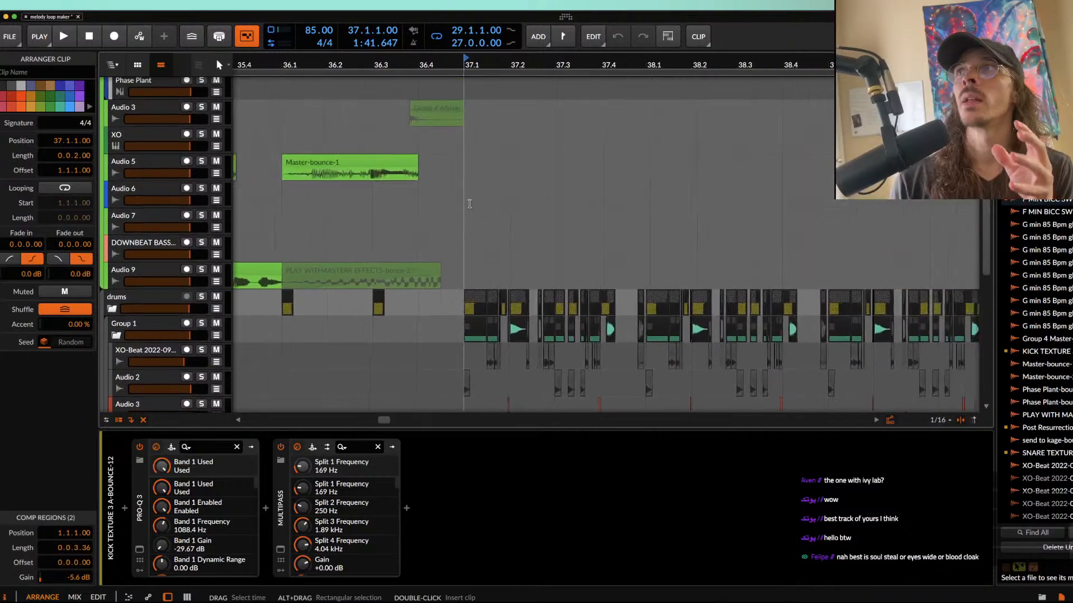
{"action": "scroll", "coordinate": [470, 205], "scroll_direction": "down", "scroll_amount": 5}
{"action": "scroll", "coordinate": [476, 218], "scroll_direction": "up", "scroll_amount": 5}
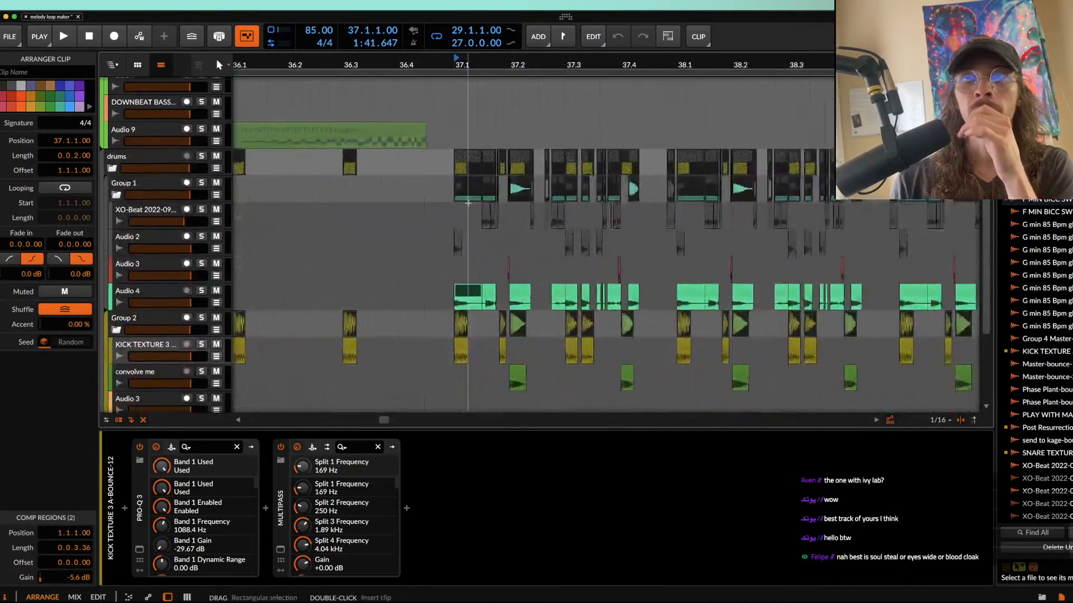
{"action": "left_click", "coordinate": [447, 226]}
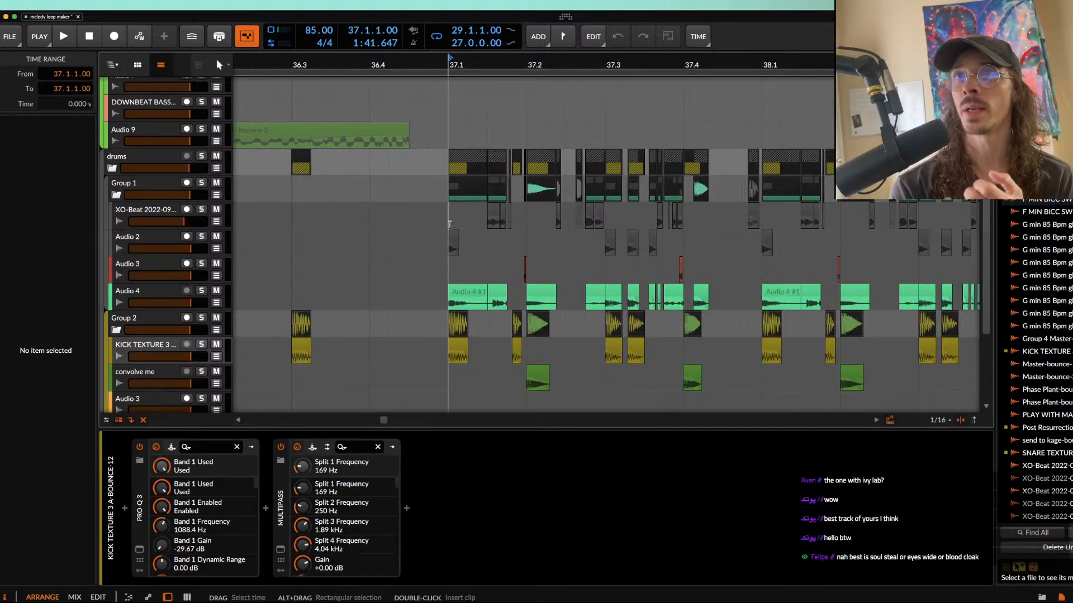
Step: Select the two opening clips of the first Phase Plant track in bar 37 and play from 37.1
{"action": "scroll", "coordinate": [449, 224], "scroll_direction": "up", "scroll_amount": 5}
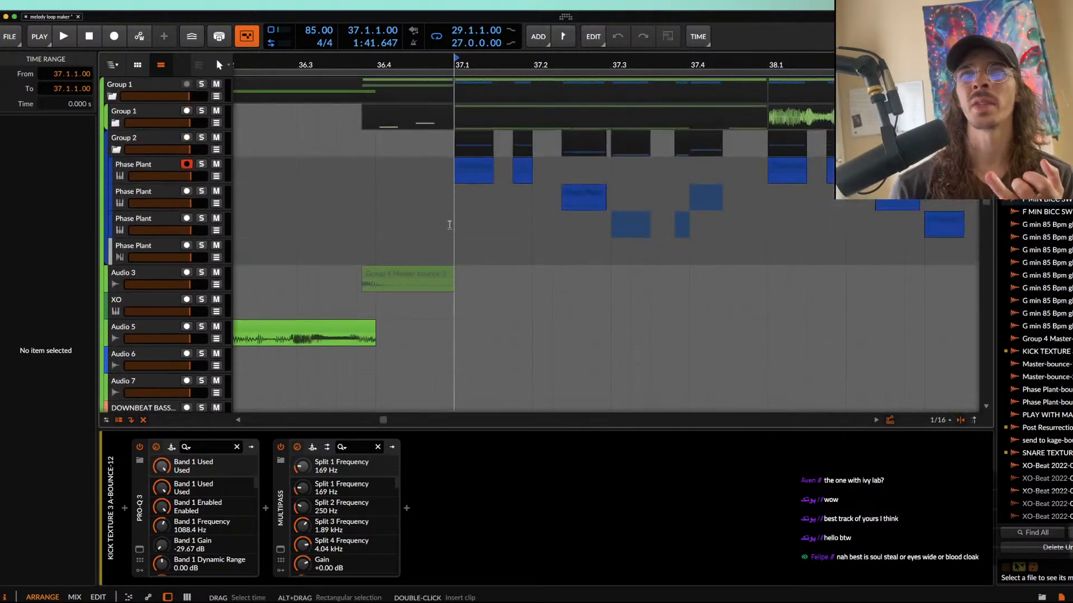
{"action": "left_click", "coordinate": [474, 170]}
{"action": "scroll", "coordinate": [474, 169], "scroll_direction": "up", "scroll_amount": 5}
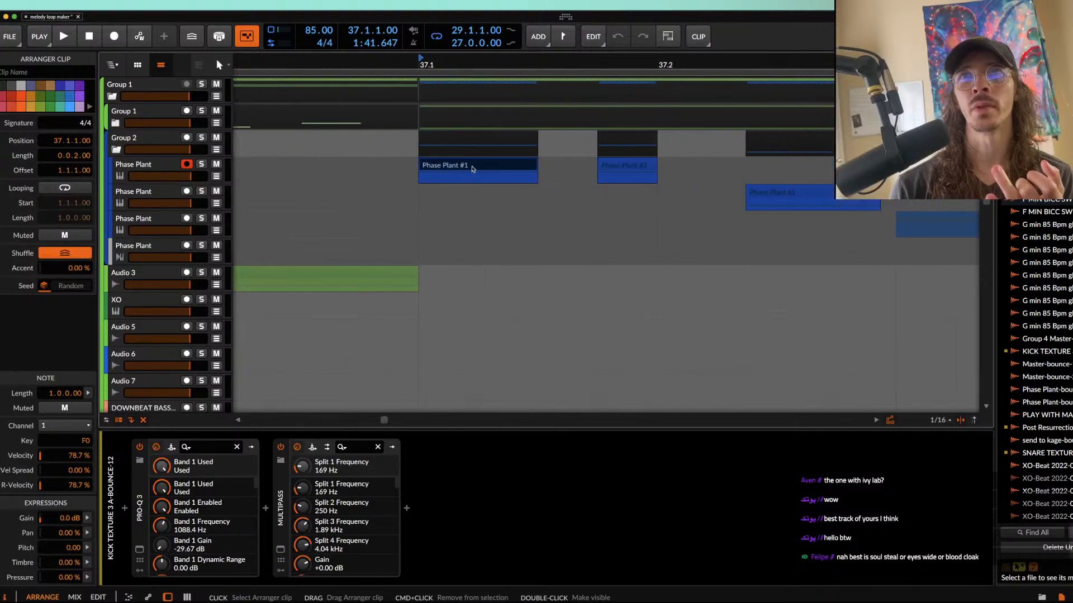
{"action": "scroll", "coordinate": [756, 164], "scroll_direction": "down", "scroll_amount": 3}
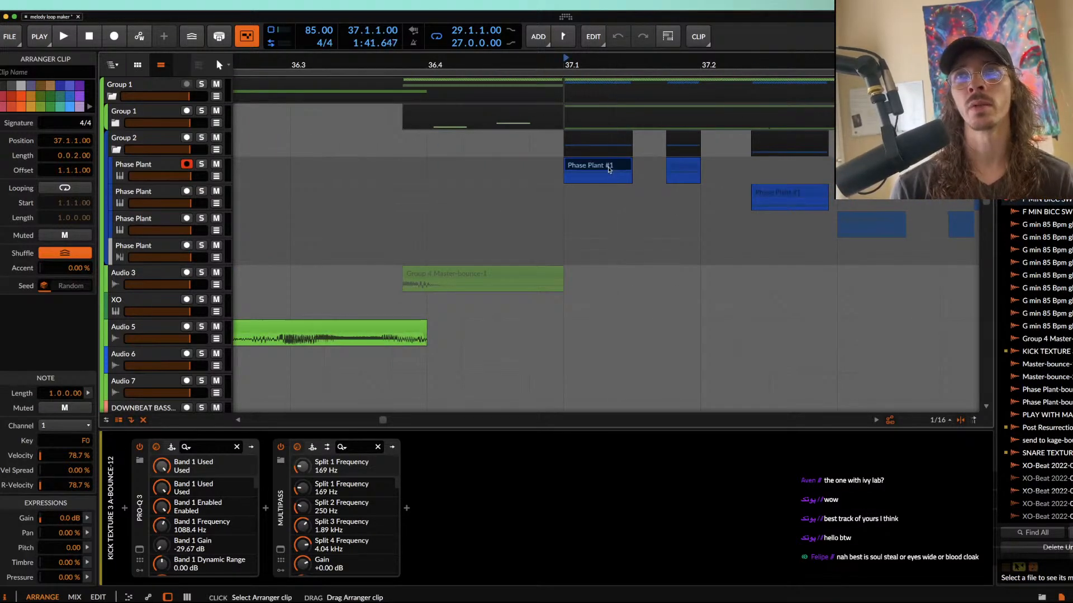
{"action": "left_click", "coordinate": [682, 166], "text": "shift"}
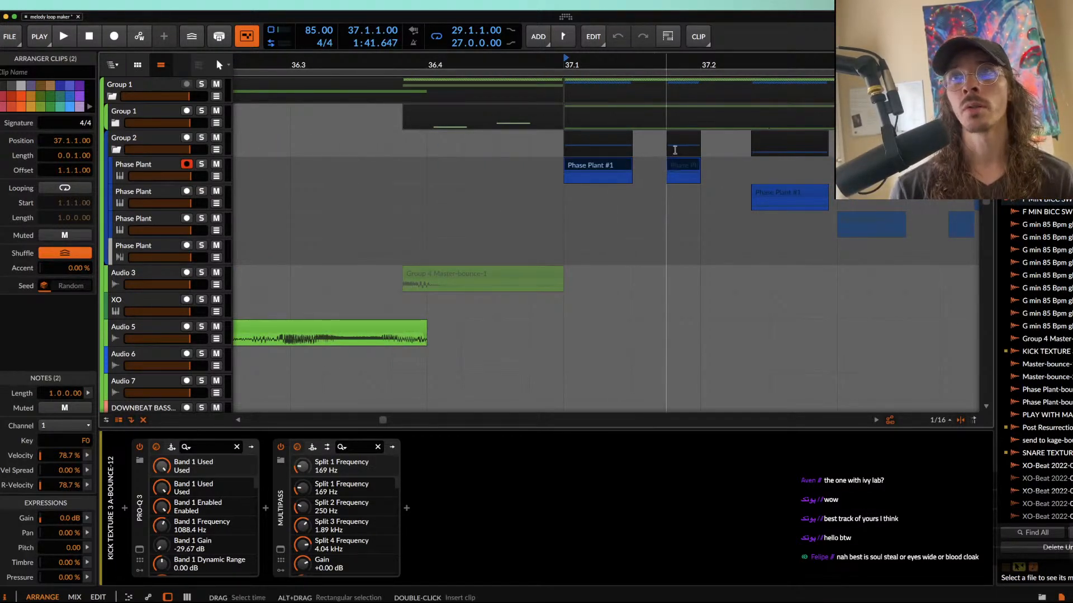
{"action": "scroll", "coordinate": [626, 180], "scroll_direction": "right", "scroll_amount": 2}
{"action": "scroll", "coordinate": [624, 180], "scroll_direction": "right", "scroll_amount": 1}
{"action": "key", "text": "space"}
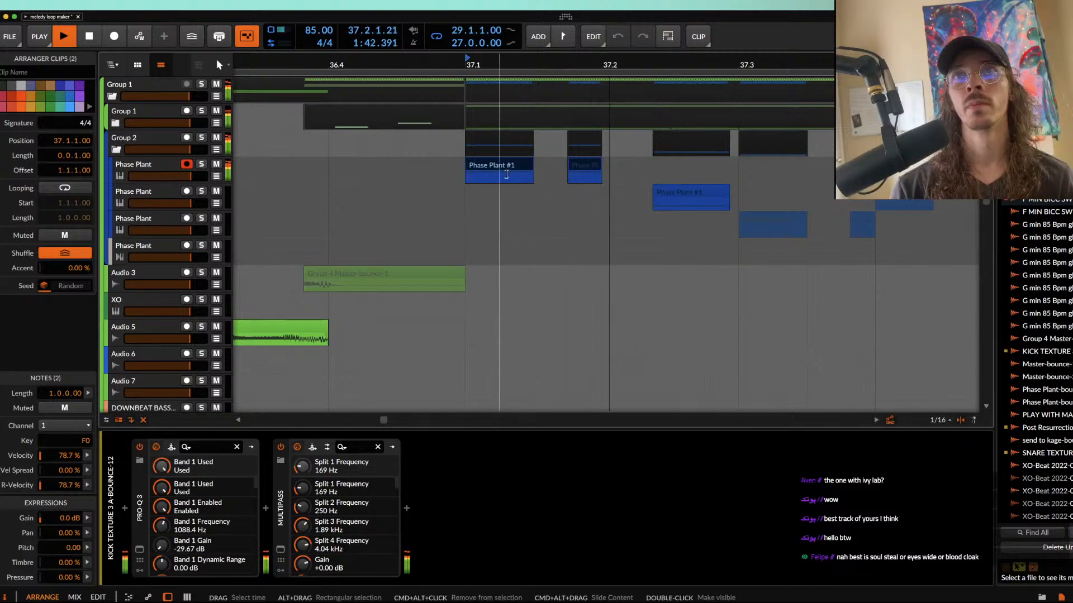
Step: Solo the second Phase Plant track and listen from its first clip in bar 37
{"action": "left_click", "coordinate": [665, 193]}
{"action": "scroll", "coordinate": [661, 193], "scroll_direction": "right", "scroll_amount": 3}
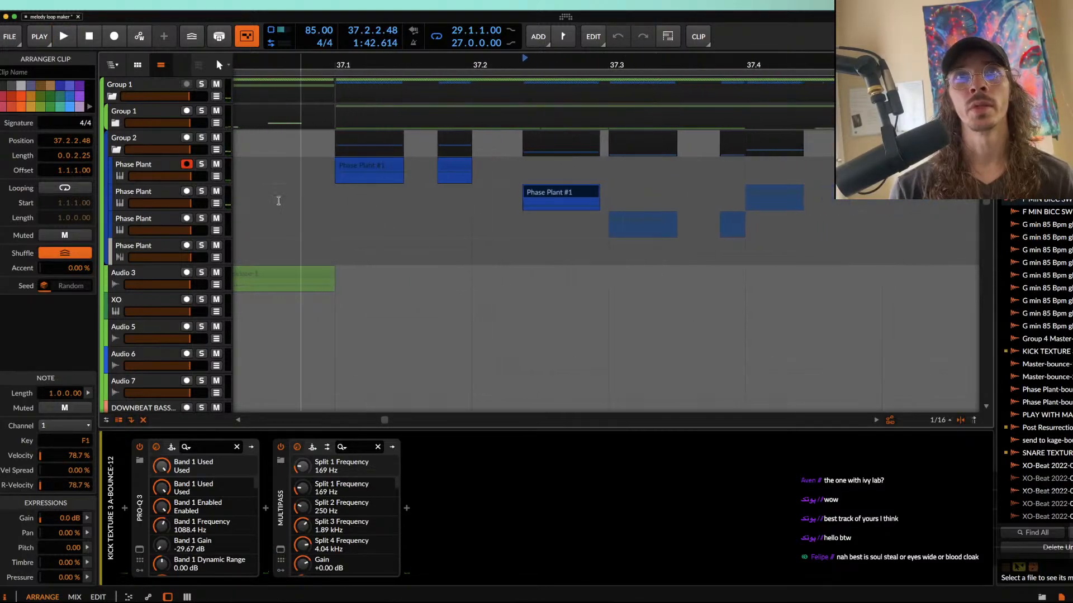
{"action": "left_click", "coordinate": [202, 192]}
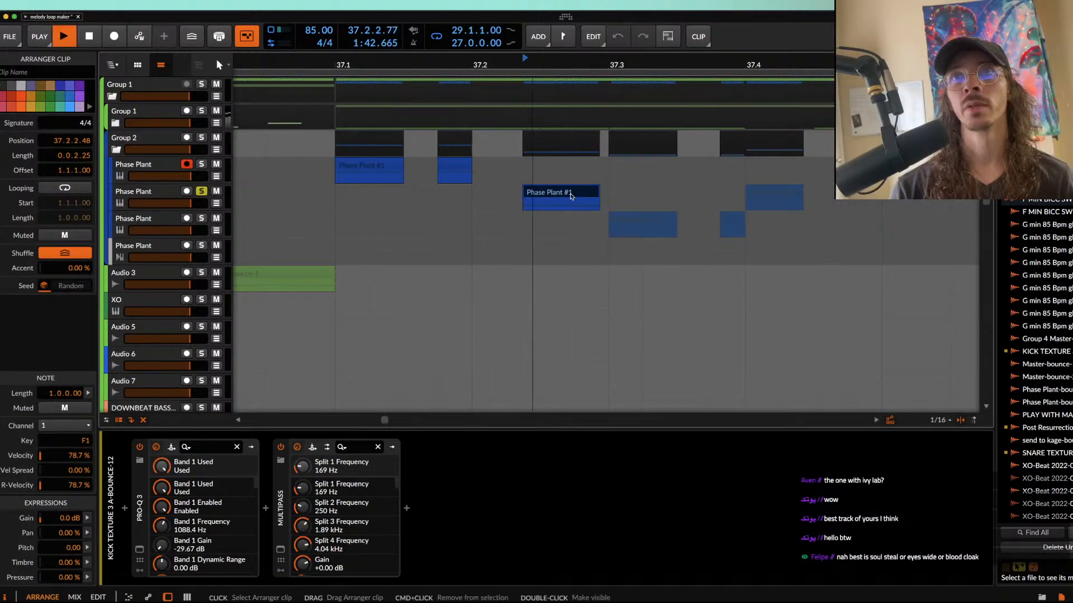
{"action": "key", "text": "space"}
{"action": "scroll", "coordinate": [443, 198], "scroll_direction": "down", "scroll_amount": 3}
{"action": "key", "text": "space"}
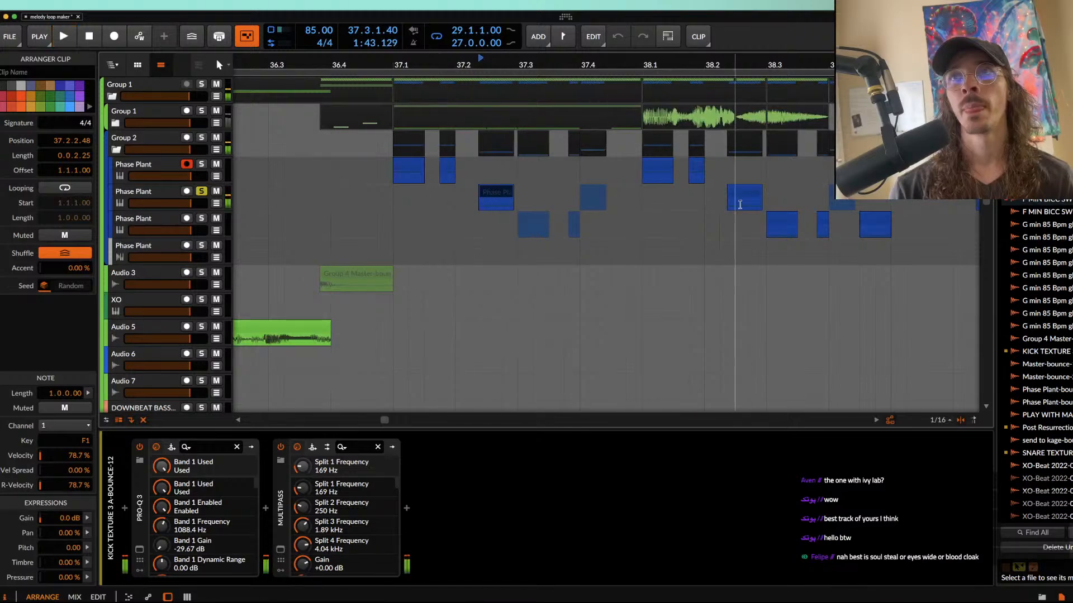
Step: Solo the third Phase Plant track and listen from its clip at 38.3
{"action": "left_click", "coordinate": [202, 219]}
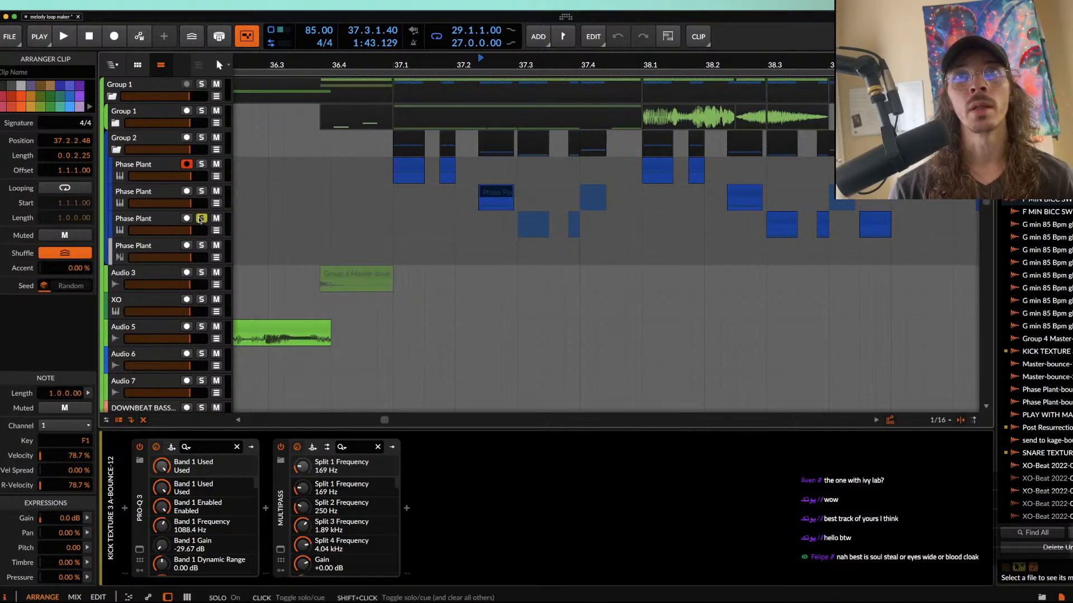
{"action": "left_click", "coordinate": [780, 221]}
{"action": "scroll", "coordinate": [780, 219], "scroll_direction": "right", "scroll_amount": 5}
{"action": "scroll", "coordinate": [780, 219], "scroll_direction": "up", "scroll_amount": 4}
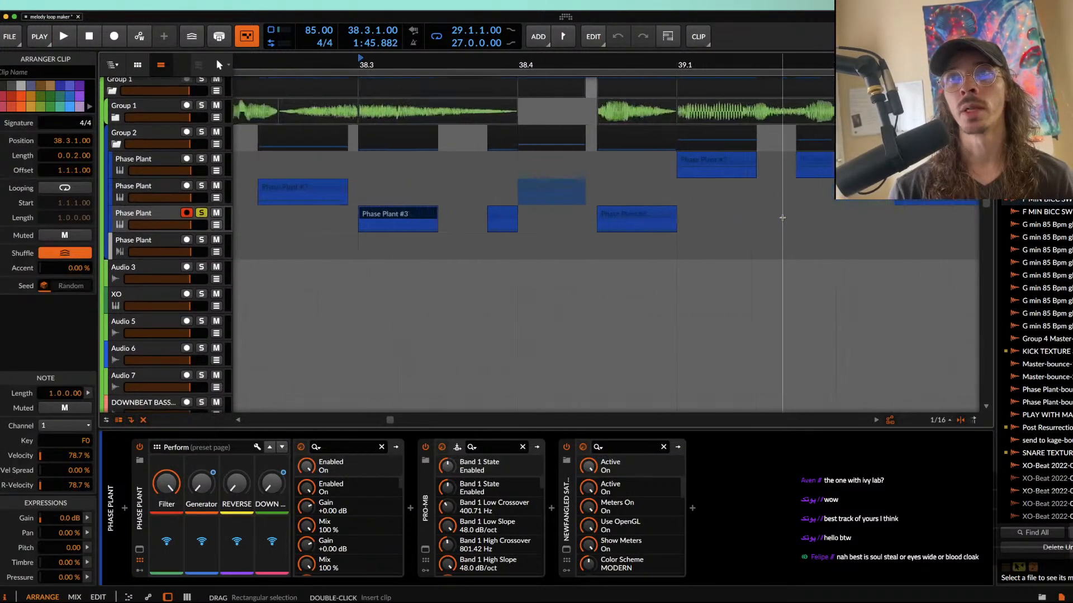
{"action": "scroll", "coordinate": [780, 219], "scroll_direction": "down", "scroll_amount": 1}
{"action": "key", "text": "space"}
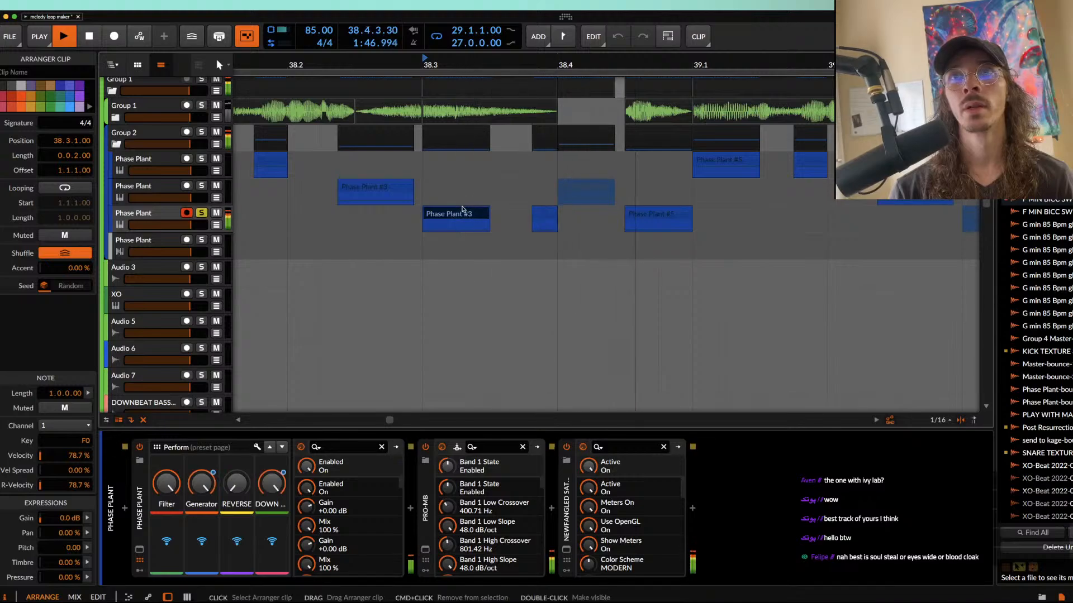
Step: Listen to the third Phase Plant track from its clip at 40.3
{"action": "scroll", "coordinate": [462, 209], "scroll_direction": "down", "scroll_amount": 2}
{"action": "scroll", "coordinate": [462, 209], "scroll_direction": "right", "scroll_amount": 5}
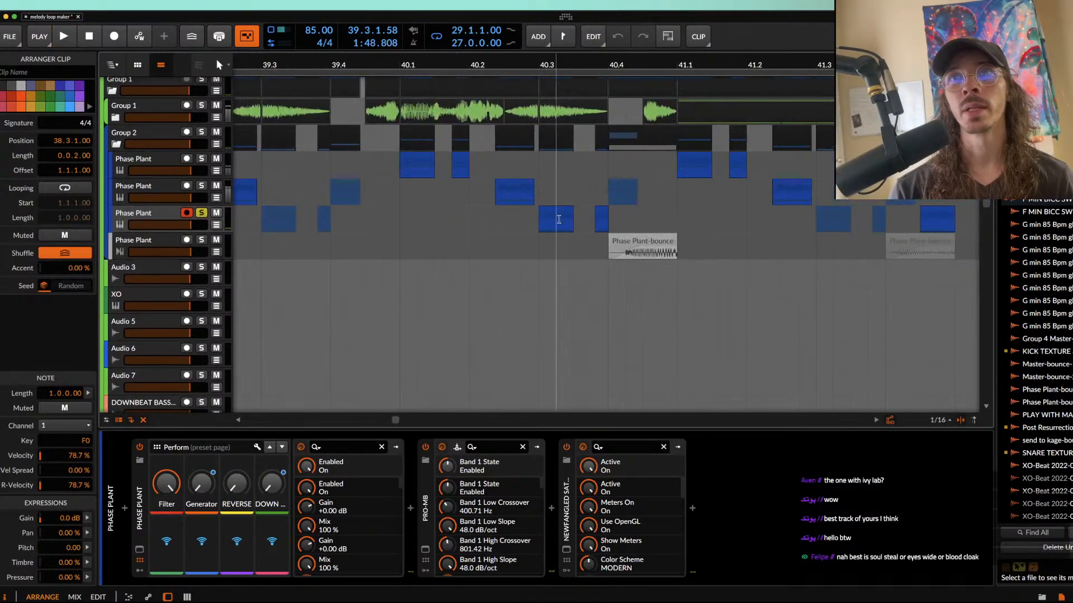
{"action": "left_click", "coordinate": [553, 218]}
{"action": "key", "text": "space"}
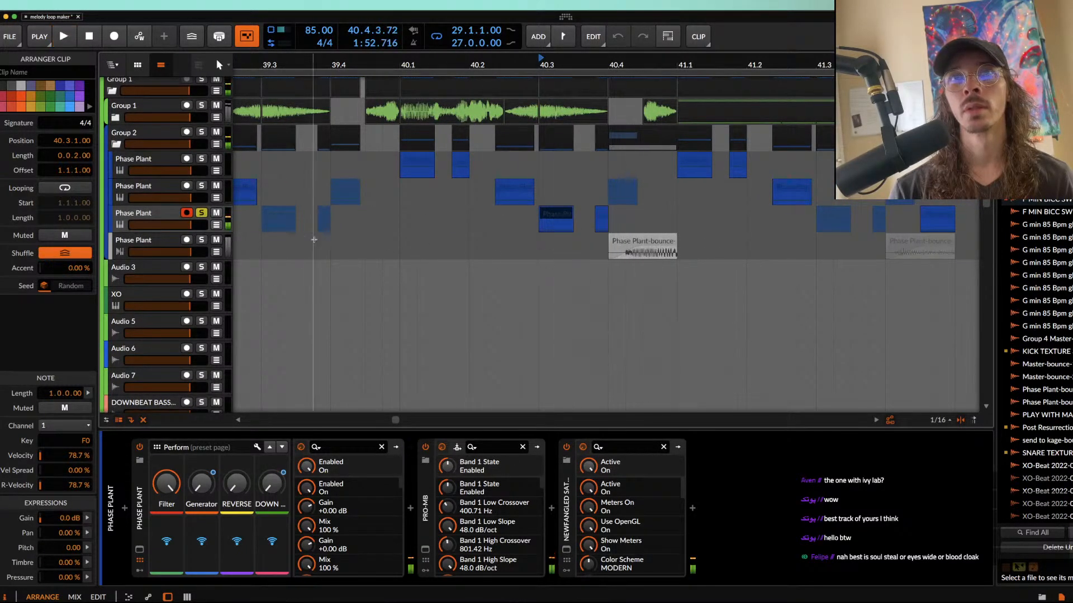
Step: Solo the fourth Phase Plant track and play its bounced audio clip at 40.4
{"action": "left_click", "coordinate": [201, 239]}
{"action": "left_click", "coordinate": [636, 240]}
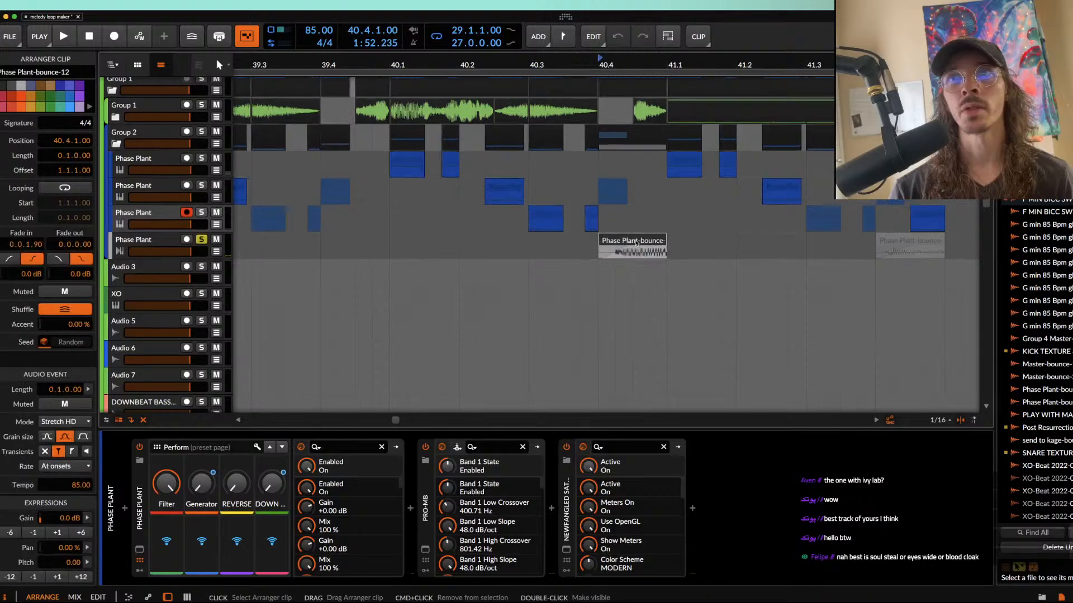
{"action": "scroll", "coordinate": [637, 240], "scroll_direction": "right", "scroll_amount": 3}
{"action": "scroll", "coordinate": [637, 241], "scroll_direction": "down", "scroll_amount": 1}
{"action": "key", "text": "space"}
{"action": "scroll", "coordinate": [636, 240], "scroll_direction": "down", "scroll_amount": 6}
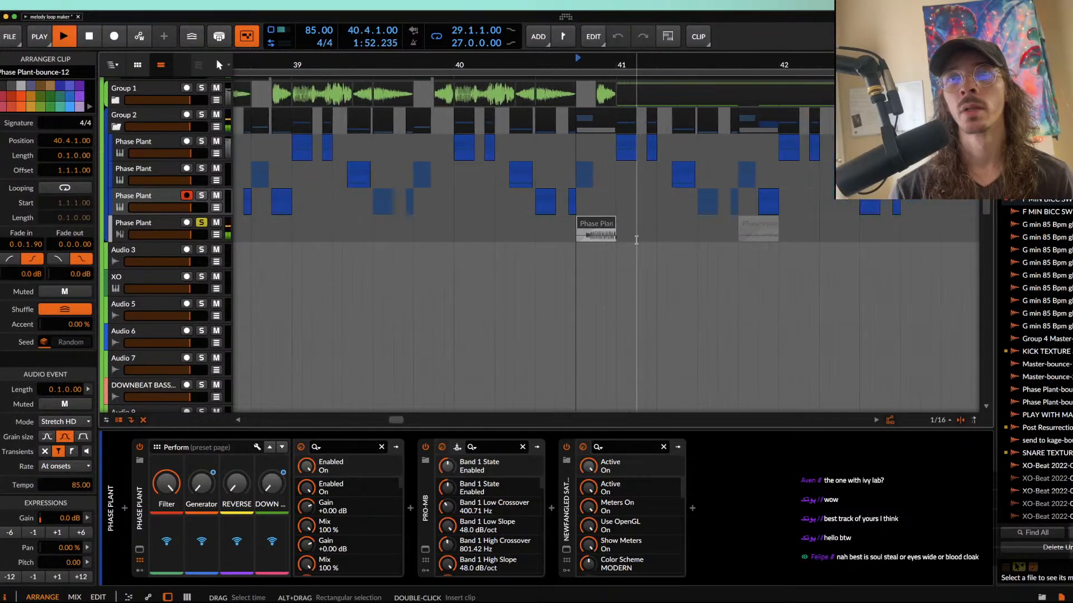
{"action": "key", "text": "space"}
Step: Examine how the drum clips in Group 1 and Group 2 are laid out from 37.1 onward
{"action": "scroll", "coordinate": [635, 241], "scroll_direction": "up", "scroll_amount": 1}
{"action": "scroll", "coordinate": [635, 241], "scroll_direction": "left", "scroll_amount": 2}
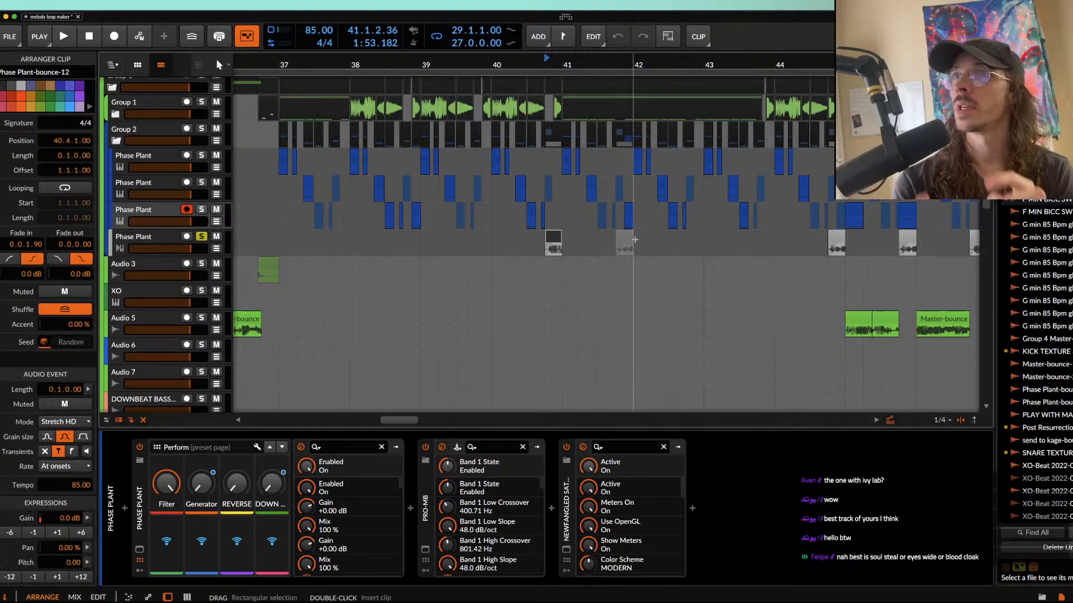
{"action": "scroll", "coordinate": [635, 240], "scroll_direction": "down", "scroll_amount": 10}
{"action": "scroll", "coordinate": [635, 240], "scroll_direction": "left", "scroll_amount": 4}
{"action": "scroll", "coordinate": [635, 239], "scroll_direction": "up", "scroll_amount": 2}
{"action": "scroll", "coordinate": [581, 203], "scroll_direction": "up", "scroll_amount": 3}
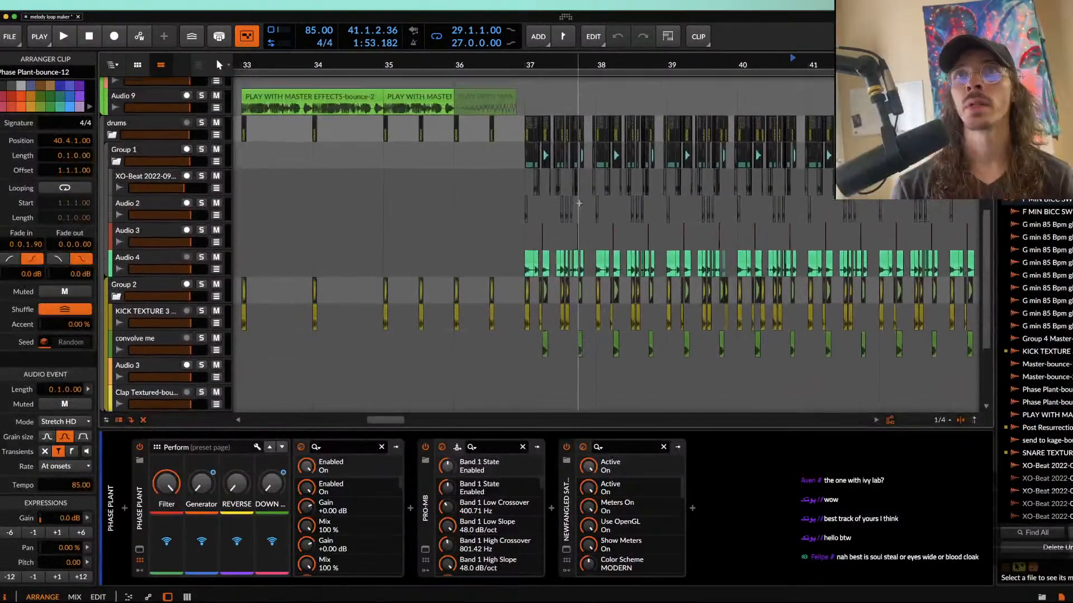
{"action": "scroll", "coordinate": [580, 204], "scroll_direction": "up", "scroll_amount": 4}
{"action": "scroll", "coordinate": [581, 204], "scroll_direction": "up", "scroll_amount": 1}
{"action": "left_click", "coordinate": [424, 274]}
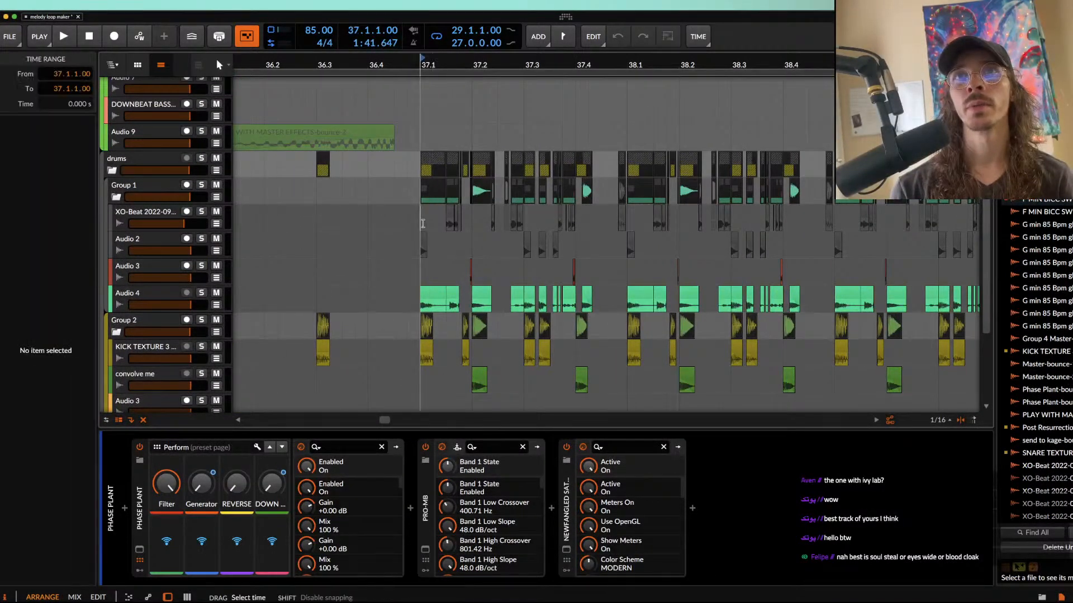
{"action": "scroll", "coordinate": [422, 303], "scroll_direction": "up", "scroll_amount": 4}
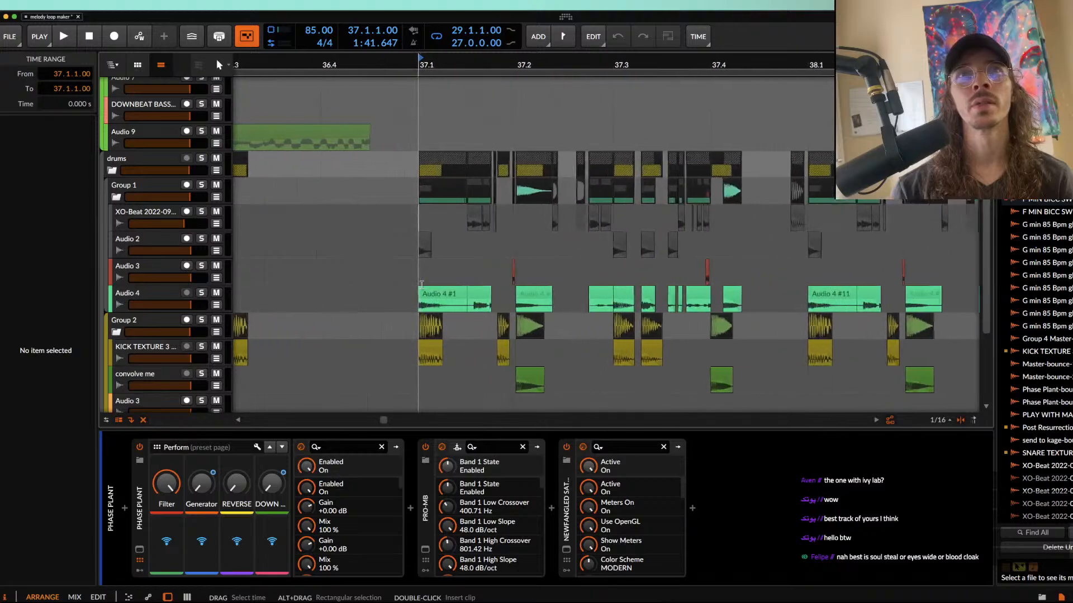
{"action": "scroll", "coordinate": [561, 280], "scroll_direction": "up", "scroll_amount": 4}
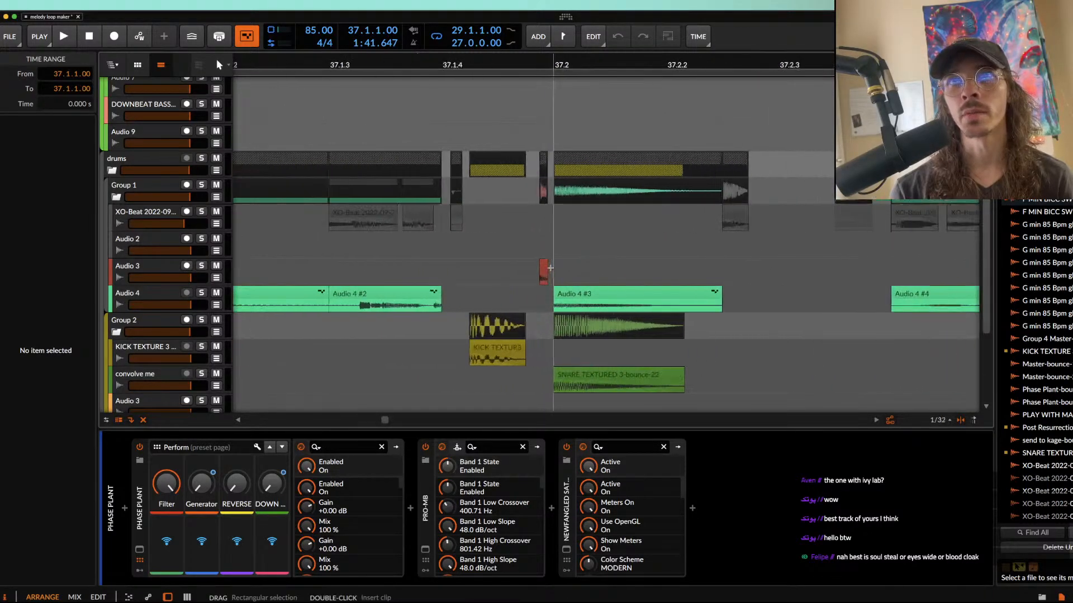
Step: Solo the drums group and listen to the beat from 37.1
{"action": "left_click", "coordinate": [205, 214]}
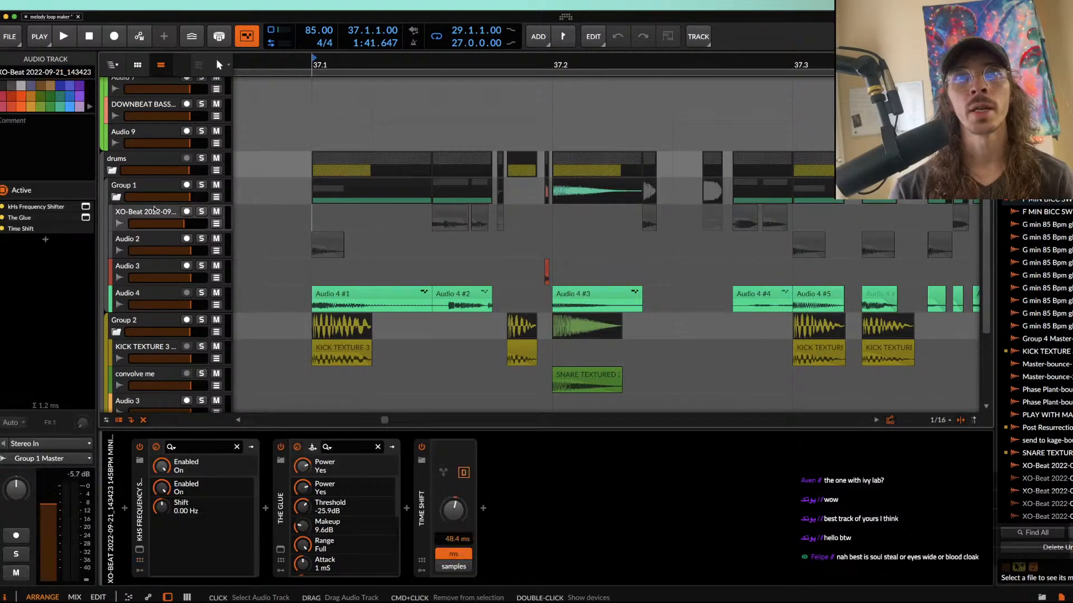
{"action": "left_click", "coordinate": [311, 181]}
{"action": "key", "text": "space"}
{"action": "scroll", "coordinate": [311, 178], "scroll_direction": "down", "scroll_amount": 1}
{"action": "scroll", "coordinate": [311, 178], "scroll_direction": "down", "scroll_amount": 2}
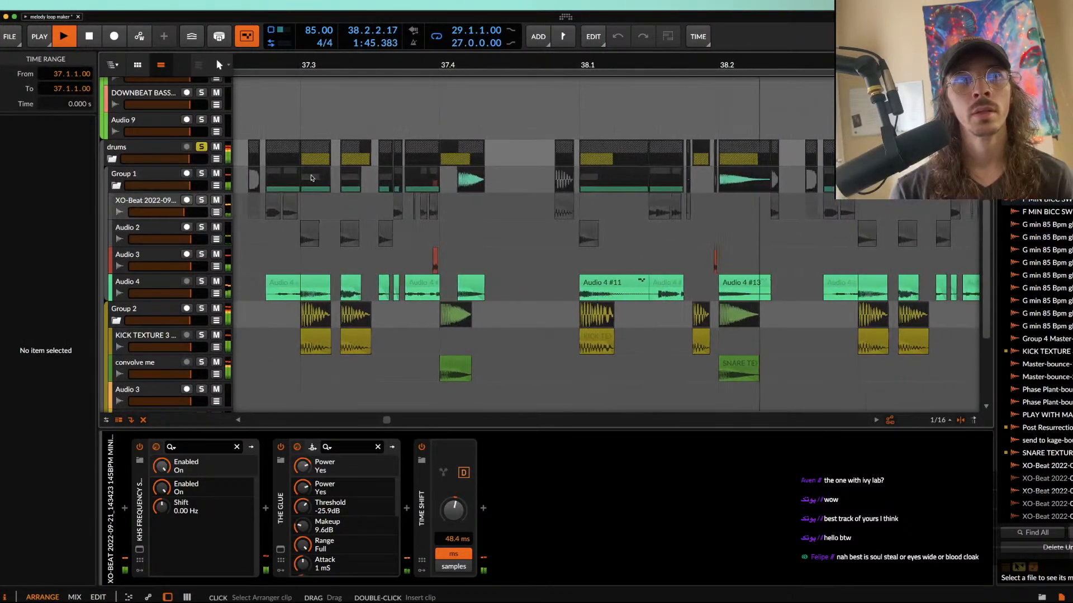
{"action": "scroll", "coordinate": [311, 178], "scroll_direction": "down", "scroll_amount": 1}
{"action": "scroll", "coordinate": [311, 178], "scroll_direction": "down", "scroll_amount": 4}
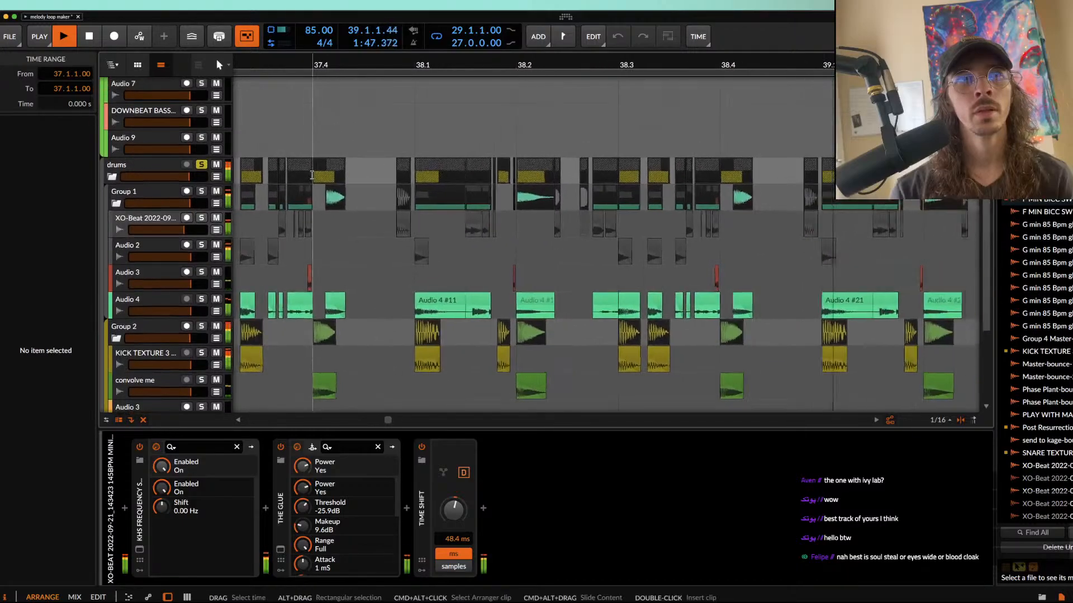
{"action": "scroll", "coordinate": [311, 178], "scroll_direction": "up", "scroll_amount": 2}
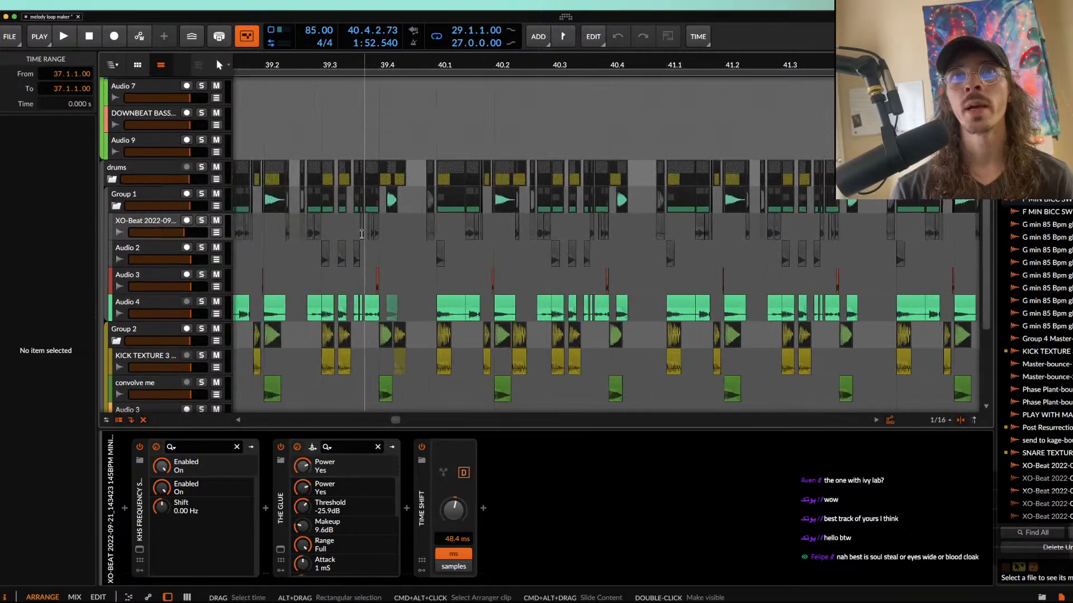
{"action": "scroll", "coordinate": [361, 234], "scroll_direction": "down", "scroll_amount": 1}
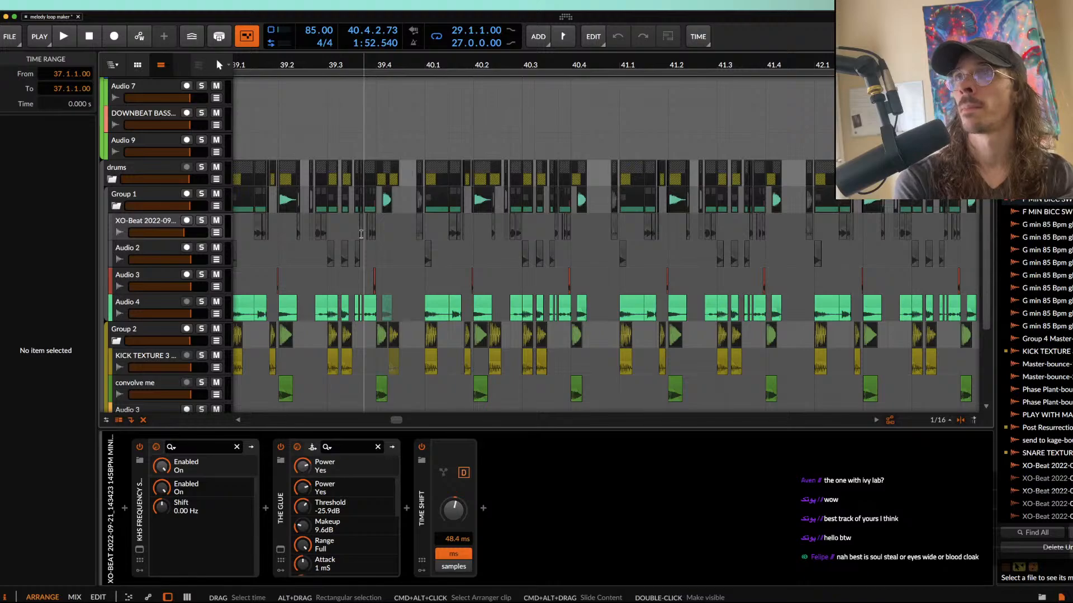
{"action": "scroll", "coordinate": [362, 234], "scroll_direction": "up", "scroll_amount": 8}
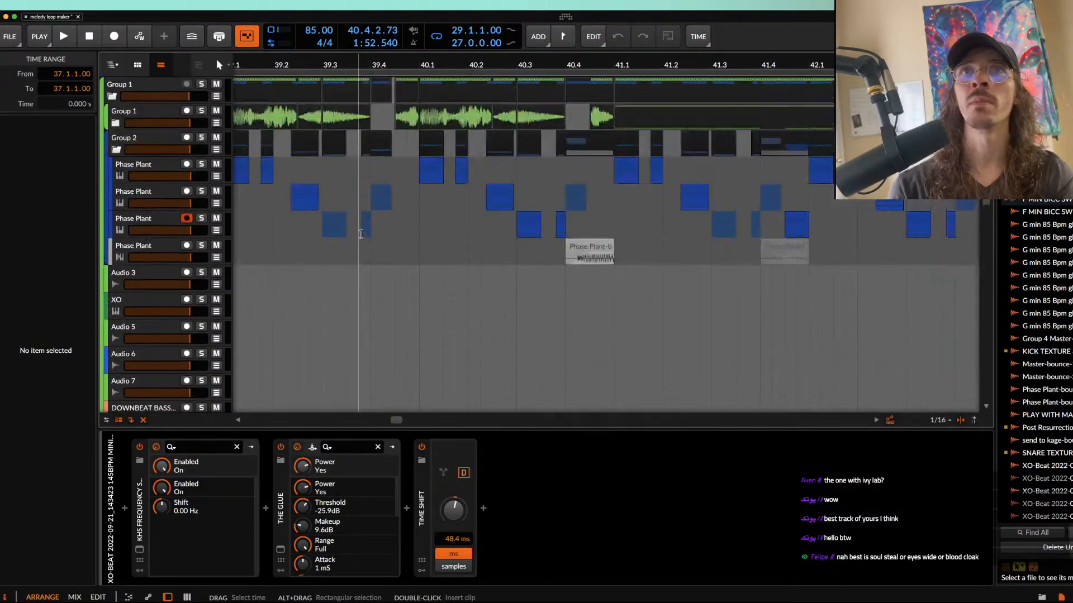
Step: Unfold Group 1 and select the first send to kage-bounce clip on Audio 10 at 37.1
{"action": "scroll", "coordinate": [361, 234], "scroll_direction": "down", "scroll_amount": 3}
{"action": "scroll", "coordinate": [361, 234], "scroll_direction": "left", "scroll_amount": 5}
{"action": "left_click", "coordinate": [115, 123]}
{"action": "scroll", "coordinate": [418, 228], "scroll_direction": "down", "scroll_amount": 5}
{"action": "scroll", "coordinate": [417, 228], "scroll_direction": "left", "scroll_amount": 3}
{"action": "left_click", "coordinate": [417, 235]}
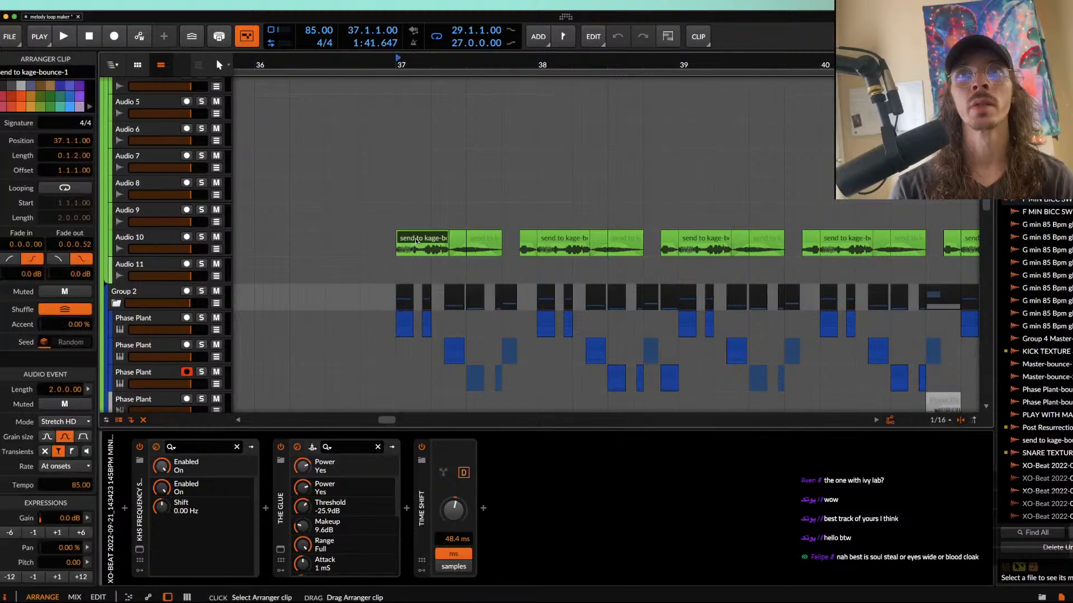
Step: Solo Audio 10 and listen to its send to kage-bounce clips from 37.1
{"action": "key", "text": "space"}
{"action": "left_click", "coordinate": [201, 236]}
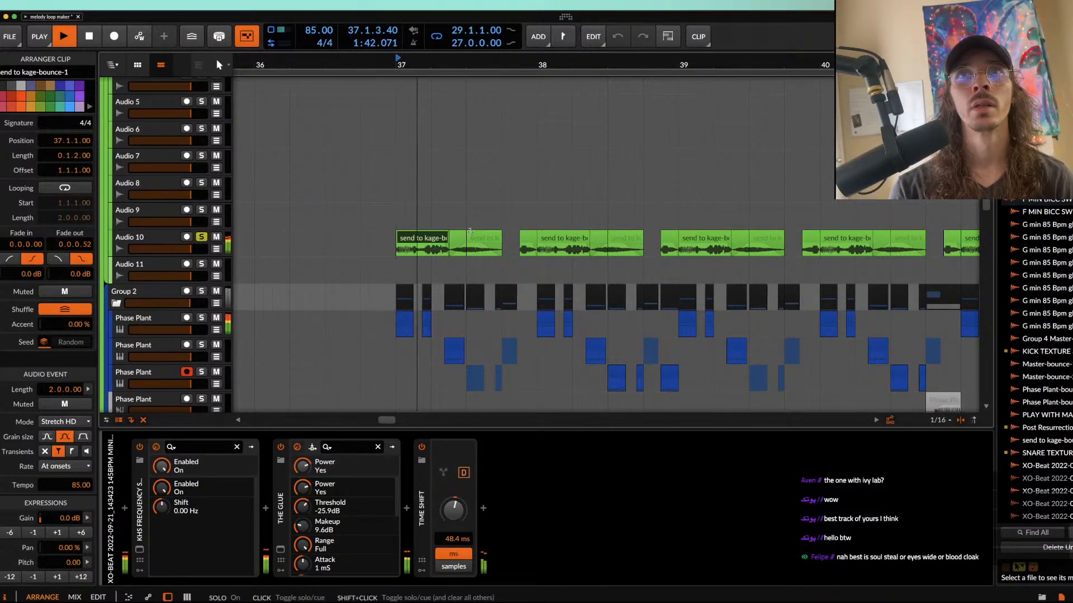
{"action": "scroll", "coordinate": [490, 236], "scroll_direction": "right", "scroll_amount": 1}
{"action": "scroll", "coordinate": [489, 236], "scroll_direction": "down", "scroll_amount": 1}
{"action": "scroll", "coordinate": [489, 235], "scroll_direction": "right", "scroll_amount": 3}
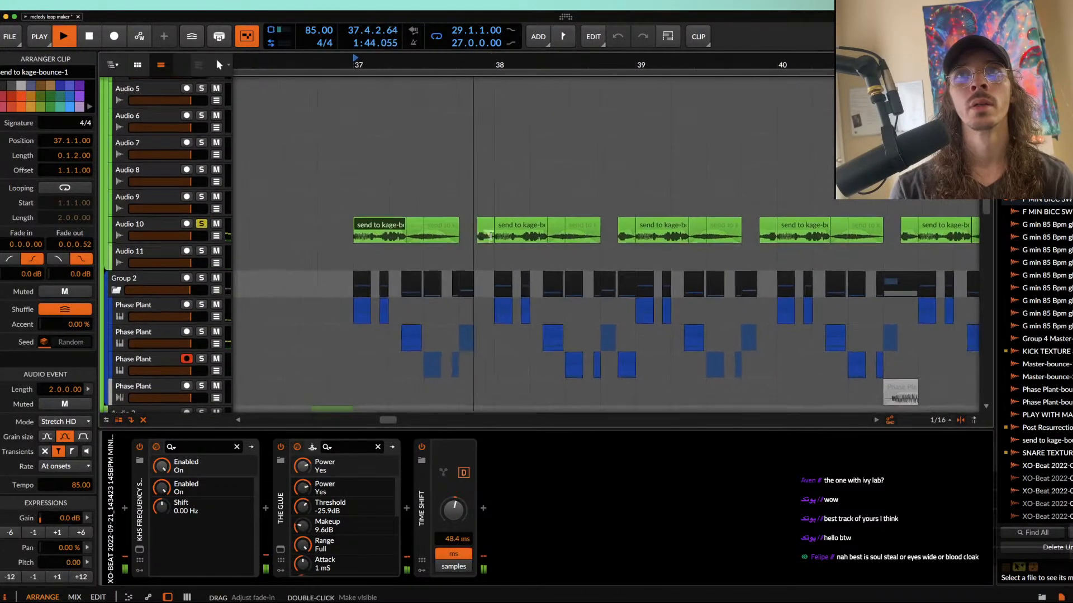
{"action": "scroll", "coordinate": [489, 236], "scroll_direction": "down", "scroll_amount": 2}
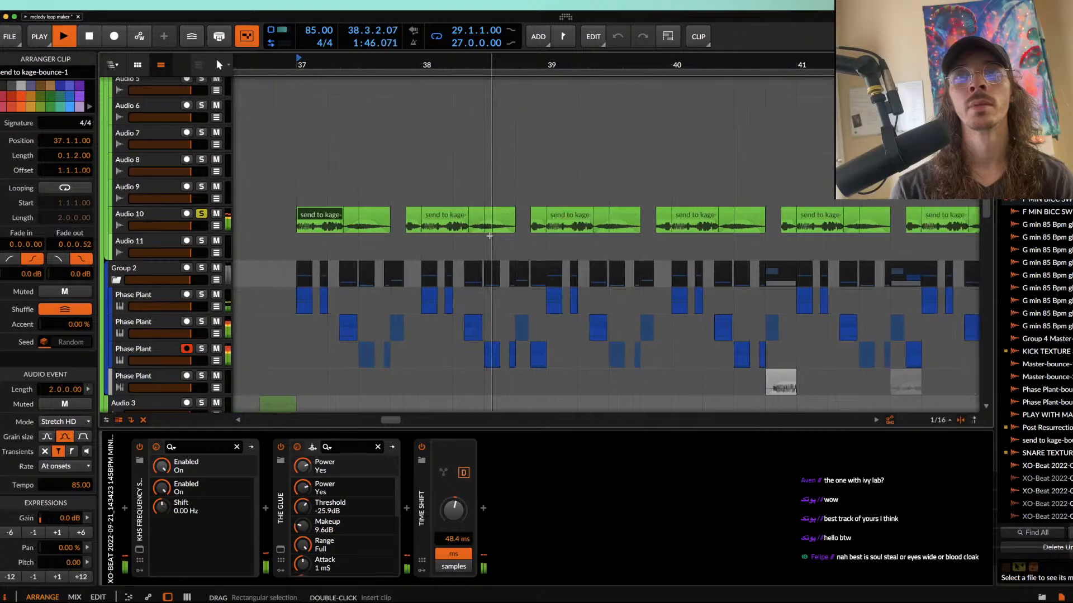
{"action": "scroll", "coordinate": [489, 236], "scroll_direction": "down", "scroll_amount": 3}
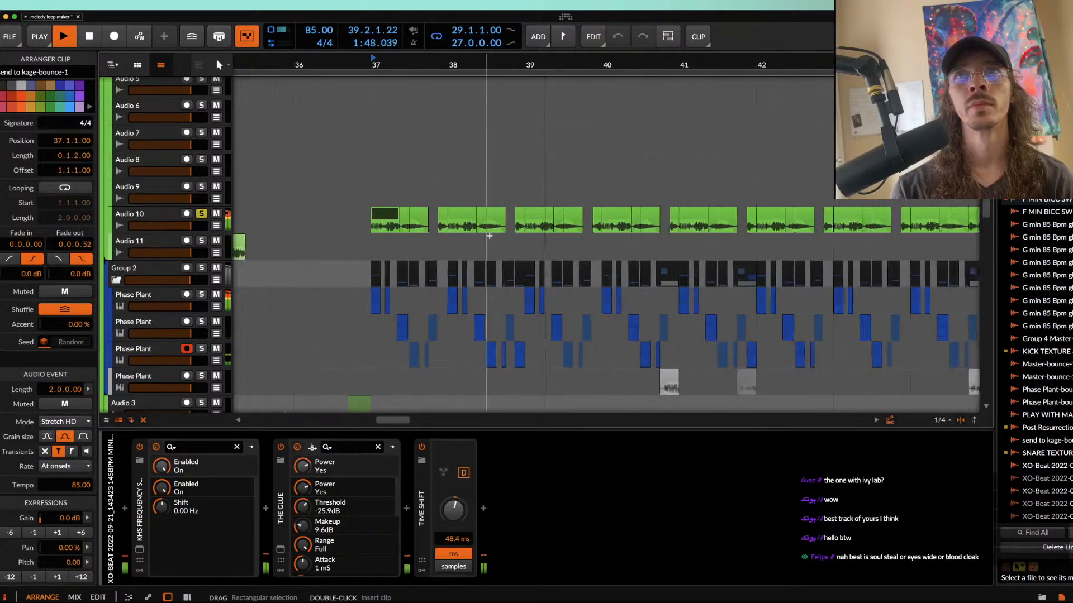
{"action": "key", "text": "space"}
Step: Examine the tracks inside the drums group and fold its Group 2
{"action": "left_click", "coordinate": [164, 274]}
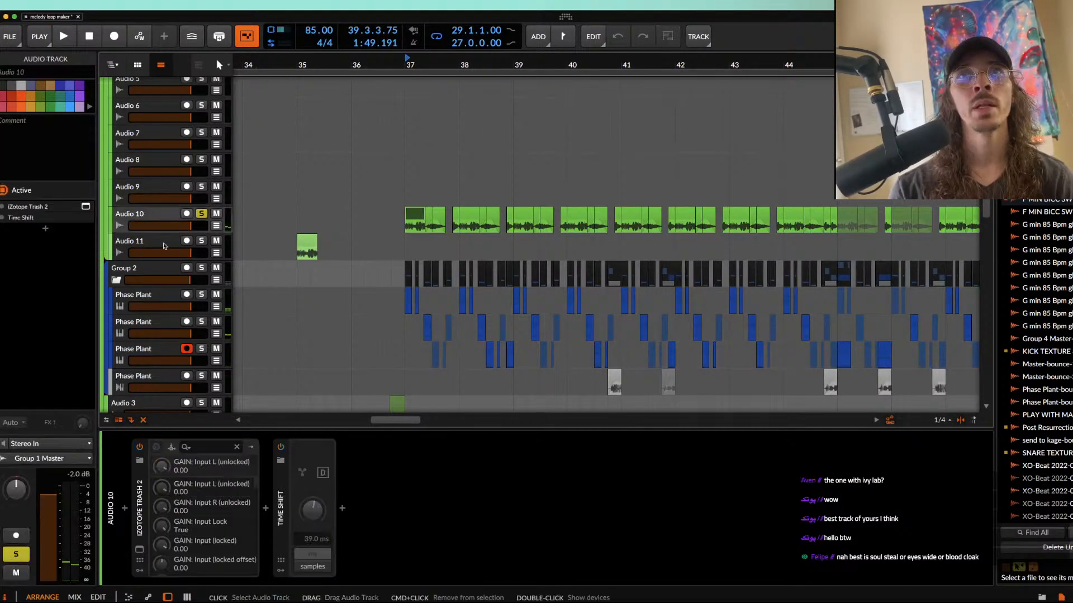
{"action": "scroll", "coordinate": [163, 274], "scroll_direction": "down", "scroll_amount": 1}
{"action": "scroll", "coordinate": [164, 275], "scroll_direction": "down", "scroll_amount": 10}
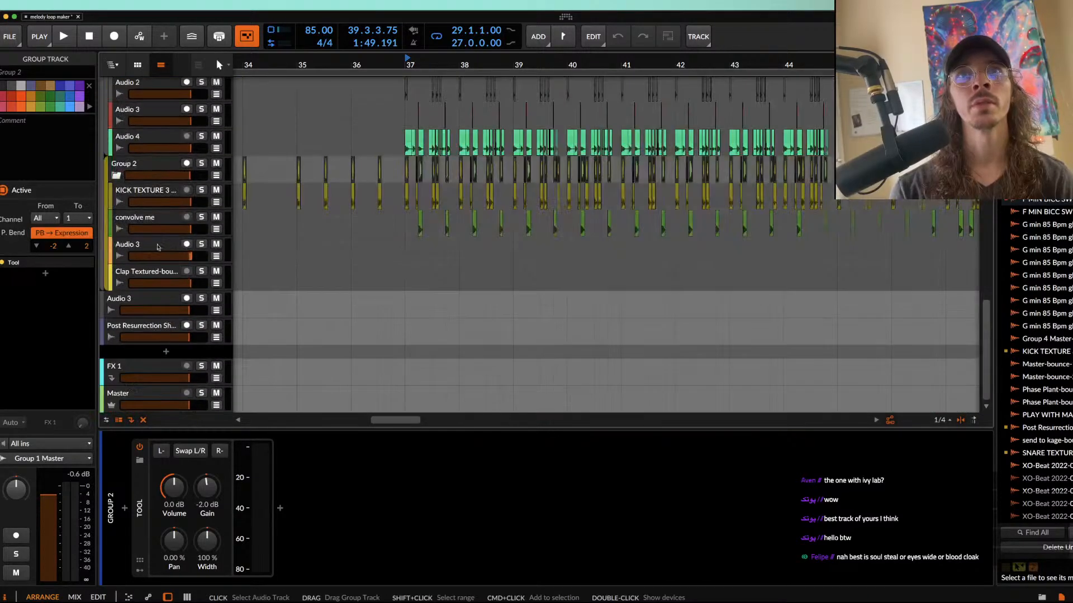
{"action": "left_click", "coordinate": [144, 191]}
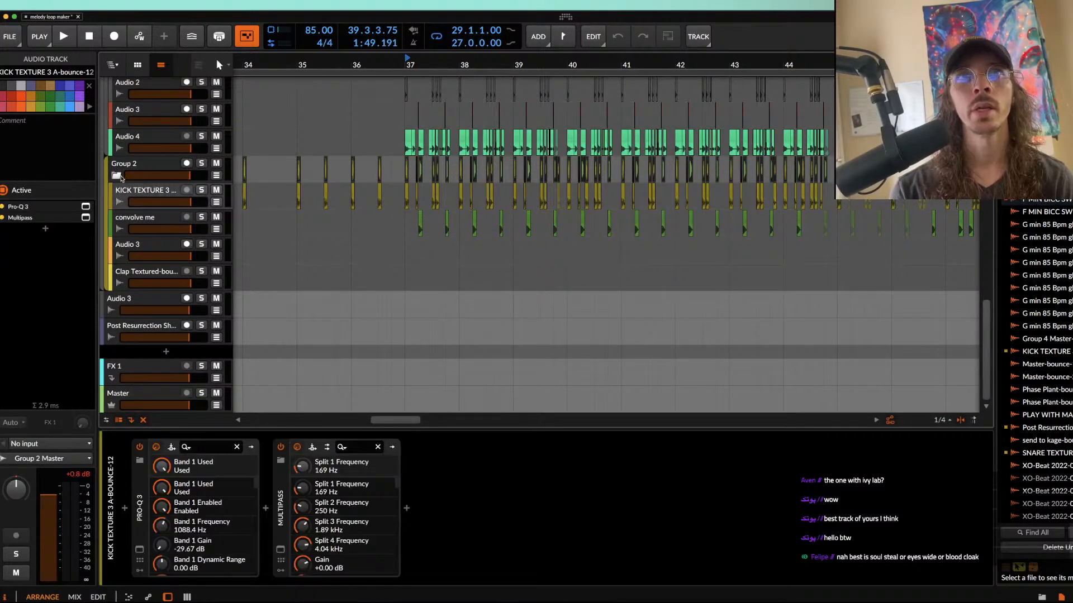
{"action": "left_click", "coordinate": [116, 175]}
{"action": "scroll", "coordinate": [276, 196], "scroll_direction": "up", "scroll_amount": 1}
{"action": "scroll", "coordinate": [276, 196], "scroll_direction": "up", "scroll_amount": 4}
{"action": "scroll", "coordinate": [276, 196], "scroll_direction": "down", "scroll_amount": 2}
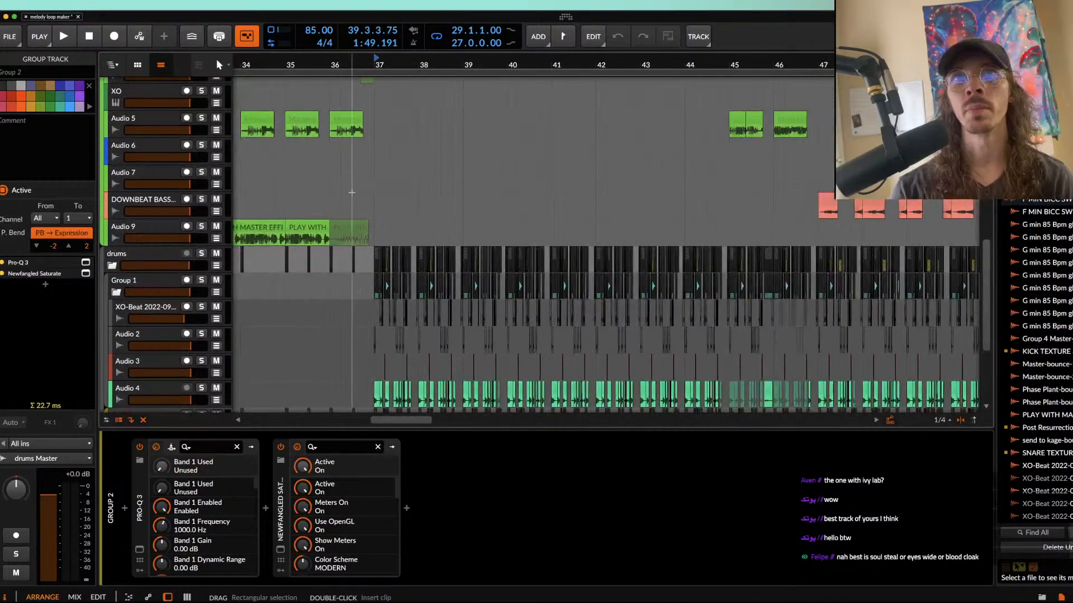
Step: Set the play position to 37.1 and solo the first Phase Plant track in the upper Group 2 along with Audio 10
{"action": "scroll", "coordinate": [373, 184], "scroll_direction": "up", "scroll_amount": 4}
{"action": "scroll", "coordinate": [374, 184], "scroll_direction": "up", "scroll_amount": 3}
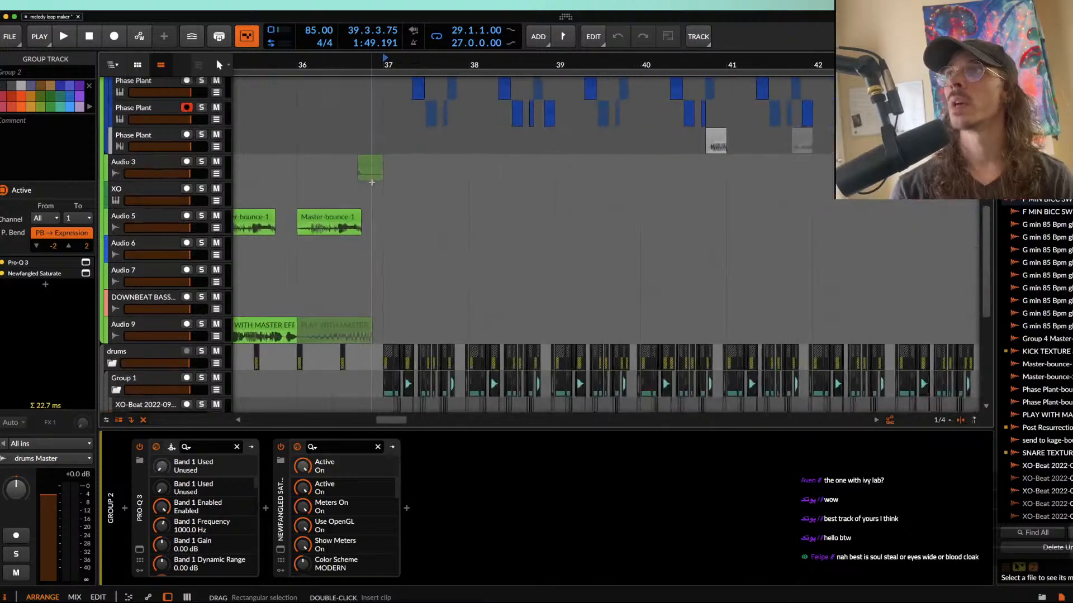
{"action": "scroll", "coordinate": [373, 183], "scroll_direction": "up", "scroll_amount": 6}
{"action": "scroll", "coordinate": [372, 183], "scroll_direction": "up", "scroll_amount": 3}
{"action": "left_click", "coordinate": [385, 173]}
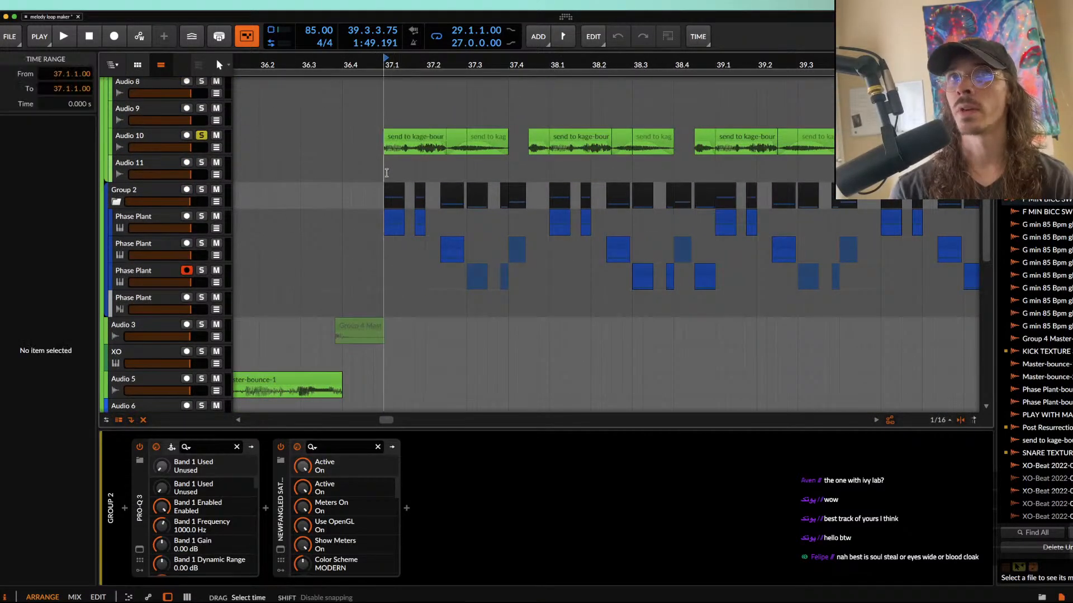
{"action": "scroll", "coordinate": [386, 172], "scroll_direction": "up", "scroll_amount": 3}
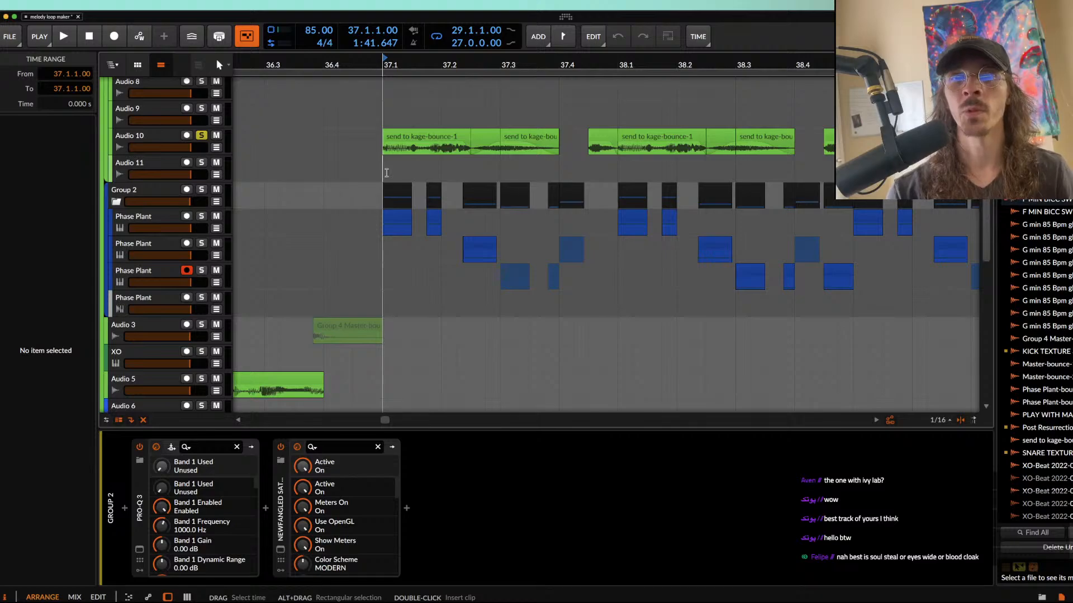
{"action": "left_click", "coordinate": [155, 217]}
{"action": "left_click", "coordinate": [201, 216]}
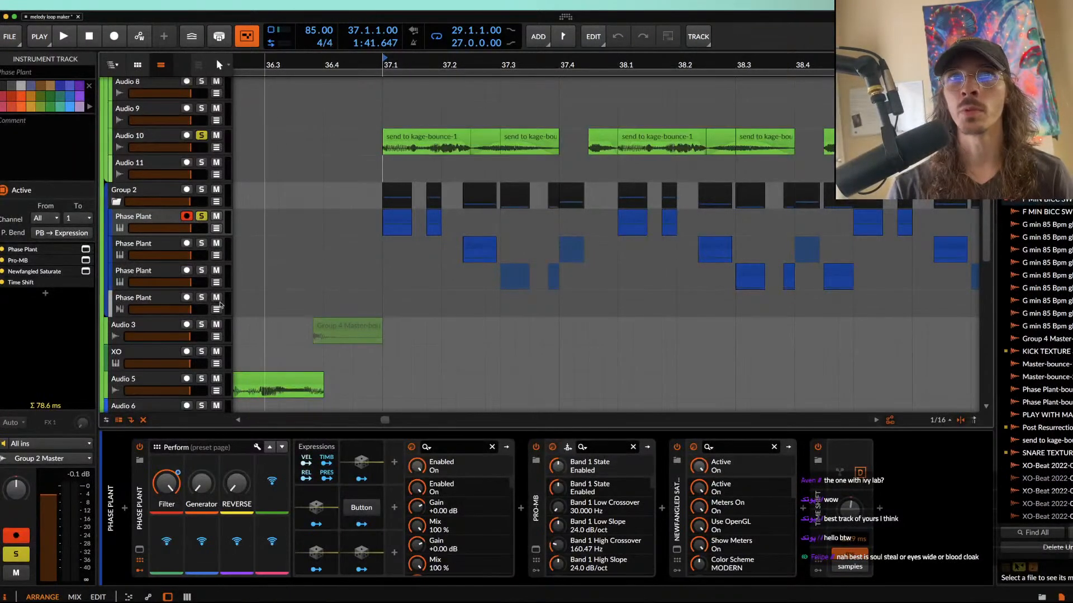
Step: Inspect the first Phase Plant track's device chain and its AURORA DRAGON patch, and stop playback
{"action": "left_click", "coordinate": [536, 497]}
{"action": "left_click", "coordinate": [678, 514], "text": "shift"}
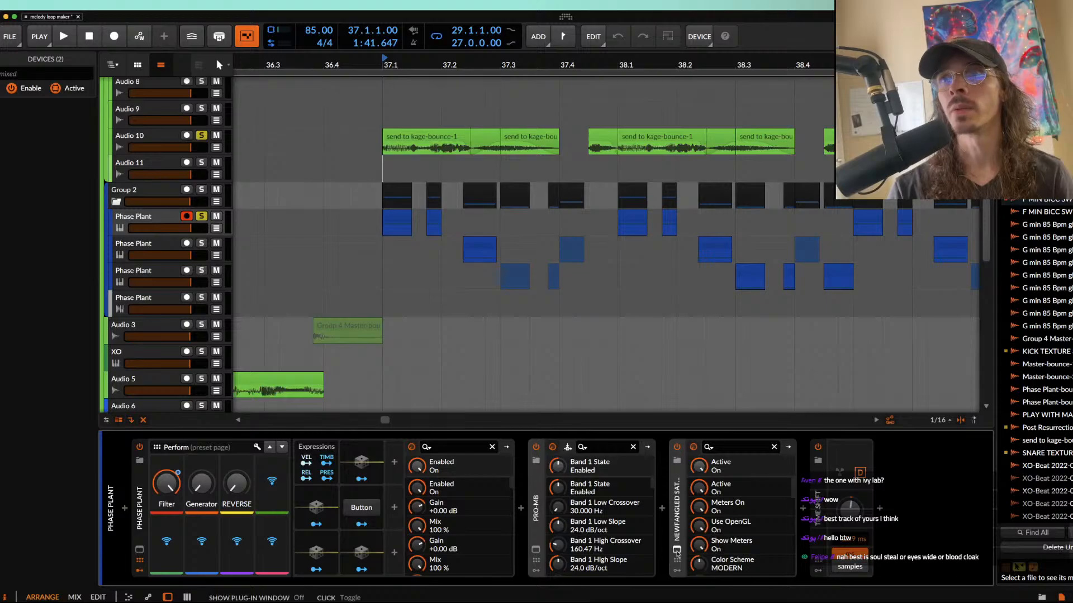
{"action": "left_click", "coordinate": [139, 551]}
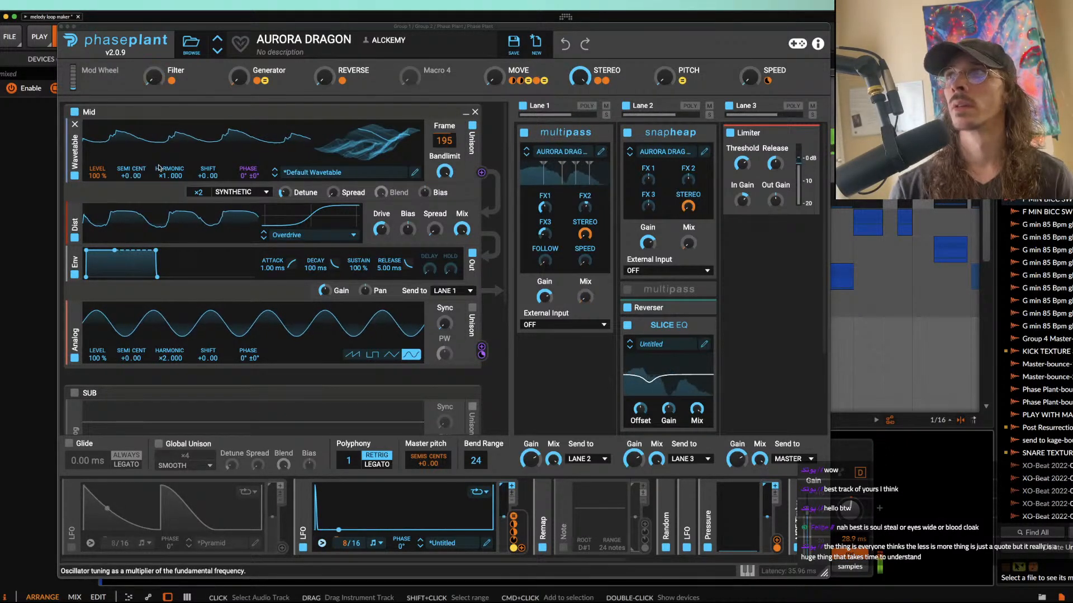
{"action": "left_click", "coordinate": [62, 27]}
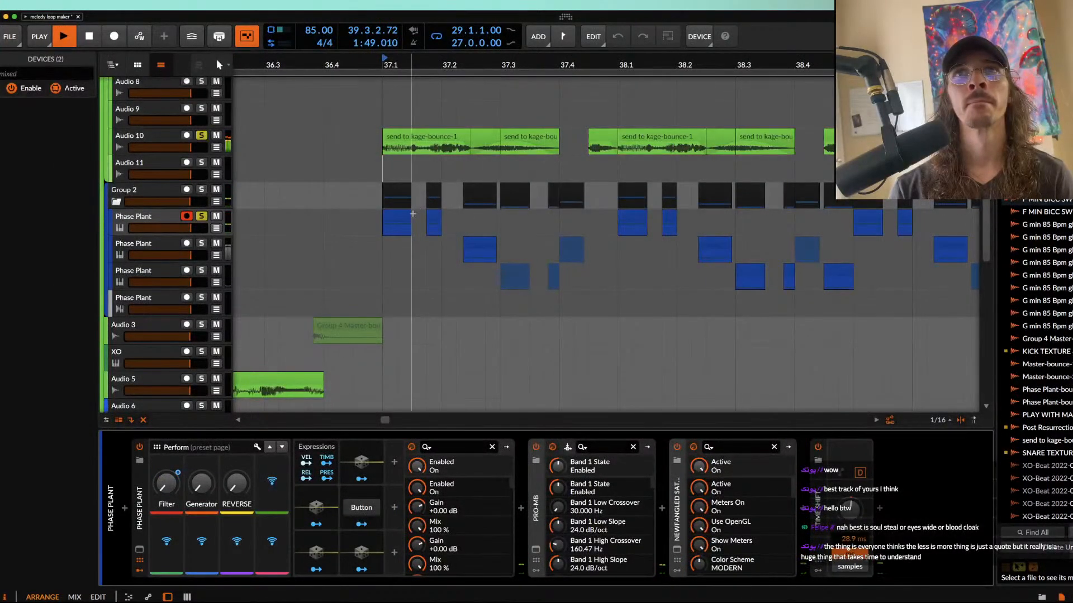
{"action": "key", "text": "space"}
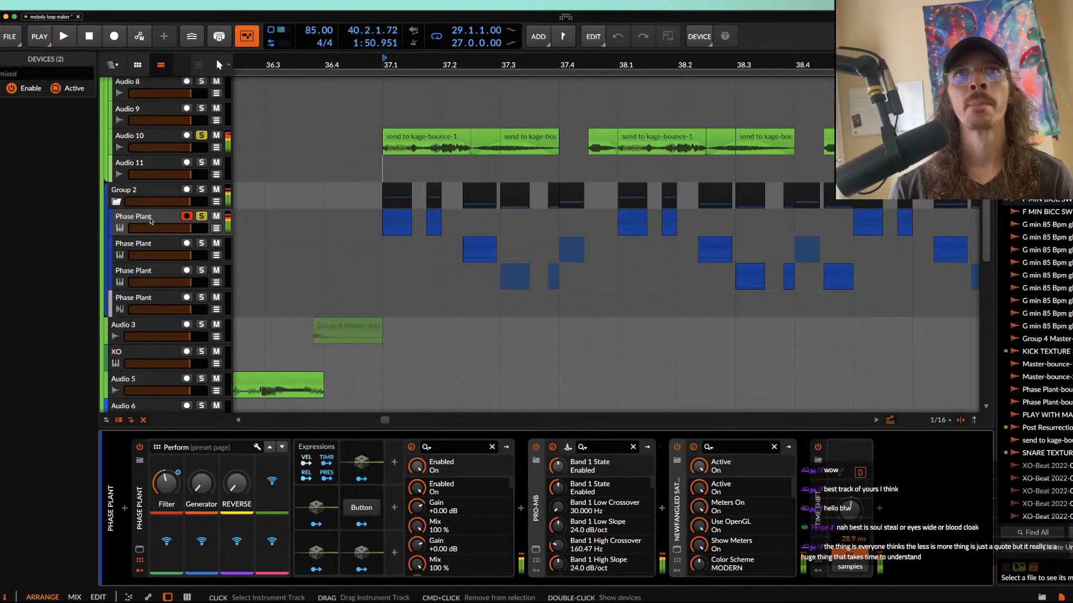
Step: Add a new instrument track below the first Phase Plant track and load a Phase Plant synth on it
{"action": "left_click", "coordinate": [150, 221]}
{"action": "key", "text": "super+t"}
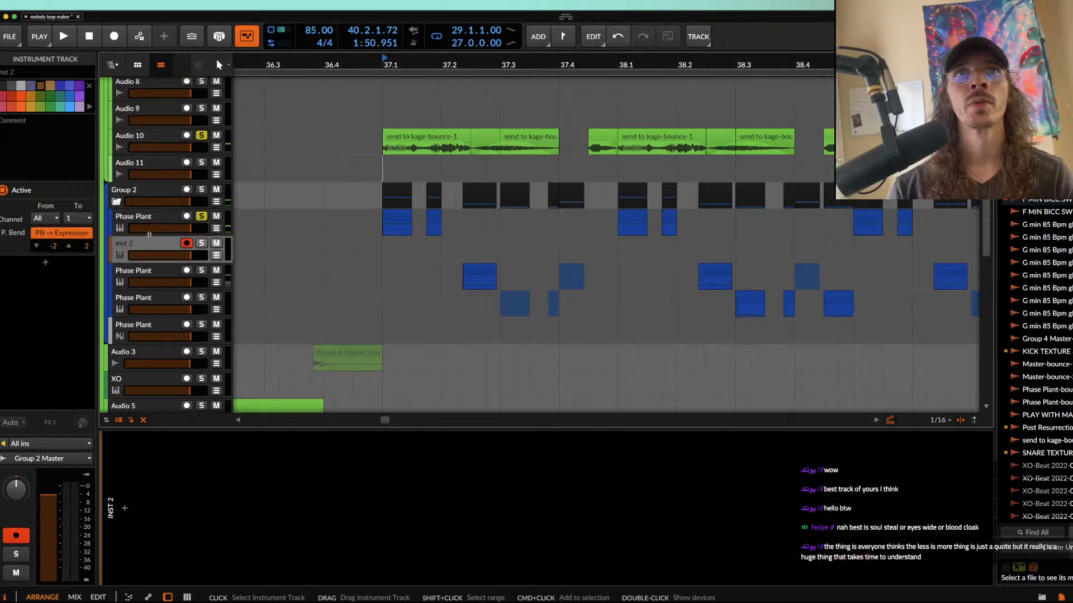
{"action": "left_click", "coordinate": [125, 509]}
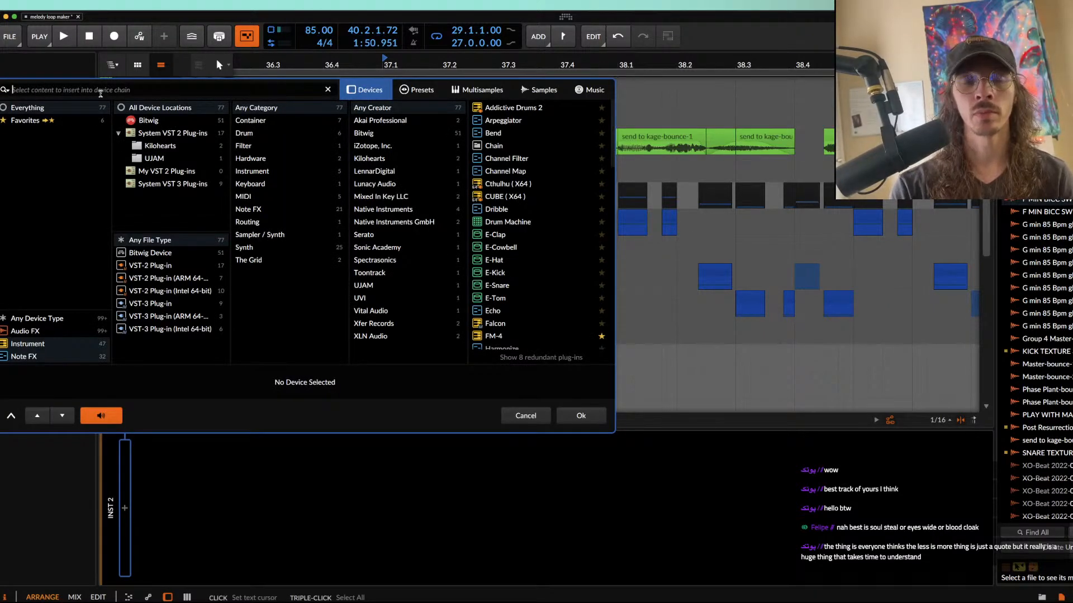
{"action": "type", "text": "PHASE"}
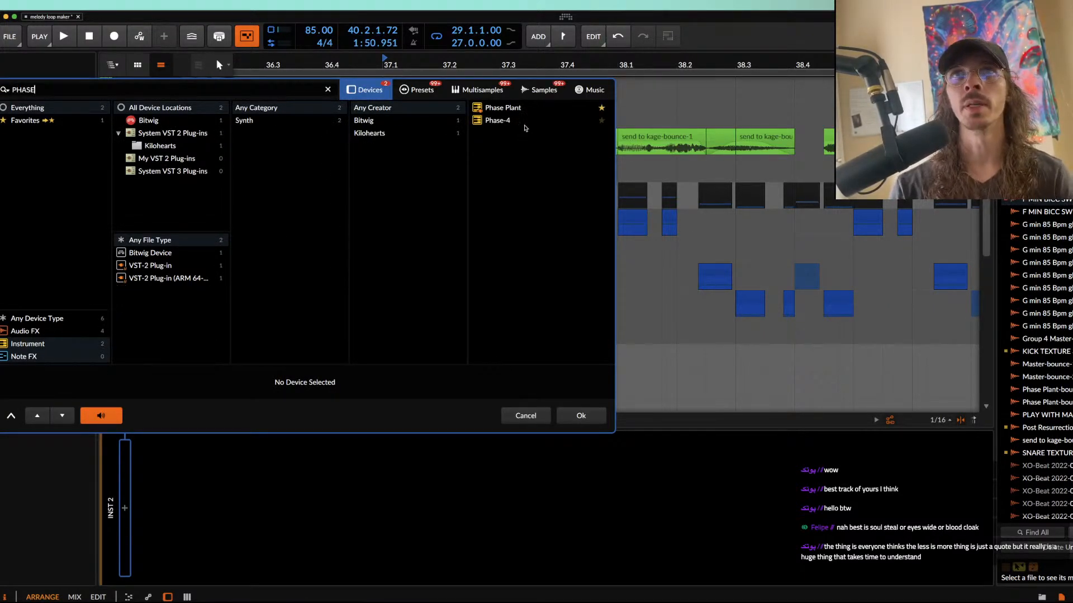
{"action": "key", "text": "Return"}
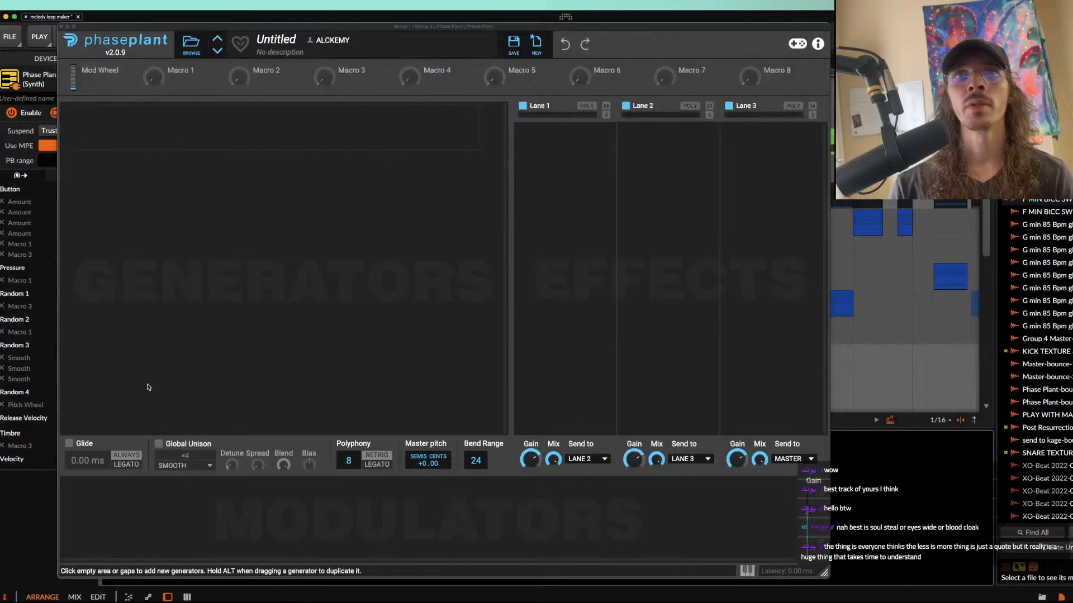
Step: Add an Analog oscillator to the empty patch and insert a Filter between it and the envelope
{"action": "left_click", "coordinate": [179, 148]}
{"action": "left_click", "coordinate": [188, 186]}
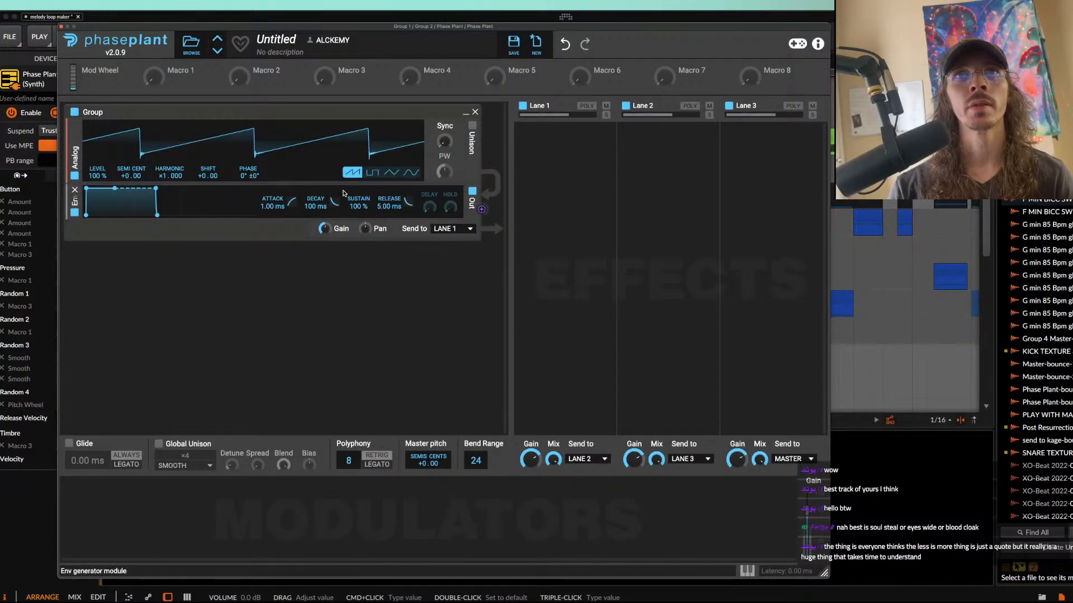
{"action": "left_click_drag", "start_coordinate": [144, 26], "coordinate": [202, 123]}
{"action": "left_click", "coordinate": [202, 244]}
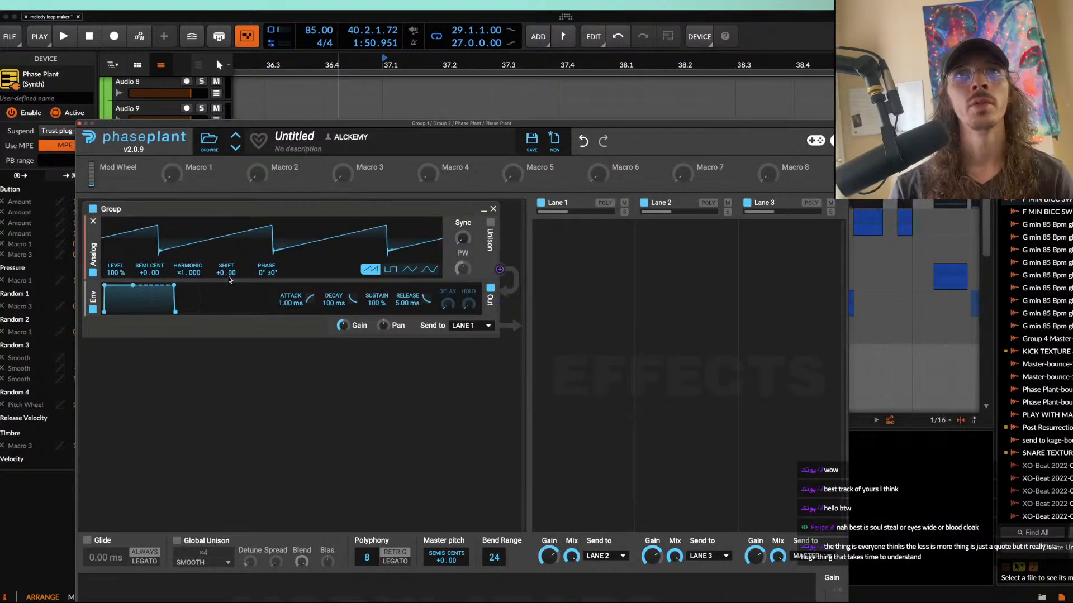
{"action": "left_click", "coordinate": [229, 283]}
{"action": "left_click", "coordinate": [306, 333]}
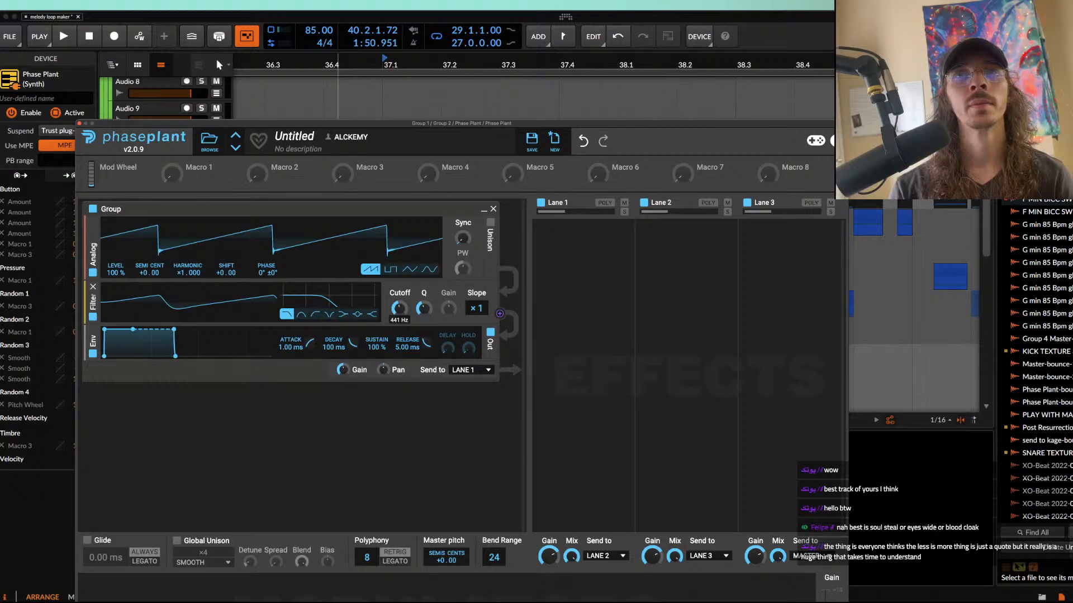
Step: Add a Distortion effect to Lane 1 with its type set to Saturate
{"action": "left_click", "coordinate": [612, 264]}
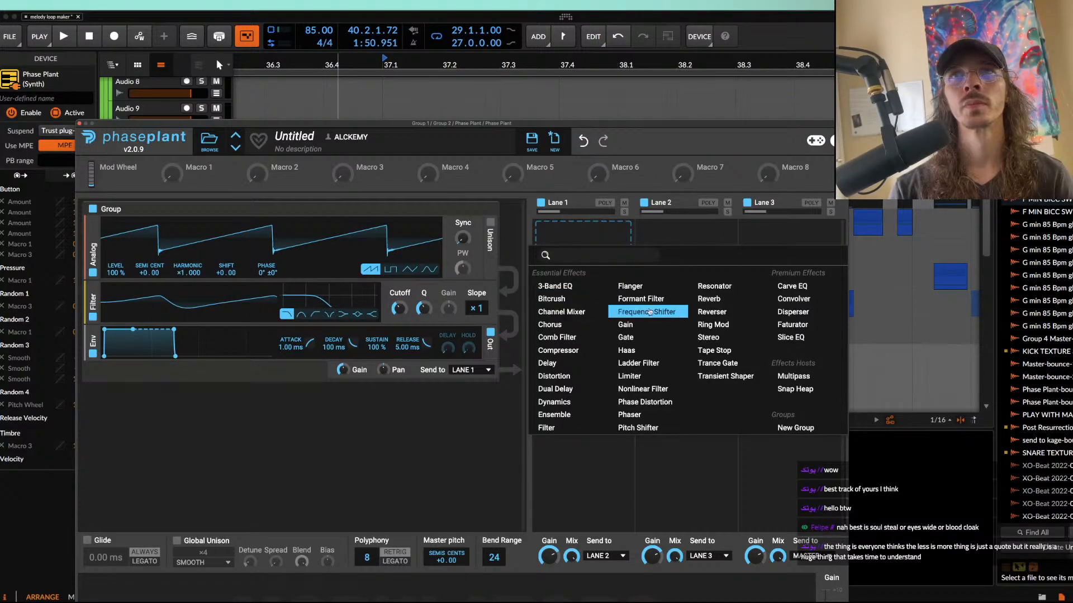
{"action": "left_click", "coordinate": [565, 377]}
{"action": "left_click", "coordinate": [569, 282]}
{"action": "left_click", "coordinate": [568, 291]}
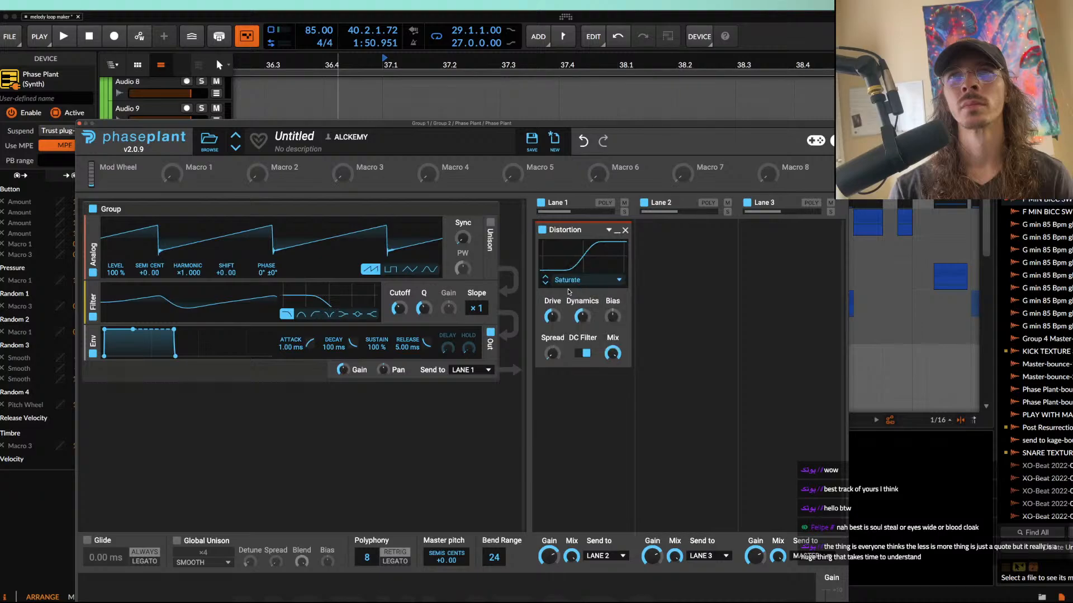
Step: Add a Slice EQ below the Distortion in Lane 1 and shape a narrow dip in the low frequencies
{"action": "left_click", "coordinate": [565, 380]}
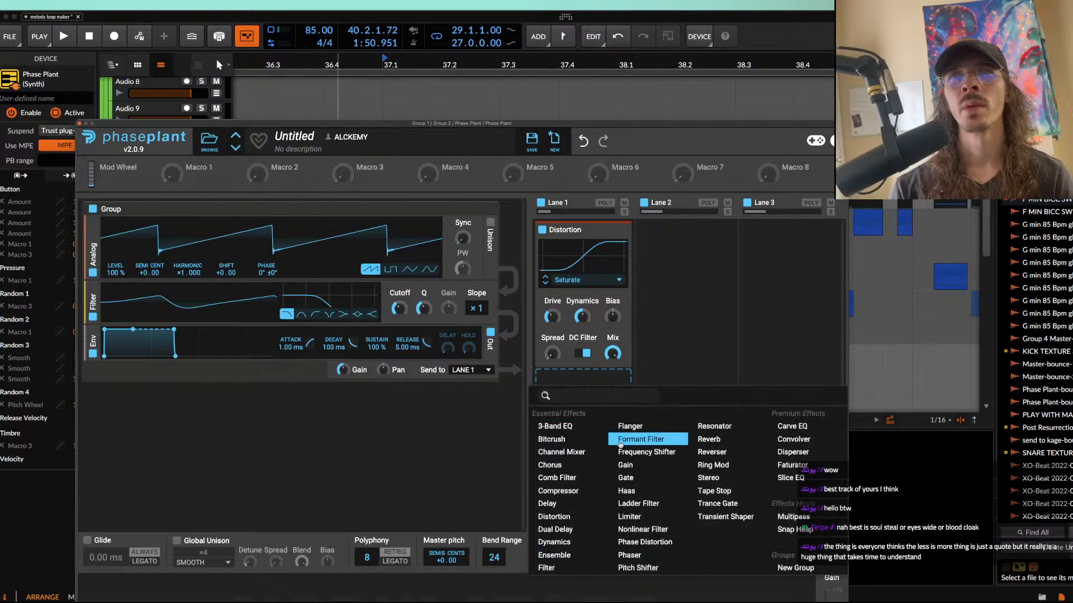
{"action": "left_click", "coordinate": [785, 478]}
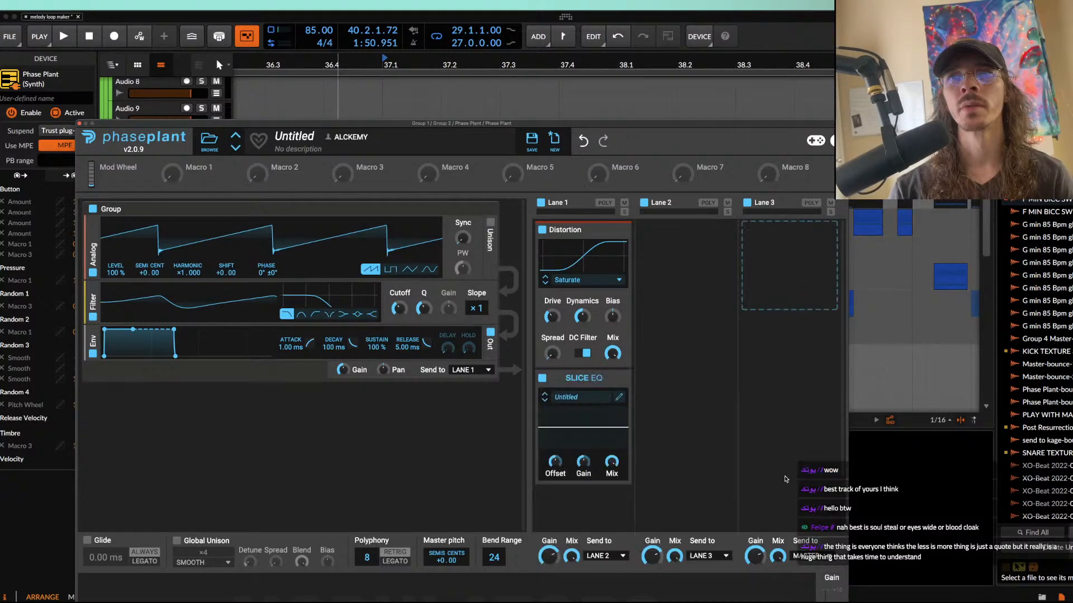
{"action": "left_click", "coordinate": [621, 379]}
{"action": "left_click_drag", "start_coordinate": [344, 320], "coordinate": [300, 374]}
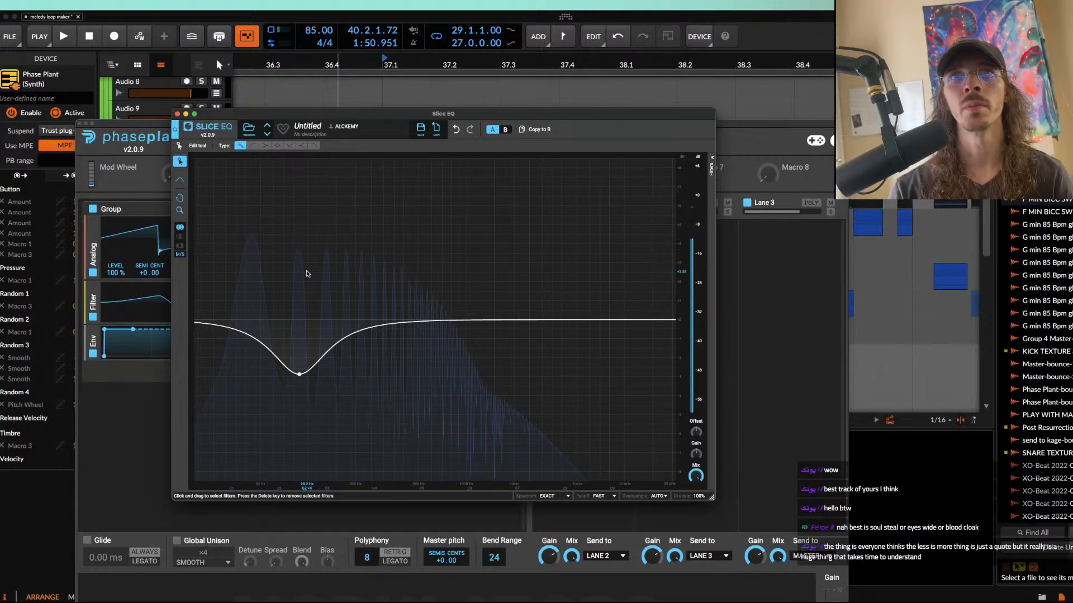
{"action": "scroll", "coordinate": [300, 375], "scroll_direction": "up", "scroll_amount": 5}
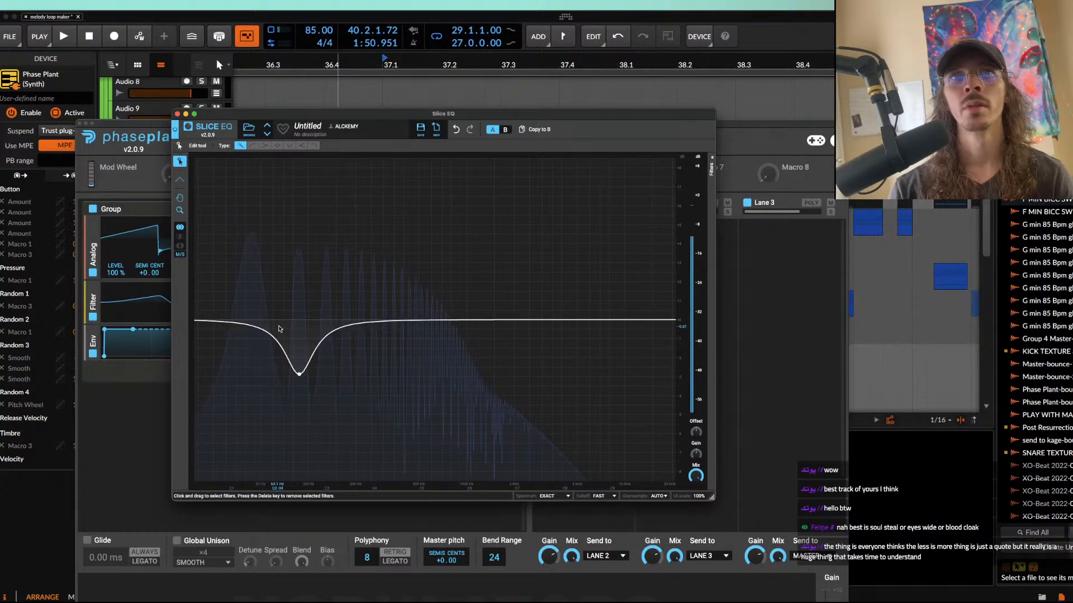
{"action": "left_click", "coordinate": [177, 114]}
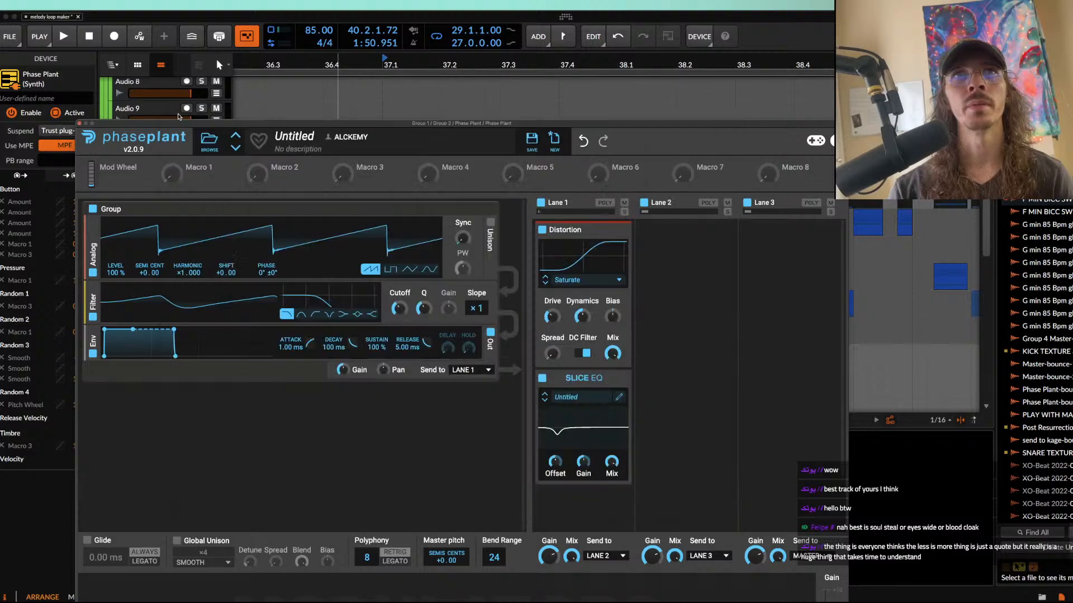
Step: Set the generator filter's slope to ×2, add a Limiter to Lane 3, and close the synth window
{"action": "left_click", "coordinate": [474, 310]}
{"action": "left_click", "coordinate": [761, 269]}
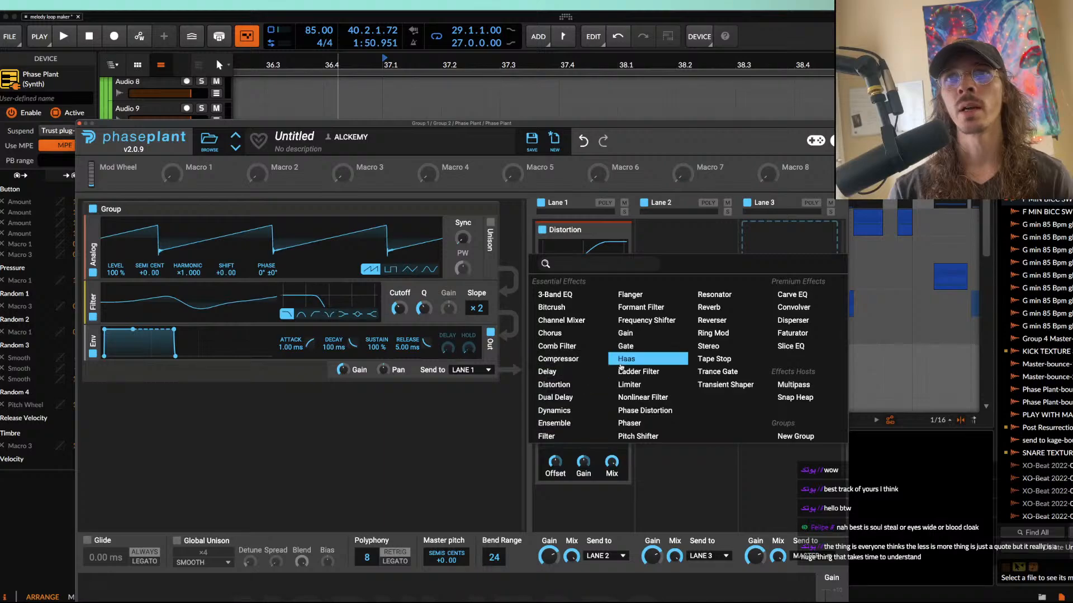
{"action": "left_click", "coordinate": [630, 384]}
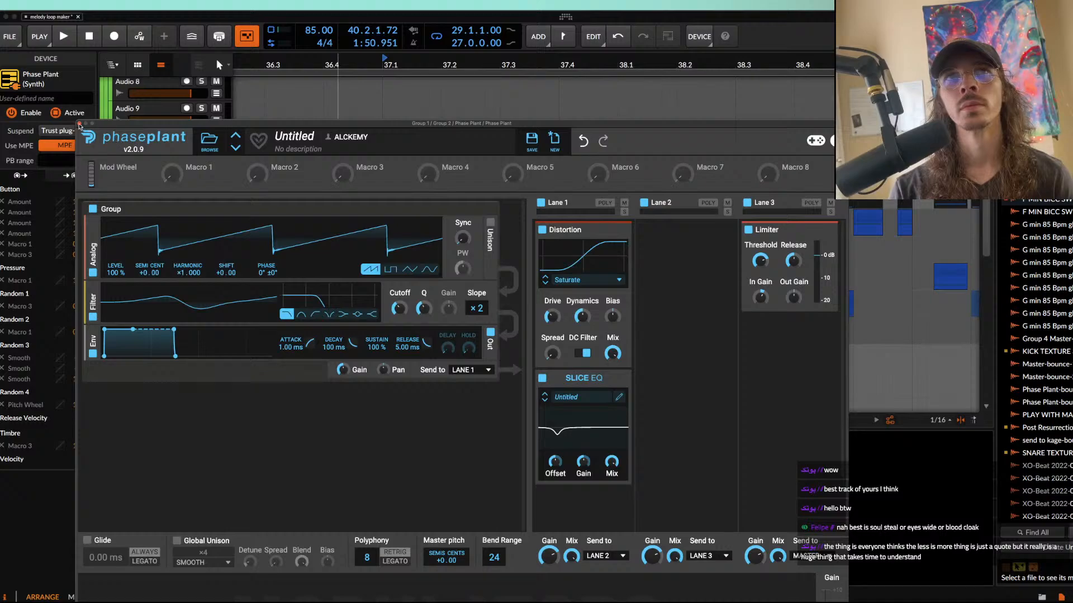
{"action": "left_click", "coordinate": [80, 124]}
Step: Solo the original first Phase Plant track and play its clip from 37.1 for comparison
{"action": "left_click", "coordinate": [391, 219]}
{"action": "key", "text": "space"}
{"action": "key", "text": "space"}
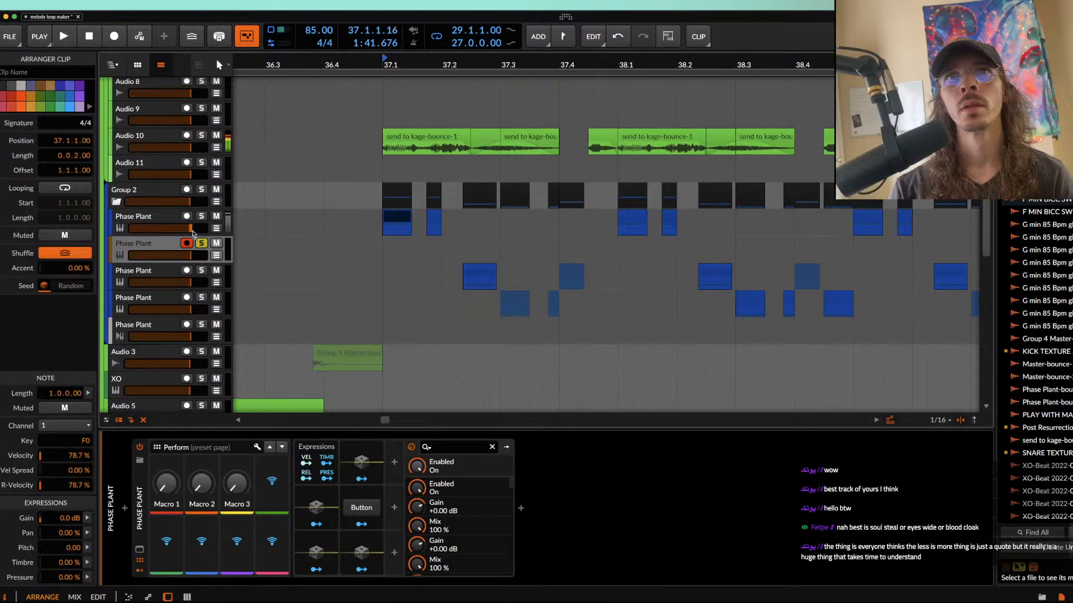
{"action": "left_click", "coordinate": [201, 217]}
{"action": "key", "text": "space"}
Step: Solo the second Phase Plant track as well and play from 37.1 to compare the new patch with the original
{"action": "key", "text": "space"}
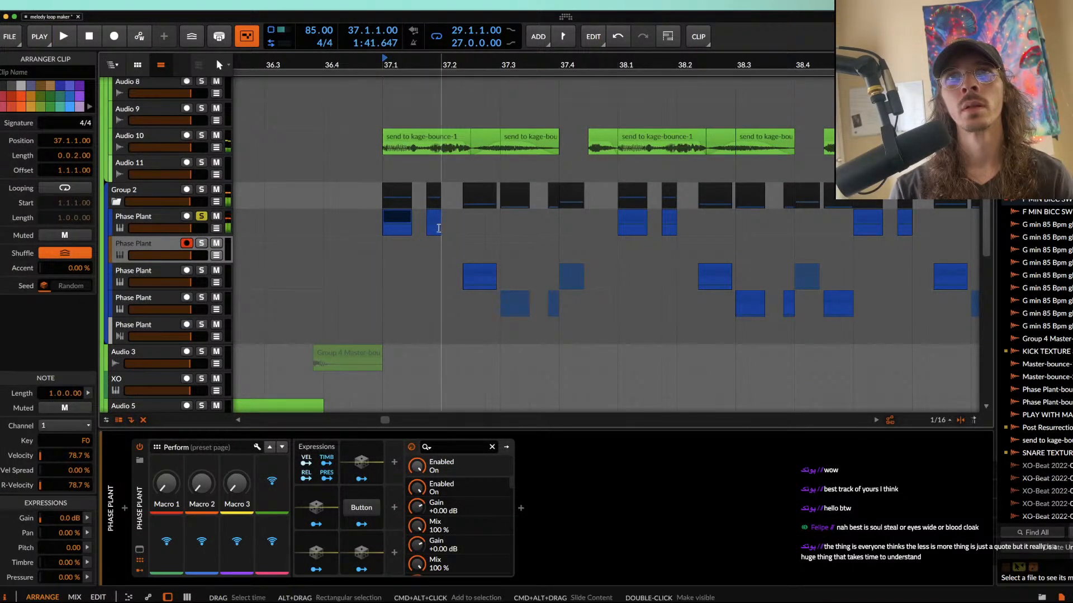
{"action": "key", "text": "space"}
{"action": "key", "text": "space"}
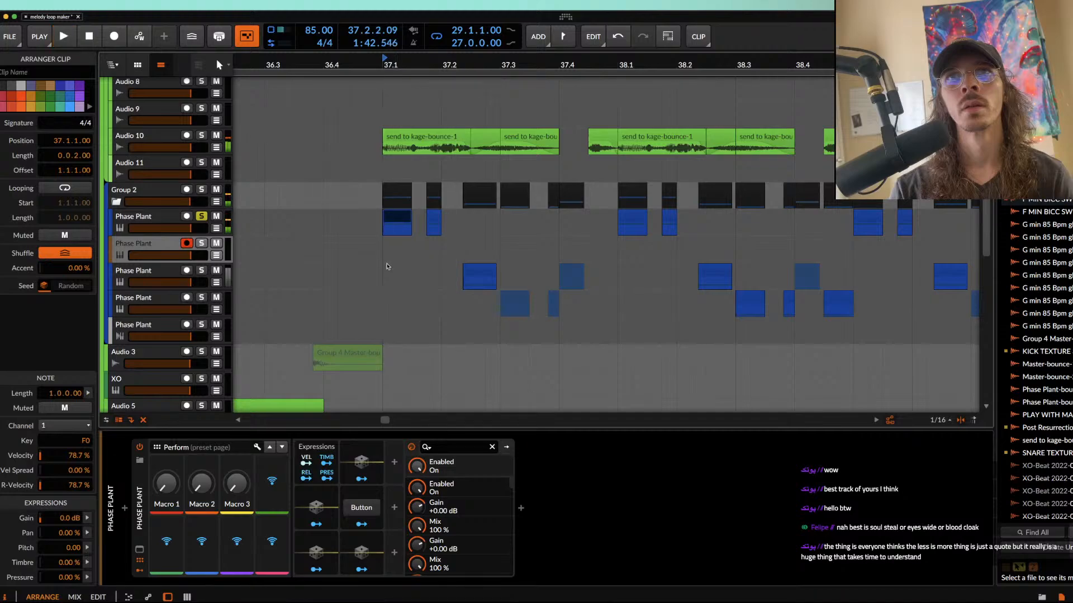
{"action": "left_click", "coordinate": [202, 244]}
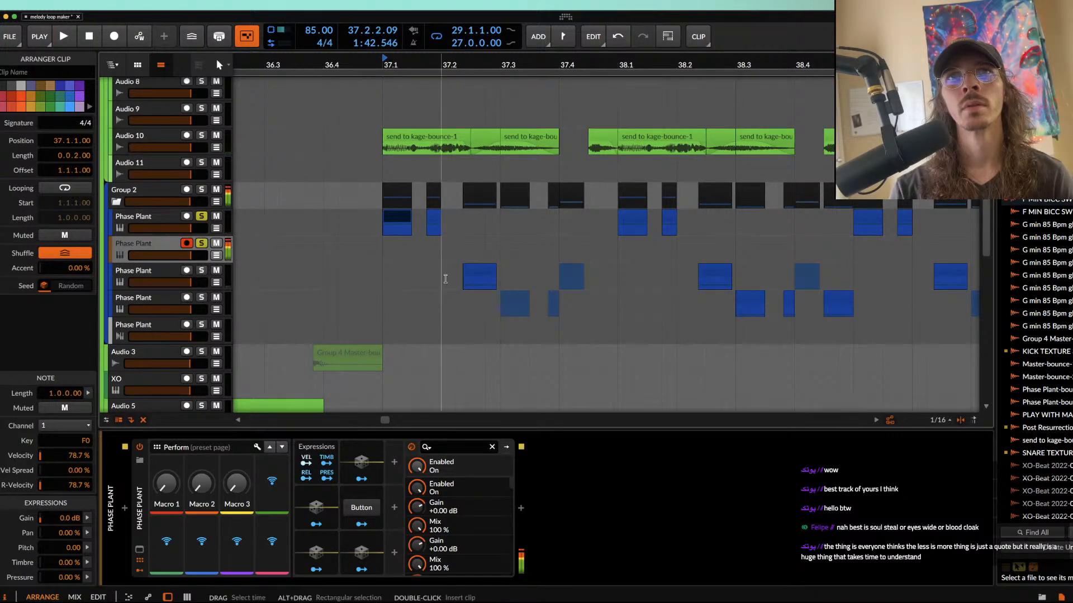
{"action": "key", "text": "space"}
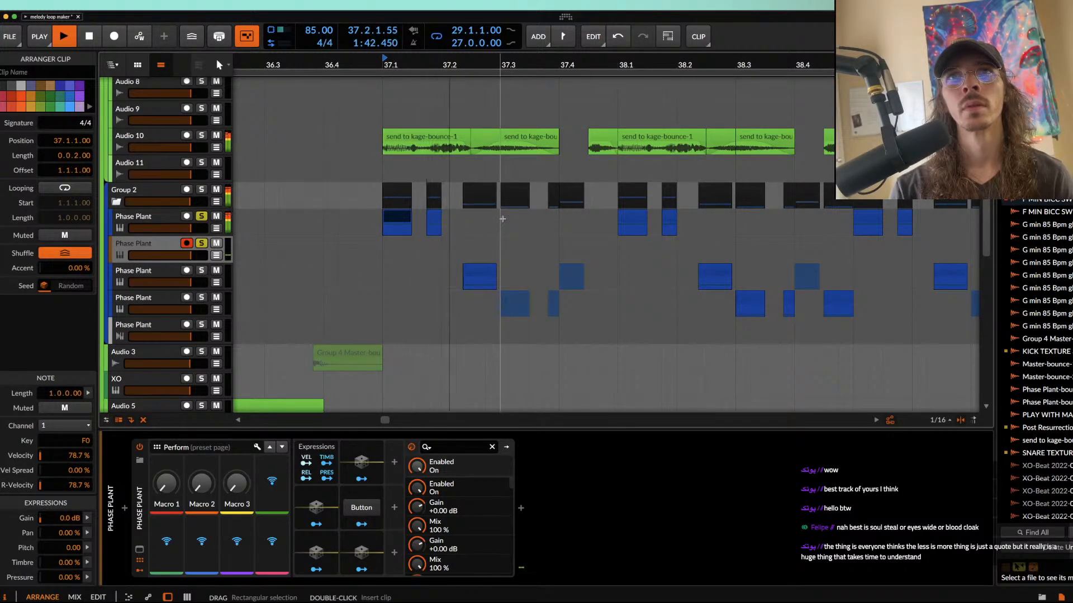
{"action": "key", "text": "space"}
Step: Check the device chain on the original first Phase Plant track and turn off its solo
{"action": "left_click", "coordinate": [165, 252]}
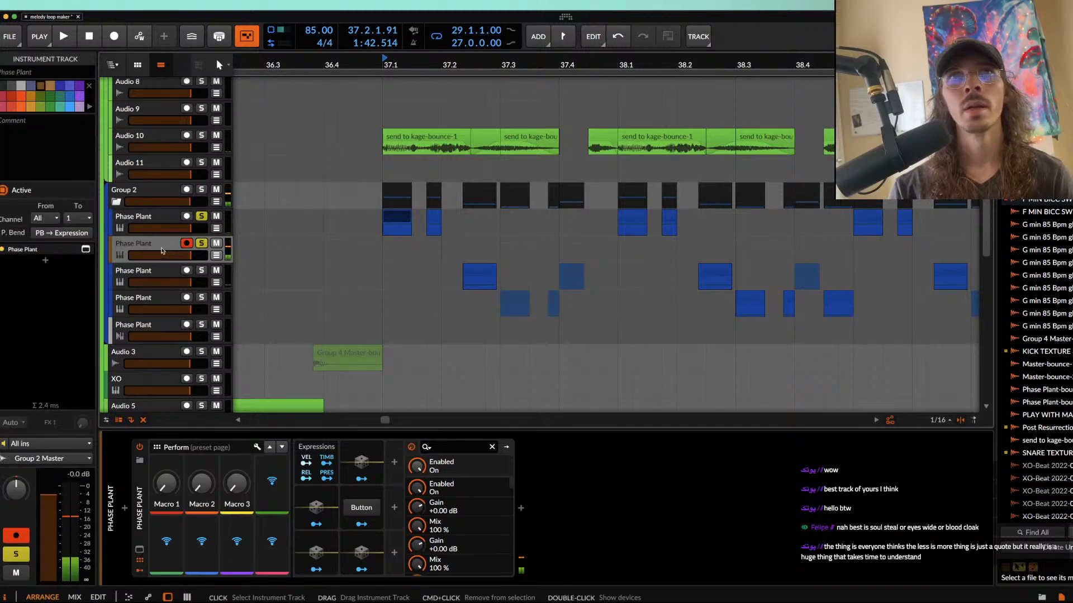
{"action": "left_click", "coordinate": [135, 217]}
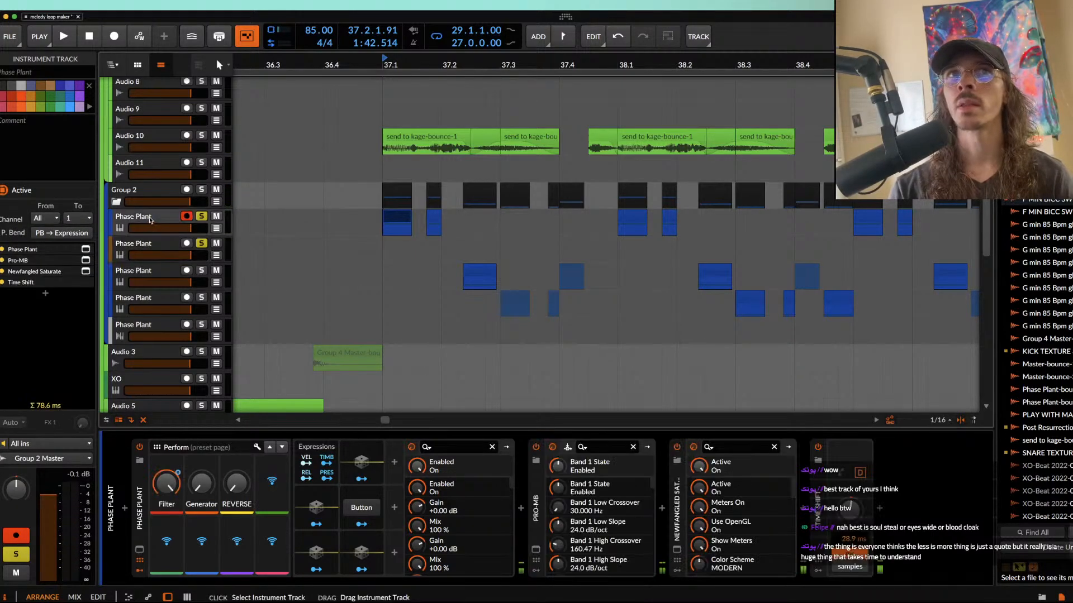
{"action": "left_click", "coordinate": [401, 220]}
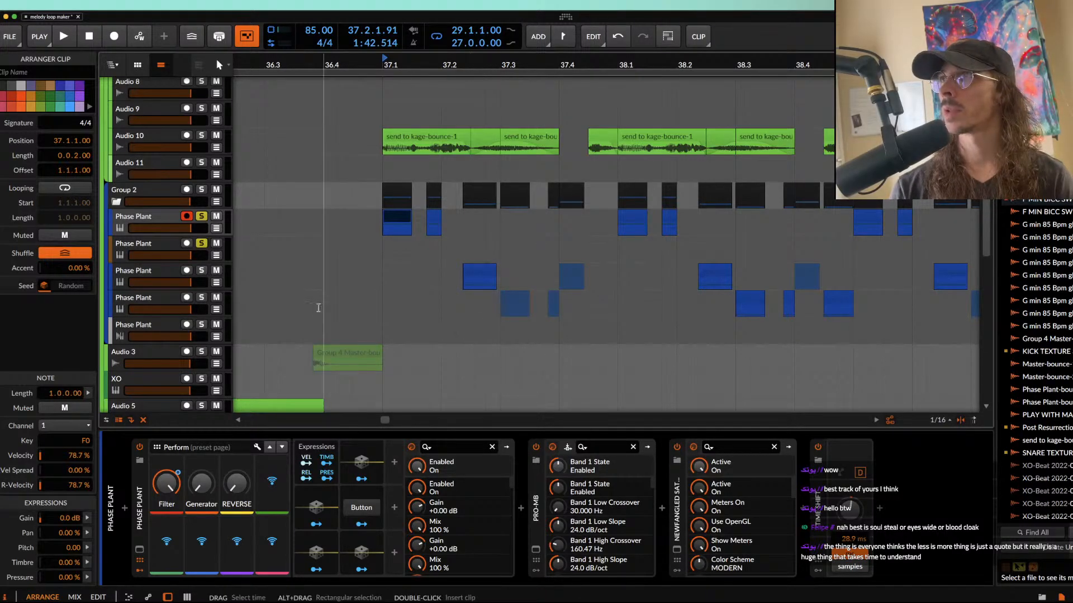
{"action": "left_click", "coordinate": [201, 216]}
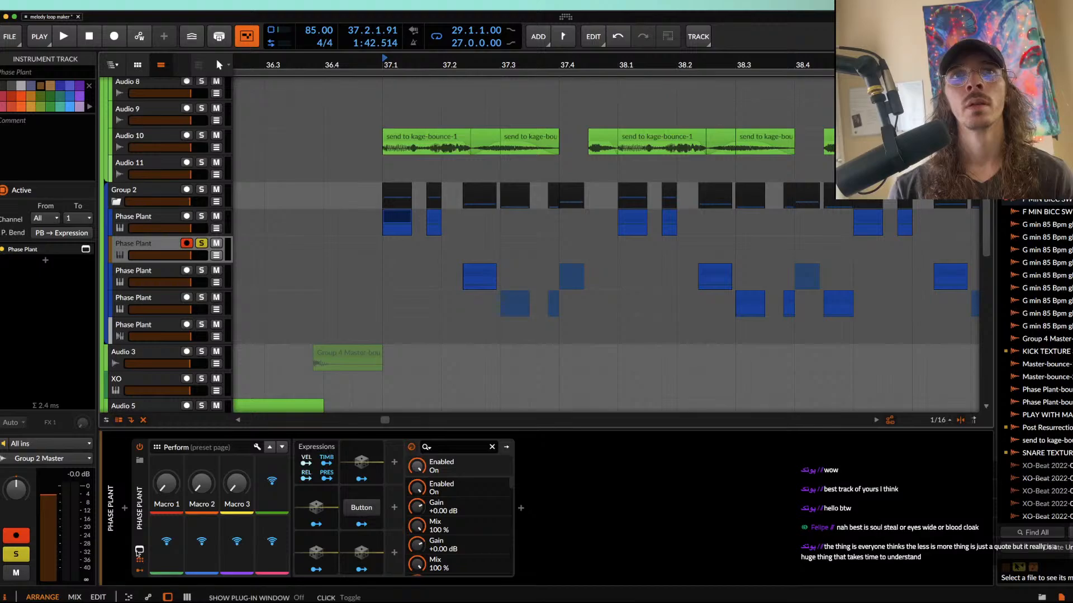
Step: Open the second track's Phase Plant and add a Filter below the Slice EQ in Lane 1, set to Notch with slope ×3
{"action": "left_click", "coordinate": [140, 549]}
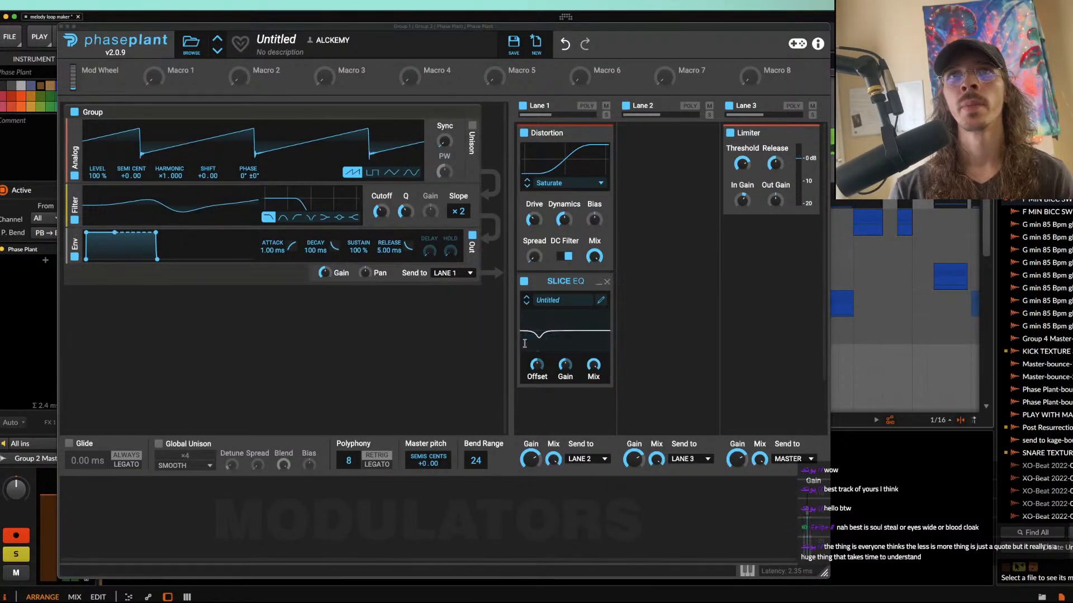
{"action": "left_click", "coordinate": [551, 408]}
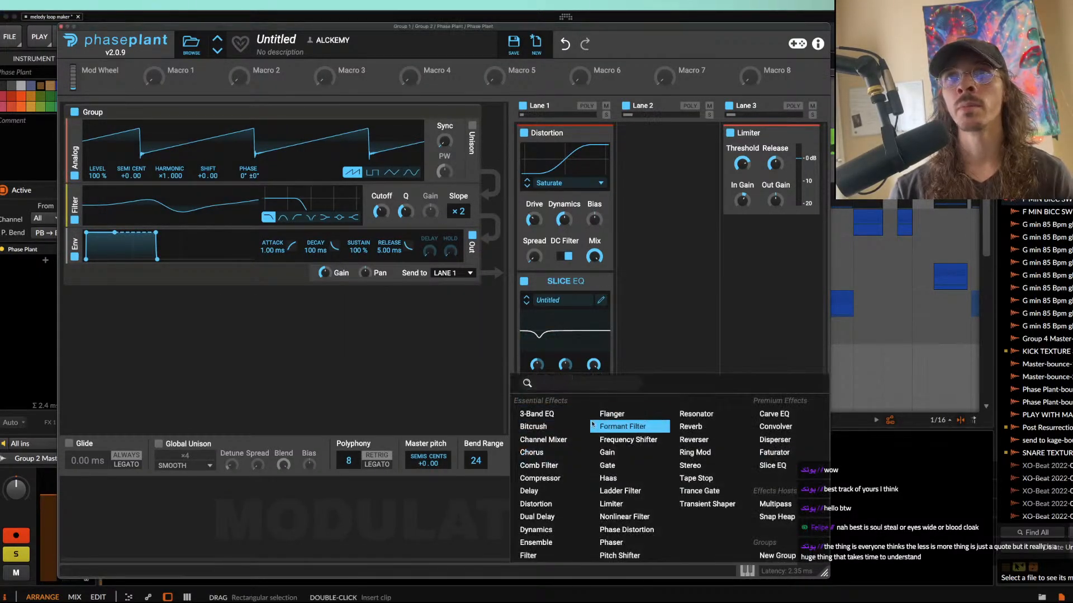
{"action": "left_click", "coordinate": [533, 552]}
{"action": "scroll", "coordinate": [565, 335], "scroll_direction": "down", "scroll_amount": 3}
{"action": "left_click", "coordinate": [565, 274]}
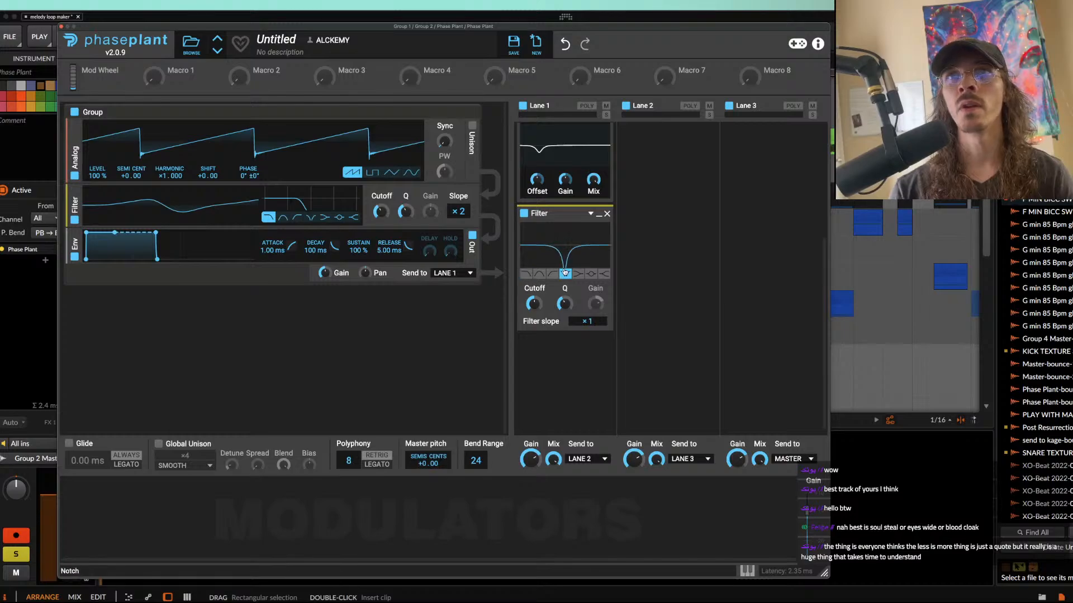
{"action": "left_click_drag", "start_coordinate": [586, 318], "coordinate": [586, 308]}
Step: Add an Envelope modulator with 654 ms decay and 1% sustain, assign it to the notch filter's cutoff, and close the synth window
{"action": "left_click", "coordinate": [142, 490]}
{"action": "left_click", "coordinate": [156, 455]}
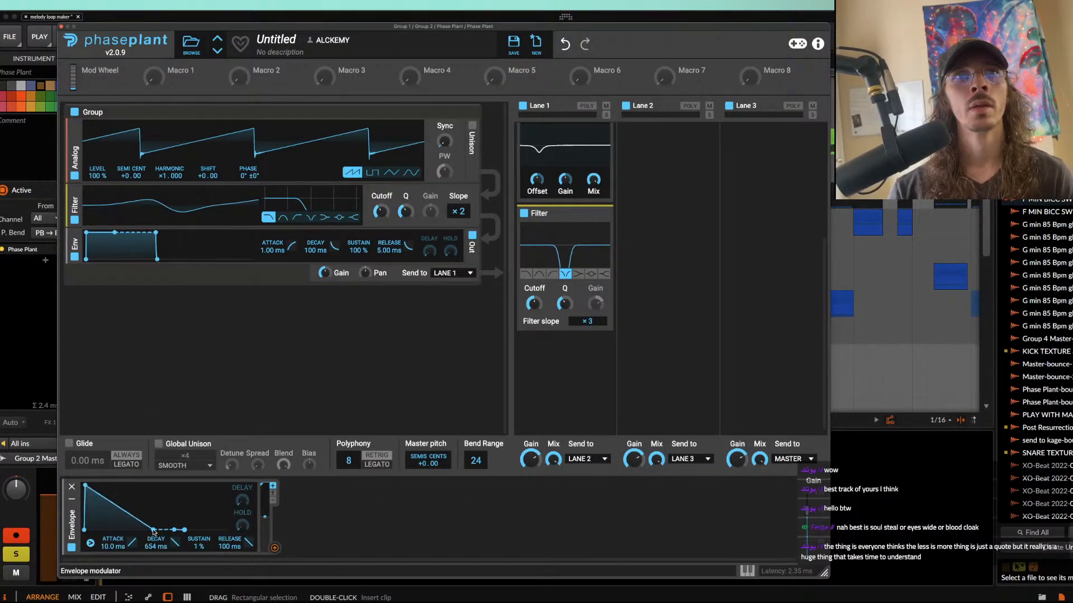
{"action": "left_click_drag", "start_coordinate": [274, 547], "coordinate": [535, 317]}
{"action": "scroll", "coordinate": [565, 252], "scroll_direction": "up", "scroll_amount": 3}
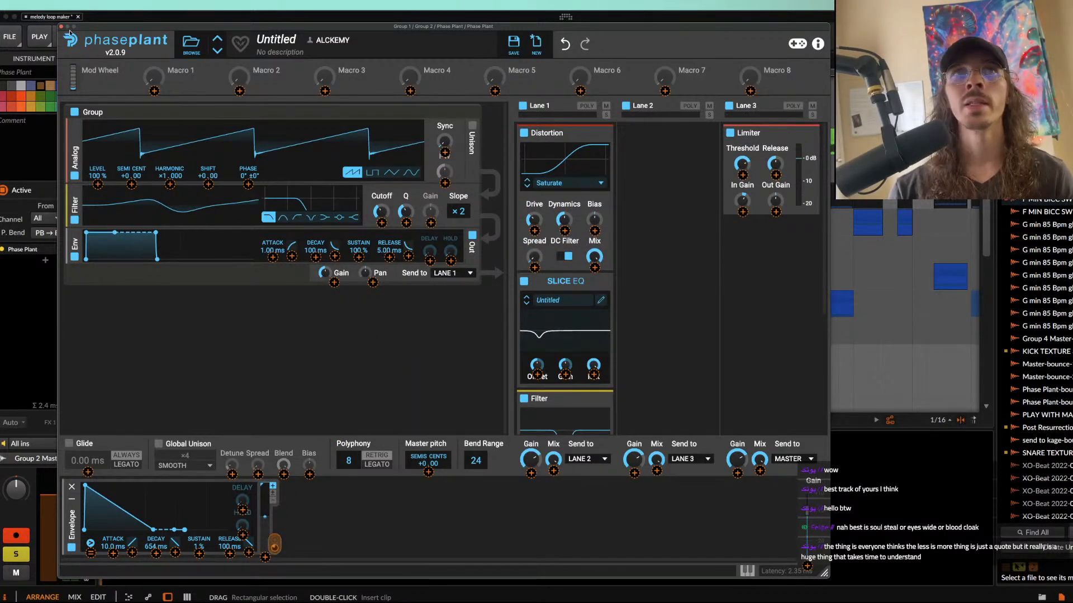
{"action": "left_click", "coordinate": [61, 26]}
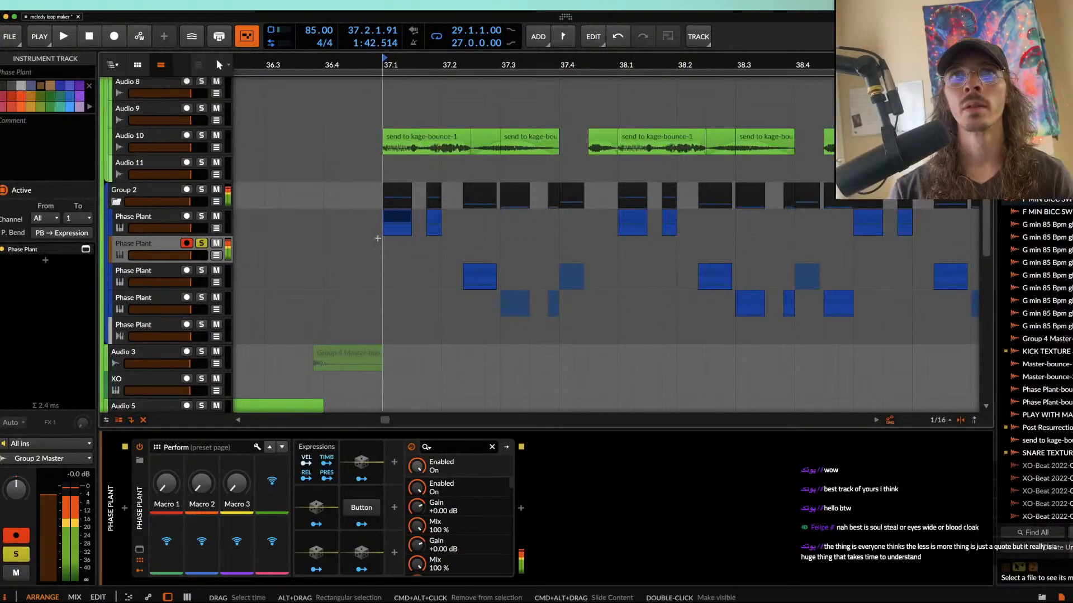
Step: Solo the original first Phase Plant track again and play its clip from 37.1 to compare it with the notch-filtered patch
{"action": "left_click", "coordinate": [396, 218]}
{"action": "key", "text": "space"}
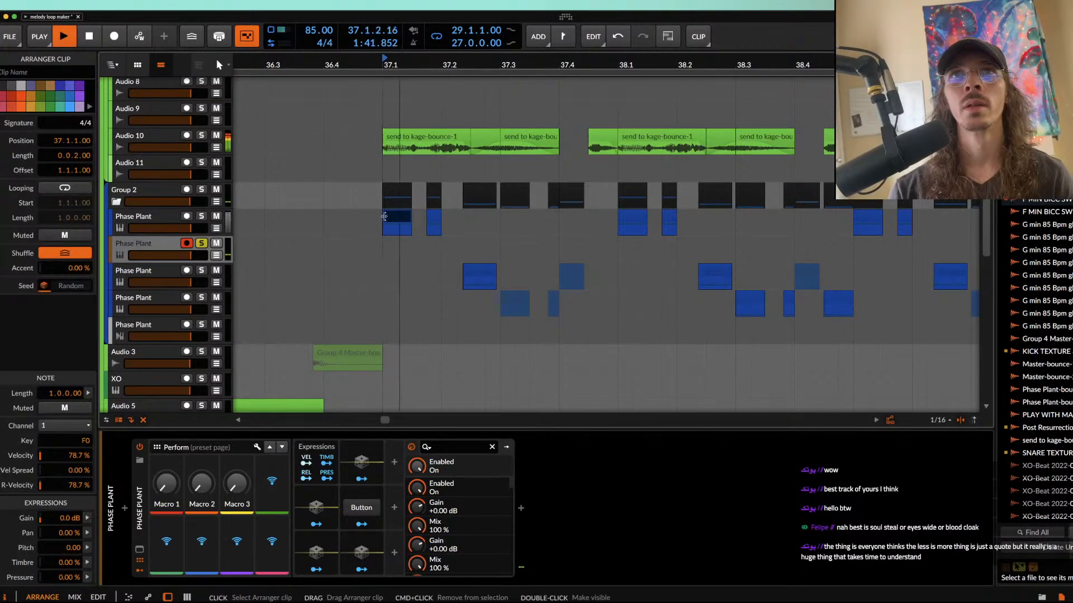
{"action": "key", "text": "space"}
{"action": "left_click", "coordinate": [202, 216]}
{"action": "key", "text": "space"}
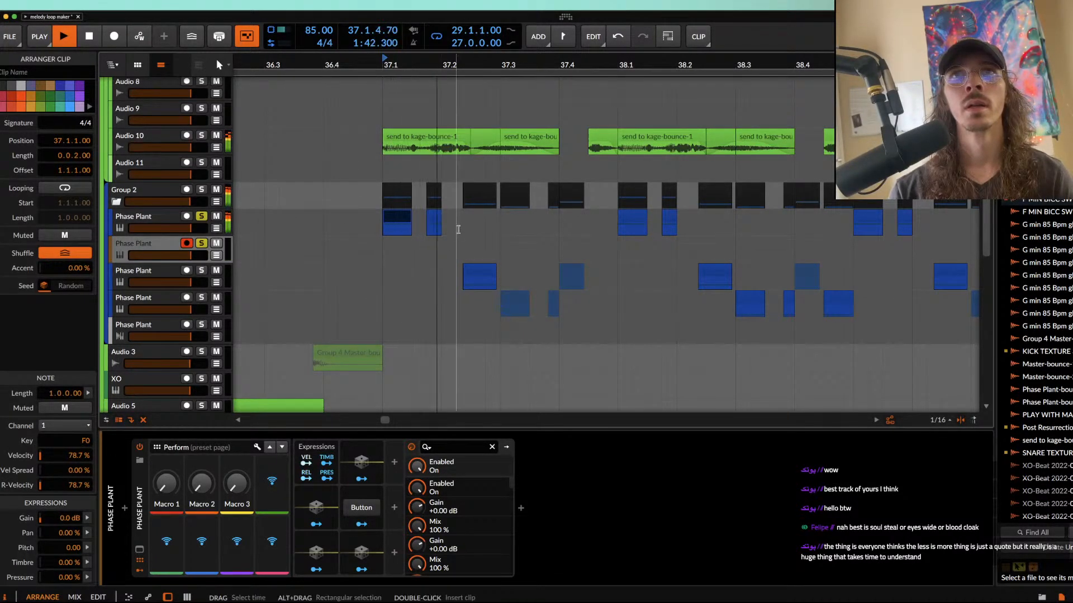
{"action": "key", "text": "space"}
Step: Reopen the second track's Phase Plant and collapse the Distortion and Slice EQ modules in Lane 1
{"action": "left_click", "coordinate": [150, 245]}
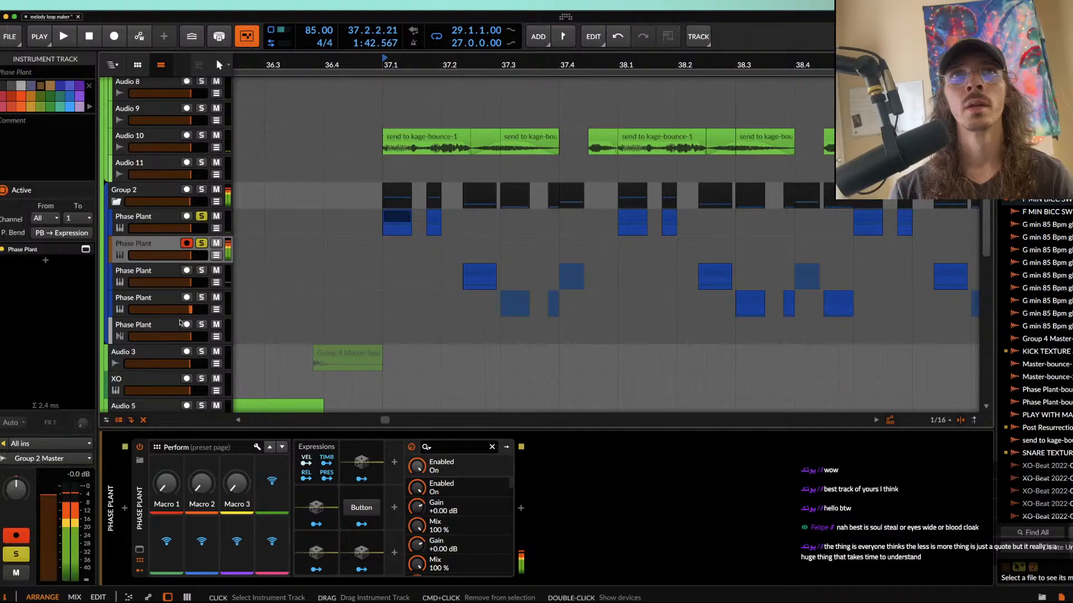
{"action": "left_click", "coordinate": [139, 549]}
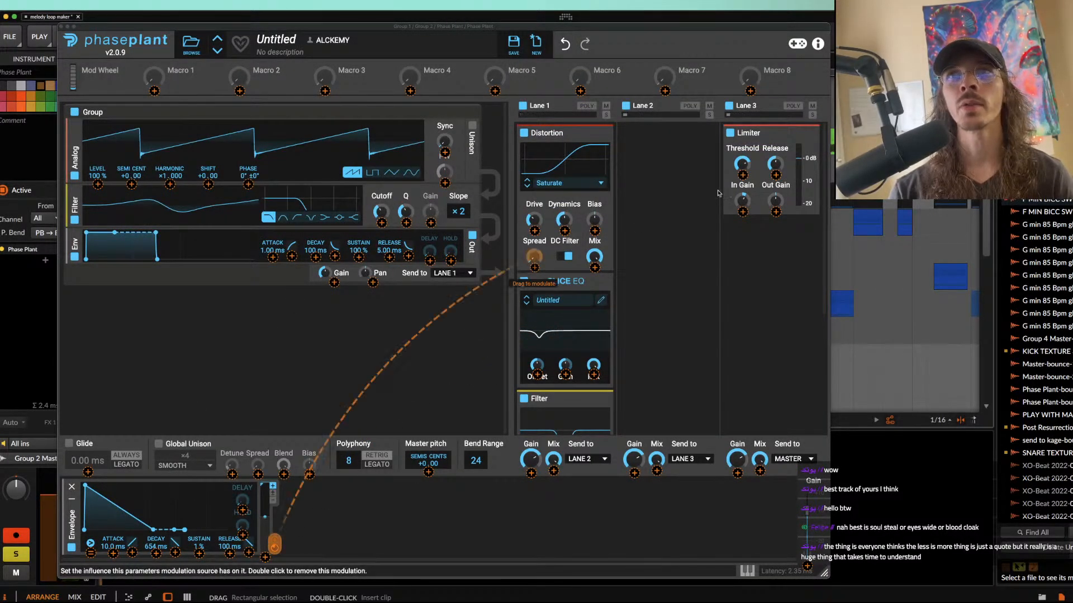
{"action": "left_click", "coordinate": [576, 133]}
{"action": "left_click", "coordinate": [581, 150]}
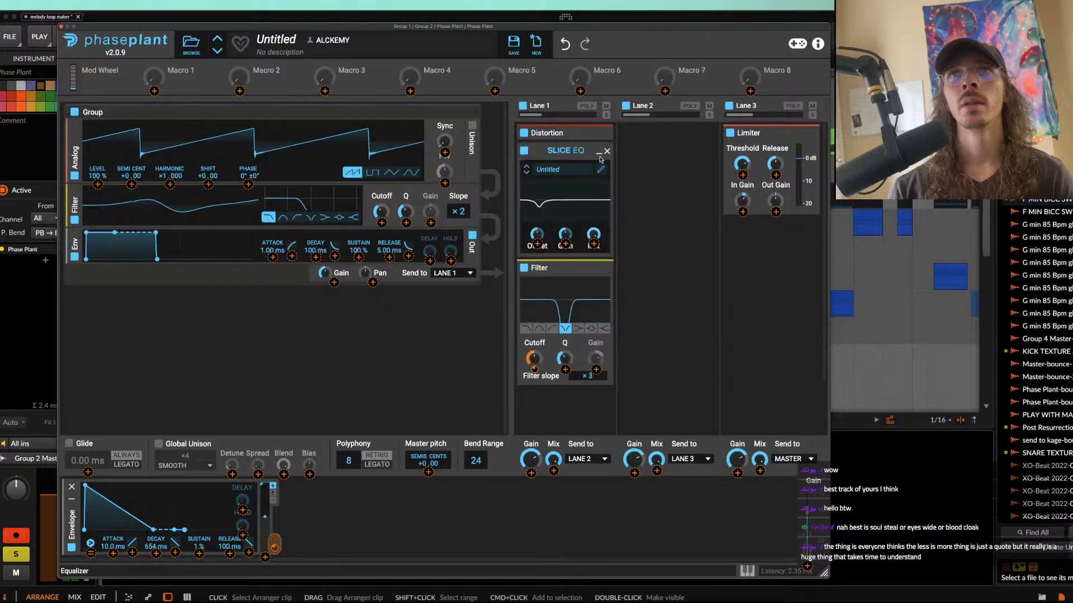
Step: Add a Noise generator group with its level at 2%, raise the noise's Stereo amount, and close the synth window
{"action": "left_click", "coordinate": [142, 323]}
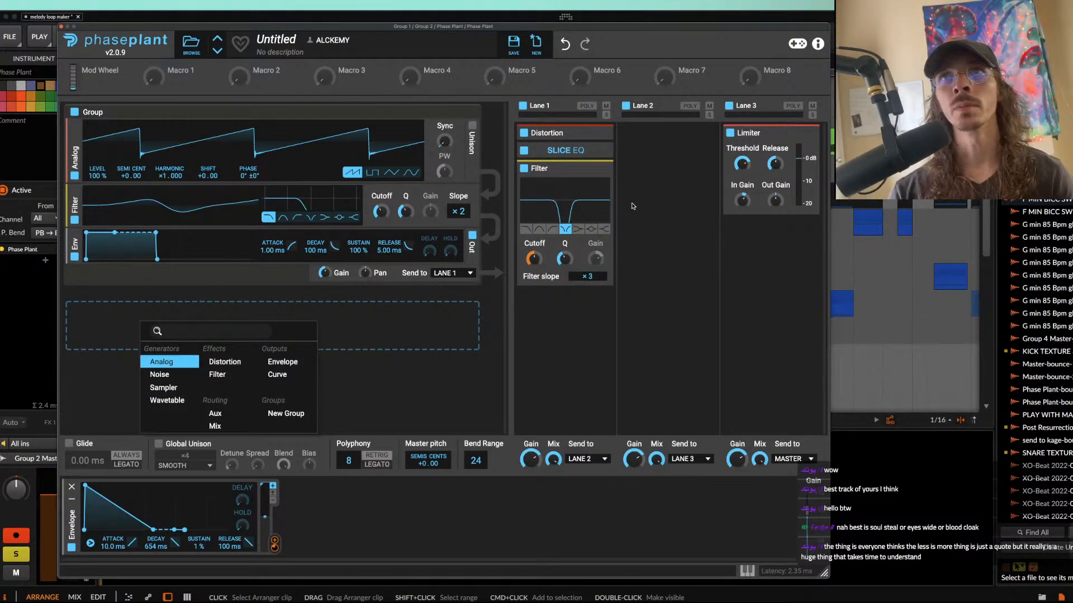
{"action": "left_click", "coordinate": [160, 374]}
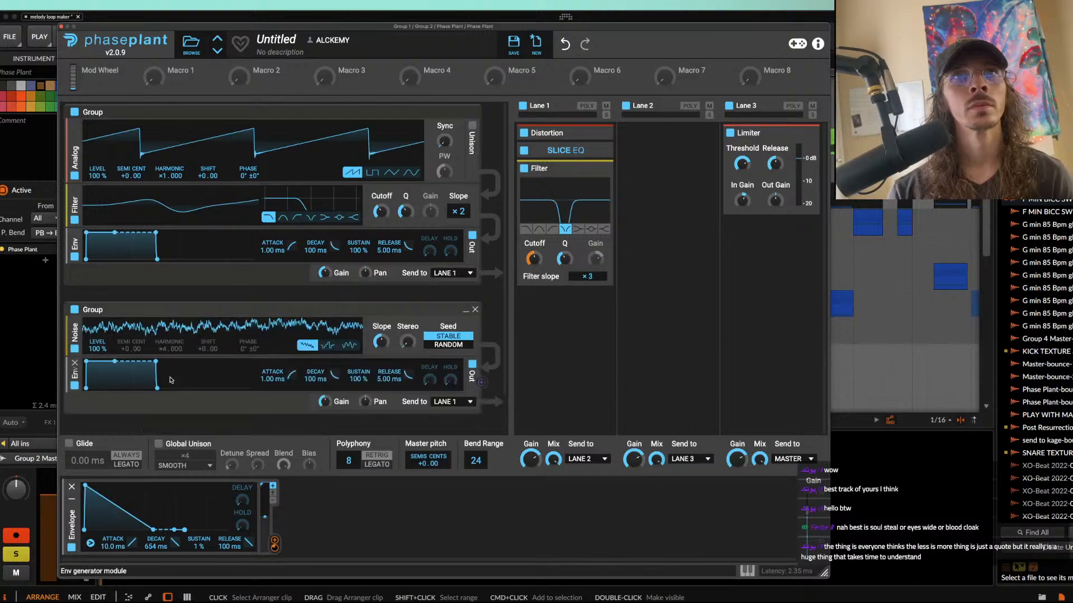
{"action": "left_click_drag", "start_coordinate": [108, 352], "coordinate": [108, 391]}
{"action": "left_click_drag", "start_coordinate": [102, 349], "coordinate": [102, 359]}
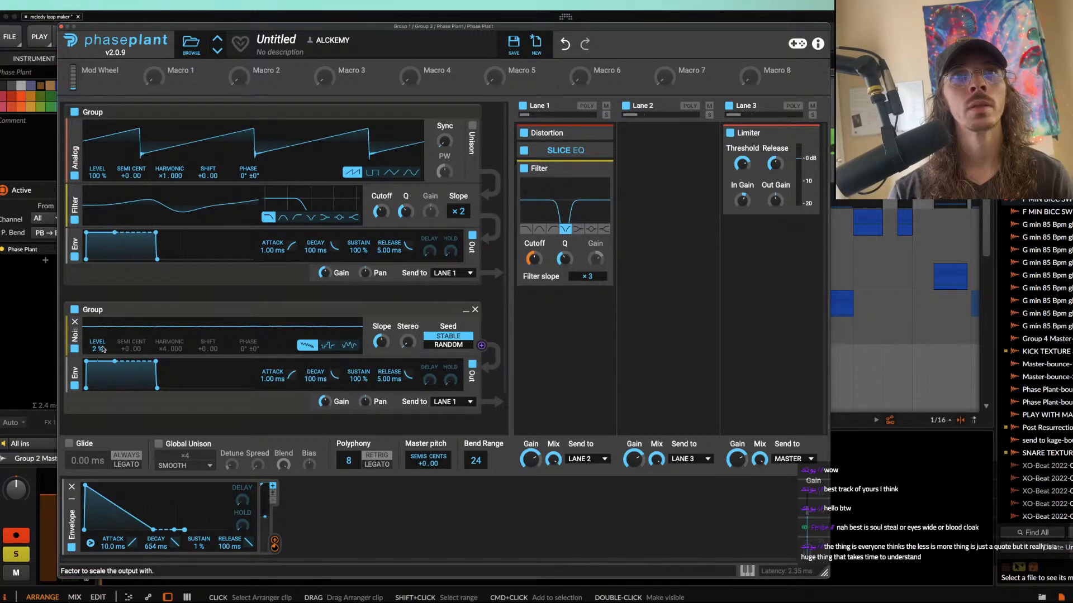
{"action": "left_click_drag", "start_coordinate": [407, 343], "coordinate": [379, 324]}
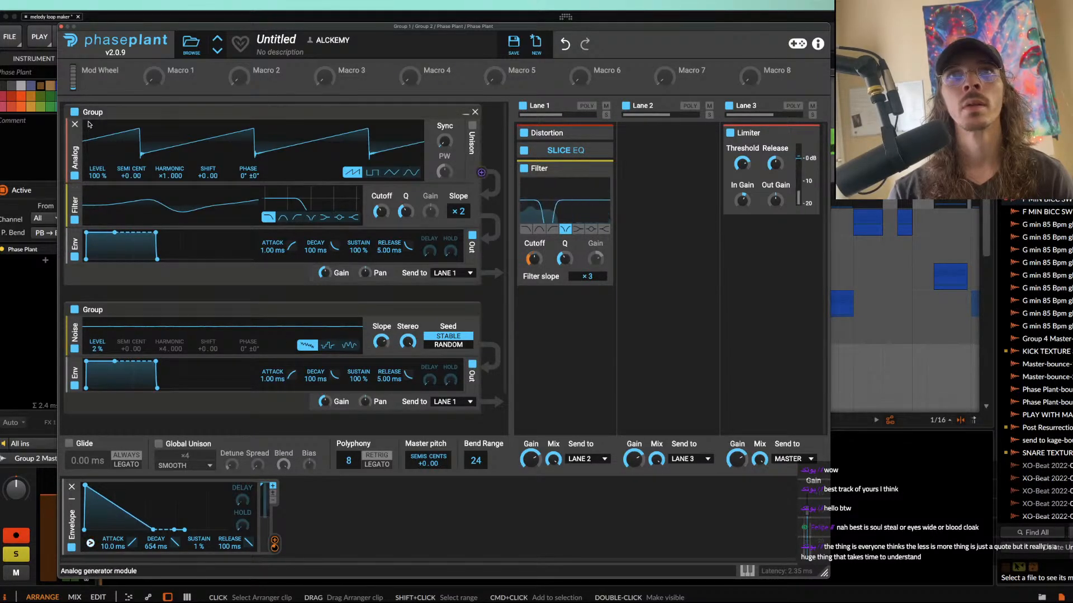
{"action": "left_click", "coordinate": [61, 26]}
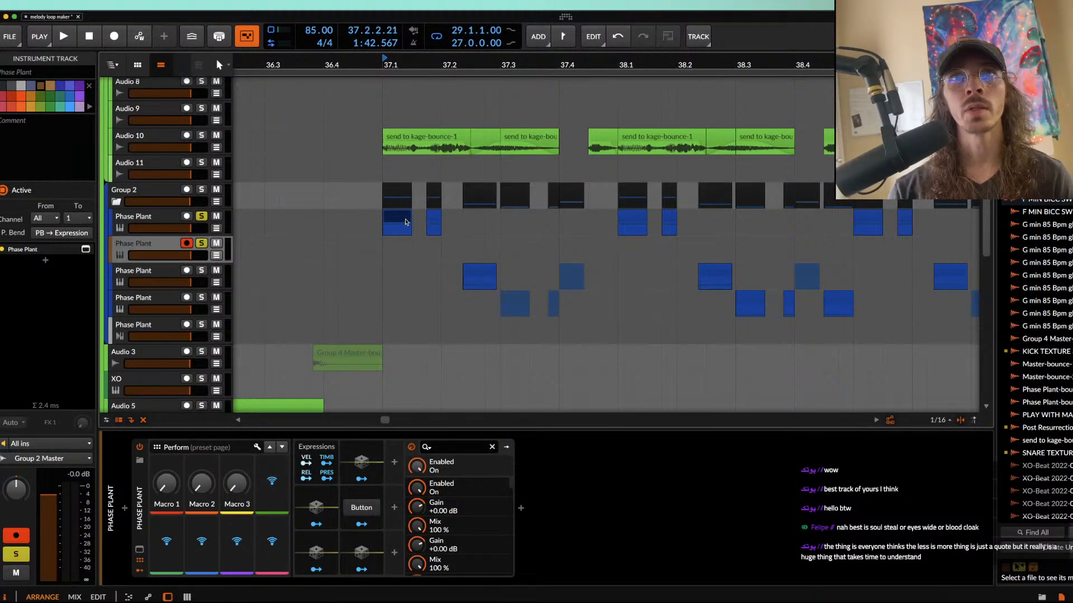
Step: Replay the original track's clip from 37.1 to compare it with the noise-layered patch, and reopen the second track's Phase Plant
{"action": "left_click", "coordinate": [398, 221]}
{"action": "key", "text": "space"}
{"action": "key", "text": "space"}
{"action": "key", "text": "space"}
{"action": "key", "text": "space"}
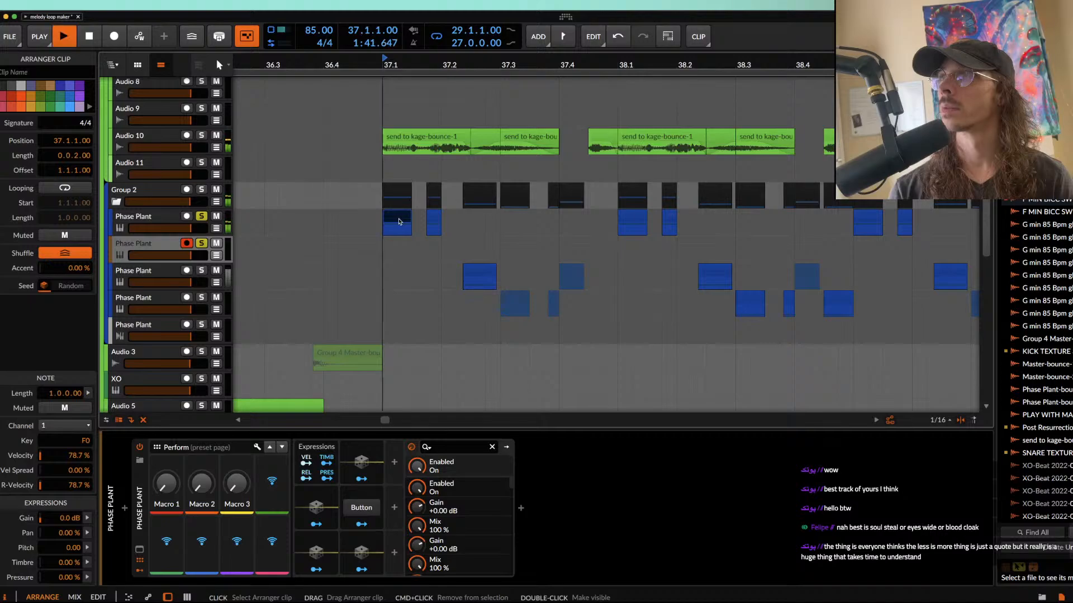
{"action": "key", "text": "space"}
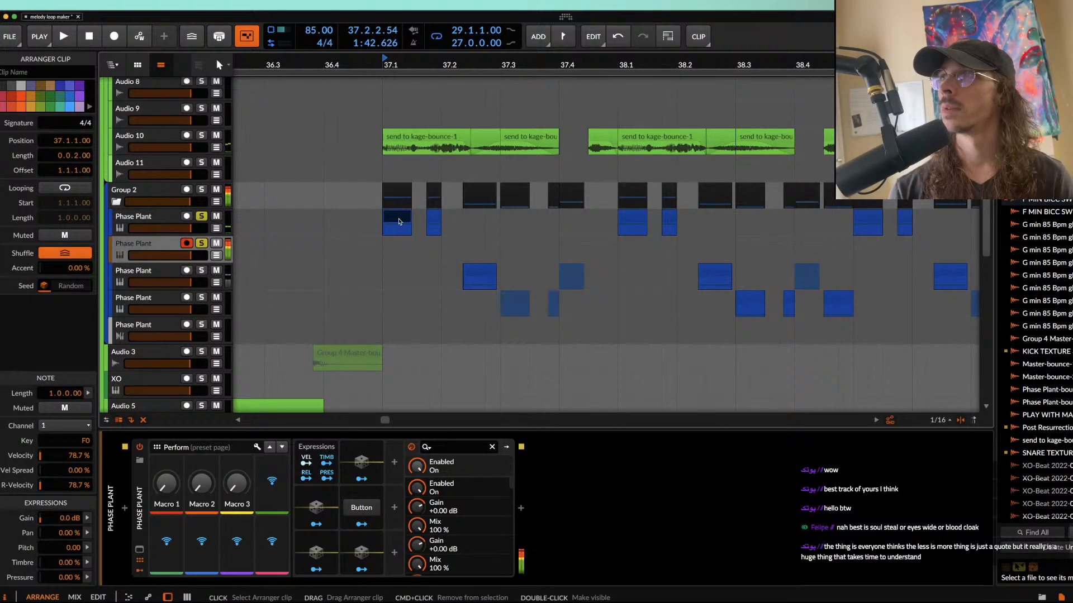
{"action": "left_click", "coordinate": [149, 244]}
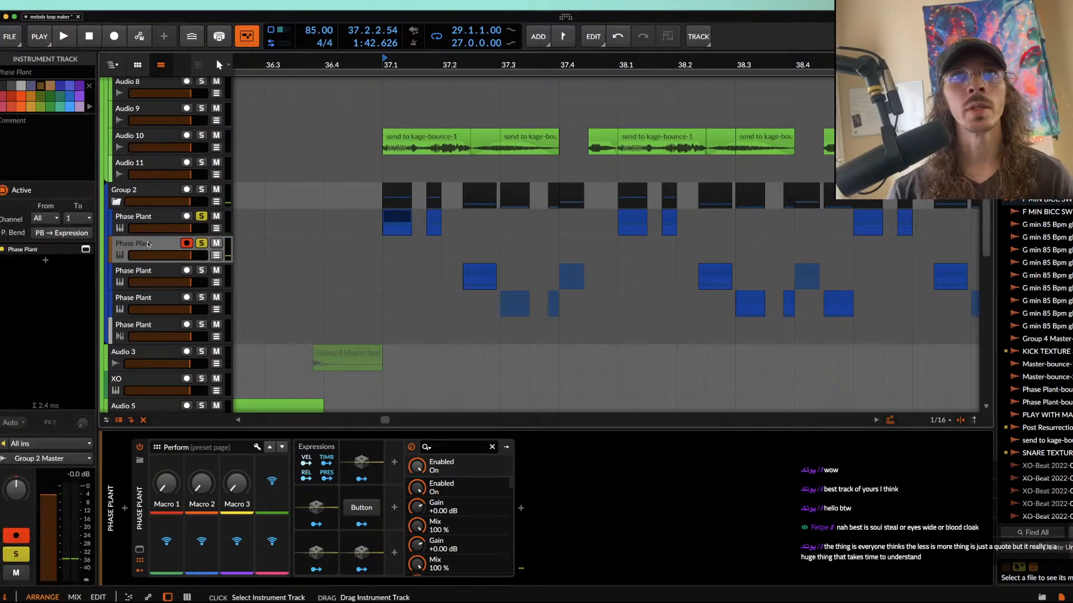
{"action": "left_click", "coordinate": [139, 549]}
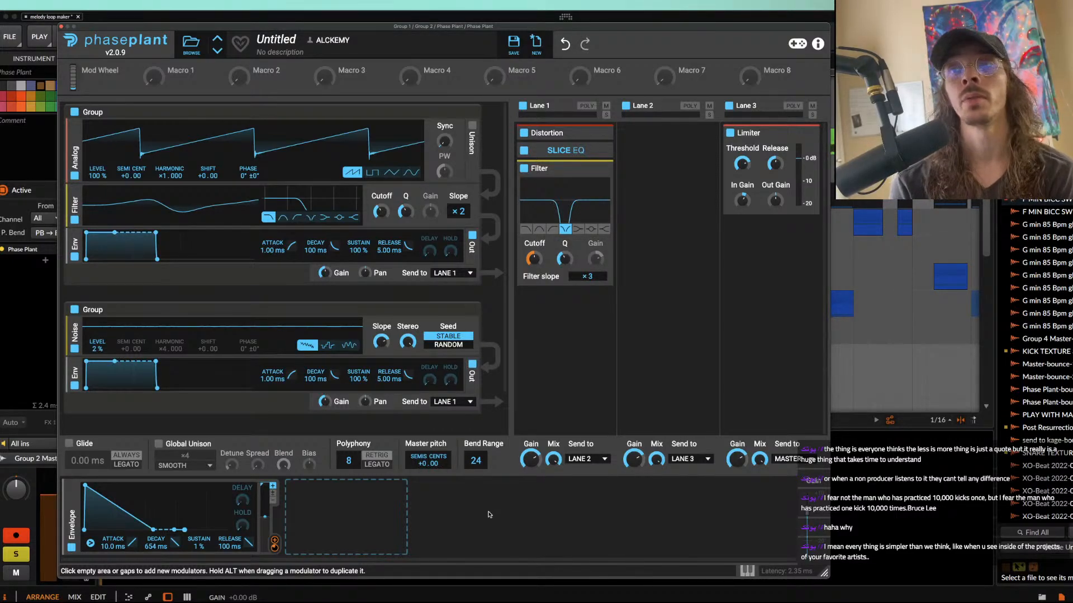
Step: Switch to the Music app, search the library for IED, and start playing the song A-eon- I.E.D
{"action": "key", "text": "super+Tab"}
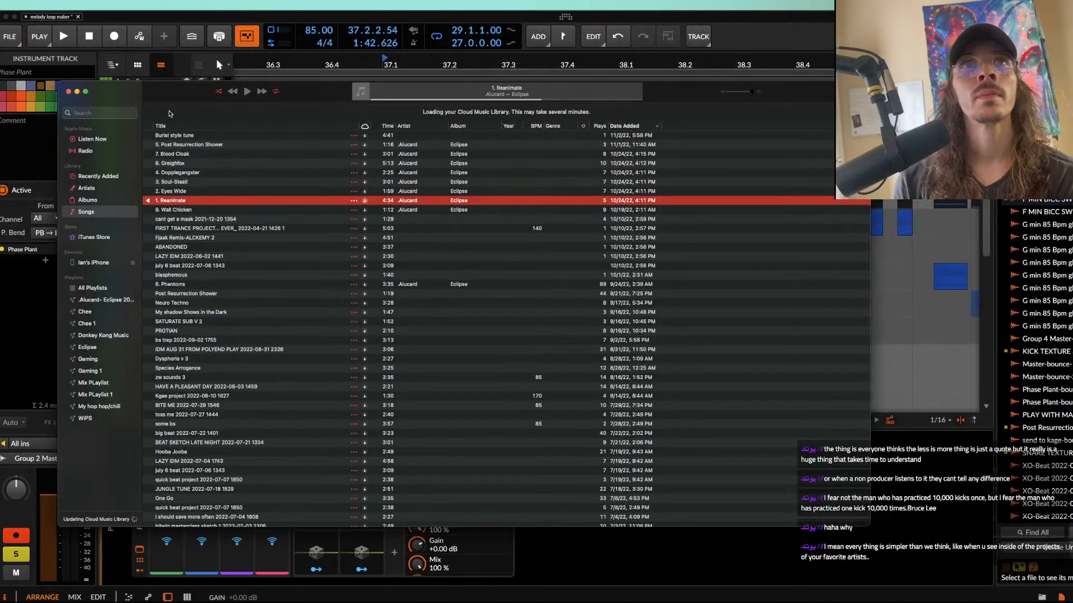
{"action": "key", "text": "super+f"}
{"action": "type", "text": "IED"}
{"action": "left_click", "coordinate": [206, 151]}
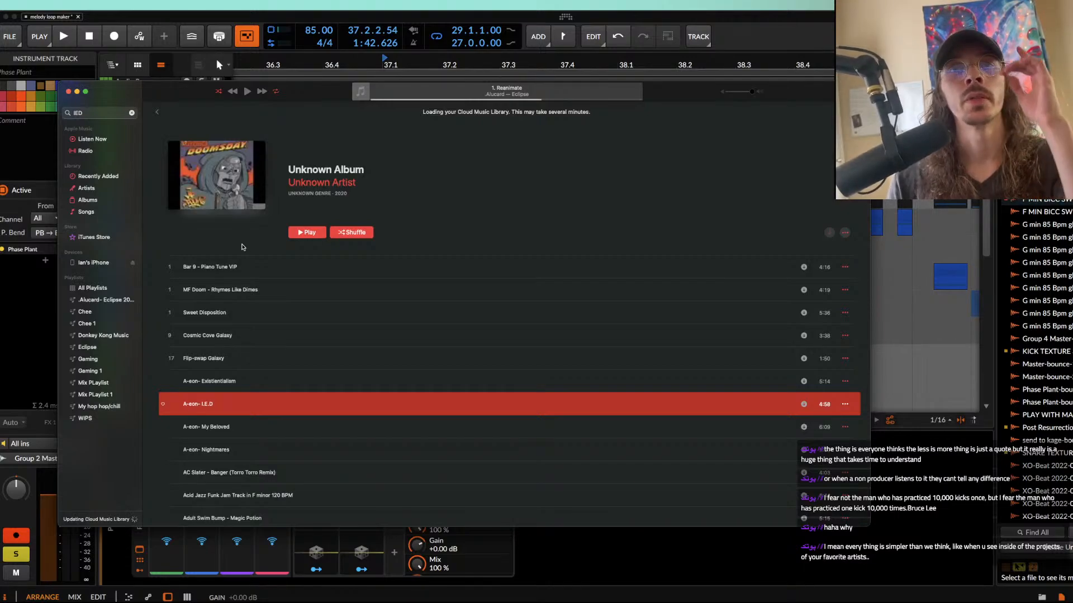
{"action": "mouse_move", "coordinate": [175, 405]}
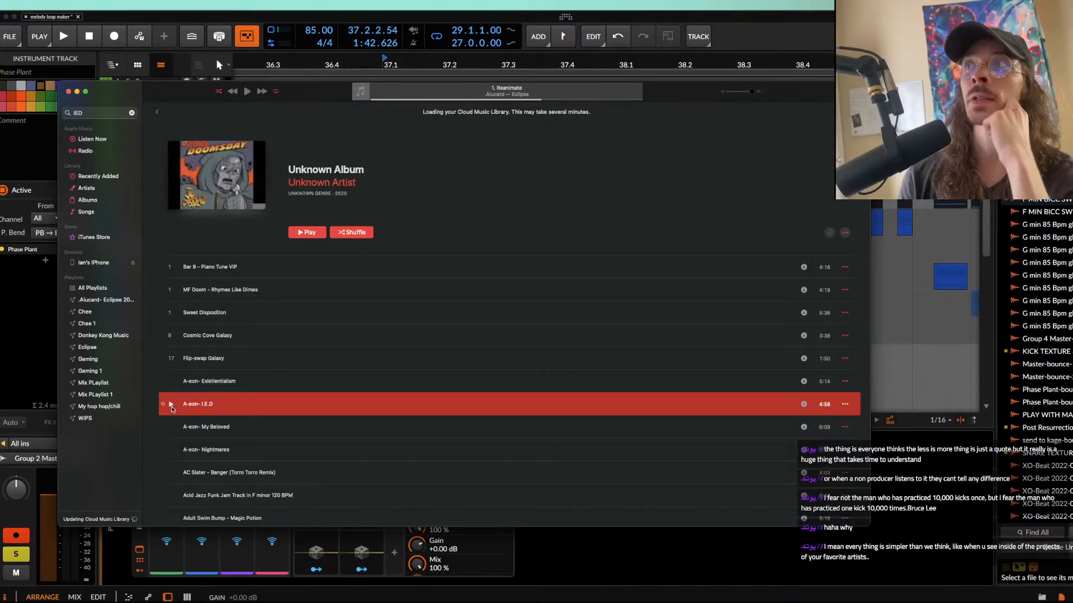
{"action": "left_click", "coordinate": [171, 405]}
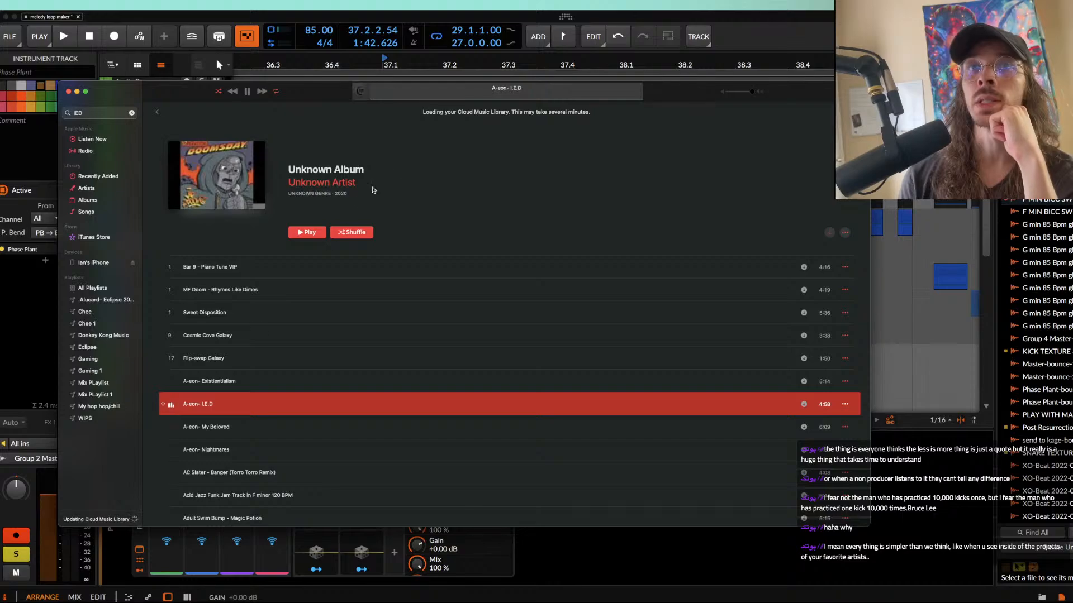
Step: Skip forward twice in the playing song A-eon- I.E.D to audition later sections, and pause it
{"action": "left_click", "coordinate": [452, 99]}
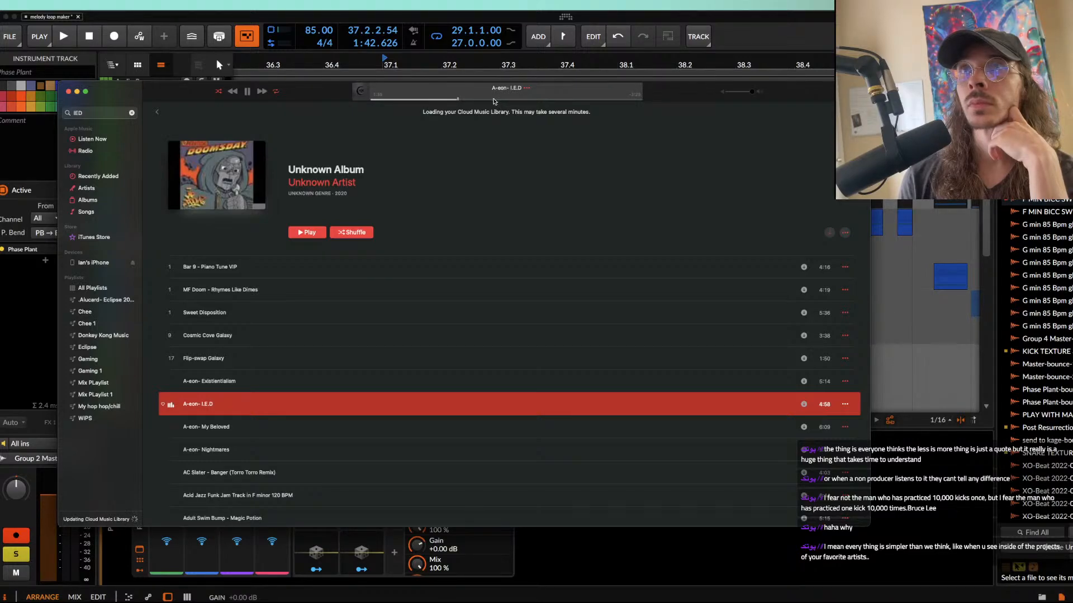
{"action": "left_click", "coordinate": [489, 99]}
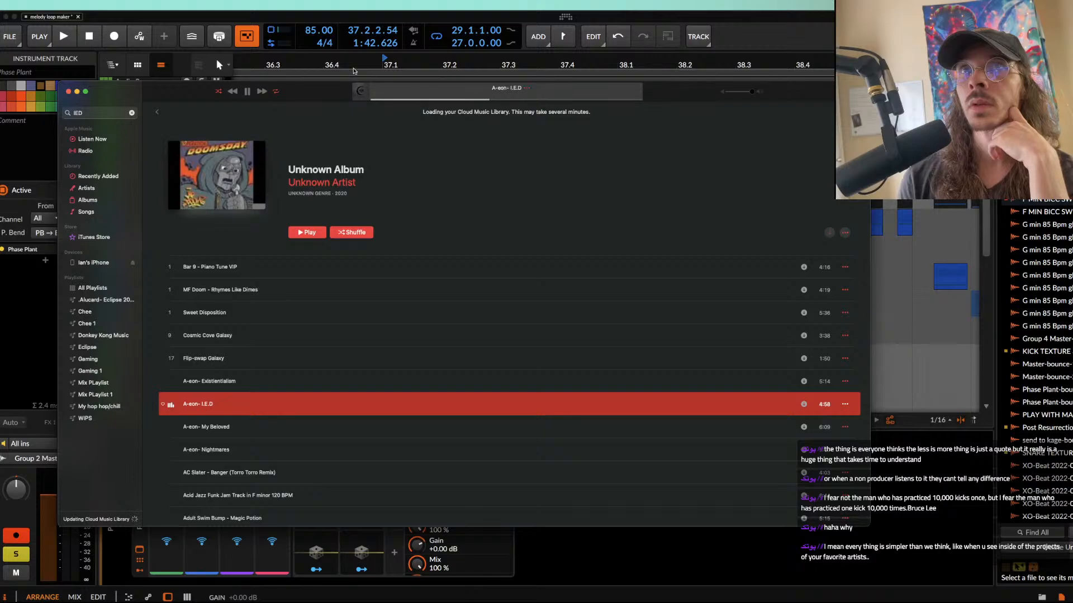
{"action": "left_click", "coordinate": [248, 93]}
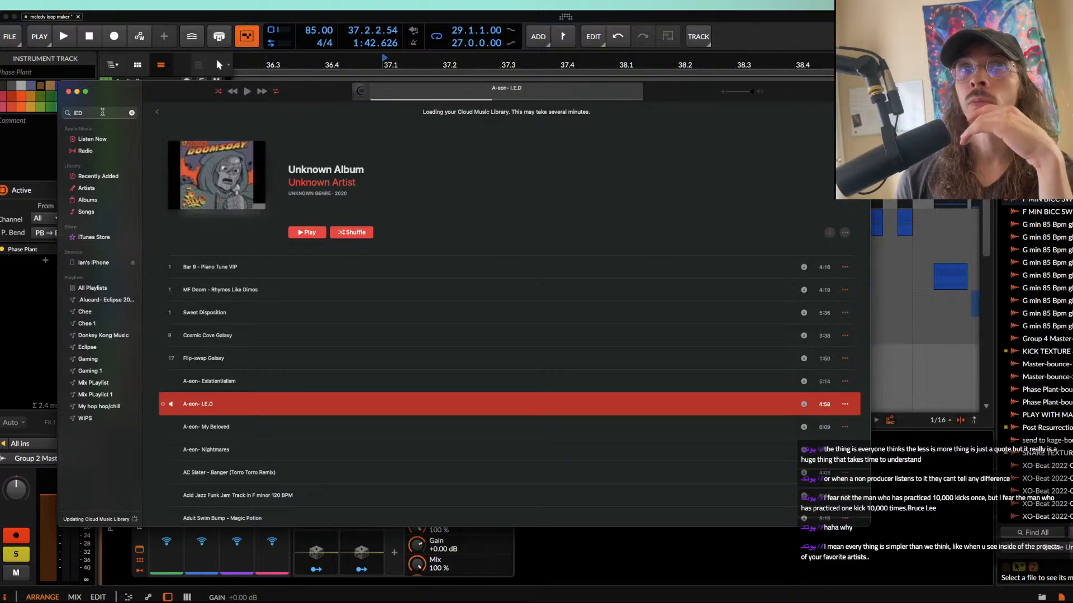
Step: Search the music library for GREIGH and play the song Greighfox from the Eclipse album
{"action": "left_click", "coordinate": [88, 114]}
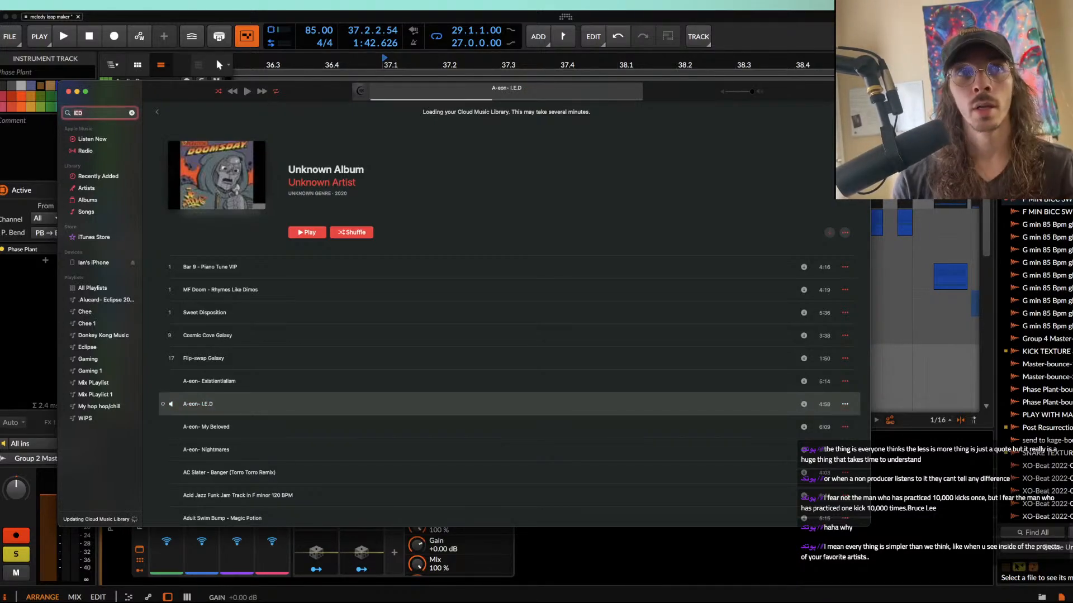
{"action": "key", "text": "BackSpace"}
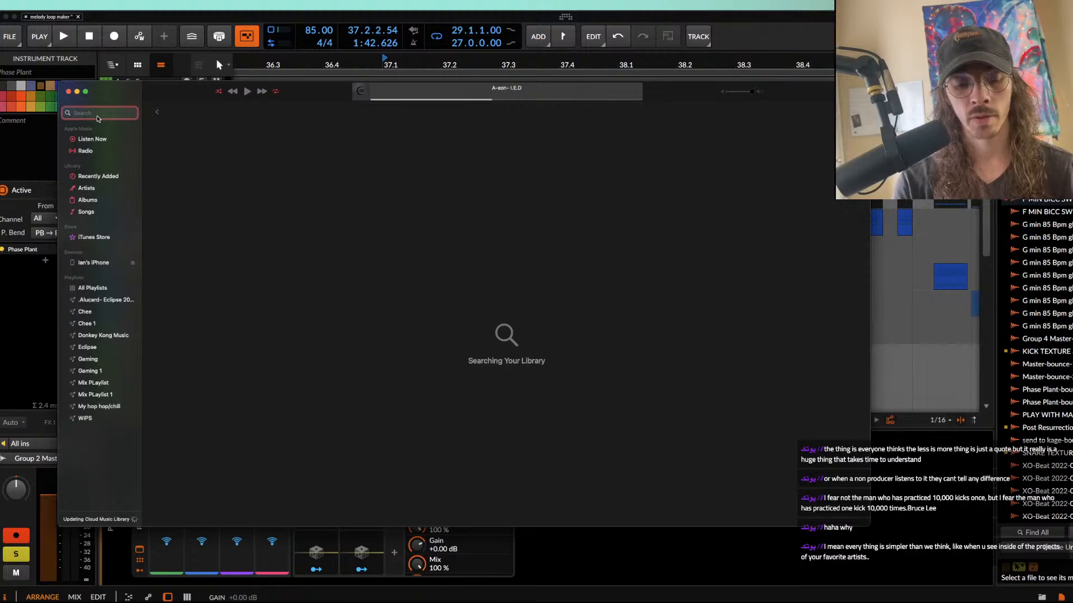
{"action": "type", "text": "GRIGHF"}
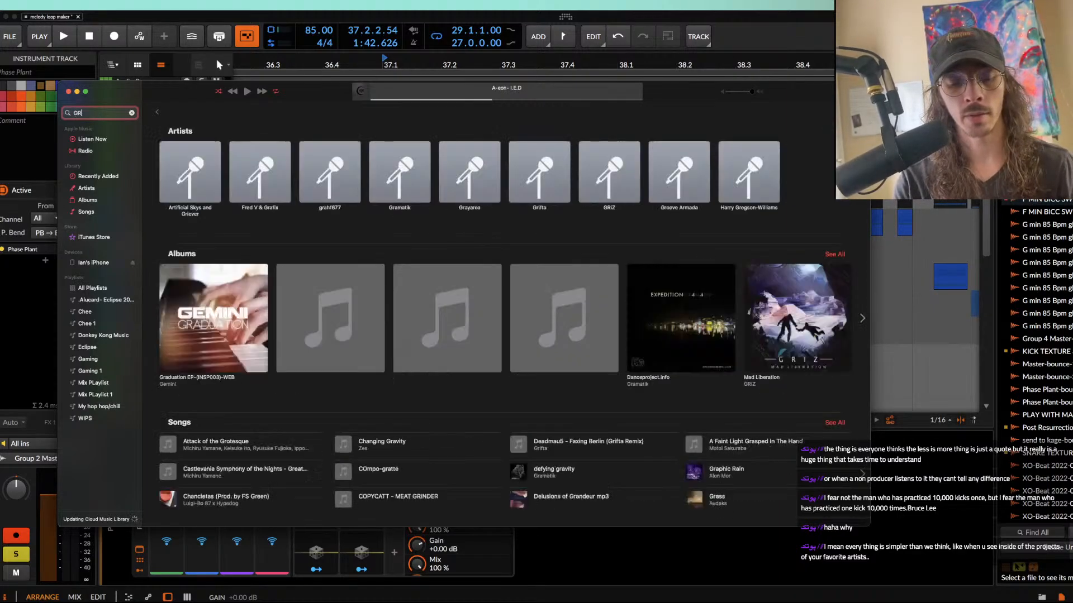
{"action": "key", "text": "BackSpace"}
{"action": "key", "text": "BackSpace"}
{"action": "key", "text": "BackSpace"}
{"action": "key", "text": "BackSpace"}
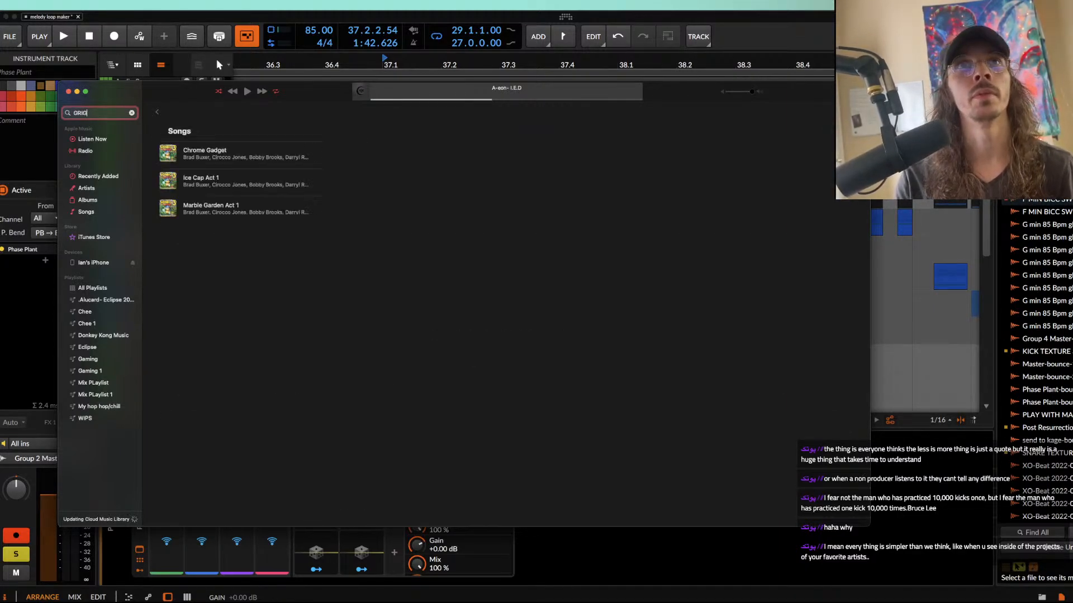
{"action": "type", "text": "EIGH"}
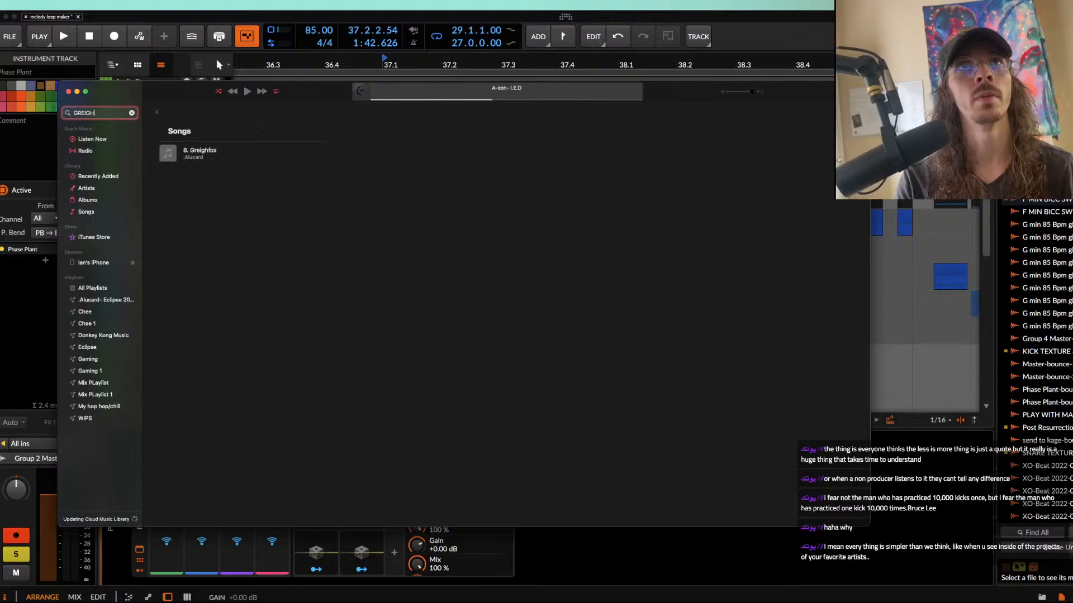
{"action": "left_click", "coordinate": [200, 151]}
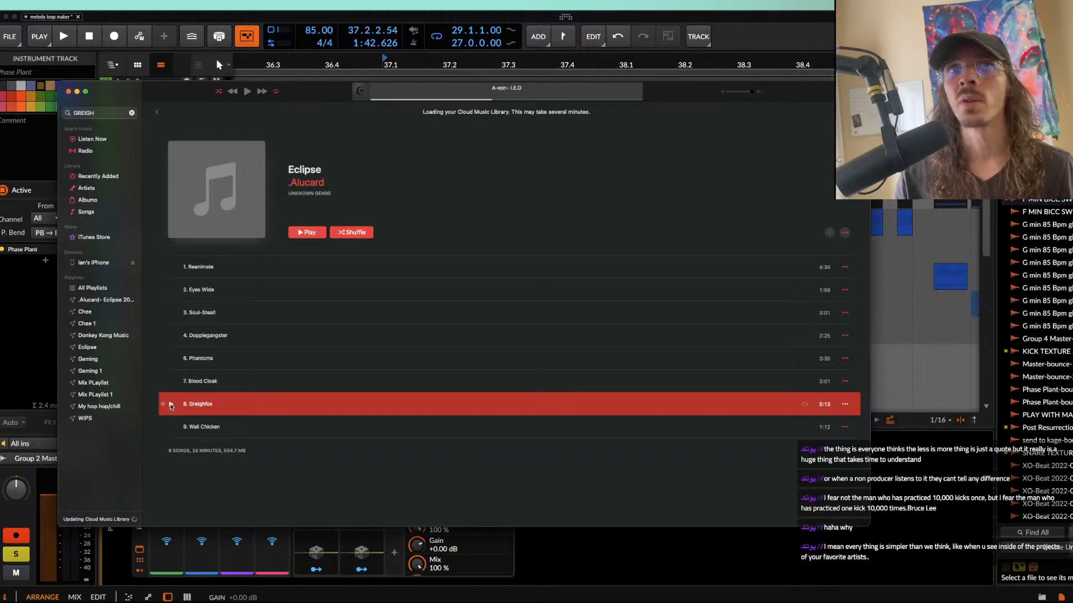
{"action": "left_click", "coordinate": [171, 404]}
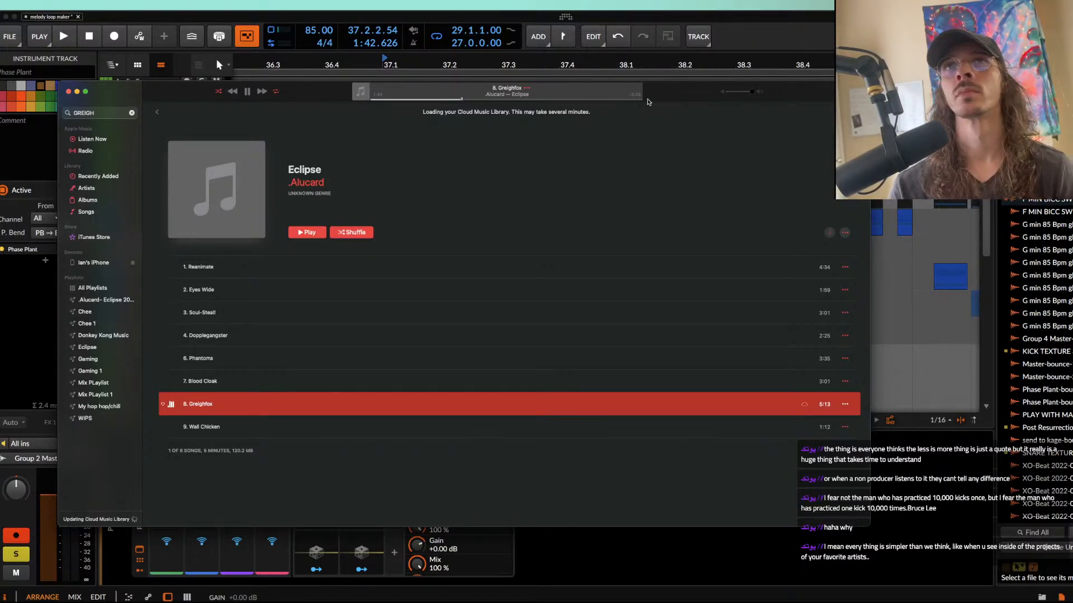
Step: Pause Greighfox and close the Music window to return to the Bitwig arrangement
{"action": "left_click", "coordinate": [248, 92]}
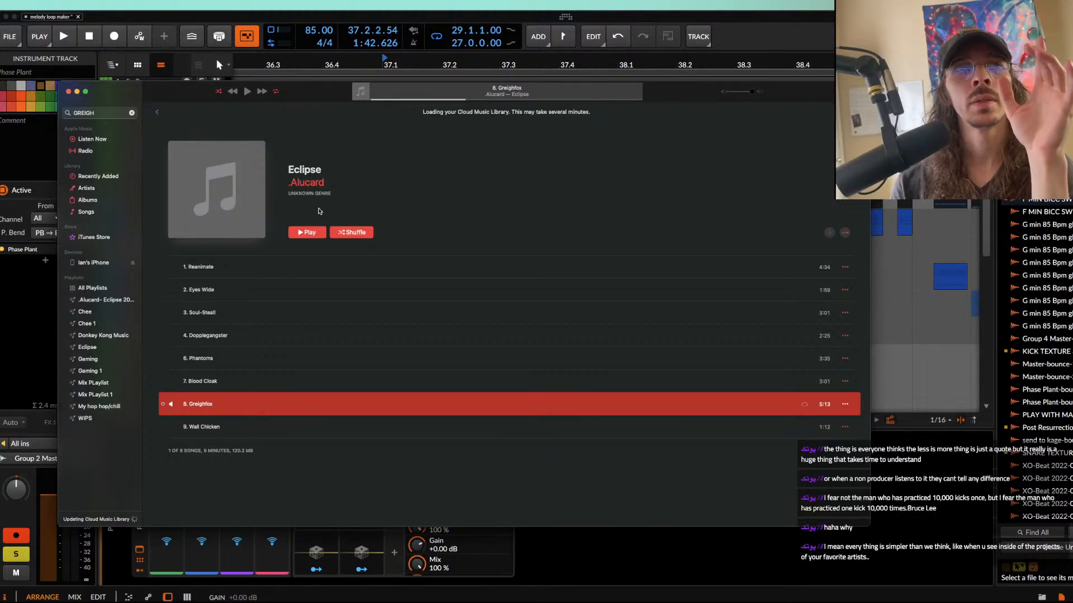
{"action": "left_click", "coordinate": [455, 145]}
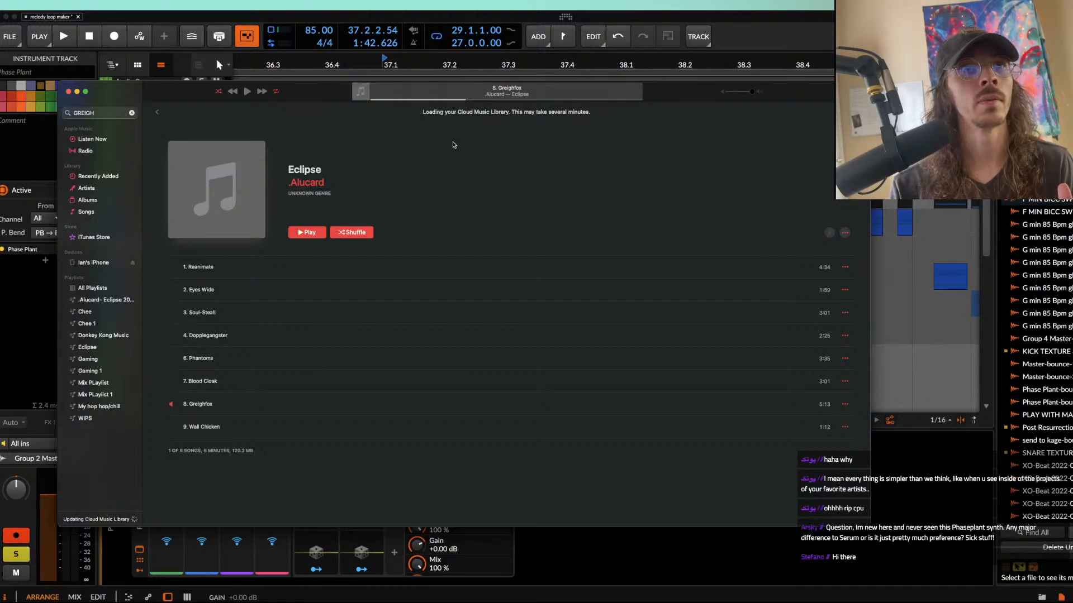
{"action": "left_click", "coordinate": [68, 92]}
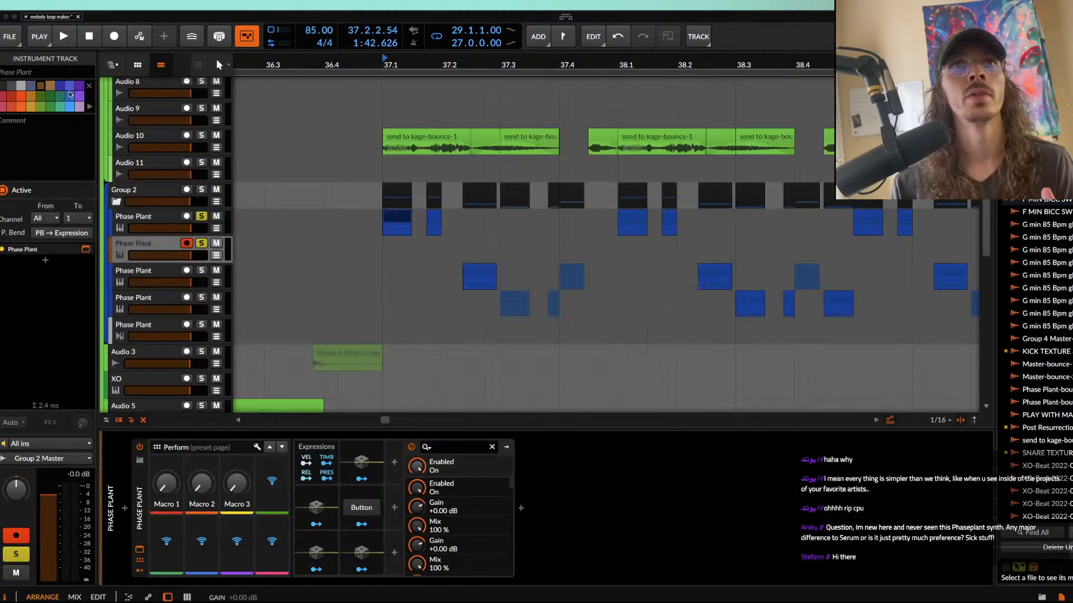
Step: Reopen the second track's Phase Plant and collapse the Filter module in Lane 1
{"action": "left_click", "coordinate": [158, 246]}
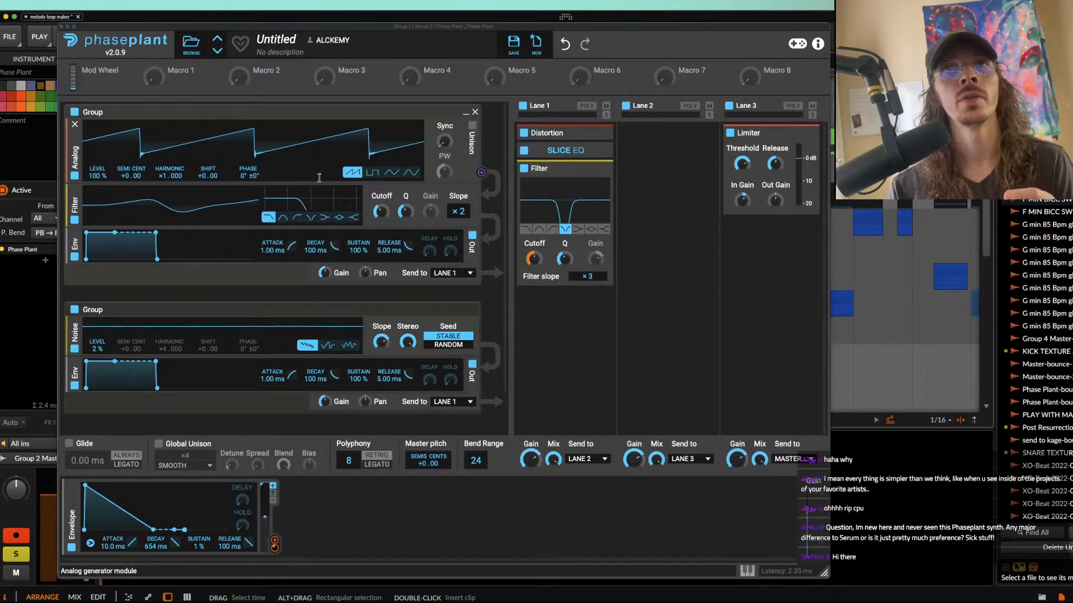
{"action": "left_click", "coordinate": [600, 168]}
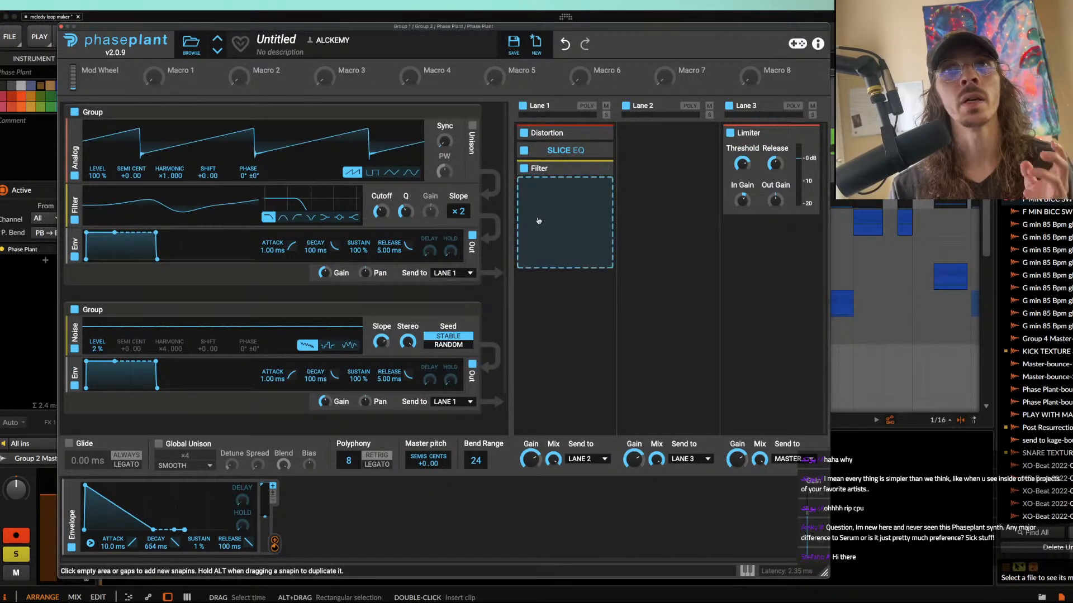
{"action": "scroll", "coordinate": [200, 132], "scroll_direction": "down", "scroll_amount": 2}
{"action": "scroll", "coordinate": [213, 133], "scroll_direction": "up", "scroll_amount": 2}
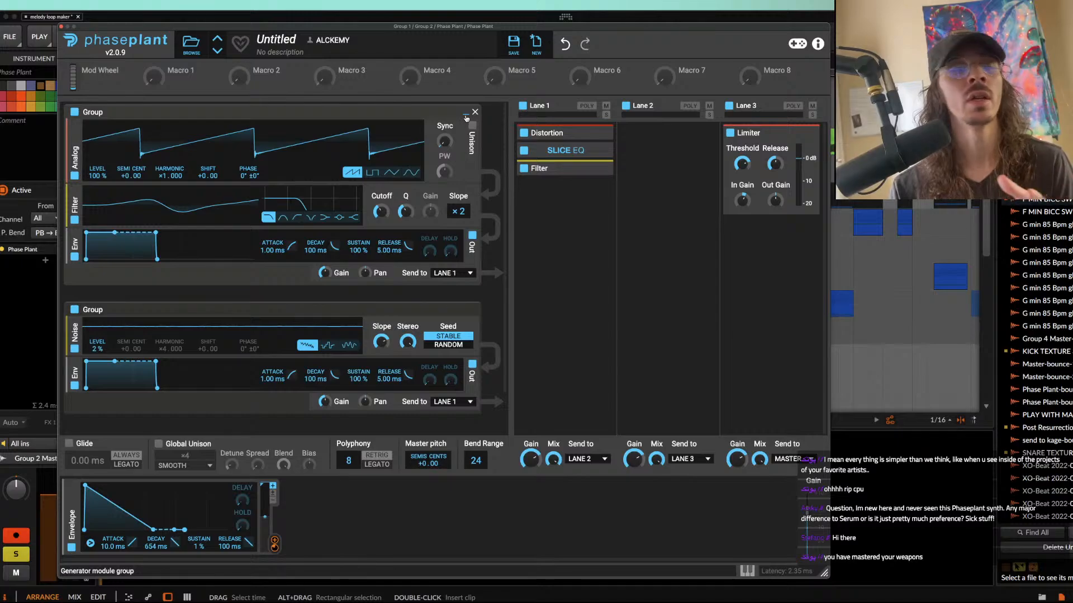
Step: Add Random, LFO and Curve modulators beside the envelope, and remove the Curve and LFO again
{"action": "left_click", "coordinate": [388, 552]}
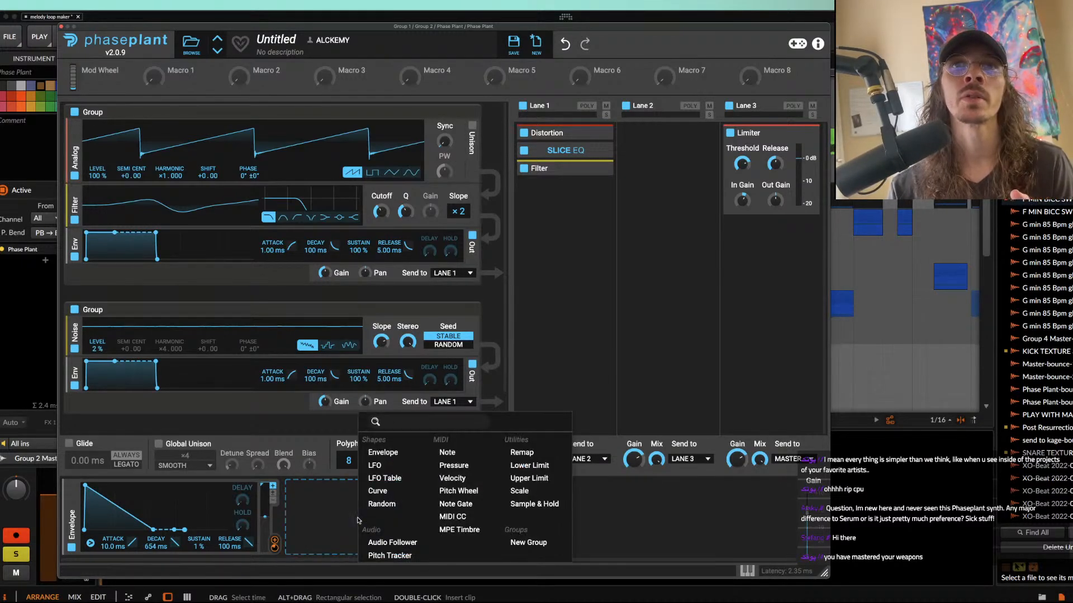
{"action": "left_click", "coordinate": [383, 505]}
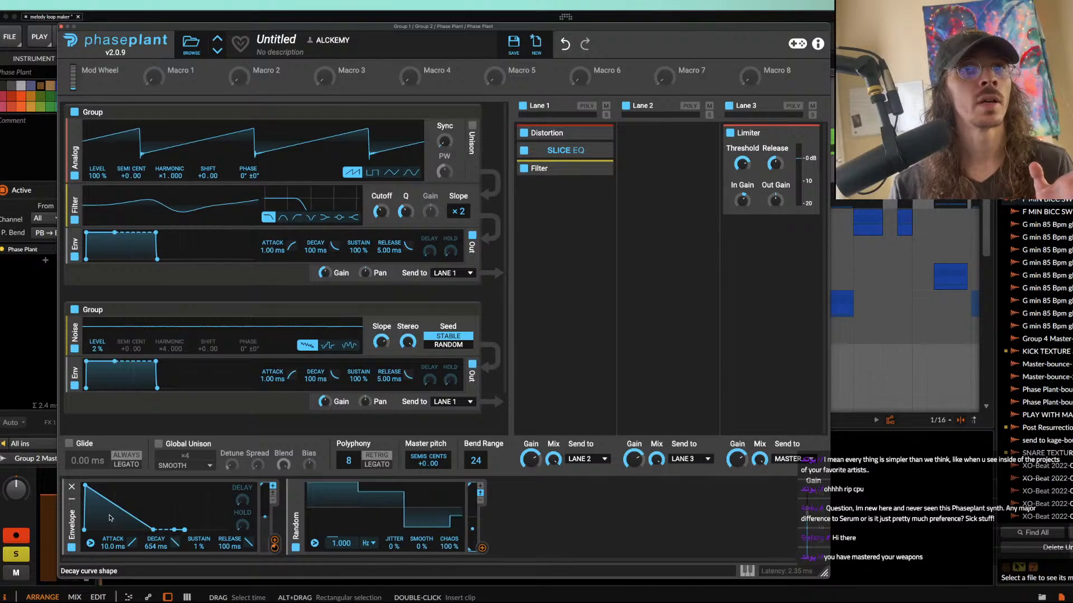
{"action": "left_click", "coordinate": [556, 510]}
{"action": "left_click", "coordinate": [568, 481]}
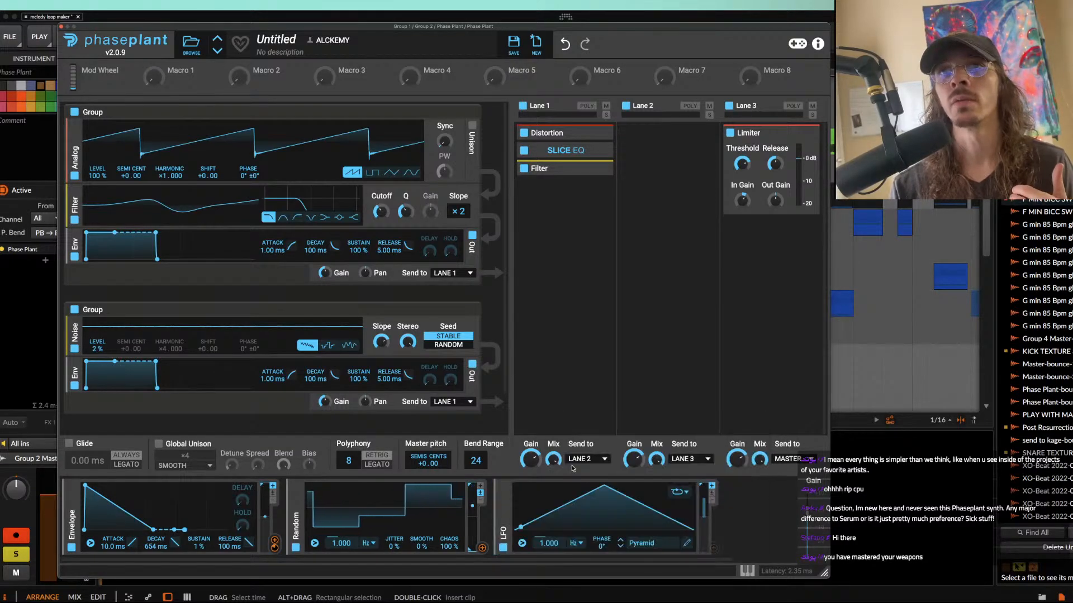
{"action": "left_click", "coordinate": [715, 510]}
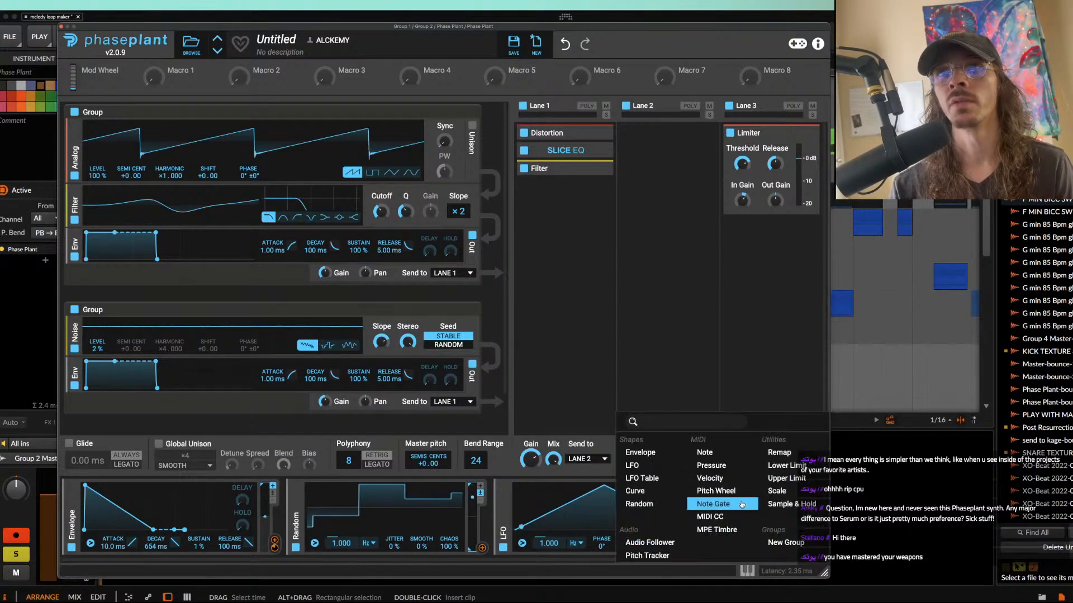
{"action": "left_click", "coordinate": [635, 491]}
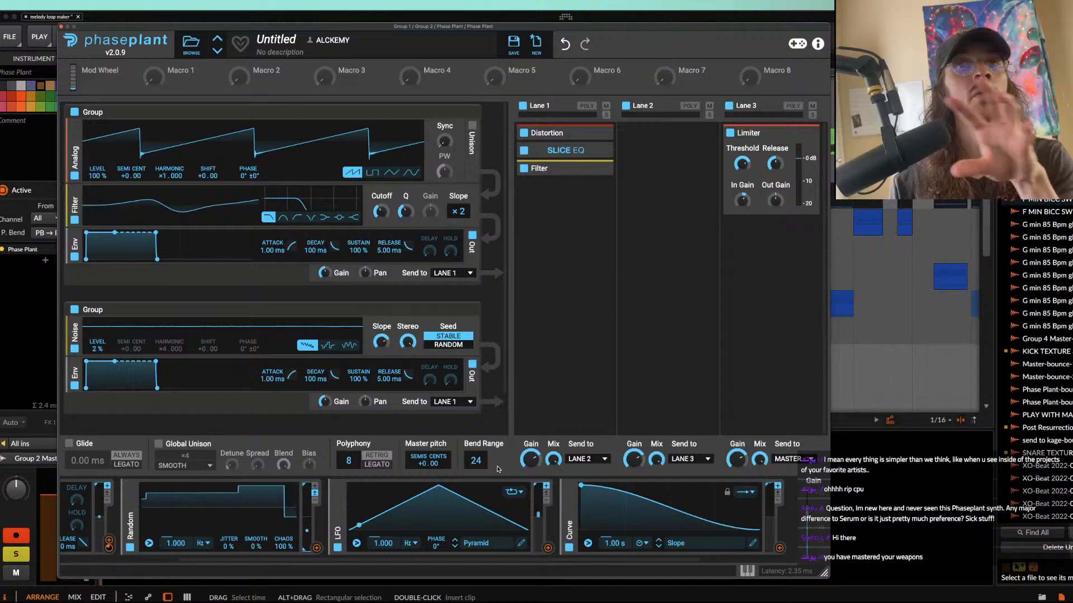
{"action": "left_click", "coordinate": [570, 488]}
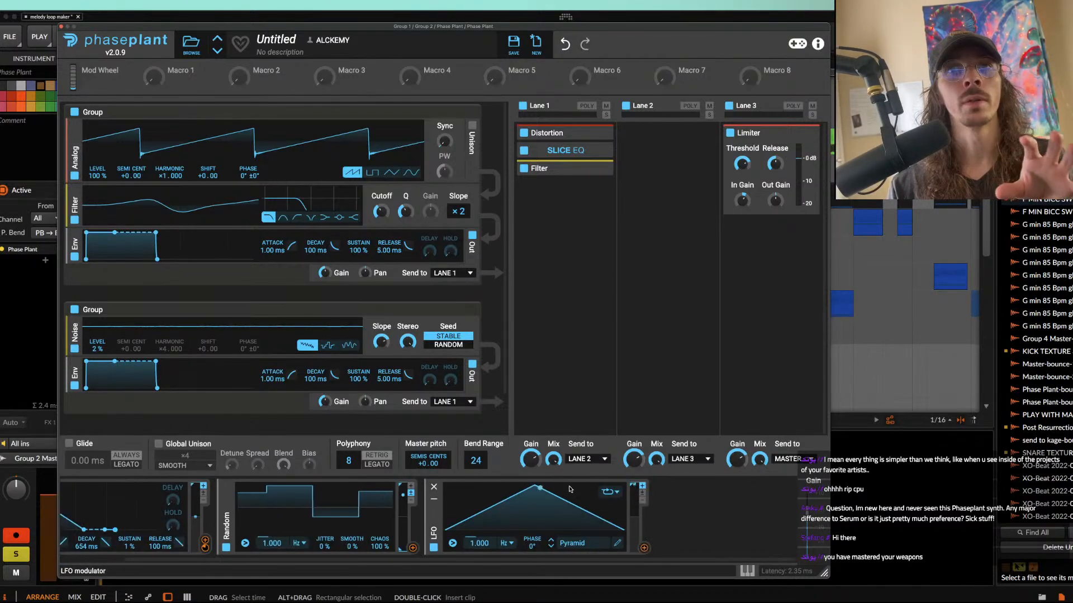
{"action": "left_click", "coordinate": [434, 486]}
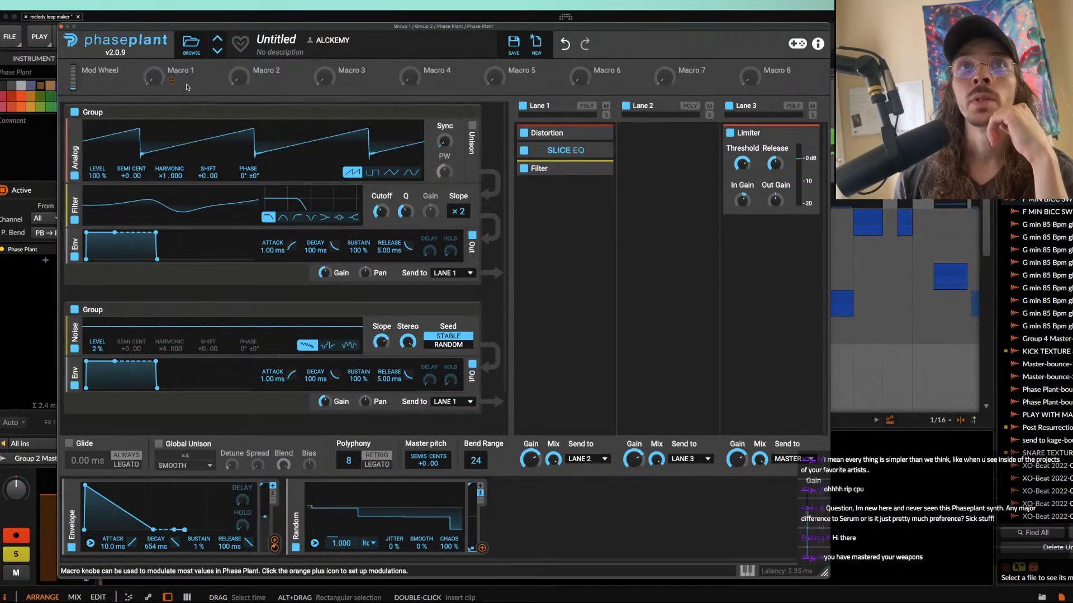
Step: Load the FUNNEL GHOST preset from the user folder AETURNUM 5? and close the preset browser
{"action": "left_click", "coordinate": [191, 43]}
{"action": "left_click", "coordinate": [84, 99]}
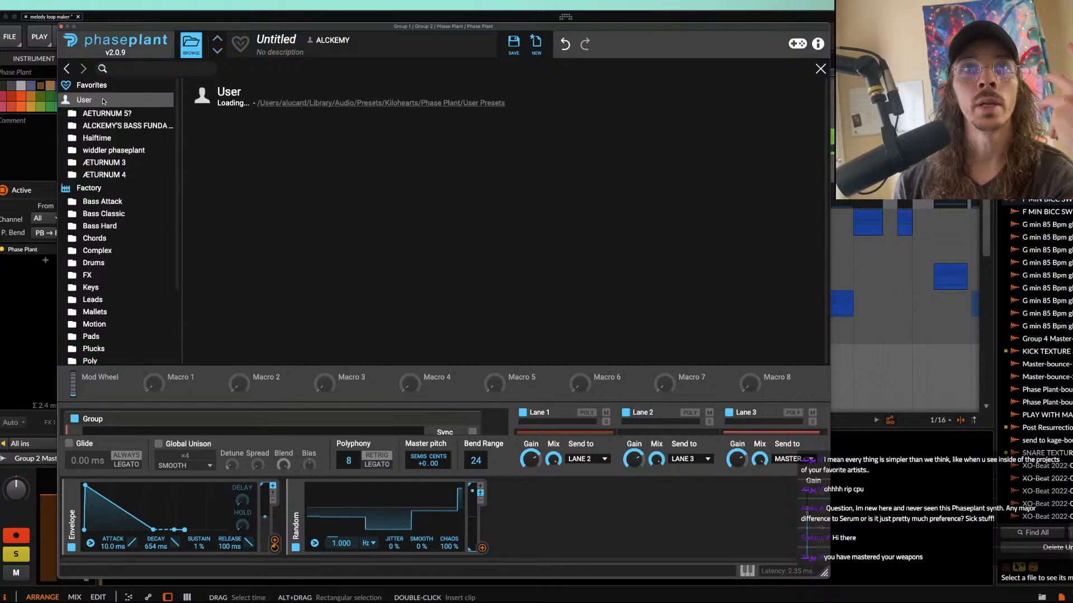
{"action": "left_click", "coordinate": [107, 112]}
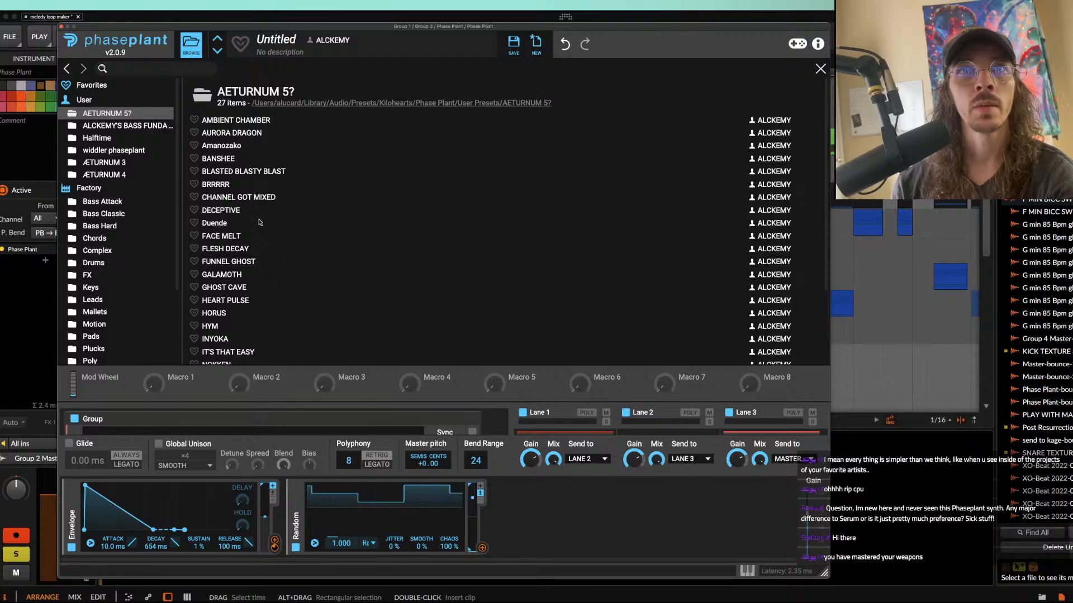
{"action": "left_click", "coordinate": [238, 262]}
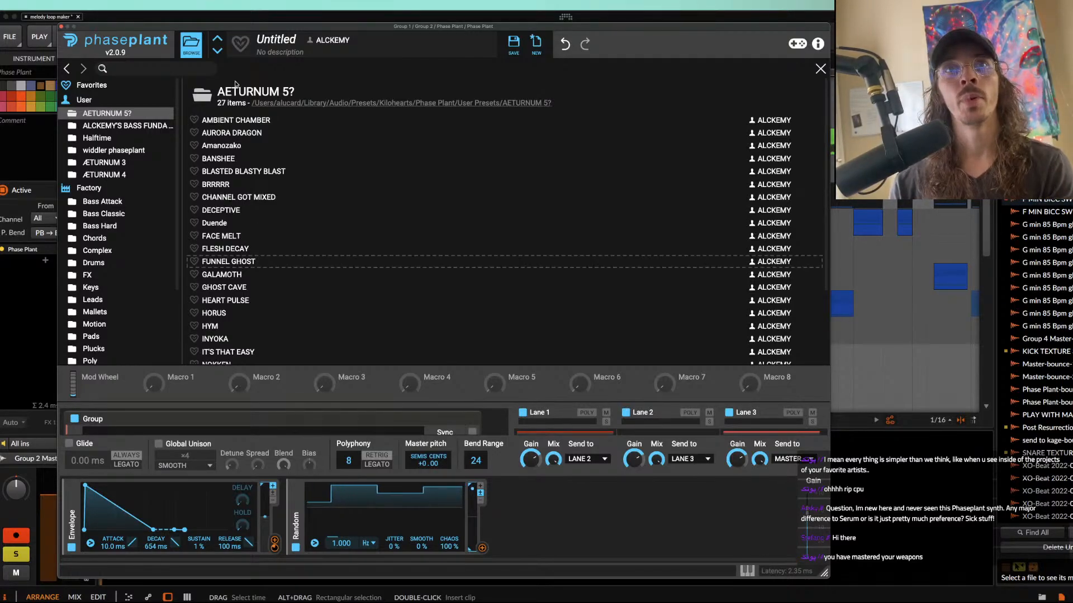
{"action": "double_click", "coordinate": [239, 262]}
{"action": "left_click", "coordinate": [191, 45]}
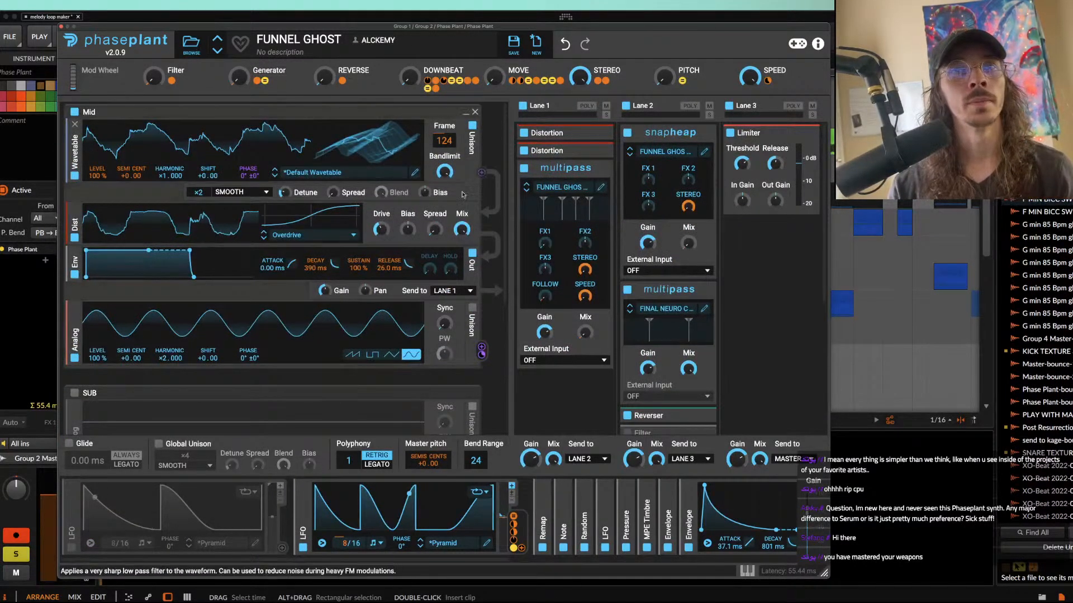
Step: Audition the preset's Filter, Generator, Downbeat, Move and Speed macros, raising Filter to 100% and Downbeat to maximum
{"action": "scroll", "coordinate": [353, 271], "scroll_direction": "down", "scroll_amount": 1}
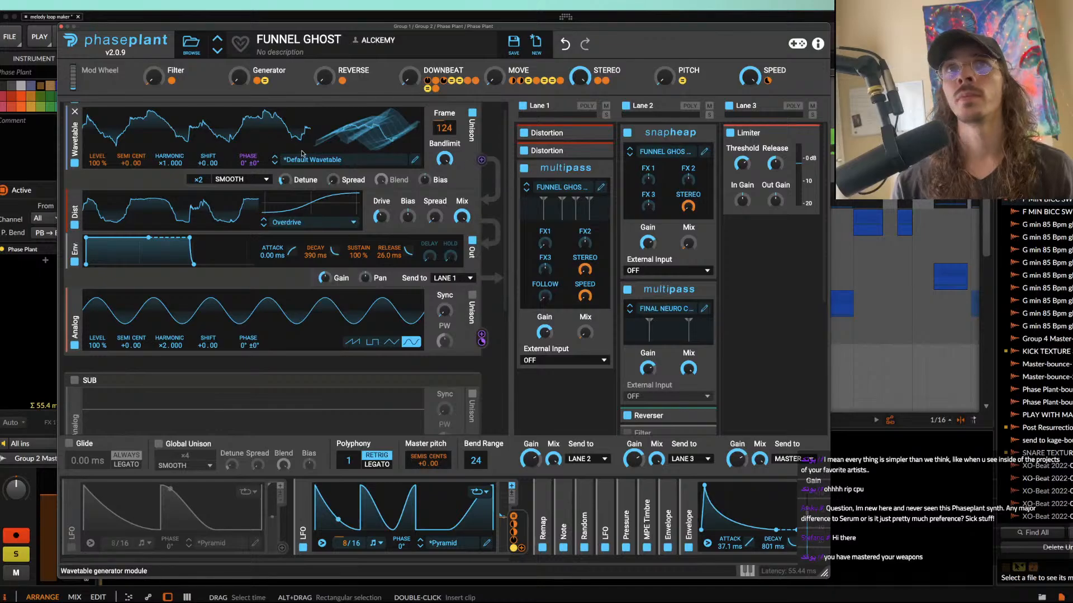
{"action": "left_click_drag", "start_coordinate": [156, 83], "coordinate": [156, 62]}
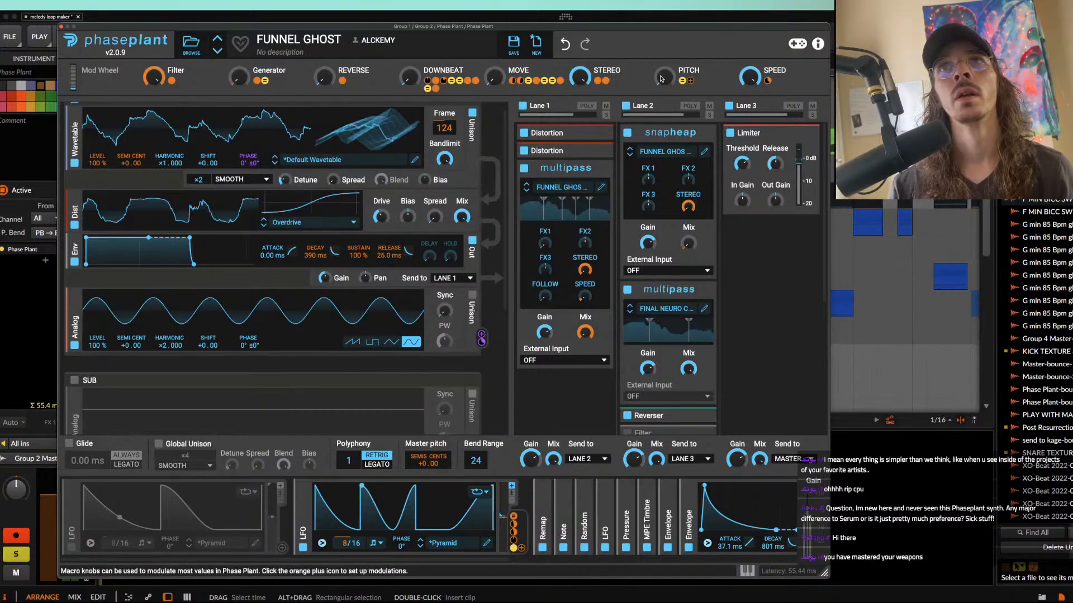
{"action": "left_click", "coordinate": [222, 71]}
{"action": "left_click_drag", "start_coordinate": [240, 80], "coordinate": [241, 56]}
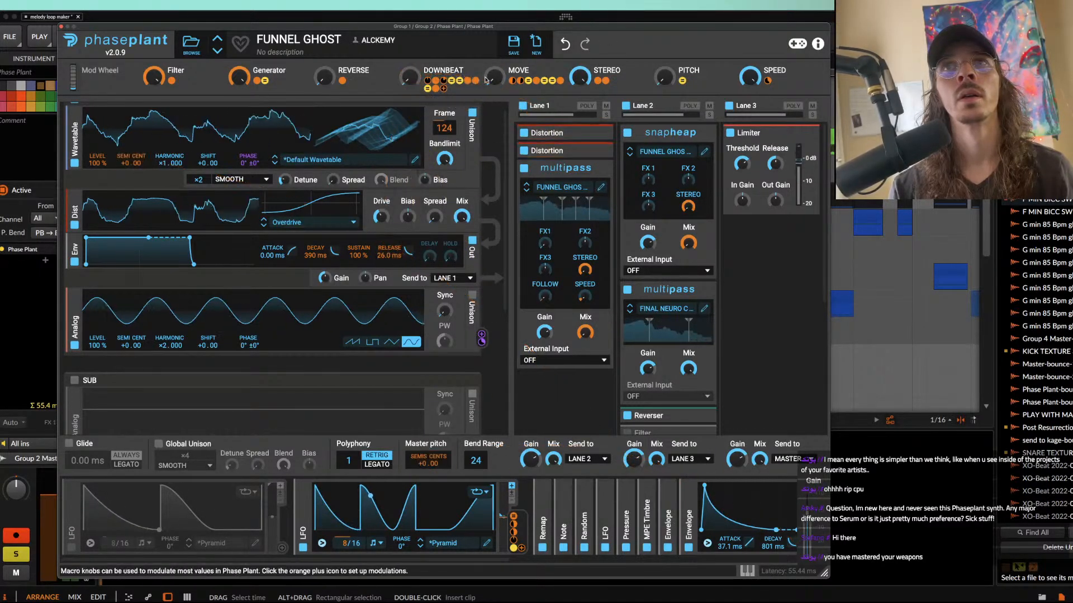
{"action": "mouse_move", "coordinate": [239, 78]}
{"action": "left_mouse_down"}
{"action": "mouse_move", "coordinate": [239, 120]}
{"action": "mouse_move", "coordinate": [240, 70]}
{"action": "left_mouse_up"}
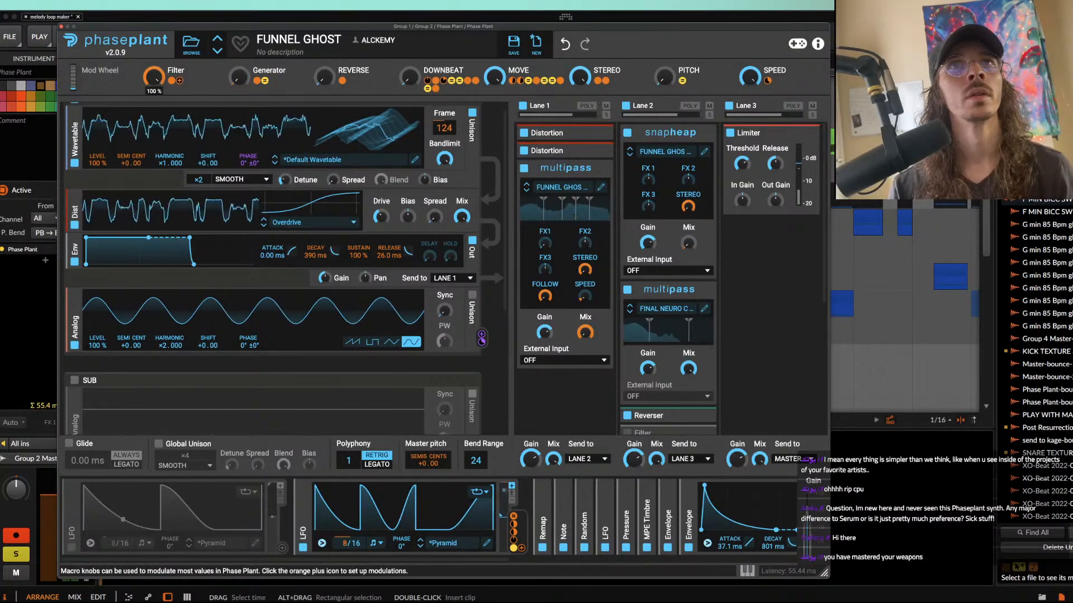
{"action": "left_click_drag", "start_coordinate": [240, 77], "coordinate": [240, 27]}
{"action": "left_click_drag", "start_coordinate": [154, 78], "coordinate": [153, 33]}
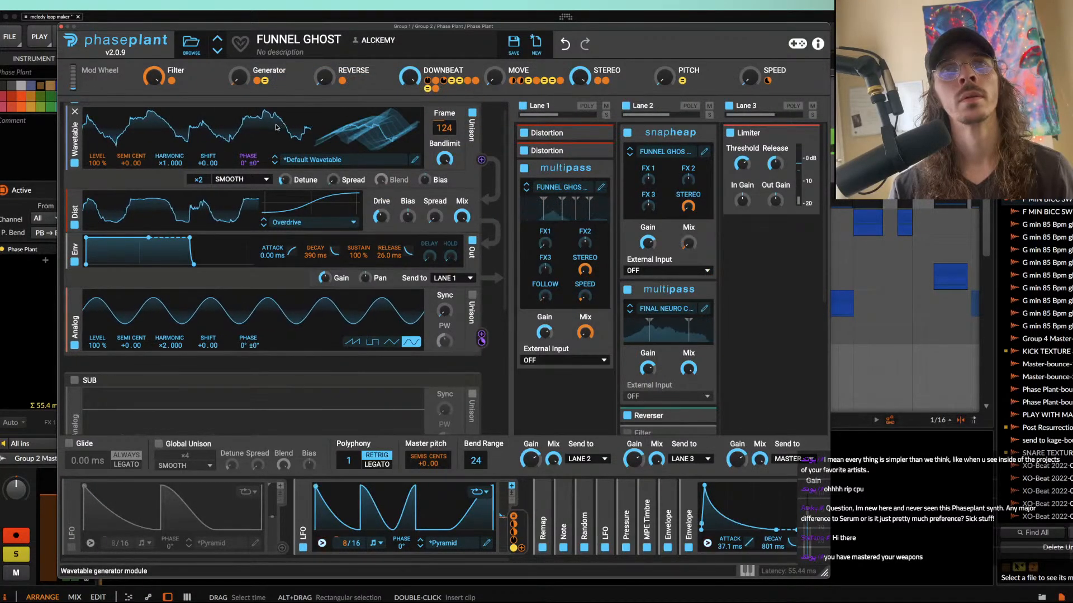
{"action": "mouse_move", "coordinate": [165, 80]}
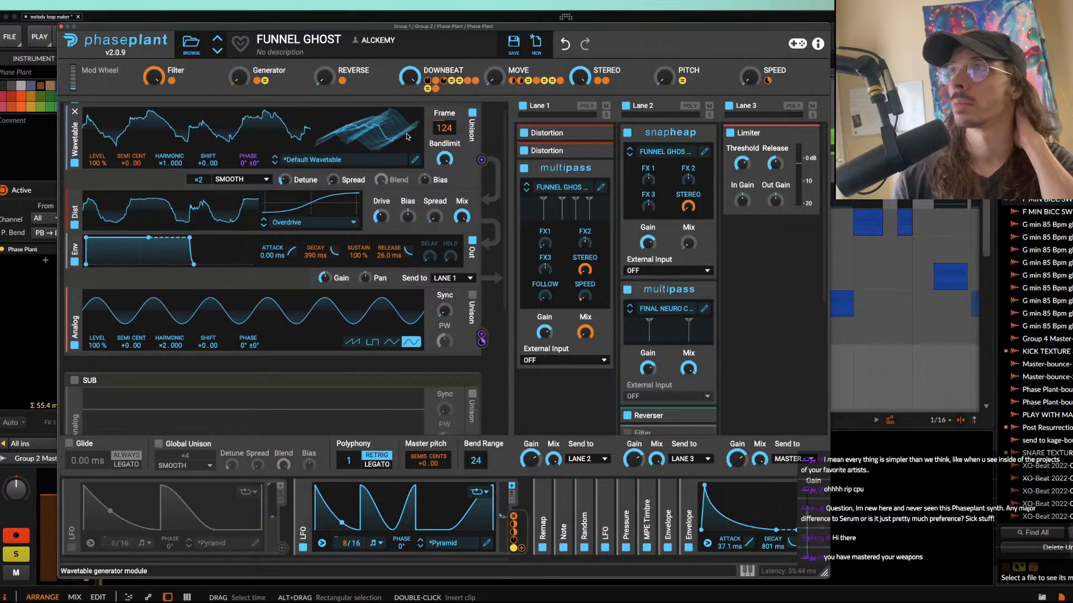
{"action": "scroll", "coordinate": [407, 136], "scroll_direction": "down", "scroll_amount": 1}
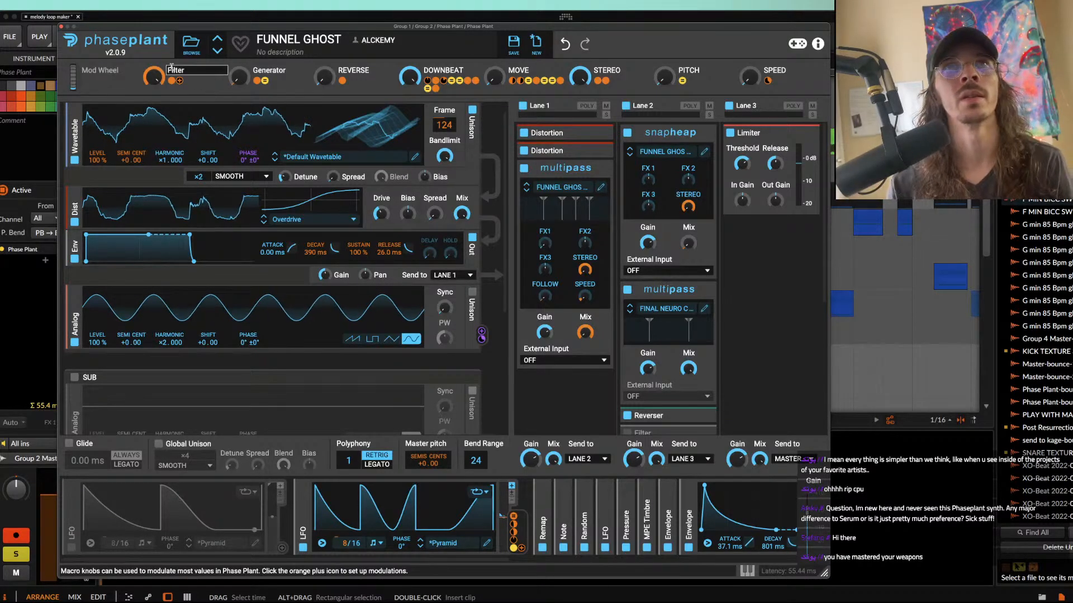
Step: Browse the ÆTURNUM 4 folder and the full User preset list in Phase Plant's preset browser, and close the plugin window
{"action": "left_click", "coordinate": [191, 45]}
{"action": "scroll", "coordinate": [297, 167], "scroll_direction": "down", "scroll_amount": 3}
{"action": "scroll", "coordinate": [297, 167], "scroll_direction": "up", "scroll_amount": 3}
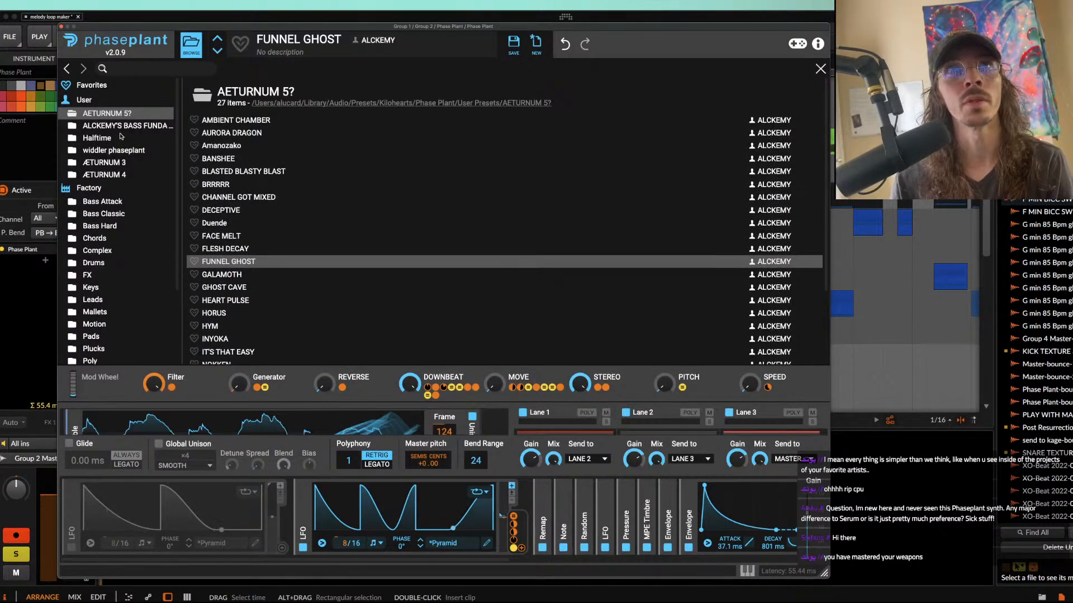
{"action": "left_click", "coordinate": [106, 175]}
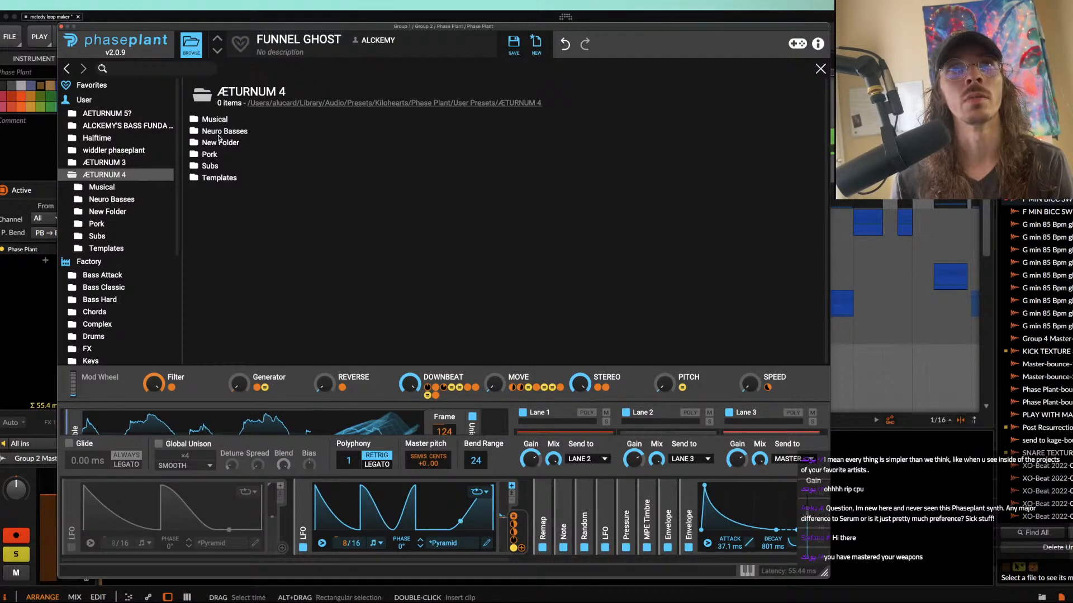
{"action": "left_click", "coordinate": [87, 99]}
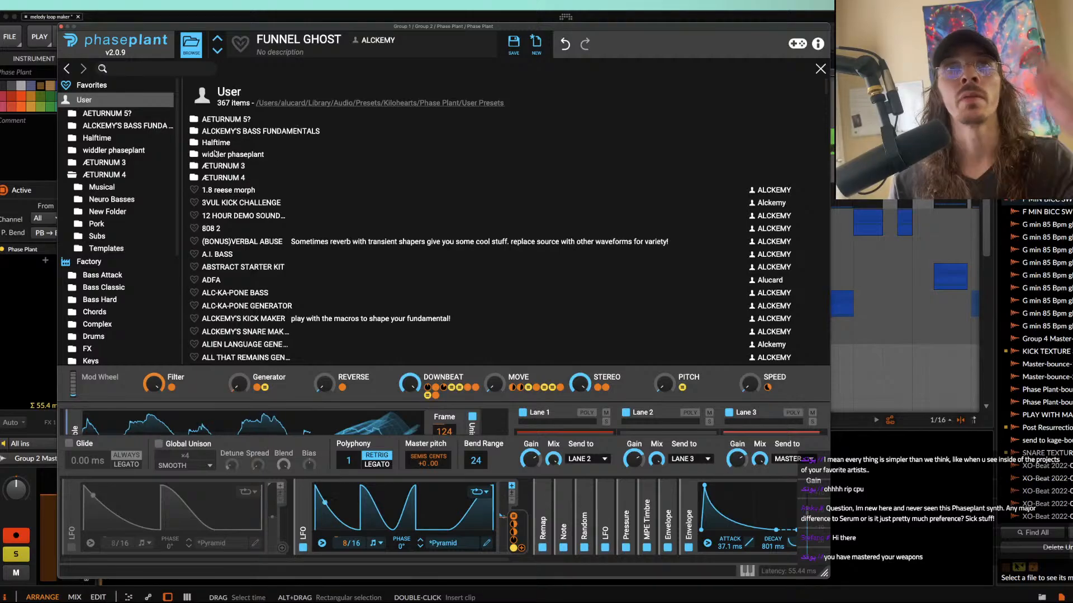
{"action": "left_click", "coordinate": [61, 27]}
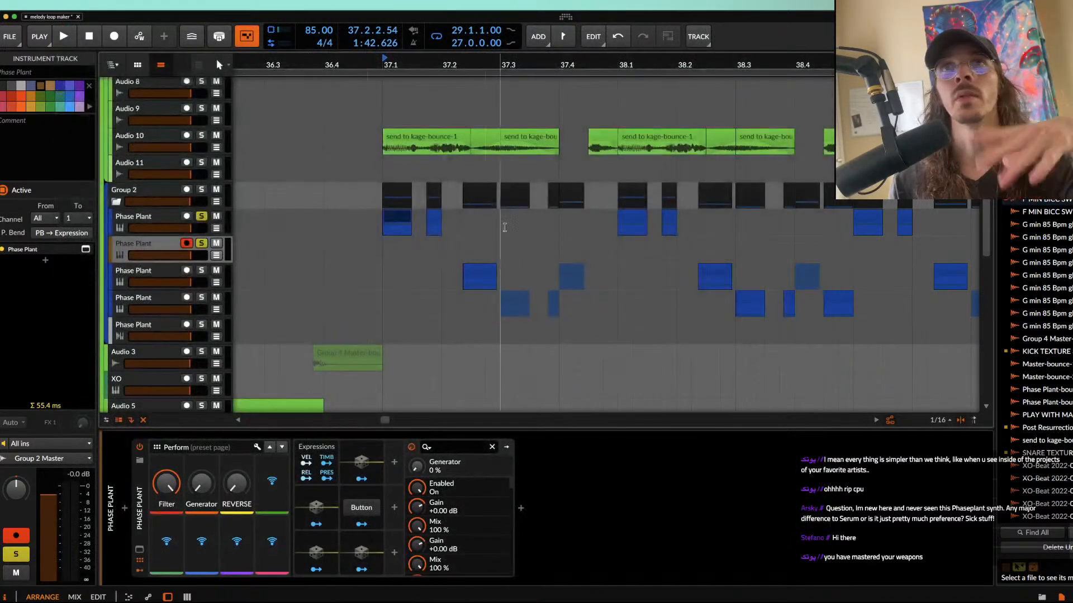
{"action": "left_click", "coordinate": [470, 138]}
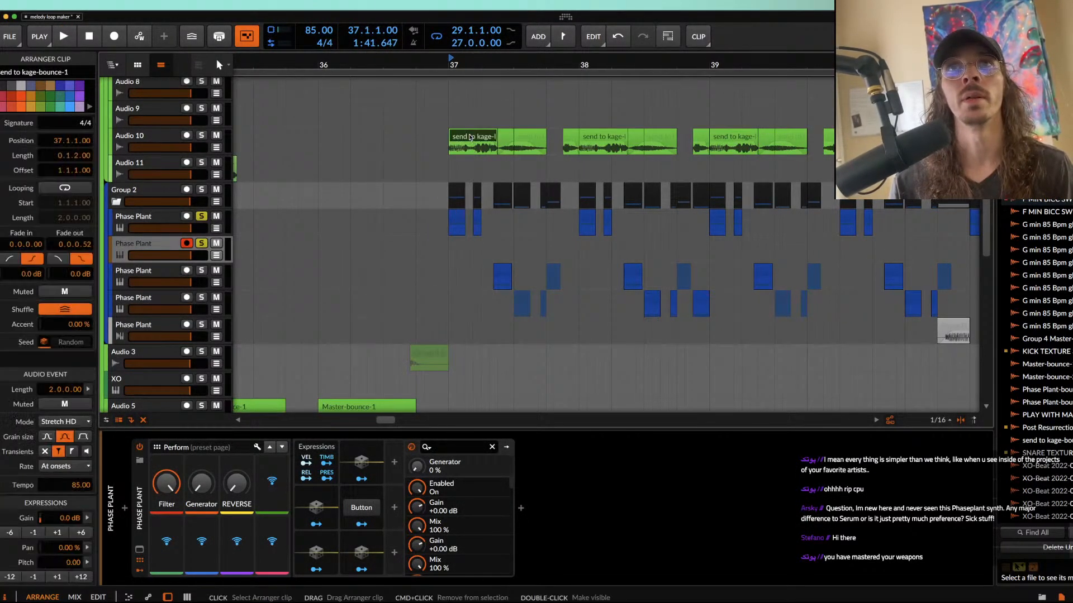
{"action": "scroll", "coordinate": [470, 138], "scroll_direction": "up", "scroll_amount": 3}
{"action": "scroll", "coordinate": [470, 138], "scroll_direction": "down", "scroll_amount": 3}
{"action": "scroll", "coordinate": [471, 138], "scroll_direction": "down", "scroll_amount": 3}
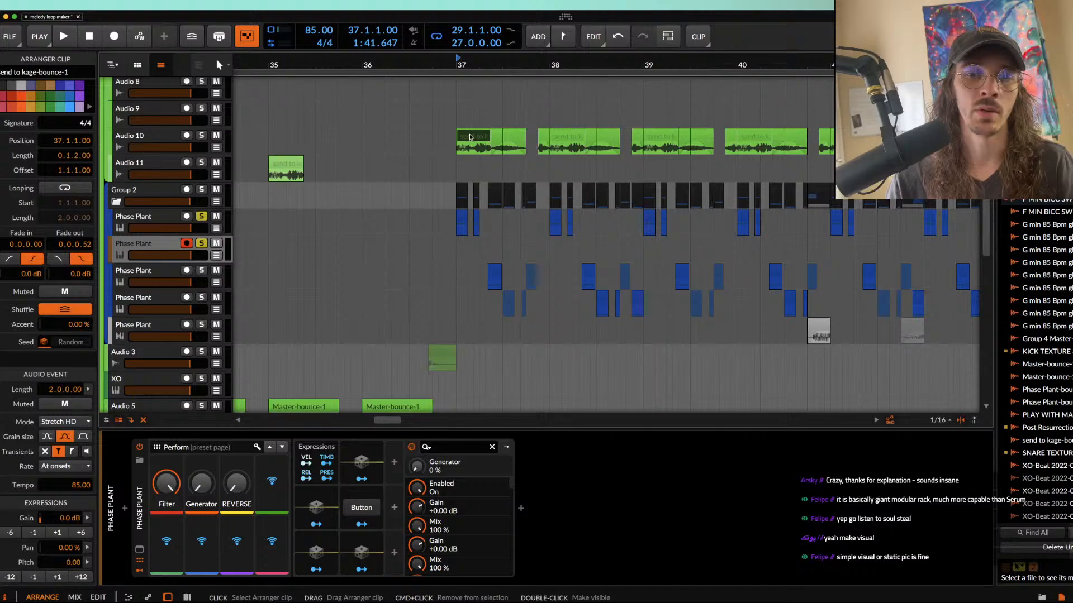
{"action": "left_click", "coordinate": [455, 145]}
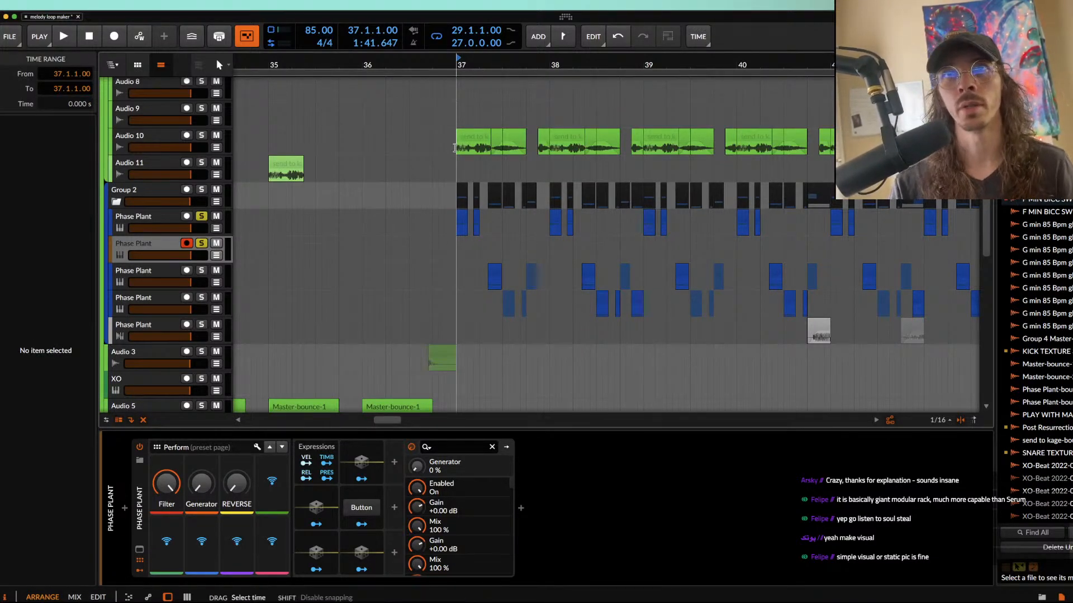
{"action": "scroll", "coordinate": [456, 146], "scroll_direction": "up", "scroll_amount": 2}
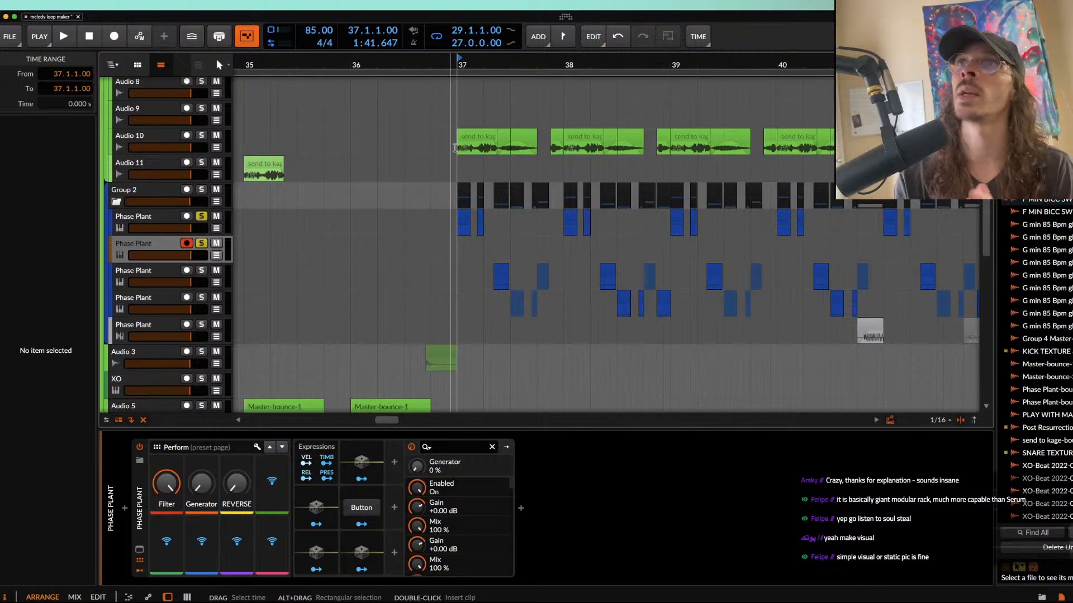
Step: Rename the first clip on the third Phase Plant track in Group 2 as THIS IS SUPPOSED SOMETHING SICK
{"action": "scroll", "coordinate": [447, 241], "scroll_direction": "up", "scroll_amount": 5}
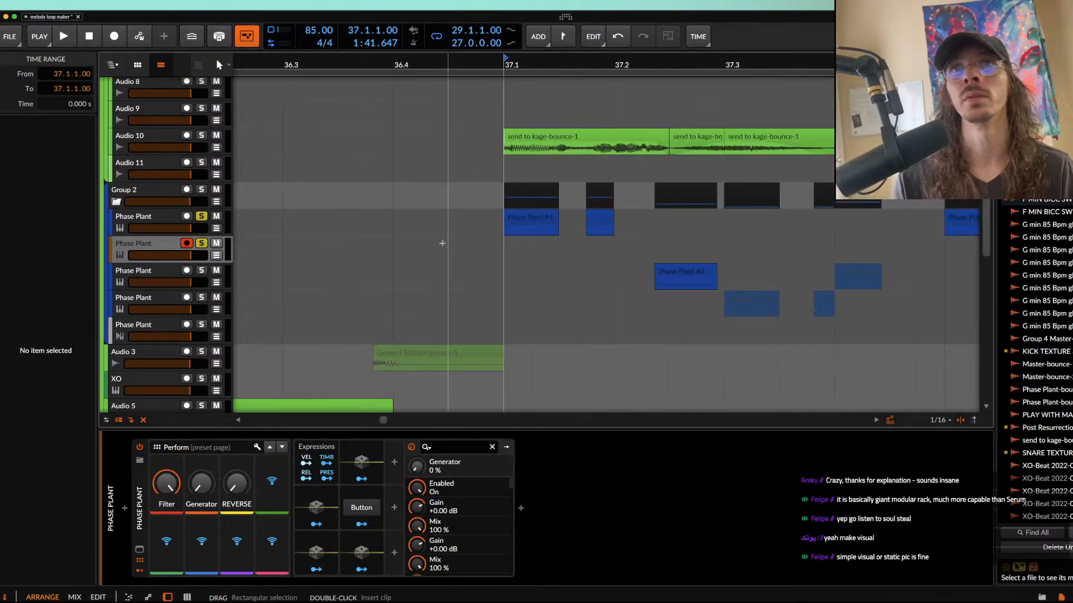
{"action": "left_click", "coordinate": [549, 220]}
{"action": "scroll", "coordinate": [548, 220], "scroll_direction": "up", "scroll_amount": 2}
{"action": "left_click", "coordinate": [697, 270]}
{"action": "scroll", "coordinate": [699, 270], "scroll_direction": "up", "scroll_amount": 3}
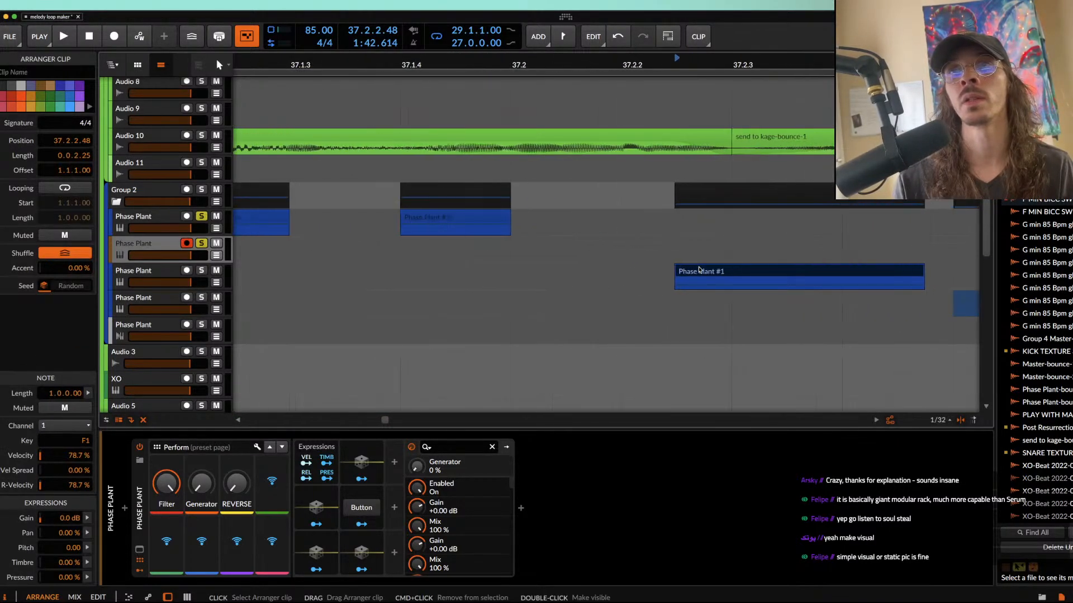
{"action": "scroll", "coordinate": [699, 270], "scroll_direction": "down", "scroll_amount": 3}
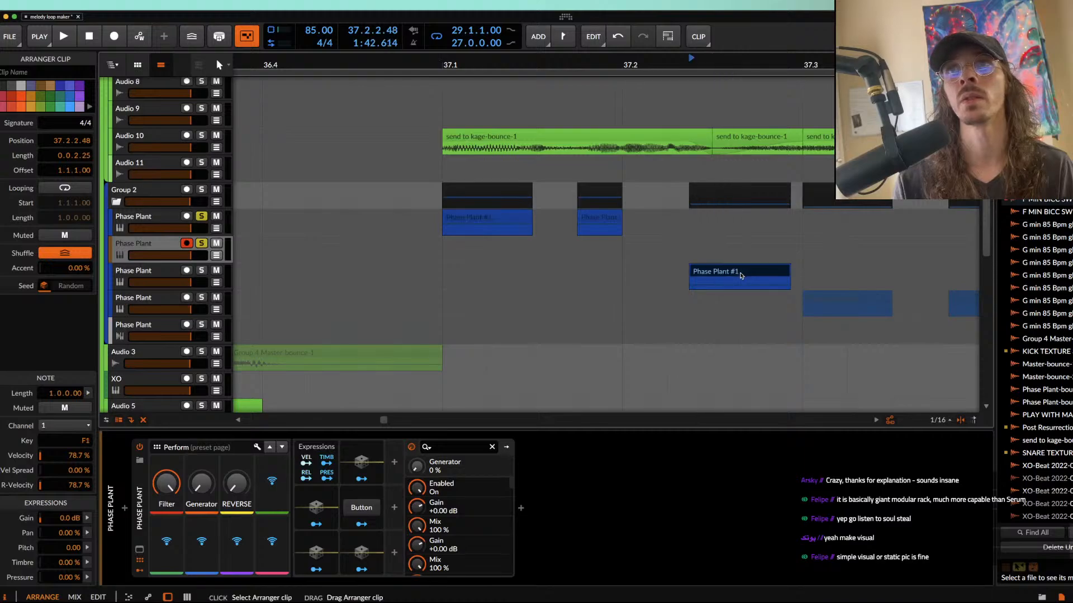
{"action": "scroll", "coordinate": [741, 275], "scroll_direction": "up", "scroll_amount": 3}
{"action": "key", "text": "super+r"}
{"action": "type", "text": "THIS IS SIP"}
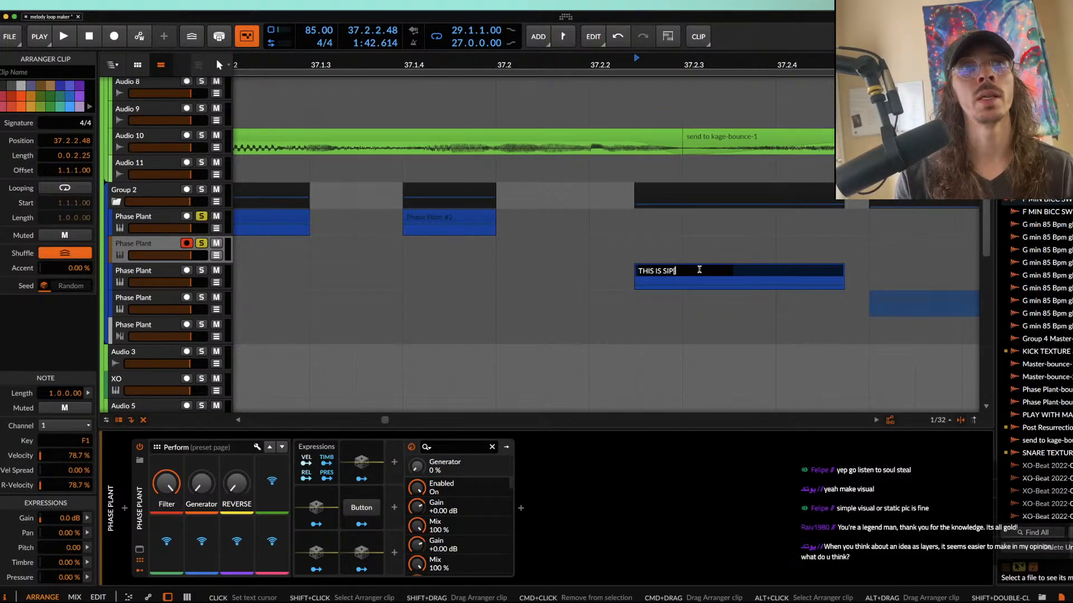
{"action": "key", "text": "BackSpace"}
{"action": "key", "text": "BackSpace"}
{"action": "type", "text": "UPPOSED SOMETHING SICK"}
{"action": "key", "text": "Return"}
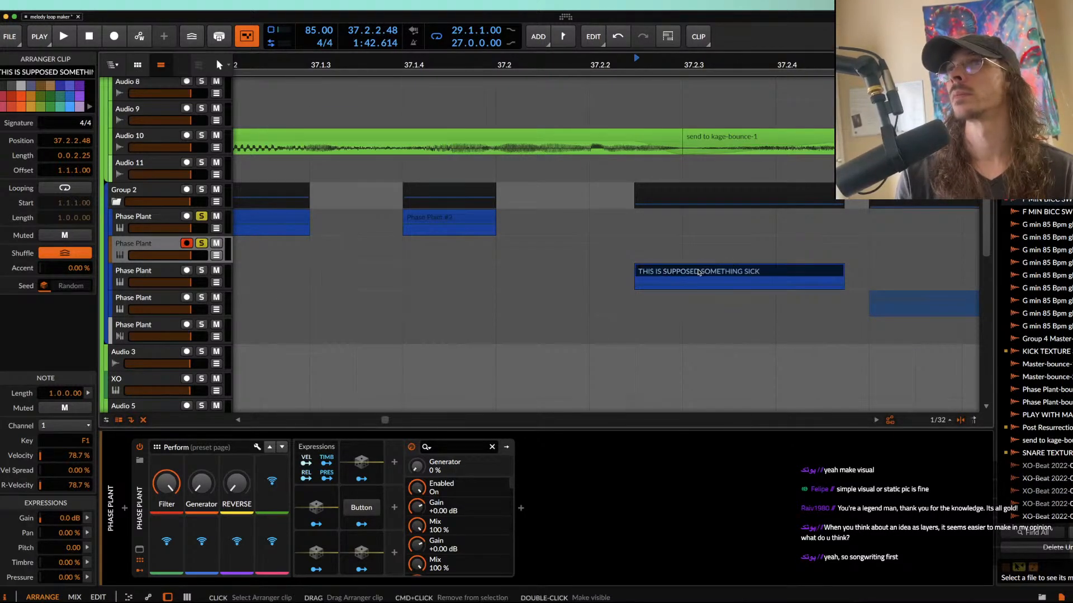
Step: Select the time range from 37.2.2.50 to 37.3.1.00 across the renamed clip, and clear the range selection
{"action": "scroll", "coordinate": [699, 272], "scroll_direction": "down", "scroll_amount": 2}
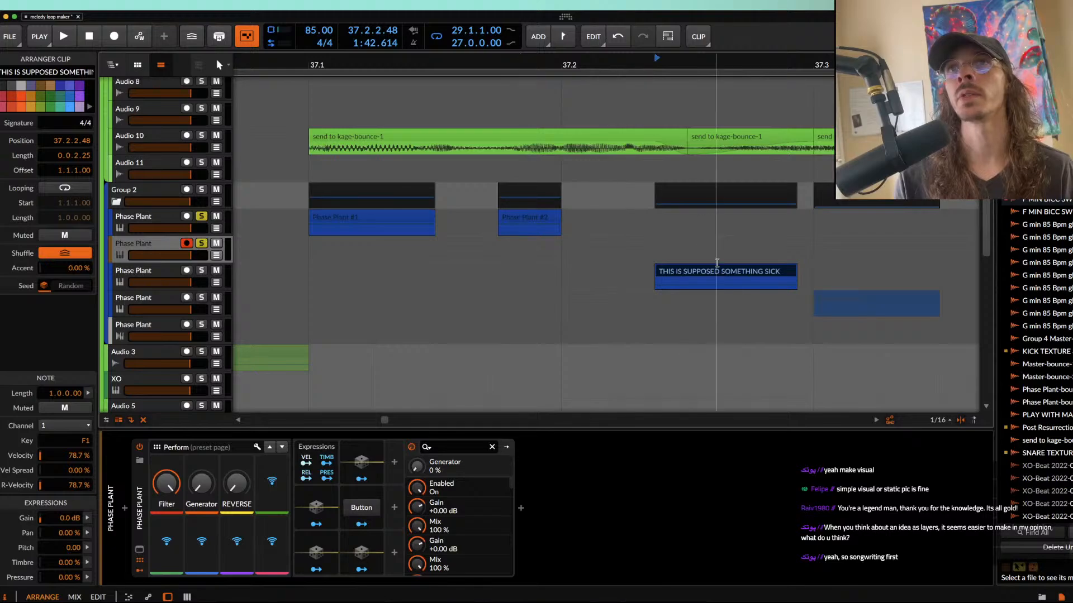
{"action": "scroll", "coordinate": [673, 285], "scroll_direction": "down", "scroll_amount": 2}
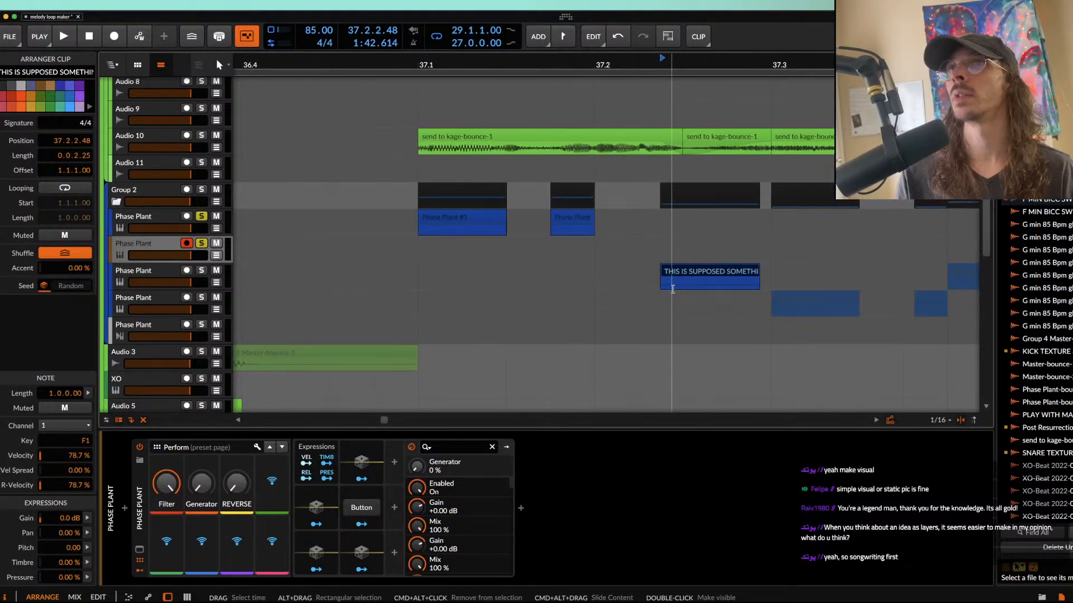
{"action": "scroll", "coordinate": [670, 289], "scroll_direction": "up", "scroll_amount": 3}
{"action": "left_click_drag", "start_coordinate": [654, 284], "coordinate": [862, 273]}
{"action": "scroll", "coordinate": [862, 274], "scroll_direction": "down", "scroll_amount": 2}
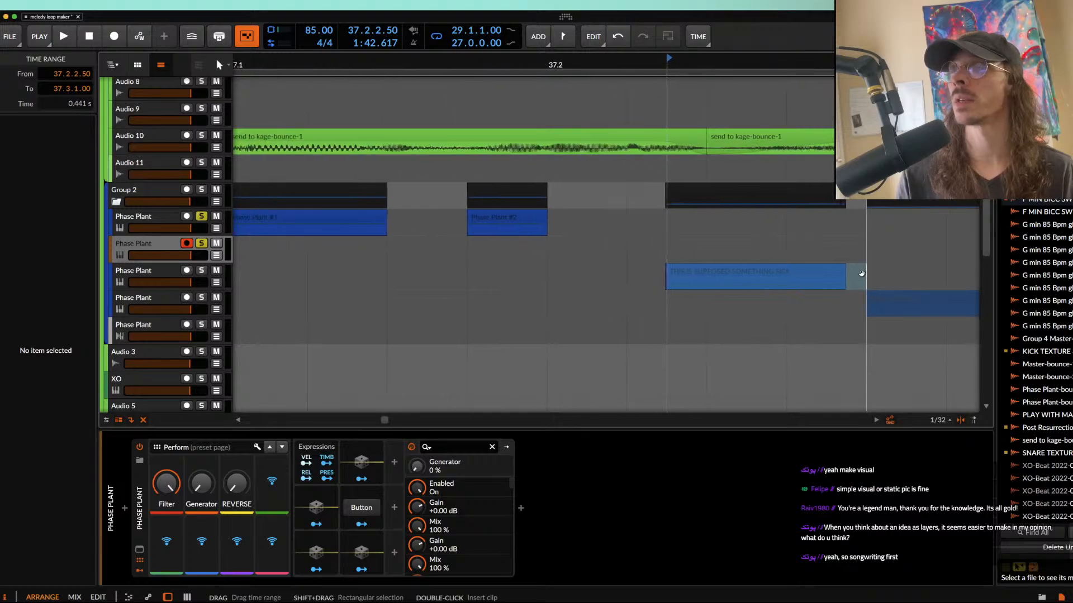
{"action": "left_click", "coordinate": [666, 250]}
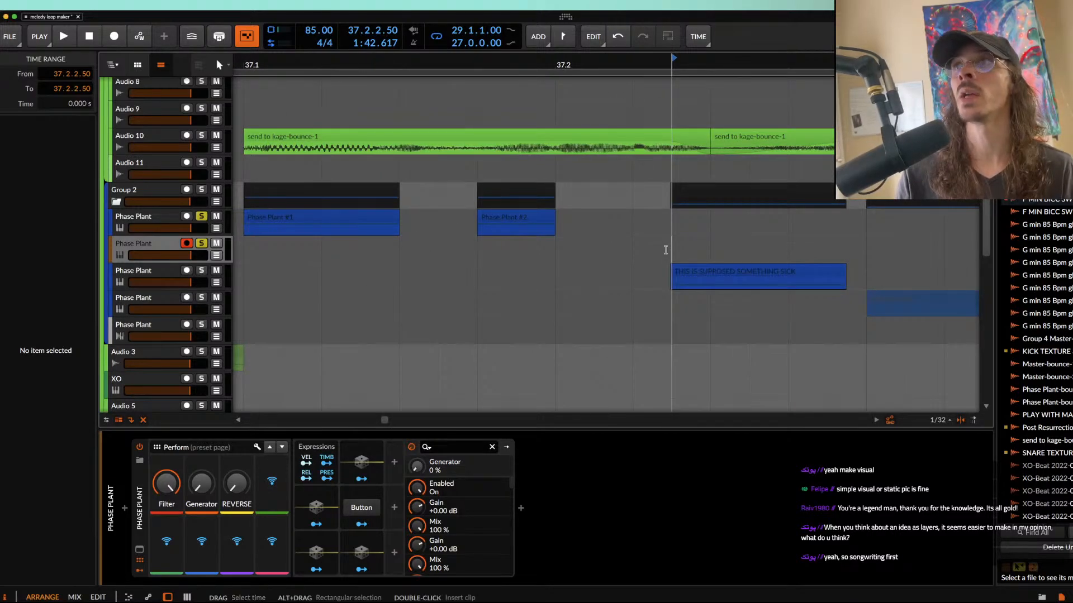
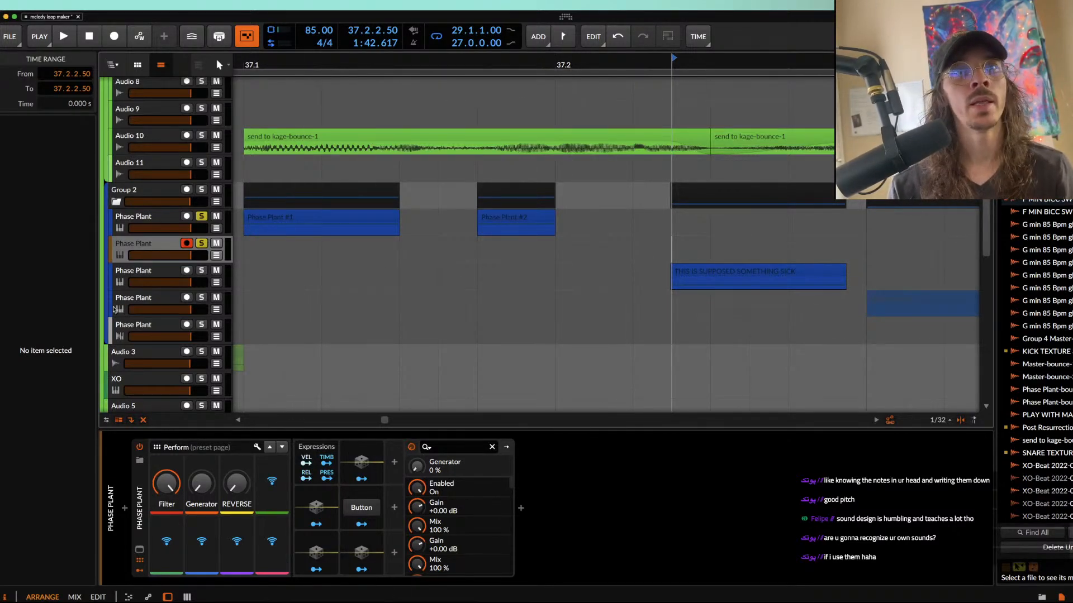
Step: Open the plugin window of the second Phase Plant track in Group 2, look through the User presets, and close the preset browser
{"action": "left_click", "coordinate": [136, 252]}
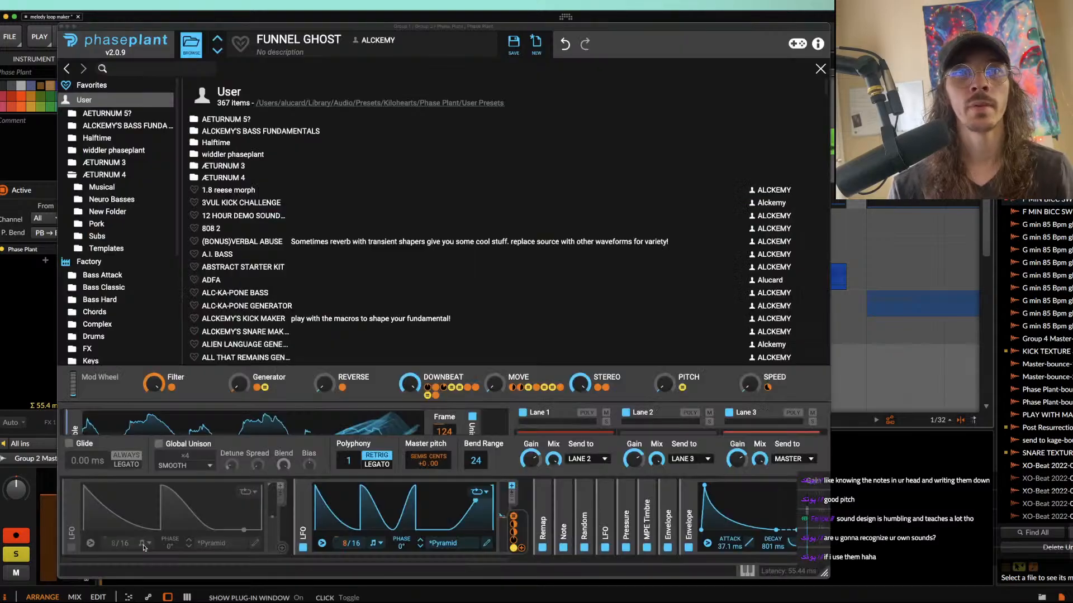
{"action": "left_click", "coordinate": [140, 549]}
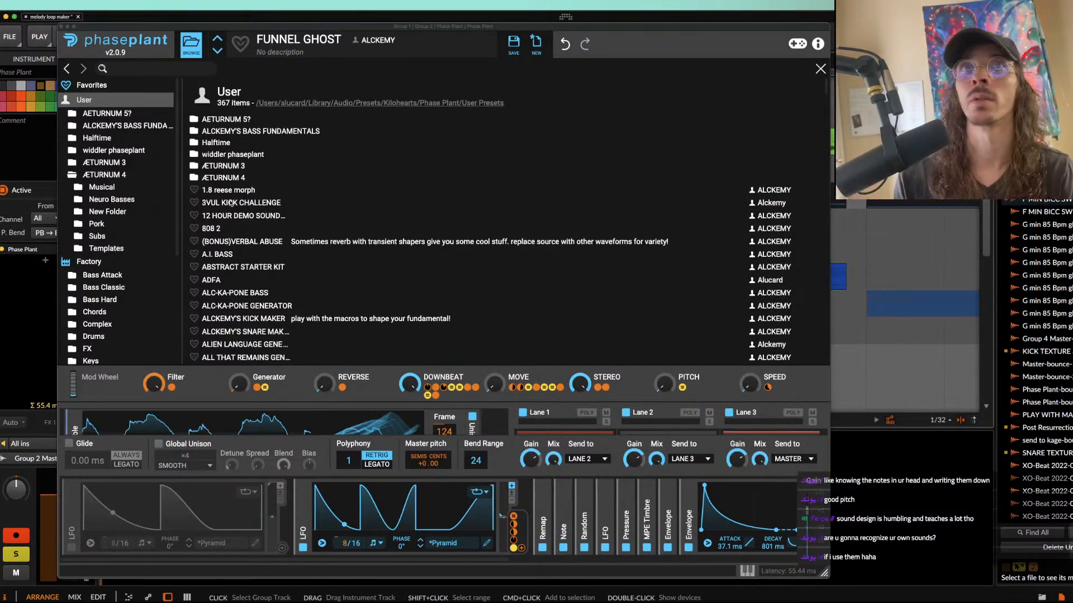
{"action": "scroll", "coordinate": [231, 224], "scroll_direction": "down", "scroll_amount": 2}
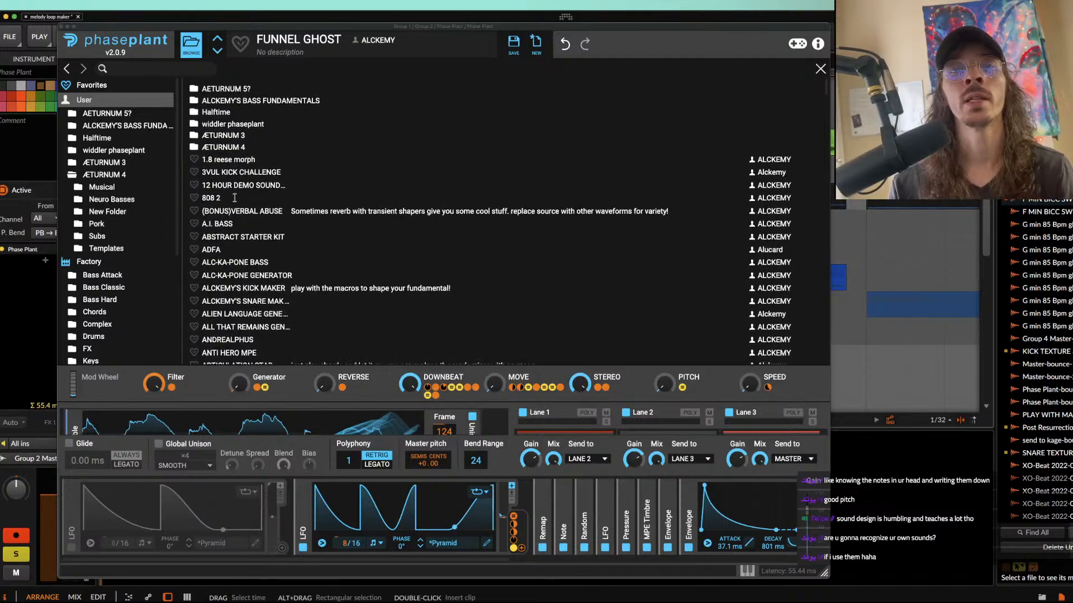
{"action": "left_click", "coordinate": [215, 382]}
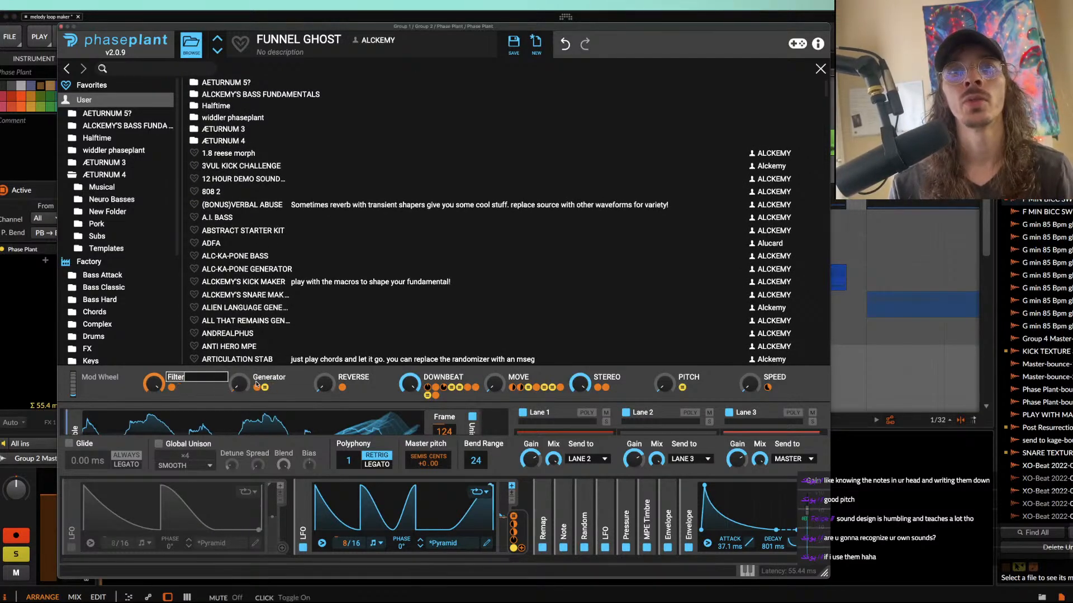
{"action": "left_click", "coordinate": [298, 379]}
{"action": "left_click", "coordinate": [325, 378]}
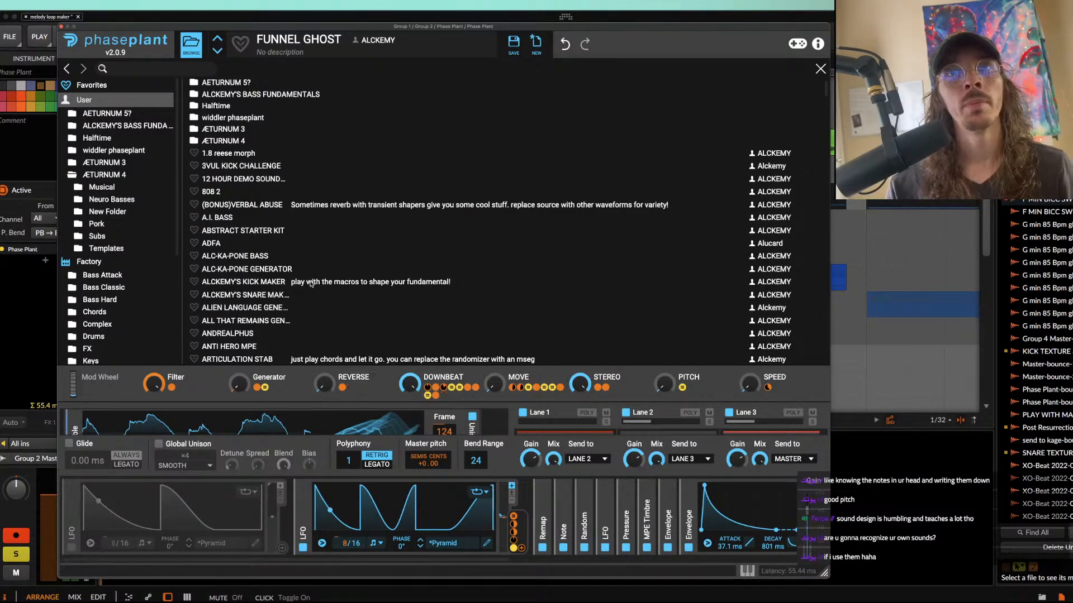
{"action": "left_click", "coordinate": [196, 47]}
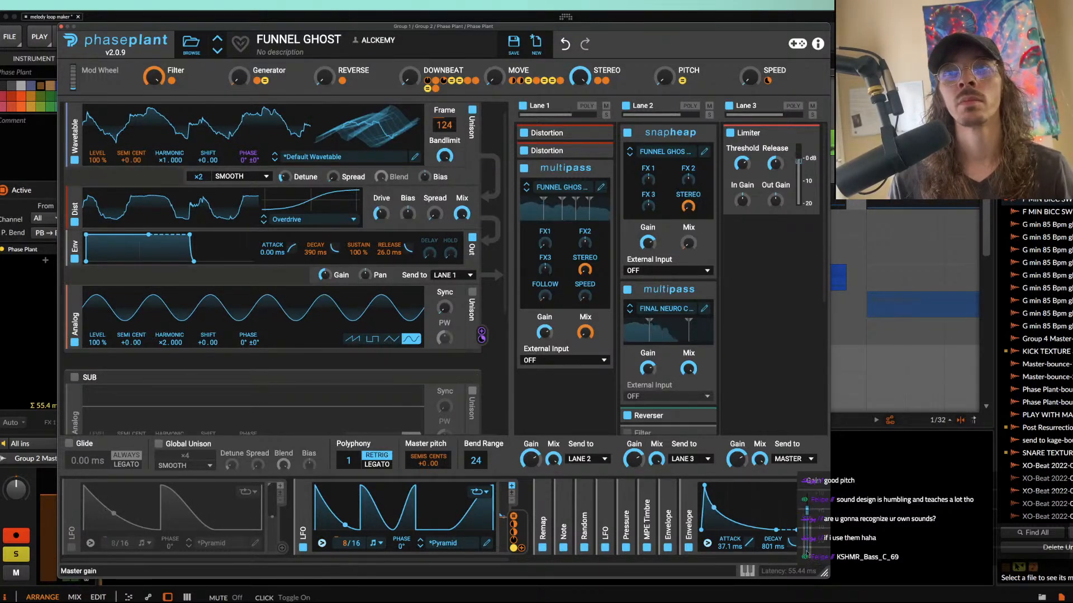
Step: Show Phase Plant's on-screen keyboard, try the pitch wheel, and raise the Move macro to maximum
{"action": "left_click", "coordinate": [747, 571]}
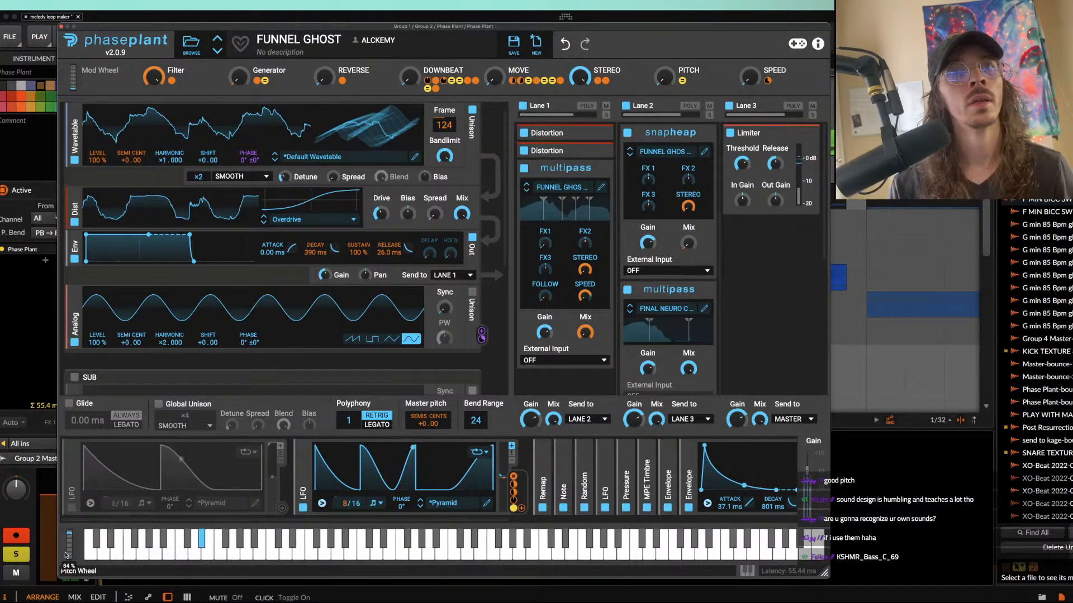
{"action": "mouse_move", "coordinate": [71, 563]}
{"action": "left_mouse_down"}
{"action": "mouse_move", "coordinate": [32, 541]}
{"action": "mouse_move", "coordinate": [36, 557]}
{"action": "mouse_move", "coordinate": [58, 563]}
{"action": "left_mouse_up"}
{"action": "left_click_drag", "start_coordinate": [494, 78], "coordinate": [496, 28]}
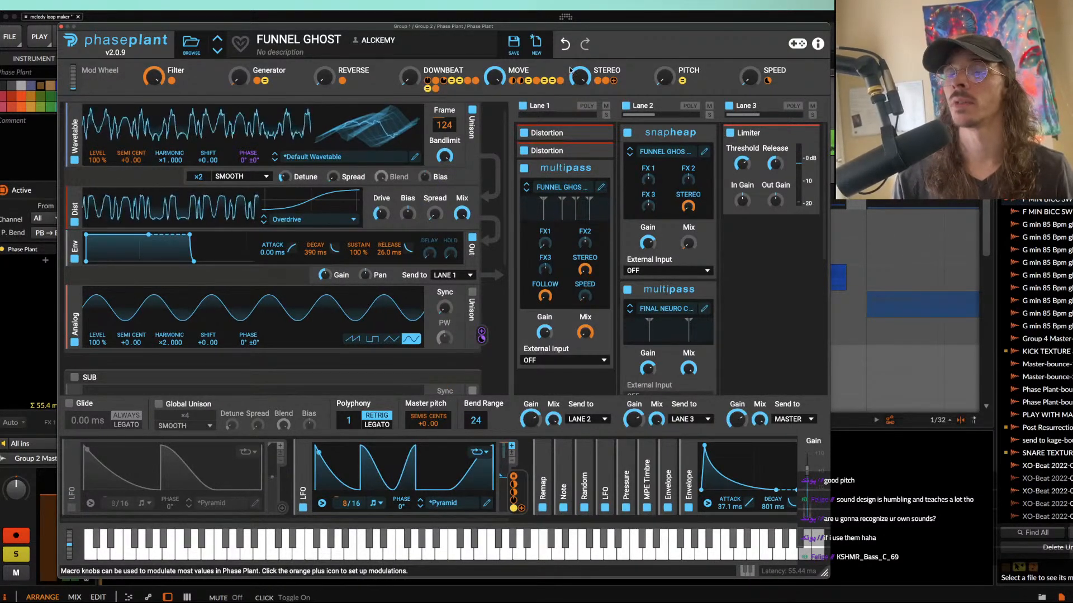
Step: Turn the Filter, Move and Stereo macros down to minimum
{"action": "left_click_drag", "start_coordinate": [151, 82], "coordinate": [150, 302]}
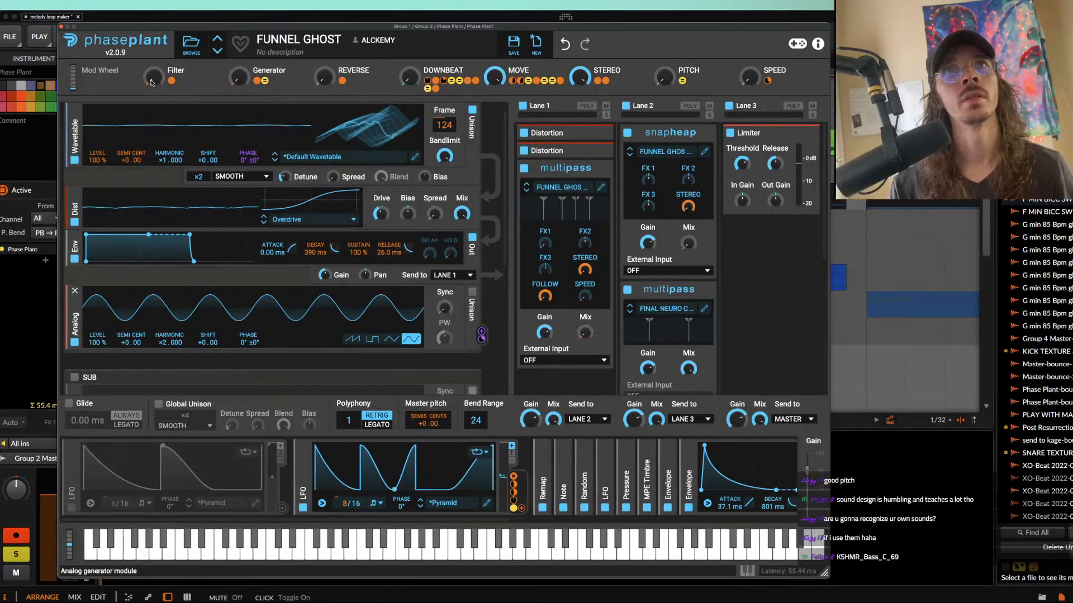
{"action": "left_click_drag", "start_coordinate": [494, 78], "coordinate": [495, 246]}
{"action": "left_click_drag", "start_coordinate": [580, 79], "coordinate": [580, 246]}
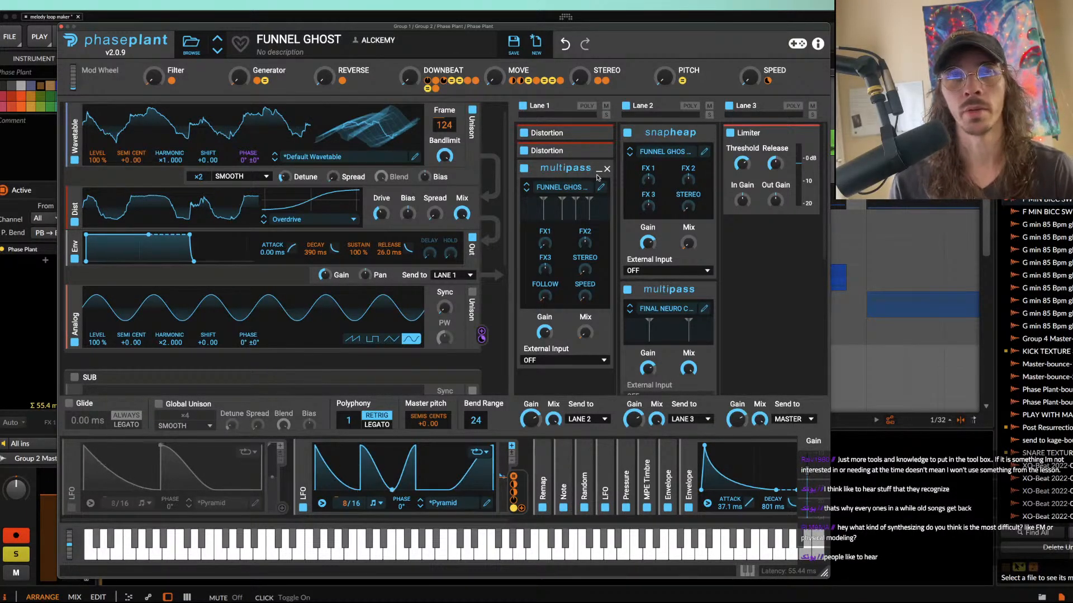
Step: Collapse the Multipass effect in Lane 1 and inspect the modulation targets of the Generator, Filter, Downbeat and Move macros
{"action": "left_click", "coordinate": [598, 171]}
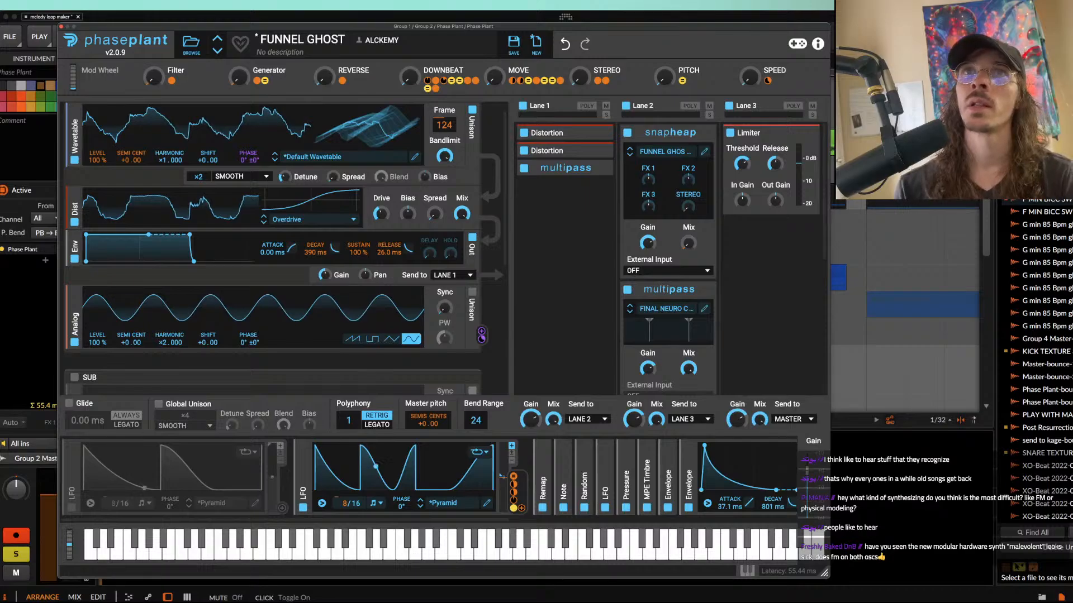
{"action": "mouse_move", "coordinate": [258, 82]}
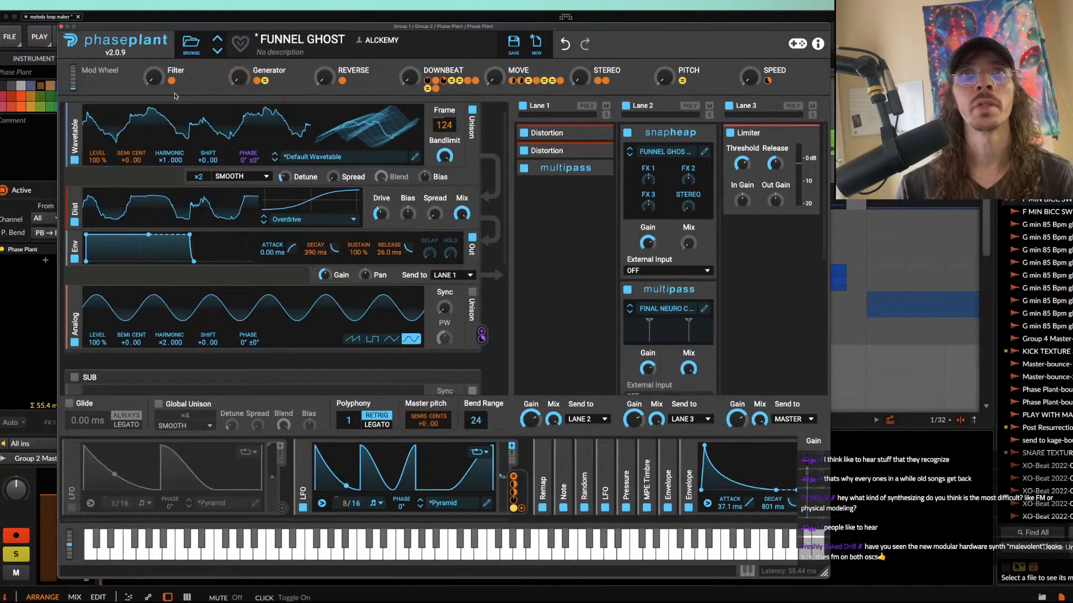
{"action": "mouse_move", "coordinate": [172, 84]}
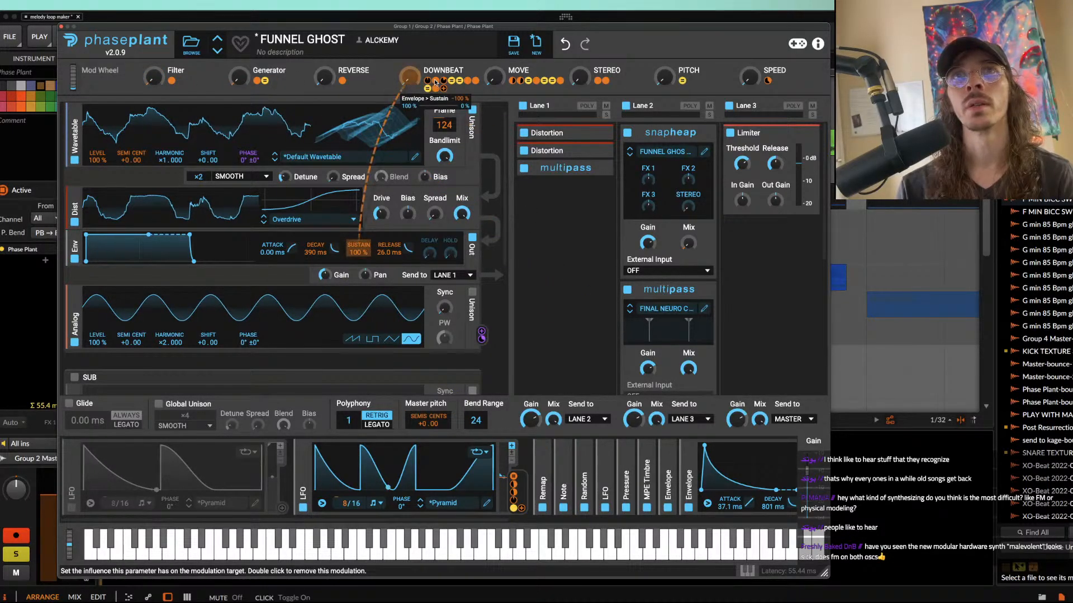
{"action": "mouse_move", "coordinate": [438, 86]}
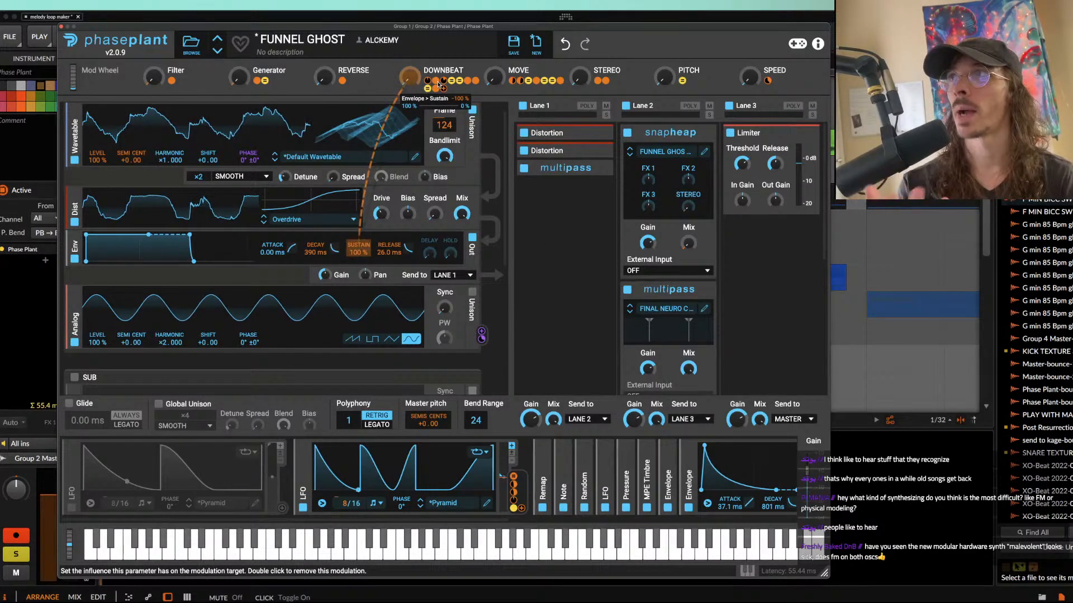
{"action": "mouse_move", "coordinate": [512, 84]}
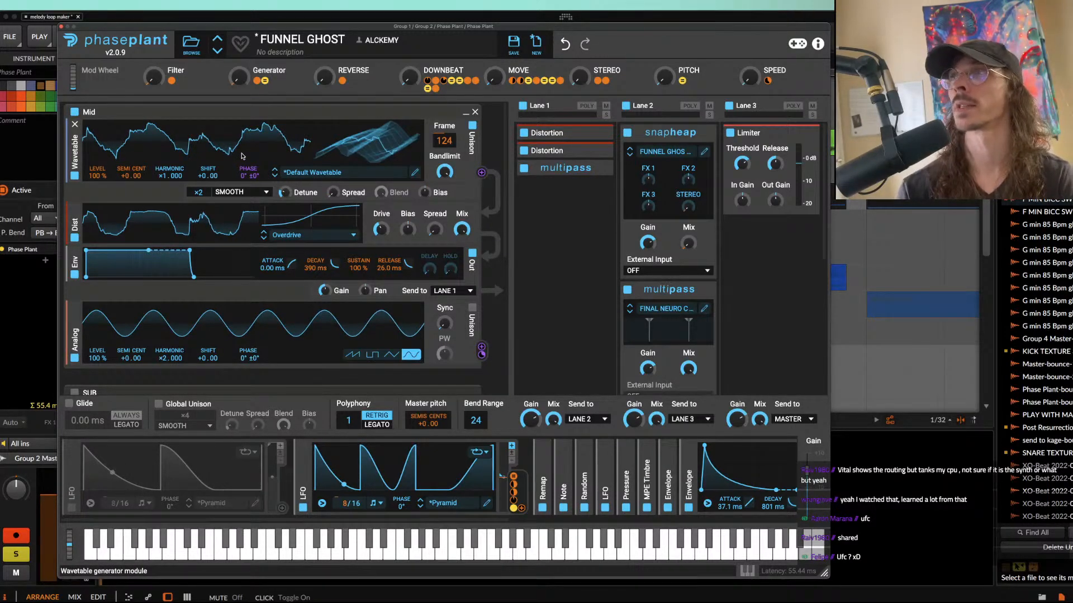
Step: Select the Phase Plant device and reposition its plugin window to uncover more of the arrangement
{"action": "left_click", "coordinate": [877, 490]}
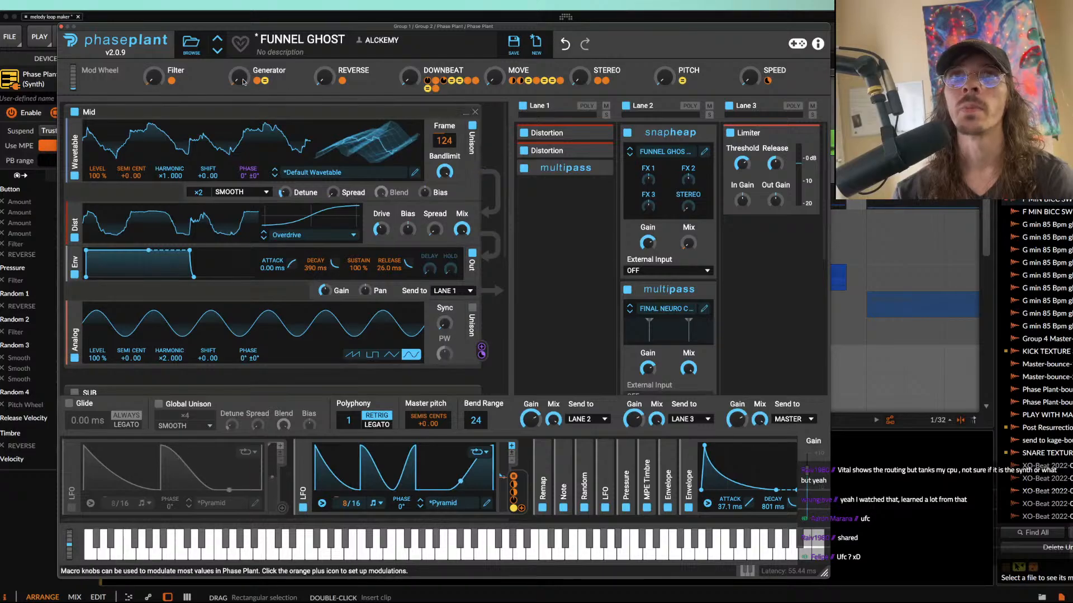
{"action": "left_click_drag", "start_coordinate": [138, 30], "coordinate": [74, 18]}
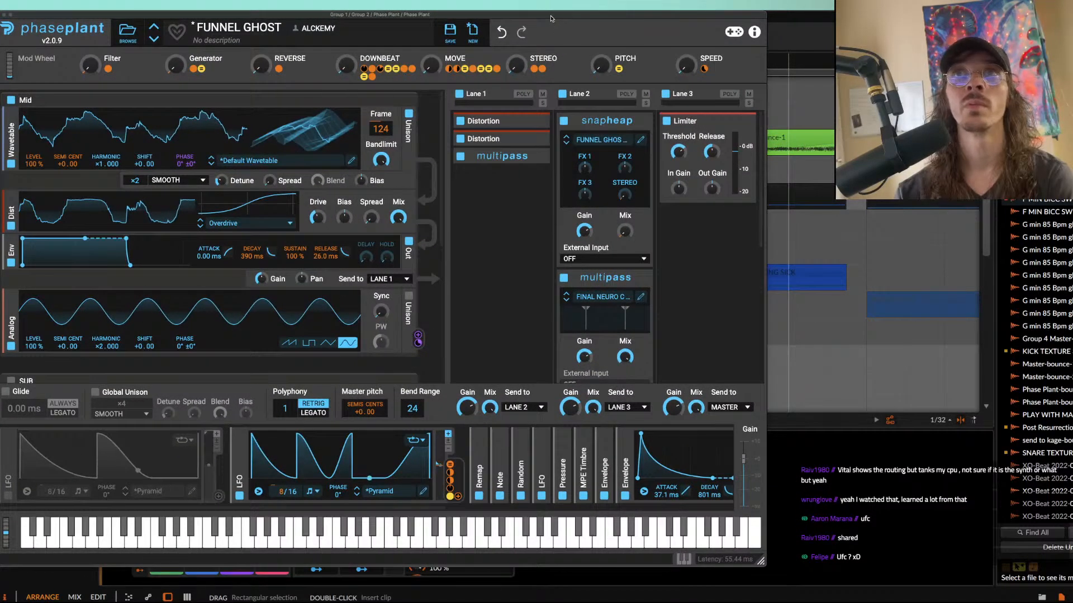